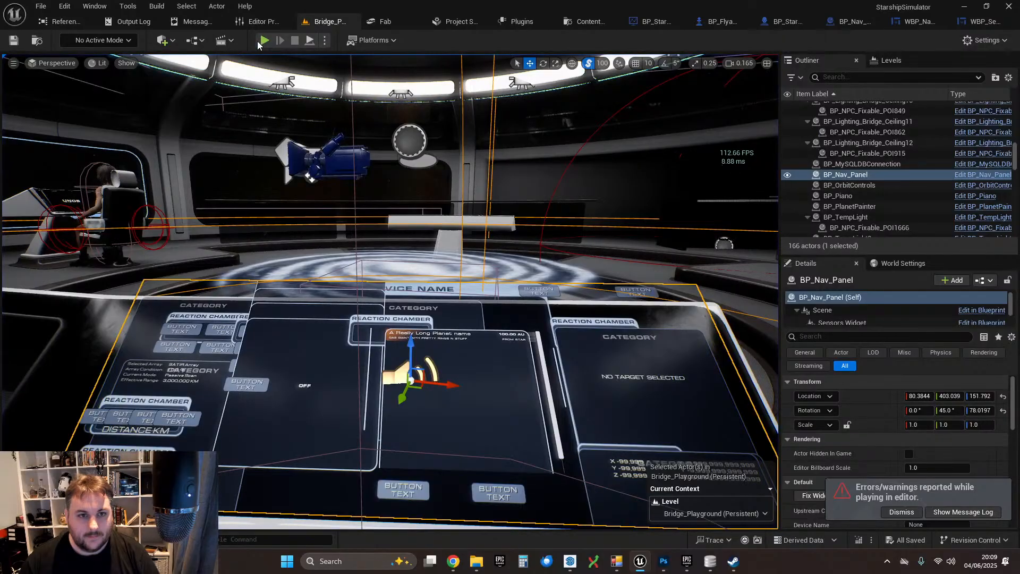
- Play the level and, seated at the sensors console, switch to long range mode with a 50 LY sensor range
click(263, 40)
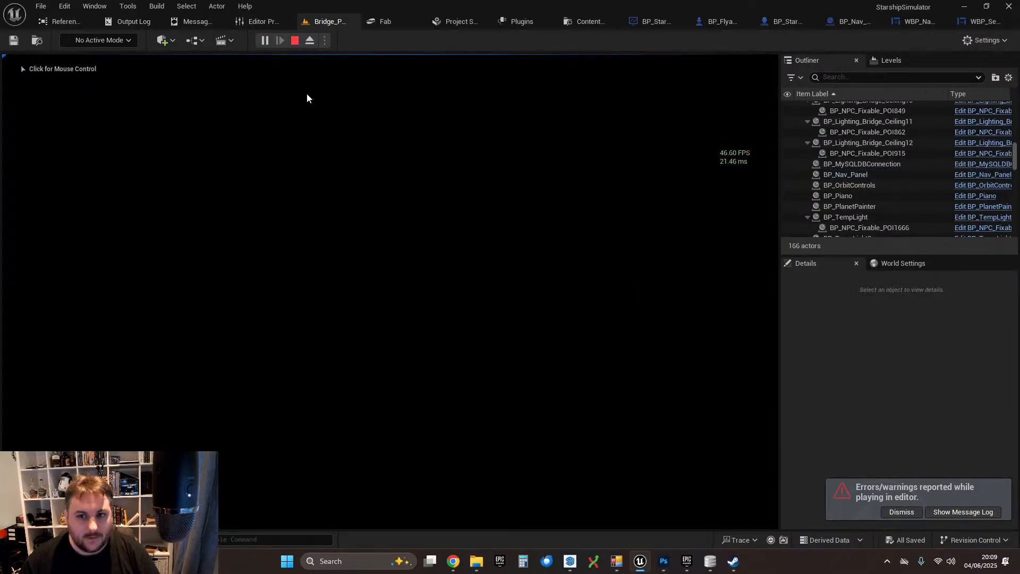
key(w)
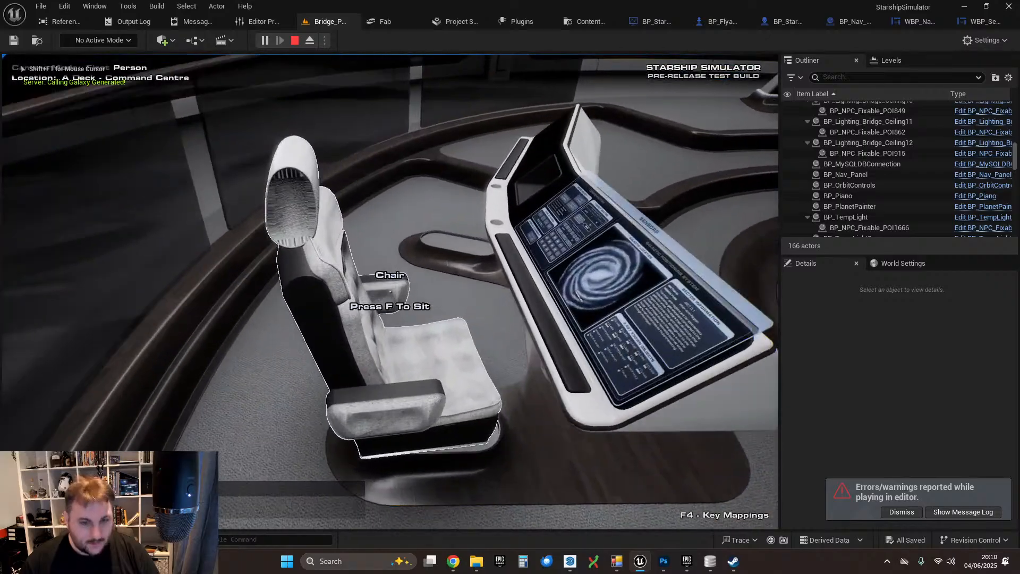
key(f)
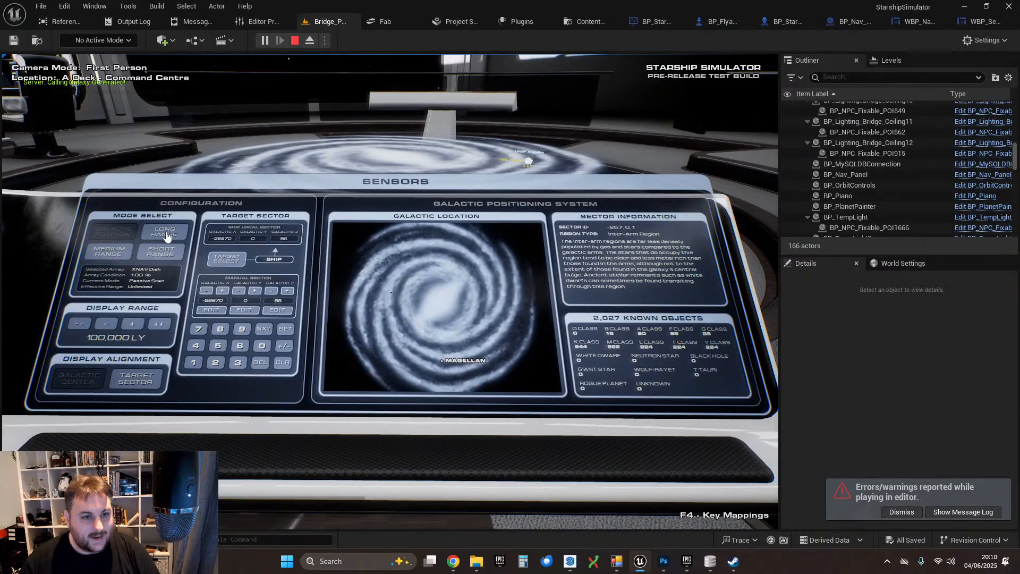
click(165, 235)
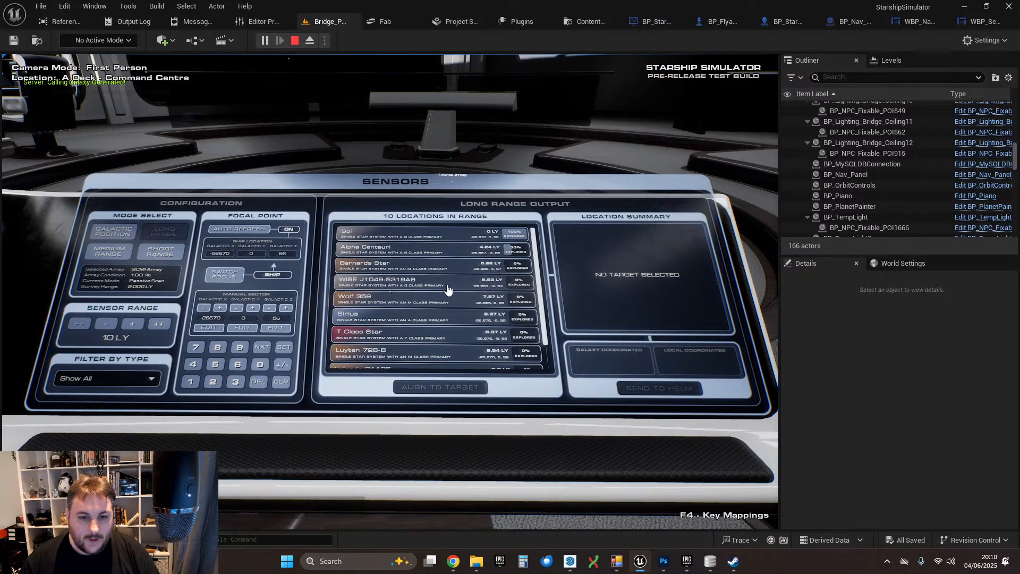
click(159, 324)
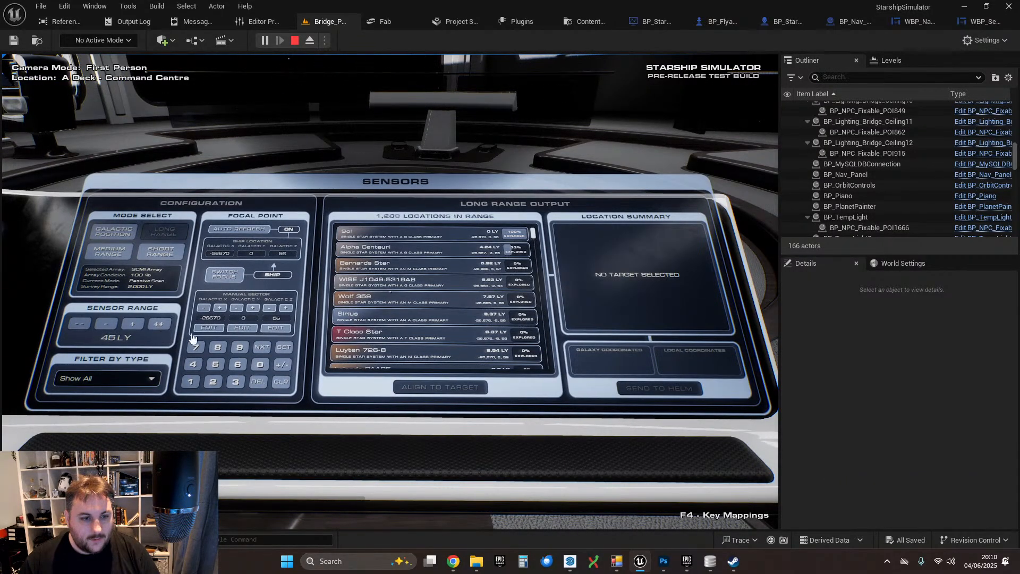
- Find Tau Ceti in the list of locations, align the sensors to it and initiate a survey
scroll(419, 311, down, 6)
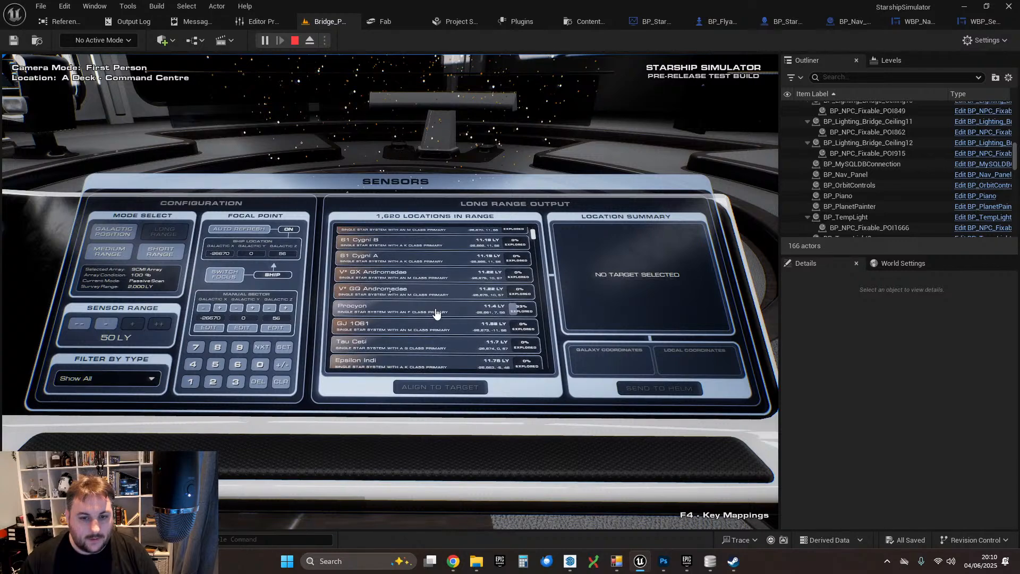
scroll(440, 297, up, 1)
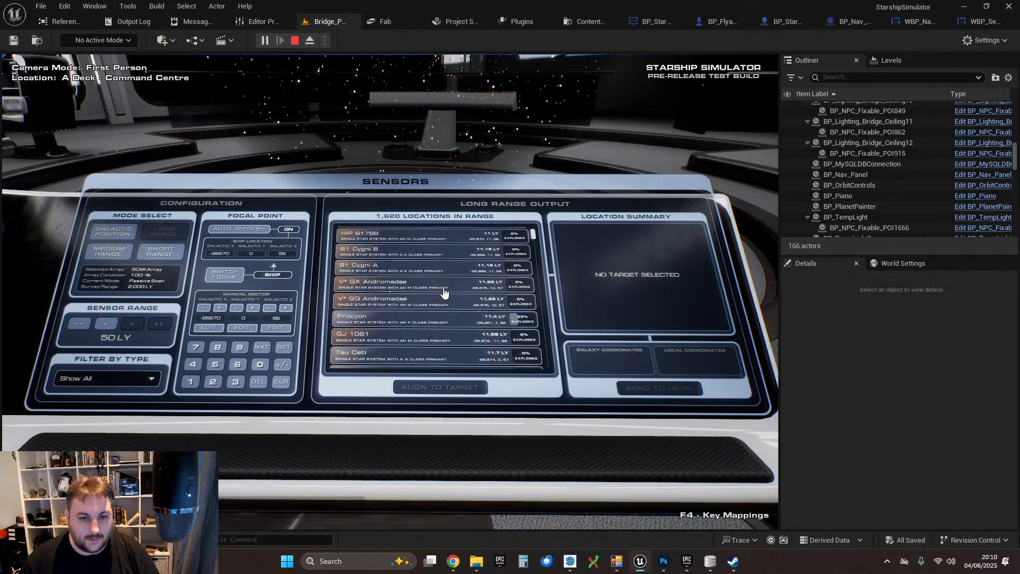
scroll(443, 293, up, 3)
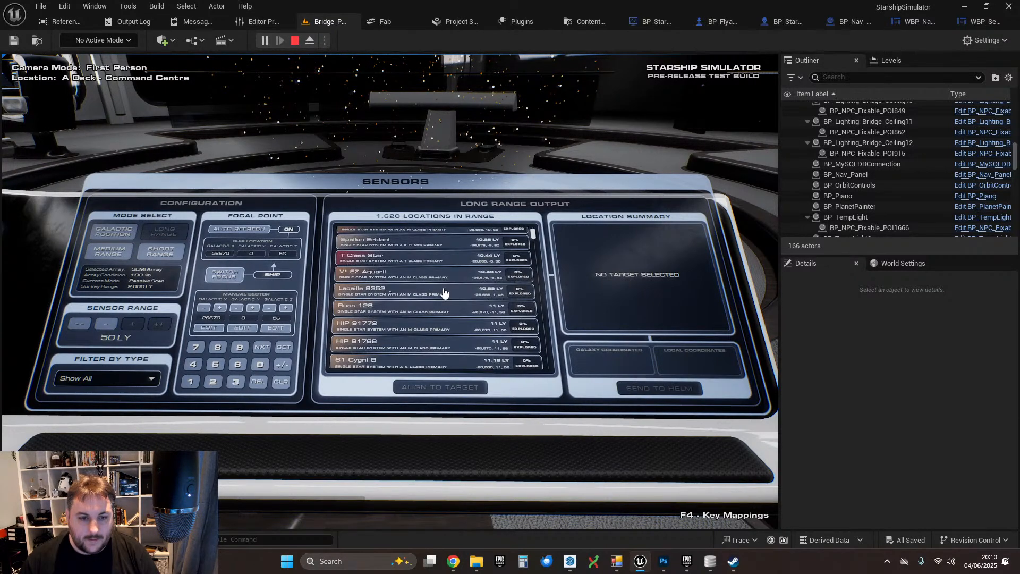
scroll(445, 293, down, 4)
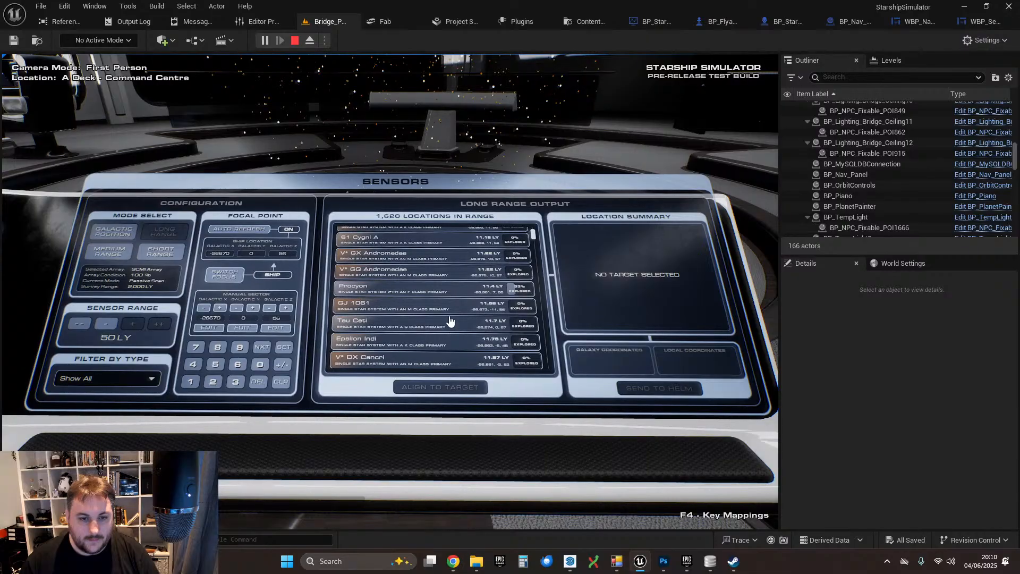
click(383, 327)
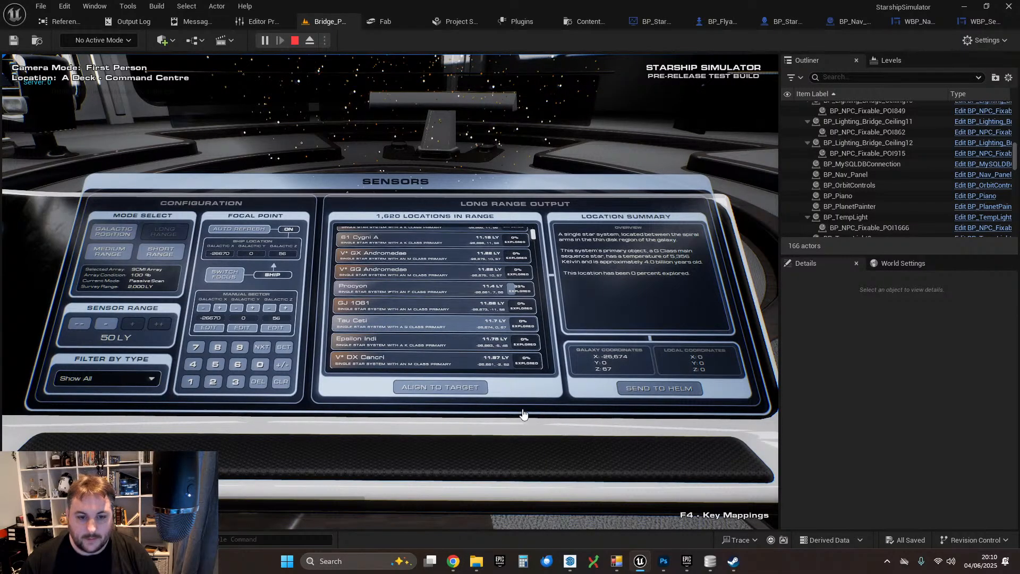
click(468, 393)
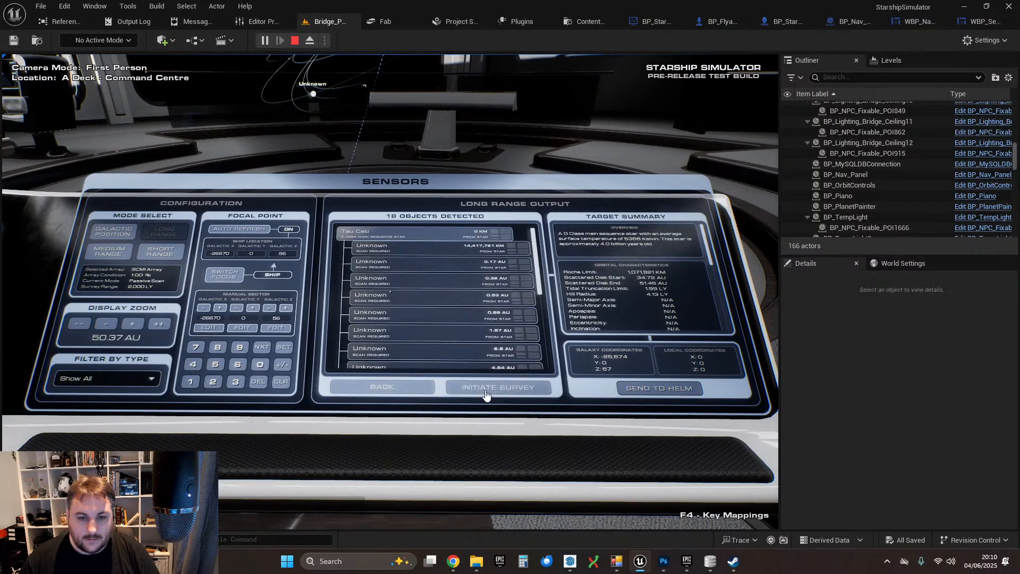
click(518, 394)
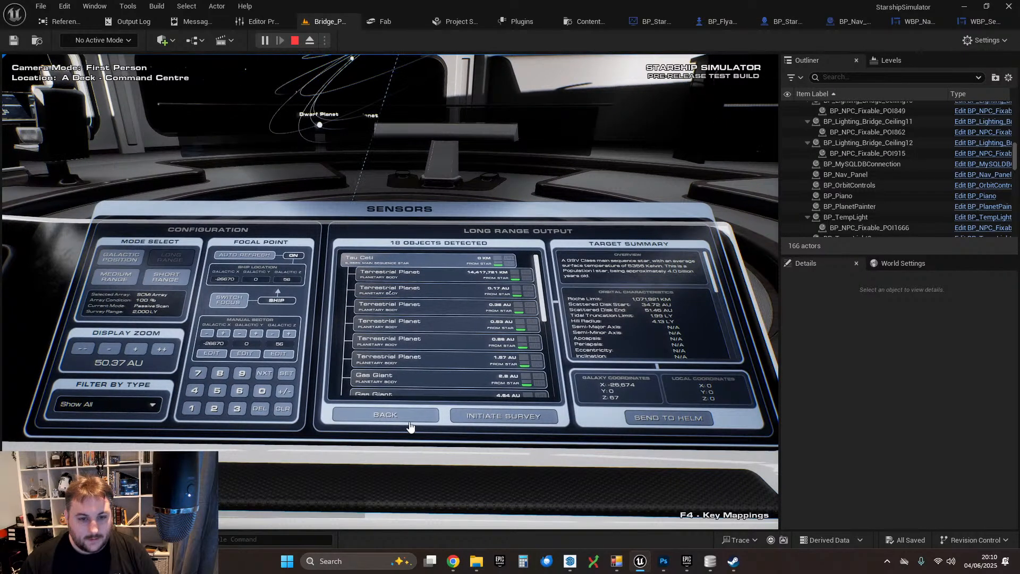
- Go back to the list of locations and examine its scroll position and the entries around Tau Ceti
click(406, 420)
scroll(444, 332, down, 5)
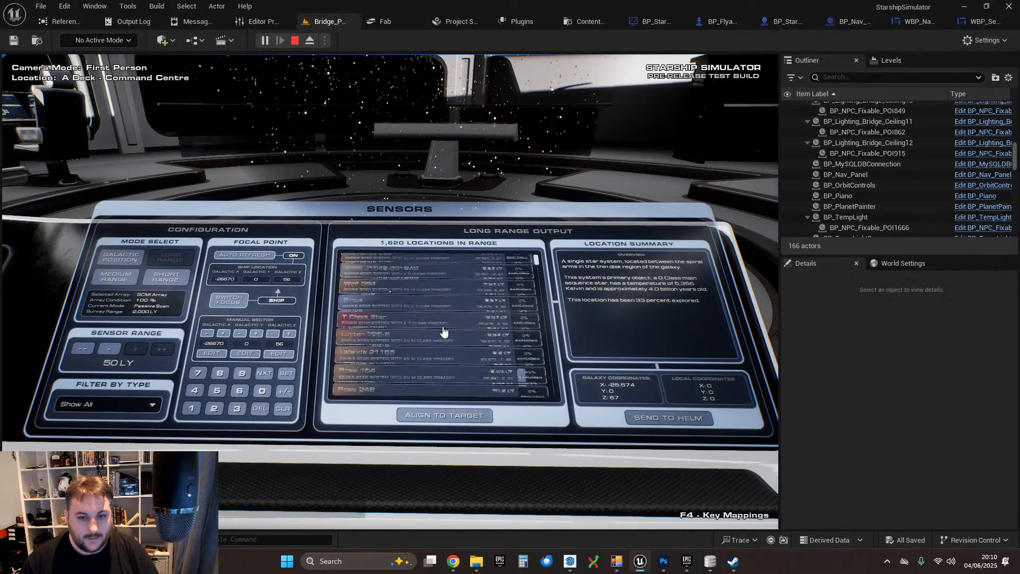
scroll(444, 333, down, 5)
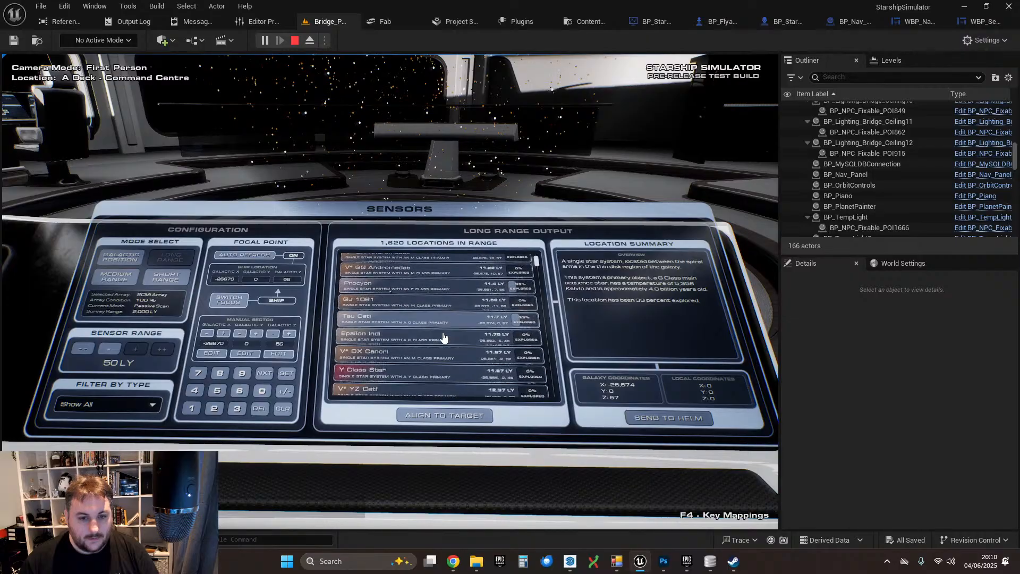
scroll(446, 346, up, 3)
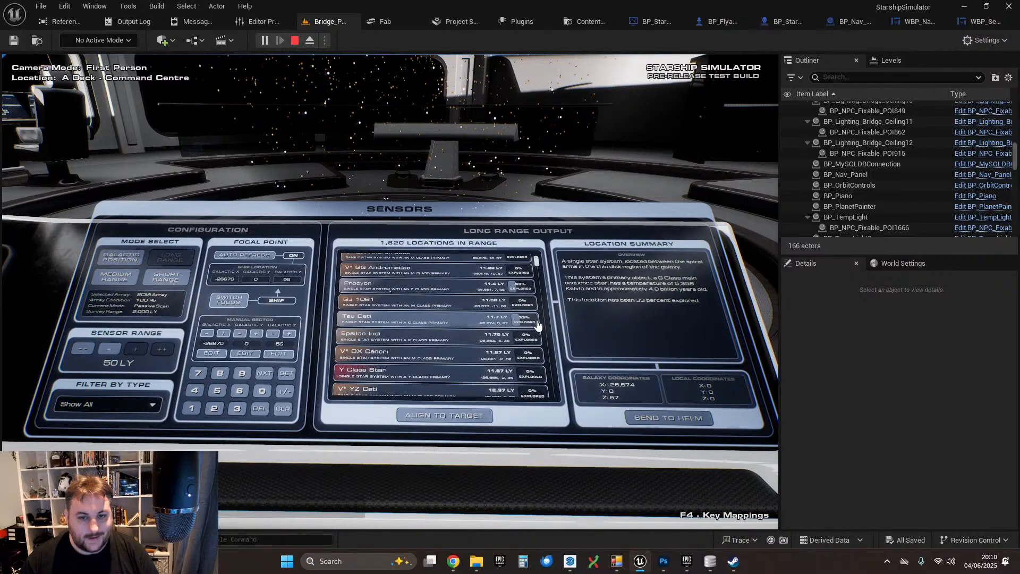
scroll(432, 344, up, 2)
scroll(432, 342, down, 3)
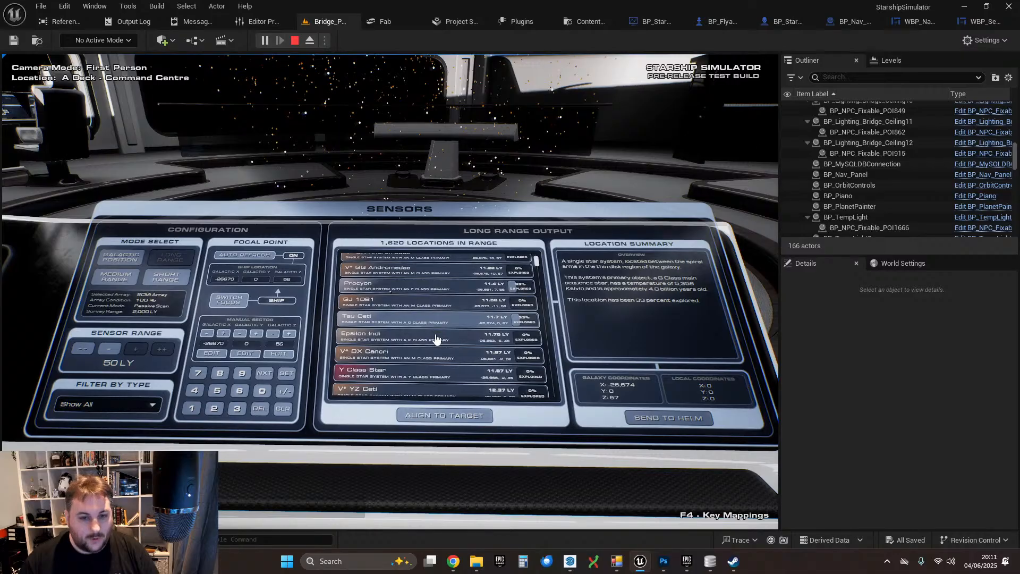
scroll(431, 329, up, 4)
scroll(434, 335, down, 3)
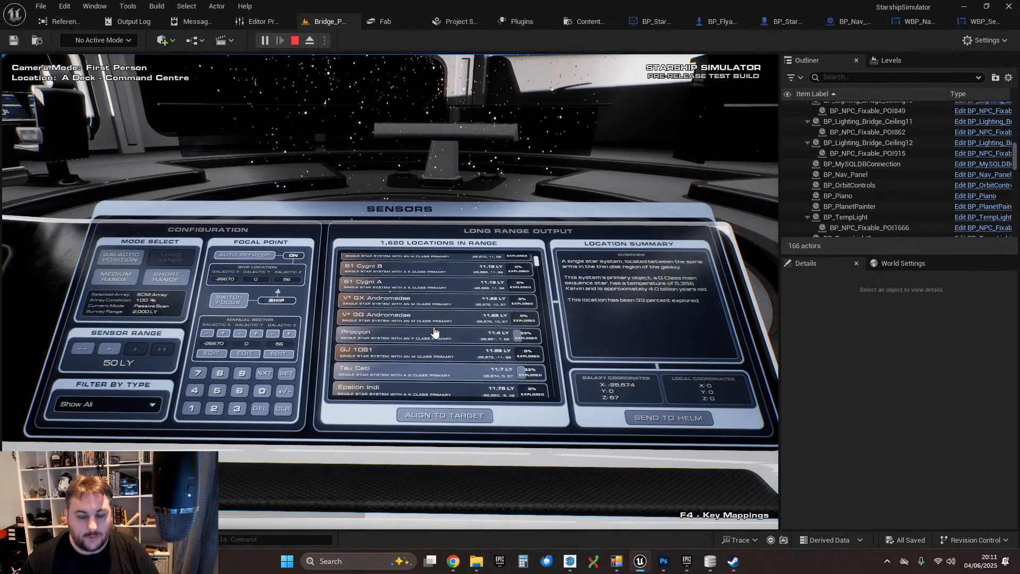
scroll(433, 333, down, 3)
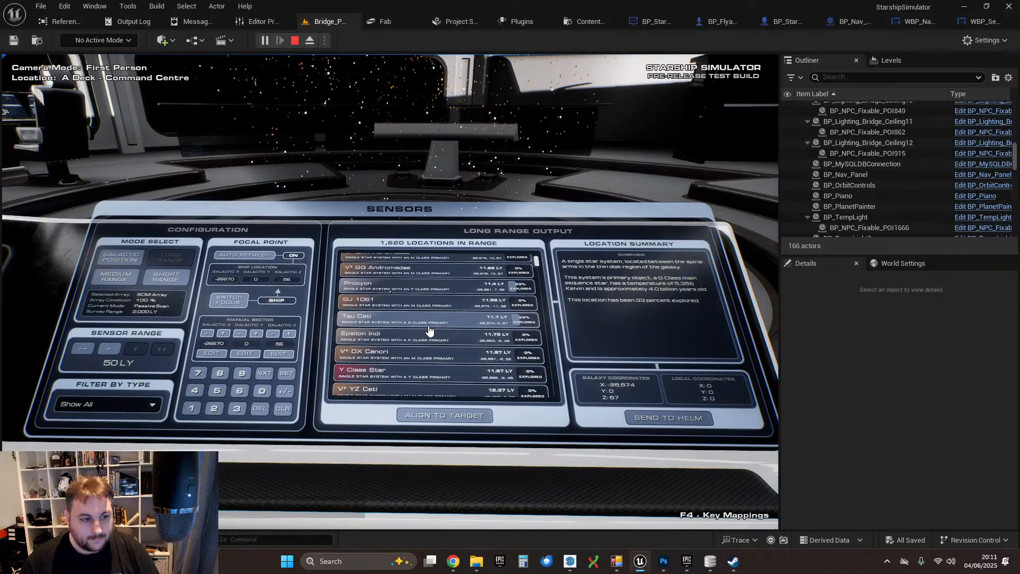
- Select several locations around Tau Ceti in turn to check the printed target index, and exit the play session
click(412, 340)
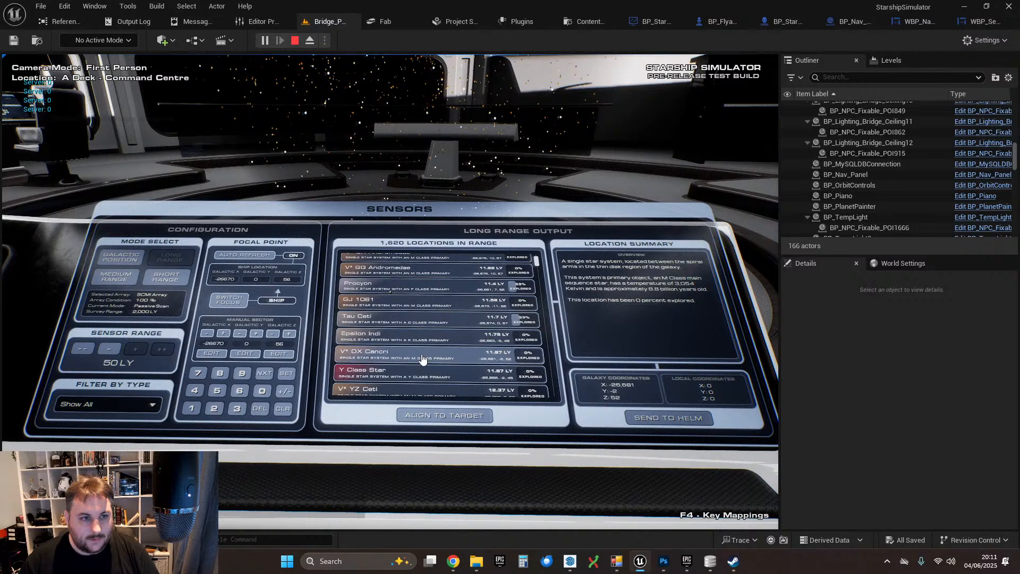
click(407, 301)
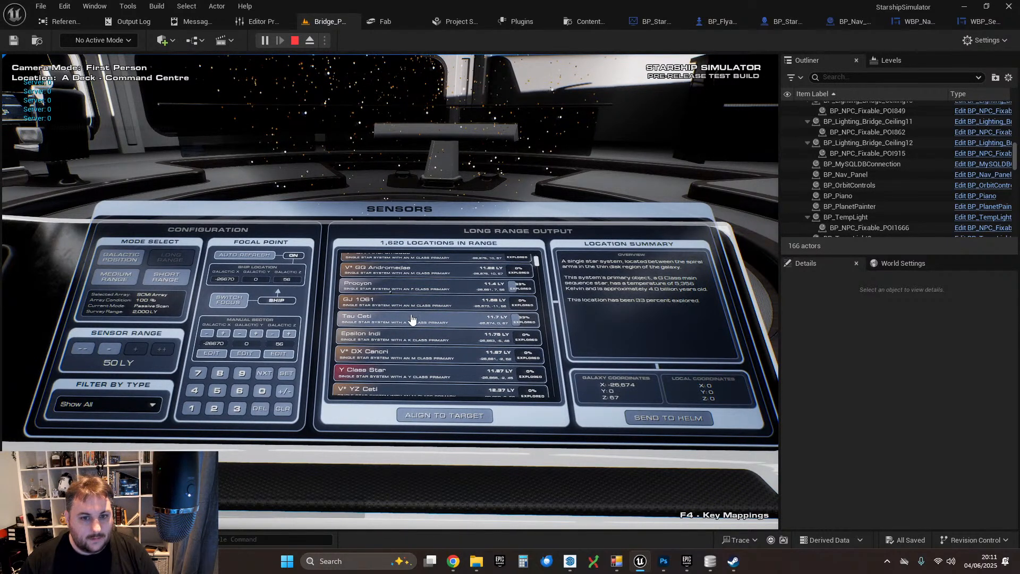
click(421, 368)
click(418, 287)
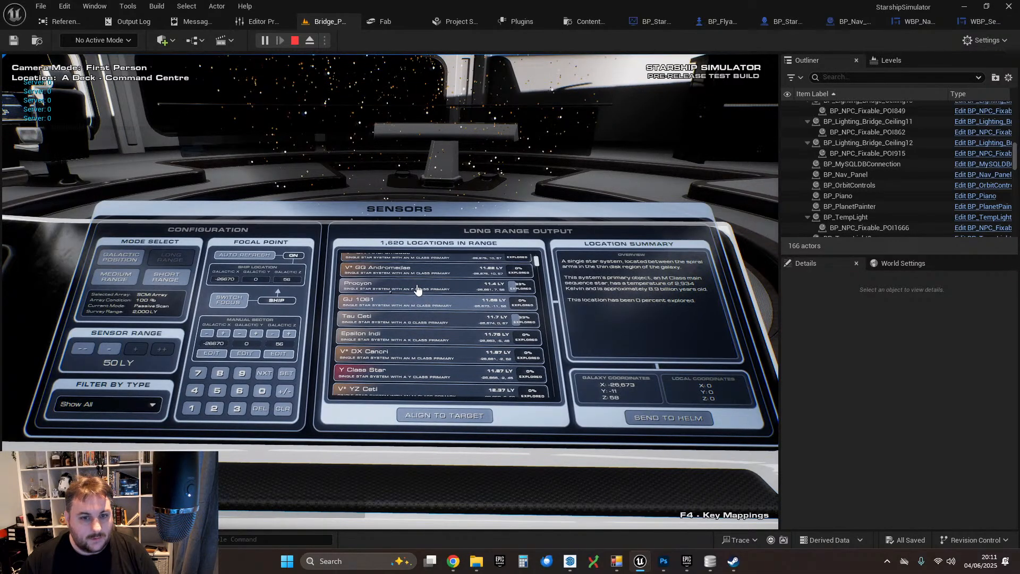
key(Escape)
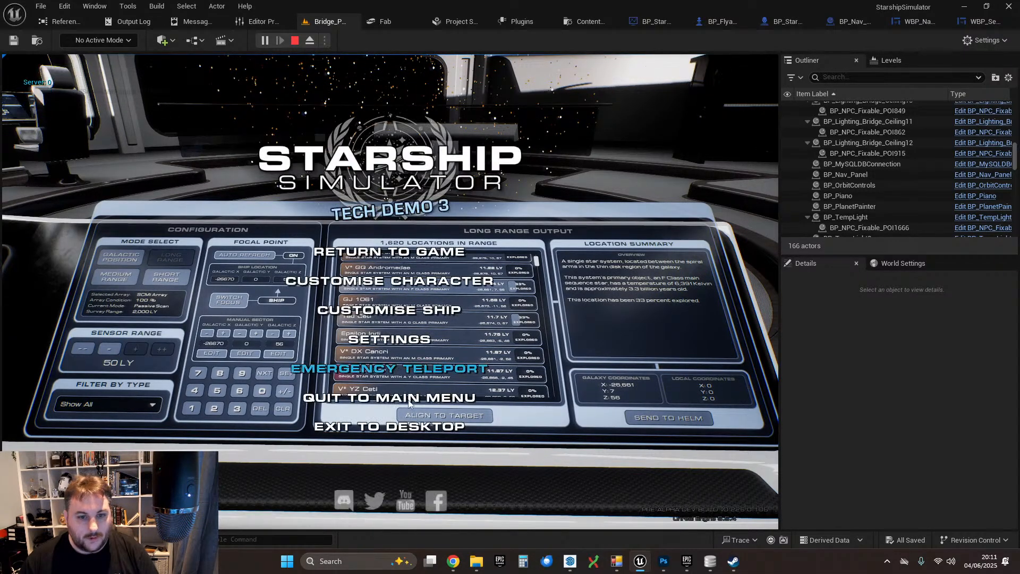
click(393, 430)
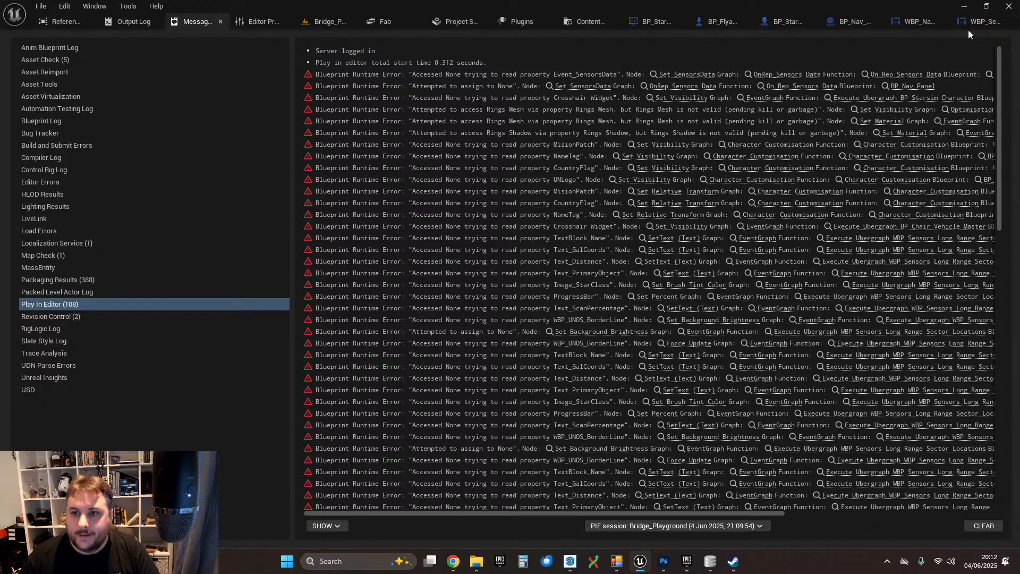
- Open the WBP_NavPanel event graph and examine where Long Target Index is set and printed
click(845, 23)
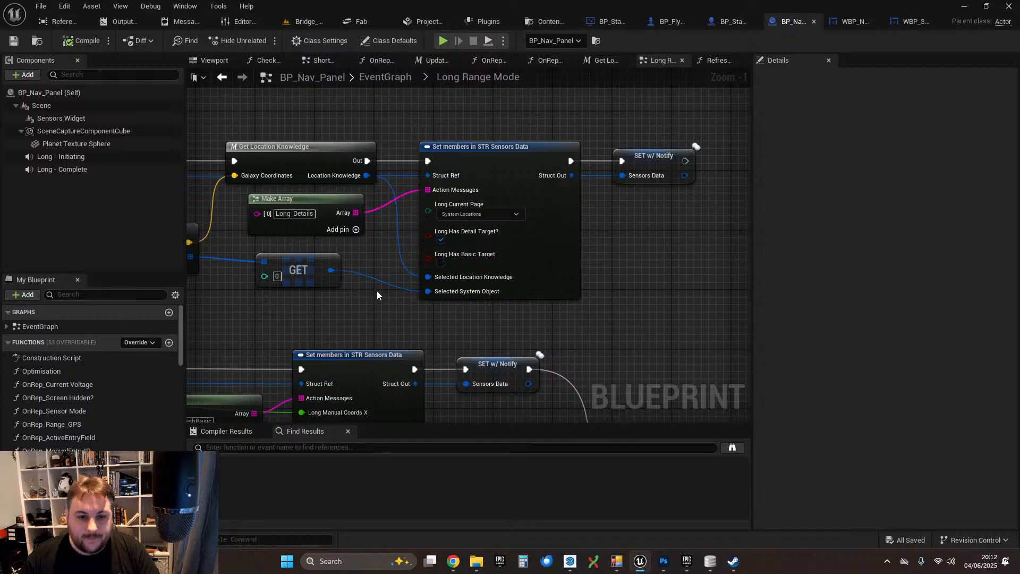
click(850, 21)
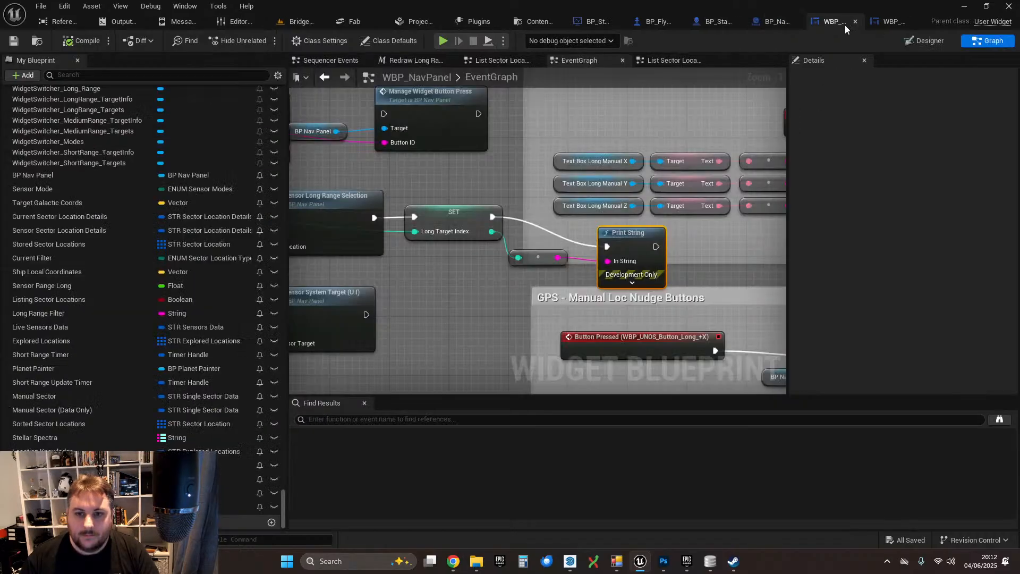
right_drag(486, 191, 604, 206)
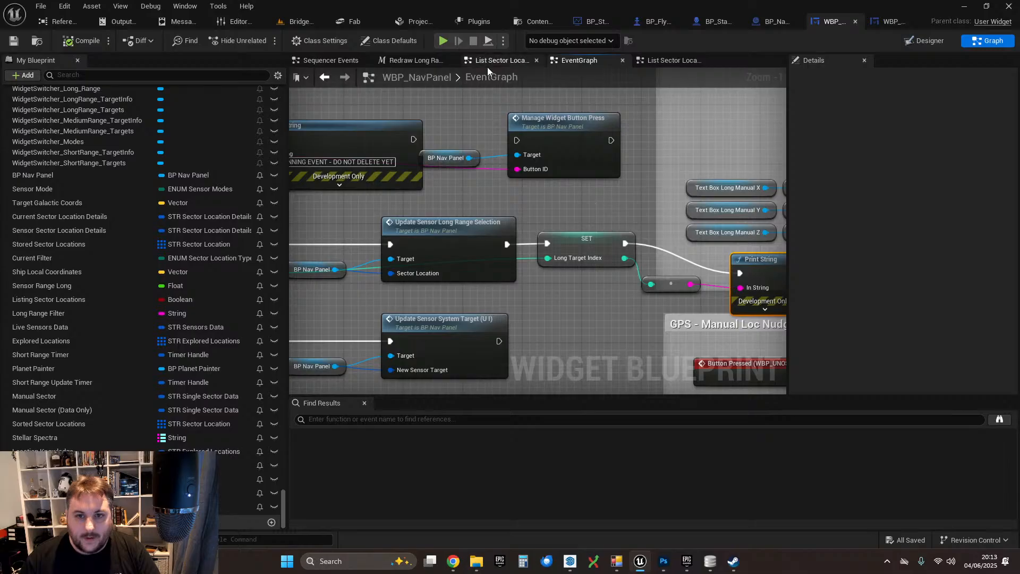
- Examine the start of the List Sector Locations graph, from the Local Integer assignment to the For Each Loop with Break
click(512, 61)
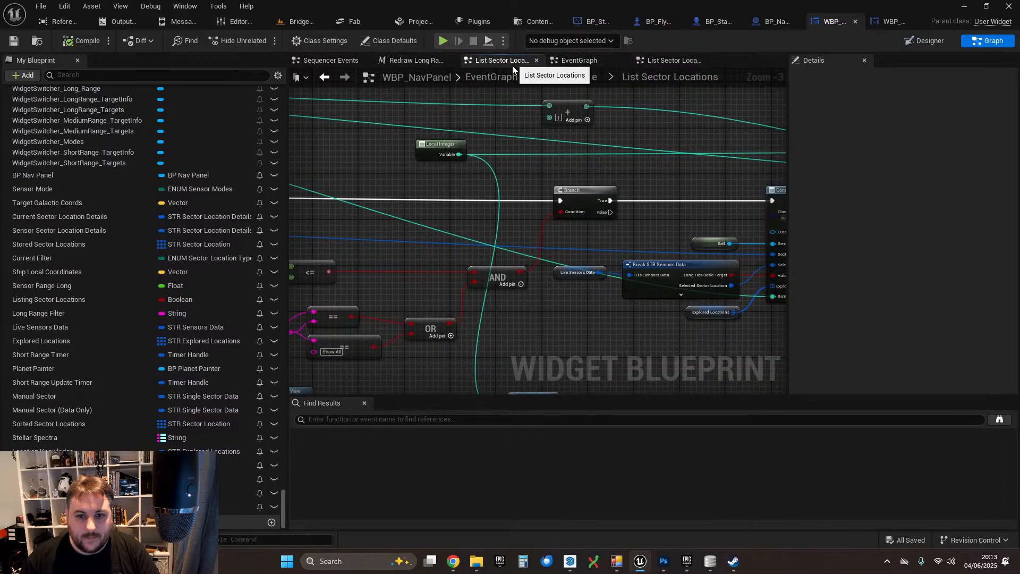
scroll(506, 206, down, 5)
scroll(506, 210, up, 5)
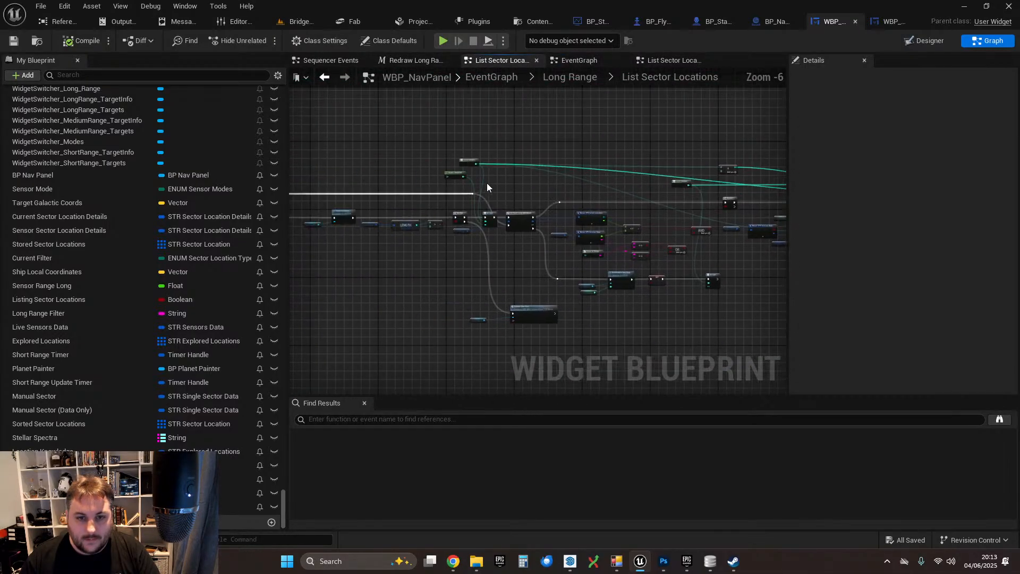
scroll(391, 199, down, 2)
right_drag(391, 199, 541, 246)
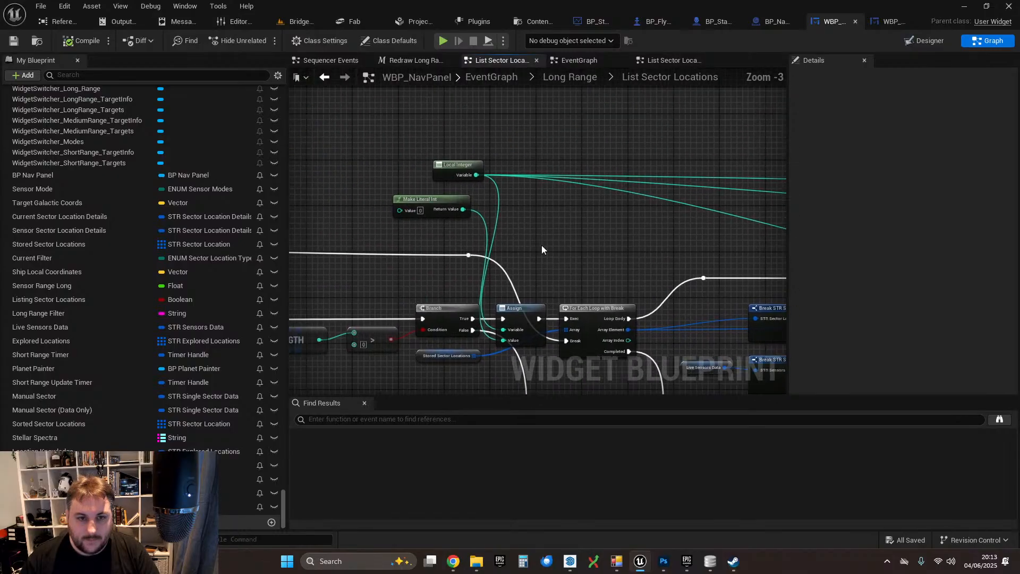
drag(365, 130, 498, 222)
click(686, 222)
right_drag(698, 242, 631, 218)
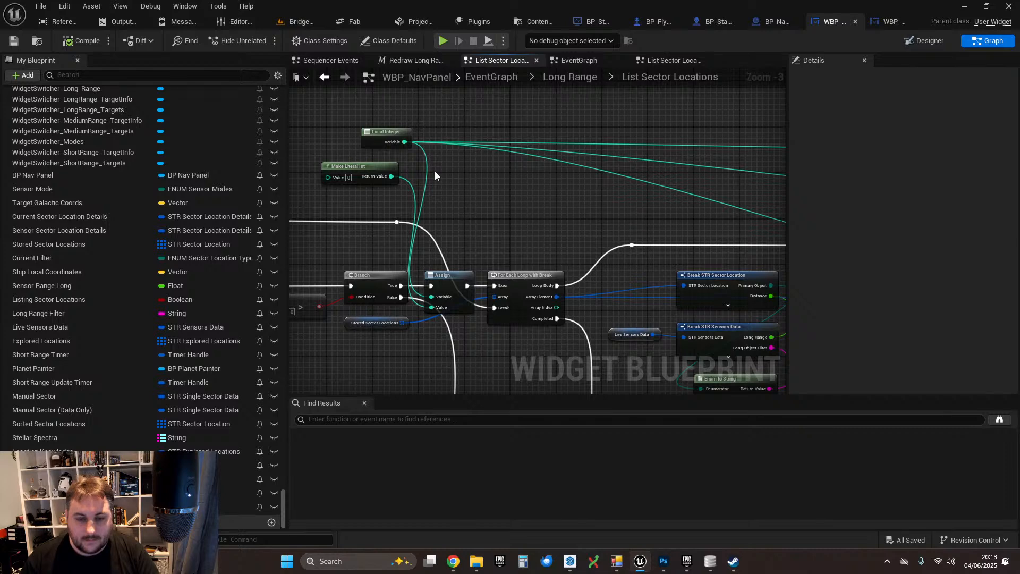
scroll(319, 170, up, 3)
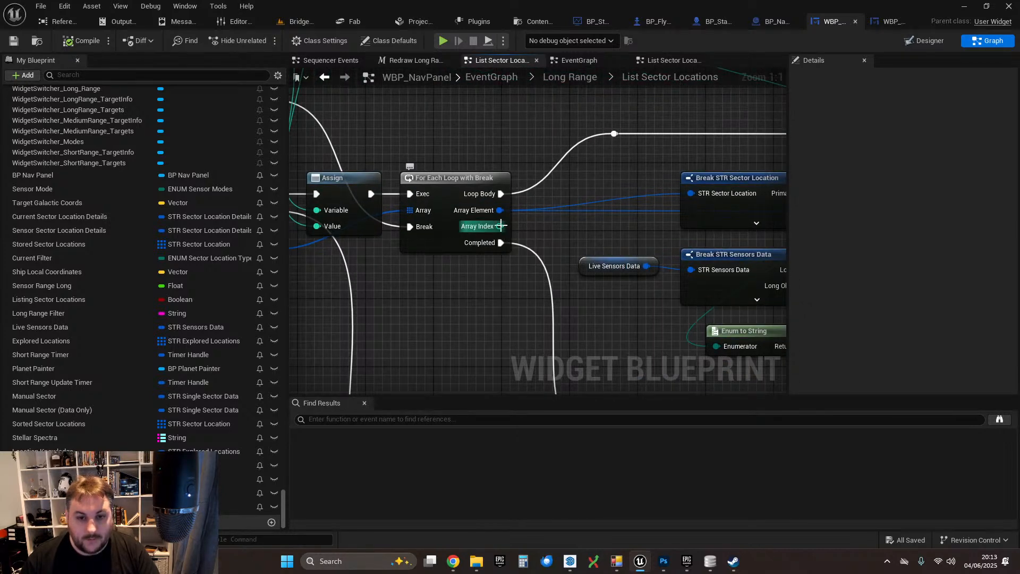
- Trace the List Sector Locations loop body through the range and filter conditions to the Construct WBP Sensors Long Range Sector Locations node
scroll(507, 227, down, 4)
right_drag(770, 265, 469, 228)
scroll(611, 230, up, 1)
right_drag(733, 218, 555, 231)
right_drag(388, 157, 823, 187)
right_drag(307, 189, 419, 185)
right_drag(599, 203, 378, 188)
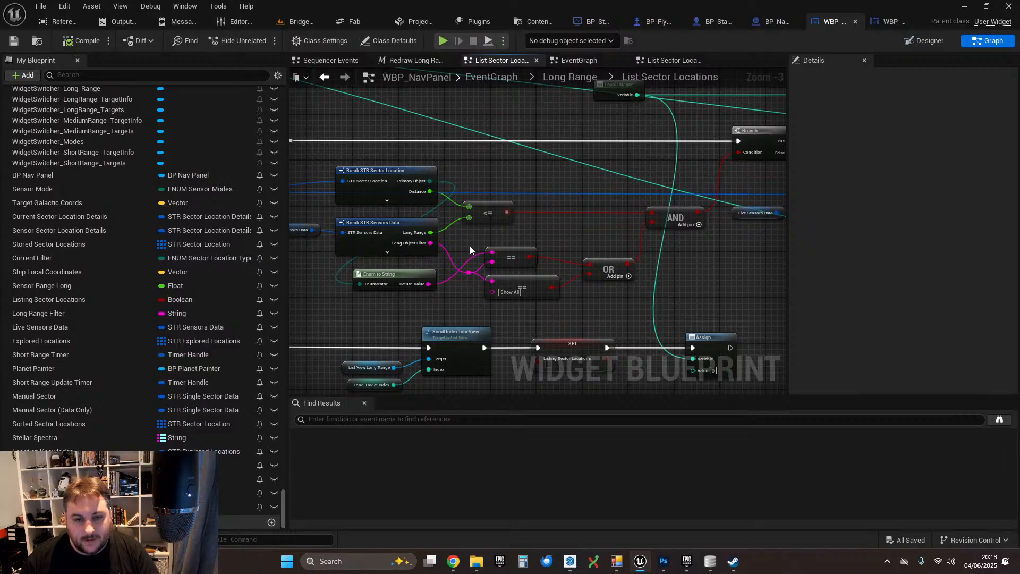
right_drag(567, 187, 560, 166)
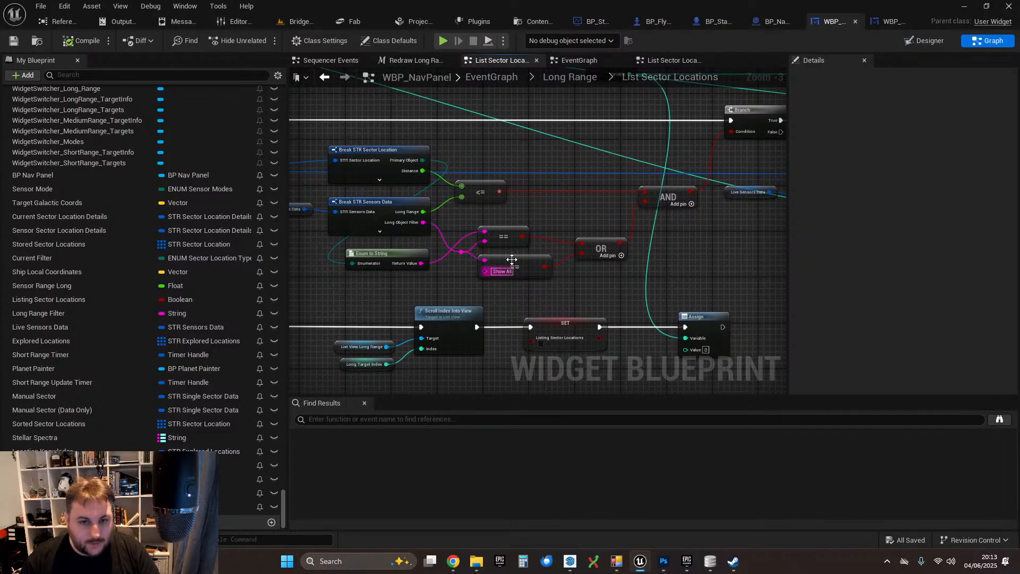
right_drag(512, 260, 477, 213)
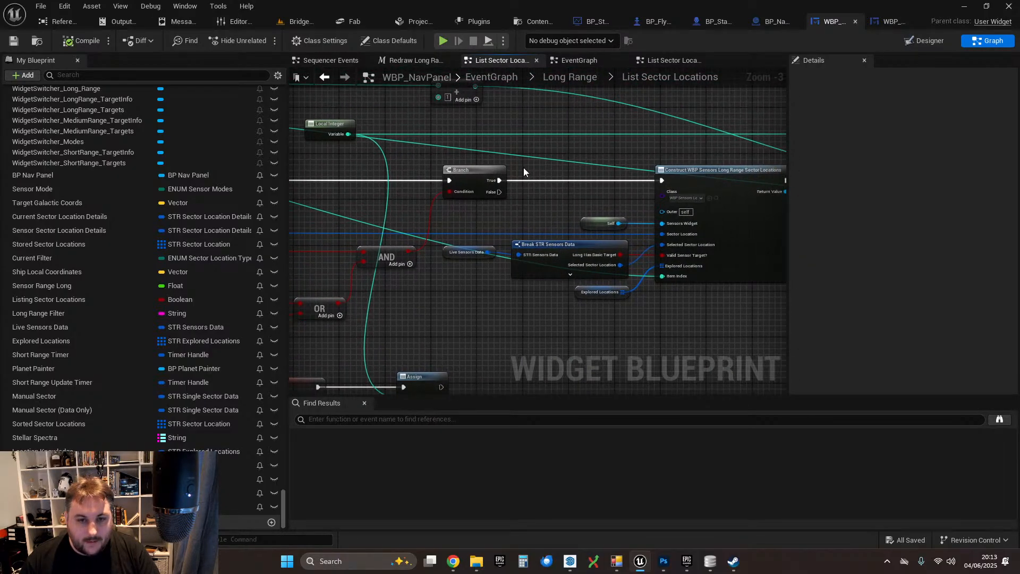
right_drag(715, 213, 636, 213)
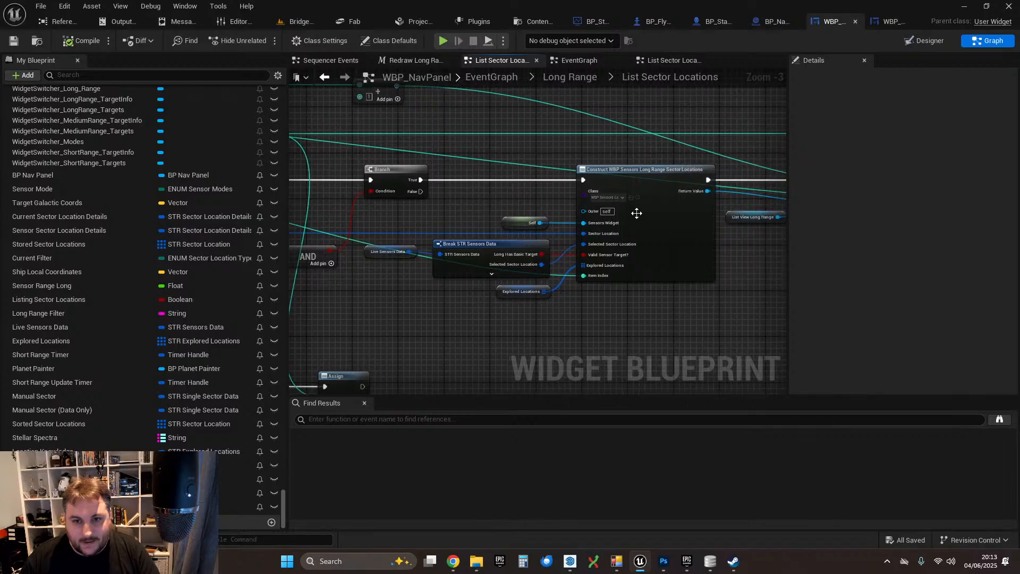
- Trace the Local Integer wires from the Make Literal Int assignment through the loop start to the range and filter checks
right_drag(368, 130, 850, 142)
right_drag(478, 225, 509, 217)
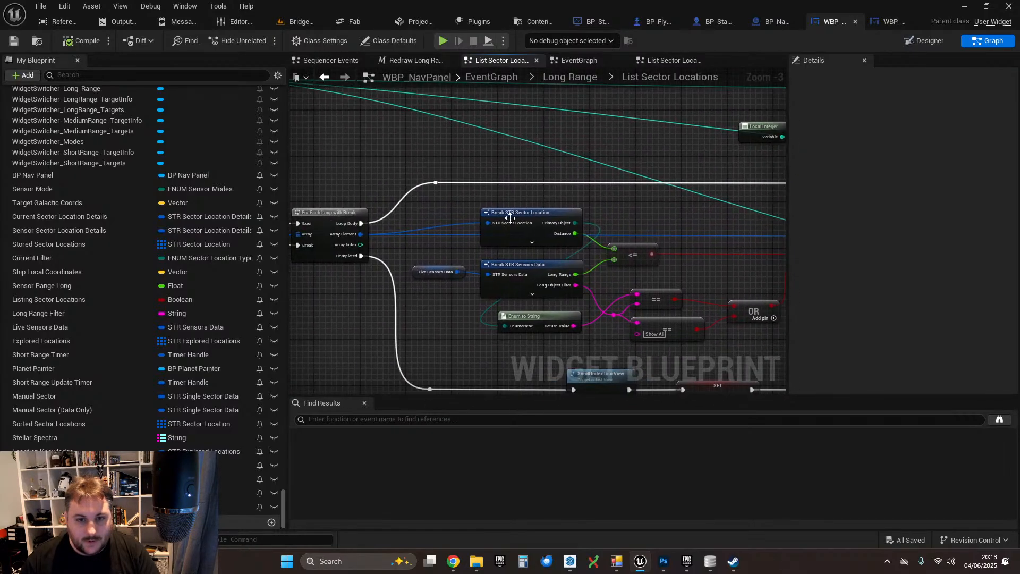
right_drag(551, 192, 342, 166)
right_drag(406, 165, 489, 231)
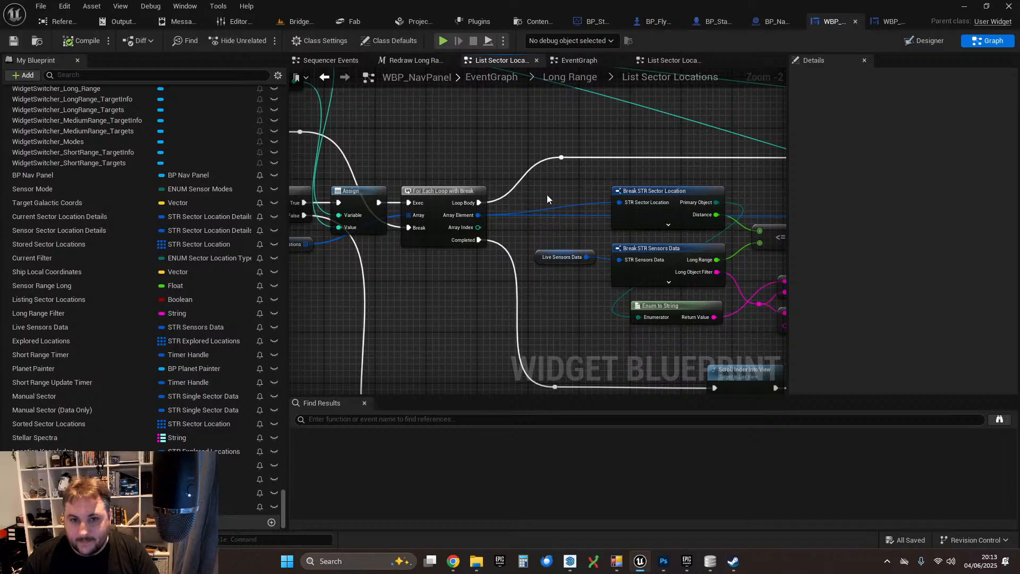
right_drag(627, 158, 289, 160)
scroll(566, 173, down, 1)
right_drag(357, 165, 796, 198)
right_drag(534, 165, 566, 215)
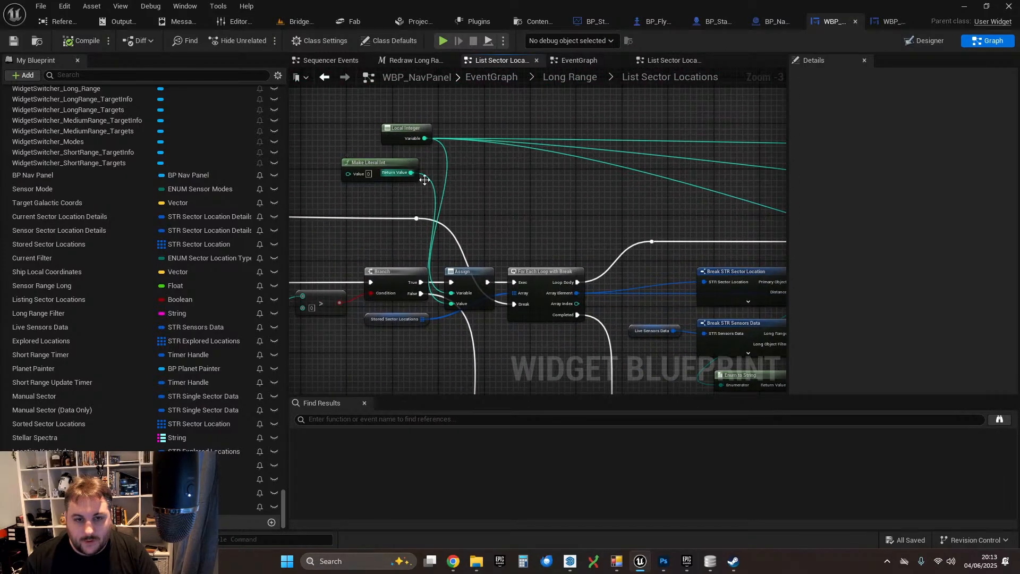
scroll(419, 154, down, 1)
right_drag(574, 179, 542, 233)
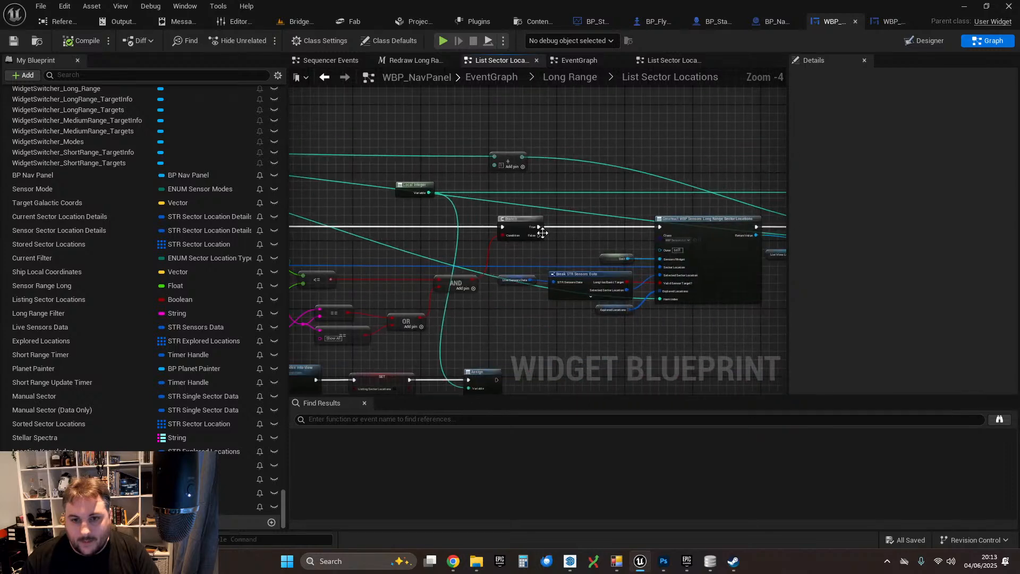
- Examine what feeds the Item Index input of the Construct WBP Sensors Long Range Sector Locations node
right_drag(652, 189, 461, 182)
scroll(632, 214, up, 1)
right_drag(334, 149, 677, 135)
scroll(551, 293, up, 1)
scroll(551, 298, up, 1)
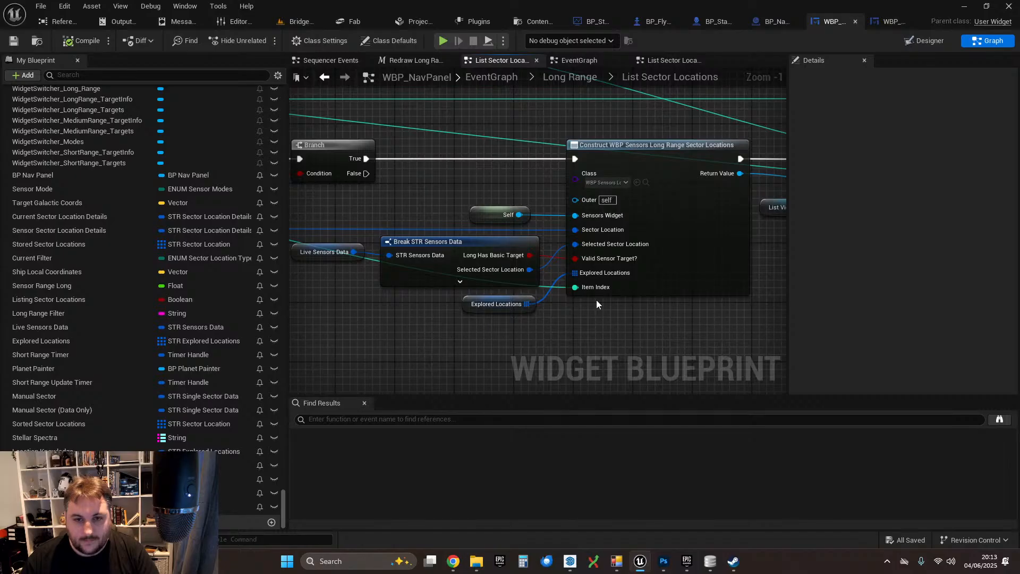
scroll(596, 300, down, 2)
right_drag(400, 241, 317, 217)
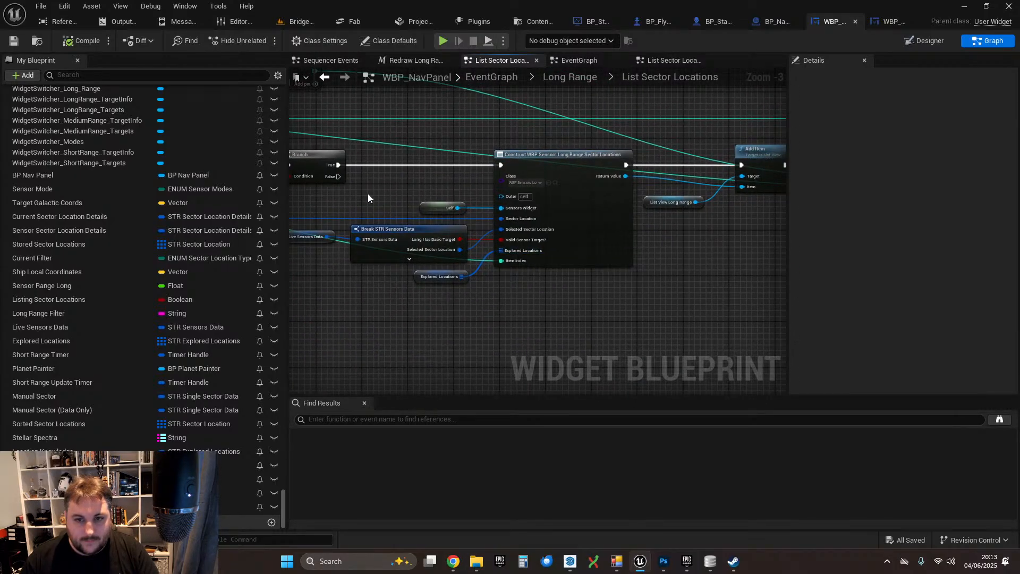
- Trace the index increment wire from the Local Integer through the + 1 node to the Assign after Add Item
right_drag(368, 197, 979, 290)
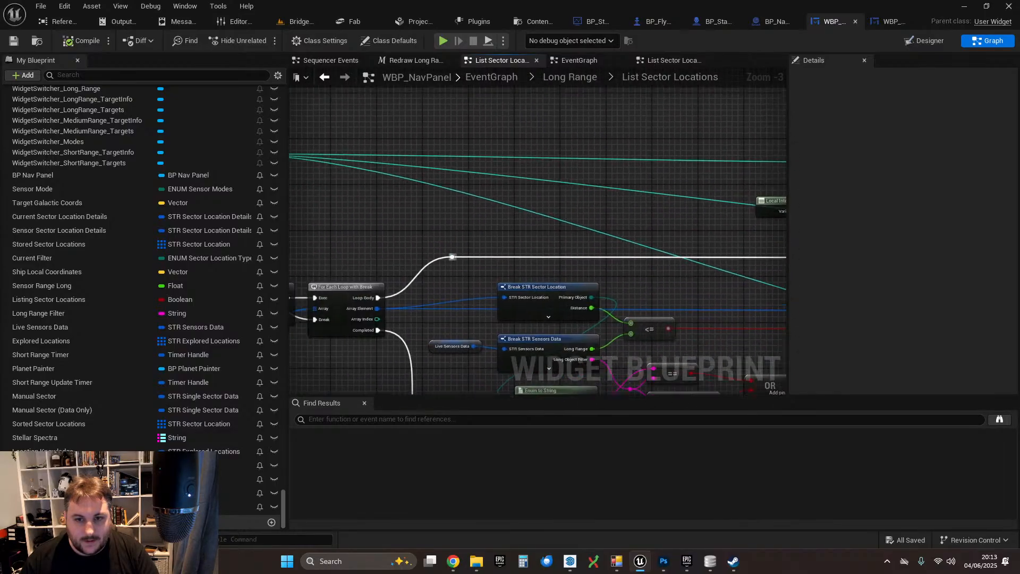
right_drag(797, 239, 554, 228)
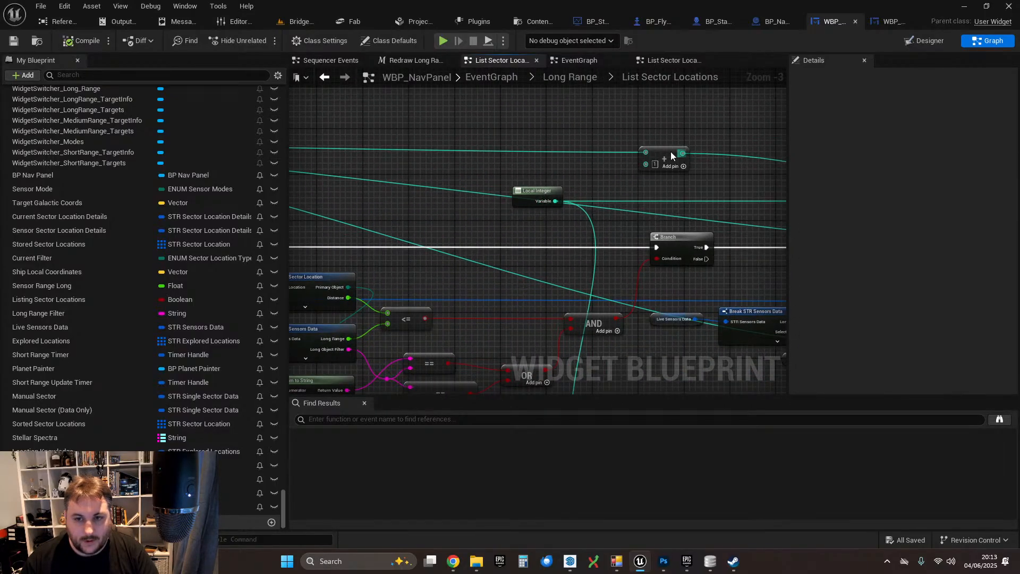
scroll(640, 154, down, 1)
right_drag(588, 157, 471, 184)
right_drag(554, 154, 287, 141)
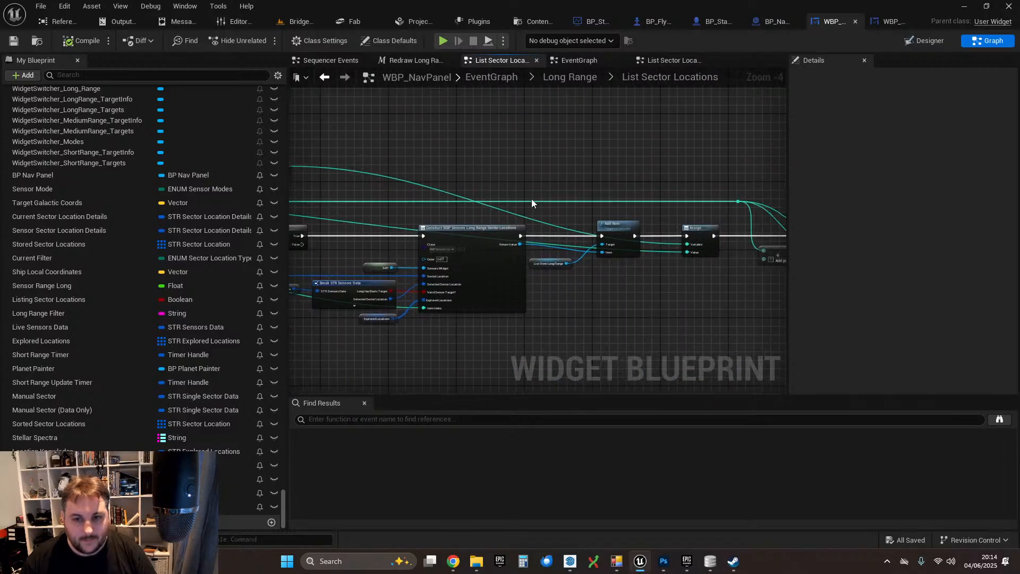
scroll(667, 256, up, 2)
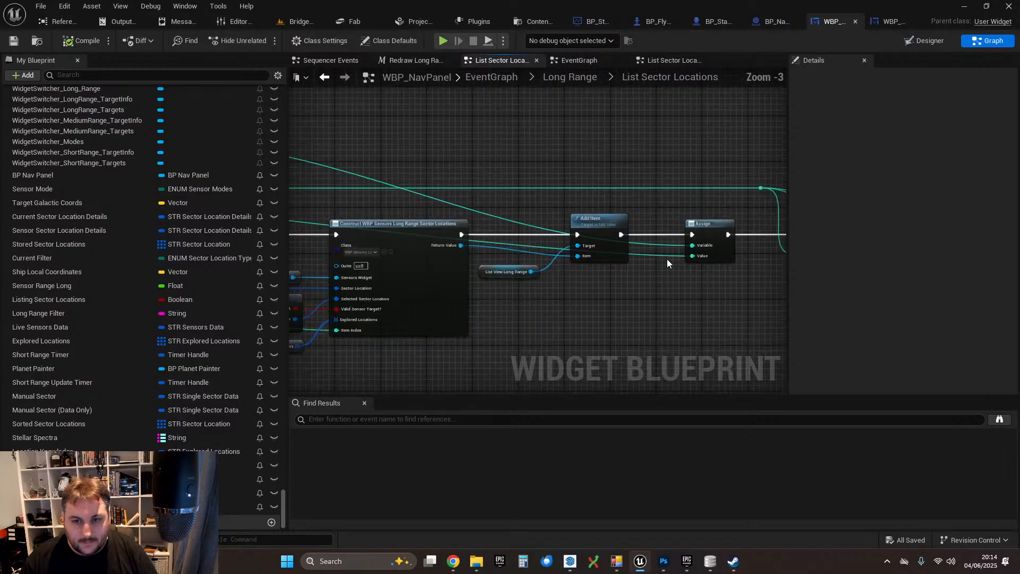
scroll(658, 279, down, 2)
right_drag(659, 278, 1017, 287)
right_drag(1017, 209, 362, 185)
scroll(362, 185, up, 2)
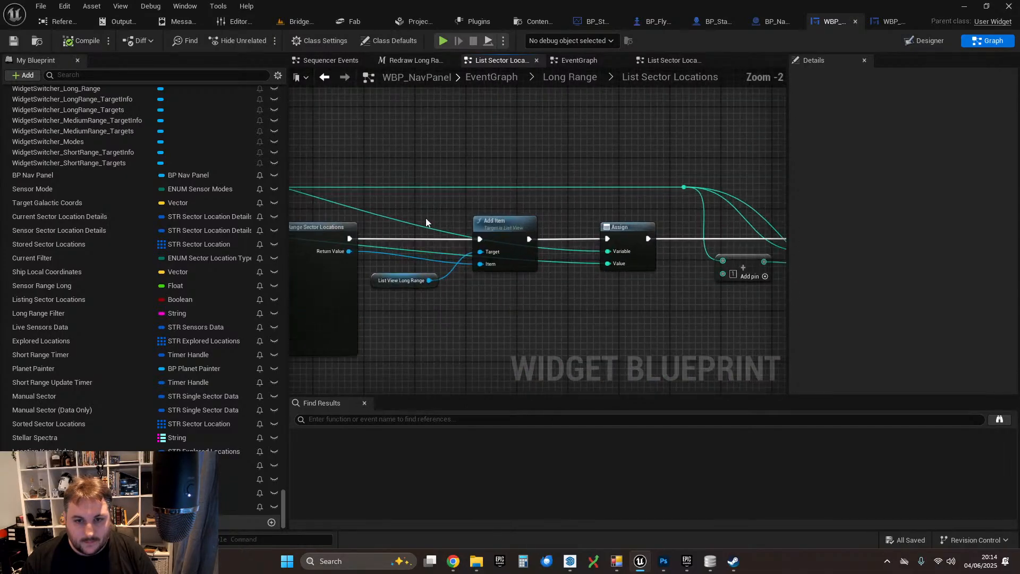
- Add a reroute point above Add Item on the + 1 node's output wire, and move the + 1 node beside it
double_click(412, 223)
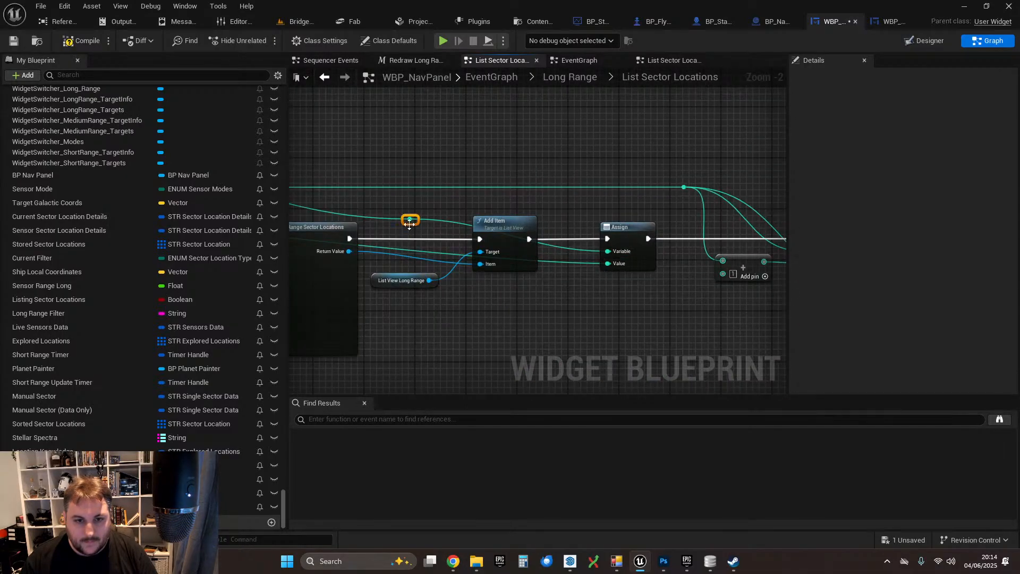
drag(412, 228, 532, 144)
scroll(428, 175, down, 2)
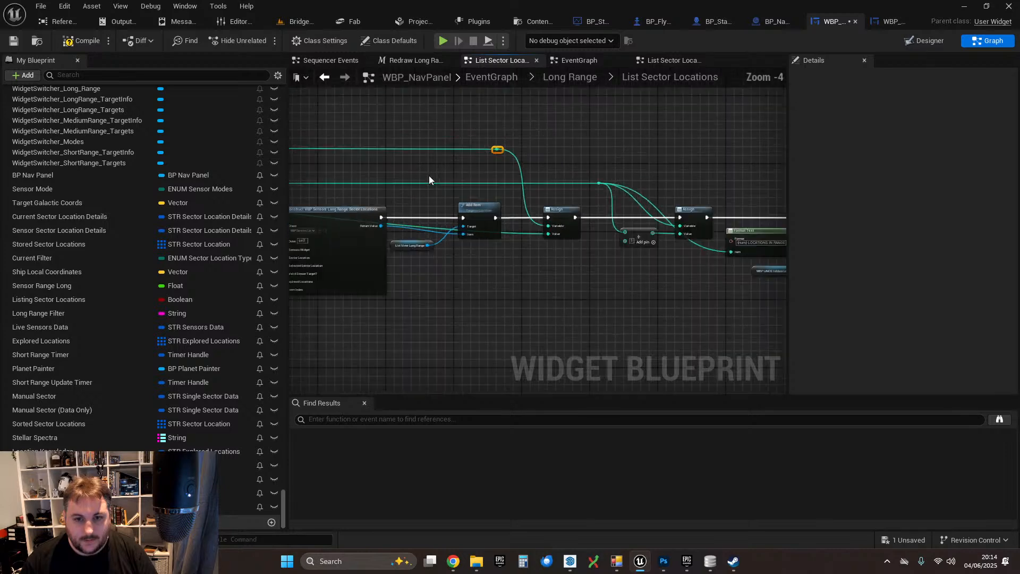
right_drag(428, 175, 864, 214)
right_drag(525, 202, 178, 194)
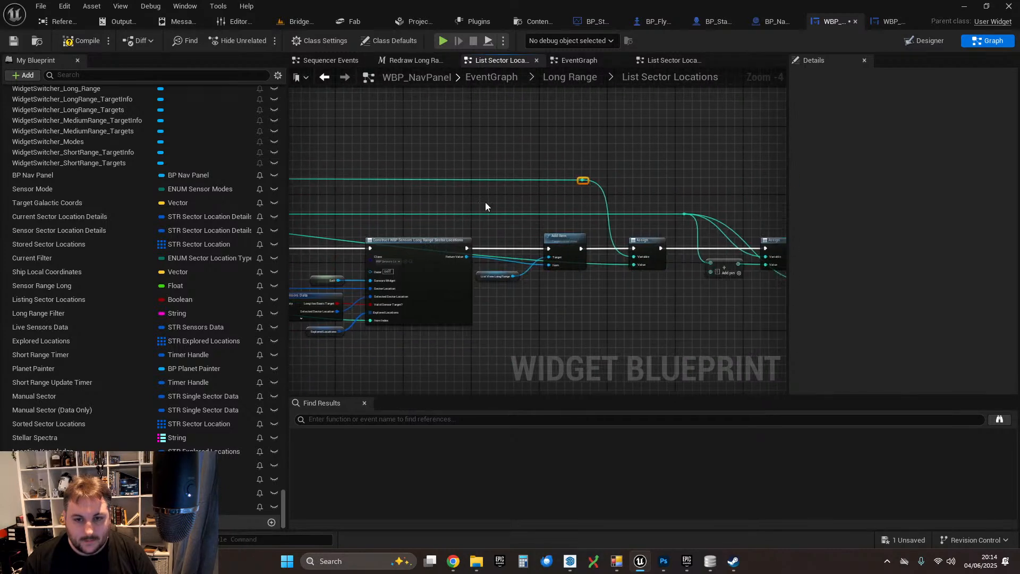
scroll(584, 205, up, 3)
scroll(595, 162, down, 2)
right_drag(396, 194, 705, 205)
drag(407, 166, 651, 169)
right_drag(686, 186, 335, 196)
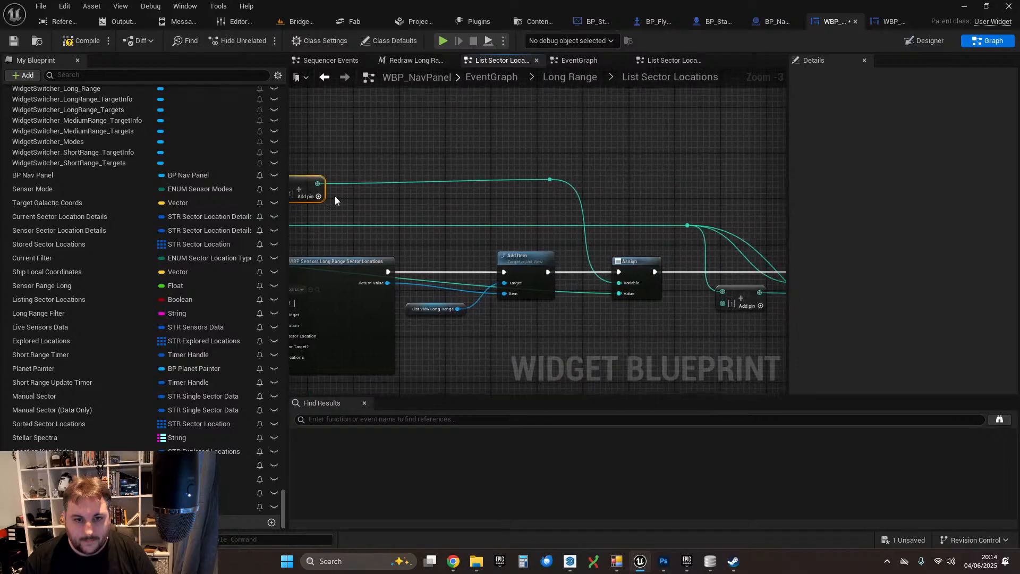
drag(301, 179, 520, 179)
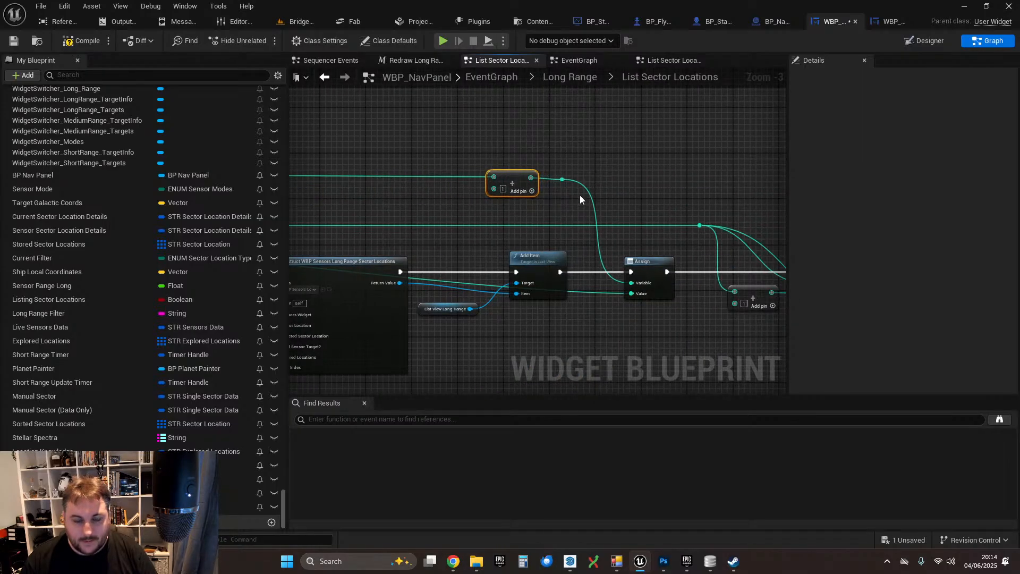
scroll(579, 199, up, 1)
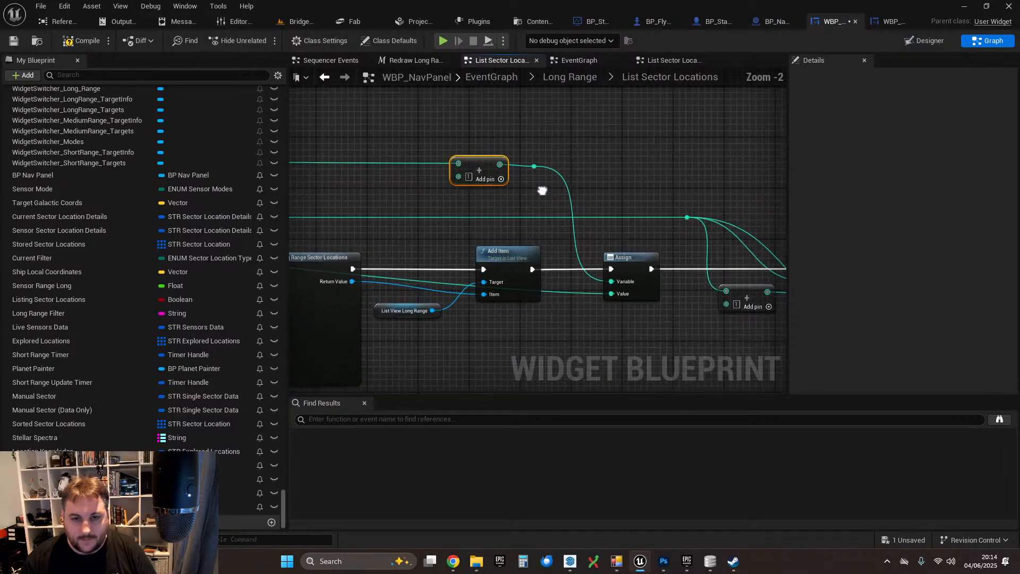
- Reroute the Local Integer wire before the + 1 node, connecting it to Assign's Variable pin and the sum to the Value pin
double_click(403, 162)
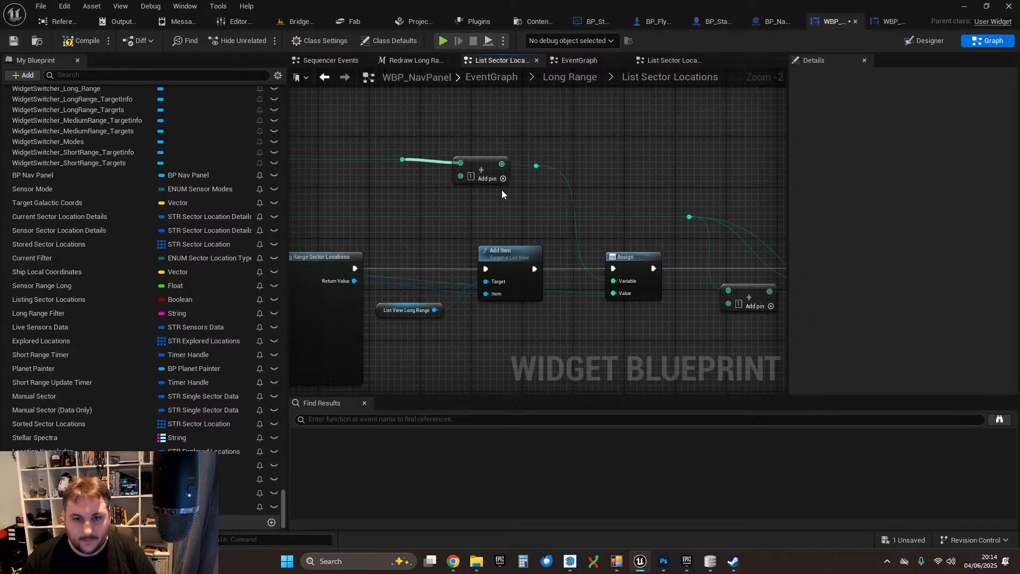
drag(536, 166, 622, 282)
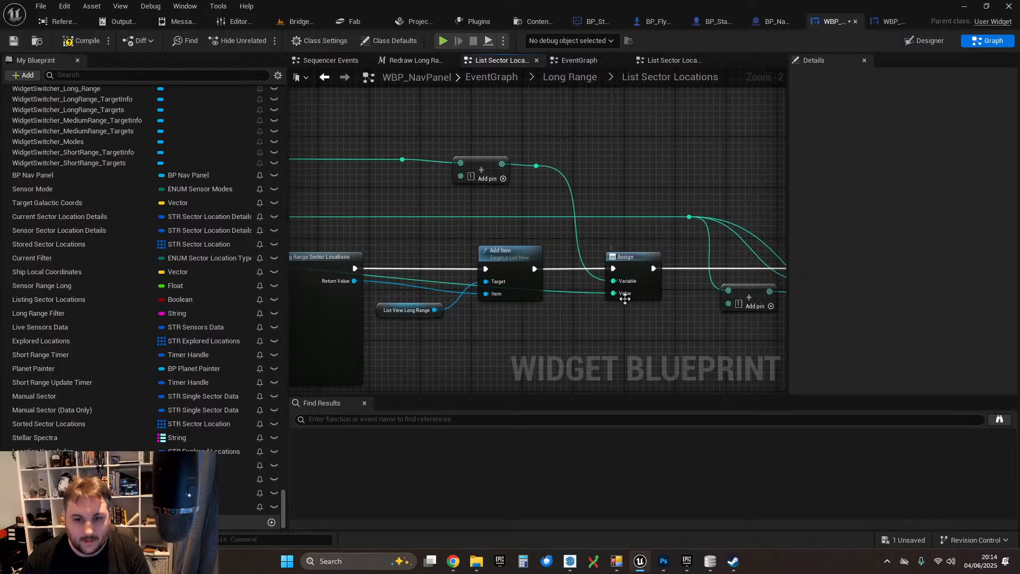
drag(402, 160, 616, 280)
mouse_move(501, 164)
mouse_down()
mouse_move(620, 308)
mouse_move(615, 293)
mouse_up()
mouse_move(556, 156)
mouse_down()
mouse_move(528, 181)
mouse_move(528, 158)
mouse_up()
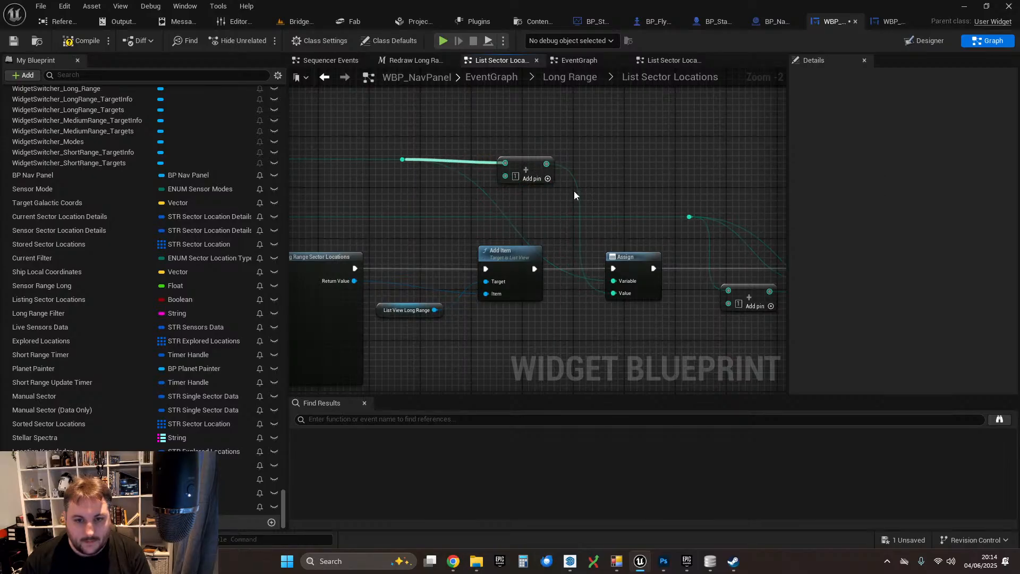
- Add a second reroute point on the Local Integer wire and connect it to the Construct node's Item Index pin
scroll(468, 250, down, 2)
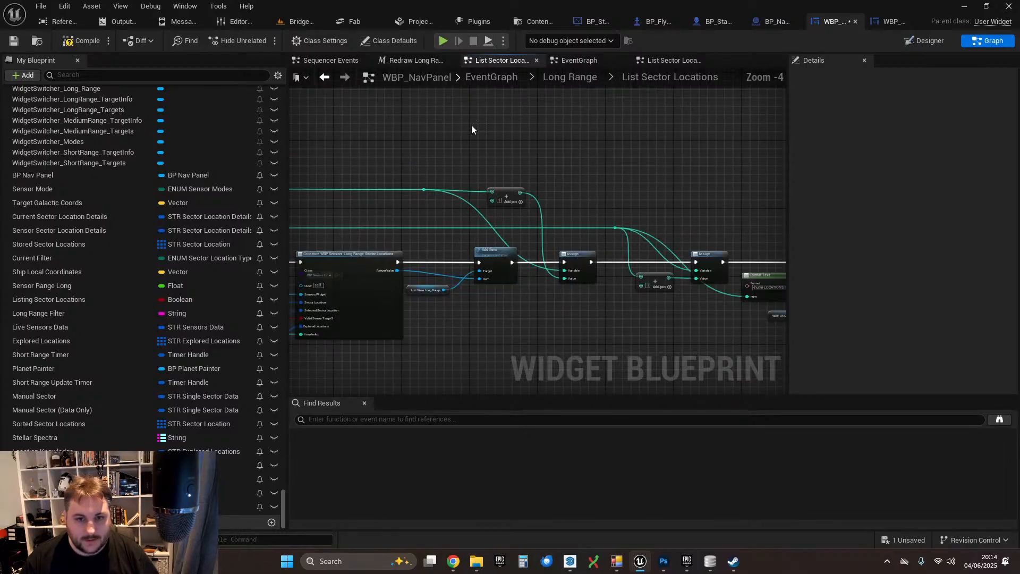
right_drag(444, 150, 785, 116)
right_drag(696, 165, 622, 135)
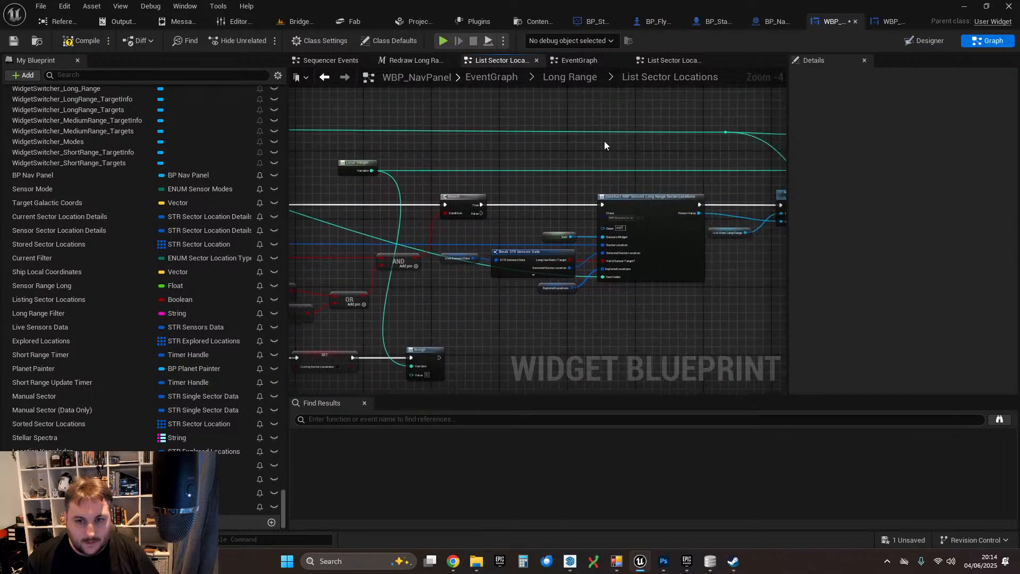
double_click(535, 128)
drag(535, 129, 605, 277)
mouse_move(534, 131)
mouse_down()
mouse_move(550, 140)
mouse_move(537, 137)
mouse_up()
- Check the rewired Local Integer connections across List Sector Locations and save the widget blueprint
right_drag(594, 159, 1019, 153)
right_drag(402, 175, 412, 173)
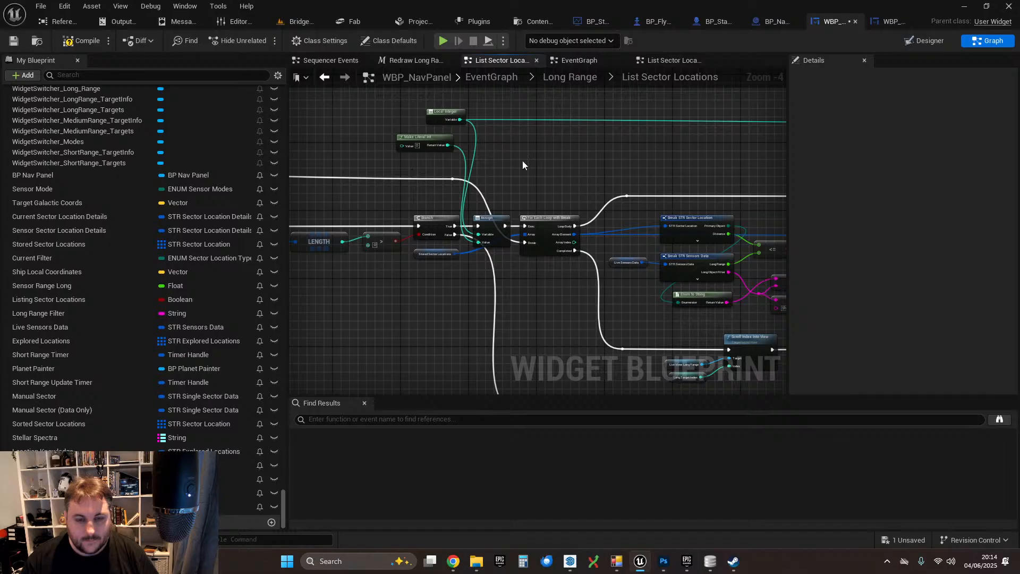
right_drag(522, 165, 291, 141)
right_drag(626, 133, 445, 152)
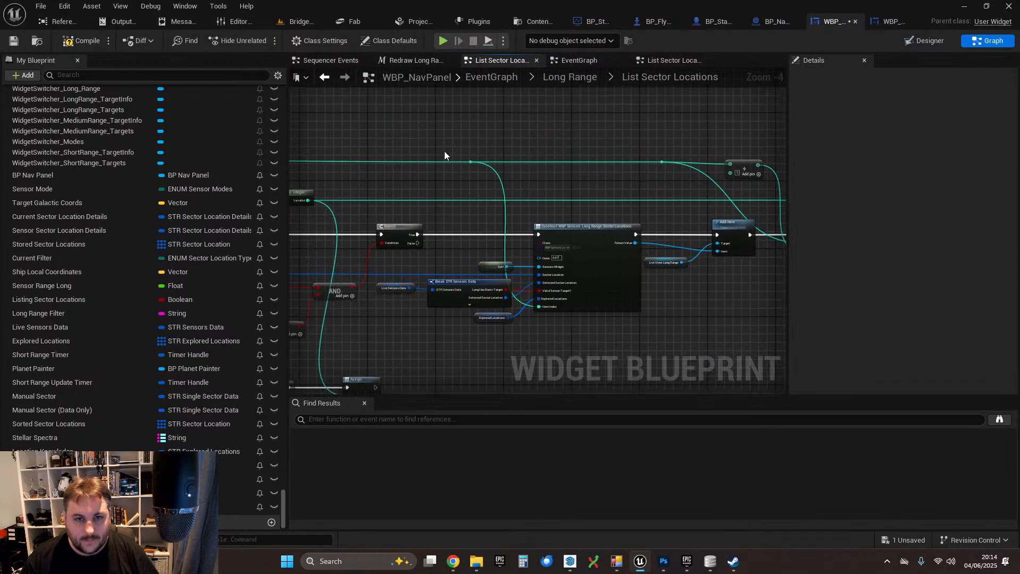
click(14, 41)
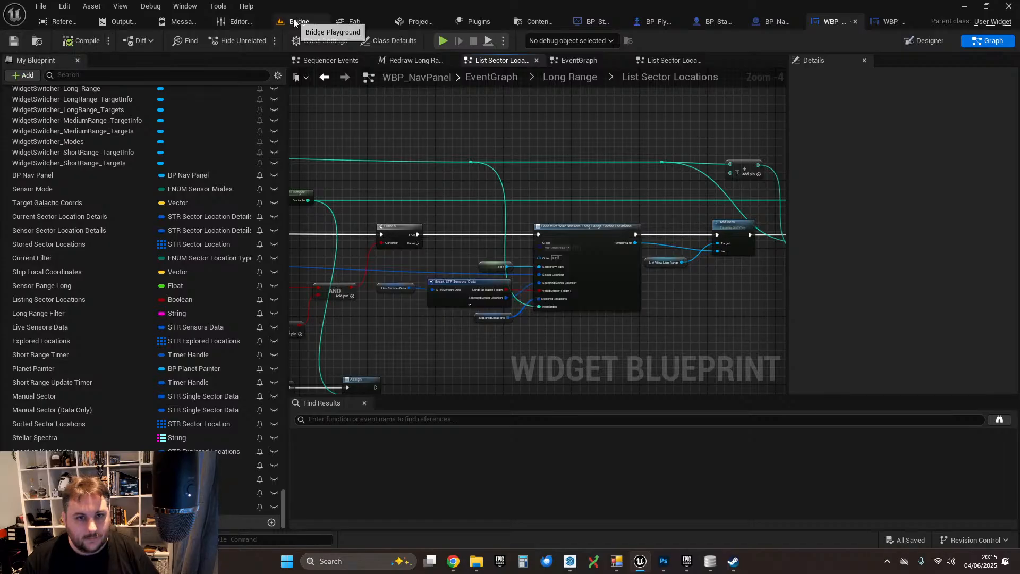
- Start a play session in the Bridge_Playground level and switch the sensors console to Long Range mode
click(295, 22)
key(alt+p)
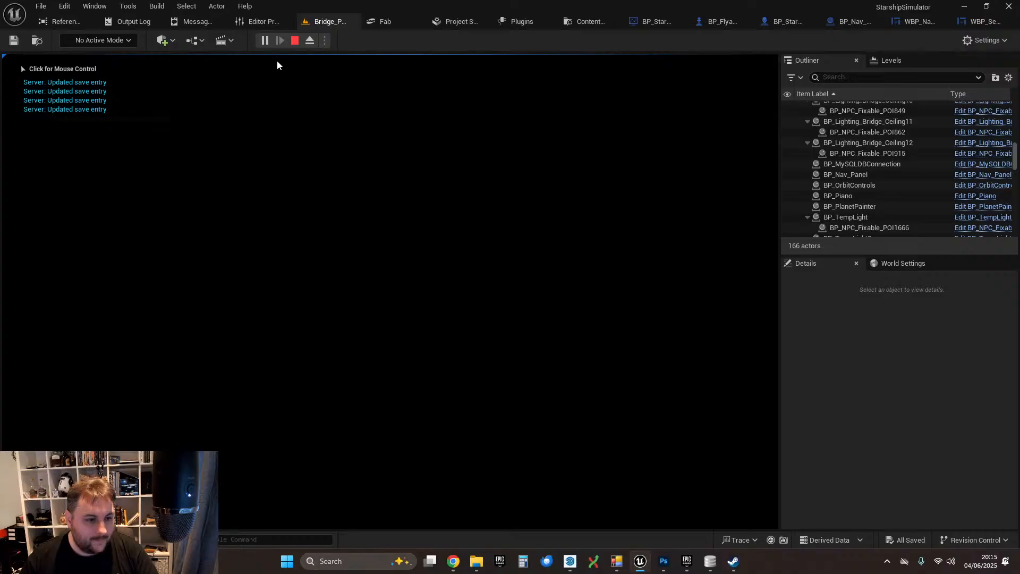
click(277, 66)
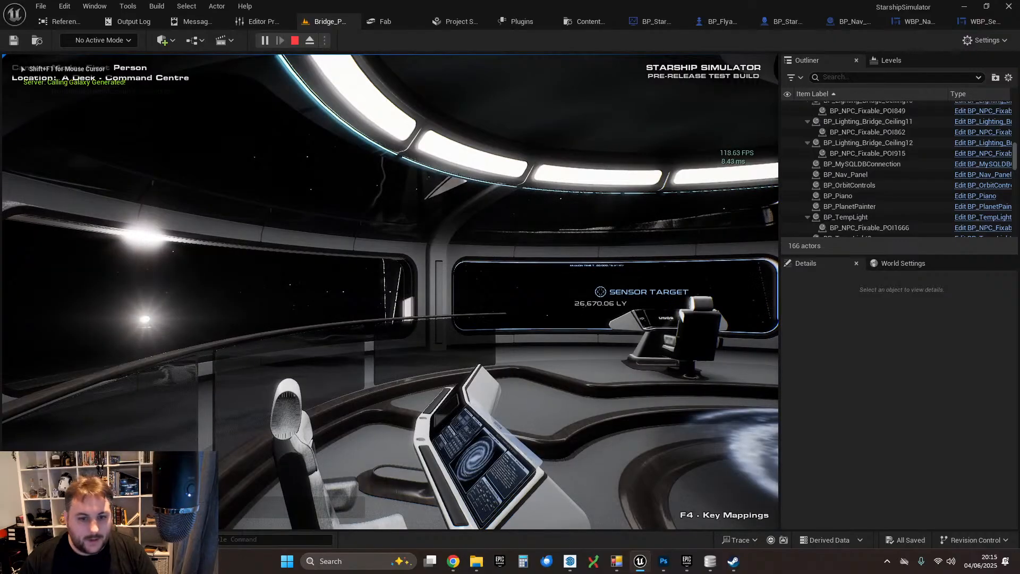
key(w)
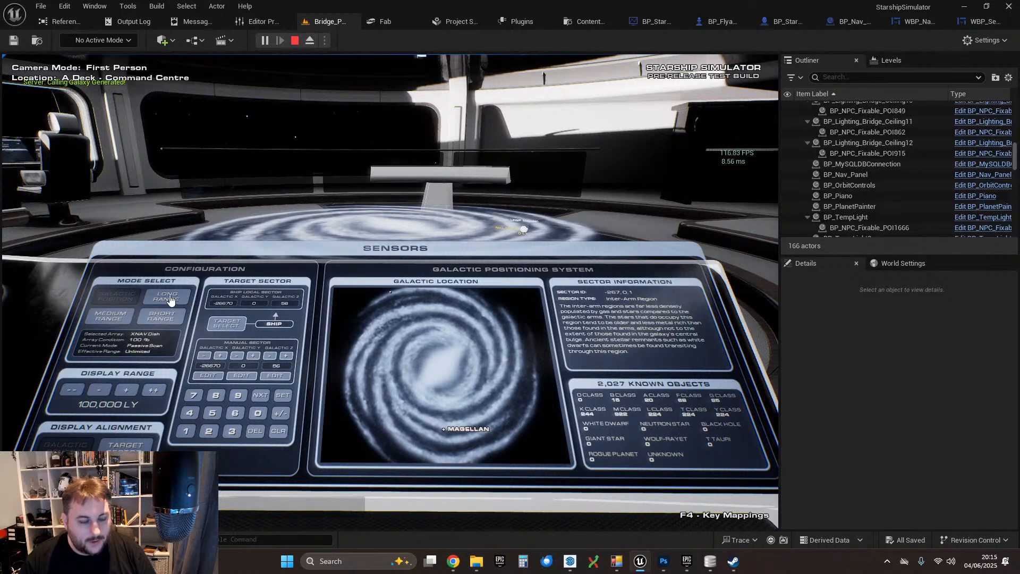
click(172, 301)
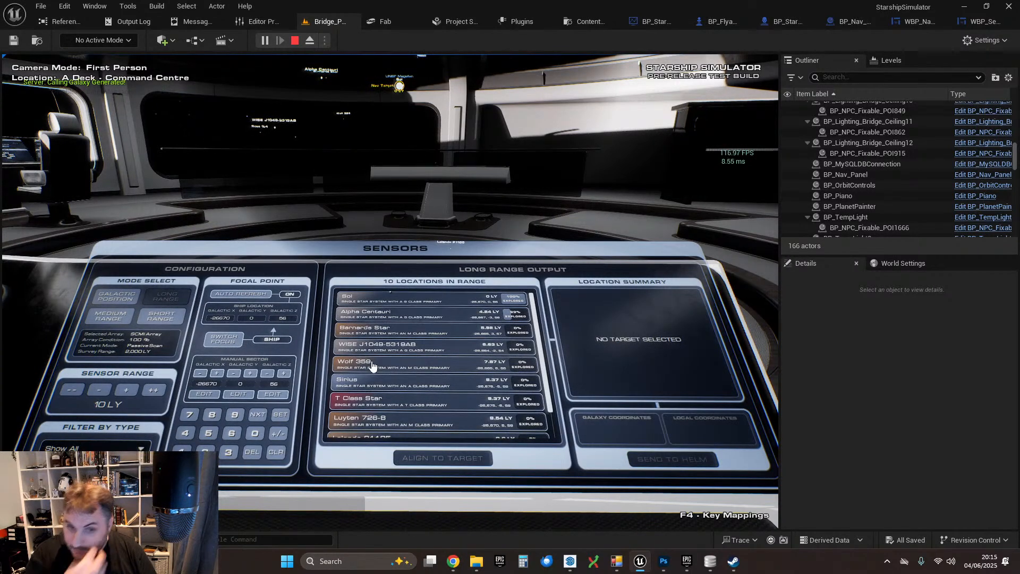
- Test the printed index by selecting Sirius, T Class Star, Sol, Alpha Centauri, Barnards Star, WISE J1049-5319AB, Wolf 359 and Sirius in turn
scroll(545, 366, down, 2)
click(404, 355)
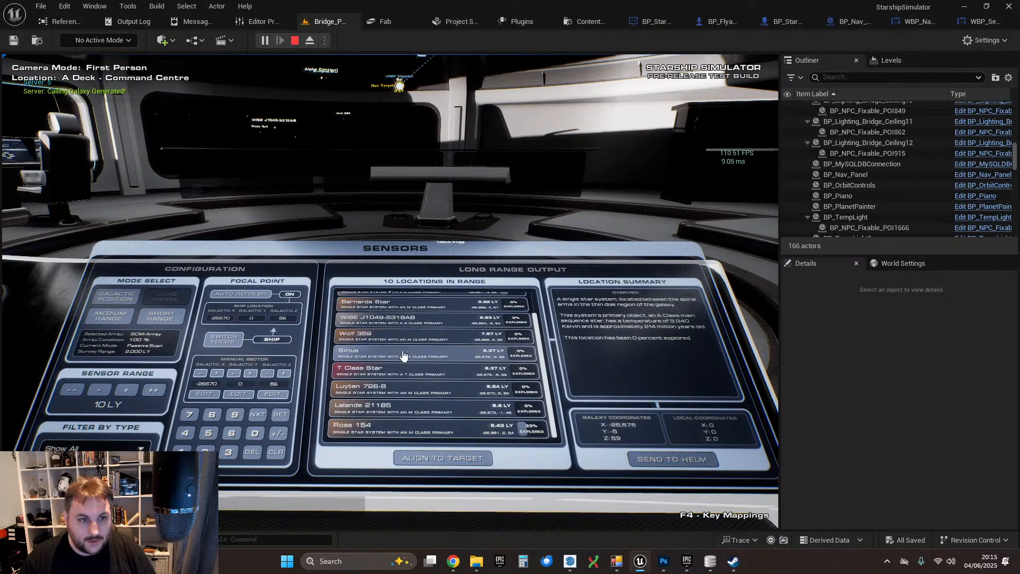
click(435, 378)
scroll(441, 379, up, 2)
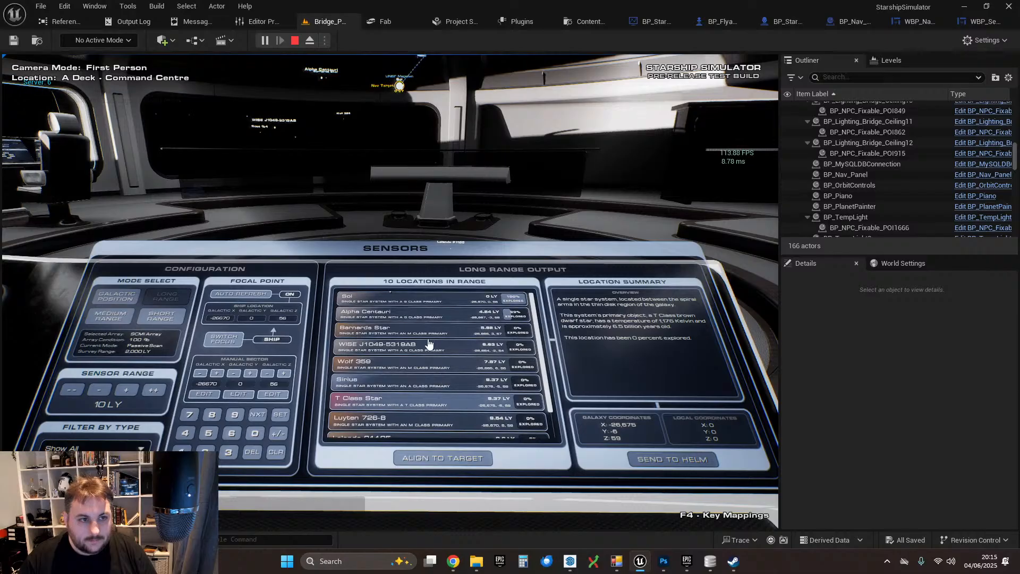
click(386, 303)
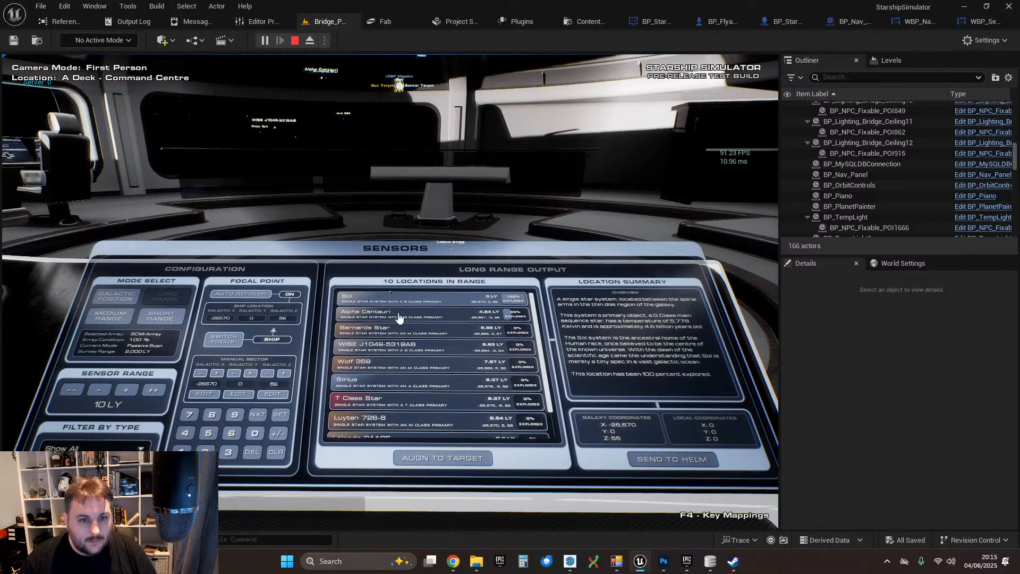
click(397, 317)
click(394, 334)
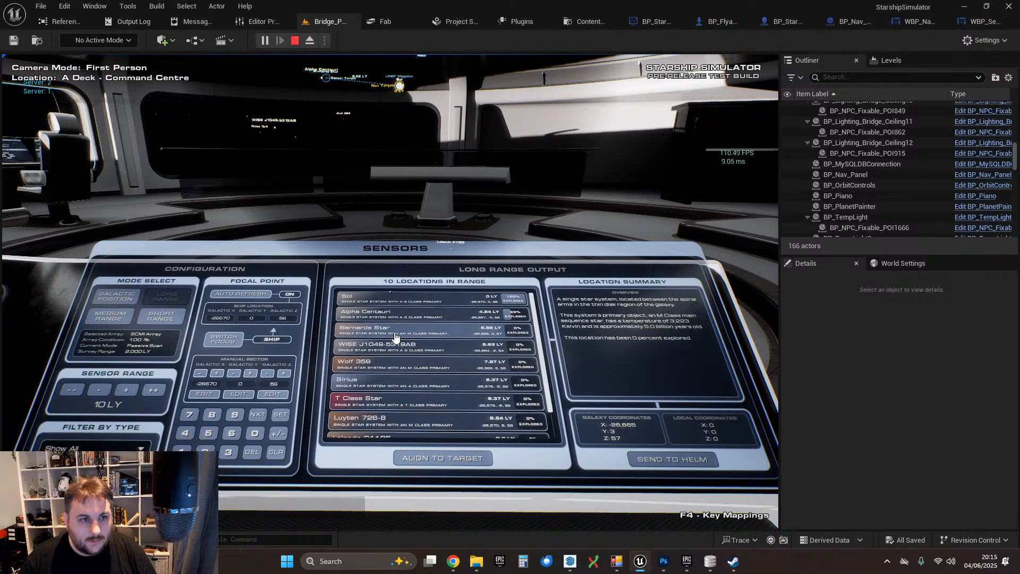
click(398, 350)
click(389, 367)
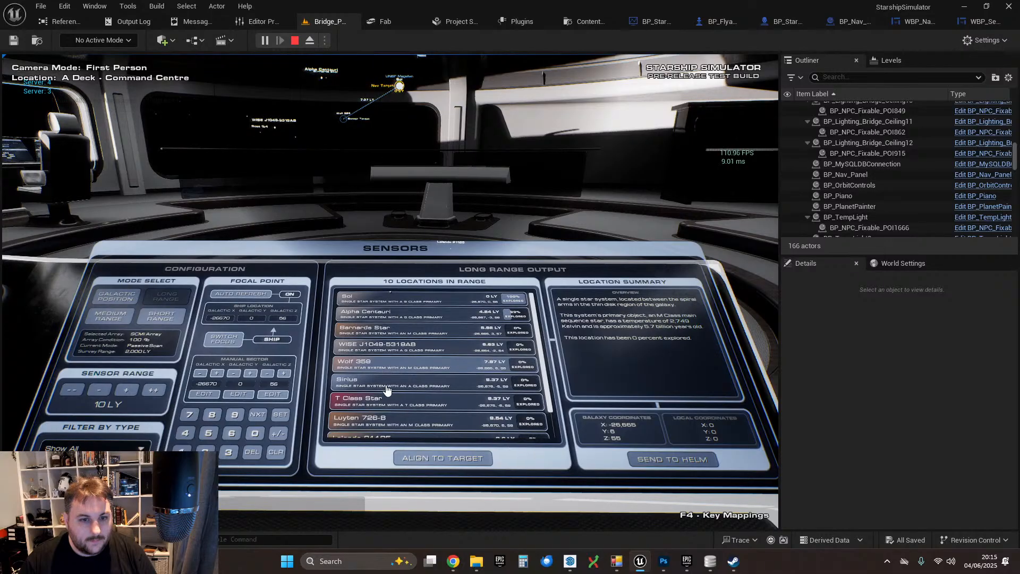
click(386, 389)
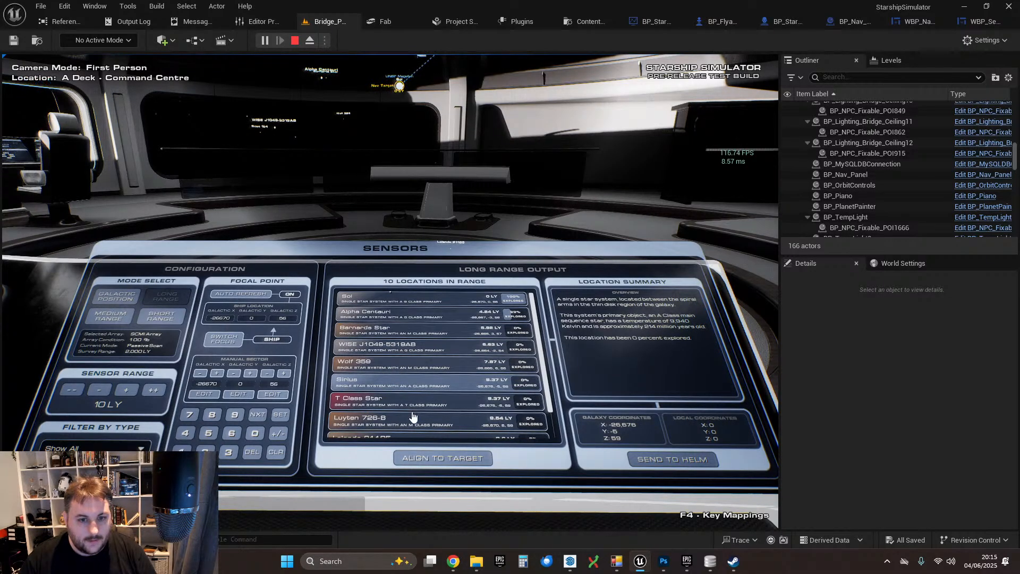
- Test the printed index by selecting Wolf 359, and raise the sensor range to 45 LY
click(403, 368)
scroll(402, 368, down, 2)
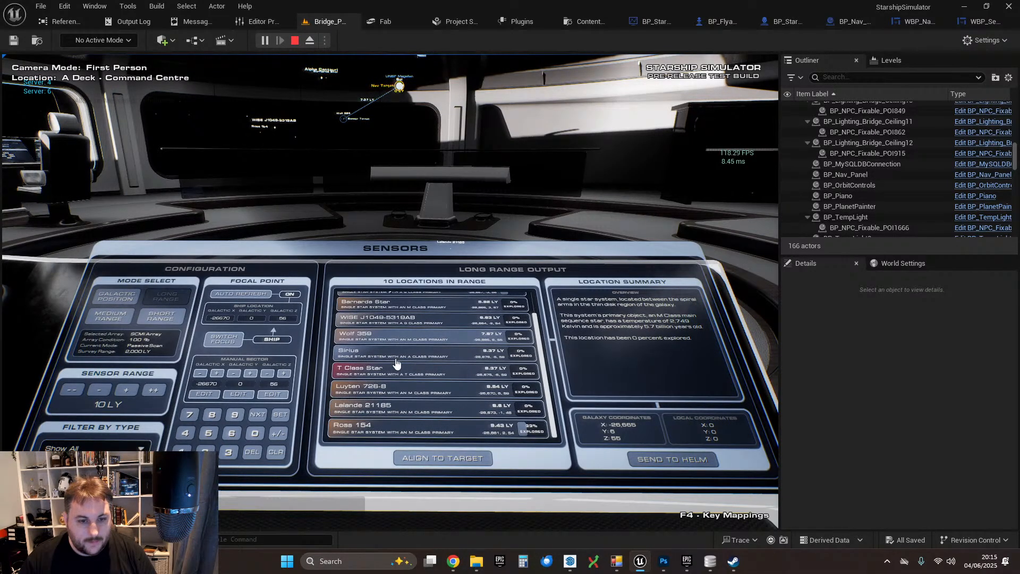
click(153, 391)
scroll(412, 377, up, 3)
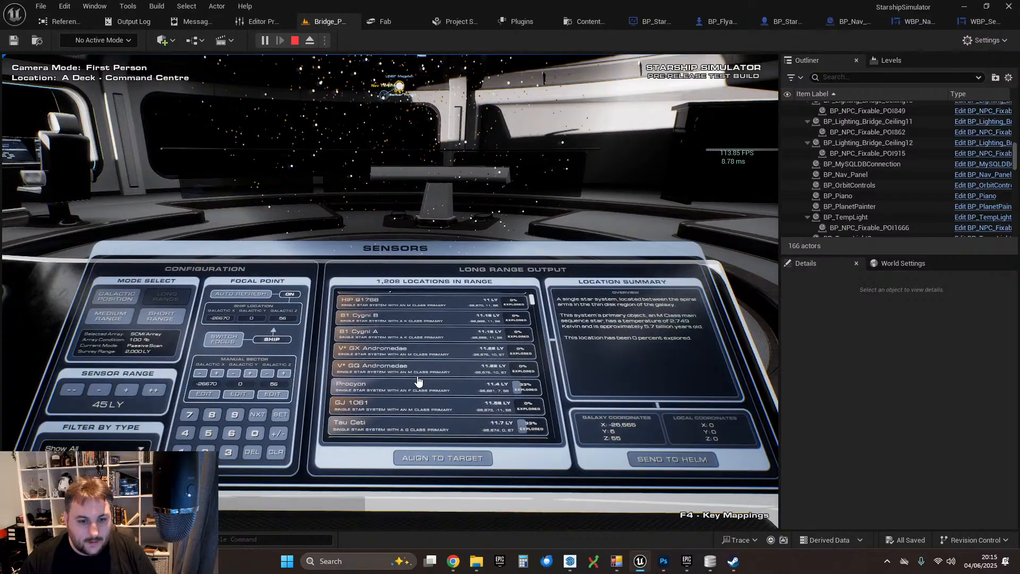
- Select Procyon in the long range list, align to it, and go back to the list to test its scroll position
scroll(418, 381, down, 5)
click(376, 341)
scroll(413, 385, up, 4)
scroll(427, 385, down, 1)
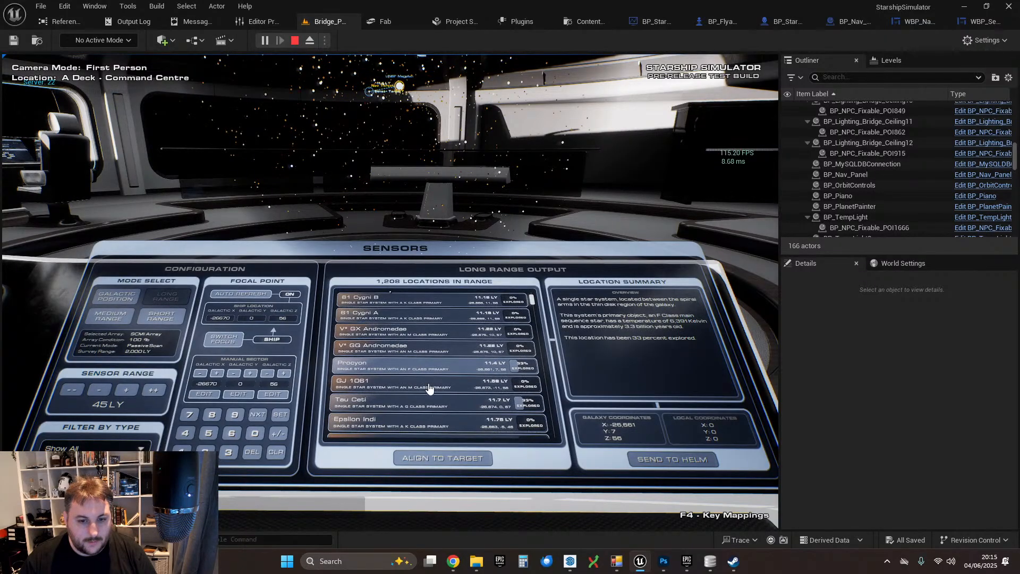
click(426, 465)
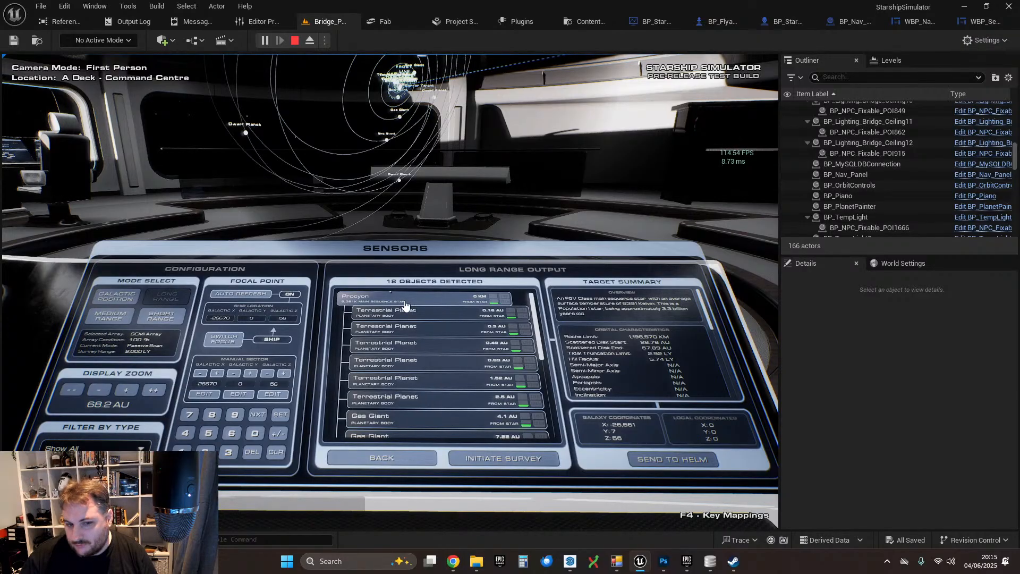
click(406, 462)
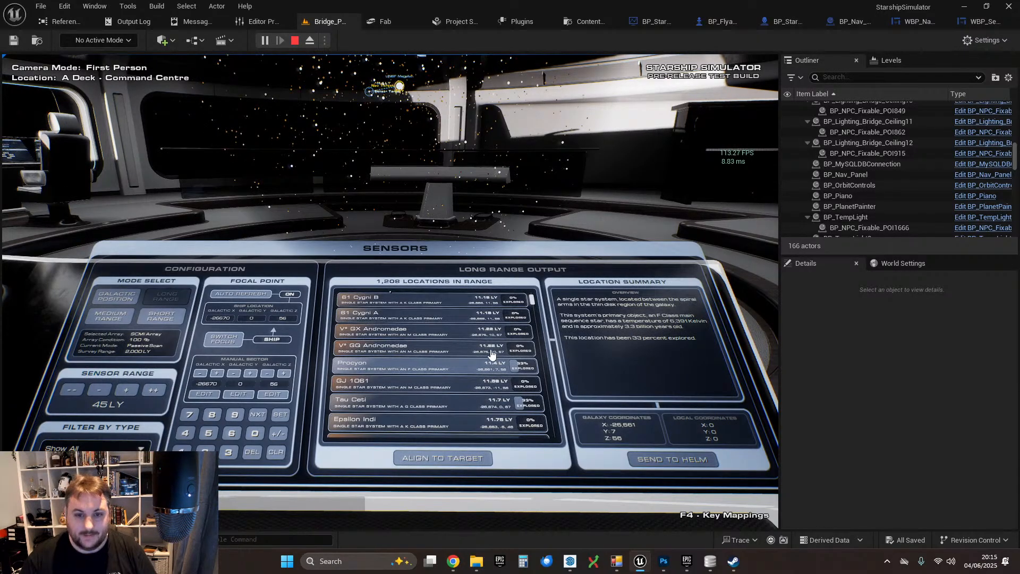
- Select van Maanen's Star farther down the list, align to it, and return to the list to test its scroll position
scroll(491, 354, down, 10)
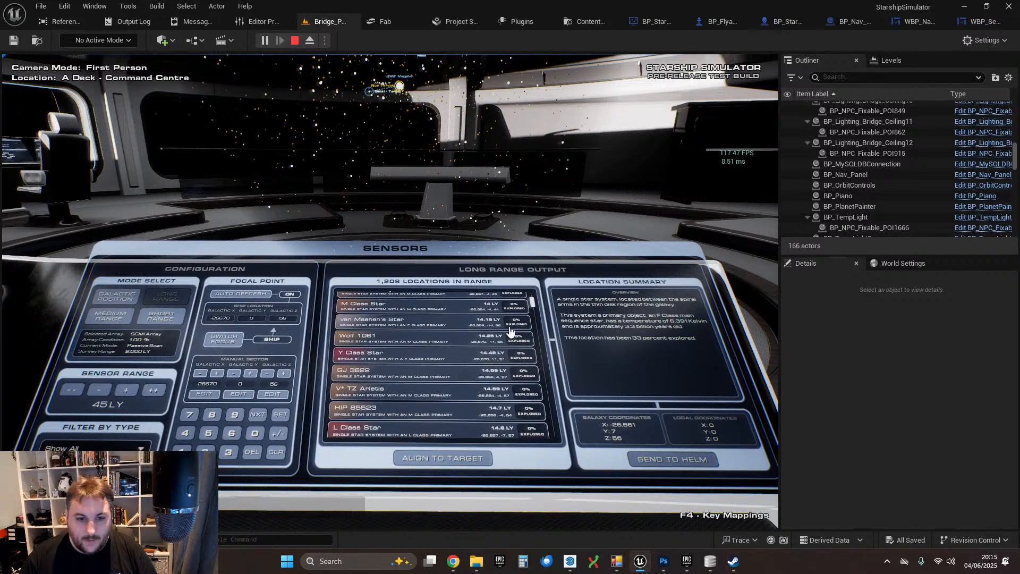
scroll(480, 345, up, 2)
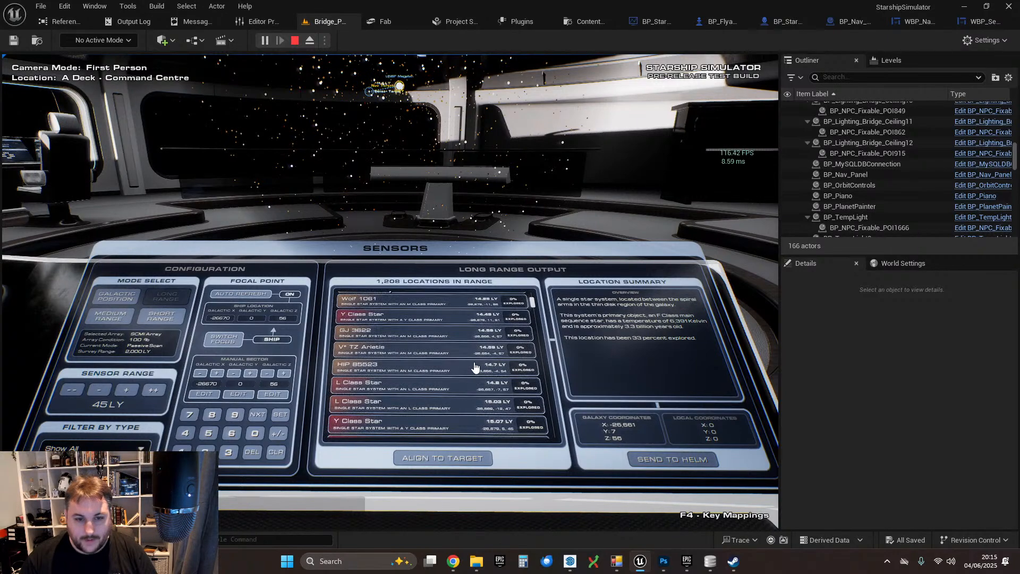
click(437, 460)
click(430, 460)
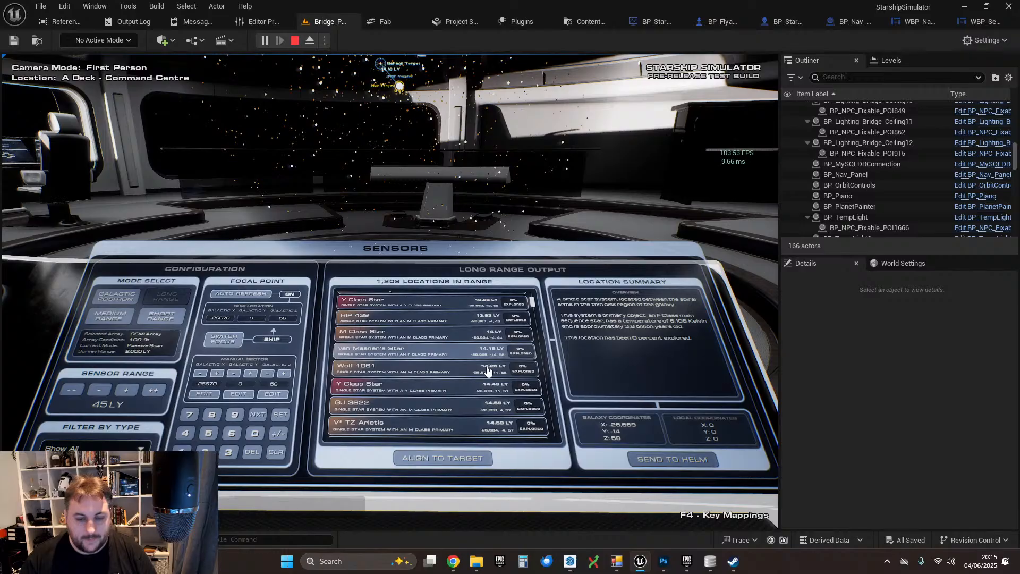
scroll(505, 340, up, 1)
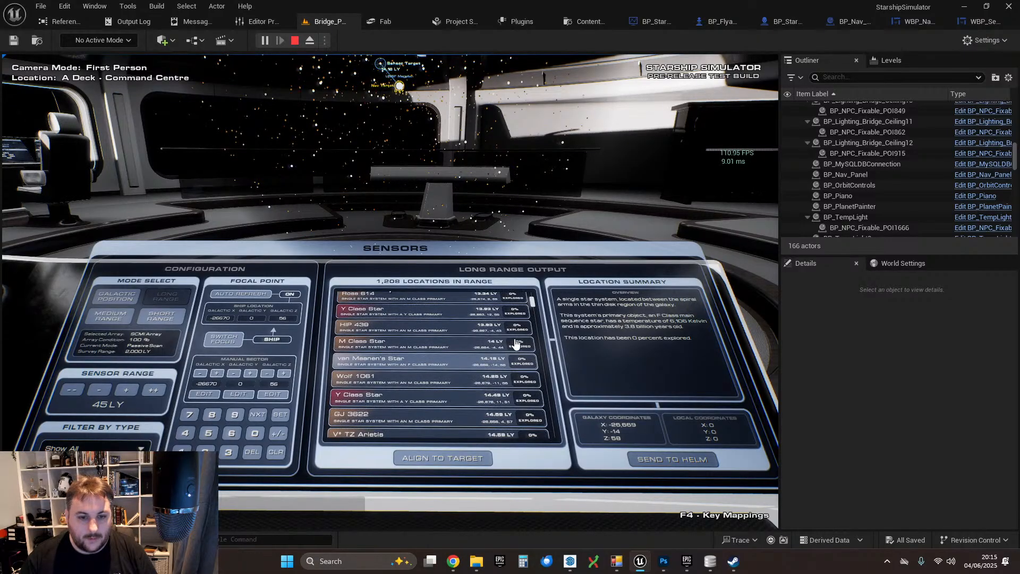
- Test a much deeper list entry by selecting Wolf 287, aligning to it, and returning to the list
drag(533, 307, 530, 291)
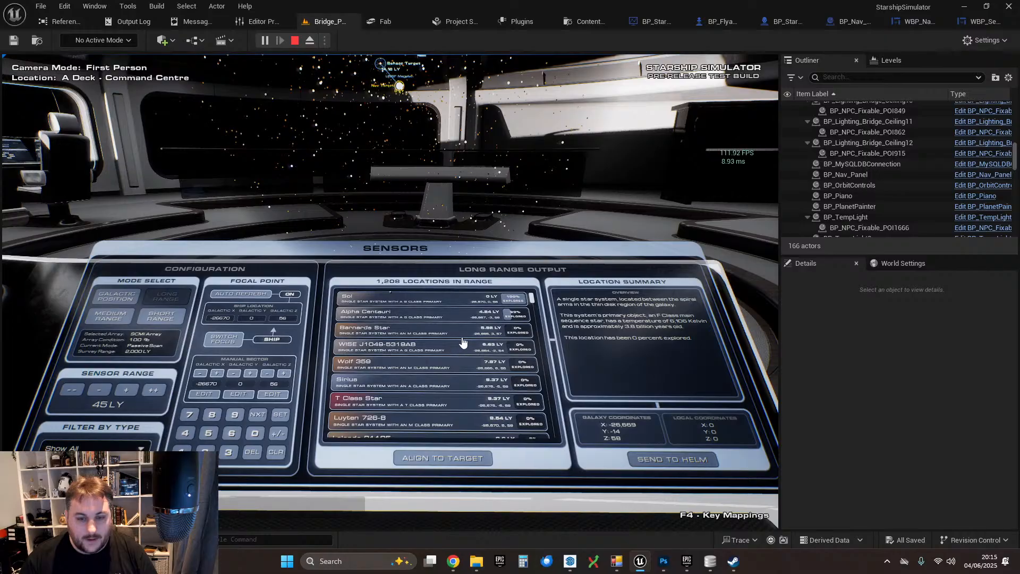
scroll(494, 375, down, 5)
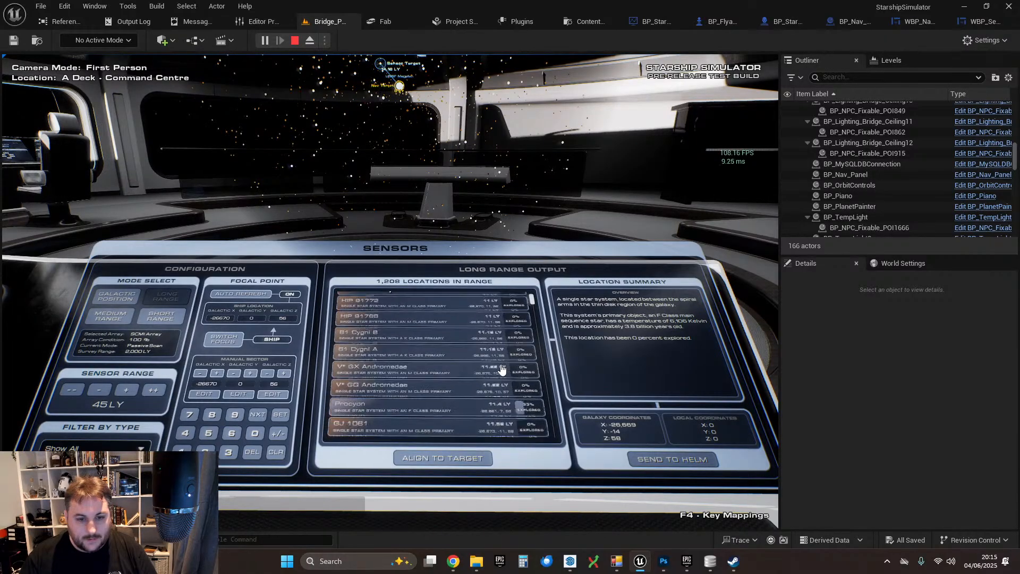
scroll(506, 363, down, 3)
drag(532, 308, 535, 351)
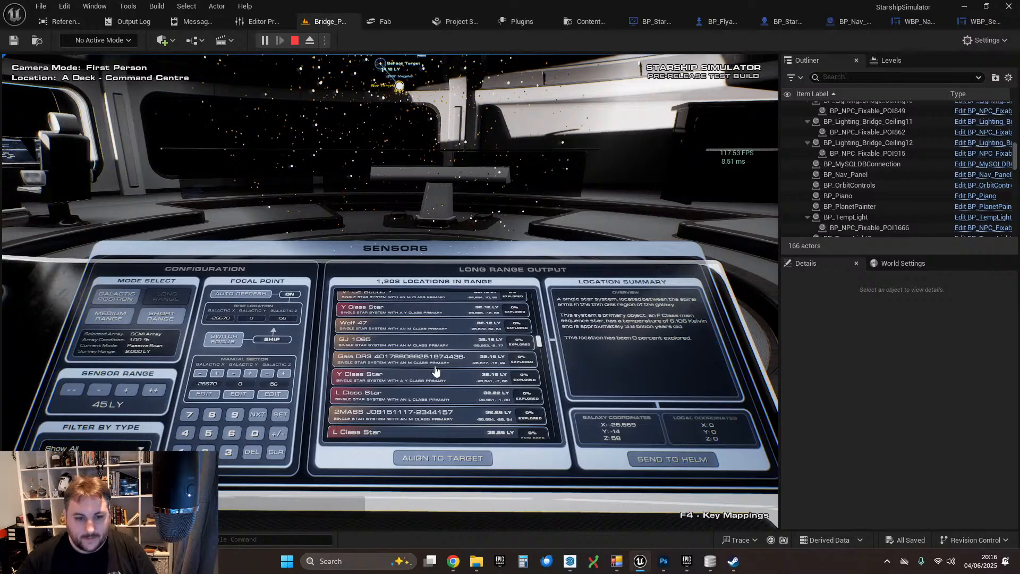
scroll(430, 383, down, 6)
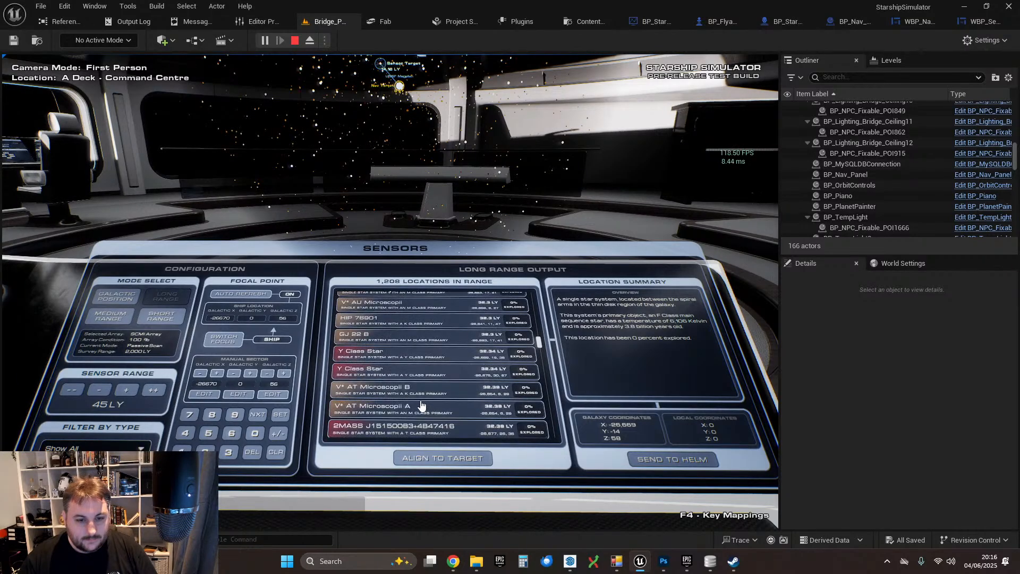
scroll(421, 405, down, 4)
click(400, 345)
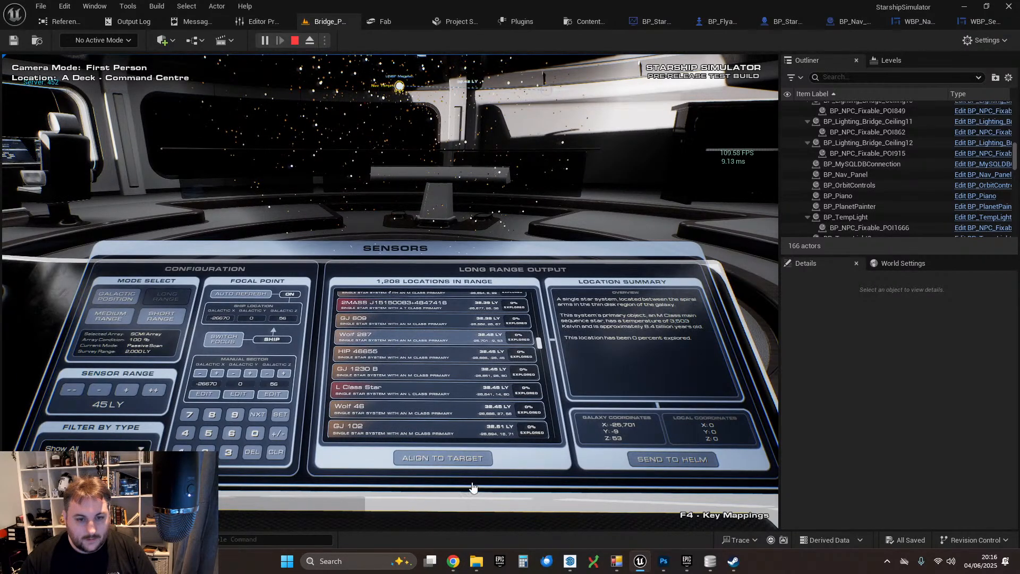
click(451, 465)
click(403, 465)
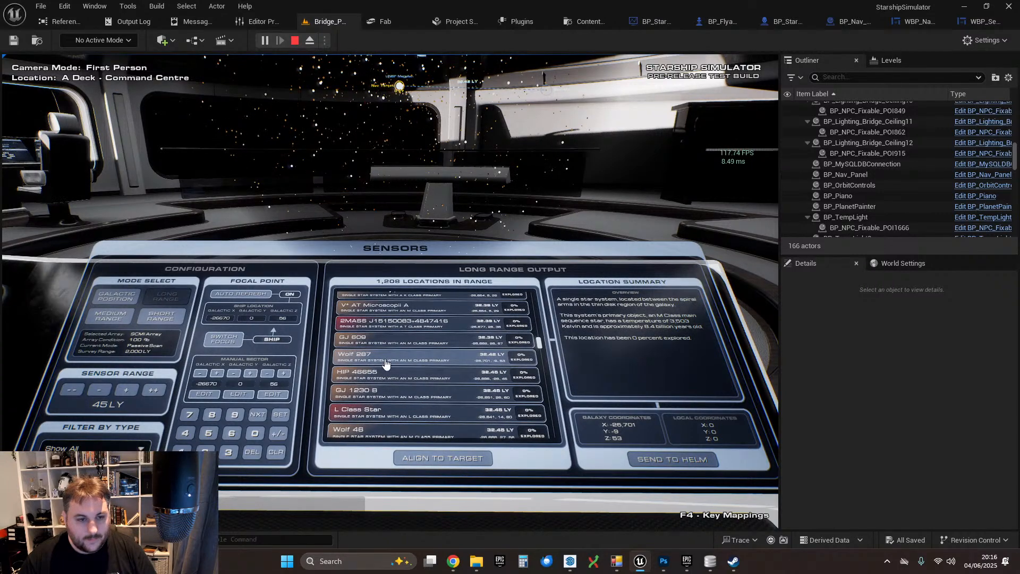
- Test the list's scroll position by switching repeatedly between Galactic Position and Long Range modes, including once after scrolling back to Sol
click(127, 307)
click(169, 302)
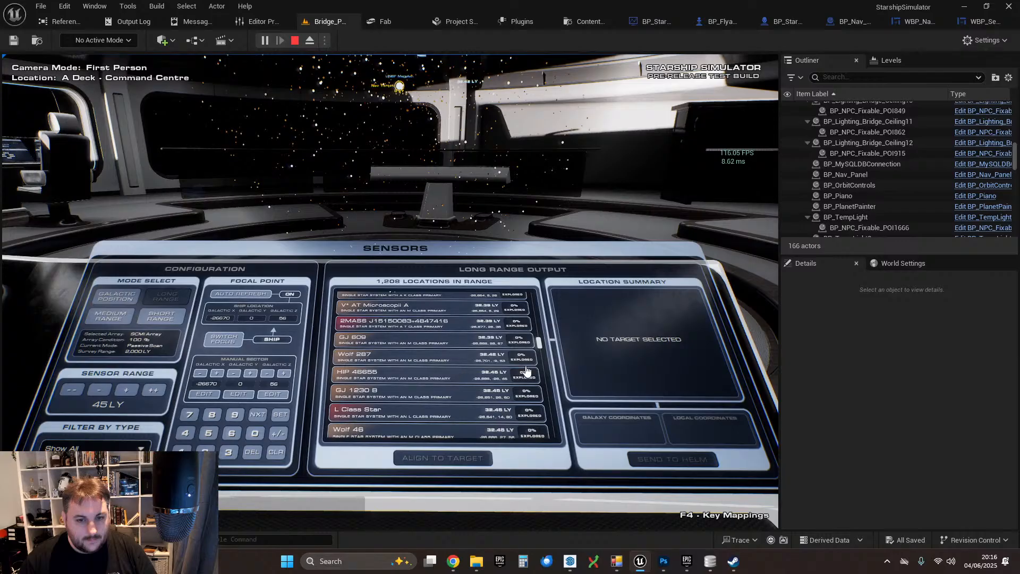
click(121, 300)
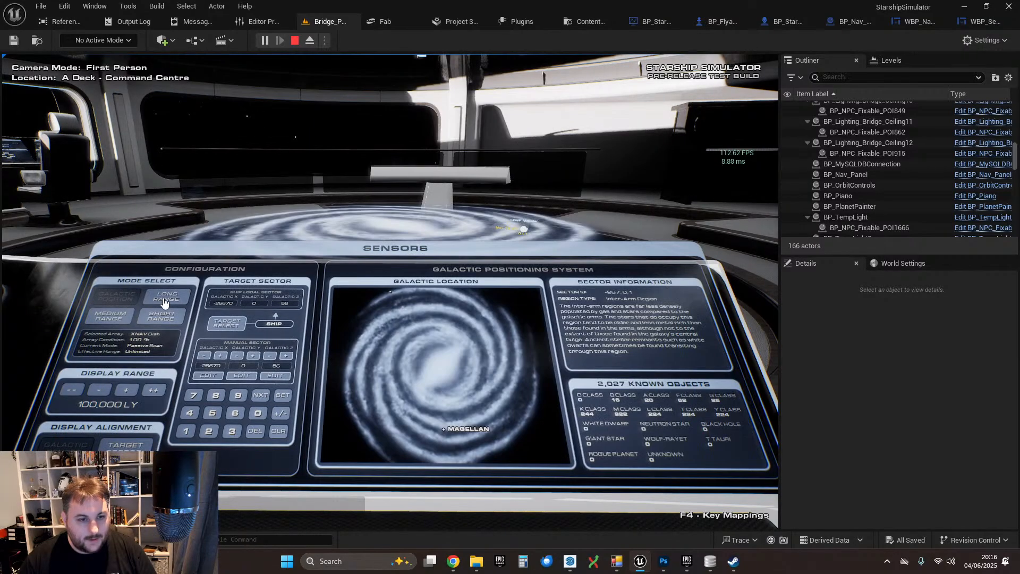
click(164, 301)
drag(540, 345, 544, 292)
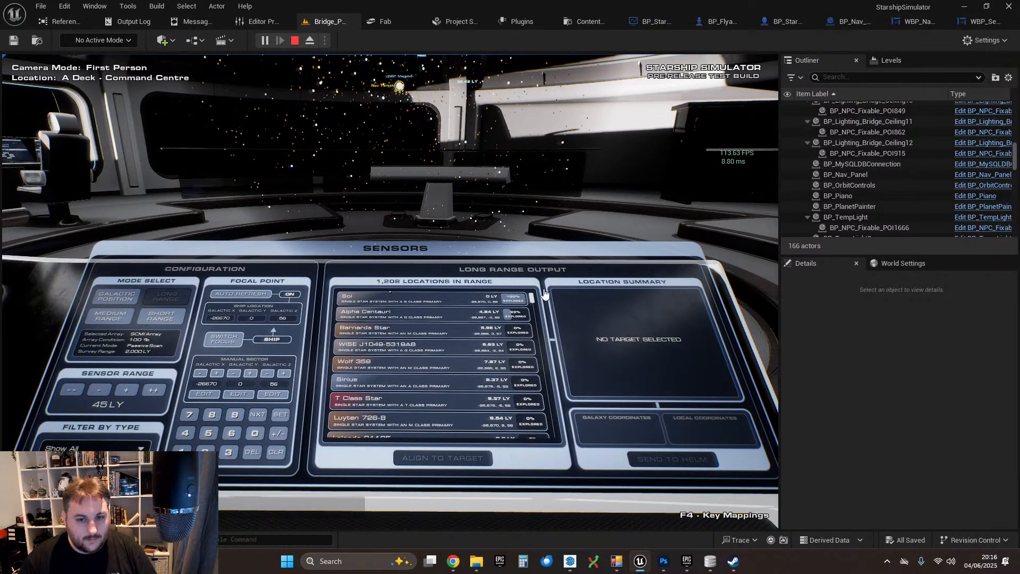
click(129, 298)
click(159, 300)
scroll(466, 358, down, 10)
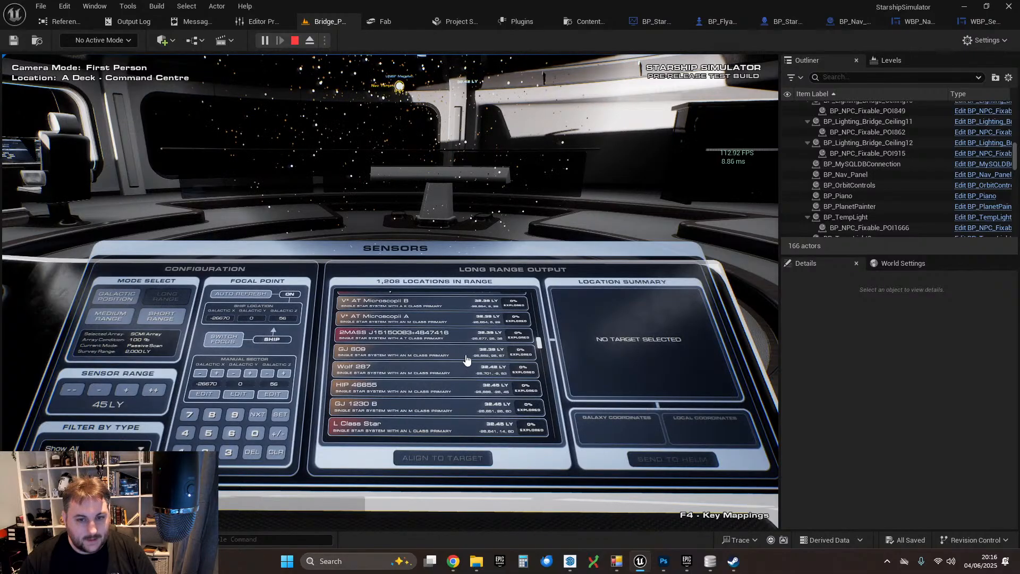
- End the play session and review the List Sector Locations graph in WBP_NavPanel
key(Escape)
click(387, 426)
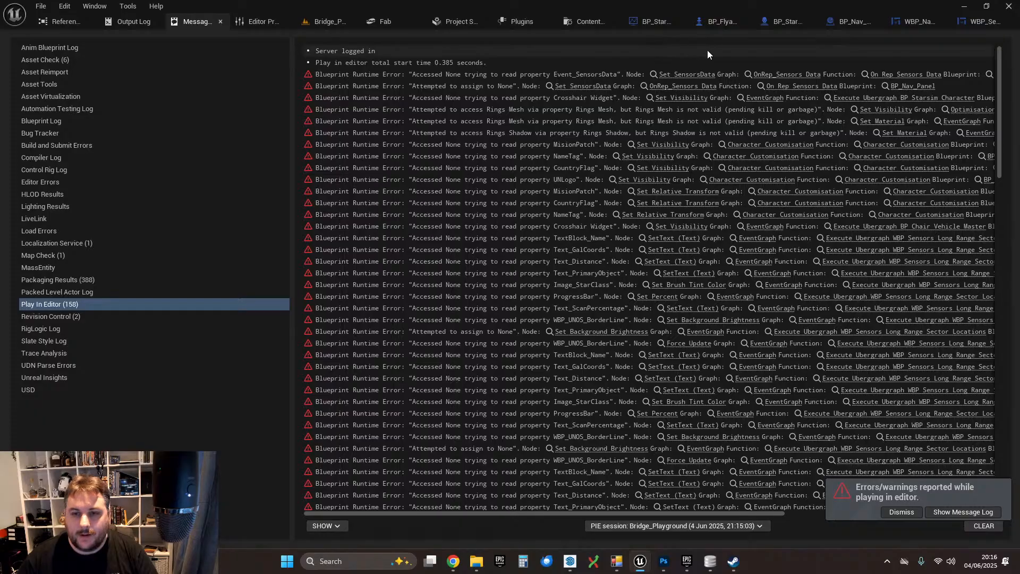
click(911, 24)
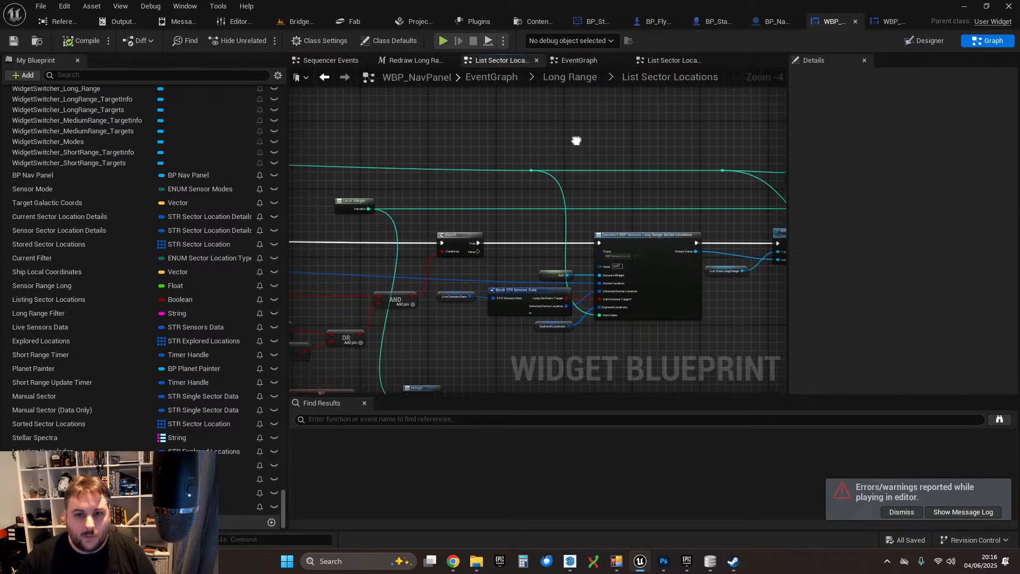
right_drag(781, 121, 438, 164)
right_drag(632, 179, 649, 180)
scroll(531, 179, down, 4)
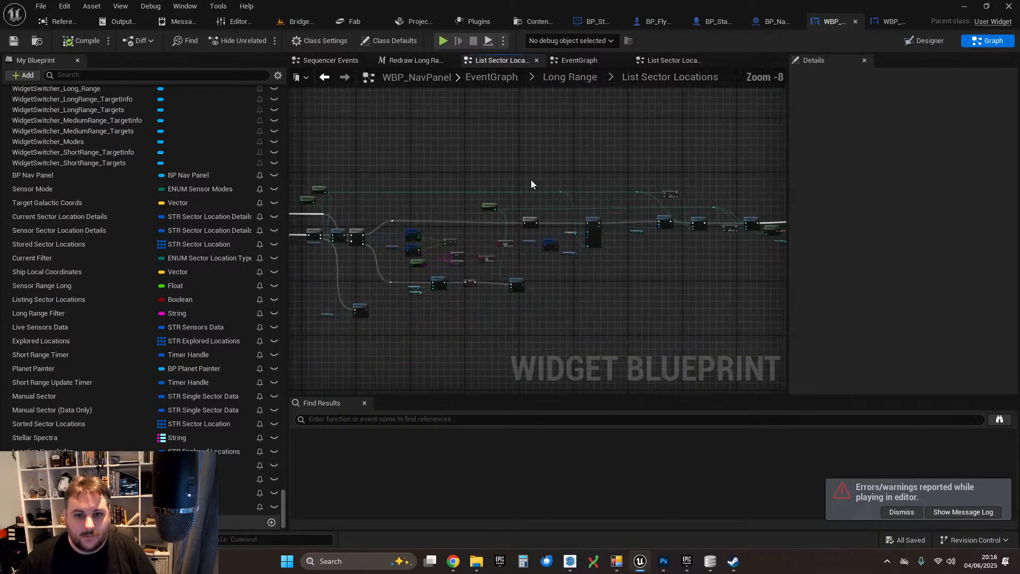
right_drag(480, 175, 537, 181)
scroll(531, 181, up, 2)
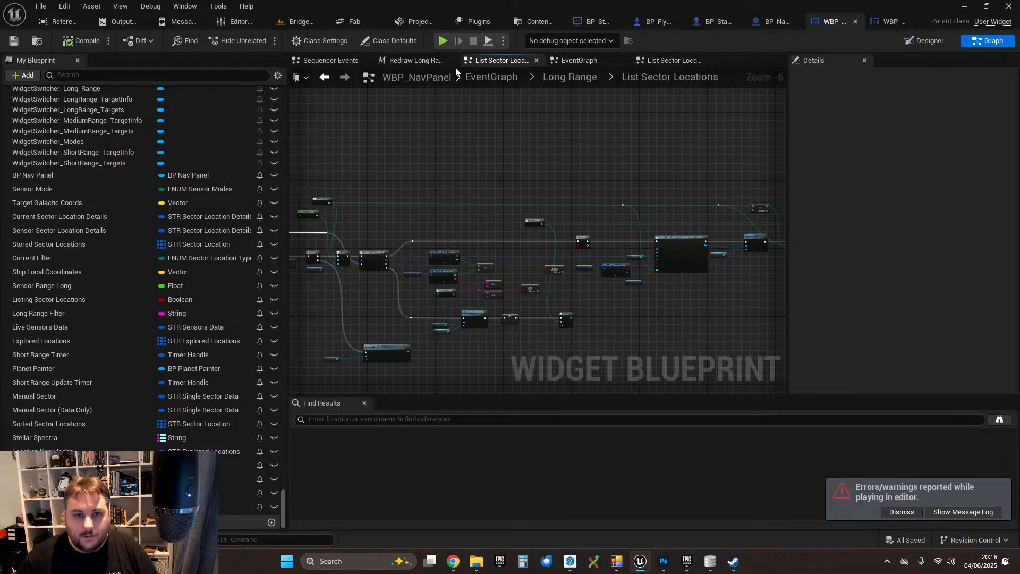
- Open the parent Long Range graph and examine its widget switcher, range display and auto refresh sections
click(569, 77)
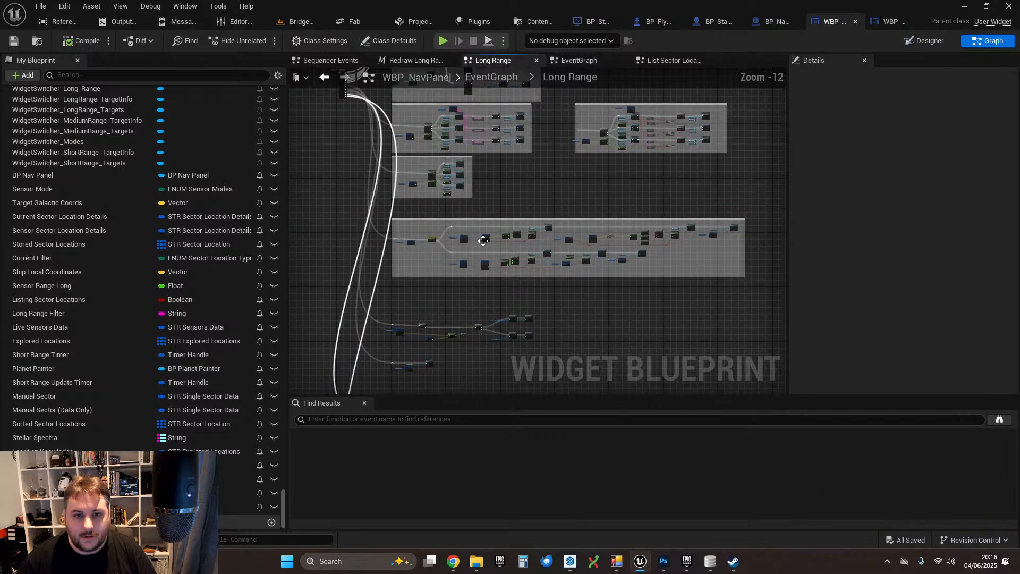
right_drag(388, 134, 425, 392)
scroll(435, 248, up, 13)
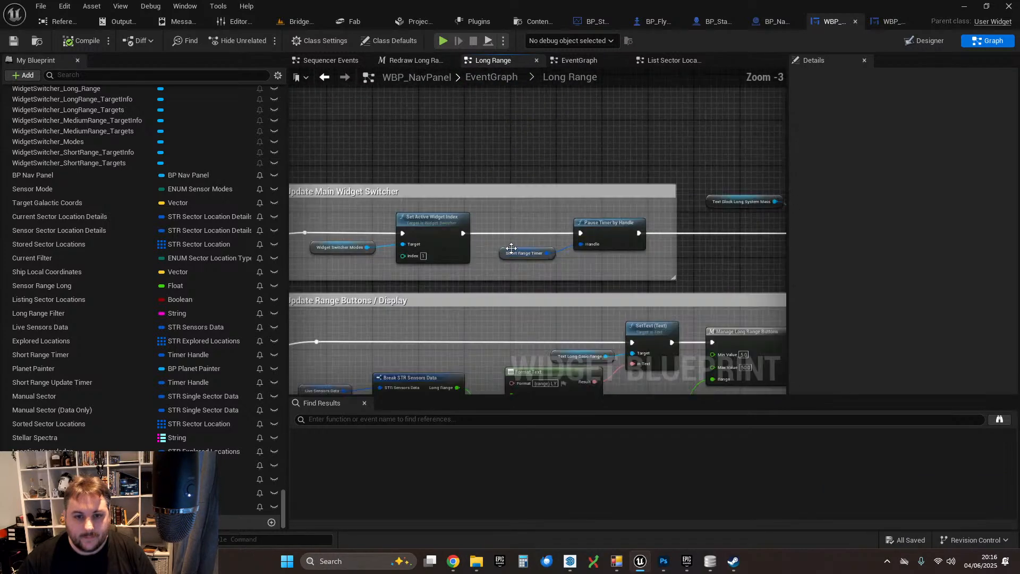
right_drag(537, 210, 250, 162)
scroll(568, 214, down, 1)
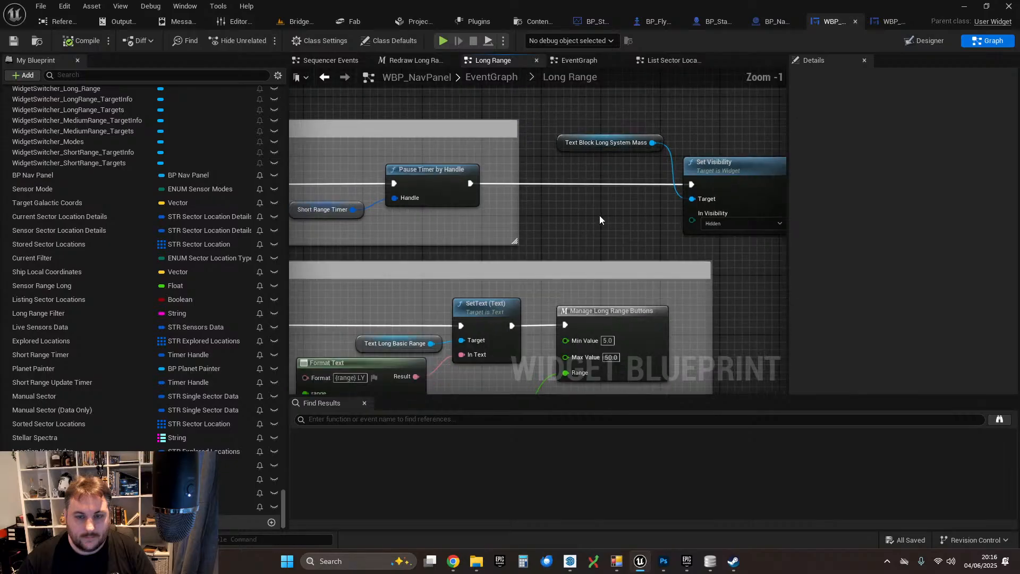
right_drag(547, 216, 623, 121)
scroll(367, 189, down, 2)
right_drag(366, 189, 512, 88)
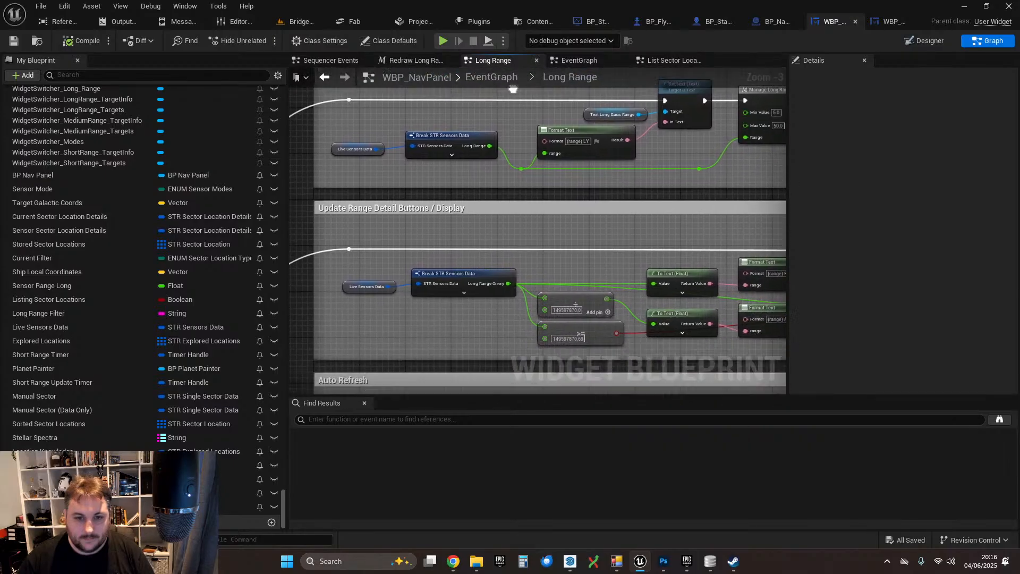
scroll(534, 136, down, 6)
right_drag(533, 335, 502, 147)
right_drag(514, 372, 524, 269)
- Examine how the Switch on String node's action messages lead to the list refresh, animation and survey nodes
scroll(523, 269, up, 7)
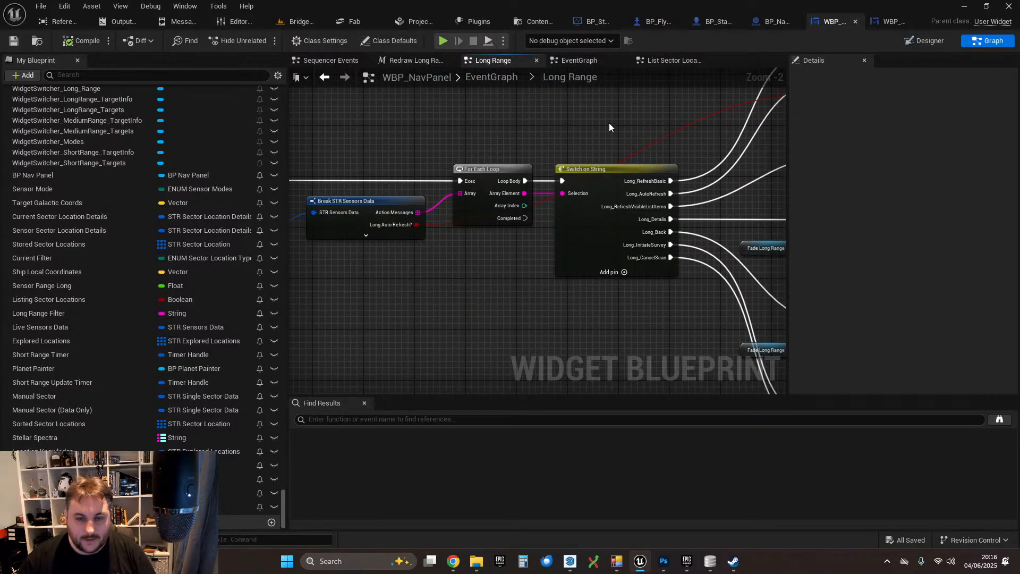
right_drag(639, 128, 489, 110)
scroll(320, 98, down, 1)
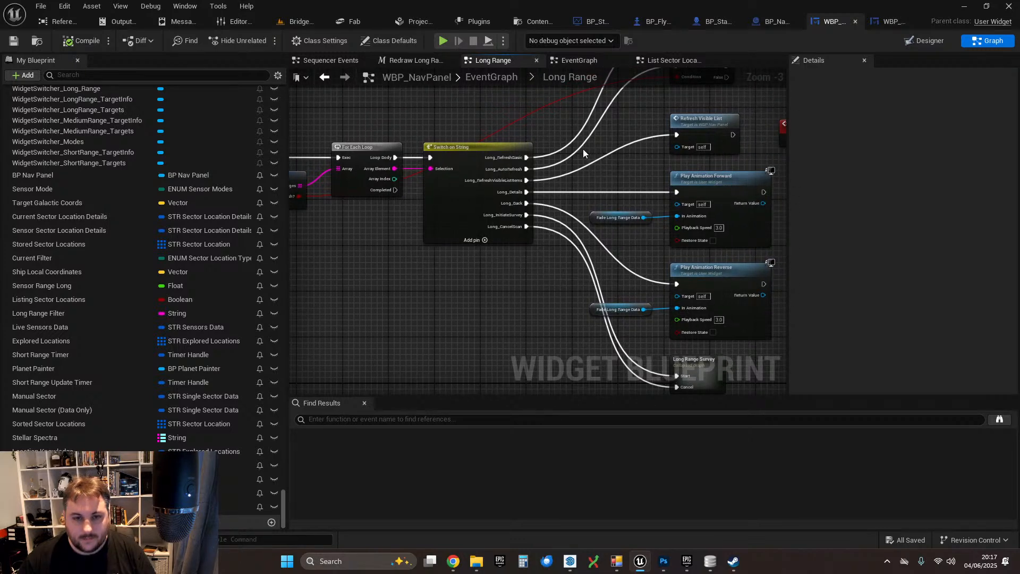
right_drag(470, 128, 589, 171)
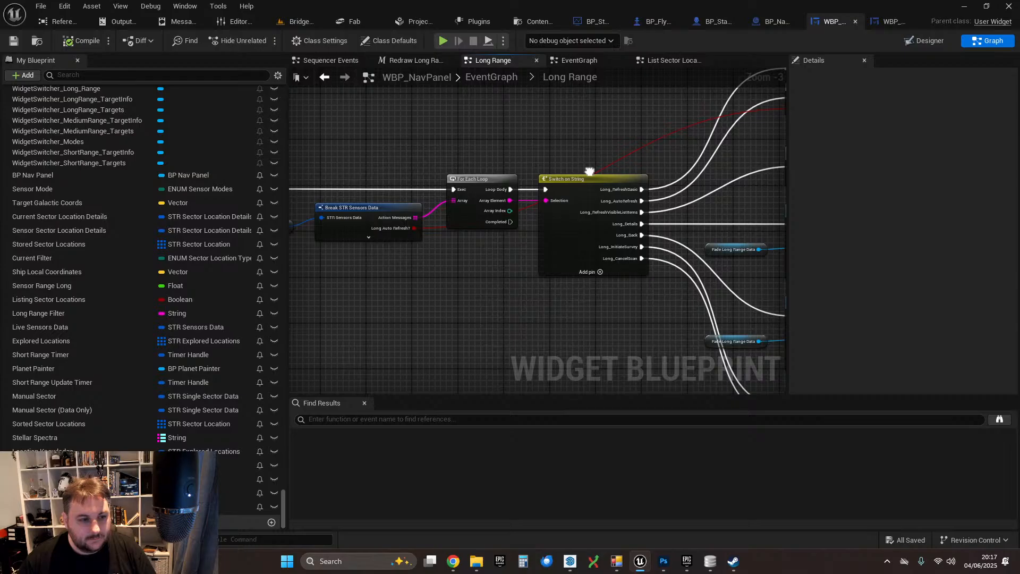
right_drag(589, 171, 590, 169)
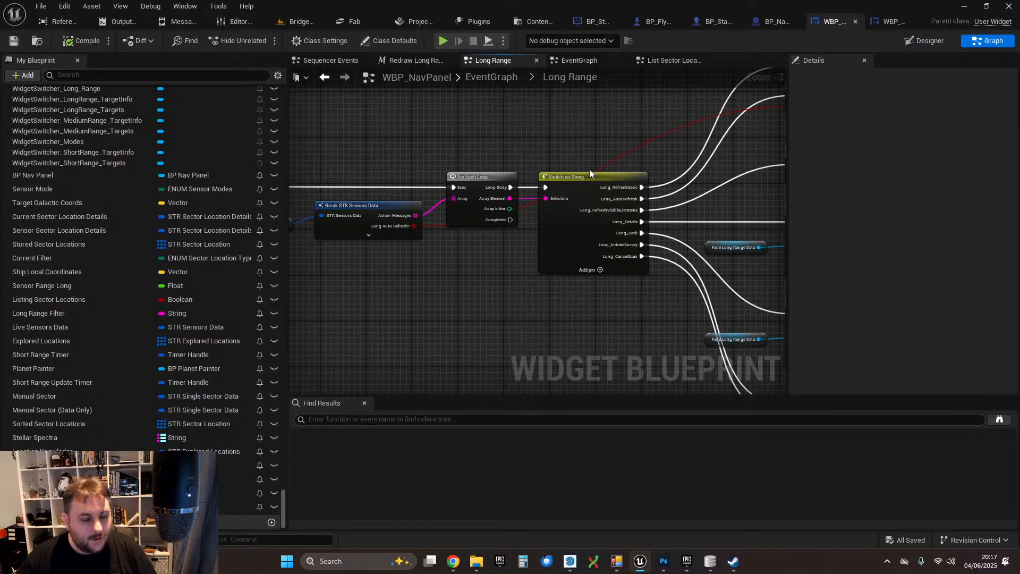
scroll(589, 169, down, 1)
right_drag(589, 169, 515, 180)
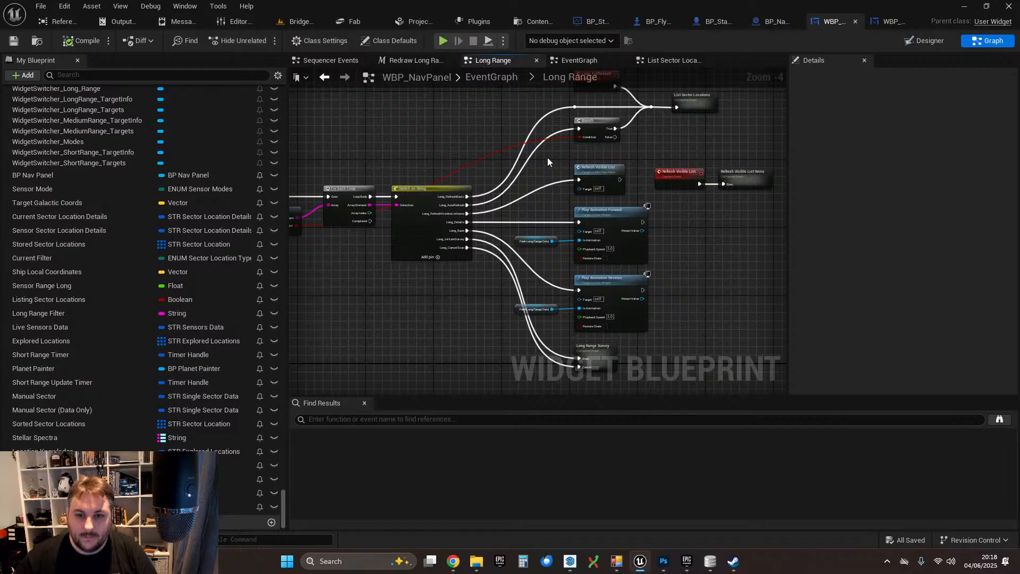
right_drag(544, 157, 563, 210)
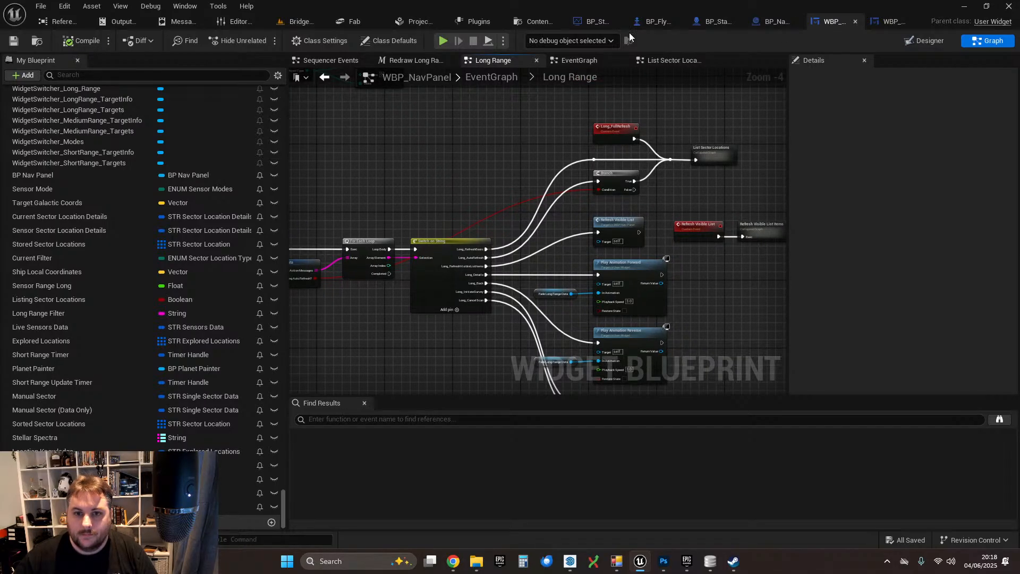
- Open BP_Nav_Panel's Long Range Mode graph and locate the Switch on String node that handles the button IDs
click(760, 25)
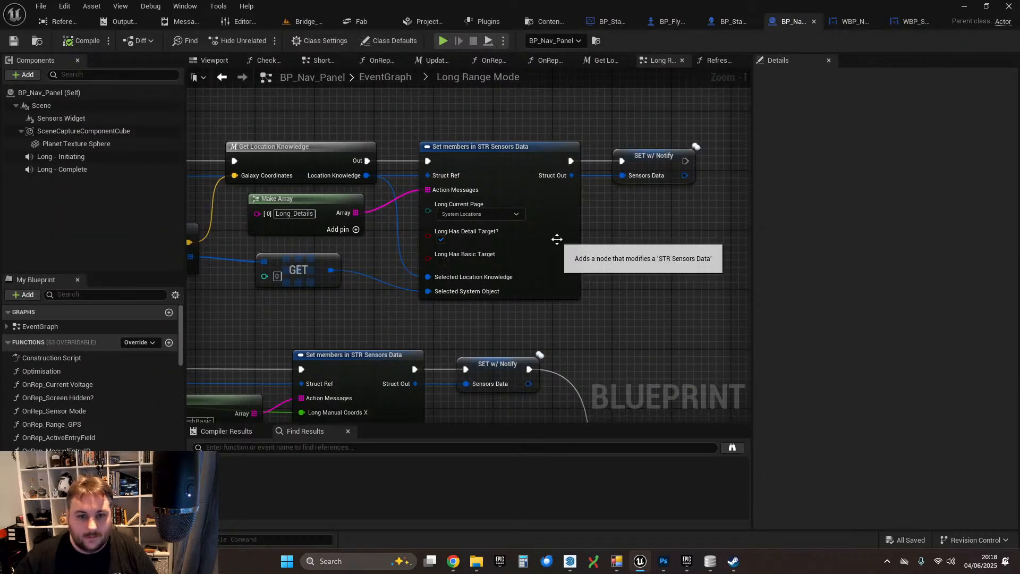
scroll(547, 255, down, 8)
scroll(508, 313, up, 8)
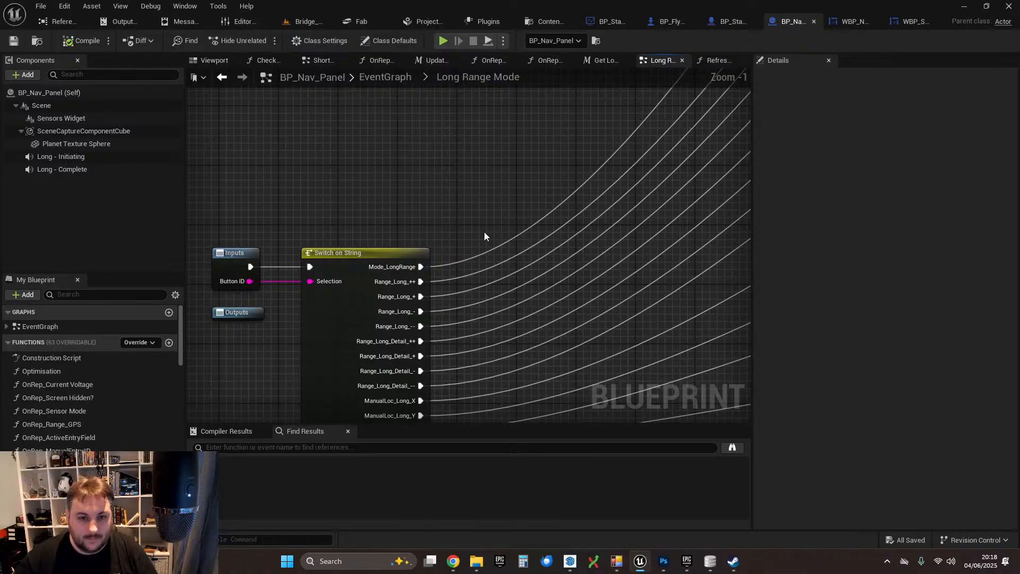
- Examine the Mode_LongRange section, from the manual location branch and Generate Sector Data to the Set members in STR Sensors Data node
scroll(477, 215, down, 3)
right_drag(502, 176, 318, 391)
right_drag(541, 185, 276, 393)
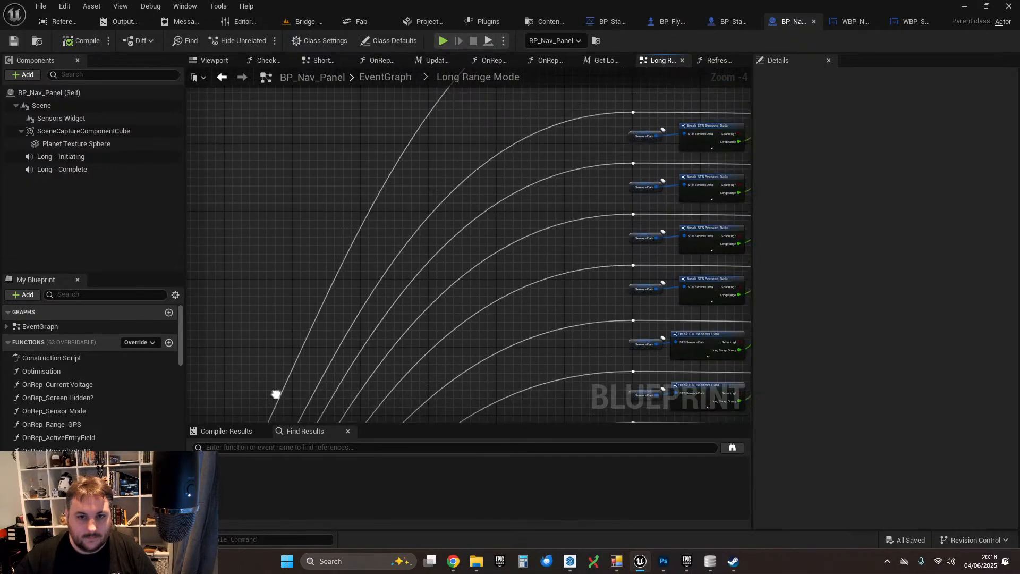
right_drag(461, 139, 196, 419)
right_drag(555, 318, 252, 287)
scroll(412, 273, up, 2)
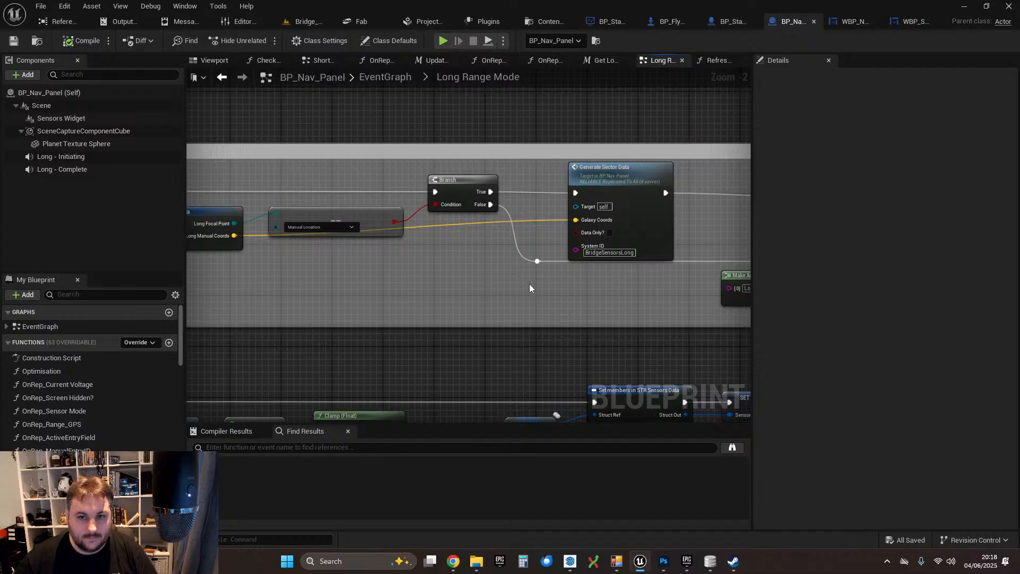
right_drag(492, 281, 44, 218)
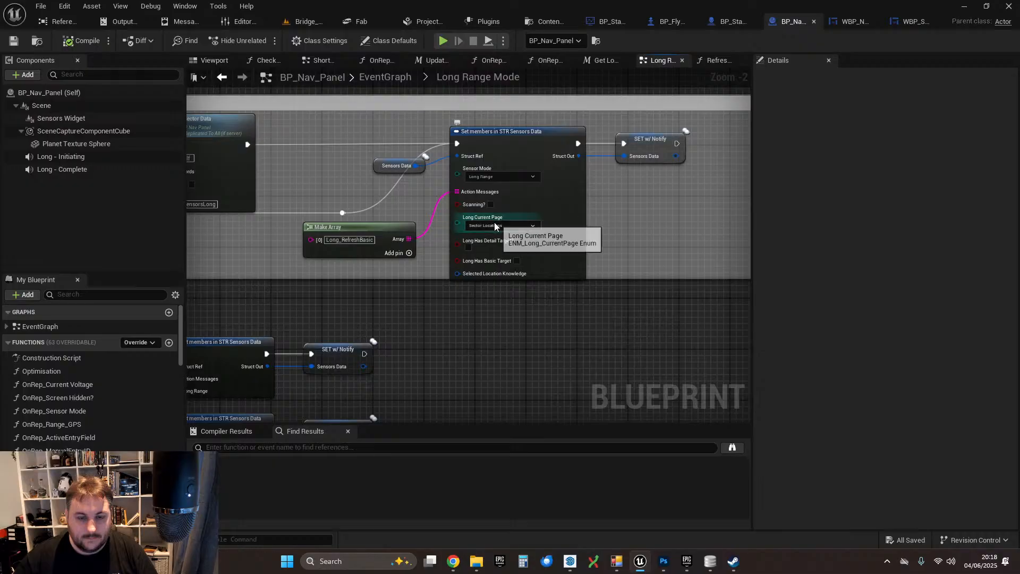
scroll(605, 243, up, 1)
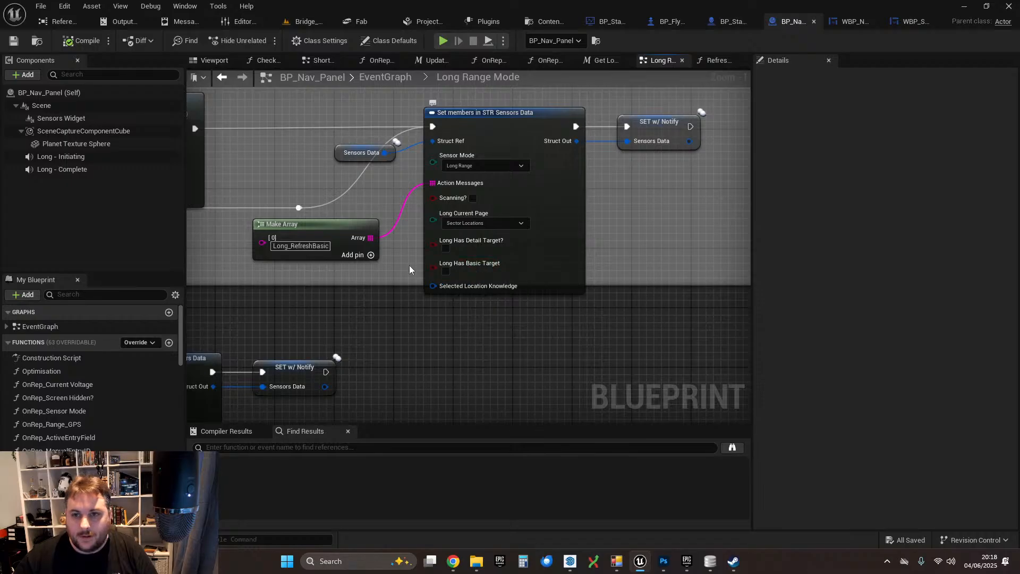
- In WBP_NavPanel's Long Range graph, paste copies of the range display's Live Sensors Data and Break STR Sensors Data nodes after Set Visibility
click(845, 22)
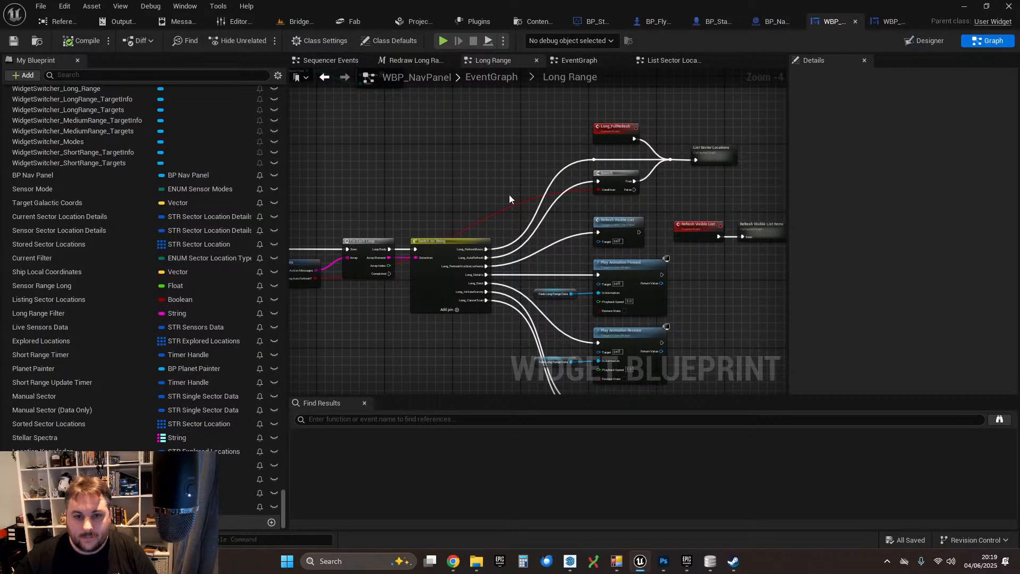
scroll(508, 153, down, 8)
scroll(508, 153, up, 10)
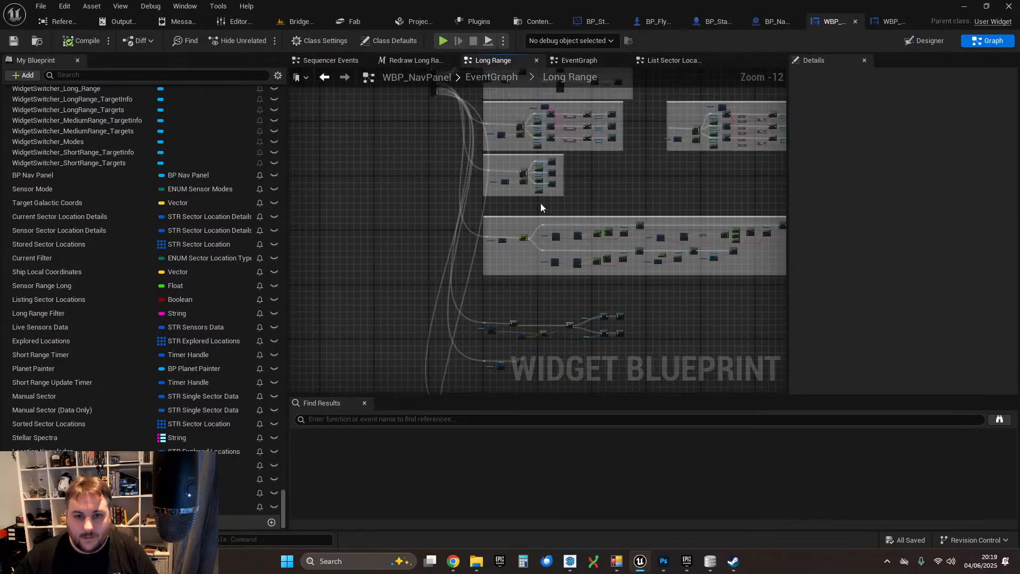
right_drag(488, 307, 599, 208)
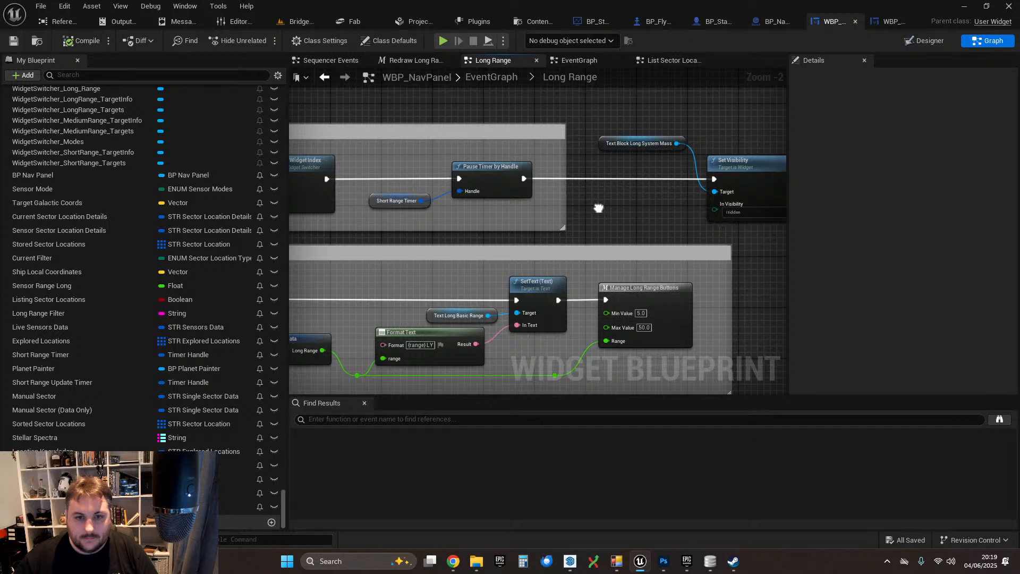
right_drag(599, 207, 881, 52)
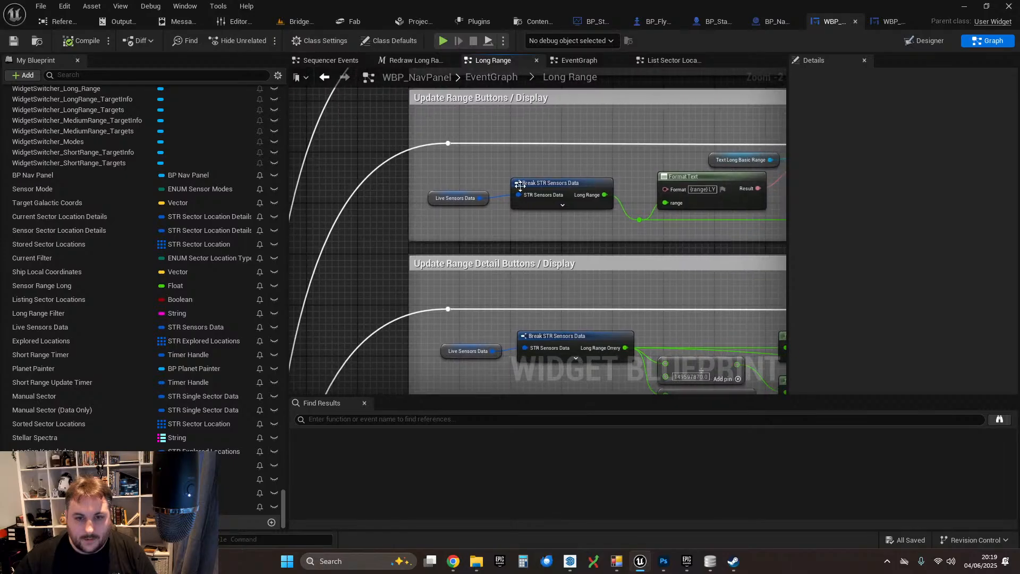
drag(449, 176, 524, 213)
right_drag(566, 119, 319, 260)
right_drag(723, 185, 388, 225)
right_drag(591, 234, 508, 246)
click(507, 247)
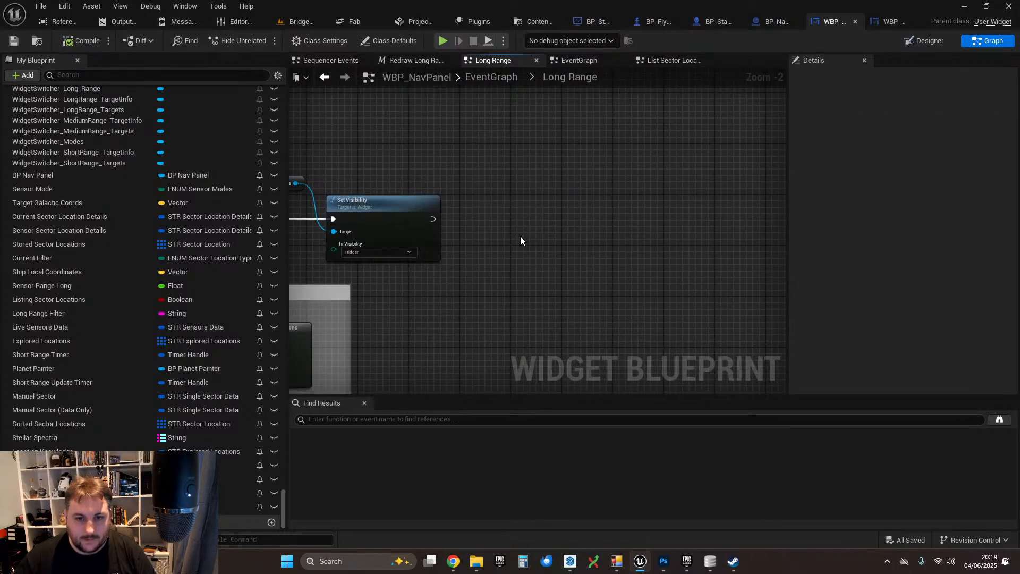
key(ctrl+v)
right_drag(572, 231, 436, 210)
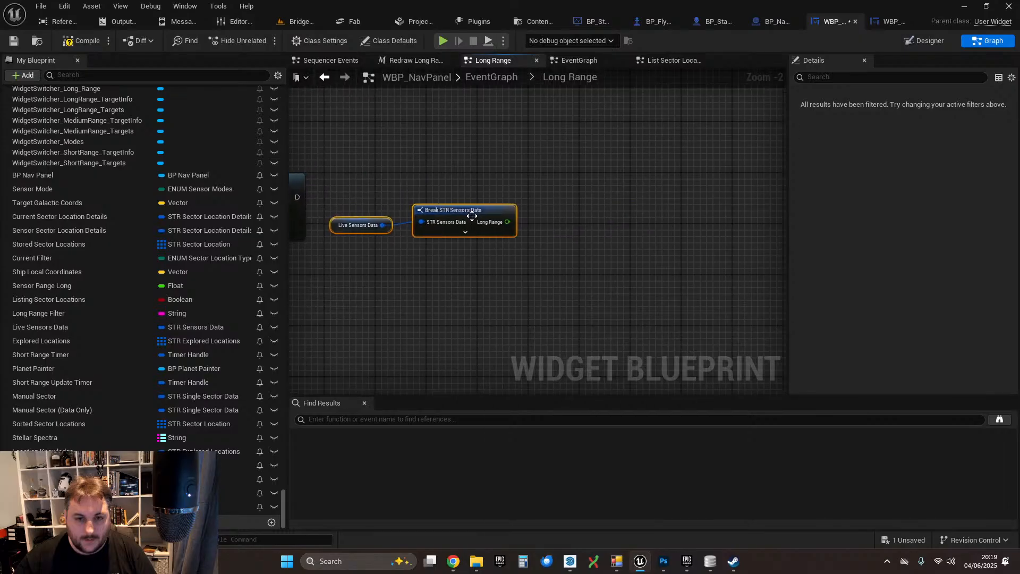
- Hide the Long Range pin on the pasted Break STR Sensors Data node and expose Long Has Basic Target instead
click(497, 215)
click(900, 266)
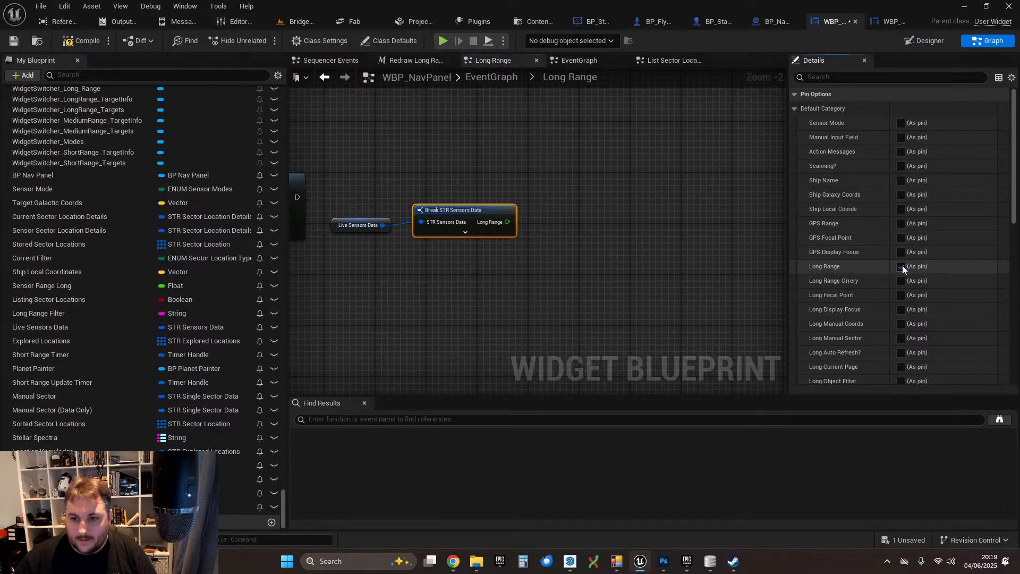
scroll(1005, 268, down, 4)
scroll(995, 192, up, 3)
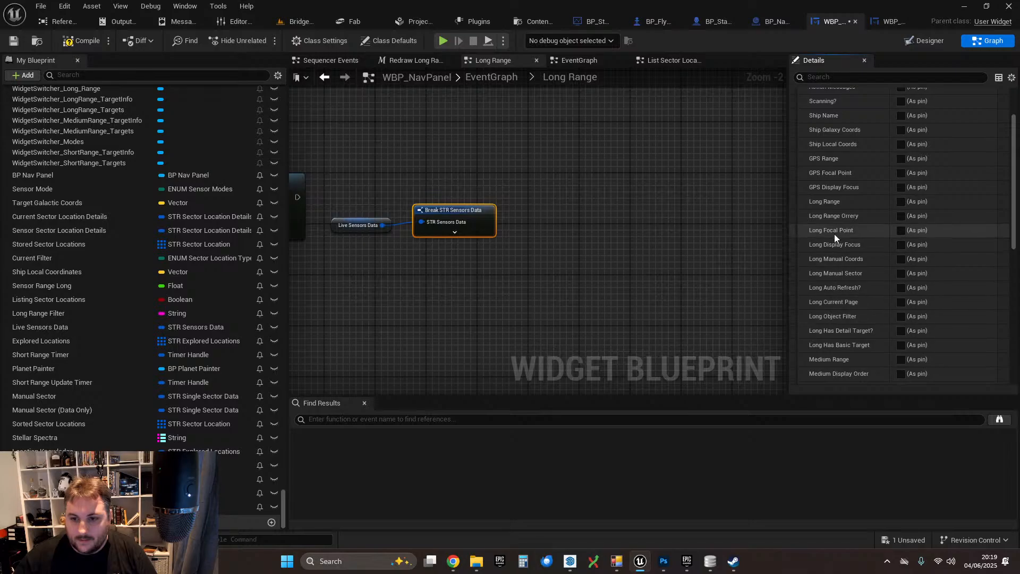
click(901, 346)
- Add a Branch after the Set Visibility node, with Long Has Basic Target as its condition
click(609, 198)
right_drag(426, 153, 463, 157)
key(b)
click(632, 200)
drag(334, 202, 623, 197)
drag(566, 226, 630, 196)
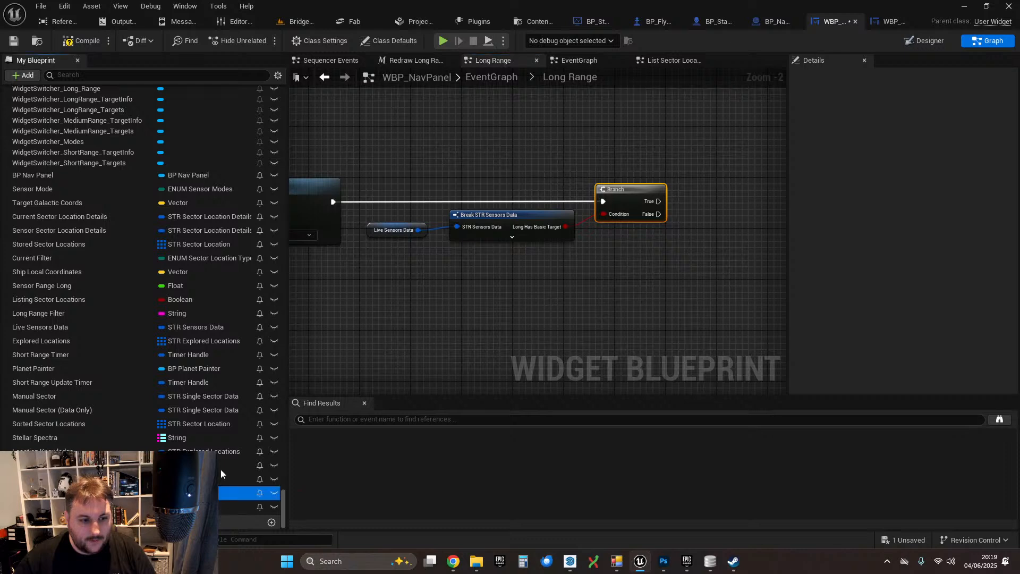
- Add a Set Long Target Index node with value 0 on the Branch's False output, and compile and save the blueprint
drag(249, 492, 694, 214)
click(746, 227)
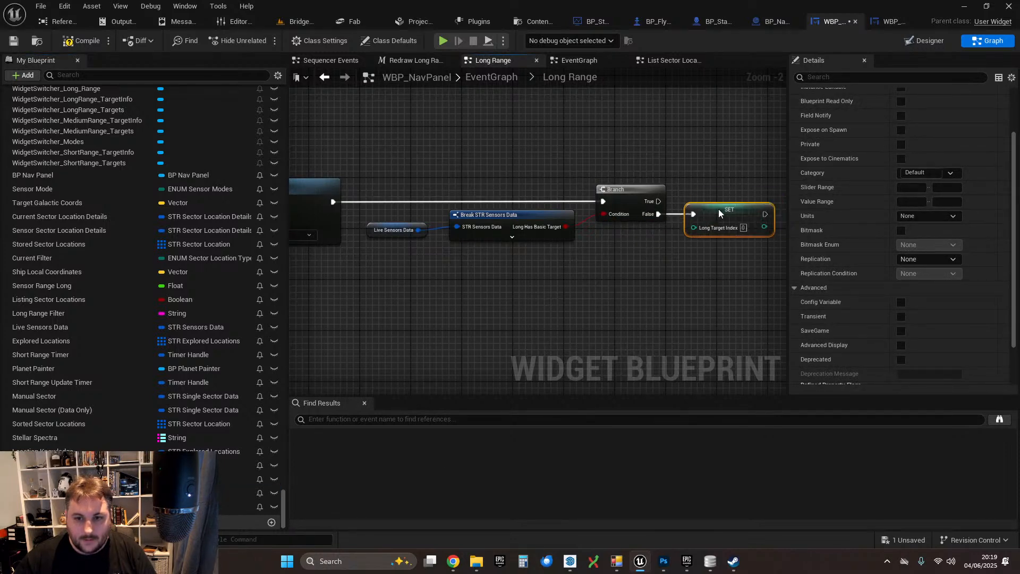
click(662, 269)
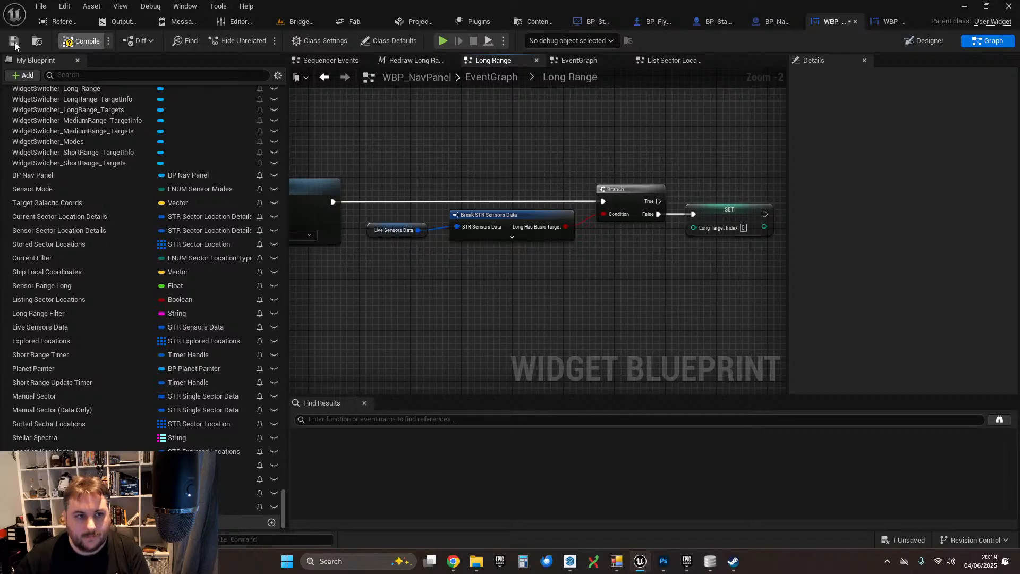
click(14, 44)
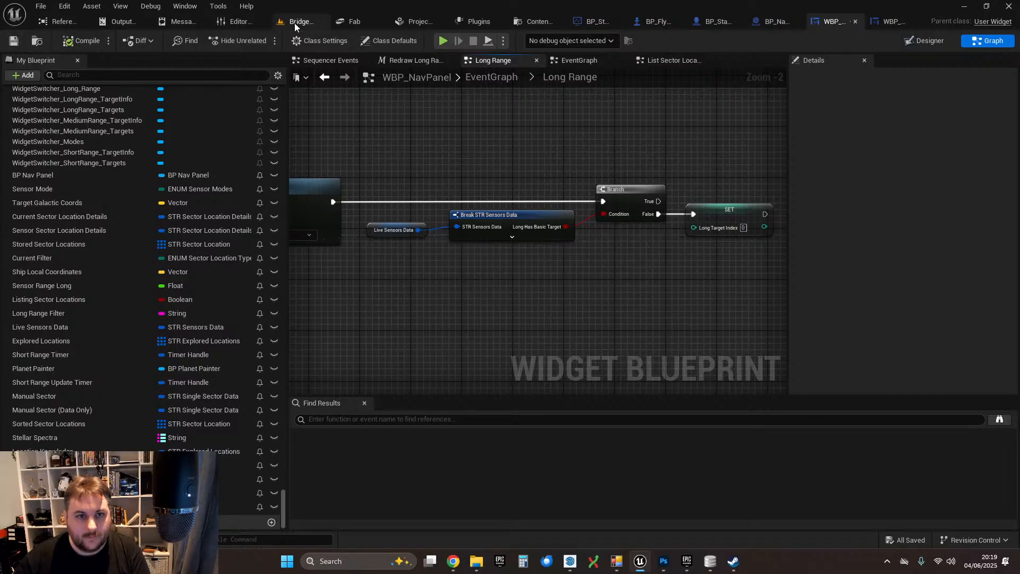
- Playtest the bridge level by sitting at the sensors console and switching to long range mode, and end the session
click(294, 23)
key(alt+p)
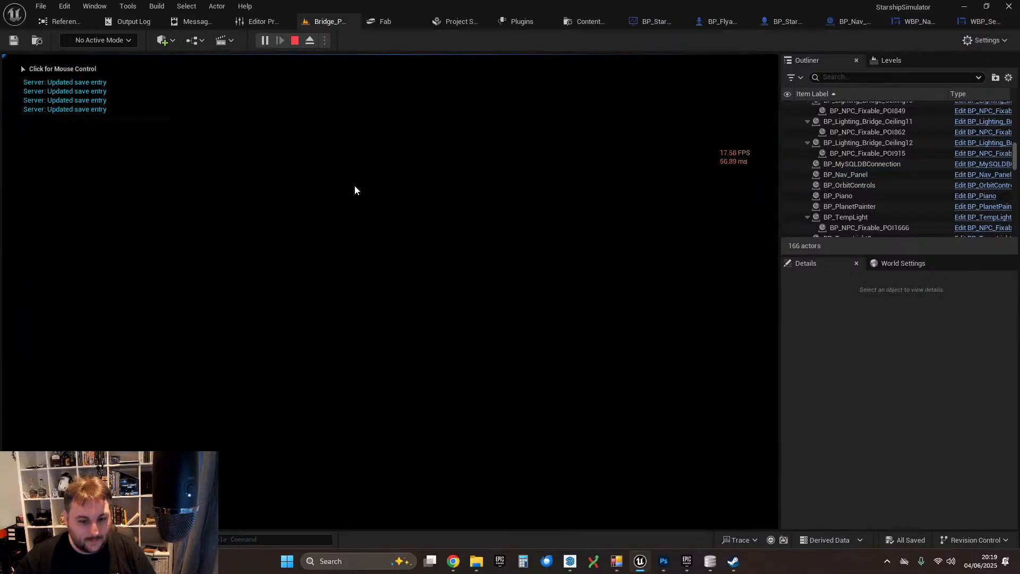
click(355, 186)
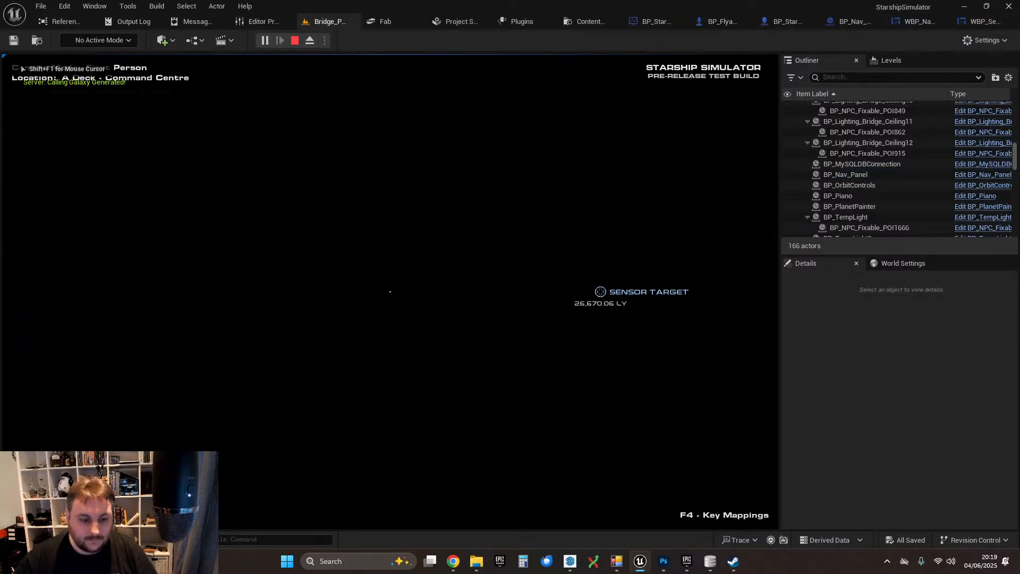
key(w)
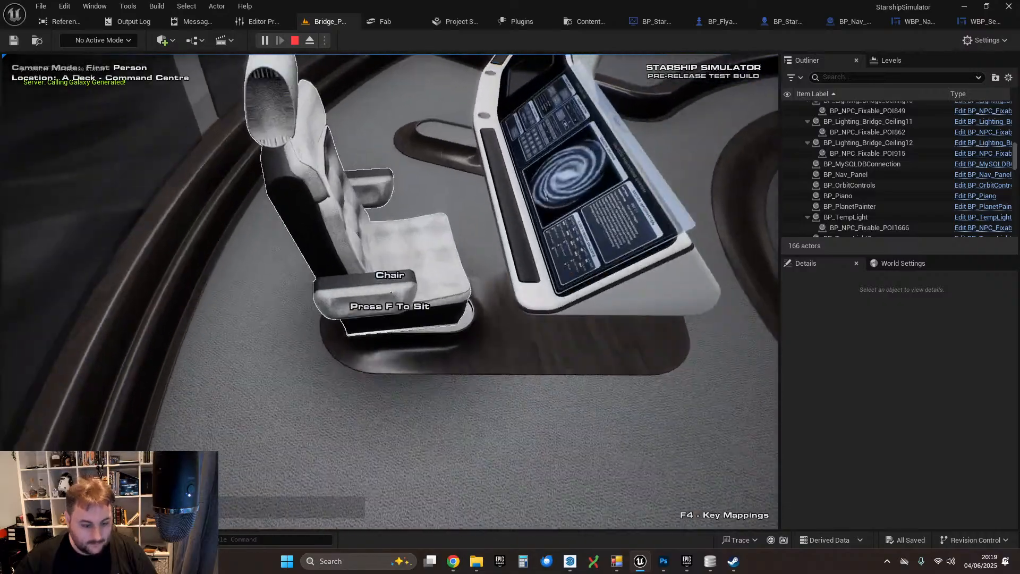
key(f)
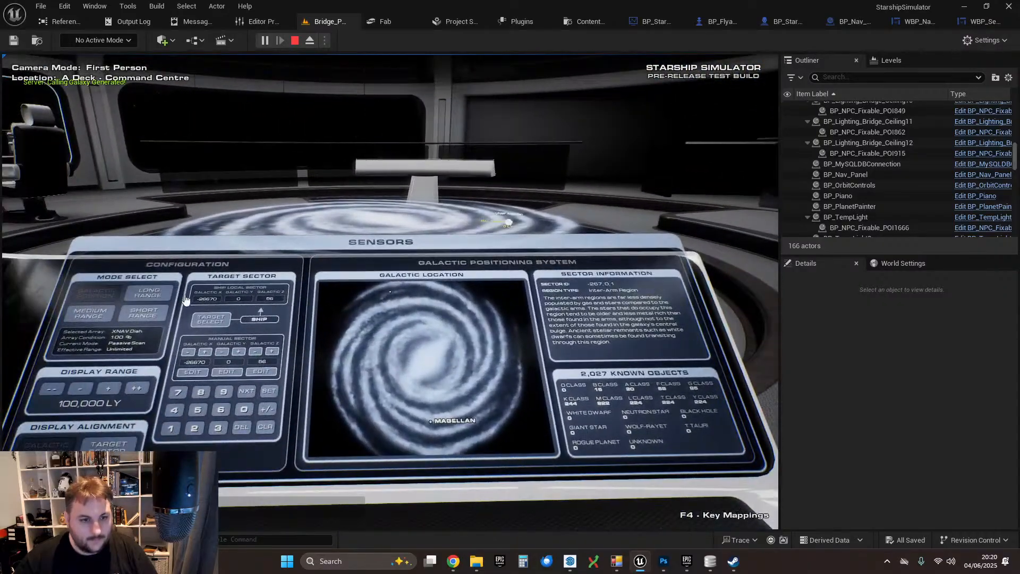
key(Escape)
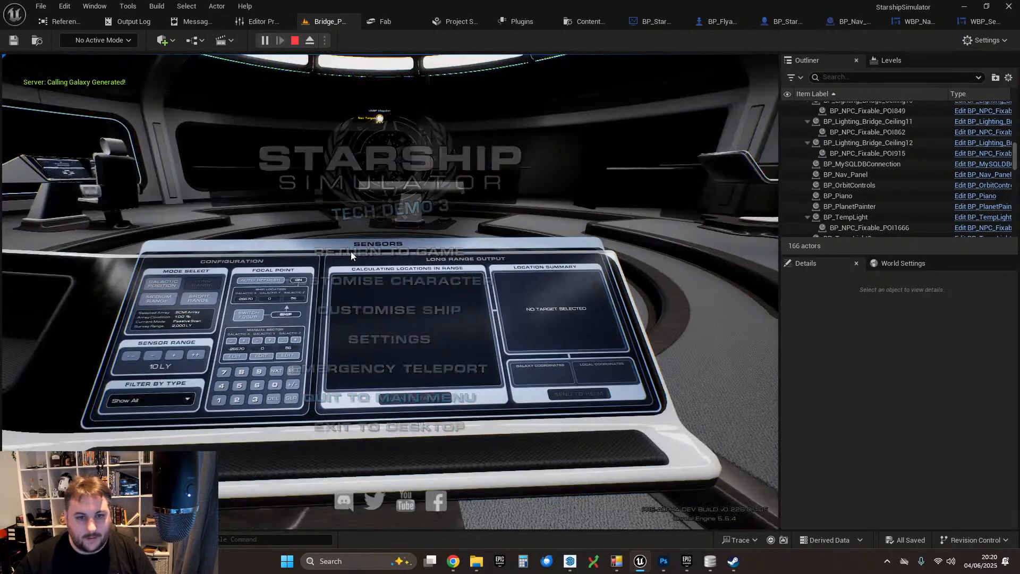
click(294, 40)
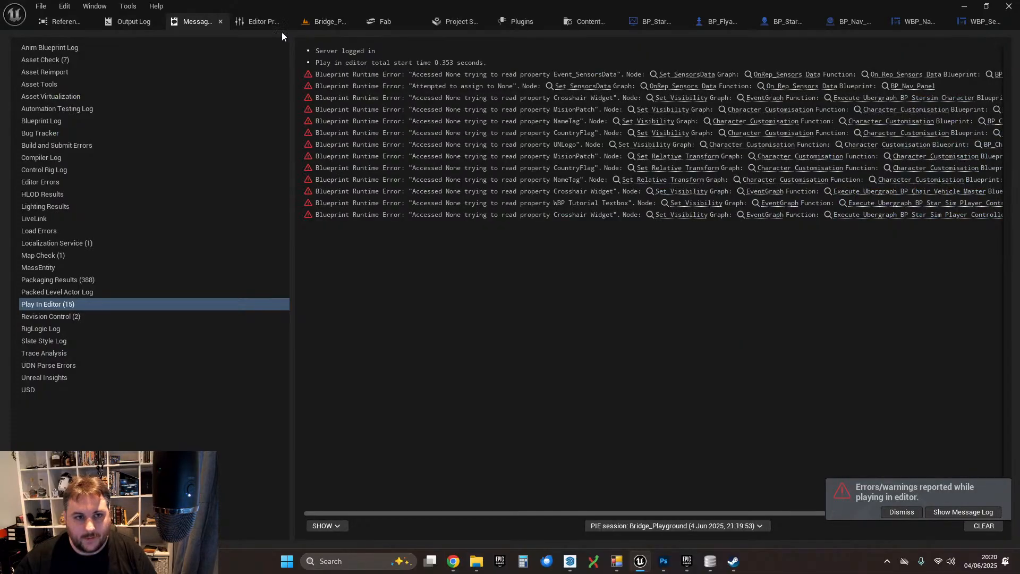
- Start another play session and set the sensors console to long range mode with a 50 LY range
click(325, 22)
click(264, 41)
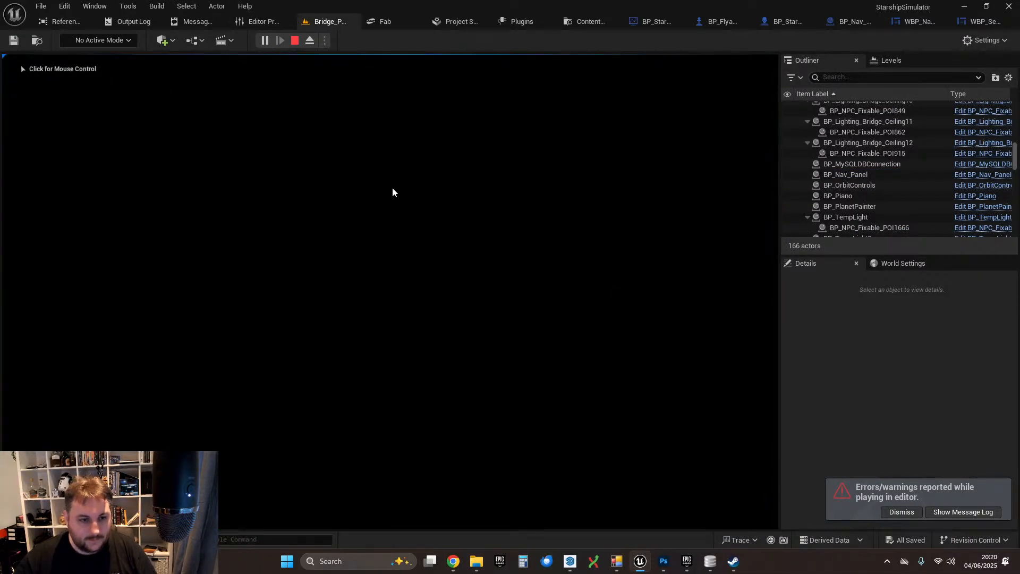
click(394, 186)
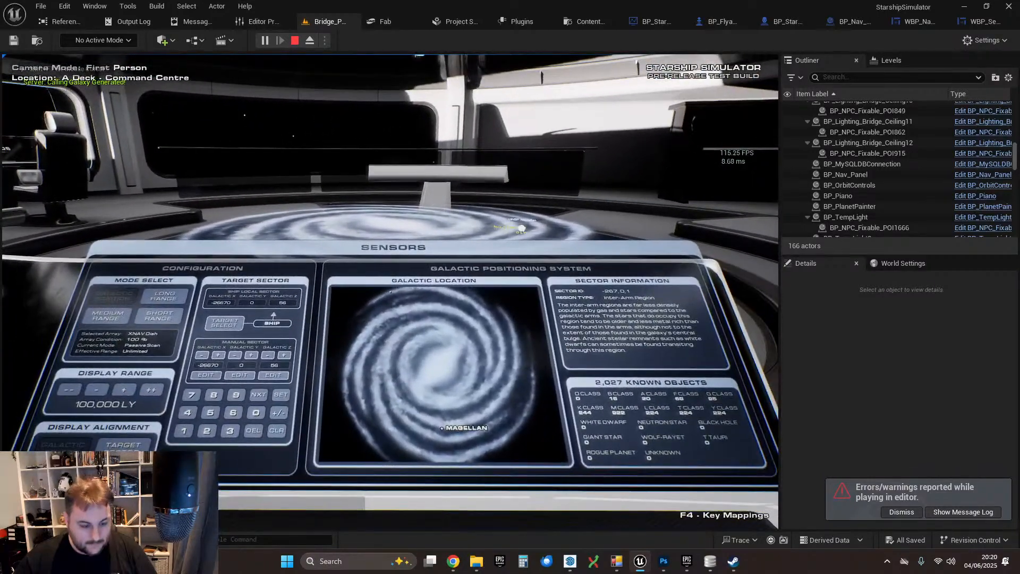
click(168, 297)
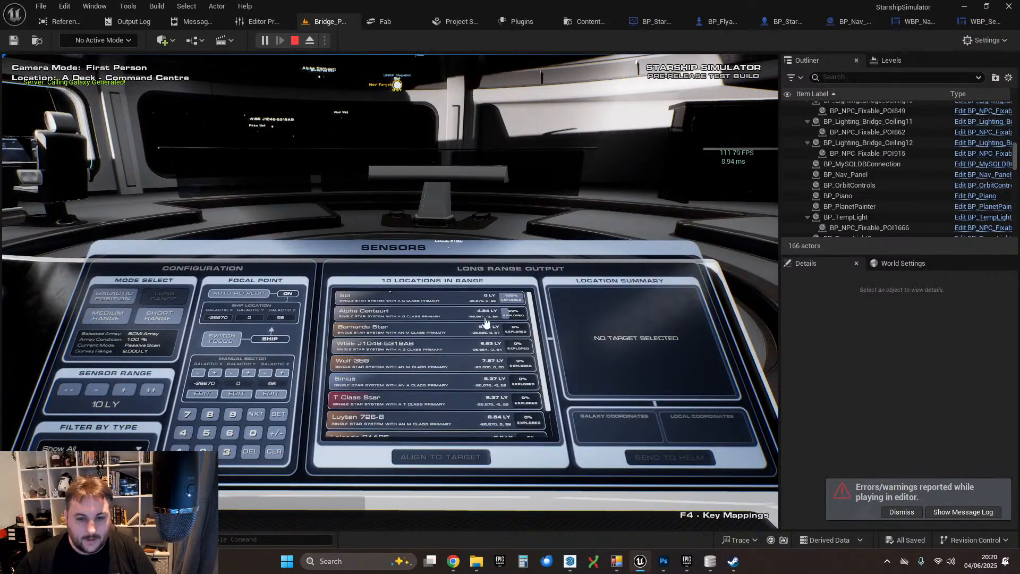
click(151, 389)
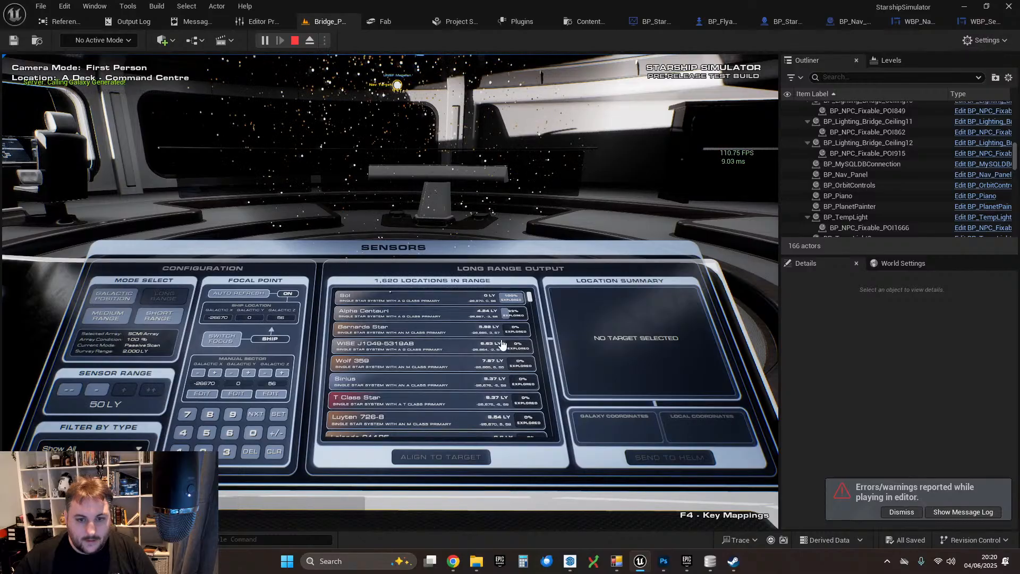
- Select a location far down the long range list and align to that target to test the list's scroll position
scroll(529, 300, down, 5)
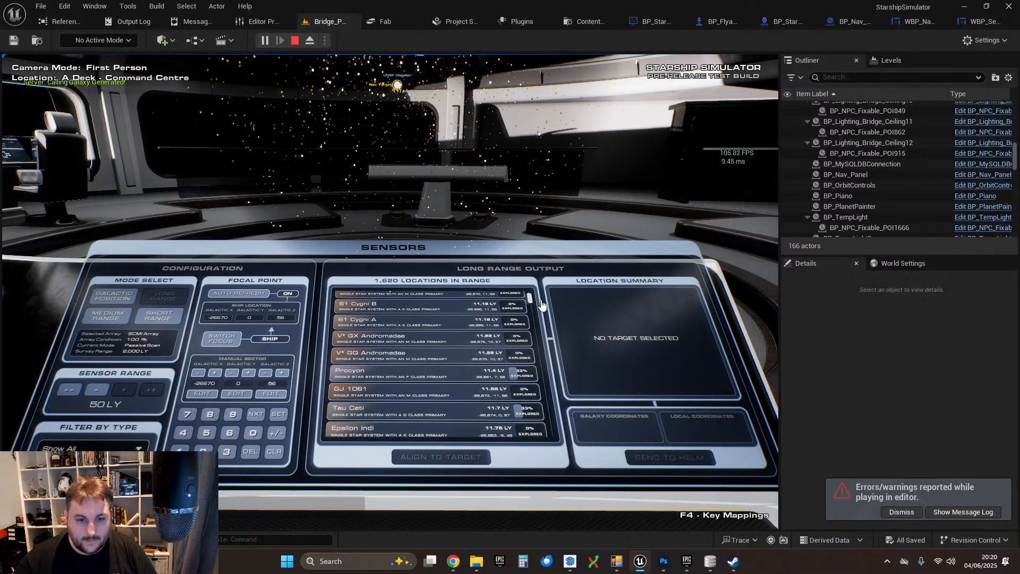
drag(533, 300, 534, 335)
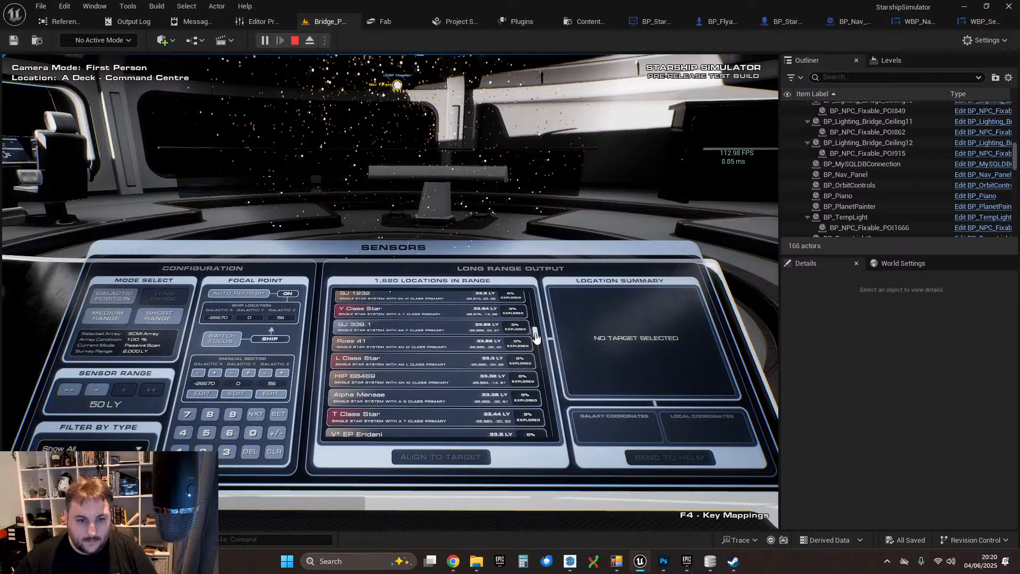
click(371, 330)
click(433, 460)
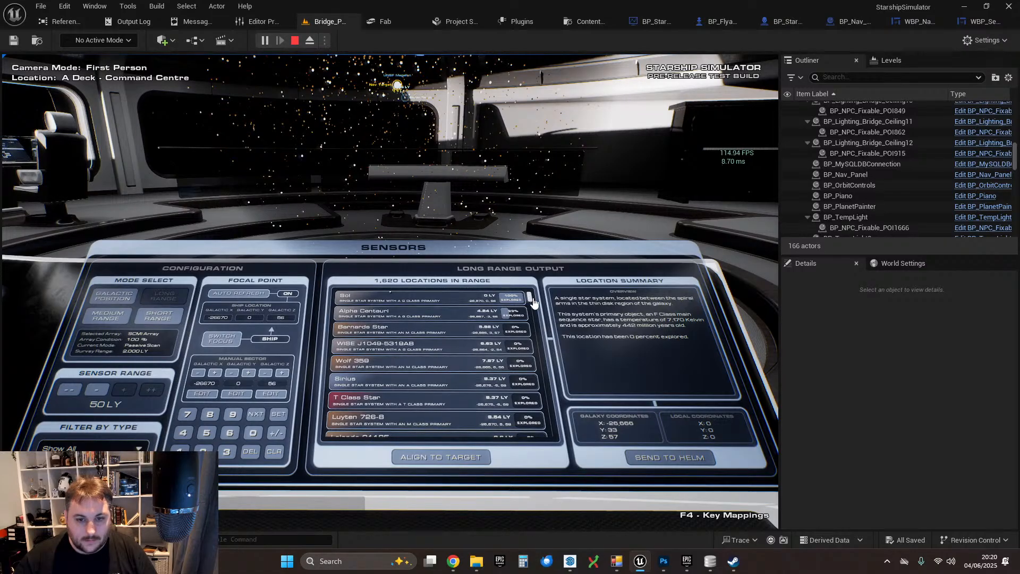
- End the play session and return to WBP_NavPanel's Long Range graph
key(Escape)
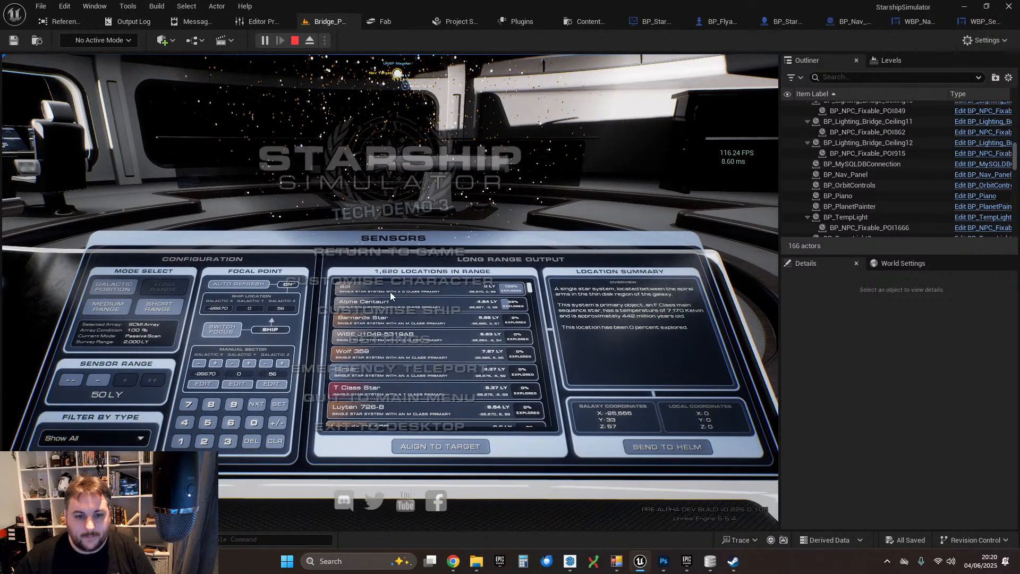
click(374, 431)
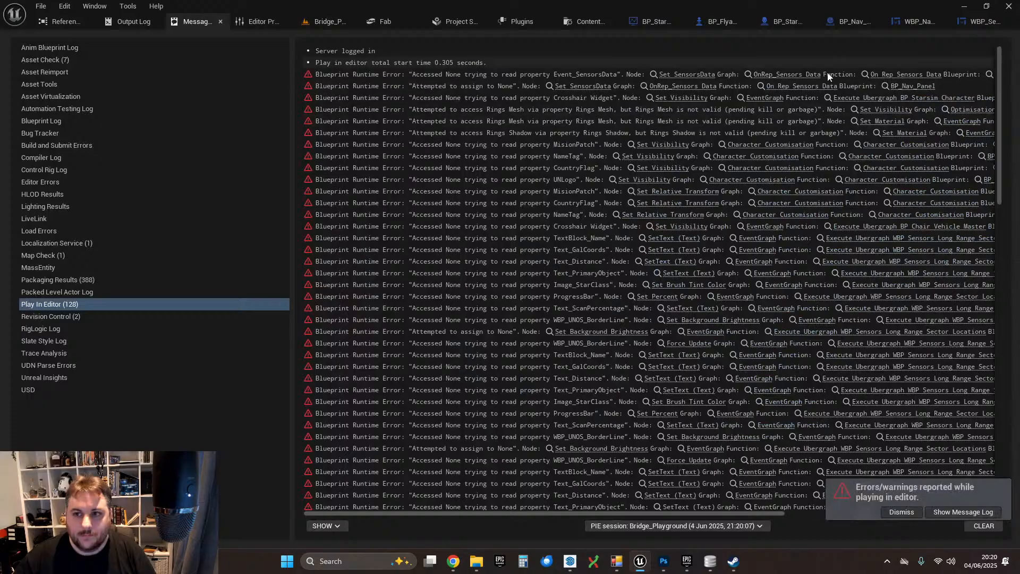
click(919, 21)
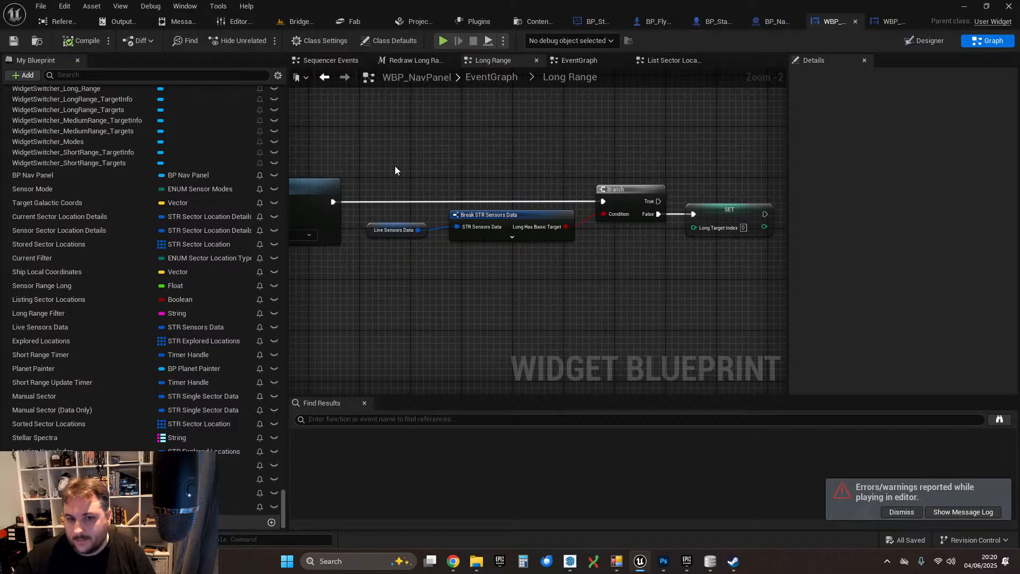
- Delete the Live Sensors Data, Break STR Sensors Data and Branch nodes that lead to the Set Long Target Index node
drag(394, 166, 656, 262)
key(Delete)
click(705, 233)
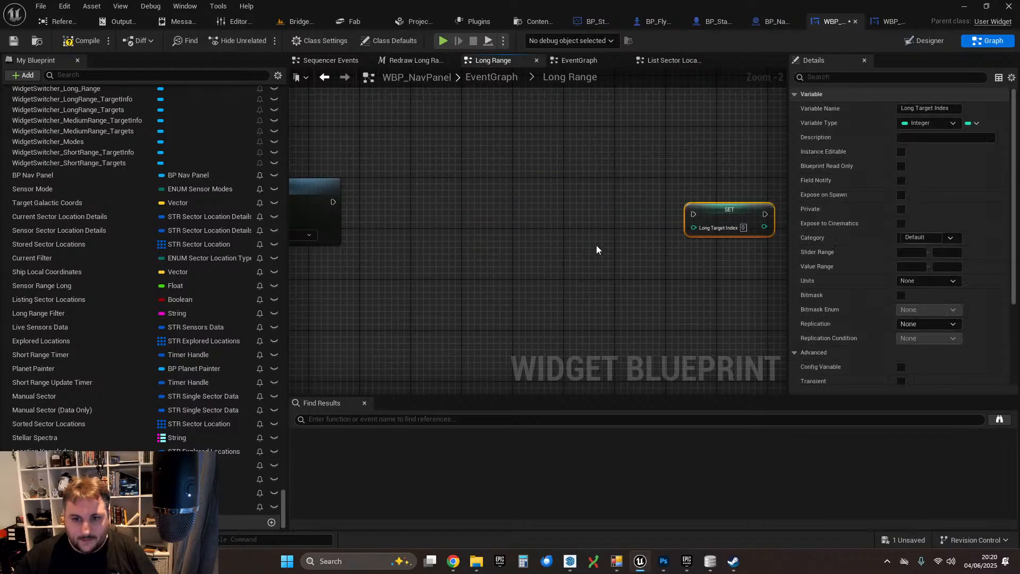
click(590, 244)
- Place the Set Long Target Index node below the Switch on String node and add a new case pin to the switch
scroll(607, 174, down, 10)
right_drag(592, 193, 584, 72)
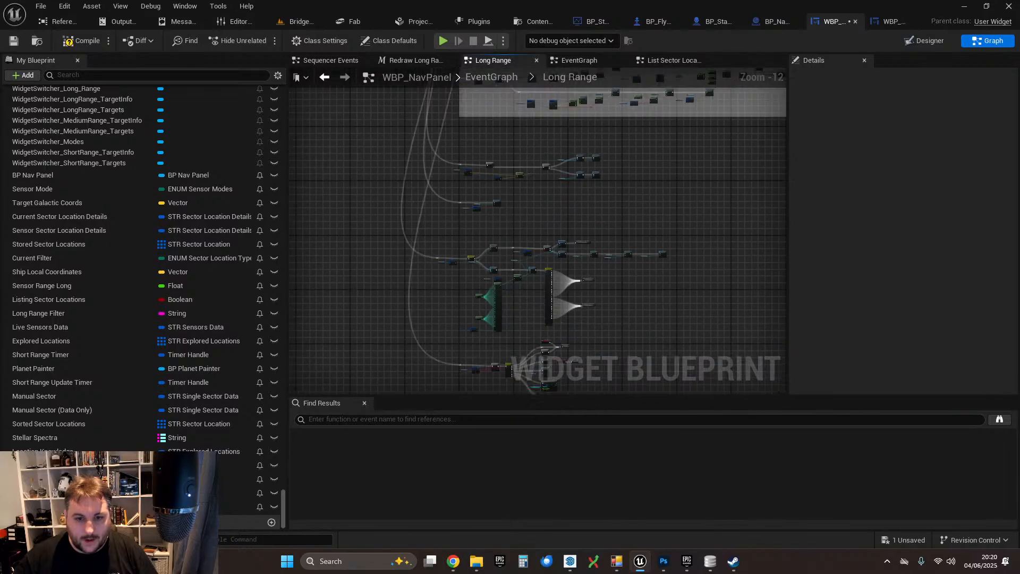
right_drag(523, 375, 521, 195)
scroll(520, 195, up, 11)
right_drag(534, 110, 565, 324)
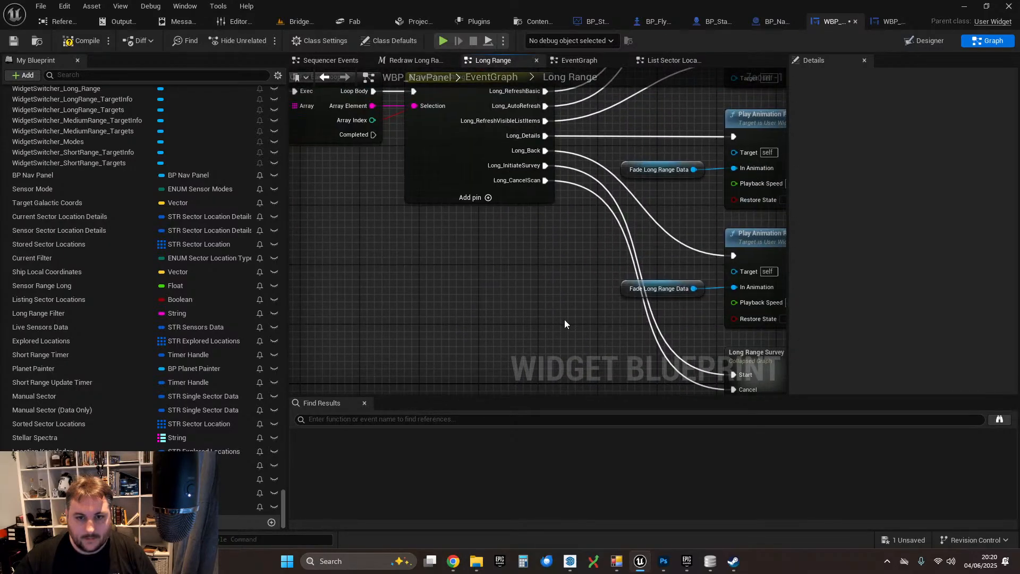
key(ctrl+z)
click(487, 198)
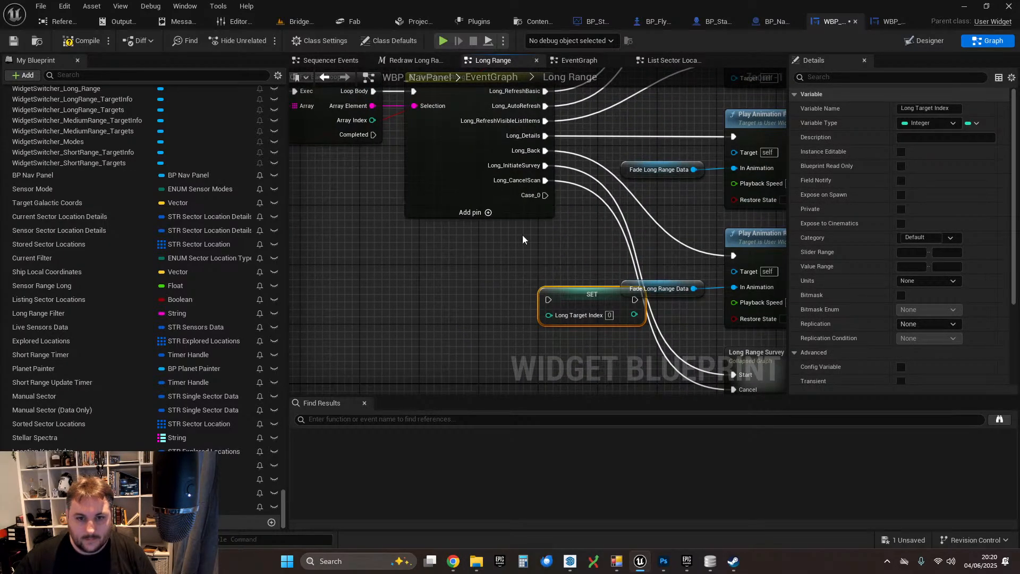
drag(579, 288, 512, 288)
- Name the new case of the Switch on String node Long_ClearIndex
click(458, 171)
right_drag(458, 170, 428, 208)
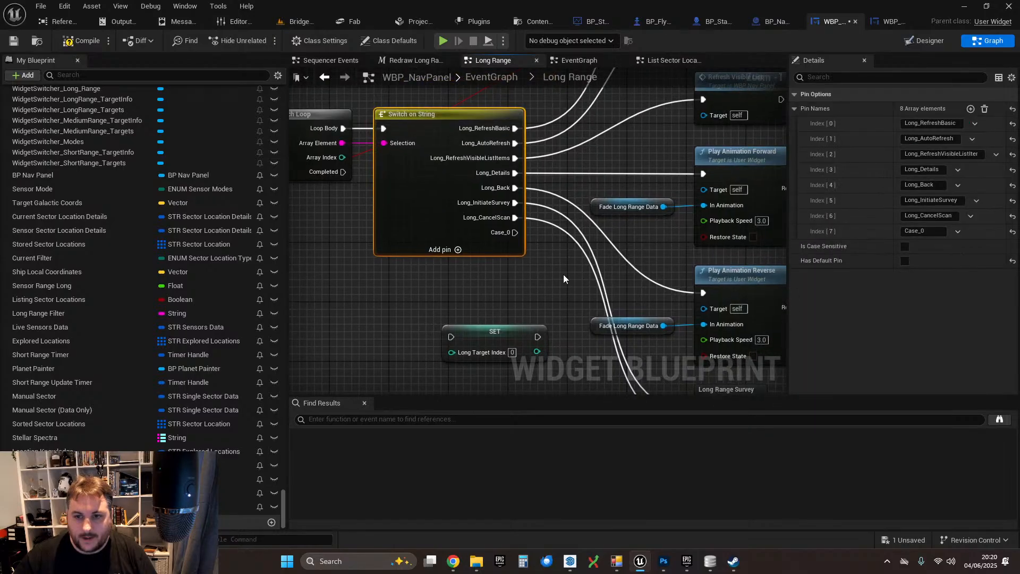
click(922, 231)
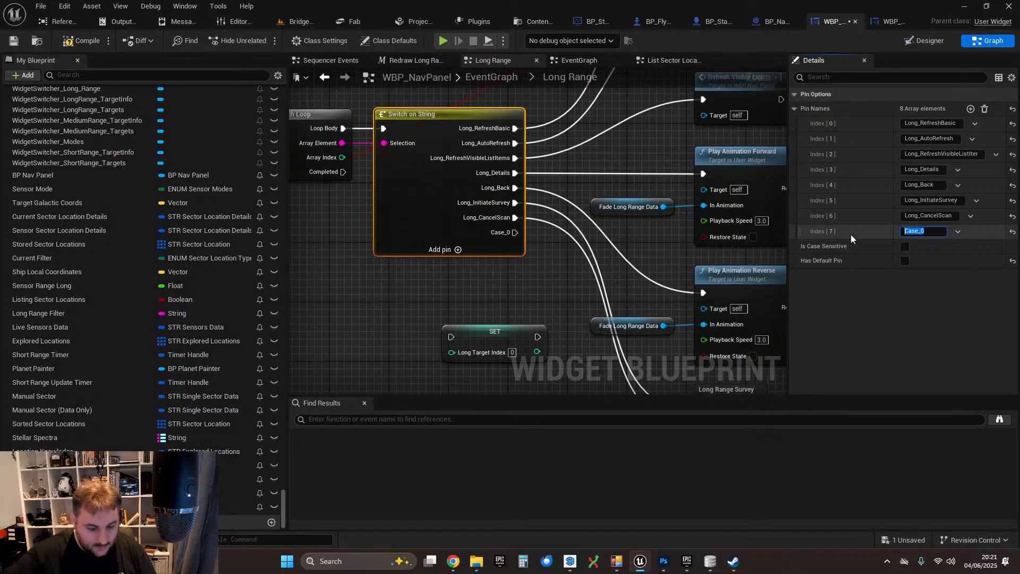
text(C)
key(BackSpace)
text(Long_C)
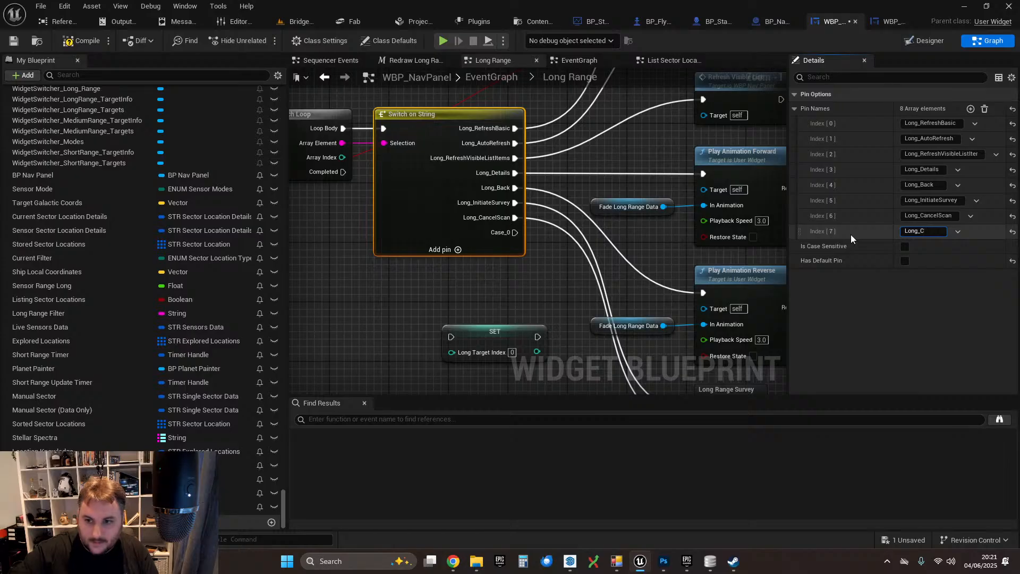
text(klear)
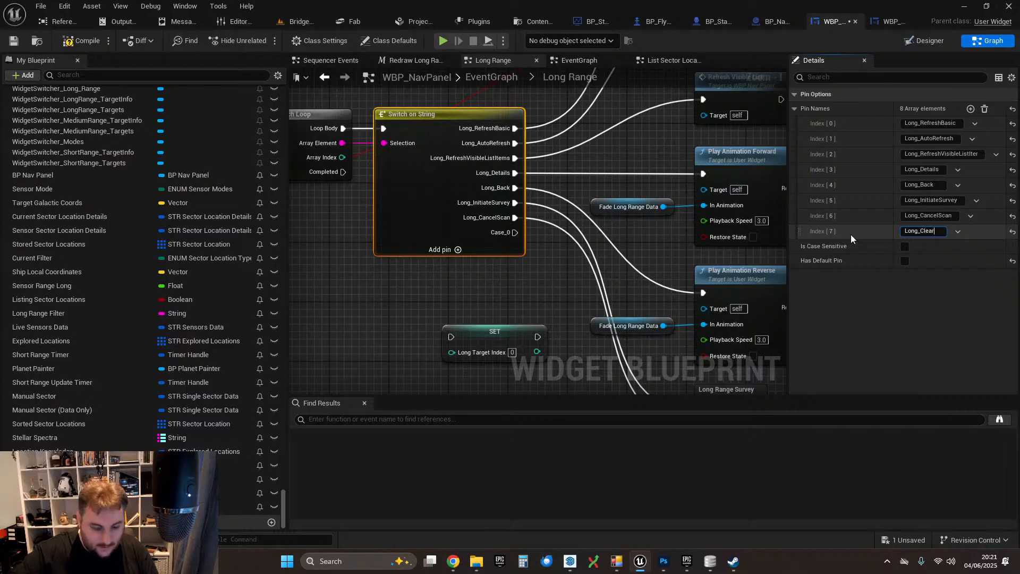
text(Index)
key(Return)
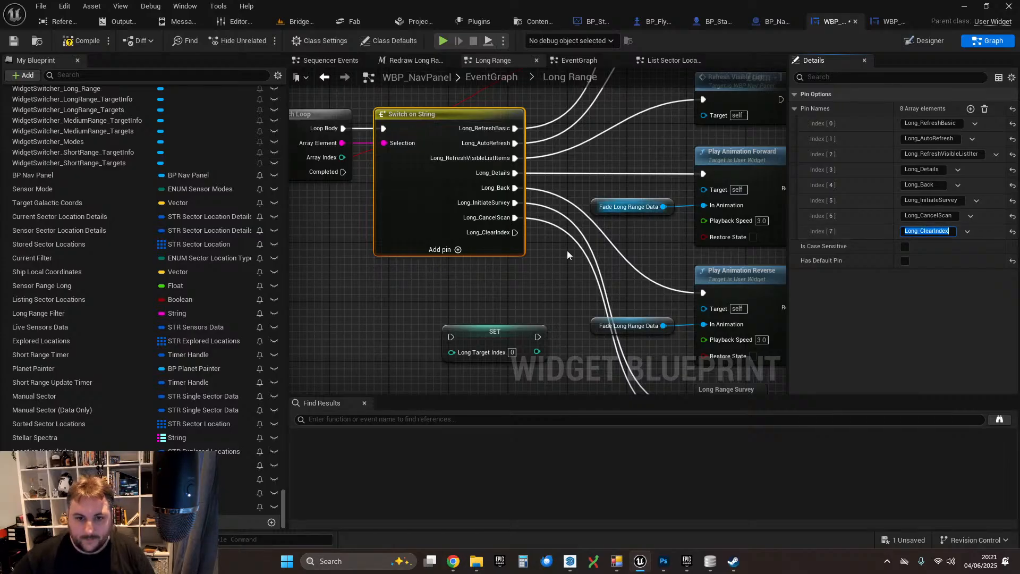
- Connect the switch's Long_ClearIndex output to the Set Long Target Index node and save WBP_NavPanel
right_drag(568, 254, 577, 204)
drag(524, 181, 461, 285)
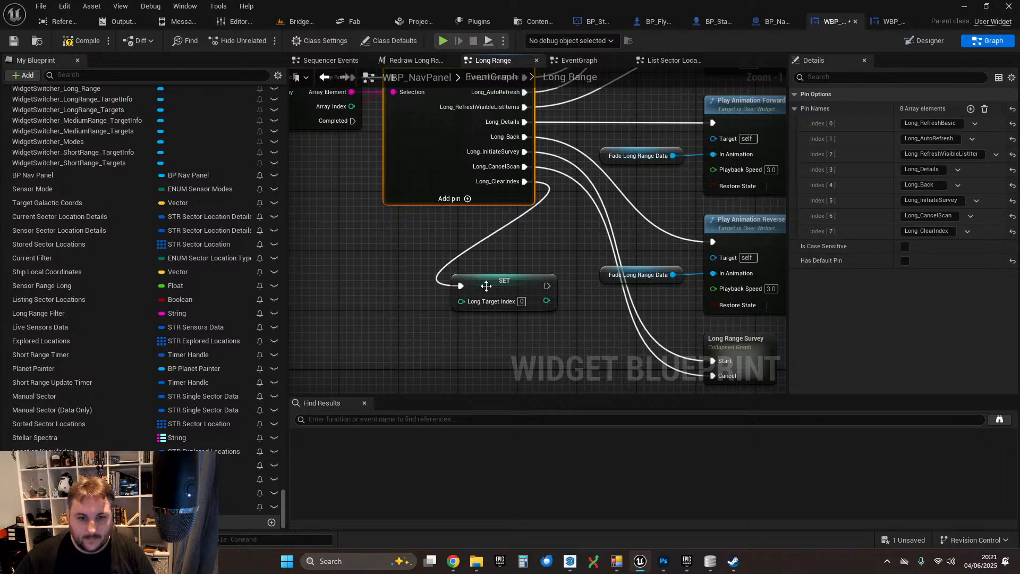
scroll(517, 267, down, 1)
click(523, 244)
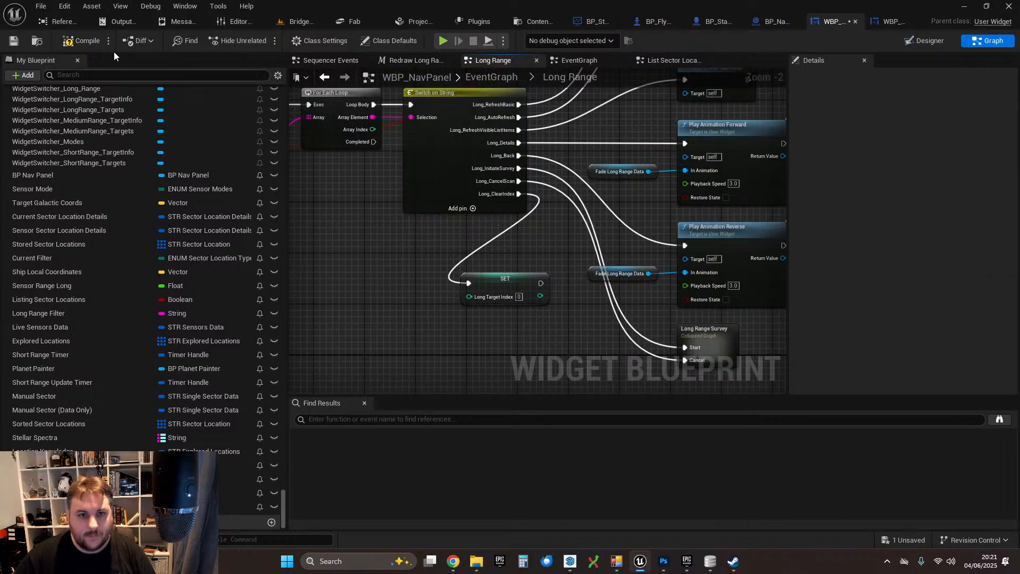
click(13, 41)
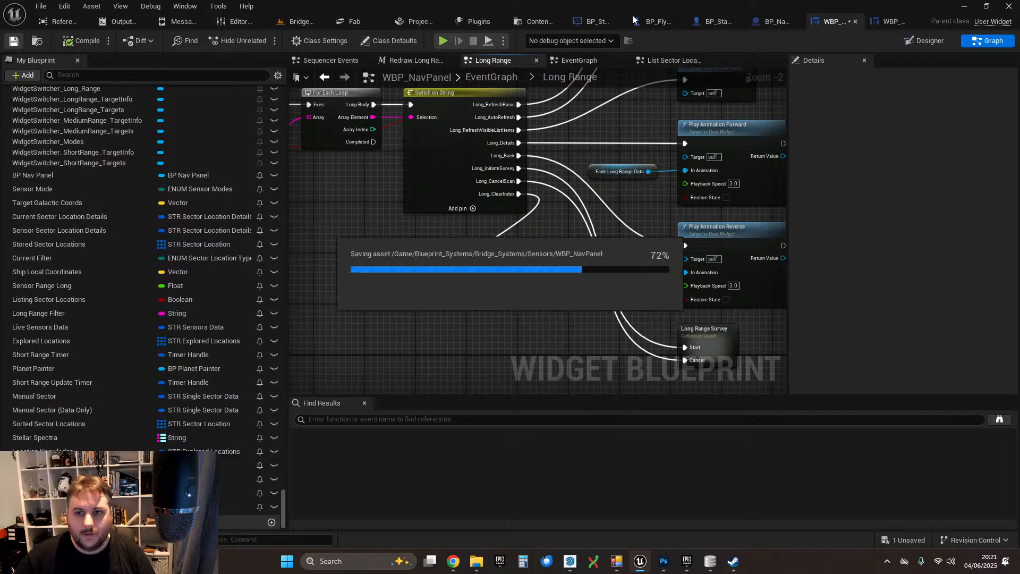
- In BP_Nav_Panel's Long Range Mode graph, add a second Make Array entry Long_ClearIndex to the action messages beside Long_RefreshBasic, and save
click(774, 22)
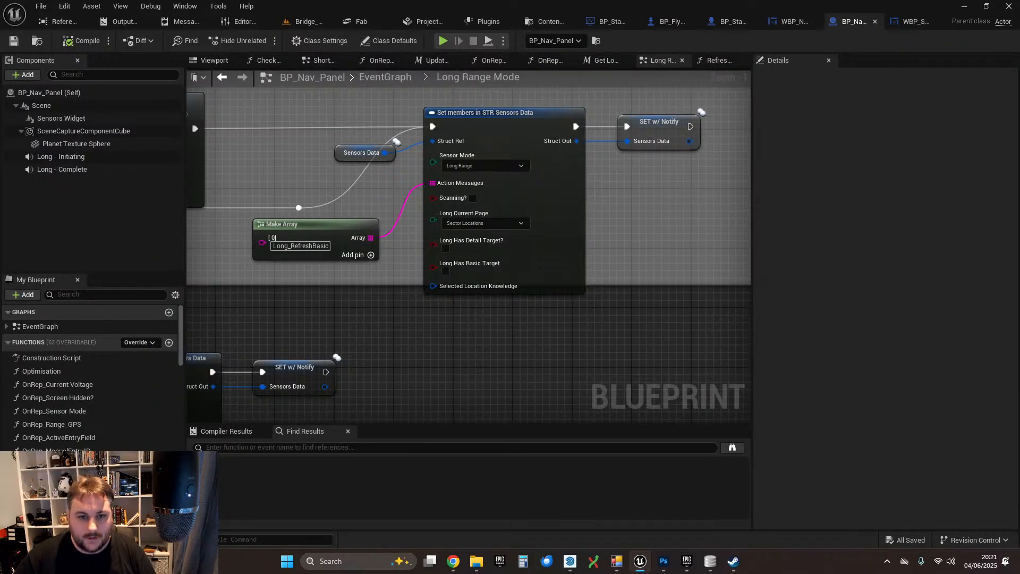
right_drag(362, 269, 528, 254)
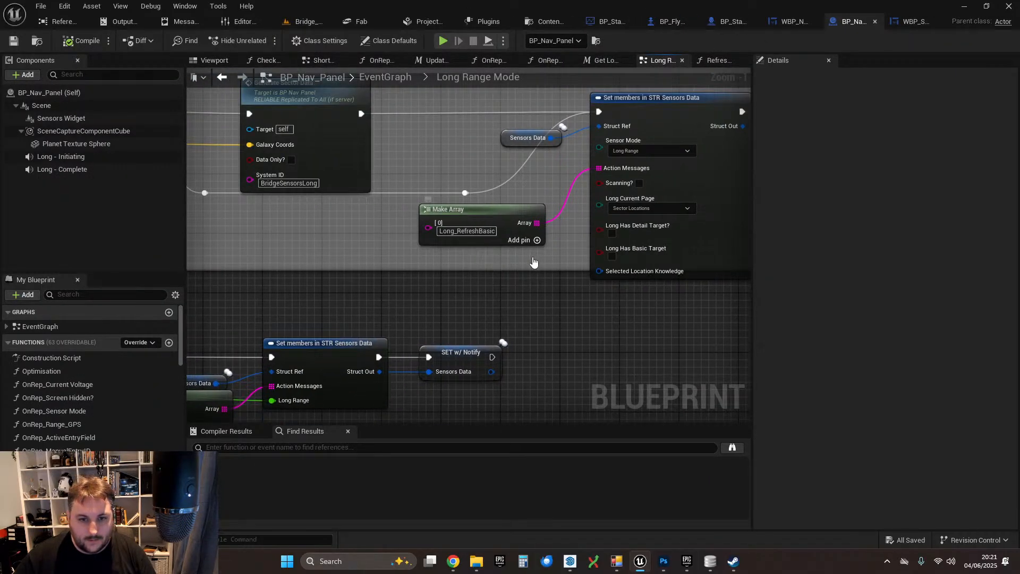
click(536, 241)
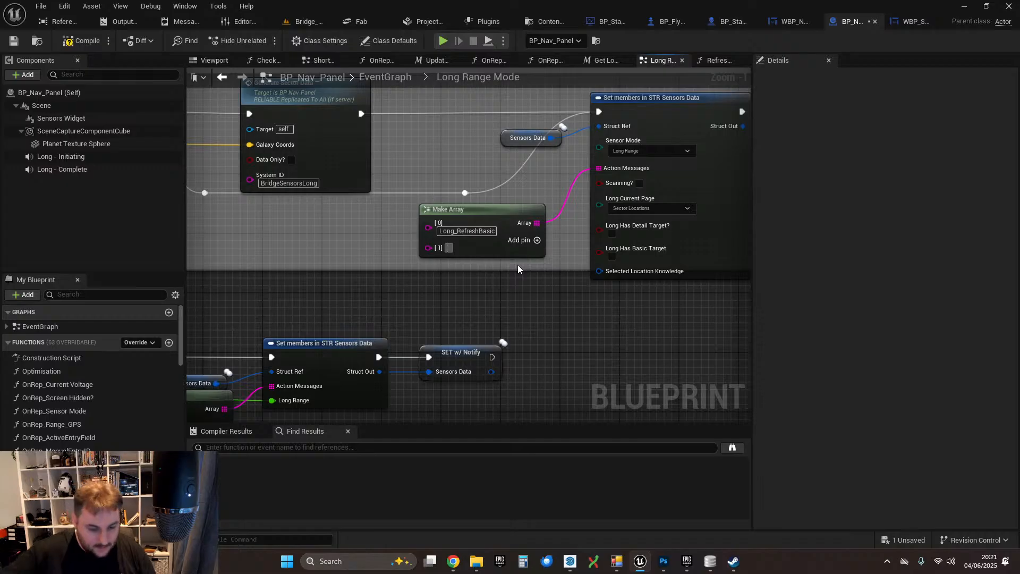
text(Long##-)
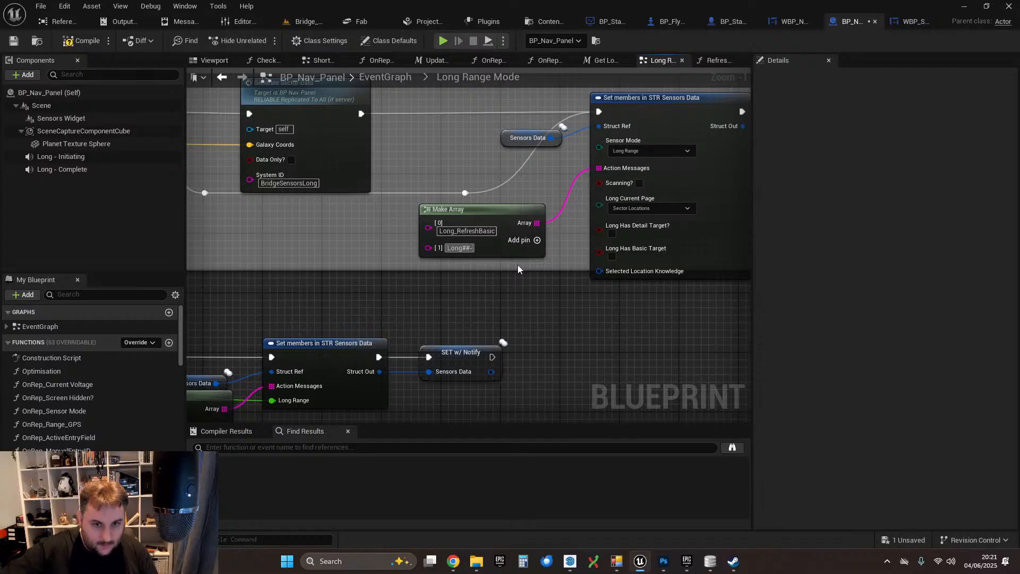
key(BackSpace)
key(BackSpace)
key(BackSpace)
text(_)
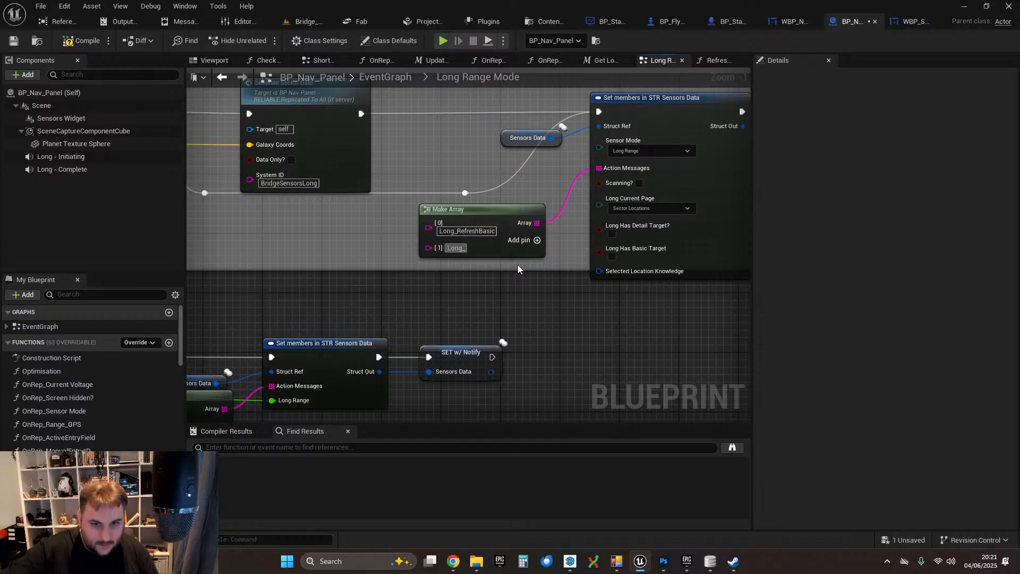
text(Clear)
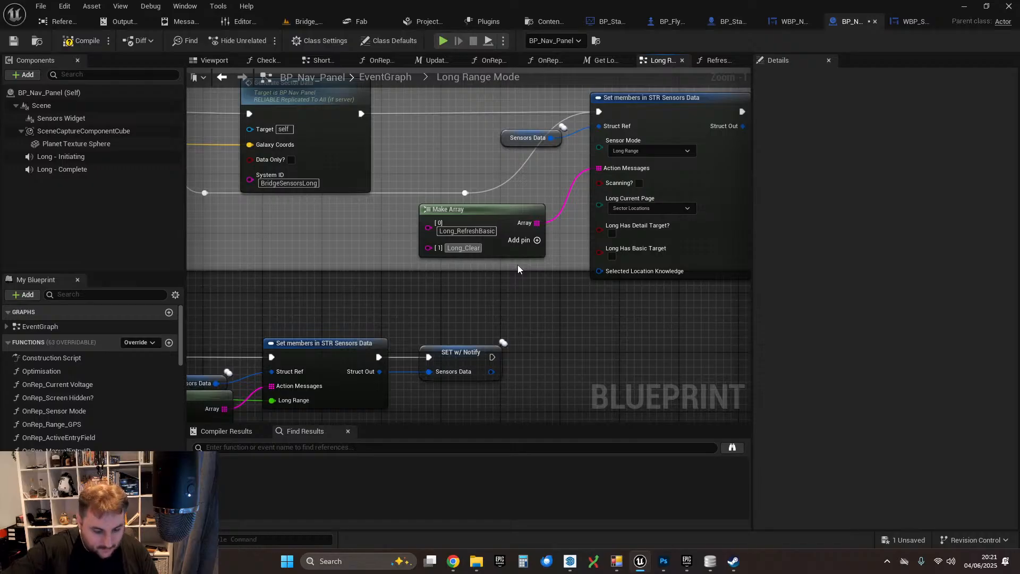
text(Index)
key(Return)
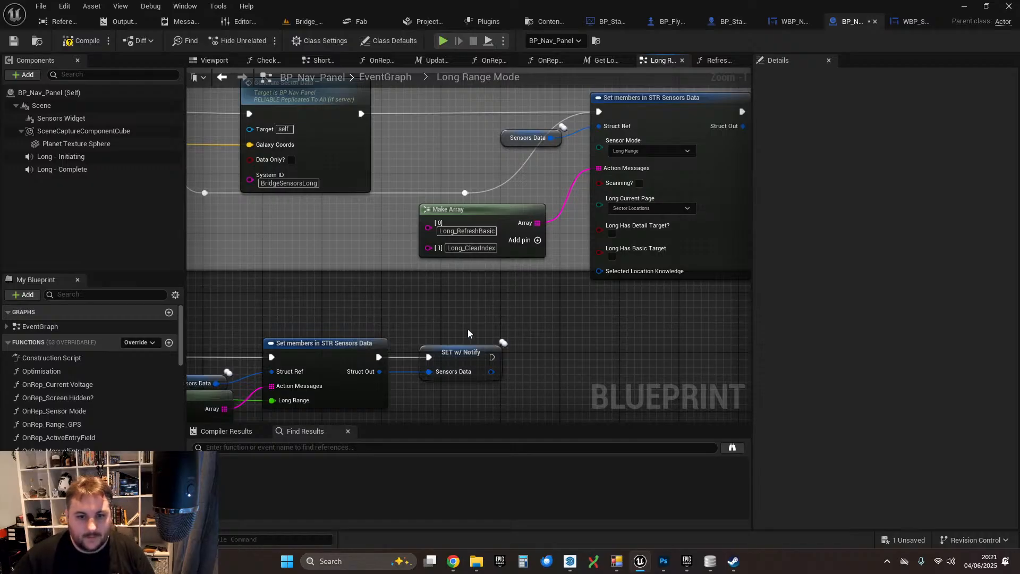
right_drag(521, 292, 397, 306)
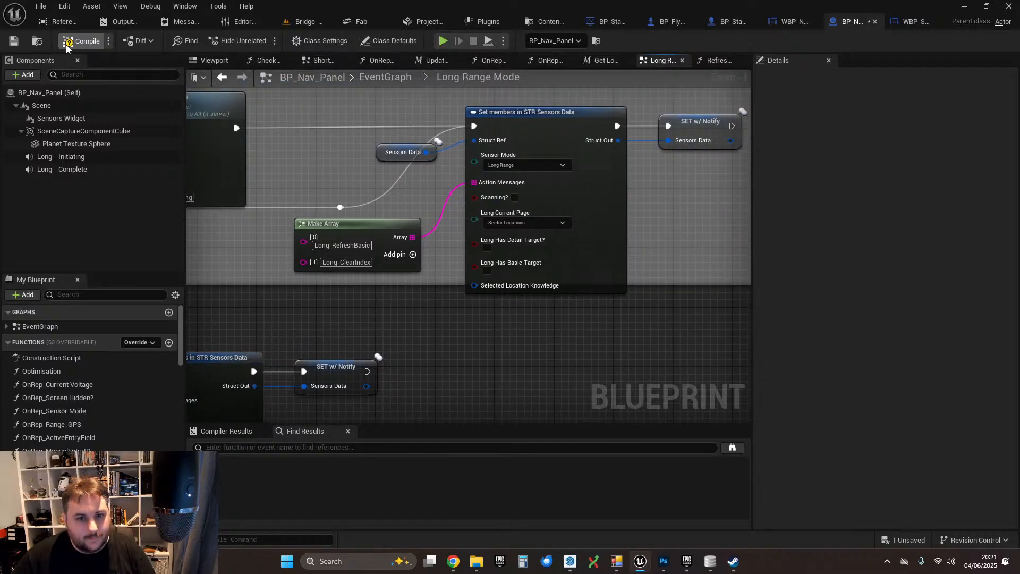
click(13, 42)
- Start a play session in the bridge level and set the sensors console to long range mode with a 40 LY range
click(305, 22)
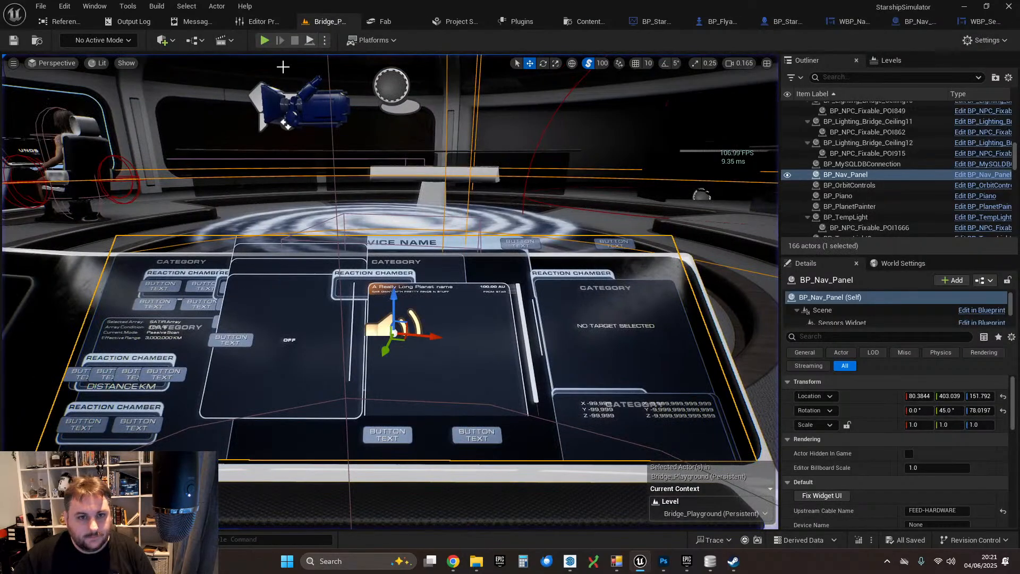
key(alt+p)
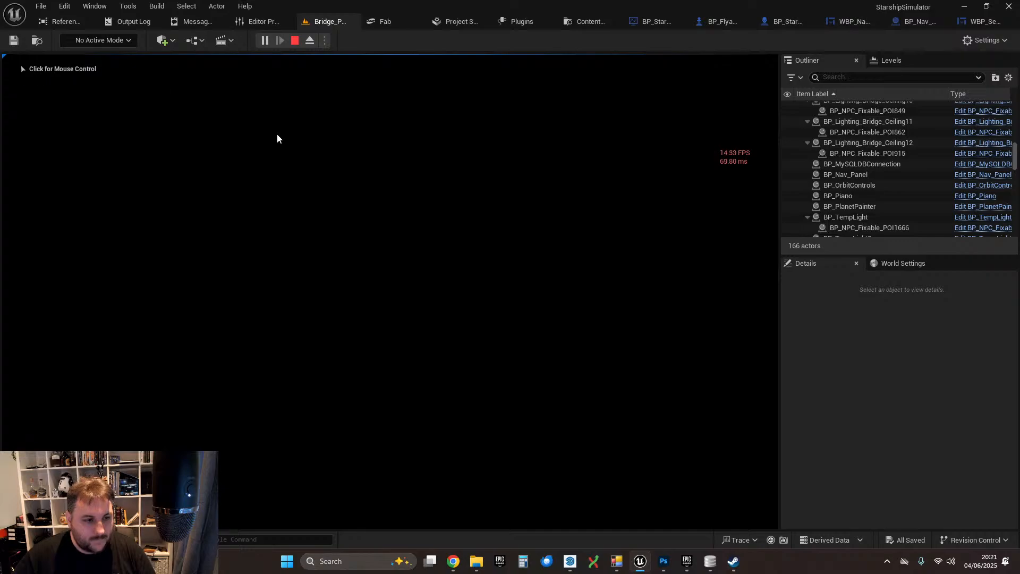
key(w)
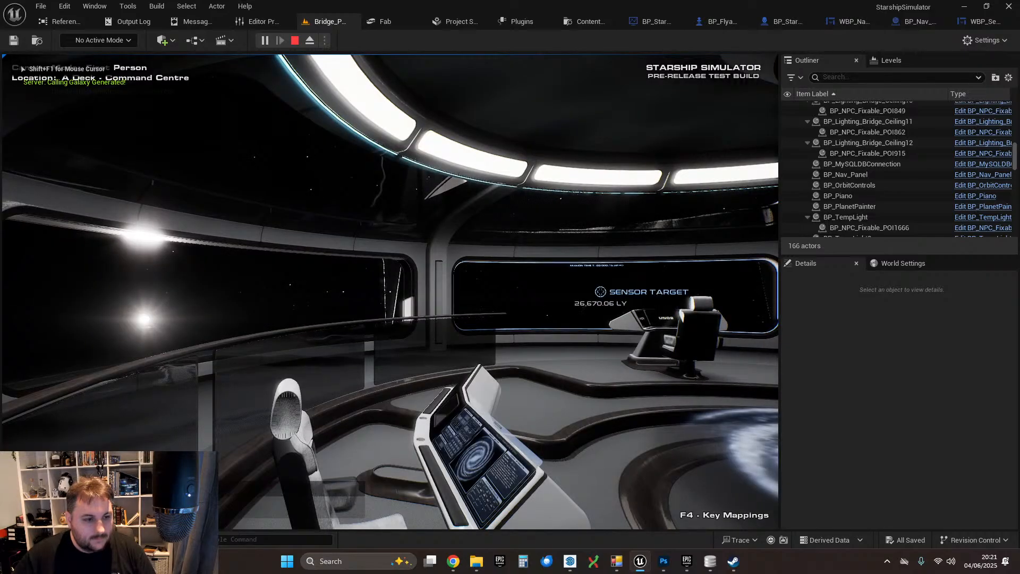
key(f)
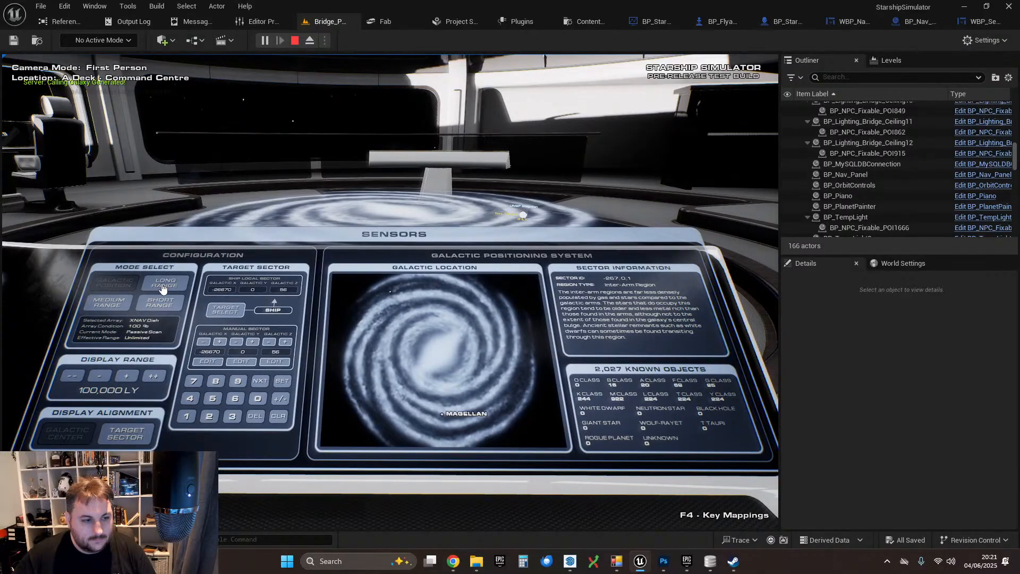
click(163, 288)
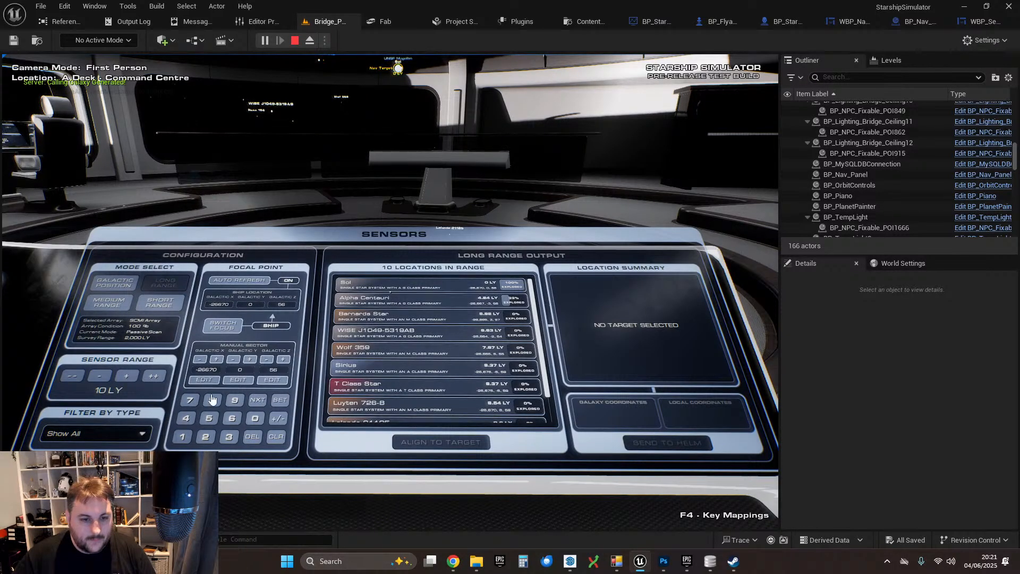
click(154, 382)
click(154, 381)
click(154, 381)
- Select the T Class Star below GJ 293 in the long range list, align to it, and return to the list
scroll(487, 343, down, 4)
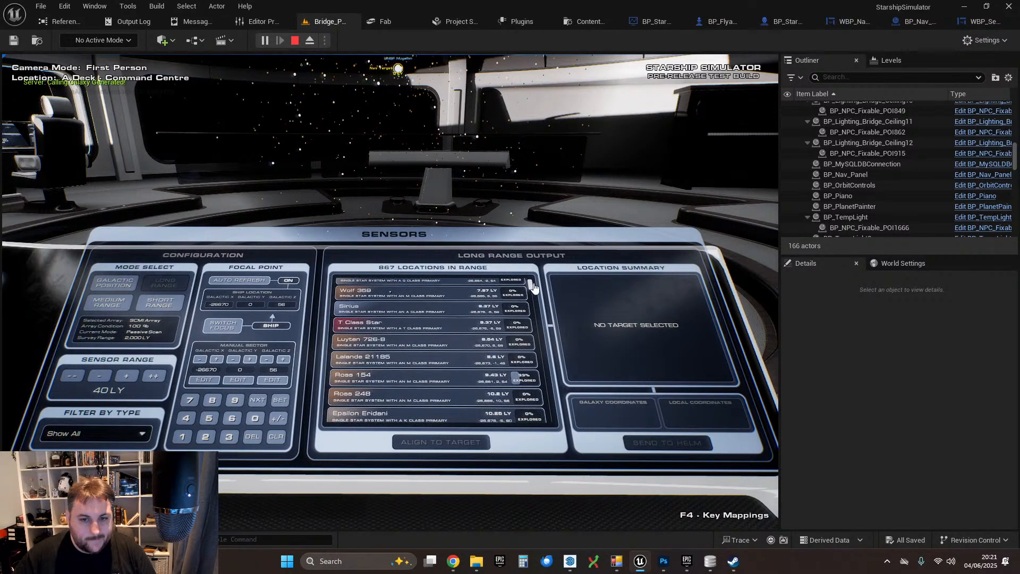
drag(532, 286, 537, 324)
click(368, 320)
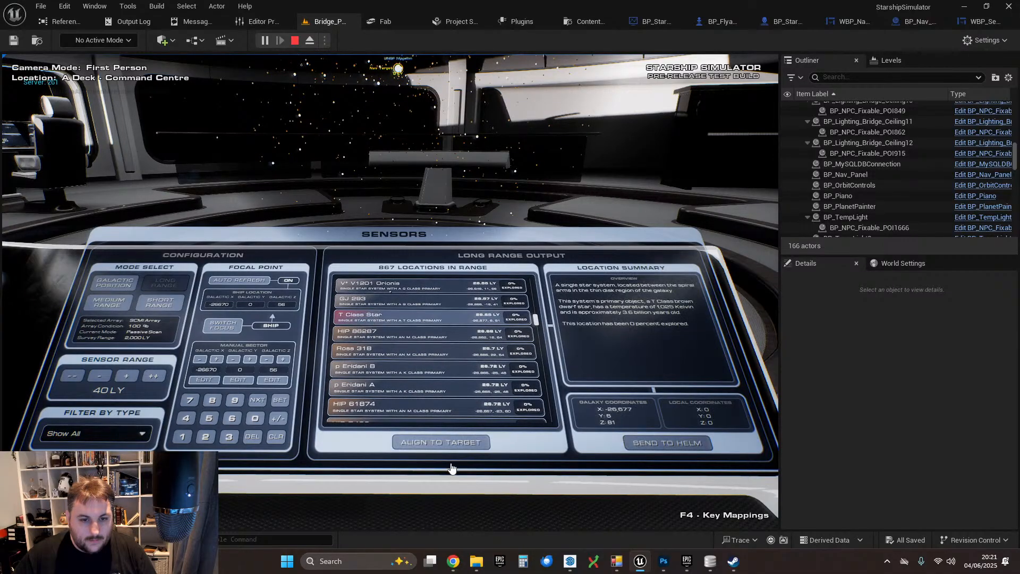
click(442, 444)
click(405, 444)
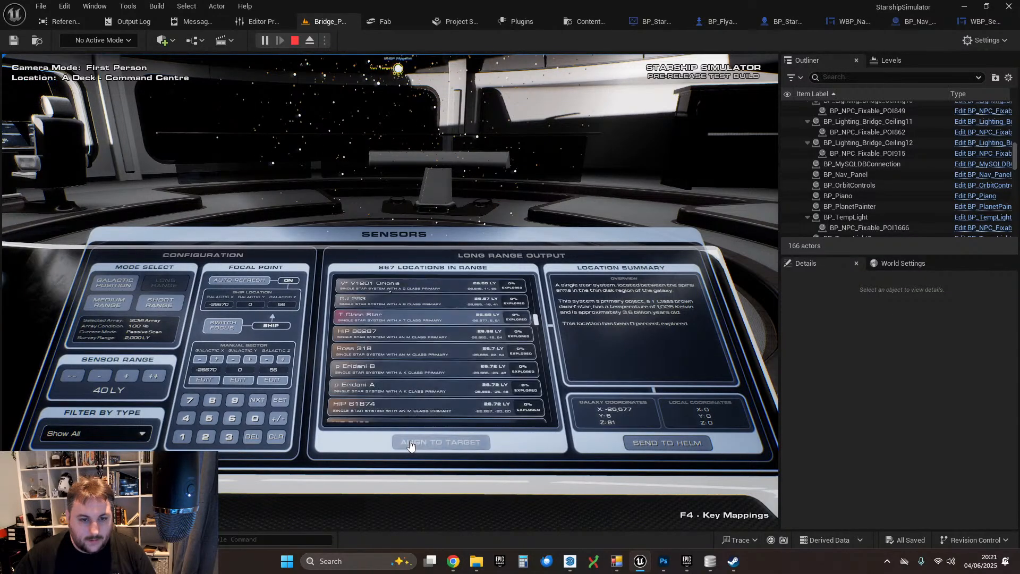
- Select the location just above Ross 41 further down the list, align to it, and go back to check the scroll position
drag(539, 318, 541, 352)
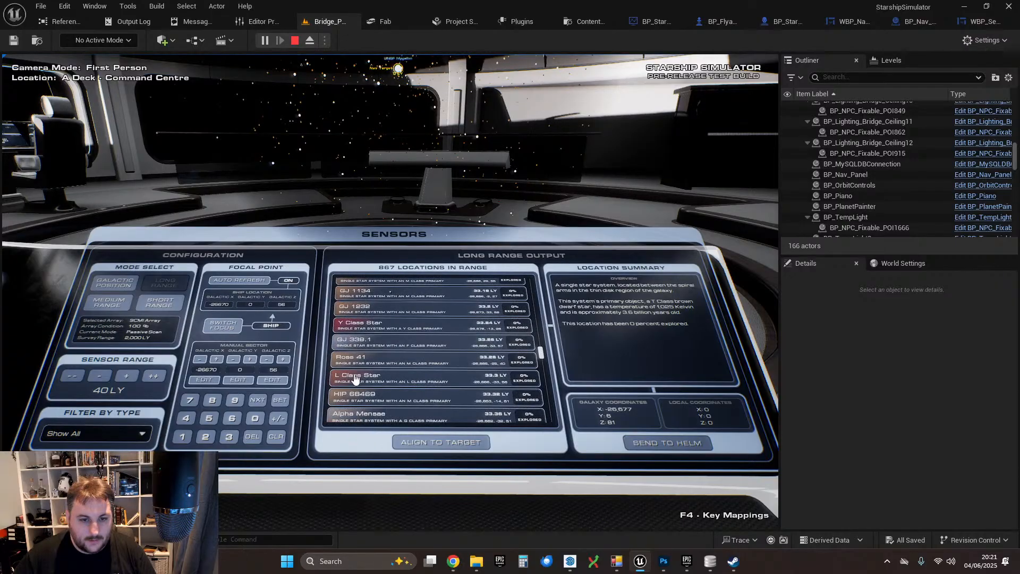
click(385, 348)
click(462, 450)
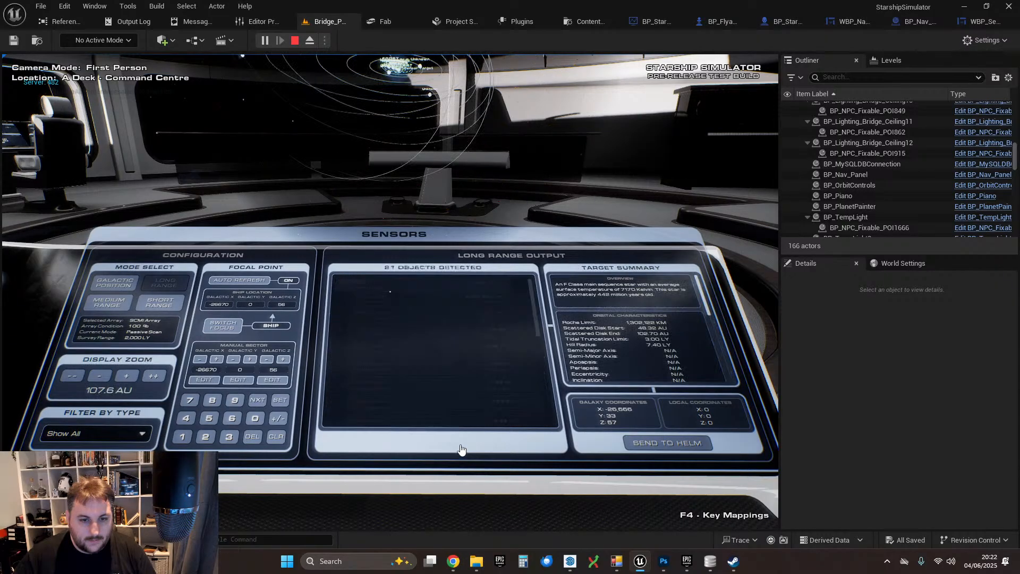
click(418, 448)
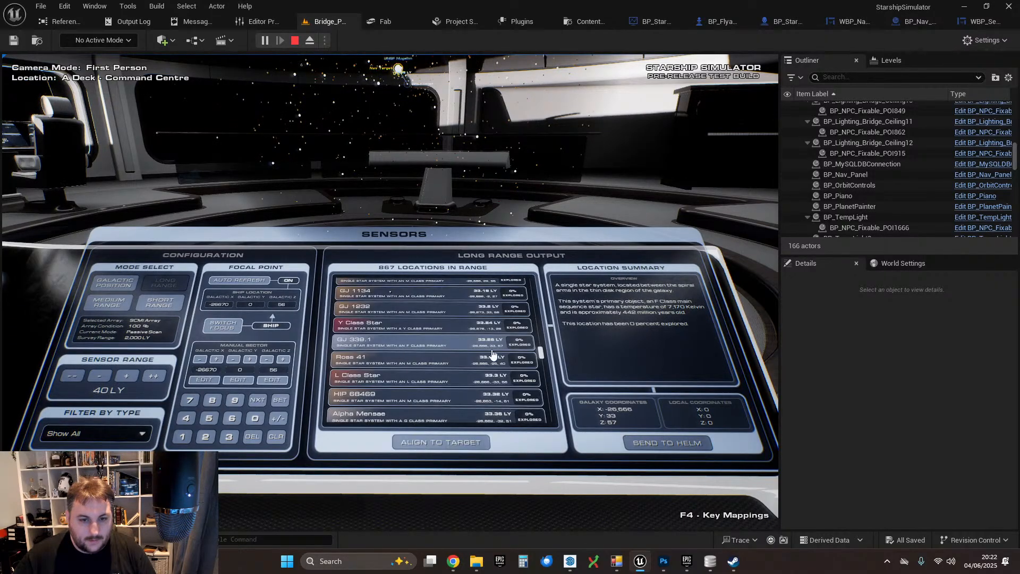
- Switch repeatedly between galactic position and long range modes to test whether the list's index and scroll position reset
click(120, 284)
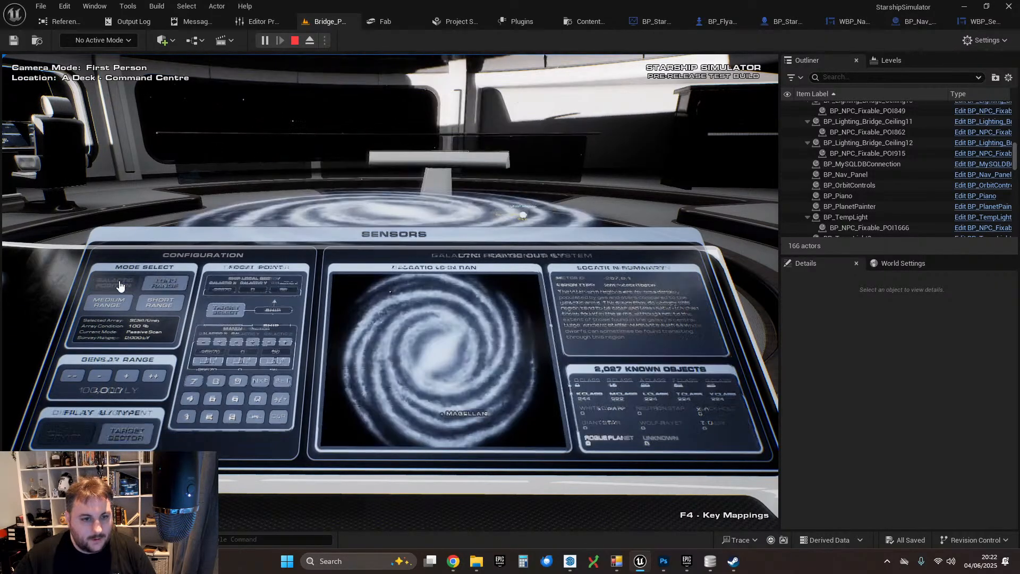
click(169, 288)
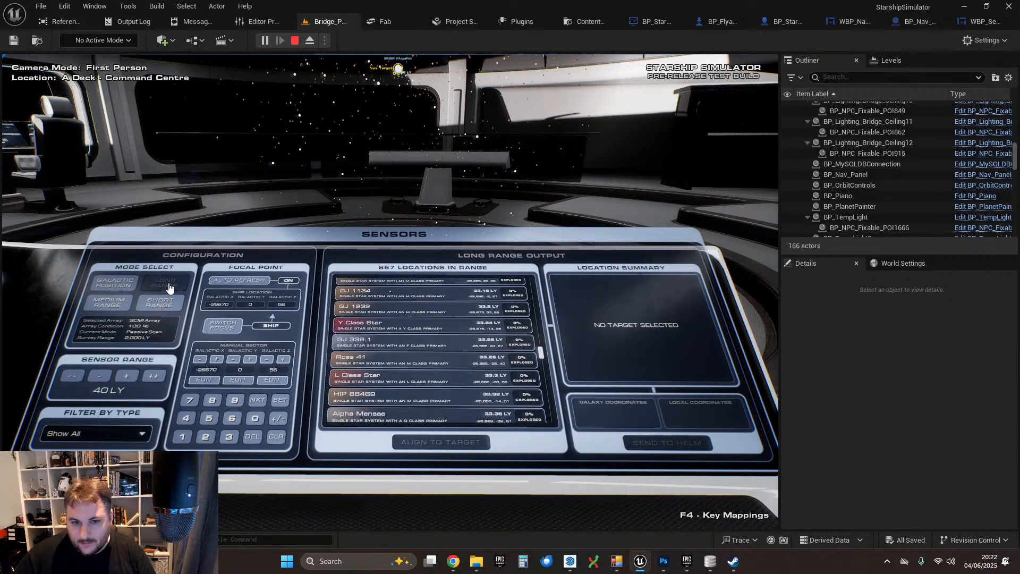
click(118, 287)
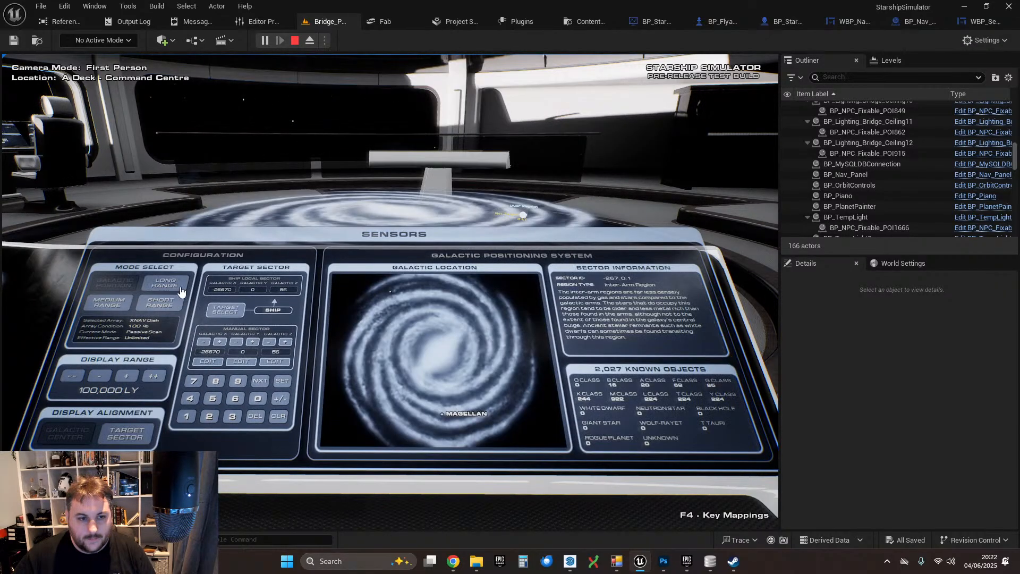
click(167, 288)
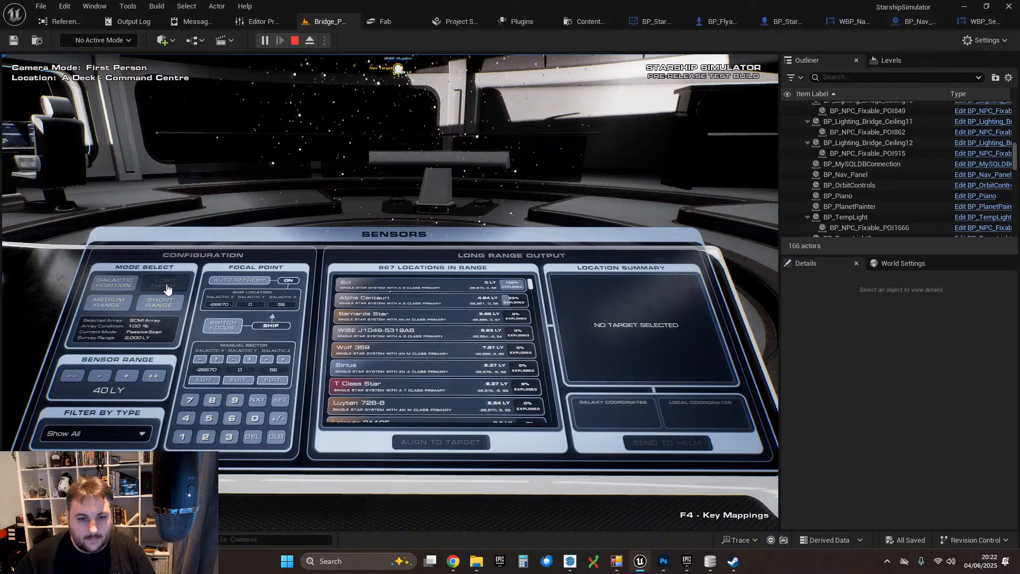
click(128, 284)
click(162, 289)
click(162, 288)
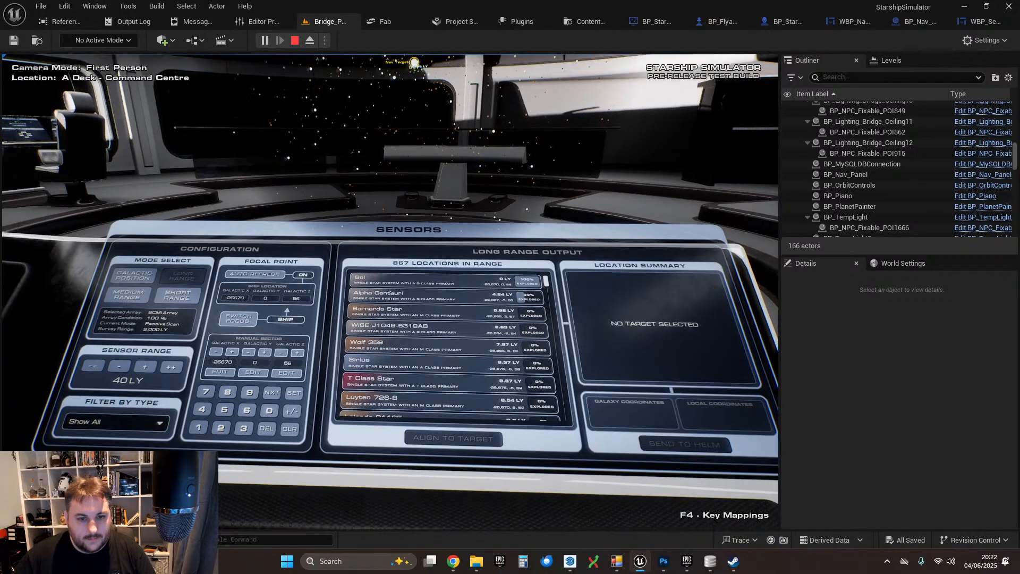
- End the play session and move the Long_ClearIndex pin to index 0 of the Switch on String node in WBP_NavPanel's Long Range graph
key(Escape)
click(389, 427)
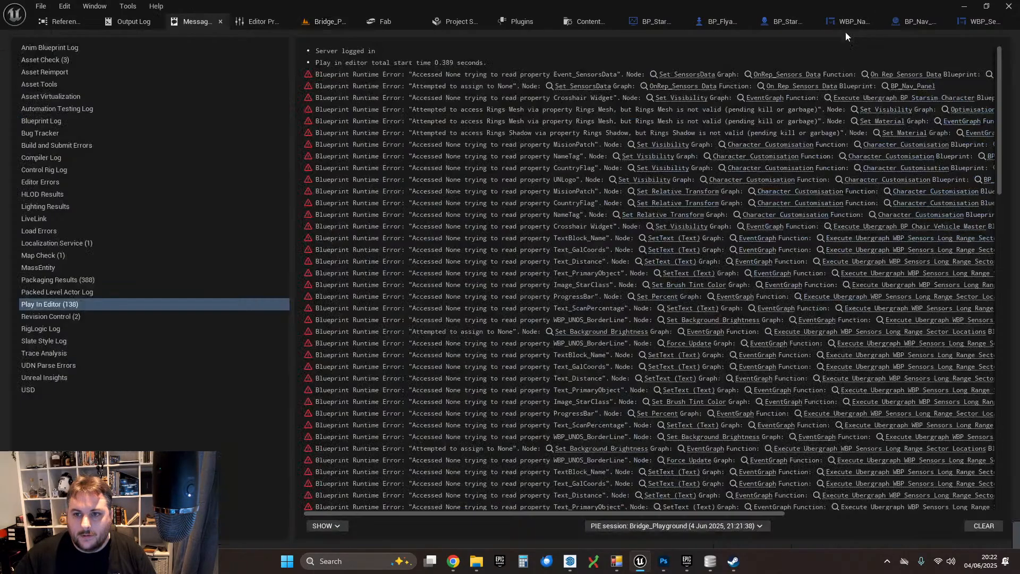
click(846, 25)
scroll(580, 209, up, 2)
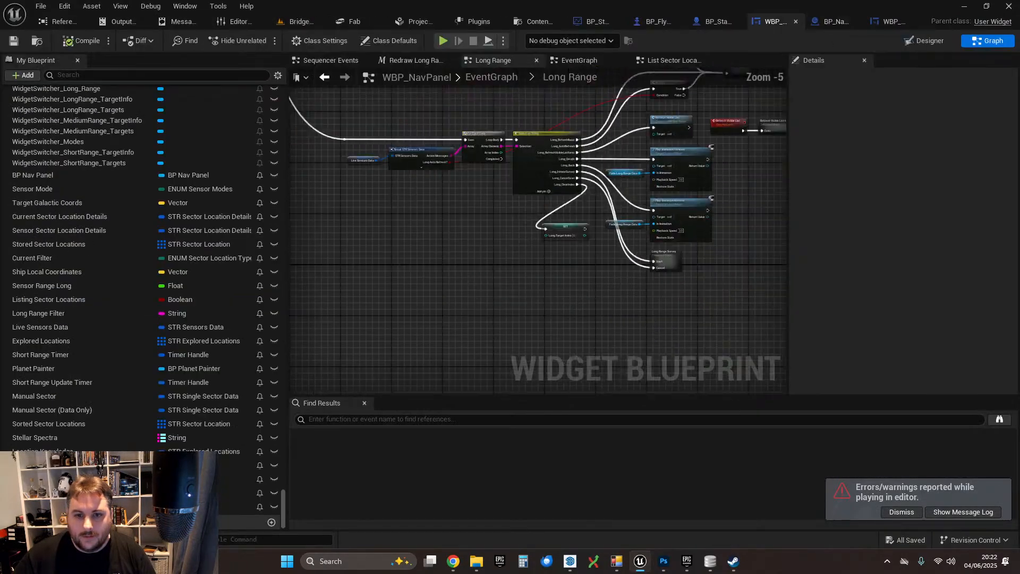
click(581, 178)
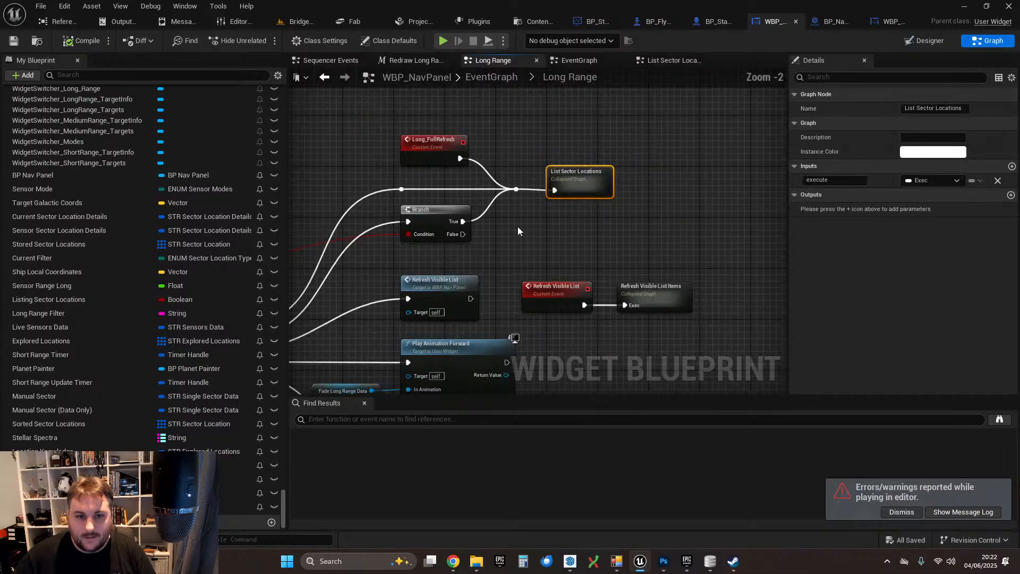
right_drag(518, 226, 709, 123)
scroll(463, 268, up, 1)
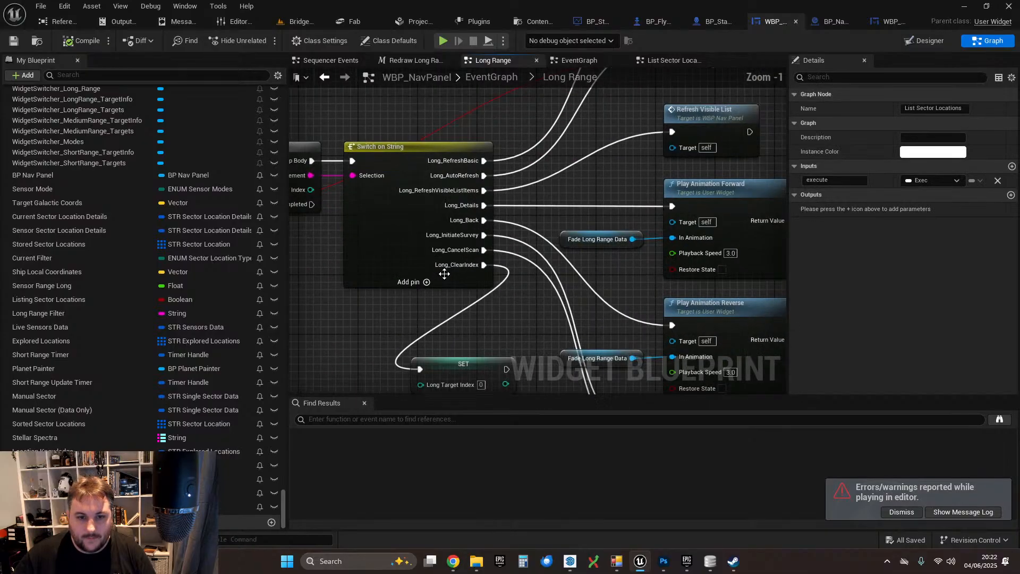
click(398, 154)
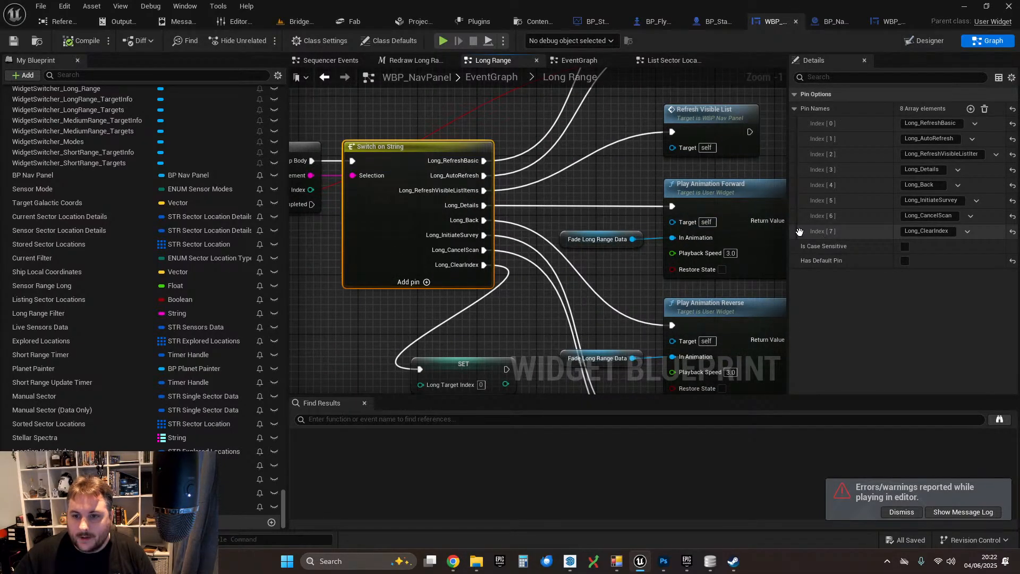
drag(799, 232, 814, 123)
- Move the Set Long Target Index node above the Long_FullRefresh event, and compile and save WBP_NavPanel
scroll(488, 347, down, 2)
right_drag(495, 320, 435, 336)
drag(418, 376, 611, 239)
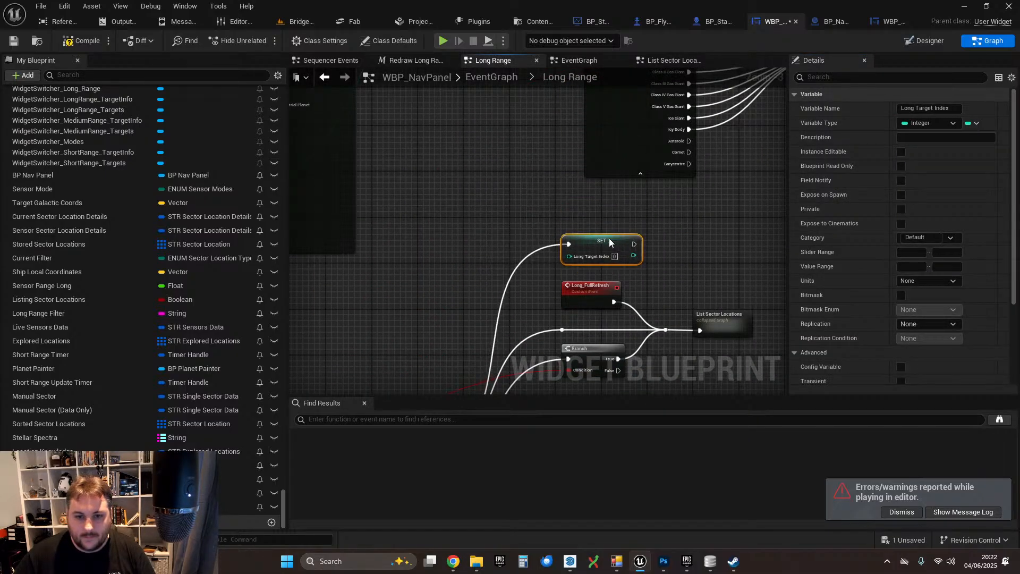
right_drag(466, 265, 503, 96)
click(499, 183)
right_drag(575, 98, 479, 190)
scroll(533, 196, up, 2)
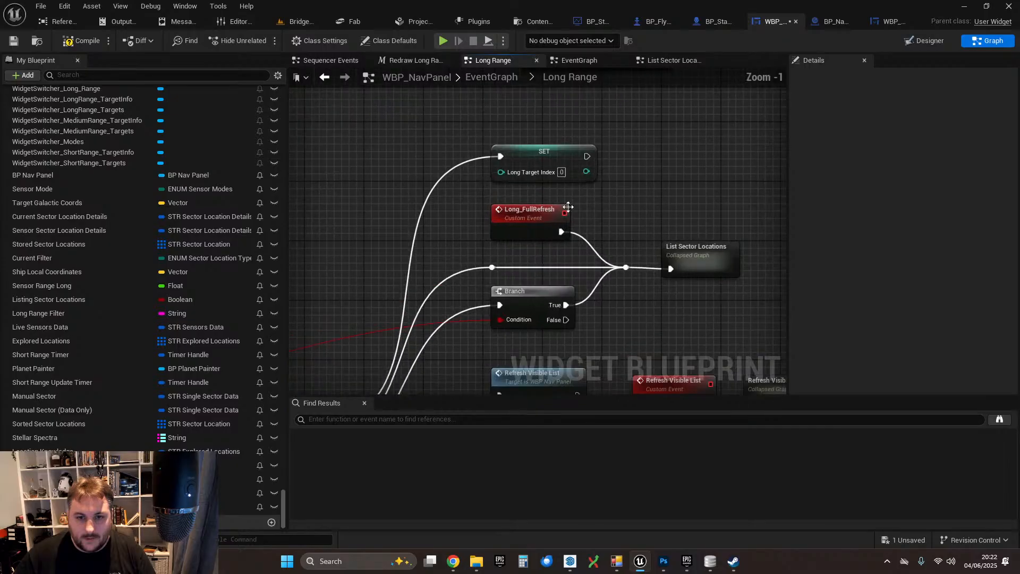
scroll(489, 173, down, 2)
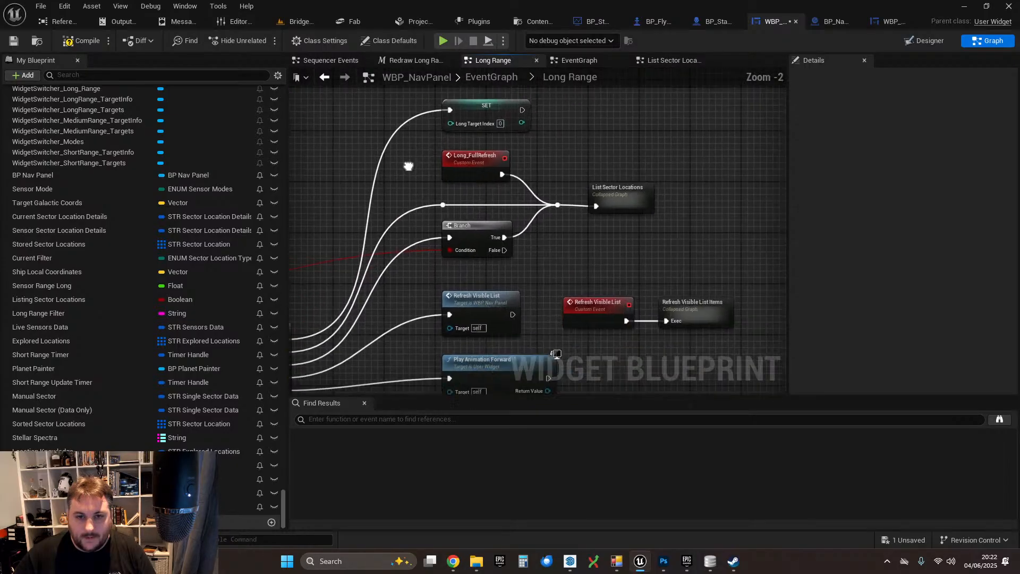
scroll(575, 248, up, 1)
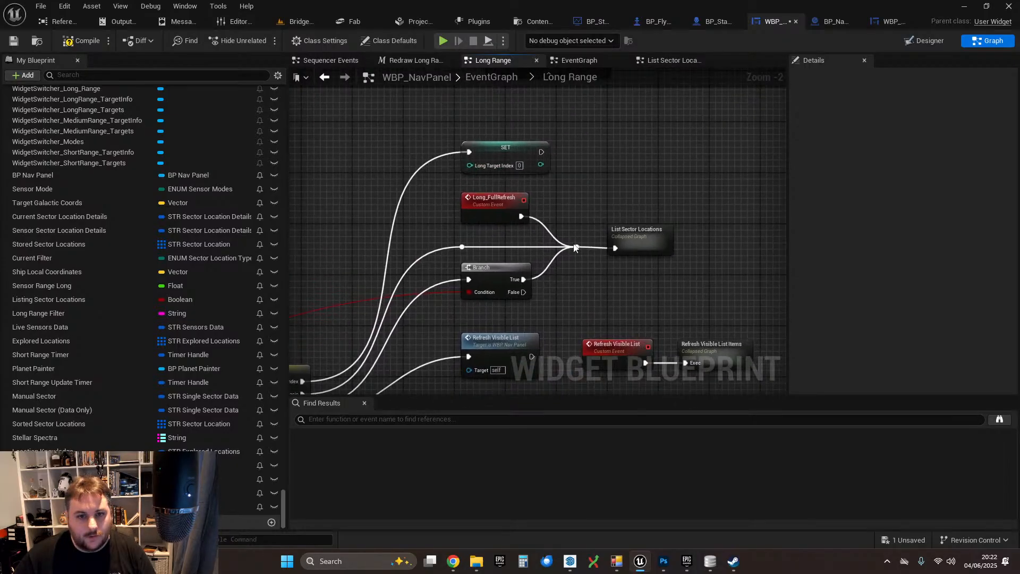
click(82, 45)
click(14, 41)
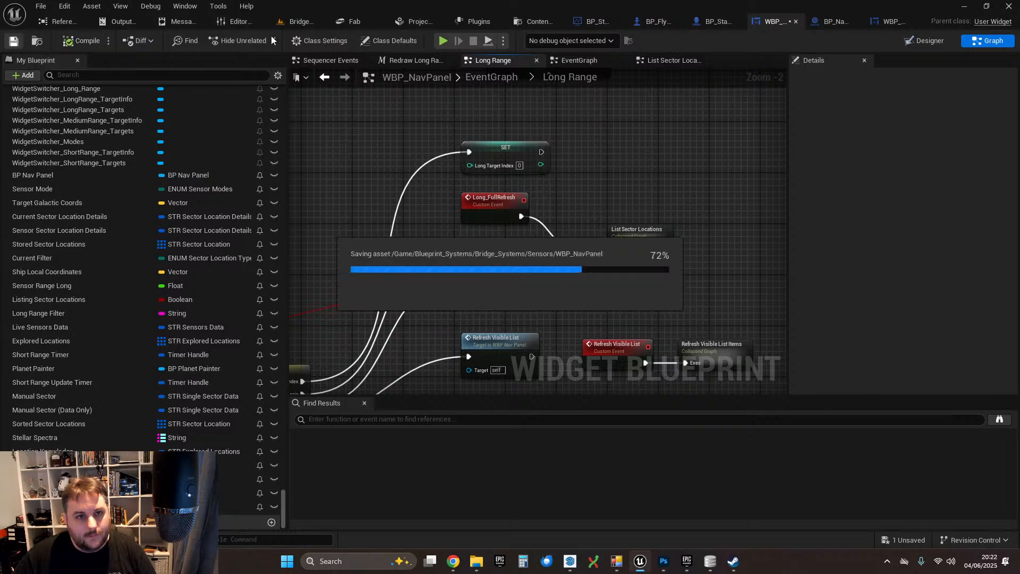
click(296, 21)
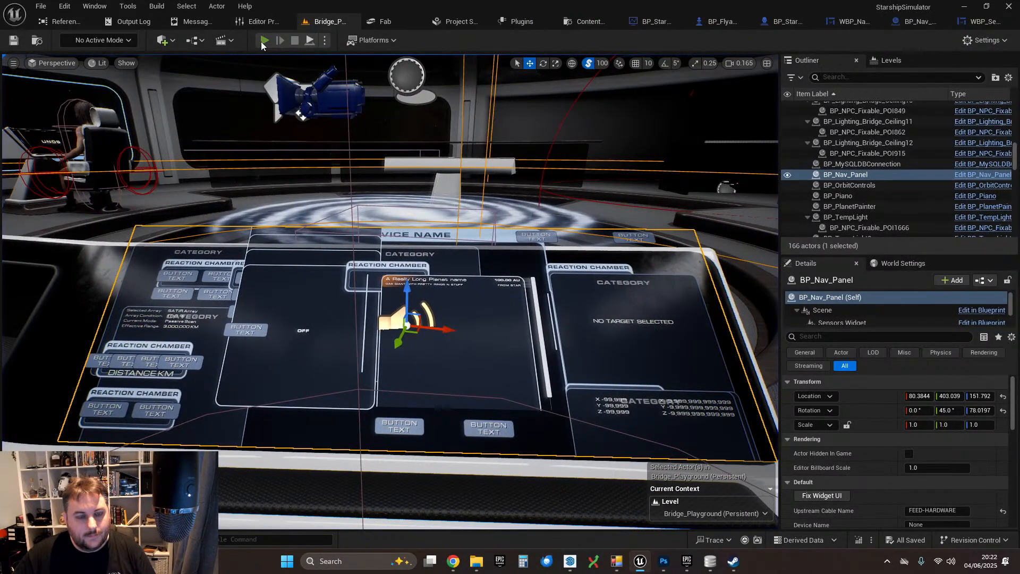
click(262, 41)
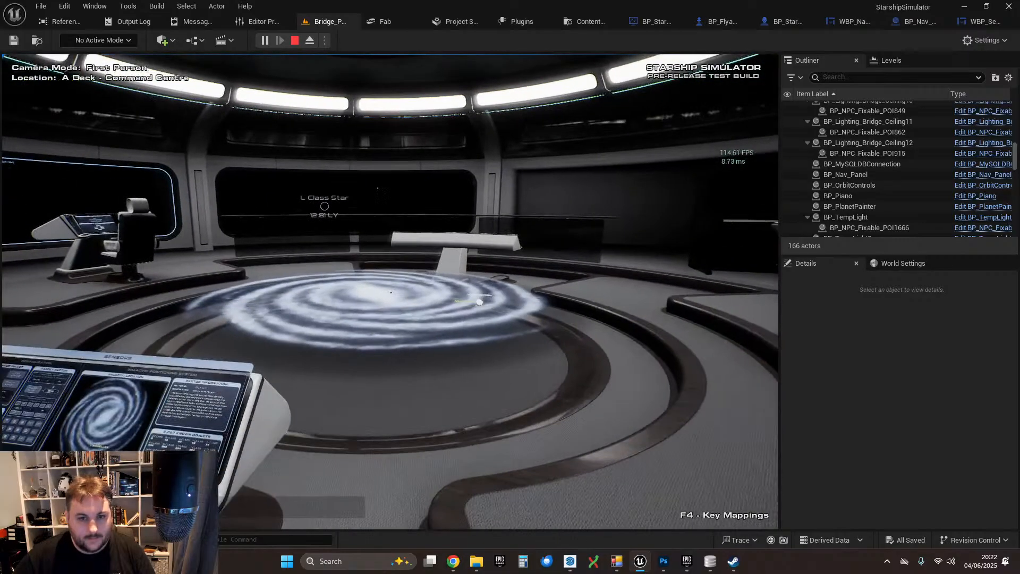
key(Escape)
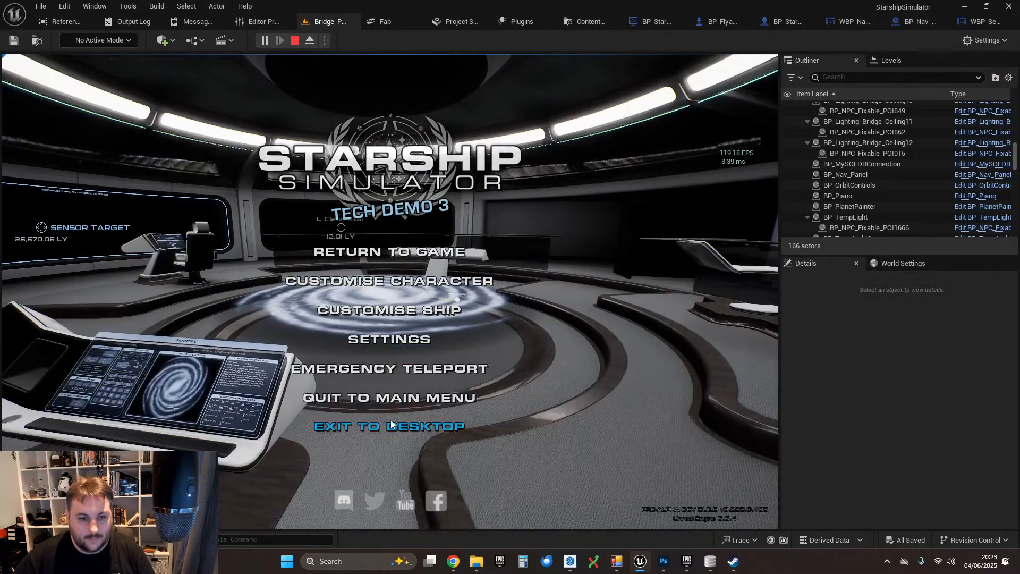
key(Escape)
key(Escape)
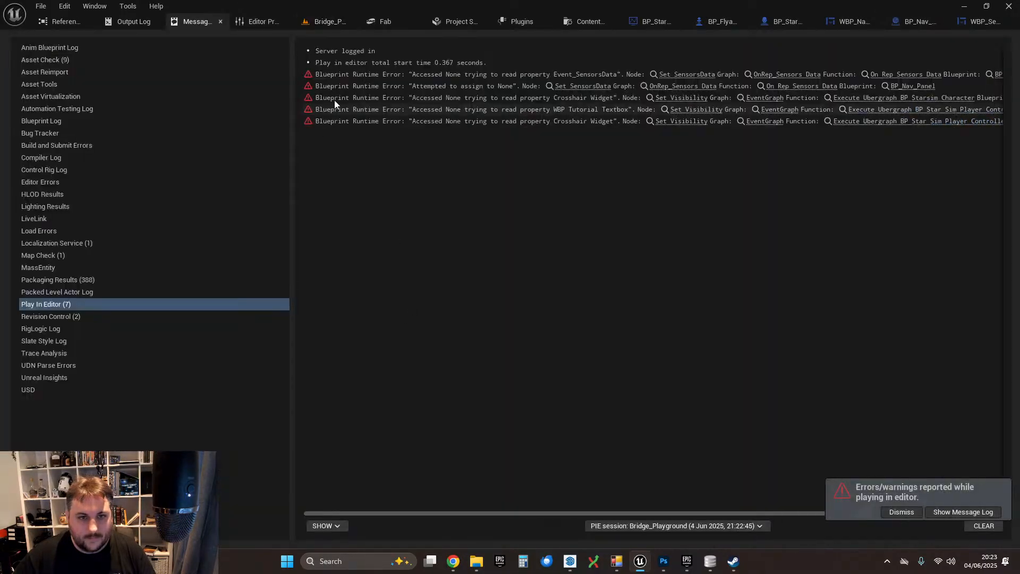
click(322, 22)
click(265, 41)
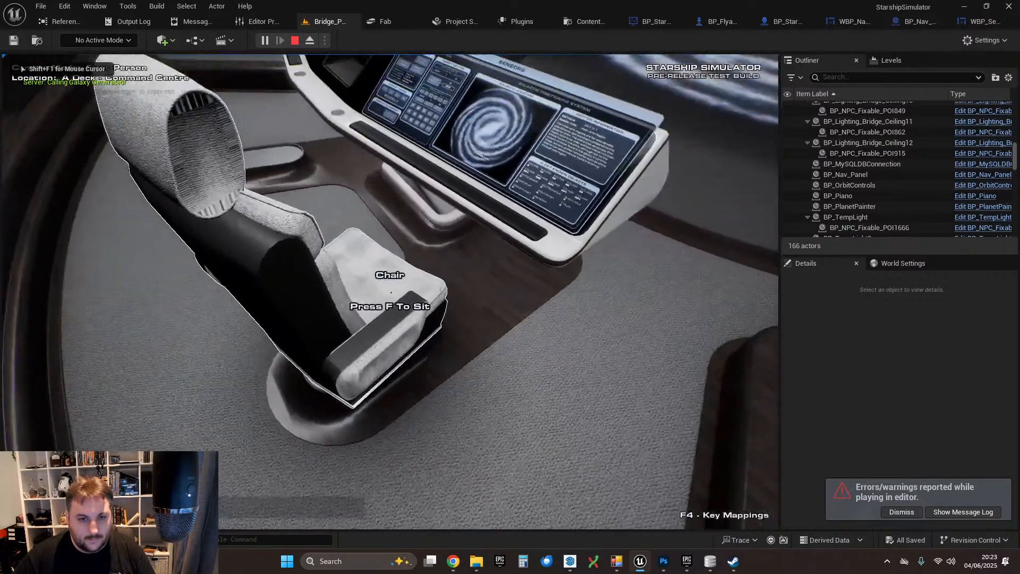
key(f)
click(186, 291)
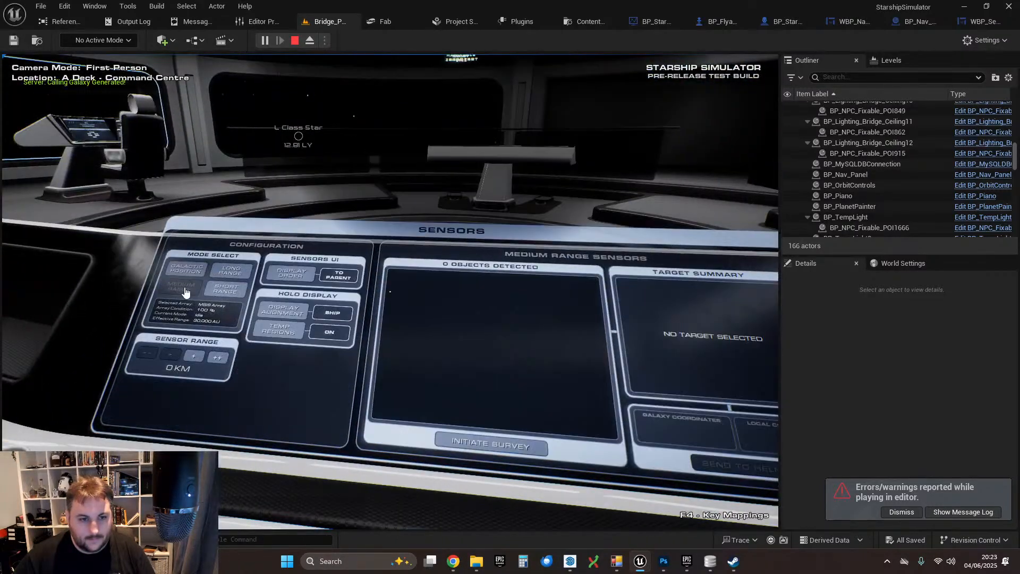
key(Escape)
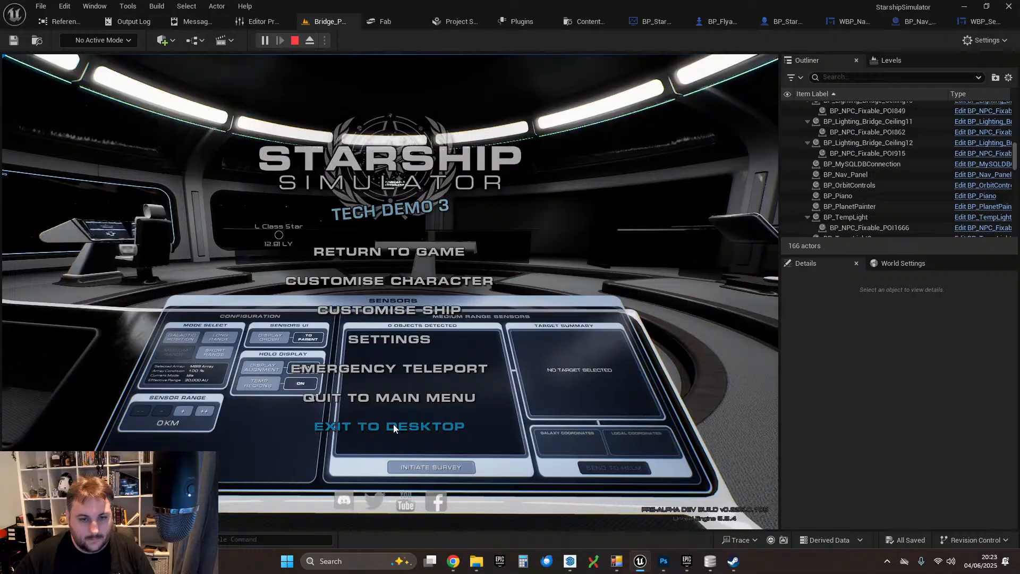
click(393, 426)
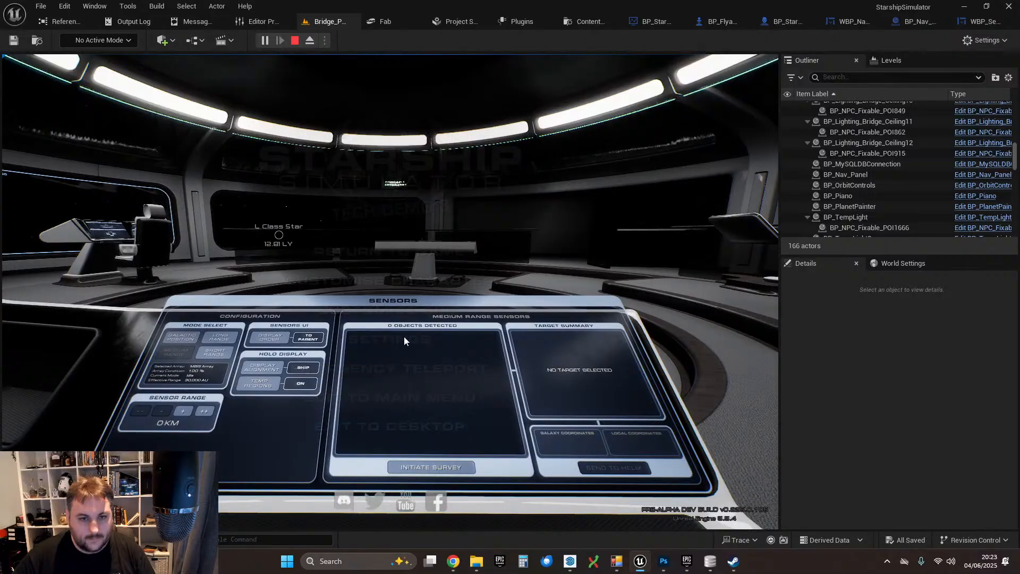
- Start a play session in the bridge level, sit at the sensors console, and set long range mode with a 50 LY range
click(332, 20)
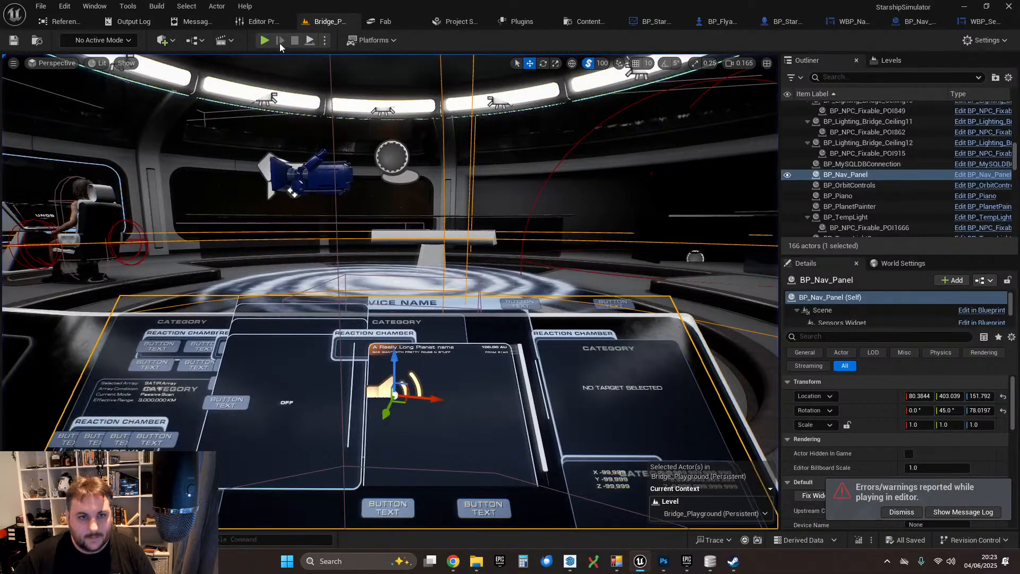
click(265, 40)
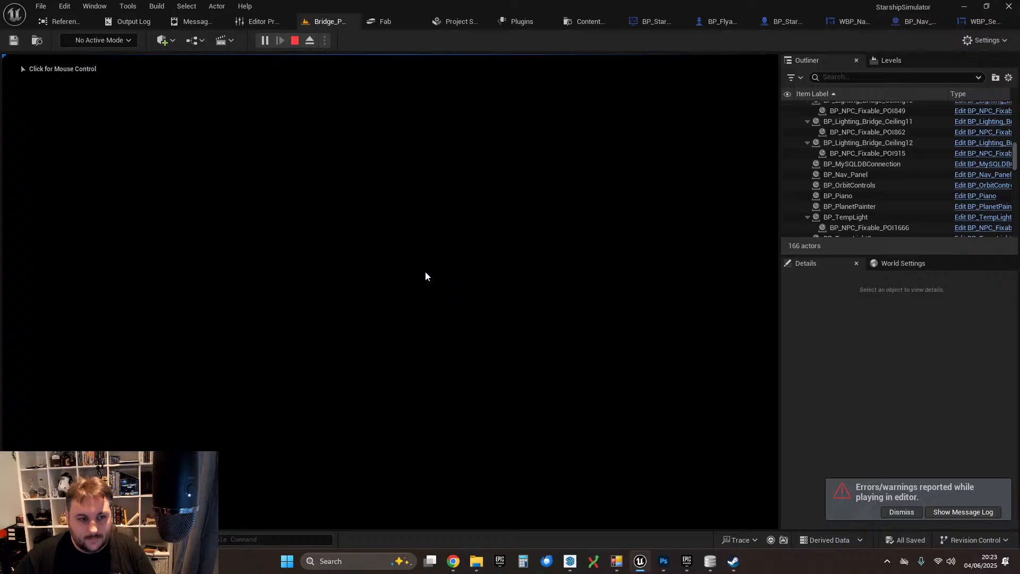
key(w)
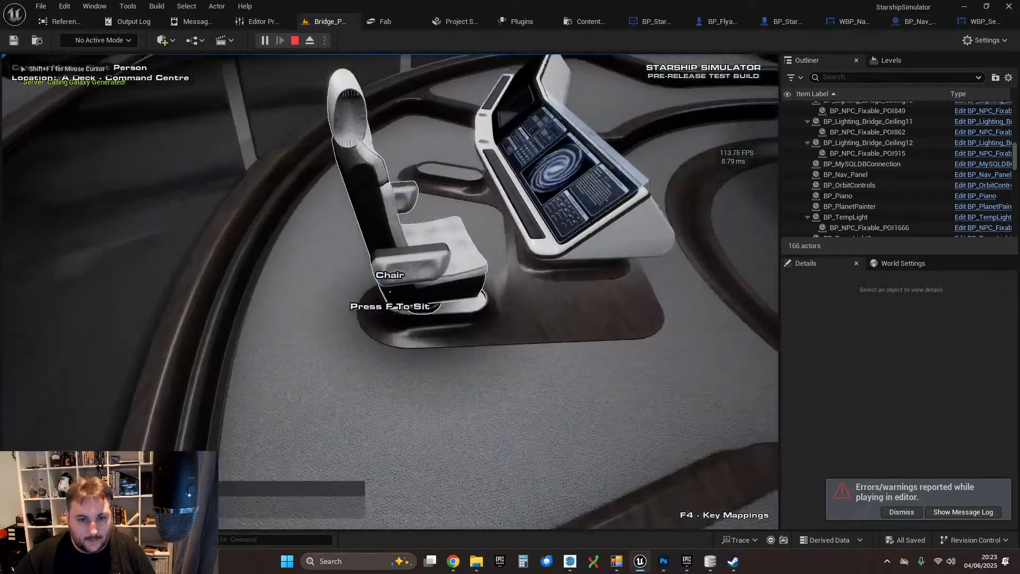
key(f)
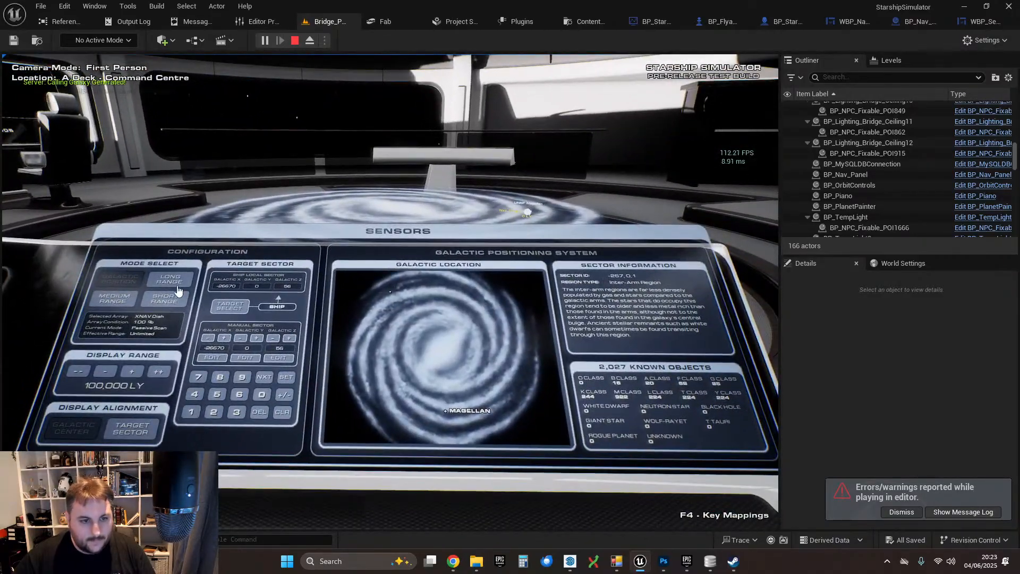
click(176, 287)
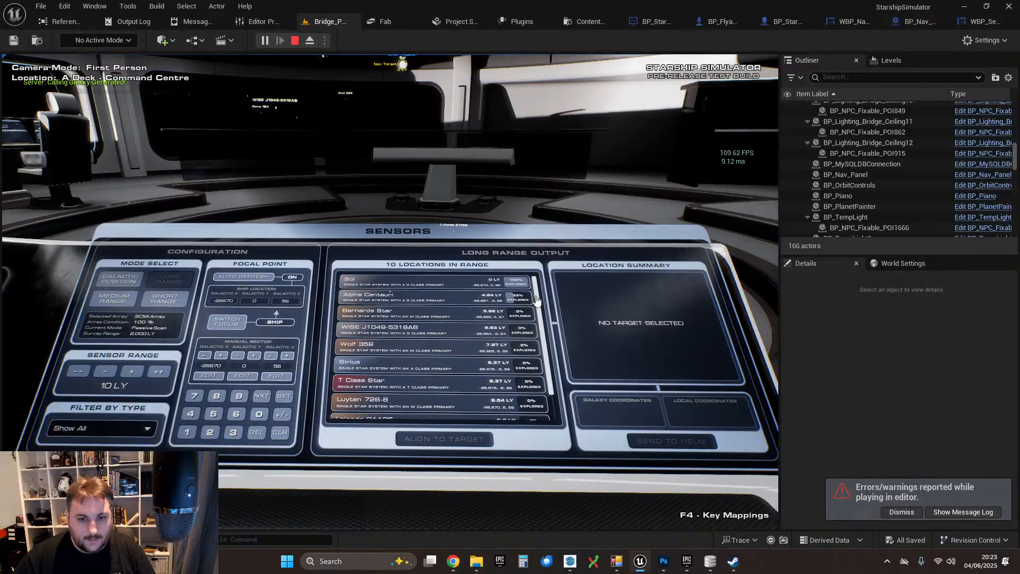
scroll(446, 334, up, 1)
click(161, 376)
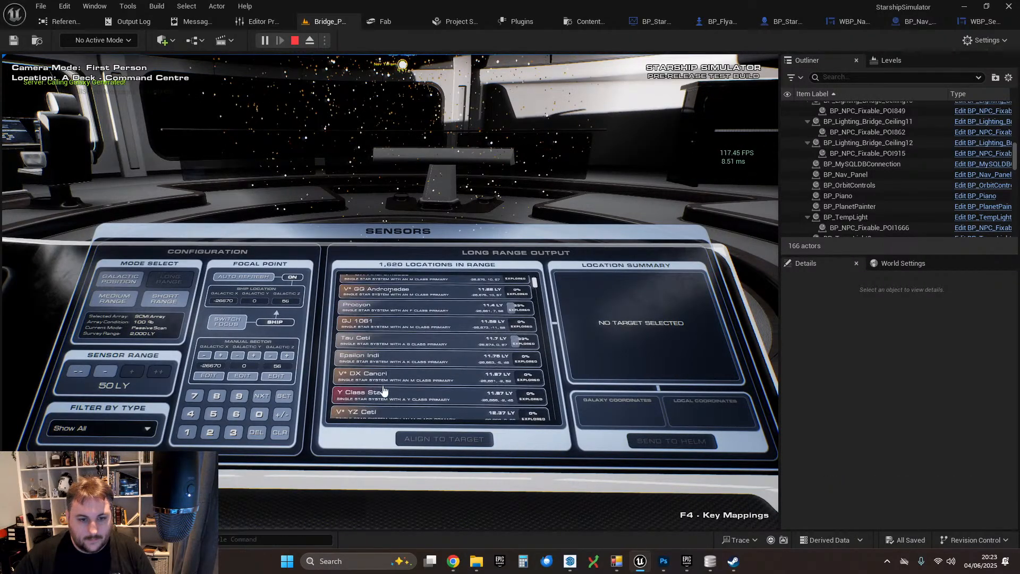
- Select the Y Class Star below V* DX Cancri in the long range list, align to it, and return to the list, repeating the round trip once
click(385, 392)
click(452, 444)
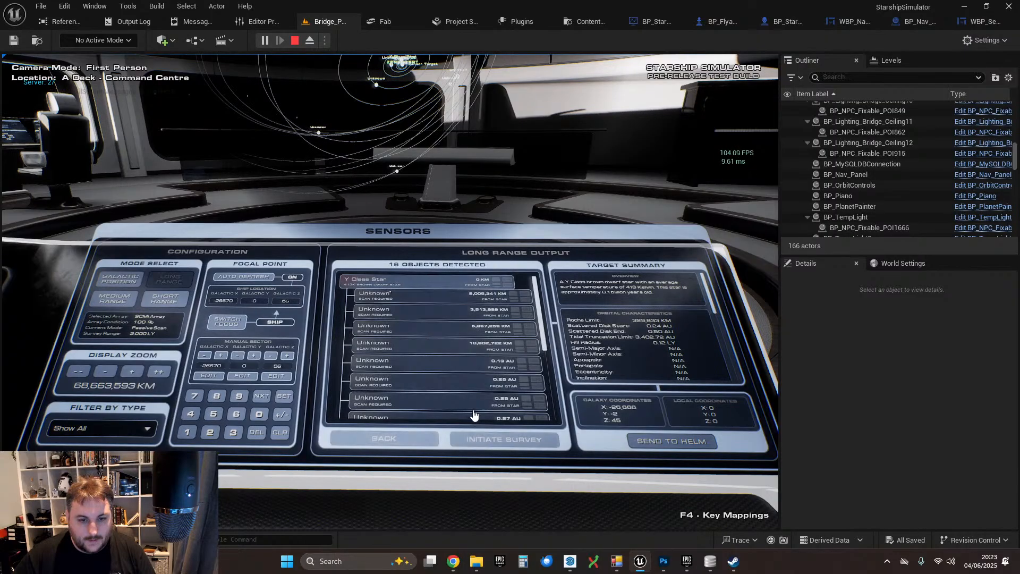
click(413, 444)
click(449, 445)
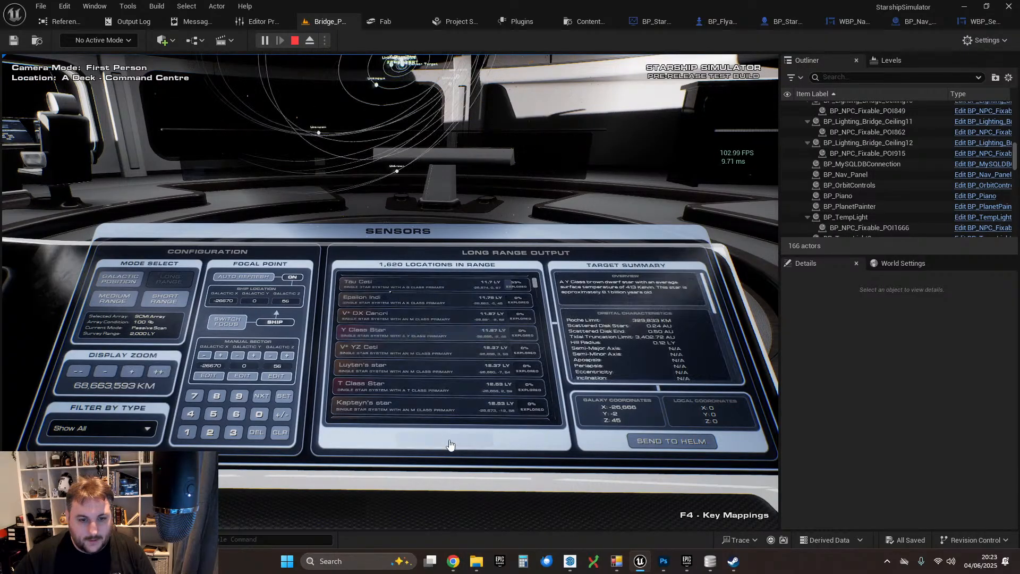
click(418, 447)
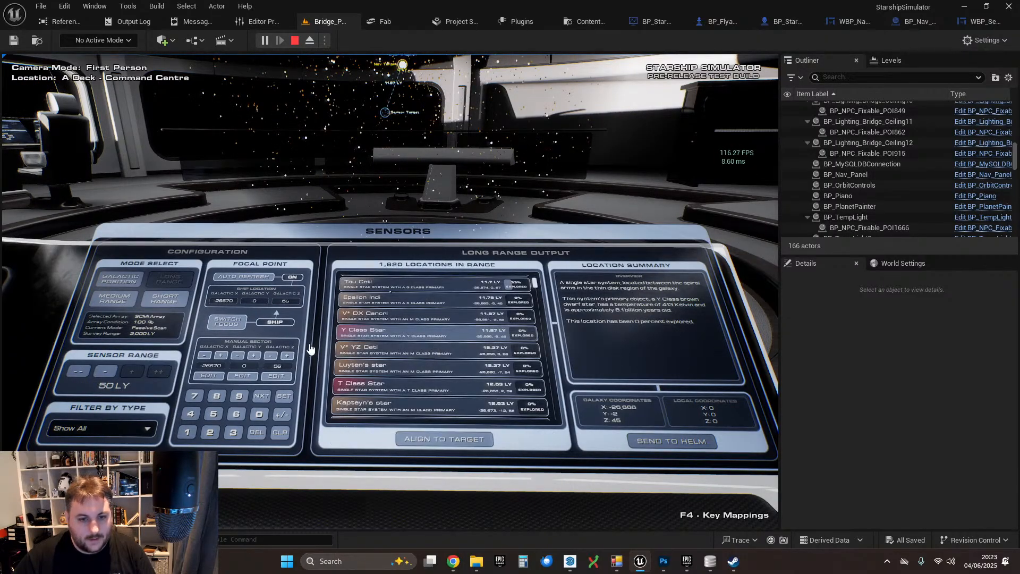
- Switch to galactic position mode and back to long range to check whether the list's scroll position resets
click(128, 287)
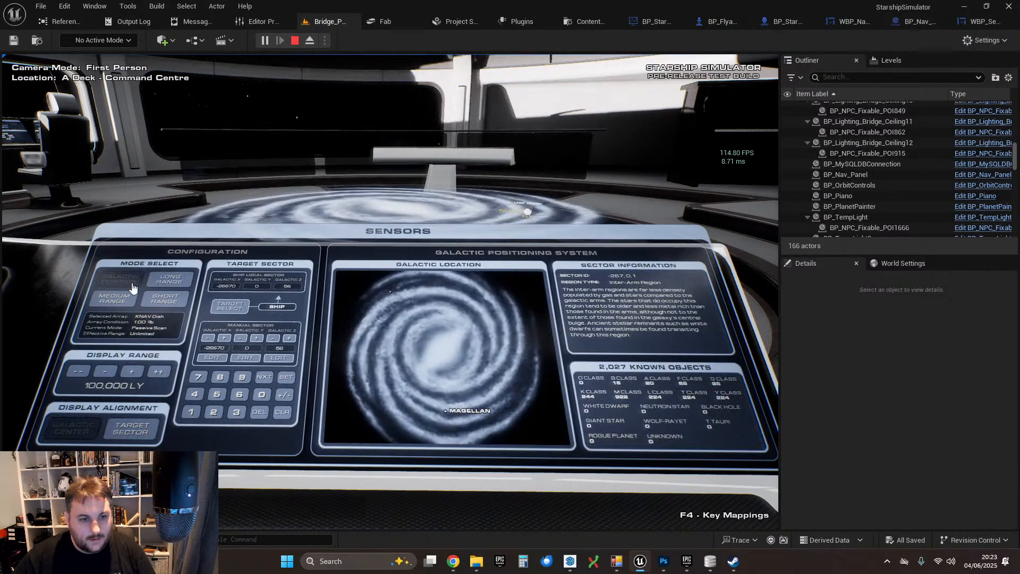
click(163, 284)
scroll(478, 350, up, 1)
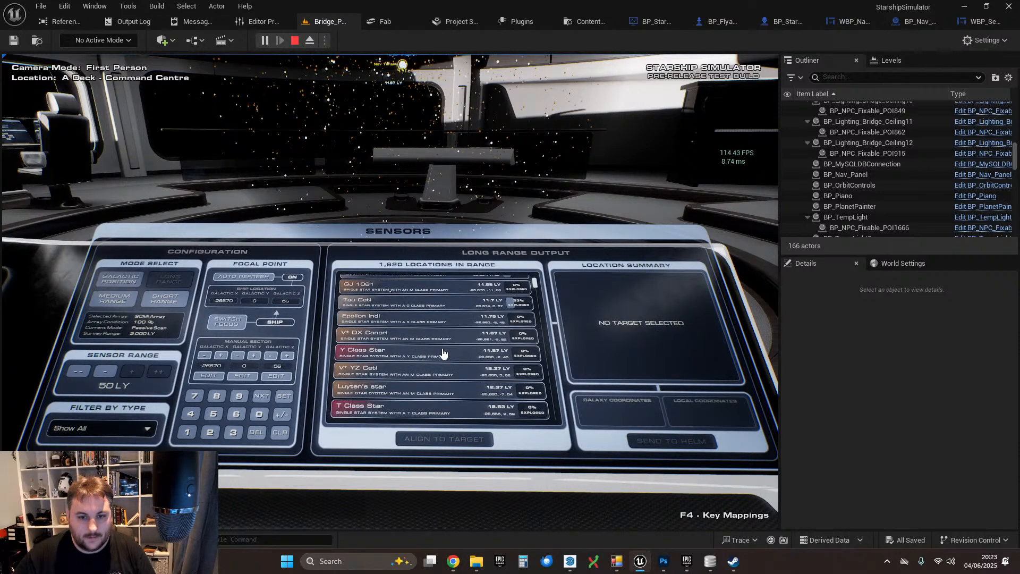
scroll(443, 351, up, 2)
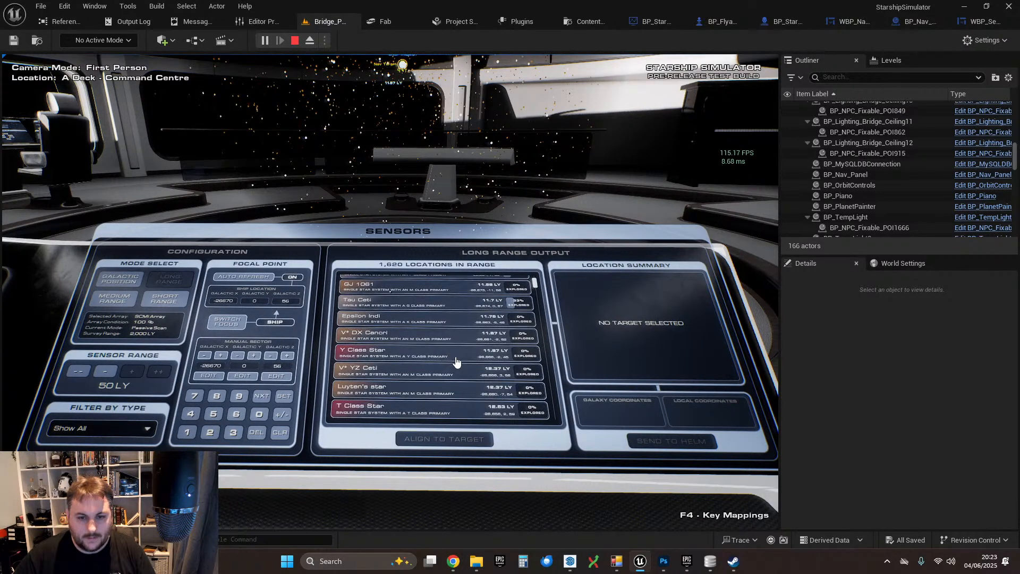
scroll(457, 383, up, 10)
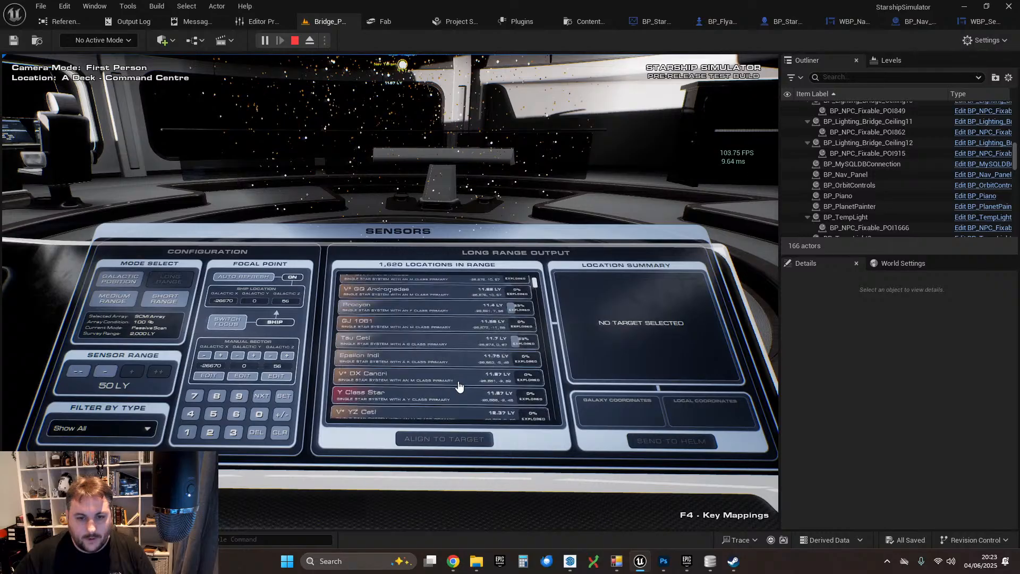
click(449, 365)
- End the play session and return to the Long Range graph of WBP_NavPanel
key(Escape)
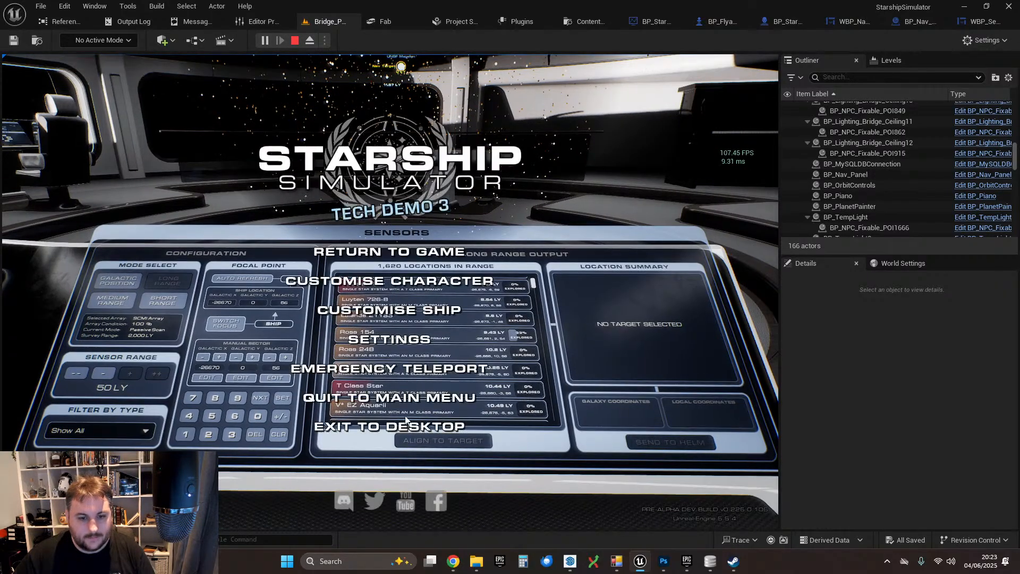
click(391, 426)
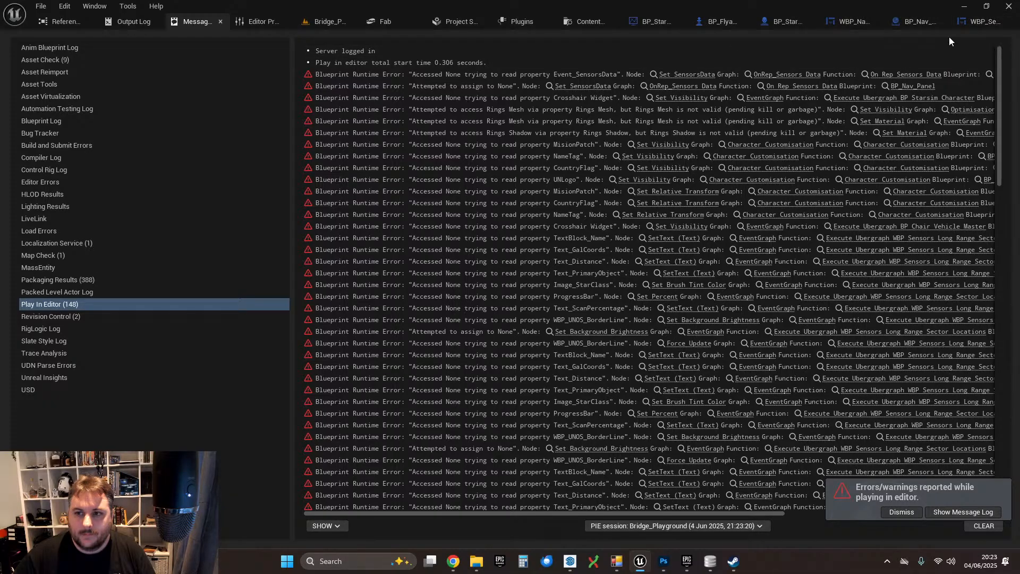
click(970, 22)
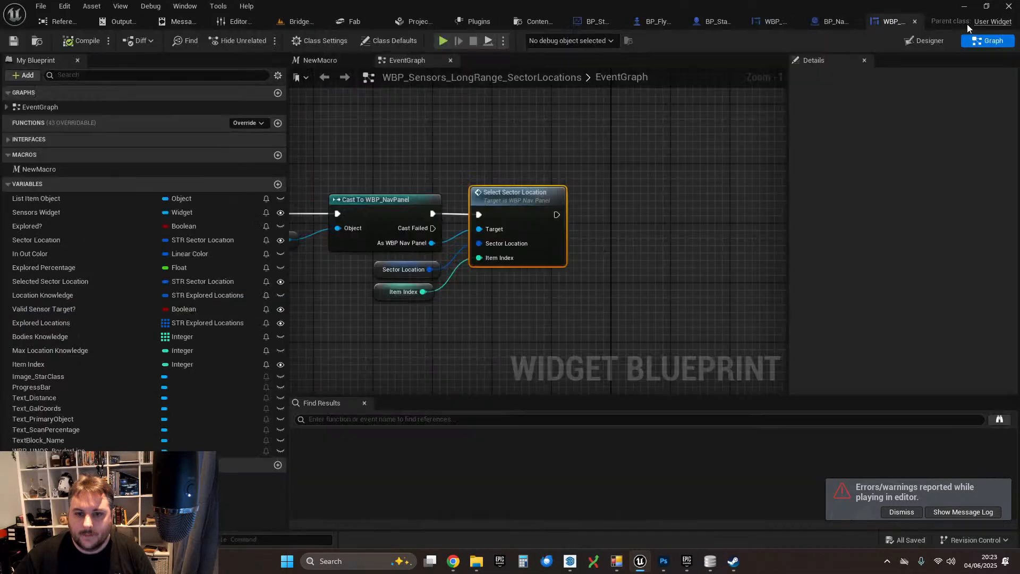
click(764, 21)
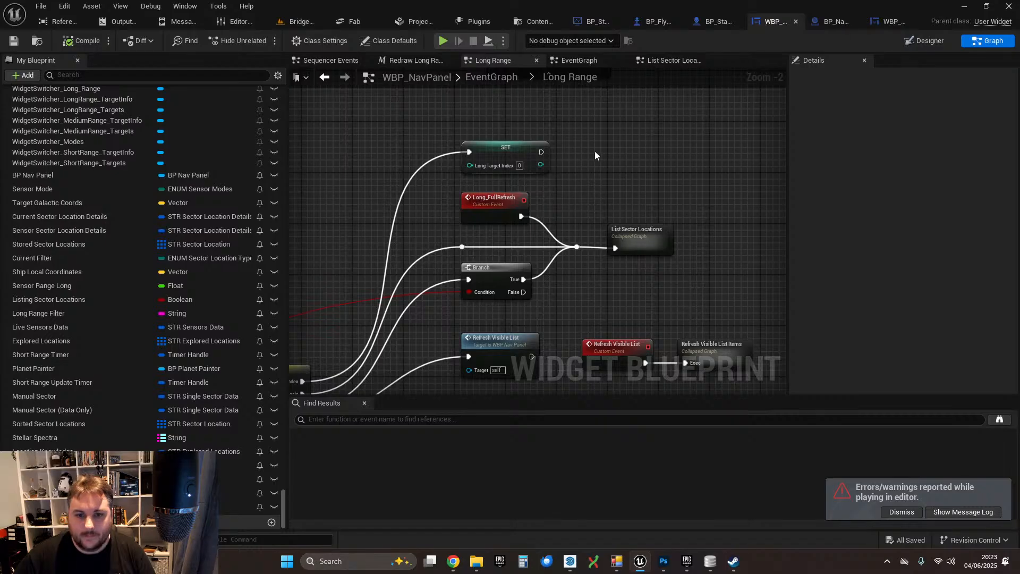
- Examine the Long_ClearIndex and Long_RefreshBasic branches in WBP_NavPanel's Long Range graph and the action messages array in BP_Nav_Panel's Long Range Mode graph
scroll(560, 326, up, 4)
right_drag(457, 134, 534, 145)
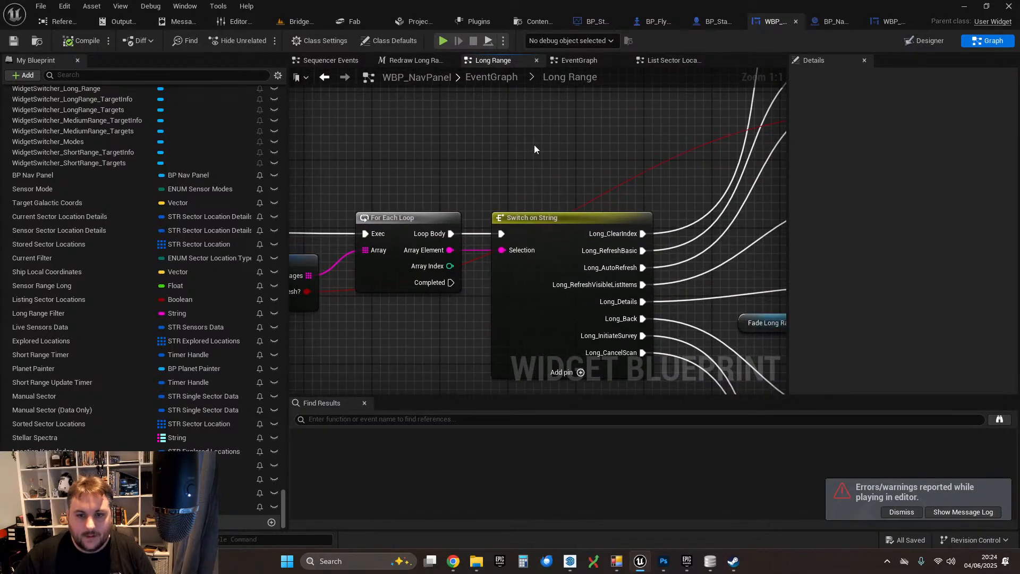
scroll(601, 187, down, 3)
right_drag(642, 151, 540, 116)
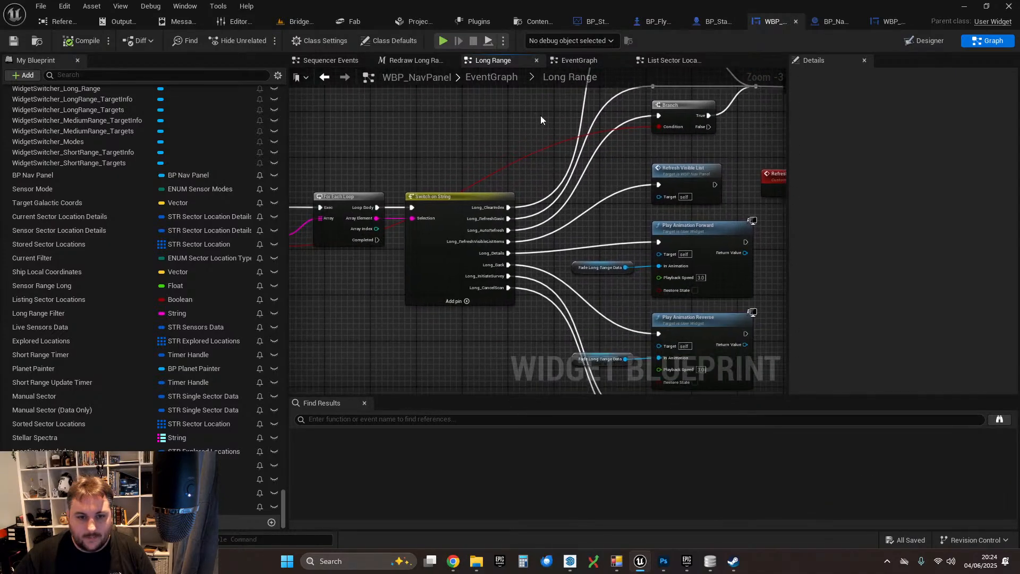
scroll(540, 116, up, 1)
right_drag(530, 268, 522, 315)
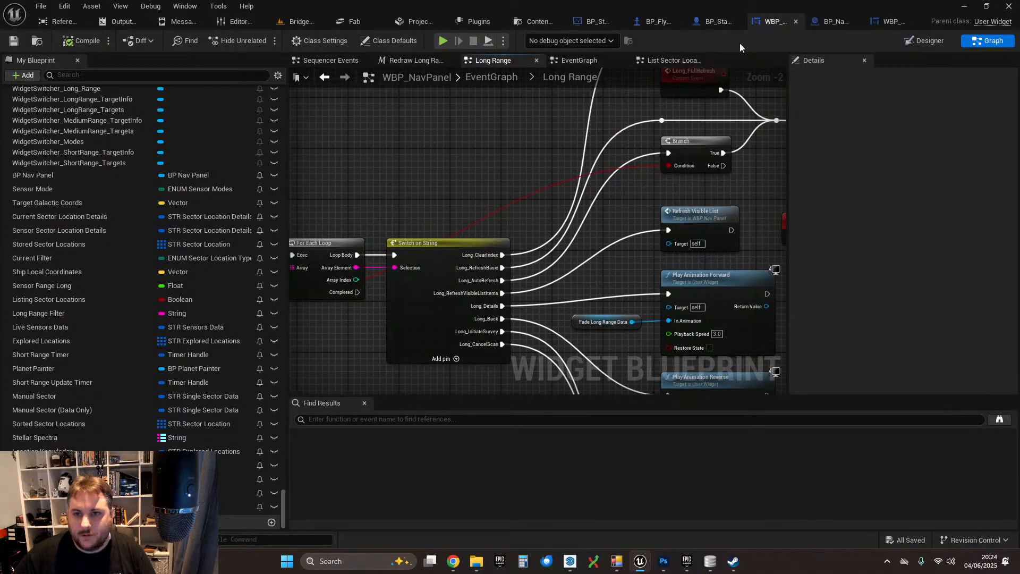
click(831, 21)
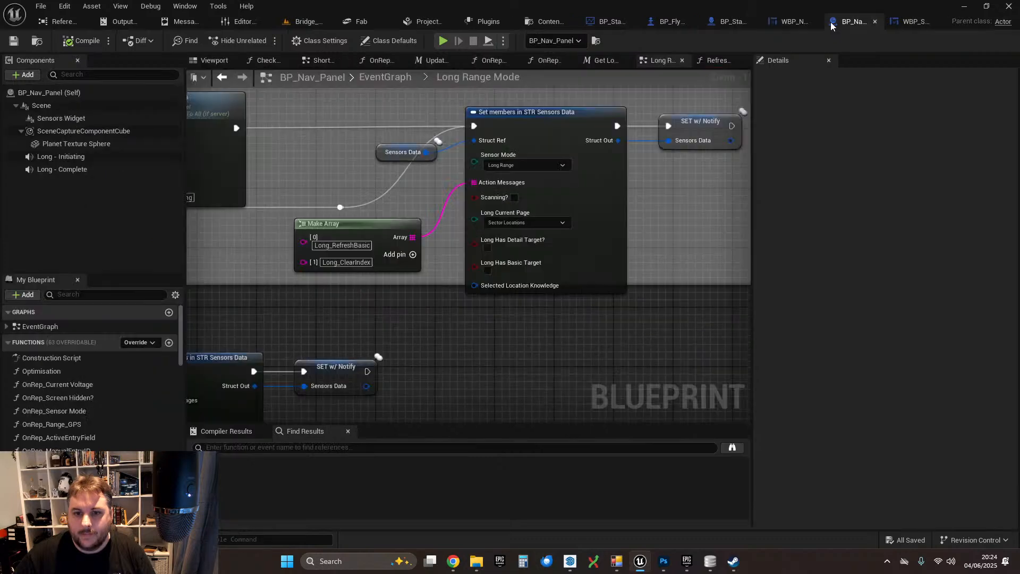
right_drag(333, 278, 451, 264)
scroll(450, 265, up, 1)
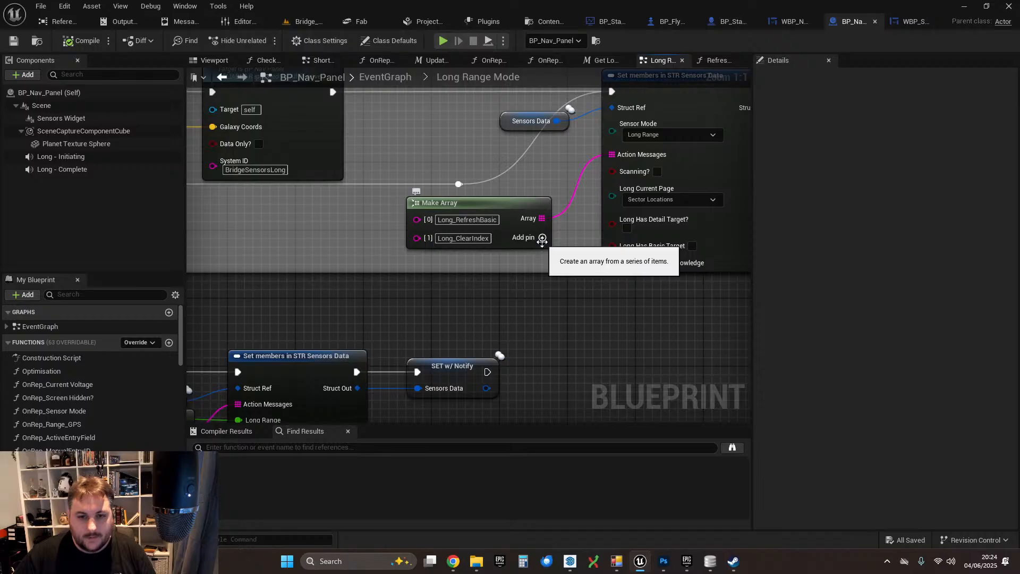
drag(417, 238, 458, 235)
click(543, 172)
- Reorder the Make Array action messages so entry 0 is Long_ClearIndex and entry 1 is Long_RefreshBasic, and compile and save BP_Nav_Panel
click(466, 220)
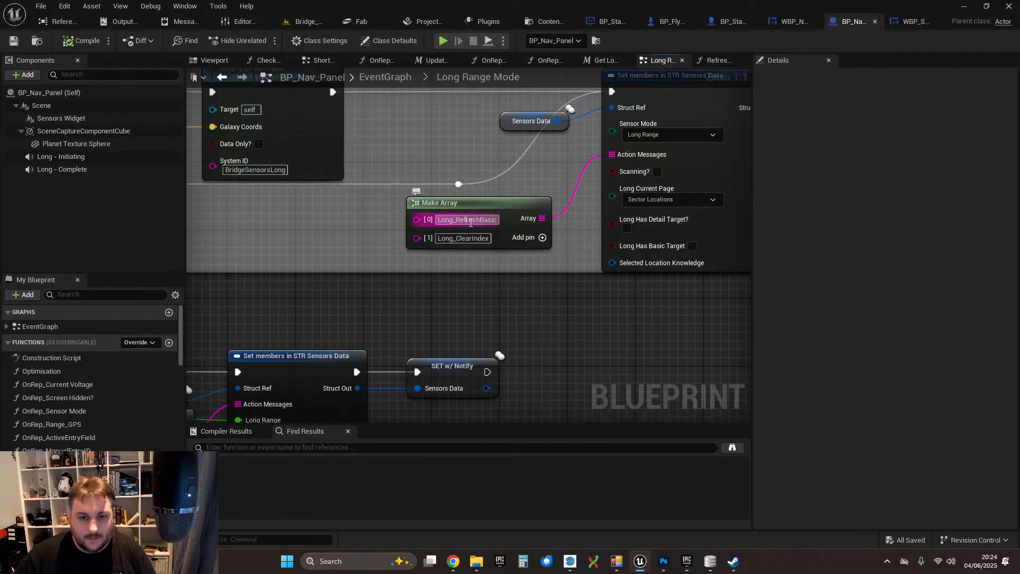
drag(457, 219, 529, 227)
key(ctrl+c)
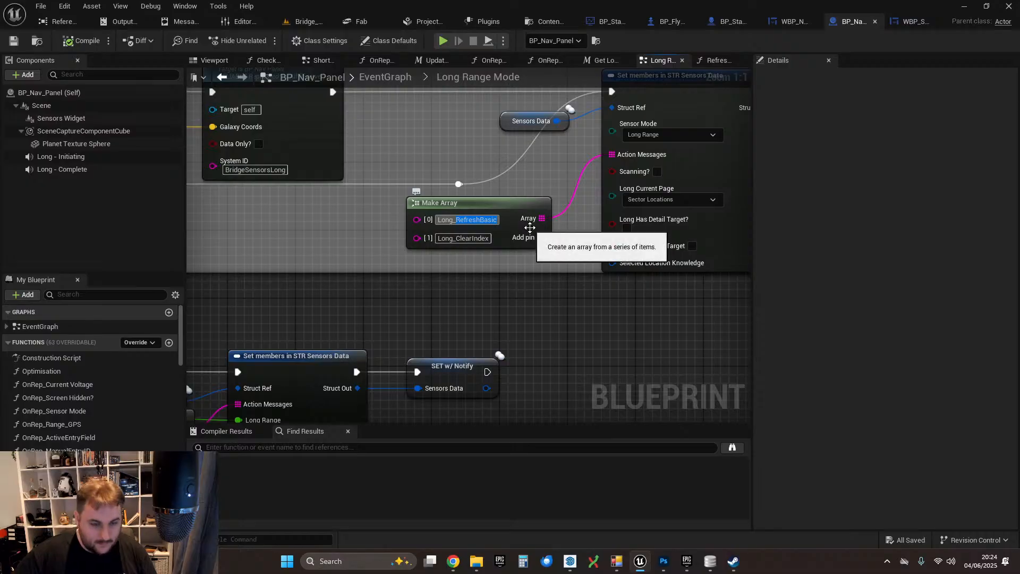
key(BackSpace)
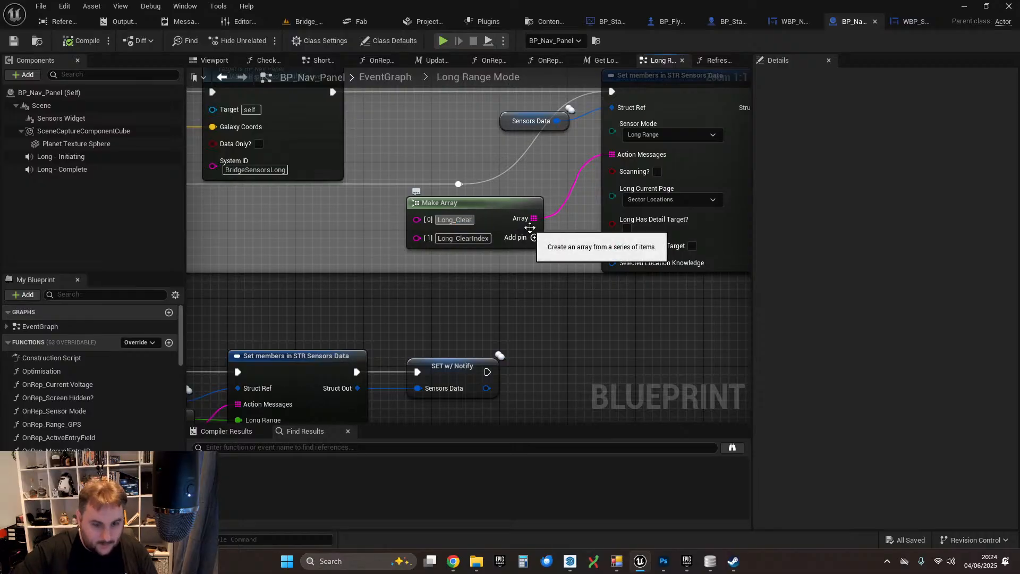
text(ClearIndex)
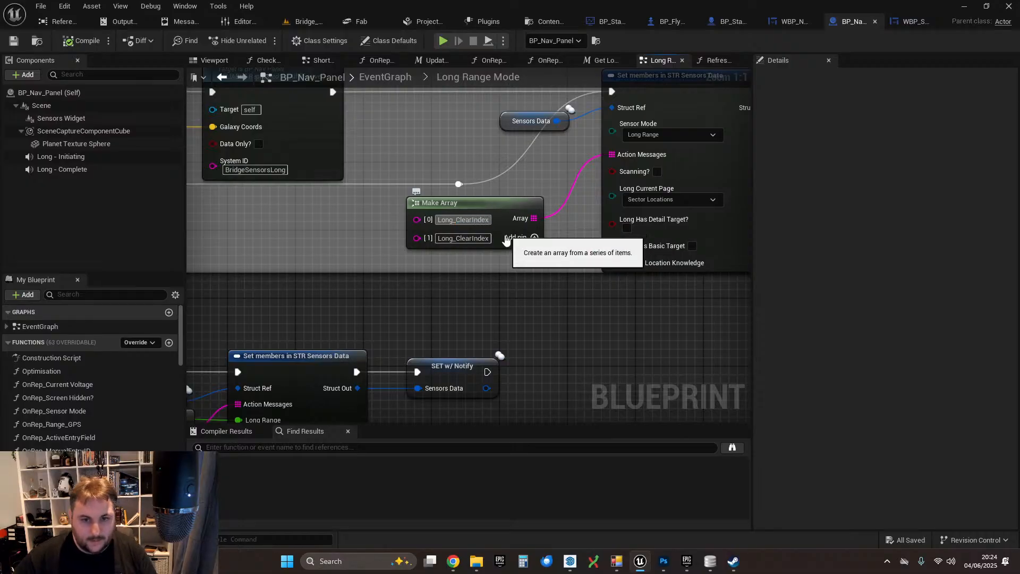
click(457, 238)
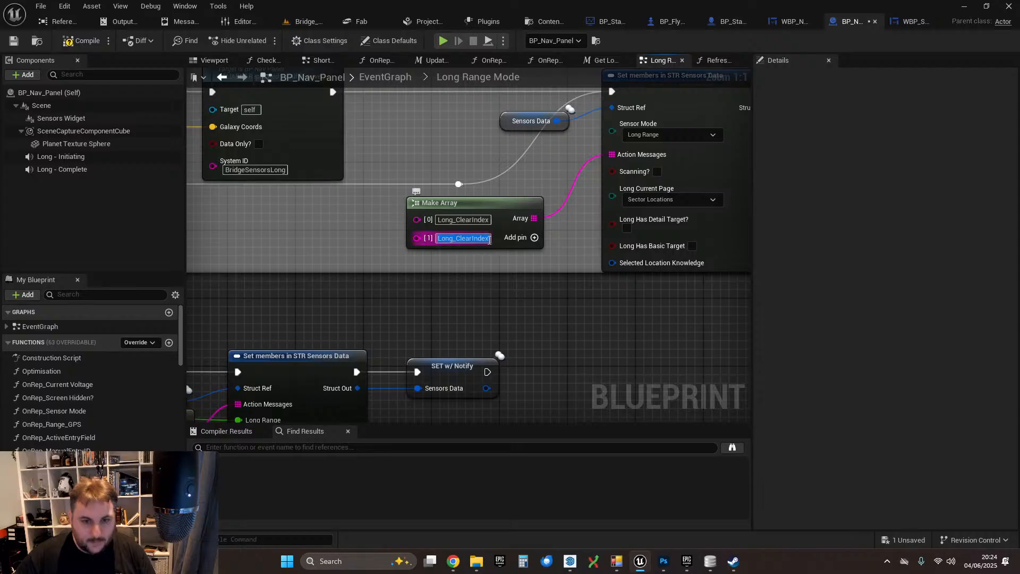
drag(455, 239, 551, 252)
key(ctrl+v)
click(507, 301)
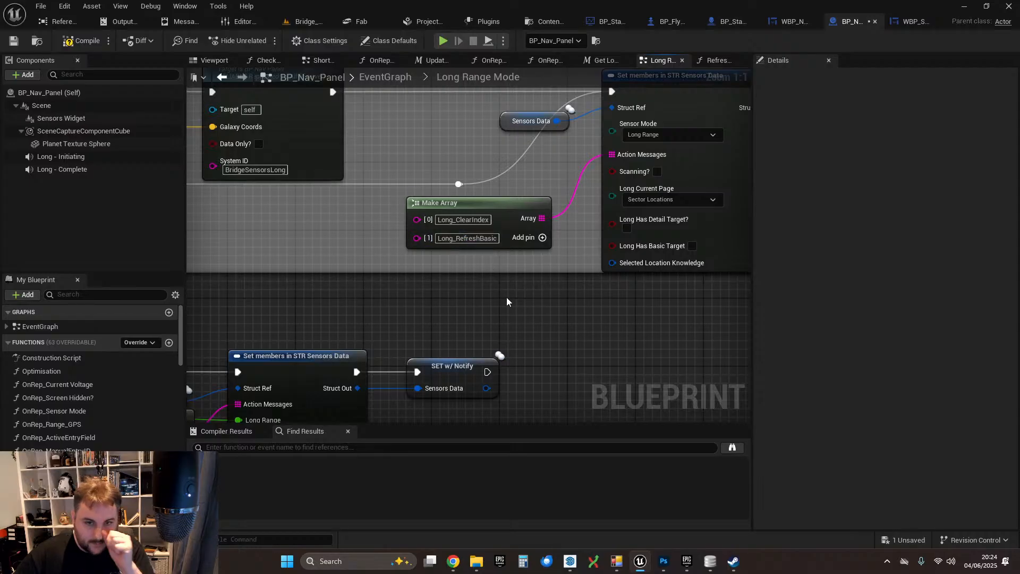
right_drag(535, 299, 454, 295)
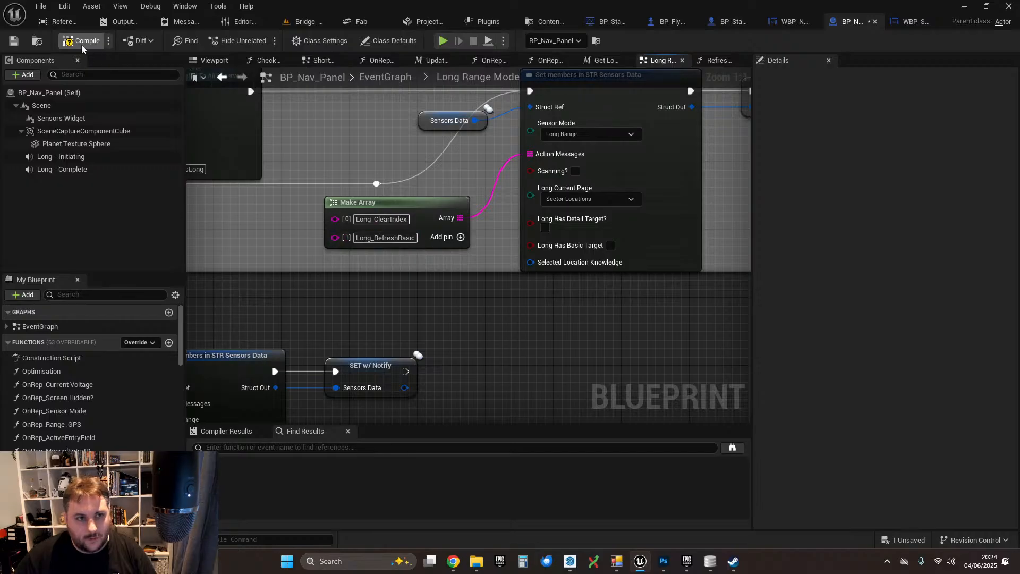
click(14, 42)
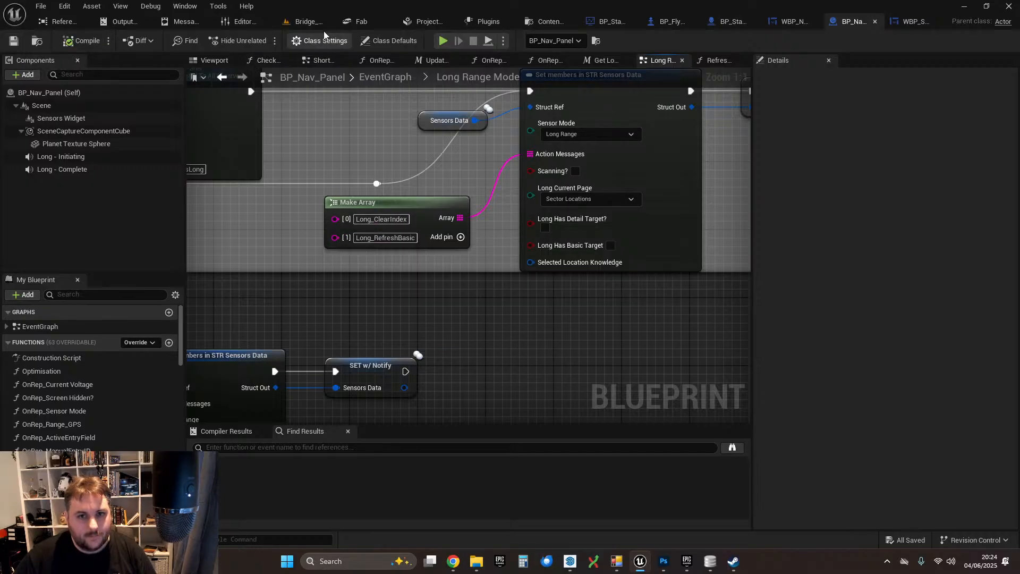
- Start a play session in the bridge level, sit at the sensors console, and set long range mode with a 40 LY range
click(305, 25)
click(260, 42)
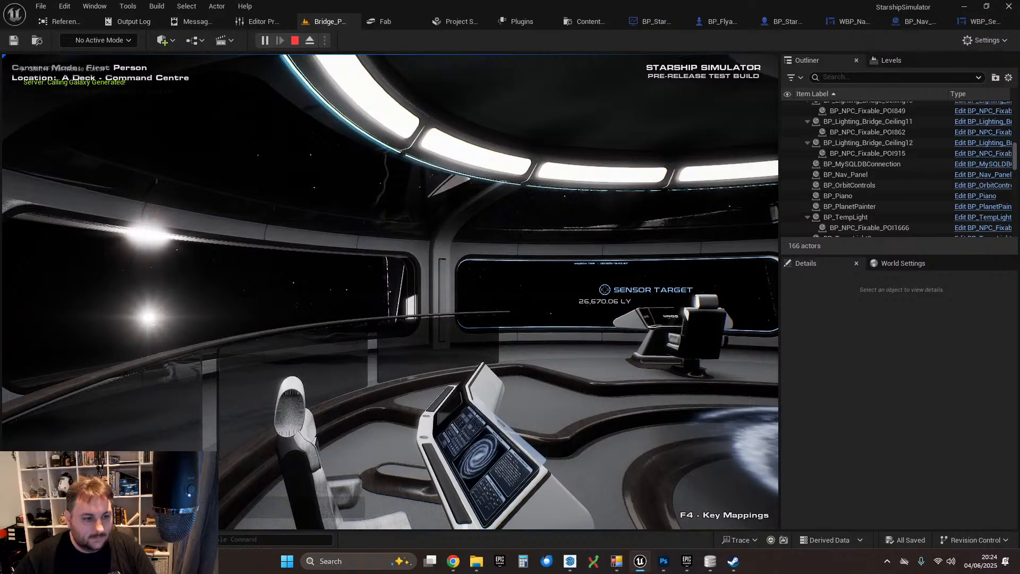
key(w)
key(f)
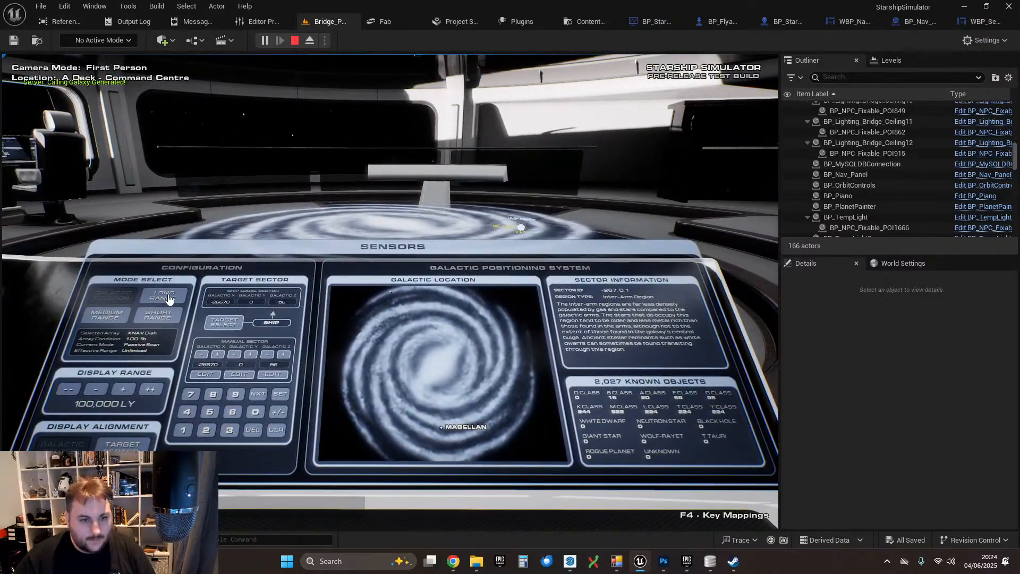
click(169, 298)
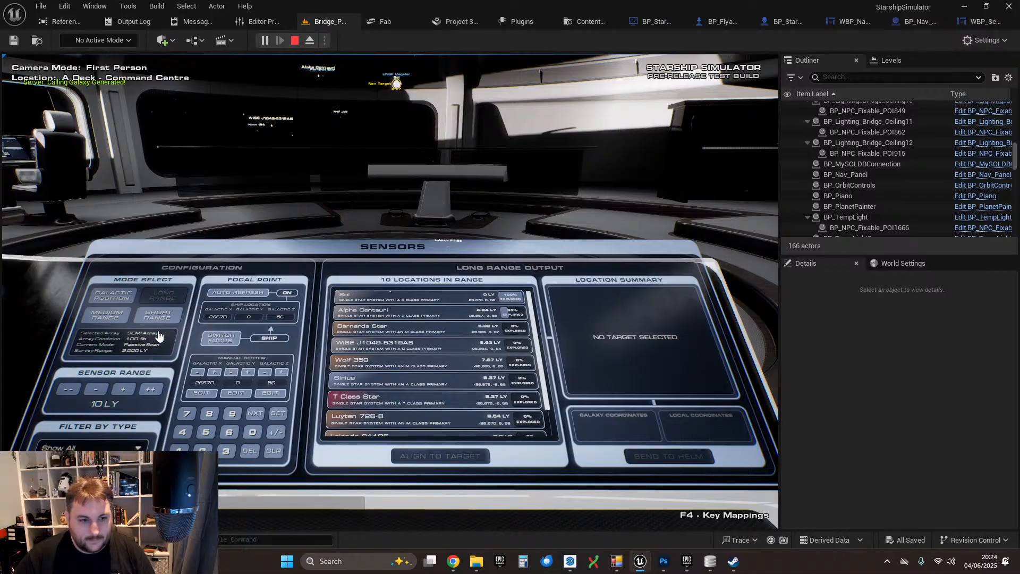
click(150, 390)
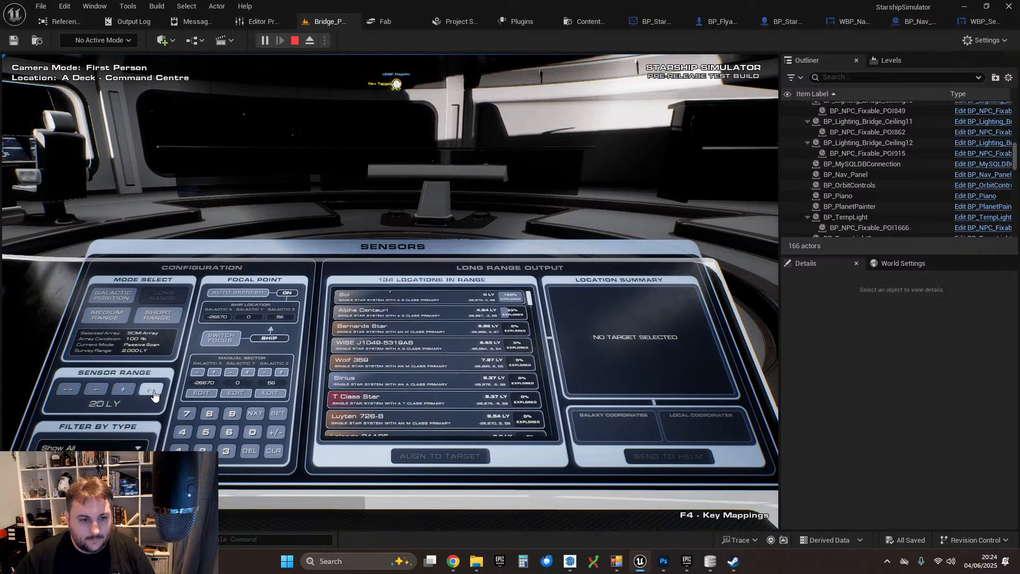
- Align to the Y Class Star below Ross 837, return to the list, and switch to galactic position mode and back to long range
drag(529, 301, 537, 349)
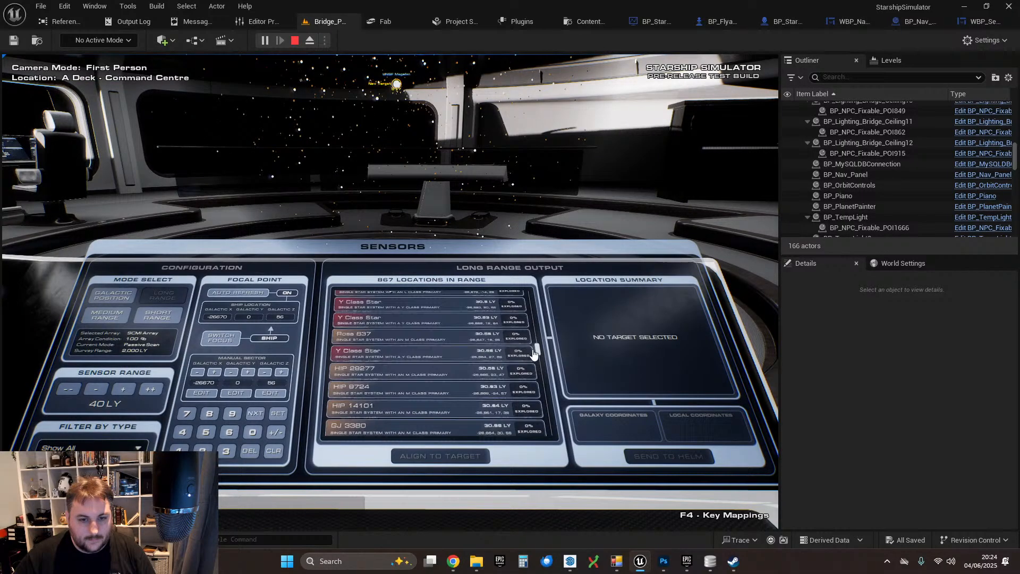
click(372, 353)
click(431, 455)
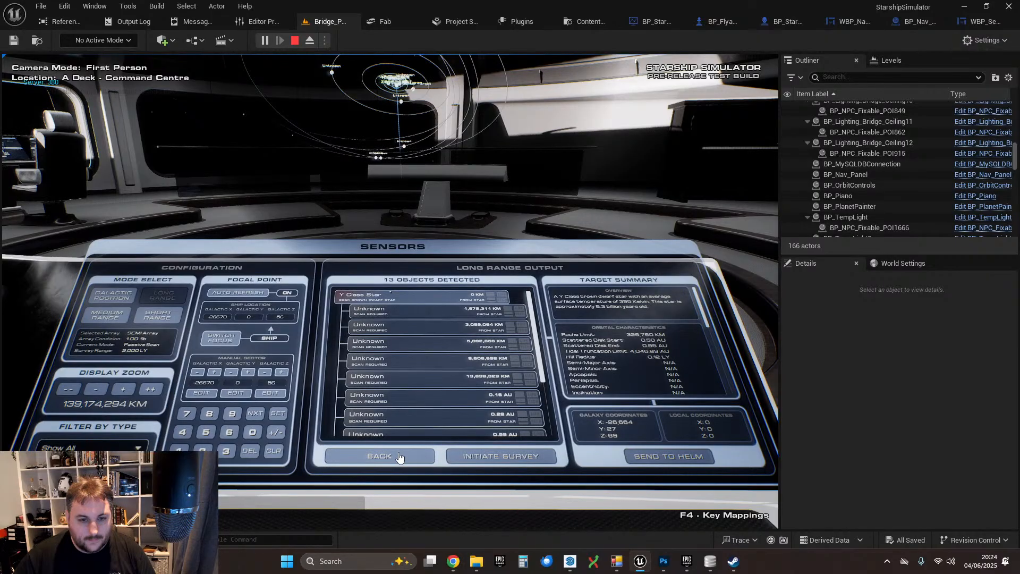
click(398, 455)
click(112, 307)
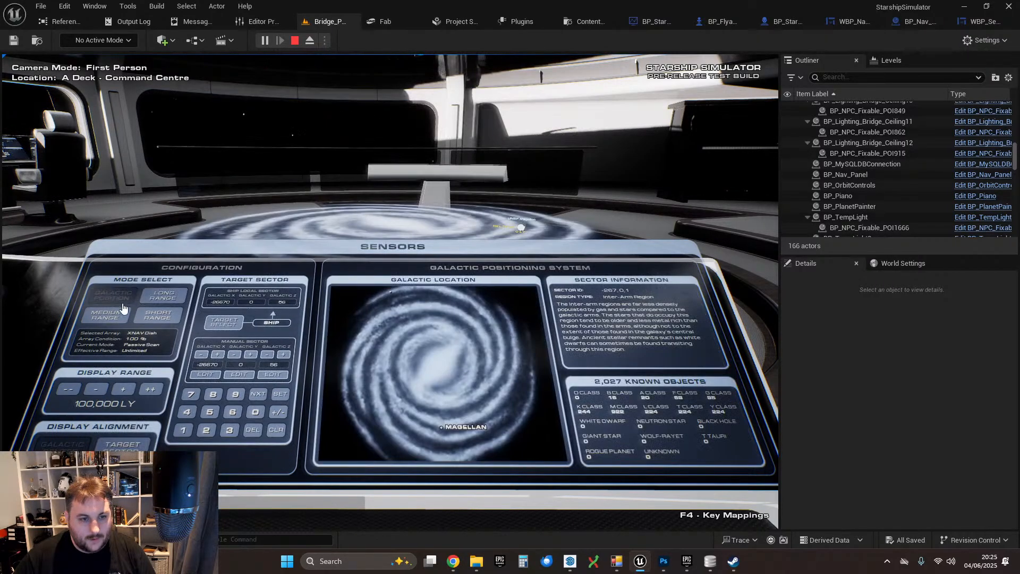
click(170, 301)
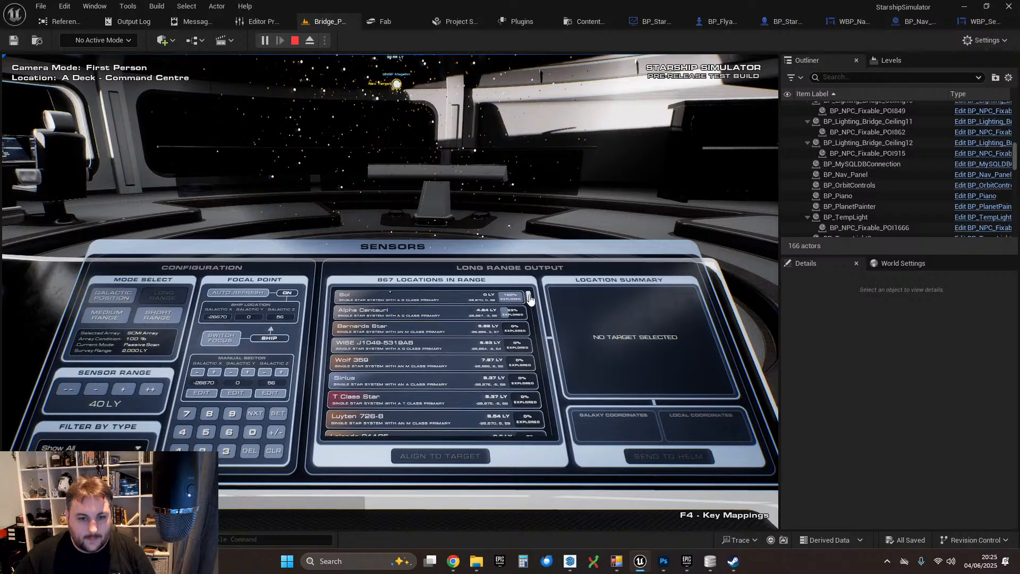
- Align to the M Class Star above Wolf 461, return, select the Orionis system below Wolf 461, and repeat the galactic position mode round trip
drag(529, 299, 535, 334)
click(384, 352)
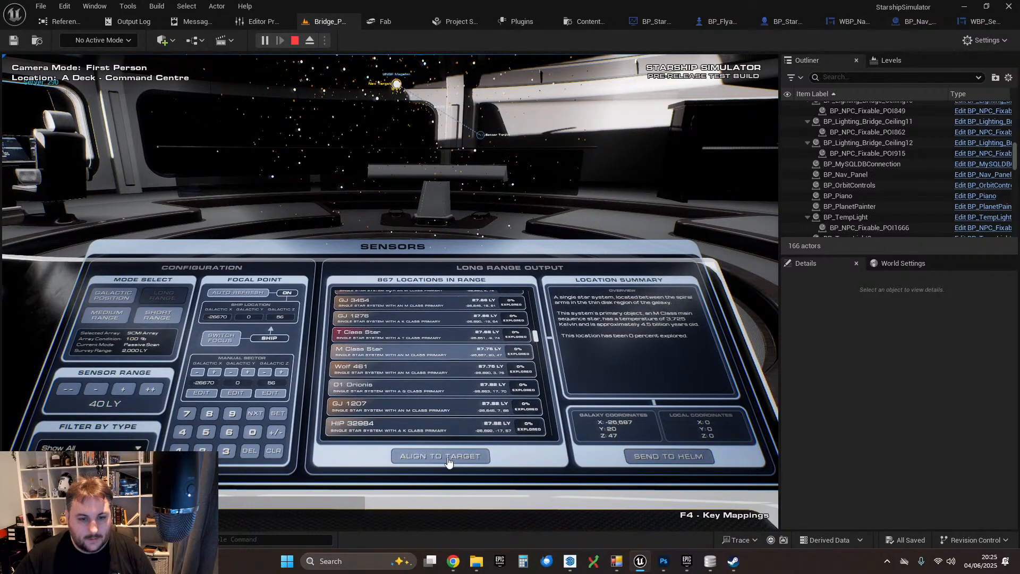
click(450, 451)
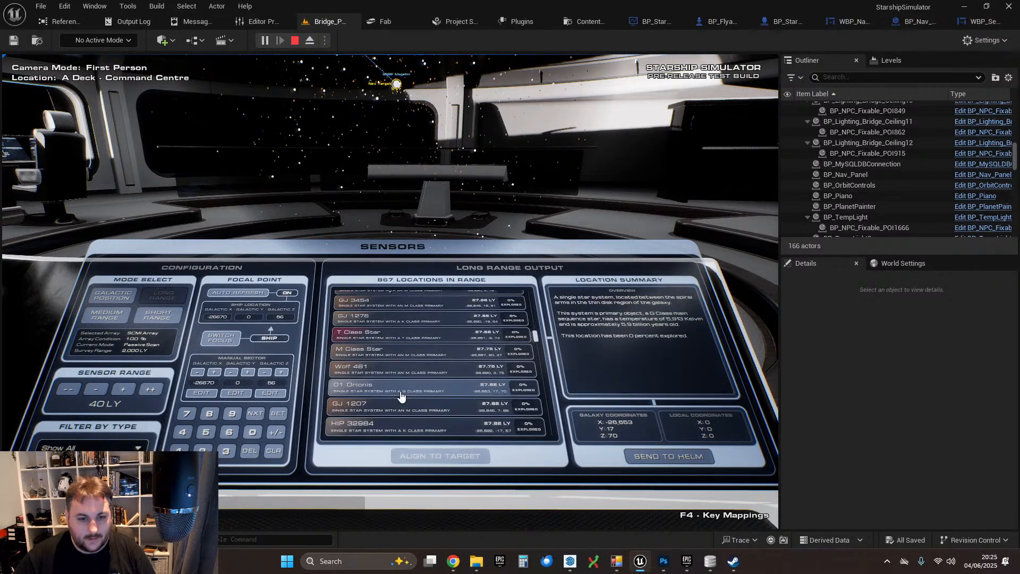
click(112, 302)
click(166, 303)
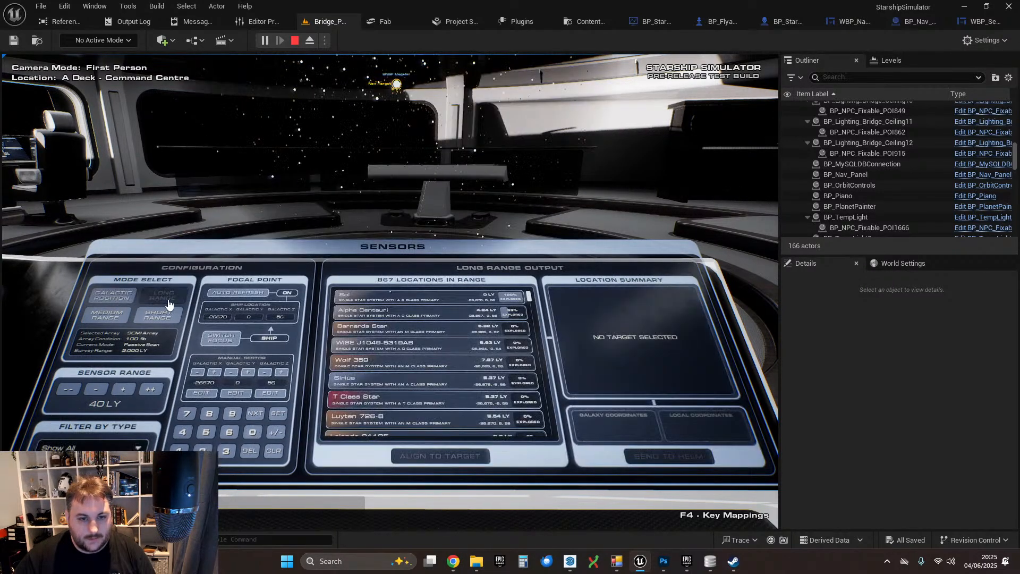
- End the play session
click(400, 329)
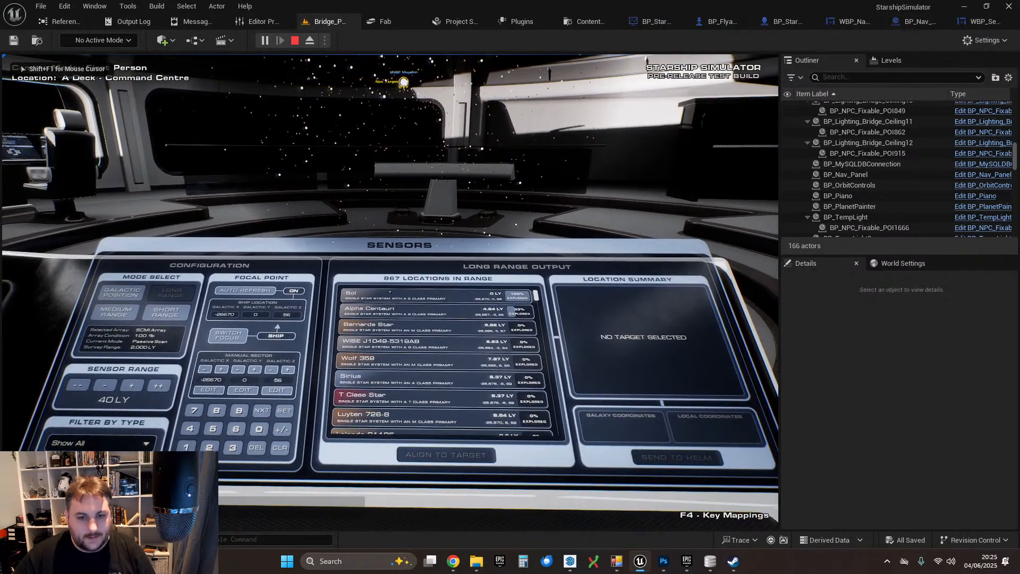
key(Escape)
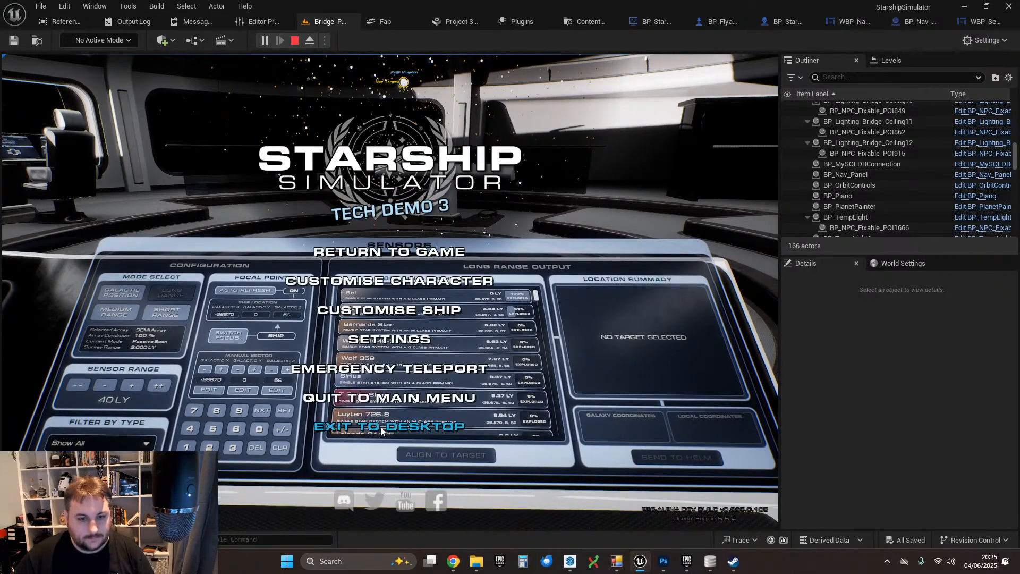
key(Escape)
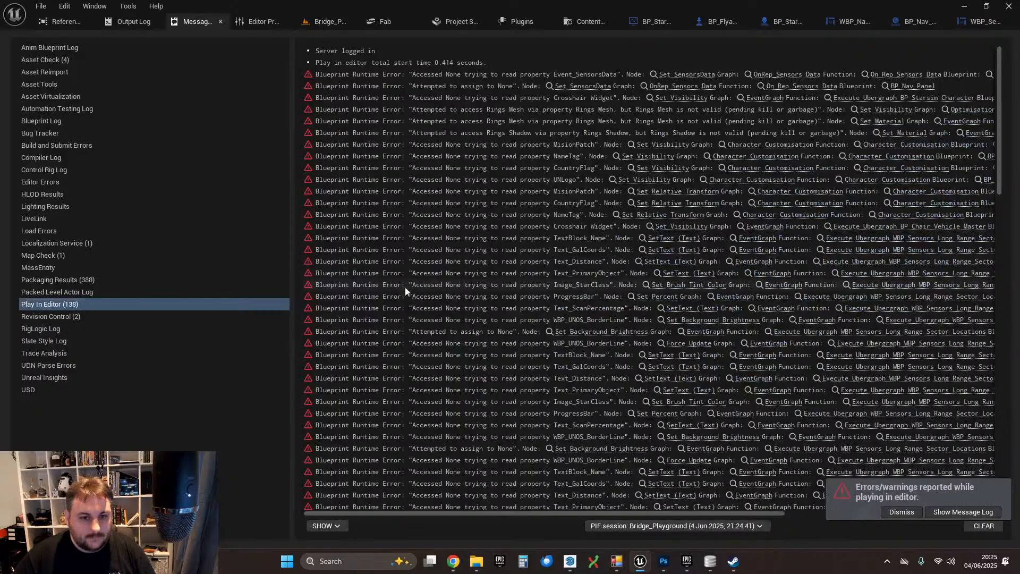
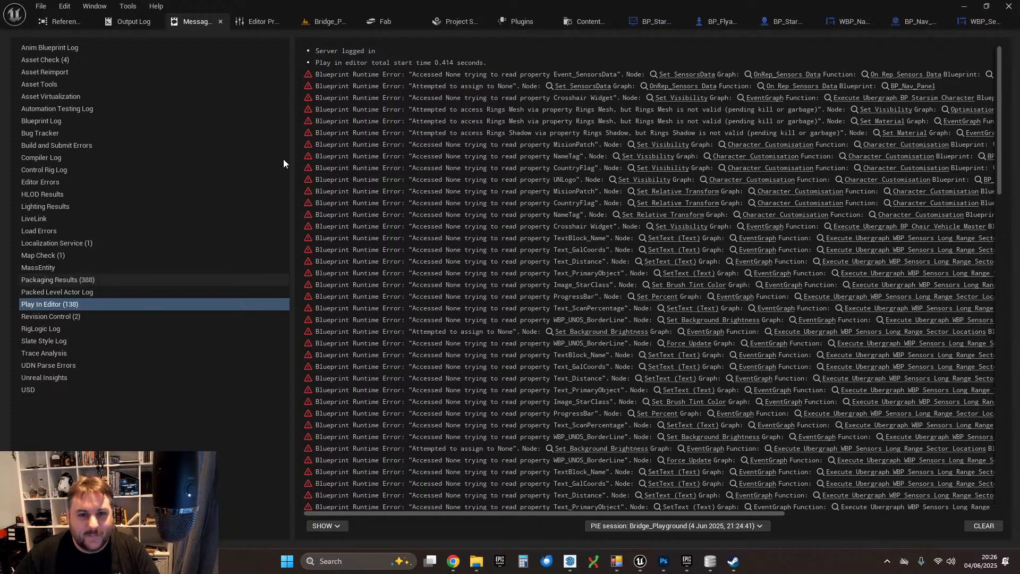
- Return to the bridge level and select the BP_HoloDisplay actor to examine the holographic galaxy display and its NavSpline and SensorSpline components
click(315, 23)
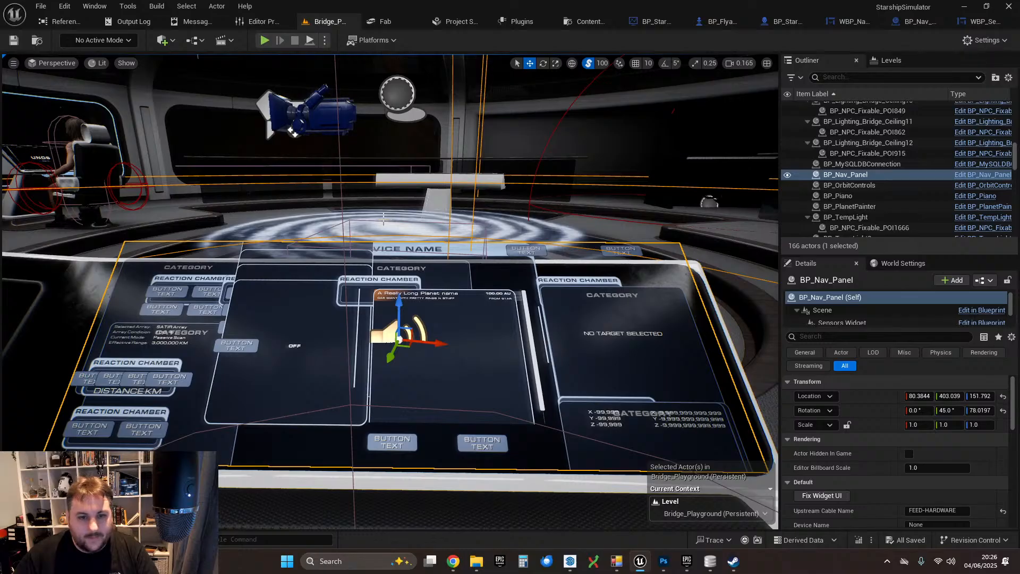
mouse_move(382, 219)
right_down()
mouse_move(396, 207)
mouse_move(412, 213)
mouse_move(393, 250)
mouse_move(366, 218)
right_up()
key(w)
right_drag(438, 223, 419, 222)
key(Escape)
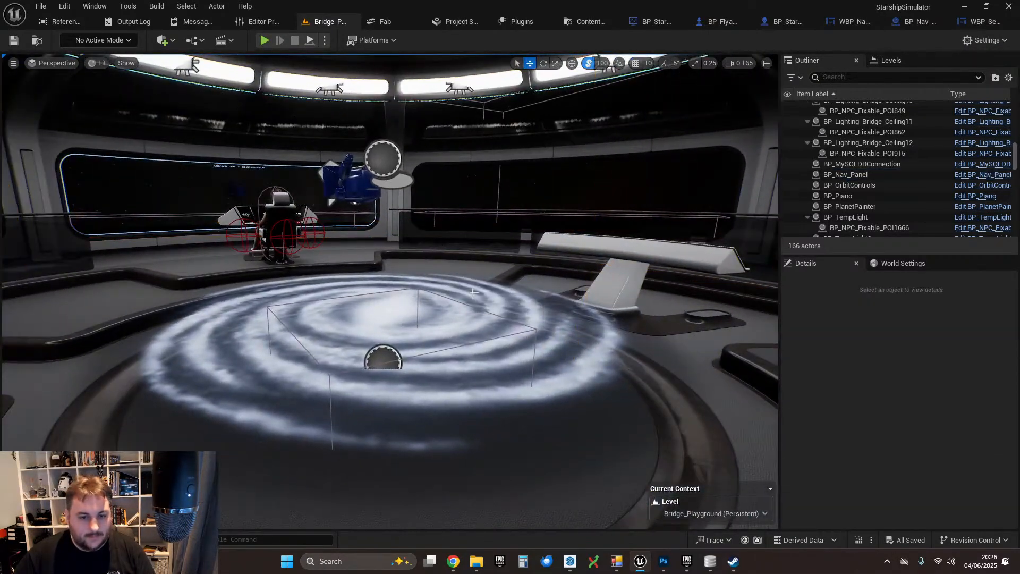
right_drag(492, 325, 431, 316)
key(d)
right_drag(369, 417, 404, 415)
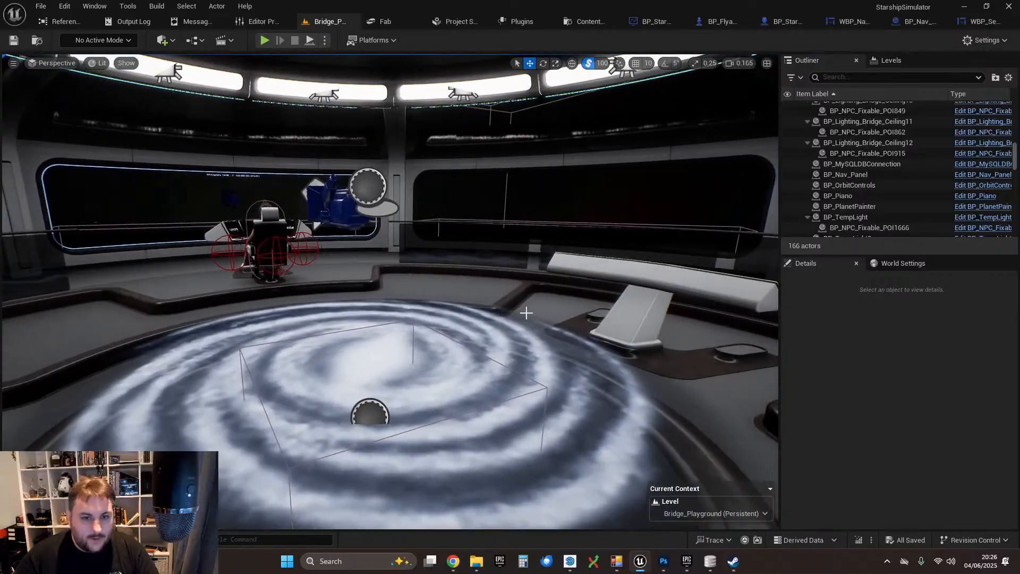
click(369, 417)
key(a)
right_drag(588, 381, 588, 381)
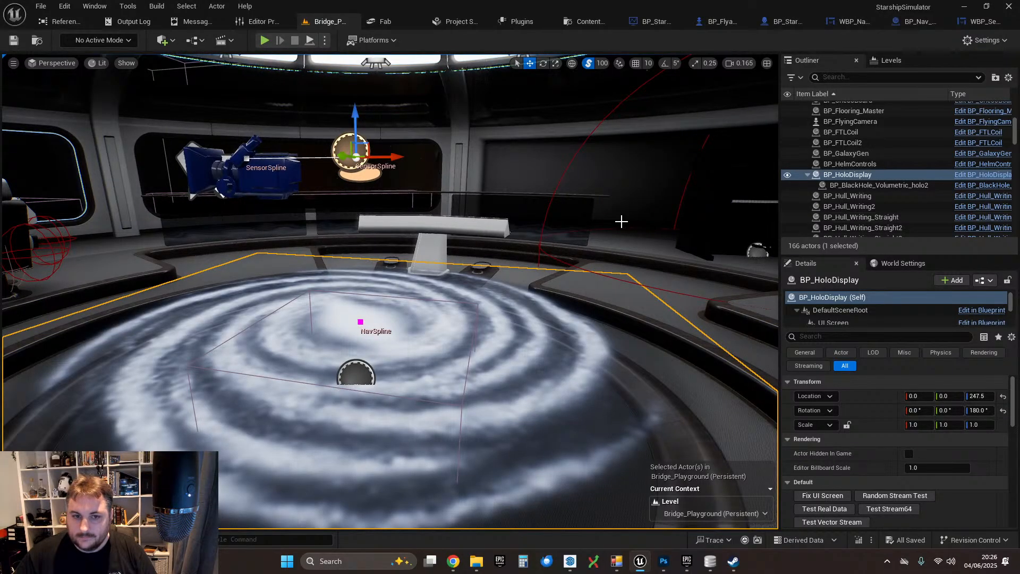
- Start a new play session, walk up to the sensors console, and switch it to long range mode
key(alt+p)
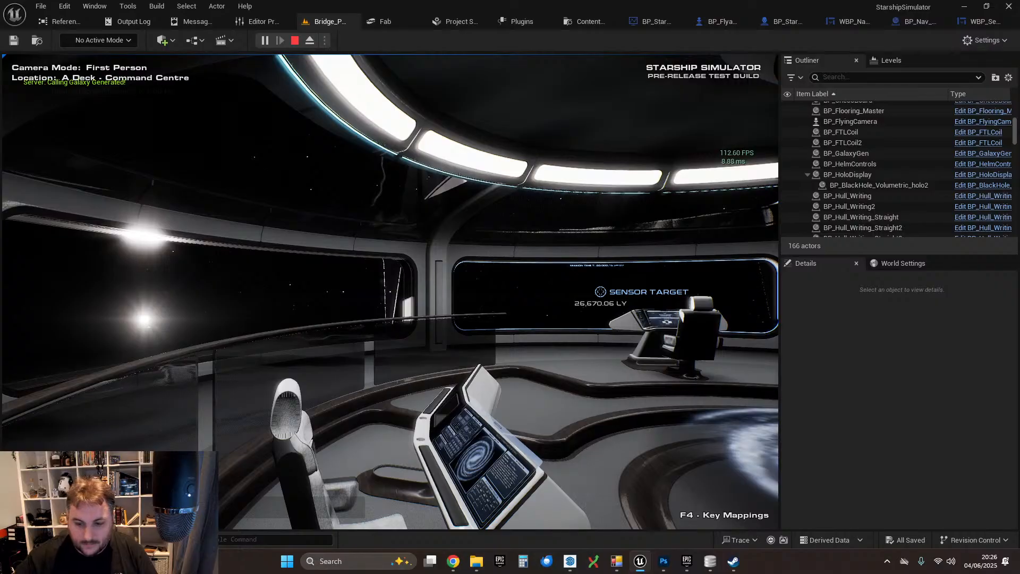
key(w)
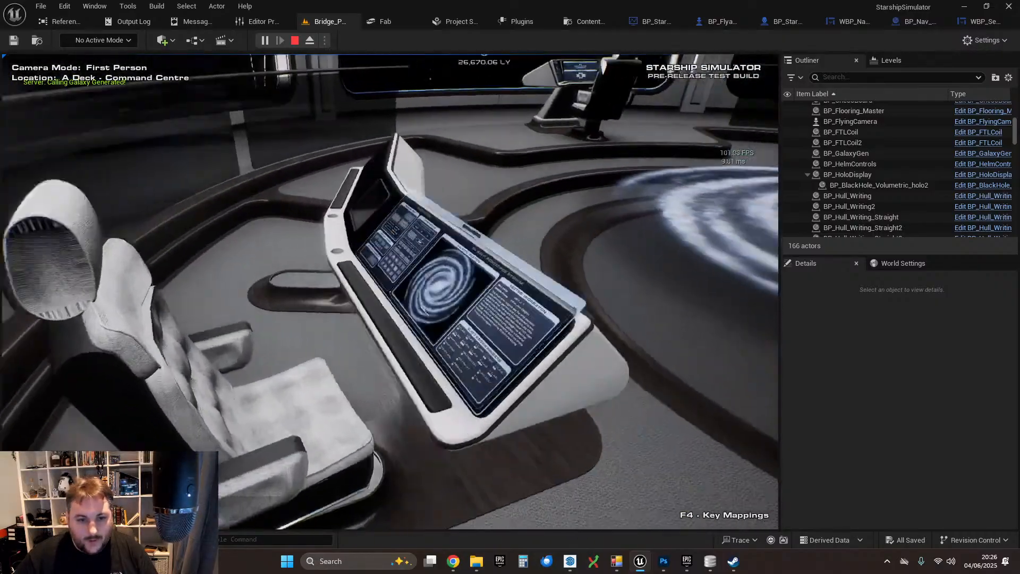
key(w)
click(390, 292)
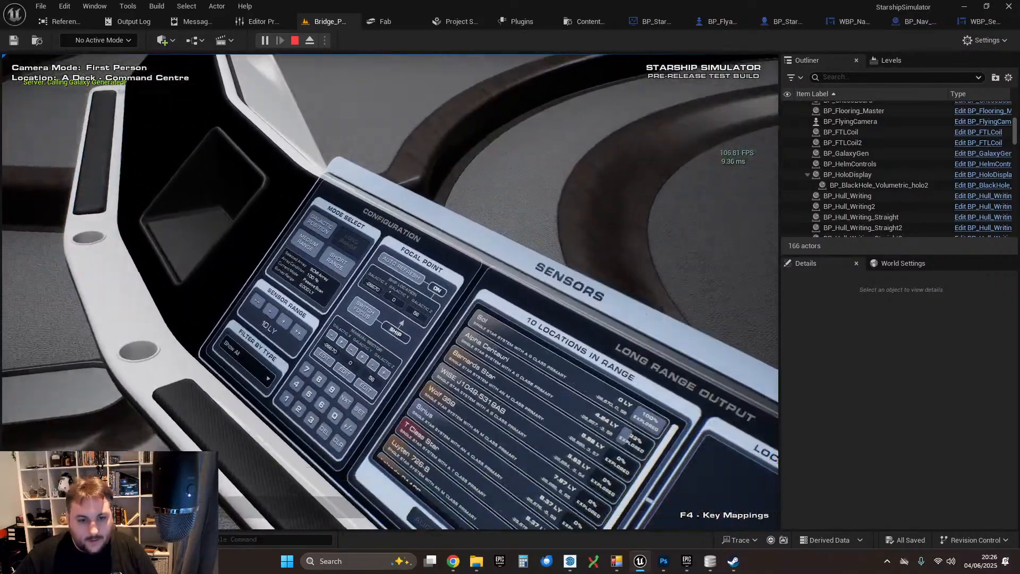
- Increase the sensor range from the sensors console and walk around the bridge to view the holographic star map
key(s)
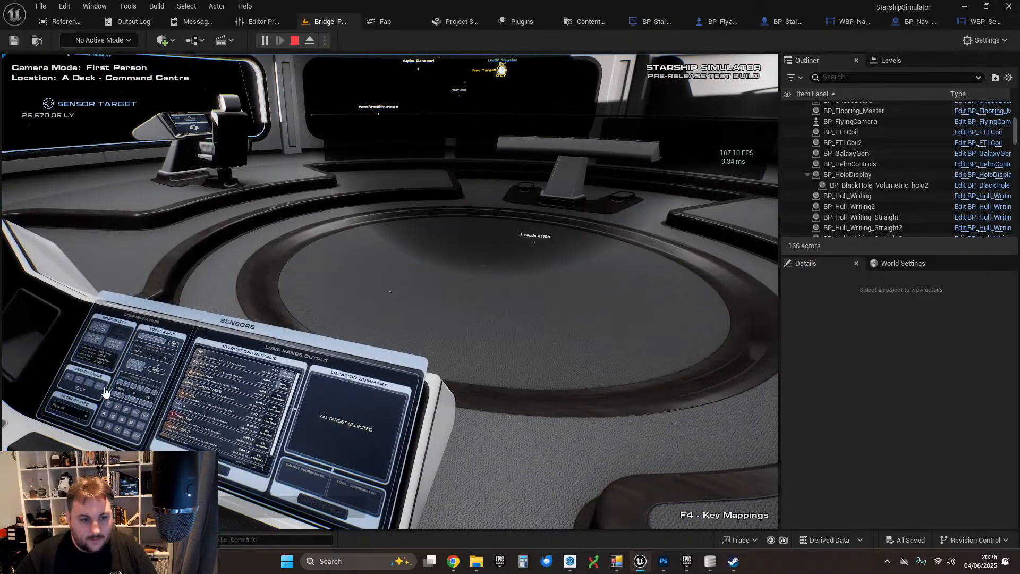
click(105, 392)
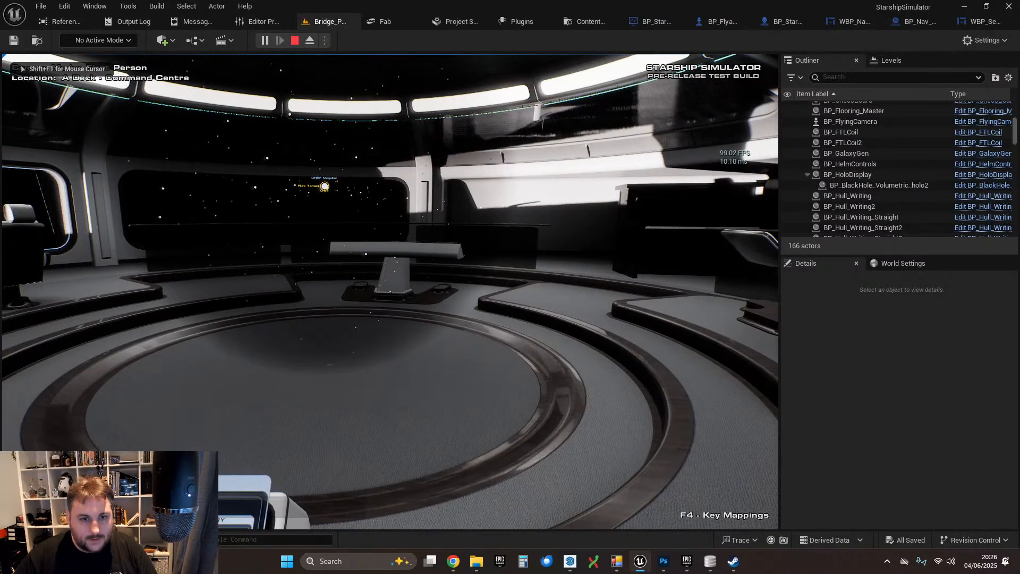
key(w)
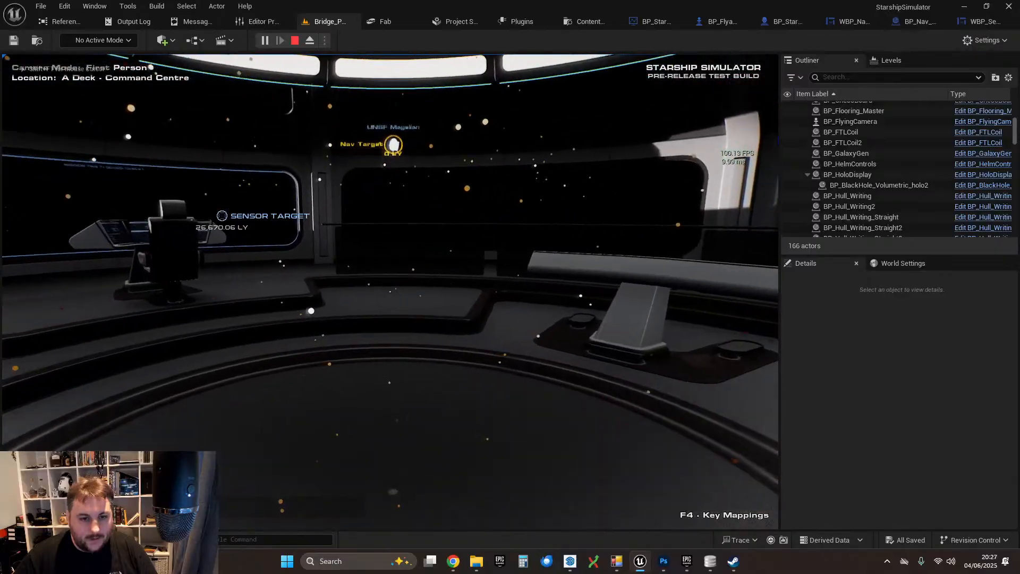
key(w)
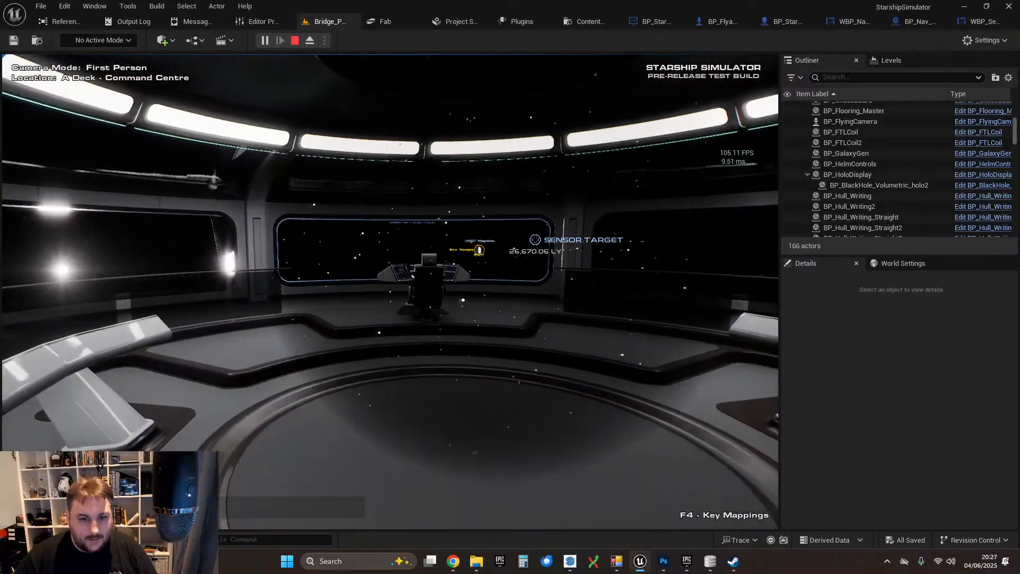
key(w)
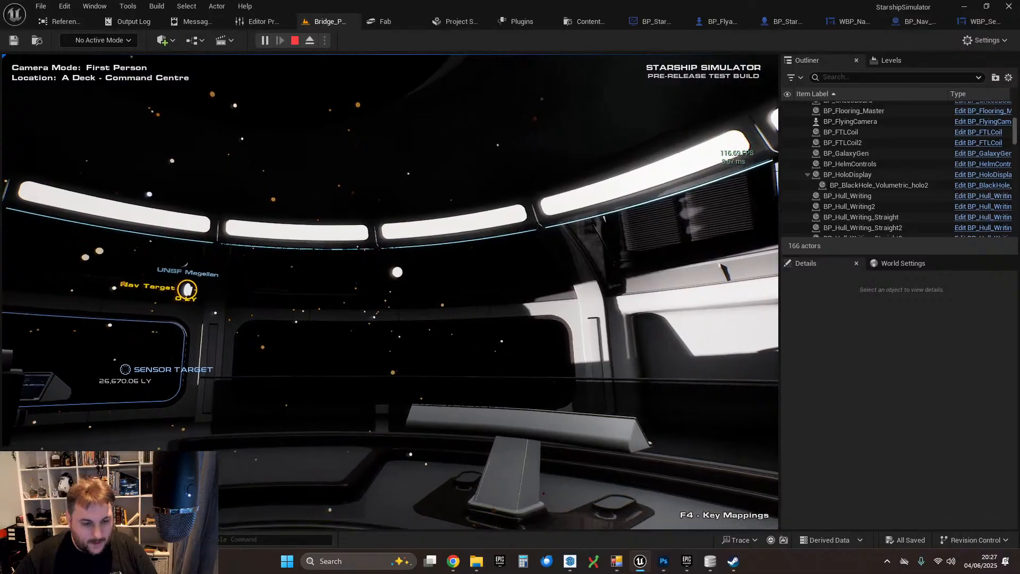
- Examine the hologram around the Nav Target marker and the bright star beside it
key(shift+F1)
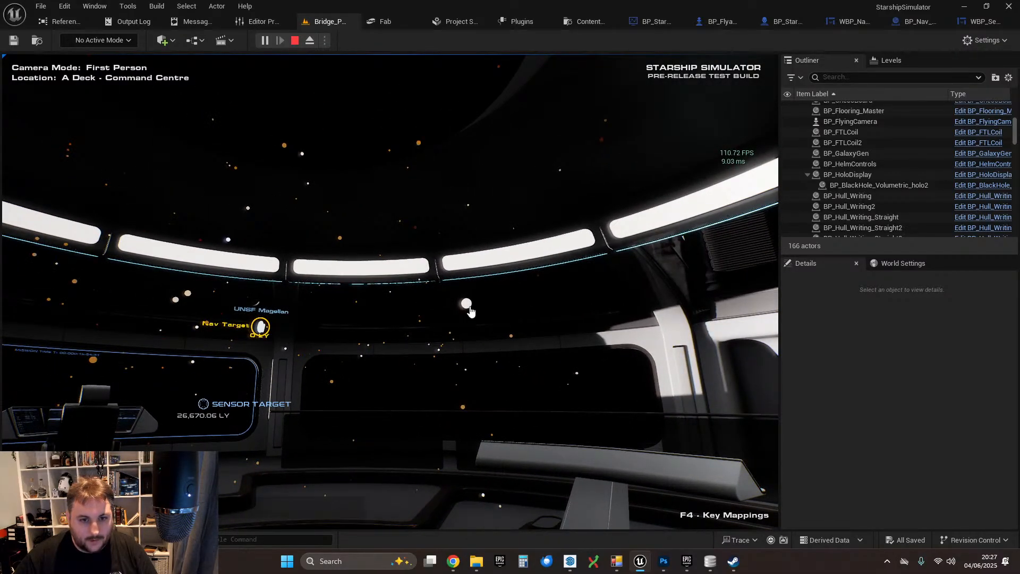
click(463, 360)
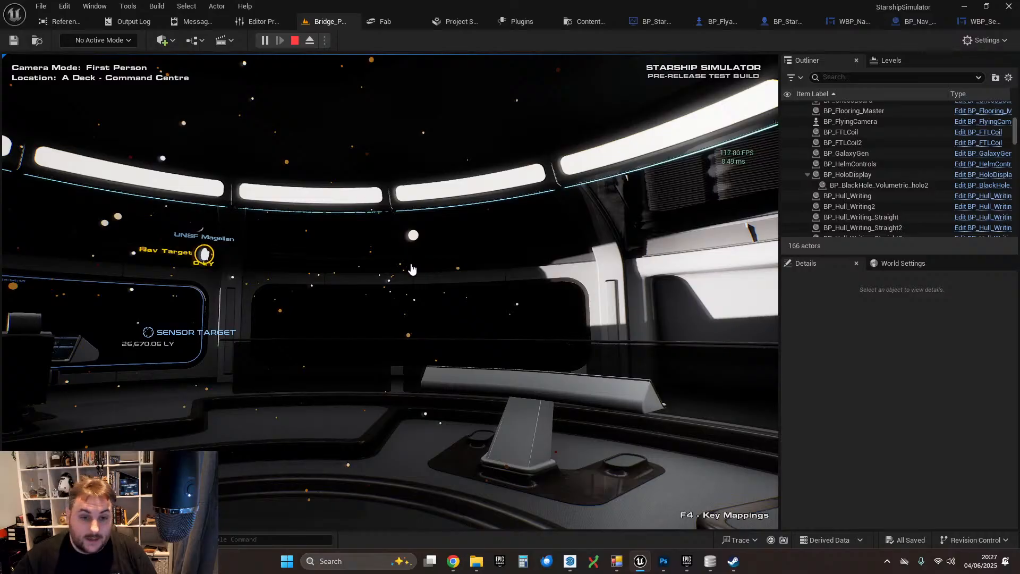
click(430, 268)
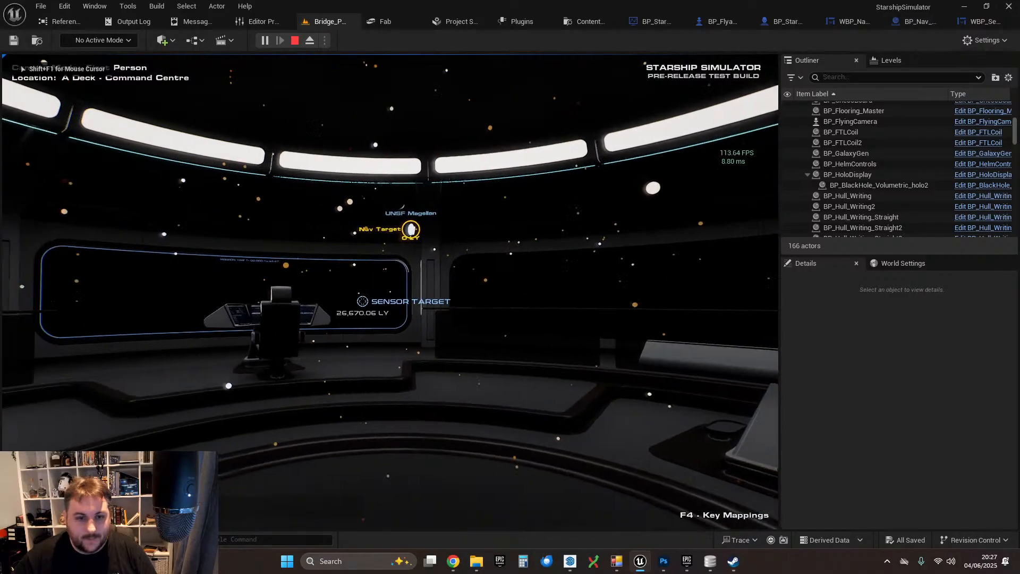
key(shift+F1)
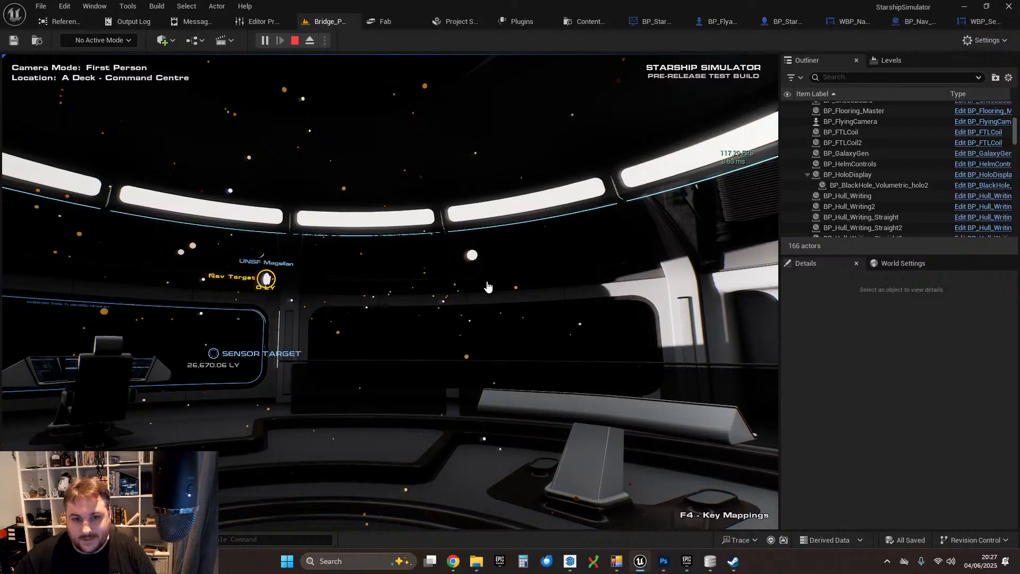
click(481, 276)
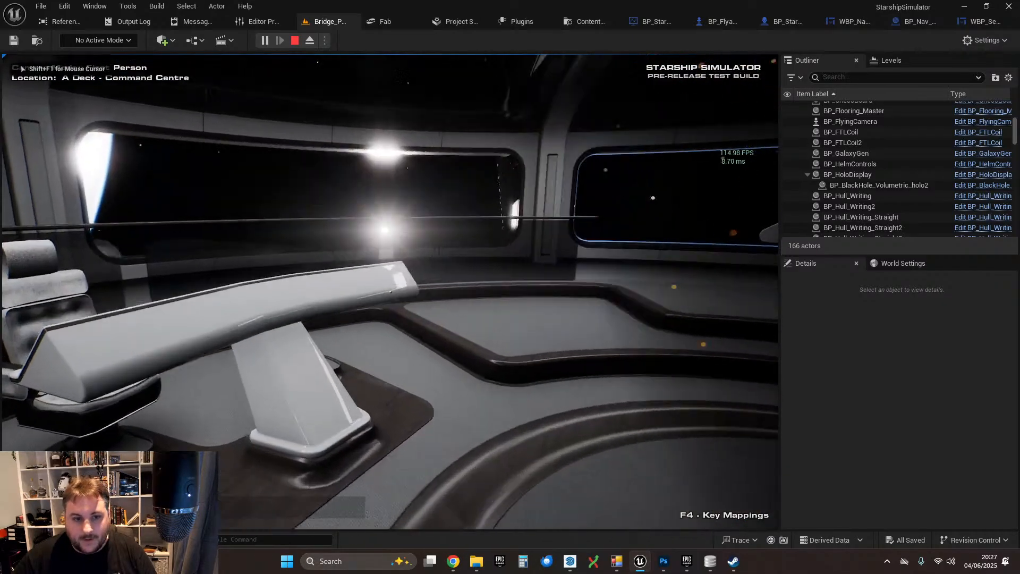
- Check the sensors console's long range list, walk to the helm chair, and examine the navigation panel's ship and target coordinates
key(shift+F1)
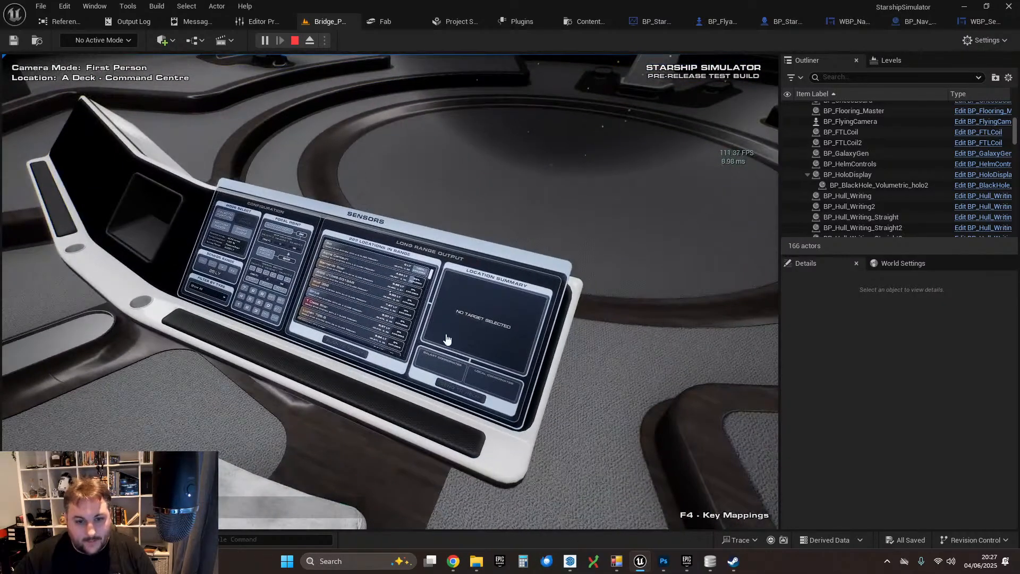
click(407, 304)
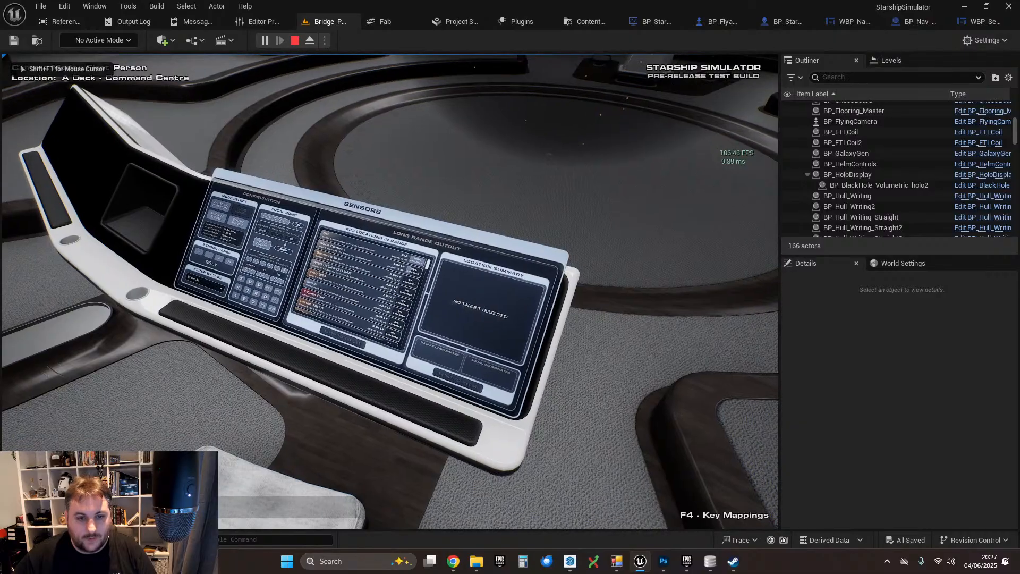
key(w)
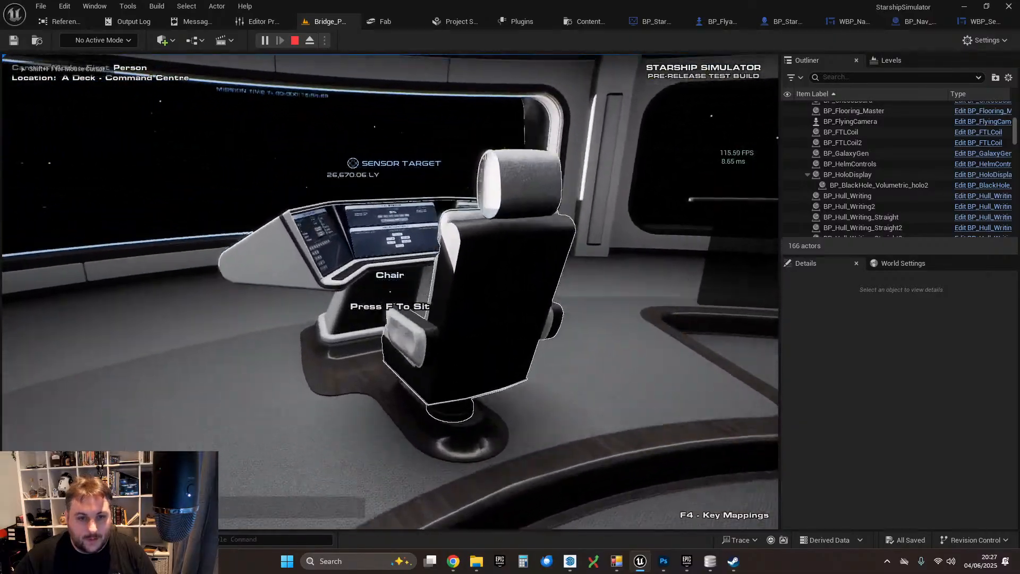
key(e)
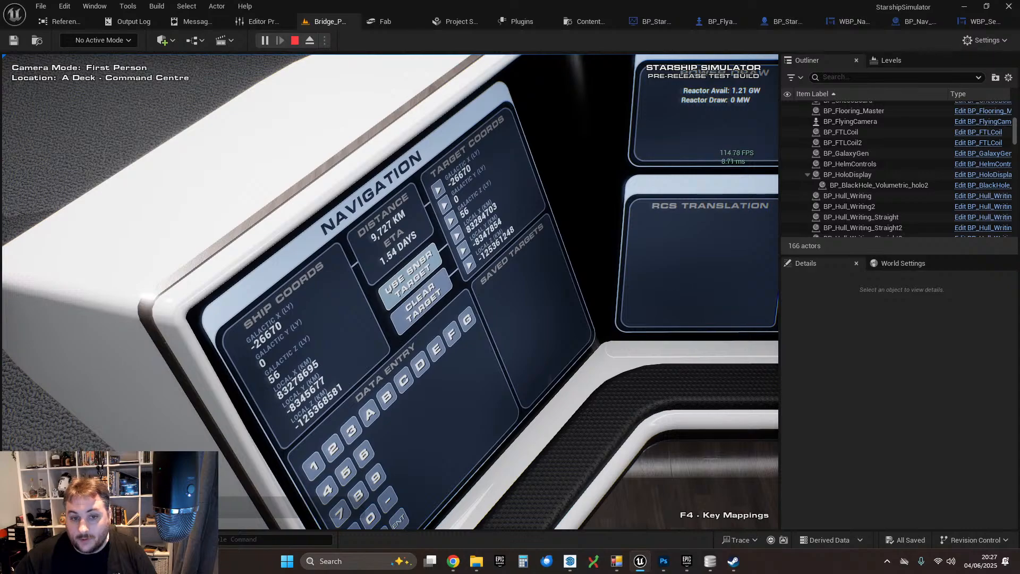
- Walk back through the hologram and examine the Ross 154, Nav Target and Sensor Target markers on the way to the sensors console
key(w)
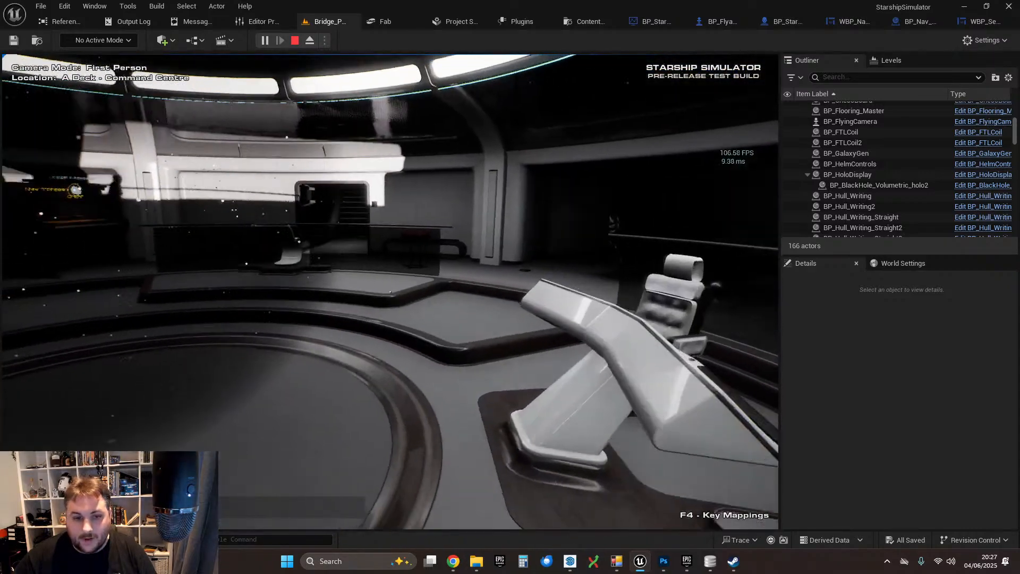
key(w)
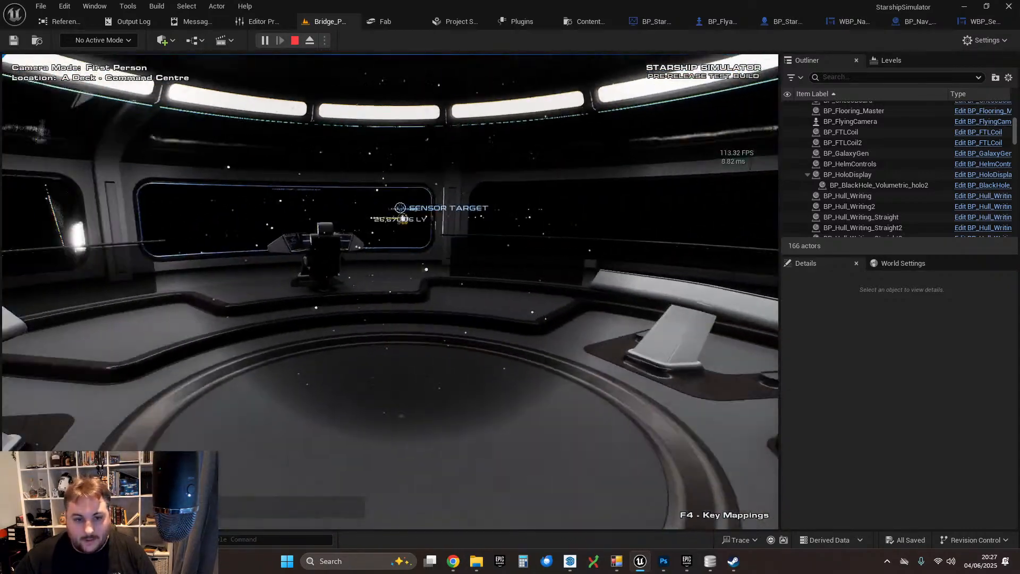
key(w)
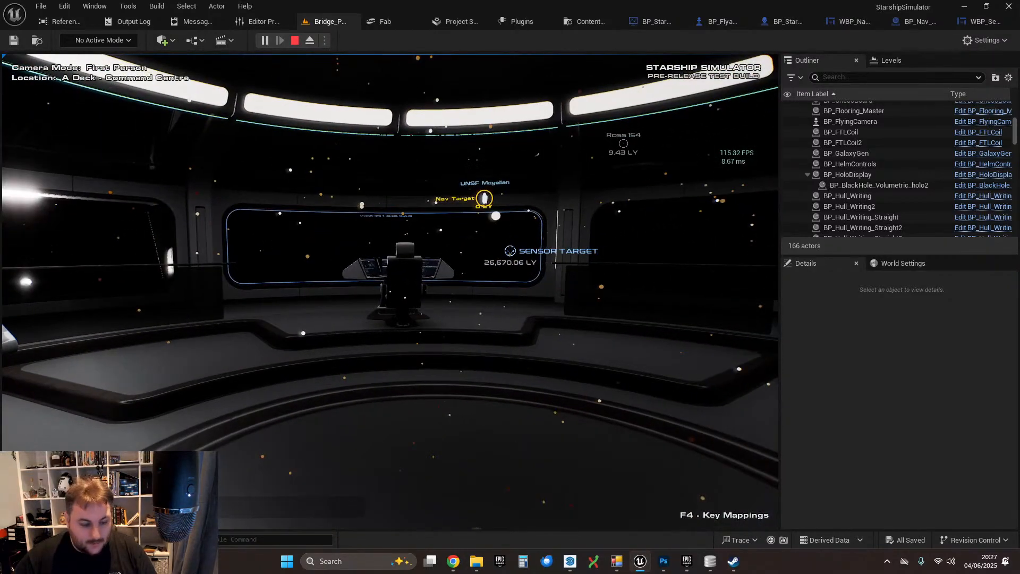
click(495, 221)
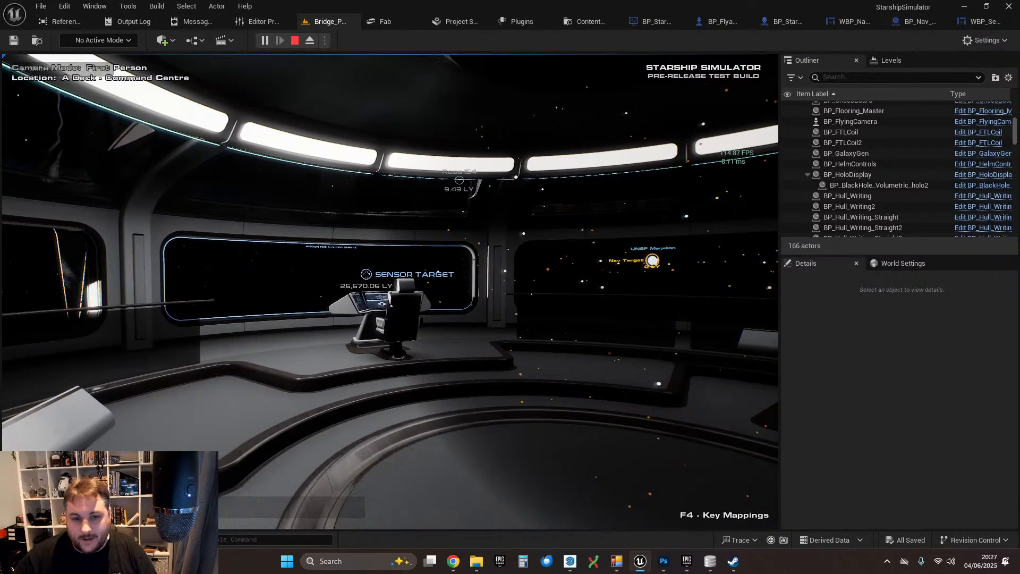
key(w)
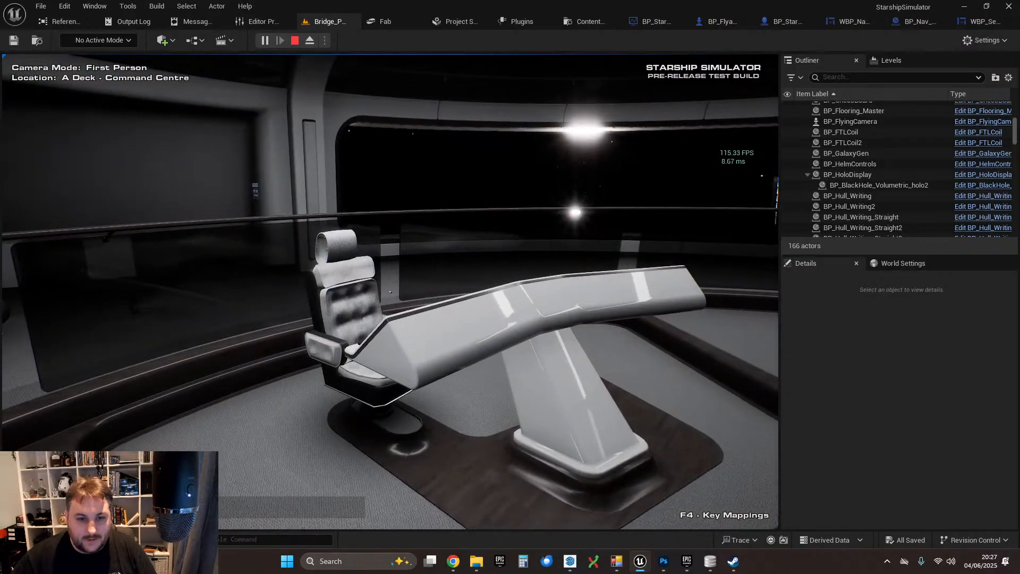
- Sit at the sensors console, adjust the sensor range, and return to the holographic star map
key(f)
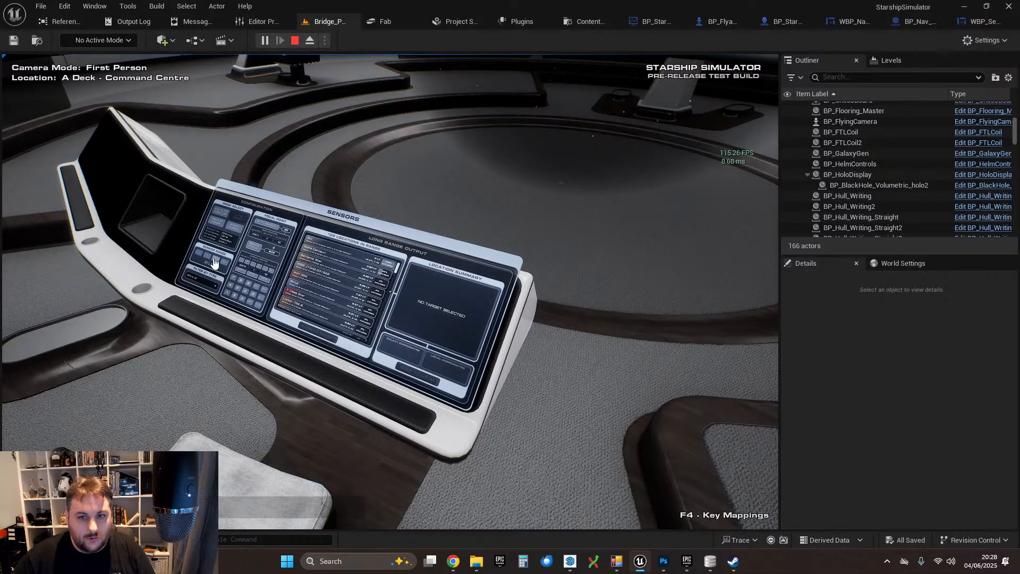
right_click(210, 262)
key(w)
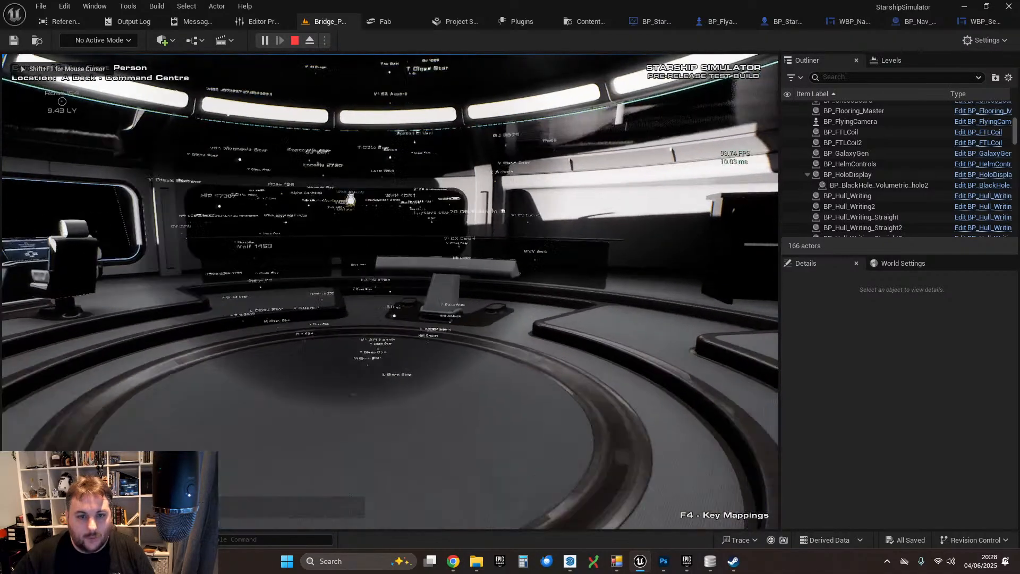
- Walk around the hologram to examine the name labels of the surrounding stars from several angles
key(d)
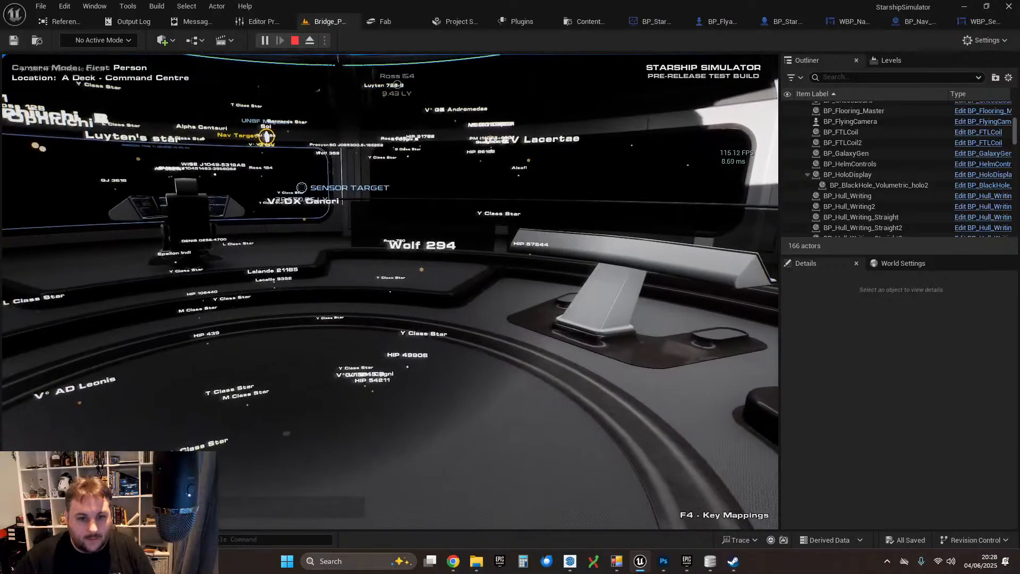
key(a)
key(d)
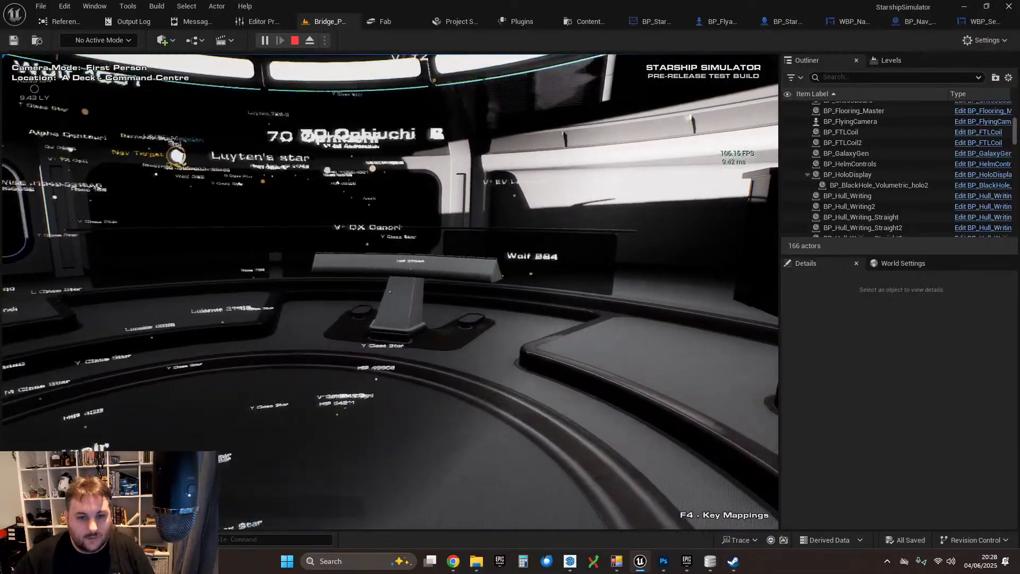
key(w)
key(s)
key(s)
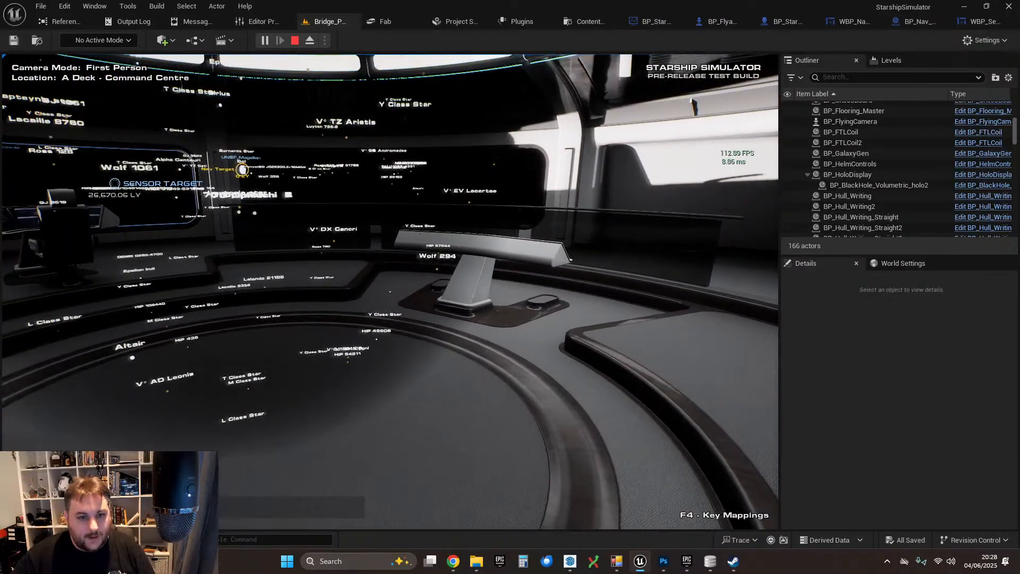
key(w)
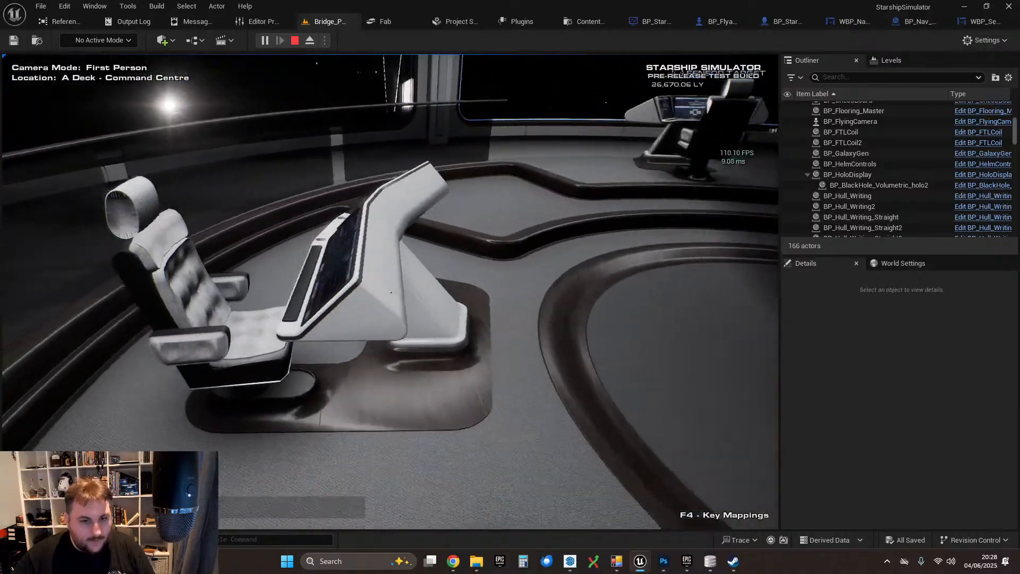
- View the denser unlabelled star field, return to the sensors console, and fine-tune the long range sensor range
key(w)
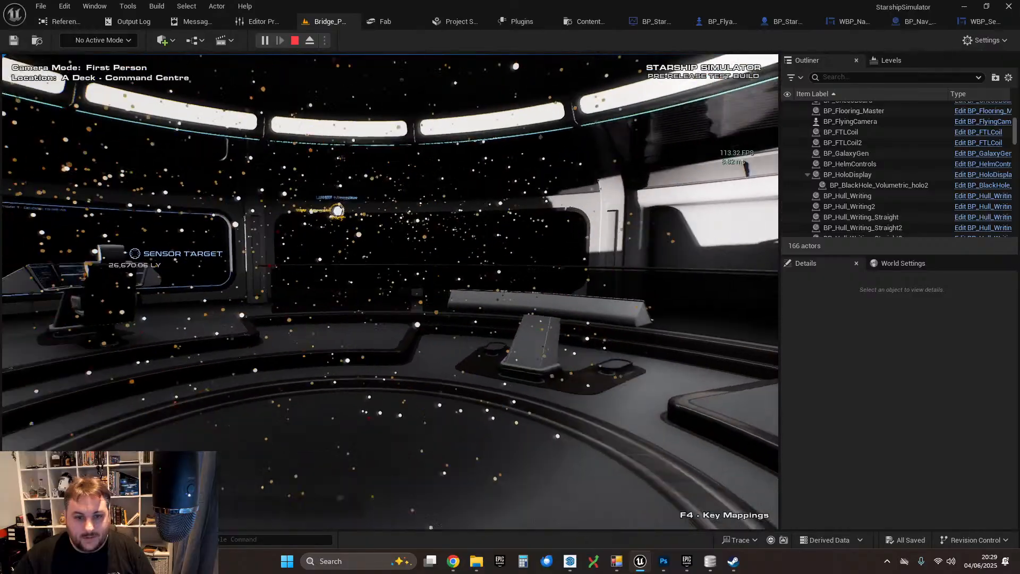
key(w)
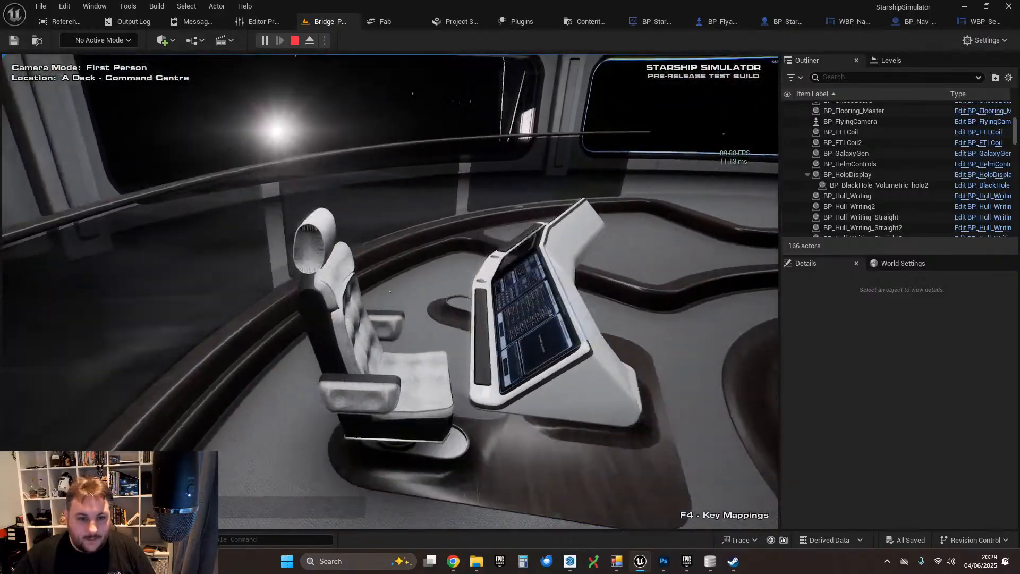
key(f)
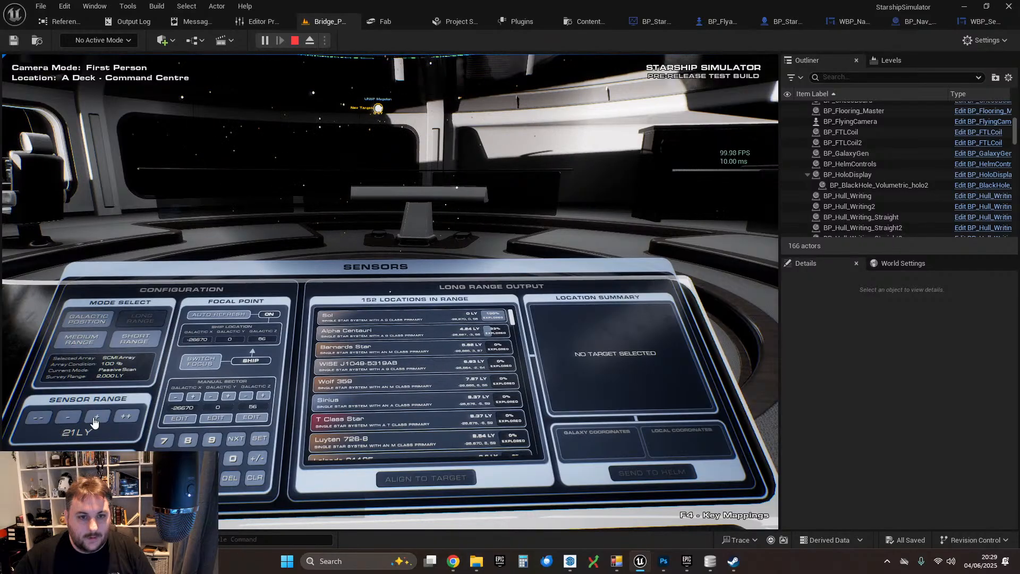
click(77, 421)
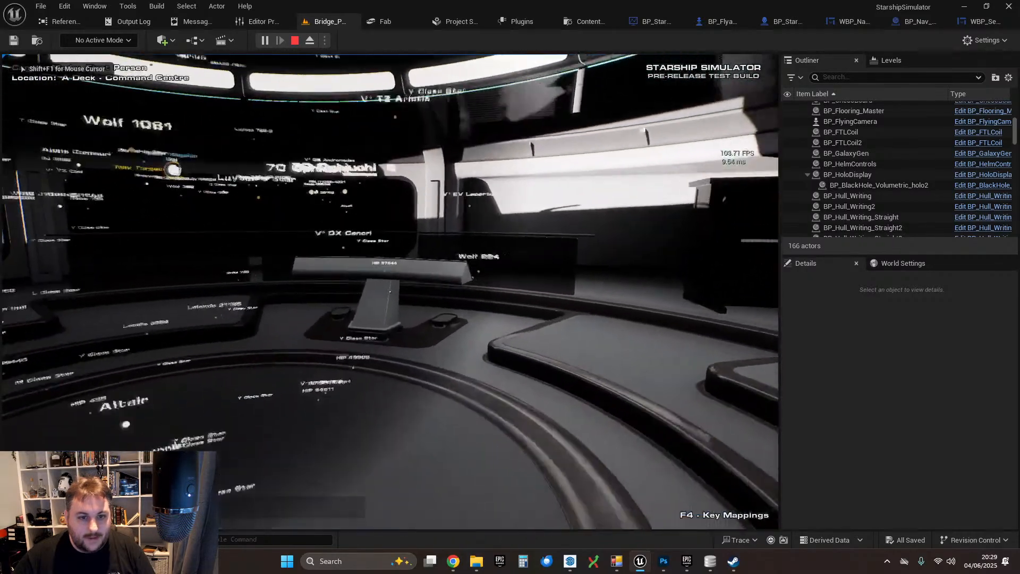
- Inspect the labelled hologram again from the front, from below and from across the bridge
key(w)
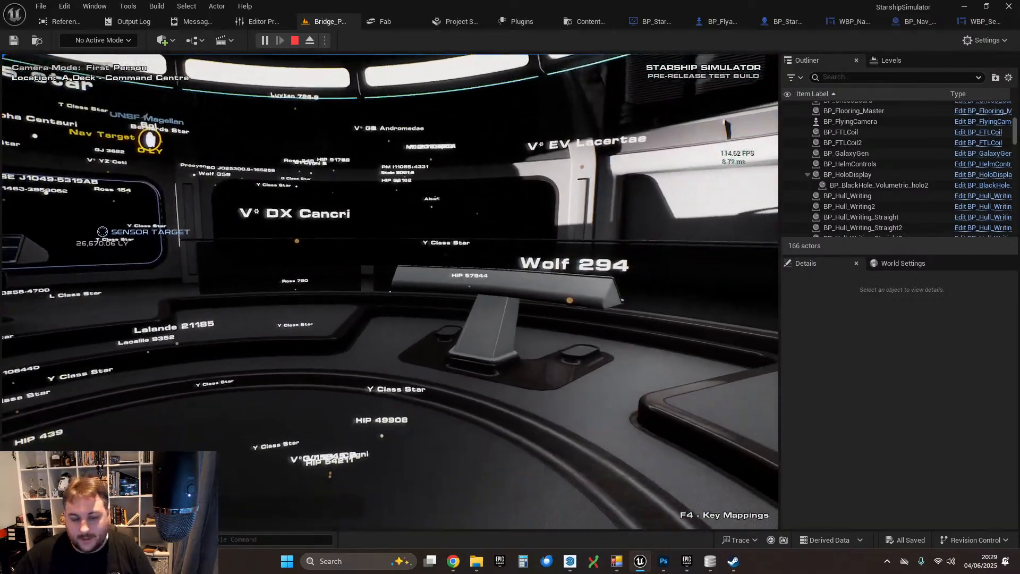
key(s)
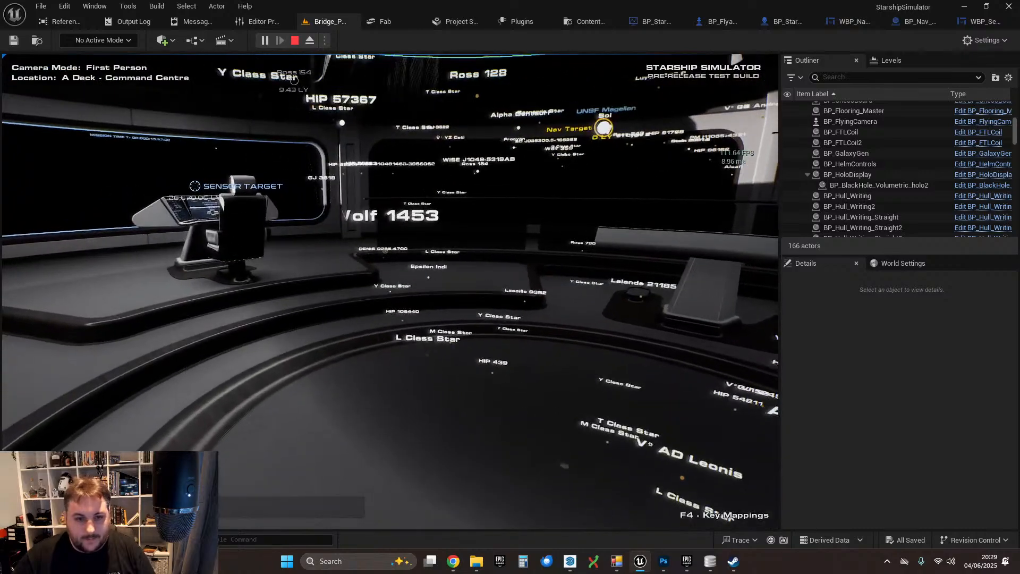
key(s)
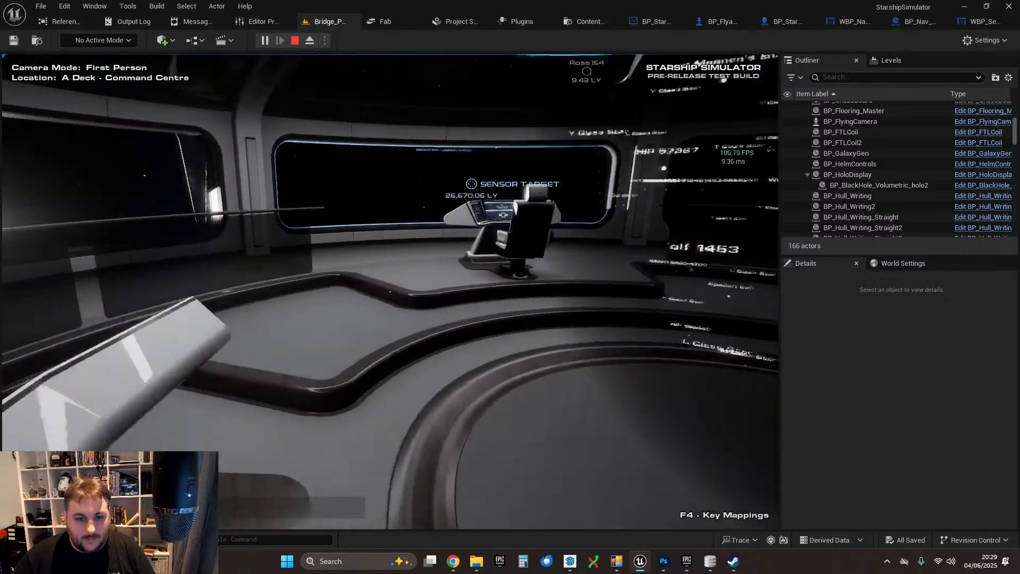
key(w)
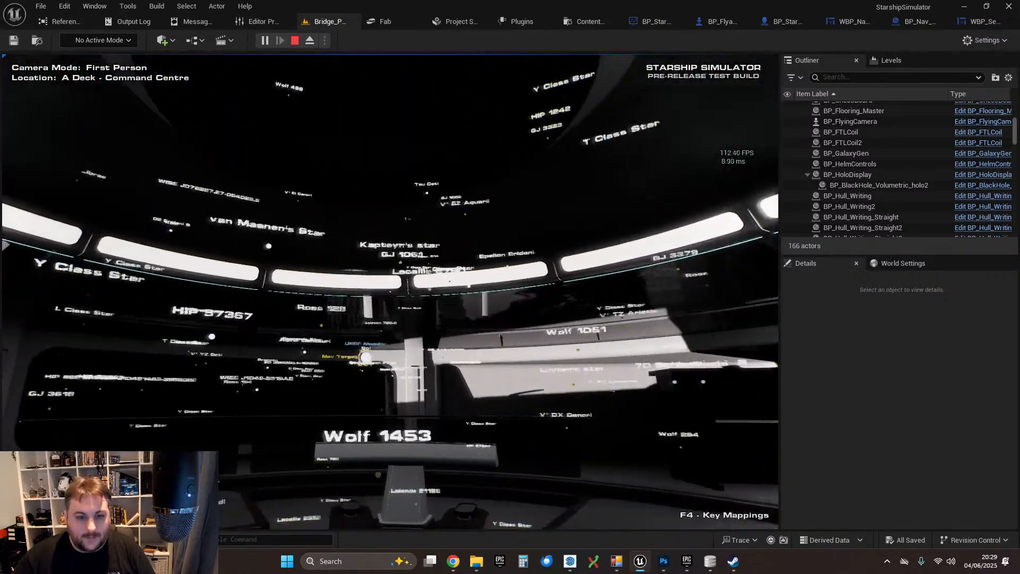
key(d)
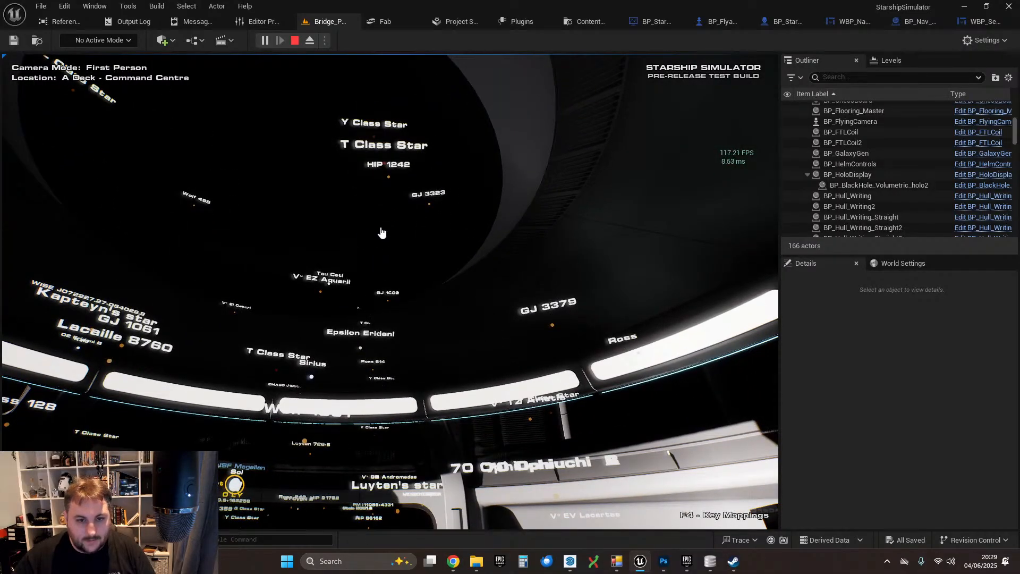
key(s)
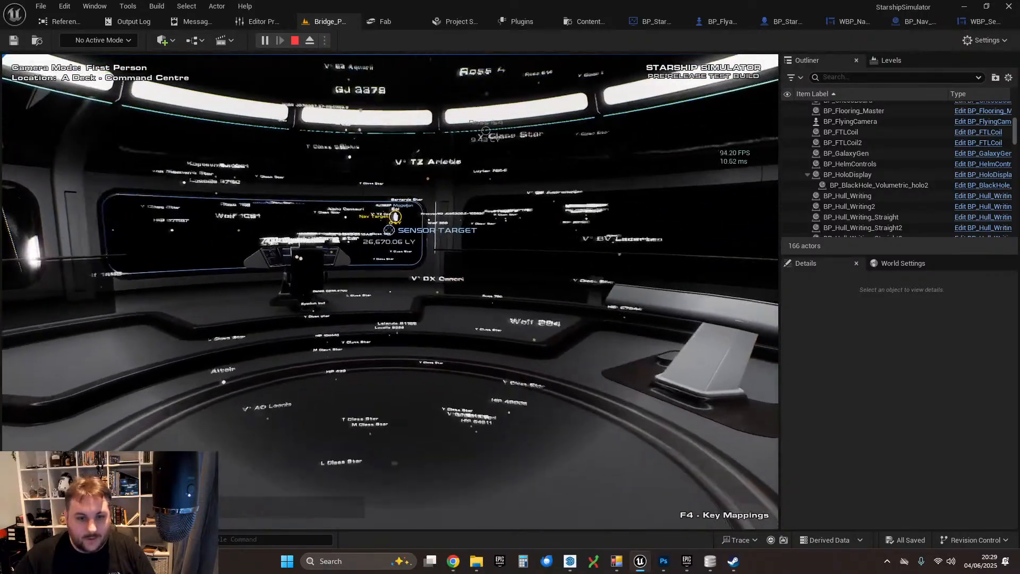
- Approach the hologram and examine the Altair and V* AD Leonis labels near the floor from several angles
key(w)
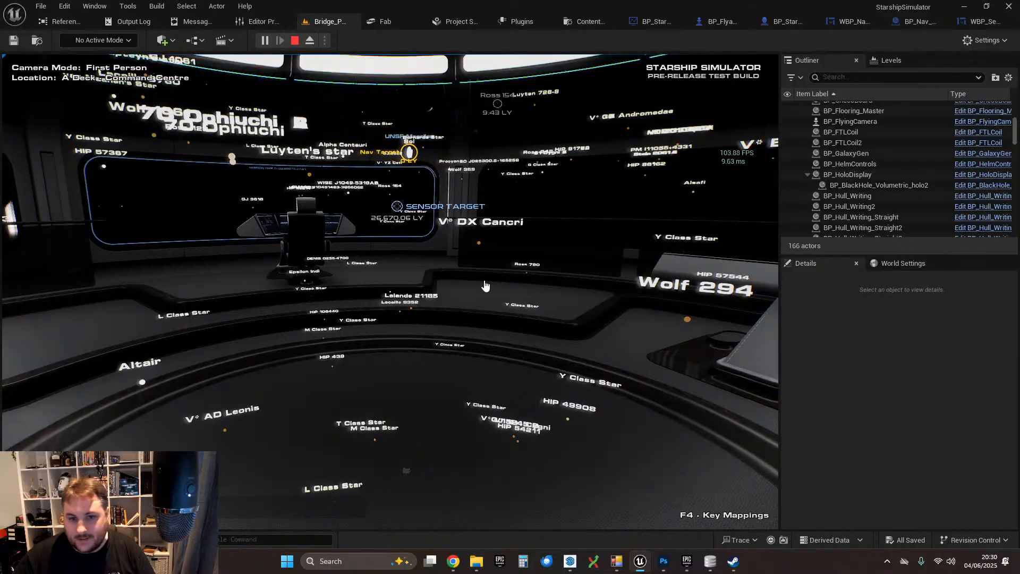
key(s)
key(a)
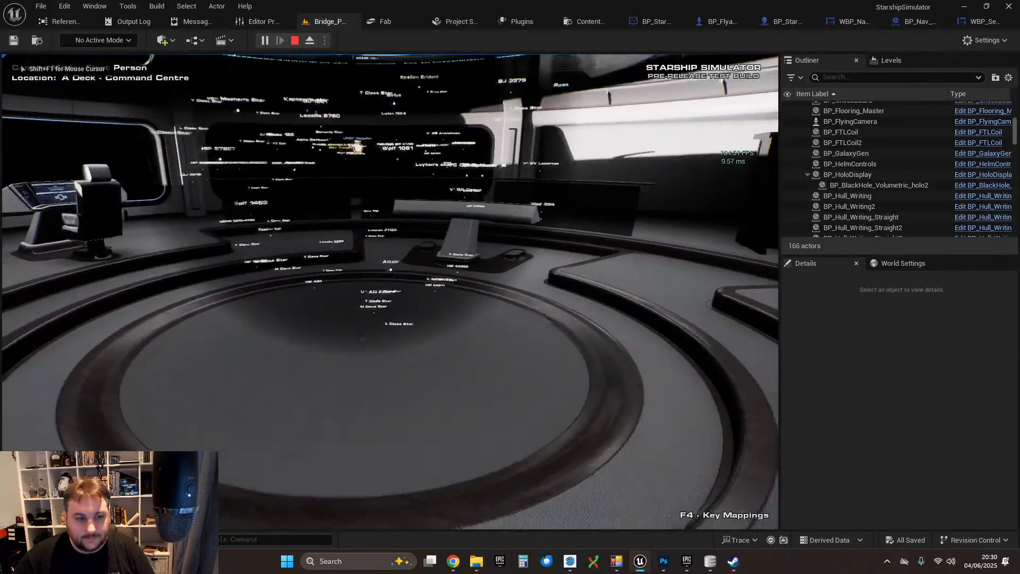
key(w)
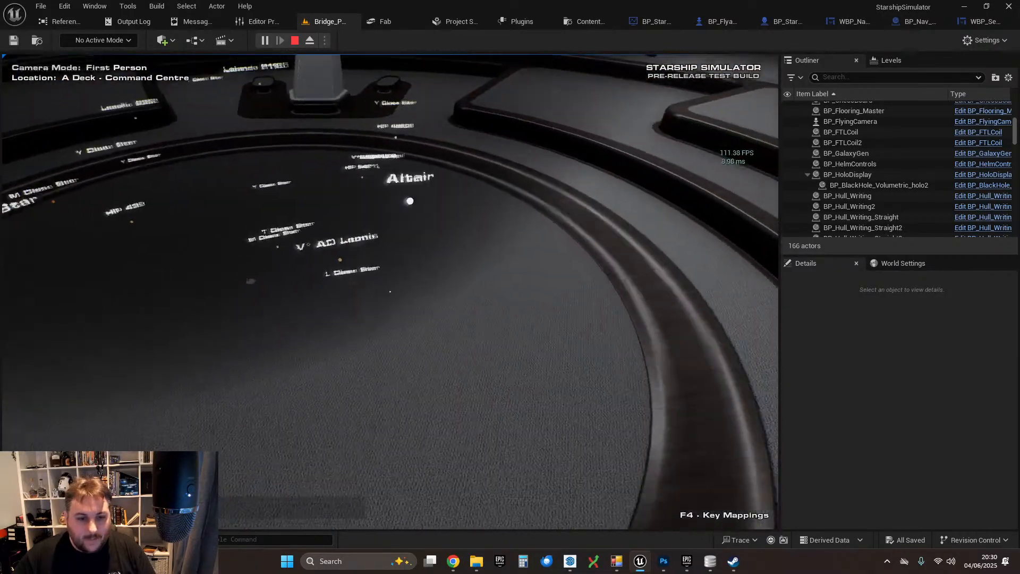
key(a)
key(w)
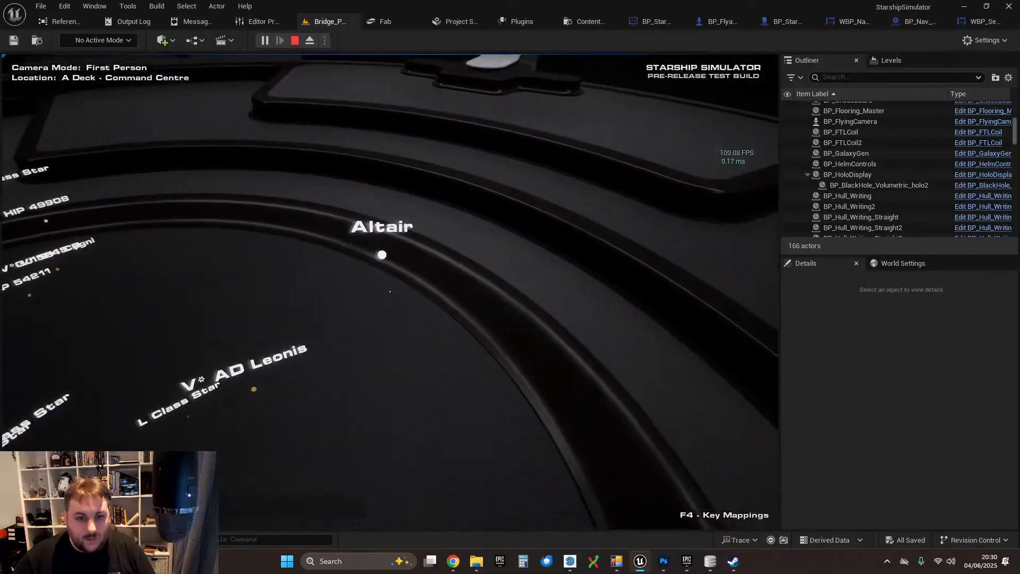
key(s)
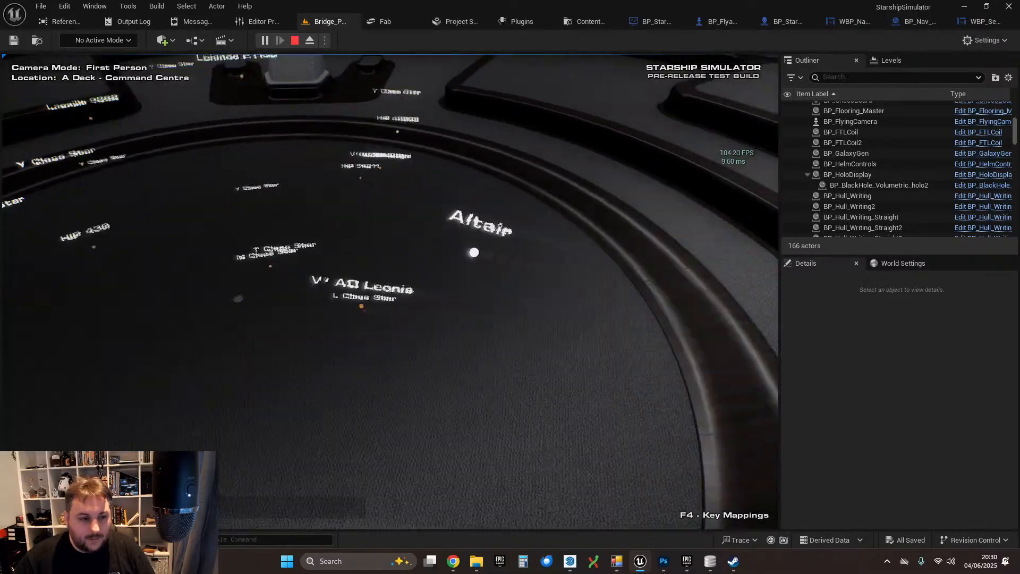
key(d)
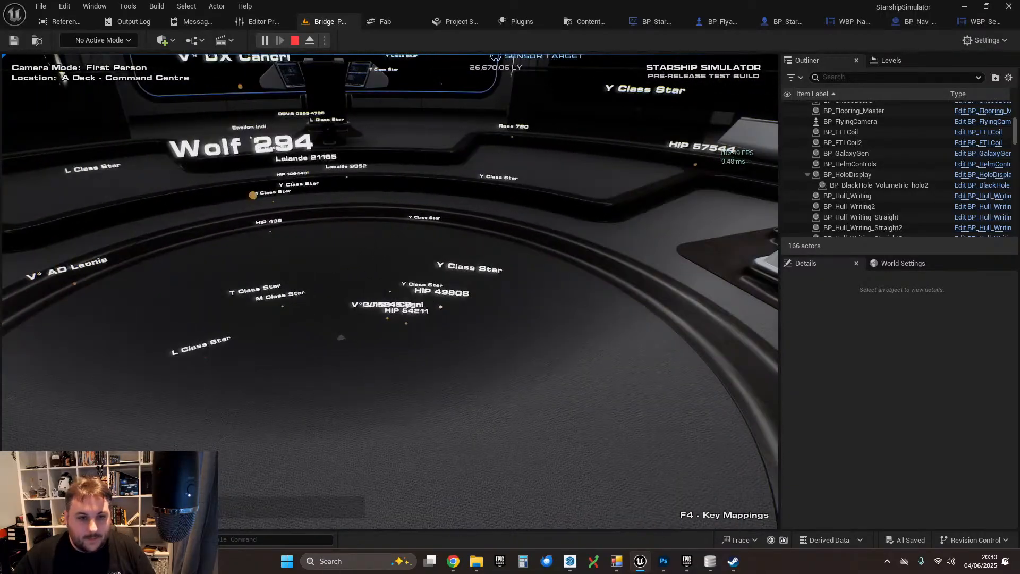
key(w)
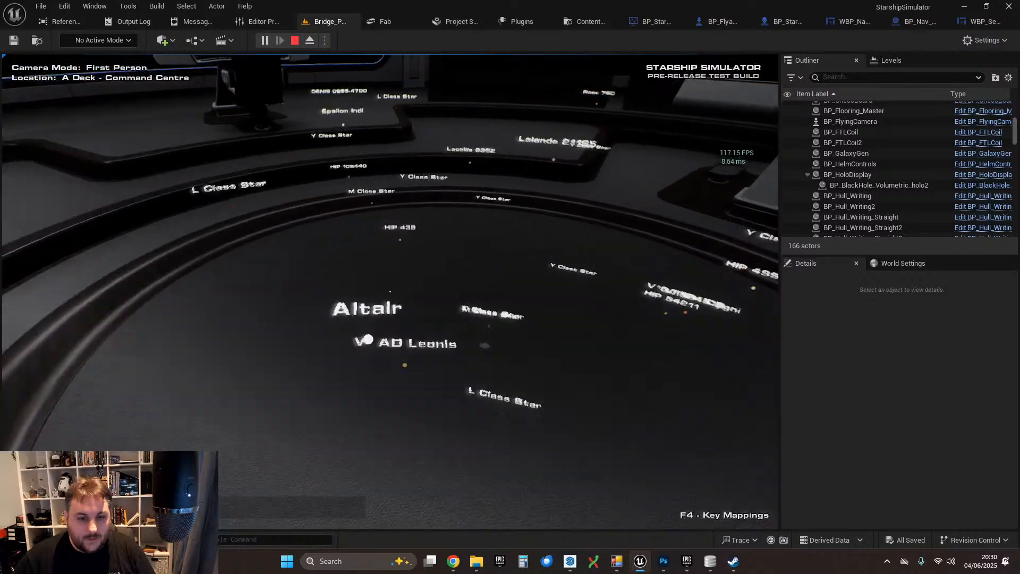
key(s)
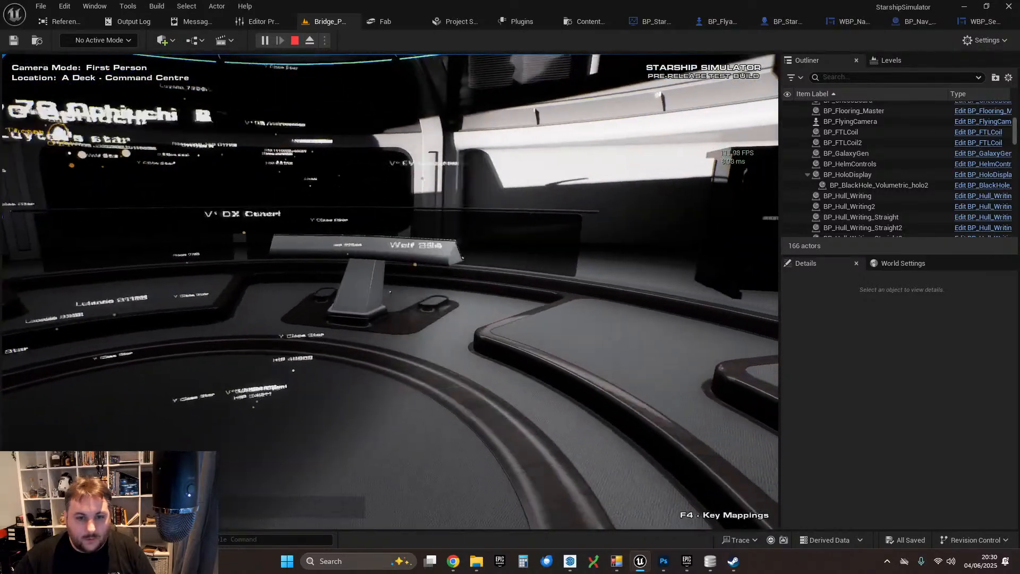
- Step back from the hologram and examine how the star labels around Sol and Altair read from different sides of the bridge
key(s)
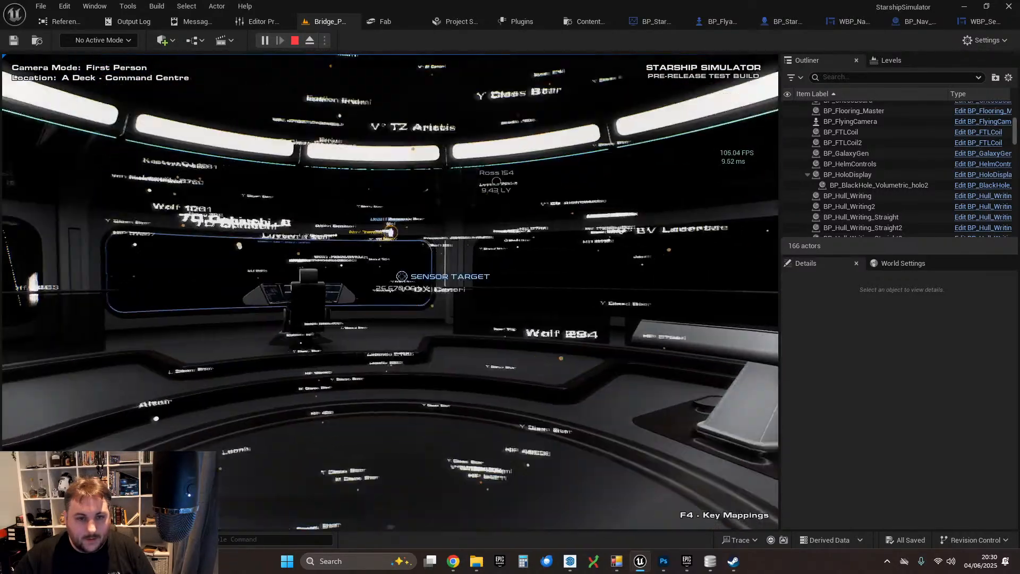
key(a)
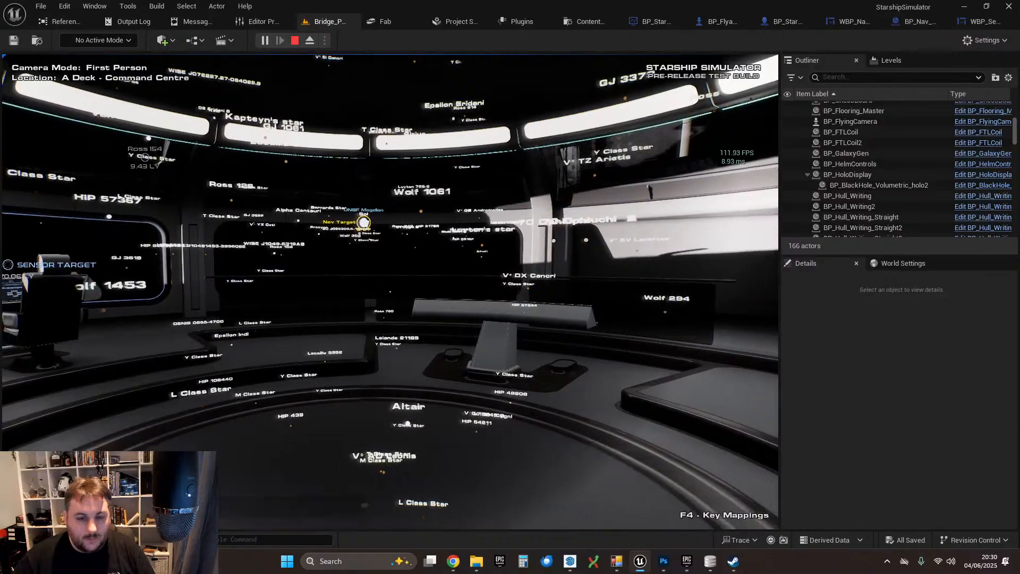
key(w)
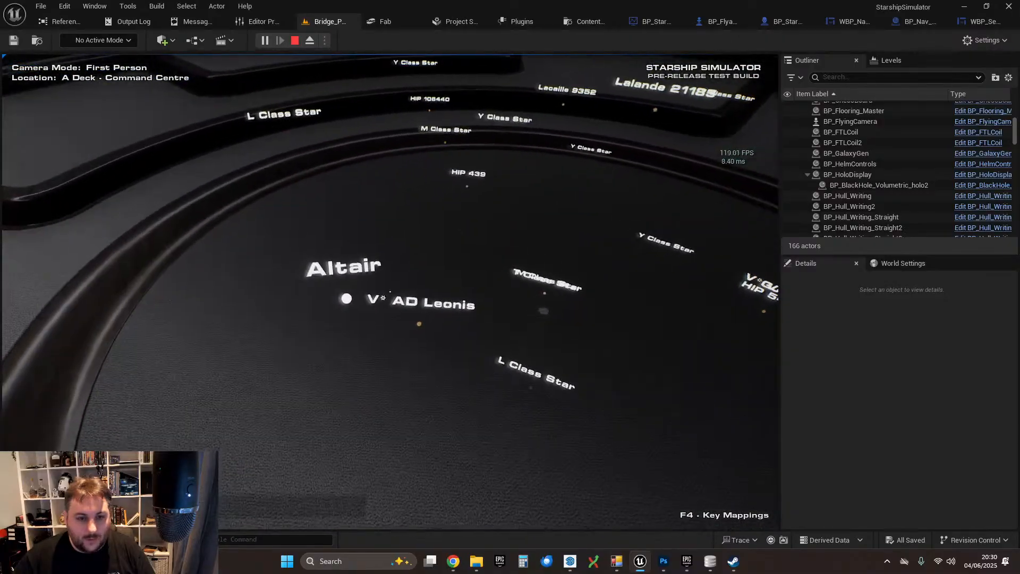
key(d)
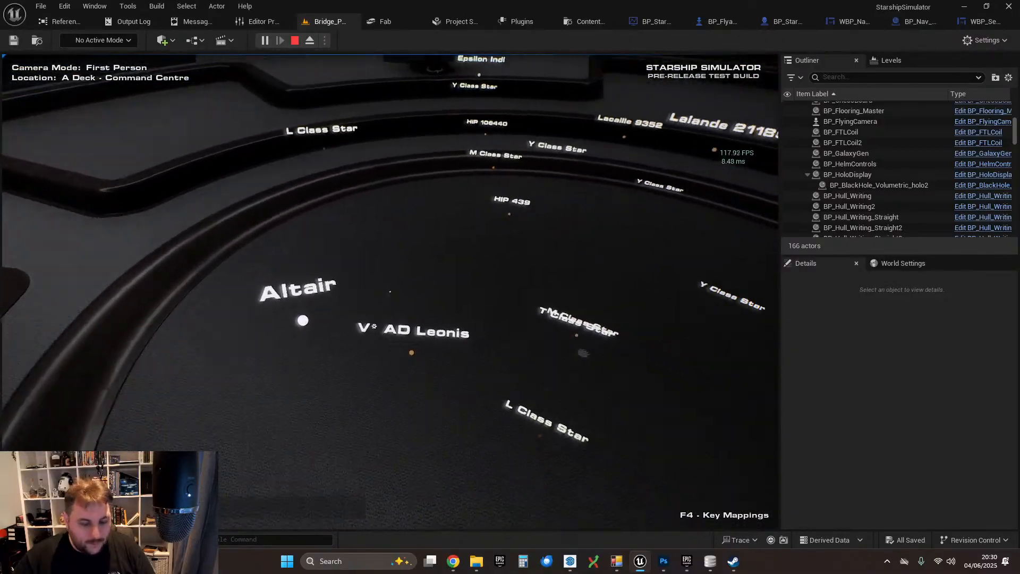
key(s)
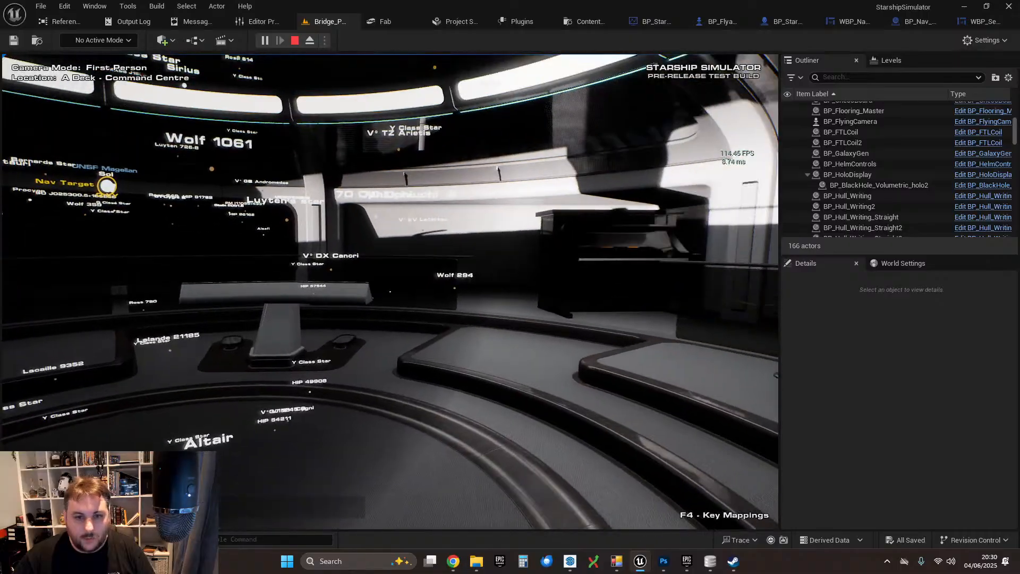
key(w)
key(d)
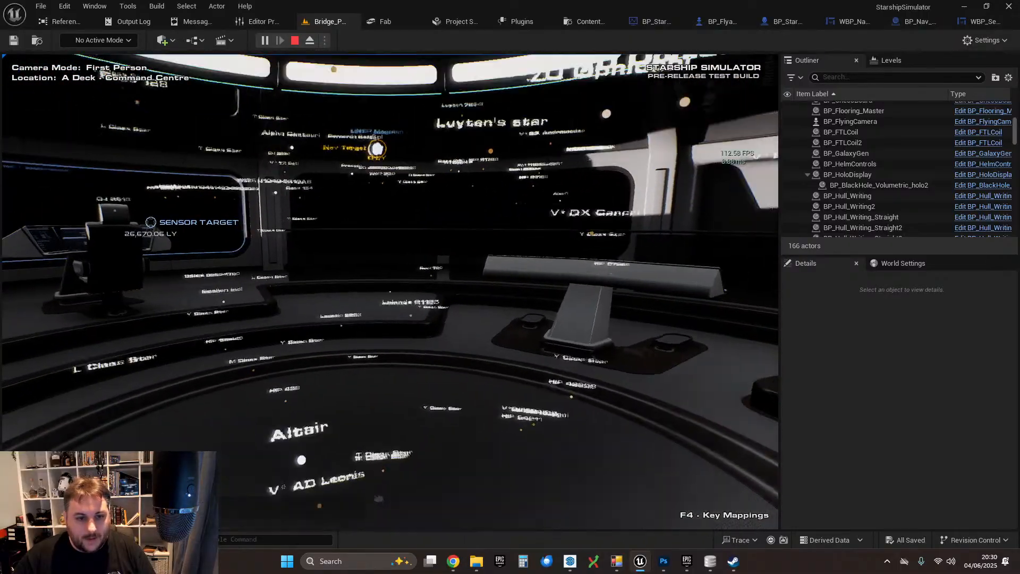
key(s)
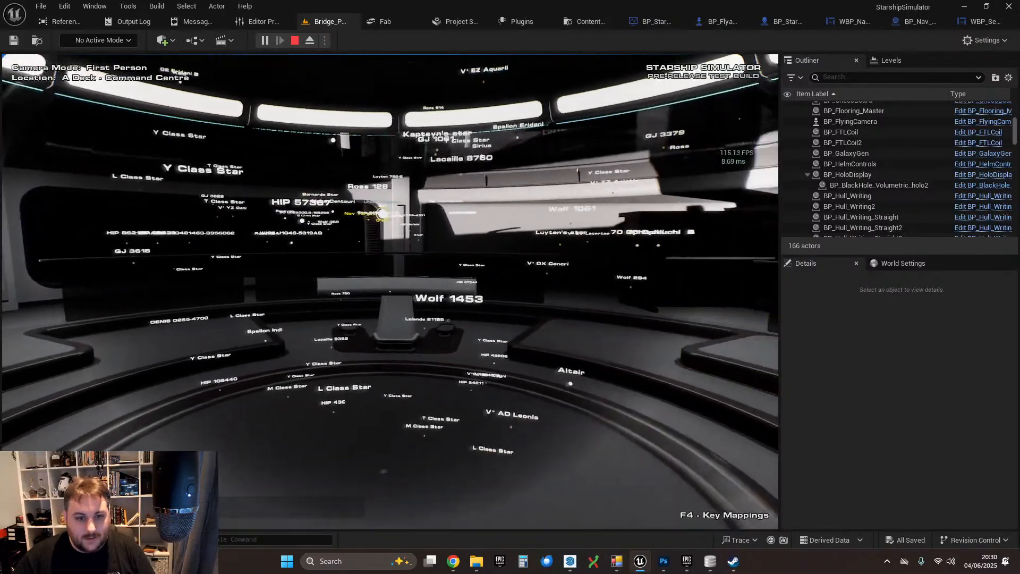
key(w)
key(d)
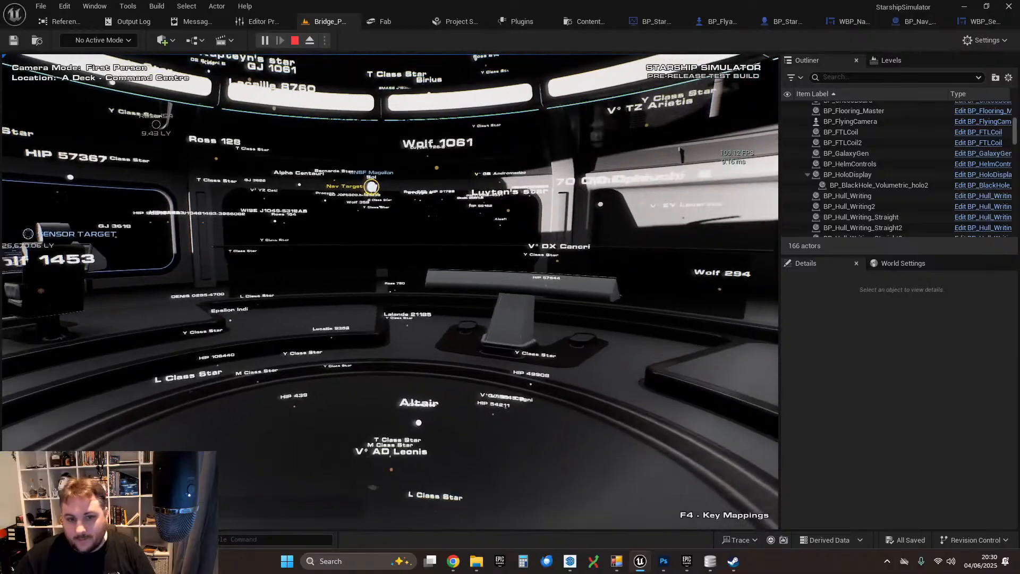
key(d)
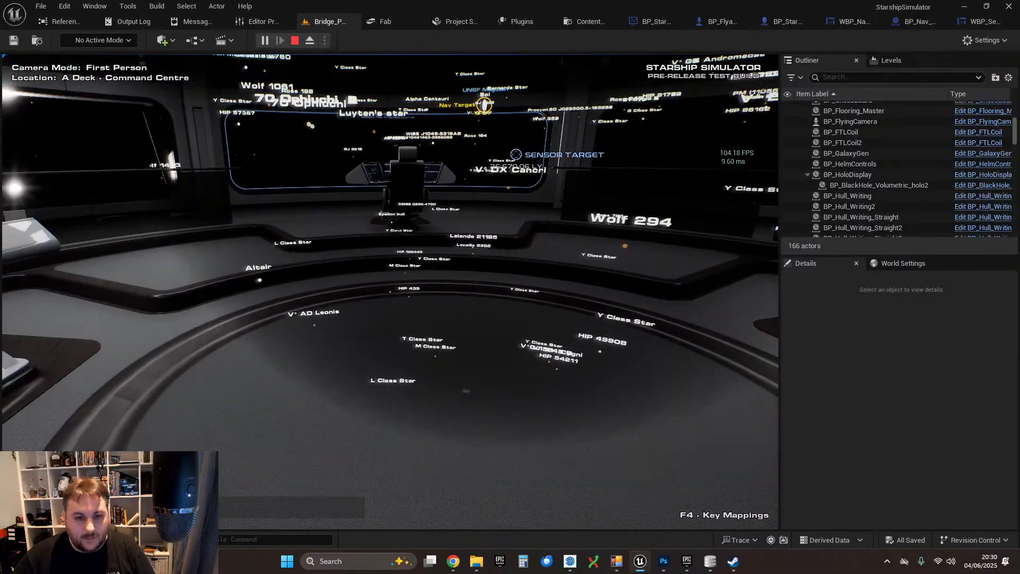
- Inspect the overhead star labels and the larger nearby ones, such as Wolf 294 and Wolf 1453, while circling the hologram
key(a)
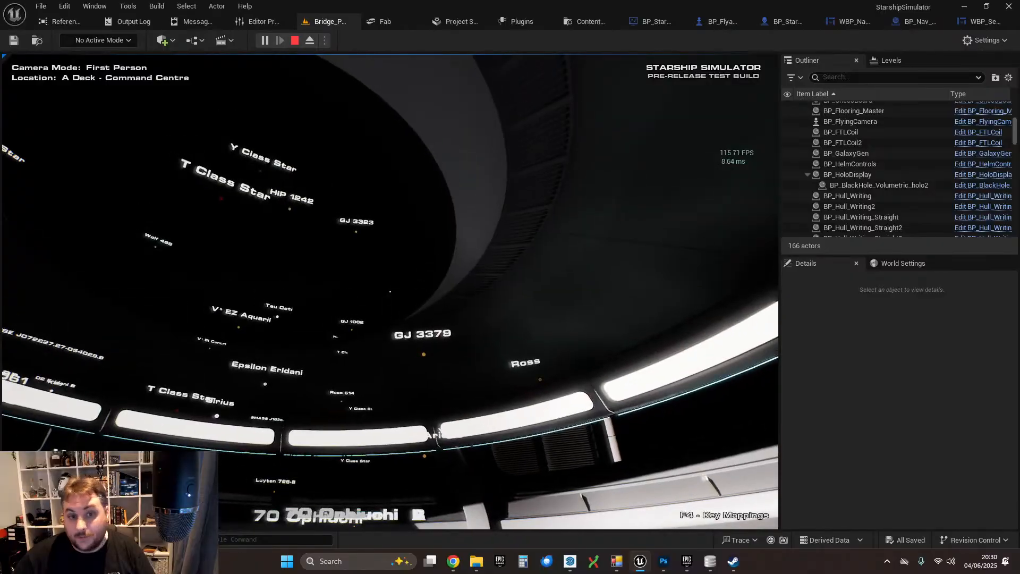
key(a)
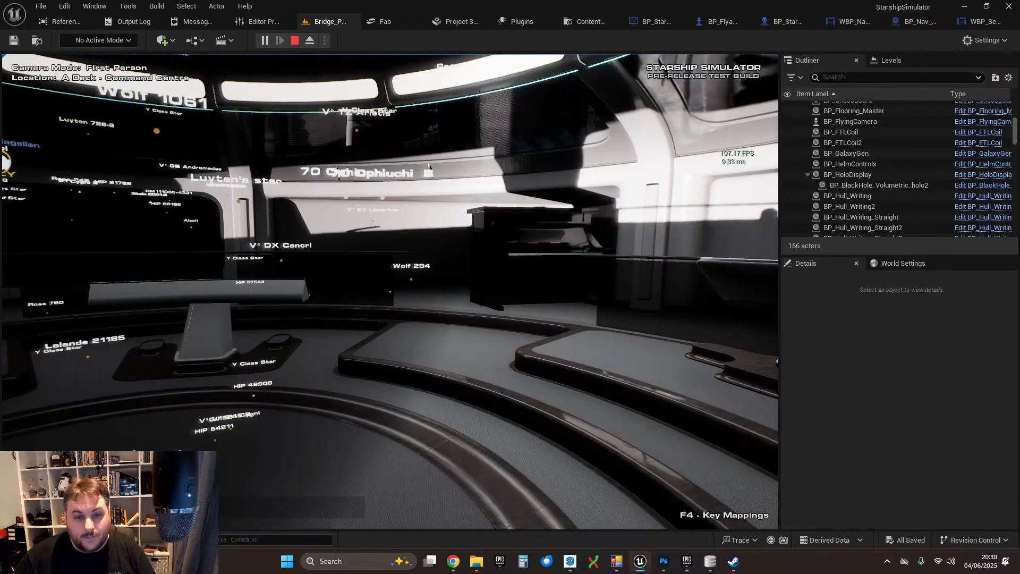
key(w)
key(d)
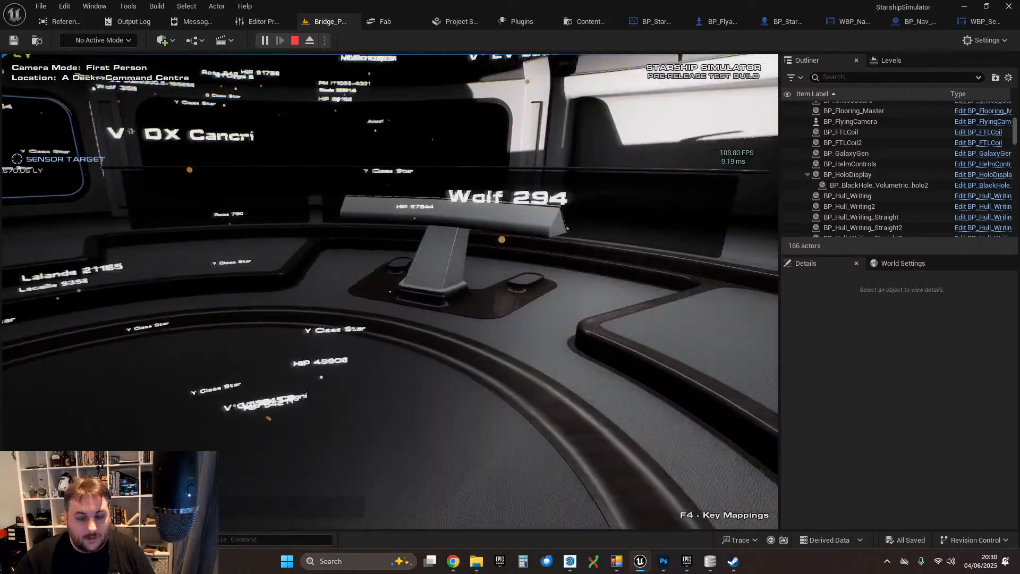
key(d)
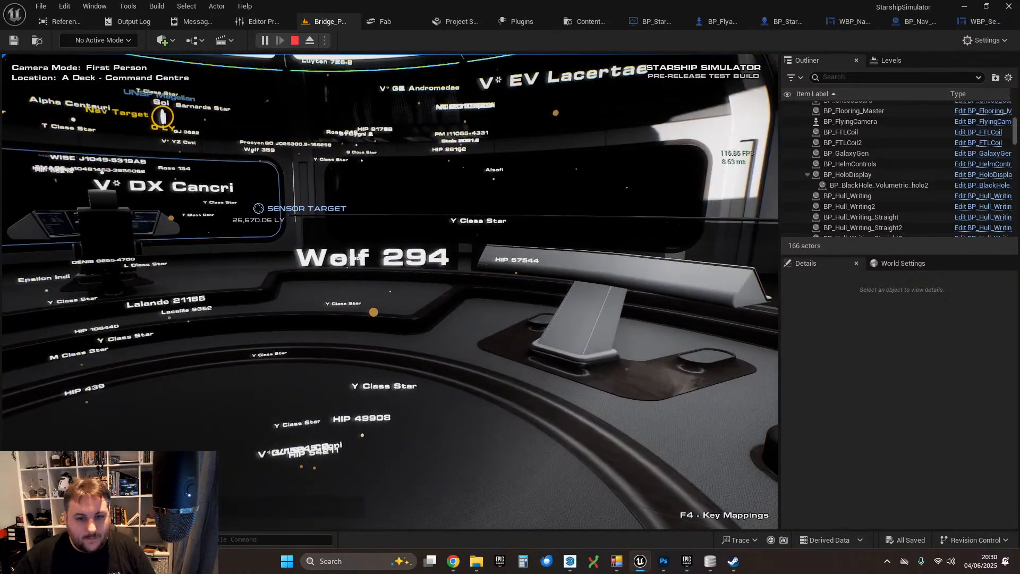
key(a)
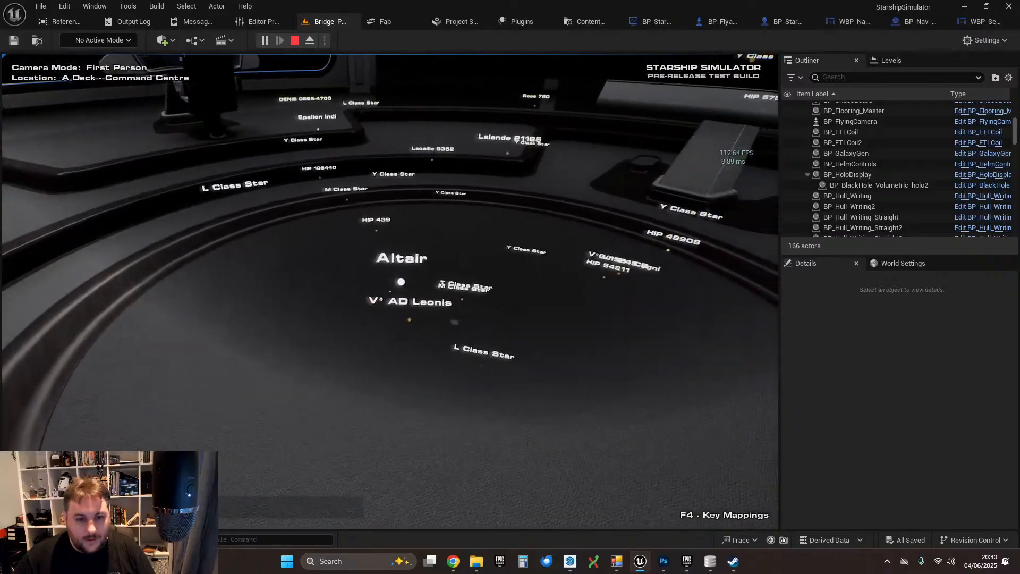
key(a)
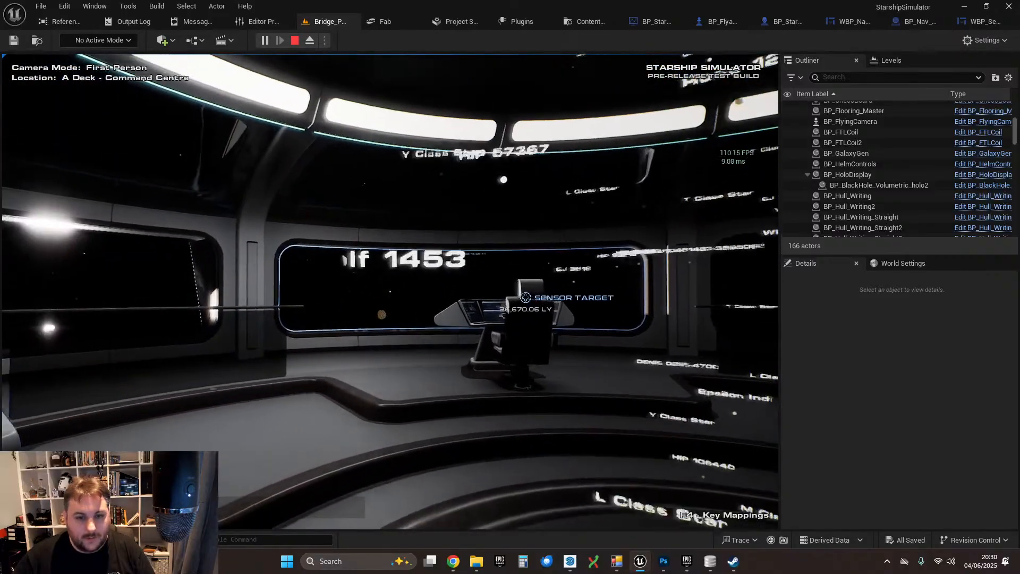
key(d)
key(d)
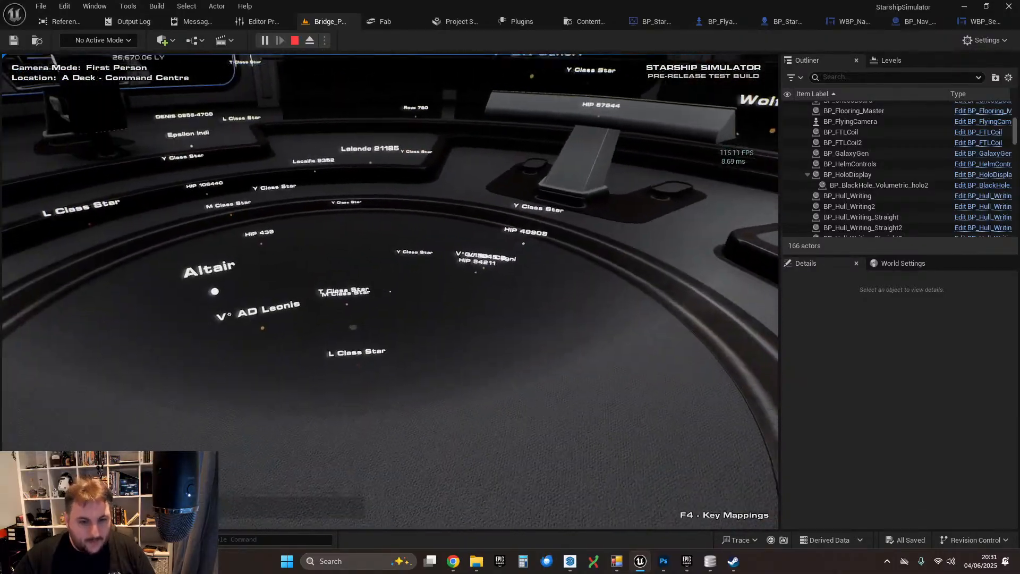
- Walk over to the piano on the bridge and play its keys
key(w)
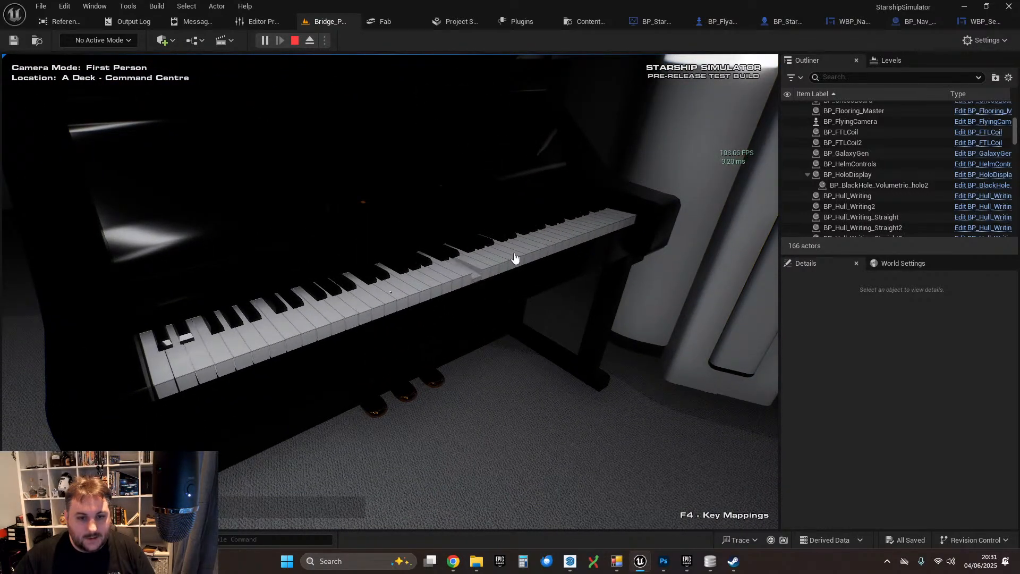
click(582, 237)
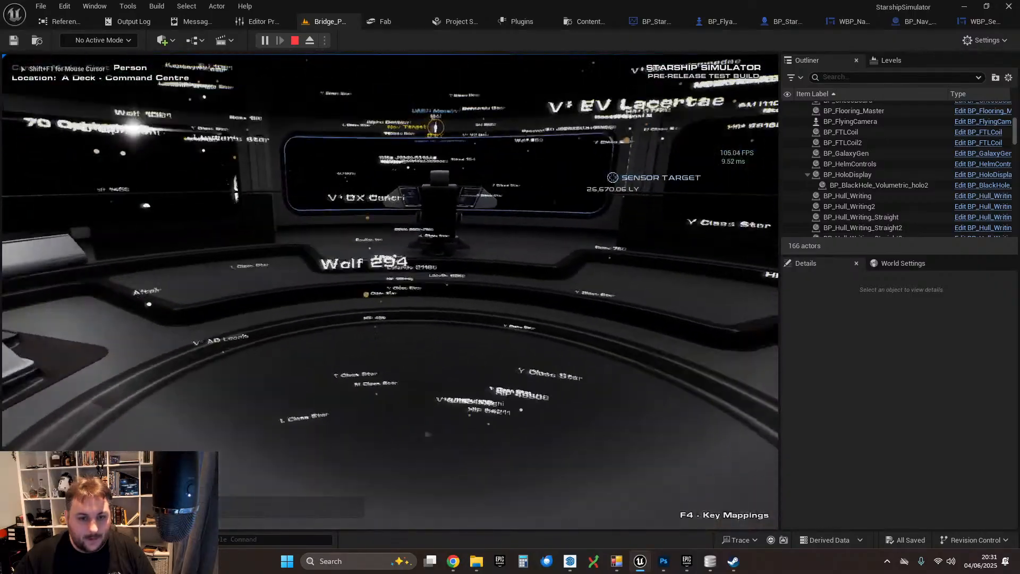
- Return to the hologram and check the V* AD Leonis, Altair and Lalande 21185 labels from close up and farther back
key(shift+F1)
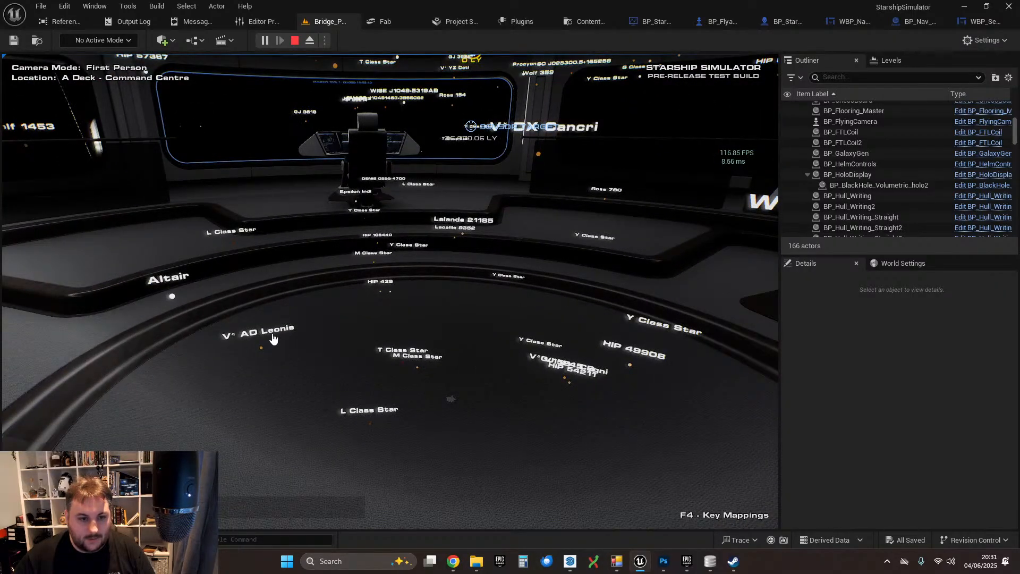
click(519, 319)
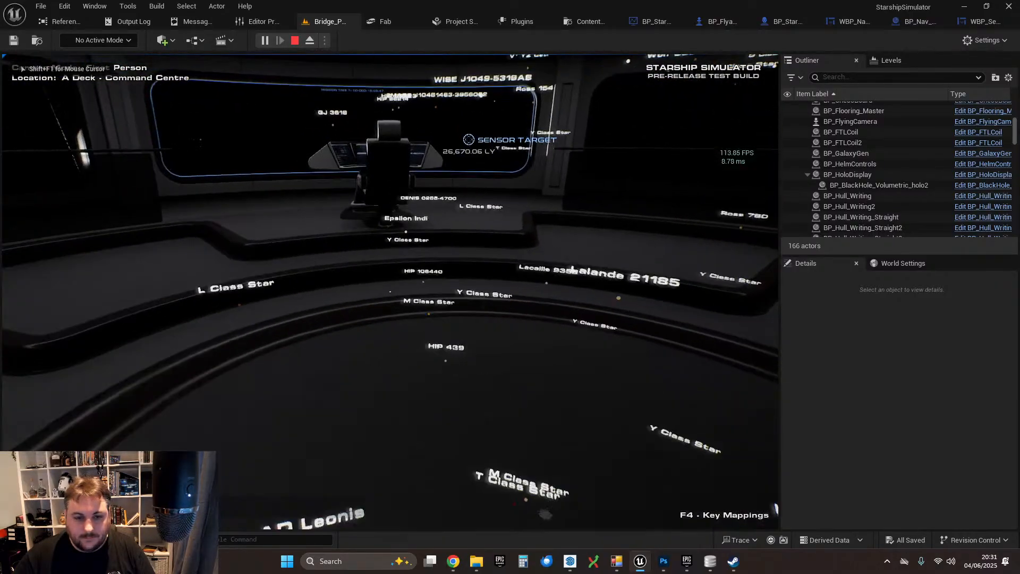
key(s)
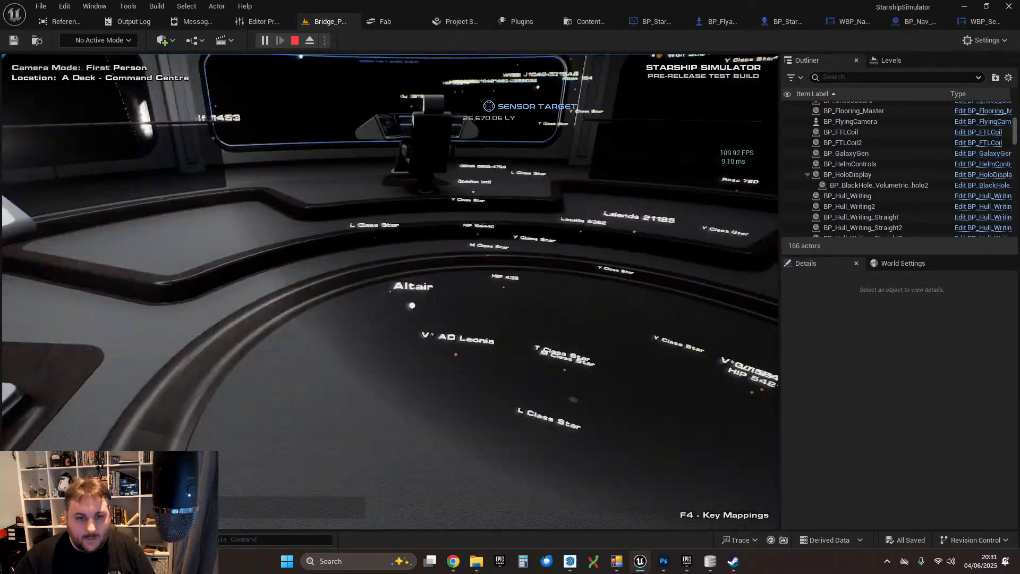
key(w)
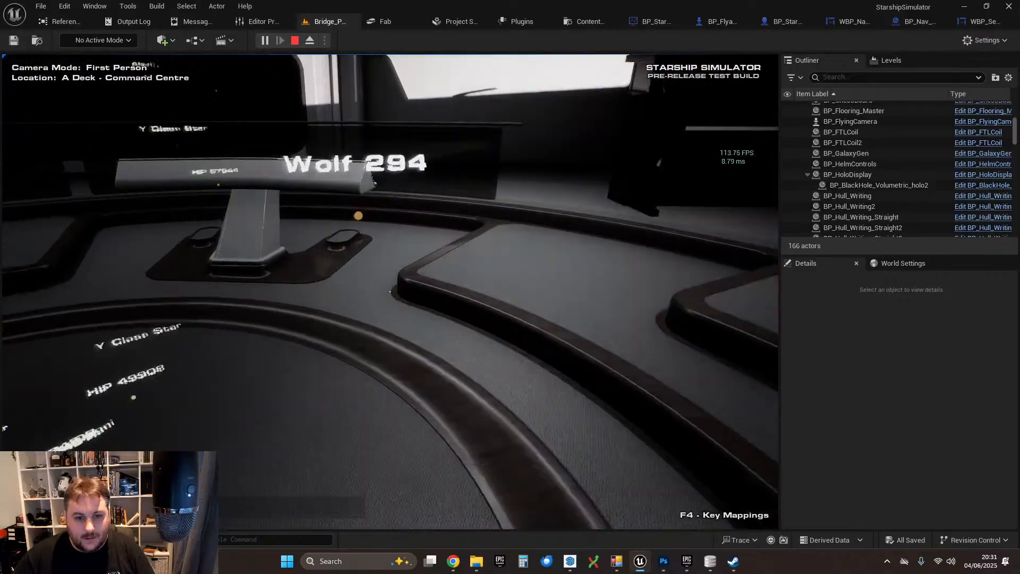
key(s)
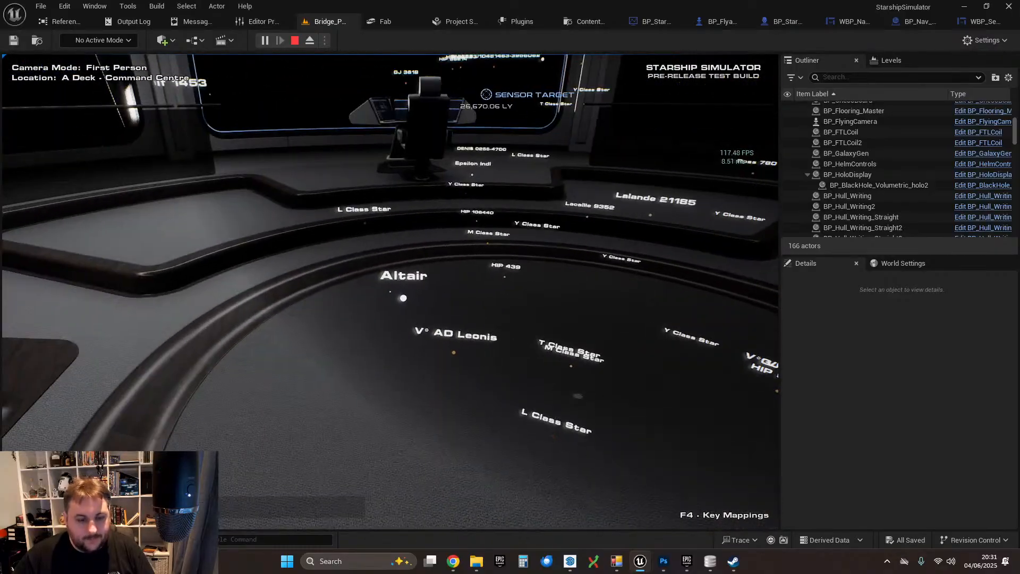
- Walk to the chess table at the edge of the bridge, reset the board's pieces and move around it
key(w)
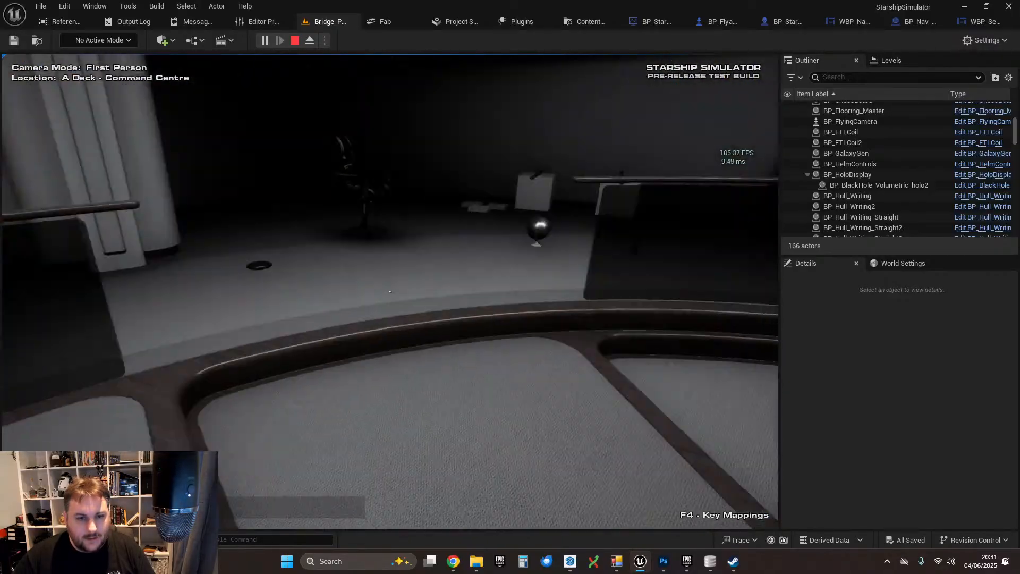
key(w)
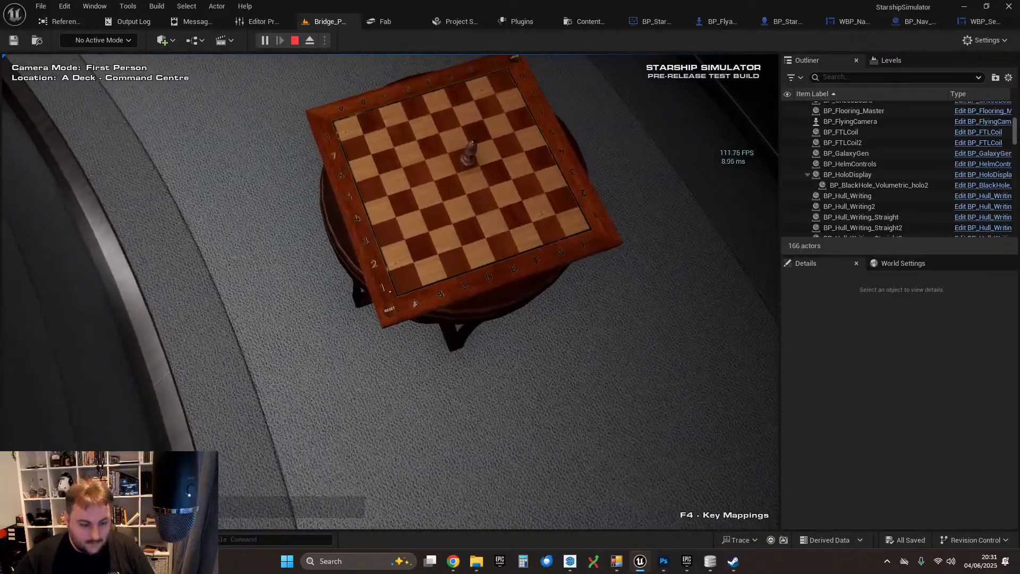
click(389, 317)
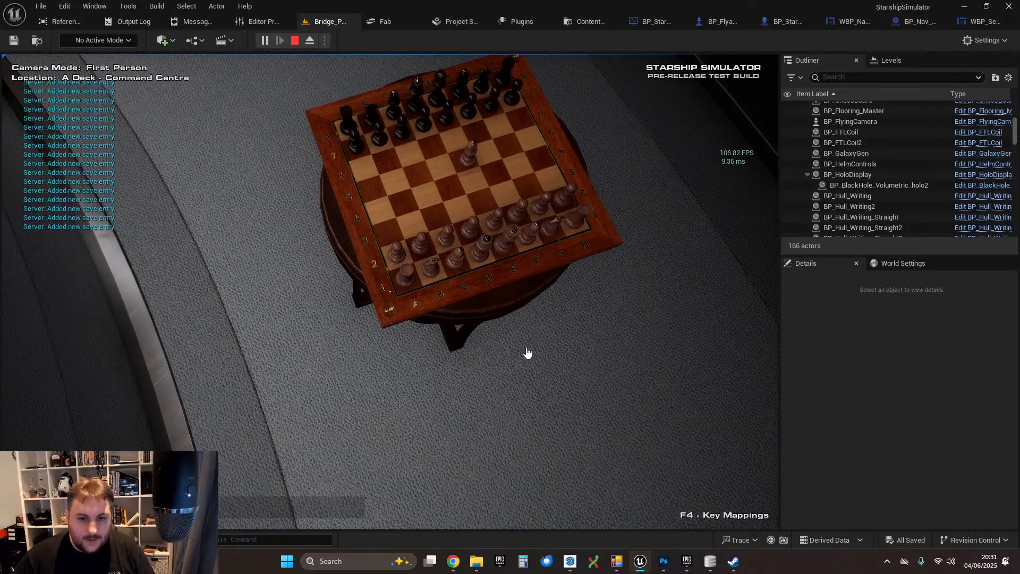
key(d)
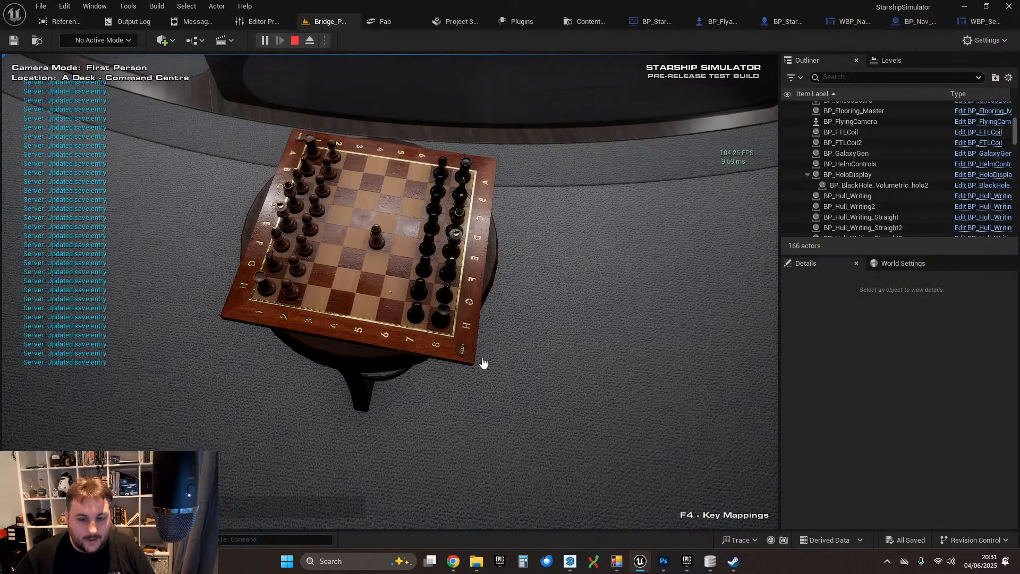
- Try to reset the chess board's pieces again and walk back to the holographic star map
click(460, 355)
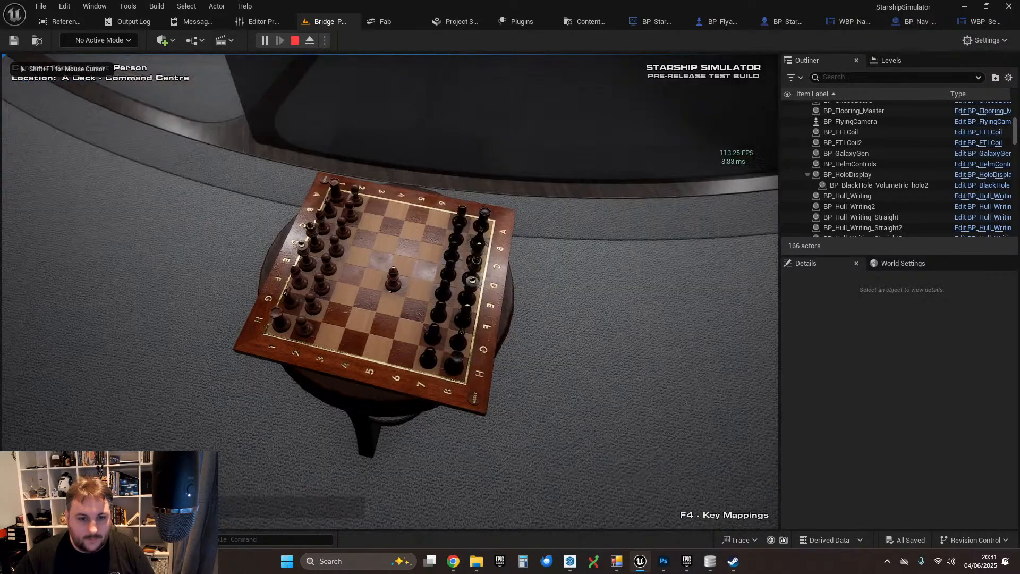
key(w)
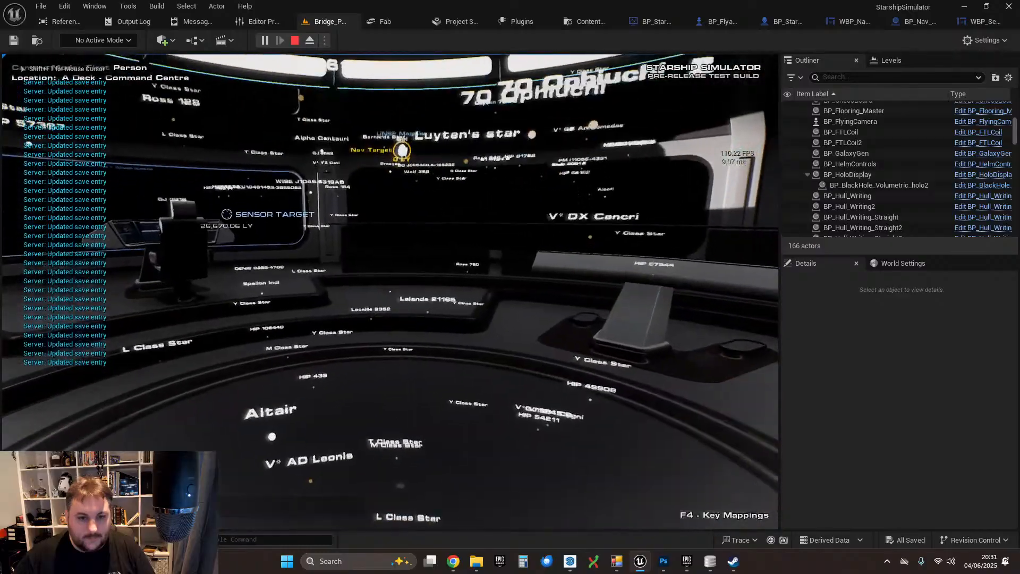
key(w)
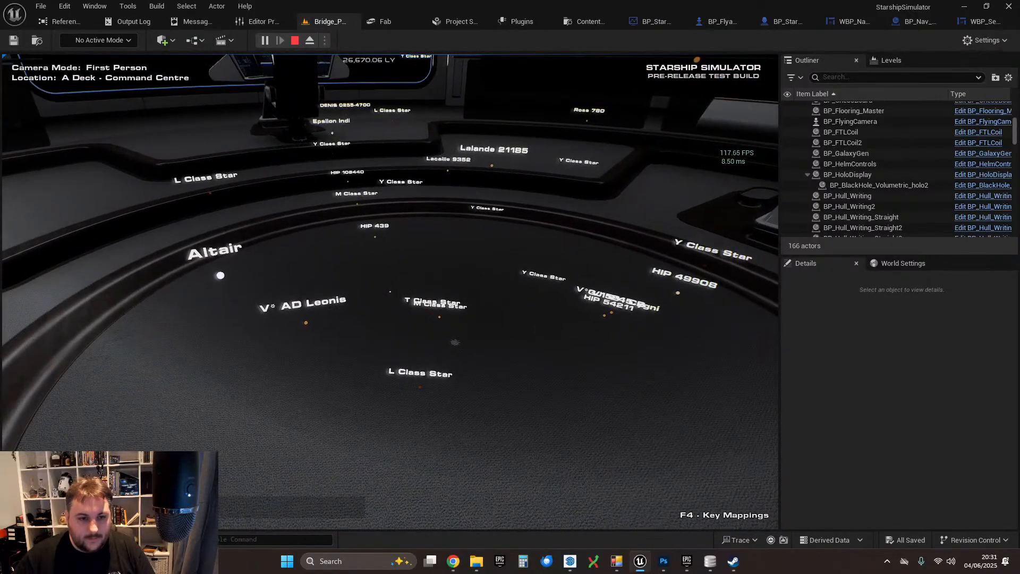
- End the play session and close the open sensors widget blueprint editor
key(Escape)
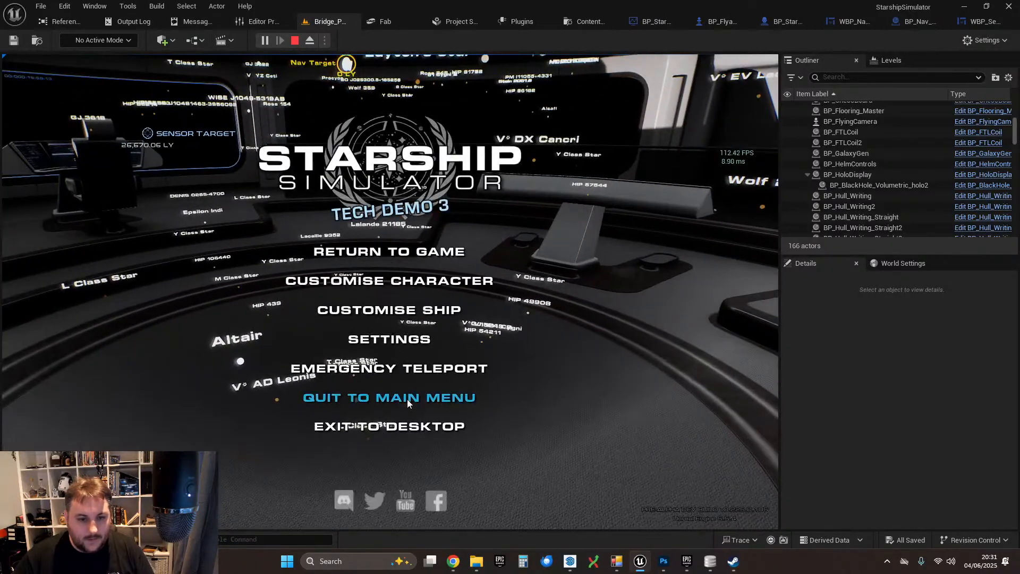
click(441, 359)
key(Escape)
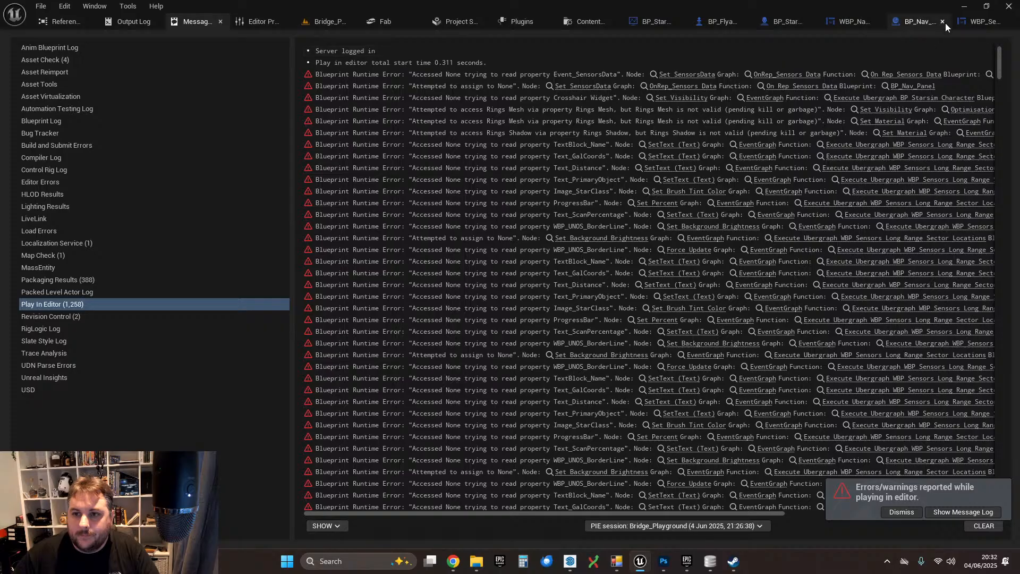
click(1007, 21)
click(982, 25)
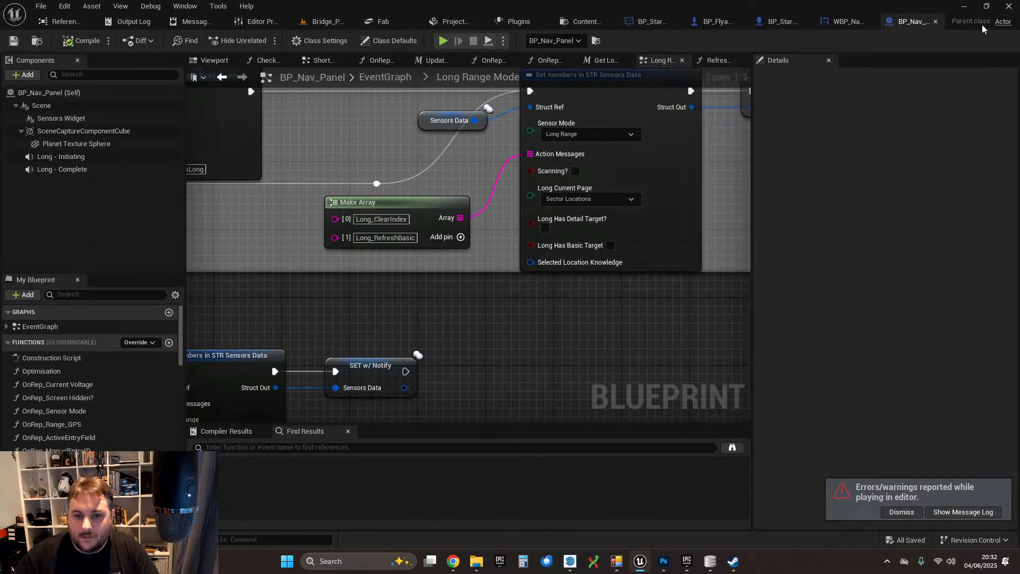
- Look over the Long Range Mode graph of BP_Nav_Panel and the Long Range graph of WBP_NavPanel
scroll(632, 154, down, 7)
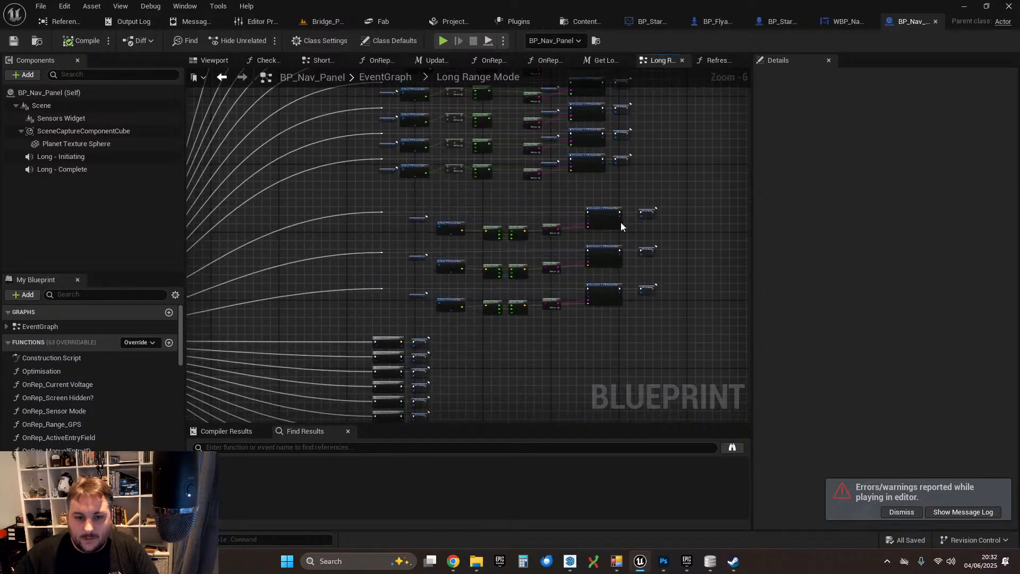
scroll(621, 227, down, 4)
right_drag(572, 328, 535, 126)
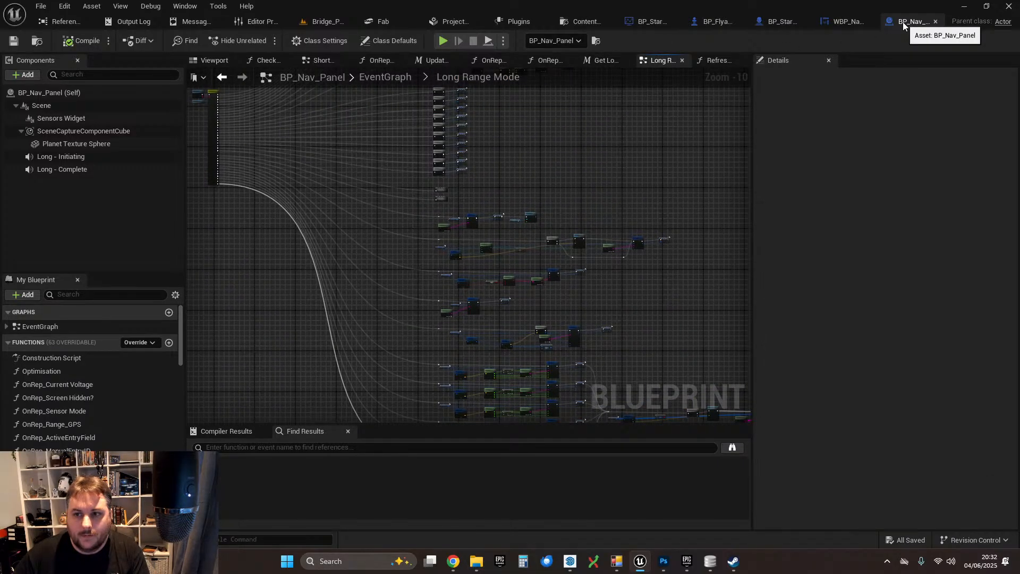
click(850, 22)
scroll(530, 212, down, 5)
right_drag(537, 228, 511, 296)
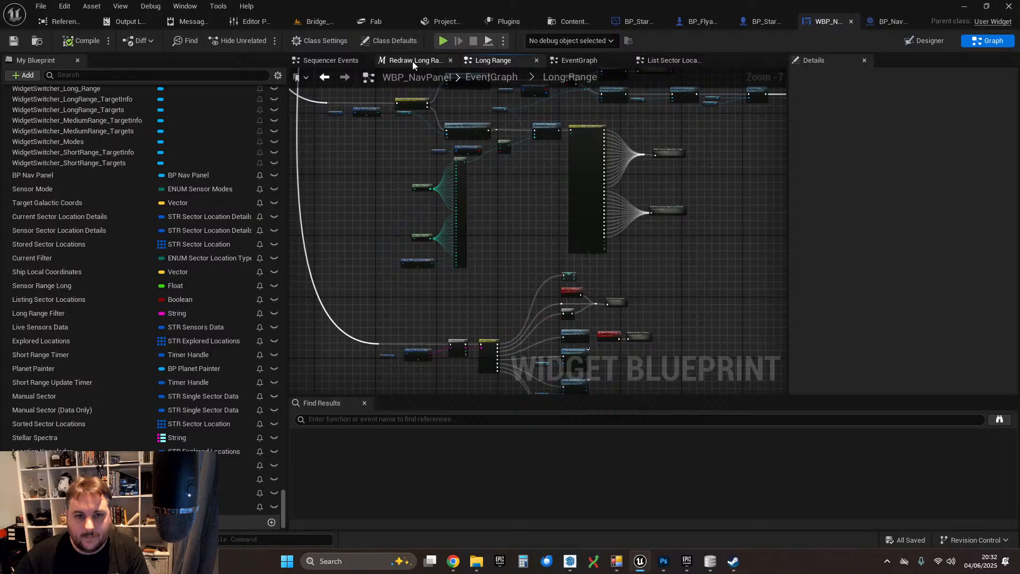
- Locate the widget class constructed in the List Sector Locations graph, open WBP_Sensors_LongRange_SectorLocations and view its row layout
click(657, 60)
scroll(519, 200, down, 2)
right_drag(594, 154, 572, 207)
scroll(572, 207, up, 2)
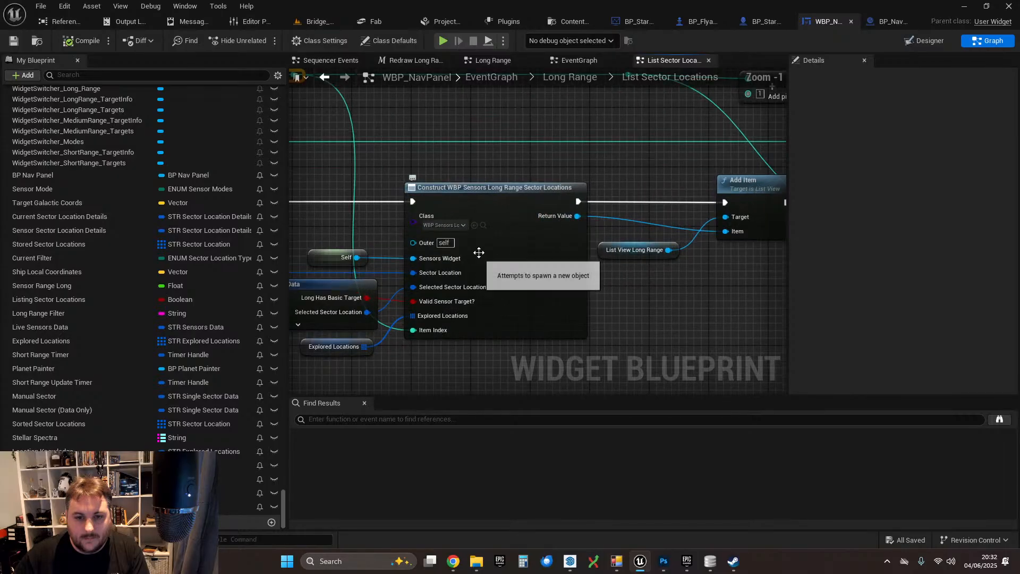
click(484, 224)
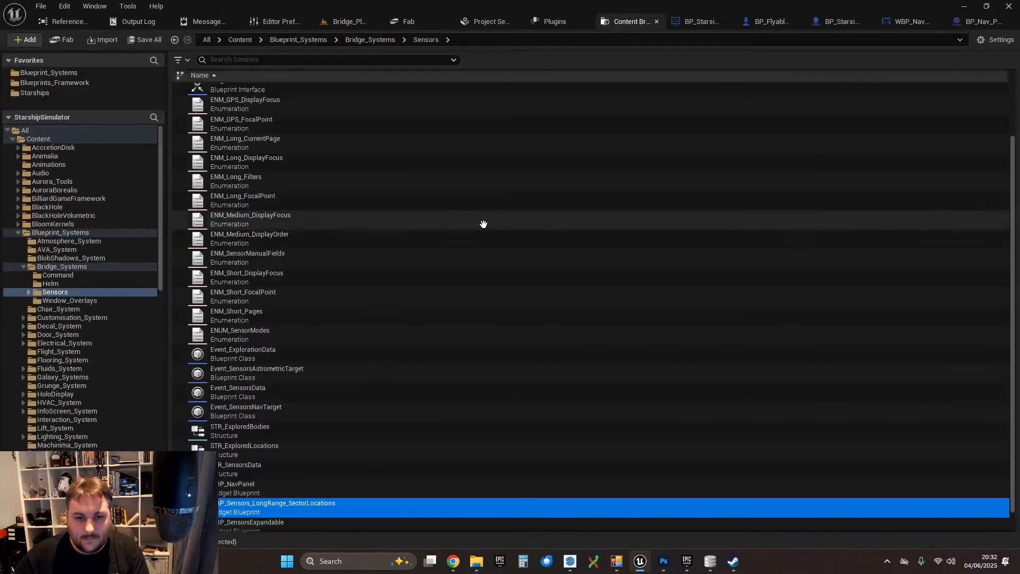
double_click(297, 511)
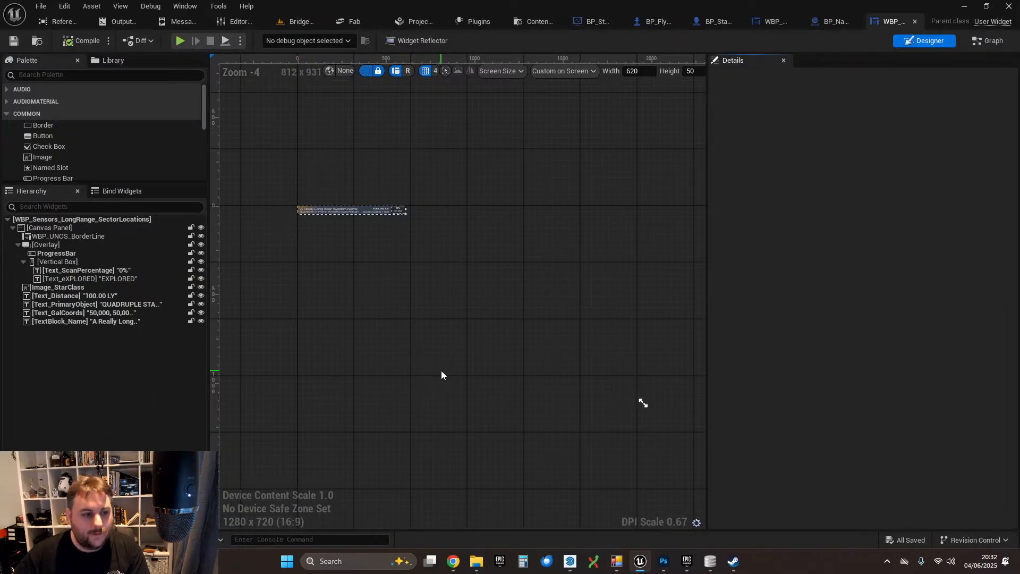
scroll(329, 223, up, 8)
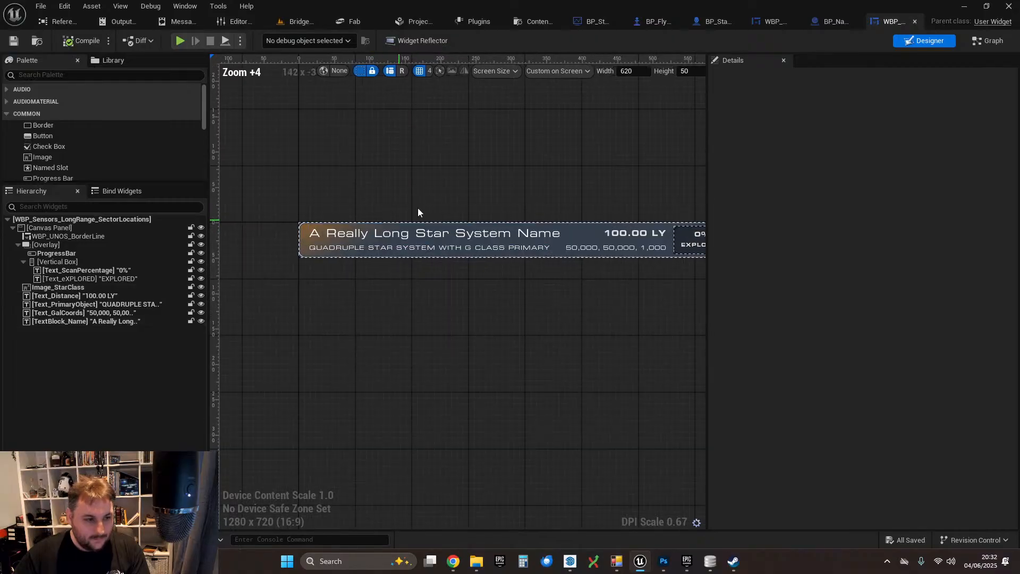
scroll(430, 206, down, 2)
right_drag(498, 174, 485, 186)
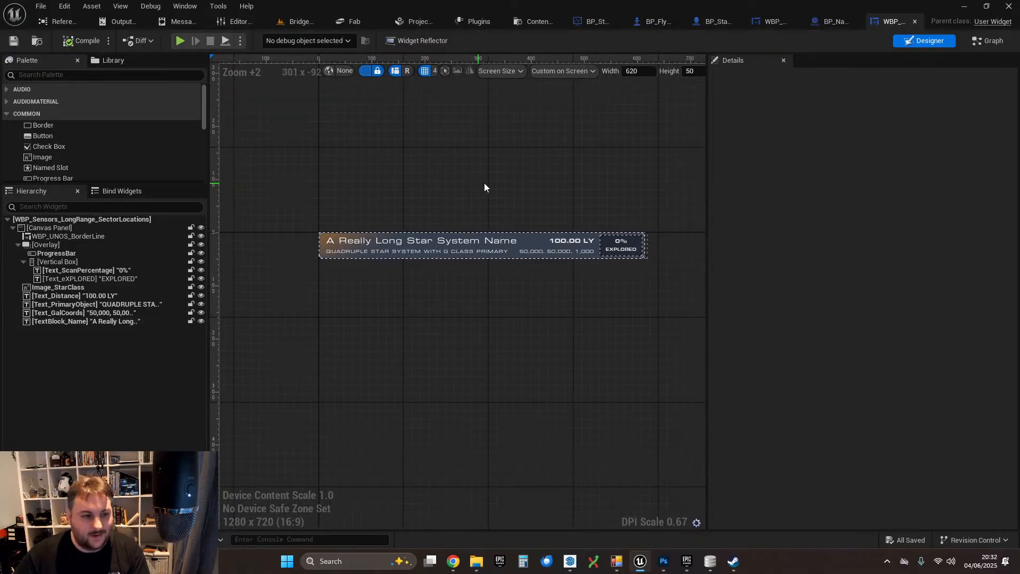
- Find the Select Sector Location call in the row widget's event graph and open its event in WBP_NavPanel
click(981, 42)
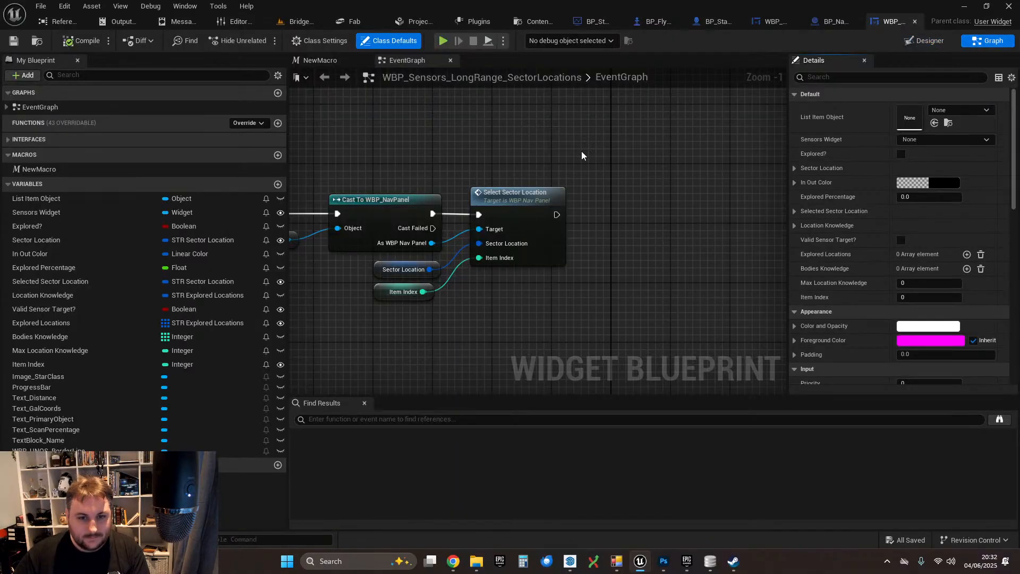
scroll(405, 175, down, 7)
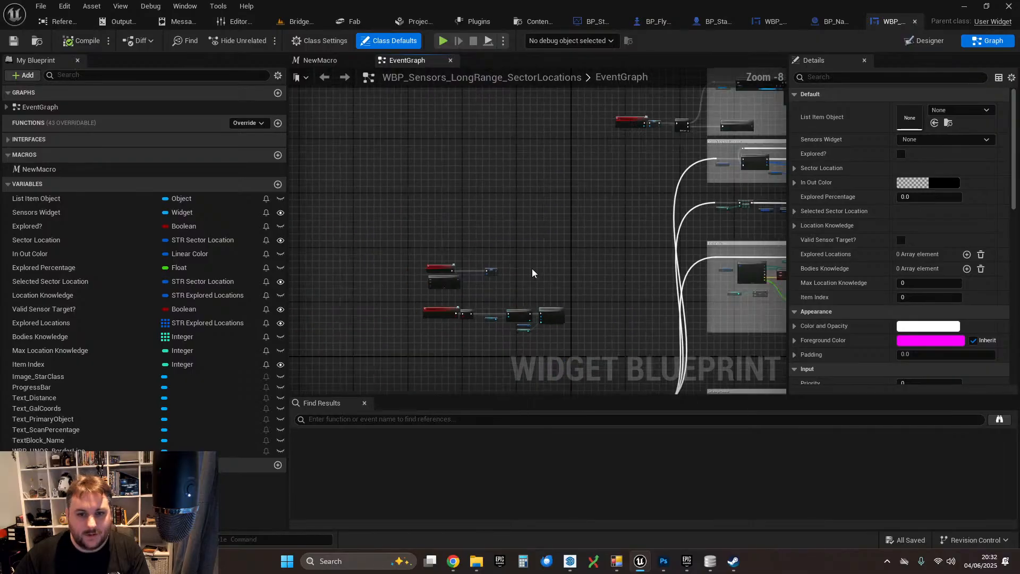
right_drag(446, 298, 351, 296)
scroll(396, 200, up, 4)
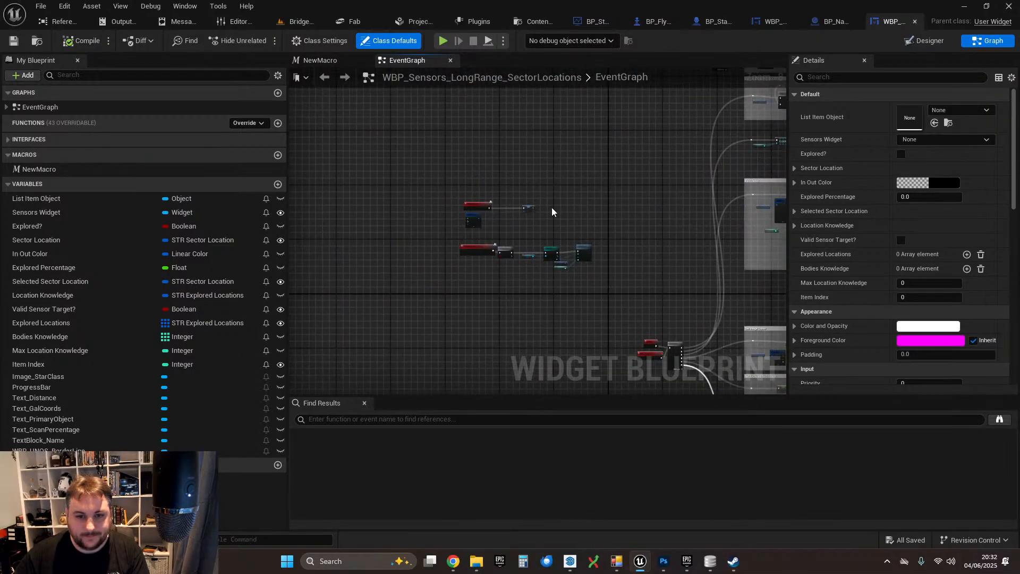
right_drag(594, 289, 594, 166)
scroll(595, 167, up, 3)
click(661, 185)
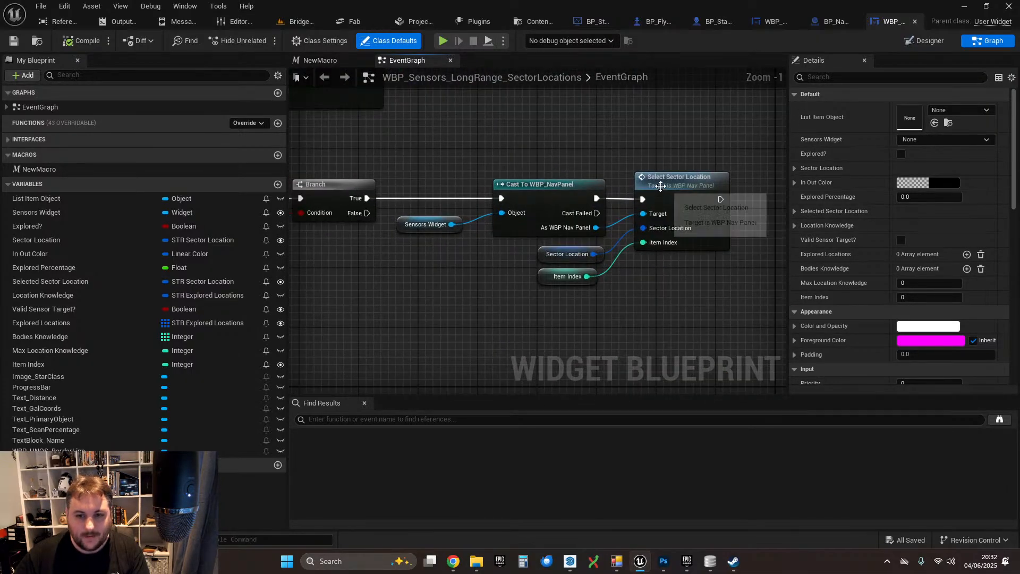
double_click(661, 185)
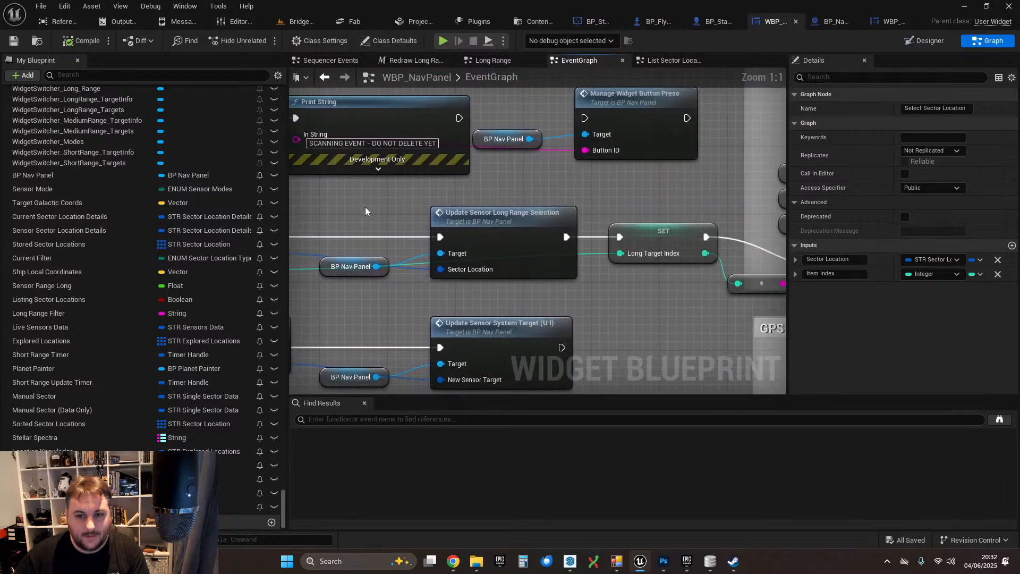
- Delete the nodes chained after the Long Target Index SET node in the Select Sector Location event and save WBP_NavPanel
right_drag(523, 206, 422, 179)
scroll(422, 179, up, 1)
drag(509, 263, 570, 241)
key(Delete)
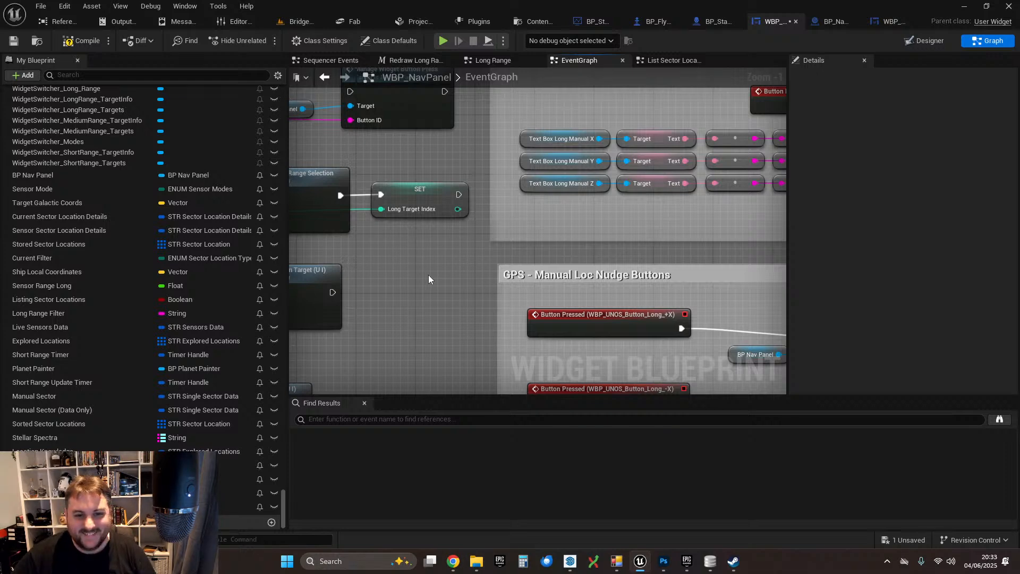
scroll(428, 275, down, 3)
right_drag(431, 301, 594, 313)
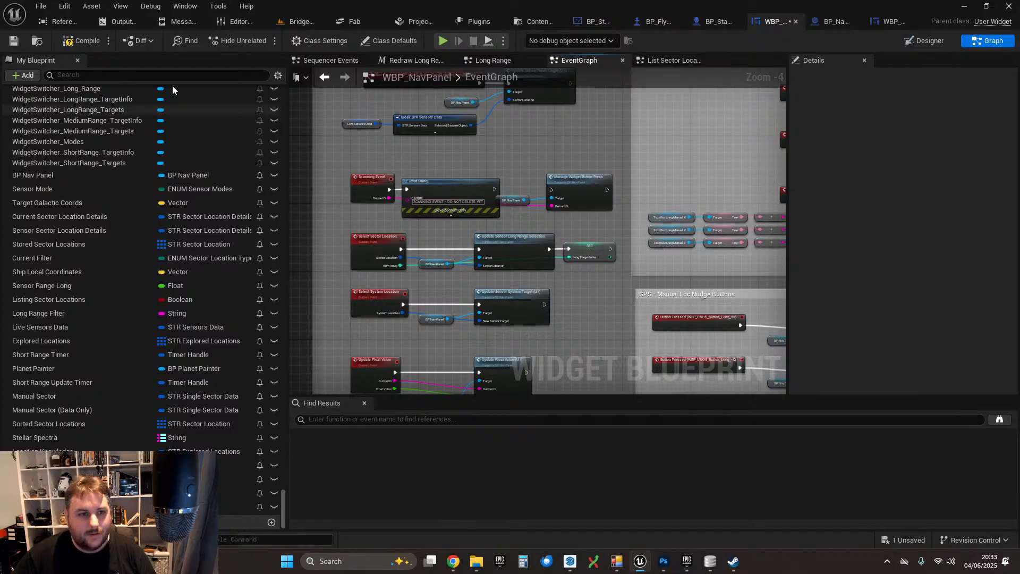
click(15, 44)
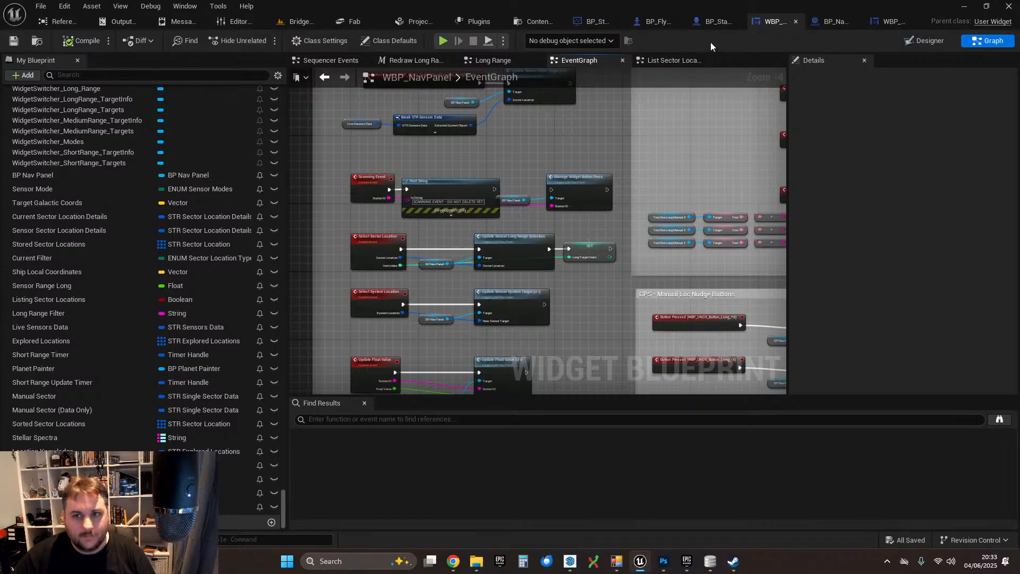
- Close all open blueprint editors, from the sector locations widget through BP_FlyableShip, and return to the Content Browser
click(915, 23)
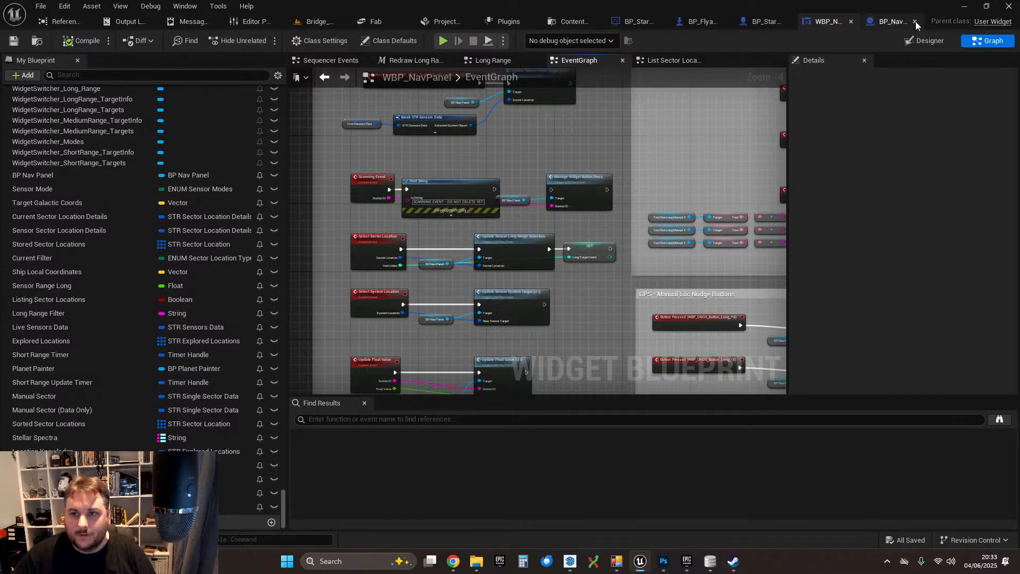
click(914, 23)
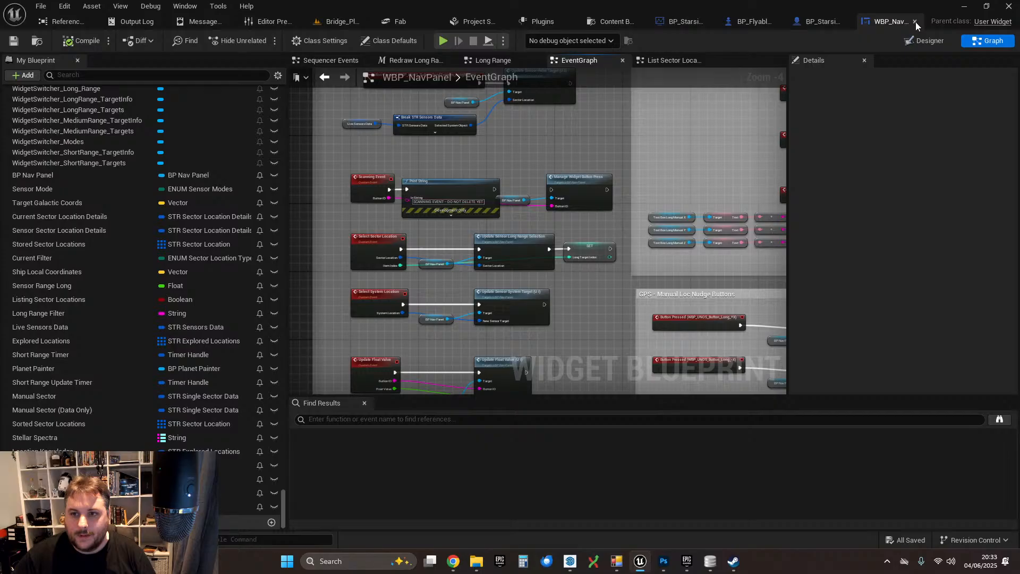
click(914, 22)
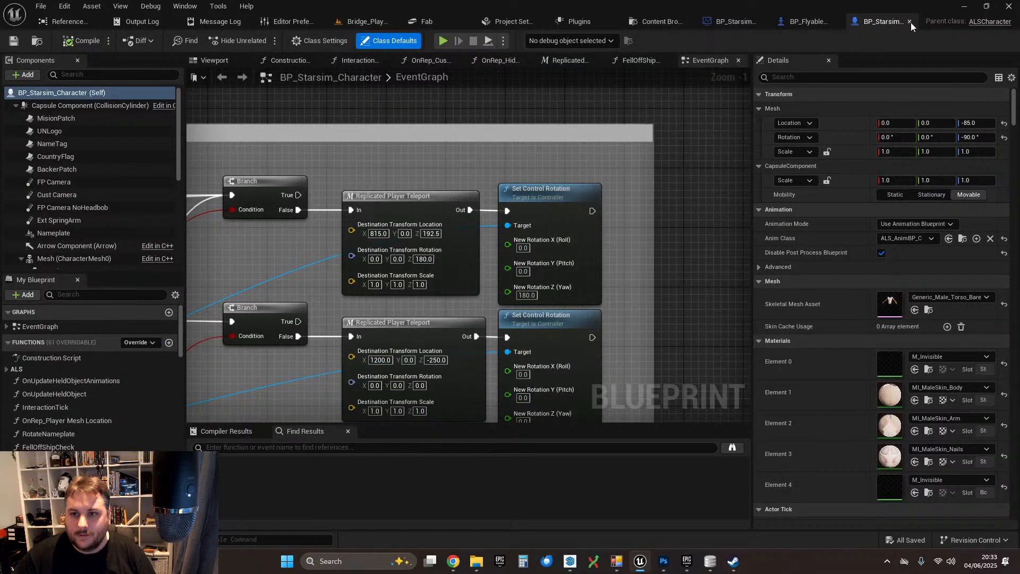
click(909, 23)
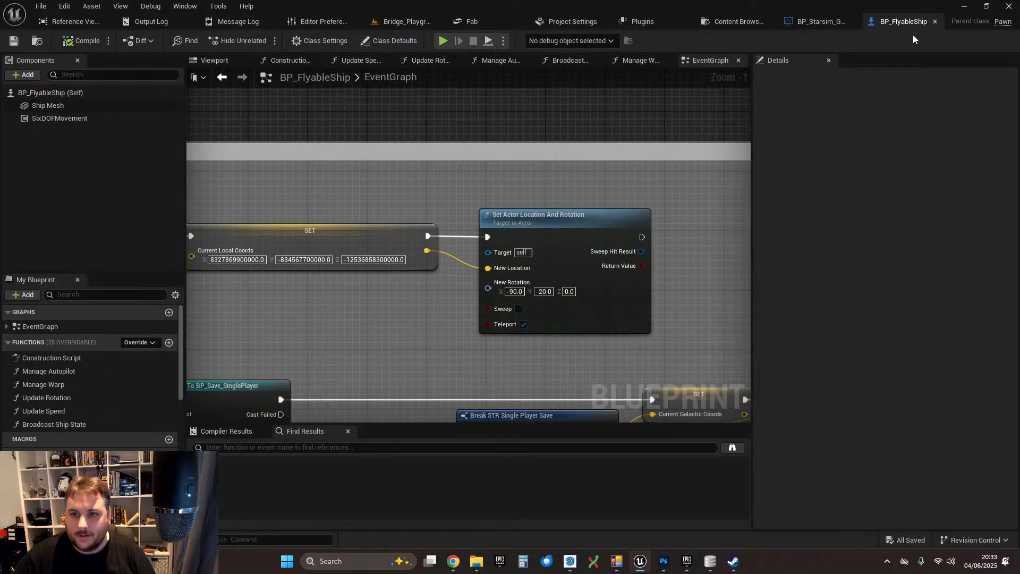
middle_click(914, 25)
click(900, 23)
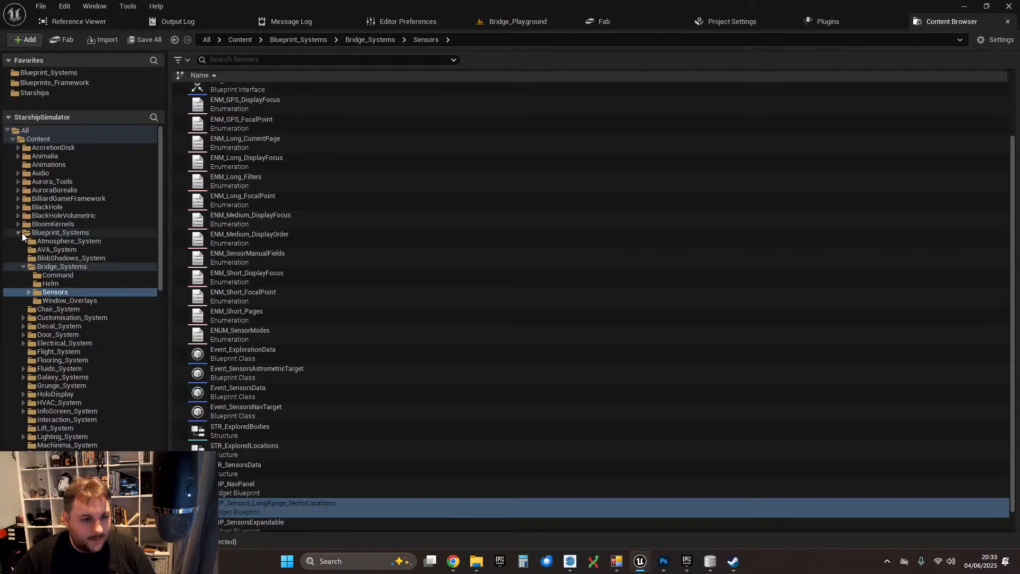
- Open BP_HoloDisplay from the HoloDisplay folder and find the Sensors Long Range call in its HoloMode_Sensors graph
scroll(50, 297, down, 3)
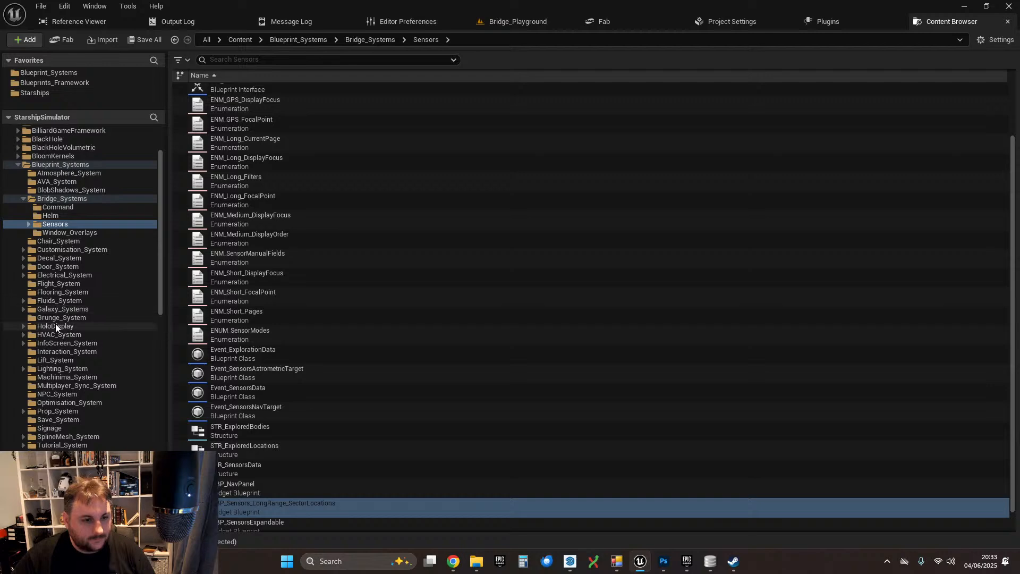
click(55, 326)
click(238, 131)
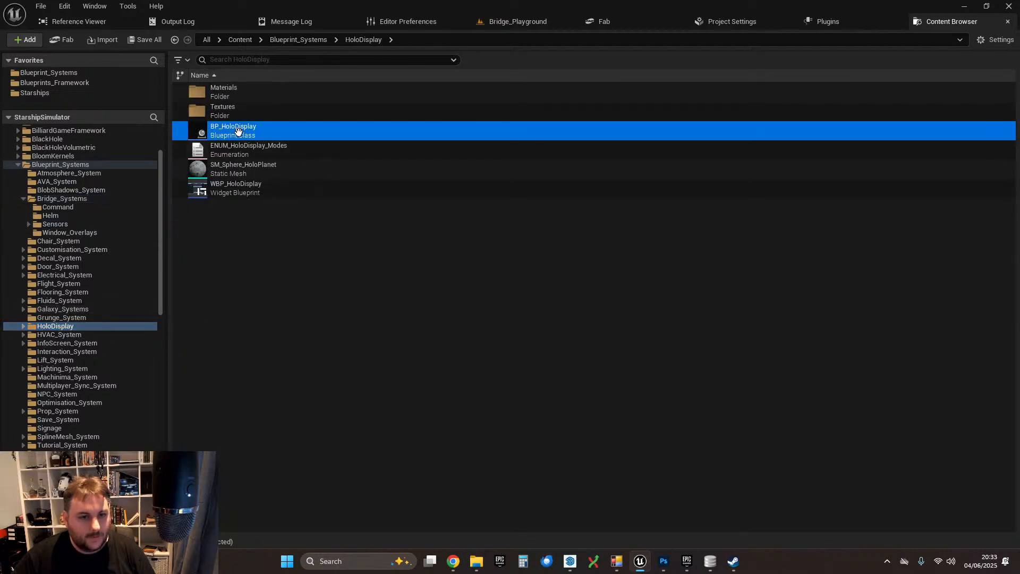
double_click(239, 133)
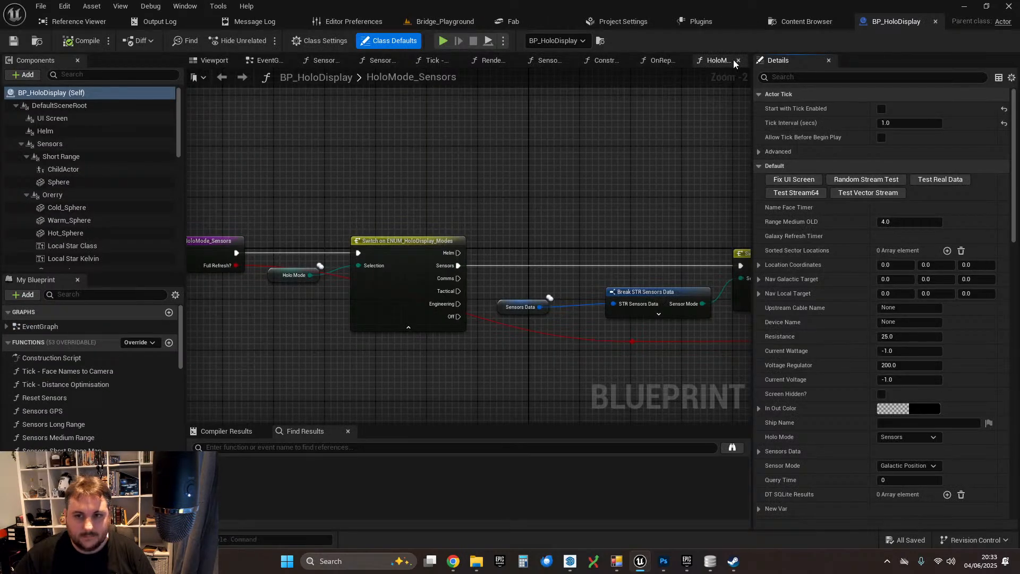
scroll(602, 188, down, 4)
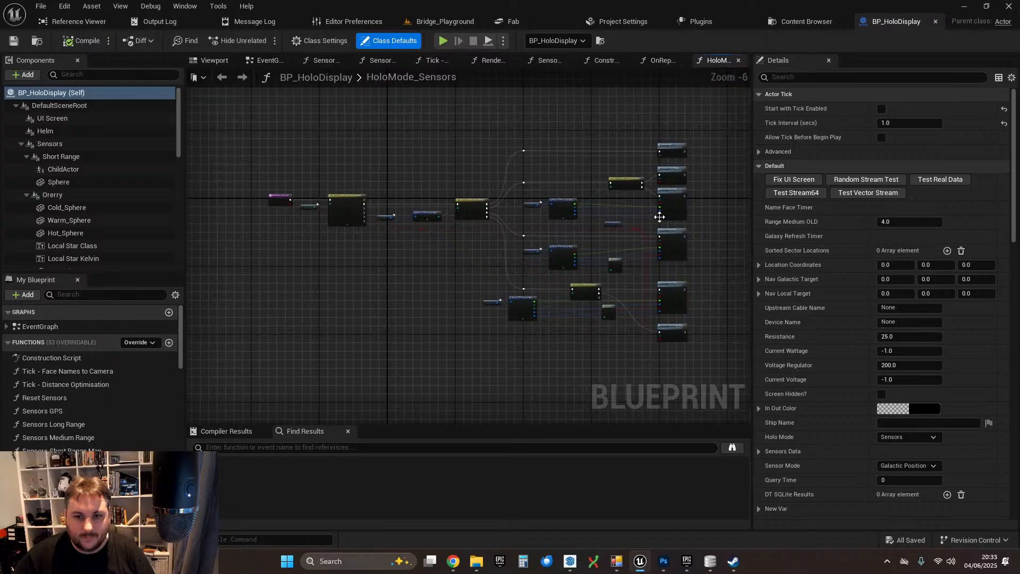
scroll(659, 216, up, 5)
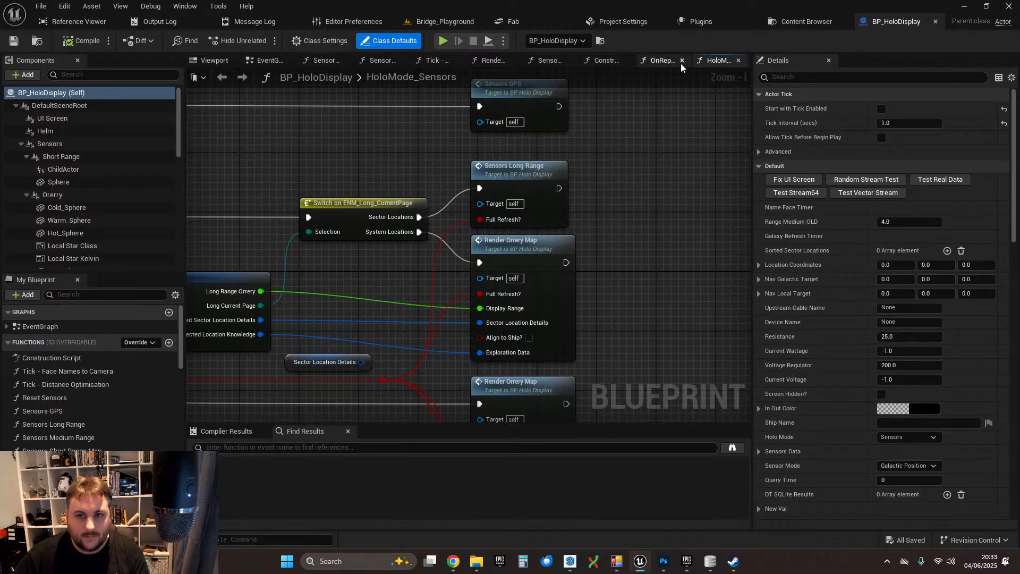
- Close BP_HoloDisplay's unneeded function graphs, including Sensors Long Range and Tick - Face Names to Camera, keeping HoloMode_Sensors open
click(682, 60)
click(667, 60)
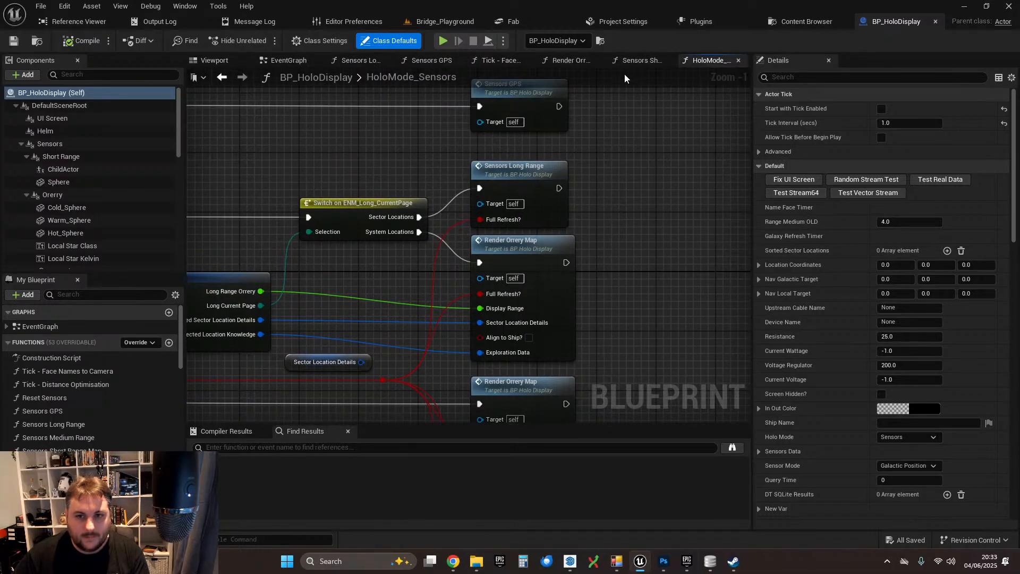
click(668, 60)
click(658, 60)
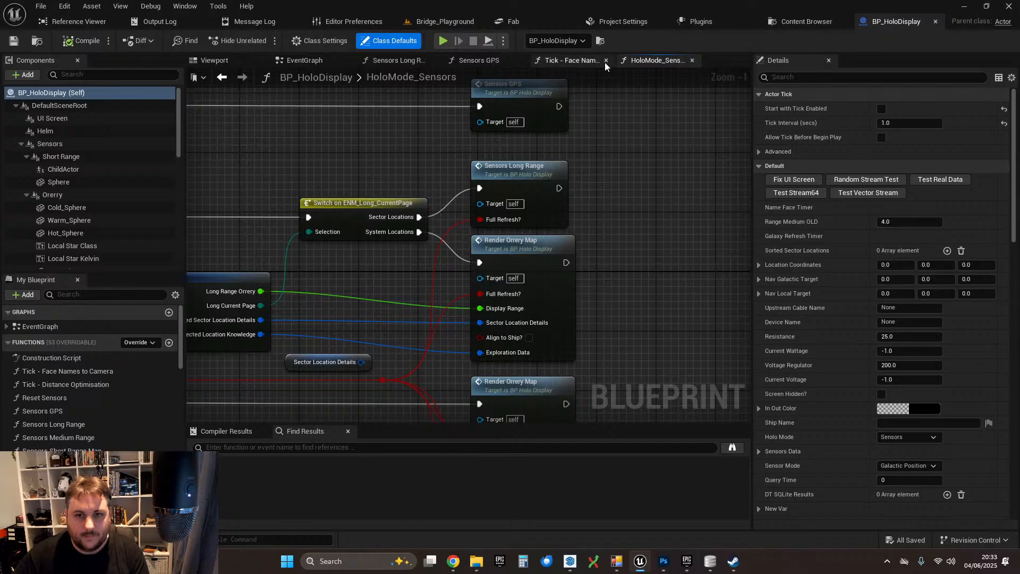
click(604, 61)
click(433, 60)
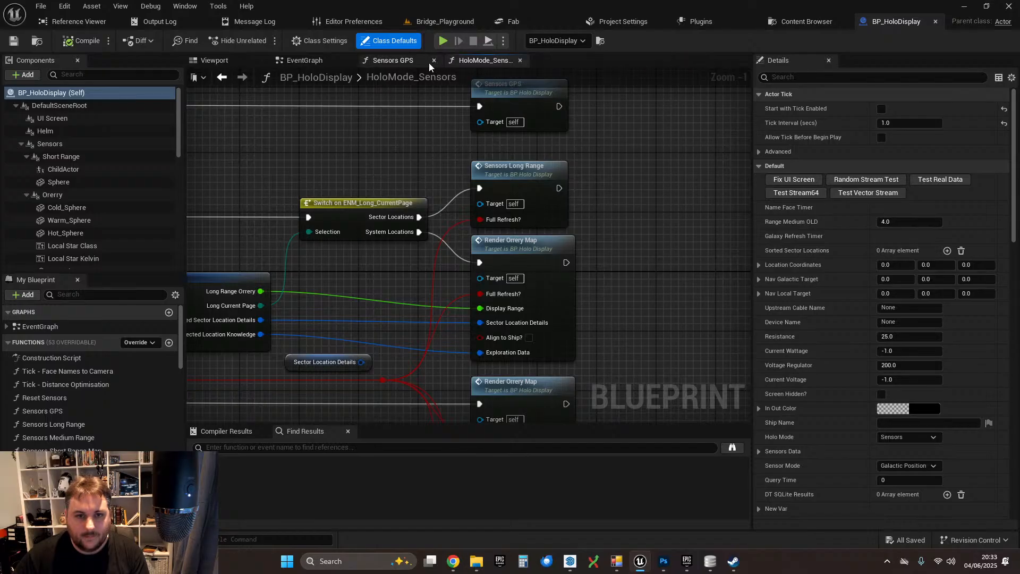
- Close the Sensors GPS graph and open the Sensors Long Range function from its call in HoloMode_Sensors
click(431, 61)
right_drag(622, 241, 607, 177)
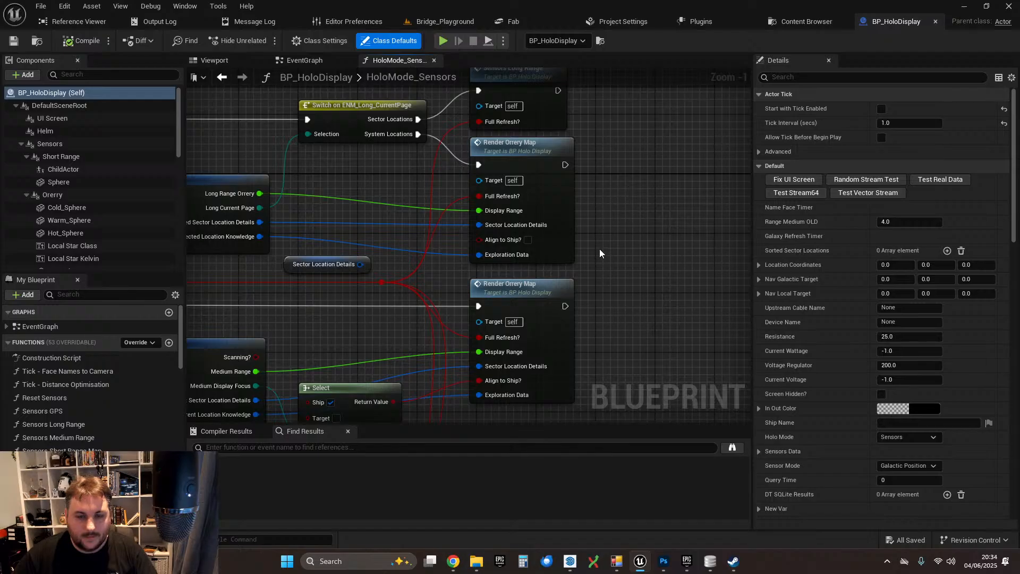
right_drag(603, 232, 620, 296)
double_click(529, 138)
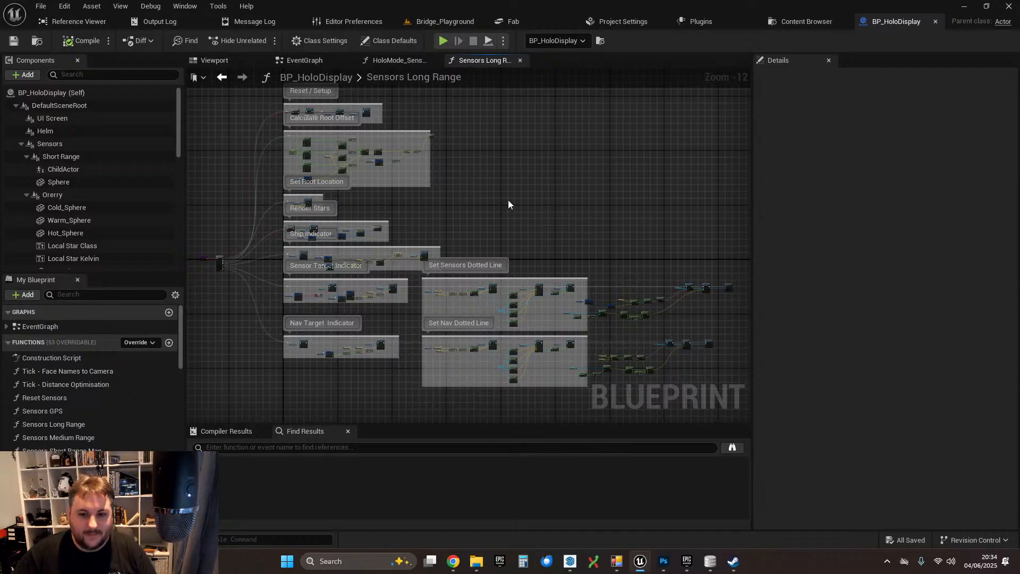
- Find the Render Stars section in the Sensors Long Range function and open its Render Stars macro graph
right_drag(454, 224, 546, 301)
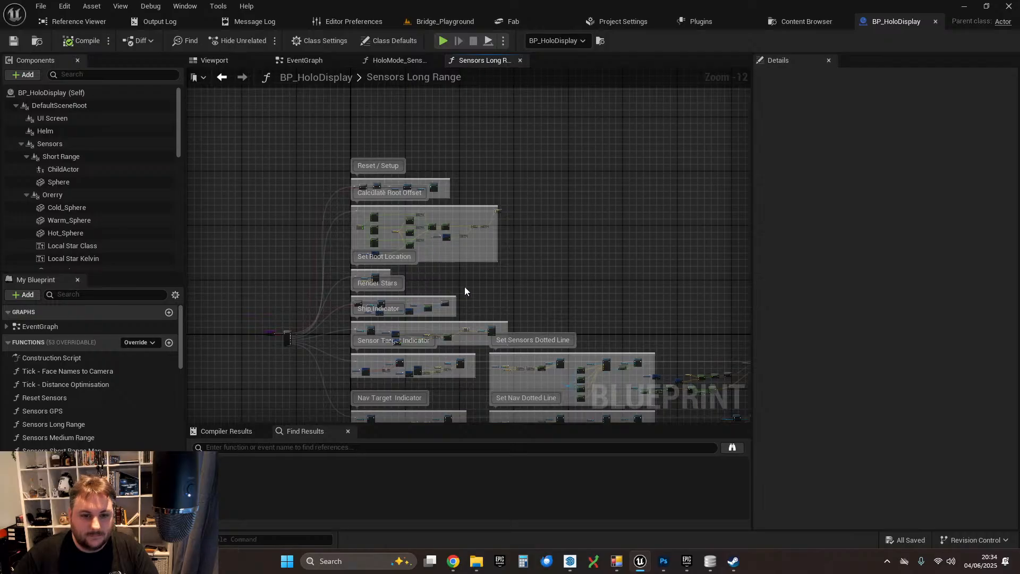
right_drag(464, 290, 455, 351)
scroll(378, 152, up, 4)
scroll(475, 267, up, 3)
right_drag(452, 281, 583, 420)
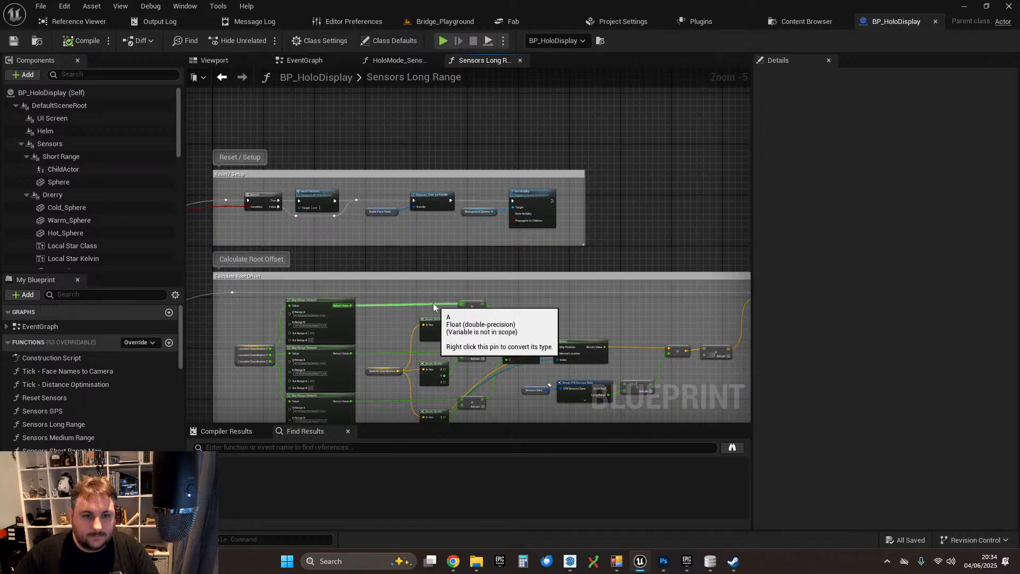
right_drag(432, 300, 481, 69)
right_drag(538, 321, 501, 78)
scroll(522, 146, up, 4)
scroll(522, 147, down, 1)
right_drag(510, 171, 454, 149)
double_click(574, 169)
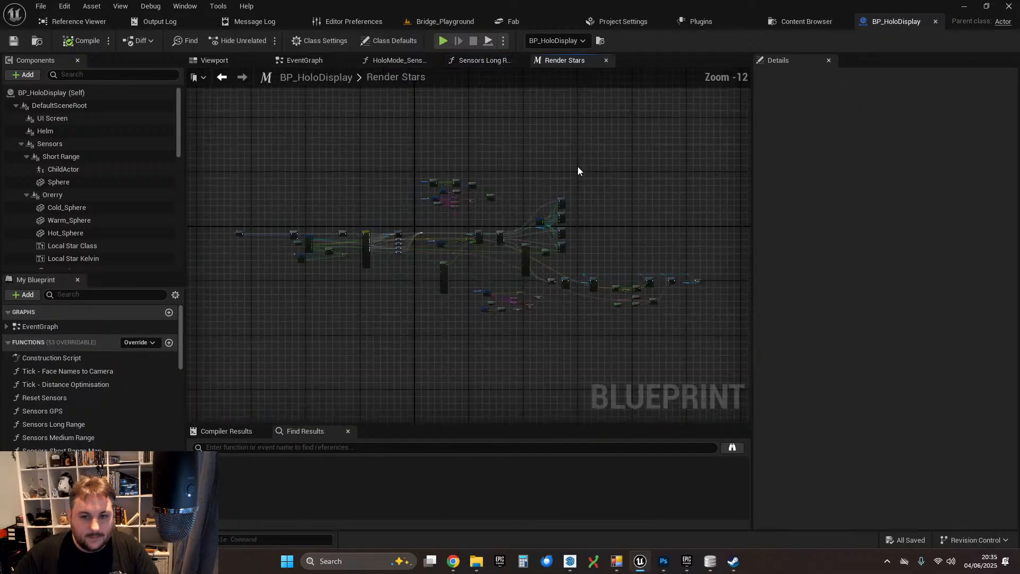
- Examine the Render Stars conditions that feed the Branch and the Add Text Render Component chain following it
right_drag(616, 230, 559, 151)
scroll(560, 151, up, 10)
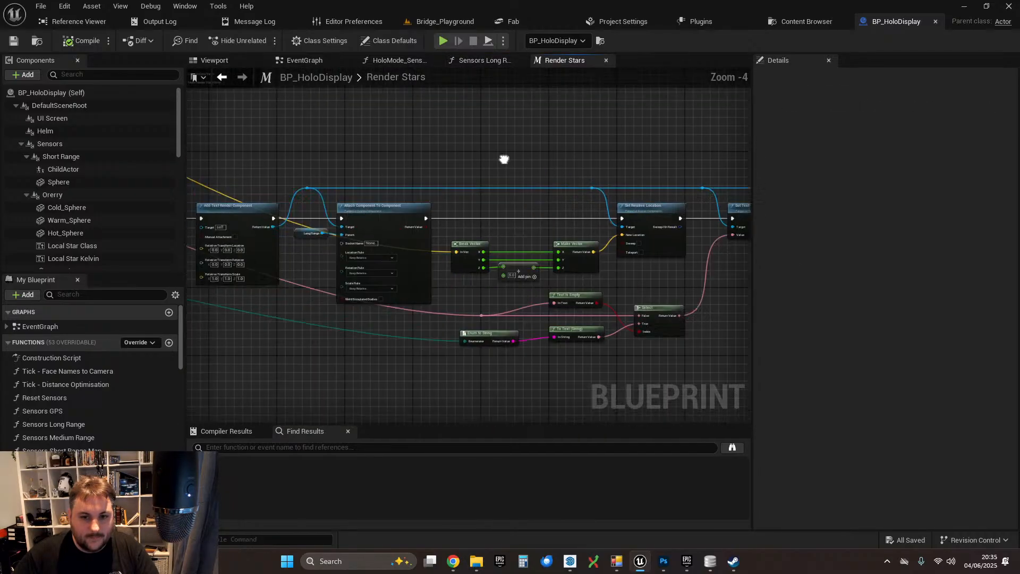
right_drag(357, 164, 834, 50)
right_drag(580, 217, 534, 232)
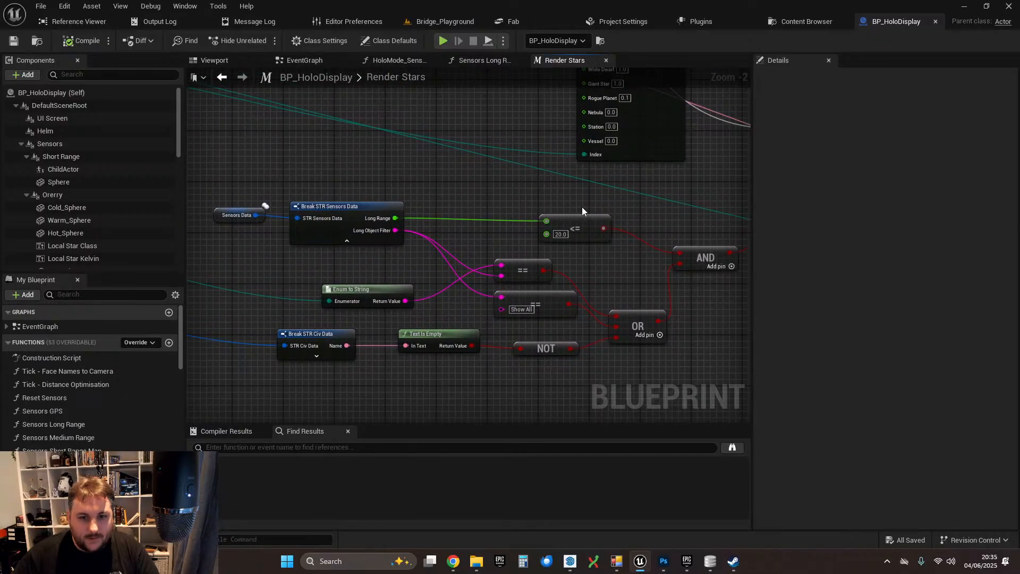
right_drag(582, 207, 564, 191)
drag(500, 192, 547, 234)
click(459, 177)
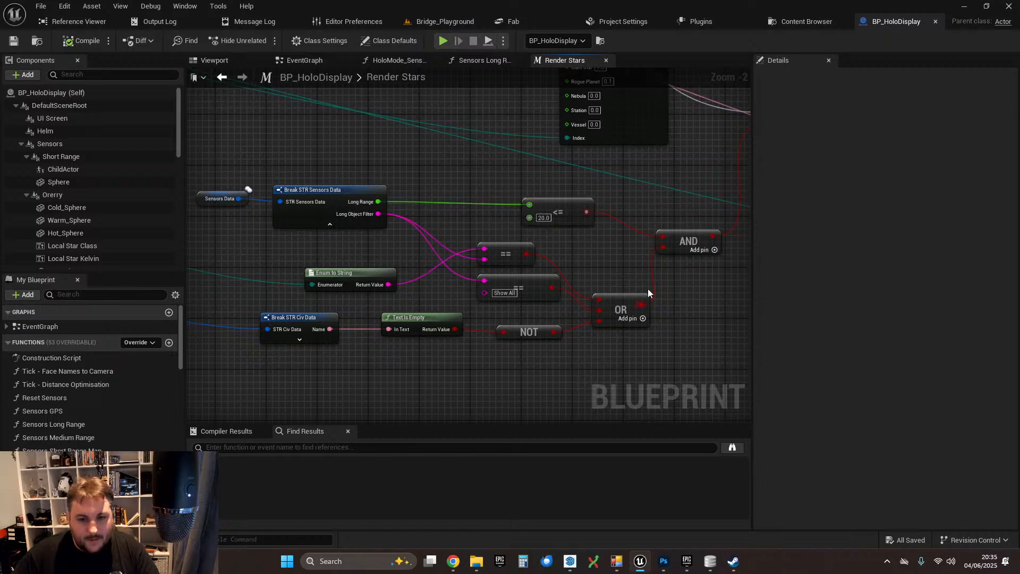
right_drag(646, 273, 358, 304)
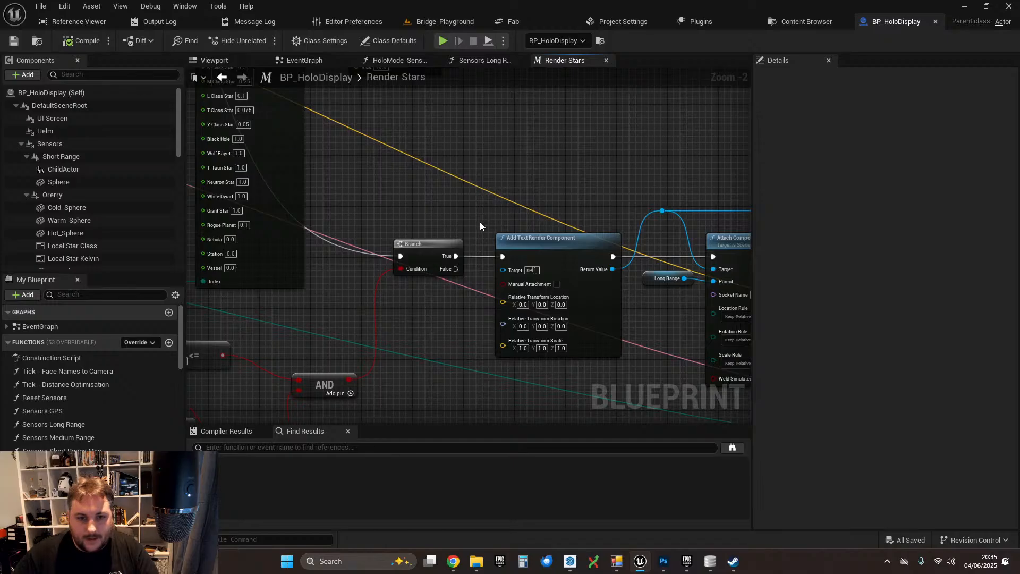
right_drag(480, 222, 410, 177)
right_drag(481, 166, 334, 155)
scroll(381, 176, down, 1)
right_drag(540, 126, 413, 171)
scroll(464, 167, down, 2)
scroll(404, 167, down, 3)
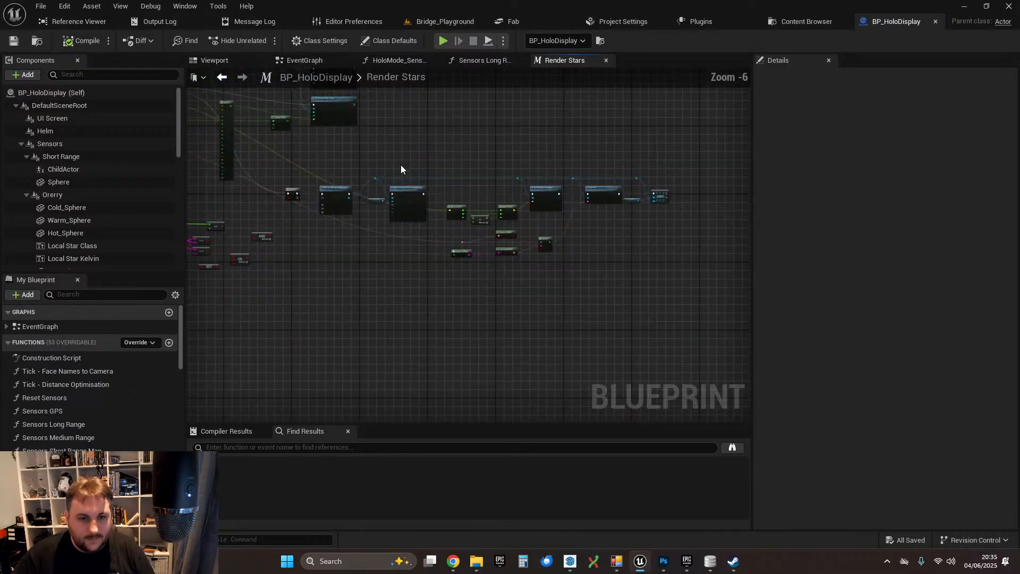
- Shift the text label nodes, starting at Add Text Render Component, further away from their Branch
drag(336, 158, 684, 272)
scroll(369, 187, up, 5)
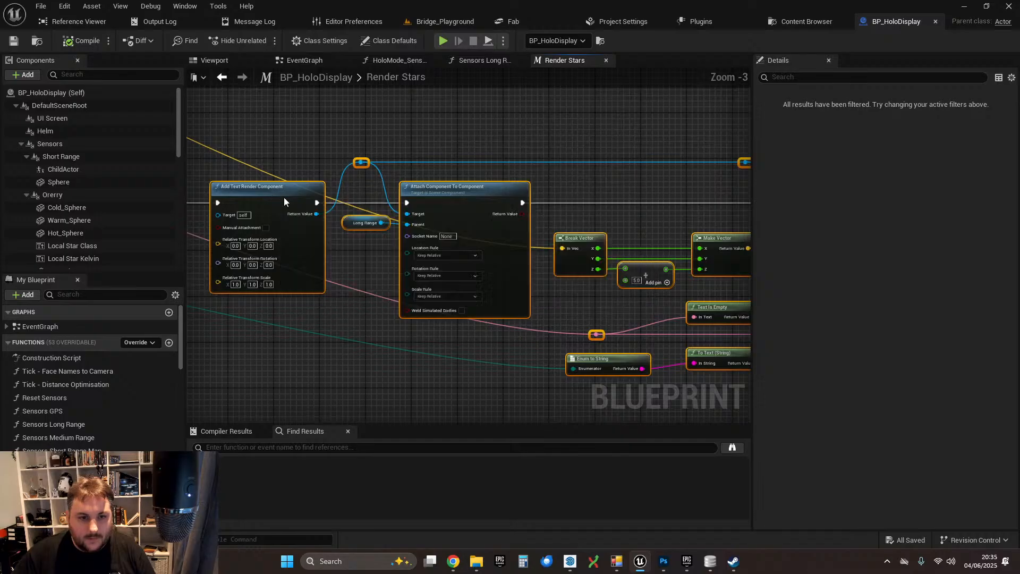
drag(283, 196, 426, 196)
scroll(426, 196, down, 2)
scroll(457, 198, up, 2)
- Insert a Sequence node between the Branch's True output and Add Text Render Component
right_drag(456, 200, 441, 207)
key(s)
click(423, 203)
drag(345, 208, 541, 209)
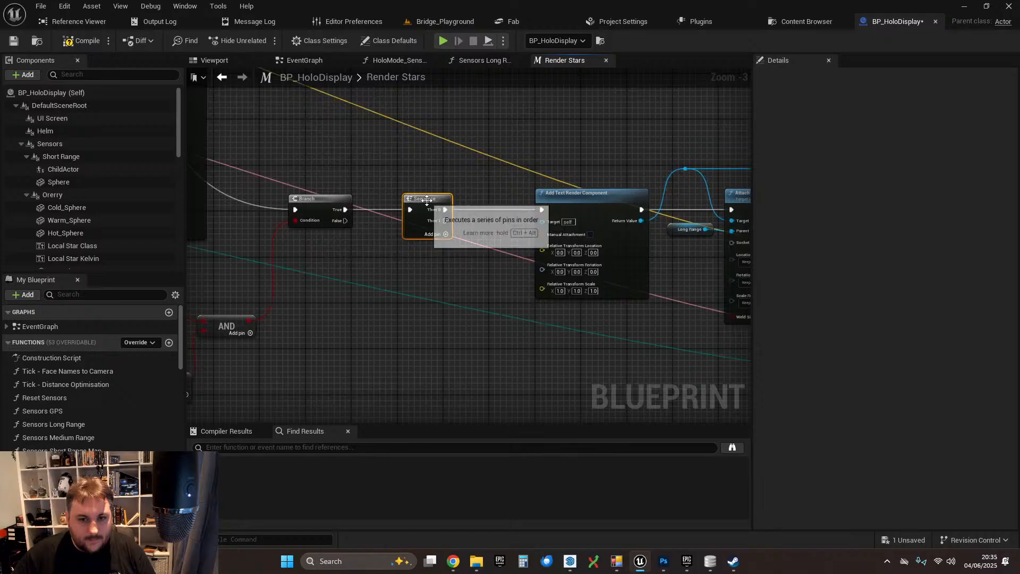
drag(427, 202, 416, 201)
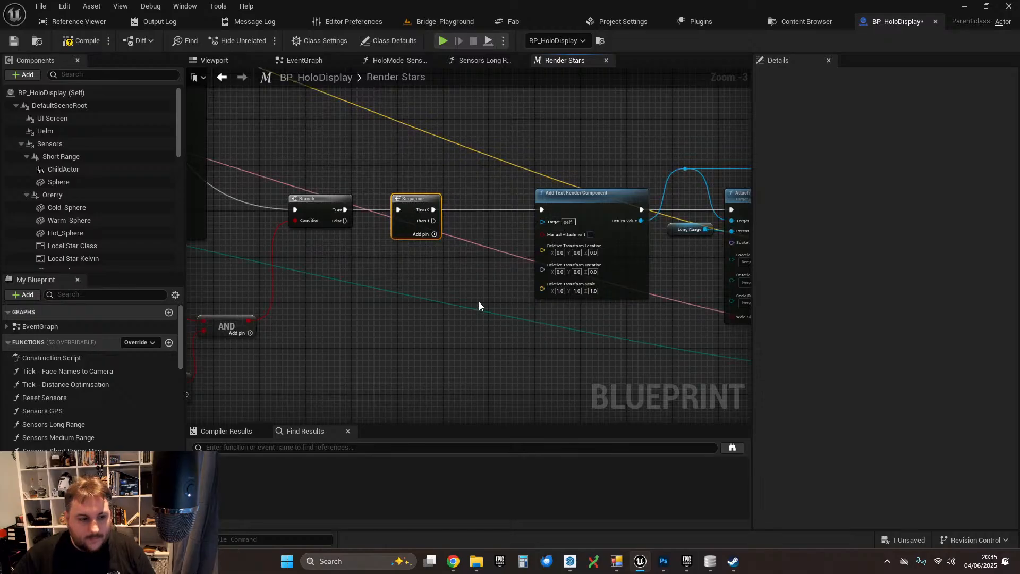
right_drag(479, 302, 366, 230)
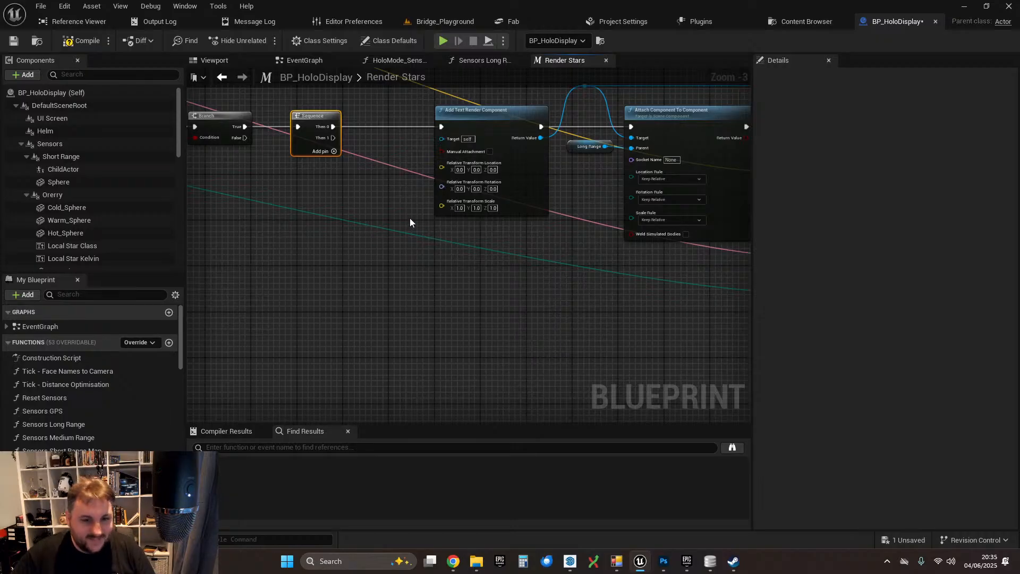
mouse_move(546, 273)
right_down()
mouse_move(205, 264)
mouse_move(201, 277)
mouse_move(345, 295)
mouse_move(542, 290)
right_up()
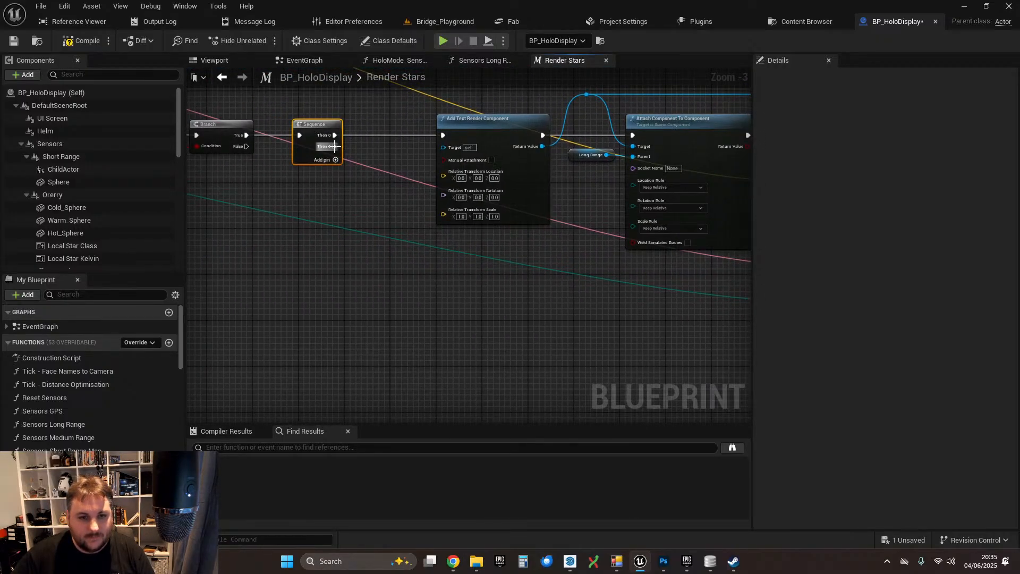
drag(335, 146, 439, 301)
click(433, 261)
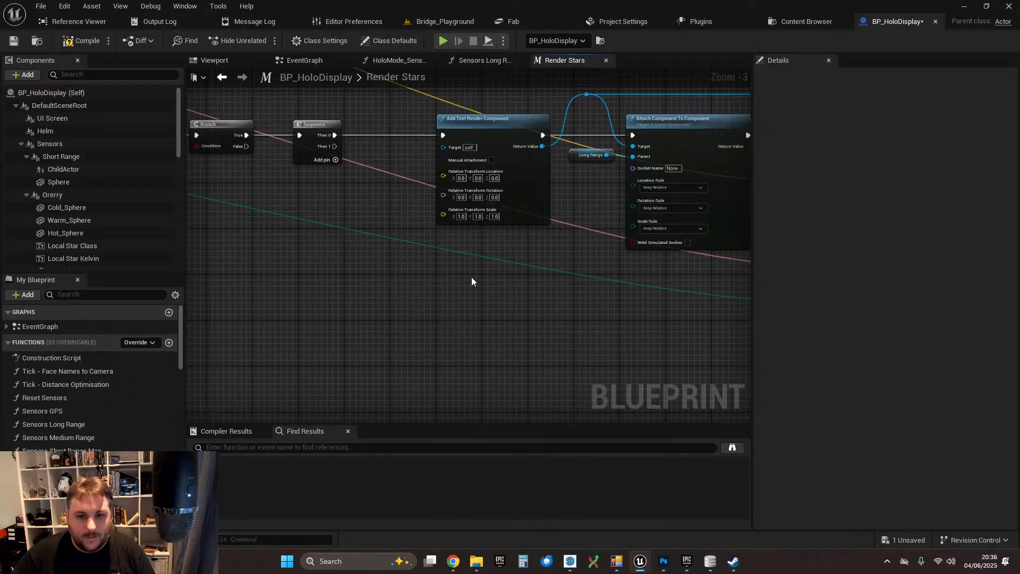
right_drag(470, 277, 435, 286)
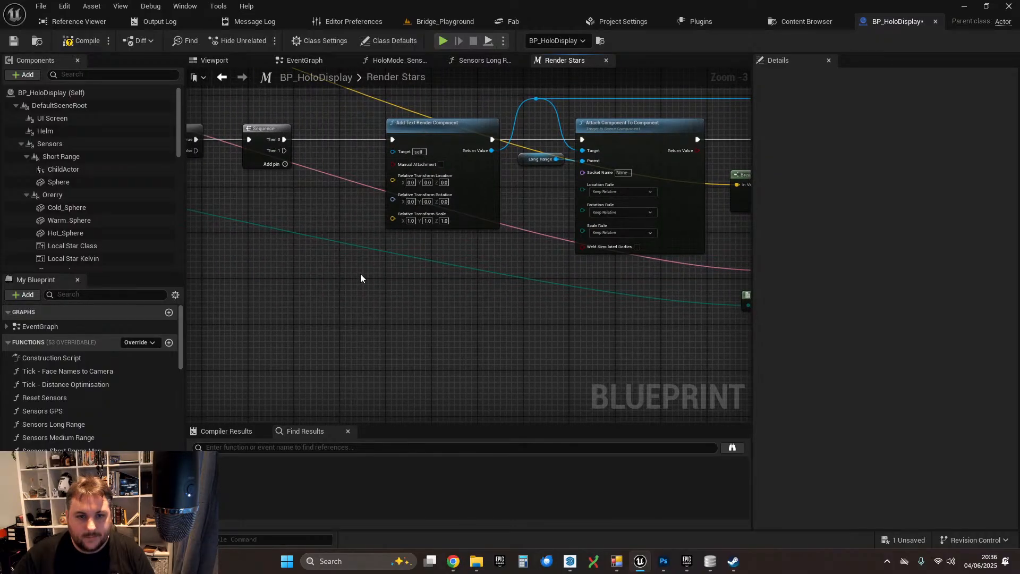
- Review the star instancing nodes around Add Instance and the Select node, then return to the text label chain
scroll(361, 273, down, 1)
right_drag(341, 245, 628, 390)
scroll(471, 284, up, 1)
scroll(324, 280, down, 2)
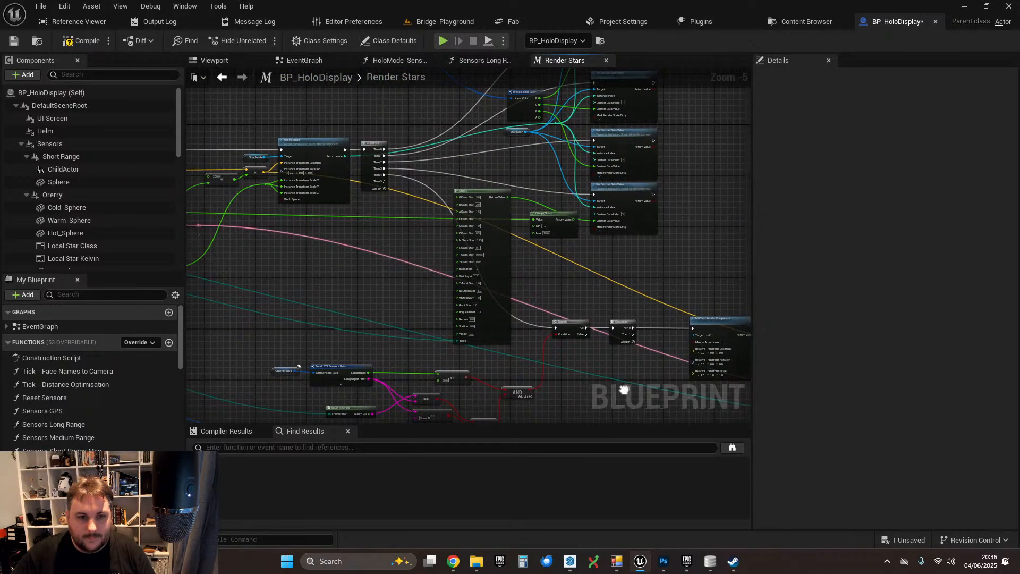
scroll(432, 250, up, 3)
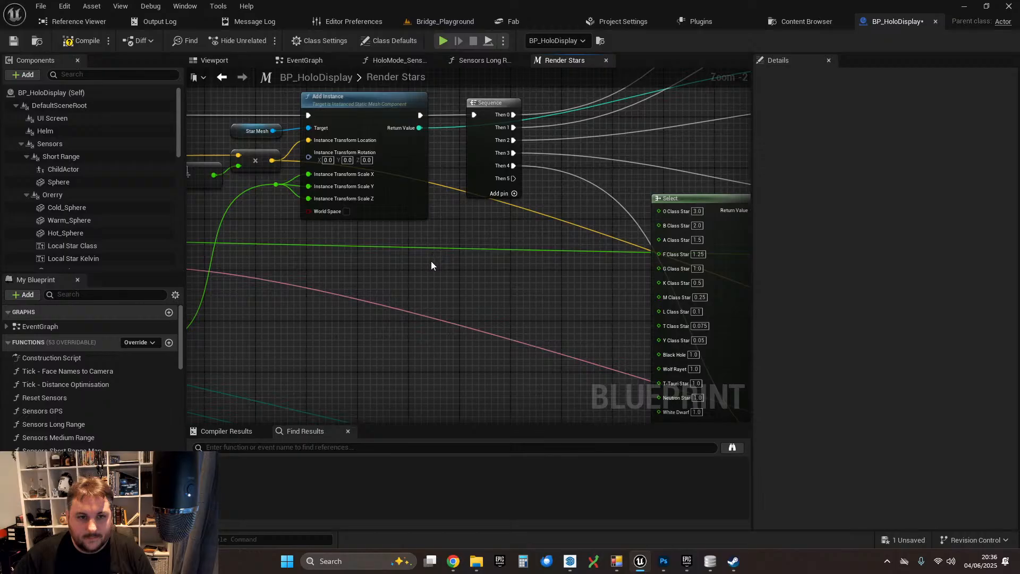
scroll(431, 265, down, 1)
scroll(431, 266, down, 2)
right_drag(651, 333, 761, 423)
scroll(575, 301, up, 2)
scroll(531, 244, down, 1)
right_drag(468, 244, 532, 264)
right_drag(741, 414, 303, 203)
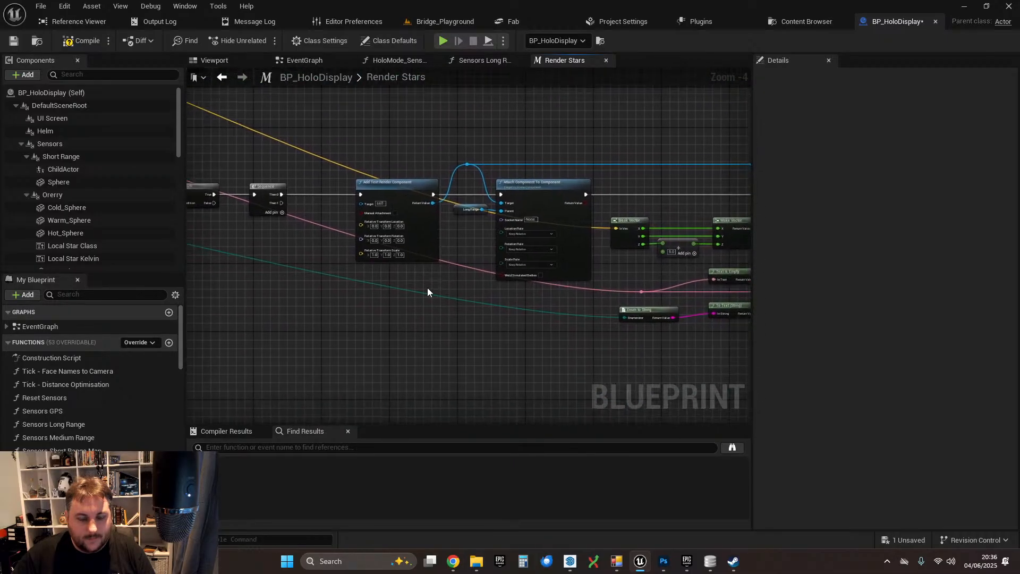
scroll(477, 300, up, 1)
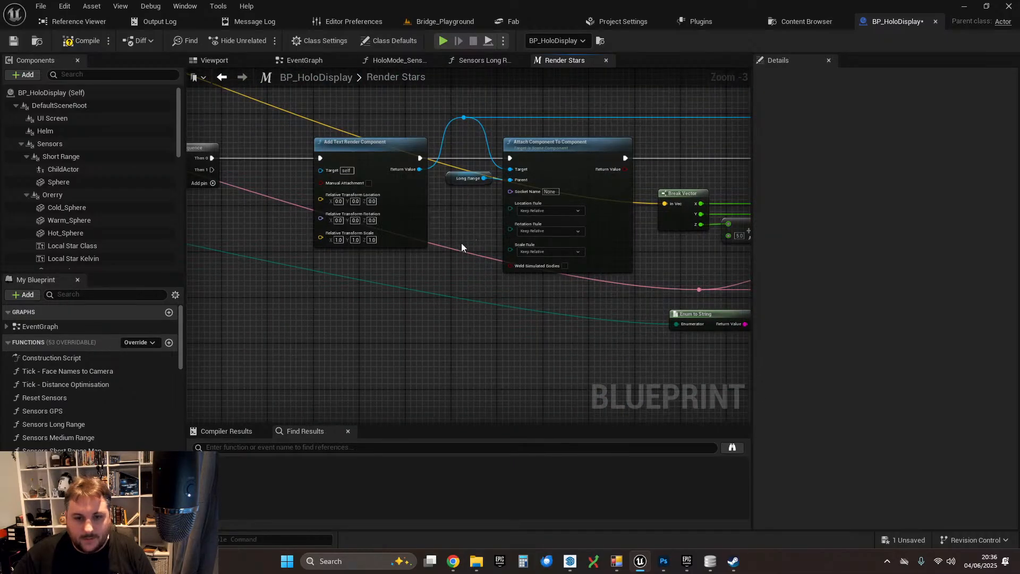
right_drag(420, 283, 481, 293)
right_drag(333, 268, 342, 255)
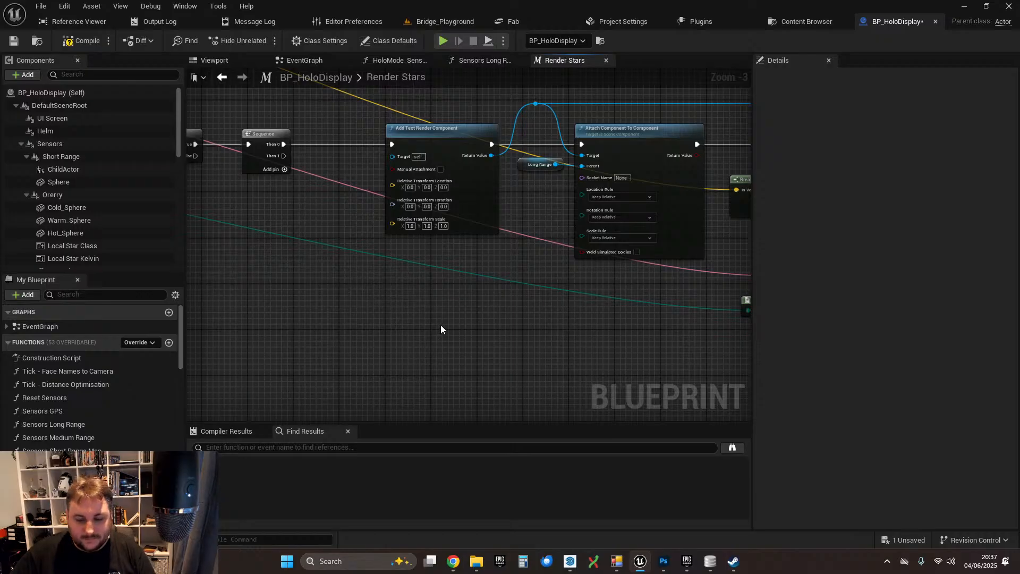
- Add an Add Static Mesh Component node on the new Sequence's Then 1 output, below the text label chain
right_drag(441, 329, 458, 342)
drag(304, 176, 407, 327)
text(add sta)
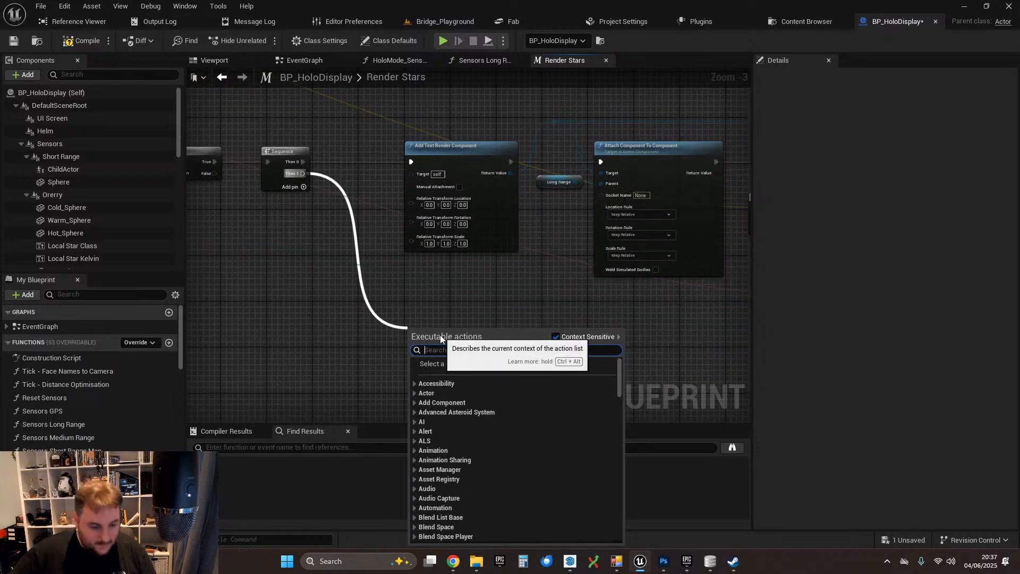
text(tic mesh)
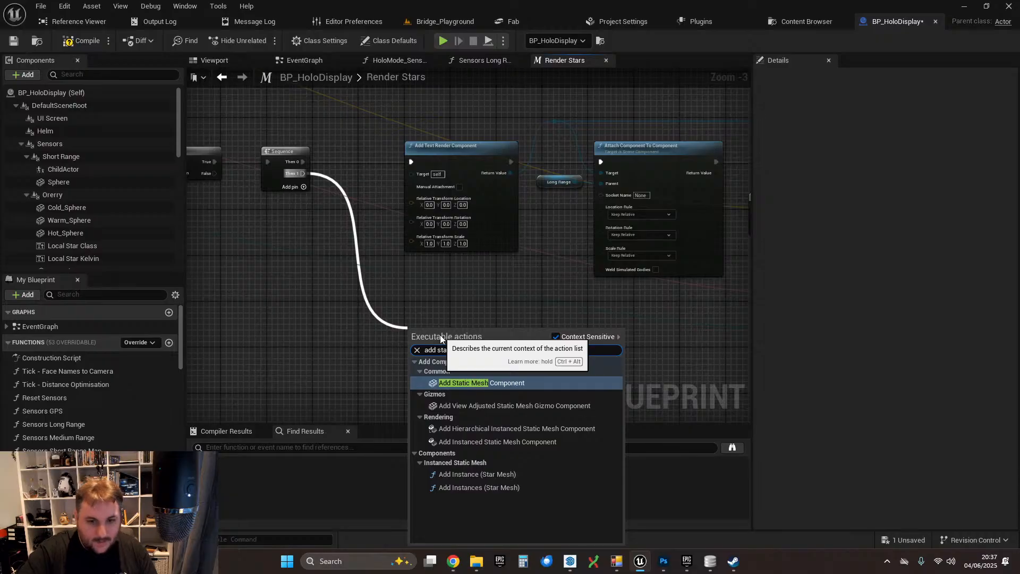
click(463, 387)
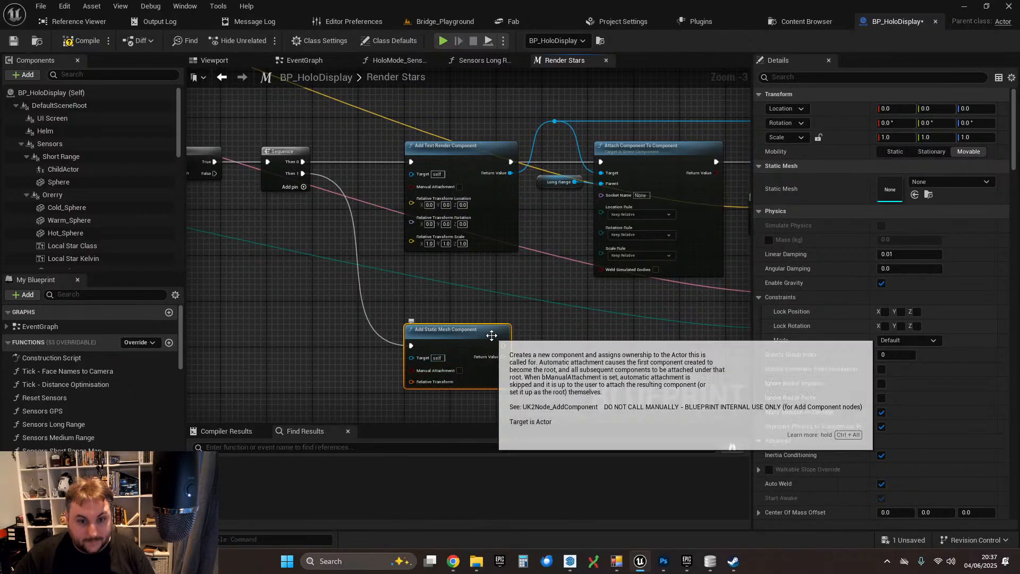
- Check the Add Text Render Component settings and the nodes that attach, position and fill the text label
right_drag(513, 379, 320, 292)
drag(301, 121, 388, 194)
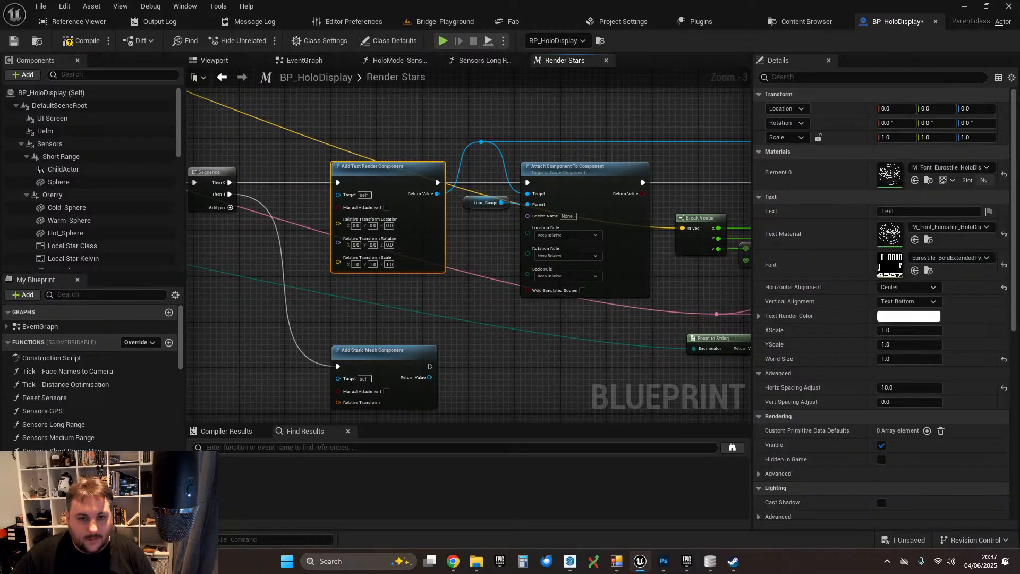
right_drag(633, 114, 257, 124)
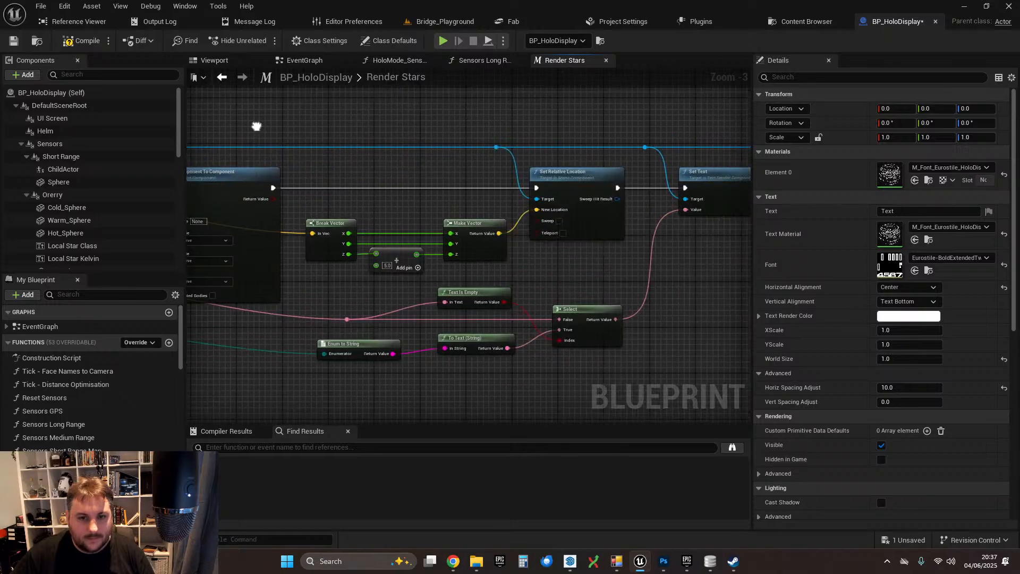
right_drag(364, 171, 636, 167)
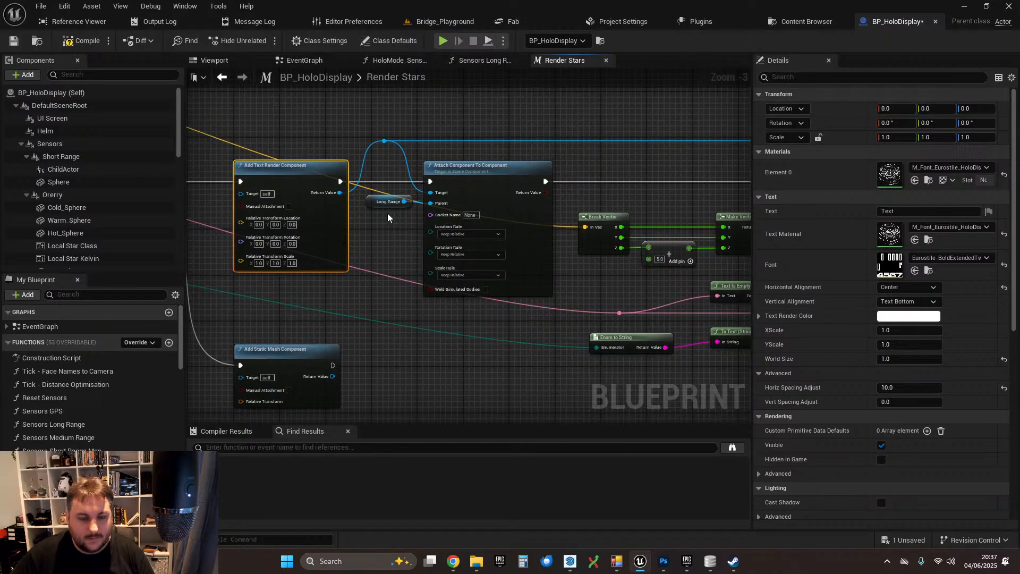
scroll(386, 212, up, 1)
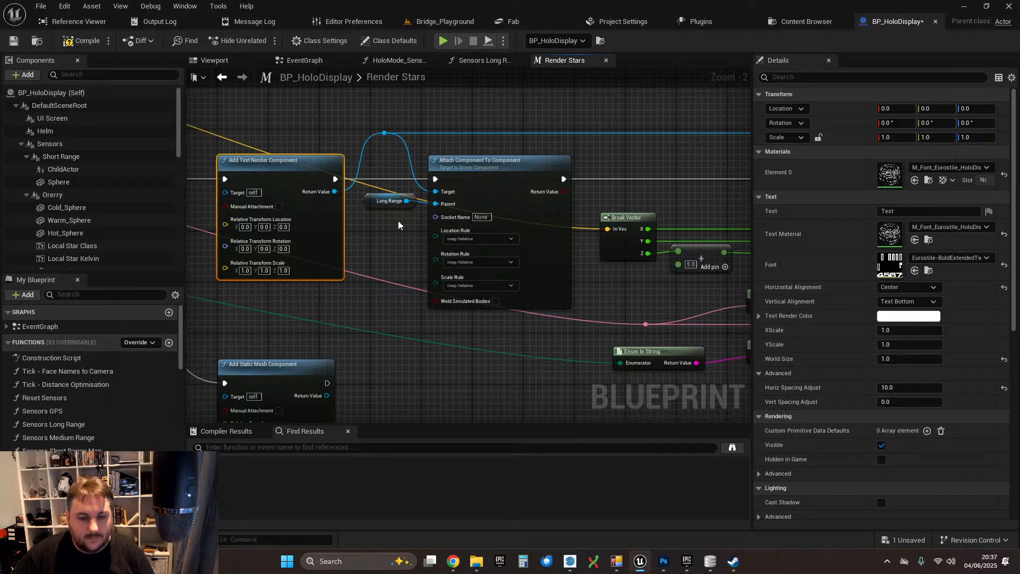
drag(380, 170, 398, 241)
scroll(397, 241, down, 1)
right_drag(394, 240, 330, 265)
scroll(404, 235, down, 1)
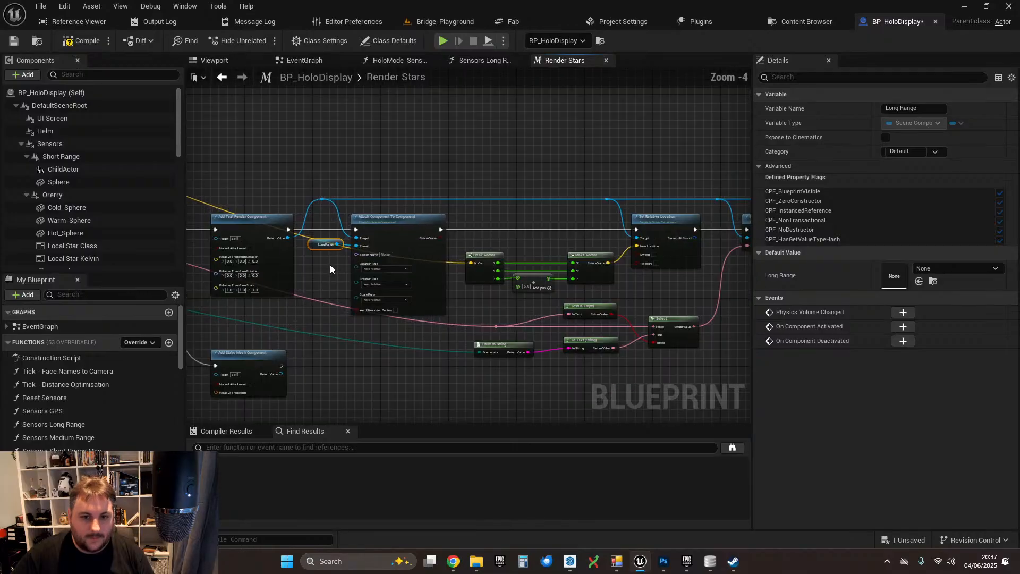
- Duplicate the text label's attach, Long Range, vector offset and Set Relative Location nodes beside Add Static Mesh Component
drag(309, 170, 696, 289)
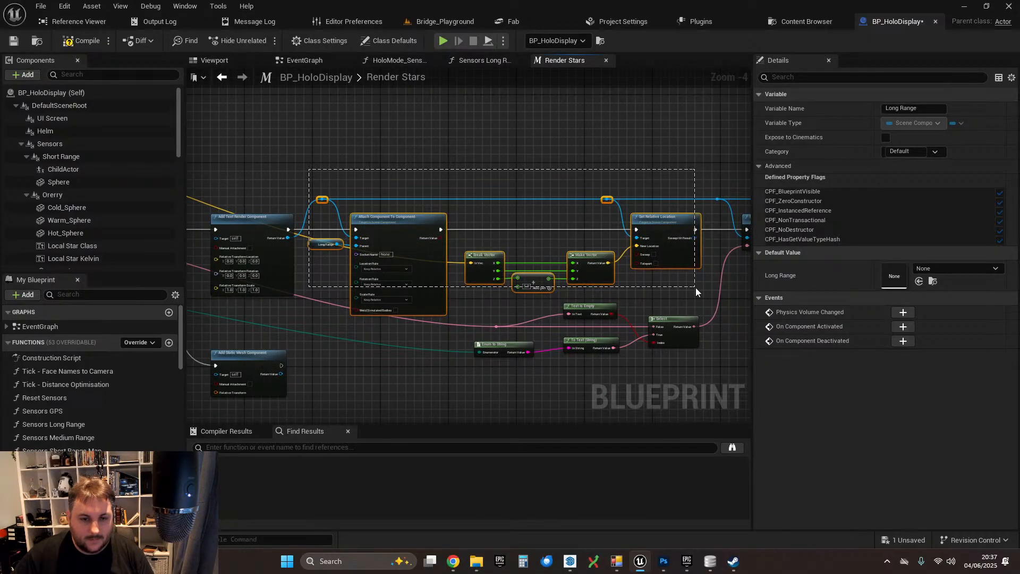
drag(696, 288, 693, 296)
right_drag(674, 292, 749, 230)
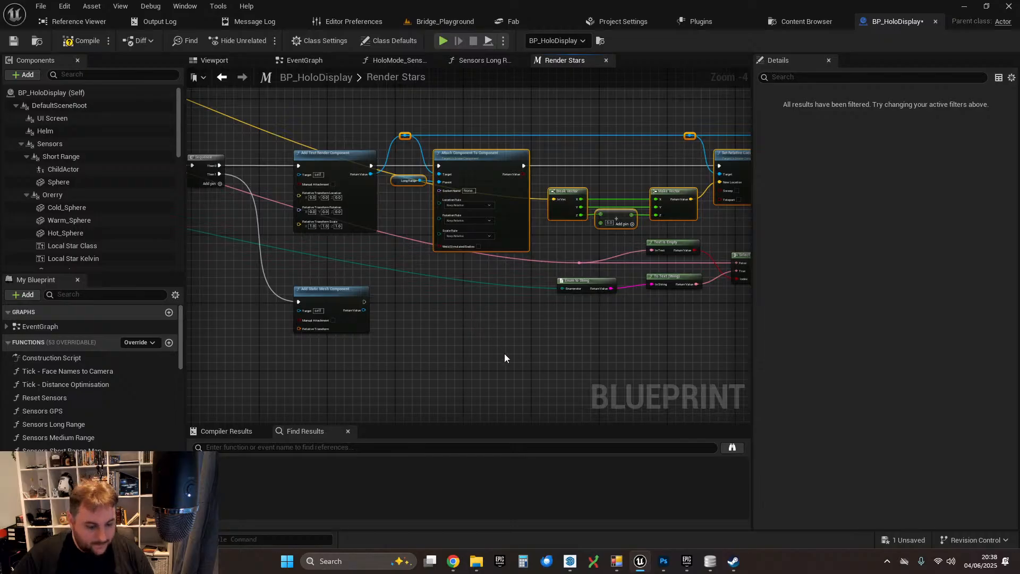
right_drag(505, 353, 495, 277)
click(479, 290)
key(ctrl+v)
drag(404, 279, 495, 291)
- Wire Add Static Mesh Component's Return Value and execution output into the copied attach and location nodes
drag(324, 223, 465, 222)
scroll(330, 292, up, 4)
scroll(456, 239, down, 2)
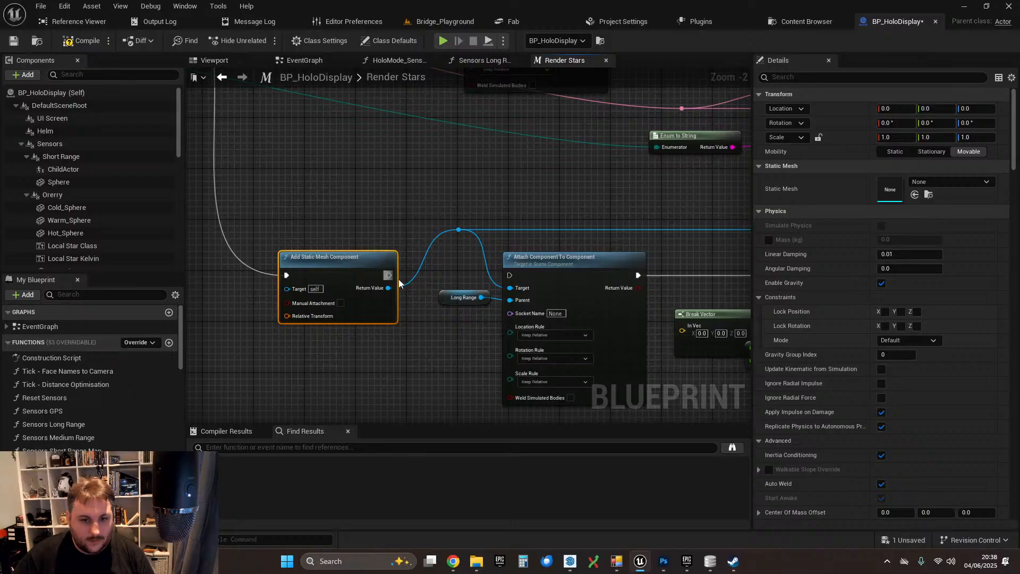
drag(390, 276, 510, 275)
drag(341, 258, 353, 259)
- Recombine the split Relative Transform pins on the Add Text Render Component node
scroll(353, 259, down, 2)
right_drag(442, 203, 412, 296)
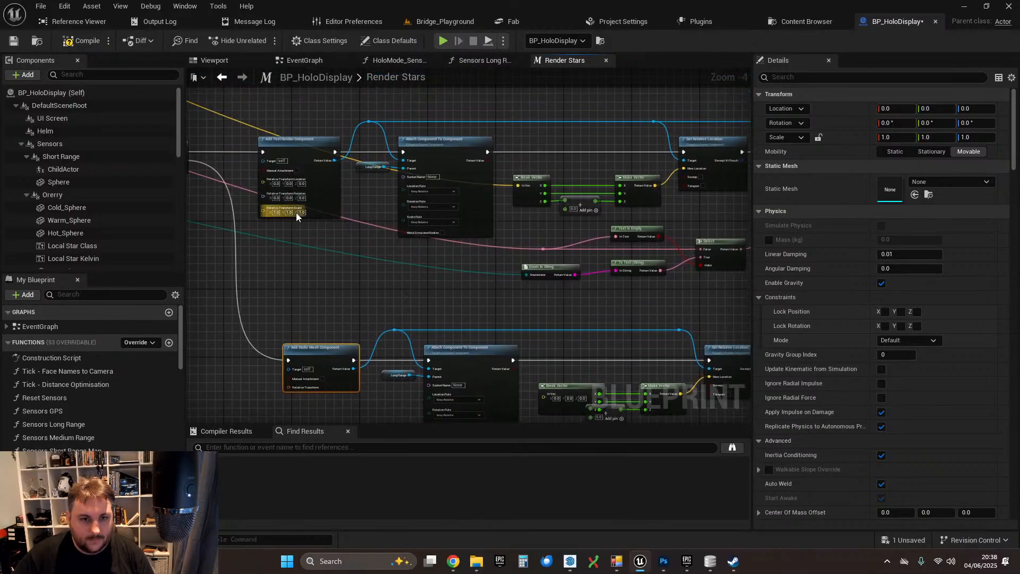
scroll(268, 246, up, 2)
right_drag(267, 247, 386, 301)
scroll(377, 255, up, 2)
right_click(380, 245)
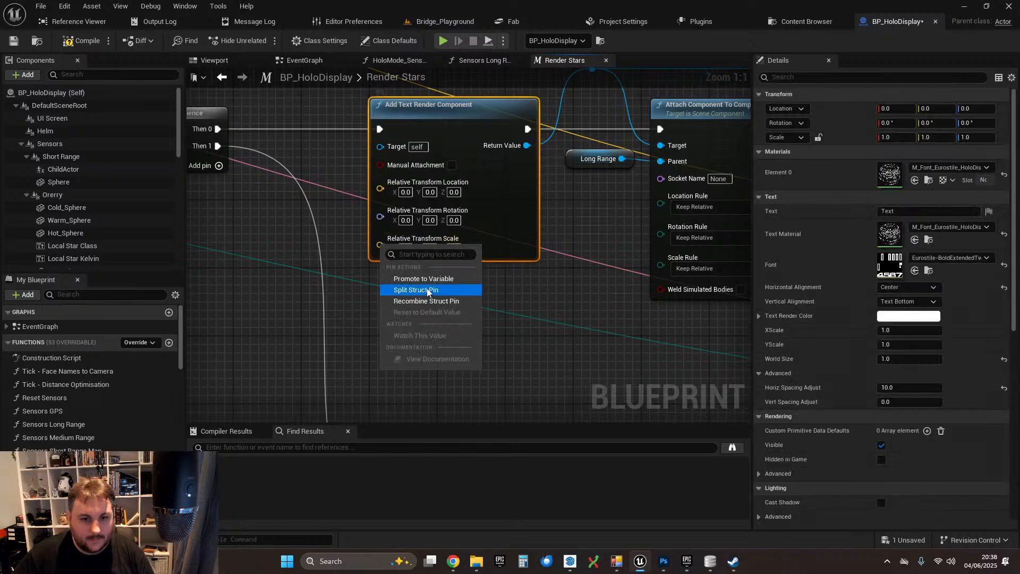
click(423, 300)
scroll(396, 282, down, 4)
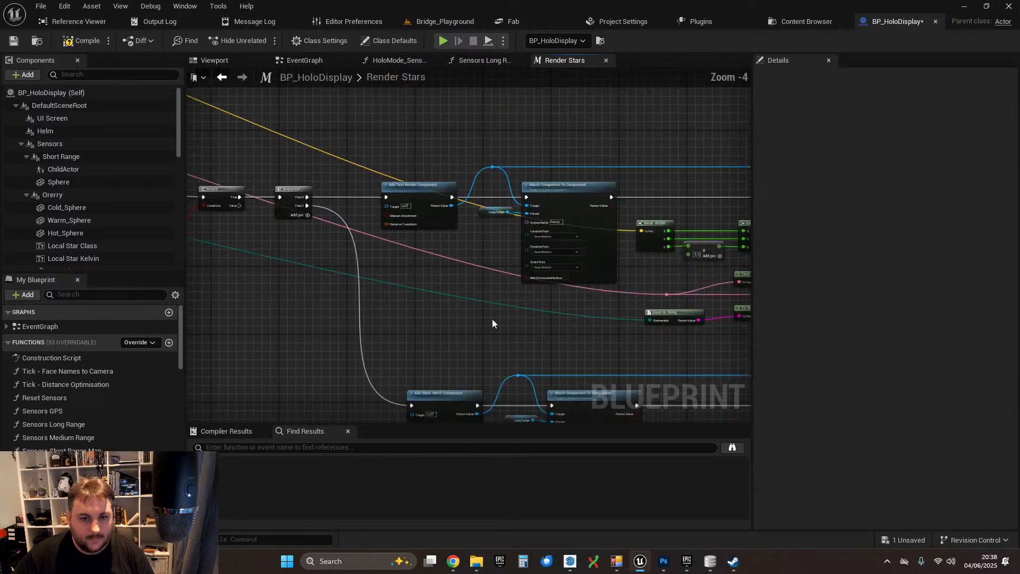
- Select the Add Static Mesh Component node together with its copied attach and location nodes
right_drag(492, 319, 364, 193)
drag(357, 223, 691, 314)
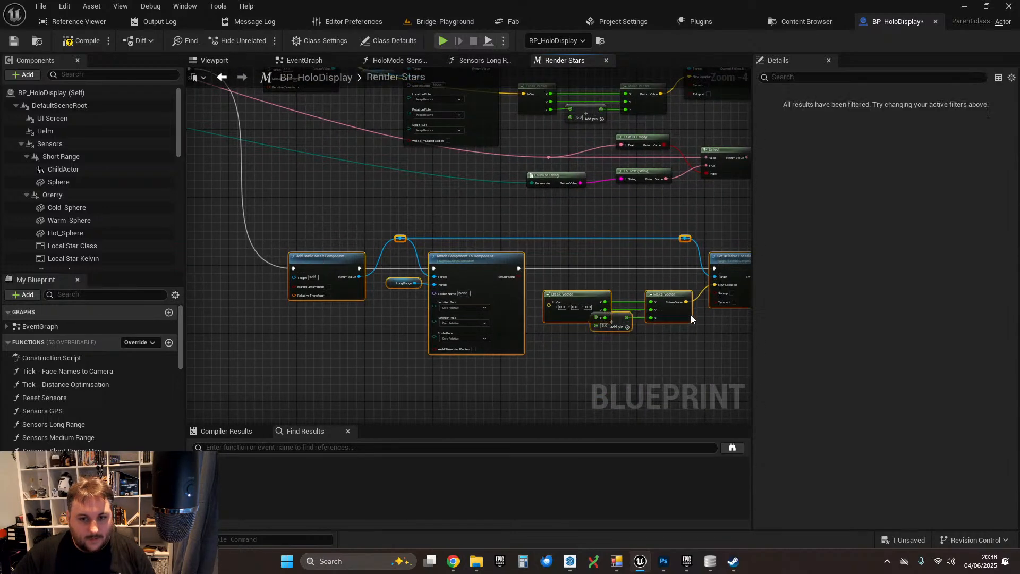
- Set the static mesh of the Add Static Mesh Component node to the Sphere mesh
drag(498, 259, 469, 250)
click(340, 212)
scroll(340, 213, up, 2)
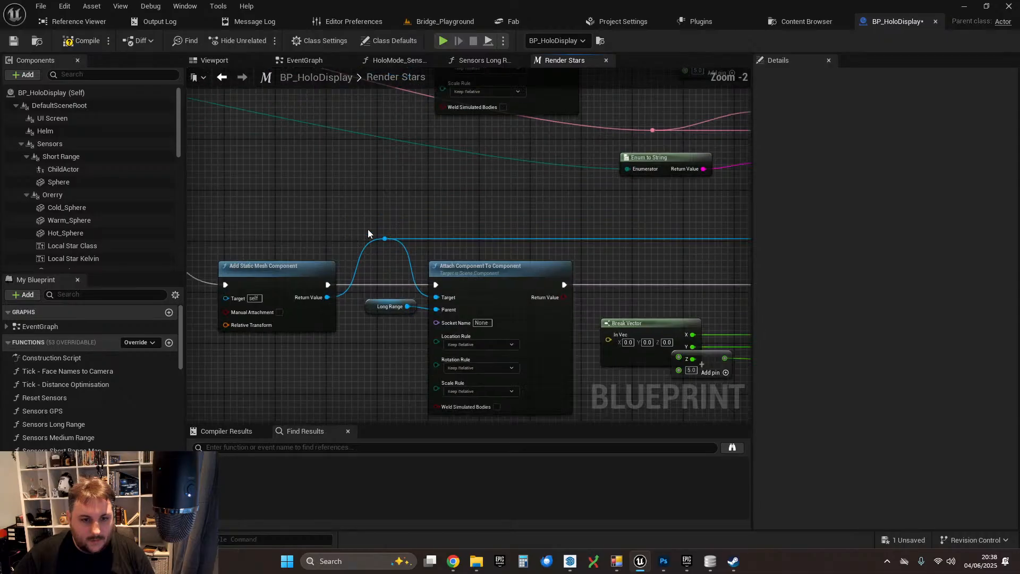
right_drag(368, 229, 448, 210)
click(354, 257)
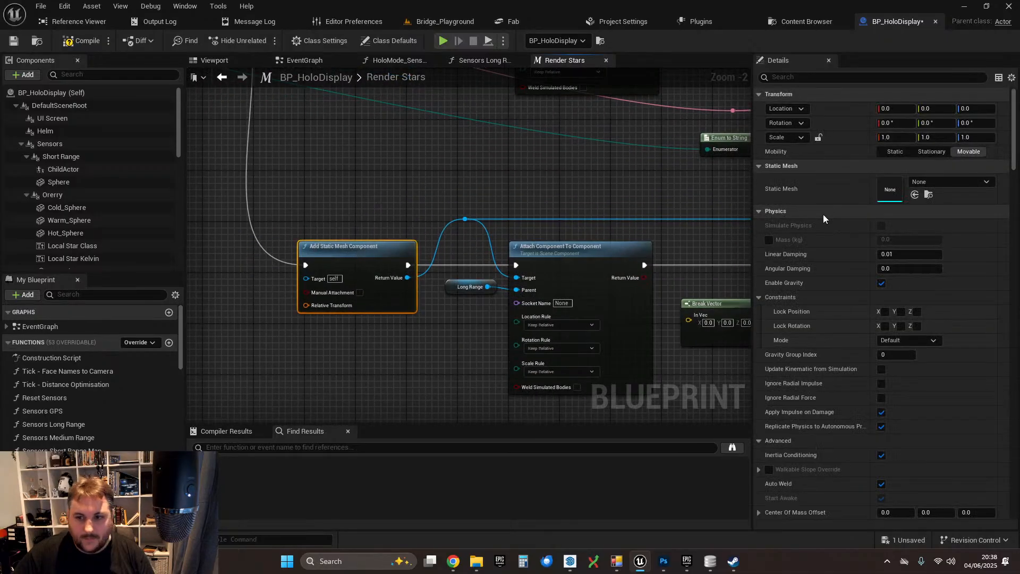
click(938, 183)
text(sphere)
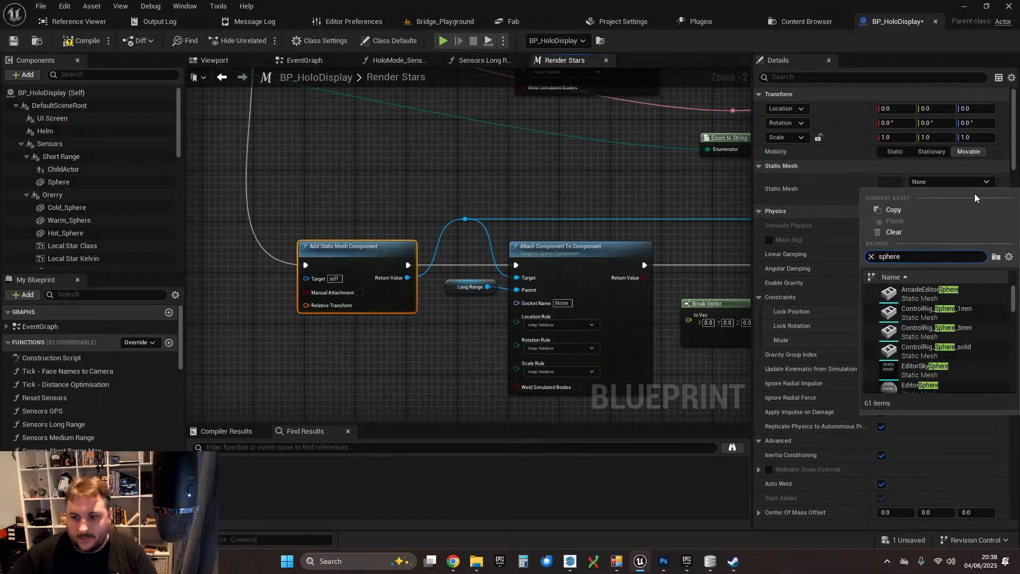
scroll(912, 340, down, 5)
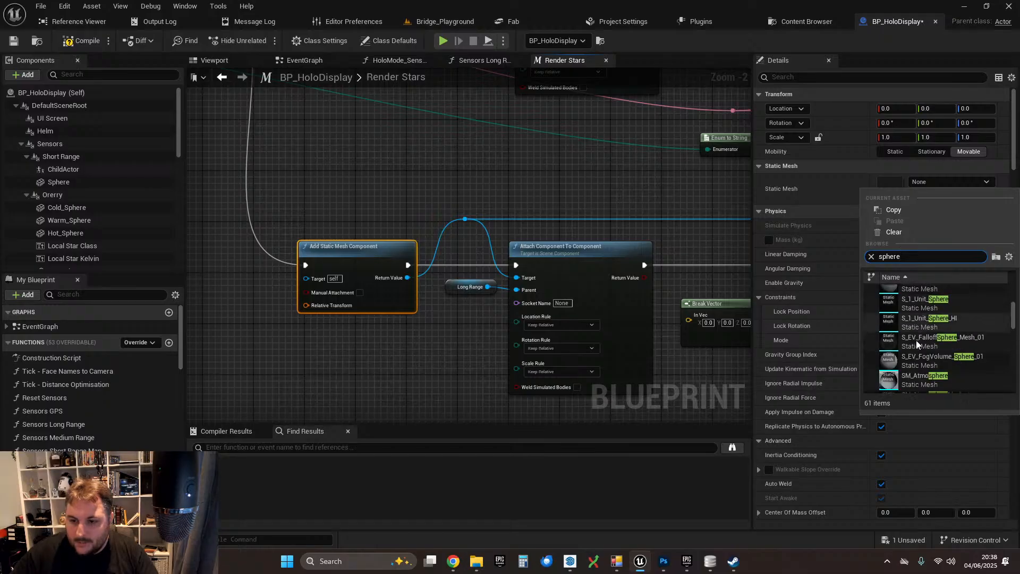
scroll(919, 337, down, 4)
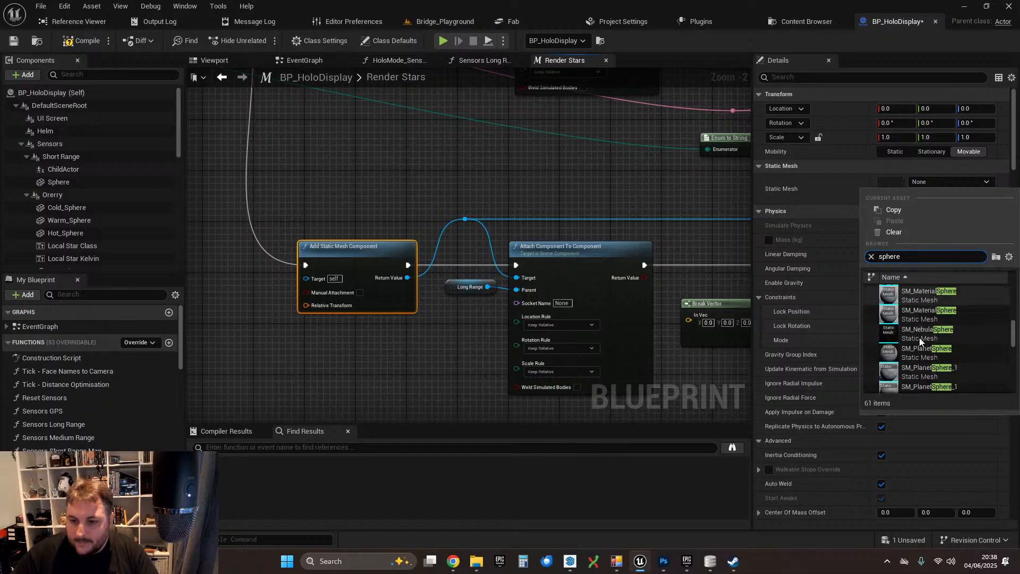
scroll(922, 342, down, 5)
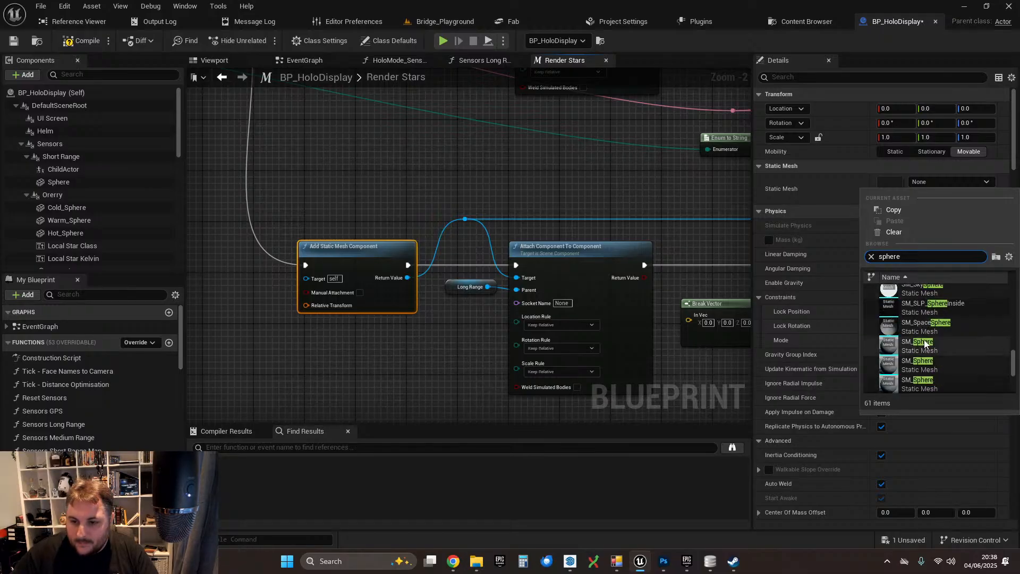
scroll(923, 342, down, 4)
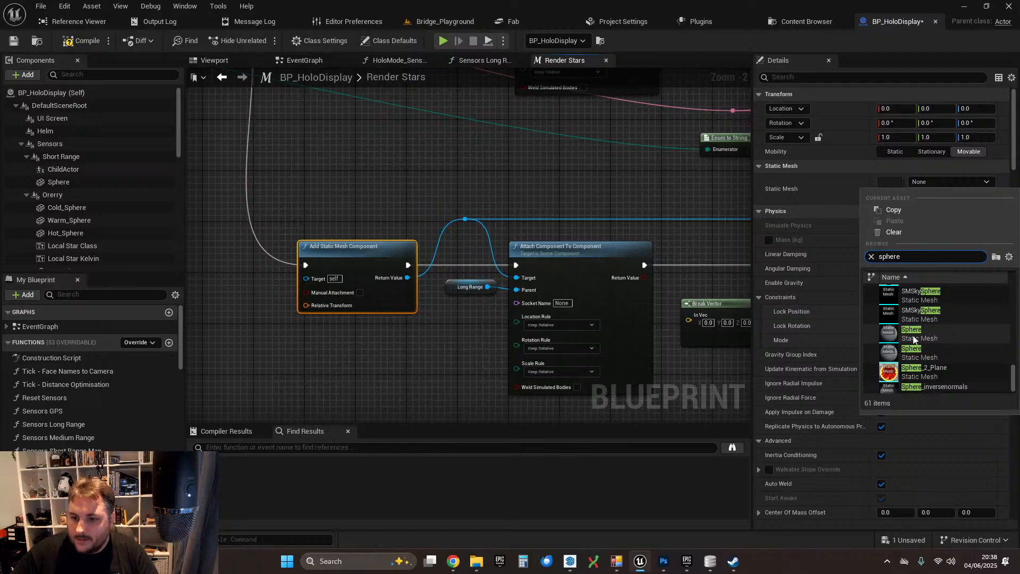
click(912, 335)
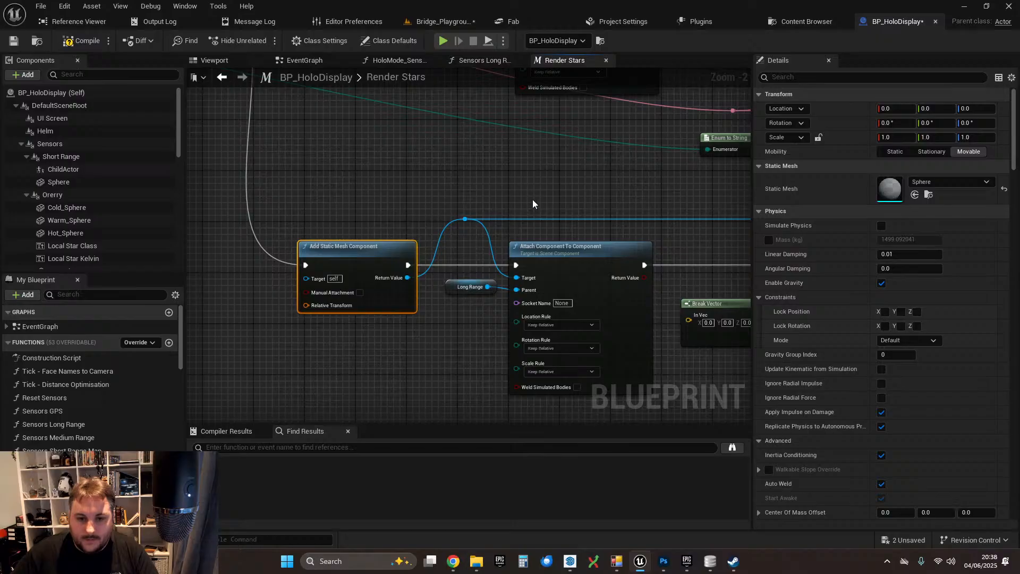
- Route the yellow vector wire below the text-render nodes with two reroute points, ending between the upper and lower node chains
right_drag(533, 199, 330, 154)
scroll(439, 204, down, 2)
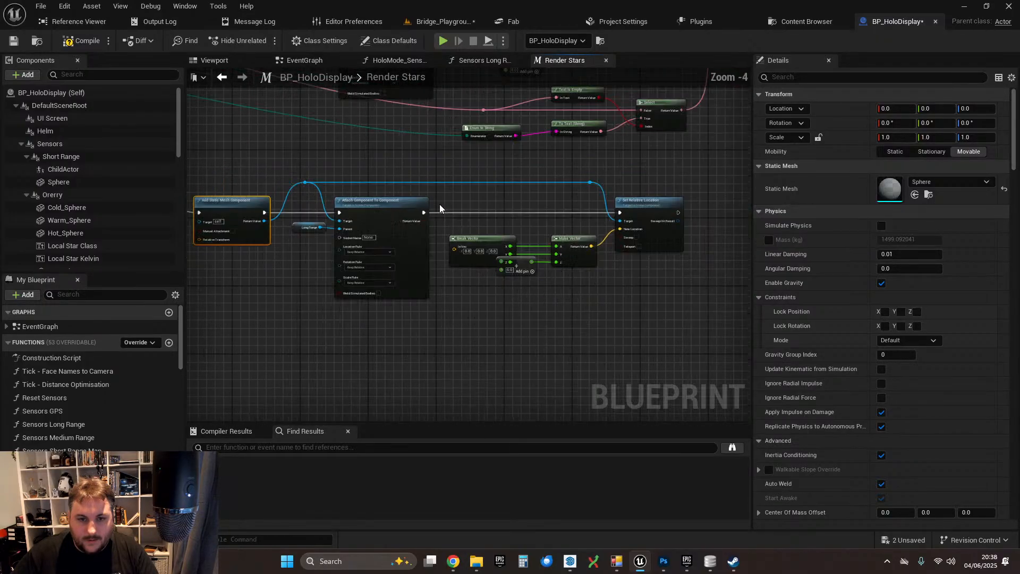
right_drag(406, 150, 449, 309)
right_drag(236, 152, 371, 151)
click(369, 148)
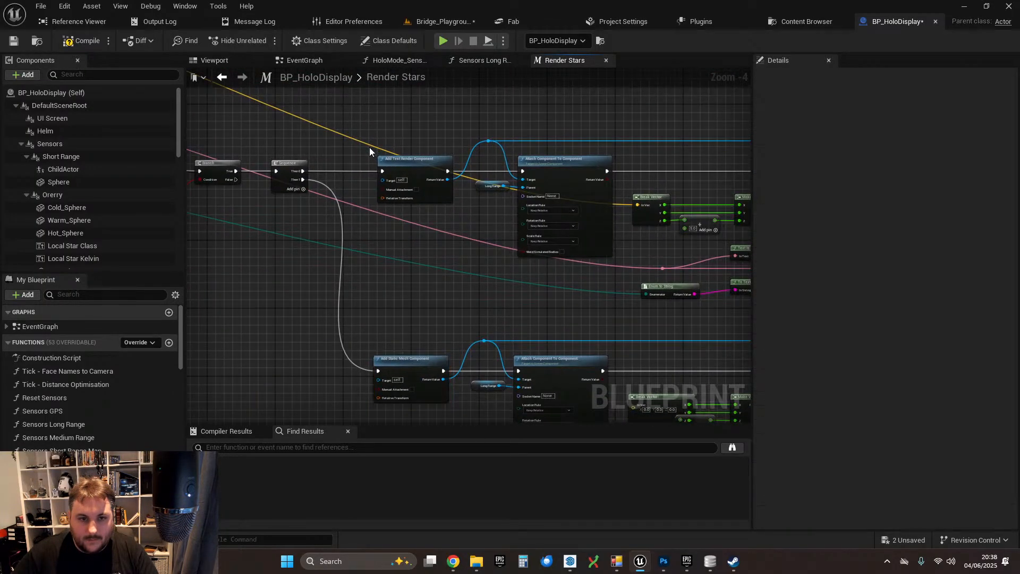
double_click(368, 147)
drag(366, 146, 279, 291)
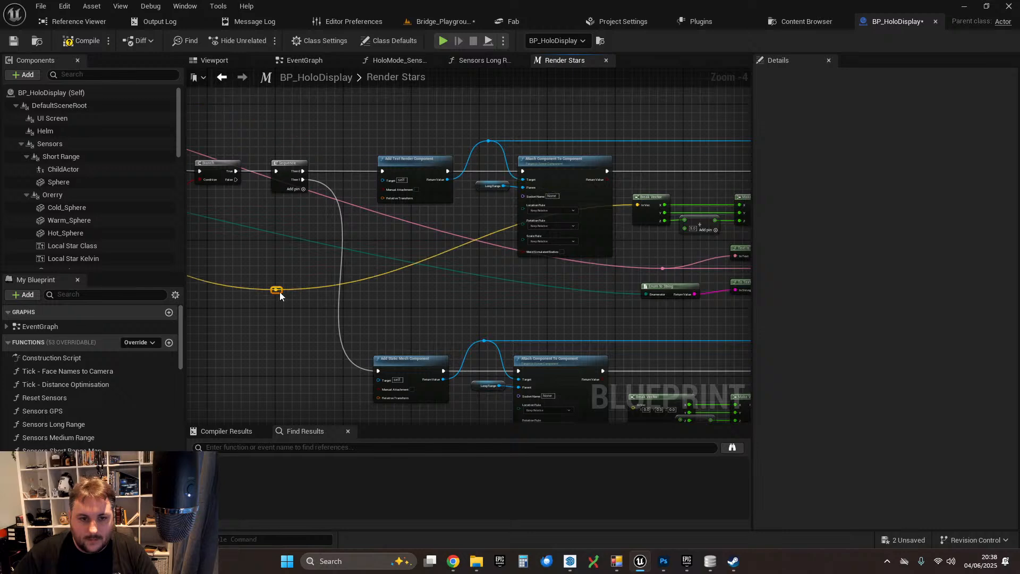
double_click(413, 272)
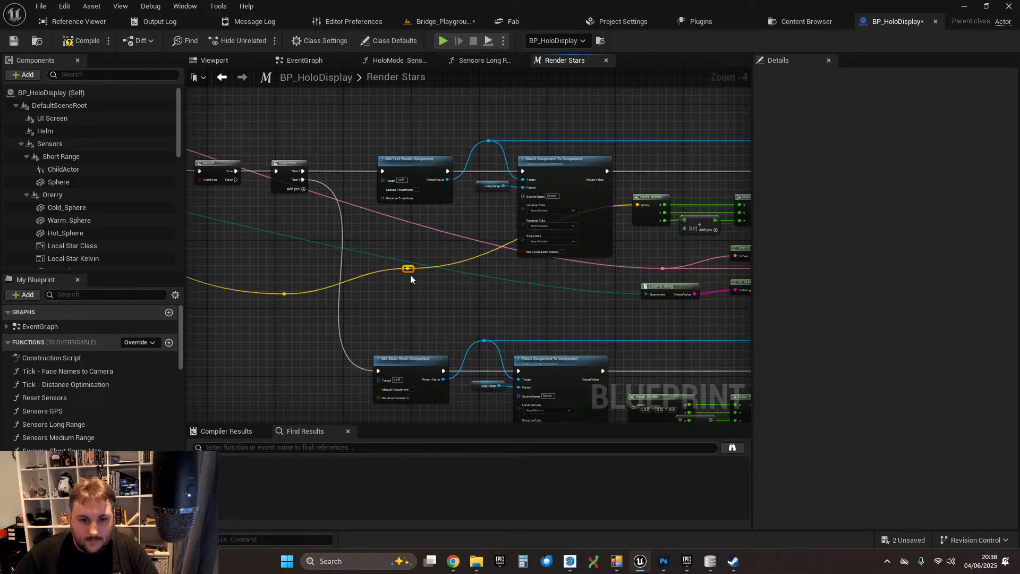
drag(410, 273, 601, 313)
right_drag(606, 318, 509, 252)
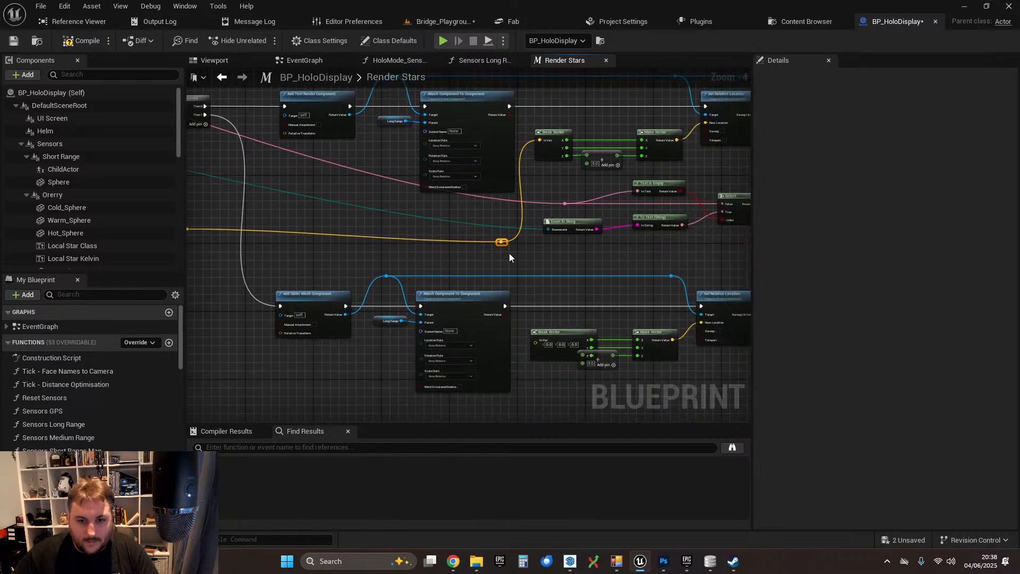
- Connect the rerouted vector to New Location on the lower Set Relative Location and delete that chain's Break Vector, addition and Make Vector nodes
drag(501, 247, 536, 341)
scroll(585, 323, up, 2)
right_drag(584, 323, 504, 260)
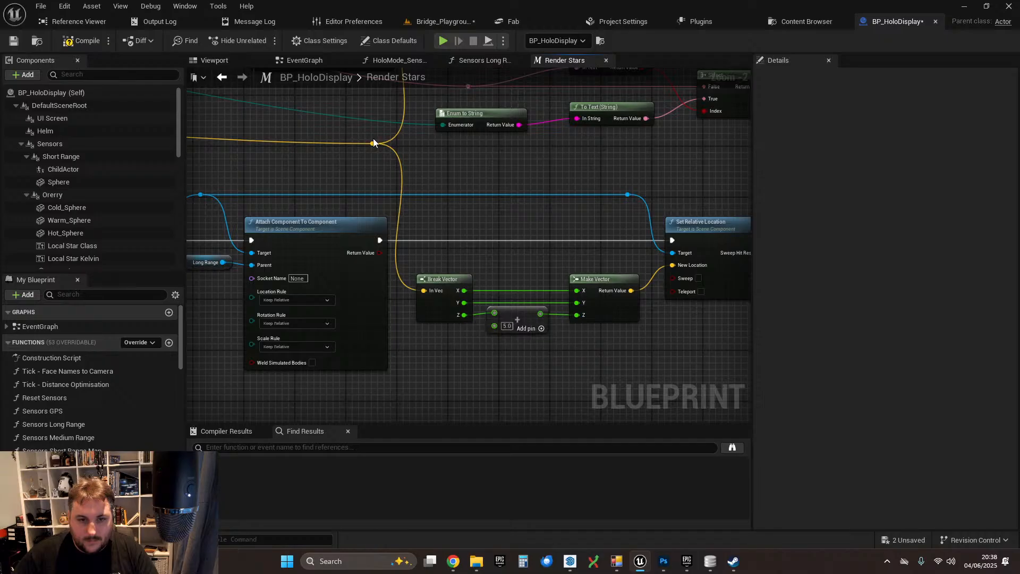
drag(373, 144, 672, 264)
drag(451, 261, 628, 352)
key(Delete)
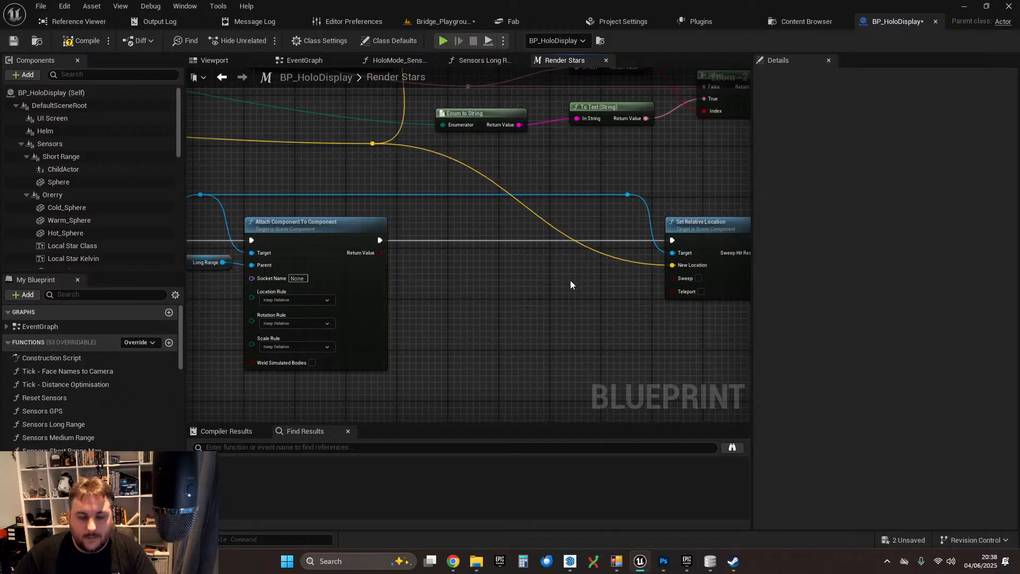
- Move the lower Set Relative Location node and its blue reroute point closer to the Attach Component To Component node
right_drag(588, 283, 533, 326)
drag(535, 216, 645, 284)
drag(654, 282, 461, 282)
right_drag(461, 226, 577, 220)
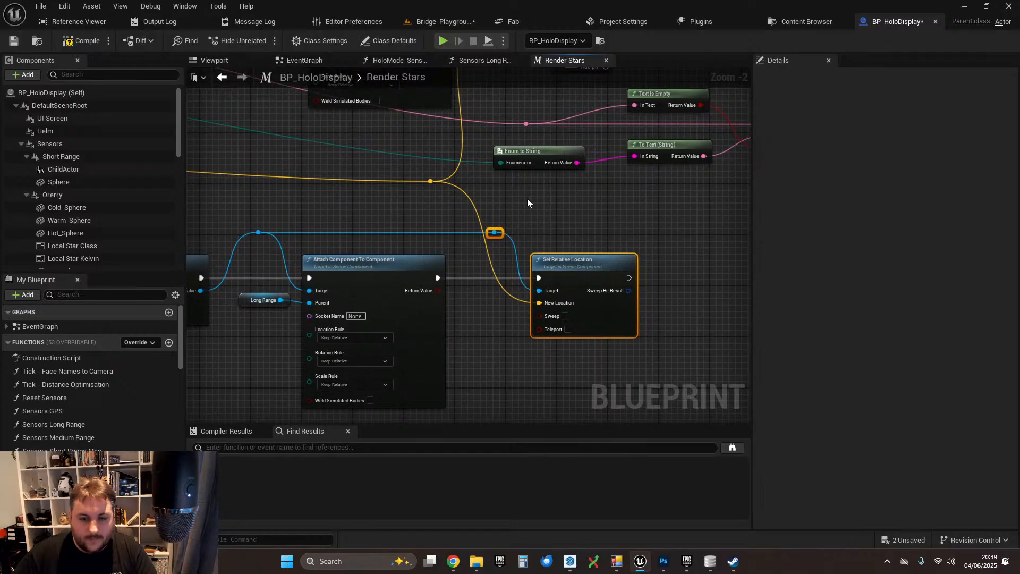
right_drag(527, 198, 610, 145)
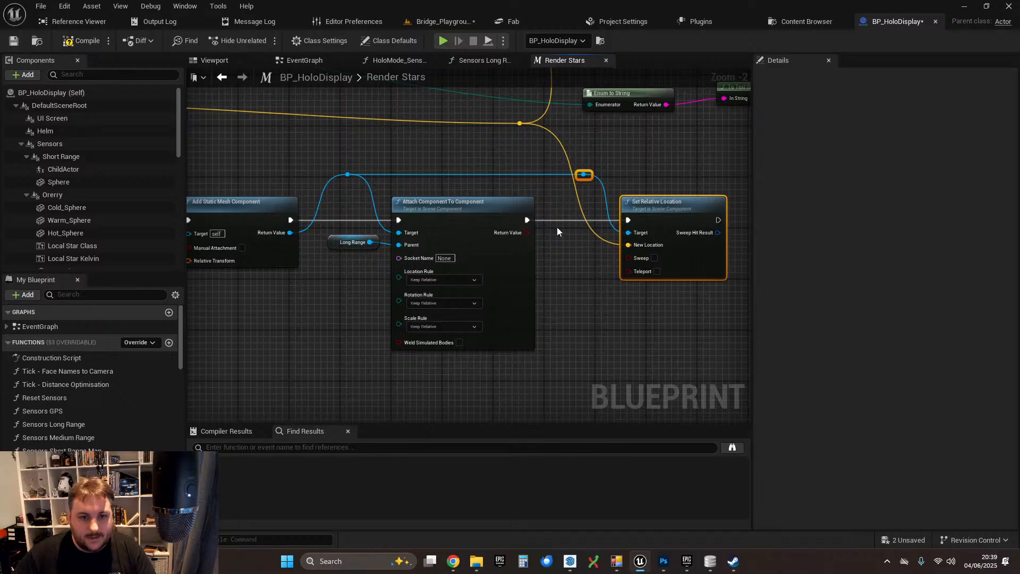
right_drag(556, 231, 401, 245)
click(499, 193)
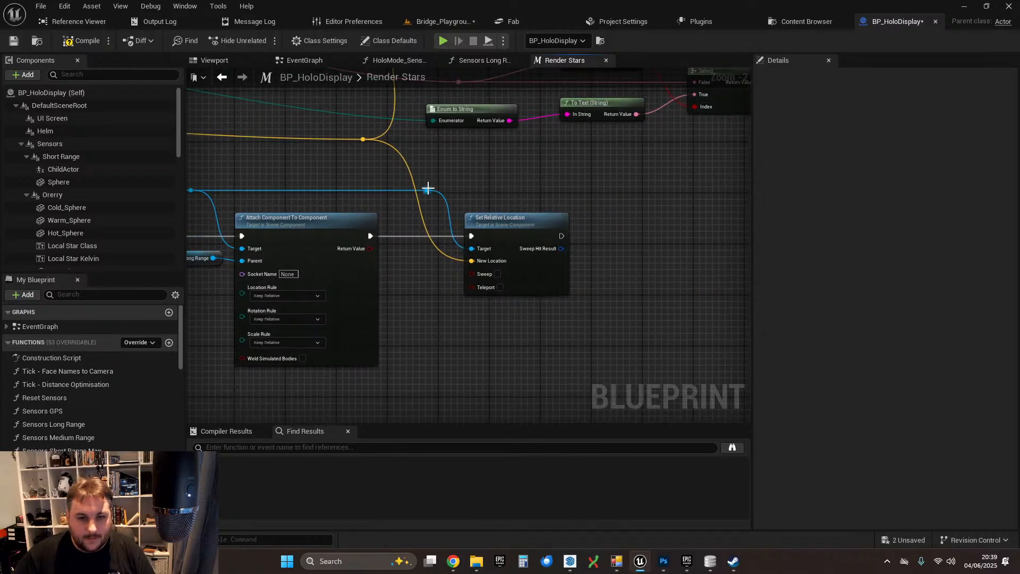
drag(427, 190, 655, 264)
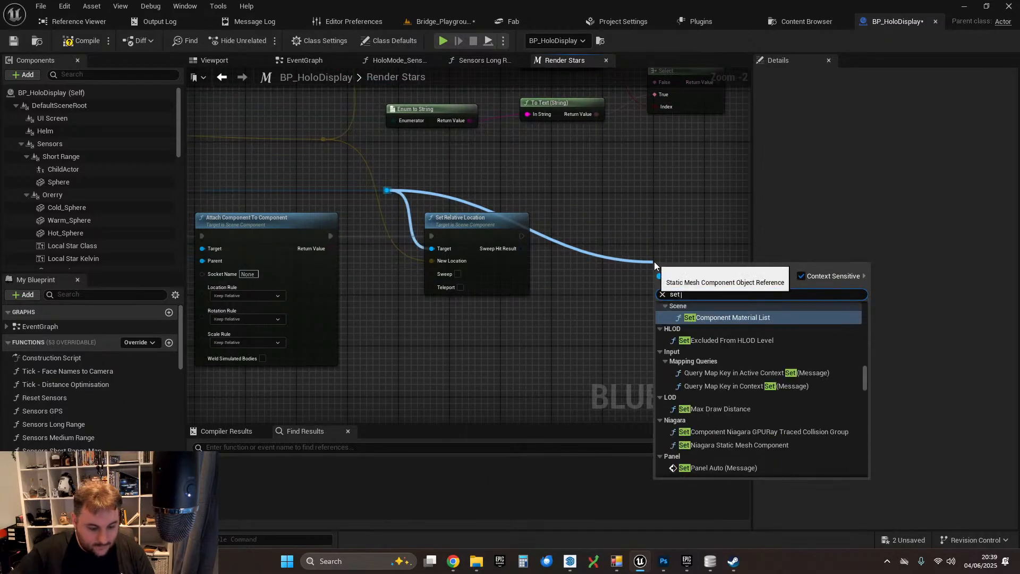
text(set scale)
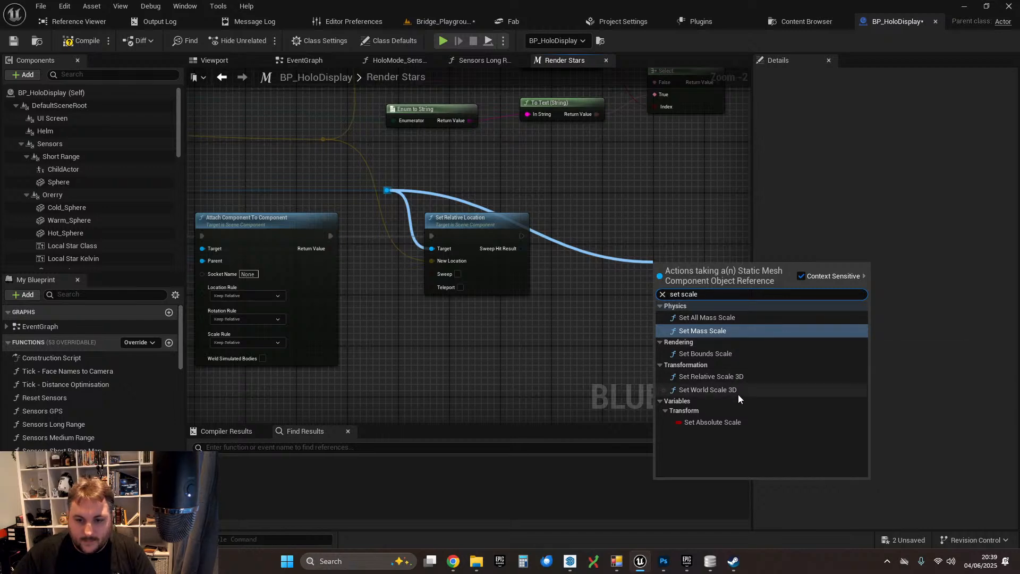
click(556, 202)
- Add a Set Relative Scale 3D node targeting the static mesh component and connect its execution after the lower Set Relative Location
drag(387, 189, 639, 269)
text(relative scale)
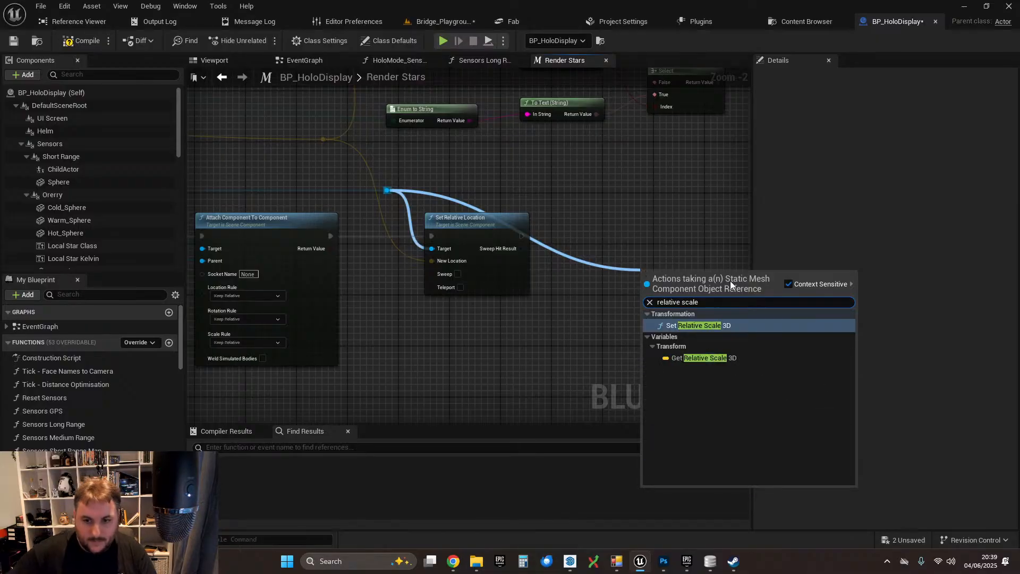
click(696, 326)
drag(680, 288, 674, 257)
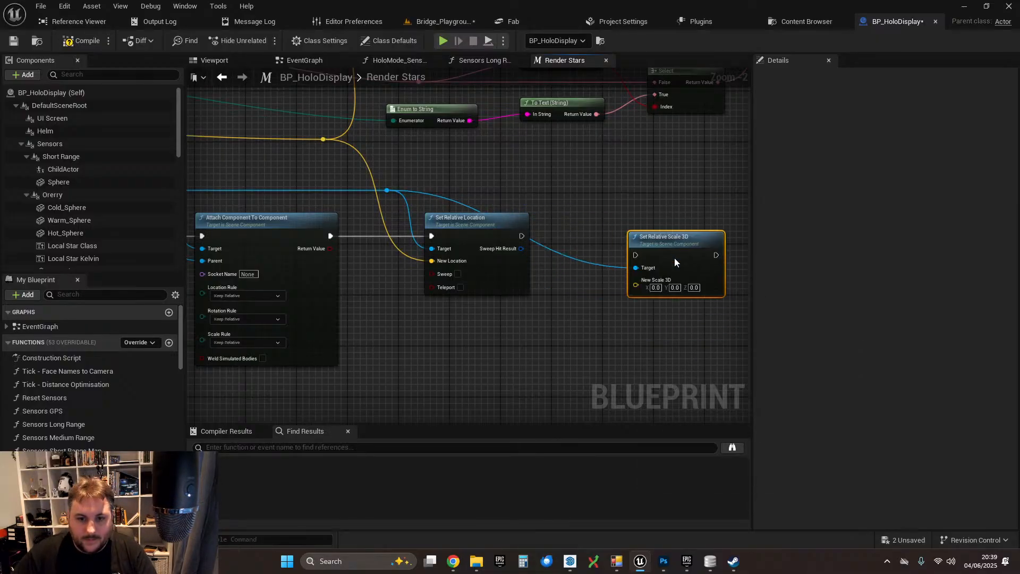
drag(521, 236, 655, 236)
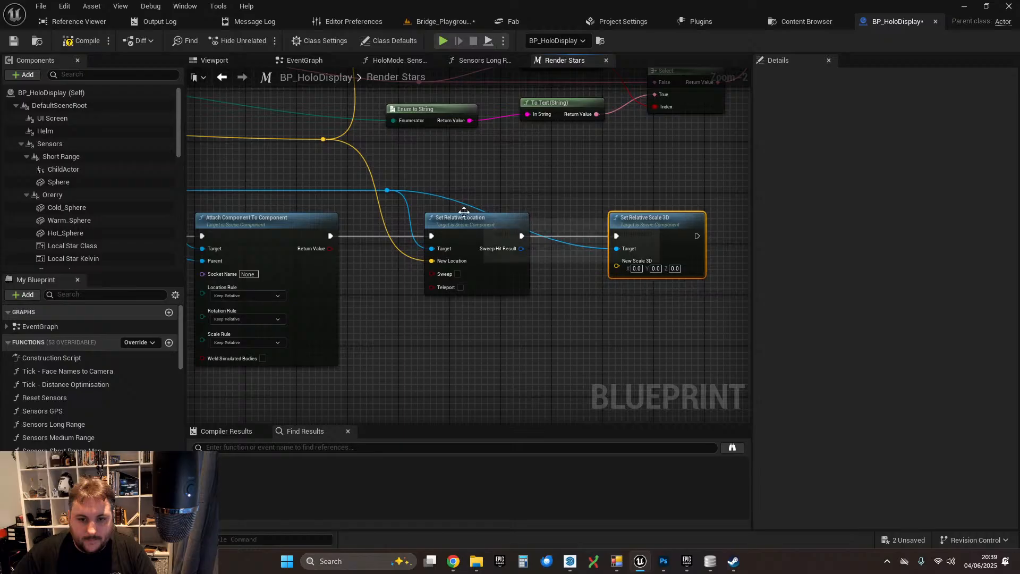
- Add a reroute point to the Set Relative Scale 3D target wire and place it above the Set Relative Location node
double_click(457, 204)
drag(461, 207, 530, 193)
mouse_move(670, 234)
mouse_down()
mouse_move(689, 234)
mouse_move(669, 231)
mouse_up()
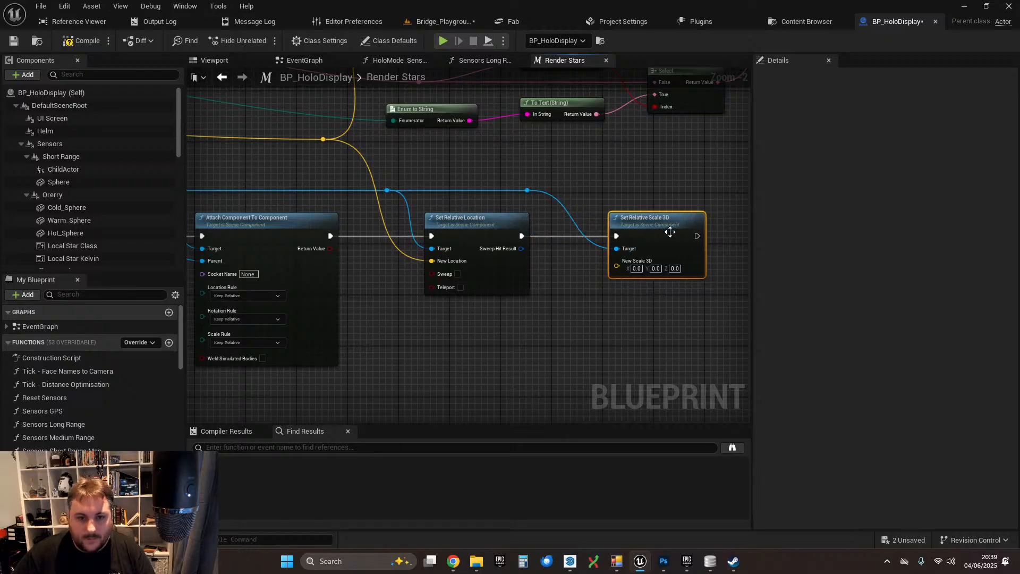
- Copy the Sensors Data variable and its connected Break STR Sensors Data node from the start of the graph
scroll(669, 232, down, 5)
right_drag(491, 242, 710, 296)
right_drag(360, 167, 551, 264)
scroll(479, 221, up, 4)
right_drag(351, 293, 826, 292)
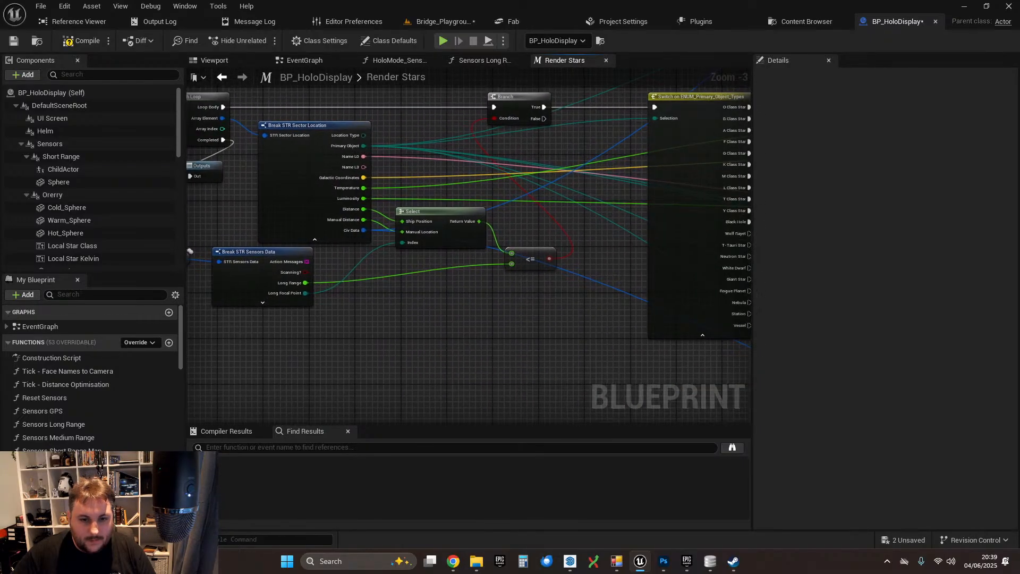
right_drag(189, 251, 282, 203)
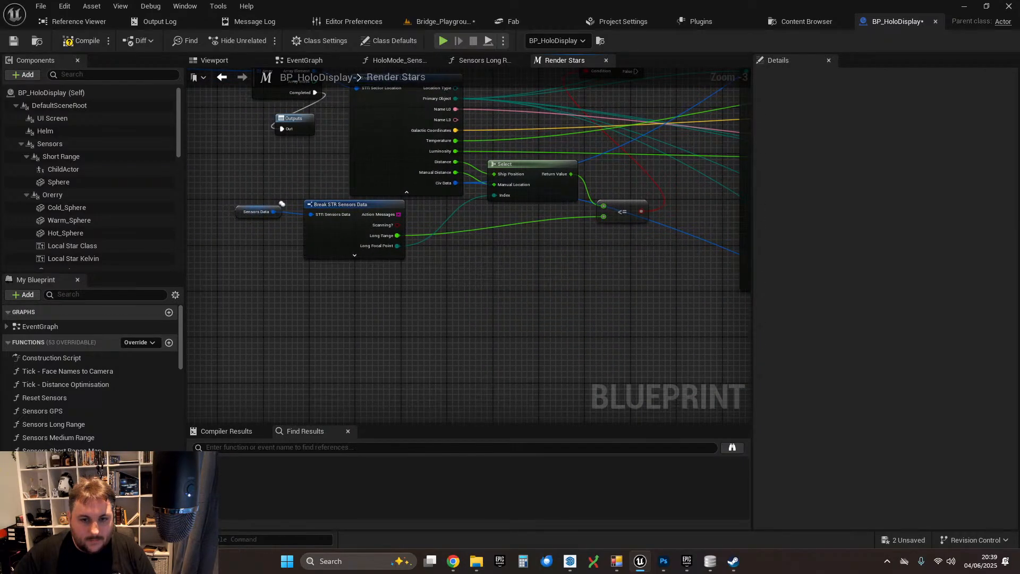
scroll(349, 214, up, 1)
drag(243, 195, 331, 234)
- Move Set Relative Scale 3D away from Set Relative Location and paste the Sensors Data and Break STR Sensors Data nodes between them
right_drag(484, 262, 356, 296)
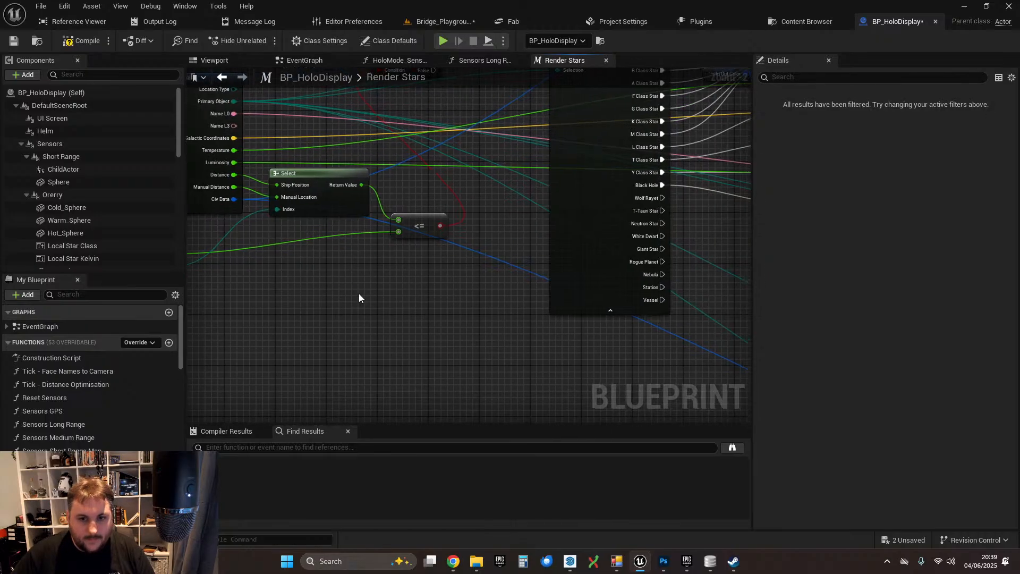
scroll(357, 295, down, 3)
right_drag(558, 323, 229, 180)
right_drag(717, 303, 444, 245)
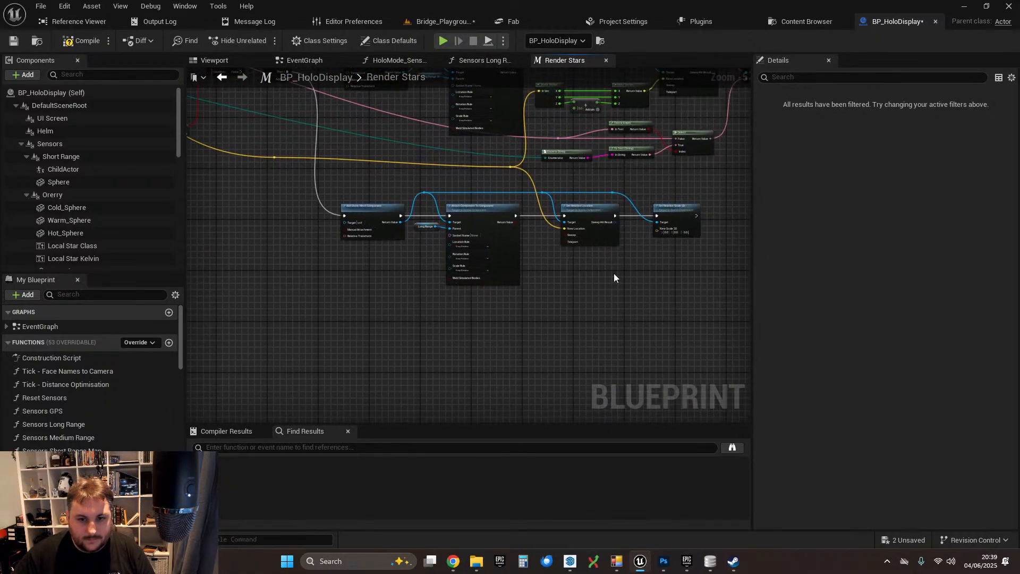
scroll(574, 272, up, 2)
right_drag(563, 272, 287, 317)
drag(472, 202, 585, 202)
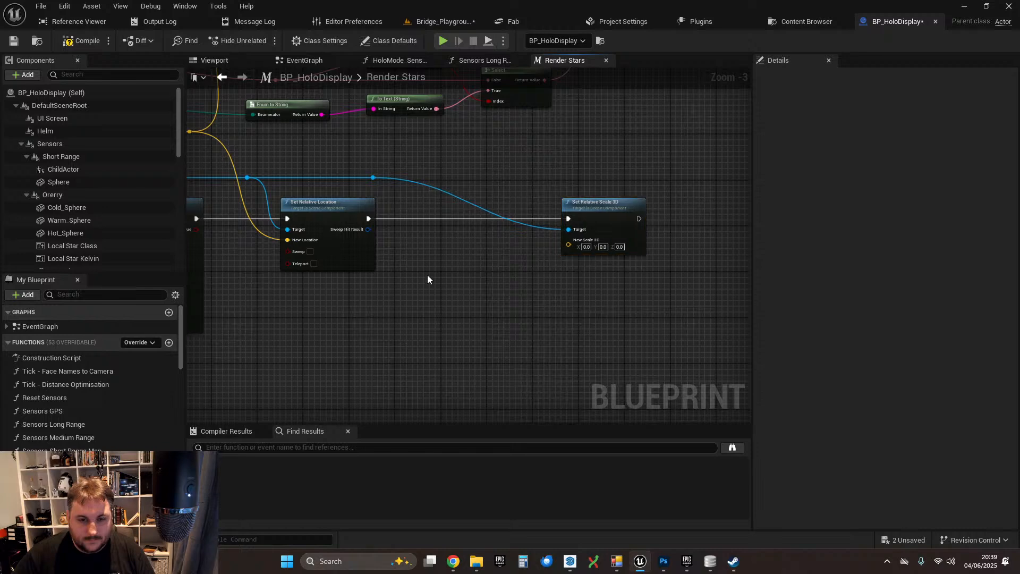
key(ctrl+v)
scroll(573, 213, up, 1)
right_drag(495, 245, 408, 219)
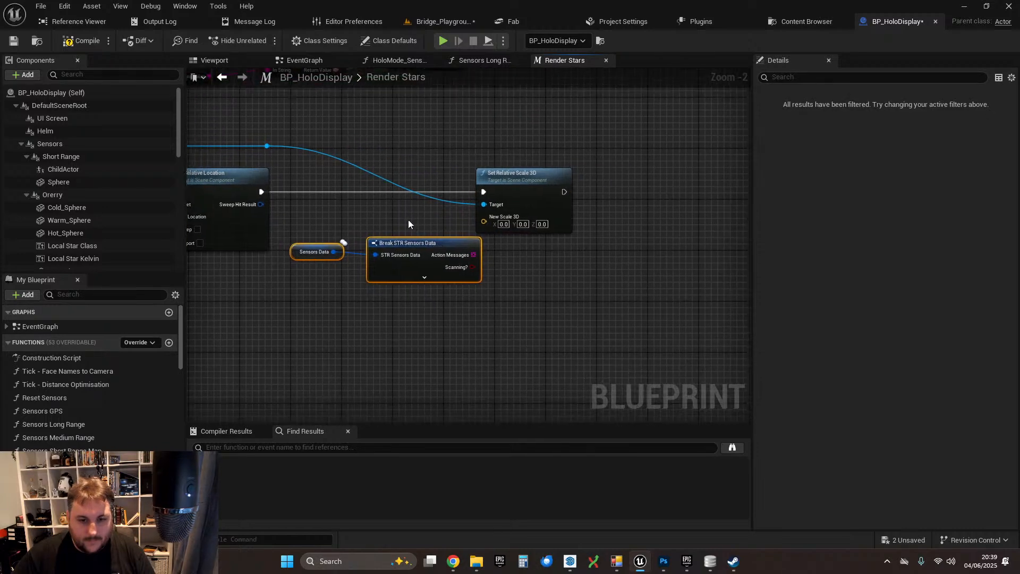
- Hide all unconnected pins on the pasted Break STR Sensors Data node and expose only its Long Range pin
click(408, 221)
click(411, 244)
scroll(943, 443, down, 10)
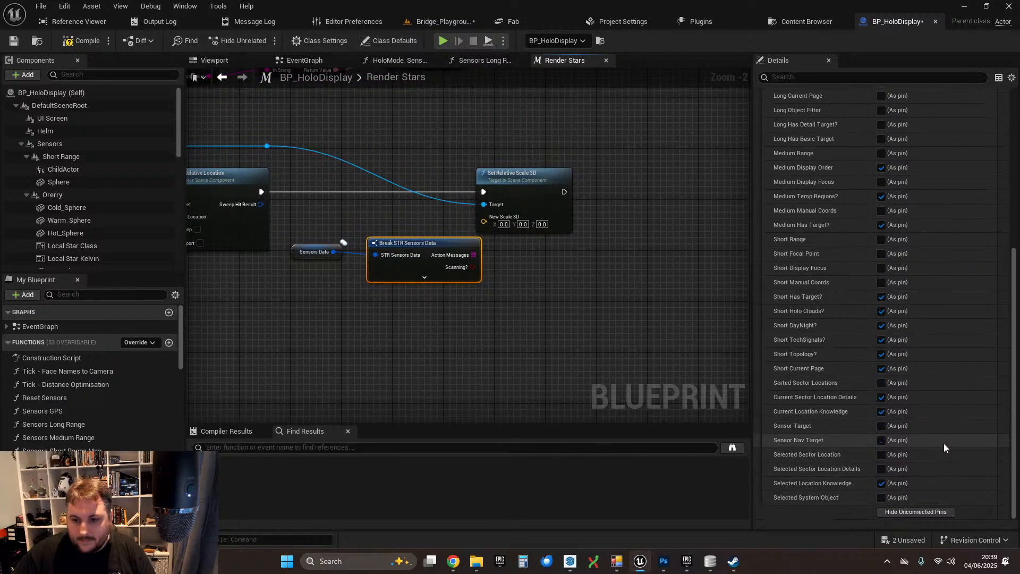
click(906, 512)
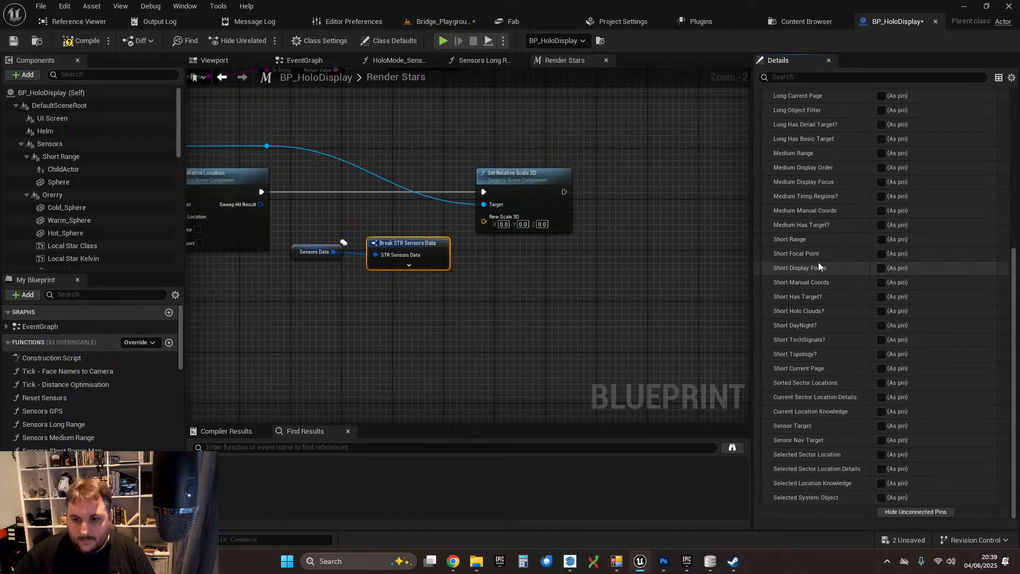
scroll(814, 319, up, 4)
scroll(815, 323, up, 2)
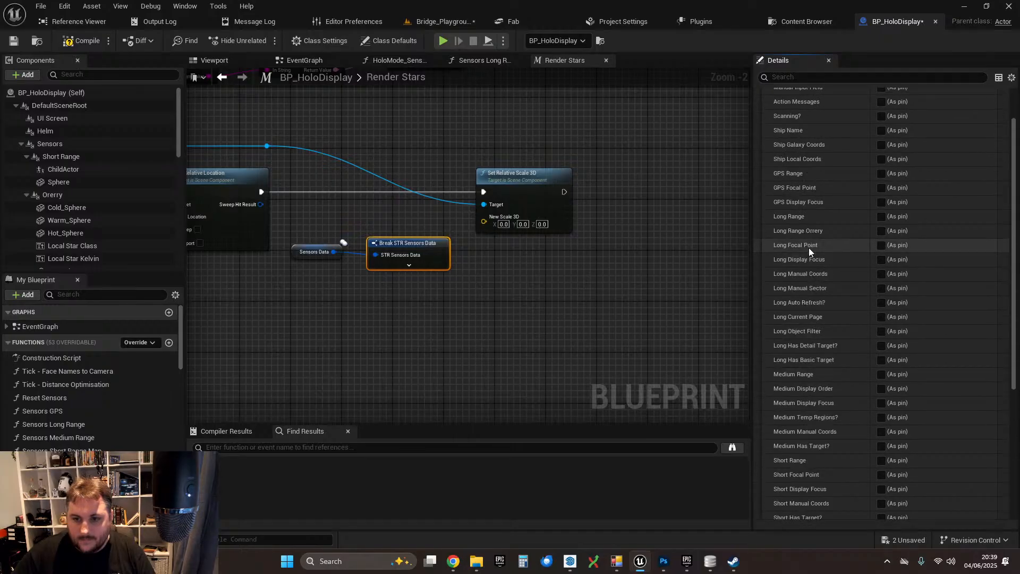
click(881, 216)
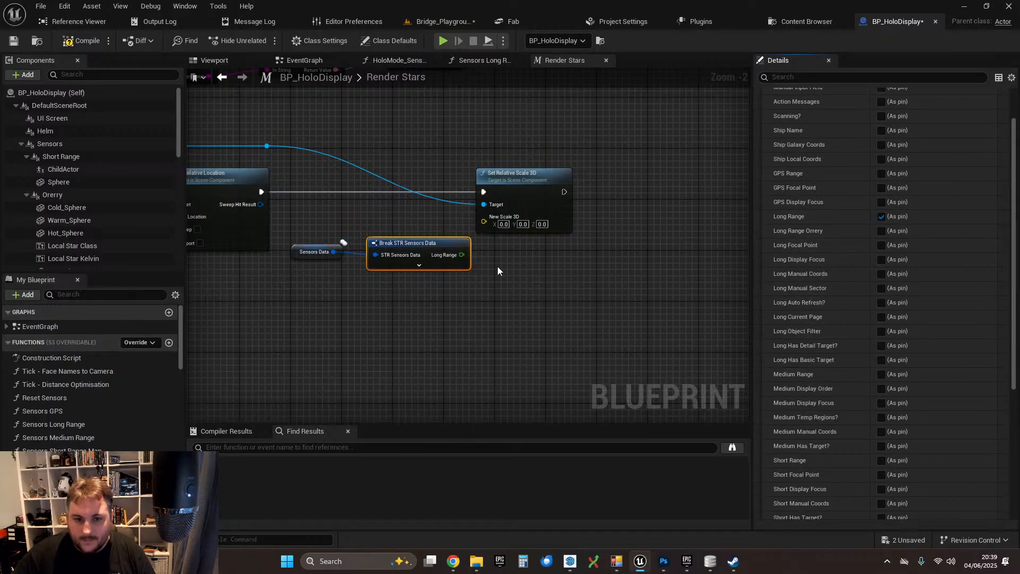
- Shift the Set Relative Scale 3D node farther along its execution wire to leave room beside the Long Range output
drag(509, 183, 649, 189)
drag(658, 191, 678, 185)
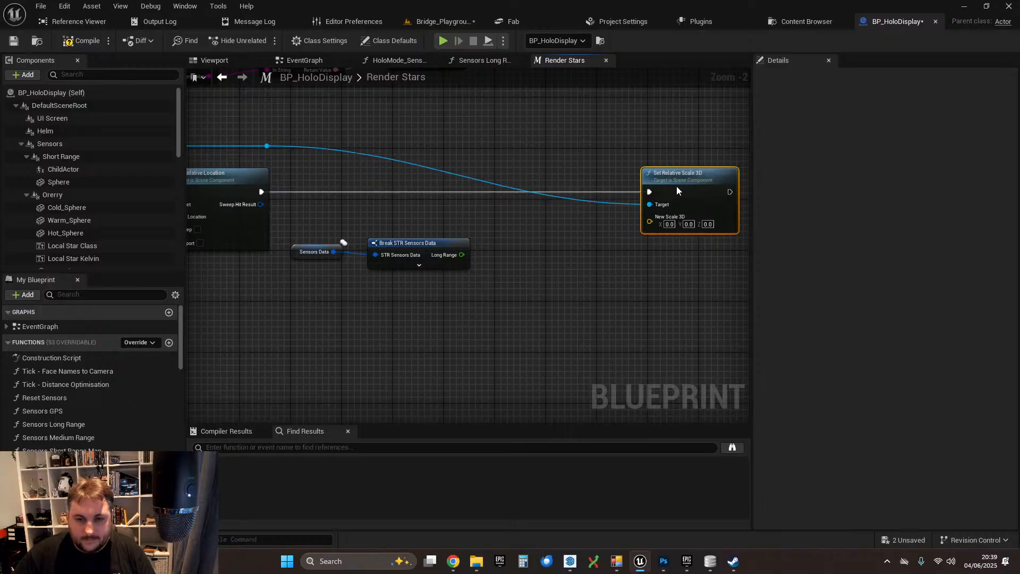
- Add a Multiply node beside Break STR Sensors Data and wire Long Range into its second input
scroll(456, 244, up, 2)
drag(464, 258, 574, 249)
text(multiply)
click(575, 360)
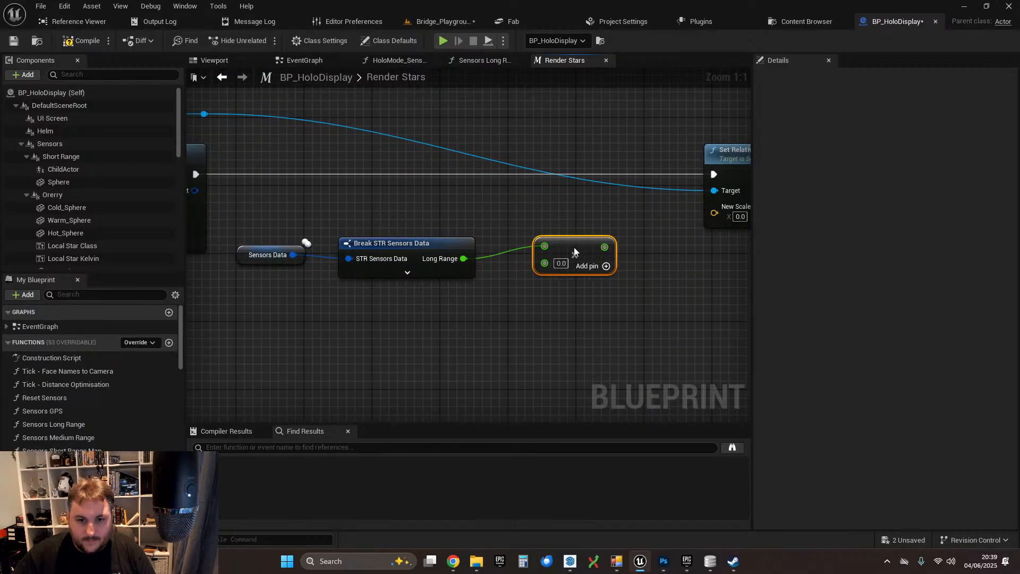
drag(462, 260, 550, 244)
alt+click(545, 248)
- Split New Scale 3D into X, Y and Z, wire the Multiply output to all three, and move Set Relative Scale 3D closer
right_drag(685, 227, 534, 250)
scroll(534, 251, down, 1)
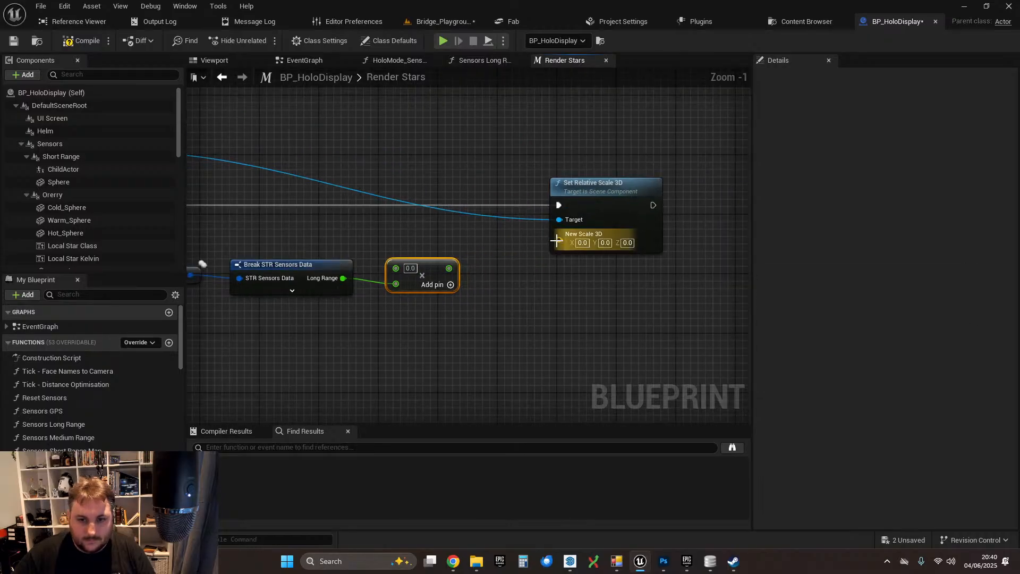
right_click(558, 240)
click(460, 268)
drag(449, 269, 559, 248)
drag(449, 268, 558, 263)
right_drag(488, 224, 677, 190)
drag(677, 190, 619, 186)
- Set the Multiply node's unconnected input to 1.0, then compile and save the blueprint
click(514, 257)
text(1)
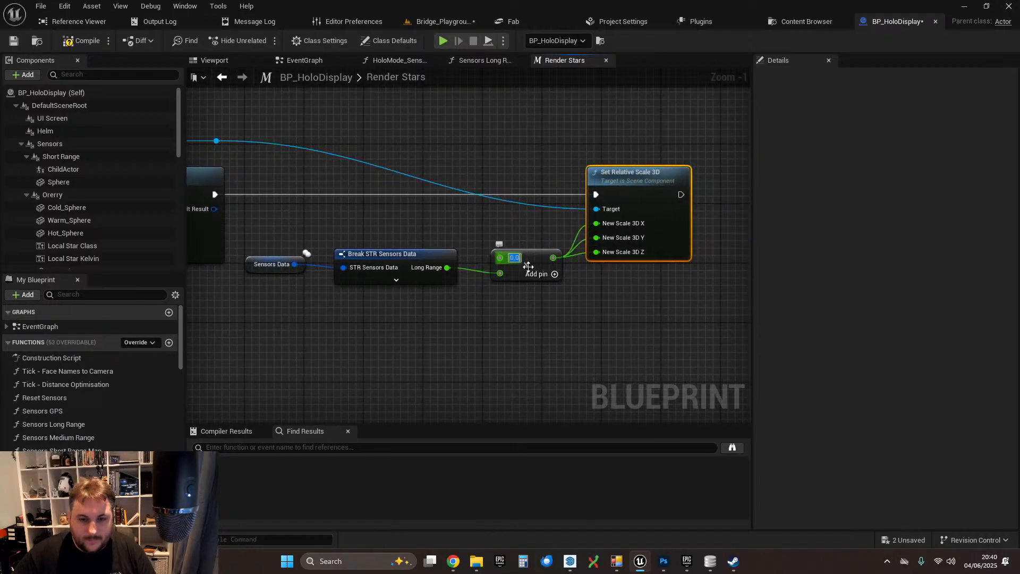
click(543, 322)
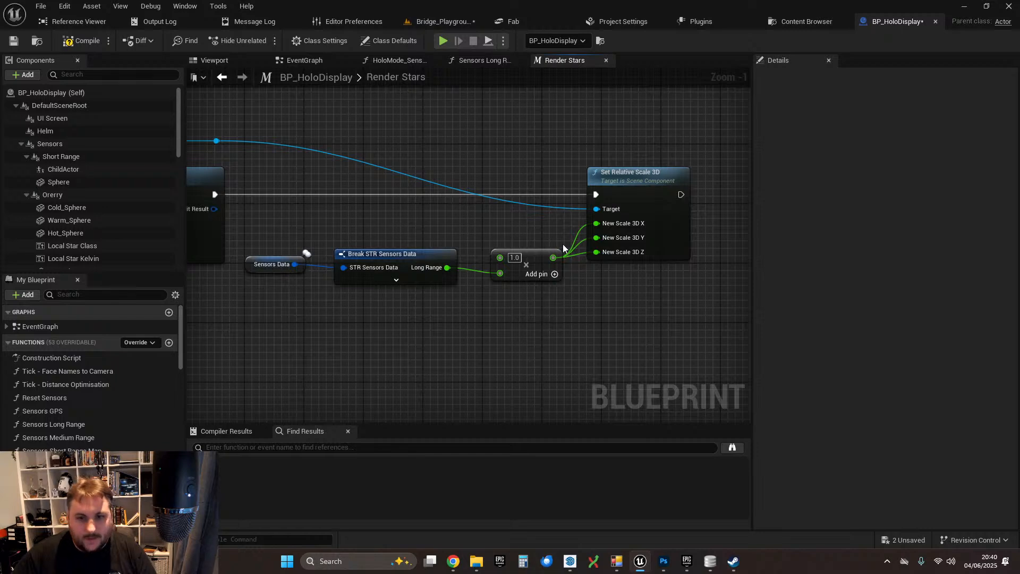
scroll(561, 245, down, 1)
right_drag(408, 226, 433, 216)
scroll(496, 231, up, 1)
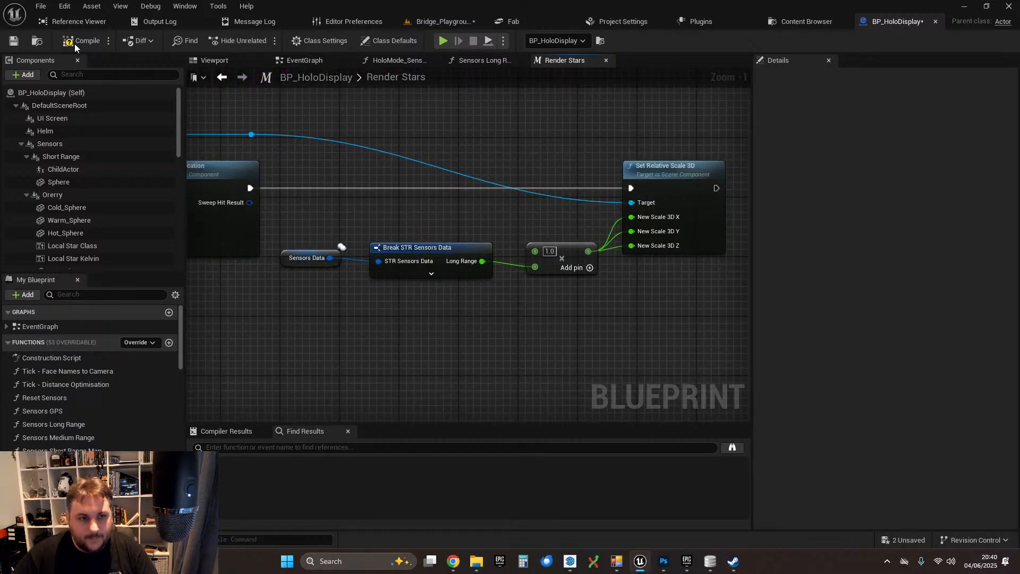
click(14, 42)
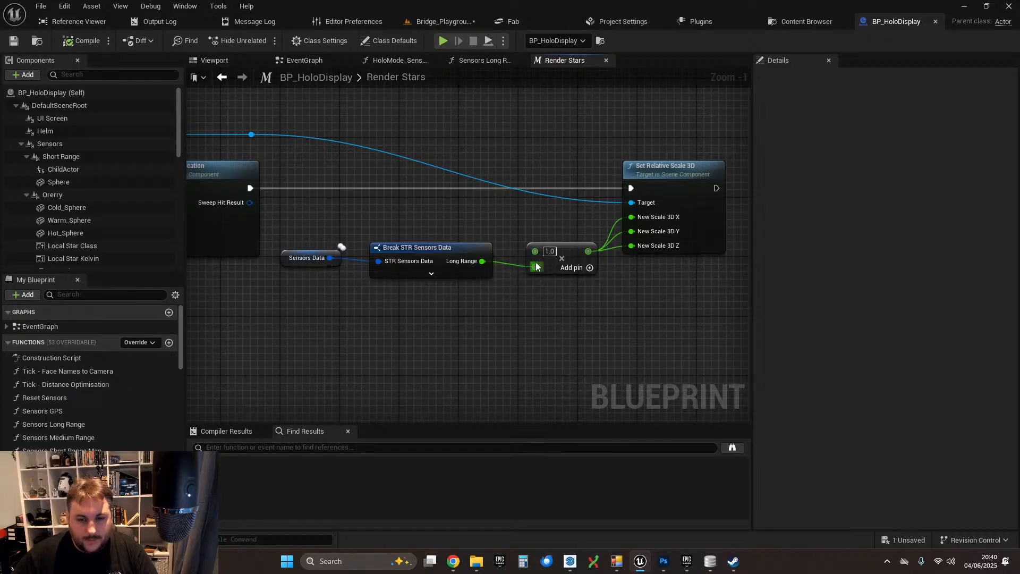
- Set the Multiply node's unconnected input to 0.001
click(550, 252)
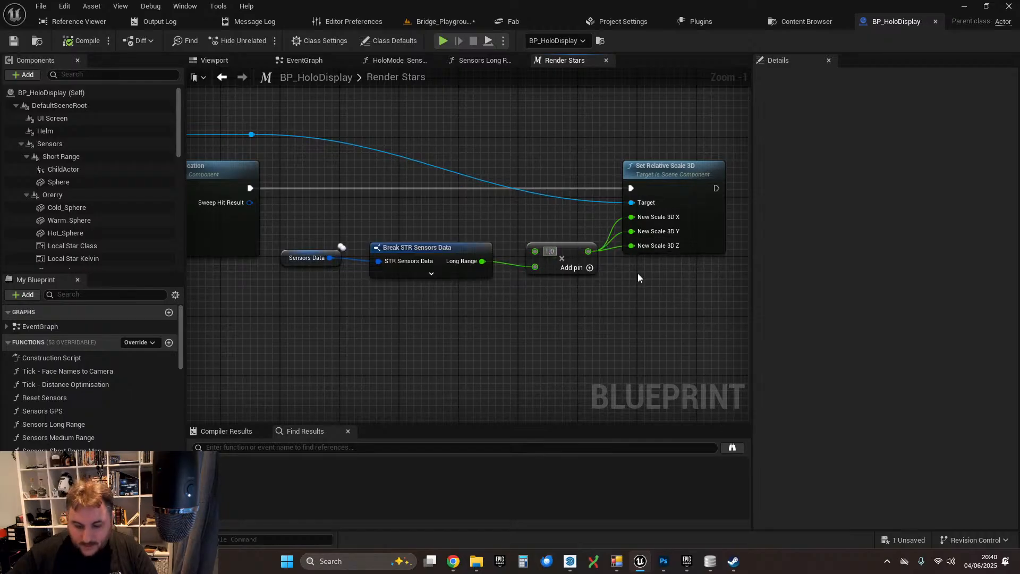
key(BackSpace)
key(BackSpace)
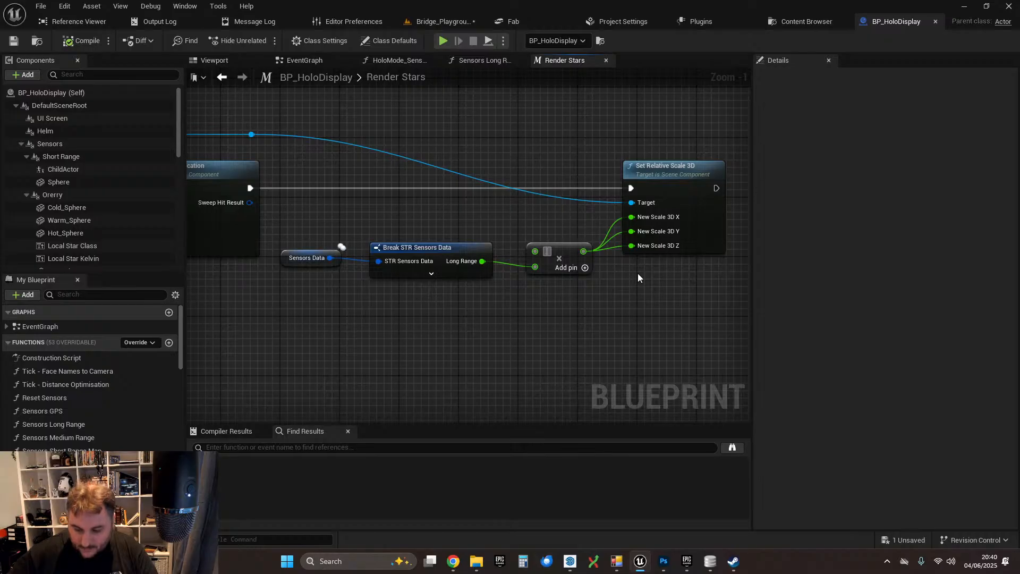
text(0.001)
key(Return)
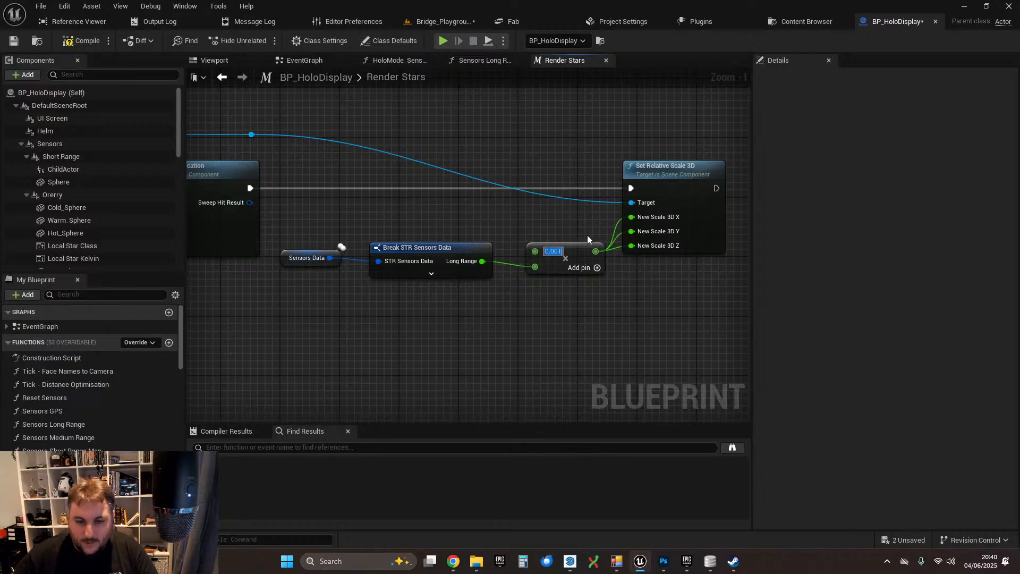
- Nudge Set Relative Scale 3D slightly away from the Multiply node, then compile and save BP_HoloDisplay
right_drag(550, 177, 474, 175)
drag(586, 176, 602, 176)
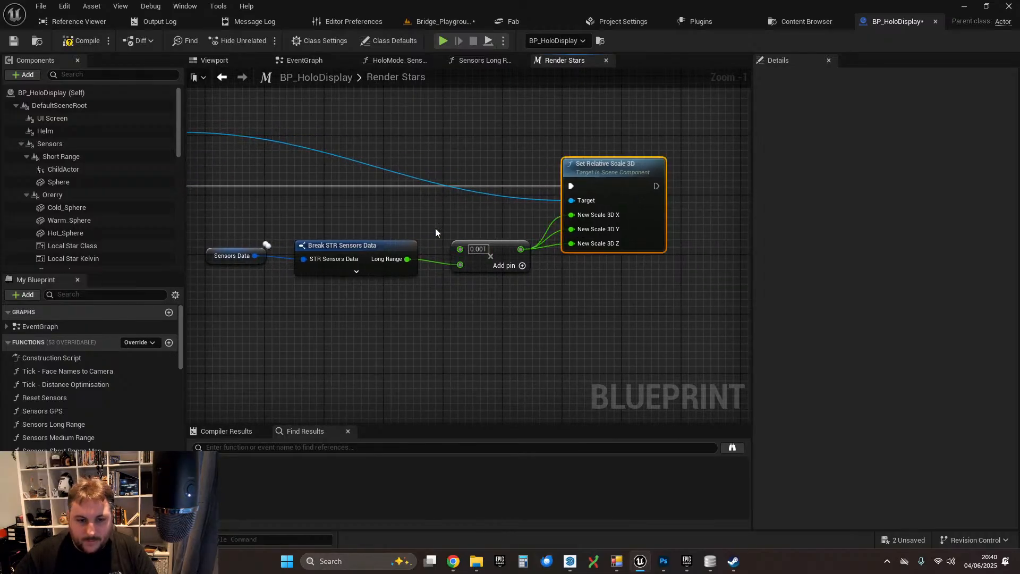
right_drag(435, 232, 478, 218)
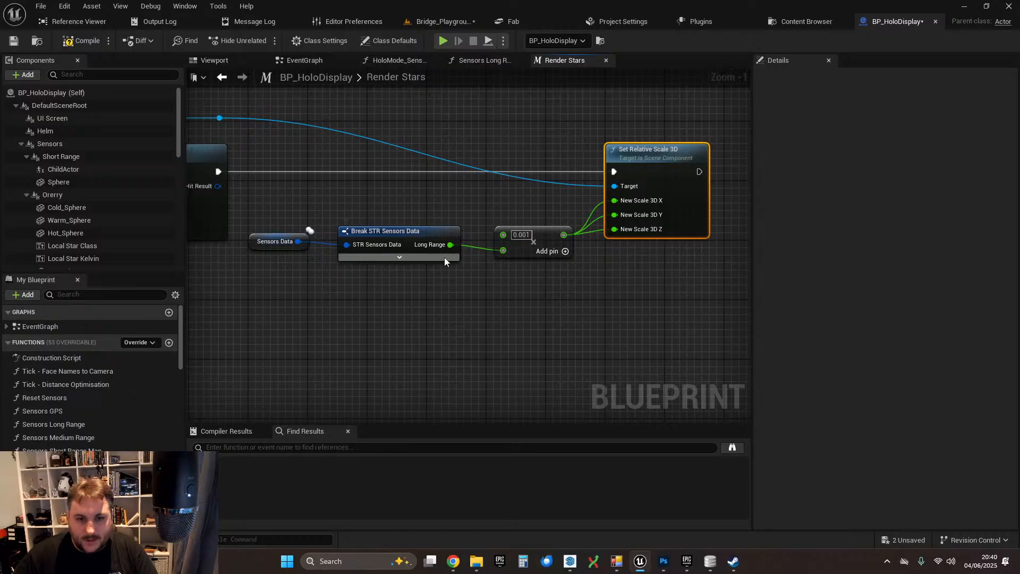
click(521, 235)
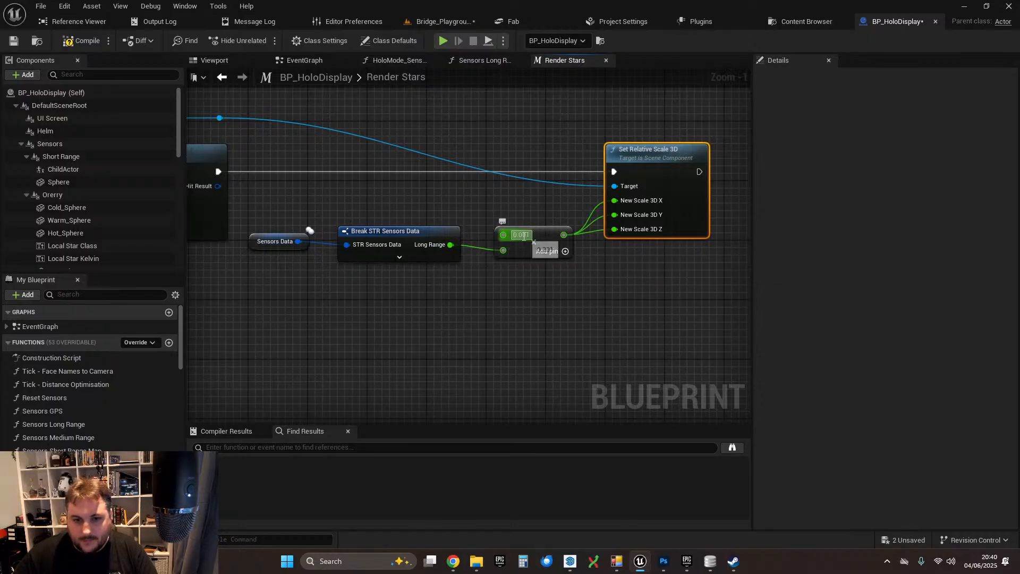
key(Return)
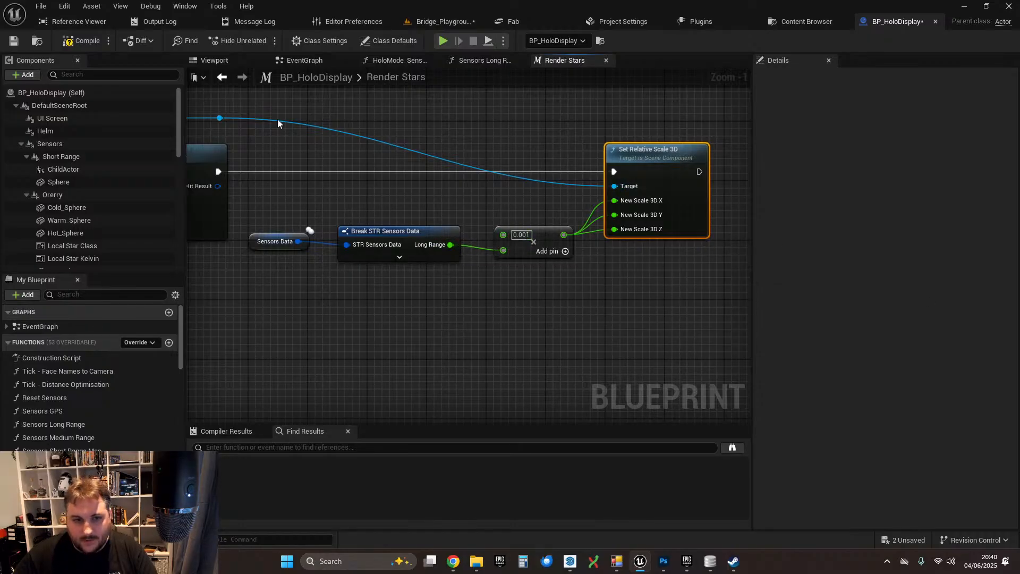
click(69, 43)
key(ctrl+s)
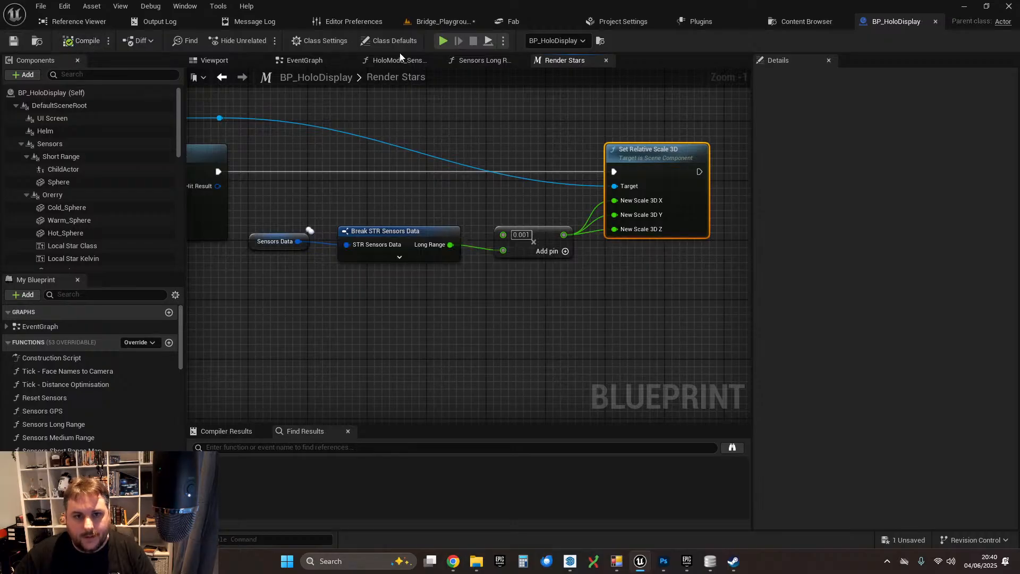
- Play the Bridge_Playground level and switch the bridge's Sensors console to long-range output
click(428, 24)
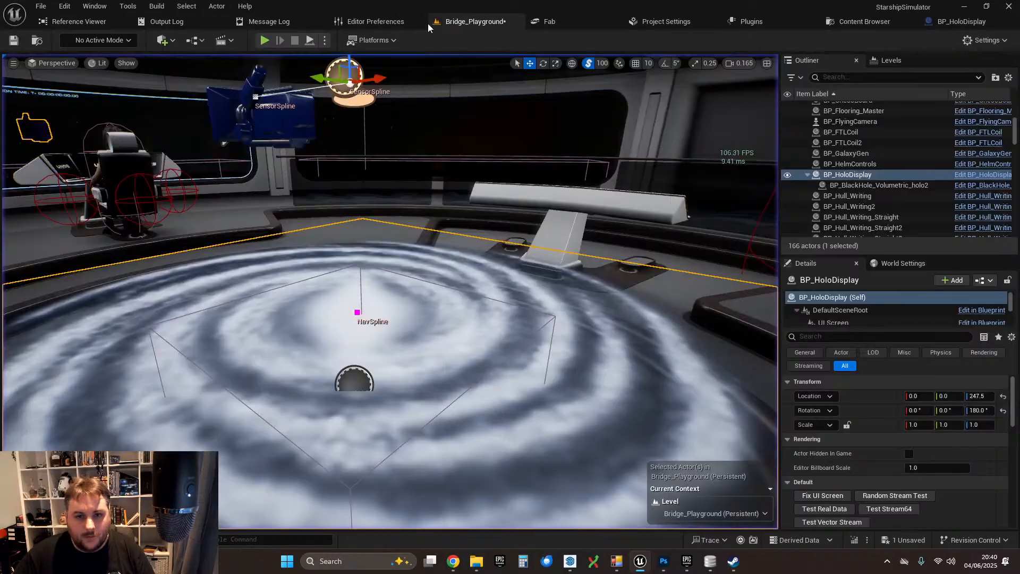
click(264, 40)
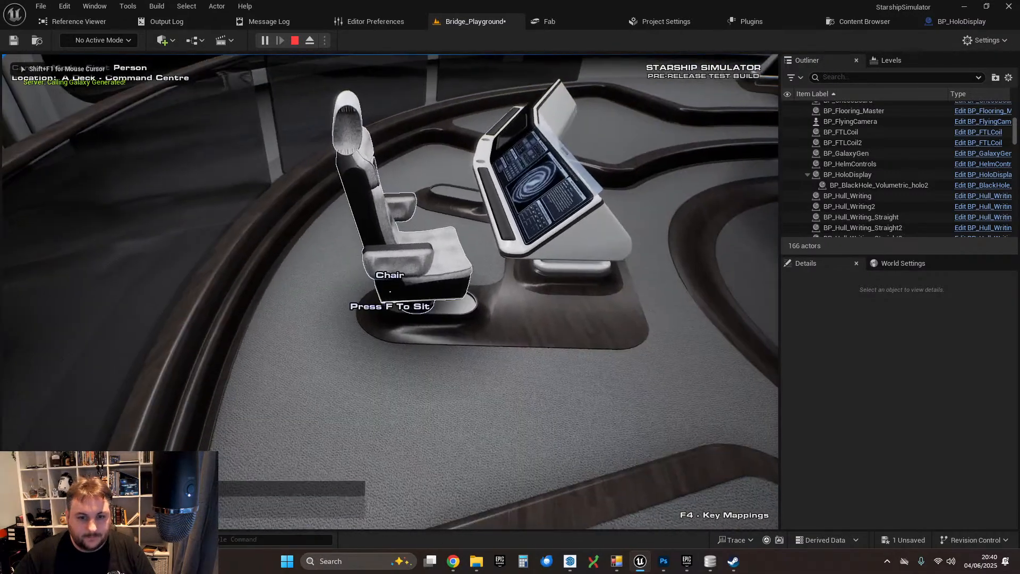
key(w)
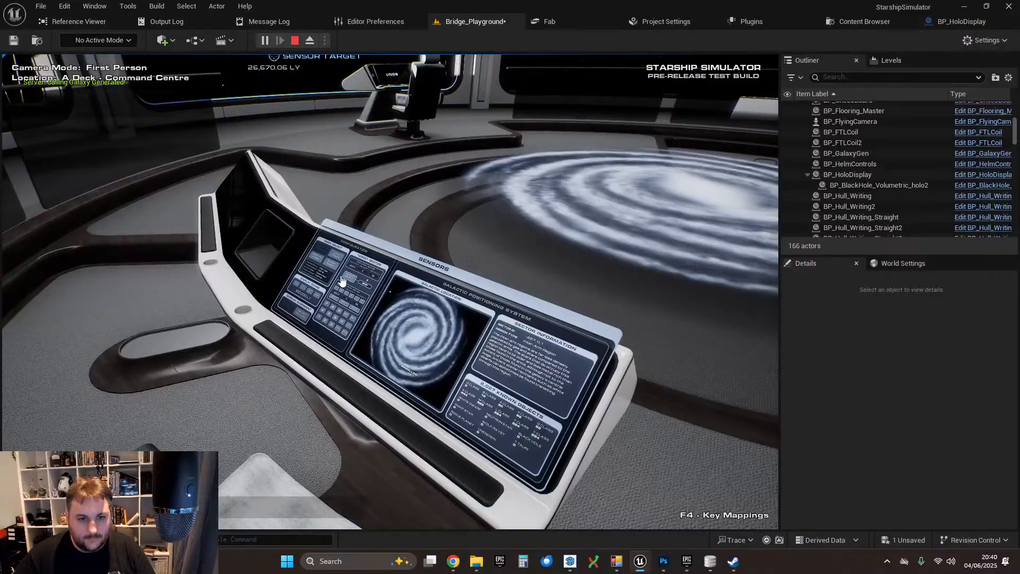
click(334, 260)
key(w)
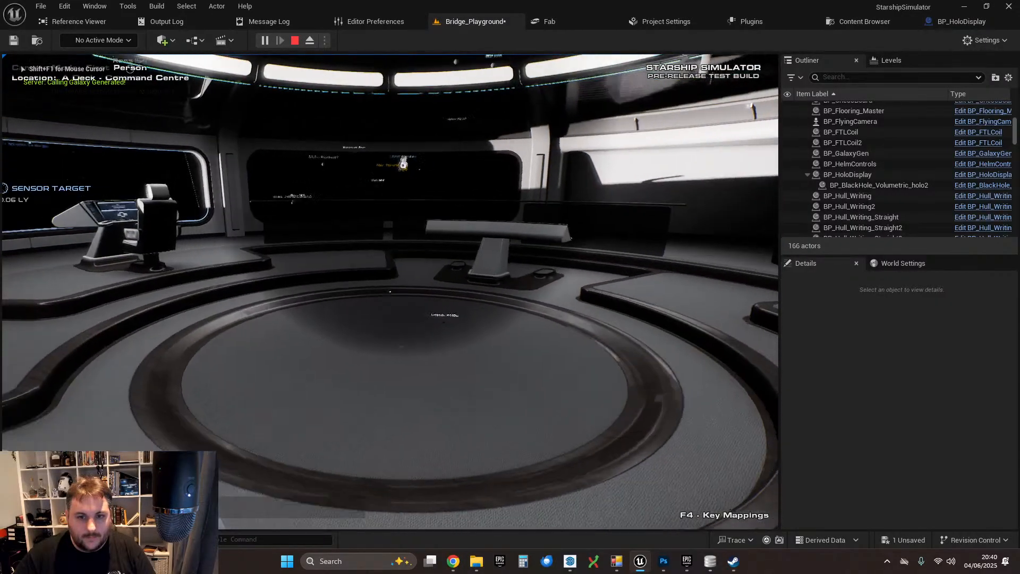
- Walk around the bridge and examine the size and placement of the star spheres against their name labels
key(w)
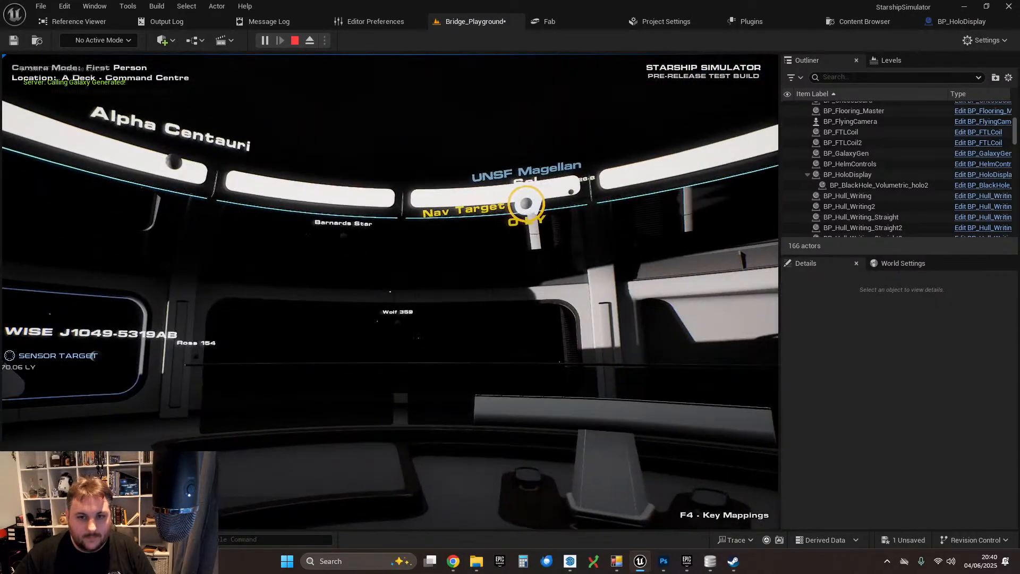
key(w)
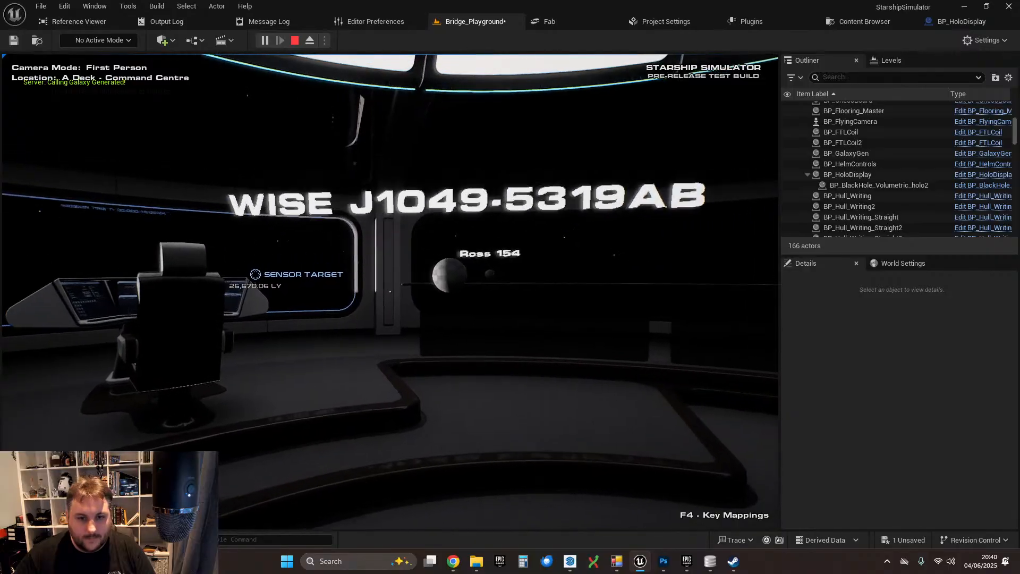
key(w)
key(s)
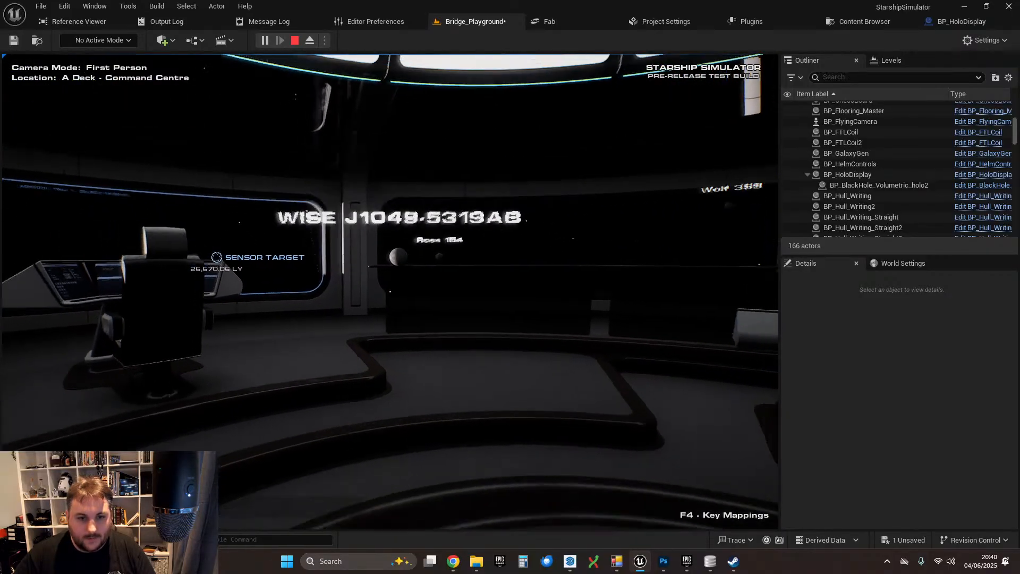
key(w)
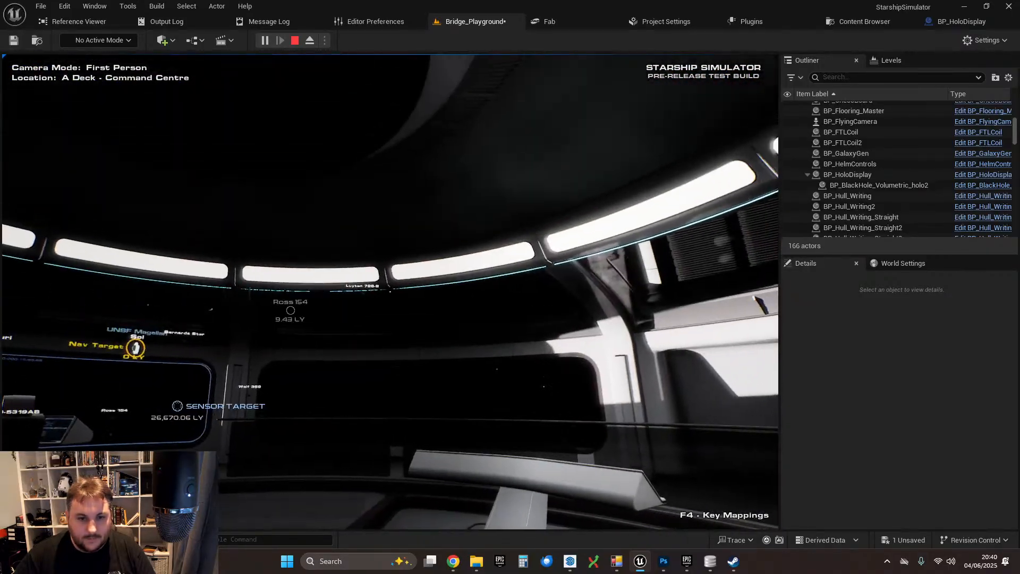
key(w)
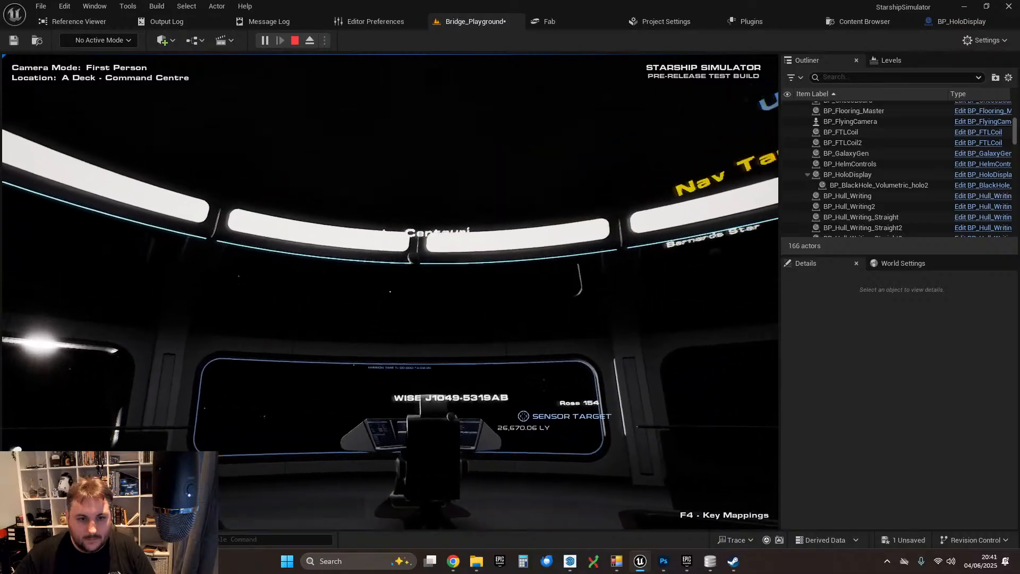
key(w)
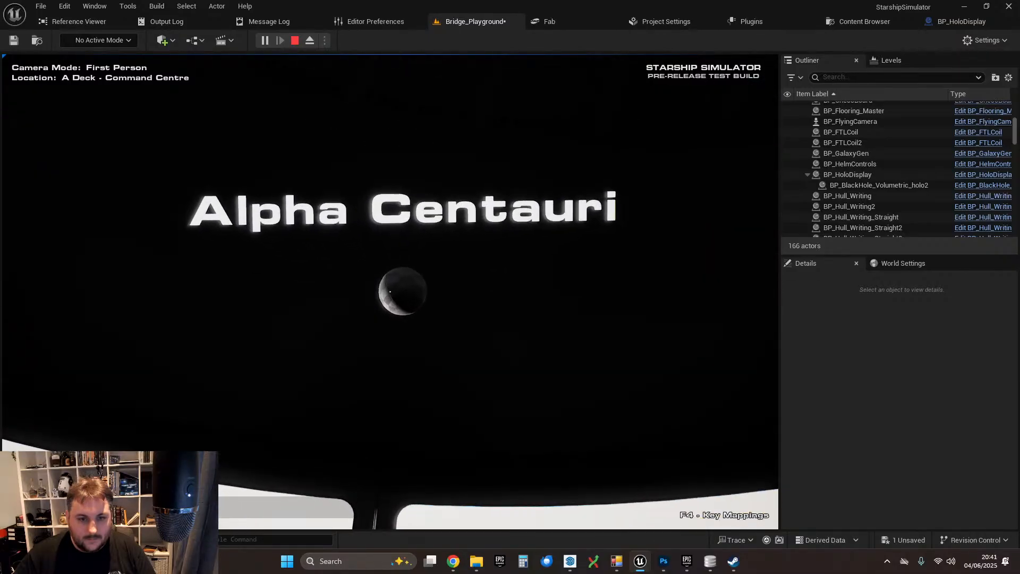
- Return to the Sensors console, adjust the long-range scan setting, and inspect the regenerated star spheres around the bridge
key(w)
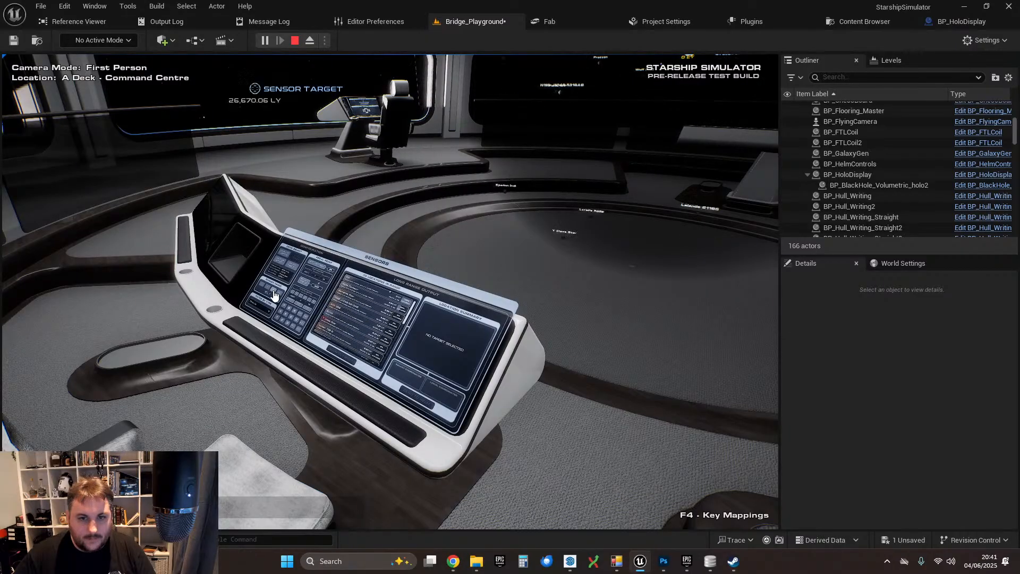
click(274, 295)
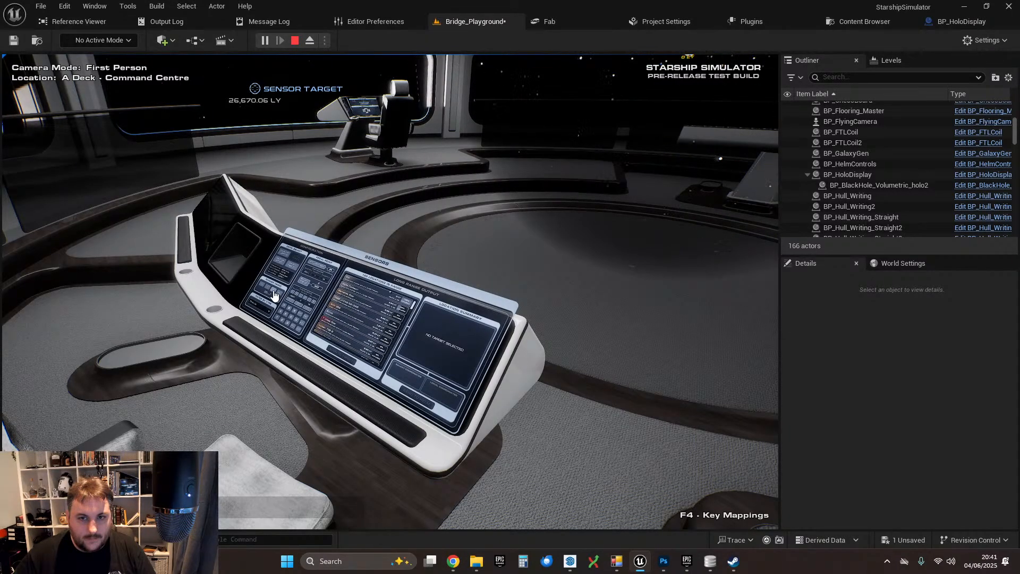
click(269, 292)
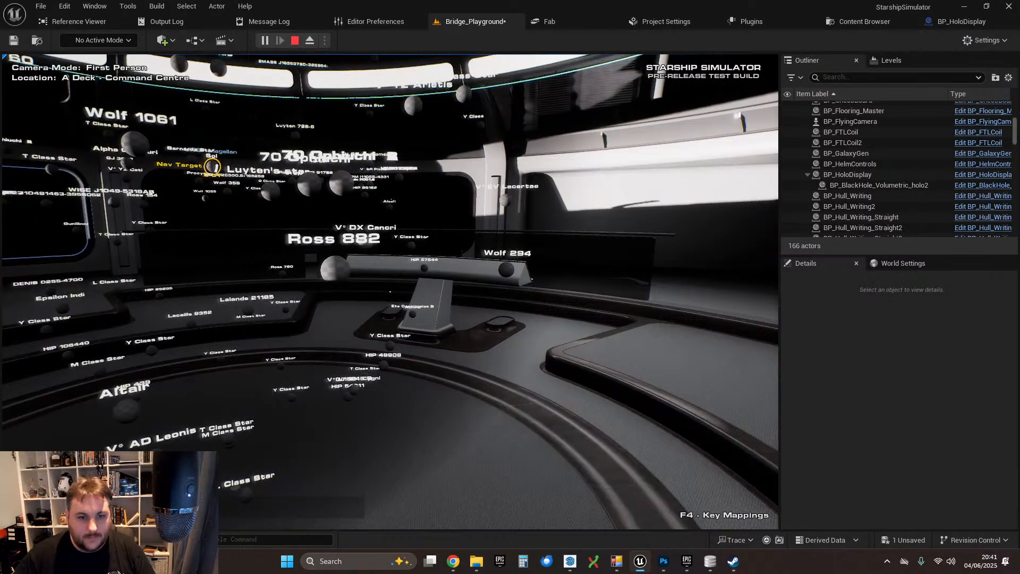
key(w)
key(a)
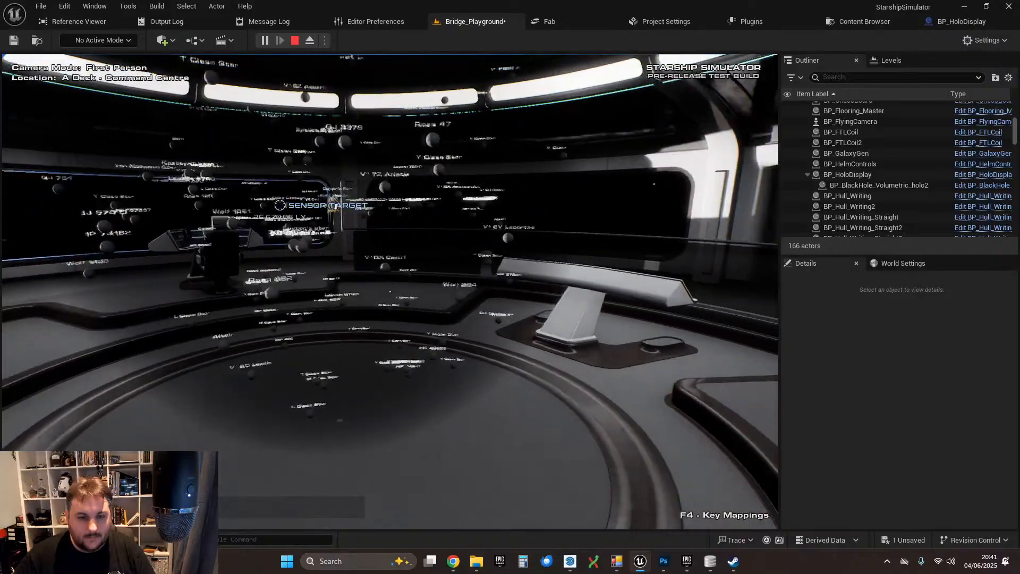
key(w)
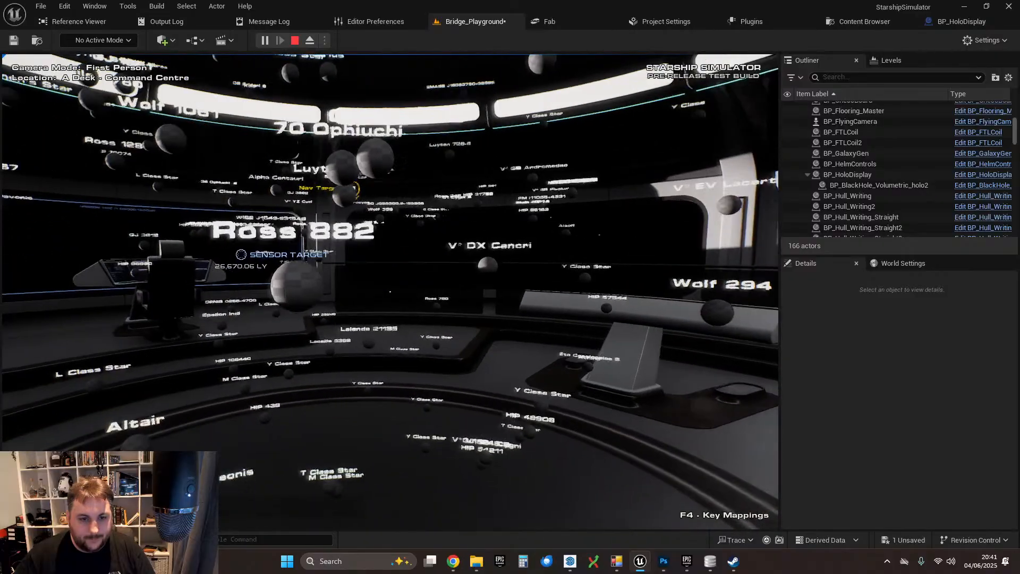
- Exit the play session to desktop and return to the Bridge_Playground level viewport
key(Escape)
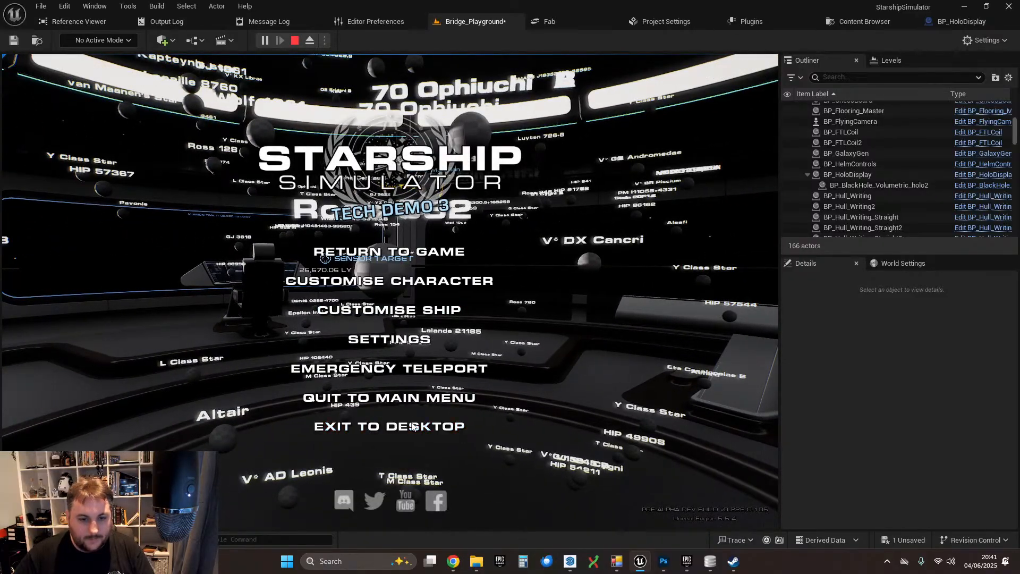
click(414, 424)
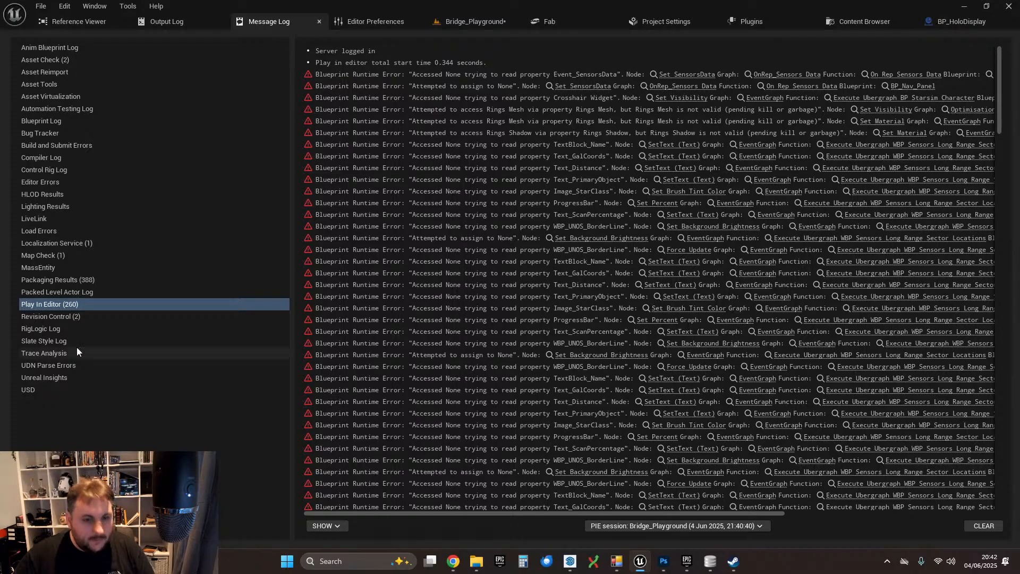
click(457, 25)
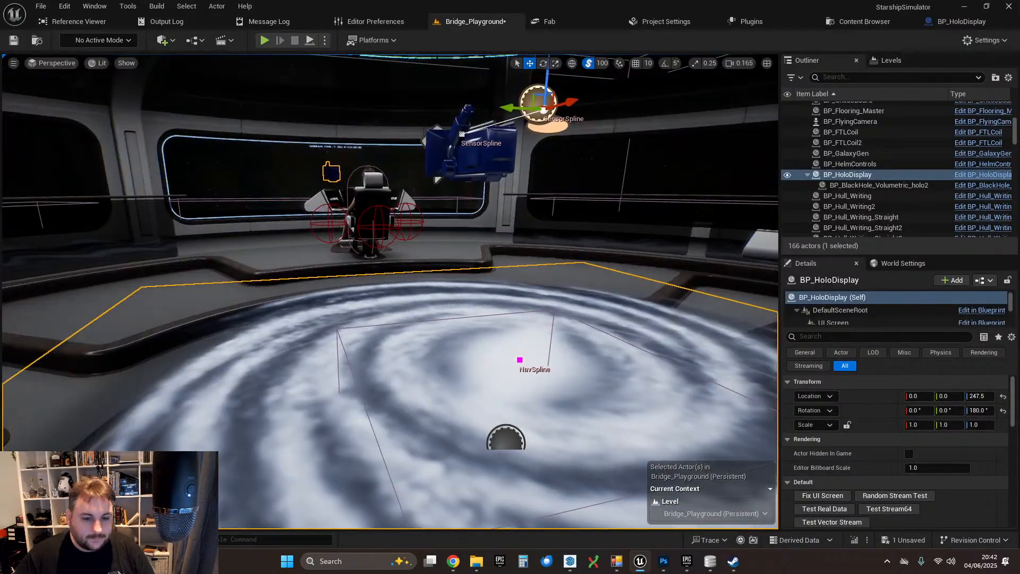
right_drag(391, 292, 425, 262)
right_drag(586, 252, 570, 282)
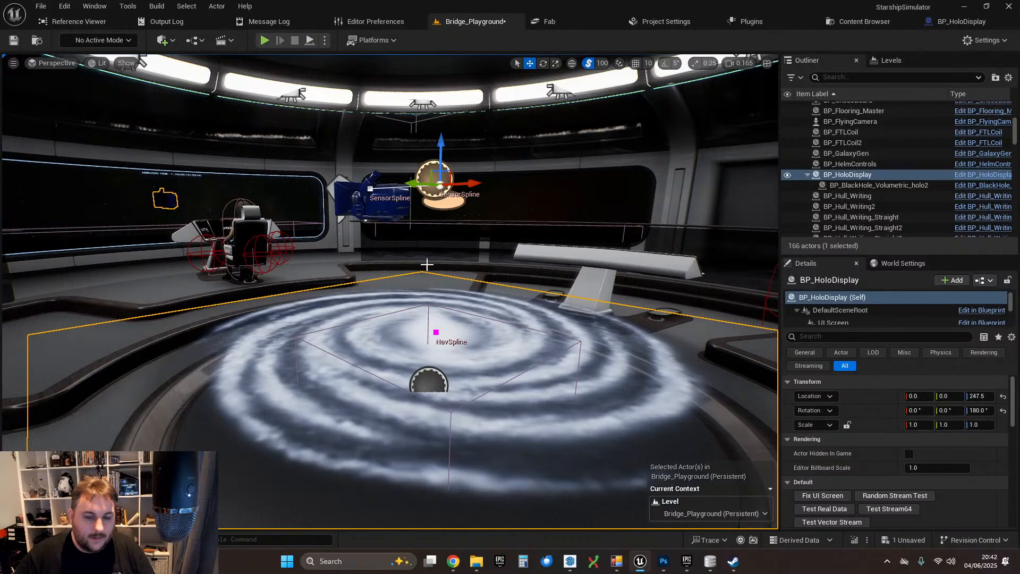
mouse_move(419, 274)
right_down()
mouse_move(425, 304)
mouse_move(416, 294)
right_up()
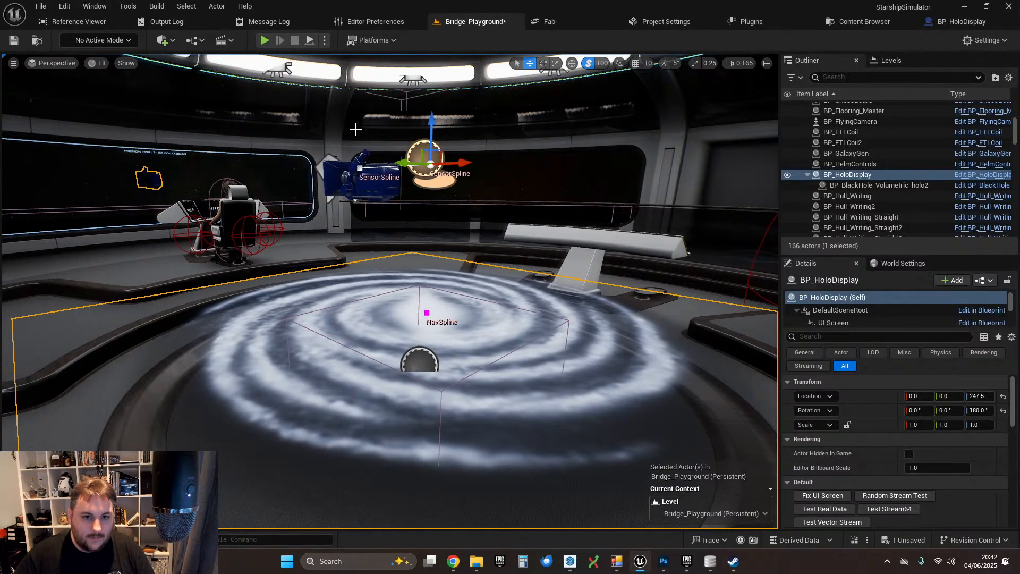
right_drag(436, 278, 372, 279)
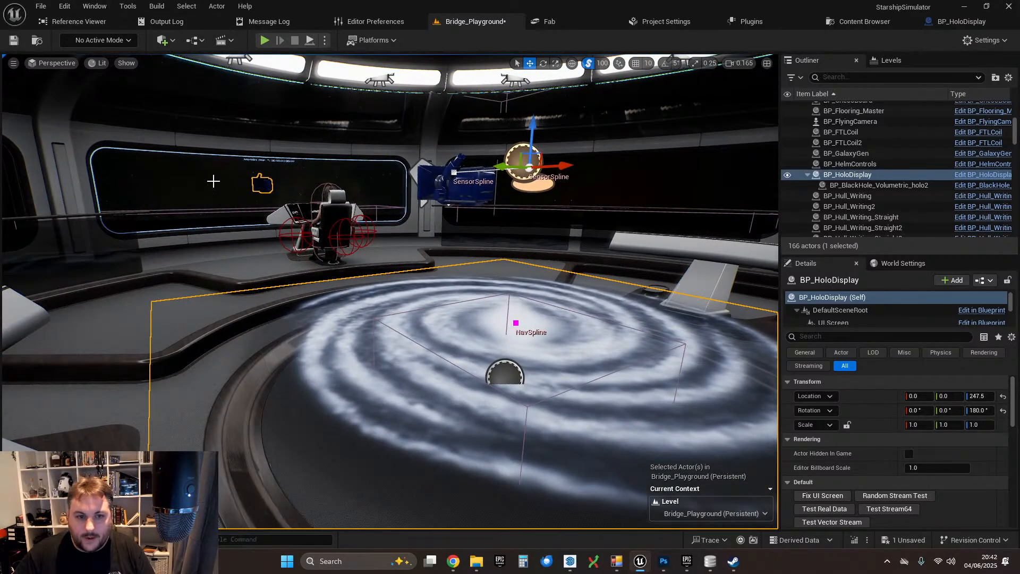
- Look around the bridge in the level viewport and examine the galaxy hologram and the space surrounding it
key(s)
right_drag(416, 256, 289, 233)
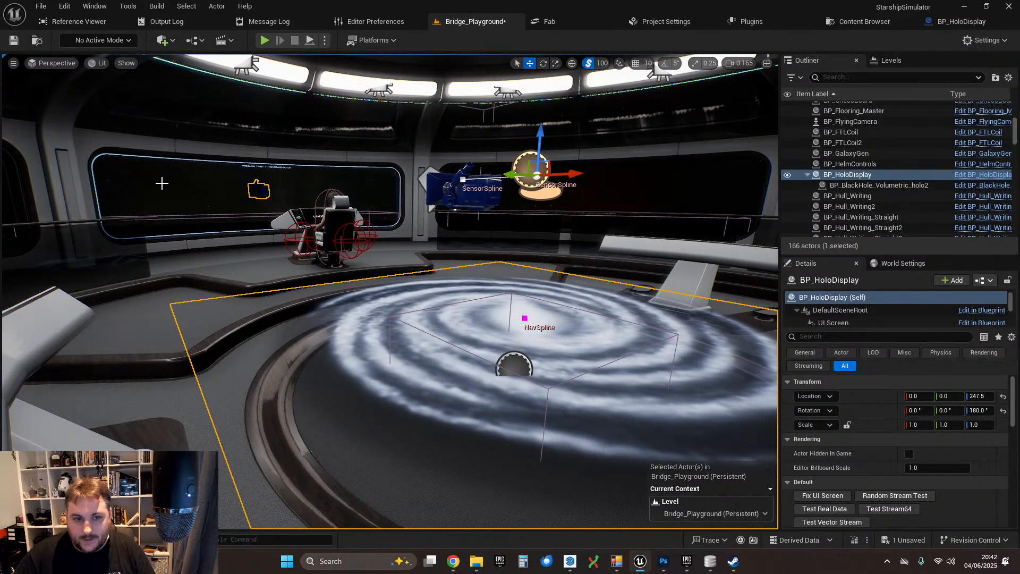
right_drag(448, 232, 509, 243)
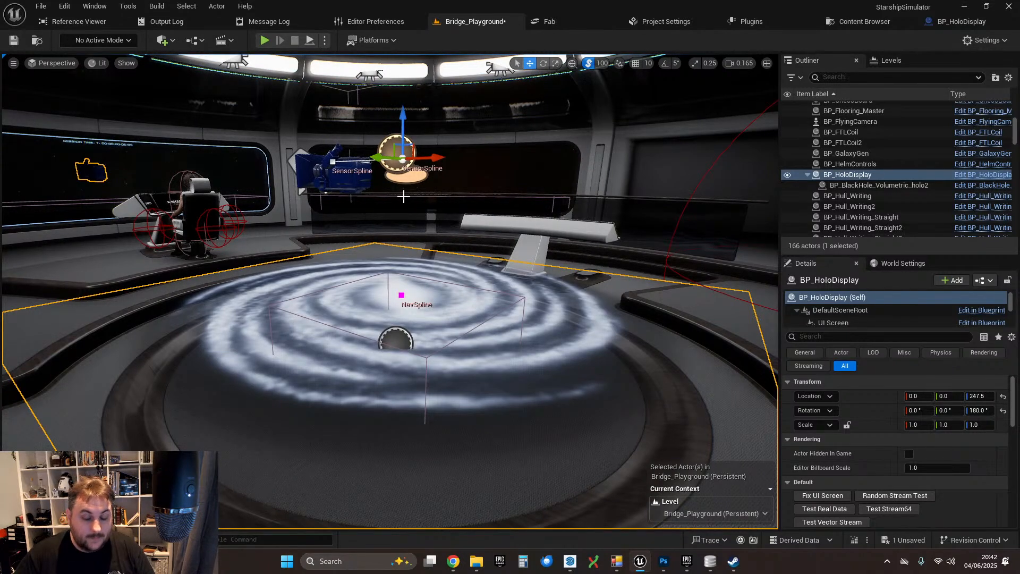
right_drag(403, 197, 467, 160)
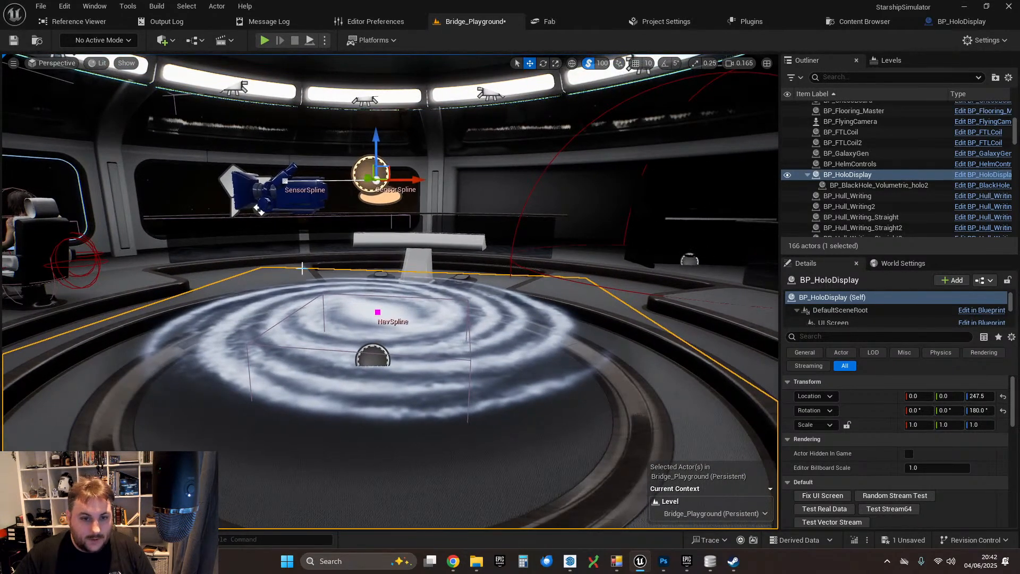
right_drag(484, 244, 461, 244)
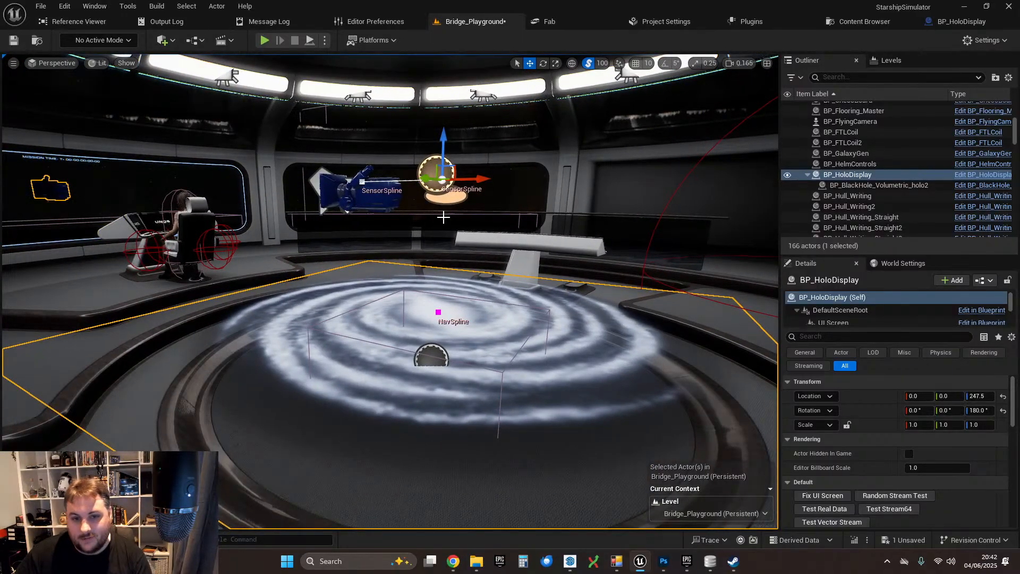
right_drag(477, 212, 435, 142)
right_drag(467, 243, 415, 239)
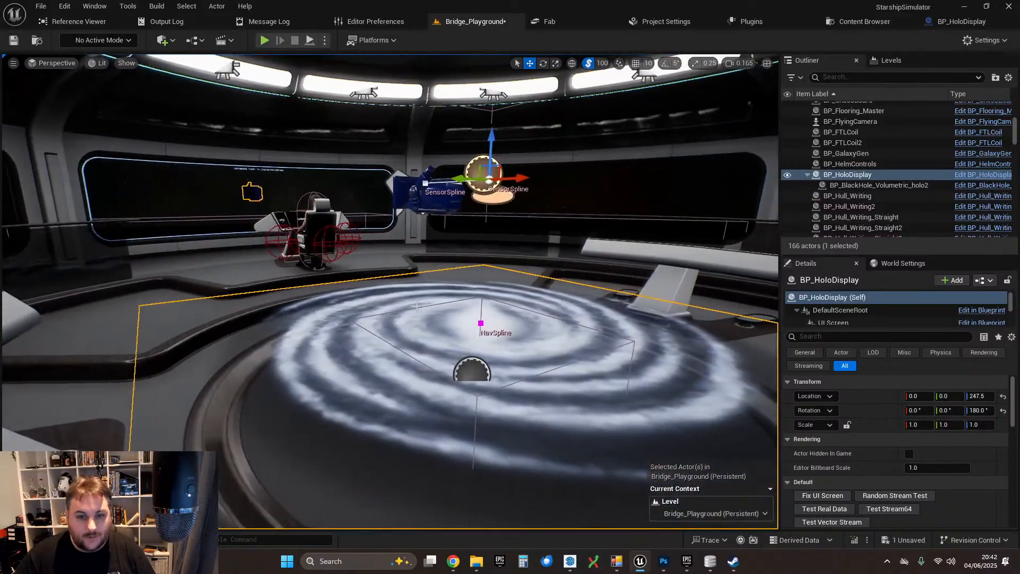
right_drag(413, 312, 405, 287)
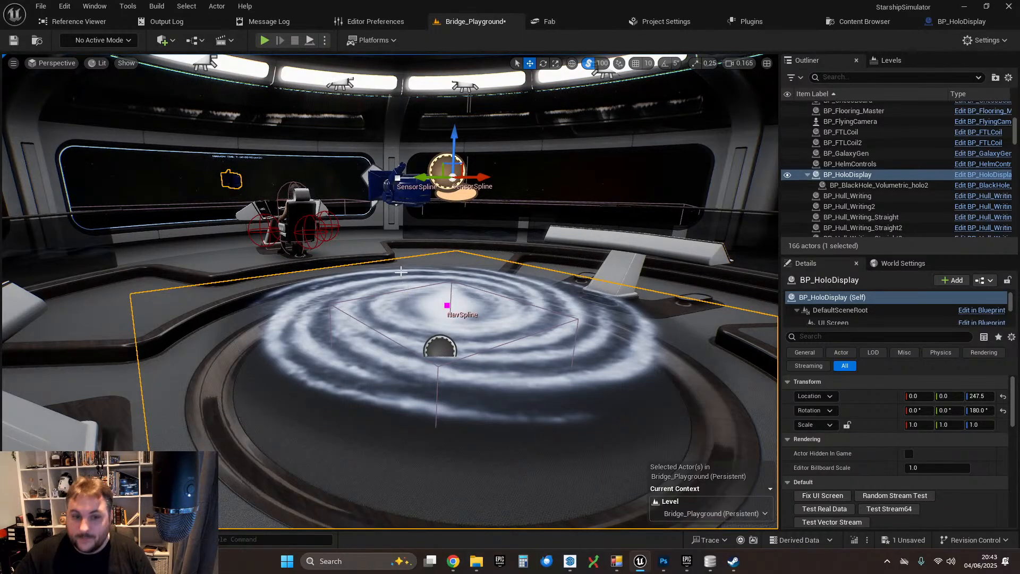
scroll(430, 264, up, 5)
right_drag(415, 282, 478, 293)
scroll(440, 277, down, 6)
right_drag(436, 259, 433, 175)
key(e)
drag(366, 139, 423, 171)
key(ctrl+z)
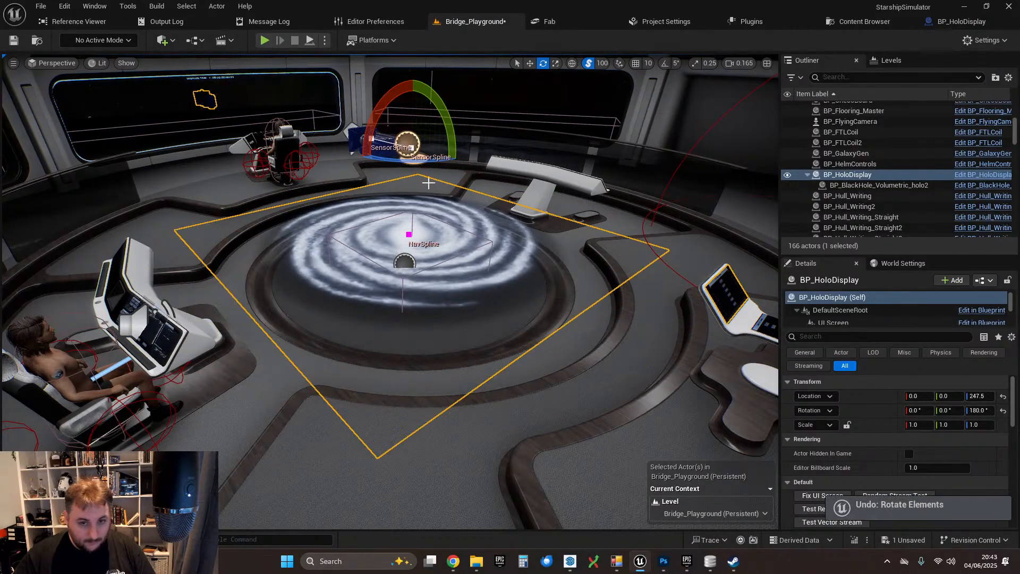
- Clear the actor selection and examine the galaxy hologram up close from several angles
right_drag(422, 171, 451, 171)
key(Escape)
key(w)
key(a)
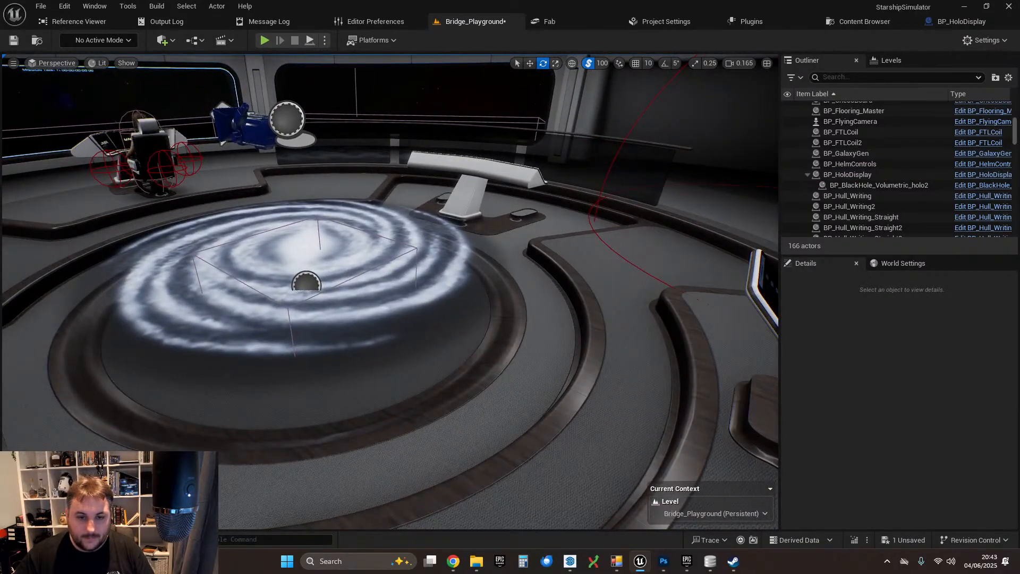
mouse_move(614, 137)
right_down()
mouse_move(563, 141)
mouse_move(606, 138)
right_up()
key(w)
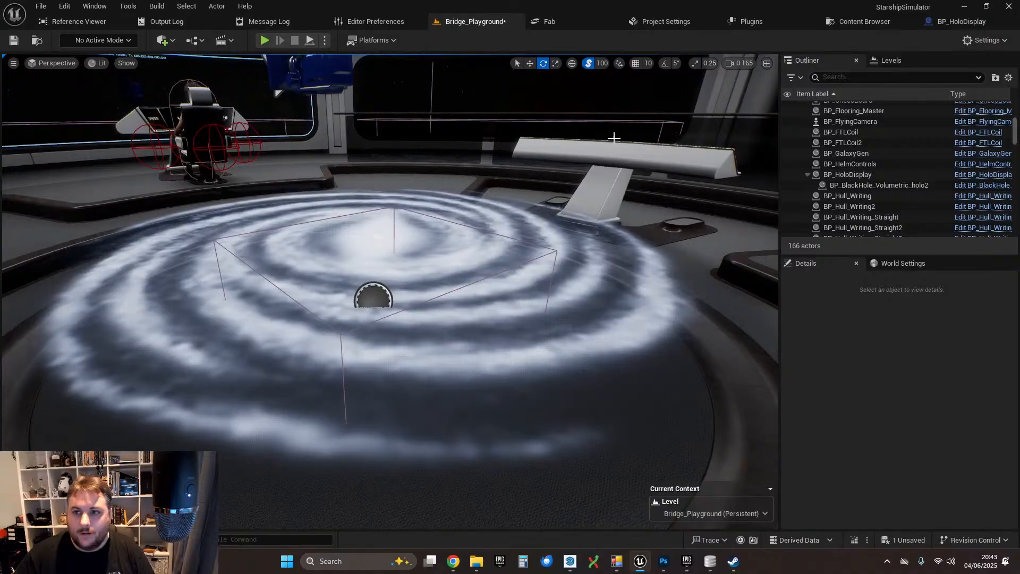
mouse_move(530, 210)
right_down()
mouse_move(505, 211)
mouse_move(530, 211)
right_up()
key(w)
key(s)
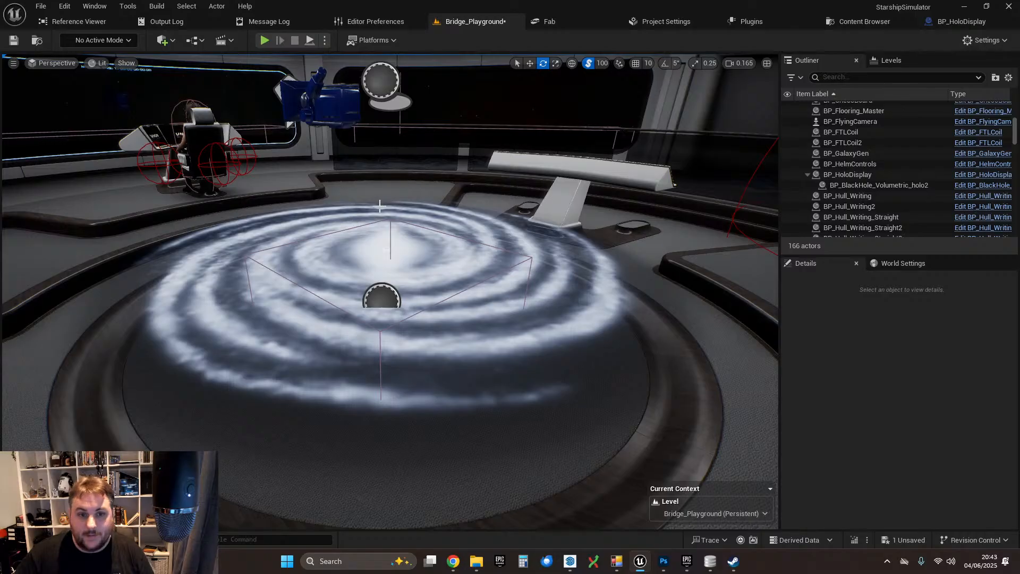
- Inspect the console with the seated crew figure and its sensor screens beside the galaxy hologram
key(s)
right_drag(433, 205, 461, 306)
key(w)
key(s)
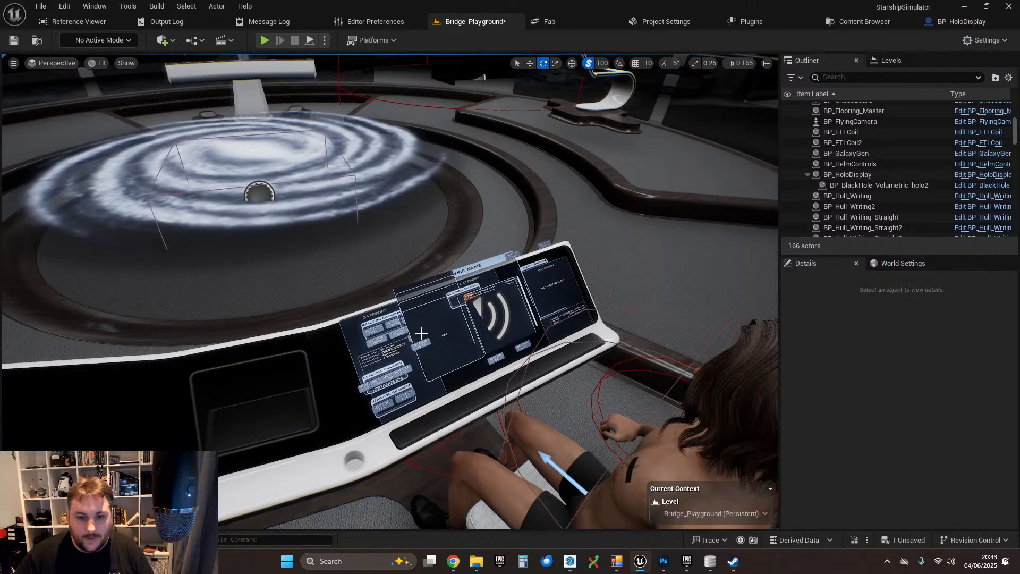
scroll(416, 278, down, 5)
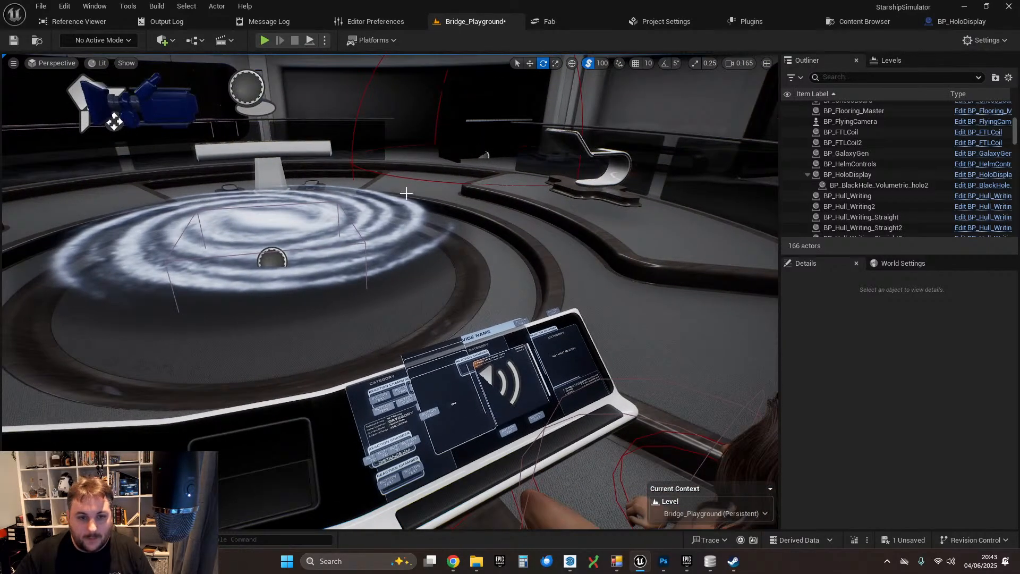
right_drag(420, 227, 438, 238)
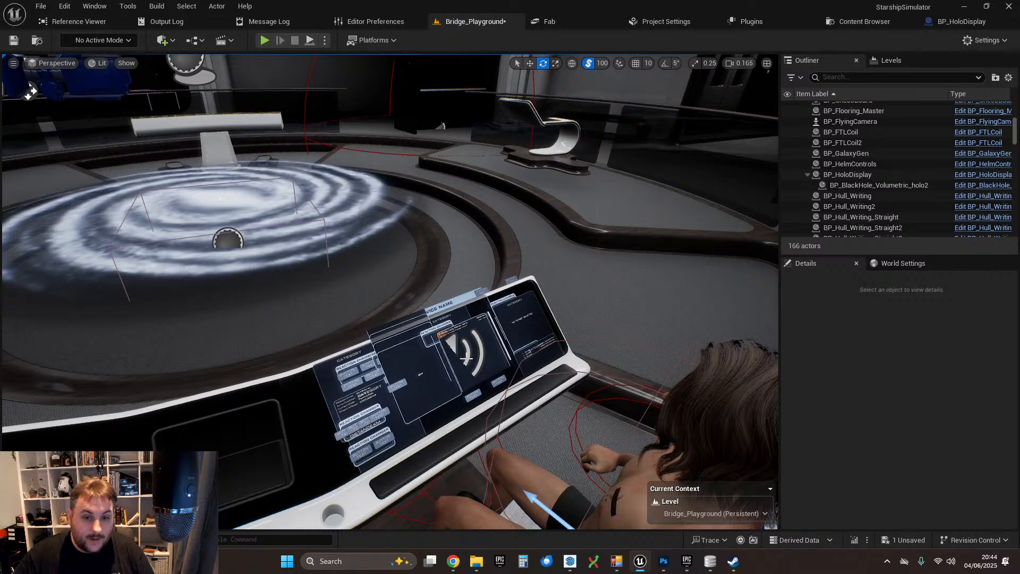
right_drag(391, 260, 384, 264)
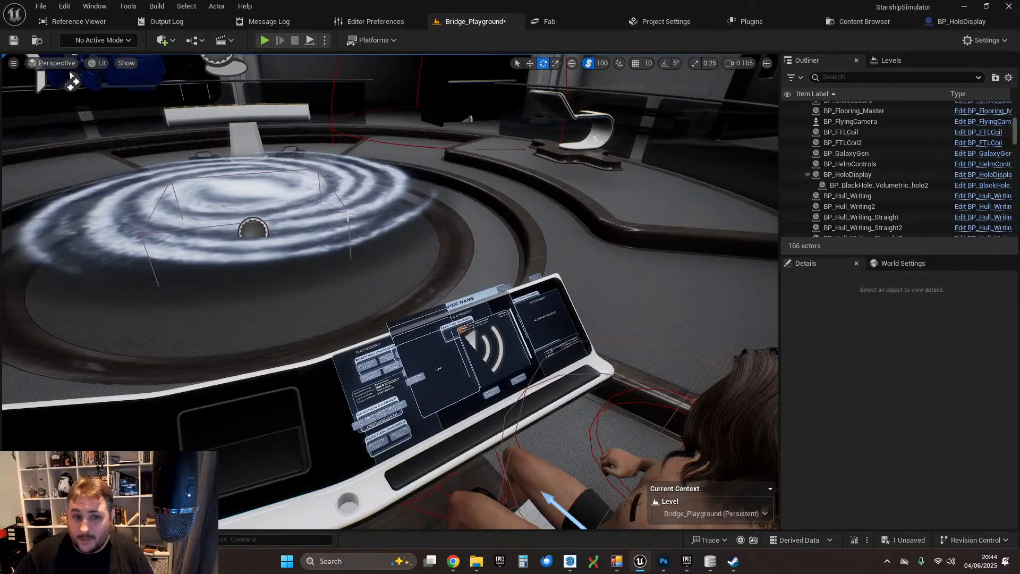
mouse_move(431, 242)
right_down()
mouse_move(410, 251)
mouse_move(439, 253)
right_up()
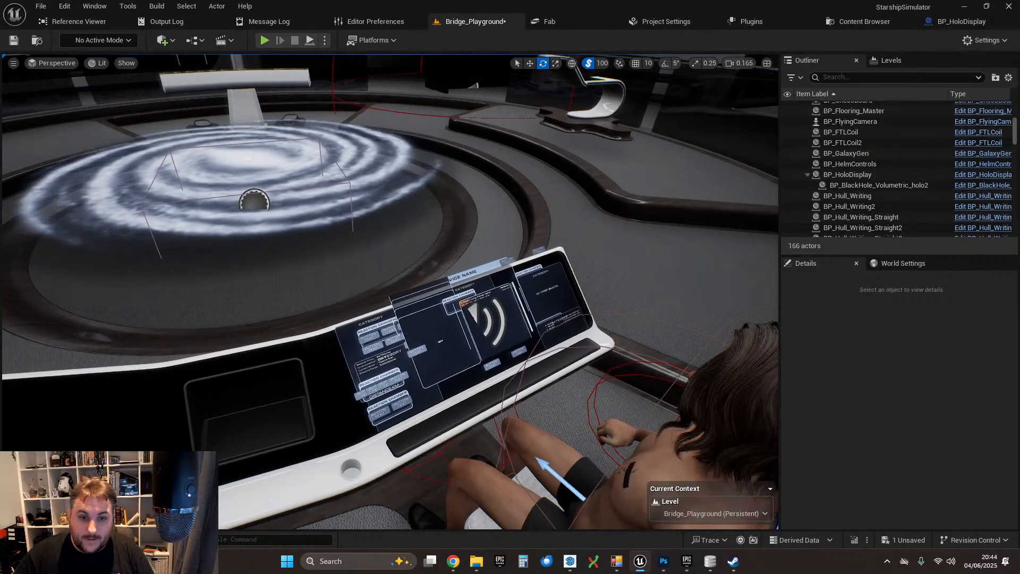
right_drag(539, 374, 557, 374)
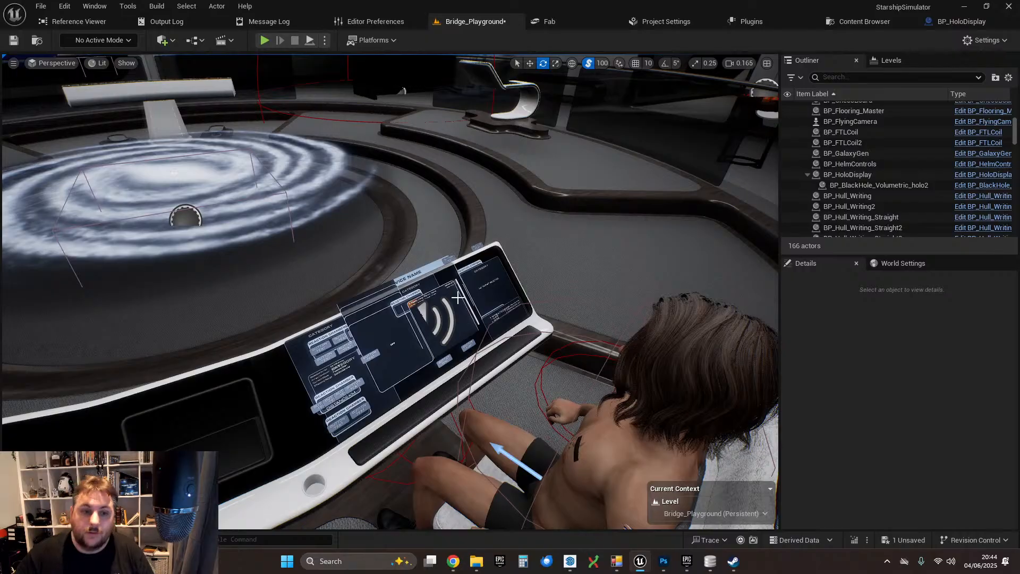
mouse_move(470, 224)
right_down()
mouse_move(408, 206)
mouse_move(474, 232)
mouse_move(464, 225)
right_up()
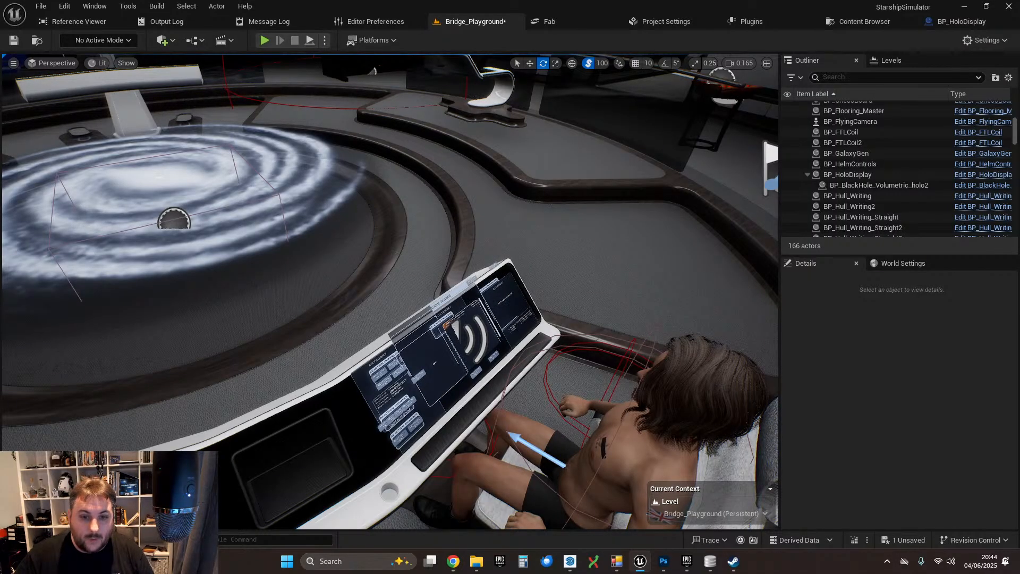
key(s)
mouse_move(498, 407)
right_down()
mouse_move(502, 366)
mouse_move(498, 407)
right_up()
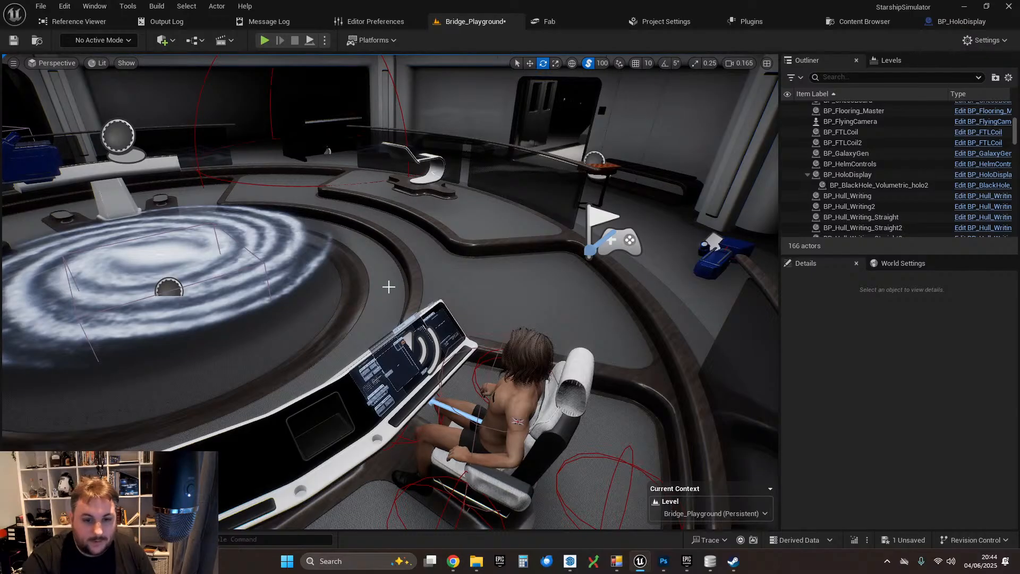
- View the hologram area and surrounding bridge from behind the opposite crew console
right_drag(389, 287, 187, 226)
key(d)
key(s)
key(w)
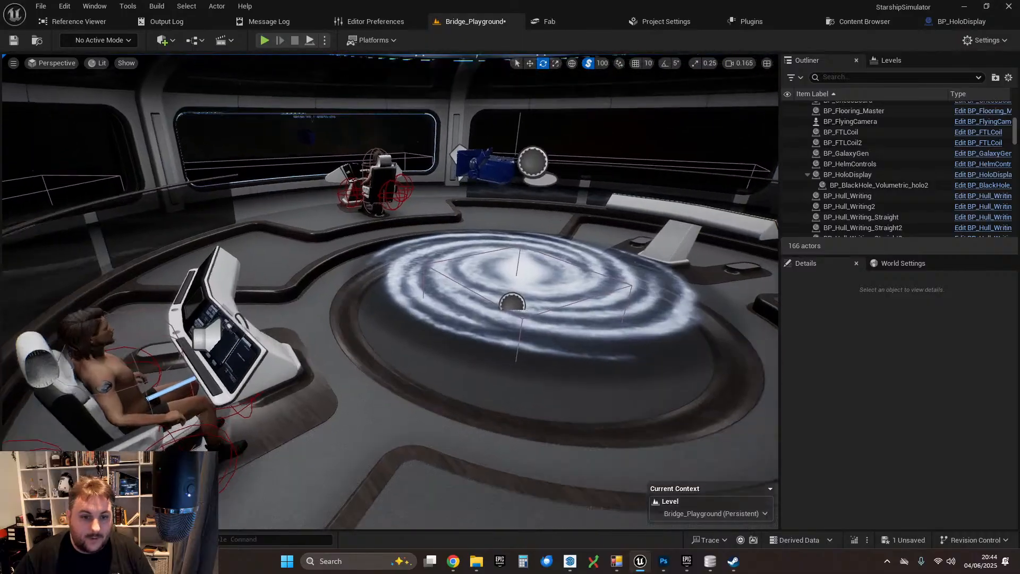
right_drag(480, 250, 465, 250)
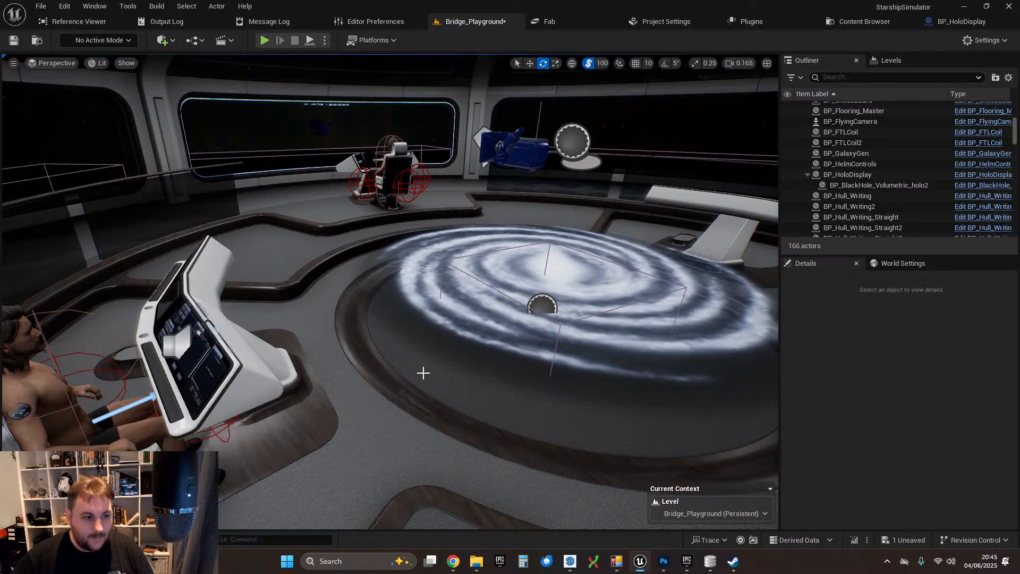
right_drag(423, 373, 466, 362)
key(w)
- Return to BP_HoloDisplay's Render Stars graph and reposition the 0.001 multiply node beside Set Relative Scale 3D
click(952, 19)
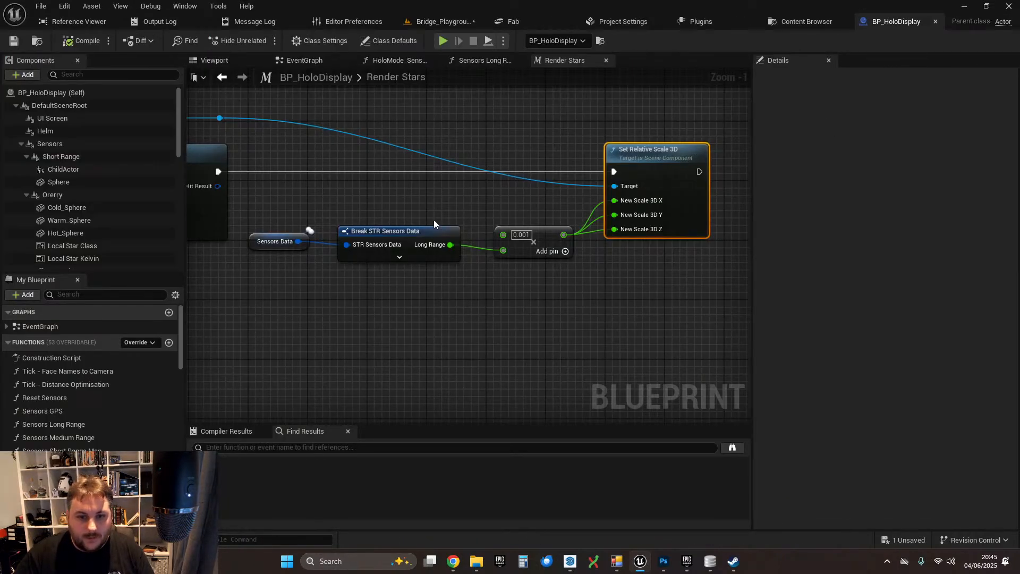
drag(539, 227, 532, 204)
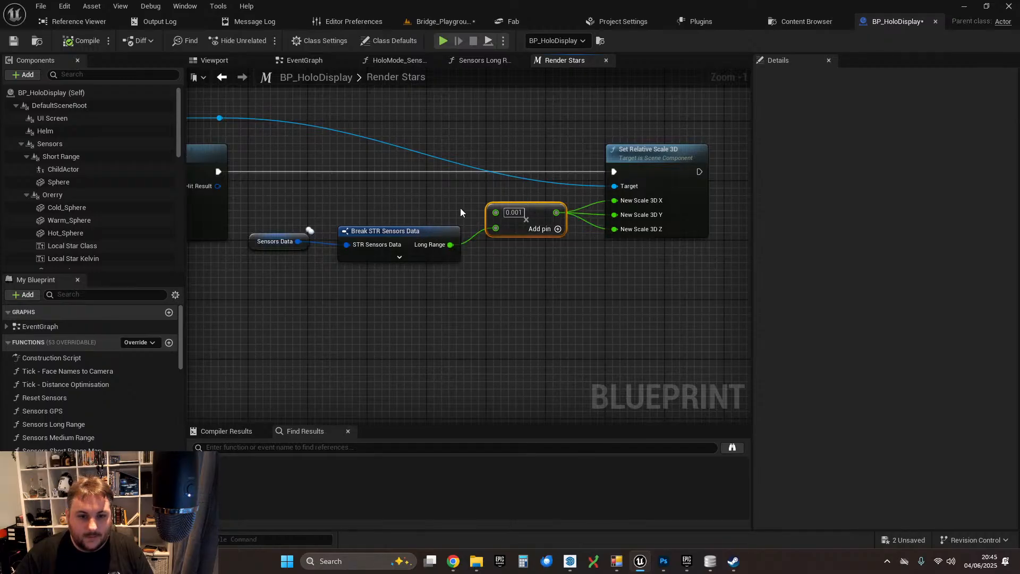
right_drag(510, 122, 431, 138)
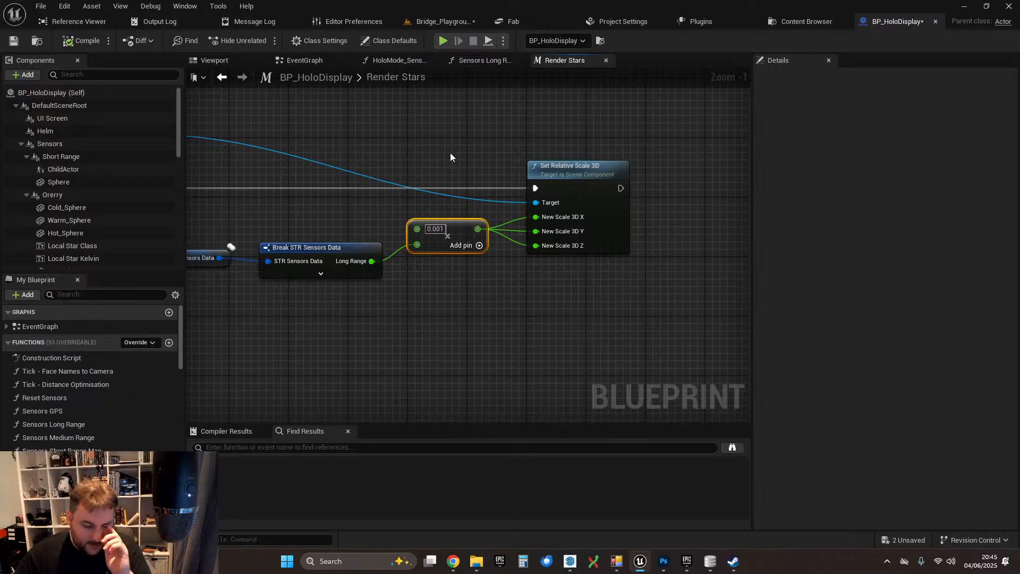
- Review the Render Stars graph, examining how the long-range value and star-class scales feed the Add Instance node
scroll(451, 152, down, 5)
right_drag(353, 163, 747, 351)
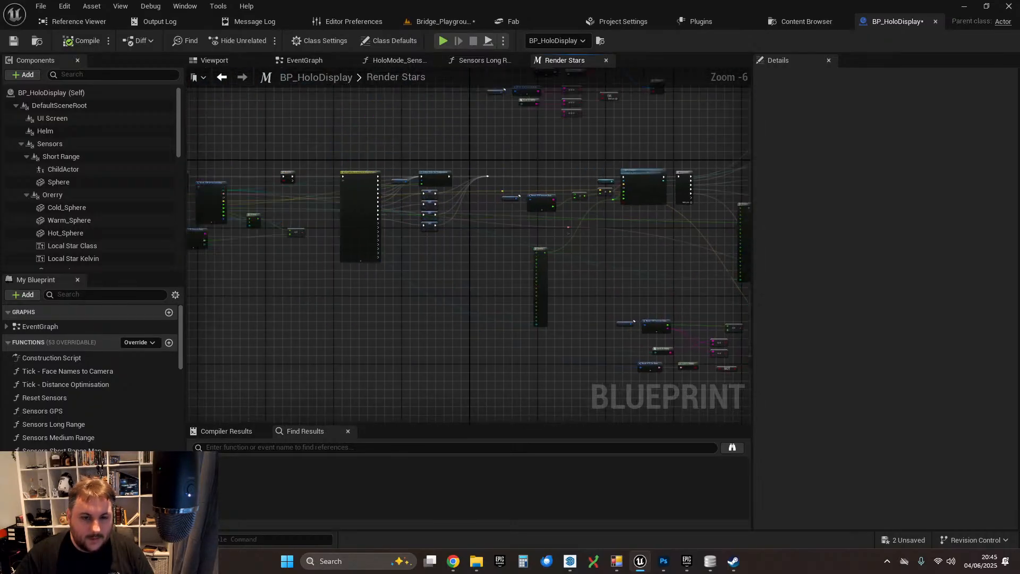
right_drag(322, 209, 467, 270)
scroll(467, 271, up, 4)
right_drag(413, 239, 191, 198)
right_drag(743, 192, 621, 195)
right_drag(537, 206, 143, 225)
scroll(477, 243, down, 4)
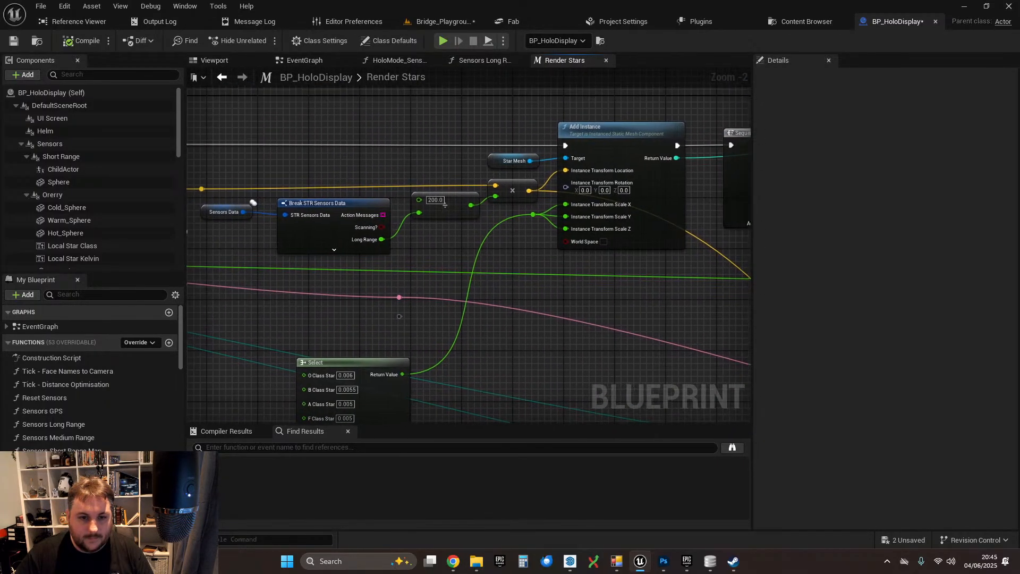
scroll(477, 243, up, 4)
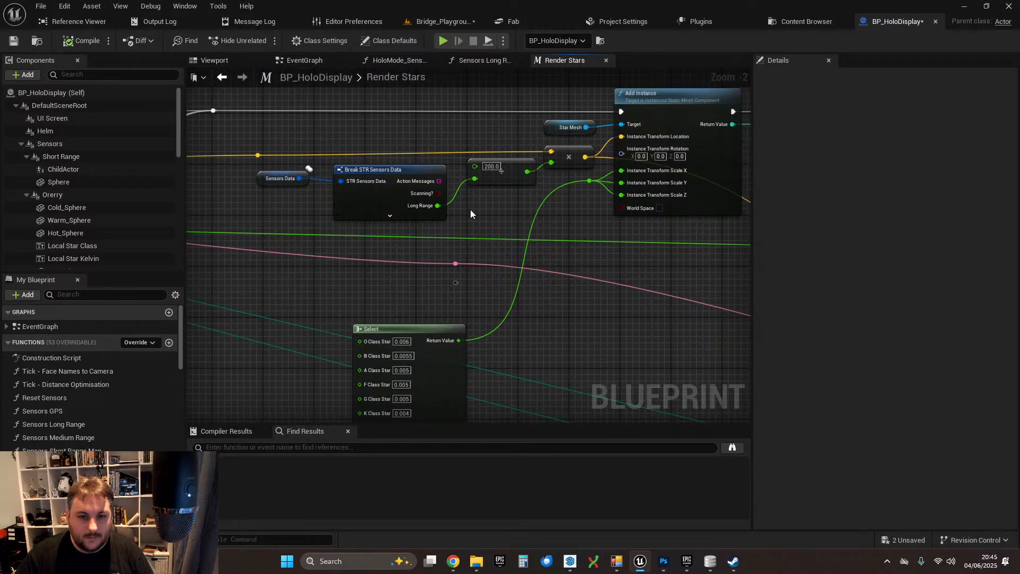
scroll(471, 213, down, 3)
right_drag(472, 213, 188, 109)
right_drag(642, 262, 243, 159)
scroll(428, 252, up, 4)
- Move the multiply node and Set Relative Scale 3D together farther from Break STR Sensors Data to make room
right_drag(428, 252, 336, 251)
drag(350, 177, 482, 272)
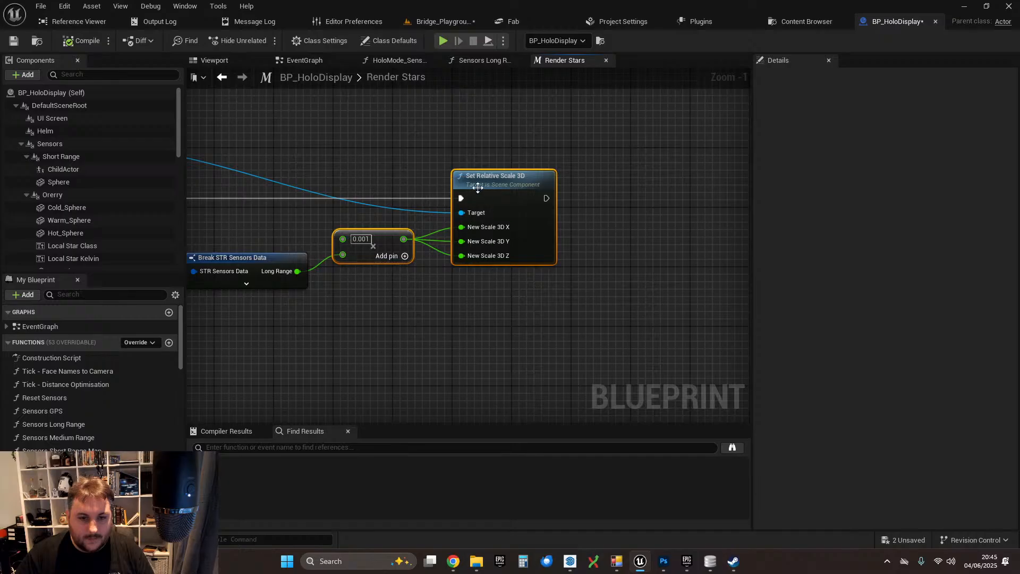
drag(478, 188, 643, 192)
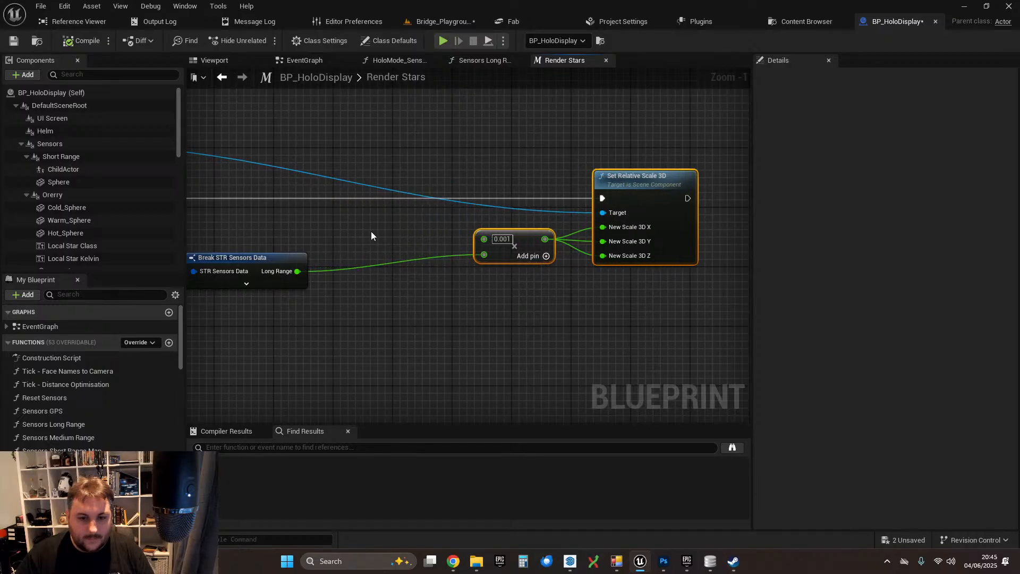
right_drag(371, 235, 430, 232)
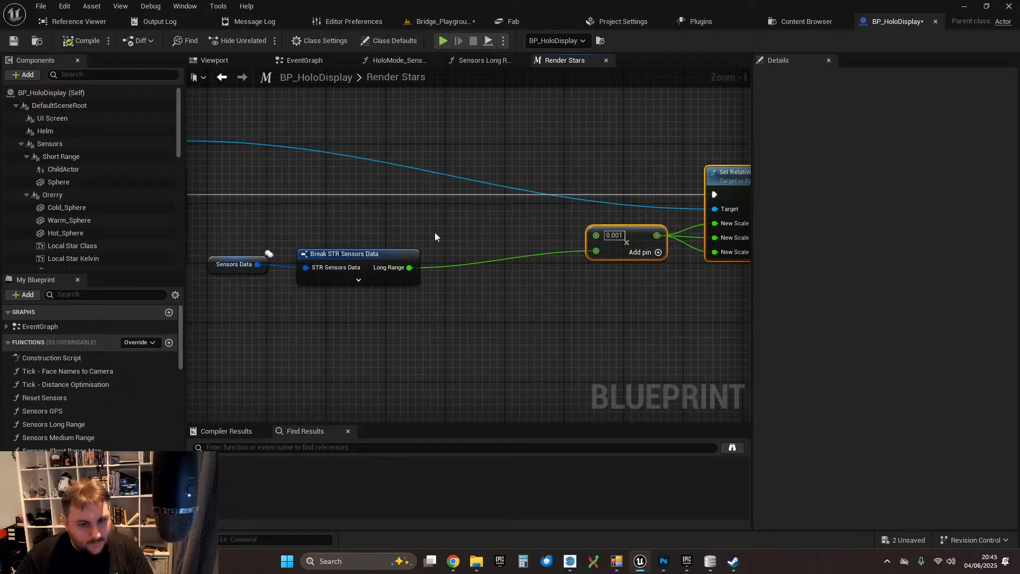
- Add a Divide node with Long Range wired into its second input, leaving its output detached from the multiply node
drag(410, 268, 595, 234)
text(/)
click(546, 378)
alt+click(455, 227)
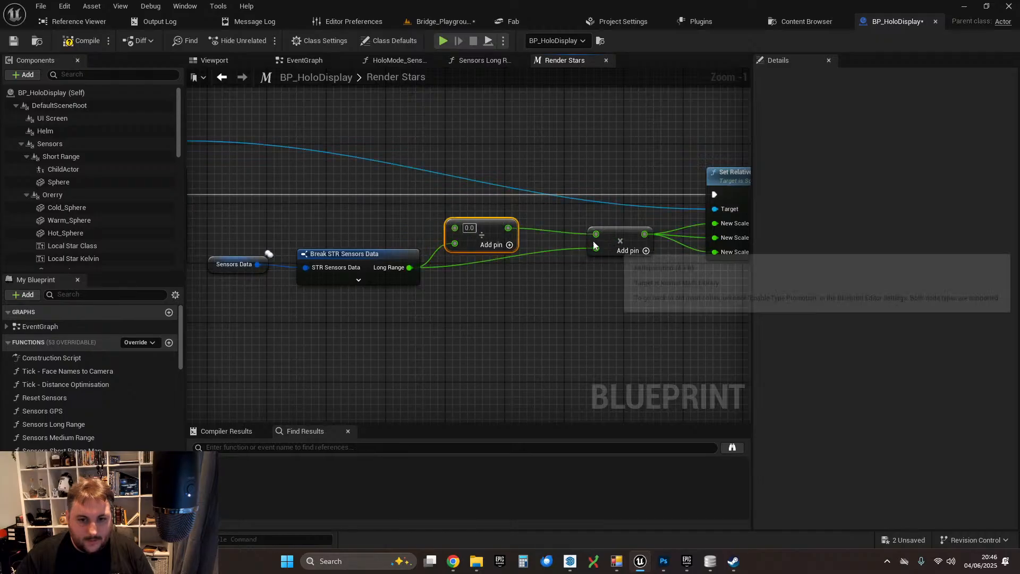
alt+click(595, 234)
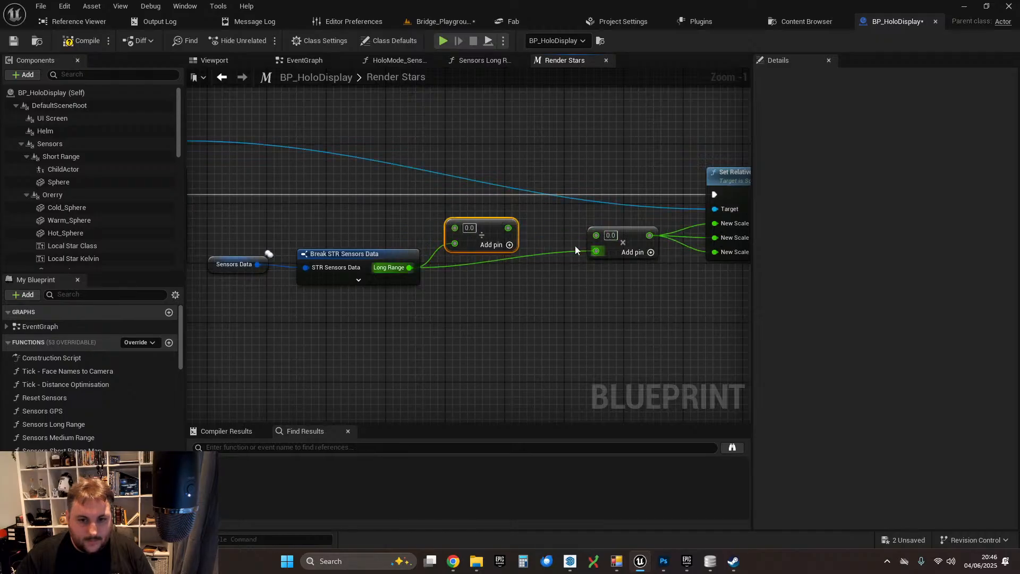
- Set the multiply node's first value to 1.0 and the Divide node's first value to 0.1
click(469, 228)
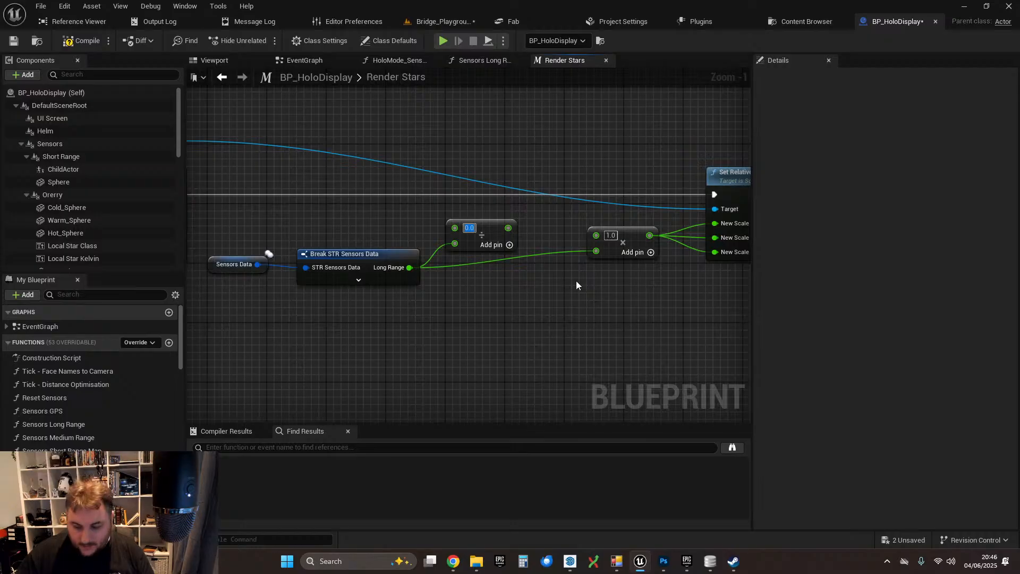
text(0.001)
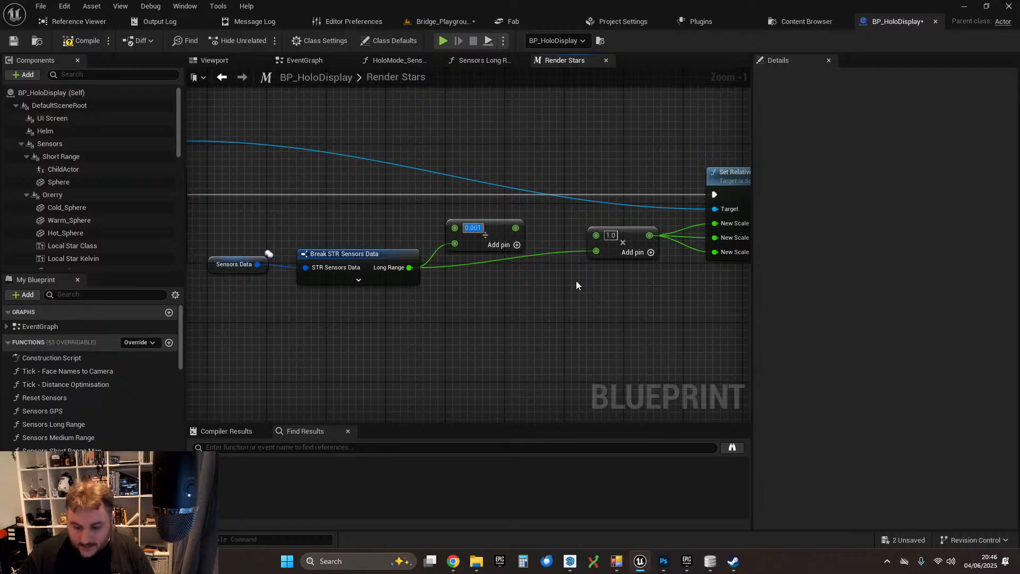
text(0.1)
key(Return)
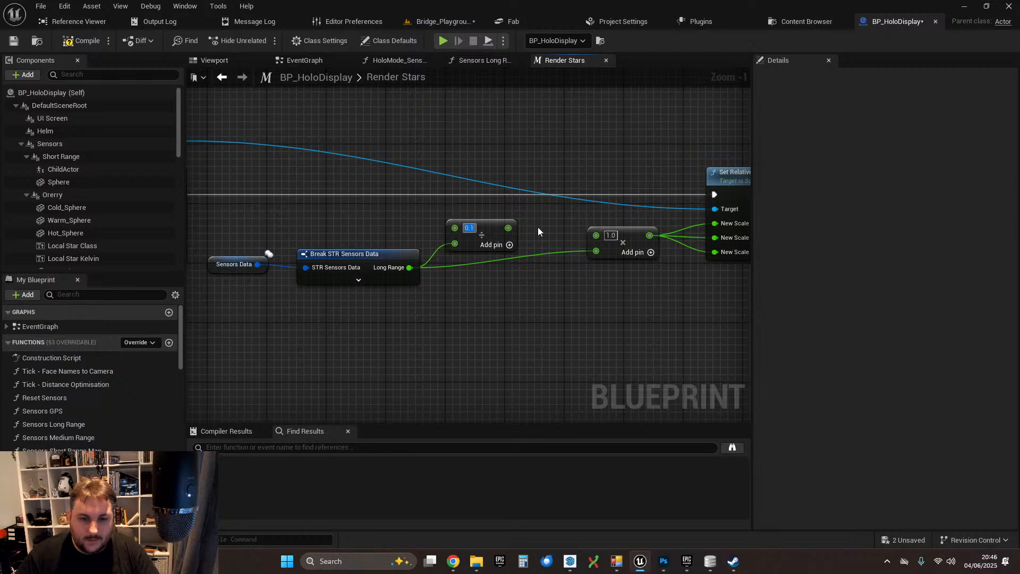
click(496, 269)
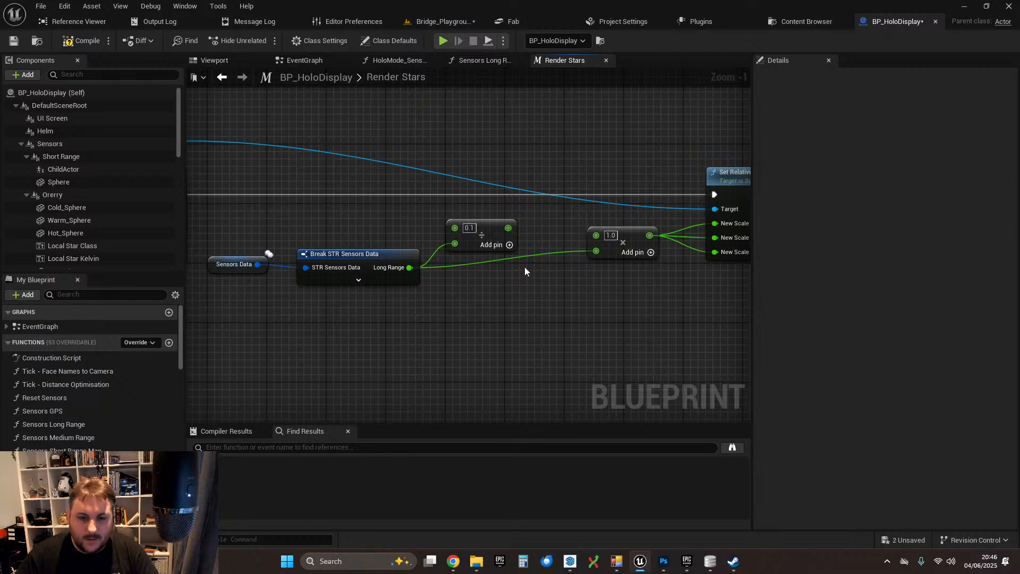
- Place the Divide node inline, its output feeding the multiply node's second input, and line up Sensors Data and Break STR Sensors Data before it
drag(496, 228, 527, 247)
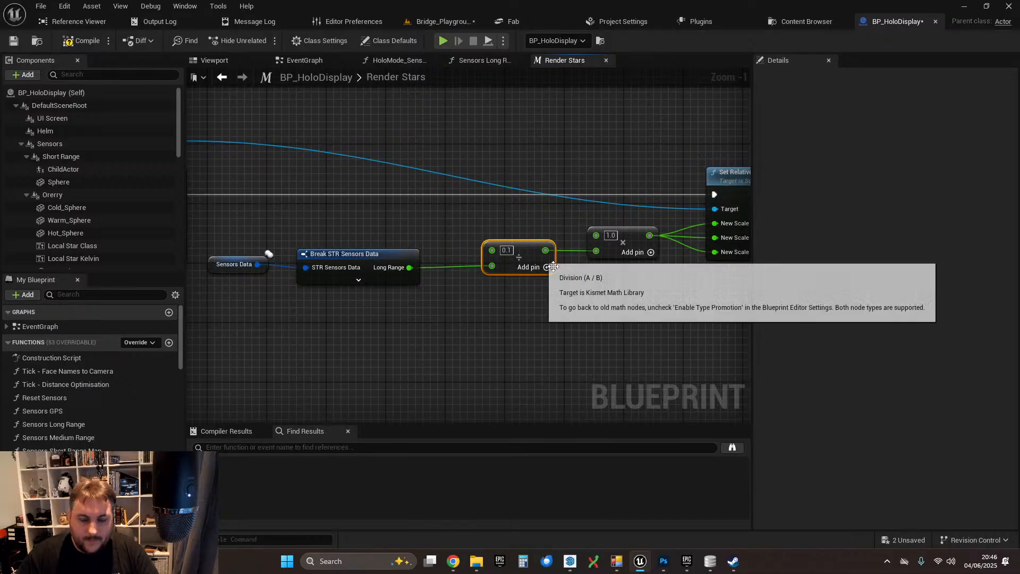
right_drag(591, 294, 572, 283)
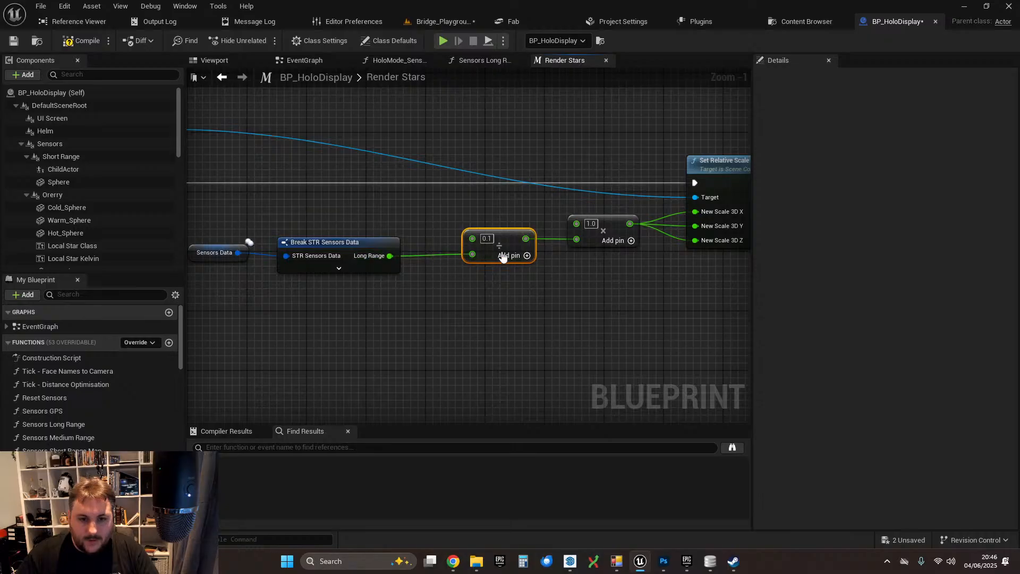
drag(221, 227, 393, 243)
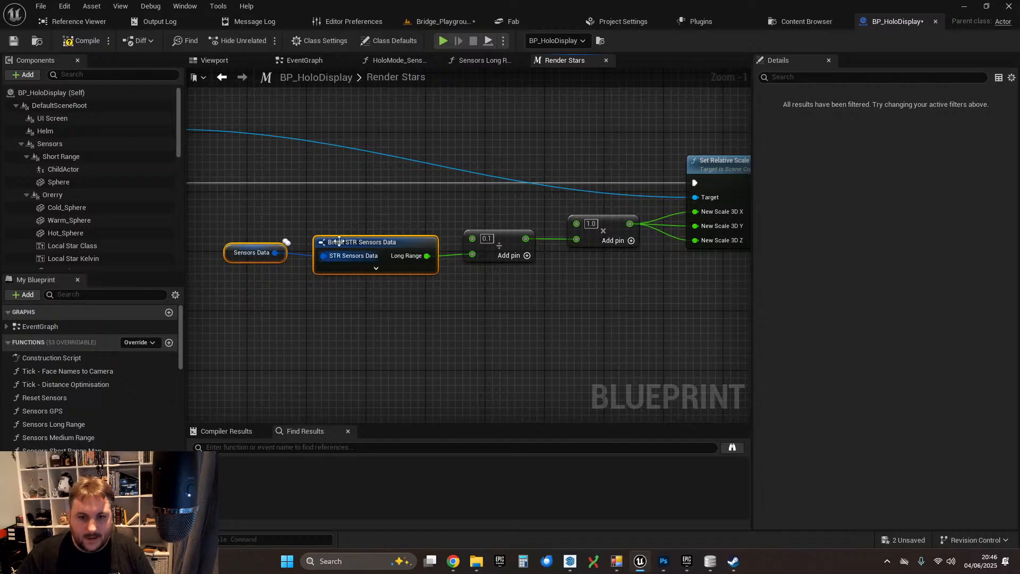
drag(253, 208, 502, 298)
drag(505, 244, 505, 236)
click(553, 303)
- Check the Add Instance location scaling against the Set Relative Scale 3D chain, then compile and save BP_HoloDisplay
scroll(552, 303, down, 6)
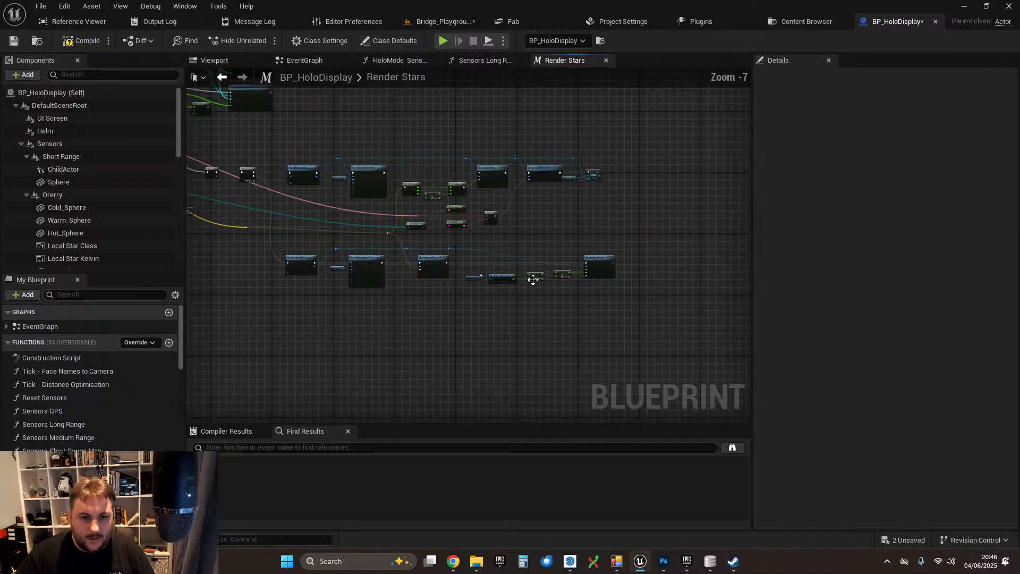
scroll(470, 234, up, 1)
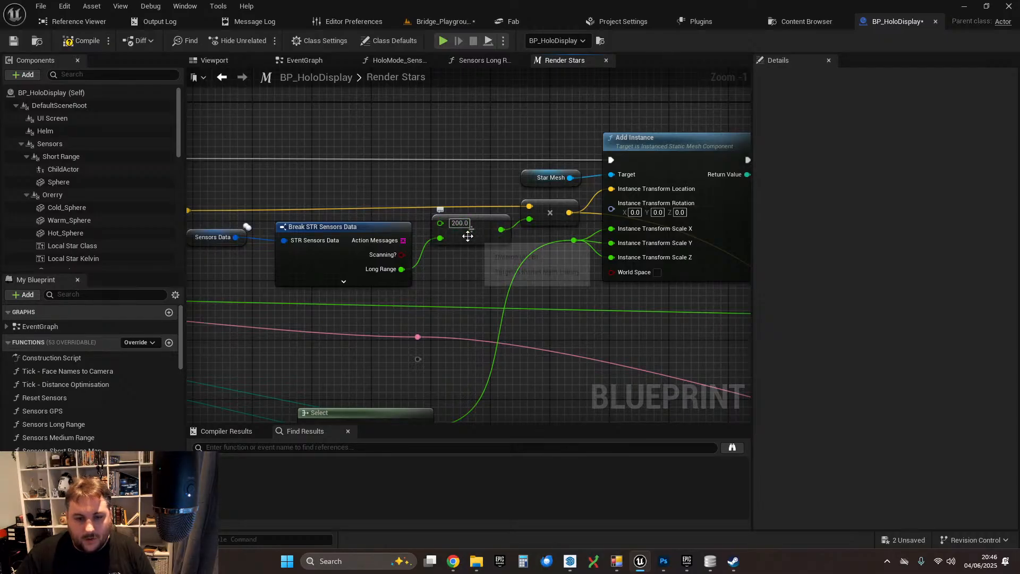
scroll(431, 248, down, 4)
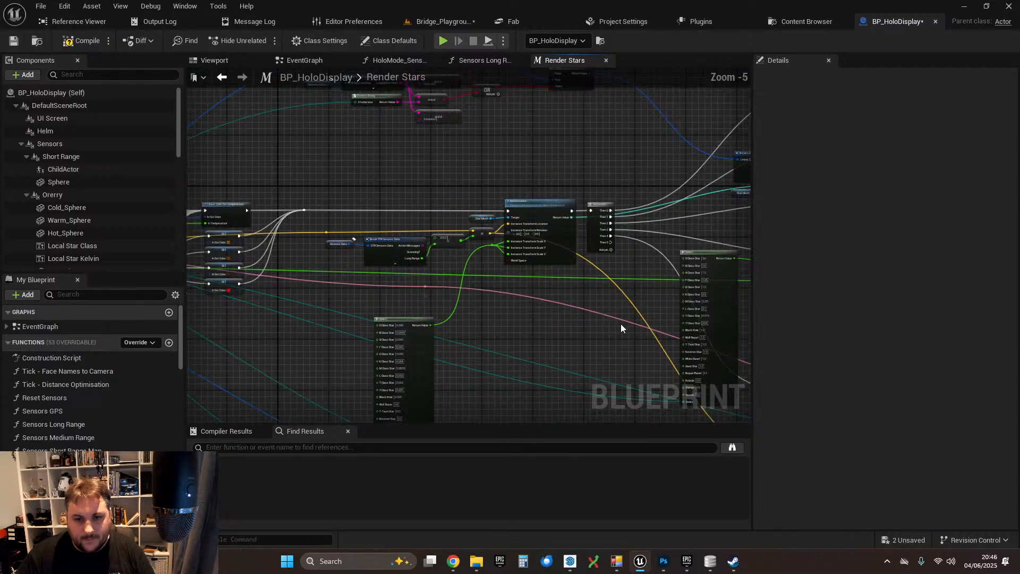
right_drag(621, 323, 218, 190)
scroll(488, 226, up, 4)
right_drag(536, 233, 511, 209)
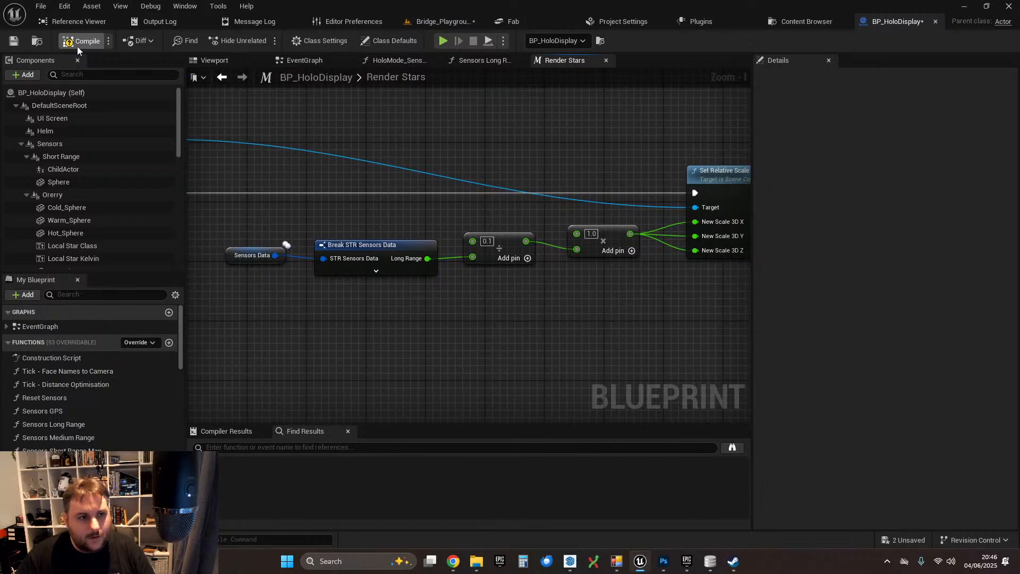
click(16, 42)
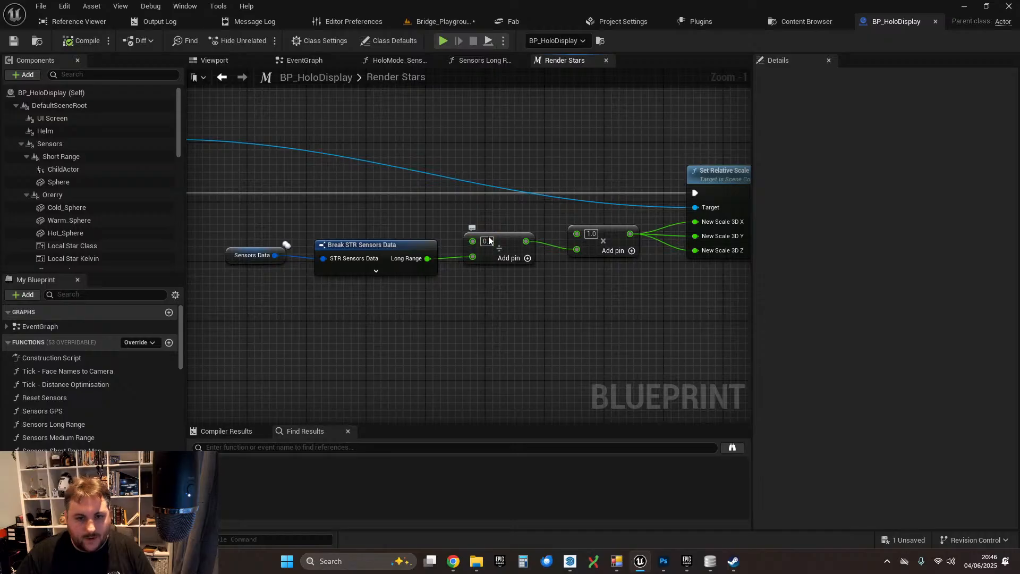
- Play the Bridge_Playground level, sit at the Sensors console and switch its mode to Long Range
click(441, 21)
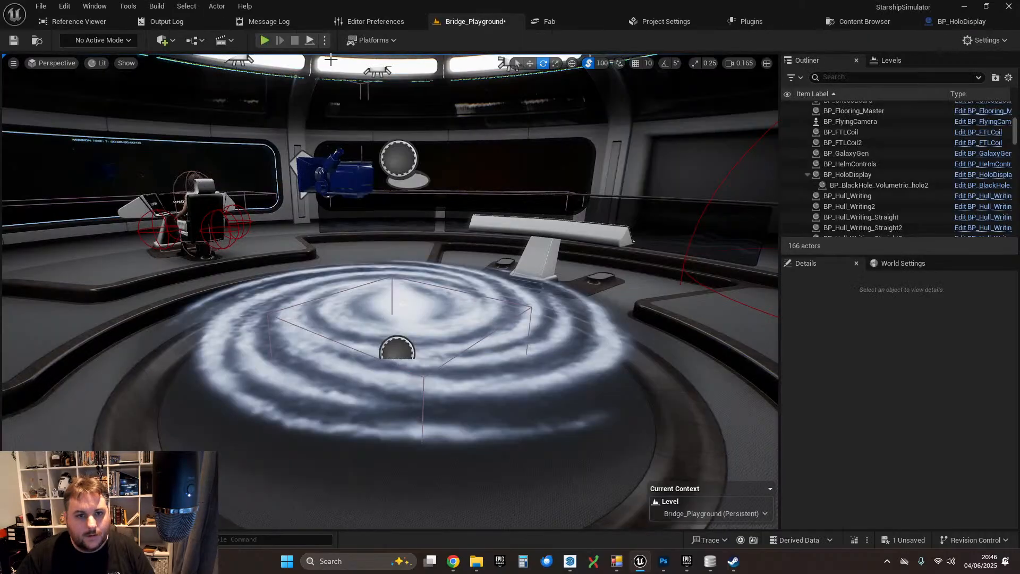
click(265, 41)
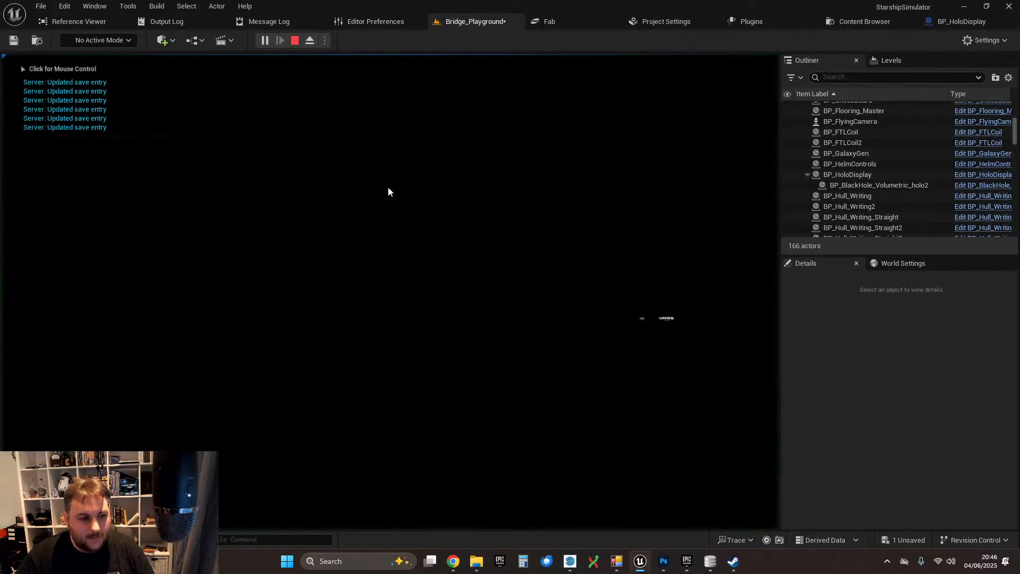
click(399, 225)
key(w)
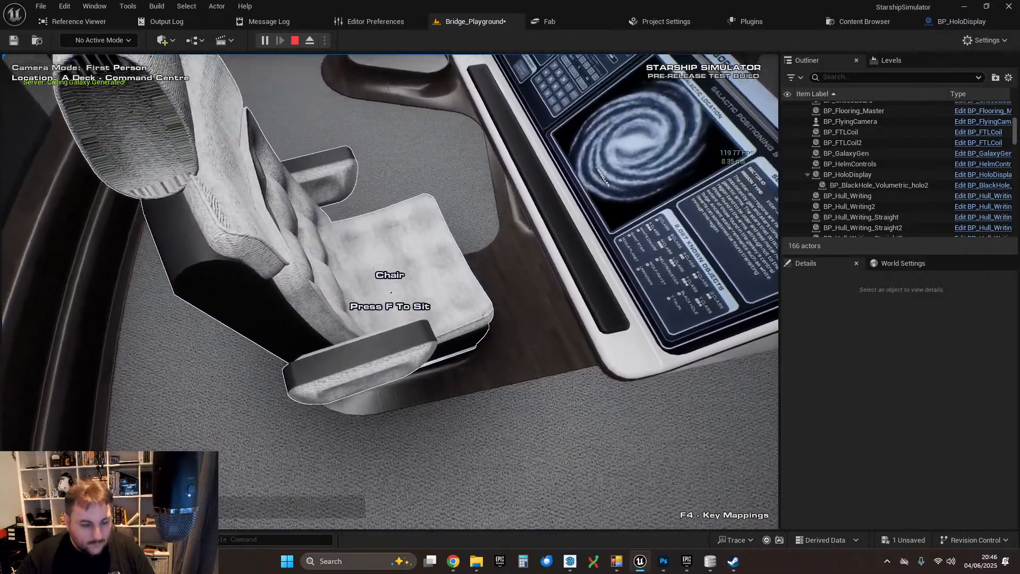
key(f)
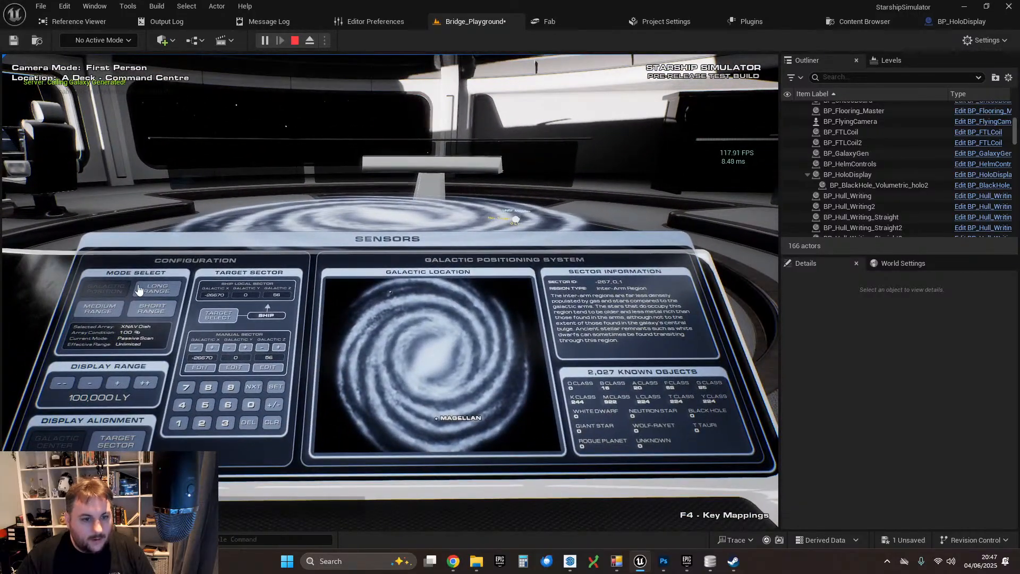
click(155, 293)
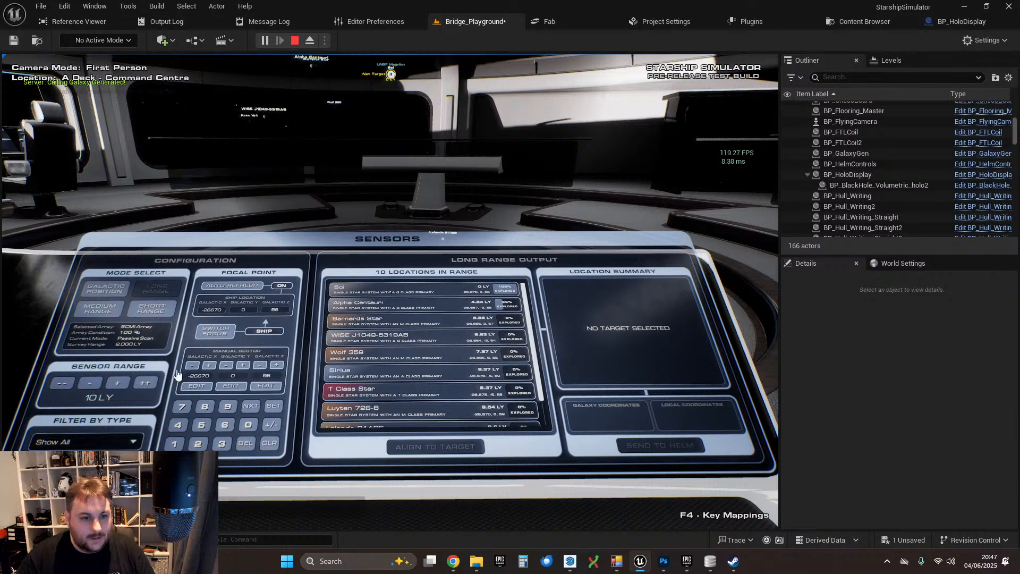
- Vary the sensor range down and up, lower it to a few light years, and leave the chair to inspect the star spheres
click(90, 387)
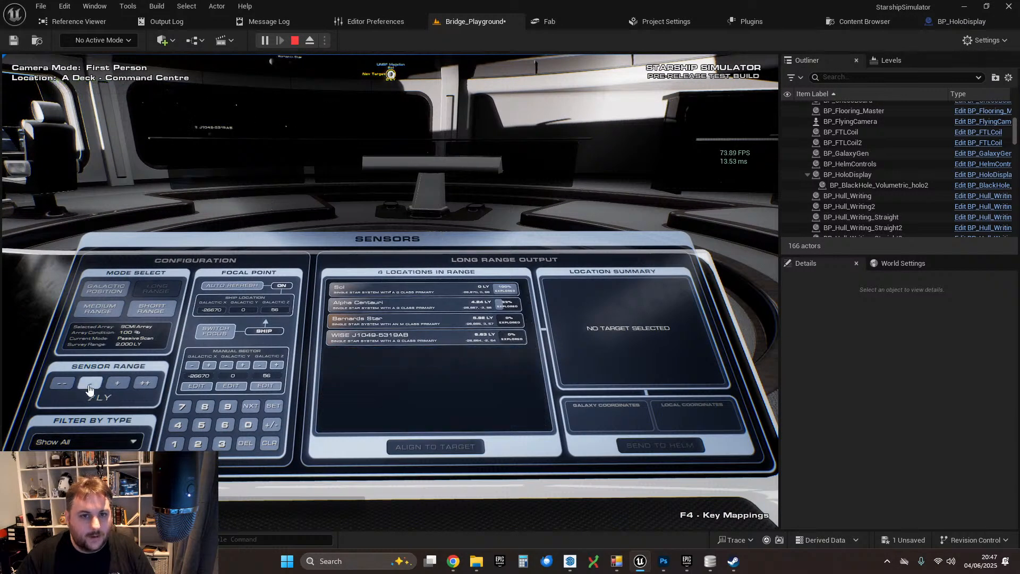
click(117, 389)
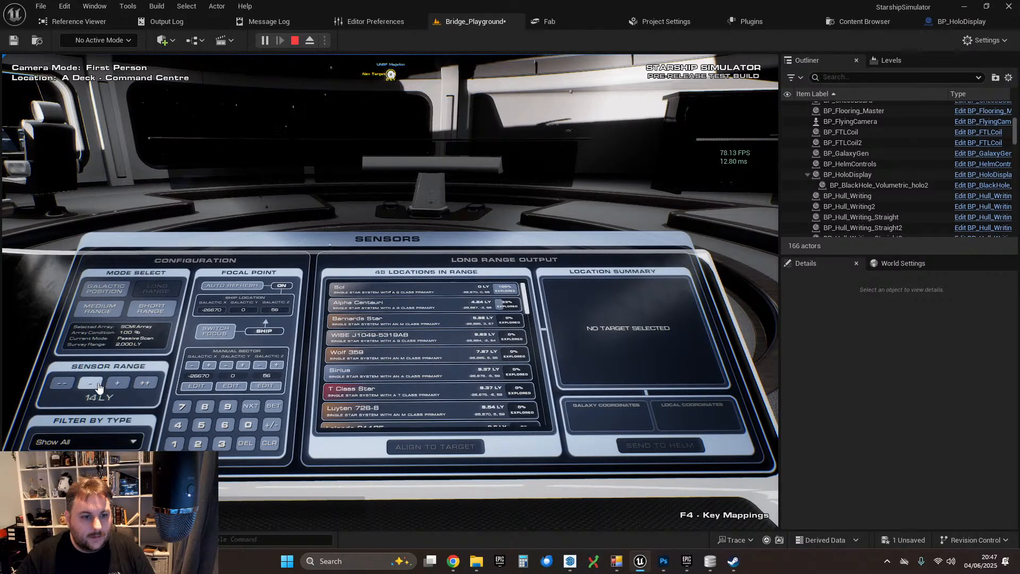
click(98, 388)
key(e)
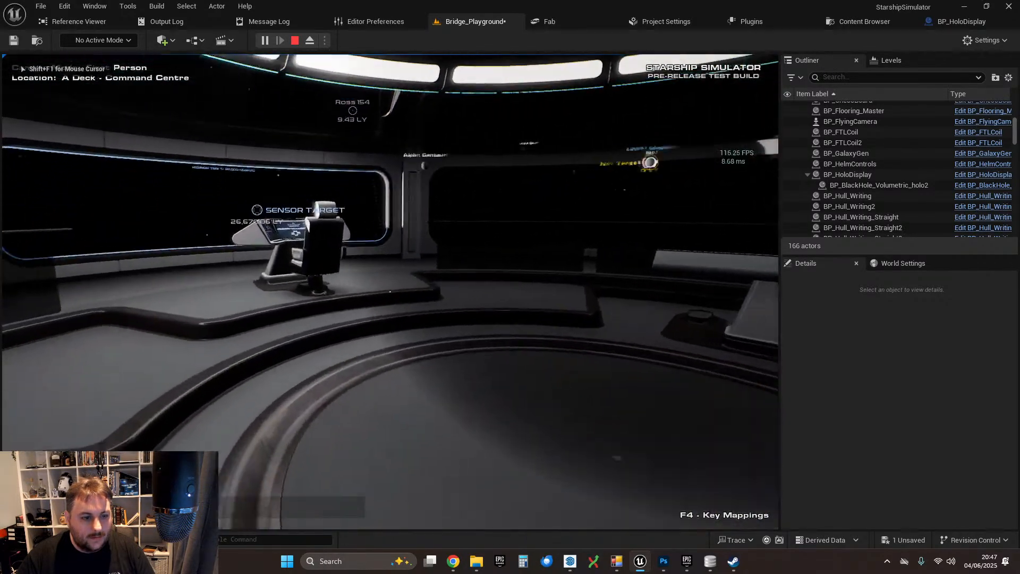
key(w)
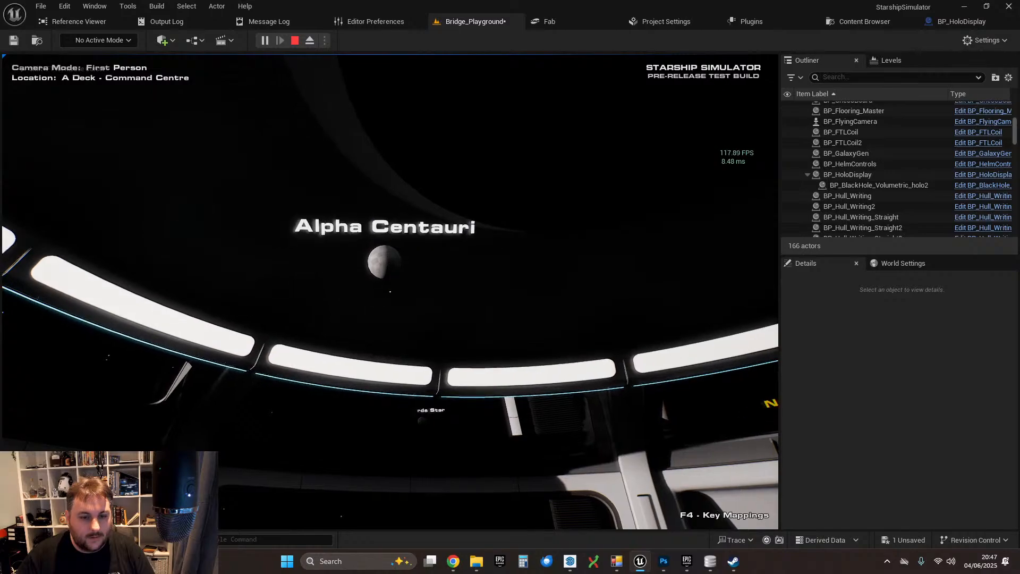
- Return to the Sensors console chair and raise the long-range sensor range to at least 16 LY
key(w)
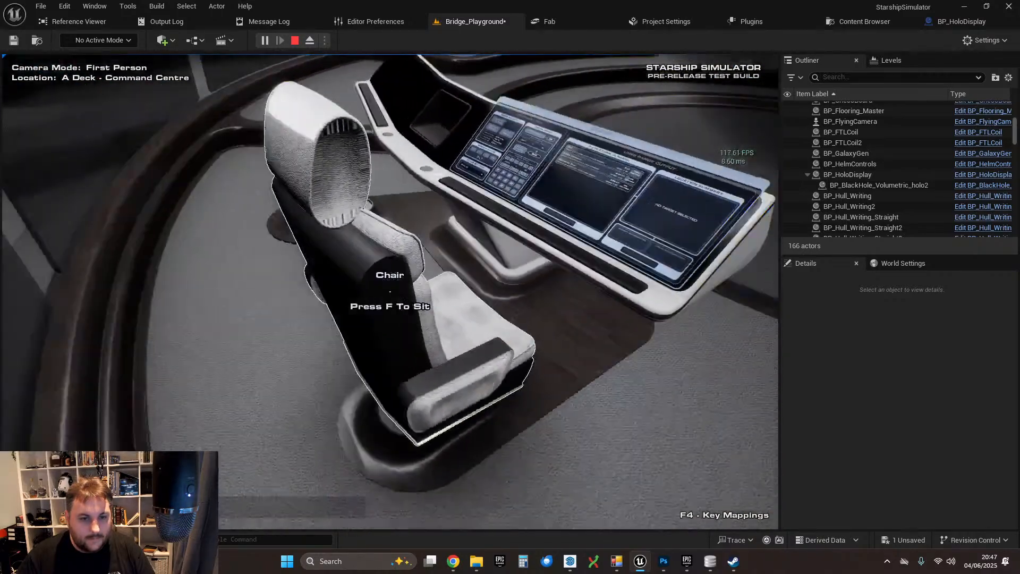
key(f)
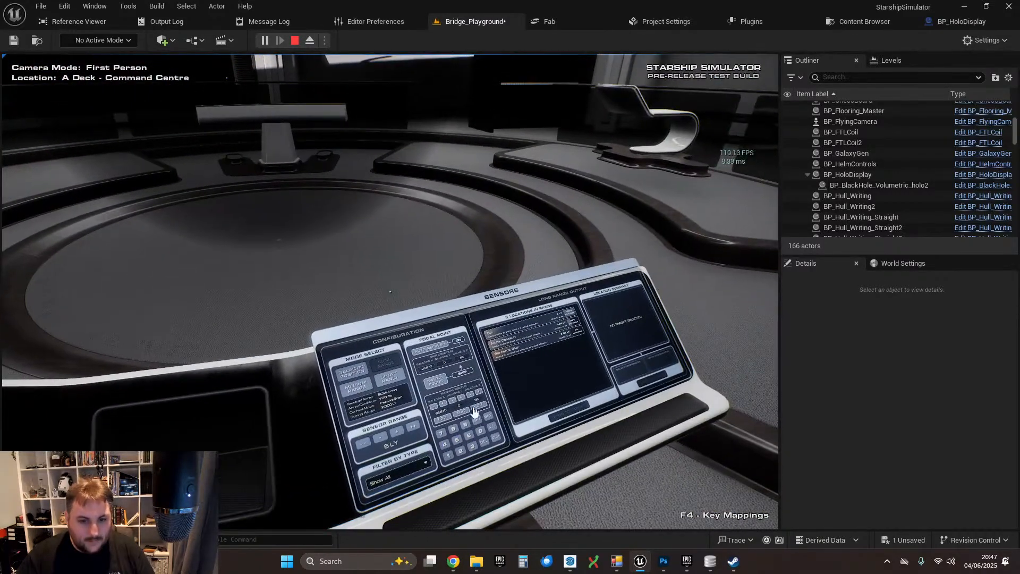
click(396, 435)
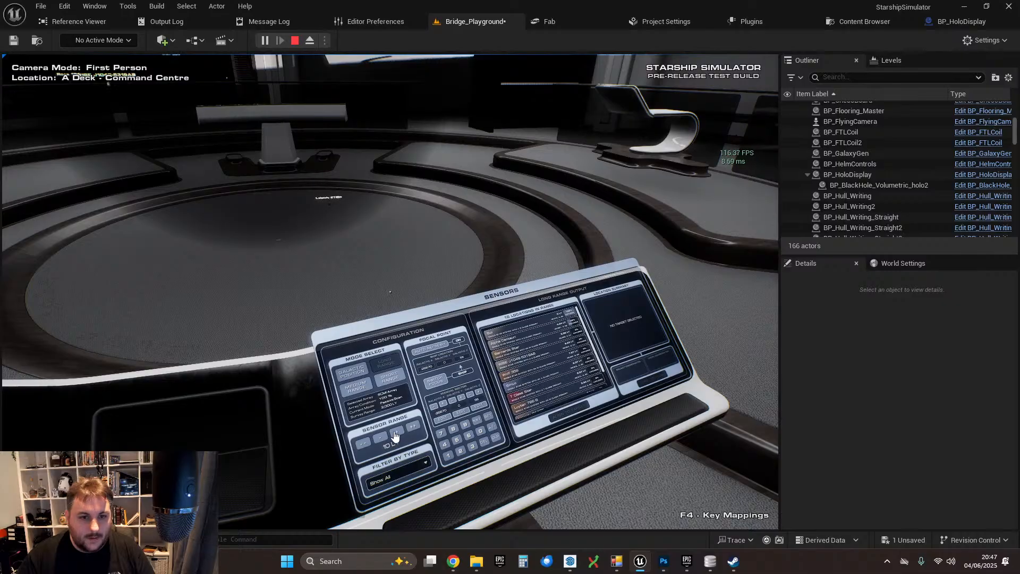
click(397, 434)
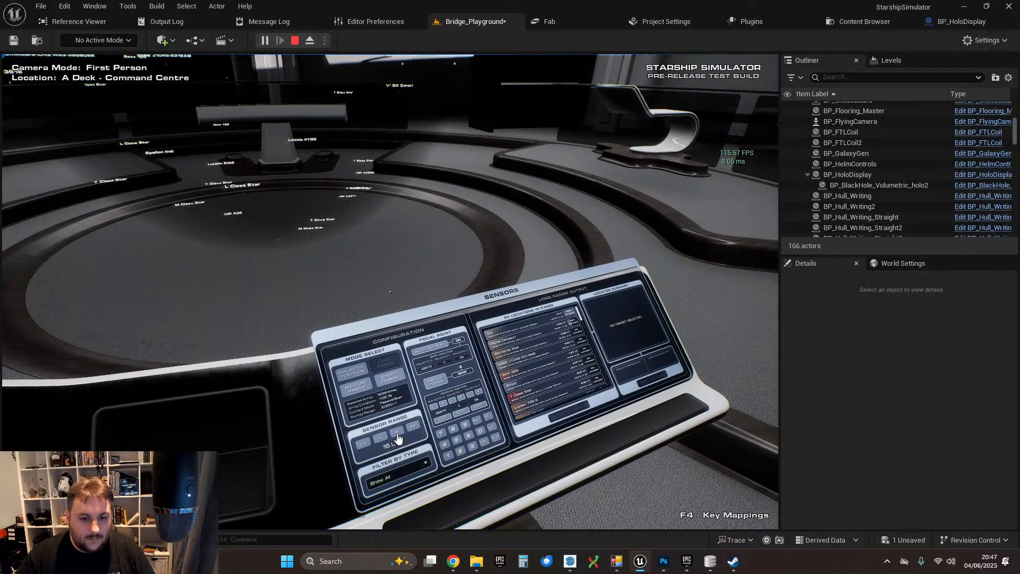
right_click(398, 438)
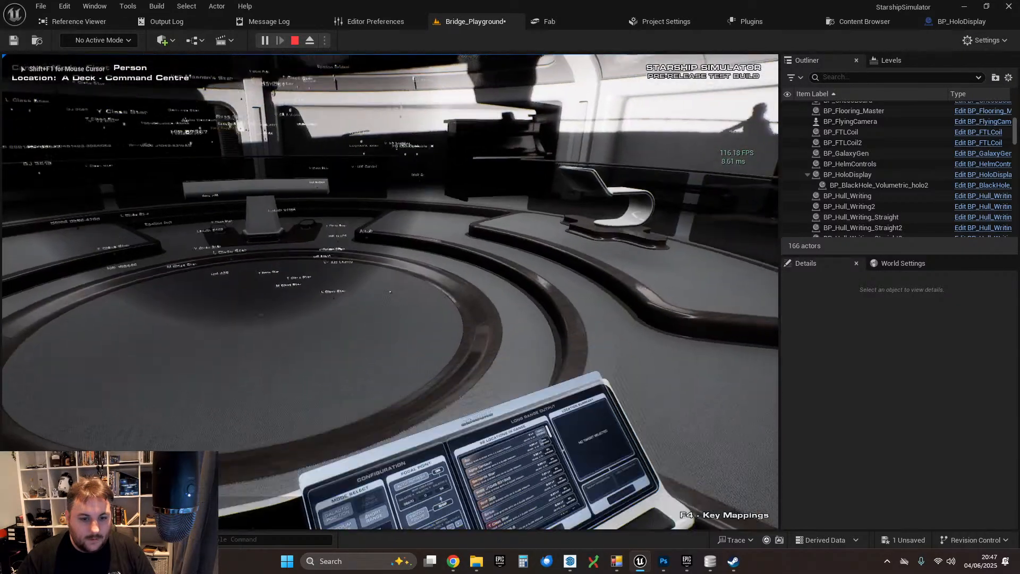
- Walk through the bridge hologram to examine the star sphere sizes at the wider sensor range, then end the play session
key(w)
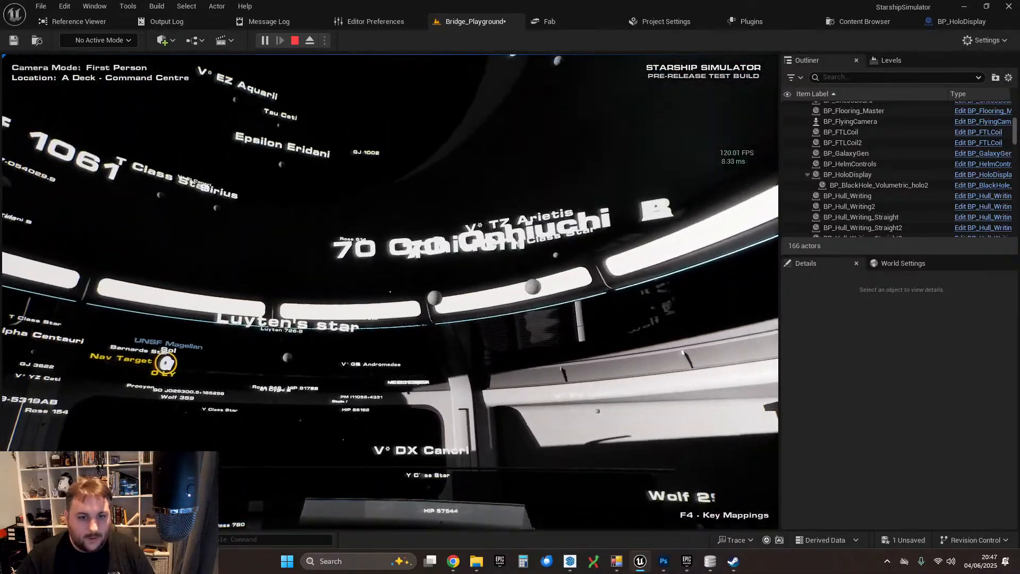
key(w)
key(s)
key(w)
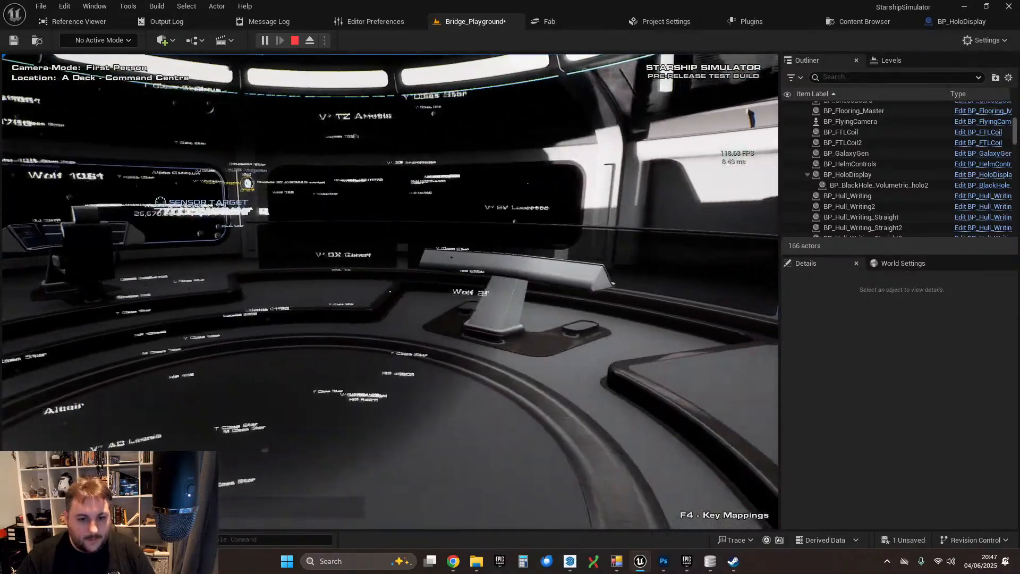
key(s)
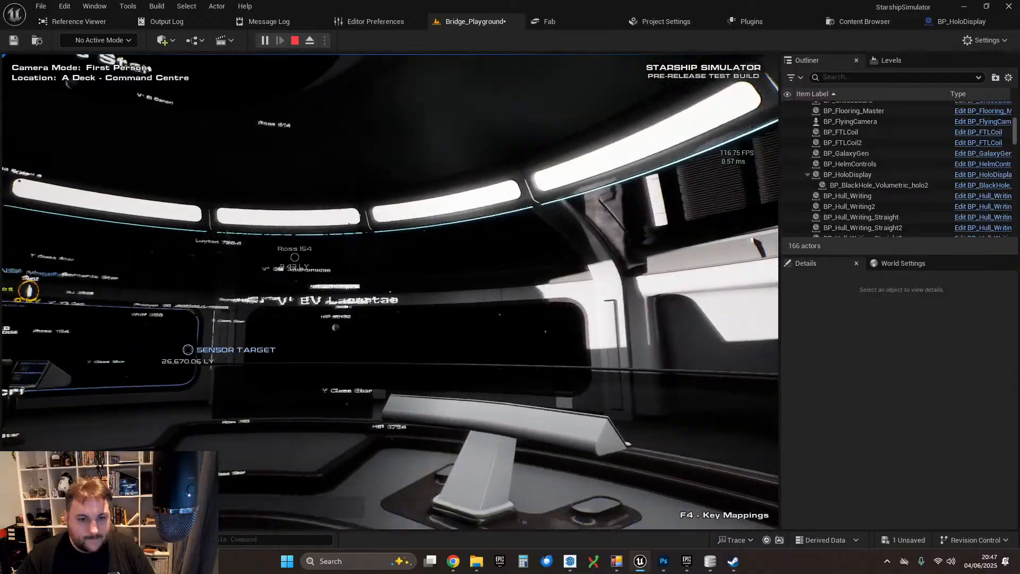
key(w)
key(s)
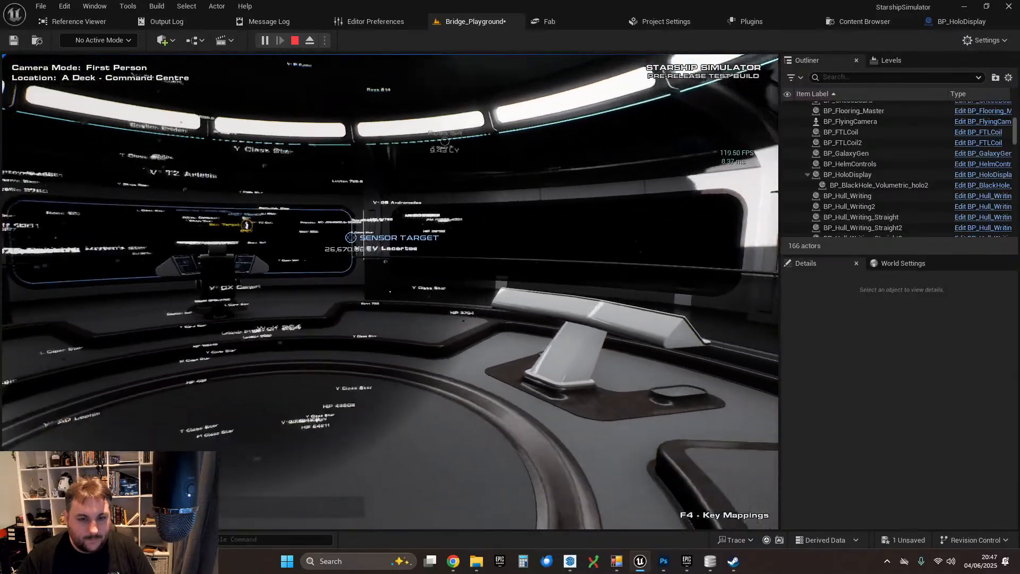
key(w)
key(a)
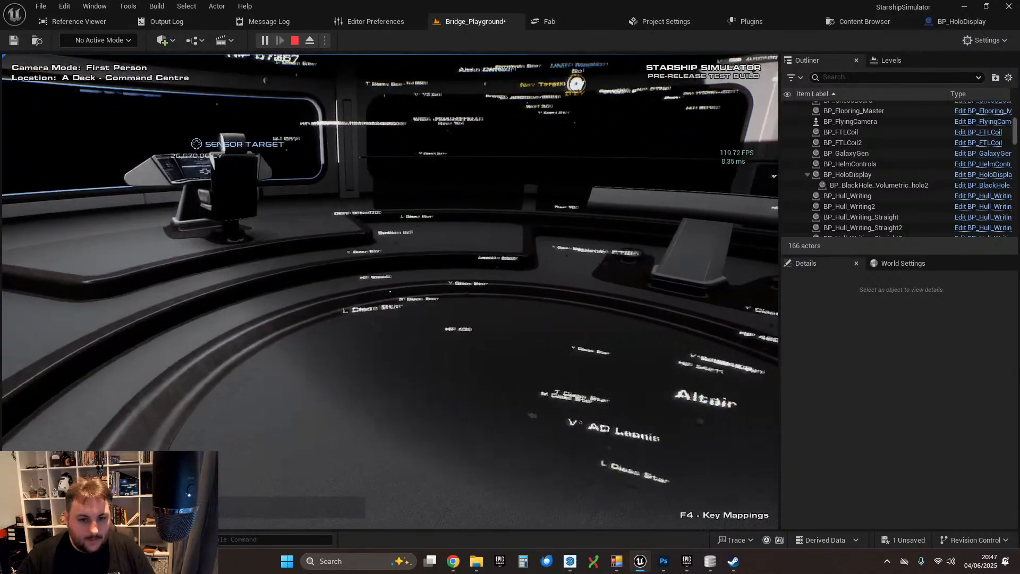
key(w)
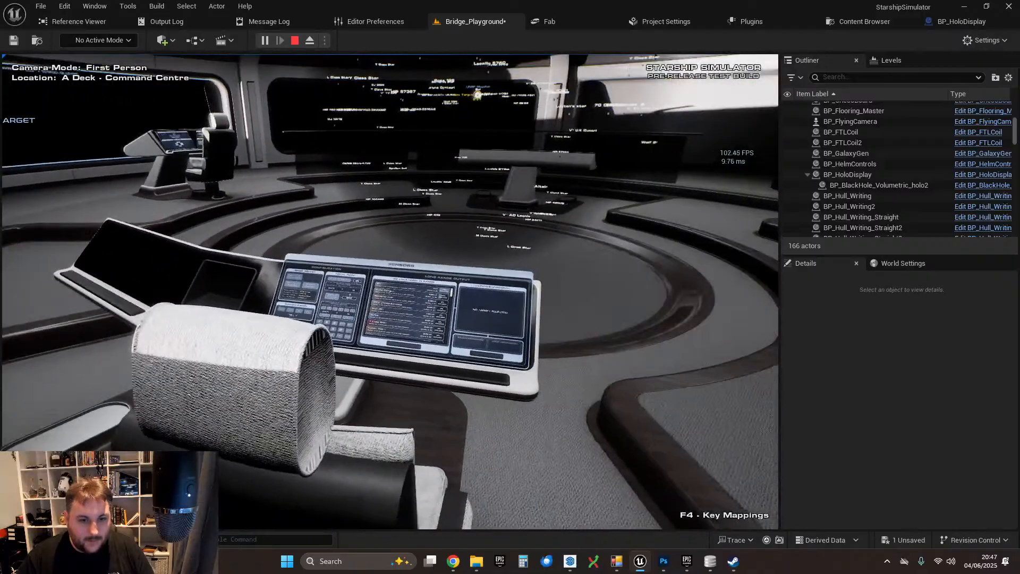
key(Escape)
click(394, 428)
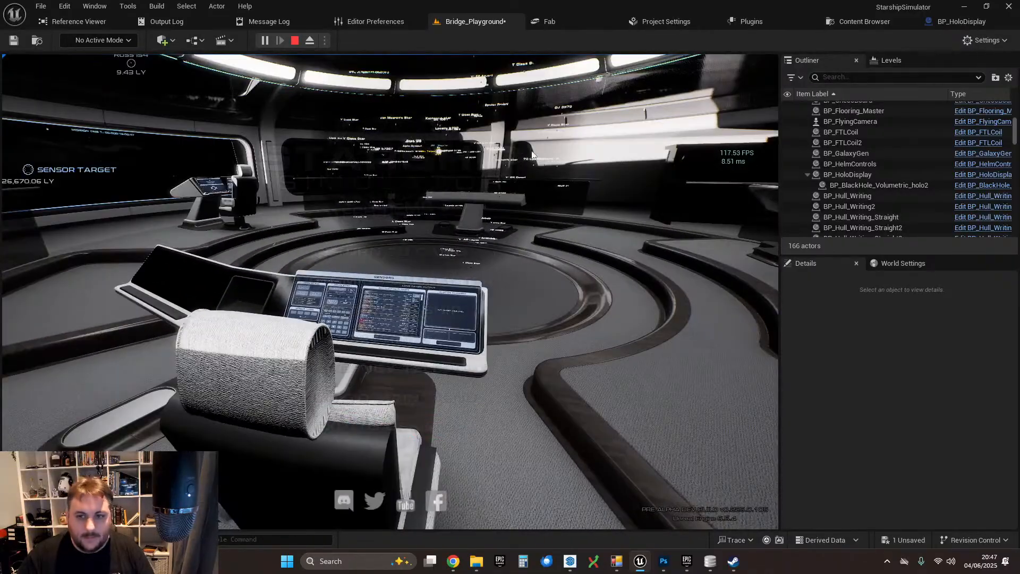
- Set the Divide node's first value to 0.25 in Render Stars, then compile and save BP_HoloDisplay
click(948, 26)
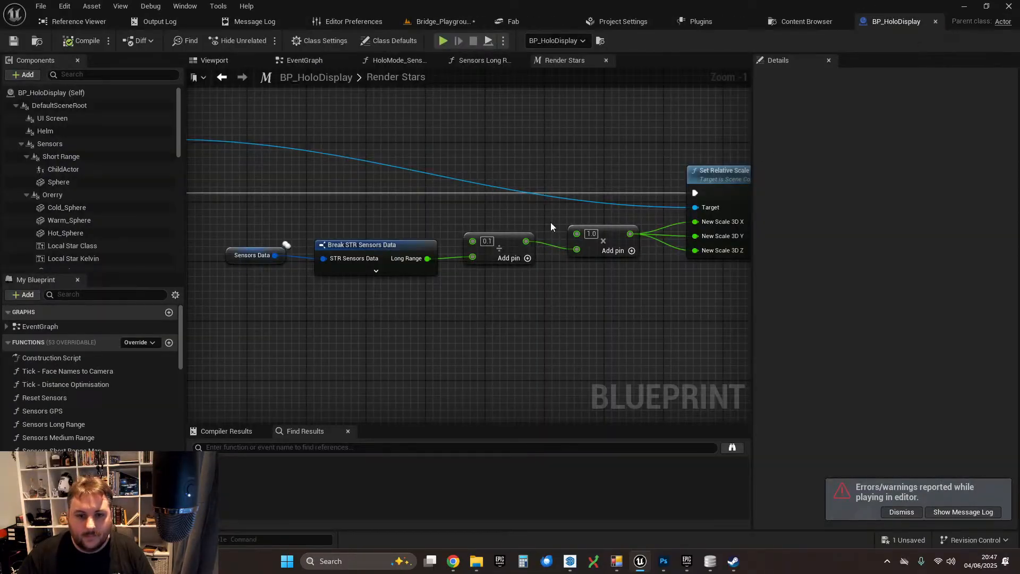
drag(489, 242, 519, 244)
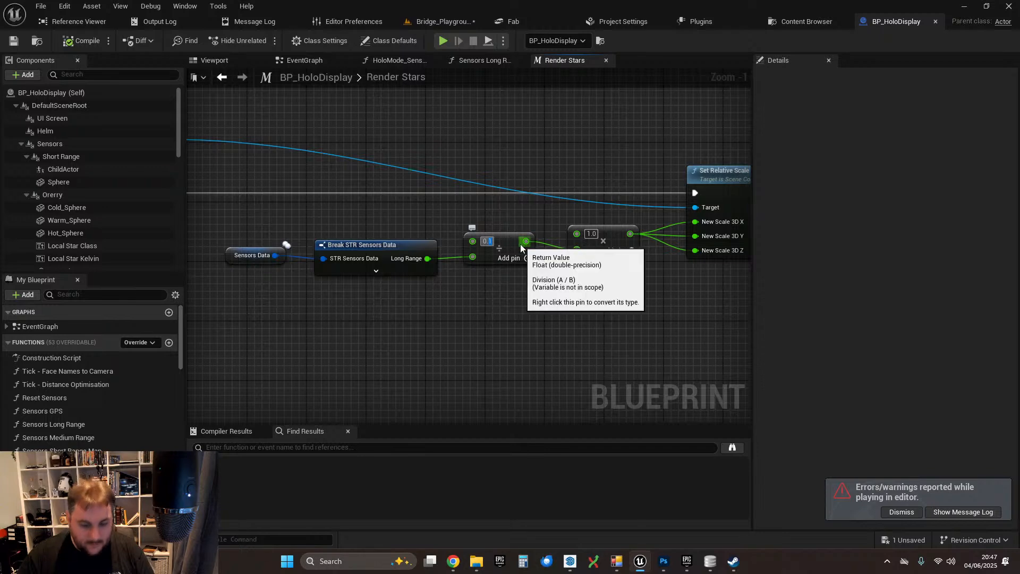
text(0.25)
key(Return)
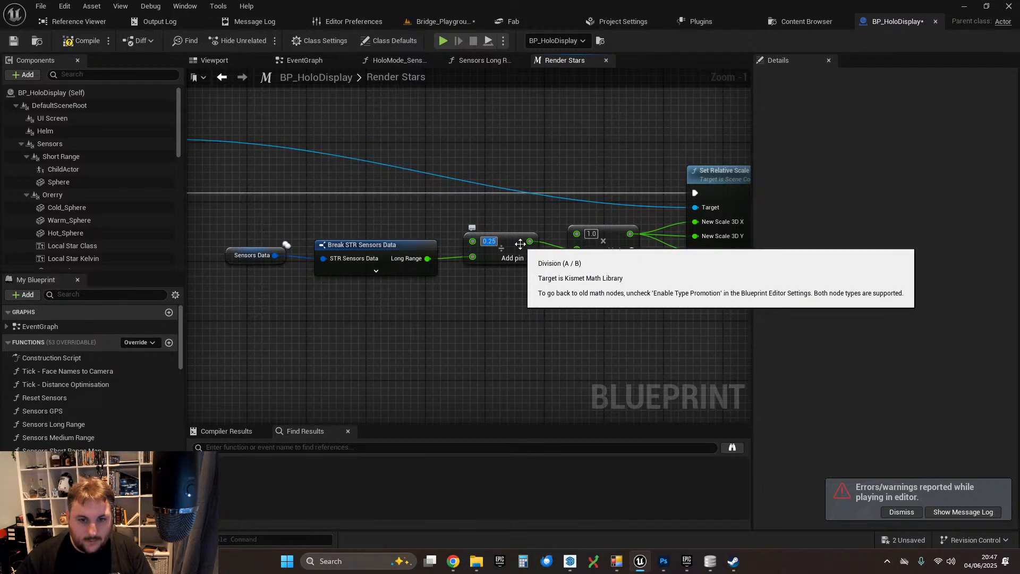
click(441, 305)
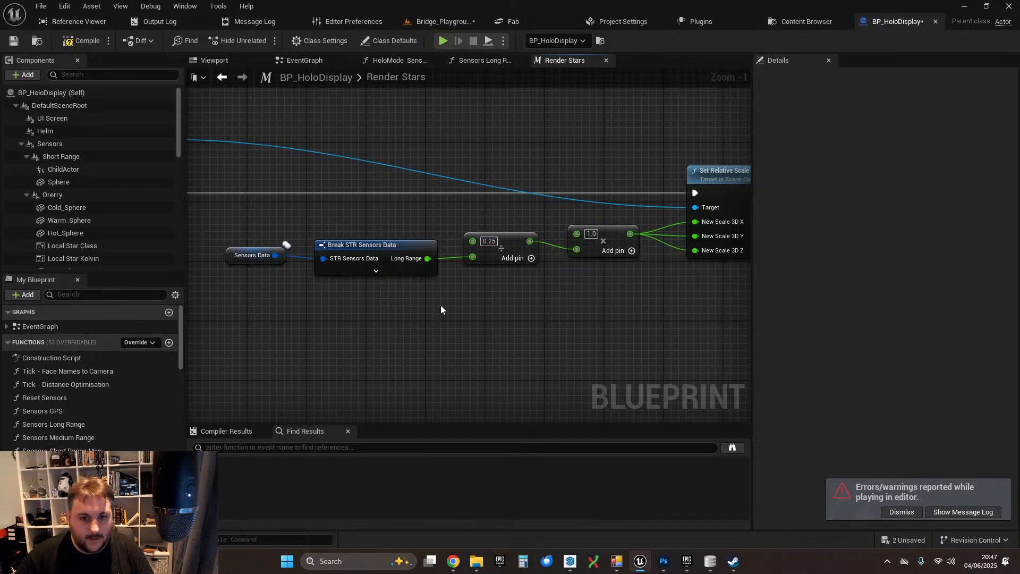
click(14, 41)
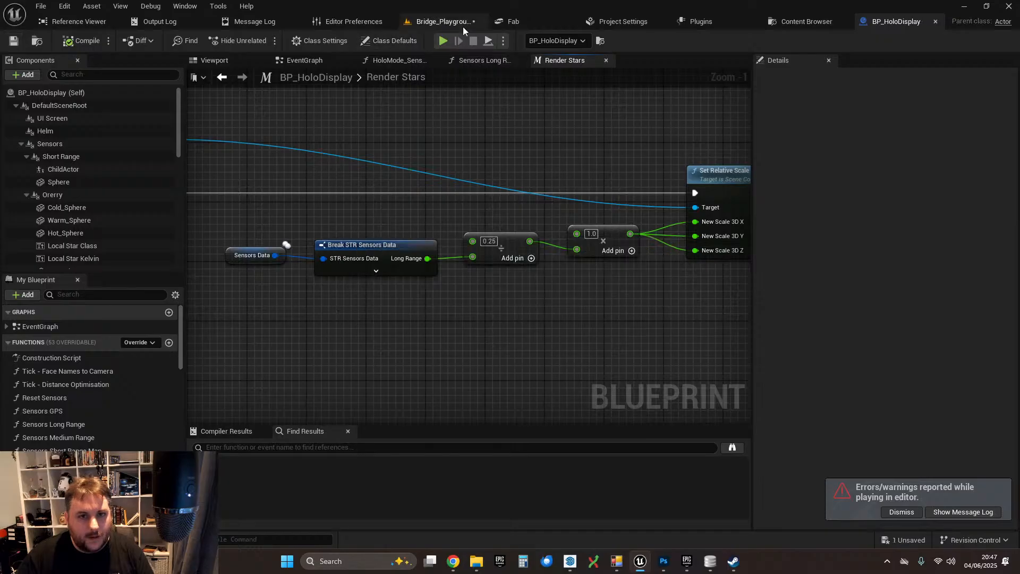
- Start a play session in the Bridge_Playground level and sit in the chair at the Sensors console
click(460, 22)
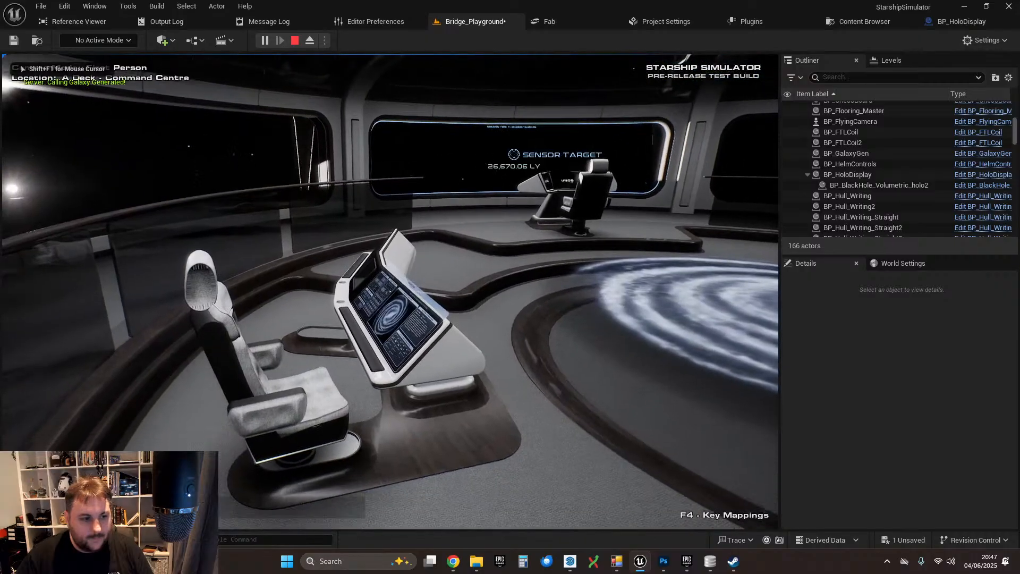
key(w)
key(a)
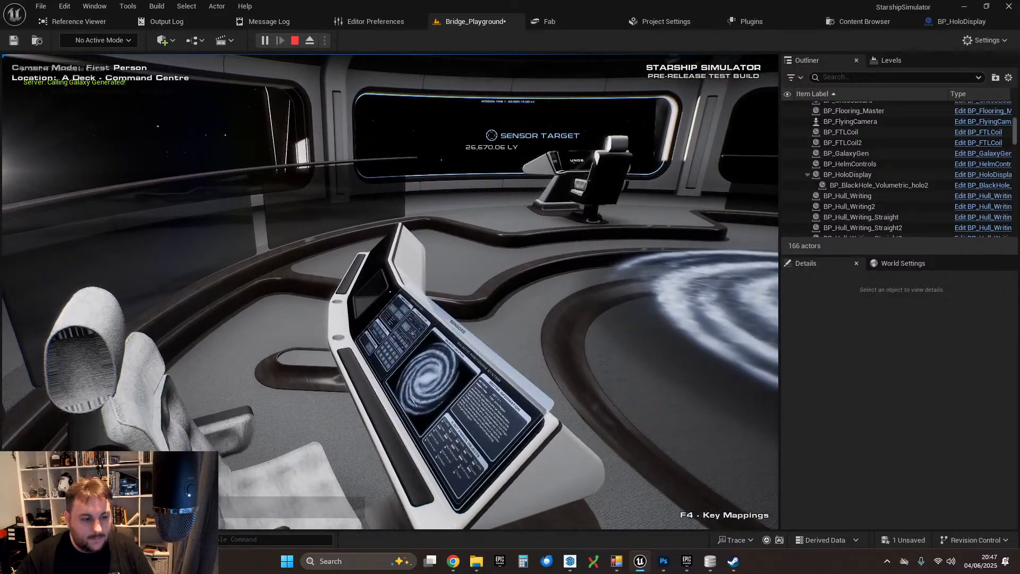
key(w)
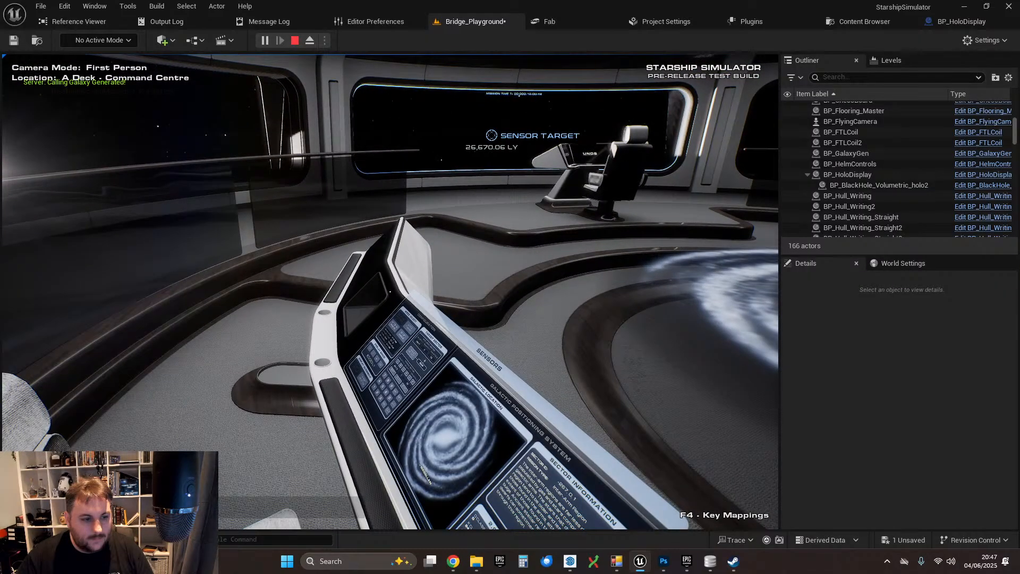
key(w)
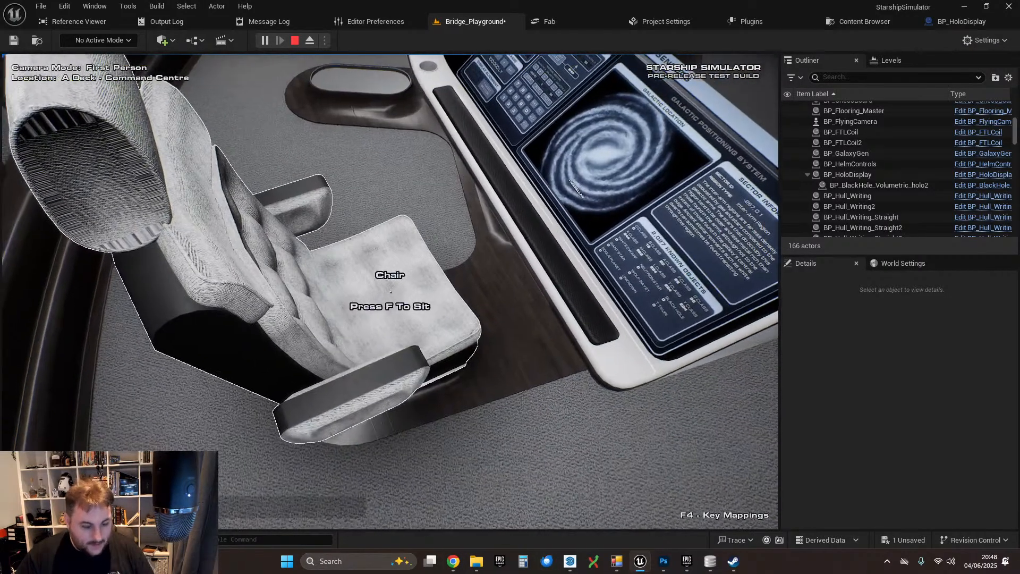
key(f)
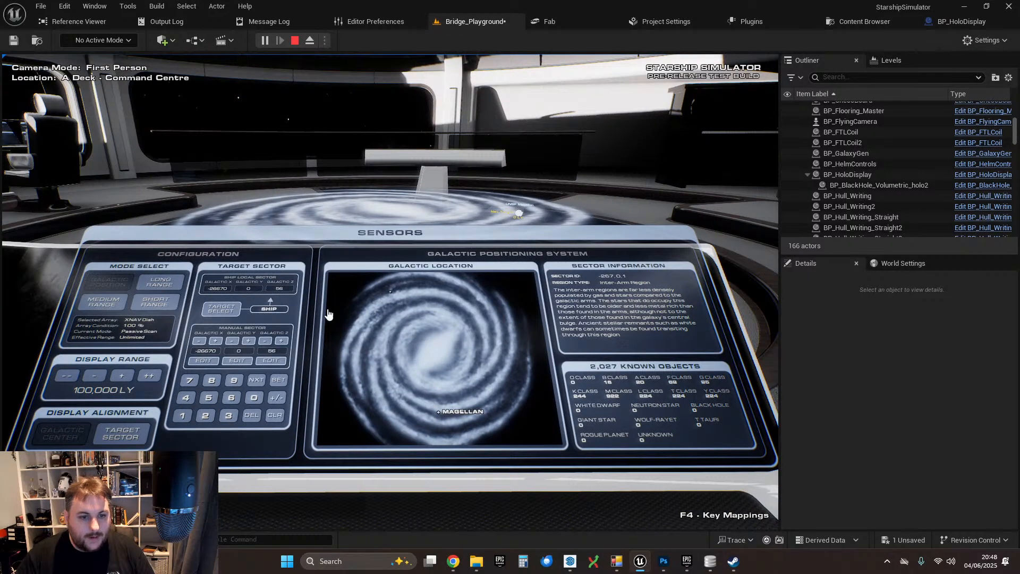
- Switch the sensors to long range mode and step the sensor range between 10 and 20 LY to compare star sphere sizes
click(162, 285)
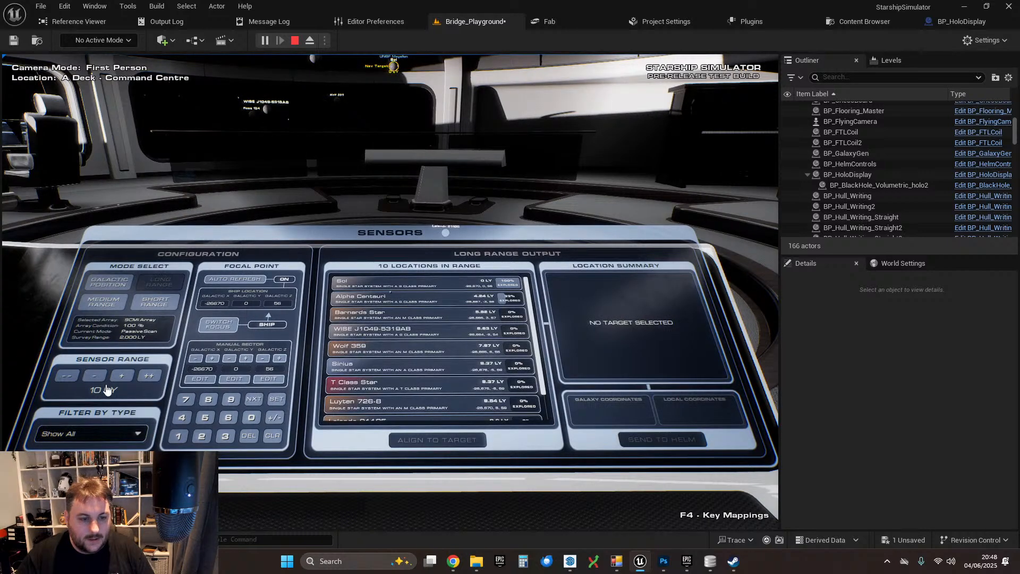
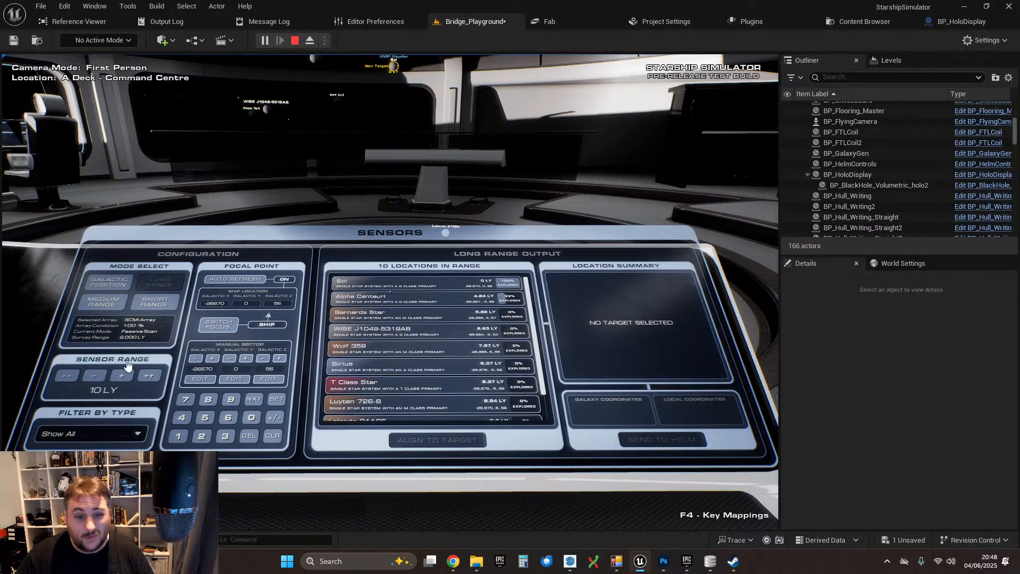
click(119, 382)
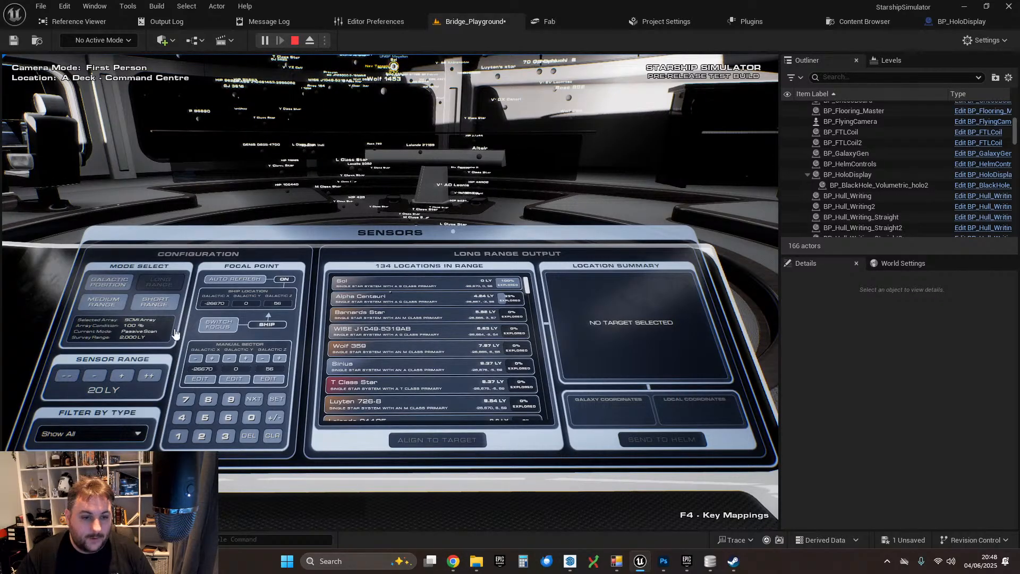
click(93, 382)
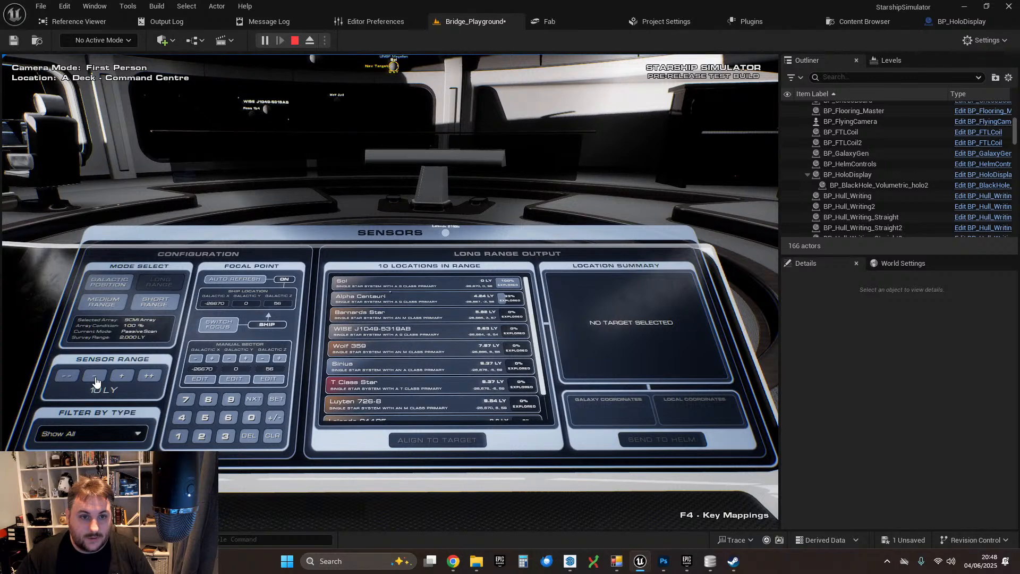
click(120, 377)
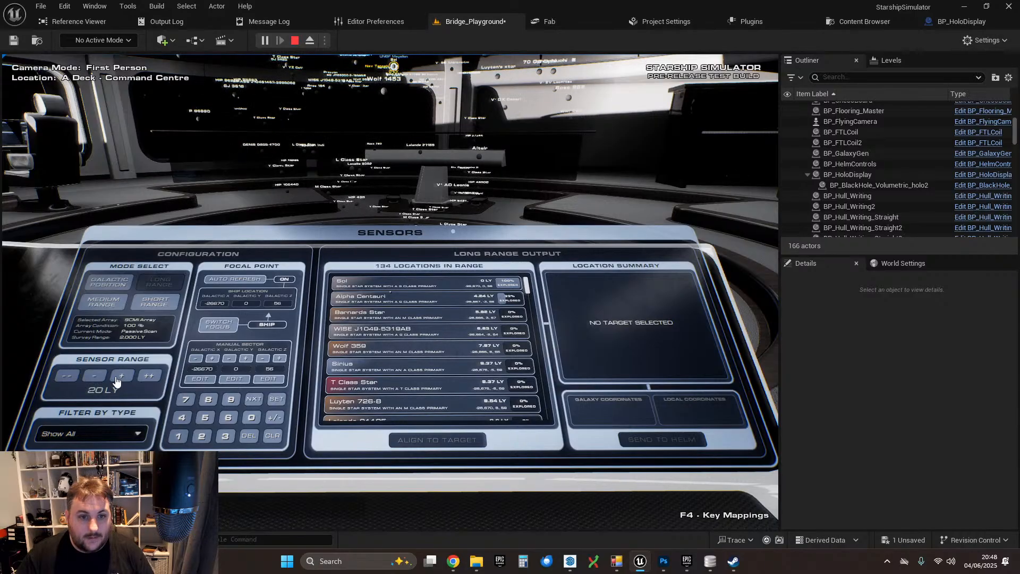
click(96, 377)
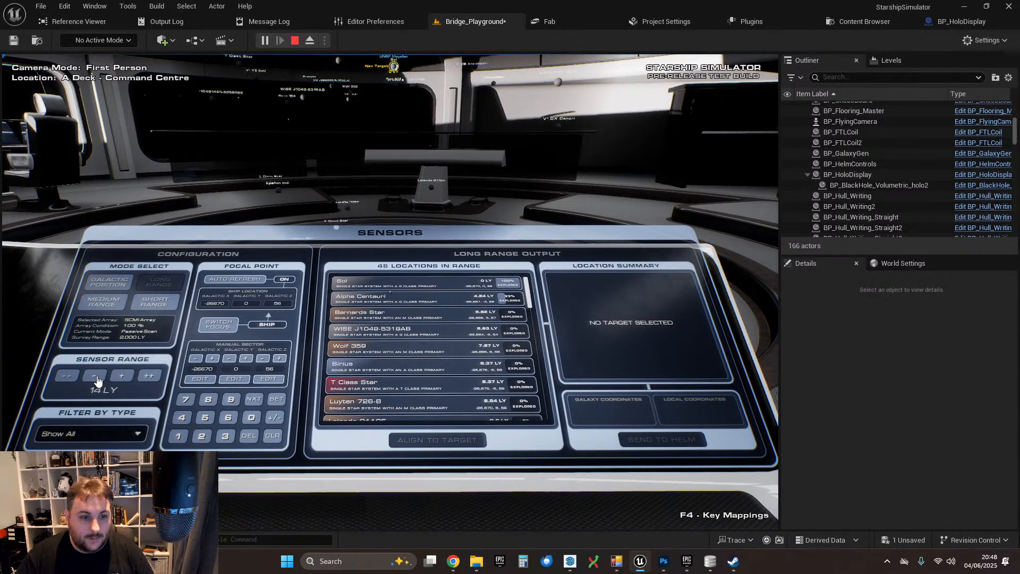
- Sweep the sensor range up and down between 5 and 18 LY while watching how the star spheres scale
click(94, 377)
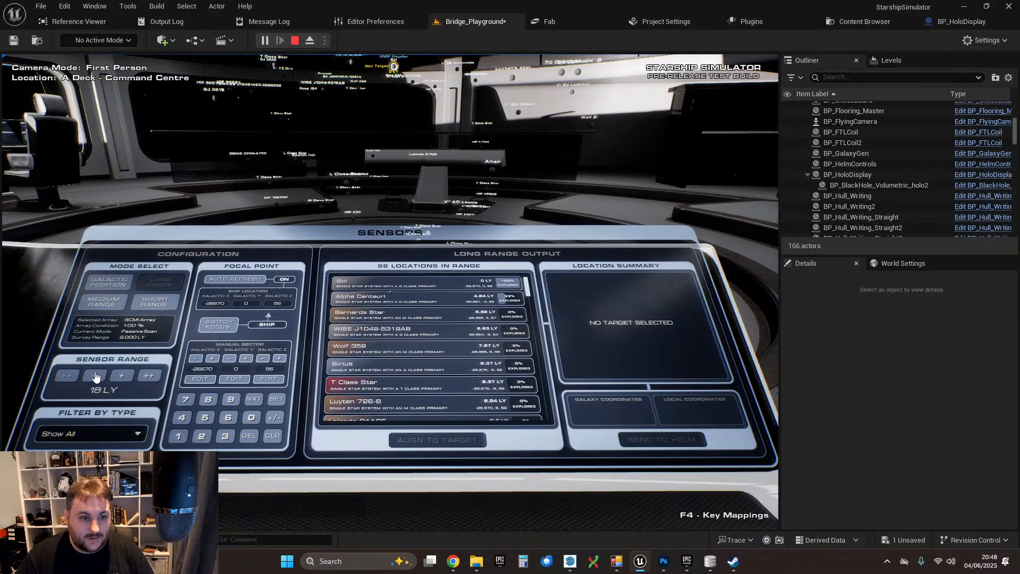
click(94, 377)
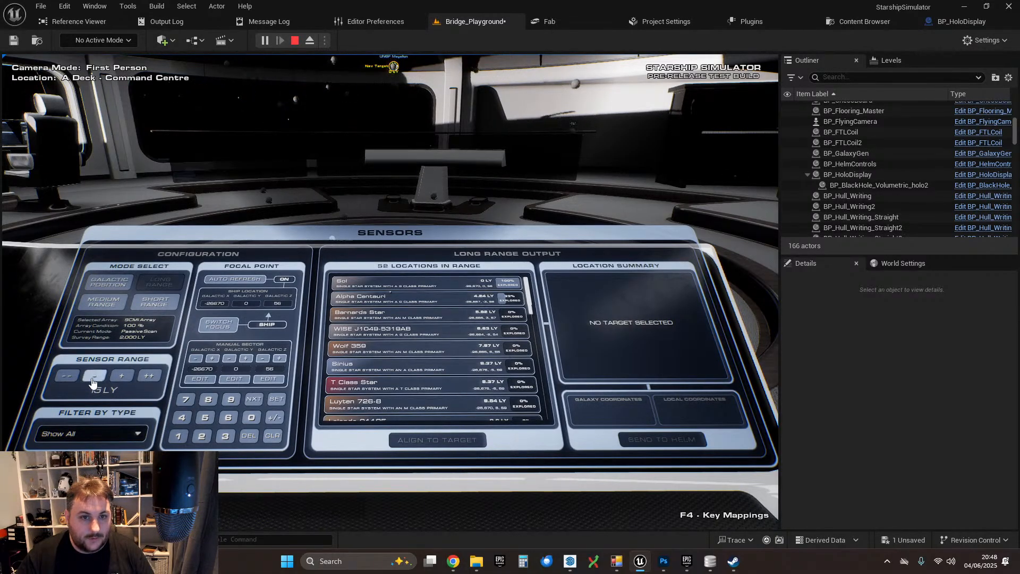
click(116, 381)
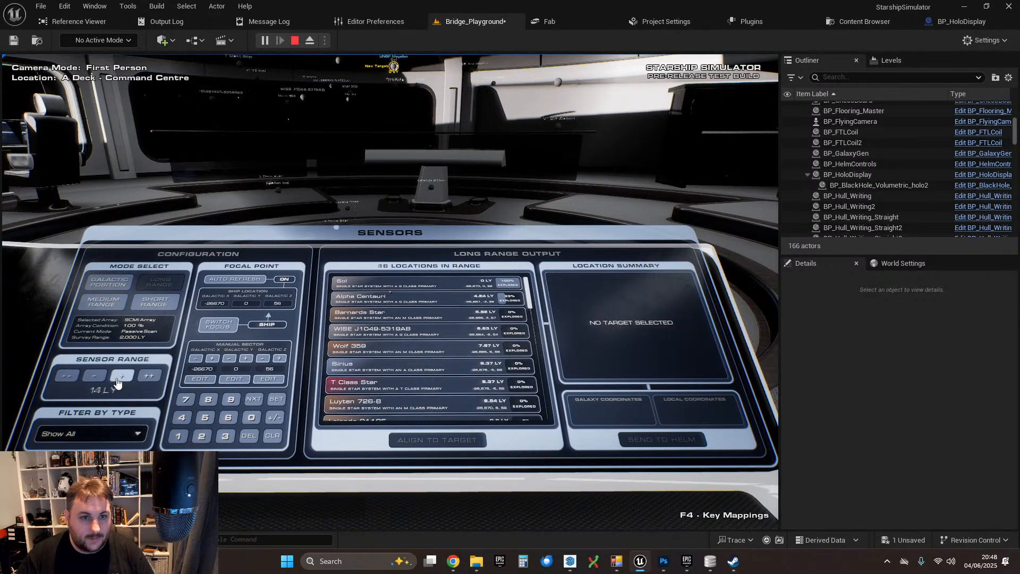
click(92, 377)
click(96, 378)
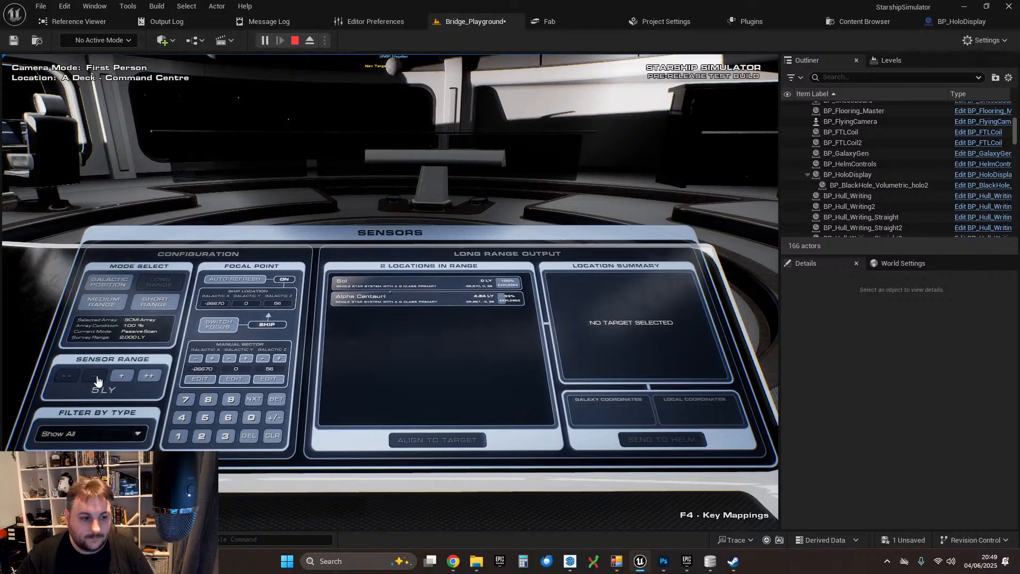
click(121, 378)
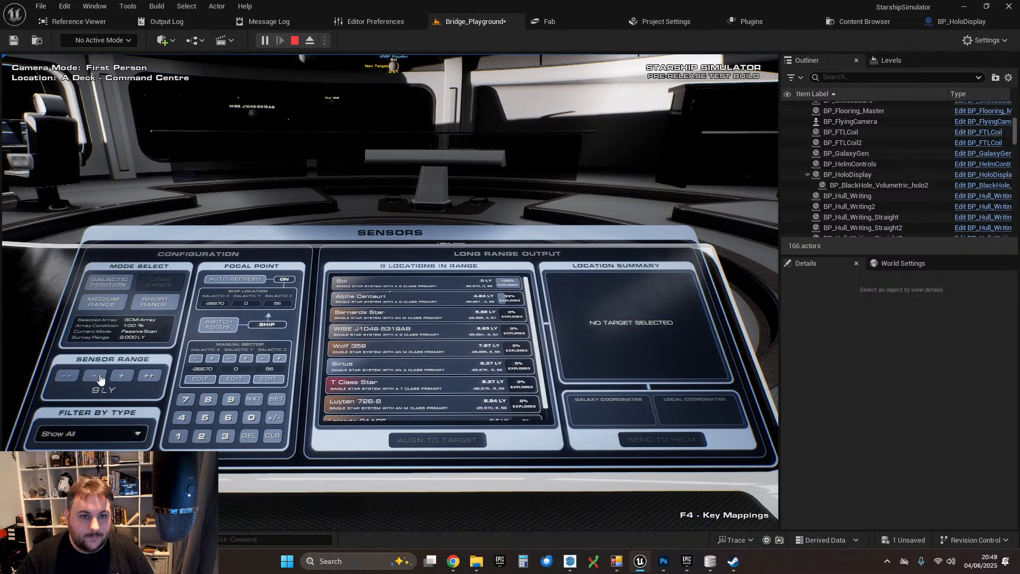
click(102, 379)
- With the hologram in full view, lower the sensor range to its minimum and raise it again to compare the sphere scaling
right_click(122, 381)
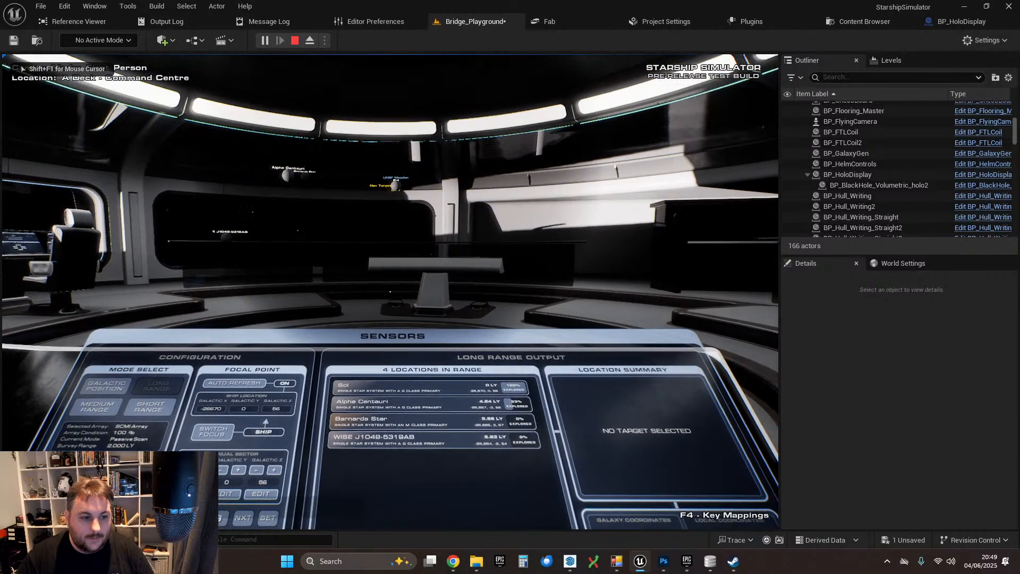
right_click(390, 295)
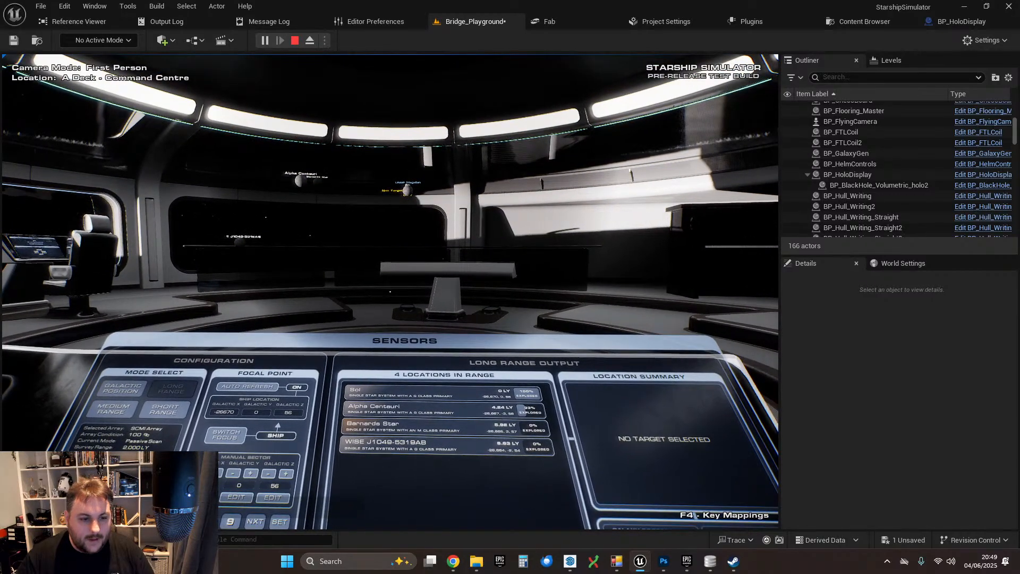
right_click(390, 293)
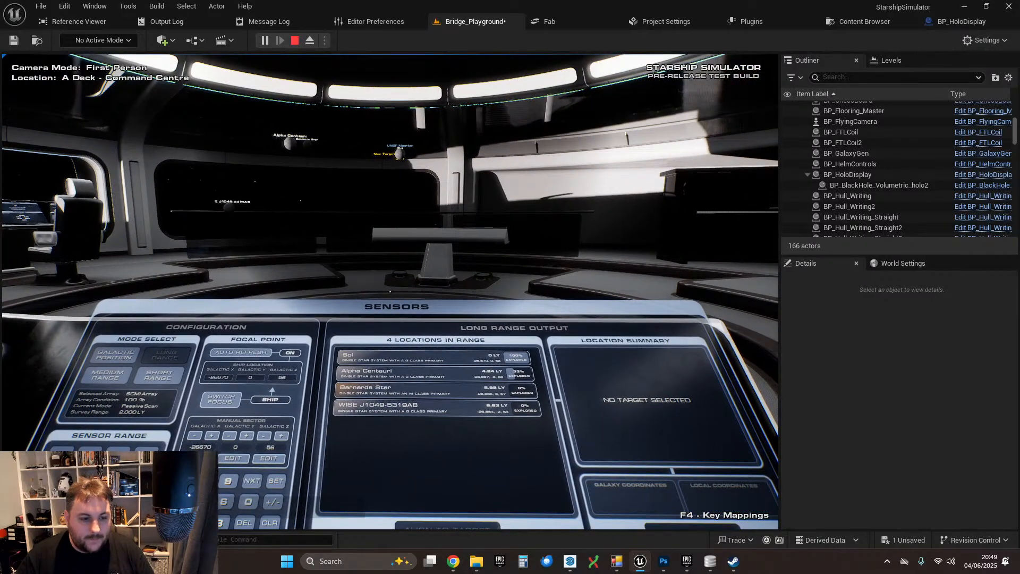
click(90, 455)
click(146, 455)
click(90, 455)
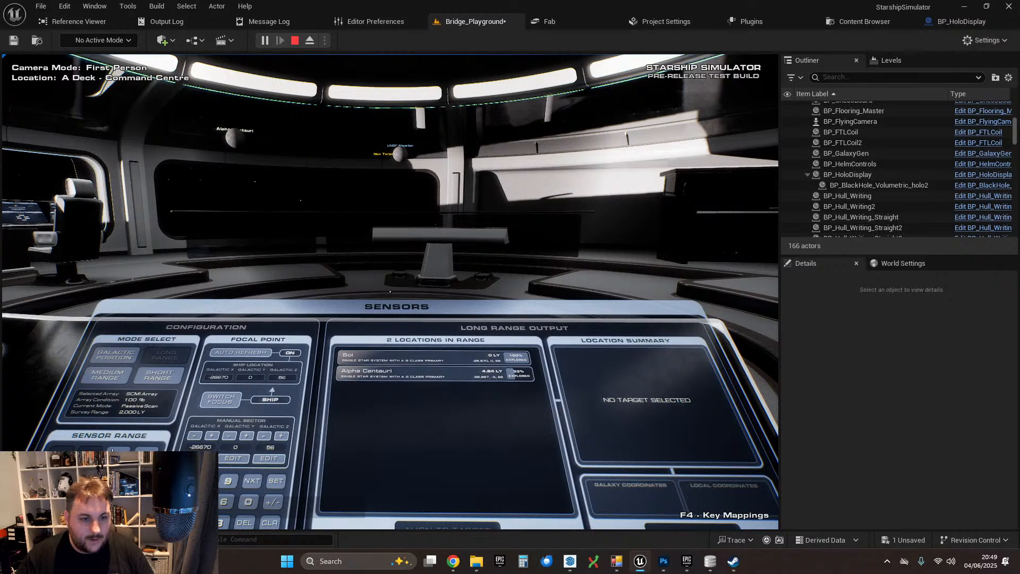
click(113, 452)
click(119, 455)
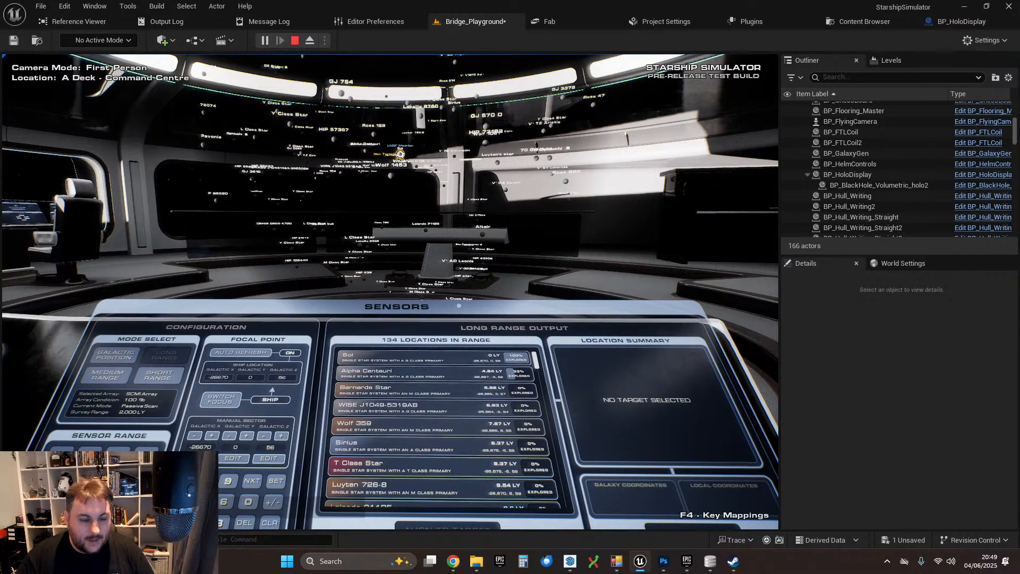
- Leave the chair and walk through the bridge hologram to examine the star sphere sizes up close and from a distance
key(w)
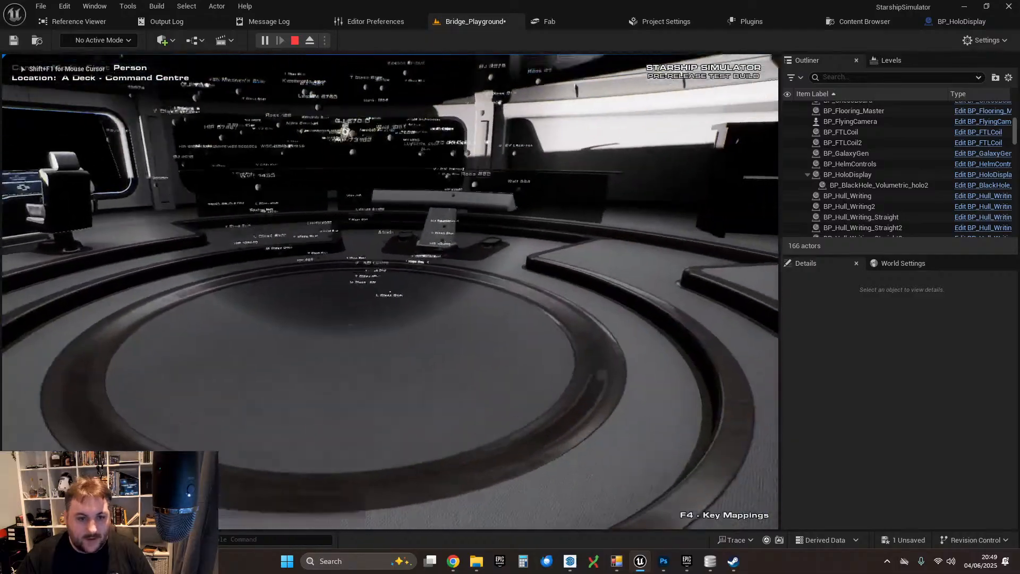
key(s)
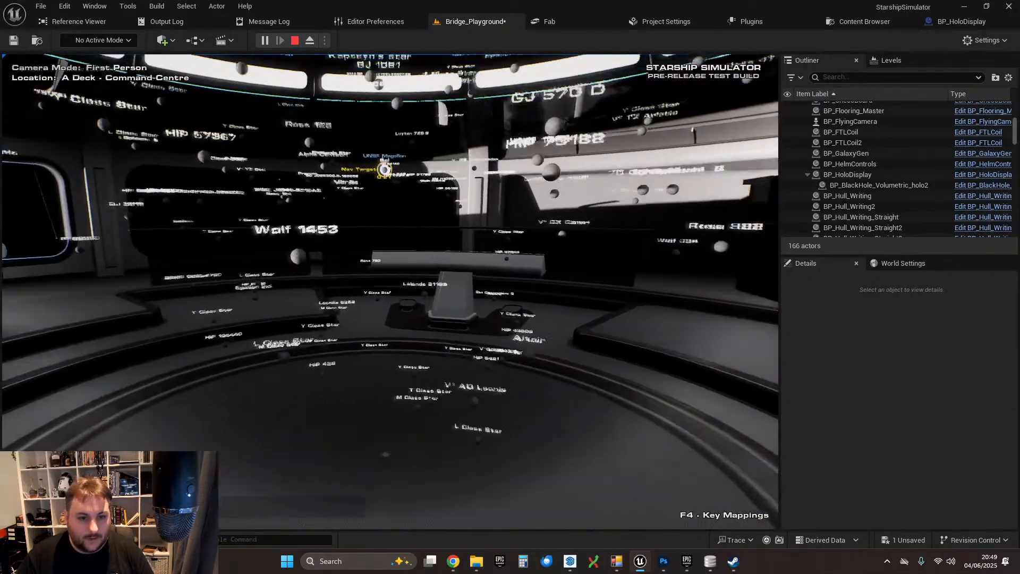
key(w)
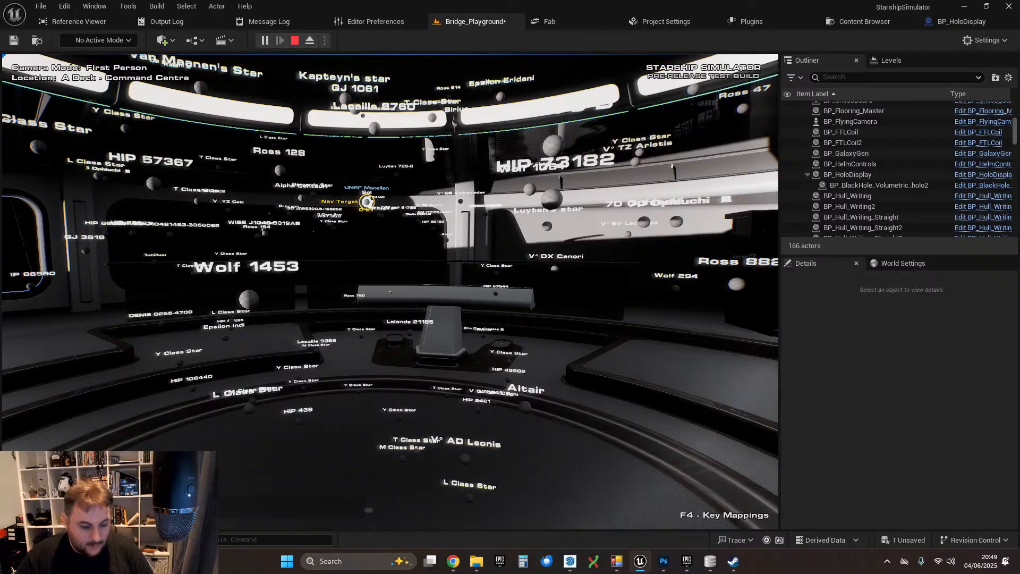
key(d)
key(a)
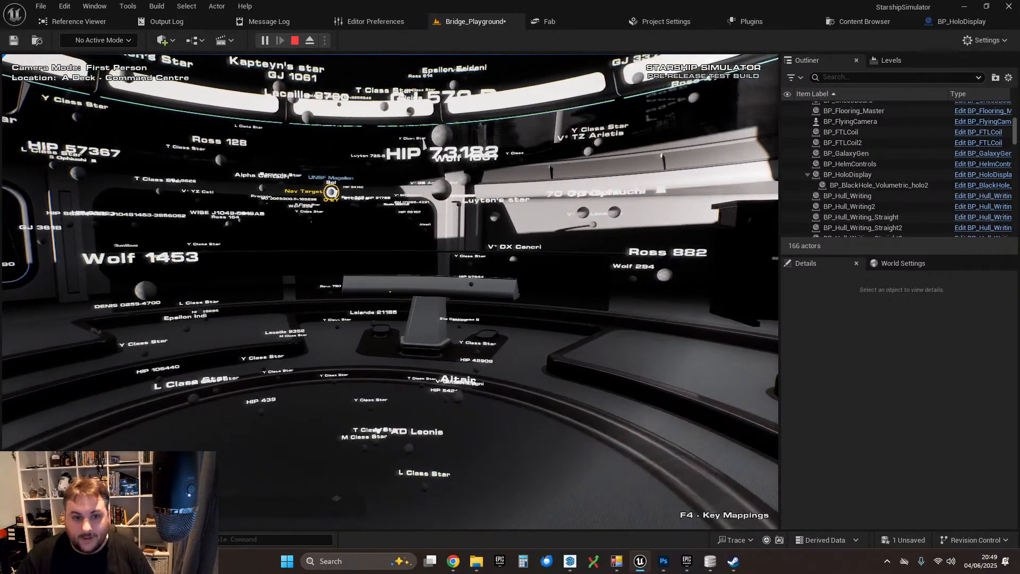
key(a)
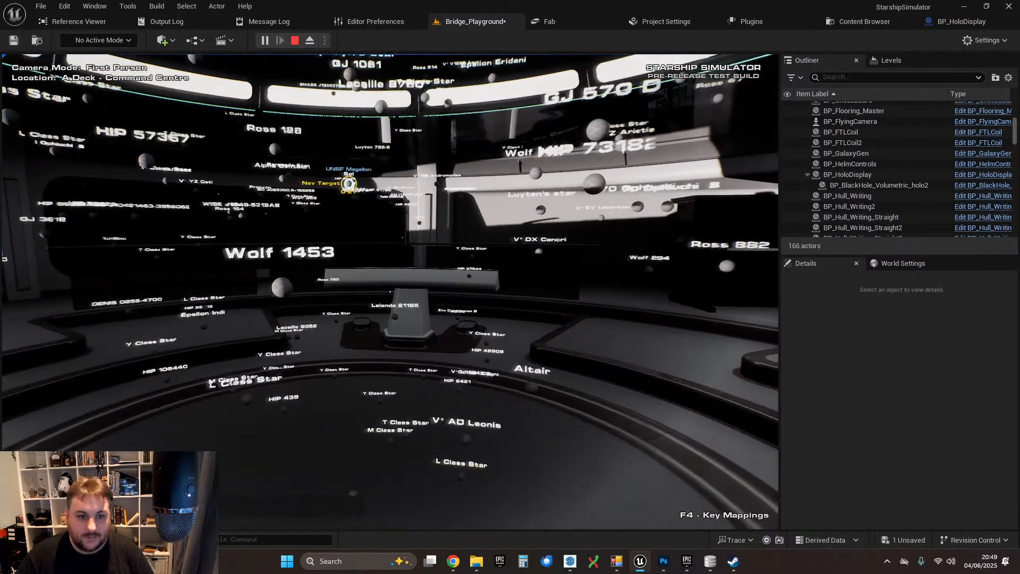
key(w)
key(a)
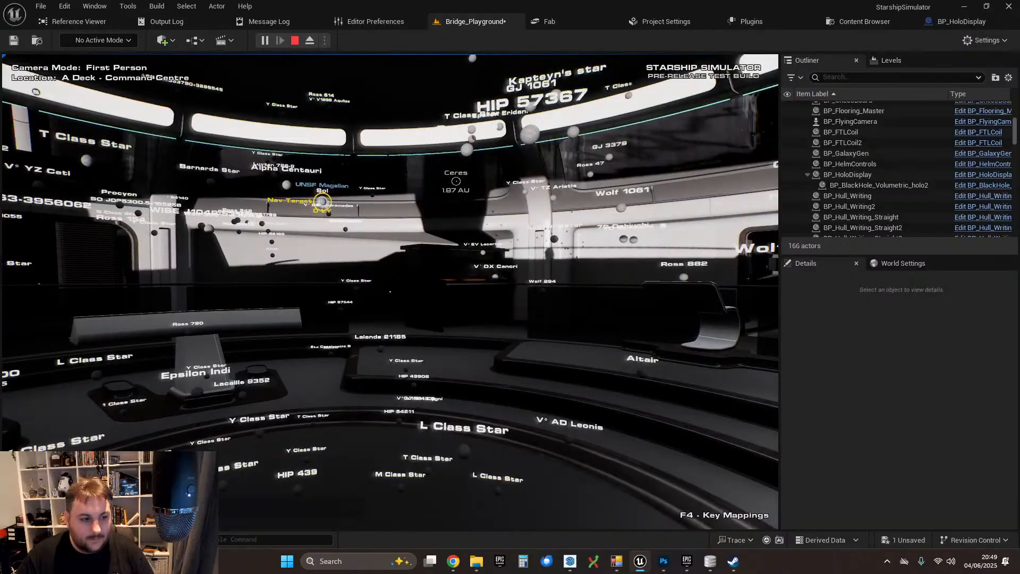
key(d)
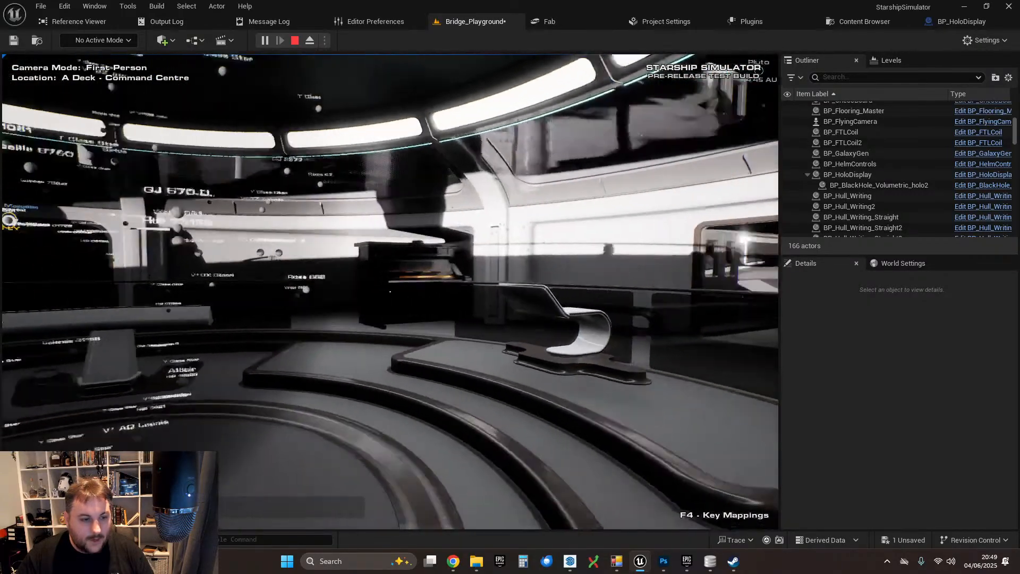
key(a)
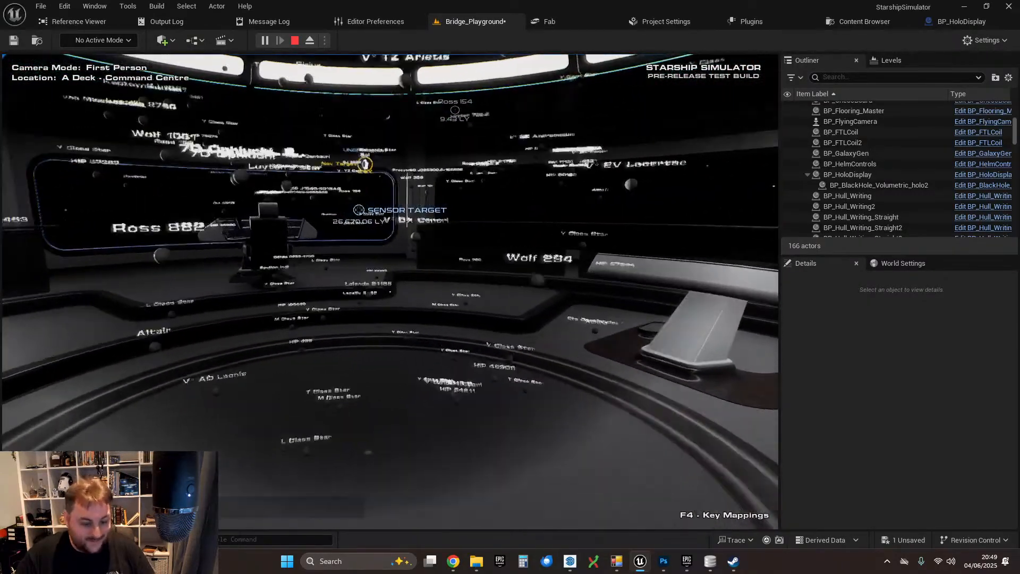
key(w)
key(s)
key(a)
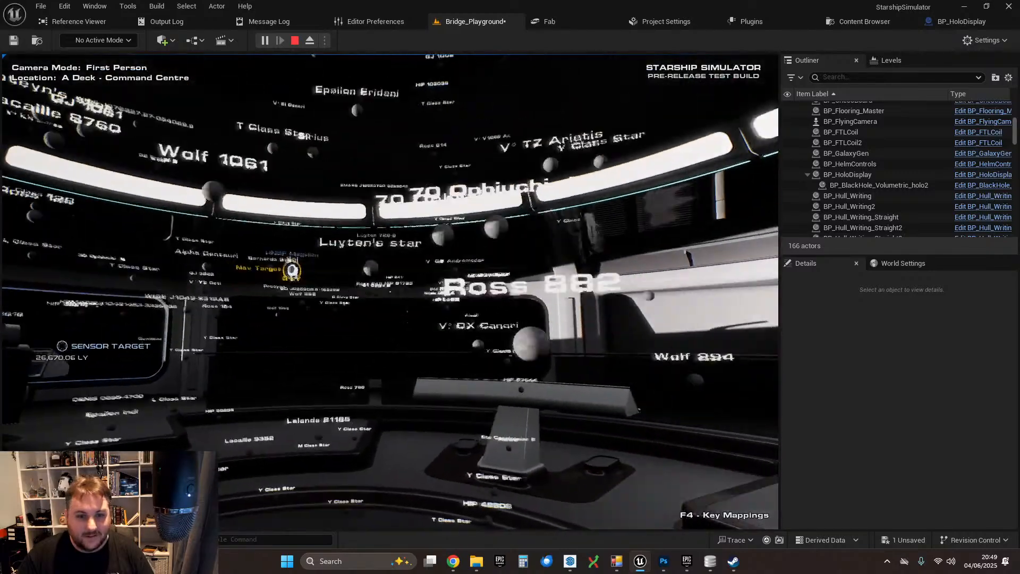
key(a)
key(s)
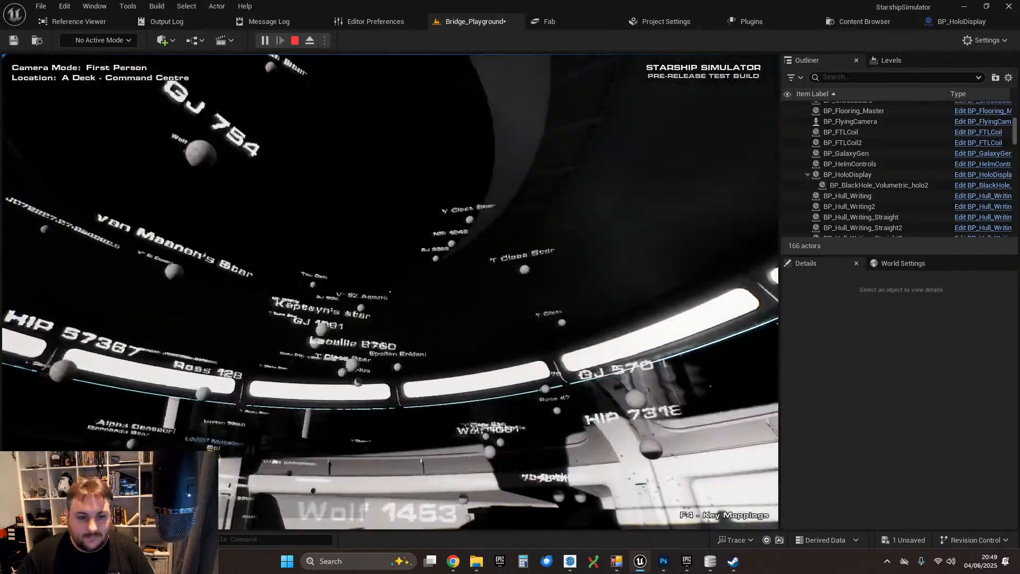
key(s)
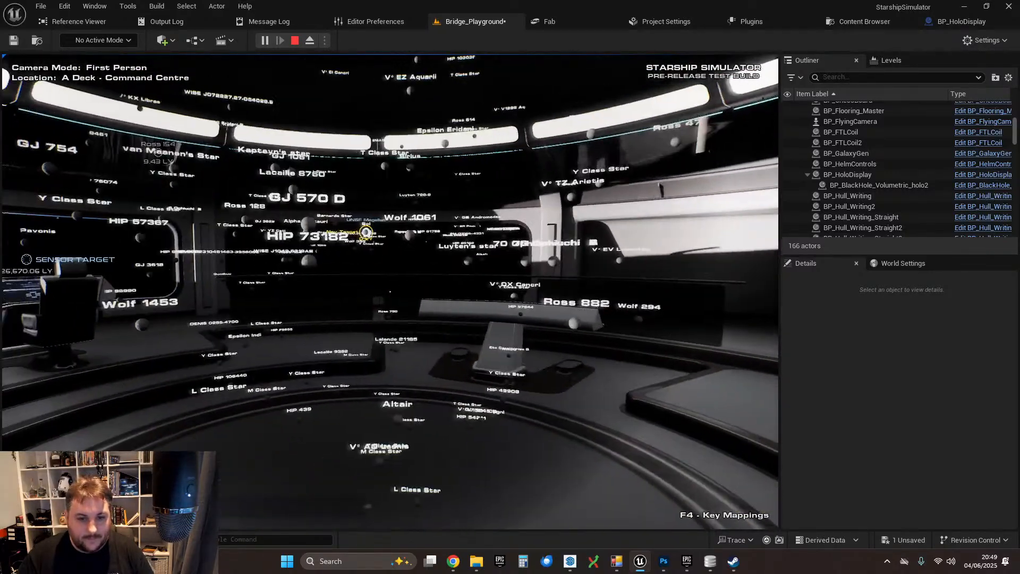
key(w)
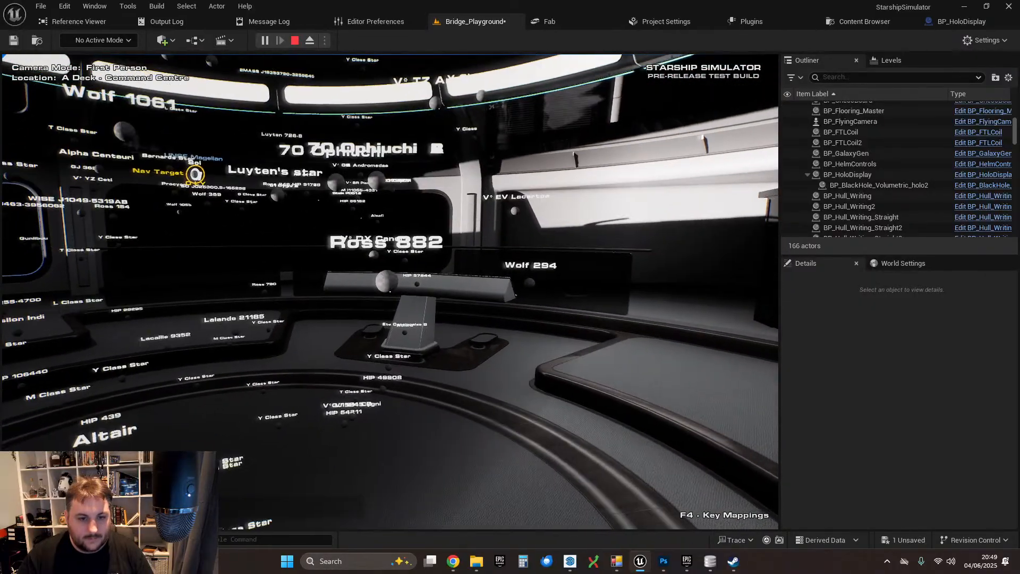
key(s)
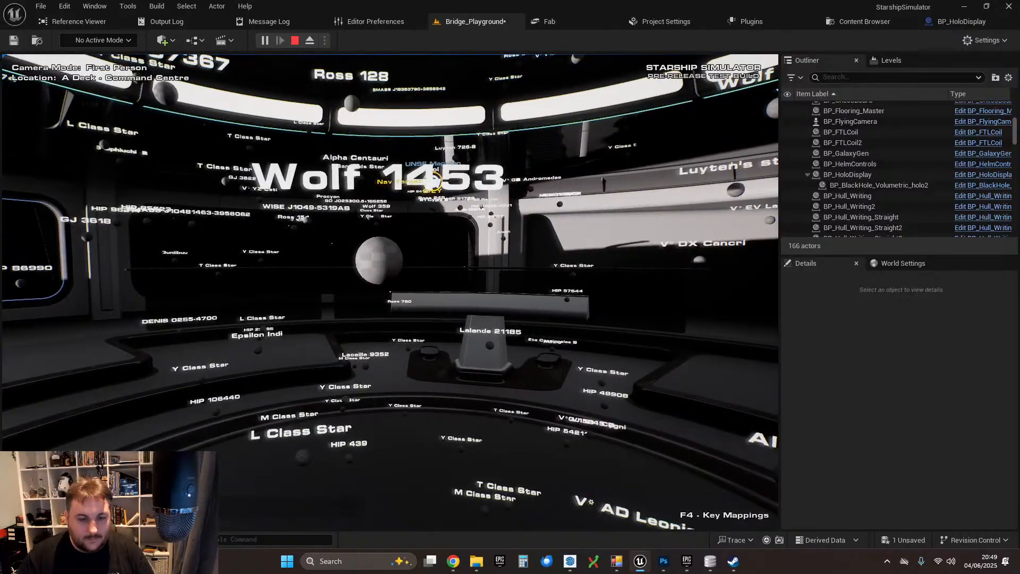
key(s)
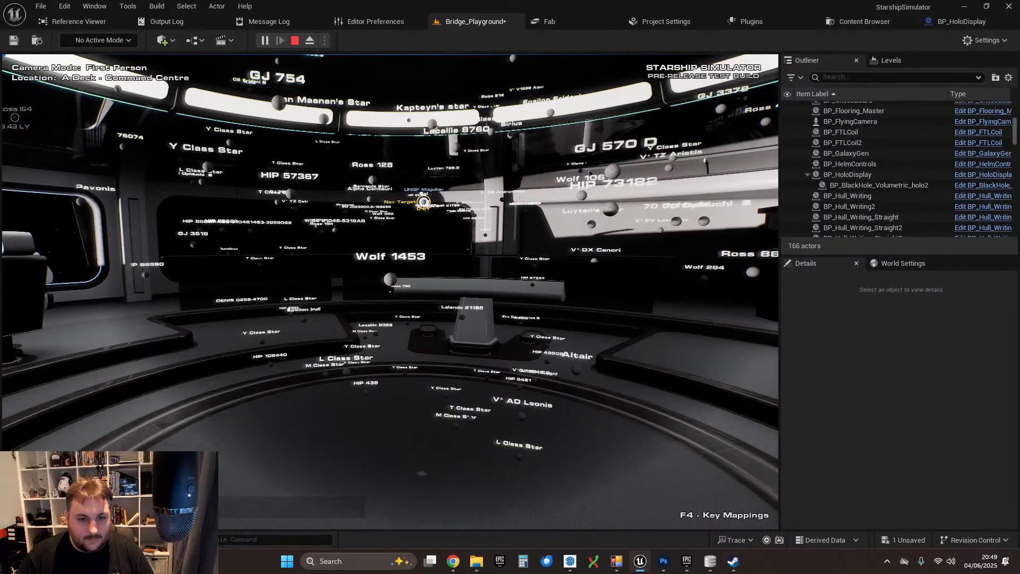
- Move around the bridge hologram to compare near and distant star spheres, and return to the sensors console
key(w)
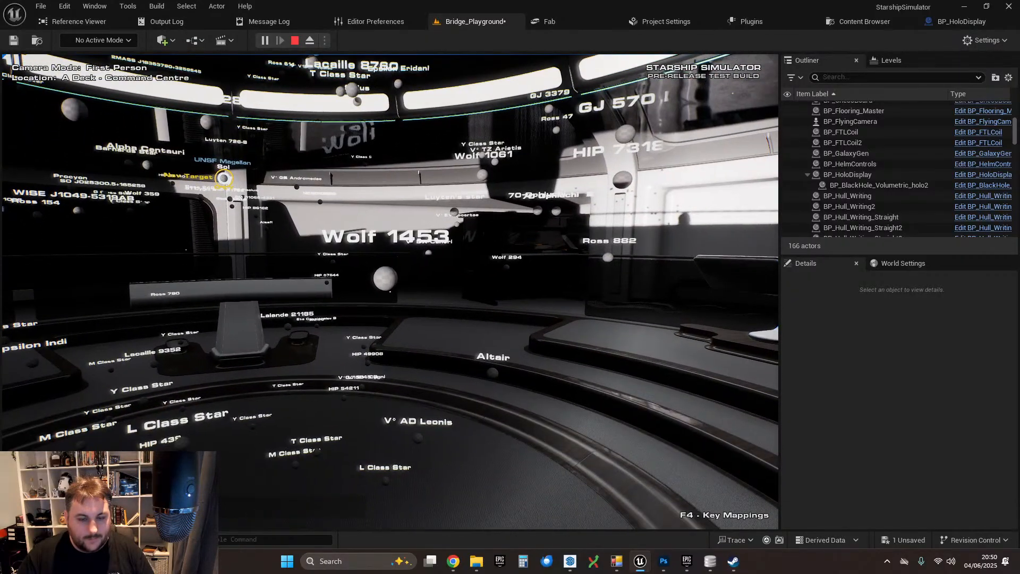
key(s)
key(d)
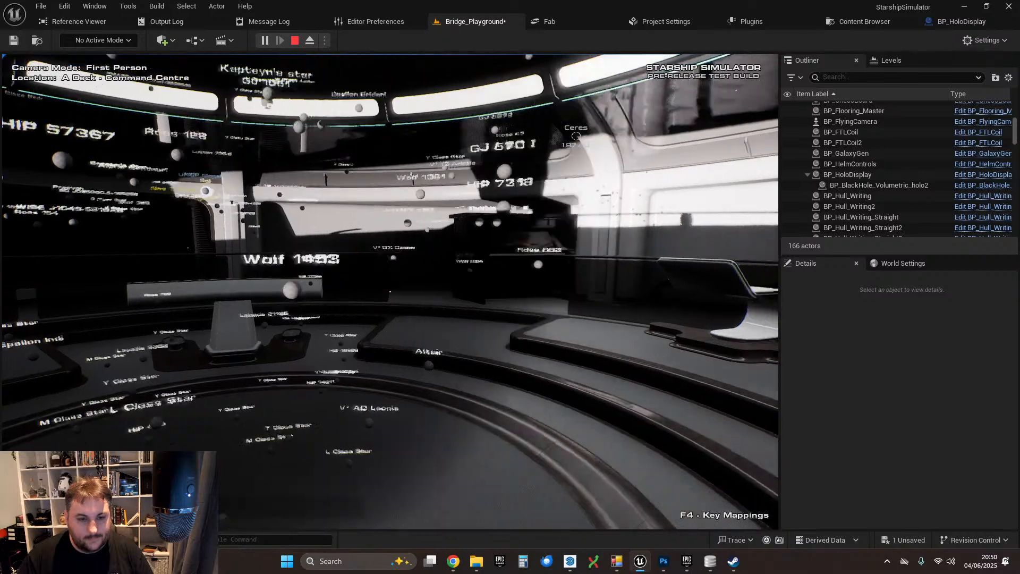
key(w)
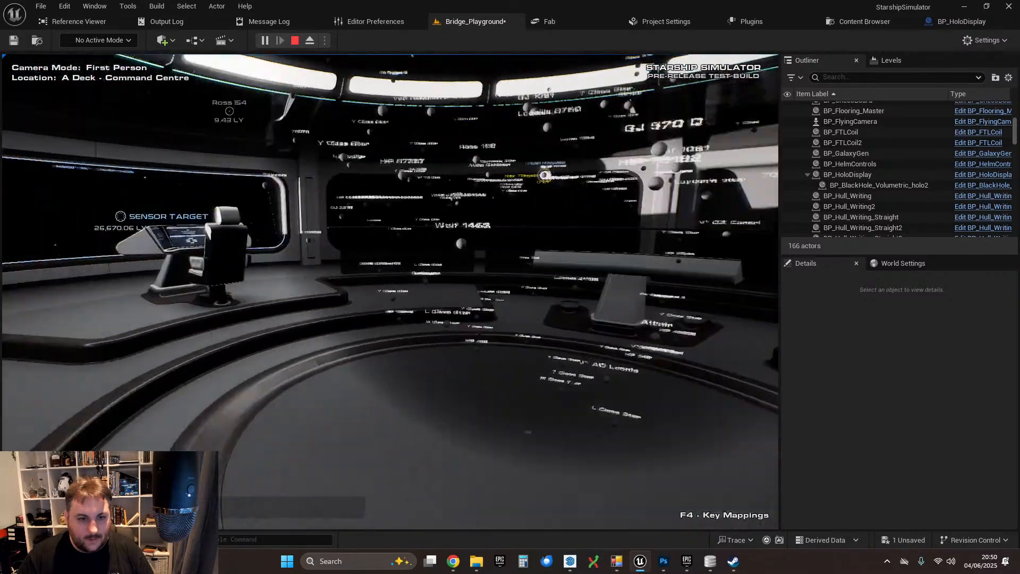
key(s)
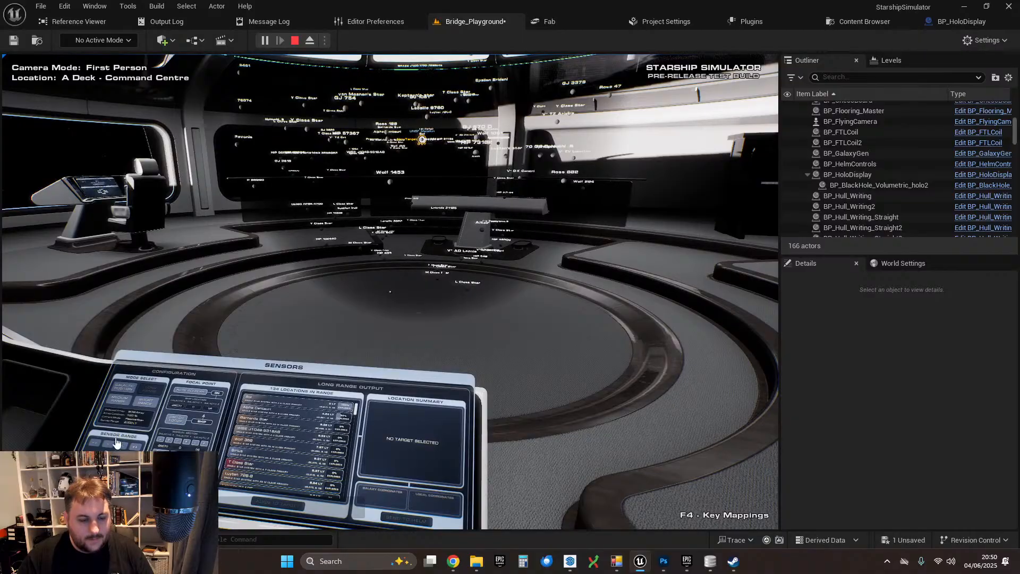
- Lower the long-range sensor range in stages and examine the size of the remaining star spheres from the bridge floor
click(112, 446)
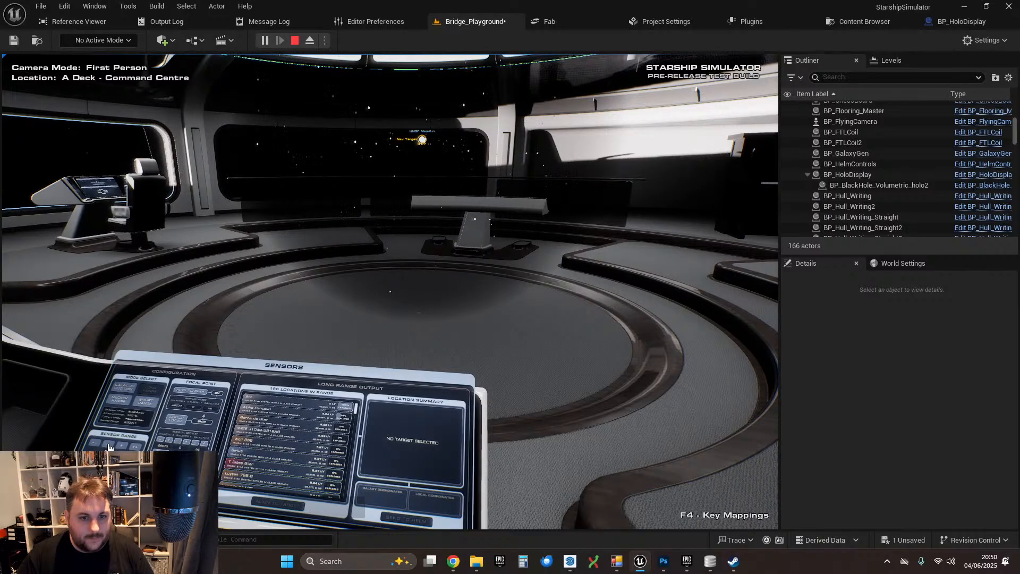
click(109, 445)
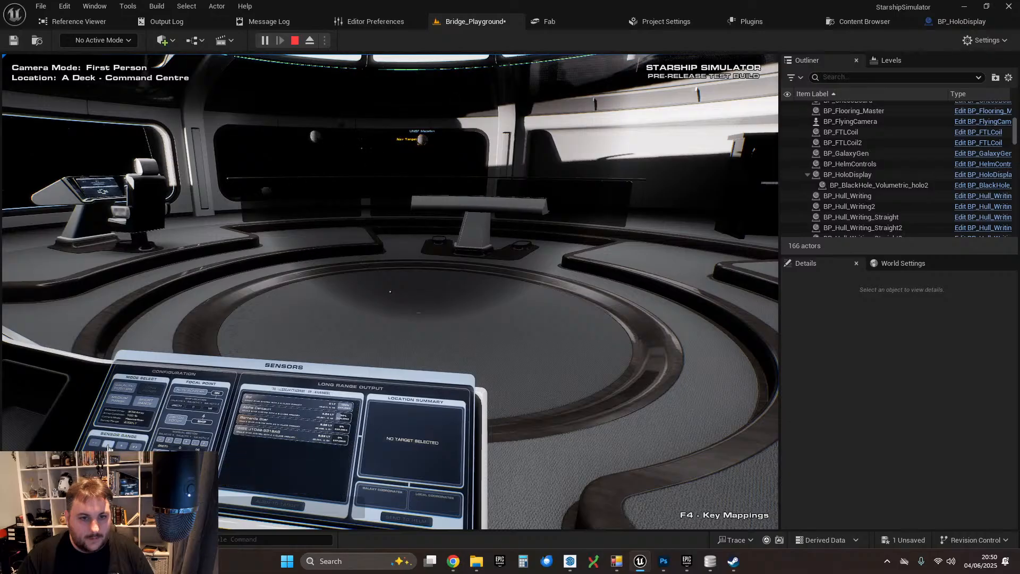
click(109, 447)
key(w)
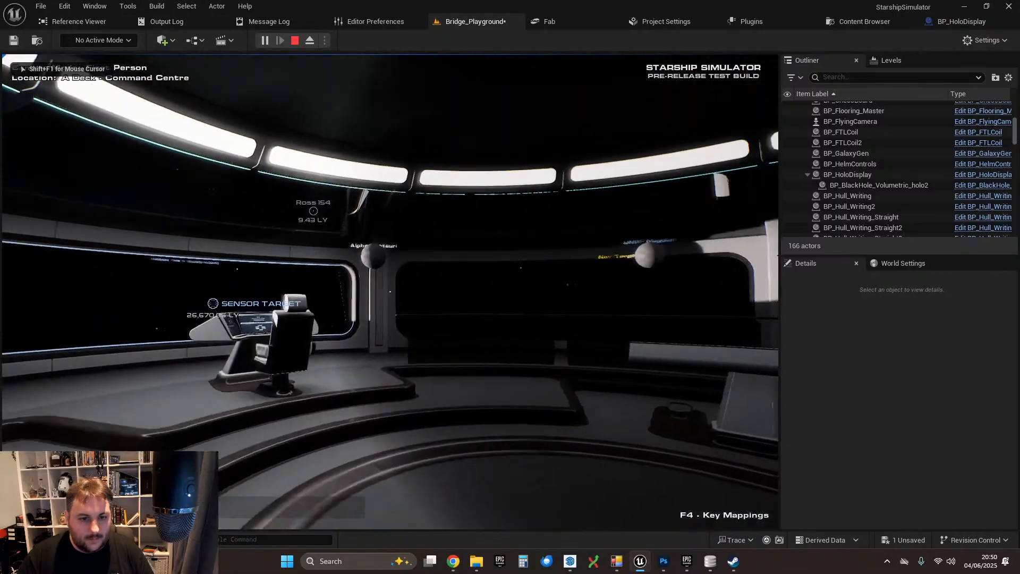
key(s)
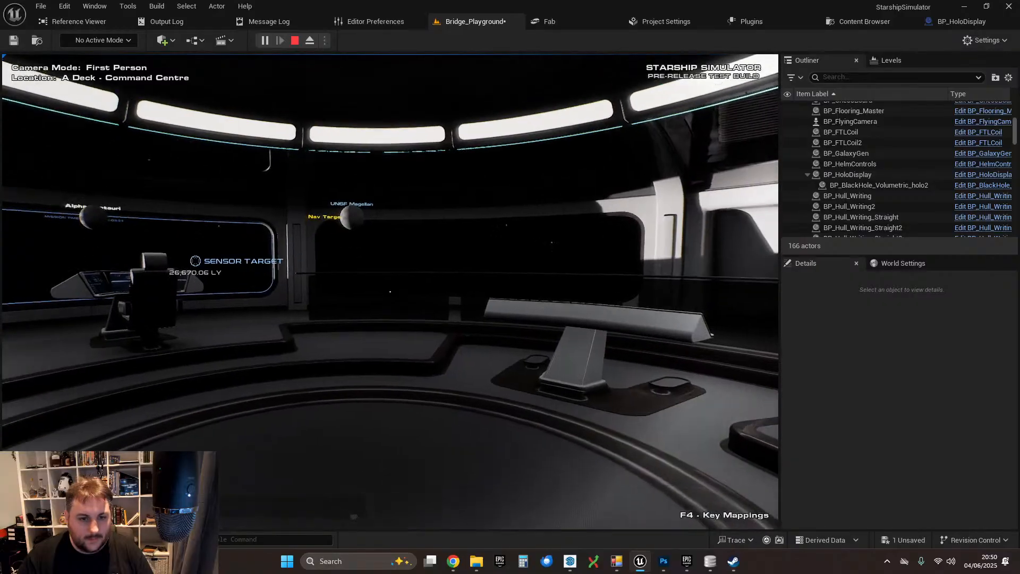
- End the play session and disconnect the scale calculation from Set Relative Scale 3D in BP_HoloDisplay's Render Stars, shifting its nodes slightly aside
key(Escape)
click(385, 428)
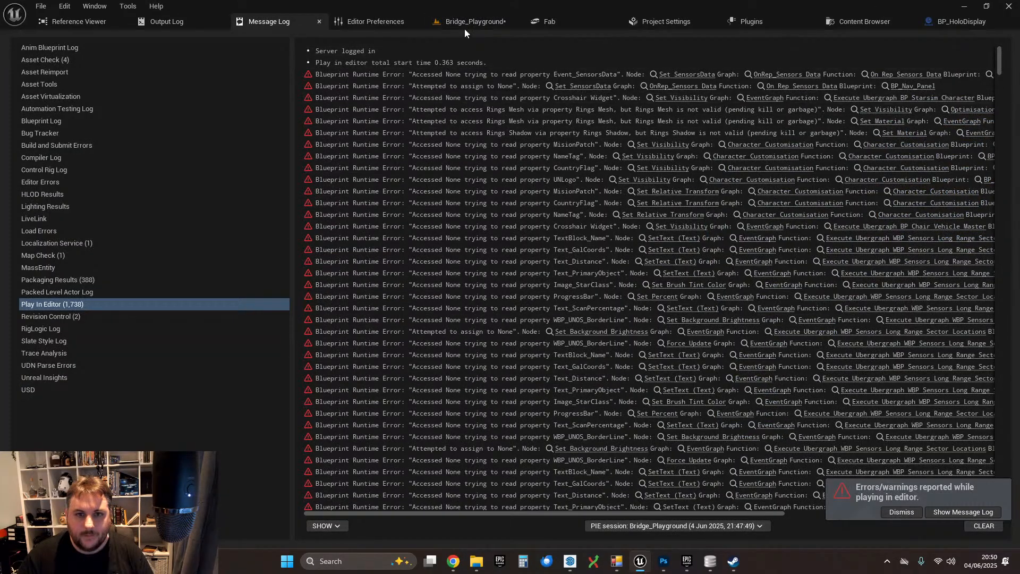
click(958, 23)
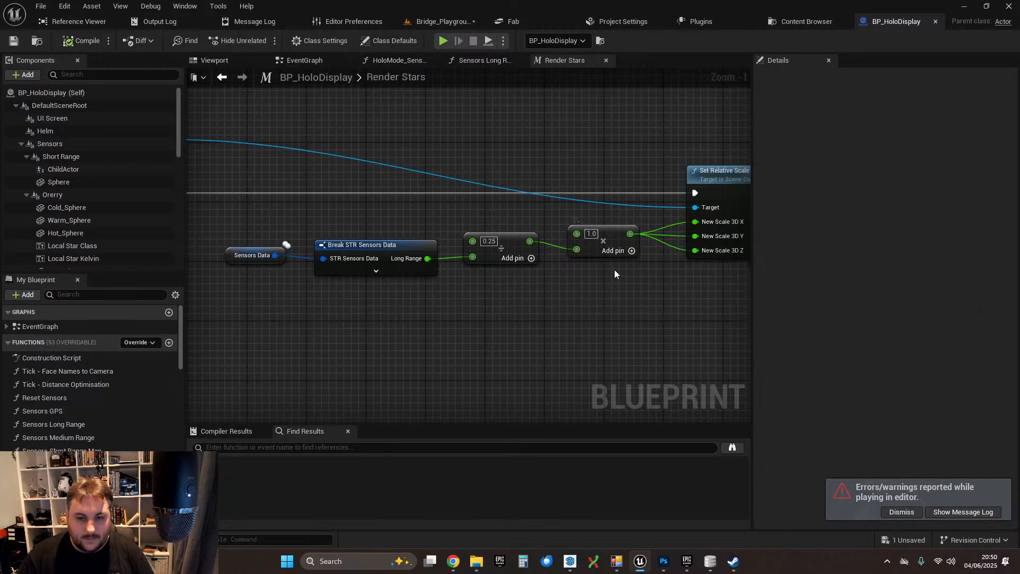
alt+click(628, 236)
drag(274, 218, 590, 272)
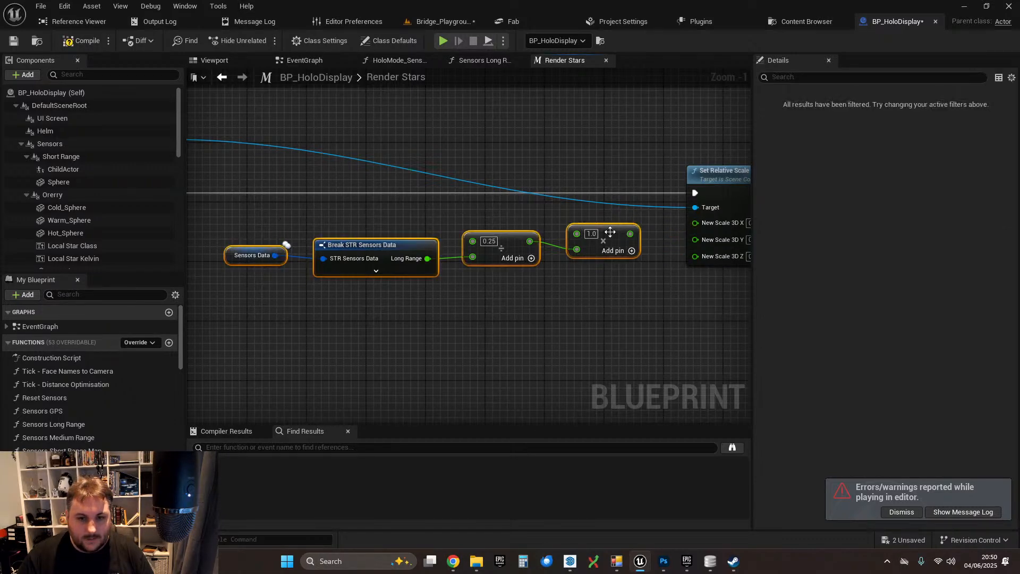
mouse_move(610, 231)
mouse_down()
mouse_move(614, 259)
mouse_move(623, 229)
mouse_up()
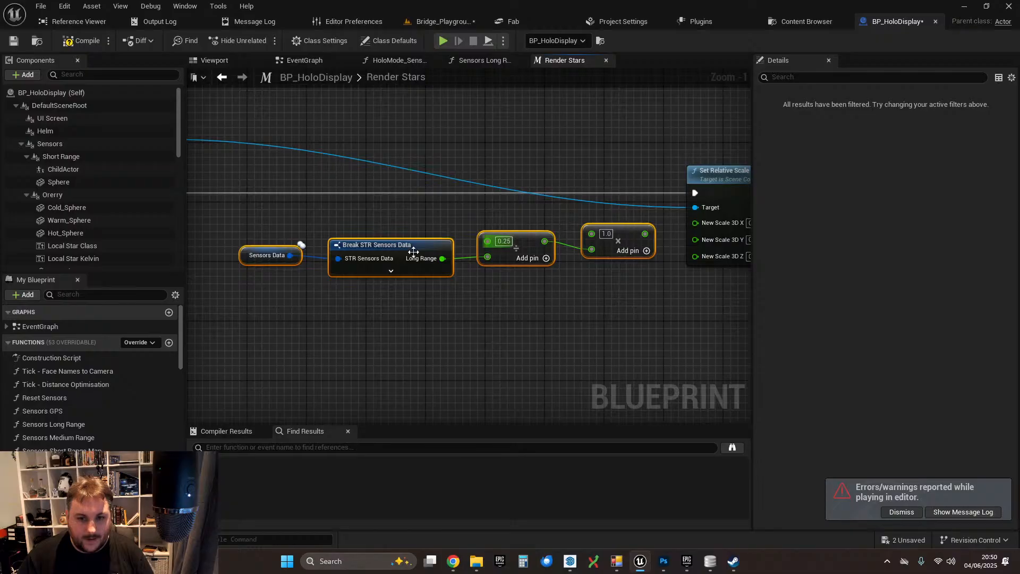
click(596, 303)
- Set New Scale 3D X, Y and Z of Set Relative Scale 3D to 0.1 and save the blueprint
right_drag(616, 309, 412, 329)
scroll(509, 267, up, 1)
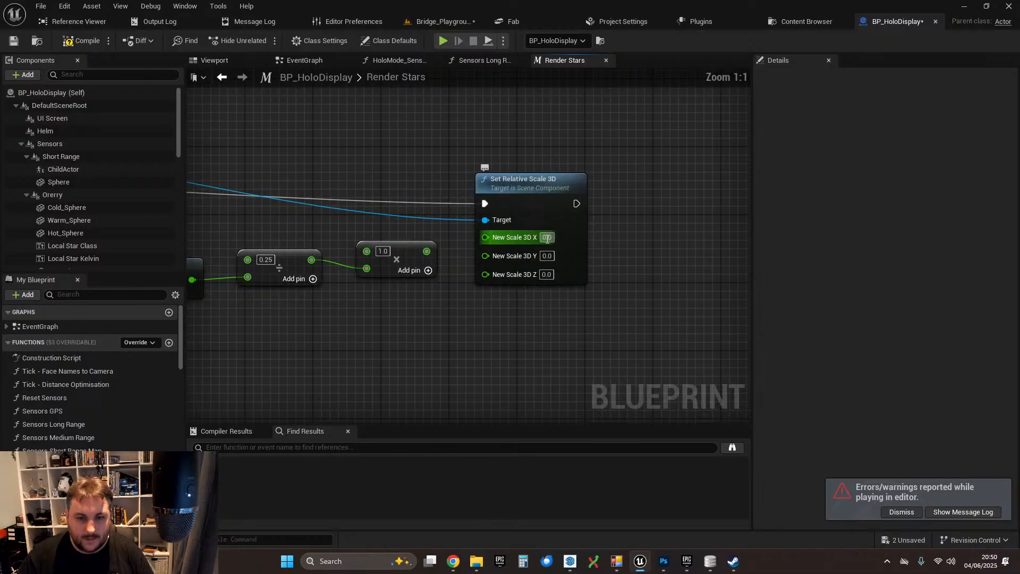
click(548, 238)
text(.1)
key(Tab)
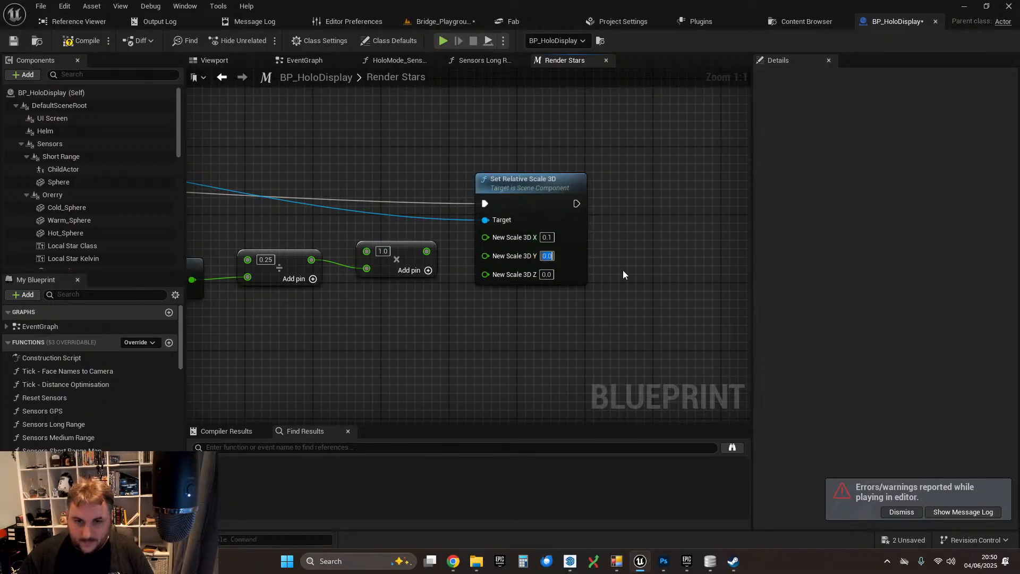
text(.1)
key(Tab)
text(.1)
key(Return)
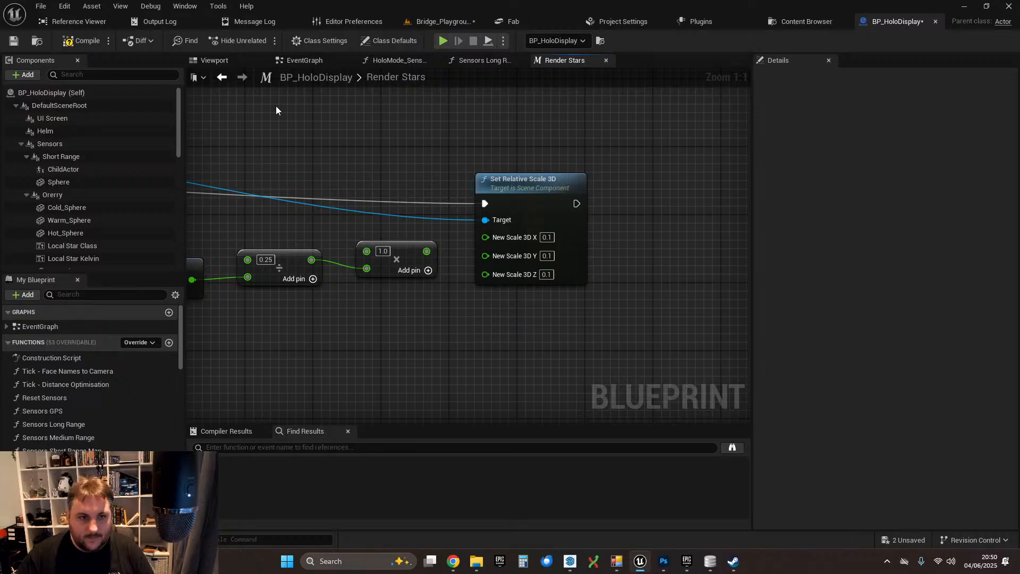
click(14, 41)
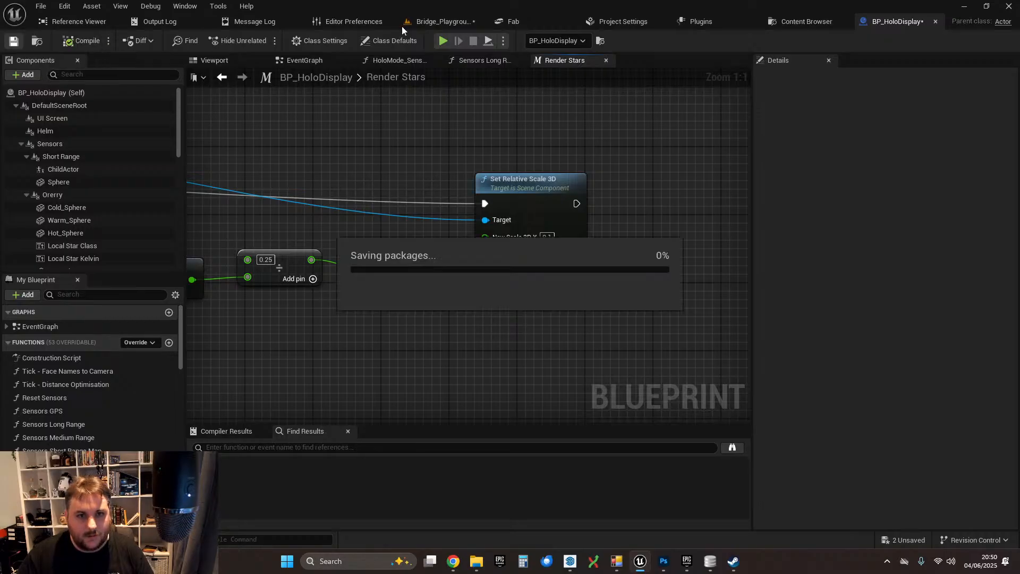
- Start a play session in the Bridge_Playground level and sit in the chair at the sensors console
click(442, 22)
click(264, 41)
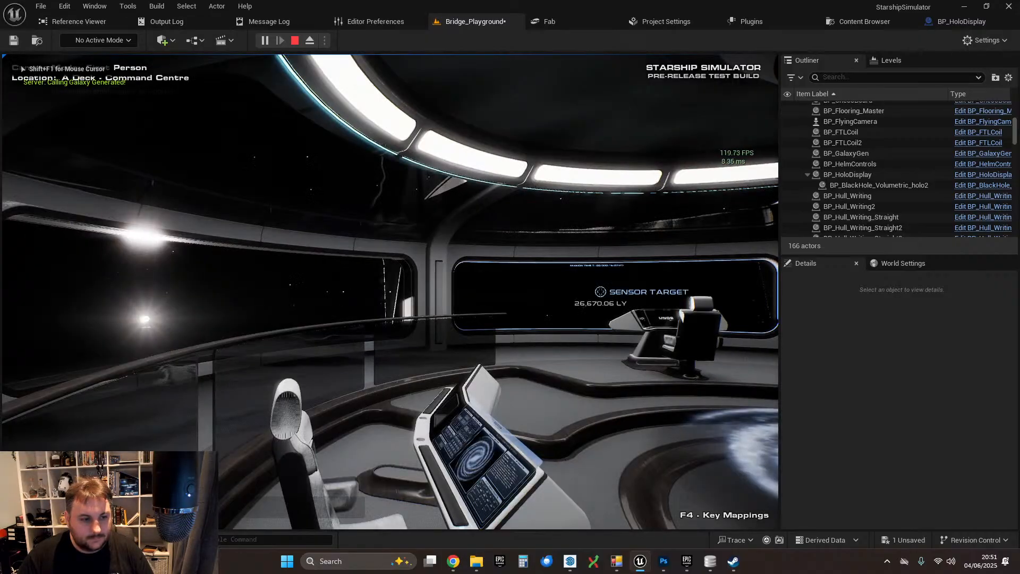
key(w)
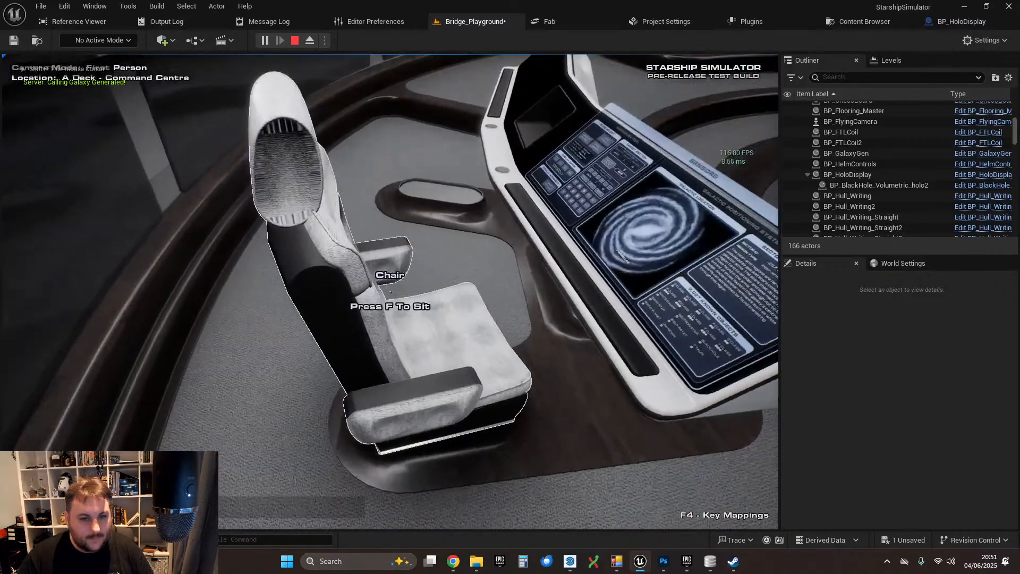
key(f)
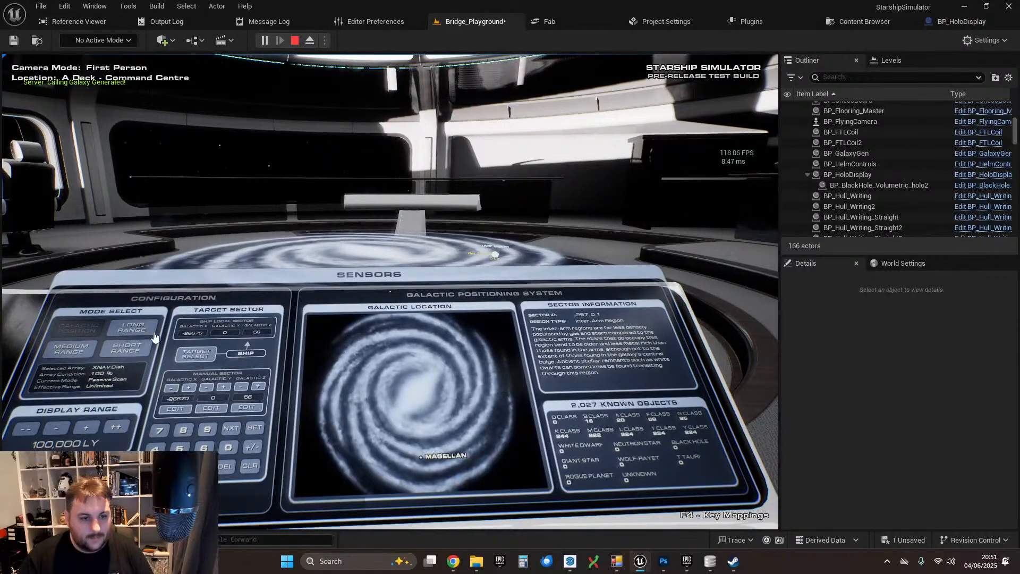
- Switch the sensors to long range mode, raise the sensor range to 24 LY and bring it back down to 21 LY
click(154, 336)
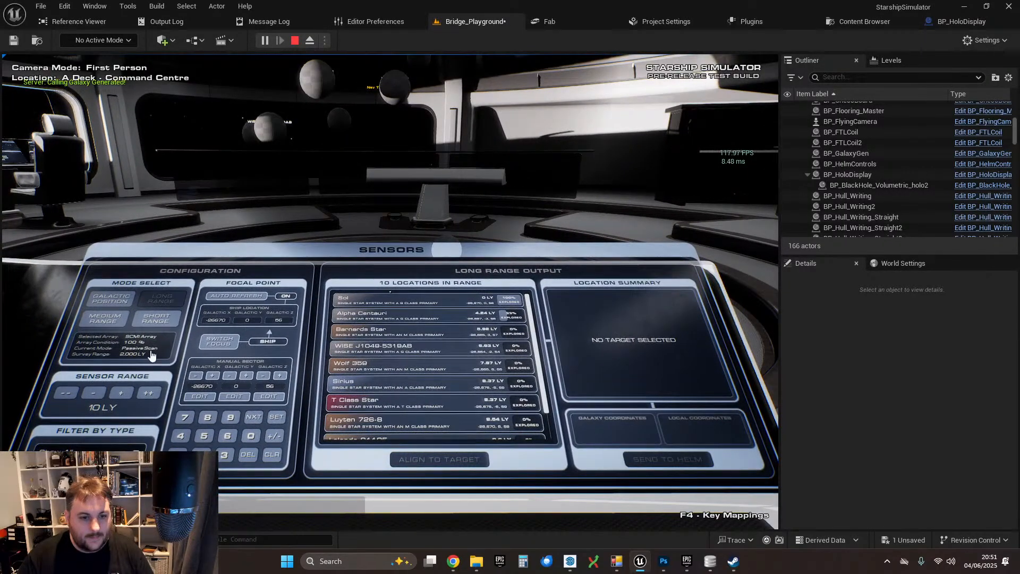
click(121, 394)
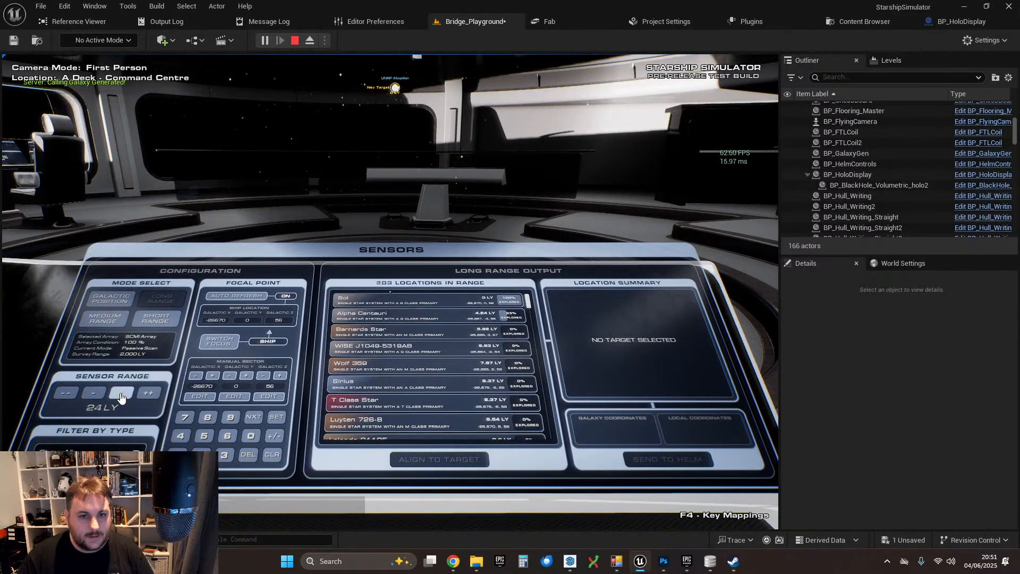
click(103, 395)
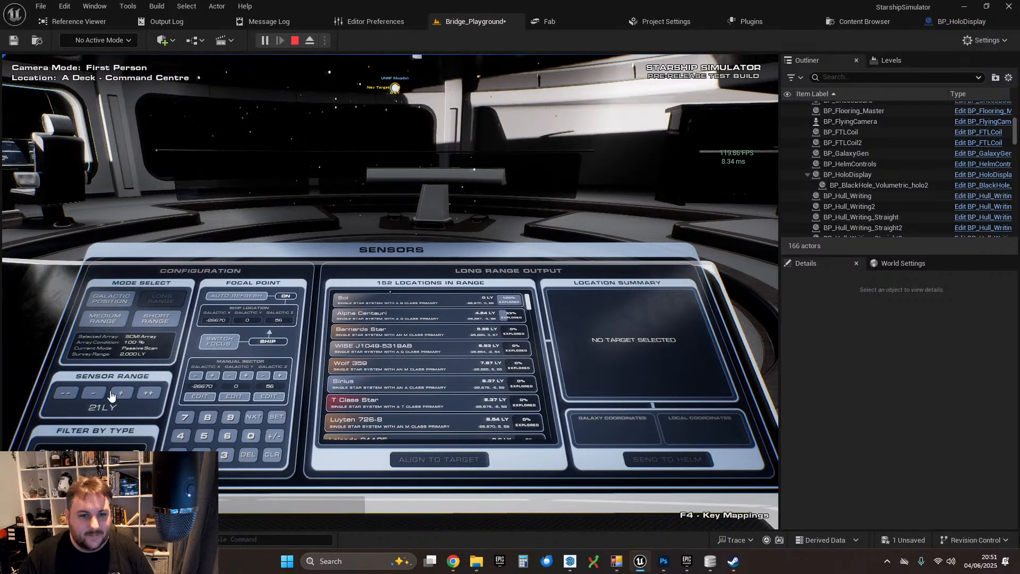
- Walk through and around the bridge hologram to examine the fixed-scale star spheres from several angles and distances
key(w)
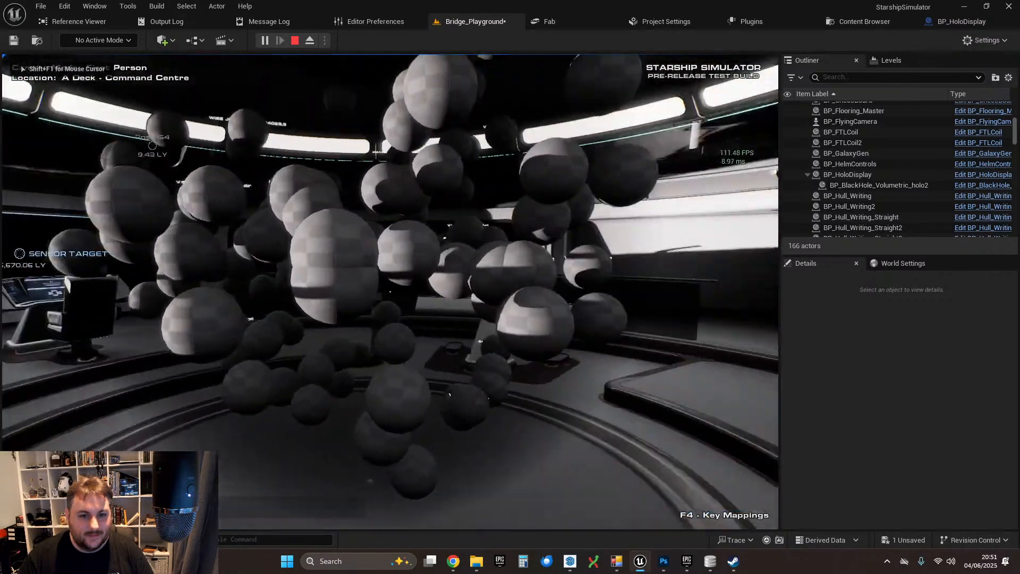
key(w)
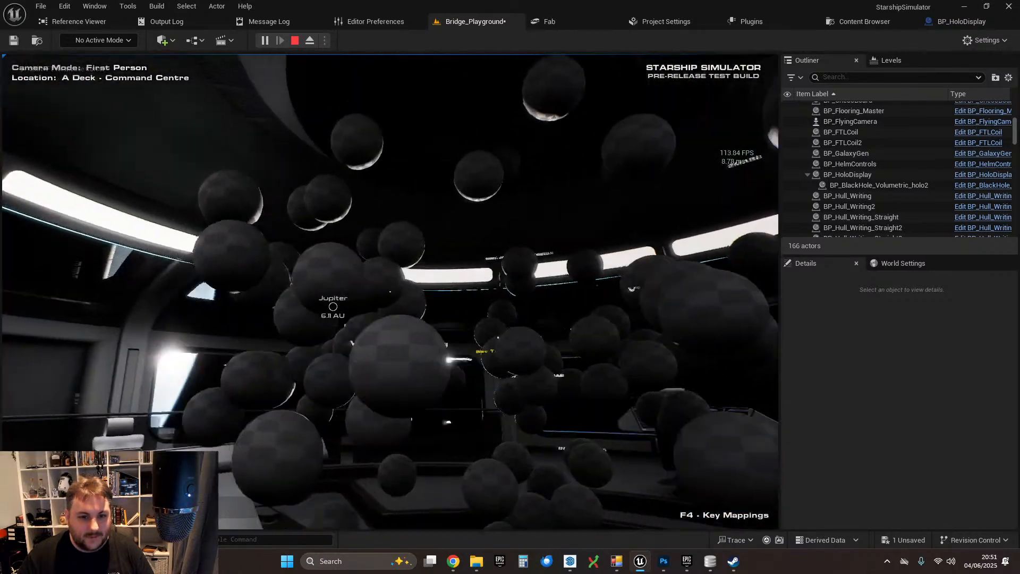
key(w)
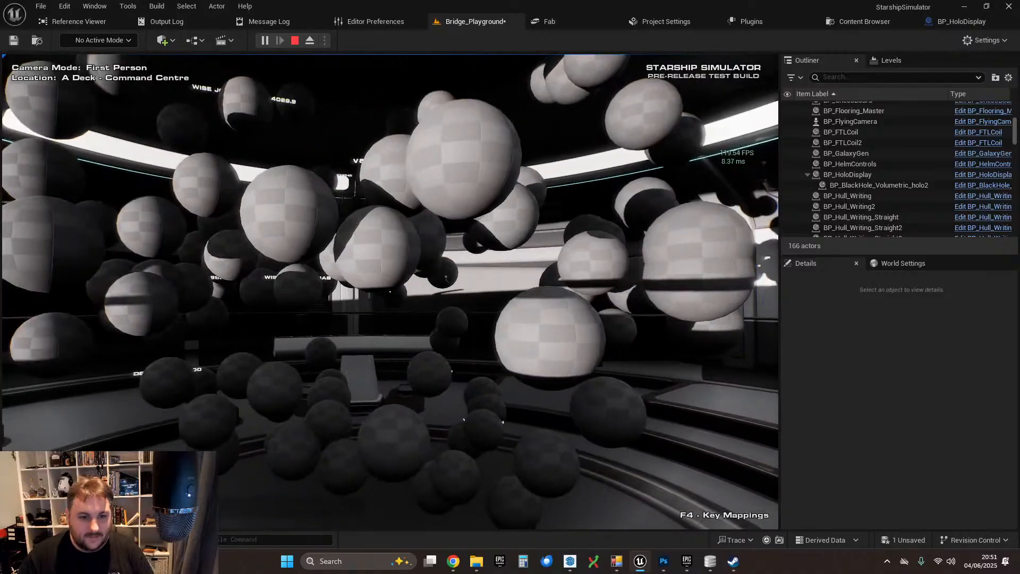
key(d)
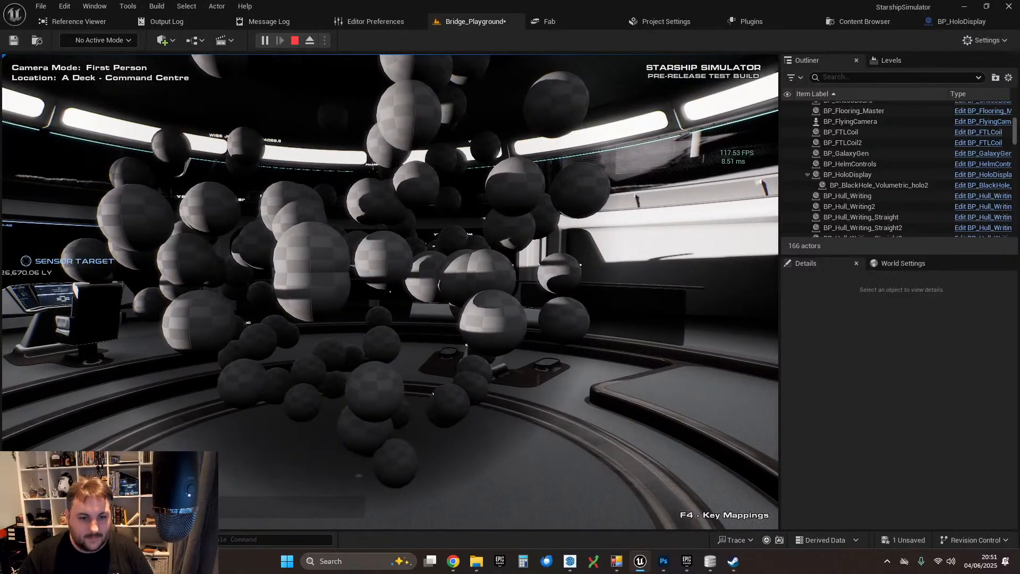
key(w)
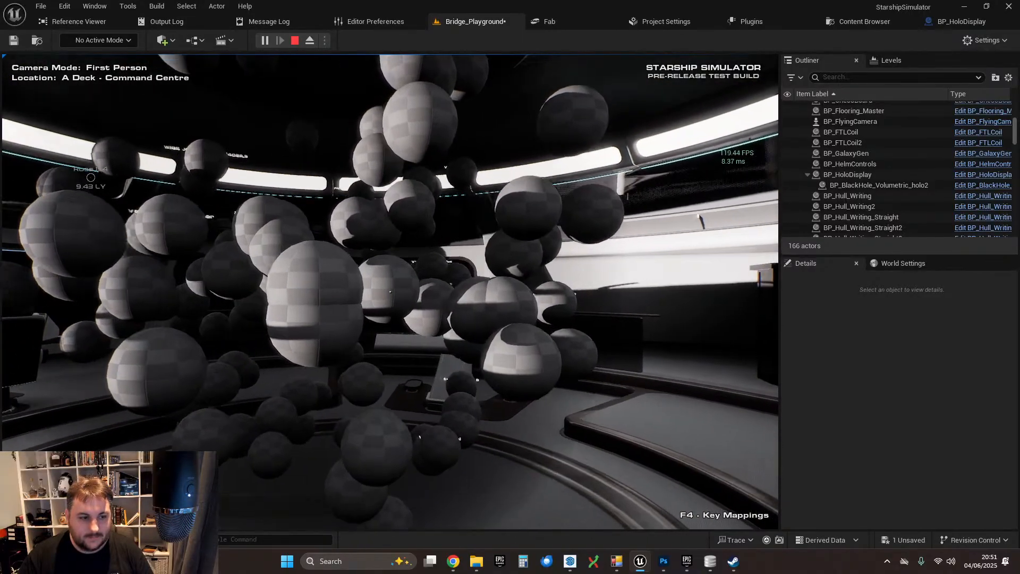
key(a)
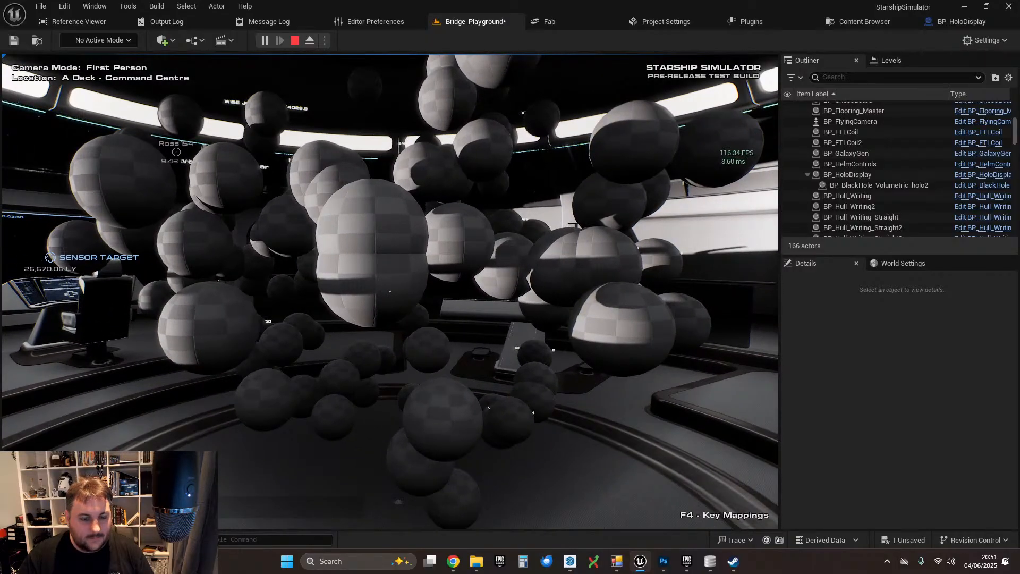
key(w)
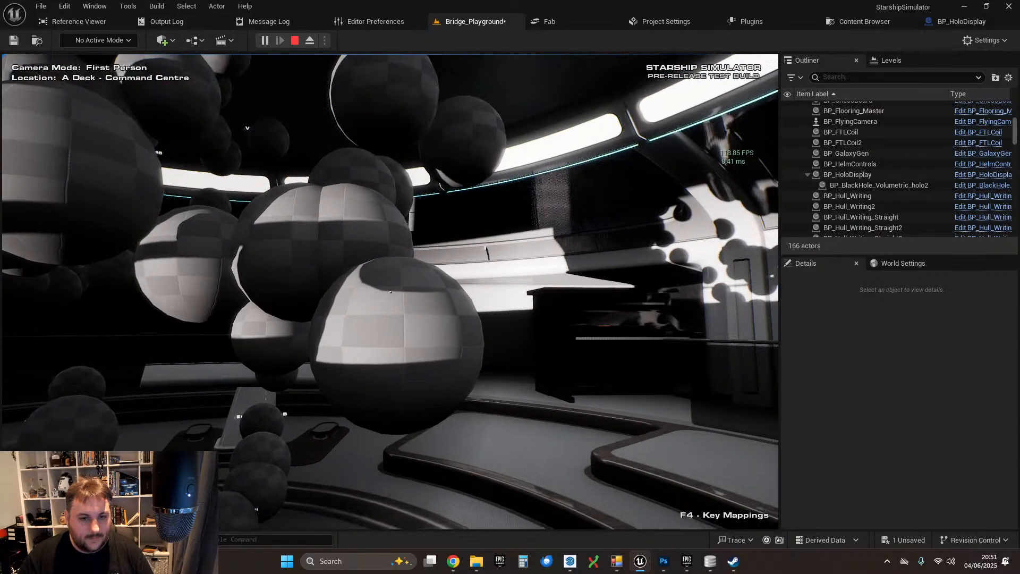
key(s)
- End the play session and set New Scale 3D X, Y and Z in BP_HoloDisplay's Render Stars to 0.05
key(Escape)
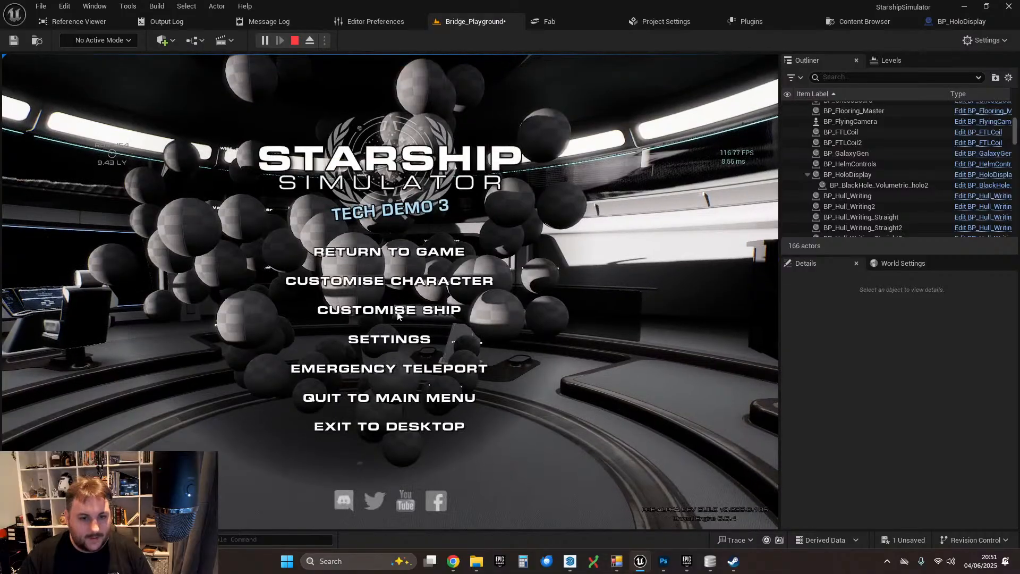
click(366, 429)
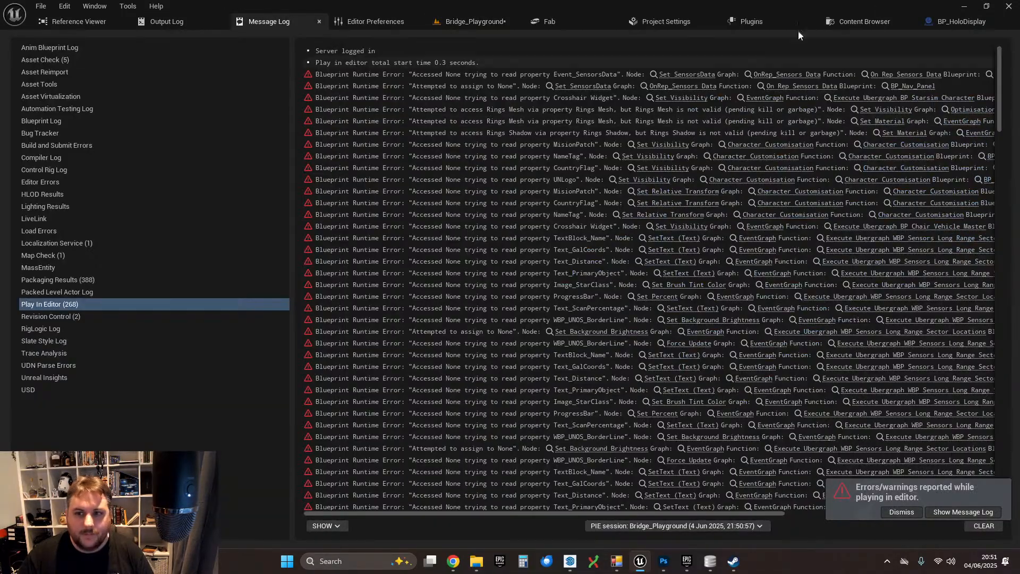
click(945, 23)
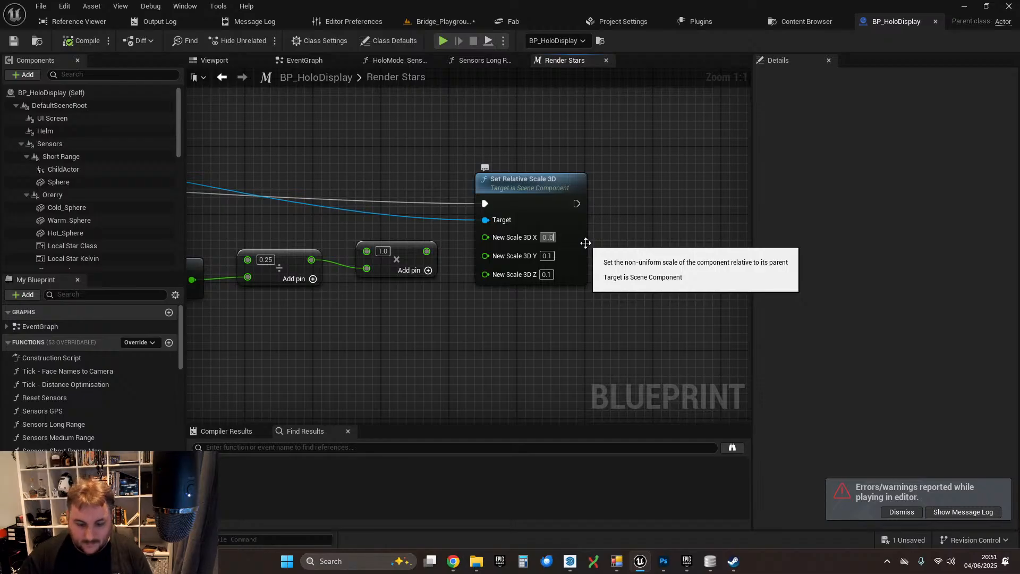
text(5)
key(Return)
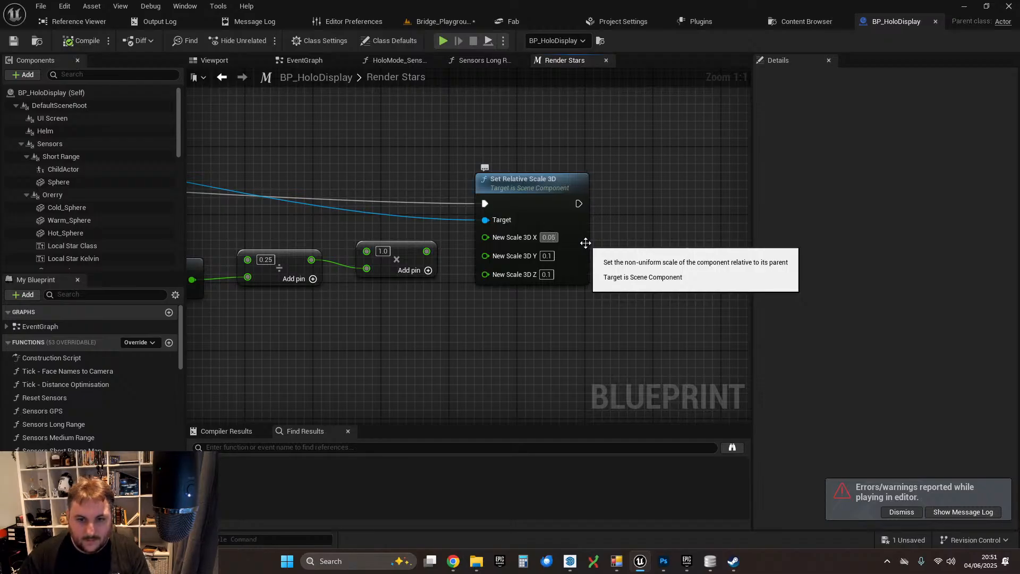
click(546, 257)
text(0.05)
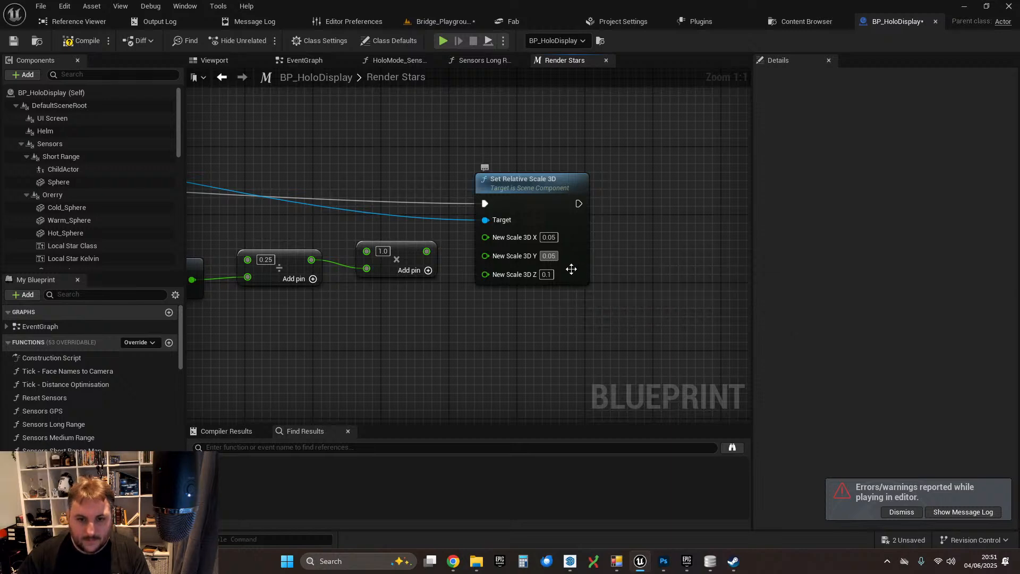
click(547, 274)
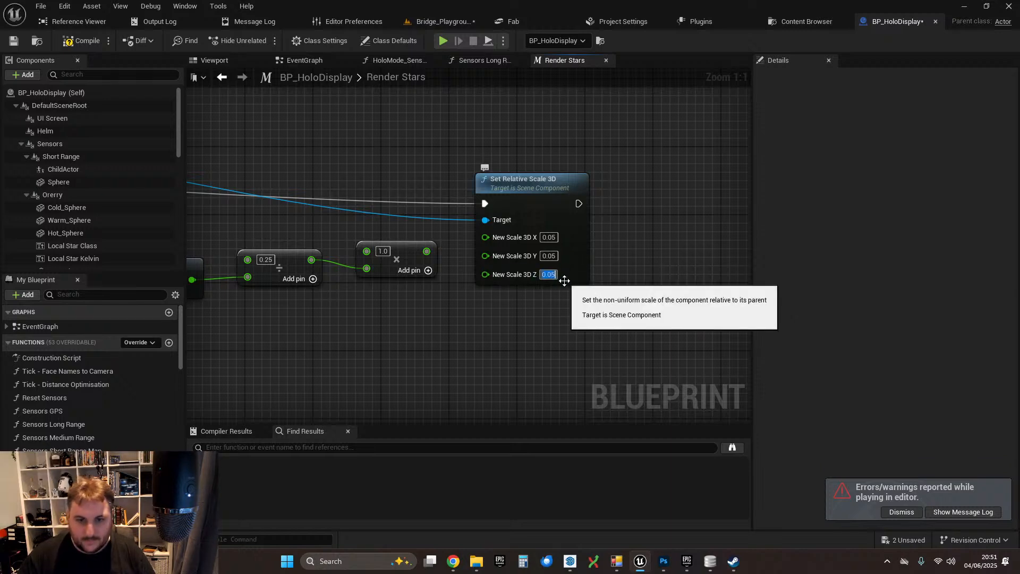
- Confirm the New Scale 3D Z value, save BP_HoloDisplay and start a play session in the Bridge_Playground level
key(Return)
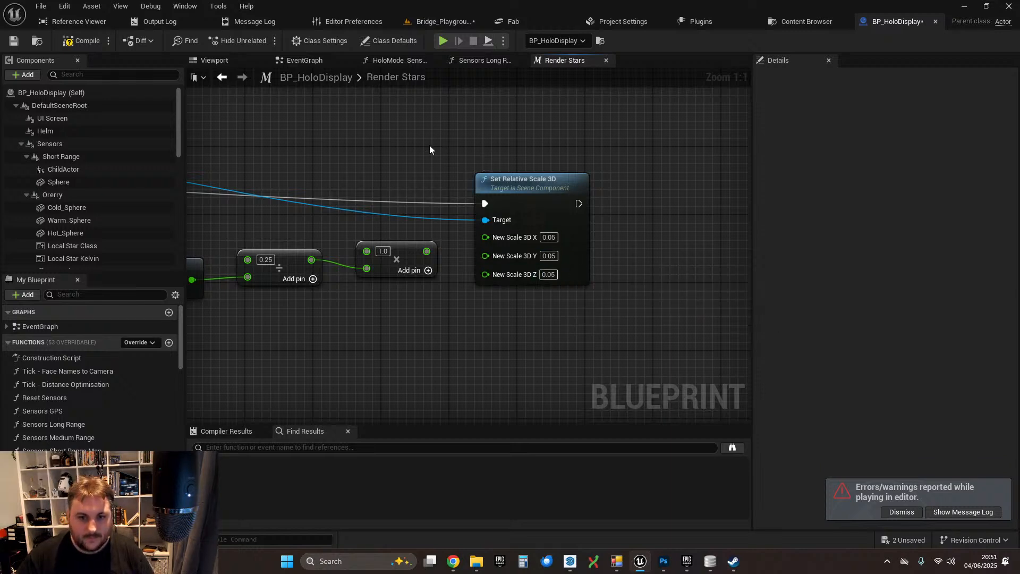
click(14, 41)
click(444, 21)
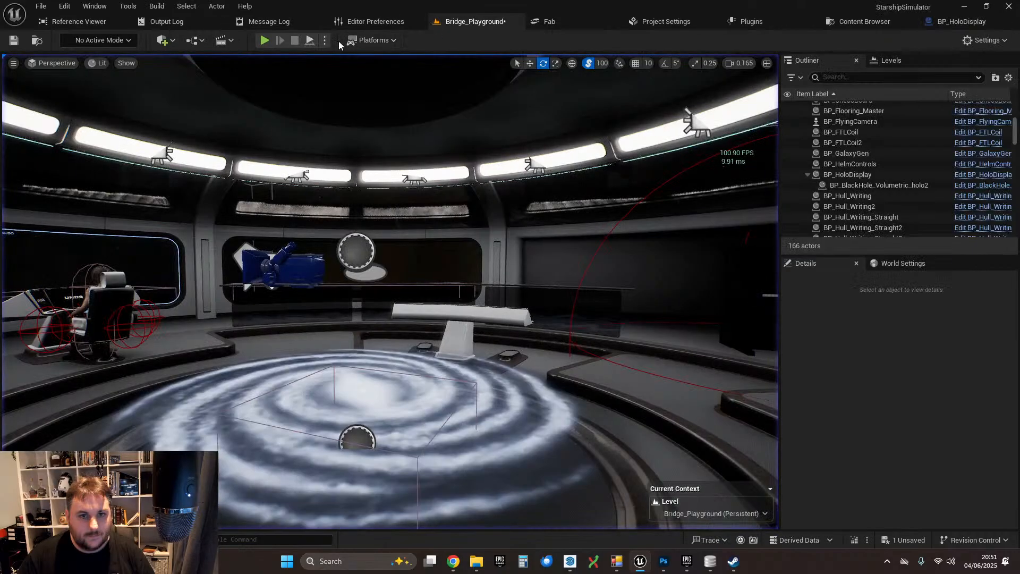
click(264, 40)
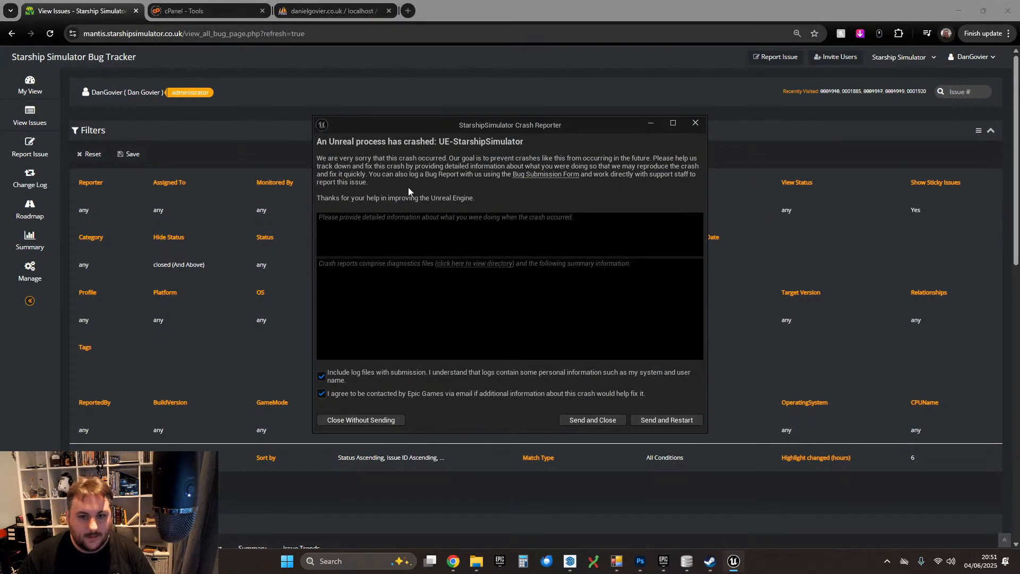
- Close the crash reporter, relaunch the StarshipSimulator project from the Epic Games Launcher and decline restoring the Bridge_Playground auto-save
click(695, 123)
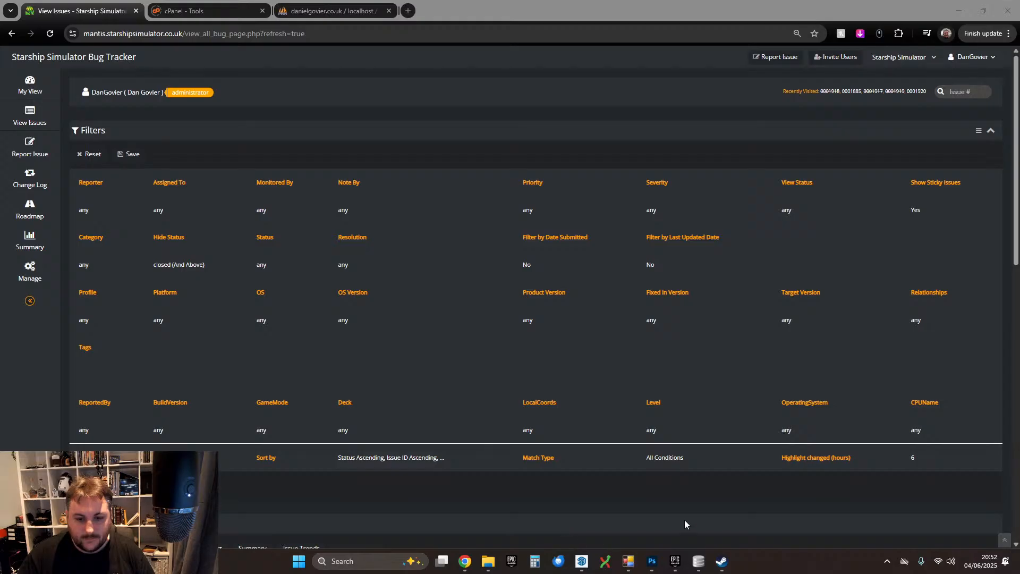
click(674, 561)
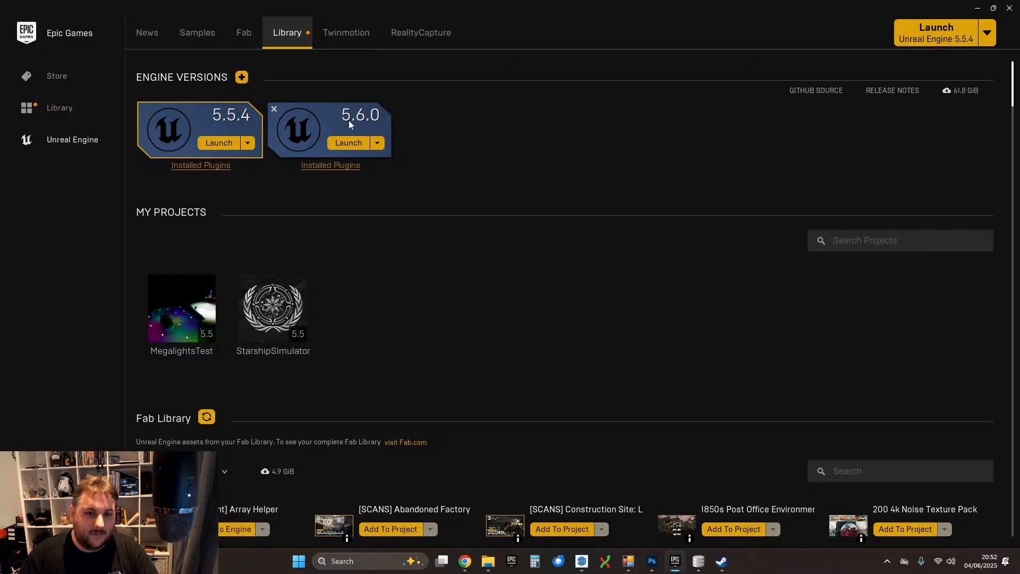
double_click(272, 307)
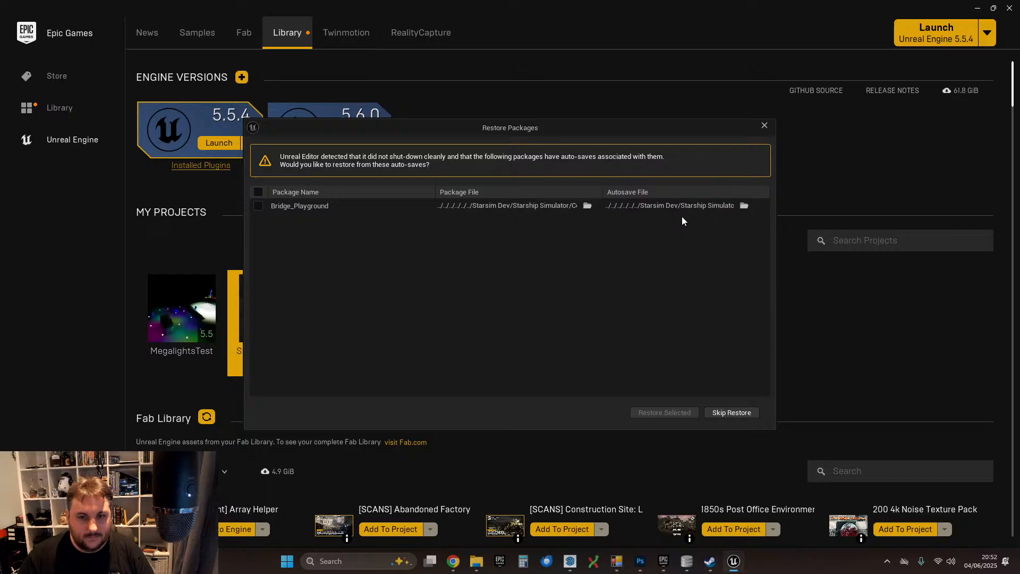
click(764, 126)
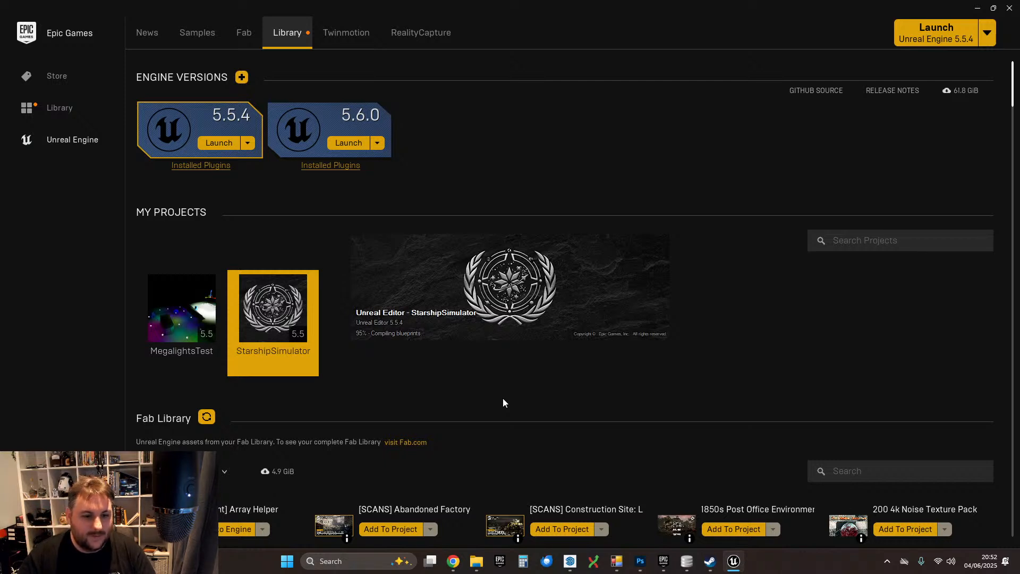
- Examine the list of plugins installed for Unreal Engine 5.5.4 in the Epic Games Launcher and close it
click(202, 169)
scroll(503, 278, down, 4)
scroll(489, 312, up, 2)
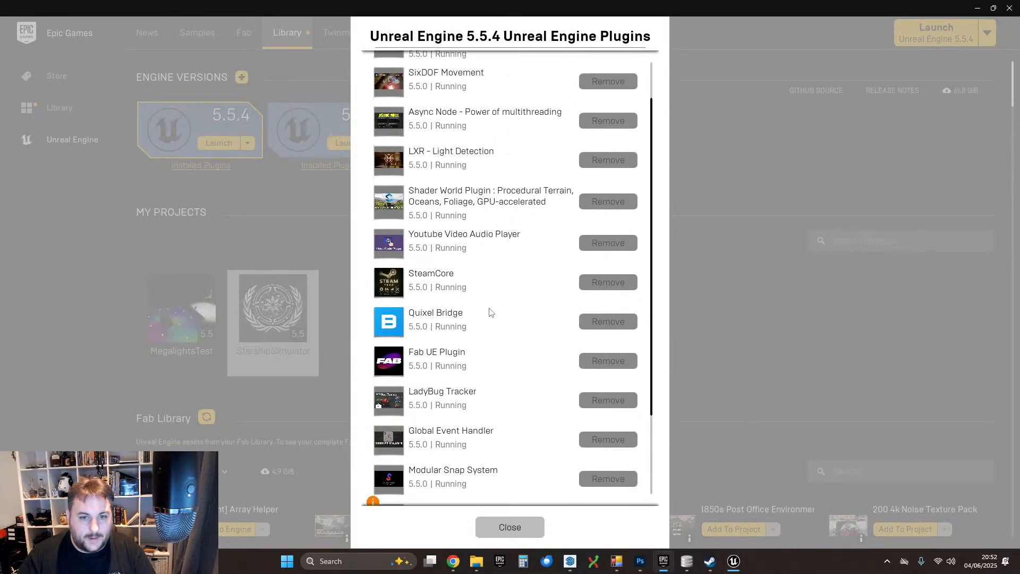
scroll(490, 312, up, 2)
scroll(478, 257, down, 4)
scroll(482, 248, up, 3)
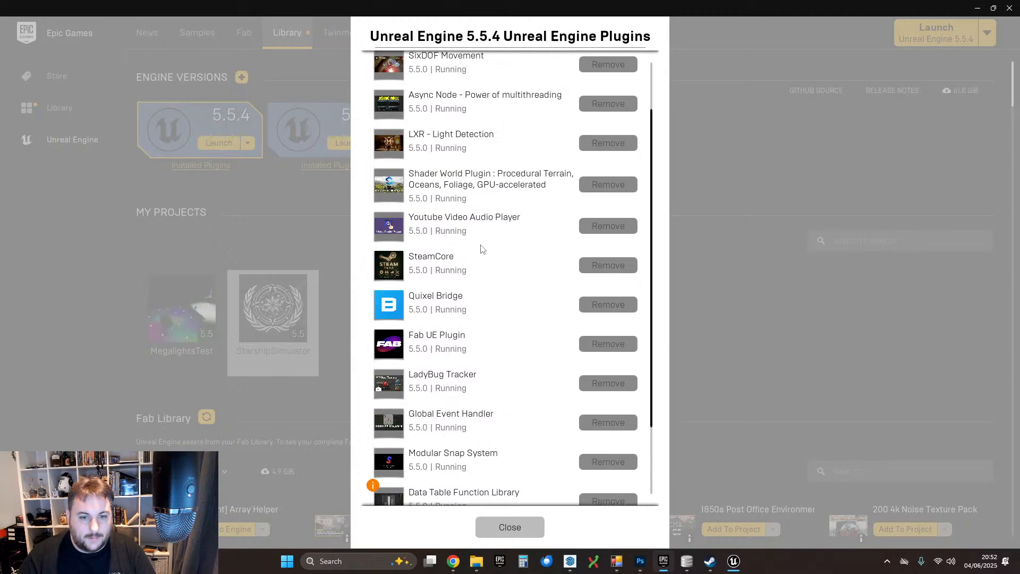
scroll(482, 249, up, 2)
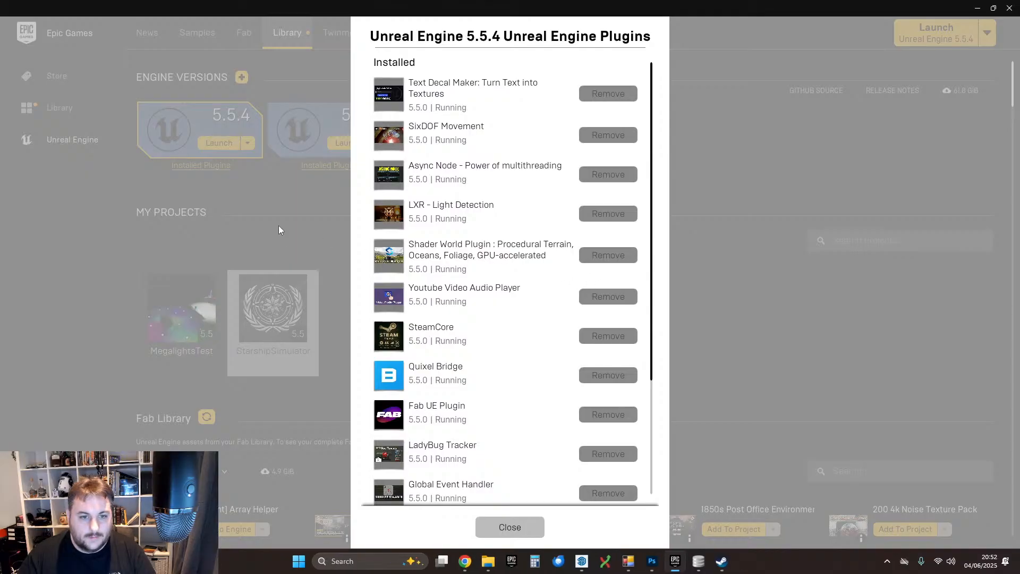
click(510, 527)
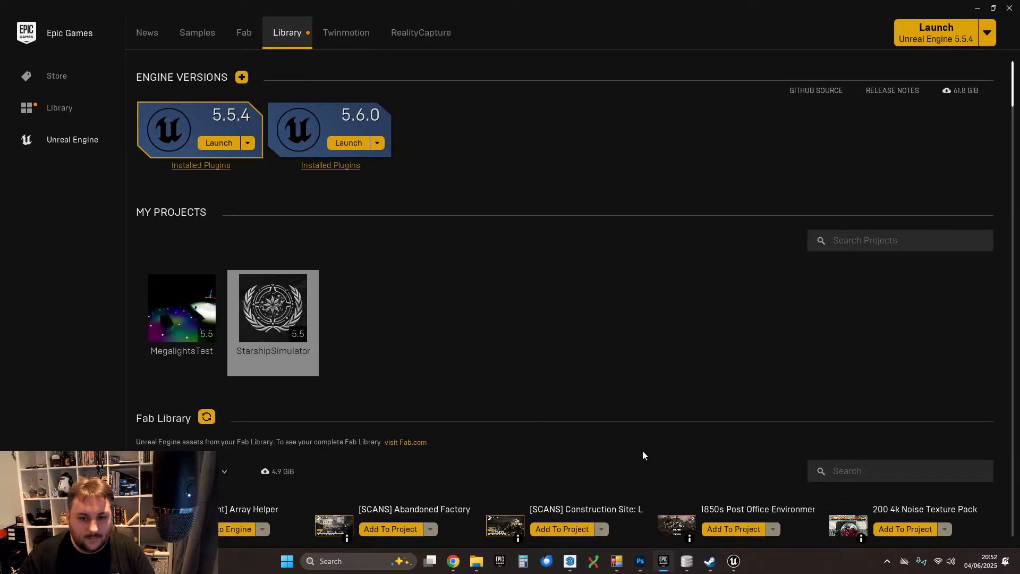
- Search the Fab Library for "steamcore"
click(869, 475)
text(stra)
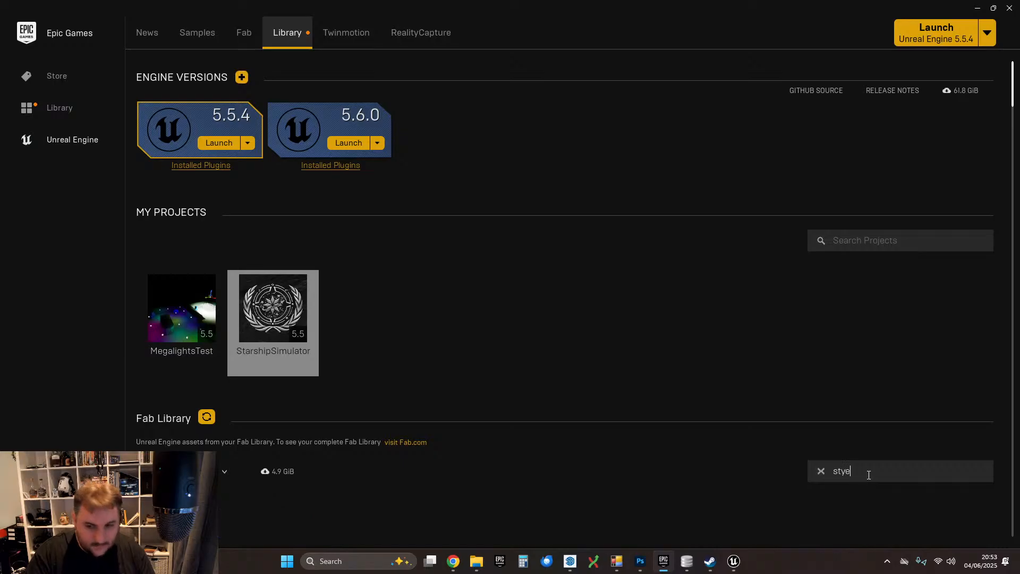
key(BackSpace)
key(BackSpace)
text(eamcore)
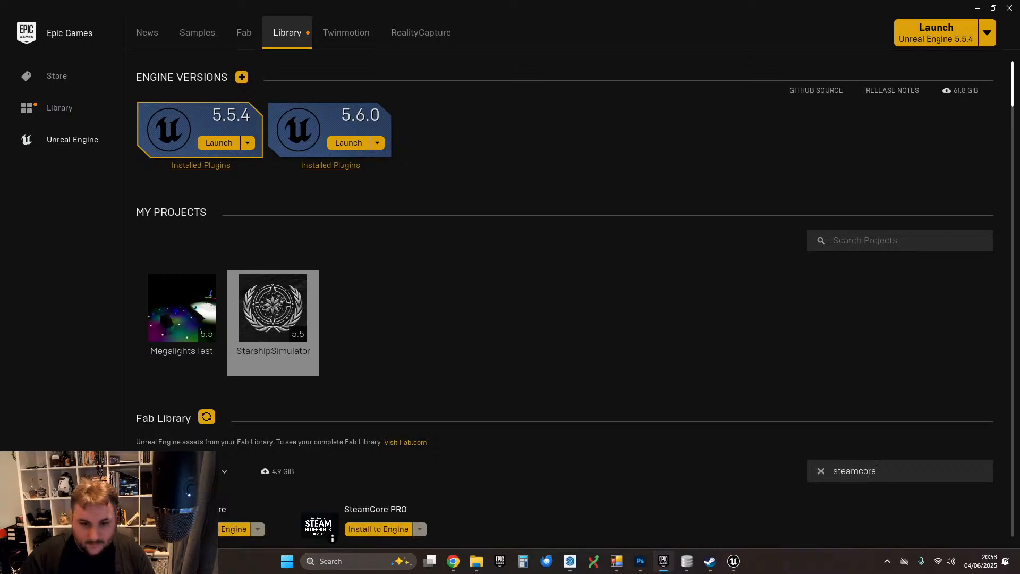
scroll(518, 457, down, 2)
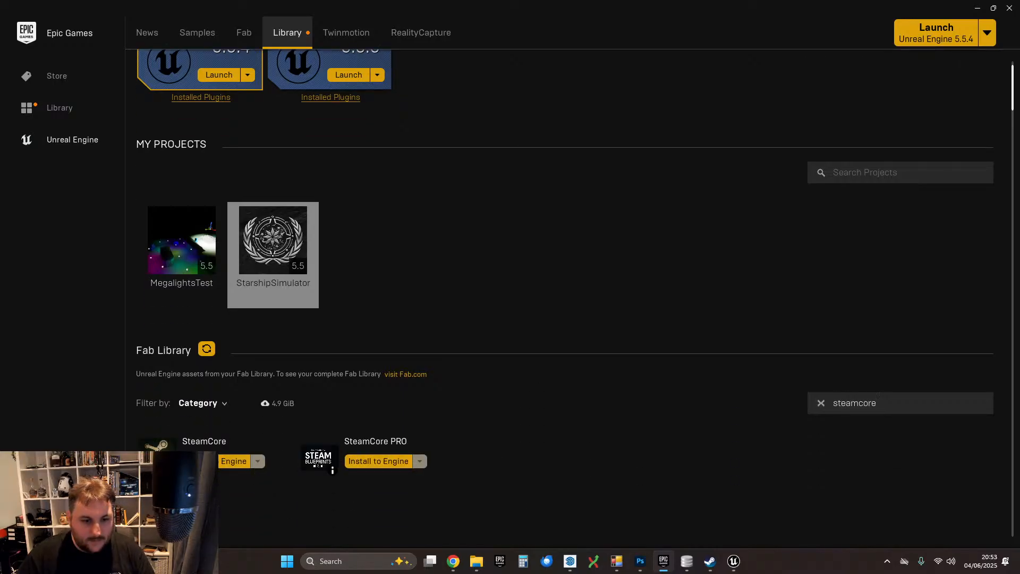
- Check which engine versions SteamCore can be installed to and close the prompt without installing
click(242, 463)
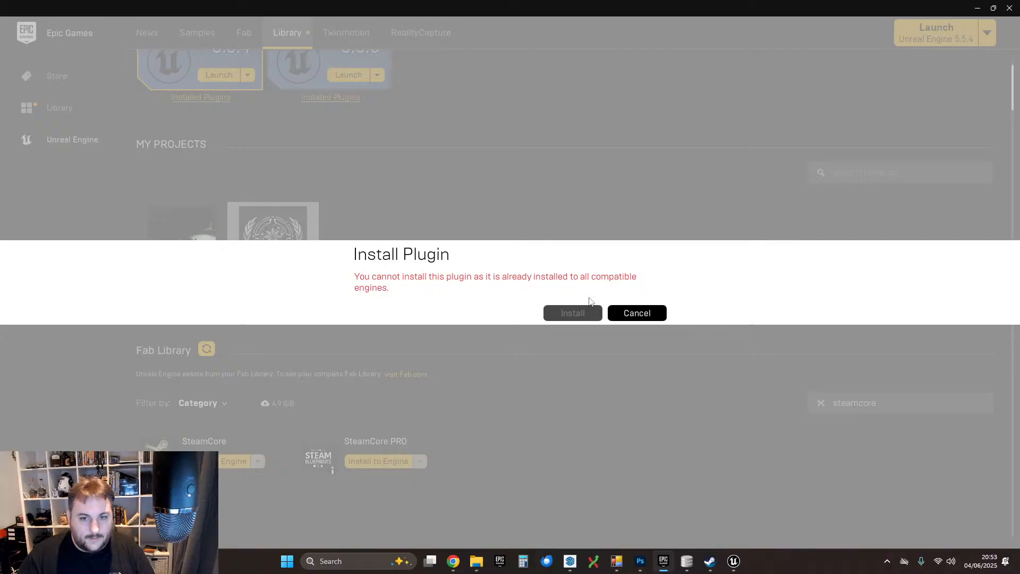
click(639, 314)
scroll(419, 287, up, 2)
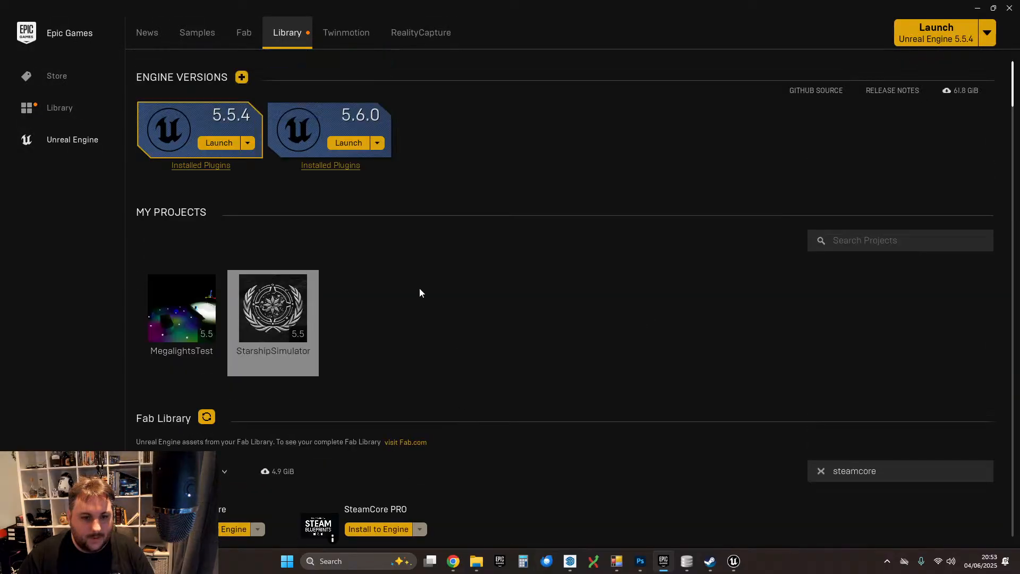
scroll(387, 334, down, 3)
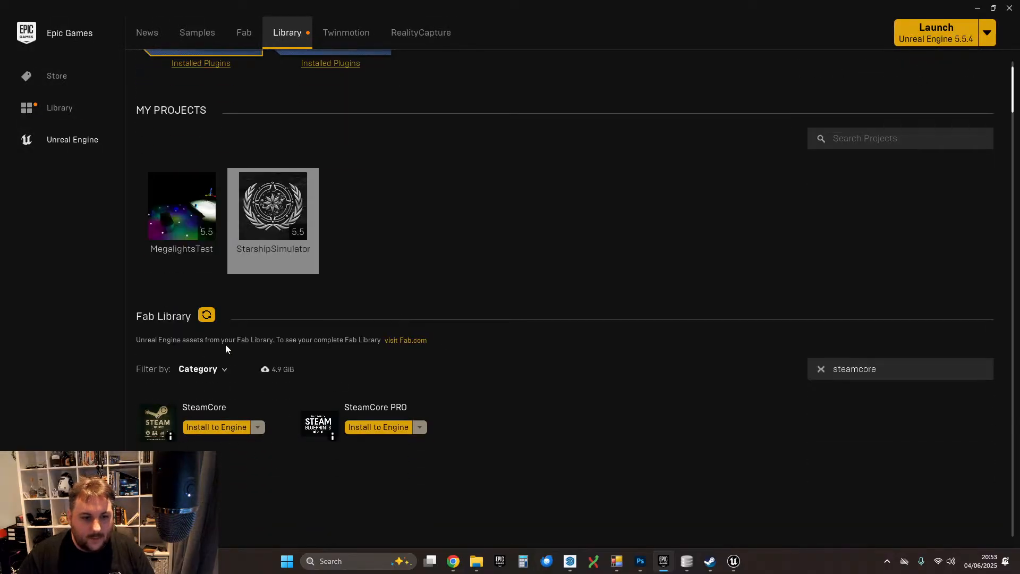
scroll(431, 301, up, 3)
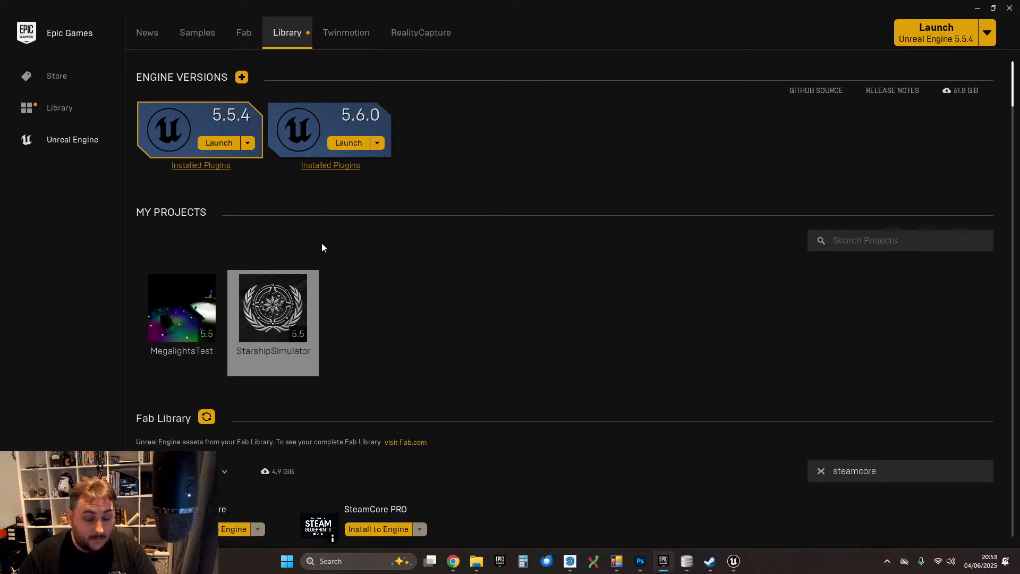
- Switch to the reopened Unreal Editor and show the bridge with its central hologram in game view
click(733, 562)
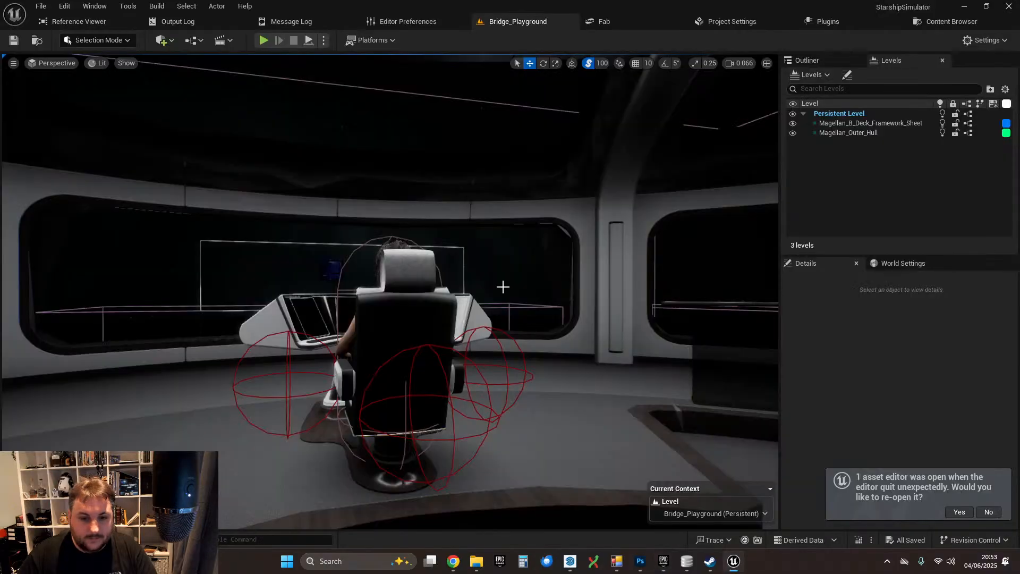
mouse_move(577, 376)
right_down()
mouse_move(319, 337)
mouse_move(160, 380)
mouse_move(83, 375)
mouse_move(577, 380)
mouse_move(537, 390)
mouse_move(561, 384)
right_up()
scroll(159, 380, up, 2)
scroll(536, 389, down, 2)
key(g)
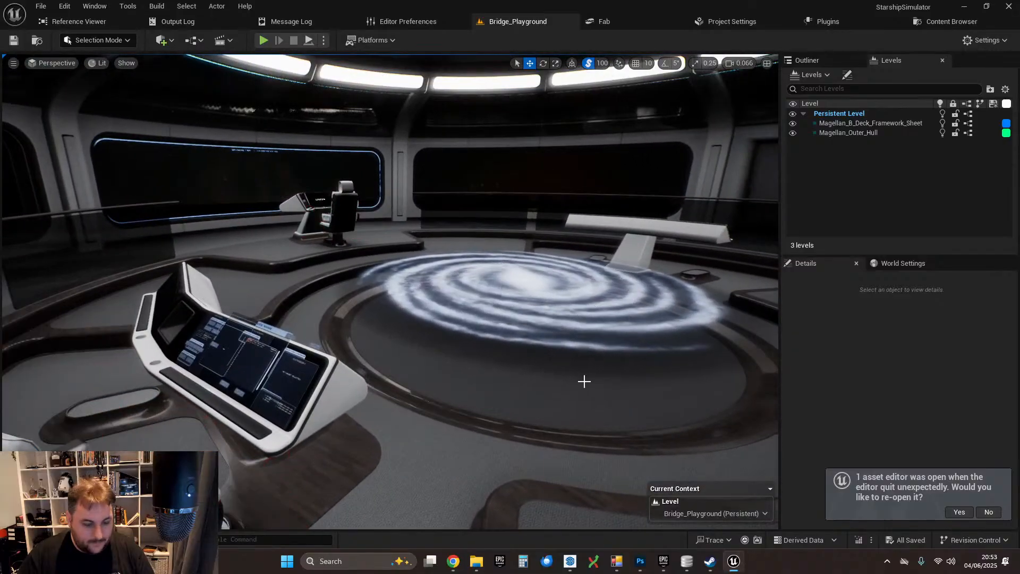
- Start a play session in Bridge_Playground and switch the sensors console to long range mode
click(264, 40)
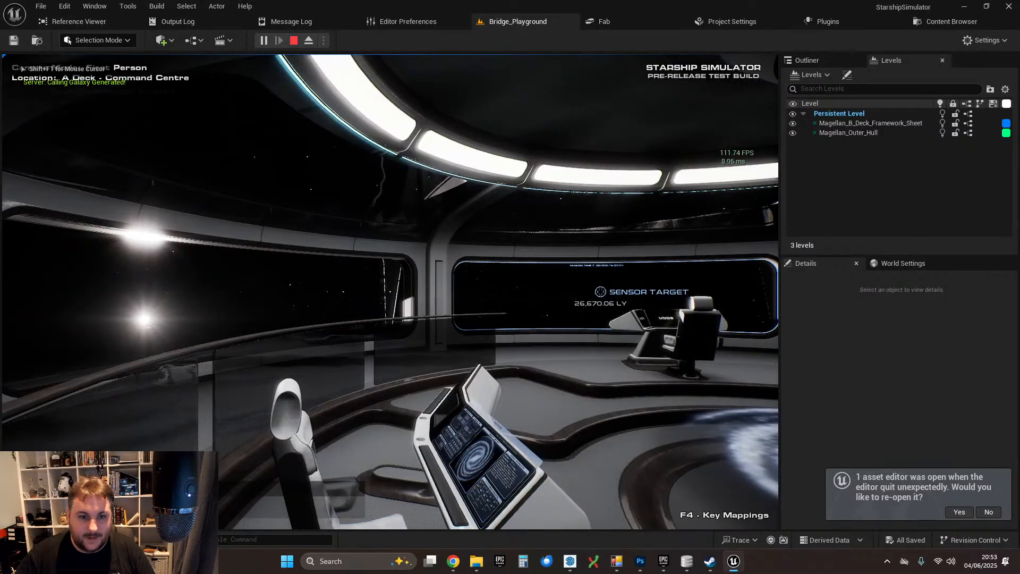
key(w)
key(w)
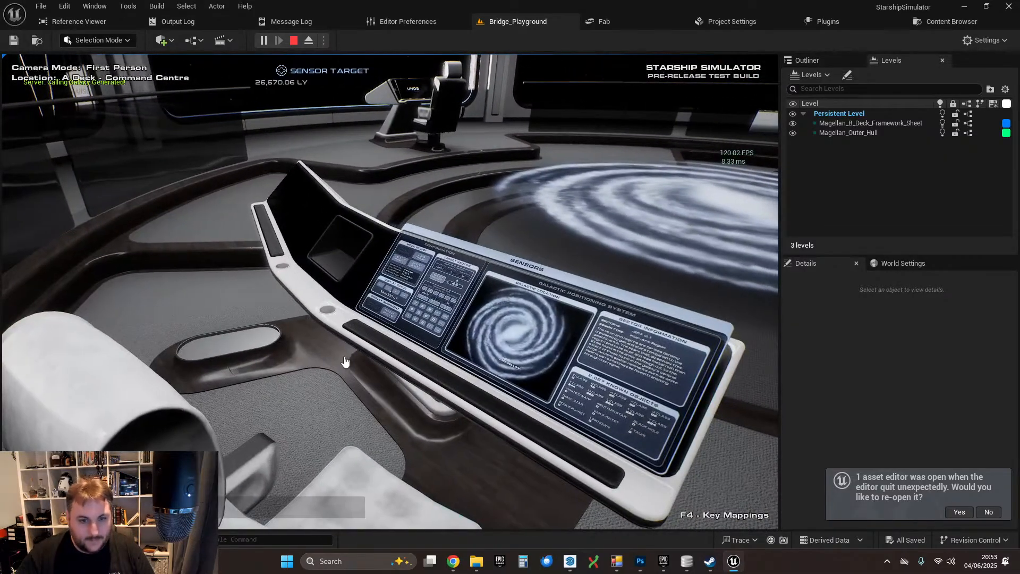
click(423, 264)
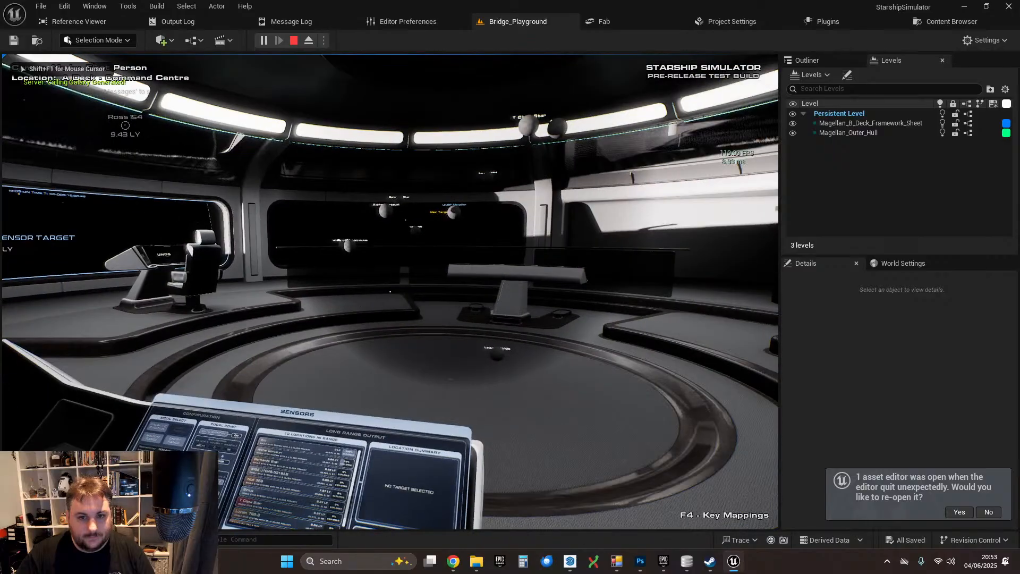
- Walk into the hologram to inspect the star spheres up close, return to the sensors console and raise the sensor range
key(w)
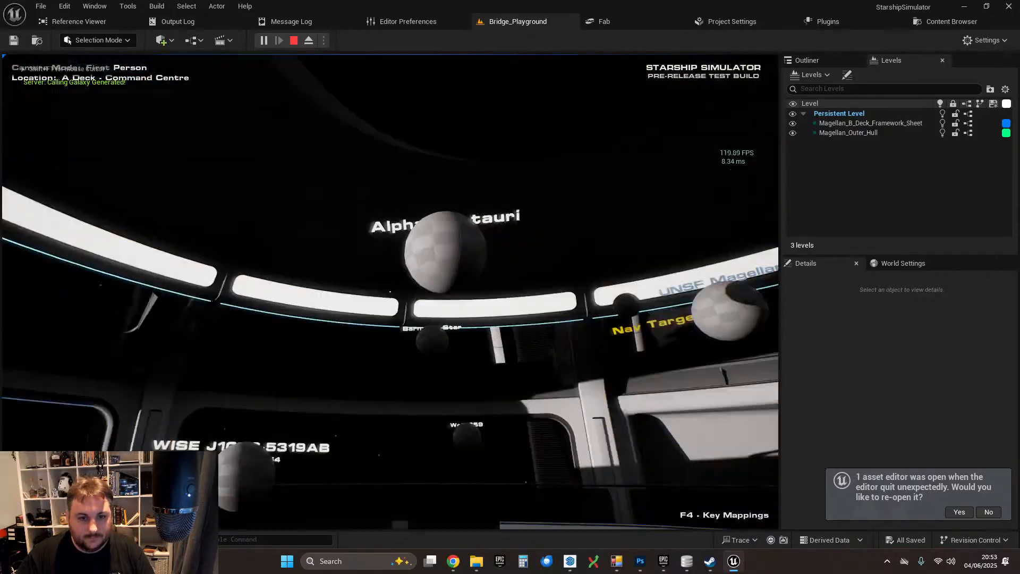
key(w)
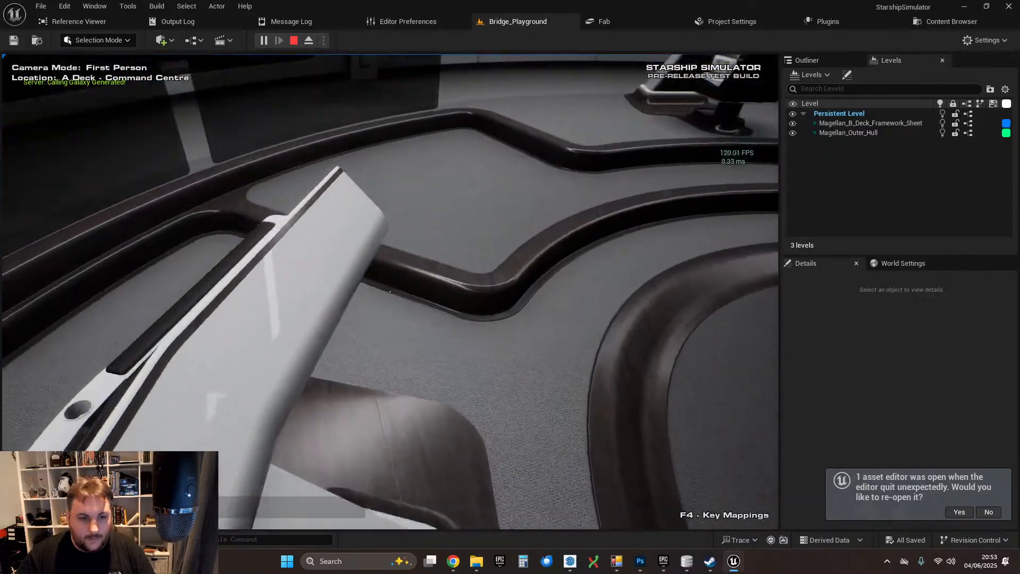
key(s)
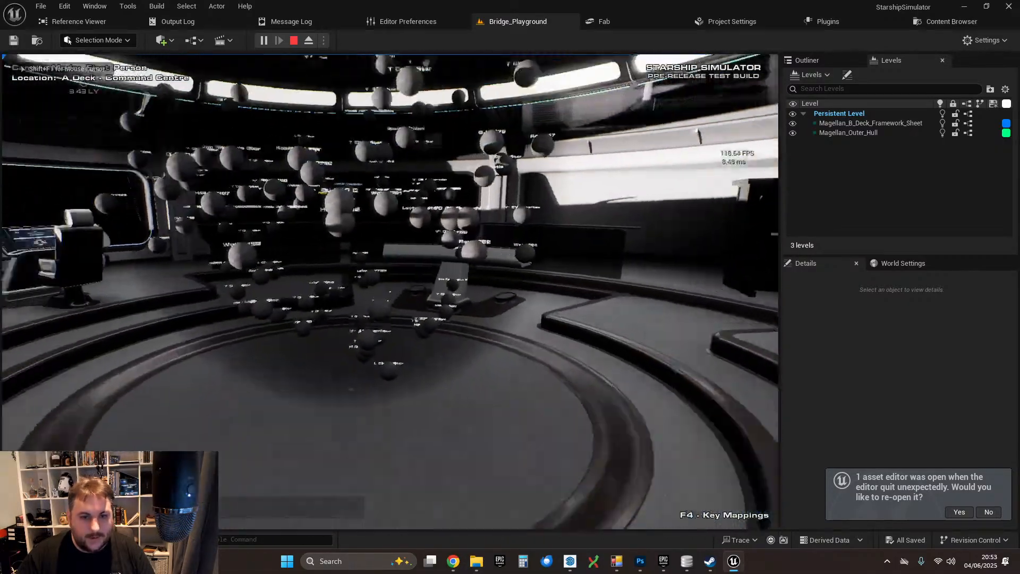
- Walk around and through the hologram to examine the size and spacing of the star spheres at the increased sensor range
key(d)
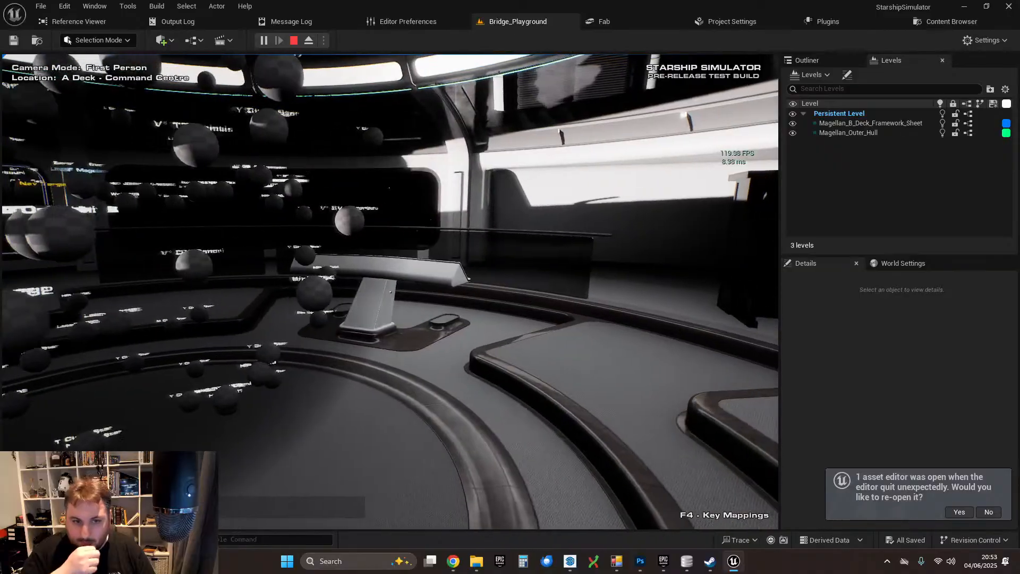
key(a)
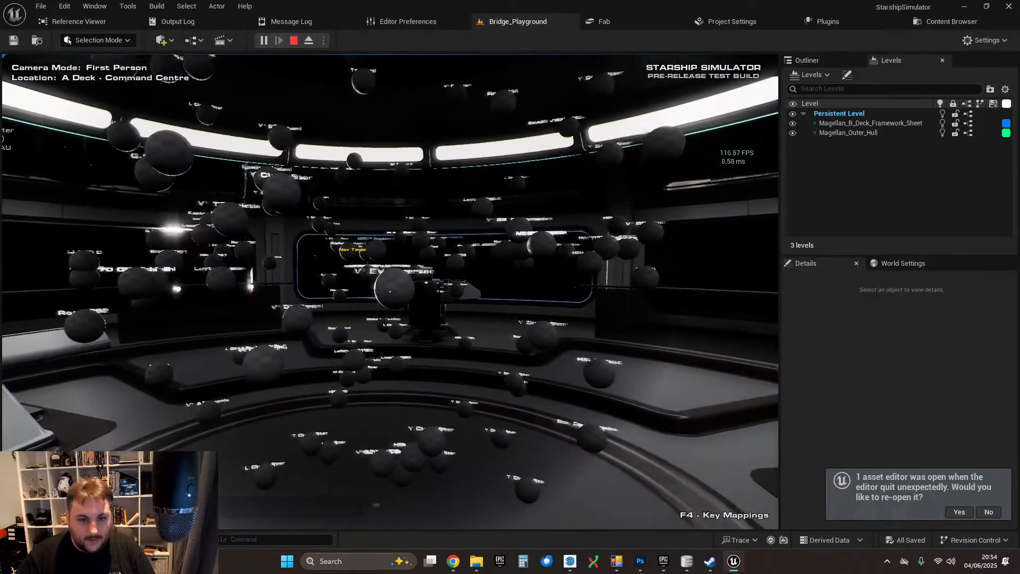
key(w)
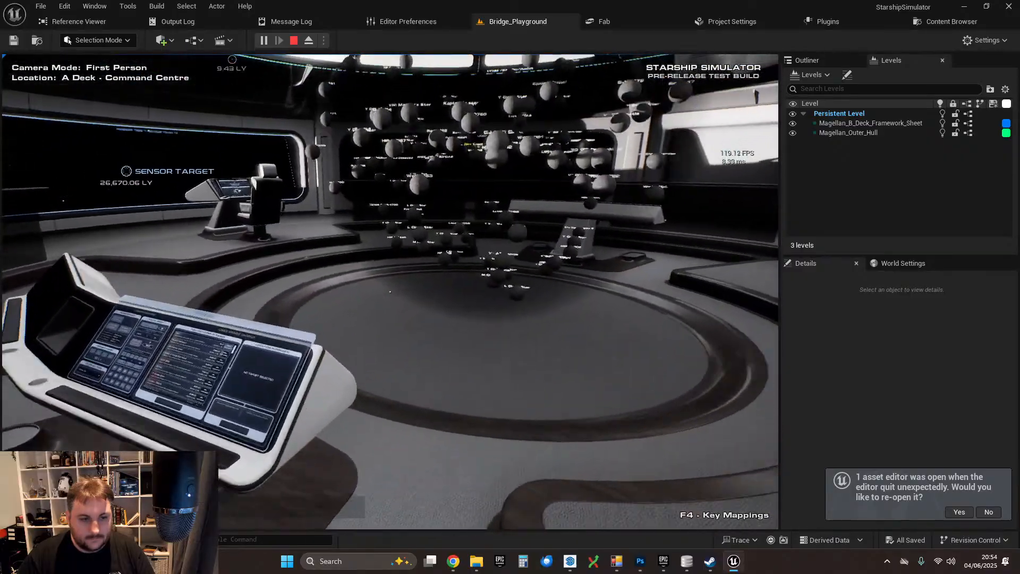
key(w)
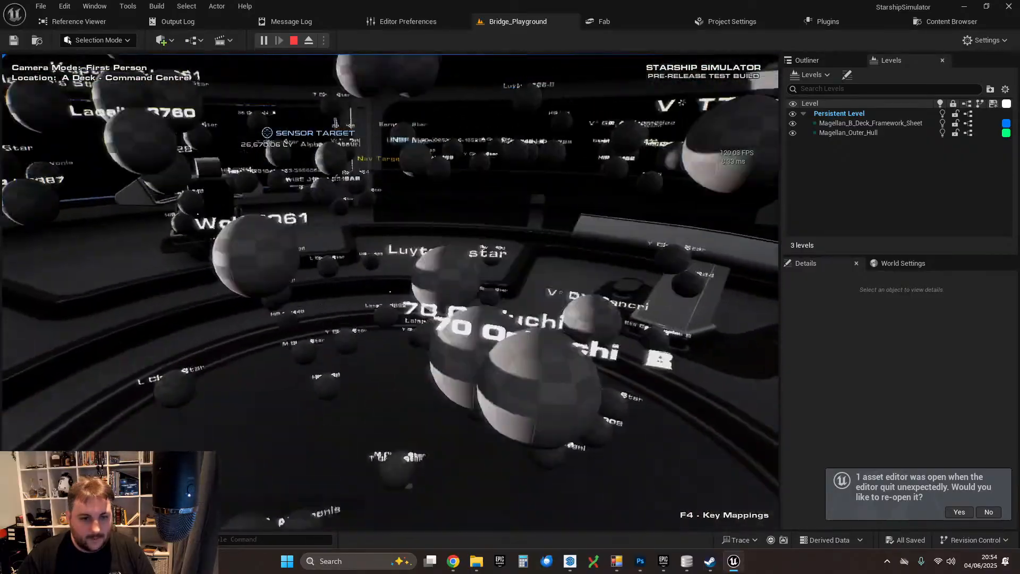
key(w)
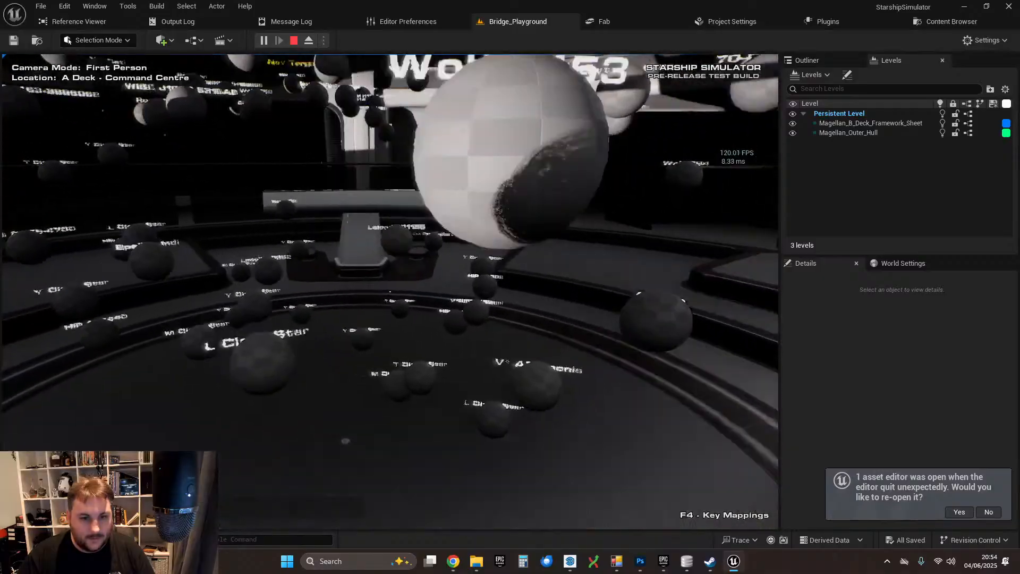
key(w)
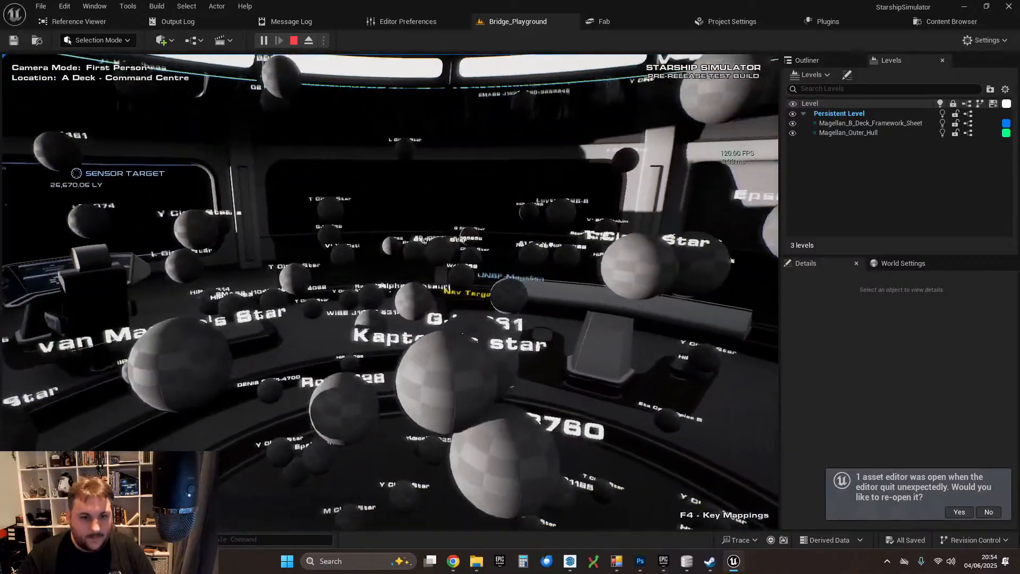
key(w)
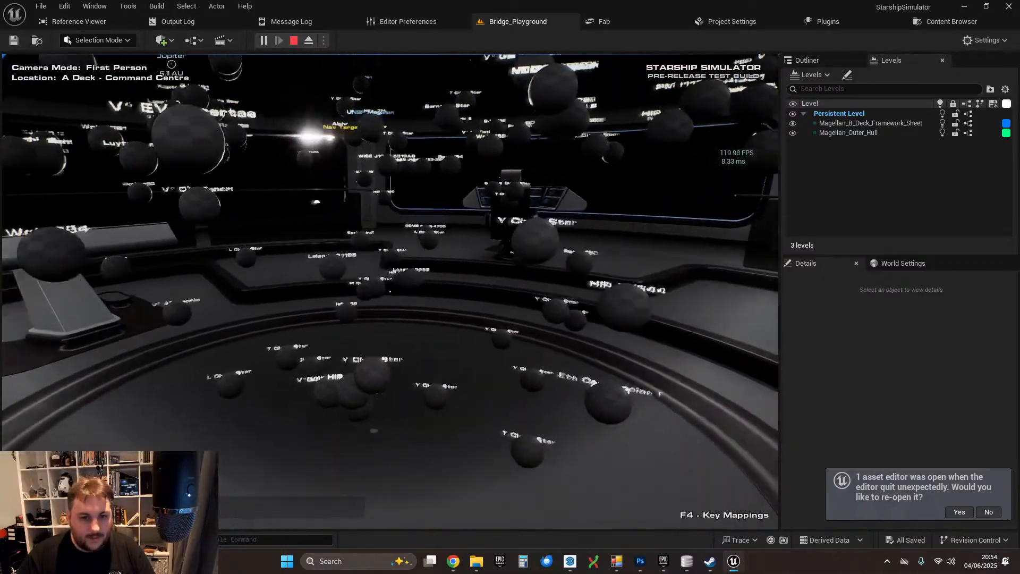
key(w)
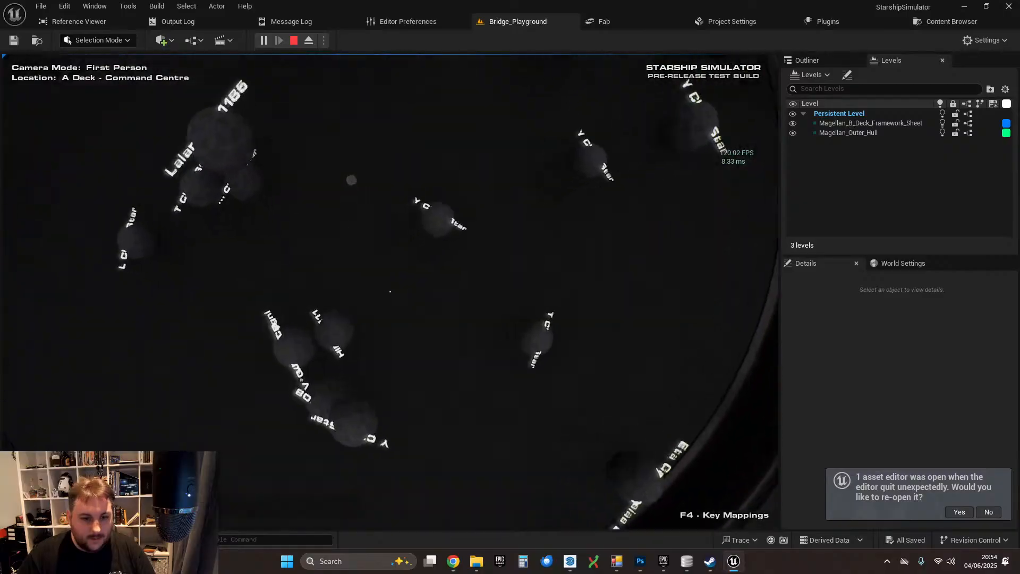
key(w)
key(s)
key(w)
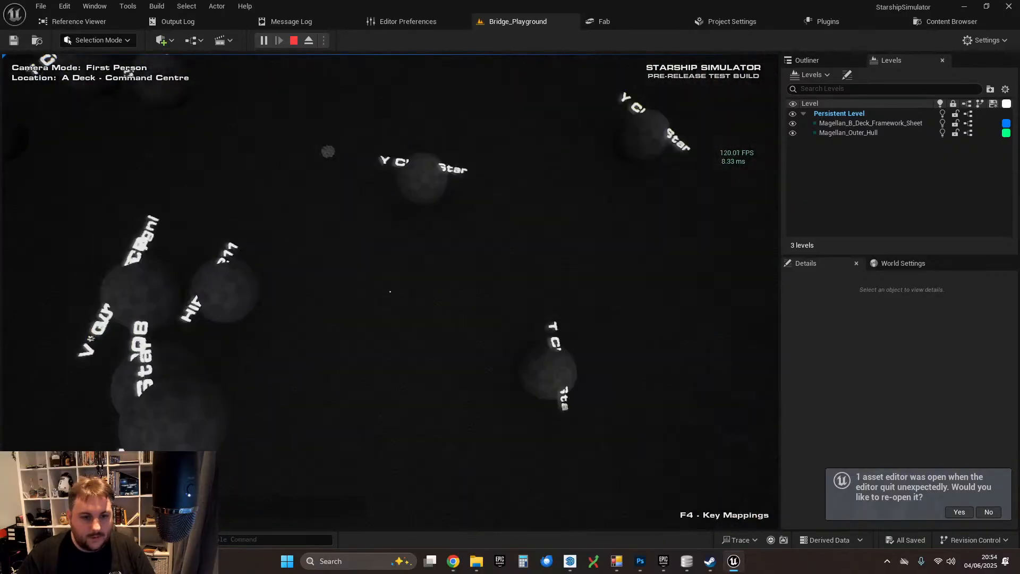
- Move through the lower part of the hologram and examine the star spheres and their labels above the floor up close
key(s)
key(w)
key(s)
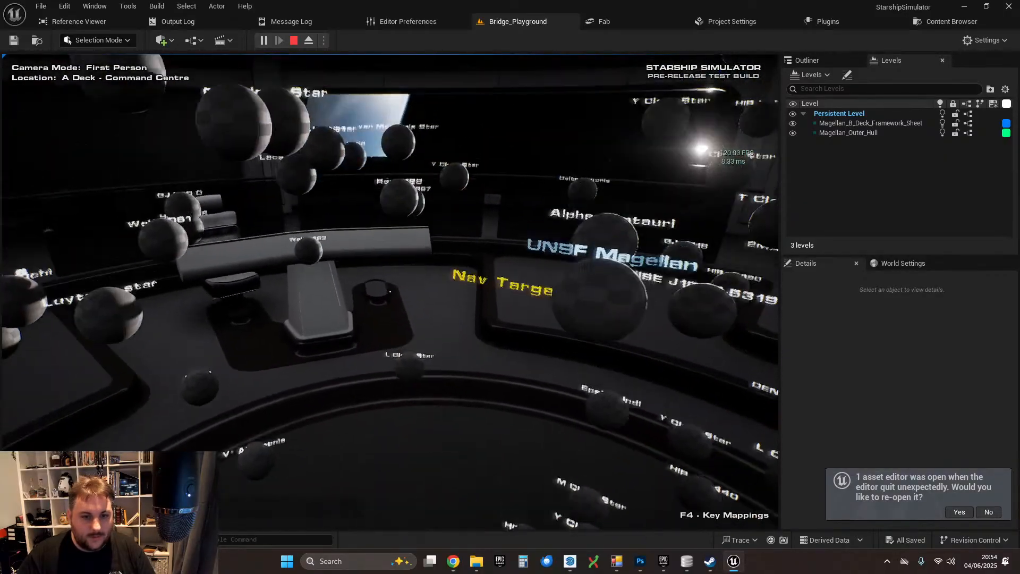
key(w)
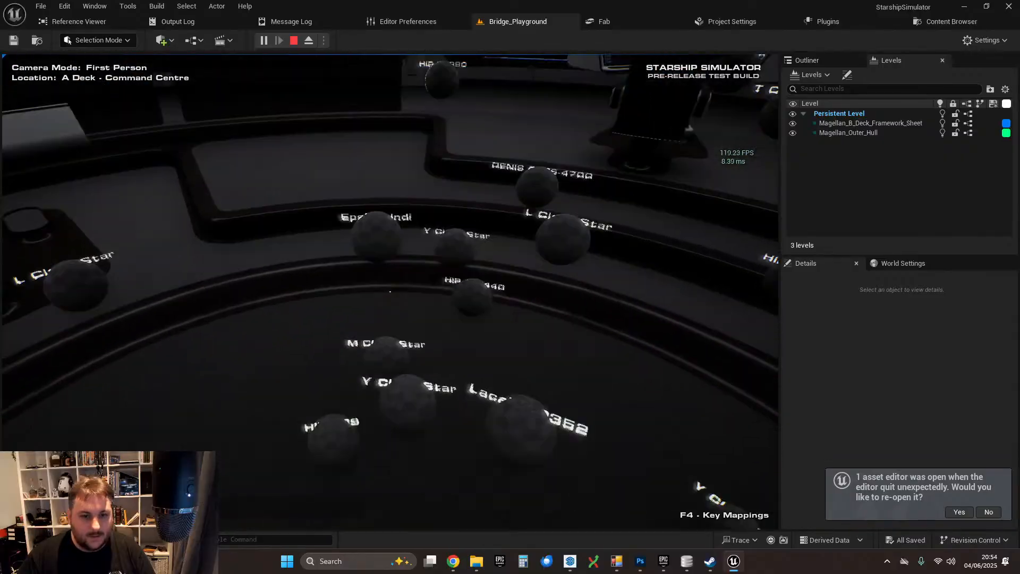
key(w)
key(s)
key(w)
key(s)
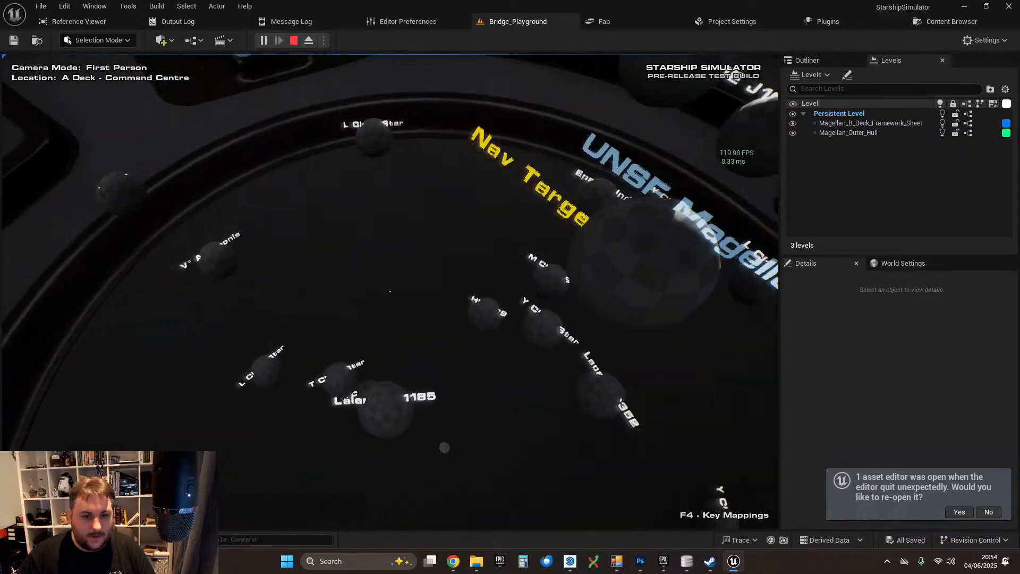
key(w)
key(s)
key(w)
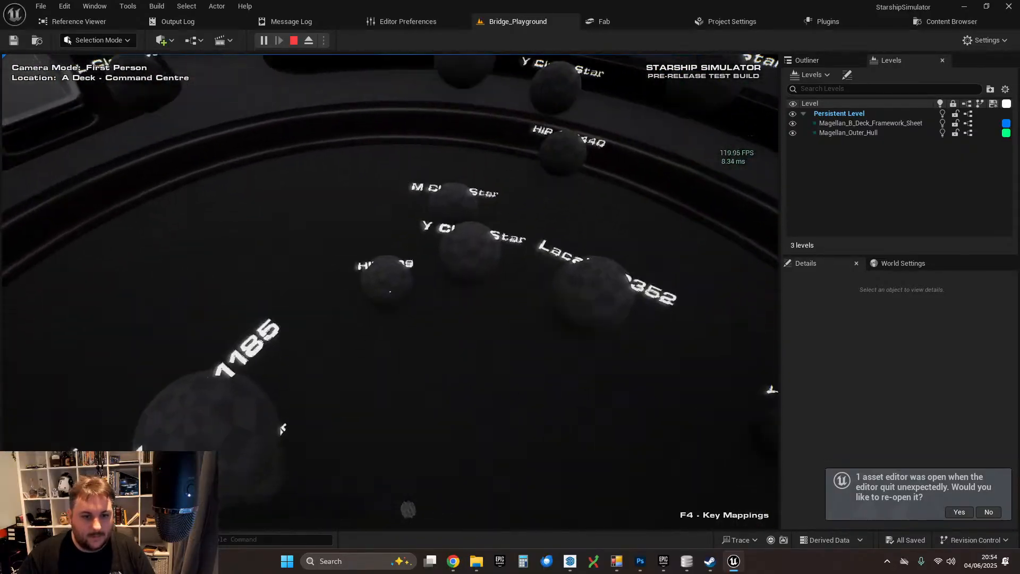
key(s)
key(w)
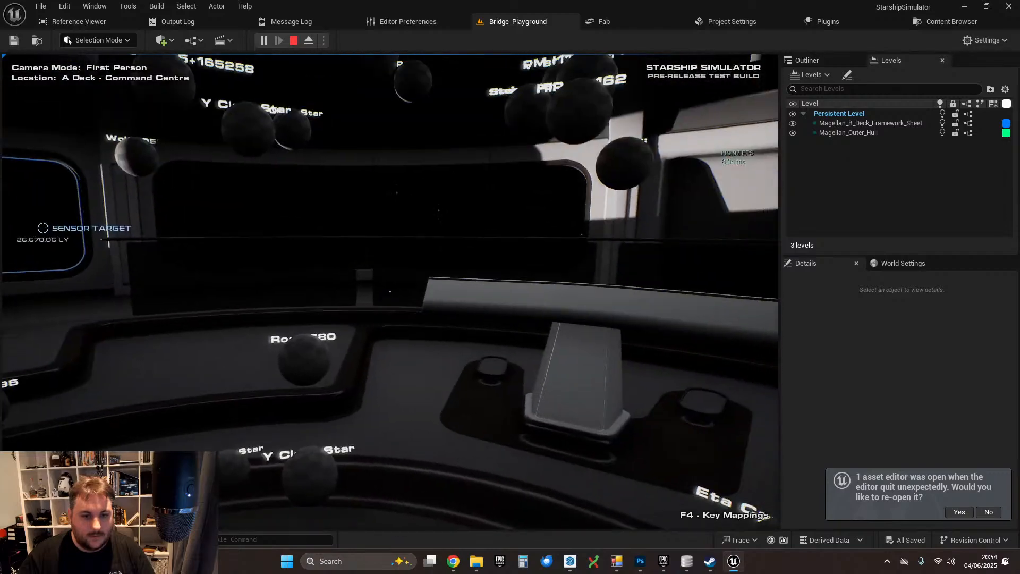
- Walk out of the hologram and around it, judging the star spheres' size and overlap from several distances across the bridge
key(w)
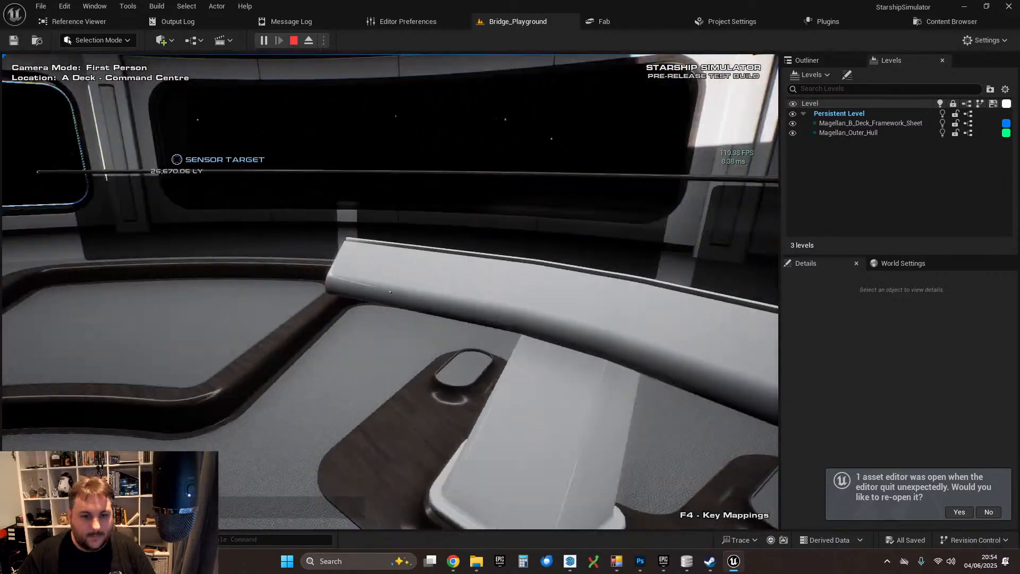
key(w)
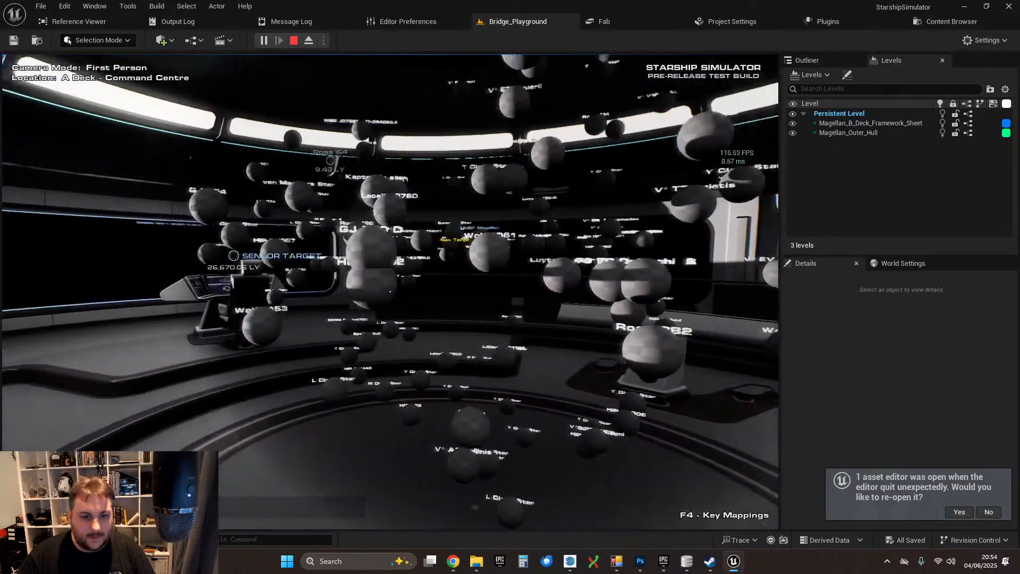
key(w)
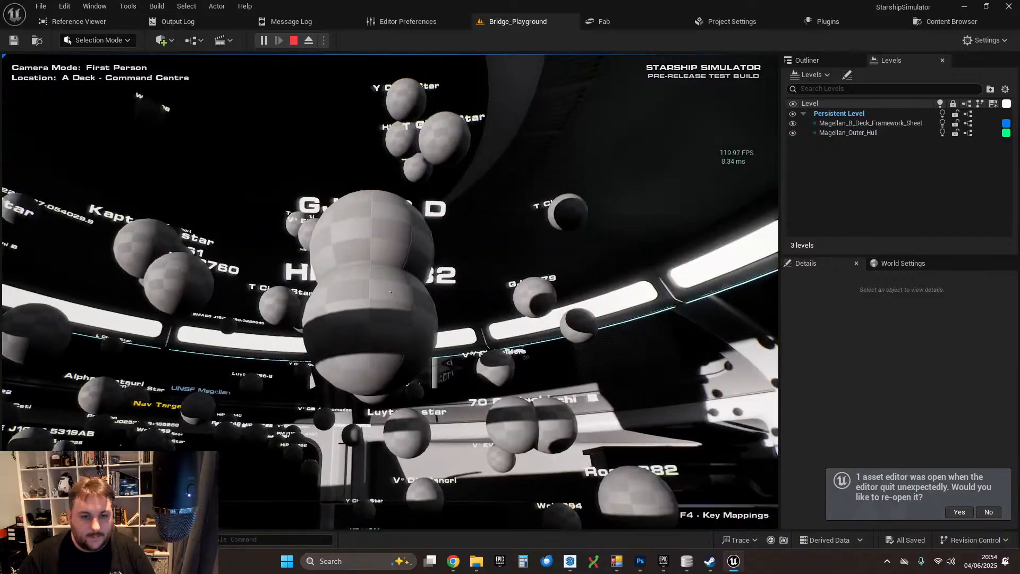
key(s)
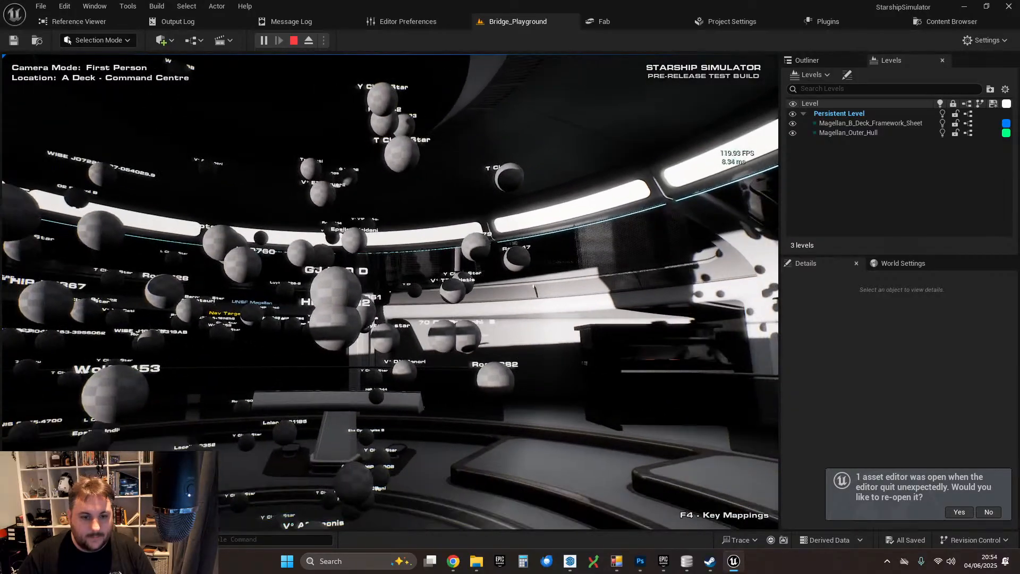
key(w)
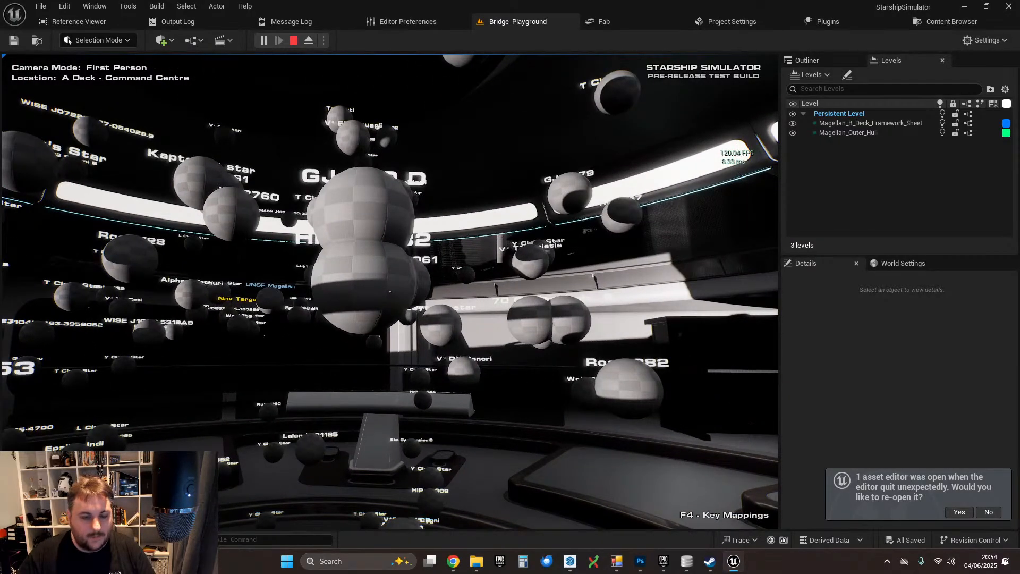
key(w)
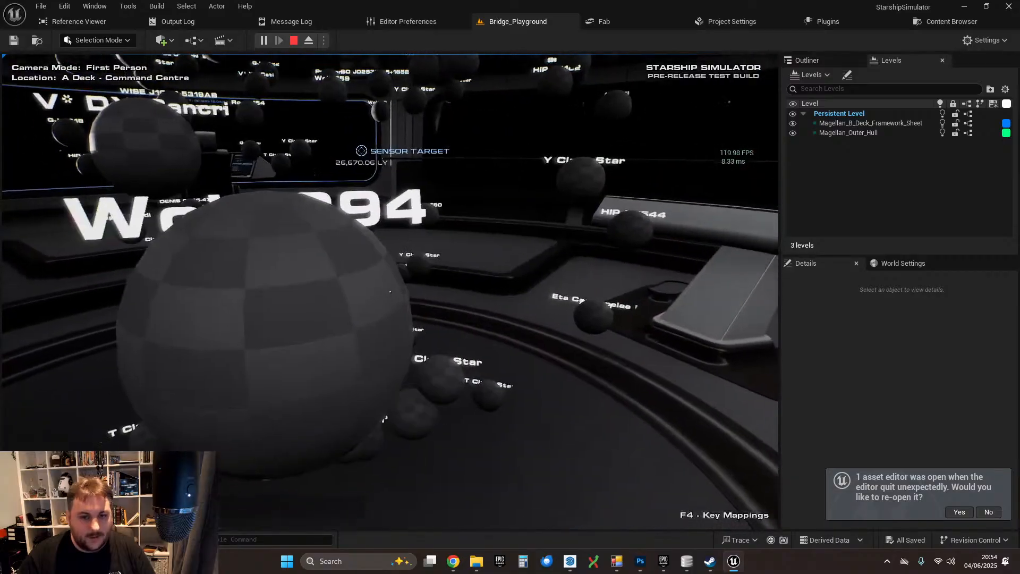
key(s)
key(w)
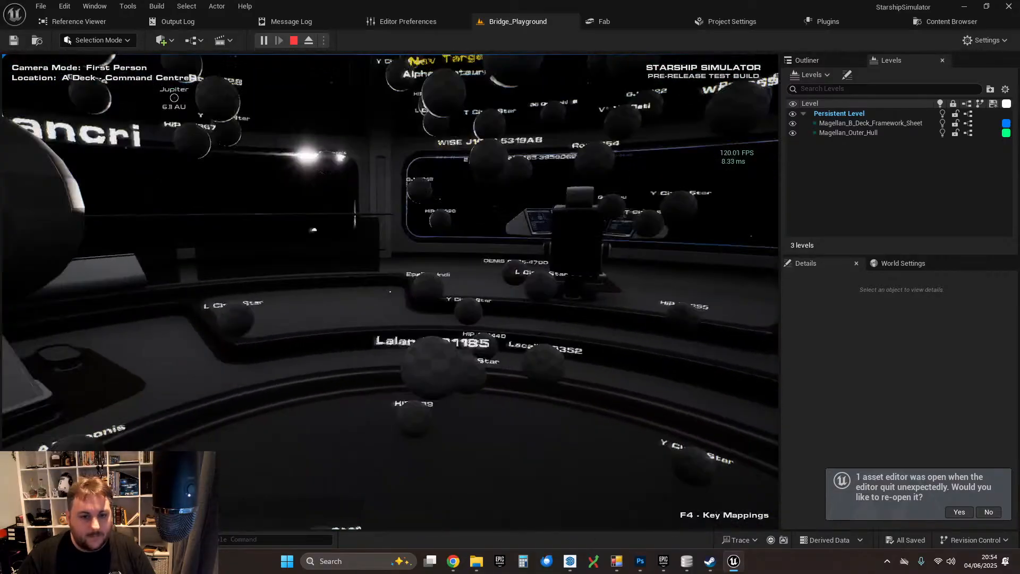
key(w)
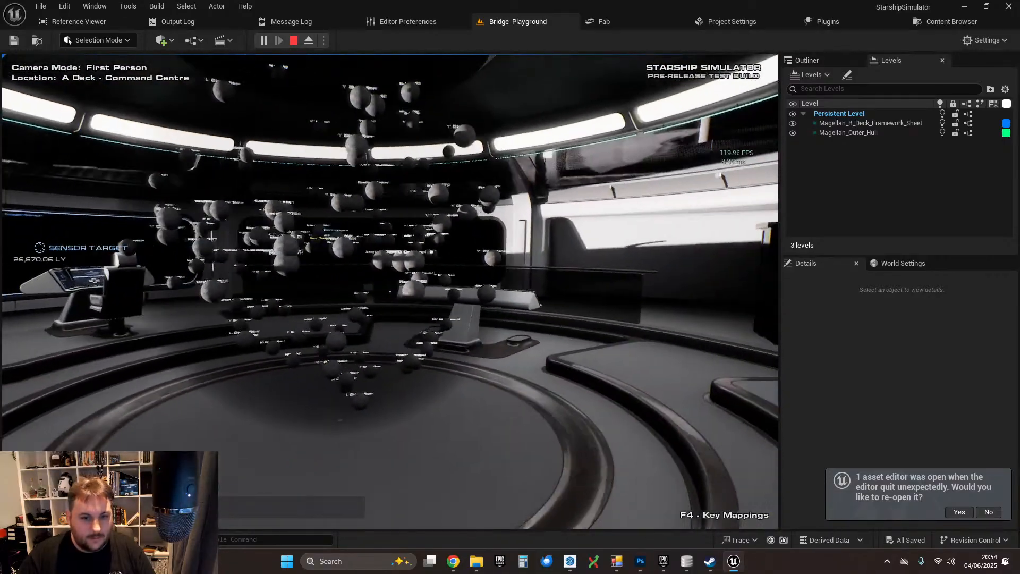
key(w)
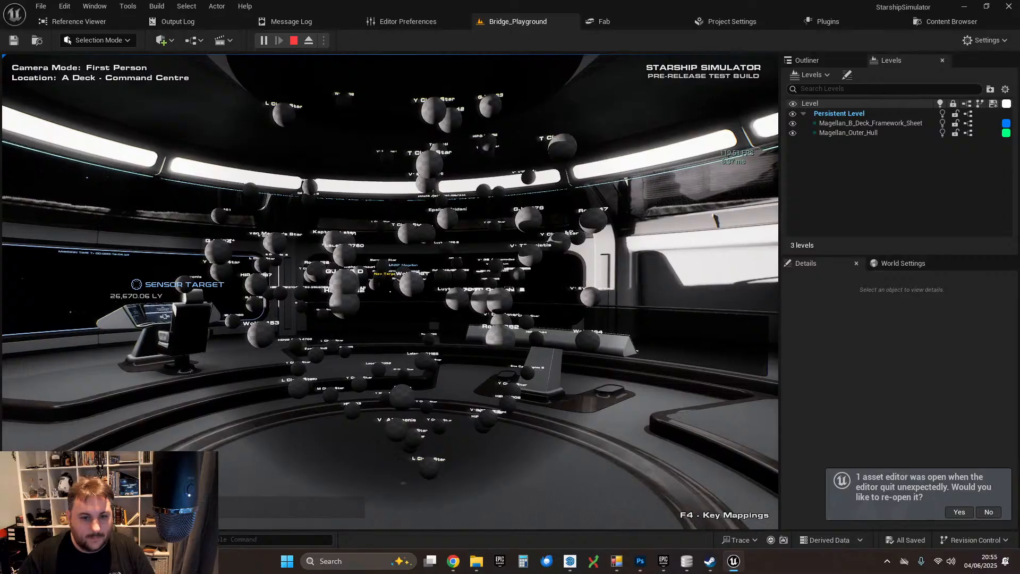
- End the play session, return to the Bridge_Playground level and select the holographic display actor in the bridge floor
key(Escape)
key(Escape)
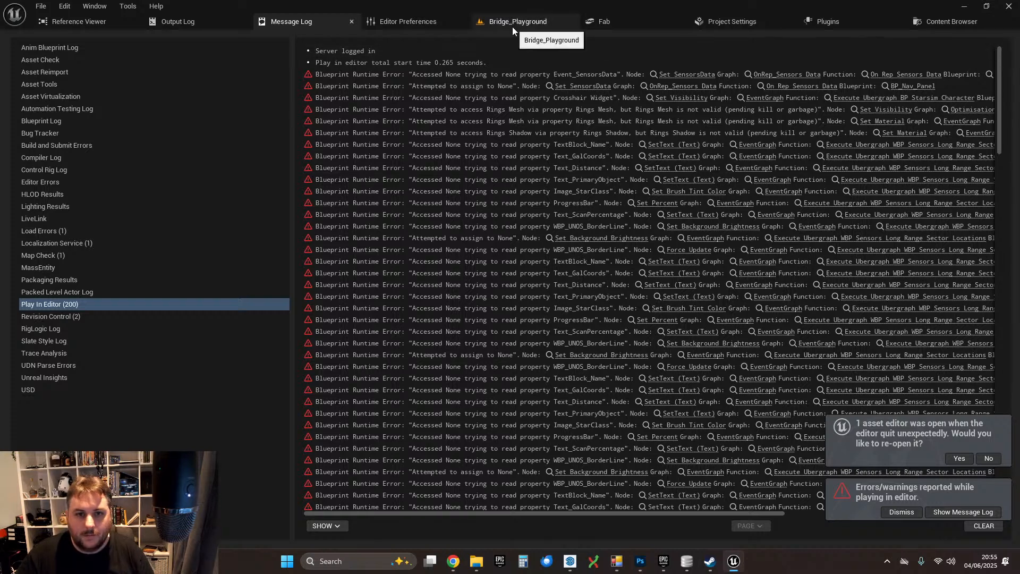
click(495, 25)
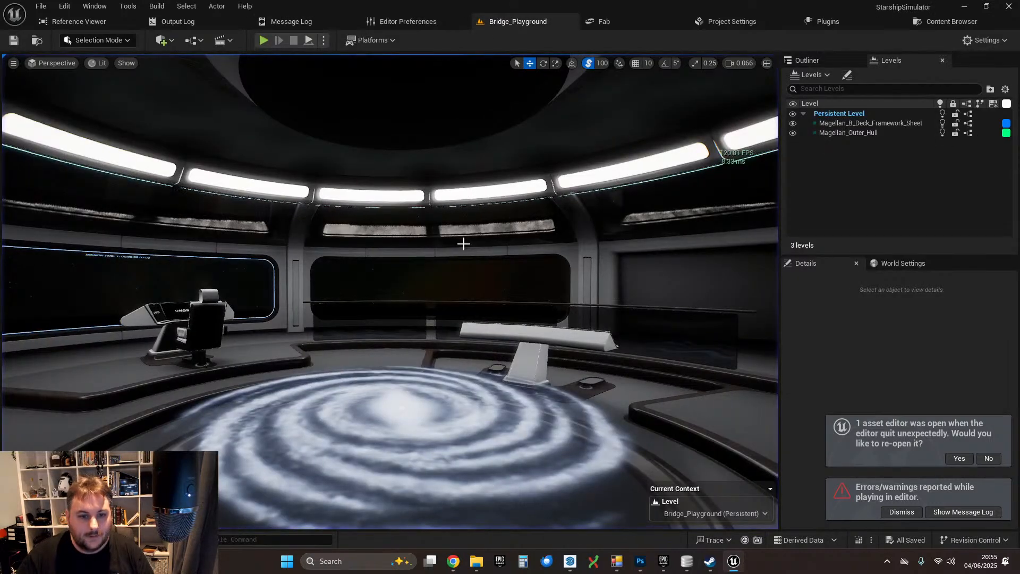
drag(462, 243, 416, 352)
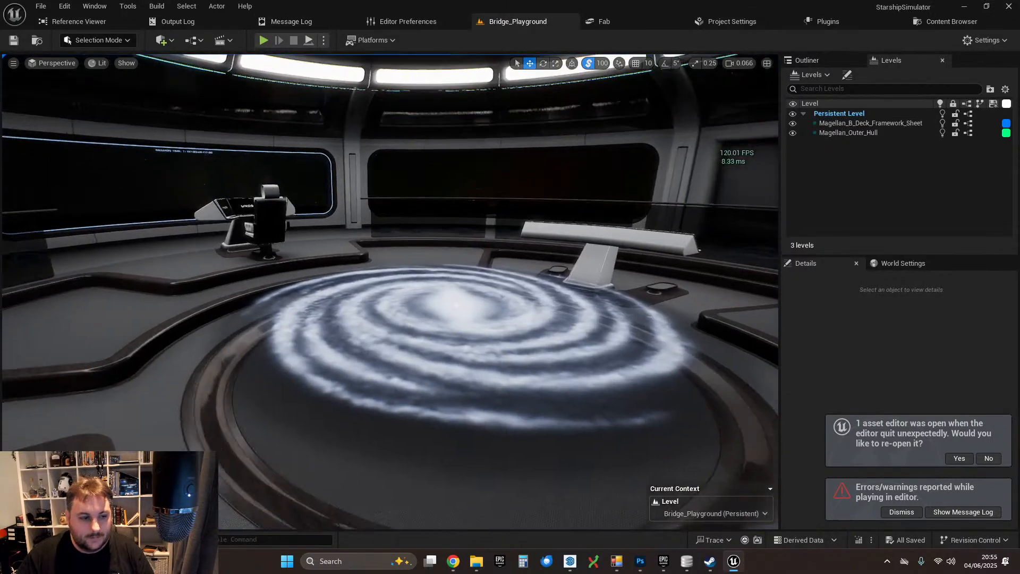
click(424, 356)
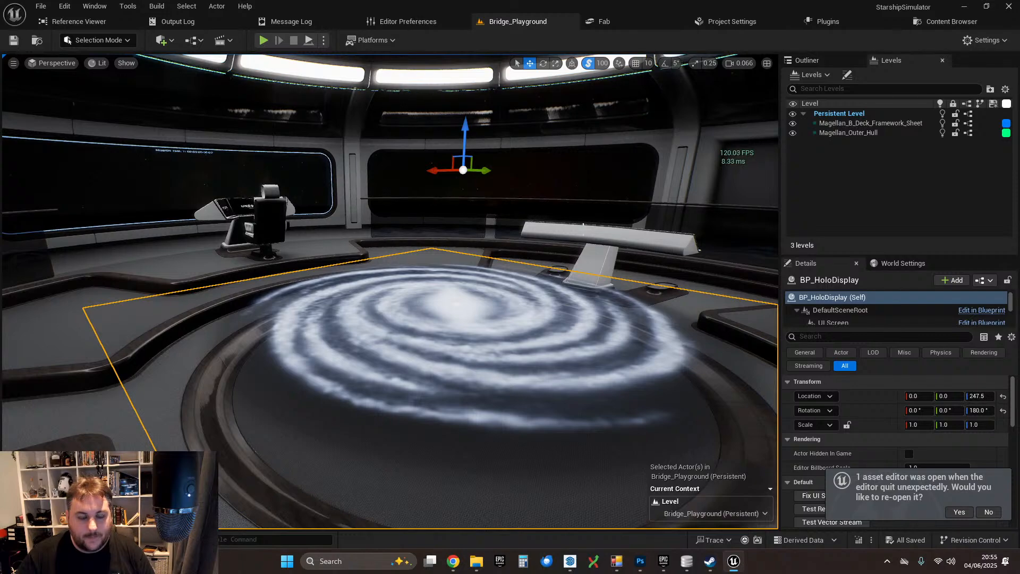
right_drag(390, 291, 397, 261)
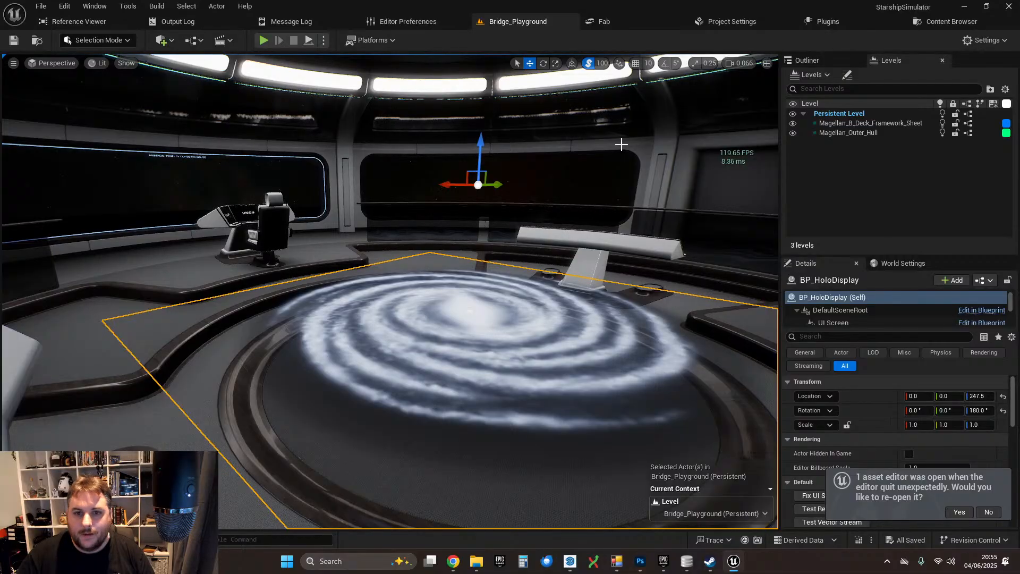
right_drag(549, 286, 539, 304)
key(w)
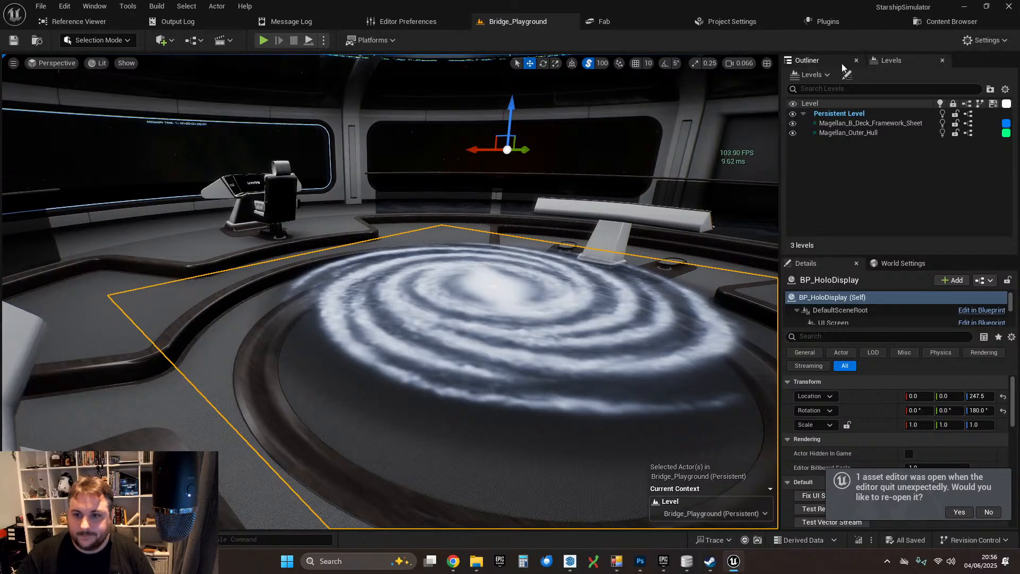
- Open the BP_HoloDisplay blueprint and review the Render Stars nodes that add, attach and scale the star sphere mesh
click(823, 59)
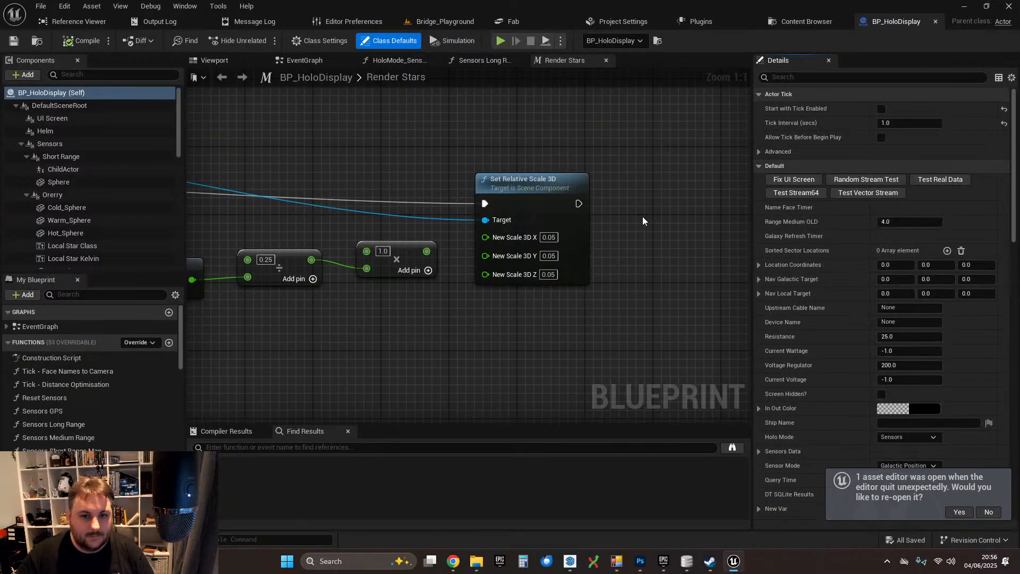
scroll(527, 271, down, 5)
scroll(470, 244, up, 4)
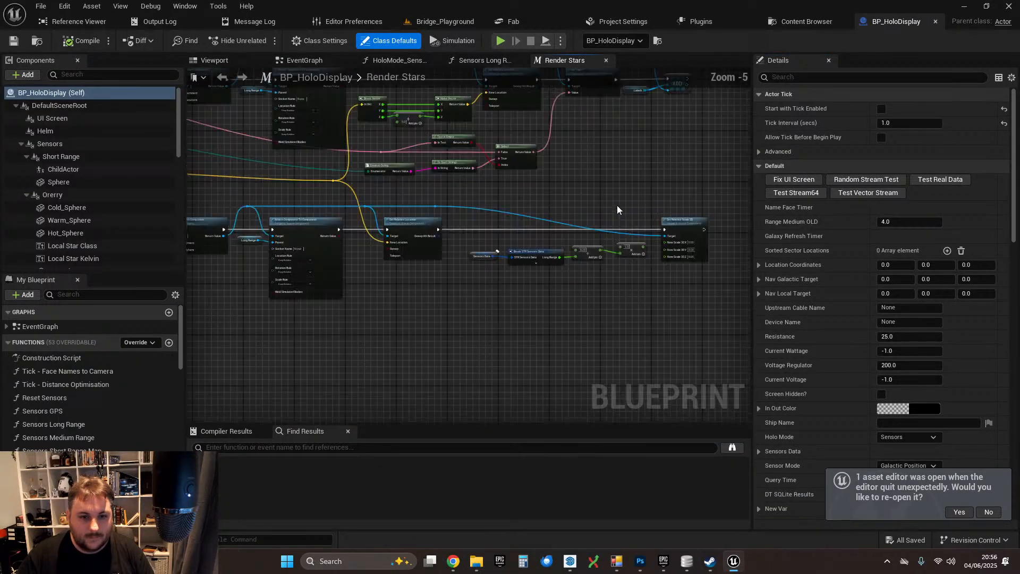
right_drag(495, 259, 599, 249)
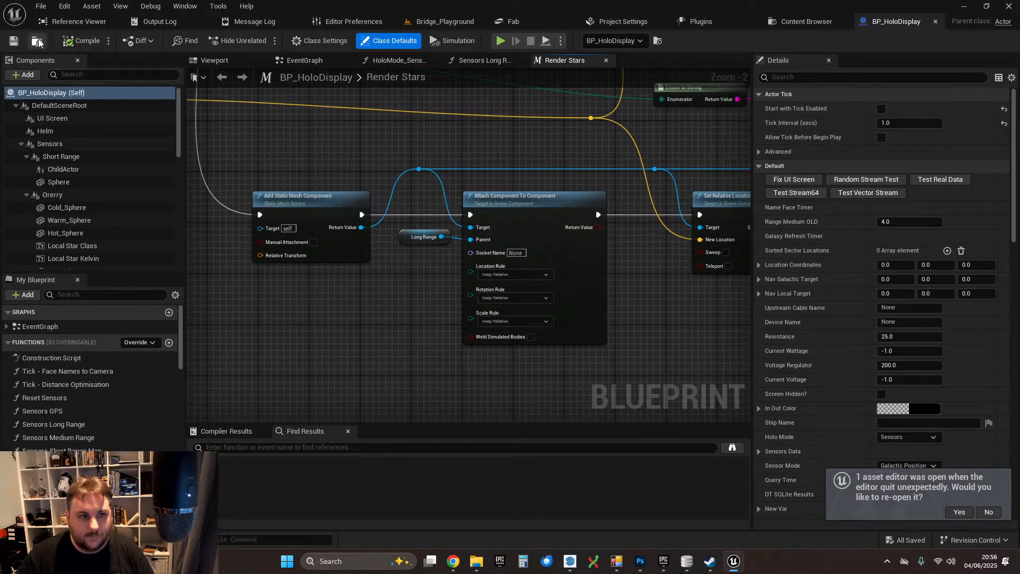
- Create a material named M_HoloHighlighter in the HoloDisplay Materials folder and open it for editing
click(38, 42)
double_click(223, 106)
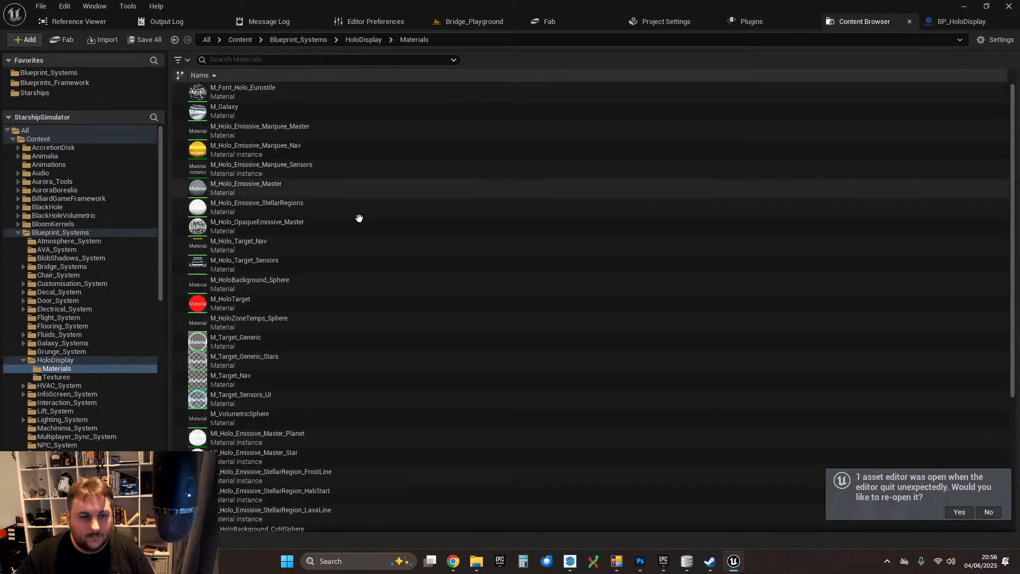
scroll(398, 330, down, 4)
scroll(394, 345, up, 4)
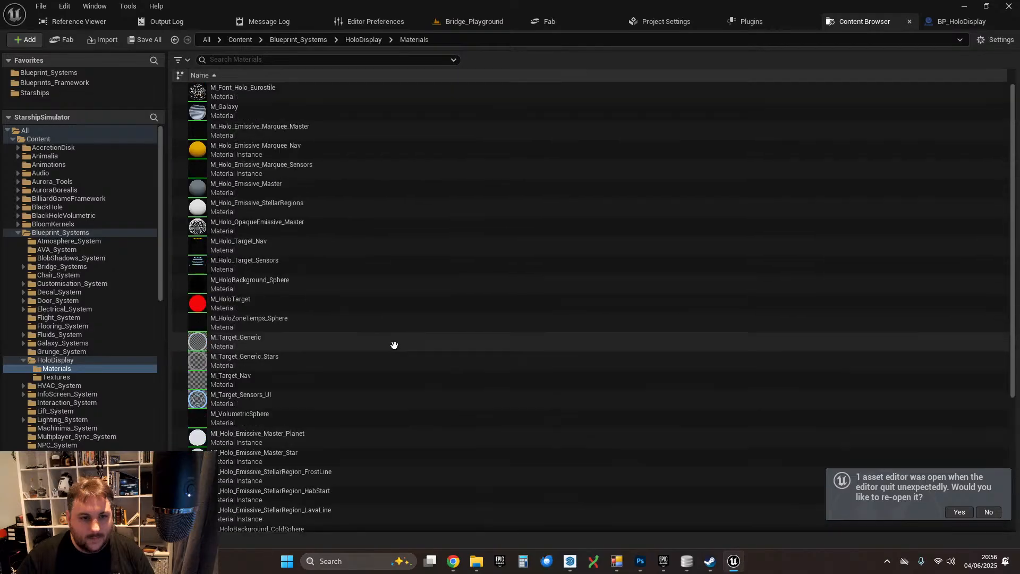
scroll(340, 318, down, 4)
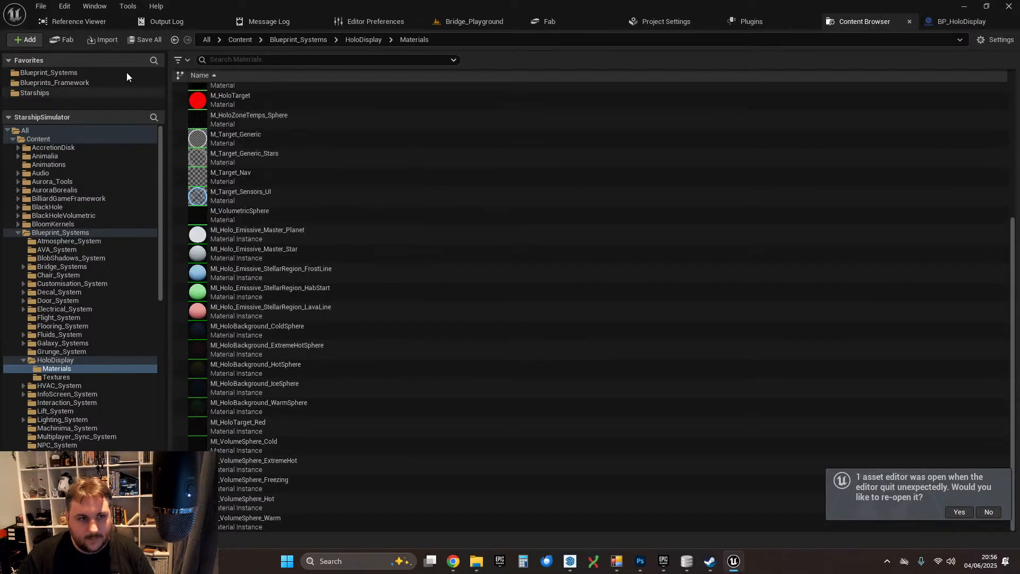
click(24, 40)
click(78, 207)
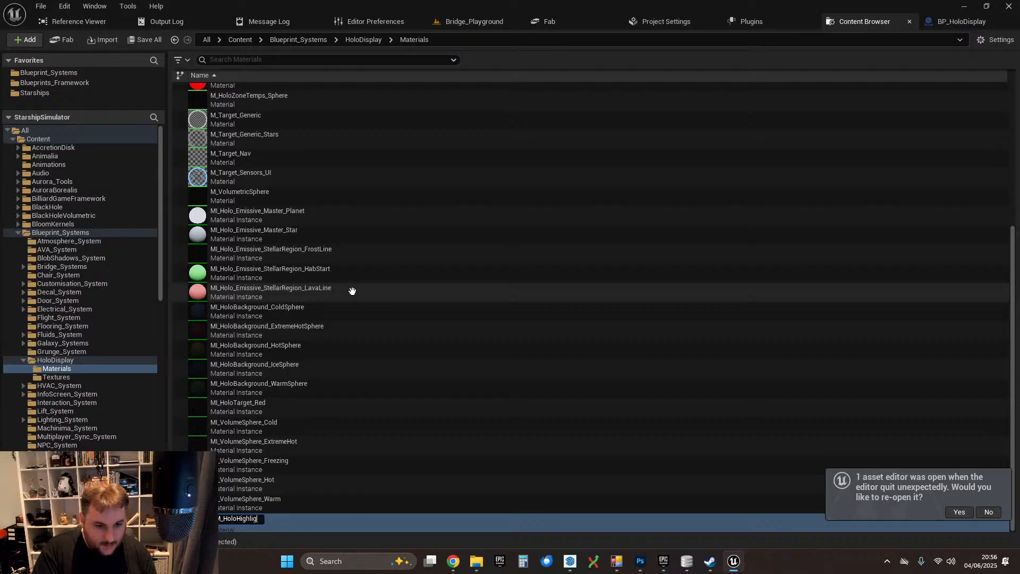
key(Return)
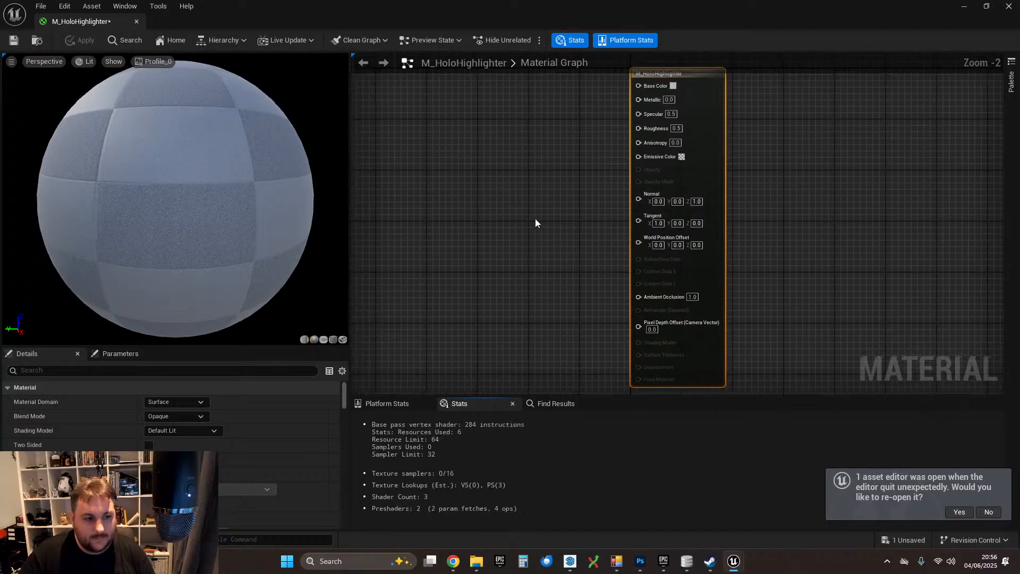
- Set the M_HoloHighlighter material's shading model to Unlit and its blend mode to Translucent
right_drag(450, 177, 543, 280)
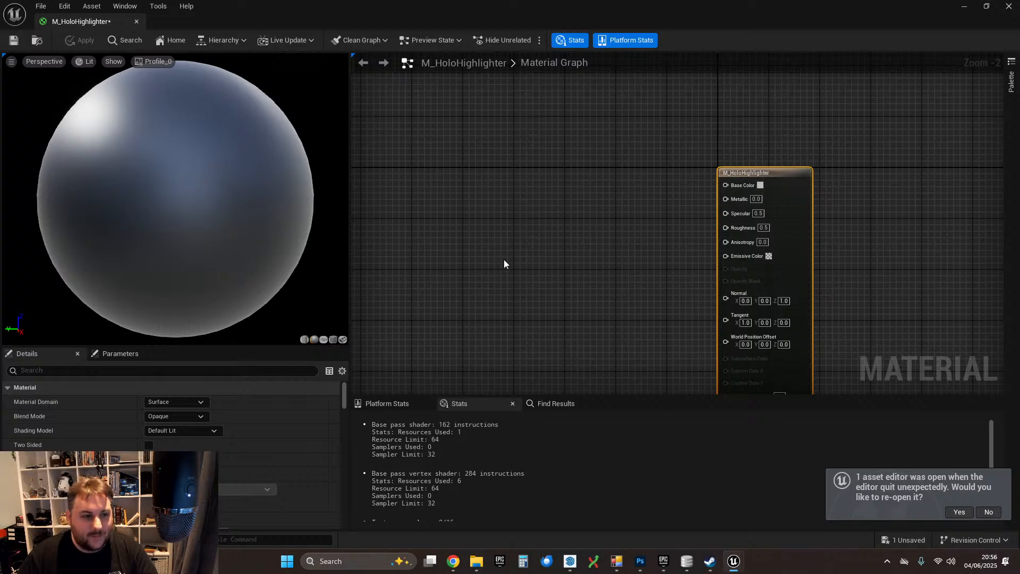
scroll(514, 246, down, 2)
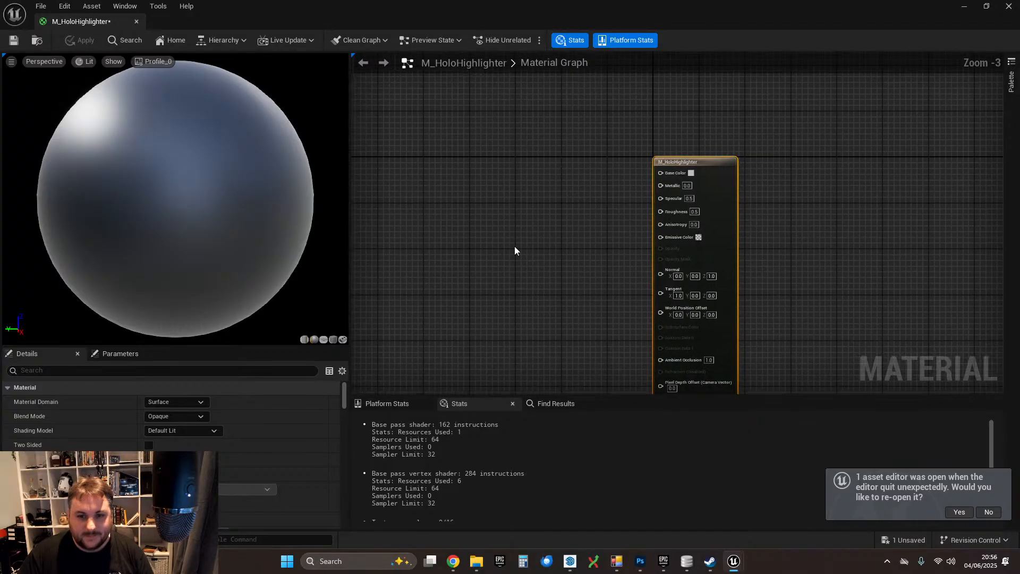
scroll(548, 249, up, 2)
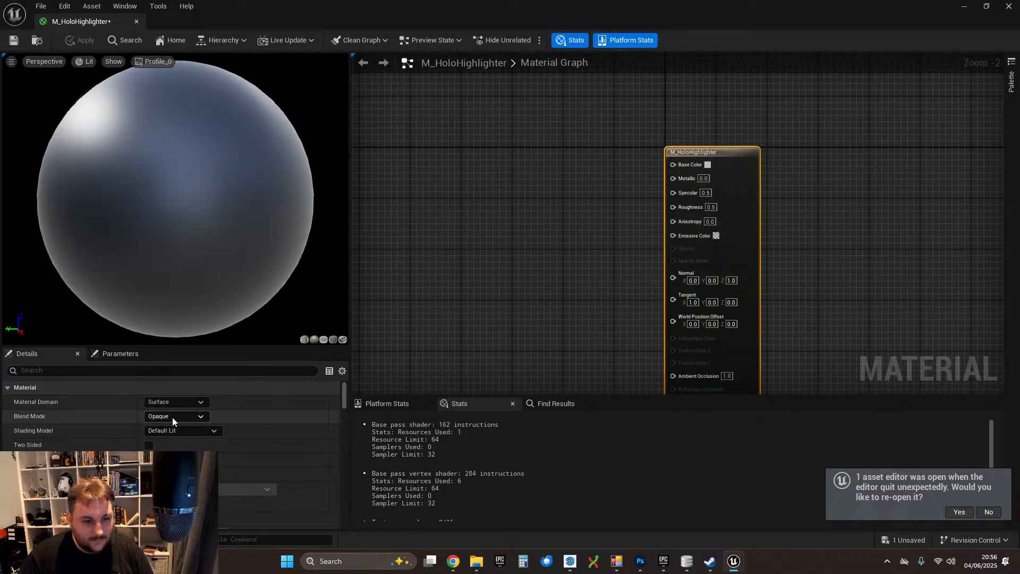
click(173, 431)
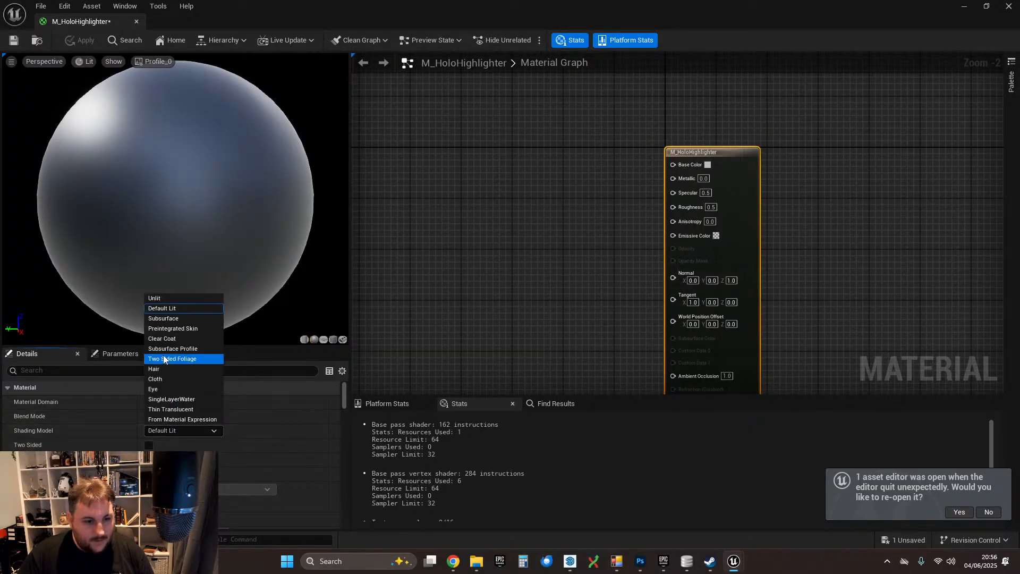
click(170, 312)
click(168, 418)
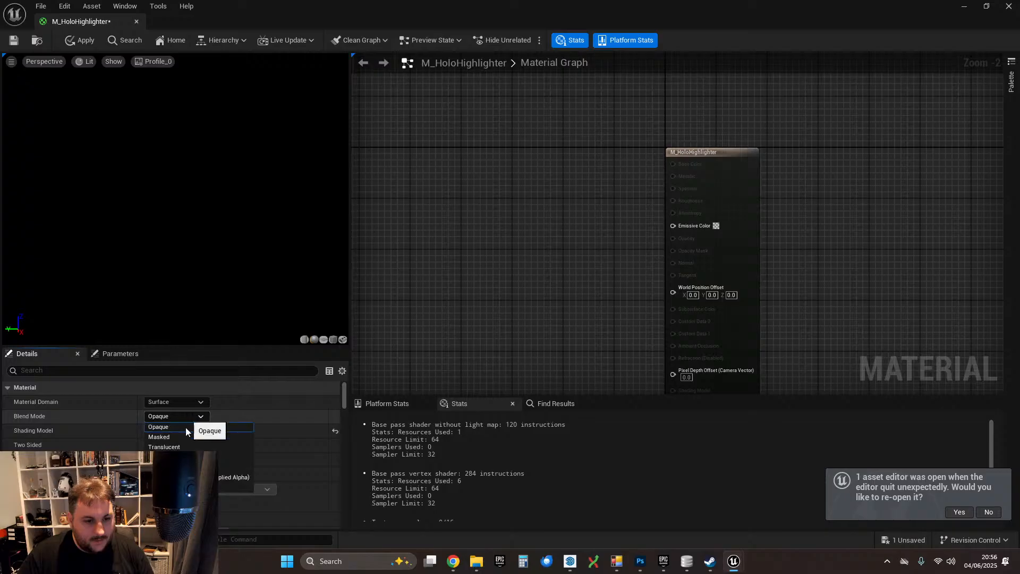
click(160, 446)
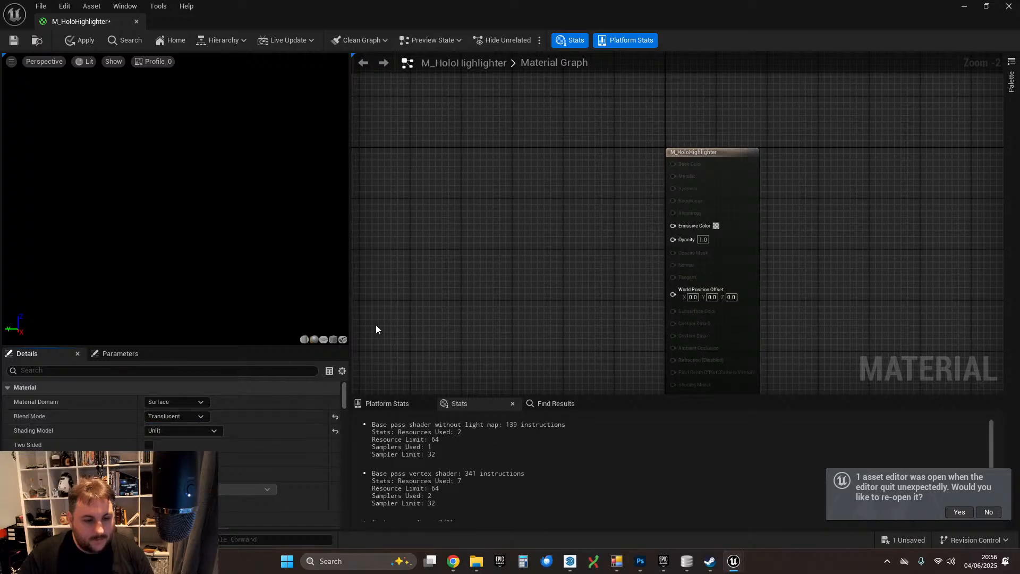
right_drag(551, 289, 584, 292)
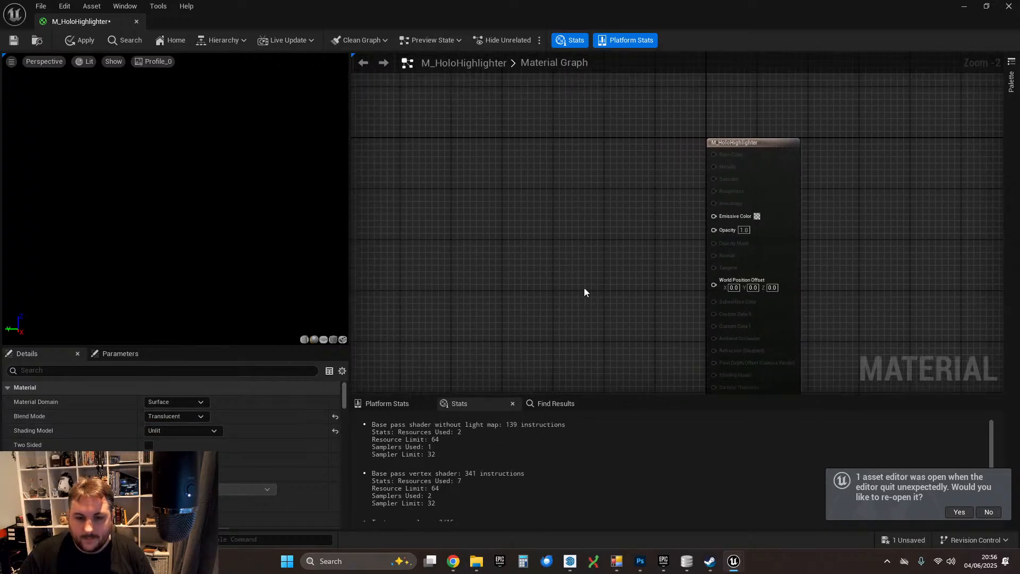
- Add an MF_Fresnel function node to the material graph, well clear of the M_HoloHighlighter output node
right_click(526, 290)
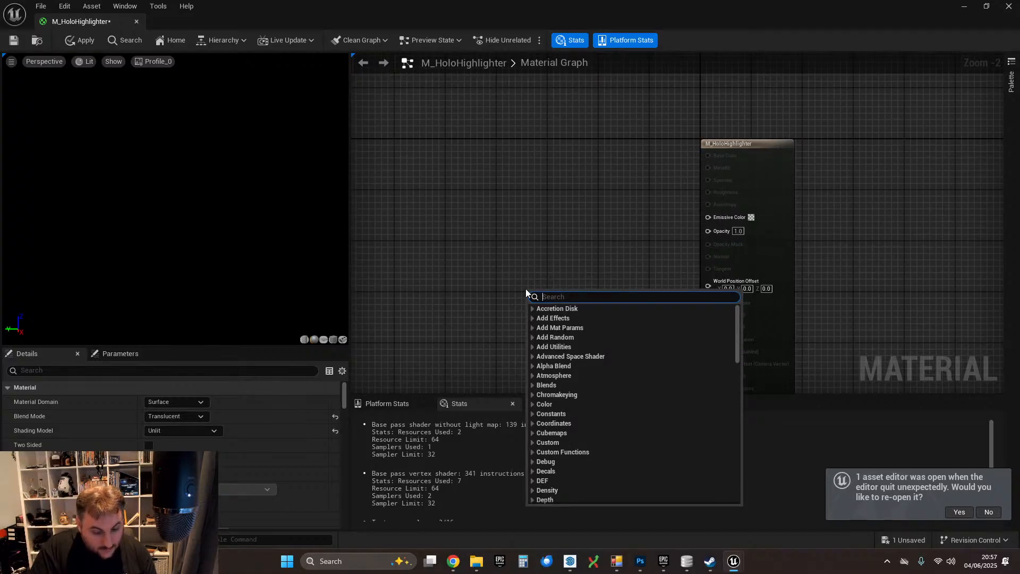
text(fre)
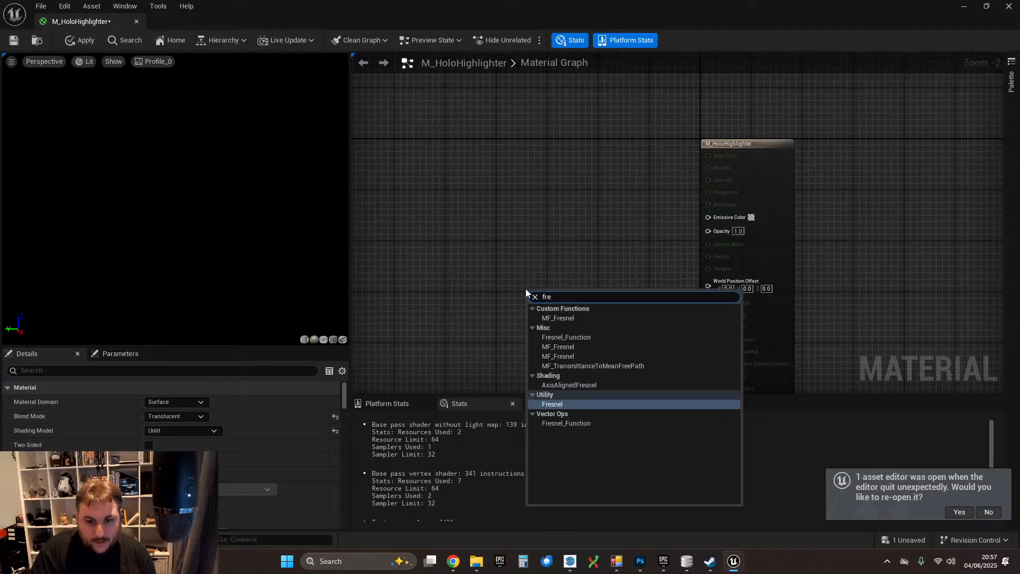
click(563, 318)
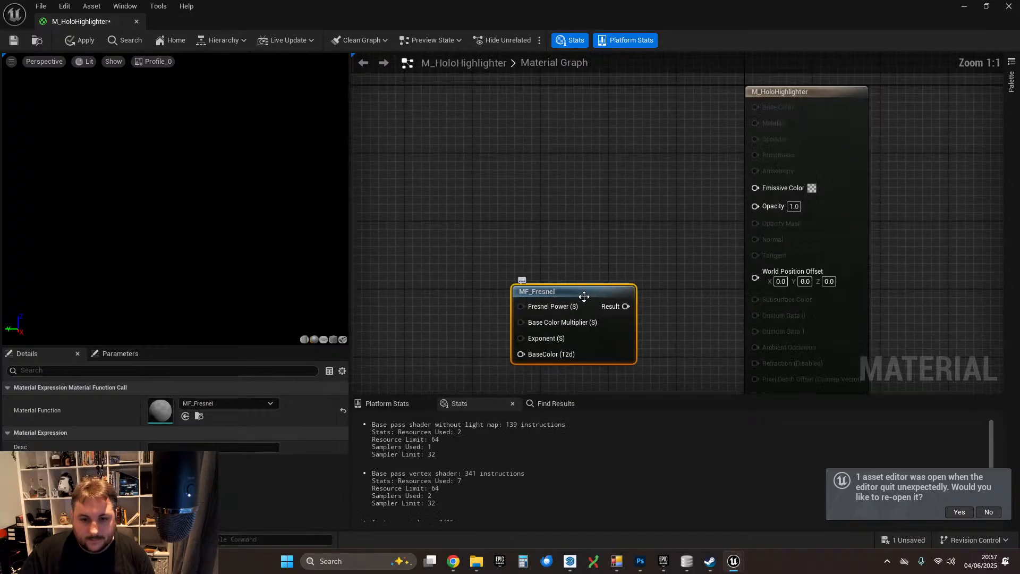
drag(584, 297, 503, 272)
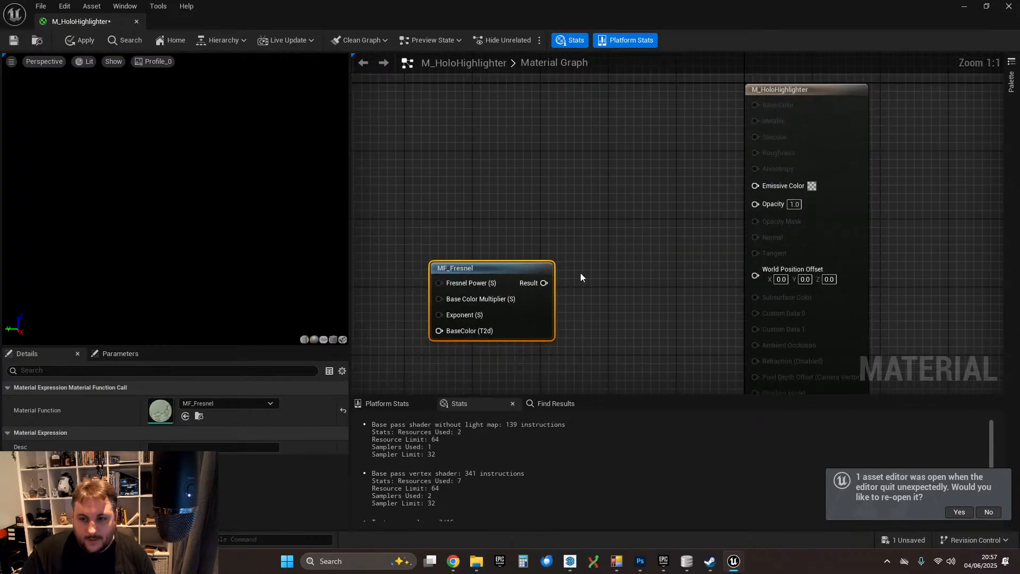
drag(501, 271, 459, 264)
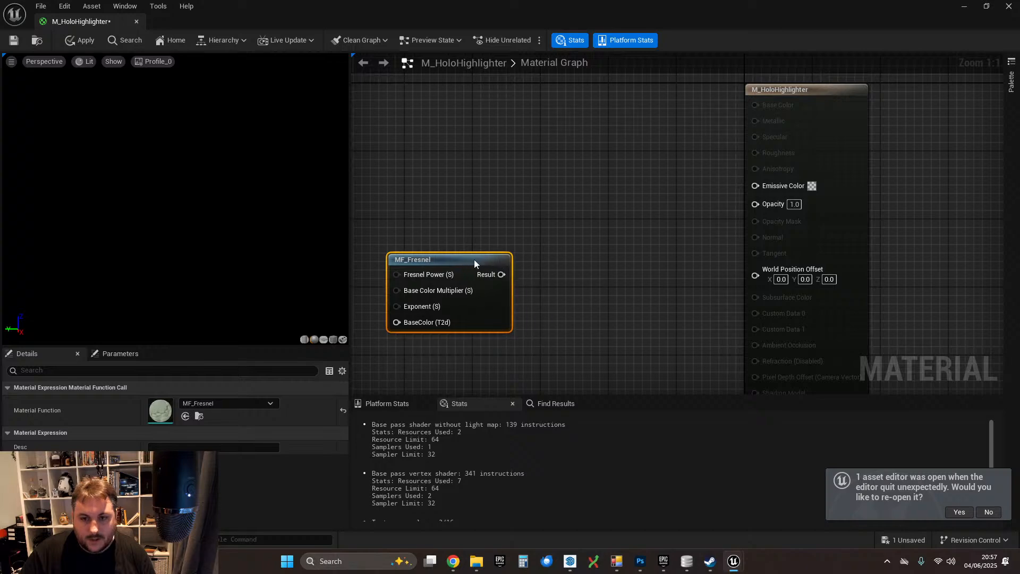
right_drag(534, 266, 596, 253)
mouse_move(554, 247)
mouse_down()
mouse_move(521, 264)
mouse_move(545, 264)
mouse_up()
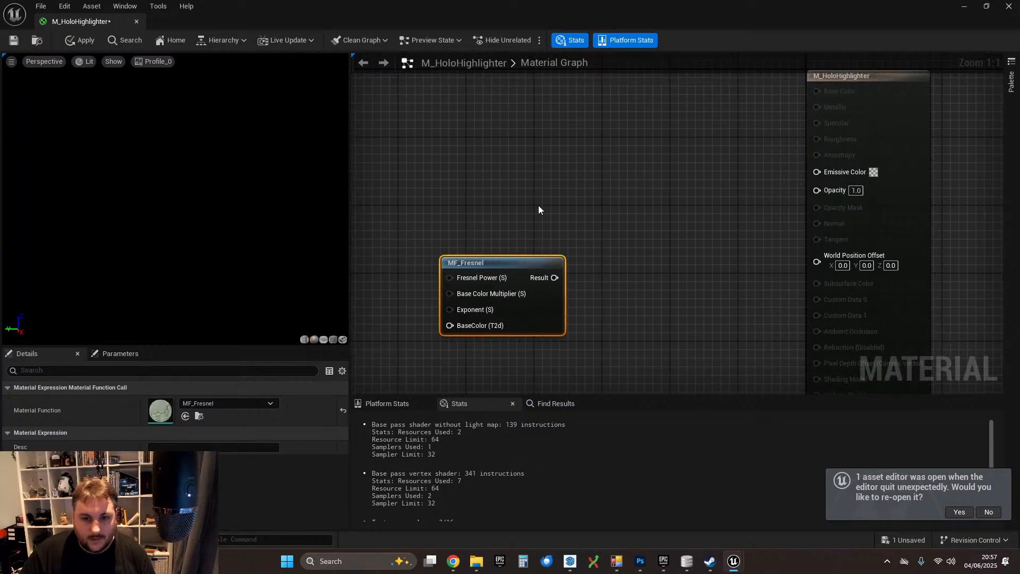
- Add a vector parameter named Colour above the MF_Fresnel node and connect it to the material's Emissive Color
right_drag(537, 205, 608, 281)
click(564, 239)
key(v)
click(555, 213)
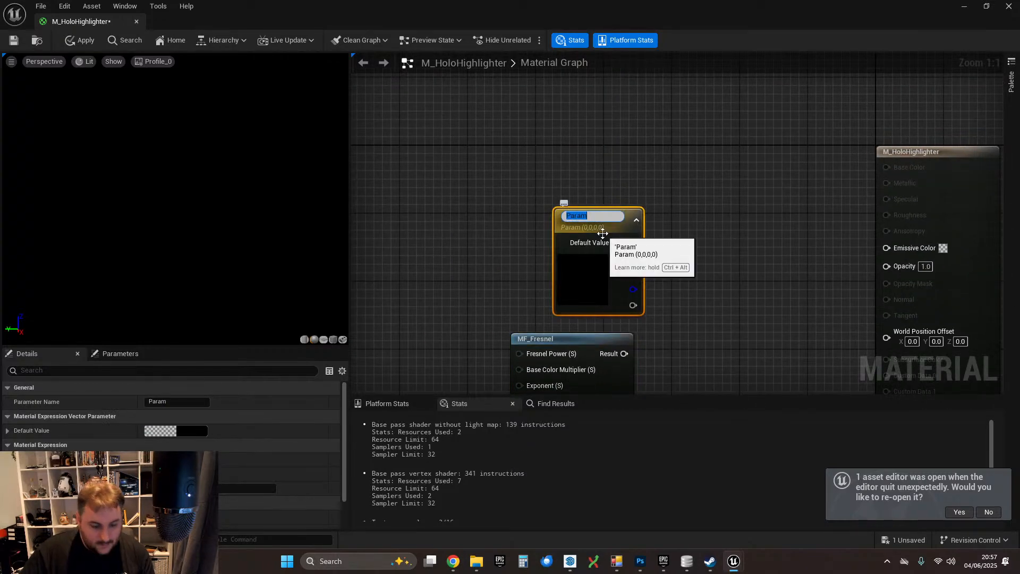
text(Colour)
key(Return)
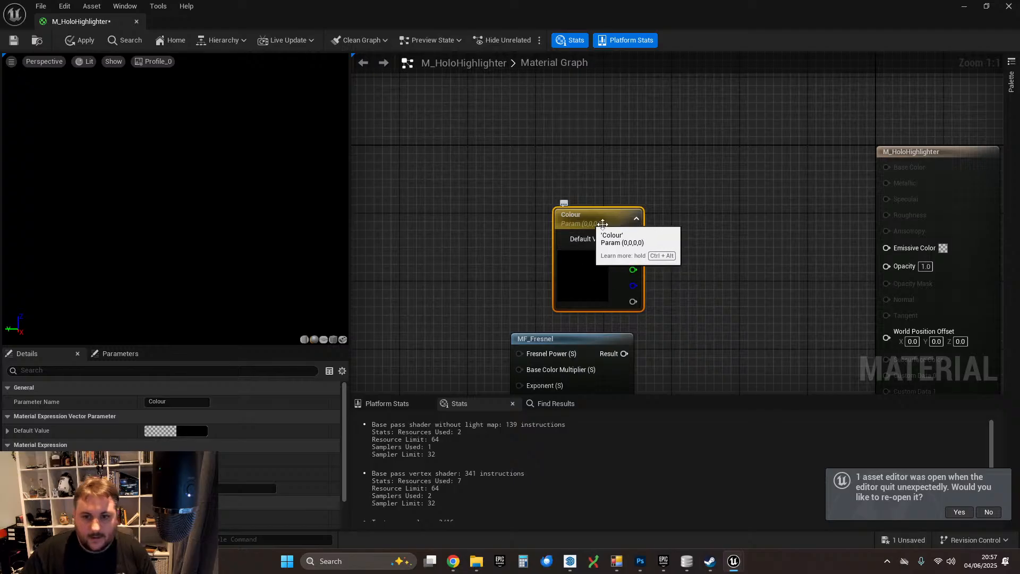
drag(581, 218, 886, 248)
drag(540, 202, 584, 227)
right_drag(610, 252, 565, 182)
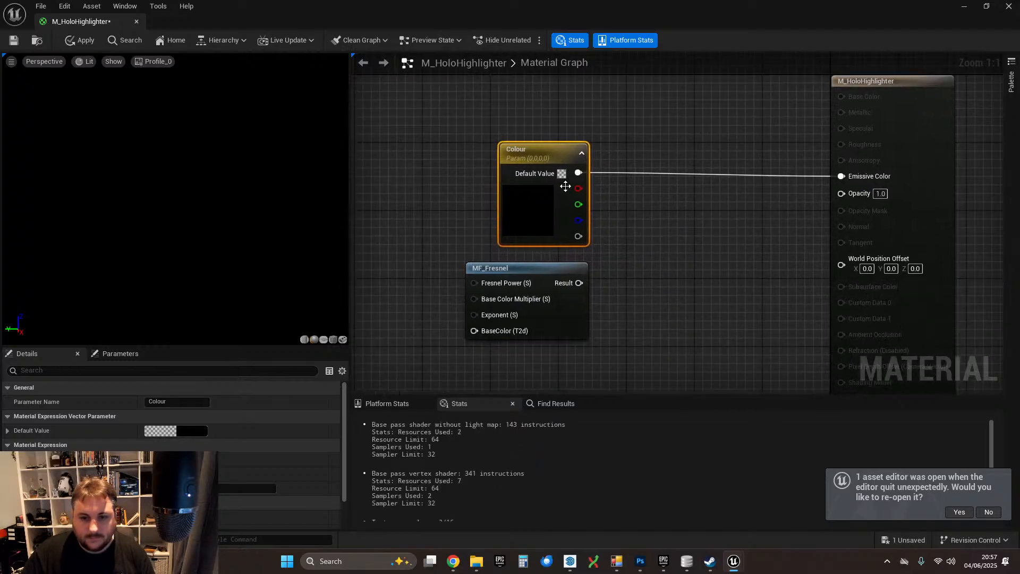
- Set the Colour parameter's default value to a pale blue, hex sRGB B2C9D1FF, with an alpha of 1
click(556, 135)
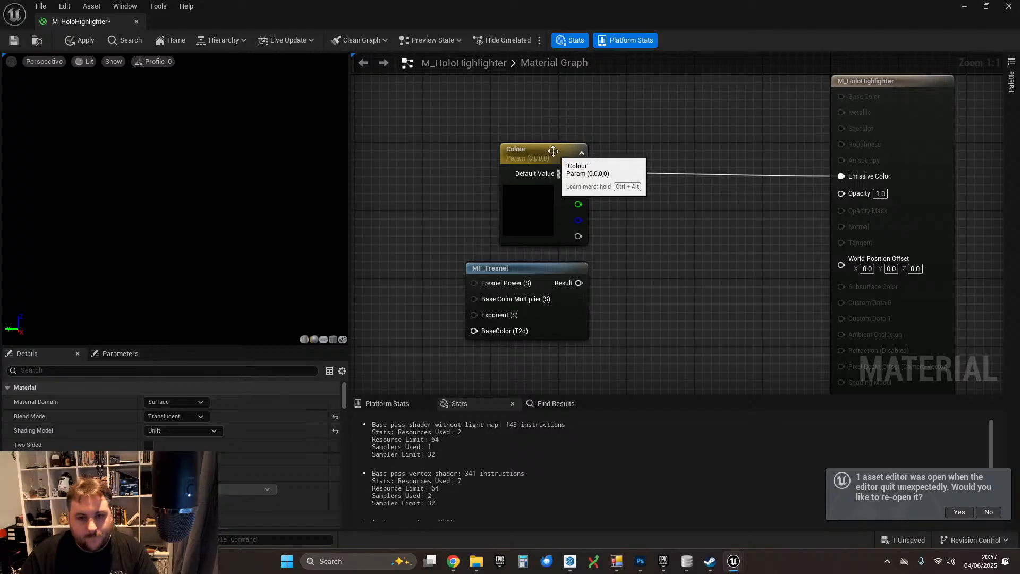
click(555, 154)
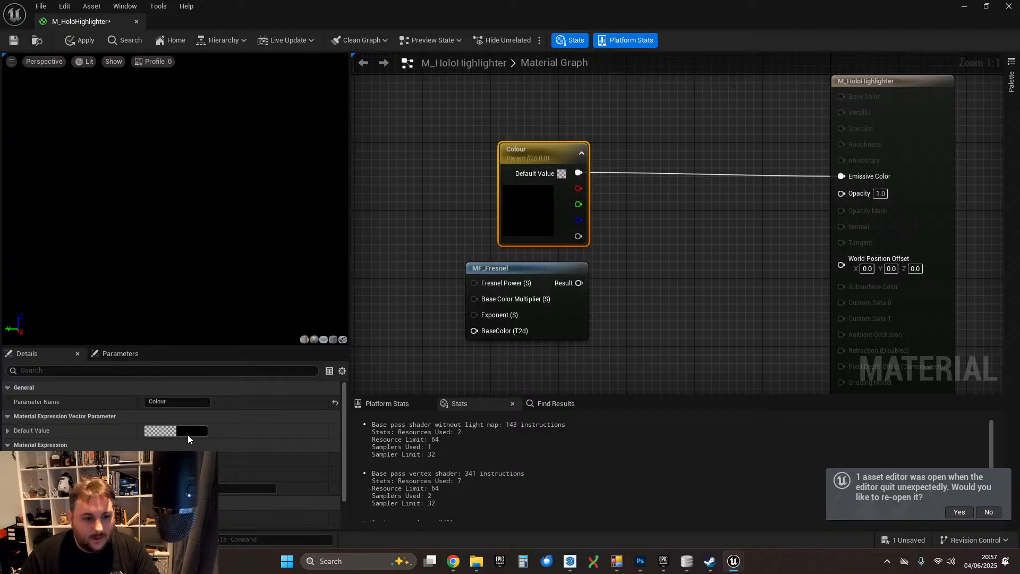
click(168, 430)
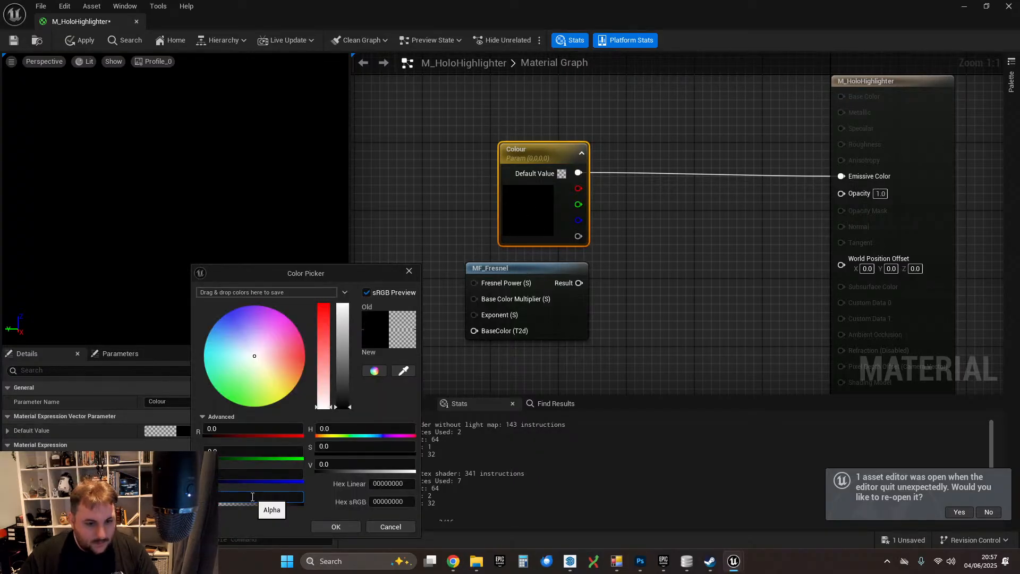
text(1)
key(Return)
drag(330, 406, 350, 346)
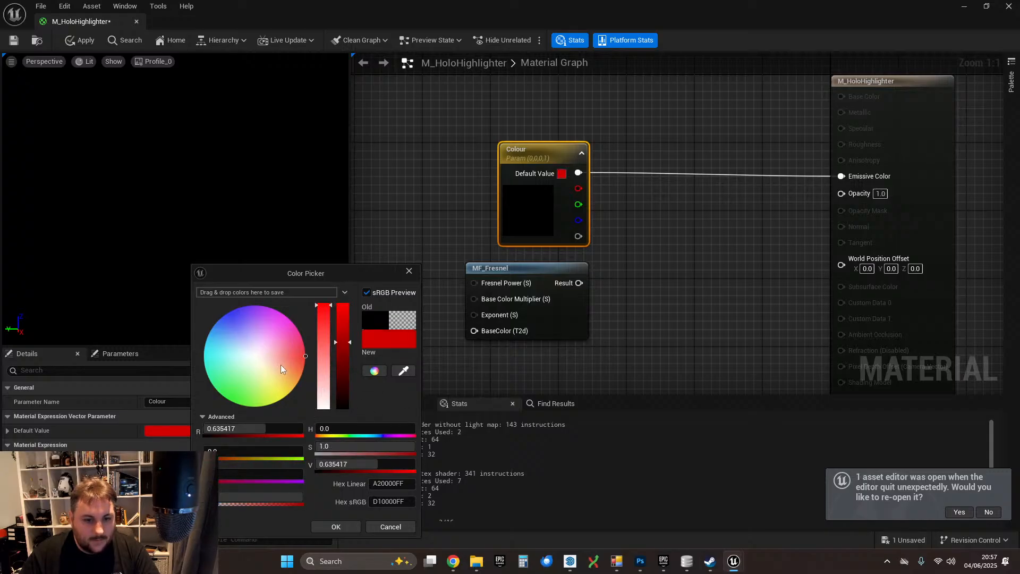
drag(281, 364, 239, 353)
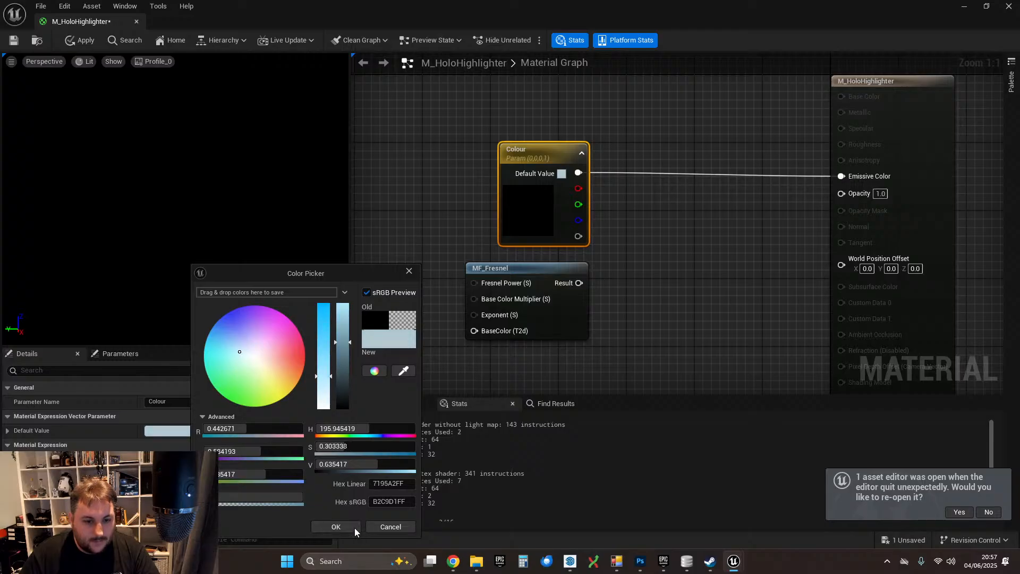
click(335, 526)
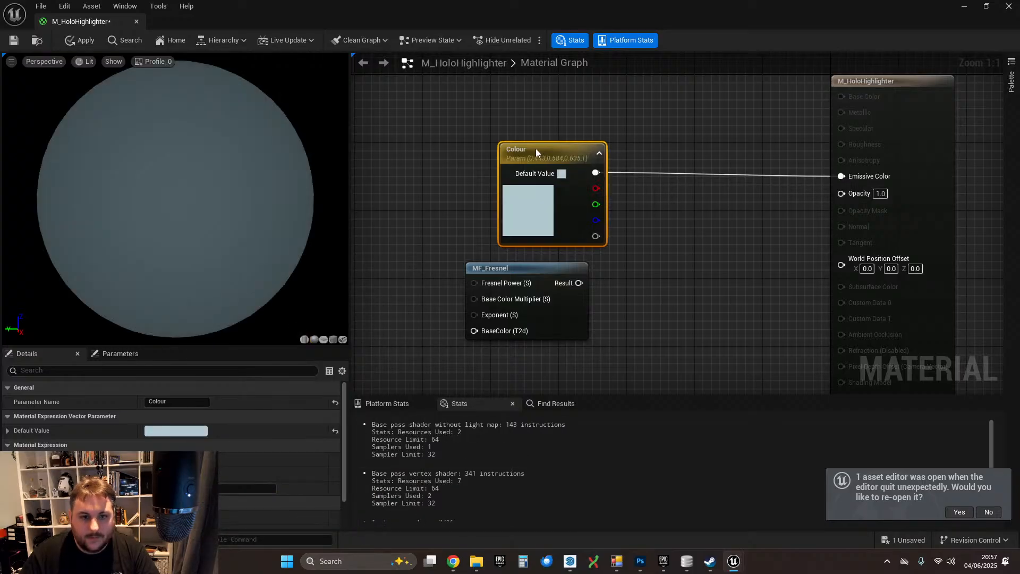
- Add a Multiply node combining Colour with the MF_Fresnel result and connect its output to the material's Opacity
drag(537, 153, 519, 145)
drag(578, 164, 665, 247)
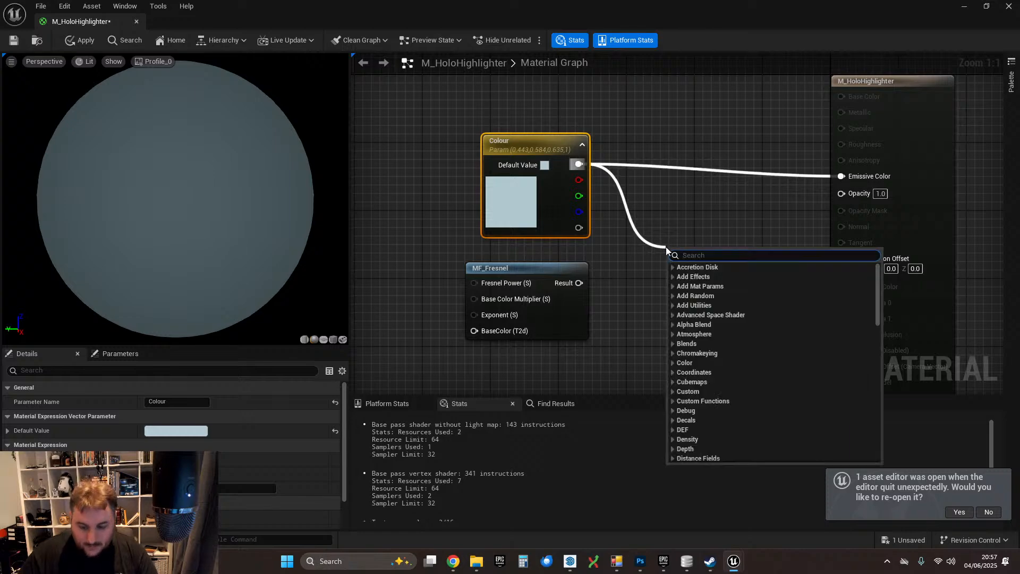
text(multiply)
click(724, 274)
drag(578, 282, 841, 194)
drag(697, 259, 691, 226)
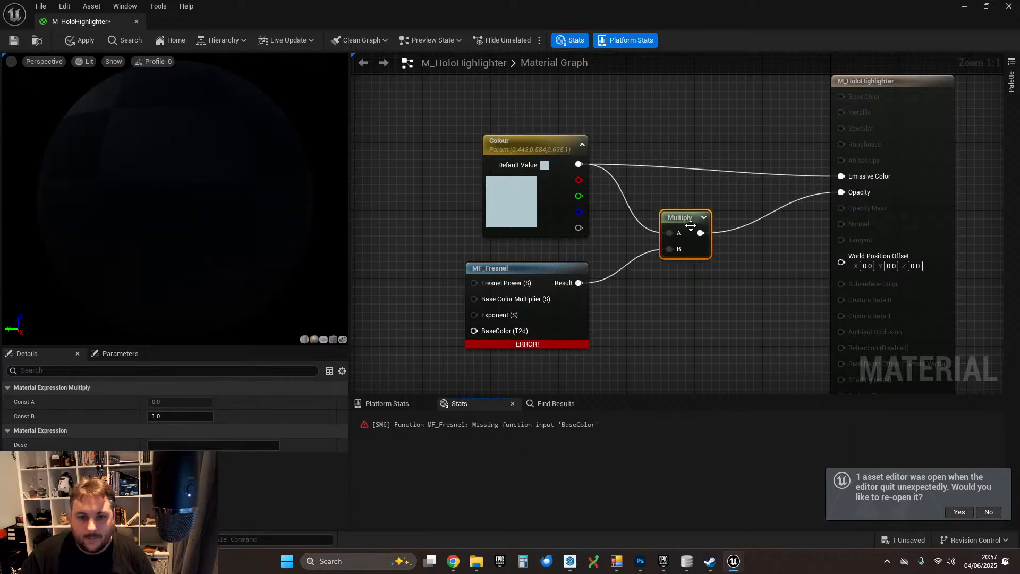
- Replace the MF_Fresnel node with the Utility Fresnel node and connect it to input B of the Multiply node
right_drag(410, 294, 575, 267)
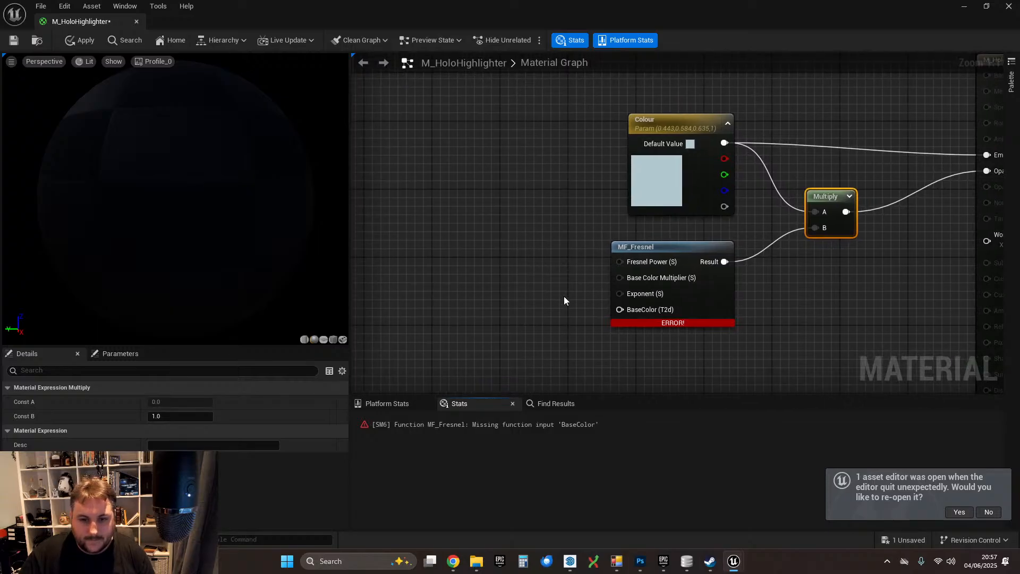
click(569, 289)
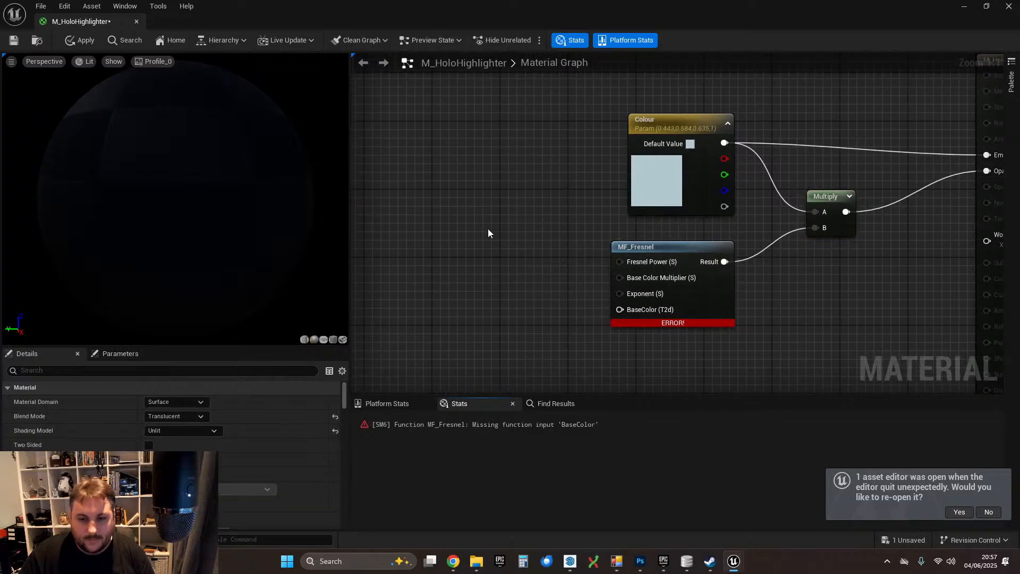
right_drag(518, 255, 540, 250)
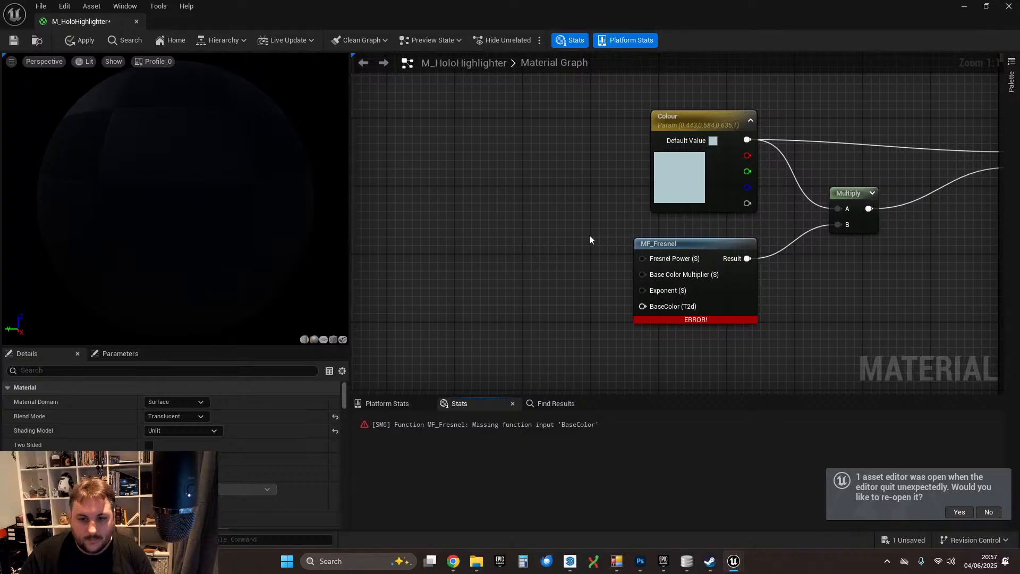
click(654, 244)
key(Delete)
right_click(581, 278)
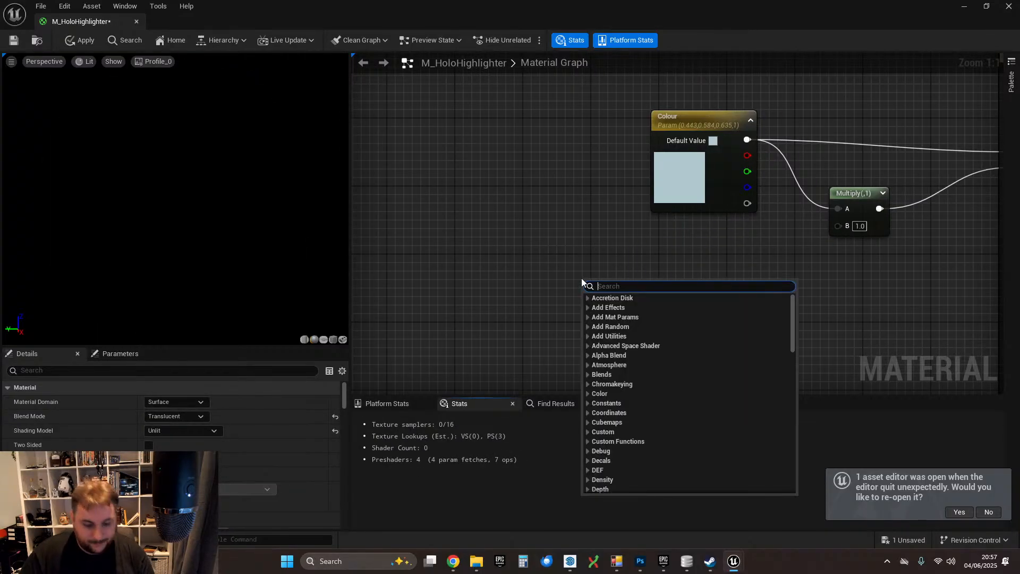
text(free)
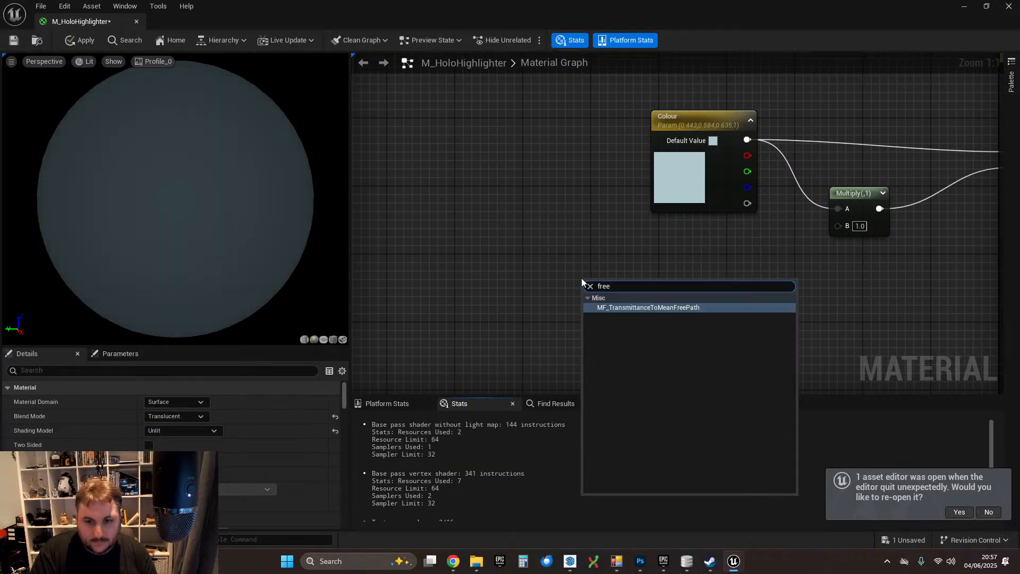
key(BackSpace)
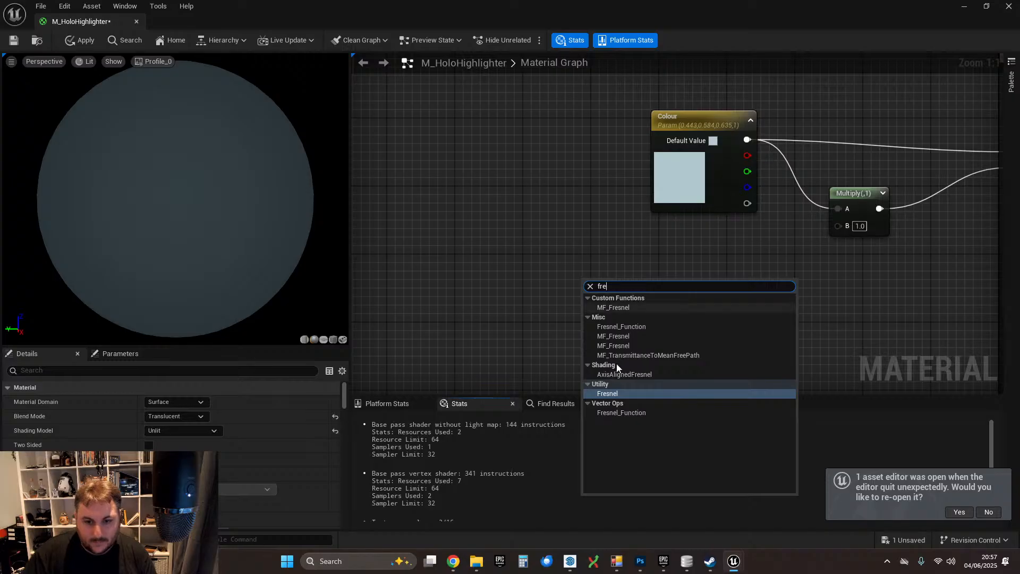
click(611, 394)
drag(672, 301, 837, 226)
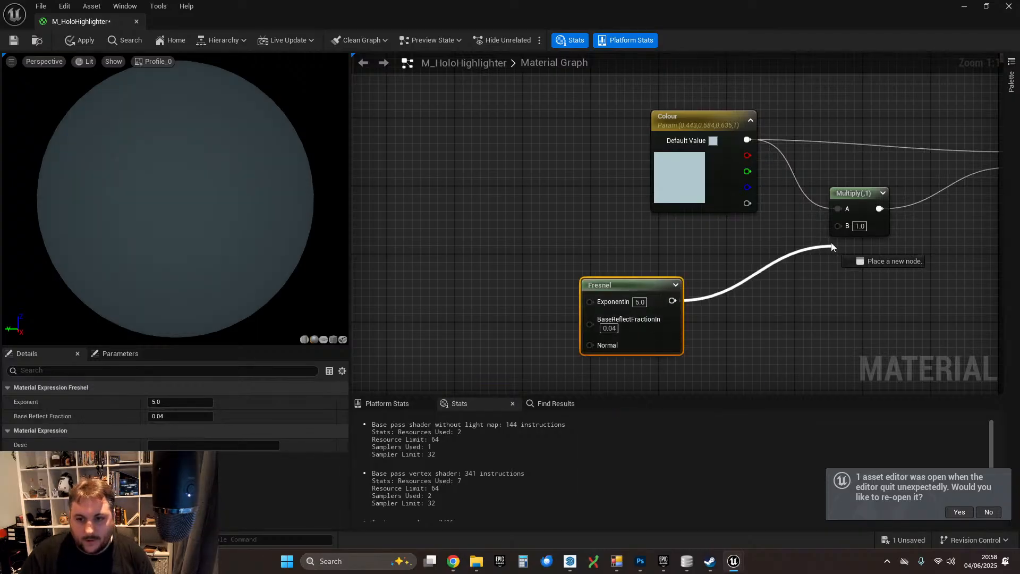
drag(656, 290, 726, 241)
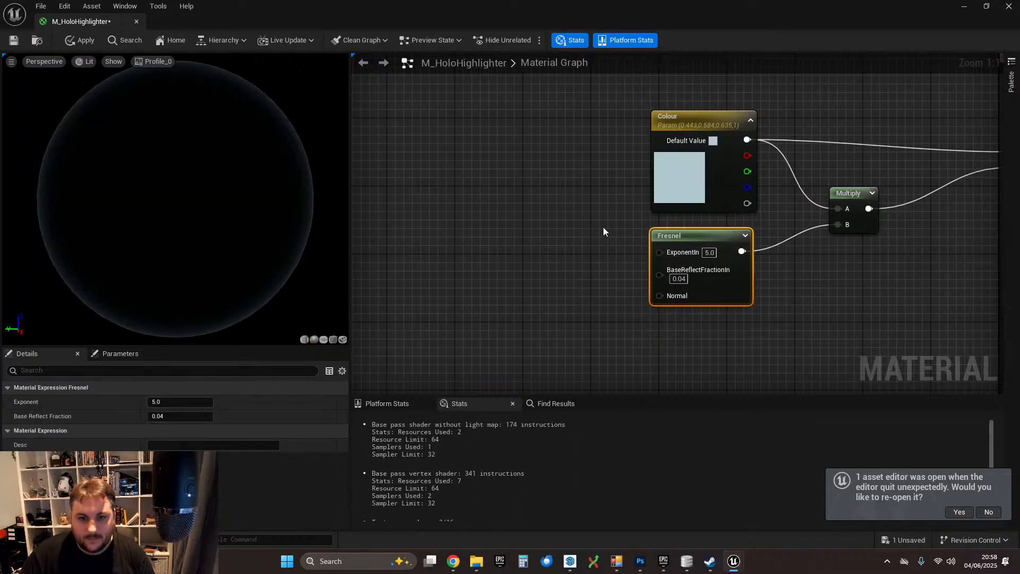
- Try inverting the Fresnel by routing it through a new Multiply node with B set to -1 into the opacity Multiply
drag(664, 236, 511, 270)
drag(589, 286, 674, 283)
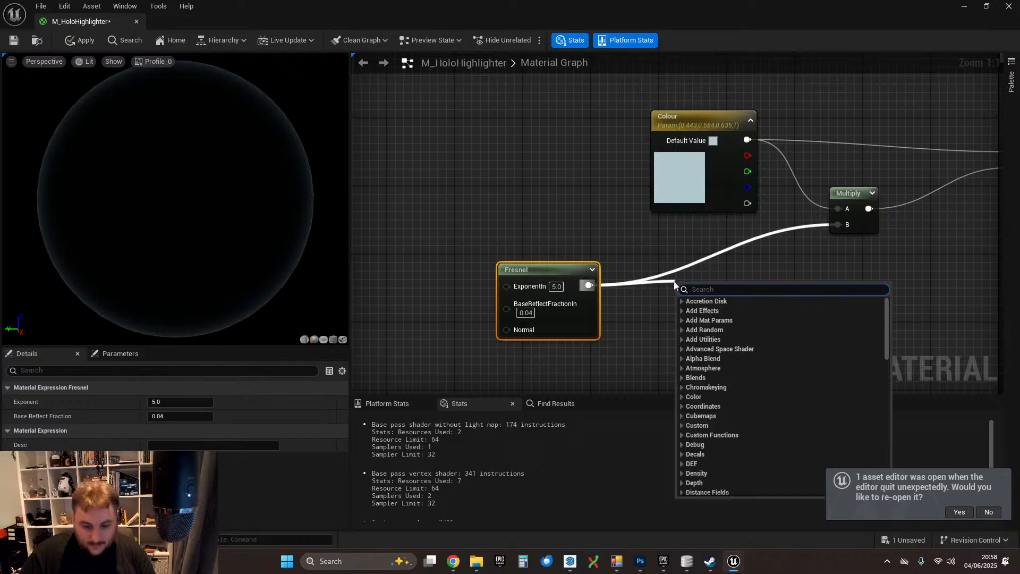
text(*)
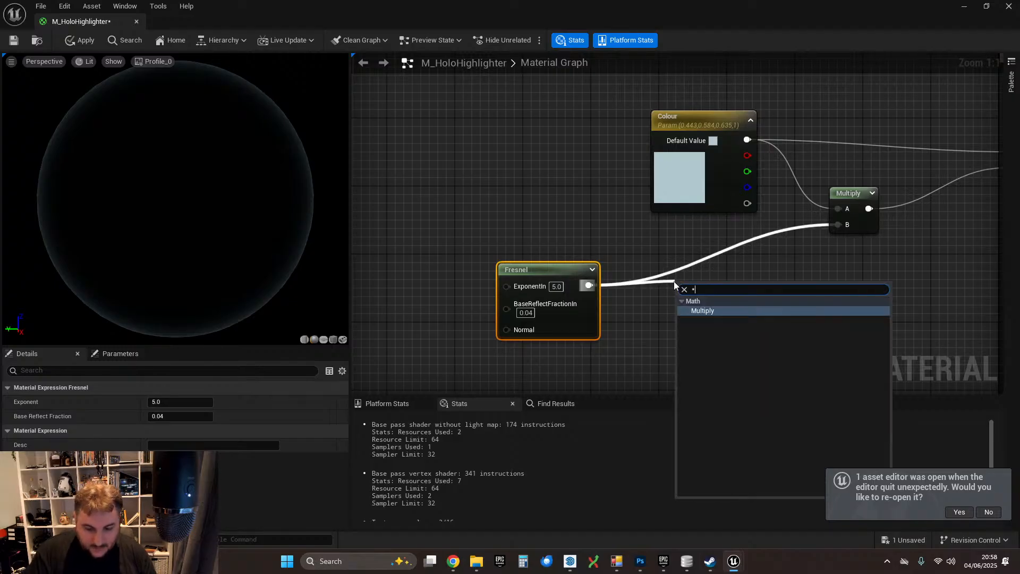
click(745, 312)
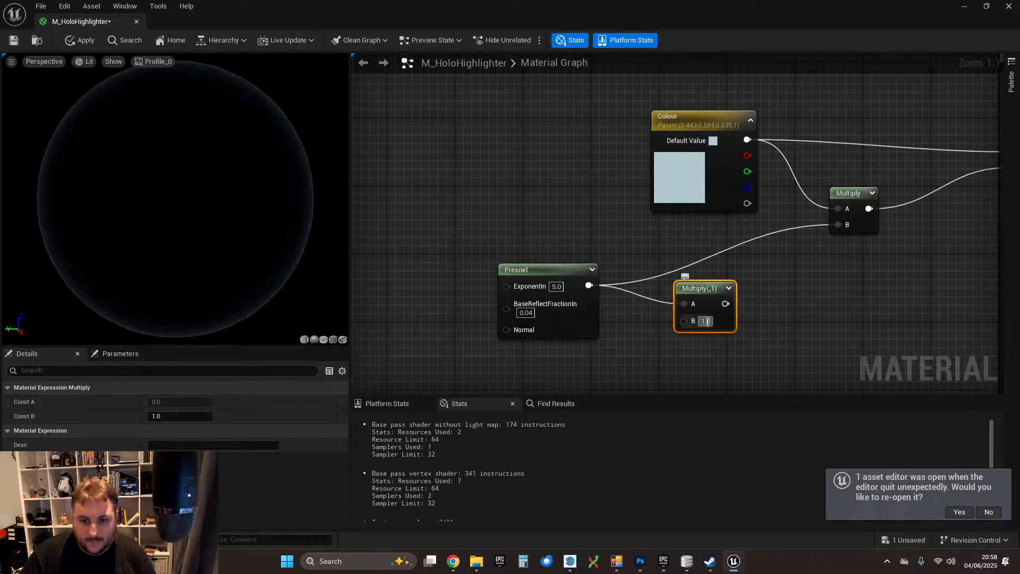
text(-)
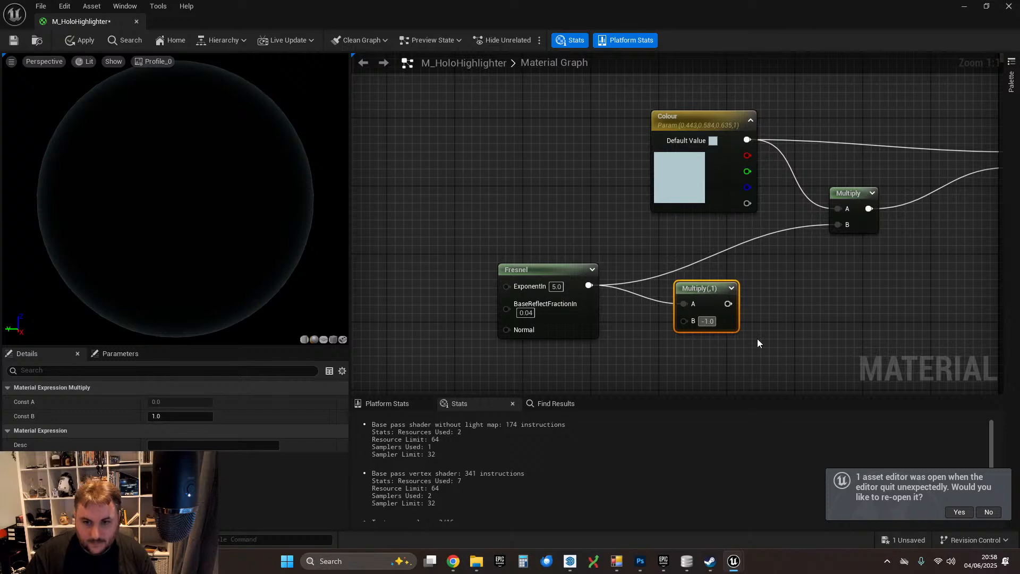
drag(729, 304, 838, 224)
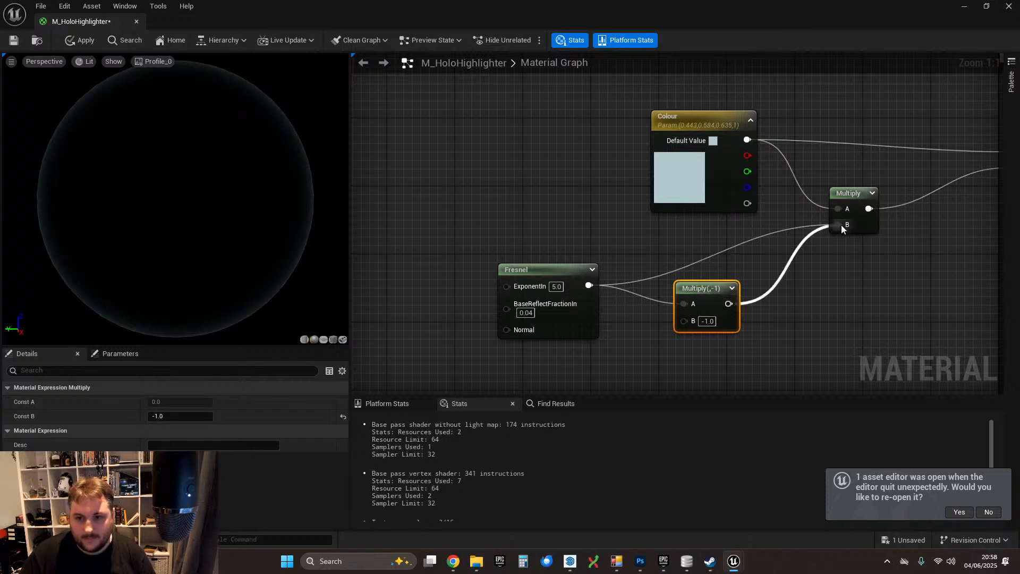
drag(702, 304, 650, 277)
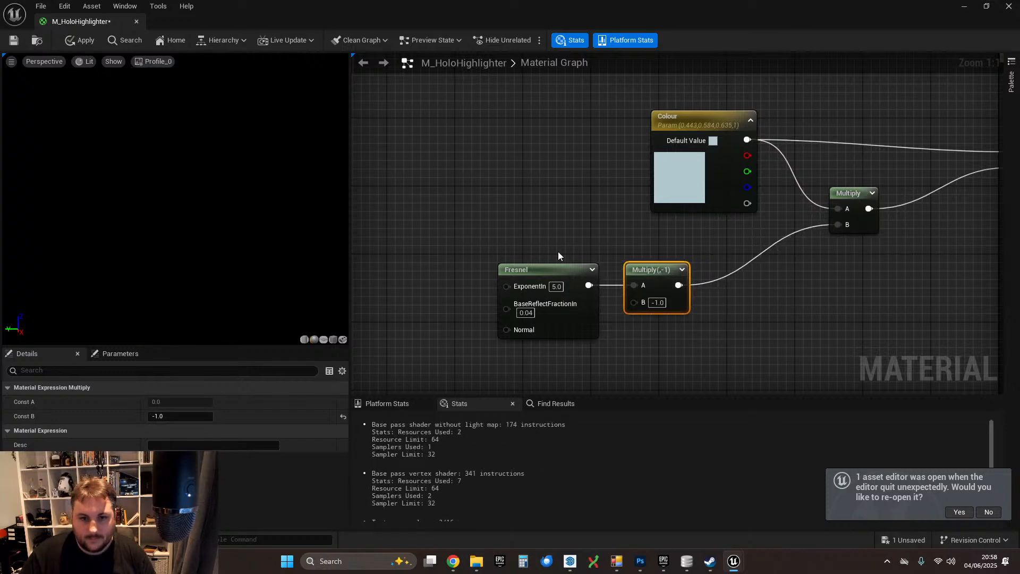
- Add a 1-x node fed by the Fresnel output and connect it to input B of the opacity Multiply node
drag(557, 252, 739, 252)
click(836, 283)
right_drag(839, 284, 713, 287)
right_drag(452, 221, 480, 215)
drag(589, 268, 762, 233)
text(1-)
key(Return)
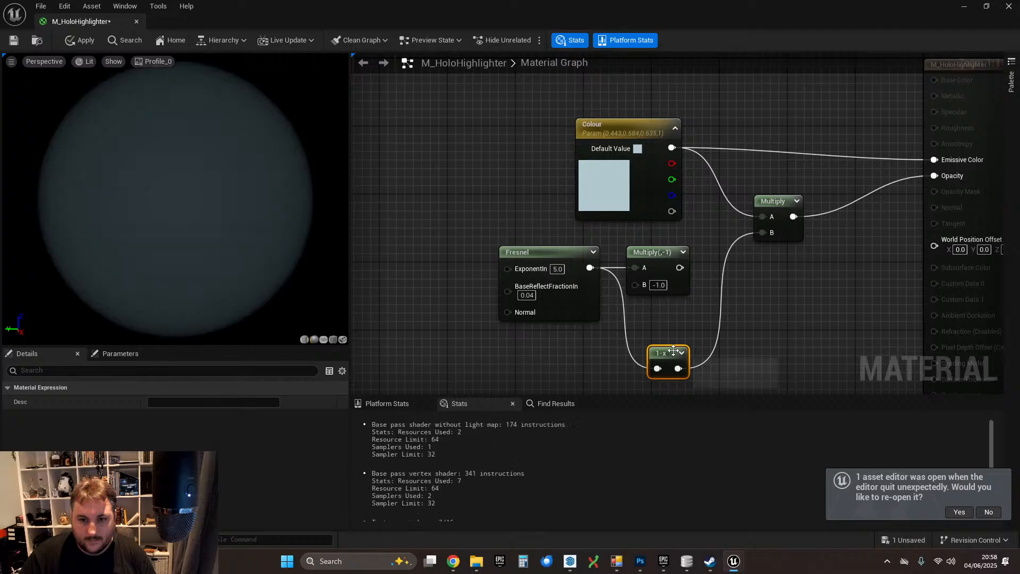
drag(674, 350, 663, 324)
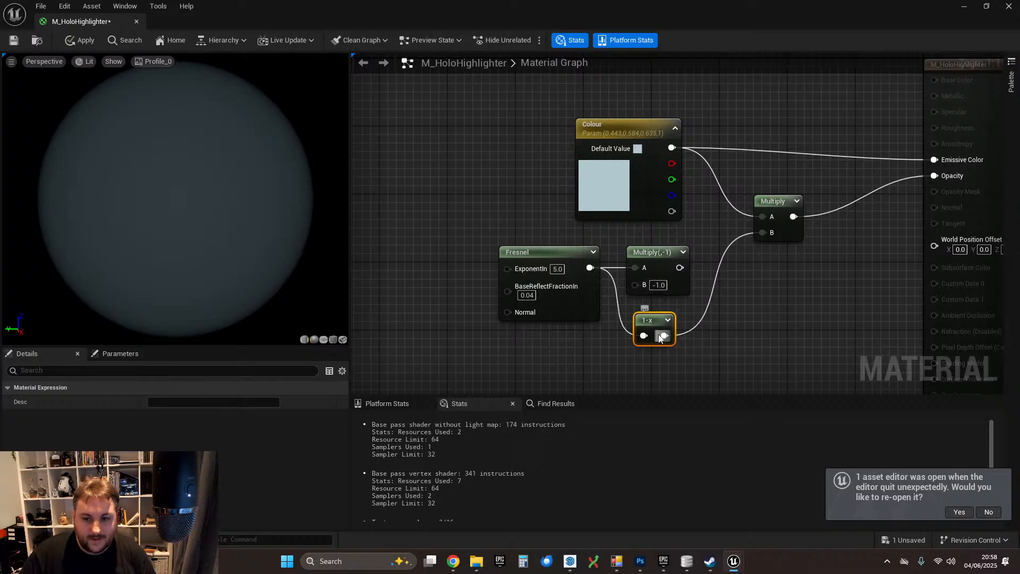
- Delete the unused Multiply by -1 node and line up the Fresnel and 1-x nodes below Colour
click(678, 272)
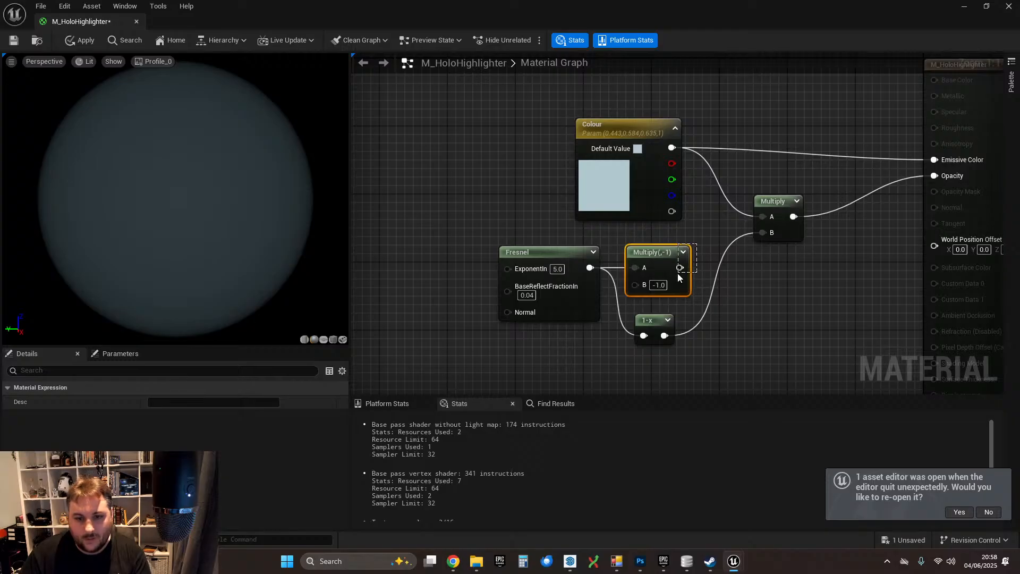
key(Delete)
drag(651, 320, 648, 253)
drag(561, 256, 656, 254)
click(696, 306)
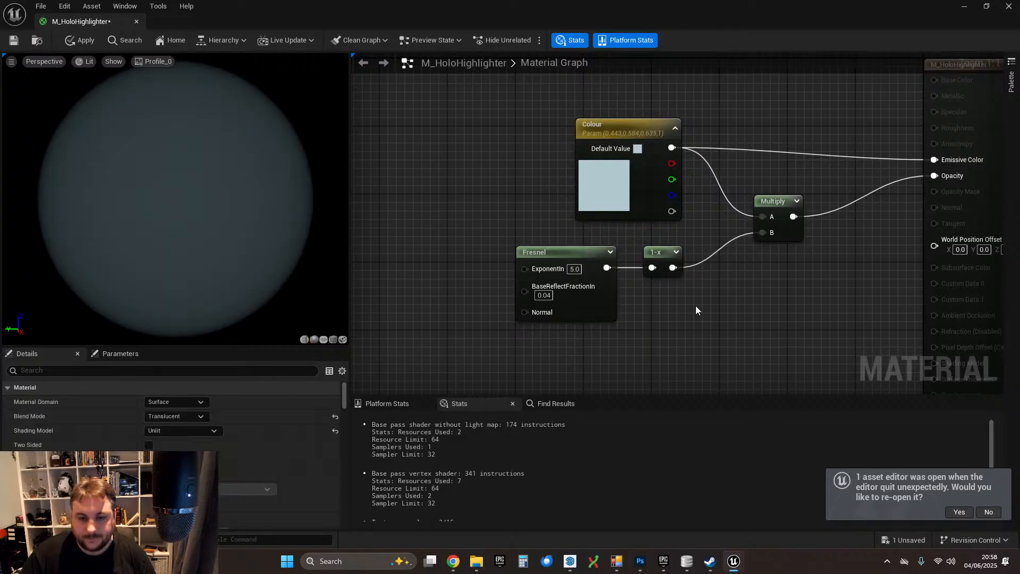
- Disconnect the Multiply node from Opacity to compare the preview sphere, and reconnect it
right_drag(762, 280, 724, 304)
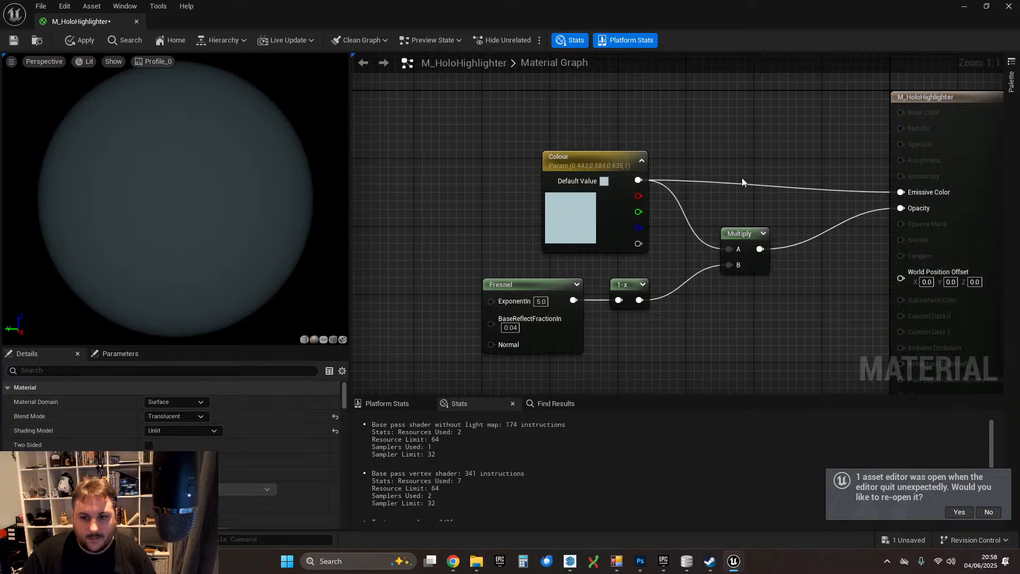
alt+click(759, 248)
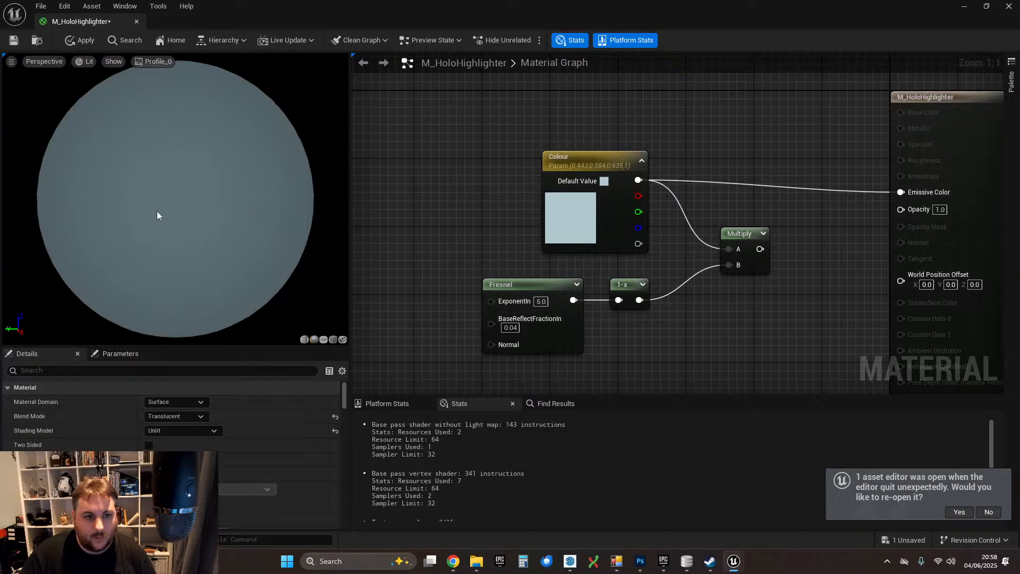
drag(286, 186, 127, 187)
scroll(286, 187, down, 2)
scroll(286, 187, up, 1)
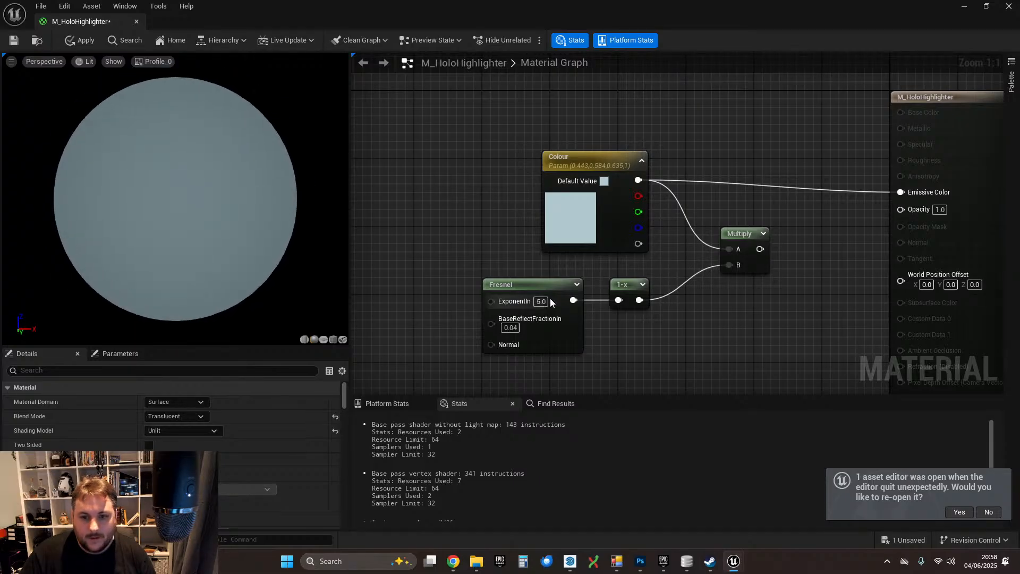
drag(760, 248, 915, 211)
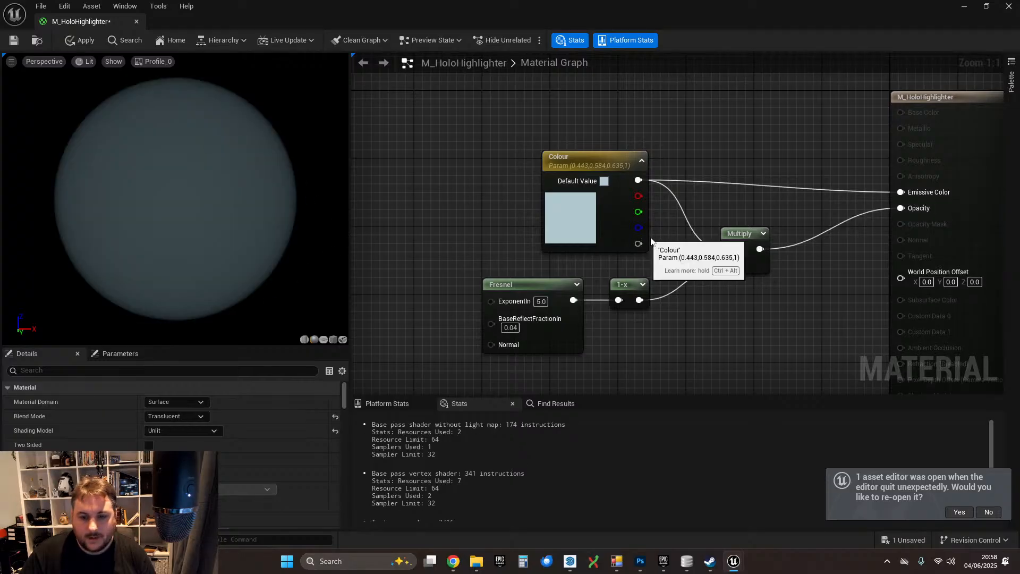
- Spread out the Colour, opacity Multiply and material output nodes to make room for another node before the output
drag(603, 167, 708, 235)
click(716, 235)
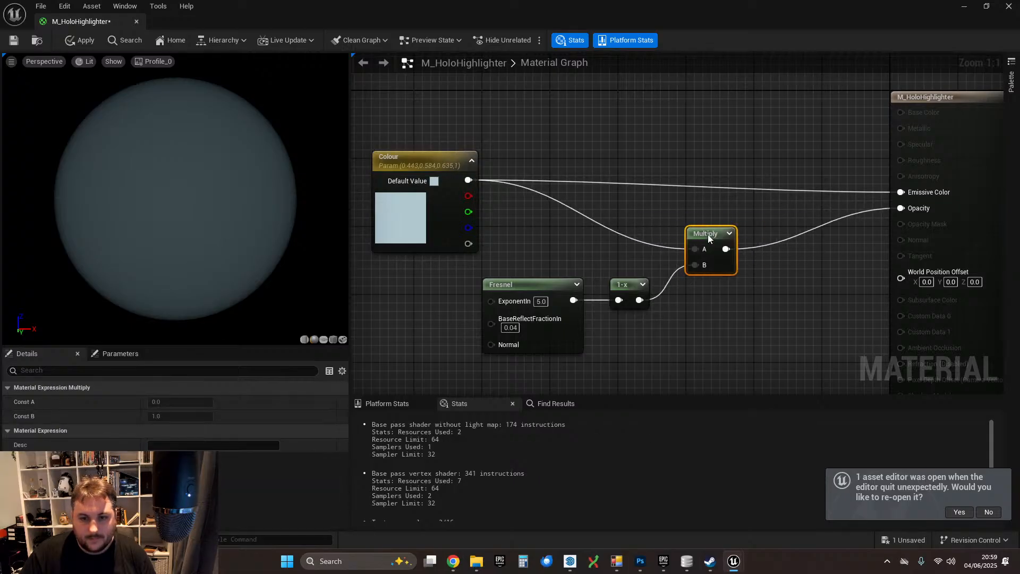
scroll(670, 219, down, 3)
drag(757, 135, 876, 139)
scroll(588, 287, up, 3)
- Add a Multiply node after the opacity Multiply, set its B to 2, and connect its output to Opacity
drag(567, 270, 646, 259)
text(*)
click(720, 298)
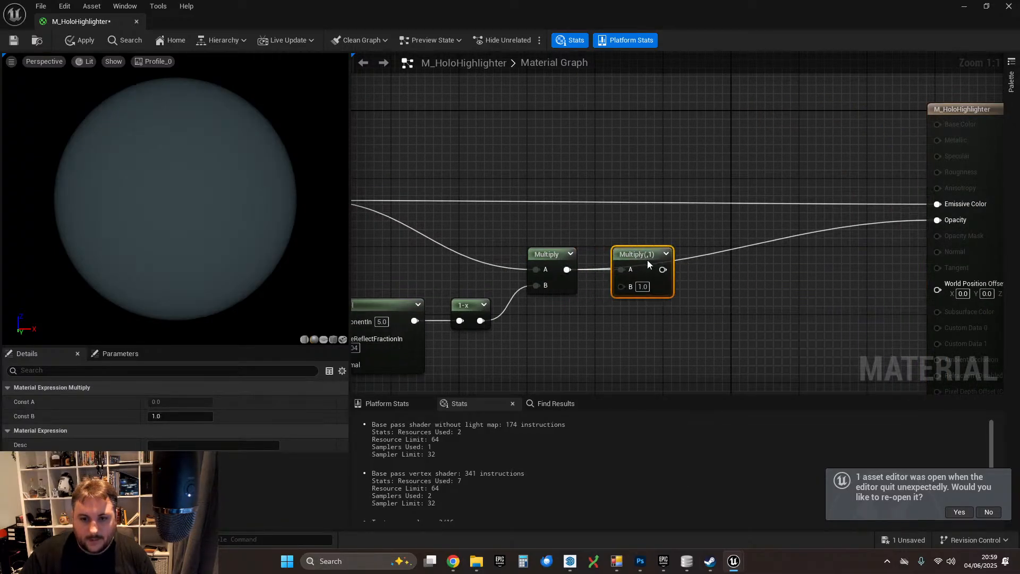
right_drag(642, 302, 691, 288)
click(688, 271)
text(2)
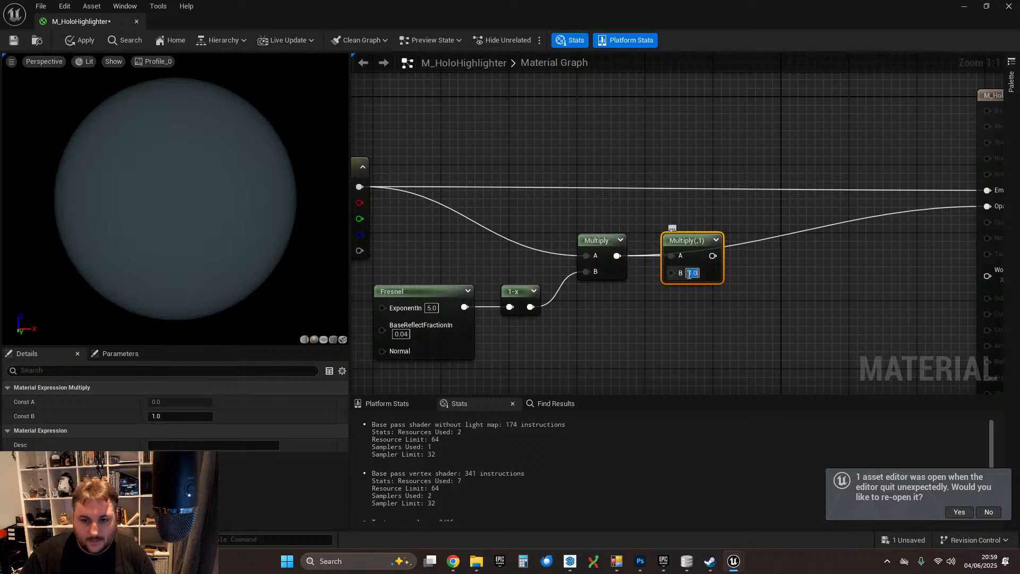
key(Return)
click(702, 326)
drag(713, 256, 987, 207)
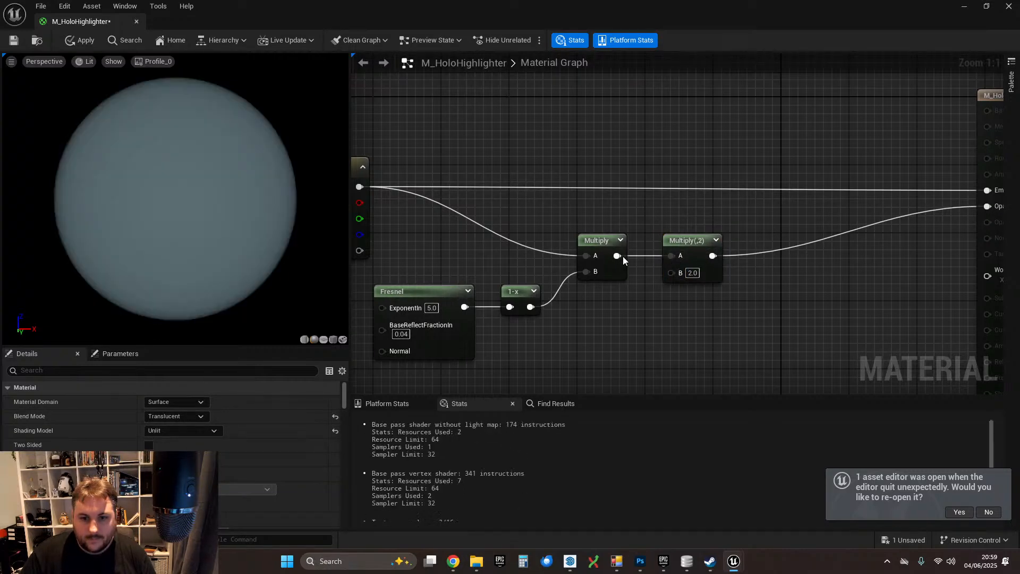
- Reroute the Multiply by 2 node between Colour and Emissive Color, and reconnect the Fresnel Multiply directly to Opacity
alt+click(618, 256)
drag(684, 245, 599, 171)
drag(359, 187, 613, 183)
right_drag(684, 216, 600, 209)
scroll(600, 209, down, 1)
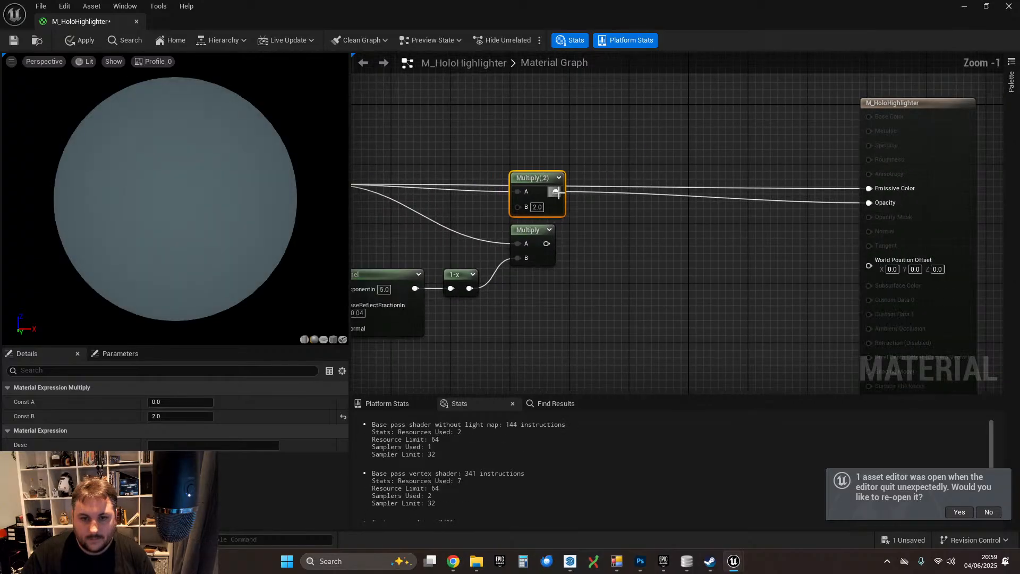
drag(556, 192, 868, 190)
drag(546, 243, 869, 202)
drag(525, 183, 525, 175)
- Tidy the graph by bringing the material output node and the group of Colour, Fresnel, 1-x and Multiply nodes closer together
scroll(782, 184, down, 1)
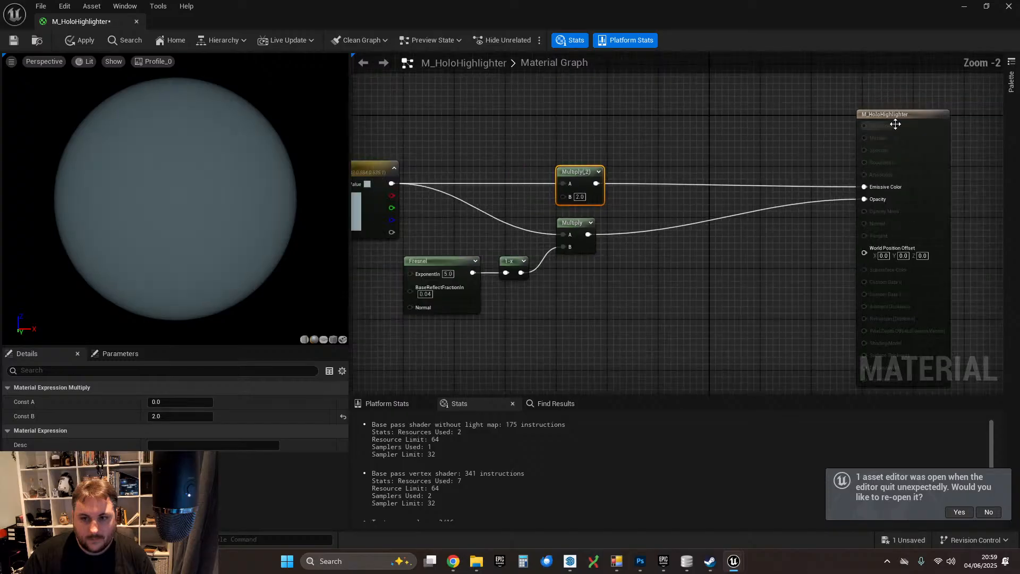
drag(894, 121, 753, 128)
right_drag(653, 143, 805, 146)
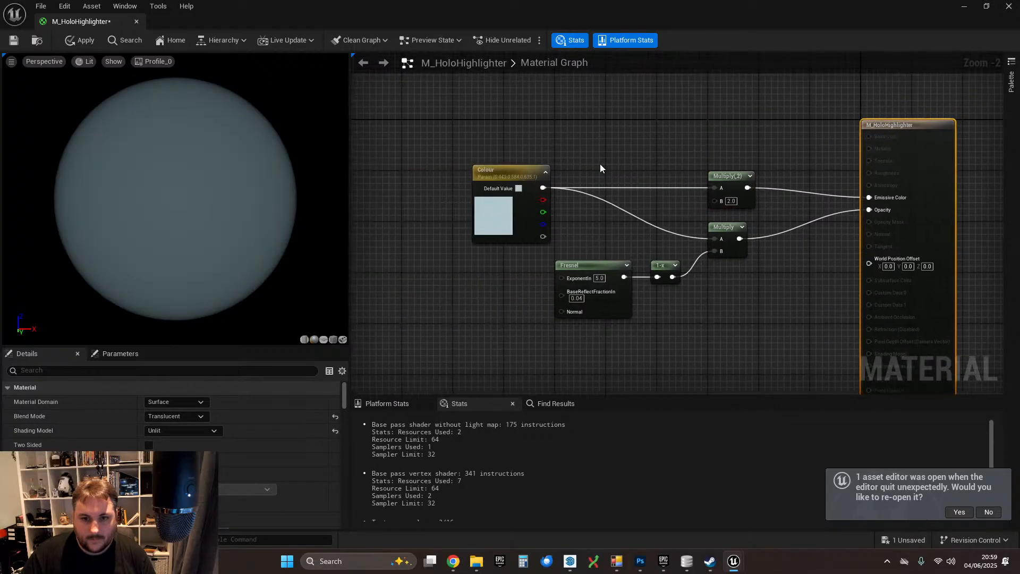
drag(451, 130, 750, 302)
drag(720, 227, 776, 232)
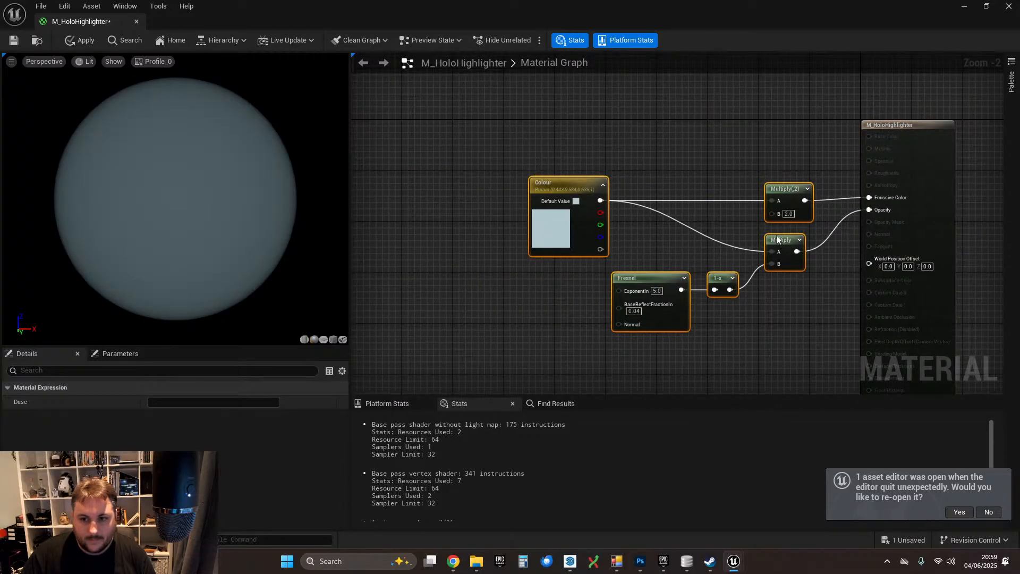
scroll(715, 222, up, 1)
click(684, 235)
right_drag(684, 235, 606, 222)
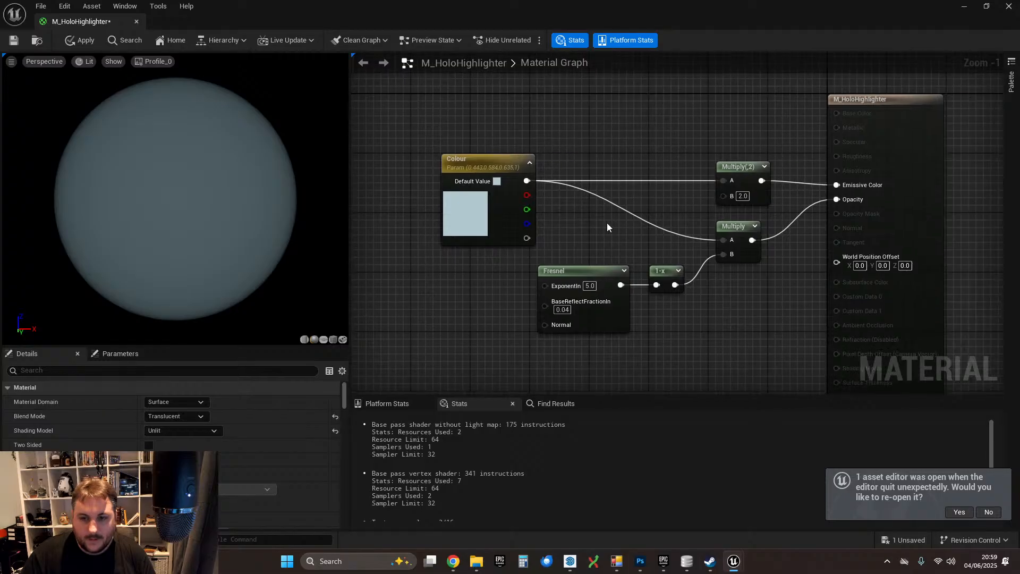
- Disconnect Colour from input A of the opacity Multiply node and set A to 0.25
alt+click(724, 240)
click(742, 240)
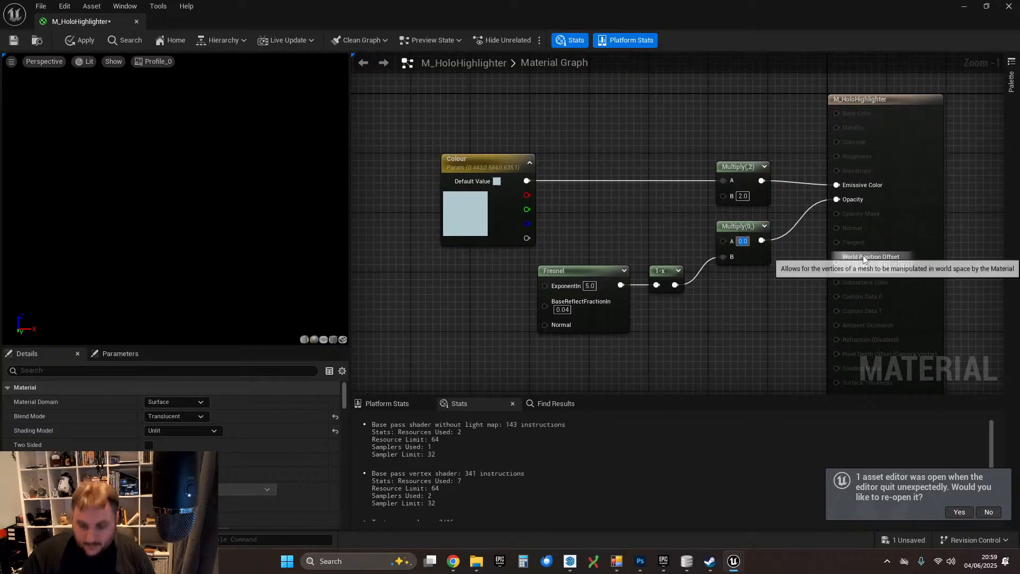
text(0.25)
key(Return)
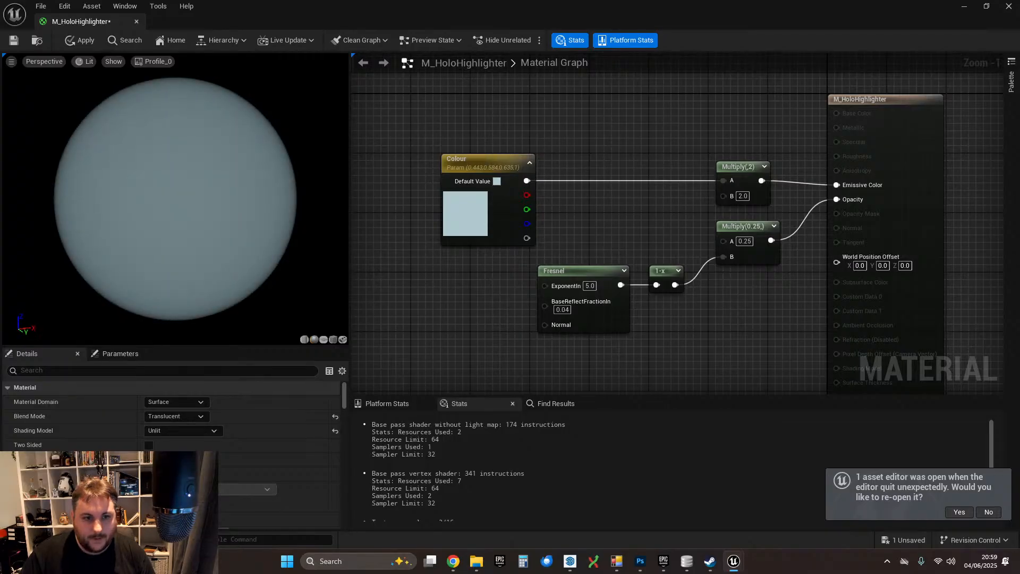
mouse_move(175, 199)
right_down()
mouse_move(175, 183)
mouse_move(175, 208)
right_up()
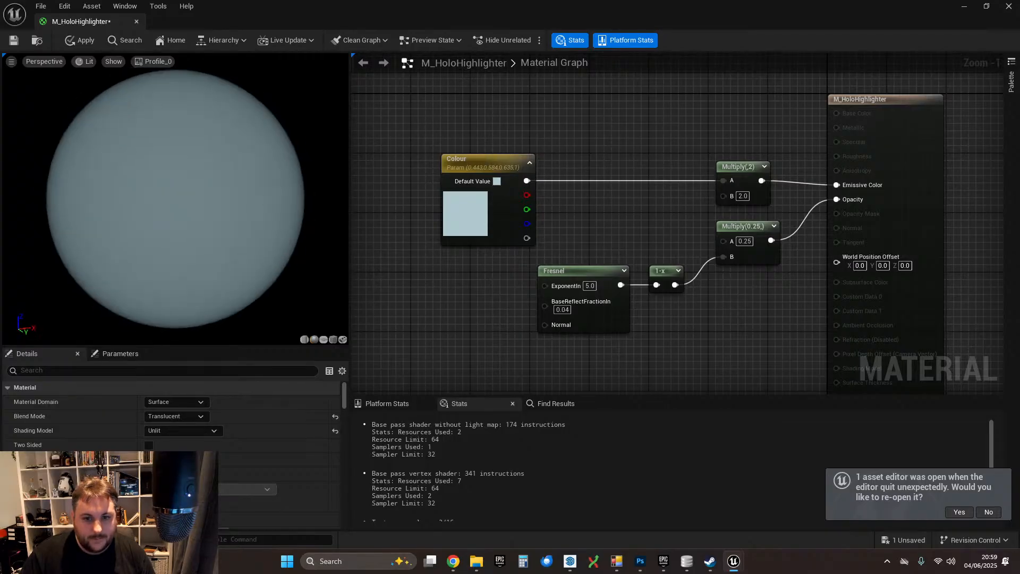
- Test ExponentIn values of 10, 5, 2 and 1 on the Fresnel node, and settle on 2
double_click(589, 286)
text(10)
key(Return)
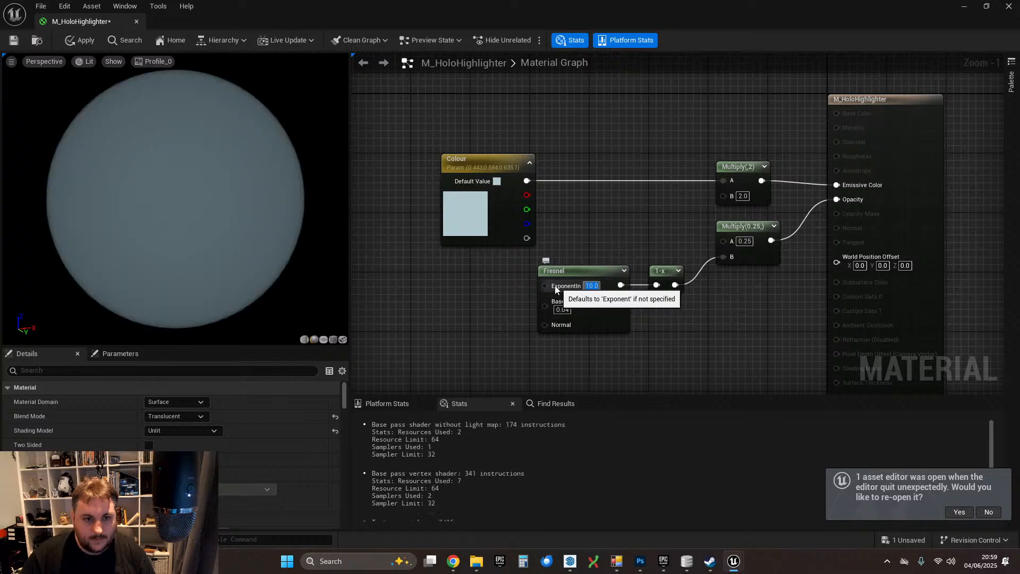
text(5)
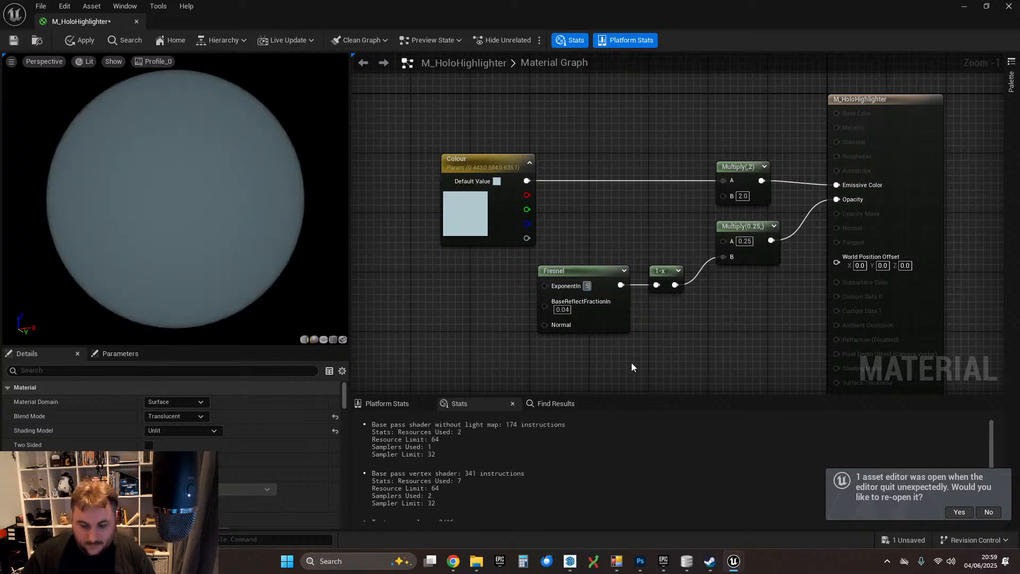
key(Return)
text(2)
key(Return)
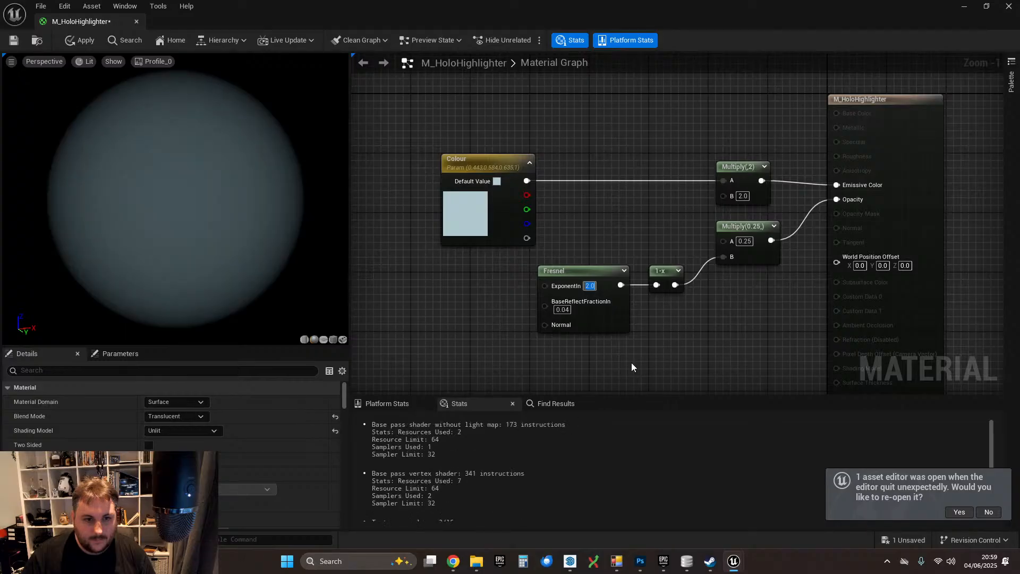
text(1)
key(Return)
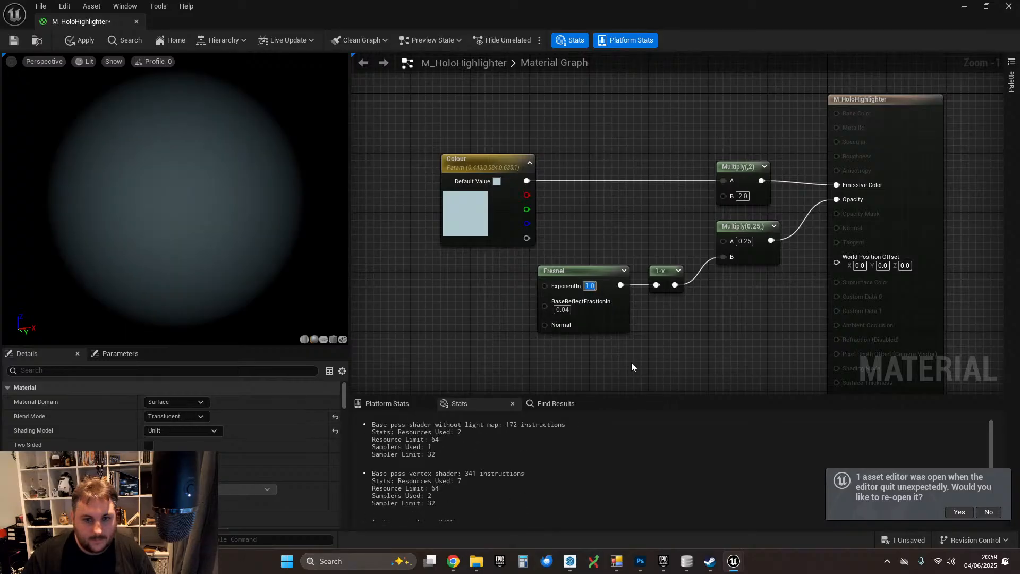
- Try BaseReflectFractionIn values of 0.1 and 1.0 on the Fresnel node
click(562, 309)
text(0.1)
key(Return)
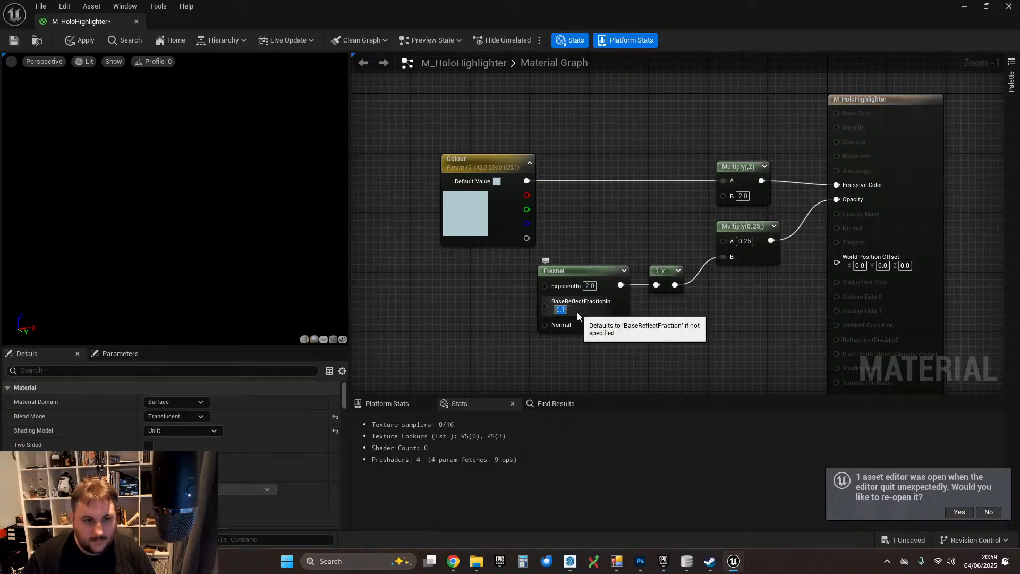
text(1.0)
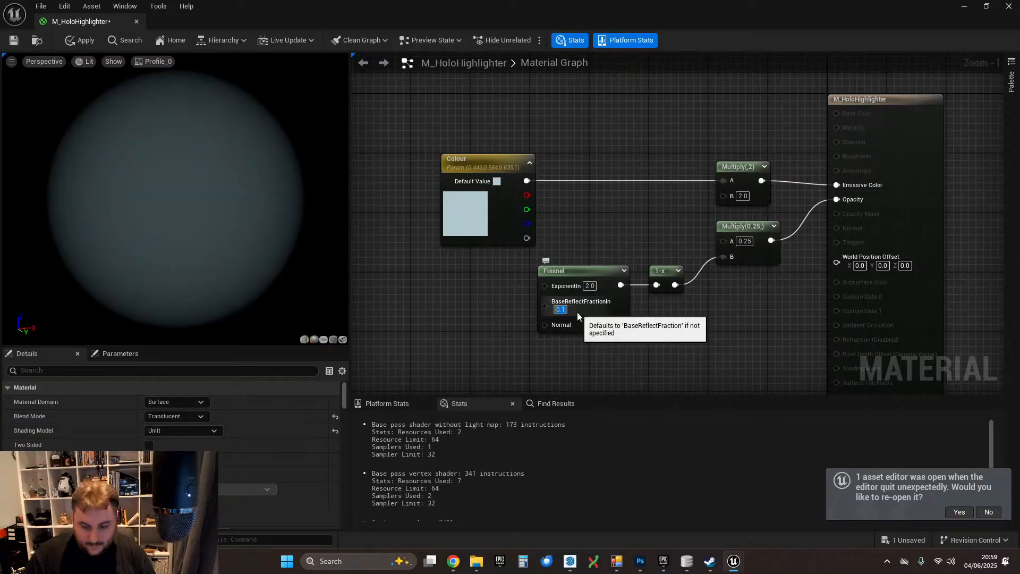
key(Return)
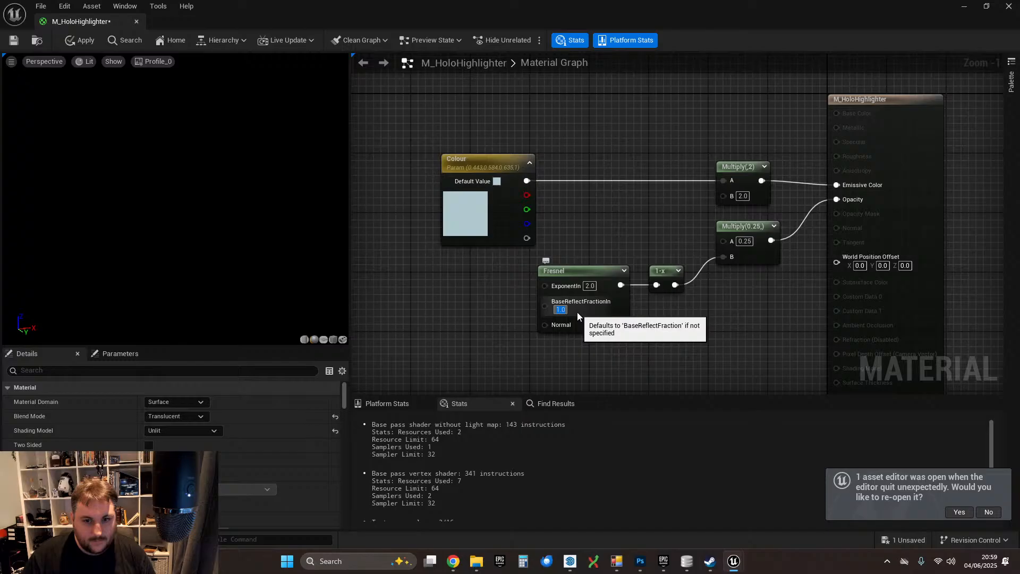
text(0.5)
key(Return)
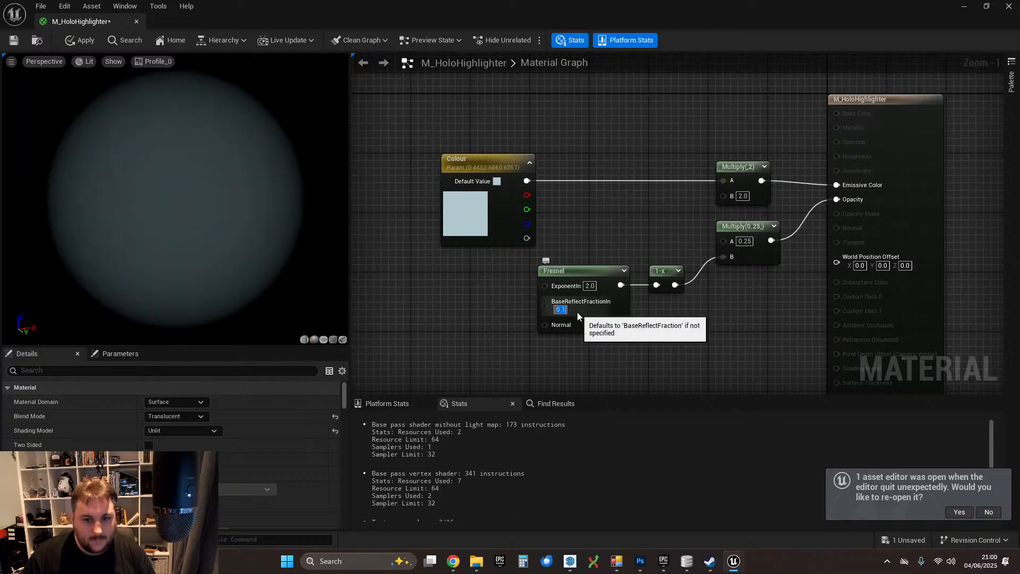
- Set the Fresnel node's BaseReflectFractionIn to 0.01 after trying 0.05
text(.05)
key(Return)
click(577, 311)
text(.01)
key(Return)
click(672, 257)
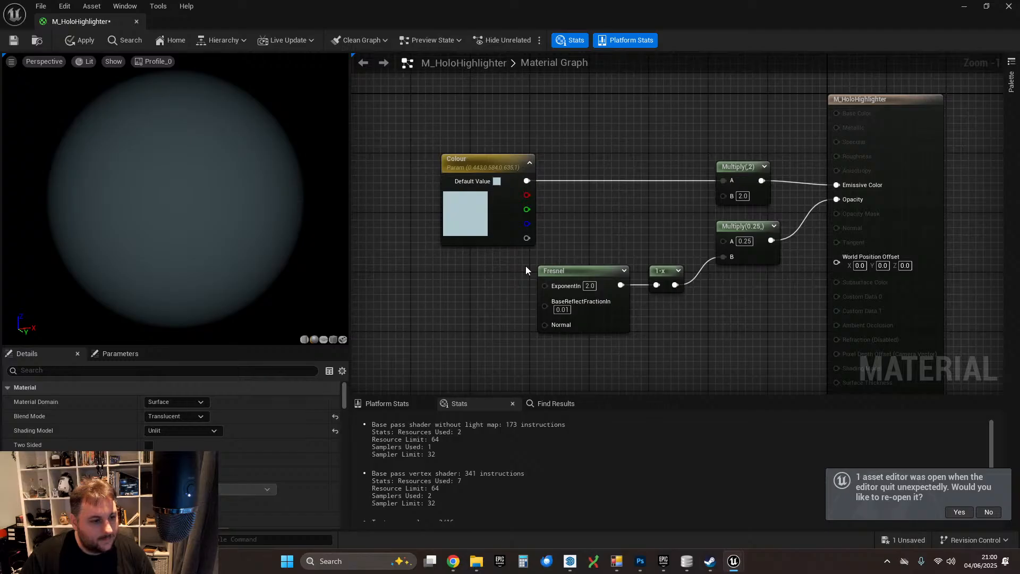
- Save M_HoloHighlighter, dock its editor into the main window, and show the Bridge_Playground level
click(9, 43)
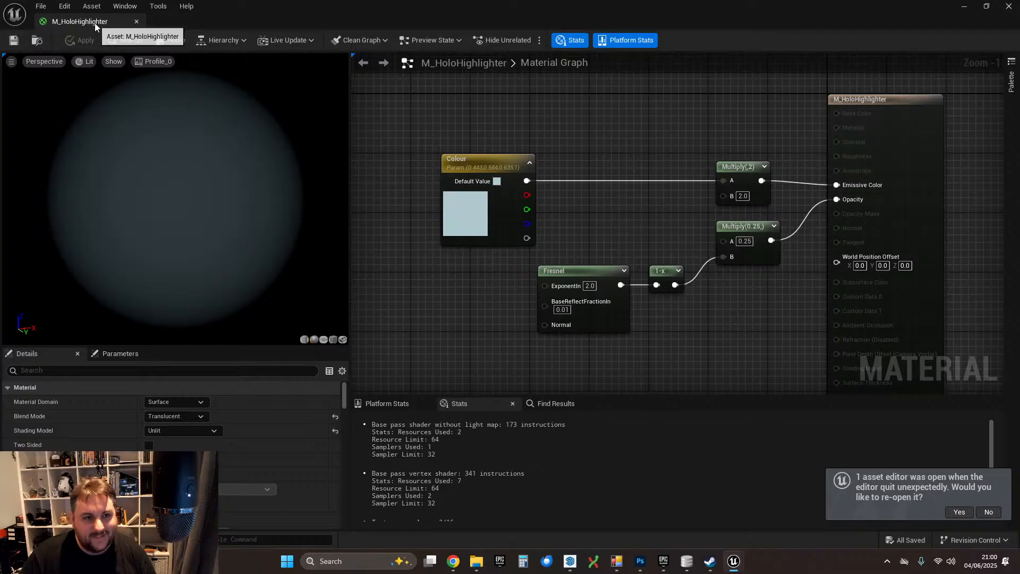
drag(96, 24, 843, 23)
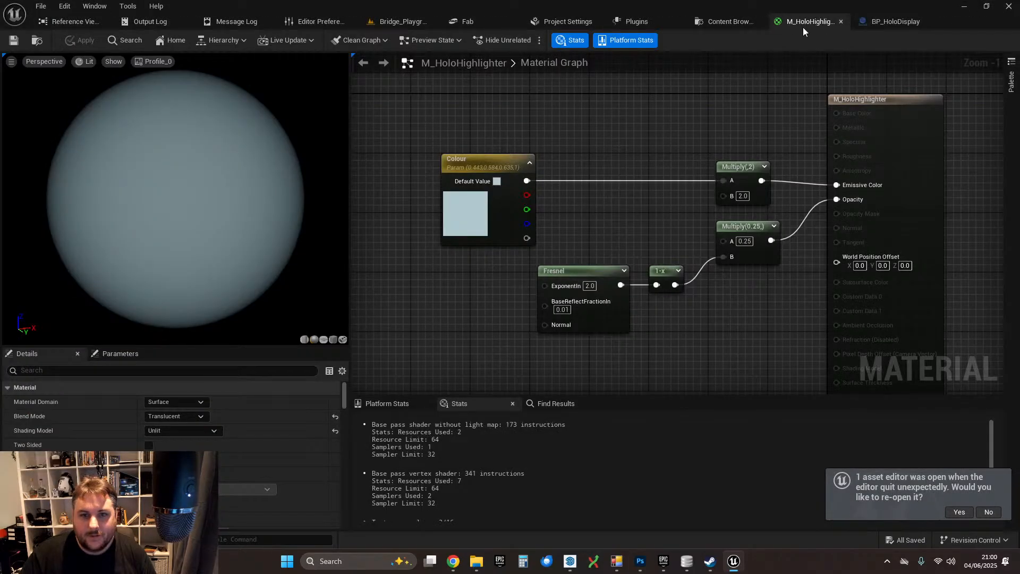
click(416, 22)
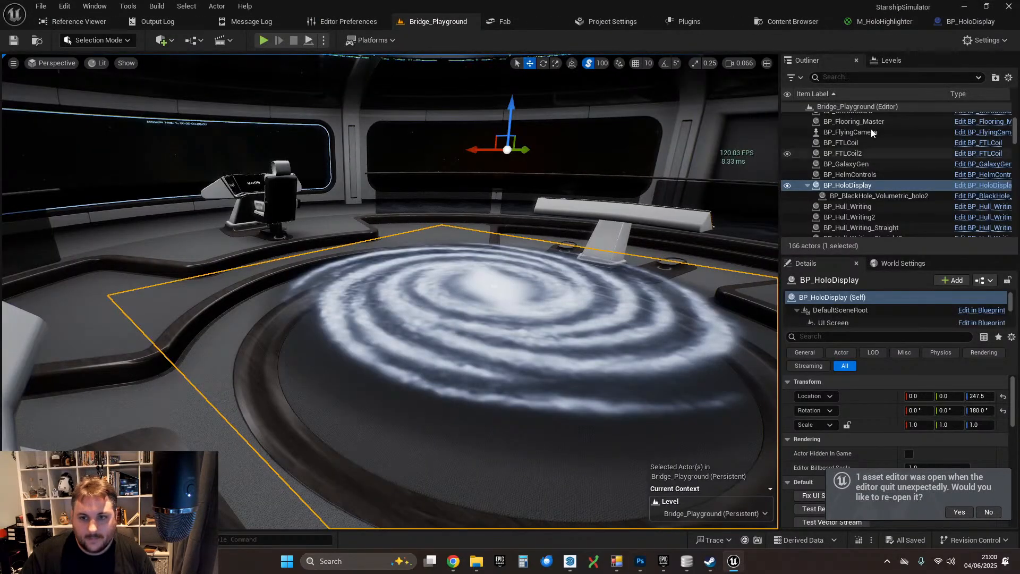
- In BP_HoloDisplay's Render Stars, assign M_HoloHighlighter to Element 0 of the Add Static Mesh Component node, save, and return to Bridge_Playground
click(971, 22)
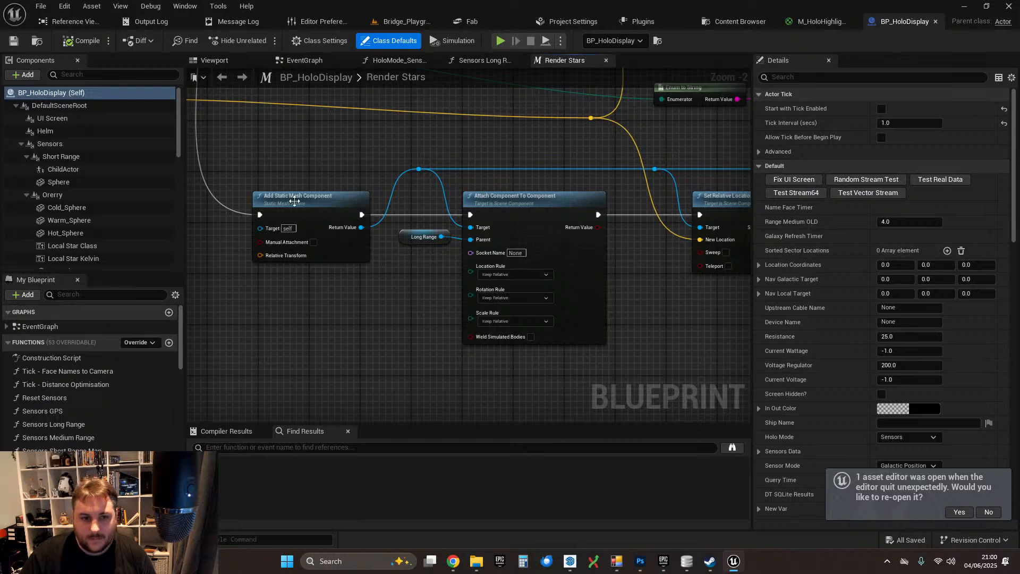
click(294, 201)
click(949, 227)
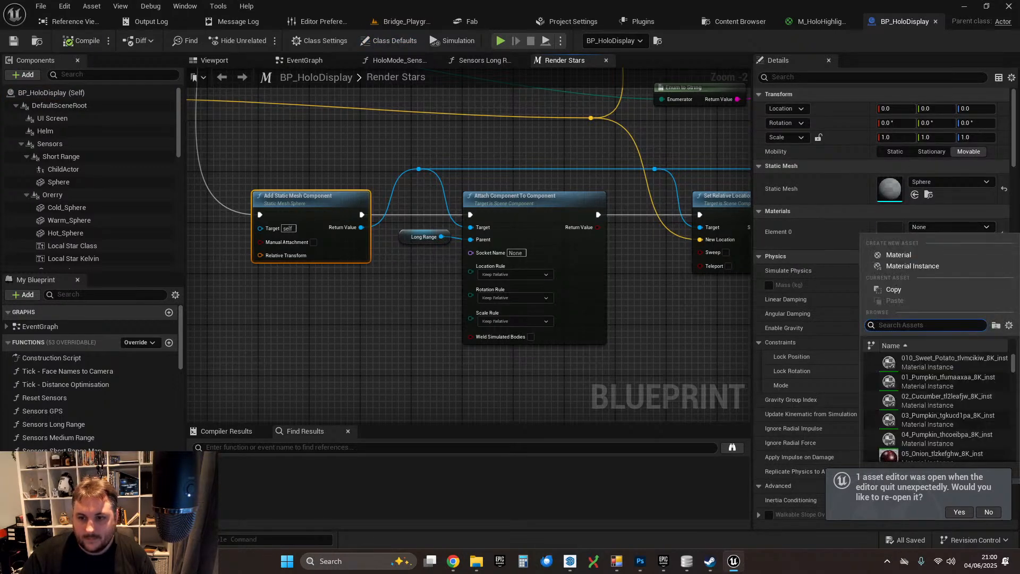
text(m_hol)
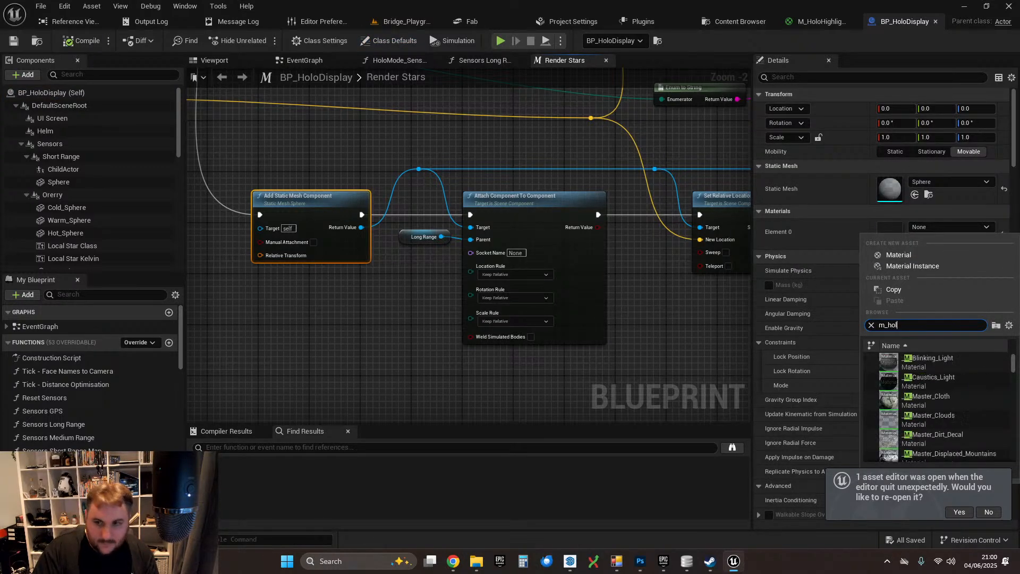
text(o)
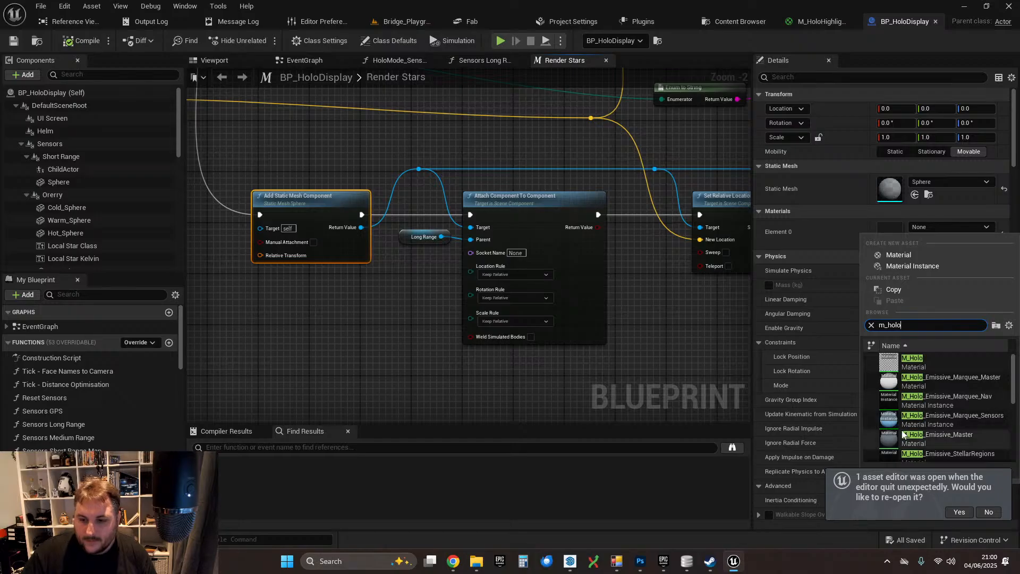
text(hi)
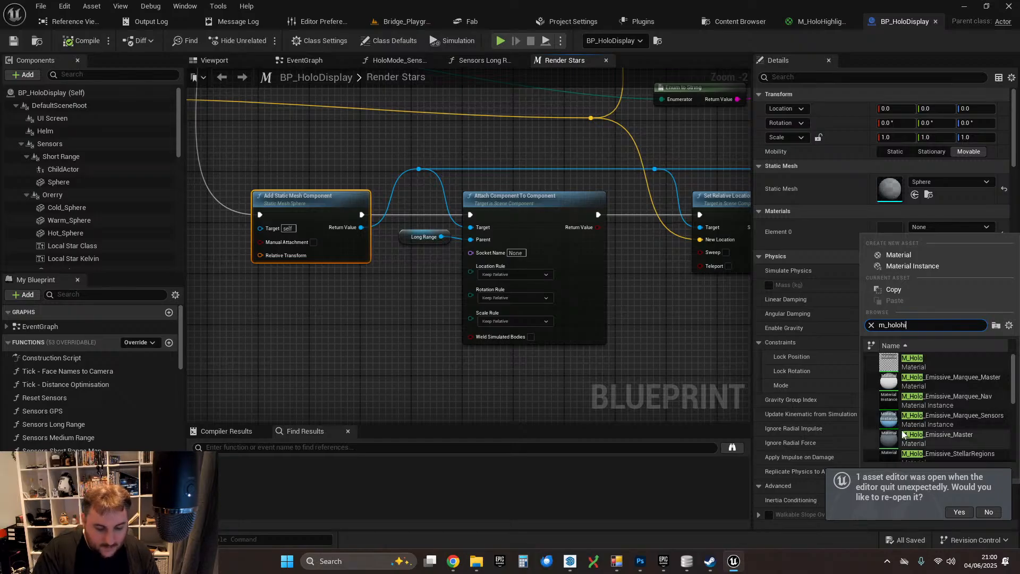
text(gh)
click(921, 363)
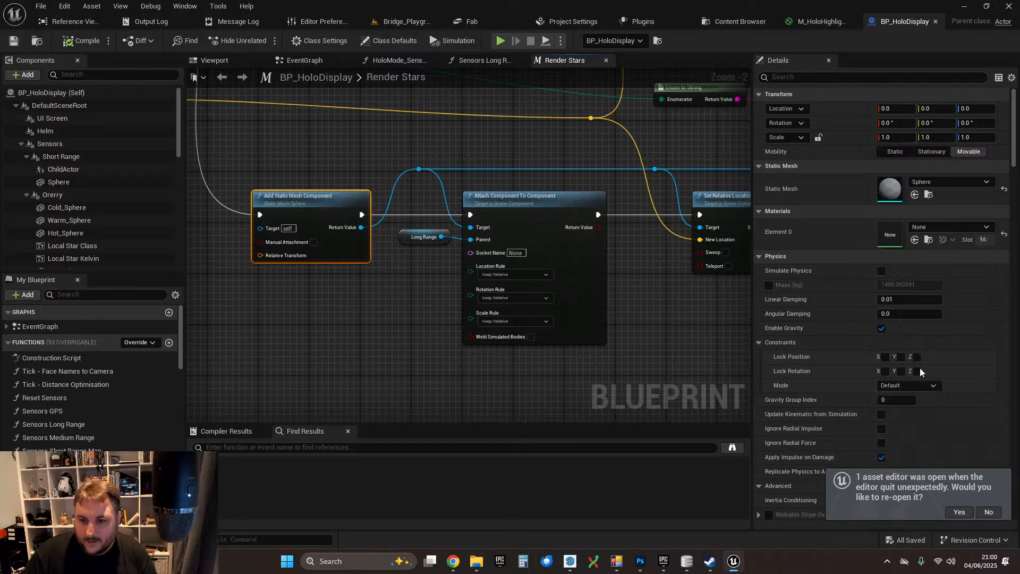
click(14, 41)
click(404, 21)
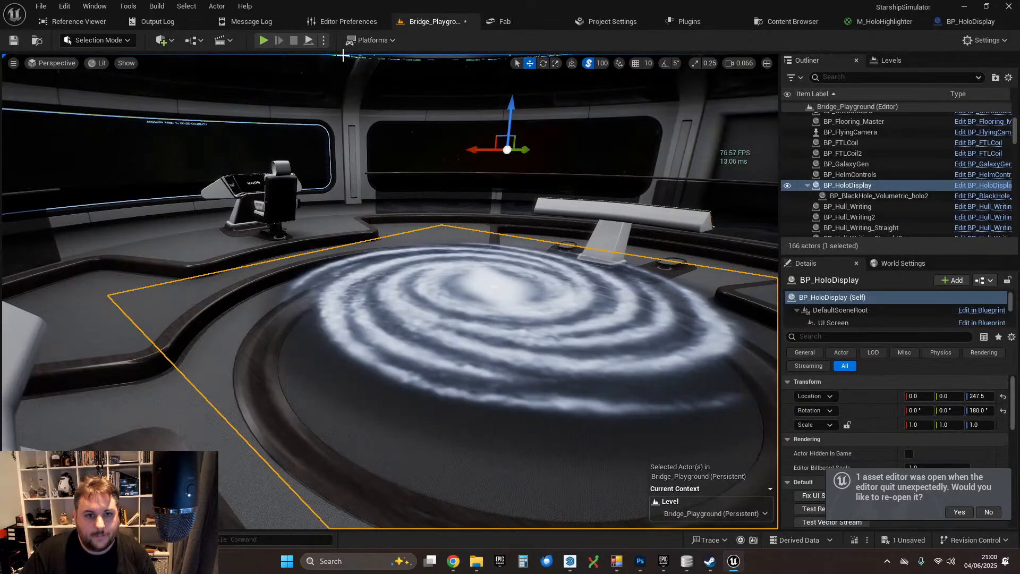
- Play the Bridge_Playground level, use the sensors console to switch to Long Range mode, and set the sensor range to 20 LY
click(264, 40)
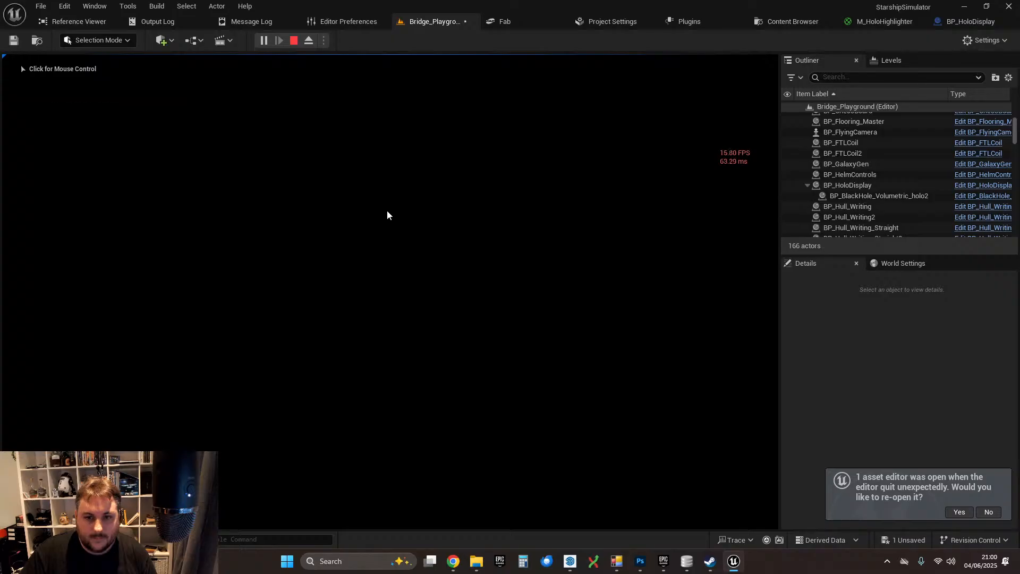
click(387, 210)
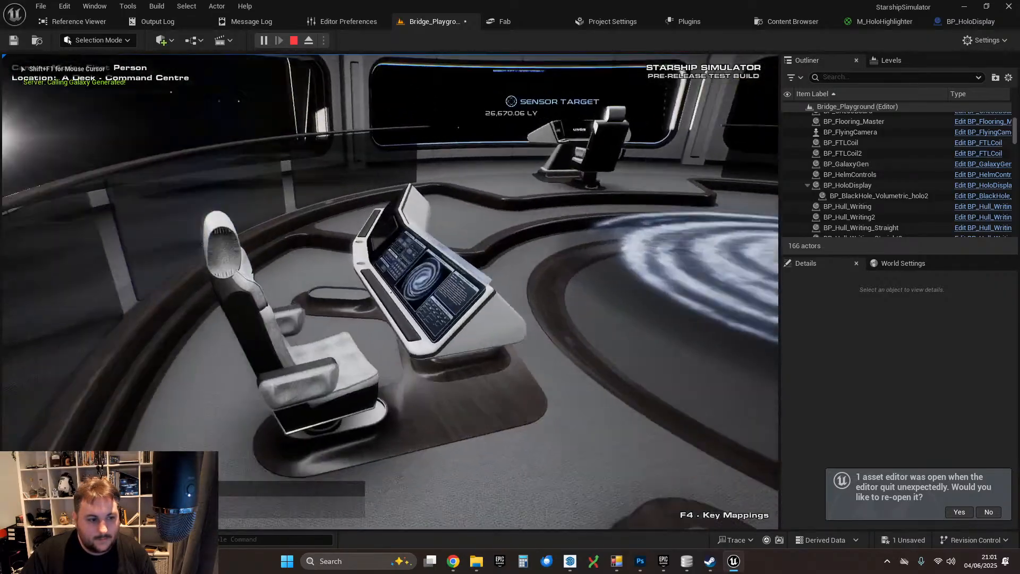
key(w)
key(f)
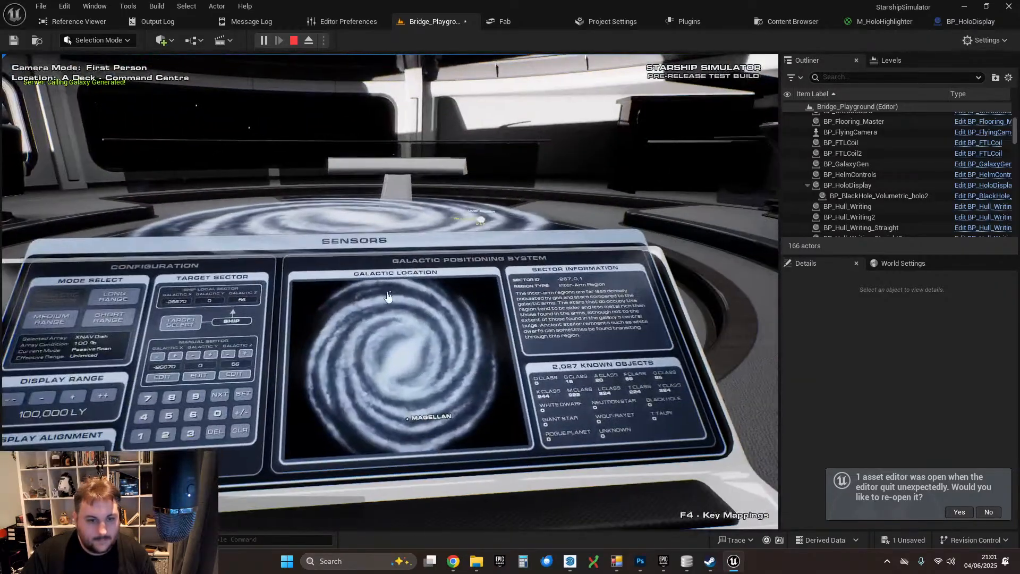
click(118, 301)
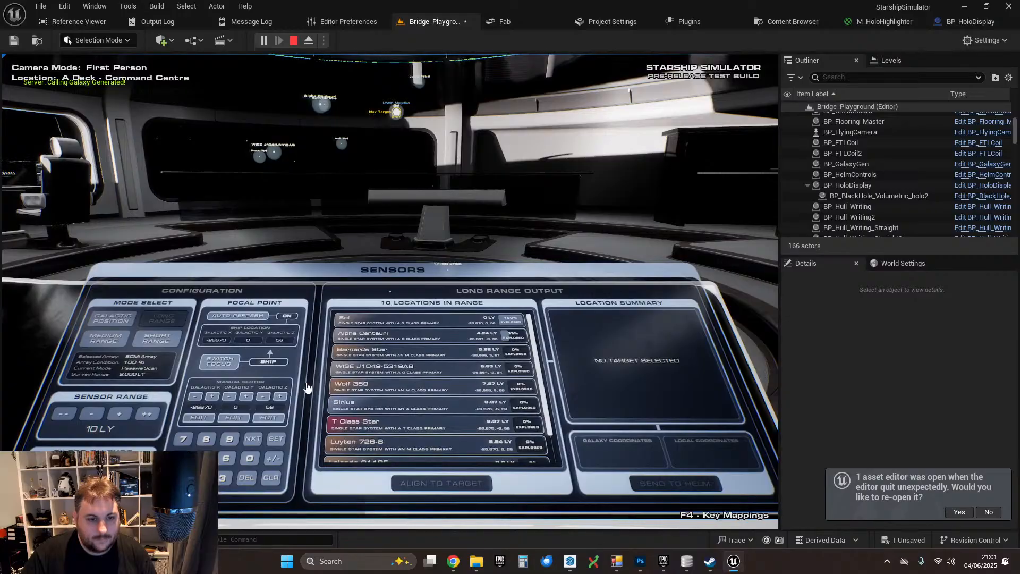
click(94, 415)
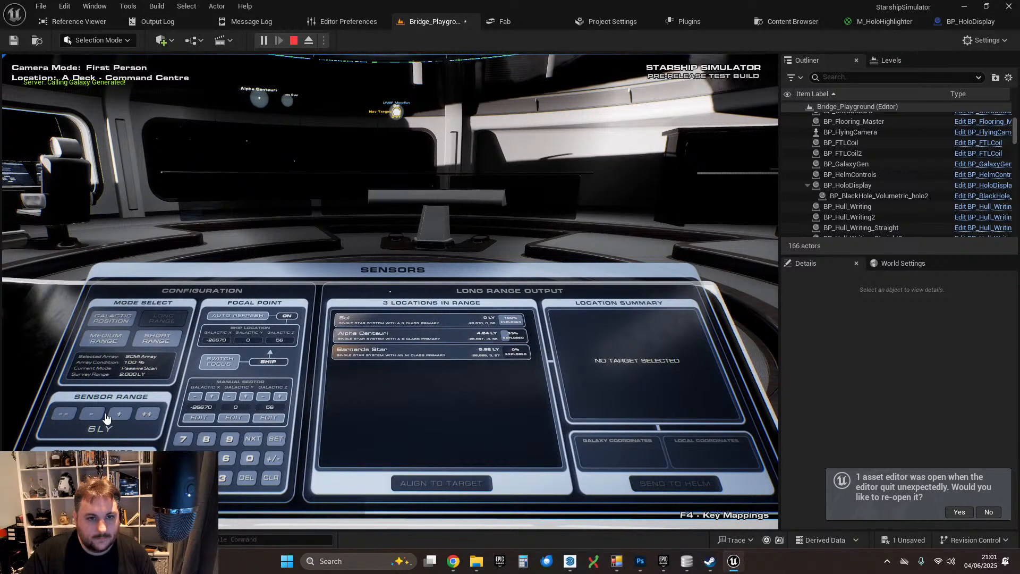
click(113, 417)
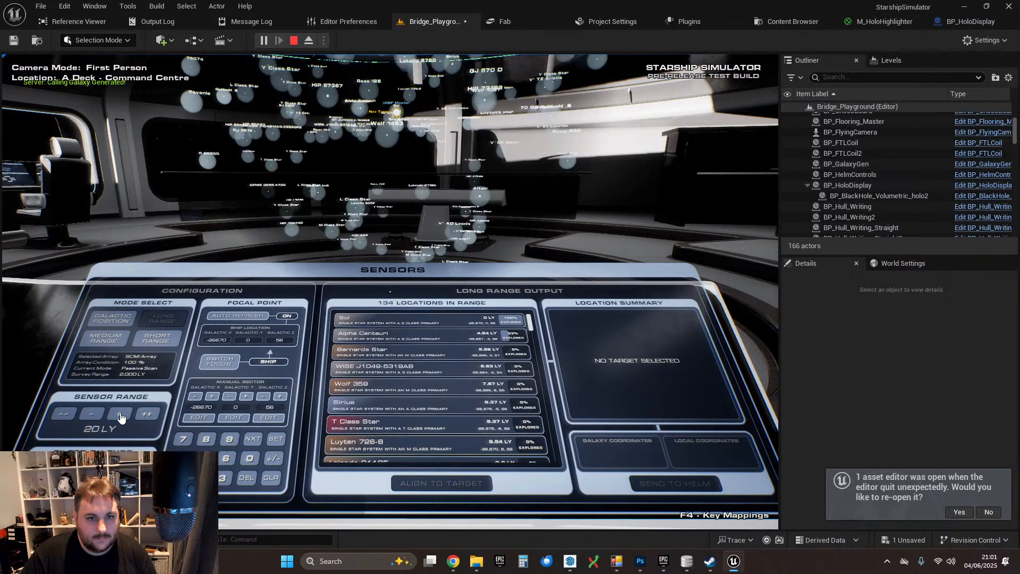
- Walk around the bridge hologram and examine the translucent star spheres from several distances and angles
key(w)
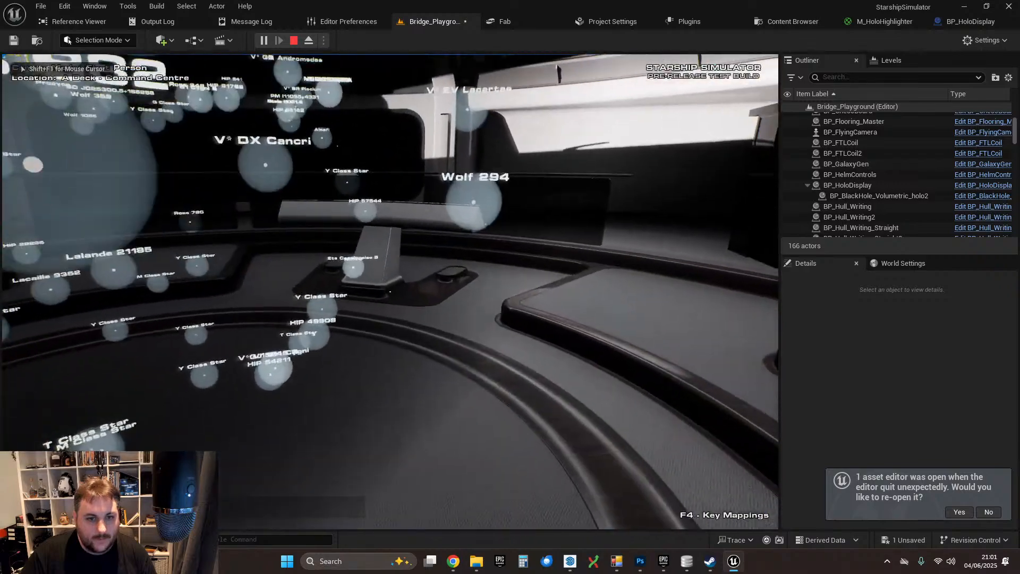
key(w)
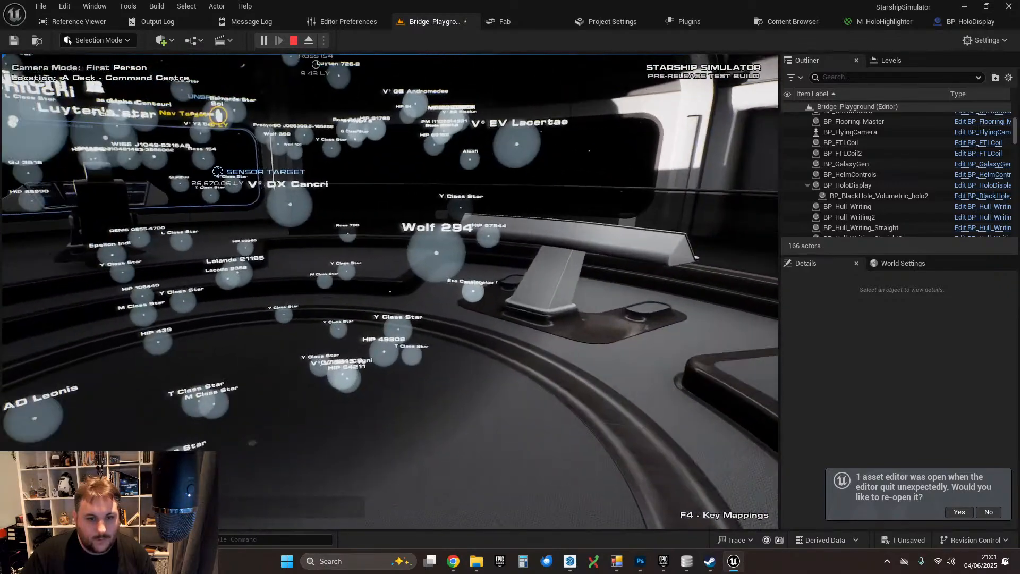
key(w)
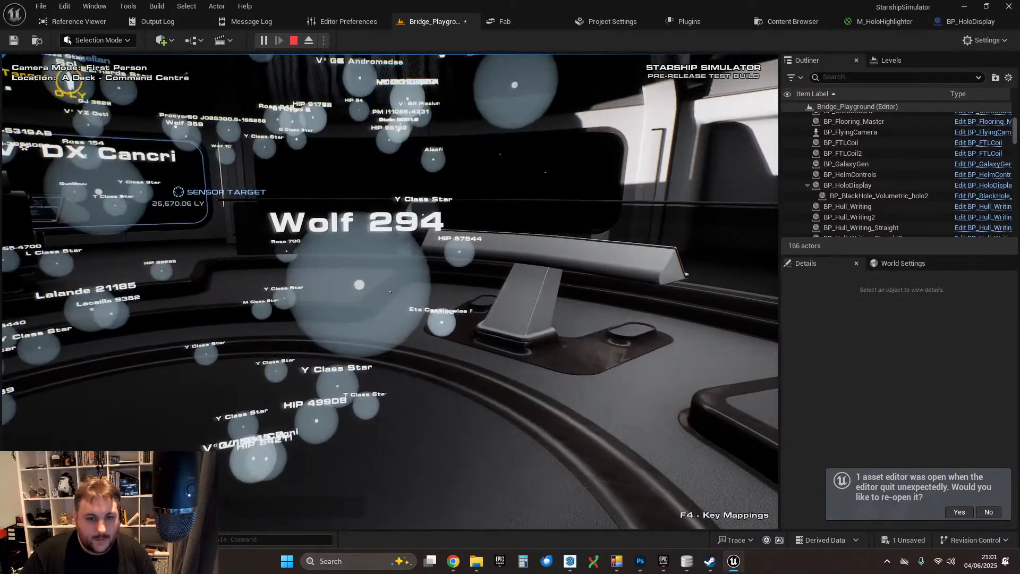
key(s)
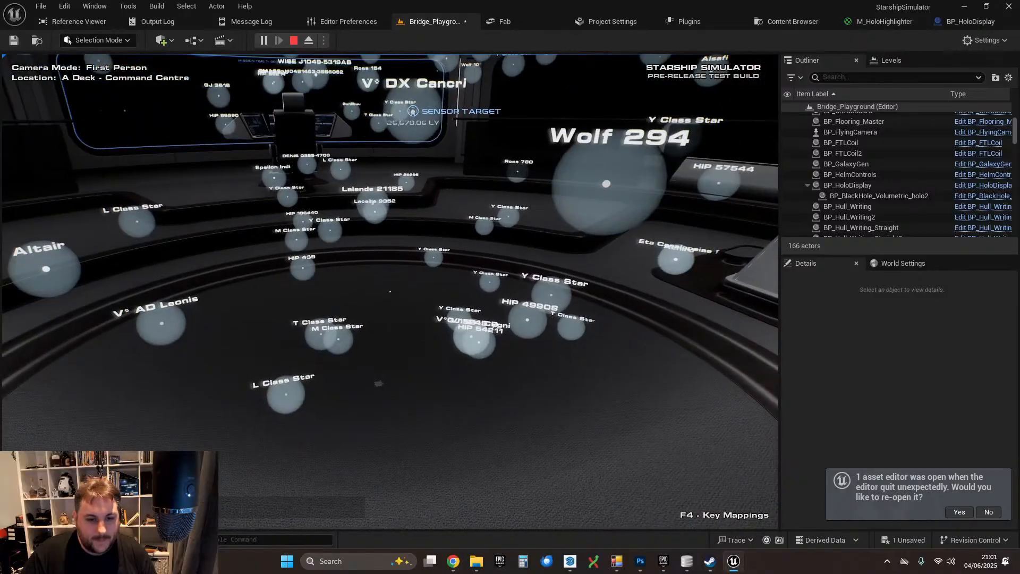
key(w)
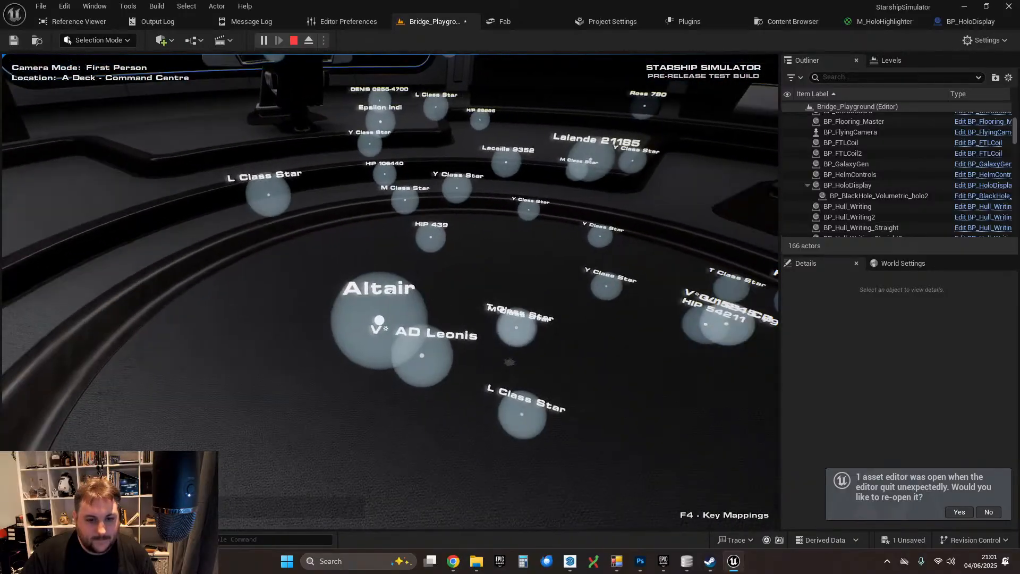
key(s)
key(a)
key(w)
key(s)
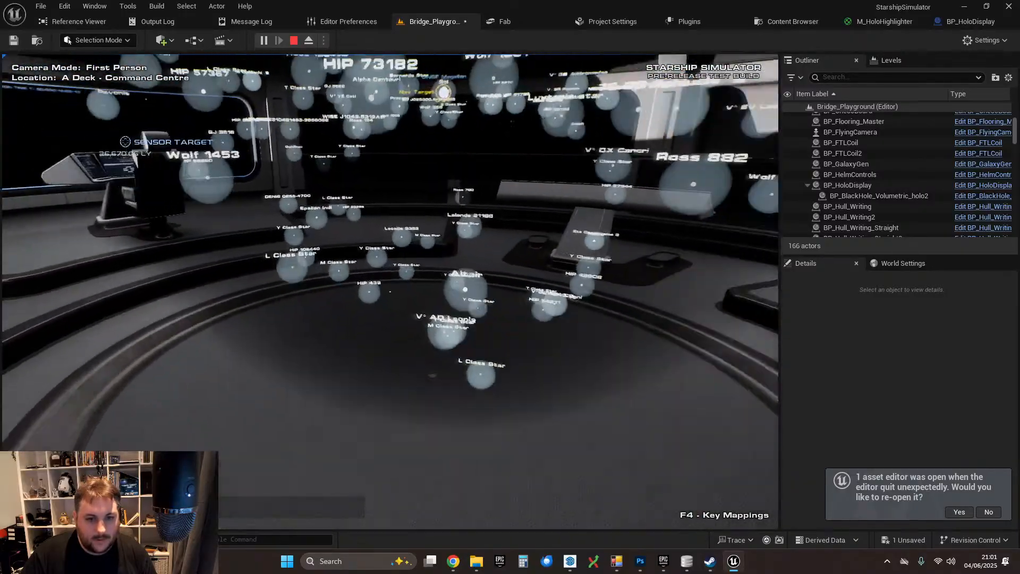
key(a)
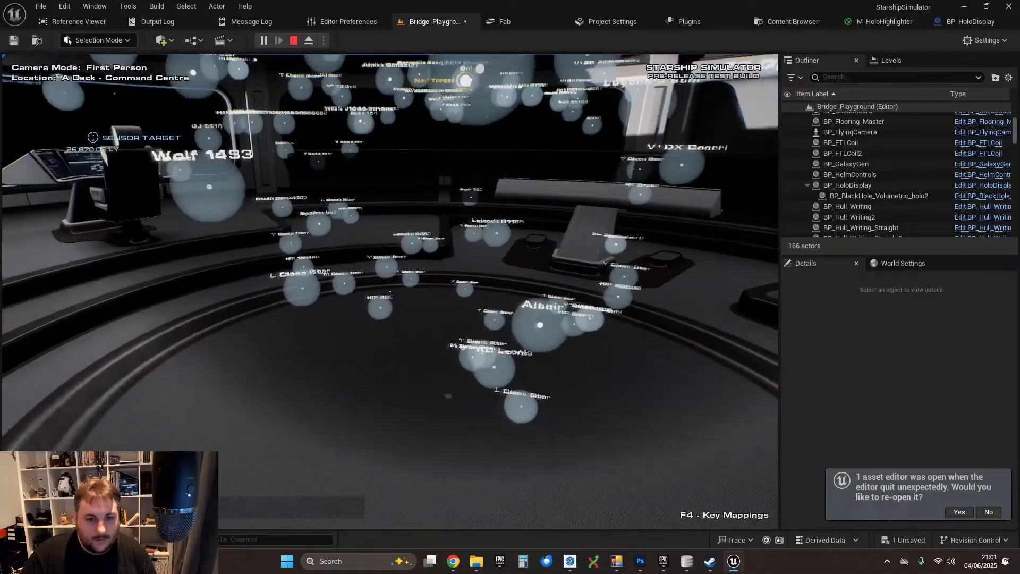
key(w)
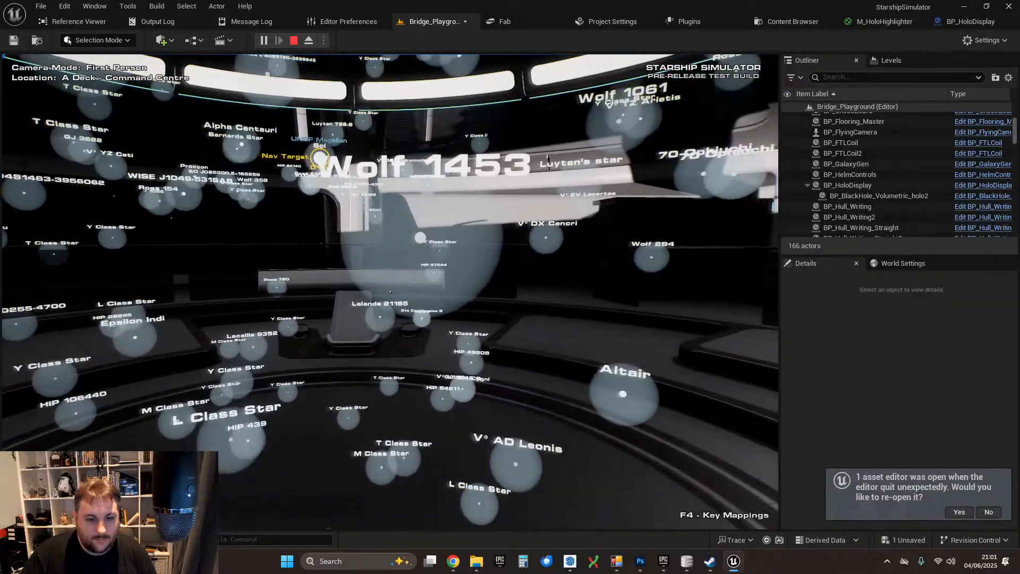
key(s)
key(w)
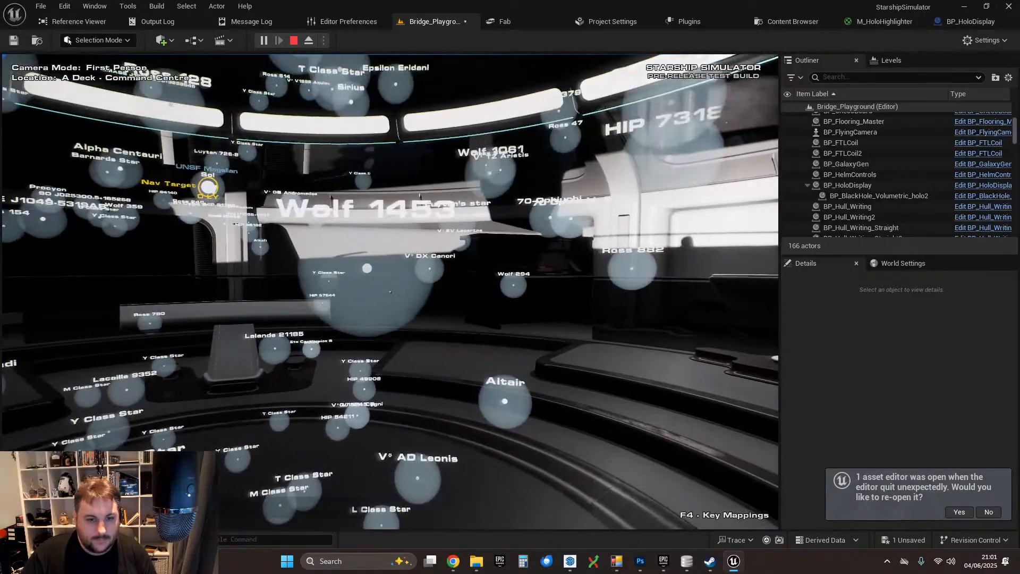
key(d)
key(d)
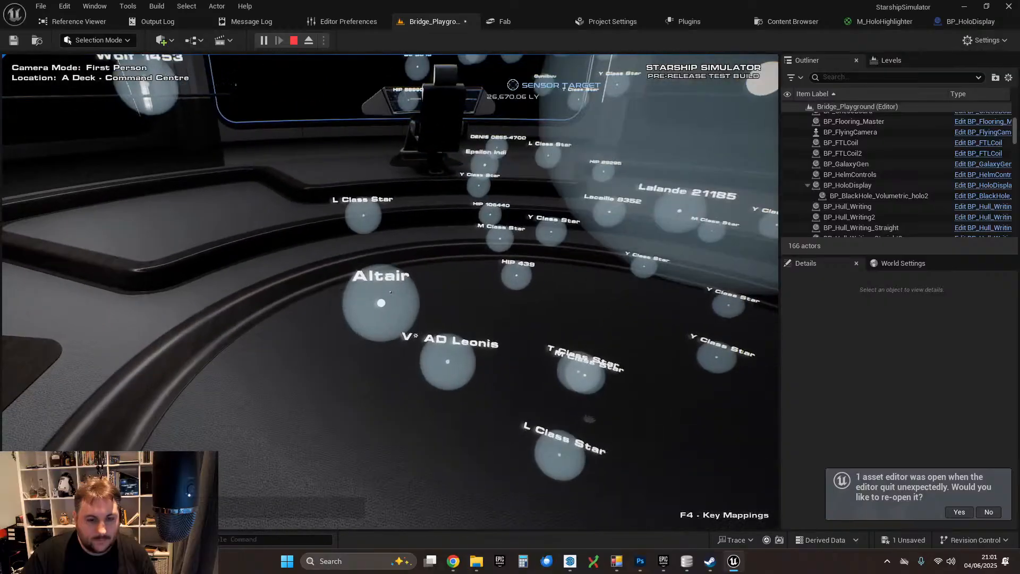
key(a)
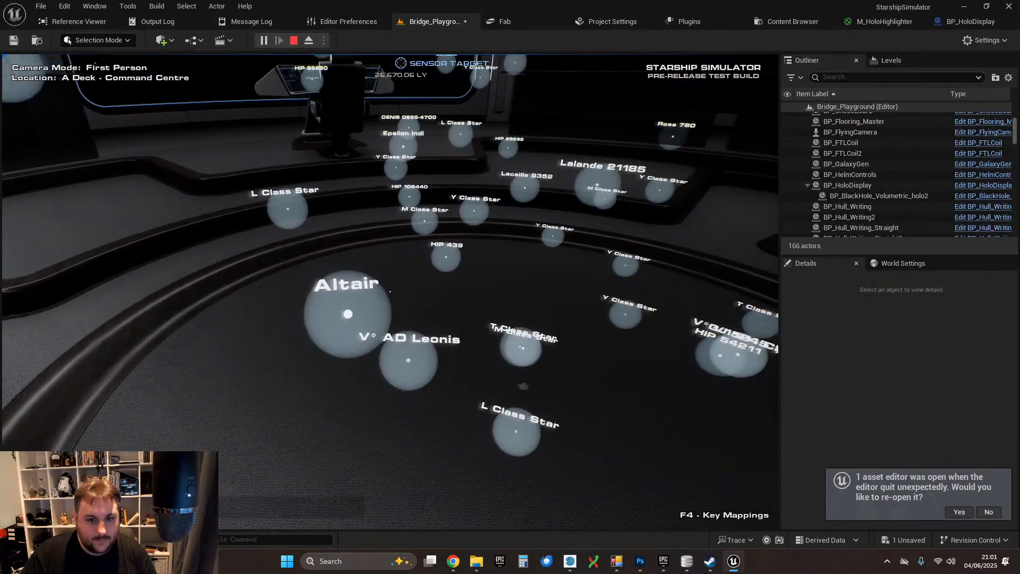
- Float the M_HoloHighlighter editor in its own window over the running Bridge_Playground view
key(alt+Tab)
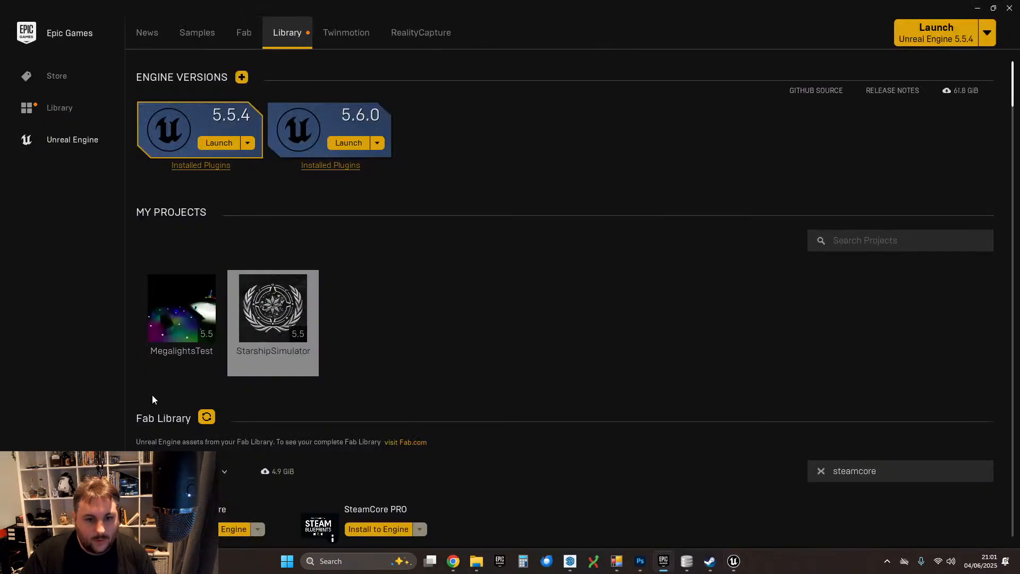
click(976, 9)
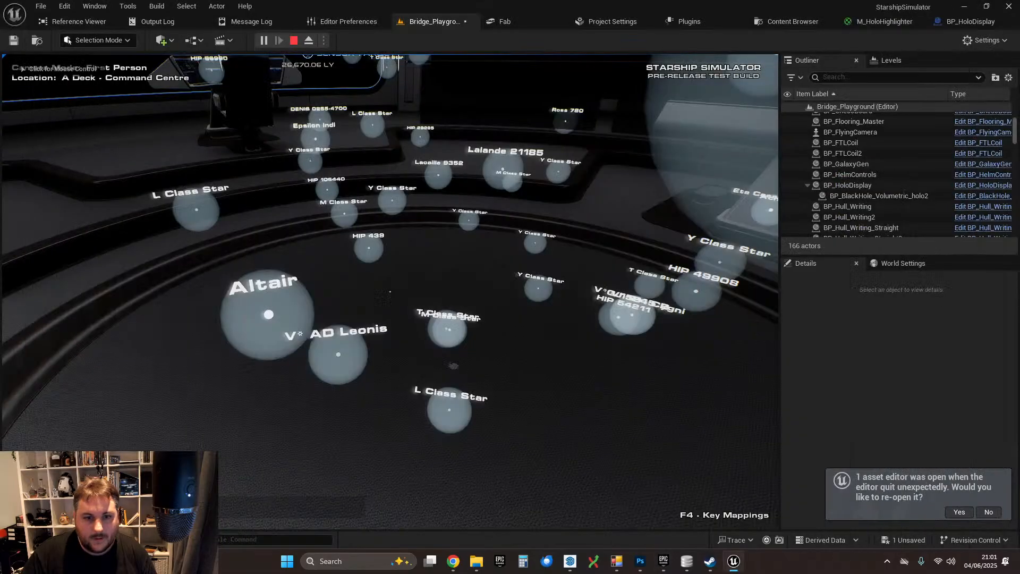
click(873, 22)
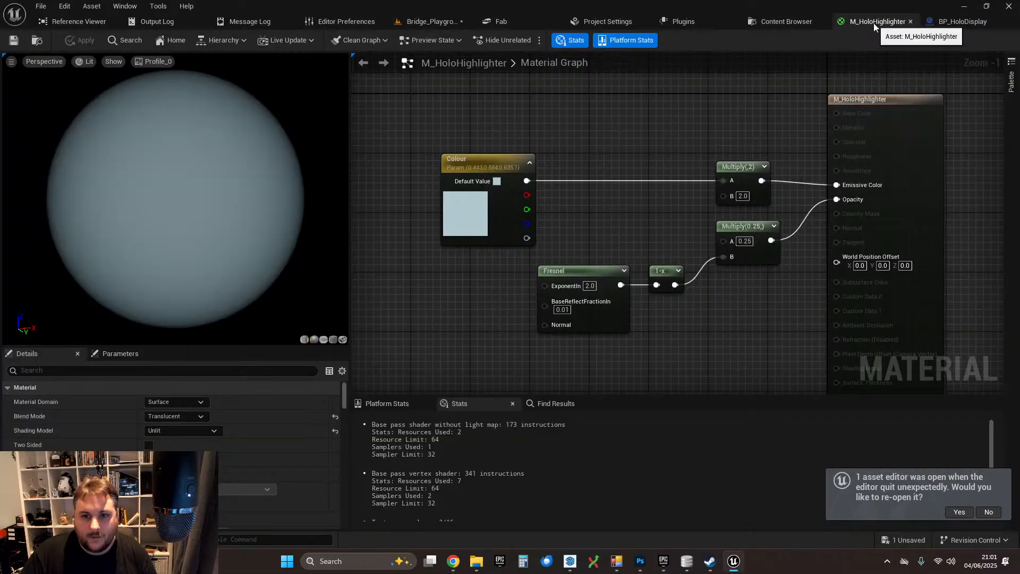
drag(874, 23, 531, 239)
click(429, 22)
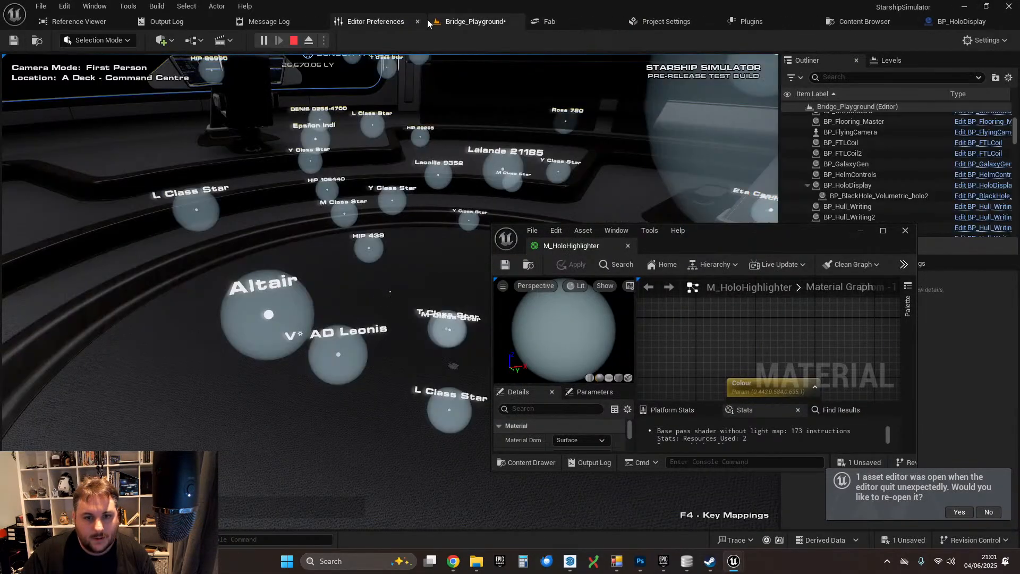
drag(709, 260, 709, 42)
- Connect the Fresnel output directly to input B of the 0.25 Multiply node, move the 1-x and Fresnel nodes, and save the material
right_drag(887, 319, 692, 221)
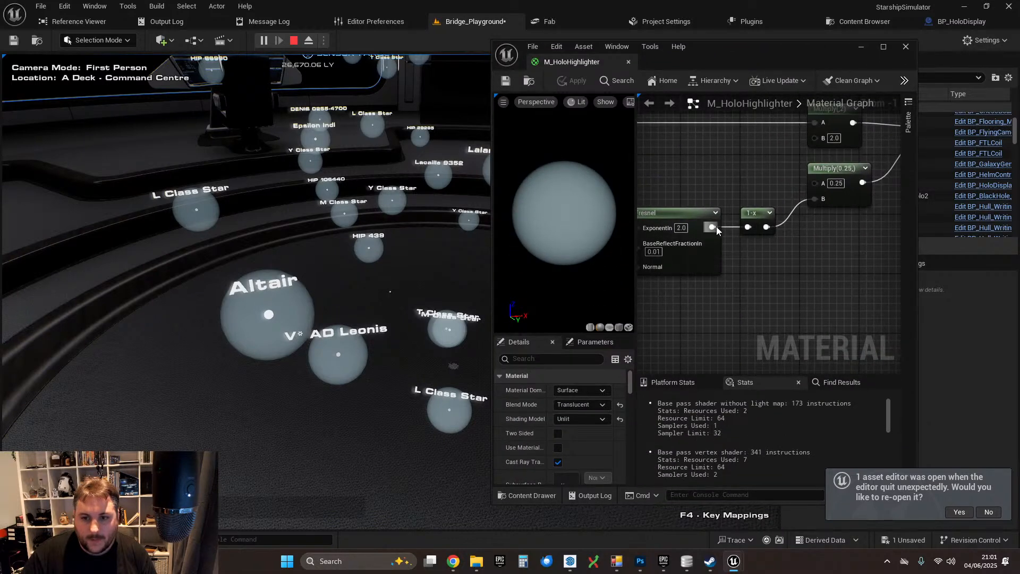
drag(712, 228, 818, 201)
drag(751, 213, 773, 251)
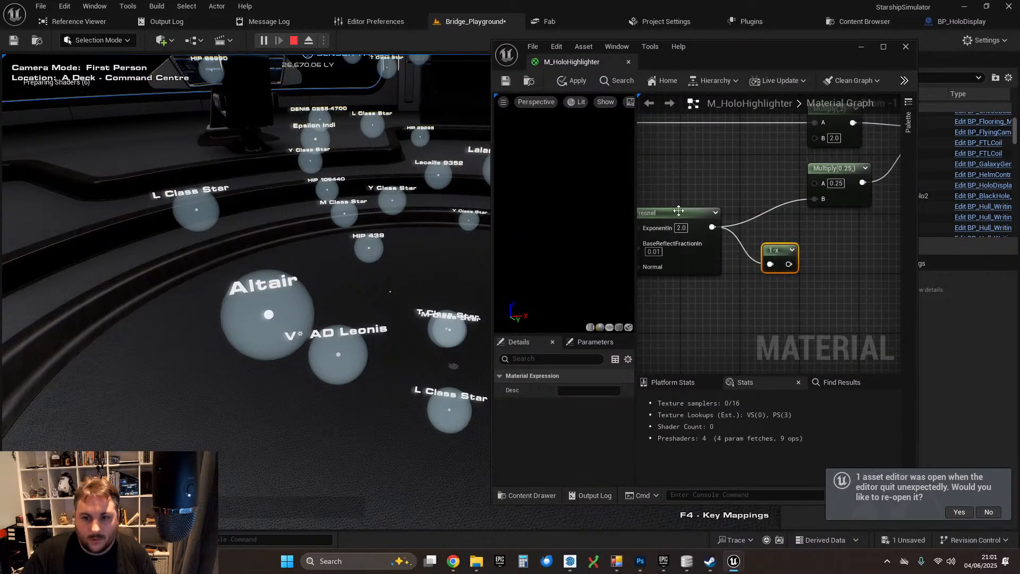
drag(681, 213, 711, 185)
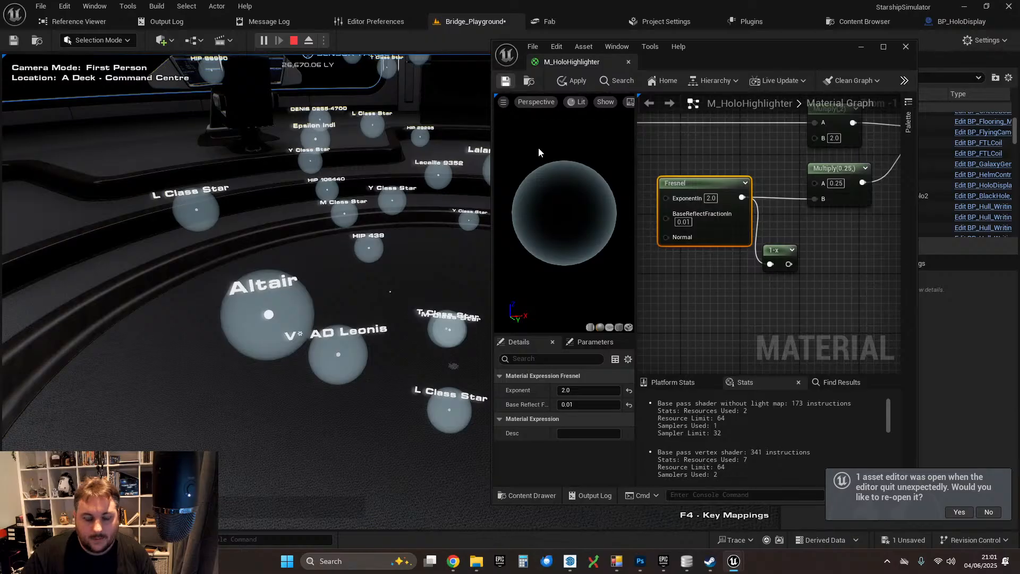
key(ctrl+s)
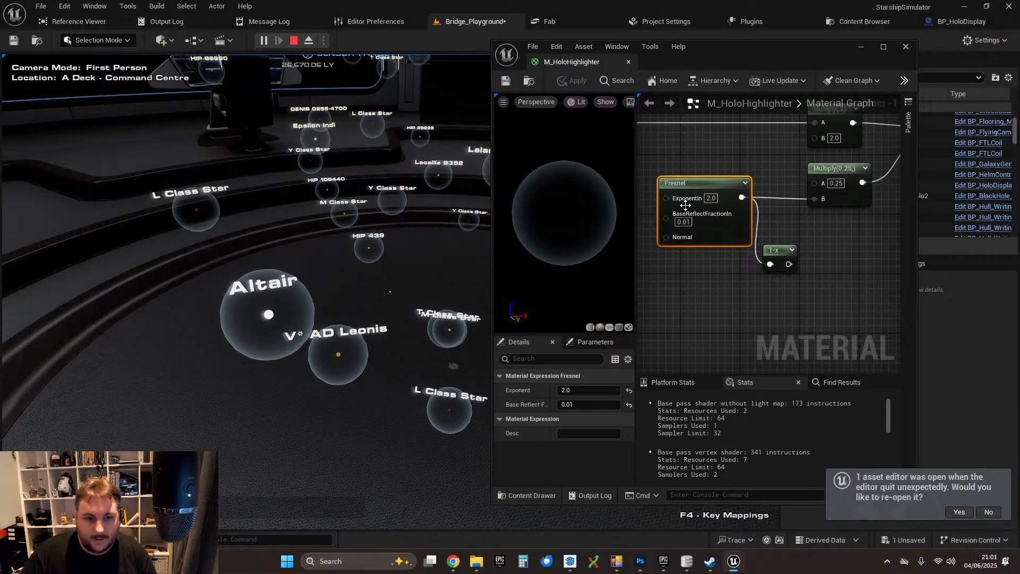
- Try Fresnel ExponentIn values of 5, 0.05, 0.1, 0.2 and 0.25, and save the material with 0.25
click(710, 198)
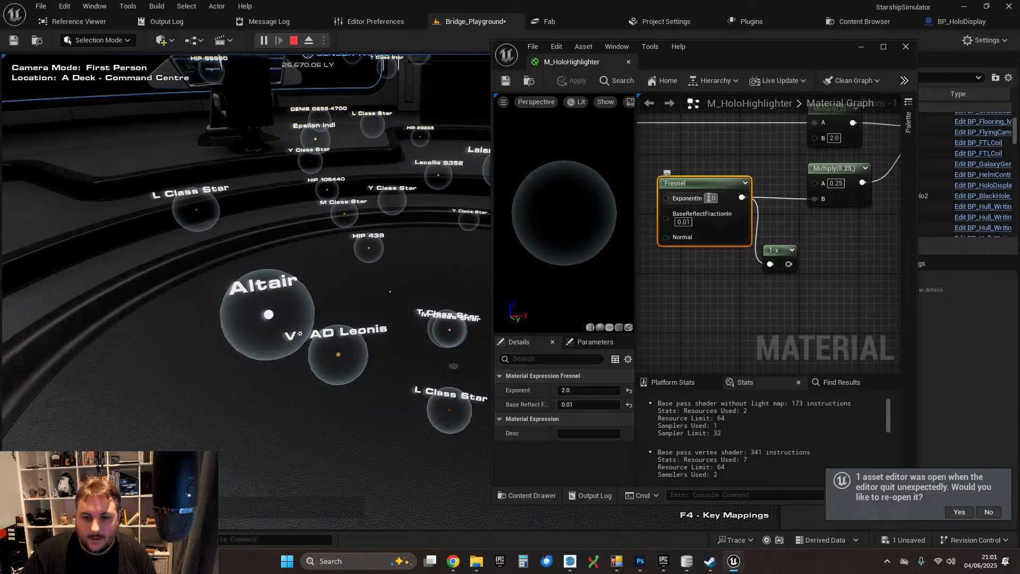
text(5)
key(Return)
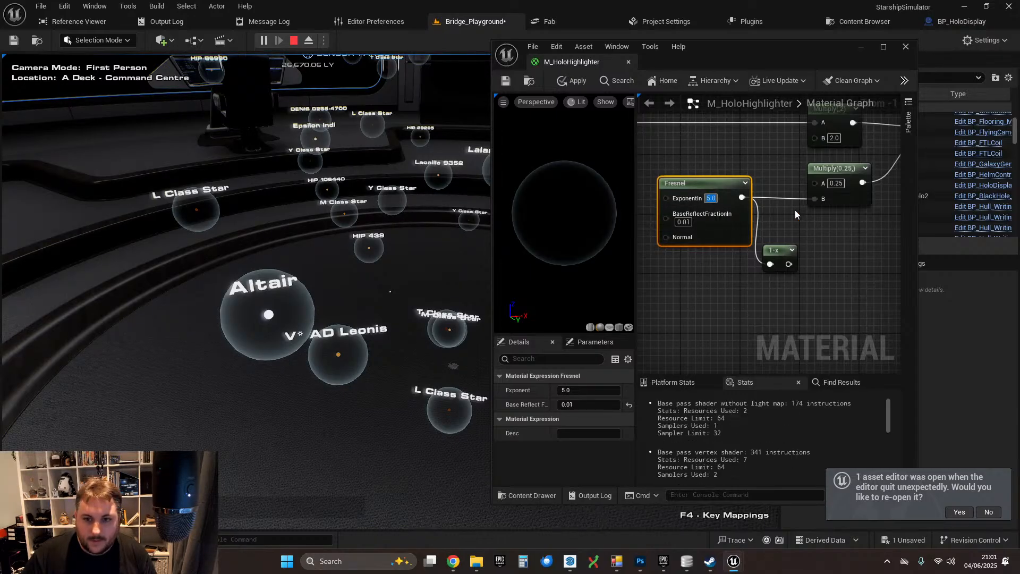
text(0.05)
key(Return)
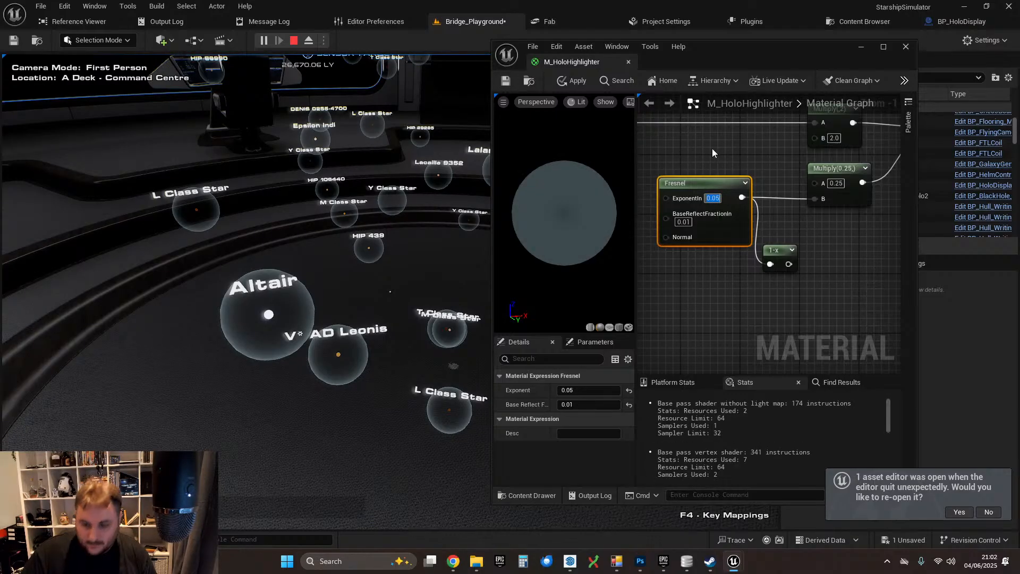
text(0.1)
key(Return)
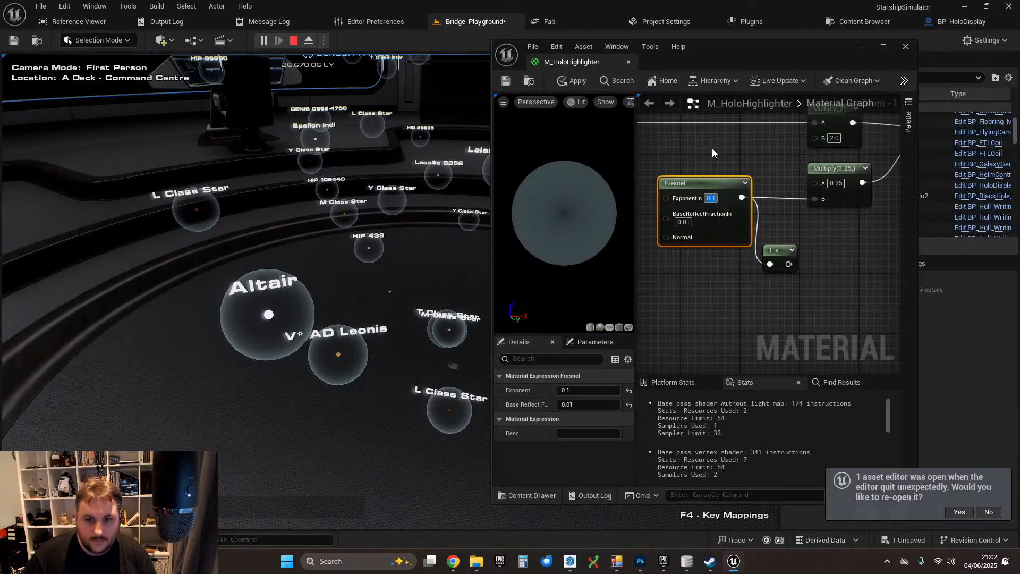
text(0.2)
key(Return)
text(0.25)
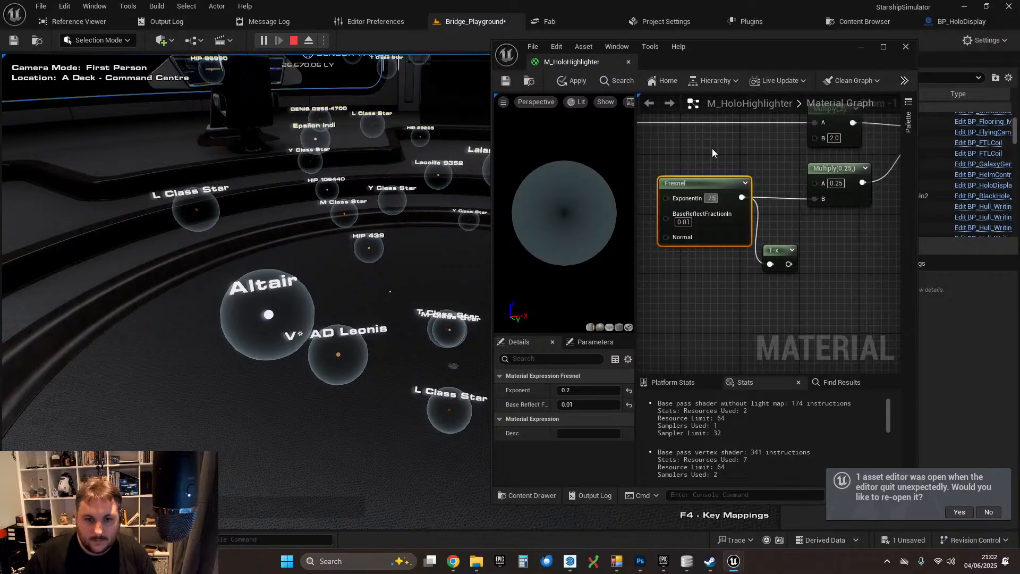
key(Return)
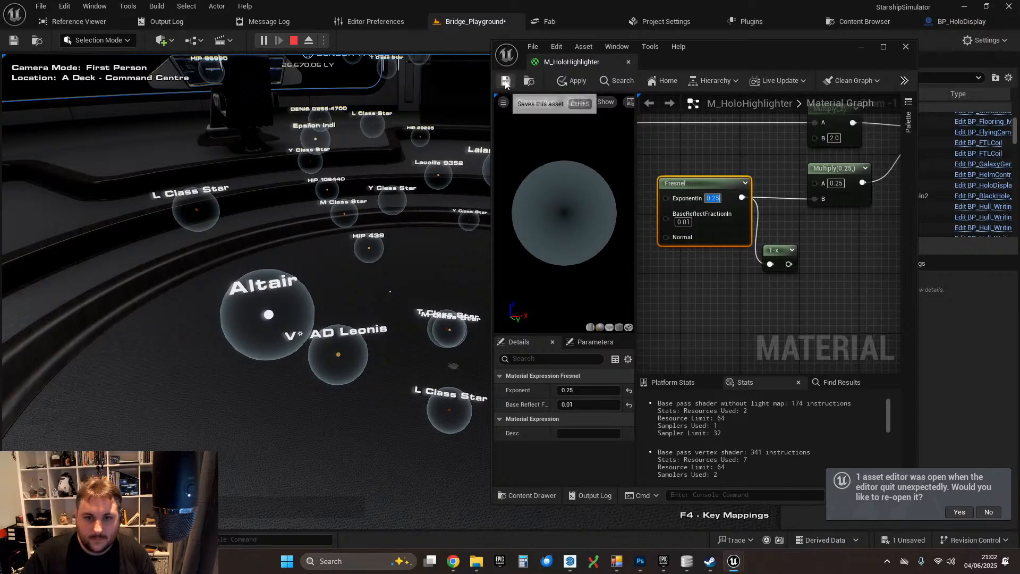
click(506, 83)
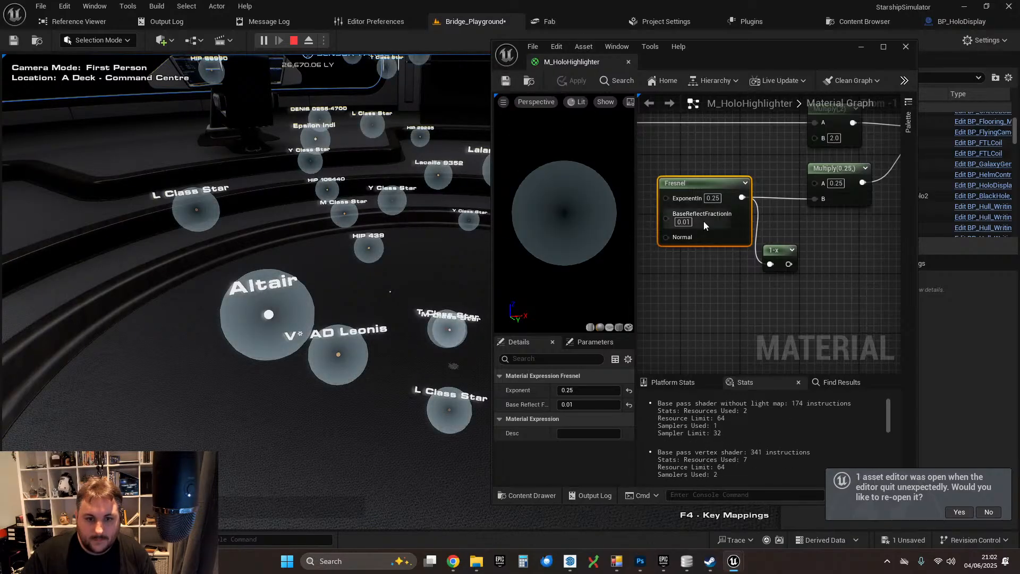
- Set the Fresnel node's ExponentIn to 1.0 and save M_HoloHighlighter
text(1.0)
key(Return)
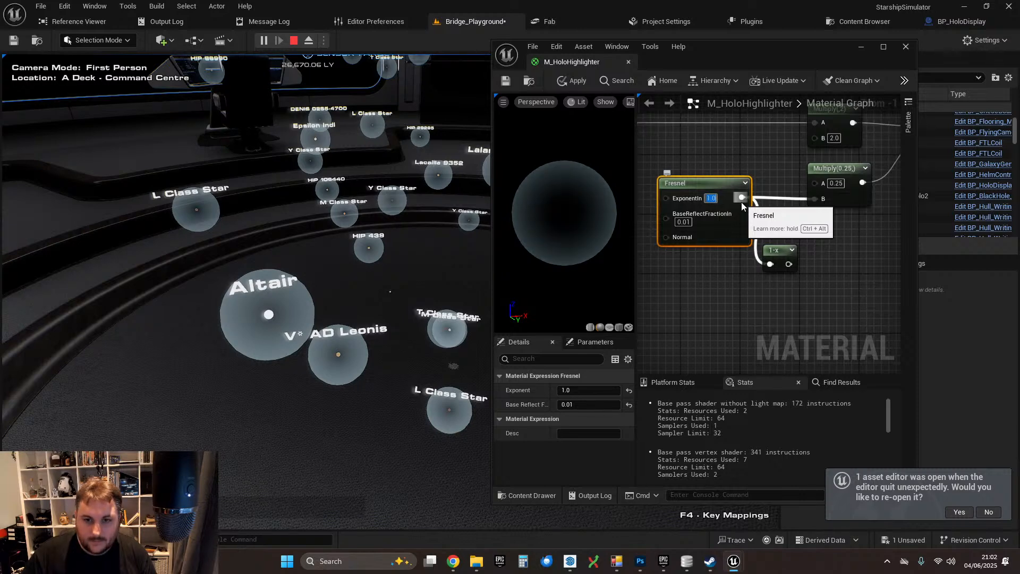
click(505, 81)
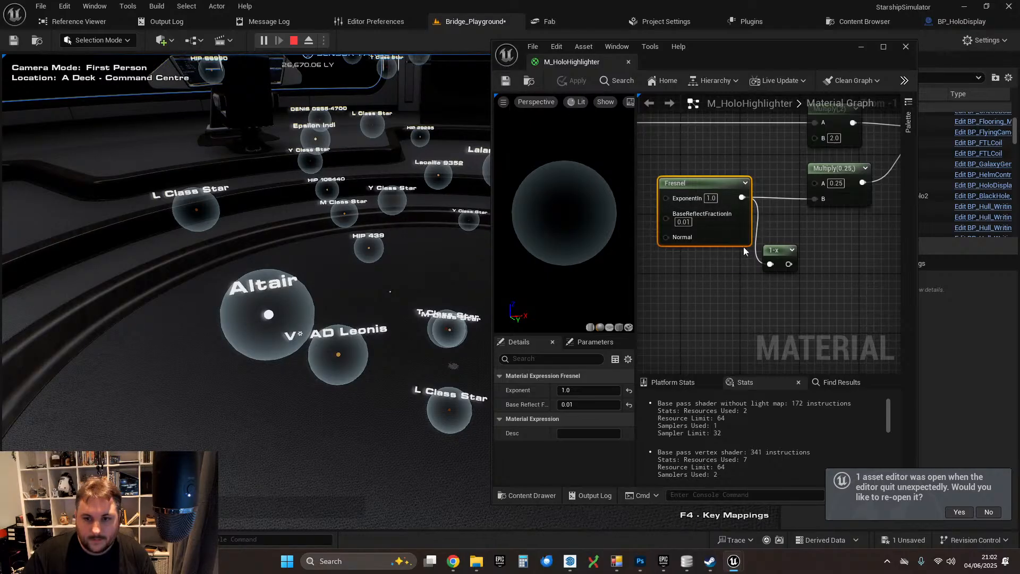
- Set the Fresnel node's BaseReflectFractionIn to 0.4
click(684, 222)
text(0.4)
key(Return)
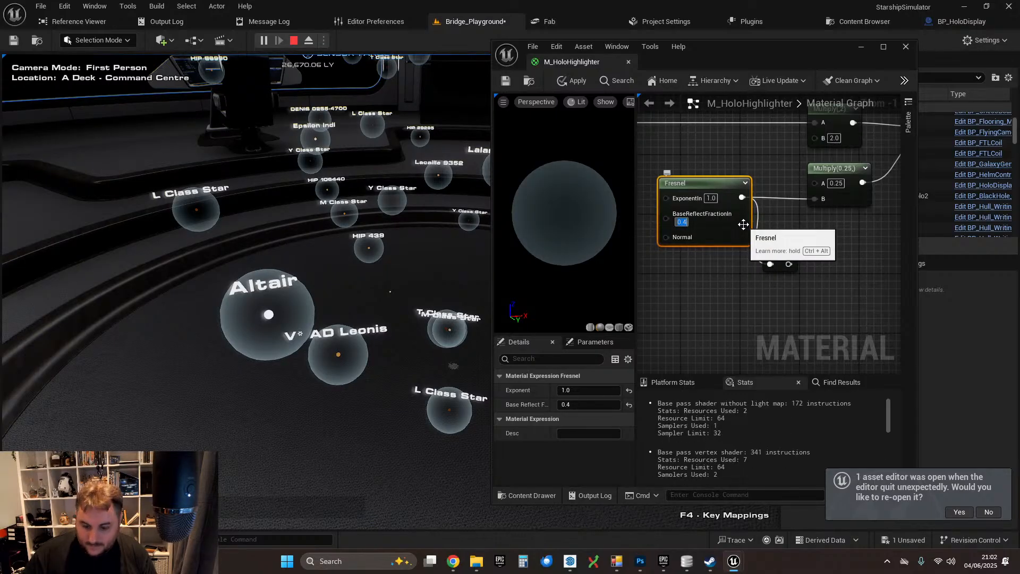
- Try base reflect fractions of 0.1 and 0.2 on the Fresnel node and save the material
text(0.1)
key(Return)
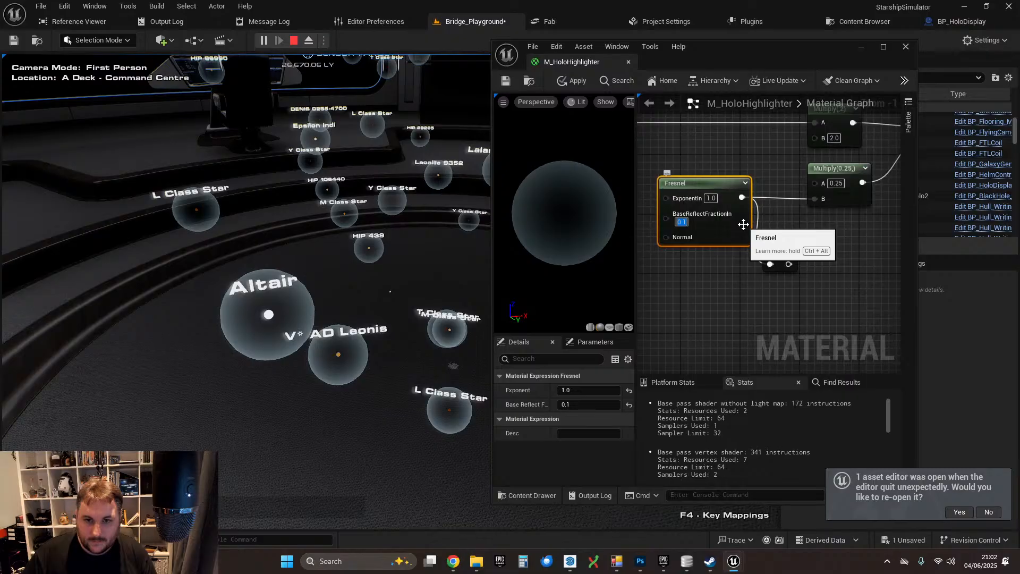
text(0.2)
key(Return)
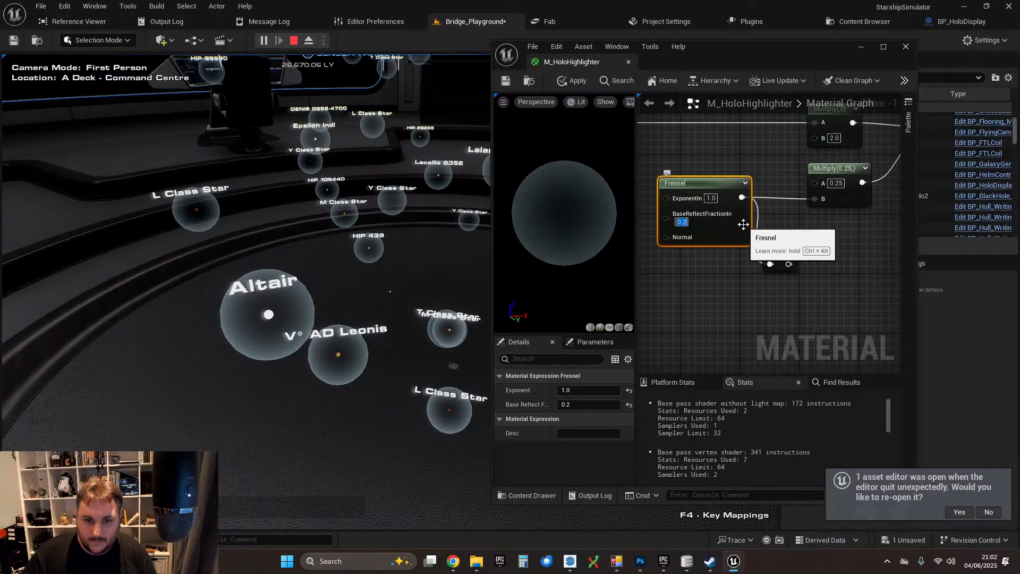
click(507, 82)
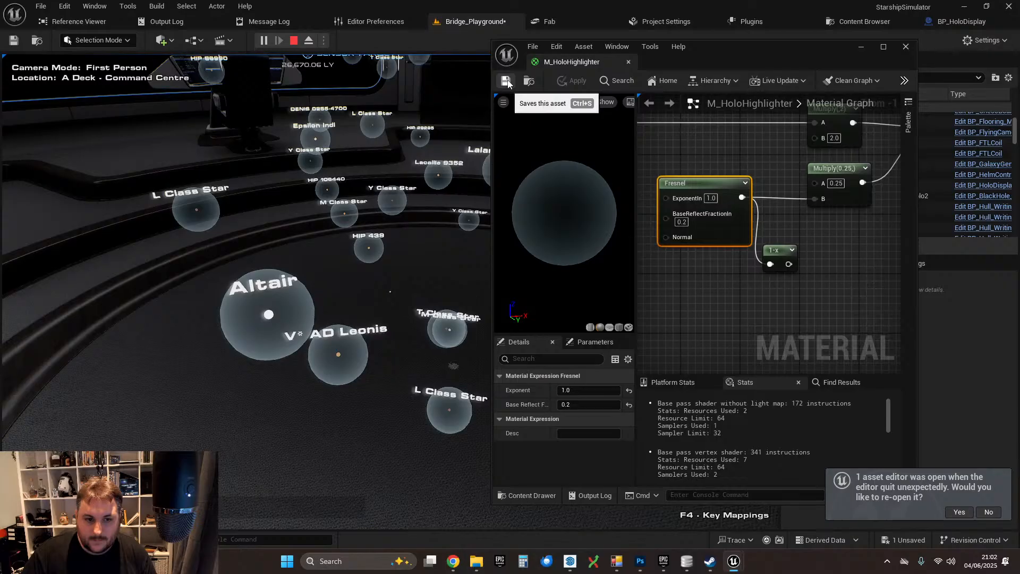
- Set the Fresnel node's base reflect fraction to 0.1 and save the material
click(681, 222)
text(0.1)
key(Return)
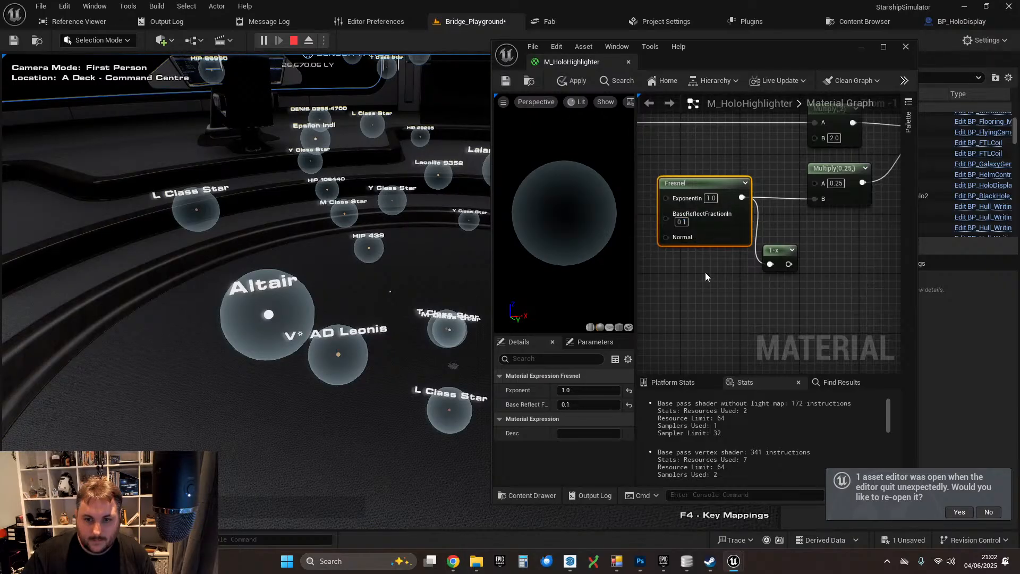
click(705, 276)
click(506, 83)
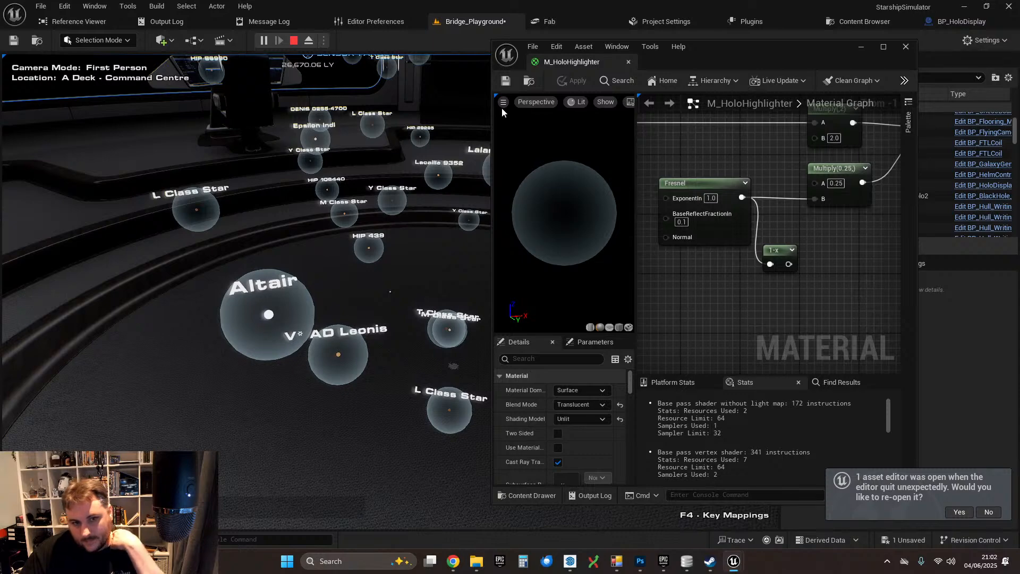
- Walk around the star hologram in the running game to inspect the highlight spheres near Altair, and open the pause menu
click(453, 176)
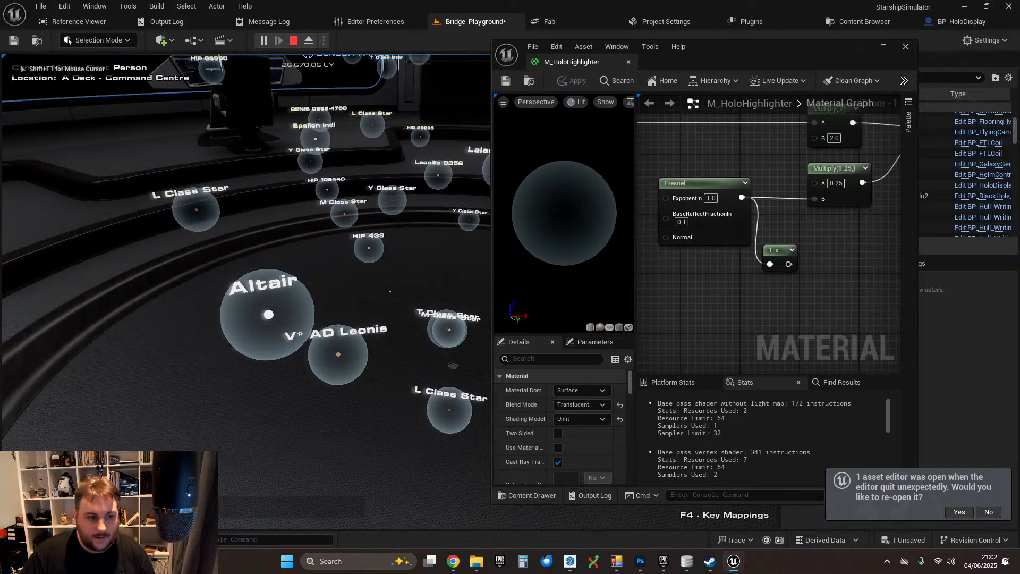
key(s)
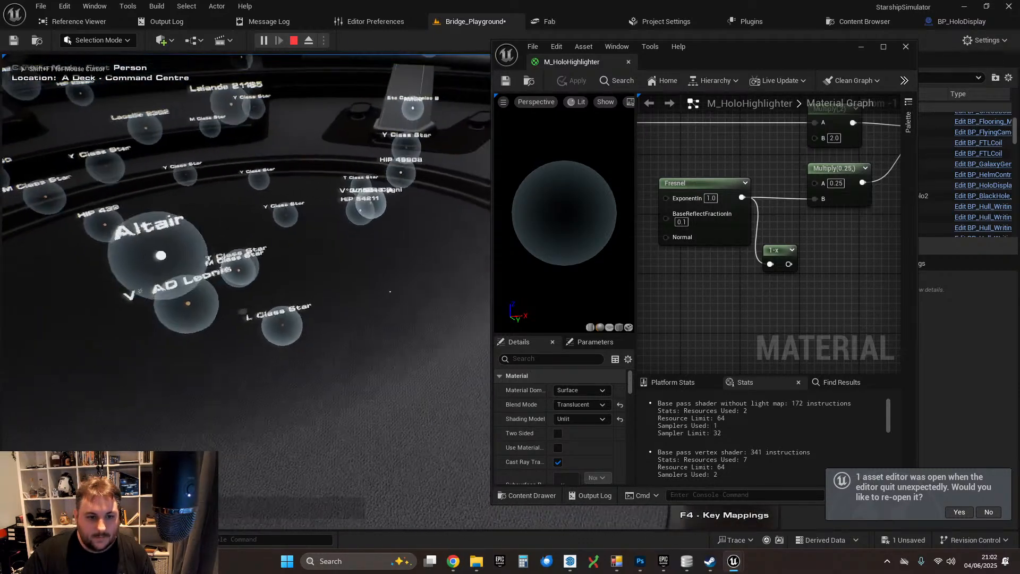
key(w)
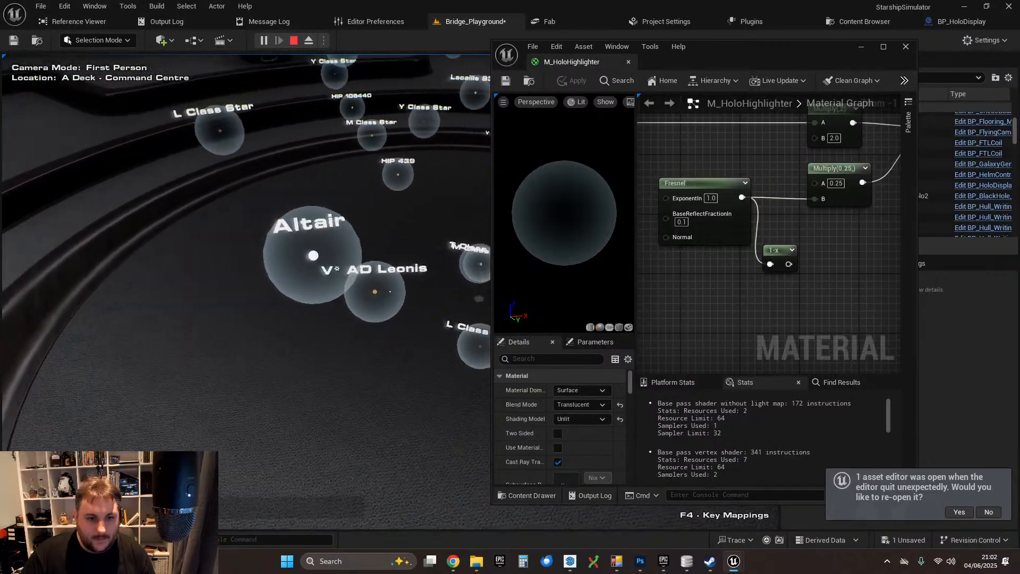
key(a)
key(w)
key(s)
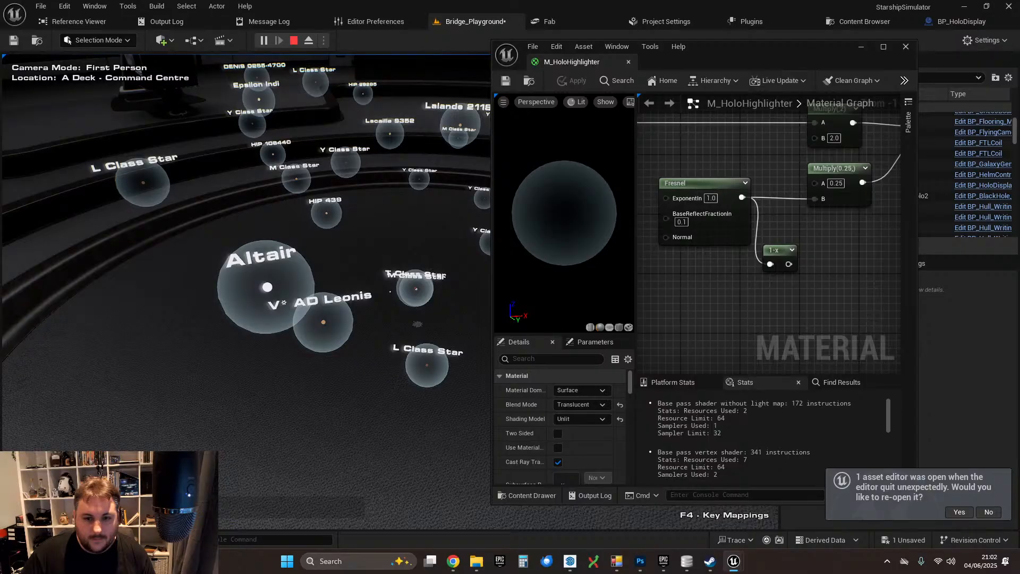
key(Escape)
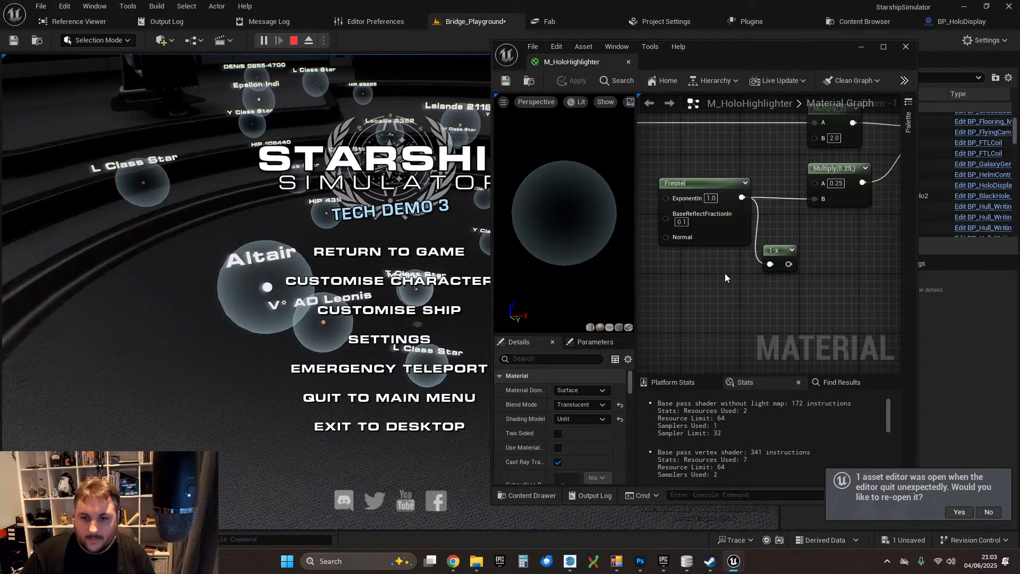
- Dock the M_HoloHighlighter editor into the main window and exit the running game in Bridge_Playground
right_drag(760, 278, 801, 323)
scroll(770, 299, down, 1)
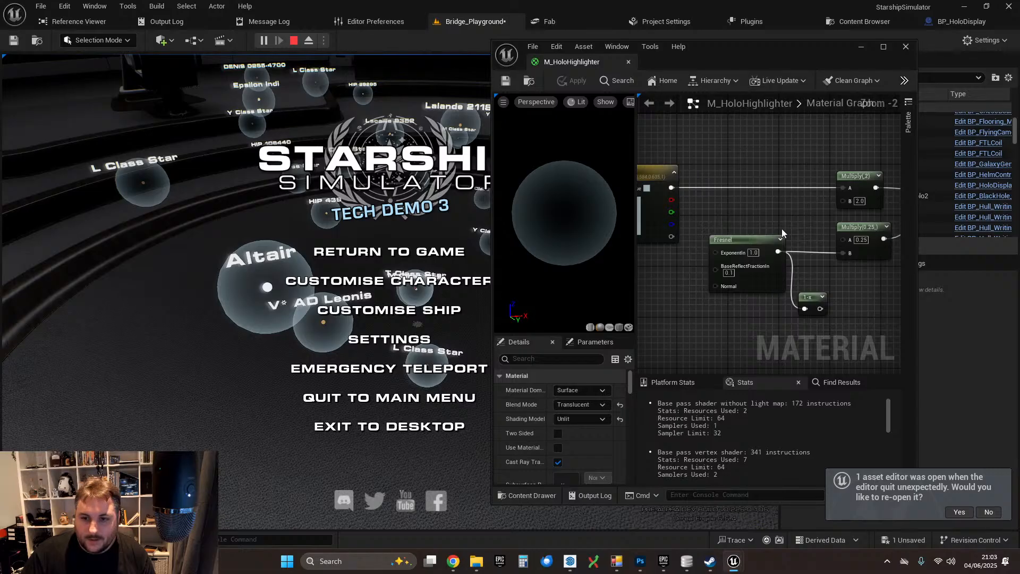
scroll(782, 232, down, 1)
scroll(786, 233, up, 1)
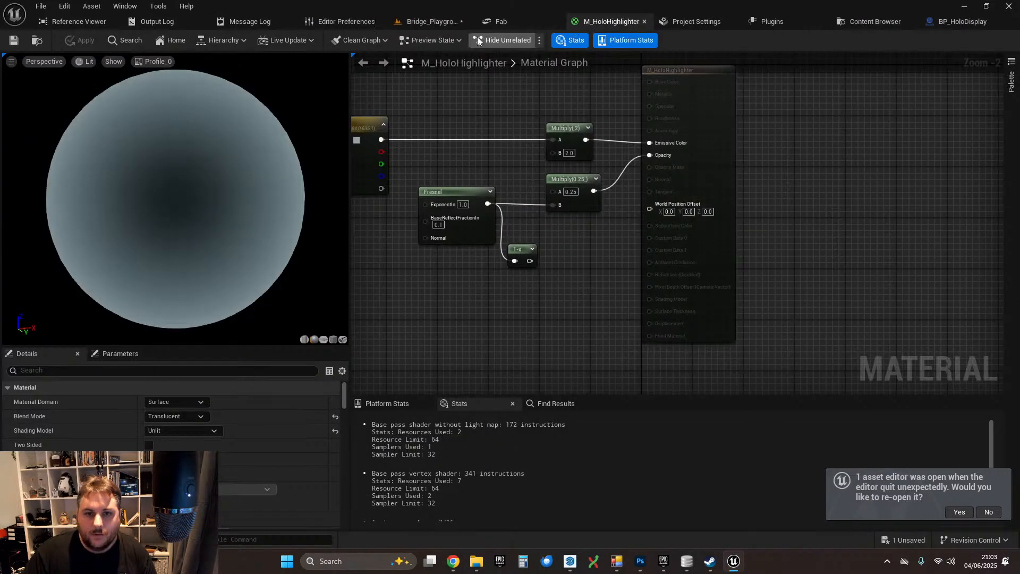
click(419, 21)
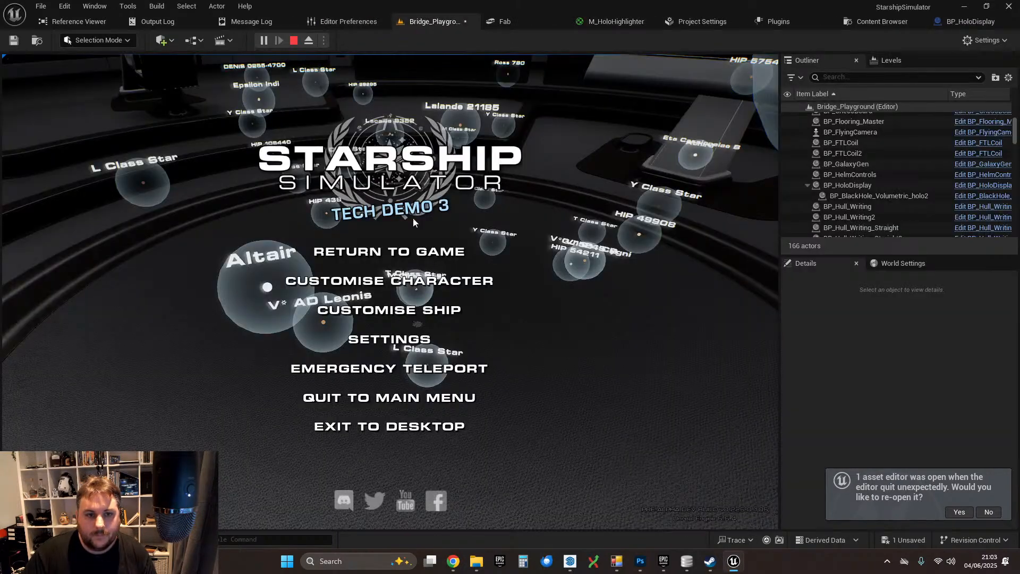
click(399, 427)
- In BP_HoloDisplay's Render Stars function, set the Set Relative Scale 3D node's X, Y and Z to 0.025, and compile and save the blueprint
click(964, 24)
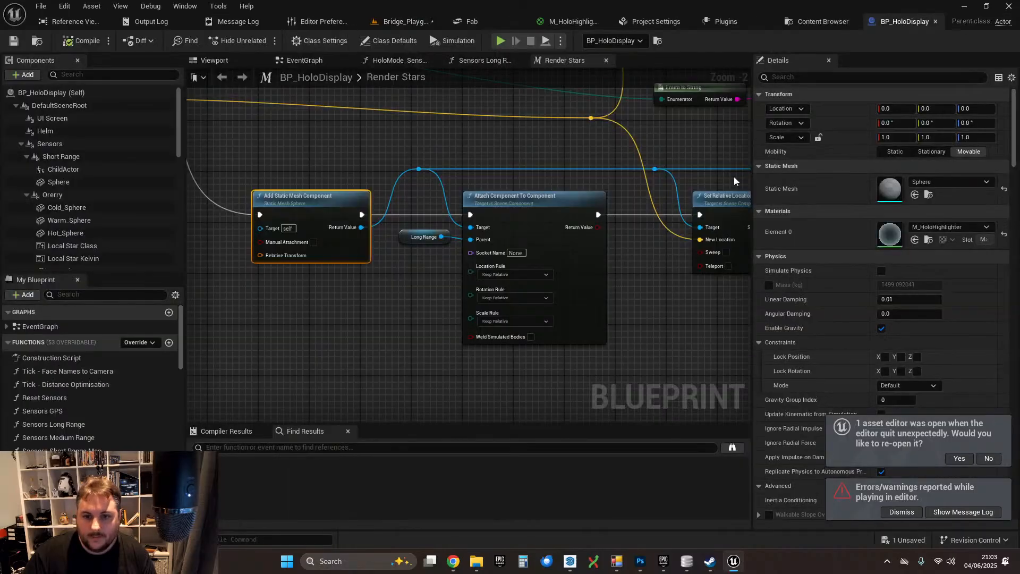
right_drag(734, 176, 423, 174)
right_drag(590, 186, 462, 179)
right_drag(606, 210, 351, 216)
scroll(510, 227, up, 2)
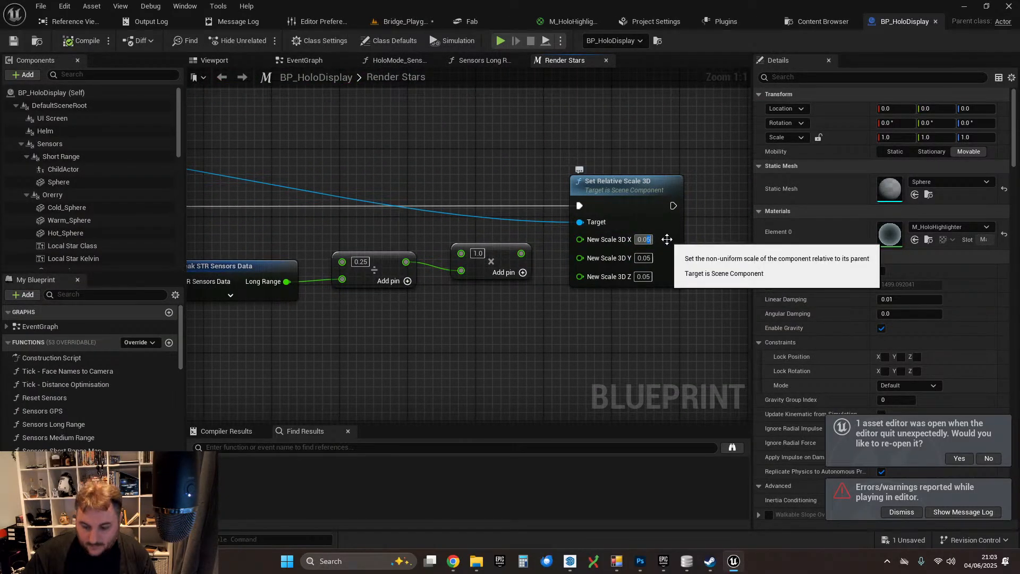
text(0.025)
key(Tab)
text(0.025)
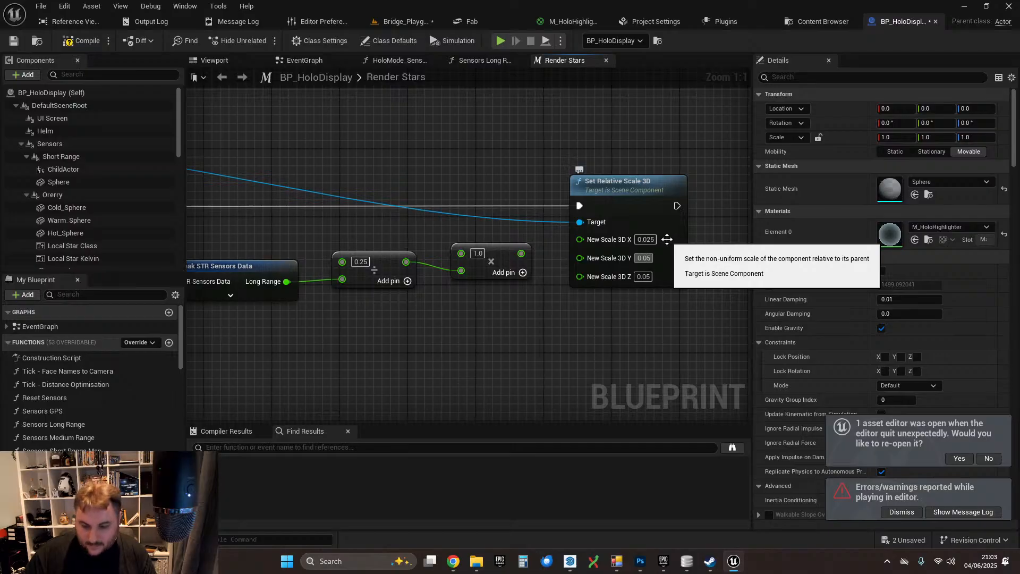
key(Tab)
text(0.025)
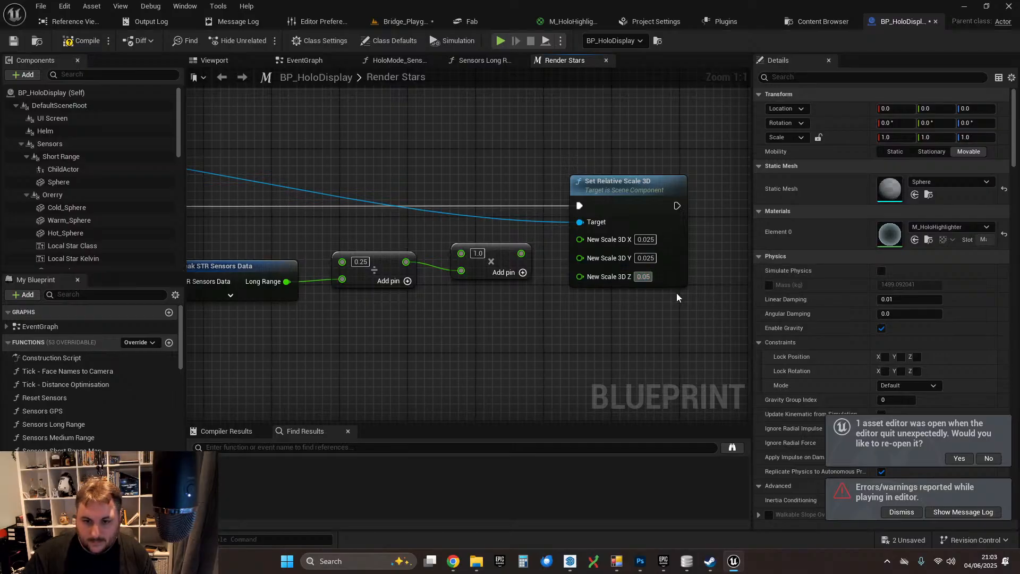
click(641, 159)
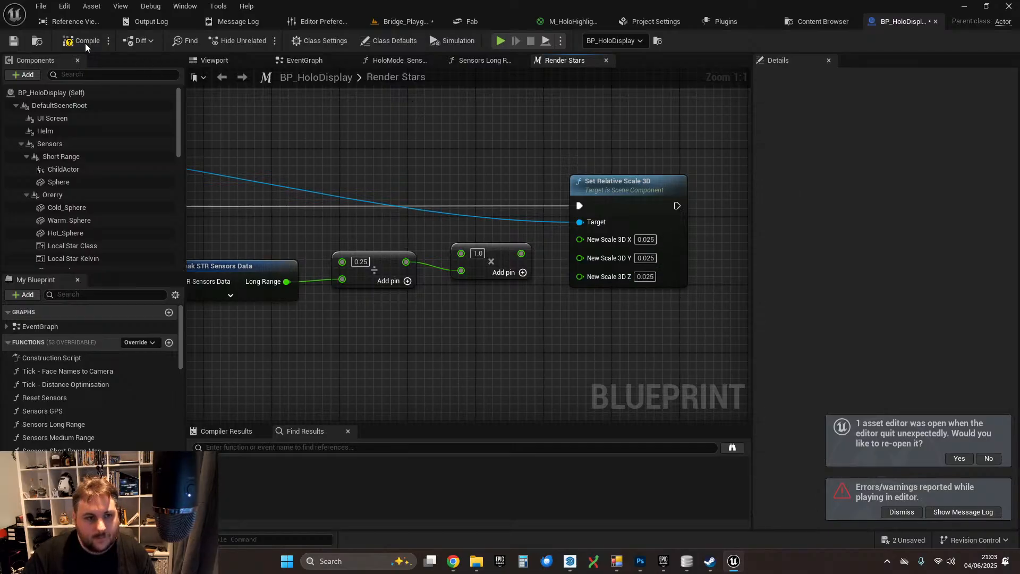
click(16, 42)
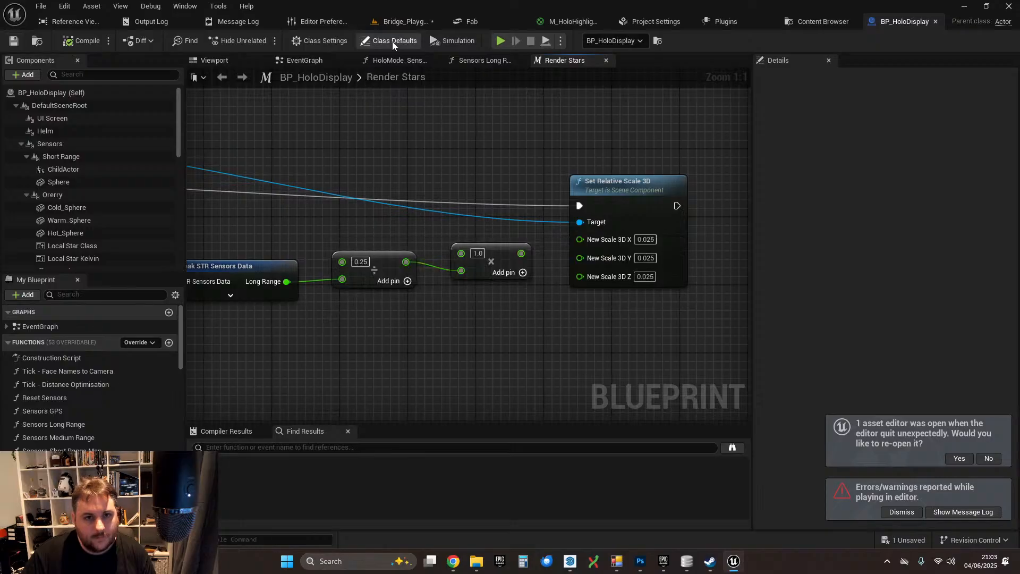
- Play the Bridge_Playground level and sit at the sensors console with long range mode selected
click(406, 21)
click(264, 44)
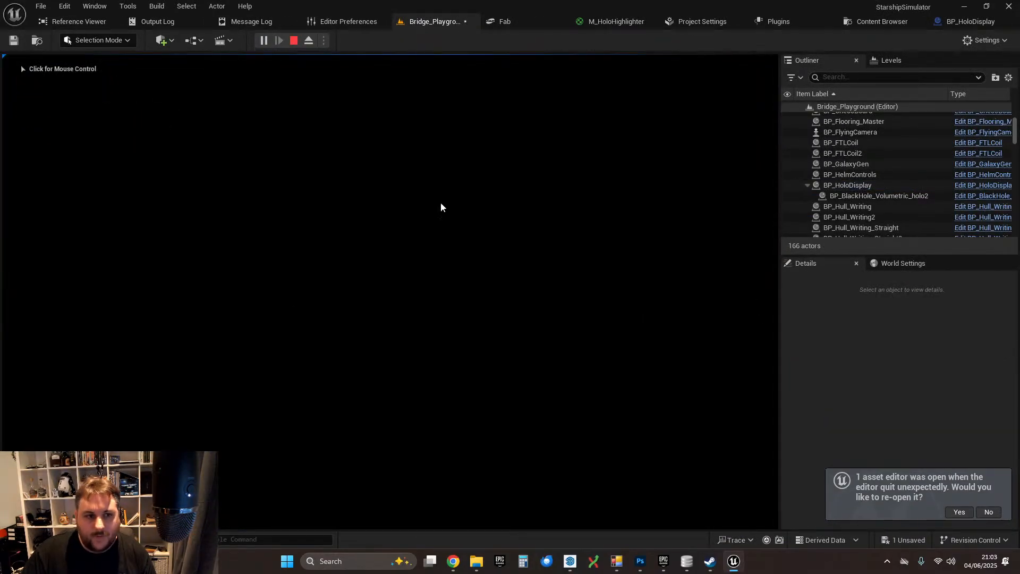
click(442, 206)
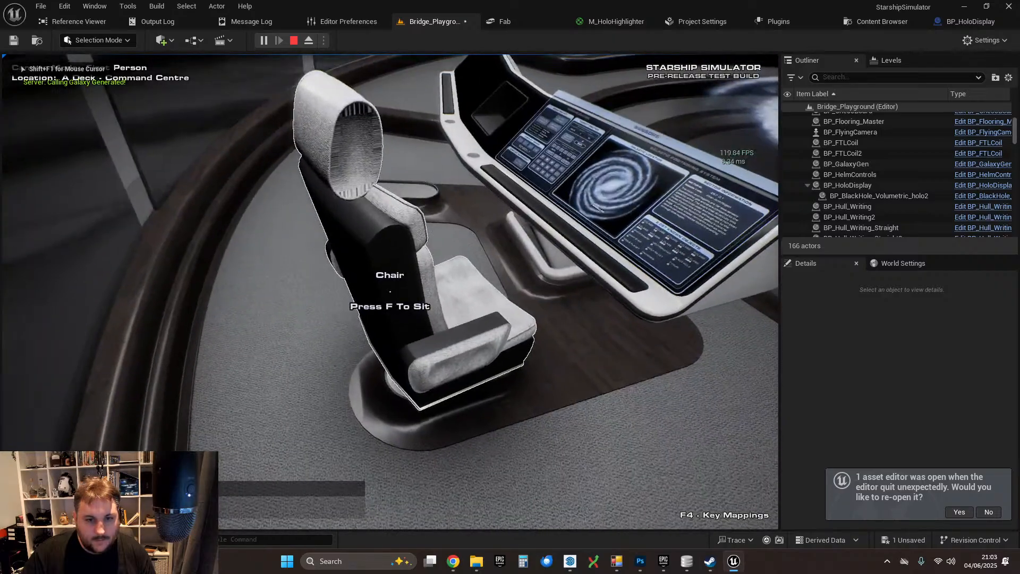
key(f)
click(201, 281)
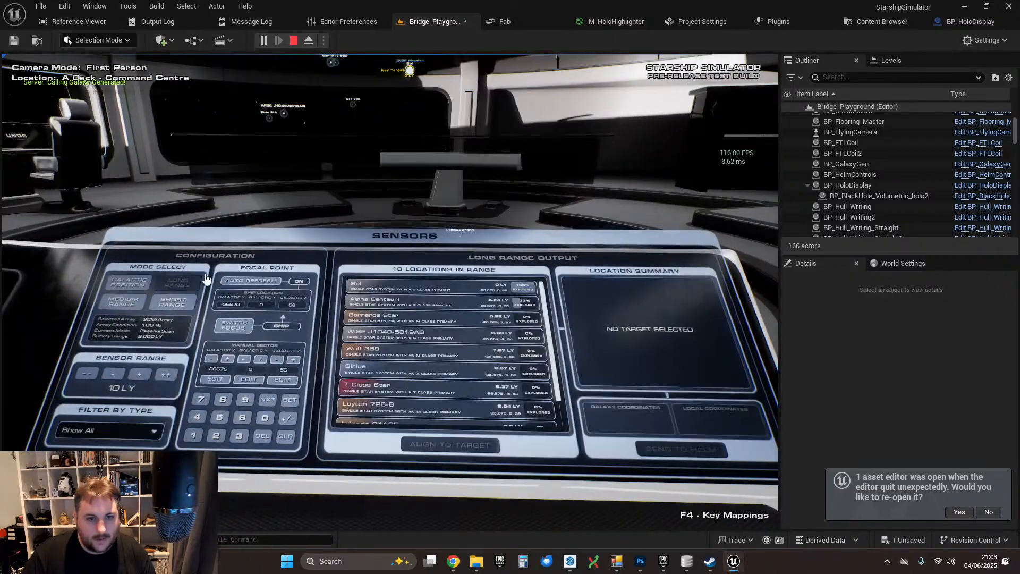
- Increase the sensor range beyond 10 LY on the sensors console and leave the console
click(141, 375)
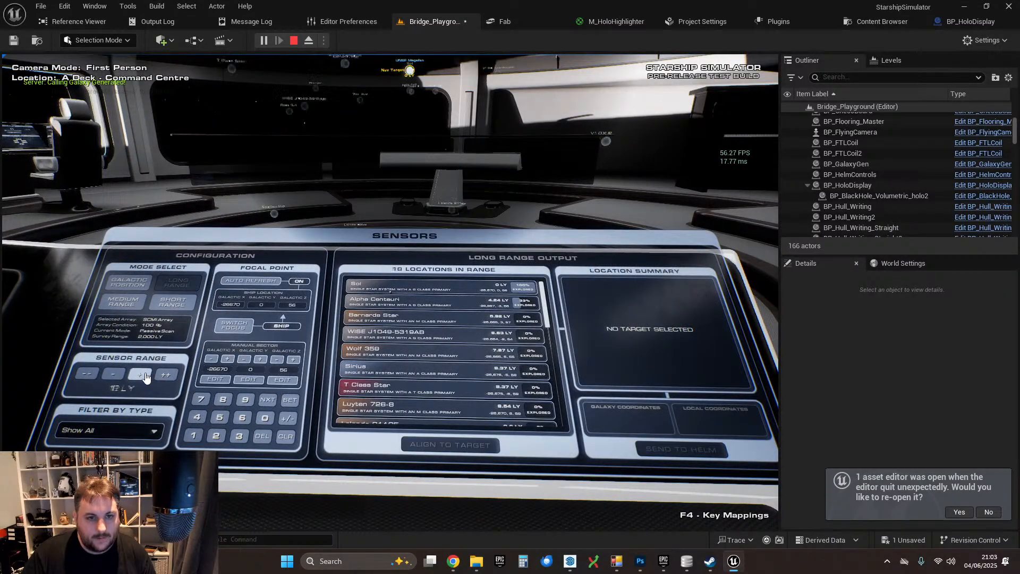
click(113, 375)
click(113, 376)
click(138, 378)
click(137, 378)
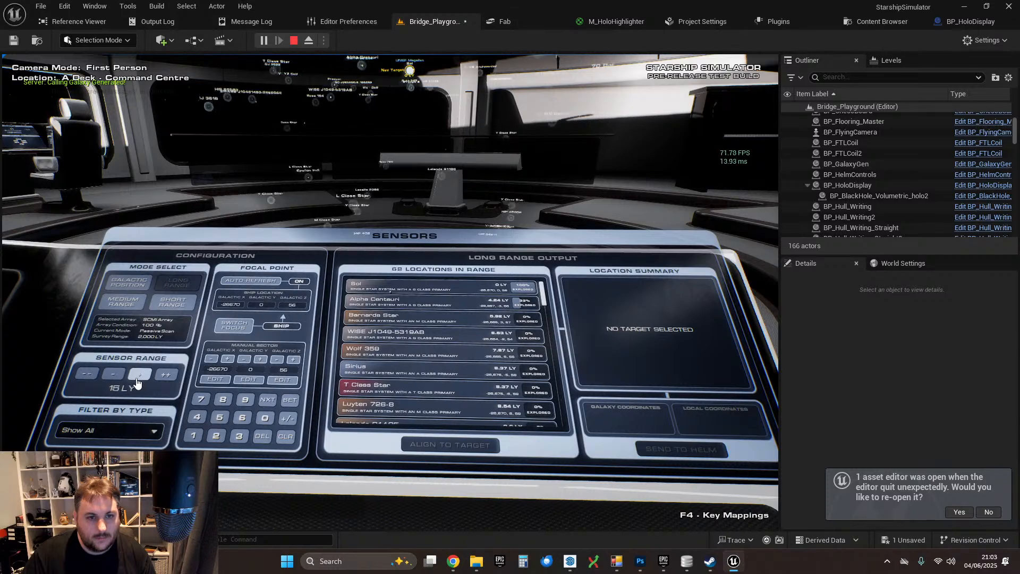
click(120, 381)
right_click(119, 380)
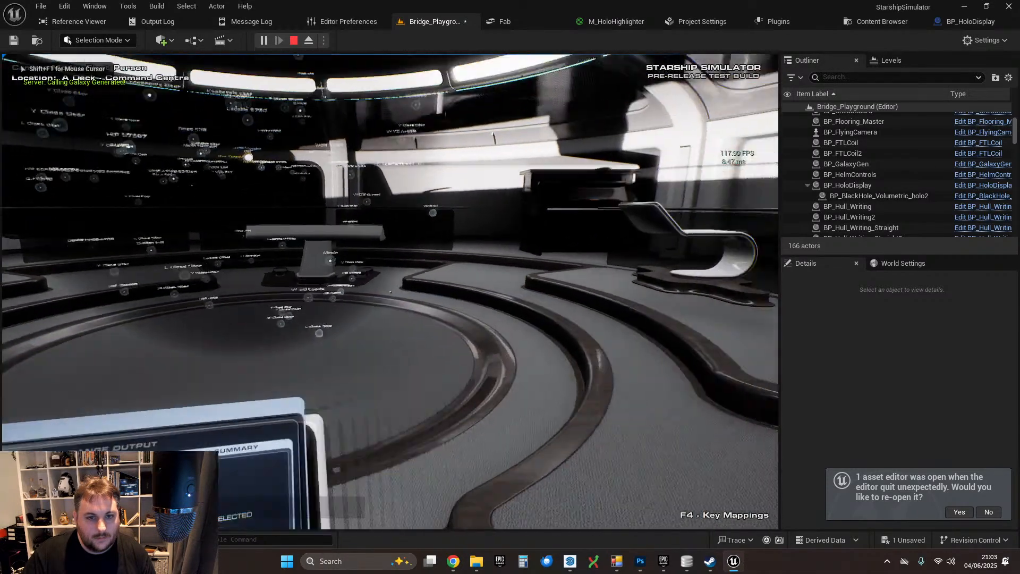
- Walk around the bridge to examine the size and visibility of the star highlight spheres, and end the play session
key(w)
key(d)
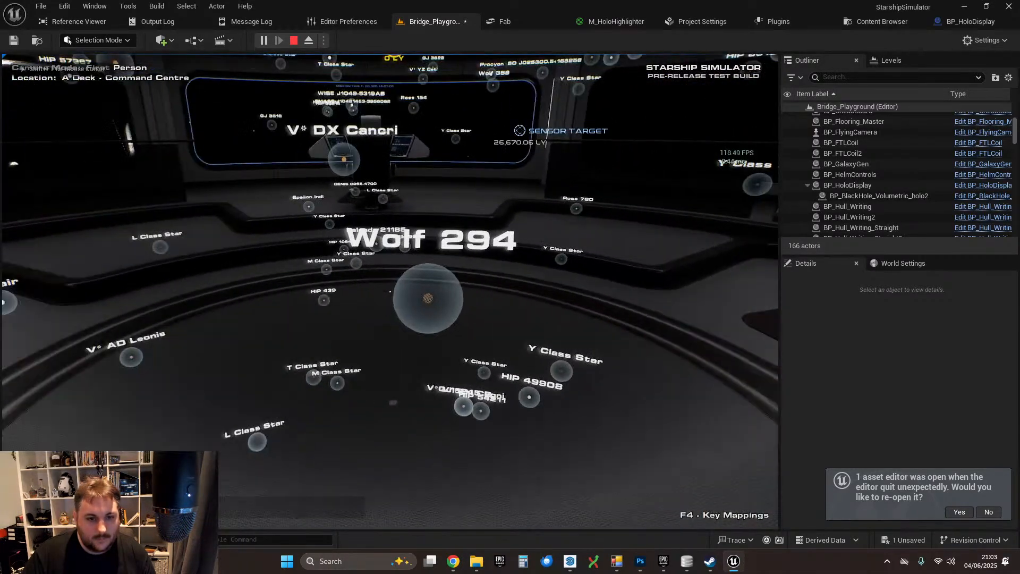
key(w)
key(s)
key(w)
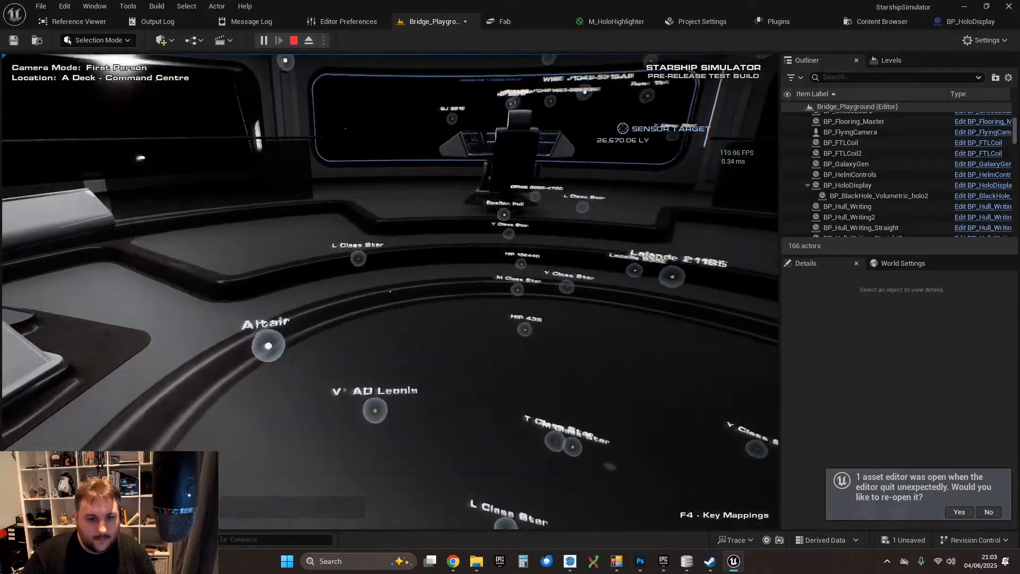
key(w)
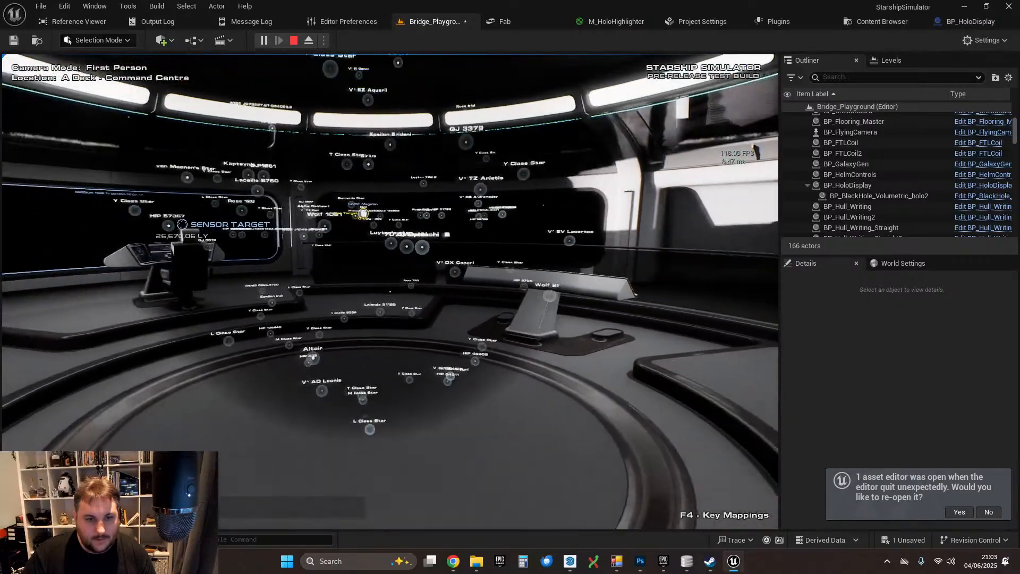
key(w)
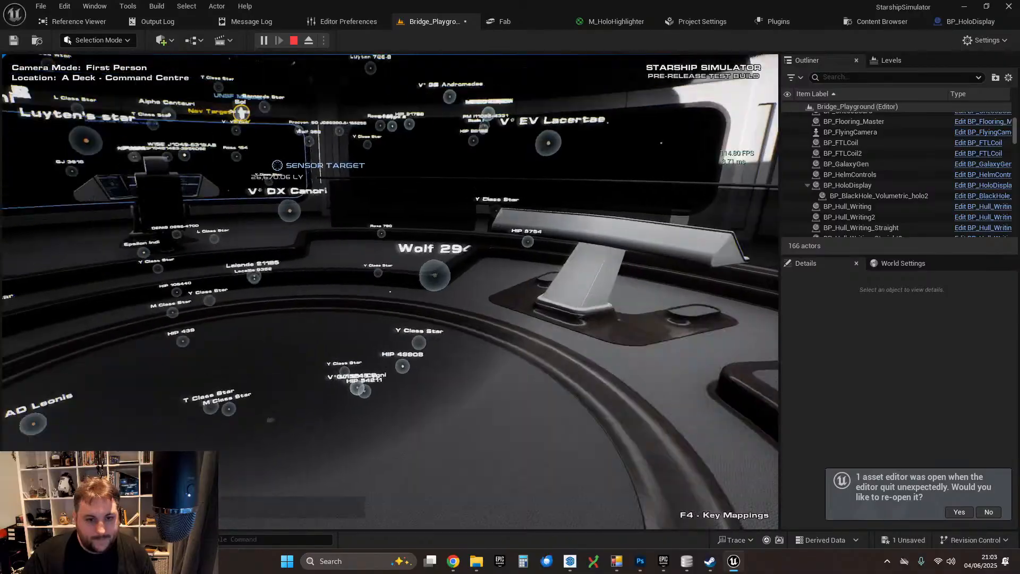
key(w)
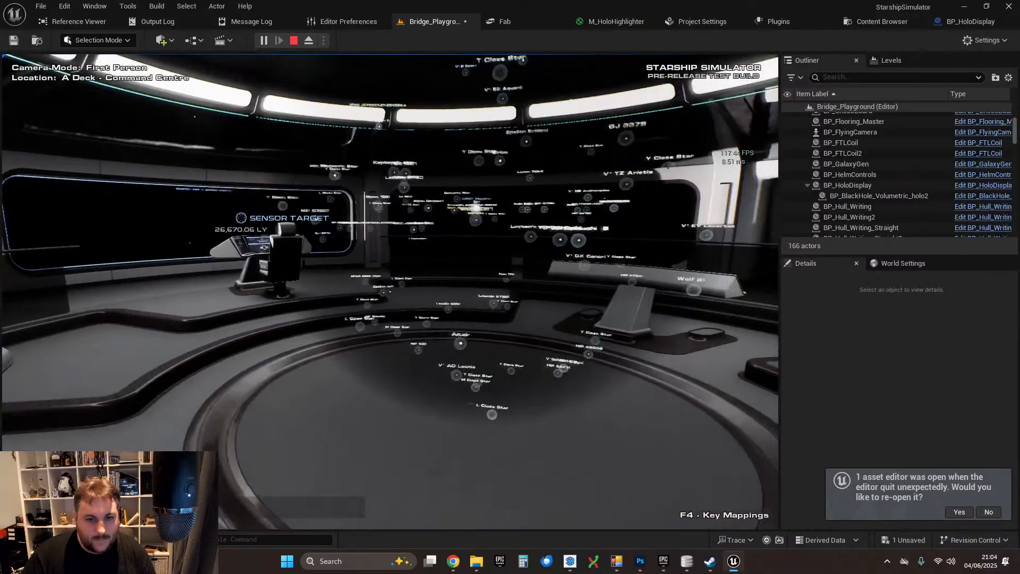
key(Escape)
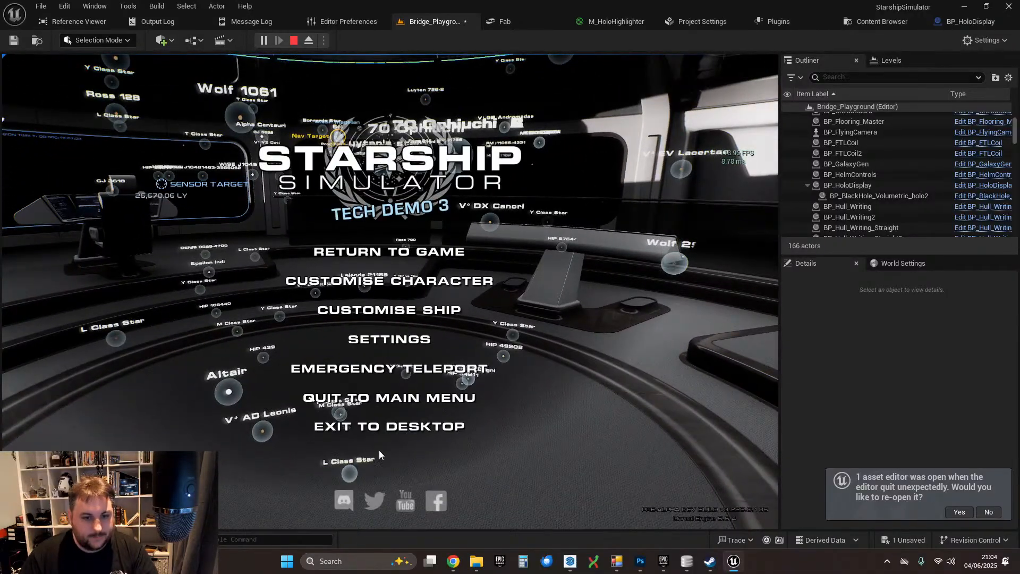
key(Escape)
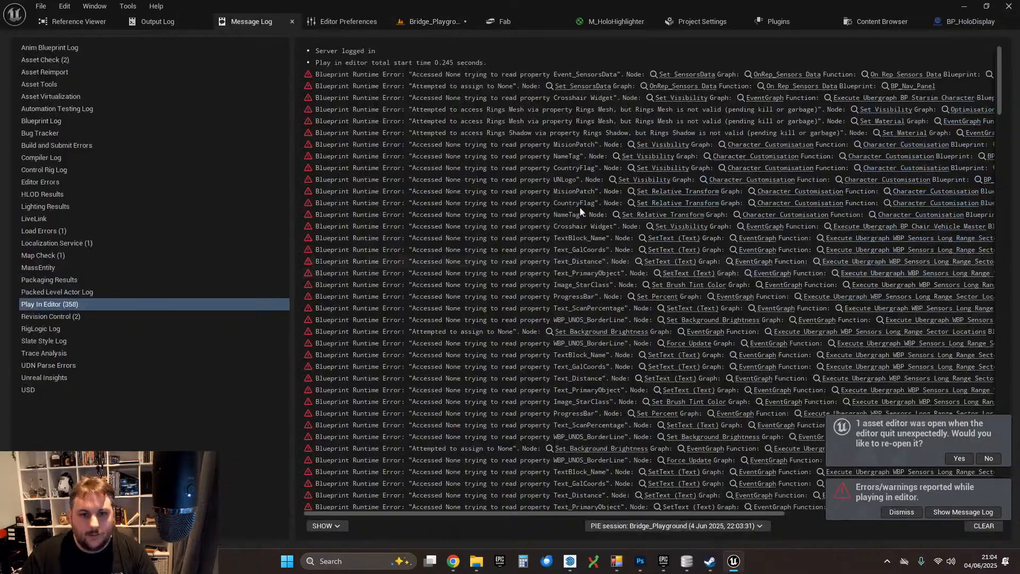
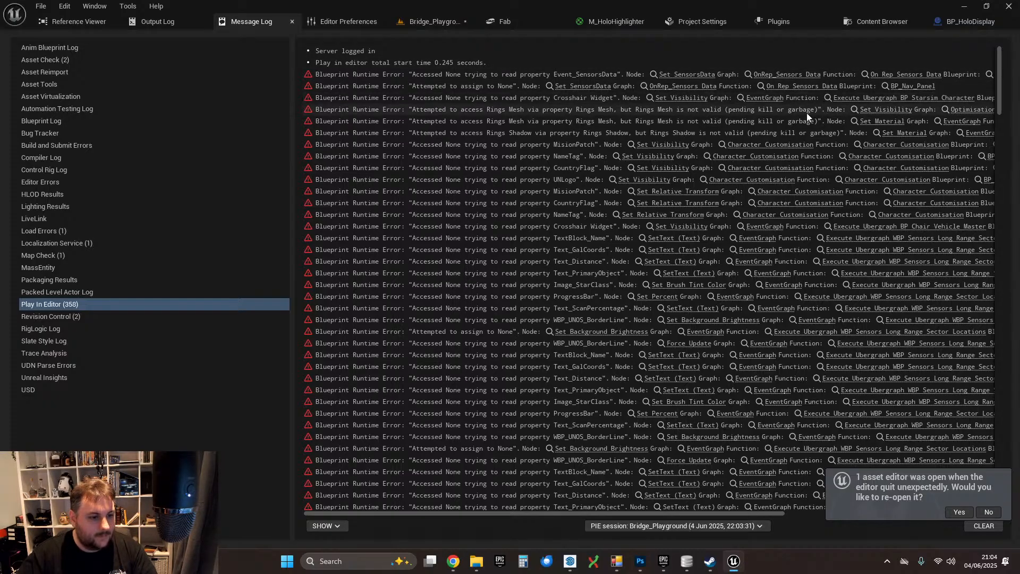
- In M_HoloHighlighter, set the B value of the Multiply node feeding Emissive Color to 5
click(619, 23)
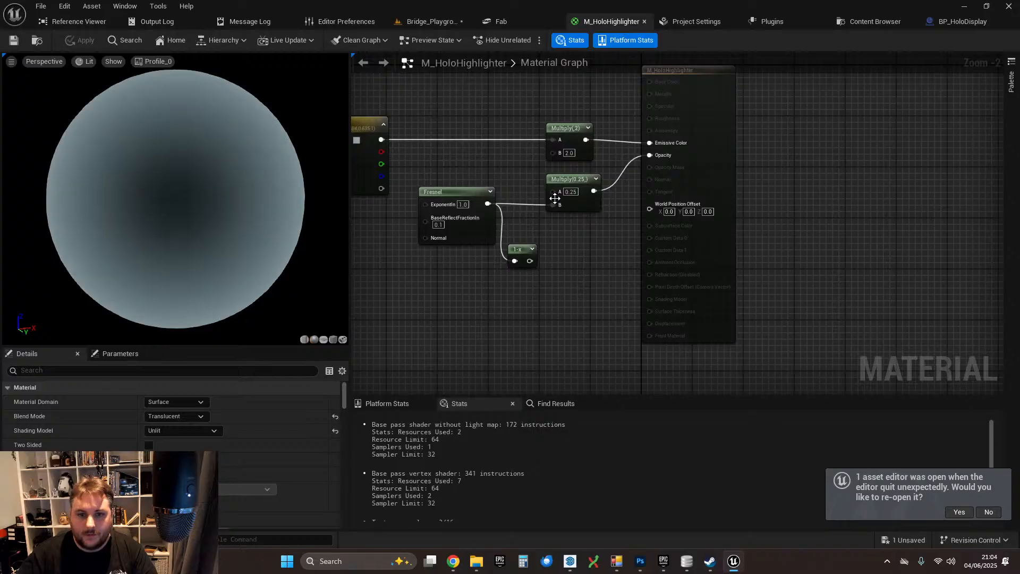
text(5)
key(Return)
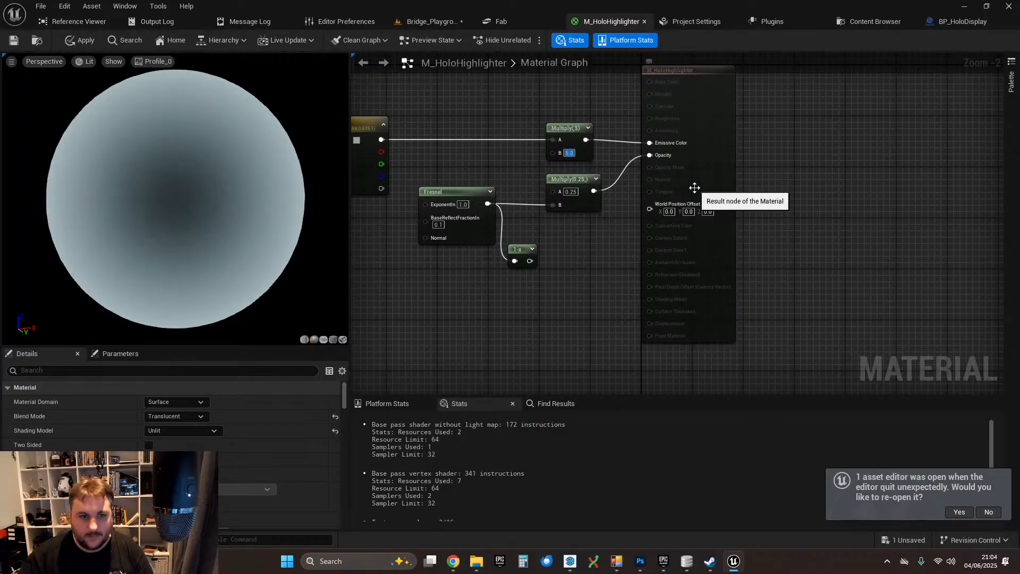
- Set the B value of the Multiply node feeding Emissive Color to 10 and save the material
text(10)
key(Return)
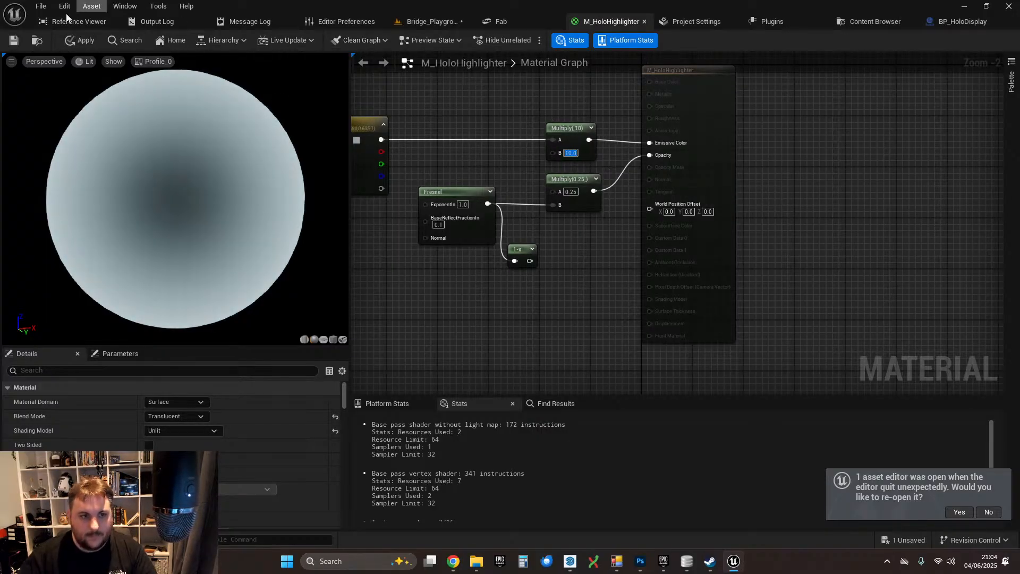
click(14, 41)
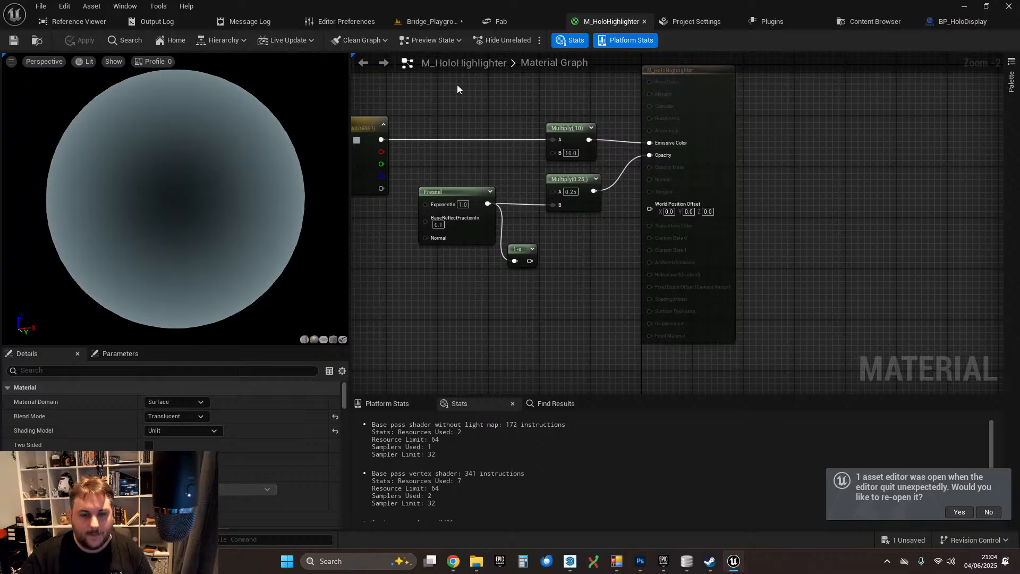
- Play the Bridge_Playground level and select long range mode on the sensors console
click(425, 21)
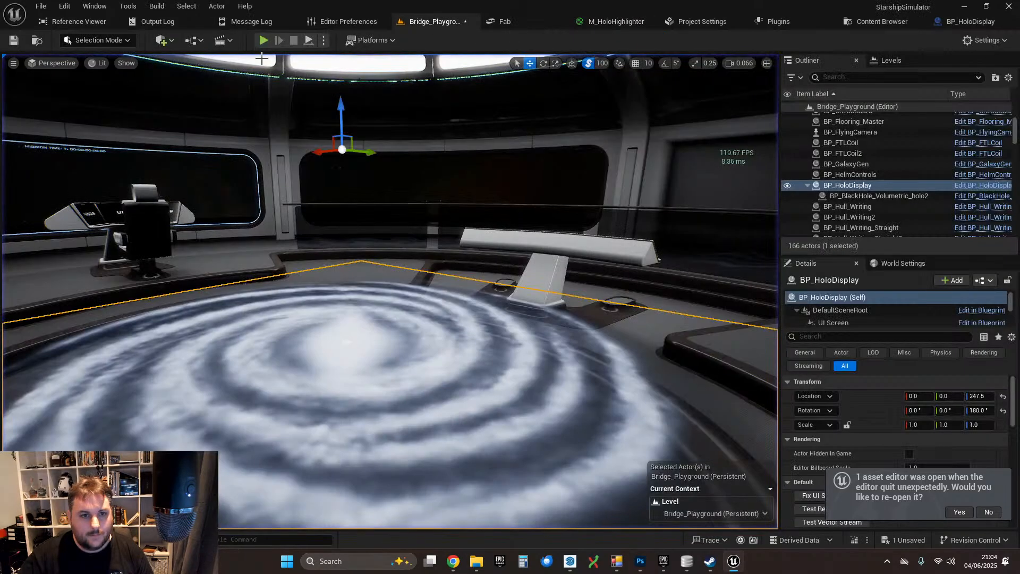
click(264, 41)
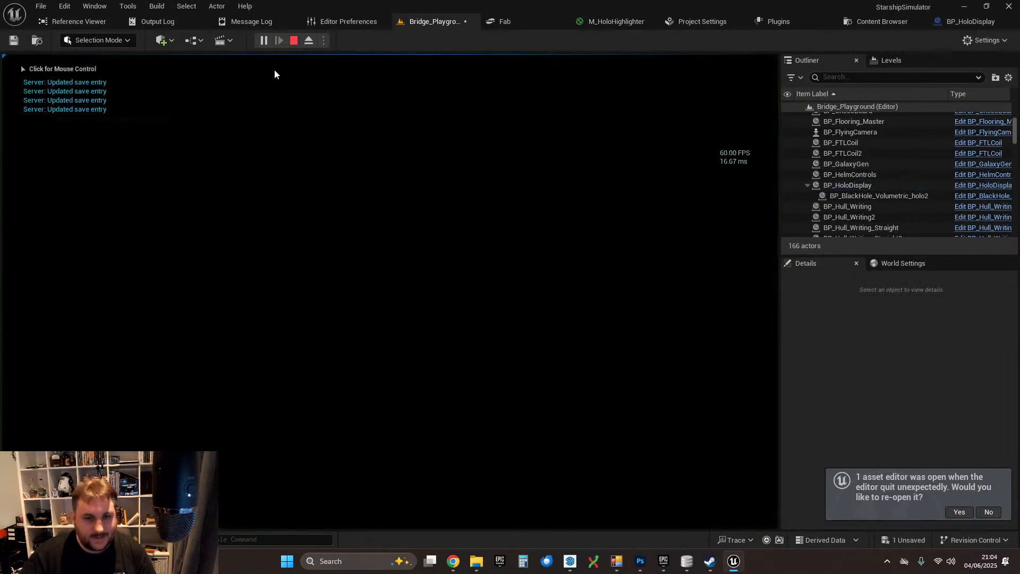
click(282, 128)
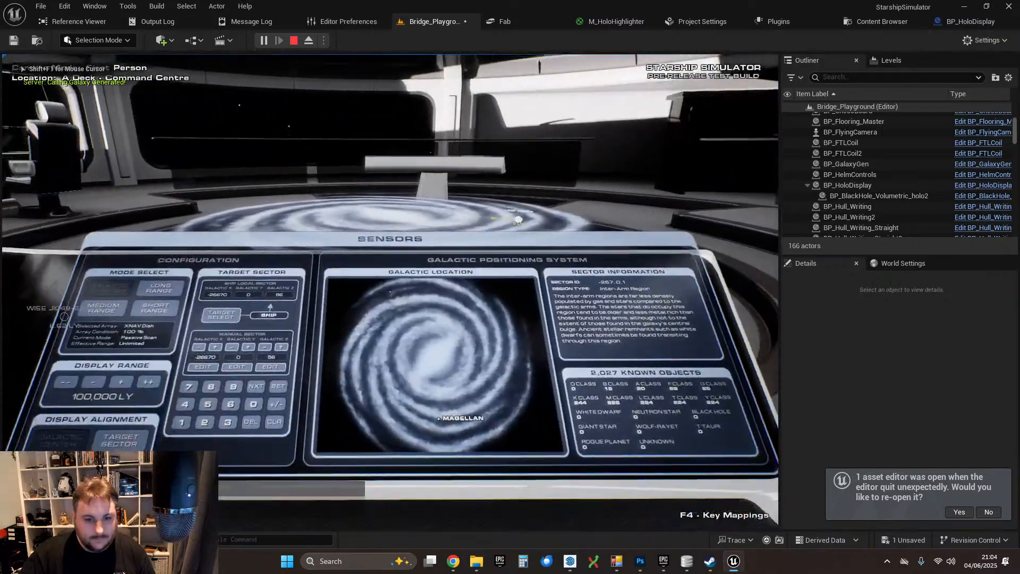
click(150, 297)
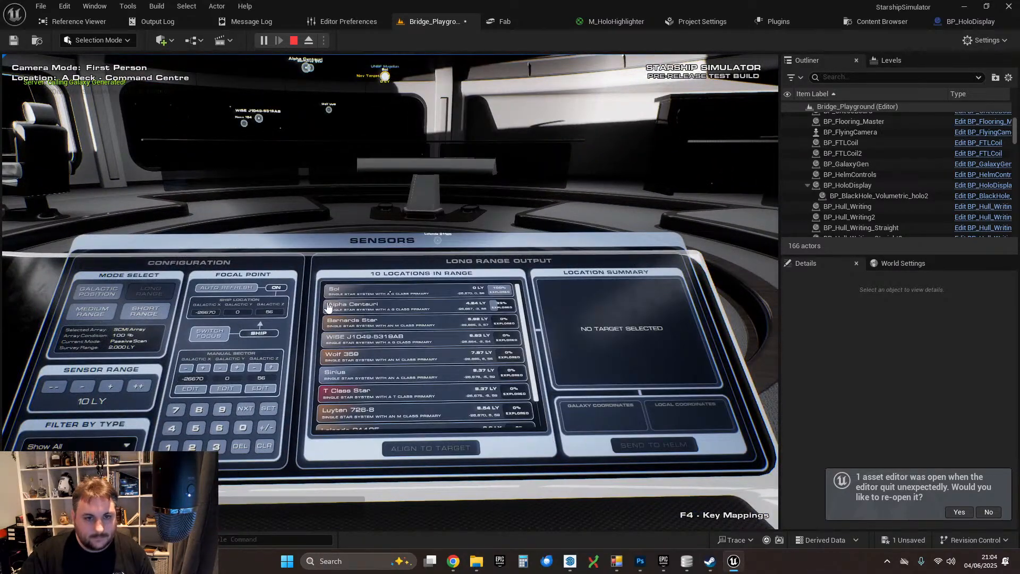
- Walk around the bridge to examine the brightness and visibility of the star highlight spheres from different distances and angles
key(w)
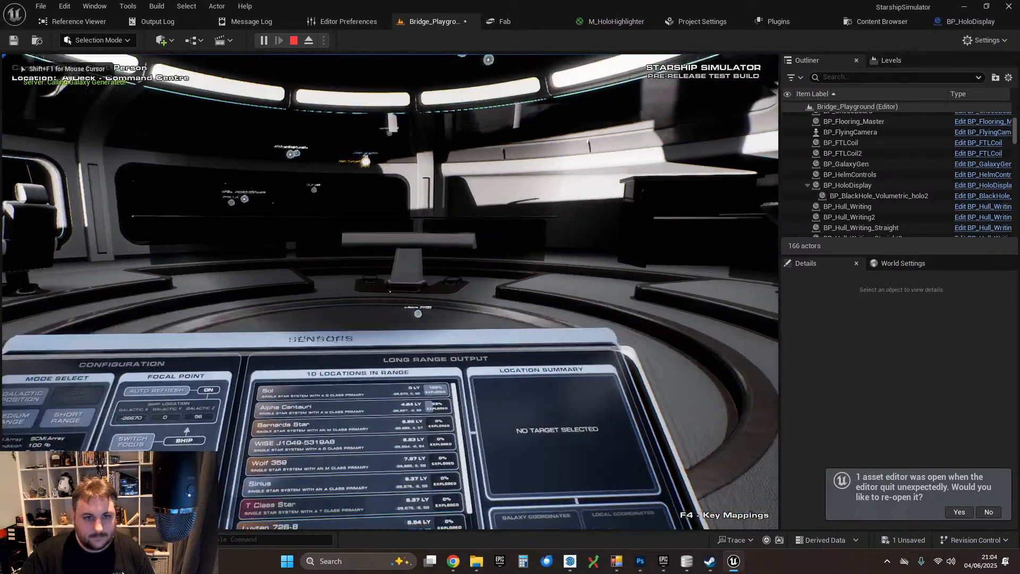
key(w)
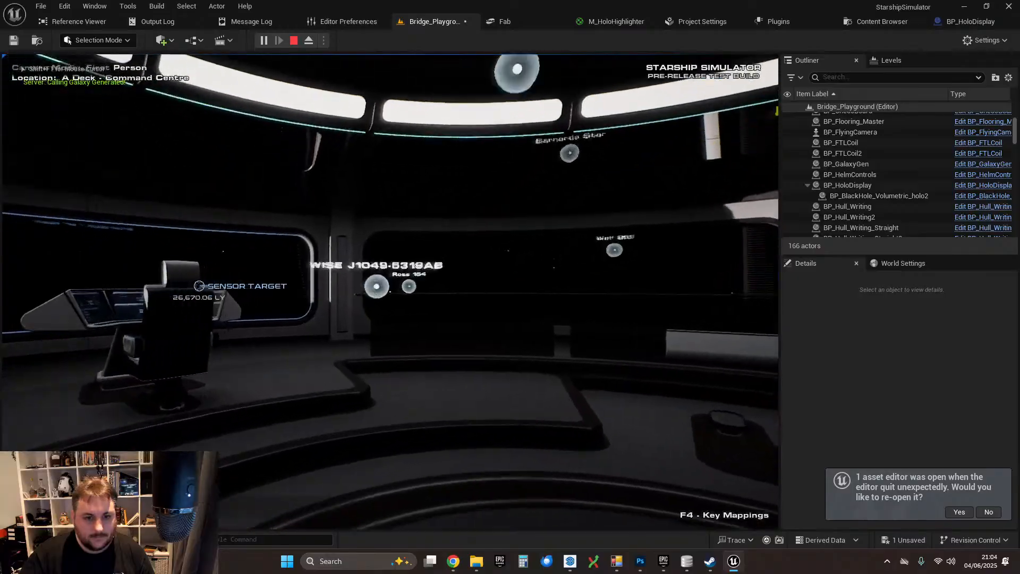
key(a)
key(w)
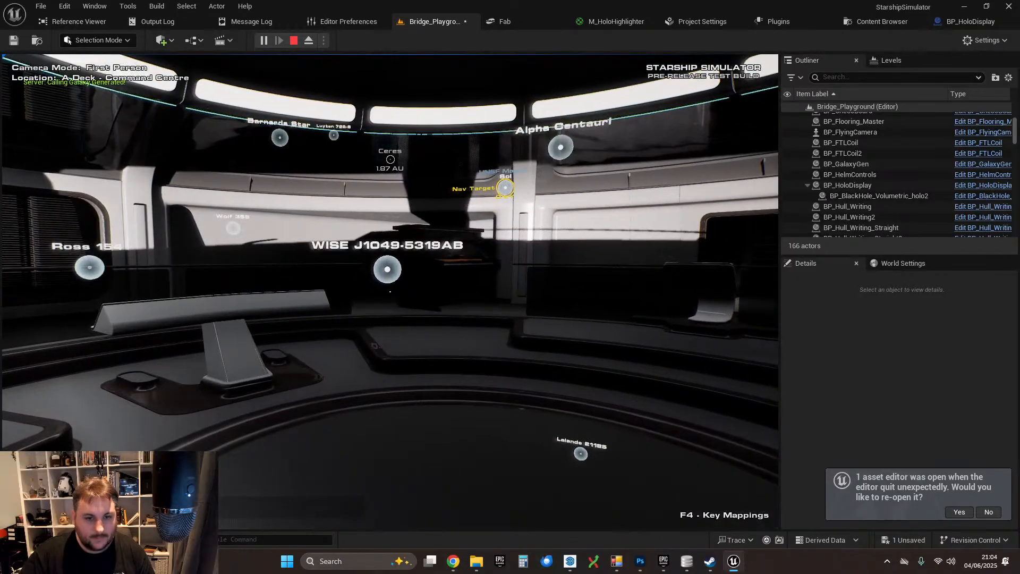
key(w)
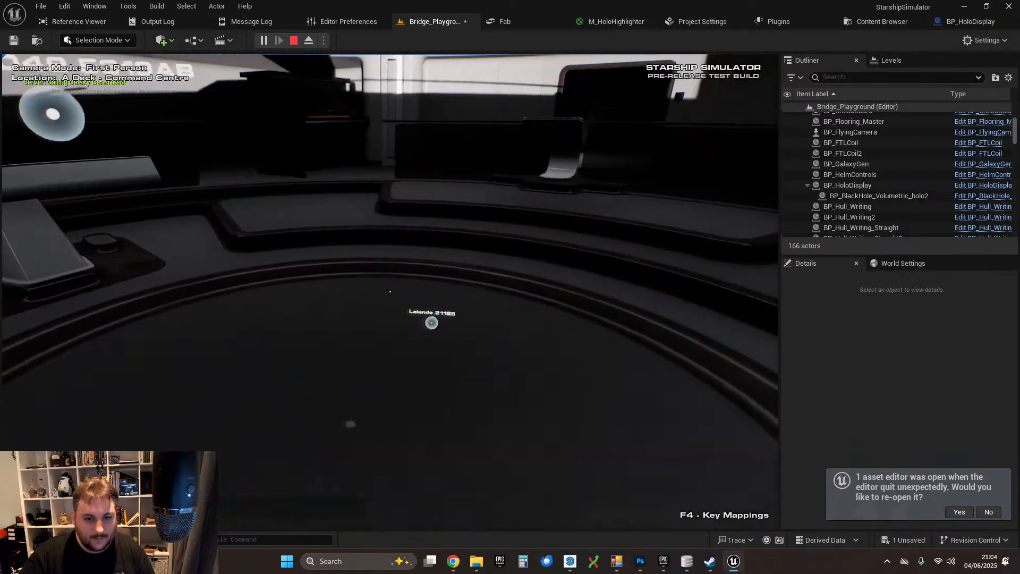
key(d)
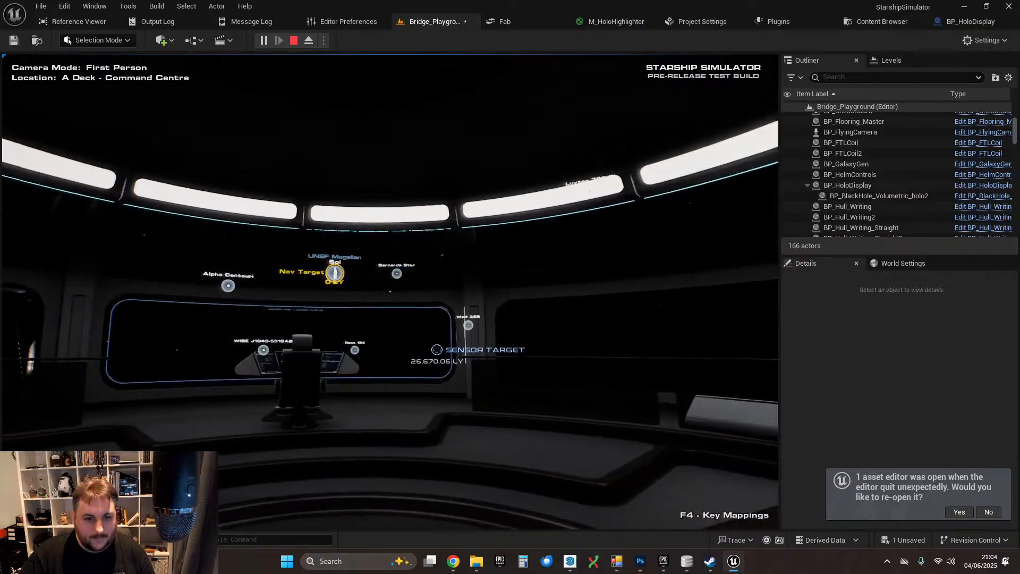
key(w)
key(w)
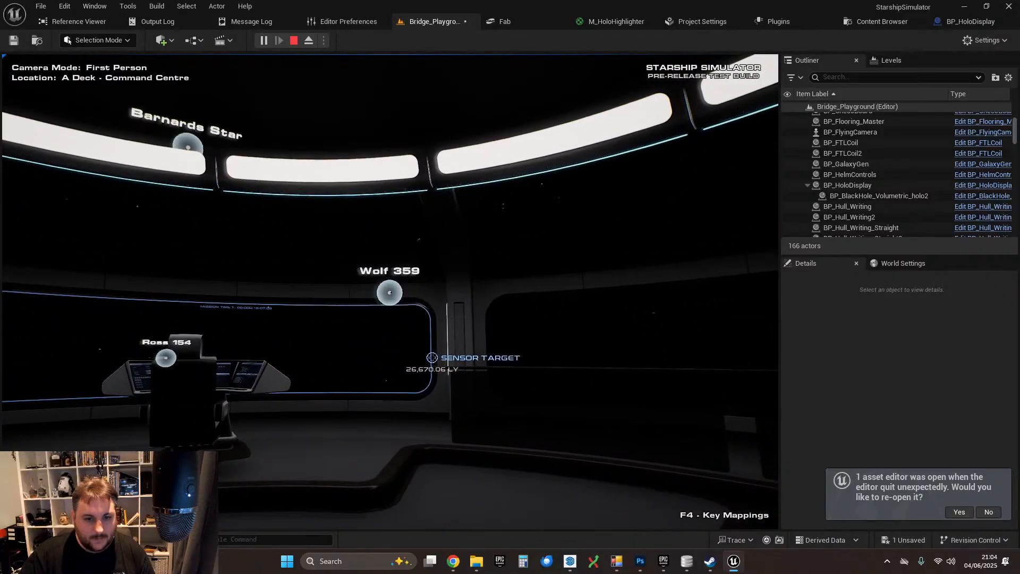
key(a)
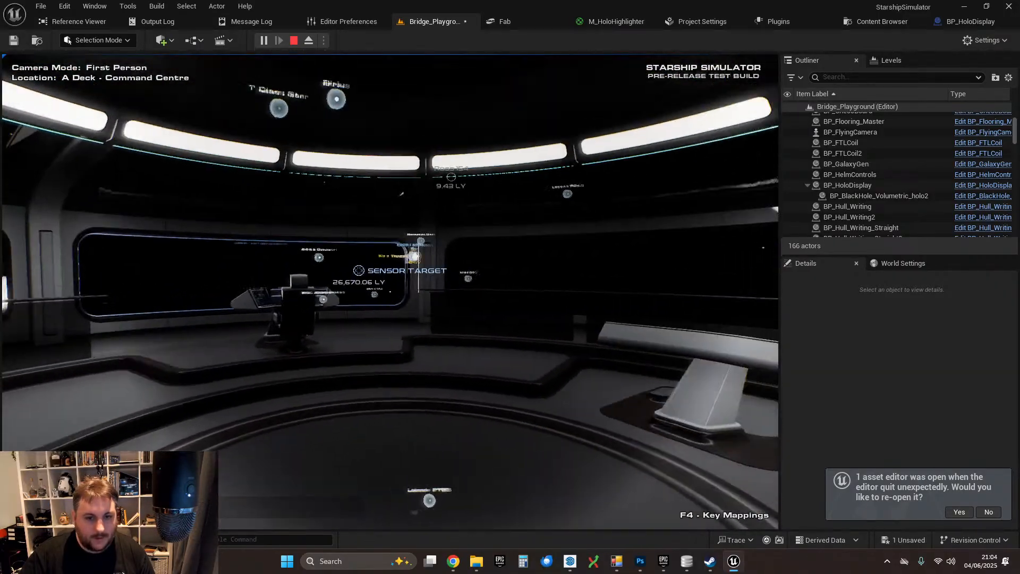
key(w)
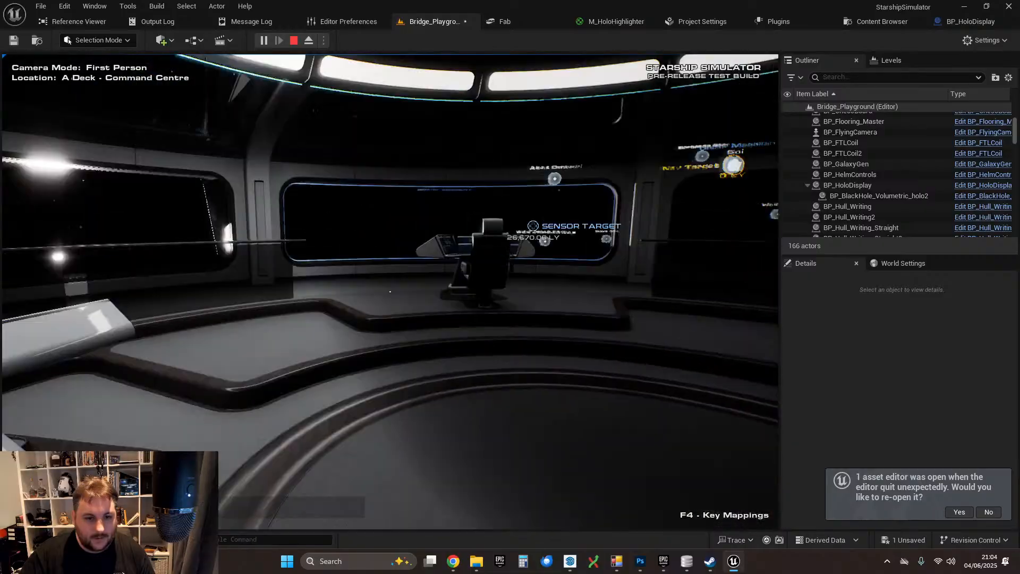
key(s)
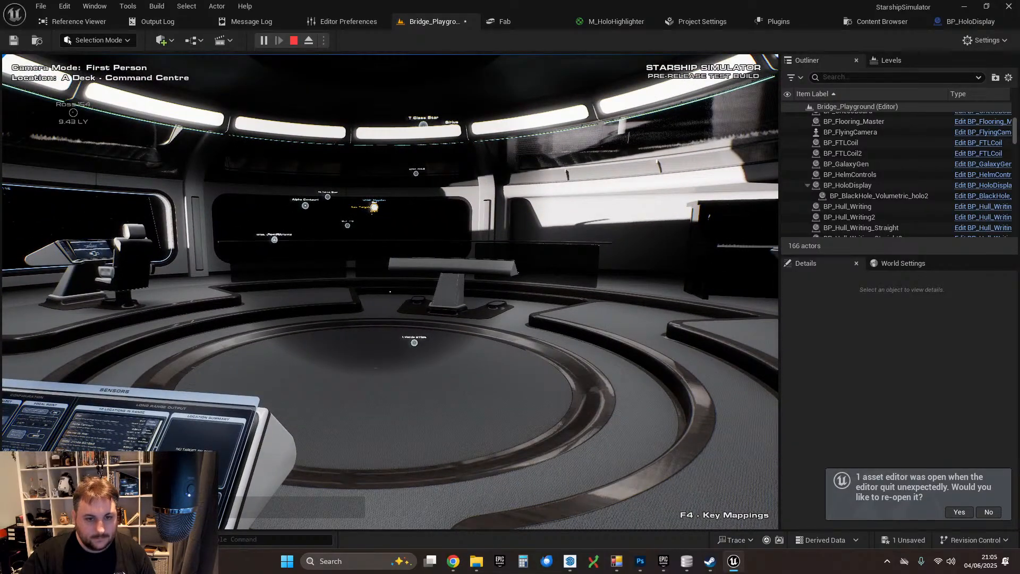
key(d)
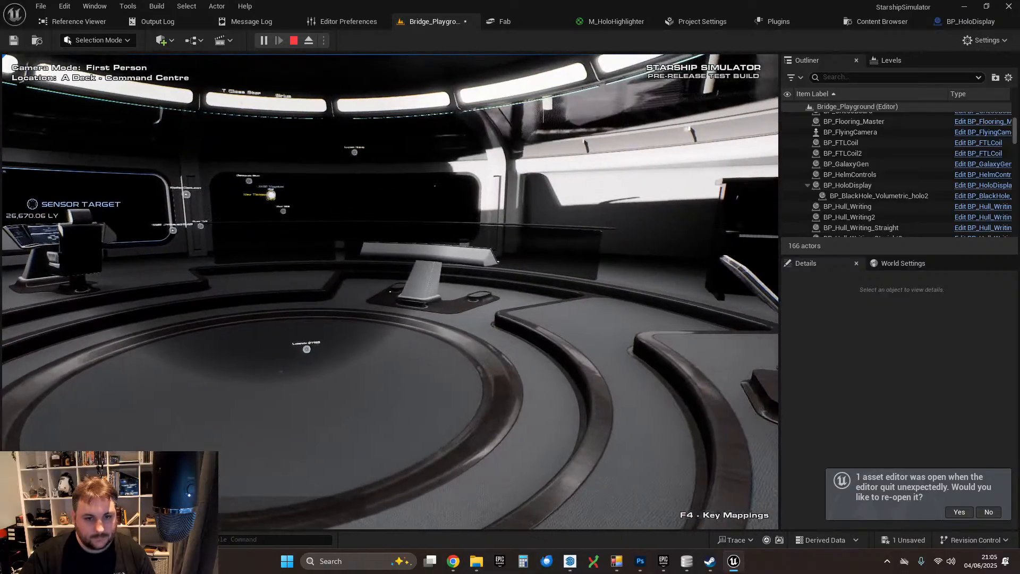
key(w)
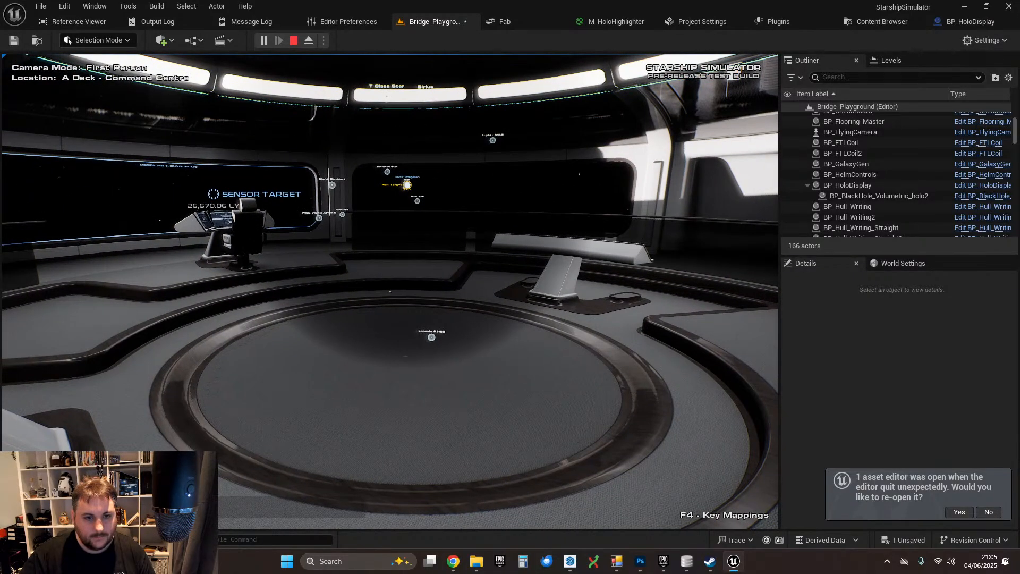
key(s)
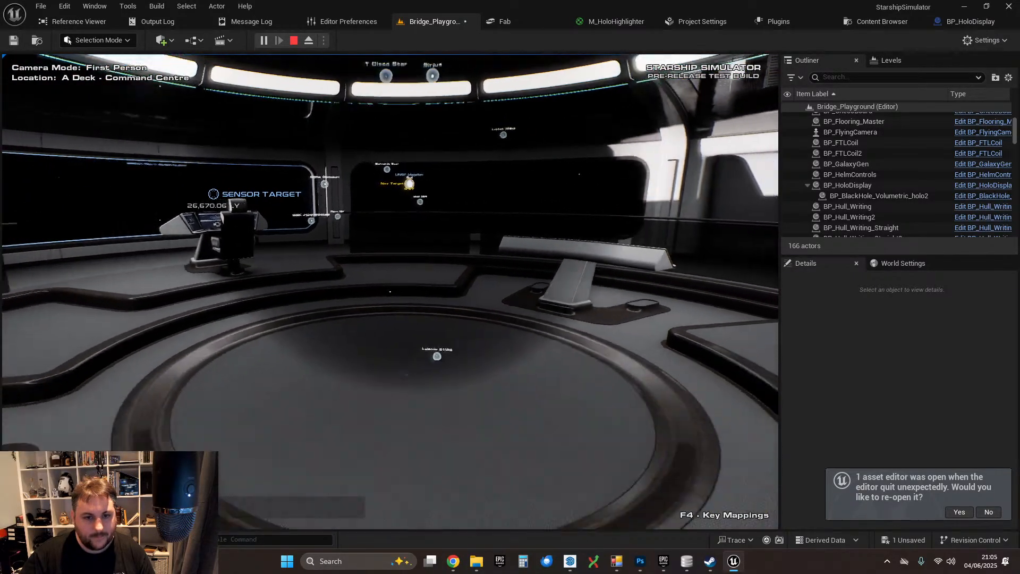
key(a)
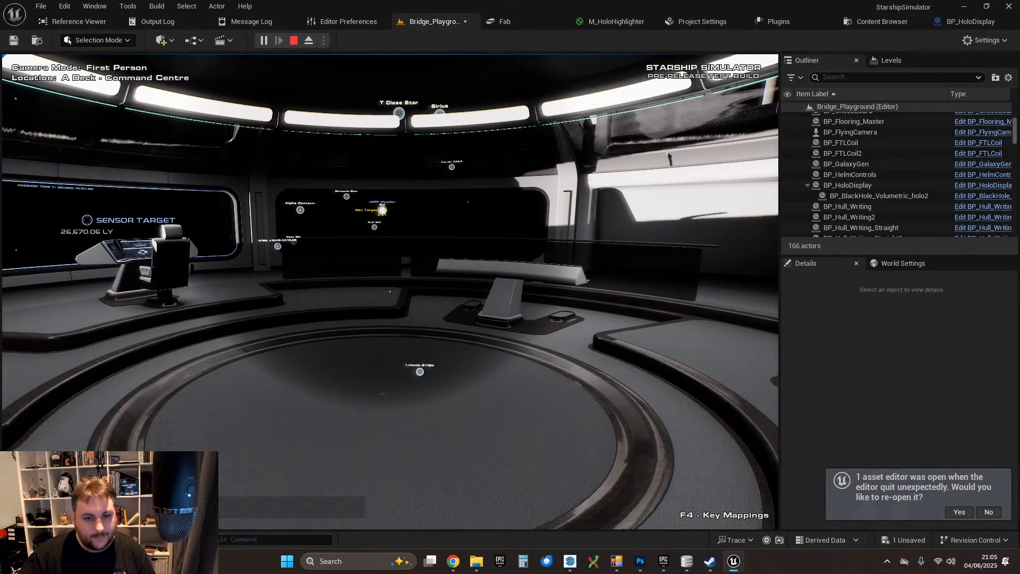
key(w)
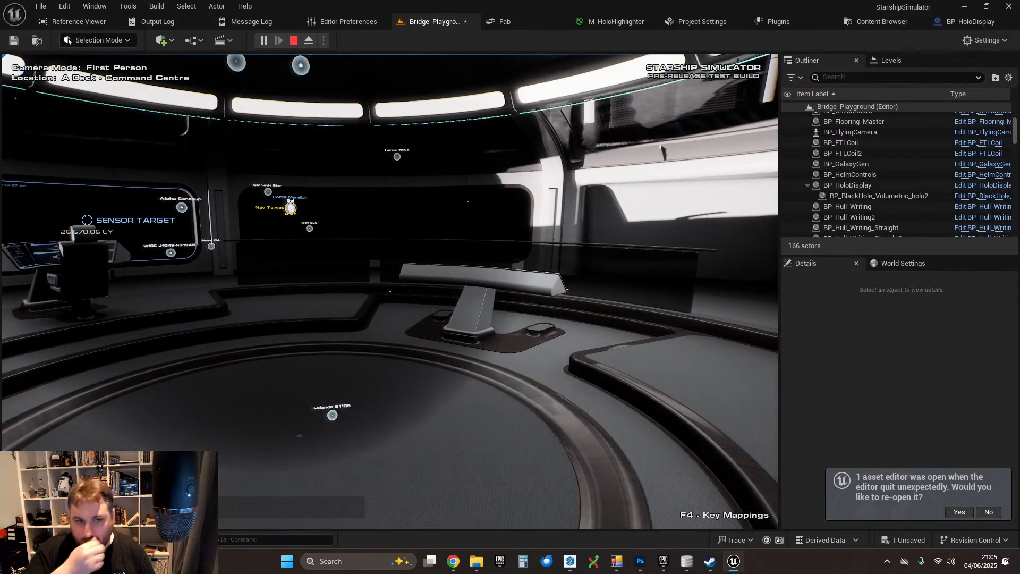
key(d)
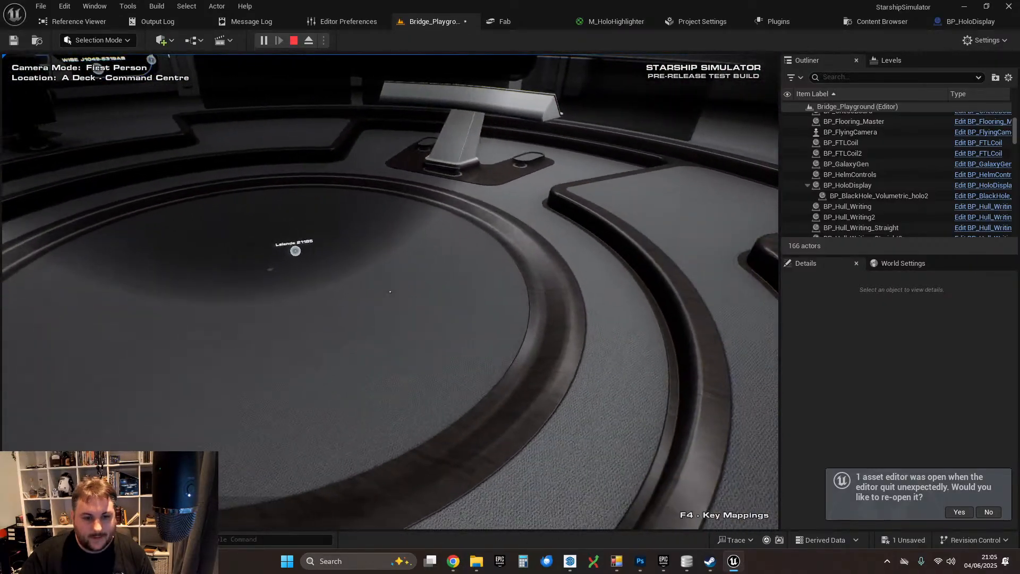
key(s)
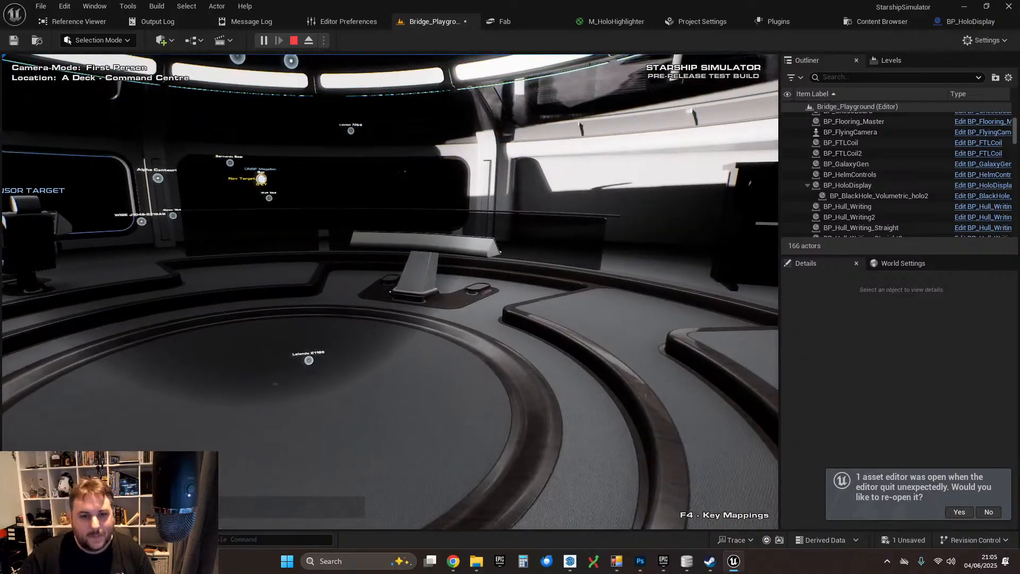
key(d)
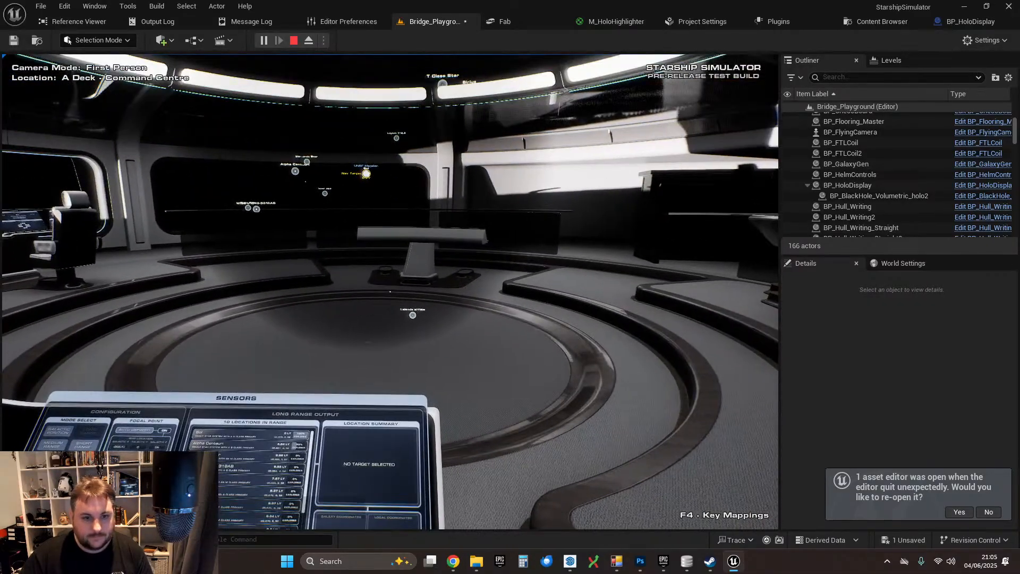
- Exit the play session and return to the Bridge_Playground level with no actor selected
key(Escape)
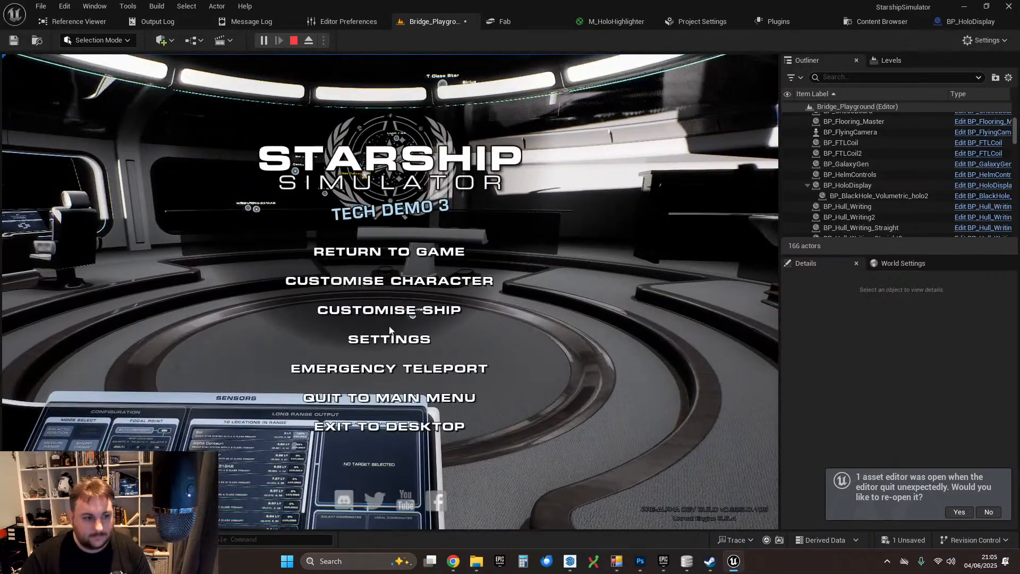
click(393, 424)
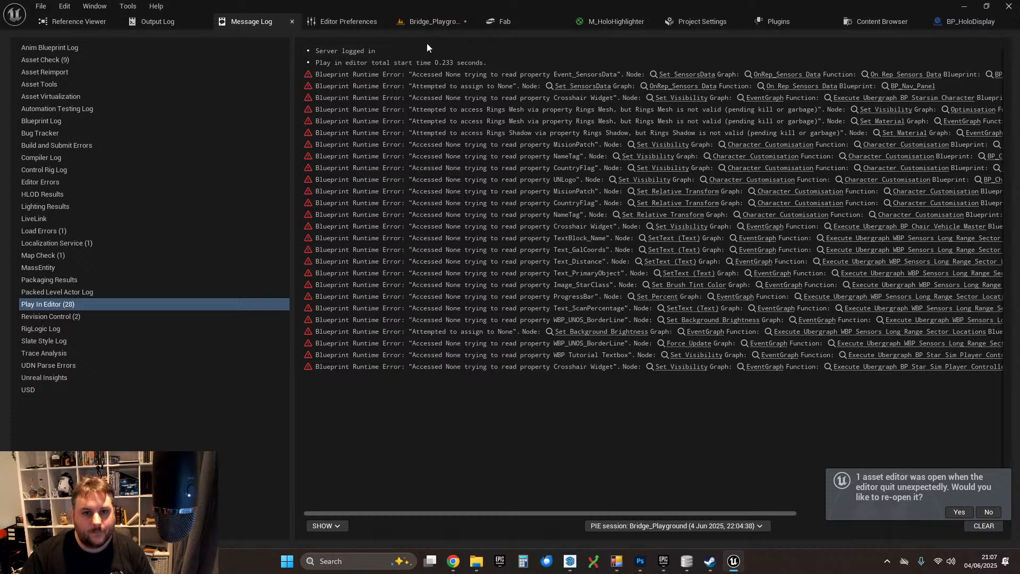
click(436, 24)
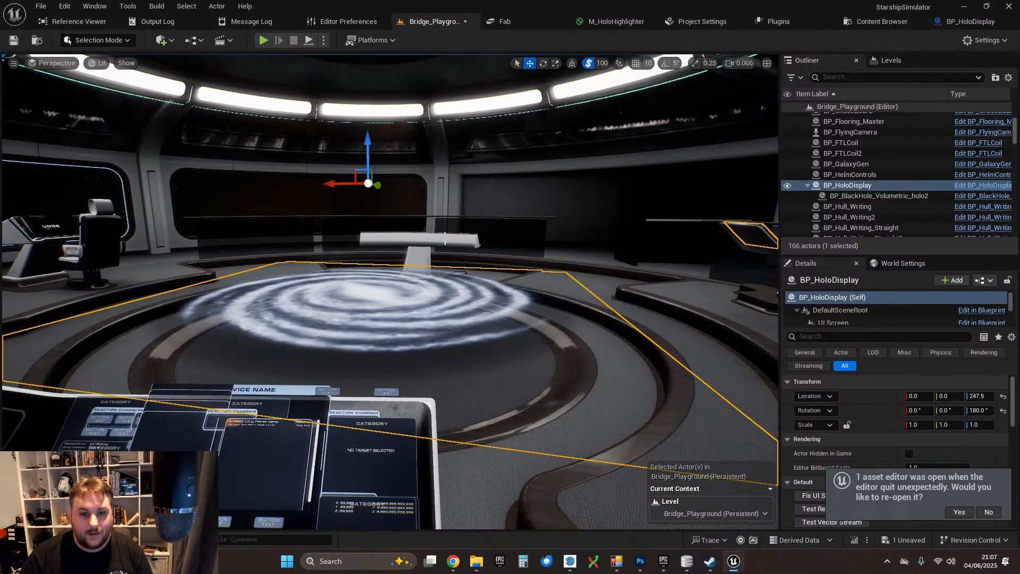
right_drag(540, 297, 520, 294)
key(Escape)
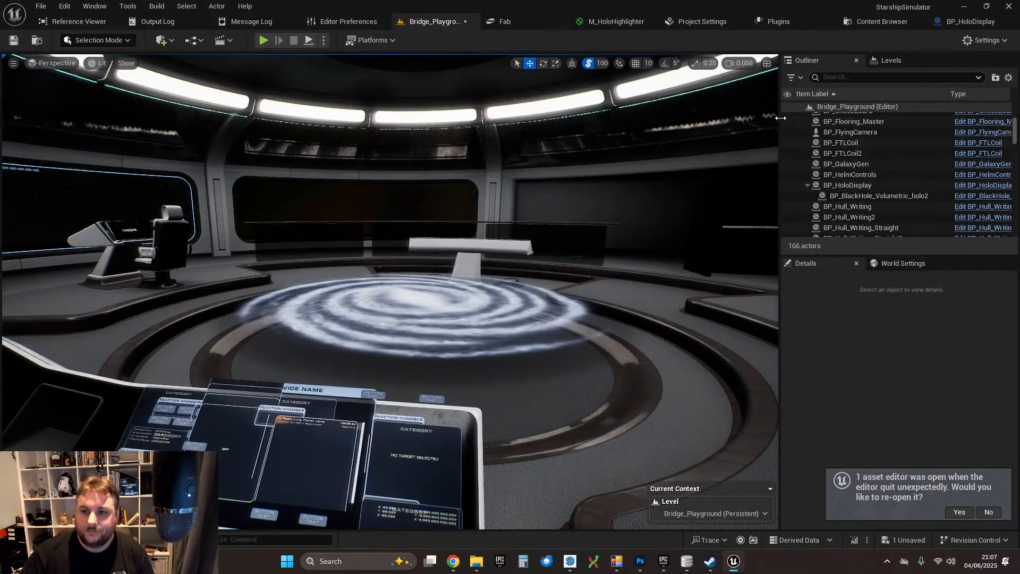
- Examine the nodes that add, attach and position each star's sphere mesh in BP_HoloDisplay's Render Stars function
click(953, 27)
scroll(258, 179, down, 3)
right_drag(259, 180, 868, 186)
mouse_move(332, 287)
right_down()
mouse_move(471, 282)
mouse_move(323, 291)
right_up()
scroll(431, 192, up, 2)
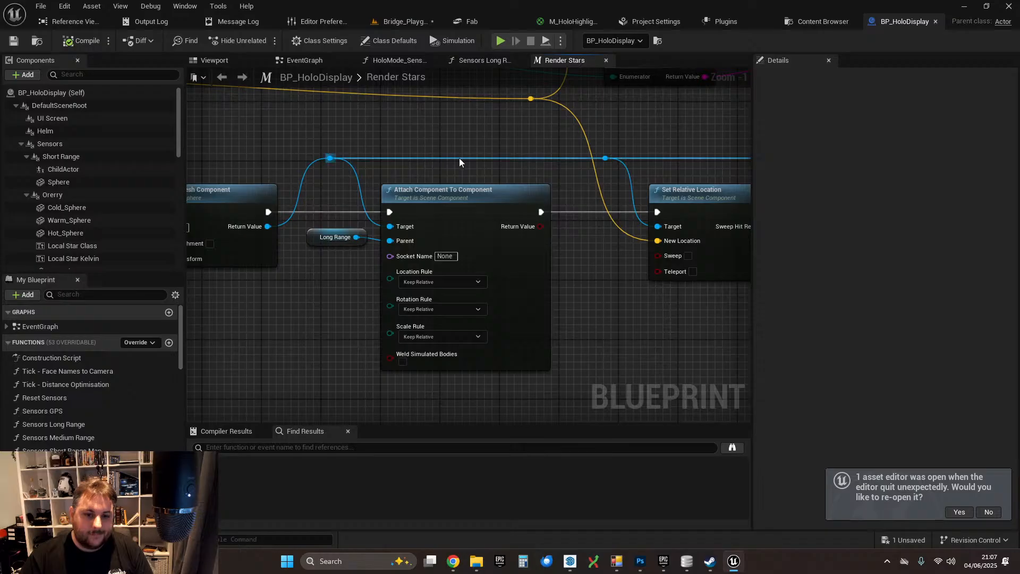
right_drag(580, 150, 384, 155)
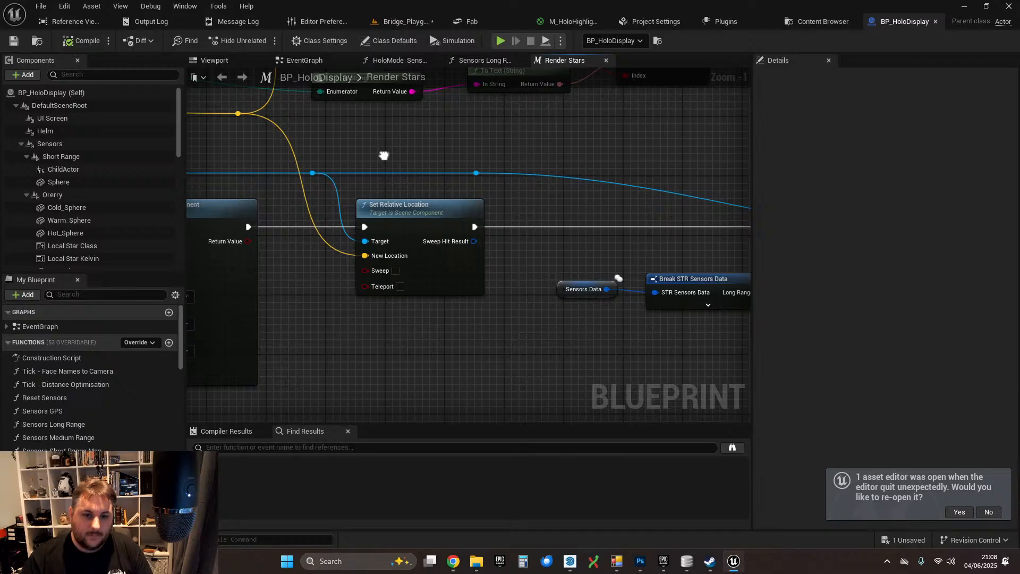
right_drag(384, 156, 791, 179)
scroll(473, 225, down, 2)
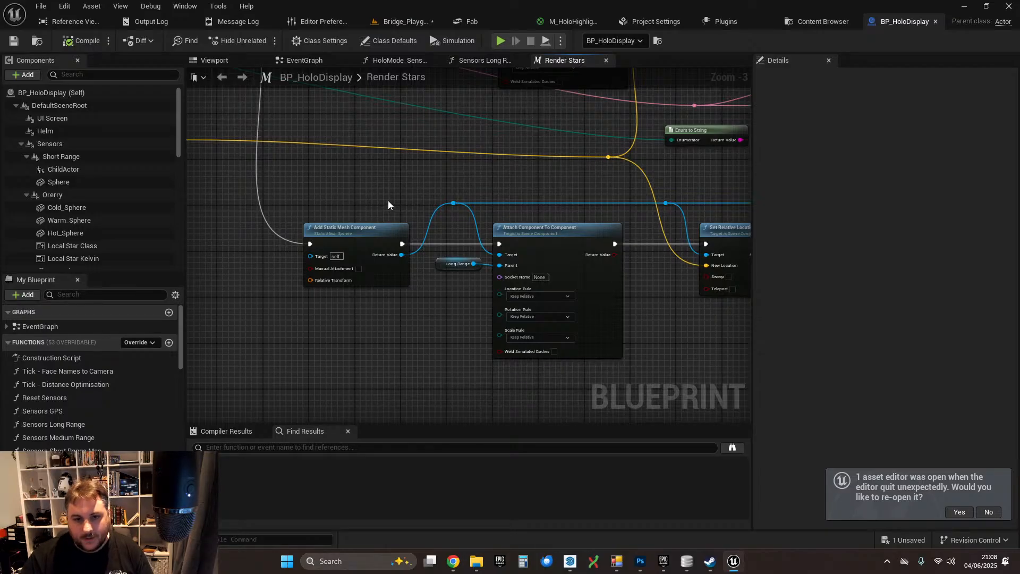
right_drag(595, 189, 592, 210)
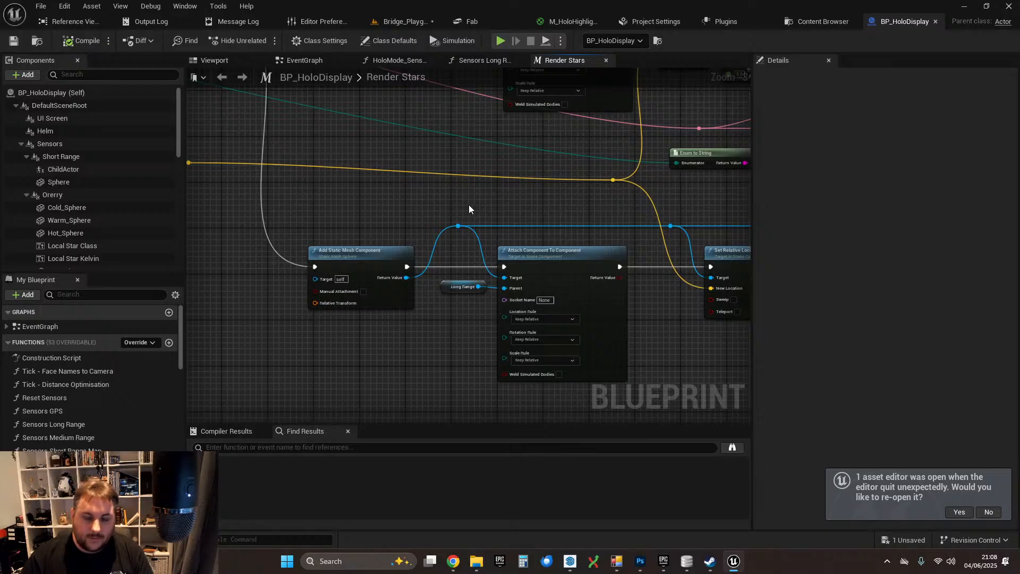
right_drag(505, 213, 545, 174)
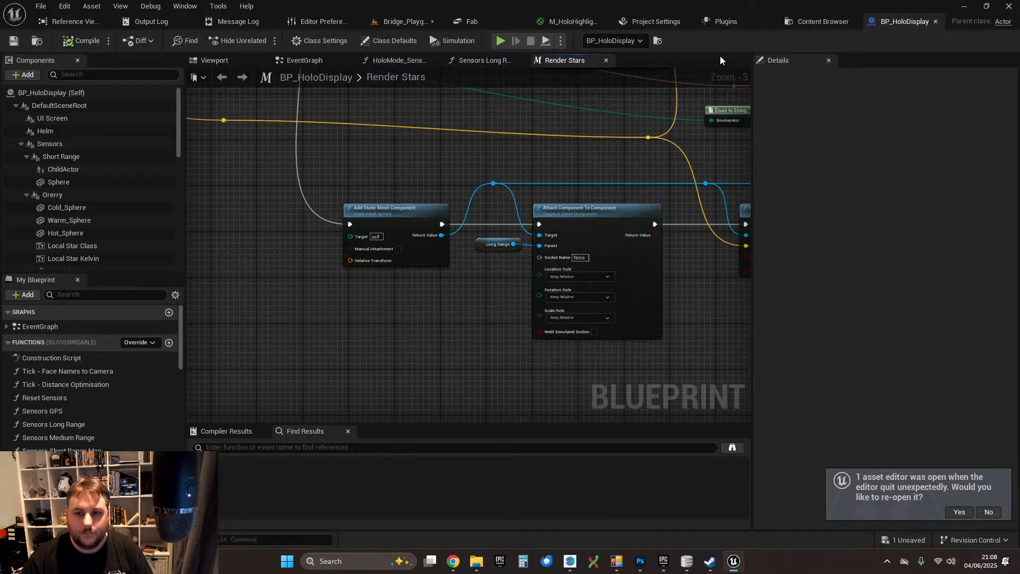
- Create a new Blueprint class with Actor as its parent in the HoloDisplay content folder
click(845, 21)
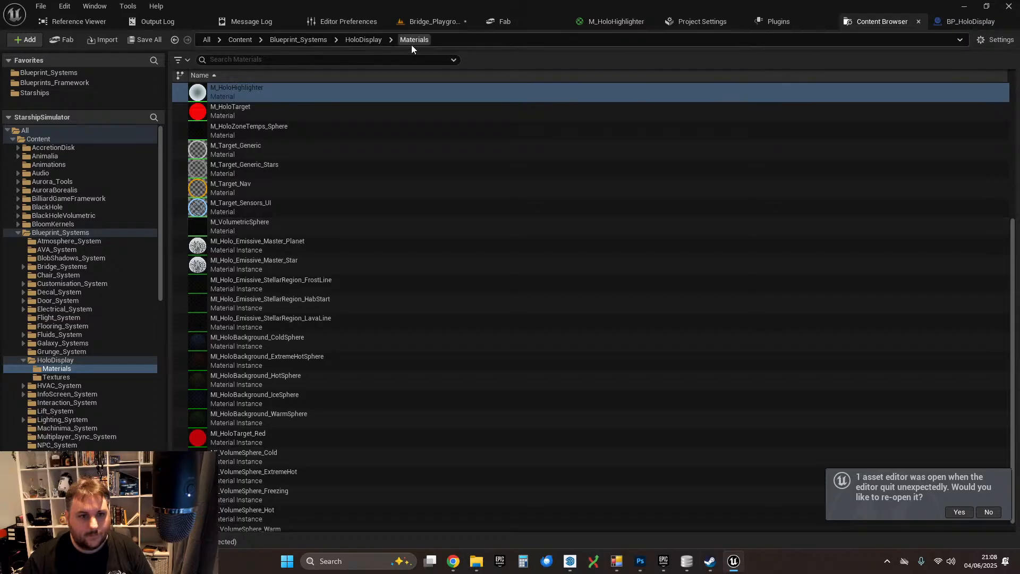
click(363, 40)
right_click(227, 251)
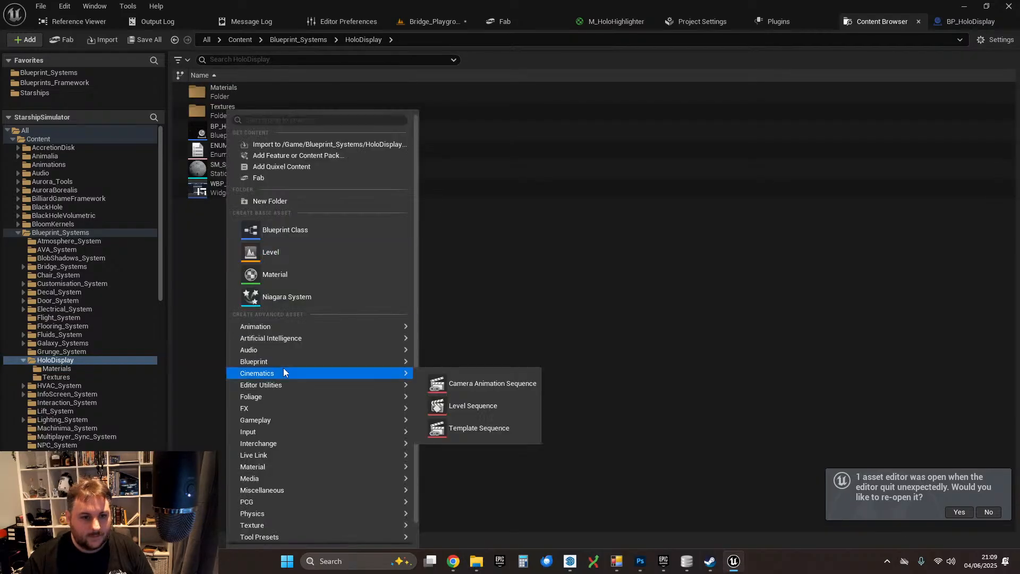
click(300, 227)
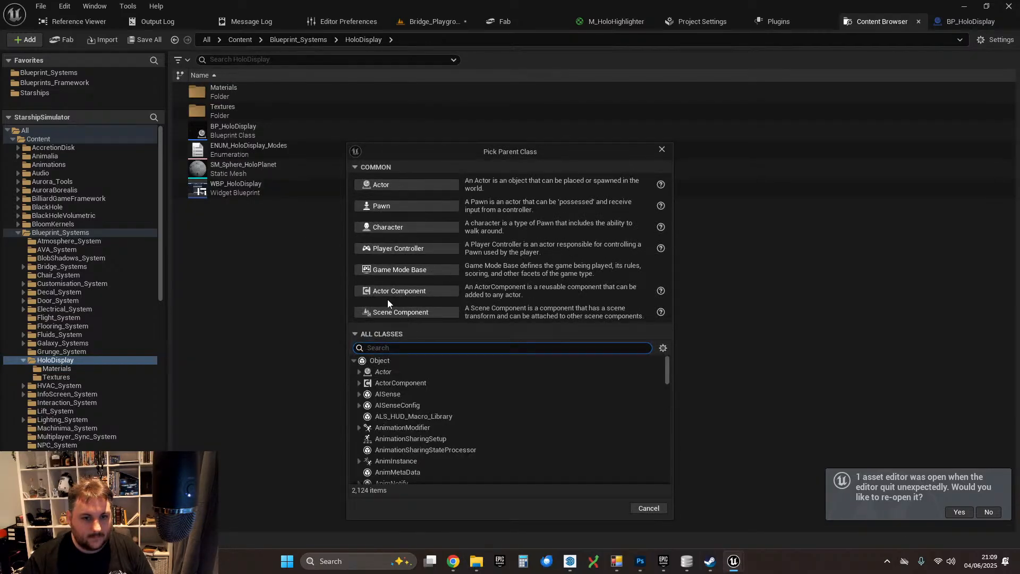
click(390, 184)
- Name the new Blueprint class BP_SensorsTarget_Celestial
text(BP)
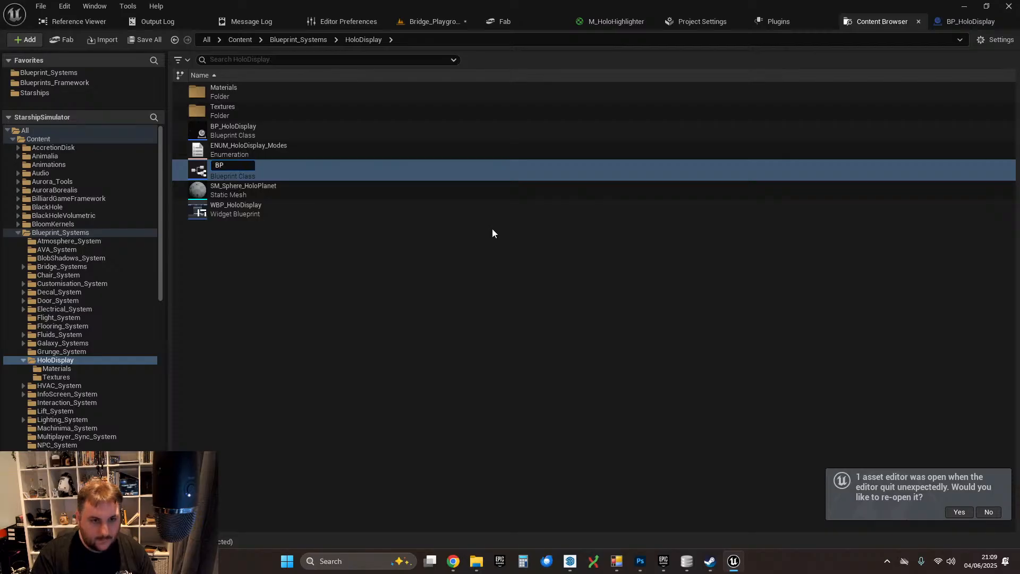
text(_Sensors)
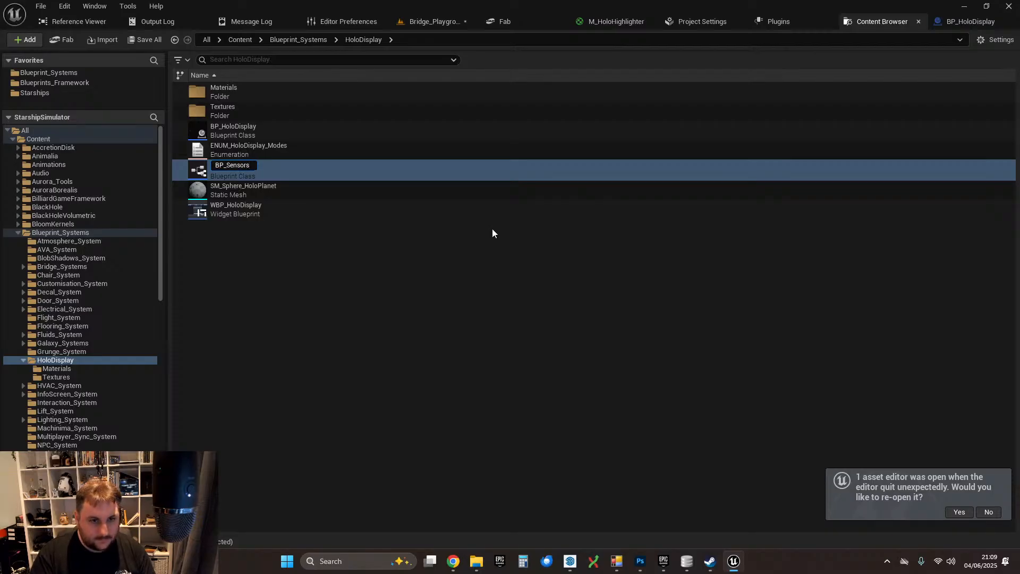
text(High)
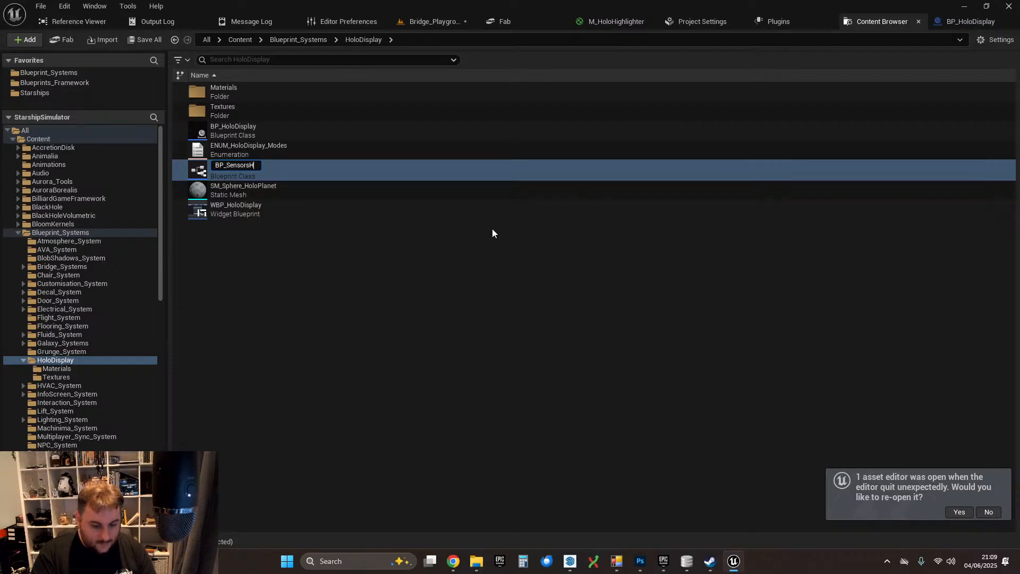
key(BackSpace)
key(BackSpace)
key(BackSpace)
key(BackSpace)
key(BackSpace)
key(BackSpace)
key(BackSpace)
key(BackSpace)
key(BackSpace)
key(BackSpace)
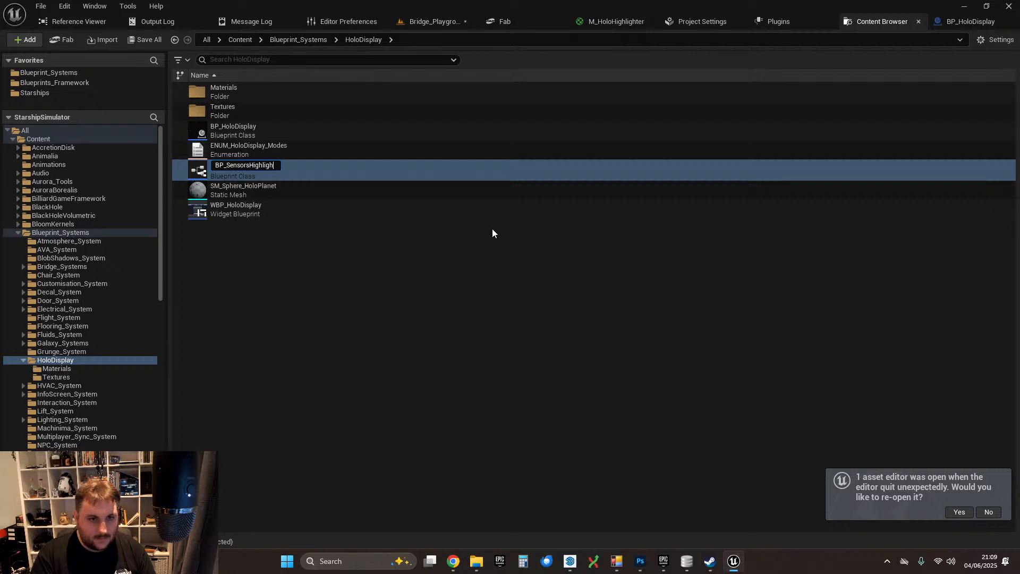
key(BackSpace)
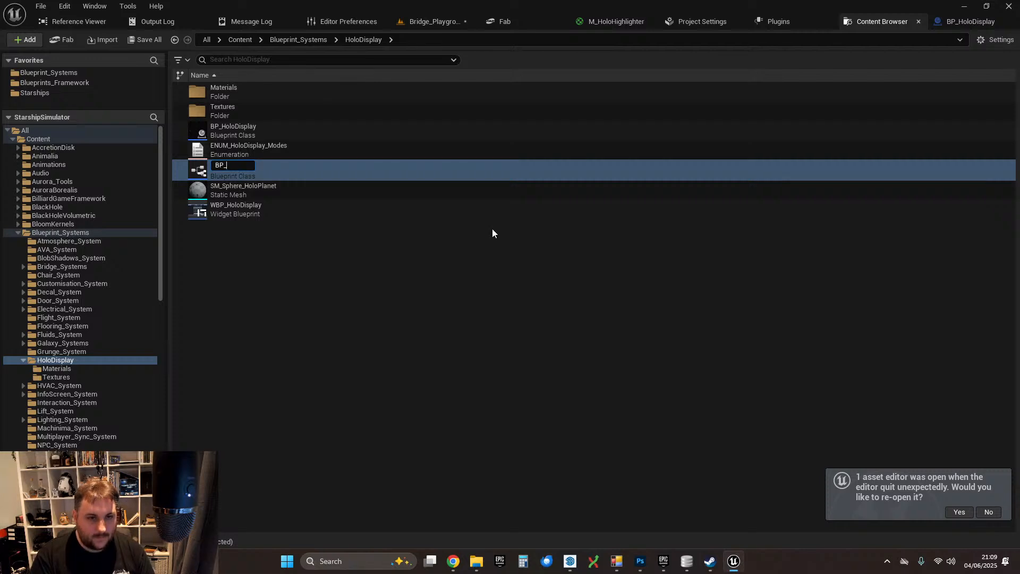
text(Sensors)
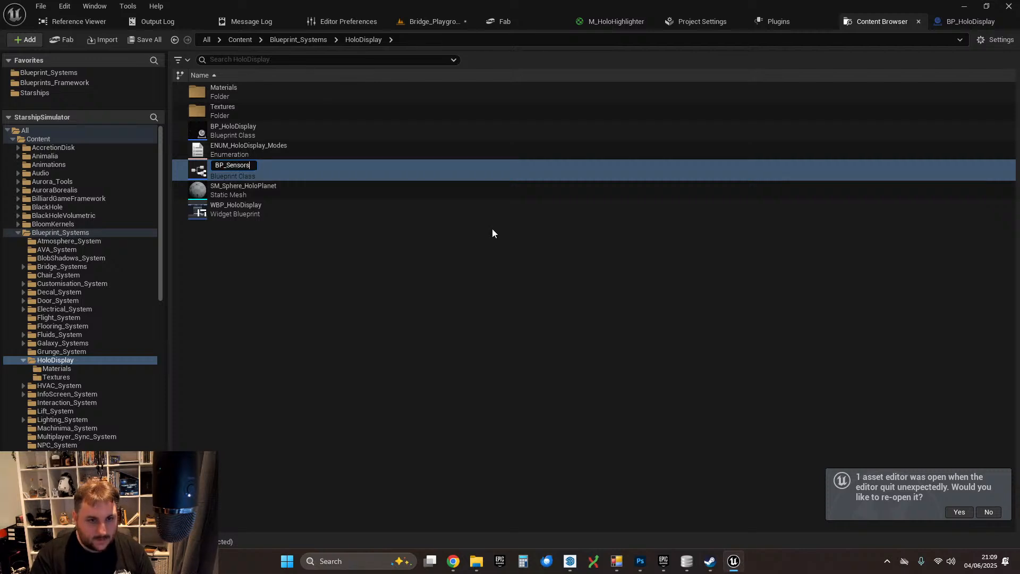
text(Target)
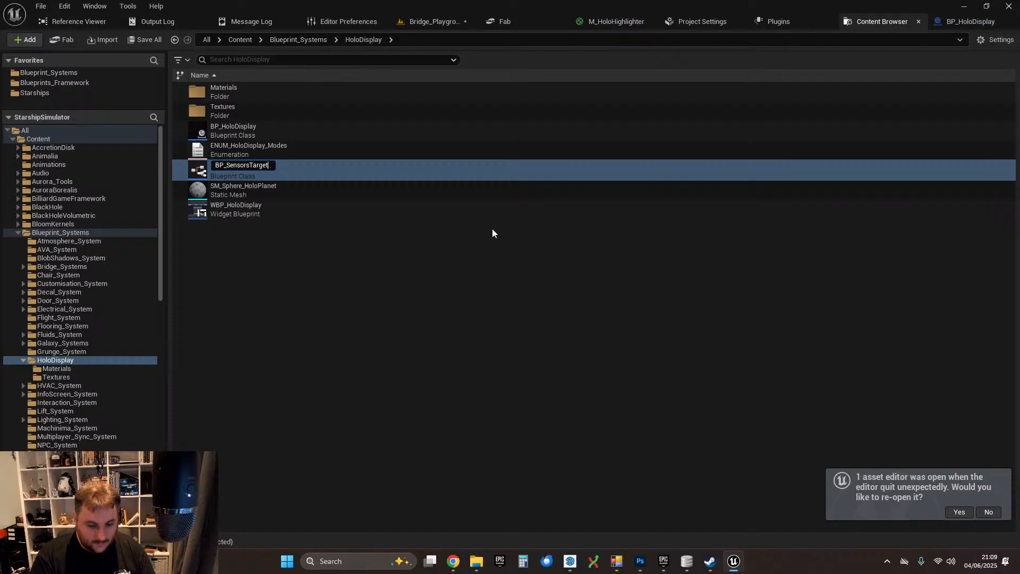
text(_)
text(Celestial)
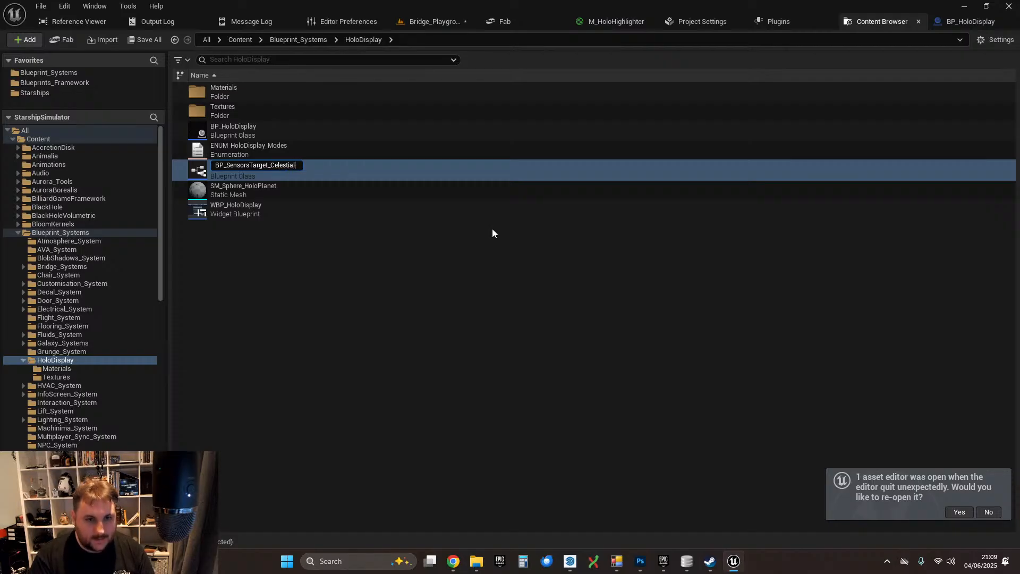
key(Return)
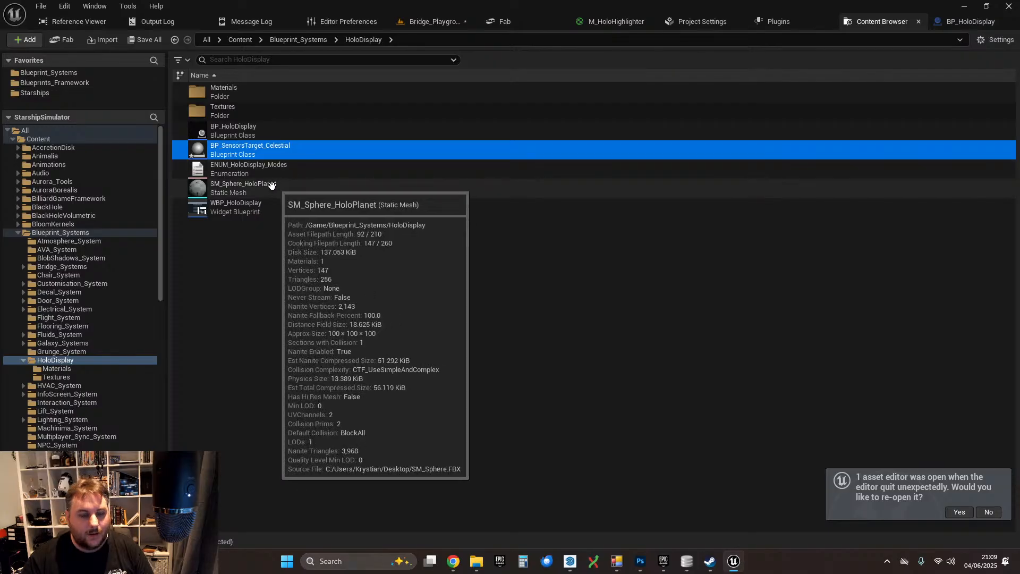
- Open BP_SensorsTarget_Celestial for editing and add a Sphere component under its DefaultSceneRoot
click(269, 256)
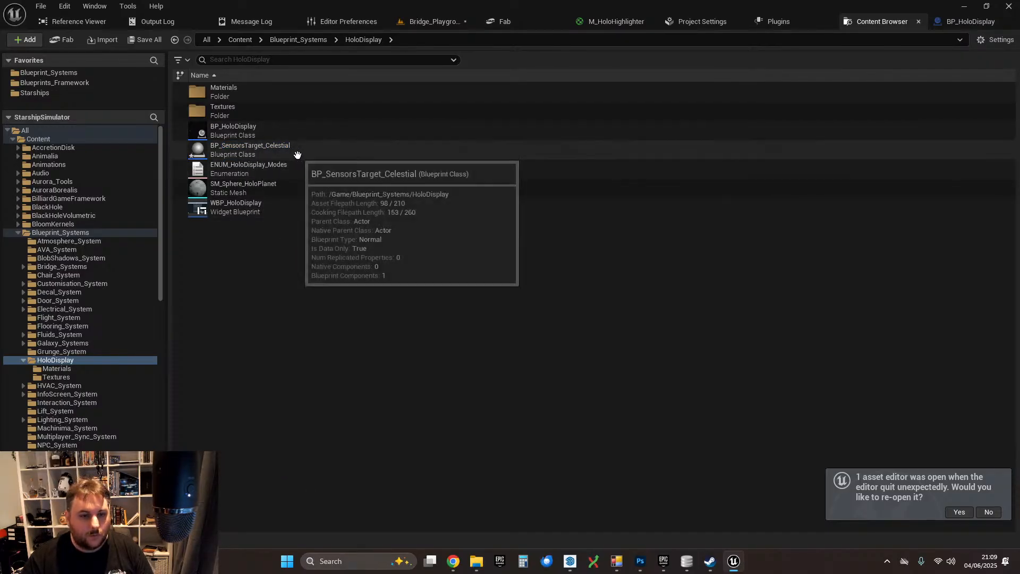
click(258, 150)
double_click(259, 153)
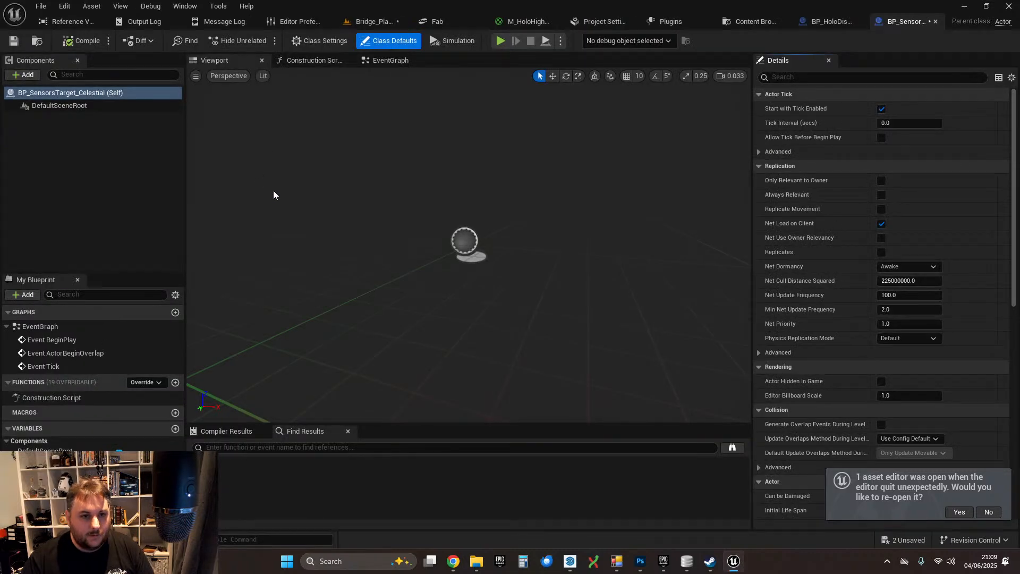
click(23, 74)
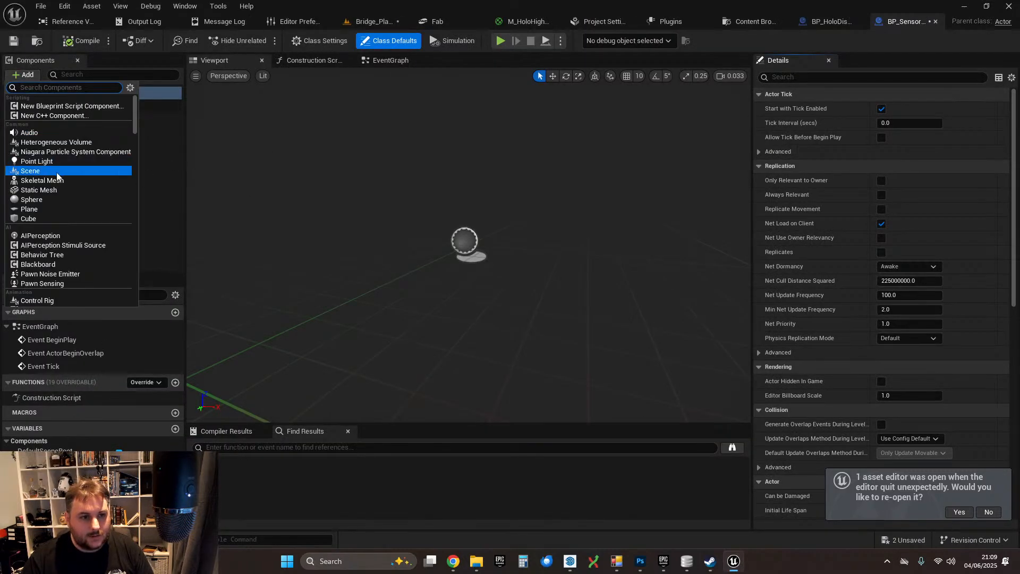
click(45, 203)
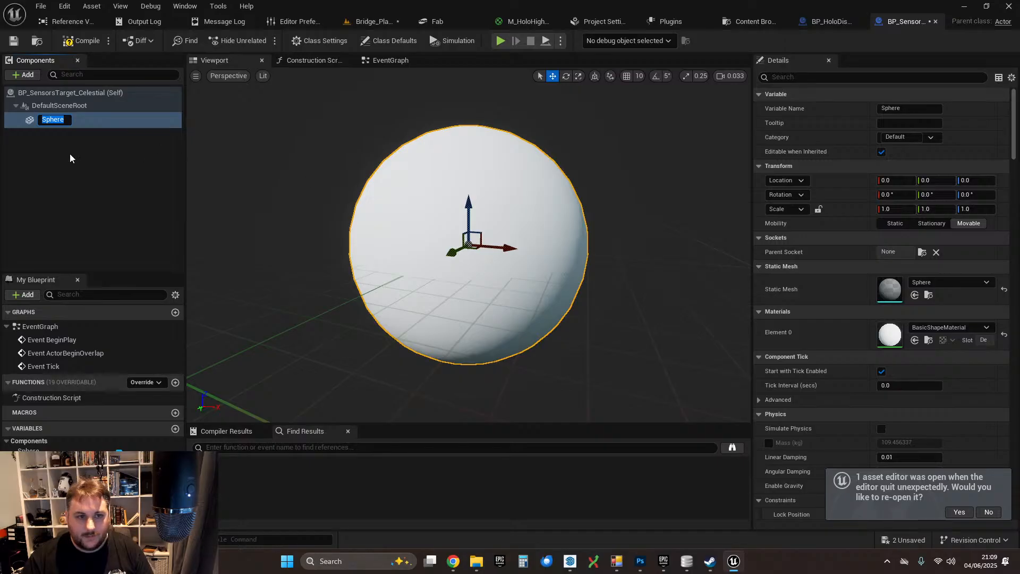
click(57, 145)
click(47, 118)
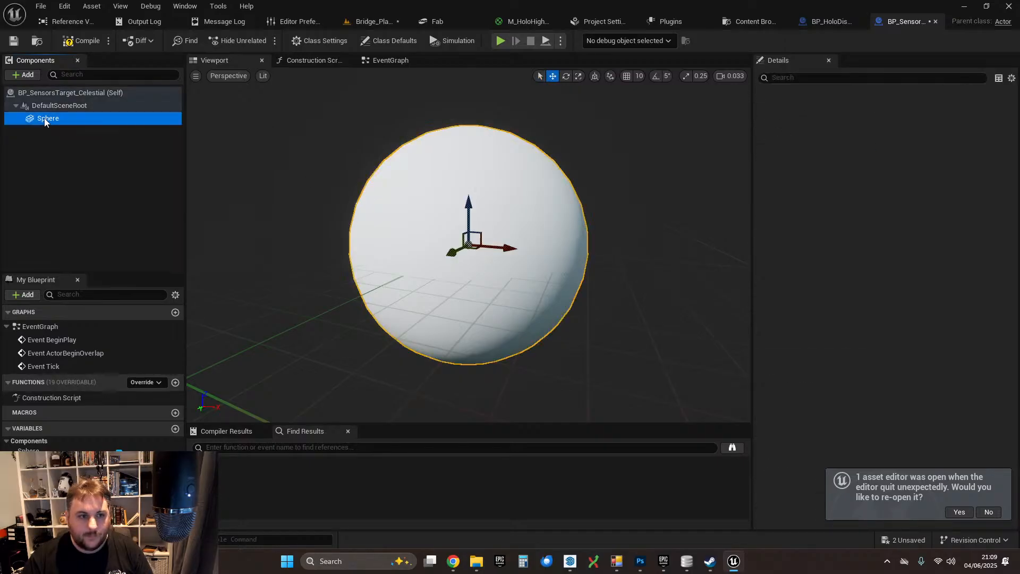
- Lock the Sphere component's scale ratio and set its uniform scale to 0.005
click(895, 211)
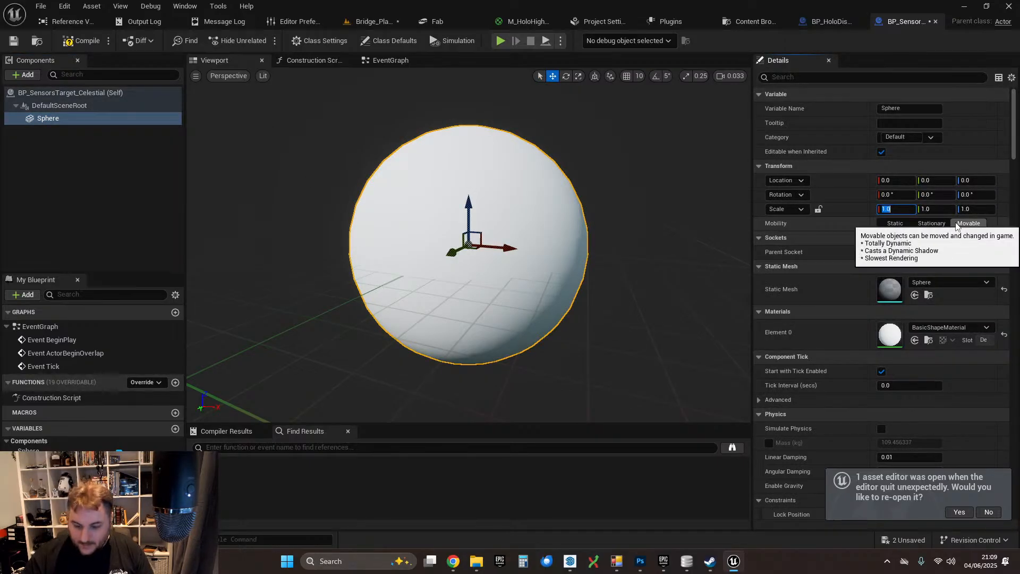
click(818, 209)
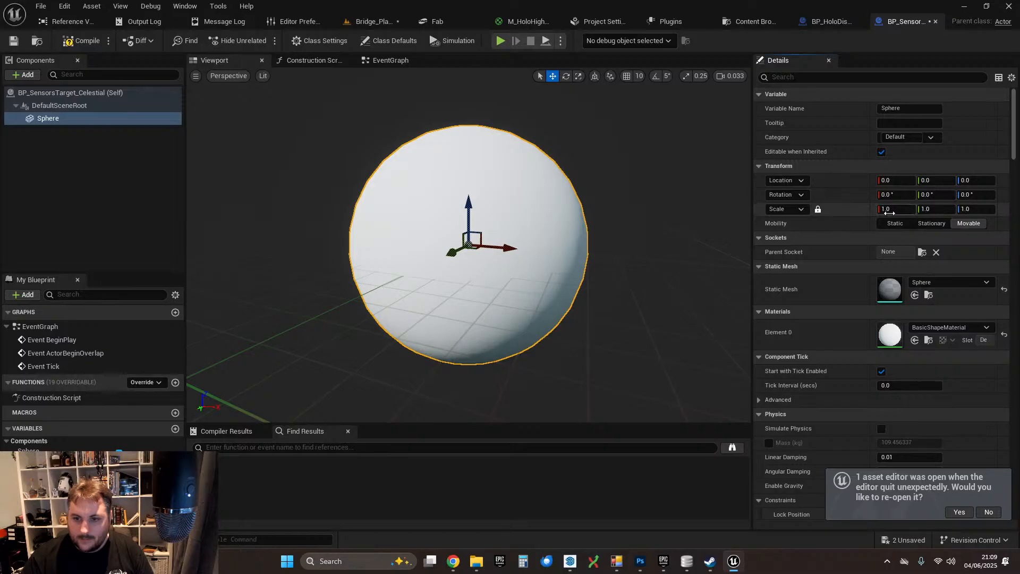
text(0.05)
key(Return)
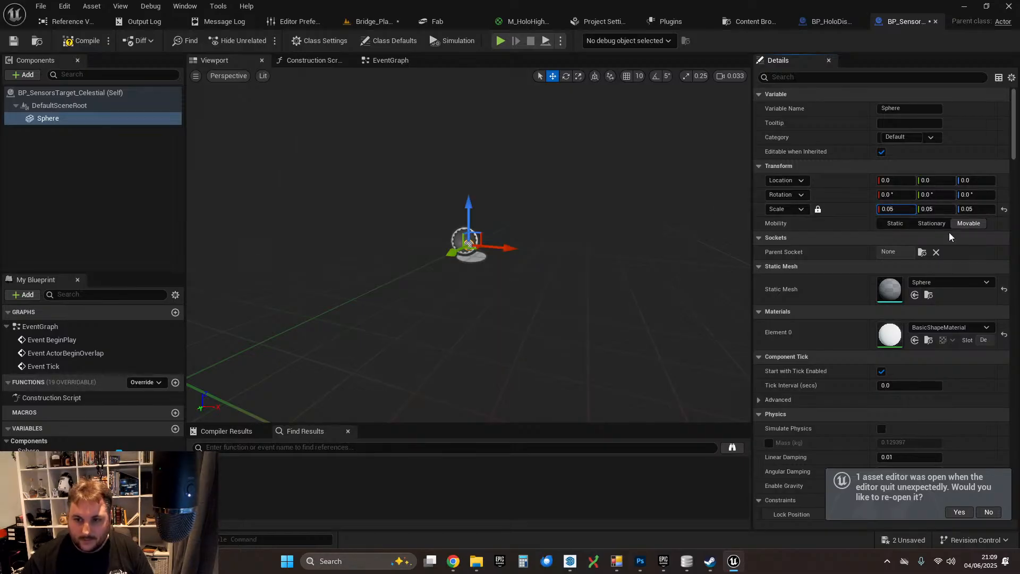
text(0.005)
key(Return)
mouse_move(467, 245)
right_down()
mouse_move(409, 244)
mouse_move(447, 262)
mouse_move(450, 250)
right_up()
key(w)
key(s)
key(w)
key(s)
key(w)
key(s)
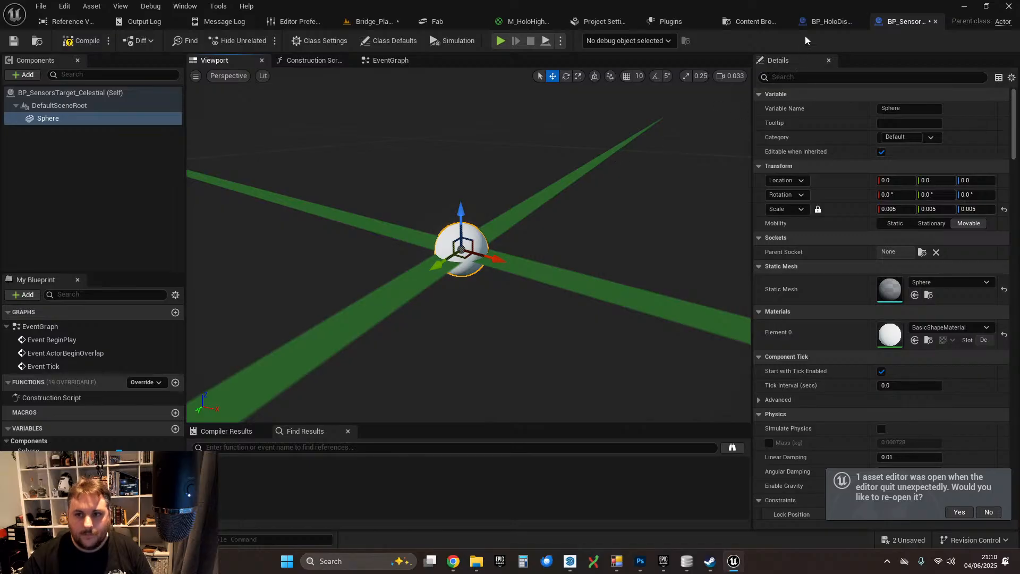
- Check the Set Relative Scale 3D node in BP_HoloDisplay's Render Stars function and match the Sphere component's scale to it at 0.025
click(824, 23)
right_drag(658, 240, 239, 259)
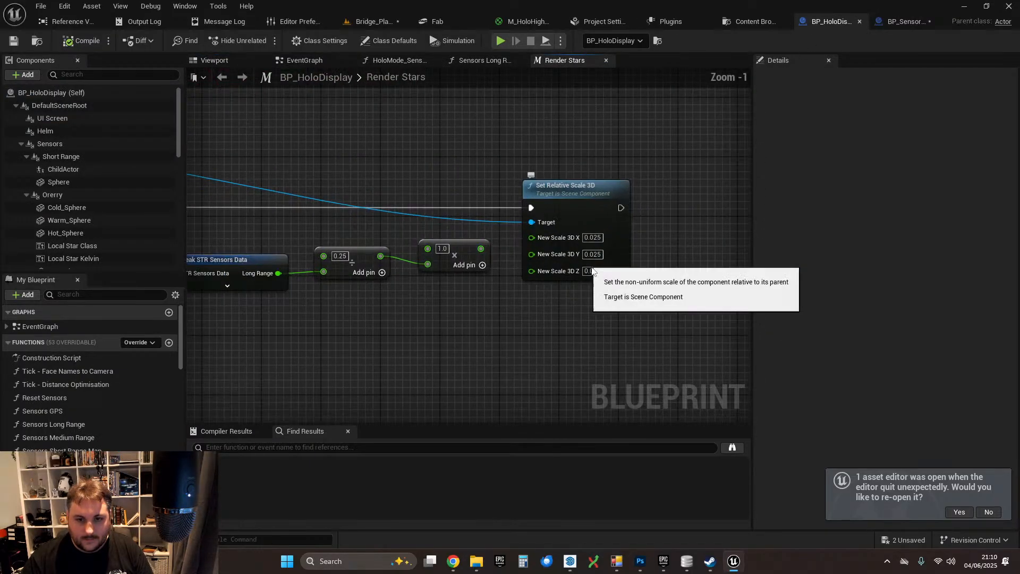
click(906, 21)
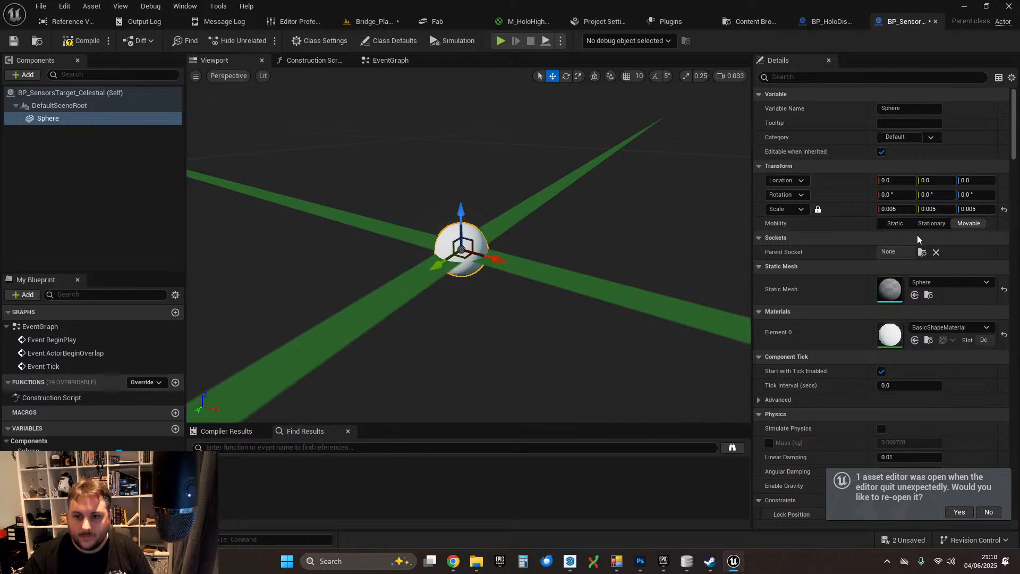
click(933, 210)
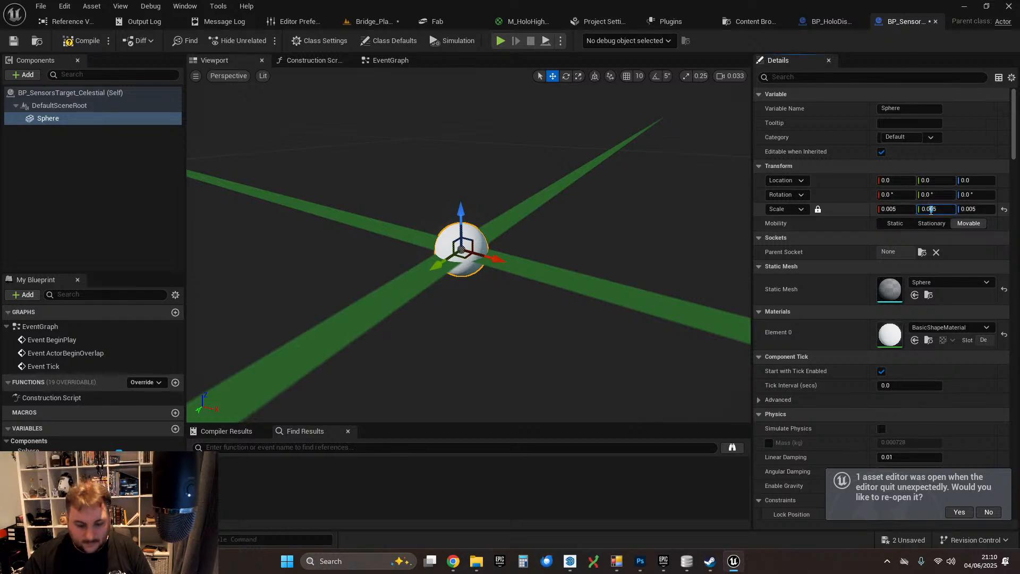
text(0.025)
key(Return)
scroll(494, 243, down, 2)
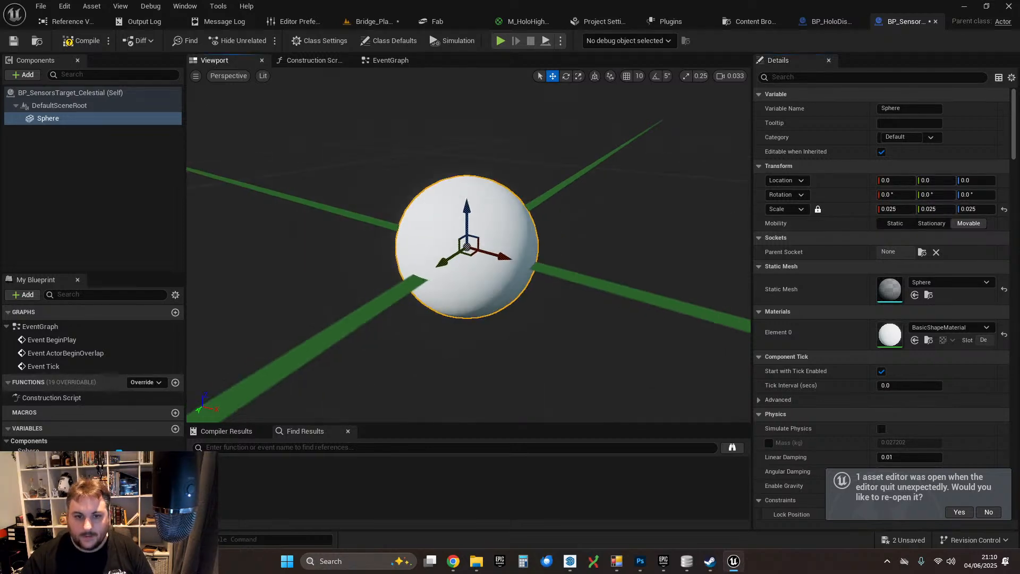
scroll(494, 243, down, 2)
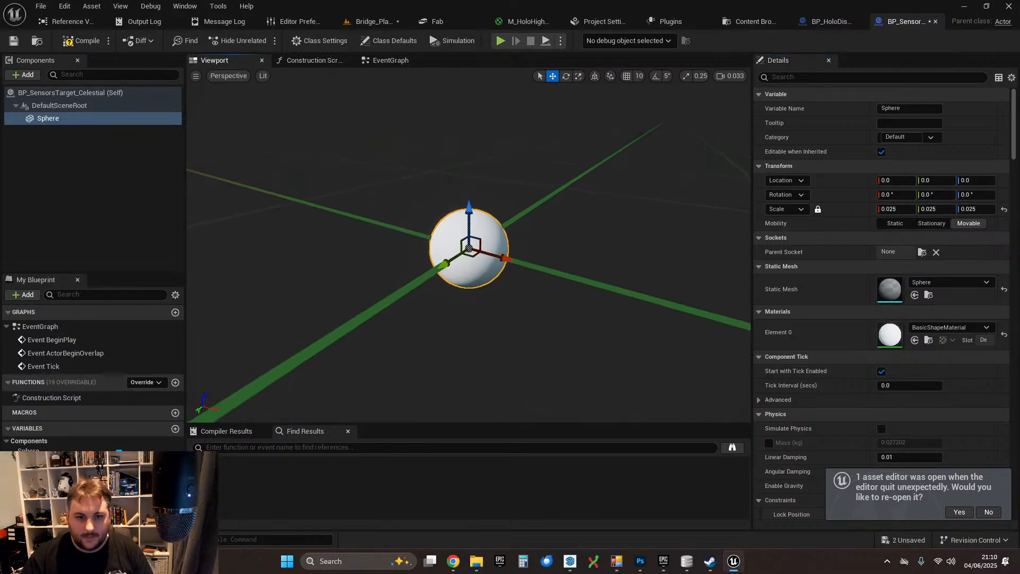
- Assign the M_HoloHighlighter material to the Sphere component, and compile and save BP_SensorsTarget_Celestial
click(946, 329)
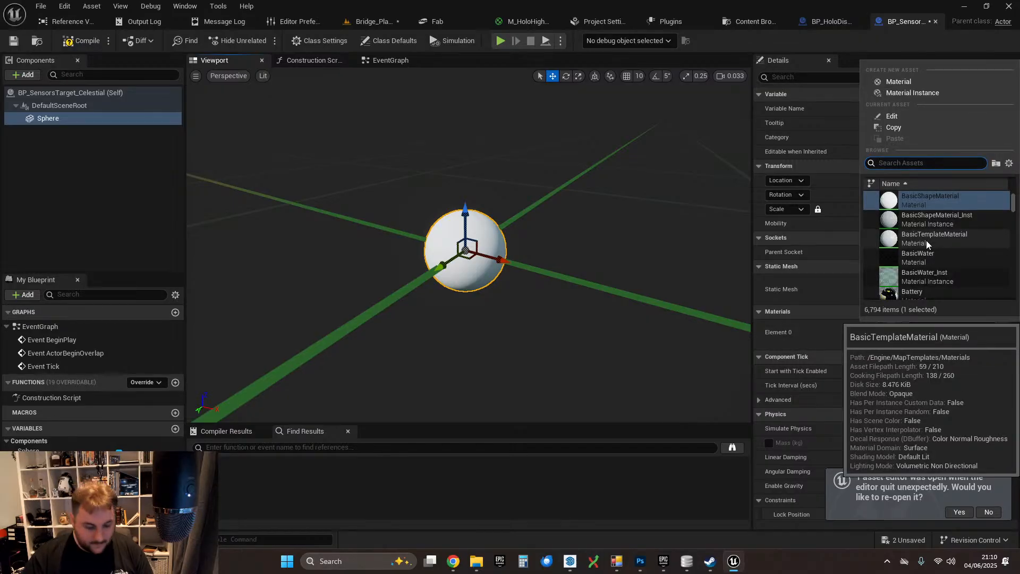
text(holo highl)
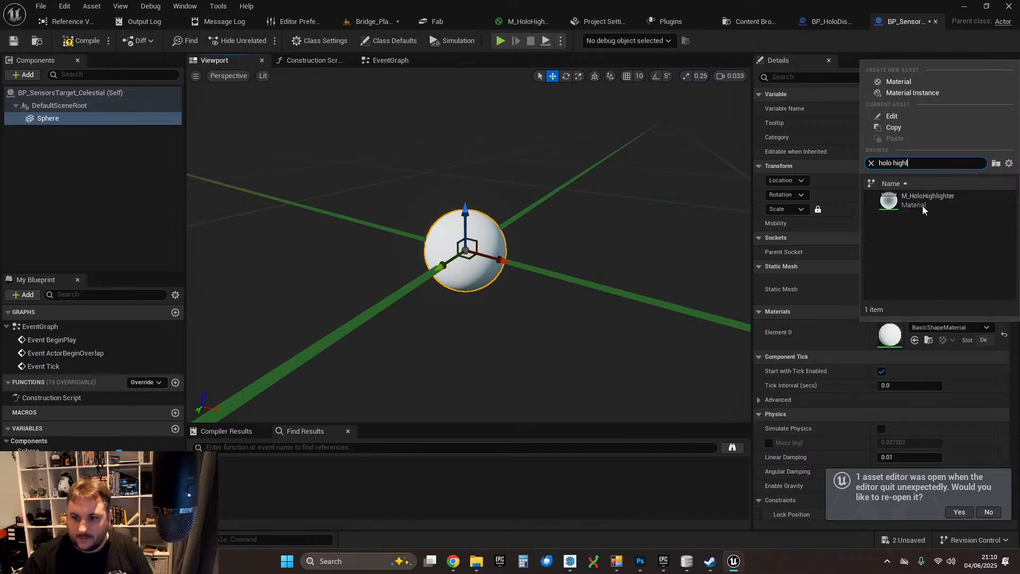
click(922, 206)
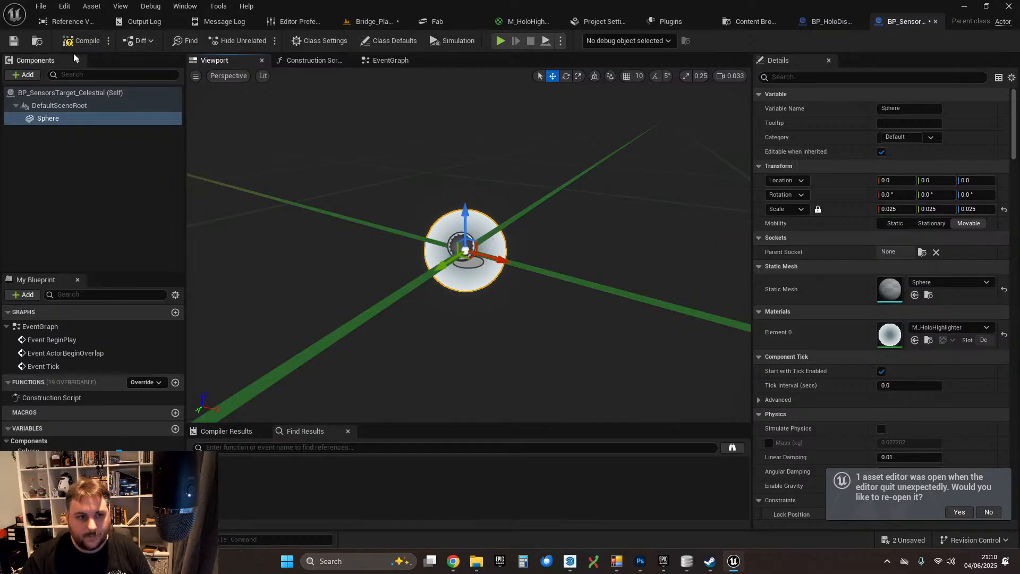
click(80, 41)
click(13, 41)
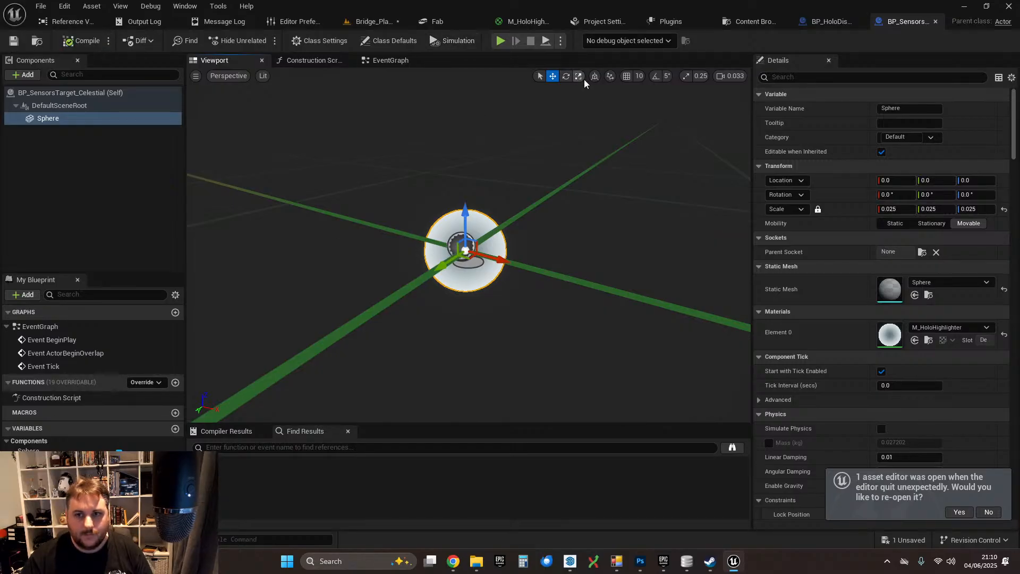
- Delete the Add Static Mesh Component node that creates the highlight sphere in BP_HoloDisplay's Render Stars function
click(830, 22)
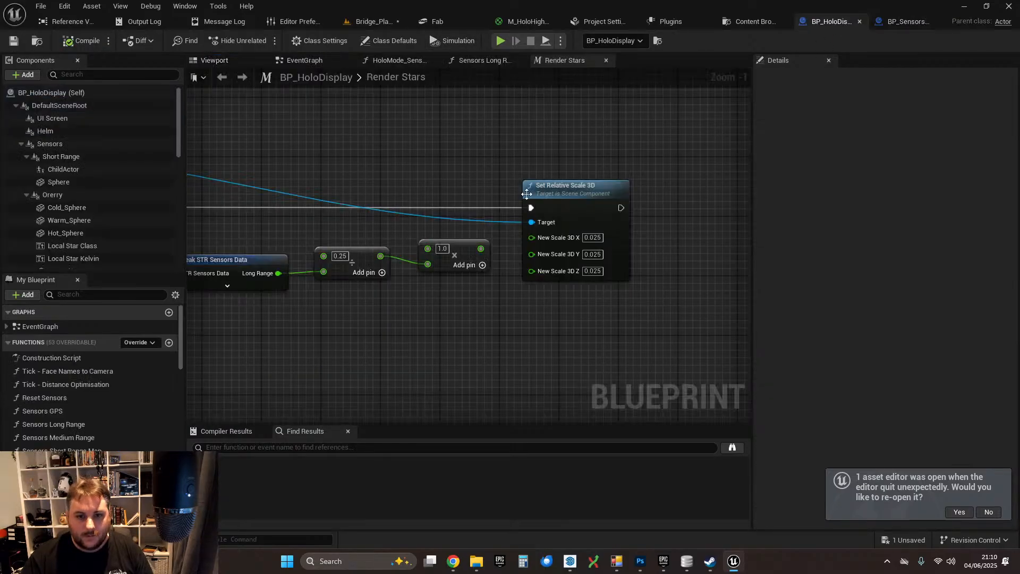
scroll(315, 200, down, 1)
right_drag(315, 200, 568, 204)
scroll(568, 204, down, 3)
right_drag(281, 232, 658, 239)
scroll(551, 238, up, 3)
right_drag(550, 238, 414, 256)
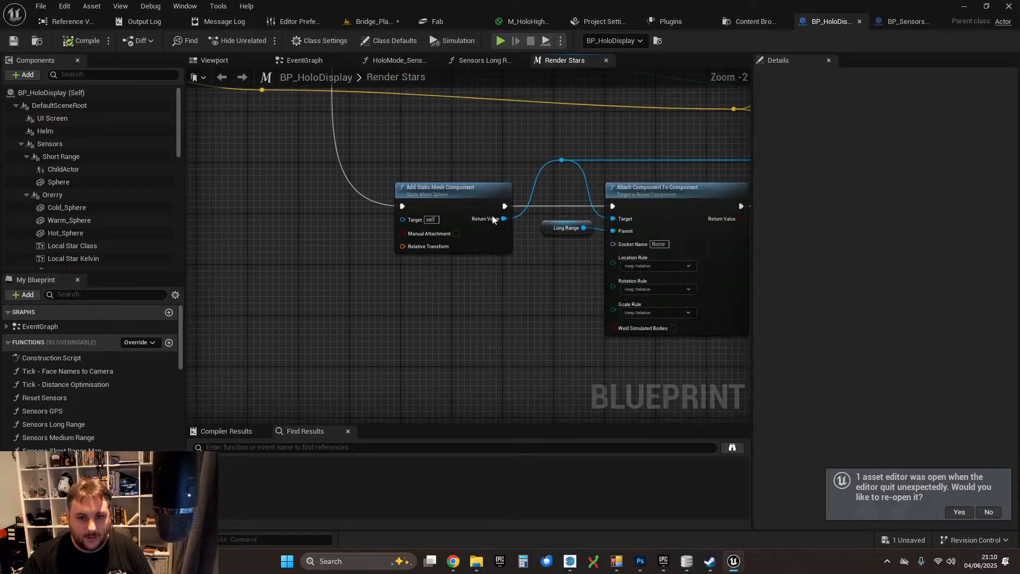
scroll(424, 239, down, 3)
click(433, 276)
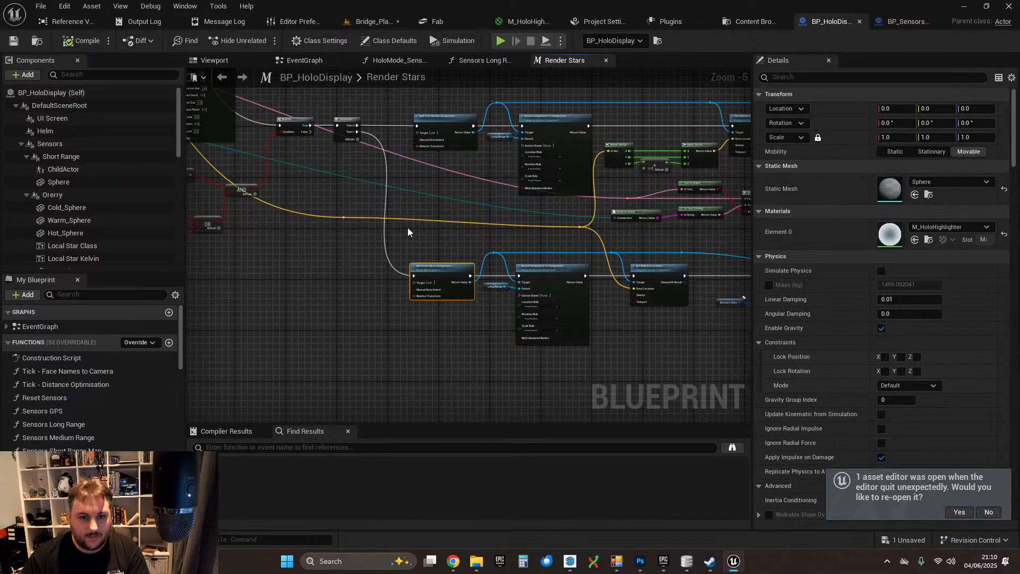
key(Delete)
- Add an Add Child Actor Component node from the Sequence's Then 1 output and wire its execution and return value to Attach Component To Component
drag(359, 131, 417, 300)
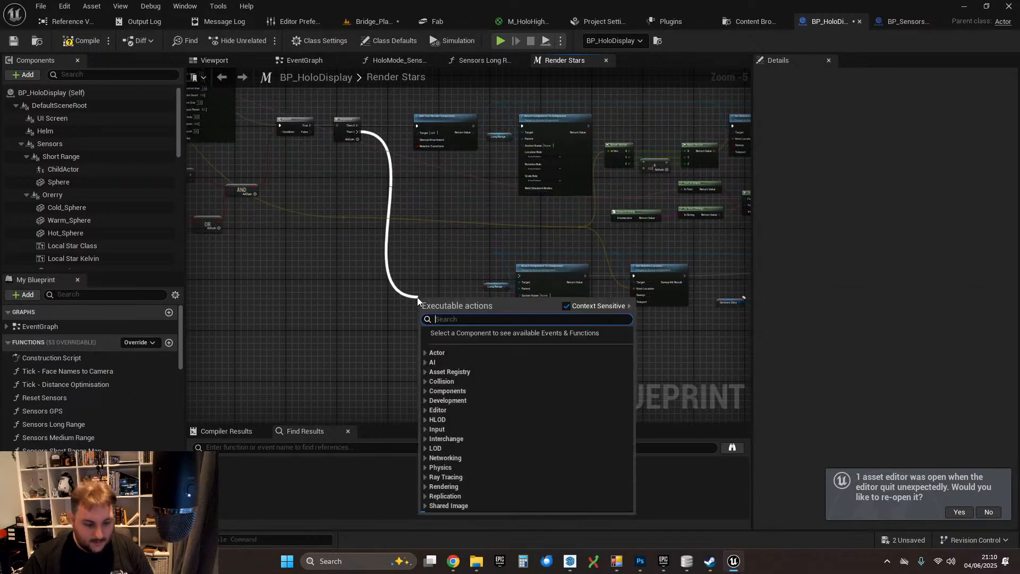
text(child actor)
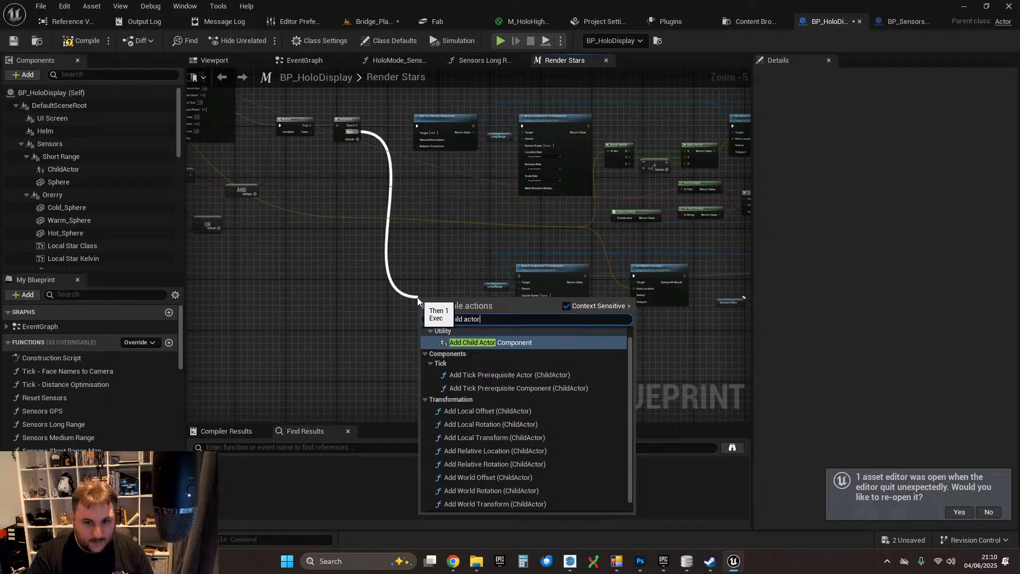
click(477, 343)
scroll(437, 301, up, 4)
drag(459, 292, 411, 192)
drag(470, 219, 630, 242)
drag(470, 233, 569, 188)
drag(423, 205, 453, 227)
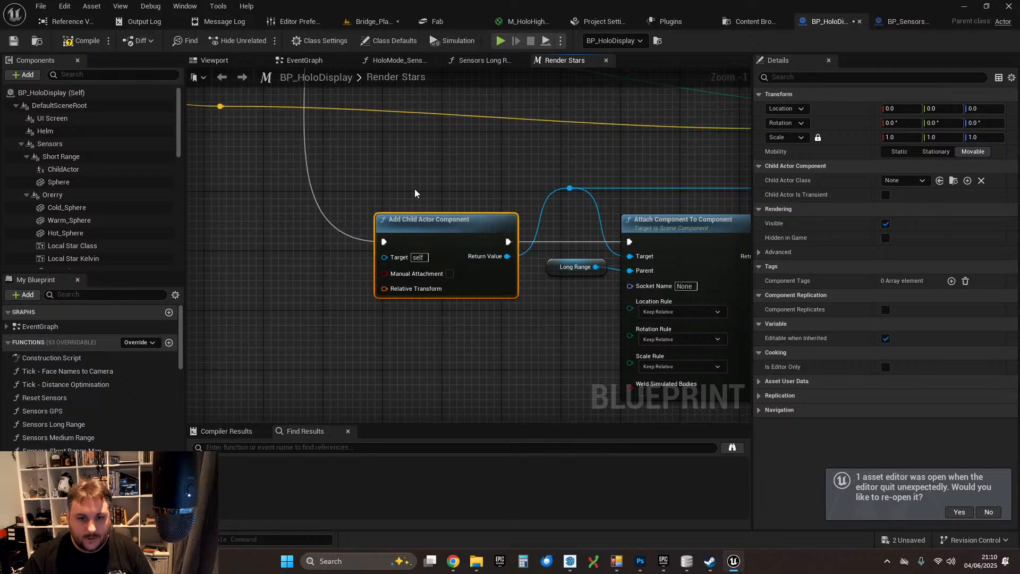
click(903, 180)
text(holo)
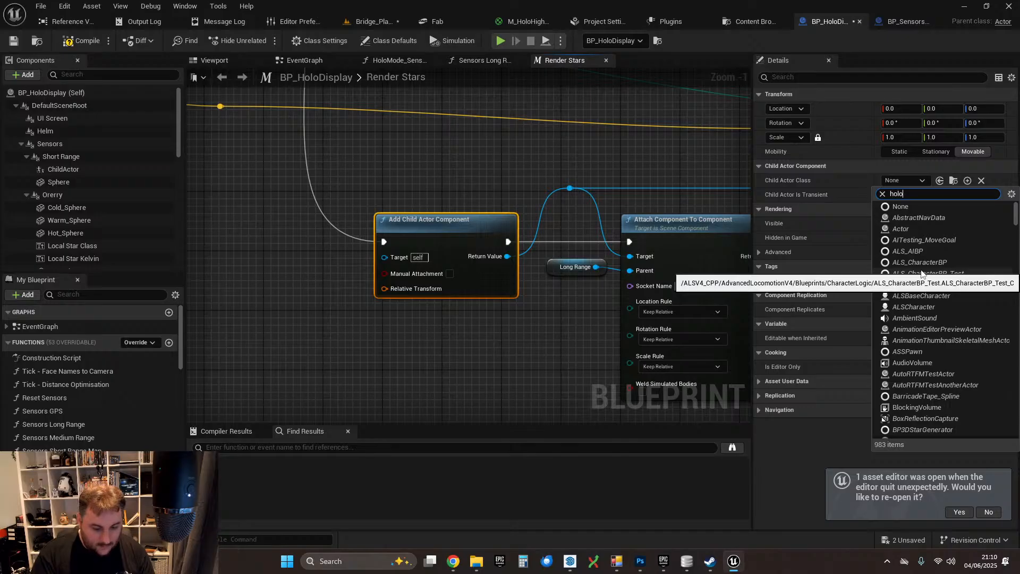
text( sensors)
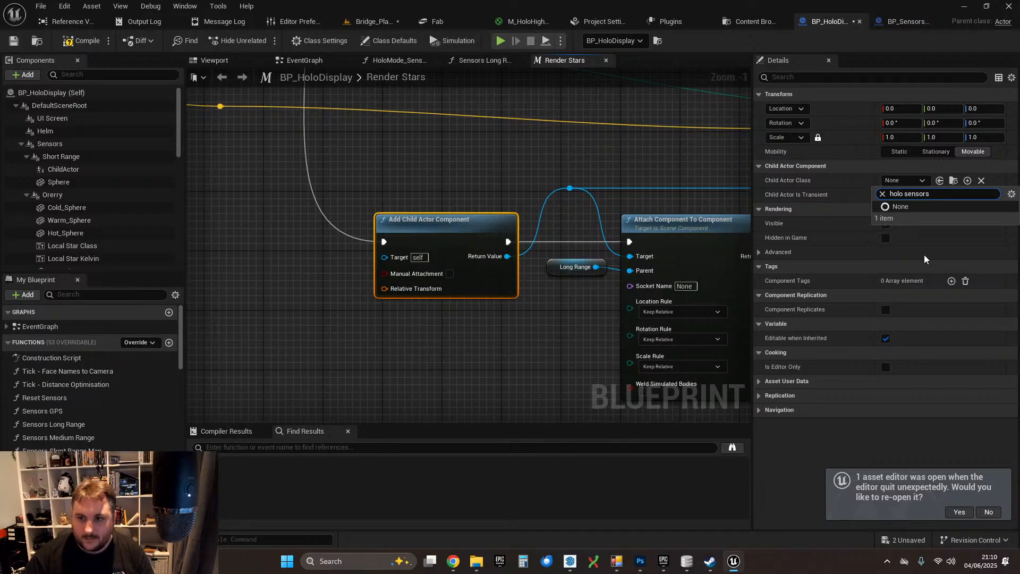
drag(903, 194, 862, 195)
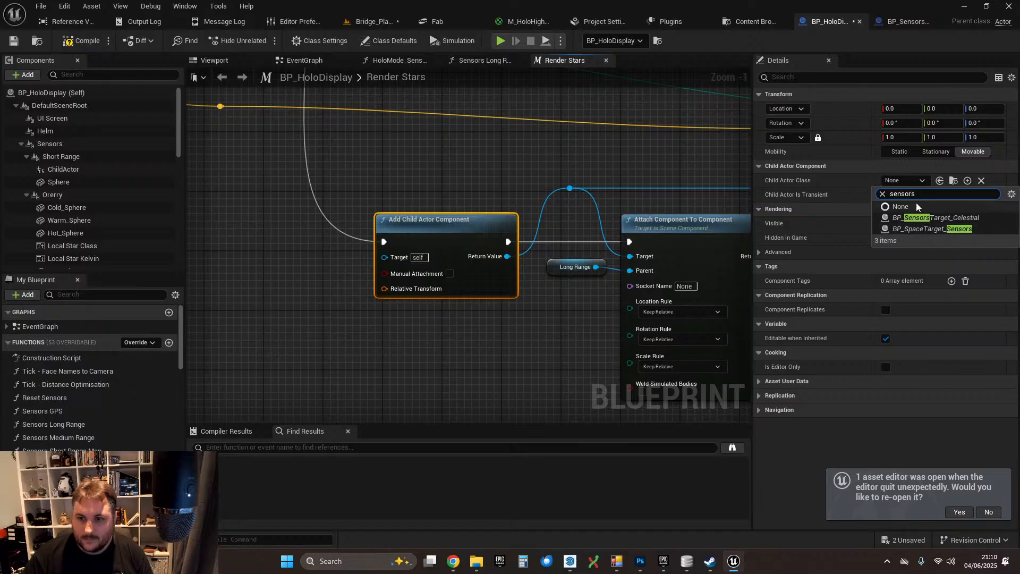
text(high)
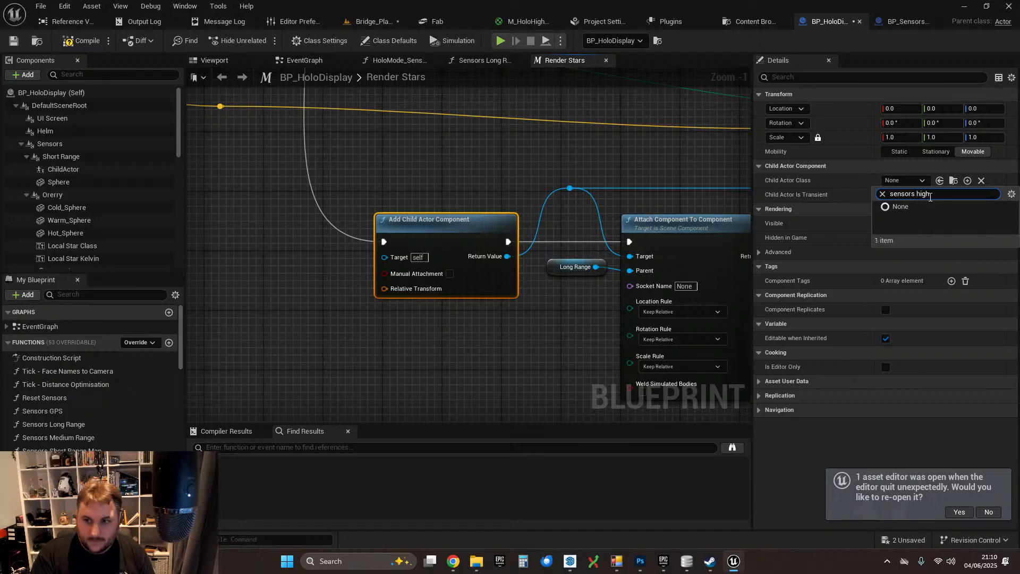
click(494, 174)
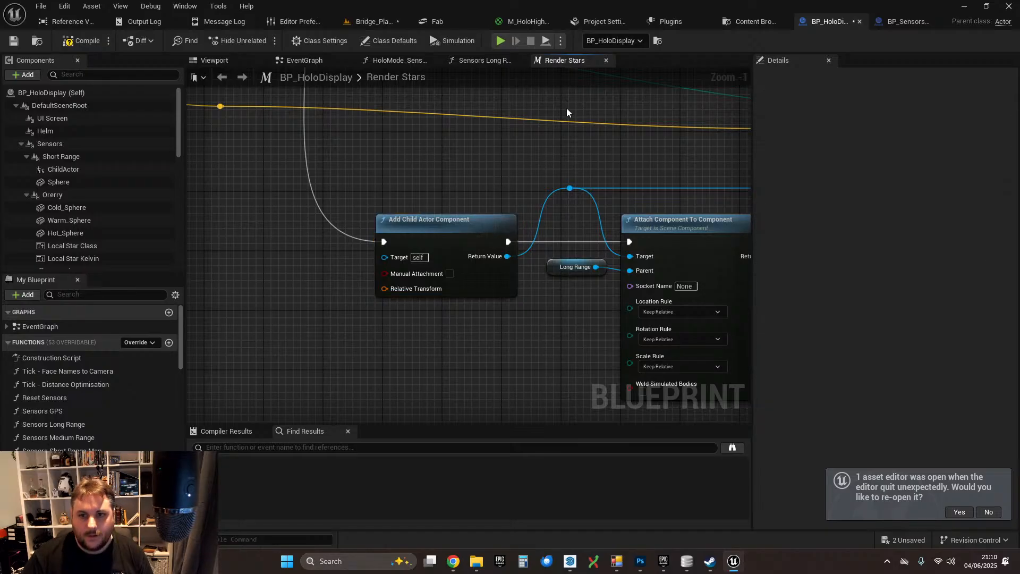
- Check the target Blueprint's name in the HoloDisplay folder and set the node's Child Actor Class to BP_SensorsTarget_Celestial
click(749, 22)
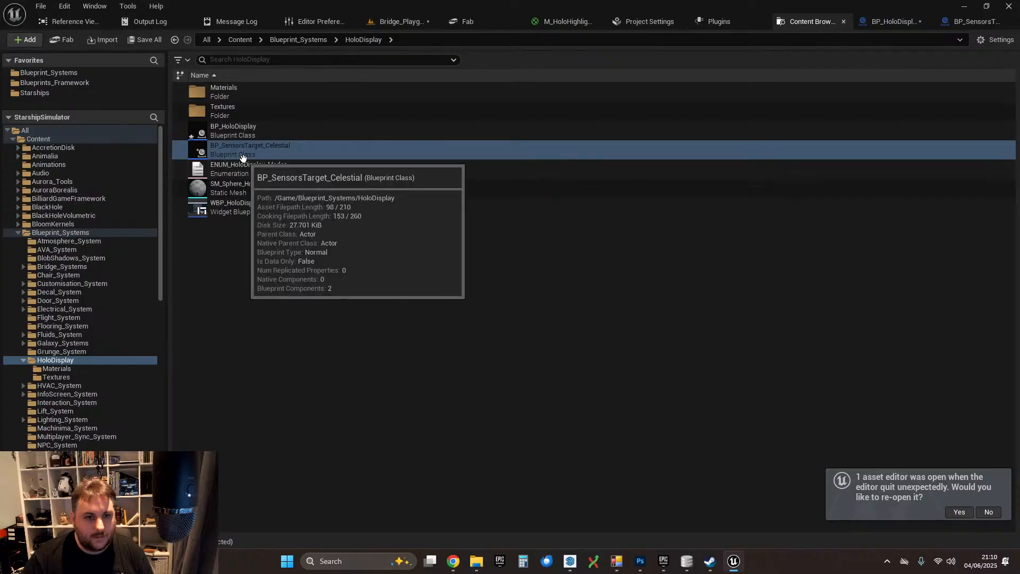
click(890, 22)
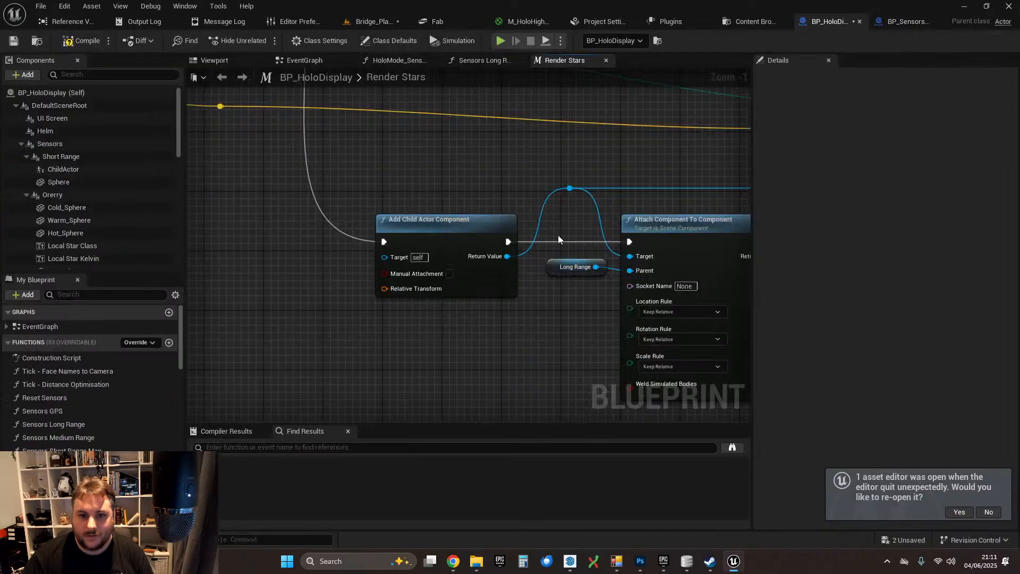
click(434, 221)
click(910, 180)
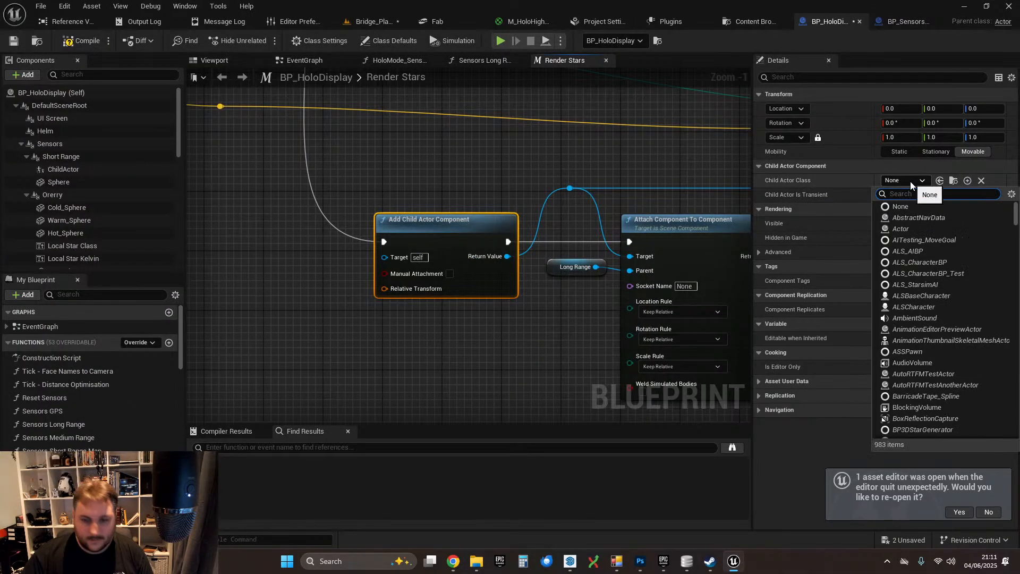
text(sensors target)
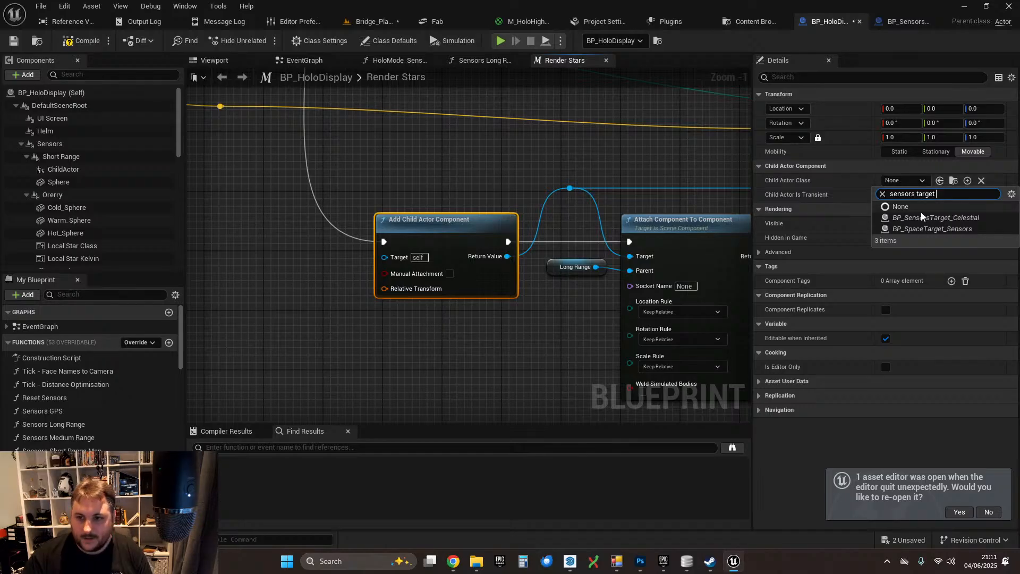
click(924, 217)
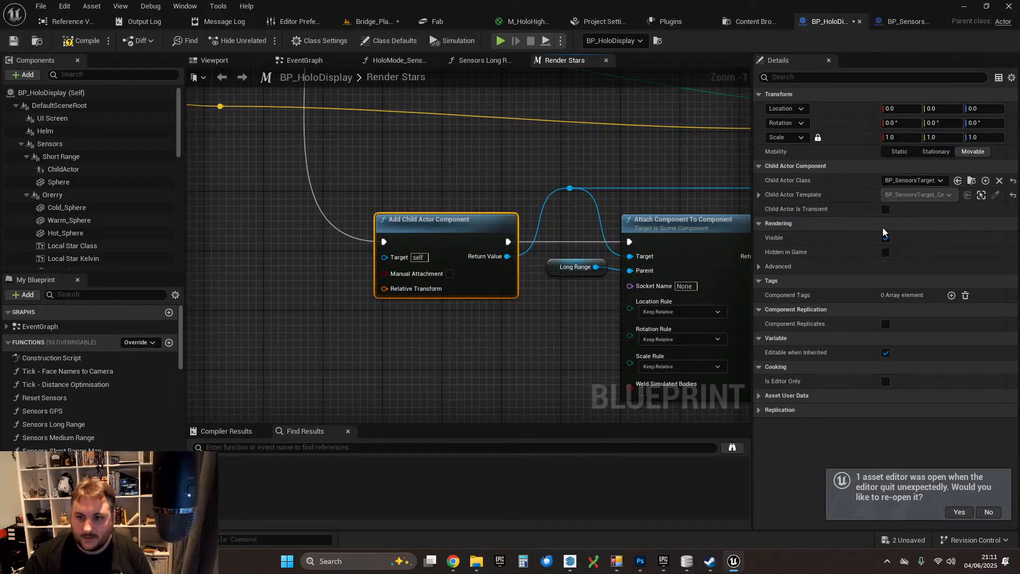
click(470, 175)
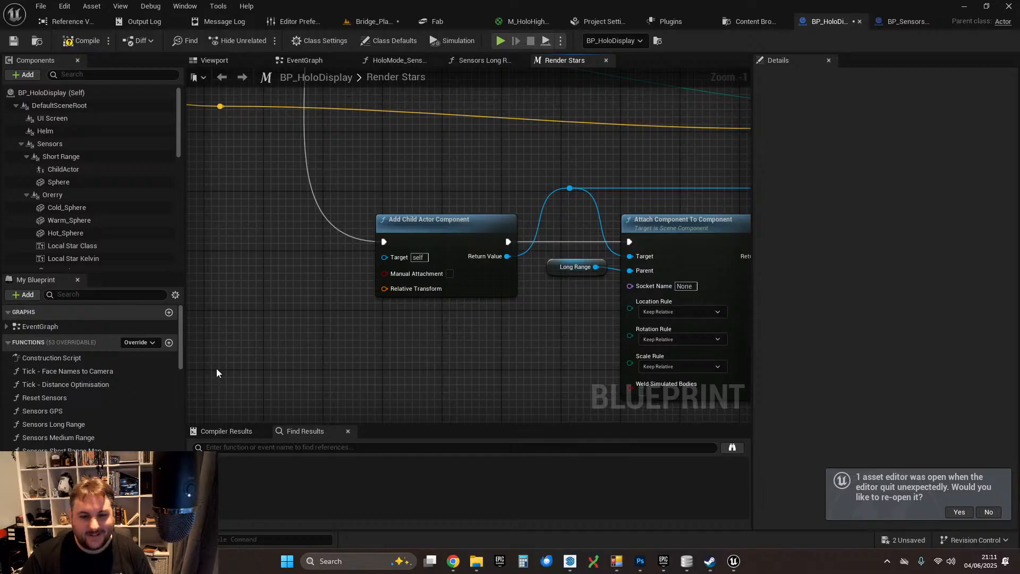
- Disconnect the scaling node from Set Relative Location and the child actor reference in Render Stars, and compile BP_HoloDisplay
right_drag(639, 173, 220, 153)
scroll(501, 223, down, 1)
right_drag(678, 226, 387, 230)
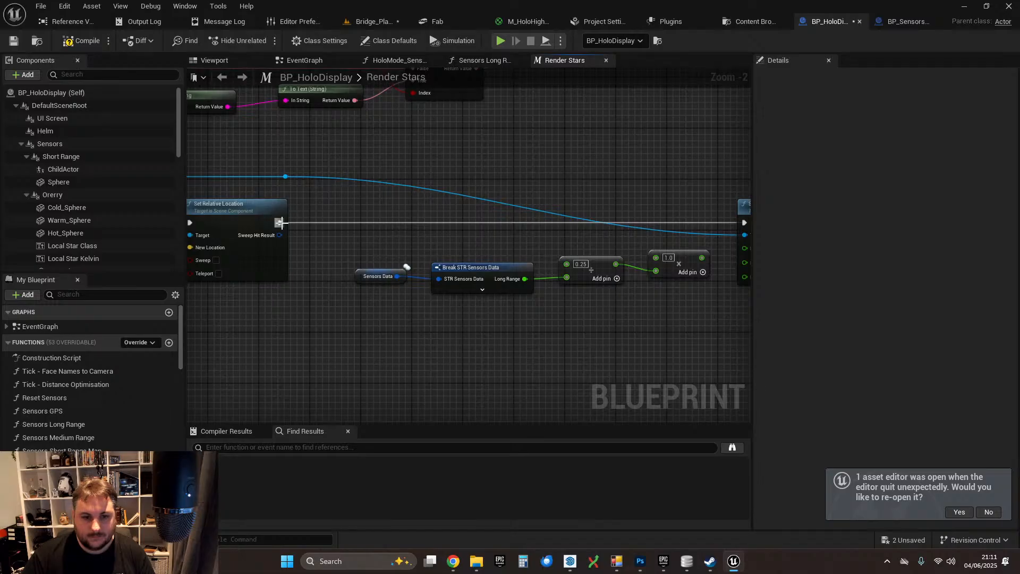
scroll(336, 212, down, 1)
right_drag(336, 211, 527, 235)
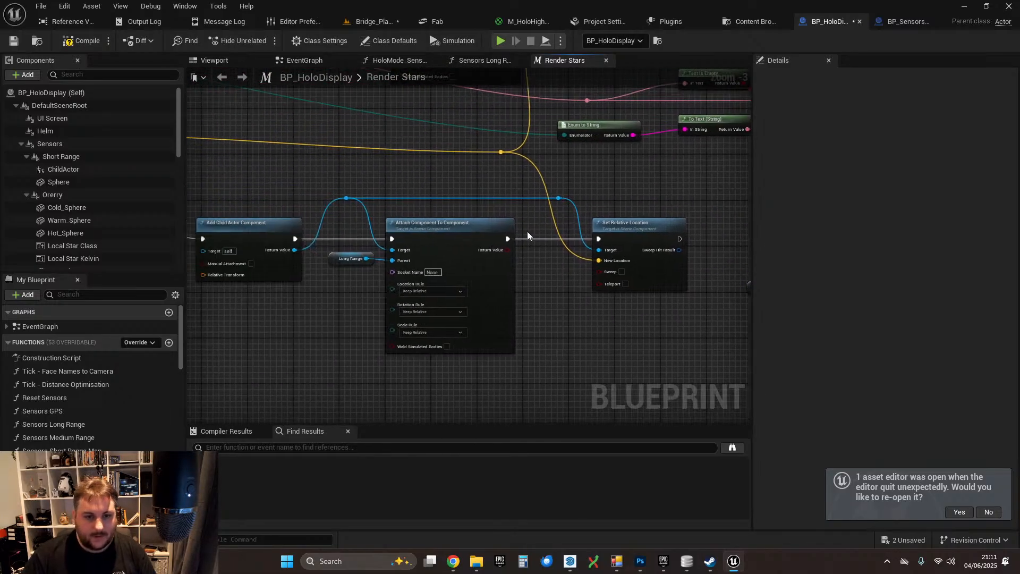
click(78, 42)
- Run the Bridge_Playground level in the editor, view the sensors console, and quit the session
click(368, 22)
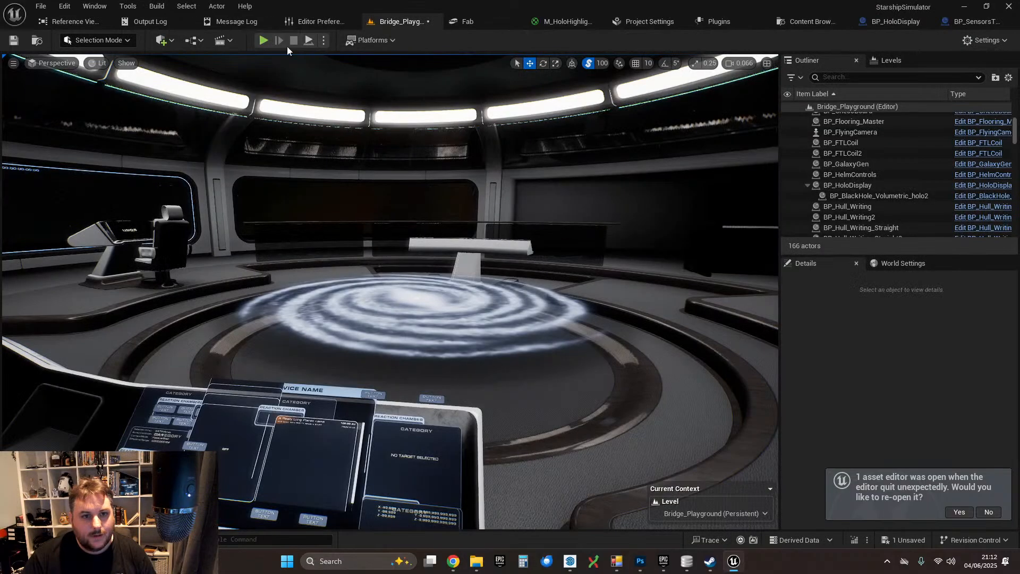
click(259, 40)
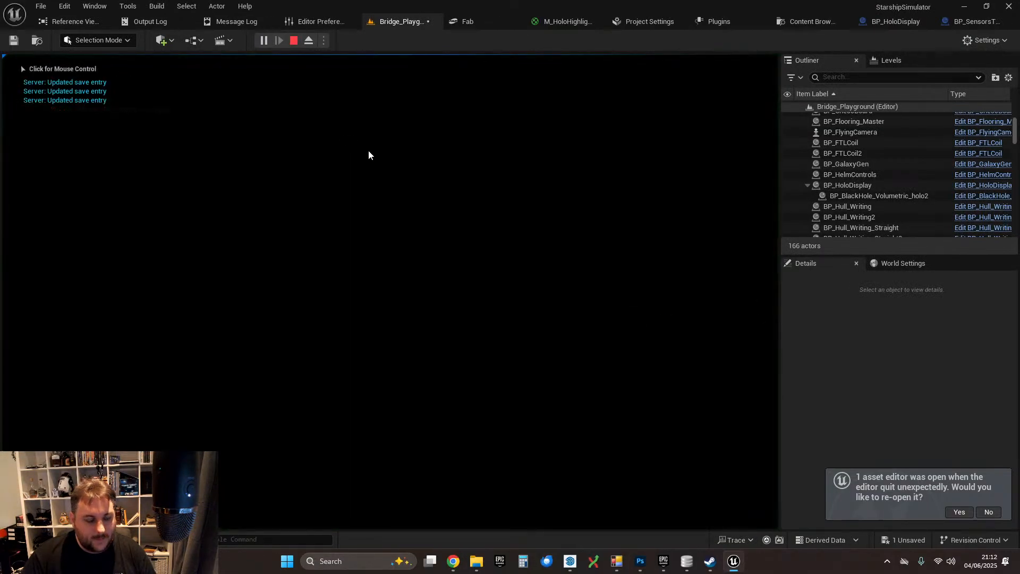
click(375, 185)
key(f)
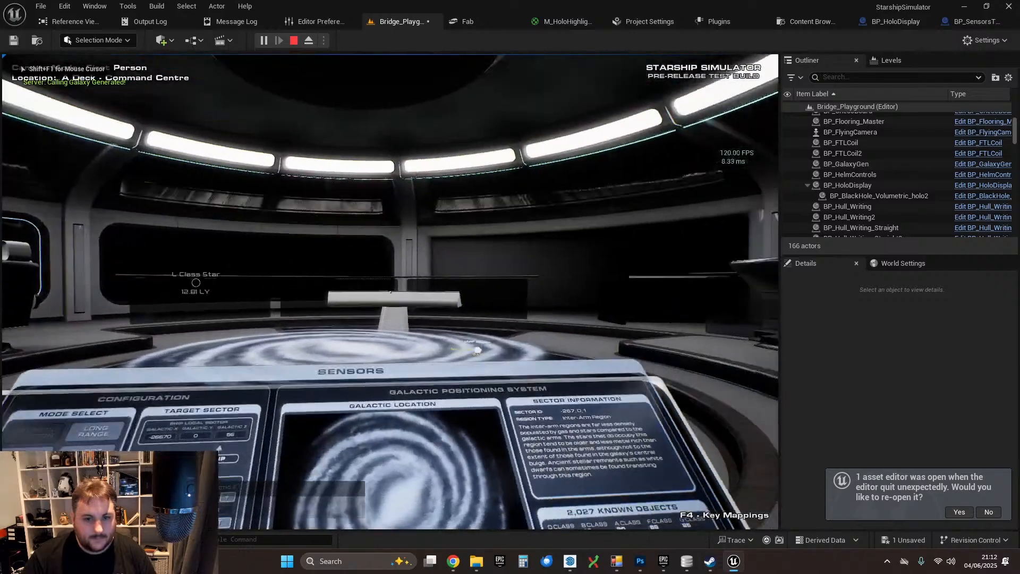
key(Escape)
click(390, 426)
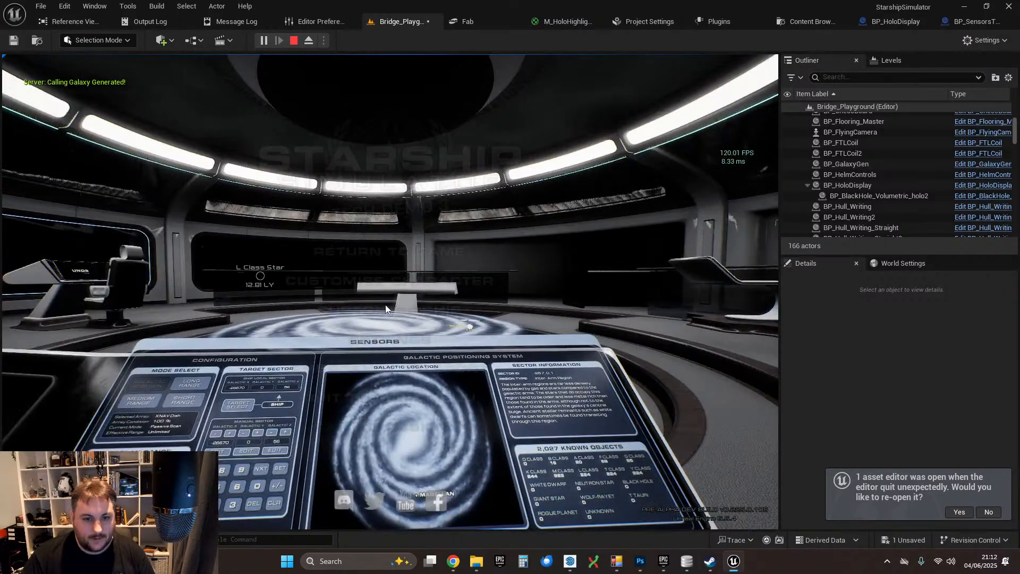
click(402, 26)
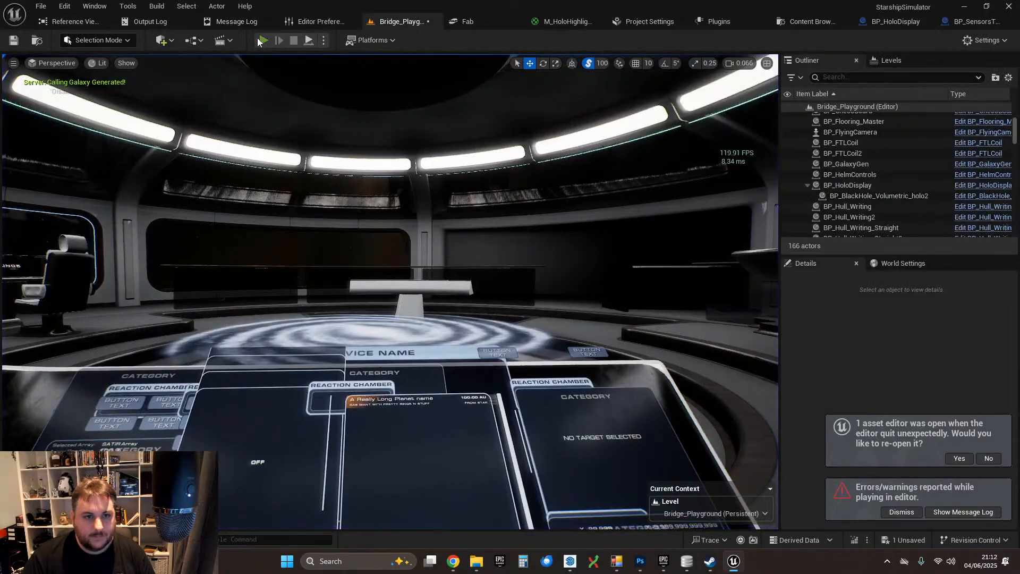
- Run Bridge_Playground again, switch the sensors console to Long Range, and raise the sensor range to 19 LY
key(alt+p)
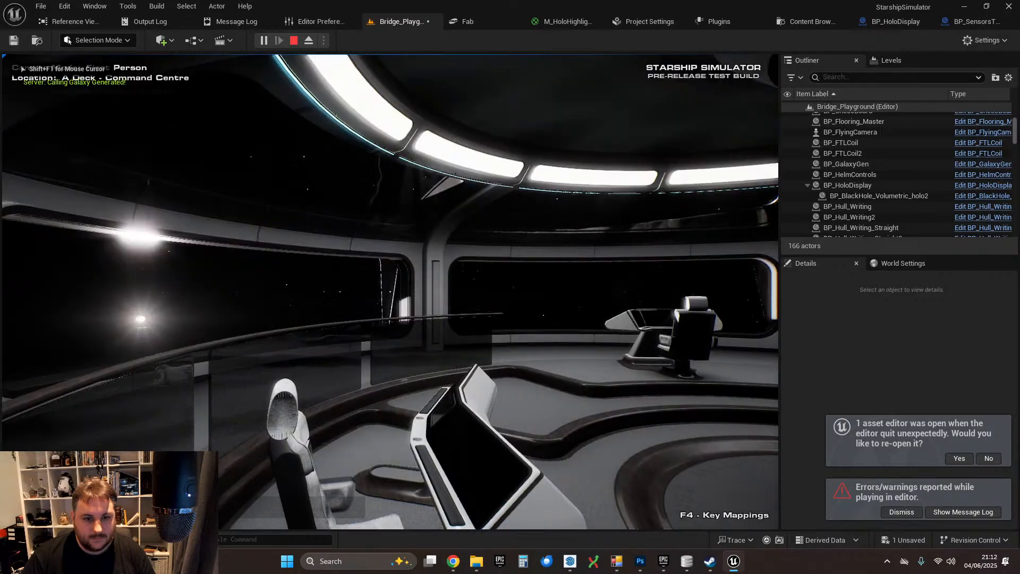
key(w)
key(e)
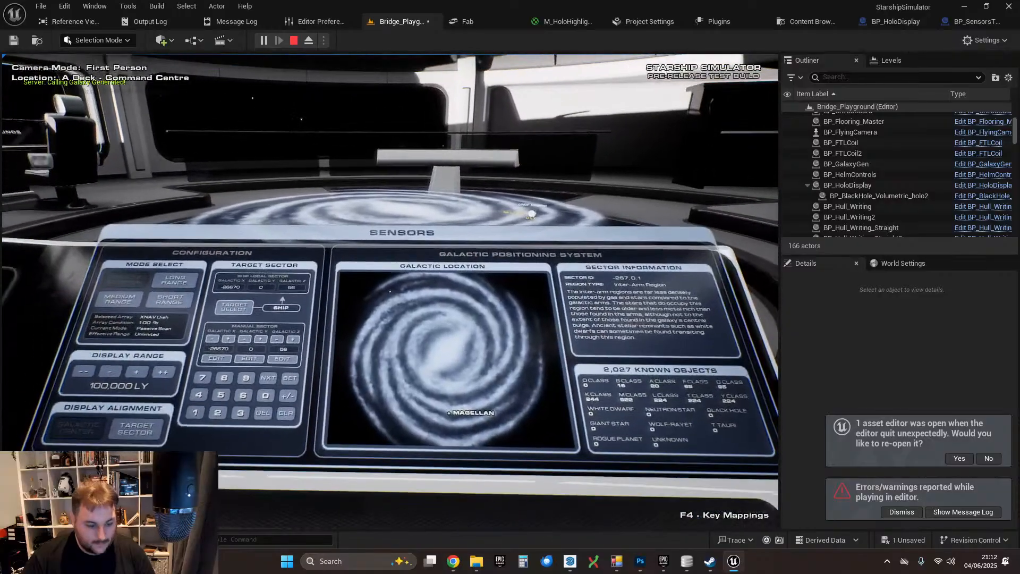
key(Tab)
click(175, 278)
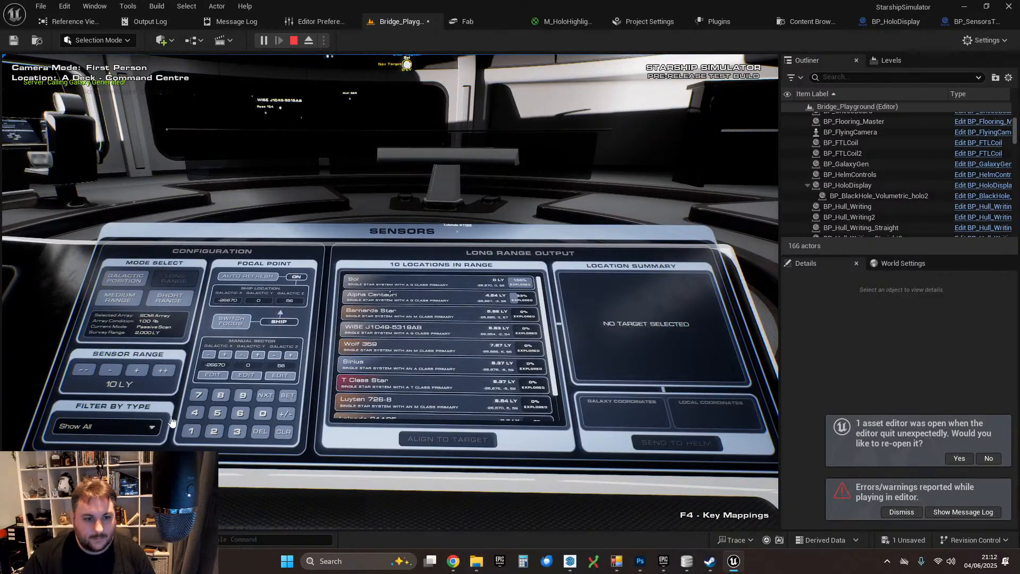
click(136, 371)
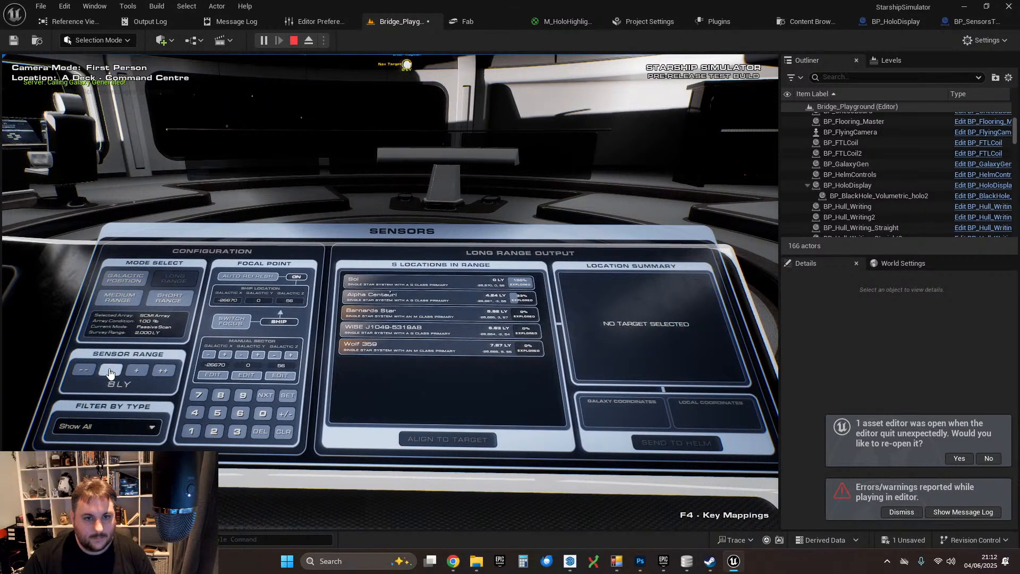
click(138, 371)
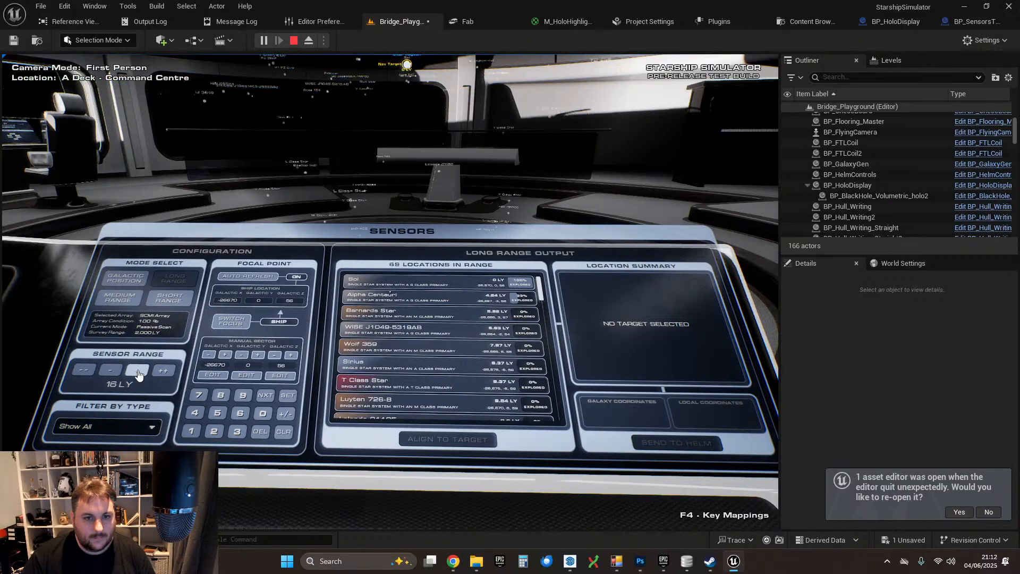
click(135, 374)
click(136, 374)
right_click(136, 374)
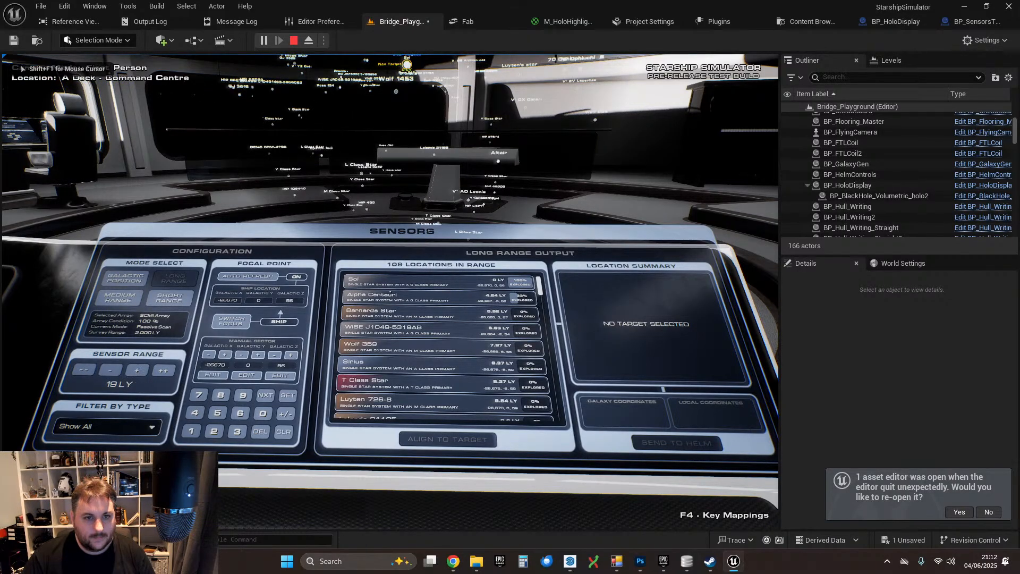
- Walk around the holographic star map to inspect the stars' highlight spheres, and quit the play session
key(w)
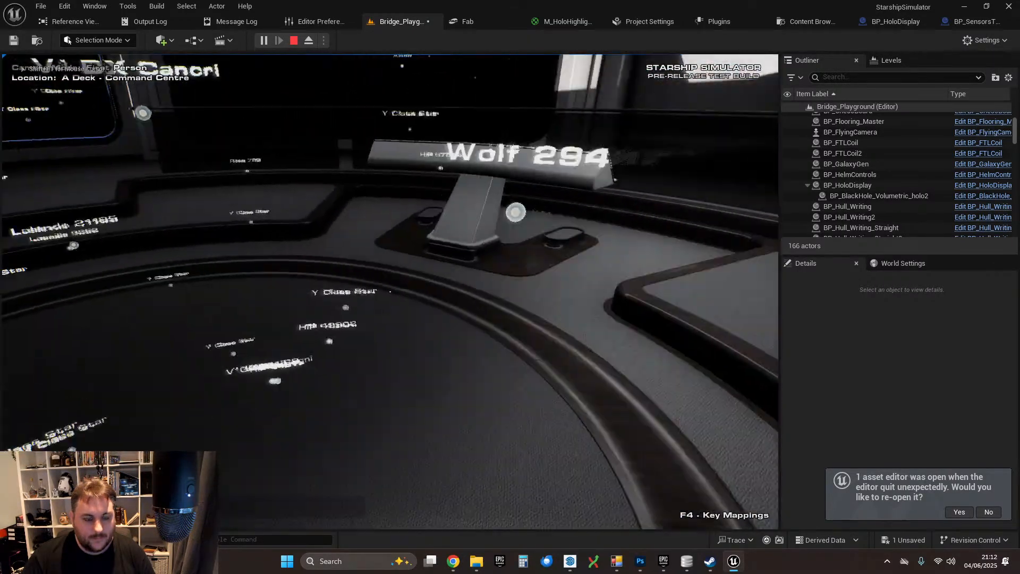
key(w)
key(s)
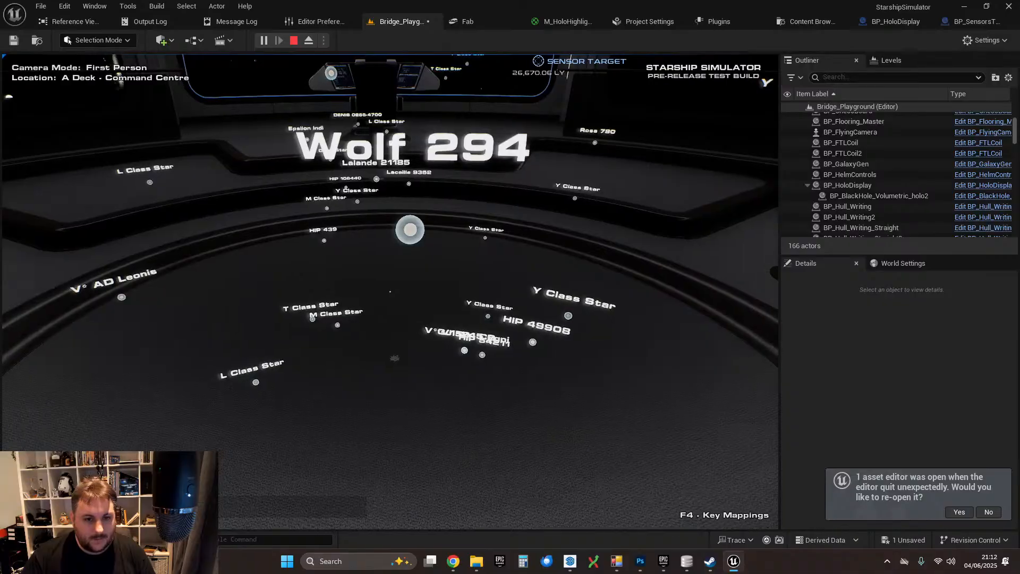
key(a)
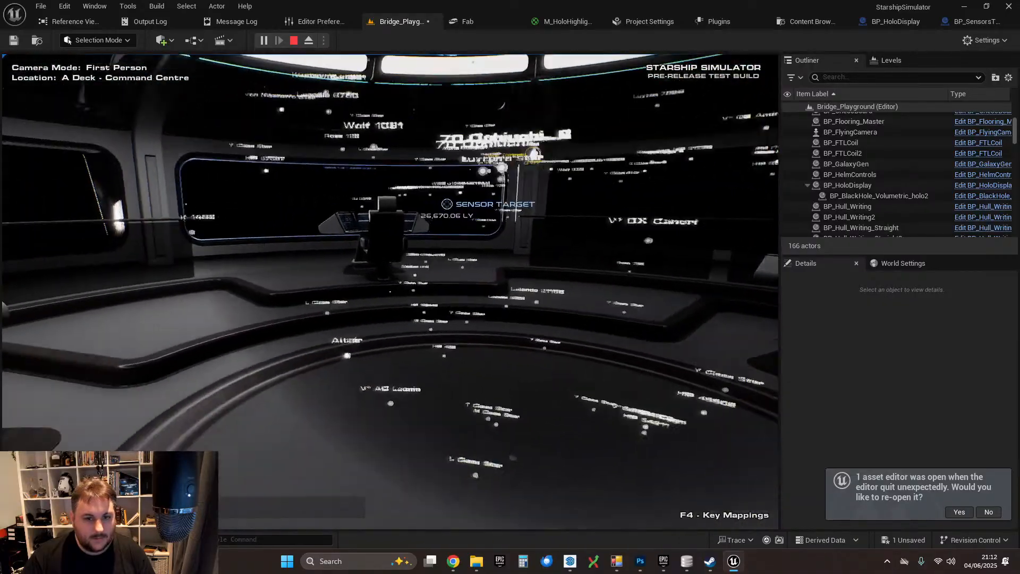
key(d)
key(w)
key(a)
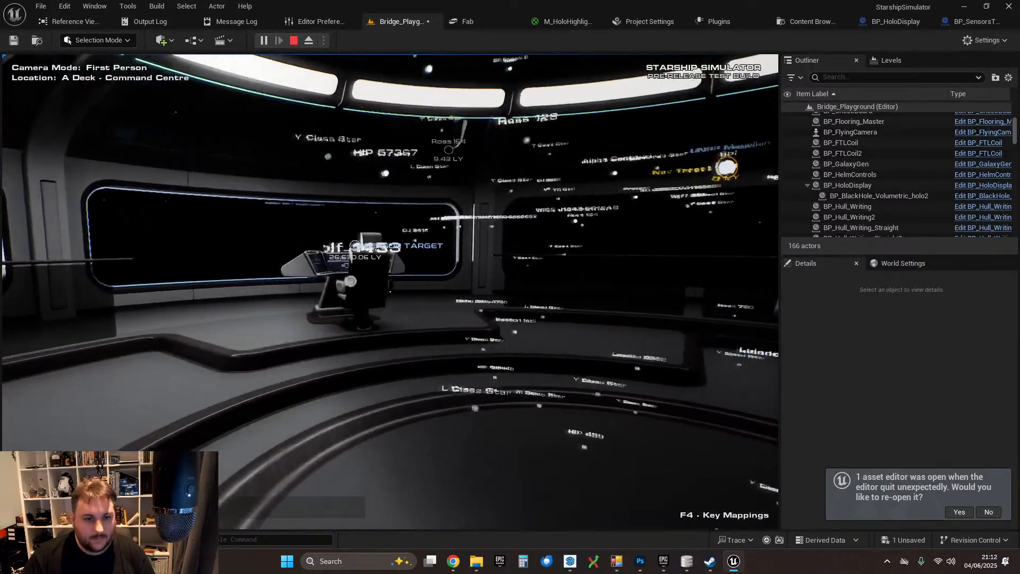
key(s)
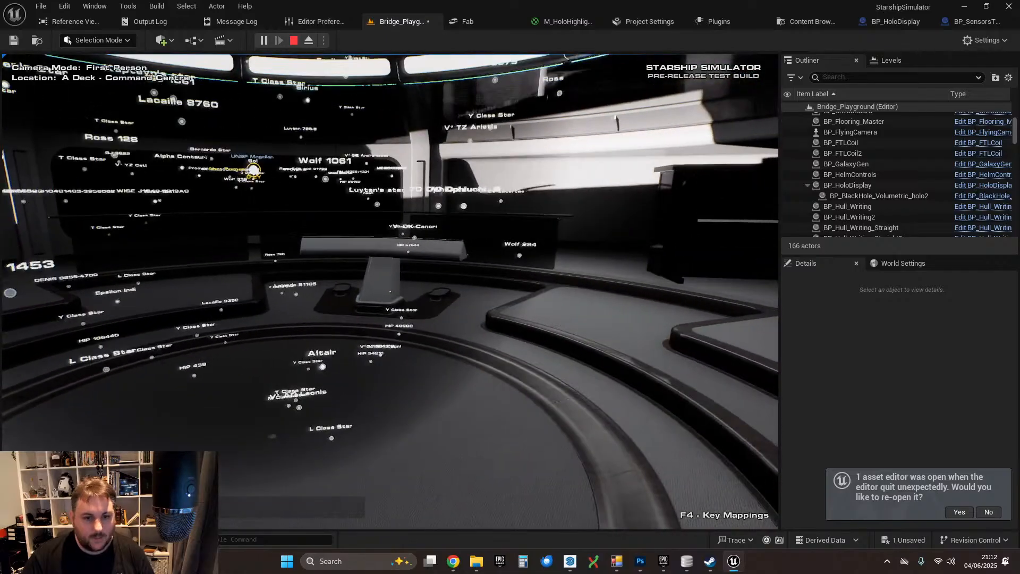
key(Escape)
click(430, 428)
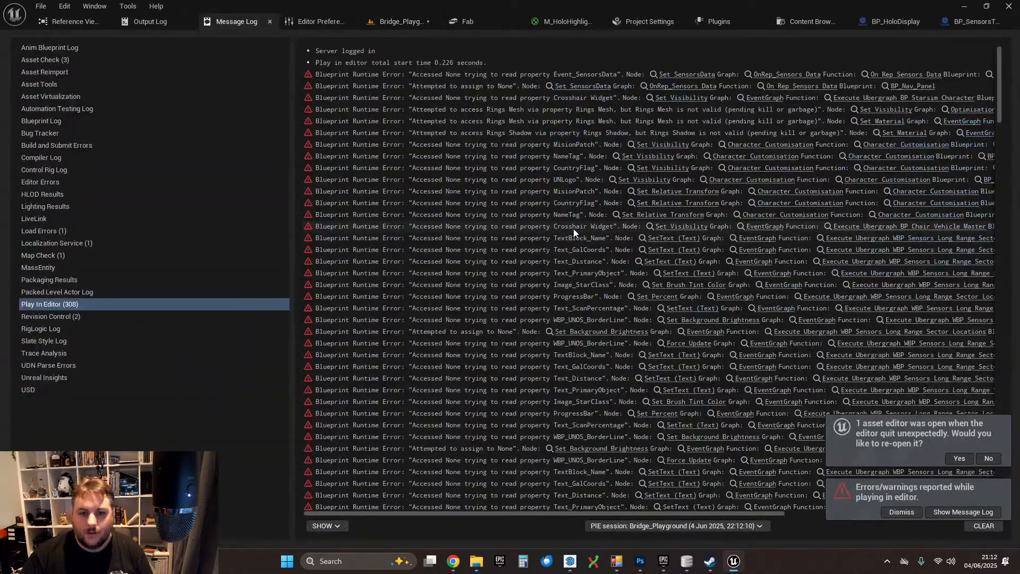
- Review the child actor nodes in BP_HoloDisplay's Render Stars function and open the BP_SensorsTarget_Celestial Blueprint
click(894, 23)
right_drag(657, 200, 684, 217)
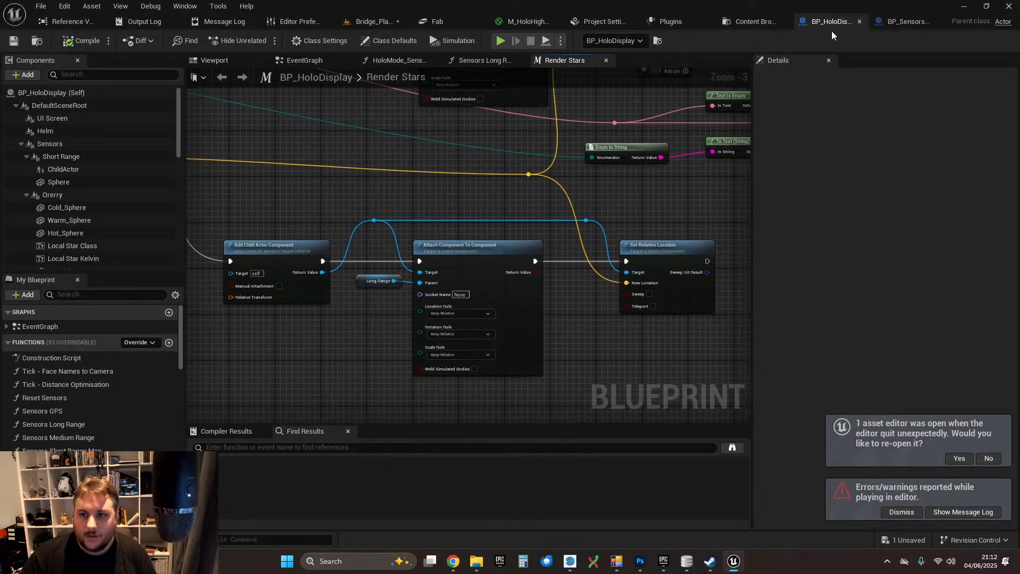
right_drag(340, 191, 435, 214)
click(892, 22)
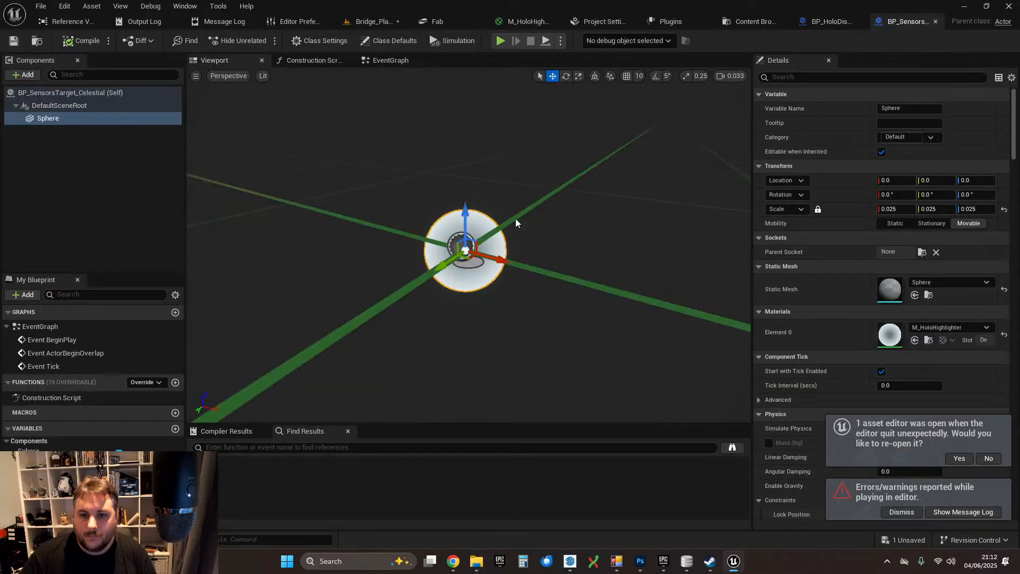
- Set the Sphere component's scale to 0.1 on all axes in BP_SensorsTarget_Celestial and compile the Blueprint
click(910, 210)
double_click(909, 210)
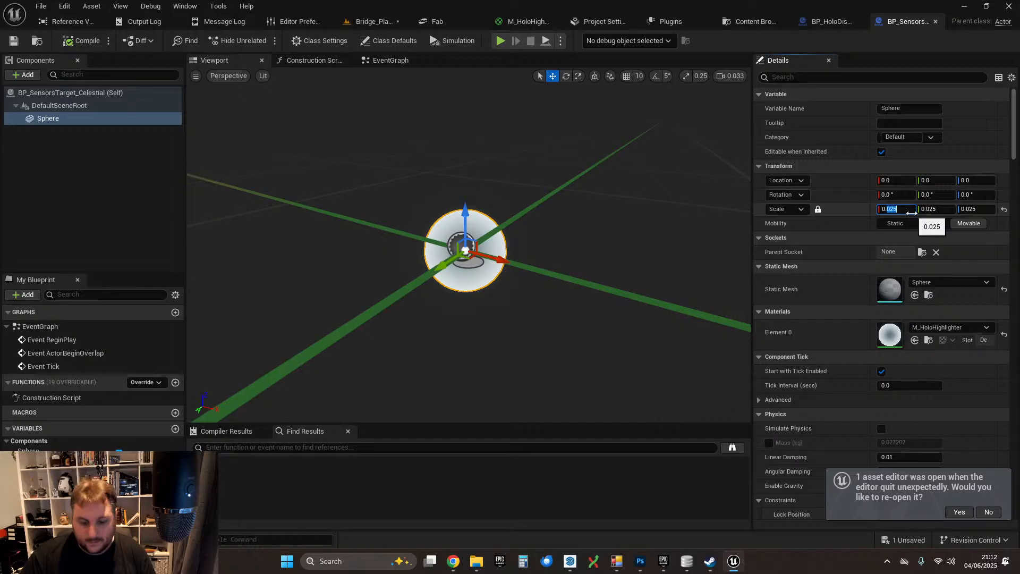
text(1)
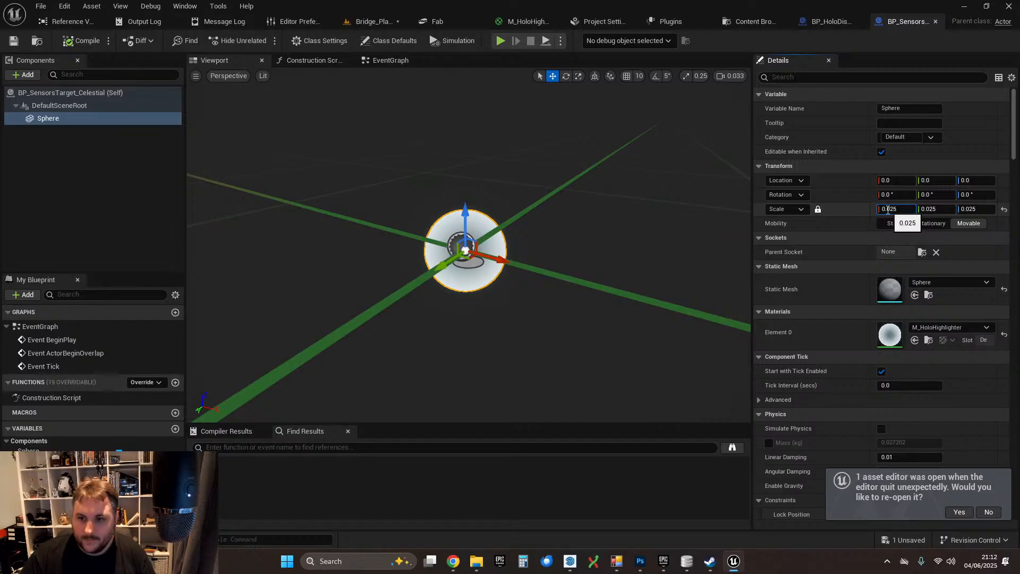
click(932, 210)
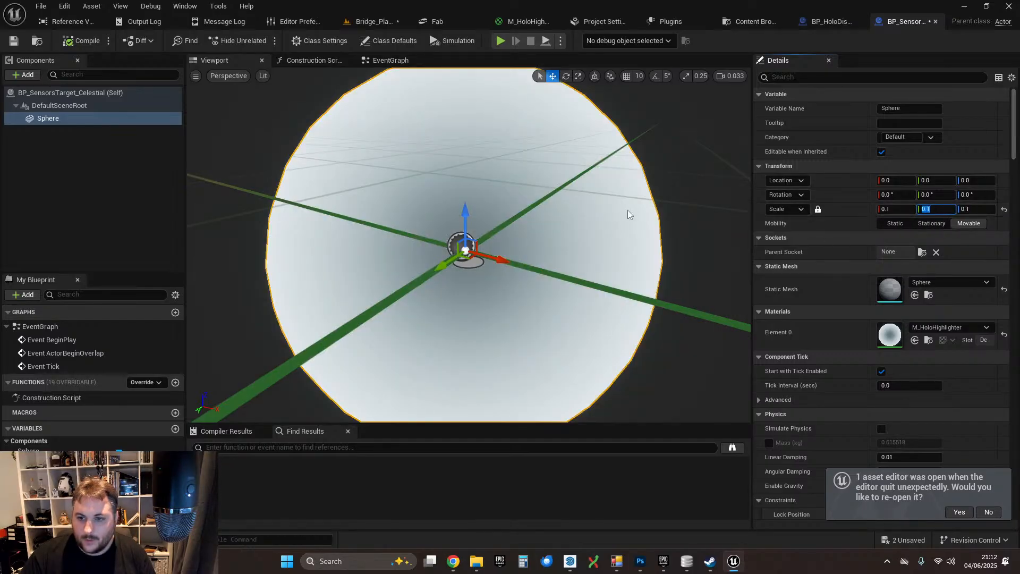
click(81, 43)
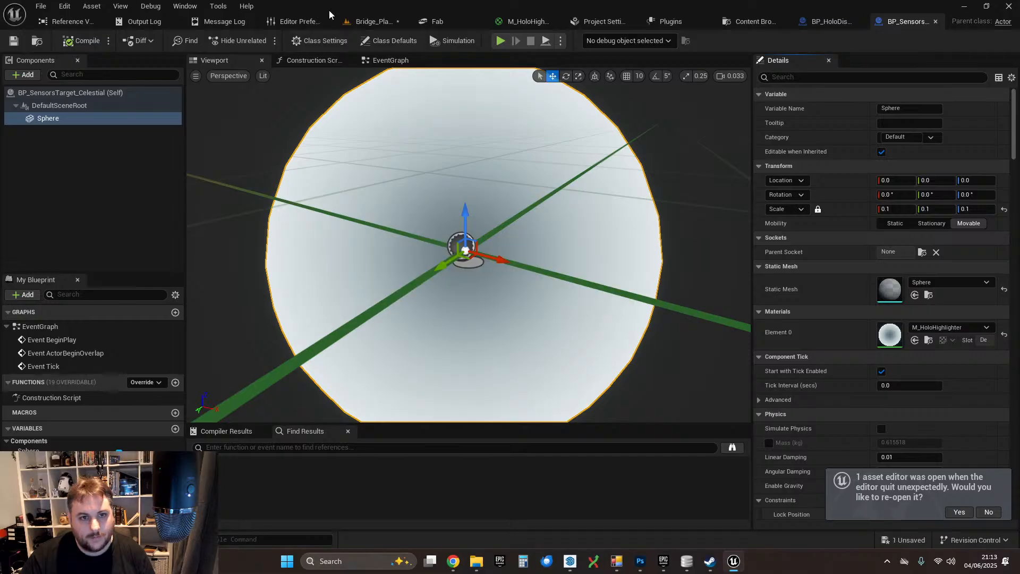
- Run Bridge_Playground in the editor, switch the sensors console to Long Range, and raise the sensor range to 20 LY
click(372, 21)
click(262, 40)
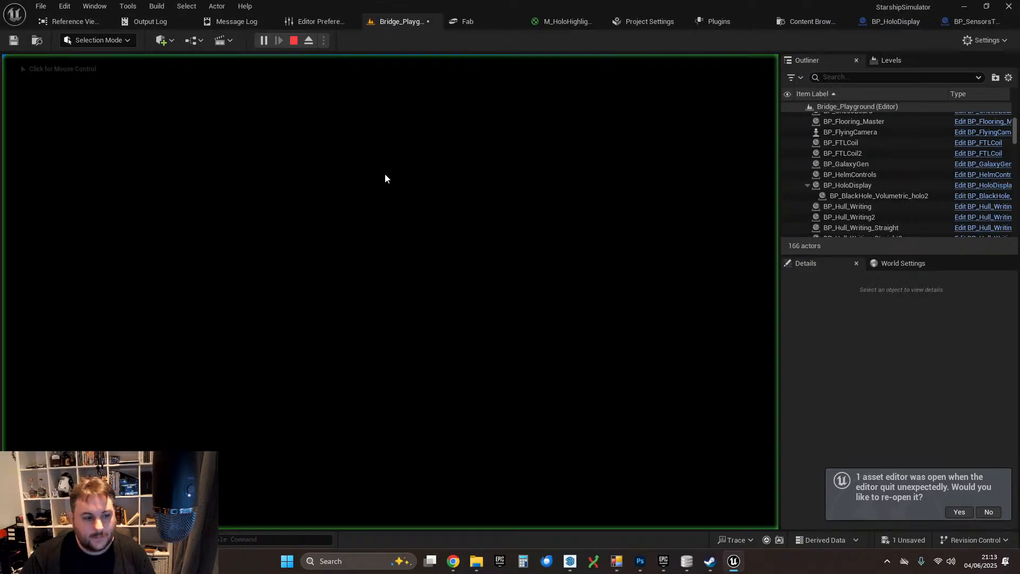
click(423, 190)
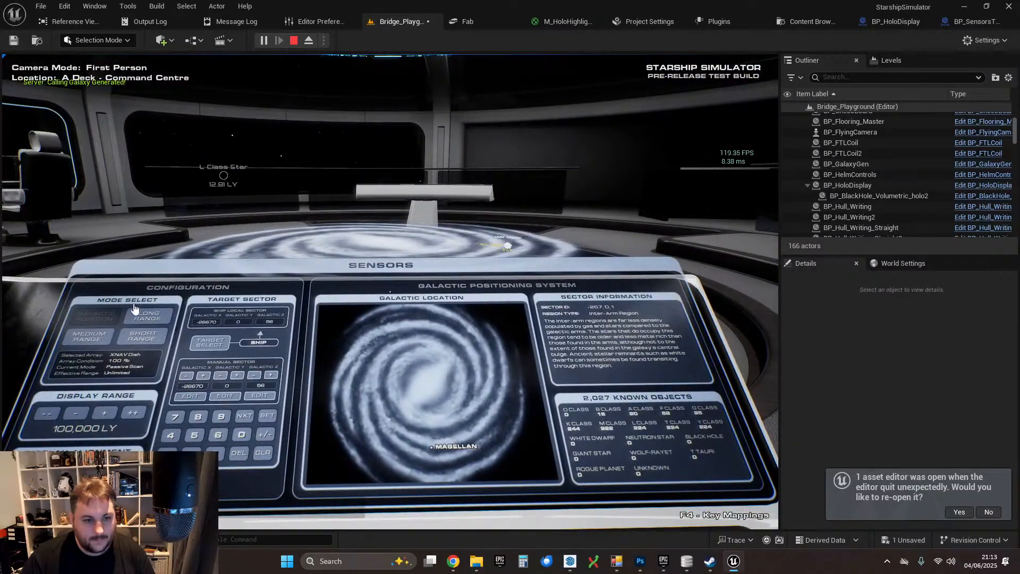
click(164, 319)
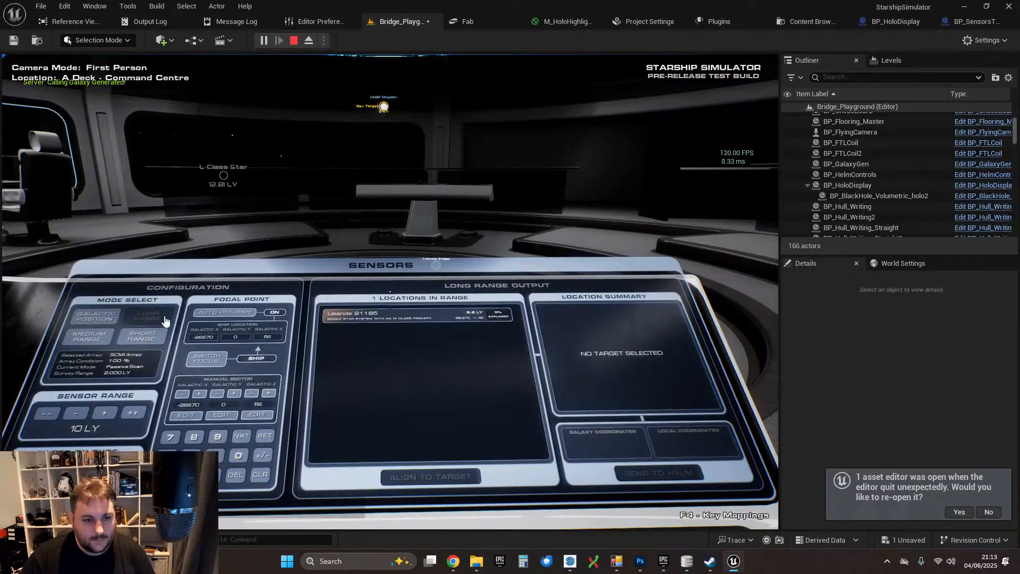
click(105, 414)
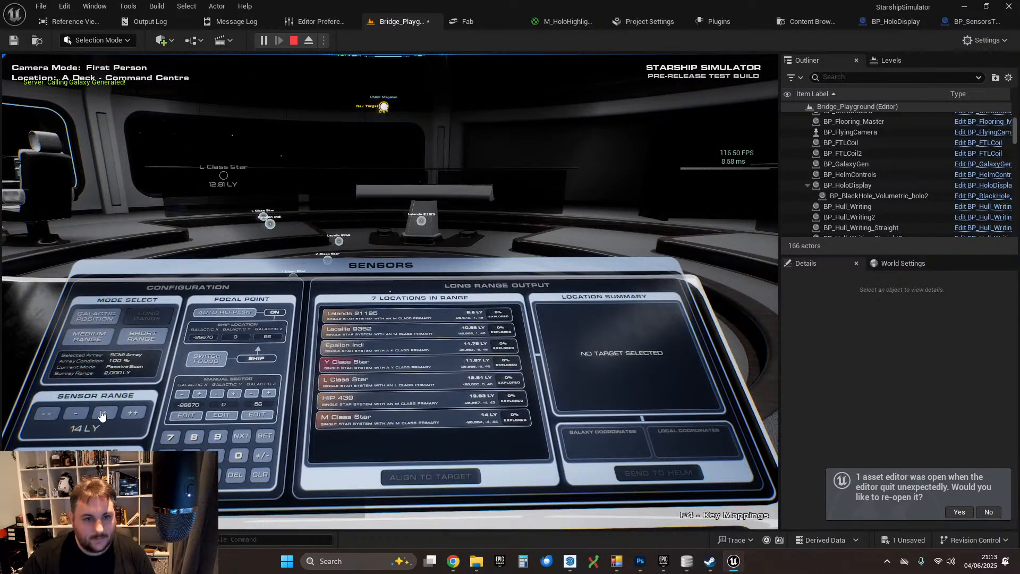
click(81, 416)
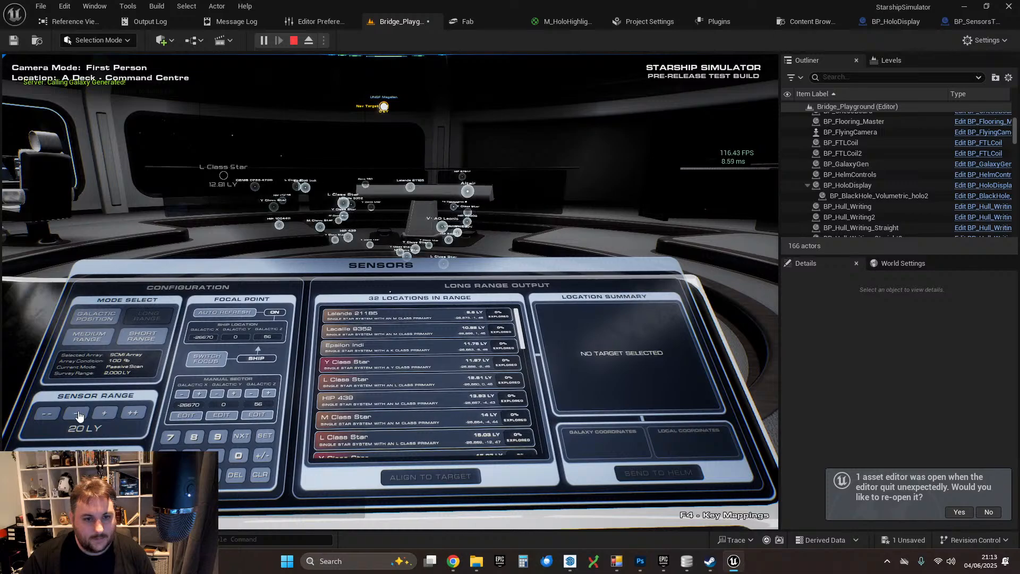
- Move around the holographic star map to check the size of the stars' highlight spheres, and quit the play session
key(w)
key(w)
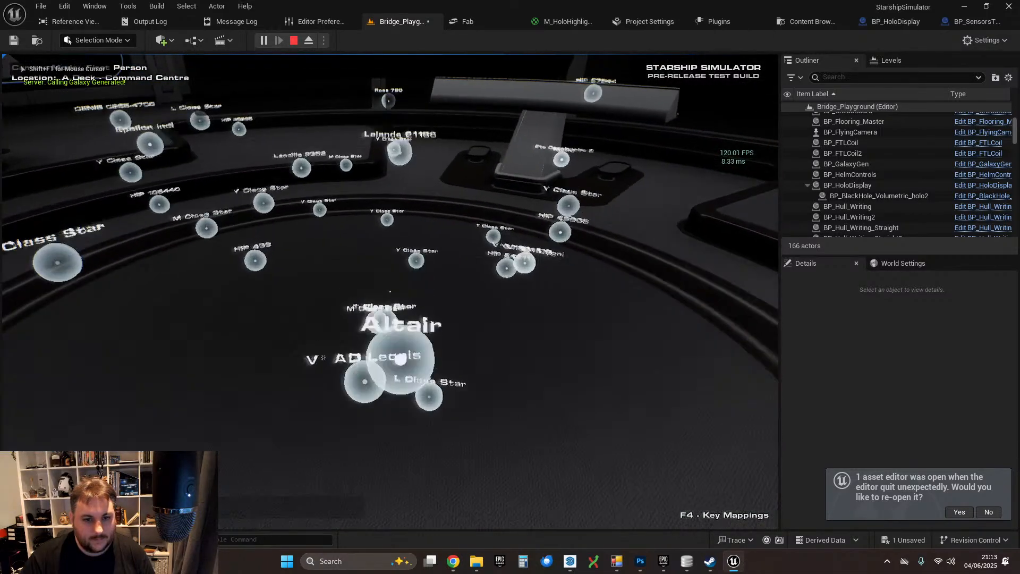
key(s)
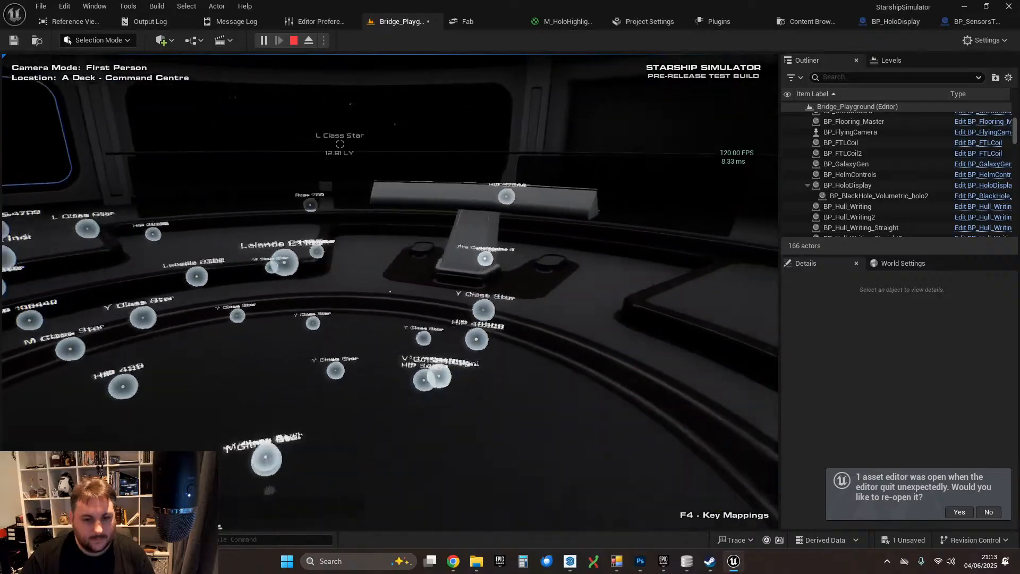
key(w)
key(s)
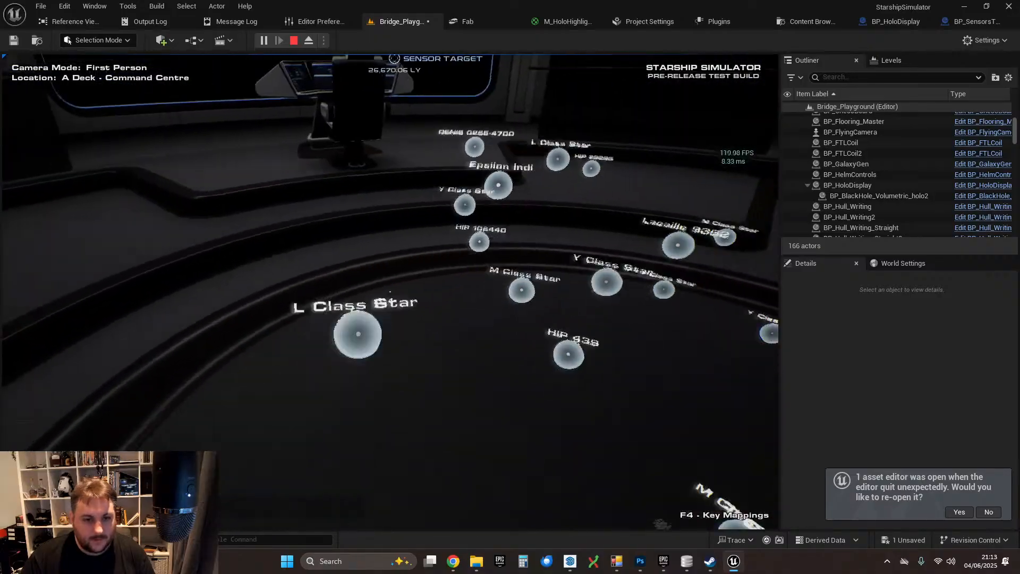
key(Escape)
click(389, 427)
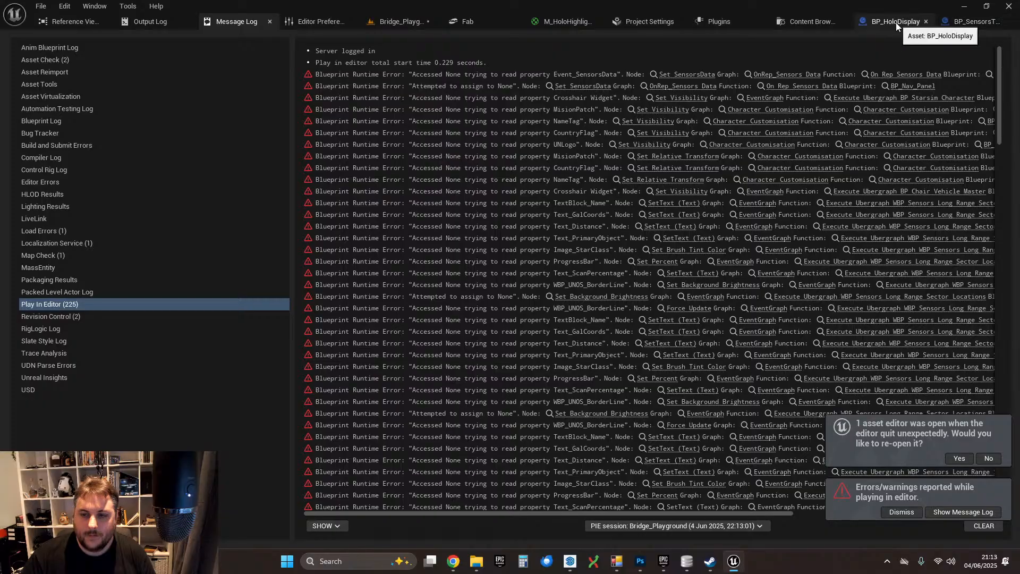
- Disable Can Ever Affect Navigation and Cast Shadow on the Sphere component of BP_SensorsTarget_Celestial
click(948, 24)
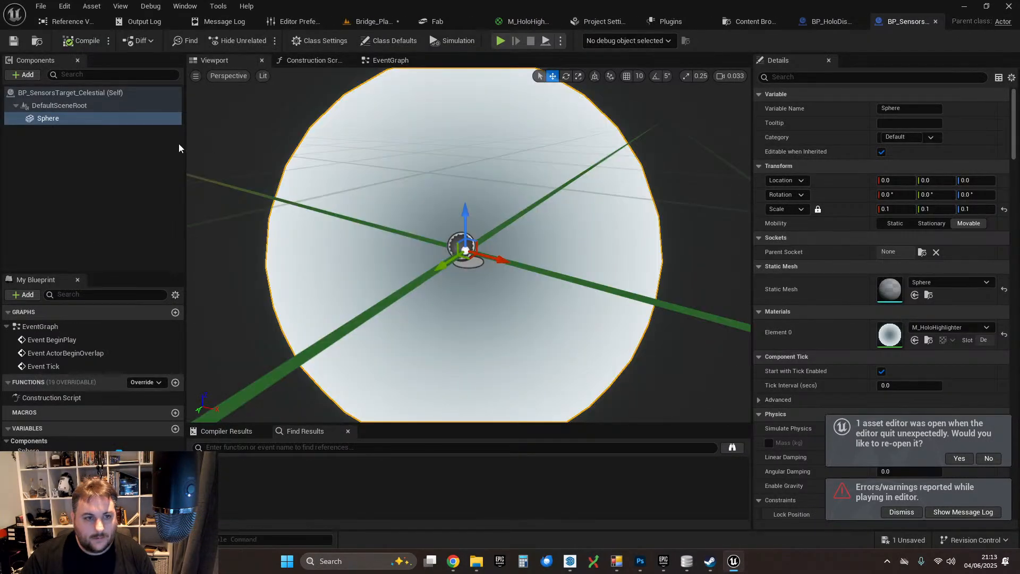
click(827, 77)
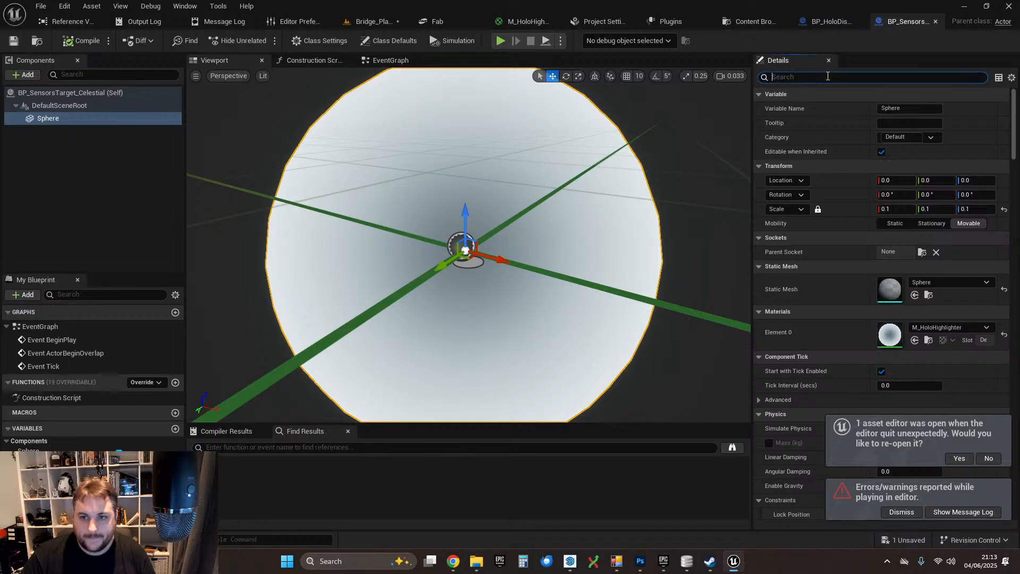
text(nav)
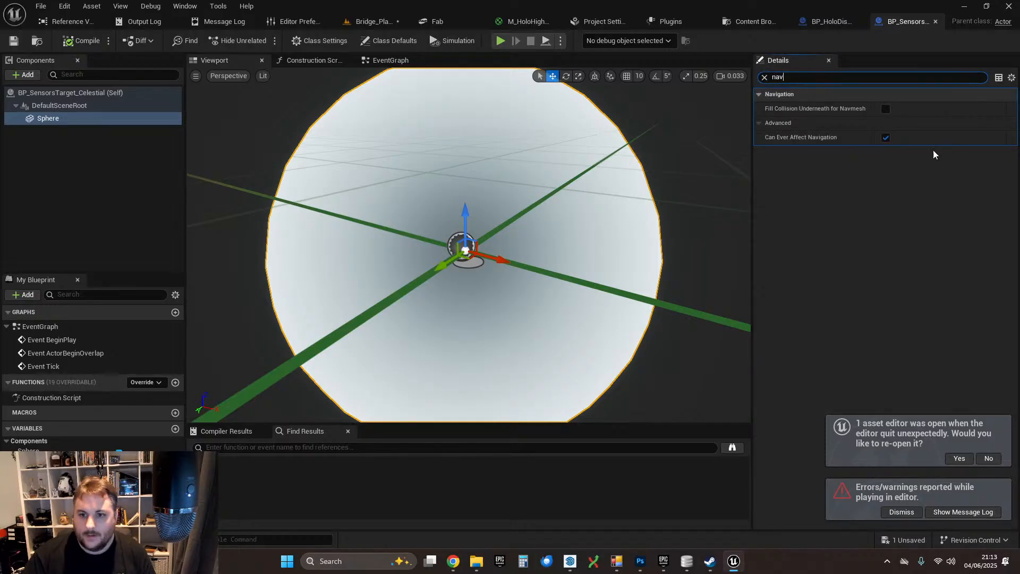
click(885, 137)
click(796, 77)
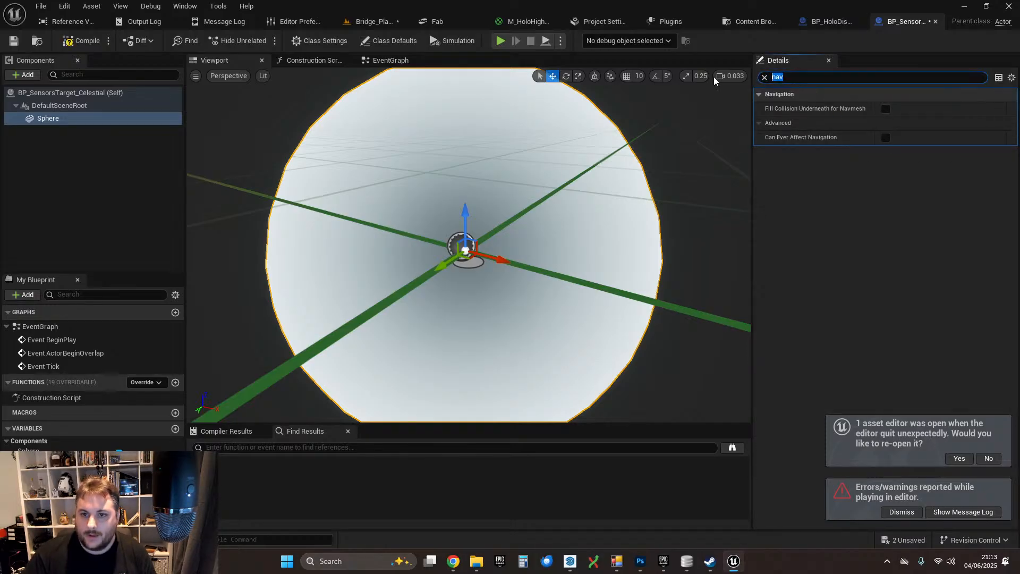
text(shad)
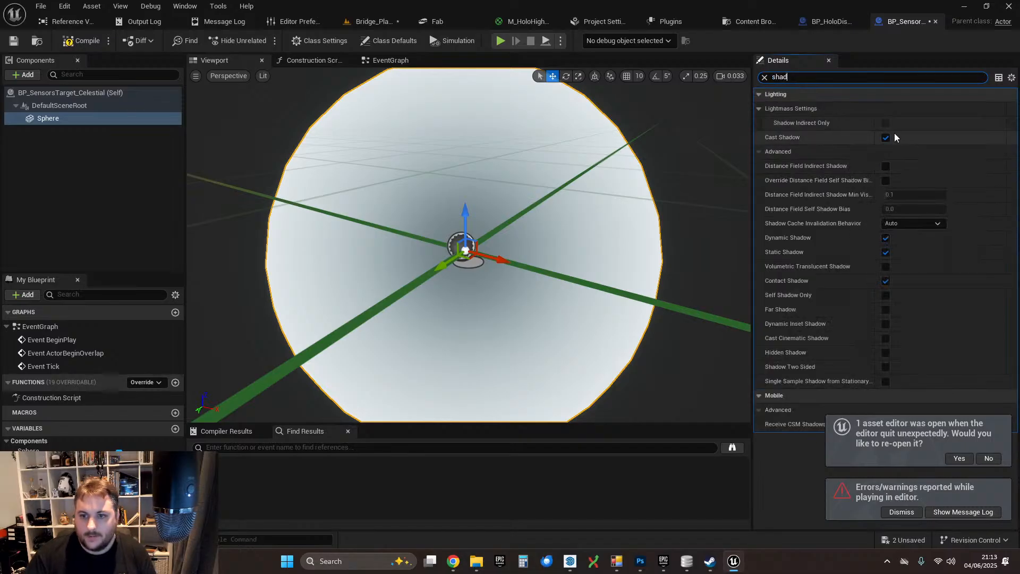
click(885, 137)
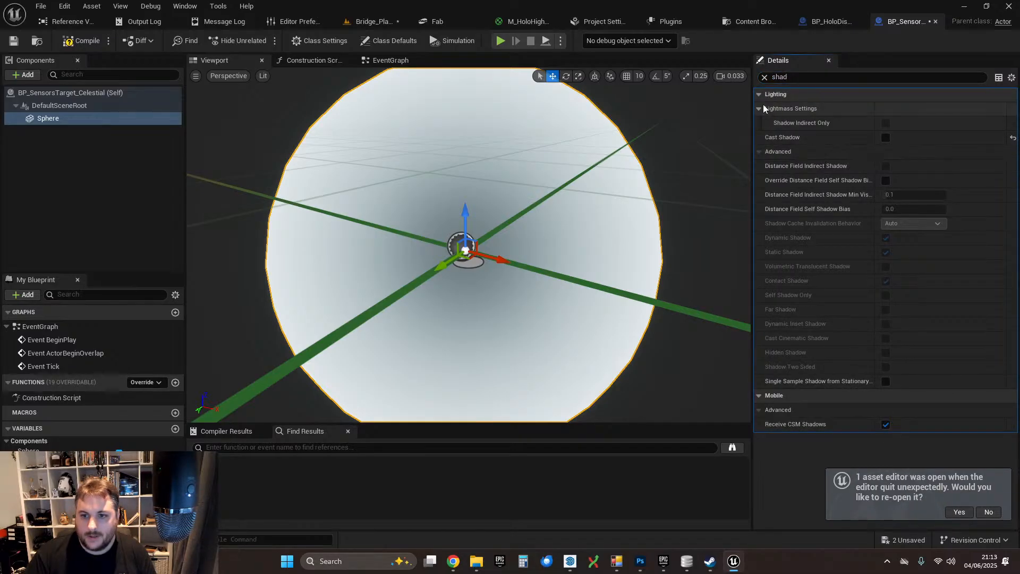
- Set the Sphere's collision preset to Custom, with Visibility set to Block and all other channels to Ignore, and save the Blueprint
click(764, 77)
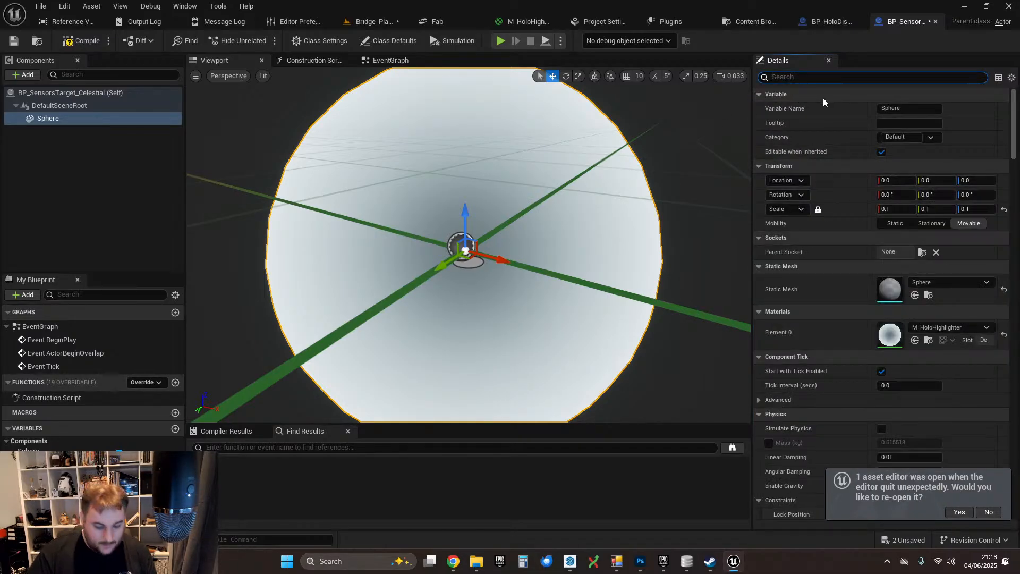
text(coll)
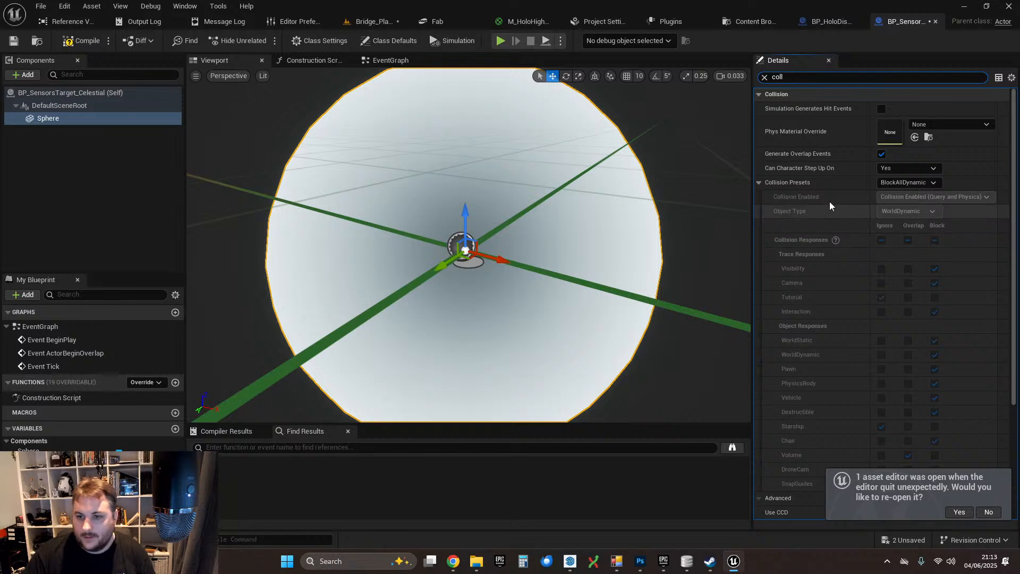
scroll(844, 200, down, 1)
click(907, 166)
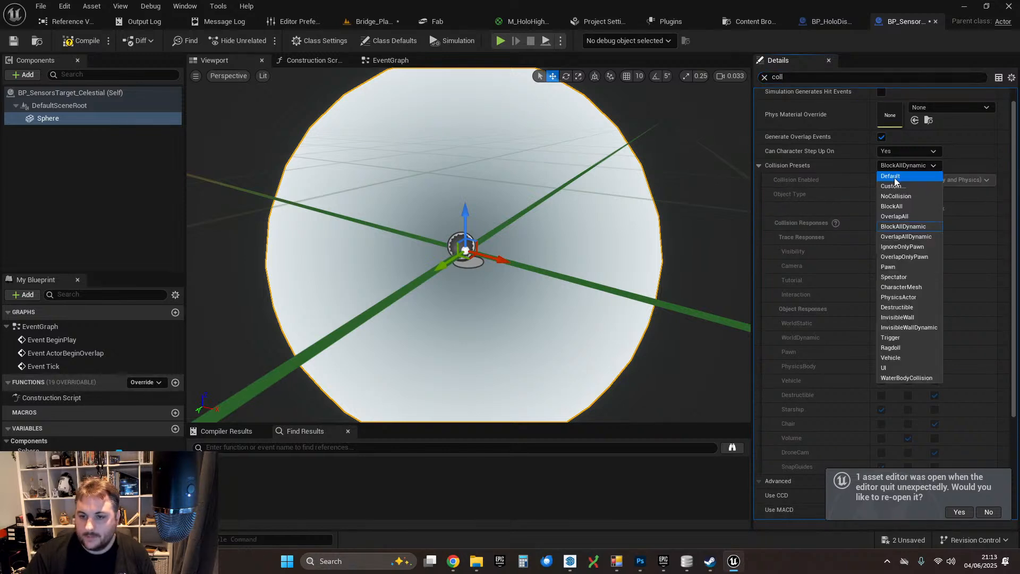
click(897, 197)
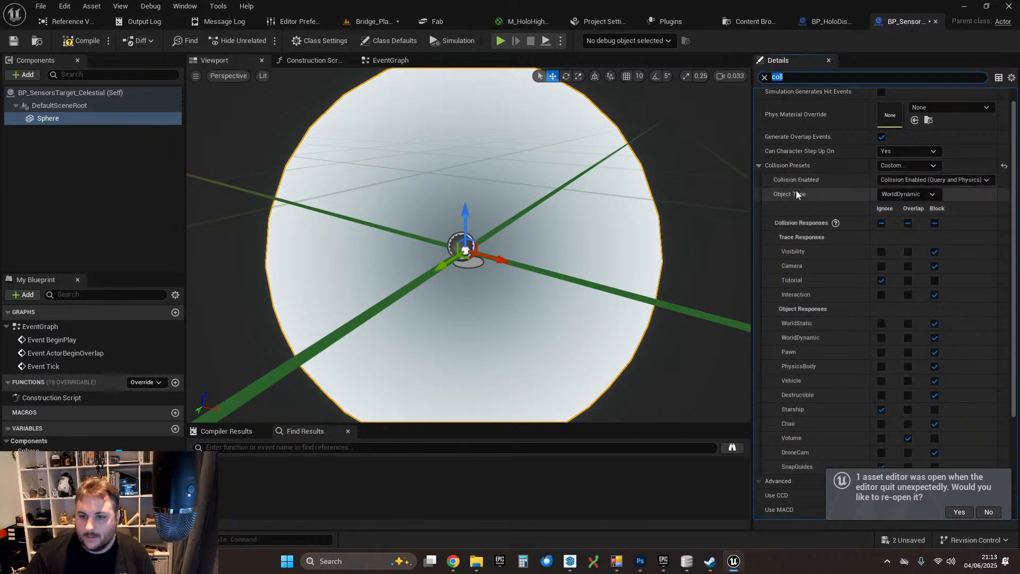
click(881, 224)
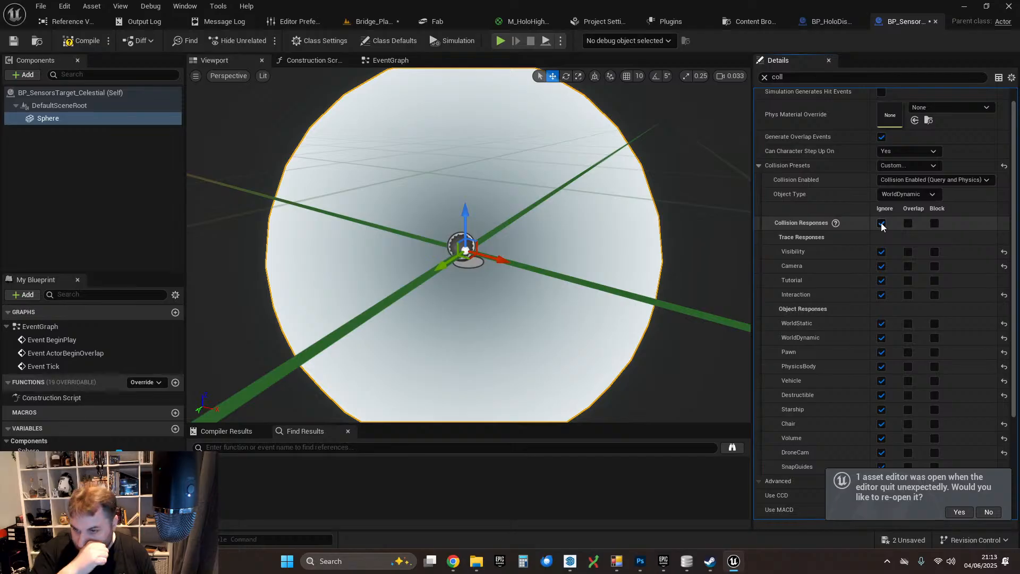
scroll(860, 260, down, 3)
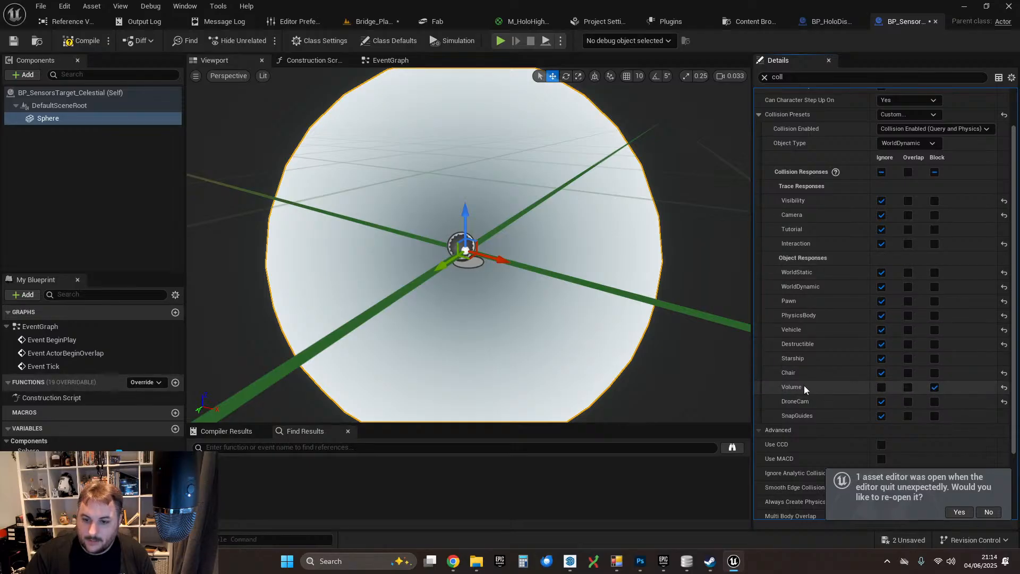
click(881, 387)
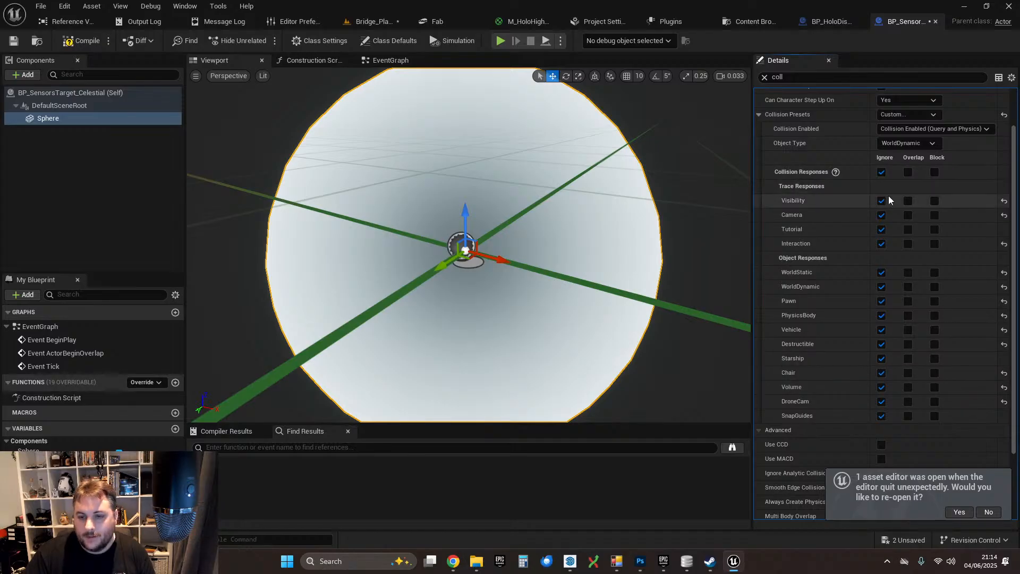
scroll(853, 245, up, 2)
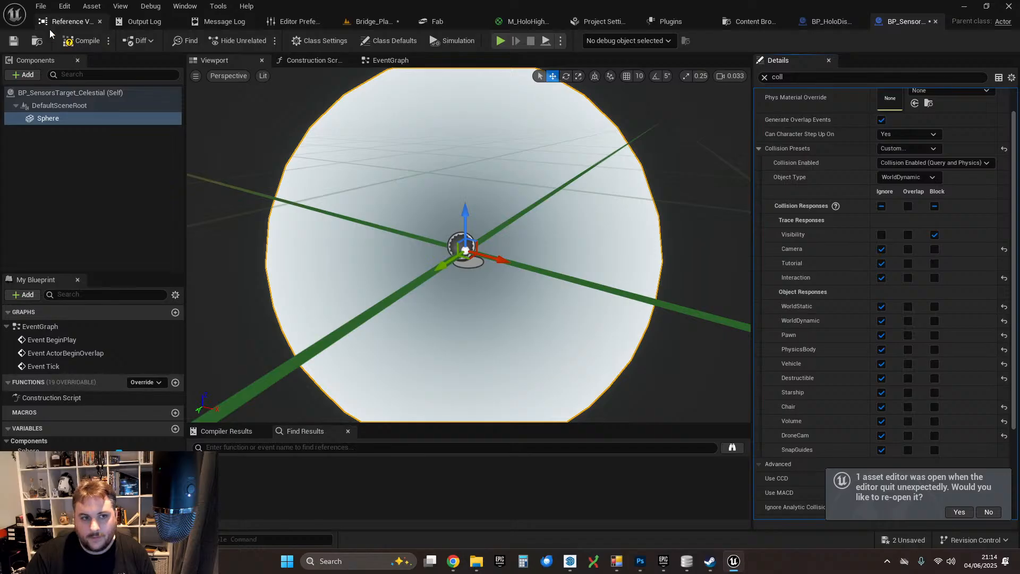
click(13, 42)
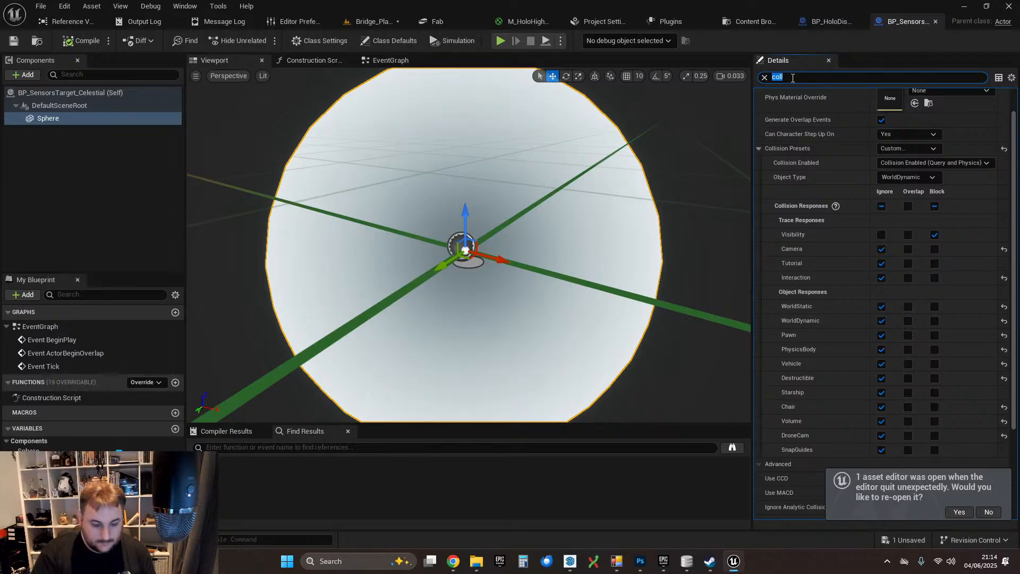
- Add the component tag HoloTarget to the Sphere, and compile and save the Blueprint
text(tag)
click(951, 108)
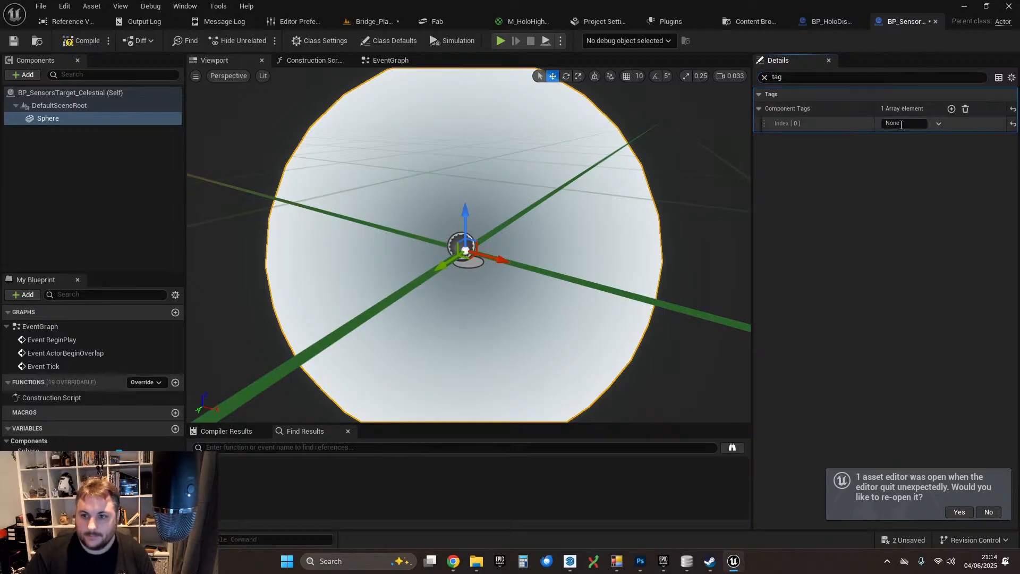
click(903, 123)
text(HoloTarget)
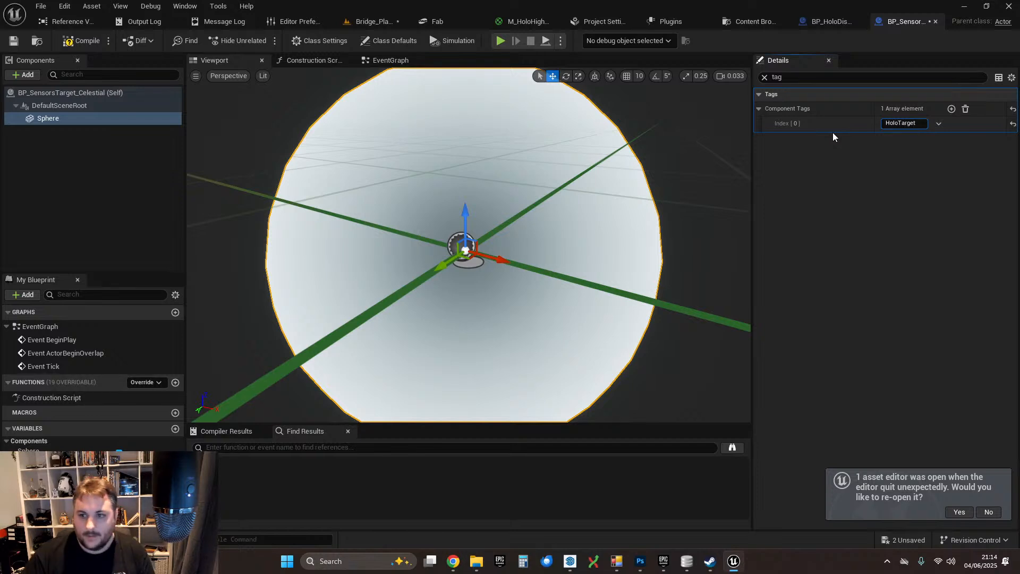
key(Return)
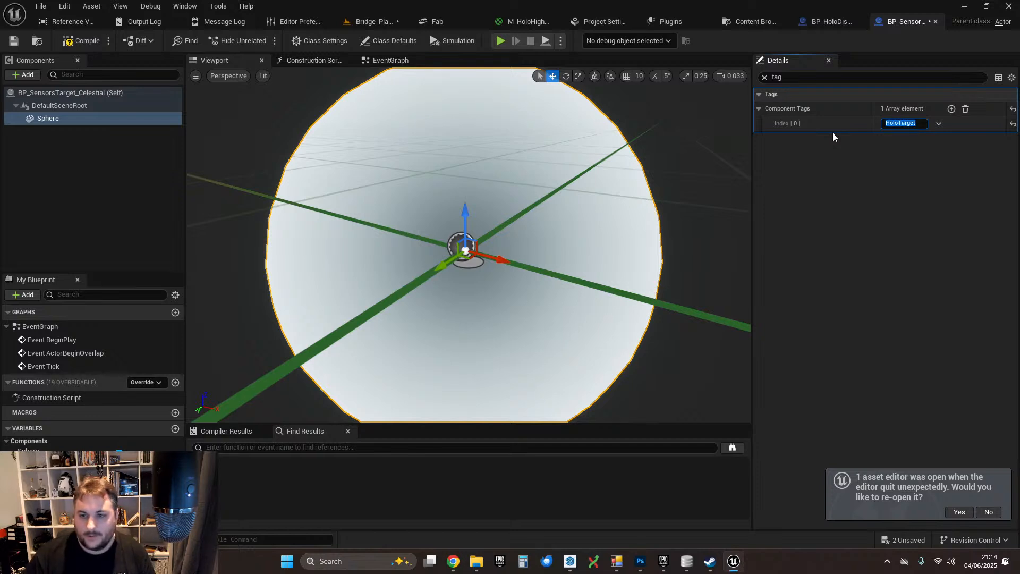
click(67, 43)
click(13, 40)
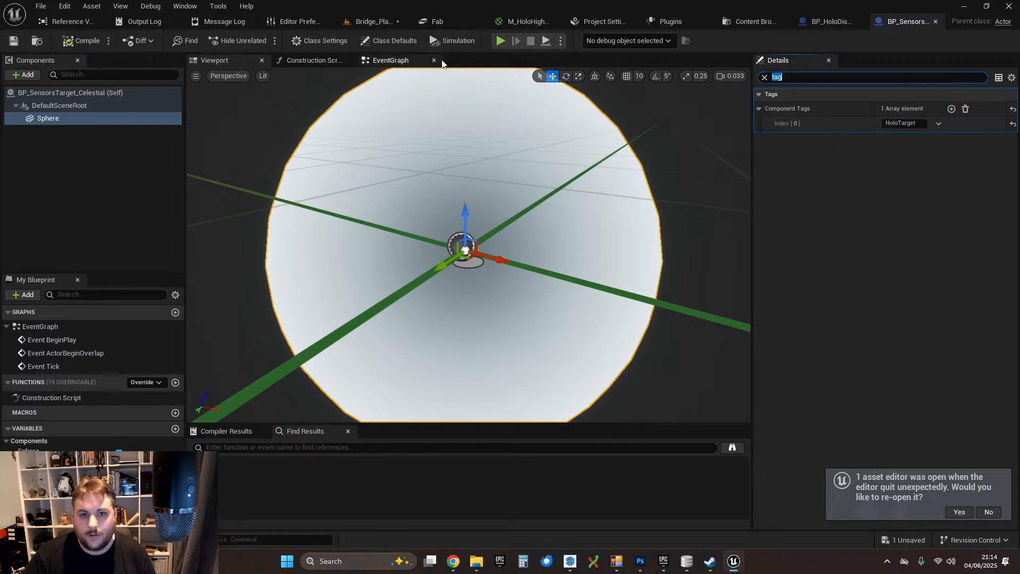
- Open the BP_Starsim_Character Blueprint from the Blueprints_Framework folder
click(364, 26)
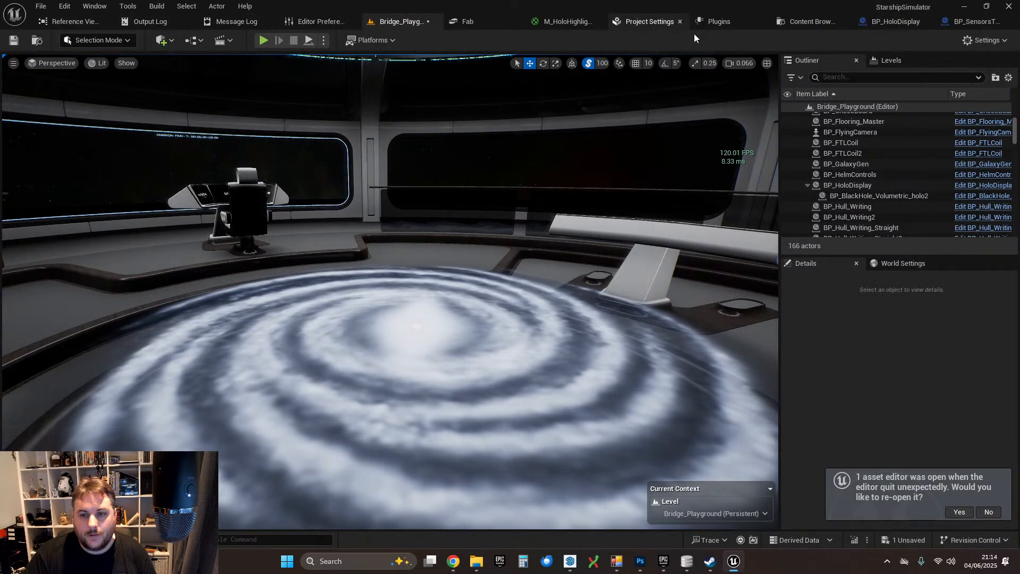
click(795, 23)
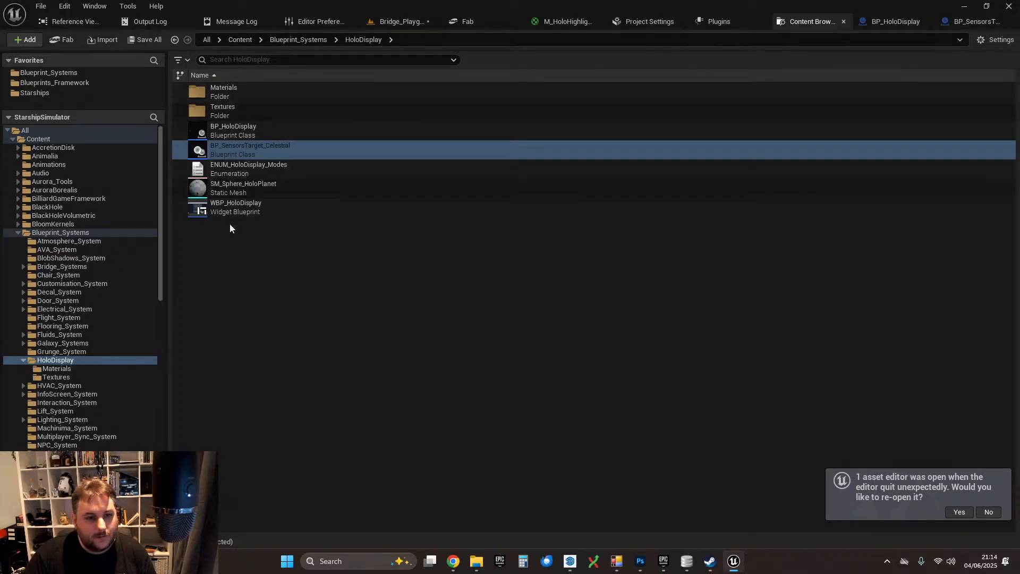
click(82, 83)
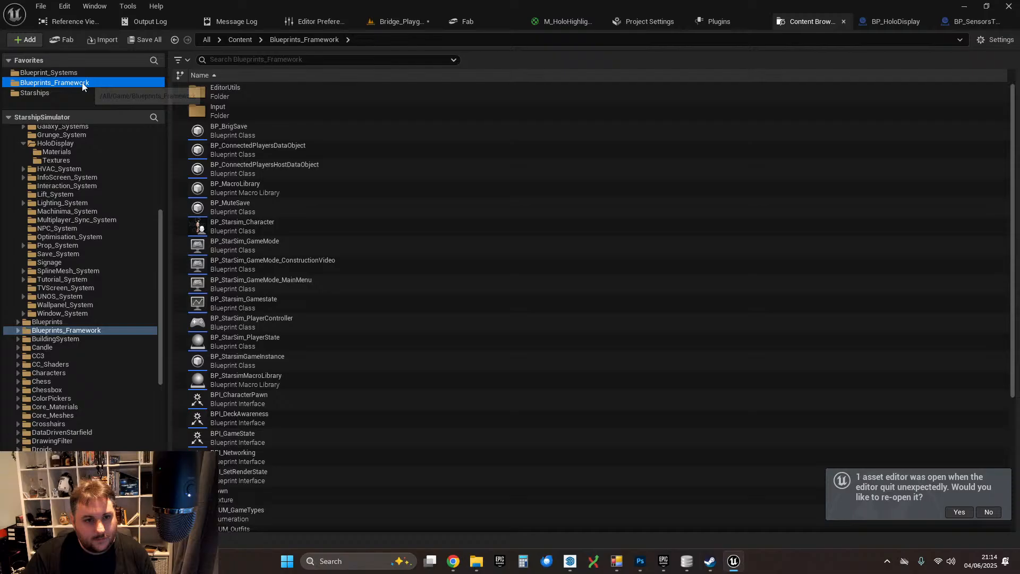
click(239, 229)
double_click(290, 231)
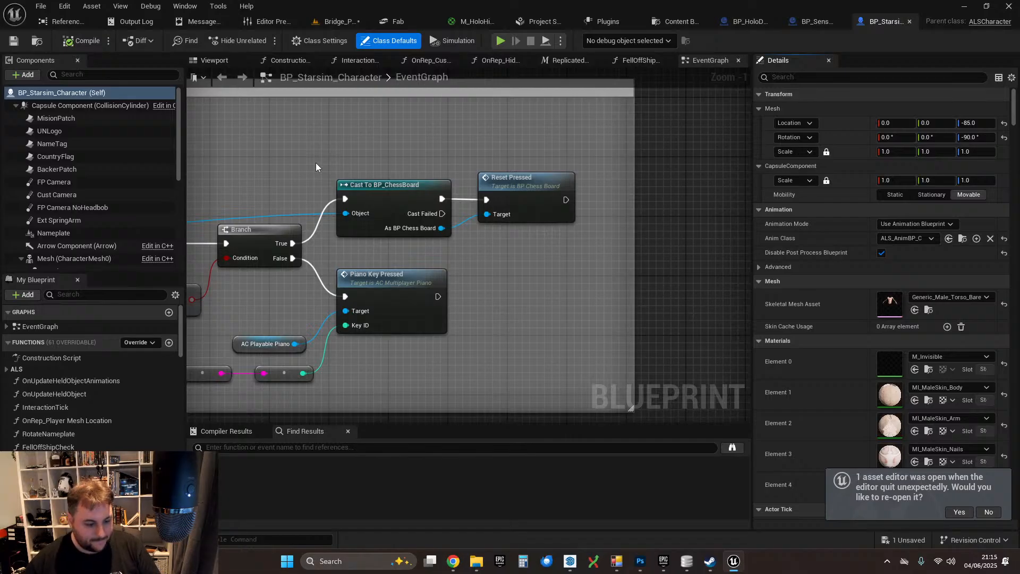
- Trace the Handle Left Click logic from IA_FireAction through the class and component tag checks in the EventGraph
scroll(315, 162, up, 1)
scroll(364, 229, down, 1)
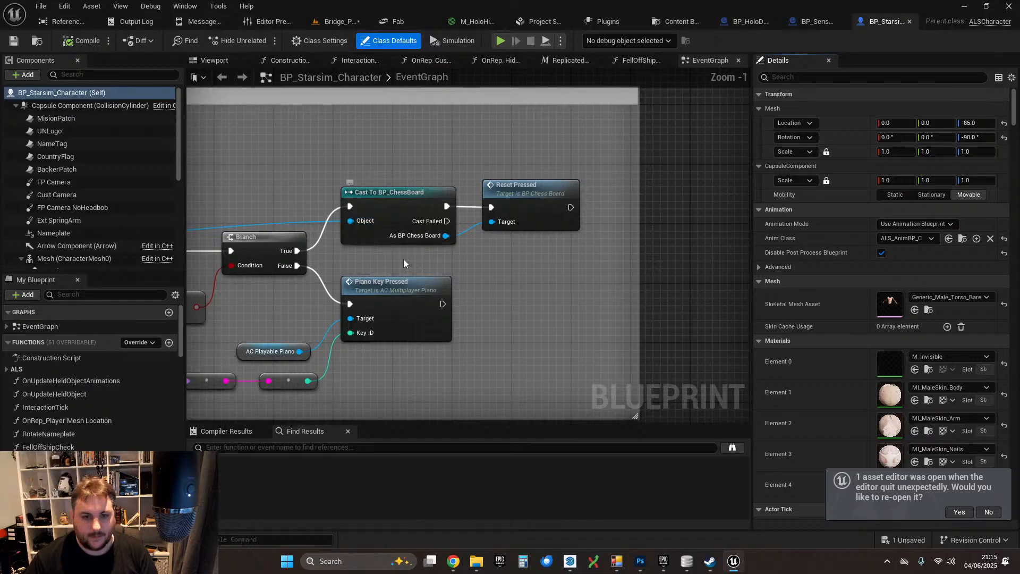
right_drag(298, 182, 454, 196)
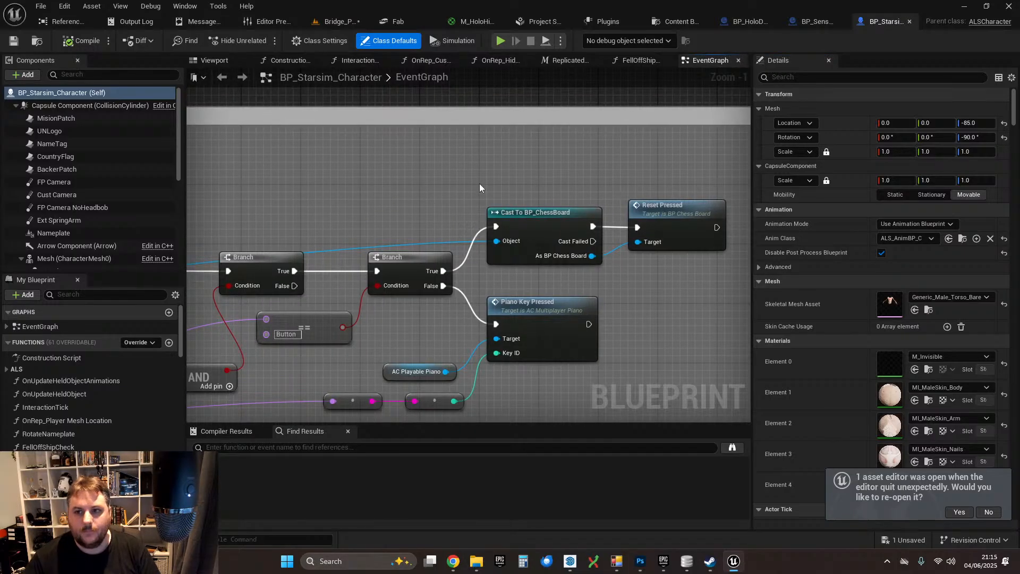
scroll(412, 174, down, 6)
right_drag(382, 160, 591, 158)
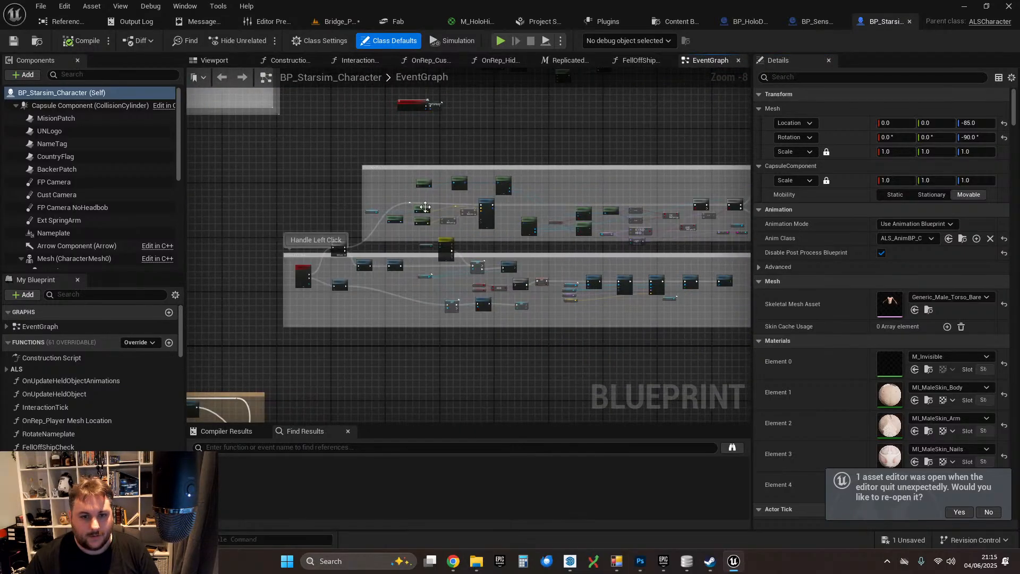
scroll(423, 207, up, 5)
right_drag(407, 183, 694, 72)
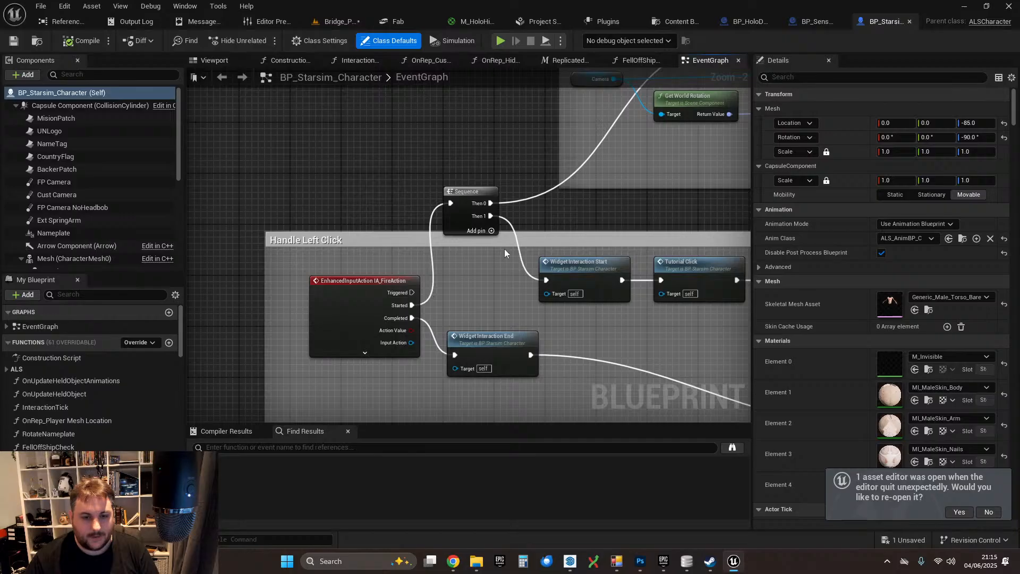
mouse_move(656, 169)
right_down()
mouse_move(635, 189)
mouse_move(188, 318)
right_up()
right_drag(702, 163, 266, 158)
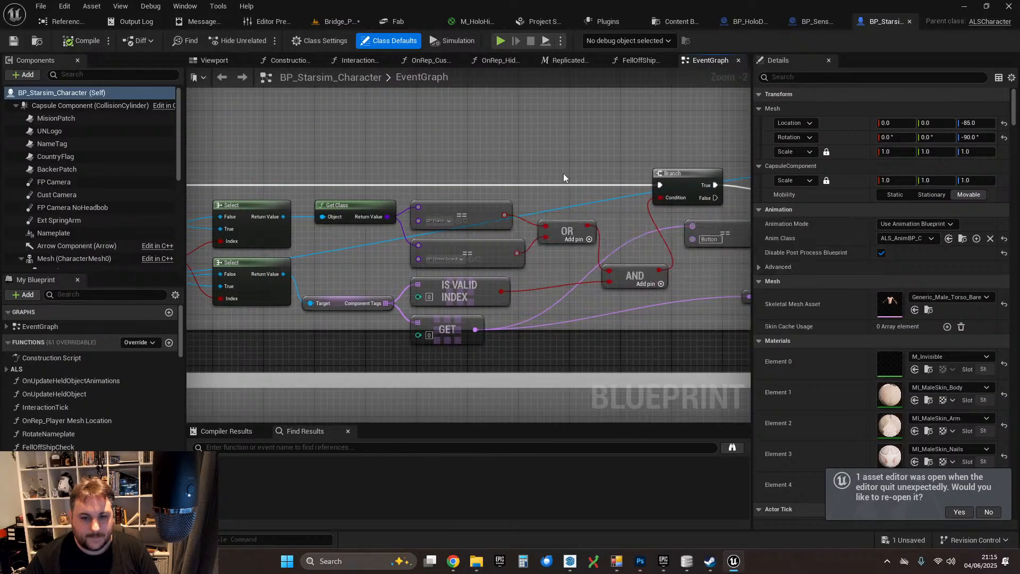
scroll(499, 180, down, 1)
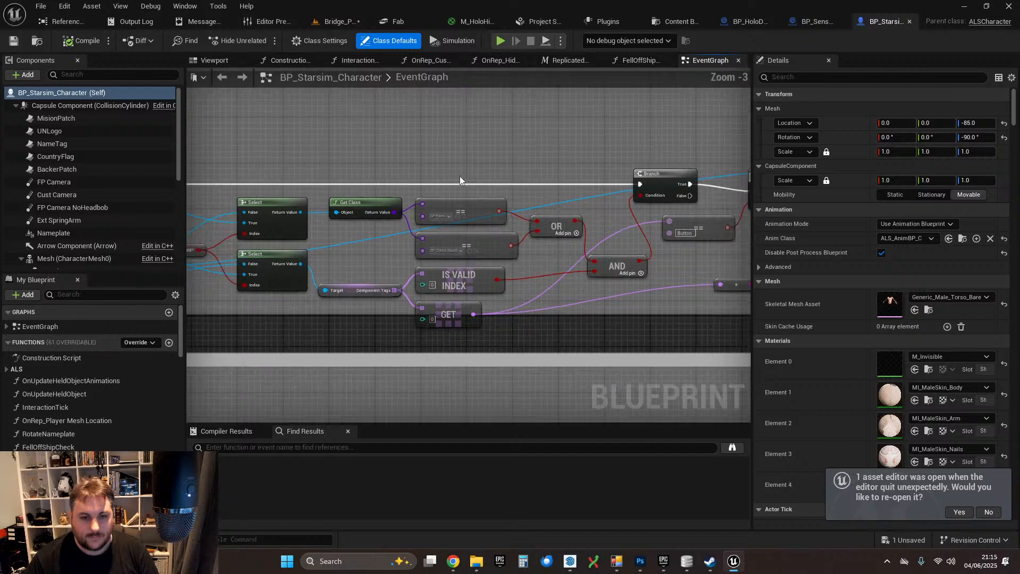
right_drag(535, 152, 571, 154)
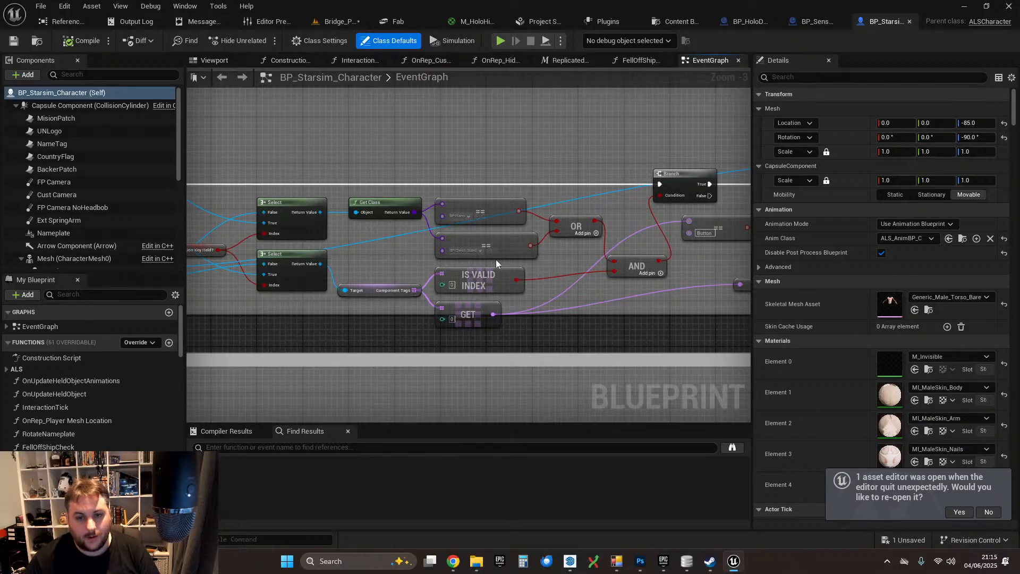
- Examine how the Button tag comparison and branches route clicks to the chess board reset or the piano key call
mouse_move(287, 147)
right_down()
mouse_move(488, 166)
mouse_move(644, 155)
mouse_move(797, 173)
mouse_move(978, 159)
mouse_move(231, 160)
right_up()
scroll(572, 266, up, 2)
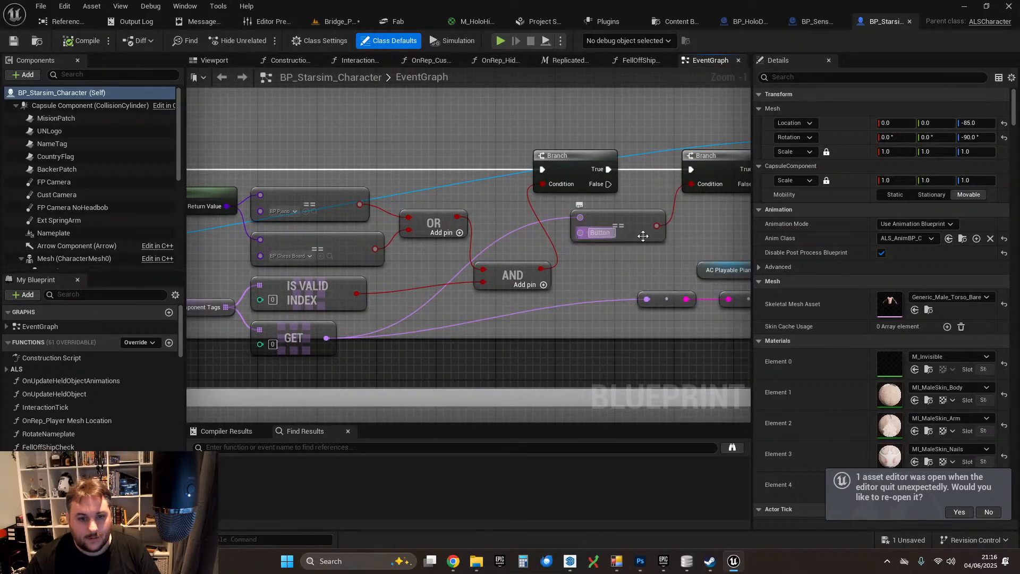
right_drag(640, 232, 380, 247)
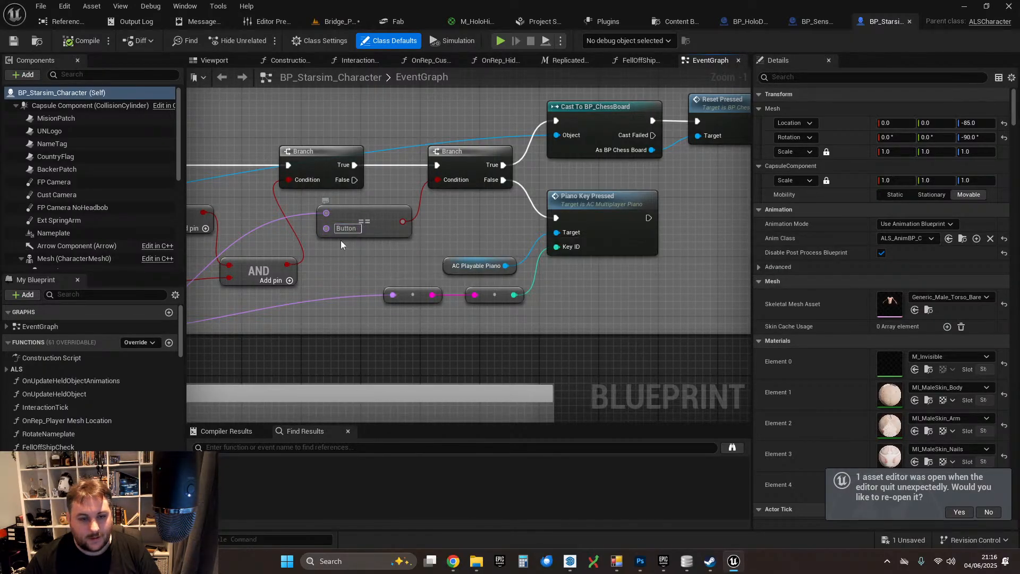
scroll(417, 234, down, 2)
scroll(358, 231, up, 2)
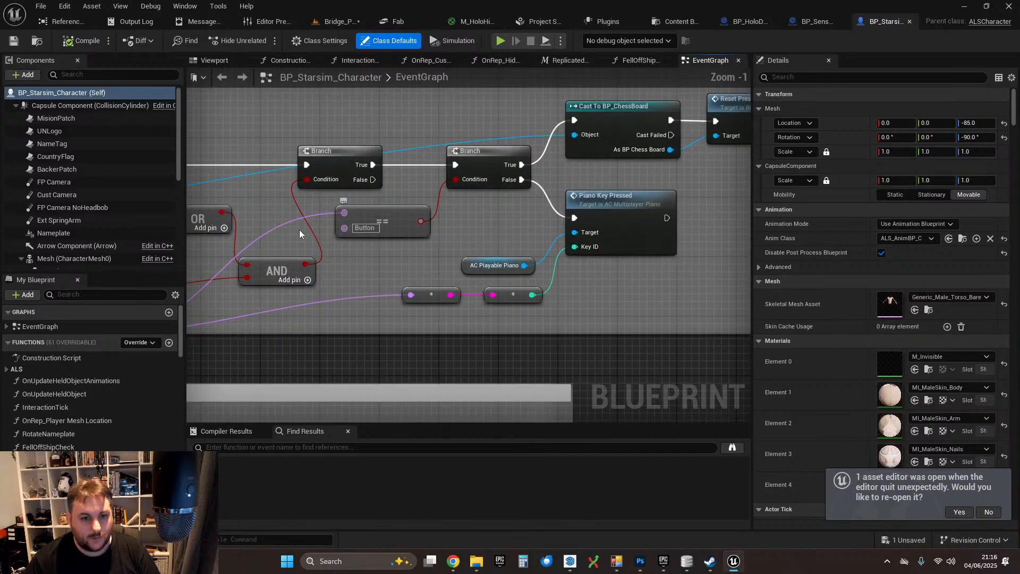
right_drag(241, 206, 147, 305)
right_drag(95, 227, 460, 190)
scroll(295, 257, down, 1)
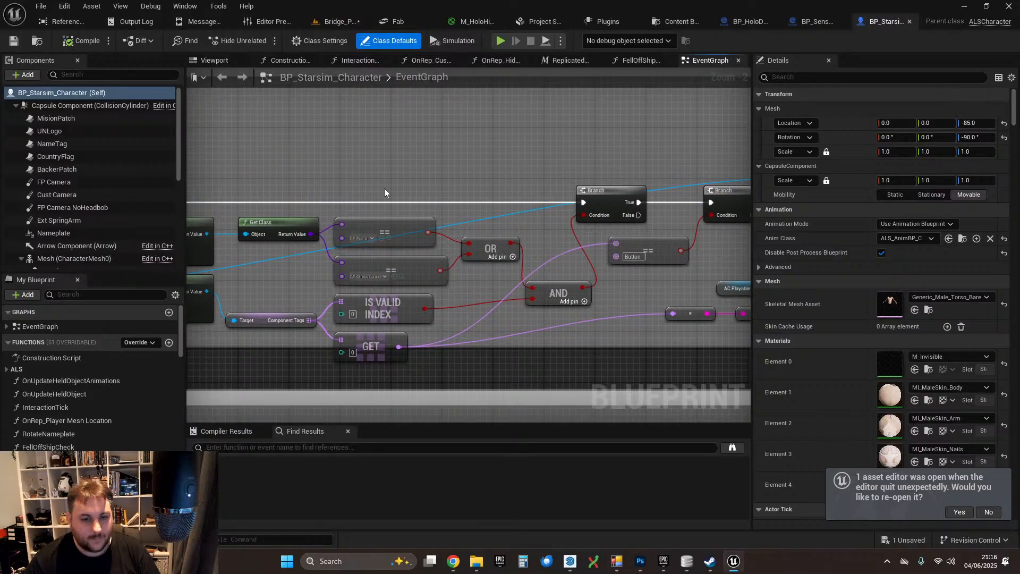
- Add a third equality comparison from the Get Class return value, placed below the BP_ChessBoard comparison
drag(384, 192, 407, 209)
scroll(390, 263, up, 2)
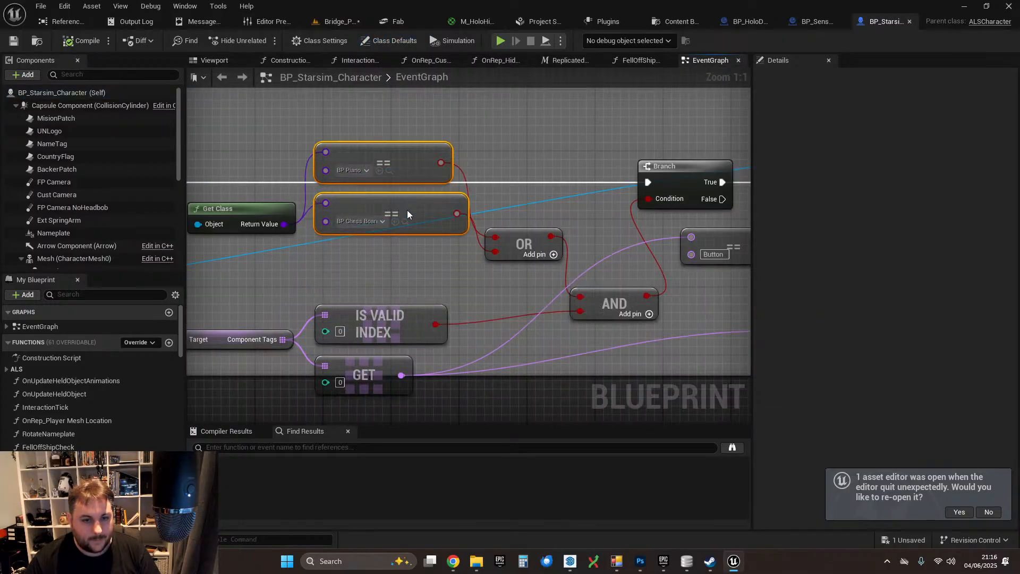
click(351, 268)
drag(283, 224, 323, 263)
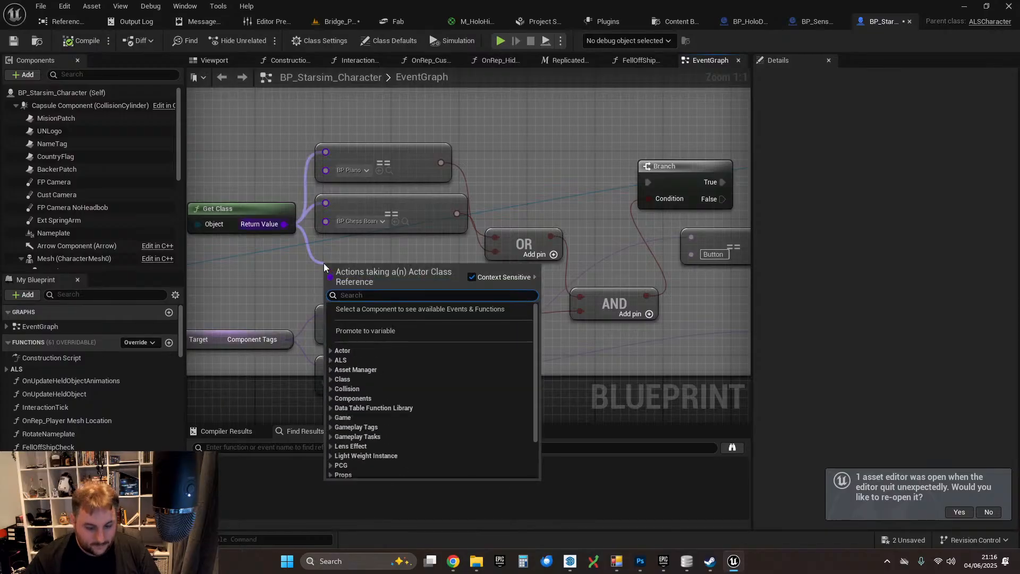
text(==)
click(401, 319)
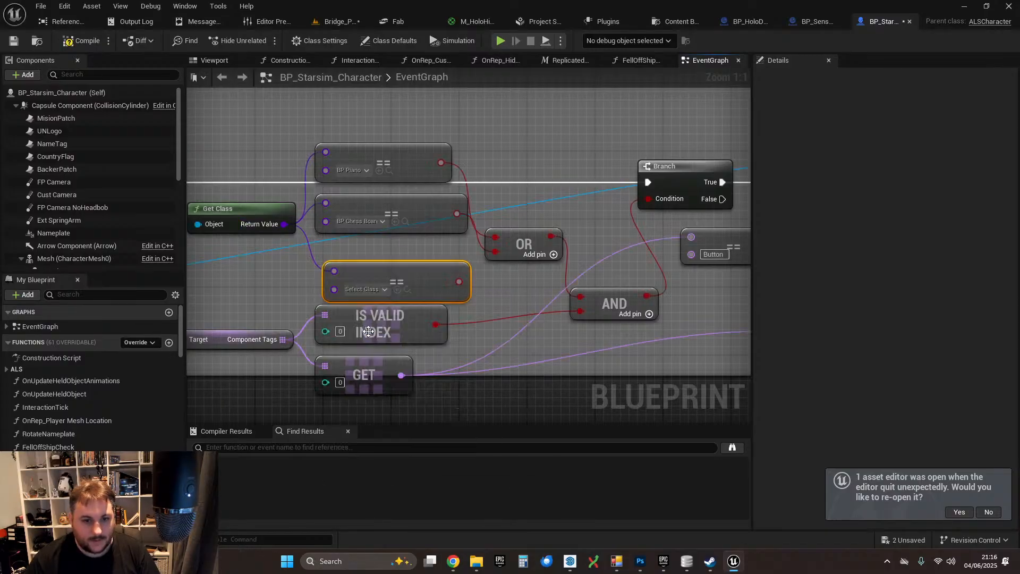
drag(377, 274, 369, 267)
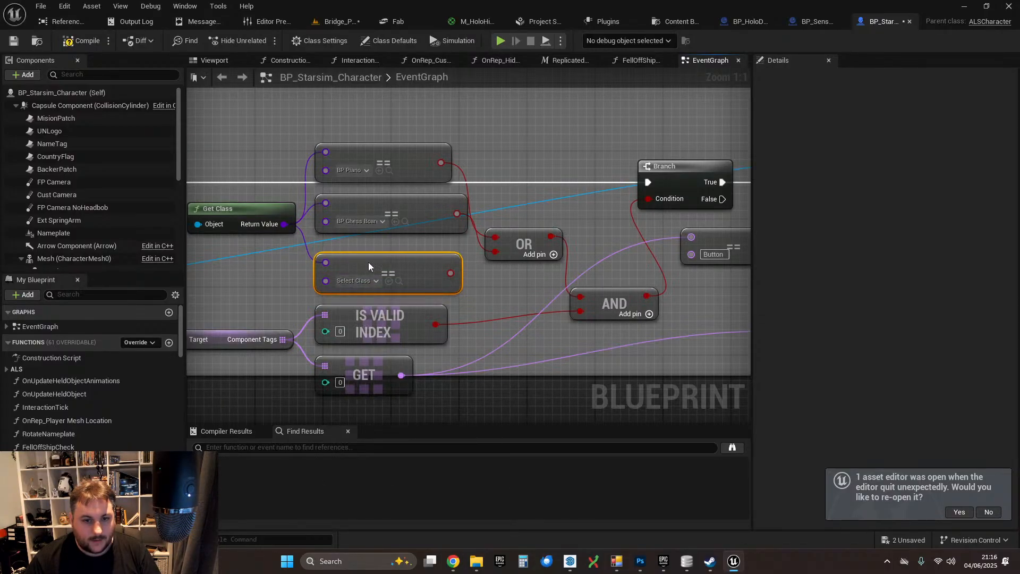
- Add a third input to the OR node and connect the new class comparison's result to it
click(554, 255)
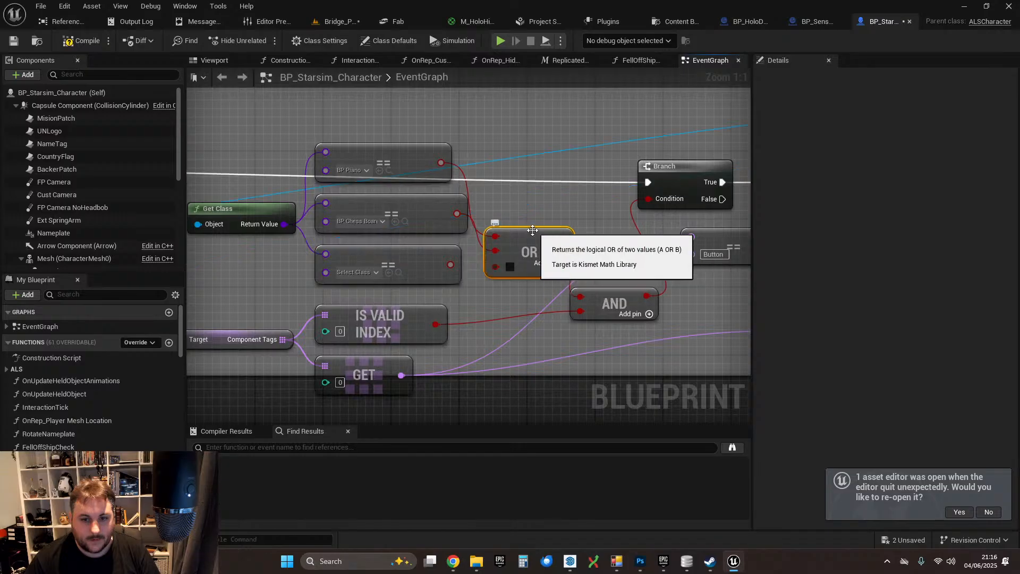
drag(532, 230, 531, 199)
drag(451, 265, 495, 231)
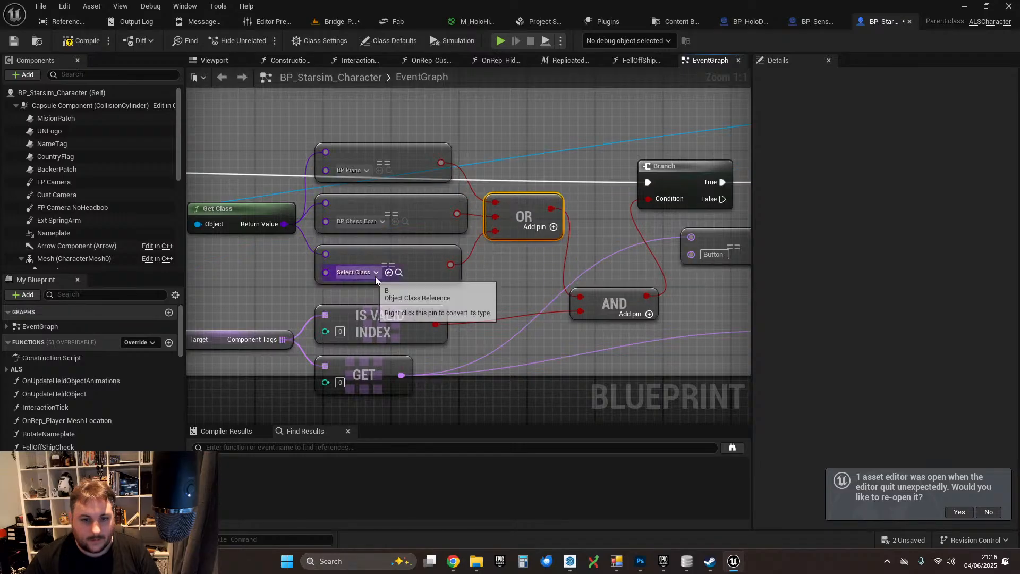
- Set the new comparison's class to BP_SensorsTarget_Celestial
click(361, 274)
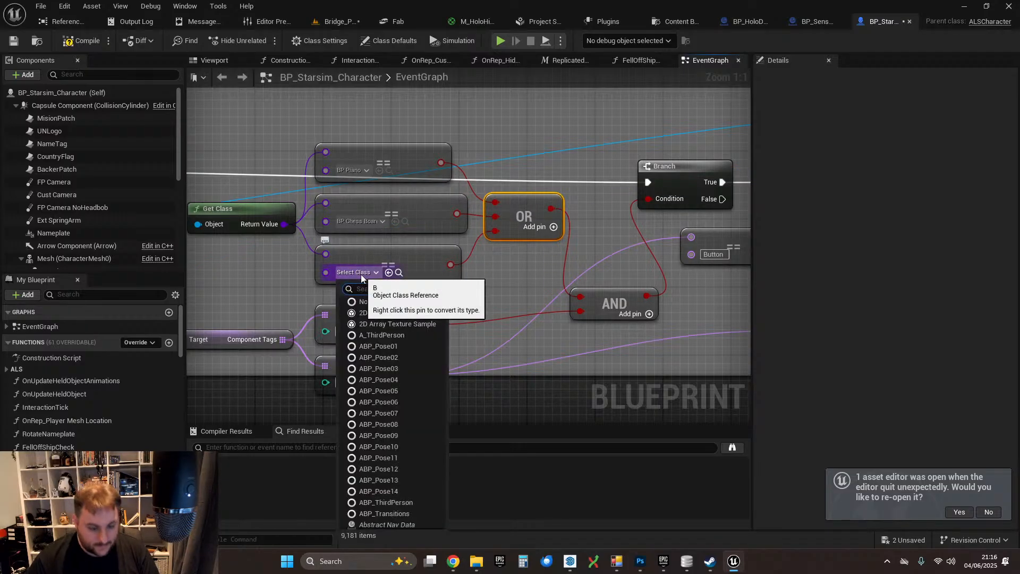
text(sen)
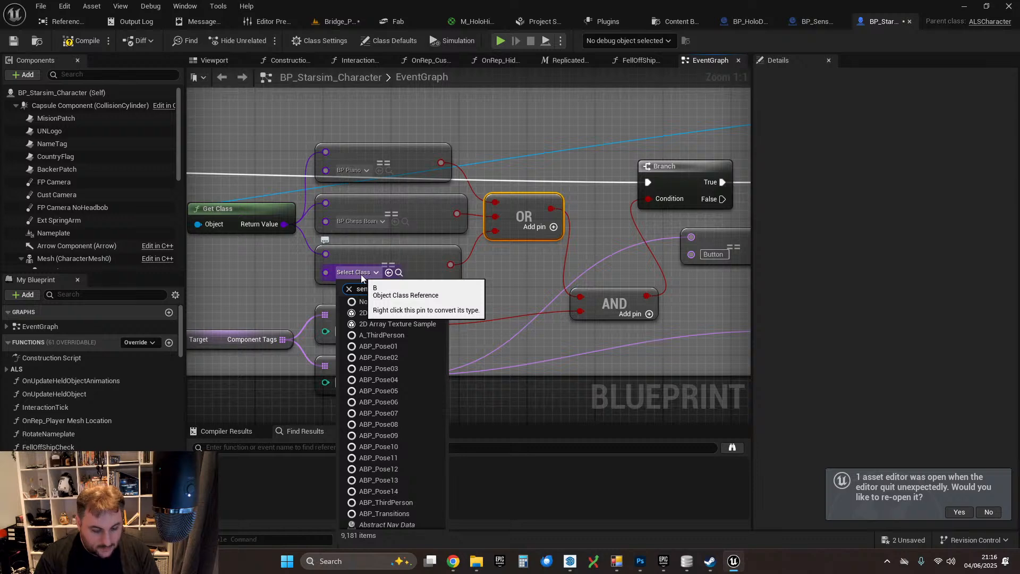
text(sors high)
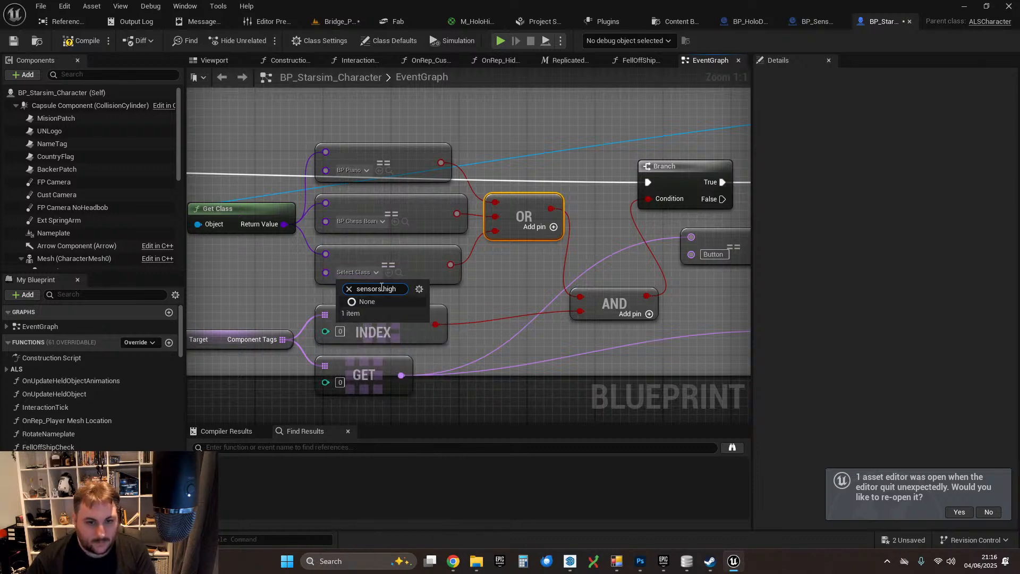
key(BackSpace)
key(BackSpace)
key(BackSpace)
key(BackSpace)
text(celes)
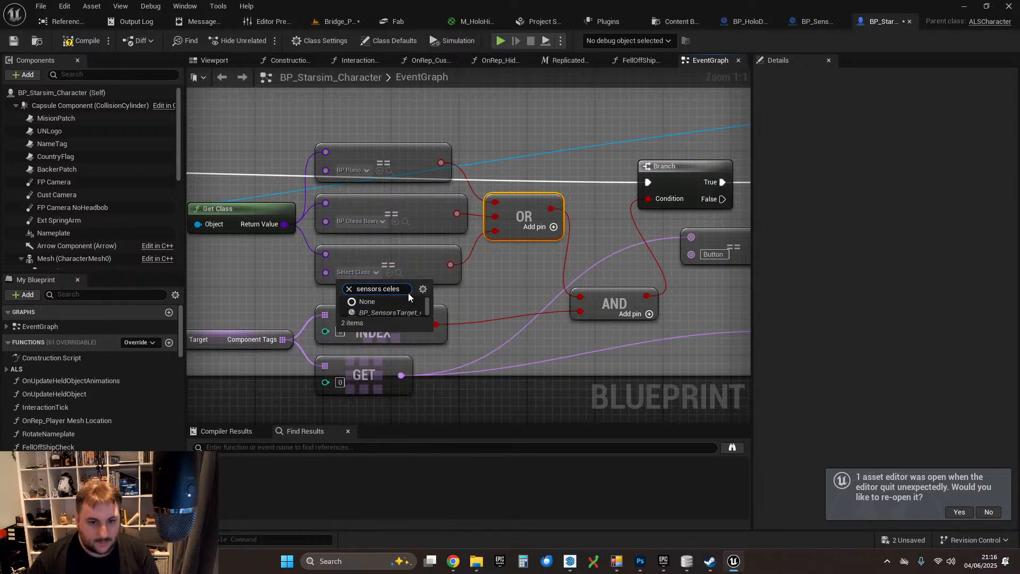
click(380, 313)
- Create a Switch on Name node above the branches, fed by the component tag from the GET node
right_drag(593, 219, 419, 230)
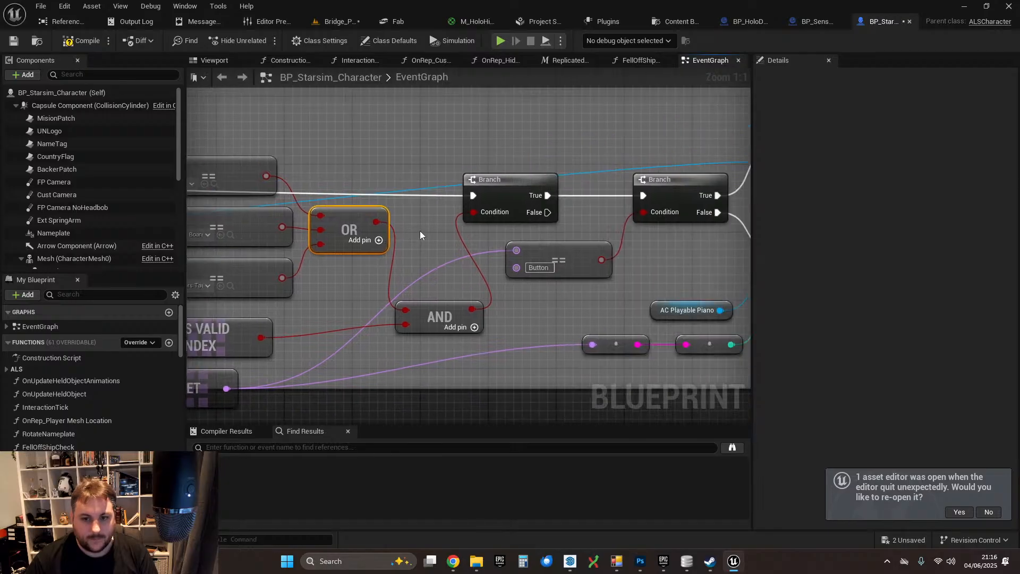
right_drag(600, 143, 356, 162)
scroll(372, 168, down, 1)
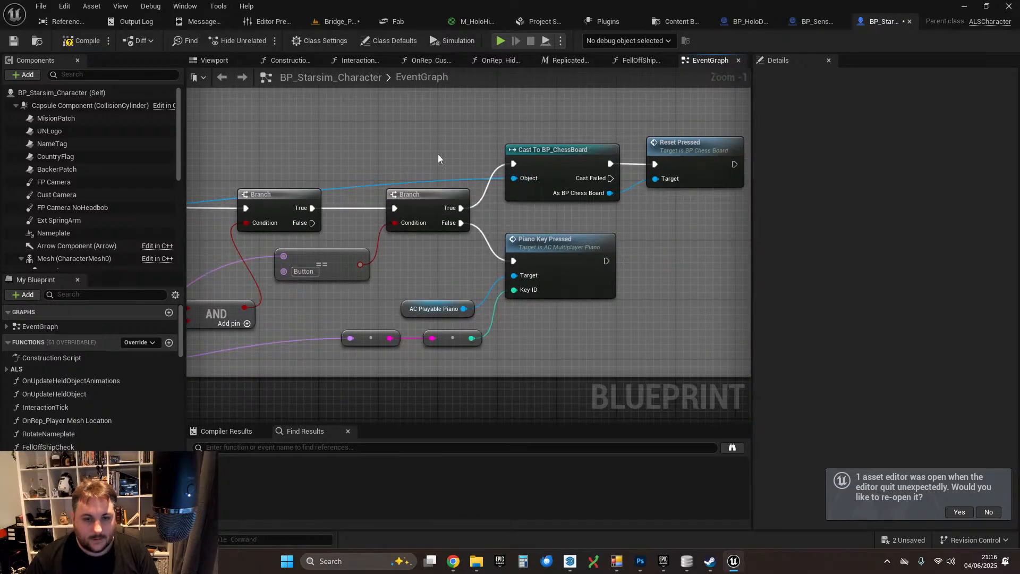
right_drag(493, 122, 423, 167)
scroll(383, 180, down, 1)
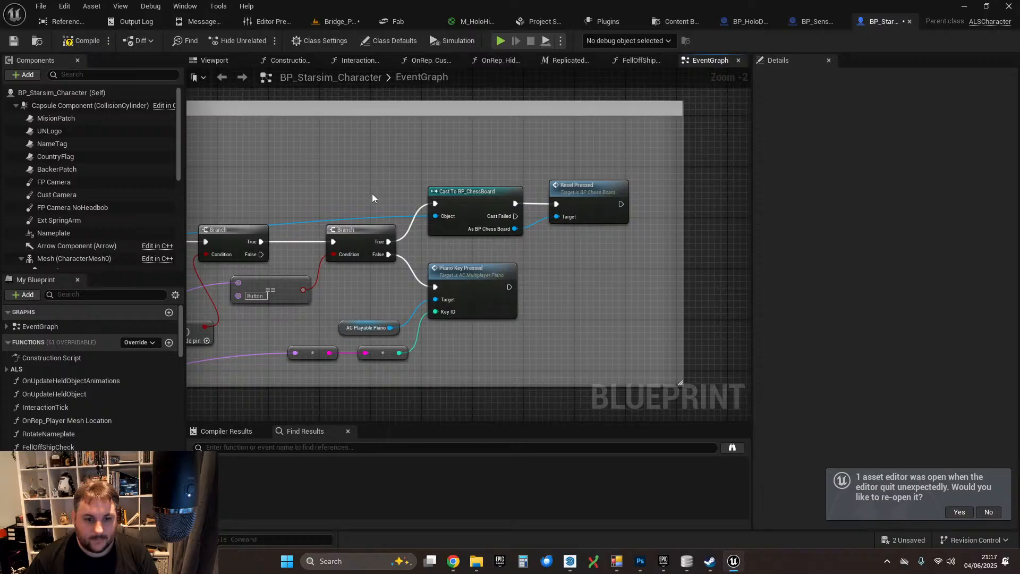
right_drag(356, 170, 489, 186)
right_drag(288, 303, 464, 198)
drag(340, 294, 566, 124)
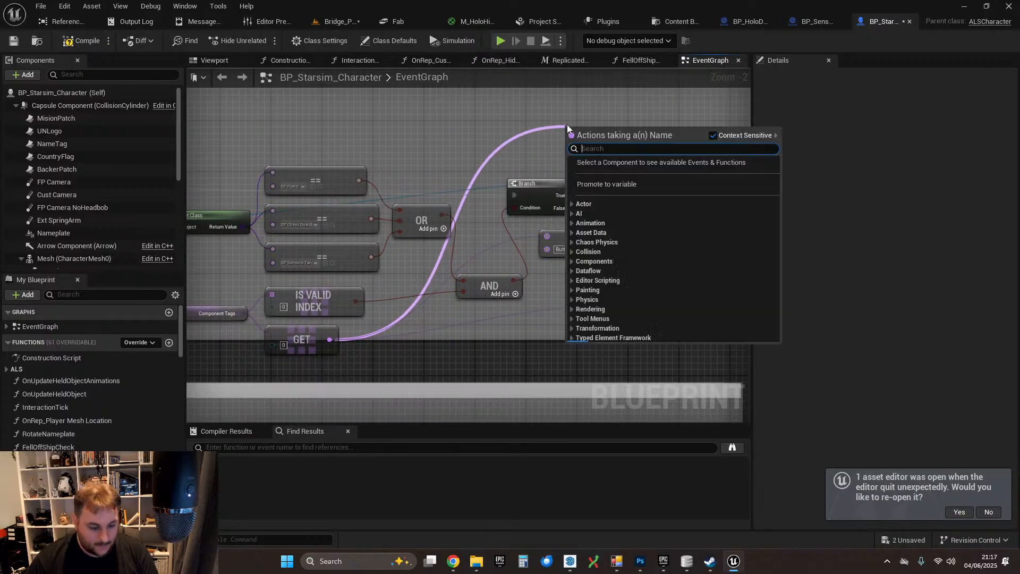
text(switch)
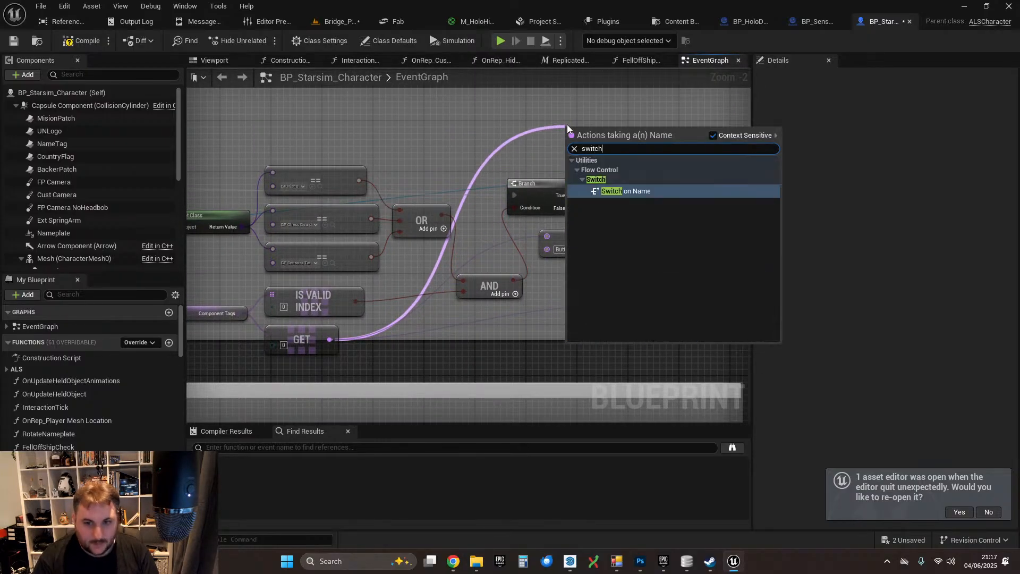
click(626, 191)
- Connect the switch's Default output to Piano Key Pressed and delete the Branch driven by the Button comparison
right_drag(626, 191, 486, 271)
drag(494, 222, 599, 328)
click(500, 285)
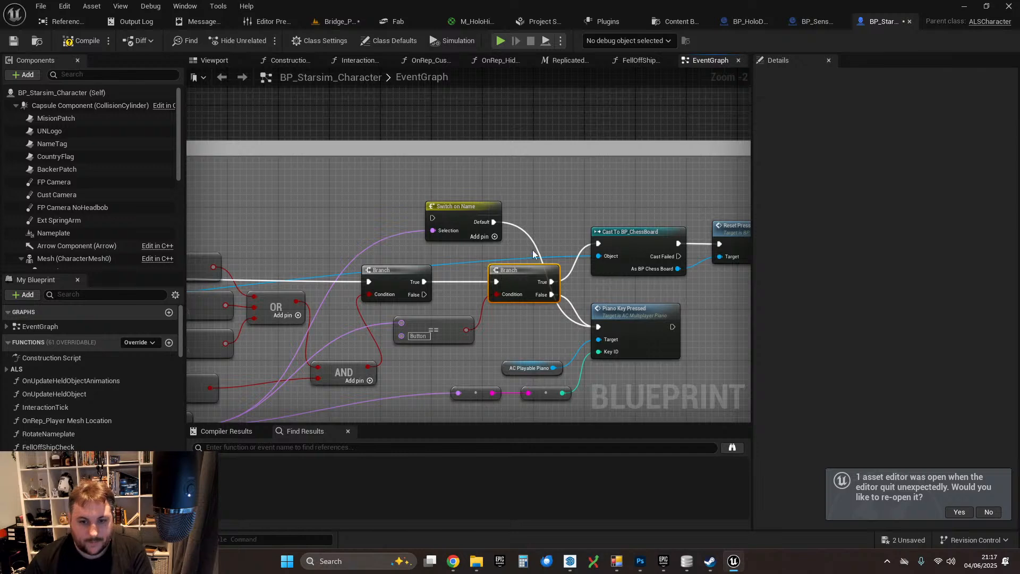
key(Delete)
- Add two case pins to the Switch on Name node and name the second one Button
click(494, 236)
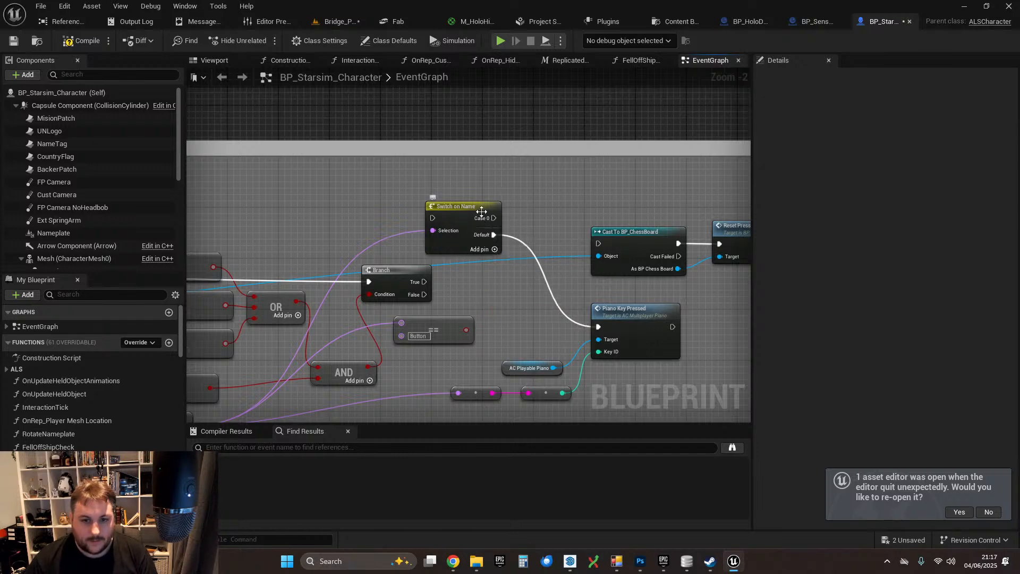
click(494, 249)
click(482, 212)
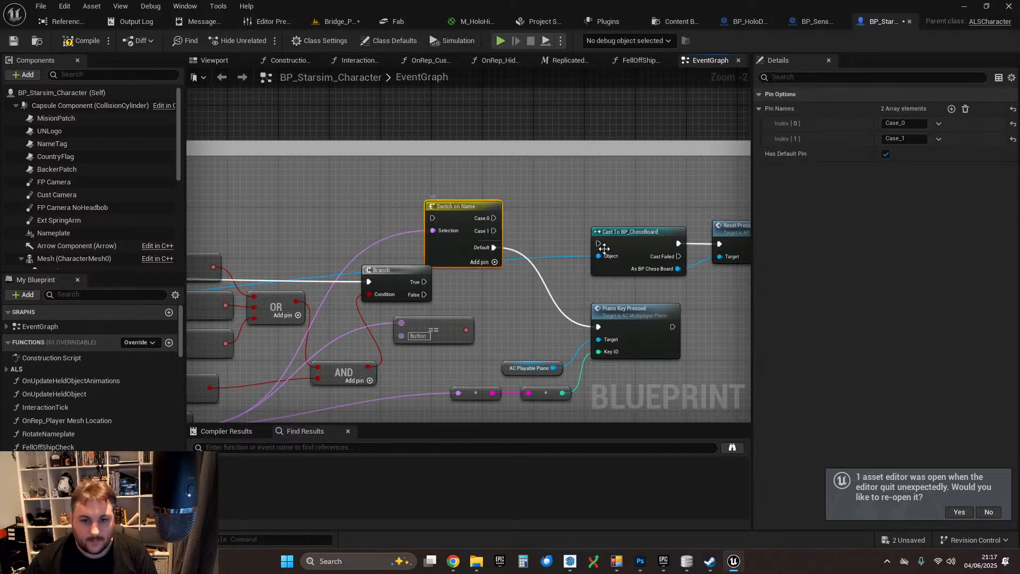
click(902, 138)
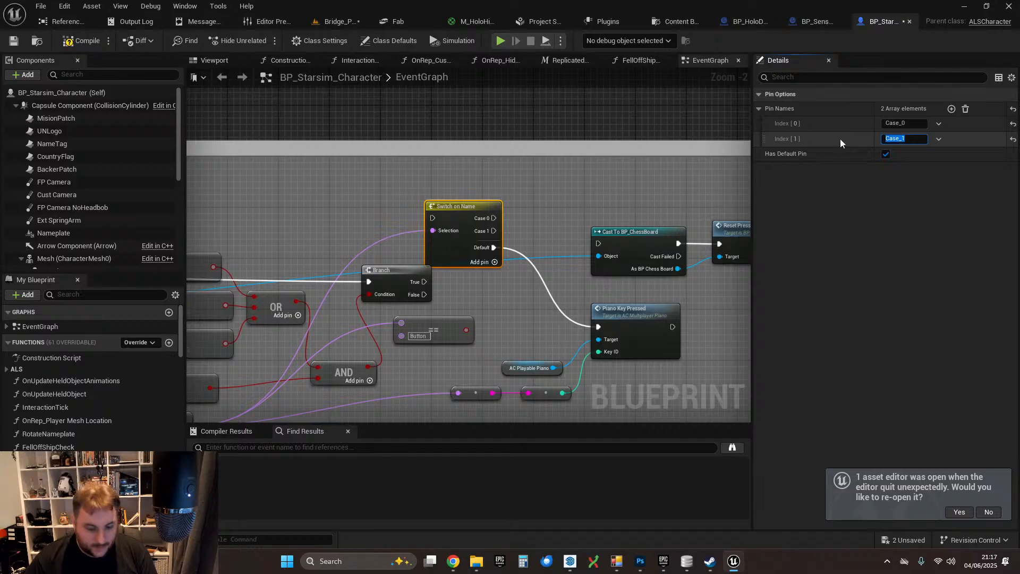
text(Button)
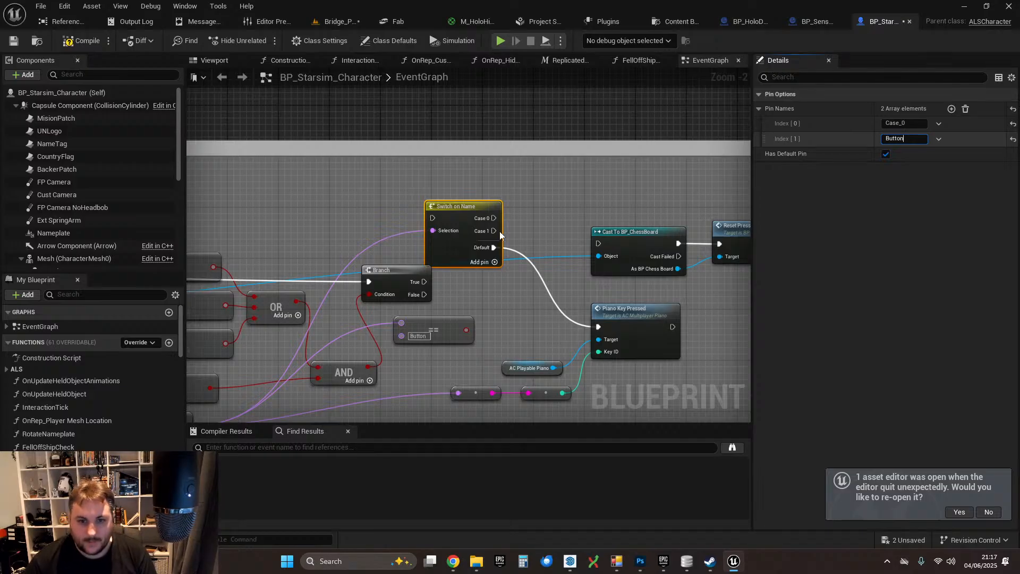
- Wire the remaining Branch's True output into Switch on Name, its Button case into Cast To BP_ChessBoard, and delete the leftover Button comparison
drag(598, 243, 513, 215)
drag(424, 281, 465, 224)
click(489, 294)
right_drag(474, 313, 506, 278)
click(478, 285)
key(Delete)
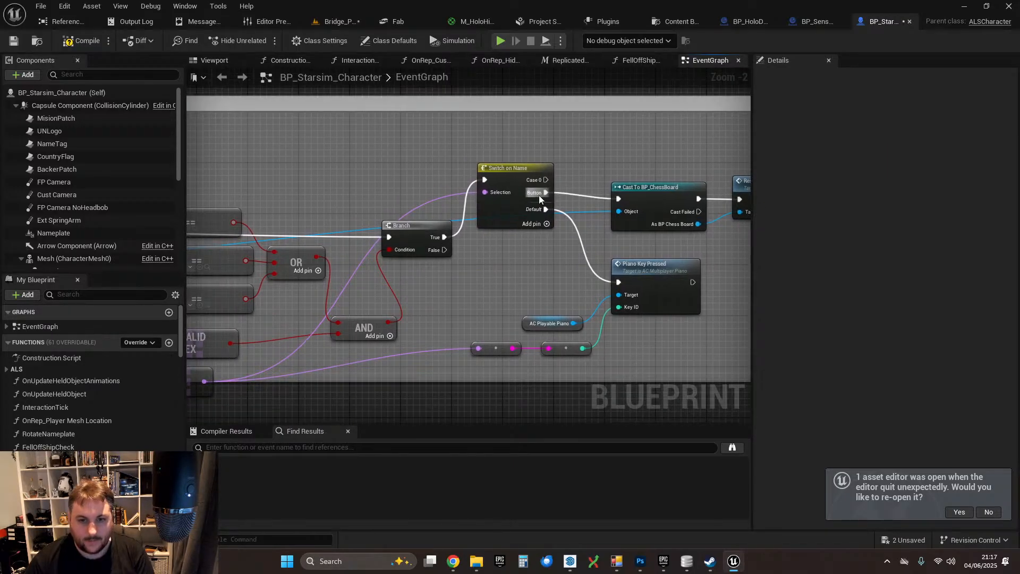
- Nudge the Switch on Name node and extend the Piano Key Presses comment box upward to make room above the nodes
mouse_move(531, 173)
mouse_down()
mouse_move(534, 199)
mouse_move(531, 180)
mouse_up()
right_drag(633, 134, 561, 231)
scroll(608, 218, down, 2)
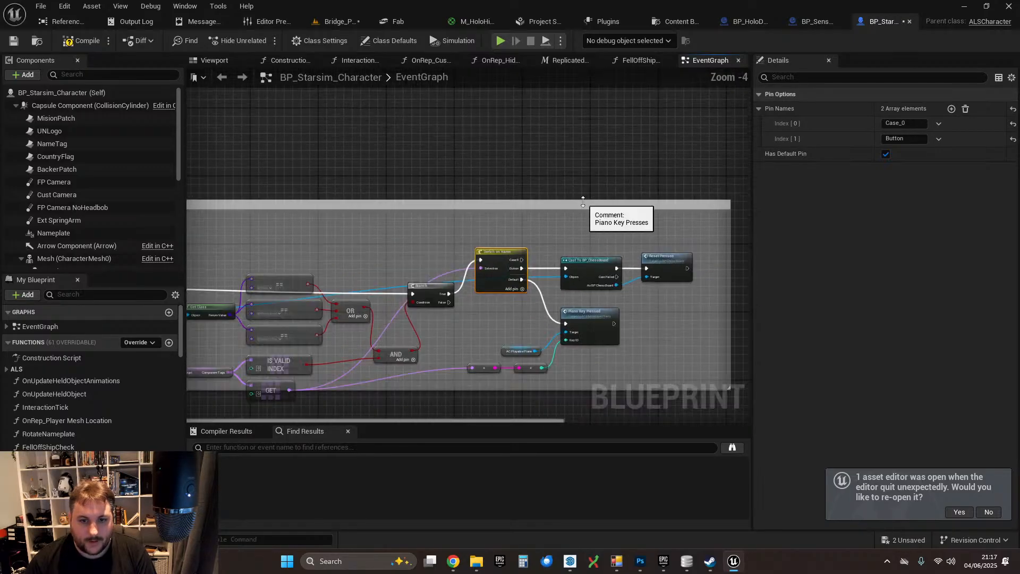
drag(585, 200, 587, 167)
scroll(590, 253, up, 2)
right_drag(569, 245, 531, 224)
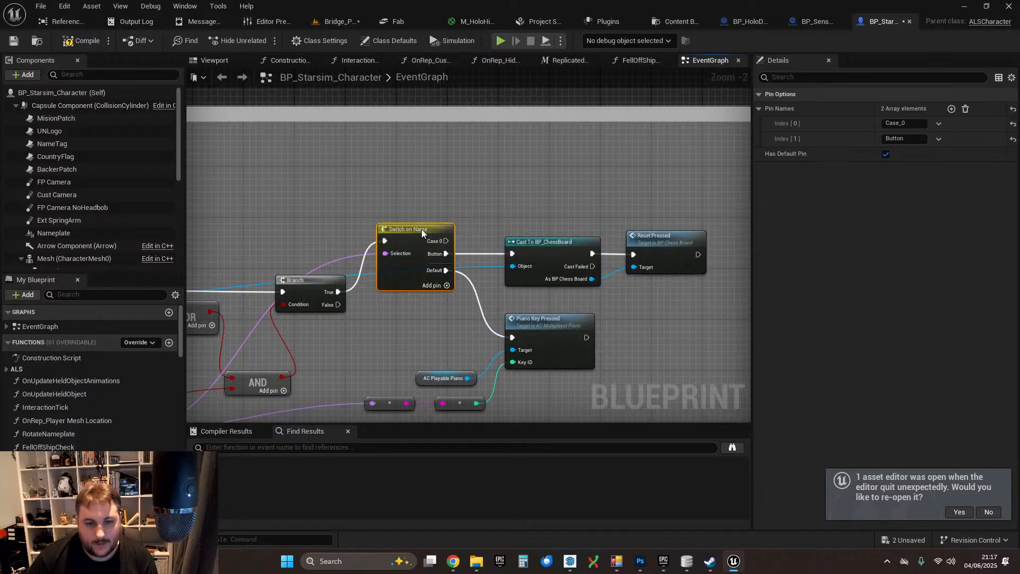
- Name the switch's first case HoloTarget and check it against the sphere's component tag in BP_SensorsTarget_Celestial
click(823, 123)
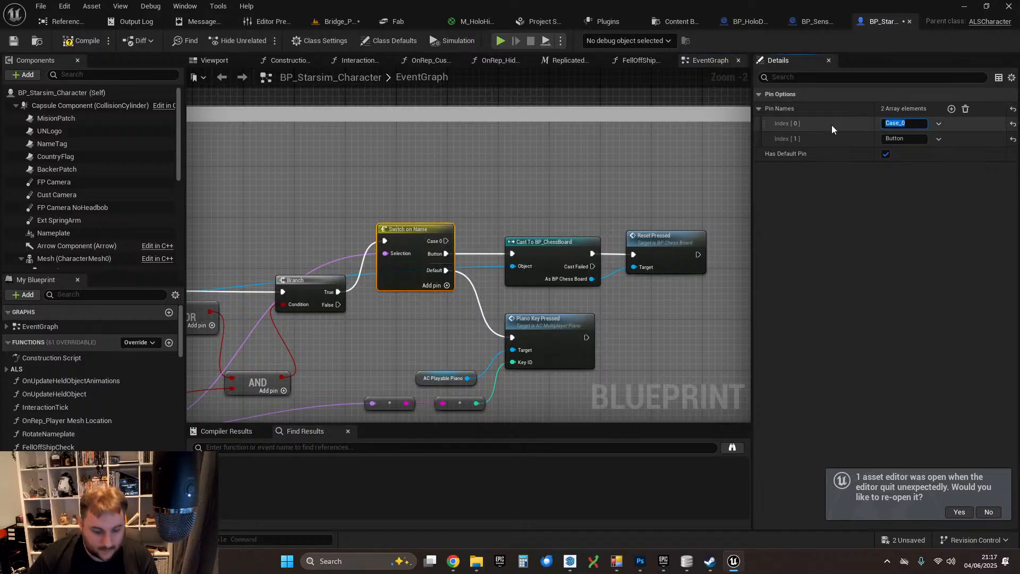
text(HoloTarg)
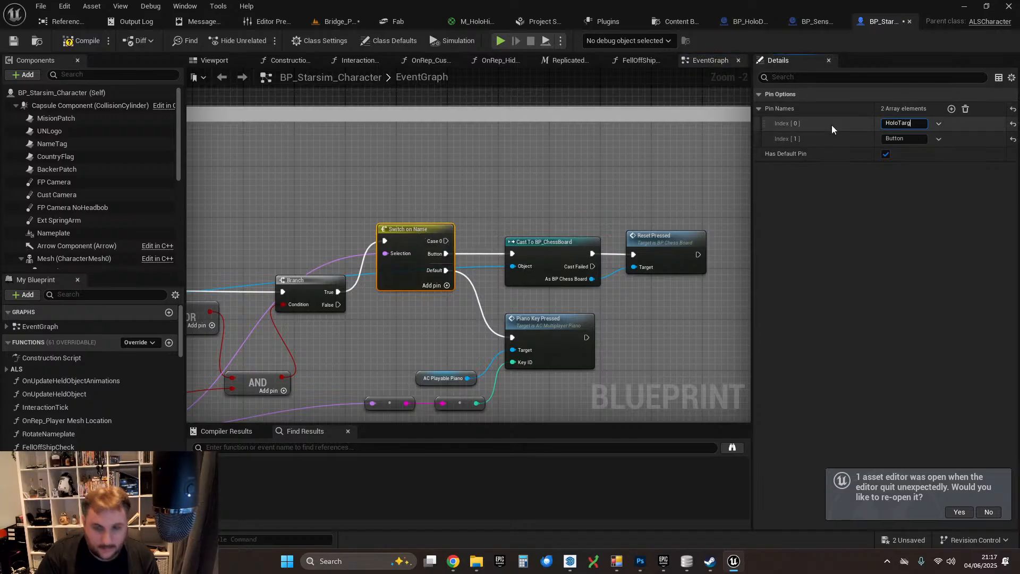
text(et)
key(Return)
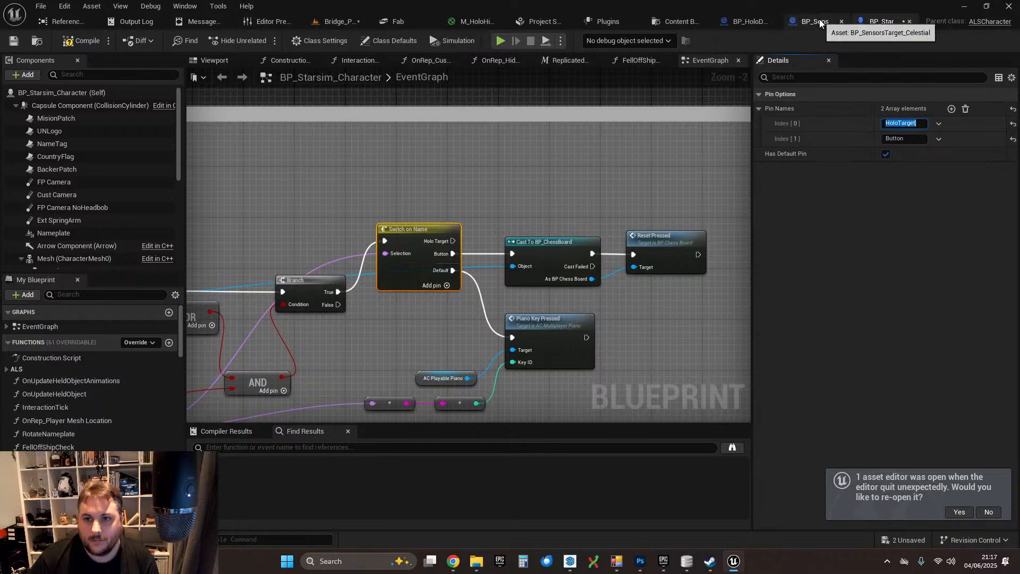
click(818, 21)
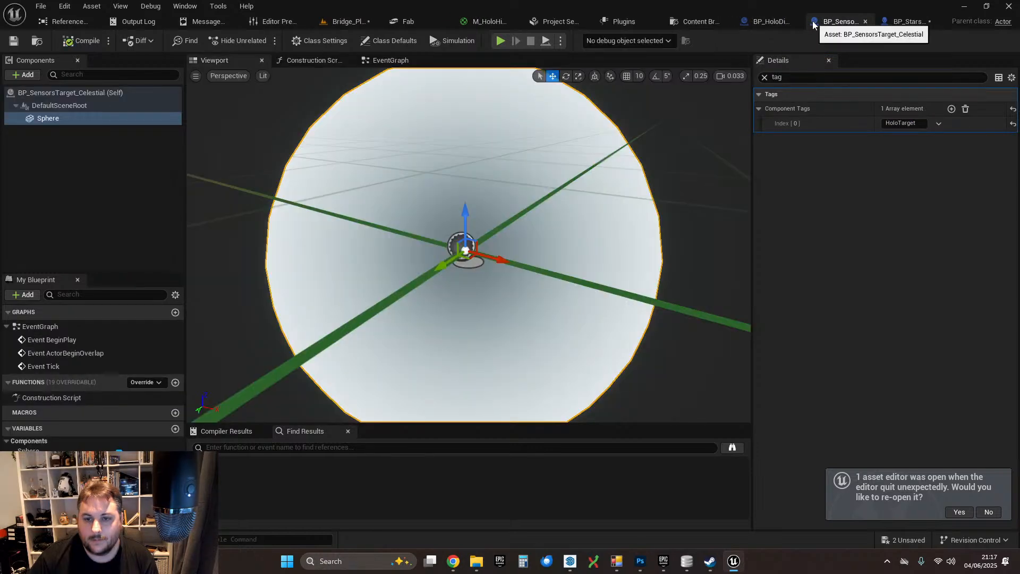
click(900, 23)
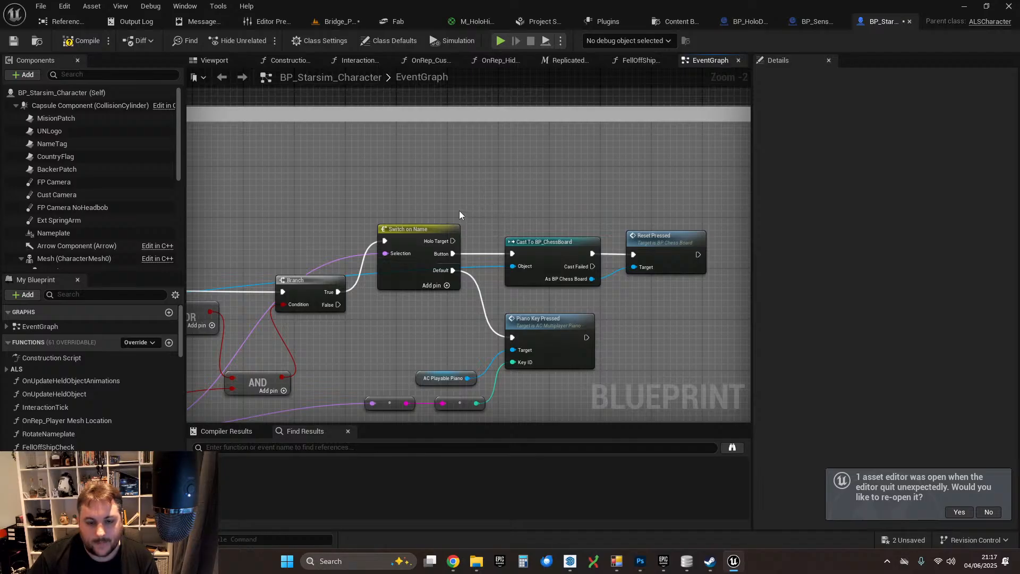
- Shift the Cast To BP_ChessBoard, Reset Pressed and Switch on Name nodes slightly down
drag(469, 210, 652, 281)
drag(547, 243, 540, 261)
drag(426, 232, 425, 245)
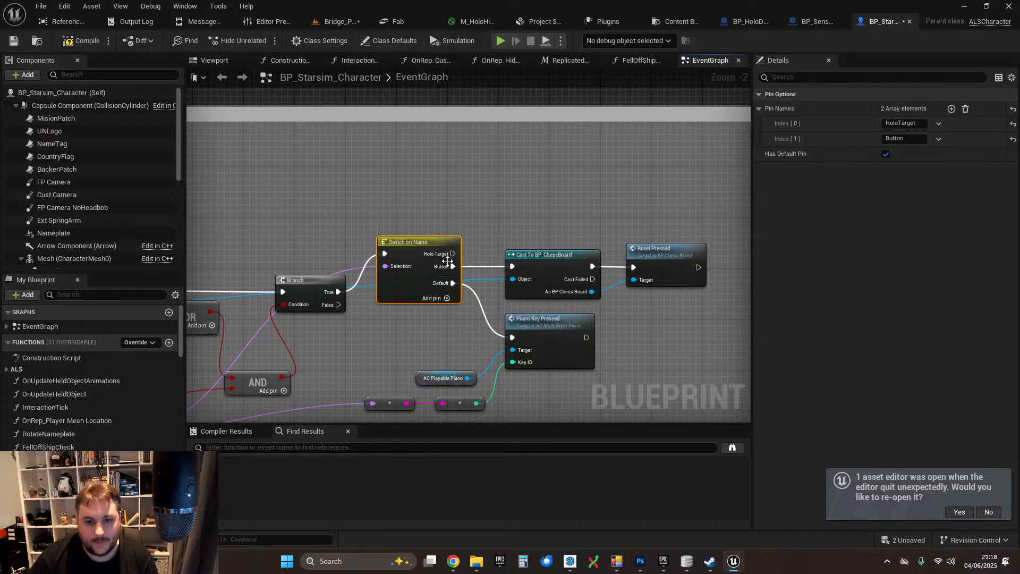
- Cast the Break Hit Result's Hit Actor to BP_SensorsTarget_Celestial, executed from the HoloTarget case, and compile and save the blueprint
drag(452, 253, 506, 197)
click(396, 198)
right_drag(290, 228, 559, 164)
right_drag(331, 206, 429, 197)
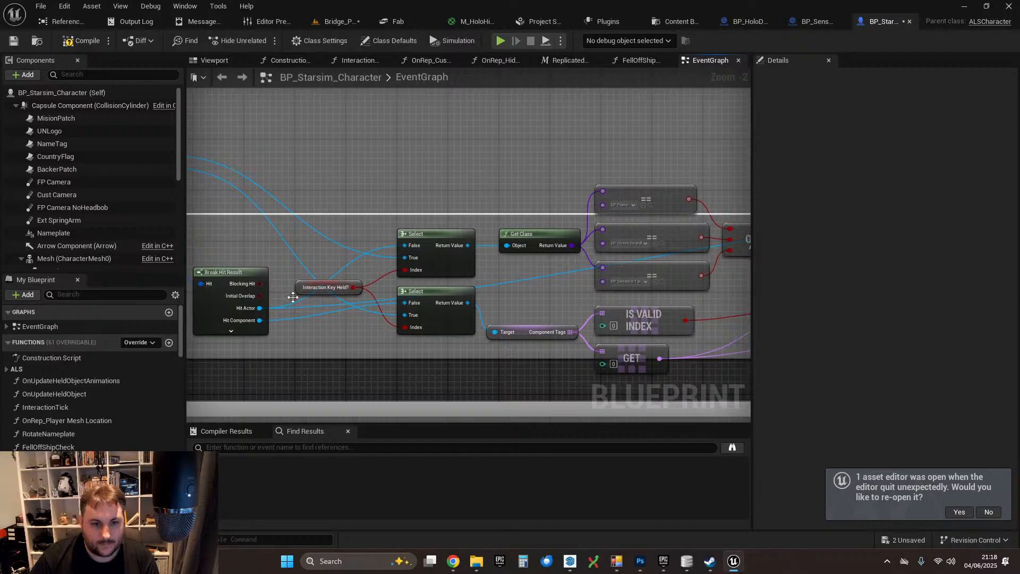
drag(259, 308, 352, 217)
text(cast)
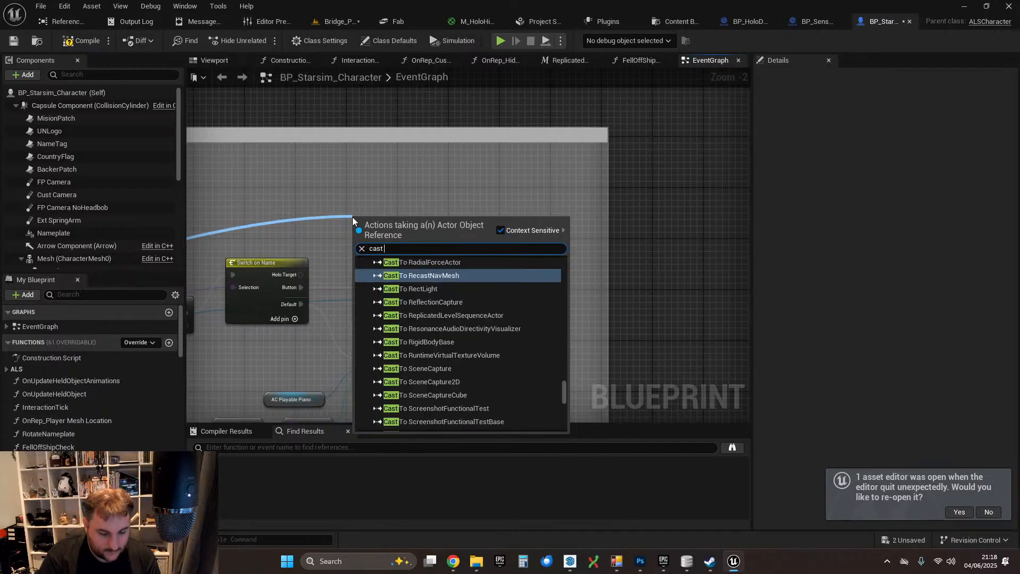
text( to cele)
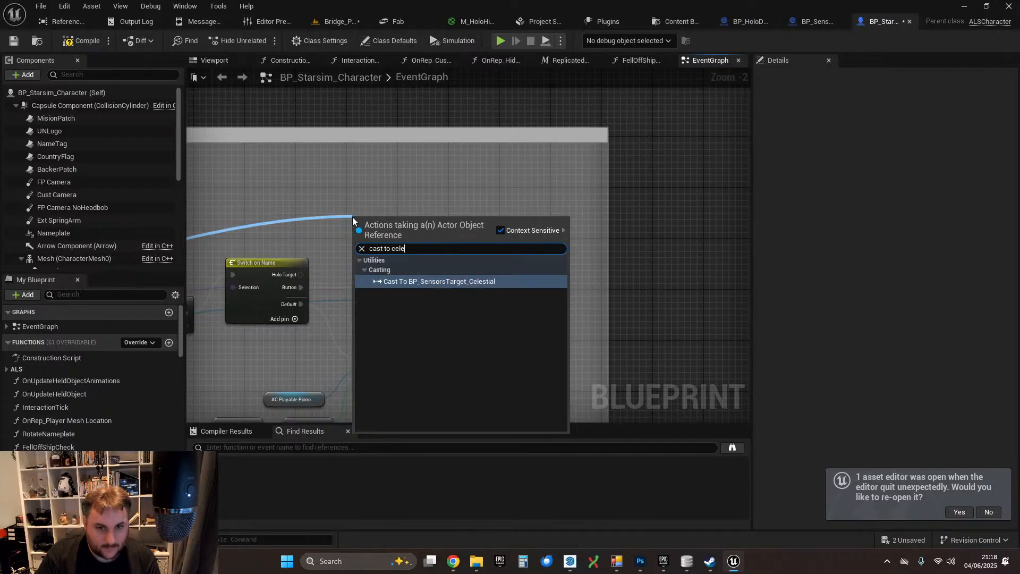
click(439, 280)
drag(300, 274, 391, 196)
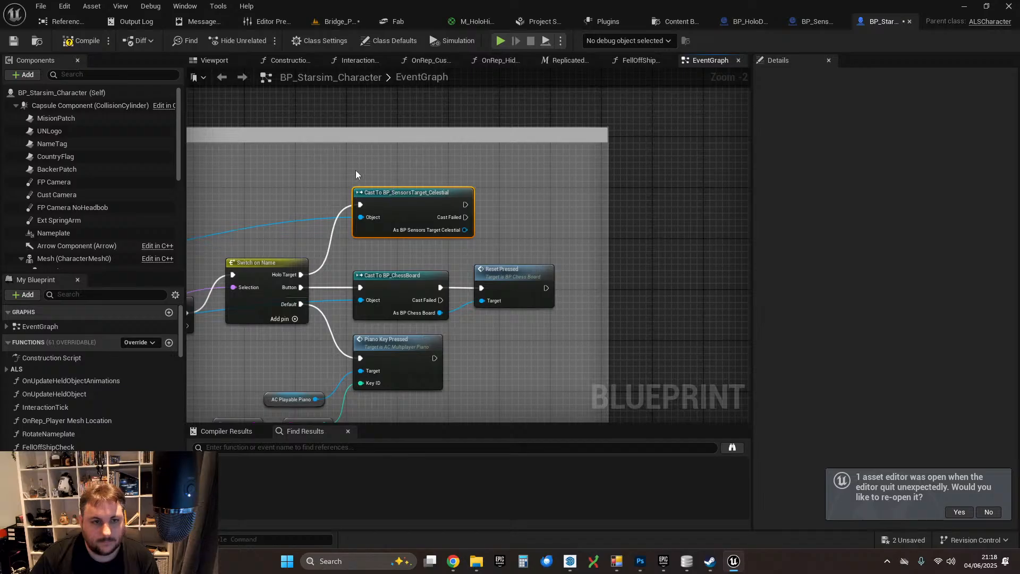
click(73, 44)
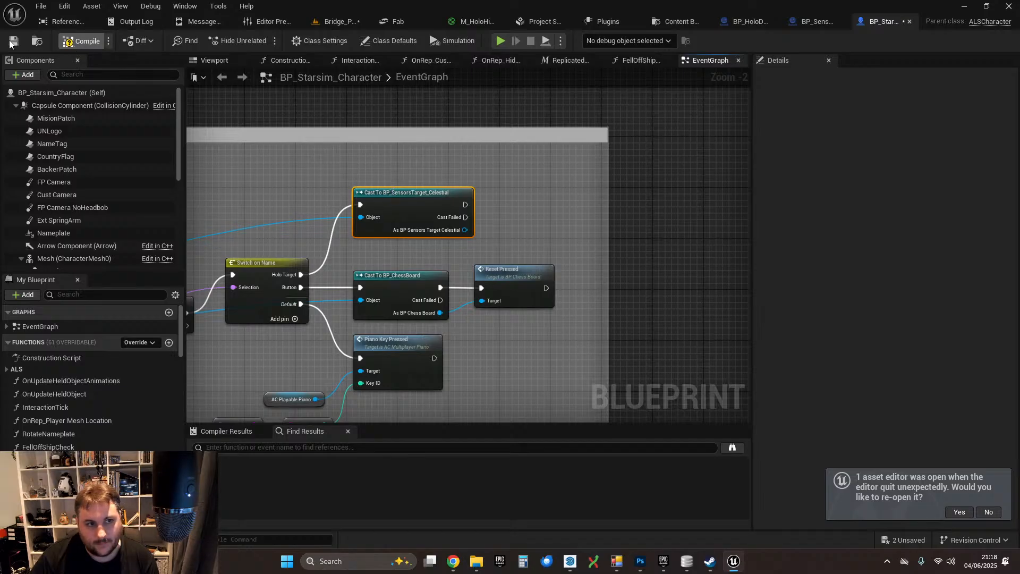
click(13, 42)
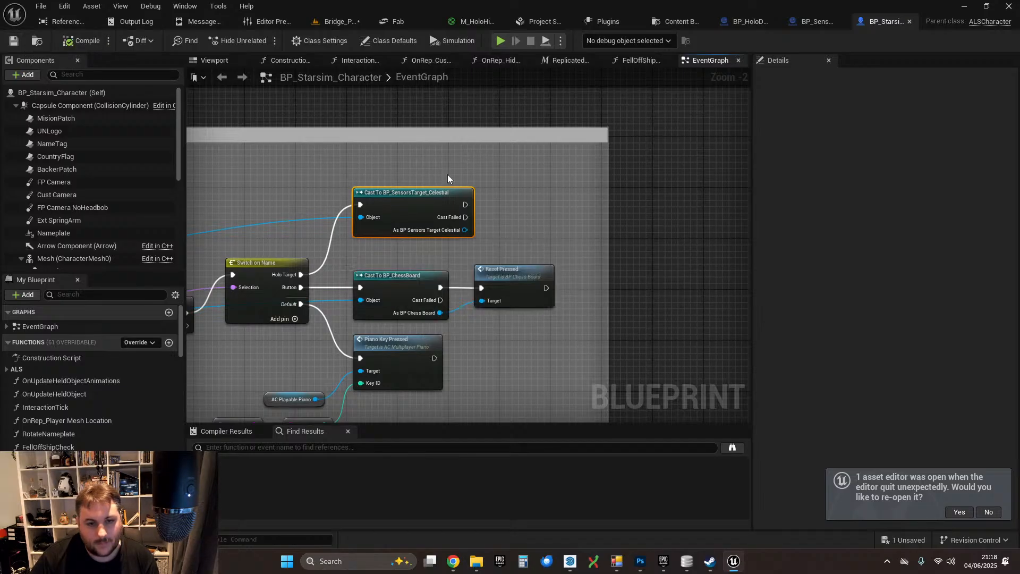
- Open the InteractionTick function and add a sixth case named HoloTarget to its Switch on Name node
right_drag(323, 164, 379, 181)
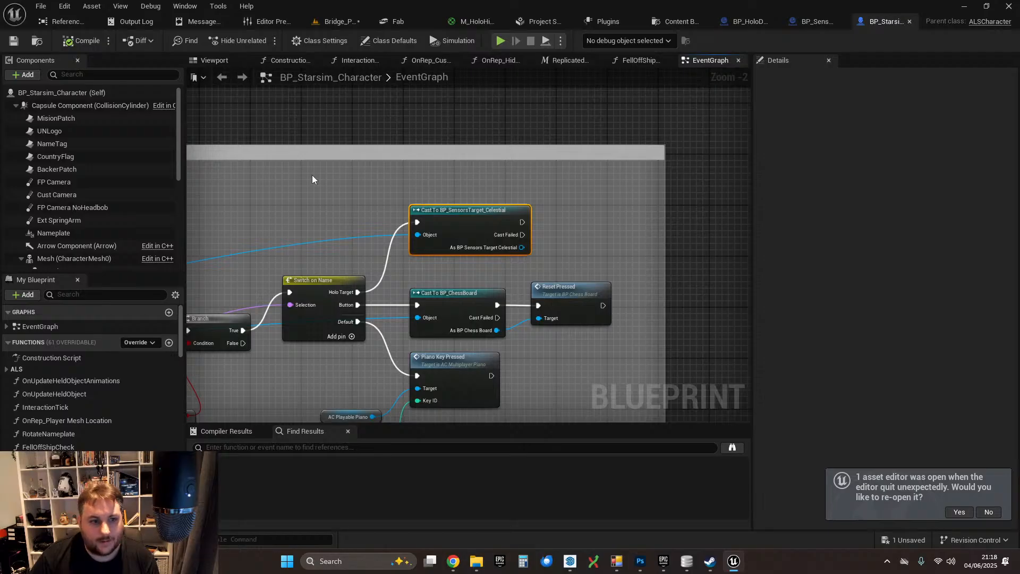
double_click(49, 406)
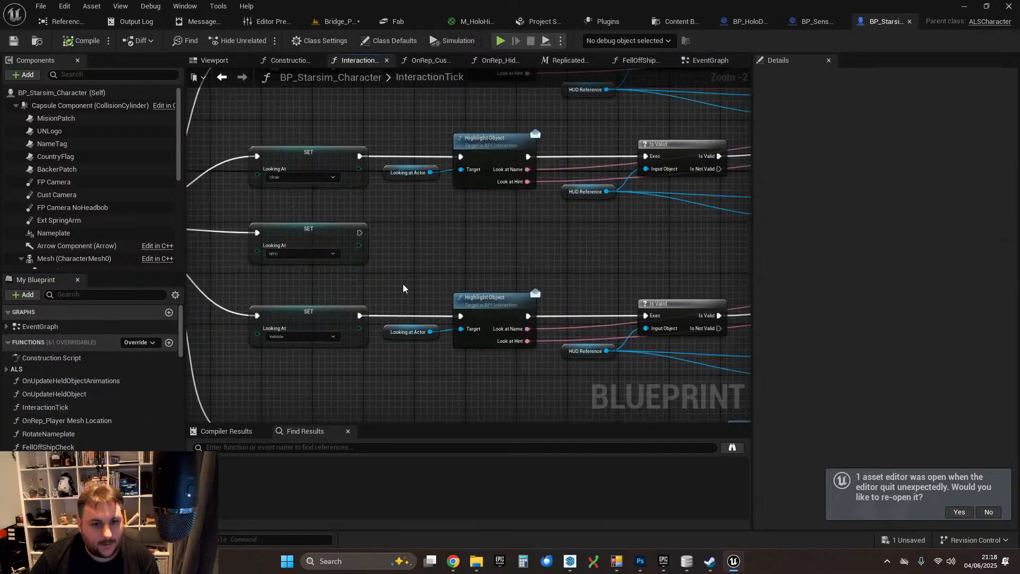
scroll(402, 284, down, 2)
right_drag(272, 247, 493, 279)
scroll(393, 243, up, 3)
click(410, 207)
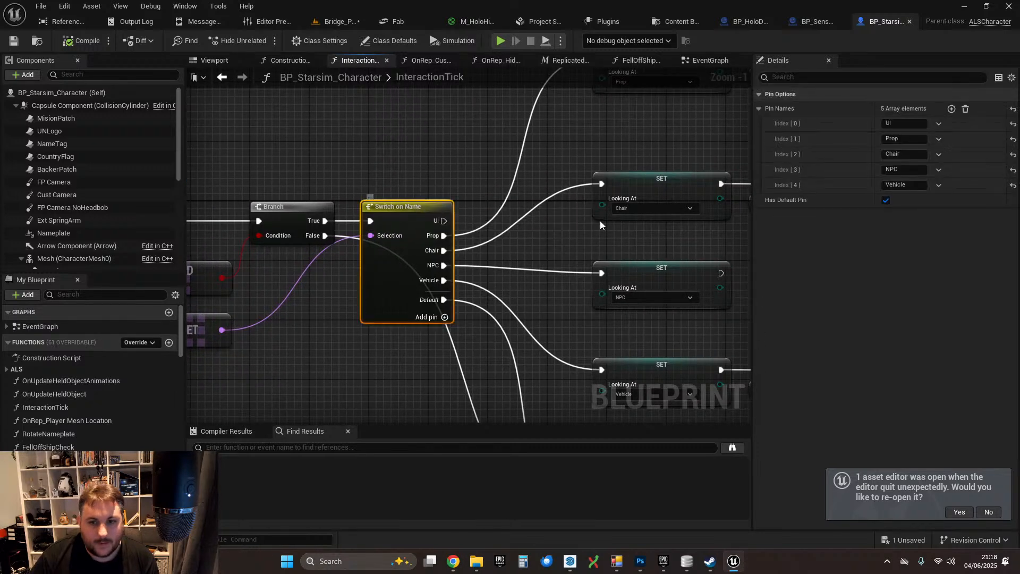
click(951, 110)
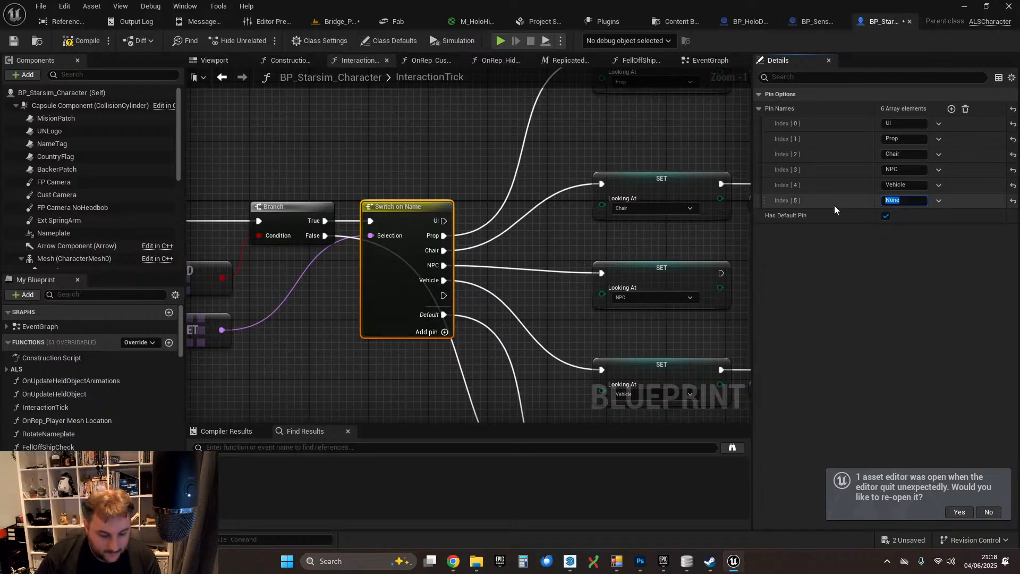
text(HoloTarget)
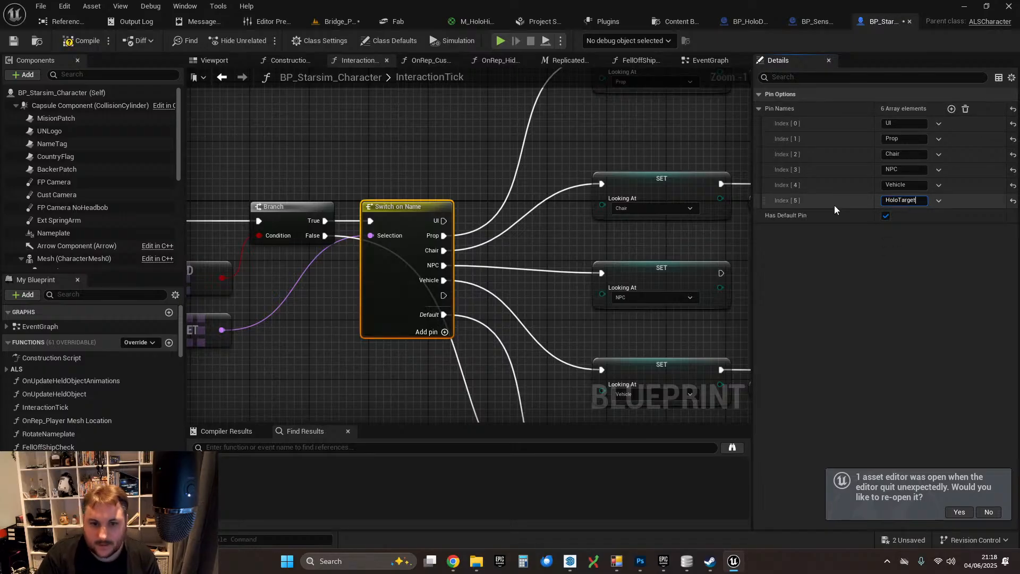
key(Return)
click(498, 309)
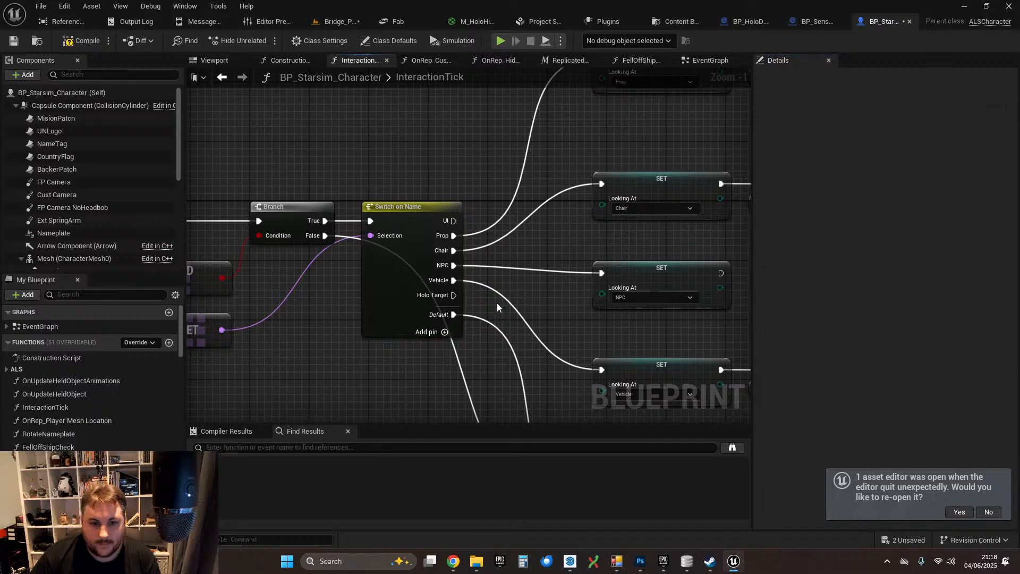
- Add a Cast To BP_SensorsTarget_Celestial node fed by the Looking at Actor SET node's output, below the Switch on Name
scroll(496, 304, down, 1)
right_drag(330, 306, 508, 280)
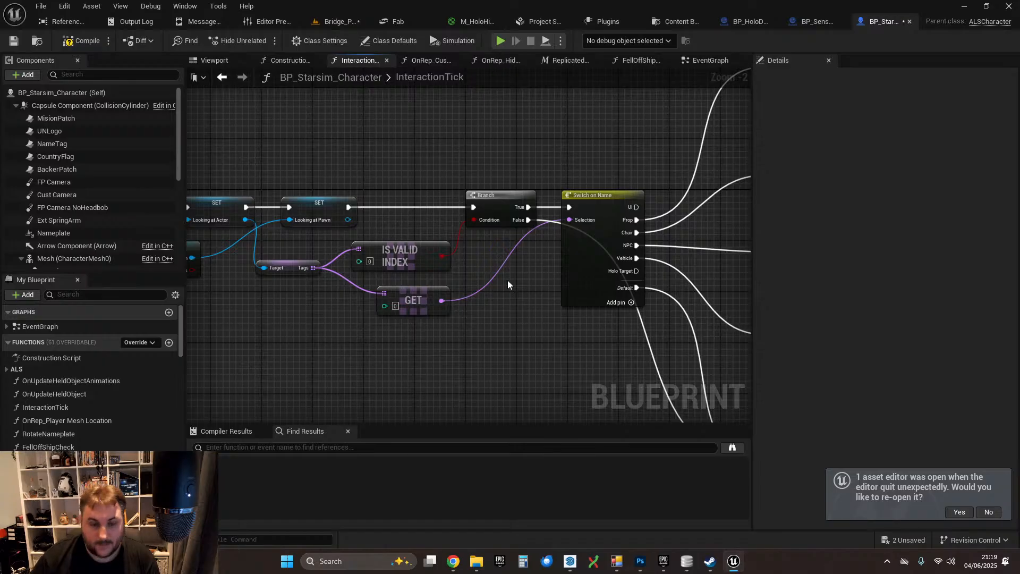
scroll(605, 348, down, 1)
right_drag(606, 348, 617, 263)
right_drag(353, 268, 186, 241)
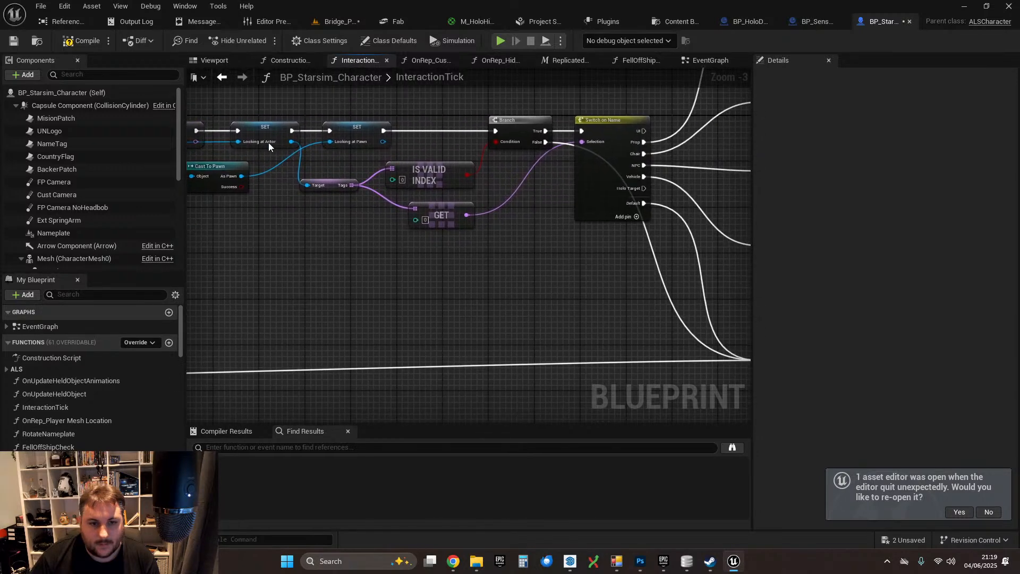
drag(291, 142, 507, 314)
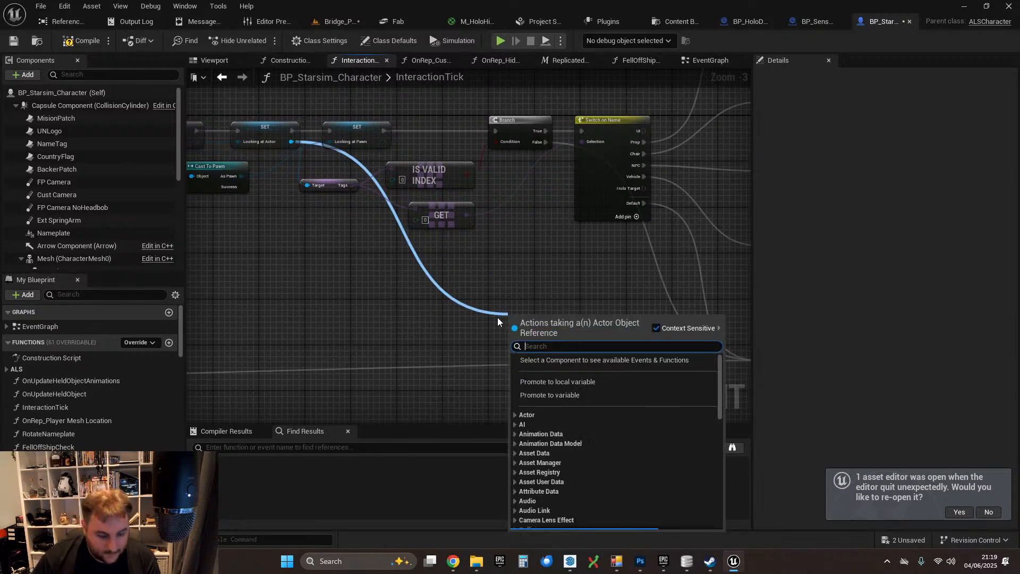
text(cast tpo)
key(BackSpace)
key(BackSpace)
key(BackSpace)
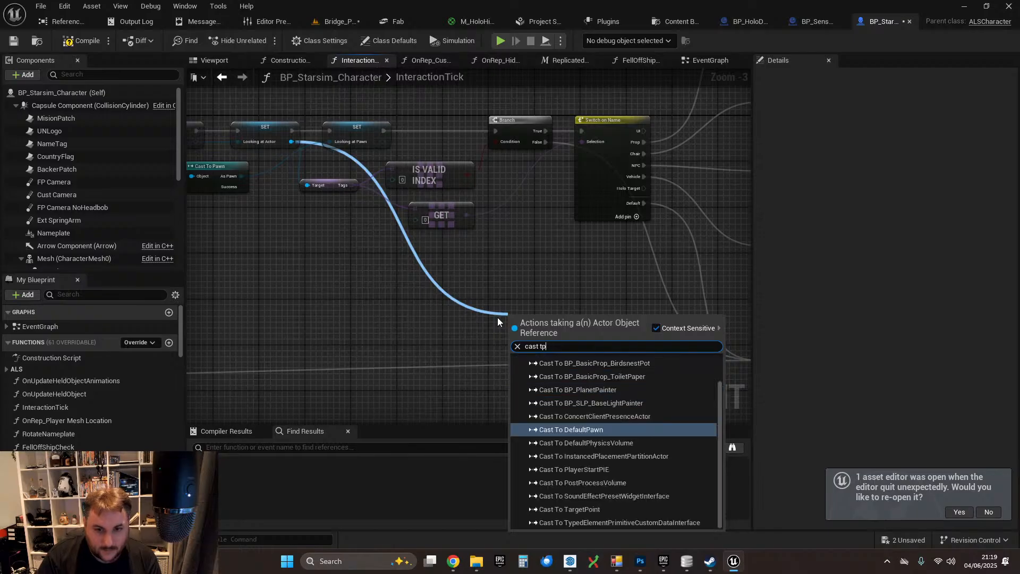
text(o ces)
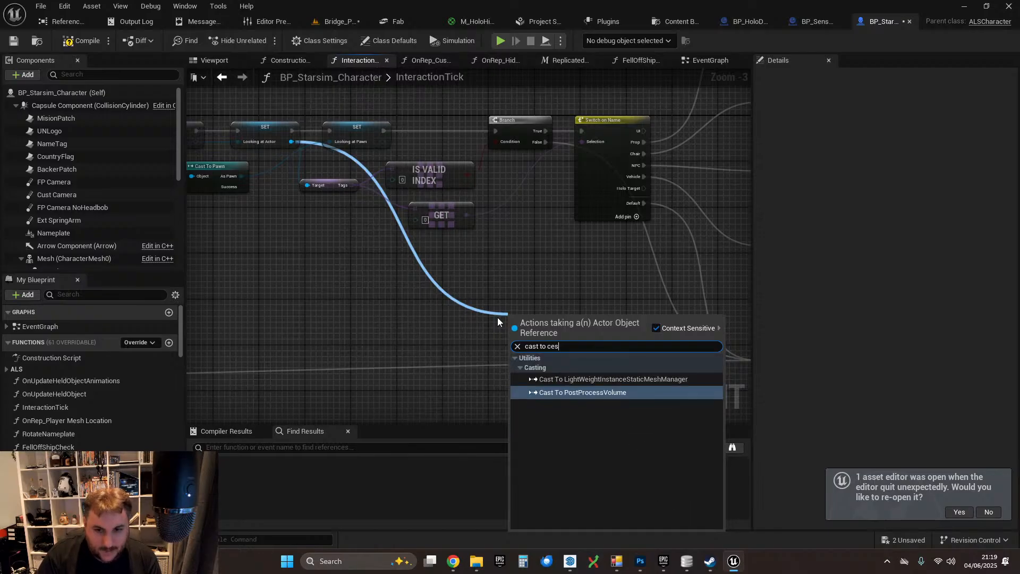
key(BackSpace)
text(les)
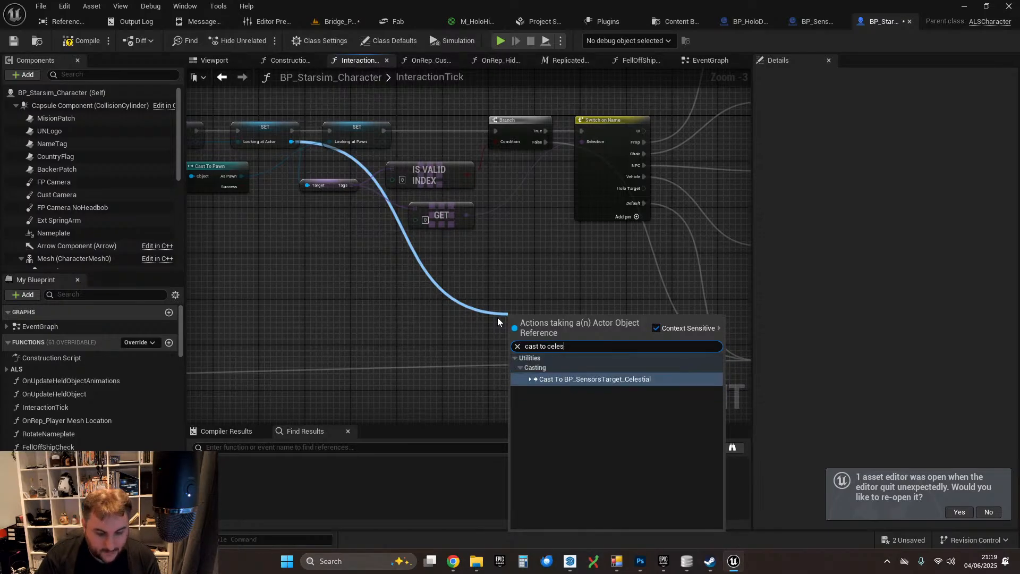
click(596, 380)
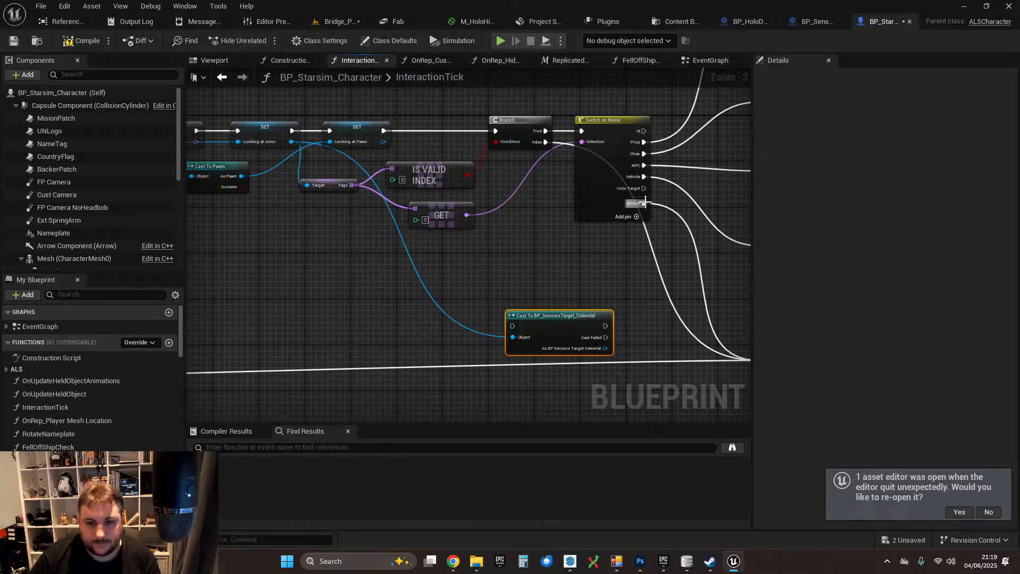
- Connect the switch's HoloTarget output to the new cast and move the cast below the SET node for Looking At Nothing
drag(644, 188, 515, 321)
click(560, 280)
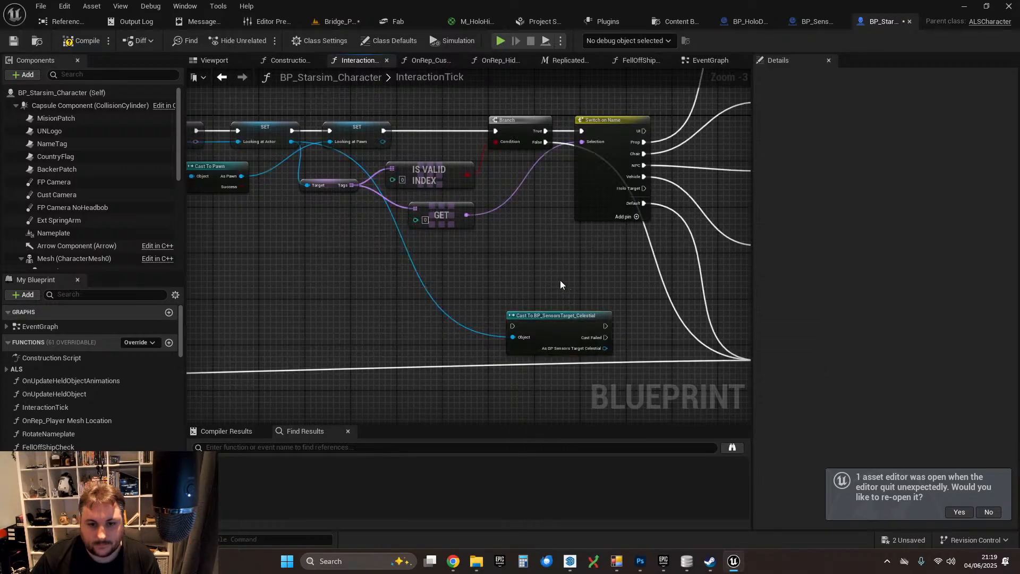
drag(643, 189, 506, 351)
right_drag(613, 305, 443, 214)
scroll(444, 214, down, 1)
drag(360, 265, 458, 307)
right_drag(400, 193, 353, 173)
scroll(429, 239, up, 3)
right_drag(428, 239, 415, 123)
drag(418, 197, 420, 230)
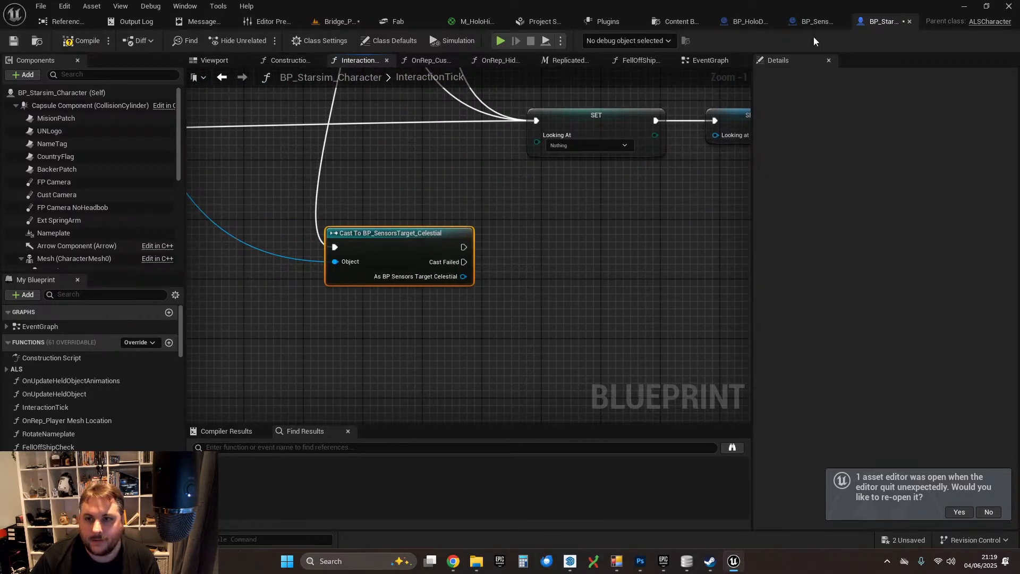
- Turn off Visible for the Sphere component in BP_SensorsTarget_Celestial and save the blueprint
click(815, 22)
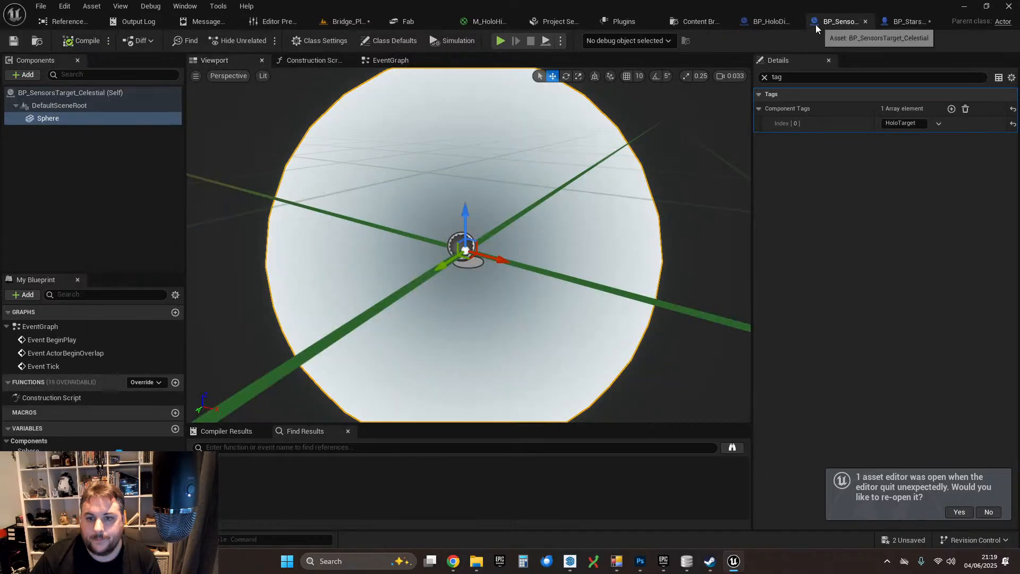
click(764, 77)
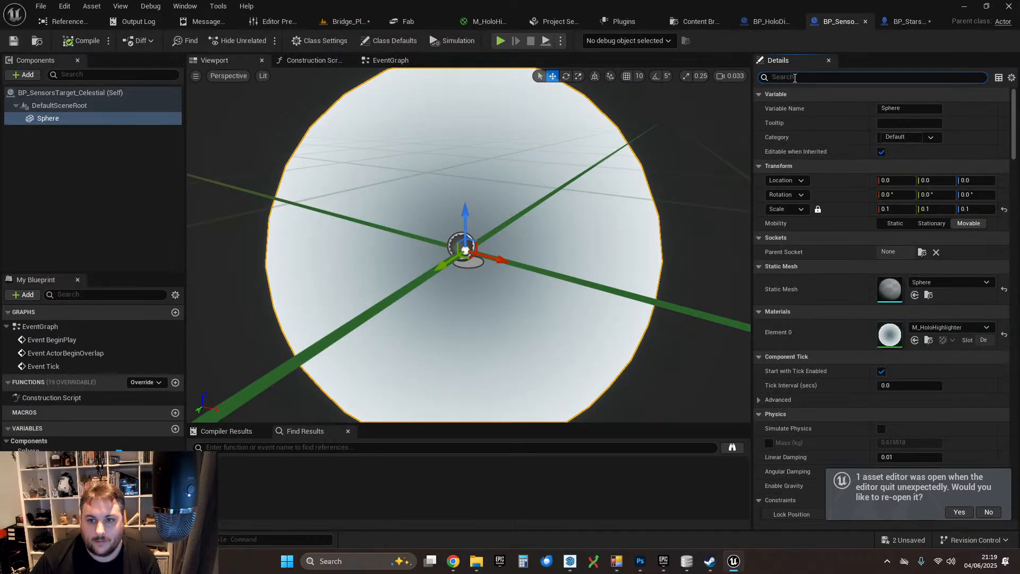
text(visi)
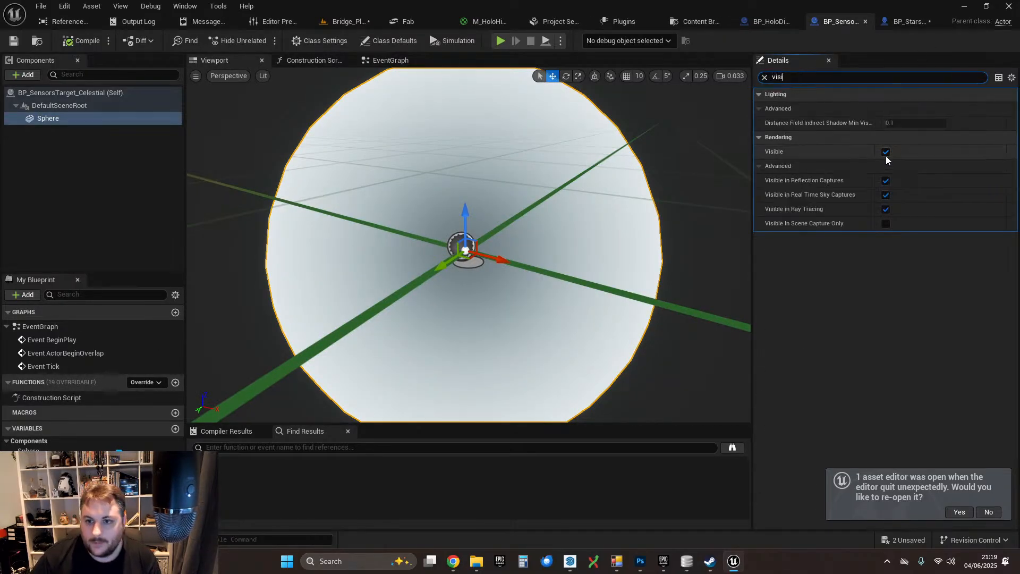
click(885, 153)
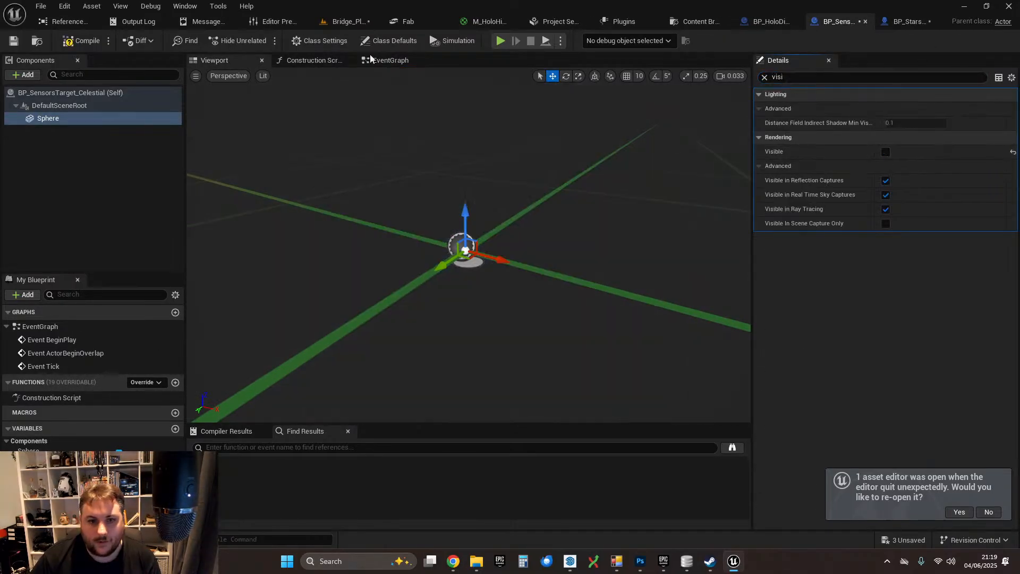
click(16, 42)
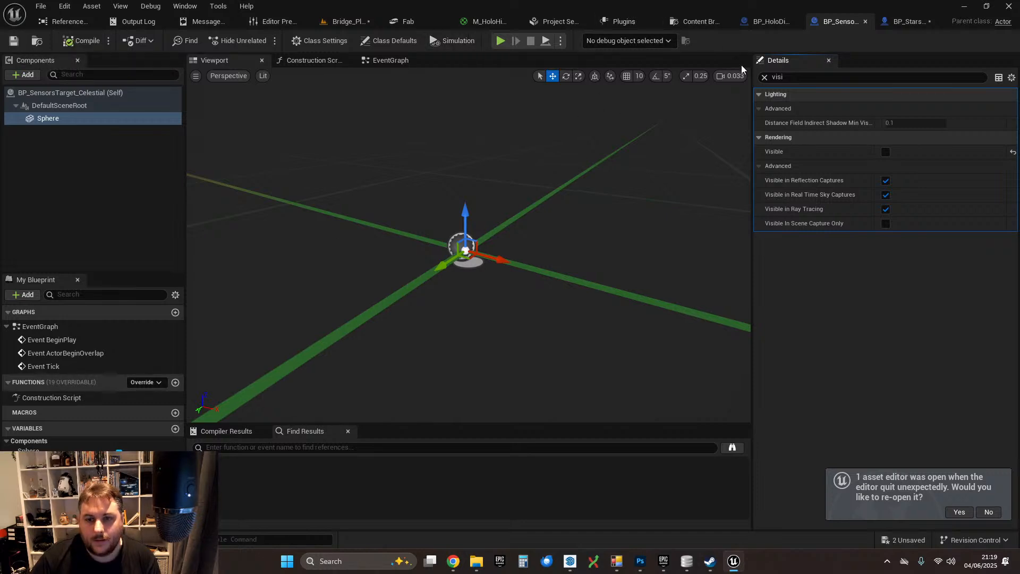
- Add a custom event named Toggle Visibility to the EventGraph of BP_SensorsTarget_Celestial
click(375, 61)
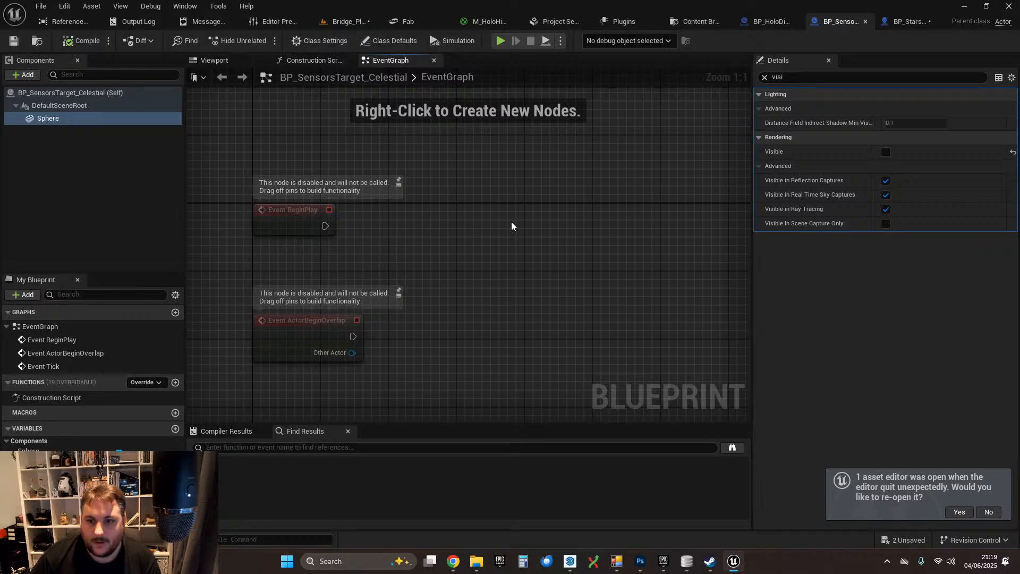
right_click(423, 236)
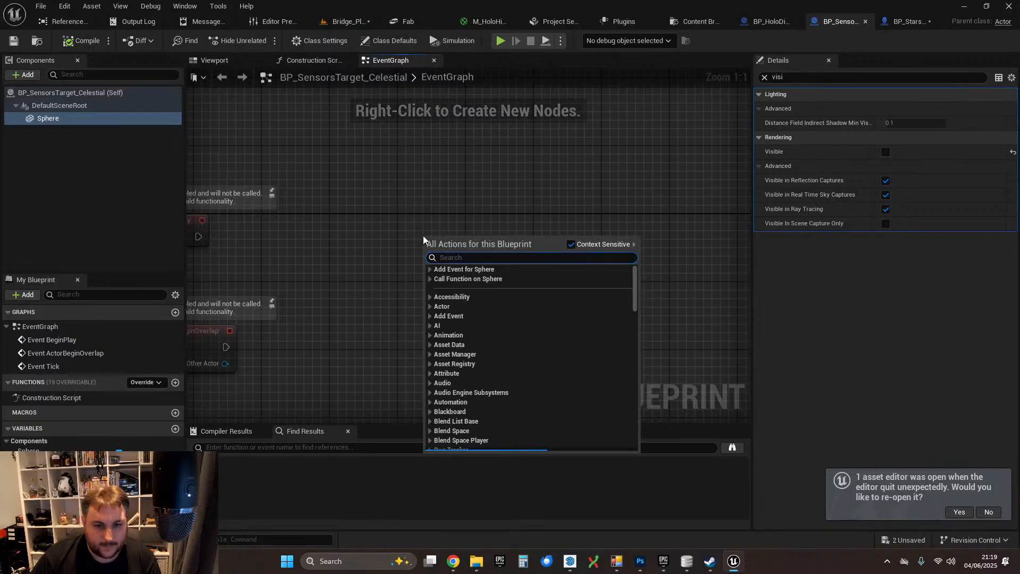
text(custom)
key(Return)
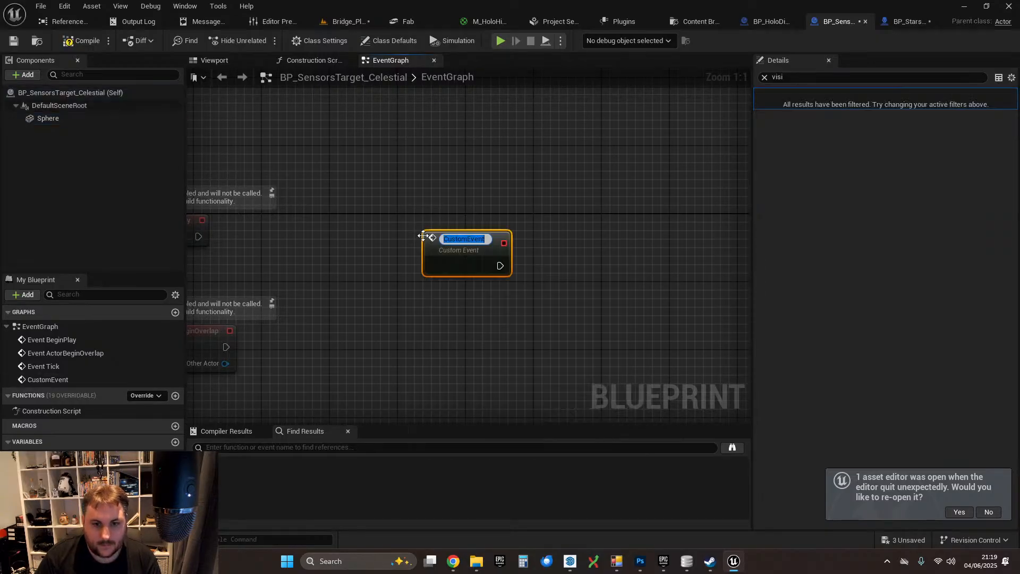
text(Toggle)
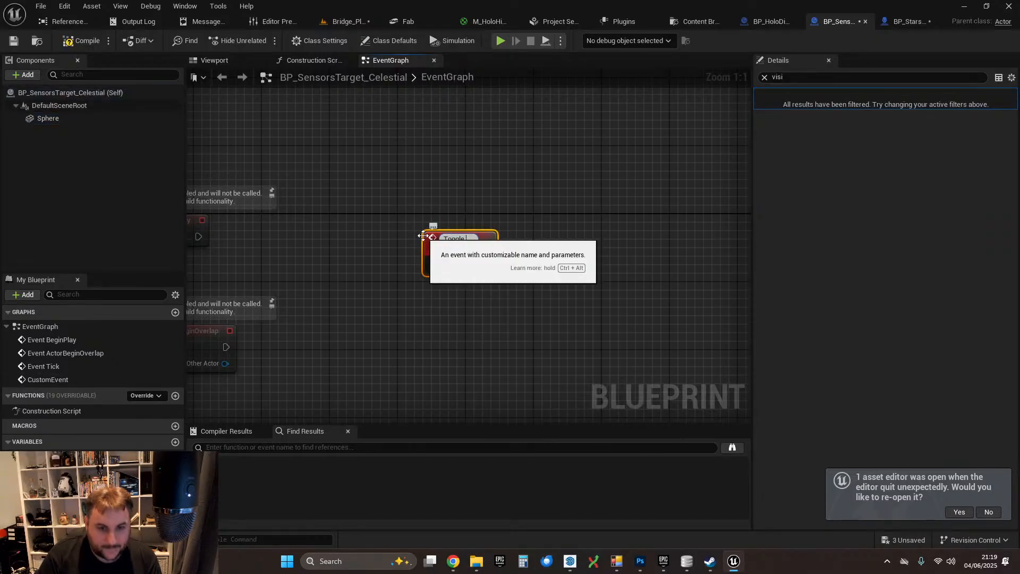
text( Visibility)
key(Return)
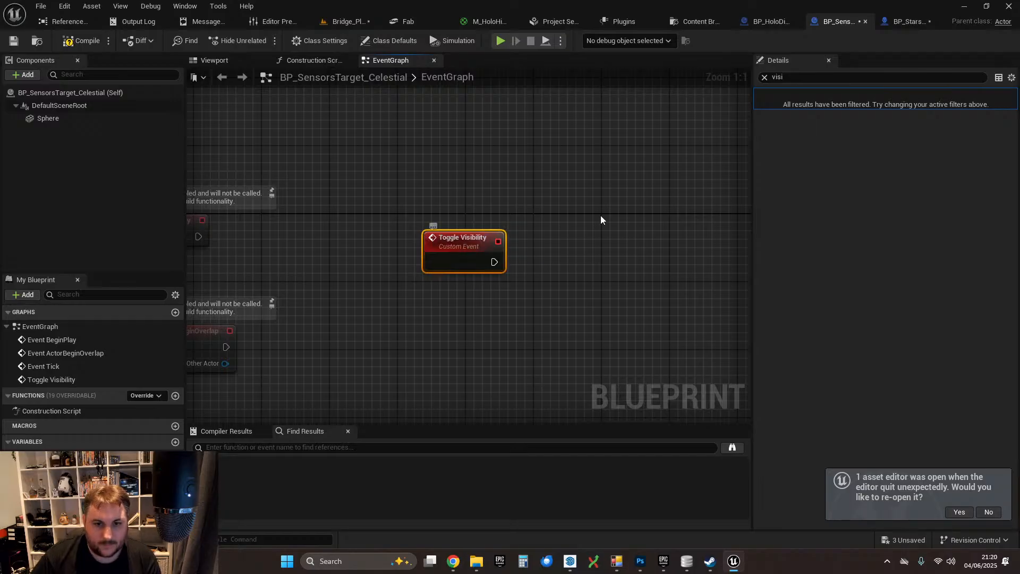
- Clear the details filter and give the Toggle Visibility event a Boolean input named Hidden?
click(764, 77)
click(486, 245)
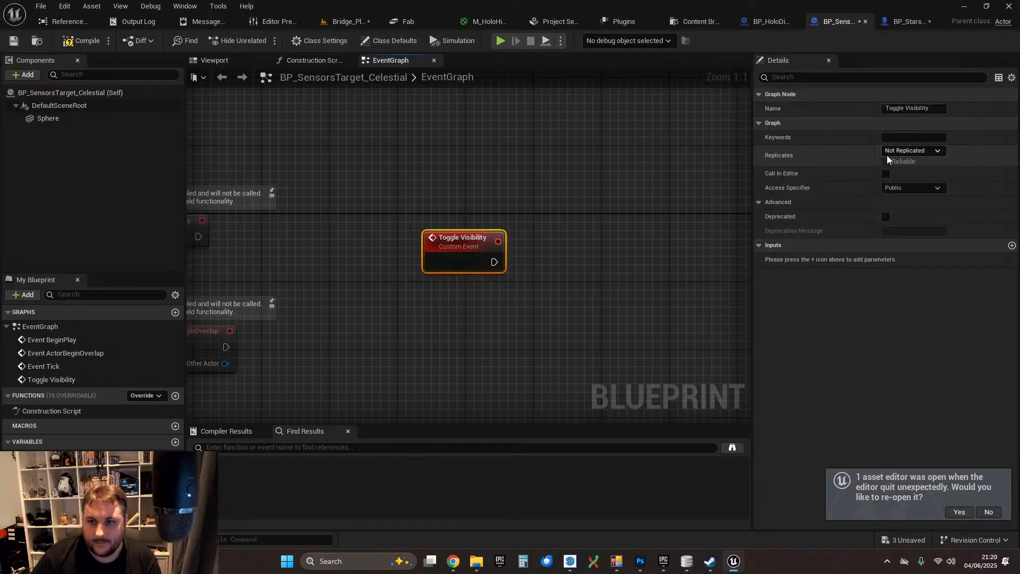
click(1012, 246)
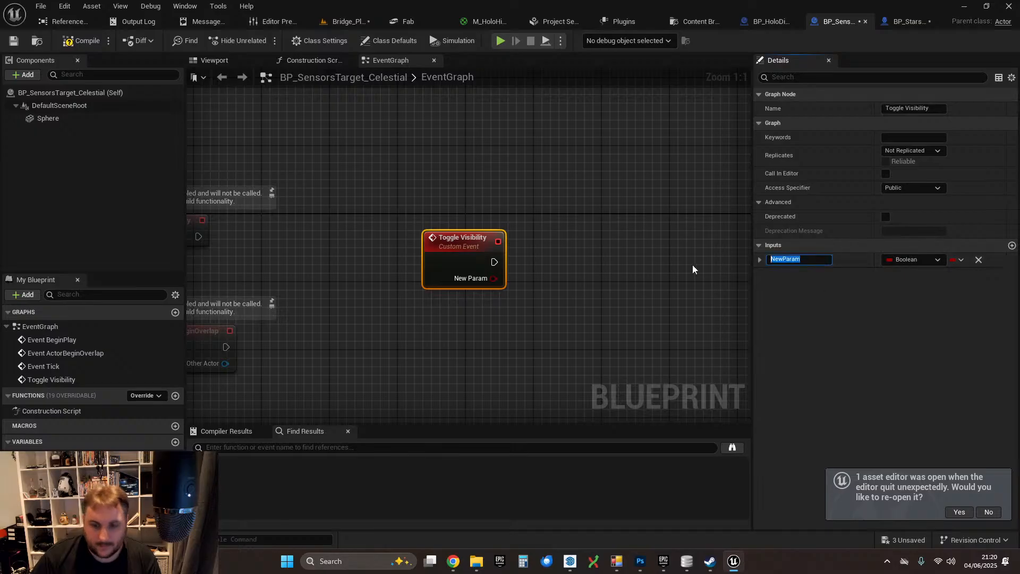
text(Hidden?)
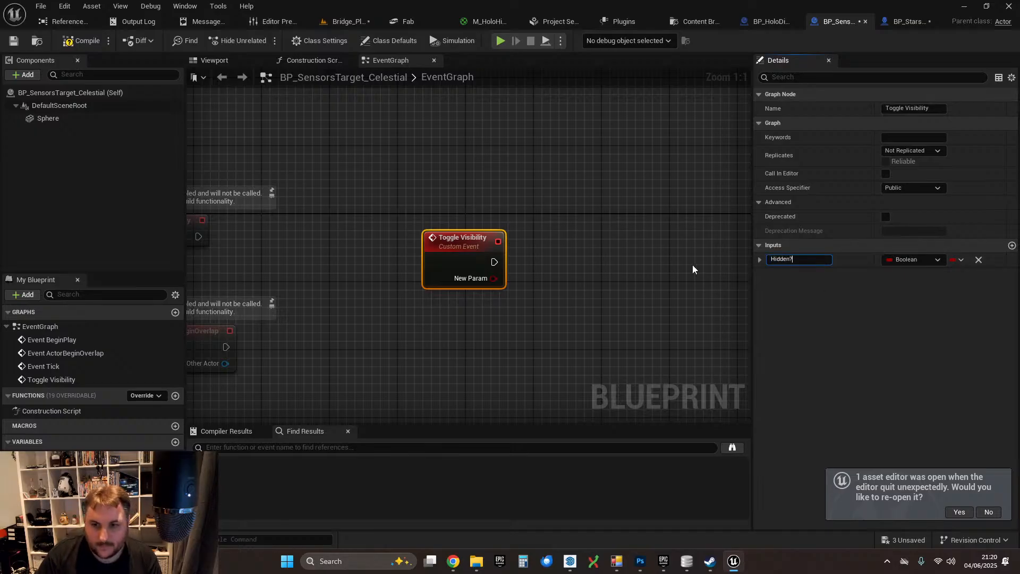
key(Return)
click(561, 258)
- Add a Sphere reference with a Set Visibility node targeting it, and run the node from the Toggle Visibility event
right_drag(559, 257, 531, 225)
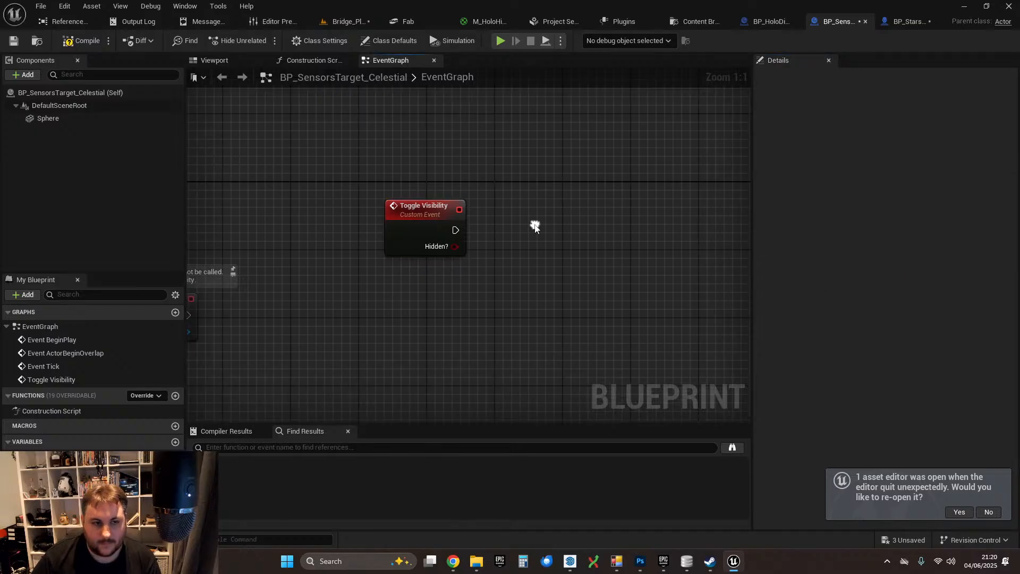
click(51, 121)
drag(51, 125, 594, 234)
text(set hi)
key(BackSpace)
key(BackSpace)
key(BackSpace)
key(BackSpace)
key(BackSpace)
key(BackSpace)
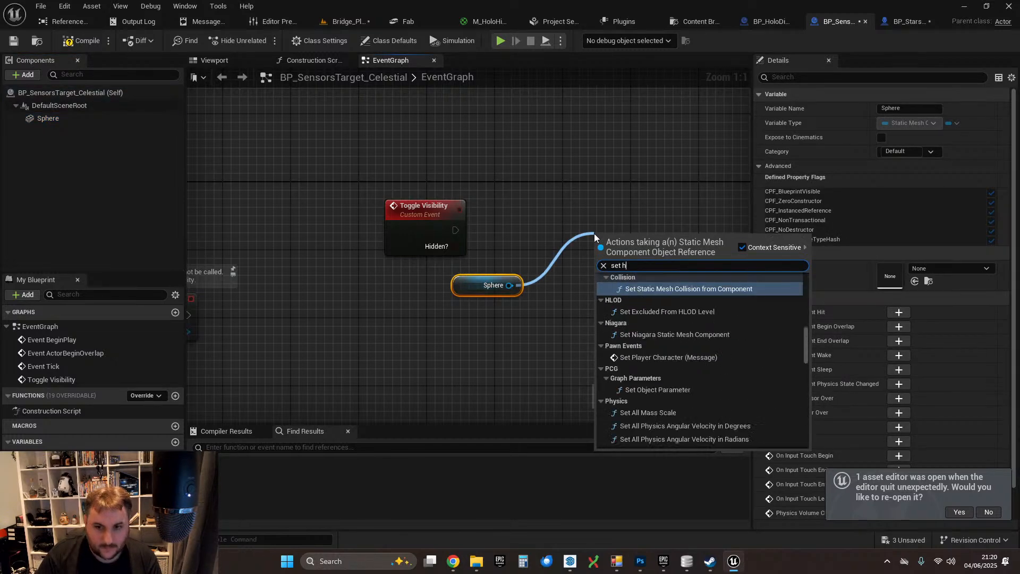
text(set visi)
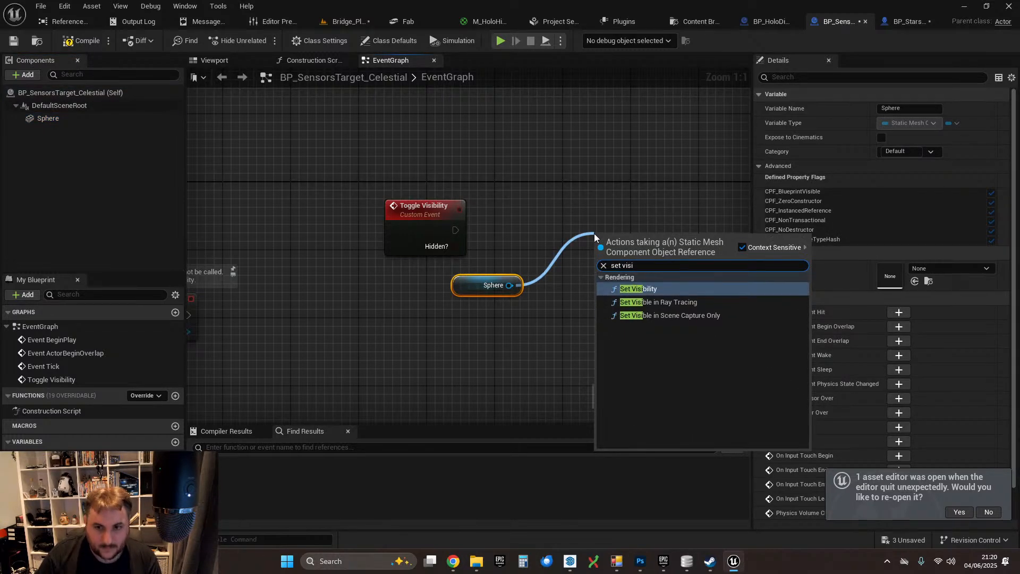
click(648, 292)
drag(647, 257, 648, 221)
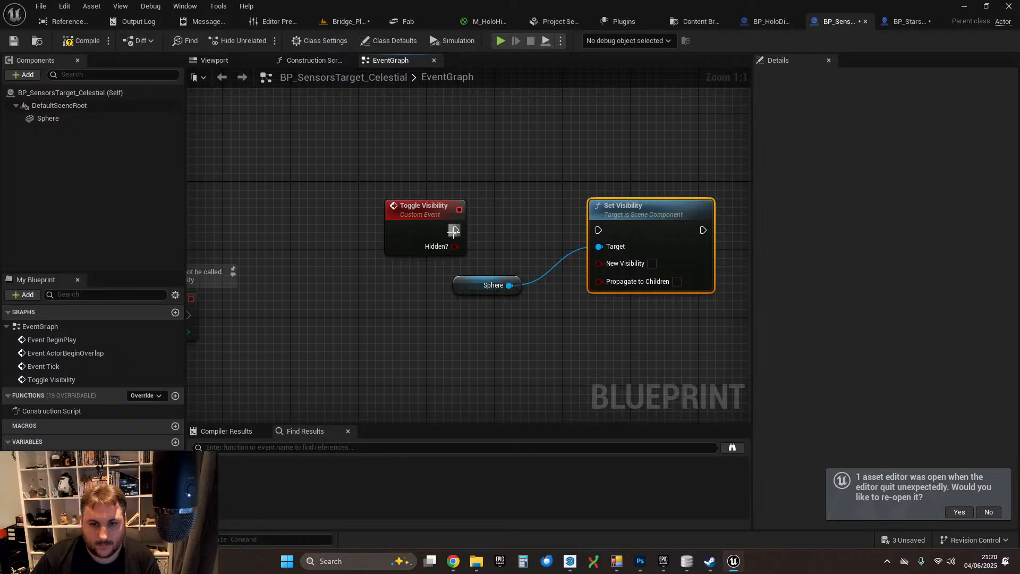
drag(456, 229, 627, 209)
- Rename the event's Boolean input to Visible? and connect it to New Visibility on the Set Visibility node
click(435, 229)
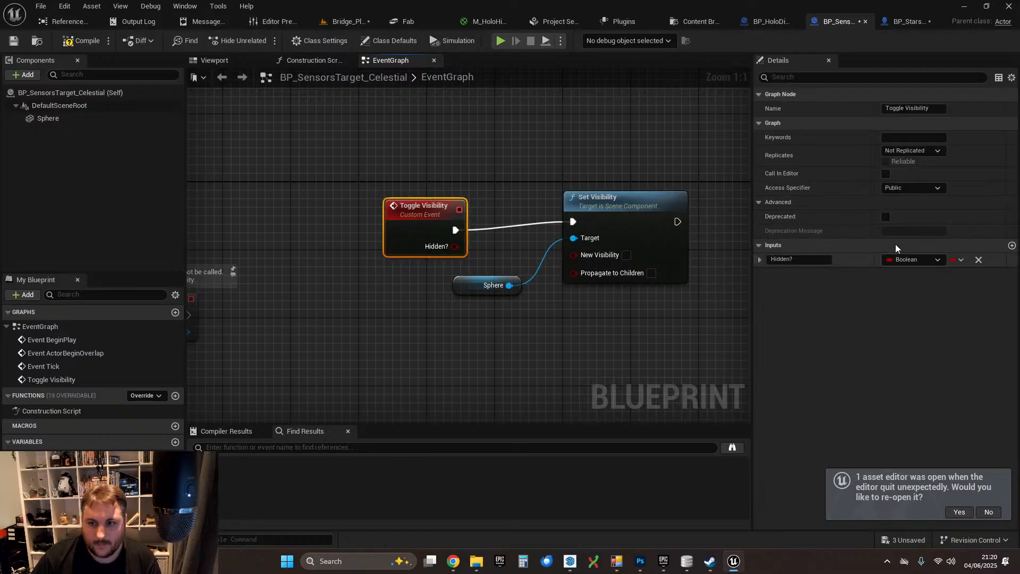
double_click(791, 260)
text(V)
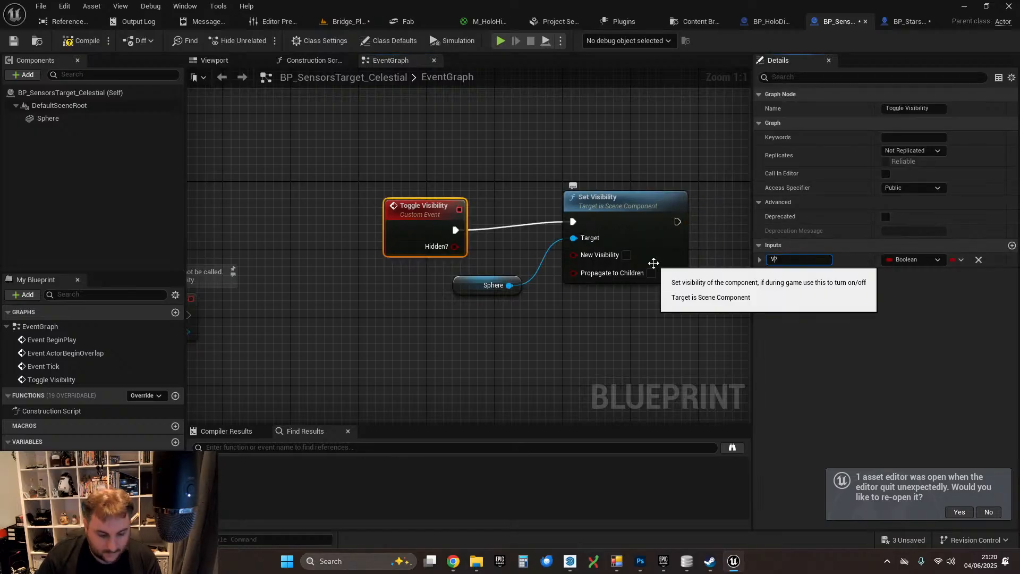
text(isible?)
click(561, 176)
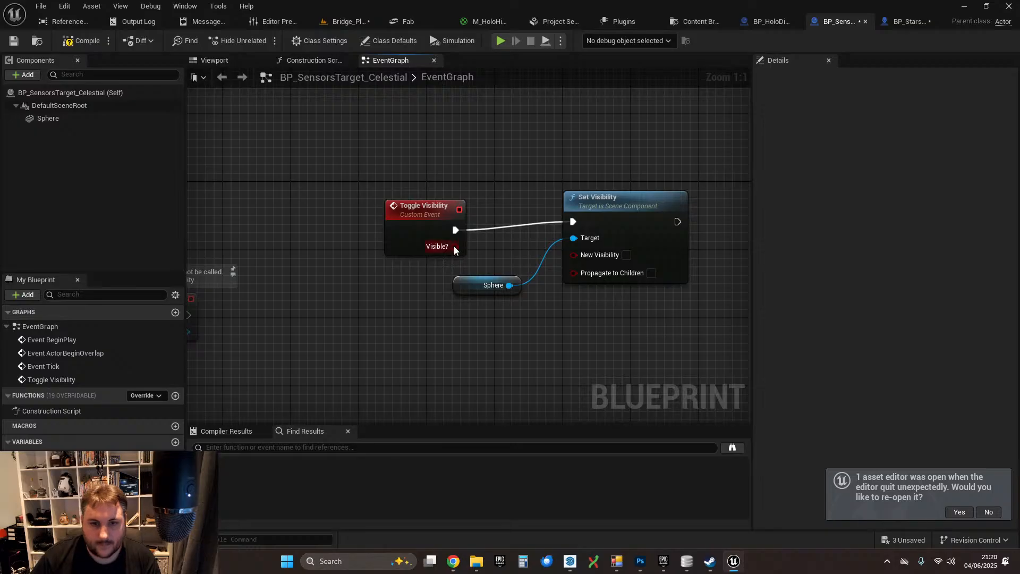
drag(454, 246, 574, 255)
- Align the Set Visibility and Sphere nodes compactly beside the Toggle Visibility event and save the blueprint
mouse_move(611, 213)
mouse_down()
mouse_move(619, 221)
mouse_move(601, 220)
mouse_up()
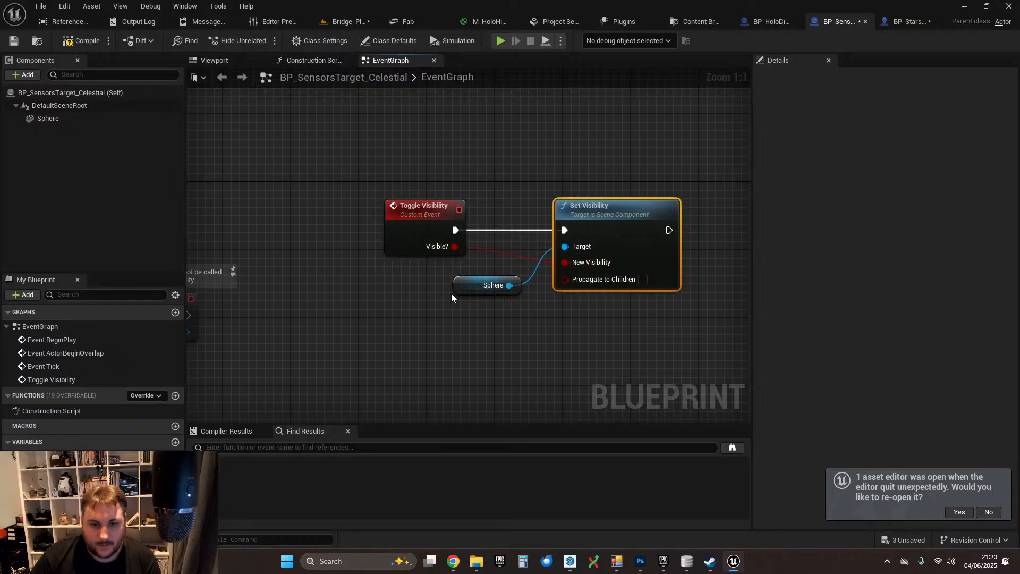
drag(452, 292, 392, 290)
drag(617, 213, 575, 215)
click(523, 181)
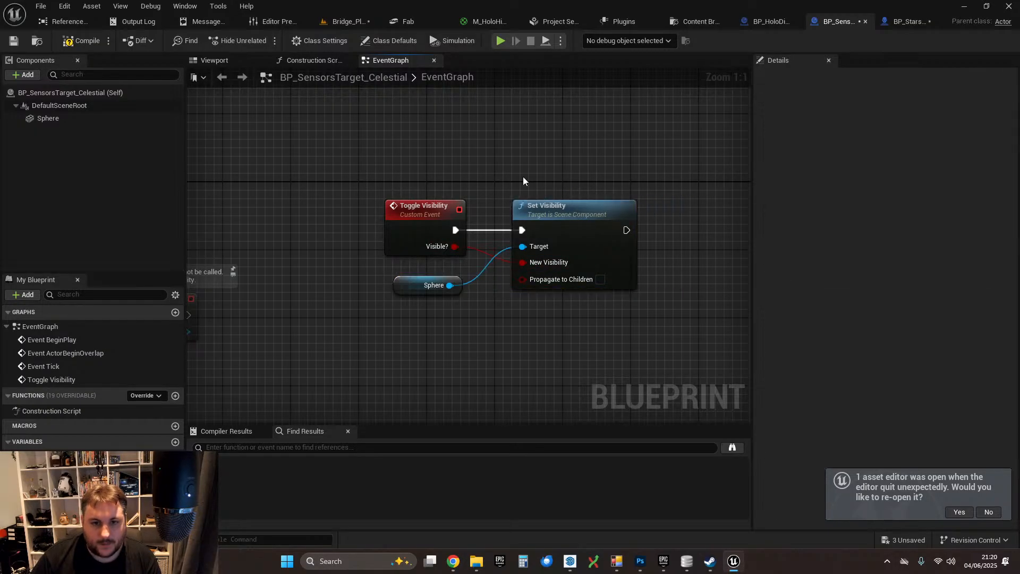
scroll(508, 228, down, 2)
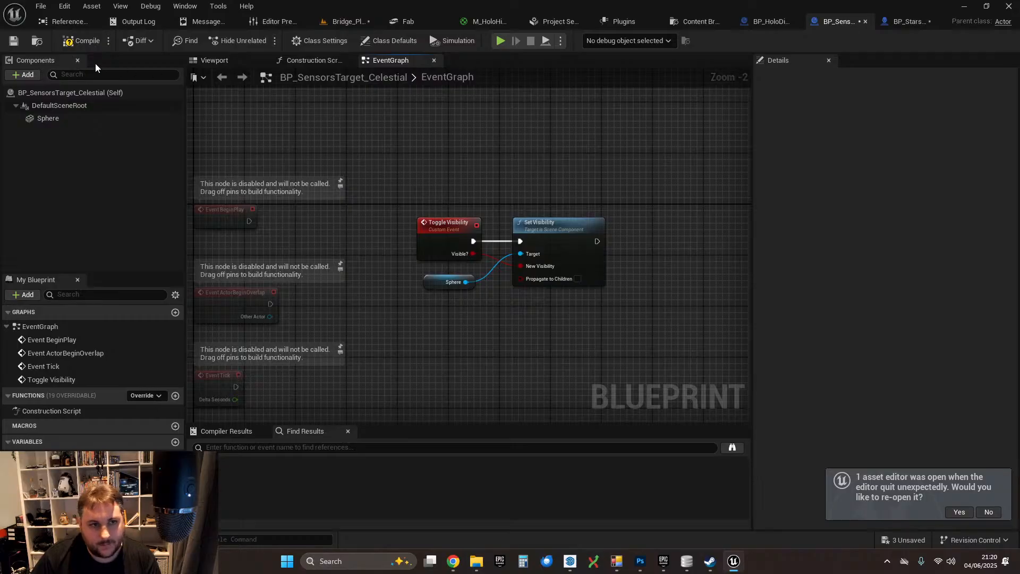
click(14, 42)
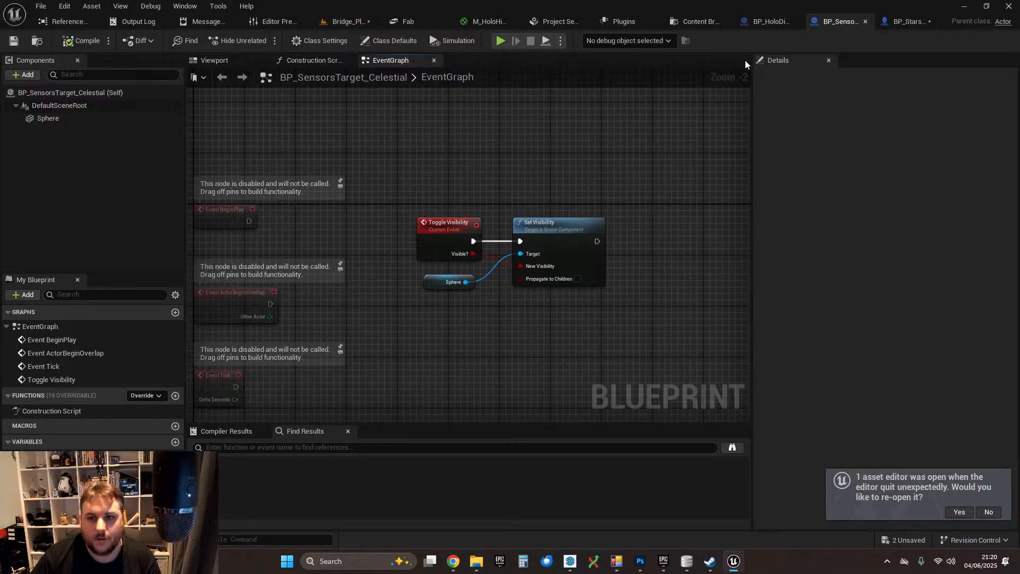
click(901, 22)
right_drag(521, 257, 458, 276)
drag(399, 296, 495, 302)
text(set visi)
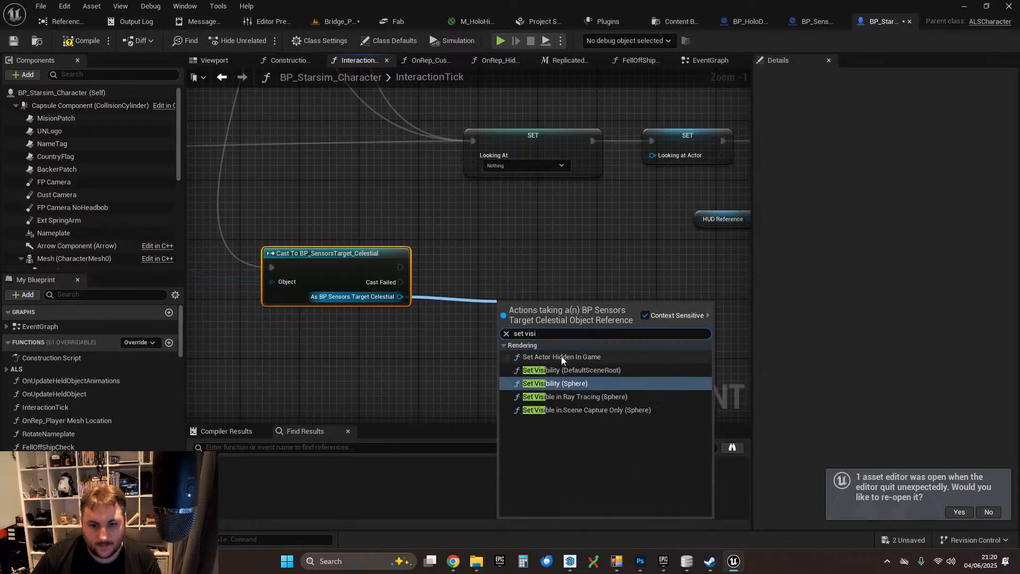
click(531, 270)
click(820, 24)
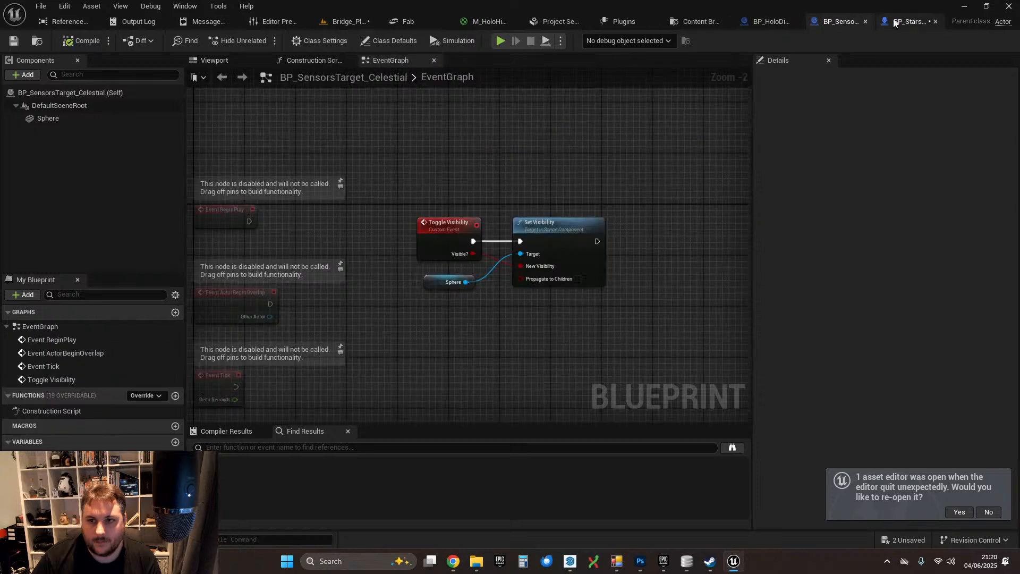
- In BP_Starsim_Character's InteractionTick, call the Toggle Visibility event from the BP_SensorsTarget_Celestial cast with Visible? turned on
click(881, 23)
drag(402, 296, 477, 298)
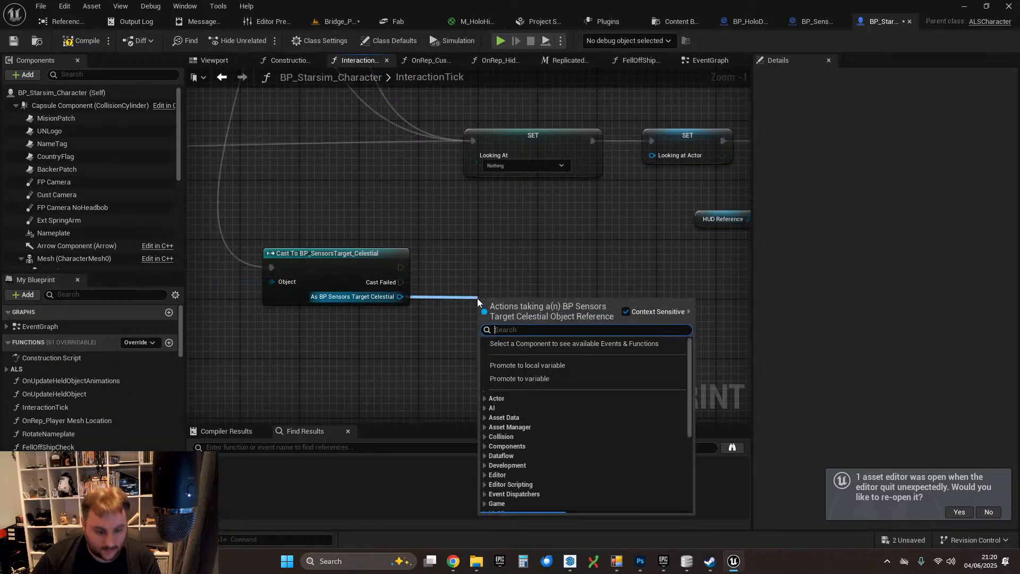
text(toggle)
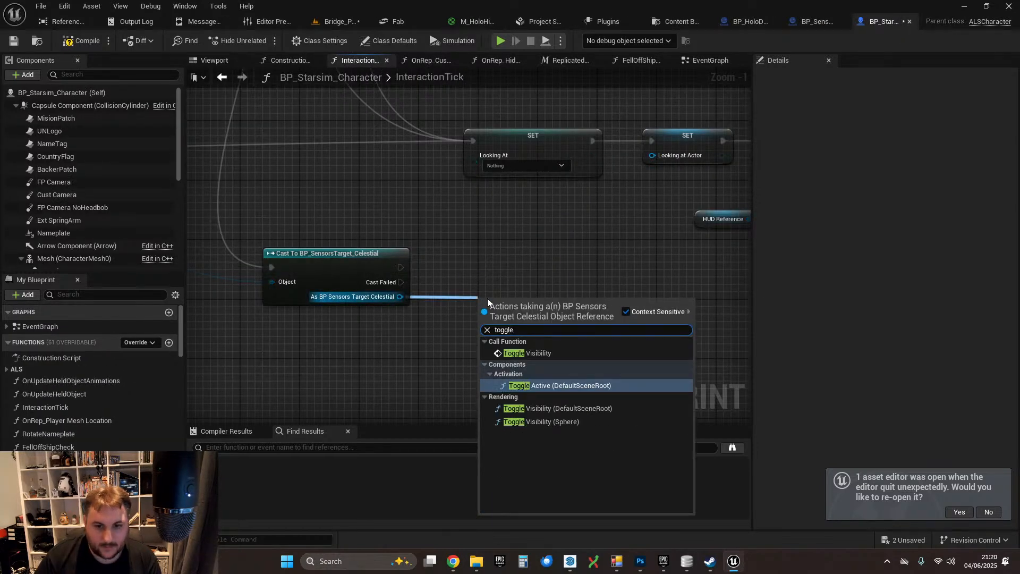
click(527, 353)
click(484, 297)
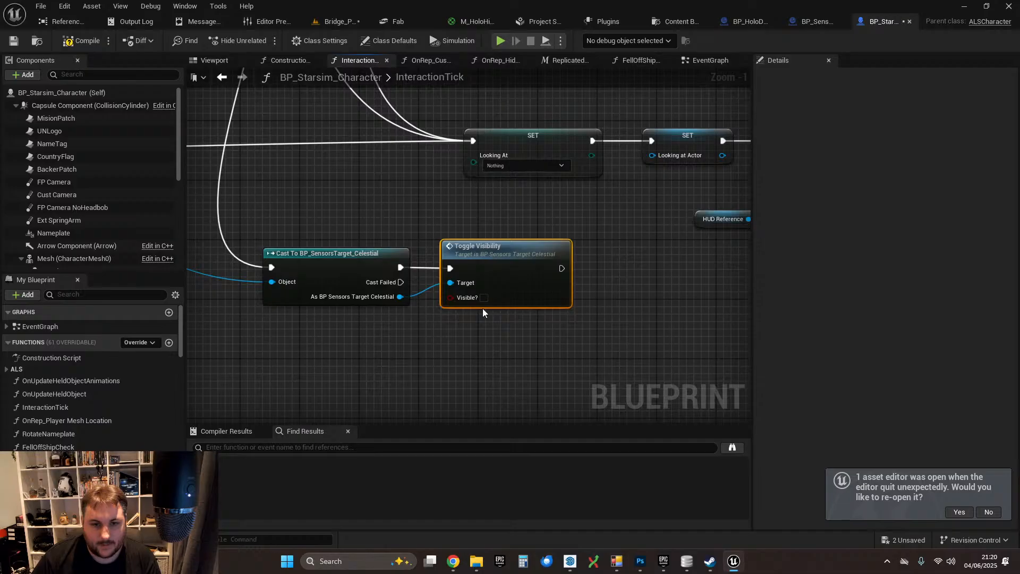
scroll(492, 319, down, 3)
right_drag(383, 230, 418, 315)
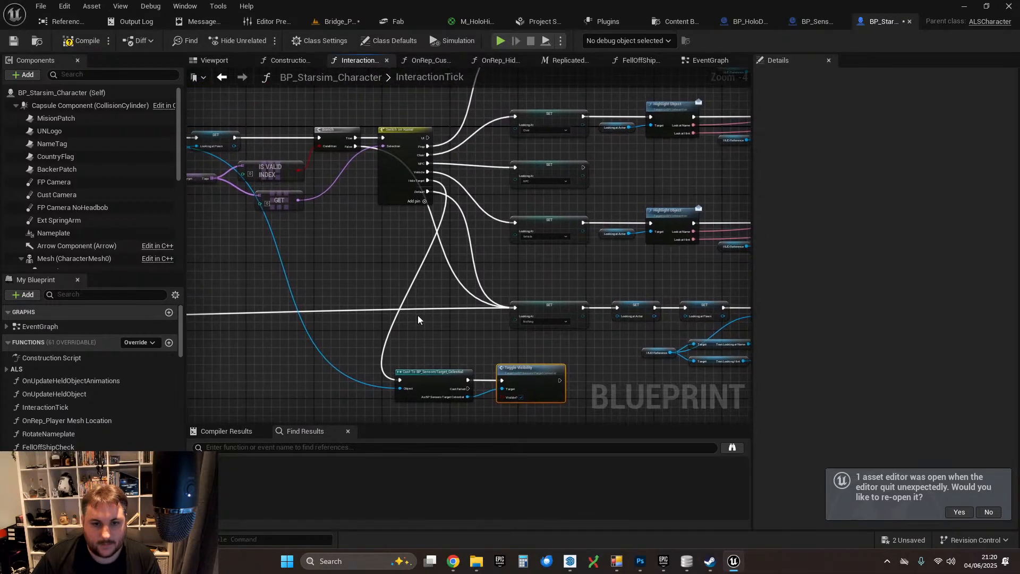
scroll(402, 226, up, 2)
scroll(416, 237, down, 1)
right_drag(370, 260, 396, 159)
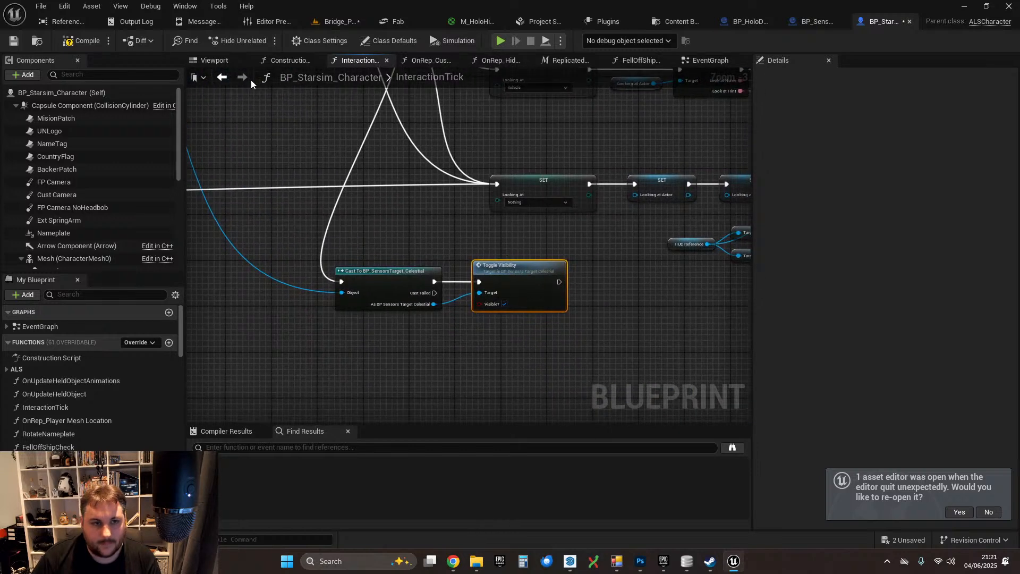
mouse_move(477, 242)
right_down()
mouse_move(467, 249)
mouse_move(478, 253)
right_up()
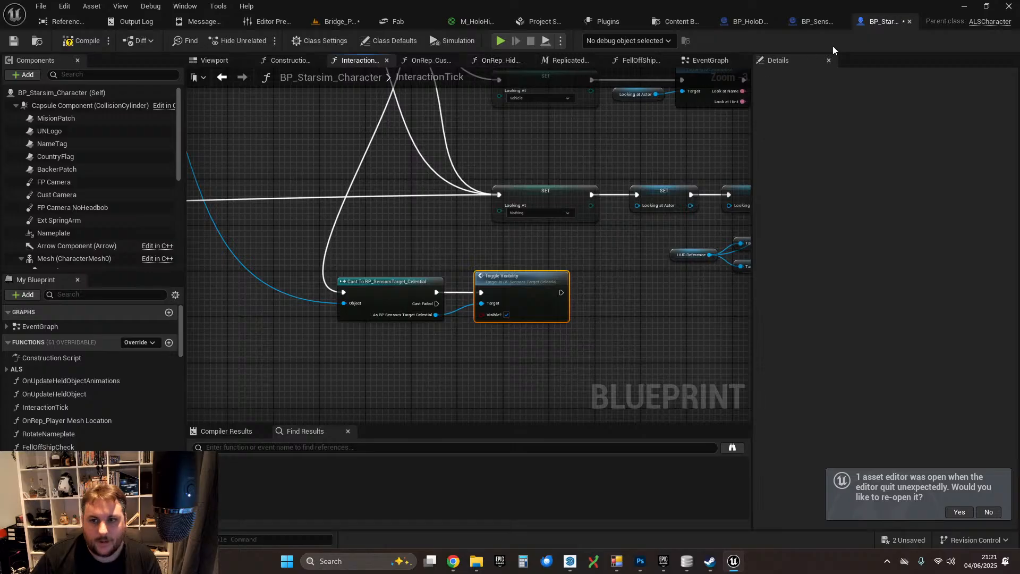
- In BP_SensorsTarget_Celestial, add a Retriggerable Delay fed by the Set Visibility node's execution output
click(817, 24)
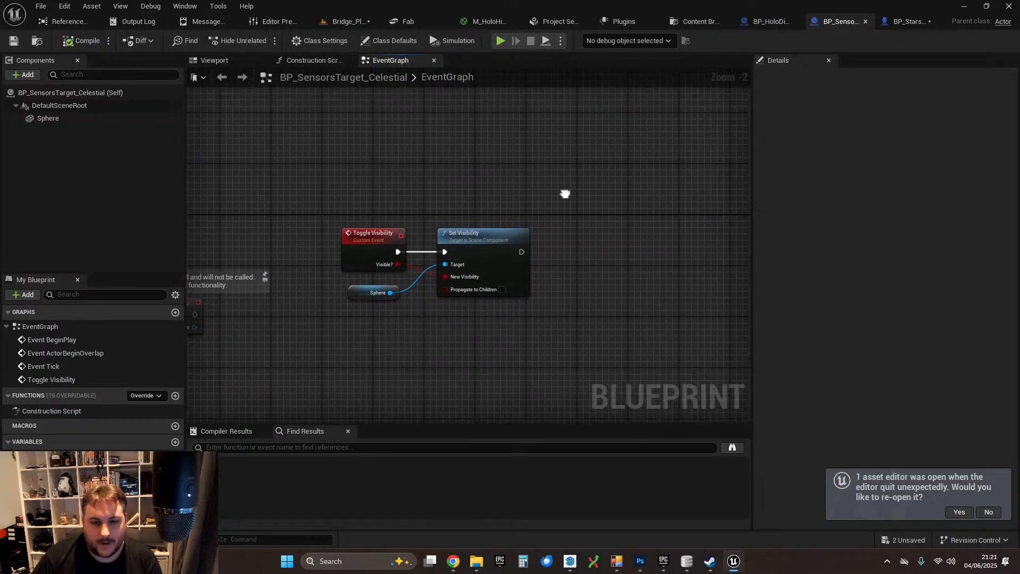
scroll(365, 321, up, 3)
right_drag(615, 239, 407, 259)
drag(413, 253, 519, 241)
text(retrigger)
click(576, 308)
- Set the Retriggerable Delay's Duration to 0.5 and move the node slightly closer to Set Visibility
click(521, 270)
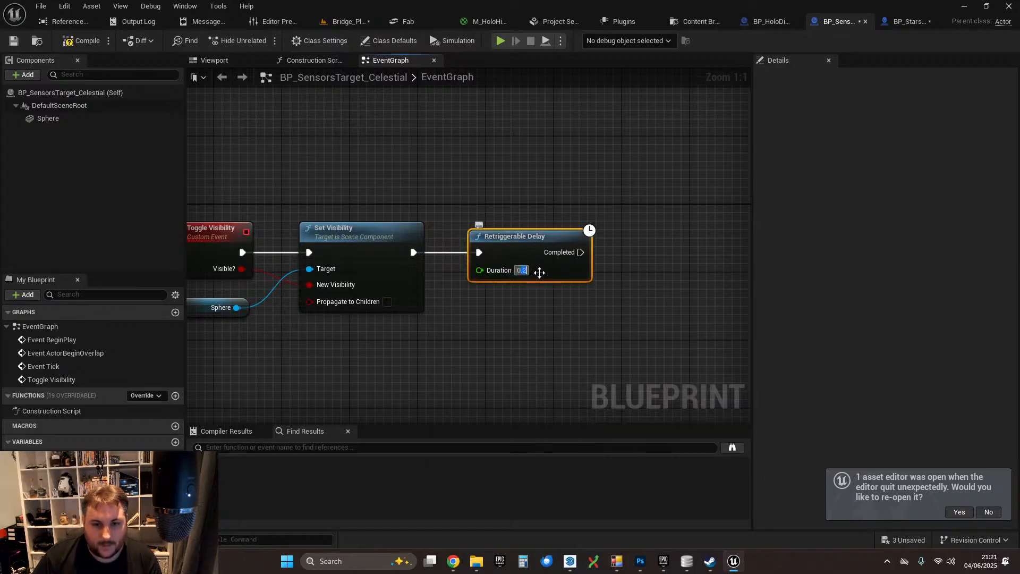
text(0.5)
click(551, 285)
drag(523, 240, 515, 242)
scroll(466, 187, down, 1)
scroll(503, 203, up, 1)
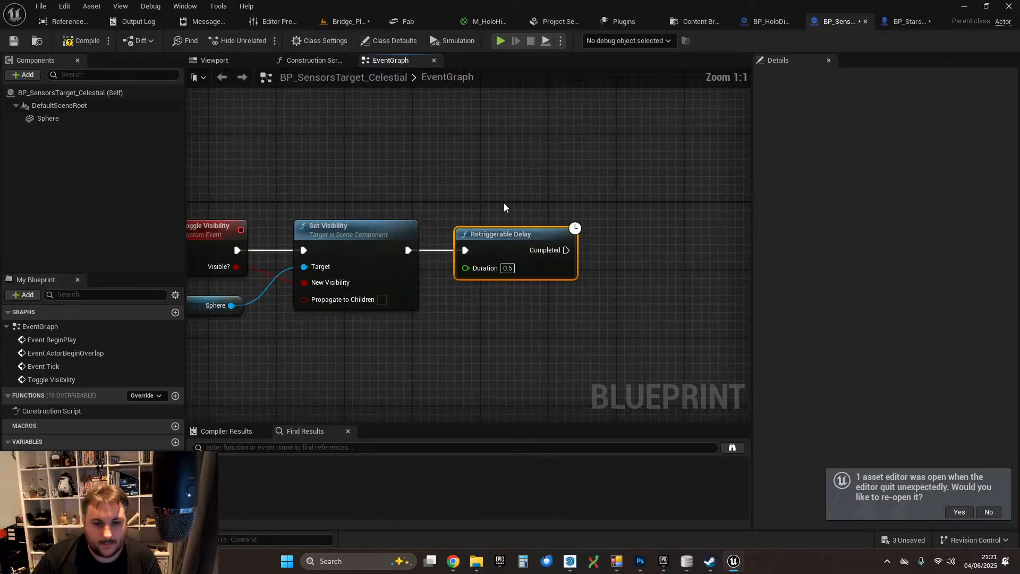
click(526, 293)
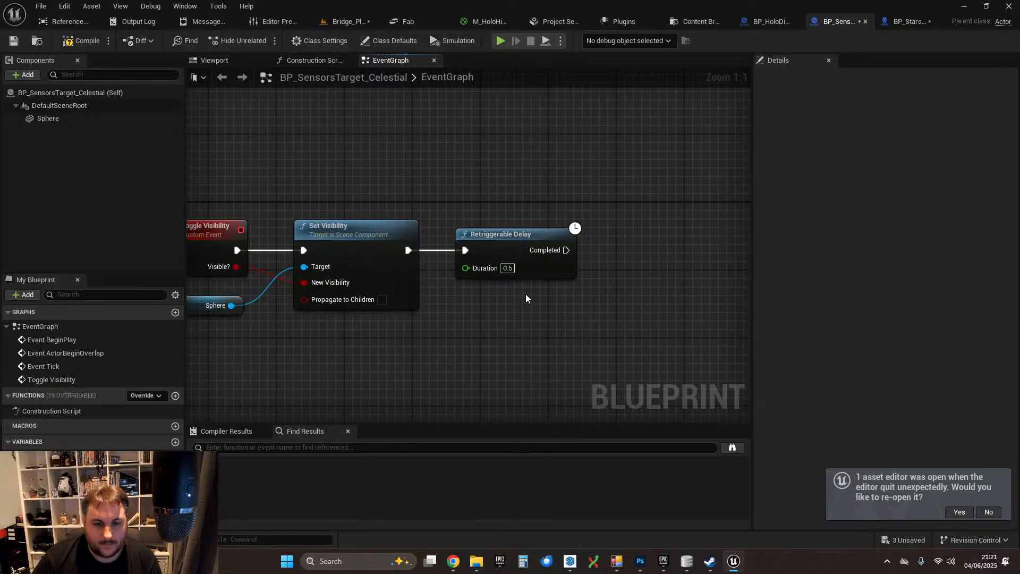
right_drag(457, 309, 426, 291)
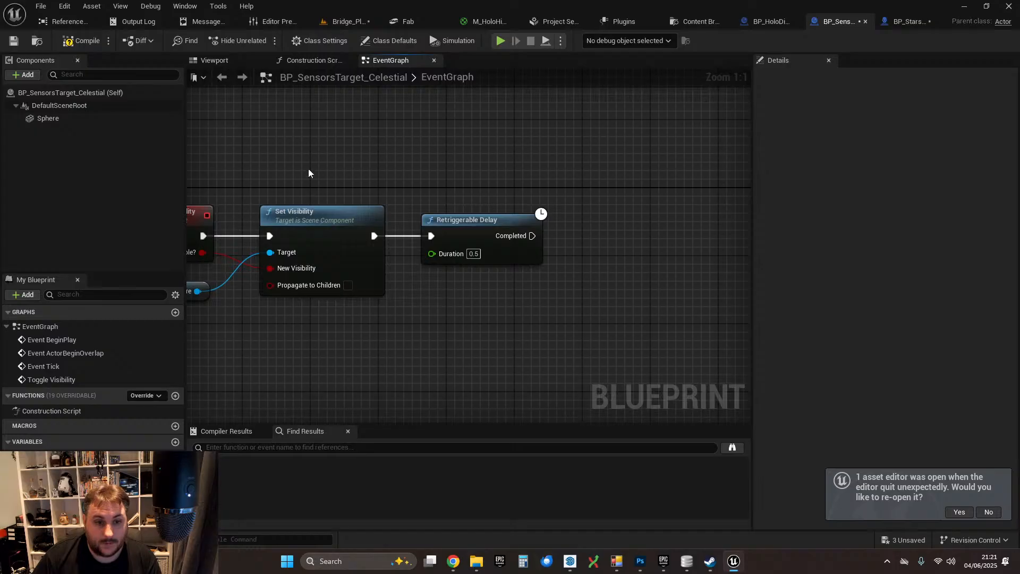
- Duplicate the Sphere and Set Visibility nodes after the Retriggerable Delay, connect its Completed output to the copy, and tidy the Sphere reference
right_drag(308, 172, 350, 207)
drag(230, 281, 407, 319)
key(ctrl+c)
right_drag(552, 321, 313, 344)
click(486, 253)
key(ctrl+v)
drag(400, 265, 590, 244)
click(446, 302)
drag(439, 320, 448, 295)
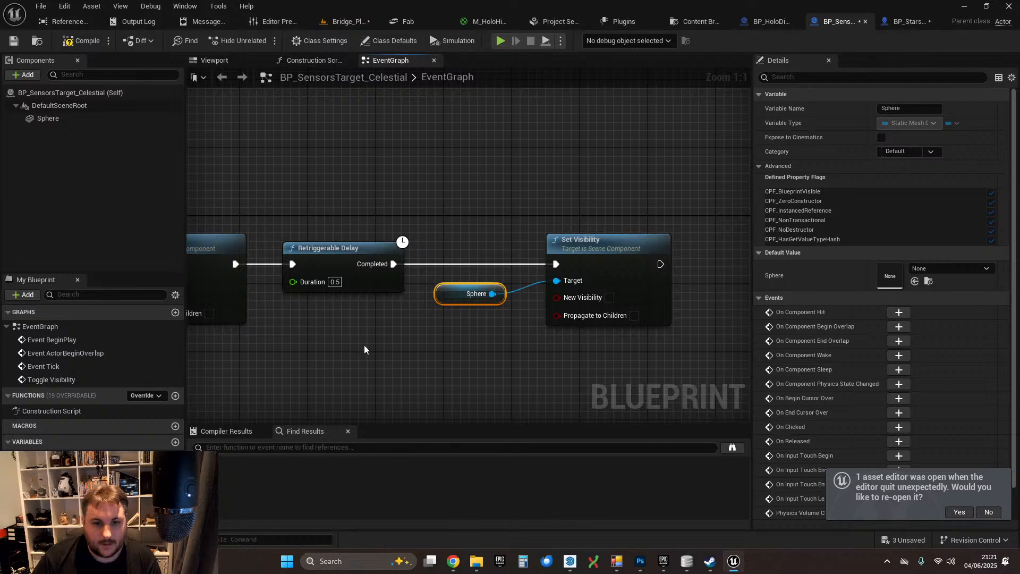
- Disconnect and delete the Visible? input of the Toggle Visibility event, and move its Sphere reference closer to the event
right_drag(351, 344, 573, 311)
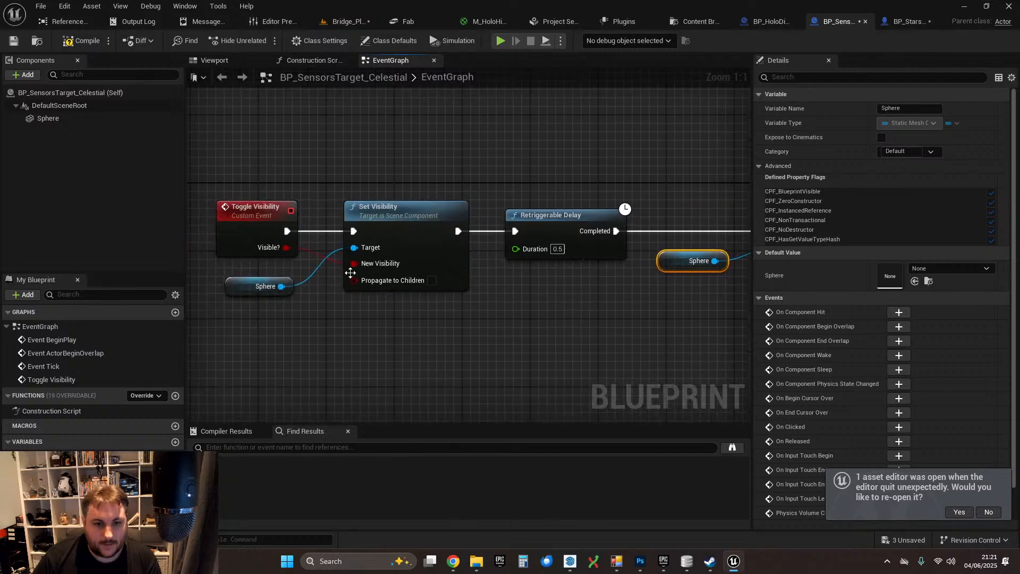
alt+click(286, 248)
click(258, 210)
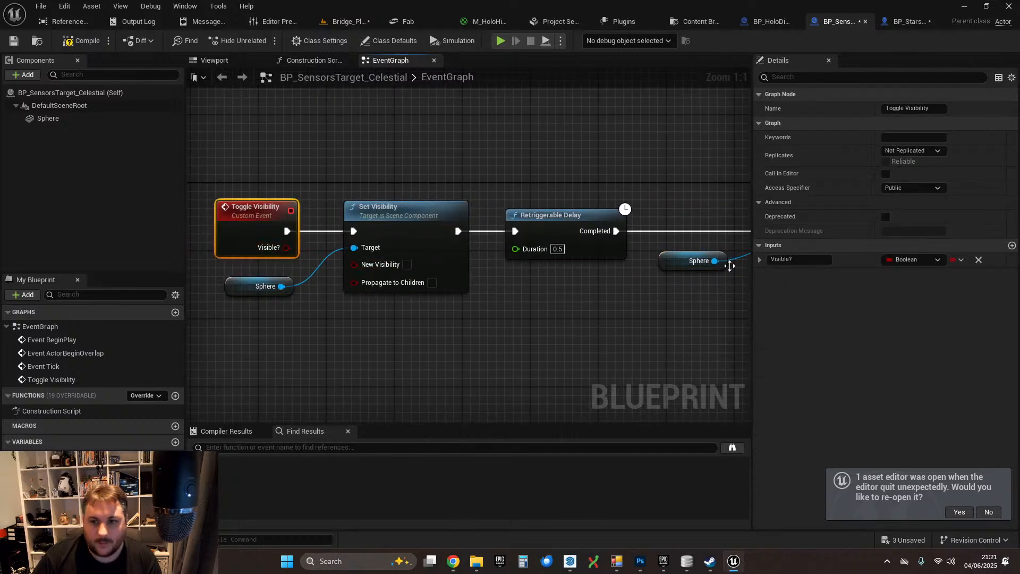
click(978, 260)
mouse_move(261, 286)
mouse_down()
mouse_move(269, 269)
mouse_move(253, 280)
mouse_up()
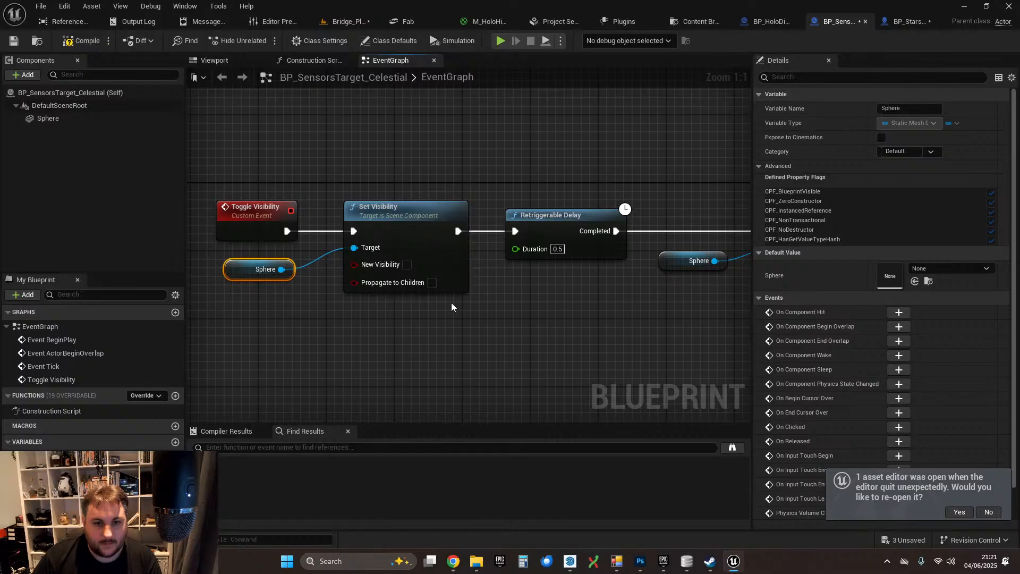
- Turn on New Visibility on the first Set Visibility node, leave the delayed one off, and compile and save BP_SensorsTarget_Celestial
click(407, 265)
right_drag(489, 302, 470, 298)
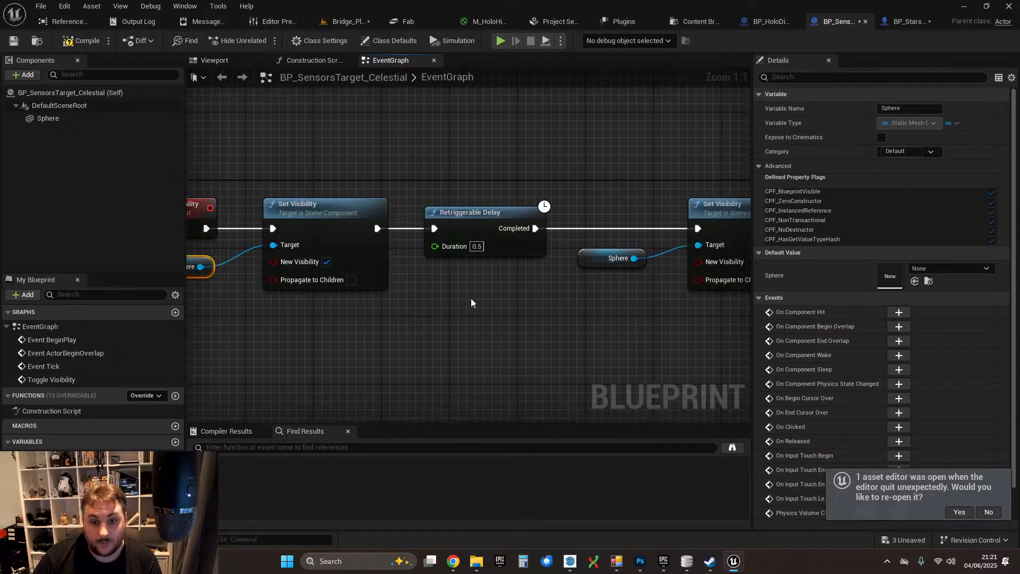
scroll(473, 244, down, 1)
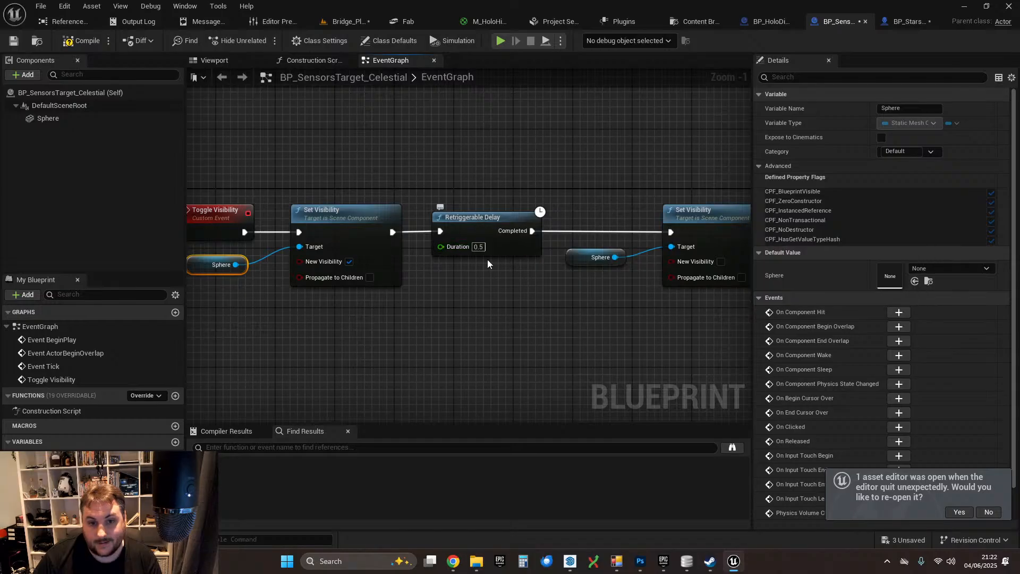
right_drag(574, 289, 522, 282)
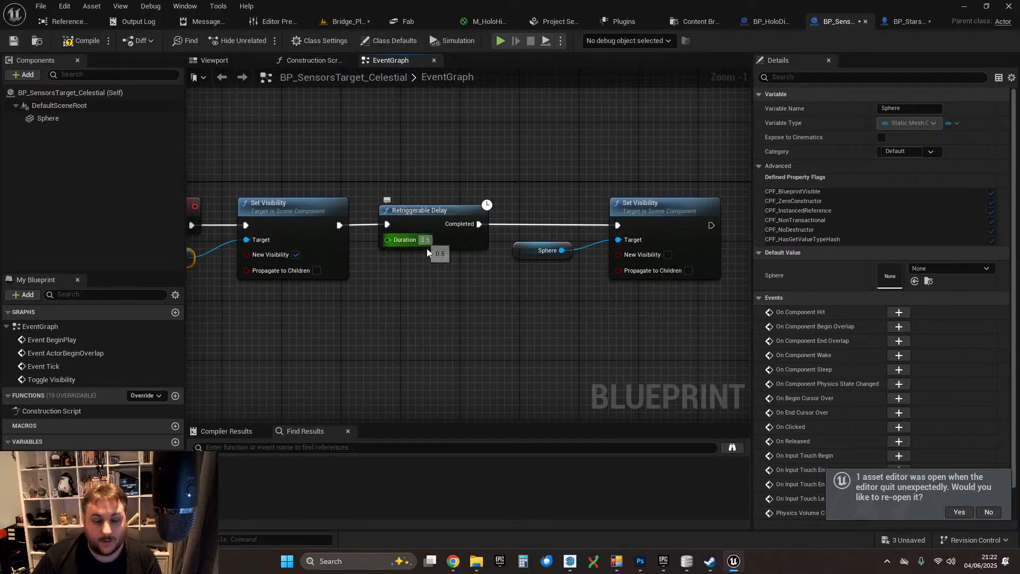
click(83, 41)
key(ctrl+s)
right_drag(537, 131, 549, 159)
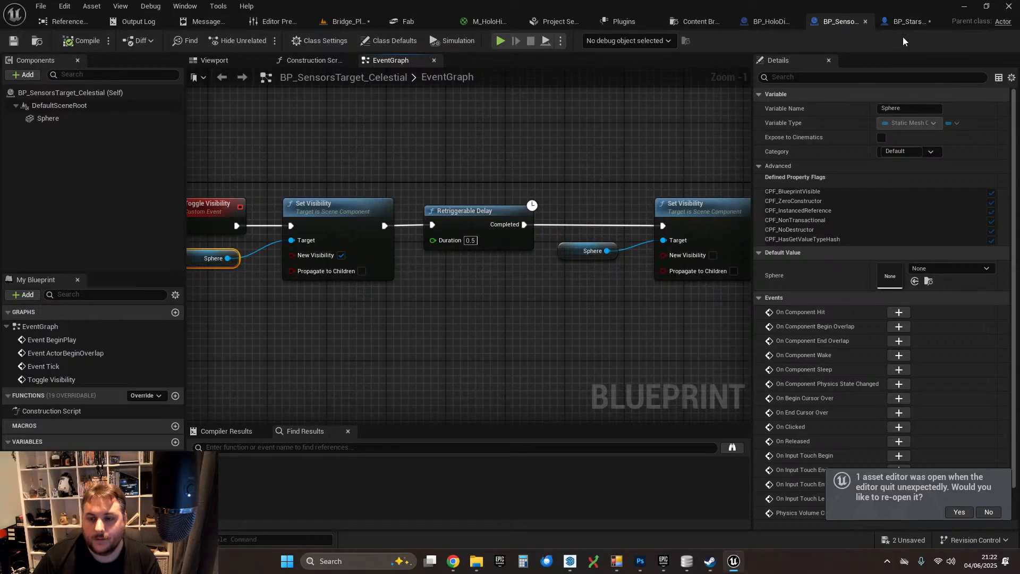
- Compile and save BP_Starsim_Character so its Toggle Visibility call matches the event without the Visible? input
click(902, 22)
scroll(486, 316, up, 3)
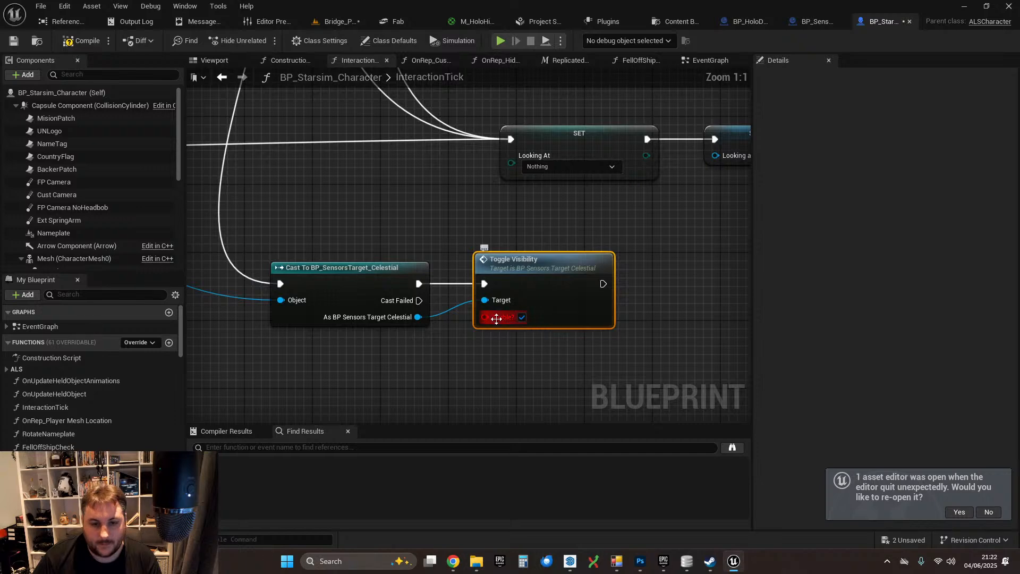
scroll(425, 213, down, 1)
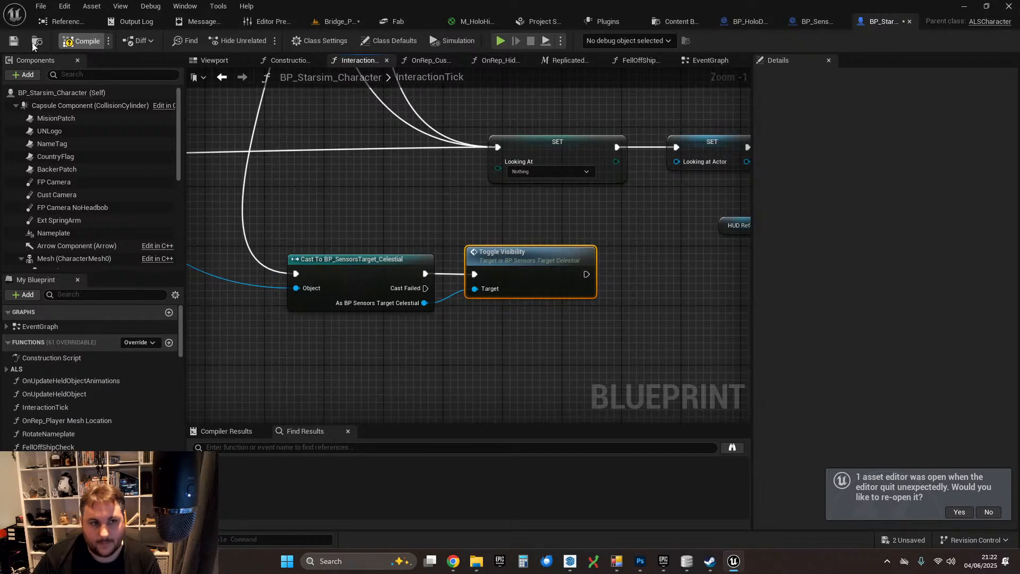
click(13, 40)
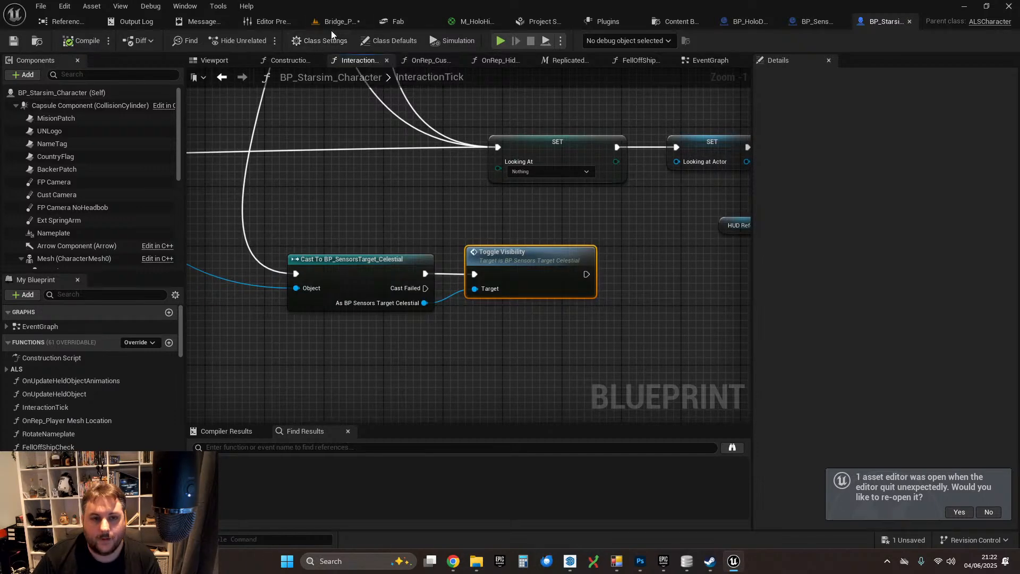
- Start a play test of the Bridge_Playground level and walk to the chair at the sensors console
click(331, 21)
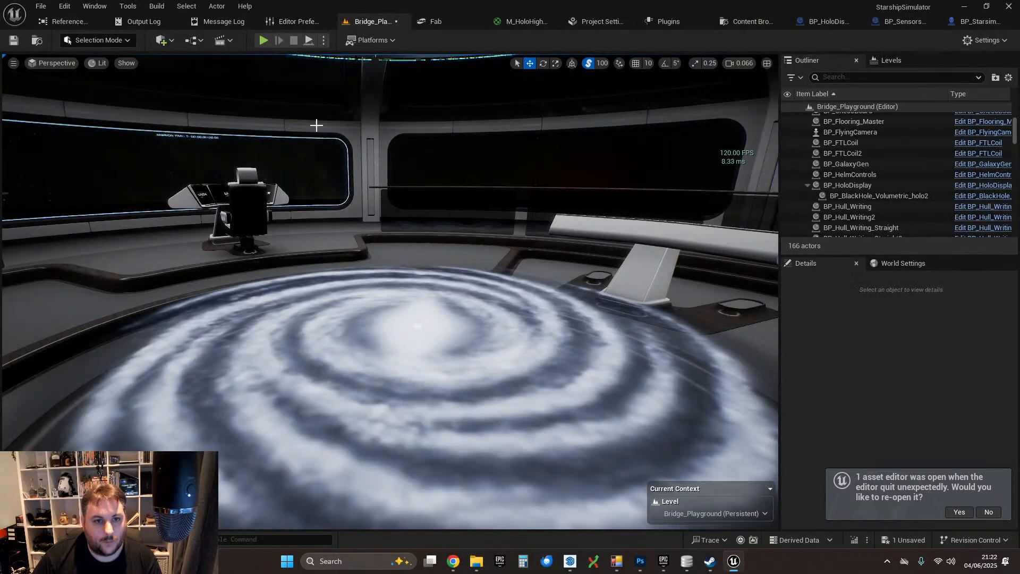
click(263, 40)
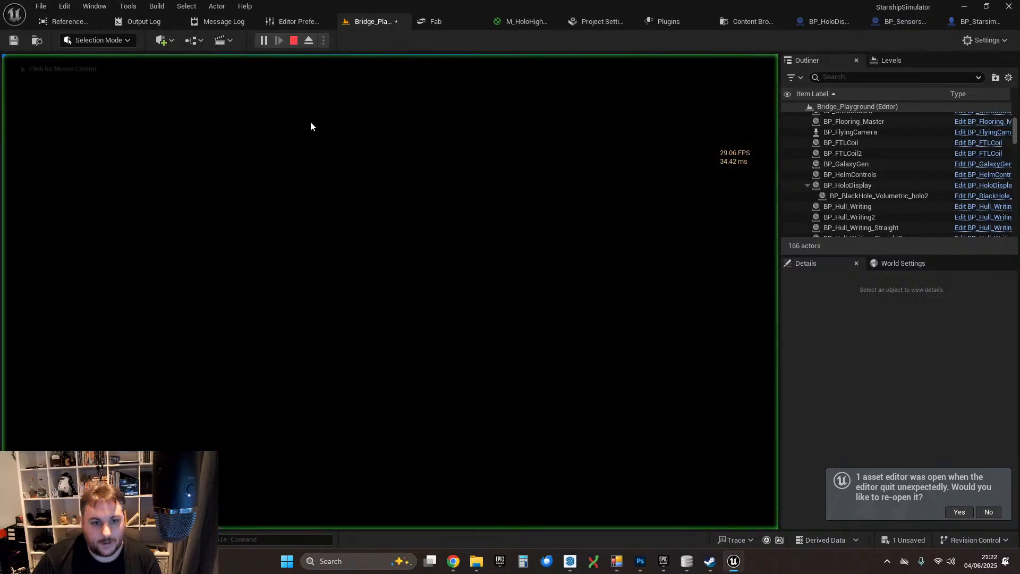
click(330, 152)
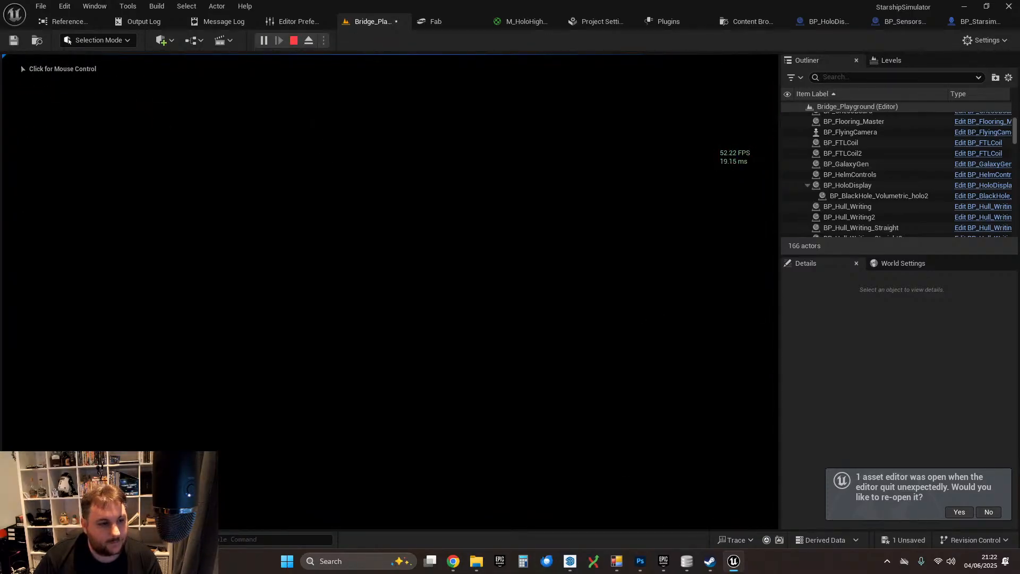
key(w)
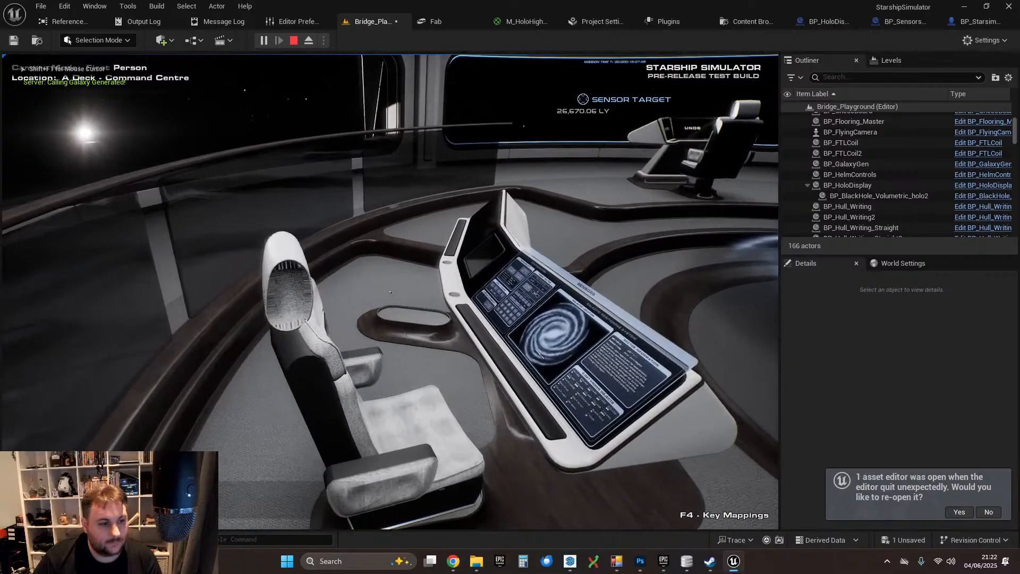
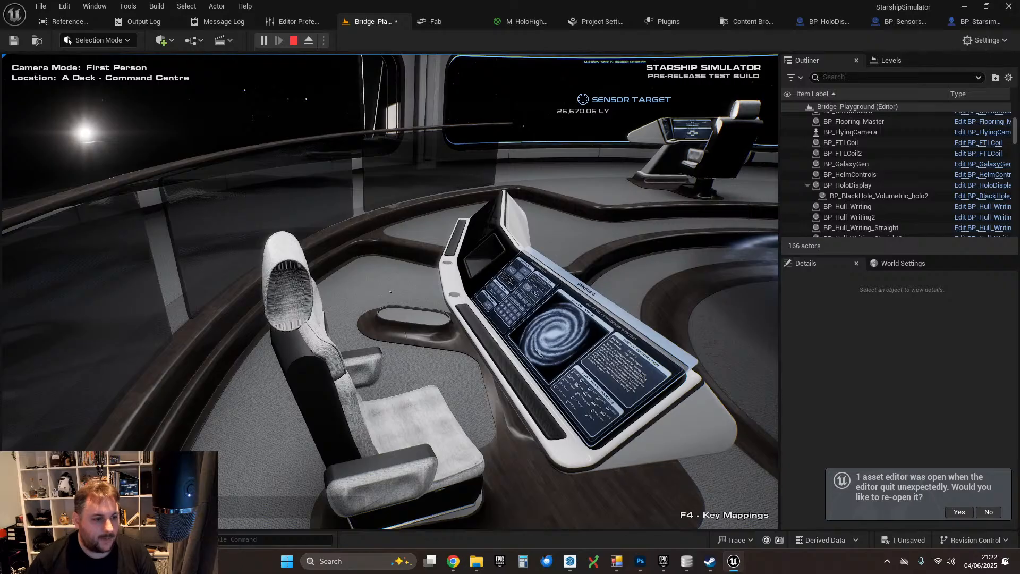
key(w)
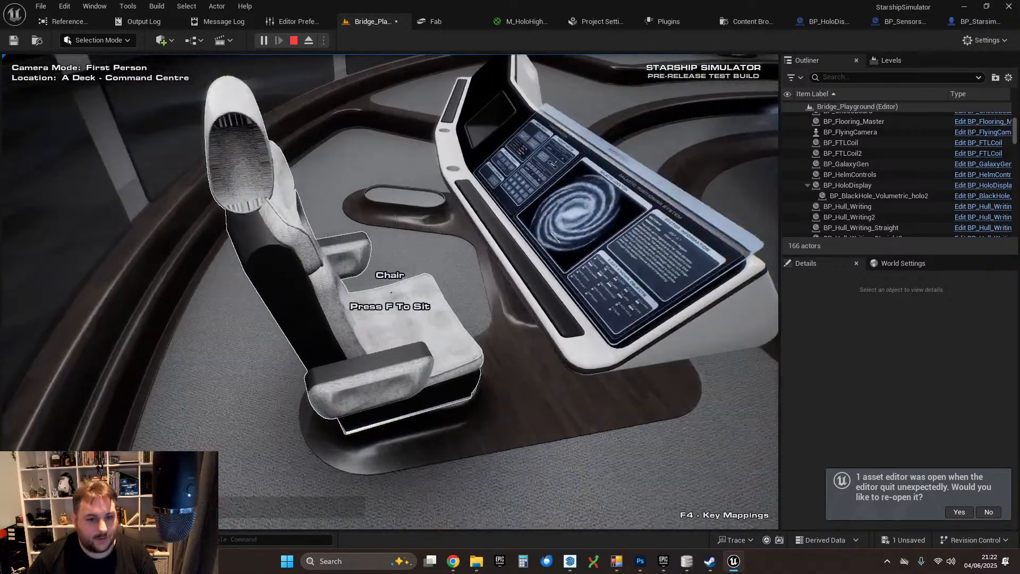
key(w)
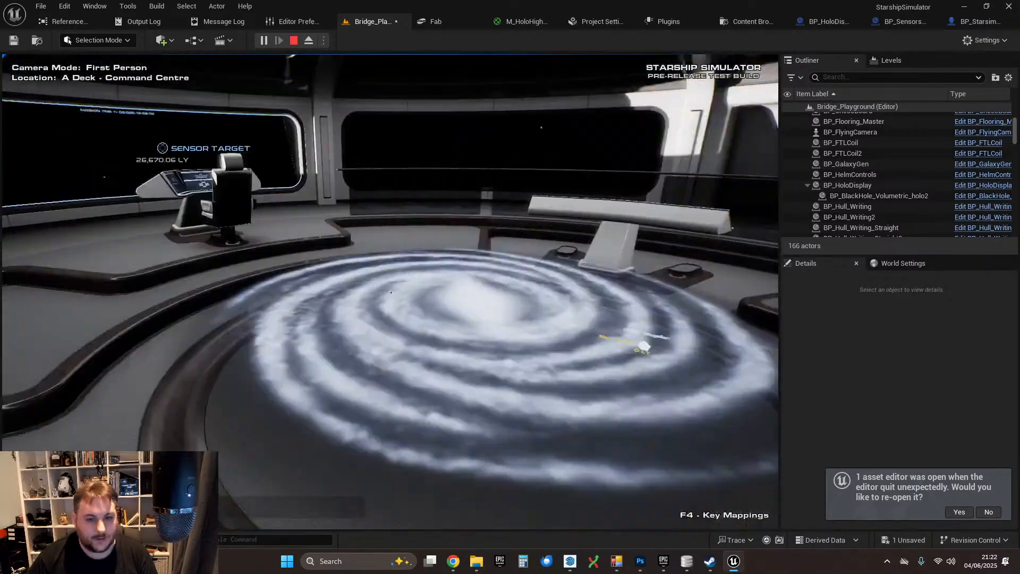
- Sit at the Sensors console, switch it to Long Range mode and increase the sensor range
key(f)
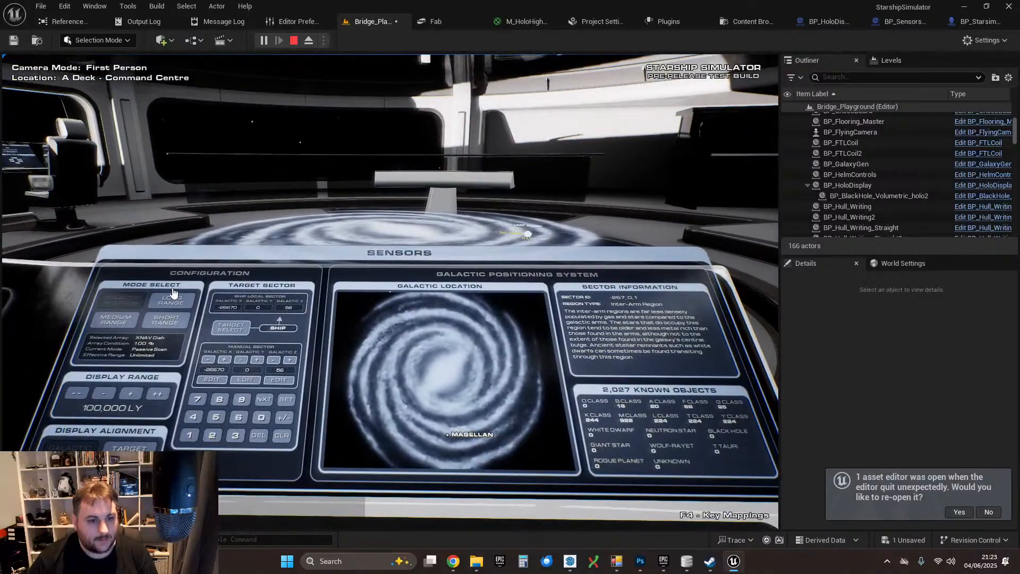
click(173, 293)
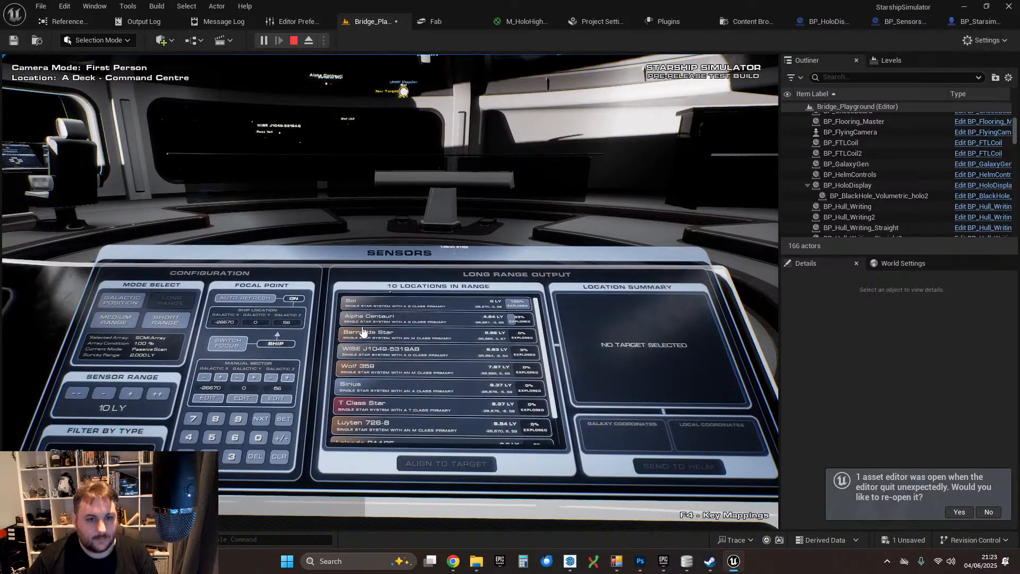
click(126, 398)
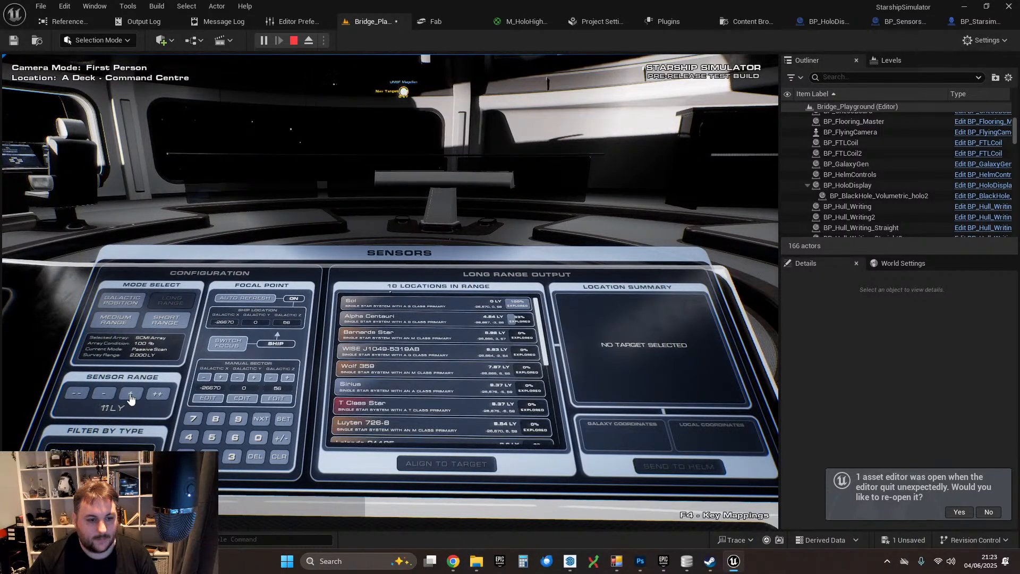
- Walk among the projected star markers, check whether V* DX Cancri highlights when looked at, and end the play test
key(w)
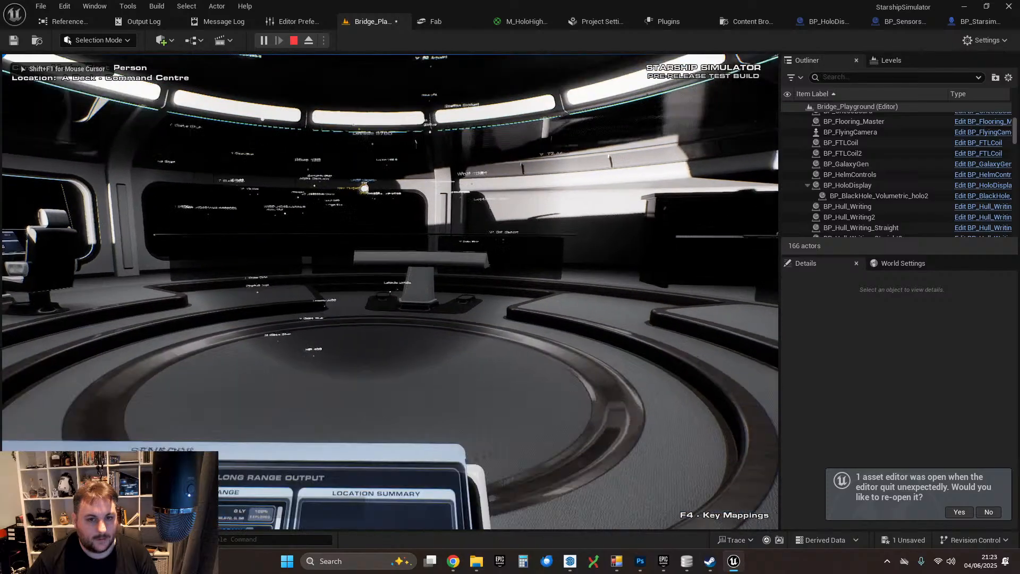
key(w)
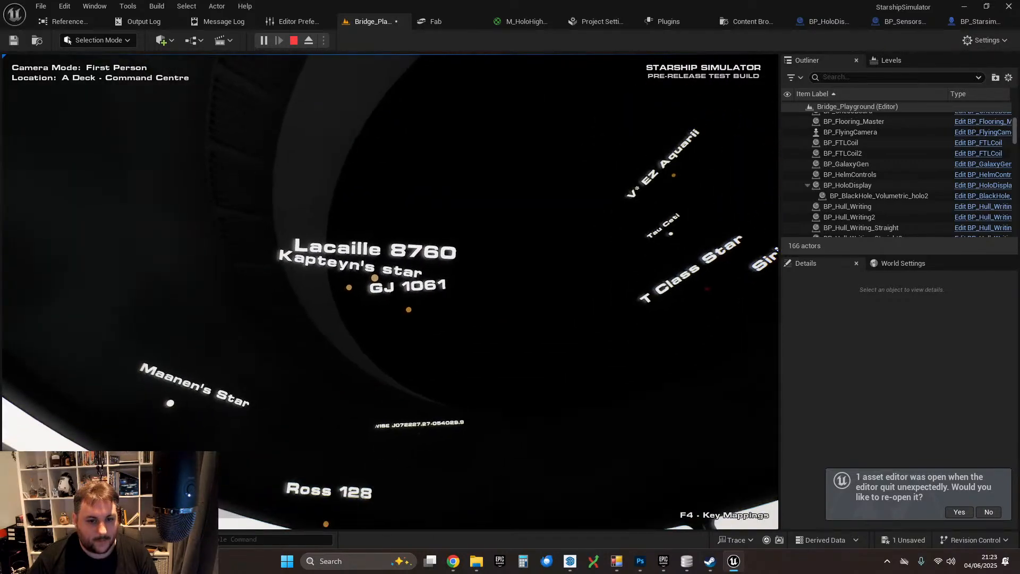
key(w)
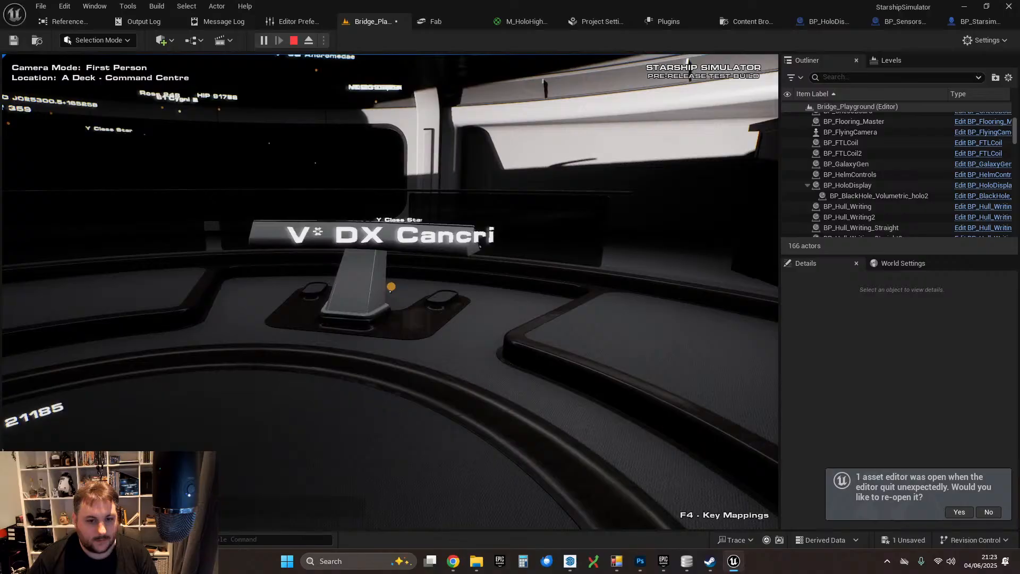
key(w)
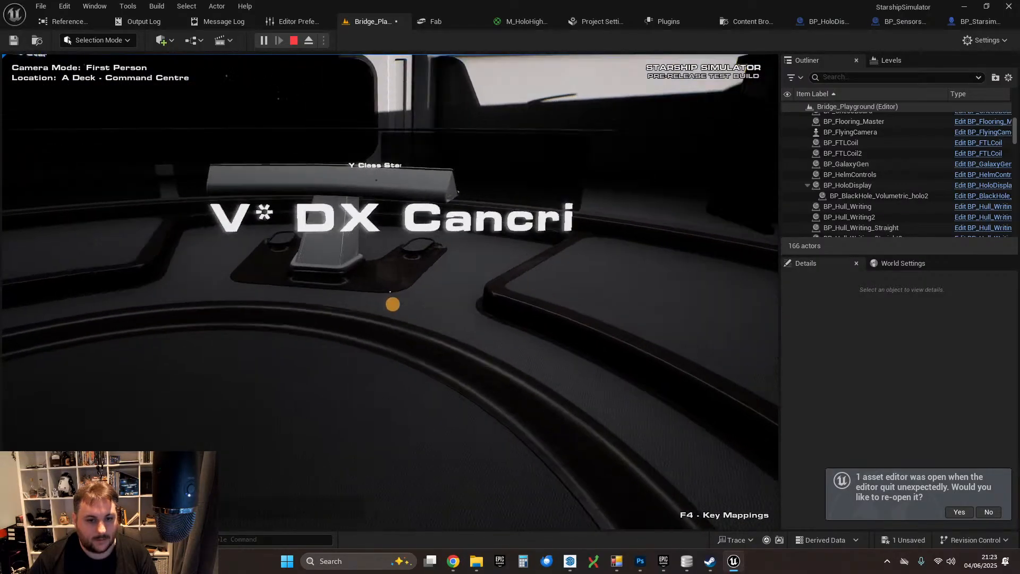
key(s)
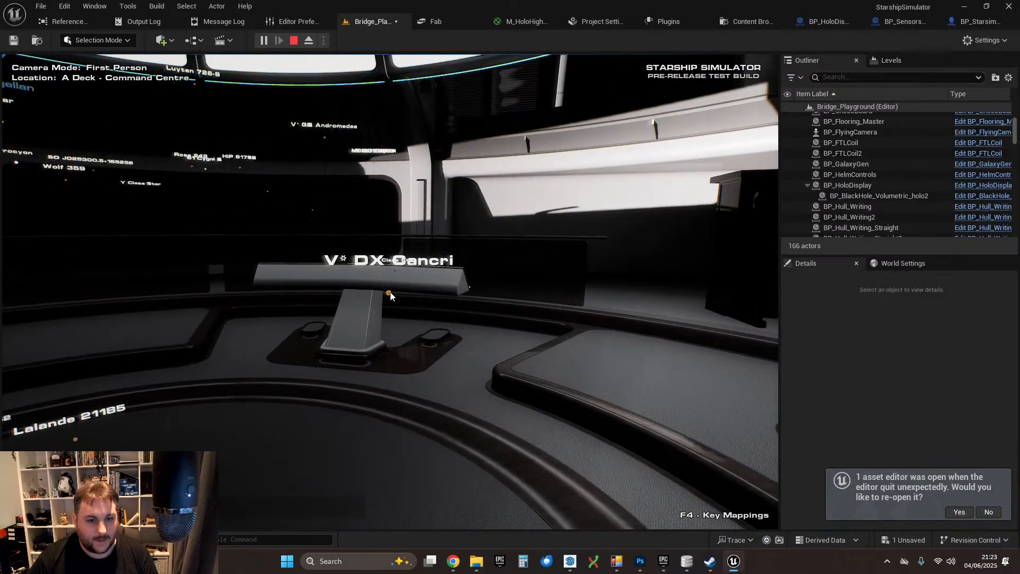
key(Escape)
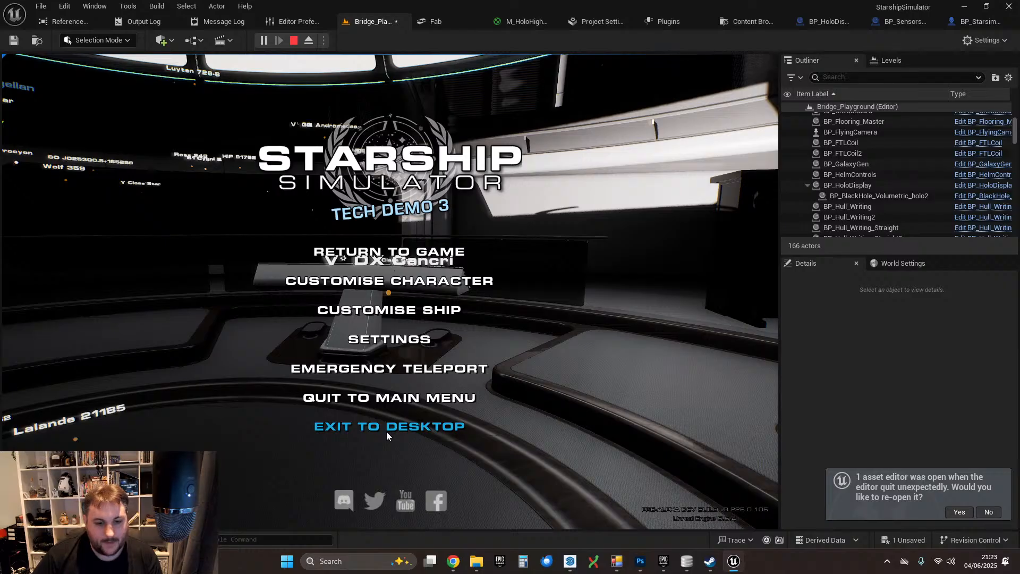
click(387, 431)
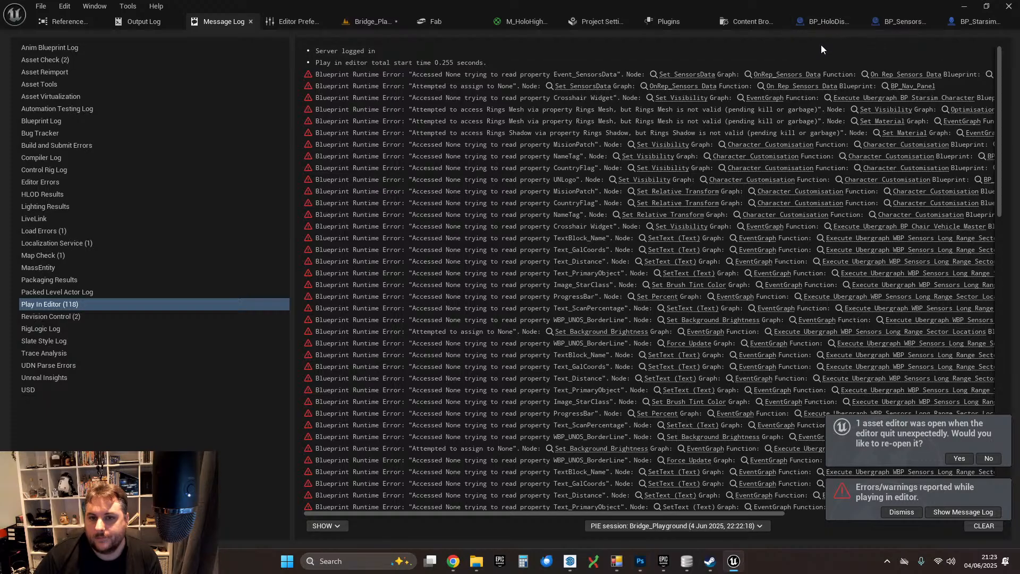
- In BP_SensorsTarget_Celestial, delete both Set Visibility nodes and their Sphere references, keeping the Toggle Visibility event and Retriggerable Delay
click(903, 21)
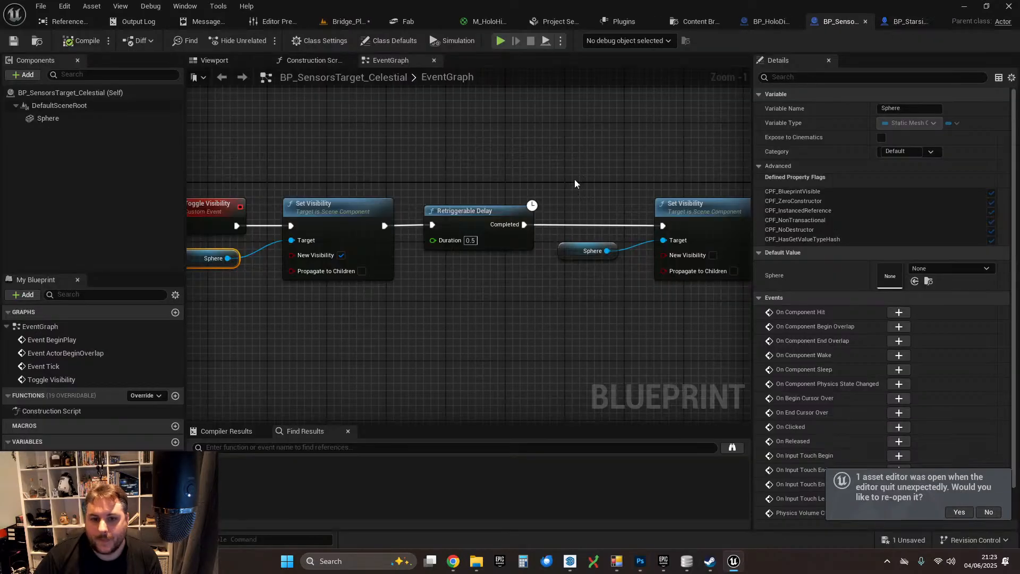
right_drag(574, 183, 422, 144)
scroll(421, 143, down, 1)
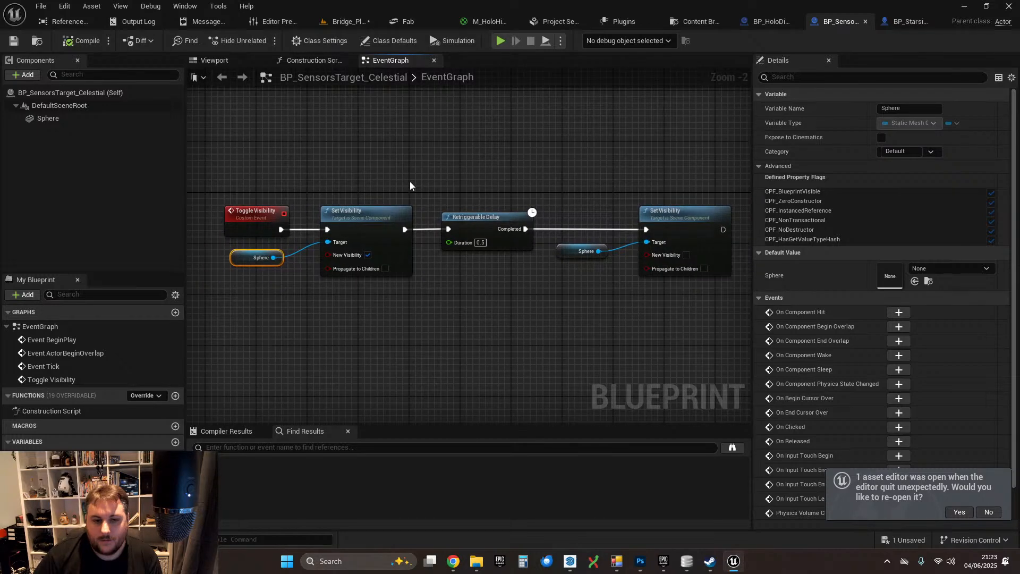
drag(224, 241, 359, 287)
shift+drag(568, 180, 661, 263)
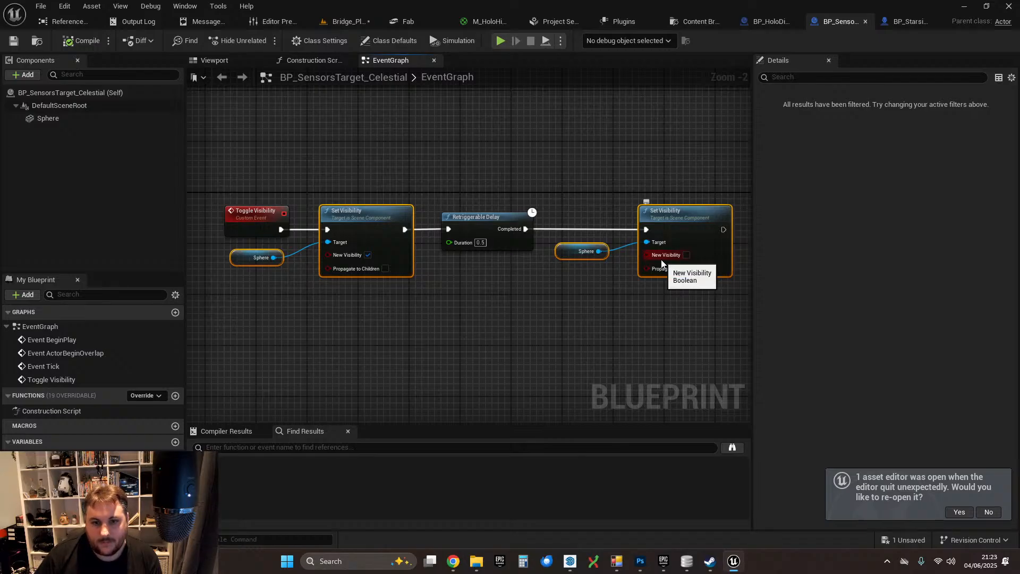
key(Delete)
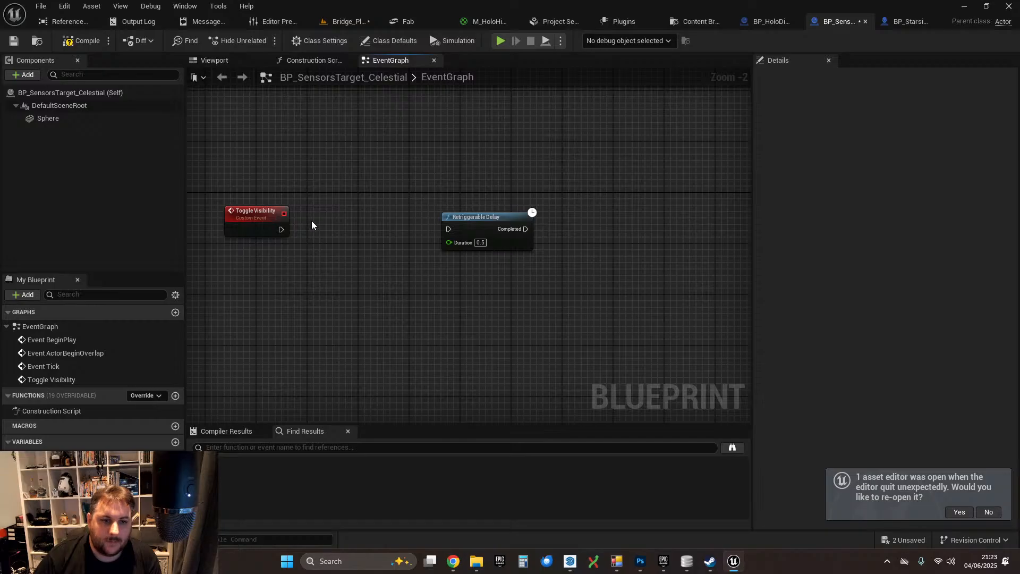
- Add a Sphere reference feeding a Set Default Custom Primitive Data Float node, and run that node from the Toggle Visibility event
right_drag(311, 221, 359, 223)
drag(52, 119, 378, 266)
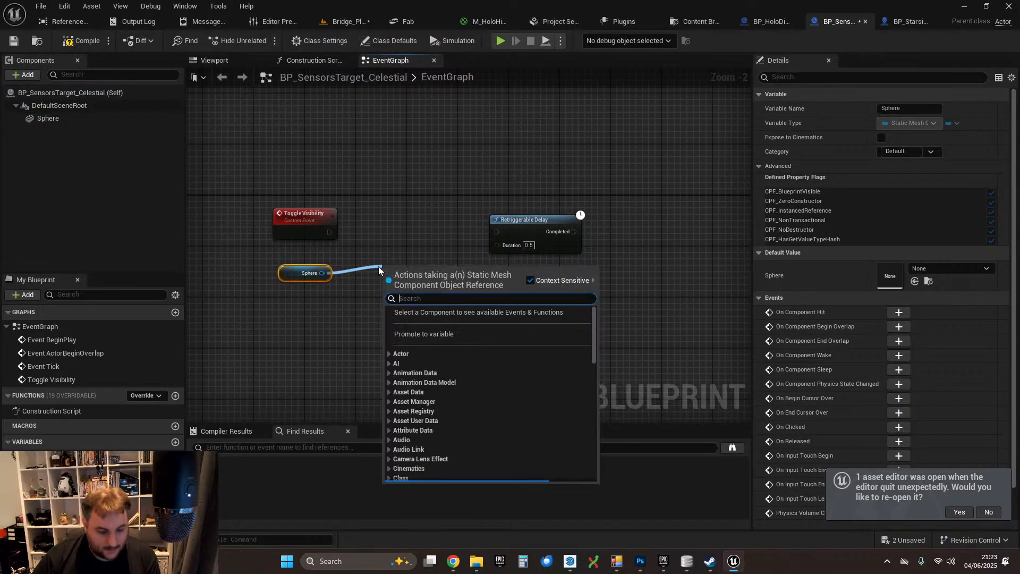
text(set custom)
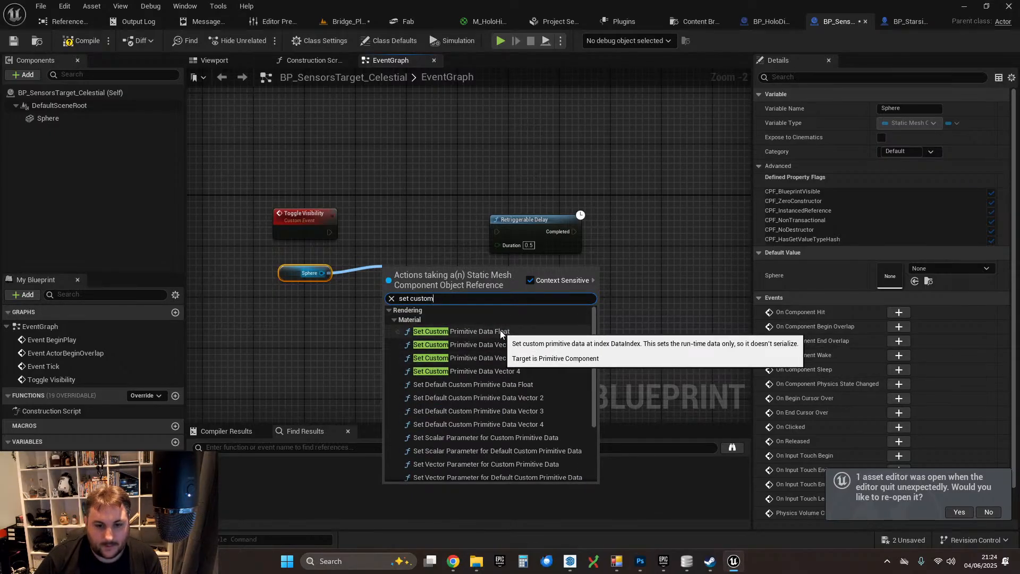
click(501, 385)
drag(447, 291, 370, 234)
- Space out the Retriggerable Delay and connect the Set Default Custom Primitive Data Float node's execution output to it
drag(508, 219, 534, 220)
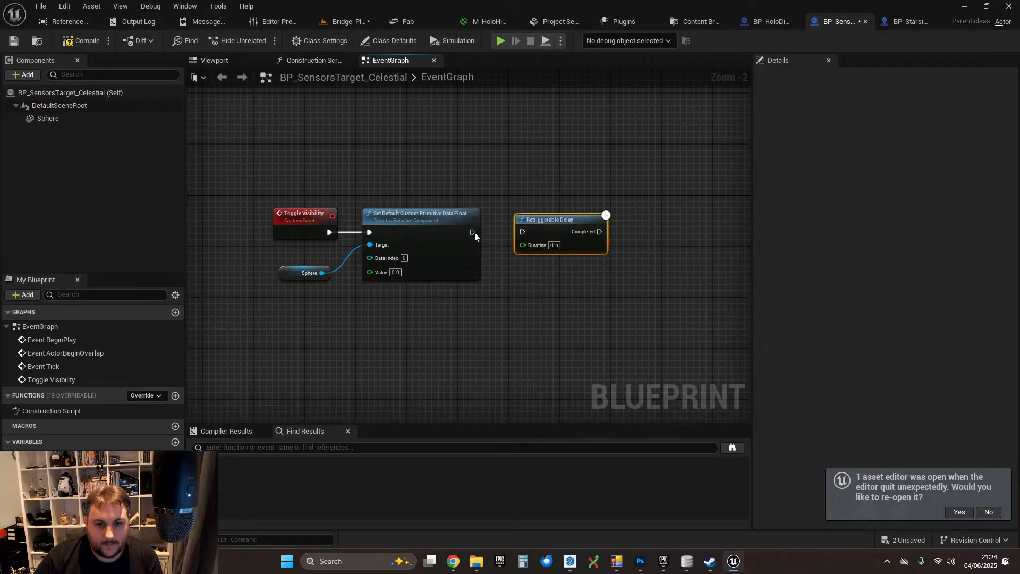
drag(473, 232, 553, 222)
click(405, 286)
scroll(405, 286, up, 2)
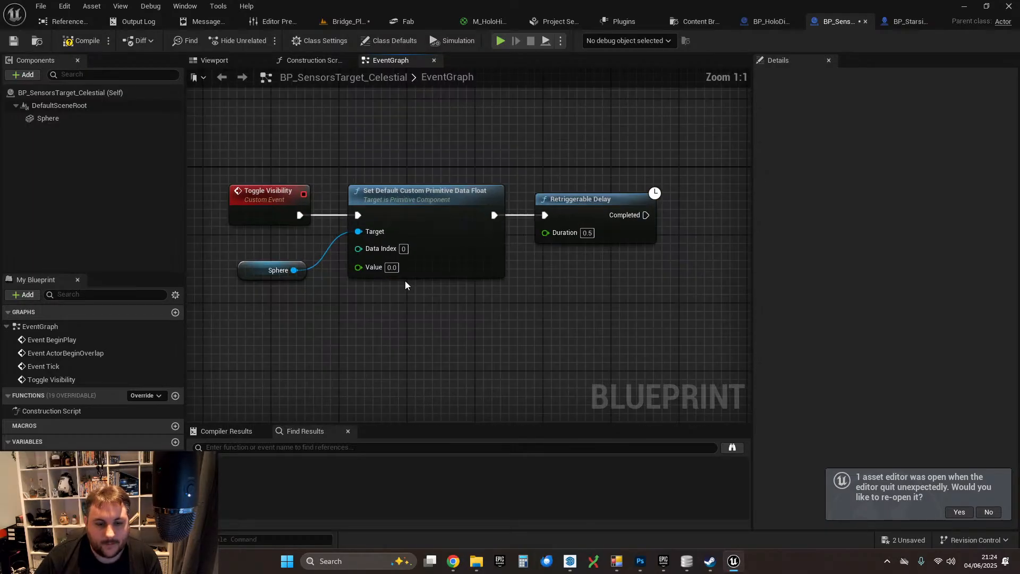
- Set the Value of the Set Default Custom Primitive Data Float node after Toggle Visibility to 1.0
right_drag(442, 297, 396, 301)
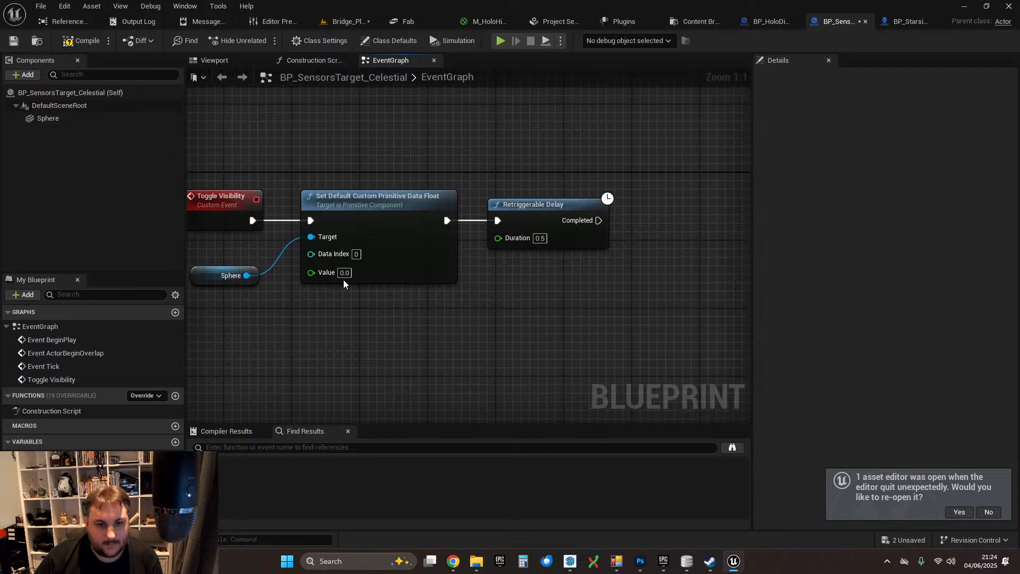
click(344, 273)
right_drag(572, 288, 534, 291)
right_drag(285, 210, 373, 210)
- Duplicate the Set Default Custom Primitive Data Float node with its Sphere, run the copy from the delay's Completed output, and set its Value to 0
drag(269, 260, 468, 322)
right_drag(468, 325, 188, 352)
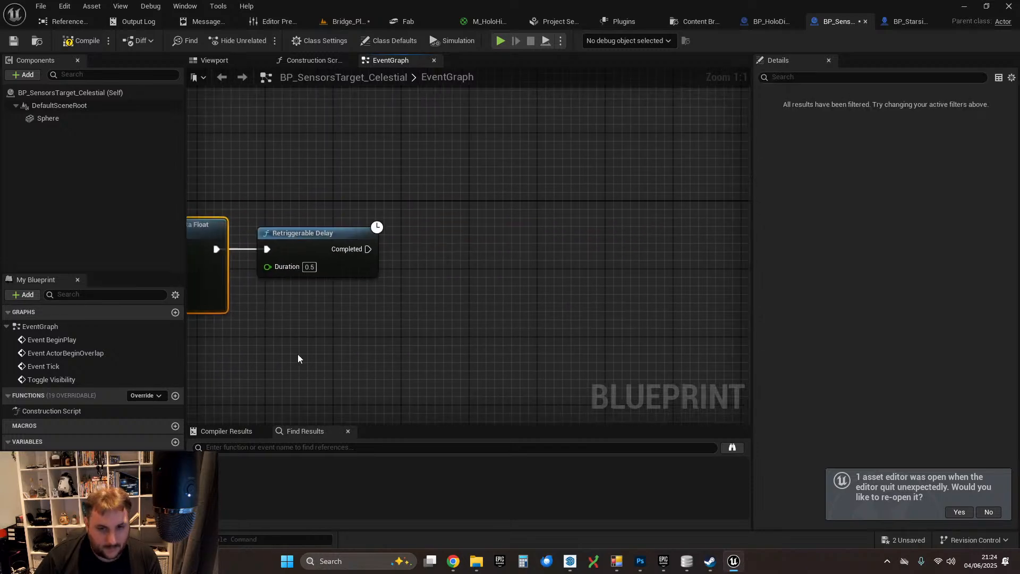
key(ctrl+v)
drag(368, 249, 542, 245)
click(555, 301)
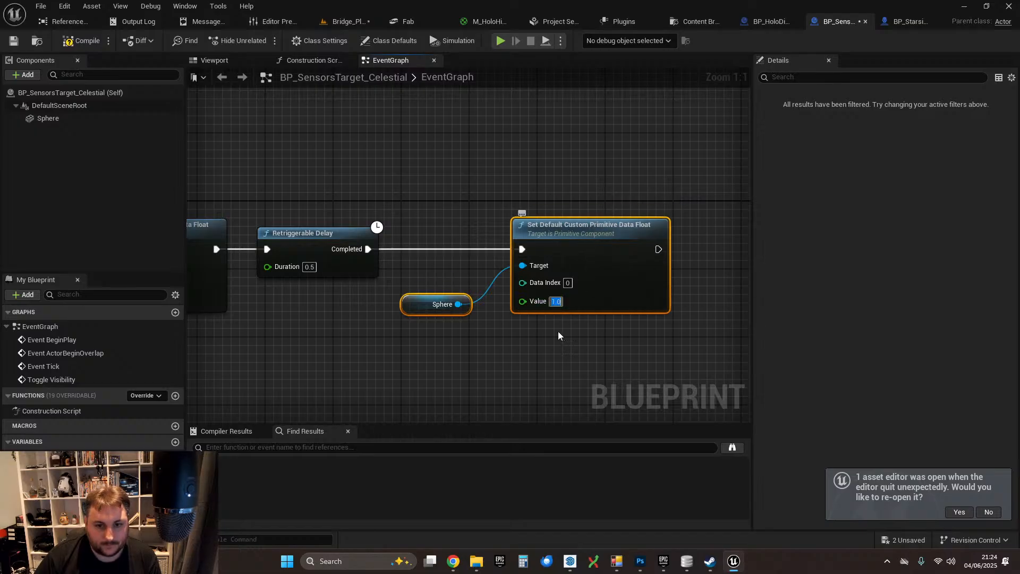
text(0)
click(547, 359)
- Tidy the duplicated Sphere reference beside its node, then compile and save BP_SensorsTarget_Celestial
drag(422, 304, 423, 278)
click(442, 319)
scroll(442, 319, down, 2)
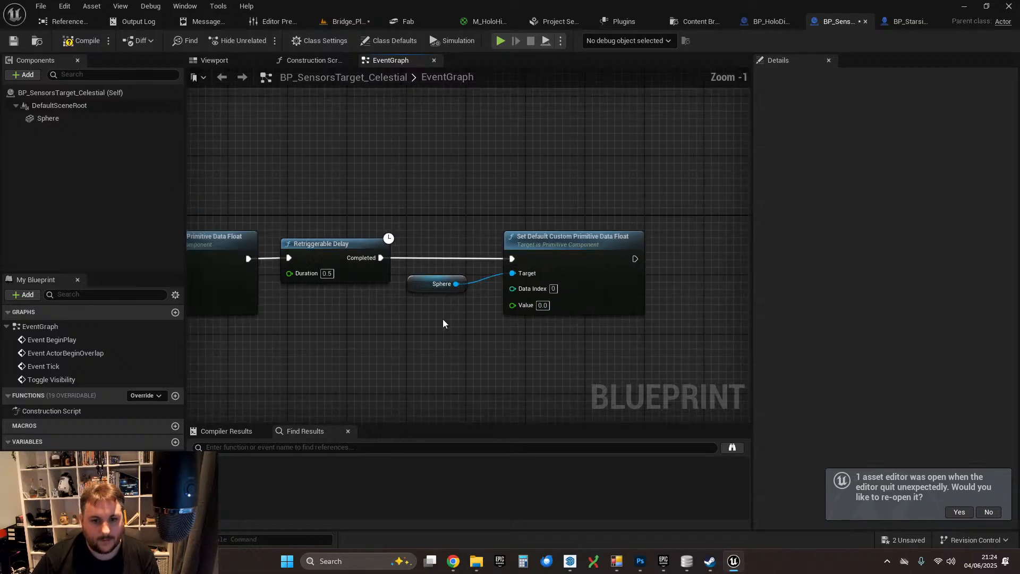
right_drag(366, 325, 497, 299)
click(82, 41)
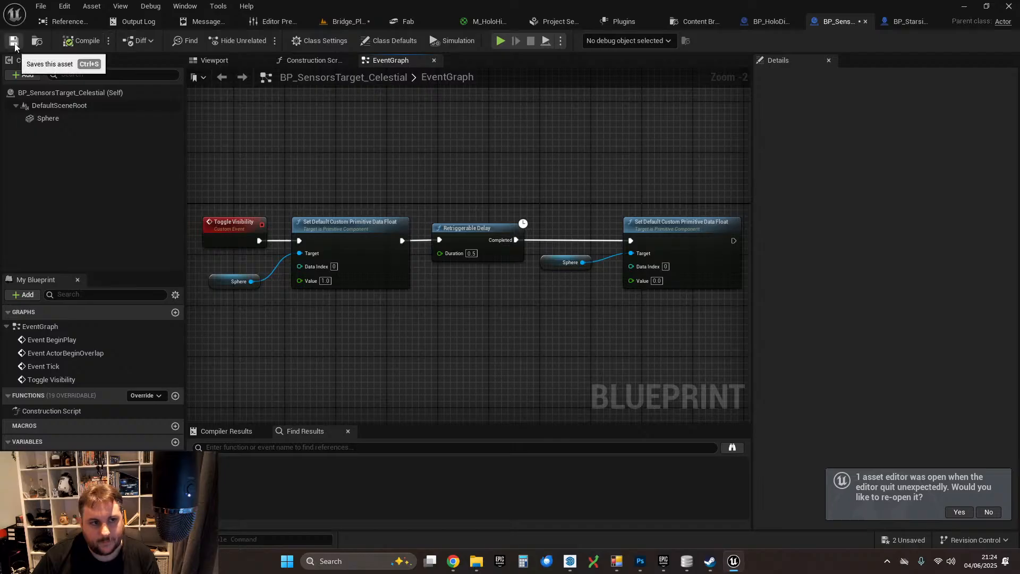
click(14, 40)
- In M_HoloHighlighter, move the material output node aside and add a Multiply node fed by the 0.25 Multiply
click(486, 22)
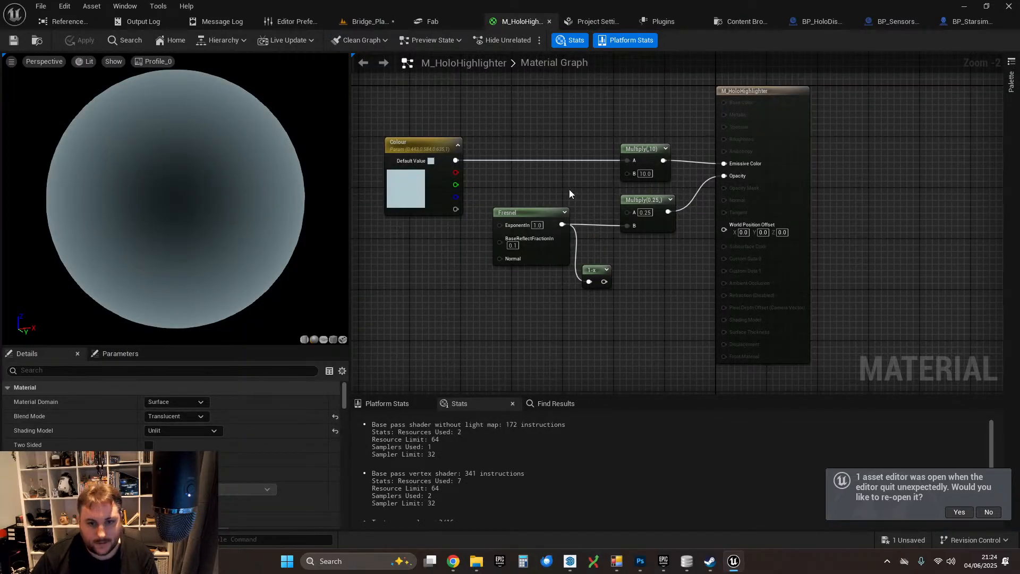
right_drag(569, 190, 550, 203)
right_drag(684, 135, 567, 155)
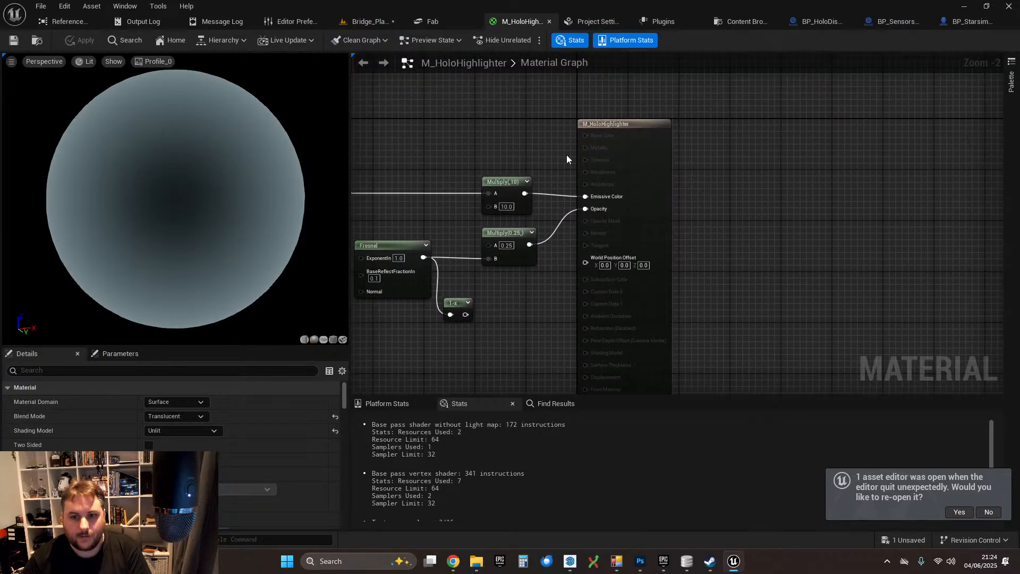
drag(613, 126, 746, 128)
drag(529, 245, 602, 234)
text(*)
click(628, 276)
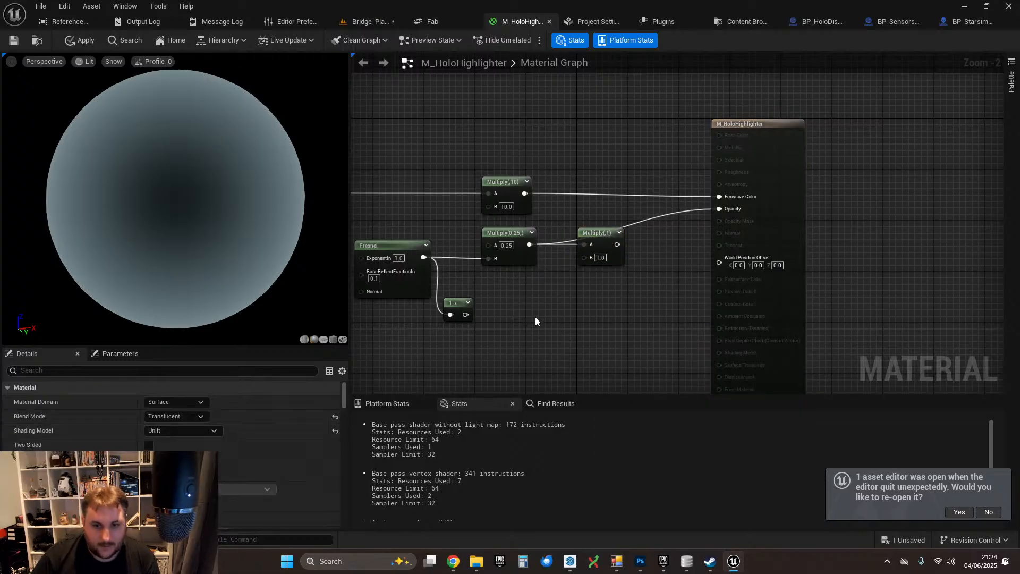
- Add a scalar parameter named Opacity with default 1, feed it into the new Multiply's B input, and connect that Multiply to the material's Opacity
click(526, 306)
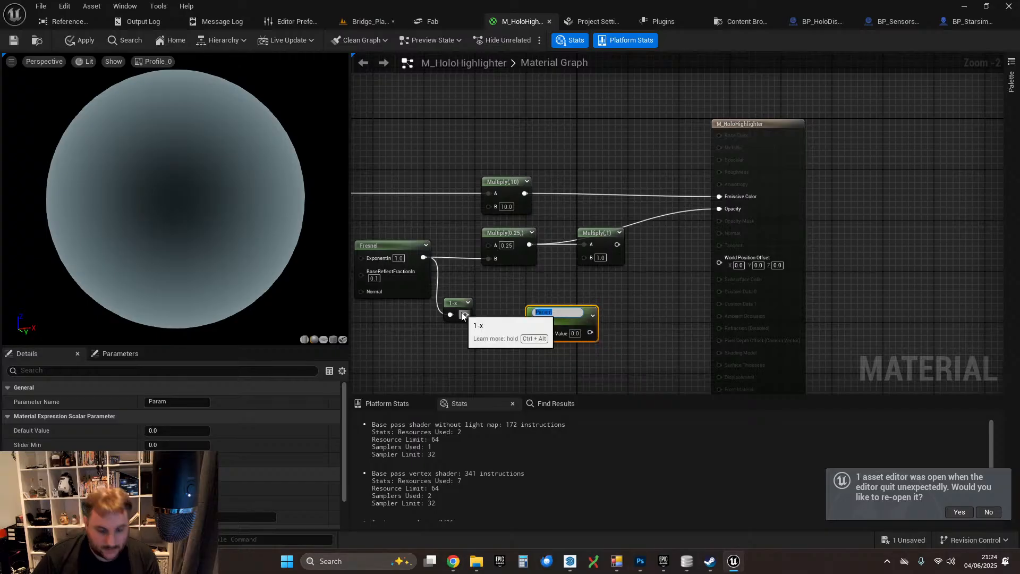
text(Opacity)
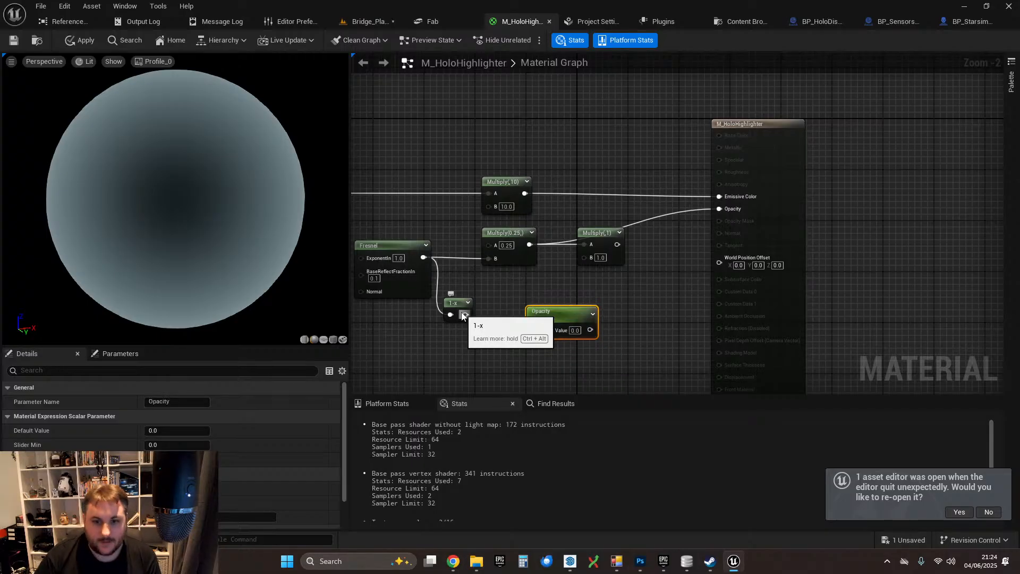
key(Return)
drag(590, 329, 720, 209)
drag(598, 234, 611, 234)
click(574, 331)
text(1)
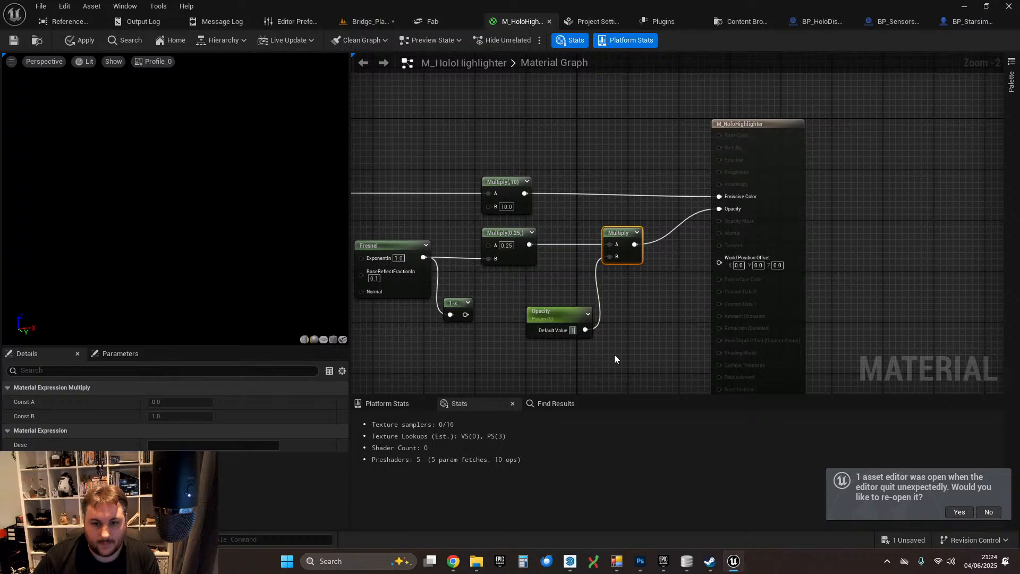
- Move the Opacity parameter closer, enable Use Custom Primitive Data on it, and save the material
click(614, 355)
drag(568, 314, 556, 298)
click(537, 352)
click(559, 295)
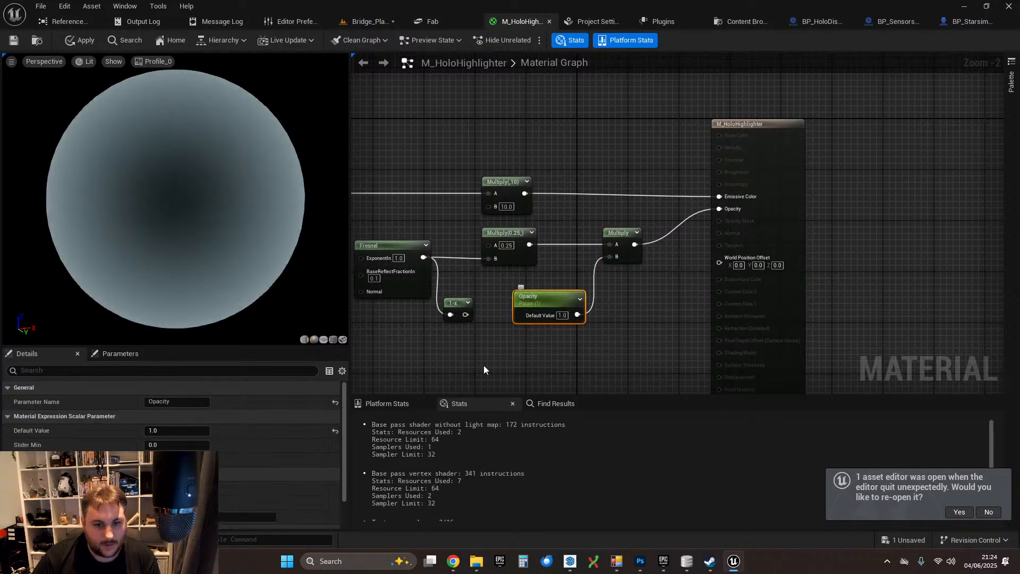
scroll(243, 440, down, 3)
click(148, 507)
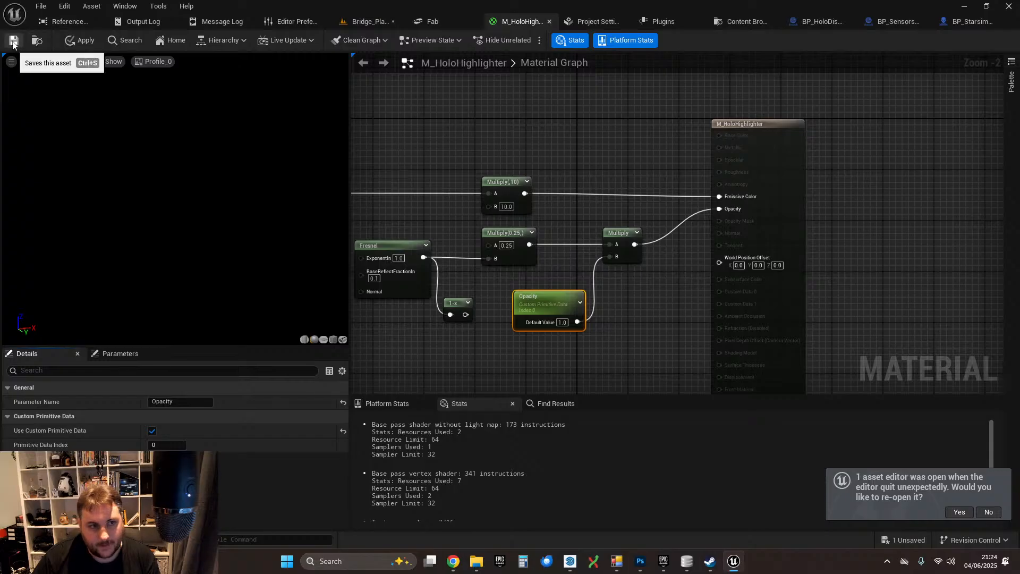
click(14, 42)
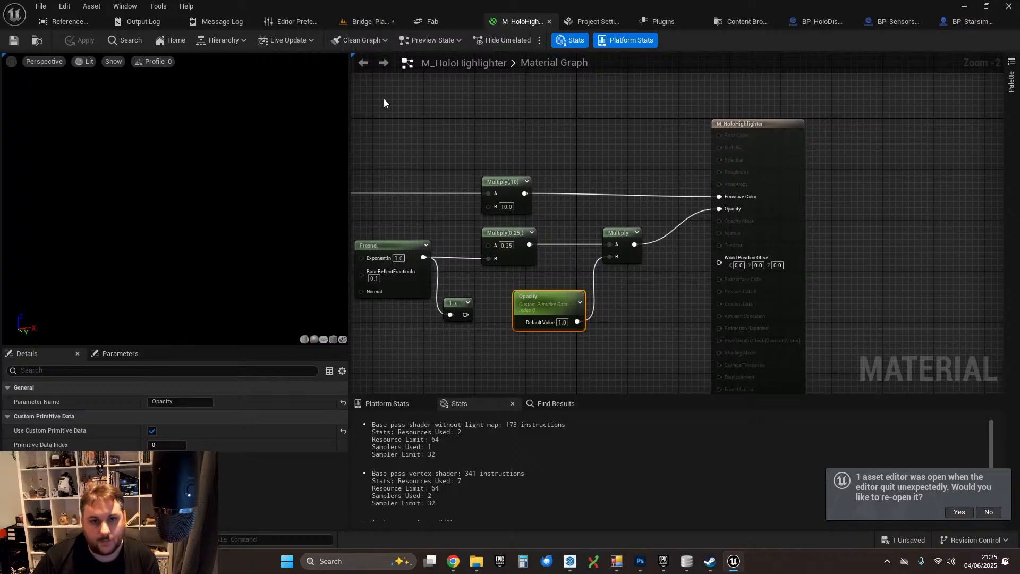
- Return to BP_SensorsTarget_Celestial's event graph and move the Event BeginPlay node upward to make room
click(366, 22)
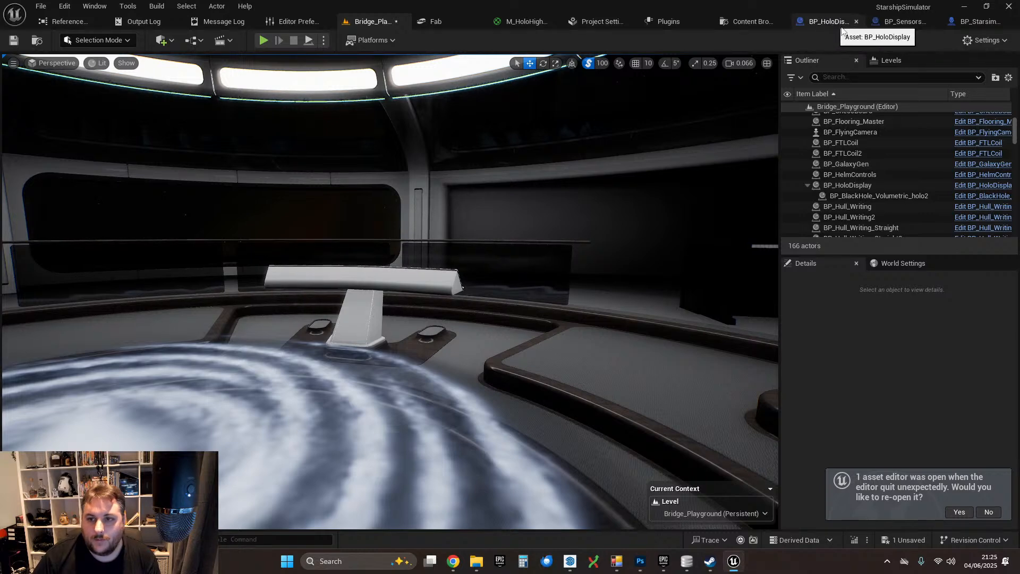
click(909, 25)
right_drag(380, 131, 722, 113)
right_drag(414, 181, 413, 254)
drag(341, 270, 344, 165)
- Duplicate the first Set Default Custom Primitive Data Float node with its Sphere and run the copy from Event BeginPlay
right_drag(565, 346, 461, 346)
drag(462, 347, 595, 350)
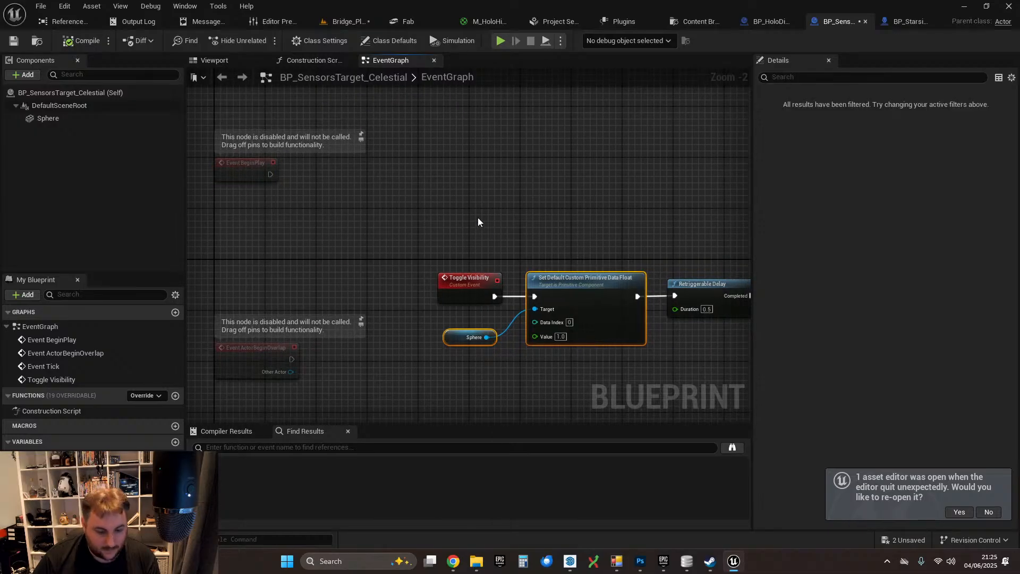
right_drag(478, 222, 610, 277)
key(ctrl+c)
key(ctrl+v)
drag(409, 232, 472, 272)
click(534, 209)
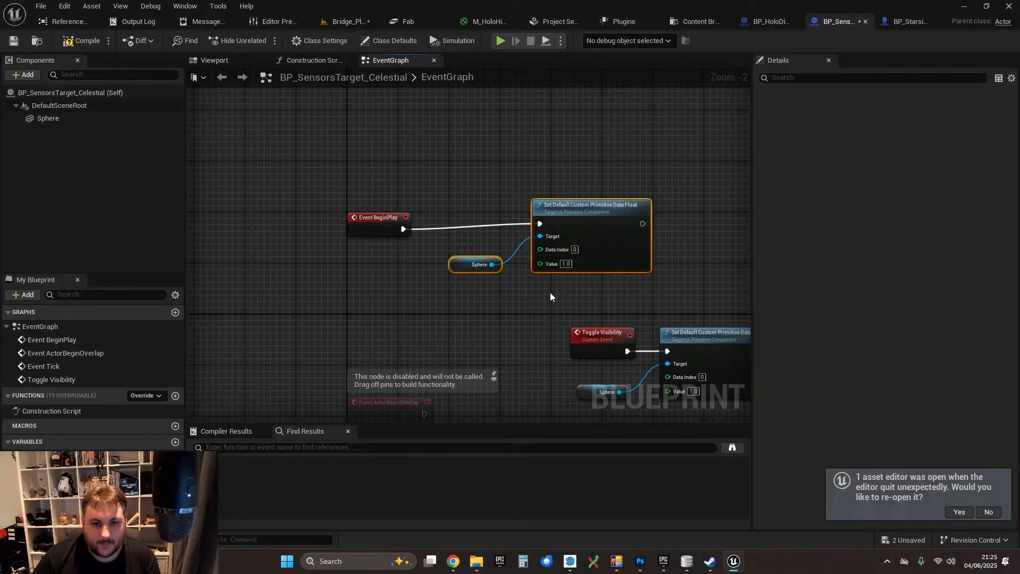
- Align the copied float node and Sphere reference beside Event BeginPlay, then compile and save the blueprint
drag(582, 227, 557, 234)
click(426, 251)
drag(436, 267, 435, 248)
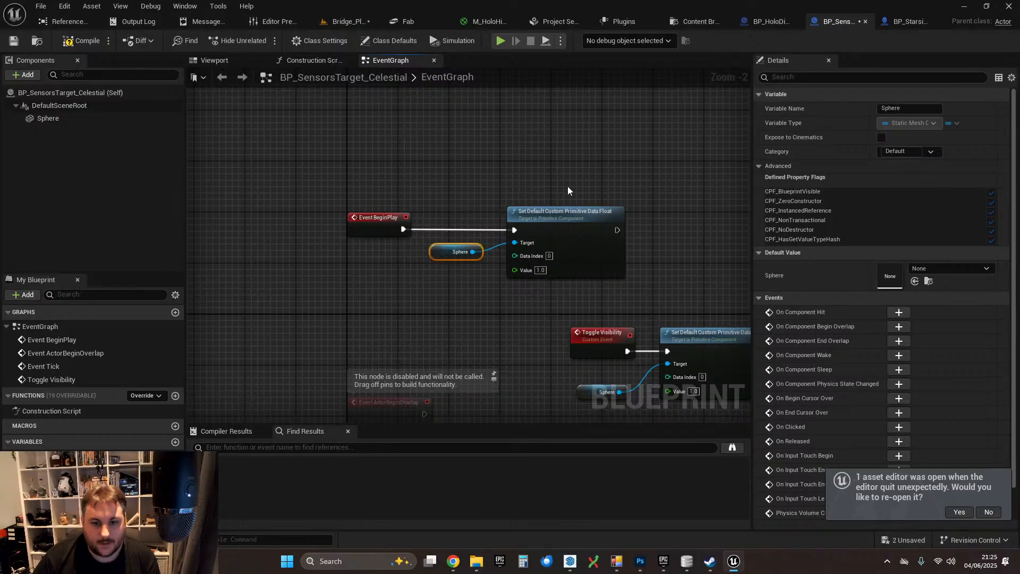
right_drag(568, 189, 456, 127)
right_drag(547, 237, 407, 216)
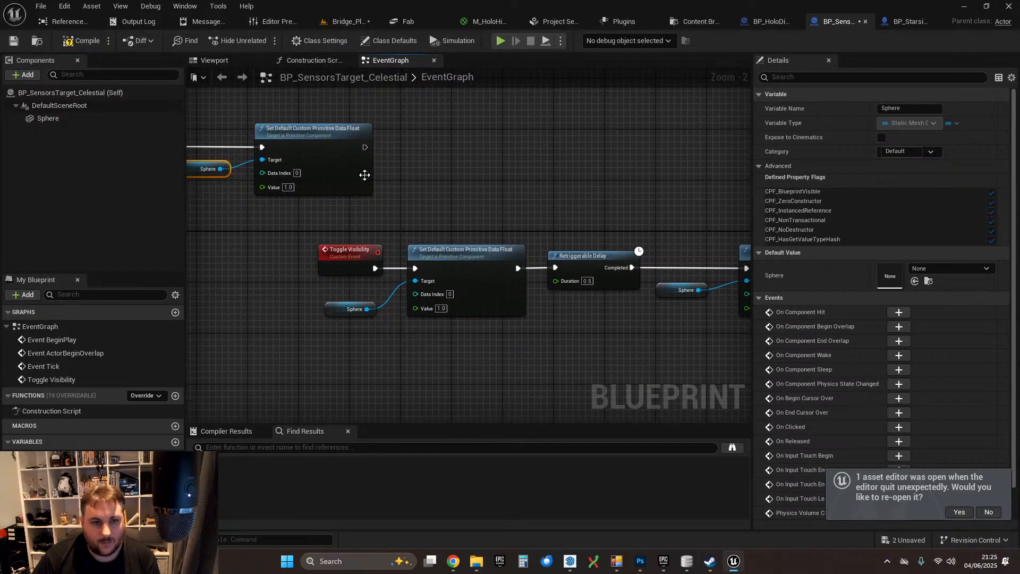
click(82, 41)
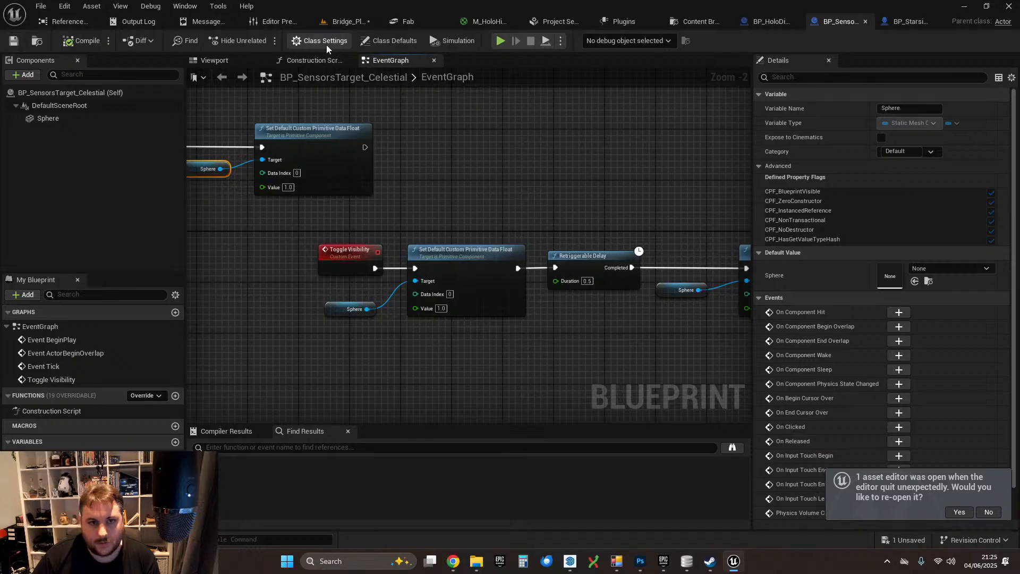
- Play test the Bridge_Playground level, sit at the sensors console, switch it to Long Range to check the star markers, and exit to desktop
click(367, 22)
click(263, 40)
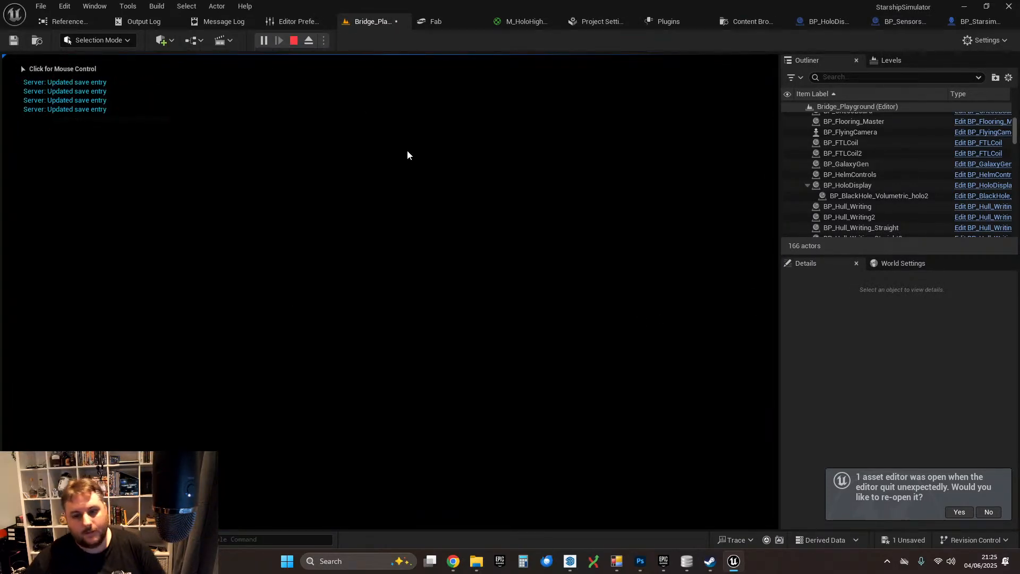
click(407, 151)
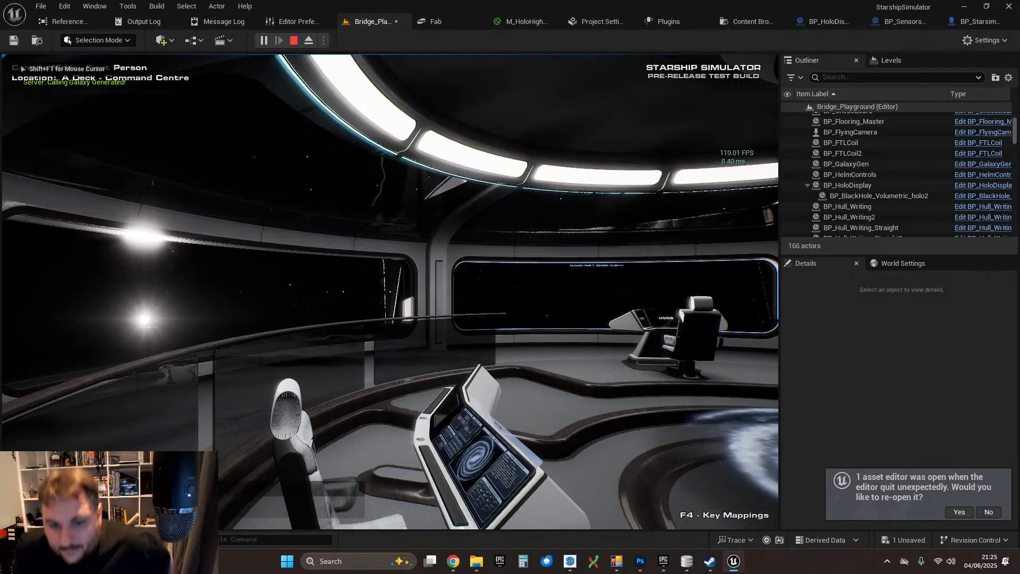
key(w)
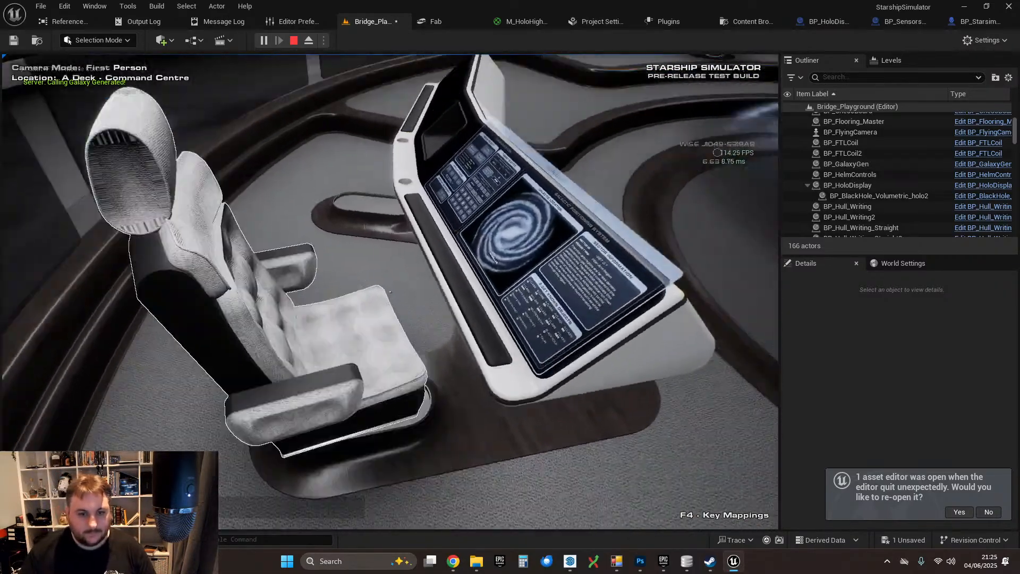
key(e)
click(135, 313)
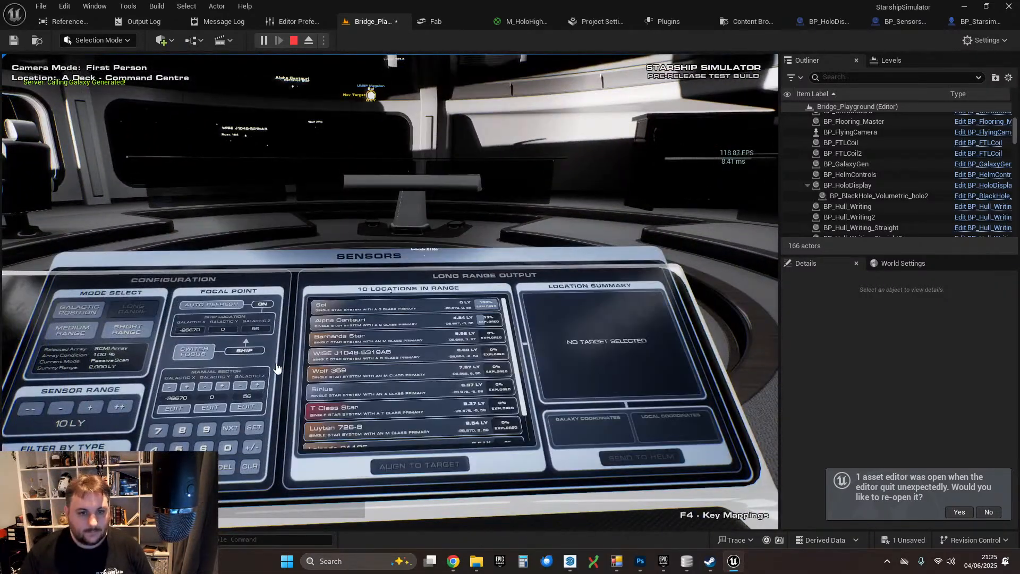
key(Escape)
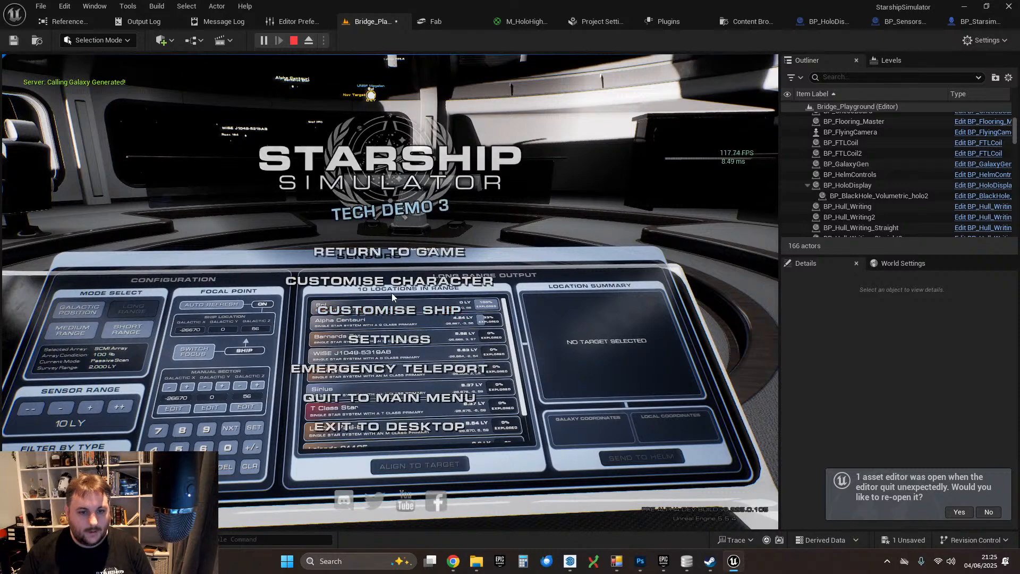
click(413, 434)
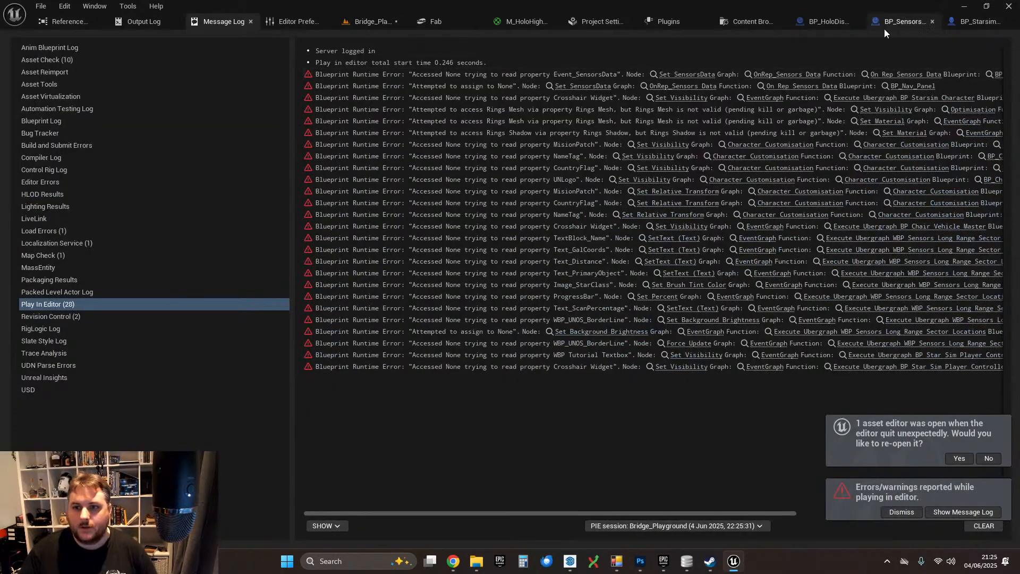
- Enable Visible on the Sphere component of BP_SensorsTarget_Celestial, then compile and save
click(884, 25)
click(47, 119)
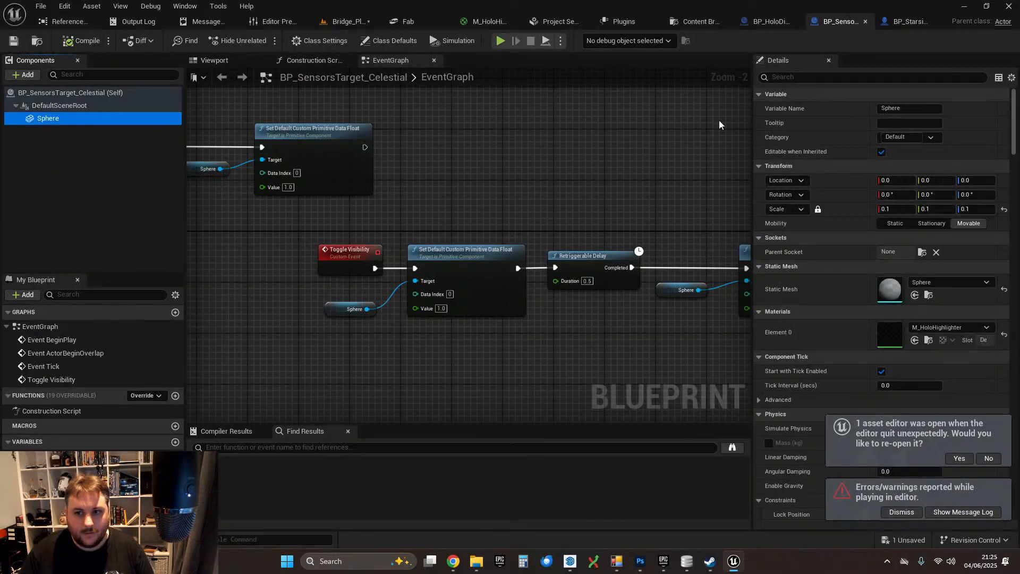
click(820, 77)
text(visi)
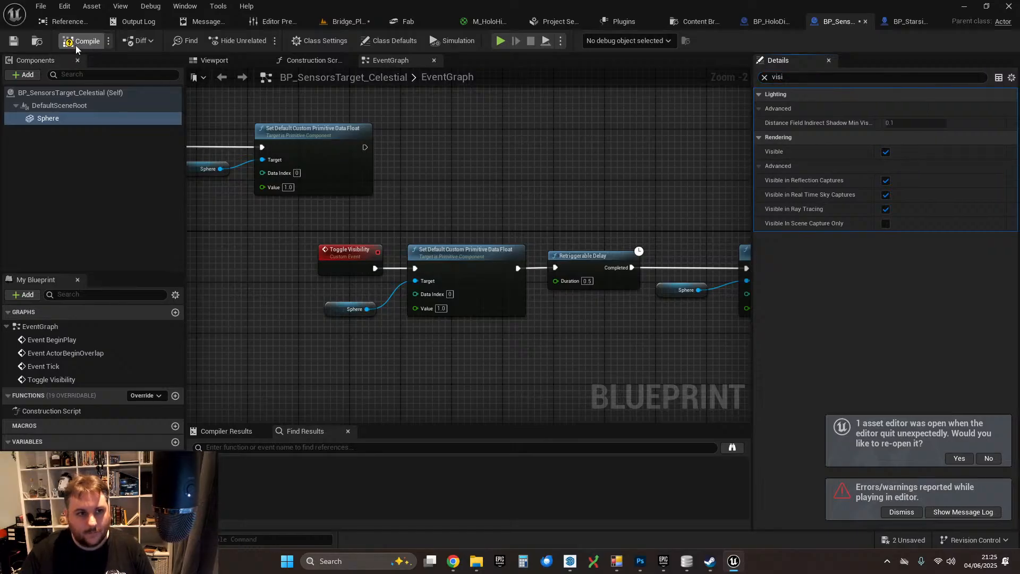
click(13, 40)
- Play test the bridge level again with the sensors console in Long Range mode, then exit to desktop
click(340, 21)
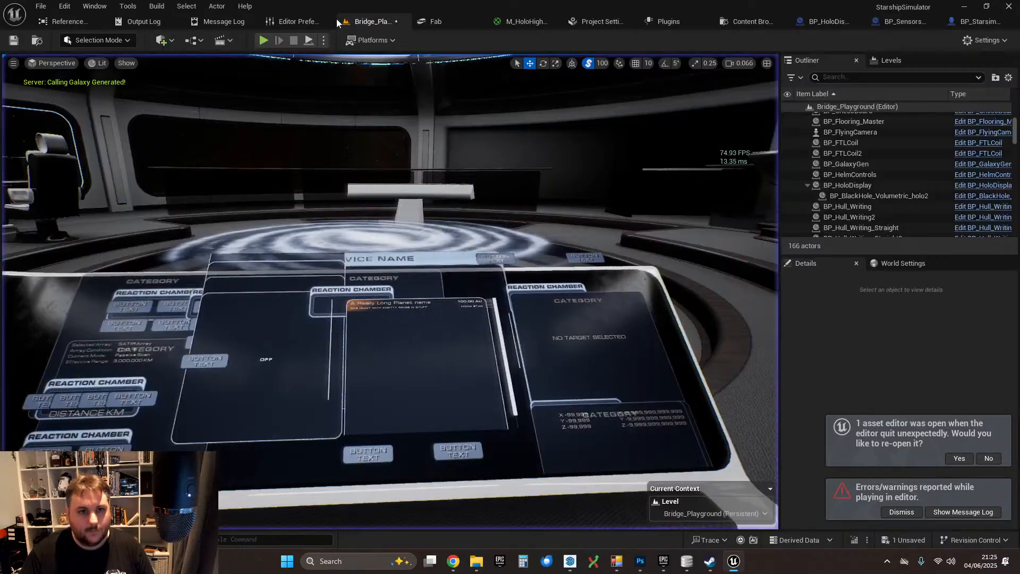
click(264, 40)
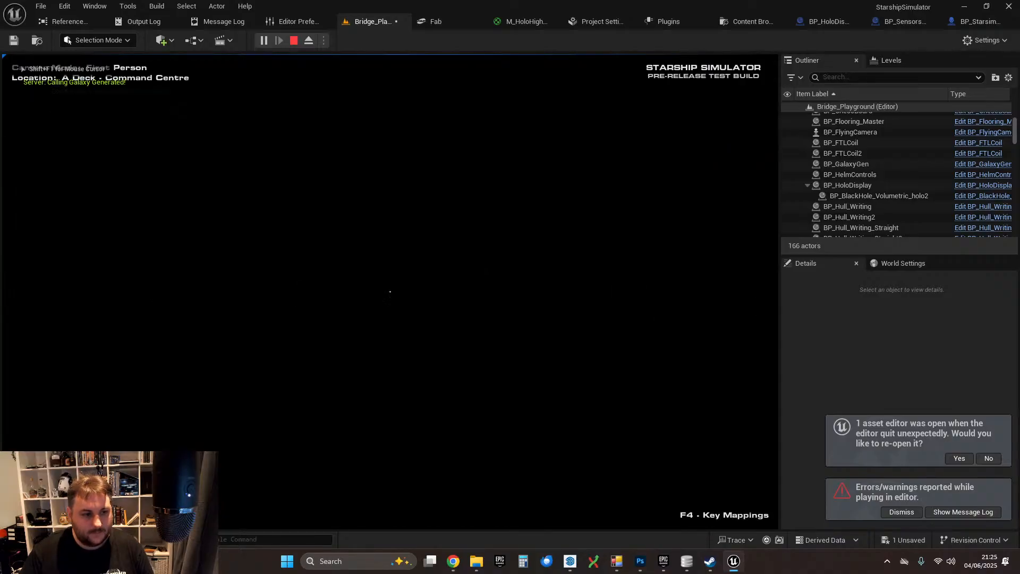
key(w)
key(f)
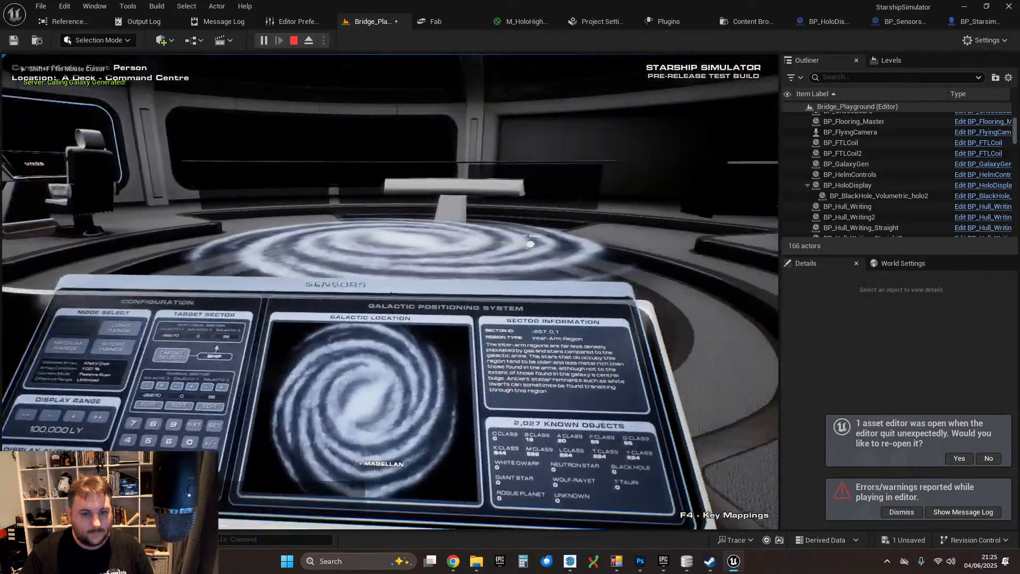
click(101, 312)
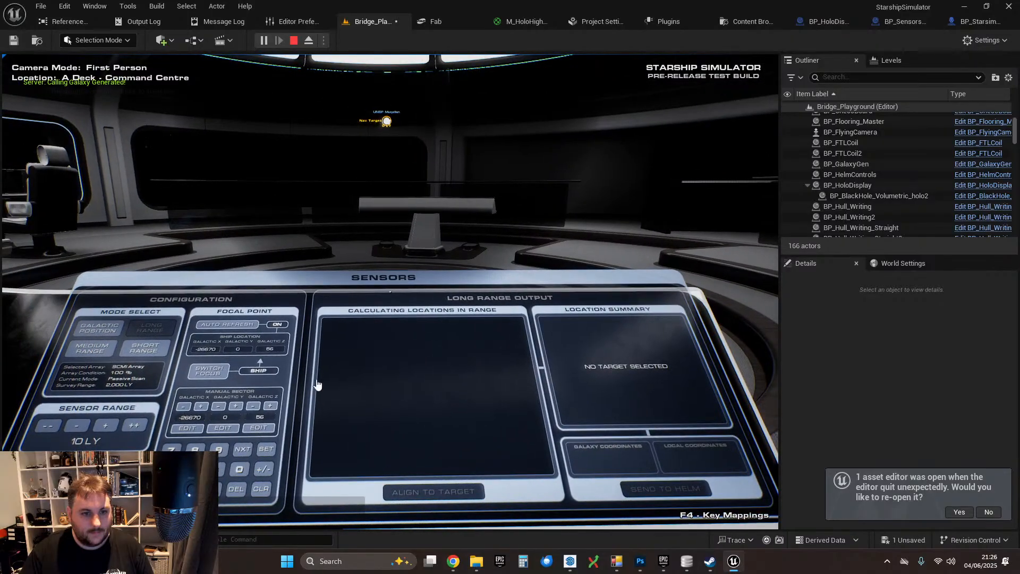
key(Escape)
click(407, 425)
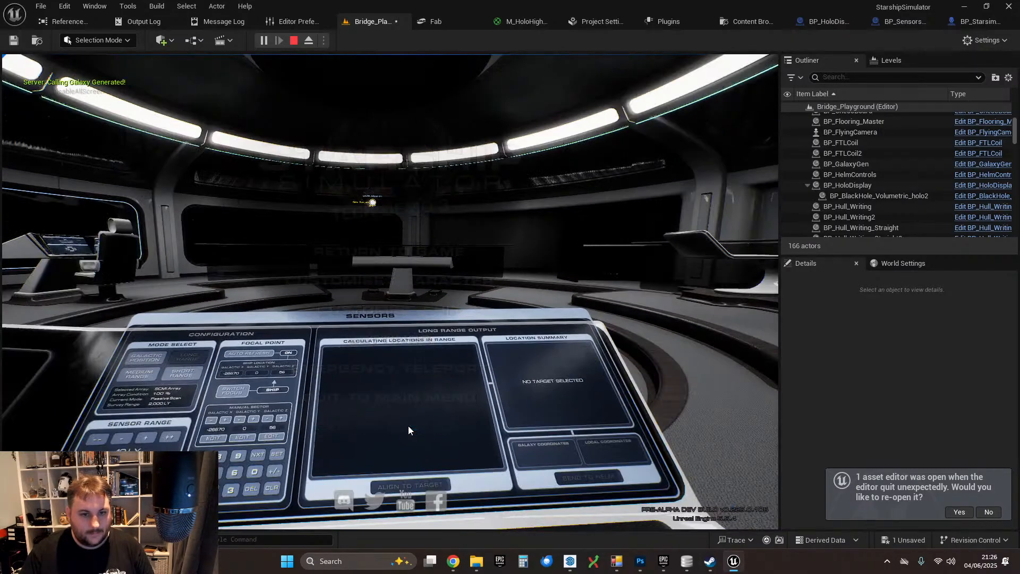
- Play test the Bridge_Playground level, sit at the sensors console, switch it to Long Range and increase the sensor range
click(349, 28)
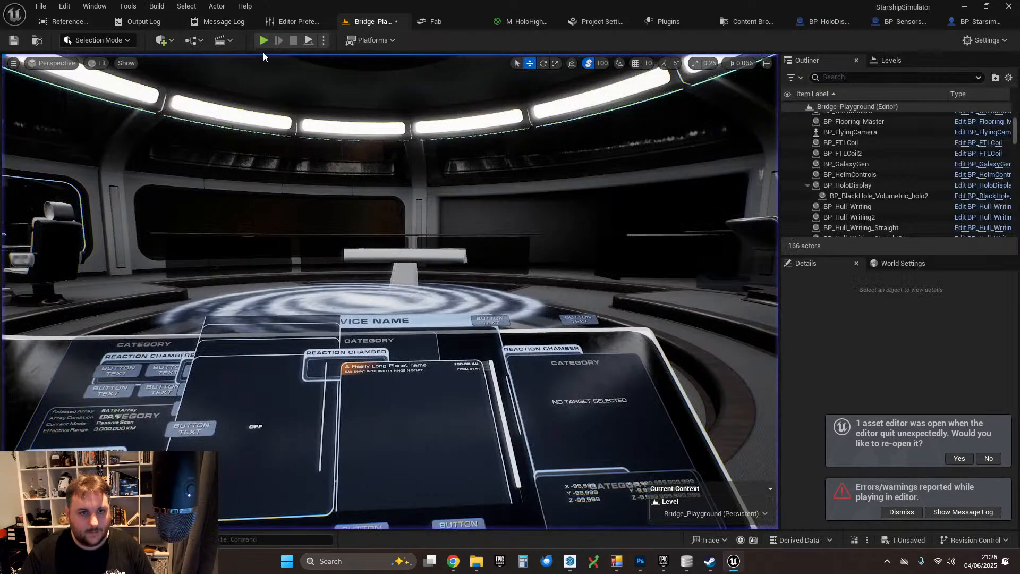
click(260, 41)
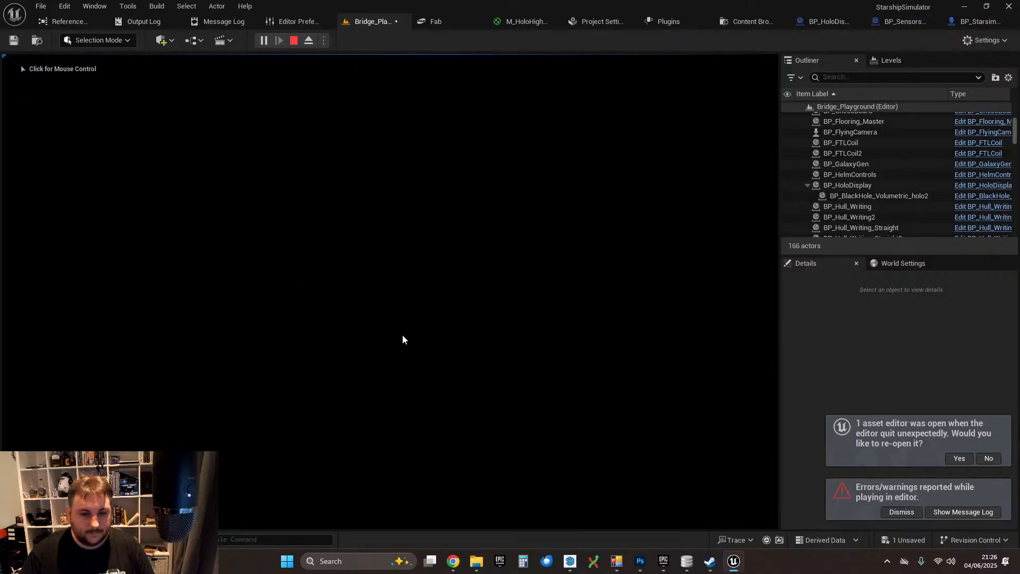
click(402, 333)
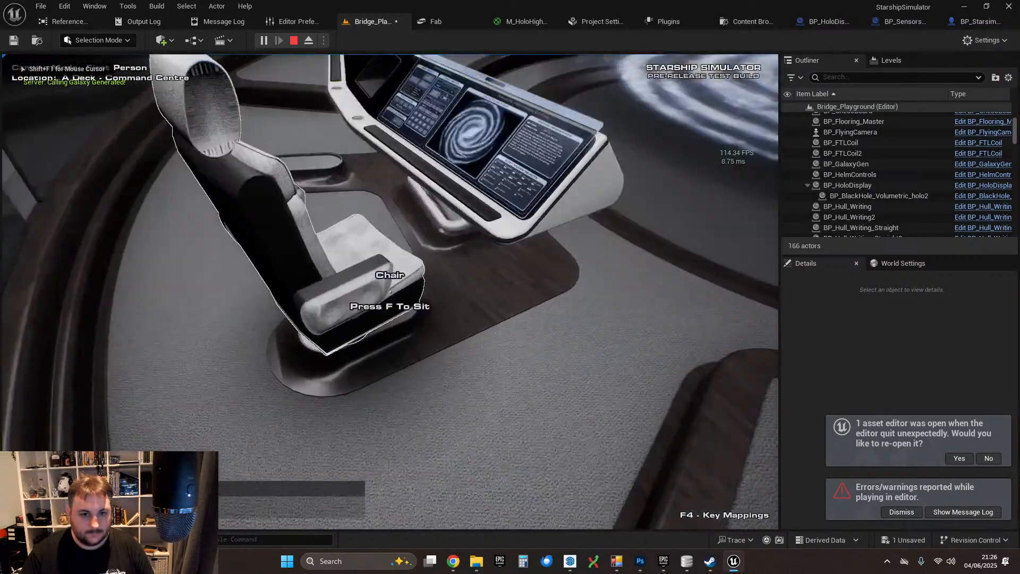
key(f)
click(168, 346)
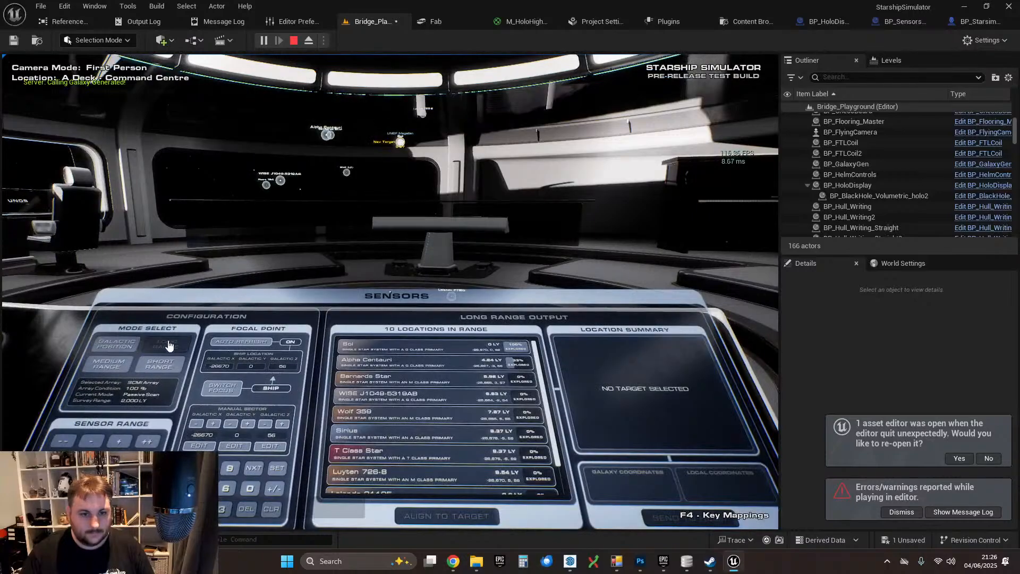
click(118, 445)
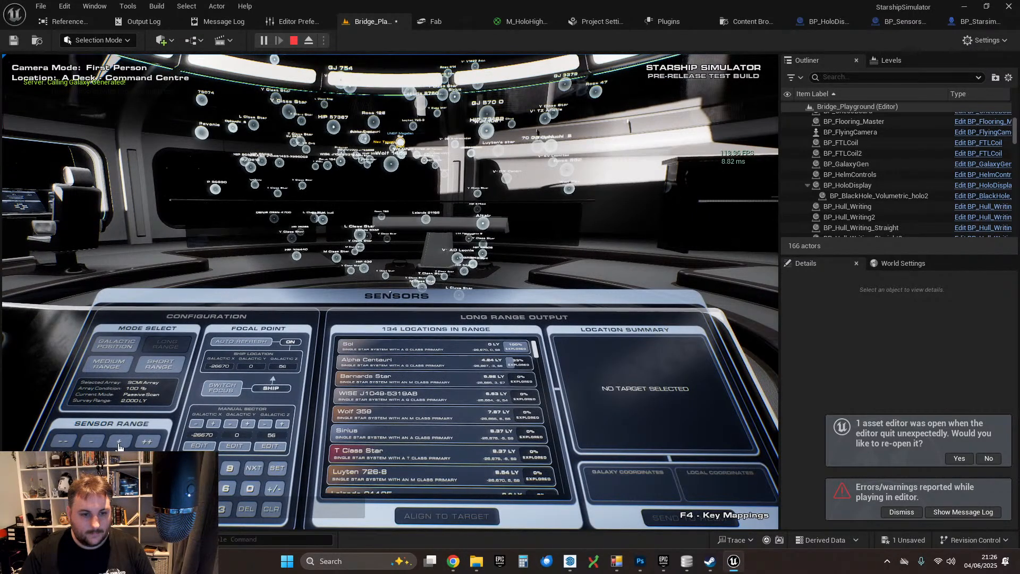
- Leave the chair and walk among the star markers to check their highlight spheres from different distances, then exit to desktop
key(f)
key(w)
key(w)
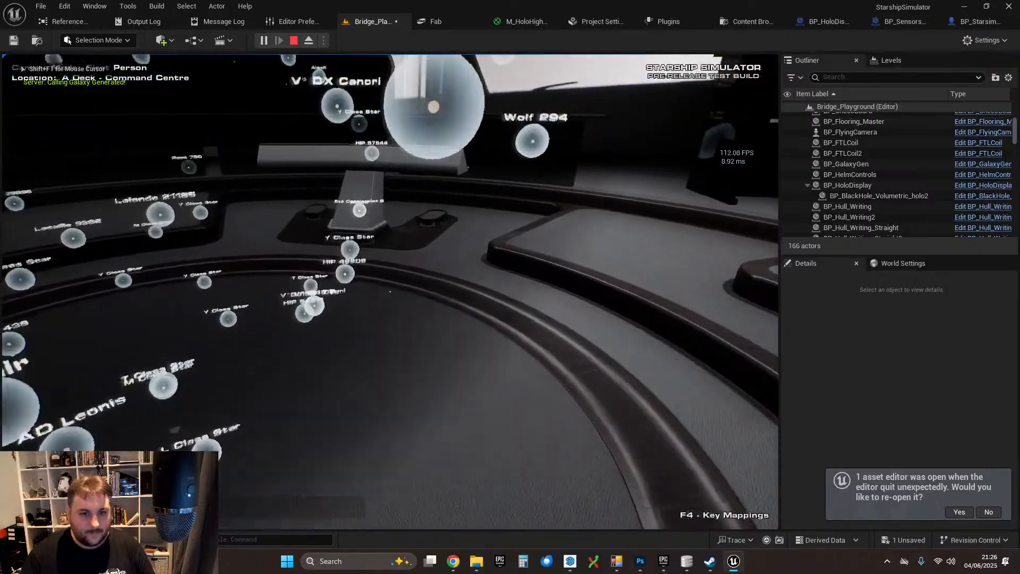
key(a)
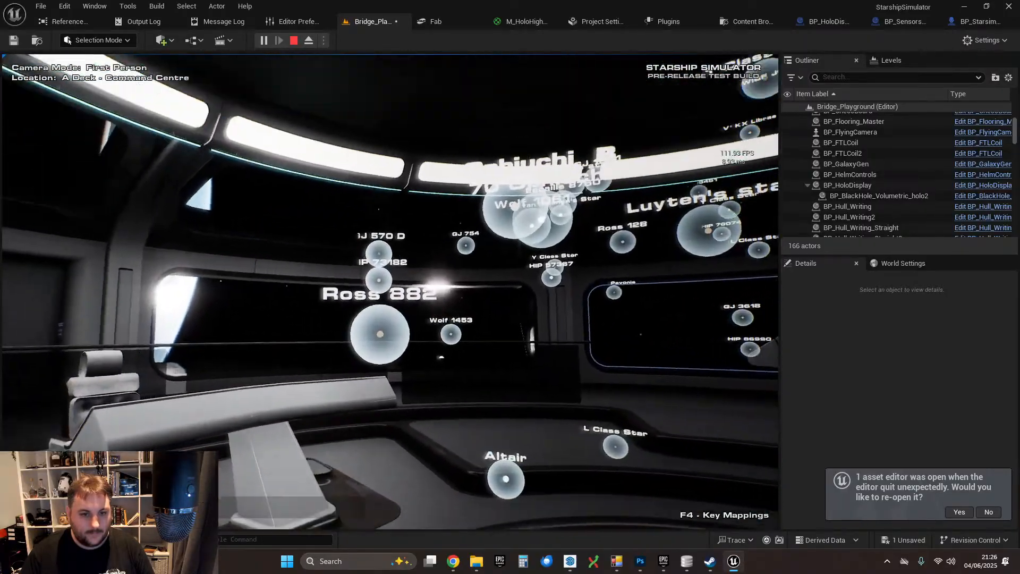
key(a)
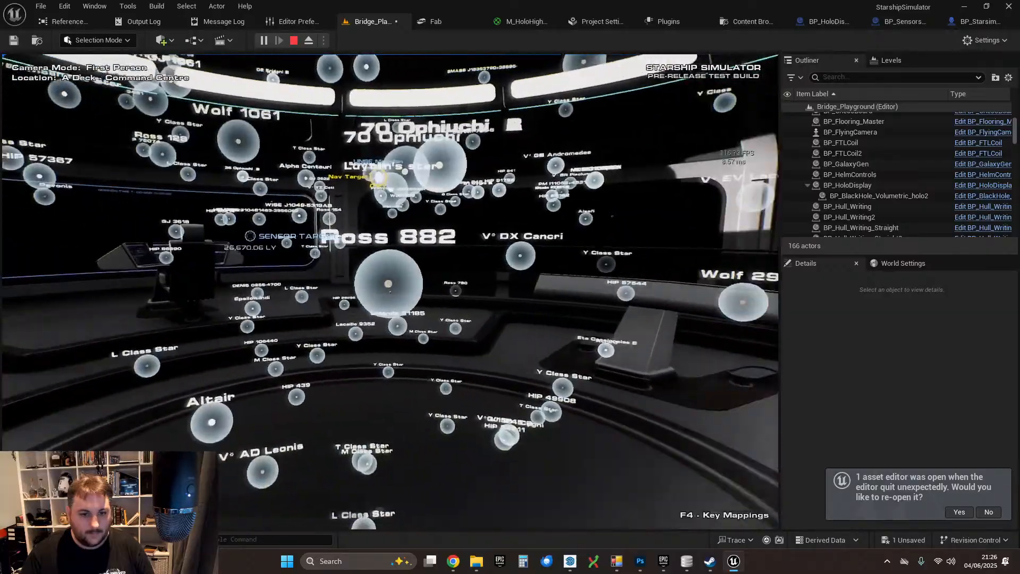
key(w)
key(s)
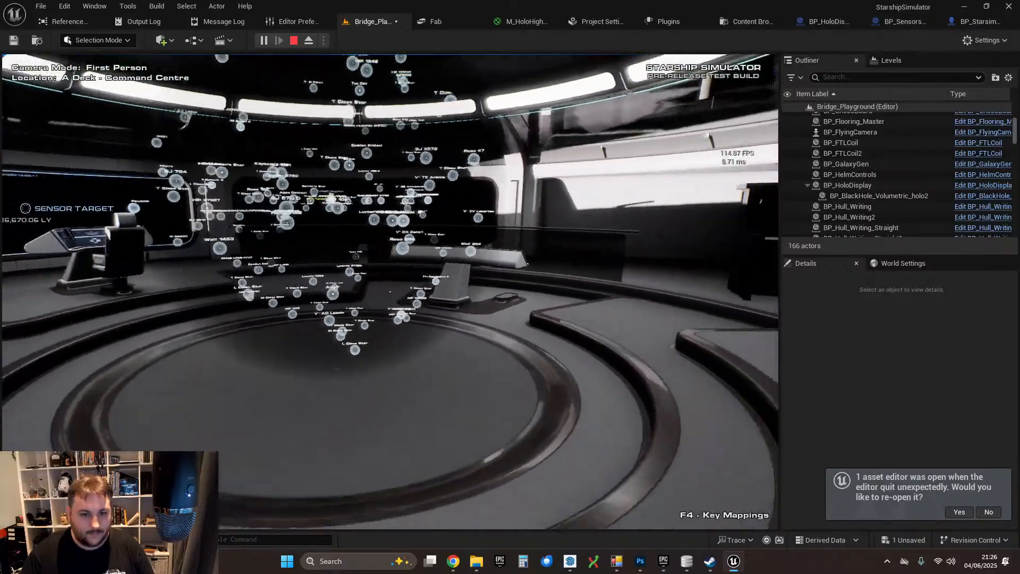
key(w)
key(s)
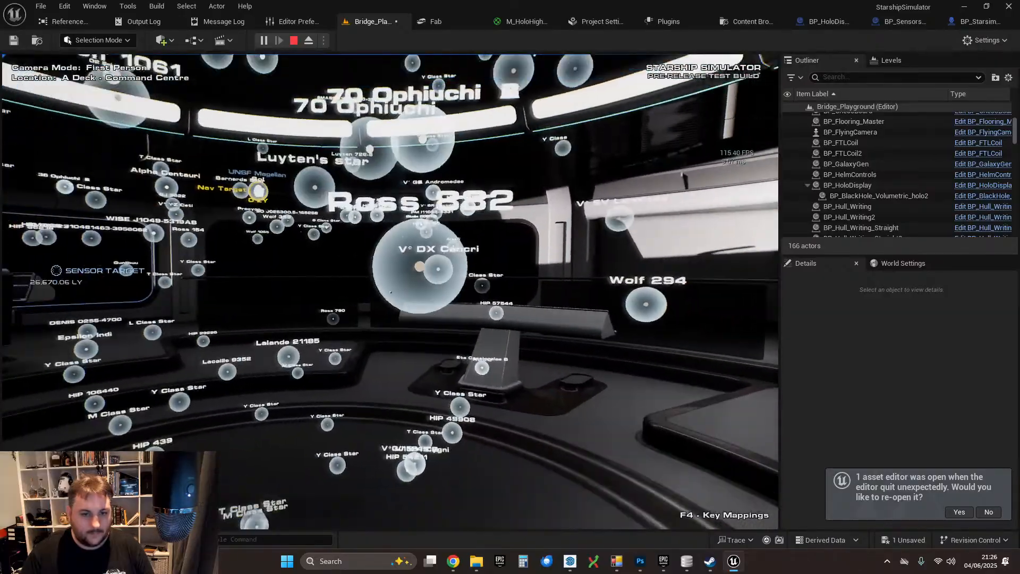
key(s)
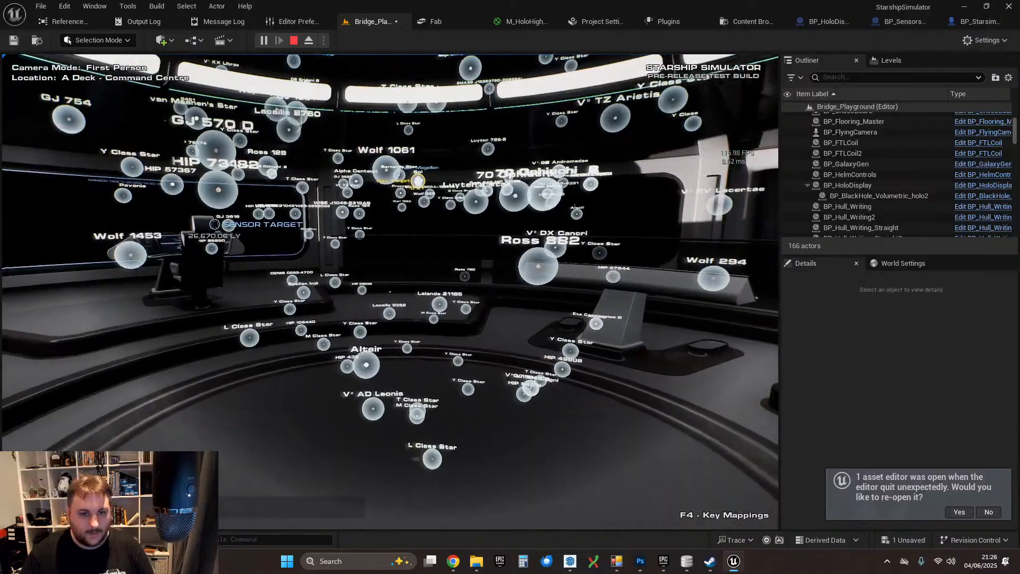
key(Escape)
click(404, 426)
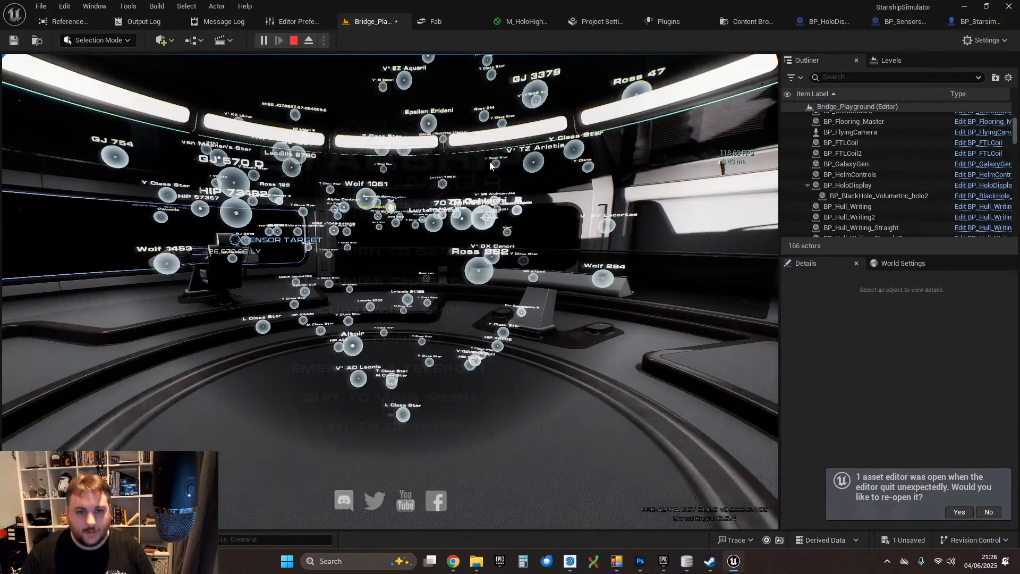
- Examine the InteractionTick function of BP_Starsim_Character, following the Line Trace By Channel node and its hit result through the graph
click(965, 25)
scroll(399, 236, down, 3)
mouse_move(348, 226)
right_down()
mouse_move(456, 324)
mouse_move(681, 387)
mouse_move(658, 319)
mouse_move(406, 323)
mouse_move(528, 228)
mouse_move(450, 278)
right_up()
scroll(450, 278, up, 3)
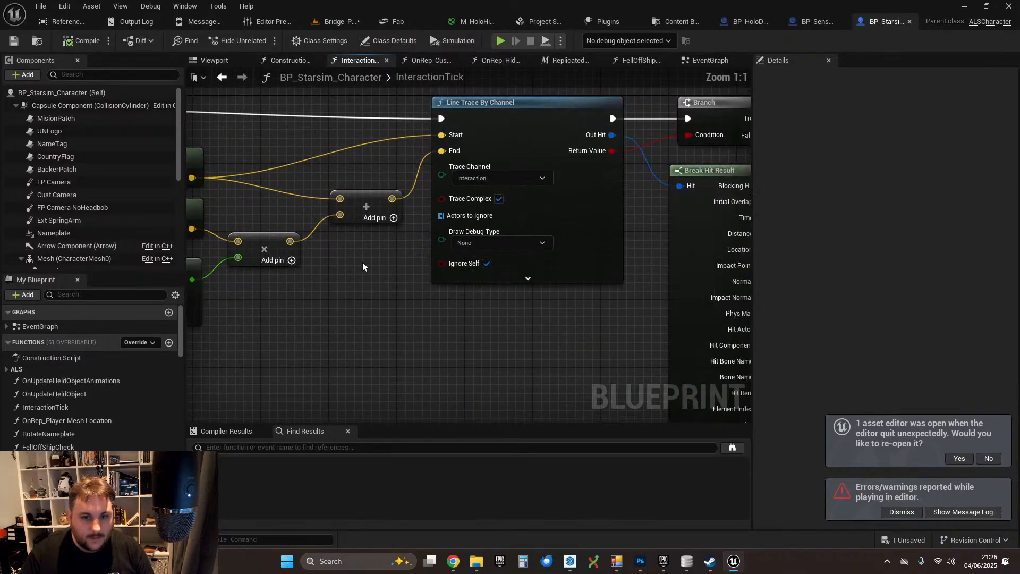
scroll(469, 197, down, 1)
scroll(488, 186, down, 4)
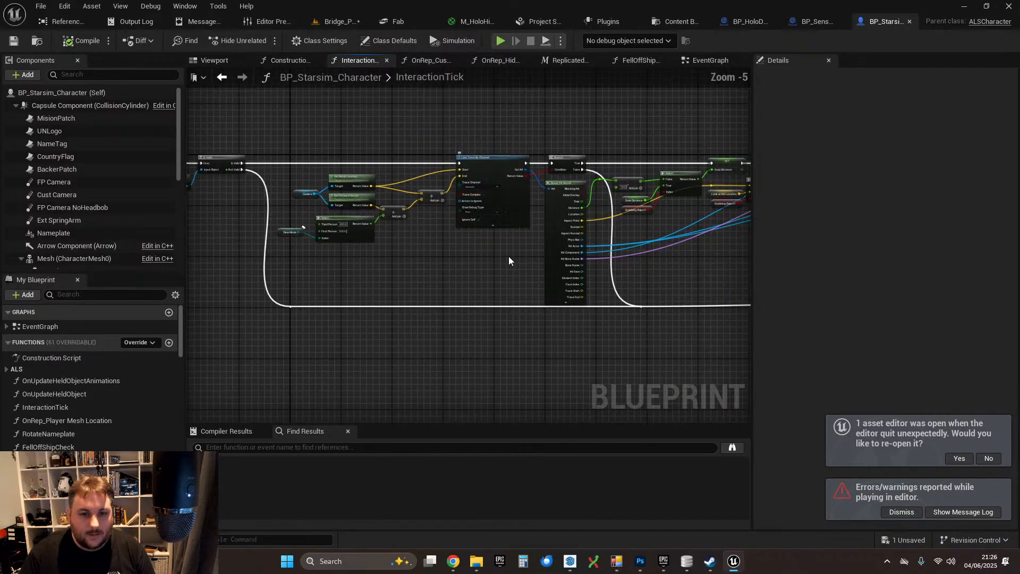
right_drag(592, 279, 242, 228)
right_drag(624, 222, 290, 243)
right_drag(563, 306, 441, 267)
scroll(445, 267, up, 4)
right_drag(334, 221, 418, 237)
- Set the BP_SensorsTarget_Celestial Sphere's collision responses to Block for Interaction and Ignore for Visibility, then compile and save
click(814, 24)
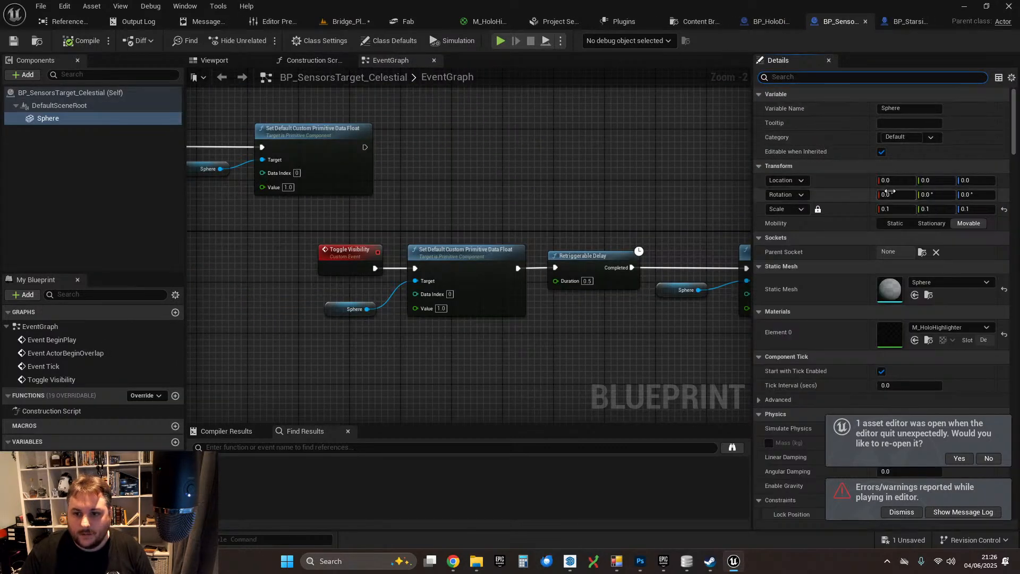
click(803, 78)
text(coll)
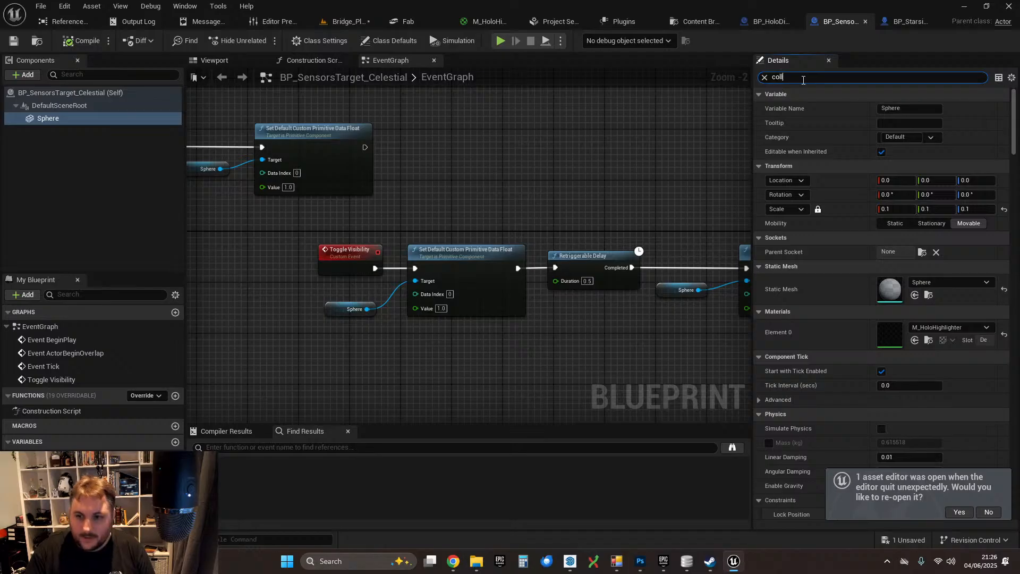
click(934, 313)
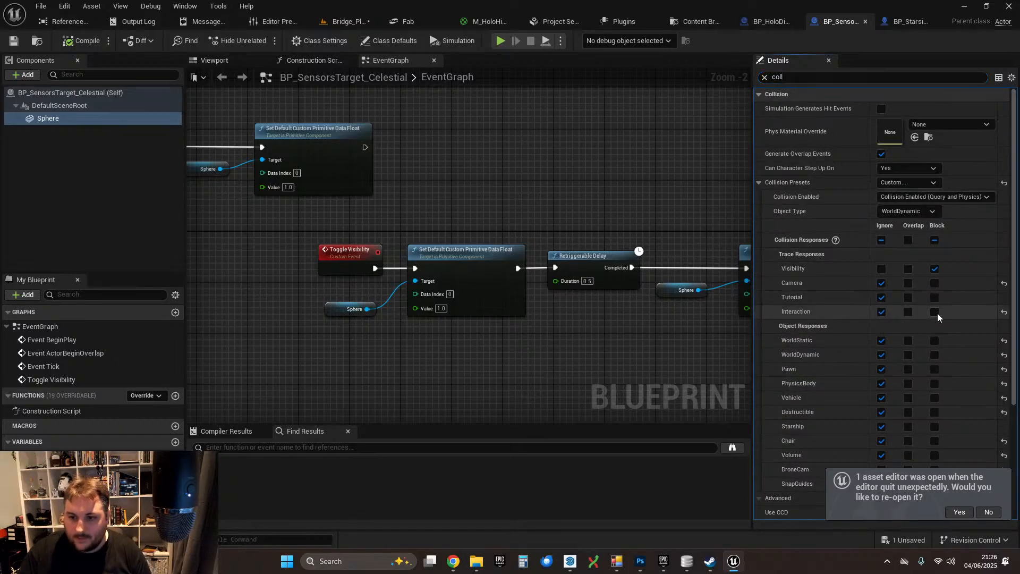
click(882, 270)
scroll(903, 265, down, 3)
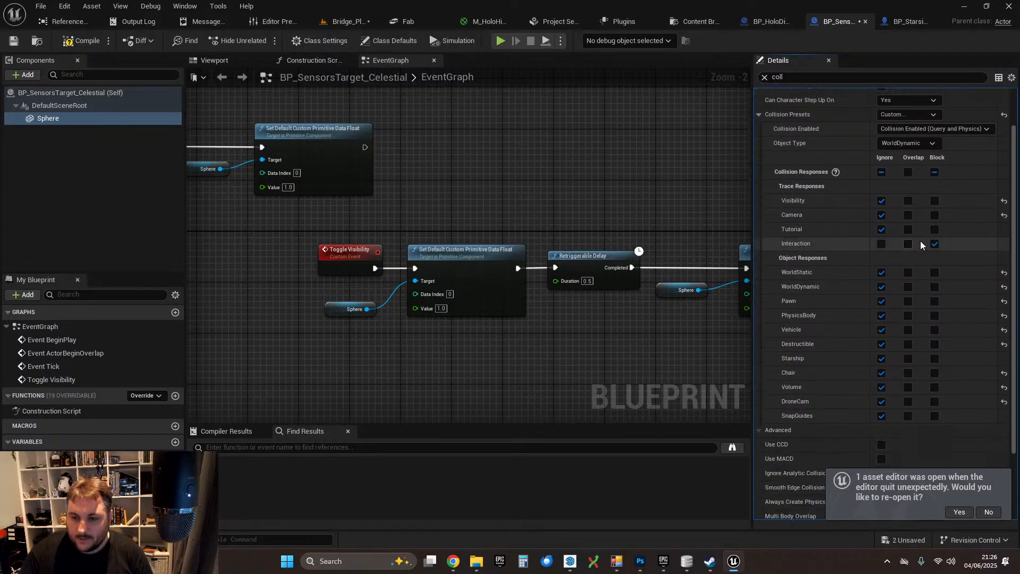
scroll(921, 340, up, 3)
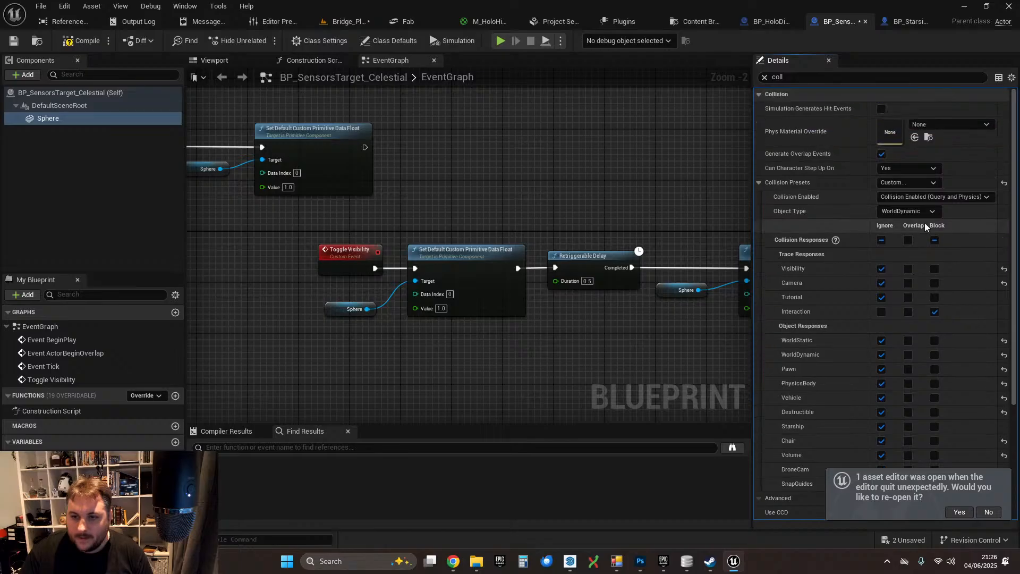
click(922, 213)
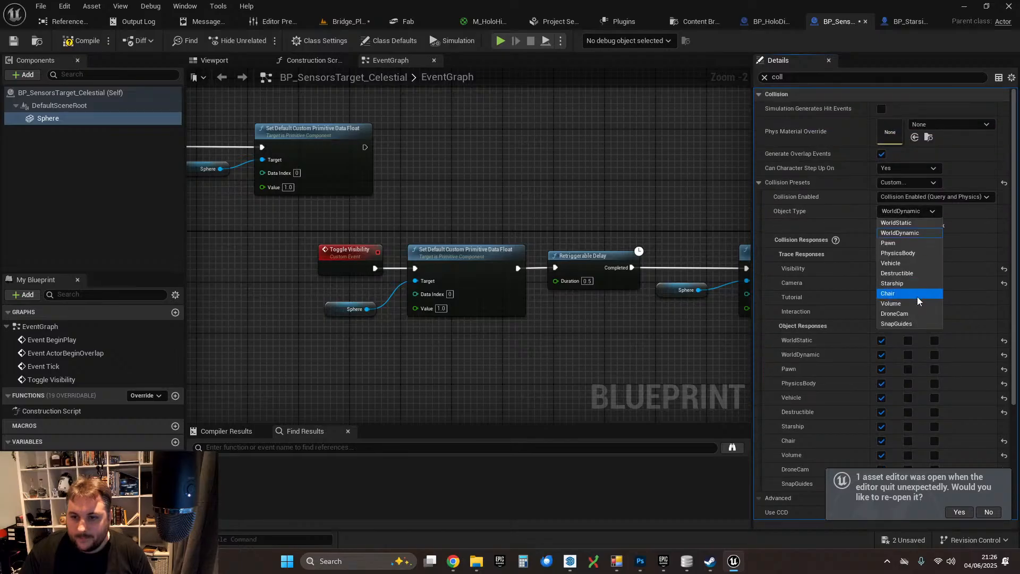
click(882, 94)
click(779, 96)
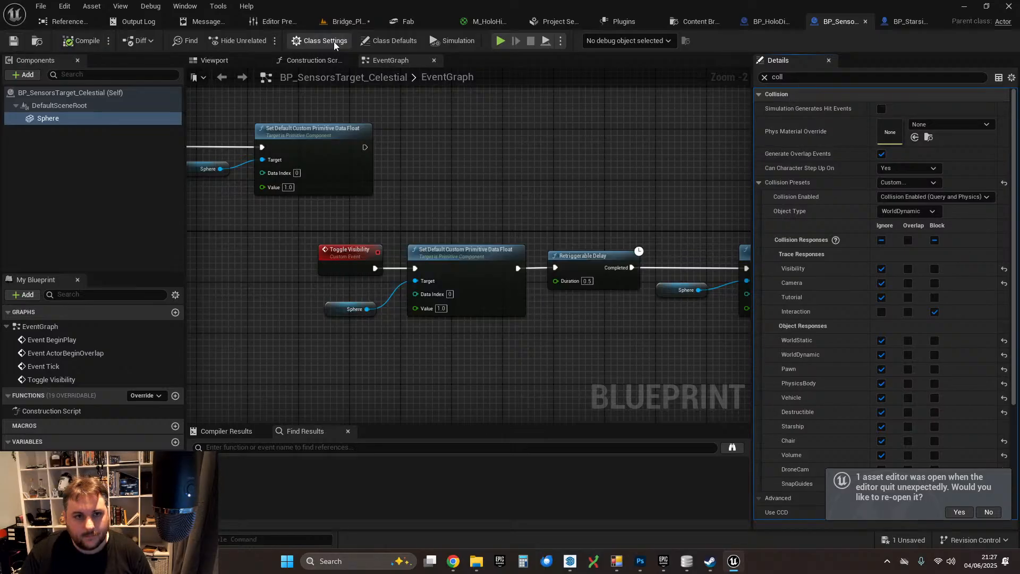
- Play test the Bridge_Playground level again and switch the sensors console to Long Range
click(339, 26)
click(264, 38)
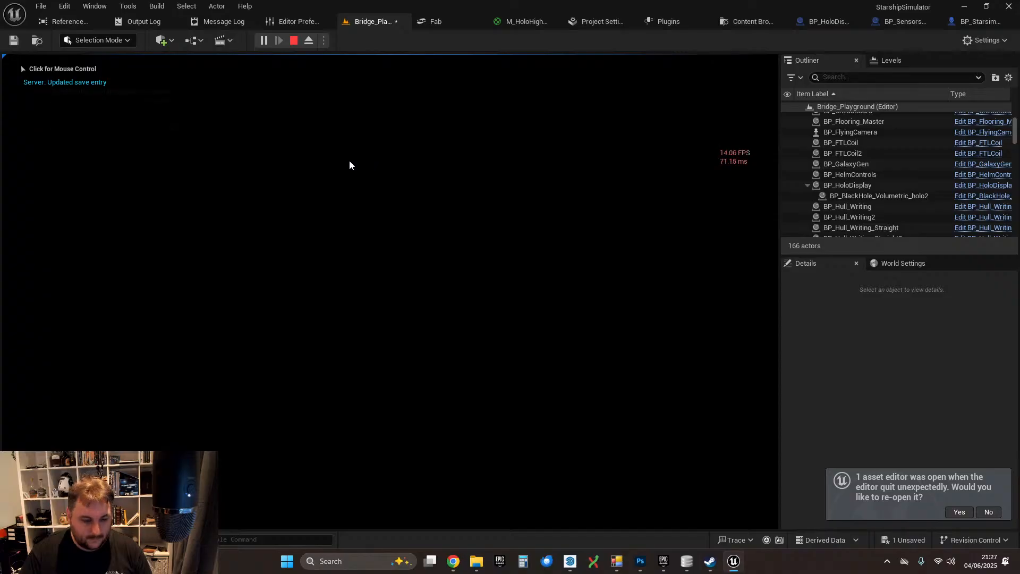
click(355, 159)
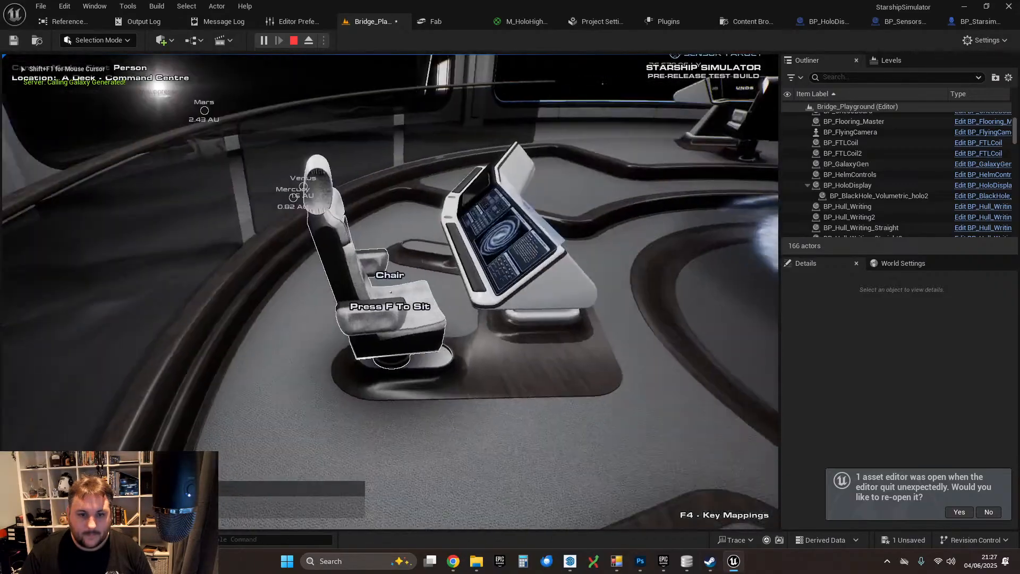
key(w)
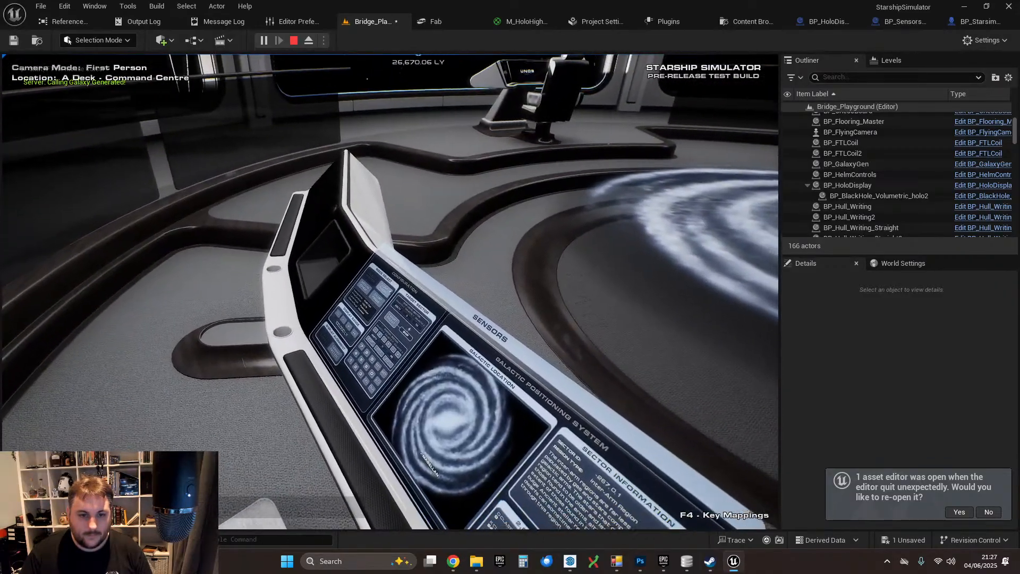
click(390, 291)
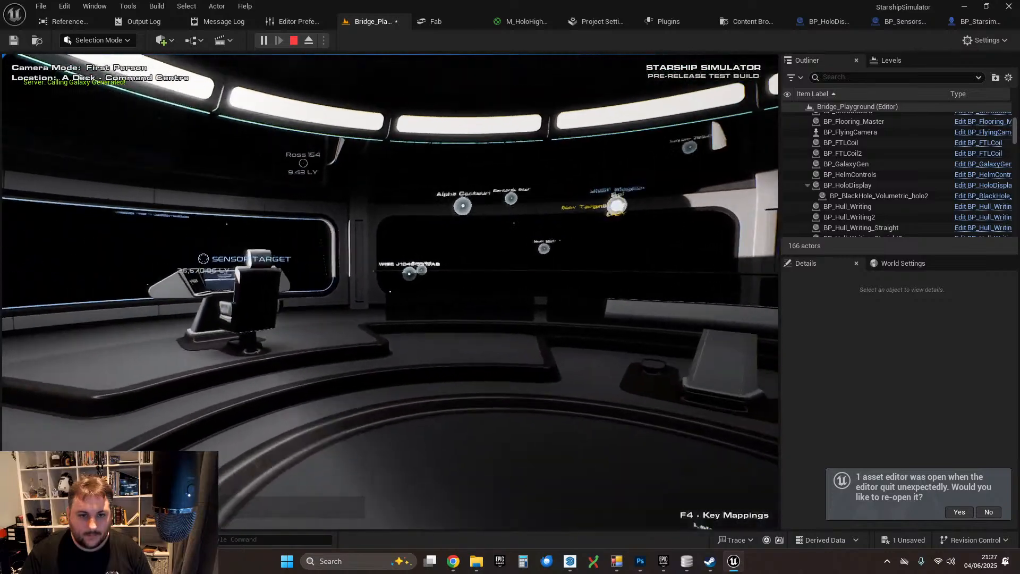
- Walk around the holographic star markers, looking at Ross 154 and WISE J1049-5319AB to check their highlighting, then exit to desktop
key(w)
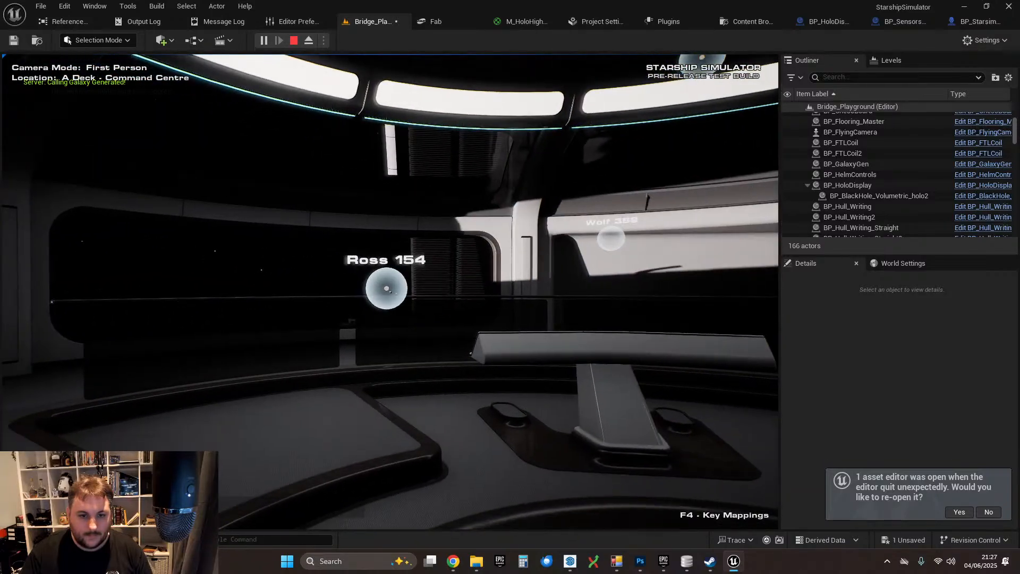
key(a)
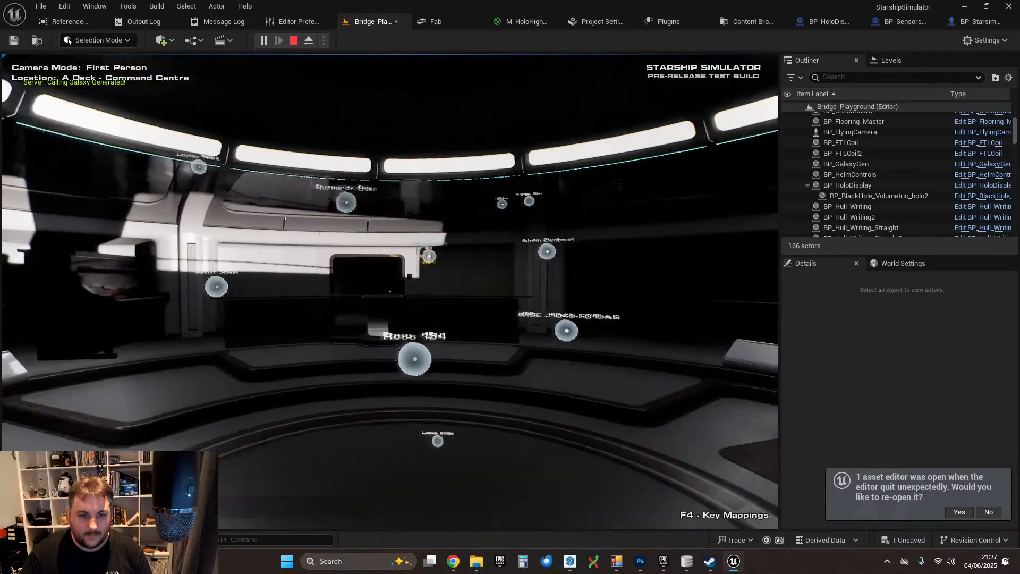
key(w)
key(s)
key(a)
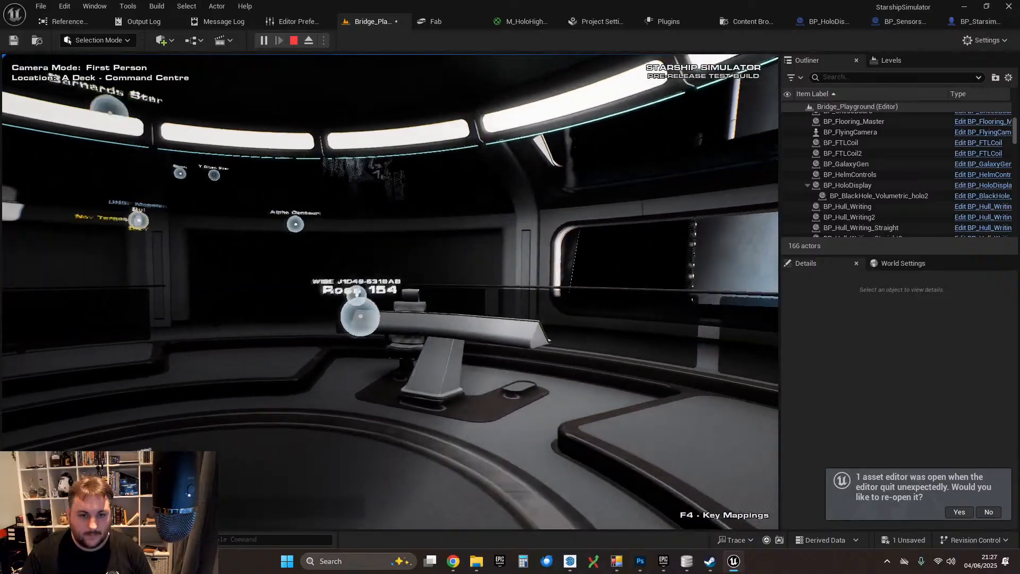
key(a)
key(w)
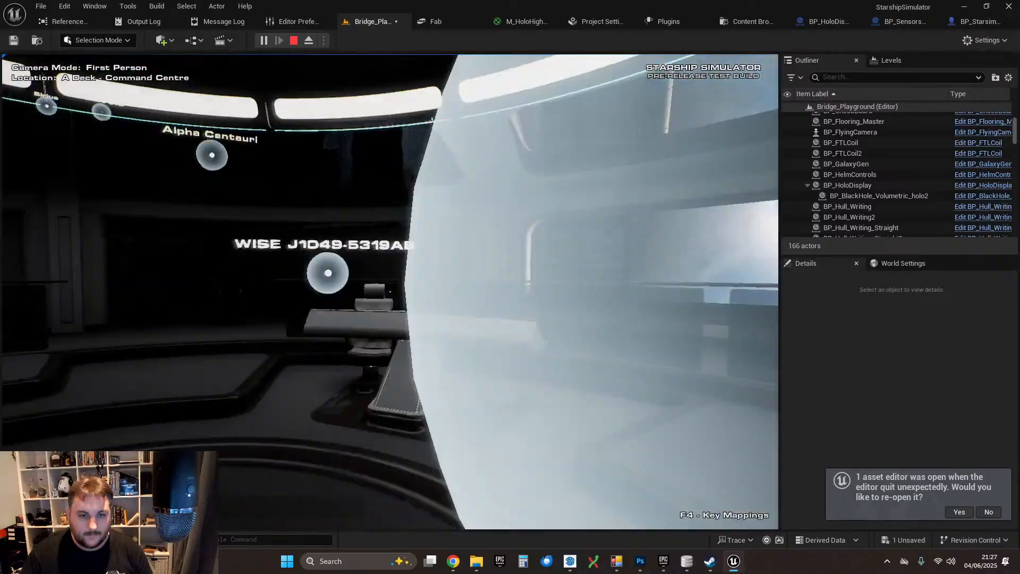
key(w)
key(s)
key(w)
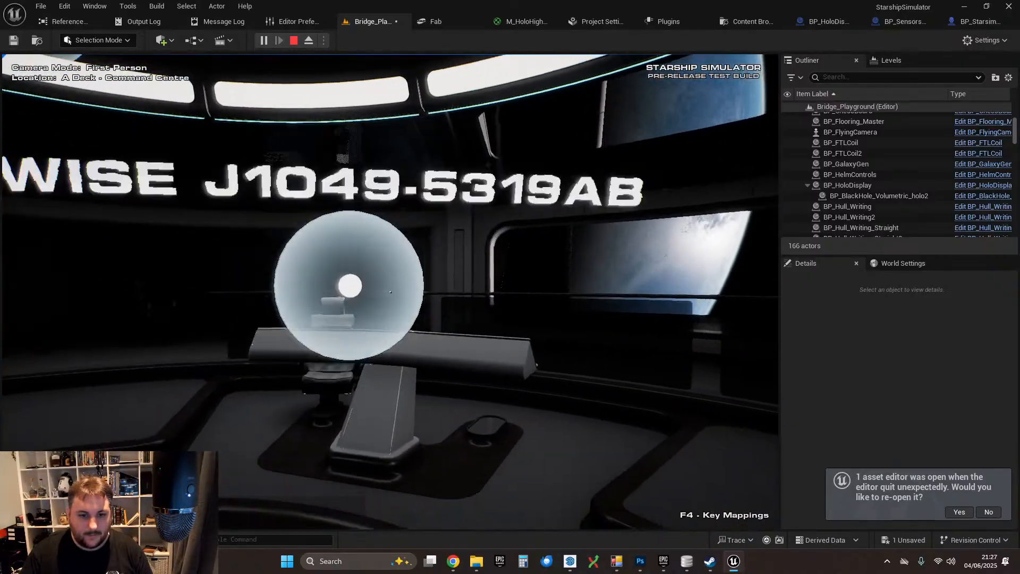
key(s)
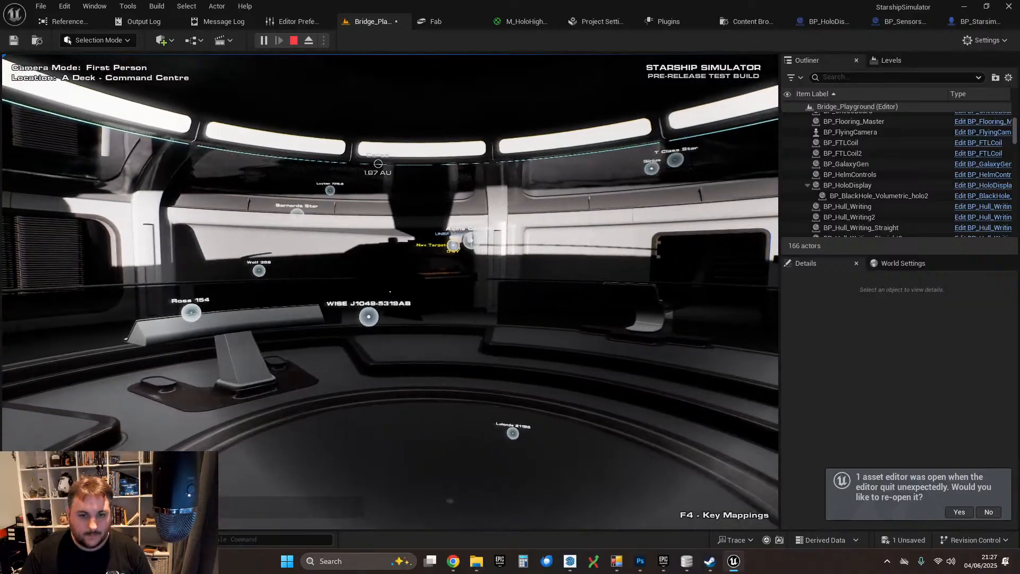
key(w)
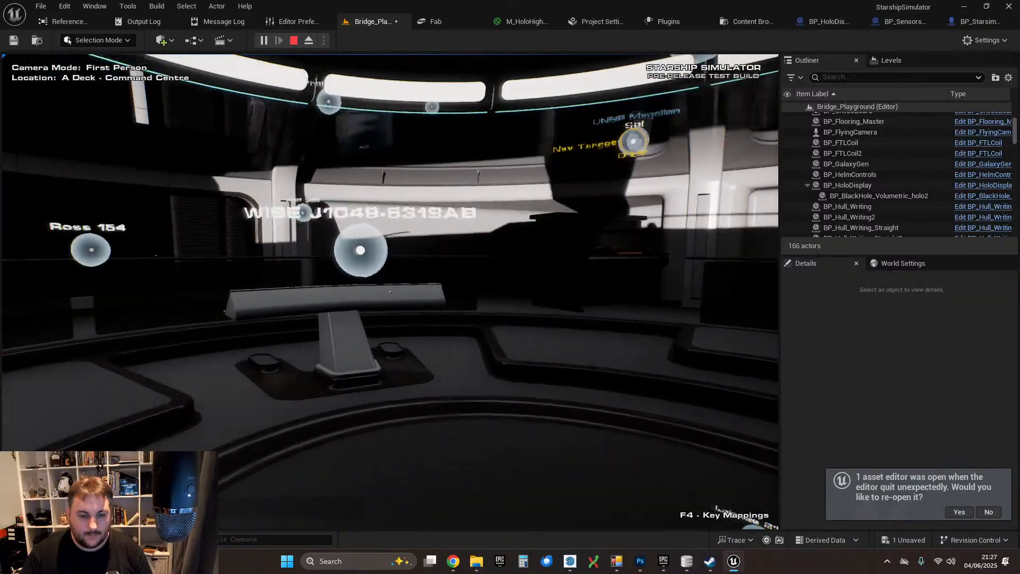
key(s)
key(Escape)
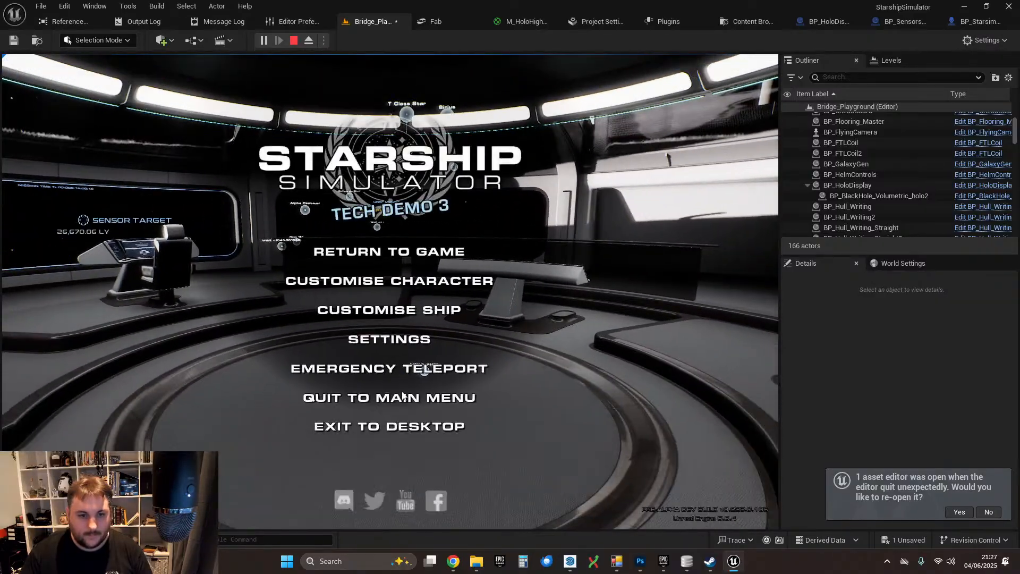
click(390, 426)
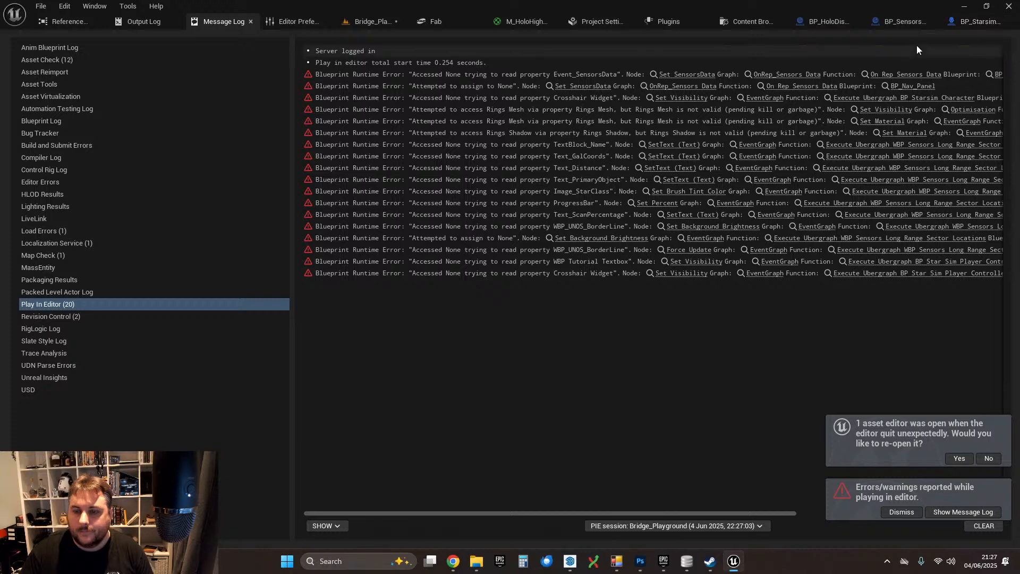
- In M_HoloHighlighter, move the Colour parameter up and add a second vector parameter beneath it
click(523, 22)
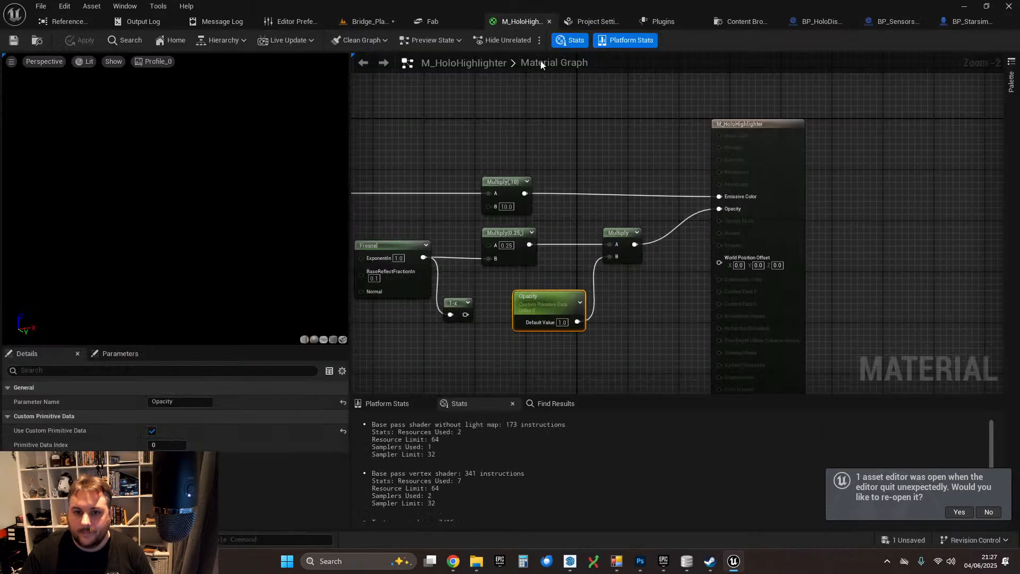
scroll(504, 128, up, 1)
drag(511, 151, 454, 107)
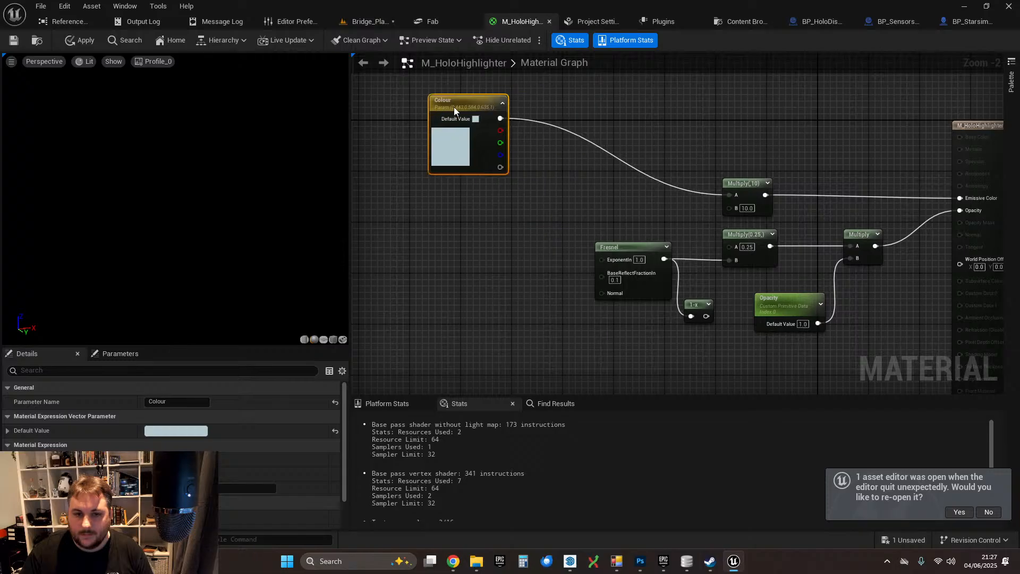
right_drag(554, 172, 629, 169)
click(511, 221)
click(507, 214)
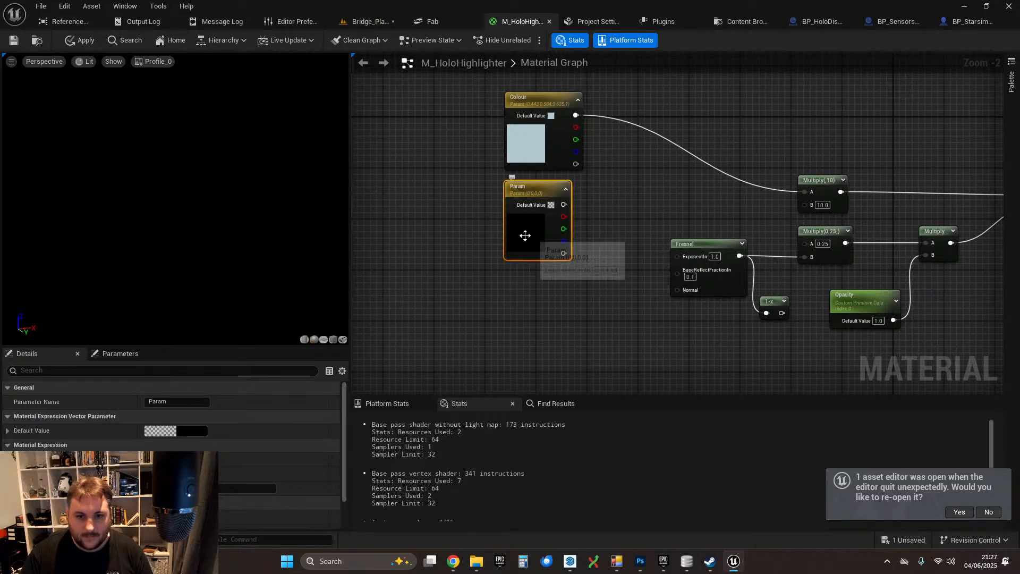
- Set the new vector parameter's default colour to opaque pure red, FF0000FF
click(187, 434)
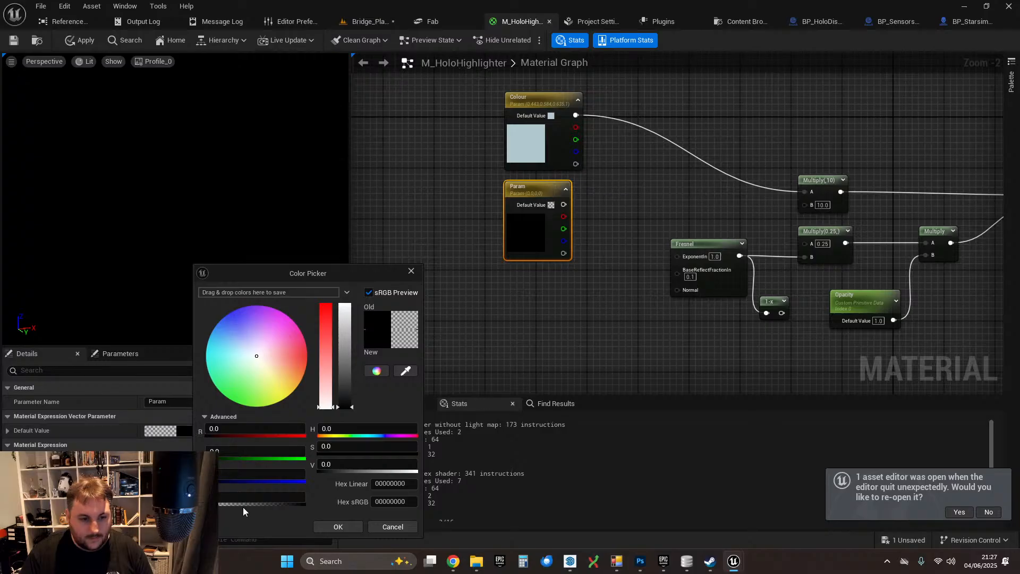
drag(326, 406, 343, 181)
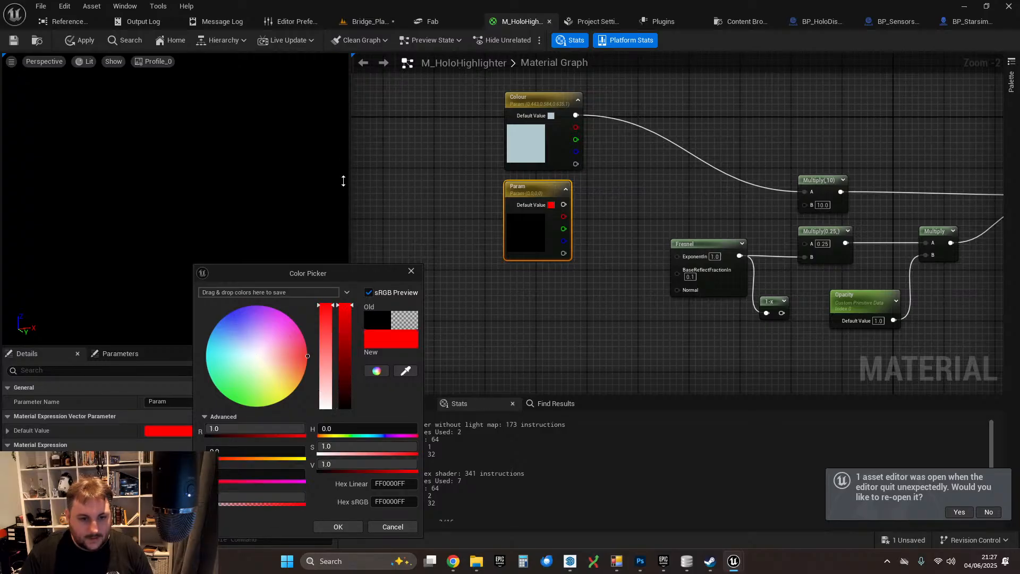
click(351, 525)
- Add a LinearInterpolate node between the two colour parameters and the emissive Multiply node
right_drag(640, 169, 541, 239)
drag(487, 162, 548, 215)
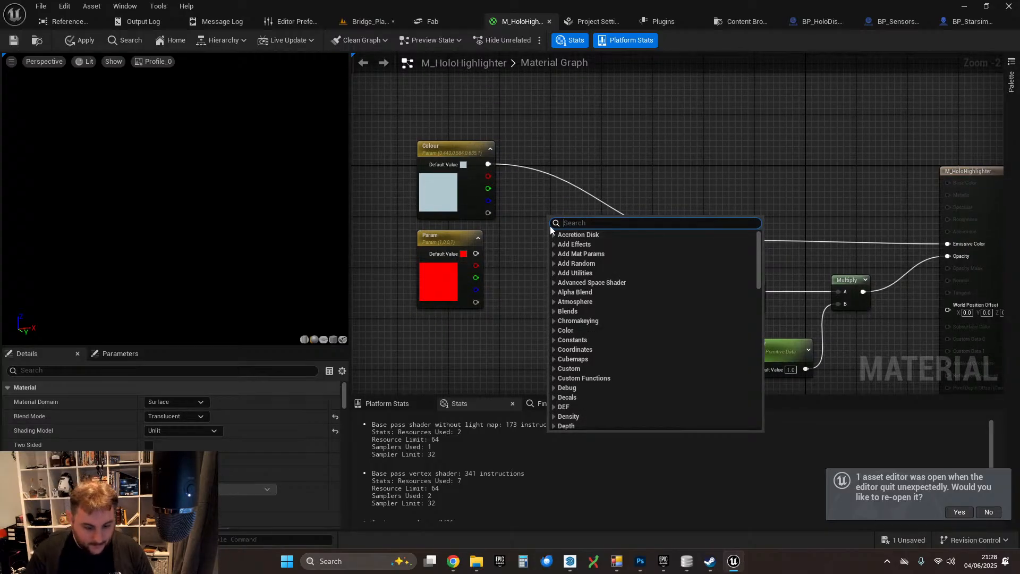
text(lin)
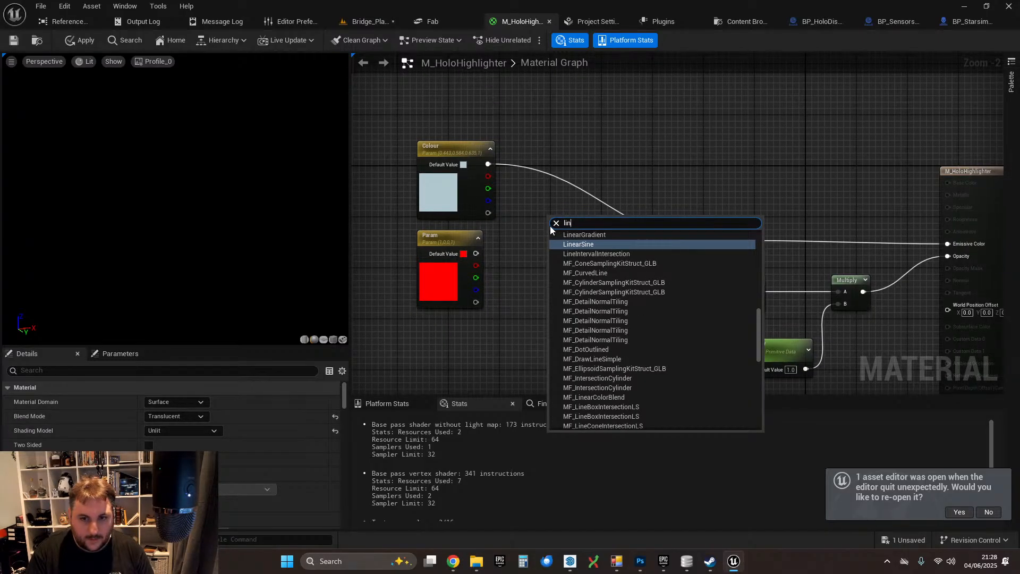
text(era)
key(BackSpace)
key(BackSpace)
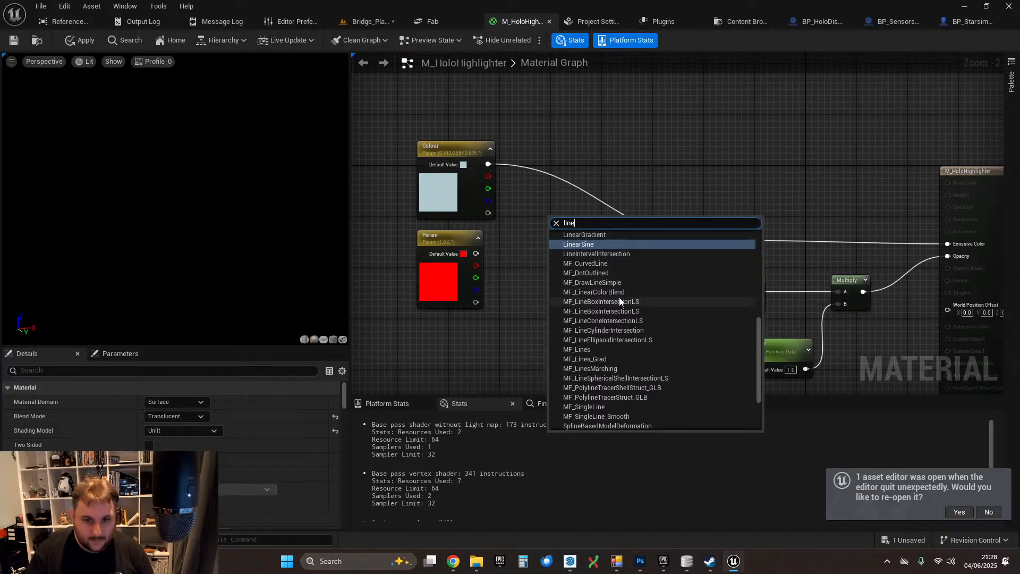
text(ar inter)
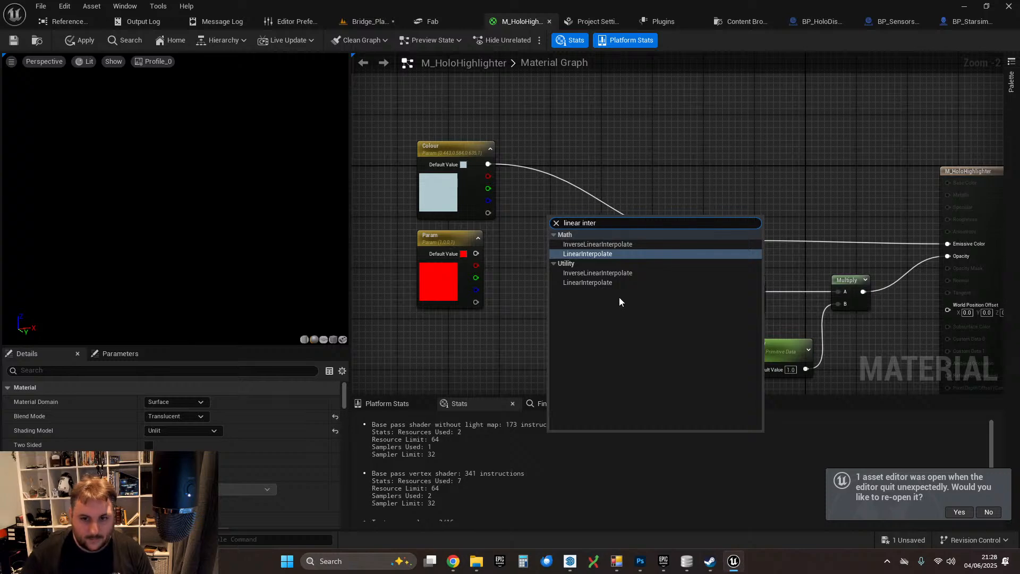
click(609, 254)
drag(582, 219, 593, 209)
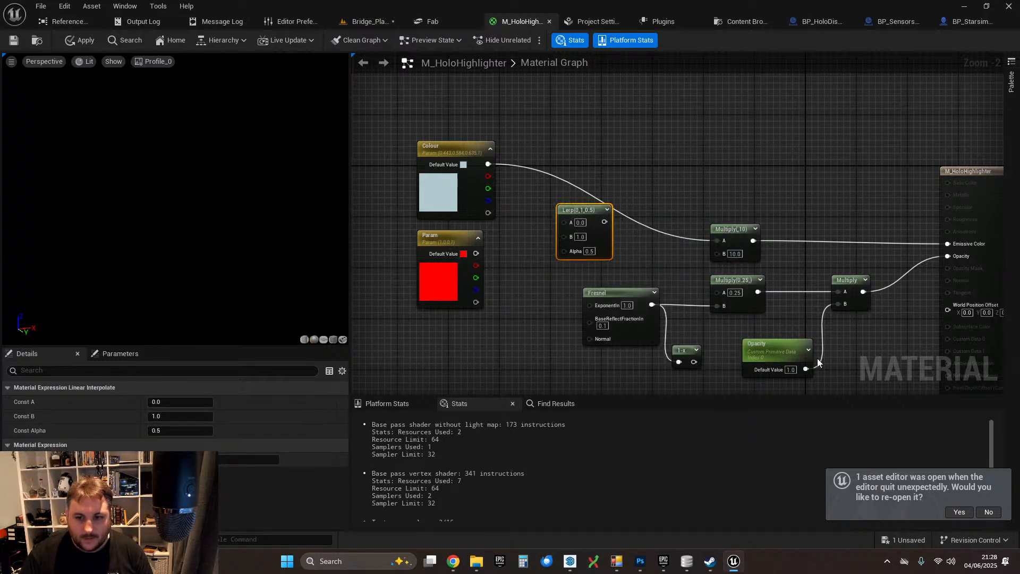
- Move the Opacity parameter below the red colour parameter and connect its output to the Lerp's Alpha as well
drag(767, 343, 442, 289)
drag(480, 317, 568, 176)
right_drag(523, 208, 528, 260)
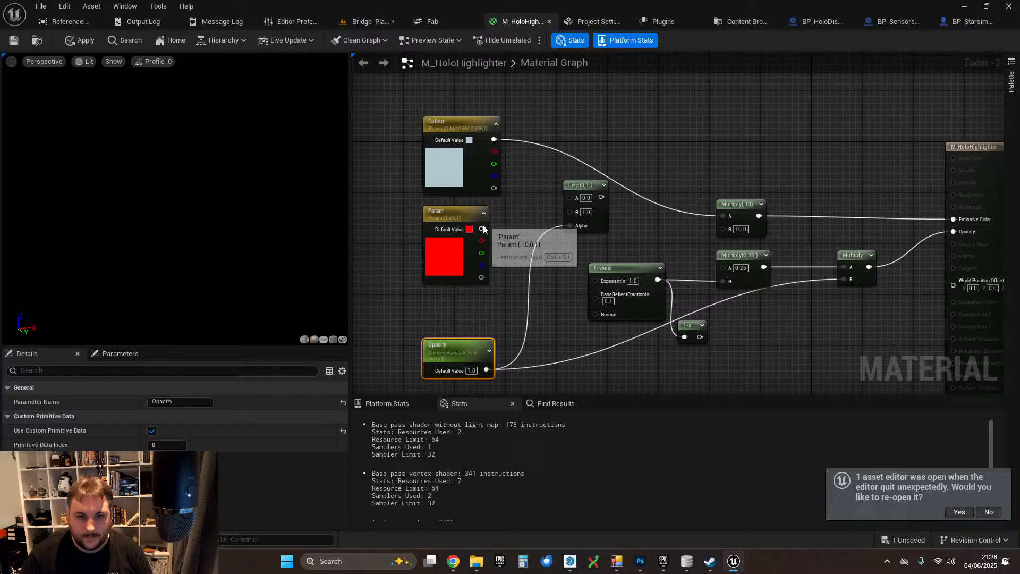
- Connect Colour to the Lerp's A, the red parameter to B, and the Lerp output to the emissive Multiply's A input
drag(481, 229, 570, 212)
drag(494, 140, 570, 196)
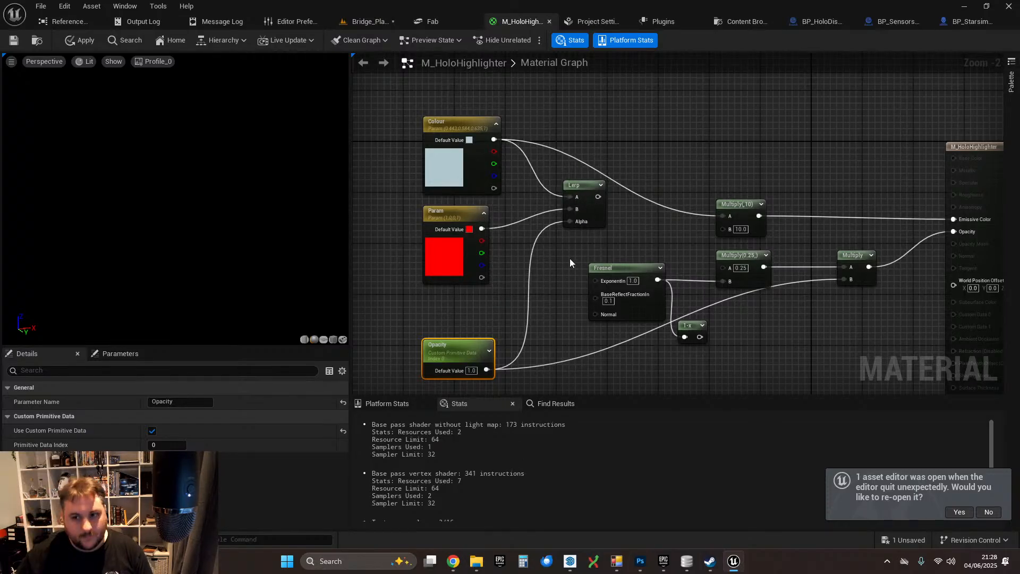
right_drag(642, 190, 597, 167)
drag(554, 175, 679, 194)
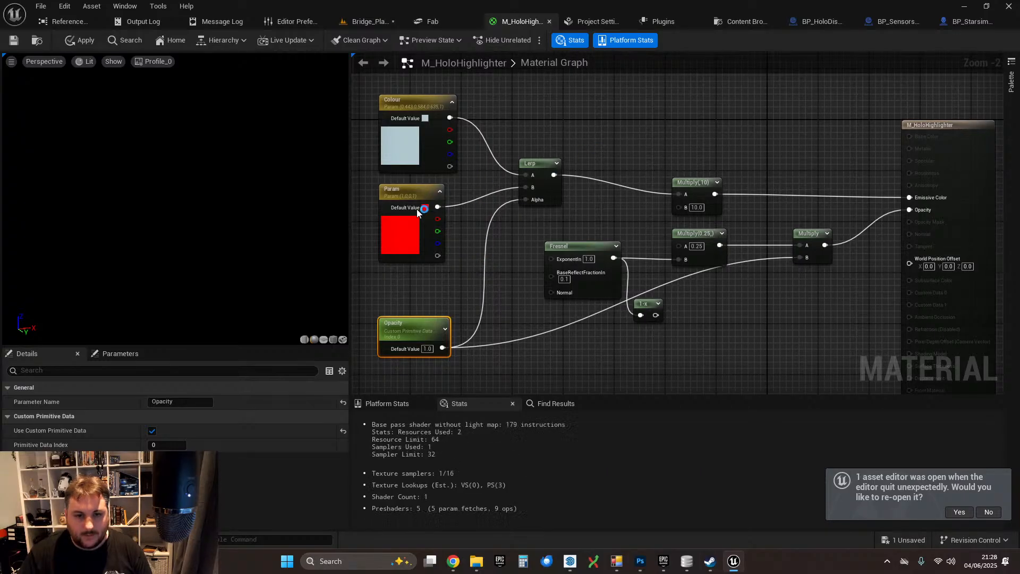
- Save the M_HoloHighlighter material and switch to the BP_Starsim_Character blueprint
click(19, 40)
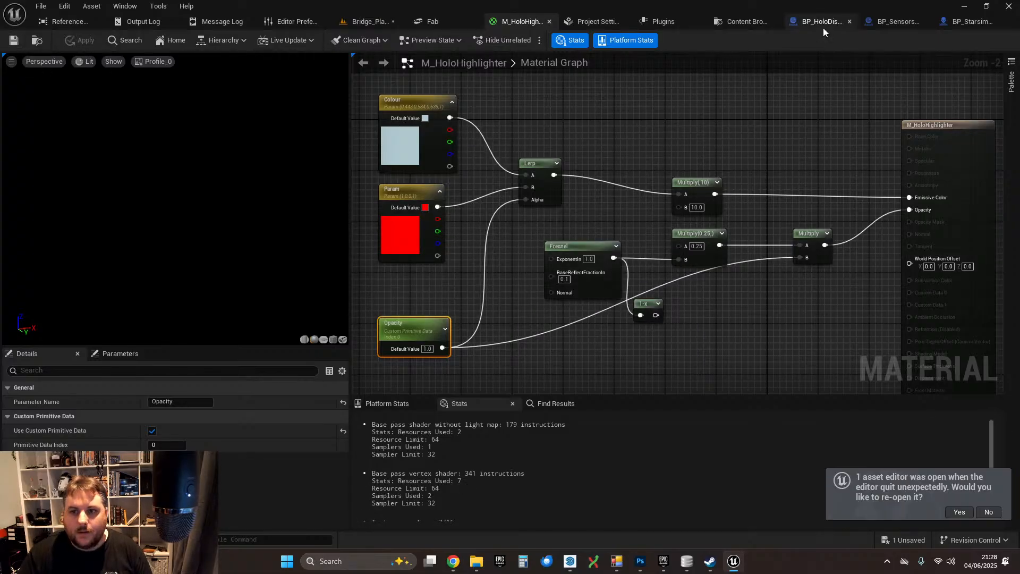
click(945, 24)
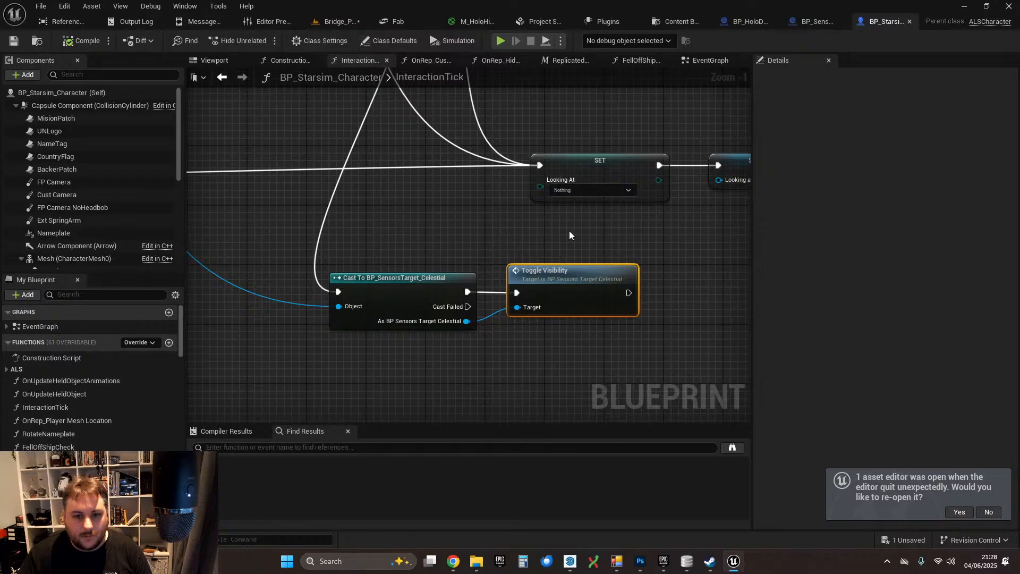
- Examine the InteractionTick graph around the Switch on Name node, its pin names and the Holo Target branch
right_drag(569, 235, 477, 269)
right_drag(315, 254, 541, 427)
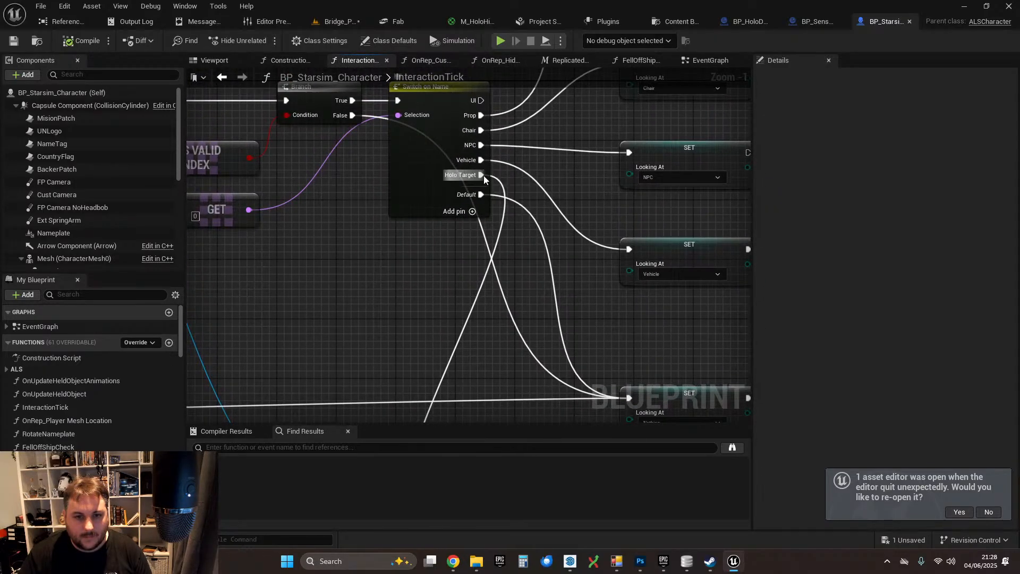
drag(484, 176, 407, 347)
click(400, 265)
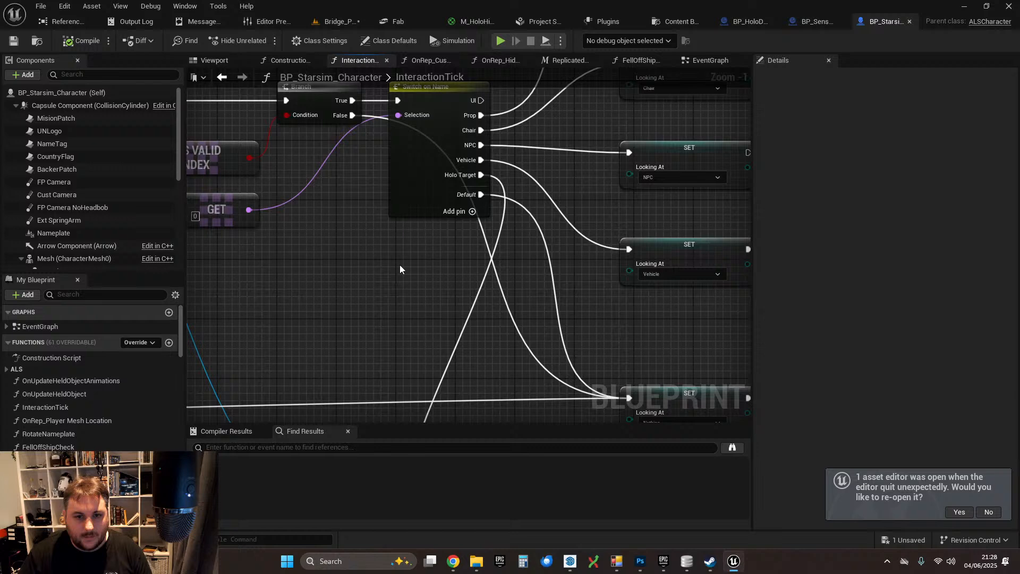
click(409, 153)
right_drag(522, 335, 552, 268)
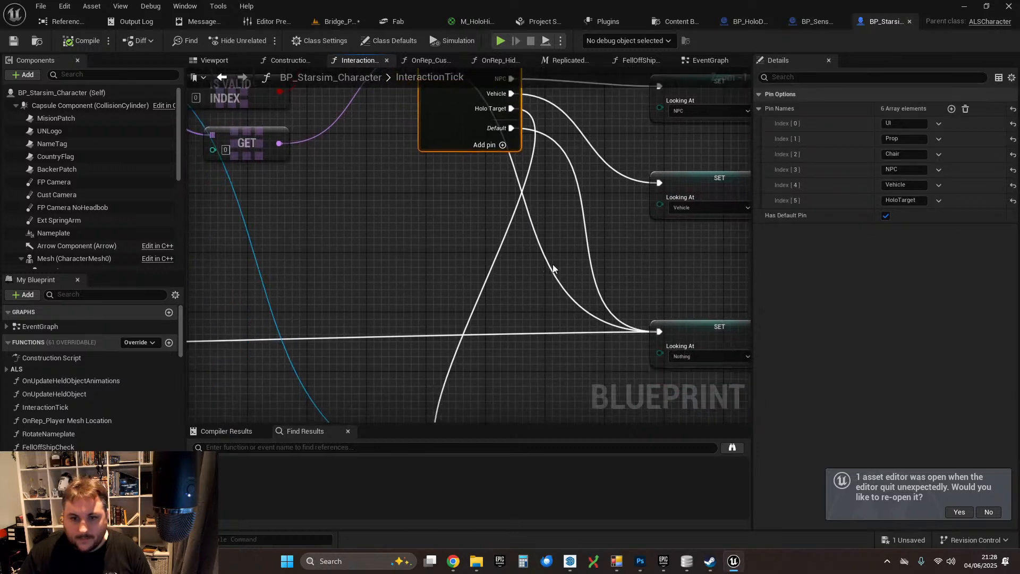
right_drag(350, 219, 940, 343)
right_drag(265, 318, 1003, 269)
mouse_move(478, 239)
right_down()
mouse_move(732, 270)
mouse_move(632, 271)
mouse_move(303, 332)
mouse_move(348, 107)
mouse_move(355, 280)
right_up()
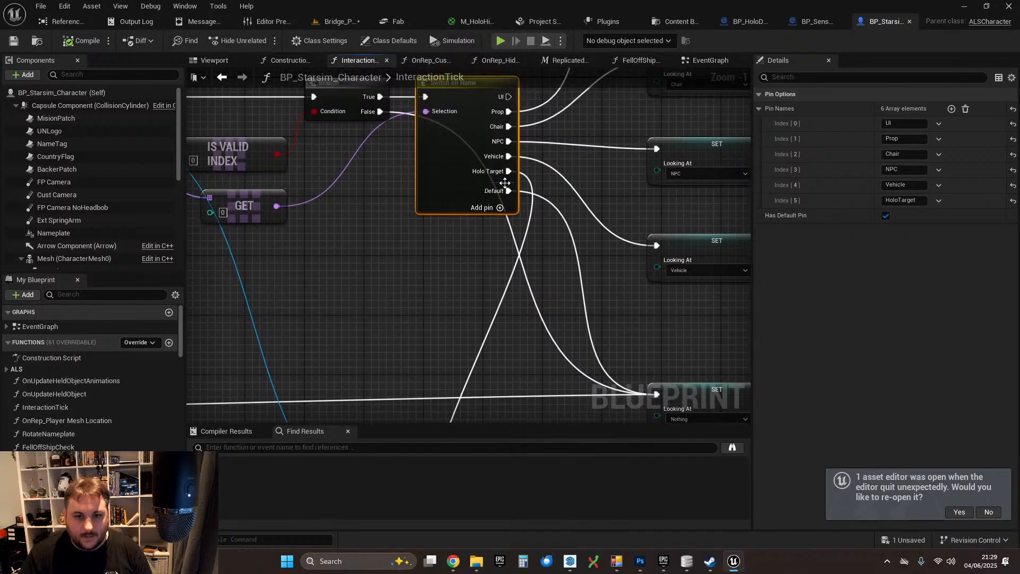
- Insert a Print String node reading "HOLO THING" on the Holo Target output of Switch on Name and save the blueprint
drag(518, 172, 404, 359)
text(print)
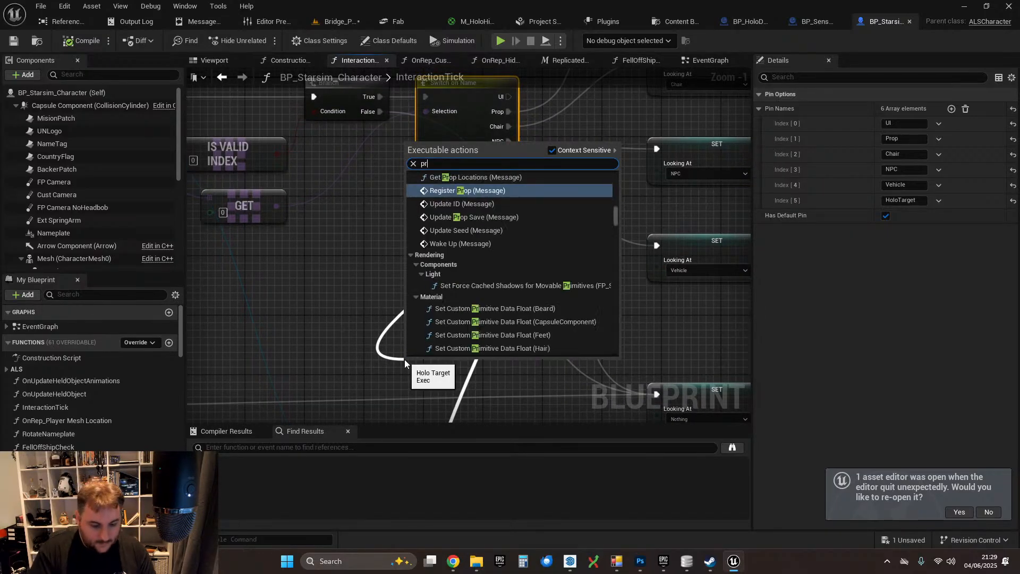
key(Return)
right_drag(551, 341, 574, 260)
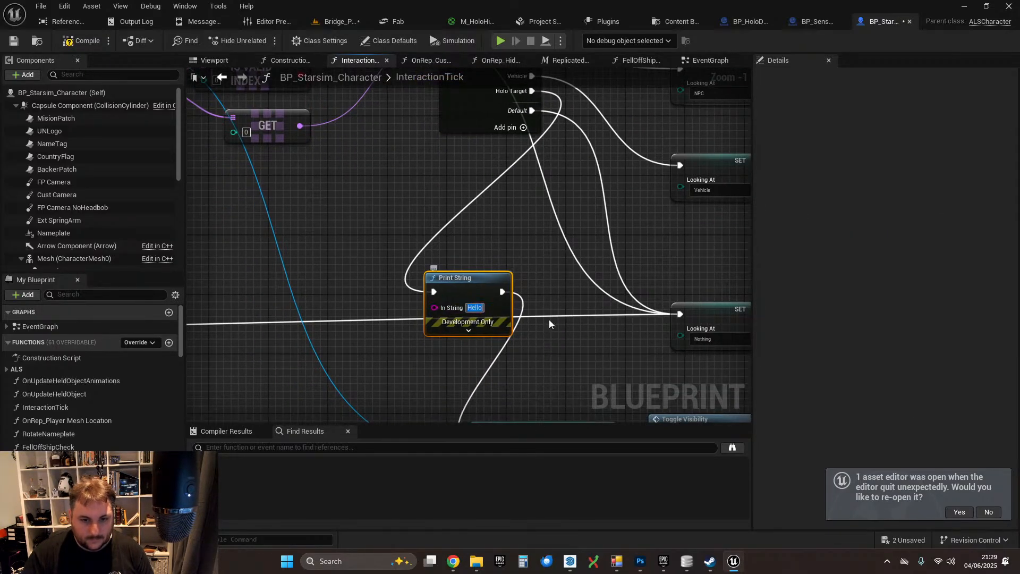
text(HOLO THING)
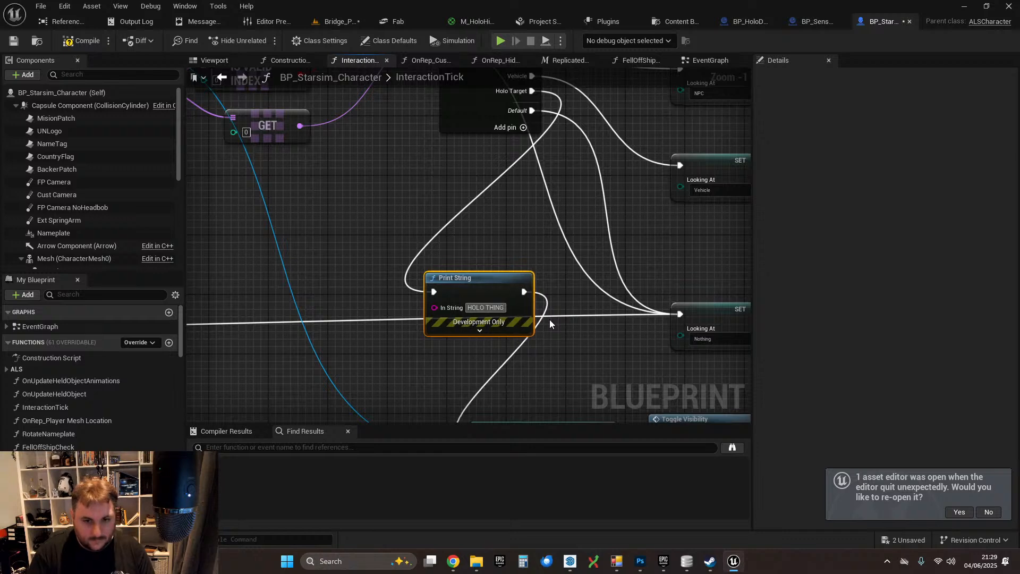
click(472, 253)
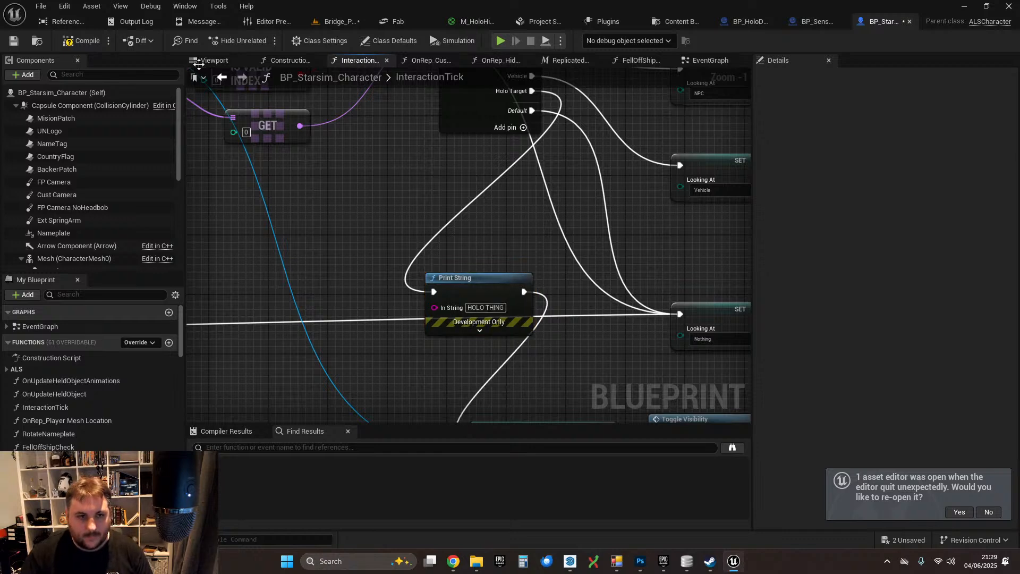
click(15, 46)
- Start a play session of the Bridge_Playground level and switch the sensors console to long range output
right_drag(302, 227, 317, 273)
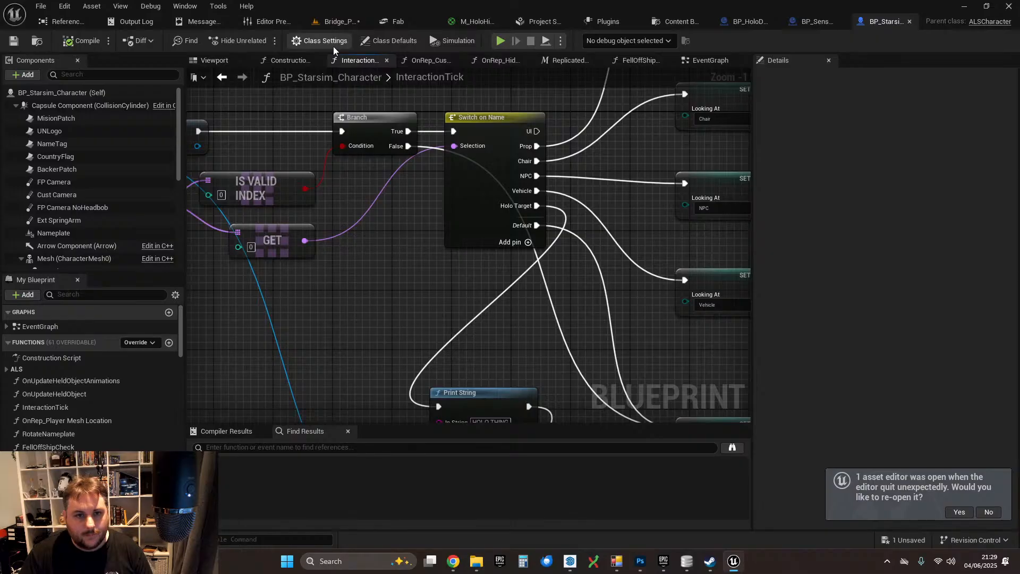
right_drag(409, 296, 387, 239)
click(328, 21)
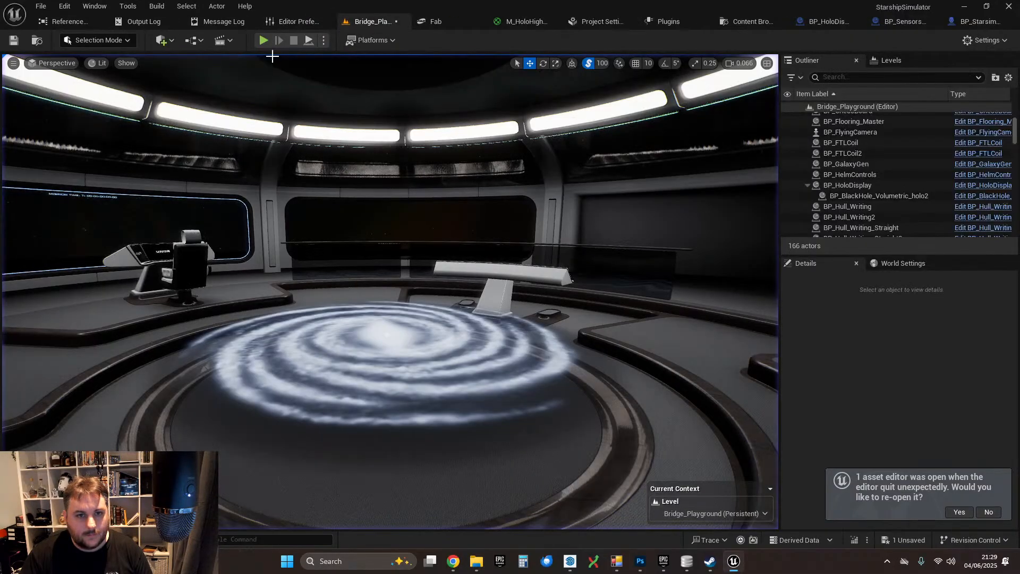
key(alt+p)
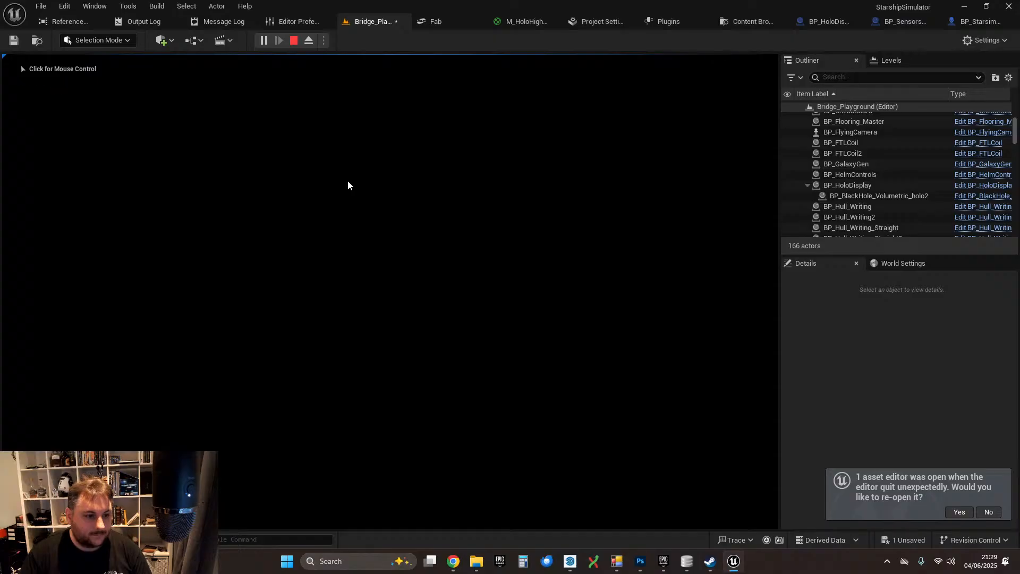
key(w)
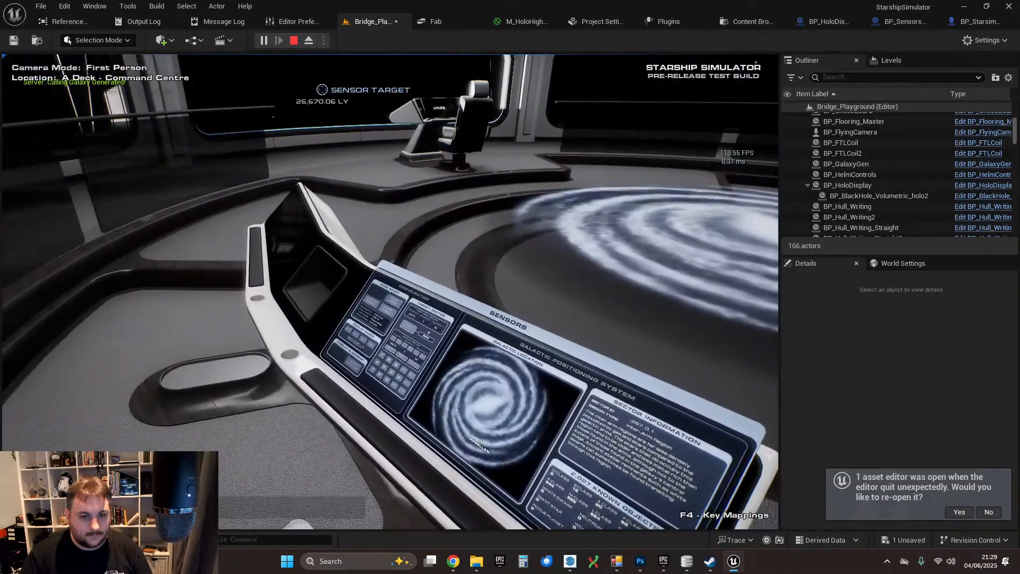
click(390, 291)
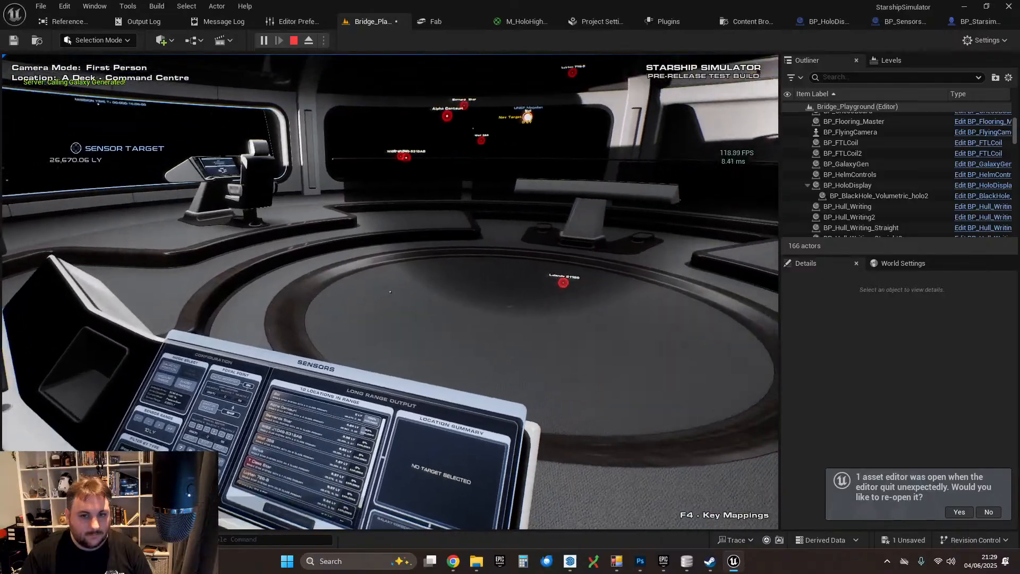
- Walk around the bridge aiming at the red holographic star markers, then end the play session
key(w)
key(w)
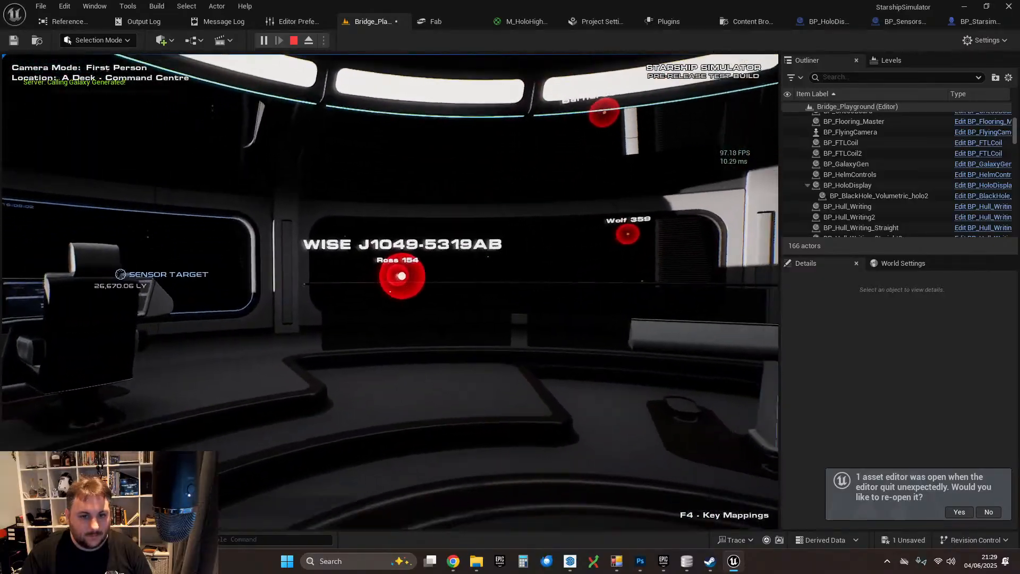
key(w)
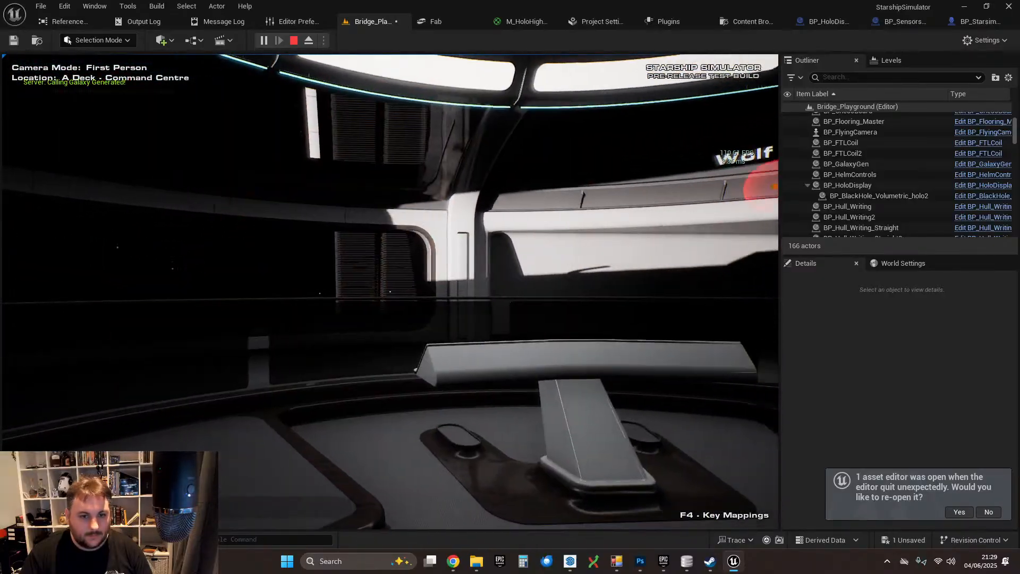
key(w)
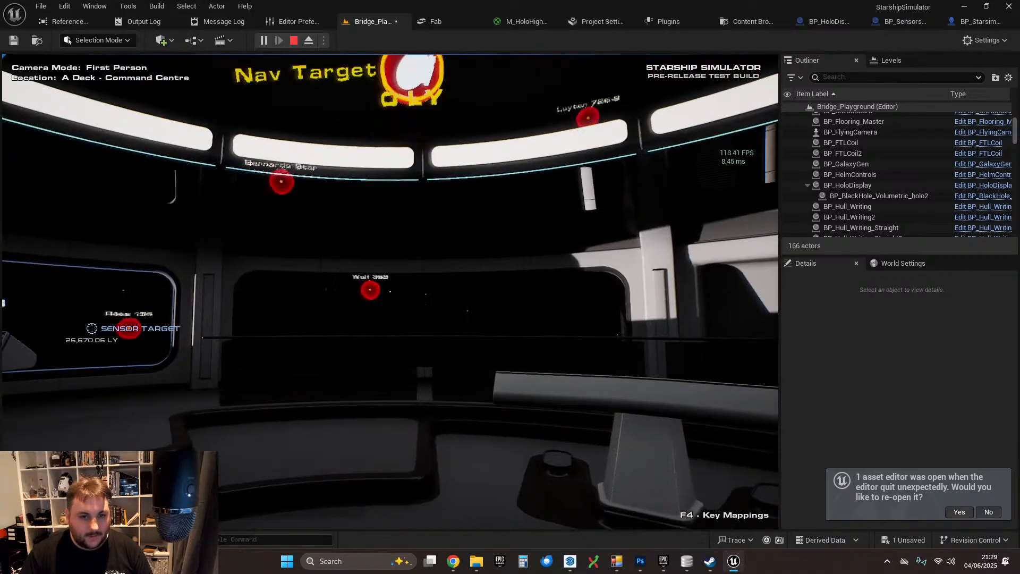
key(w)
key(a)
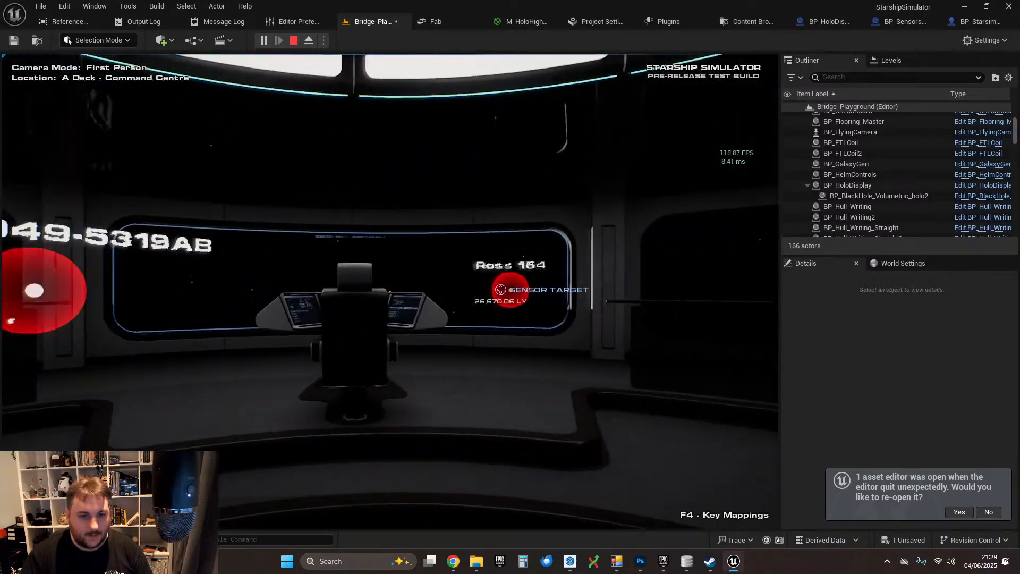
key(w)
key(s)
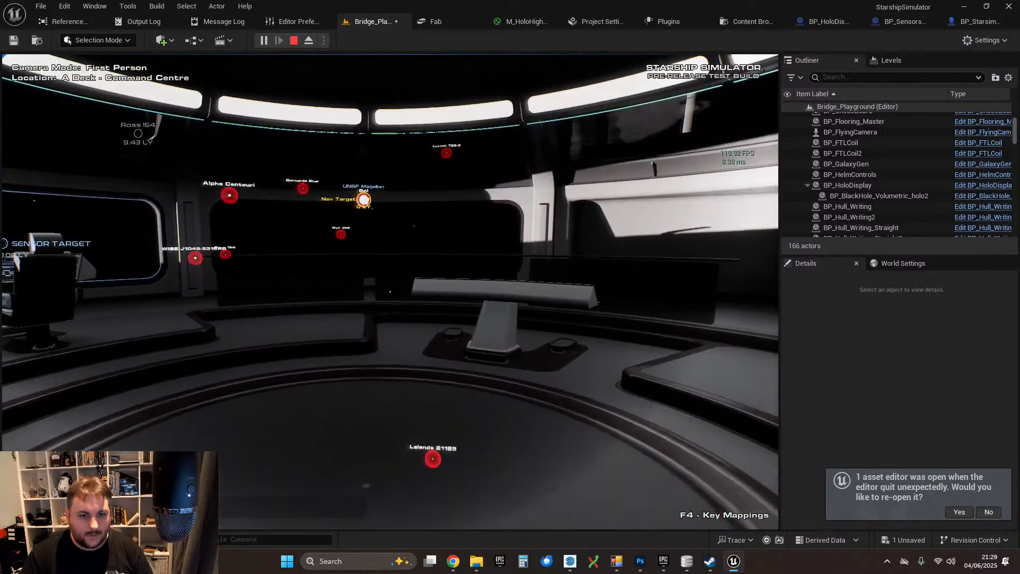
key(Escape)
click(399, 427)
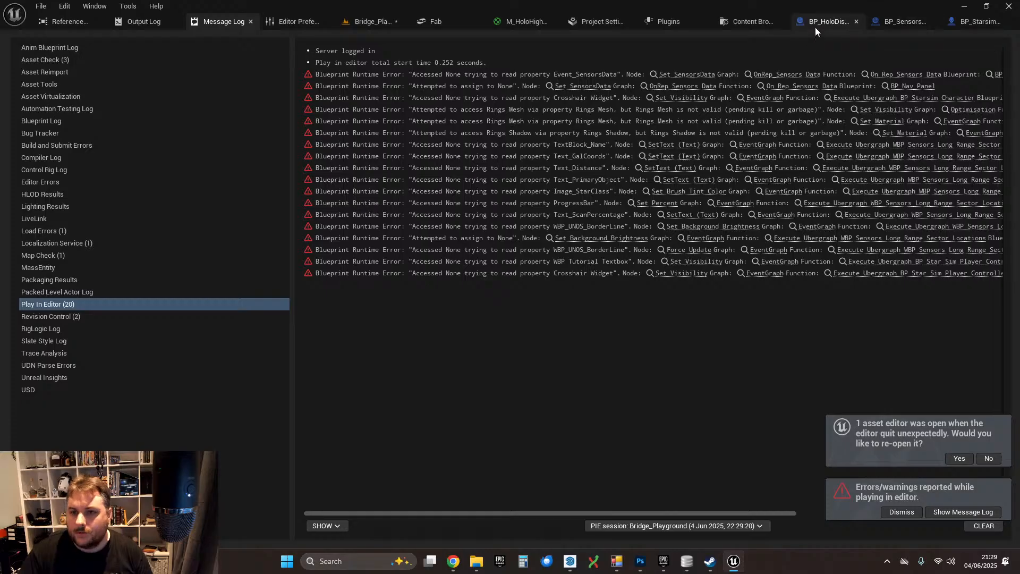
- Set all collision responses of the Sphere in BP_SensorsTarget_Celestial to Block
click(890, 23)
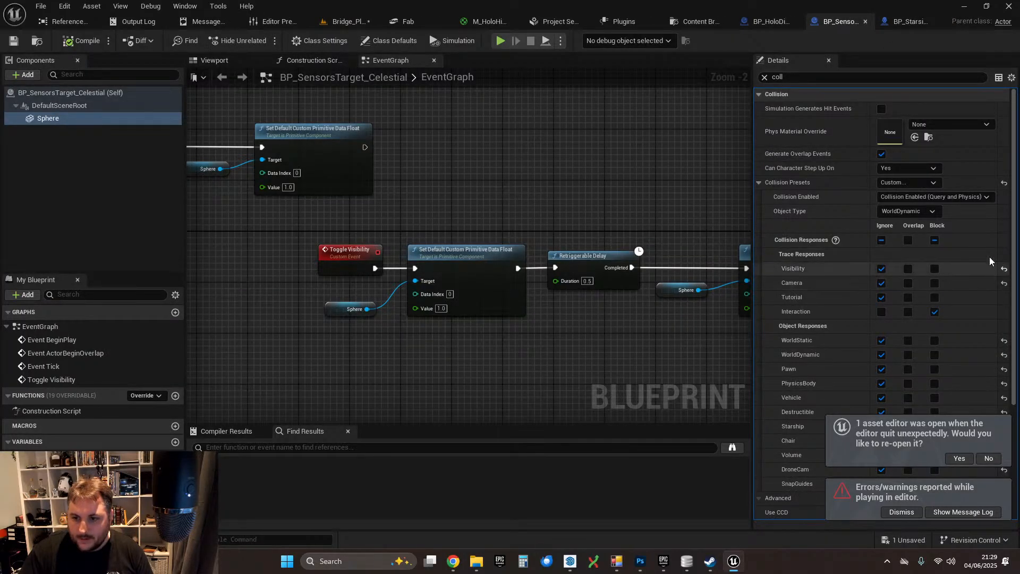
click(934, 240)
scroll(983, 276, down, 5)
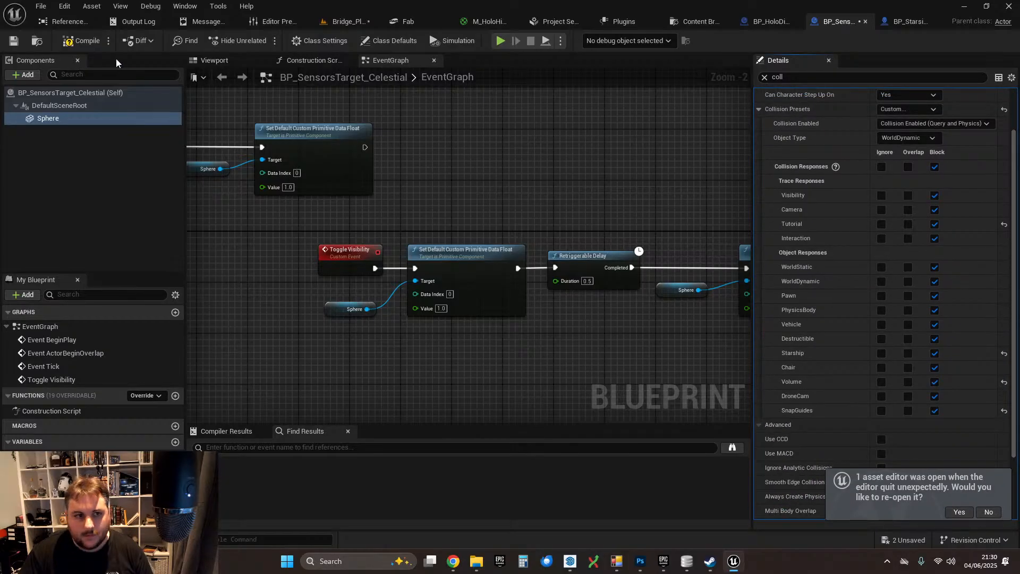
- Playtest the bridge level with the blocking sphere collision at the long range sensors console and quit the session
click(340, 23)
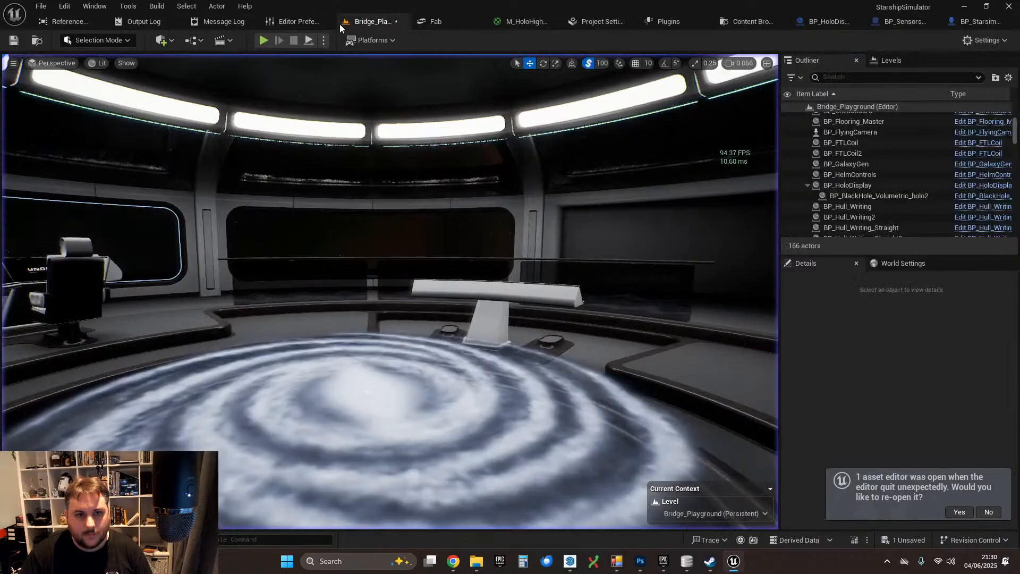
click(263, 41)
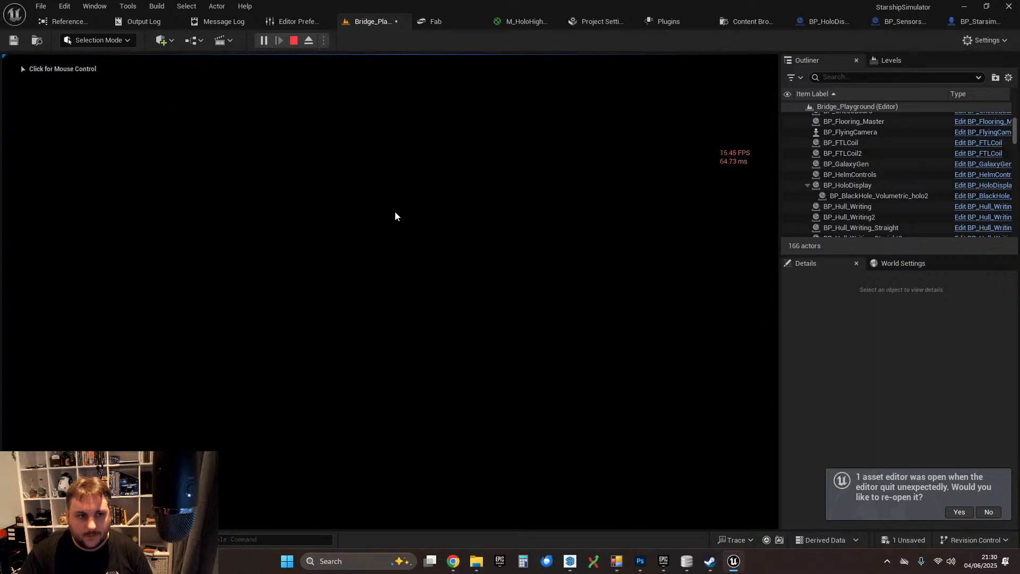
click(394, 211)
key(f)
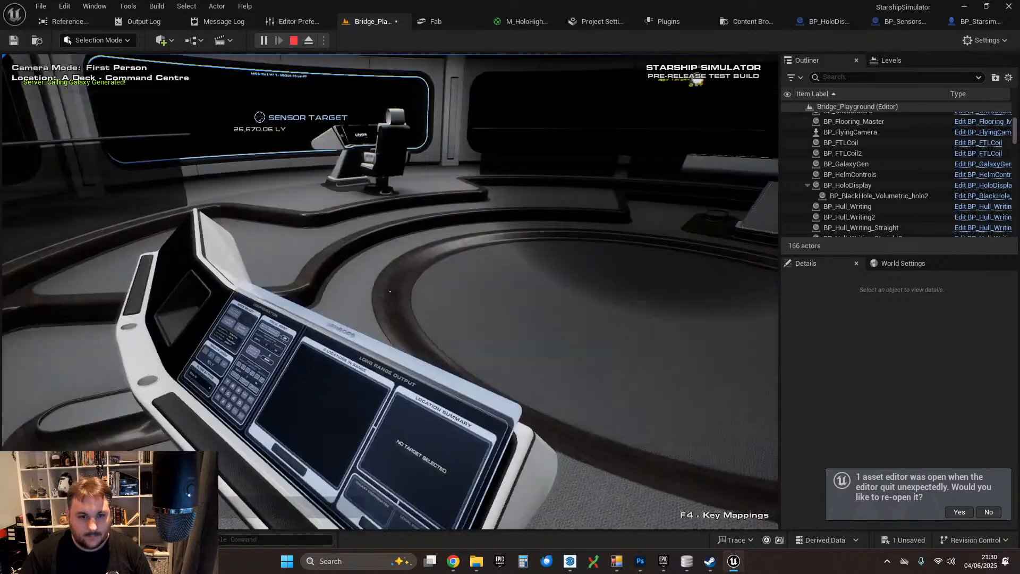
key(Escape)
click(378, 428)
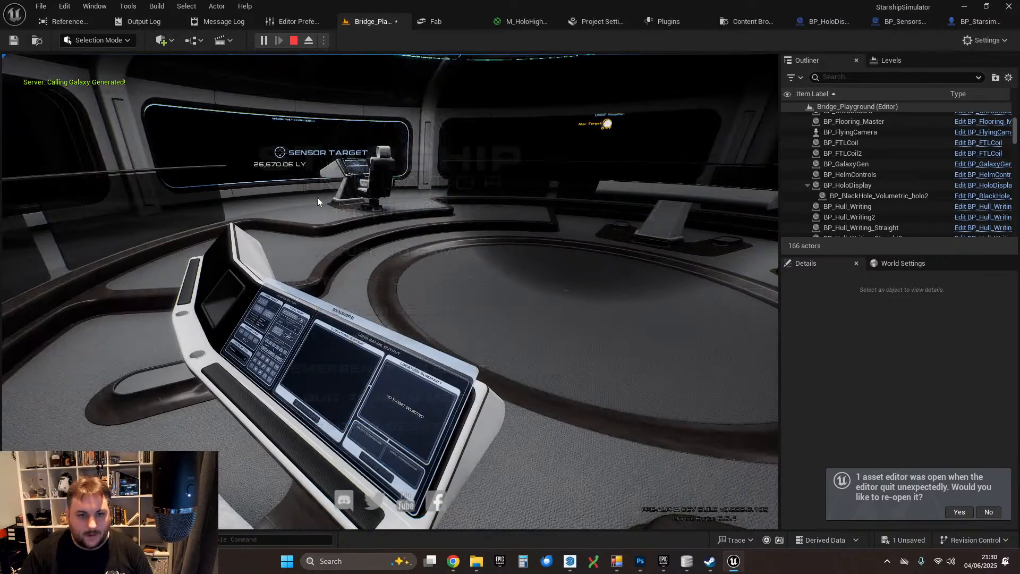
- Run the bridge level again, switch the sensors to long range to check the holo display, and stop the session
click(368, 22)
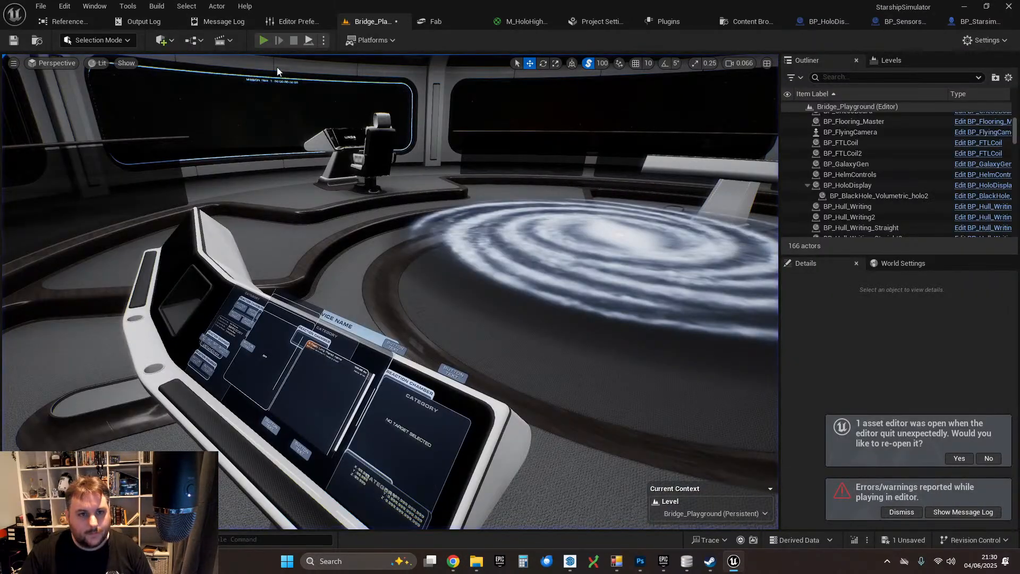
click(264, 41)
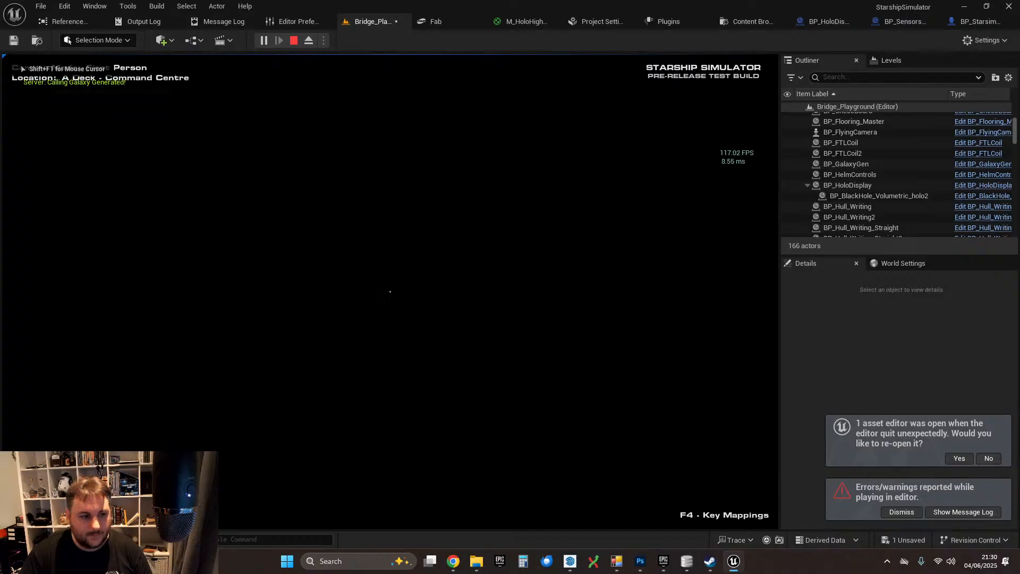
key(w)
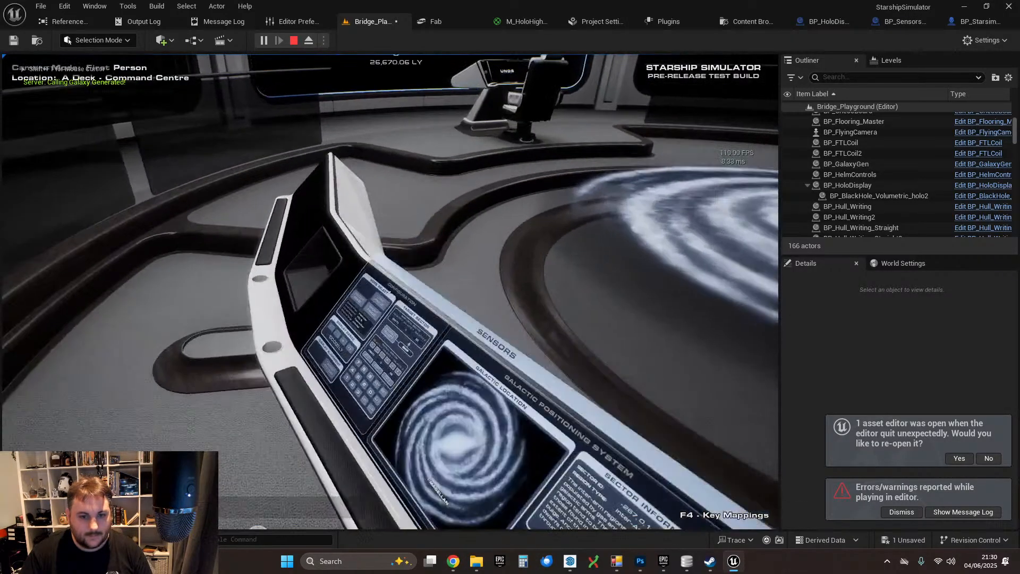
click(391, 292)
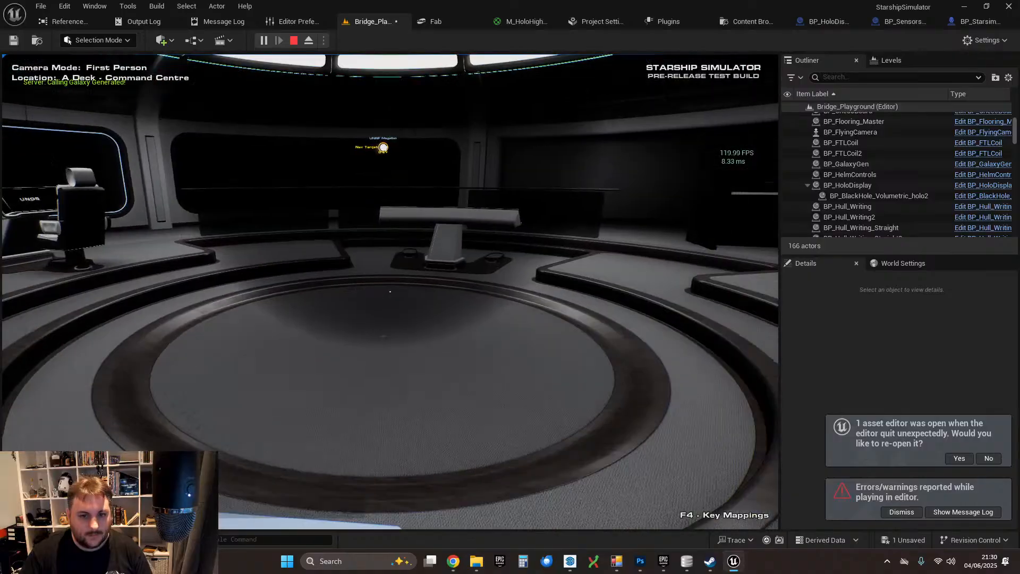
key(Escape)
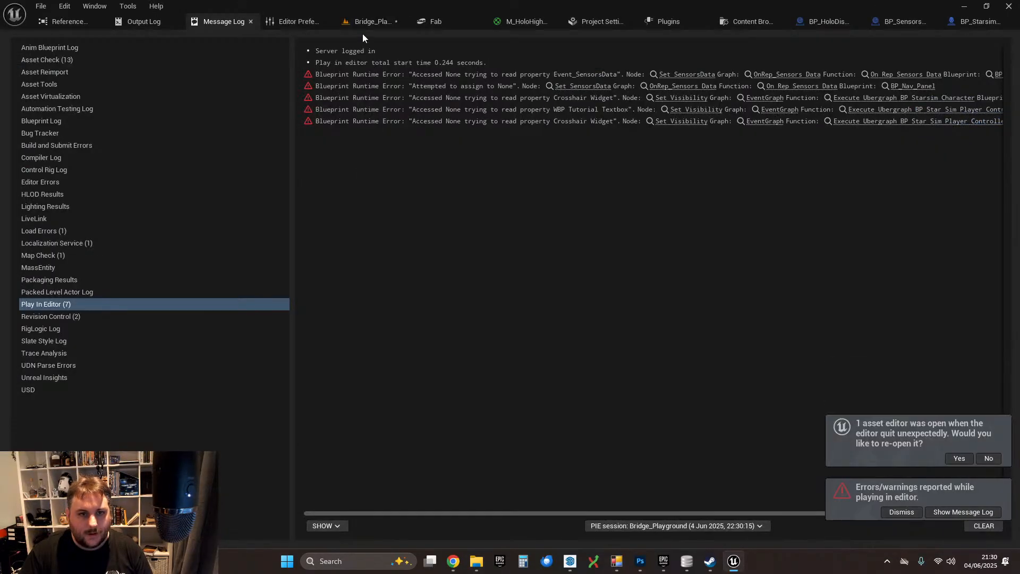
- Playtest the bridge level, switch the sensors console to long range, and walk up to the red holographic star markers
click(366, 23)
click(264, 41)
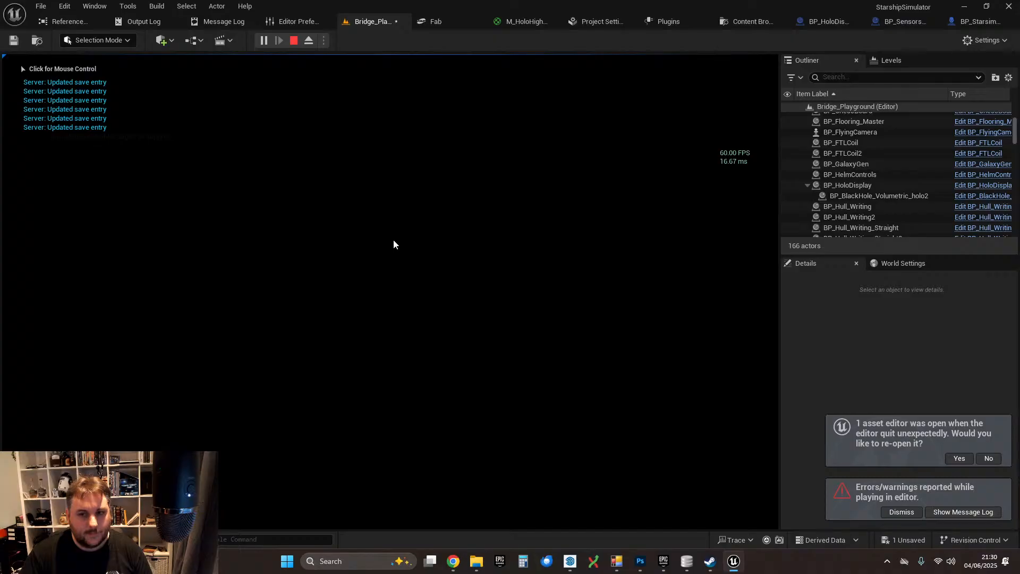
click(394, 240)
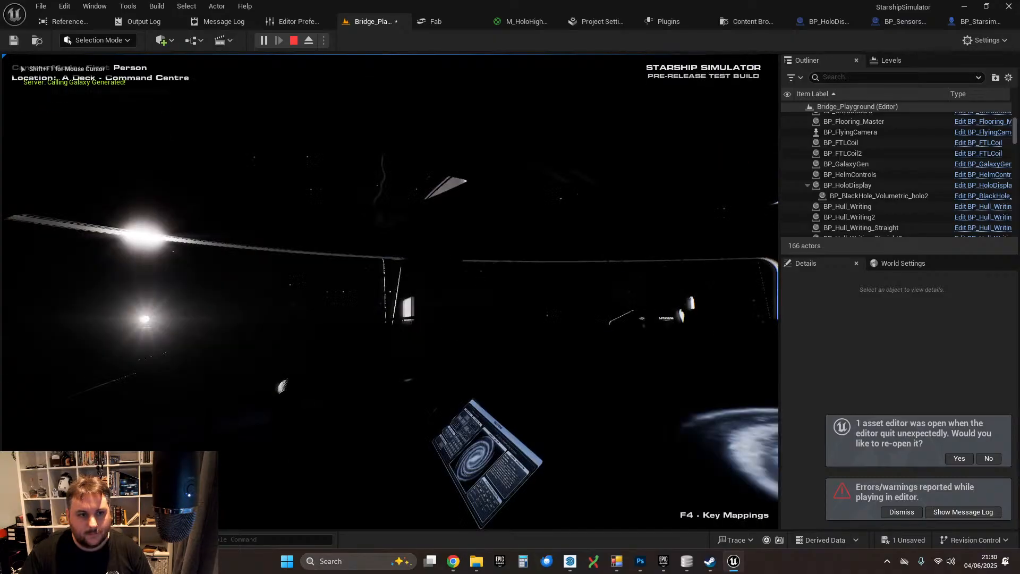
key(w)
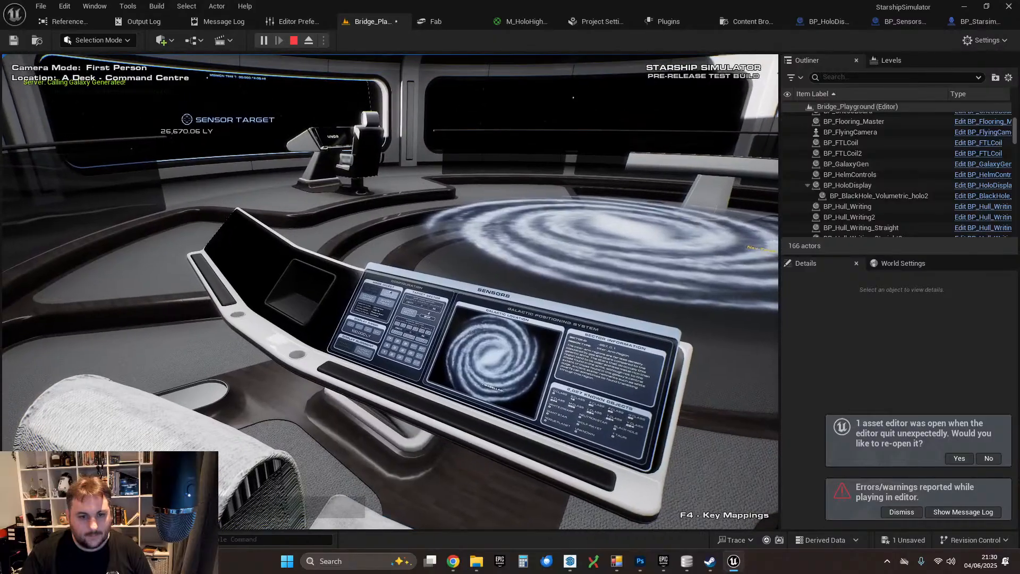
click(390, 292)
key(w)
key(w)
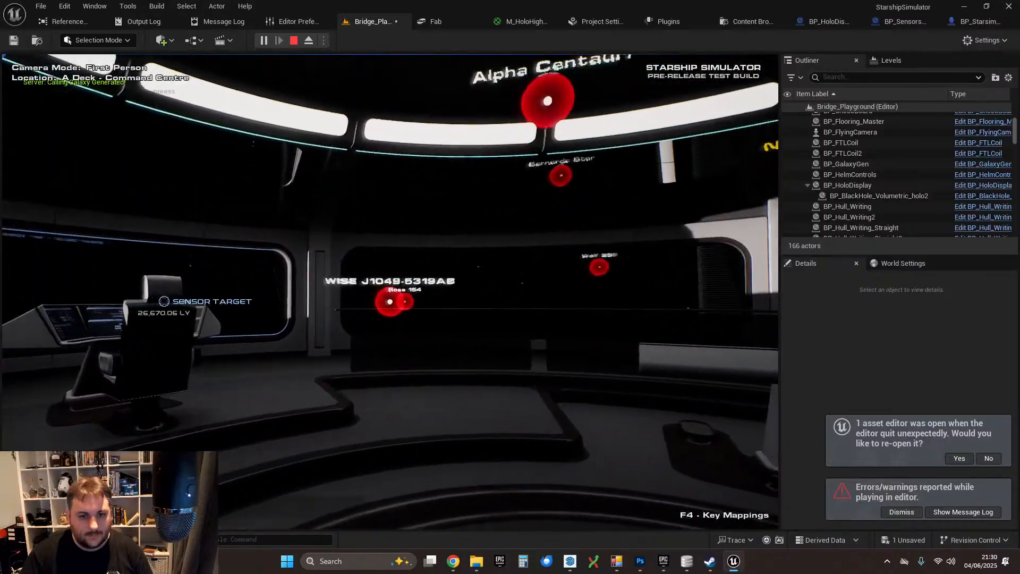
key(w)
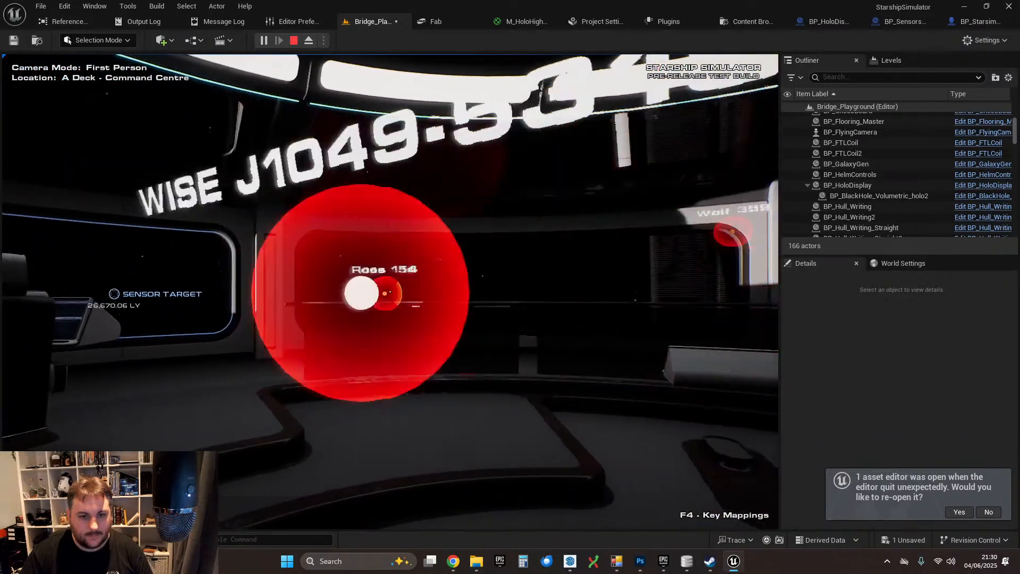
- Check how aiming responds where the Lalande 21185 marker overlaps the Globe prop, and exit the play session
key(s)
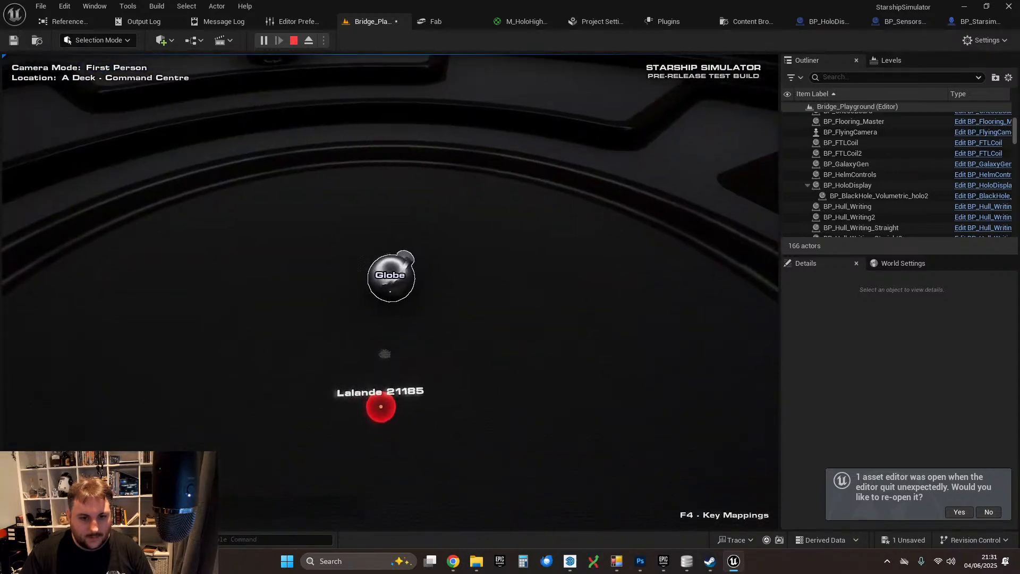
key(s)
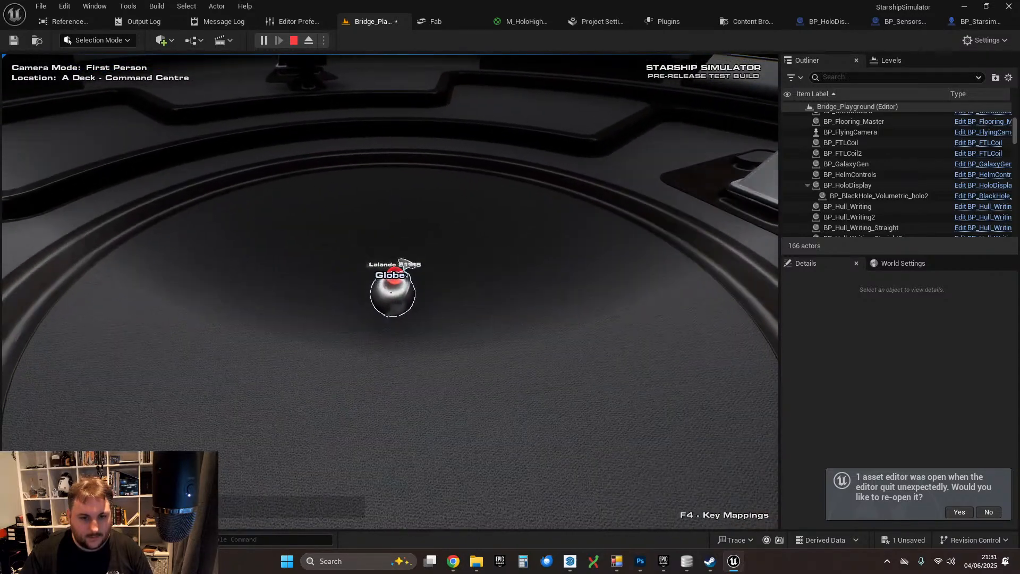
key(w)
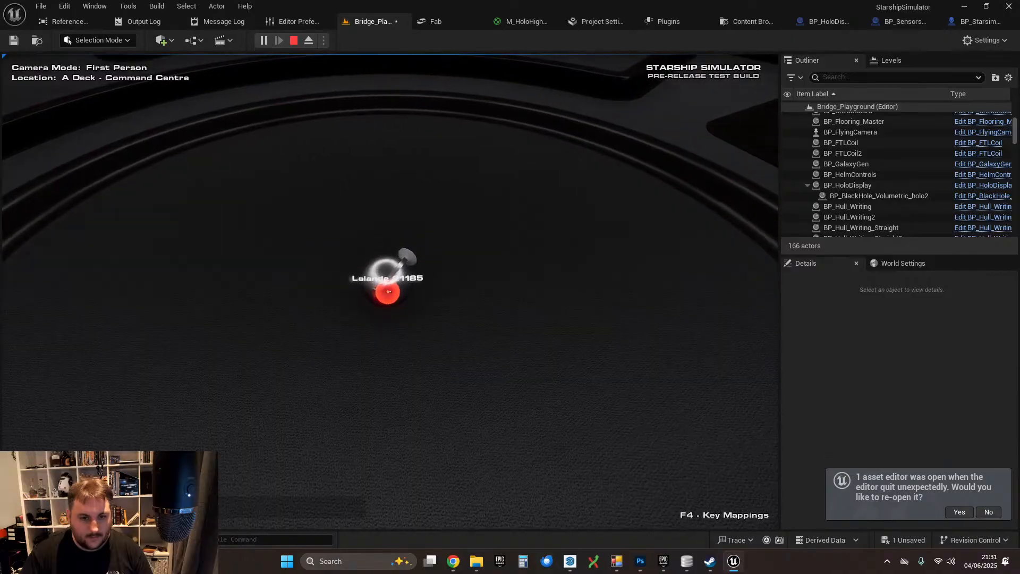
key(s)
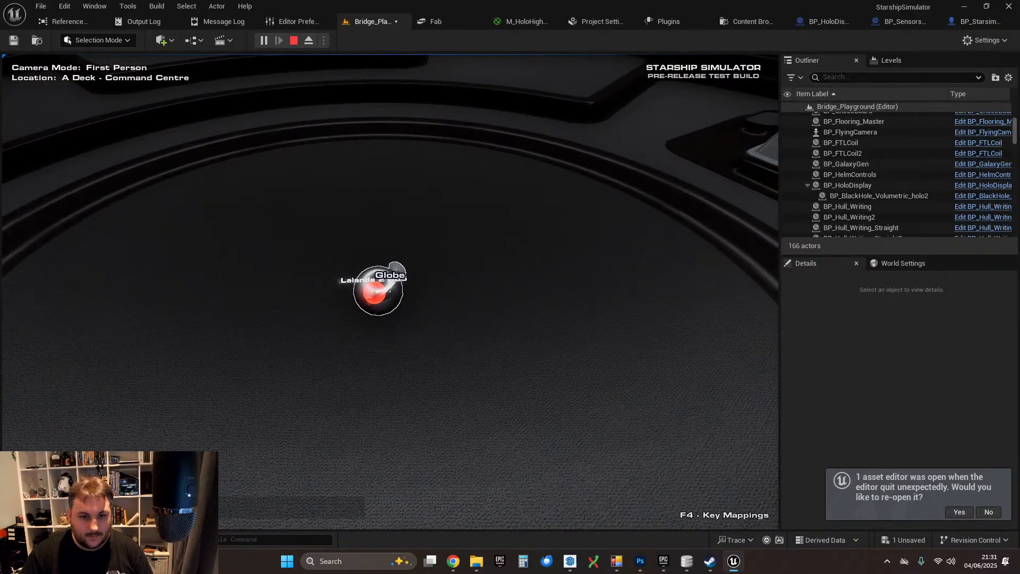
key(Escape)
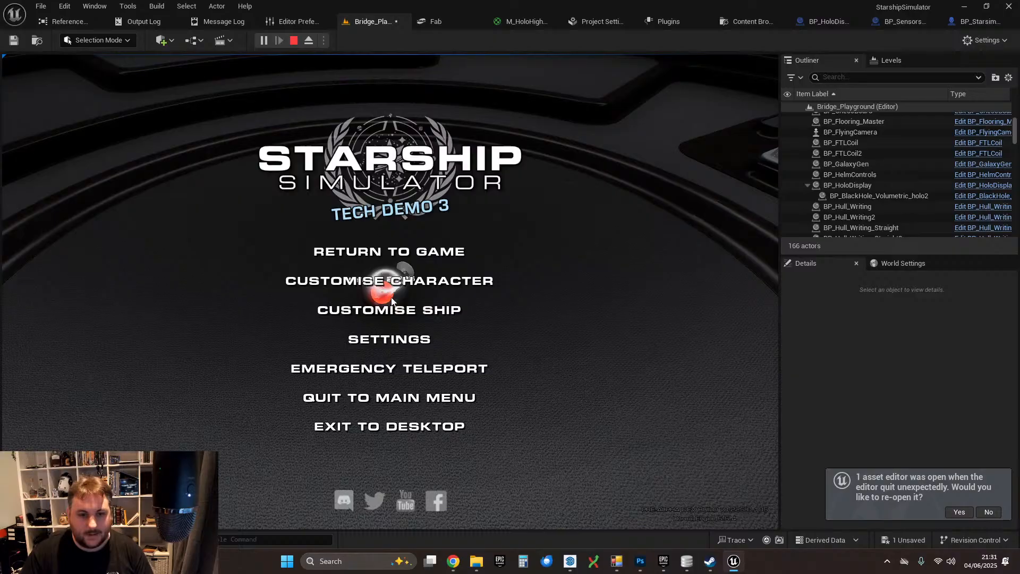
click(416, 426)
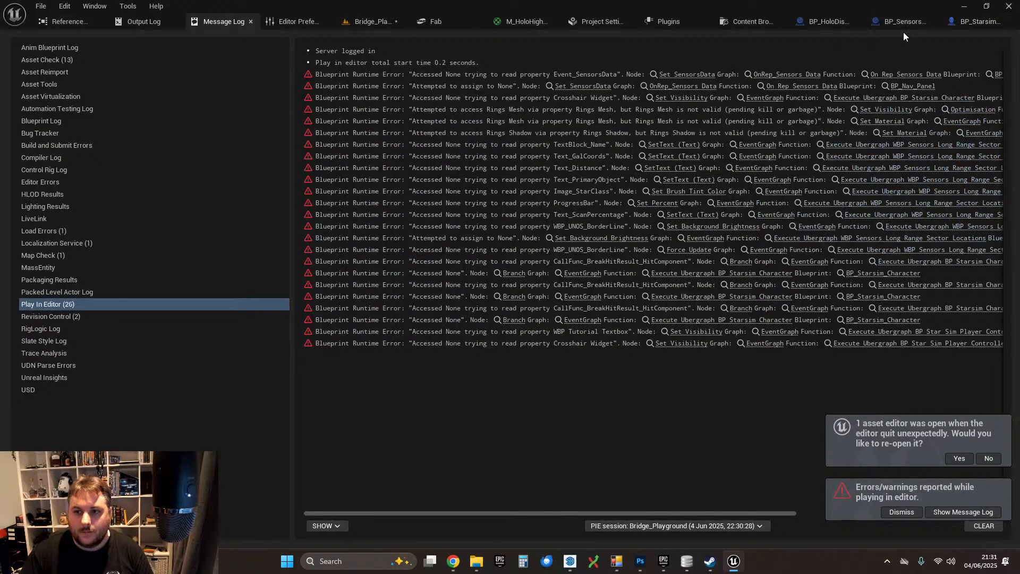
- Set the collision responses of the Sphere in BP_SensorsTarget_Celestial to Ignore, with only the Interaction trace set to Block
click(901, 24)
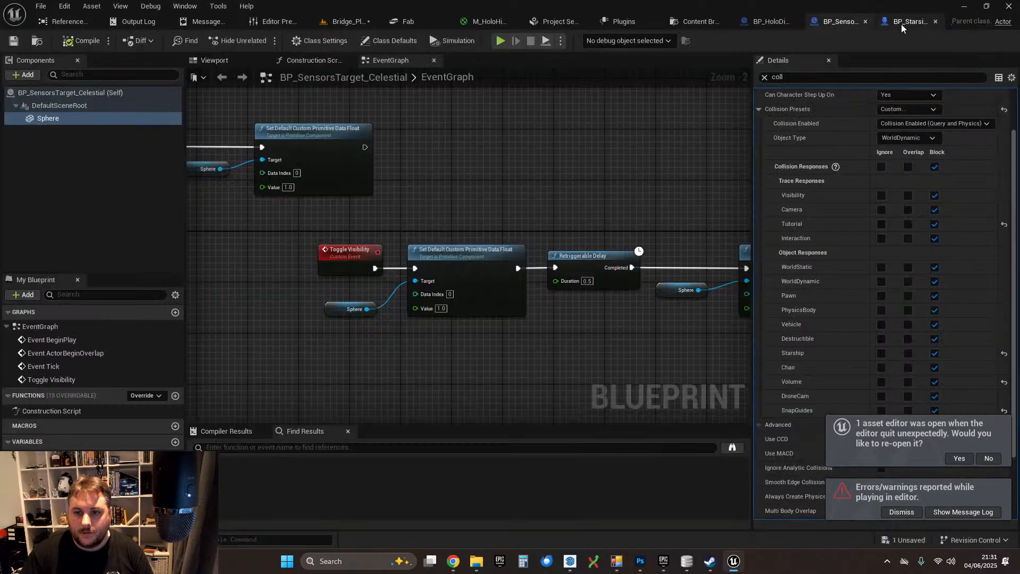
click(935, 239)
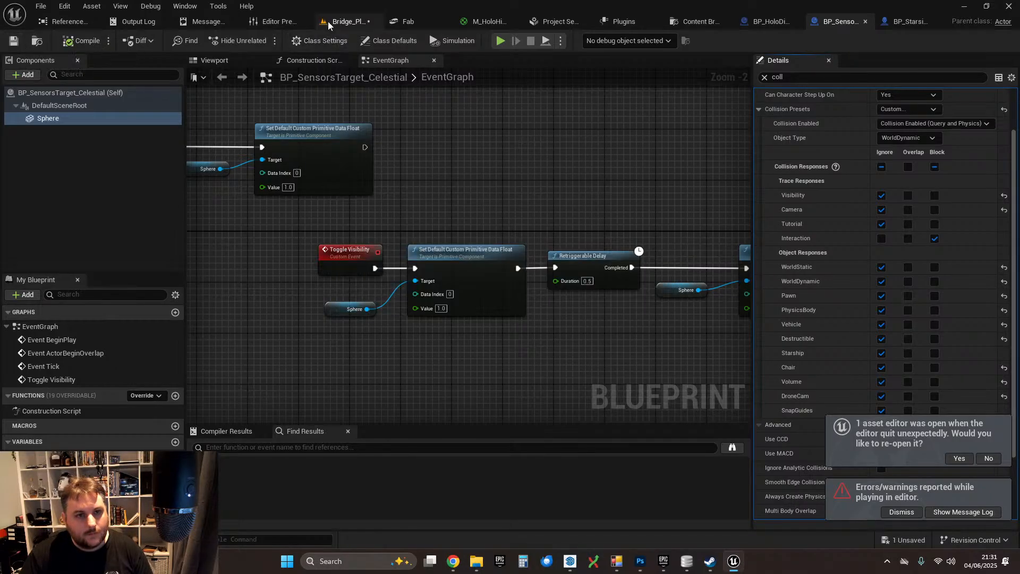
- Playtest the bridge with sensors in long range, aim at the Lalande 21185 marker over the Globe prop, and exit the session
click(344, 21)
click(263, 40)
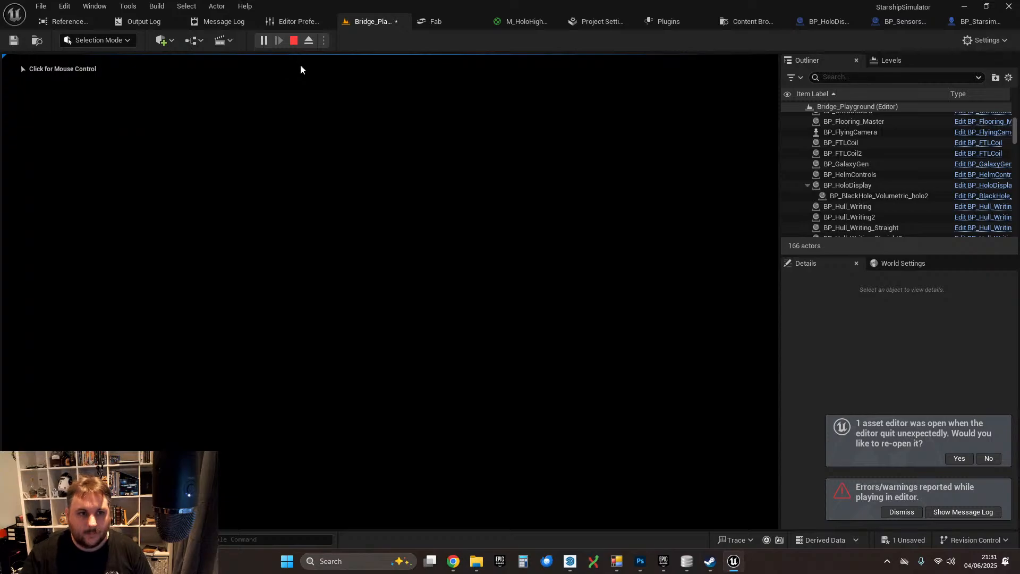
click(352, 155)
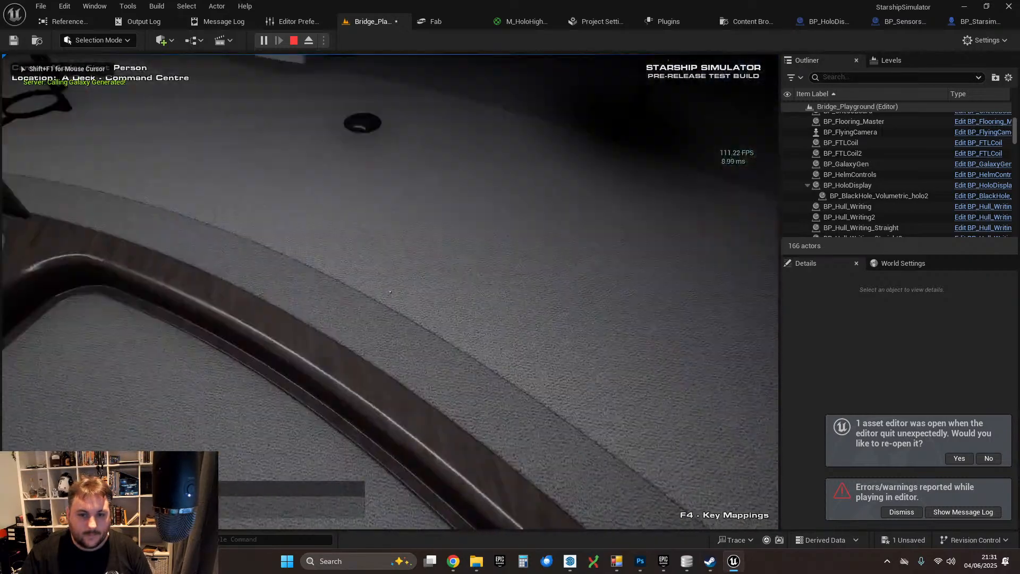
key(w)
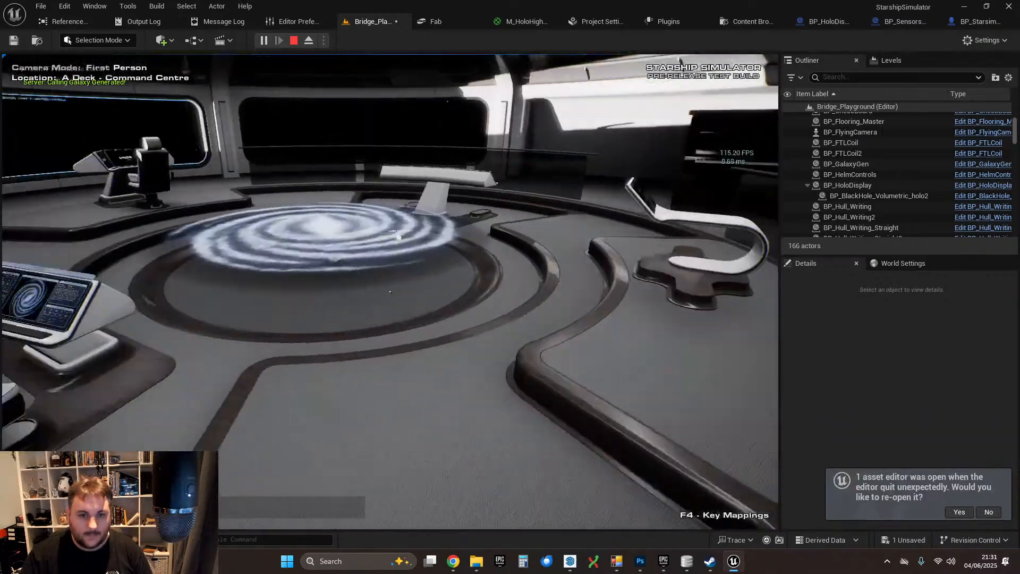
key(w)
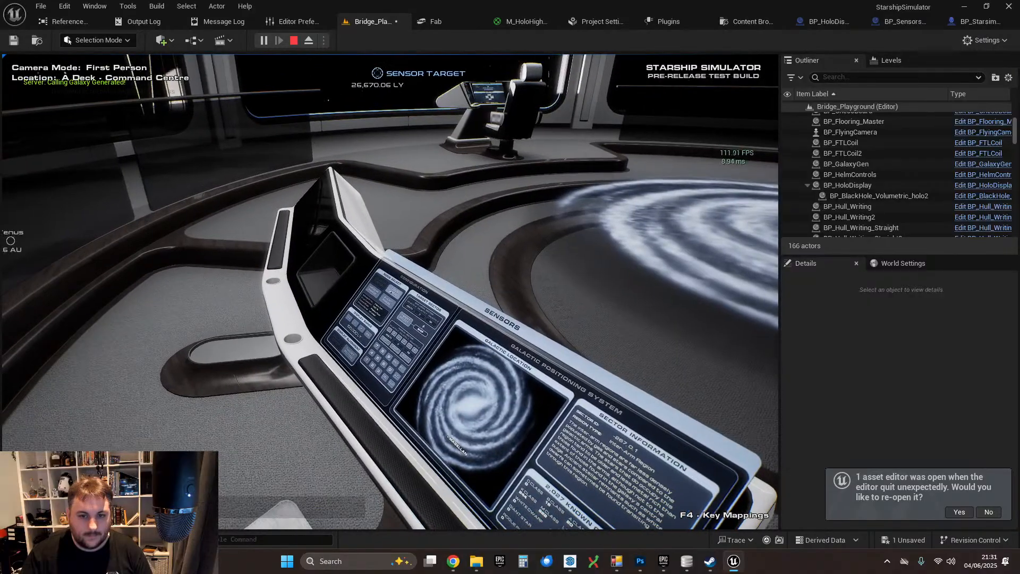
click(390, 292)
key(w)
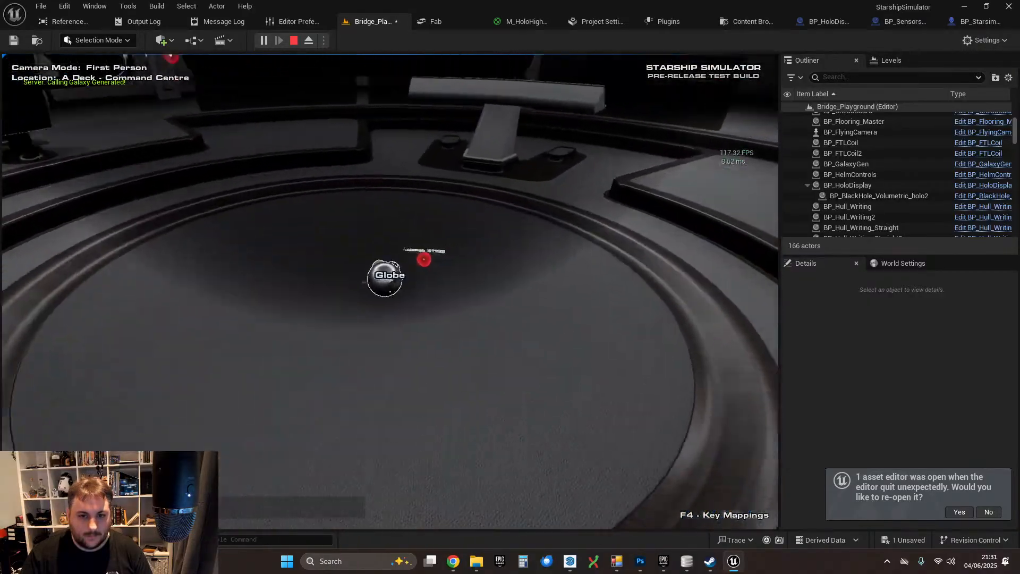
key(d)
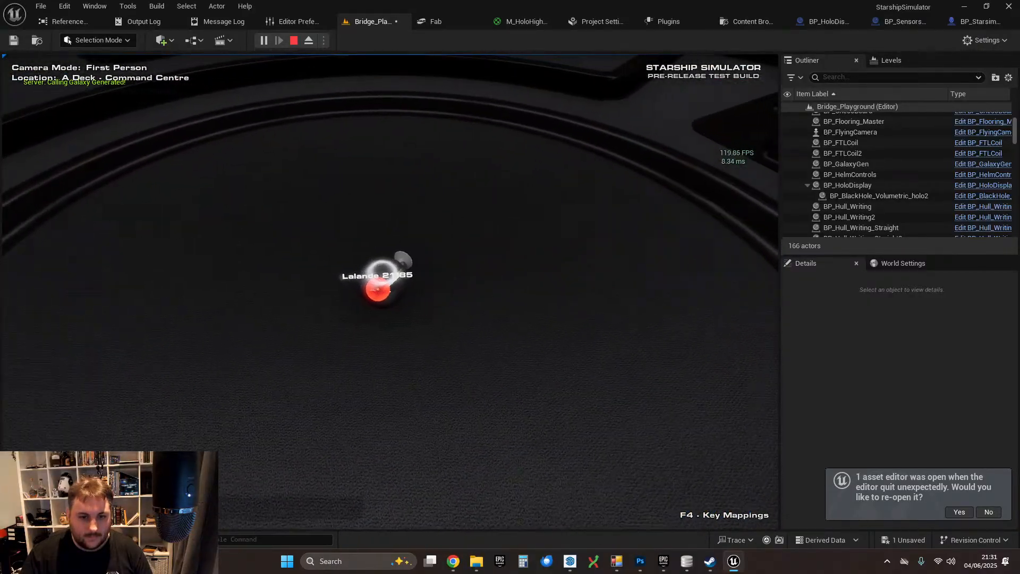
key(a)
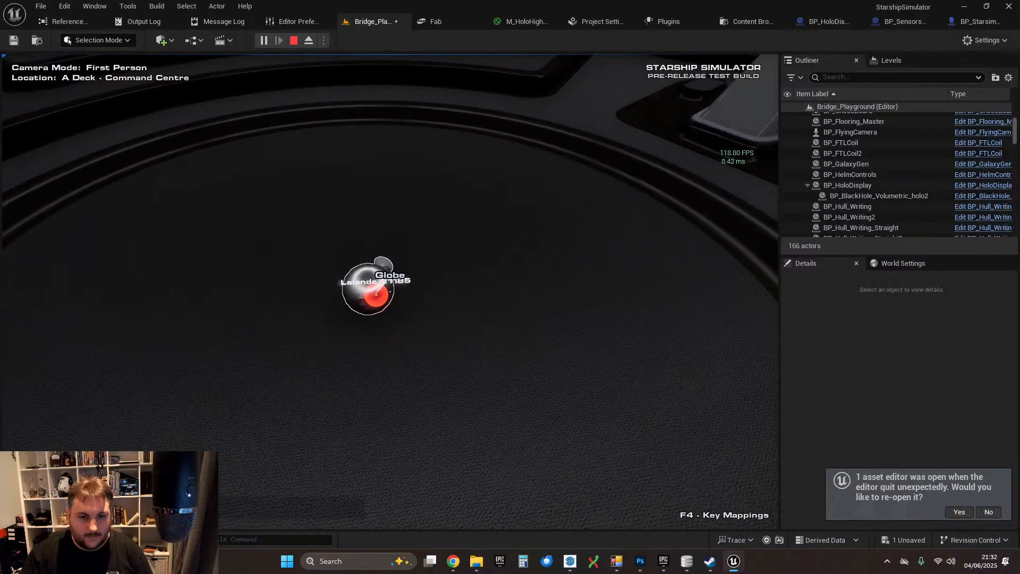
key(Escape)
click(420, 426)
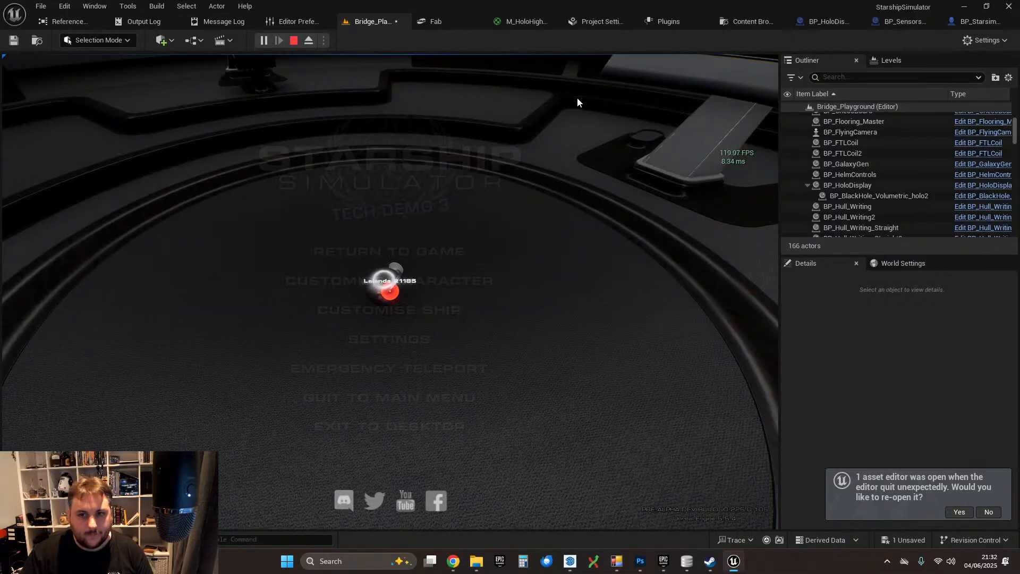
- Examine the InteractionTick graph of BP_Starsim_Character from the Line Trace By Channel node through the tag lookup to Switch on Name
click(956, 22)
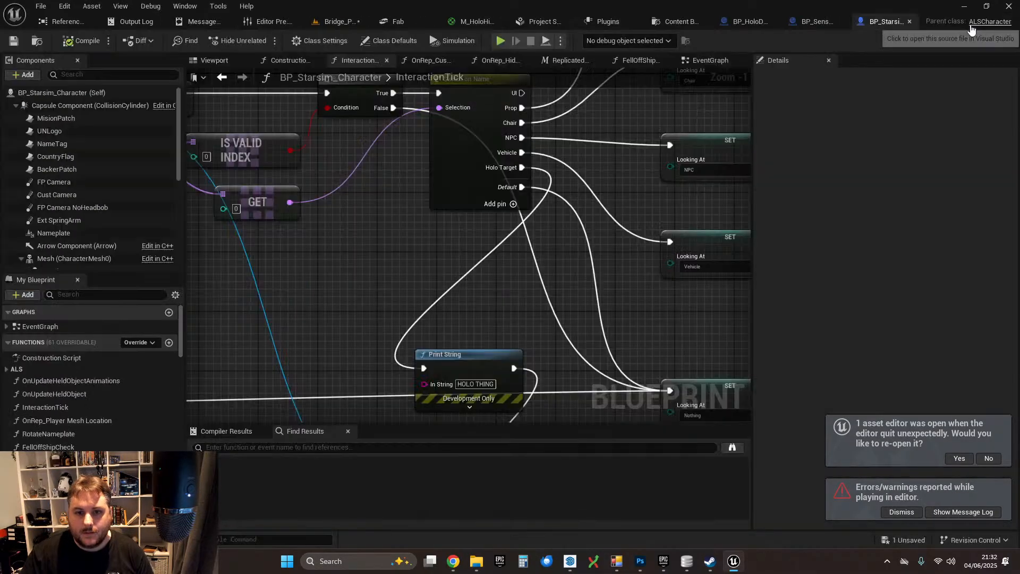
right_drag(282, 263, 750, 243)
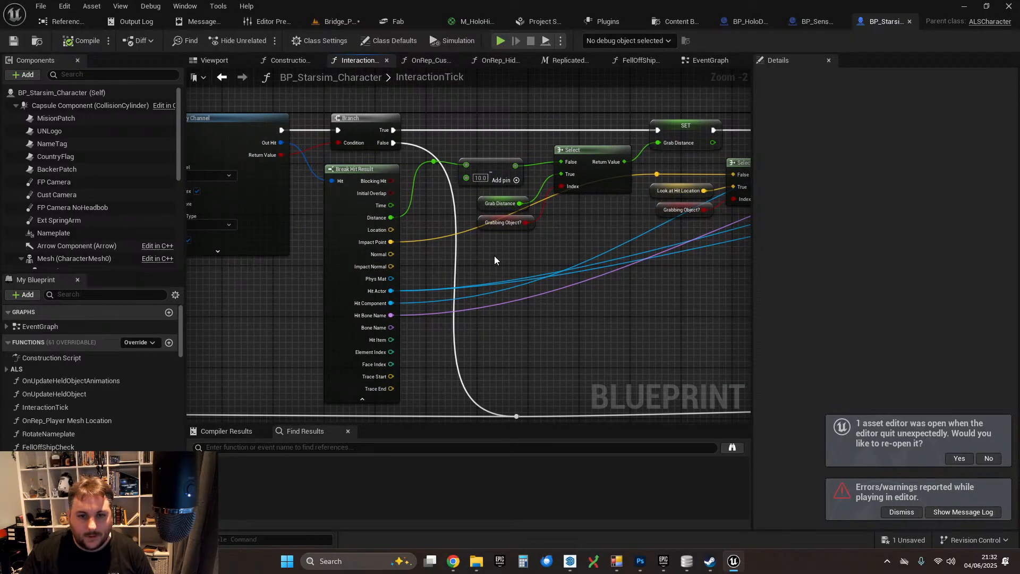
right_drag(267, 298, 903, 278)
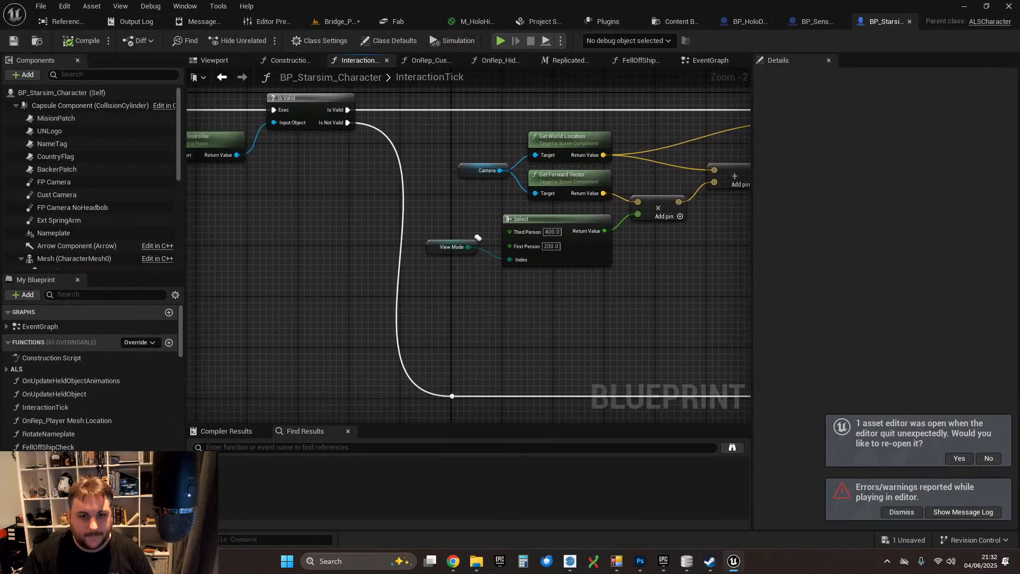
right_drag(477, 238, 297, 254)
right_drag(719, 295, 499, 341)
scroll(387, 321, up, 1)
scroll(388, 321, up, 1)
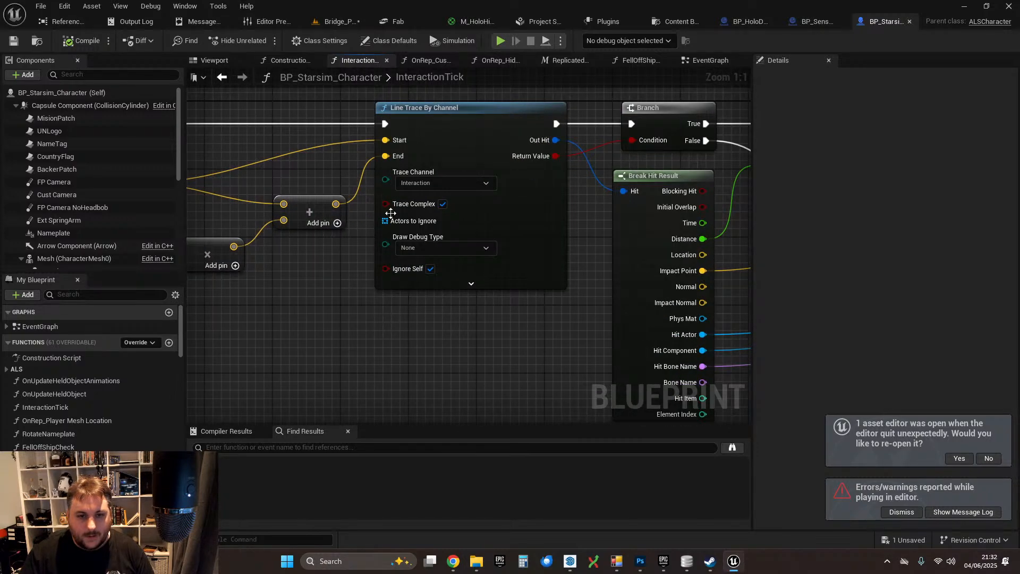
right_drag(592, 203, 311, 164)
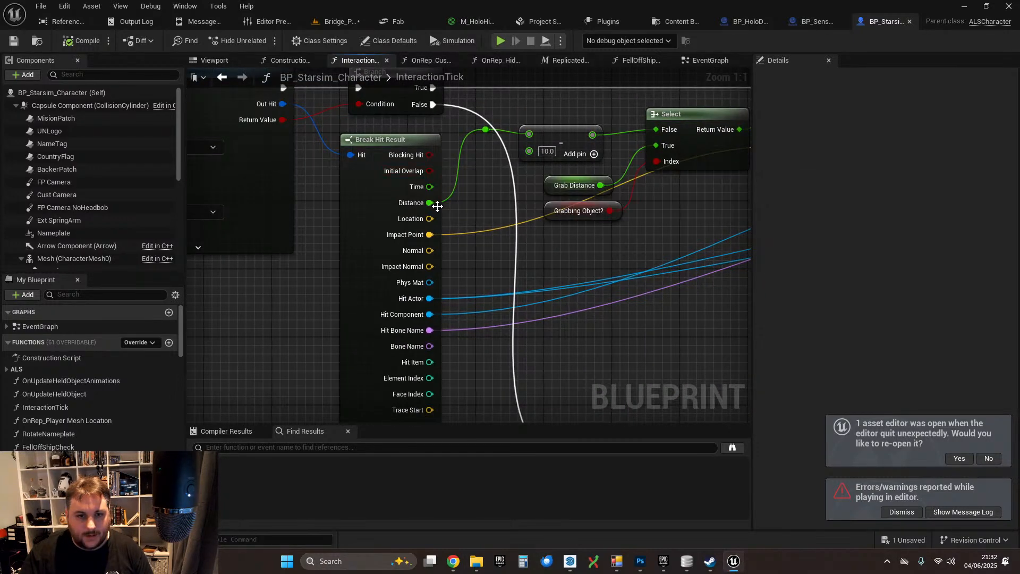
right_drag(631, 250, 272, 319)
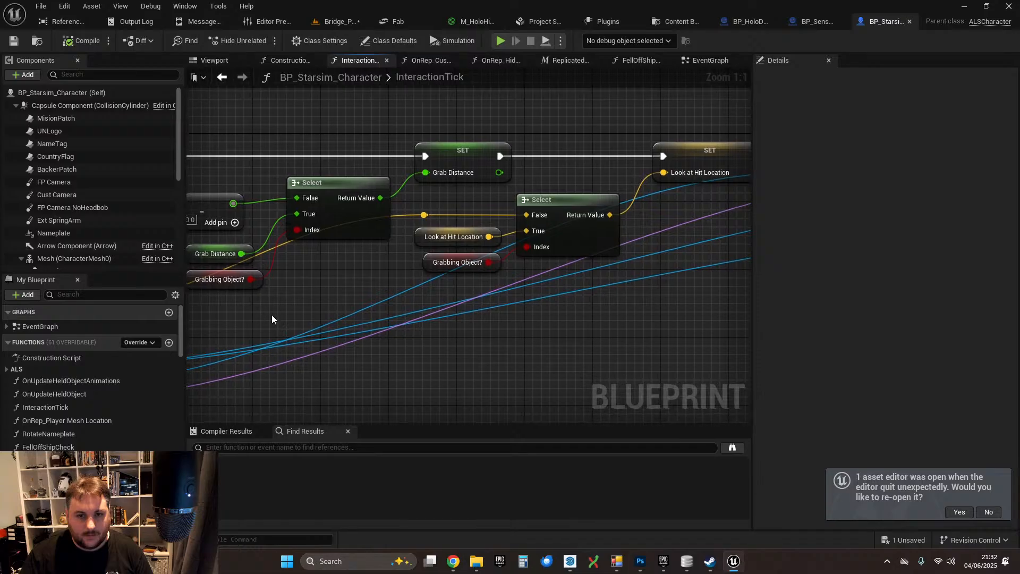
right_drag(642, 330, 193, 328)
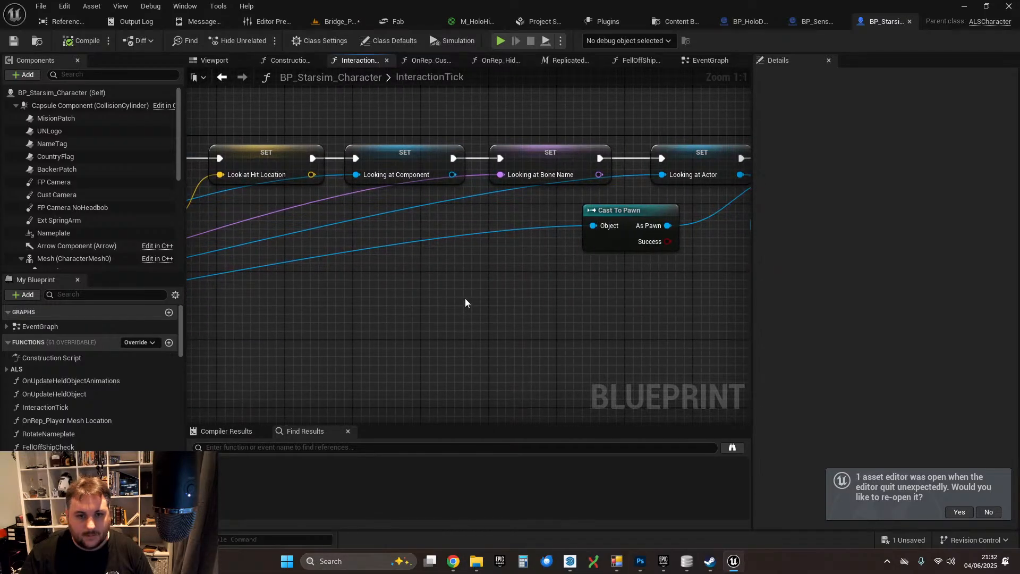
right_drag(465, 302, 209, 312)
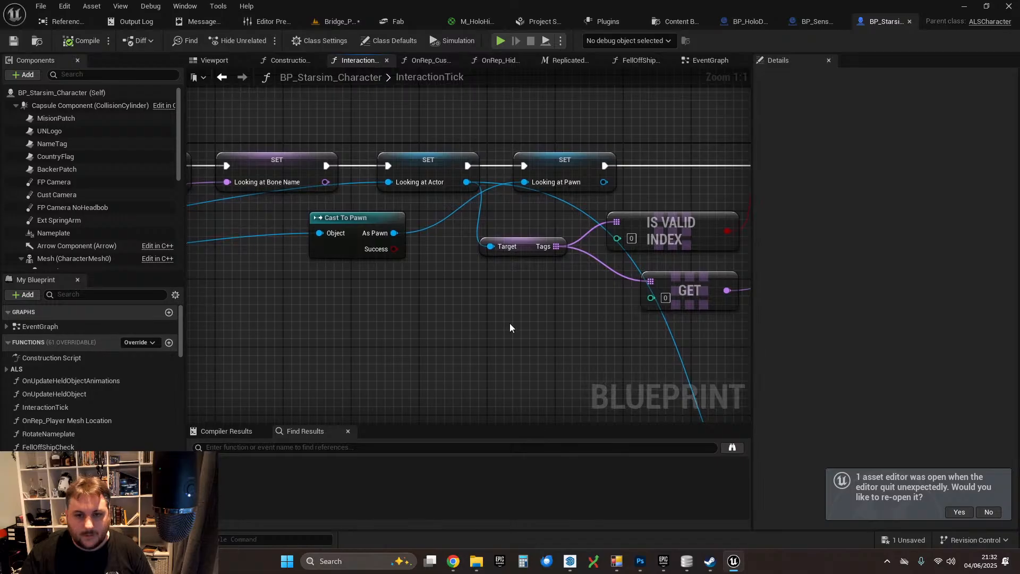
right_drag(509, 327, 383, 305)
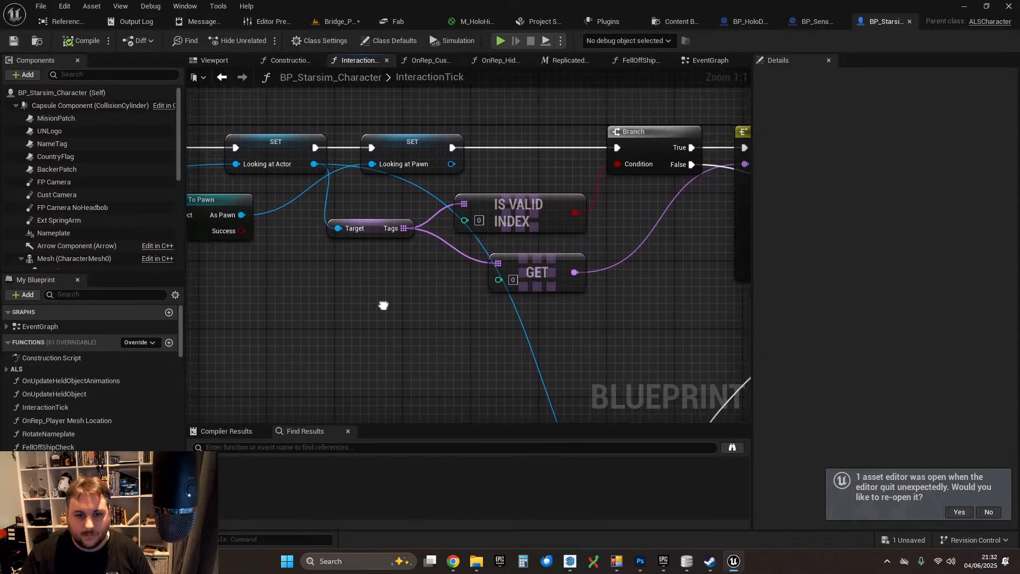
right_drag(548, 277, 449, 287)
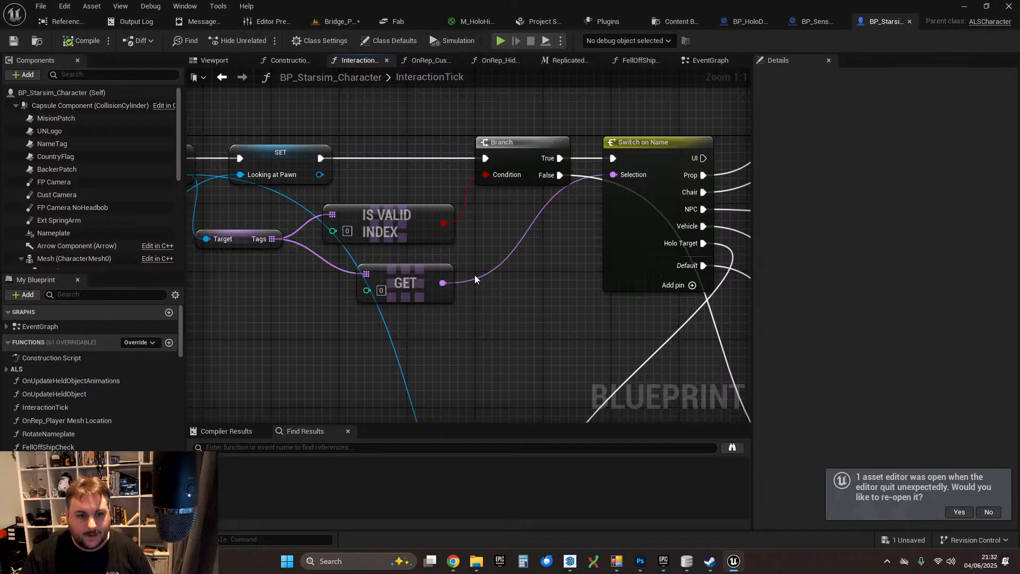
- Filter the Sphere's details in BP_SensorsTarget_Celestial by "tag" to check its component tag, and return to the InteractionTick graph
click(816, 21)
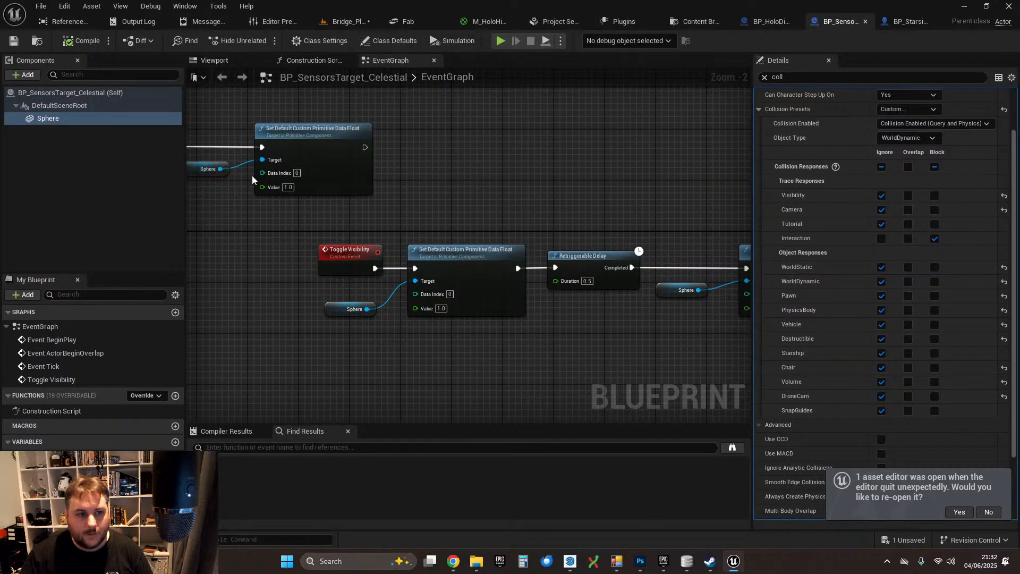
text(tag)
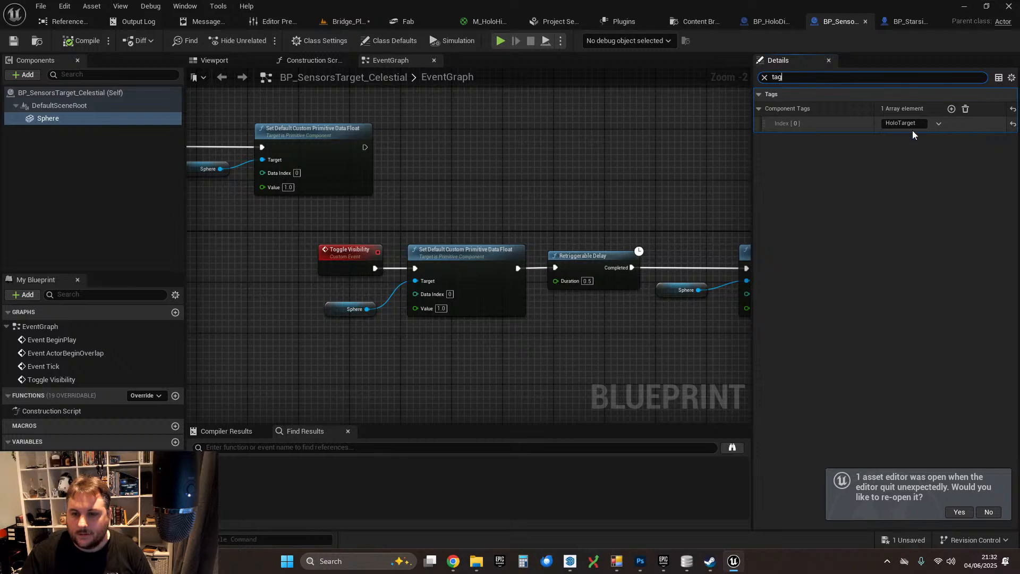
click(914, 125)
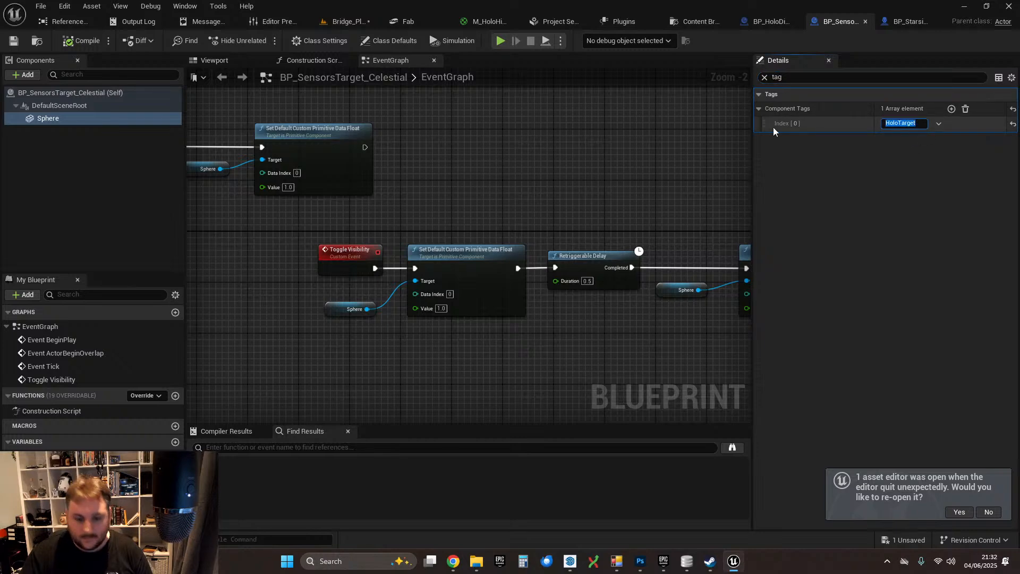
click(902, 21)
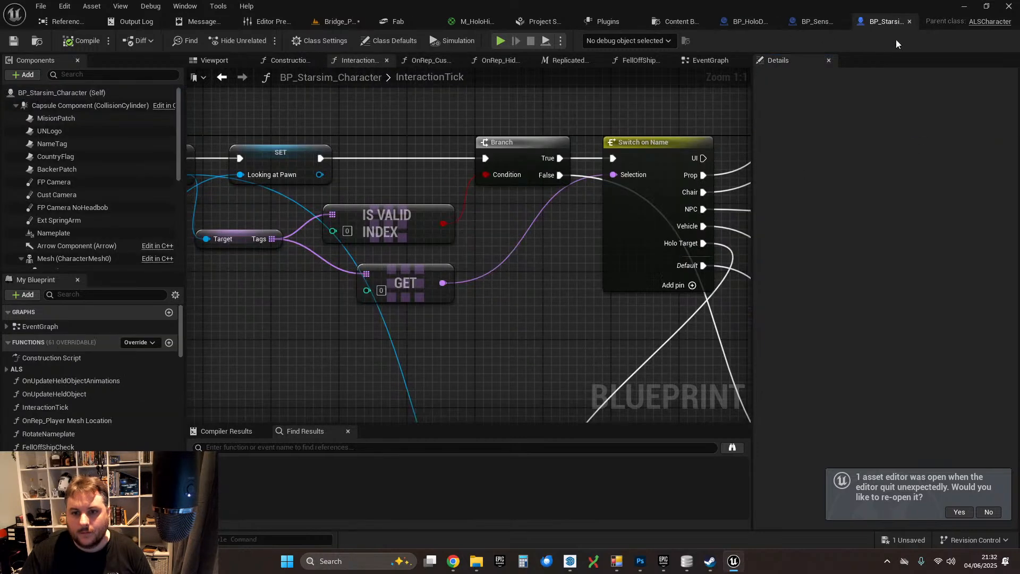
- Check the pin names of Switch on Name and trace the InteractionTick graph back to the Branch after the line trace
click(653, 162)
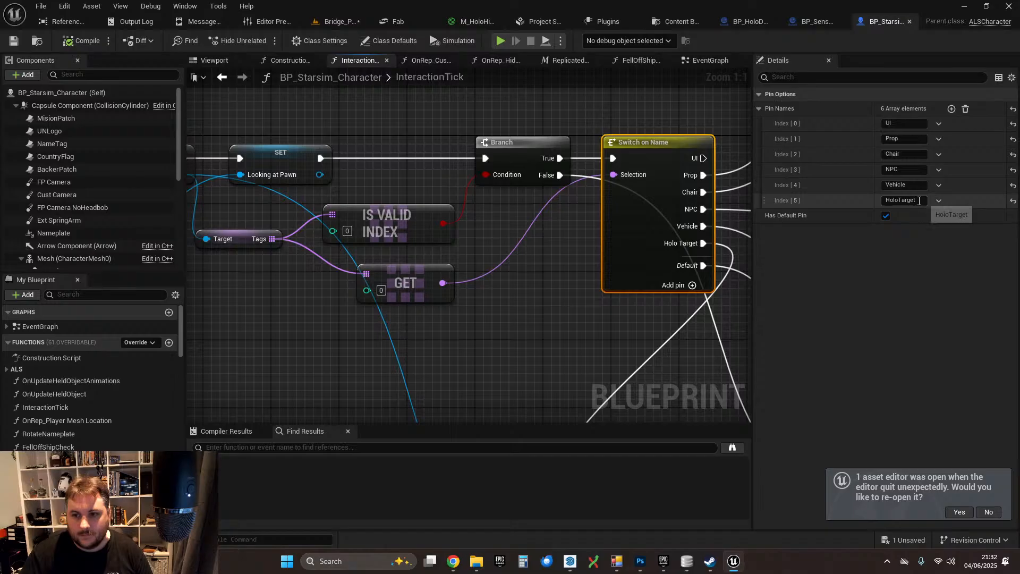
click(492, 355)
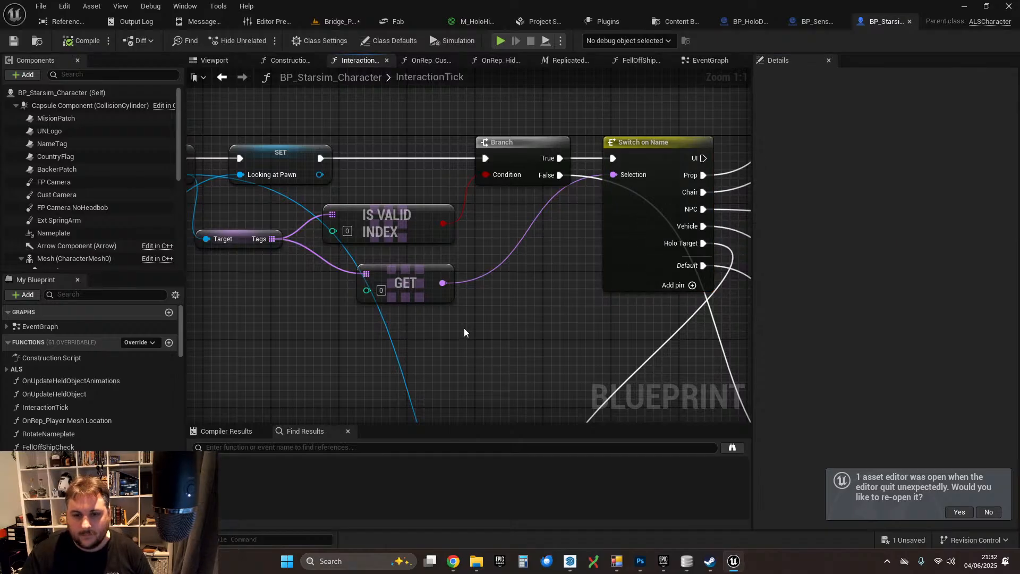
right_drag(372, 182, 882, 181)
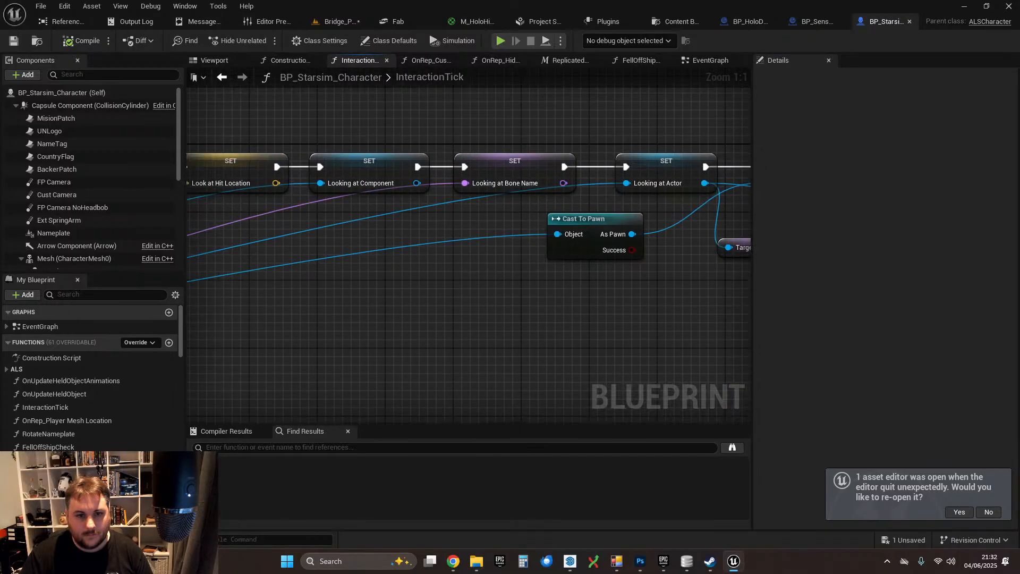
right_drag(346, 304, 1009, 309)
right_drag(478, 319, 805, 345)
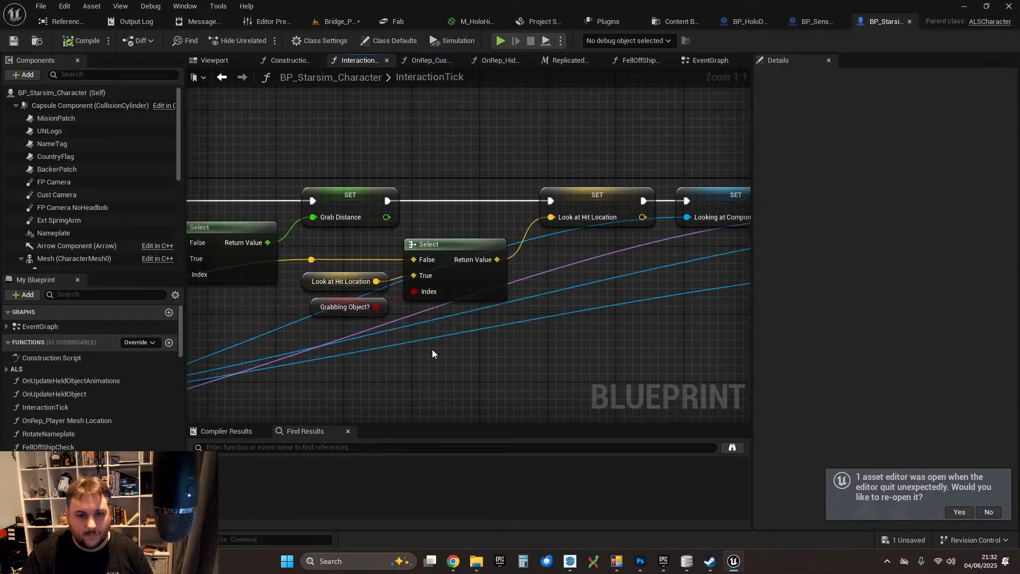
right_drag(231, 242, 566, 237)
right_drag(361, 155, 501, 178)
scroll(487, 189, down, 1)
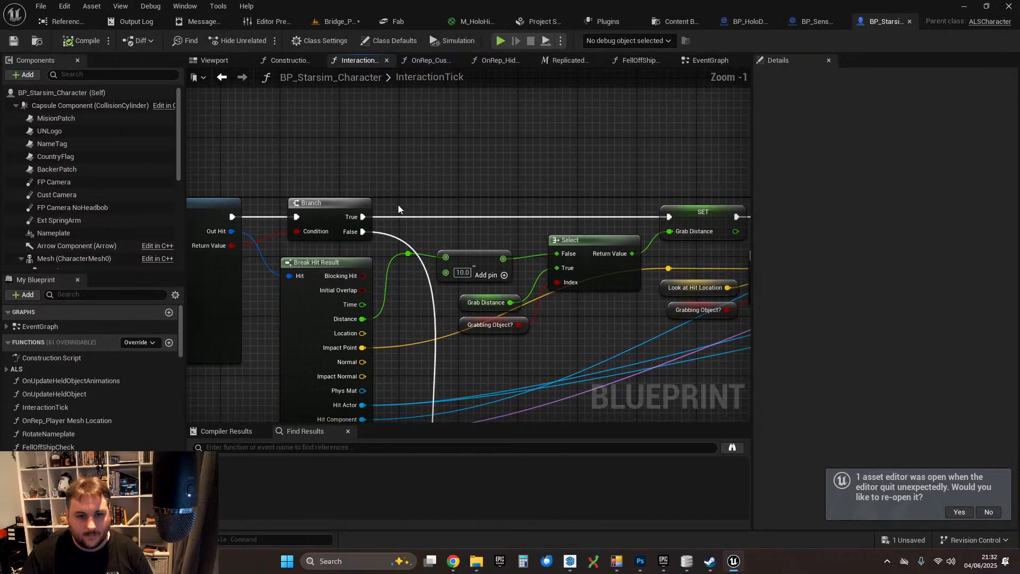
- Insert a Print String node on the True output of the Branch that follows the line trace
drag(363, 216, 545, 123)
text(print)
key(Return)
- Feed the Hit Actor's display name into the Print String, place Get Display Name above the Branch, and save the blueprint
scroll(532, 160, down, 2)
right_drag(426, 410, 431, 313)
scroll(444, 241, up, 2)
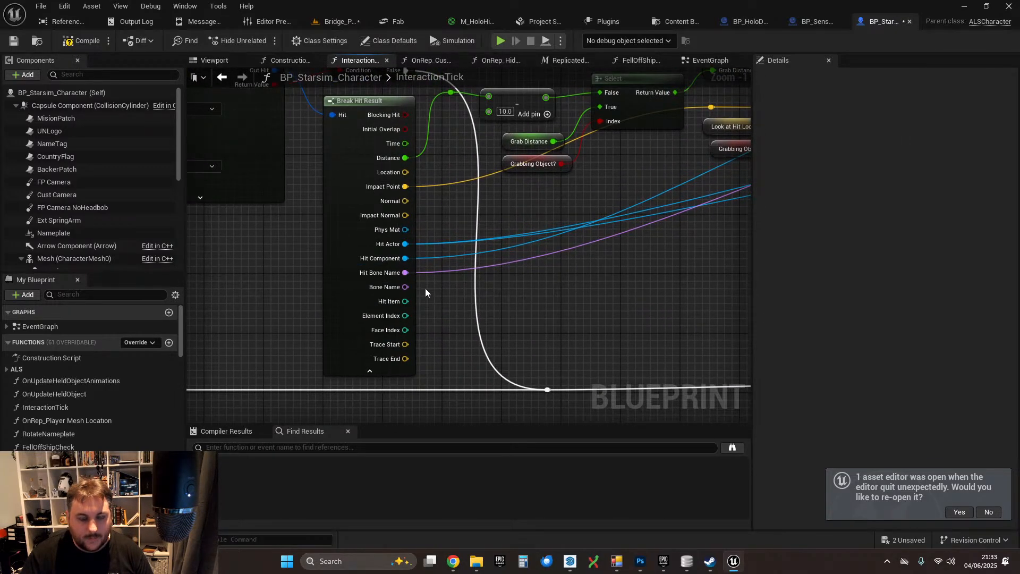
right_drag(420, 238, 390, 300)
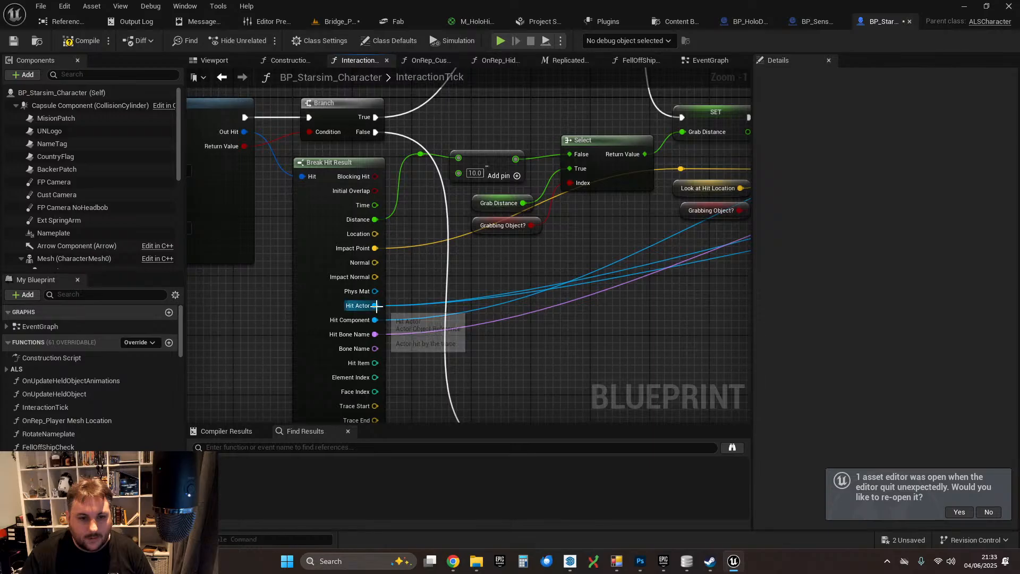
drag(376, 305, 540, 201)
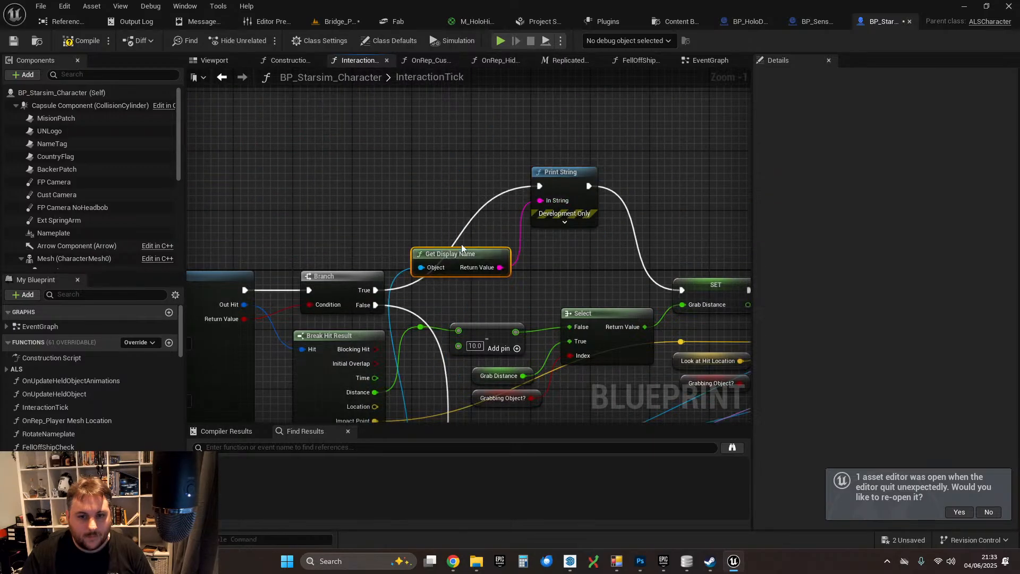
drag(461, 247, 461, 153)
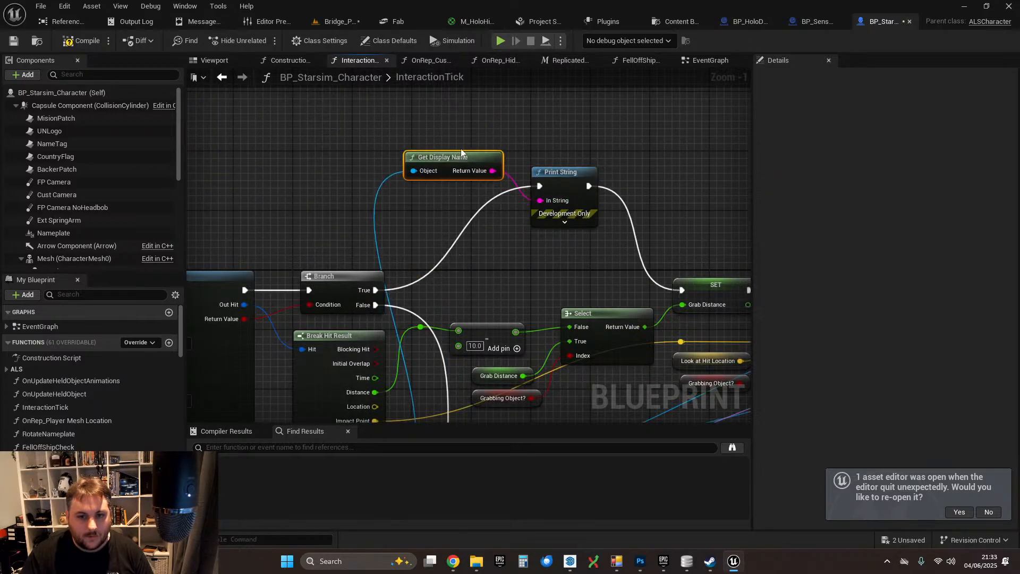
click(14, 41)
- Start a playtest of Bridge_Playground and operate the sensors console to bring up the holographic star targets
click(336, 22)
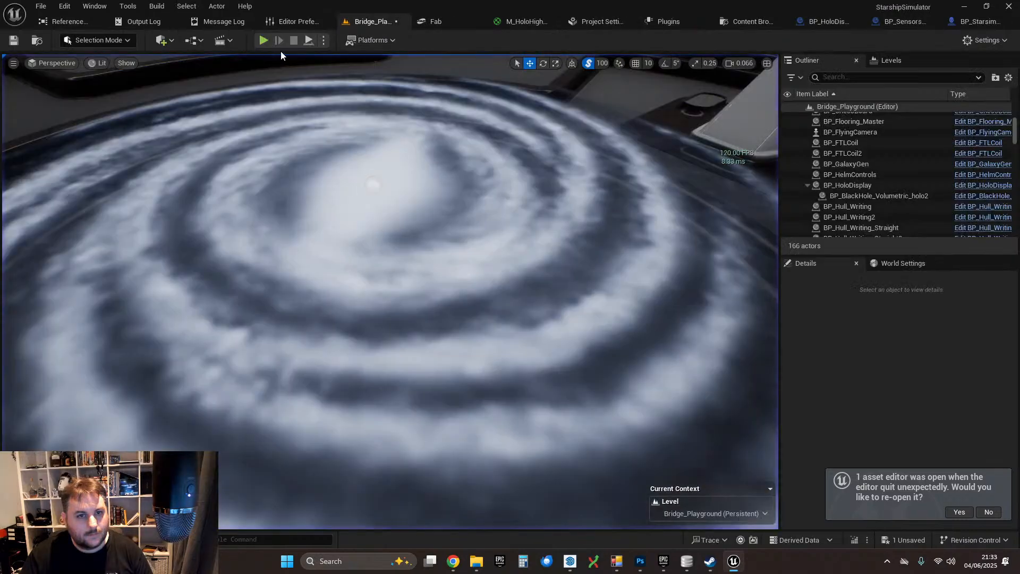
key(alt+p)
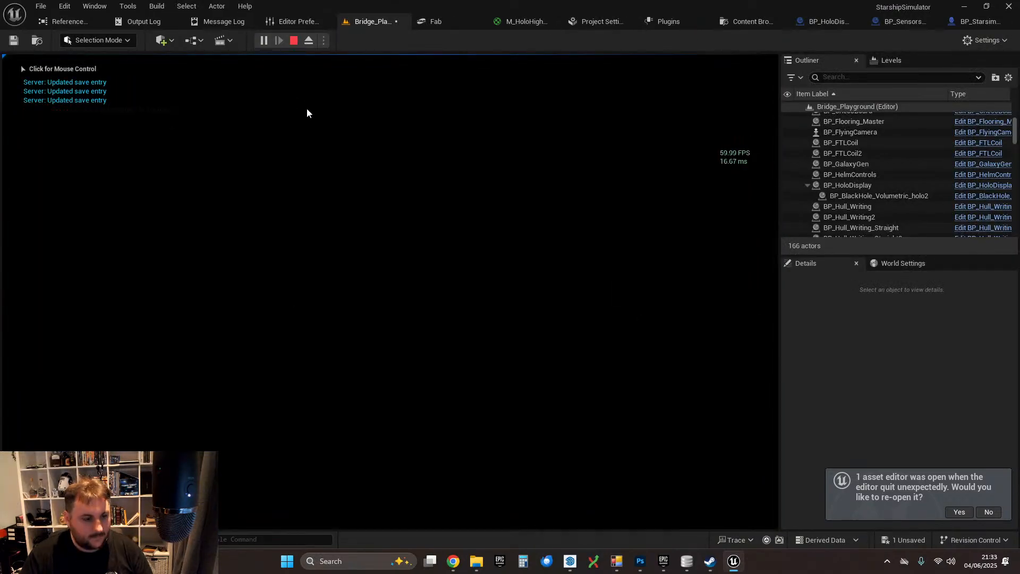
click(325, 177)
key(w)
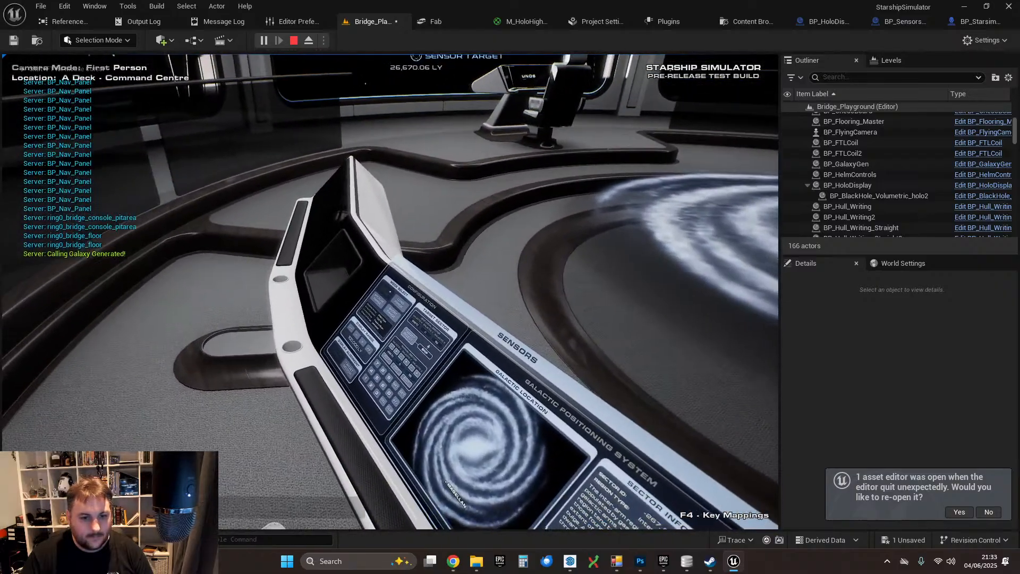
click(390, 291)
- Walk around the bridge aiming at Lalande 21185, WISE J1049-5319AB and Ross 154 to check the printed hit actor names
key(w)
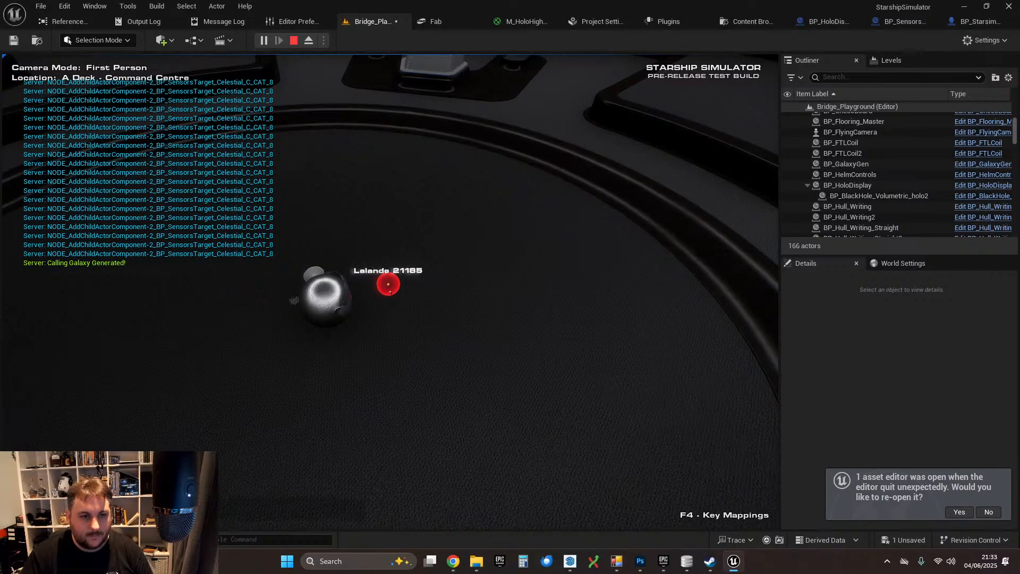
key(w)
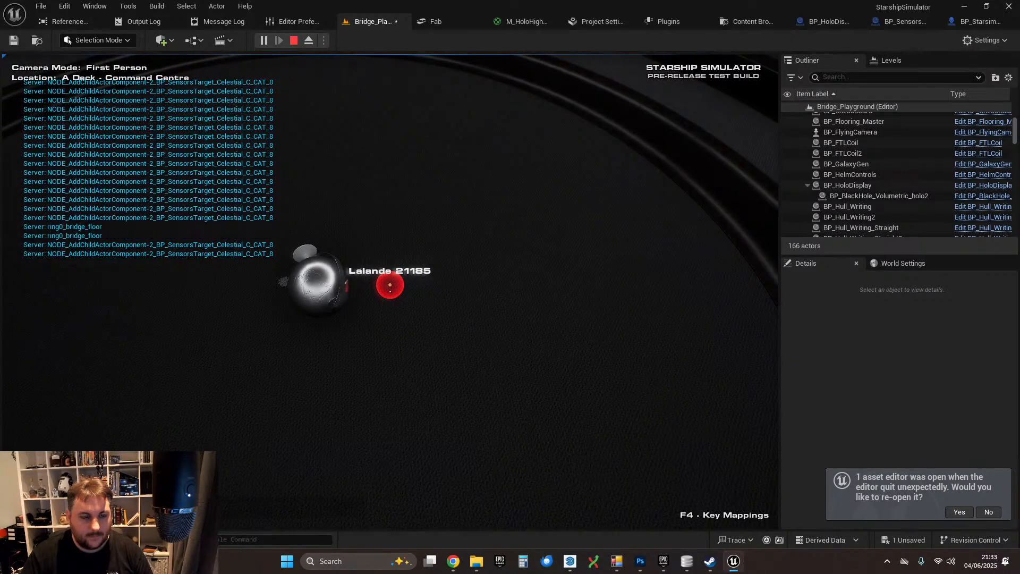
key(w)
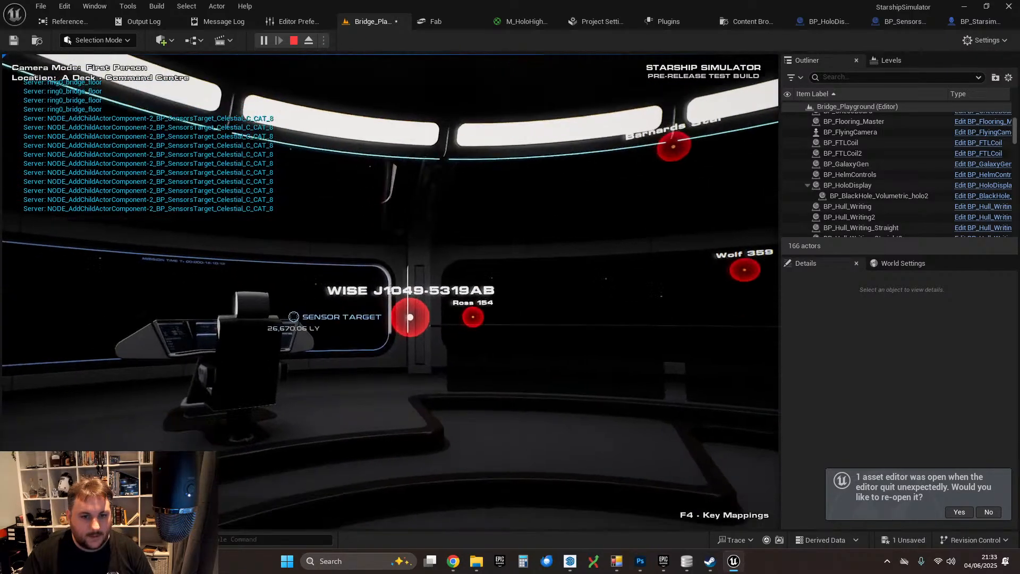
key(w)
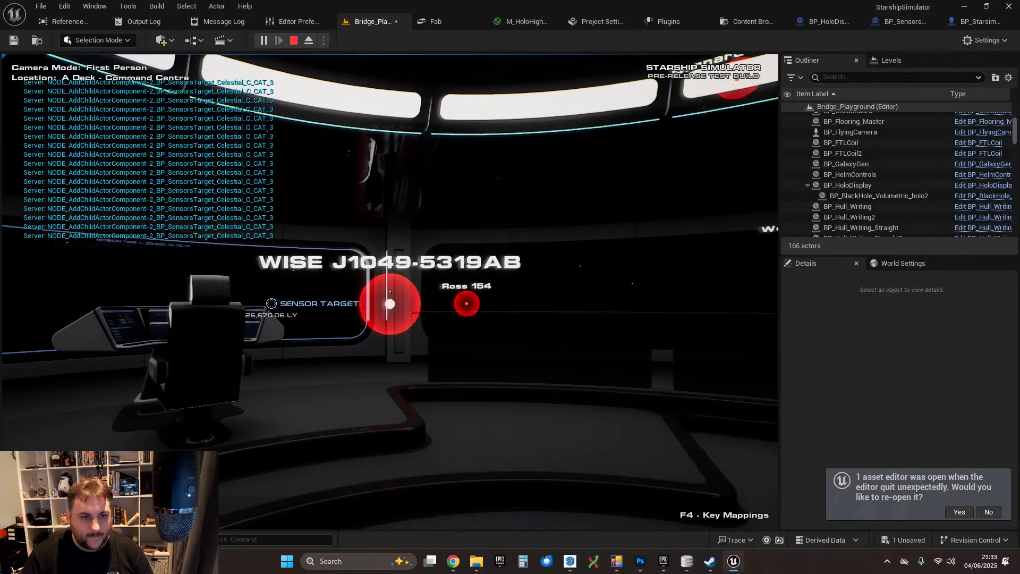
key(a)
key(w)
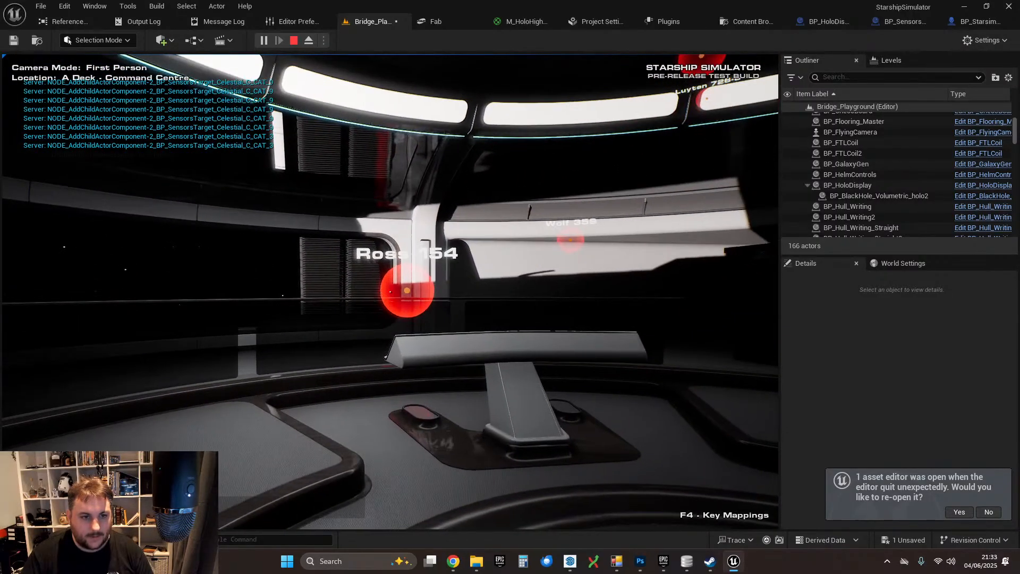
key(w)
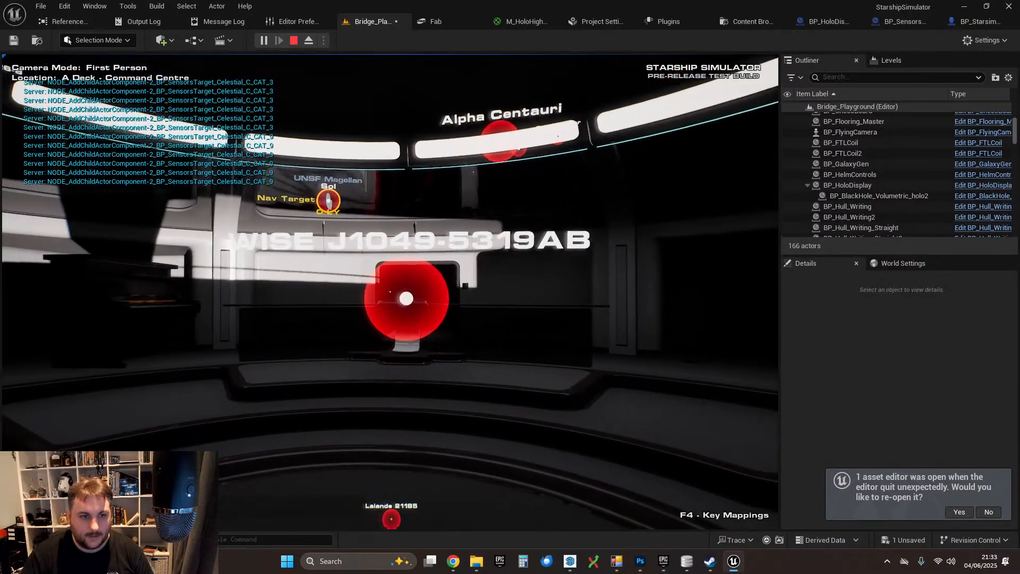
- Aim at the Lalande 21185 marker again from different sides of the globe prop, and exit the playtest
key(w)
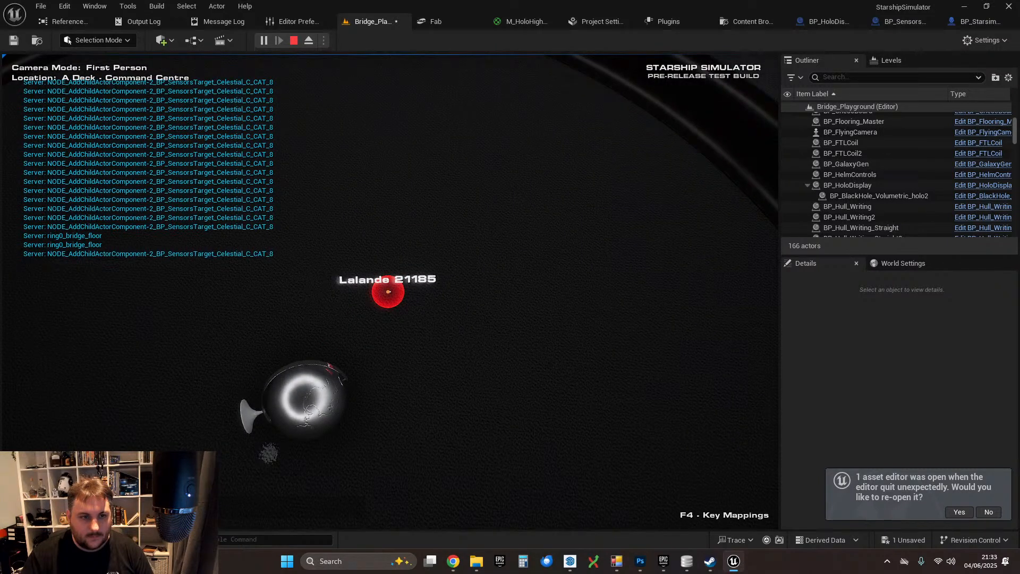
key(d)
key(w)
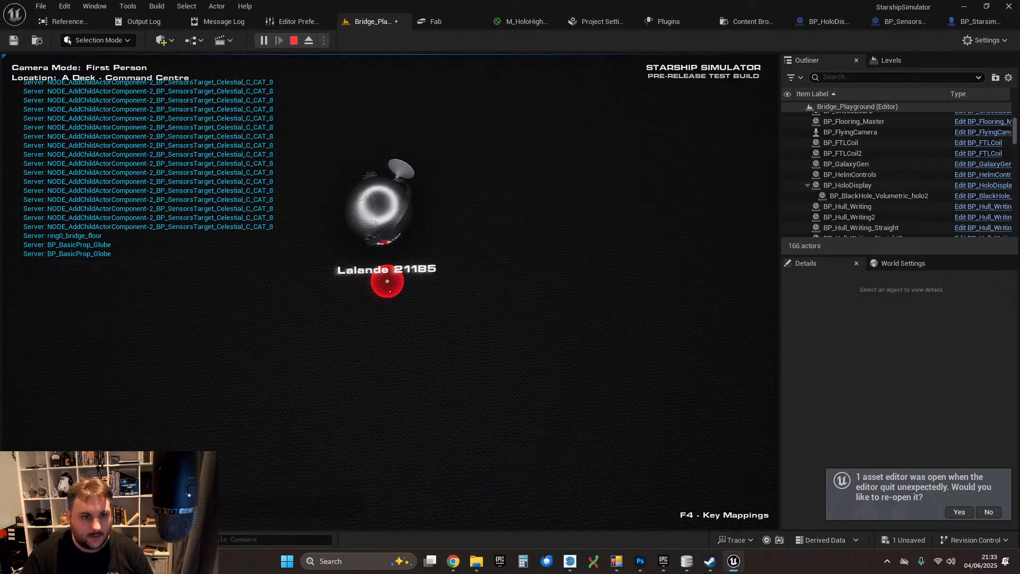
key(Escape)
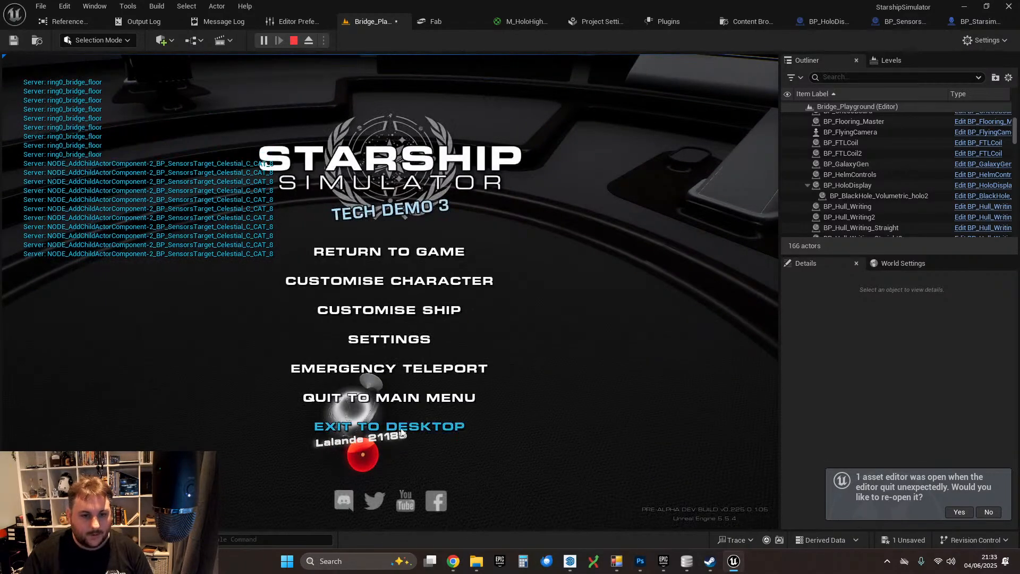
click(402, 426)
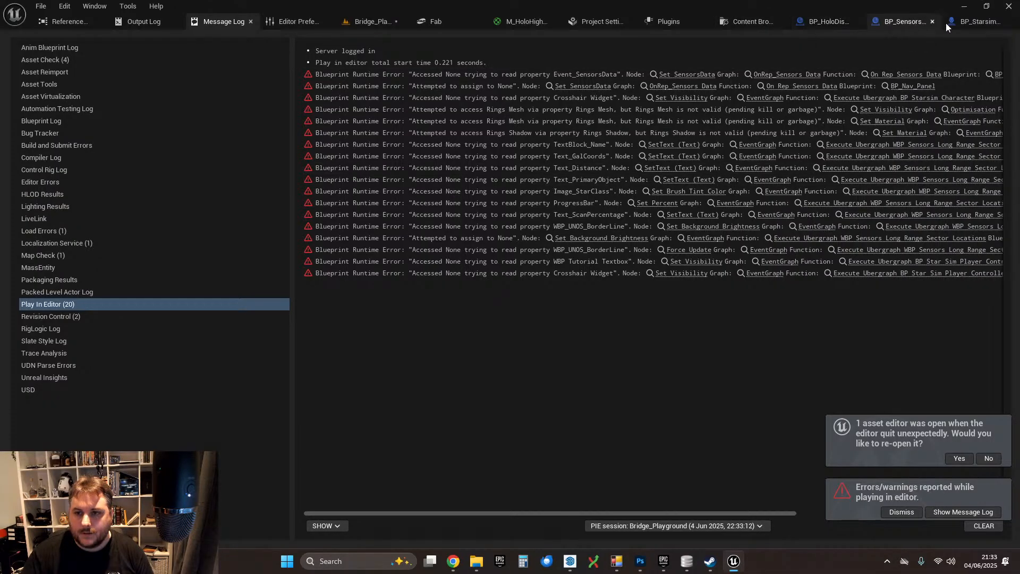
- Examine how Hit Actor runs from Break Hit Result to the Tags lookup in BP_Starsim_Character's InteractionTick graph
click(976, 24)
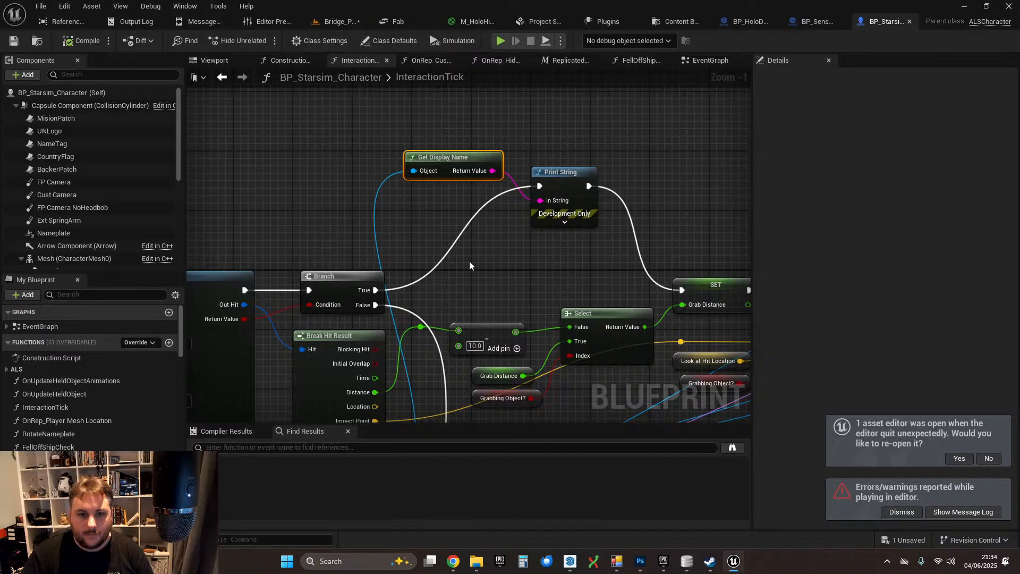
right_drag(469, 262, 437, 111)
scroll(398, 233, down, 1)
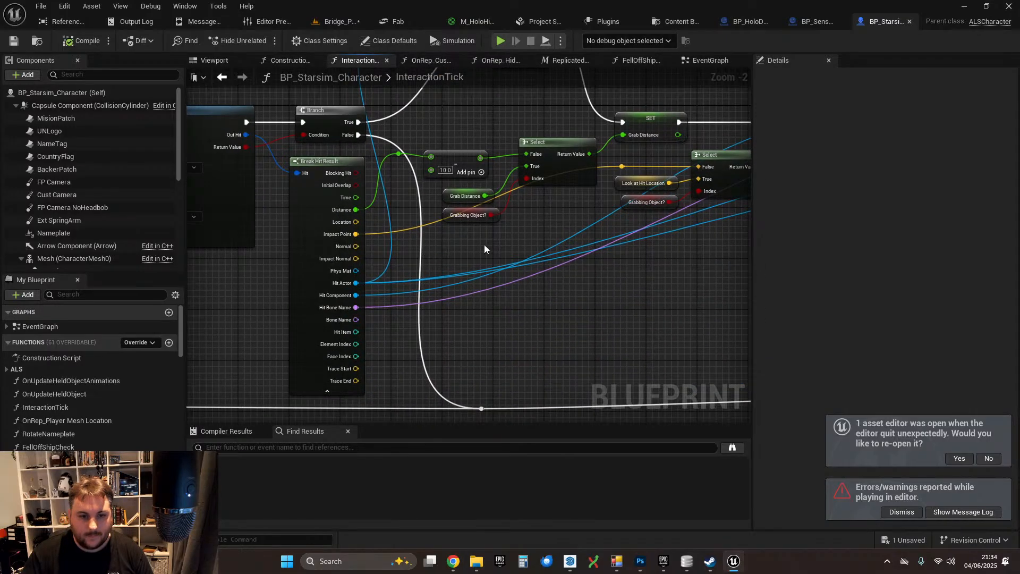
right_drag(551, 228, 456, 240)
scroll(396, 267, down, 2)
scroll(326, 273, up, 2)
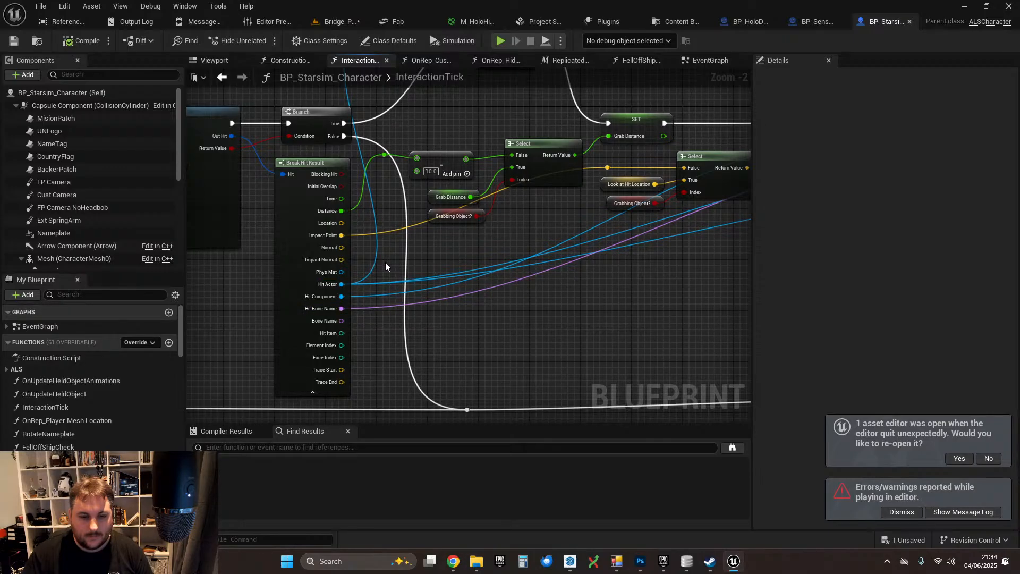
right_drag(531, 257, 0, 310)
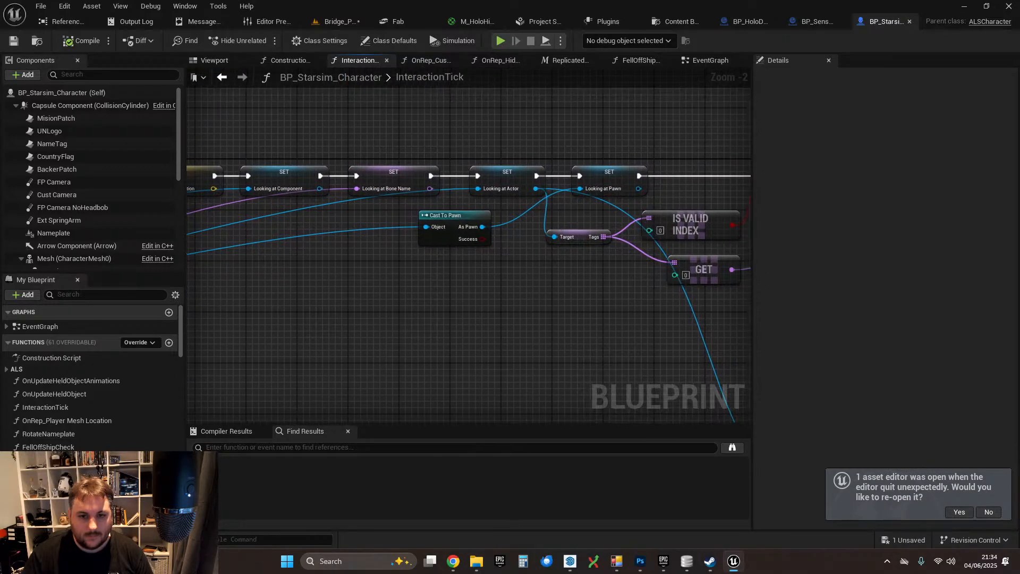
right_drag(467, 255, 466, 256)
- Add a Get Tags node from Hit Actor near the Print String and a Get node reading array index 0
right_drag(0, 306, 157, 314)
right_drag(50, 316, 505, 312)
drag(316, 334, 318, 211)
text(tags)
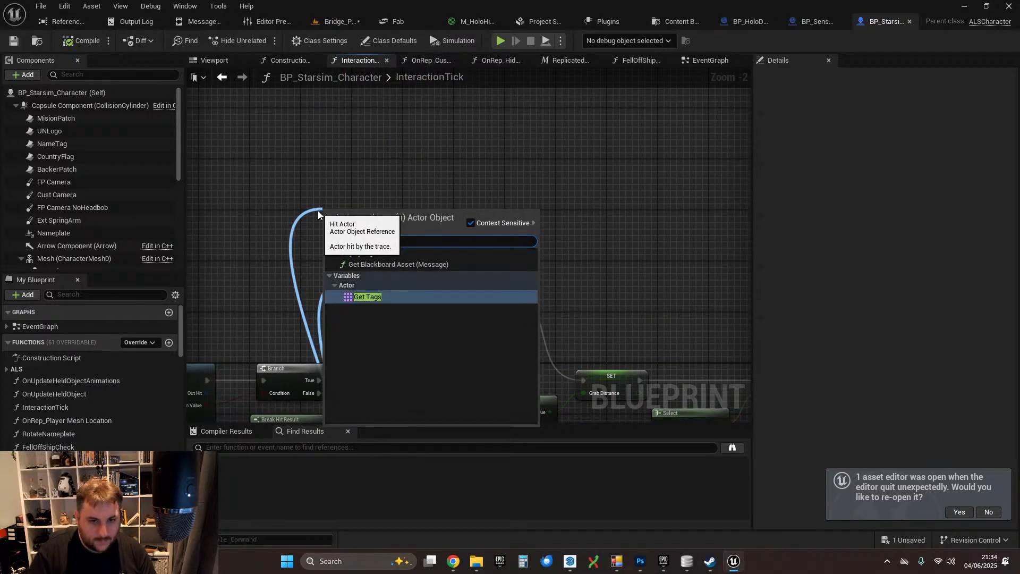
click(429, 289)
drag(381, 214, 409, 218)
text(get)
click(460, 338)
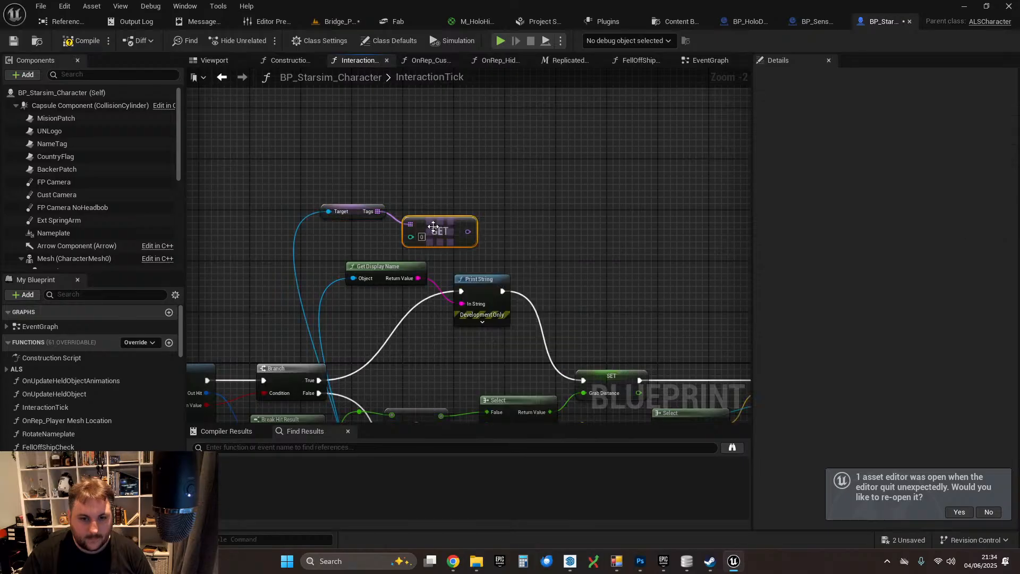
- Wire the retrieved tag into Print String in place of the deleted Get Display Name, tidy the tag nodes, and save
drag(467, 231, 461, 303)
drag(375, 265, 406, 283)
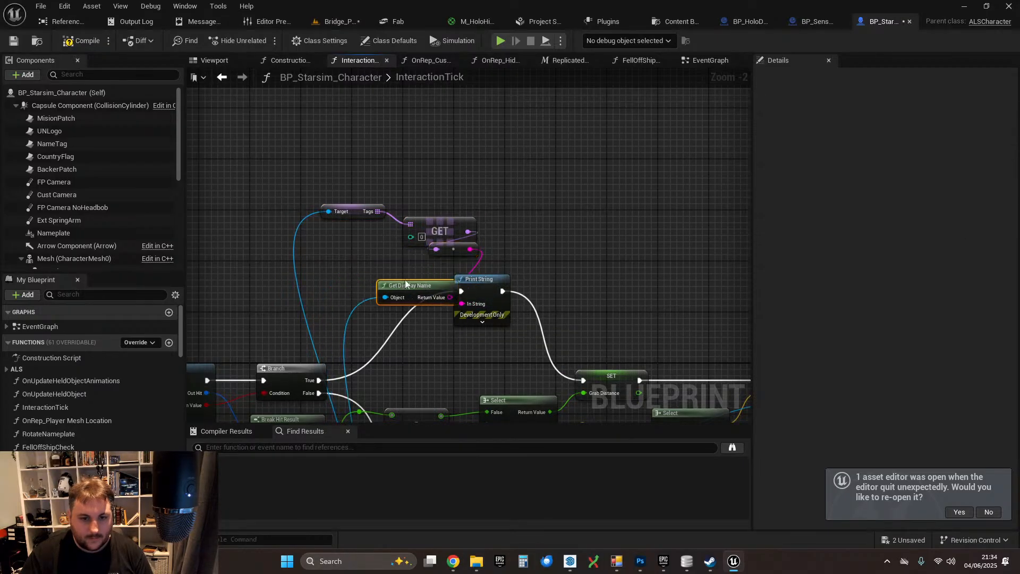
key(Delete)
drag(358, 177, 442, 223)
drag(444, 221, 374, 234)
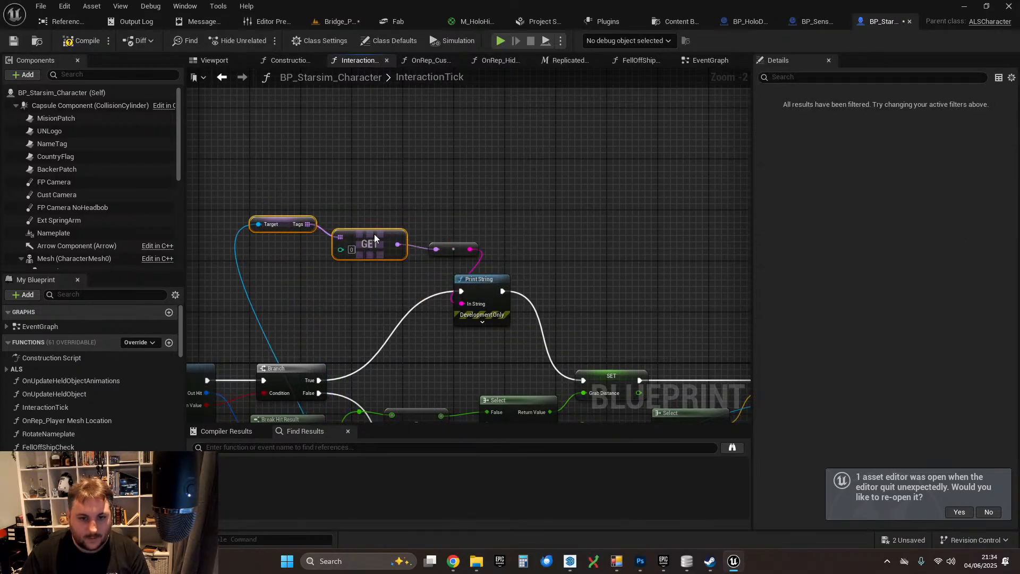
click(15, 40)
- Start a Bridge_Playground playtest and switch the holographic display from the galaxy to the nearby stars at the Sensors console
click(334, 22)
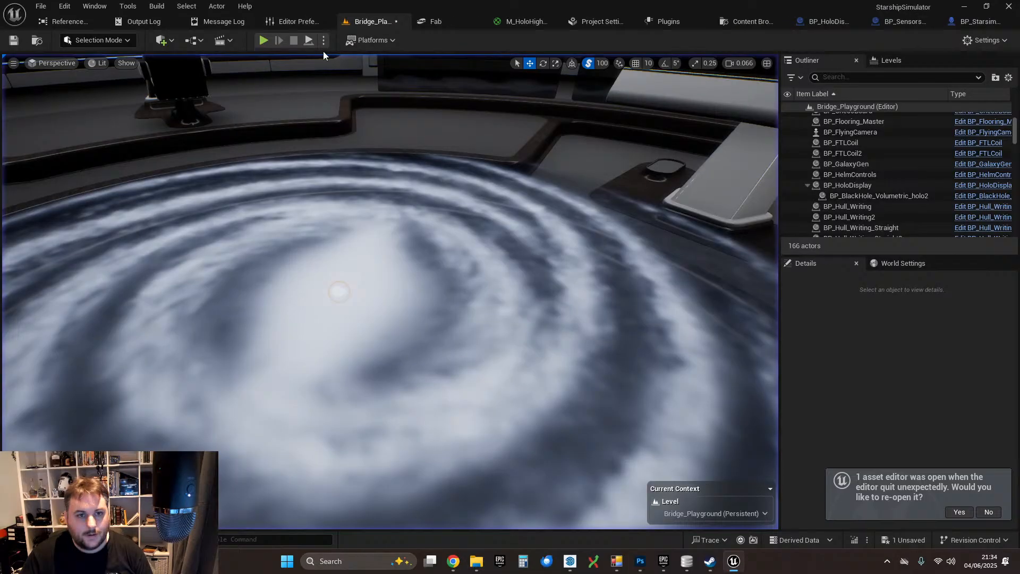
click(262, 41)
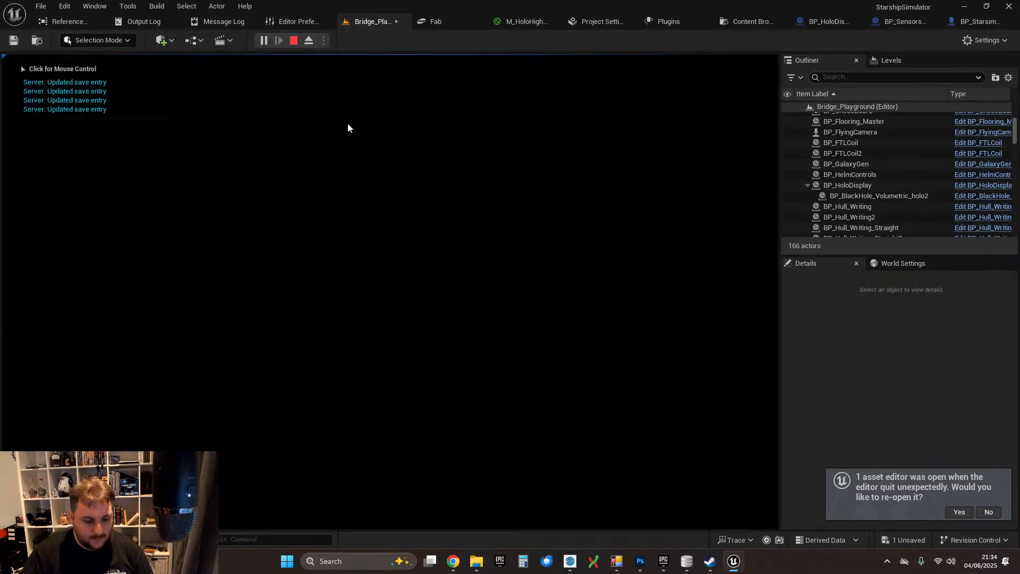
click(349, 161)
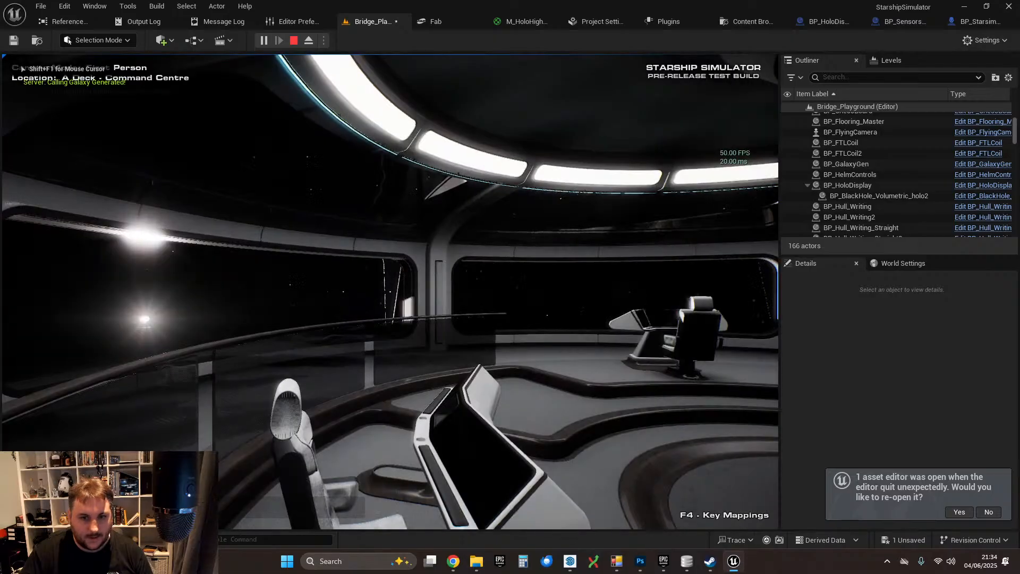
key(w)
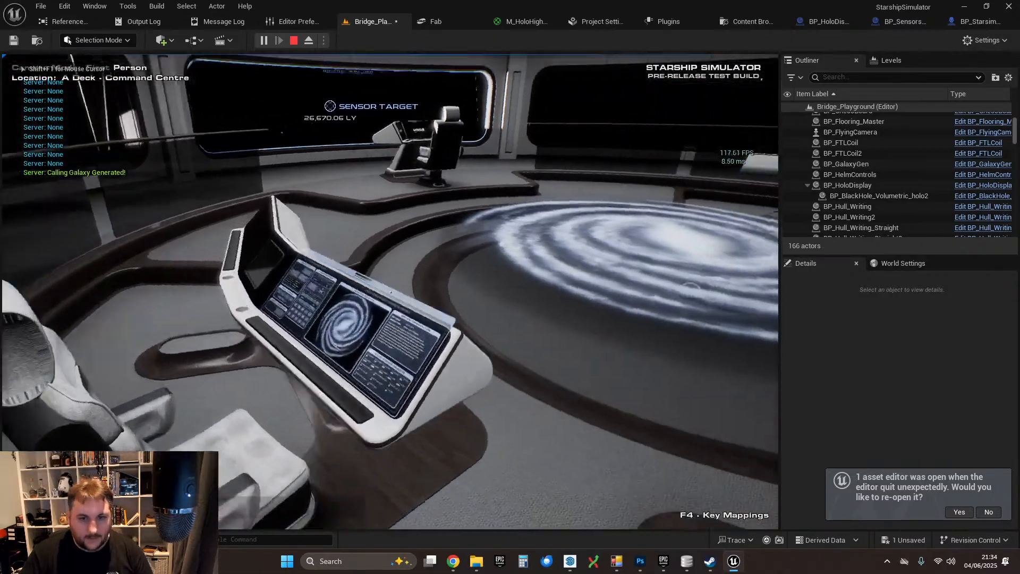
key(f)
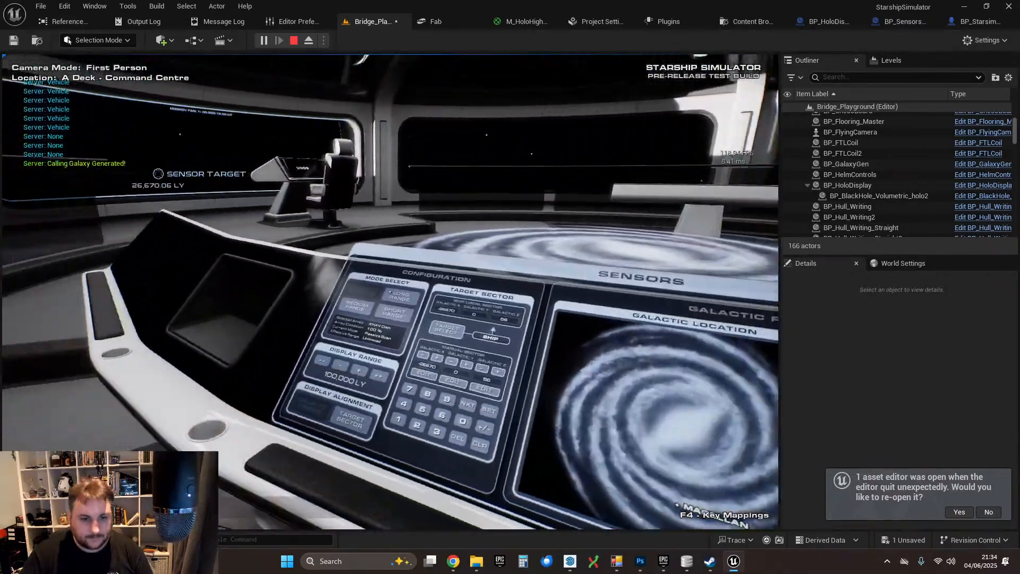
click(390, 292)
- Walk to the globe prop, aim at the Lalande 21185 marker, and exit the playtest back to BP_Starsim_Character
key(w)
key(w)
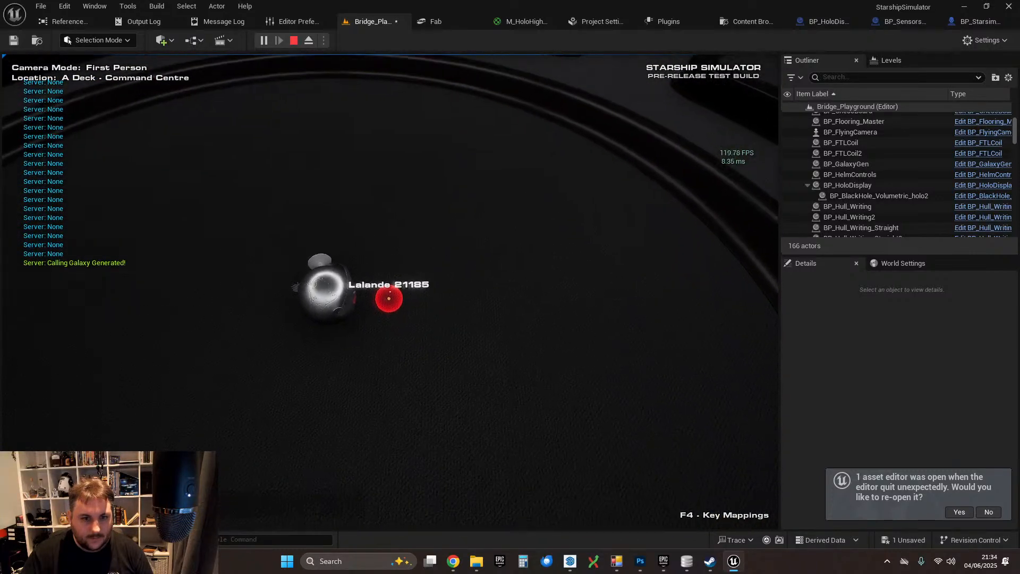
key(w)
key(w)
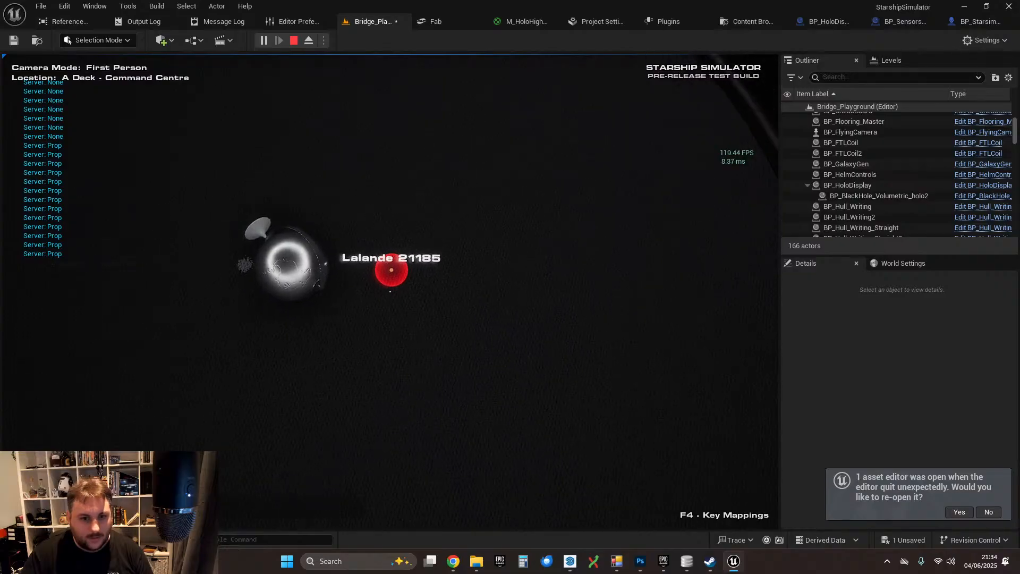
key(Escape)
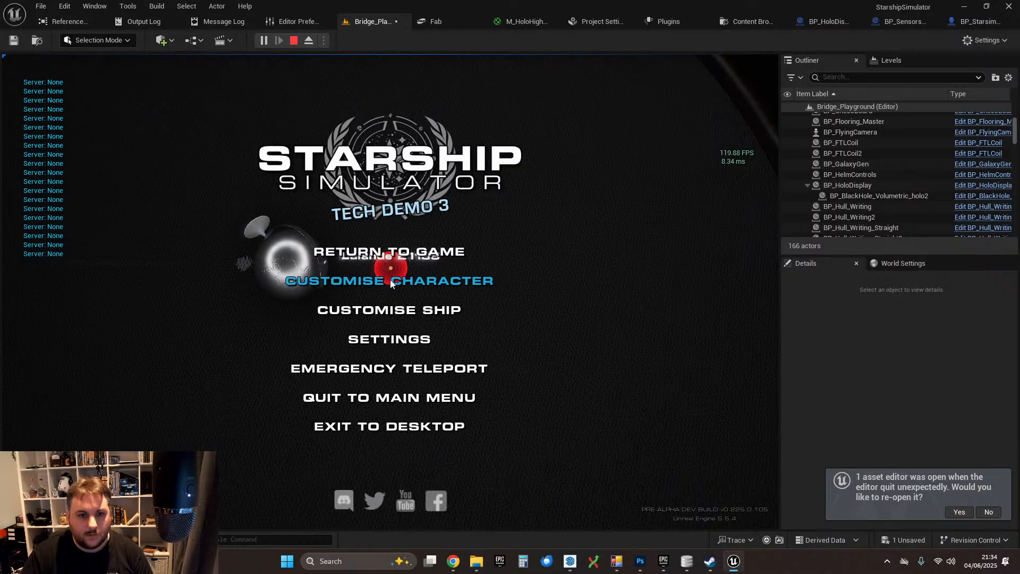
click(406, 427)
click(961, 23)
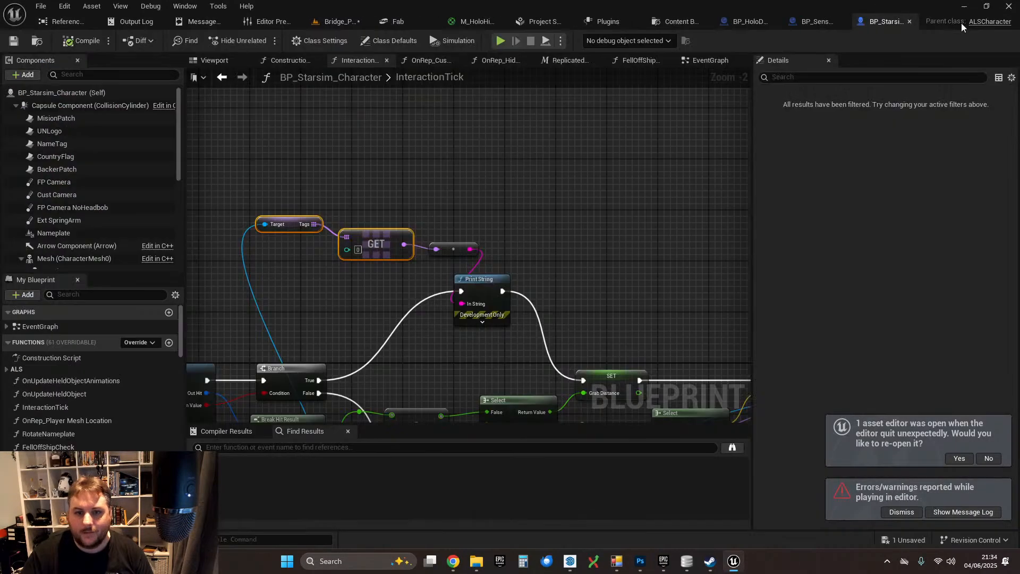
- Try a Get All Child Actors node from Hit Actor in the InteractionTick graph, and delete it
right_drag(472, 260, 483, 158)
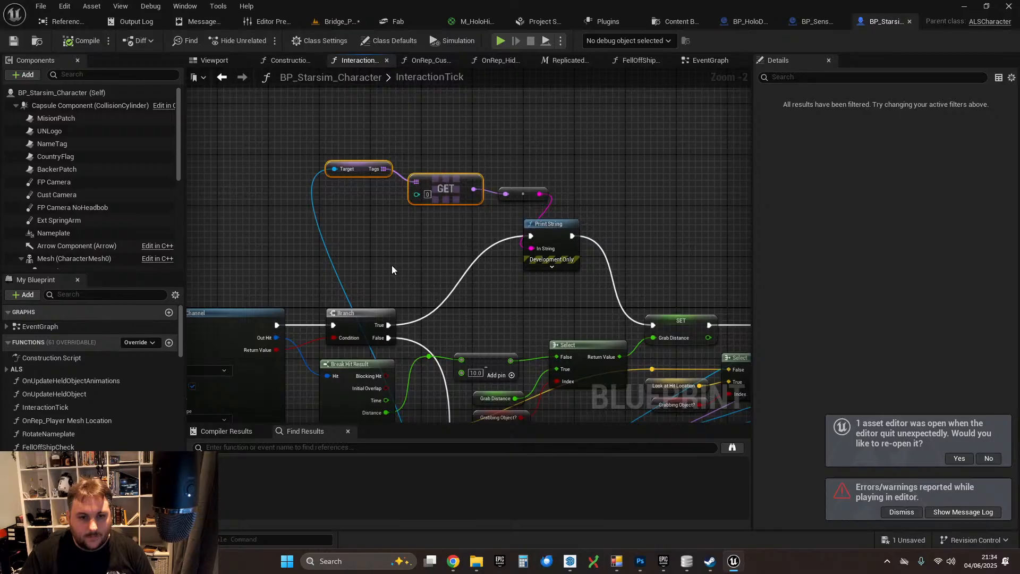
right_drag(392, 269, 395, 128)
drag(393, 346, 375, 202)
text(get child)
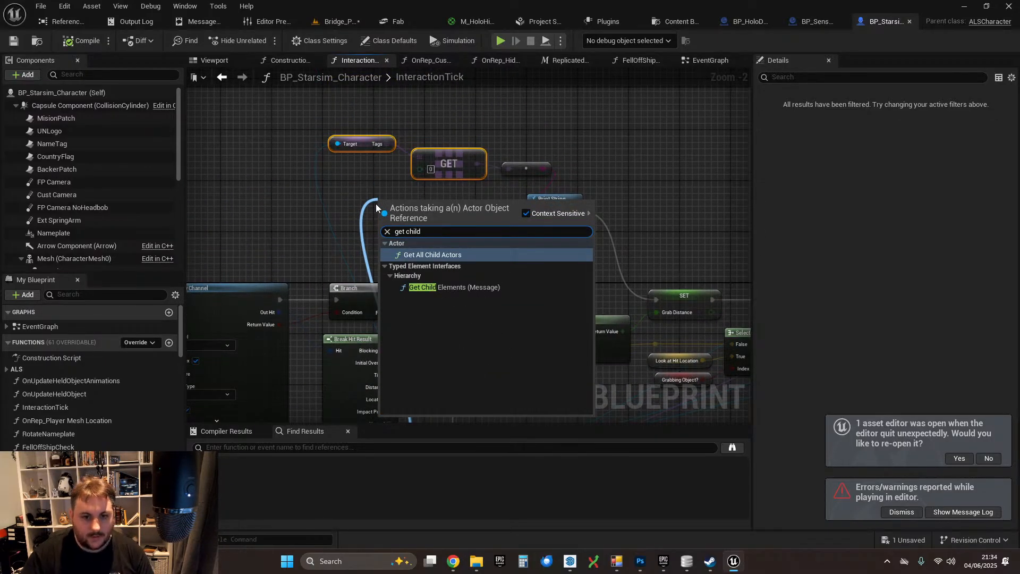
click(461, 258)
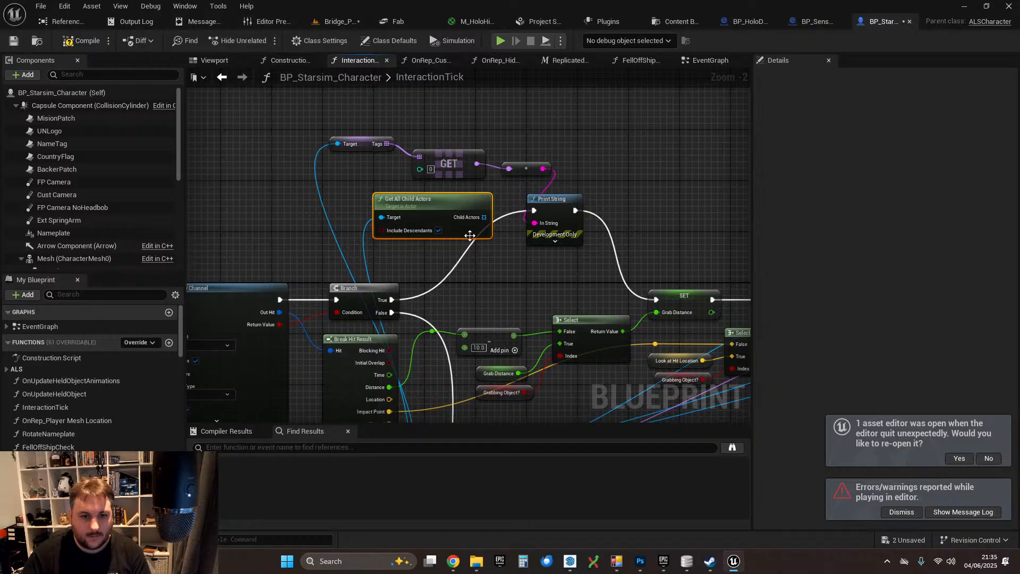
key(Delete)
- Connect the Branch's True output straight to SET Grab Distance and delete the Tags, Get, conversion and Print String nodes
scroll(491, 250, down, 1)
right_drag(494, 250, 341, 211)
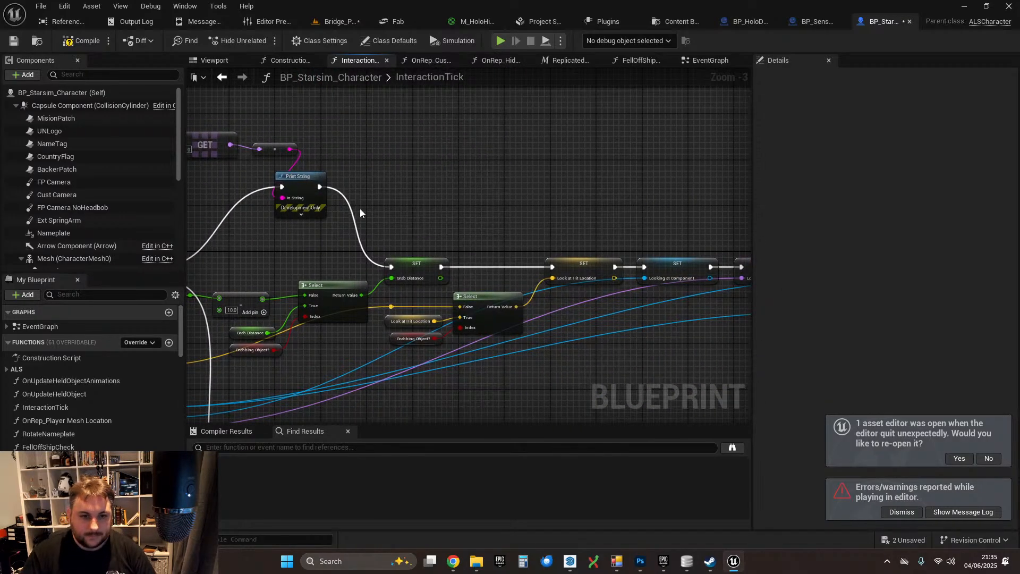
right_drag(371, 167, 507, 168)
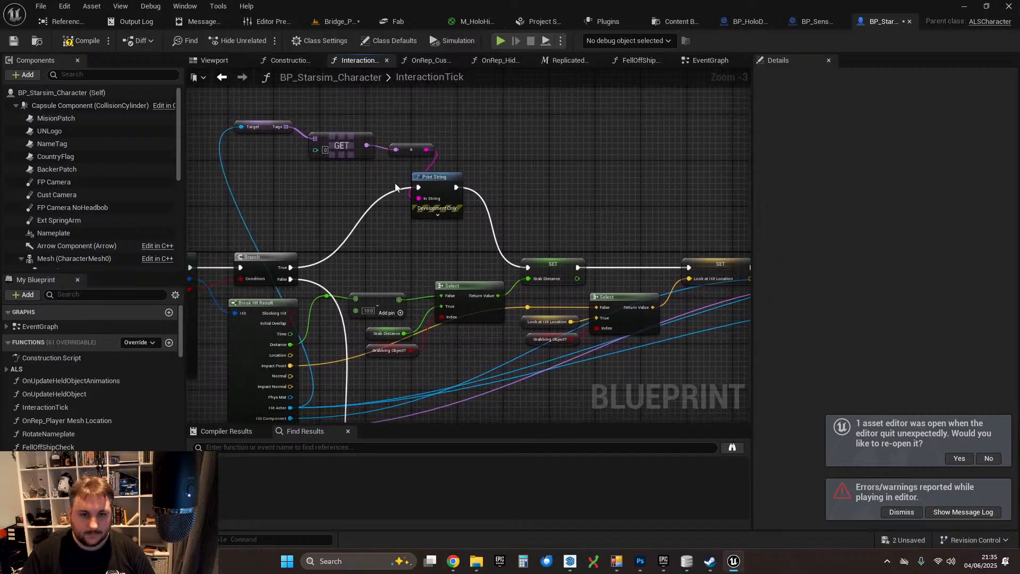
drag(432, 190, 431, 191)
drag(290, 267, 533, 269)
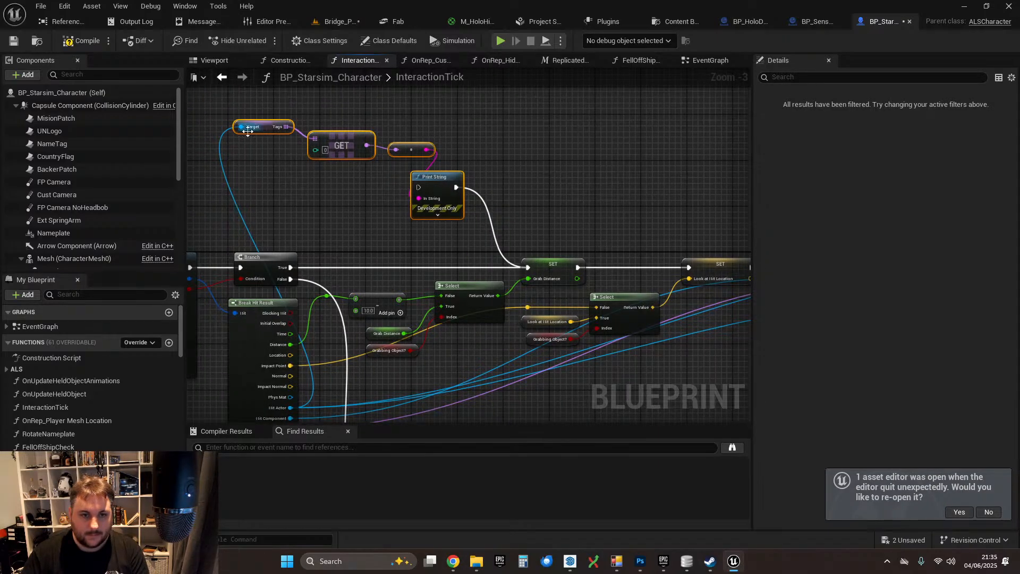
drag(440, 204, 443, 205)
key(Delete)
- Insert a Print String node between SET Looking at Component and SET Looking at Bone Name
right_drag(612, 214, 186, 150)
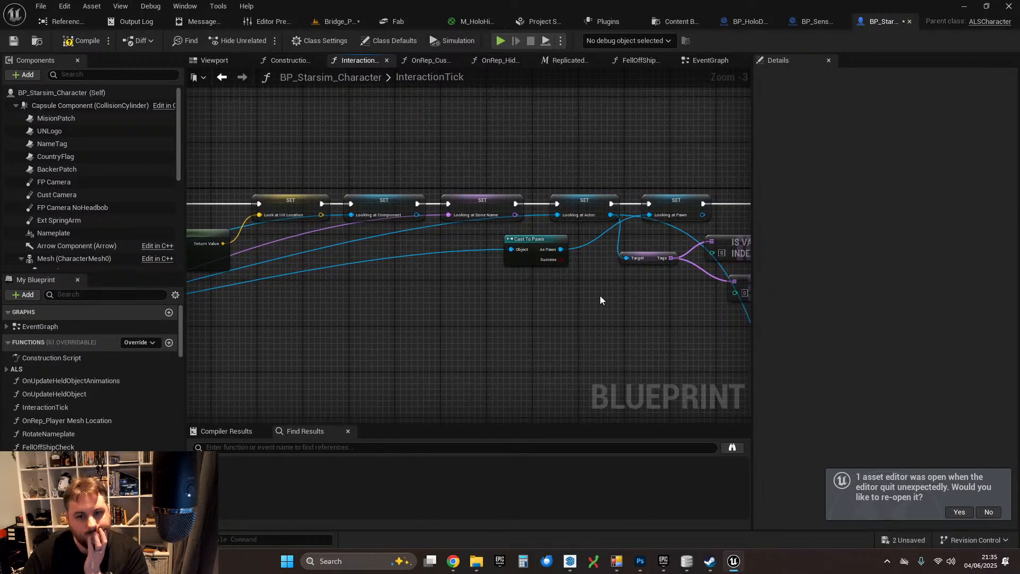
right_drag(271, 292, 246, 304)
drag(388, 220, 437, 180)
key(Return)
- Feed Print String with index 0 of the Looking at Component's Component Tags, and compile and save the blueprint
drag(388, 319, 247, 224)
text(get)
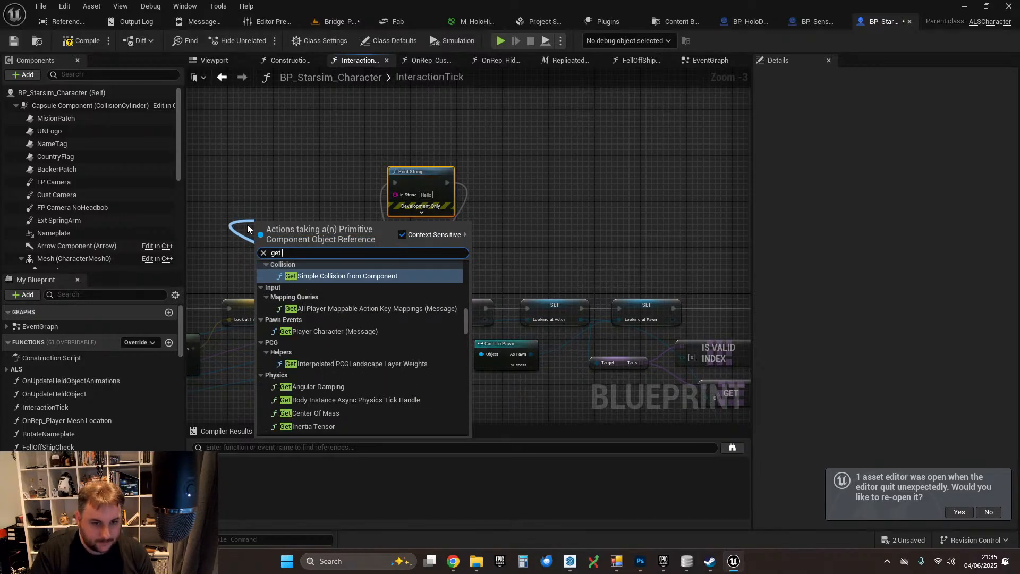
text( tags)
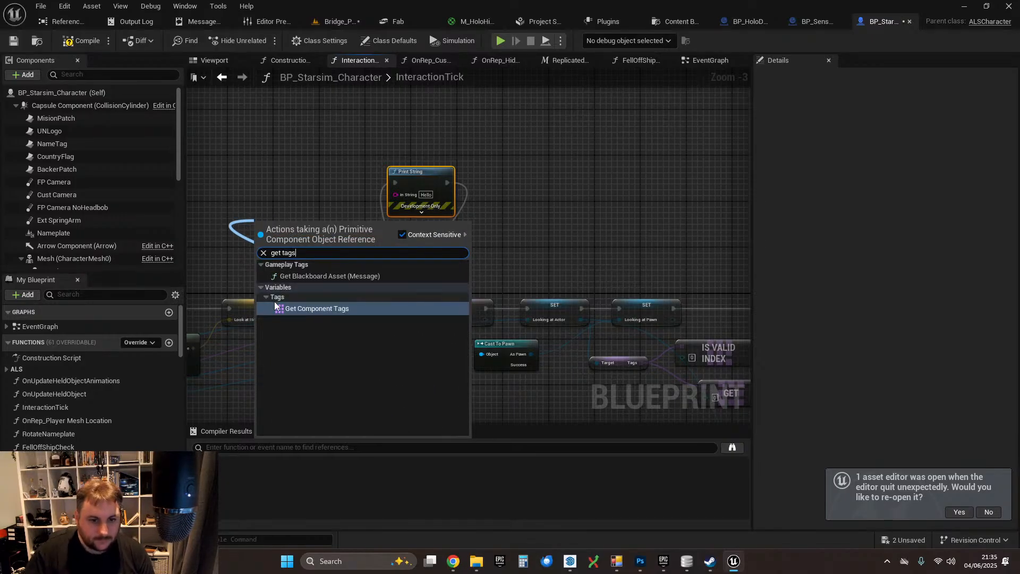
click(308, 307)
drag(299, 221, 401, 195)
text(get)
click(351, 324)
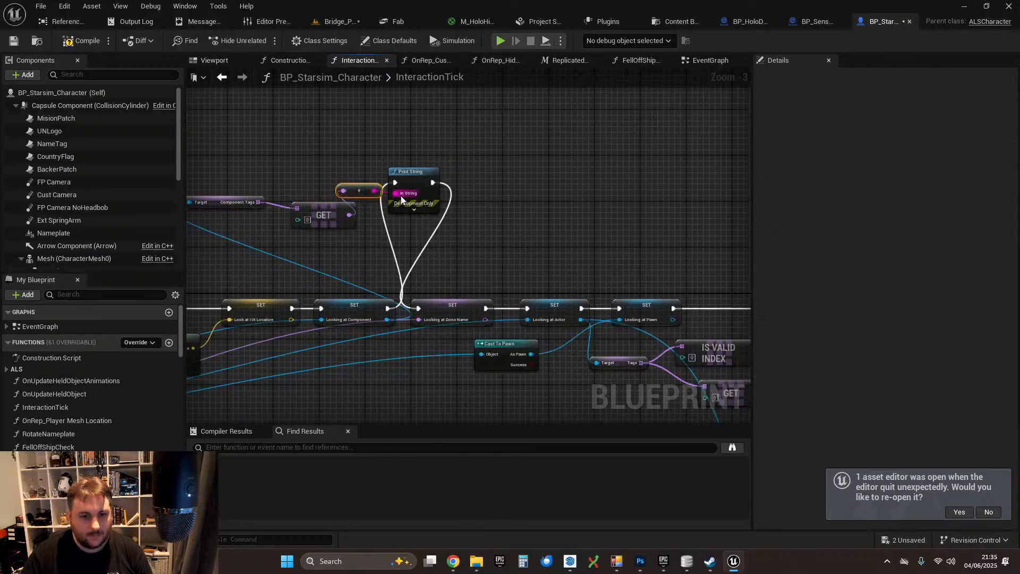
click(84, 42)
click(15, 40)
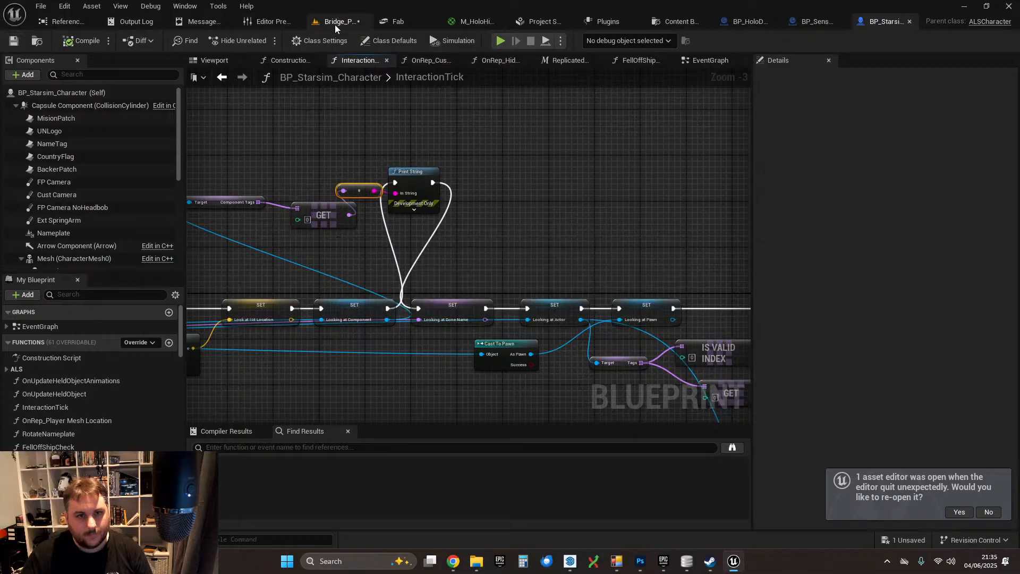
- Playtest Bridge_Playground again, aim at the Lalande 21185 marker to check its printed component tag, and exit
click(335, 22)
key(alt+p)
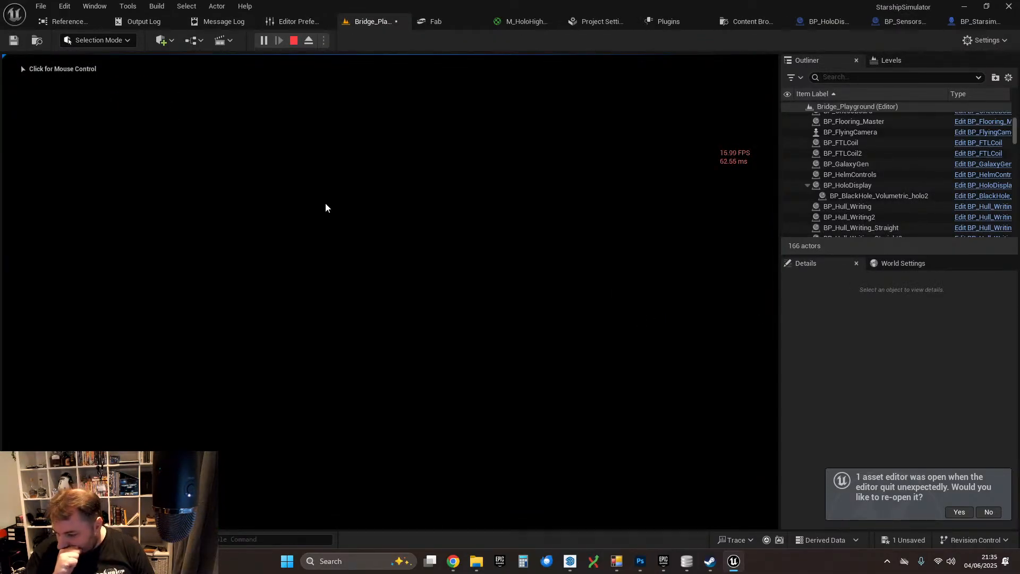
click(326, 204)
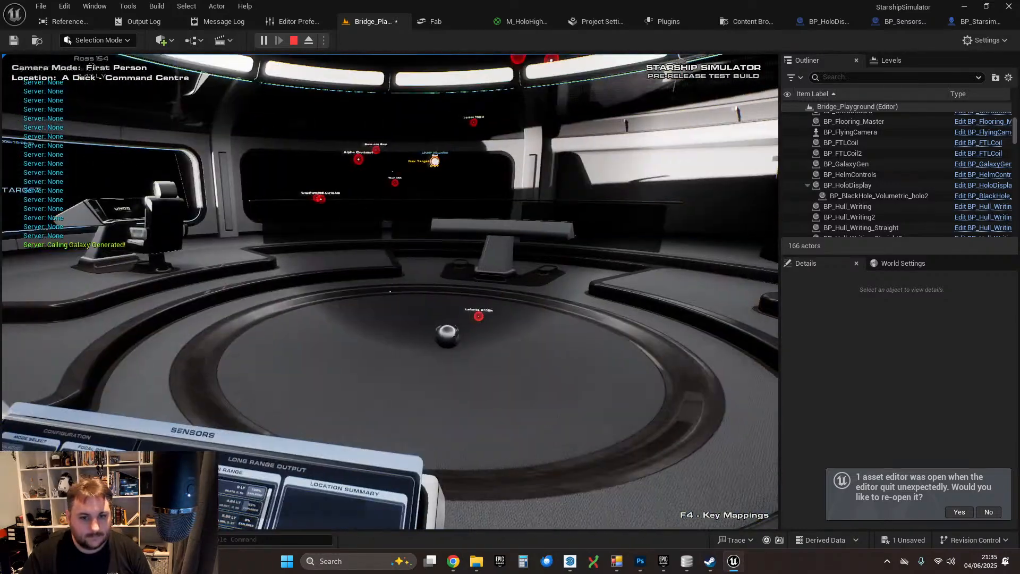
key(w)
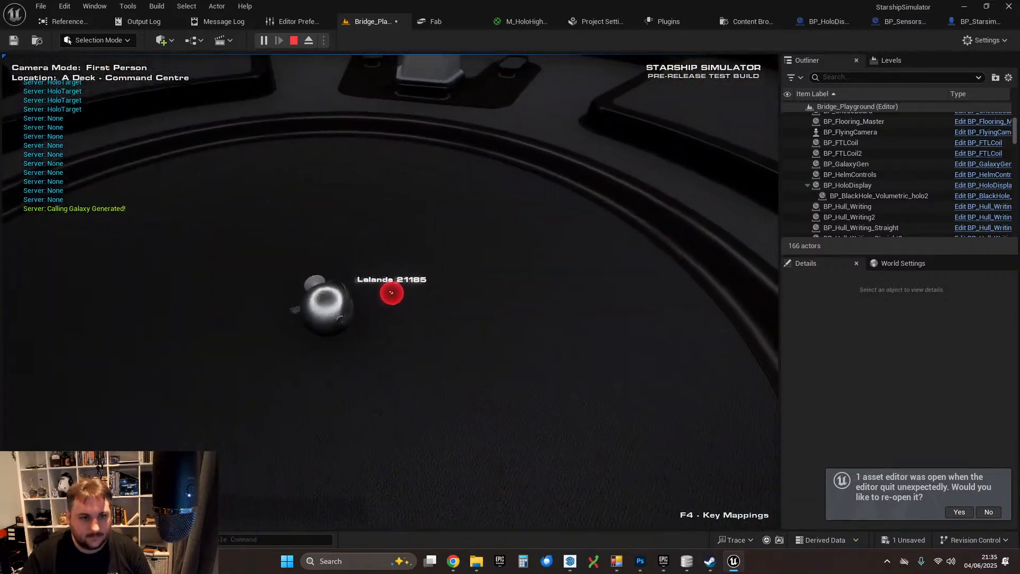
key(w)
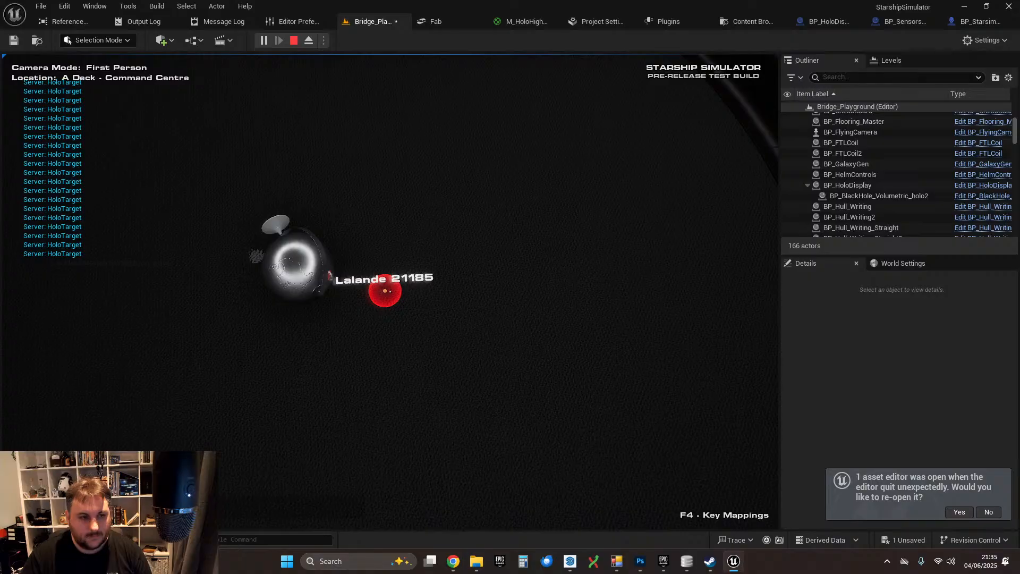
key(Escape)
click(406, 425)
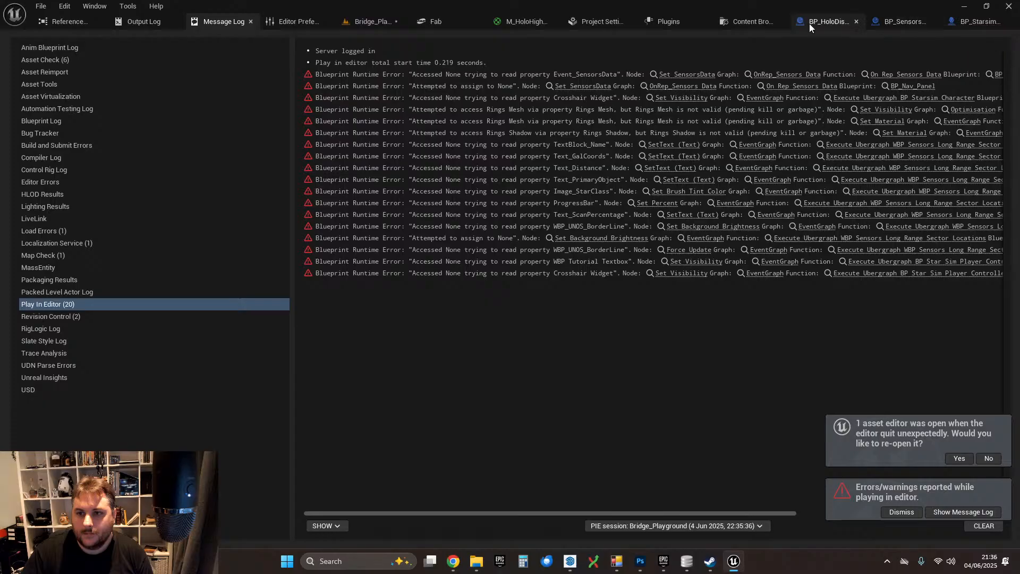
- Reconnect SET Looking at Component directly to SET Looking at Bone Name in InteractionTick, bypassing the Print String
click(895, 23)
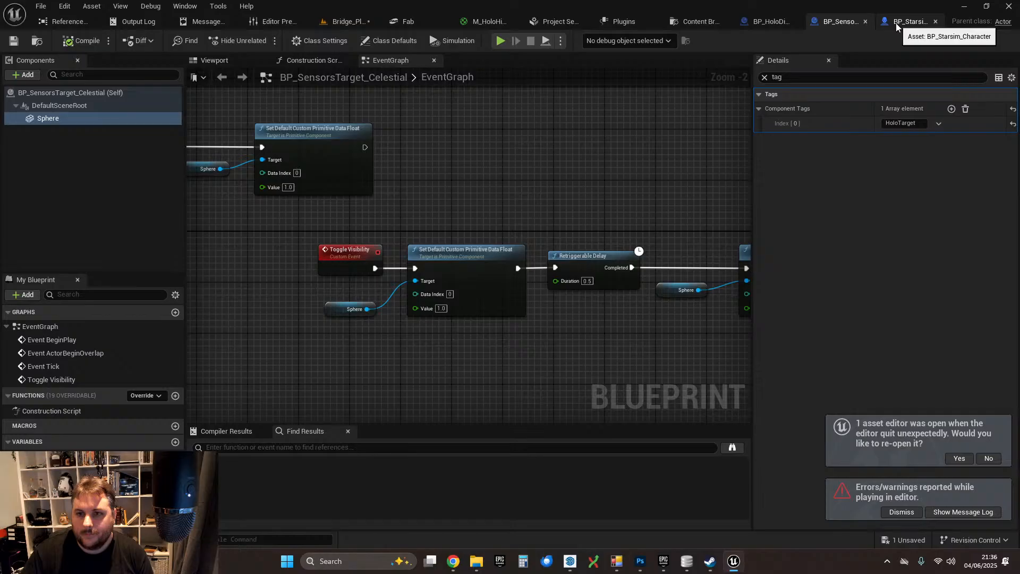
click(896, 23)
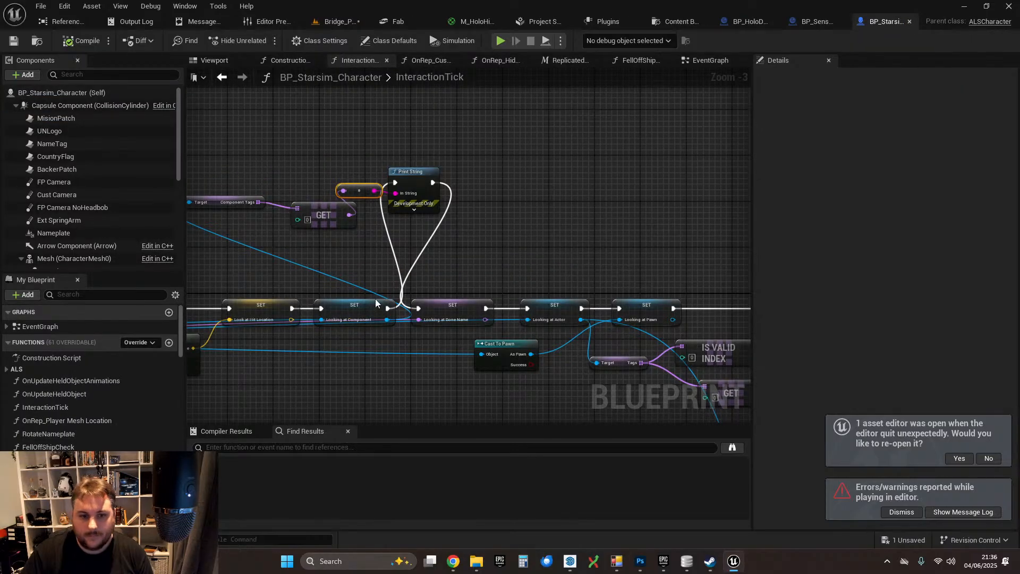
right_drag(376, 299, 460, 212)
scroll(465, 241, up, 3)
drag(473, 214, 523, 214)
- Examine how the Looking at Actor tags feed the Branch and Switch on Name, up to the Holo Target output's Print String
scroll(480, 199, down, 4)
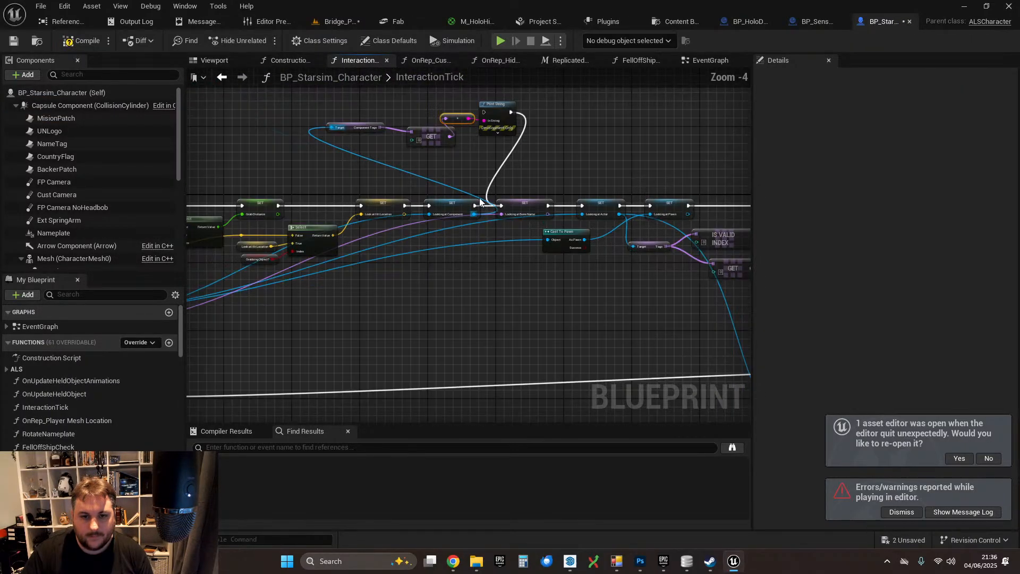
right_drag(480, 202, 375, 134)
scroll(444, 136, up, 2)
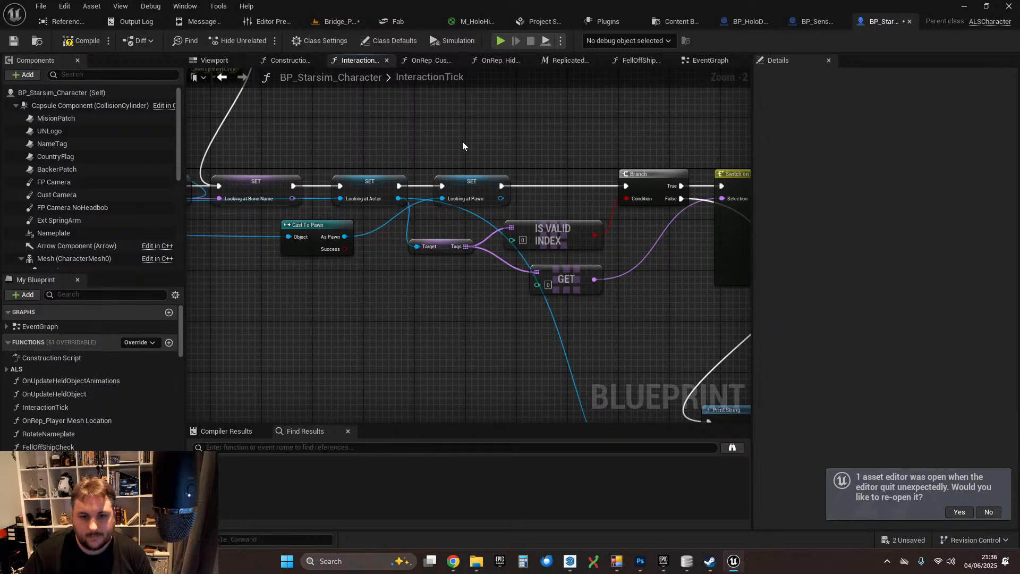
right_drag(472, 154, 541, 109)
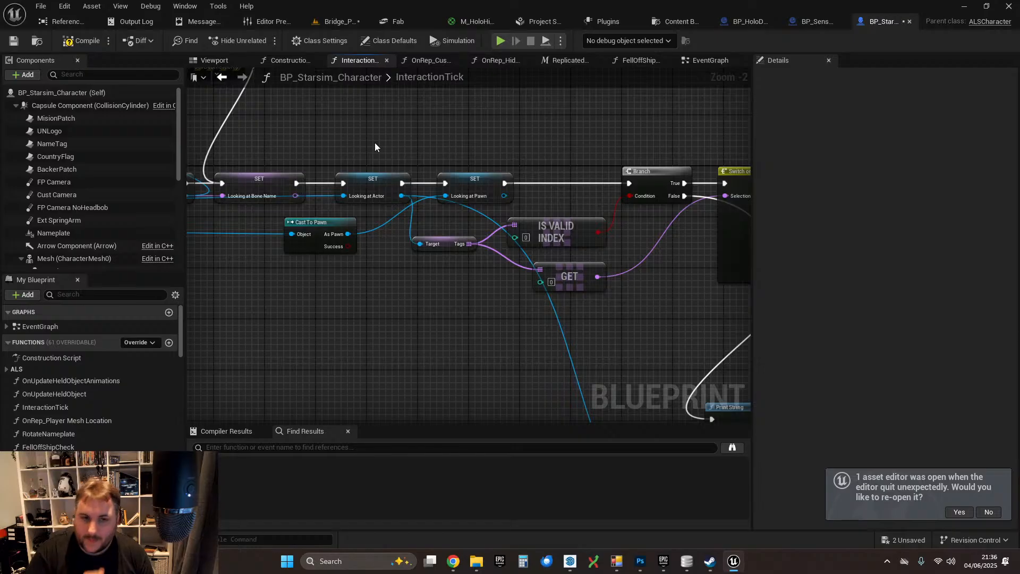
right_drag(333, 135, 580, 199)
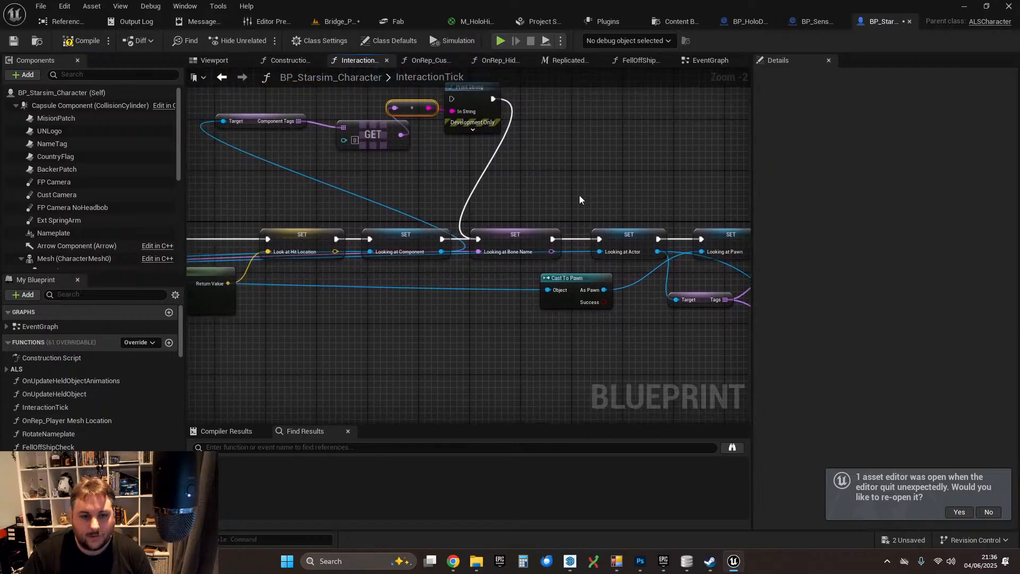
scroll(521, 191, down, 1)
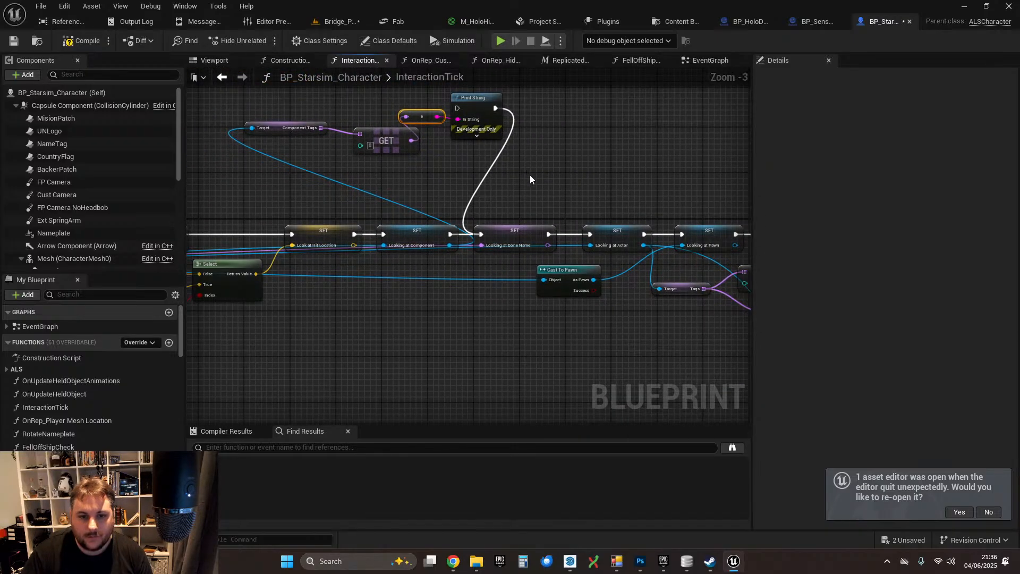
right_drag(556, 180, 121, 77)
right_drag(146, 68, 257, 94)
right_drag(423, 173, 546, 196)
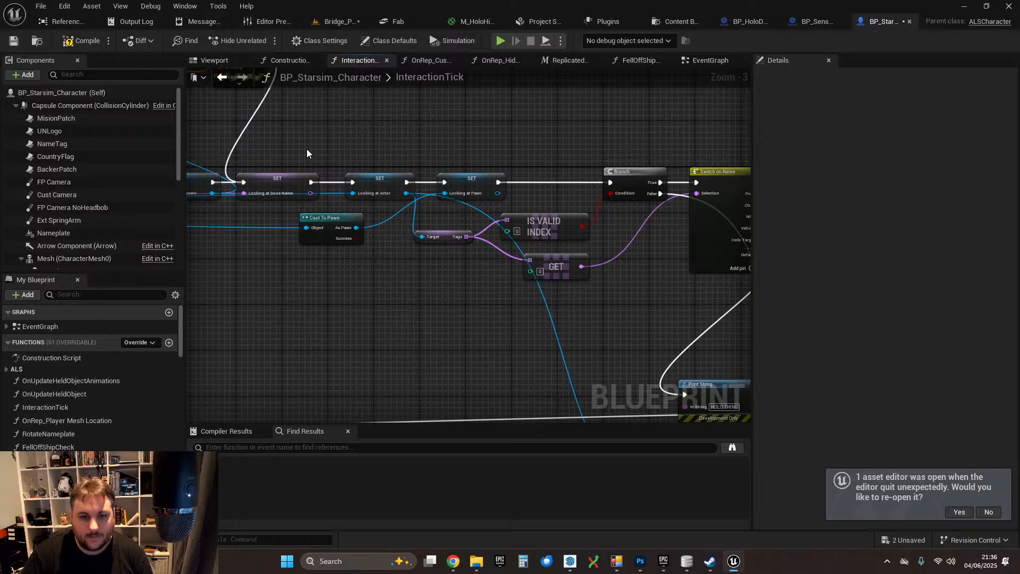
right_drag(305, 149, 127, 129)
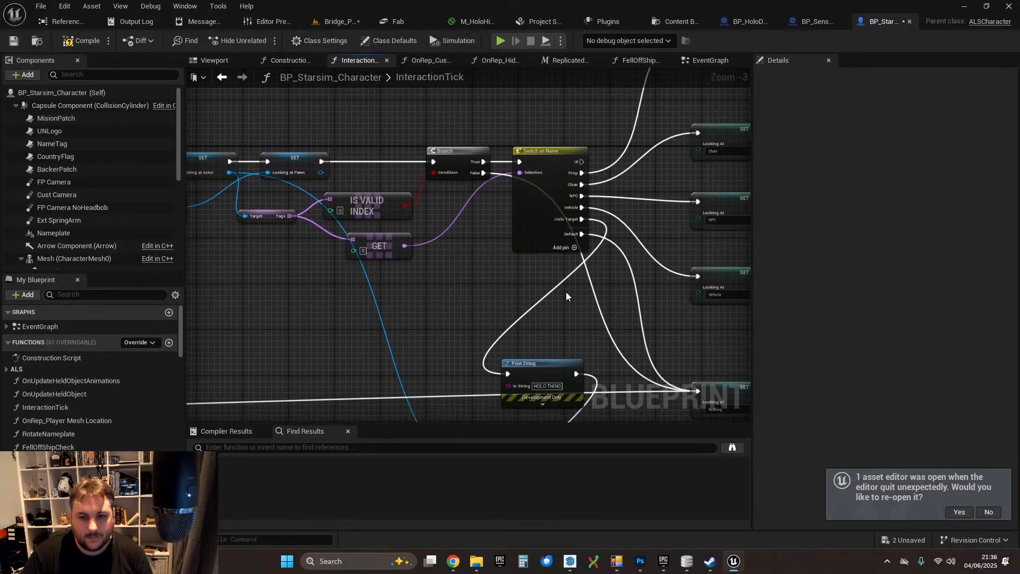
right_drag(566, 296, 561, 245)
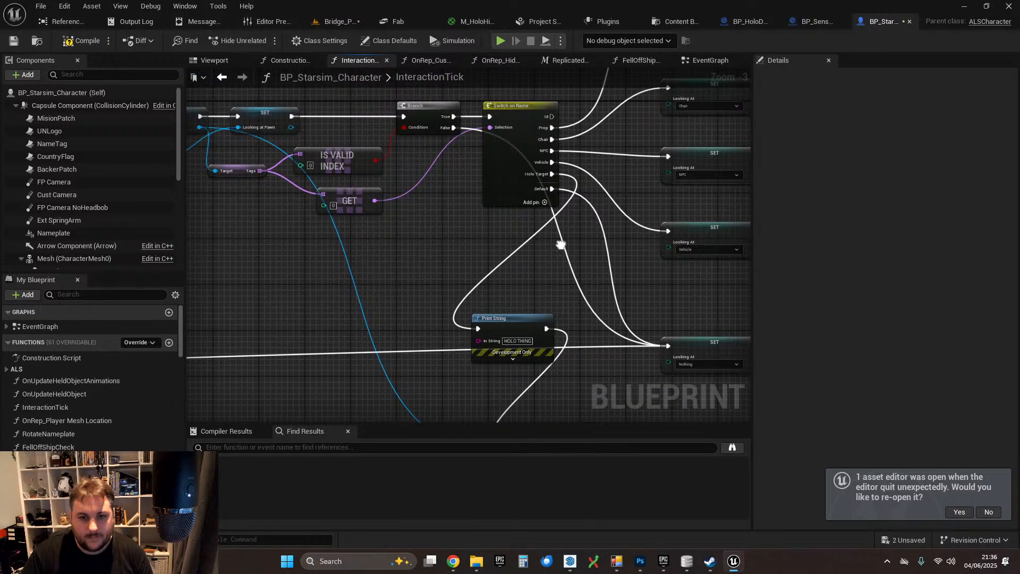
- Delete the HOLO THING Print String and move the BP_SensorsTarget_Celestial cast with its Toggle Visibility call to clear space in the graph
click(518, 332)
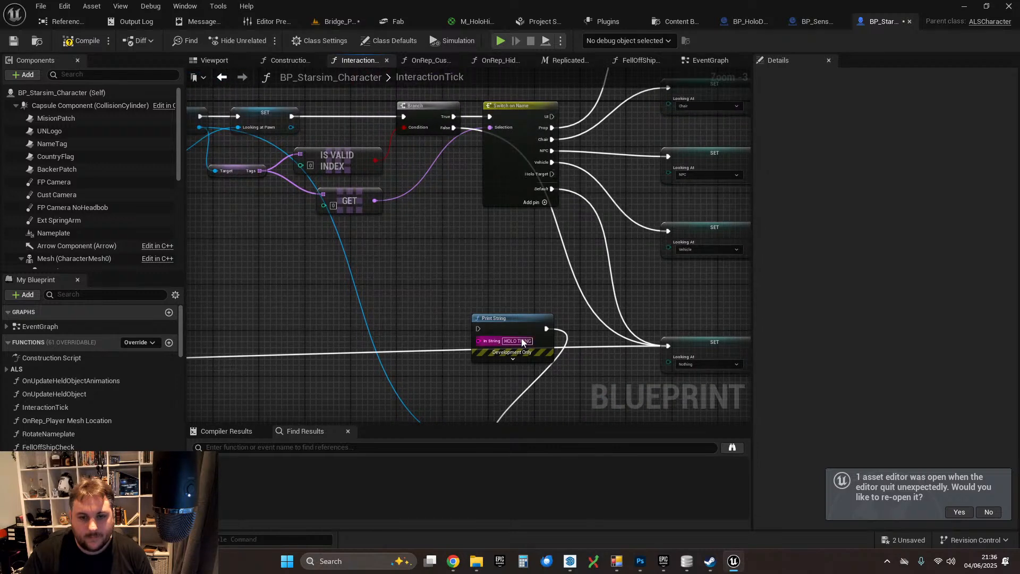
scroll(521, 337, down, 1)
right_drag(521, 338, 454, 210)
key(Delete)
drag(511, 278, 615, 319)
drag(623, 286, 639, 326)
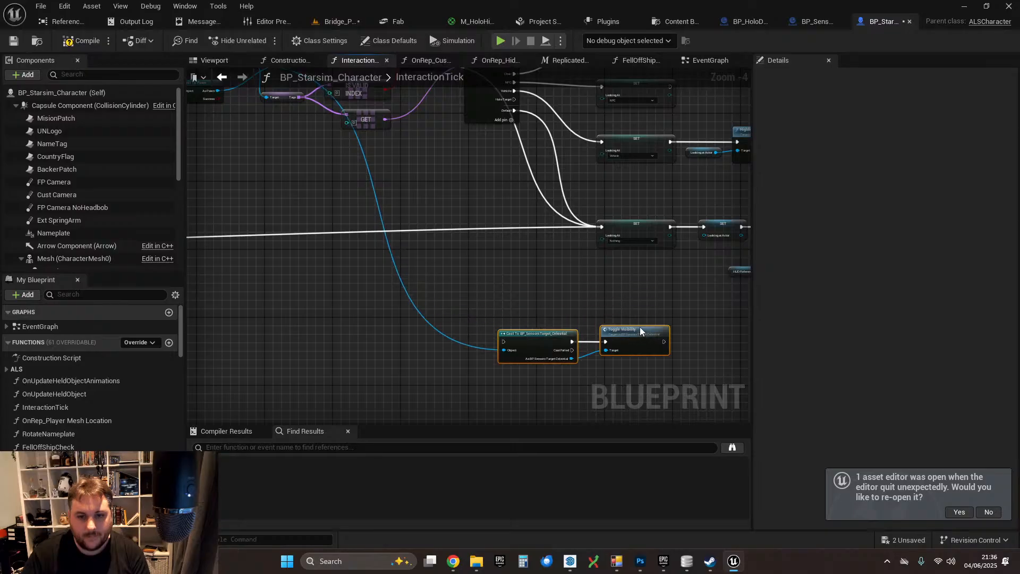
- Remove the HoloTarget pin from the Switch on Name node
right_drag(520, 124, 481, 203)
scroll(481, 202, up, 2)
scroll(488, 199, down, 1)
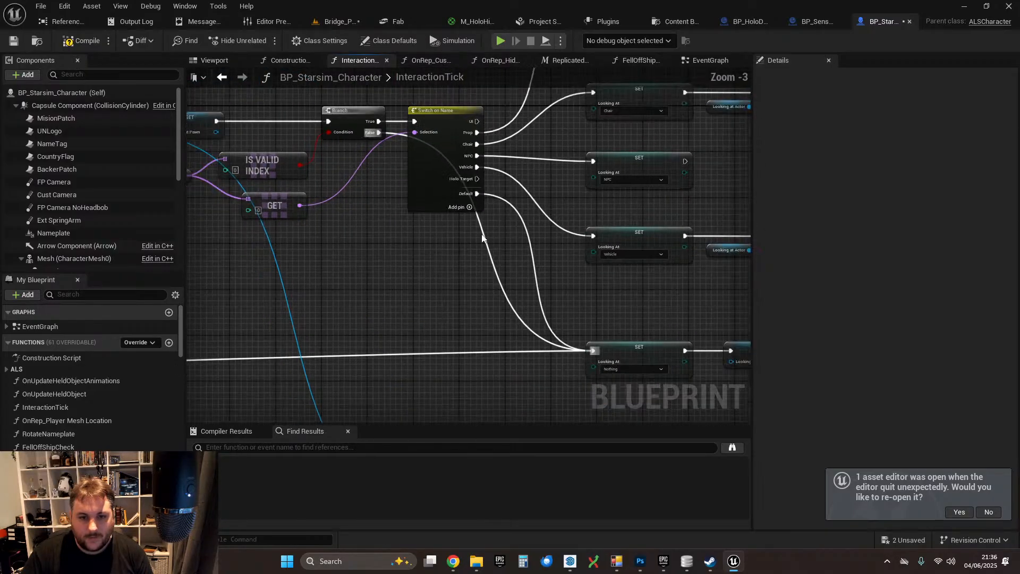
click(458, 180)
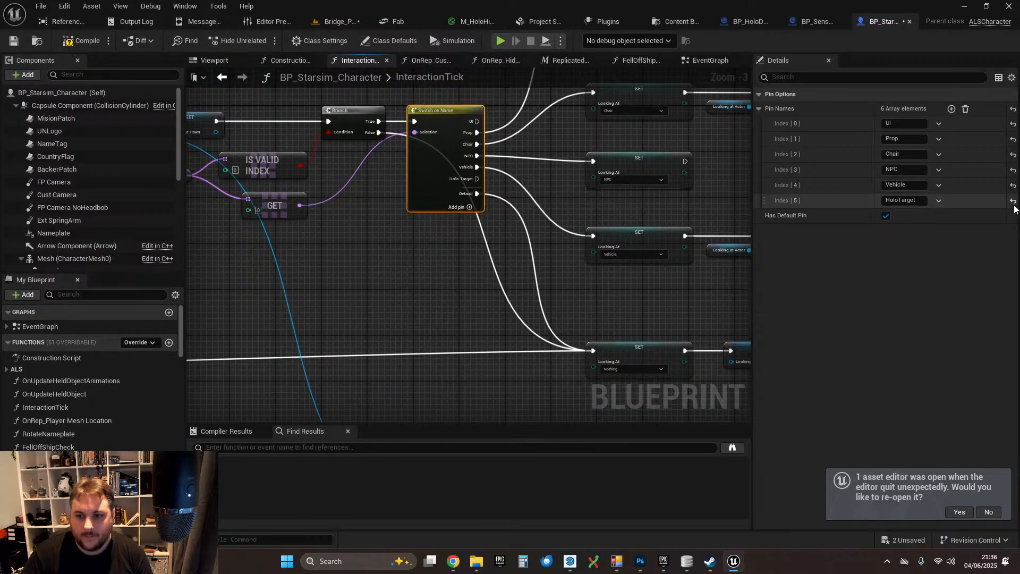
click(938, 200)
click(948, 237)
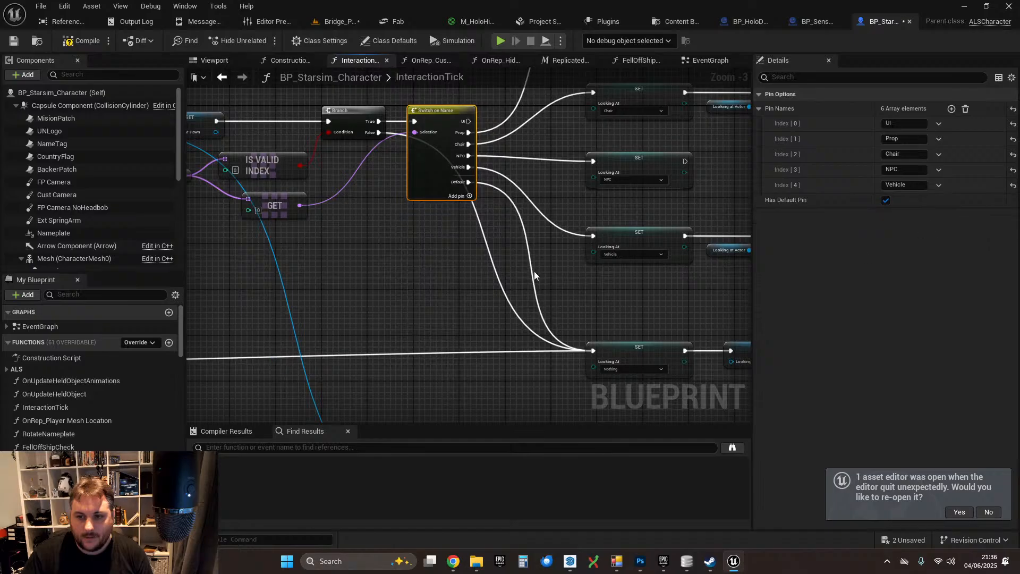
click(457, 261)
- Duplicate the actor tag check, including its Tags, Is Valid Index, Get and Branch nodes, and place the copy below the original
right_drag(471, 190, 490, 162)
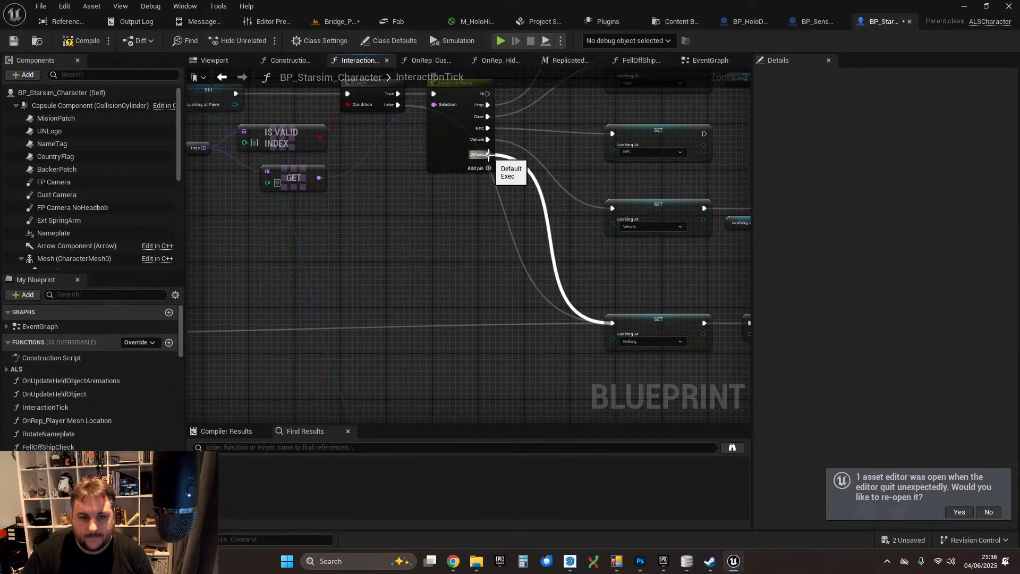
drag(487, 155, 447, 291)
right_drag(321, 283, 570, 323)
drag(428, 168, 548, 225)
right_drag(492, 326, 492, 358)
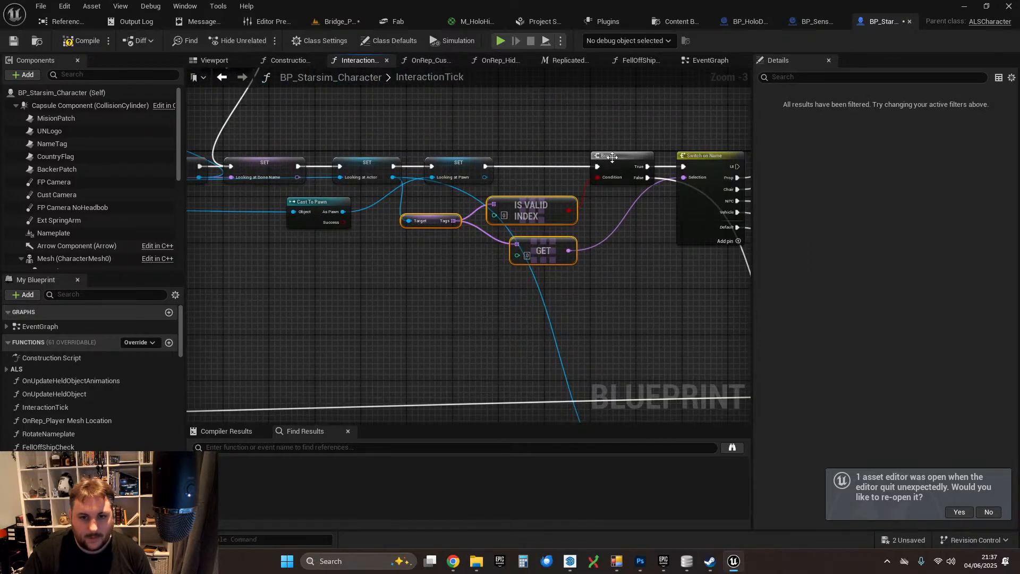
right_drag(560, 409, 543, 338)
click(471, 295)
key(ctrl+v)
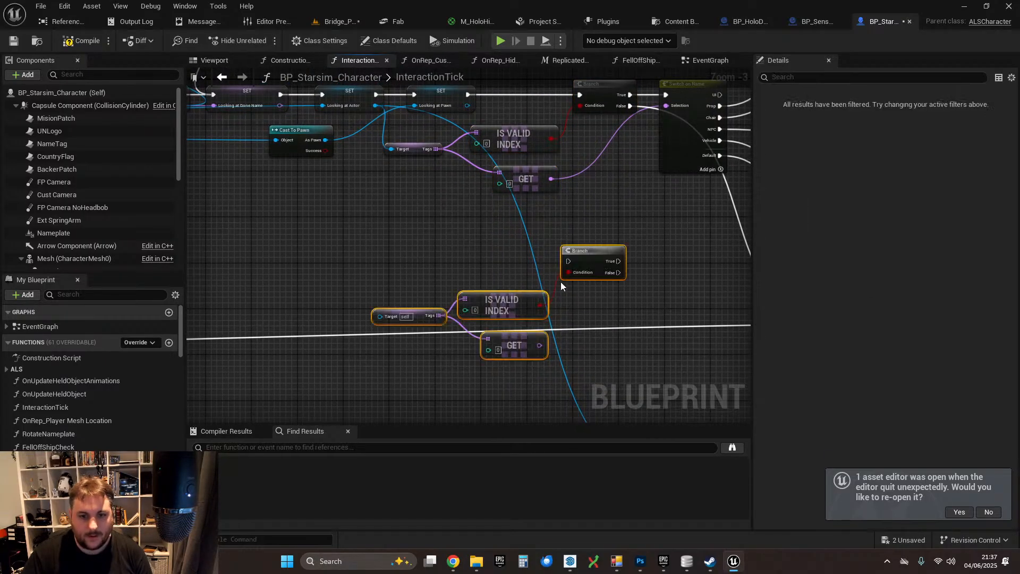
drag(582, 250, 611, 245)
- Add a Component Tags getter from SET Looking at Component, near the duplicated tag check
right_drag(323, 246, 403, 283)
right_drag(254, 178, 368, 187)
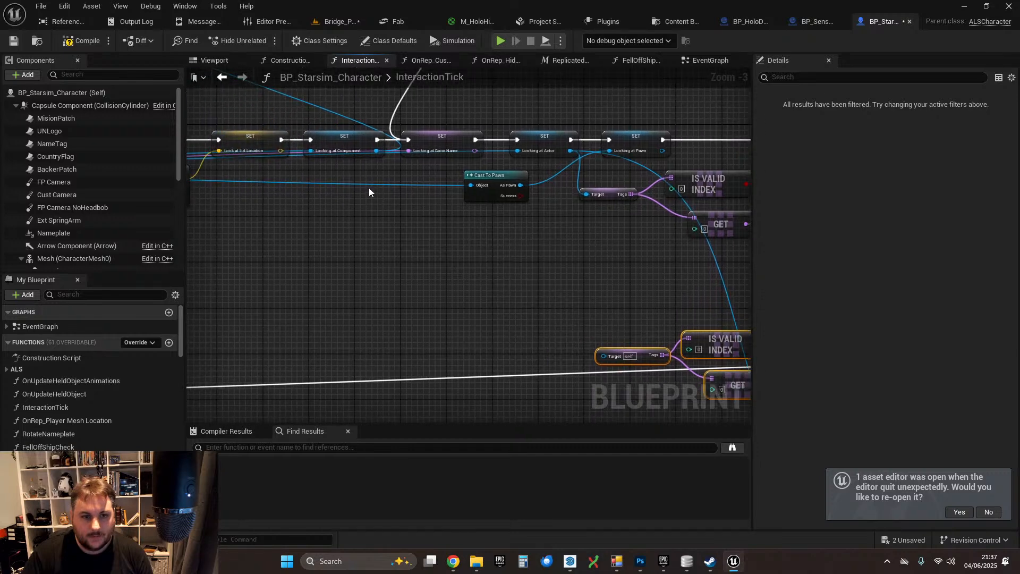
drag(376, 151, 528, 324)
text(get tags)
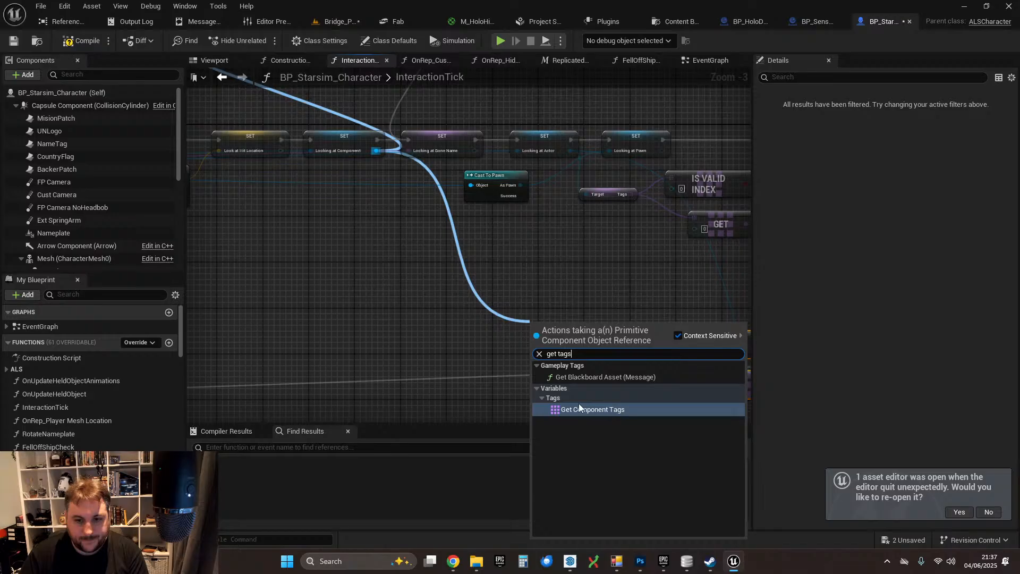
click(584, 409)
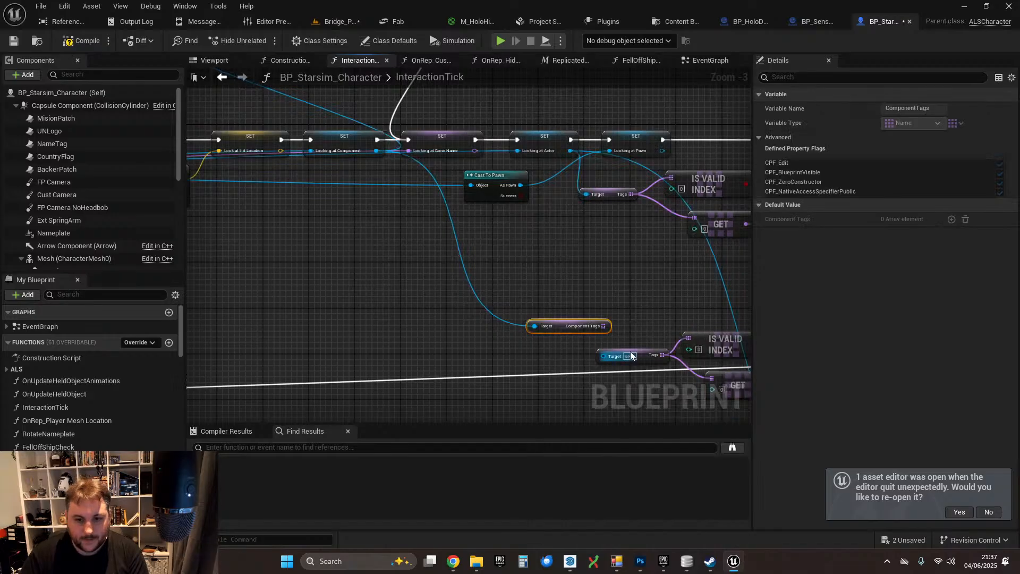
- Replace the duplicated Tags node with Component Tags, feeding the copied Is Valid Index and Get nodes, and tidy their layout
right_drag(640, 347, 524, 276)
click(515, 283)
key(Delete)
drag(486, 255, 572, 267)
drag(473, 263, 595, 308)
drag(509, 312, 499, 298)
drag(624, 309, 607, 309)
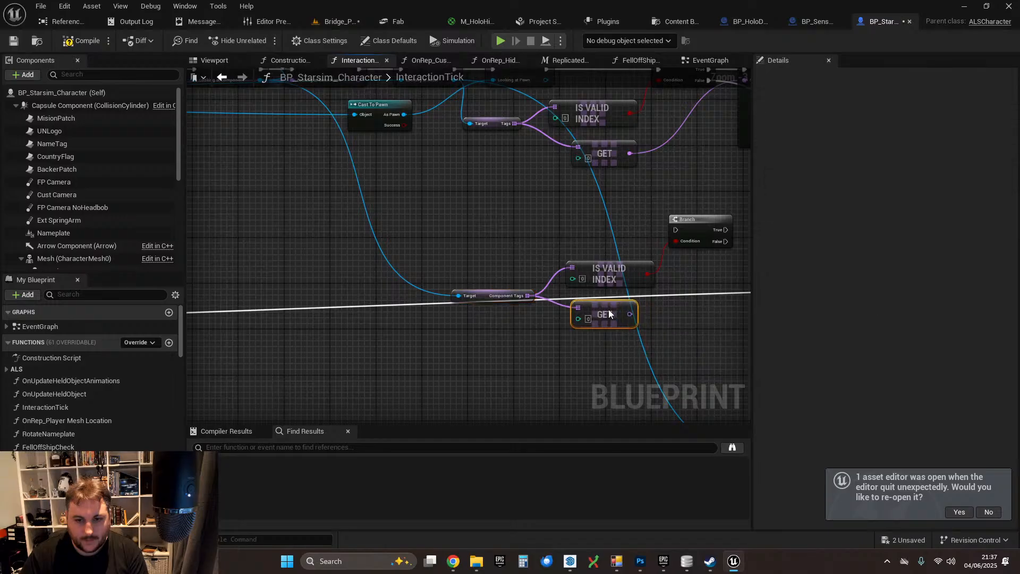
- Route the Switch on Name's Default output into the duplicated Branch, and its False output to SET Looking At Nothing
right_drag(717, 344, 512, 299)
scroll(506, 234, down, 1)
right_drag(505, 234, 518, 308)
scroll(578, 235, up, 1)
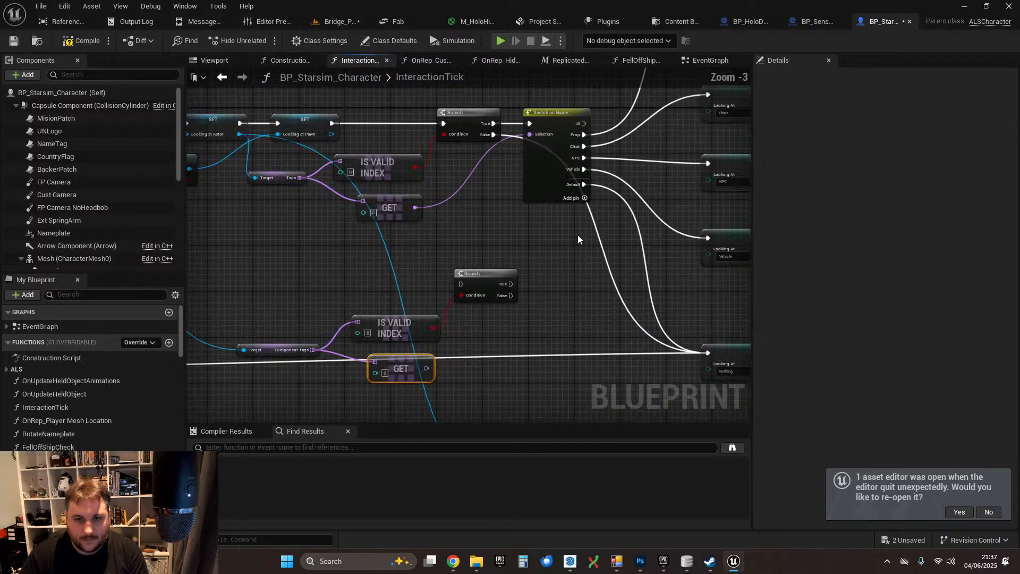
drag(584, 184, 535, 309)
right_drag(589, 329, 541, 305)
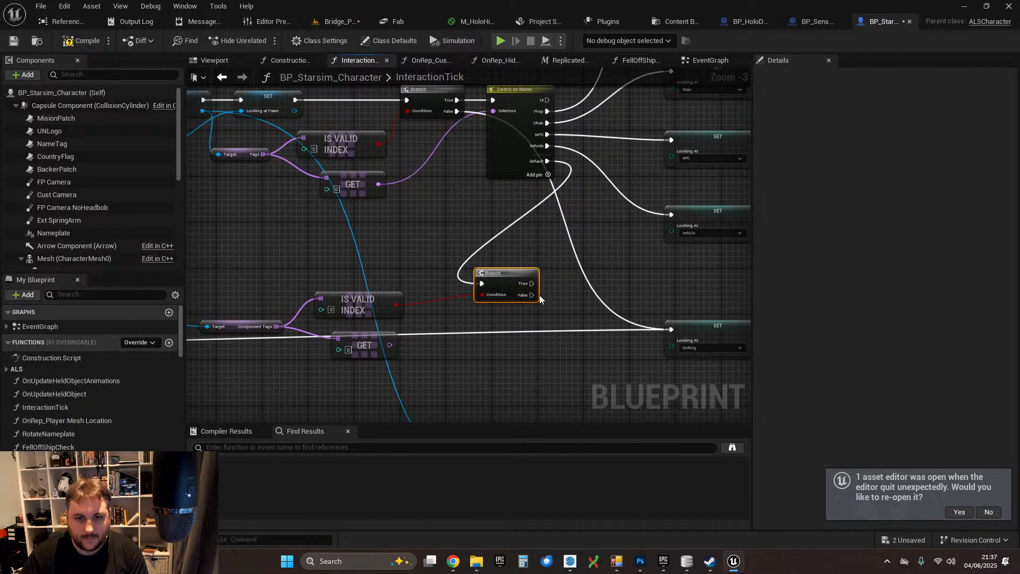
drag(527, 297, 671, 330)
drag(505, 276, 484, 288)
- Add a second Branch above the BP_SensorsTarget_Celestial cast and drive it from the component tag Branch's True output
scroll(483, 288, down, 1)
right_drag(535, 349, 535, 292)
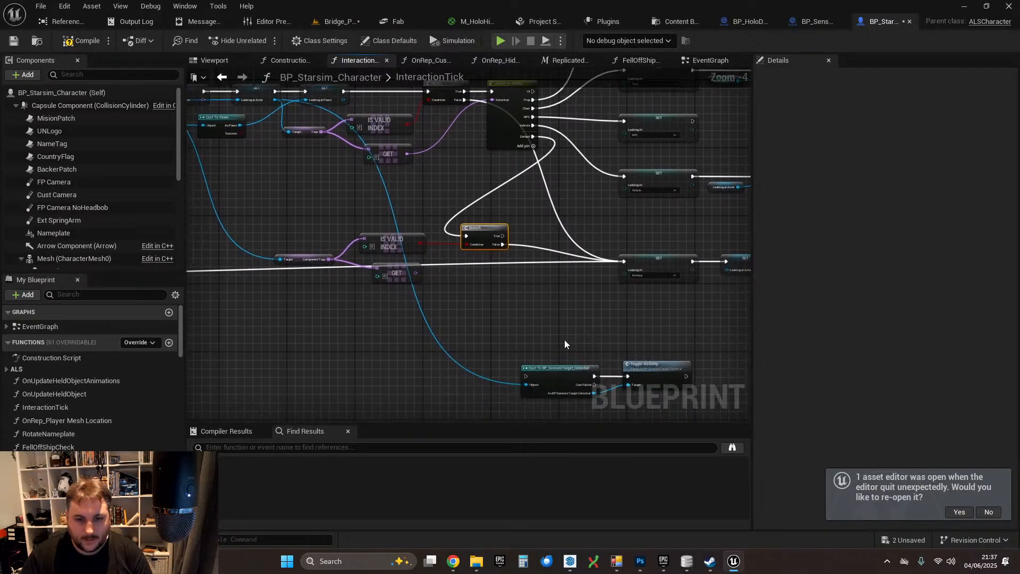
right_drag(564, 339, 555, 322)
drag(684, 377, 586, 337)
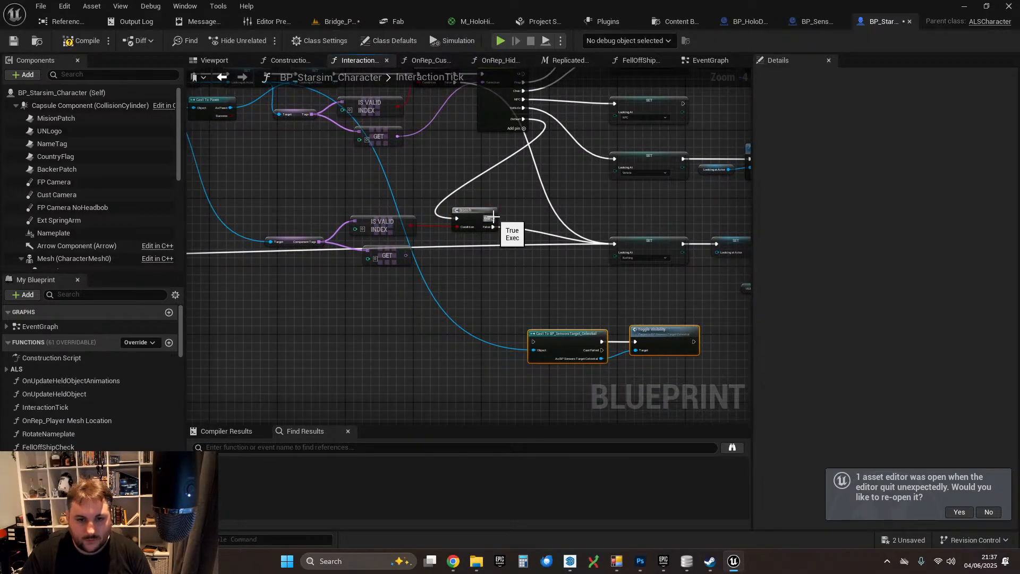
drag(494, 218, 473, 285)
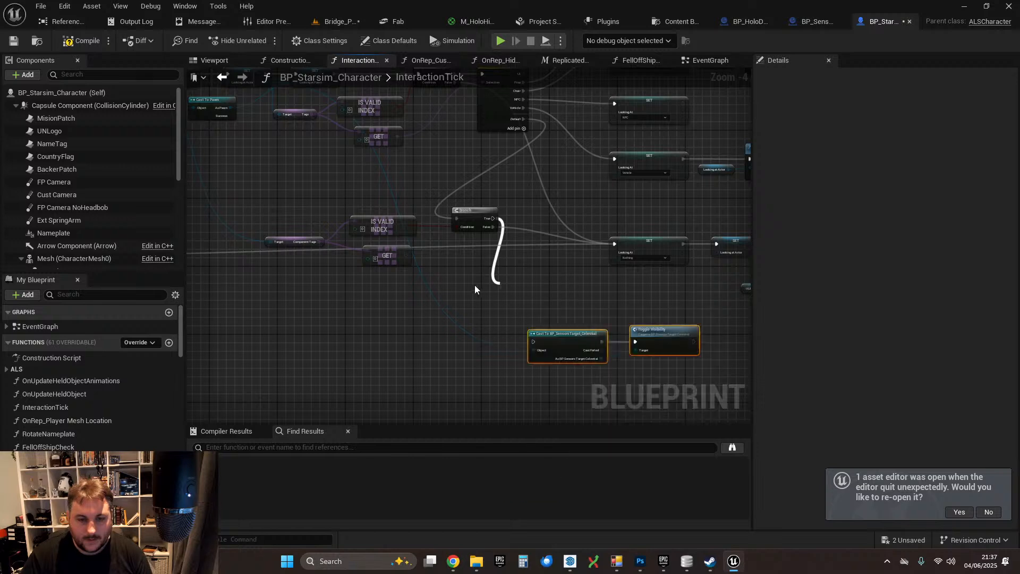
right_drag(474, 285, 503, 299)
click(490, 300)
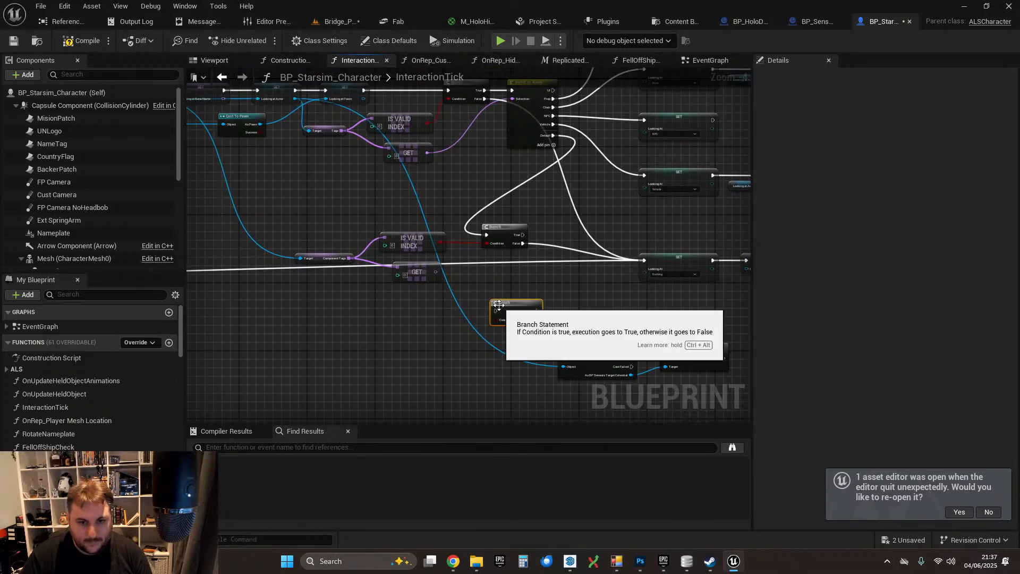
scroll(499, 306, up, 1)
drag(532, 222, 518, 291)
right_drag(333, 303, 365, 293)
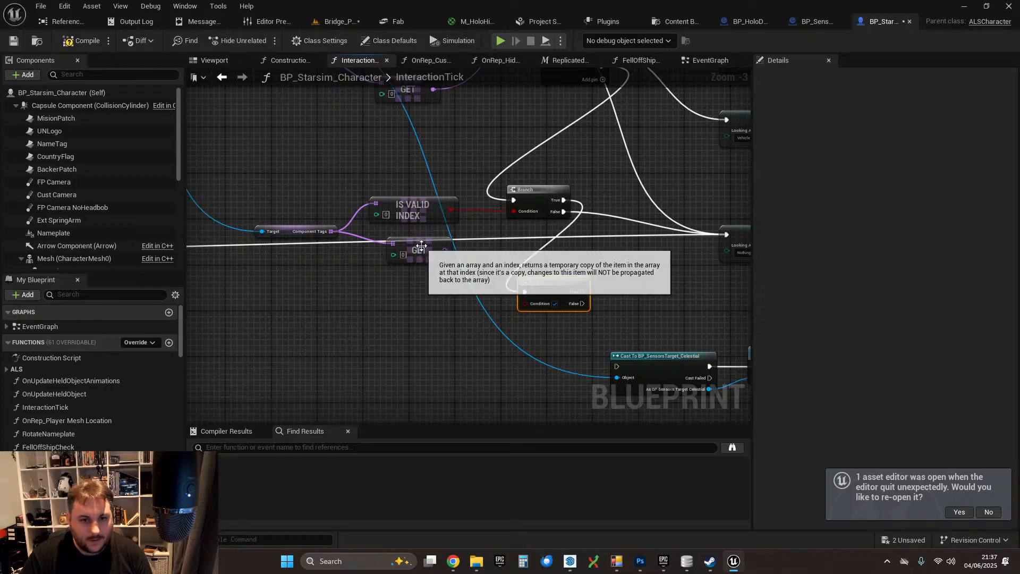
- Compare the component tag from Get with HoloTarget using an Equal node, and feed the result into the second Branch's Condition
drag(415, 251, 448, 320)
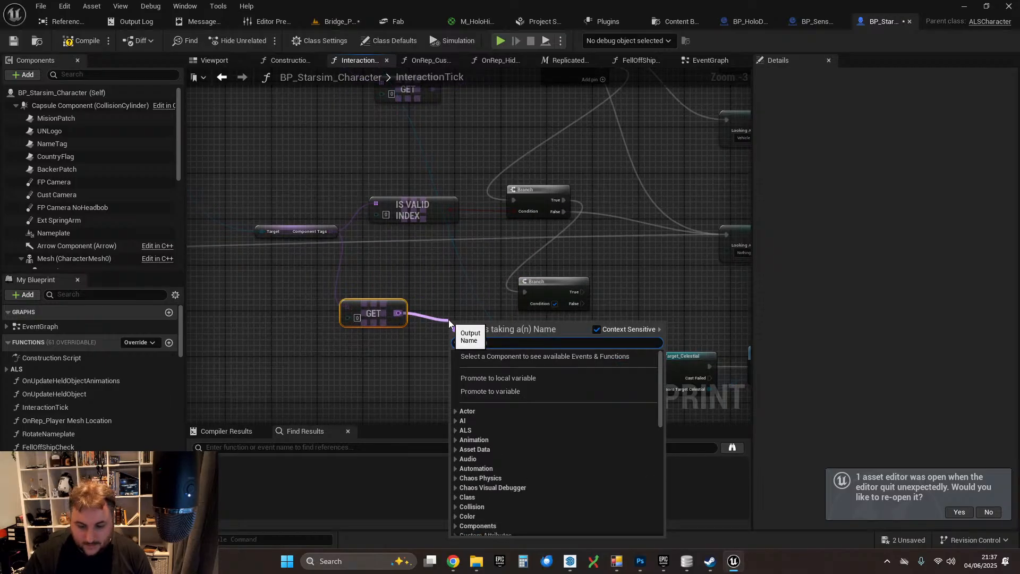
text(==)
click(493, 379)
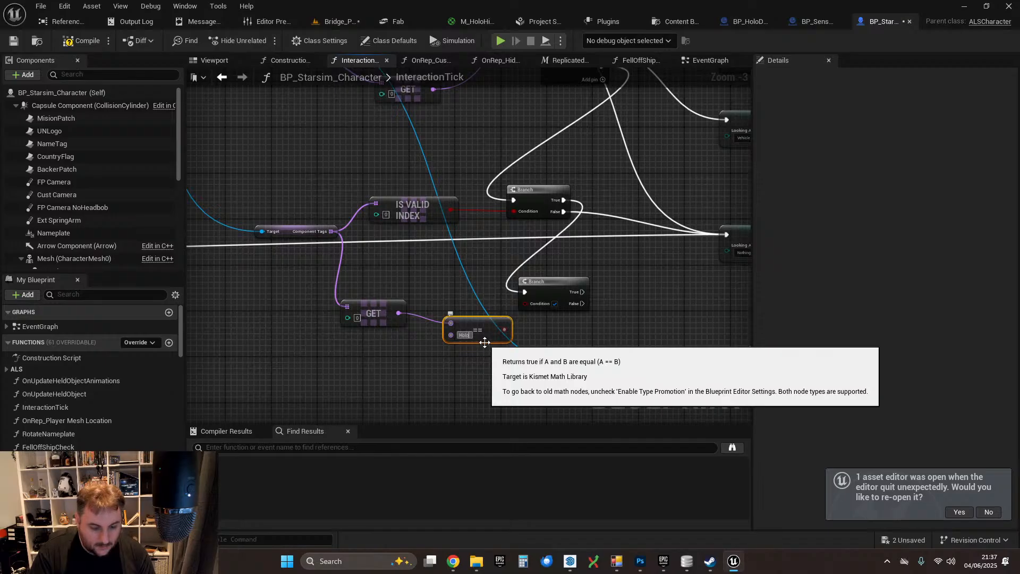
text(et)
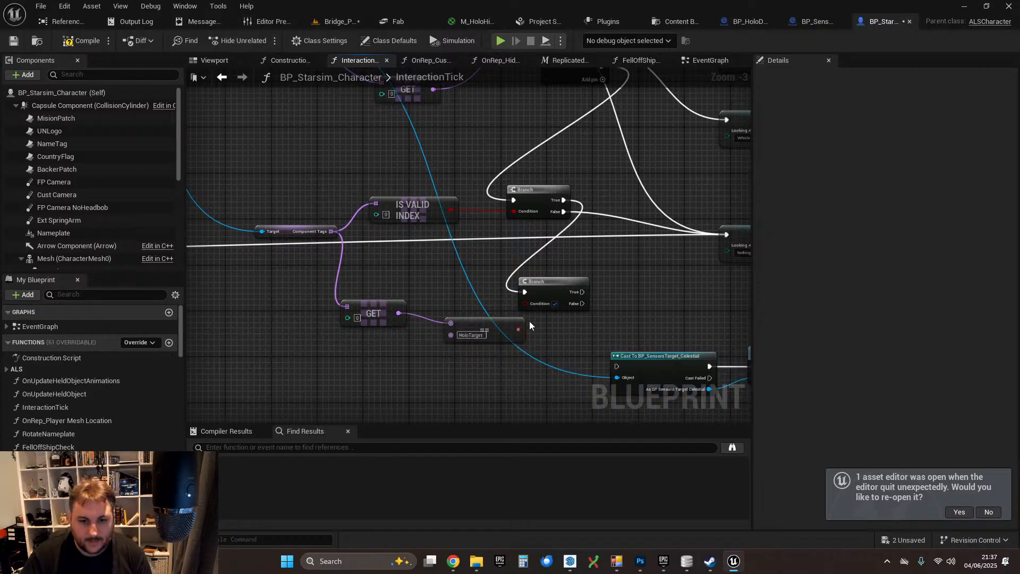
drag(518, 329, 534, 304)
drag(483, 325, 476, 325)
- Connect the second Branch's True output to the BP_SensorsTarget_Celestial cast and False to SET Looking At Nothing, and save the blueprint
drag(575, 292, 616, 366)
drag(553, 282, 564, 276)
right_drag(623, 269, 555, 277)
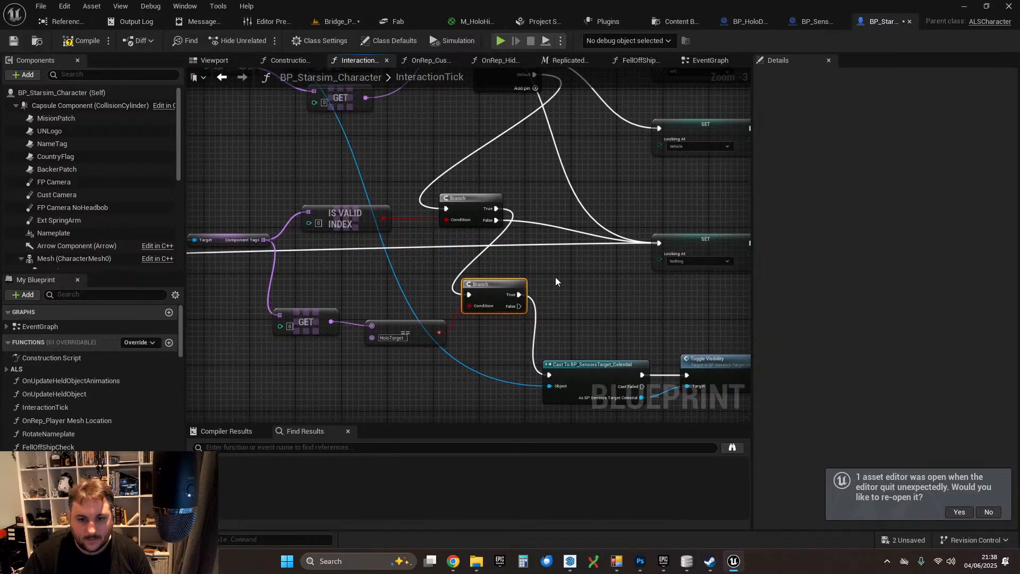
drag(519, 306, 660, 241)
right_drag(578, 289, 538, 248)
right_drag(471, 250, 531, 264)
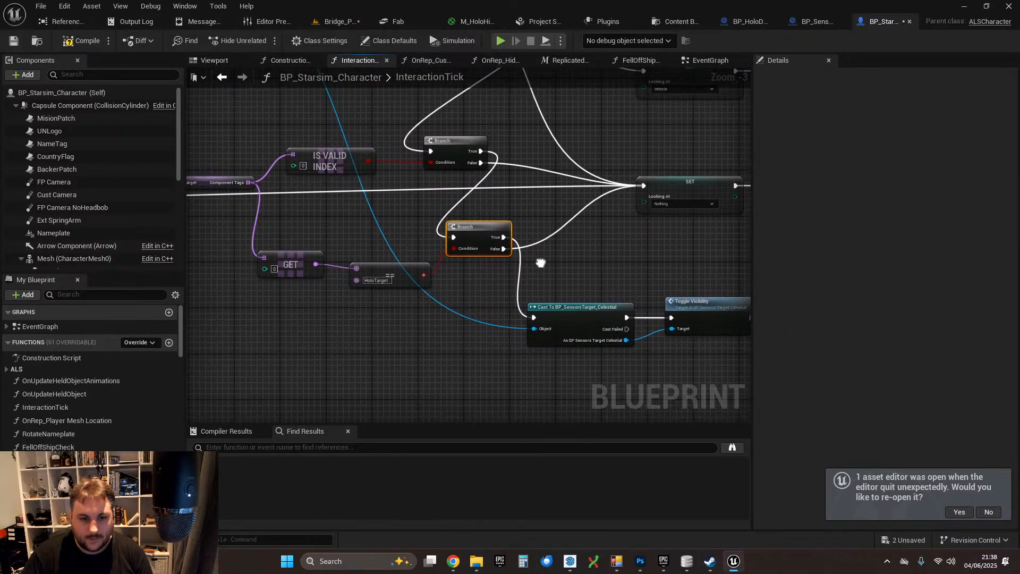
click(14, 42)
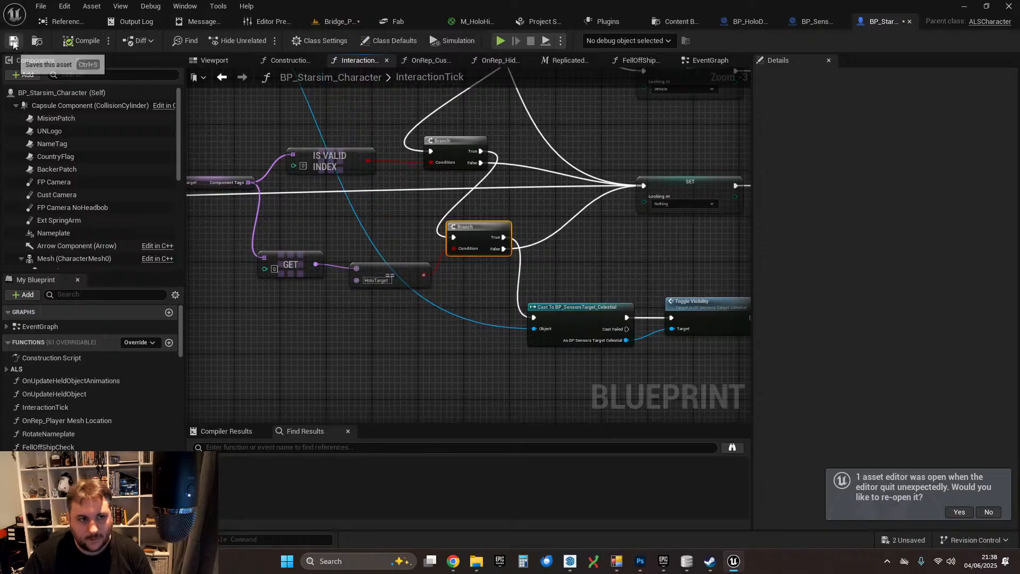
- Play-test the Bridge_Playground level and use the sensors console to switch the holographic display from the galaxy to nearby stars
click(332, 24)
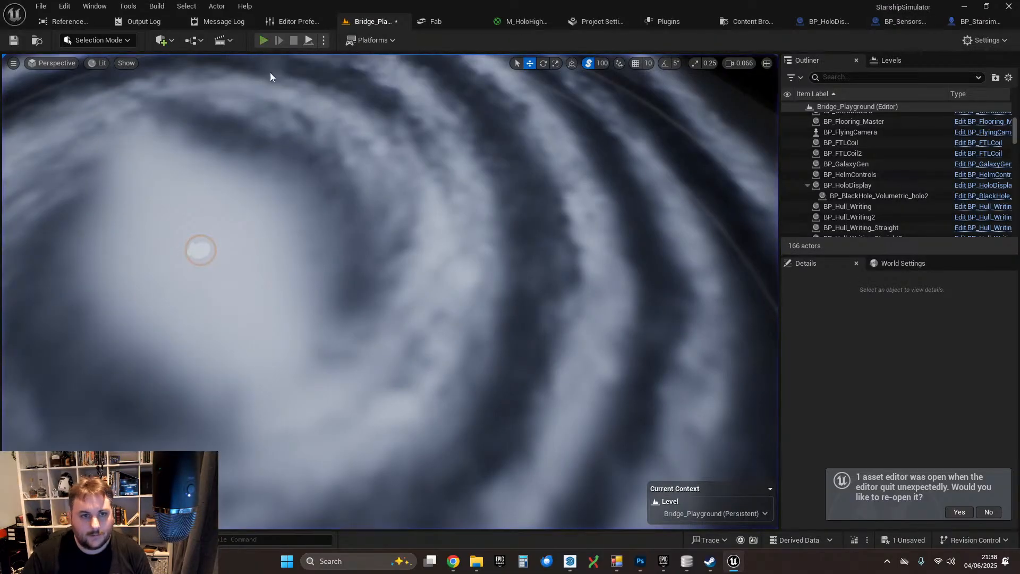
key(alt+p)
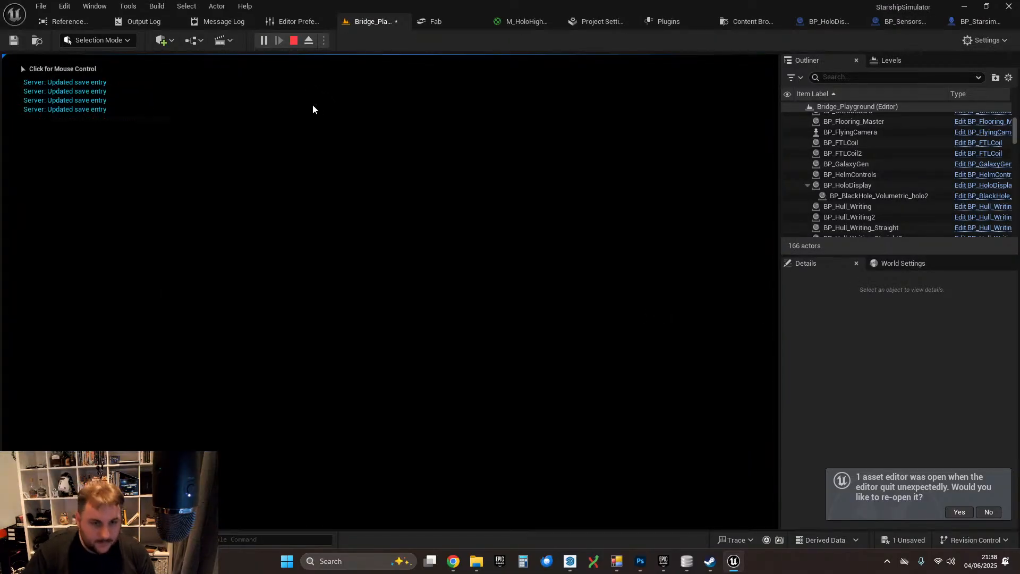
click(369, 139)
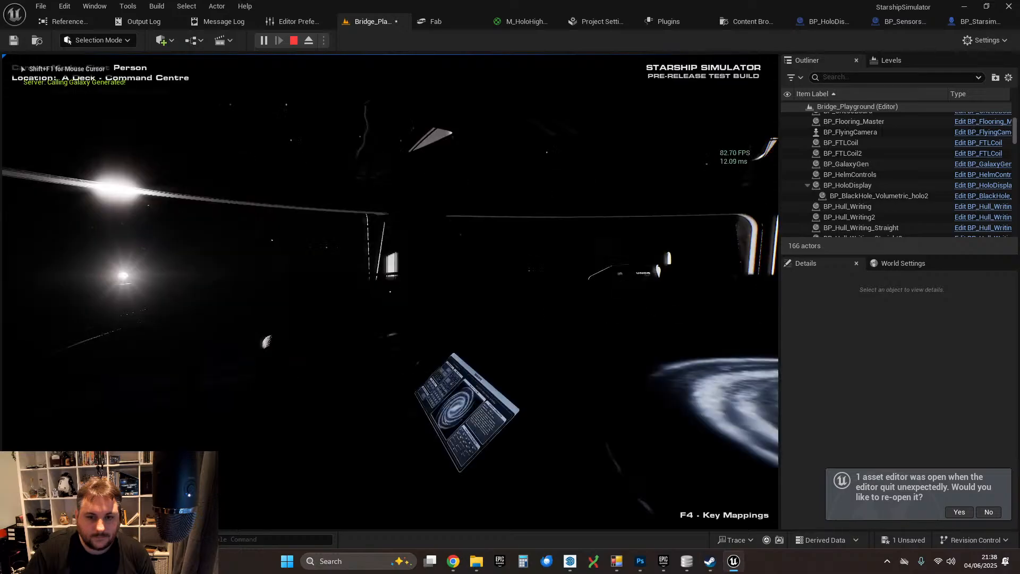
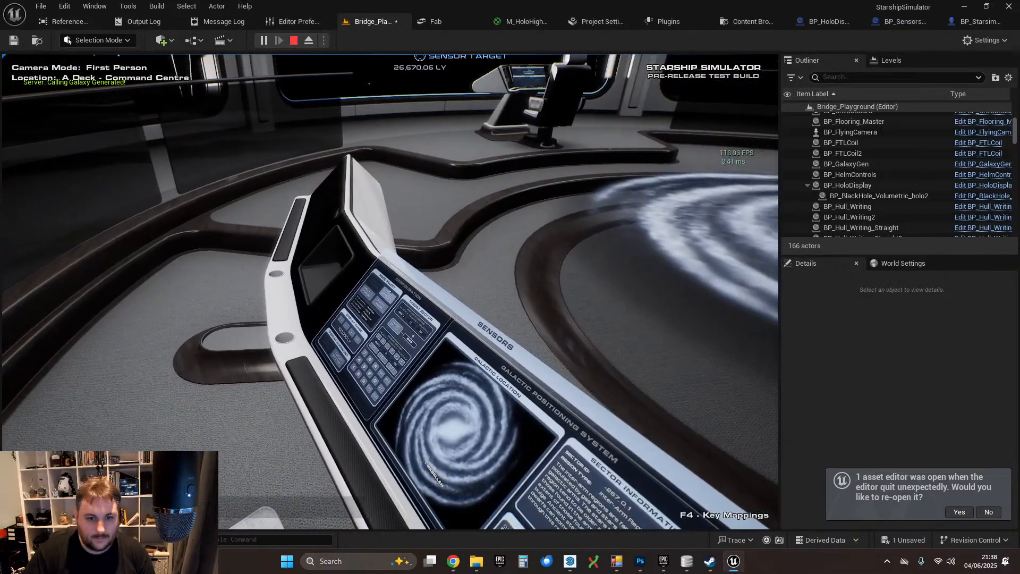
click(390, 292)
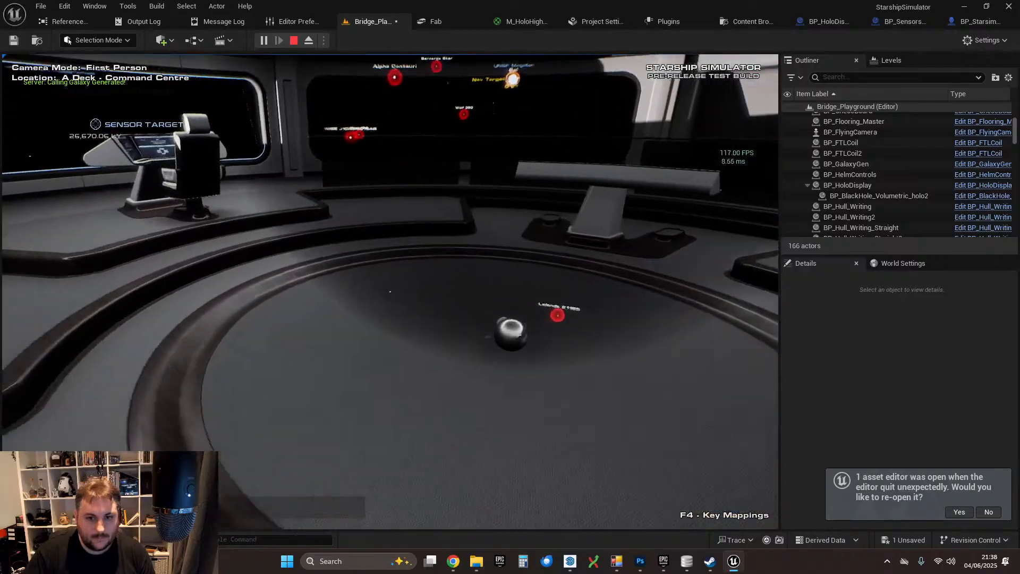
- Walk around the hologram aiming at the Lalande 21185 and WISE J1049-5319AB targets to check their highlight, and end the play session
key(w)
key(w)
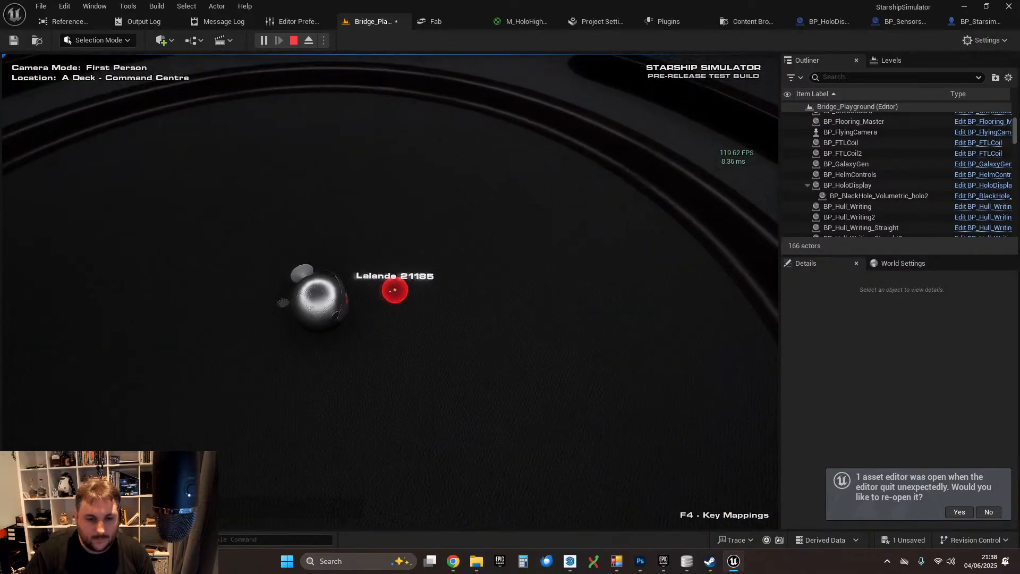
key(s)
key(w)
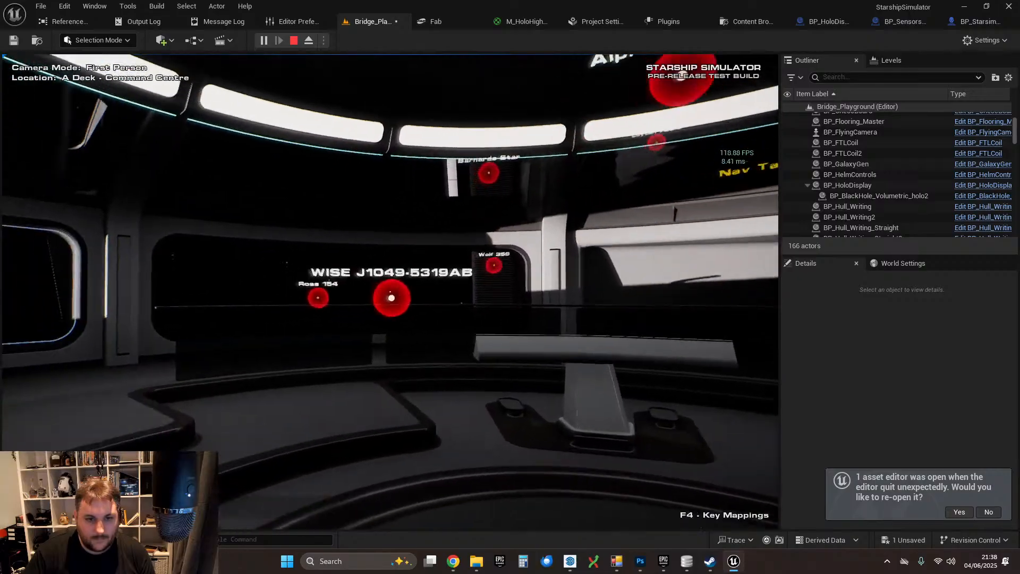
key(s)
key(w)
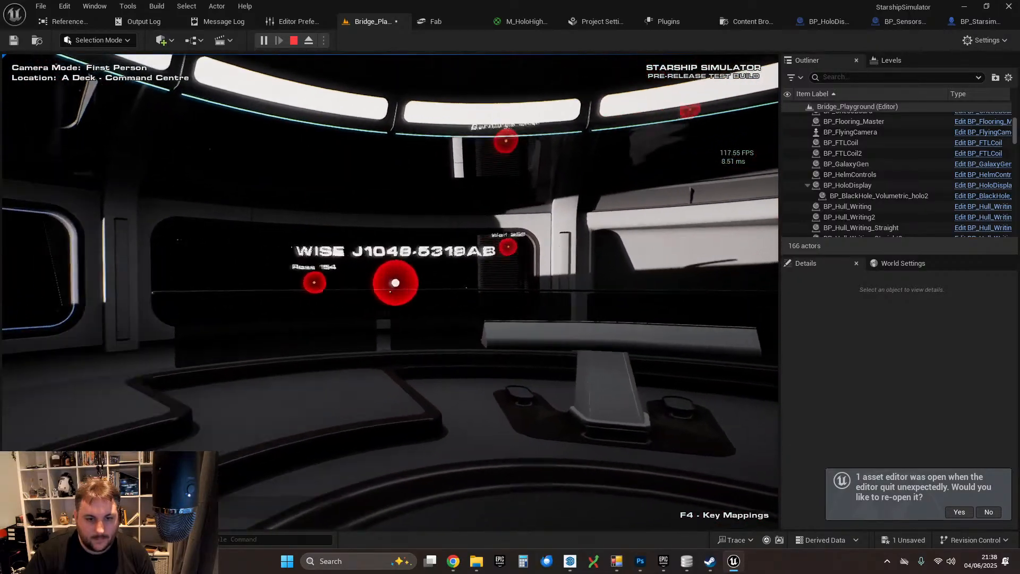
key(s)
key(w)
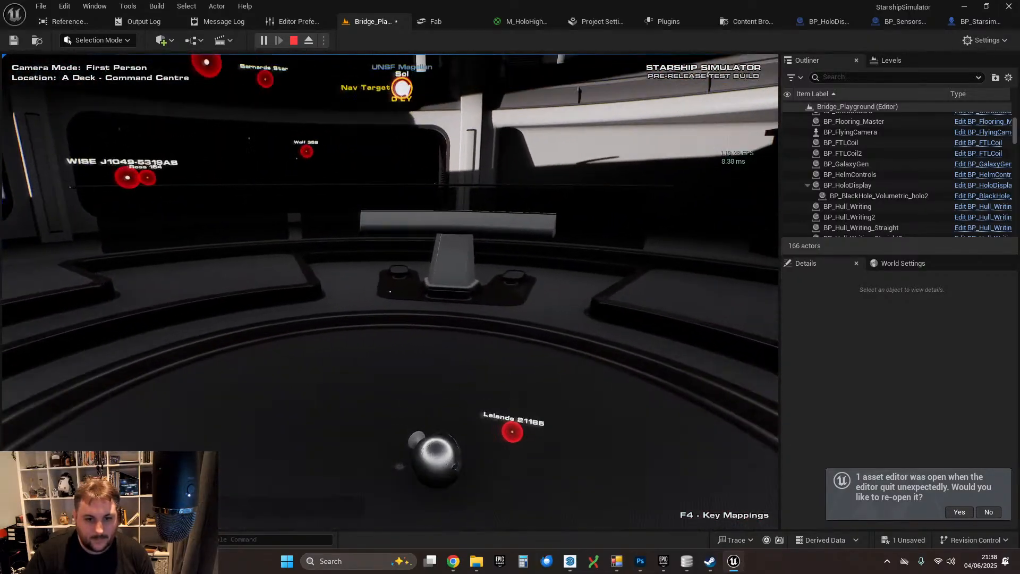
key(Escape)
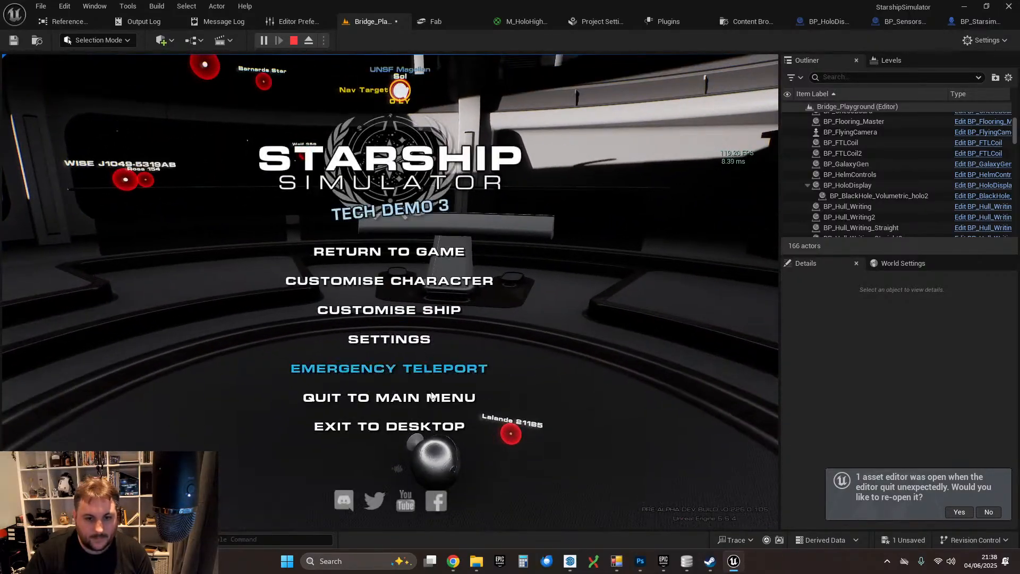
click(407, 429)
- In BP_Starsim_Character's InteractionTick, move the Component Tags node down between the Is Valid Index and Get nodes
click(972, 23)
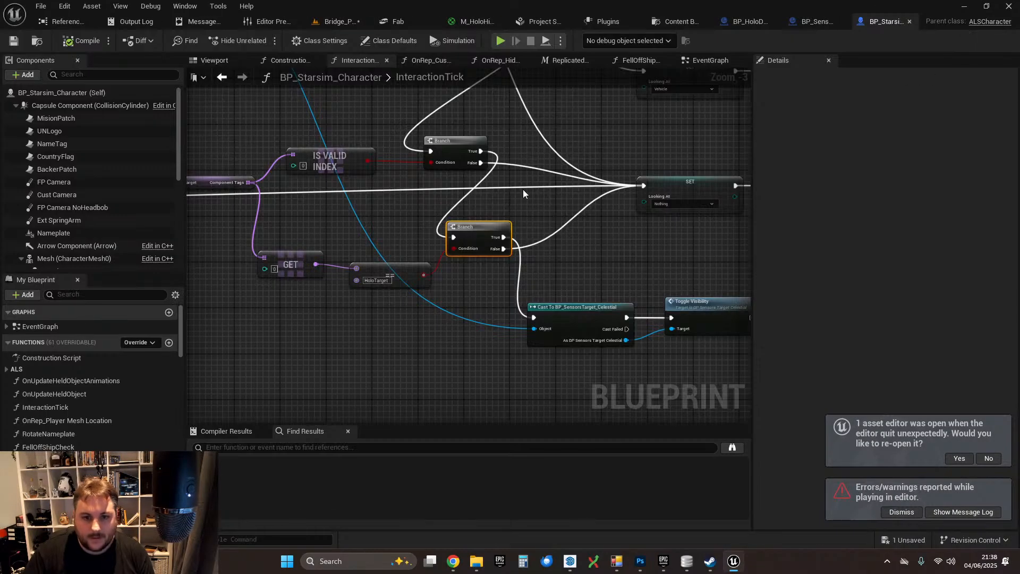
right_drag(523, 190, 594, 227)
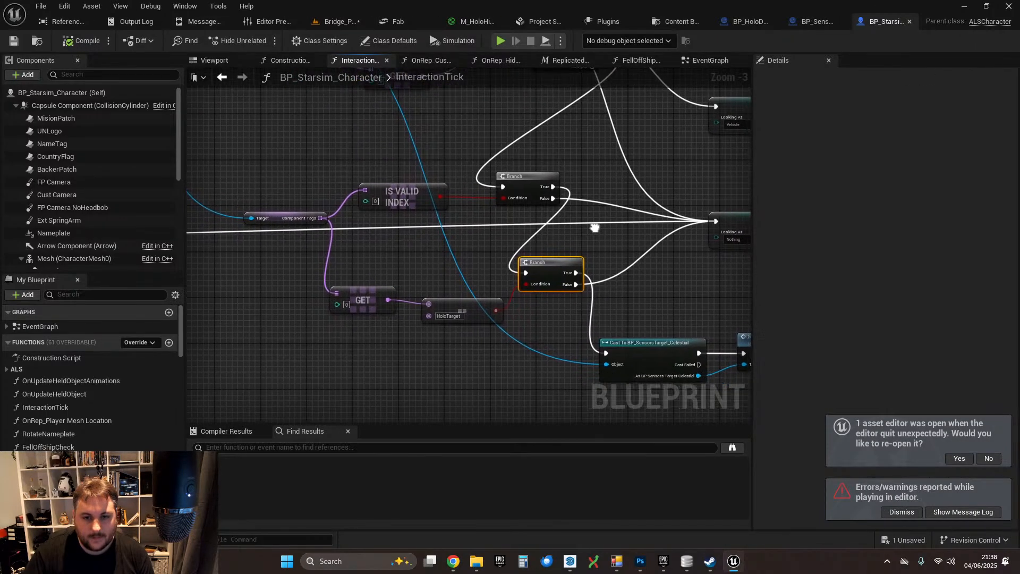
right_drag(333, 233, 368, 221)
drag(362, 219, 345, 252)
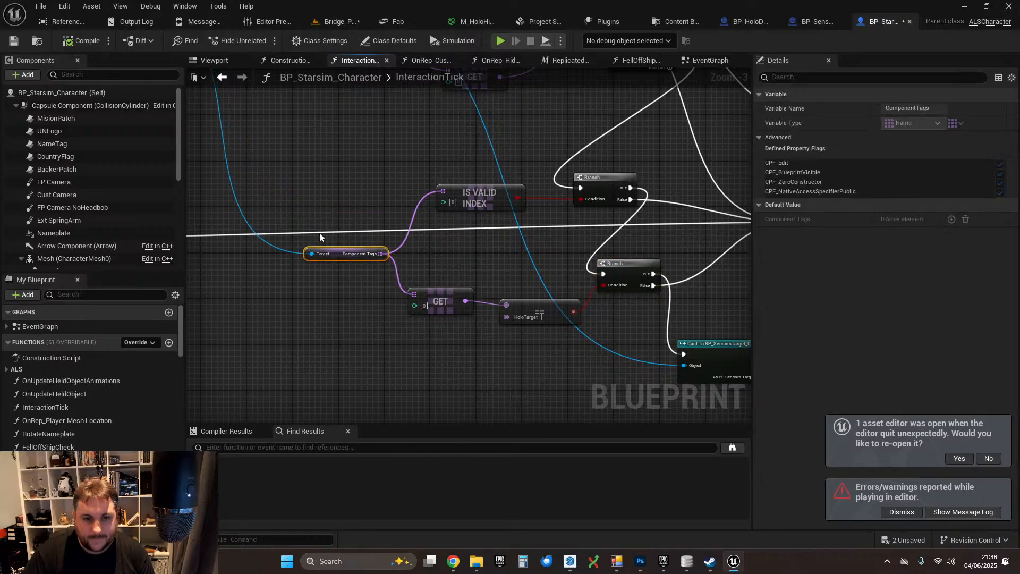
- Delete the leftover debug Component Tags, Get, conversion and Print String nodes above the SET Looking at Bone Name node
right_drag(266, 154, 570, 418)
drag(335, 113, 514, 179)
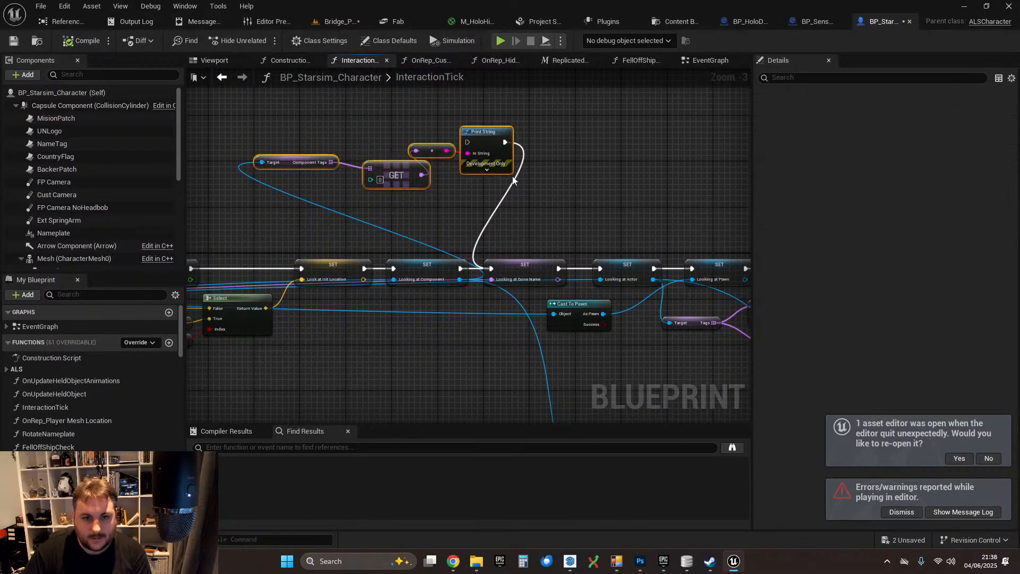
key(Delete)
- Align the HoloTarget Equal node with Get, and check the Sphere's component tag in BP_SensorsTarget_Celestial
right_drag(655, 407, 304, 67)
scroll(447, 148, up, 3)
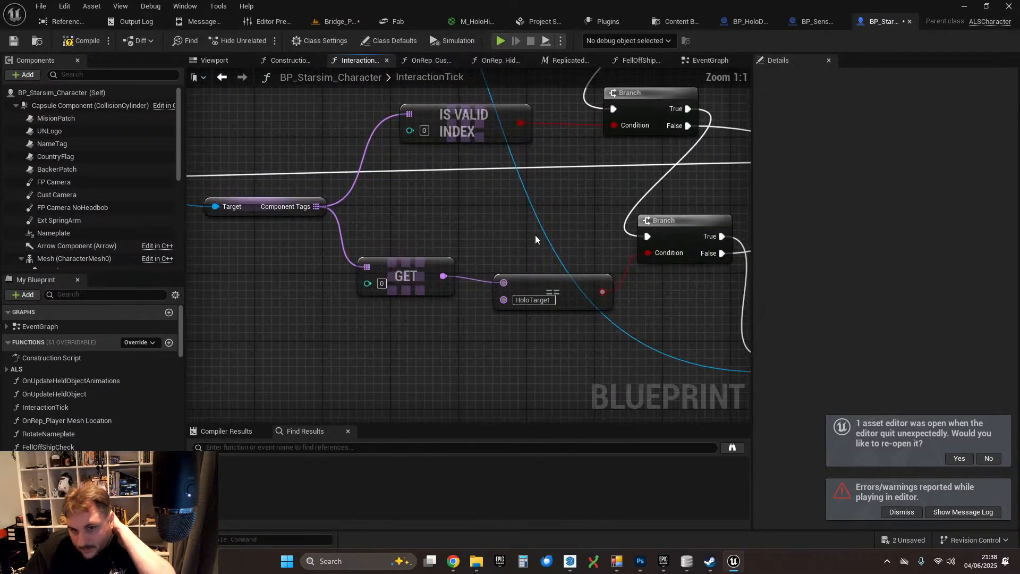
drag(561, 274, 559, 270)
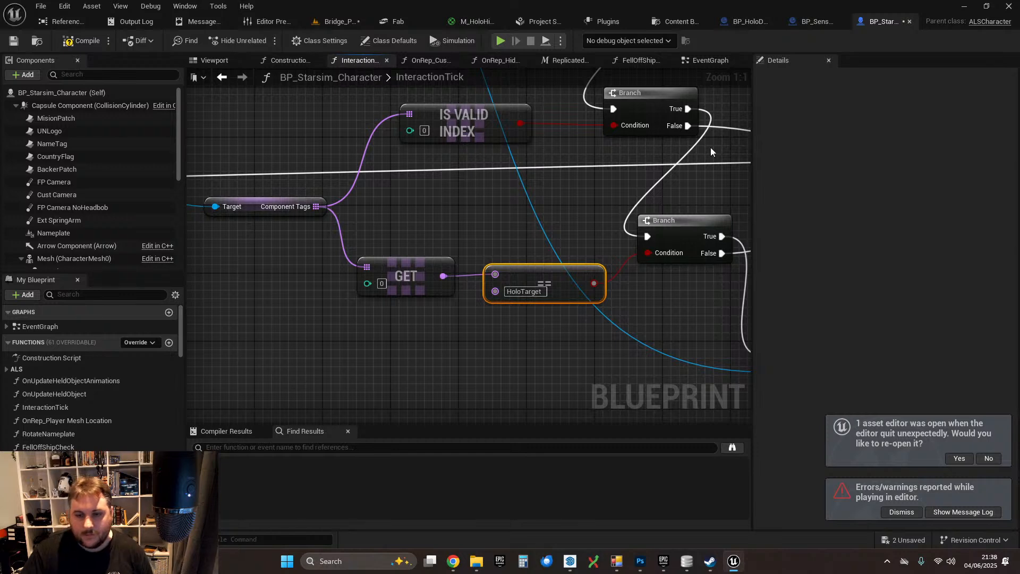
click(806, 23)
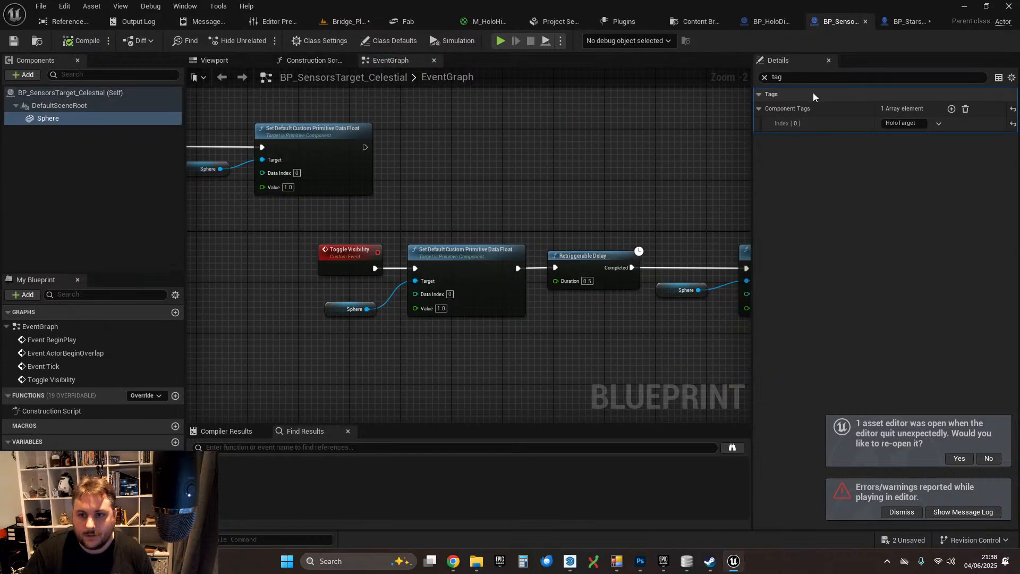
click(898, 23)
- Move the BP_SensorsTarget_Celestial cast and Toggle Visibility nodes aside to make room after the HoloTarget Branch
right_drag(648, 218, 334, 149)
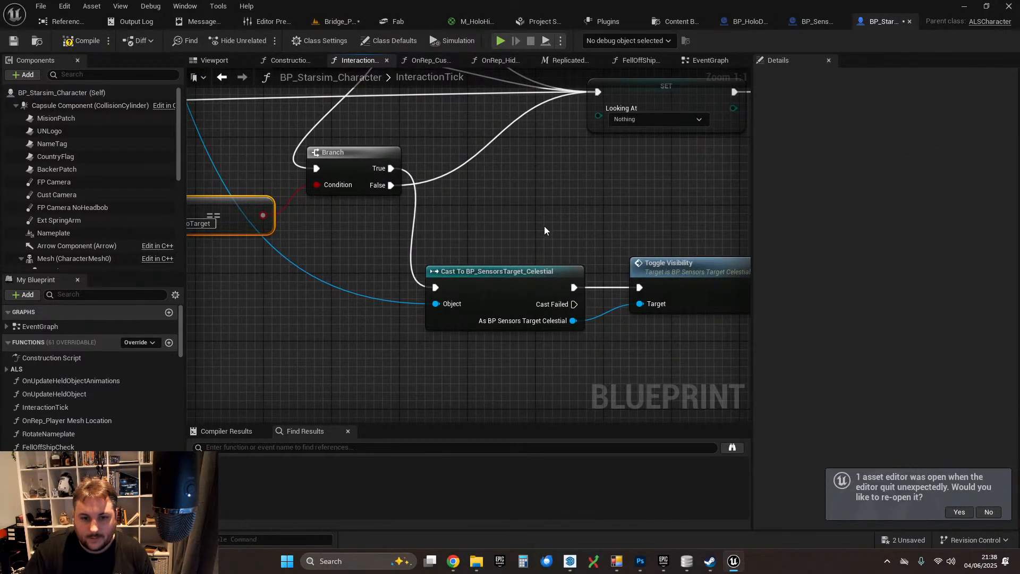
scroll(532, 234, down, 1)
right_drag(540, 243, 442, 220)
right_drag(351, 215, 393, 211)
scroll(393, 211, down, 1)
drag(412, 216, 550, 256)
drag(430, 245, 517, 269)
- Insert a Print String reading TRUE! between the HoloTarget Branch's True output and the BP_SensorsTarget_Celestial cast
drag(349, 159, 346, 275)
text(print)
key(Return)
click(389, 298)
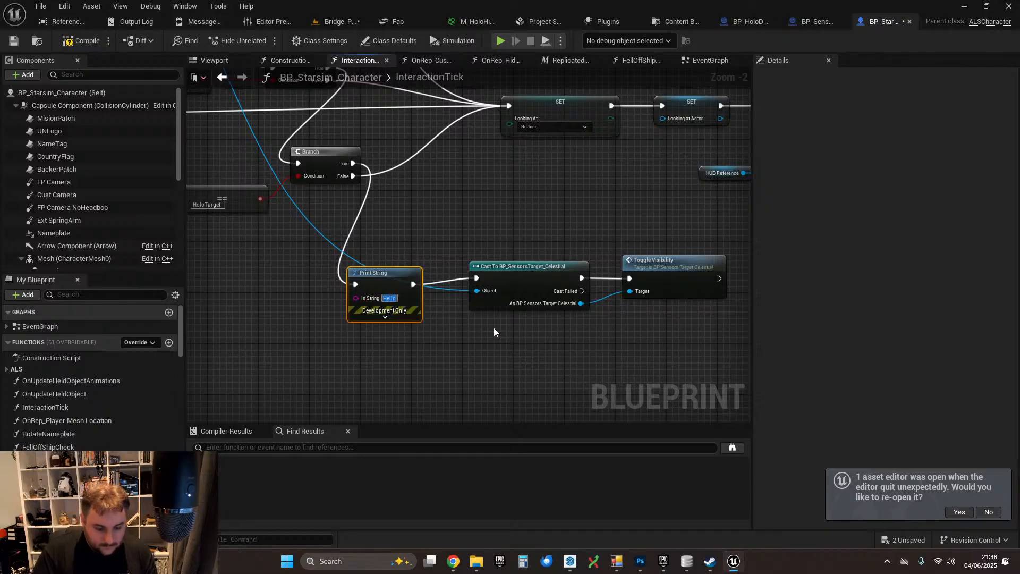
text(TRUE!)
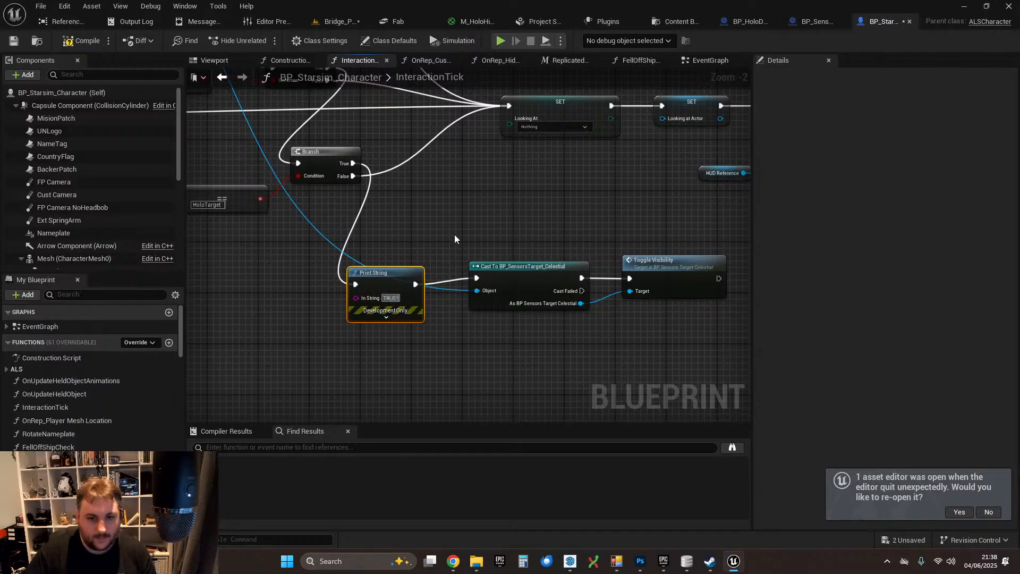
click(454, 234)
- Add a Print String reading CAST FAILED! on the Cast Failed output of the BP_SensorsTarget_Celestial cast
right_drag(570, 223, 399, 232)
drag(411, 300, 463, 350)
text(priu)
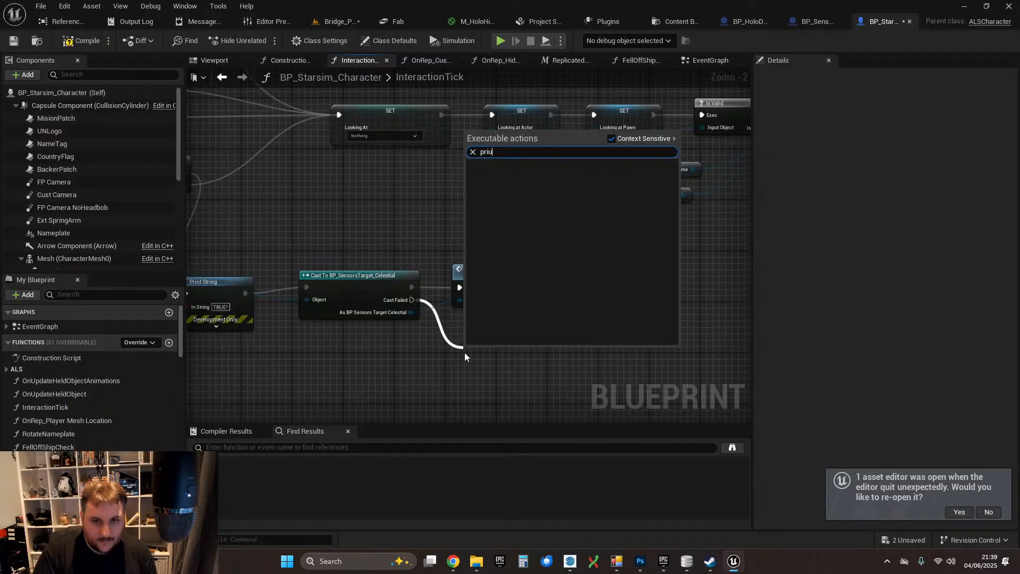
key(BackSpace)
text(nt)
key(Return)
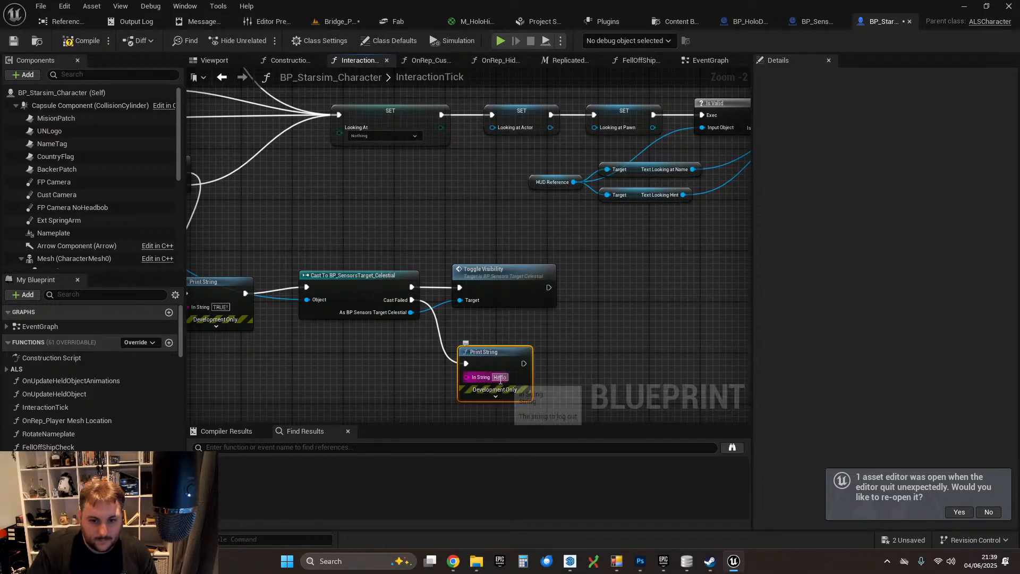
click(500, 378)
text(CA)
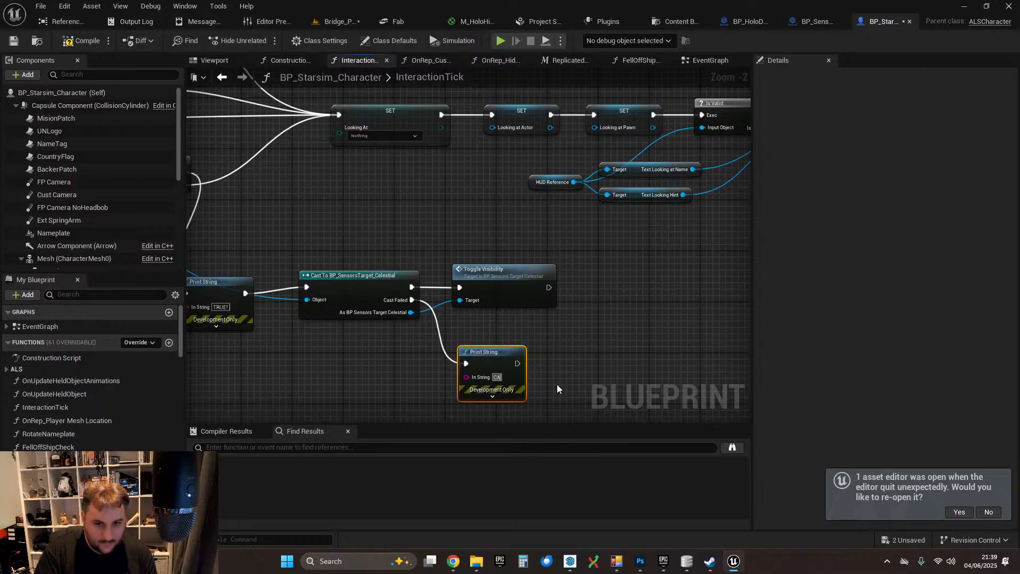
text(ST FAILED!)
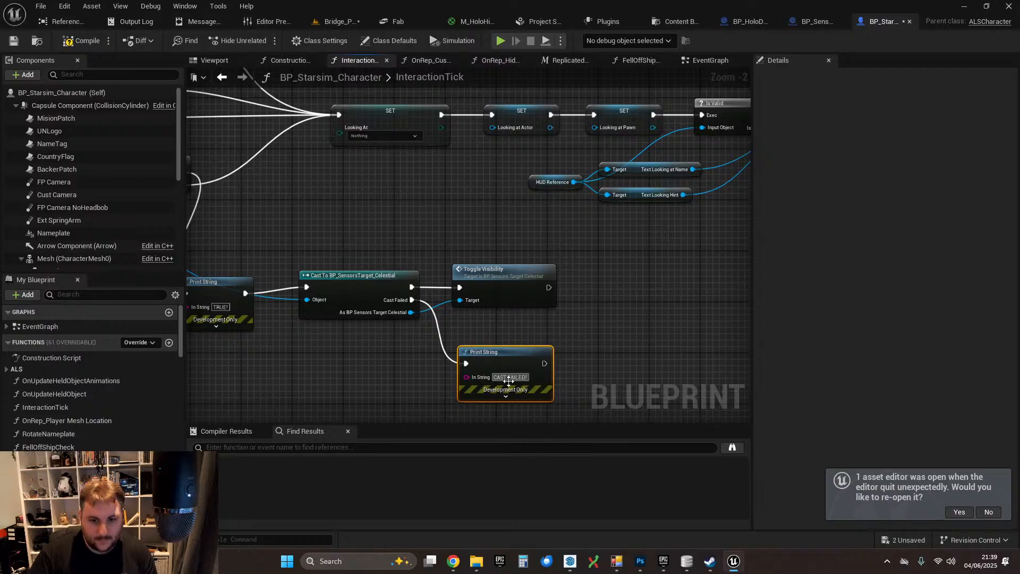
- Place the CAST FAILED! Print String directly beneath Toggle Visibility and save the blueprint
click(532, 296)
drag(505, 351, 500, 333)
click(394, 343)
right_drag(393, 343, 435, 293)
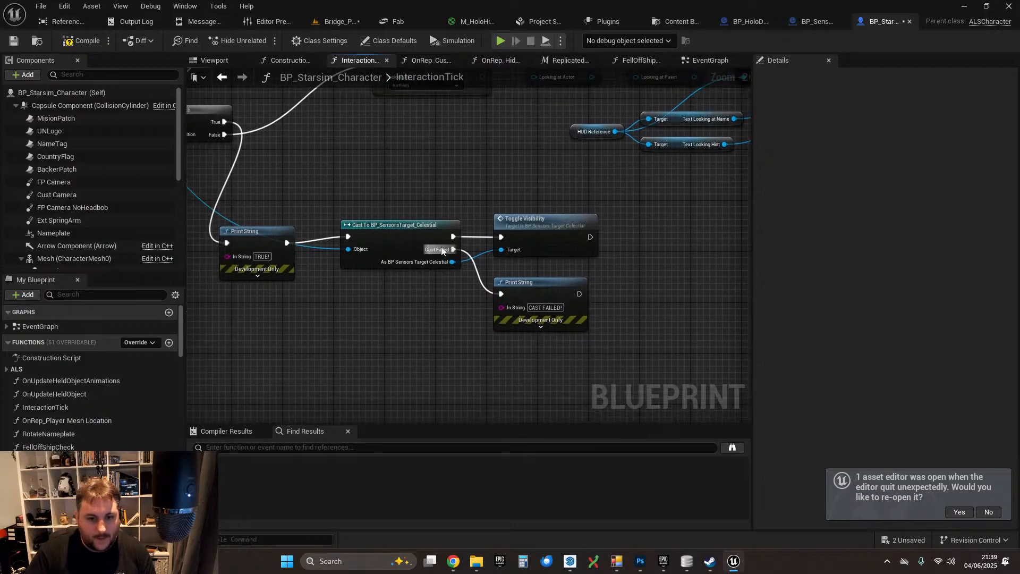
click(20, 40)
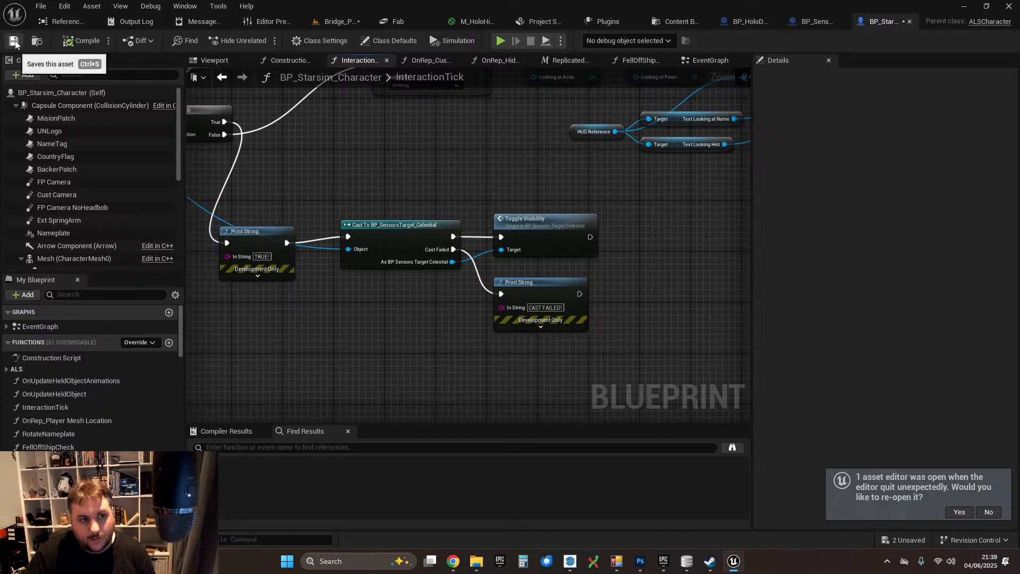
- Start another play session in Bridge_Playground and bring up the nearby stars hologram from the sensors console
click(331, 23)
click(262, 41)
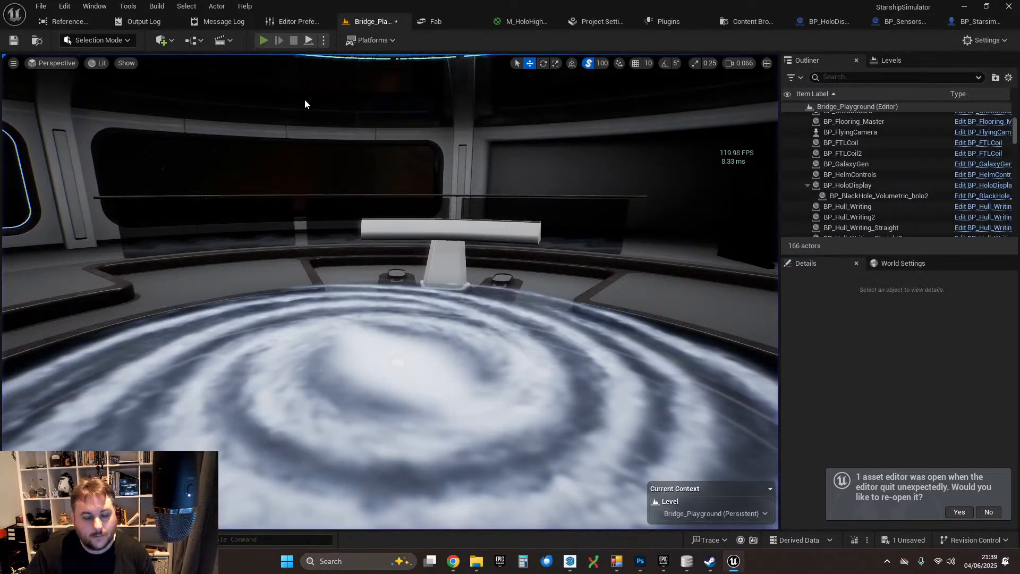
click(370, 215)
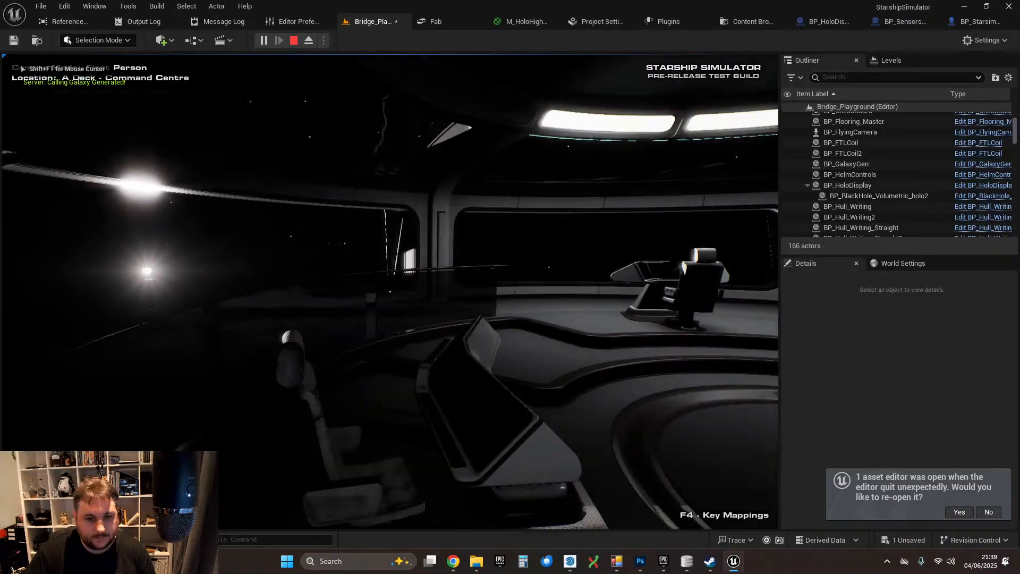
key(w)
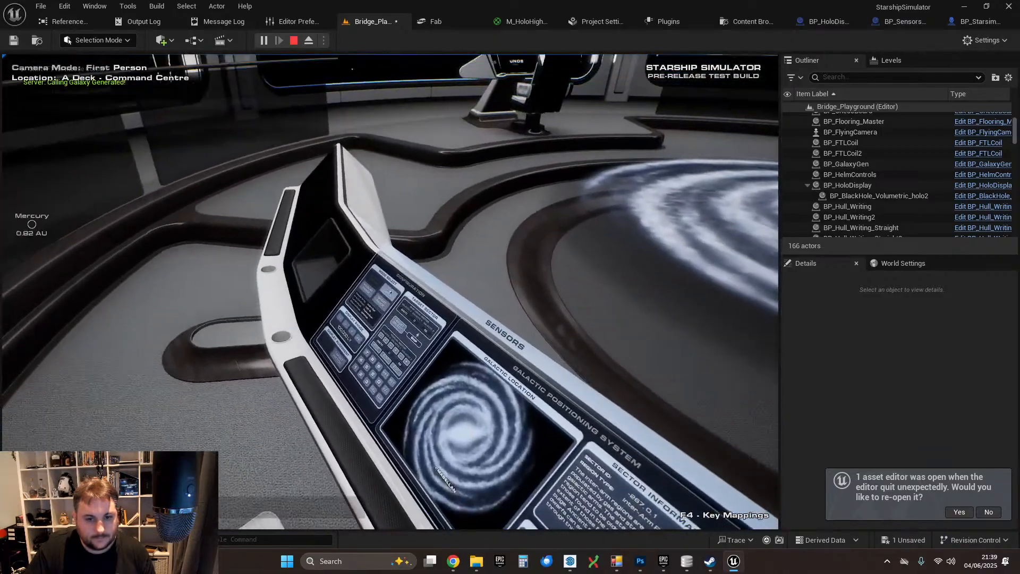
click(390, 291)
- Walk around the hologram, aim at the Lalande 21185, Ross 154 and WISE J1049-5319AB star targets to check their highlights, and exit the play session
key(w)
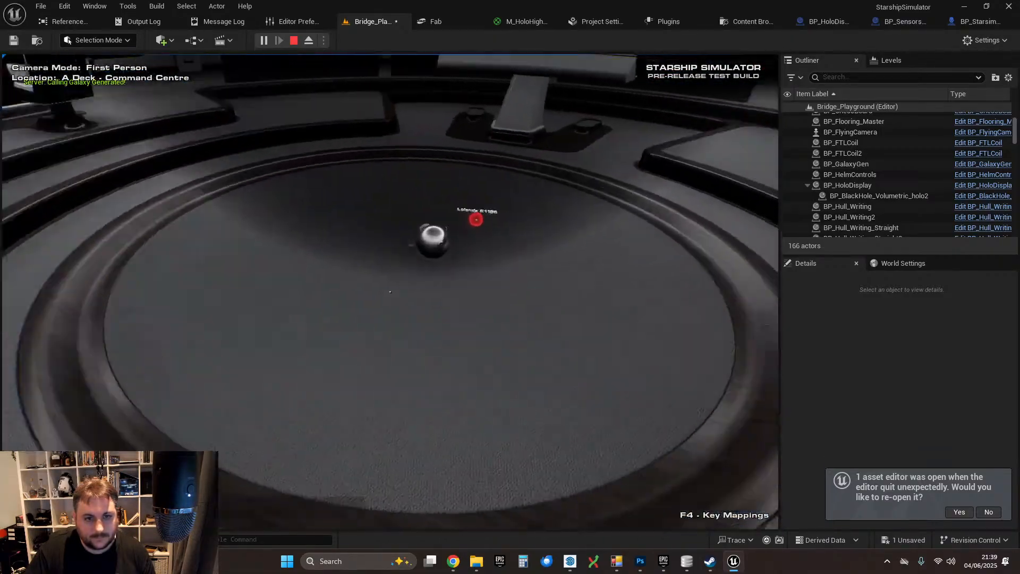
key(w)
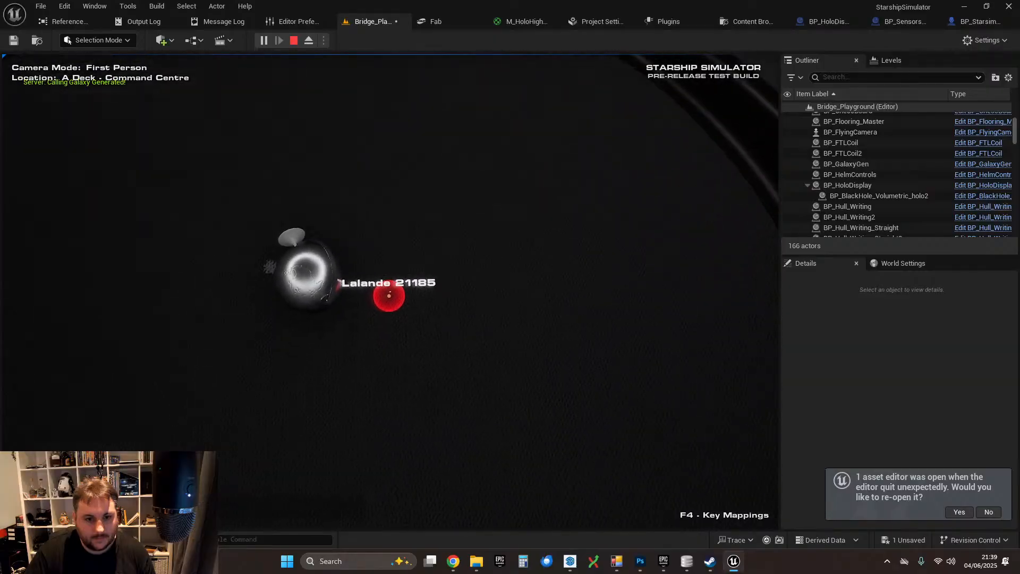
key(w)
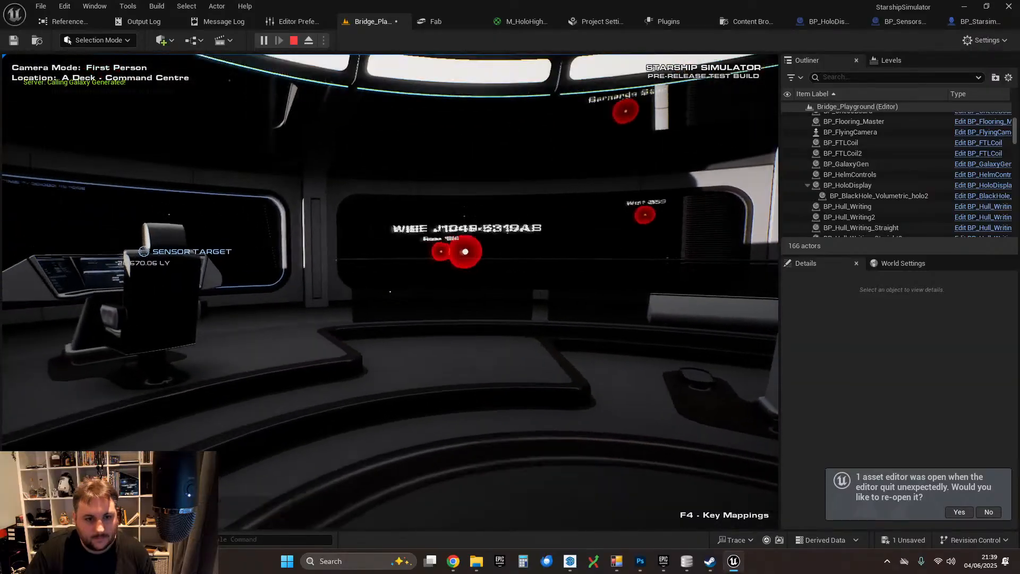
key(w)
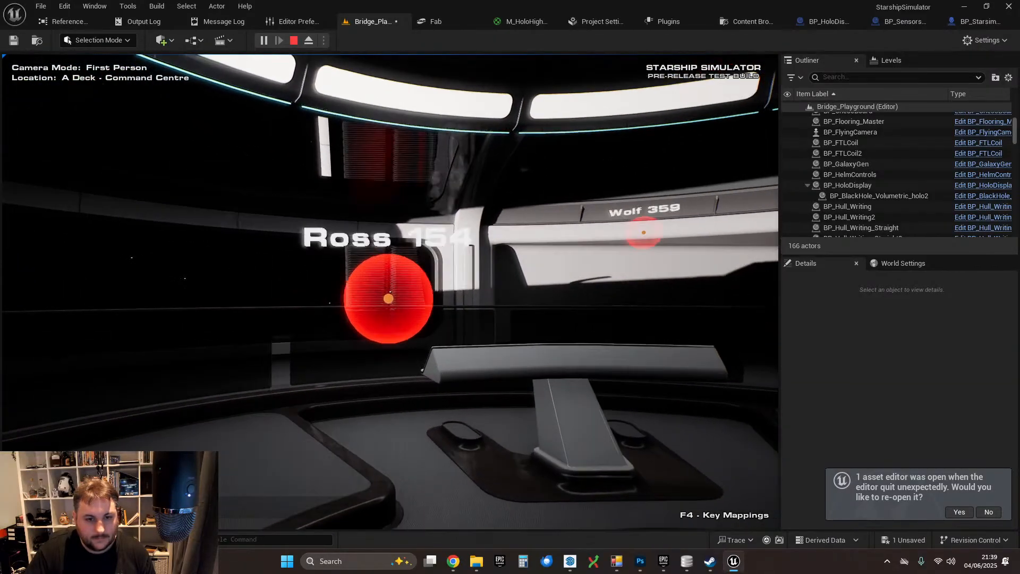
key(s)
key(w)
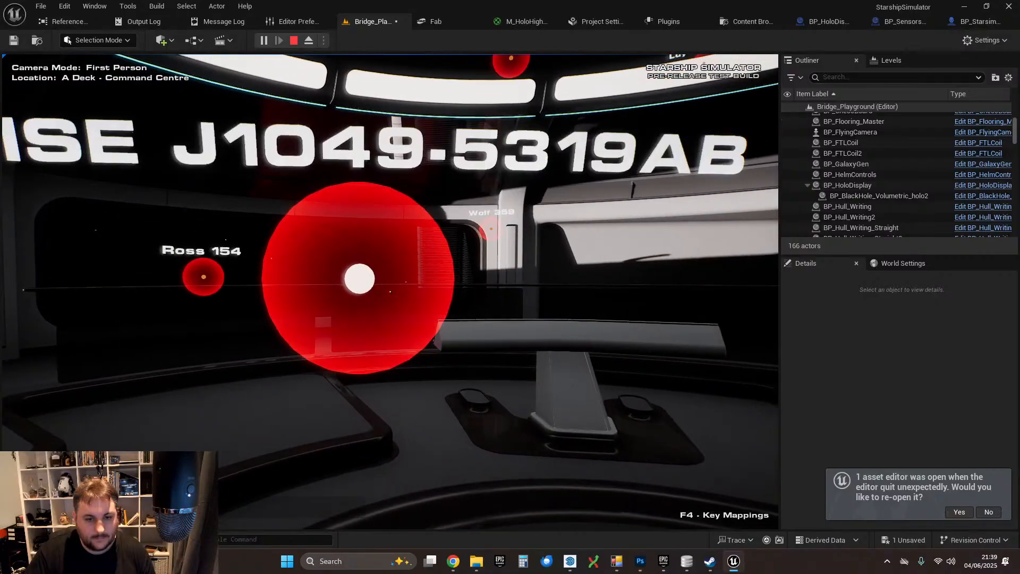
key(s)
key(s)
key(w)
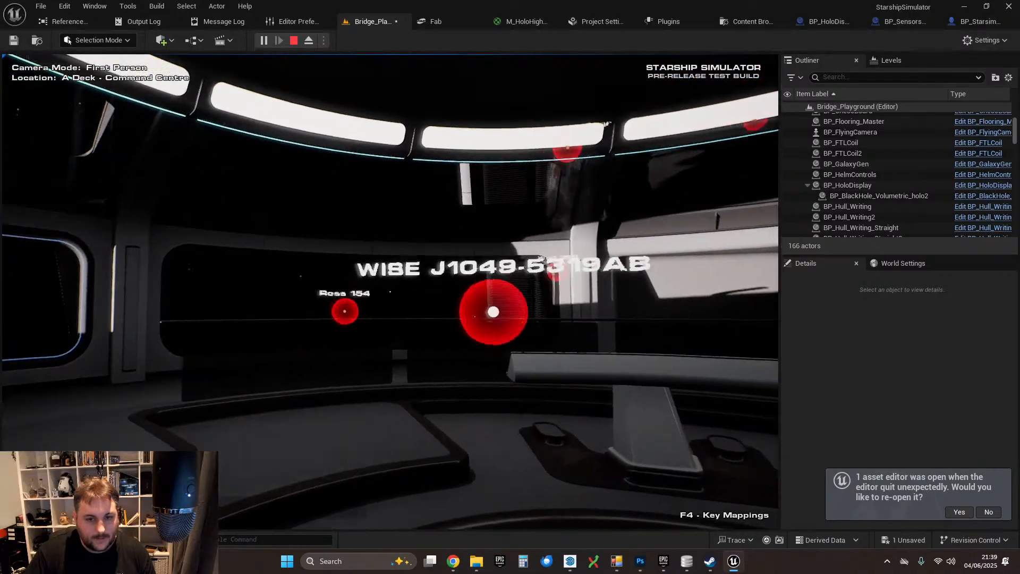
key(s)
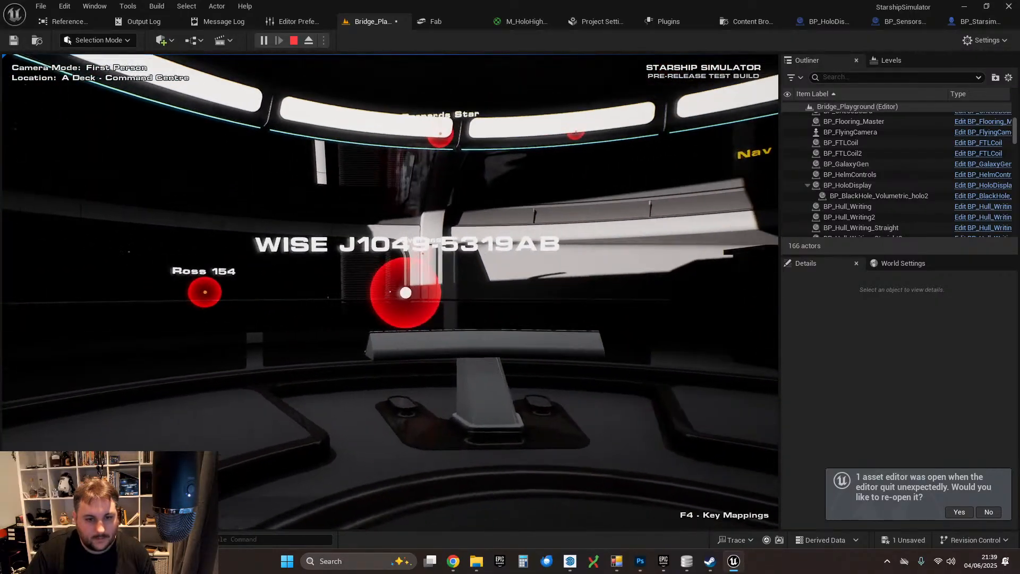
key(Escape)
click(389, 426)
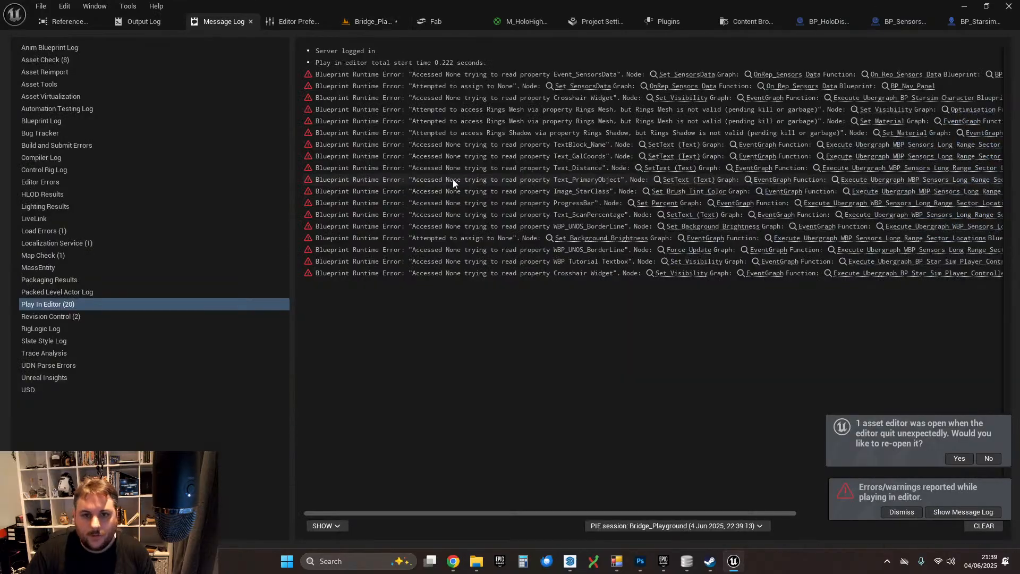
- In BP_Starsim_Character's InteractionTick, reconnect the Switch on Name Default output to the SET node that sets Looking At to Nothing
click(976, 21)
right_drag(513, 162, 402, 251)
scroll(517, 294, down, 1)
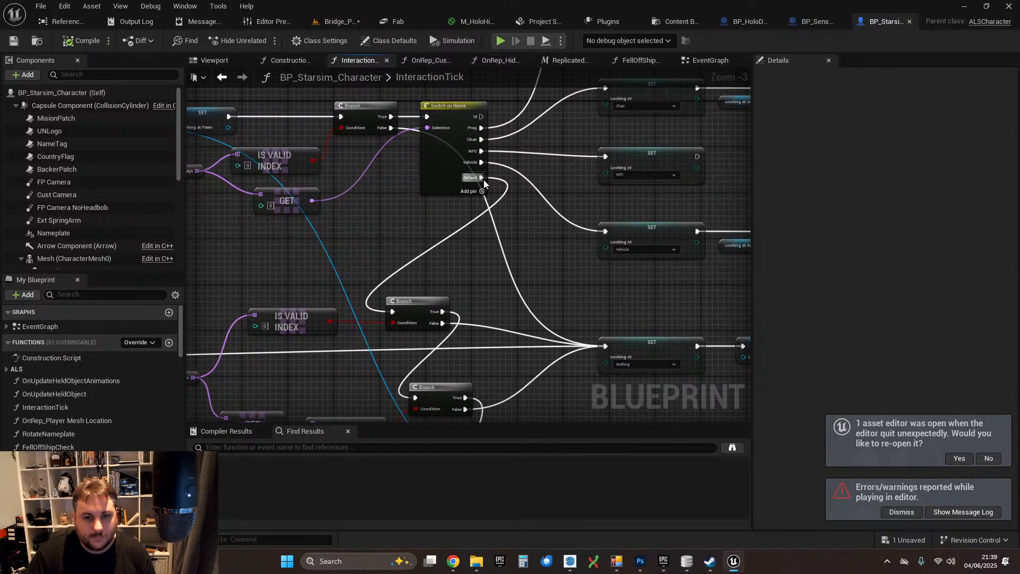
drag(482, 179, 605, 346)
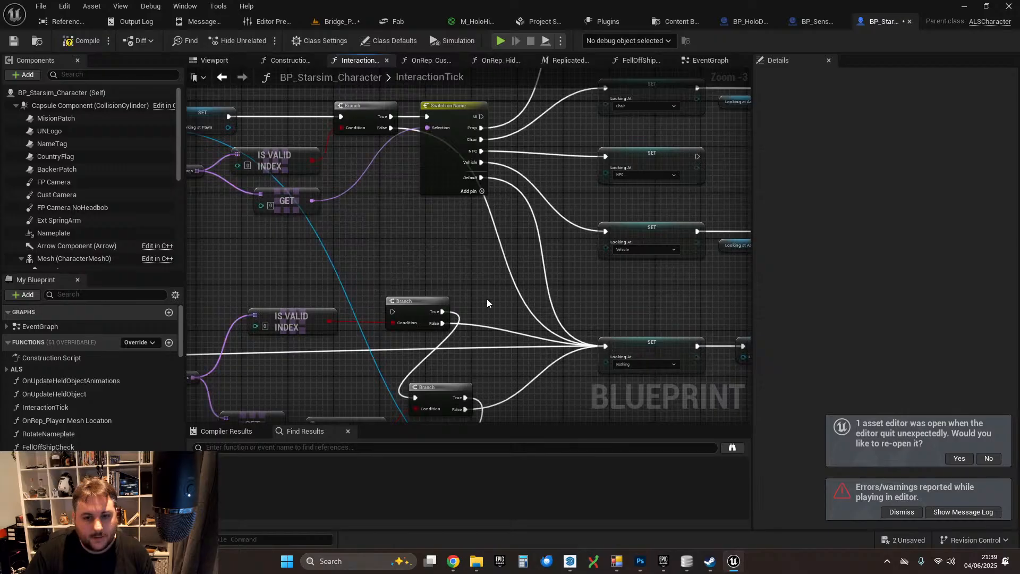
- Connect the actor-tag Branch's False output to the component-tag validity Branch and compile the blueprint
drag(391, 128, 392, 311)
right_drag(486, 303, 557, 306)
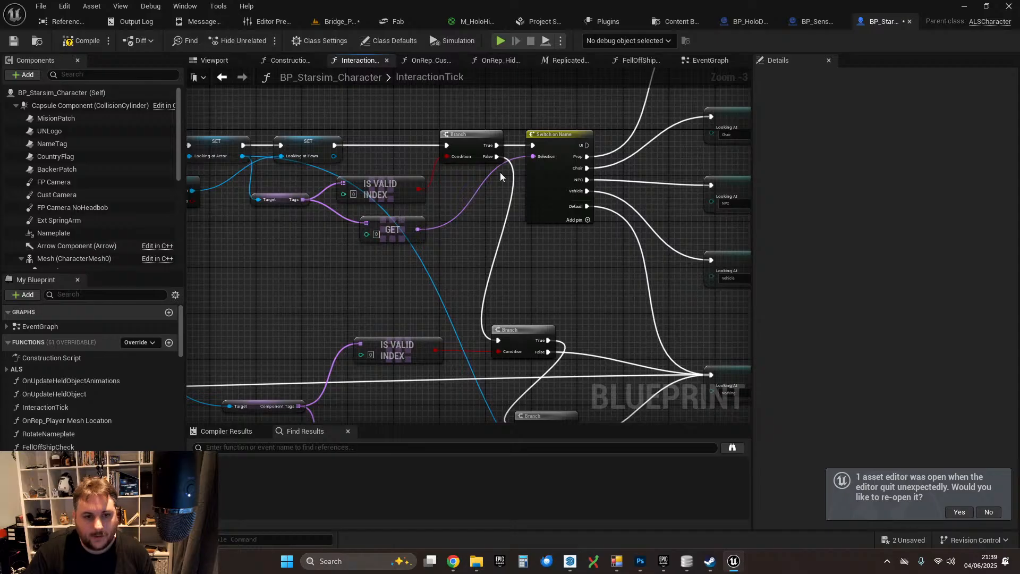
right_drag(501, 175, 433, 181)
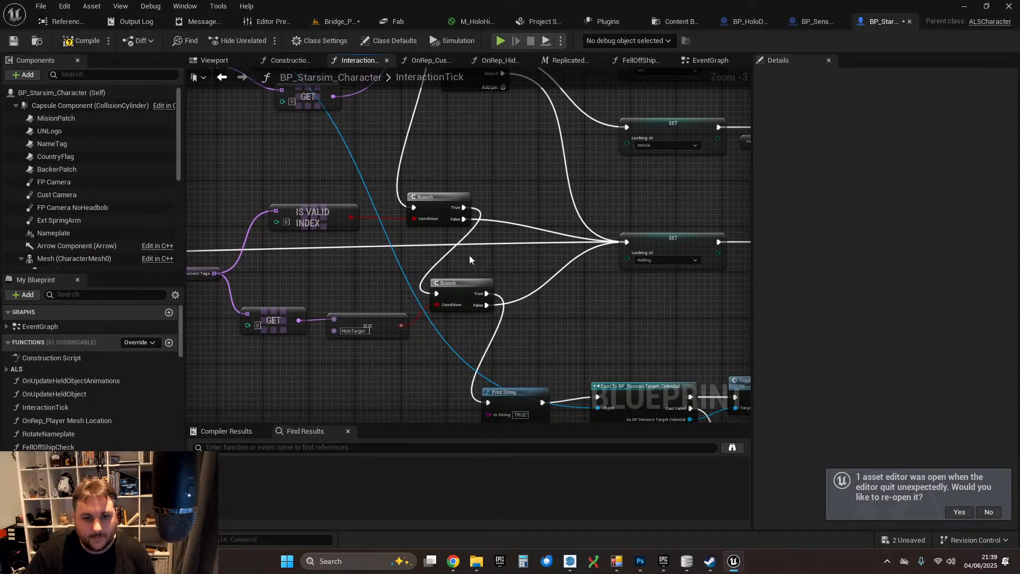
right_drag(559, 327, 495, 314)
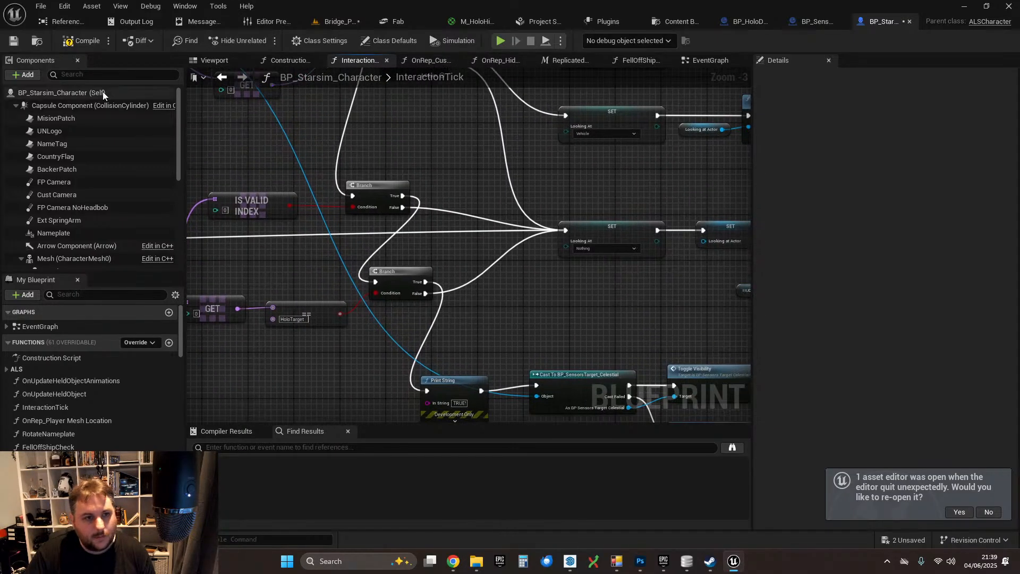
click(87, 41)
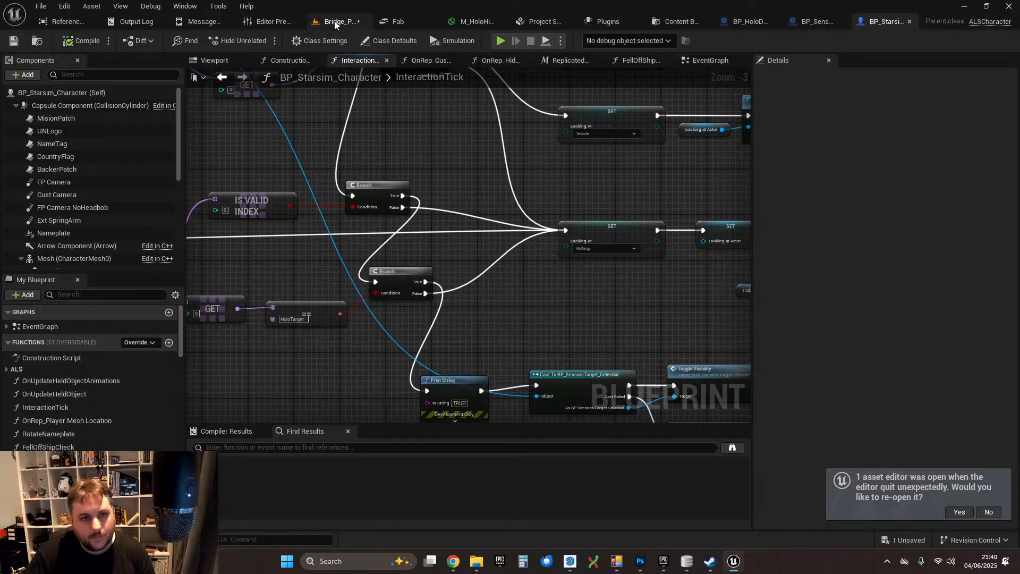
- Start a play session in Bridge_Playground and switch the sensors console to the long range output to show the nearby stars hologram
click(335, 21)
click(263, 41)
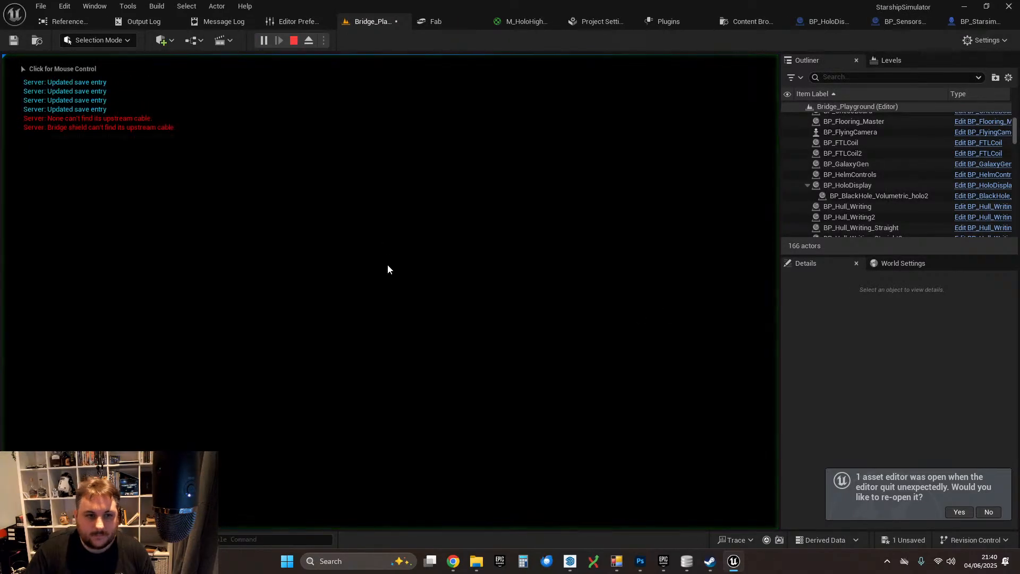
click(409, 290)
key(w)
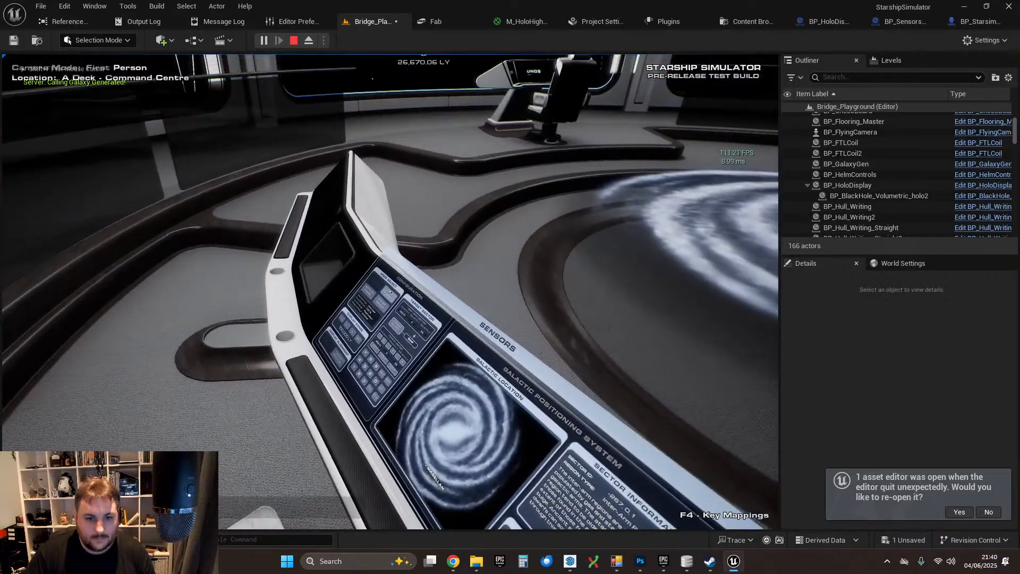
click(390, 291)
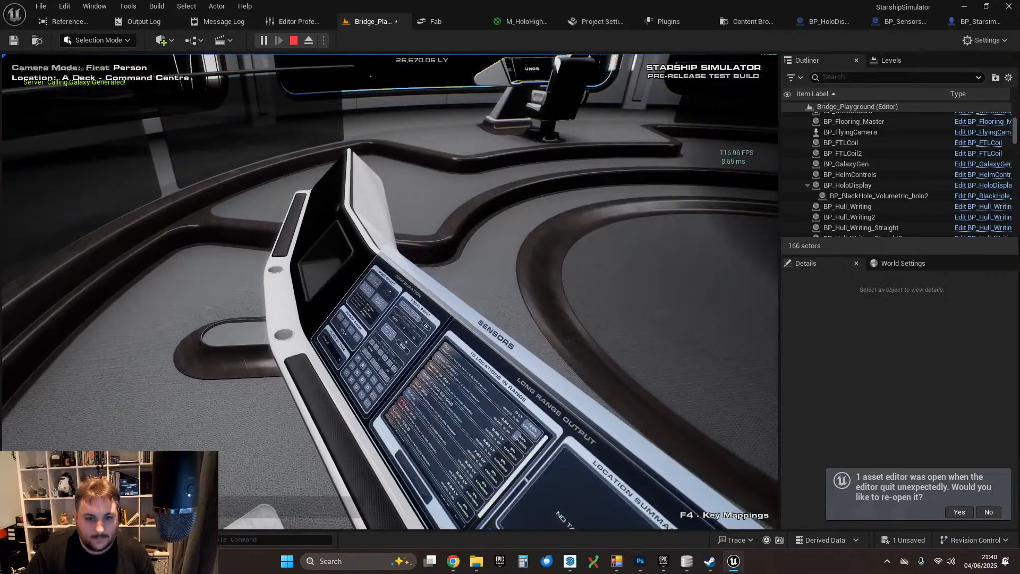
- Look at the different holographic star targets to check the highlight toggling and debug prints, and exit the play session
key(w)
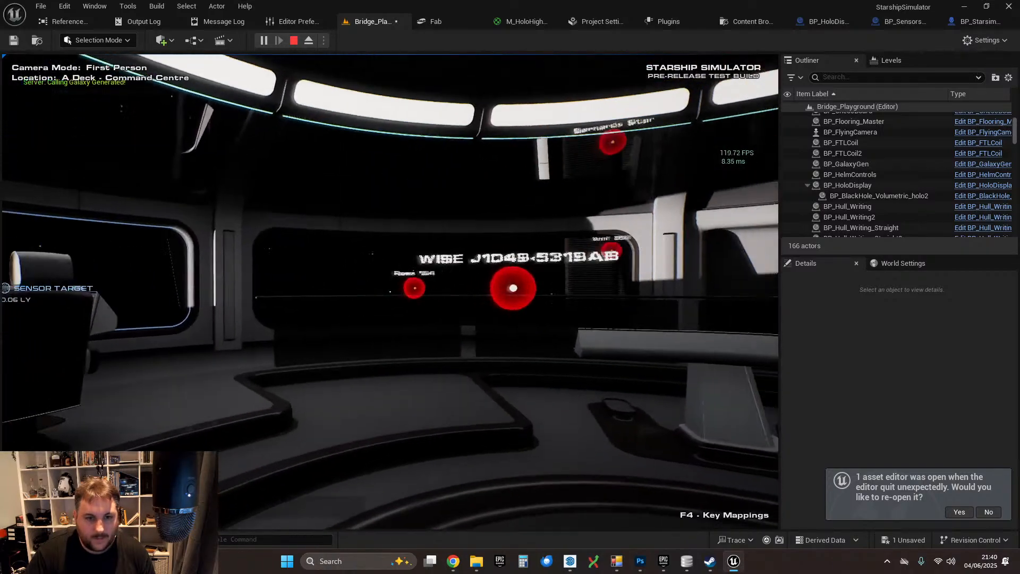
key(s)
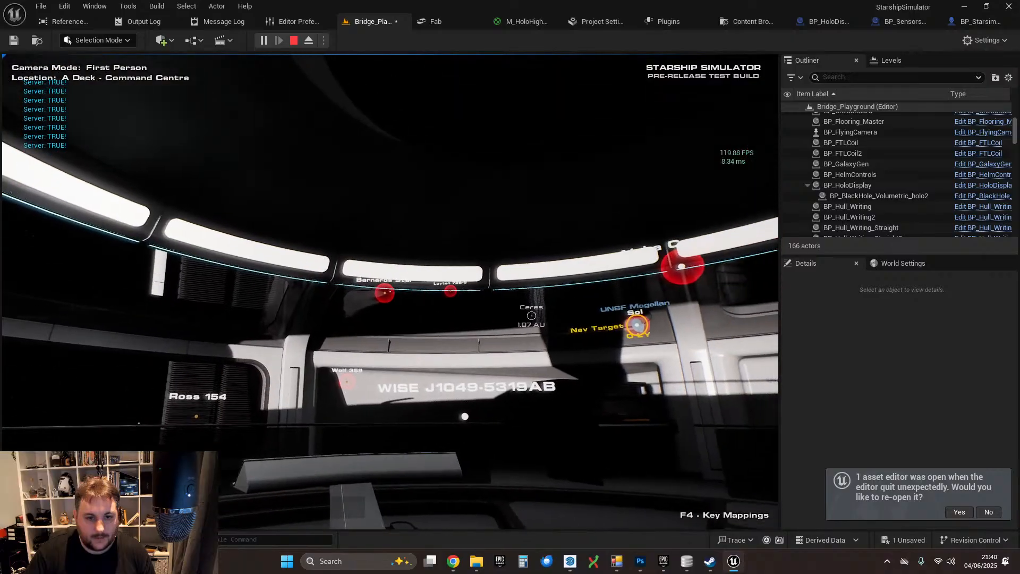
key(d)
key(w)
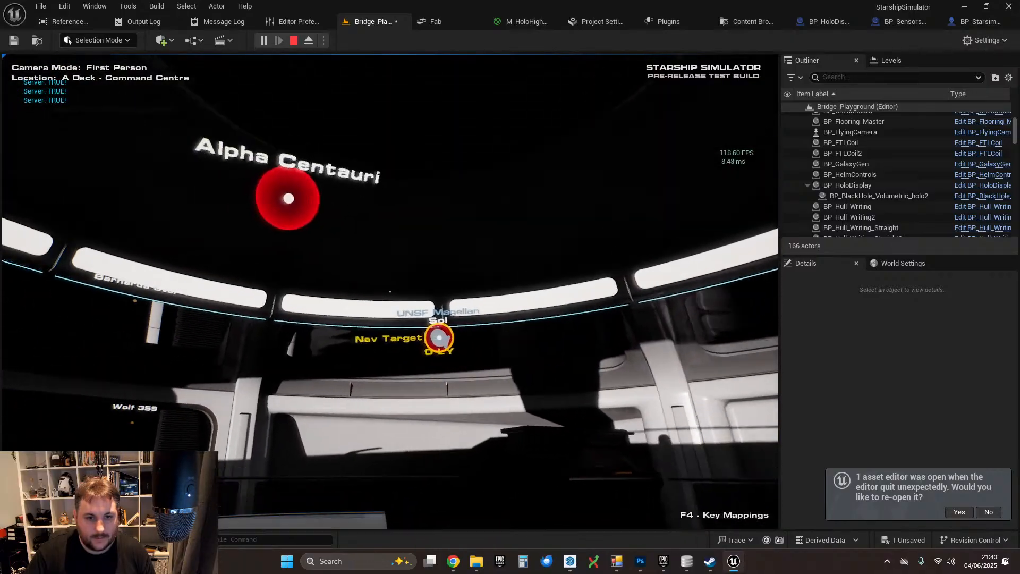
key(s)
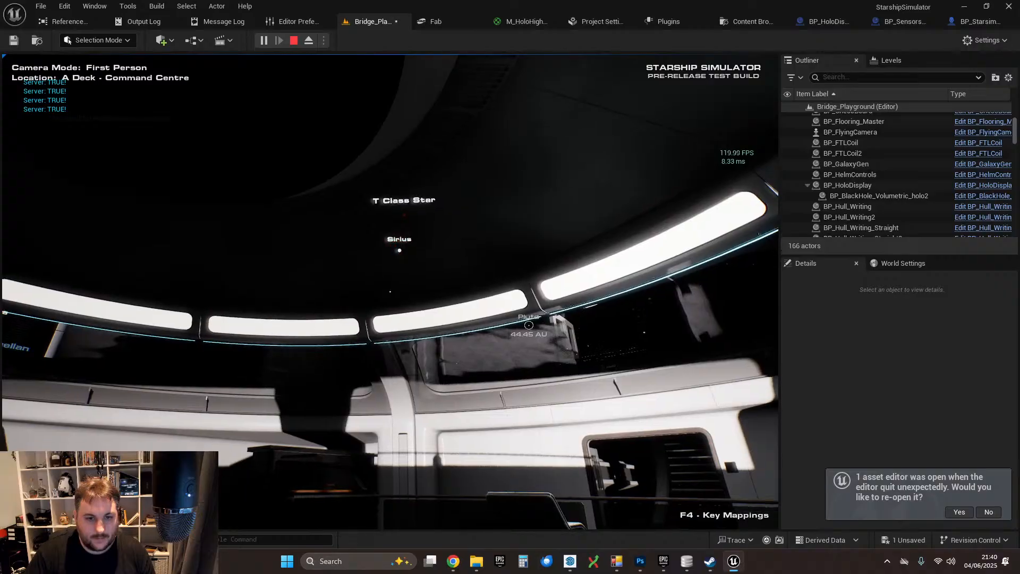
key(d)
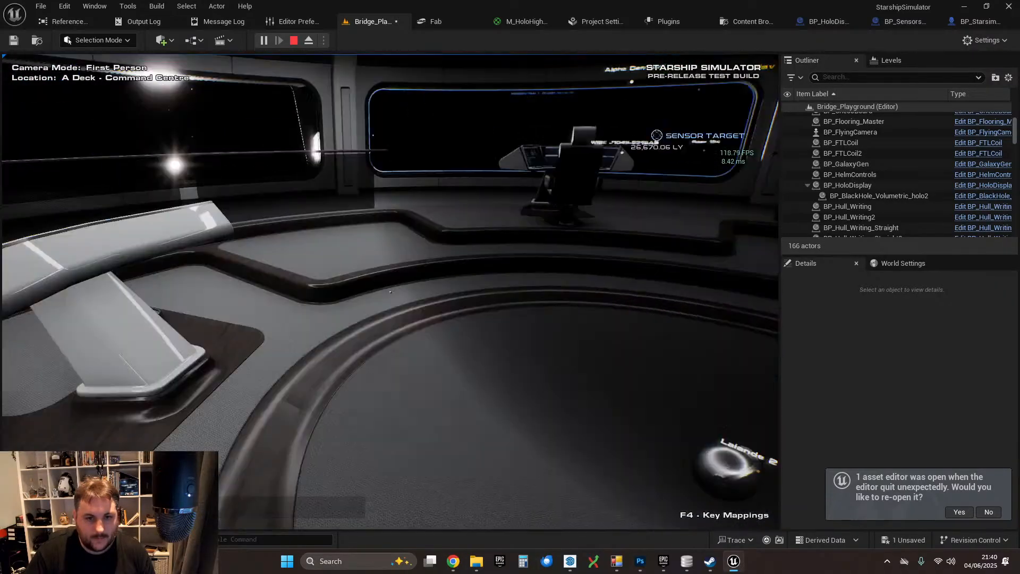
key(w)
key(Escape)
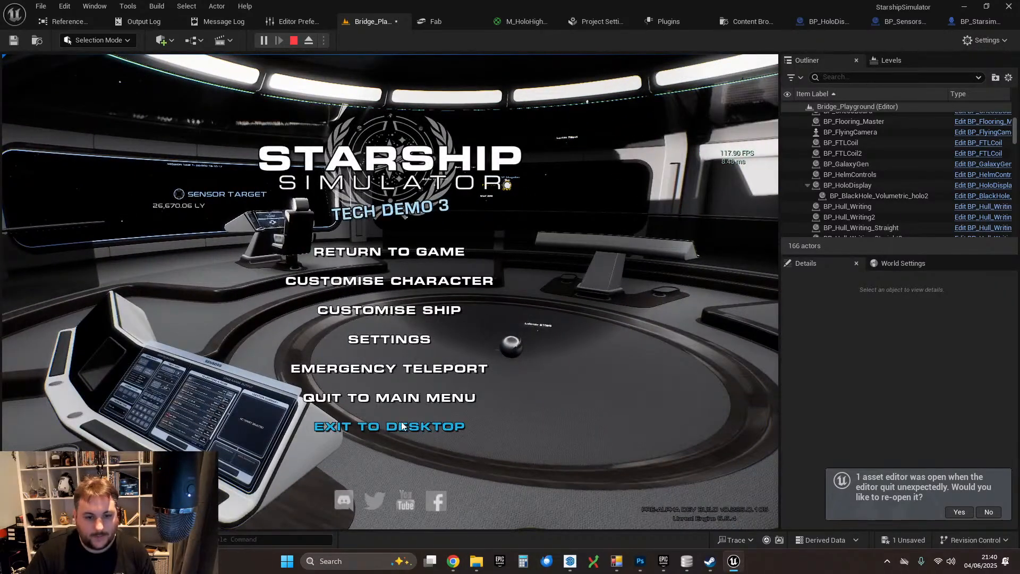
click(366, 426)
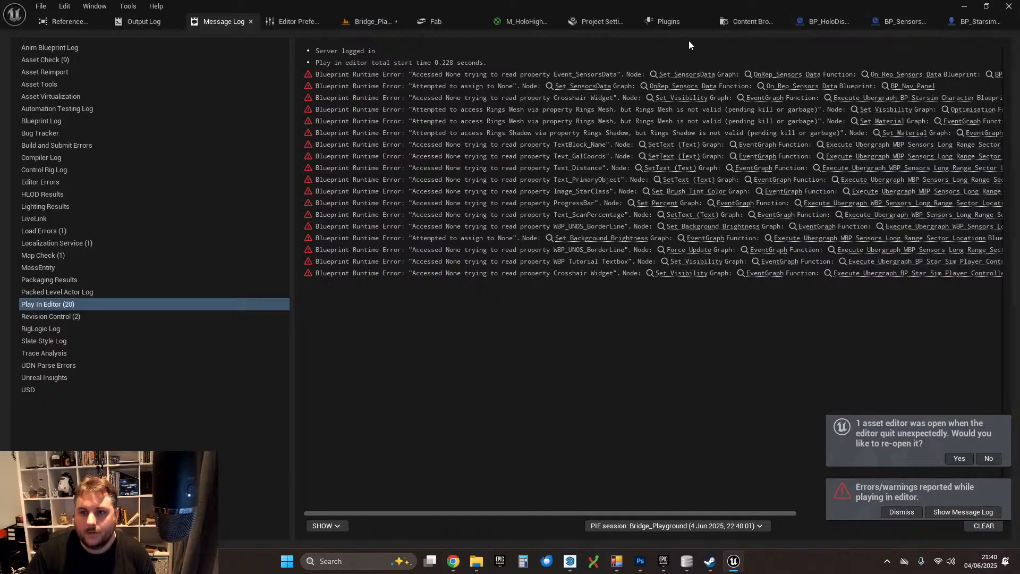
- In M_HoloHighlighter, connect Colour directly to the emissive Multiply by 10 and delete the Lerp and red Param nodes
click(526, 22)
drag(449, 118, 469, 131)
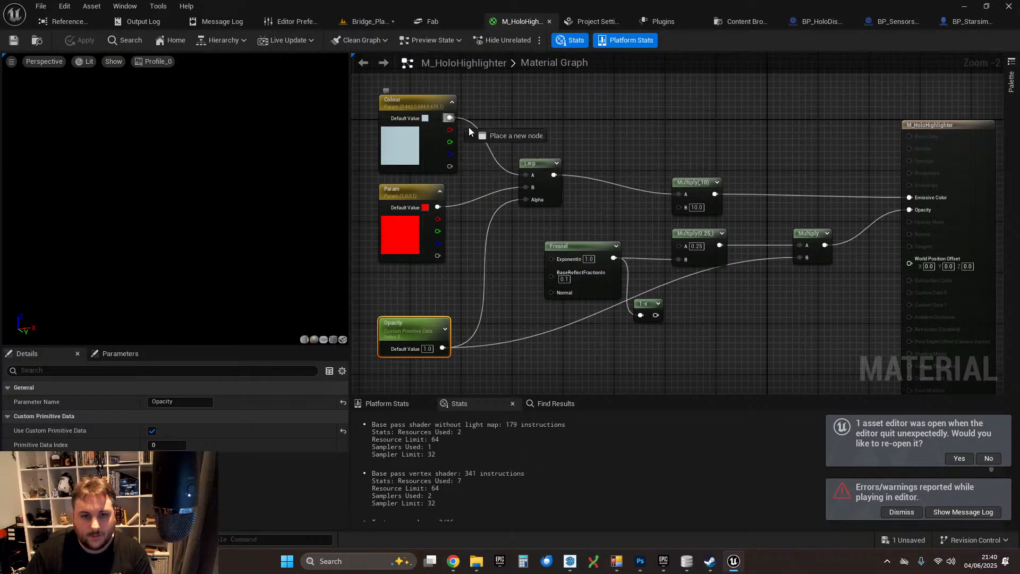
drag(683, 193, 684, 193)
drag(364, 185, 541, 217)
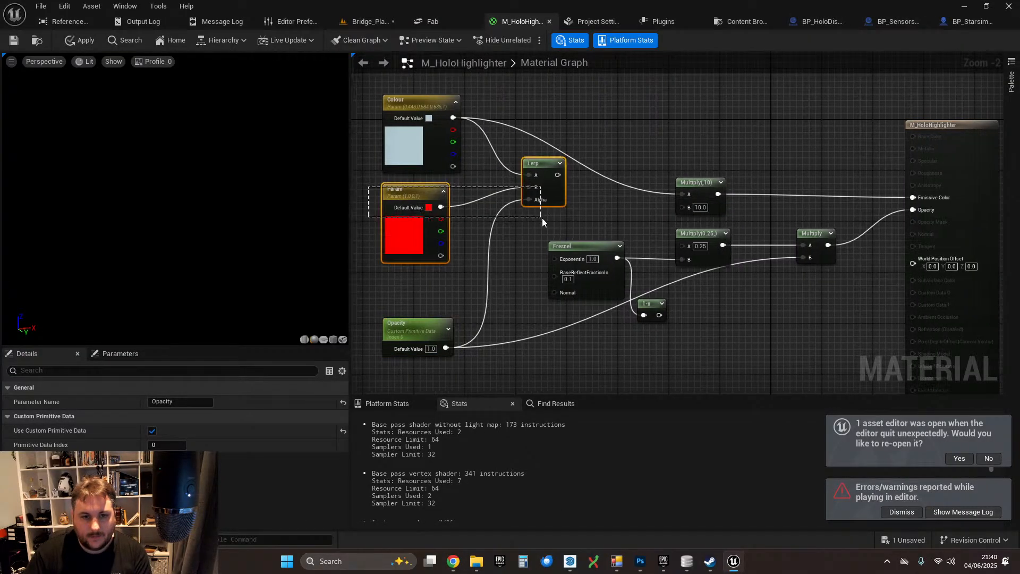
key(Delete)
- Move the Opacity and Colour parameters close to their Multiply nodes, align the emissive Multiply, and apply the material changes
drag(418, 321, 741, 301)
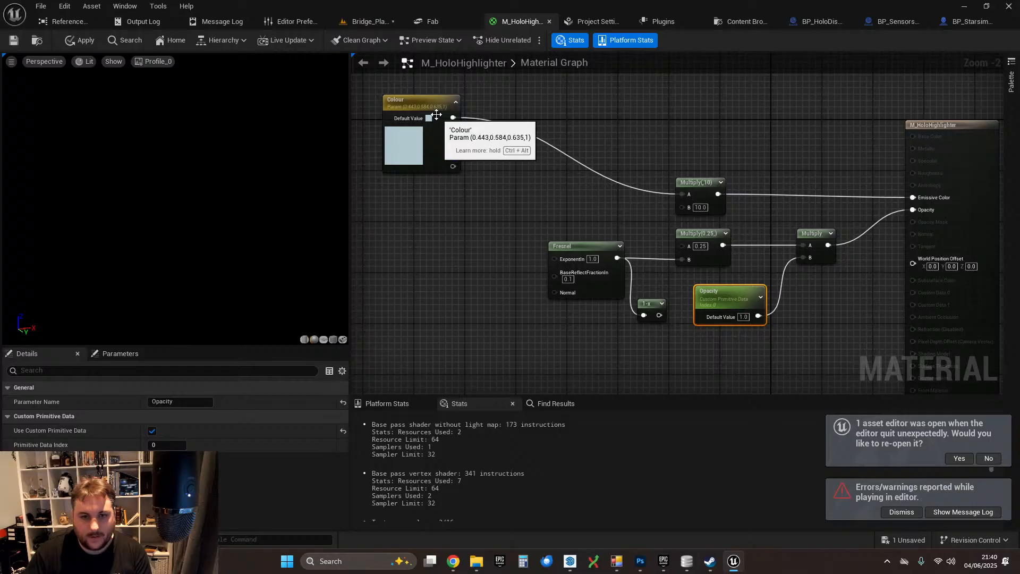
drag(437, 115, 598, 173)
drag(696, 183, 696, 172)
right_drag(760, 210, 684, 191)
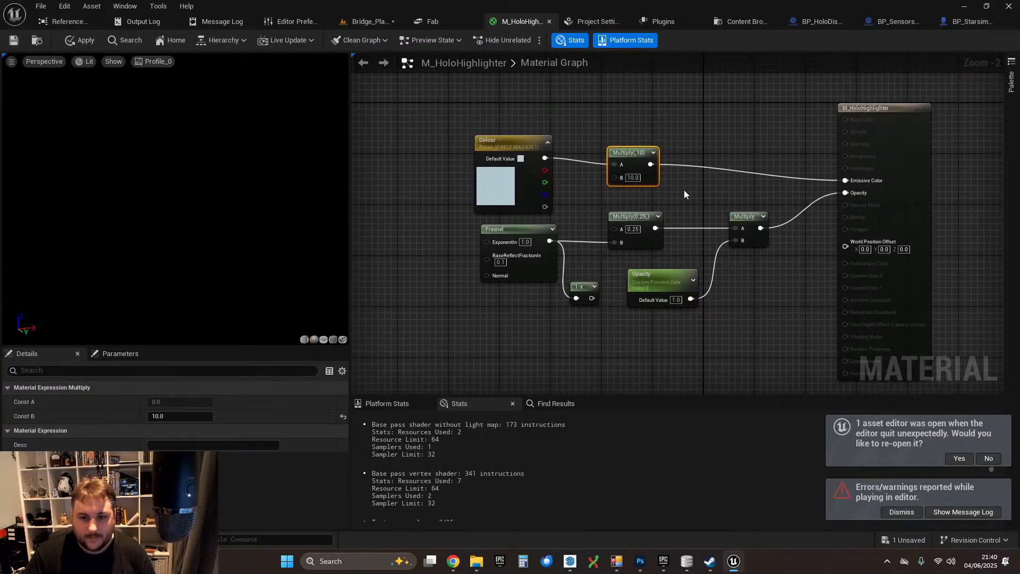
click(77, 41)
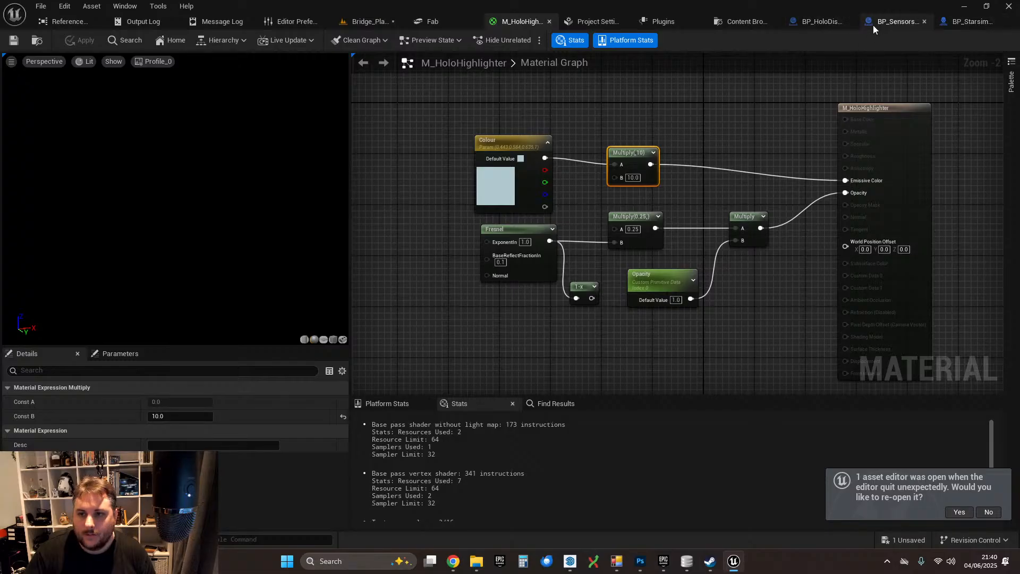
- From the Toggle Visibility call, open BP_SensorsTarget_Celestial and set the BeginPlay custom primitive data float's Value to 0
click(957, 24)
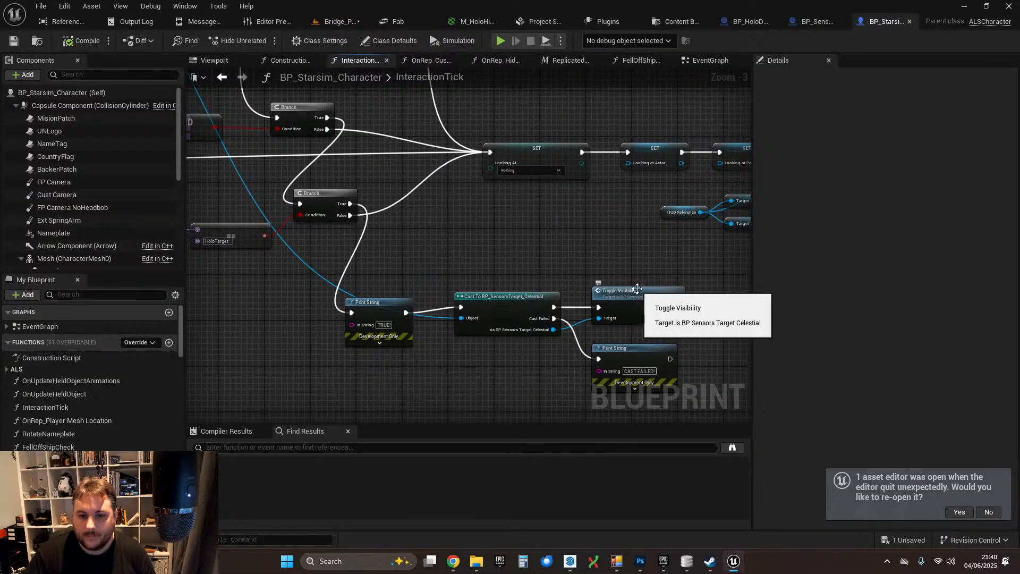
double_click(616, 297)
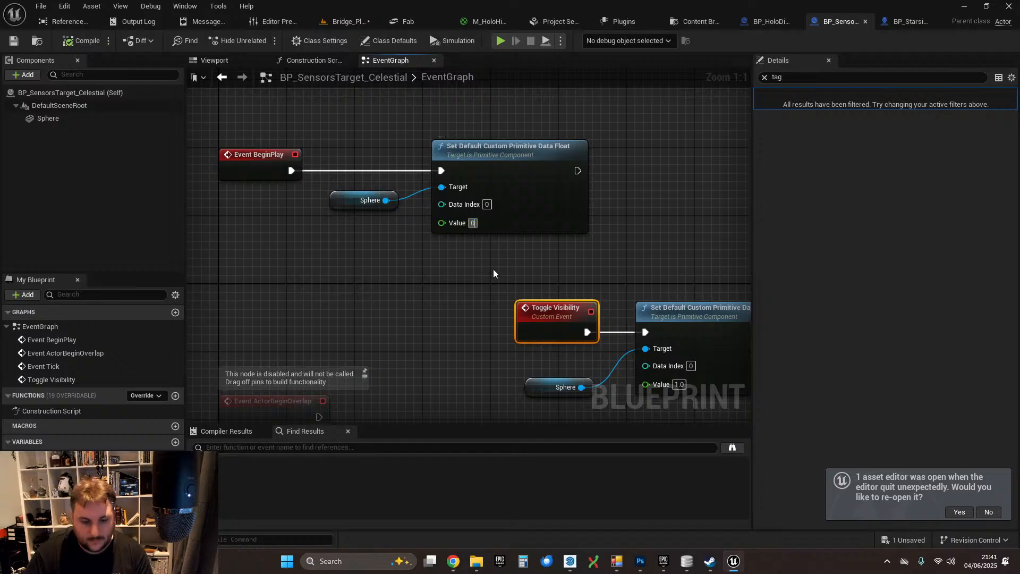
click(415, 214)
- Set the Retriggerable Delay's Duration after Toggle Visibility to 0.25, and compile and save BP_SensorsTarget_Celestial
scroll(423, 204, down, 2)
right_drag(501, 256, 434, 180)
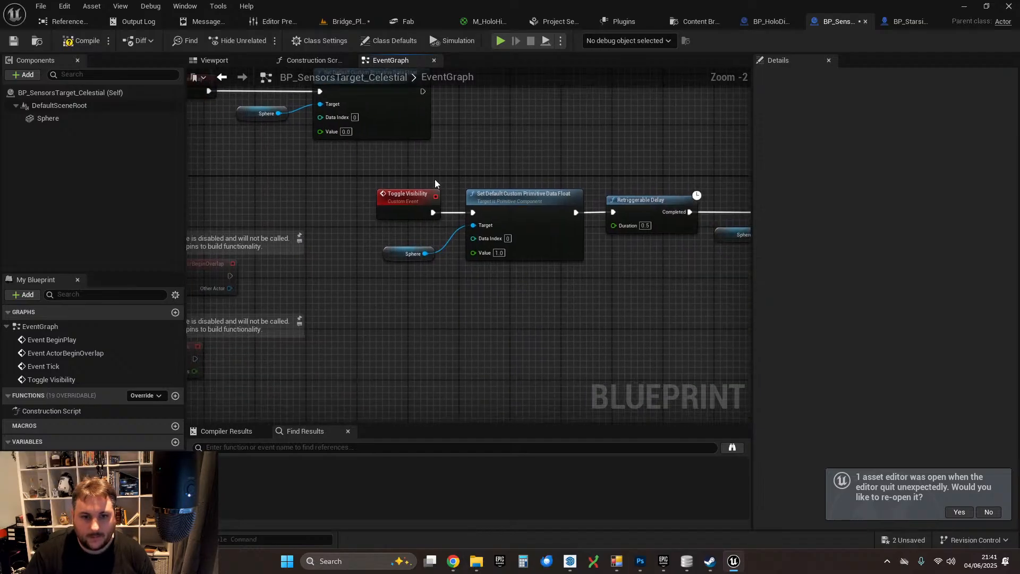
right_drag(528, 161, 403, 178)
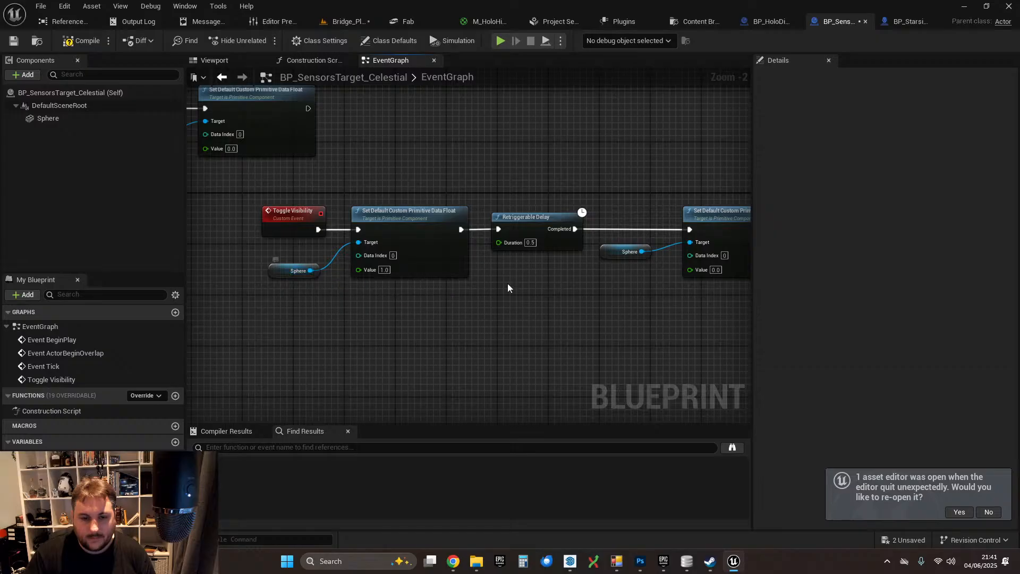
right_drag(524, 252, 490, 263)
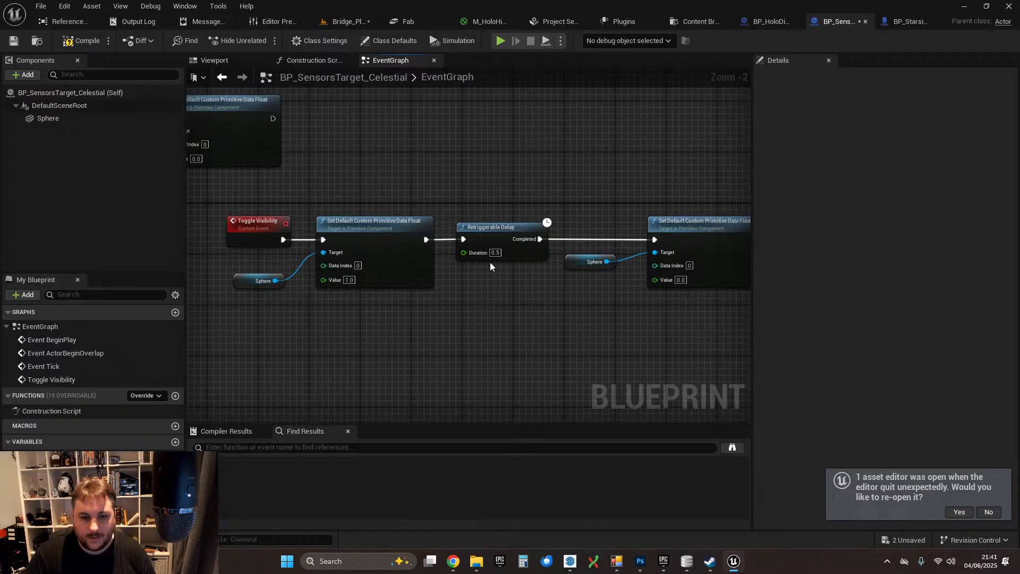
scroll(496, 257, up, 2)
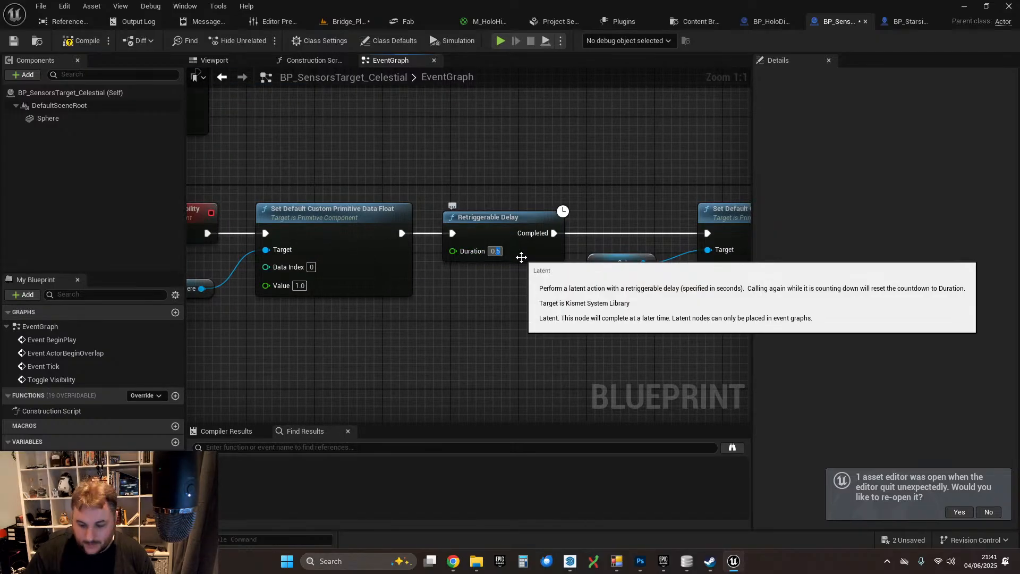
click(526, 163)
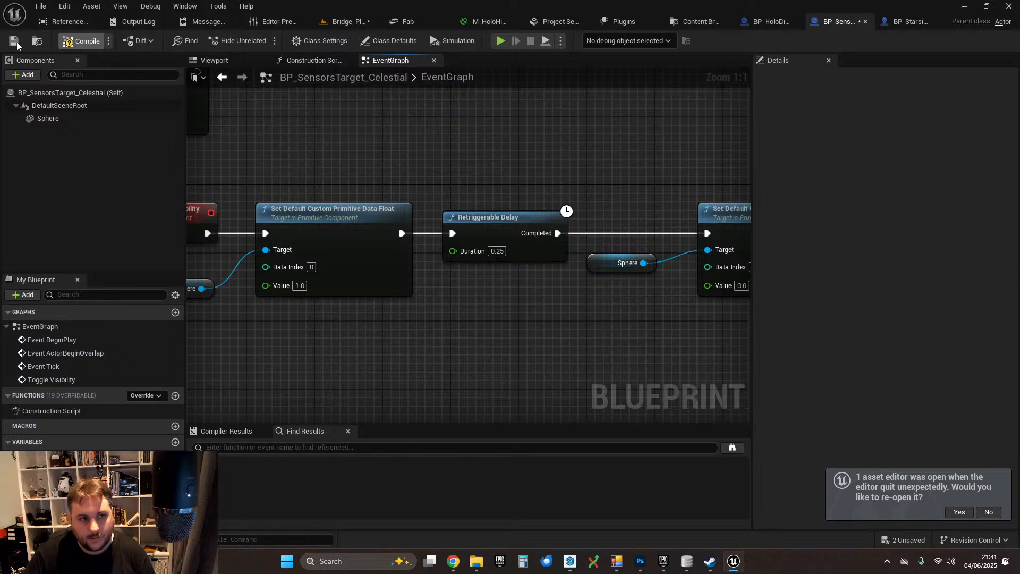
- Play-test Bridge_Playground, switch the sensors console to long range, and look at the WISE J1049-5319AB star to check its highlight
click(336, 27)
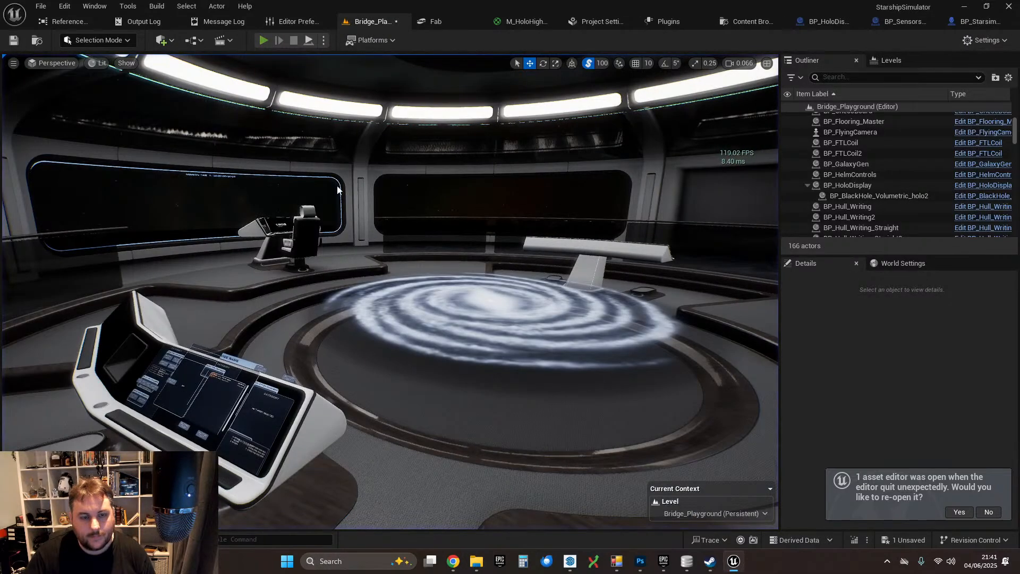
key(alt+p)
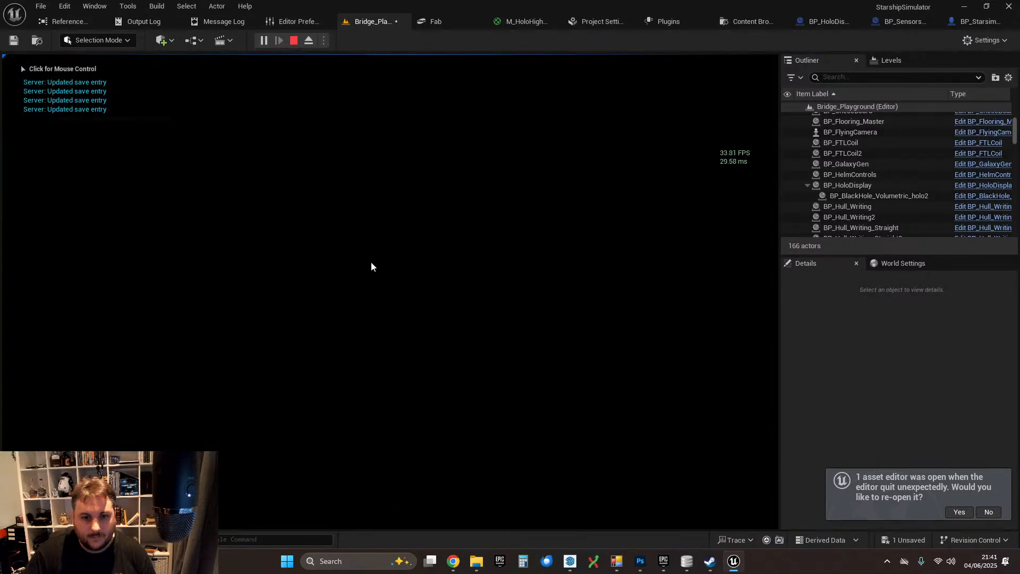
click(353, 271)
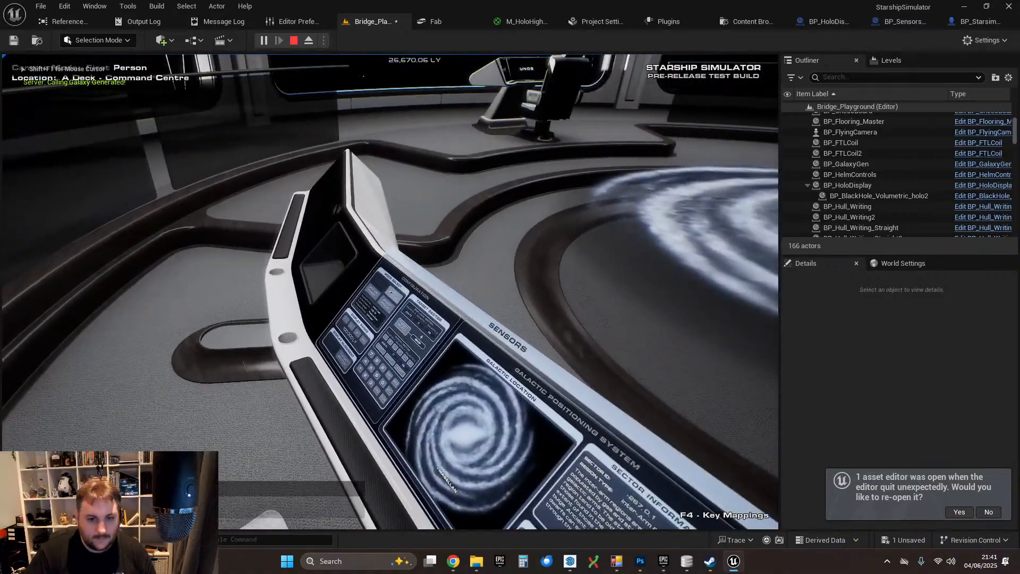
click(390, 291)
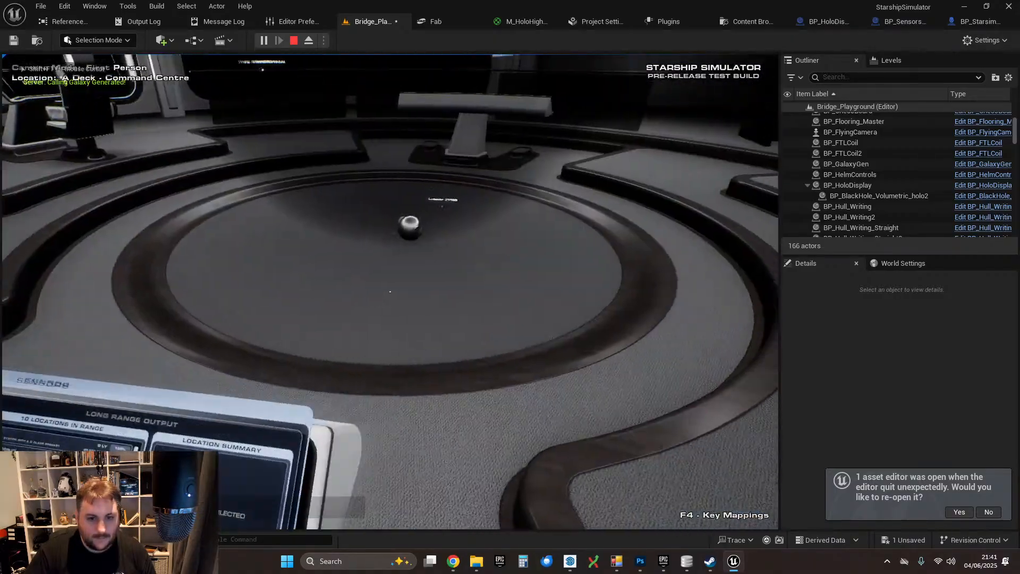
key(w)
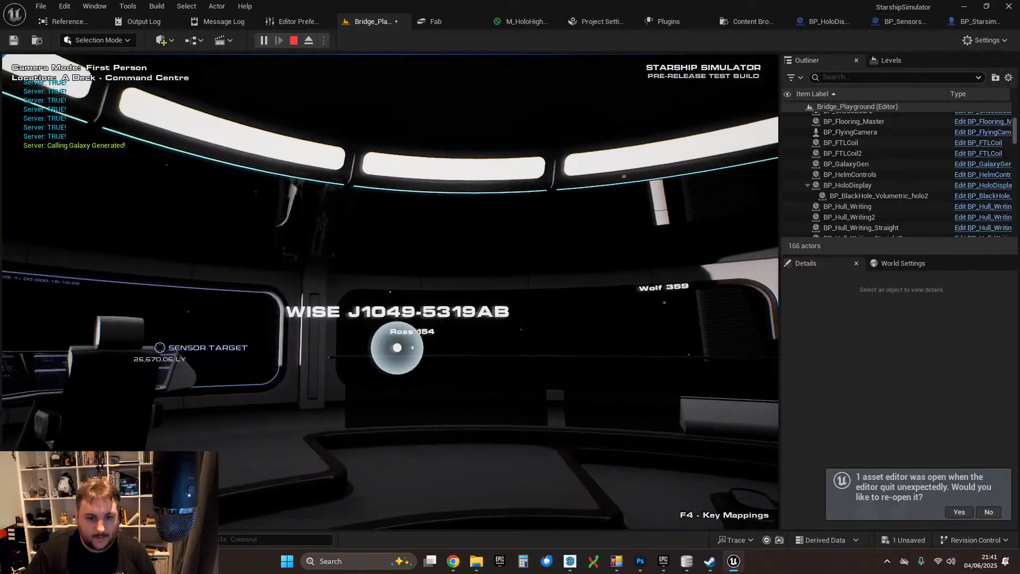
key(a)
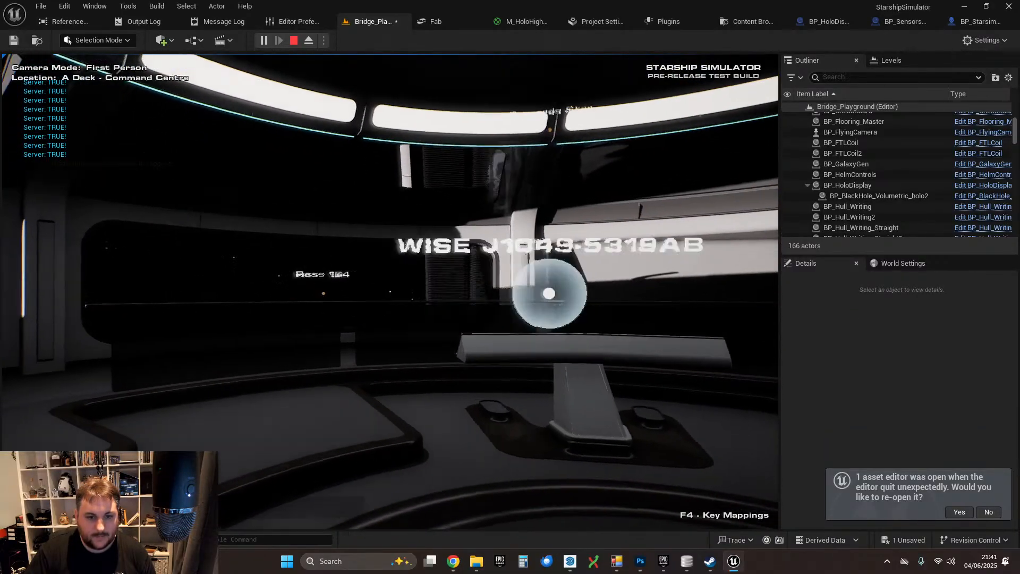
- Return to the sensors console in the running game and set the sensor range to 19 LY
key(s)
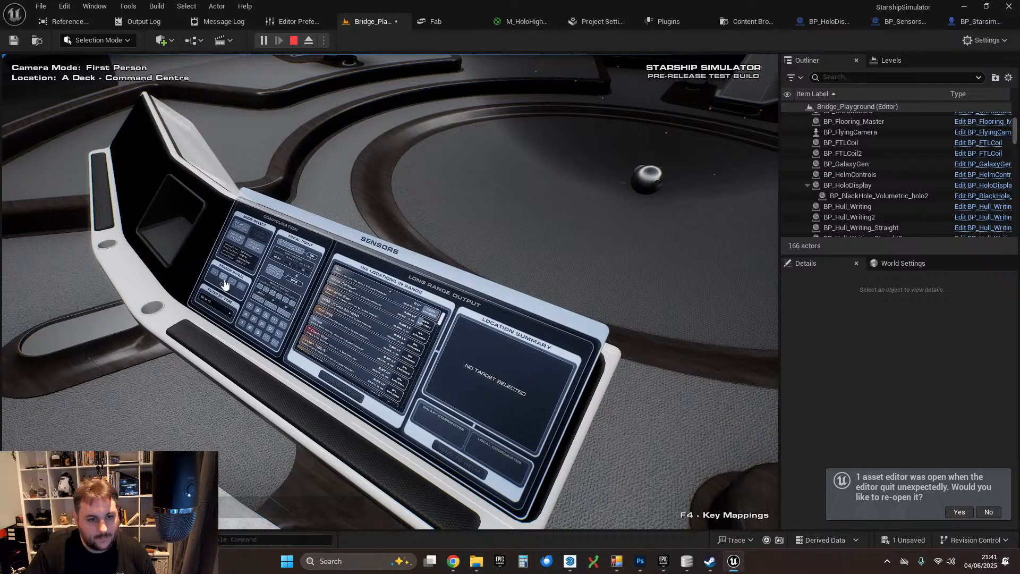
scroll(230, 292, up, 3)
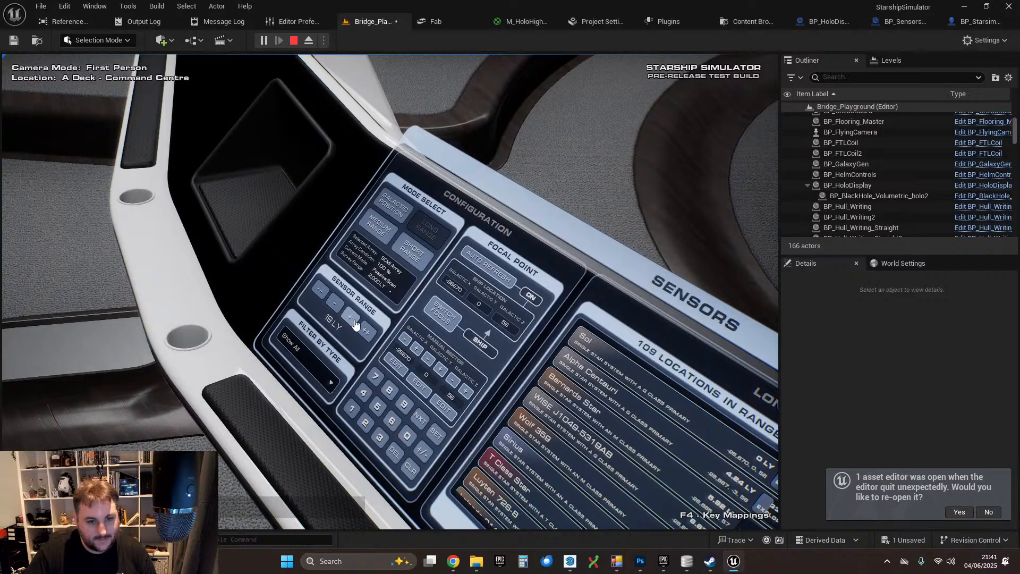
right_click(356, 324)
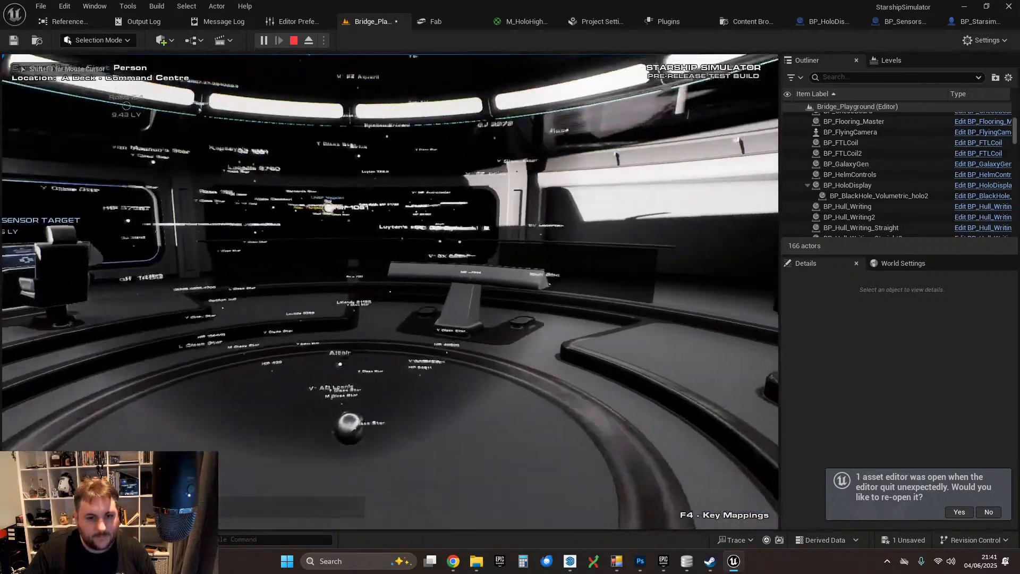
- Walk through the holographic star map and look at different stars, both near the globe and farther out, to check their highlighting
key(w)
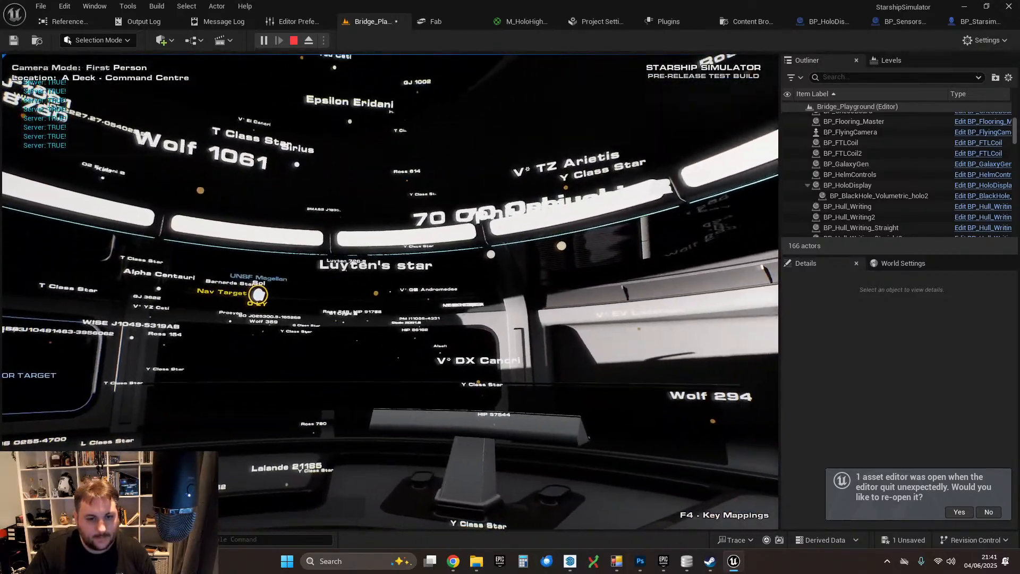
key(w)
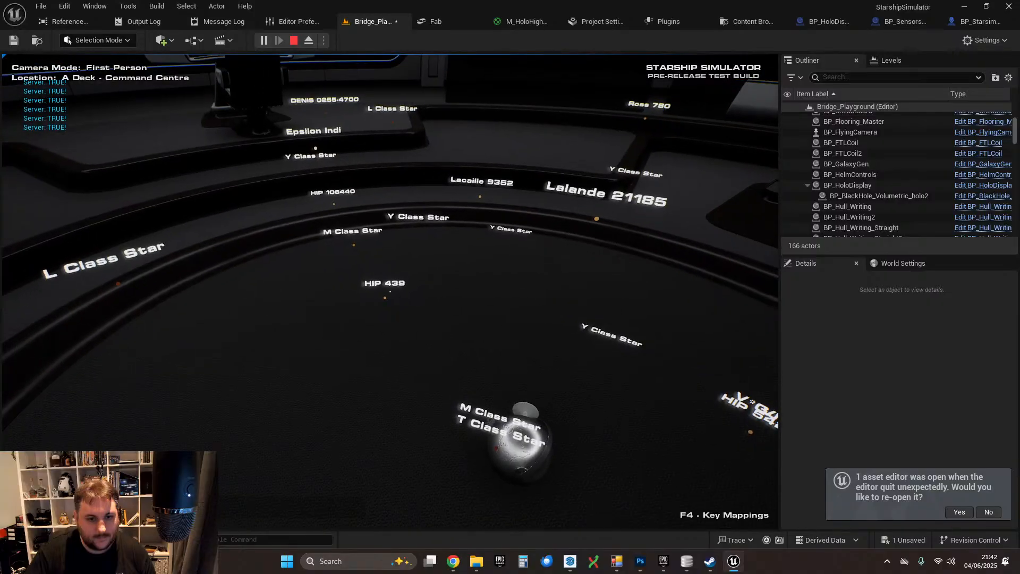
key(a)
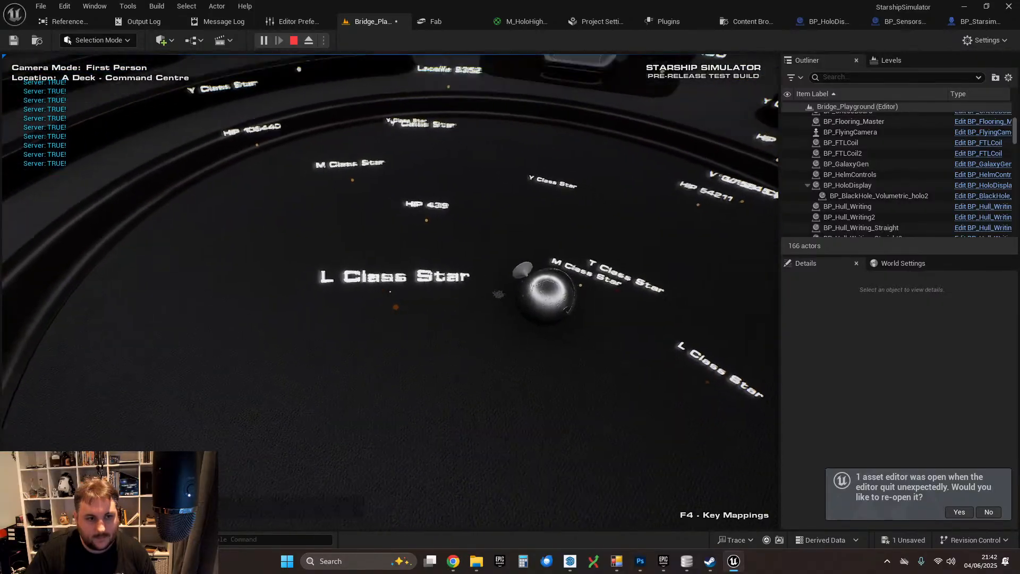
key(w)
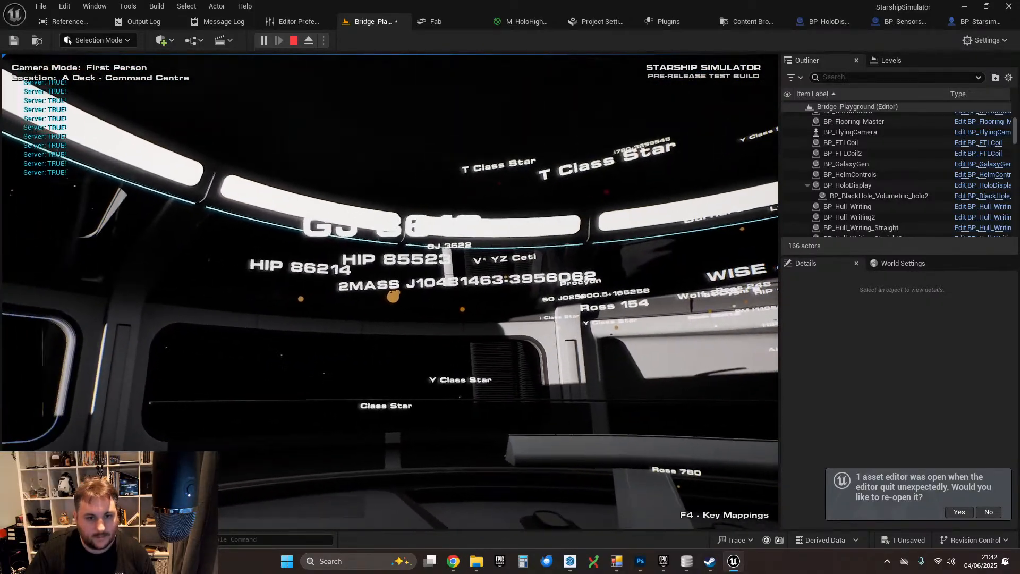
key(a)
key(s)
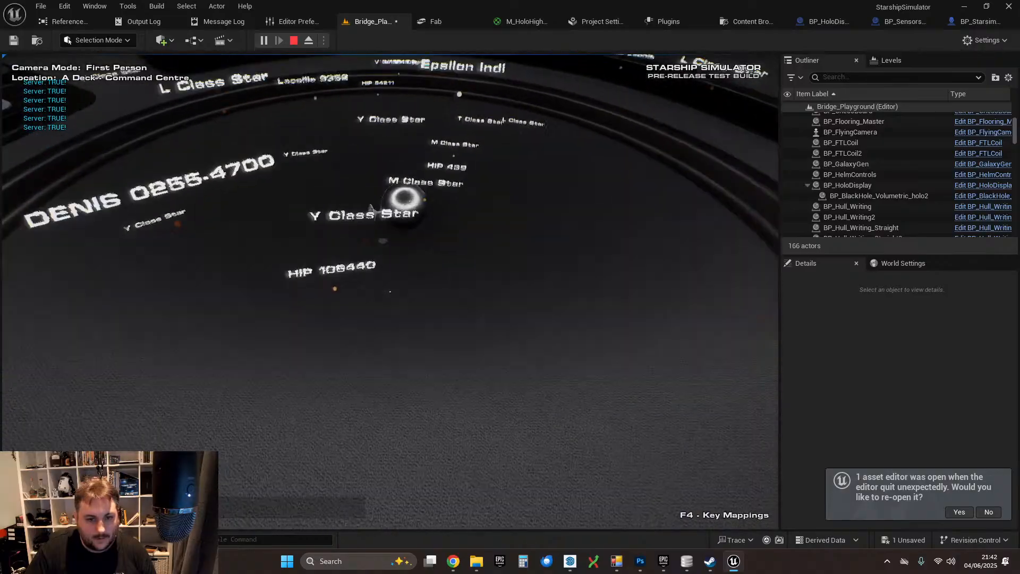
key(w)
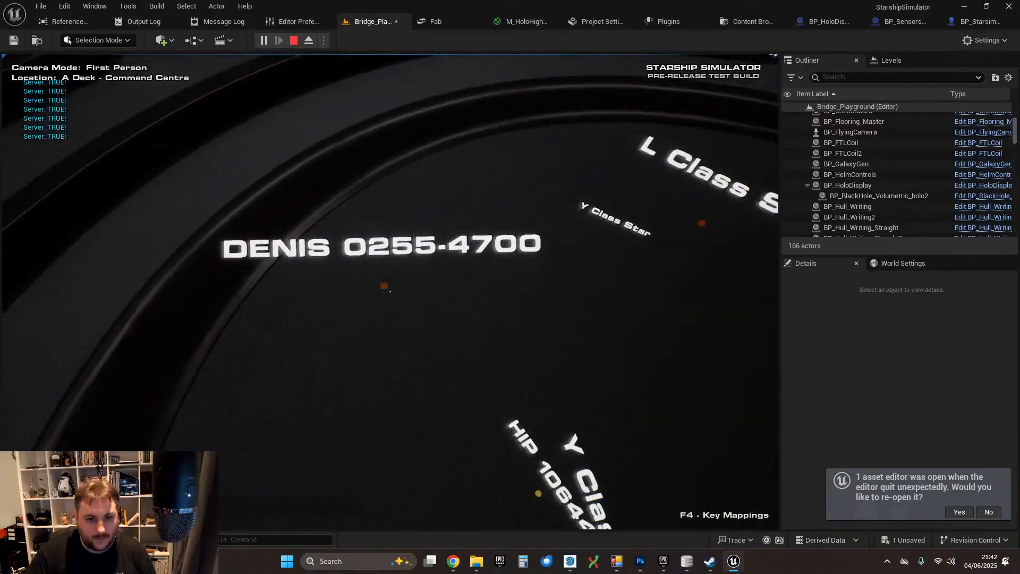
key(s)
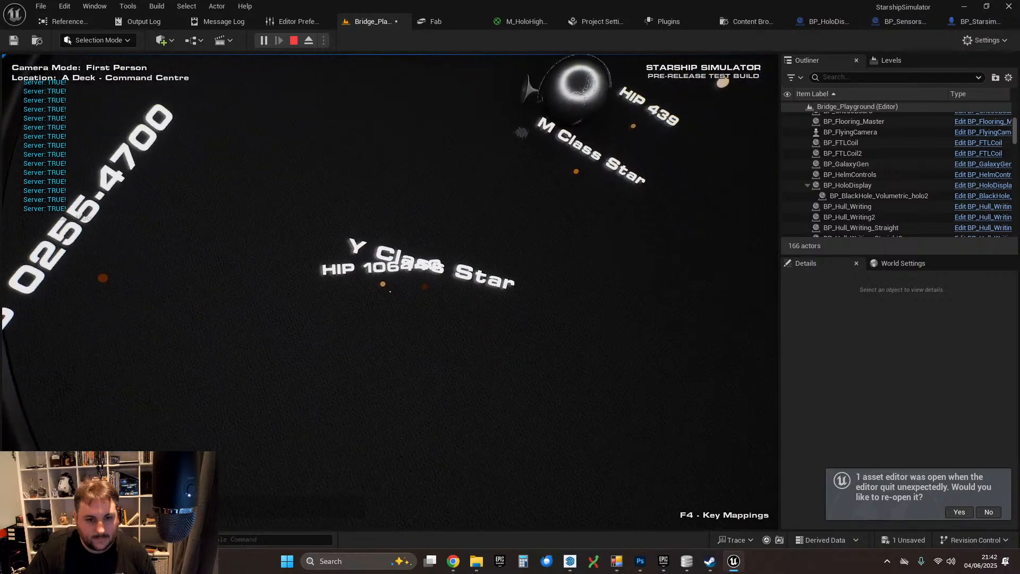
key(d)
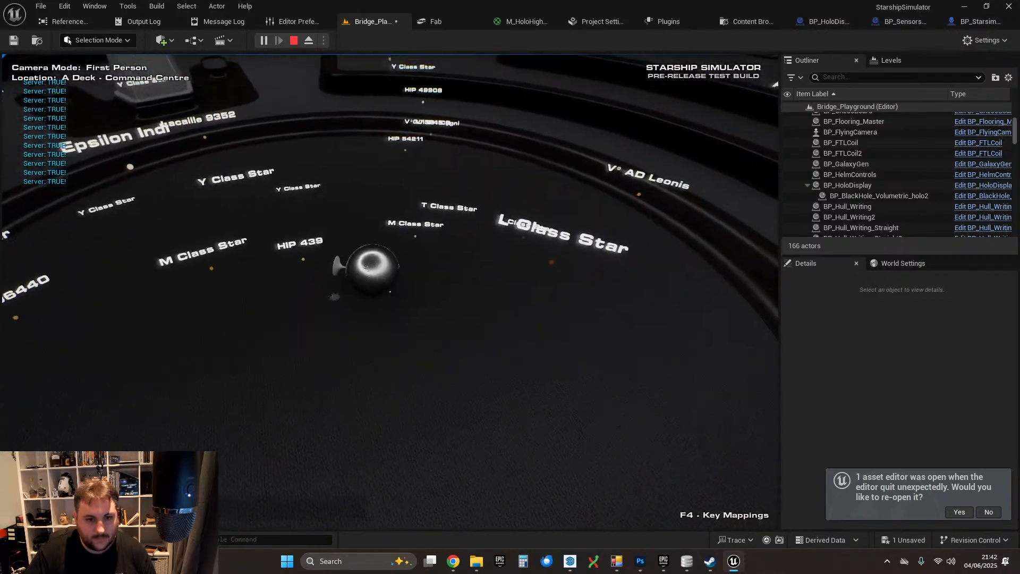
key(d)
key(w)
key(s)
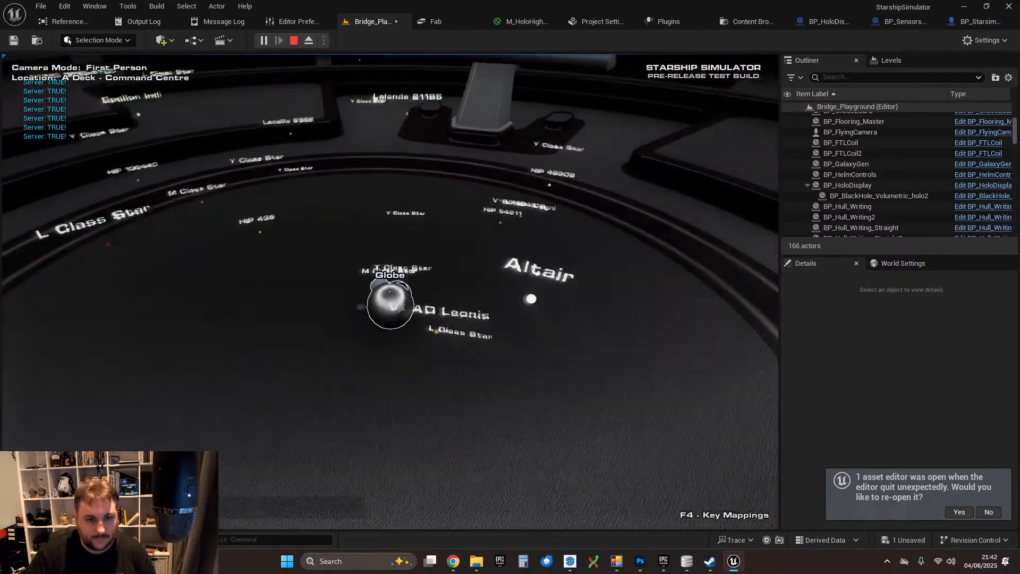
key(d)
key(w)
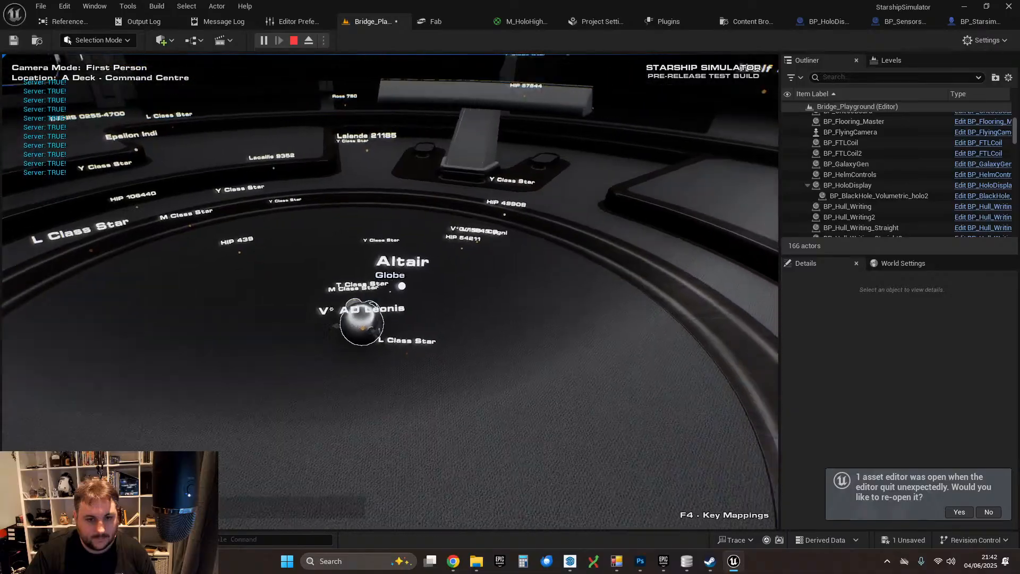
key(w)
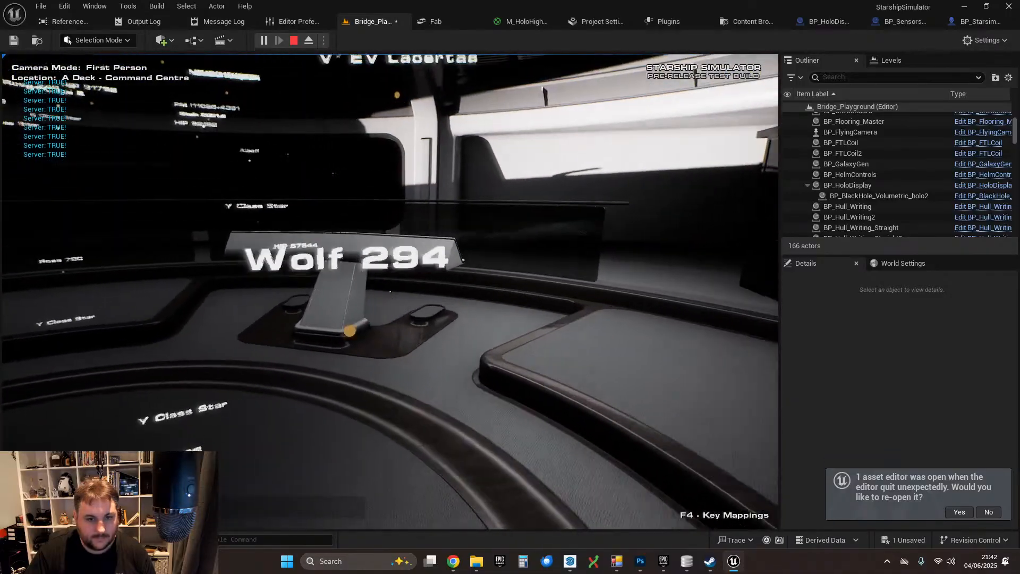
key(s)
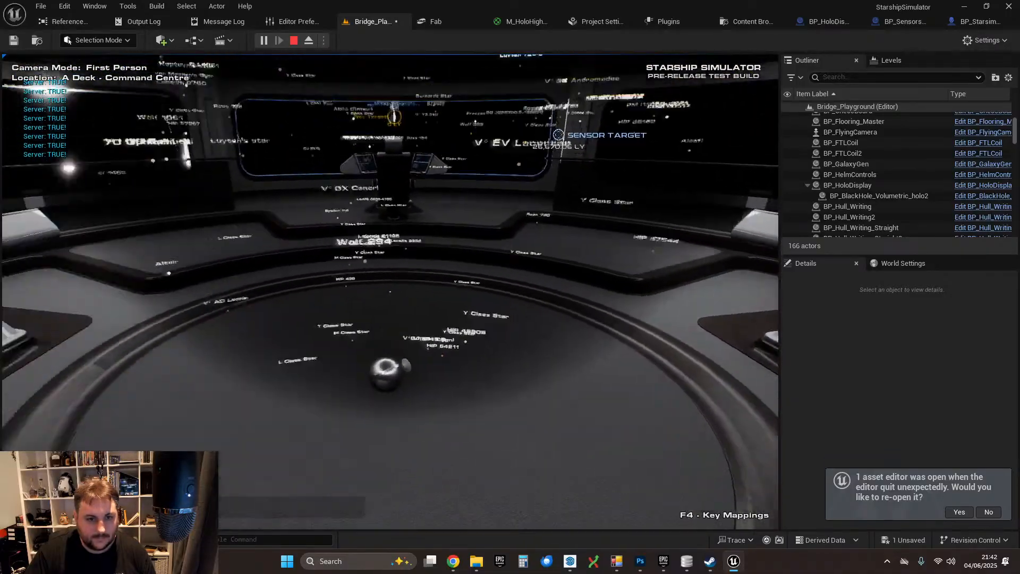
- Reduce the sensor range at the console to check highlighting on a sparser star map, and exit the play session
key(w)
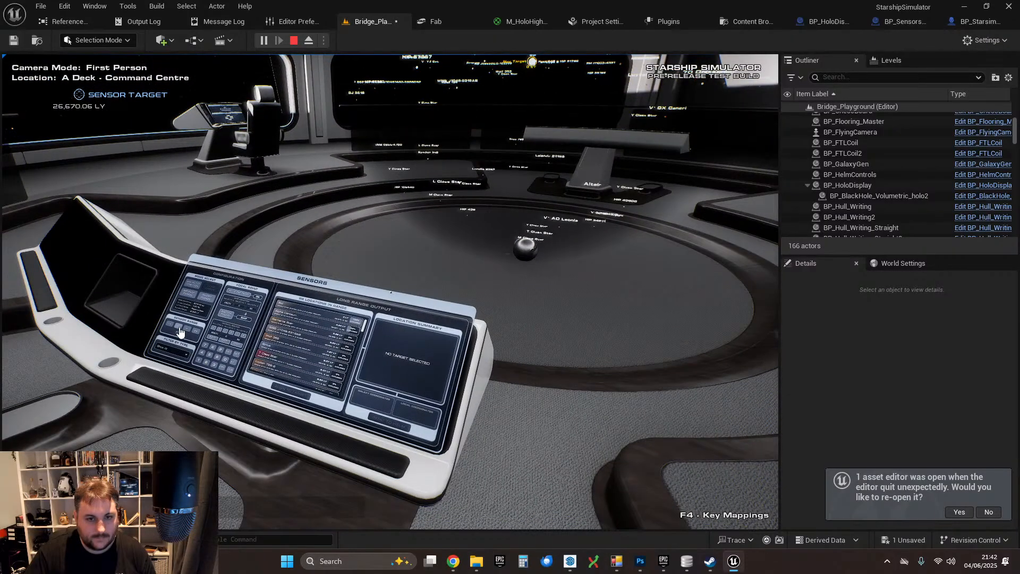
key(w)
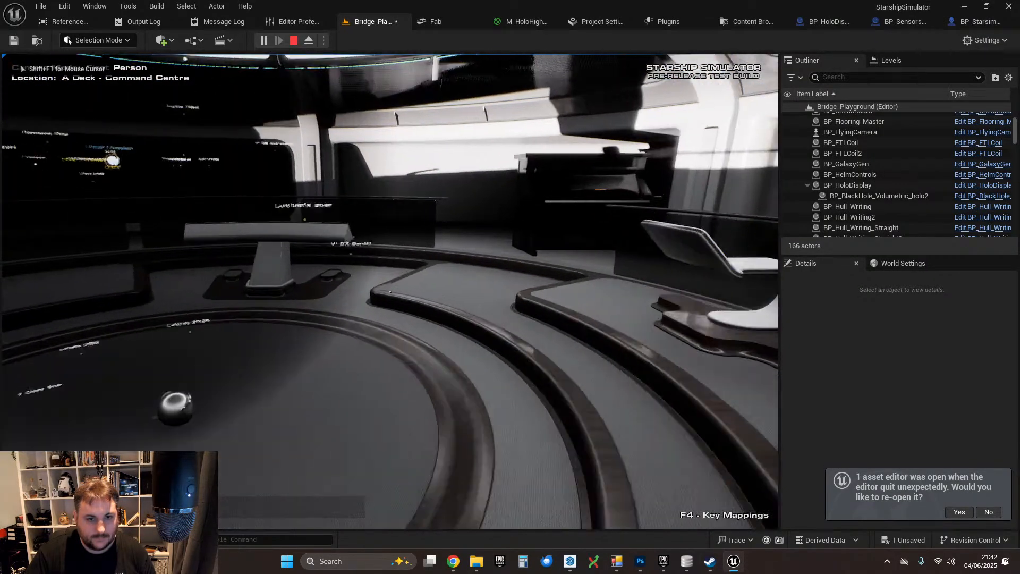
key(w)
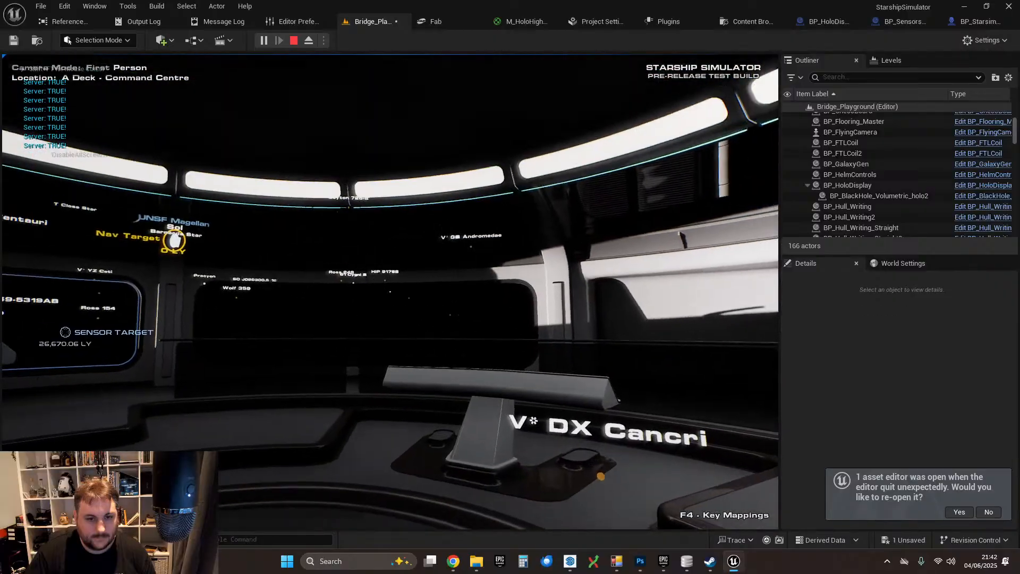
key(w)
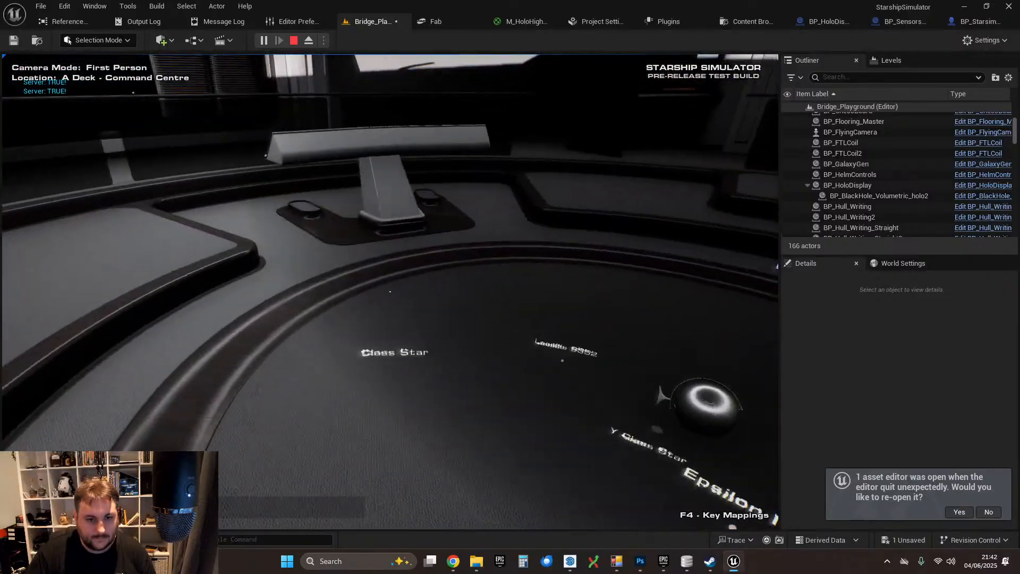
key(s)
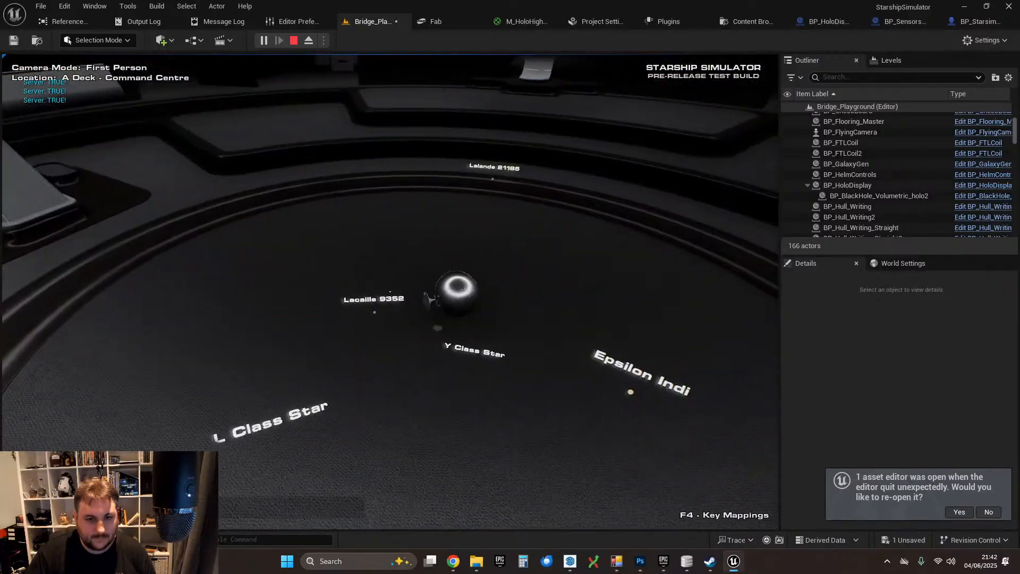
key(w)
key(s)
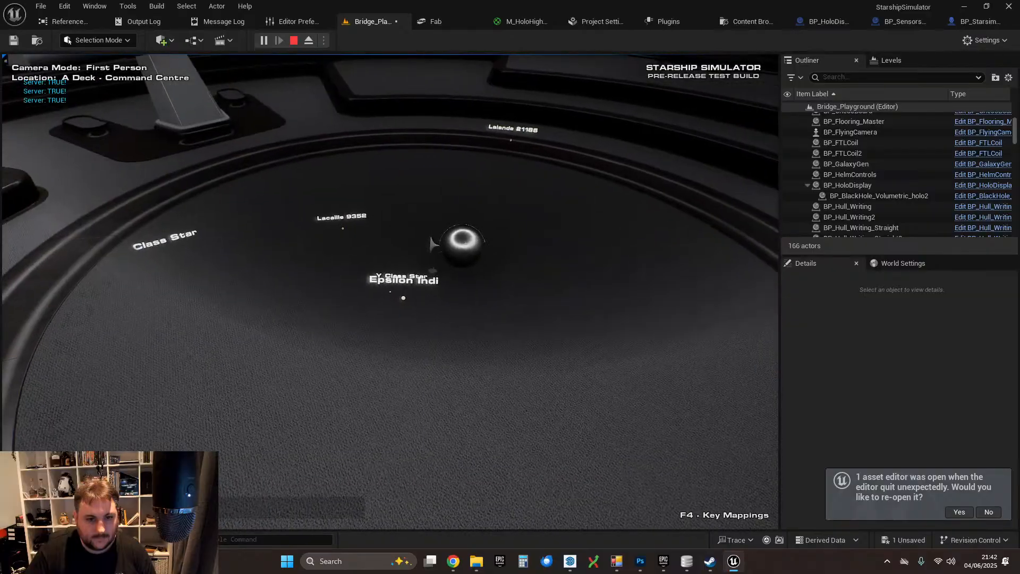
key(w)
key(s)
key(Escape)
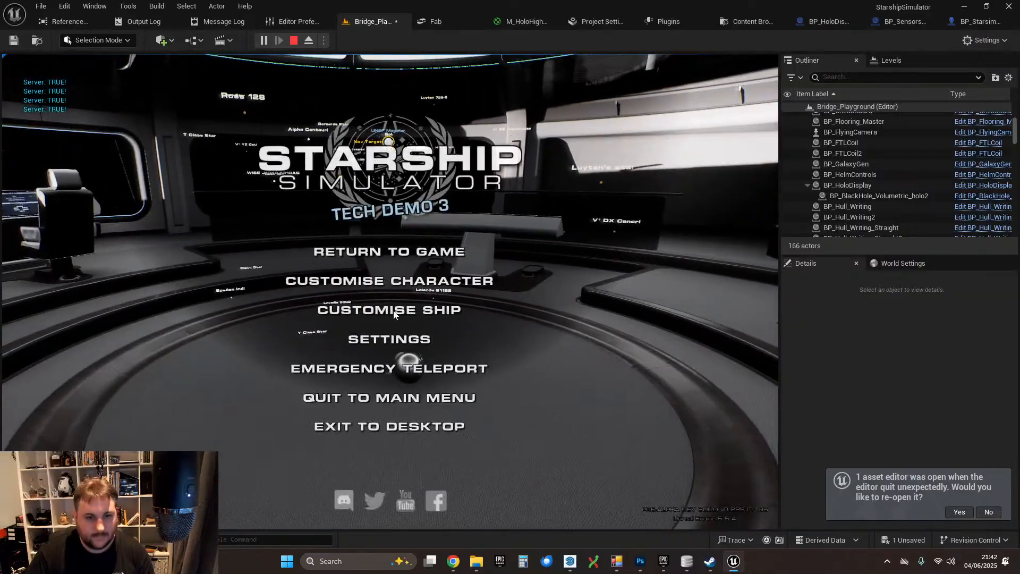
click(392, 428)
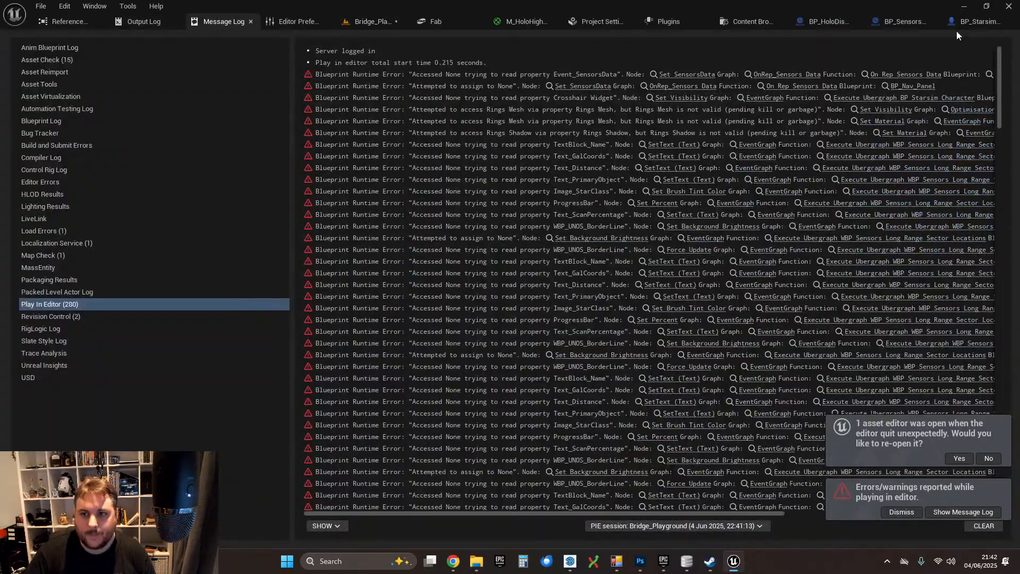
- In BP_Starsim_Character's InteractionTick, remove the TRUE! Print String and connect the HoloTarget branch's True output directly to the BP_SensorsTarget_Celestial cast
click(966, 23)
right_drag(398, 260, 412, 209)
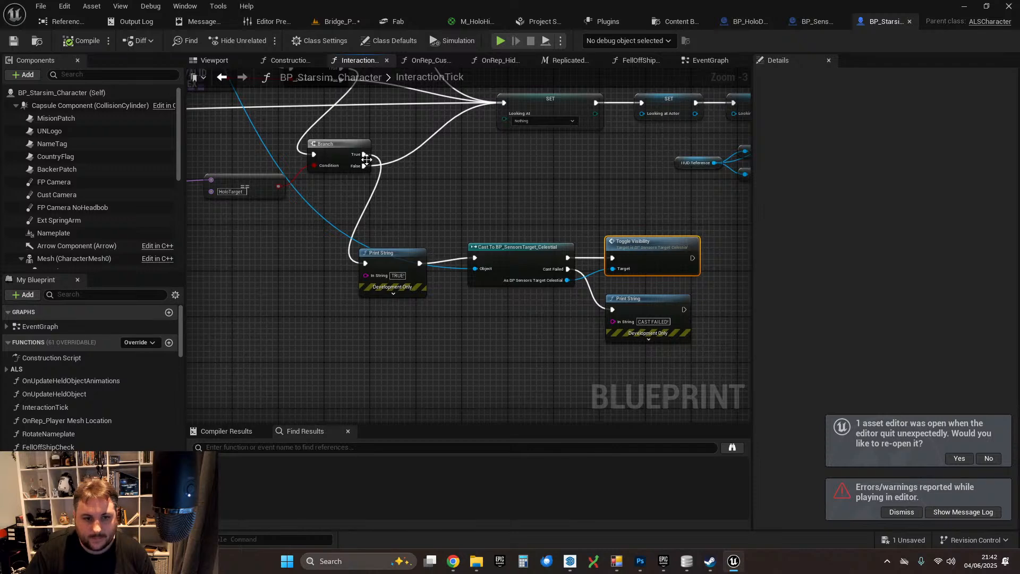
drag(364, 154, 474, 261)
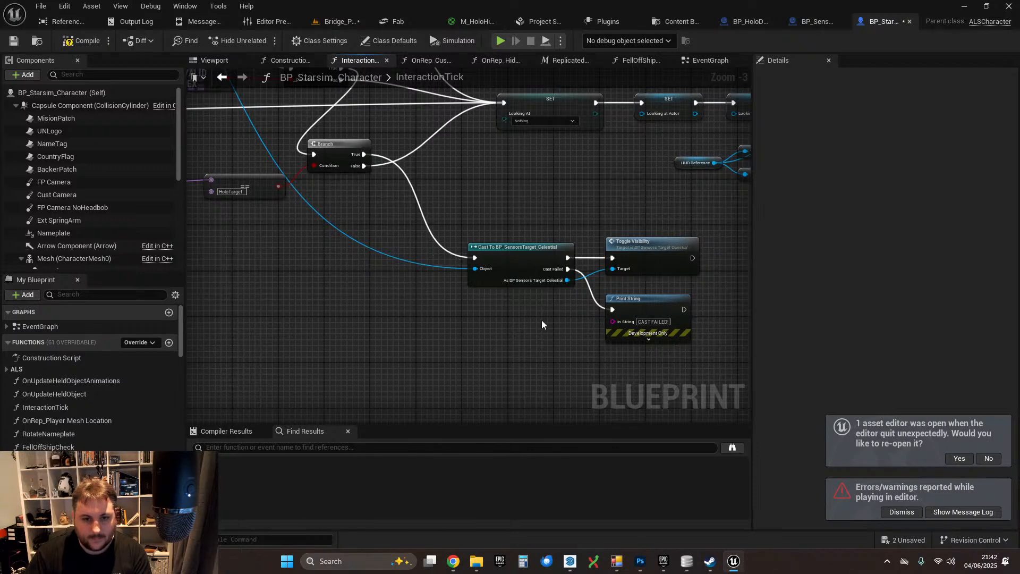
- In BP_SensorsTarget_Celestial, insert a "SHOWING!" Print String between the Toggle Visibility event and its first custom primitive data node
double_click(648, 235)
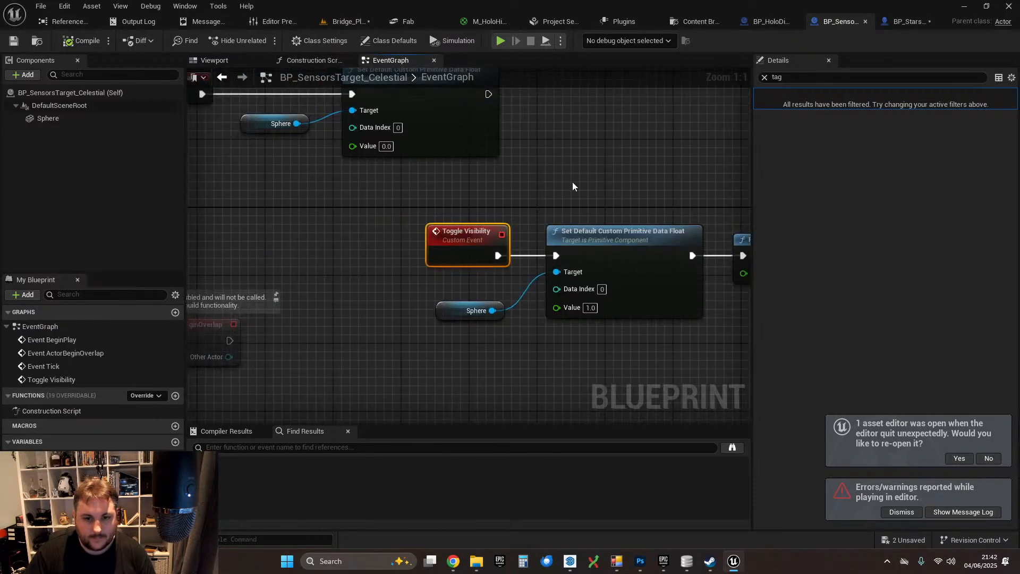
right_drag(584, 192, 420, 225)
scroll(419, 225, down, 3)
scroll(627, 218, down, 1)
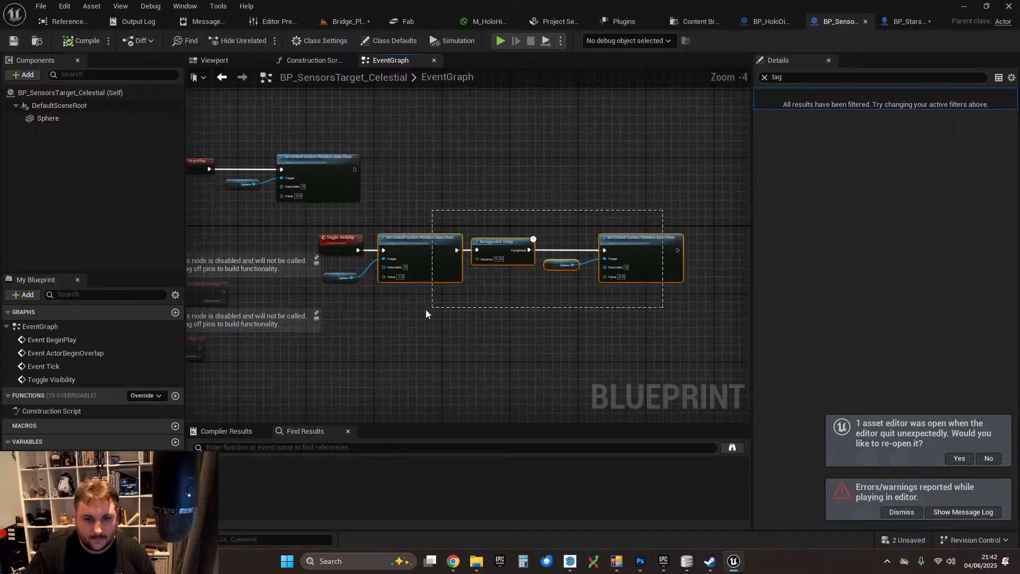
drag(425, 313, 423, 310)
drag(432, 250, 571, 251)
scroll(436, 286, up, 3)
click(431, 282)
drag(406, 268, 497, 257)
text(print)
key(Return)
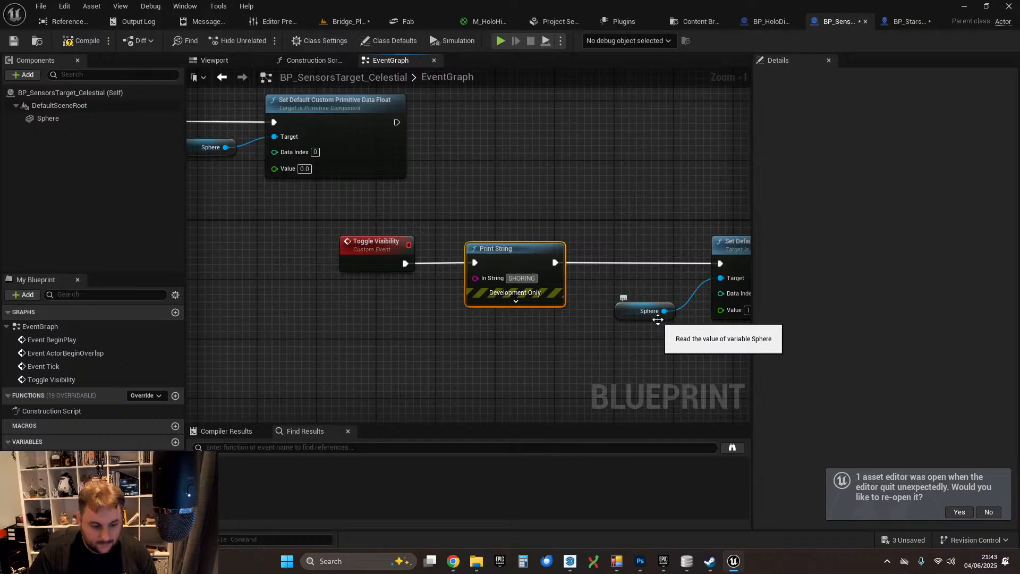
- Shift the final custom primitive data node and its Sphere reference aside, and insert a Print String after the Retriggerable Delay
right_drag(641, 264, 289, 232)
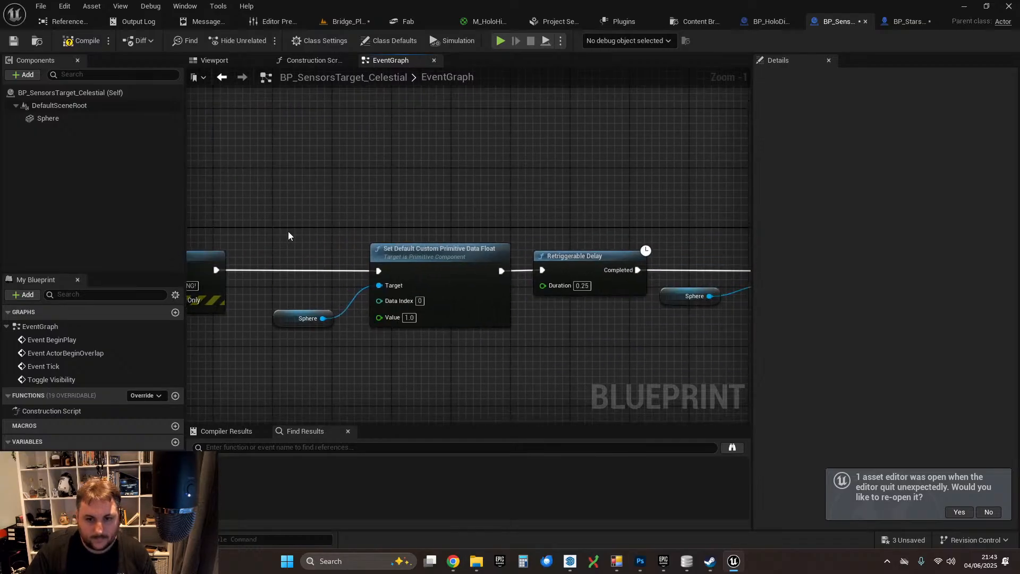
right_drag(568, 202, 327, 230)
drag(416, 253, 518, 319)
scroll(362, 245, down, 2)
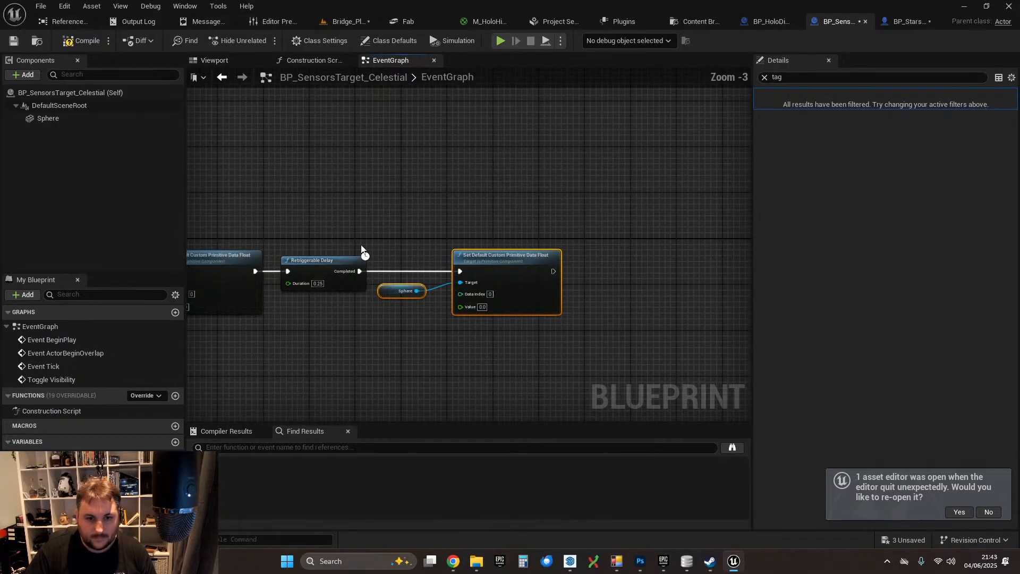
drag(497, 265, 655, 268)
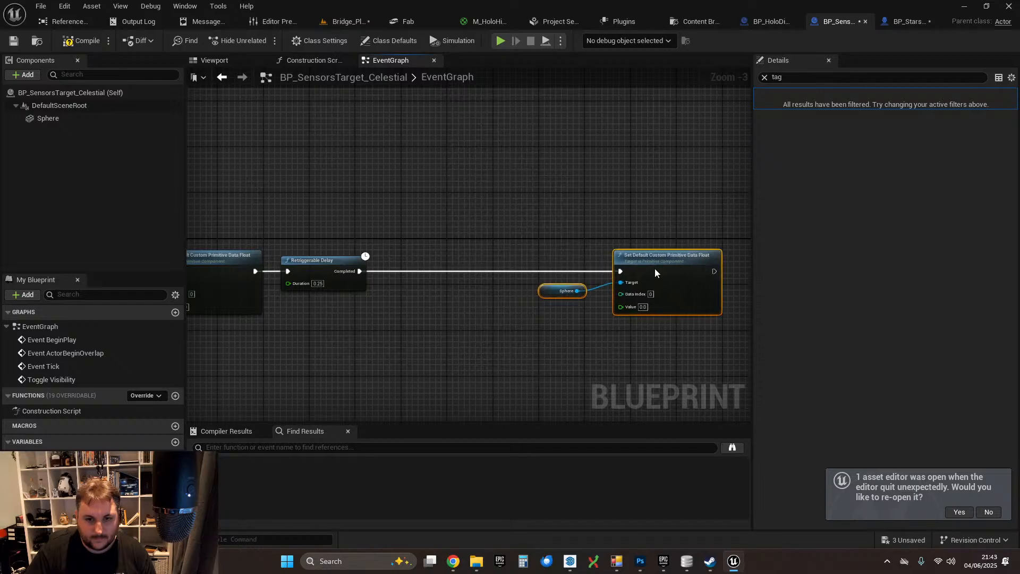
scroll(348, 265, up, 2)
drag(468, 275, 464, 271)
text(print)
key(Return)
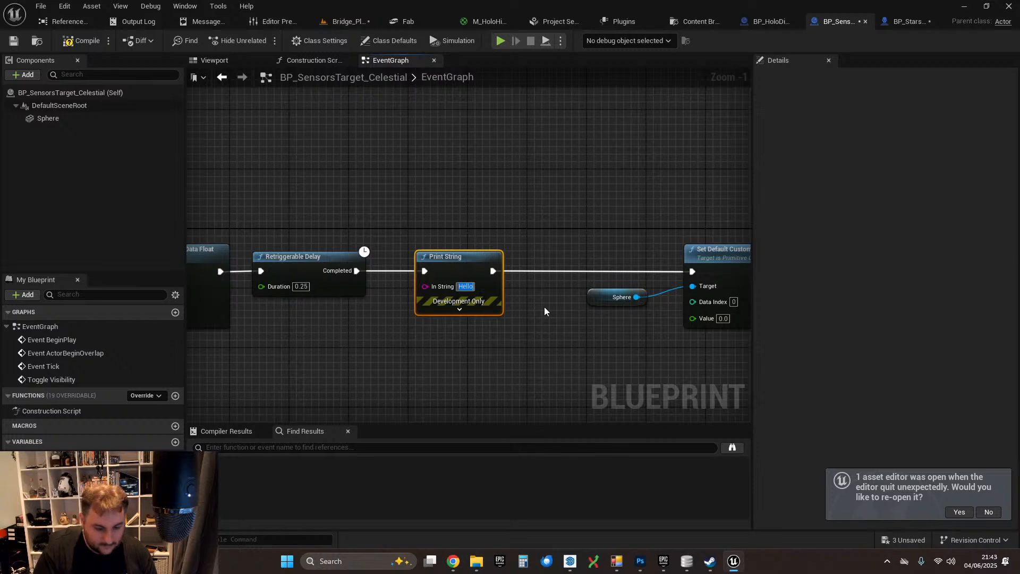
- Set the text of the Print String after the delay to "HIDING!"
text(HIDIGN!)
key(Right)
key(Left)
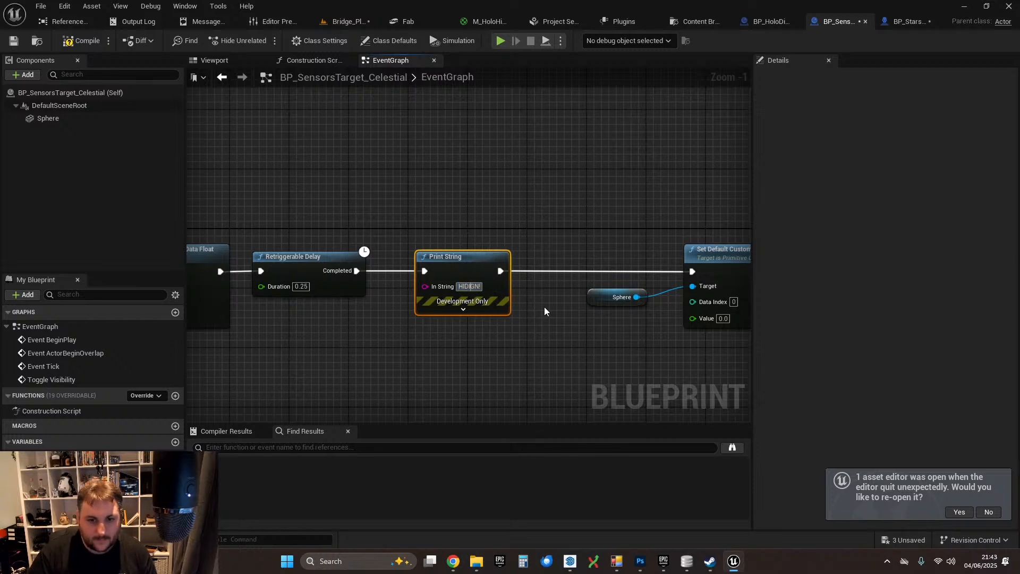
key(BackSpace)
key(Left)
text(N)
key(Return)
scroll(520, 216, down, 2)
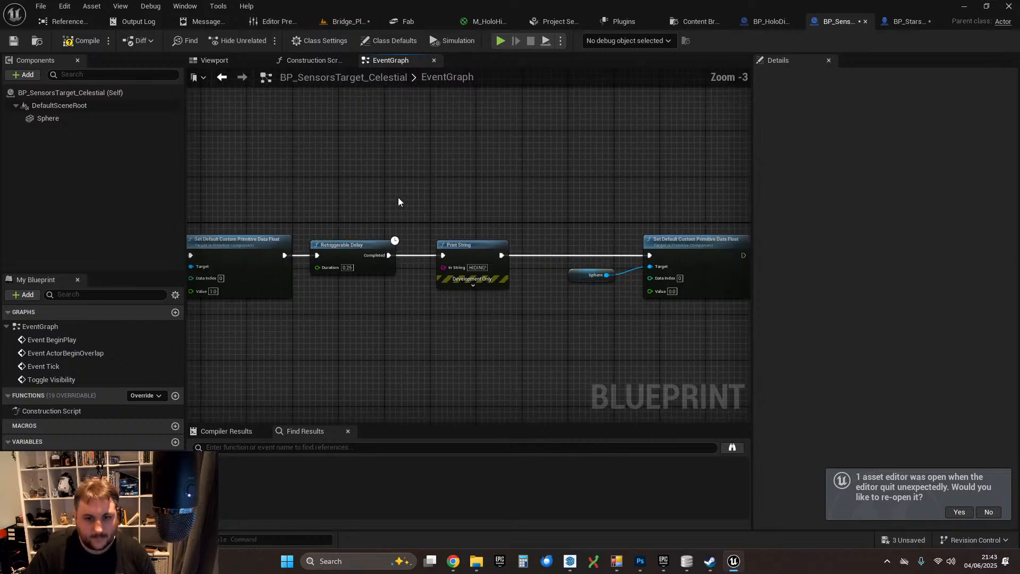
- Compile BP_SensorsTarget_Celestial, start a play test of Bridge_Playground, and switch the sensors console to long range
drag(595, 210, 662, 289)
right_drag(219, 199, 453, 203)
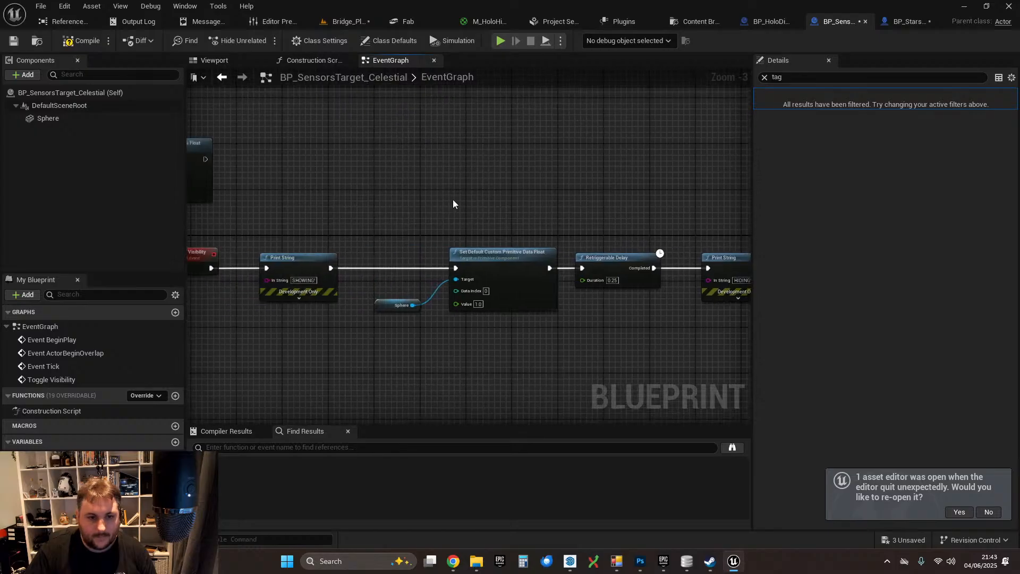
click(75, 42)
click(345, 22)
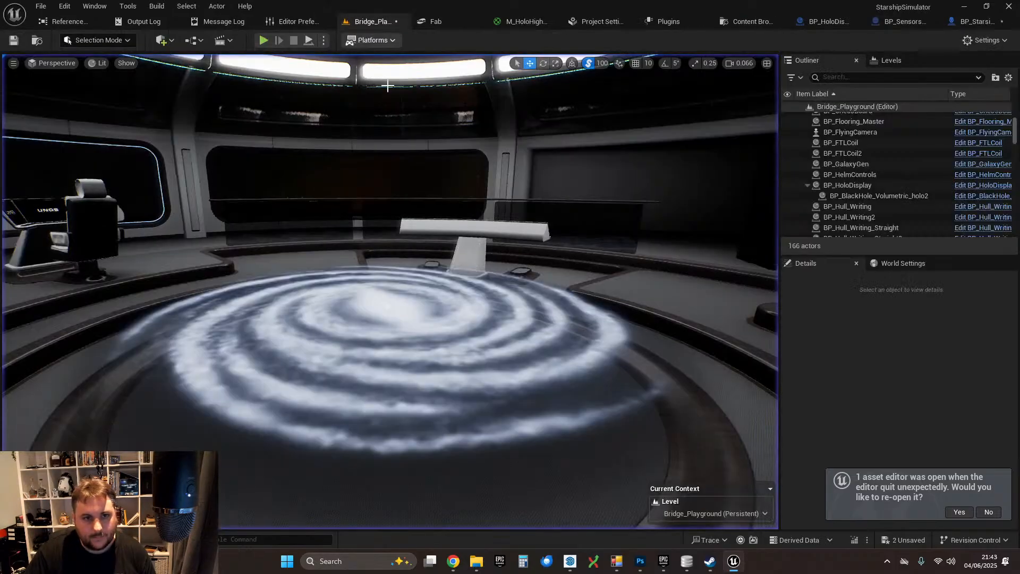
key(alt+p)
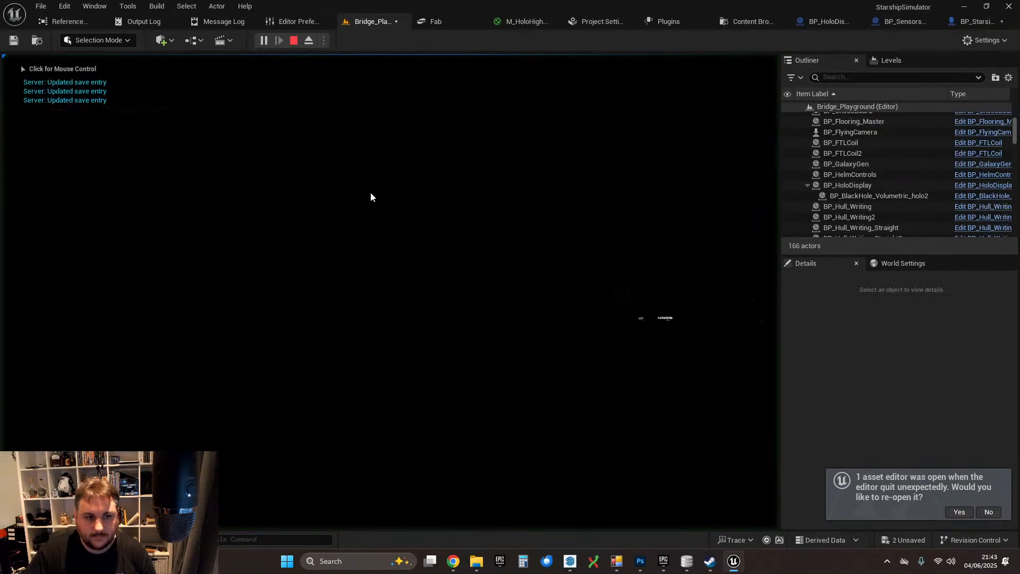
click(381, 228)
key(f)
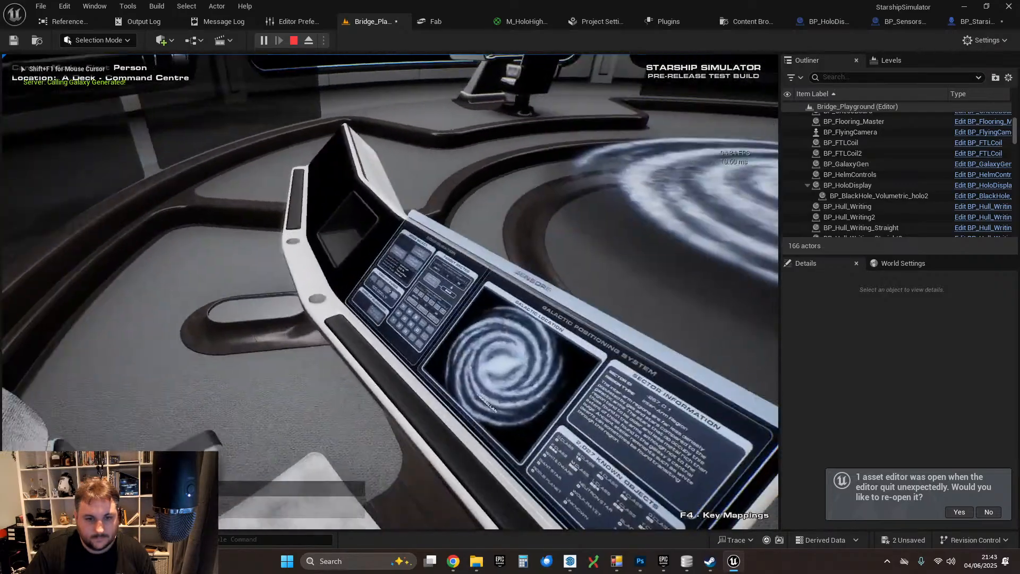
click(390, 292)
- Look at stars such as WISE J1049-5319AB to check the debug messages, and increase the sensor range at the console
key(w)
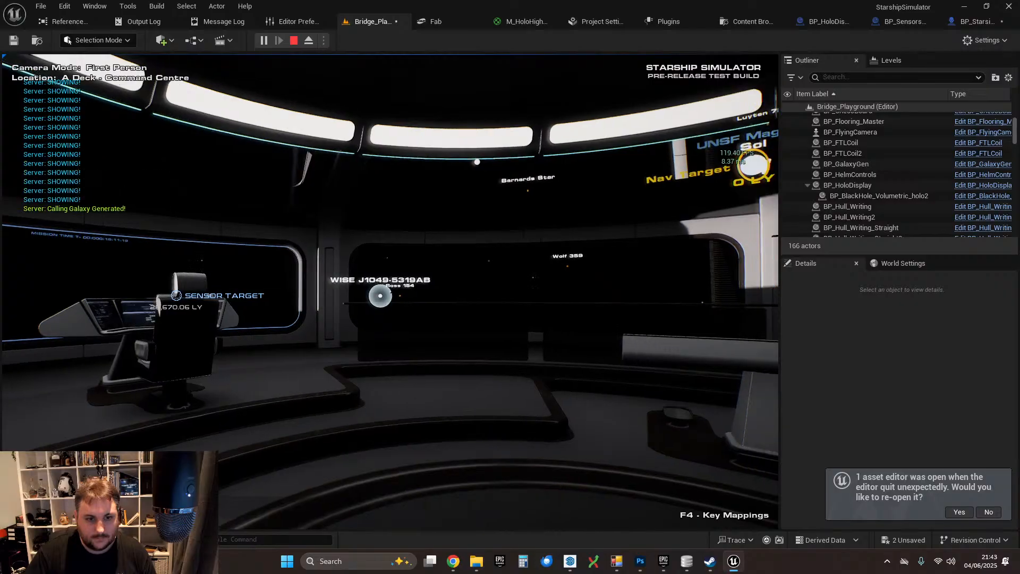
key(w)
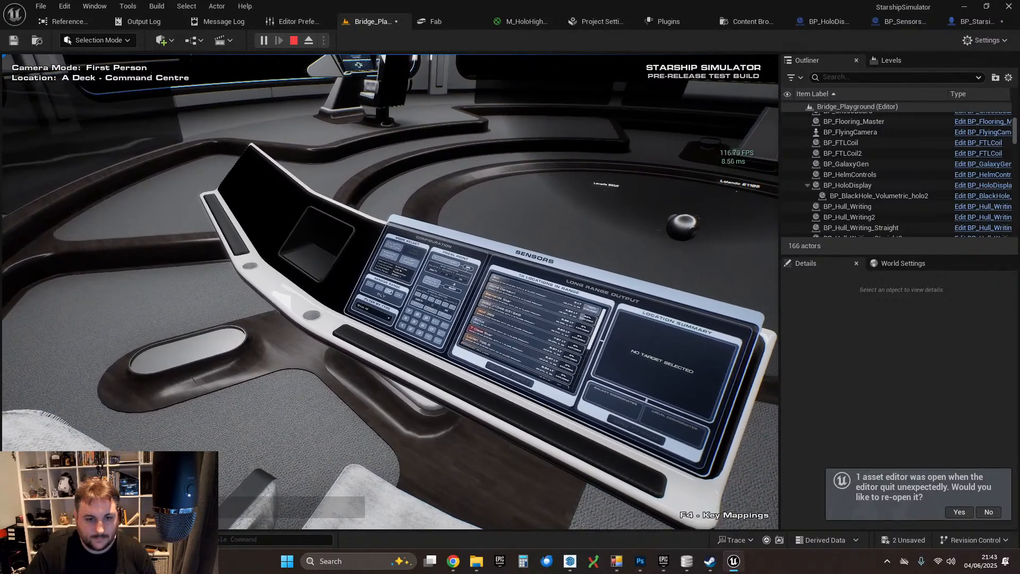
click(390, 291)
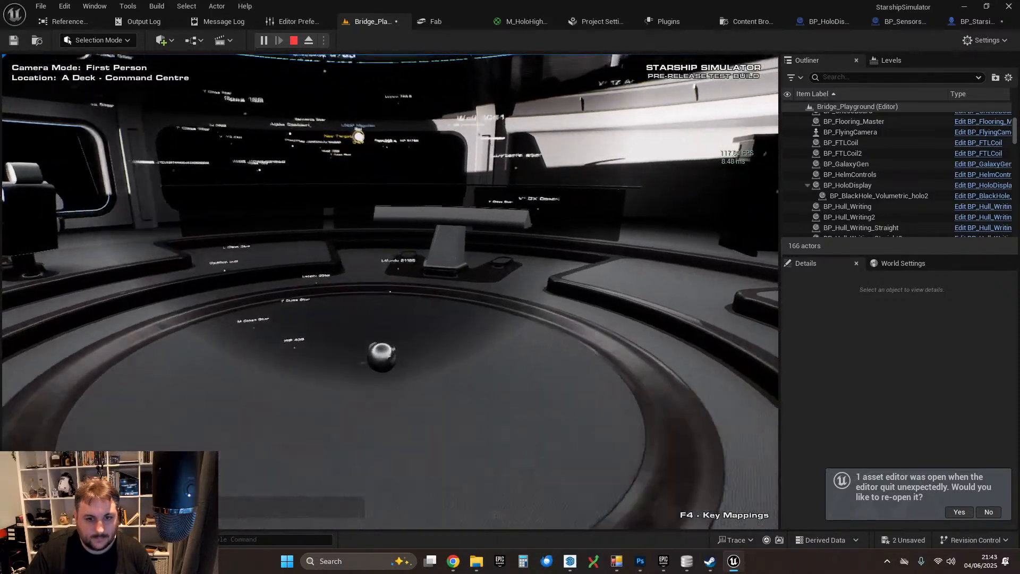
- Walk through the denser star map, look at stars such as V* DX Cancri to check highlighting and debug messages, and exit the play session
key(w)
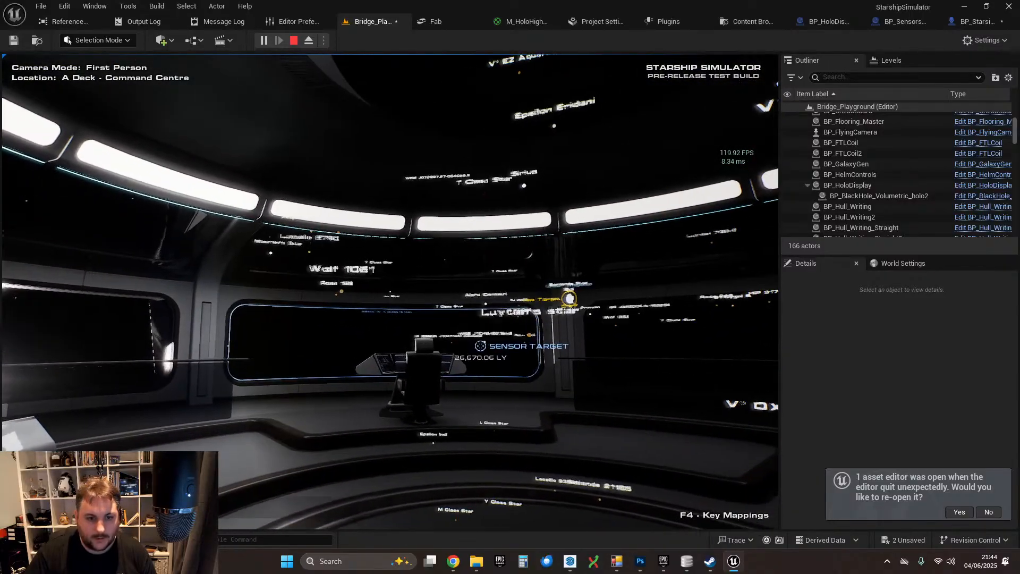
key(d)
key(s)
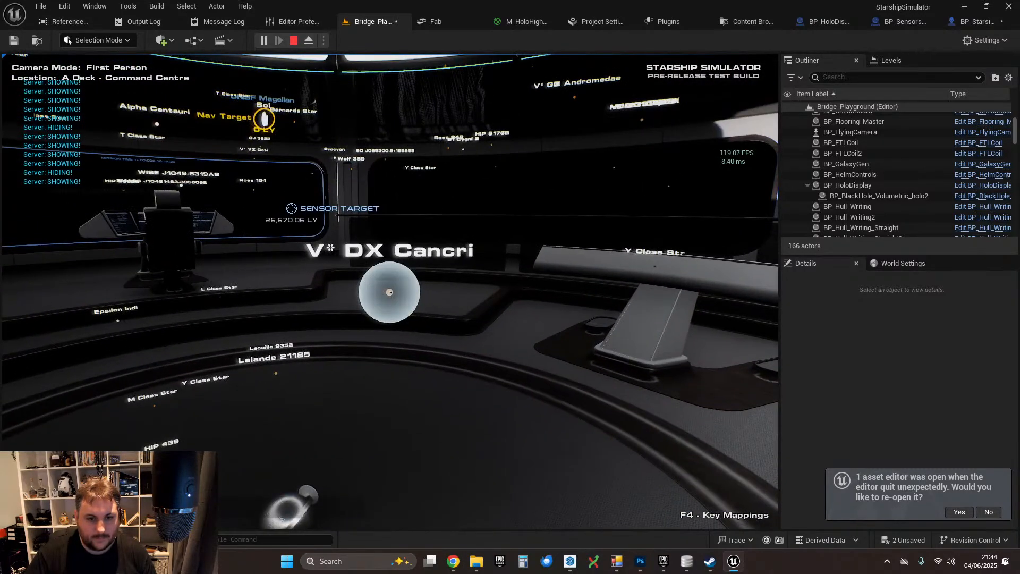
key(a)
key(Escape)
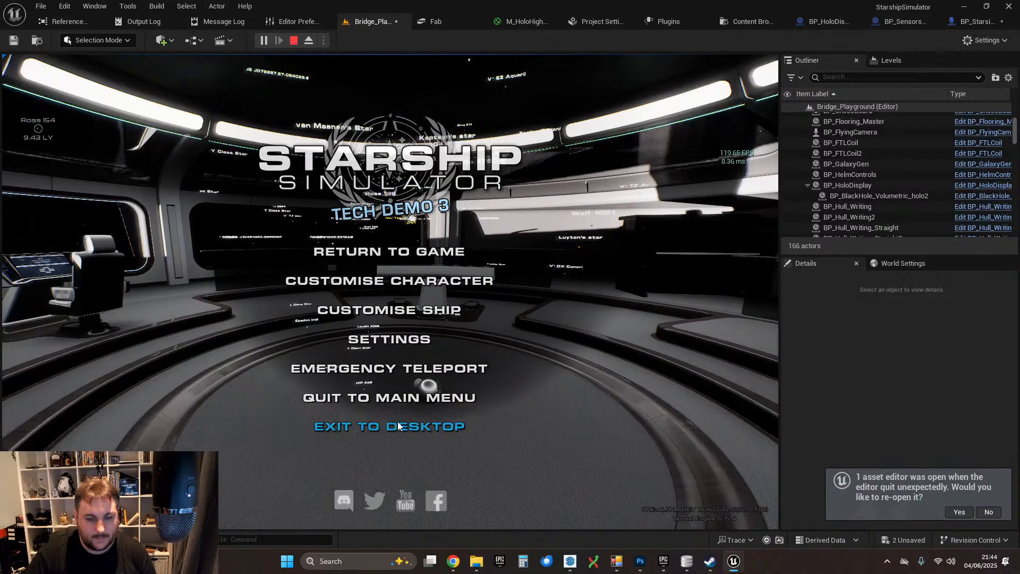
click(447, 425)
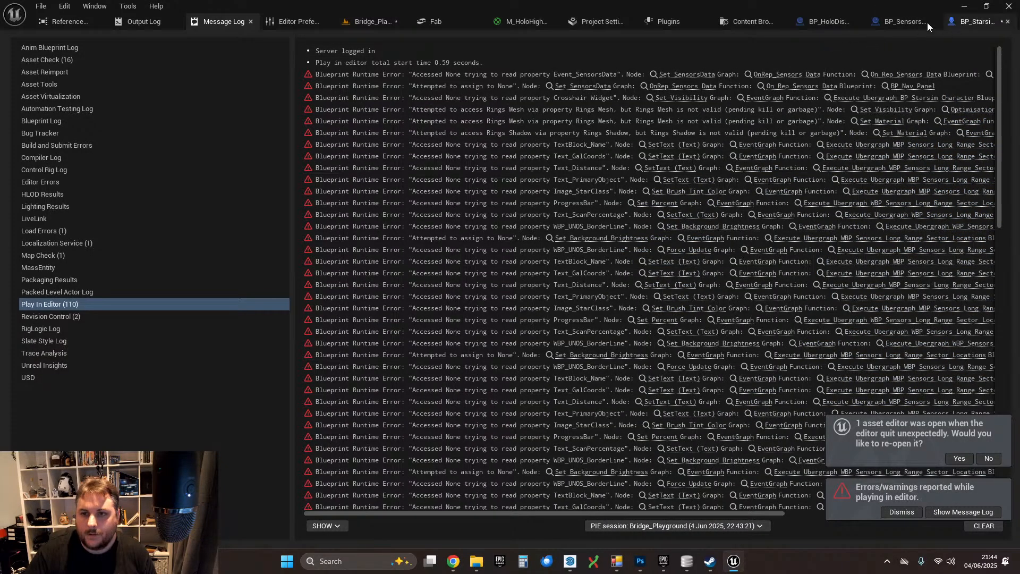
- In BP_HoloDisplay's Render Stars macro, move the unconnected sensor data nodes below the Add Child Actor Component row to free up space
click(829, 22)
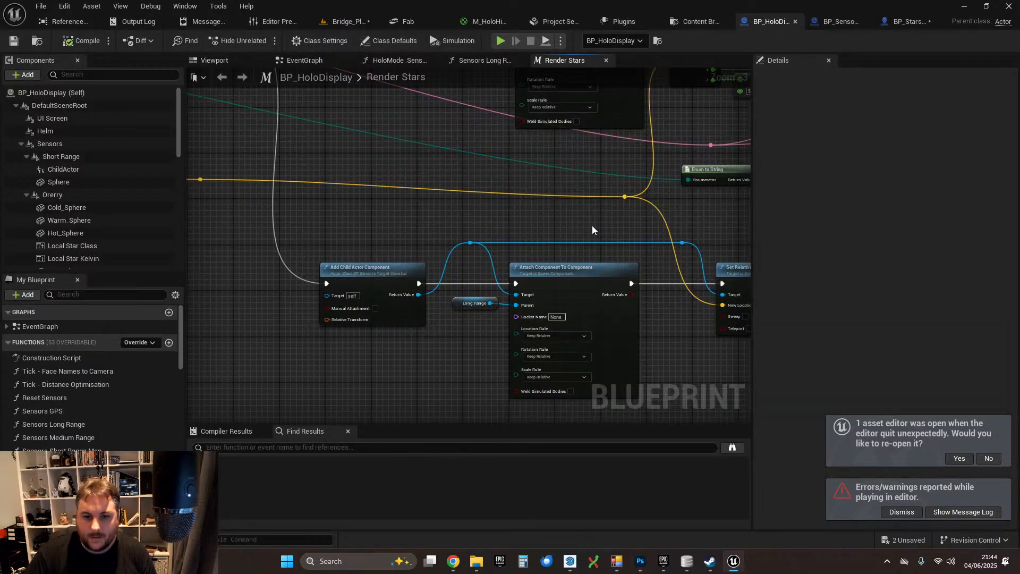
right_drag(594, 228, 336, 226)
scroll(367, 227, down, 2)
scroll(490, 246, down, 1)
drag(492, 243, 678, 301)
drag(645, 262, 644, 321)
right_drag(379, 278, 602, 308)
scroll(570, 233, up, 3)
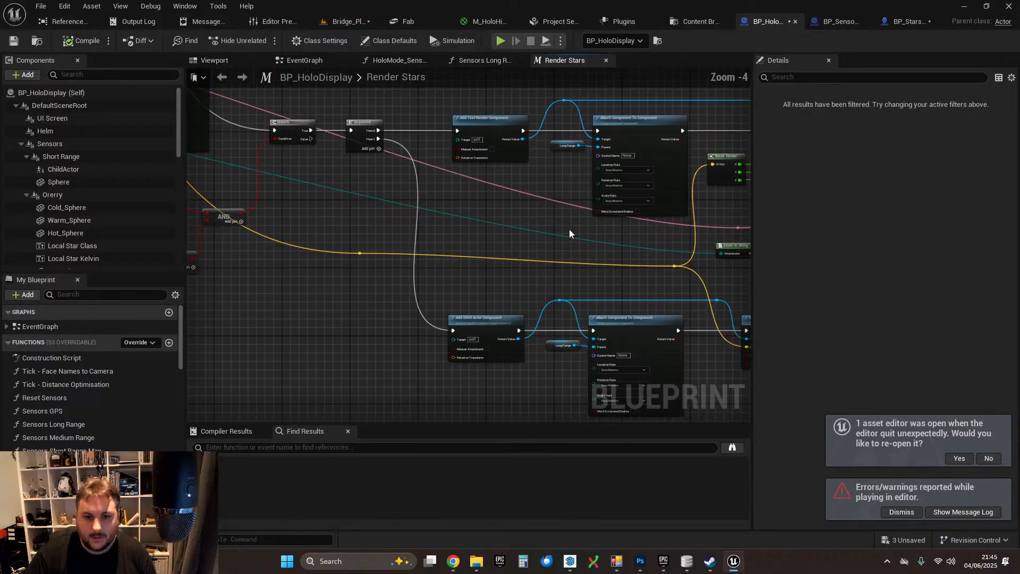
- Copy the array ADD node and its reroute point from the text label row, and paste them beside the child actor row's Set Relative Location
right_drag(568, 228, 250, 255)
right_drag(675, 238, 416, 281)
scroll(568, 211, up, 2)
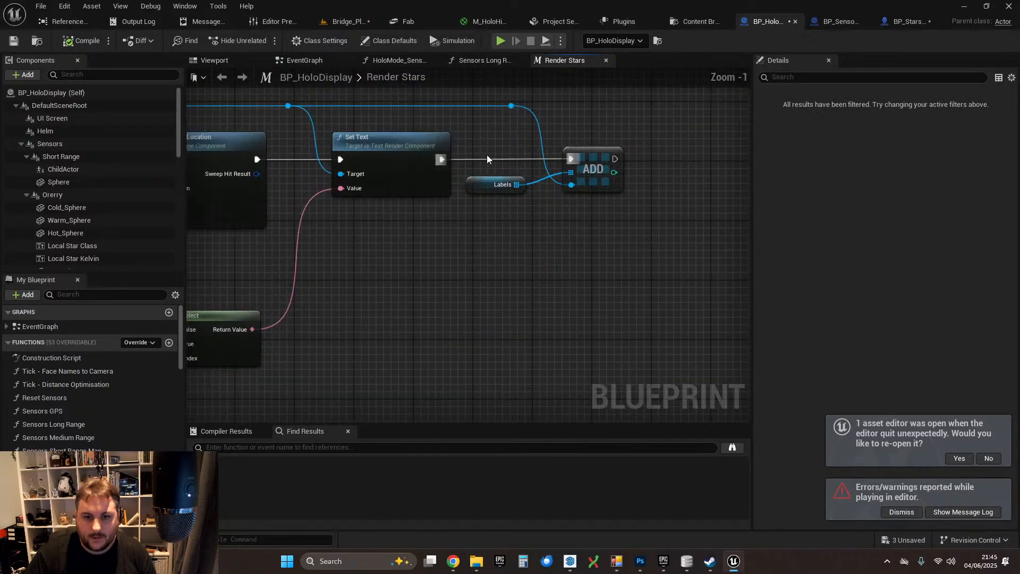
mouse_move(486, 151)
mouse_down()
mouse_move(605, 231)
mouse_move(542, 165)
mouse_move(589, 195)
mouse_up()
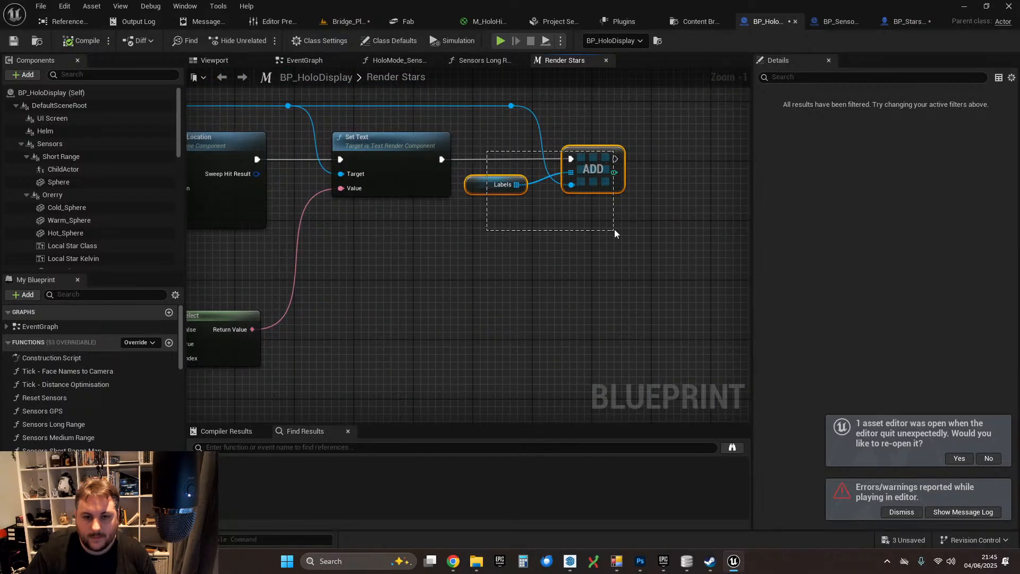
scroll(527, 272, down, 1)
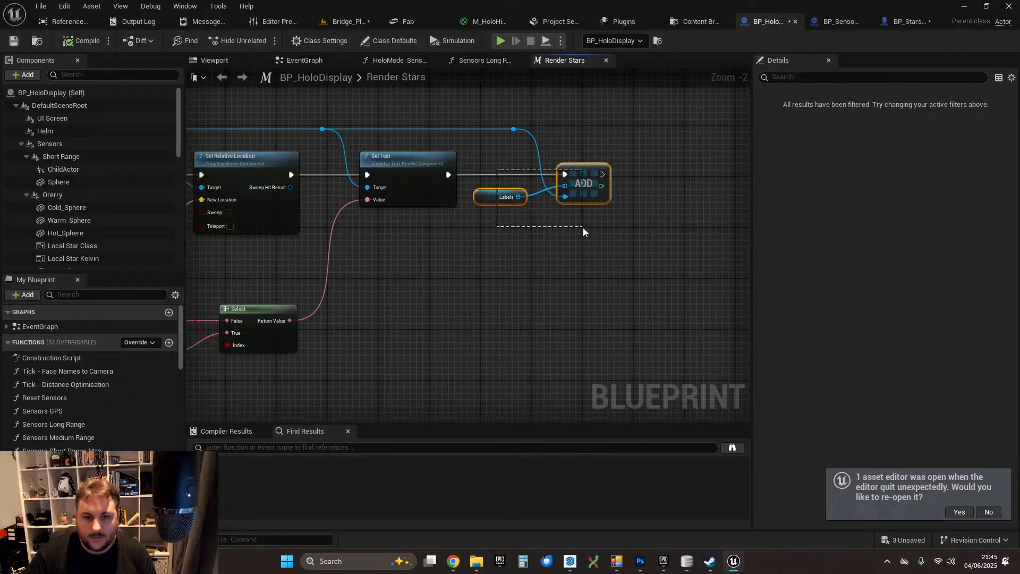
double_click(512, 129)
drag(492, 107, 585, 174)
right_drag(534, 371, 547, 134)
scroll(547, 134, down, 3)
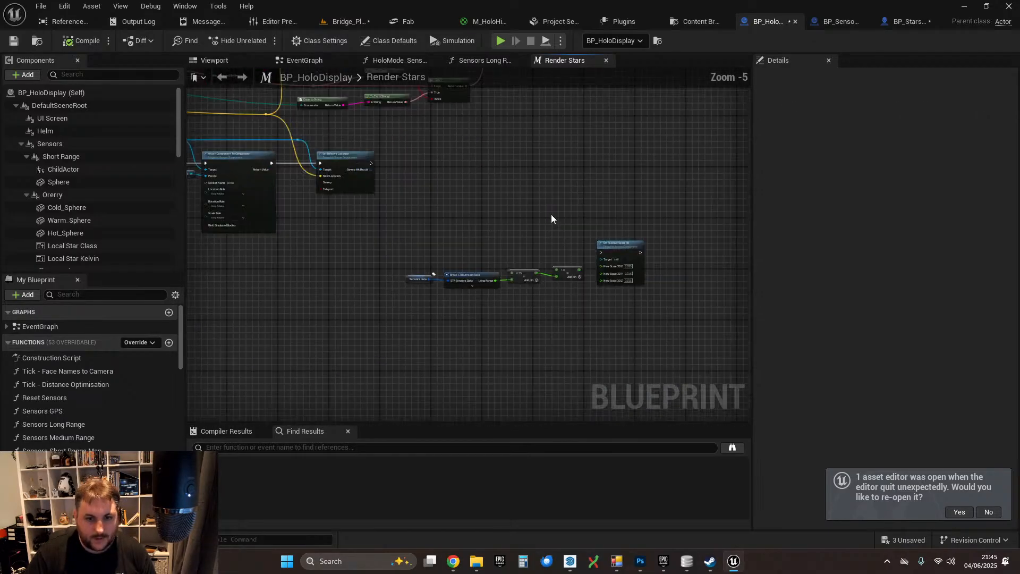
right_drag(499, 208, 585, 283)
scroll(585, 282, up, 4)
right_drag(594, 242, 621, 348)
key(ctrl+v)
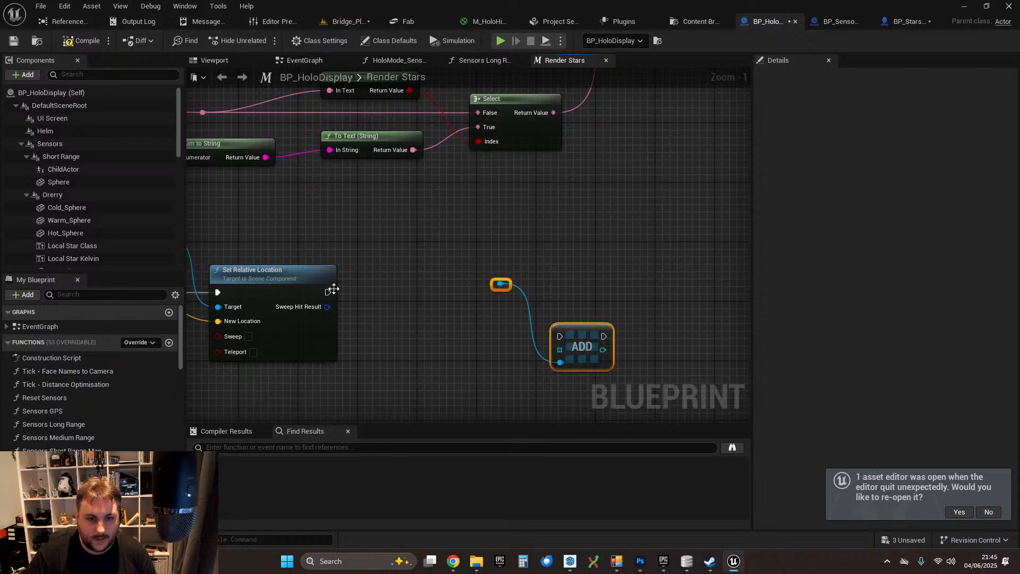
- Delete the pasted reroute point and move the ADD node up roughly level with the child actor row's Set Relative Location
right_drag(304, 241, 419, 244)
drag(282, 240, 616, 285)
click(594, 279)
key(Delete)
drag(707, 336, 699, 284)
right_drag(566, 344, 635, 302)
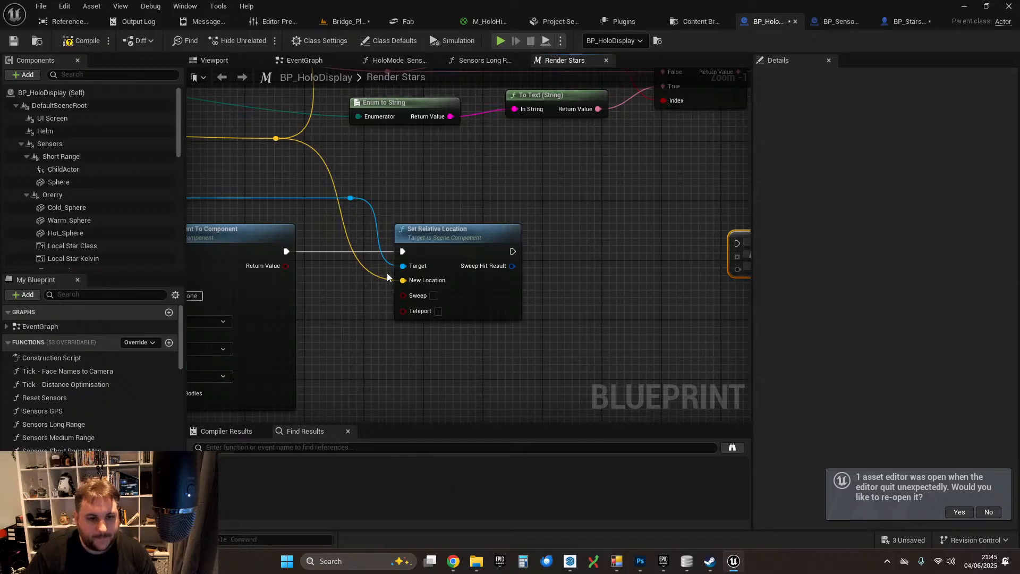
- Promote the child actor component reference to a variable and place its SET node between Set Relative Location and the ADD node
drag(350, 198, 597, 202)
text(pr)
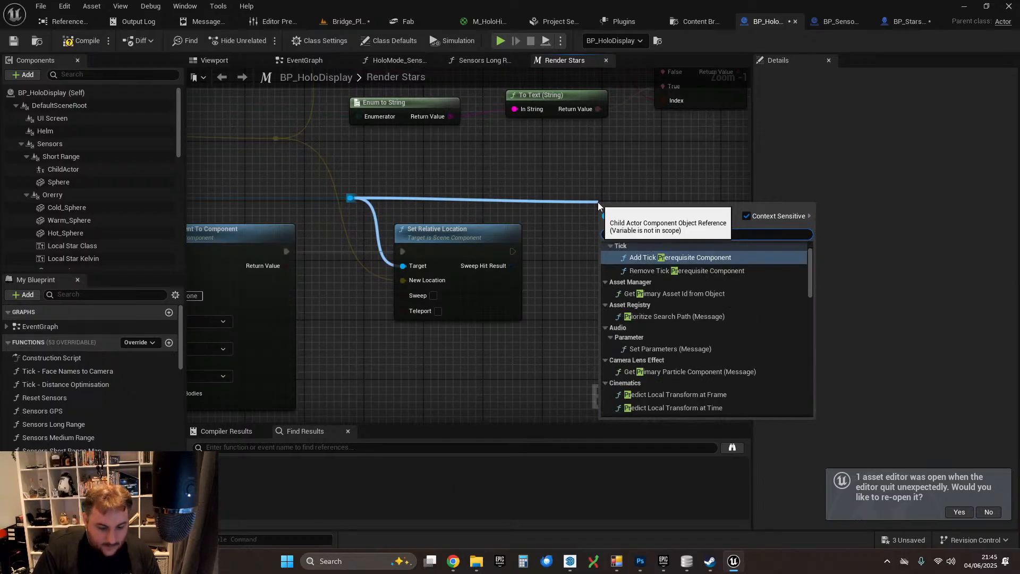
text(omote)
click(648, 249)
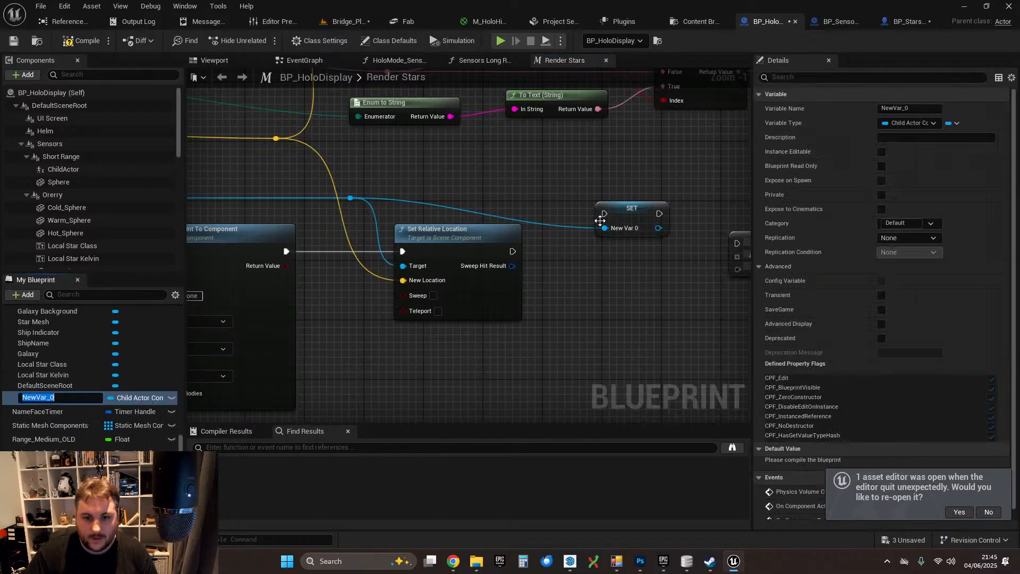
drag(623, 206, 653, 266)
click(562, 273)
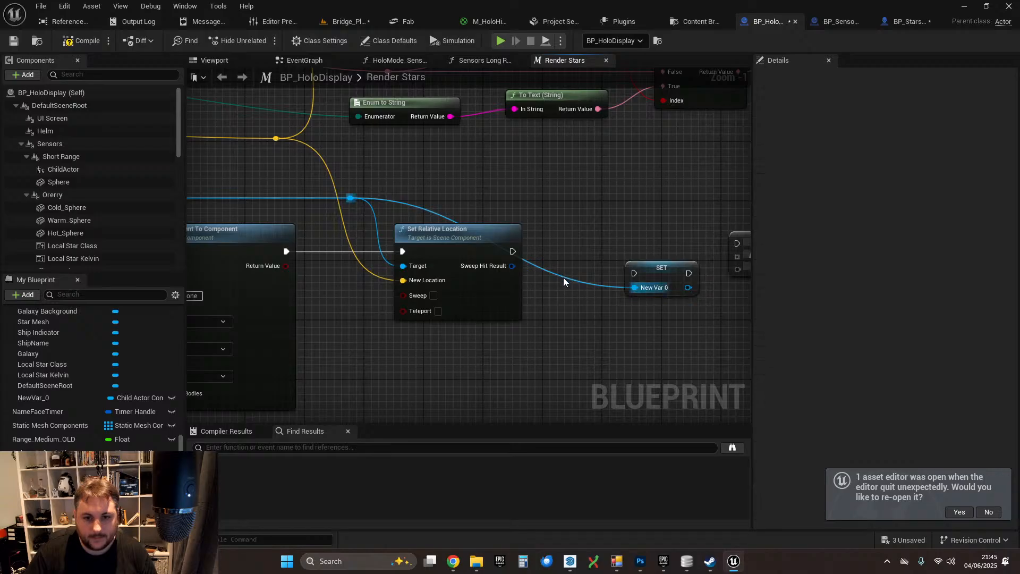
- Add a reroute point to the wire feeding the new SET node, align it above Set Relative Location, and select the SET node
double_click(562, 279)
drag(560, 278, 528, 214)
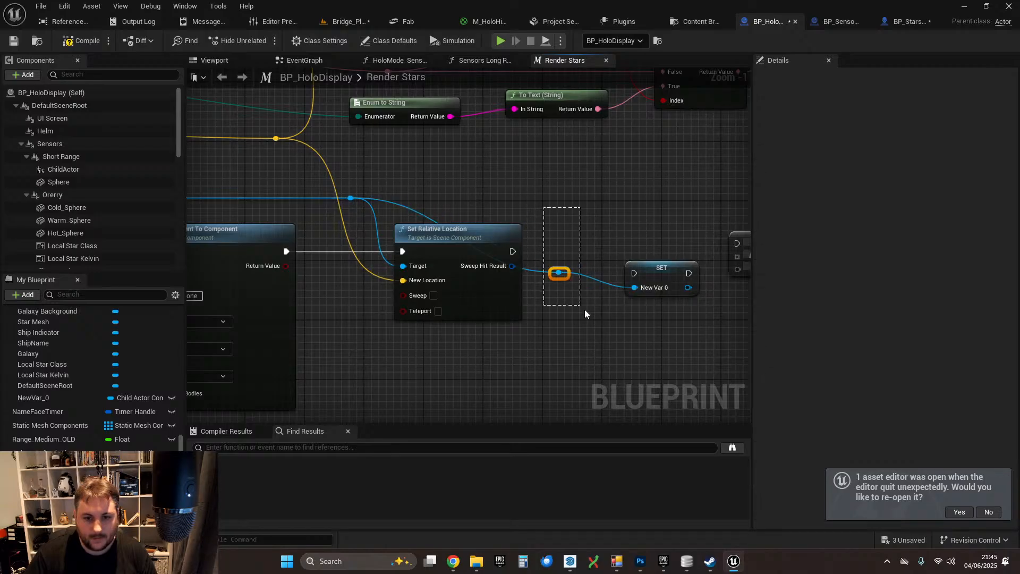
drag(584, 309, 583, 308)
drag(558, 276, 514, 204)
click(665, 267)
right_drag(653, 223, 553, 230)
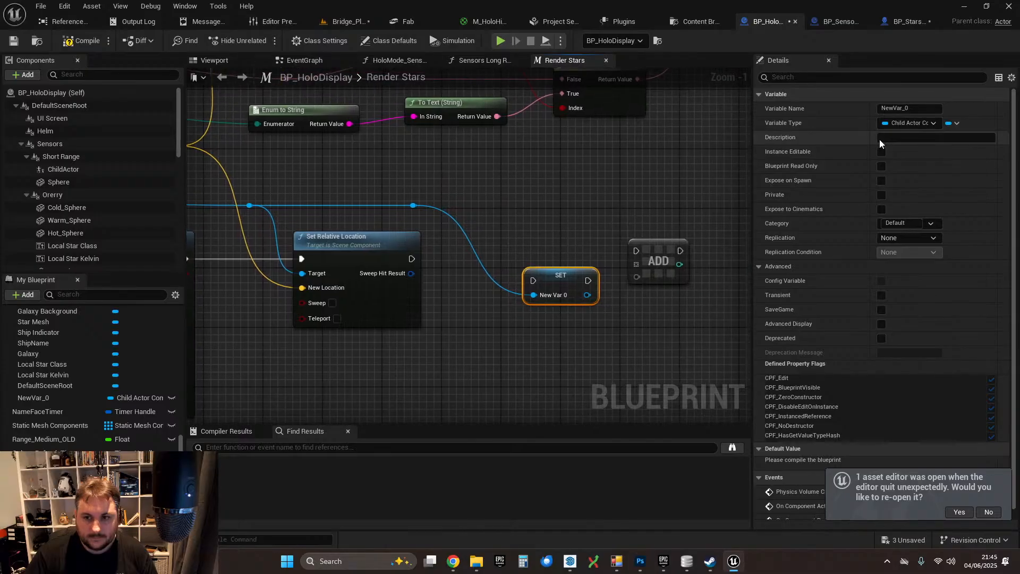
- Rename the newly promoted child actor component variable to Holo Targets
click(916, 107)
text(Ho)
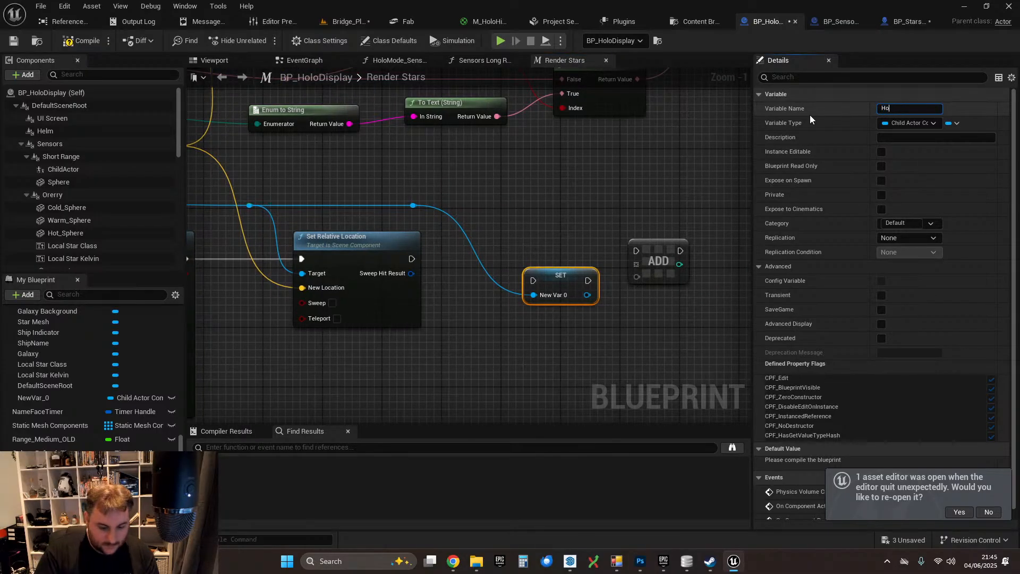
text(lo Targets)
key(Return)
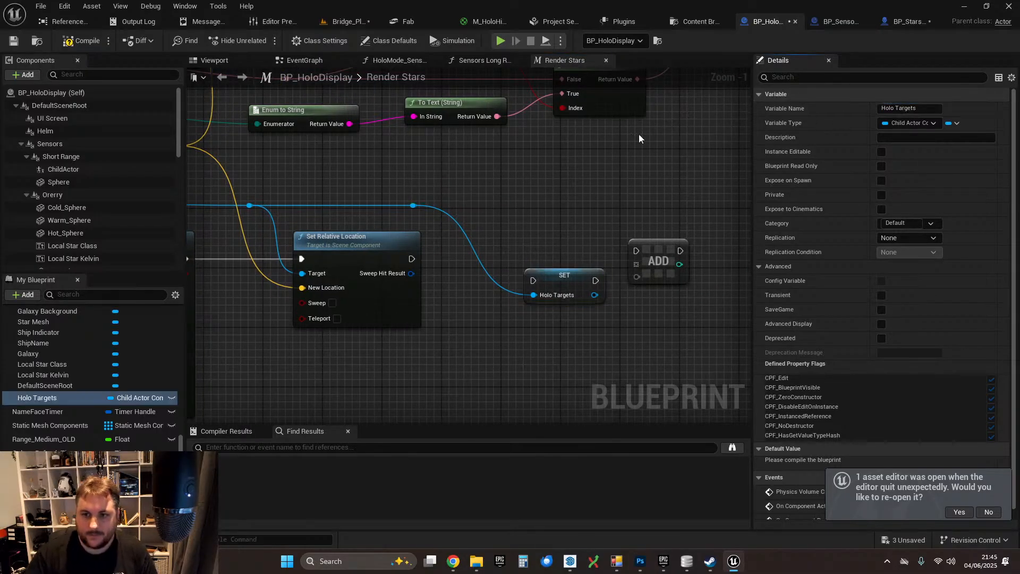
- Delete the Holo Targets SET node and move the ADD node closer to the child actor row's Set Relative Location
click(577, 270)
key(Delete)
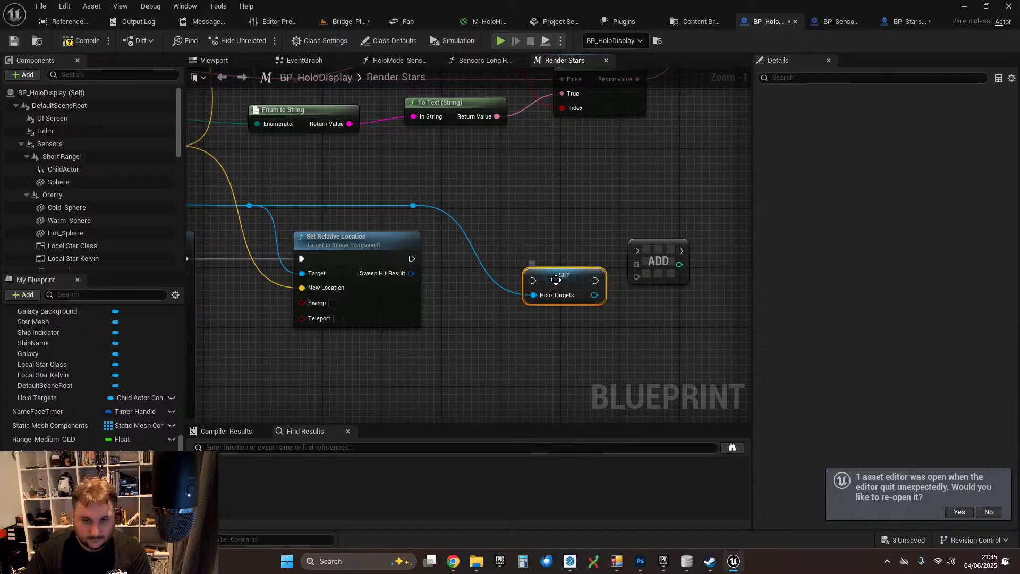
drag(665, 247, 584, 265)
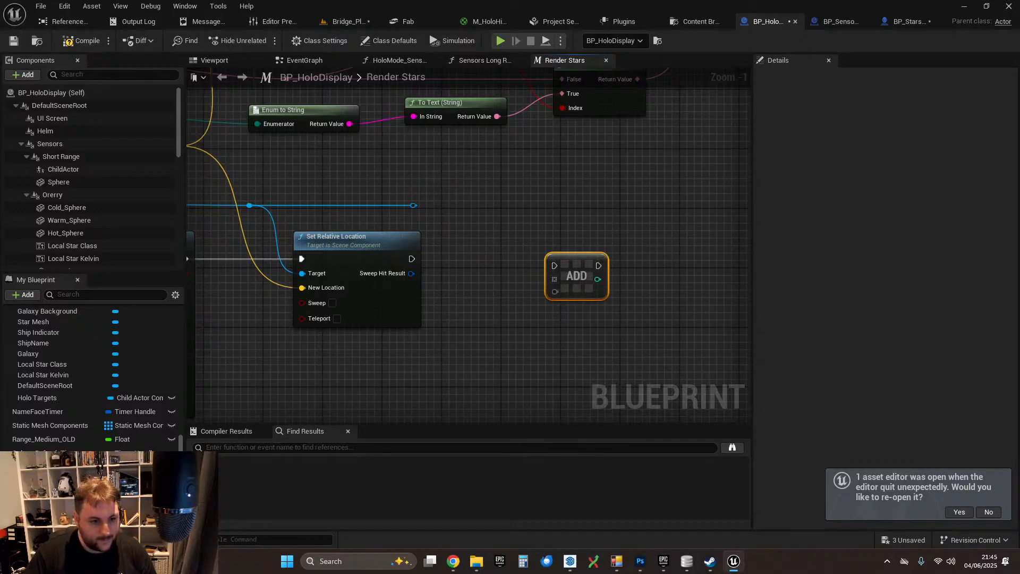
- Search the blueprint's variables for "holo" and place a Holo Targets getter beside the ADD node
scroll(96, 377, down, 8)
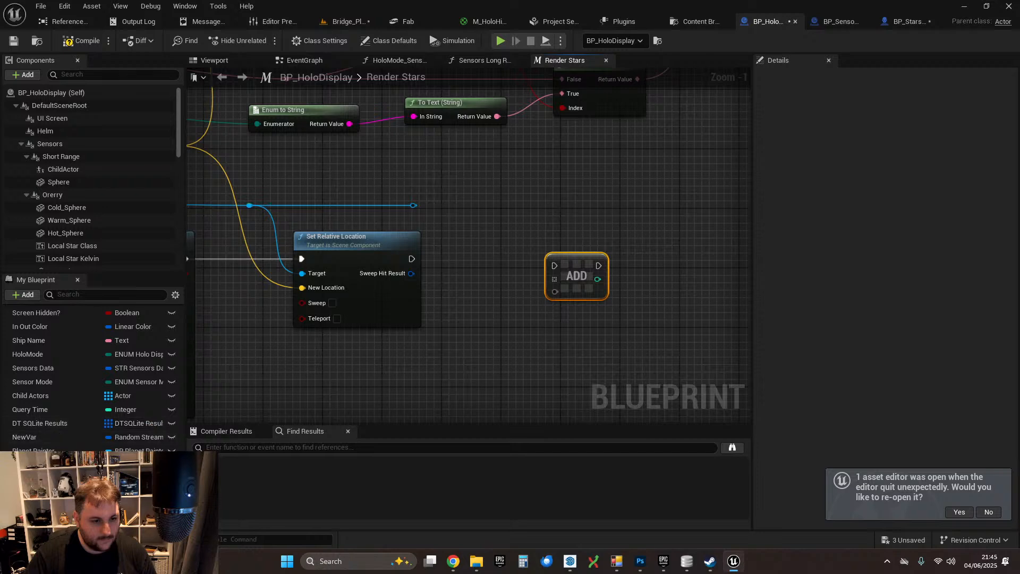
scroll(56, 393, up, 2)
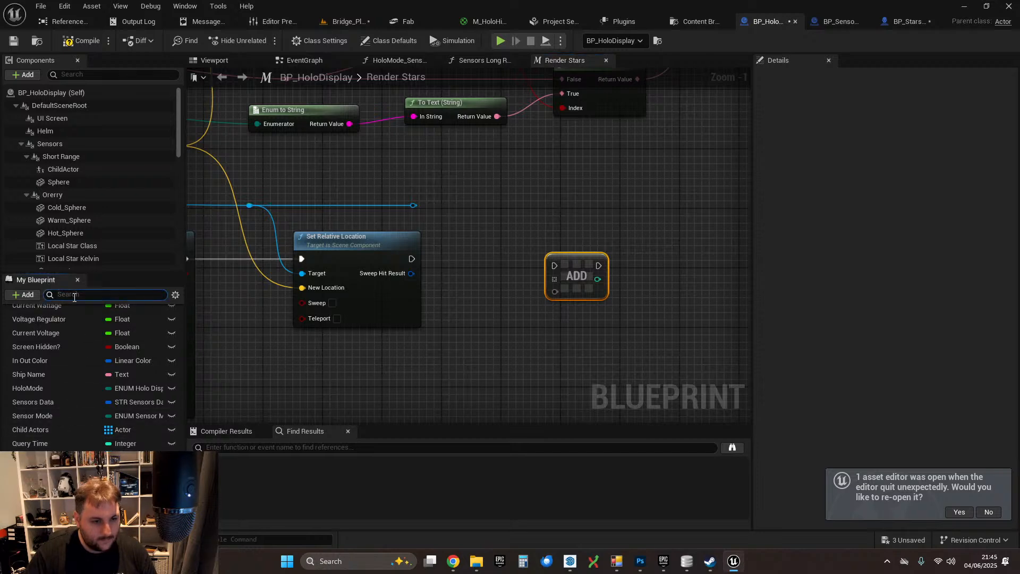
click(74, 294)
text(holo)
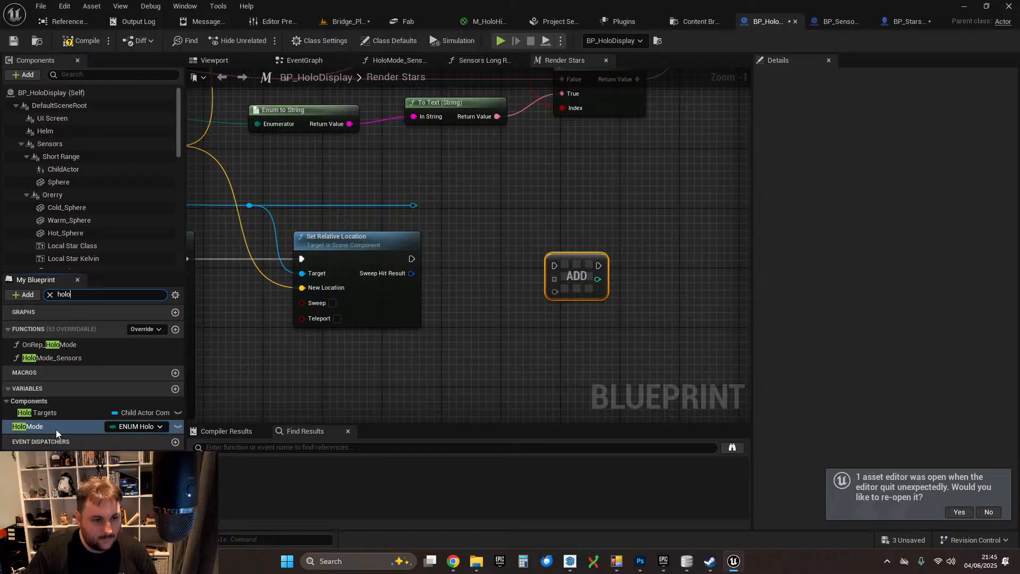
drag(48, 416, 472, 298)
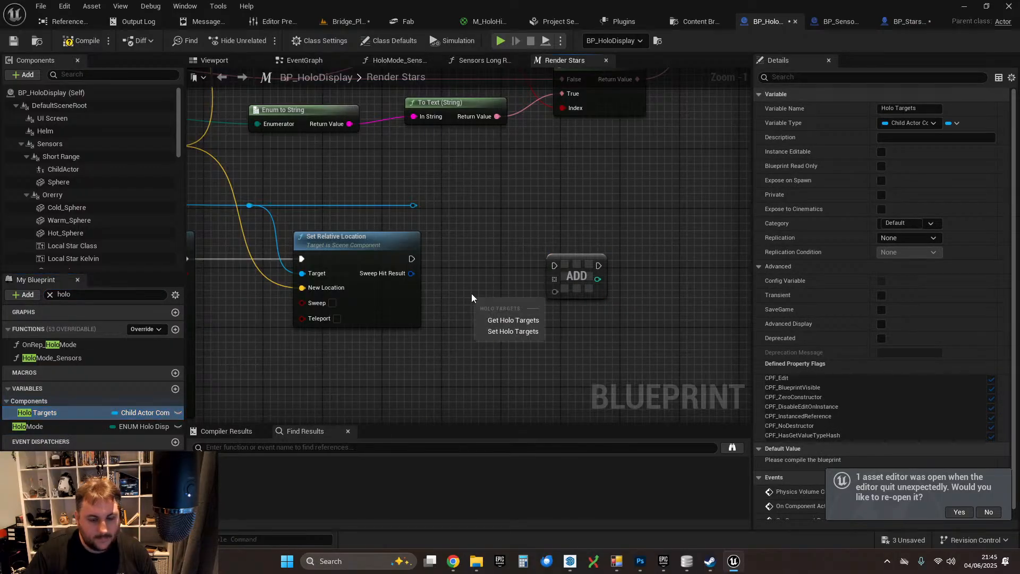
click(501, 320)
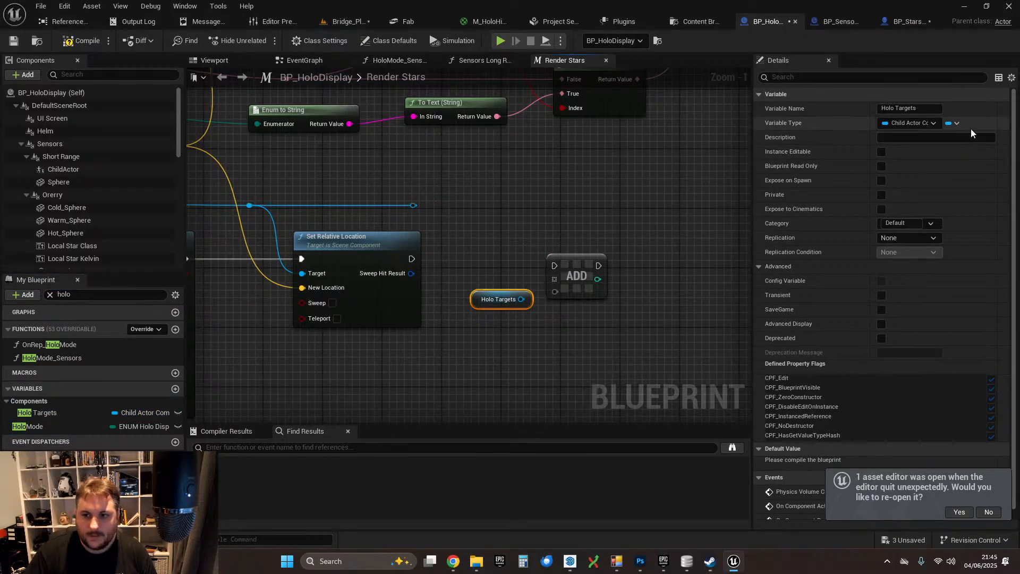
- Make the Holo Targets variable an array of child actor component references and close the Find in Blueprints window
click(961, 124)
click(941, 150)
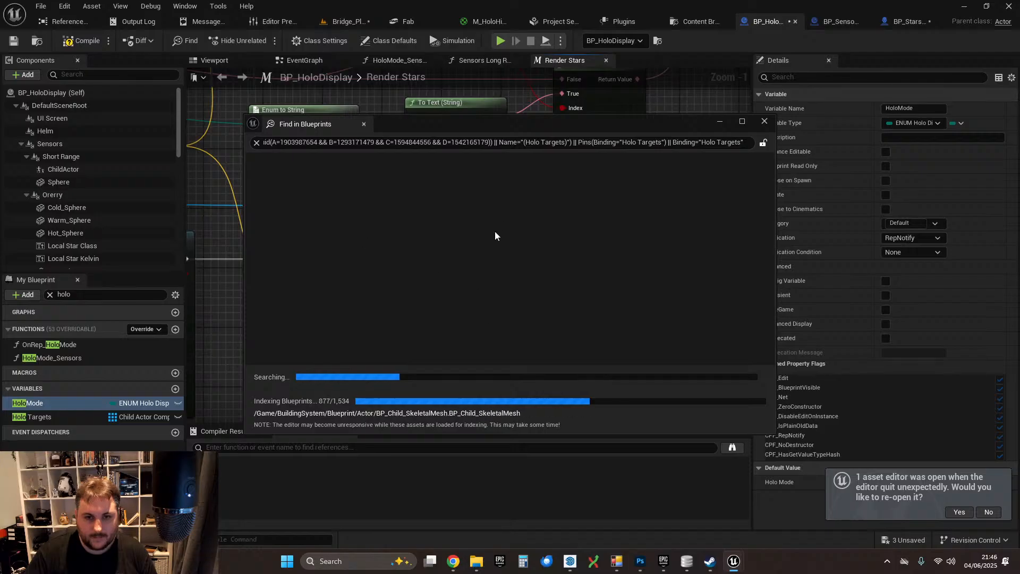
click(763, 122)
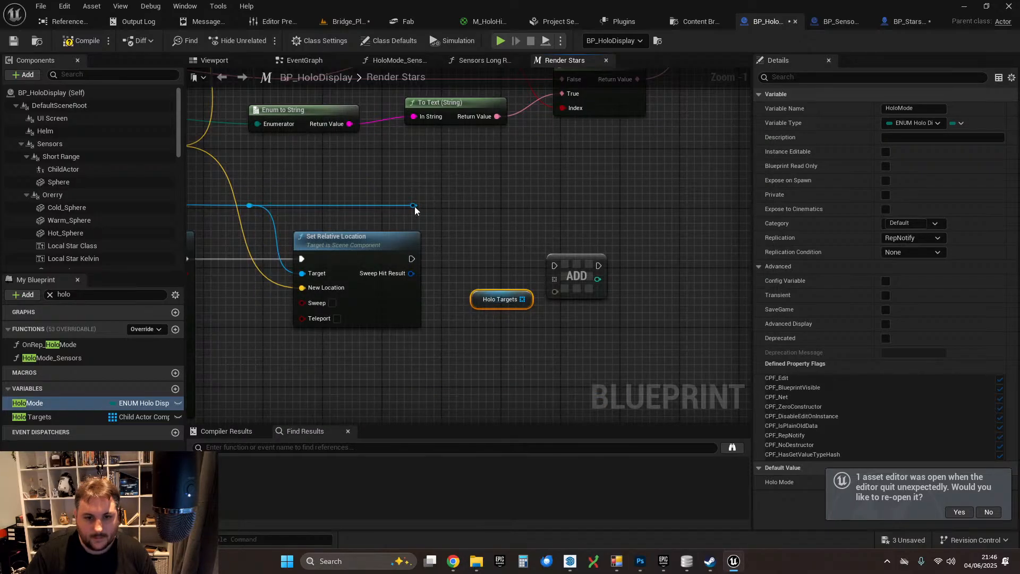
- Wire Holo Targets, the rerouted child actor component and Set Relative Location's execution output into ADD, and align the ADD and getter nodes
click(483, 265)
drag(524, 299, 555, 279)
drag(414, 205, 555, 292)
drag(412, 258, 564, 265)
ctrl+click(572, 273)
click(478, 266)
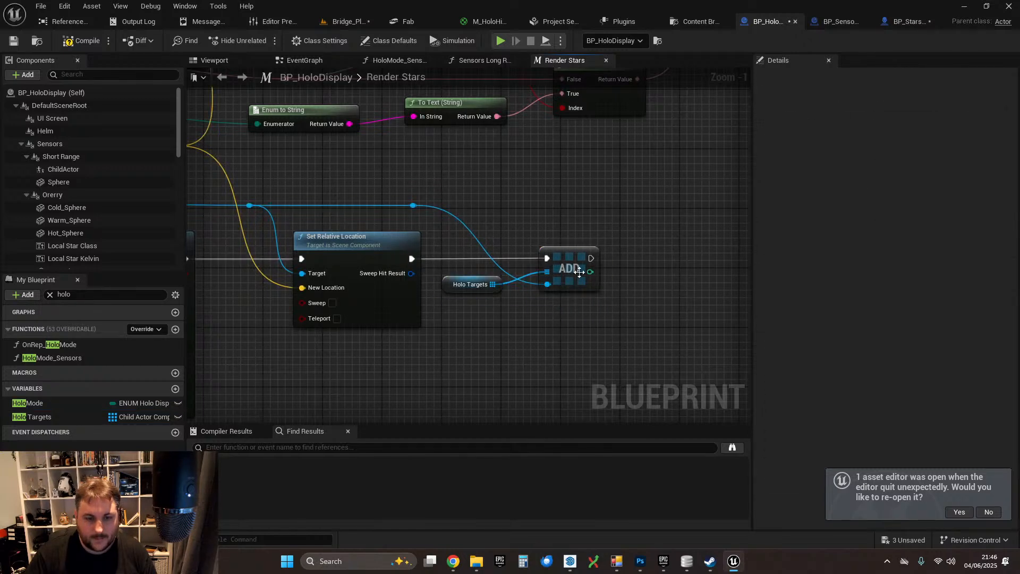
right_drag(241, 335, 268, 321)
scroll(515, 304, up, 1)
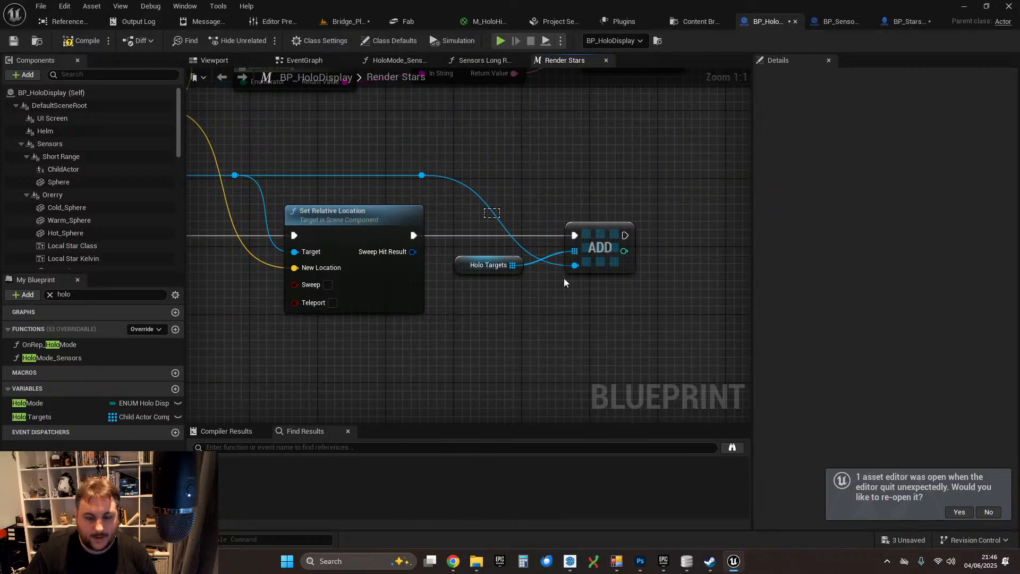
drag(564, 279, 576, 296)
click(538, 306)
- Clear the variable search, expand the function list and open the Reset Sensors function
scroll(518, 301, down, 3)
scroll(536, 243, down, 1)
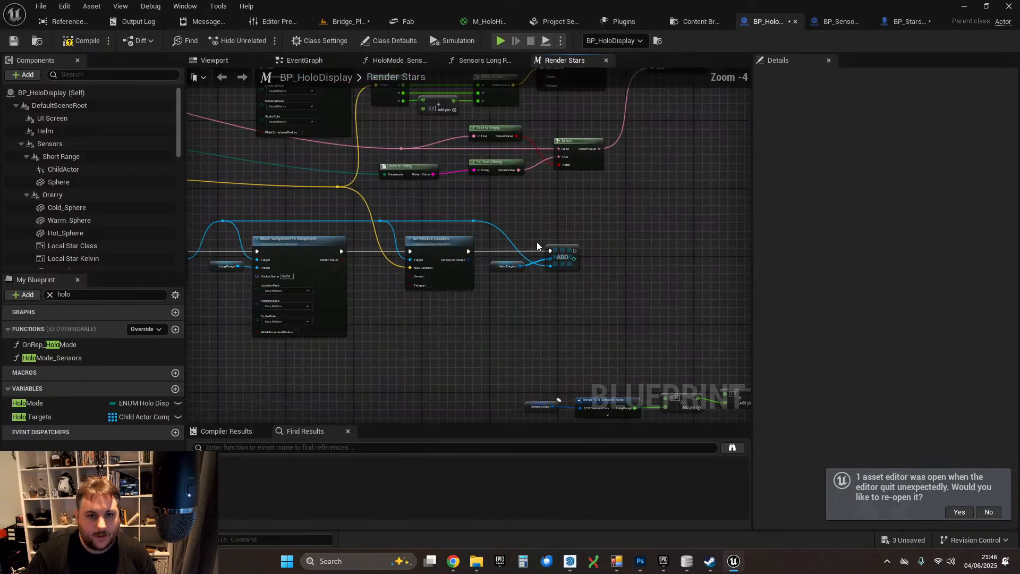
scroll(536, 241, up, 1)
scroll(433, 197, down, 1)
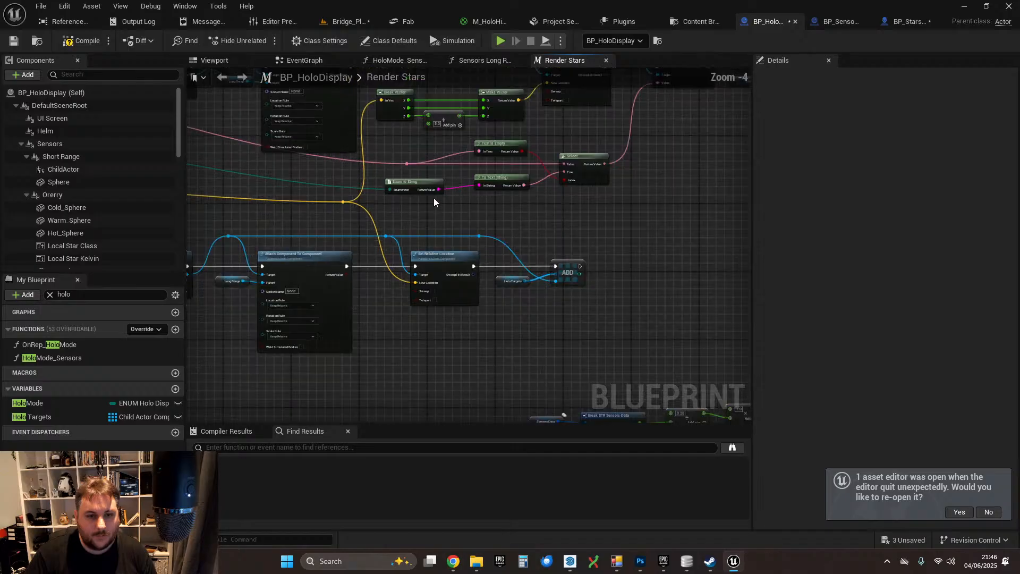
scroll(279, 200, down, 1)
scroll(553, 255, down, 1)
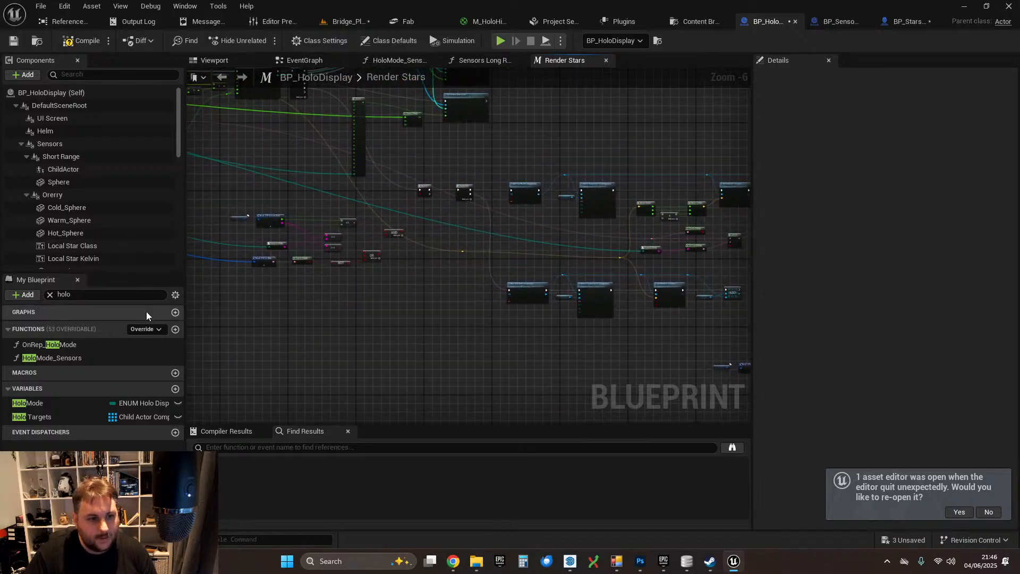
click(49, 294)
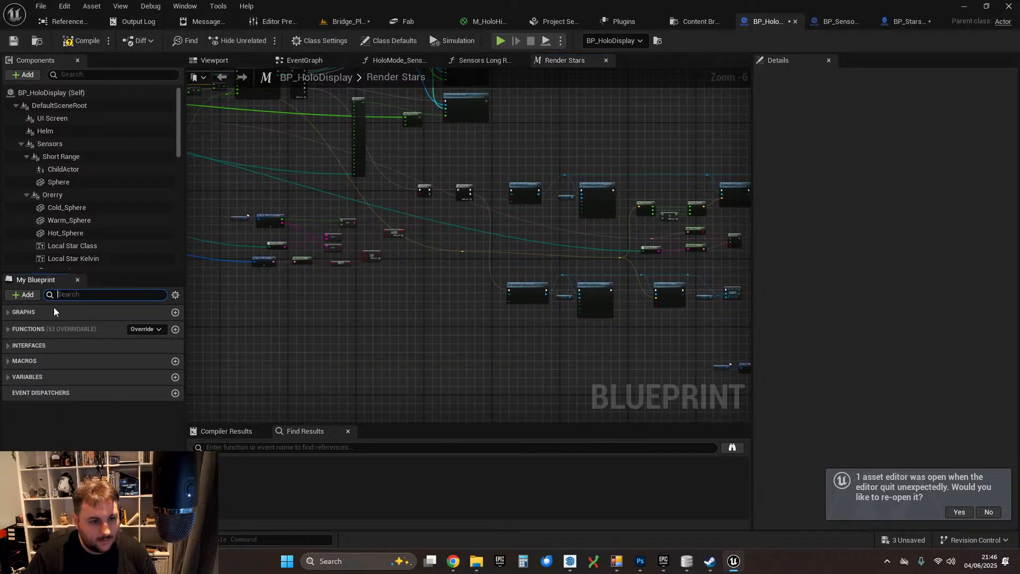
click(8, 328)
scroll(69, 380, down, 1)
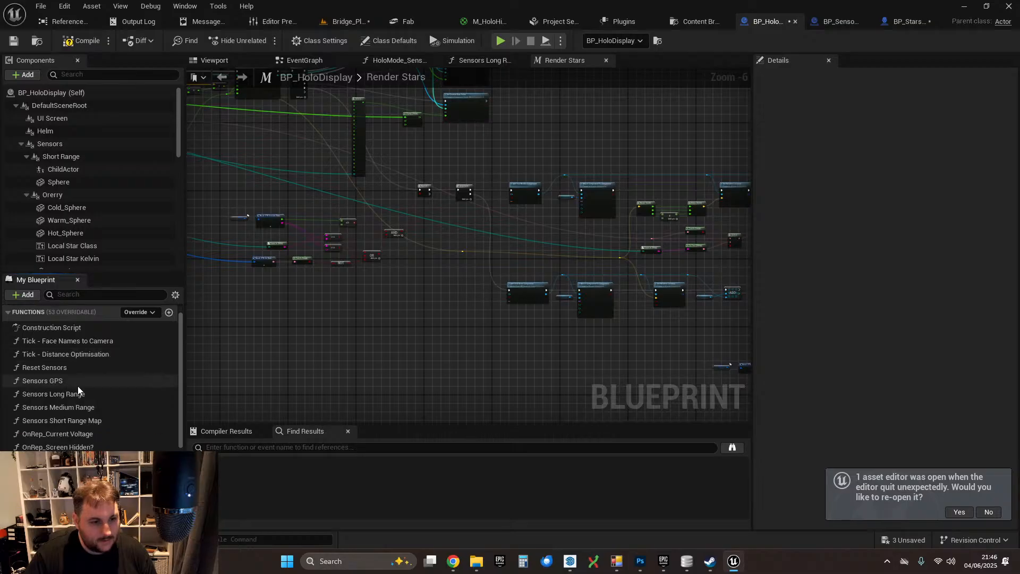
double_click(64, 367)
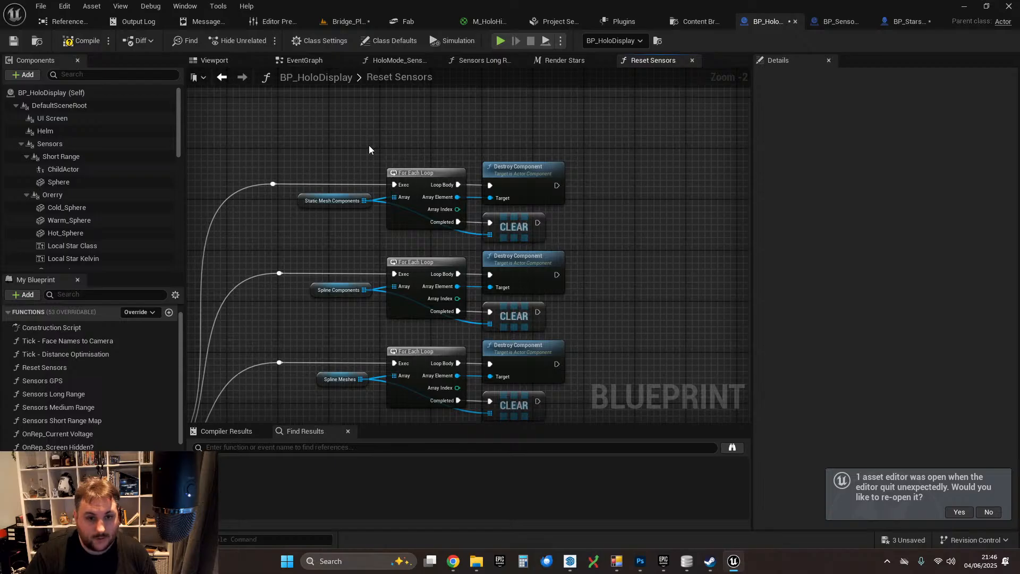
- Move the Set Visibility row and the nodes below the Child Actors loop down to make room for another loop
scroll(401, 183, down, 2)
right_drag(394, 404, 368, 206)
scroll(393, 205, up, 2)
scroll(371, 209, down, 2)
right_drag(371, 311, 390, 150)
scroll(386, 149, down, 1)
drag(330, 129, 467, 255)
drag(424, 146, 424, 193)
scroll(433, 233, up, 2)
right_drag(424, 141, 430, 286)
scroll(430, 285, up, 2)
scroll(431, 286, down, 1)
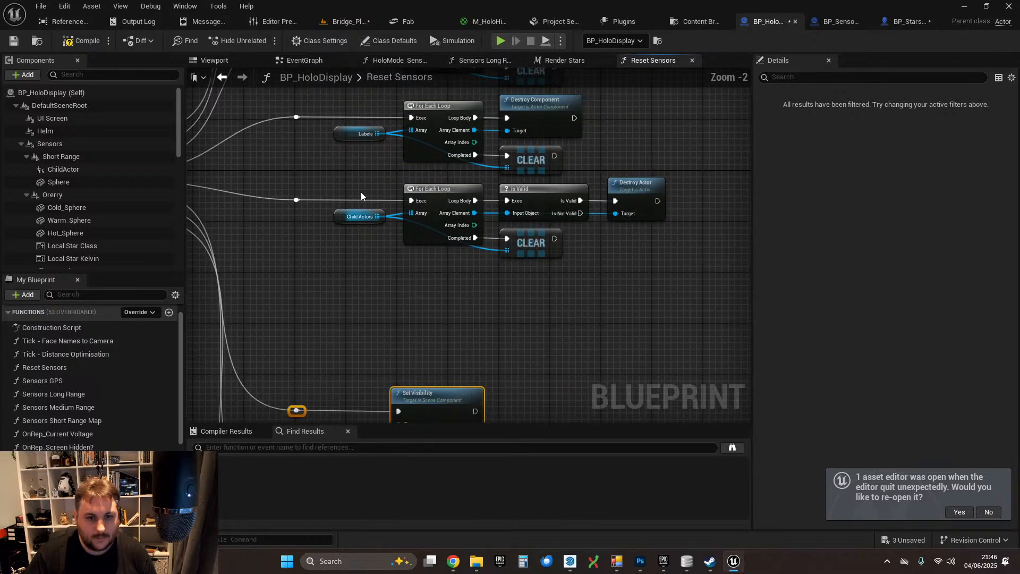
- Duplicate the Child Actors loop with its Is Valid, Destroy Actor and CLEAR nodes, and align the copy directly below the original
drag(349, 191, 655, 286)
right_drag(524, 321, 530, 281)
key(ctrl+c)
key(ctrl+v)
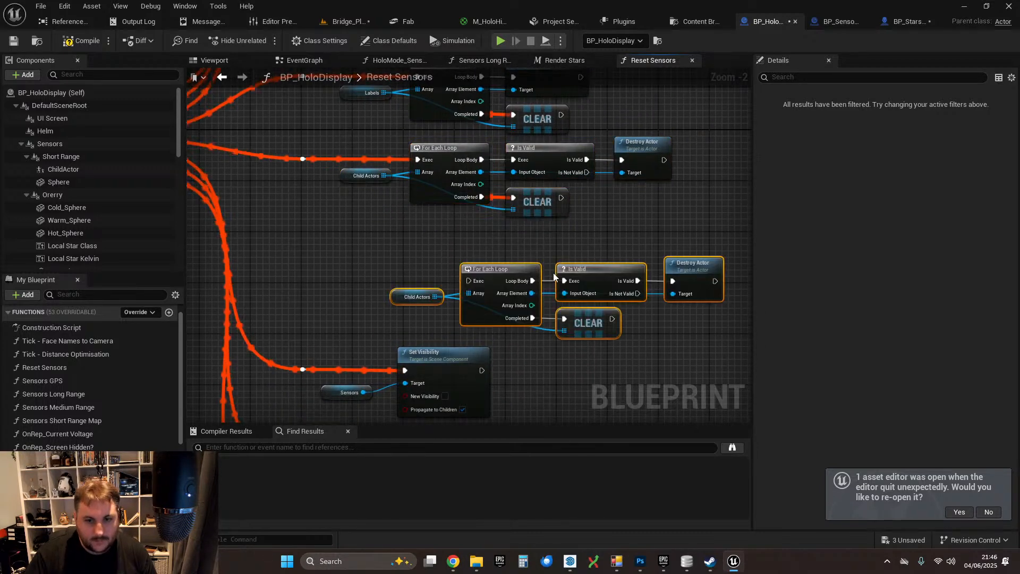
drag(552, 273, 526, 239)
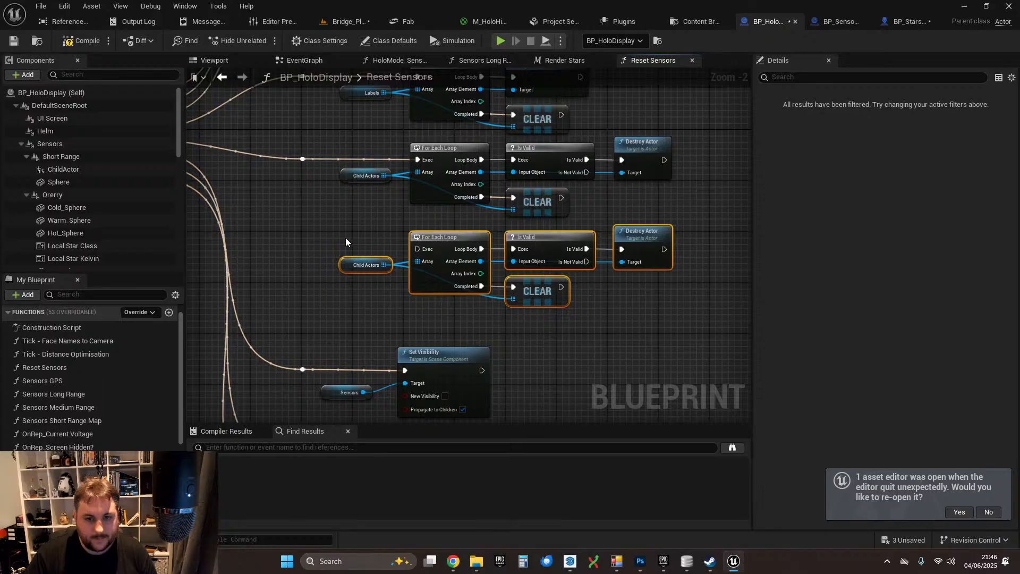
- Delete the copied Child Actors getter from the duplicated loop
scroll(345, 237, down, 1)
right_drag(345, 237, 462, 243)
drag(444, 242, 474, 265)
key(Delete)
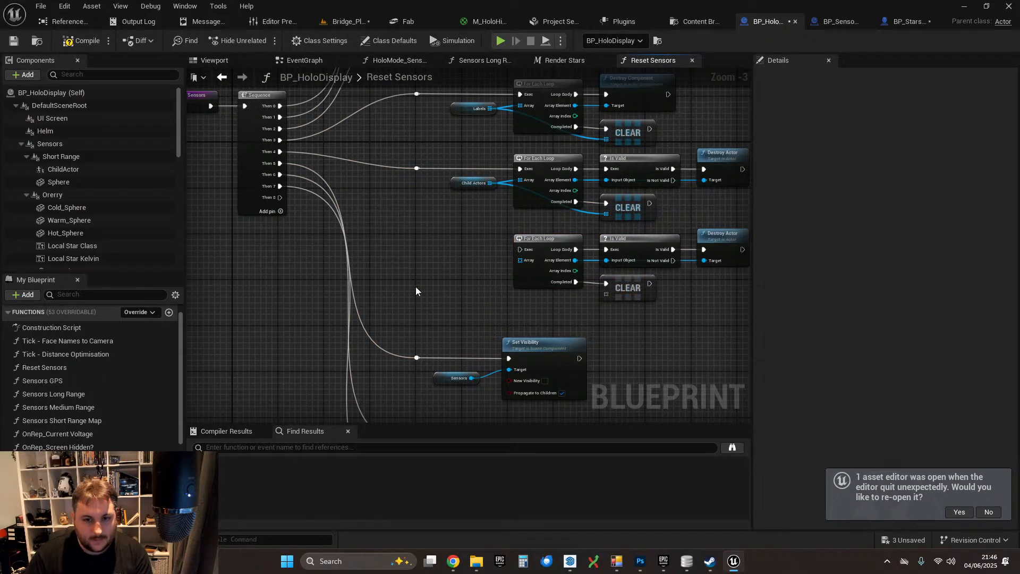
- Place a Holo Targets getter beside the duplicated For Each Loop and connect it to the loop's Array input
scroll(117, 367, down, 10)
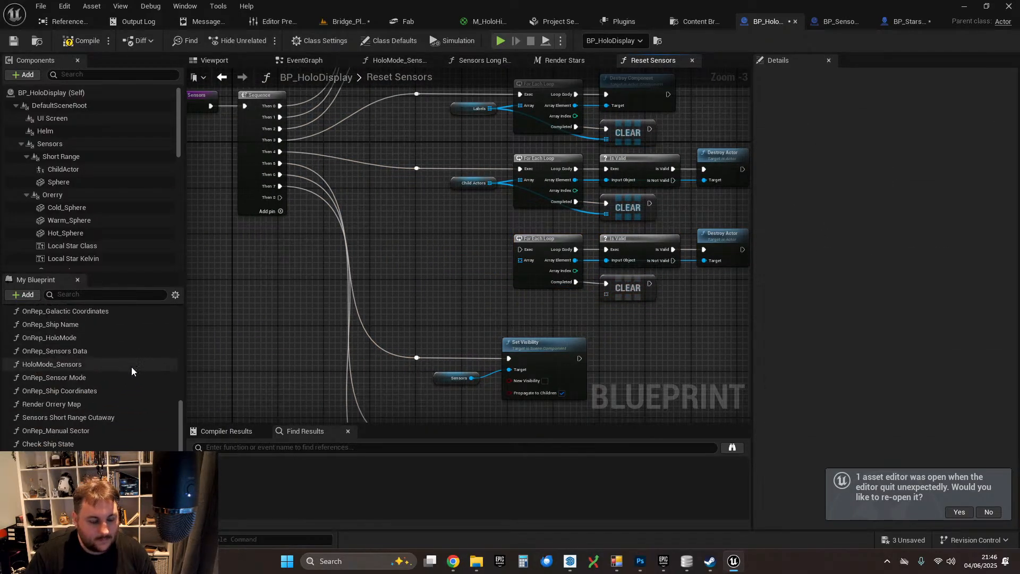
scroll(145, 393, up, 5)
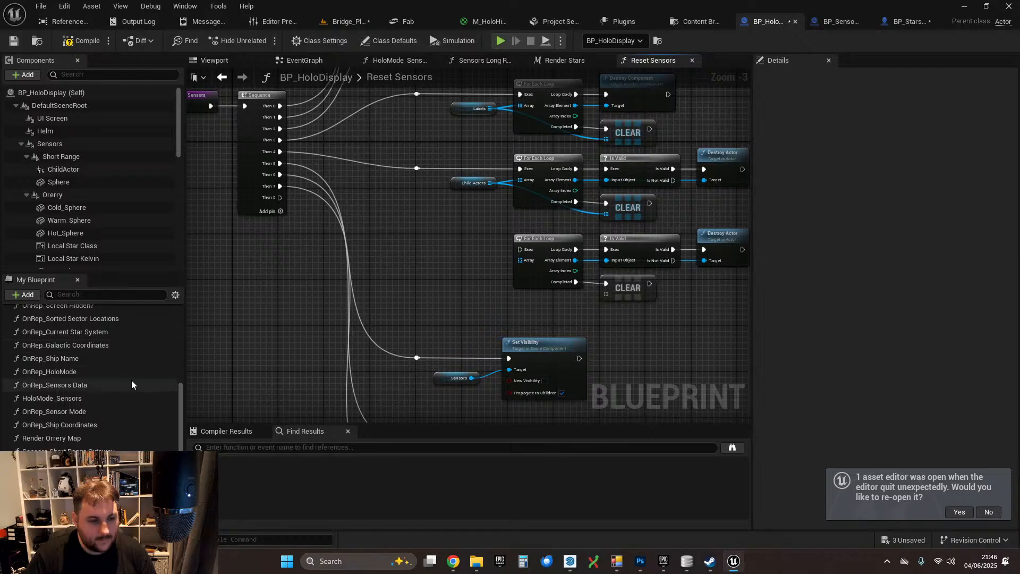
scroll(134, 389, up, 3)
scroll(139, 387, down, 8)
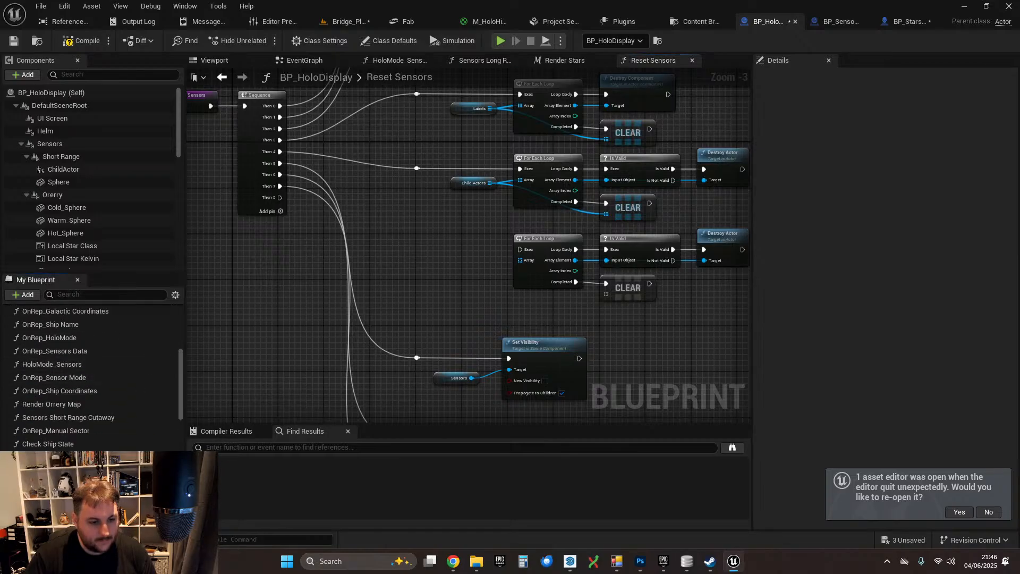
scroll(93, 380, down, 10)
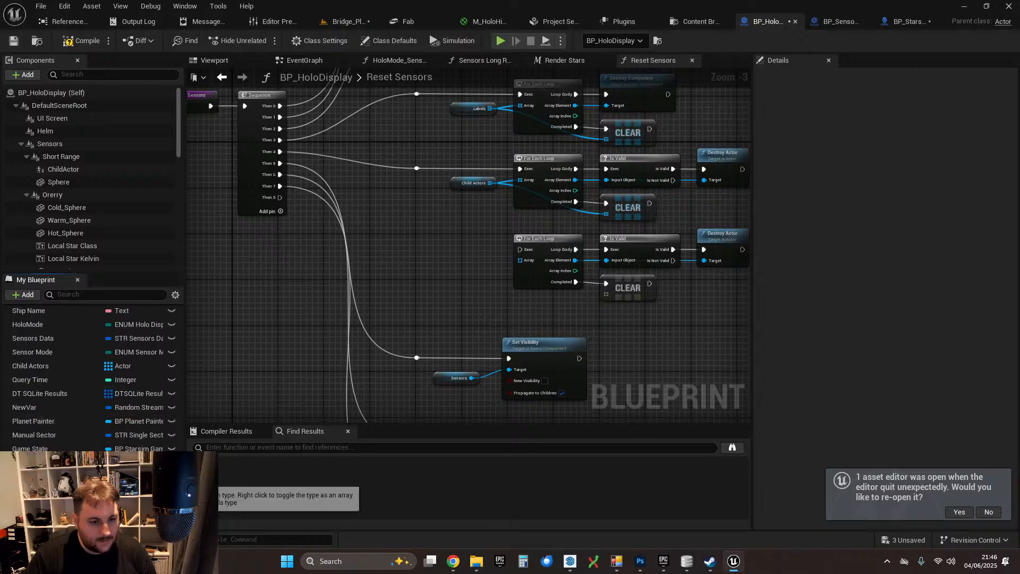
drag(40, 476, 470, 241)
drag(535, 251, 522, 263)
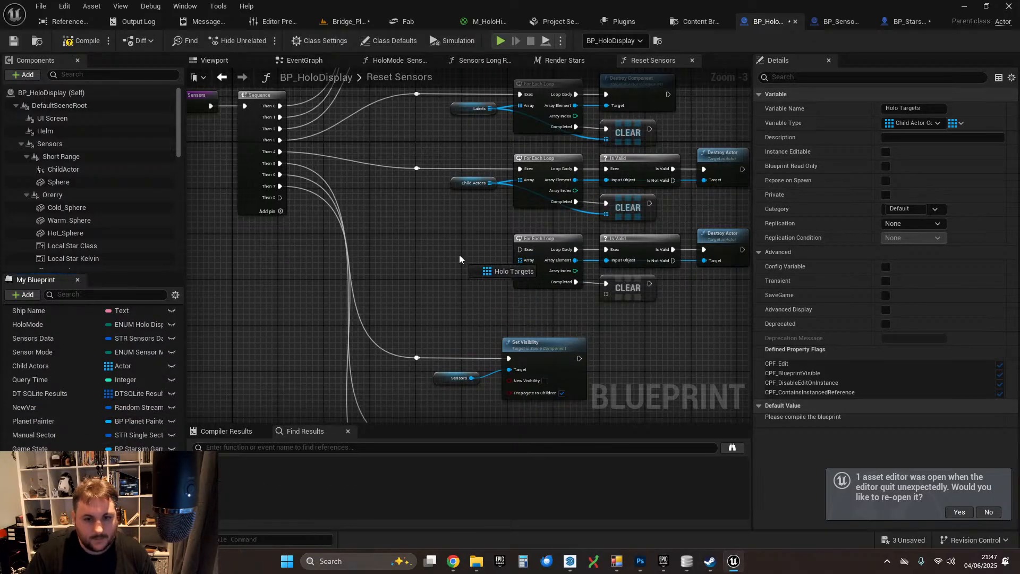
drag(459, 259, 462, 264)
click(491, 273)
scroll(422, 290, up, 3)
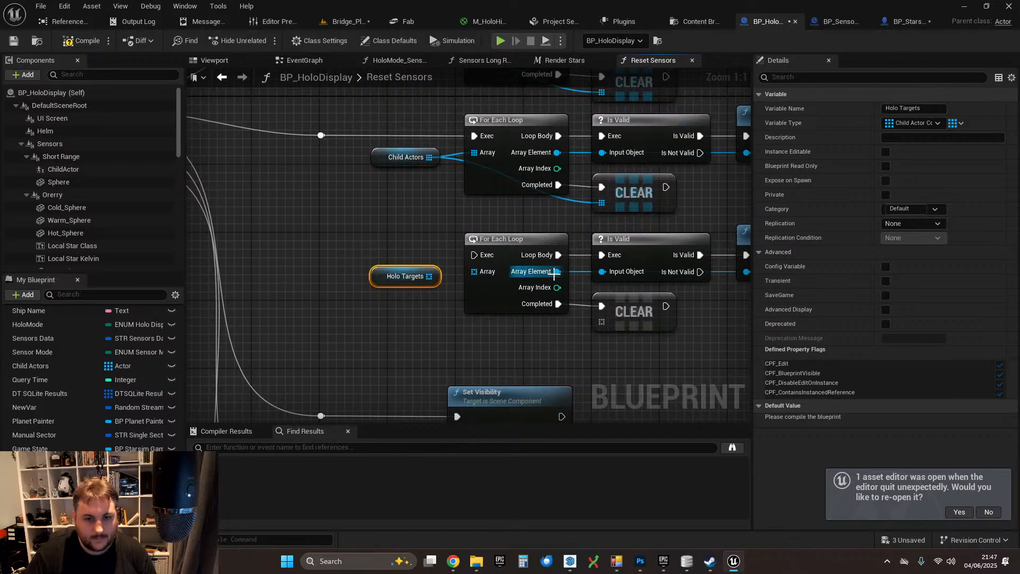
drag(429, 276, 474, 271)
- Insert a Sequence output after Then 4, connect it to the Holo Targets loop, and route the wire through an aligned reroute point
scroll(460, 300, down, 3)
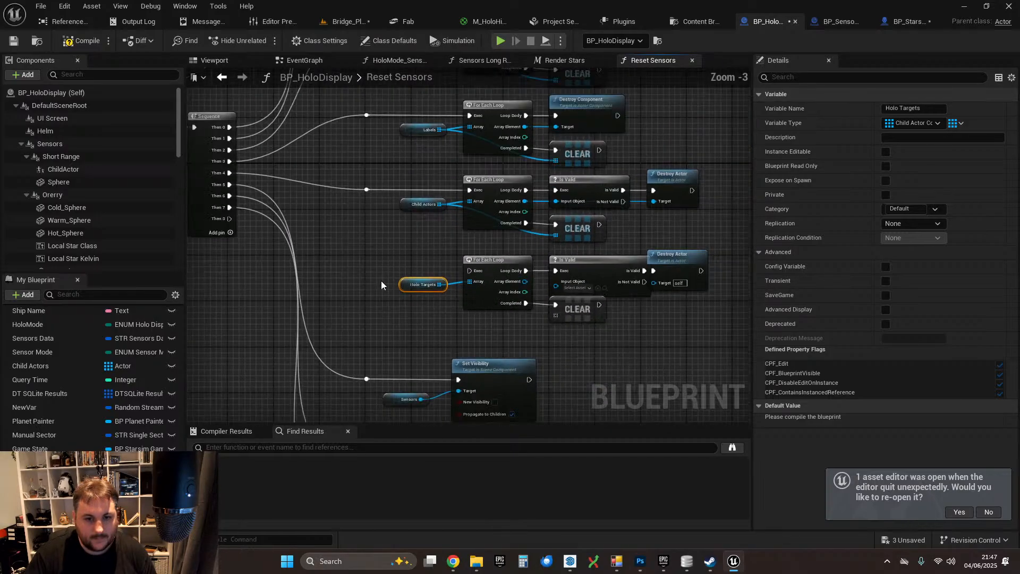
right_drag(312, 247, 377, 248)
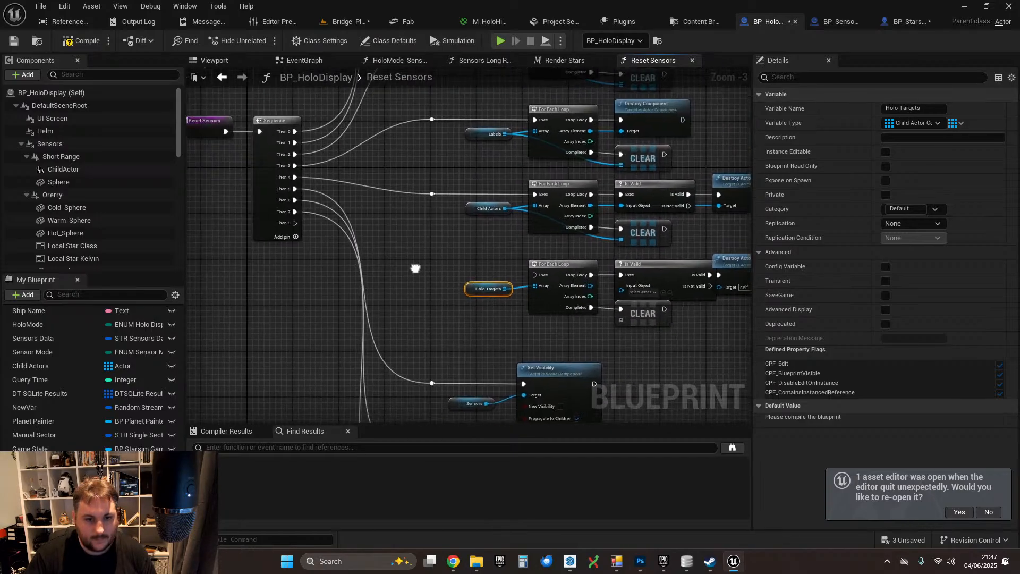
right_click(284, 178)
click(340, 264)
drag(294, 185, 534, 272)
double_click(484, 266)
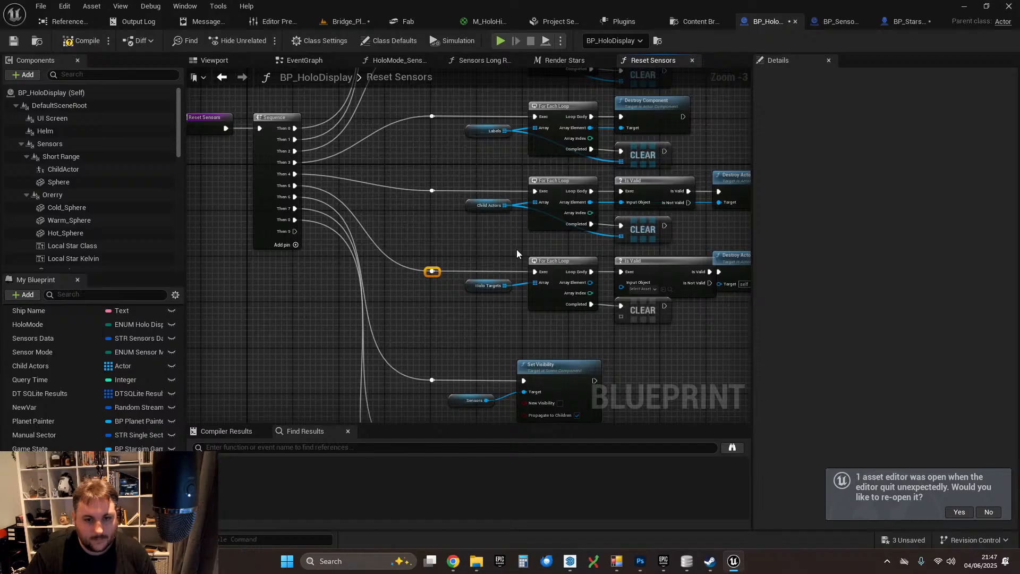
- Connect the Holo Targets loop's Array Element to the Is Valid node's Input Object
scroll(481, 327, up, 3)
right_drag(595, 336, 487, 331)
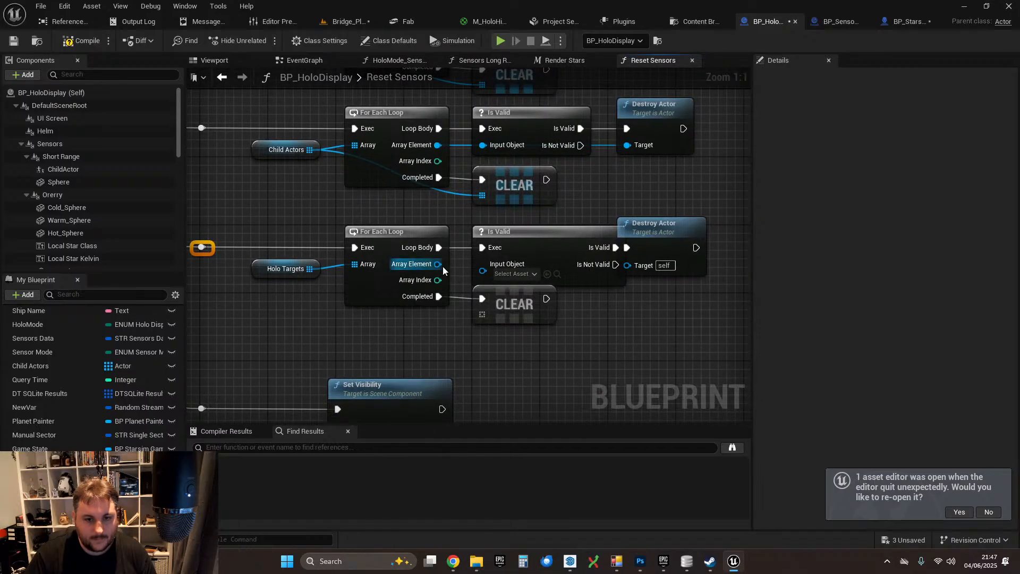
drag(438, 264, 483, 264)
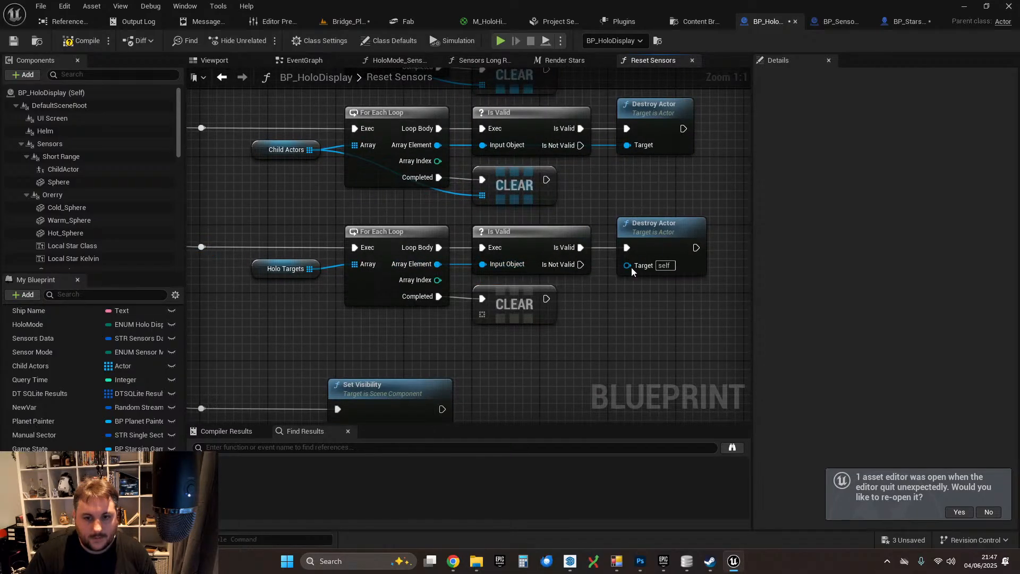
- Replace the Destroy Actor node in the Holo Targets loop with a Destroy Component node fed by Array Element and the Is Valid execution output
drag(437, 265, 629, 291)
key(Delete)
drag(437, 265, 663, 266)
text(destroy)
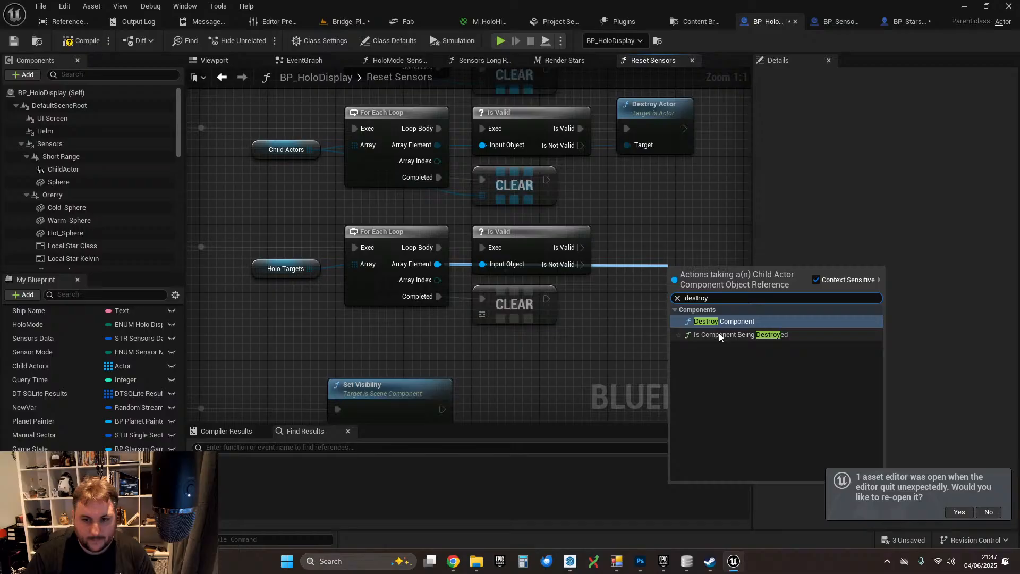
click(724, 321)
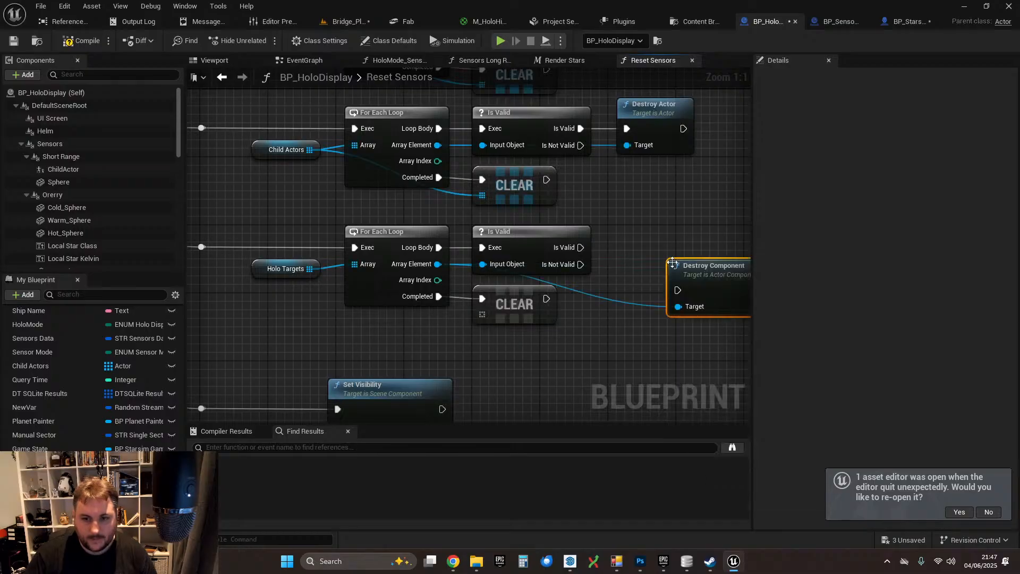
drag(672, 278, 625, 247)
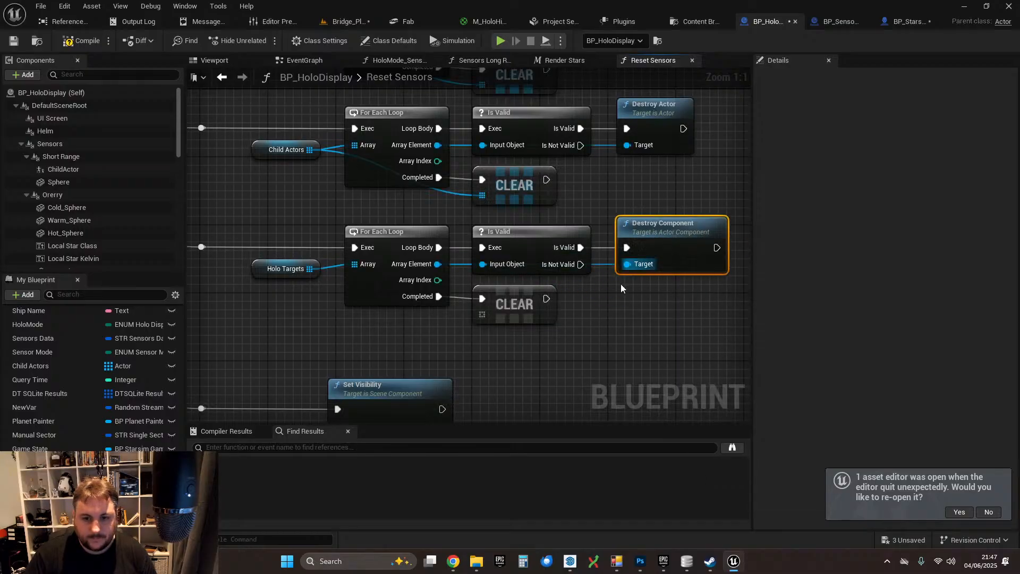
- Connect the Holo Targets getter to the Clear node's array input and save the blueprint
drag(310, 269, 483, 315)
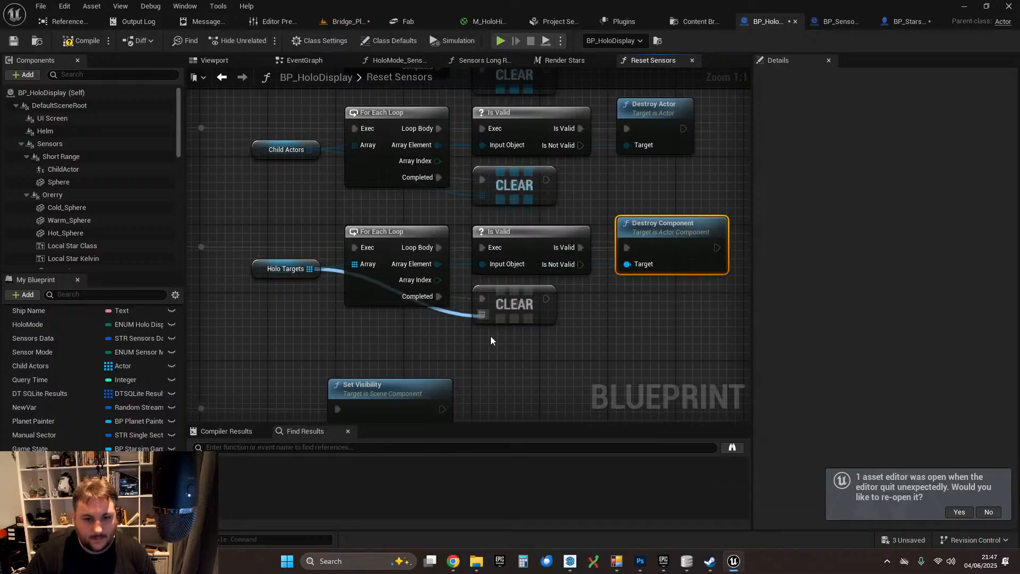
scroll(615, 340, down, 1)
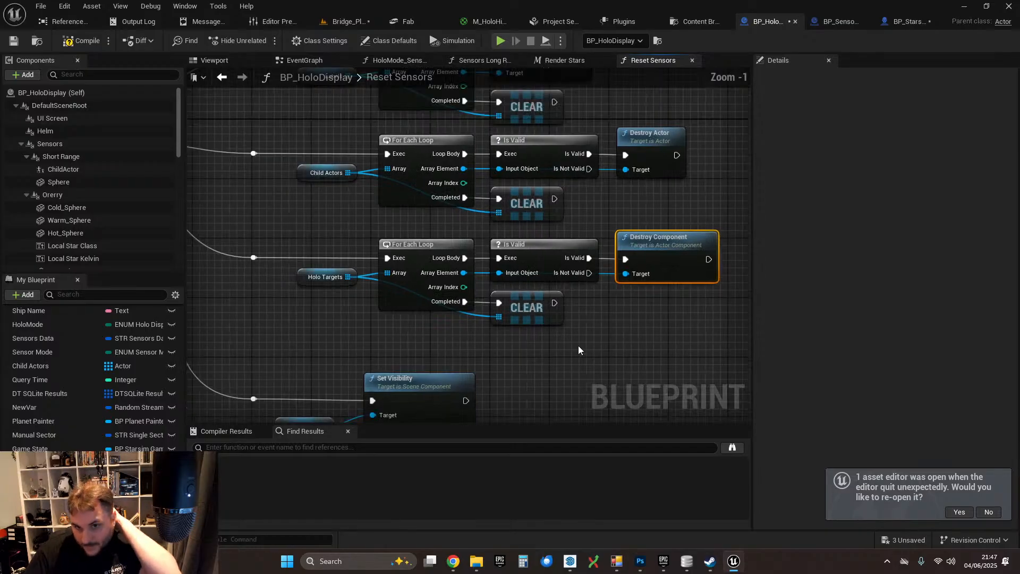
click(21, 43)
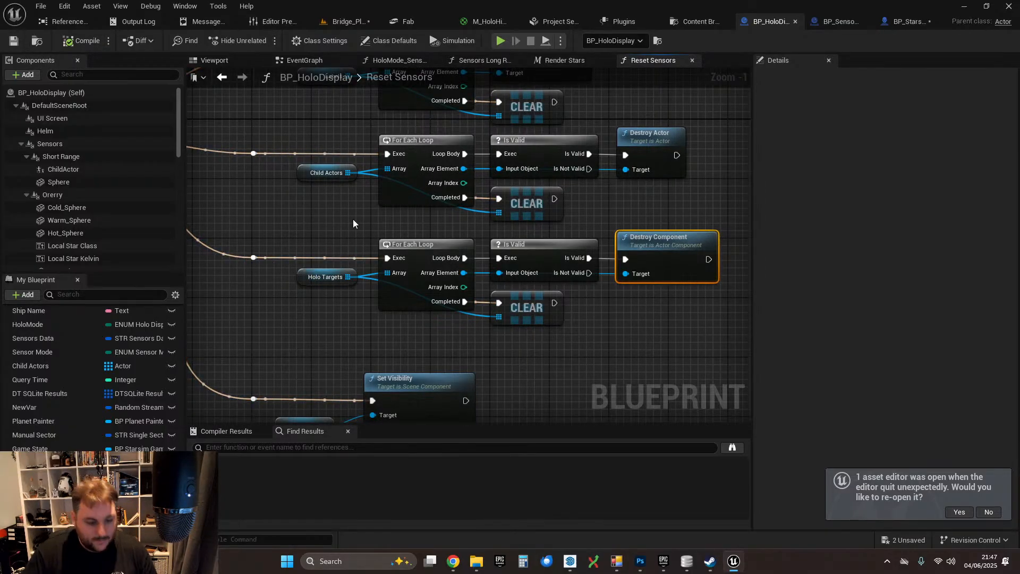
right_drag(356, 217, 388, 227)
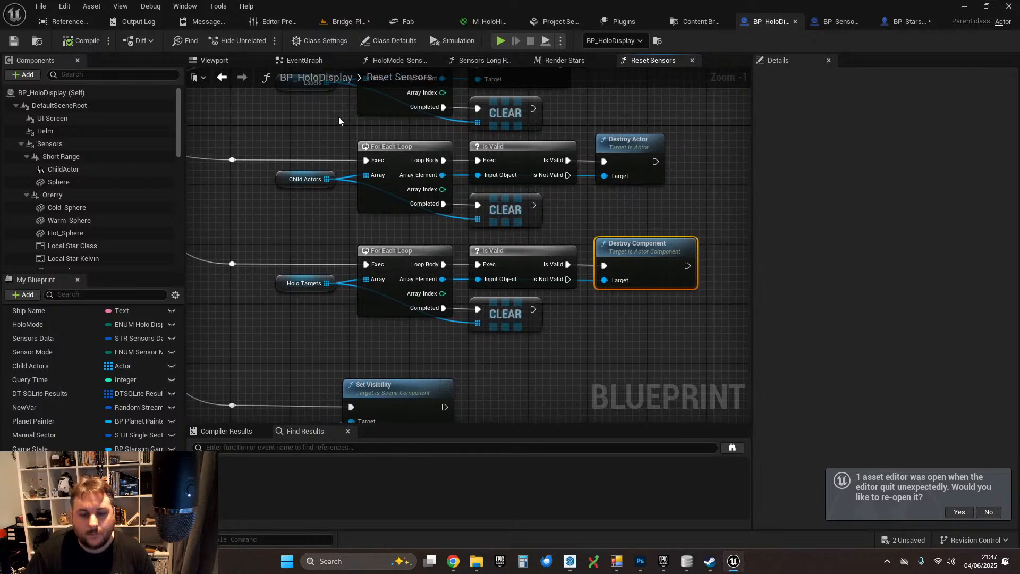
- Run the Bridge_Playground level in the editor and switch the in-game sensors console to Long Range mode
click(346, 21)
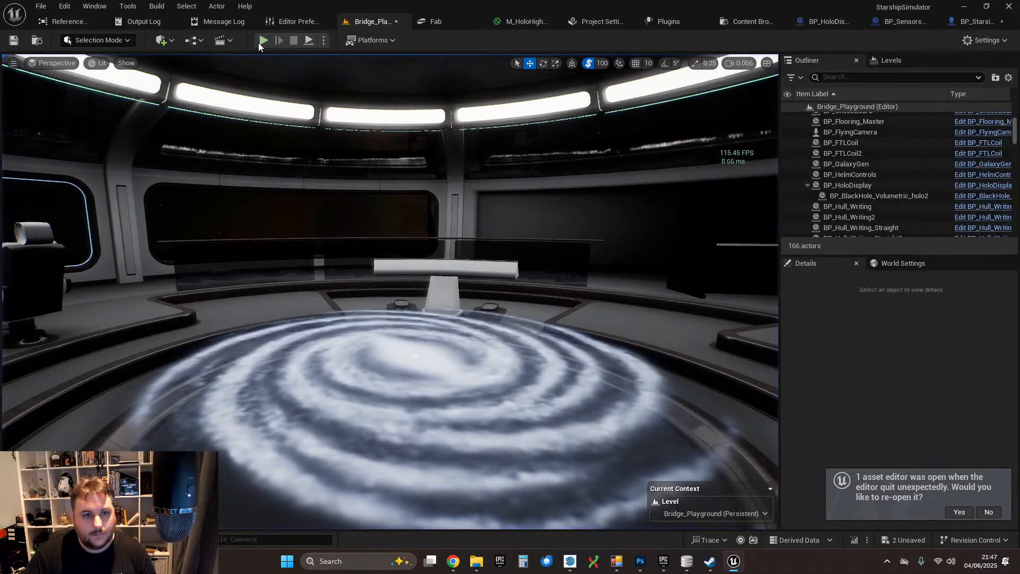
key(alt+p)
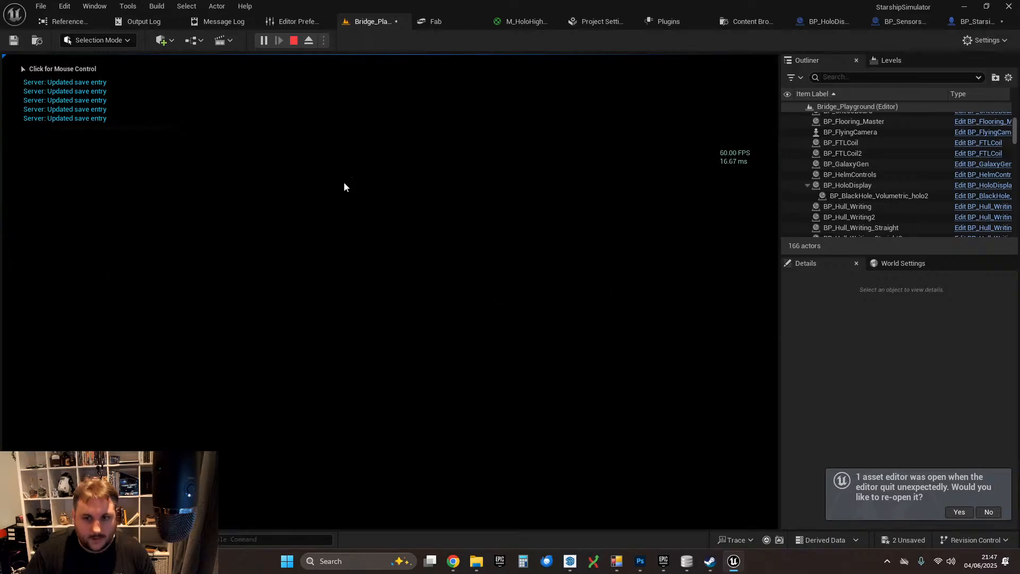
click(344, 186)
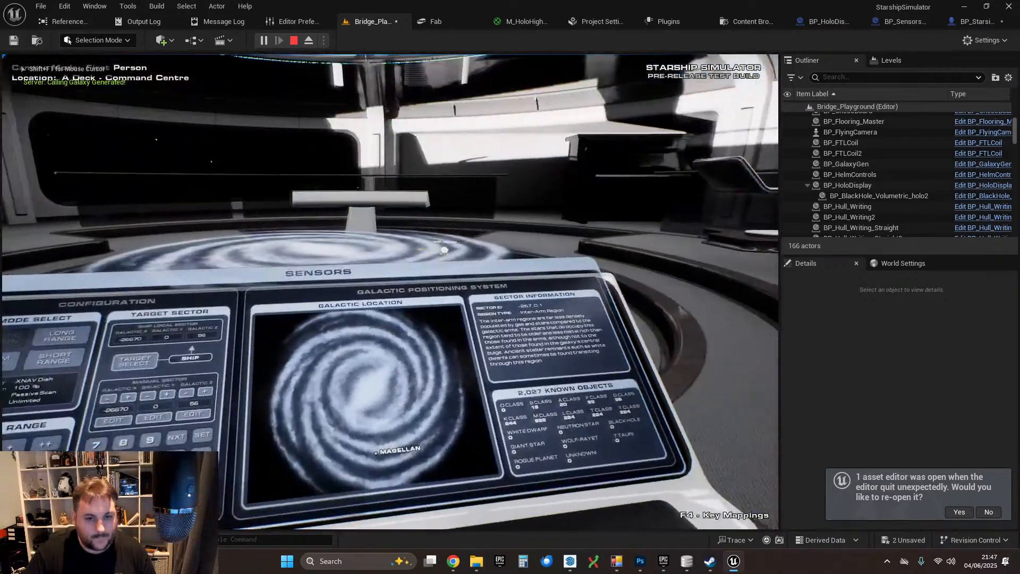
click(74, 337)
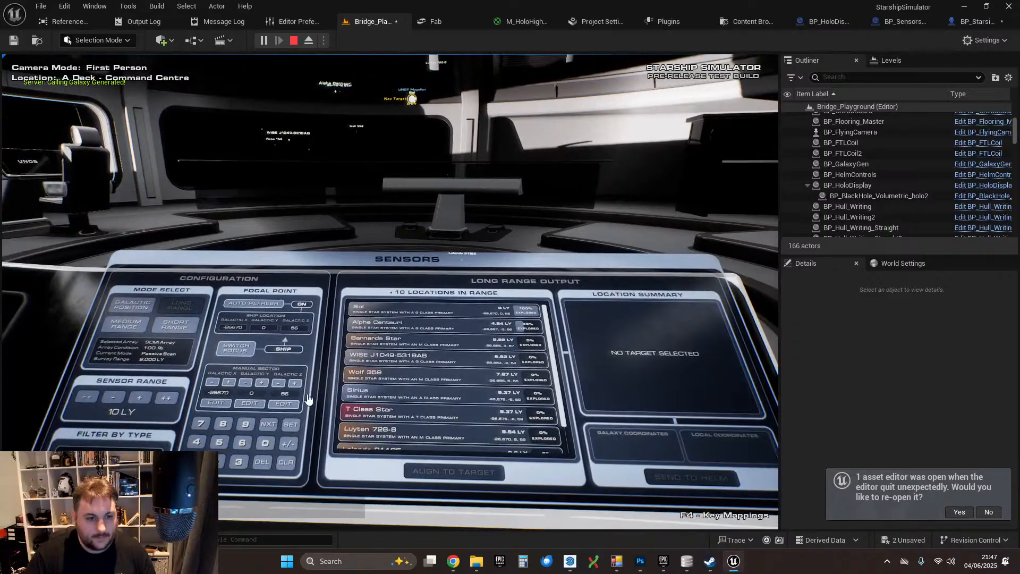
- Test clearing and respawning of the stars by repeatedly lowering and raising the sensor range, finishing at 20 LY
click(119, 400)
click(114, 400)
click(134, 401)
click(134, 402)
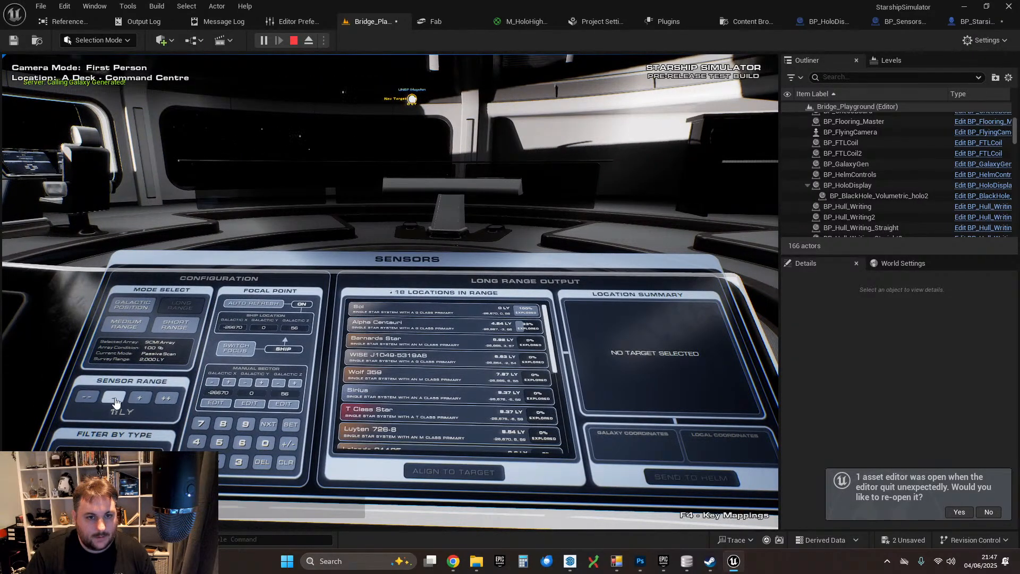
click(116, 402)
click(116, 401)
click(134, 401)
click(137, 402)
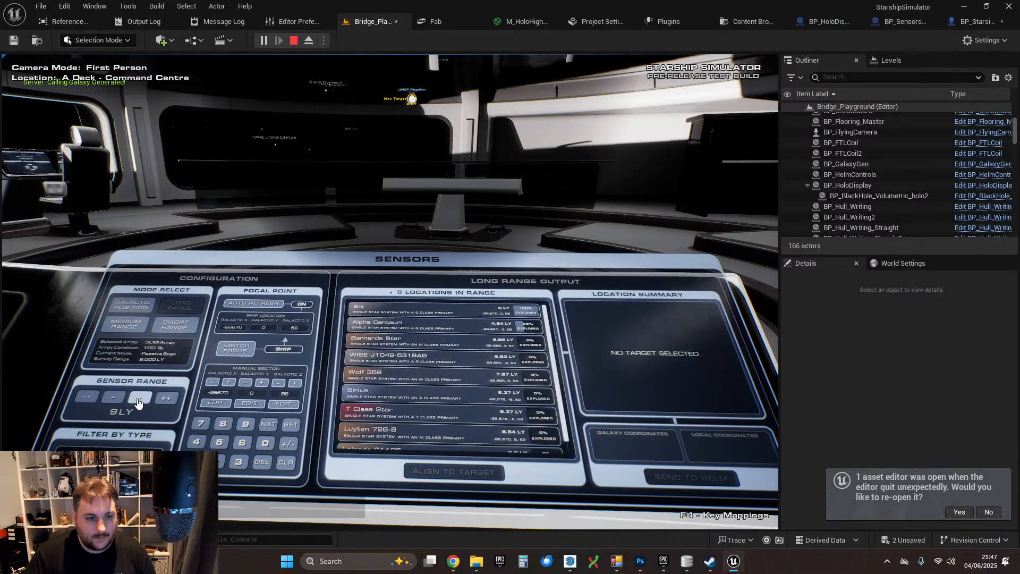
click(133, 404)
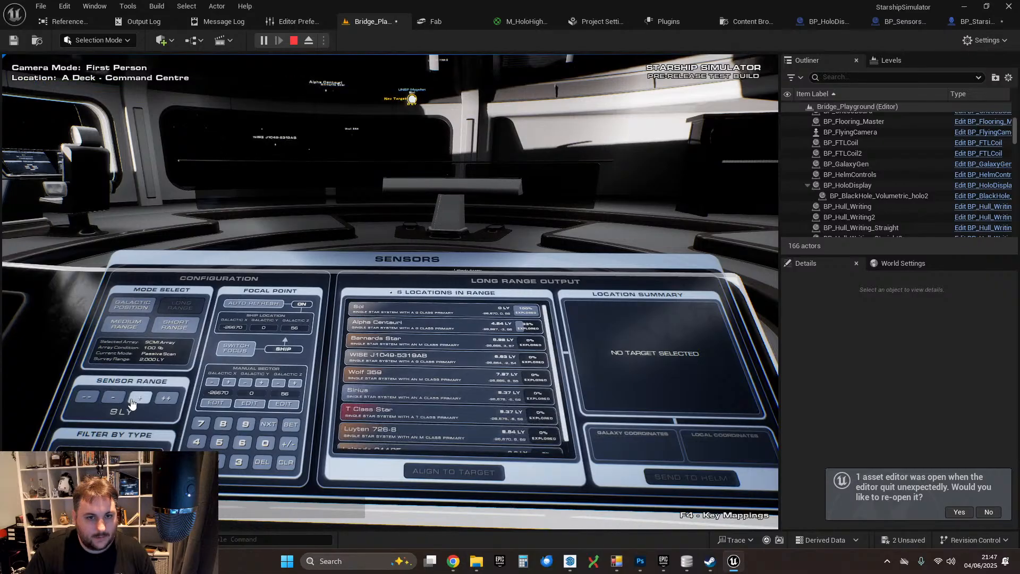
click(132, 403)
click(131, 403)
click(111, 402)
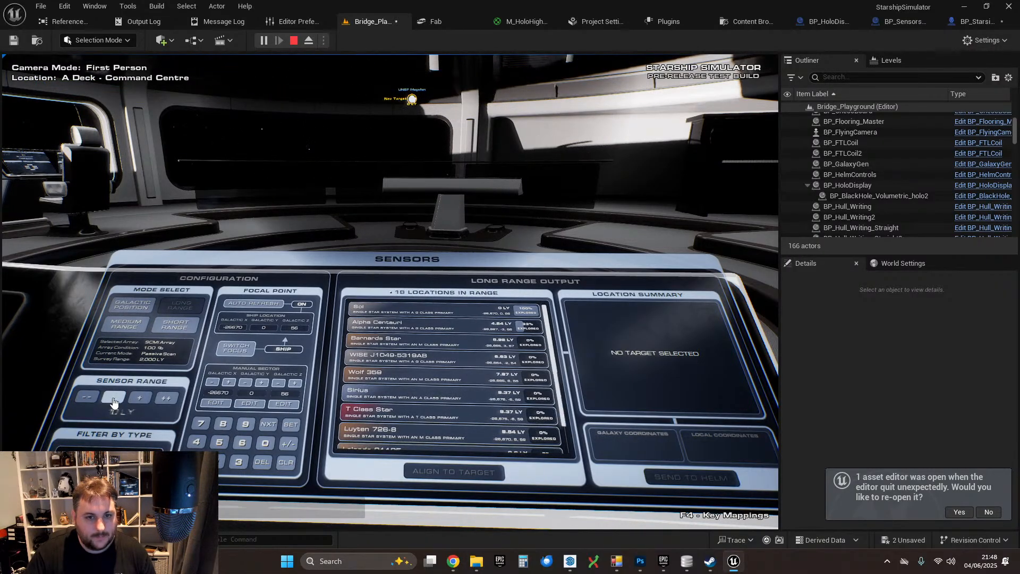
click(113, 402)
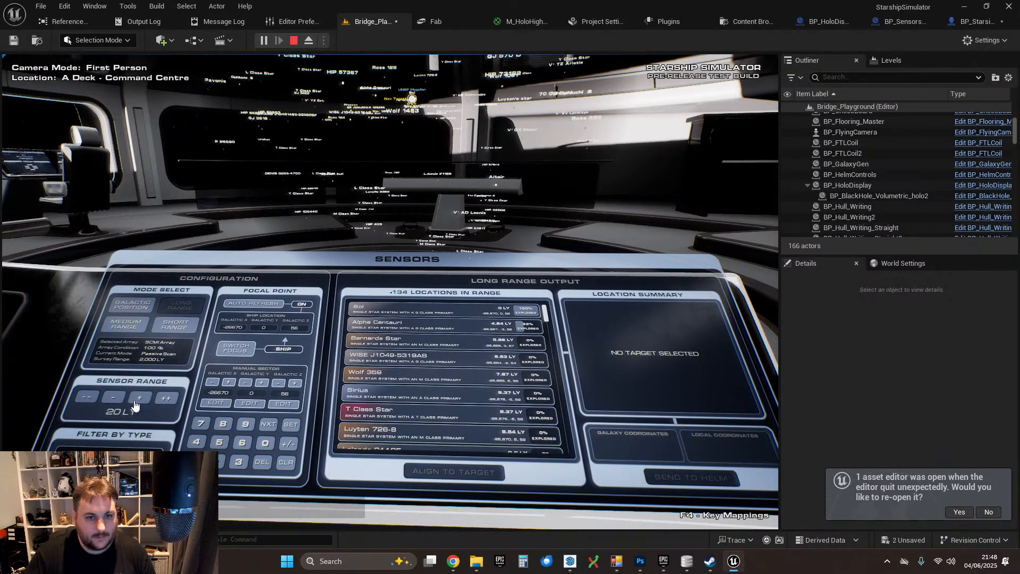
- Walk around the bridge aiming at the hologram stars to check their highlight spheres, and end the play session
key(w)
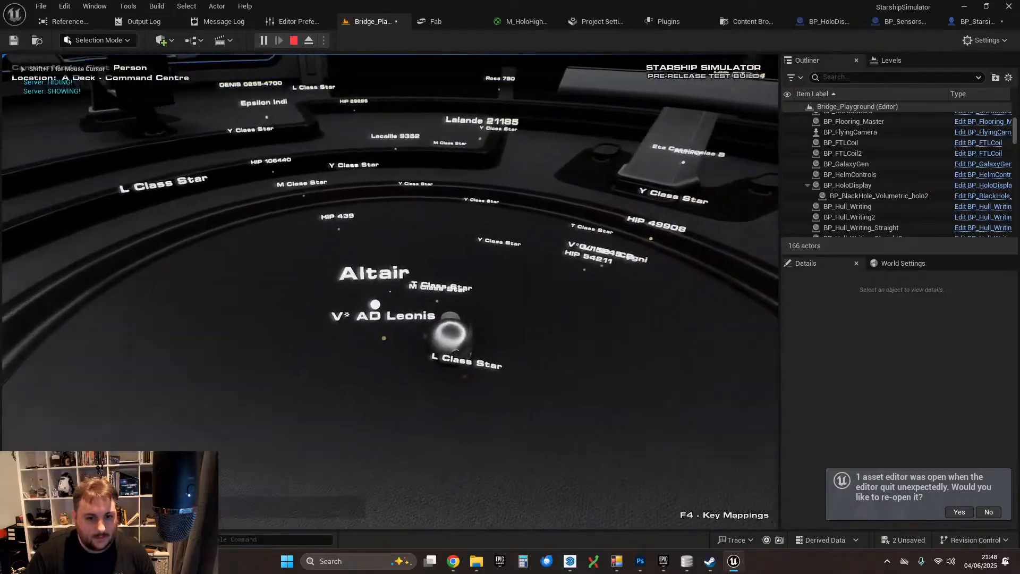
key(w)
key(w)
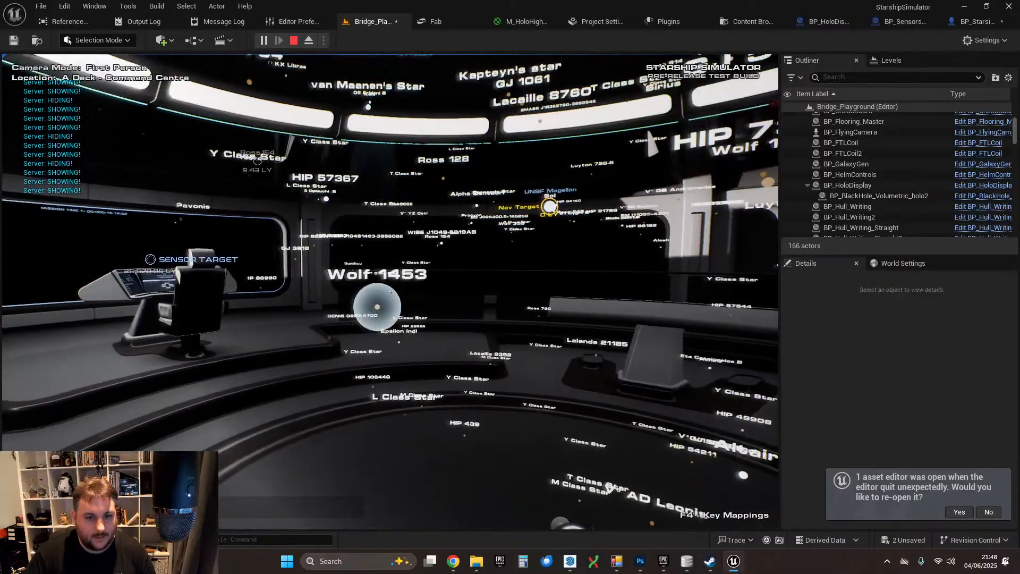
key(w)
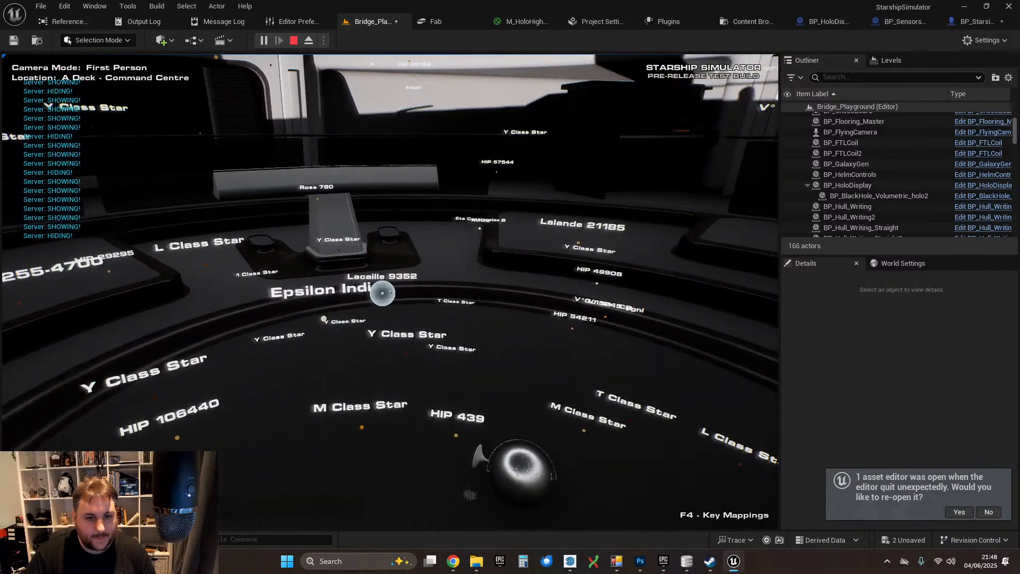
key(w)
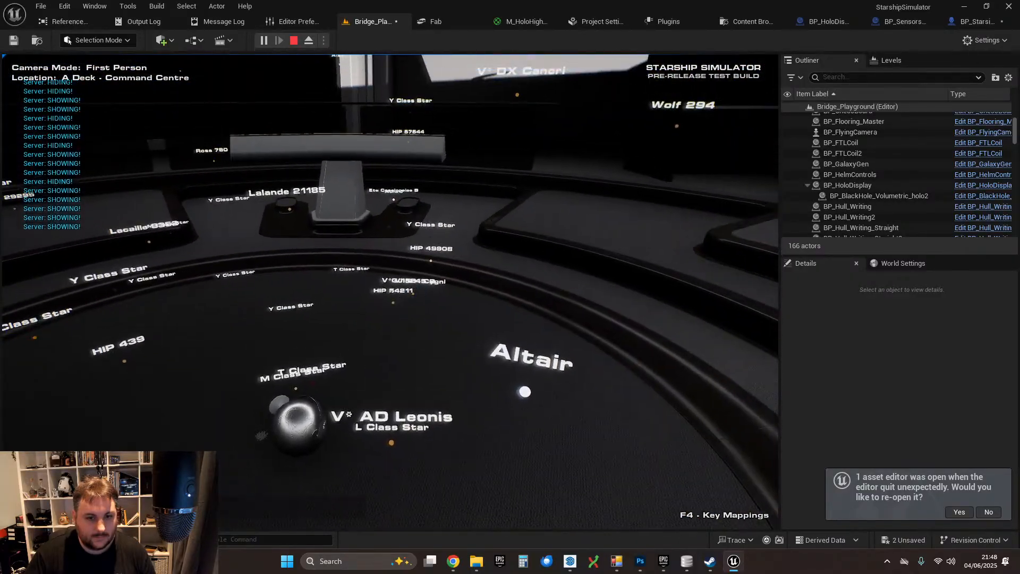
key(s)
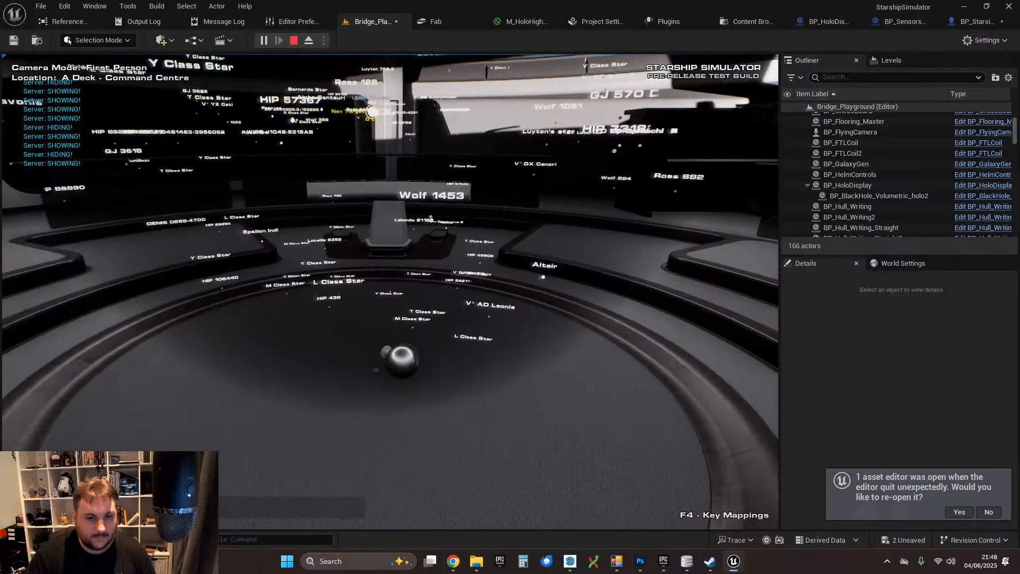
key(d)
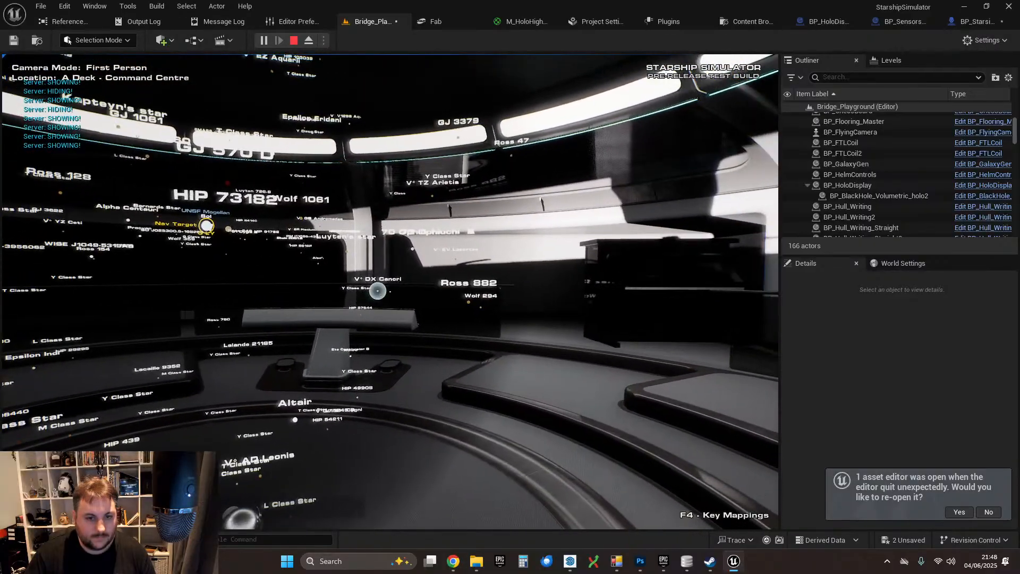
key(s)
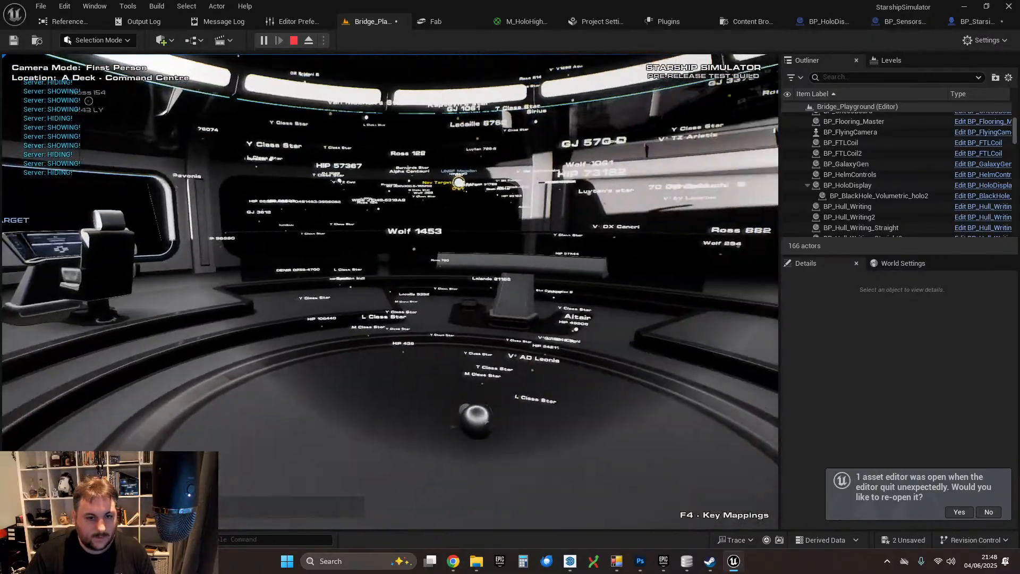
key(Escape)
click(396, 399)
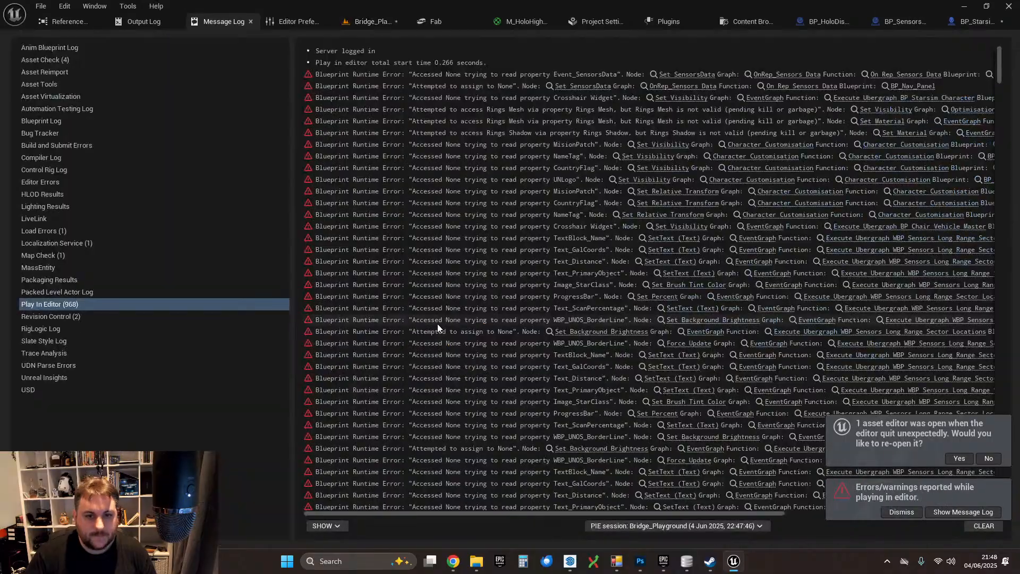
- Examine the InteractionTick graph of BP_Starsim_Character and look through the blueprint's events and functions
click(956, 22)
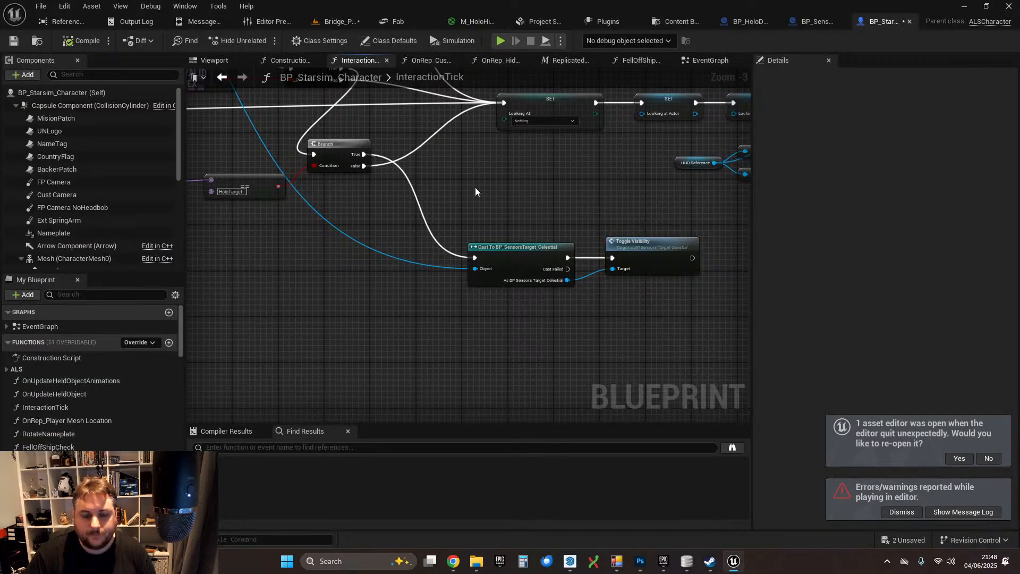
scroll(474, 191, down, 4)
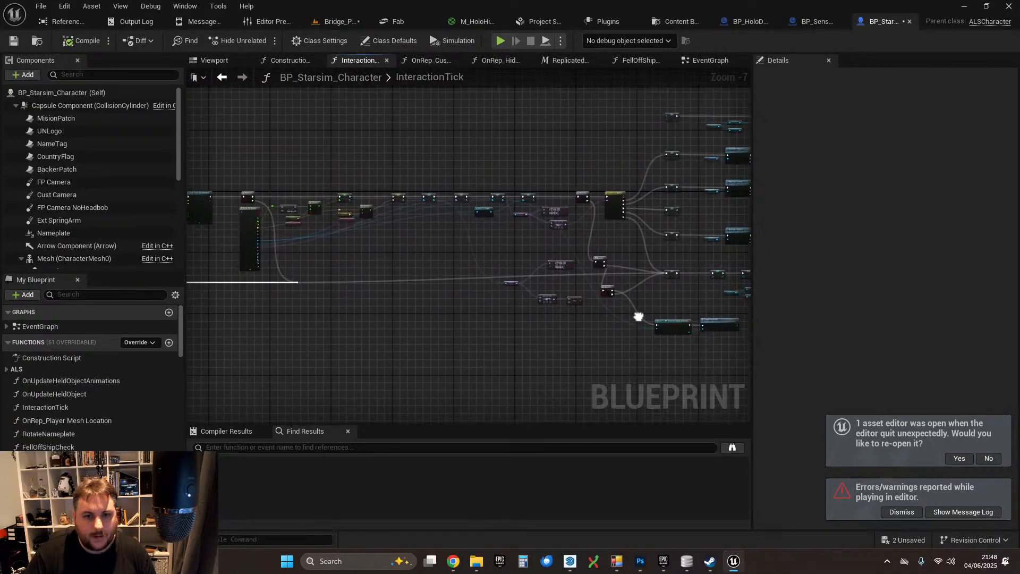
right_drag(638, 317, 672, 306)
scroll(53, 384, down, 2)
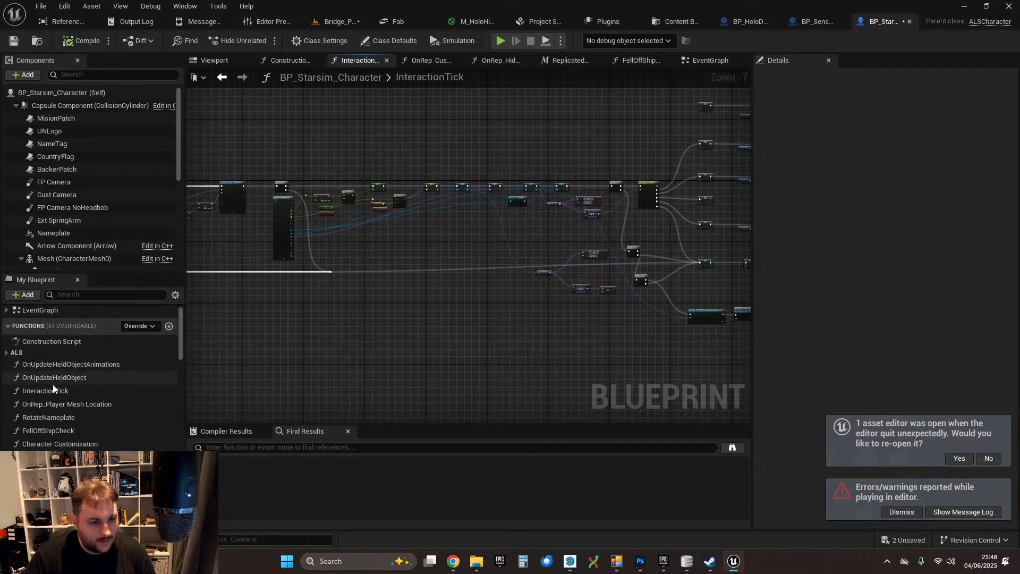
scroll(65, 384, up, 2)
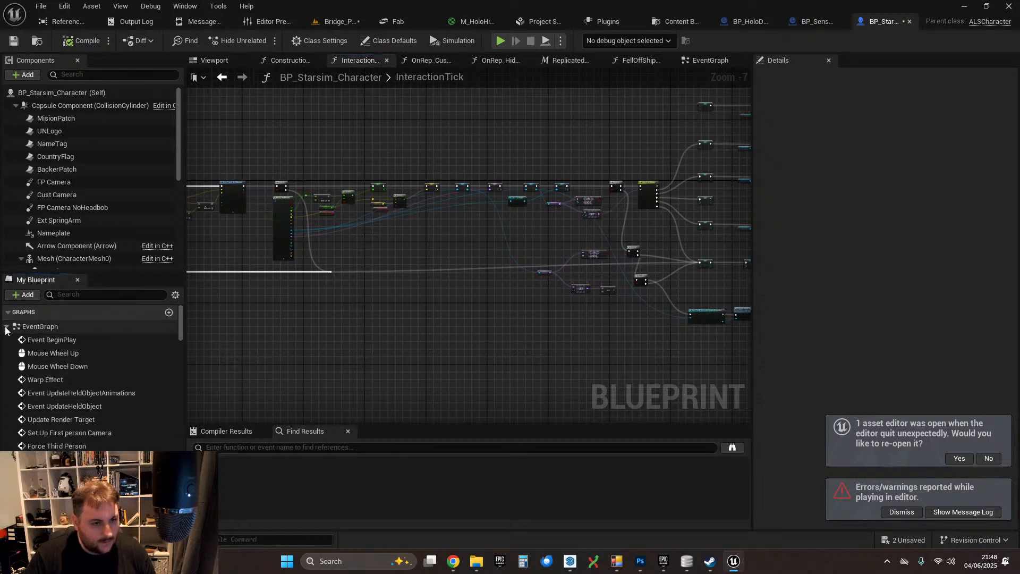
scroll(80, 390, down, 4)
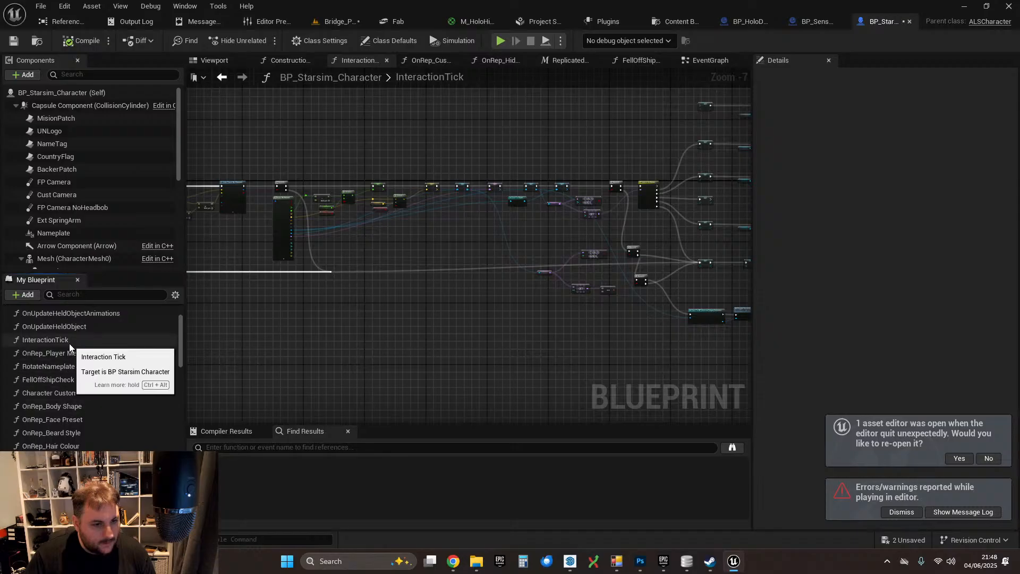
scroll(69, 343, up, 1)
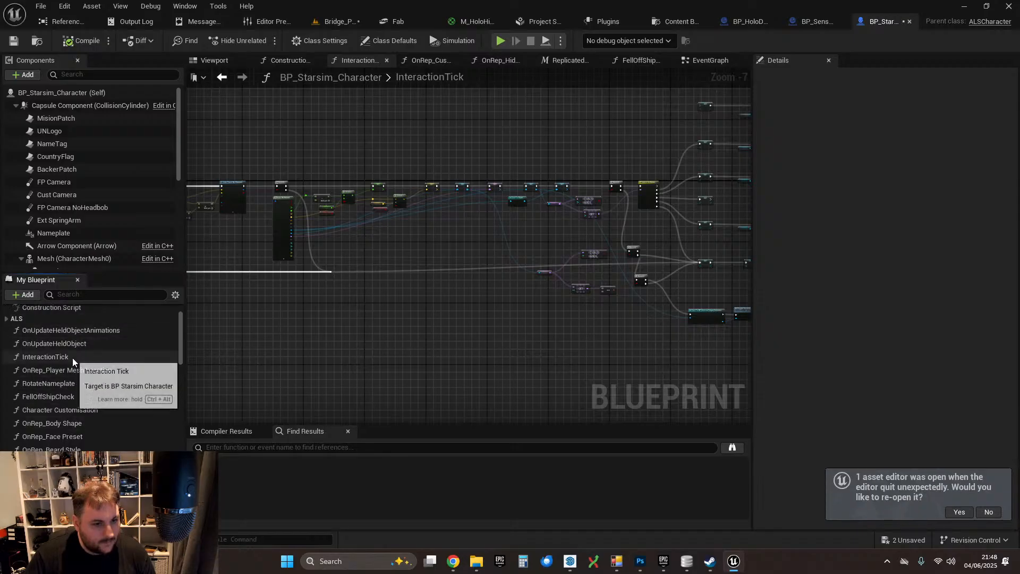
- Open BP_HoloDisplay's Tick - Face Names to Camera function and examine its Labels loop through to the Set World Rotation nodes
click(814, 22)
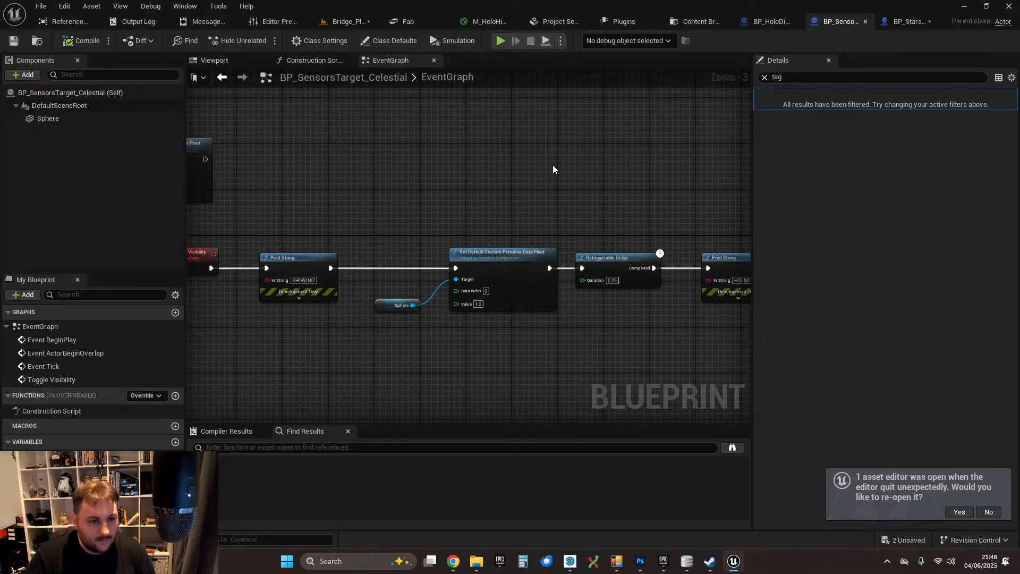
click(768, 22)
scroll(81, 393, up, 8)
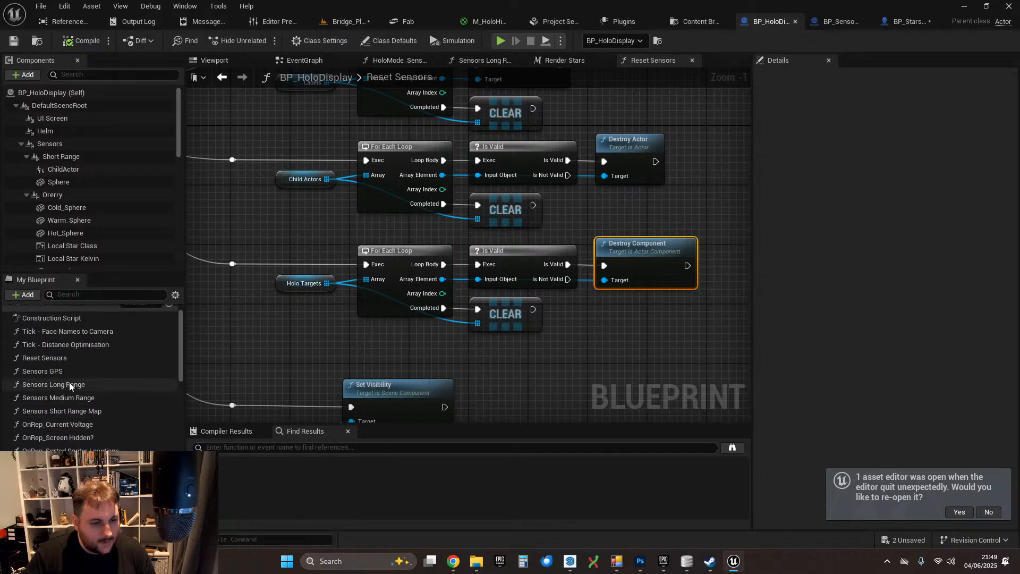
double_click(99, 331)
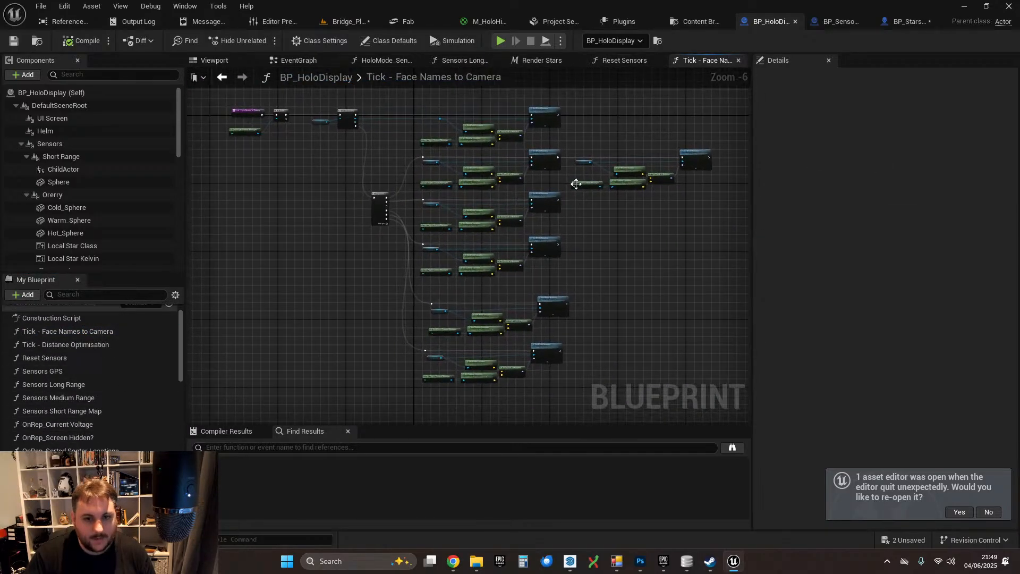
scroll(378, 180, up, 4)
scroll(429, 169, down, 3)
right_drag(428, 169, 426, 253)
scroll(345, 227, up, 3)
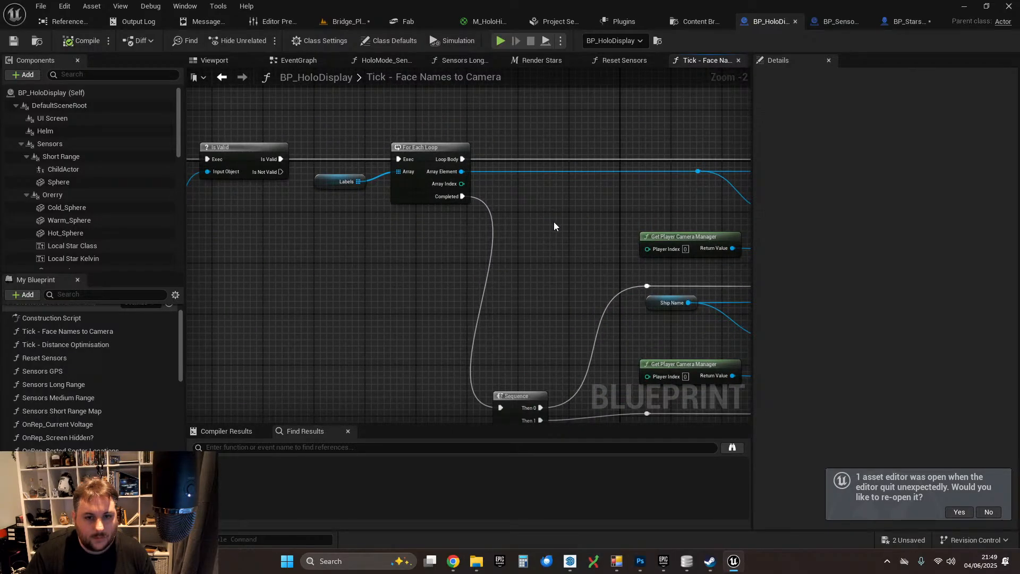
right_drag(553, 222, 144, 205)
right_drag(744, 161, 582, 200)
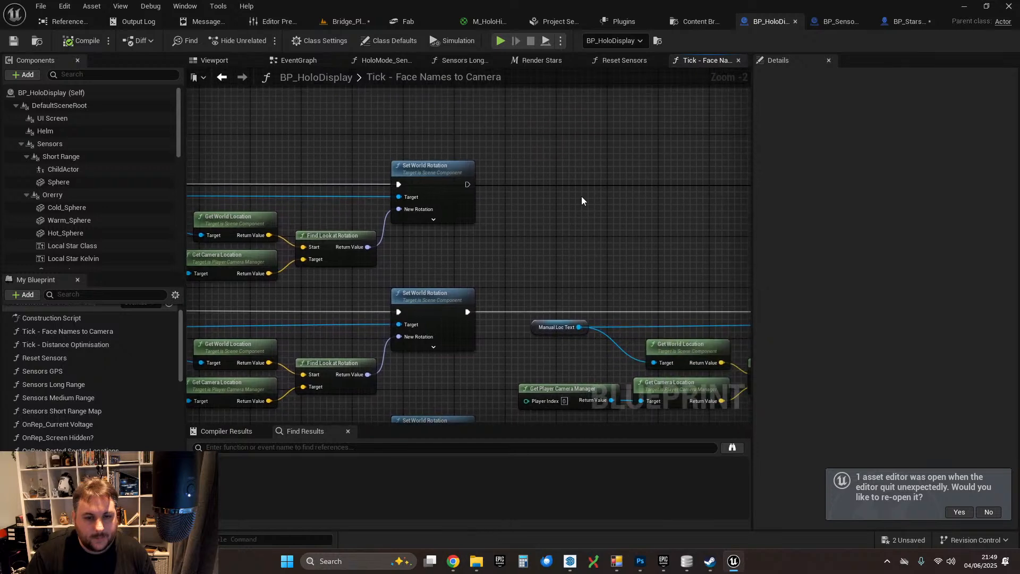
right_drag(467, 179, 505, 213)
right_drag(321, 237, 416, 238)
drag(258, 231, 587, 240)
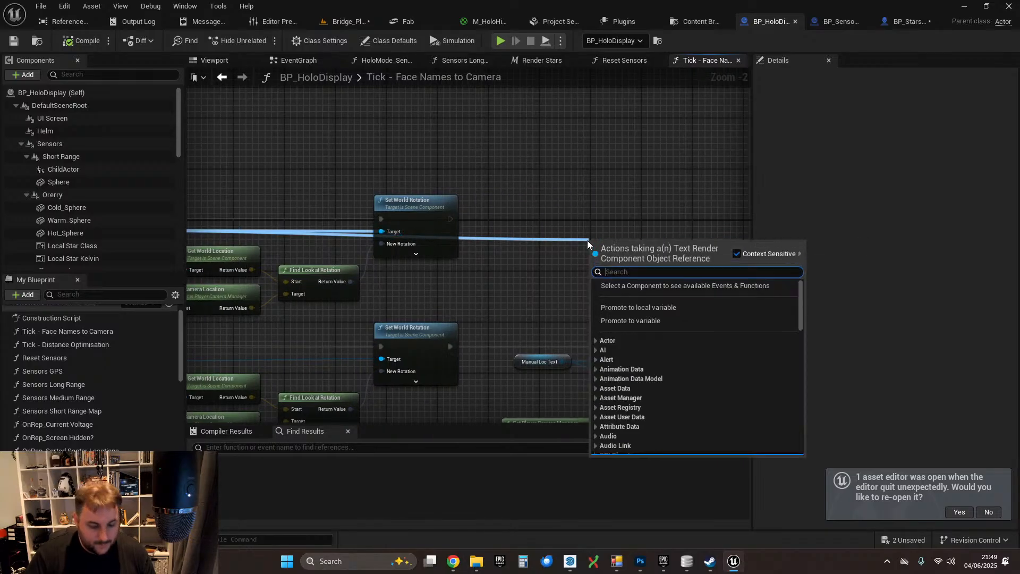
text(get world loca)
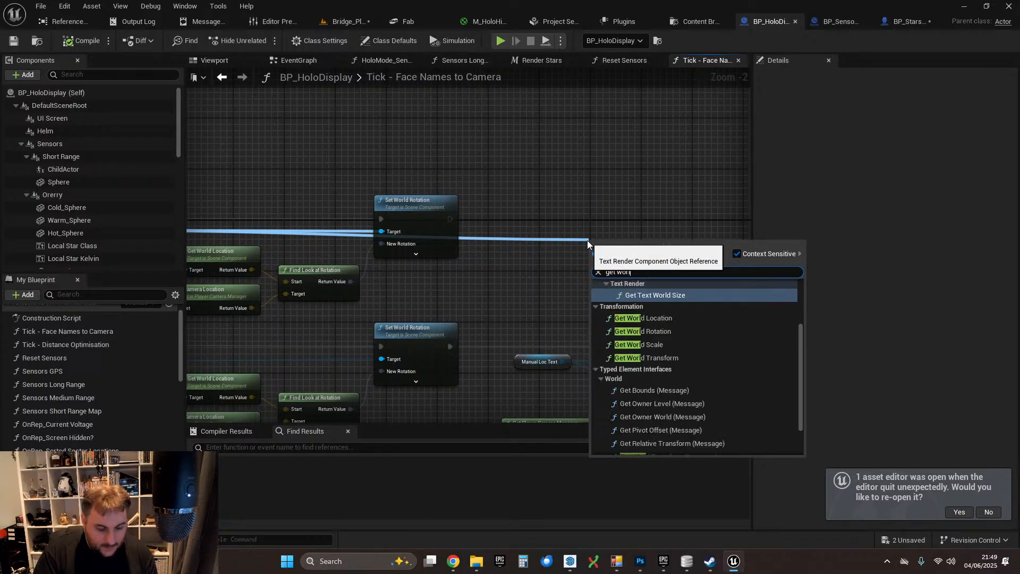
click(638, 318)
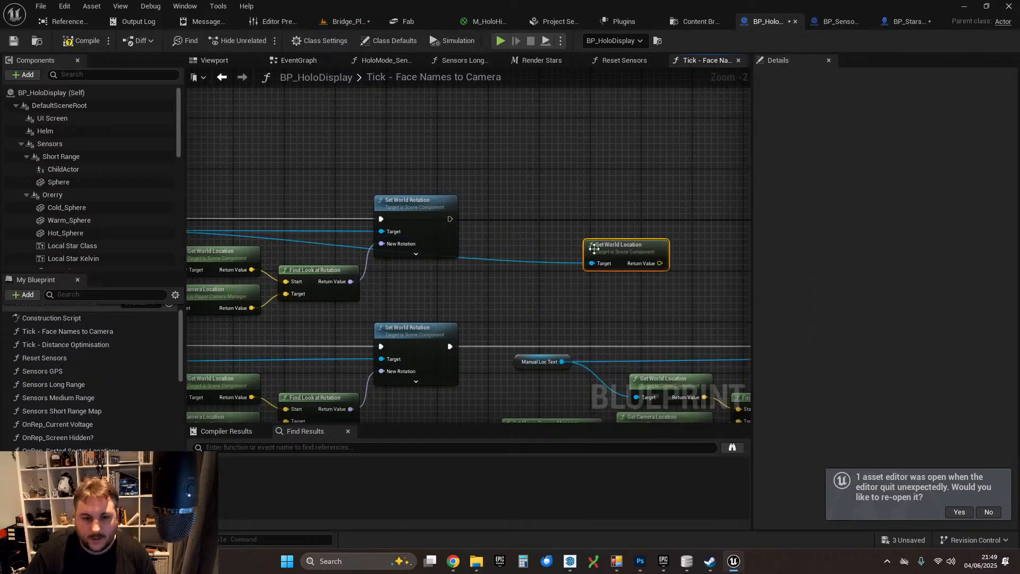
drag(619, 247, 565, 253)
right_drag(561, 246, 640, 192)
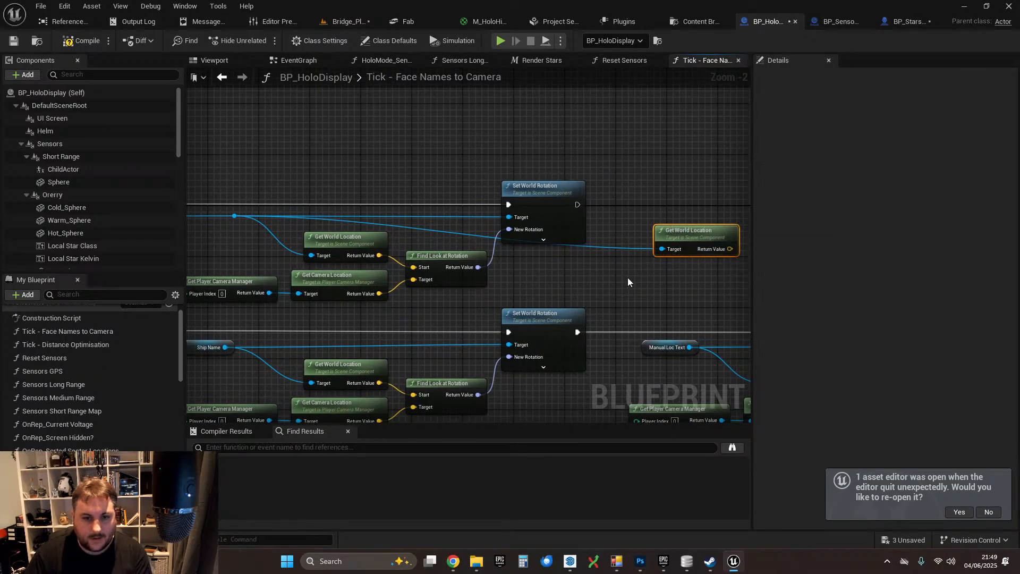
key(Delete)
- Add a Distance (Vector) node measuring from the label's world location to the camera location in the Labels loop
right_drag(362, 281, 420, 277)
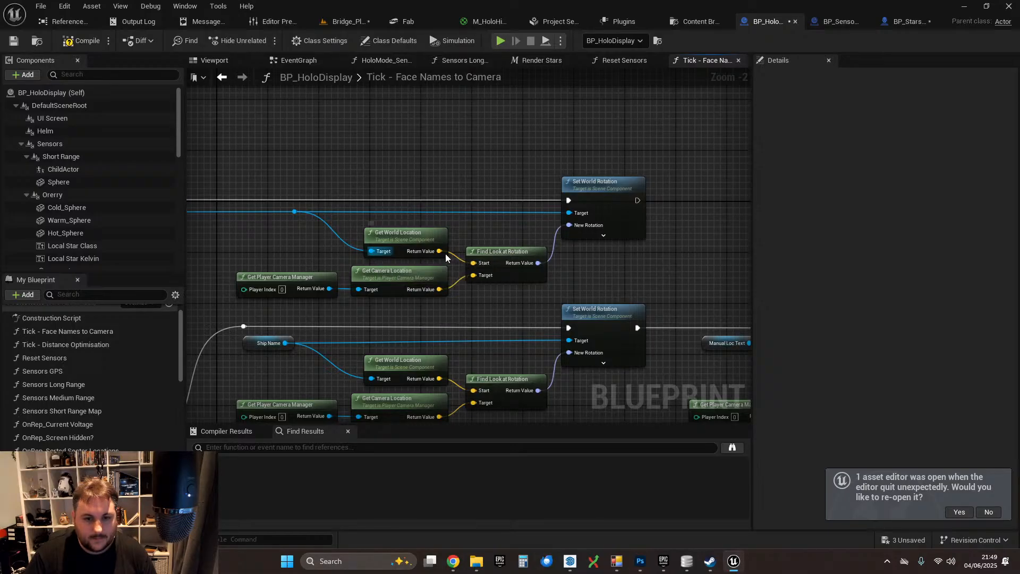
right_drag(476, 272, 341, 247)
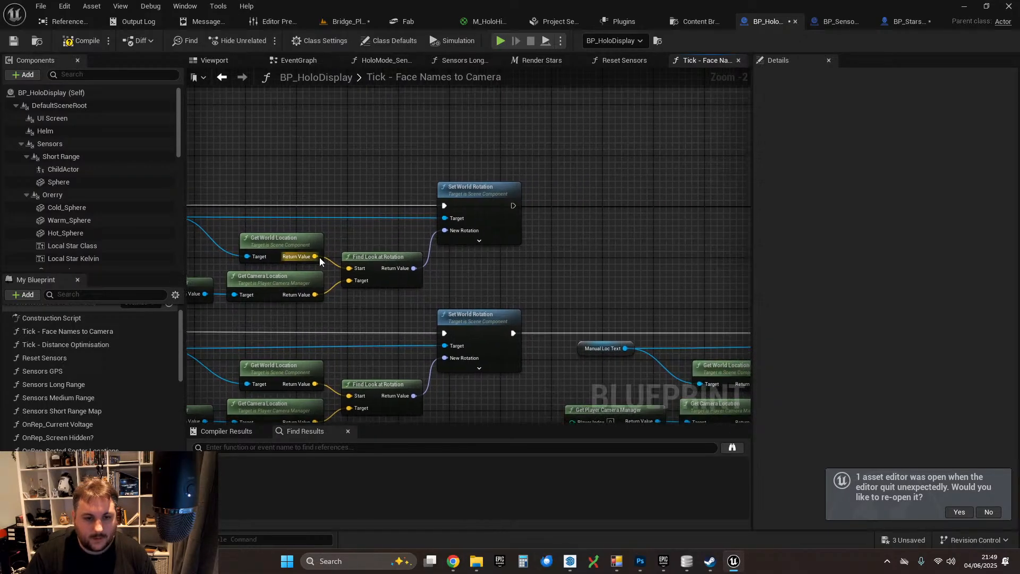
drag(315, 256, 611, 253)
text(distance)
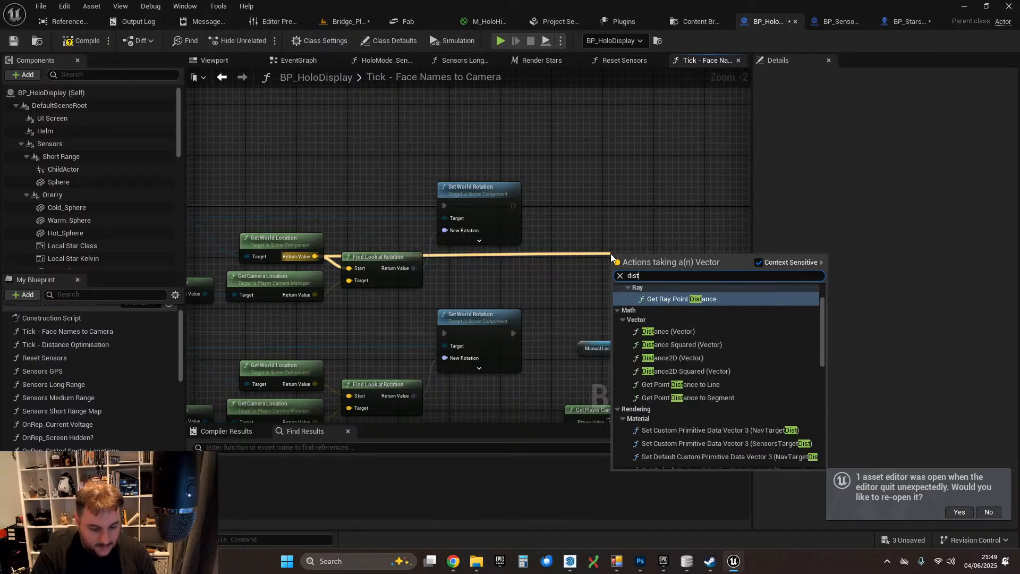
click(675, 332)
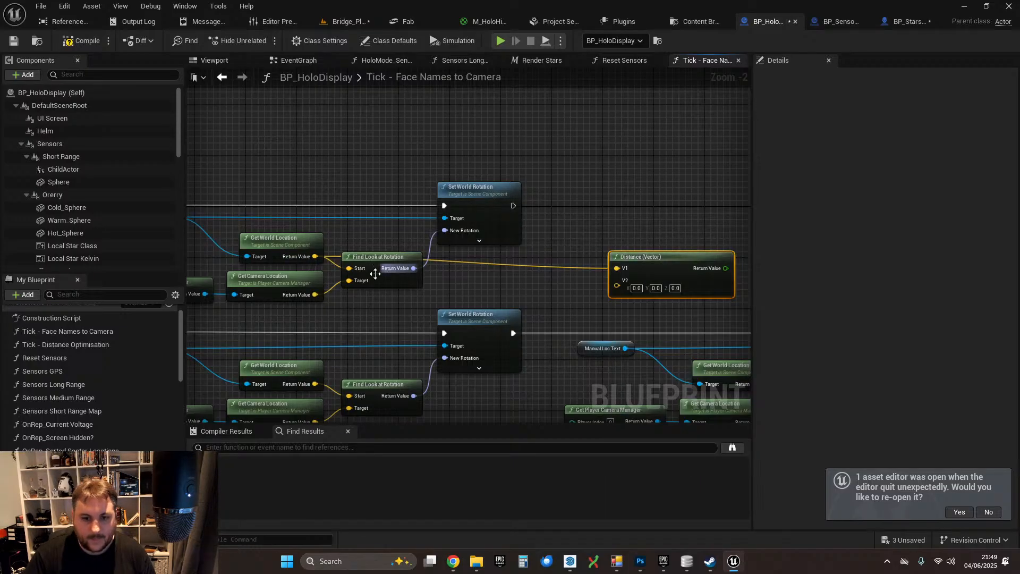
drag(314, 300, 586, 262)
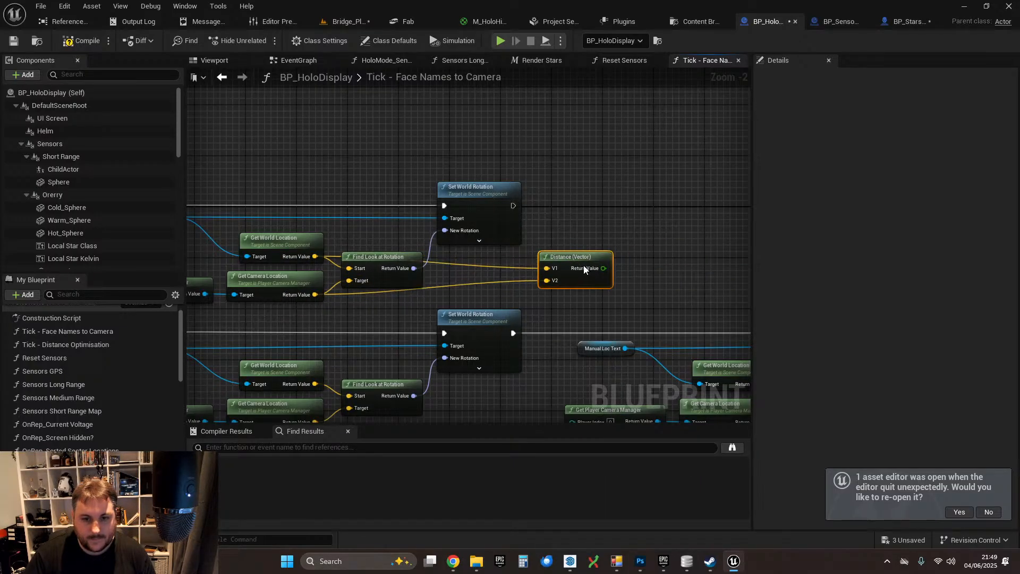
right_drag(571, 230, 415, 233)
- Add a Set Text Render Color node targeting the loop's label and run it after the label's Set World Rotation
scroll(101, 202, down, 5)
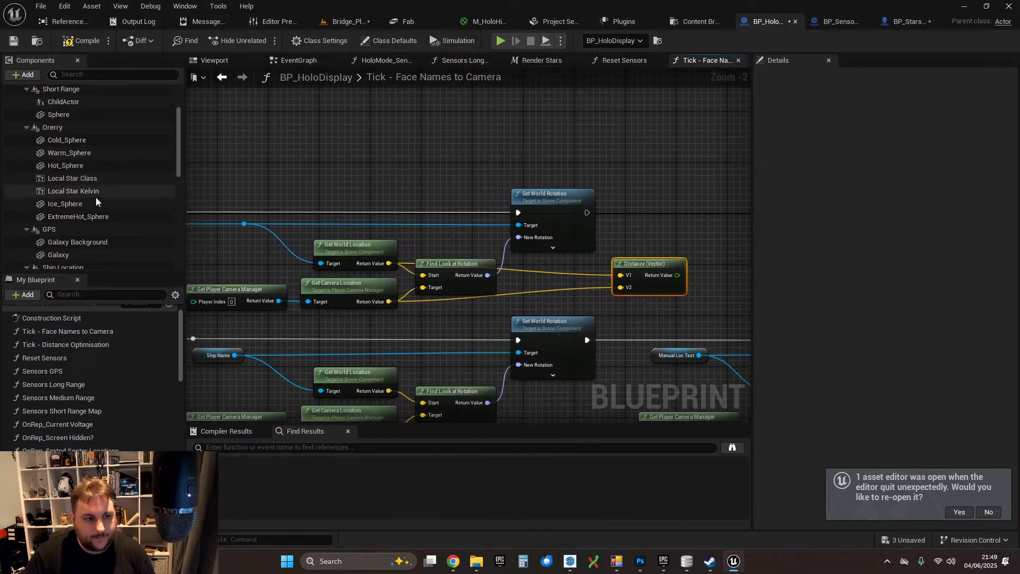
scroll(106, 210, up, 2)
drag(107, 210, 595, 235)
text(set col)
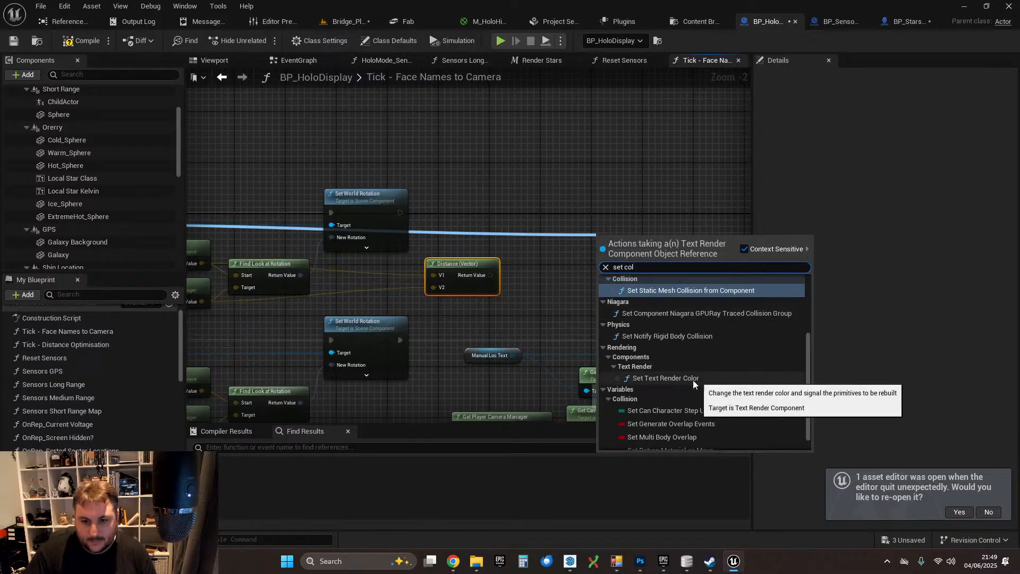
click(670, 379)
drag(637, 243, 653, 209)
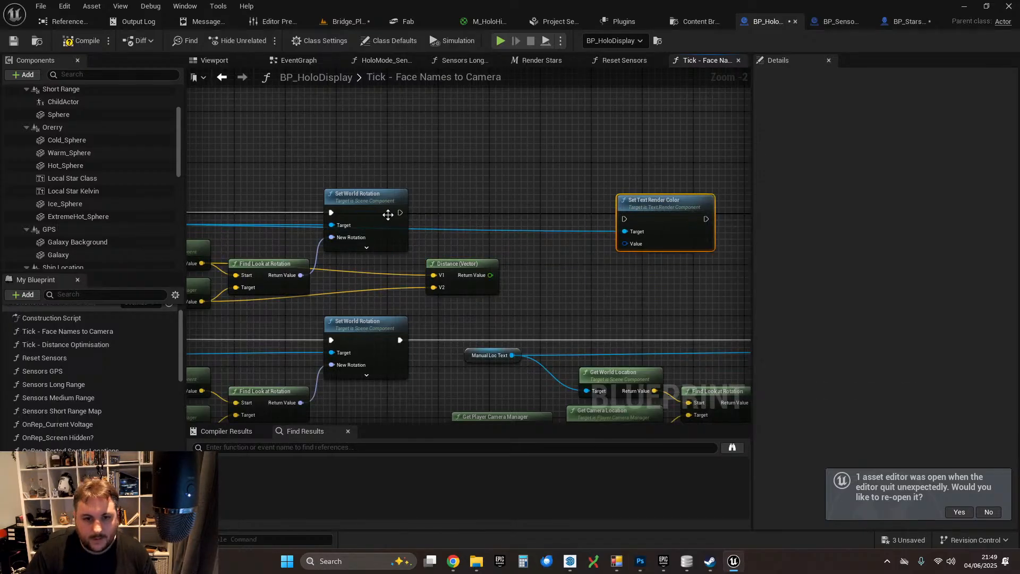
drag(400, 212, 644, 210)
drag(690, 198, 618, 244)
text(make)
key(Return)
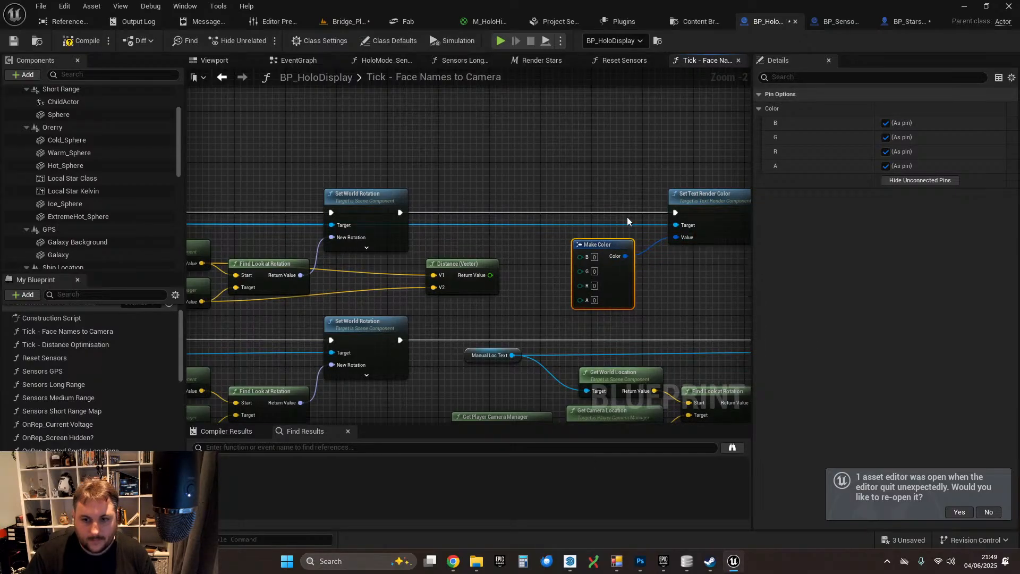
scroll(626, 216, up, 2)
scroll(586, 210, down, 1)
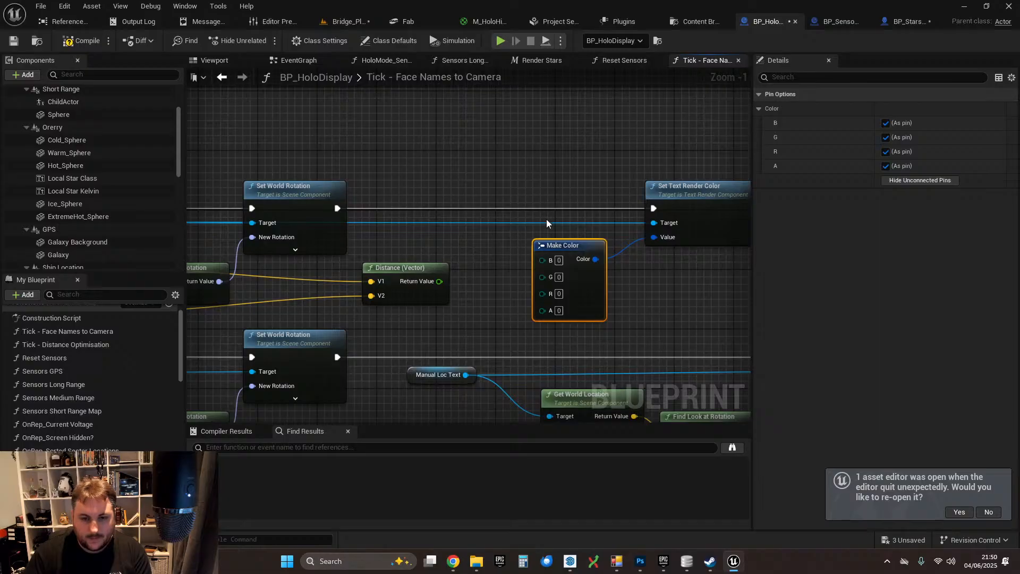
key(Delete)
- Add an HSV to RGB node and connect its result to the Value input of Set Text Render Color
right_click(536, 247)
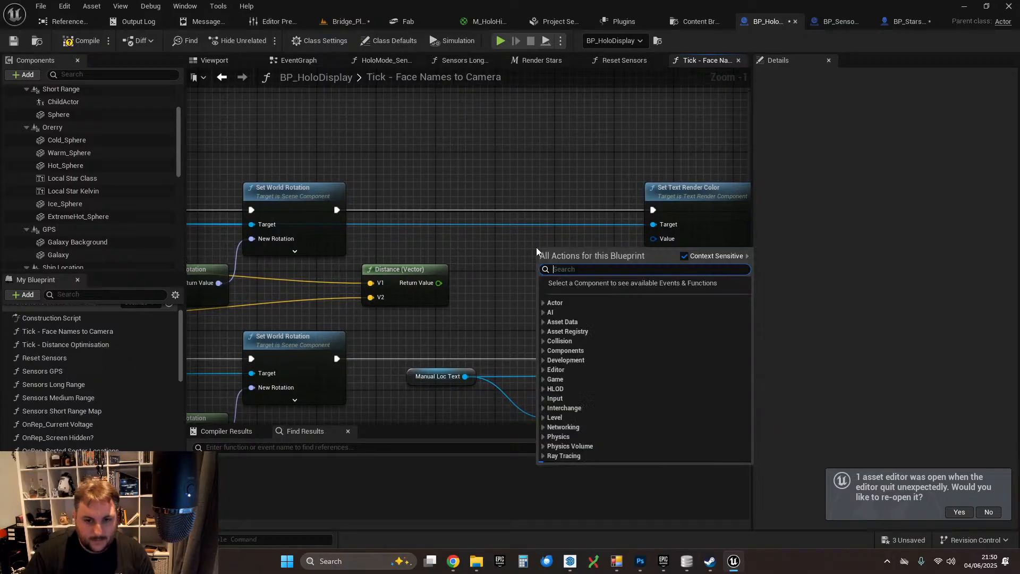
text(hsv to)
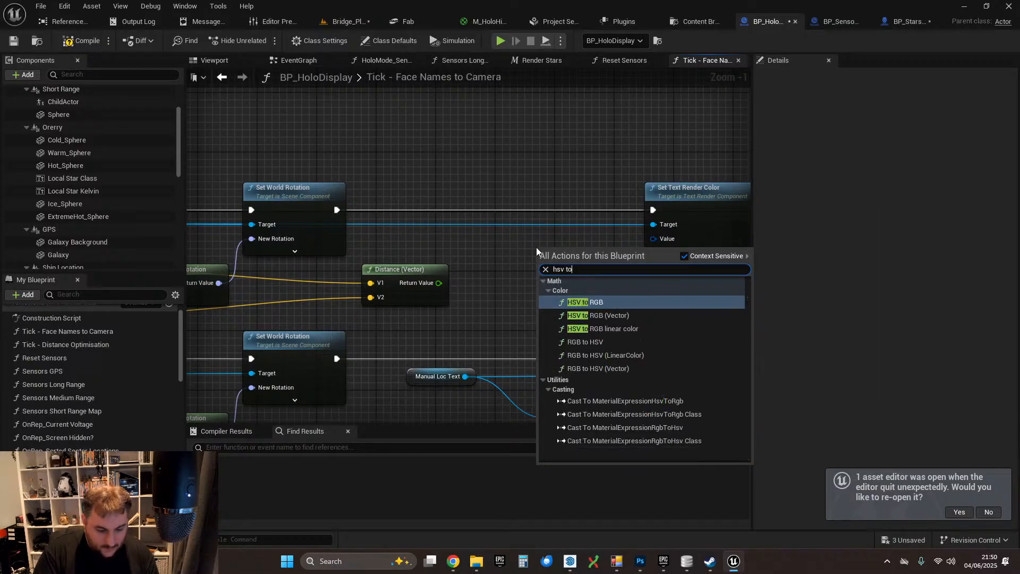
text( rgb)
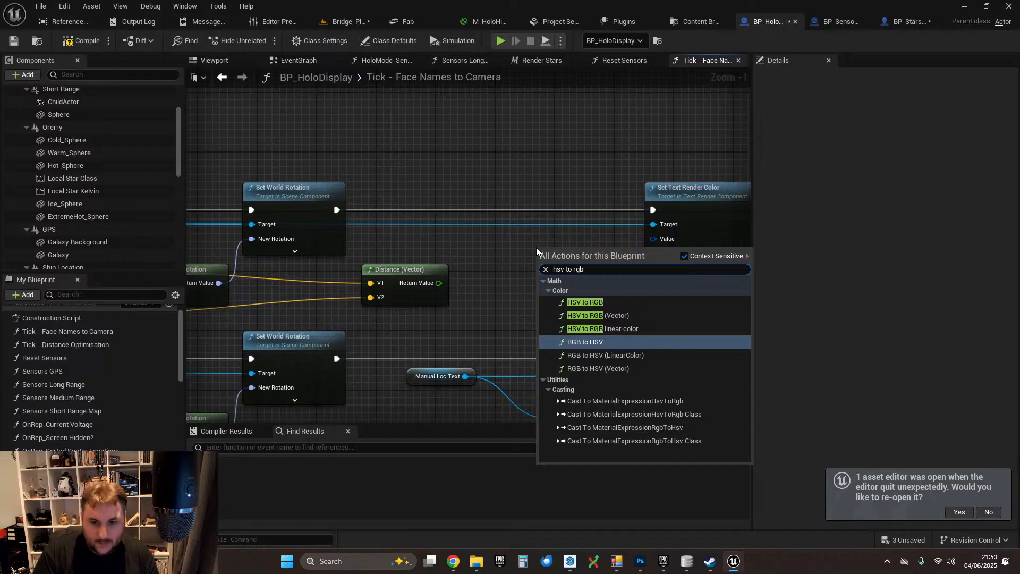
click(582, 302)
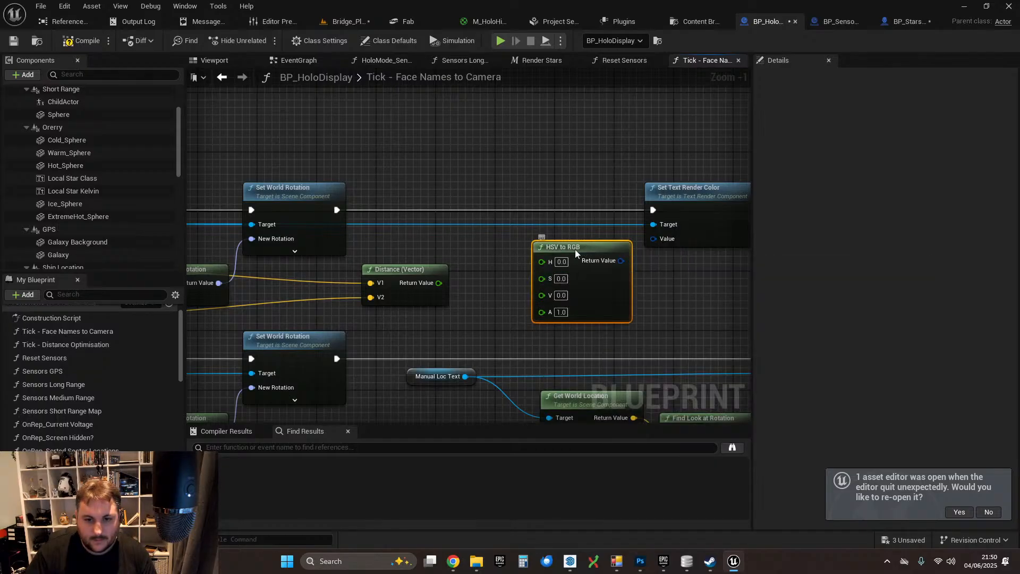
drag(591, 260, 661, 241)
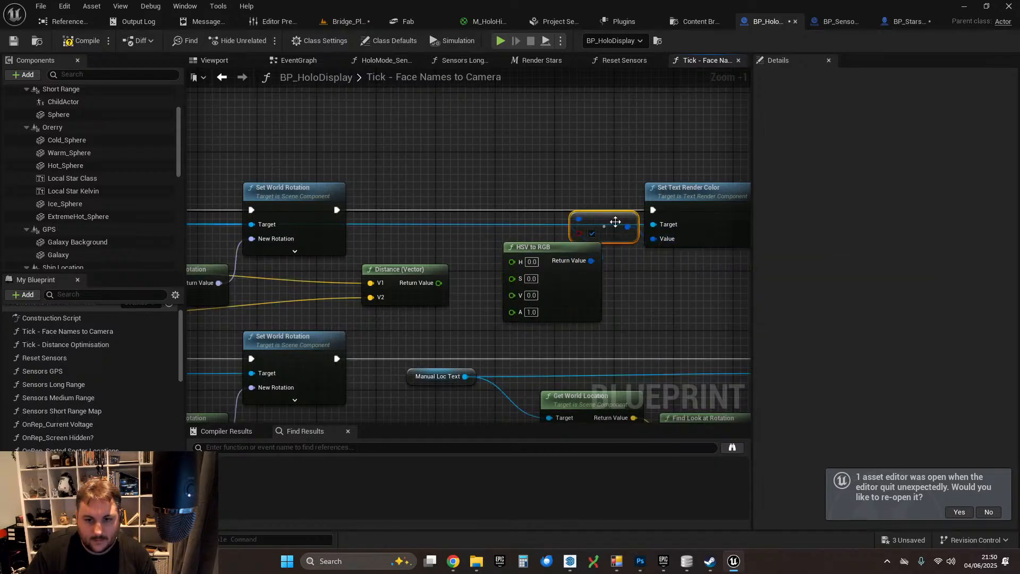
- Tidy the color conversion node beside HSV to RGB and set the HSV to RGB node's V value to 1.0
right_drag(639, 180, 548, 179)
ctrl+click(602, 204)
drag(603, 204, 673, 204)
click(601, 187)
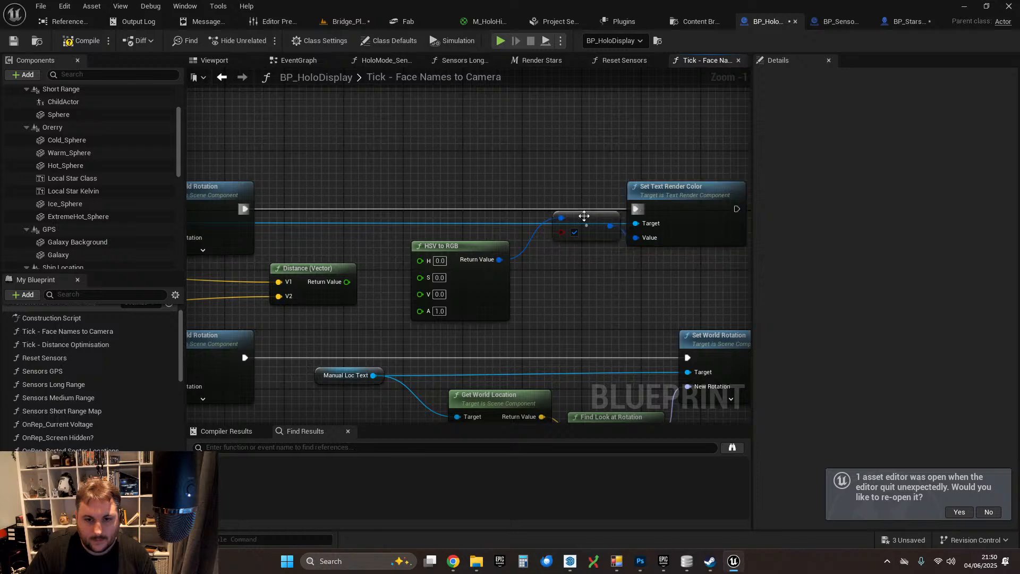
drag(583, 218, 567, 249)
right_drag(425, 259, 555, 247)
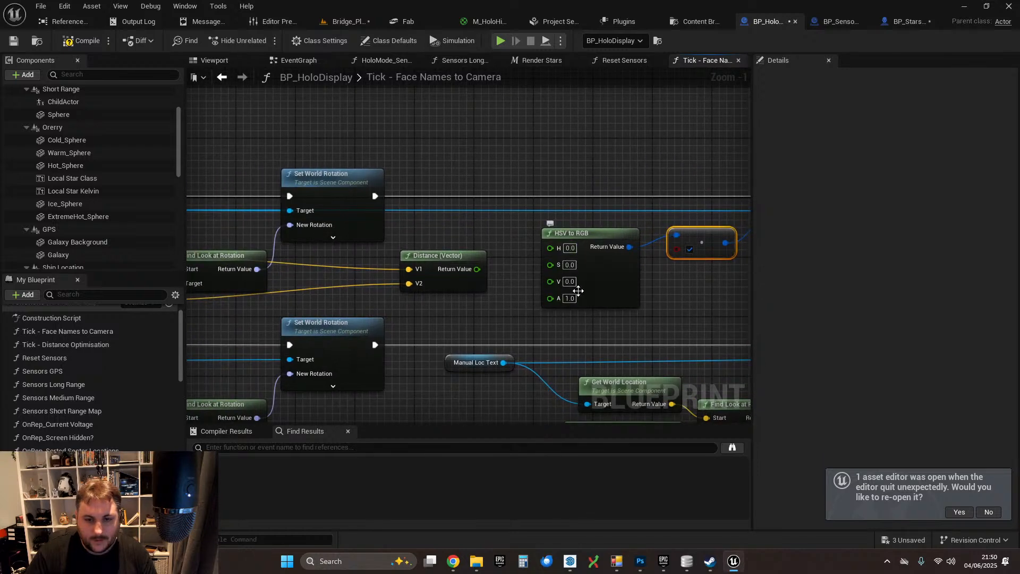
click(636, 301)
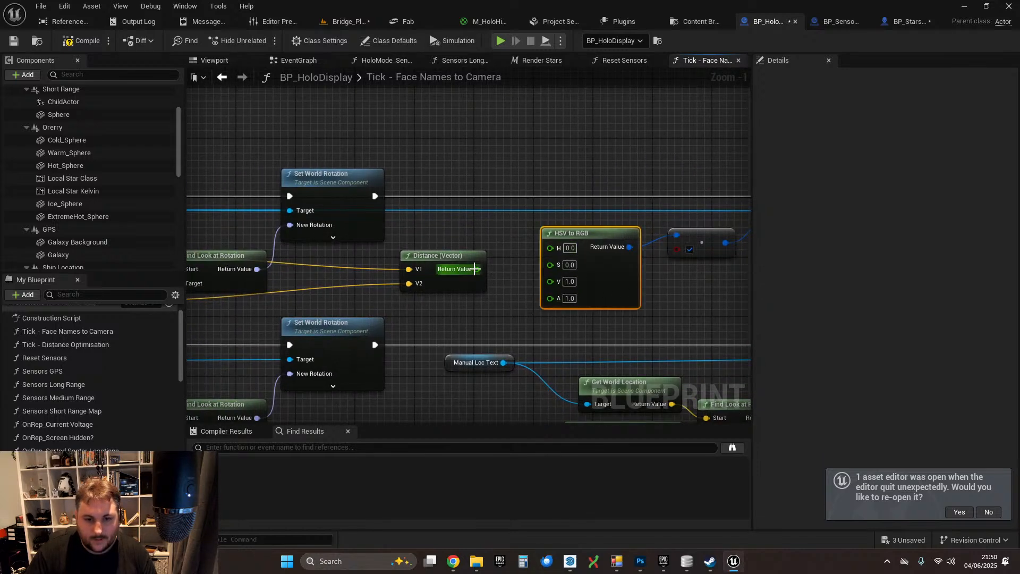
- Move HSV to RGB, the color conversion and Set Text Render Color farther along to make room after the Distance node
drag(475, 270, 498, 310)
click(450, 315)
right_drag(446, 315, 540, 319)
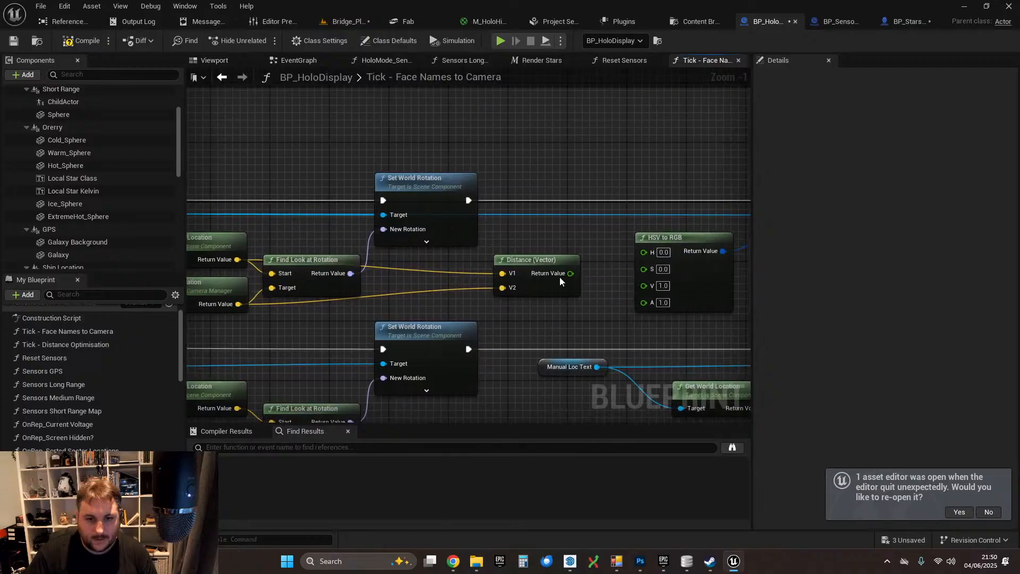
drag(561, 262, 564, 260)
right_drag(616, 228, 413, 250)
scroll(413, 251, down, 1)
drag(485, 174, 643, 273)
right_drag(498, 227, 402, 223)
scroll(402, 223, down, 1)
drag(377, 255, 493, 256)
scroll(326, 259, up, 3)
right_drag(327, 259, 457, 261)
right_click(458, 260)
click(435, 287)
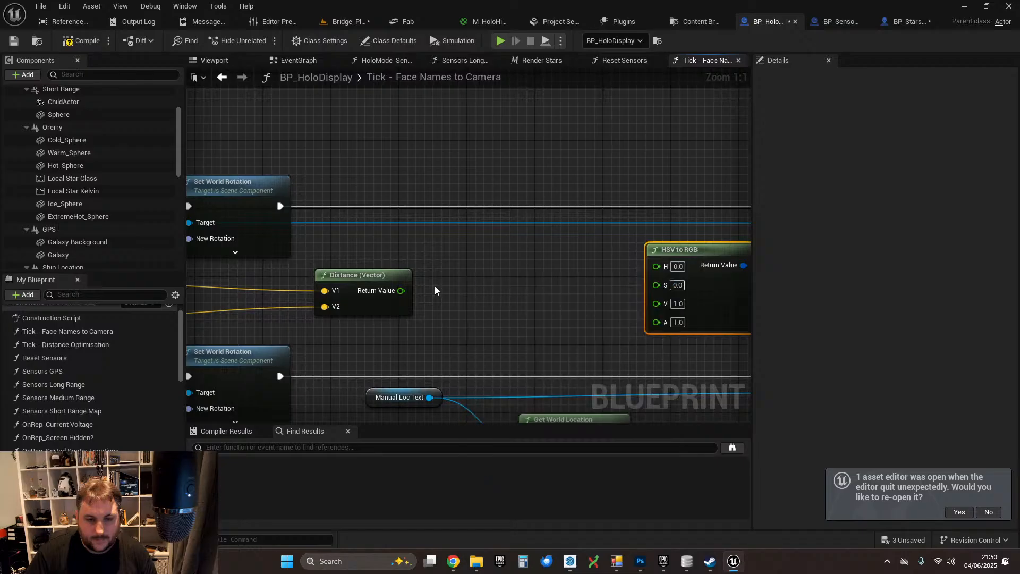
- Feed the distance into a Map Range Clamped node with Out Range A 1.0, and connect its result to HSV to RGB's A input
drag(401, 290, 513, 258)
text(map range)
click(563, 400)
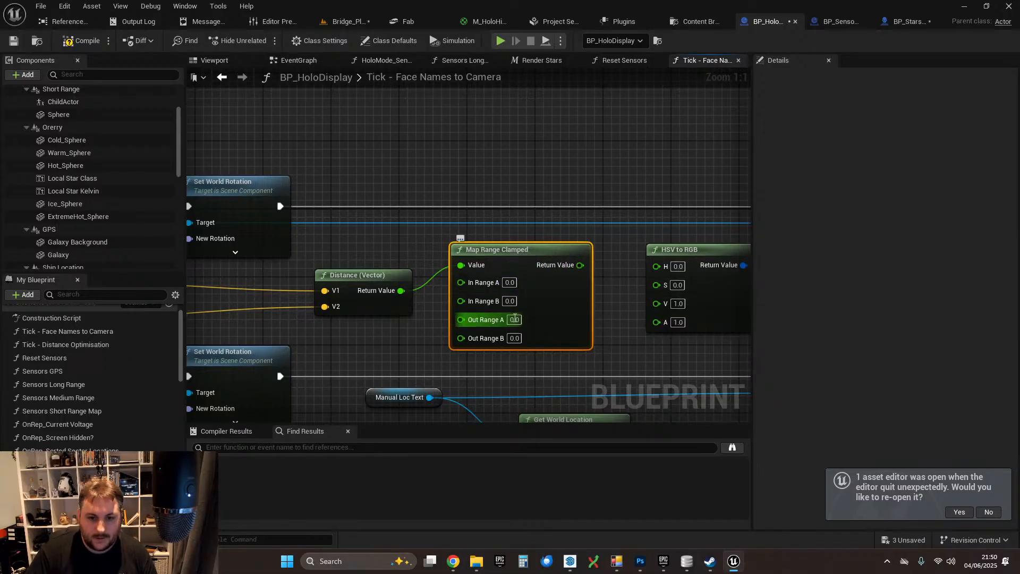
text(1)
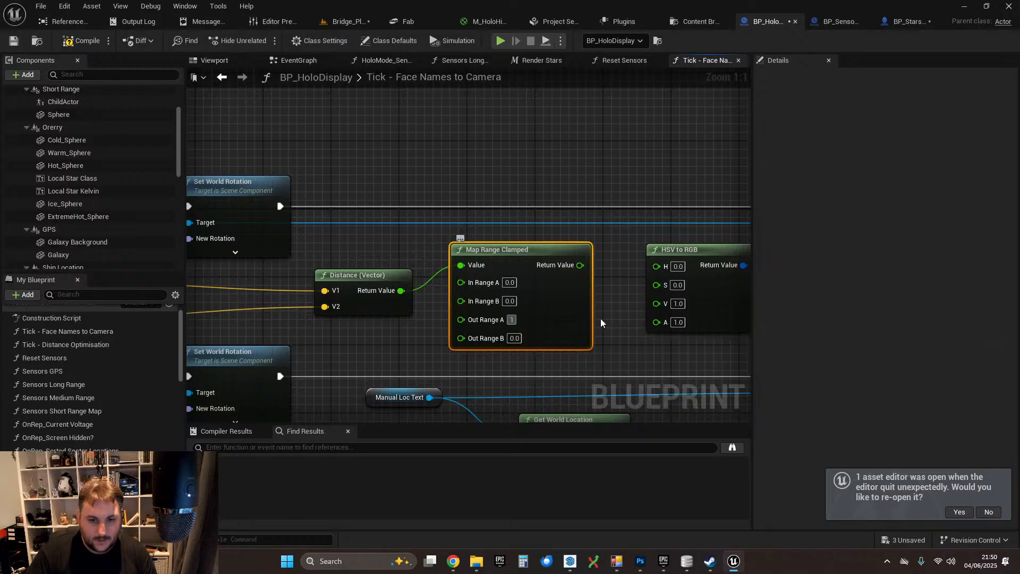
click(599, 275)
drag(580, 264, 658, 325)
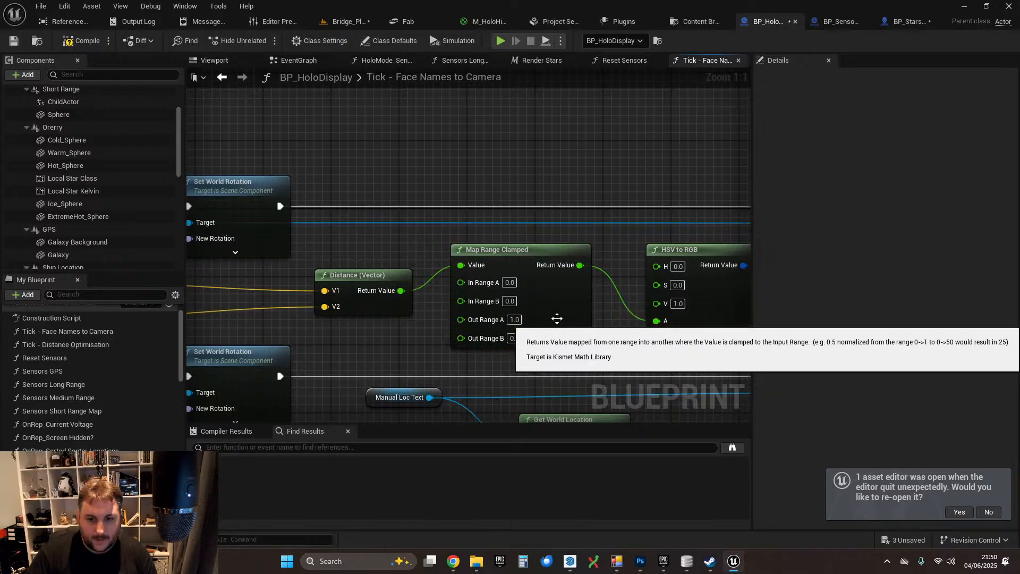
- Shift the HSV to RGB and color conversion nodes slightly closer to the Map Range Clamped node
right_drag(620, 272, 494, 277)
scroll(493, 277, down, 1)
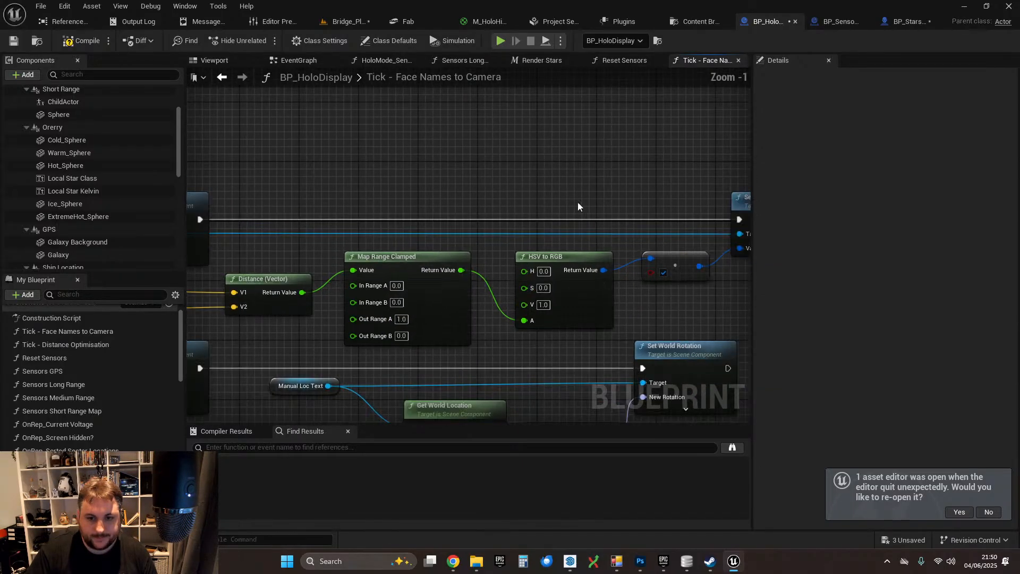
drag(578, 202, 735, 289)
drag(559, 260, 552, 260)
right_drag(446, 231, 535, 229)
scroll(509, 327, up, 1)
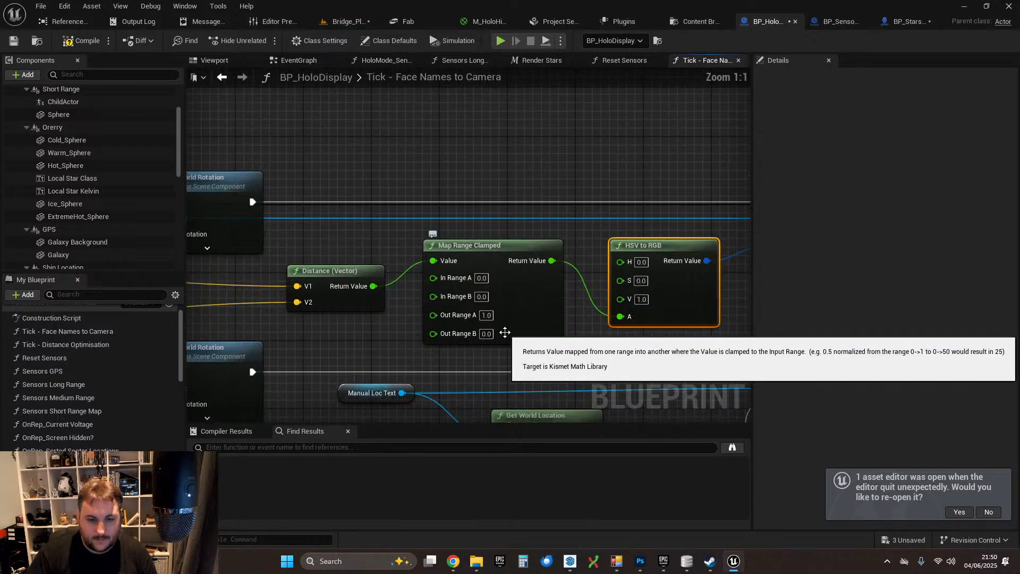
- Set In Range B to 300 and Out Range B to 0.25 on the Map Range Clamped node
click(488, 334)
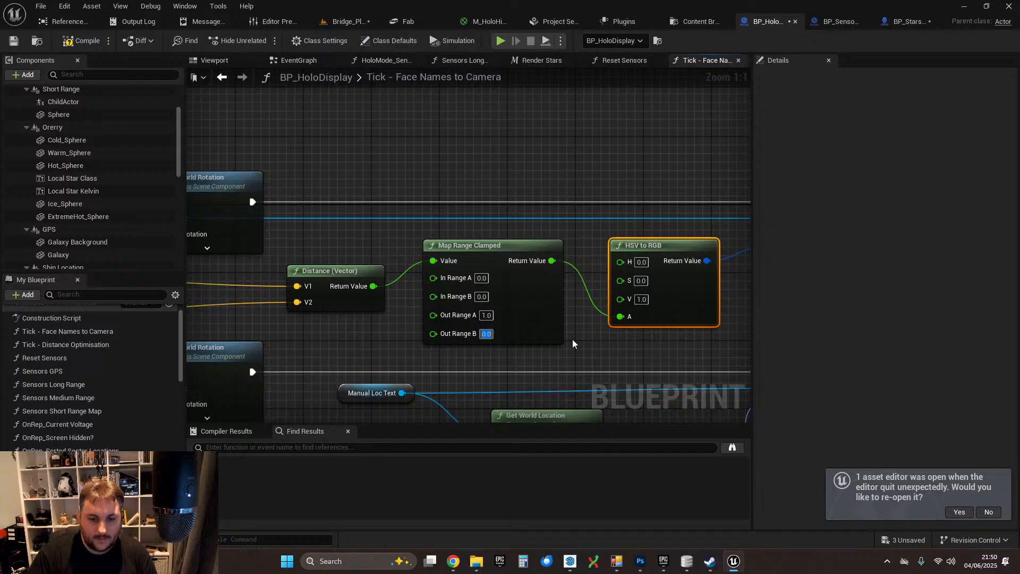
click(481, 296)
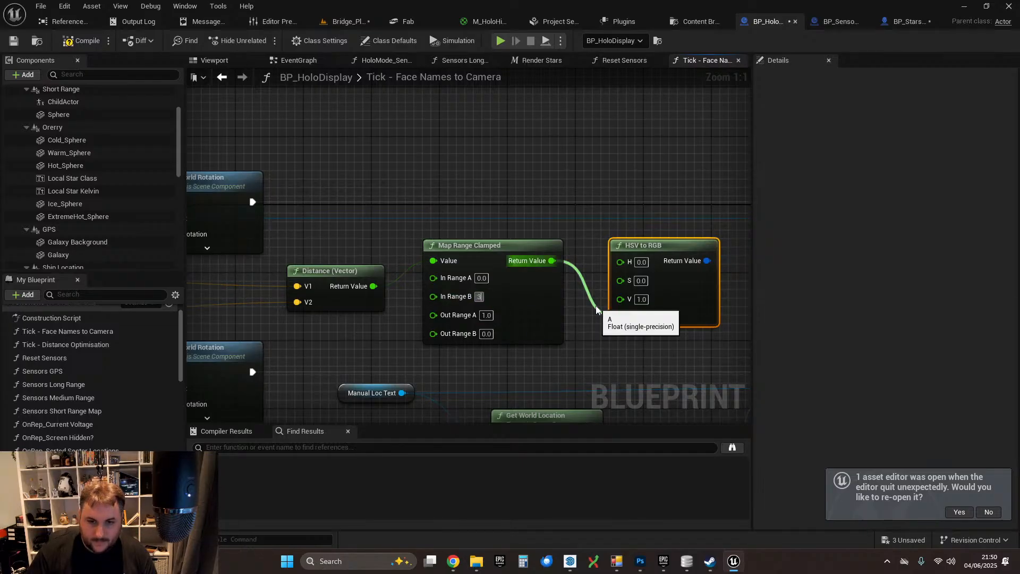
drag(596, 310, 597, 311)
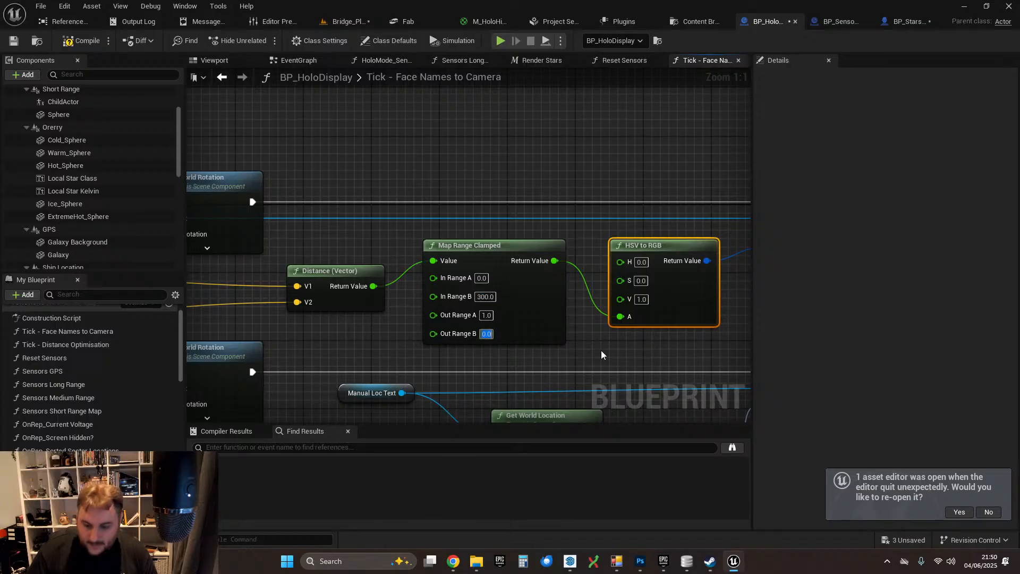
text(0.25)
click(581, 351)
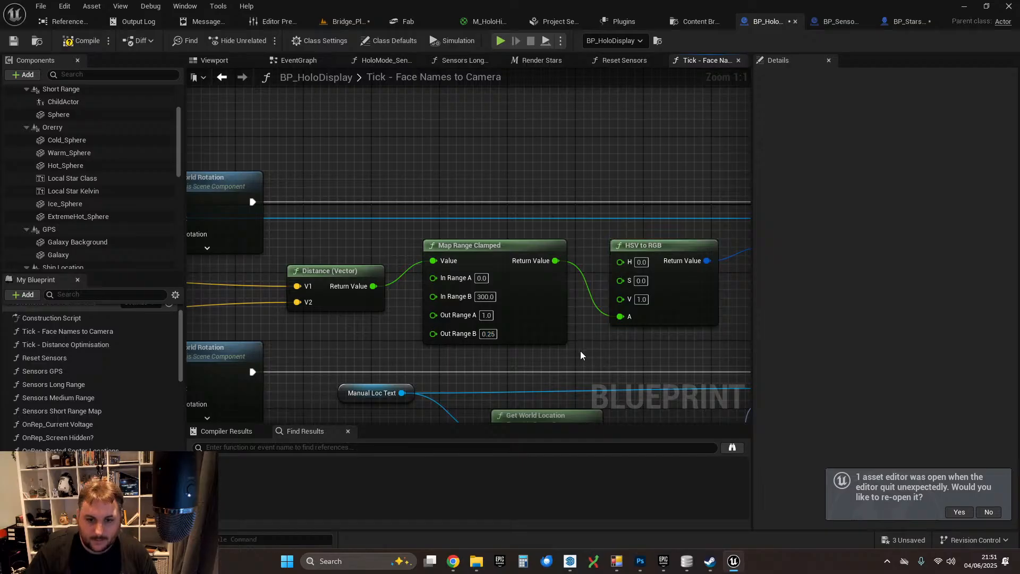
- Try feeding the Map Range Clamped result into the V input of HSV to RGB, and reconnect it to A
right_drag(580, 351, 520, 344)
drag(442, 255, 515, 293)
alt+click(514, 311)
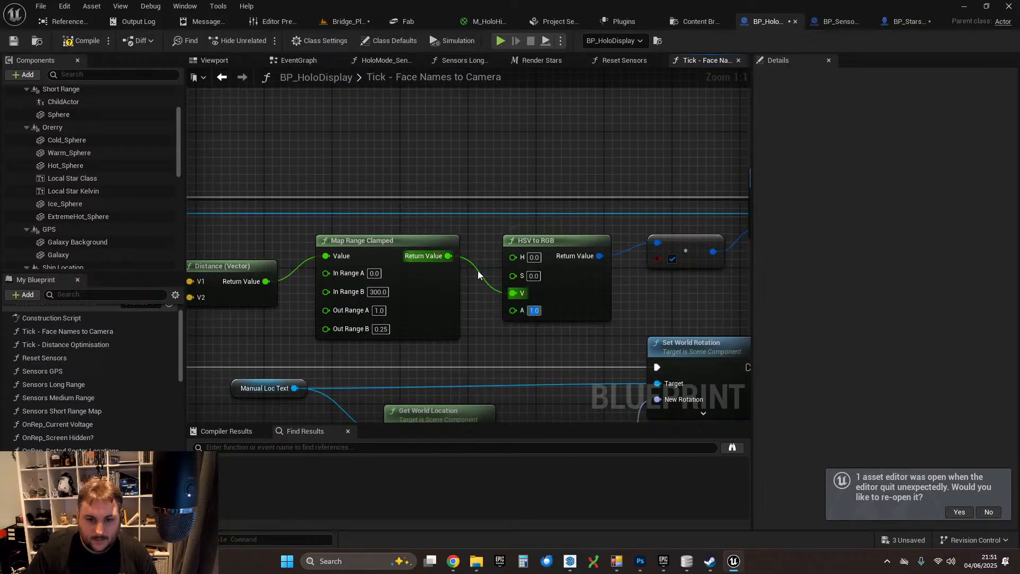
drag(448, 256, 518, 310)
alt+click(513, 293)
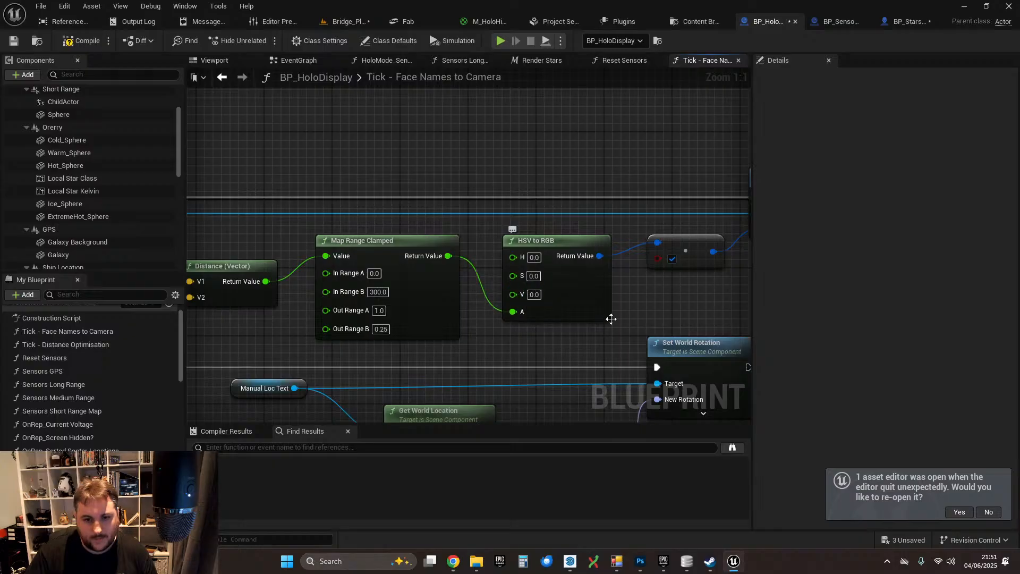
- Save BP_HoloDisplay and start a play session in the Bridge_Playground level
right_drag(619, 313, 526, 313)
scroll(524, 278, down, 1)
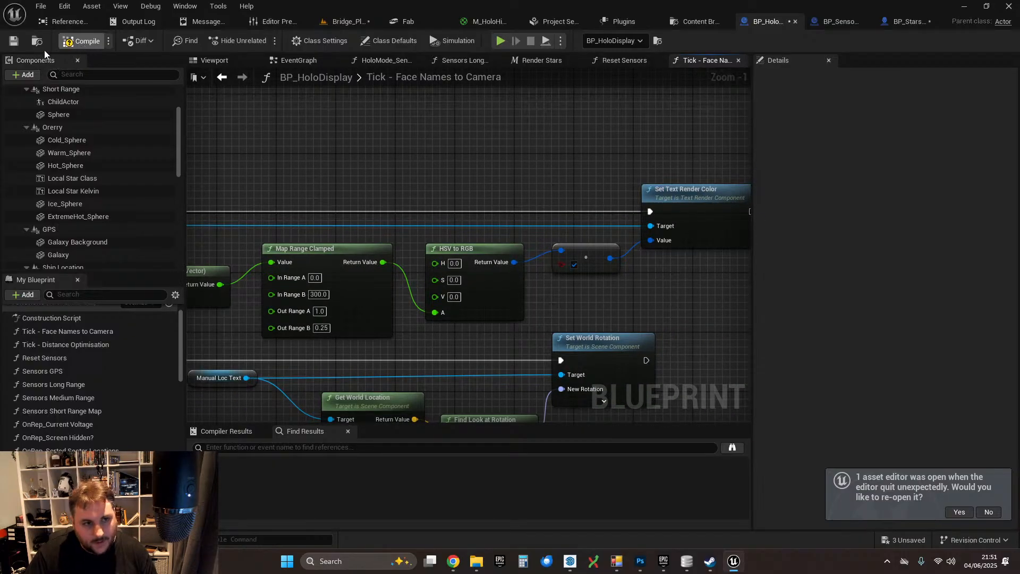
click(14, 41)
click(356, 22)
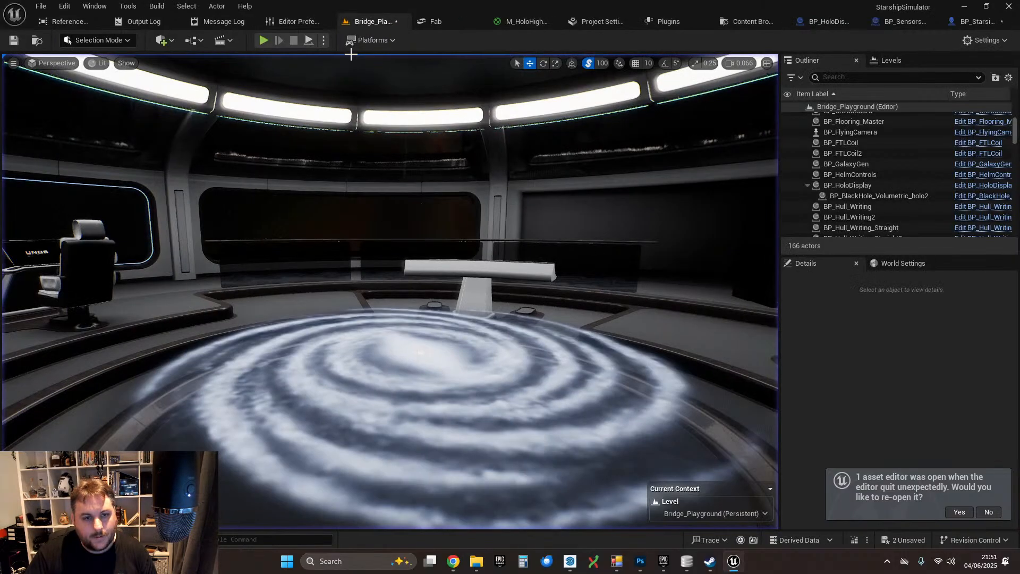
click(264, 41)
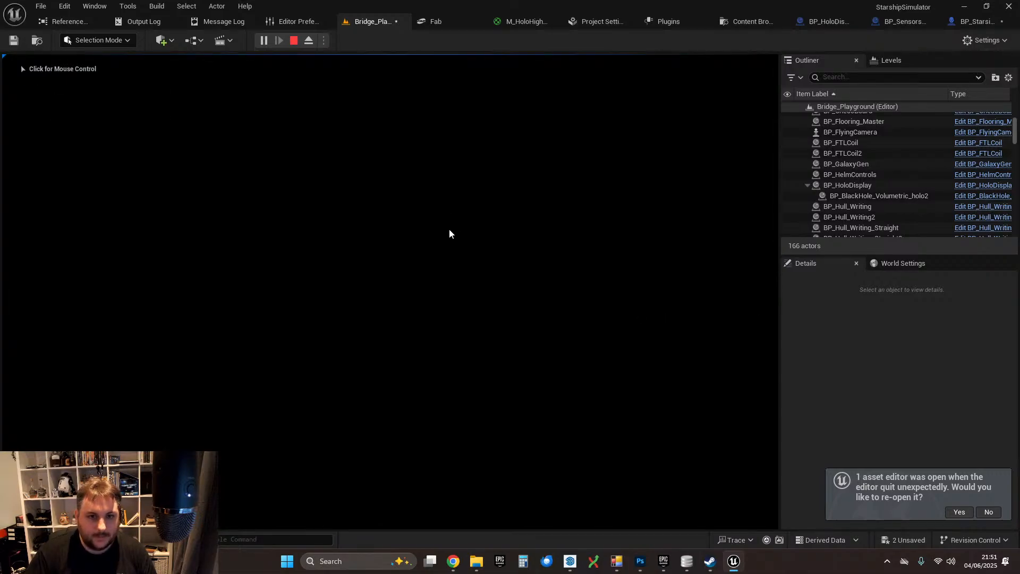
click(448, 230)
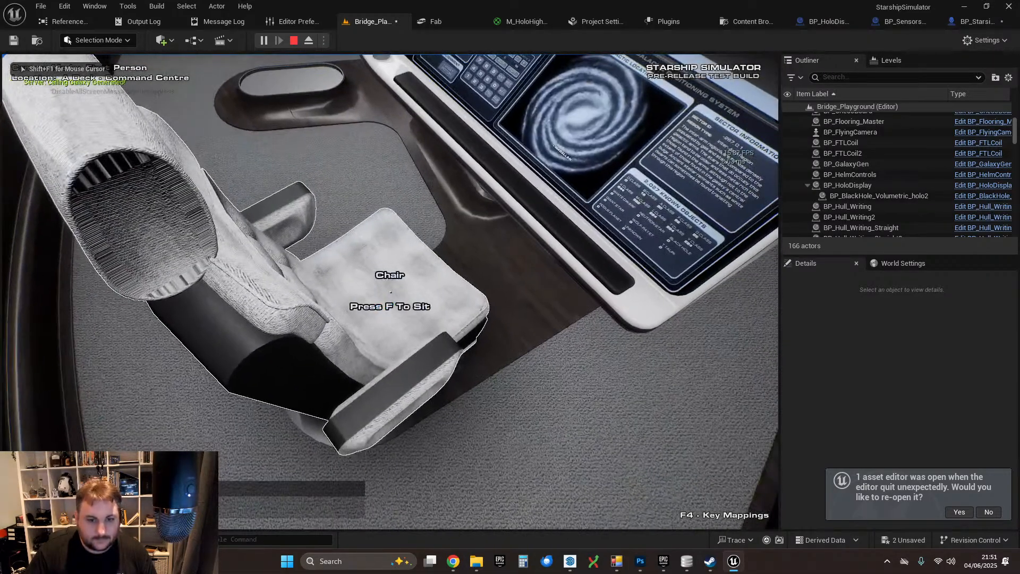
- Sit at the sensors console, select long range mode, and adjust the sensor range up and down
key(f)
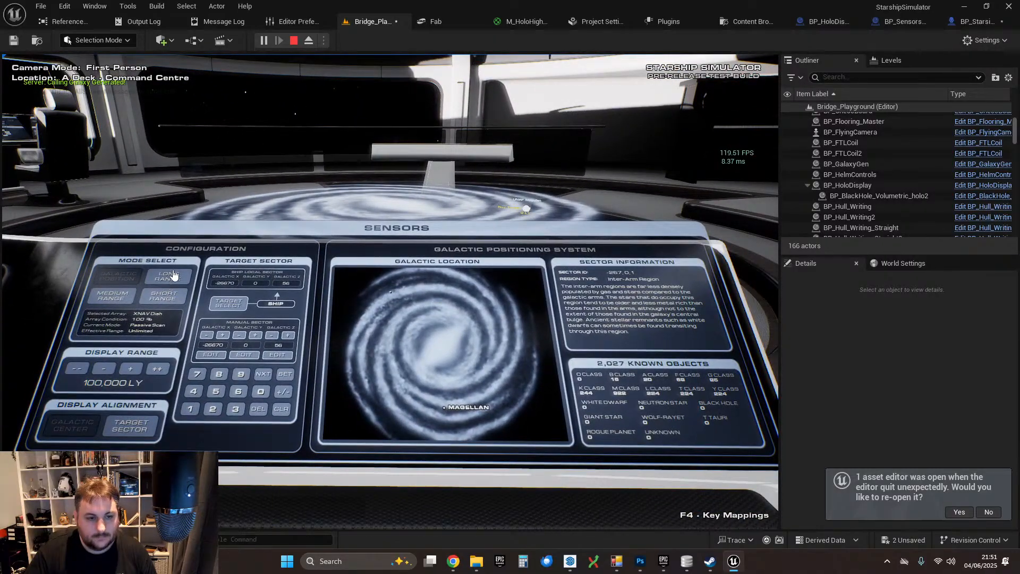
click(169, 275)
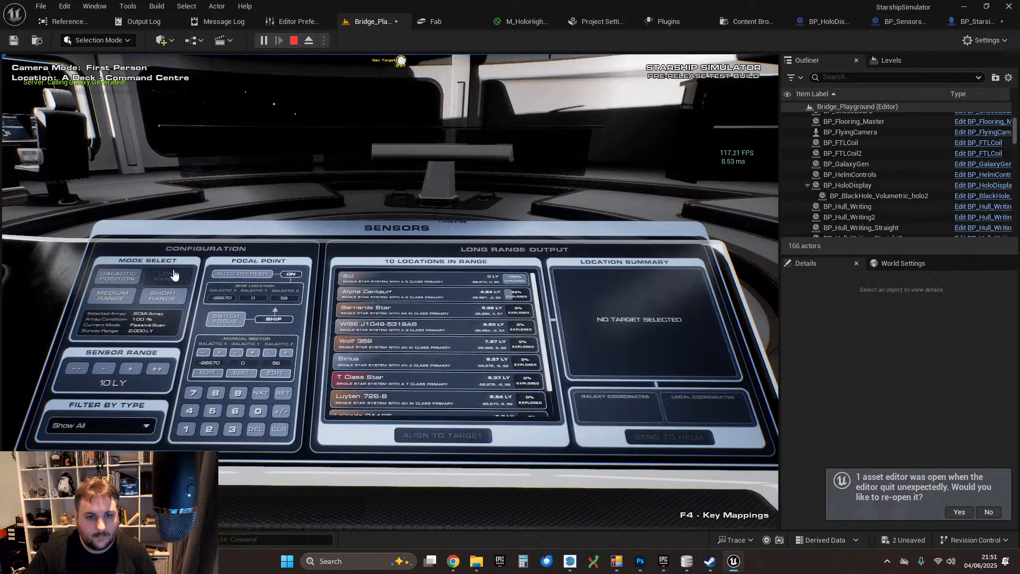
click(120, 369)
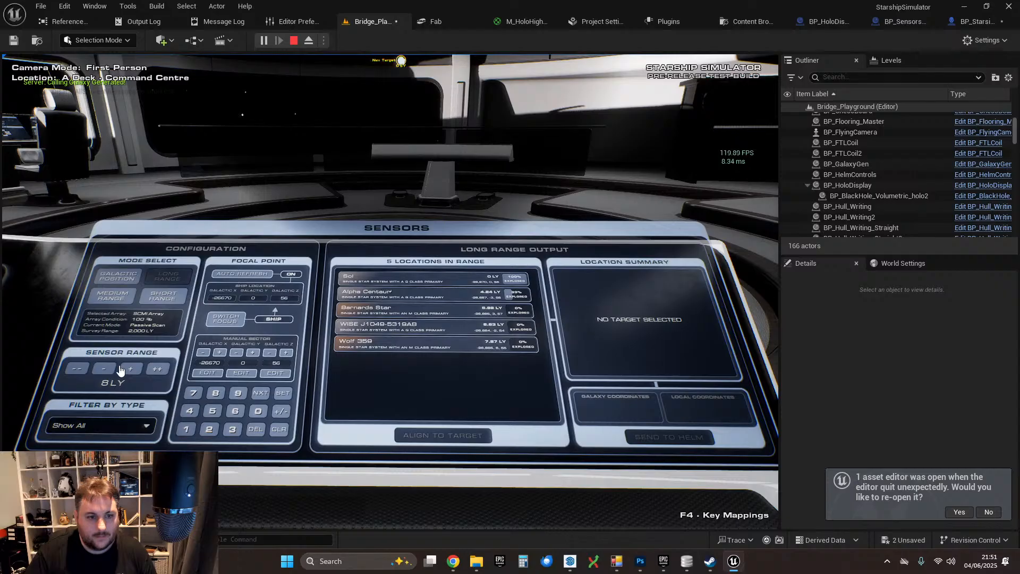
click(129, 369)
click(129, 370)
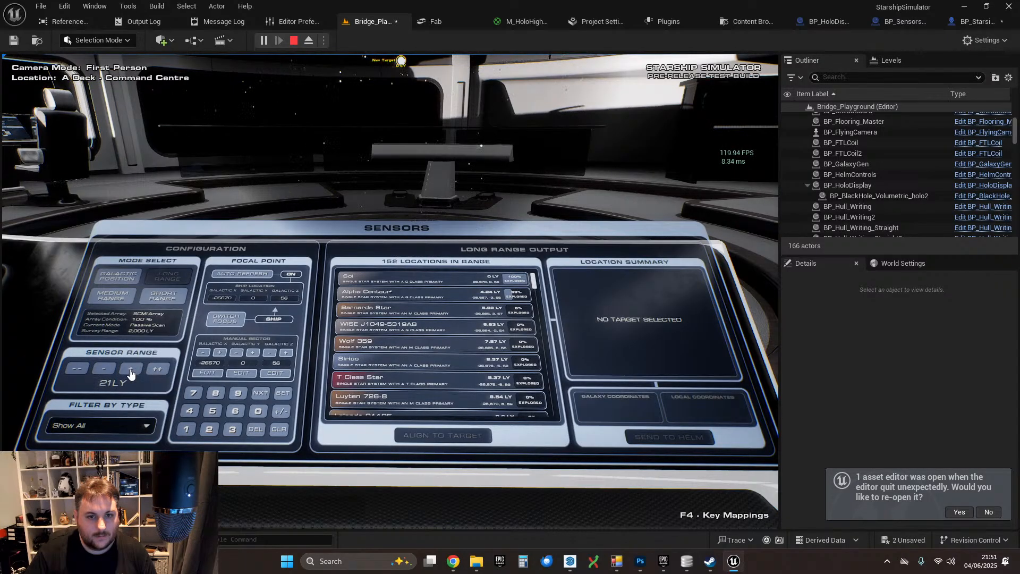
click(109, 372)
- Walk around the bridge to examine how the star name text fades with distance, and exit the play session
right_click(117, 371)
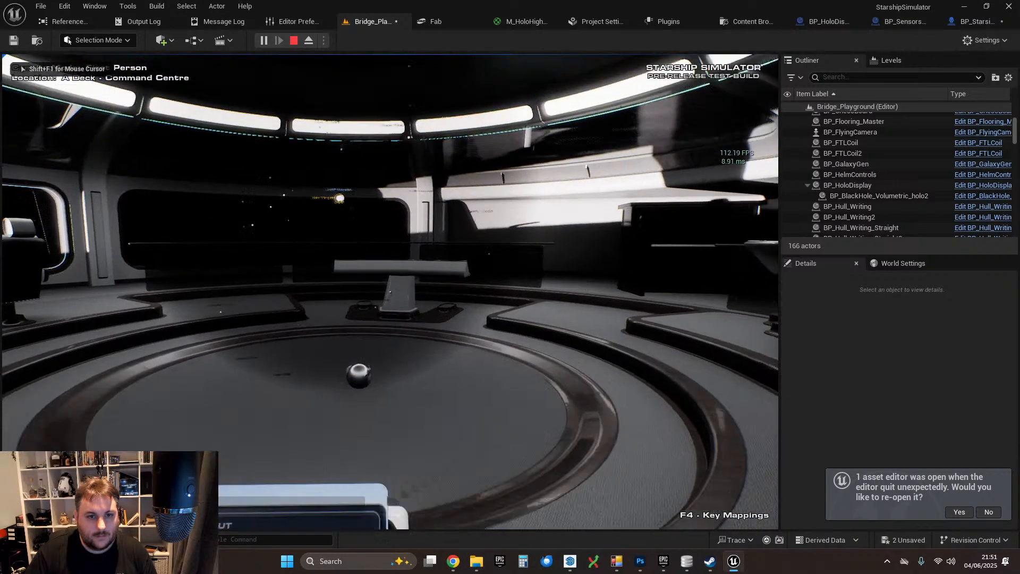
key(w)
key(d)
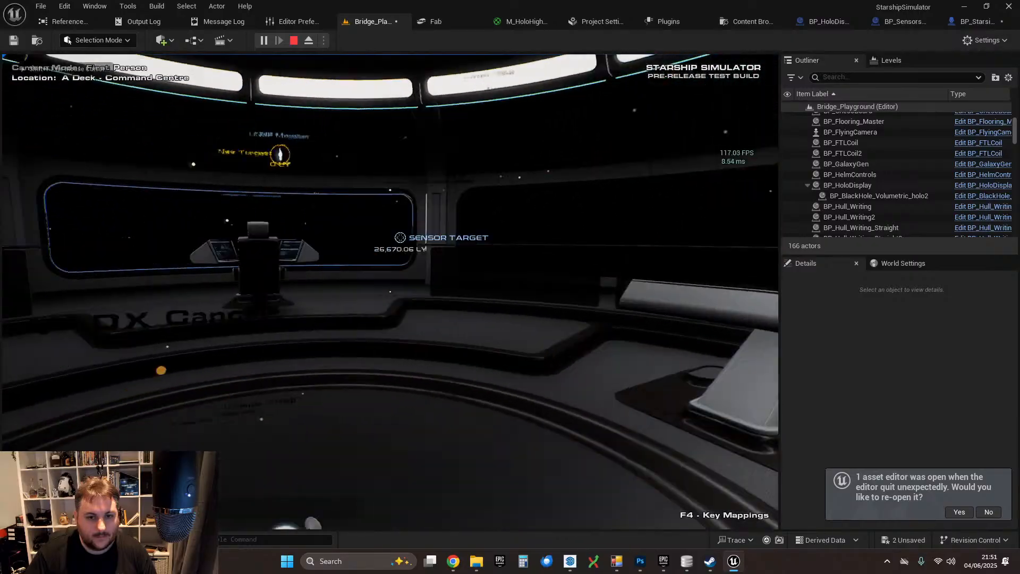
key(a)
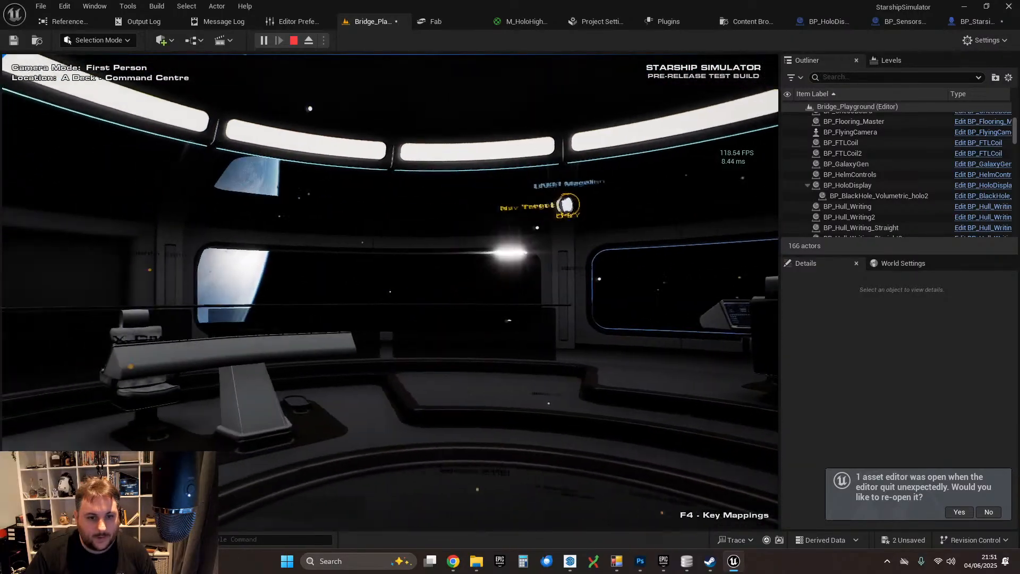
key(w)
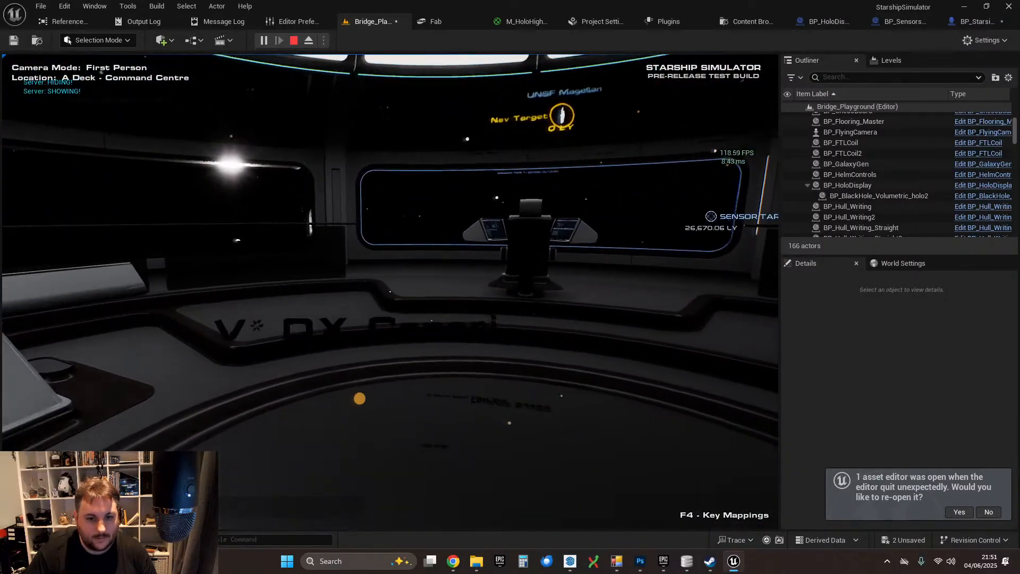
key(s)
key(Escape)
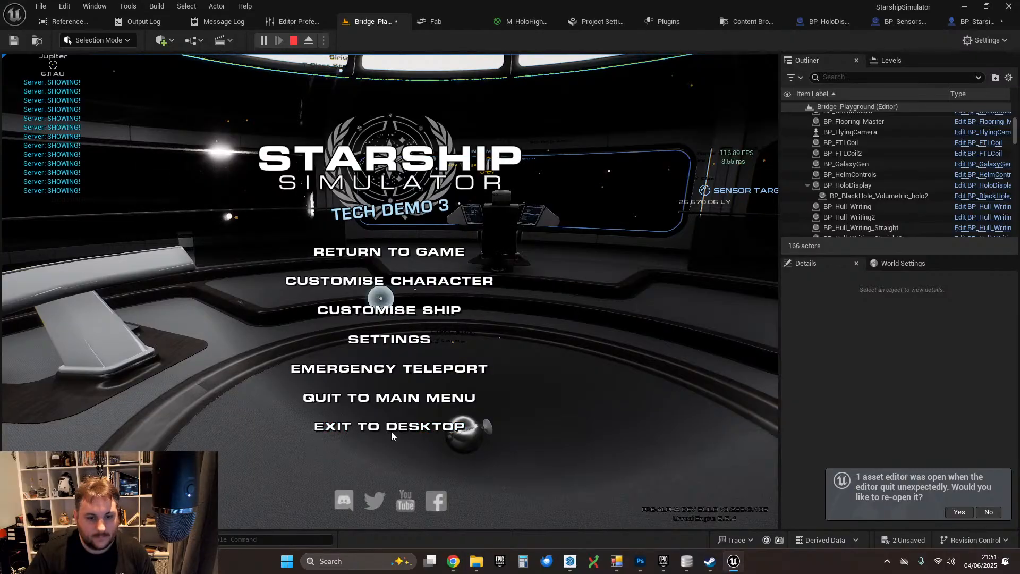
click(391, 428)
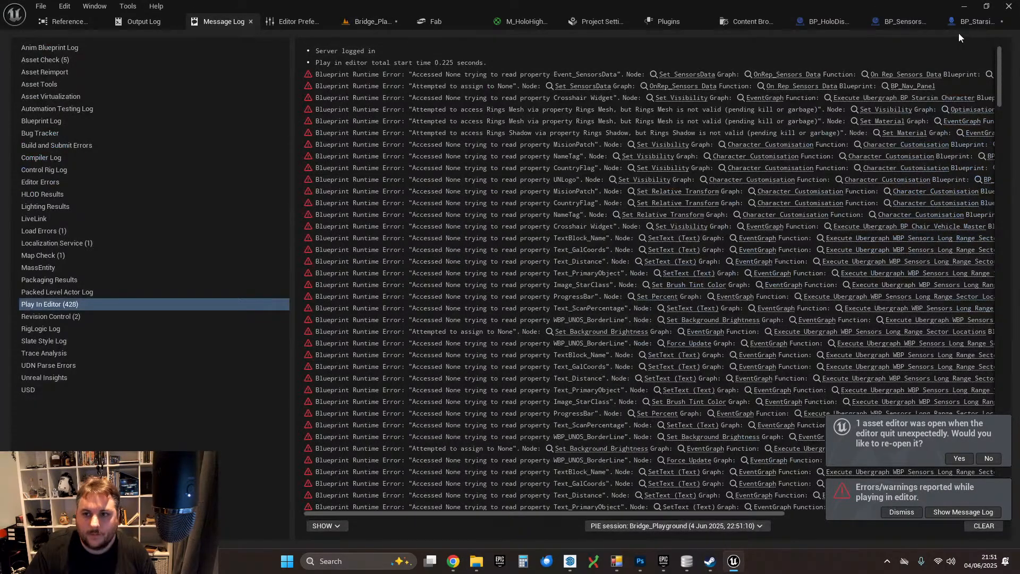
- In BP_HoloDisplay, feed the Map Range Clamped result into the V input of HSV to RGB instead of A, and save
click(968, 24)
click(760, 21)
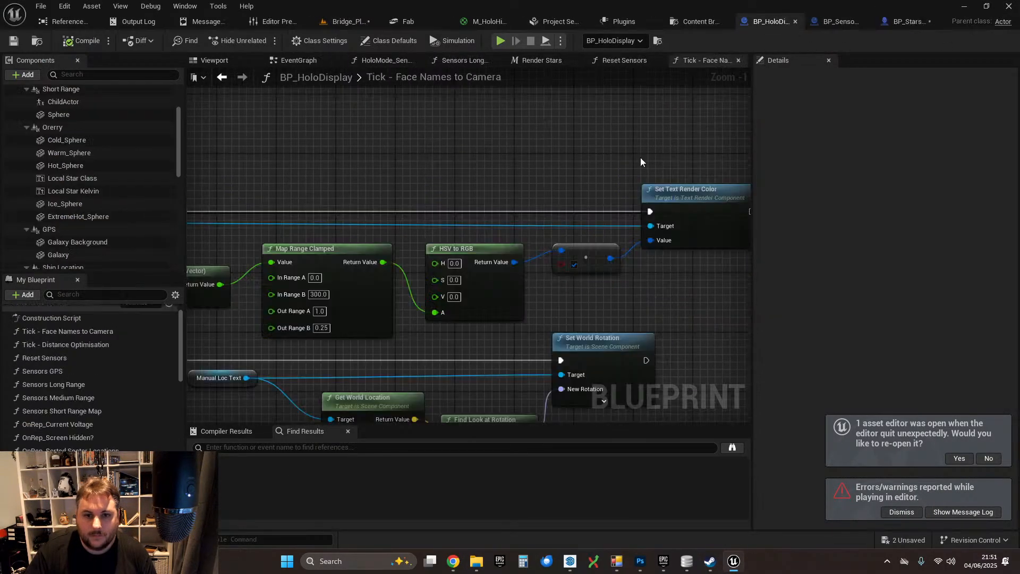
right_drag(397, 212, 461, 182)
drag(446, 232, 499, 265)
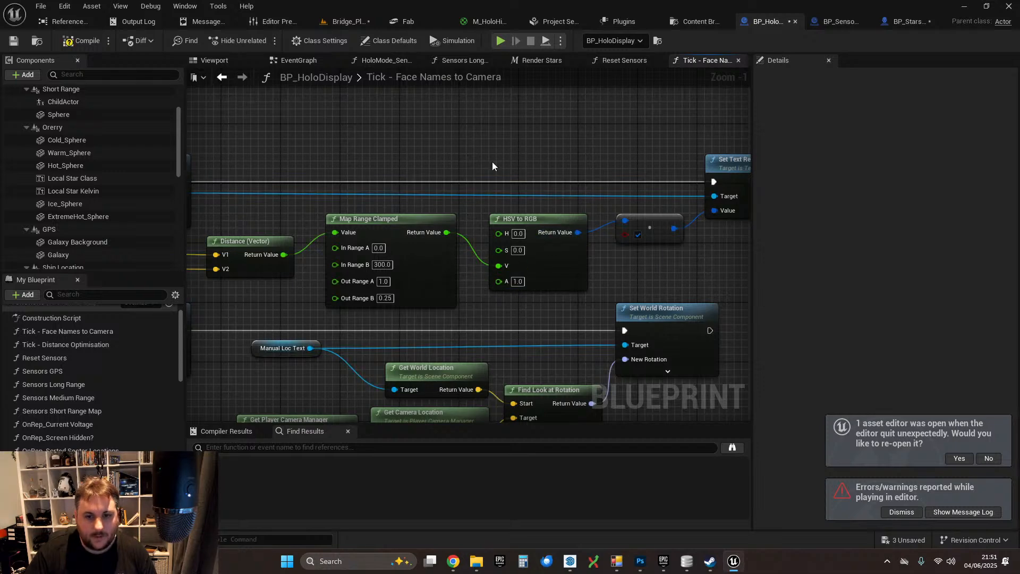
click(14, 41)
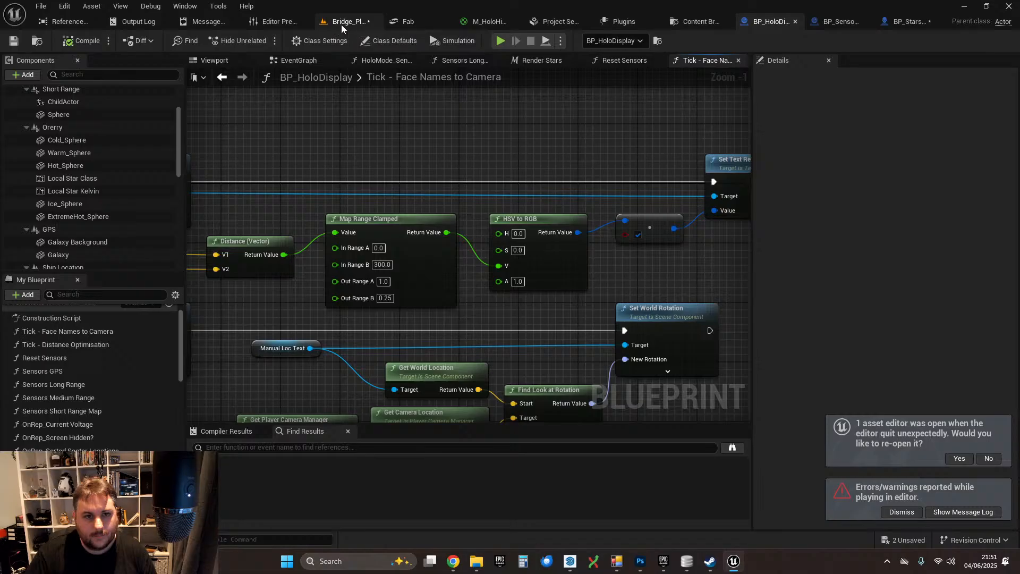
- Test the sensors console's long range mode in a Bridge_Playground play session, and exit the session
click(341, 22)
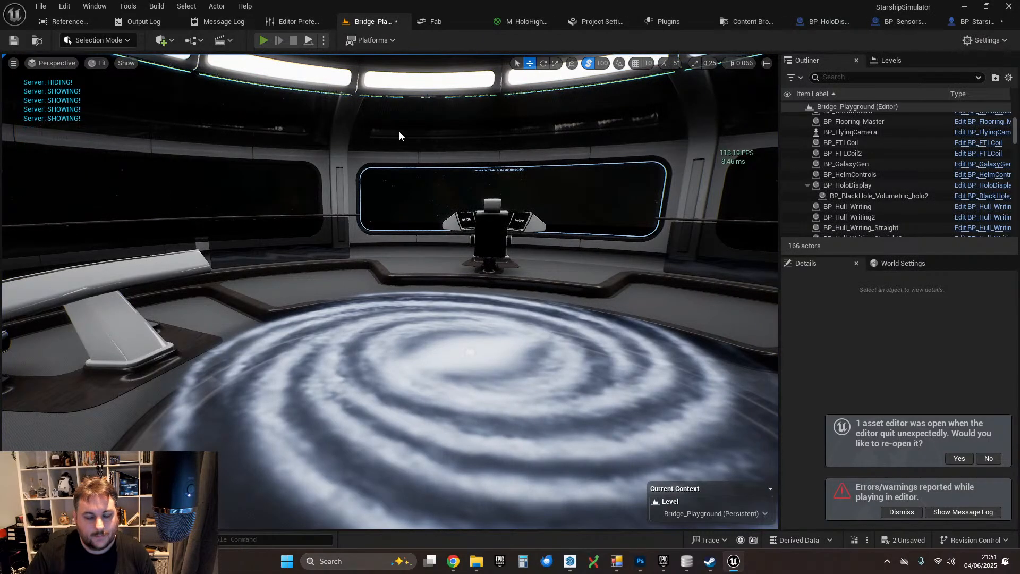
key(alt+p)
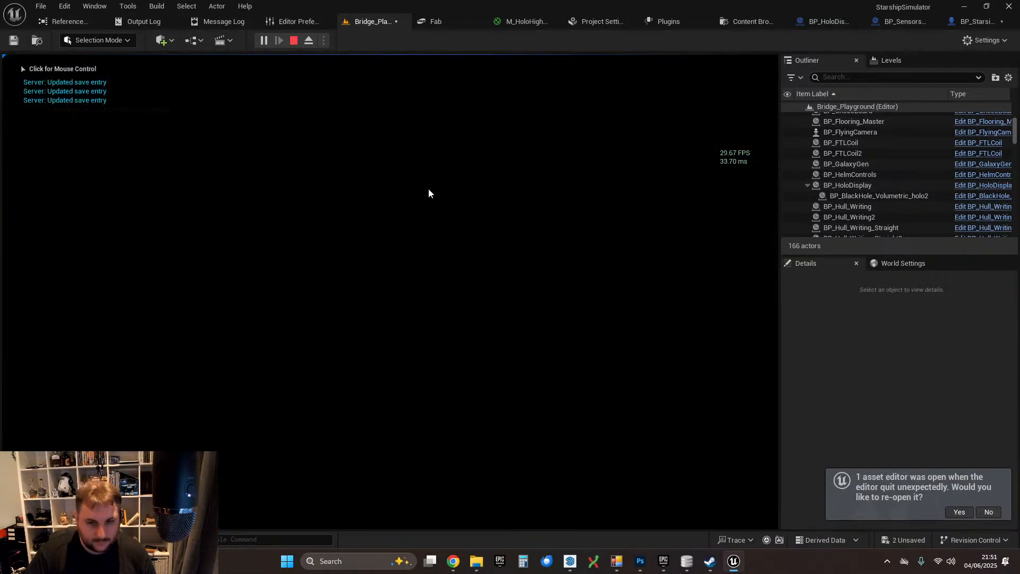
click(438, 198)
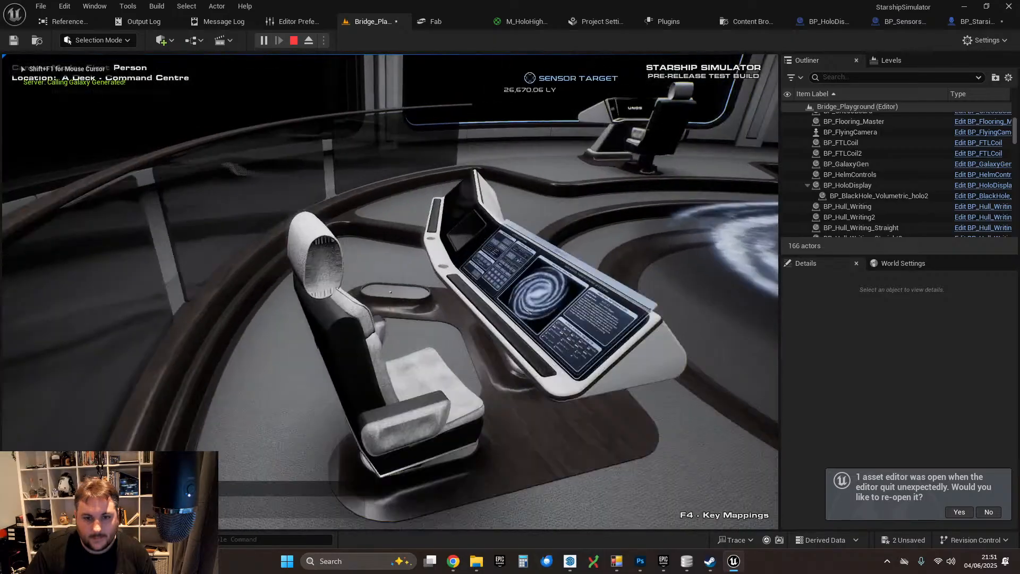
key(w)
right_click(390, 292)
click(380, 264)
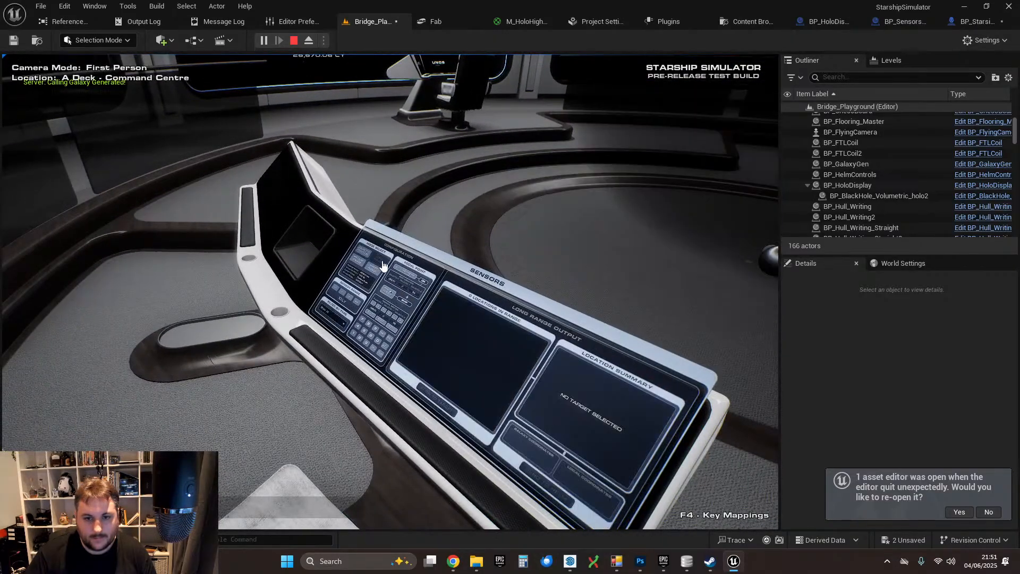
right_click(380, 263)
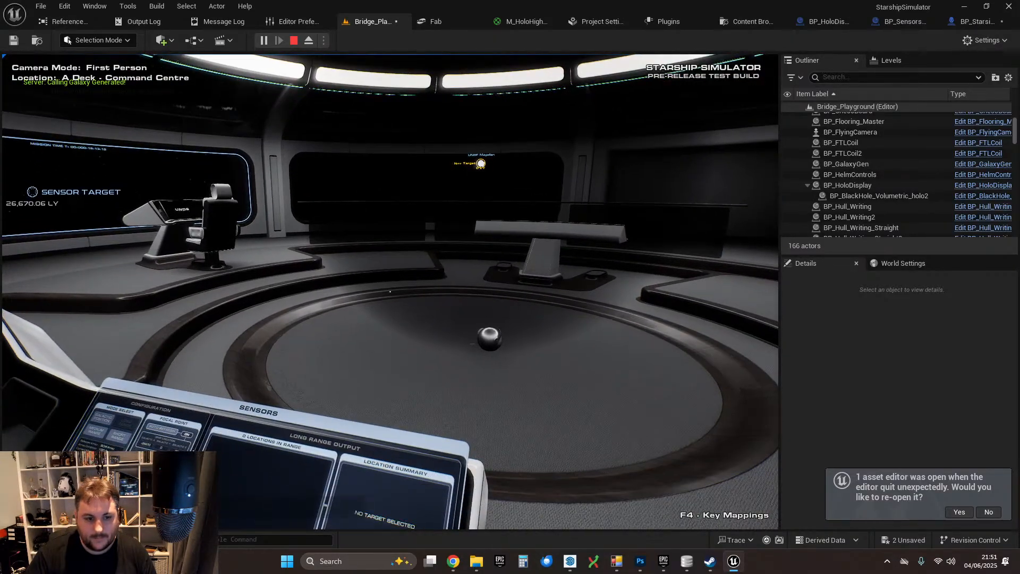
key(Escape)
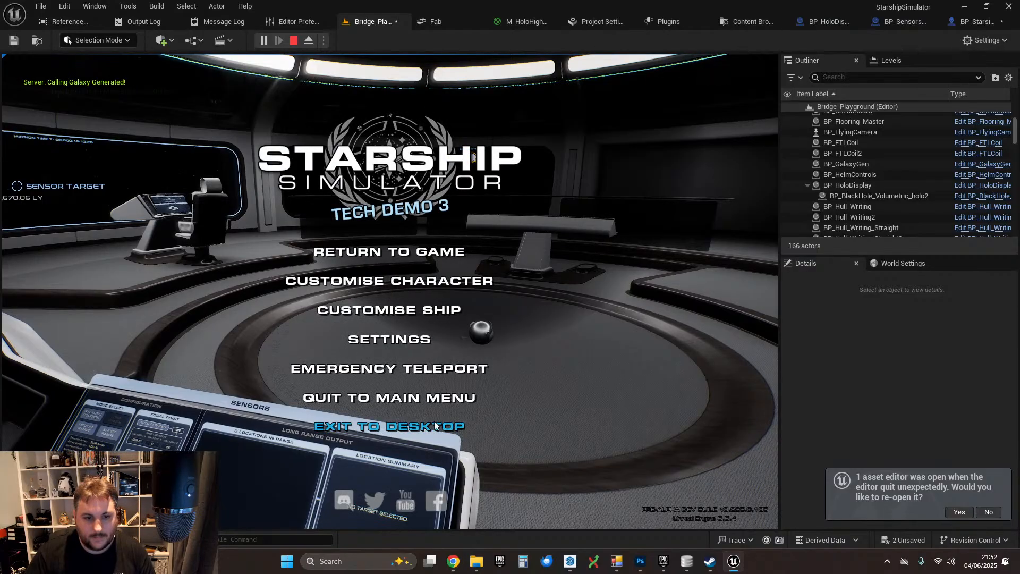
click(434, 421)
- Play the Bridge_Playground level again and switch the sensors console to long range mode
click(367, 21)
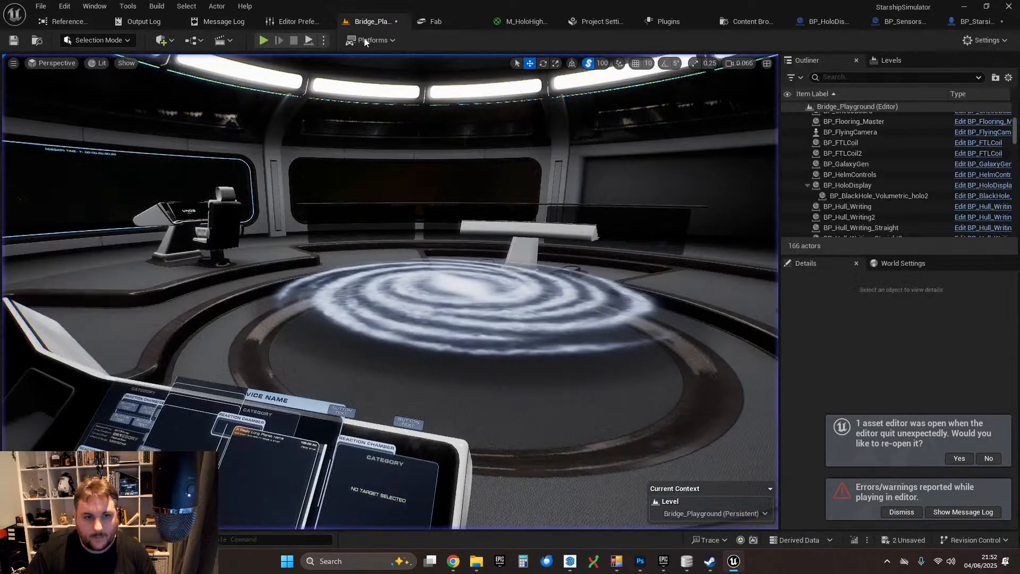
key(alt+p)
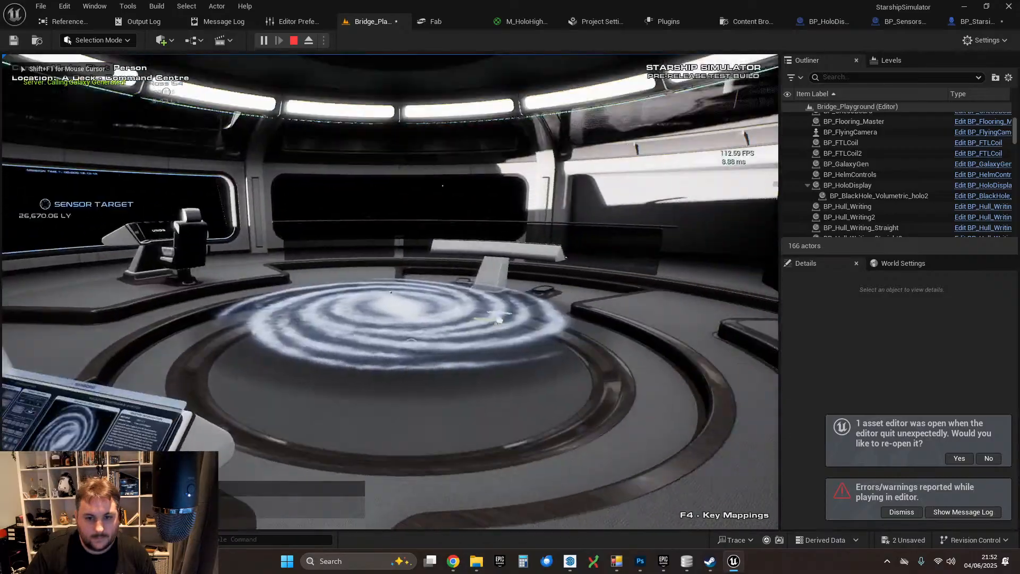
key(a)
right_click(390, 292)
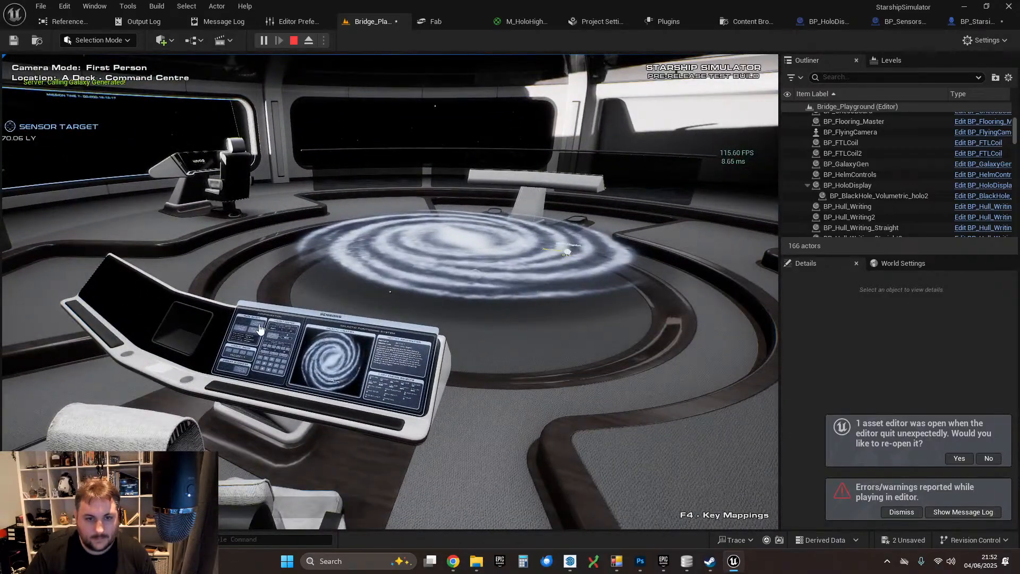
right_click(476, 274)
key(w)
right_click(390, 292)
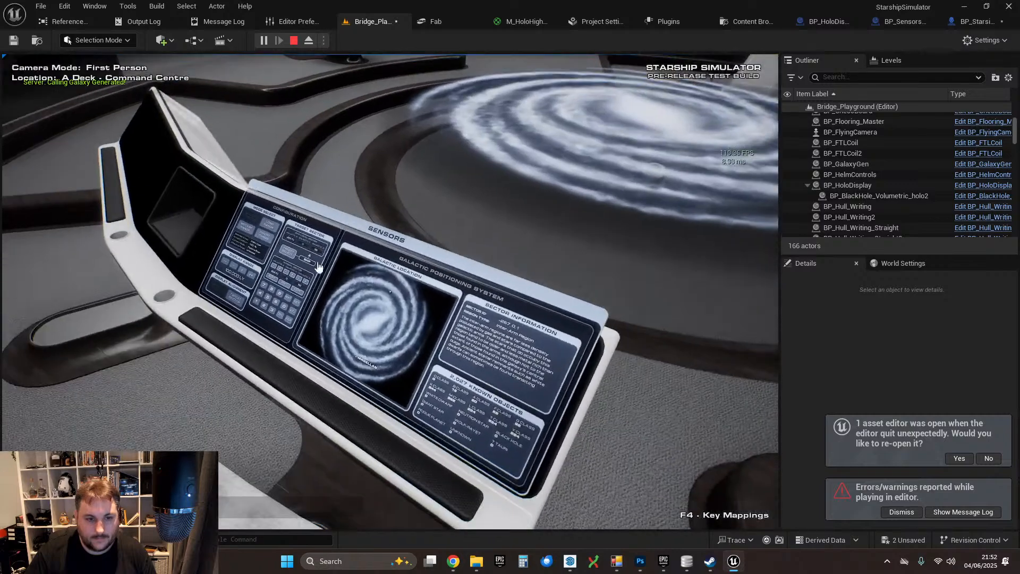
click(274, 230)
- Leave the sensors console and walk around the holographic display to examine how the star name text fades with distance
right_click(273, 231)
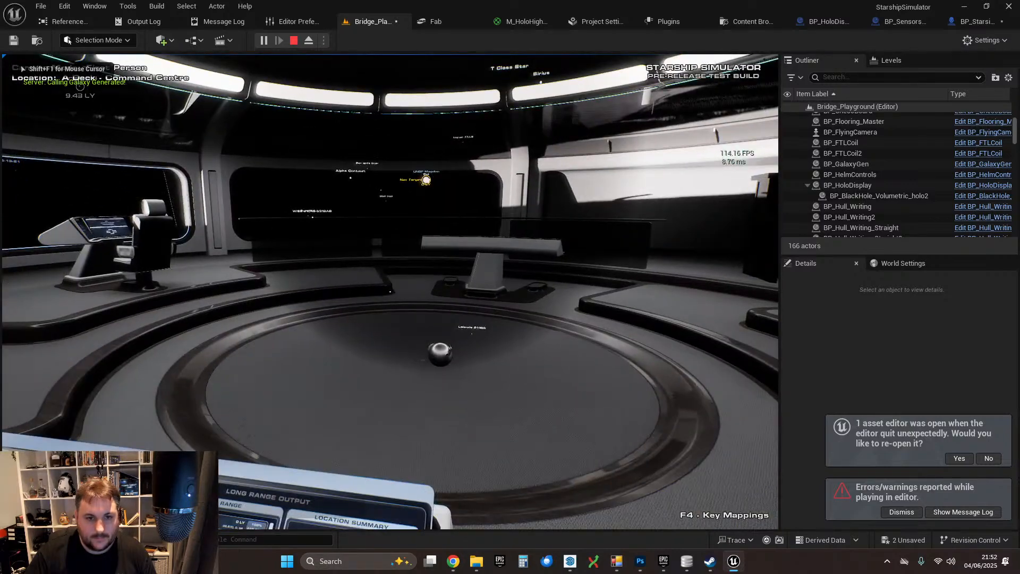
key(d)
key(w)
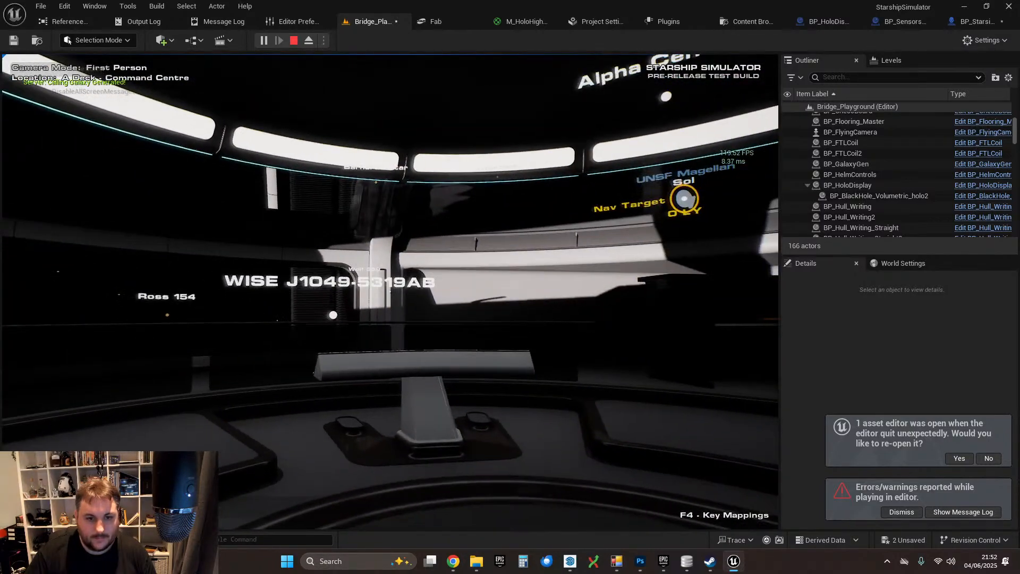
key(s)
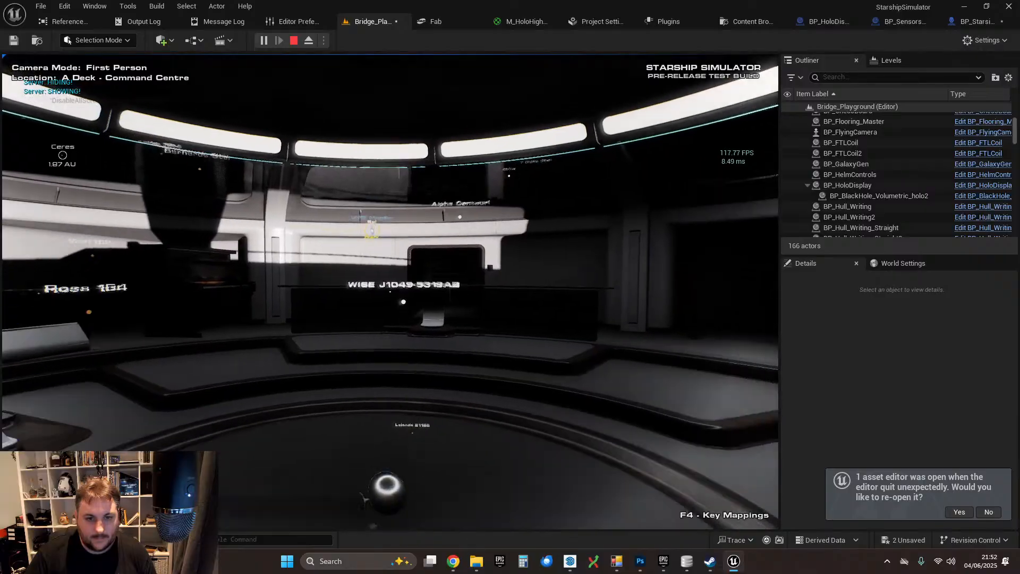
key(s)
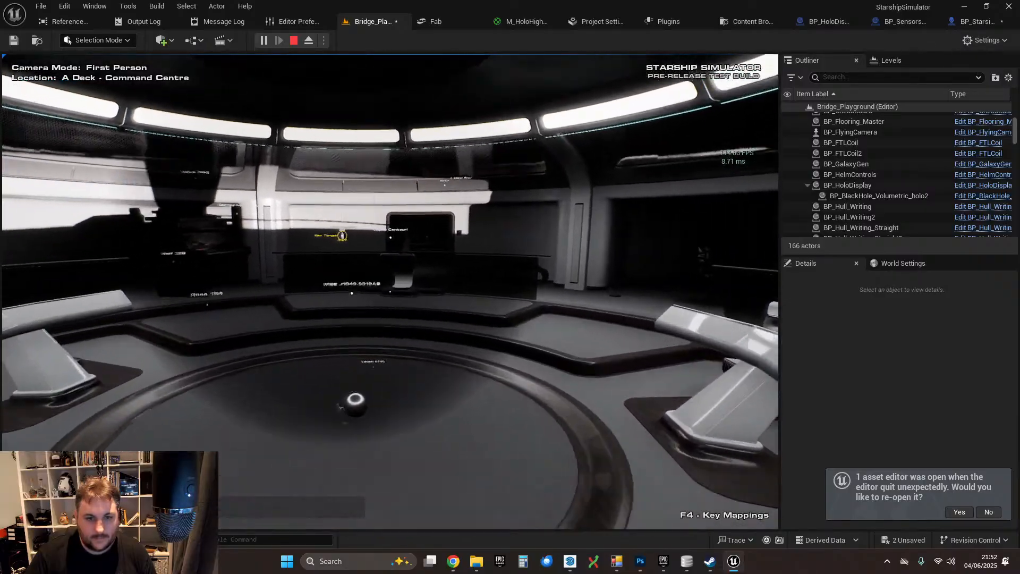
key(w)
key(s)
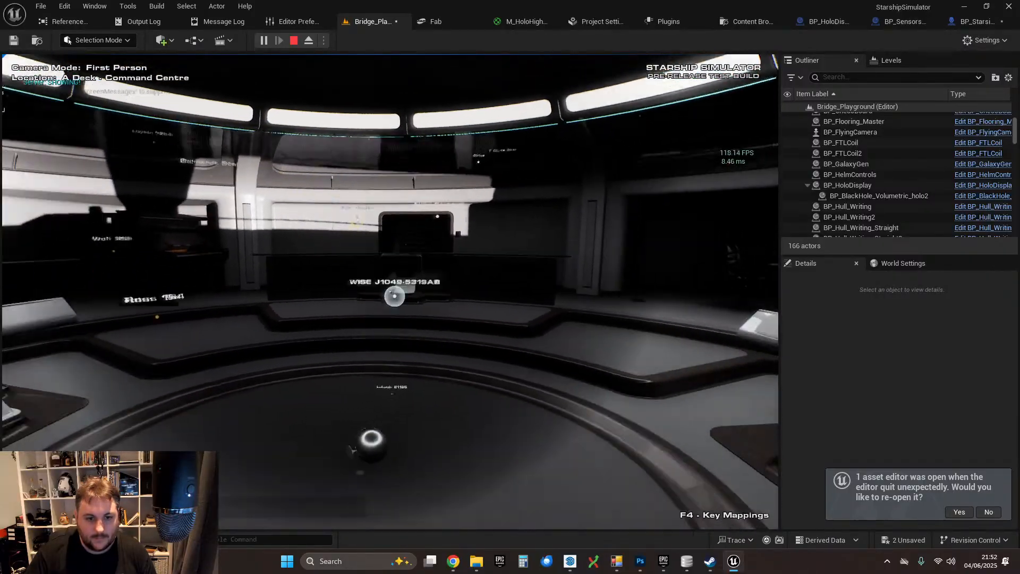
key(w)
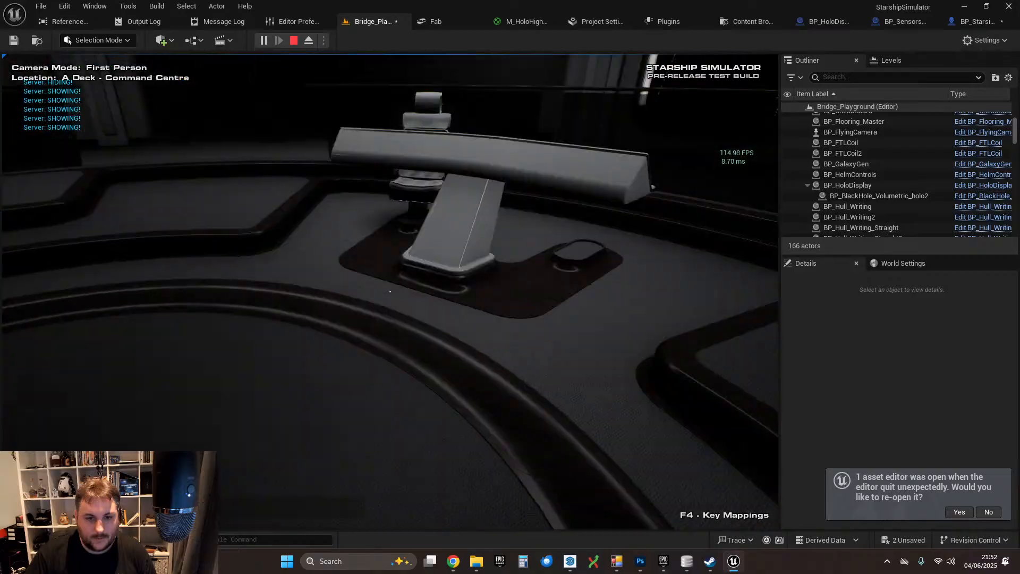
- Increase the sensor range at the sensors console, examine the fading of the denser star names, and exit the play session
key(w)
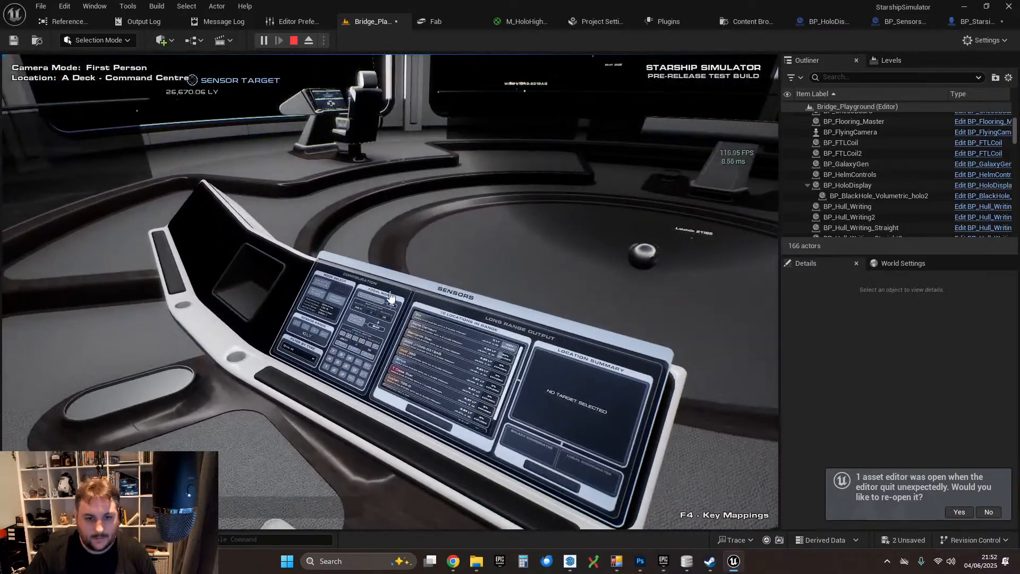
click(314, 336)
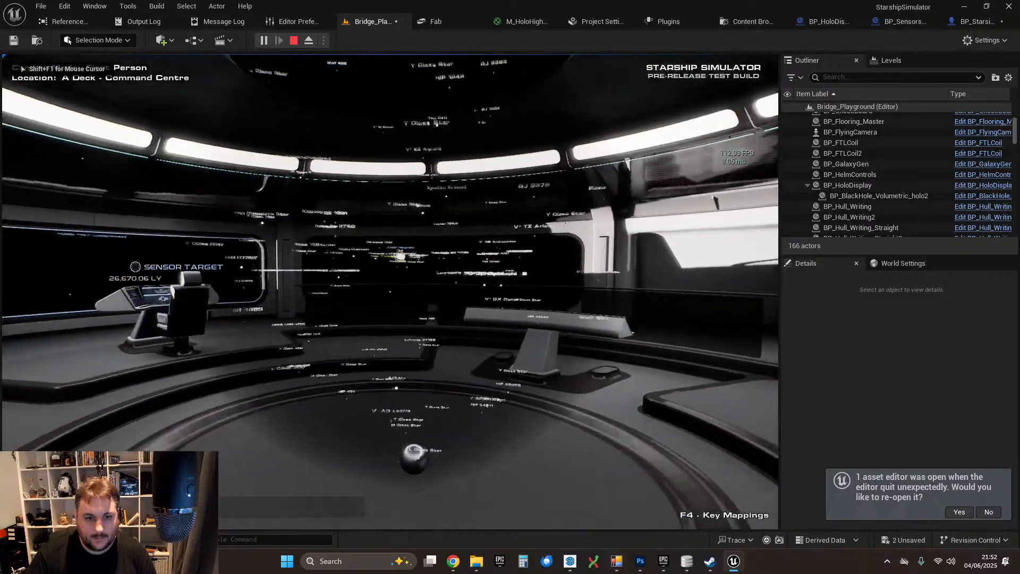
key(s)
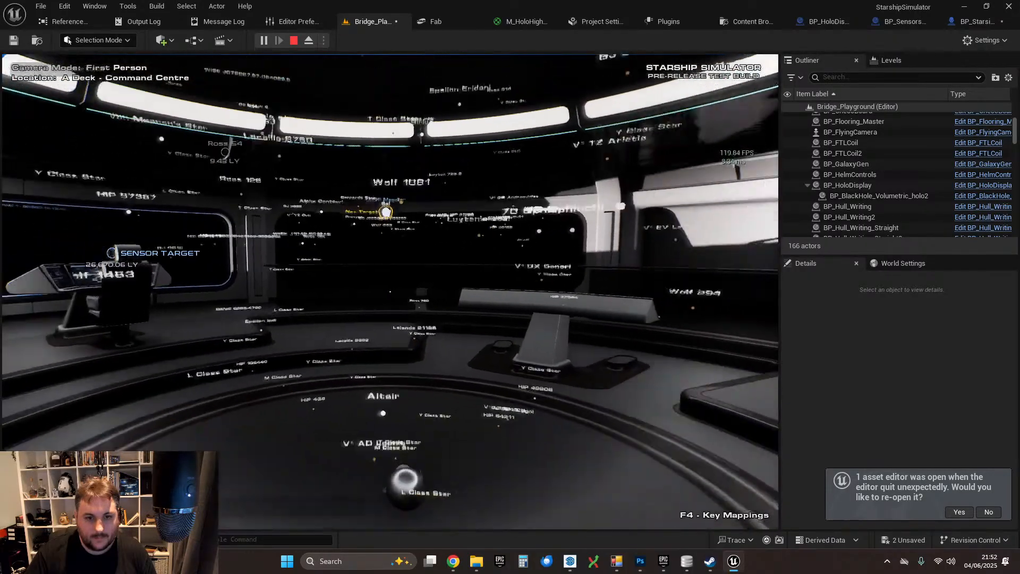
key(w)
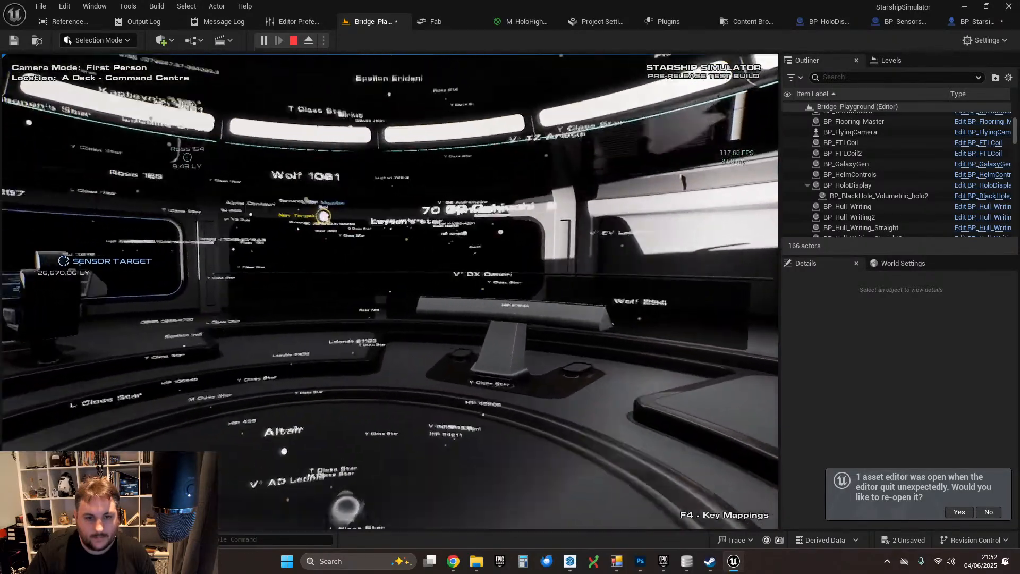
key(w)
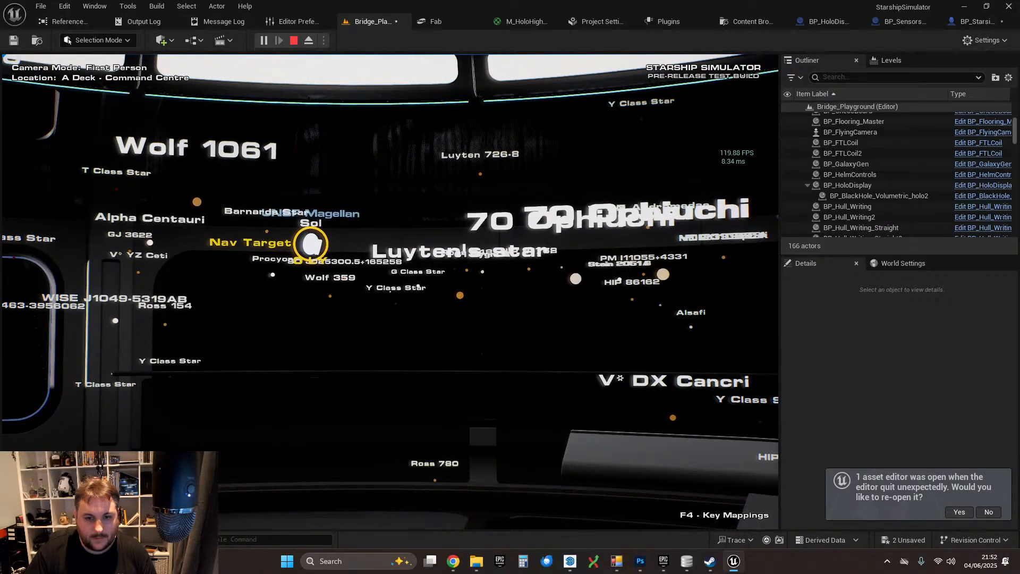
key(s)
key(w)
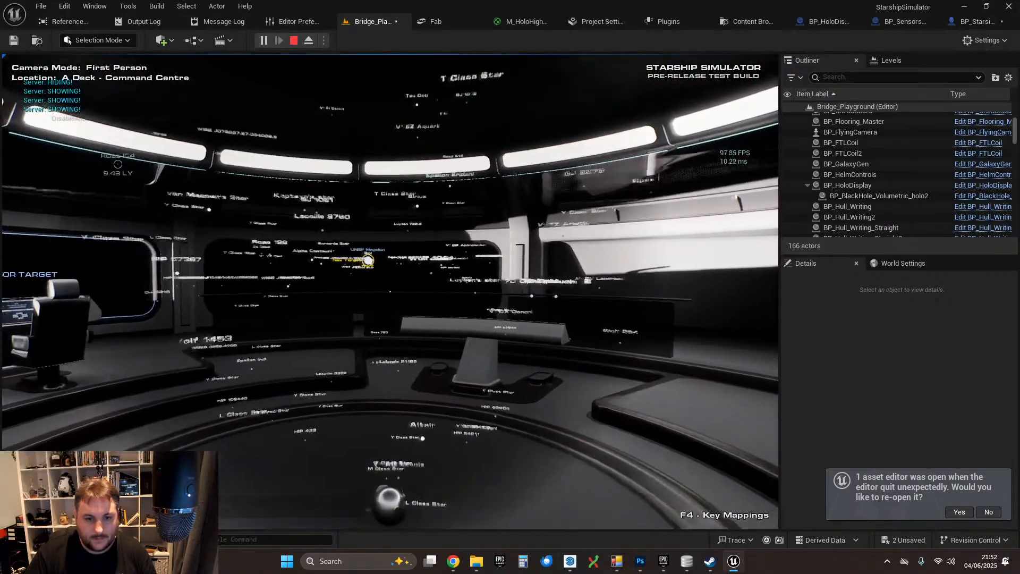
key(w)
key(s)
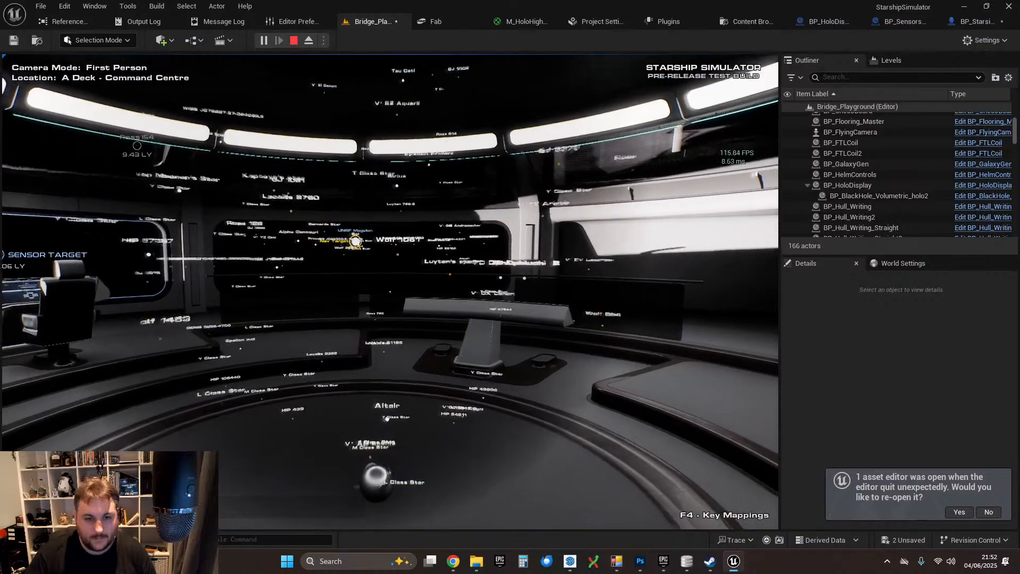
key(Escape)
click(401, 425)
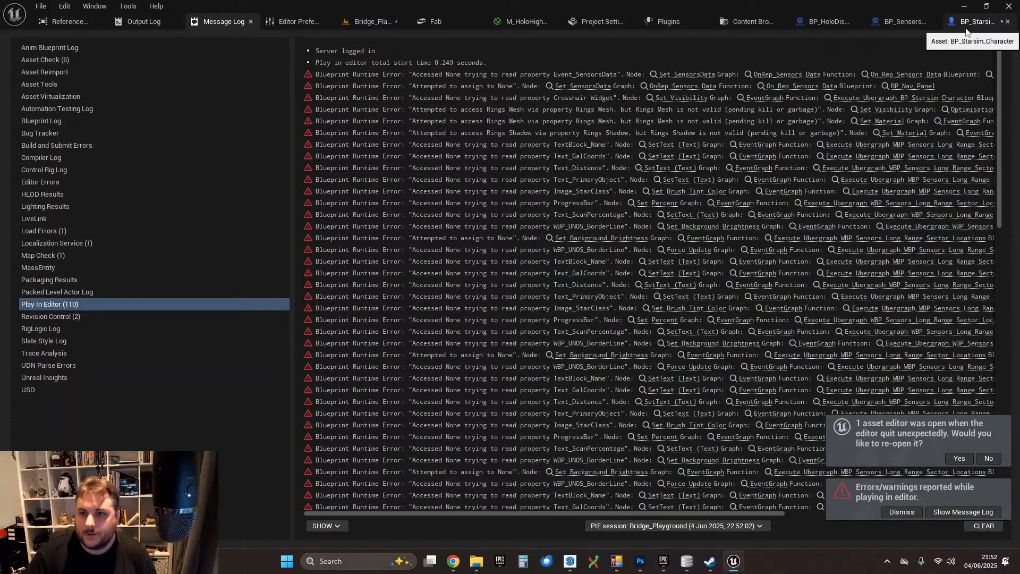
- In BP_HoloDisplay's Map Range Clamped node, set In Range B to 200 and Out Range B to 0.1, and compile and save
click(972, 22)
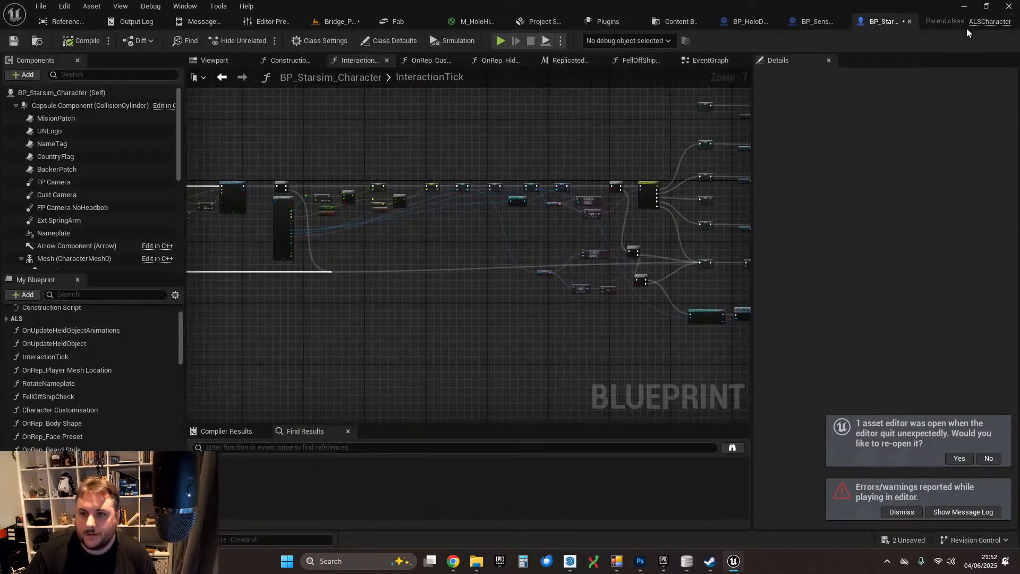
click(754, 24)
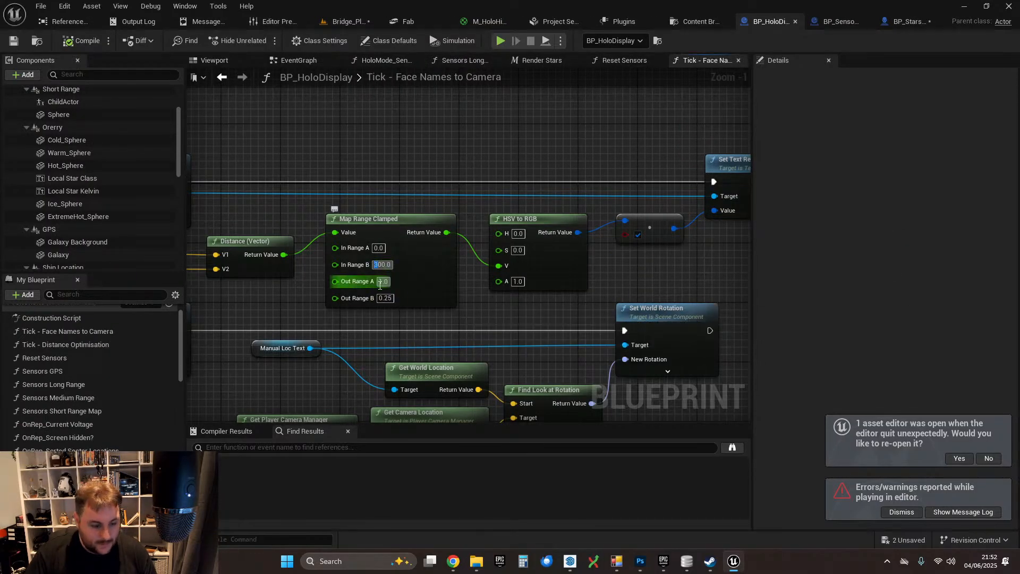
text(200)
key(Return)
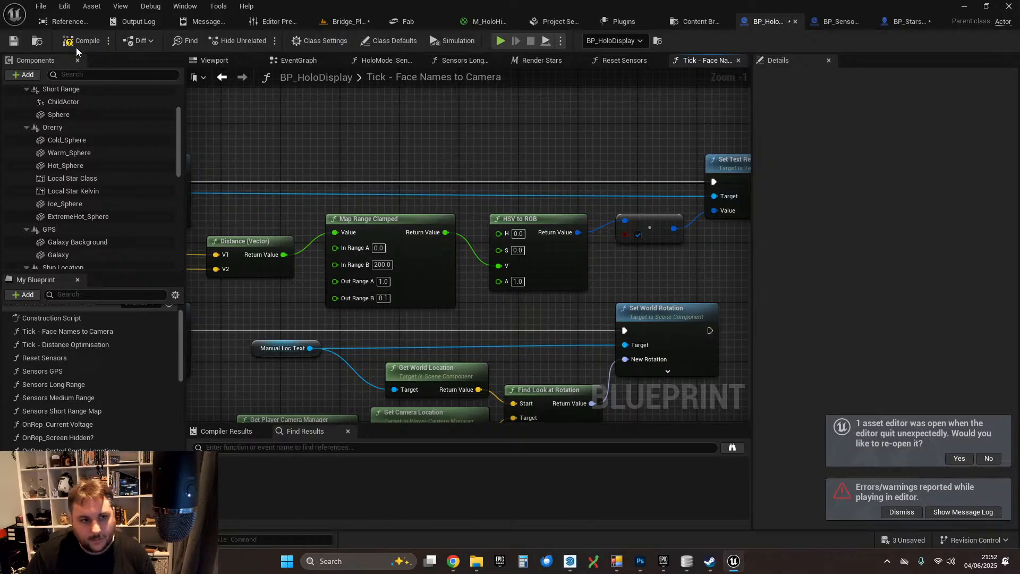
click(20, 42)
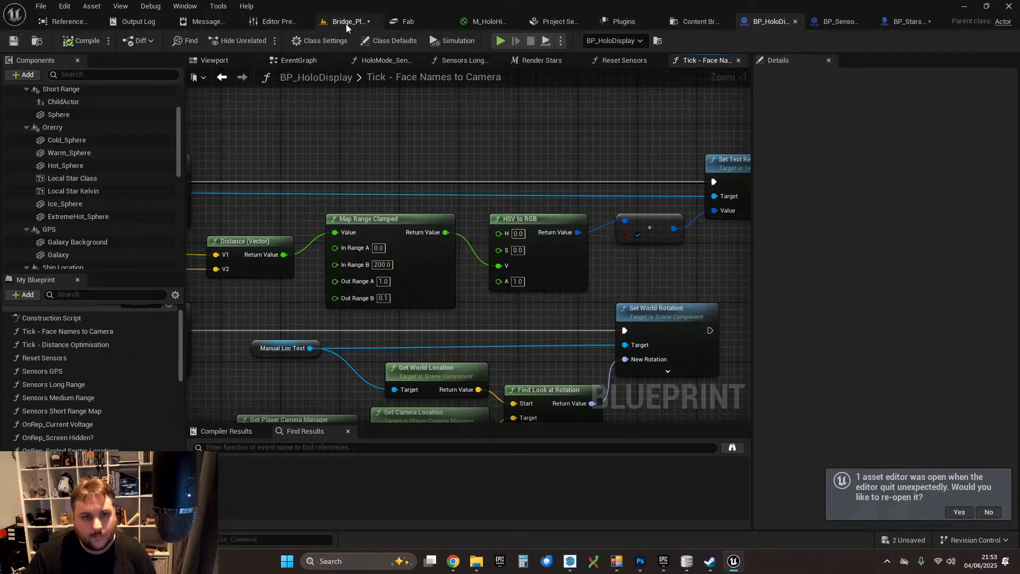
- Play the Bridge_Playground level and set the sensors console to long range mode with an increased sensor range
click(346, 22)
click(263, 40)
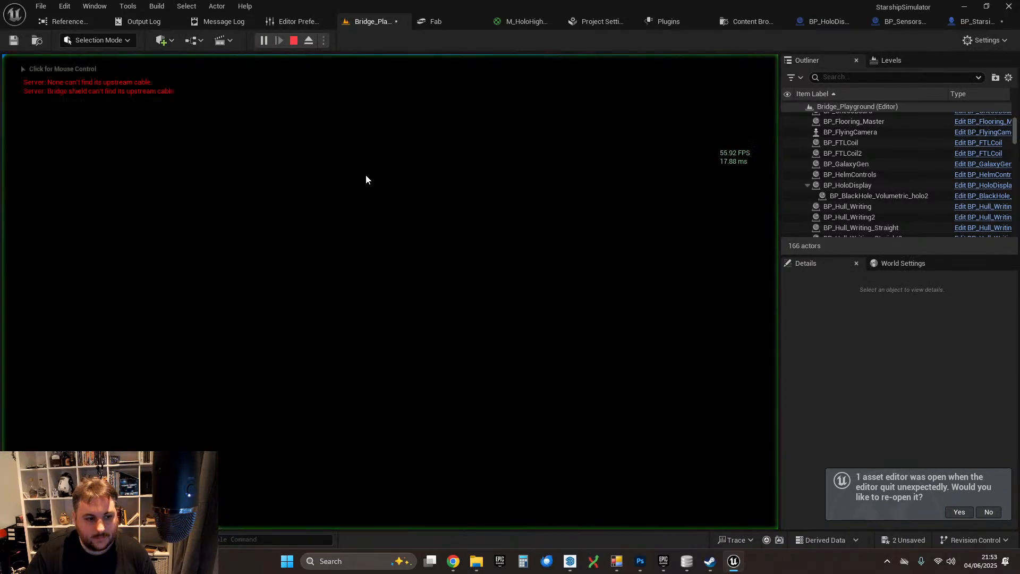
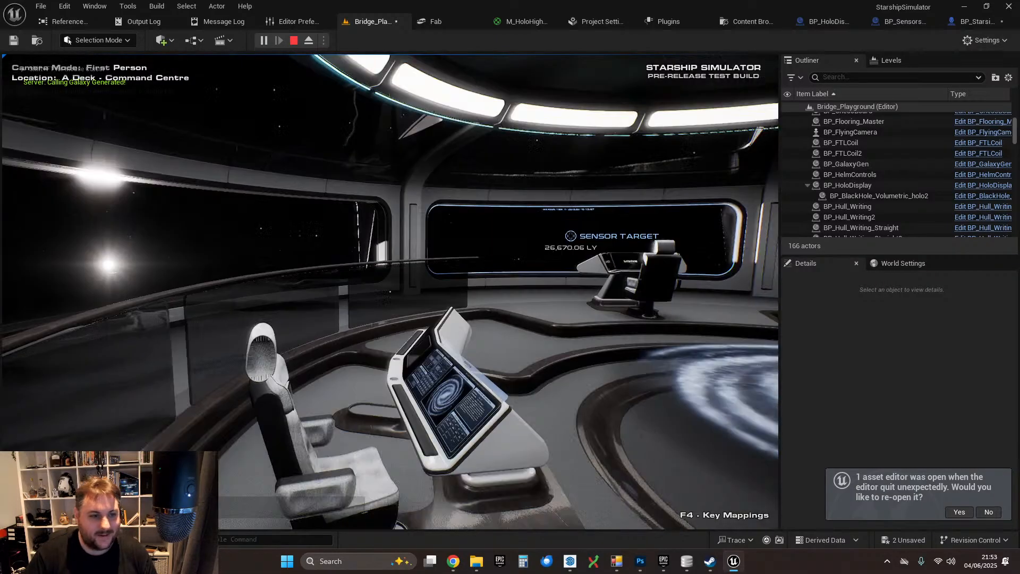
key(w)
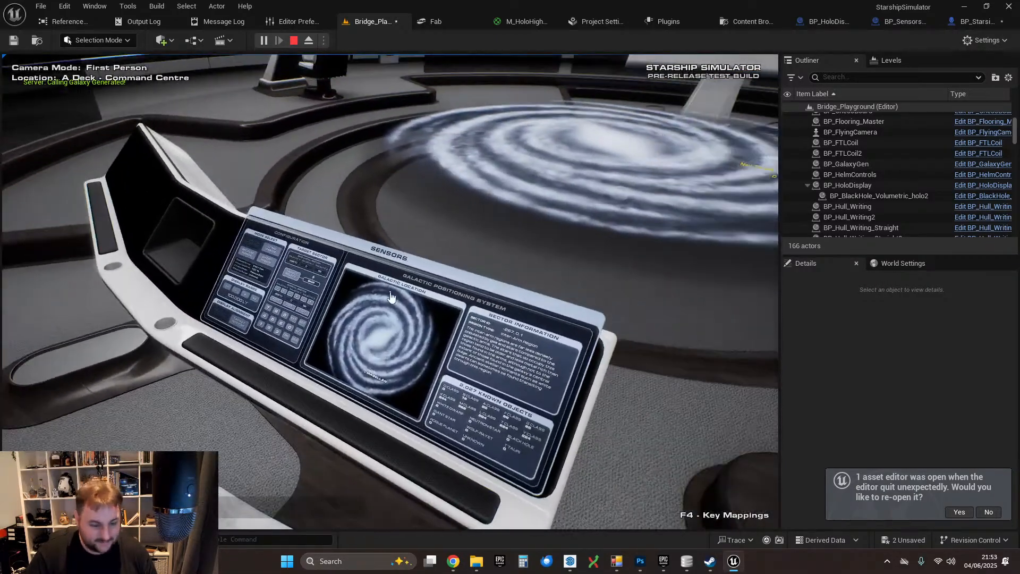
click(275, 259)
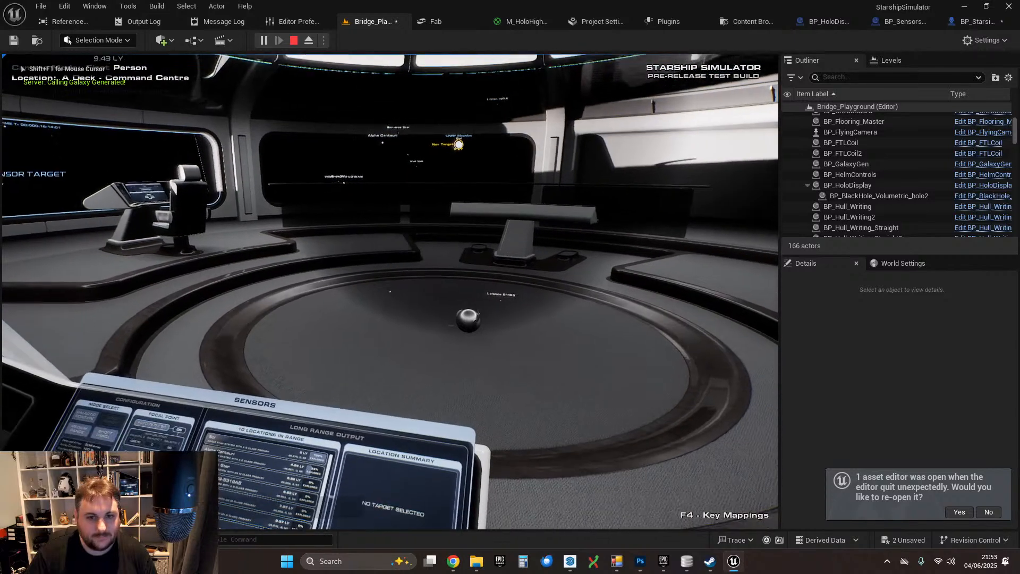
click(390, 292)
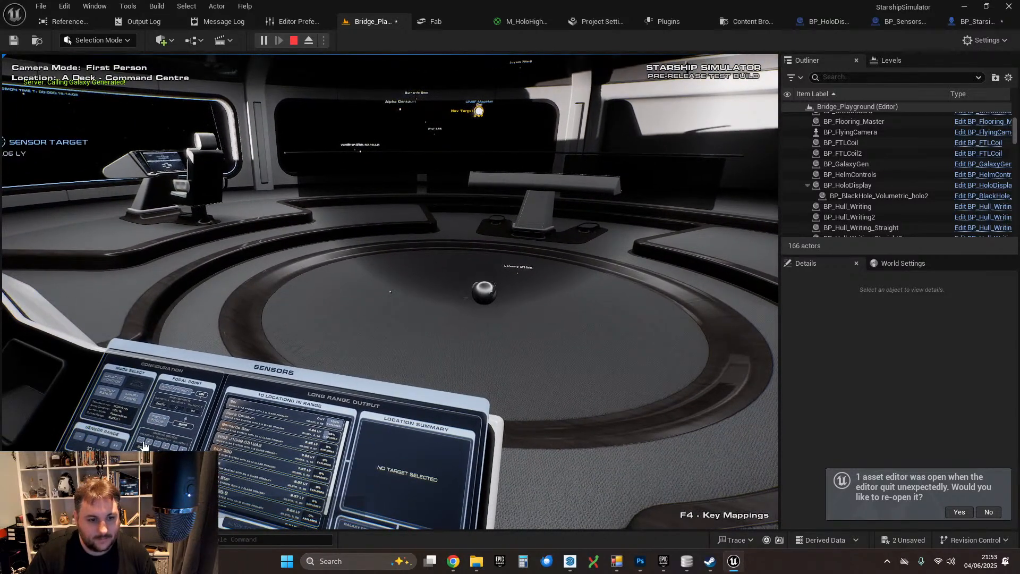
click(101, 446)
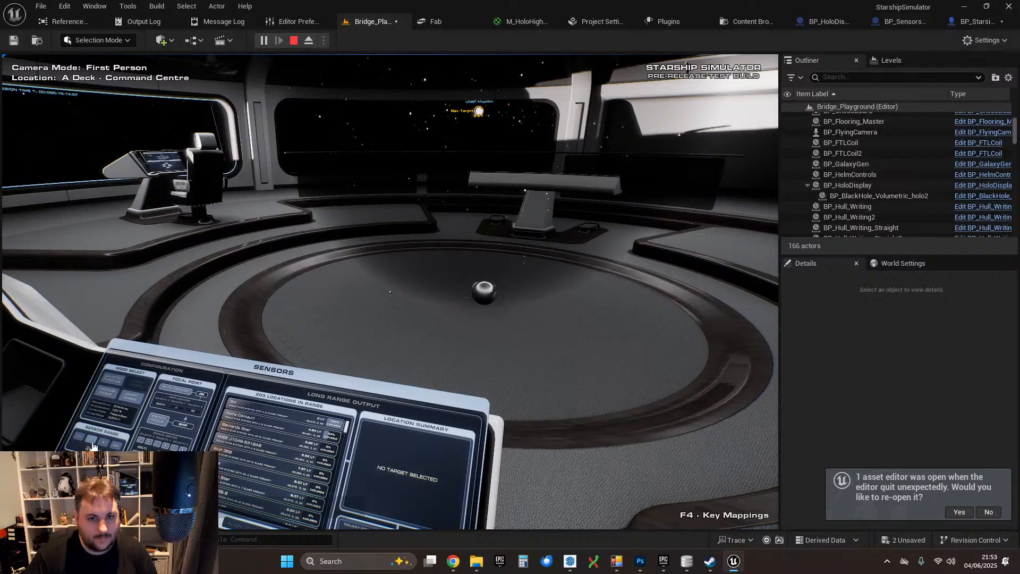
- Walk around and through the holographic star field to examine how the star names dim with the new range settings
key(w)
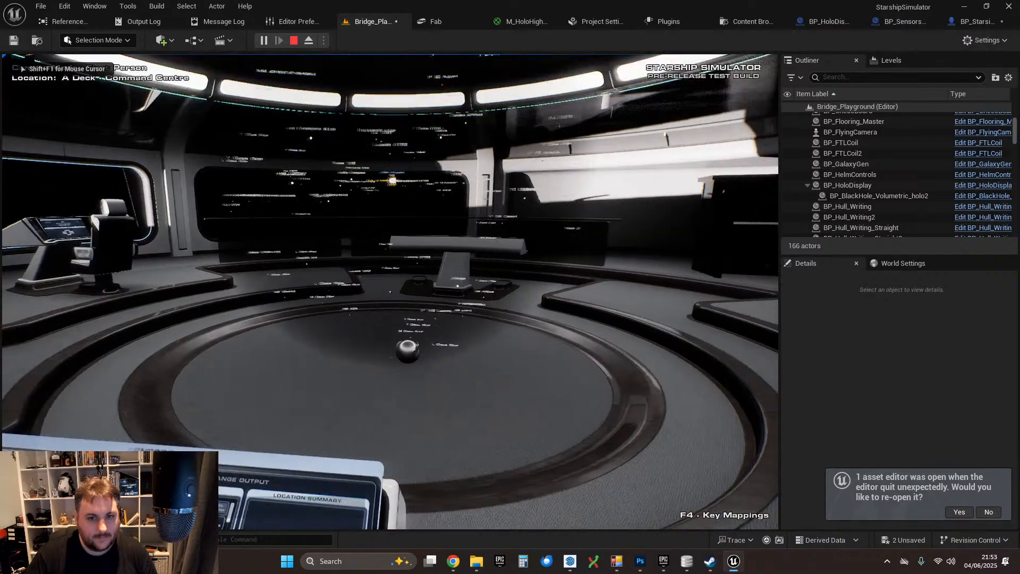
key(s)
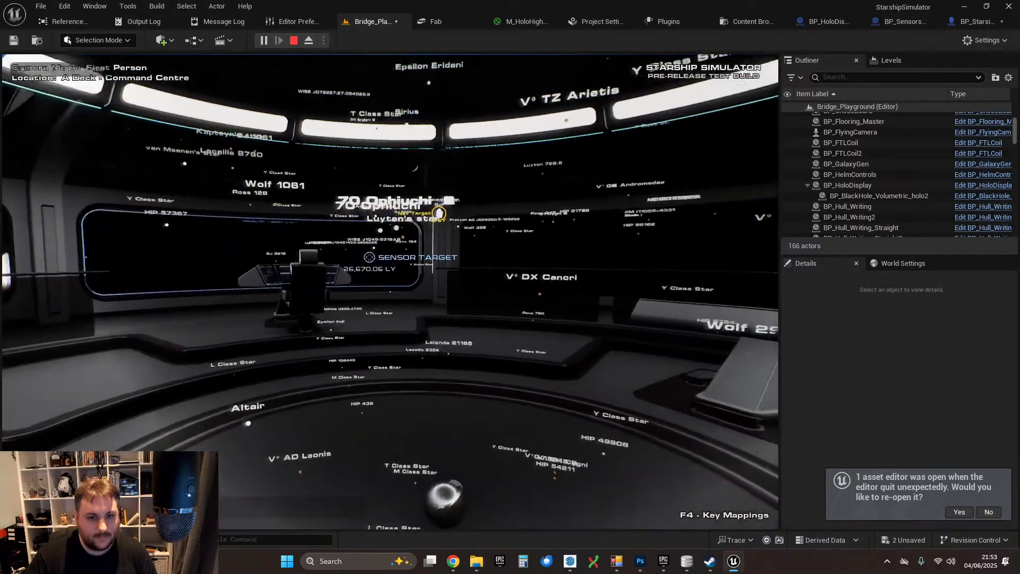
key(w)
key(d)
key(a)
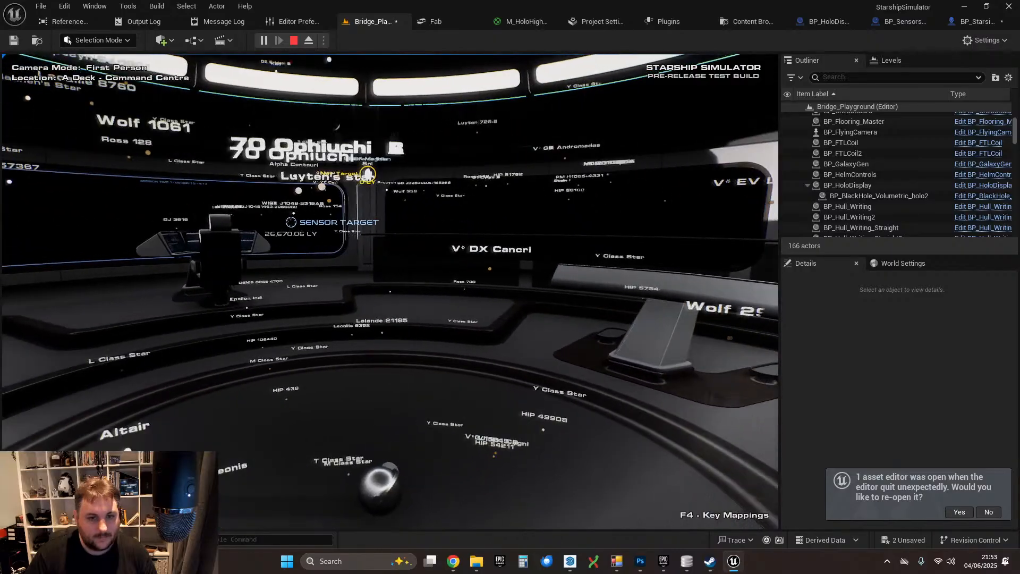
key(s)
key(w)
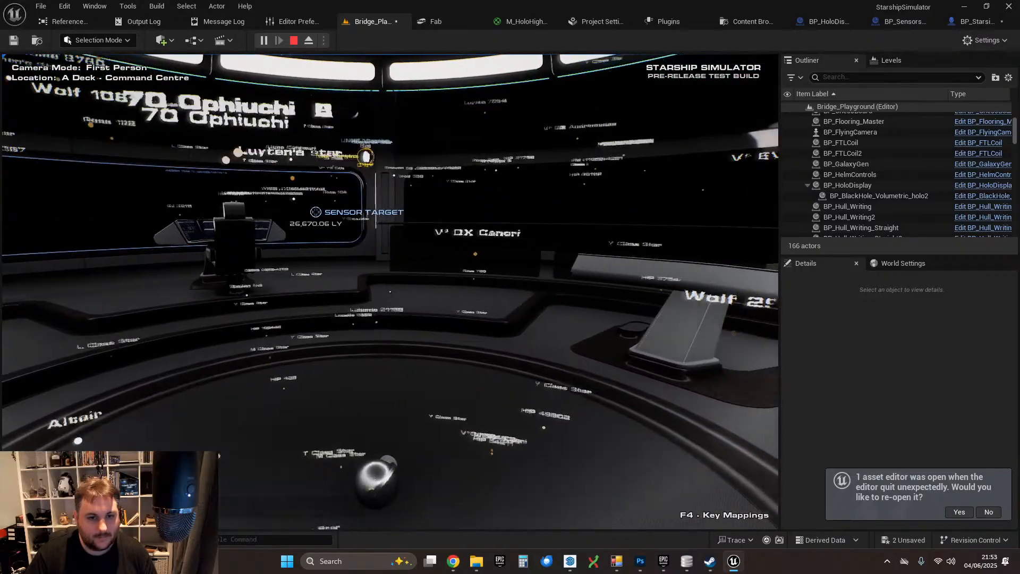
key(s)
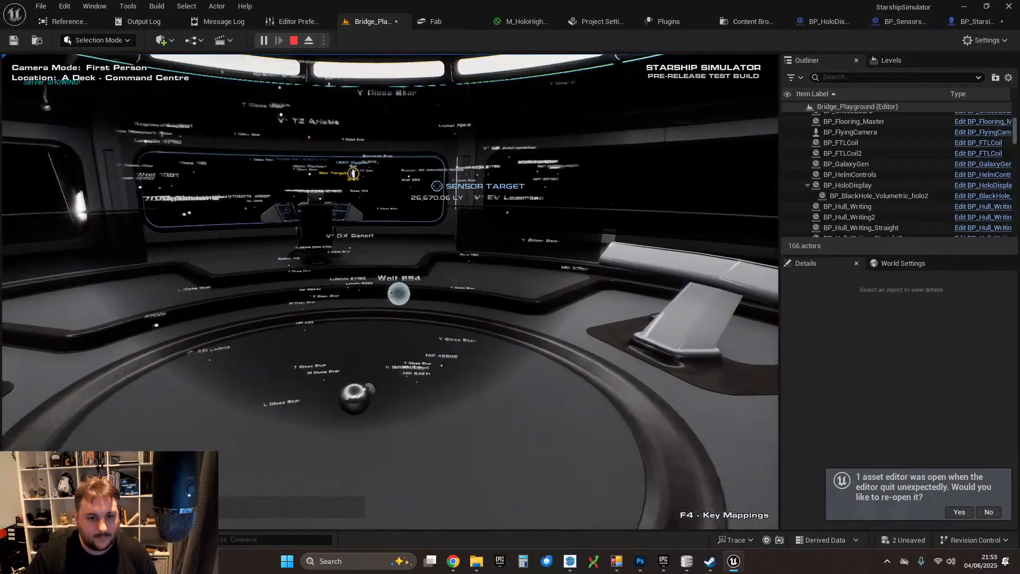
key(w)
key(s)
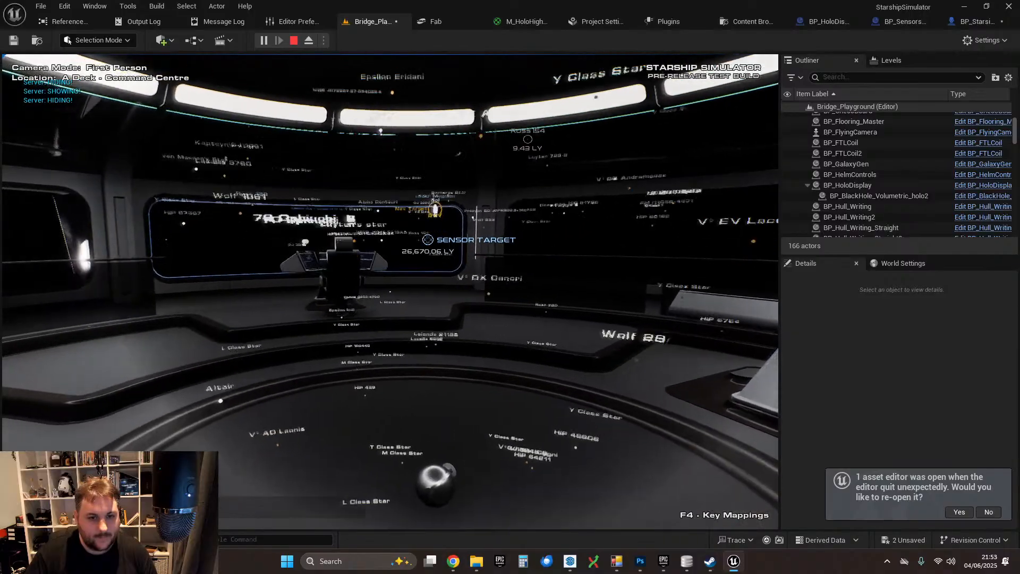
key(w)
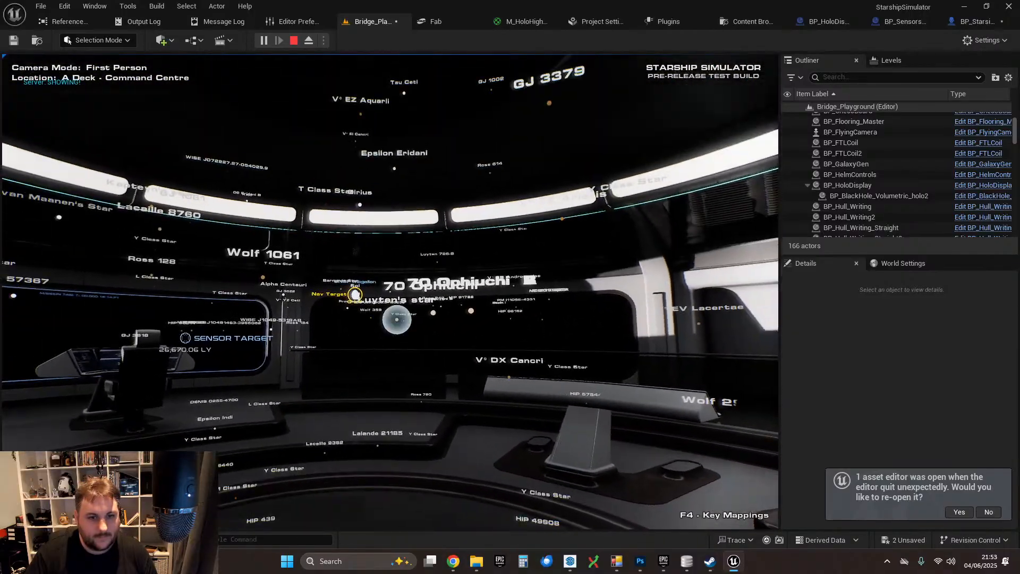
key(a)
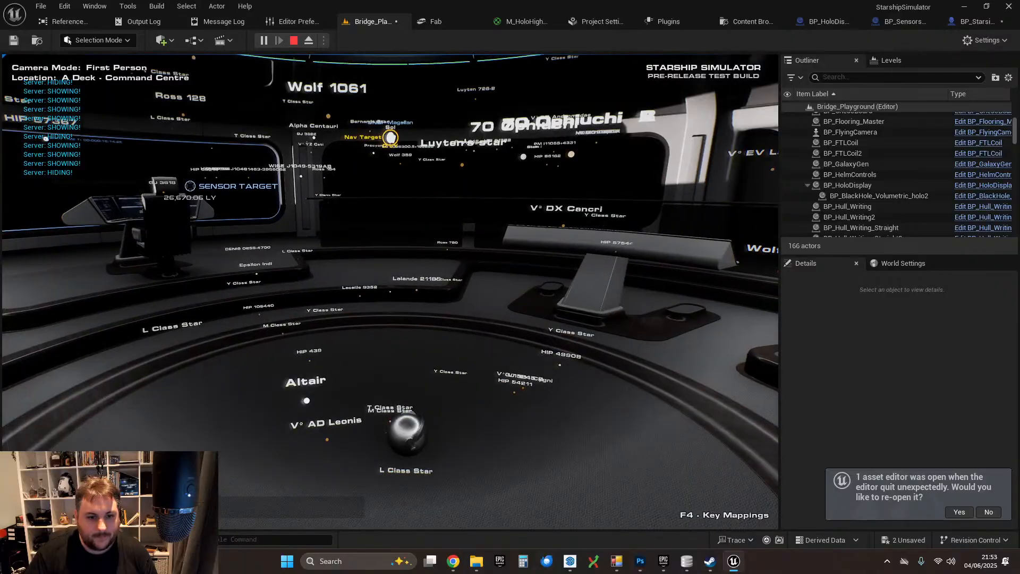
key(d)
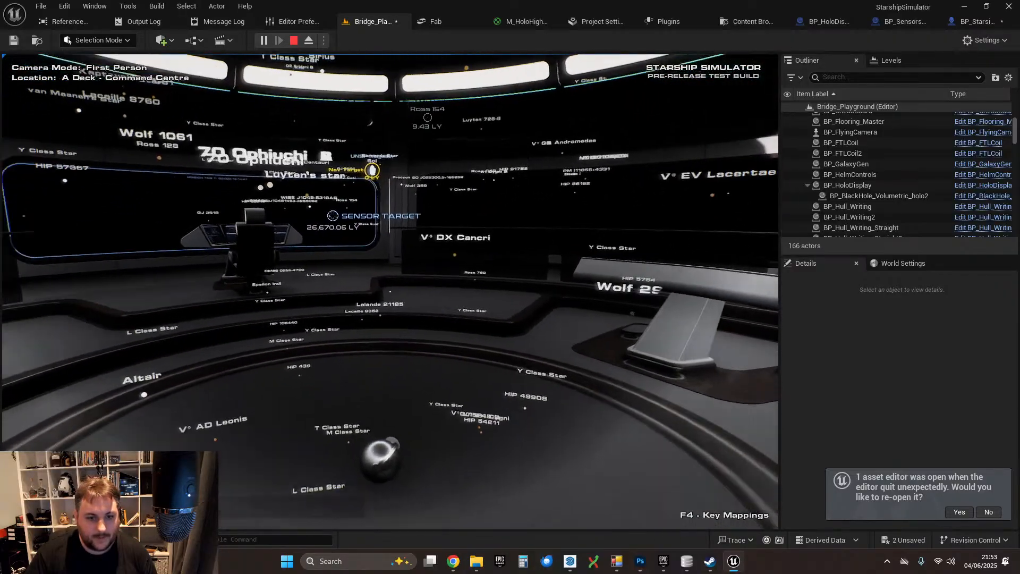
key(d)
key(s)
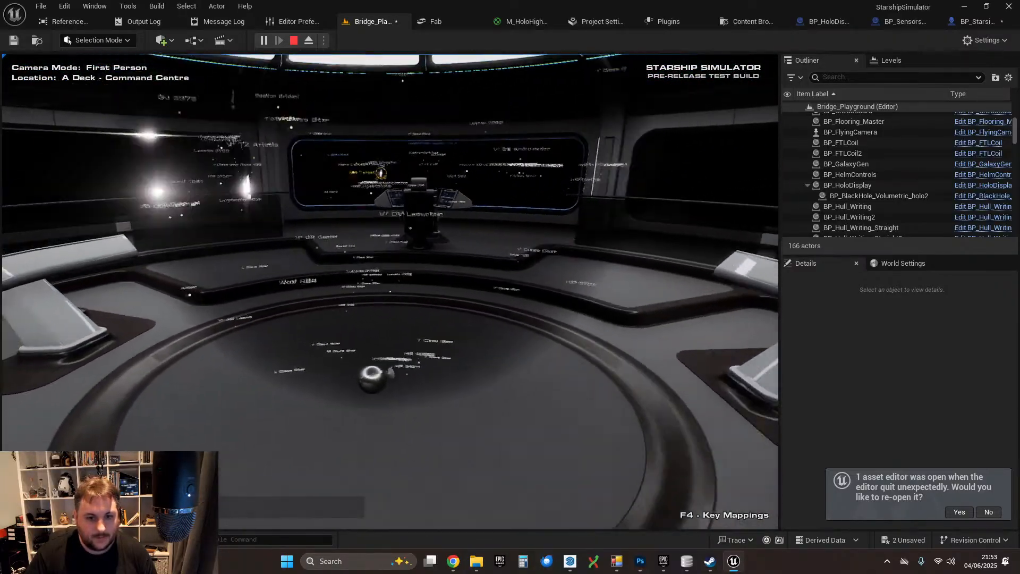
key(s)
key(w)
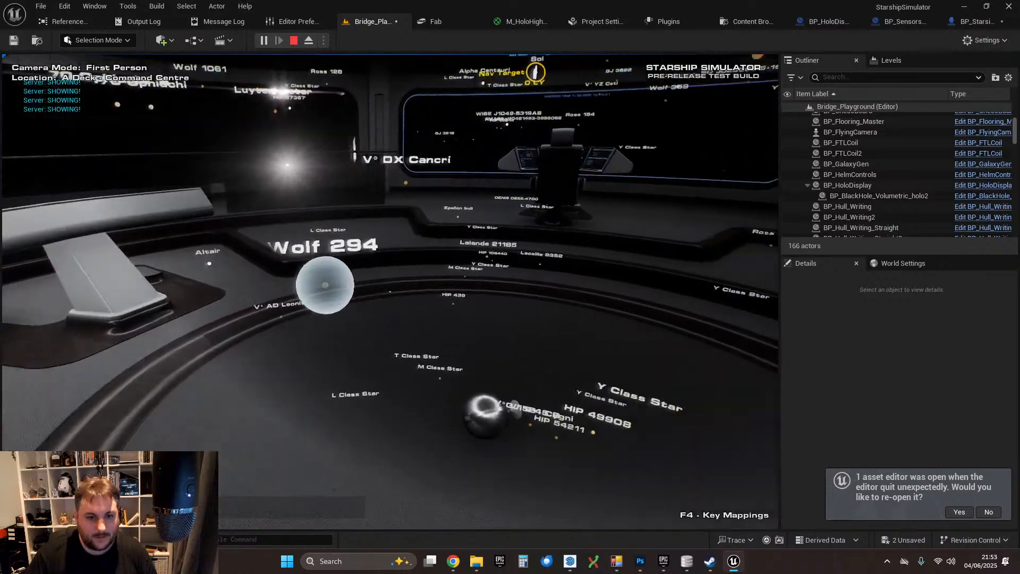
- Compare the star names' brightness from close up and from across the bridge, and end the play session
key(a)
key(s)
key(w)
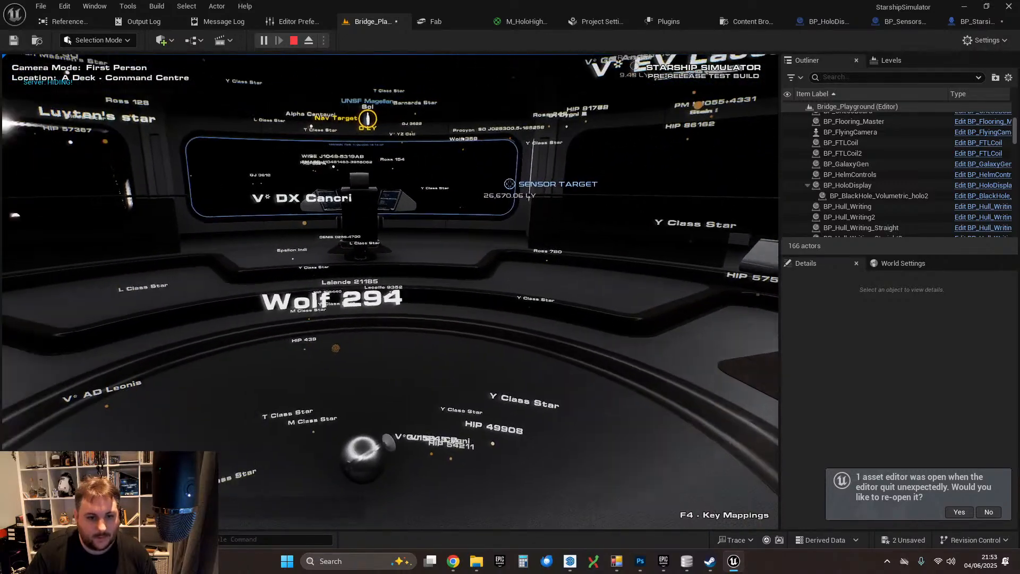
key(a)
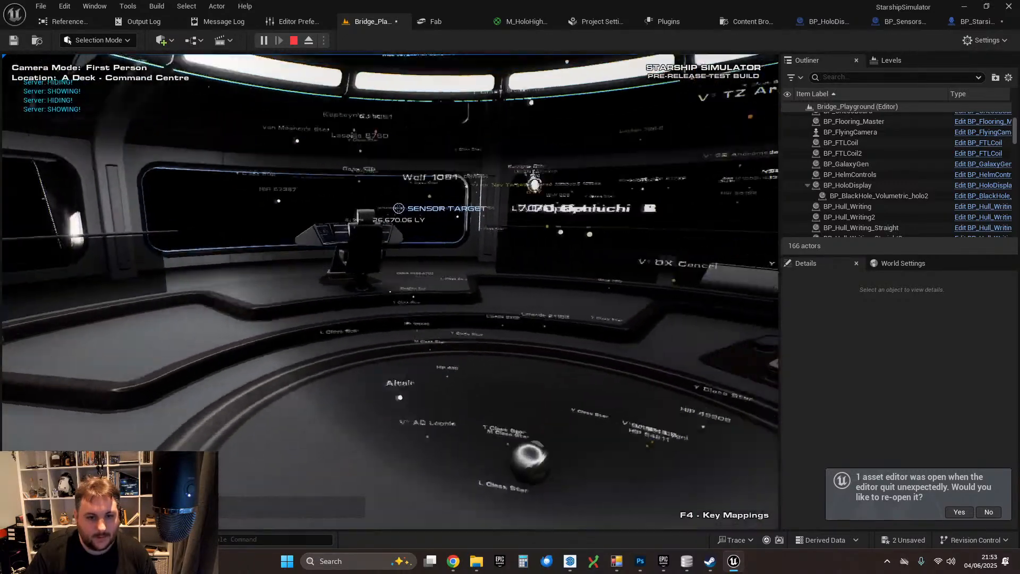
key(s)
key(a)
key(w)
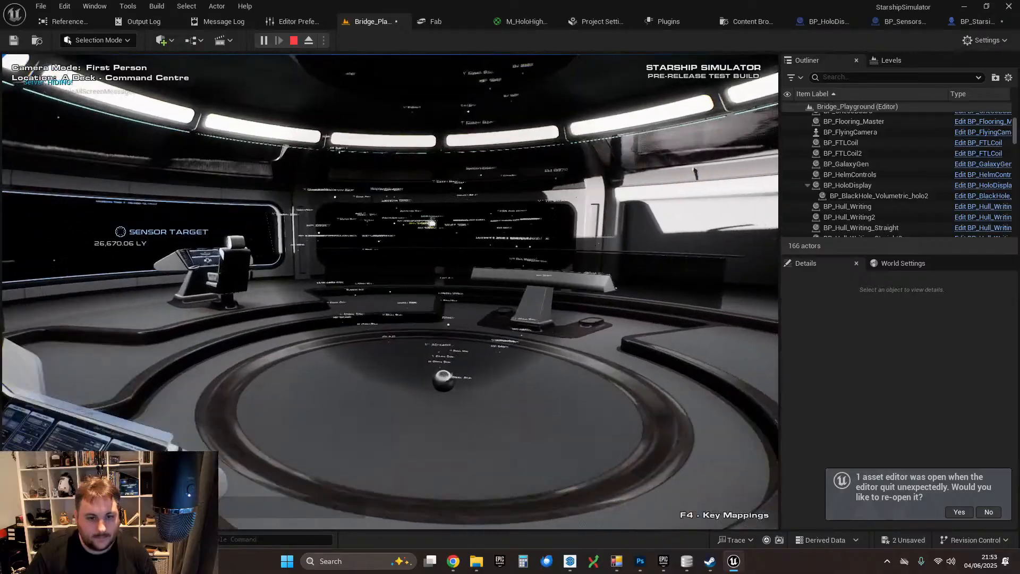
key(a)
key(w)
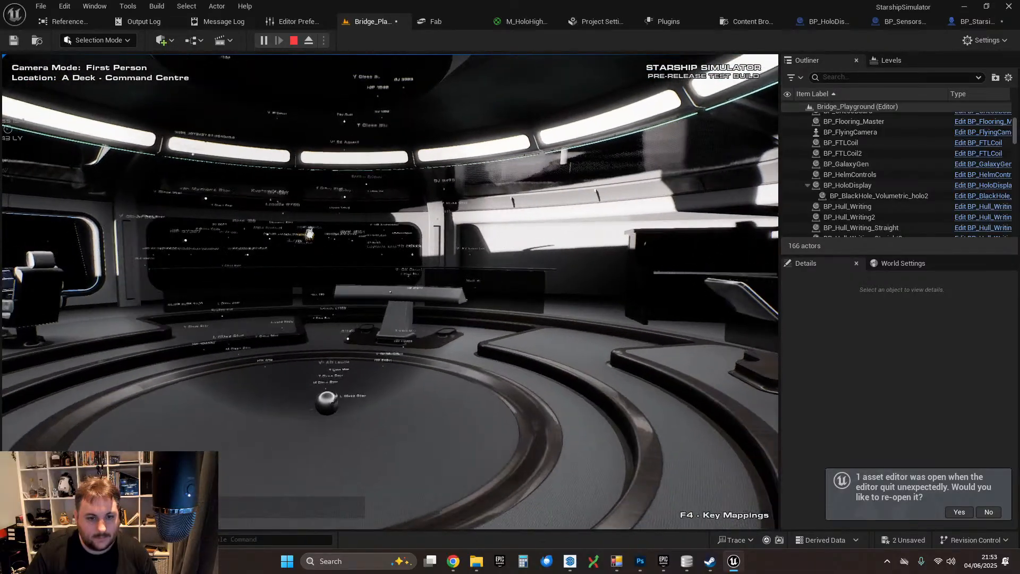
key(a)
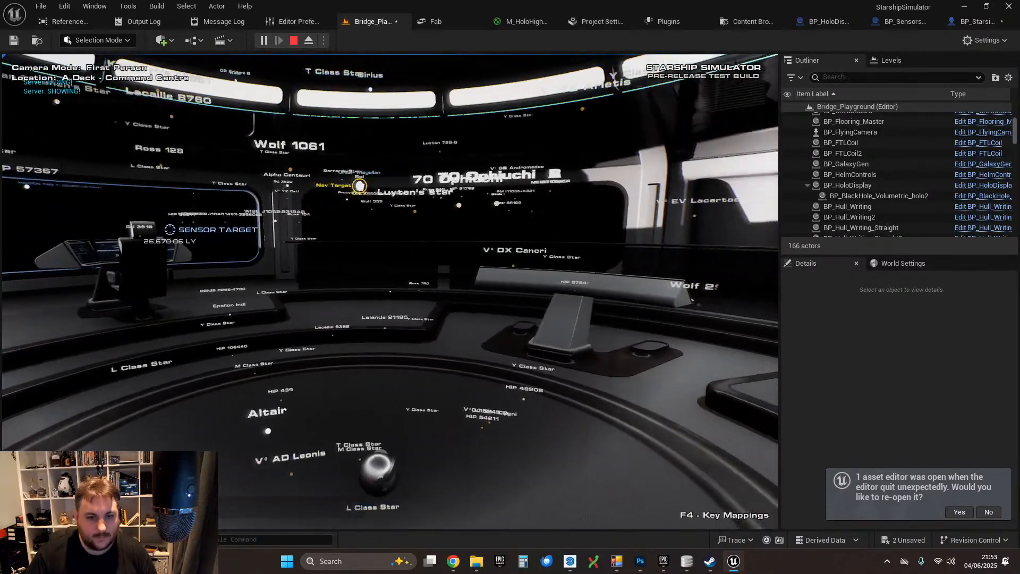
key(d)
key(a)
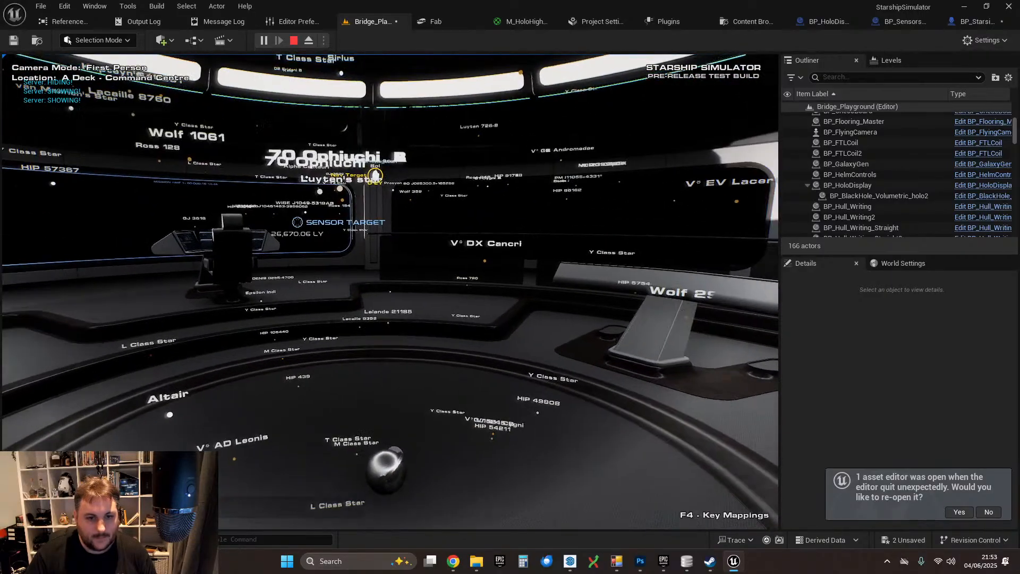
key(Escape)
click(414, 431)
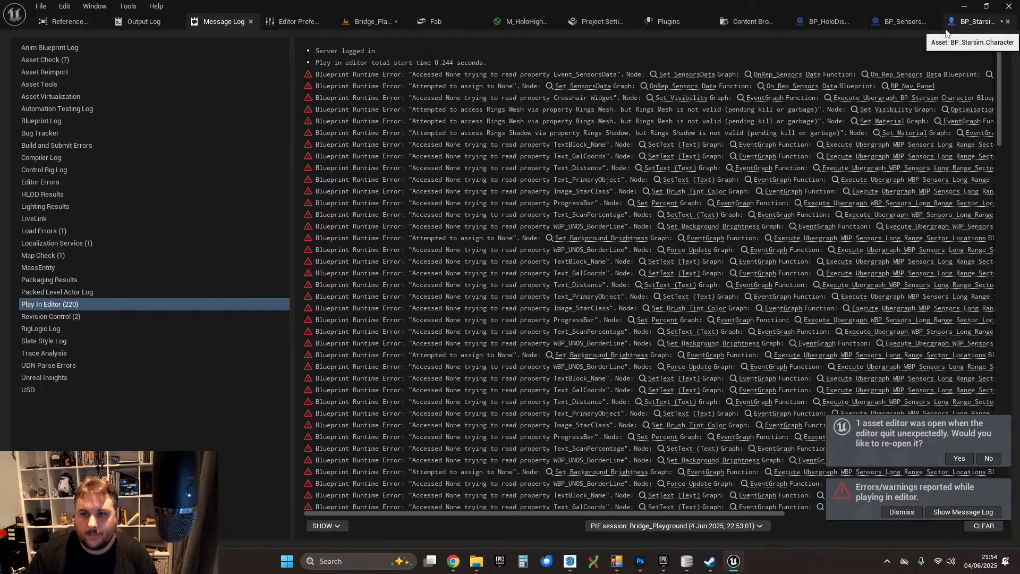
- In BP_HoloDisplay's Map Range Clamped node, set In Range A to 100
click(834, 25)
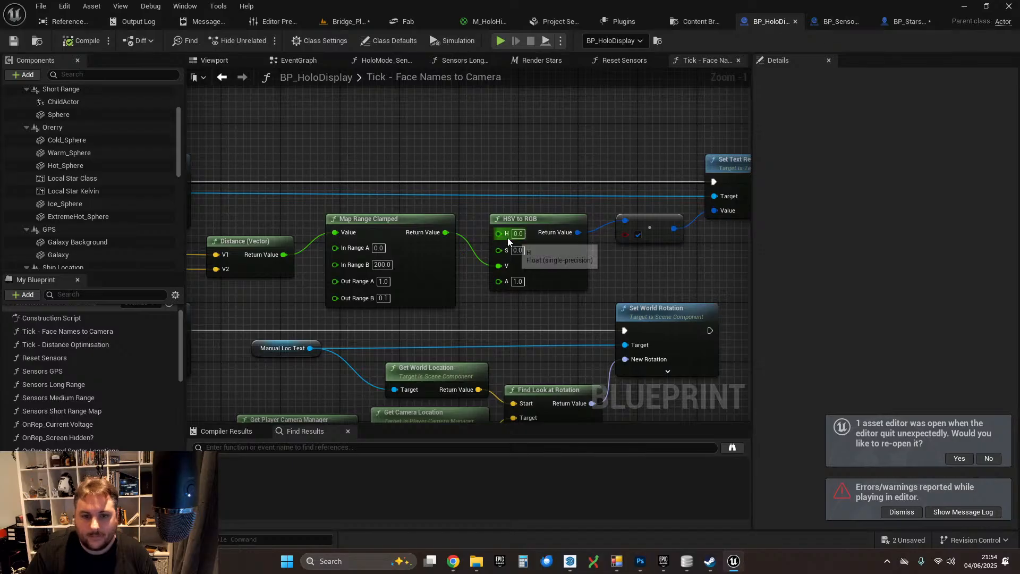
click(377, 249)
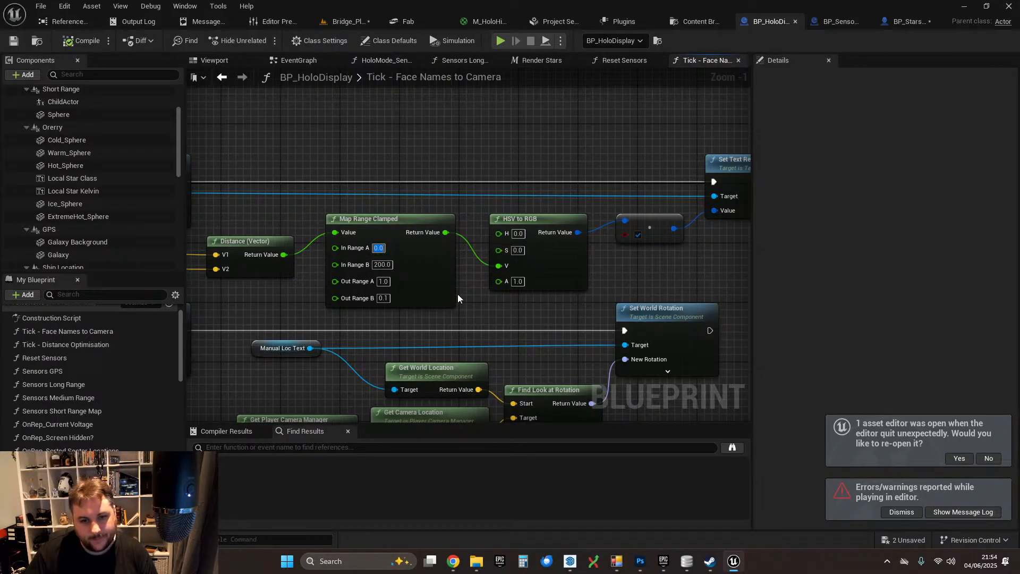
text(50)
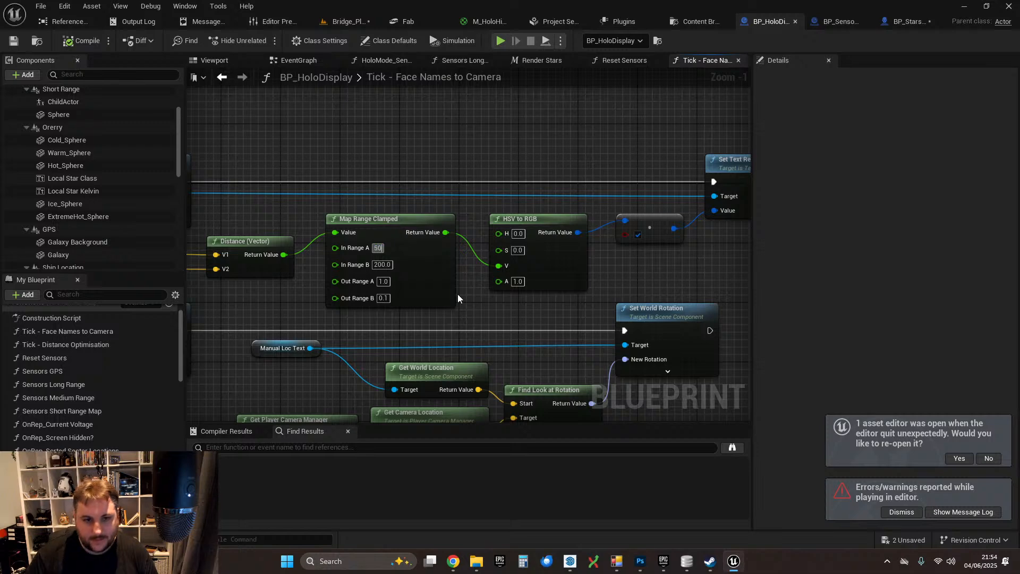
key(Return)
text(100)
key(Return)
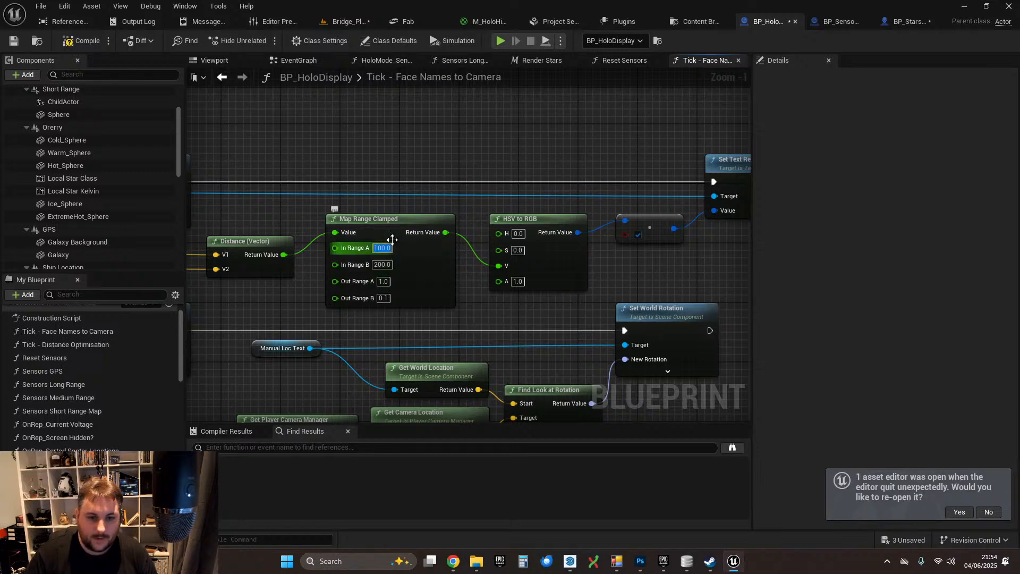
- Set Out Range B of the Map Range Clamped node to 0.025
click(384, 299)
text(0.01)
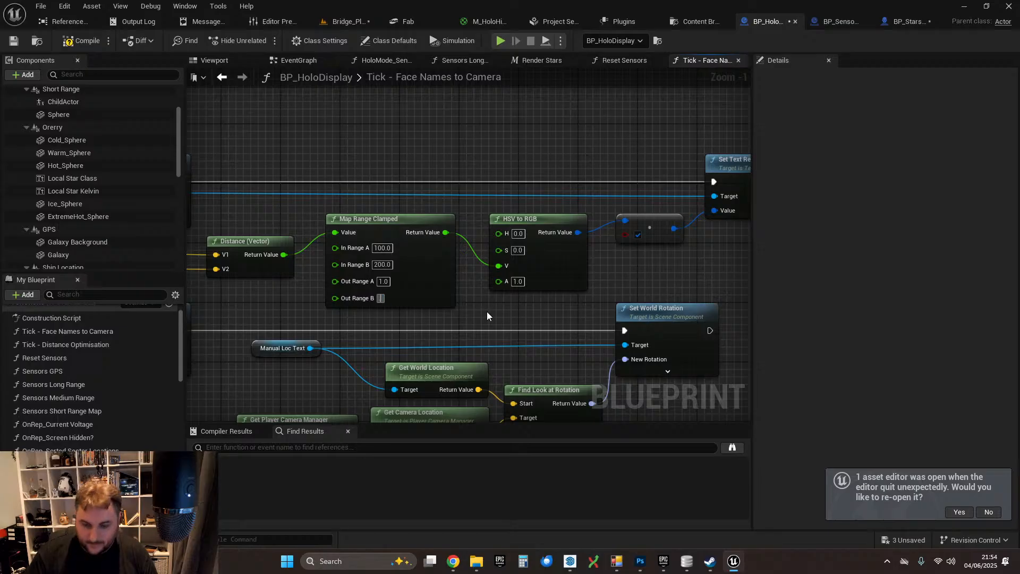
key(Return)
key(ctrl+z)
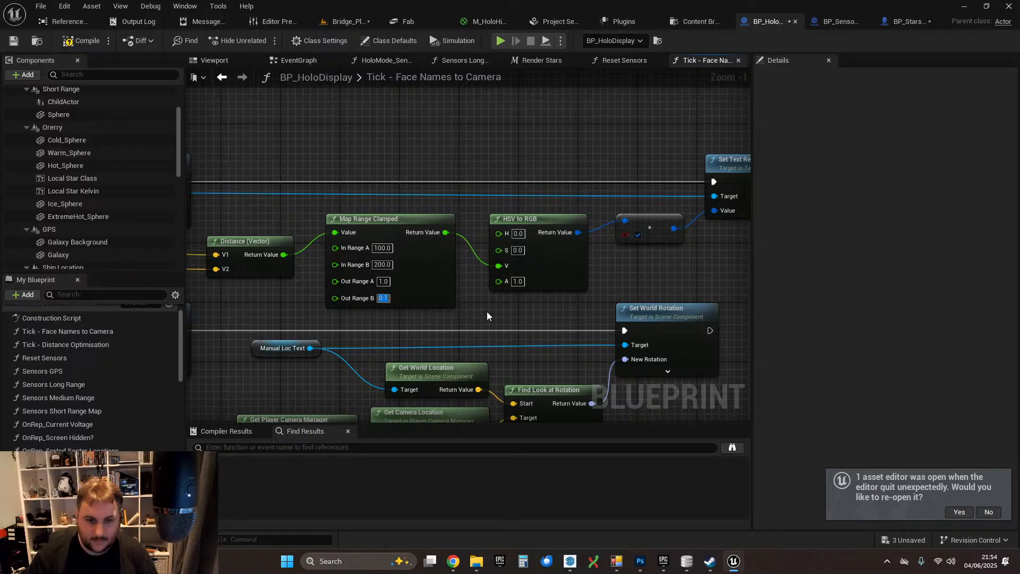
text(0)
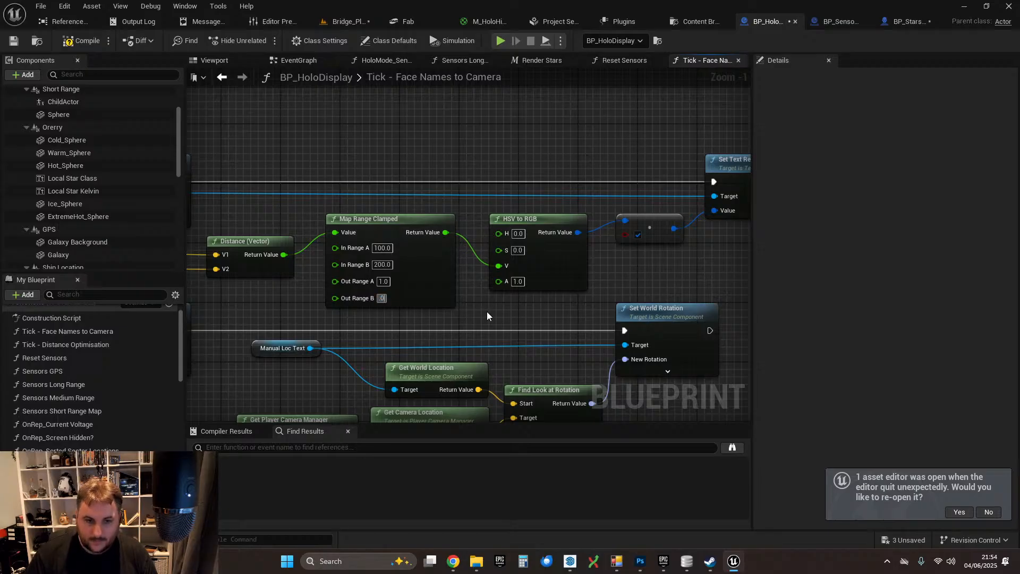
text(.025)
key(Return)
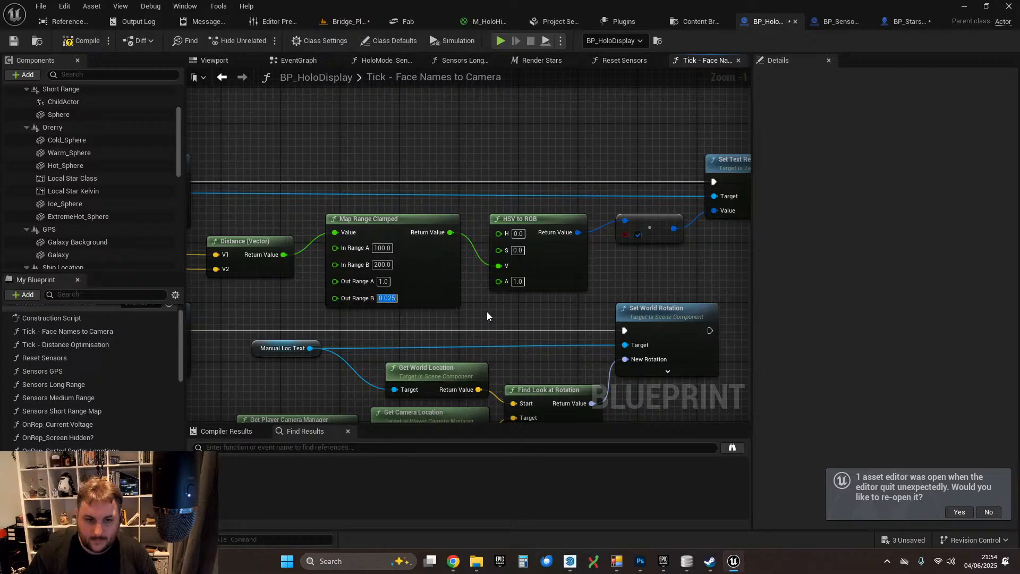
- Set In Range B of the Map Range Clamped node to 300, and compile and save the blueprint
click(377, 264)
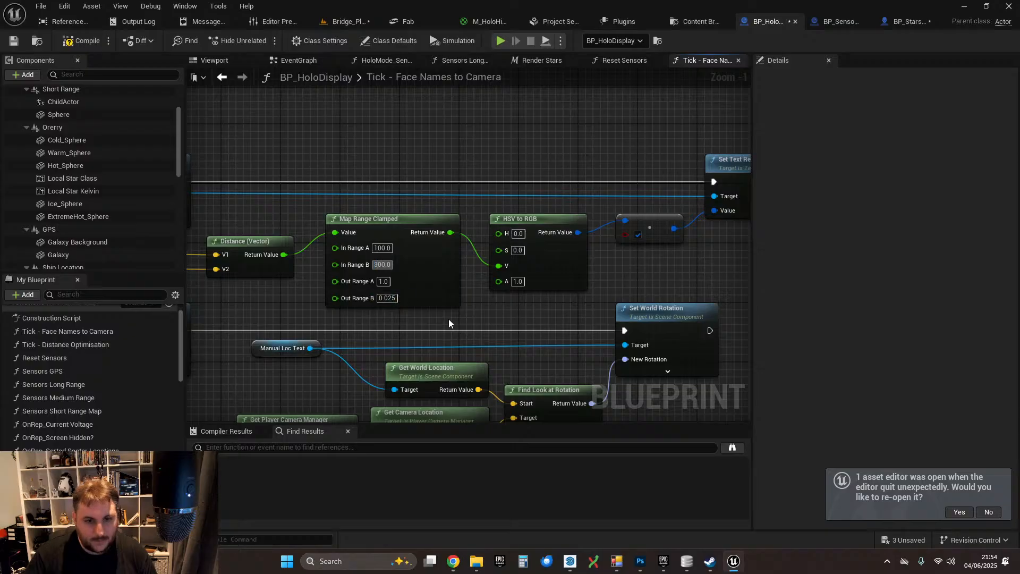
text(3)
key(Return)
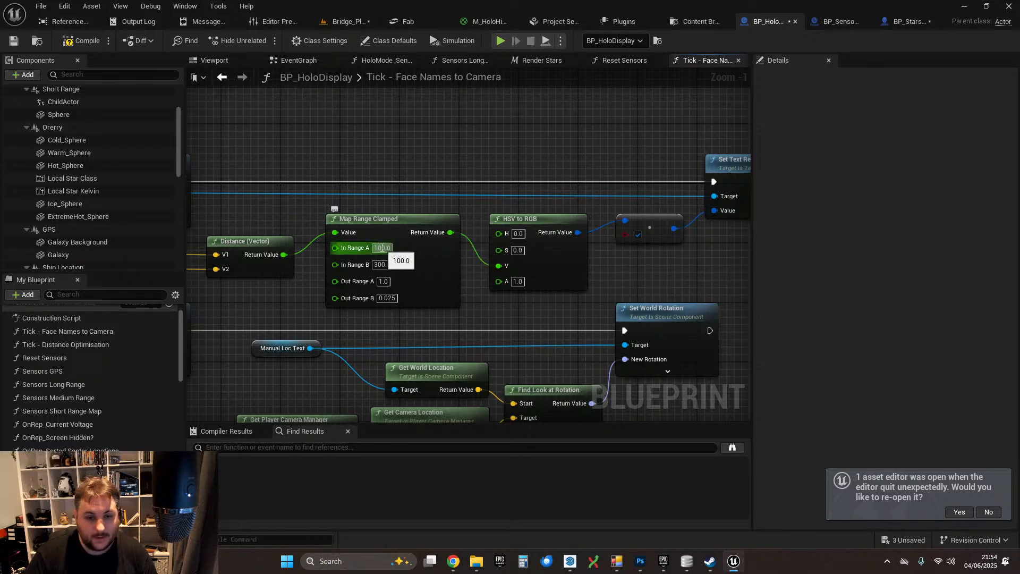
click(81, 40)
key(ctrl+s)
- Play the Bridge_Playground level and adjust the long range sensor range at the sensors console
click(345, 24)
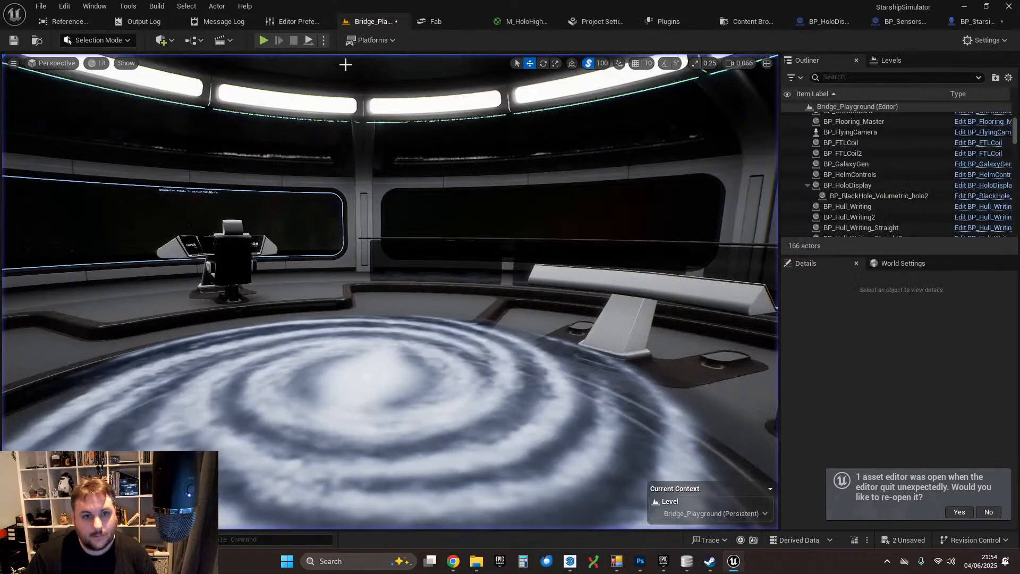
click(263, 42)
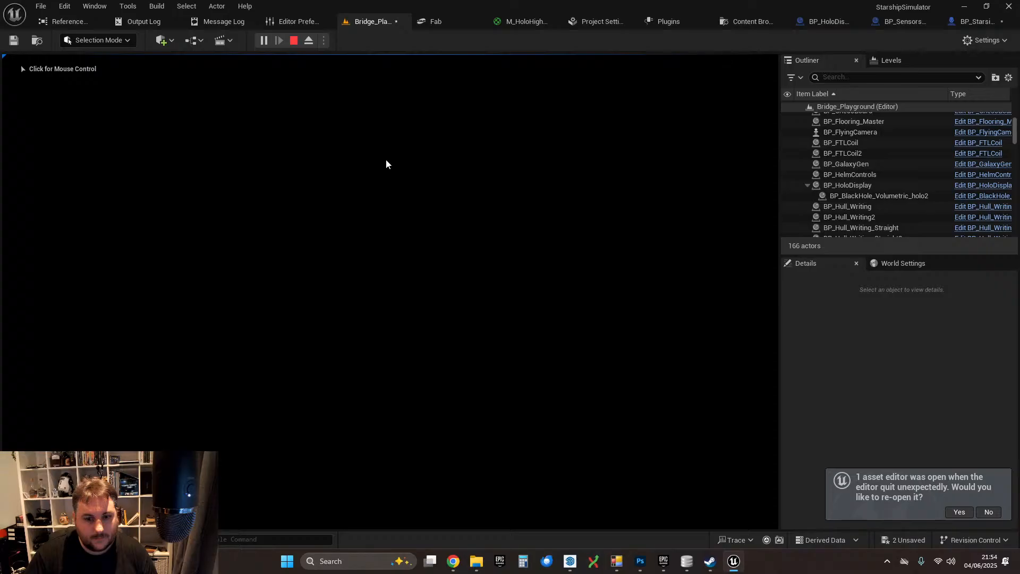
click(387, 160)
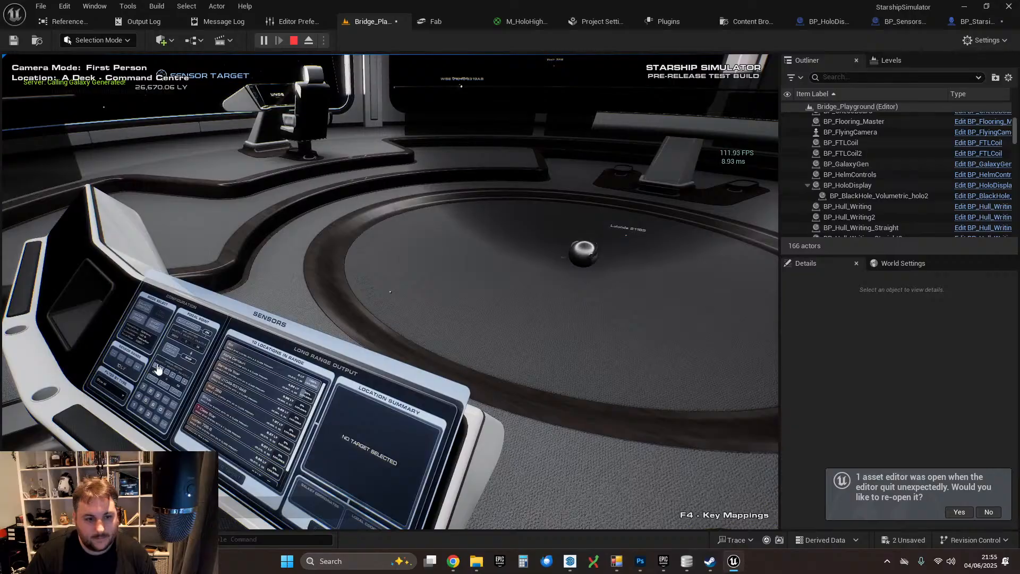
click(137, 368)
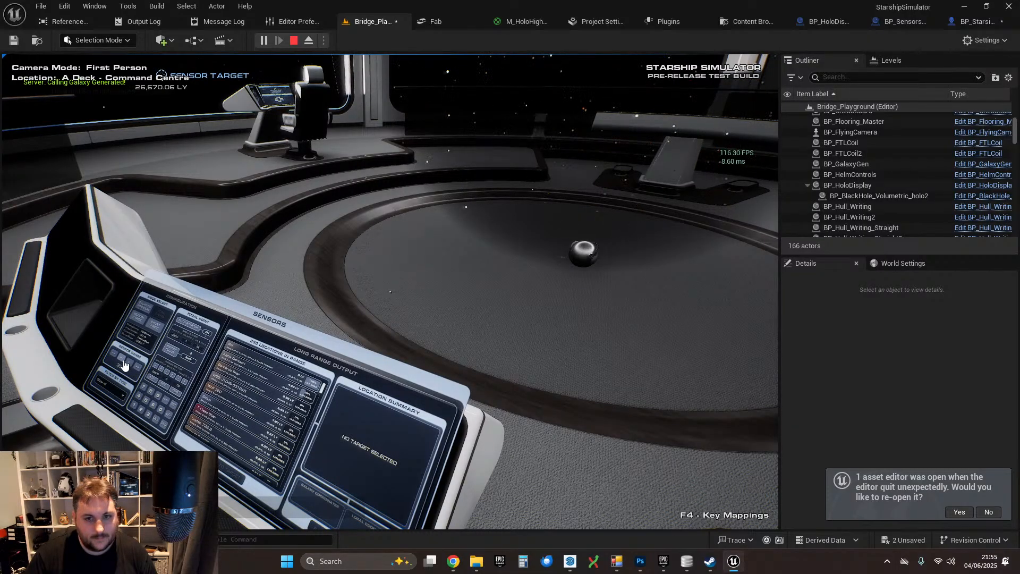
click(124, 363)
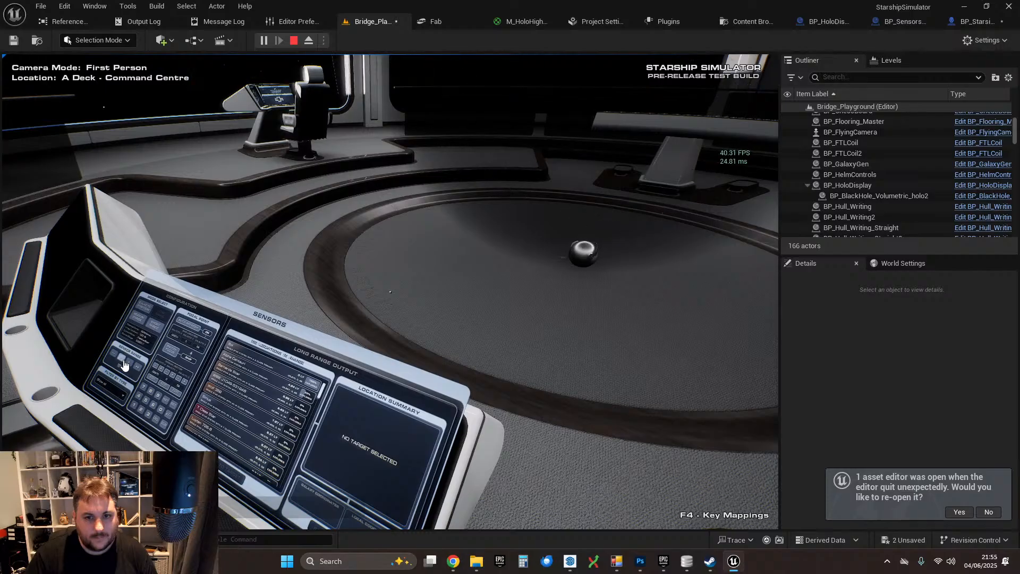
right_click(226, 321)
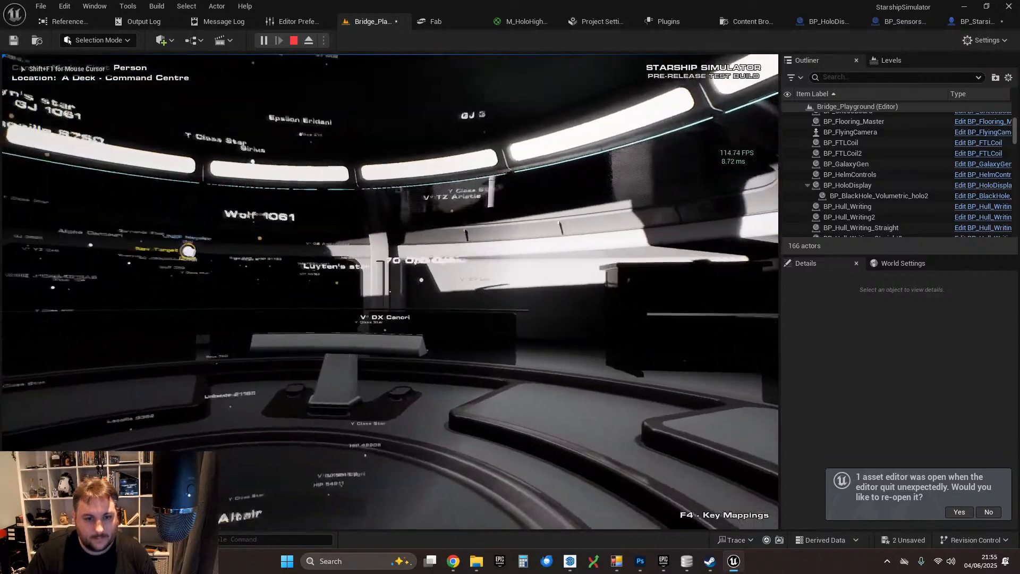
- Walk toward, through and away from the holographic star field to examine how the star names fade between near and far distances
key(w)
key(d)
key(s)
key(a)
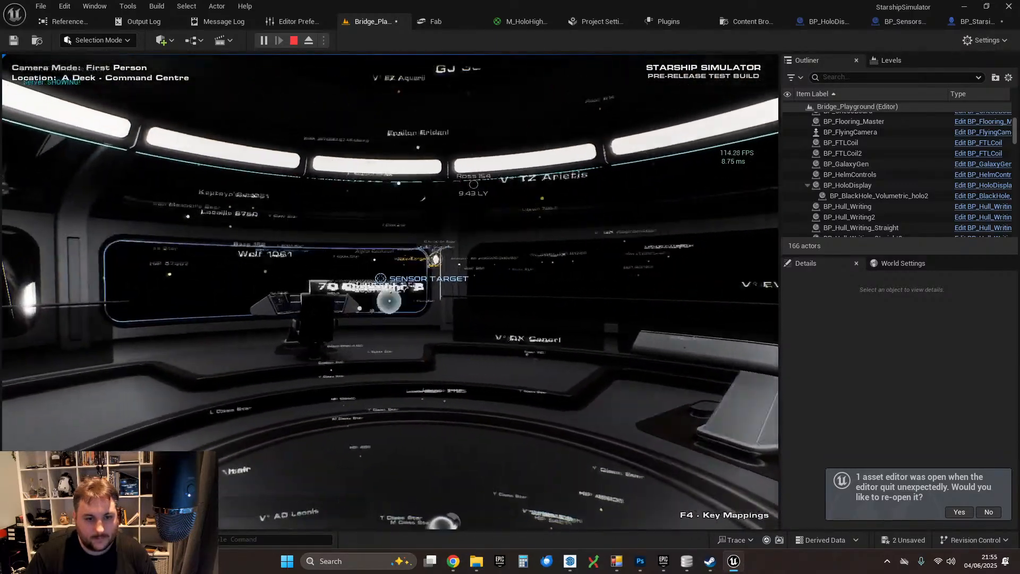
key(a)
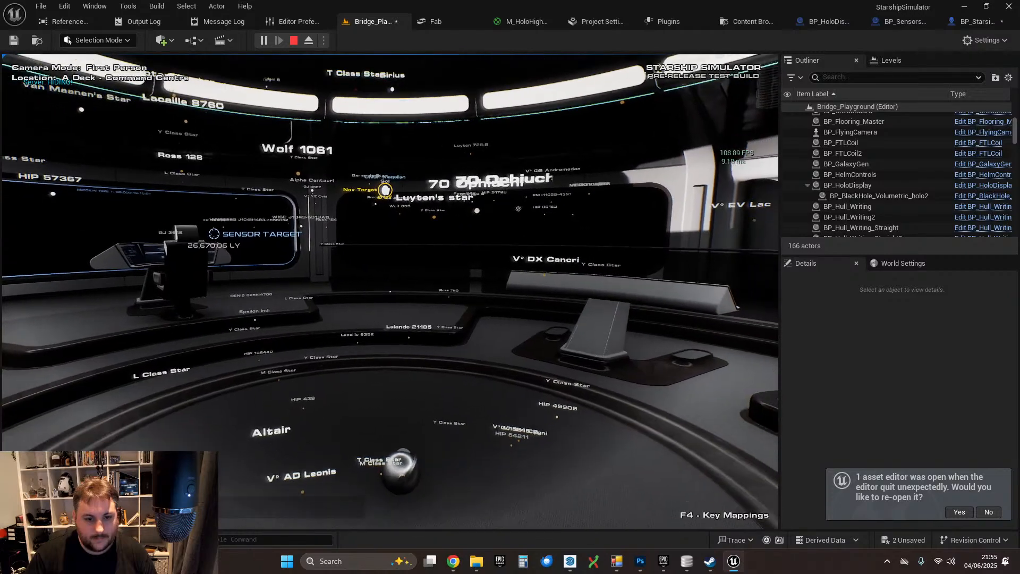
key(d)
key(s)
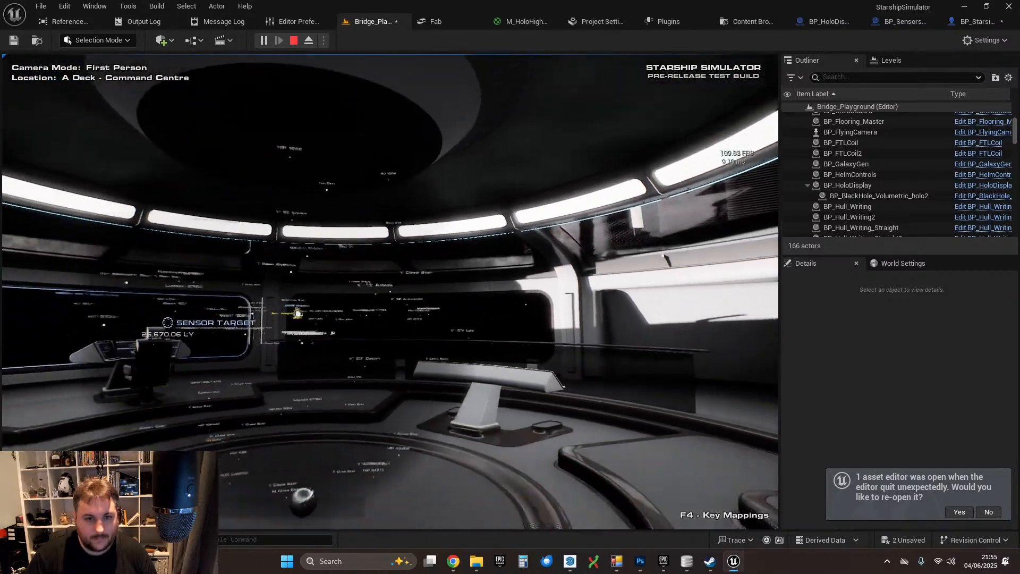
key(s)
key(w)
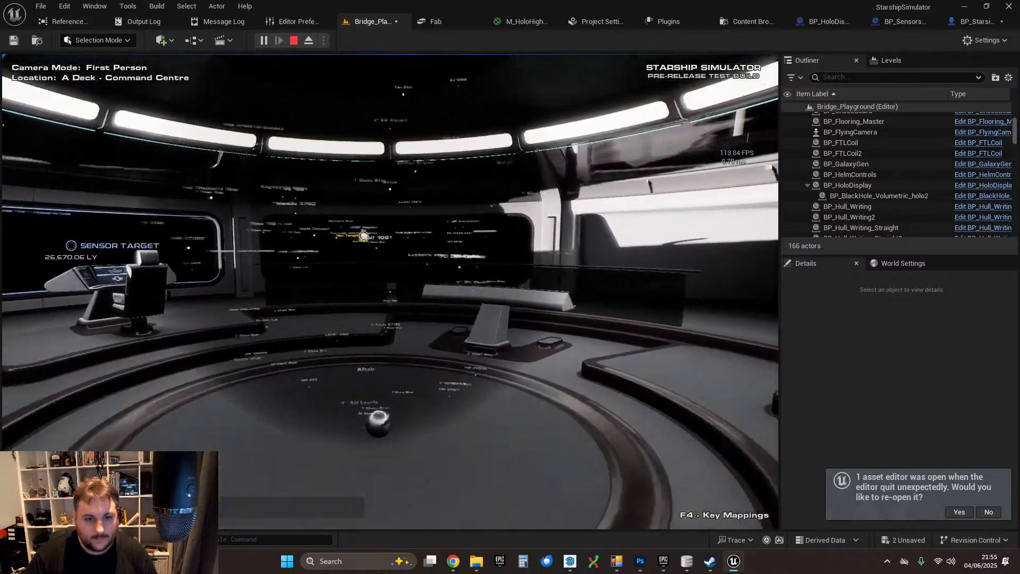
key(w)
key(d)
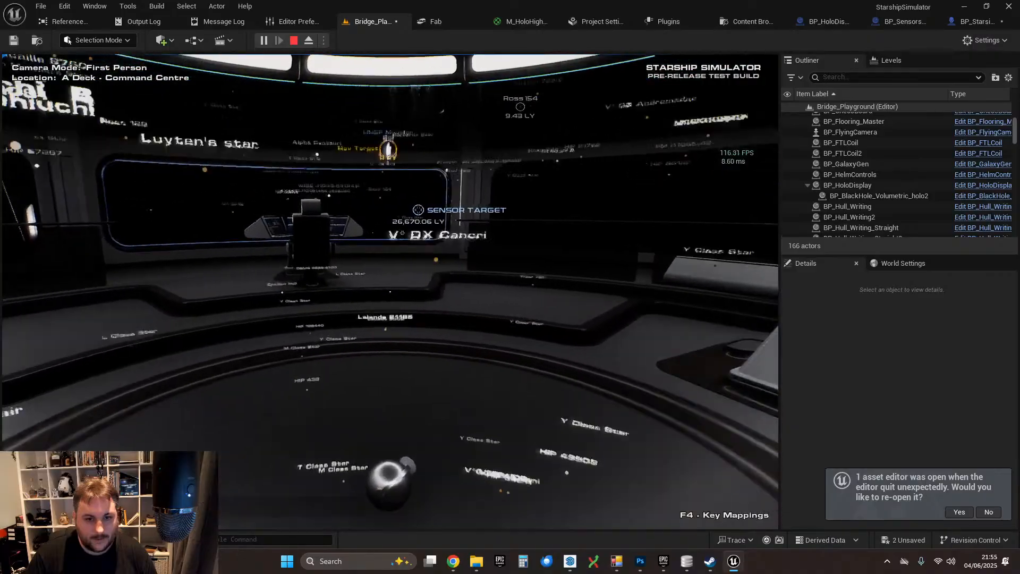
key(w)
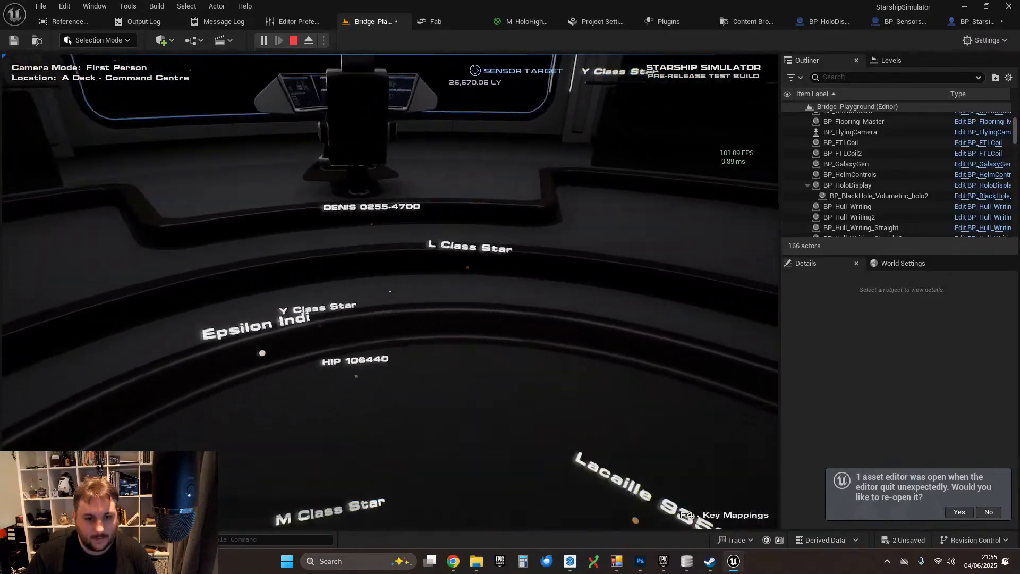
key(a)
key(a)
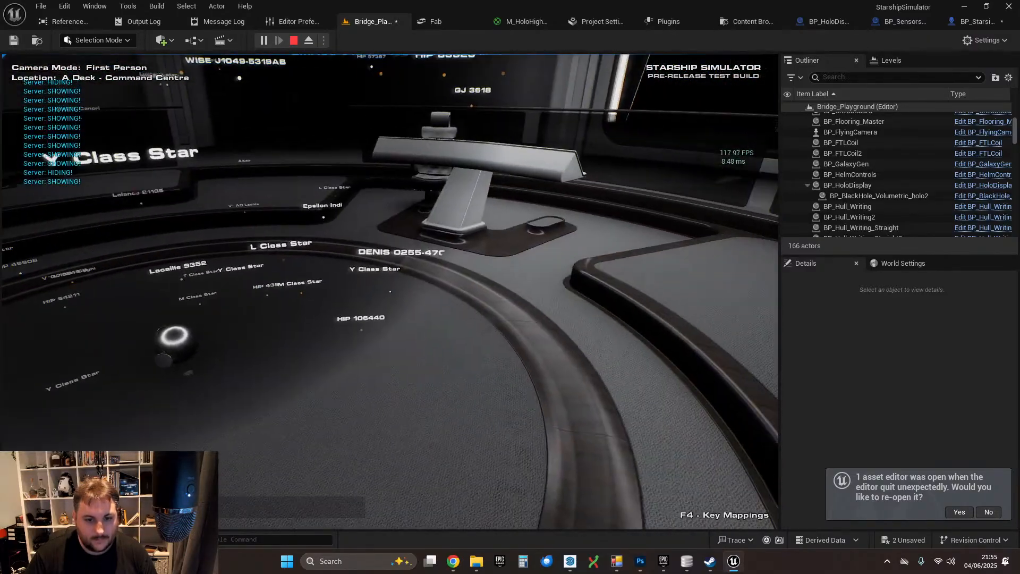
key(d)
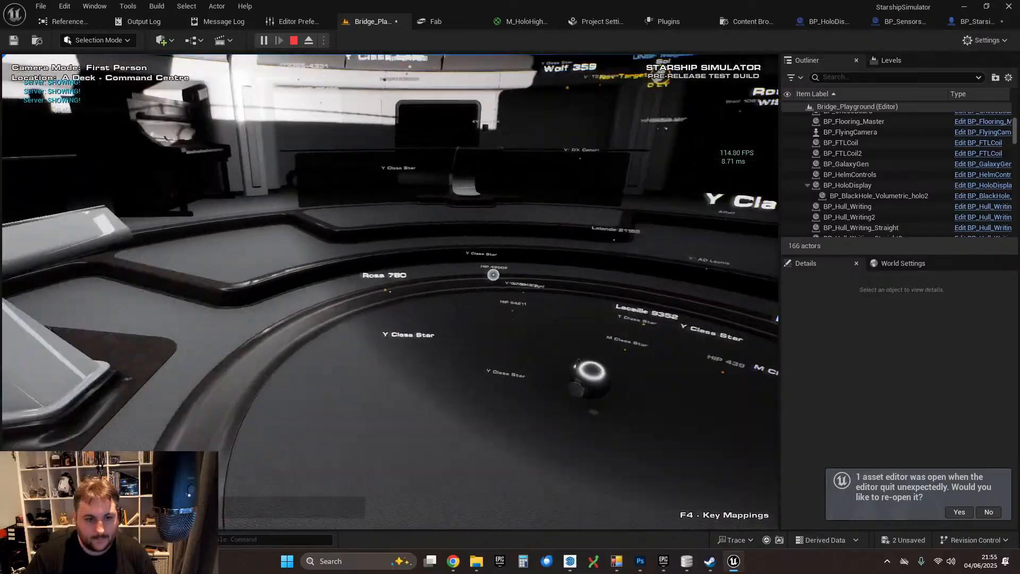
key(d)
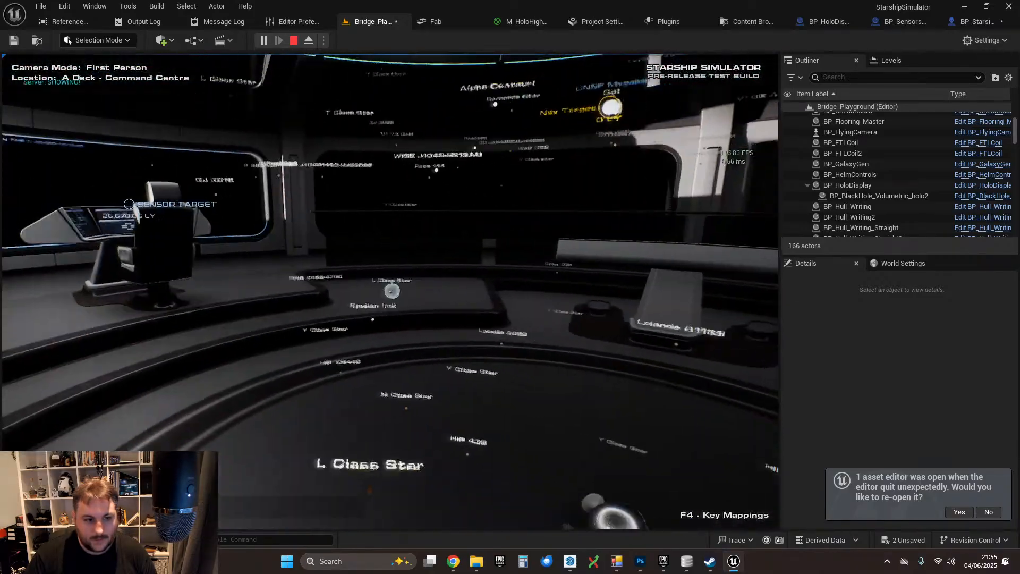
key(w)
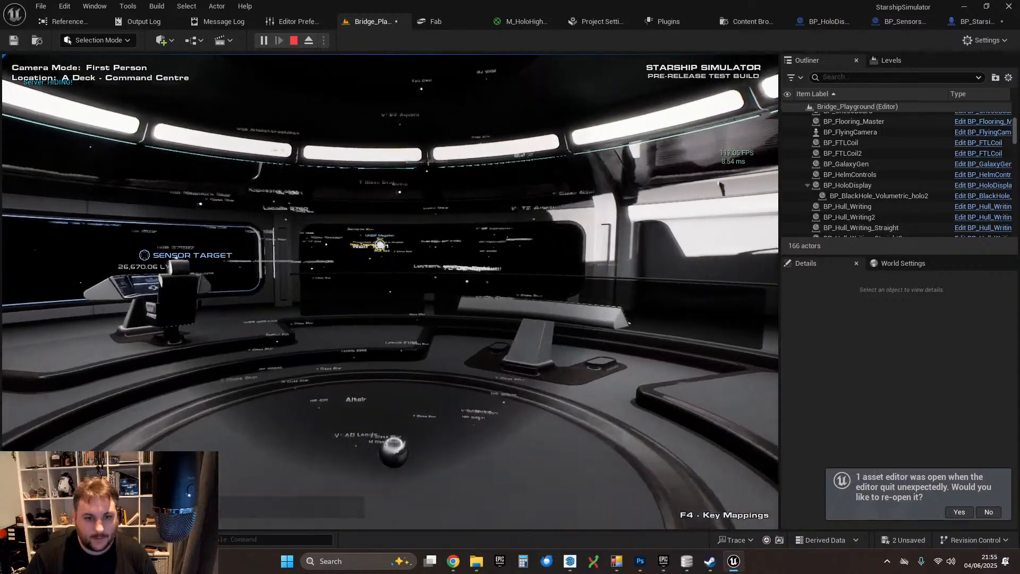
key(w)
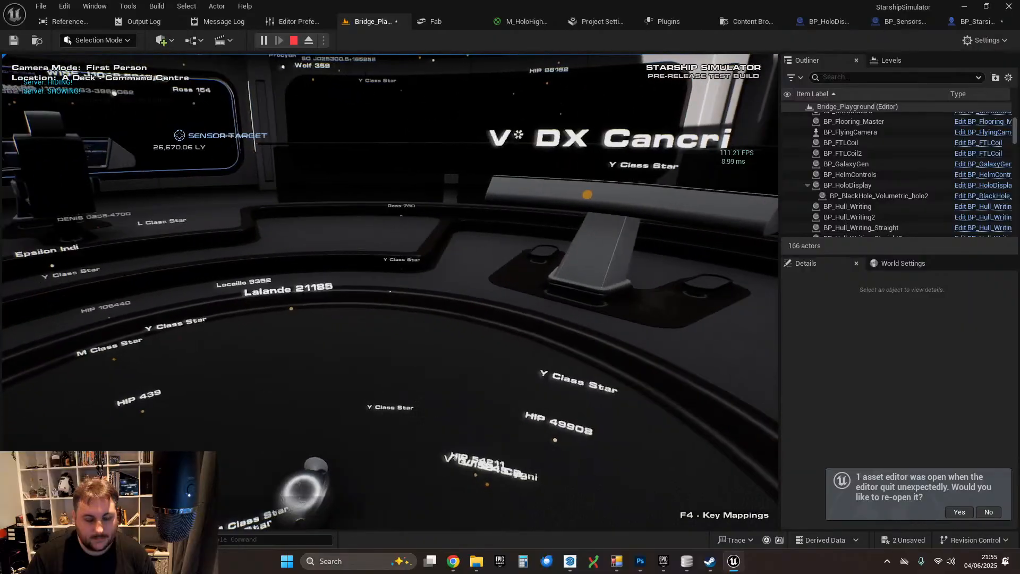
key(s)
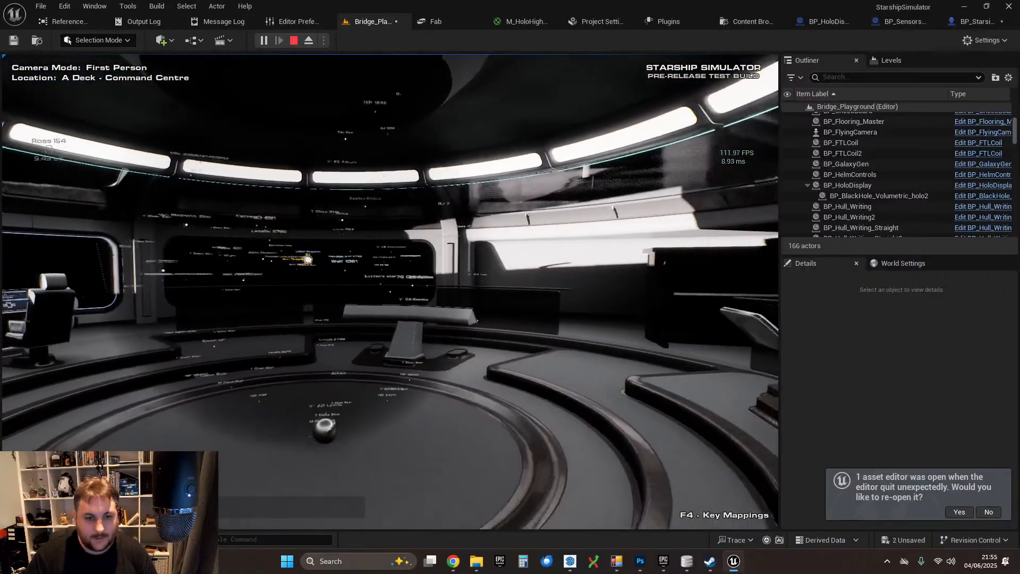
- Examine the star name fading from several spots around the holographic star field, and exit the play session
key(s)
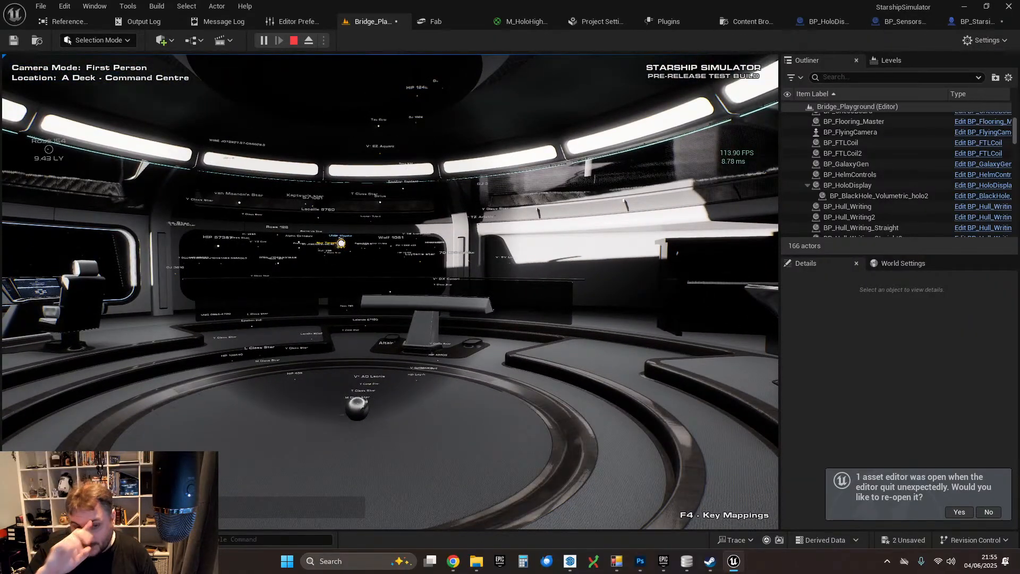
key(d)
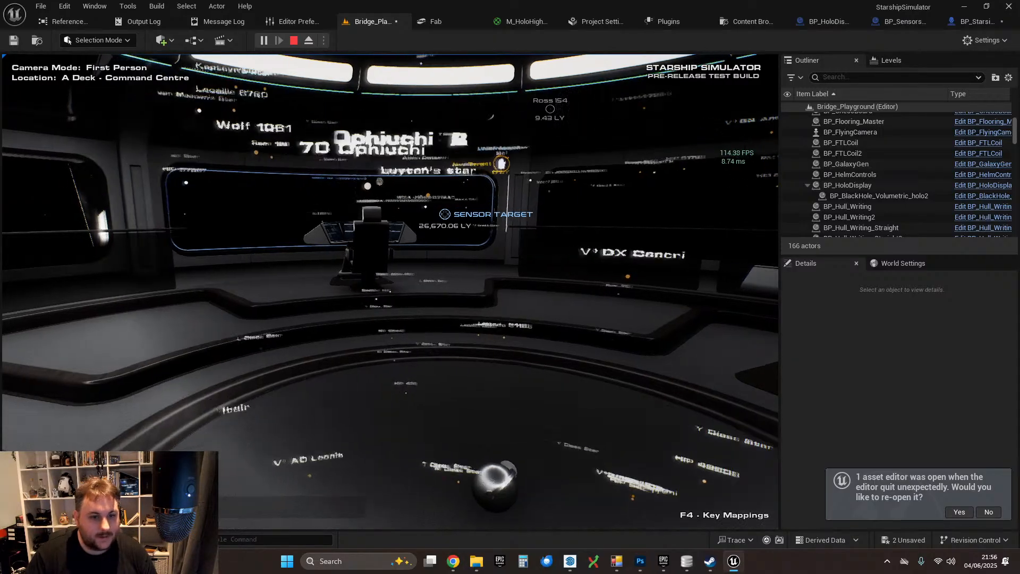
key(a)
key(d)
key(s)
key(w)
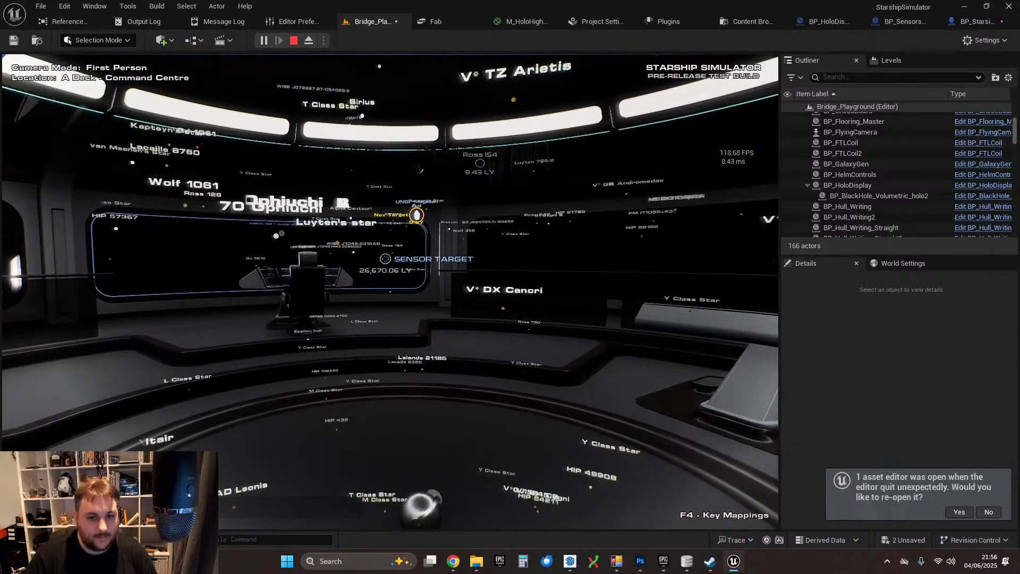
key(s)
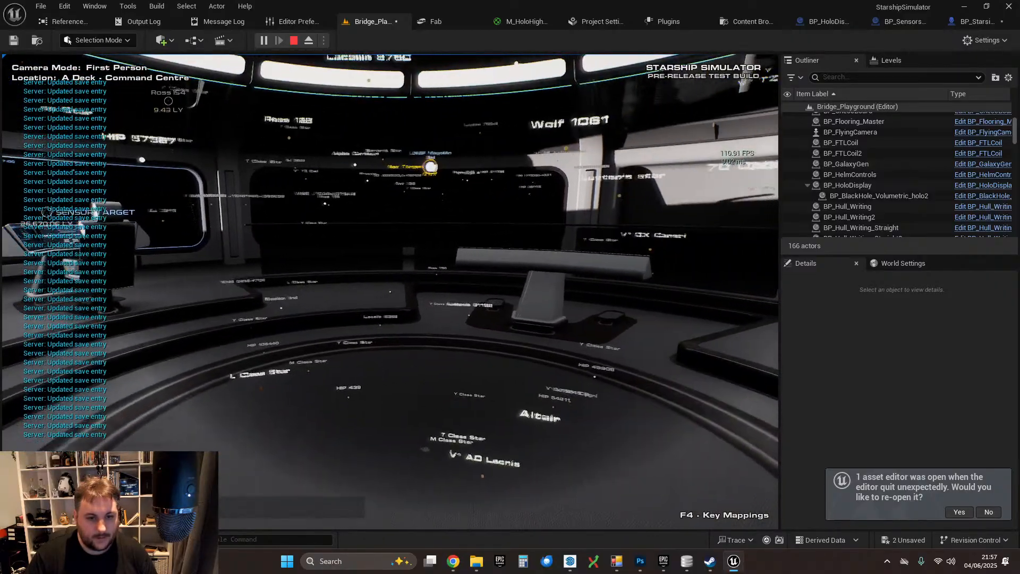
key(Escape)
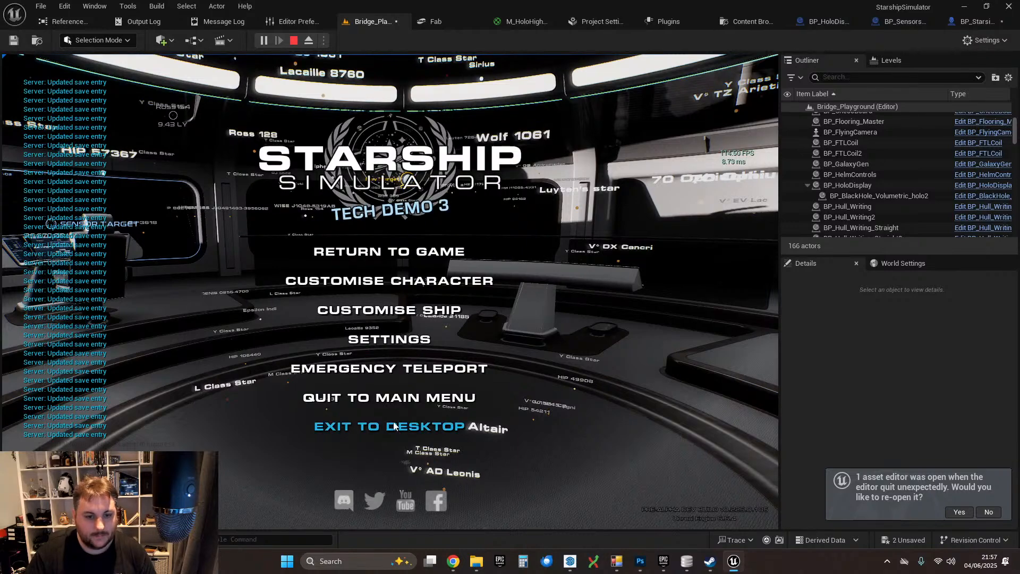
click(395, 425)
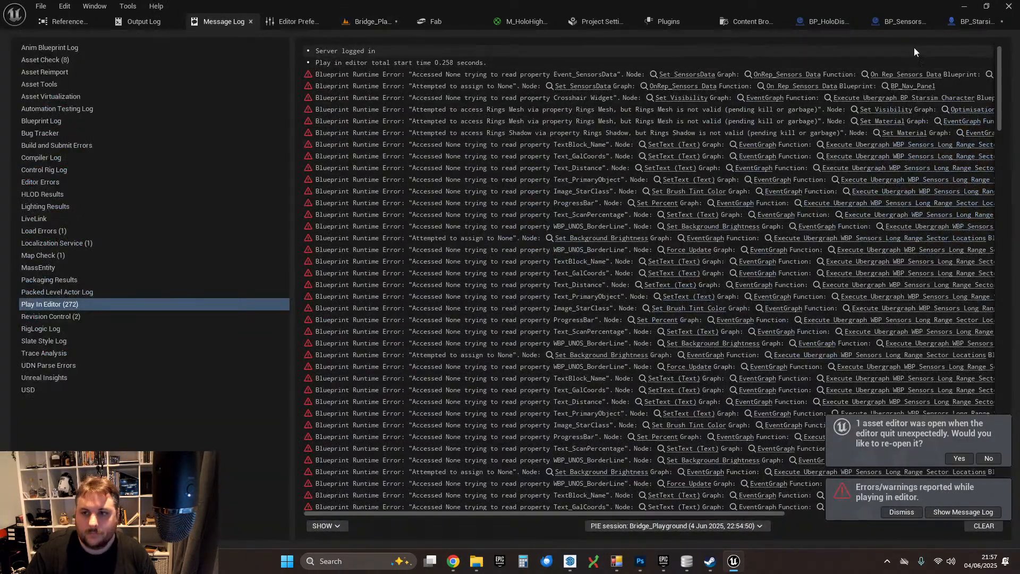
- Set In Range B of the Map Range Clamped node in BP_HoloDisplay to 250, and compile and save the blueprint
click(822, 22)
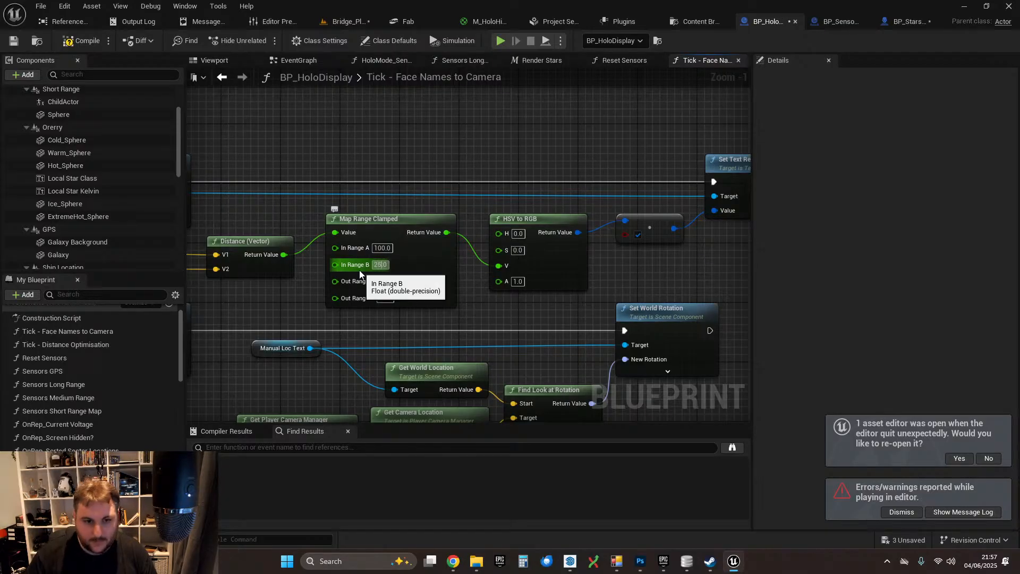
text(250)
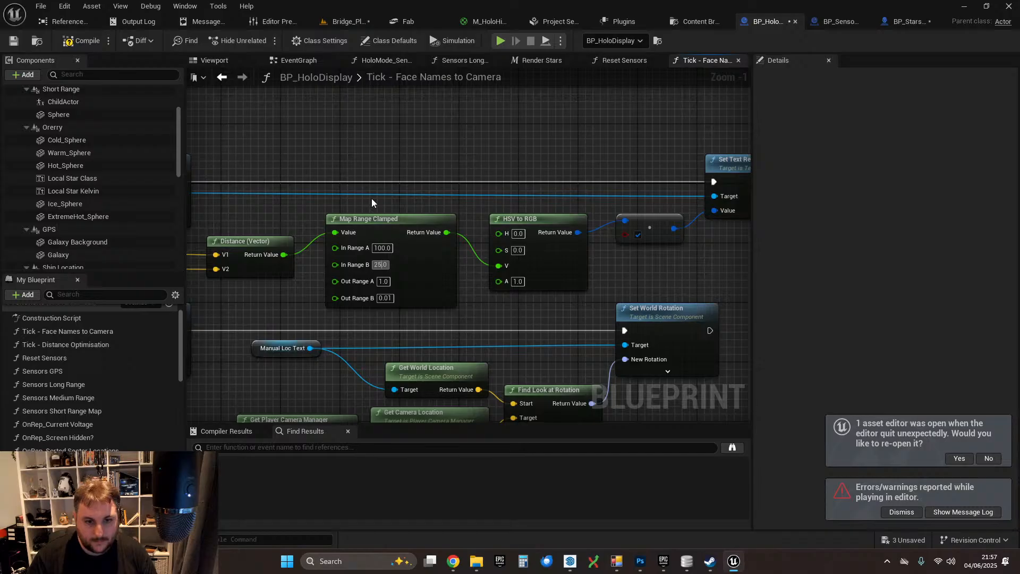
key(Return)
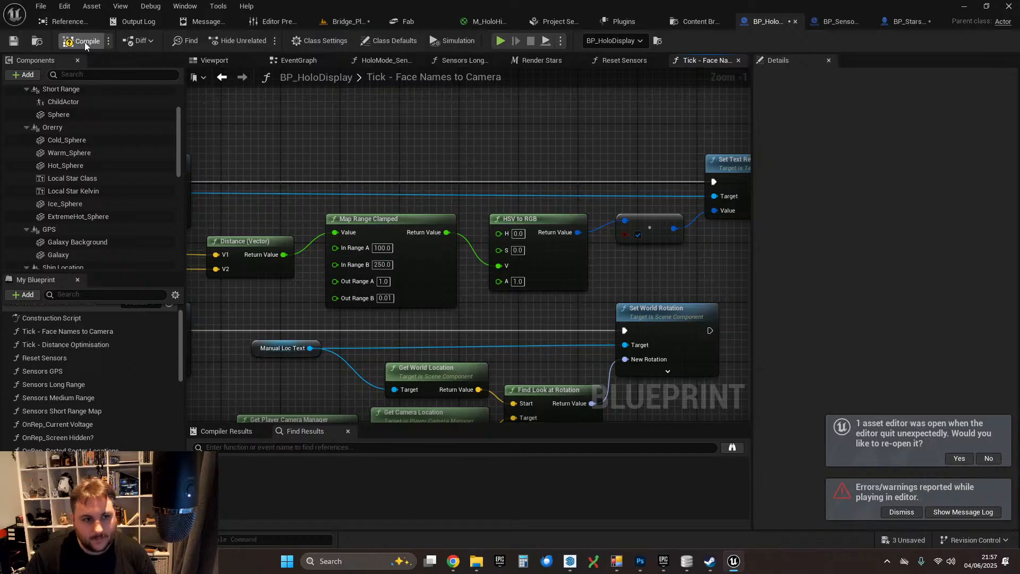
click(13, 41)
- Play the Bridge_Playground level and switch the sensors console to long range mode with an increased sensor range
click(345, 22)
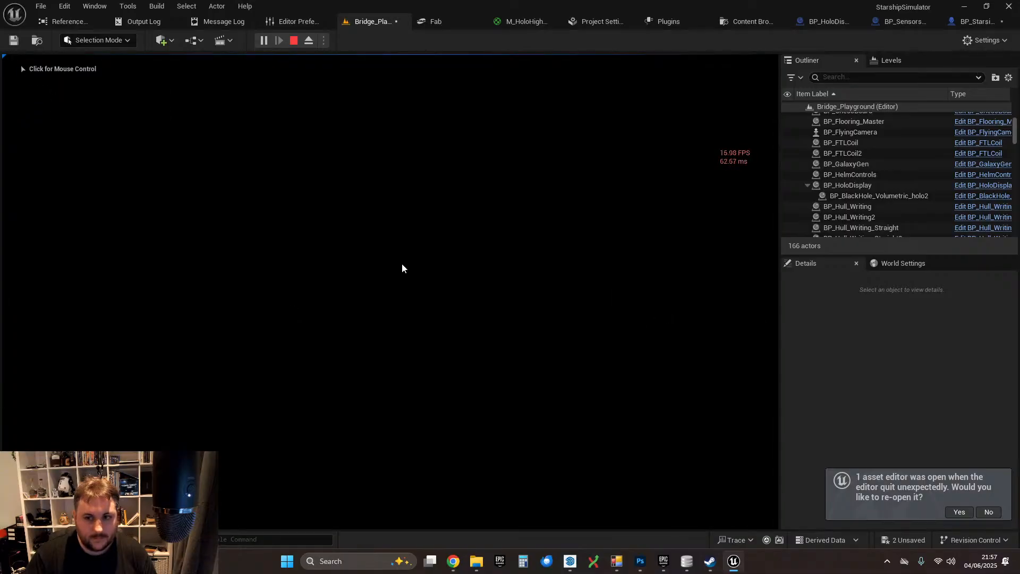
click(402, 264)
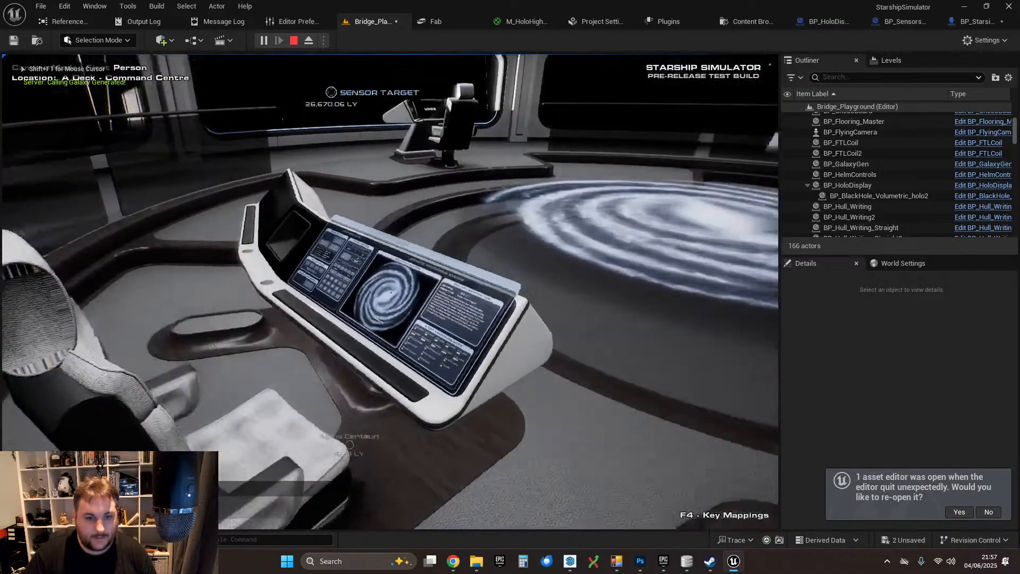
key(w)
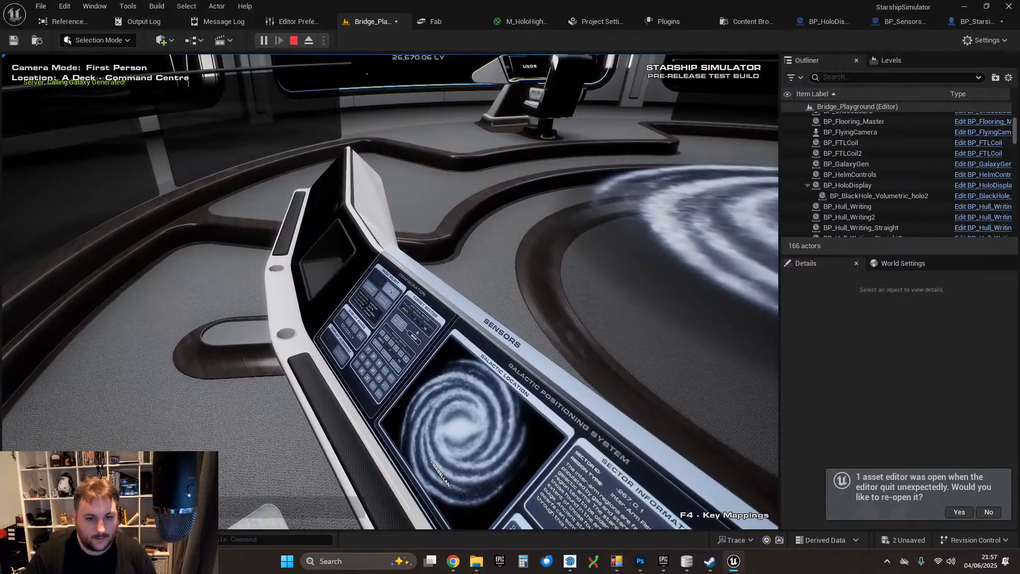
click(390, 291)
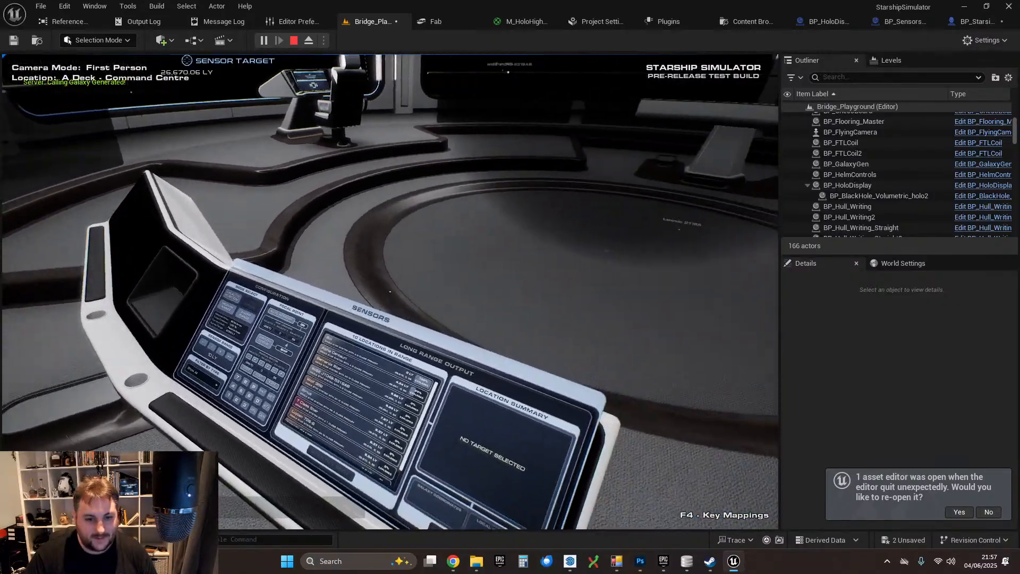
key(shift+F1)
click(177, 390)
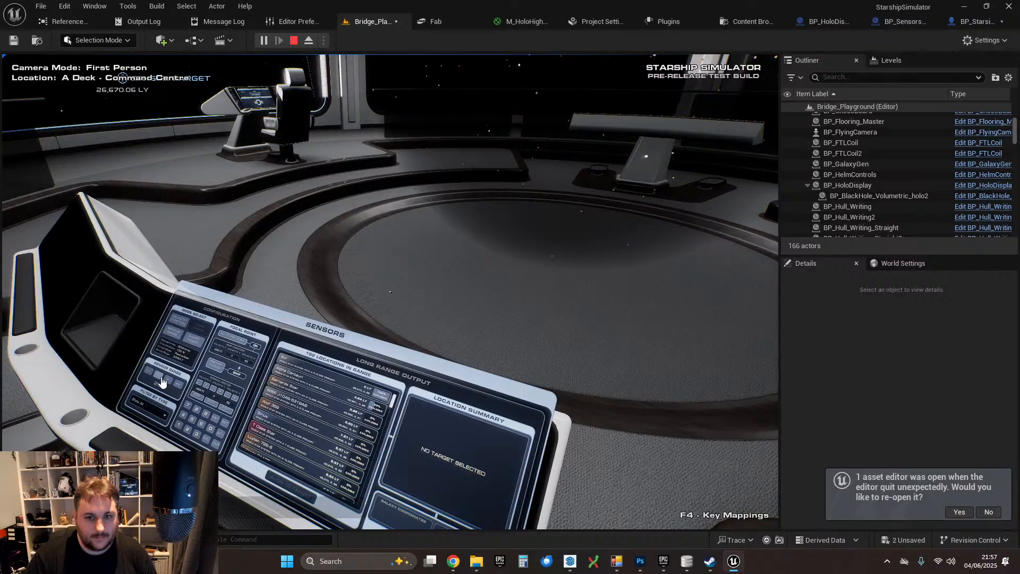
- Walk in, out and around the holographic star field to examine how the star names fade with In Range B at 250
key(w)
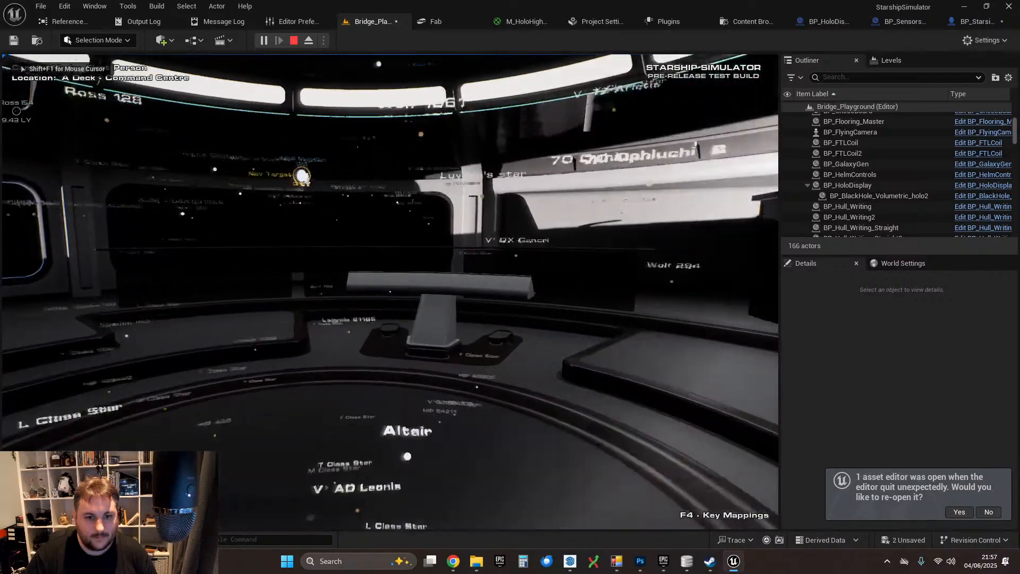
key(d)
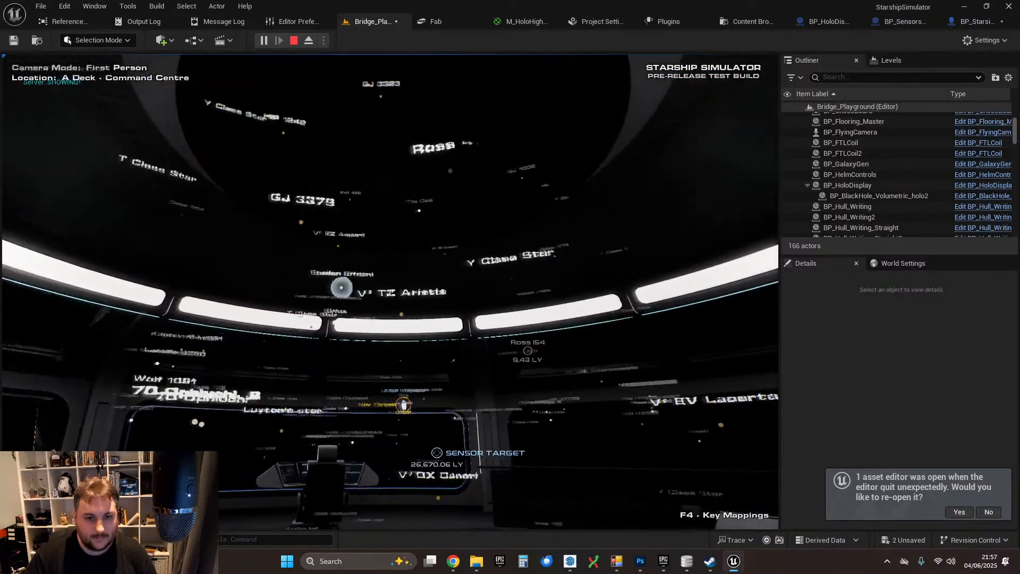
key(s)
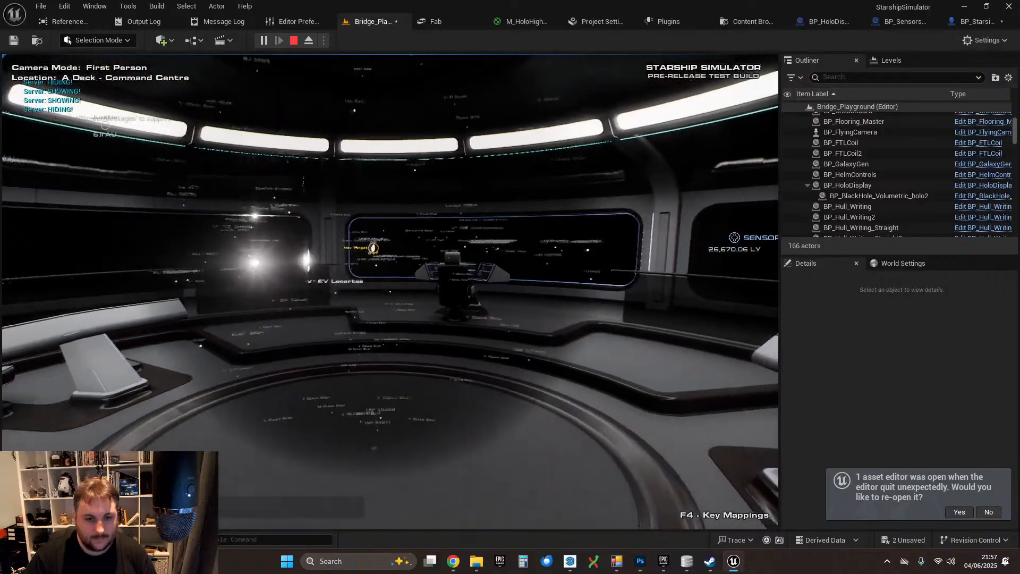
key(w)
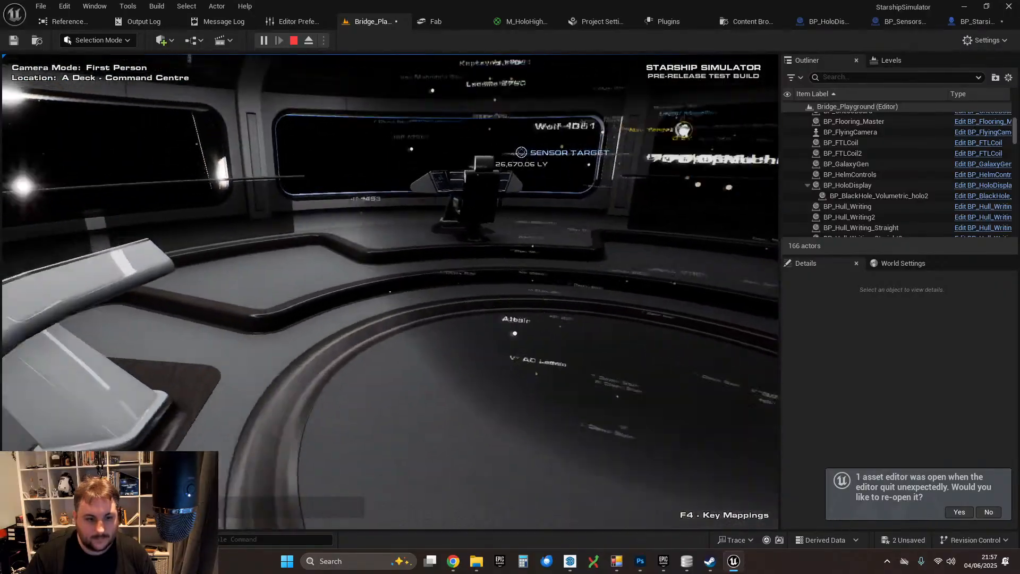
key(w)
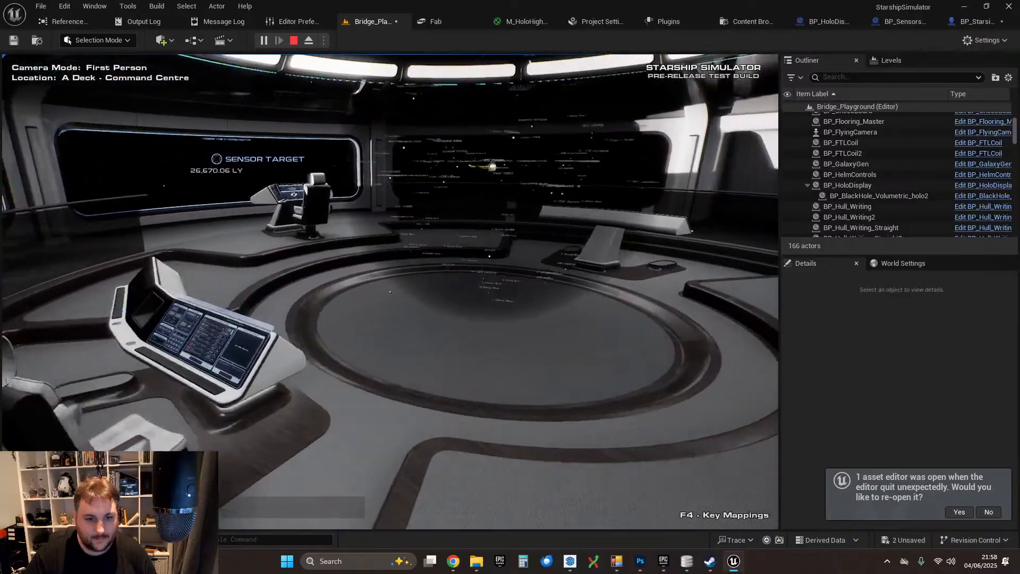
key(s)
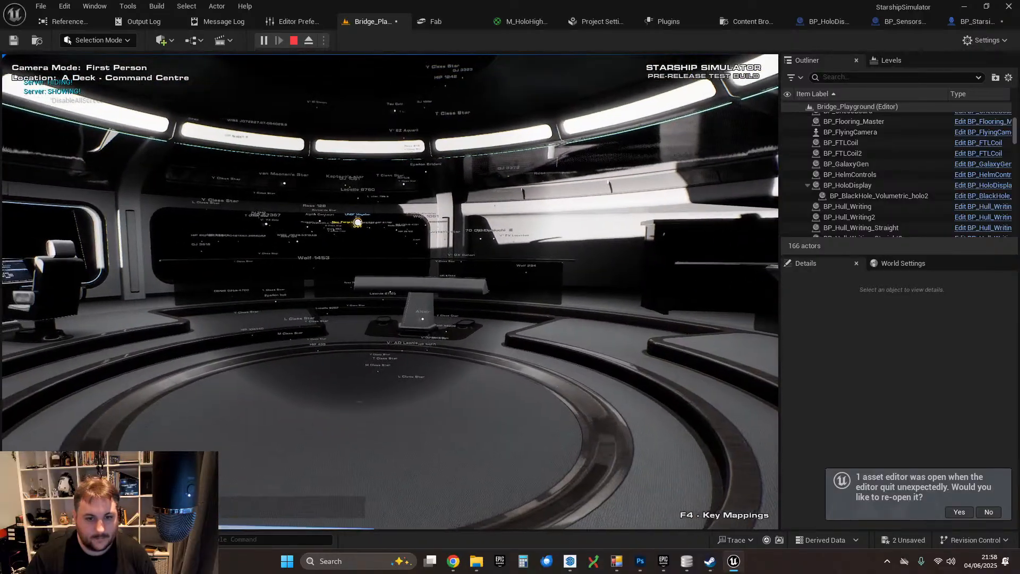
key(d)
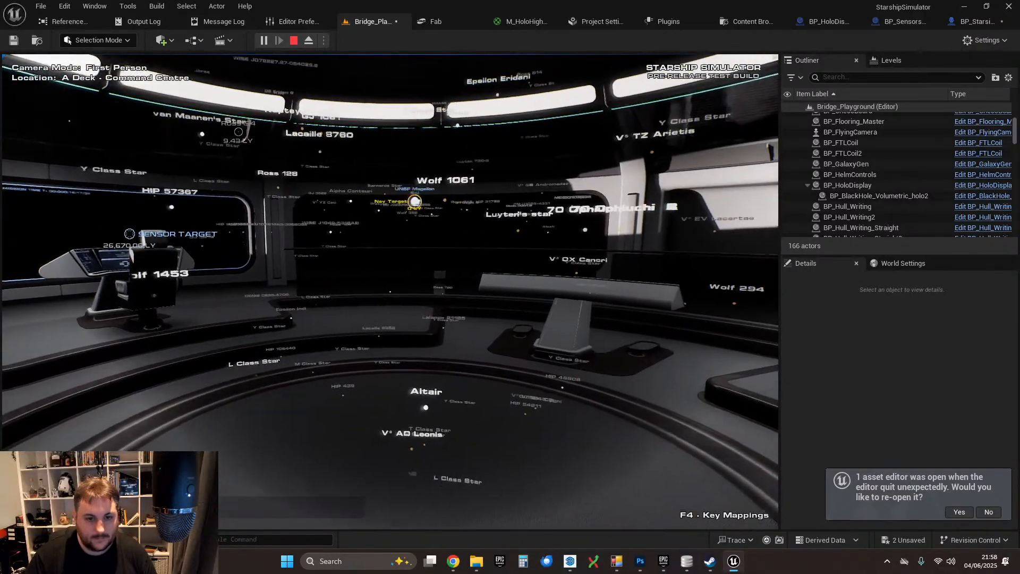
key(w)
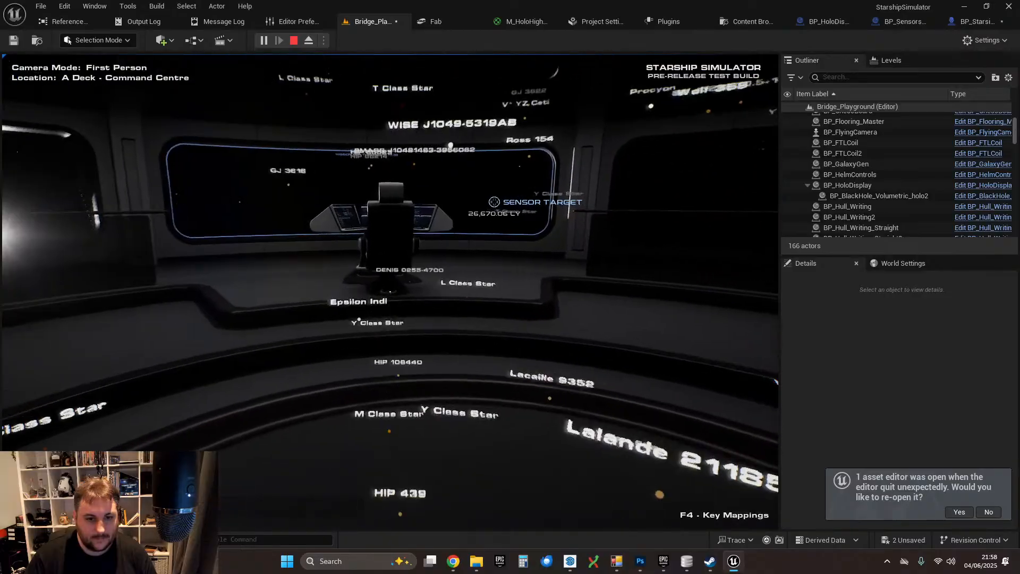
key(s)
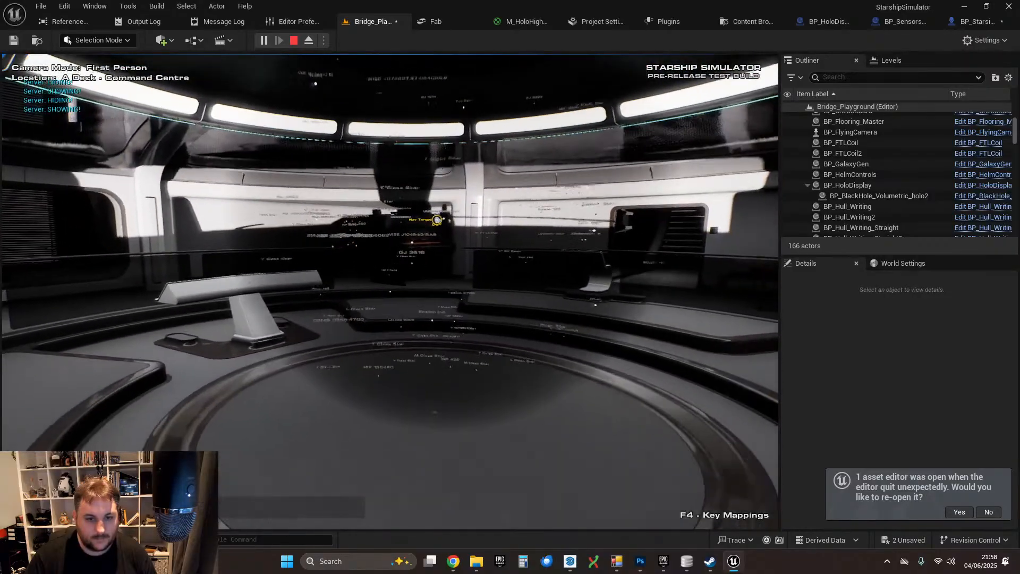
key(w)
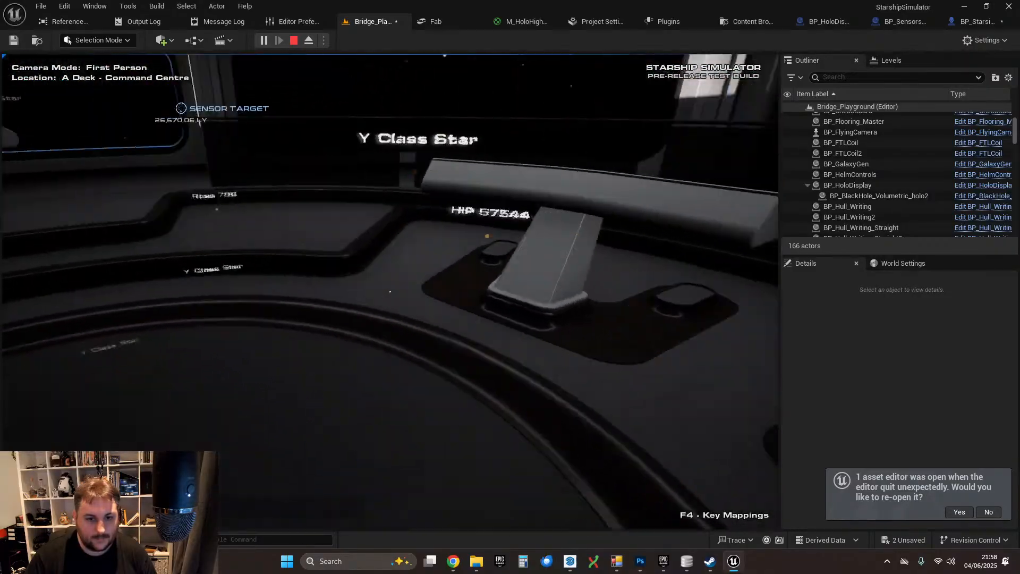
key(s)
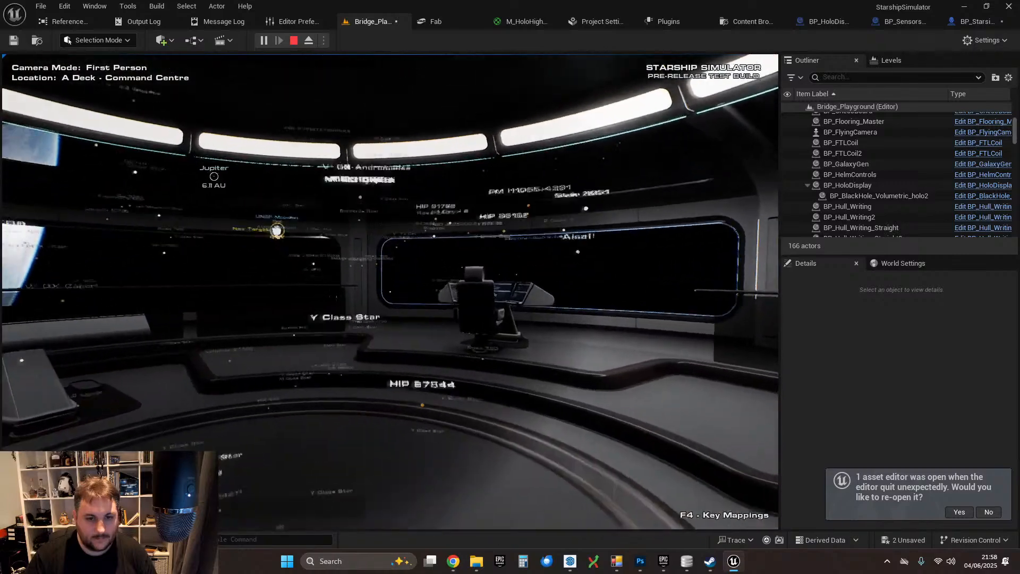
key(w)
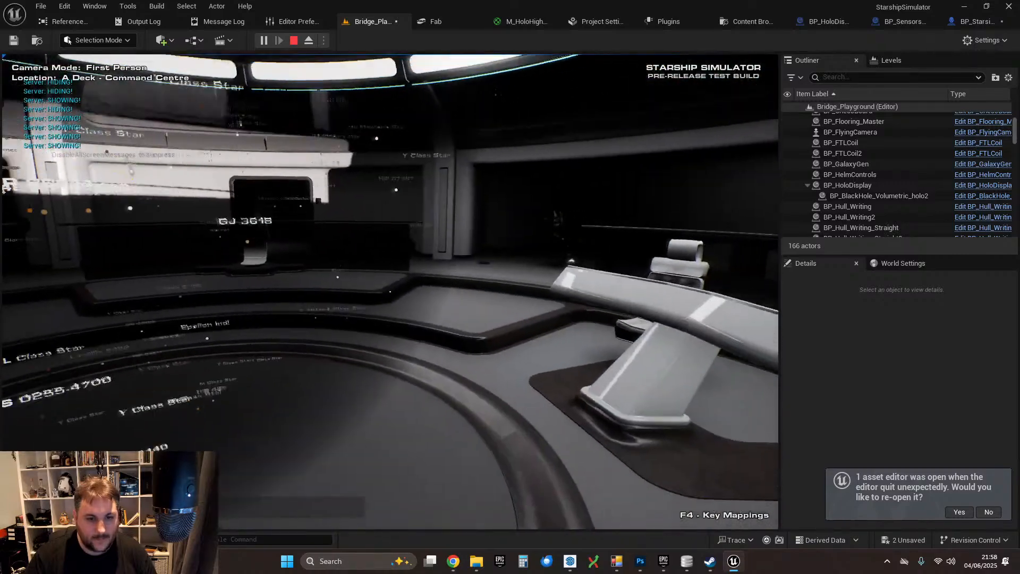
key(s)
key(w)
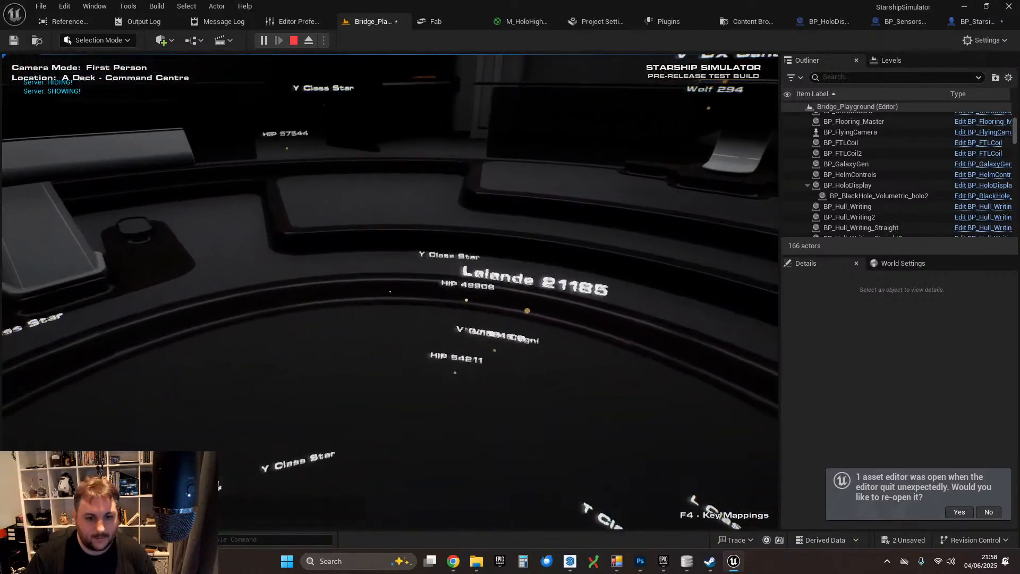
key(s)
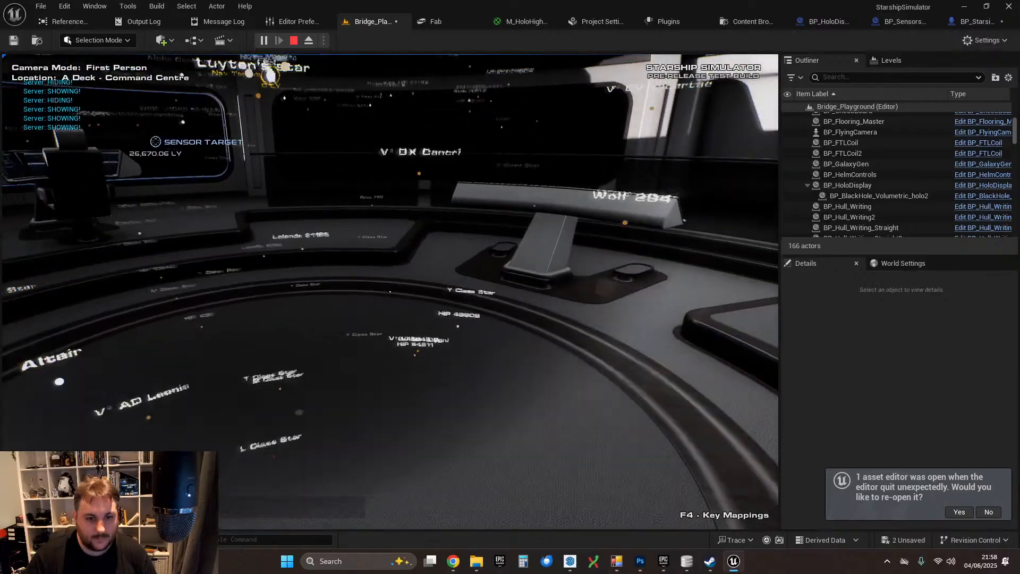
key(s)
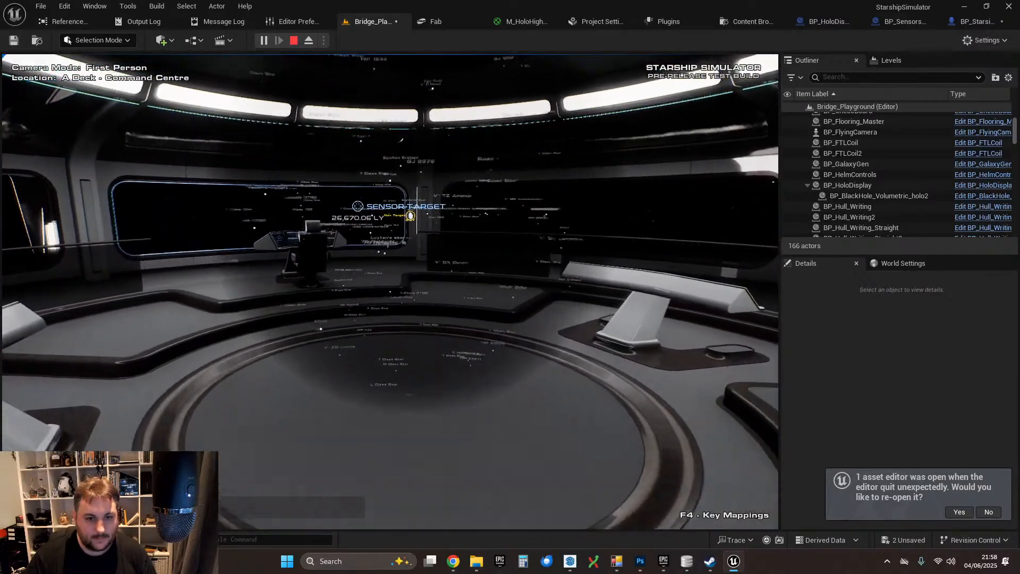
key(w)
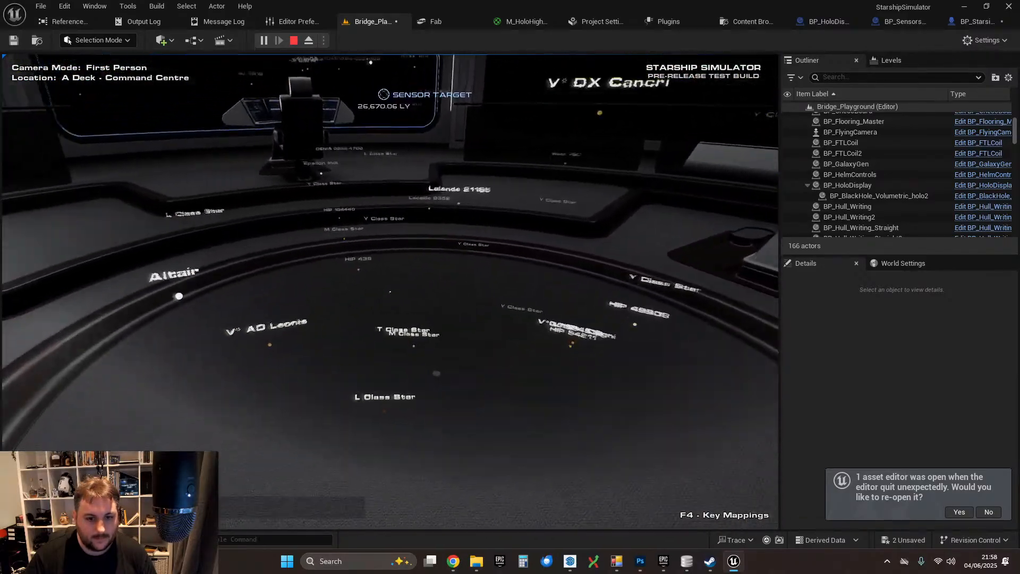
key(d)
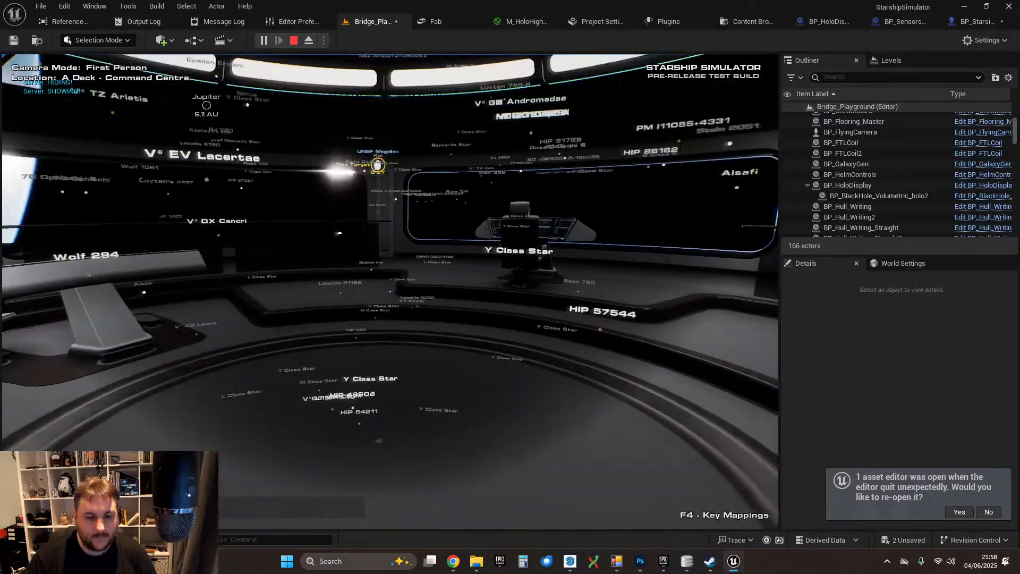
key(d)
key(a)
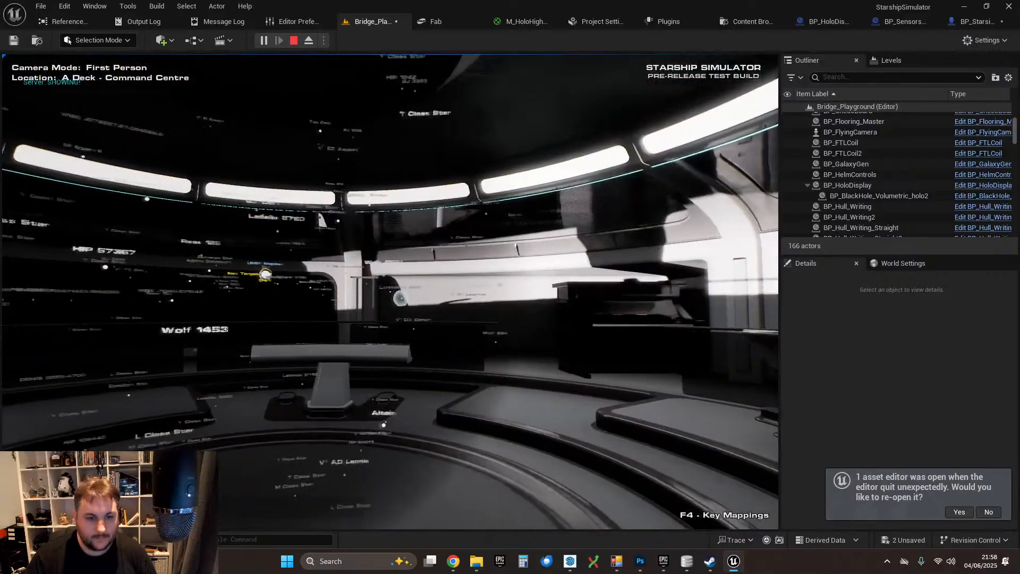
key(s)
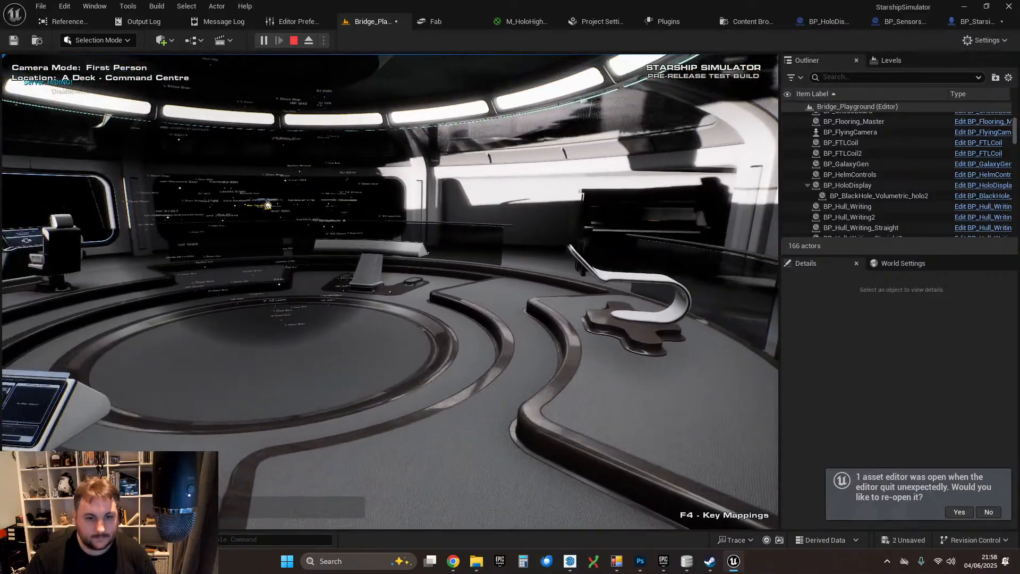
key(w)
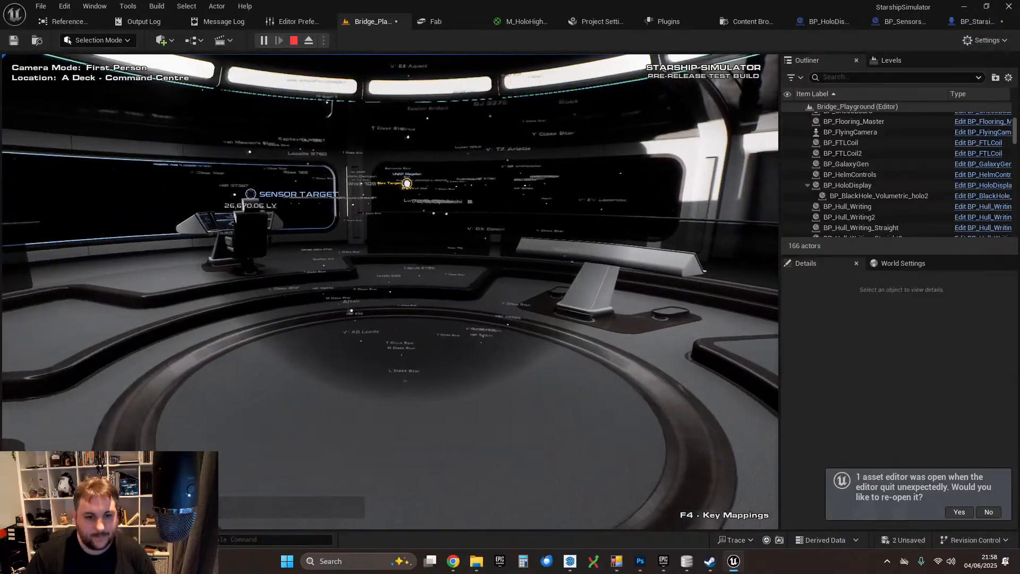
key(w)
key(d)
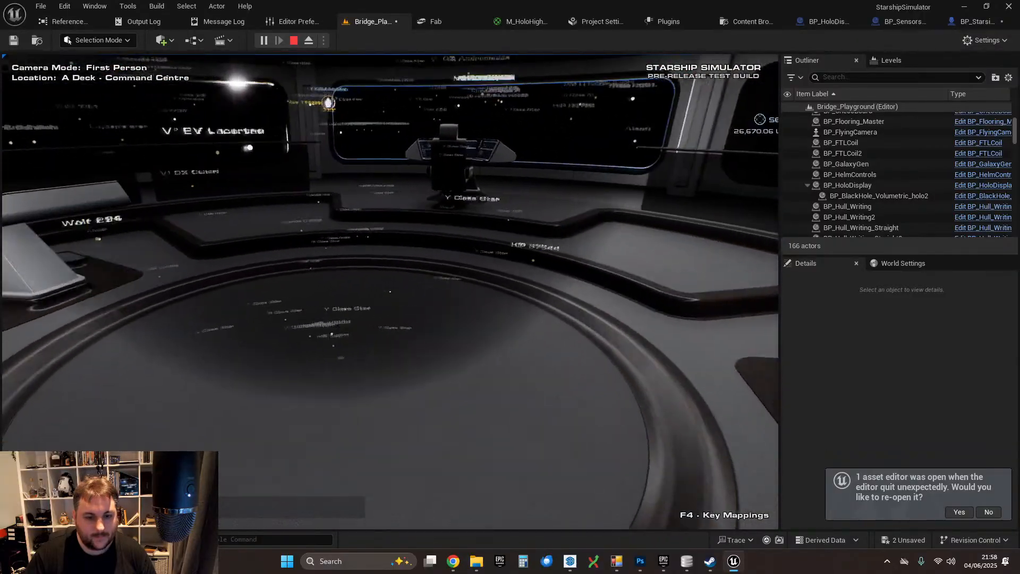
- Circle the holographic star field and move in and out of it to examine how the star names fade with distance
key(a)
key(w)
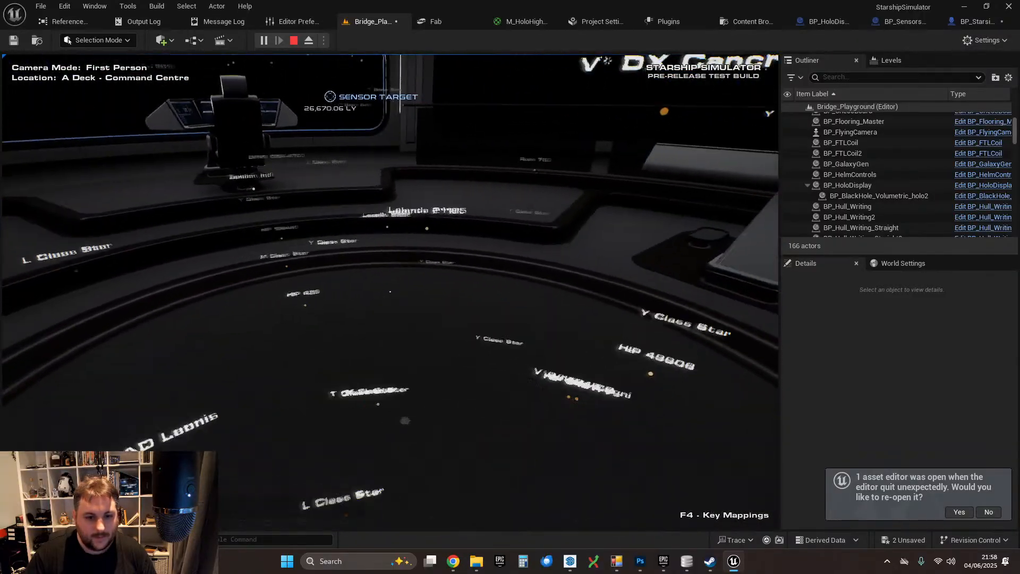
key(s)
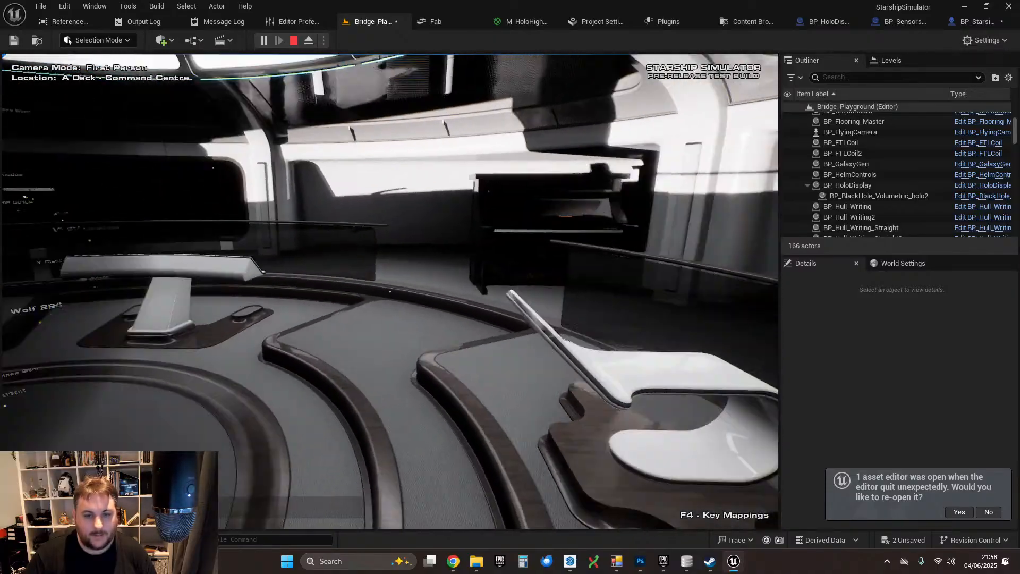
key(s)
key(w)
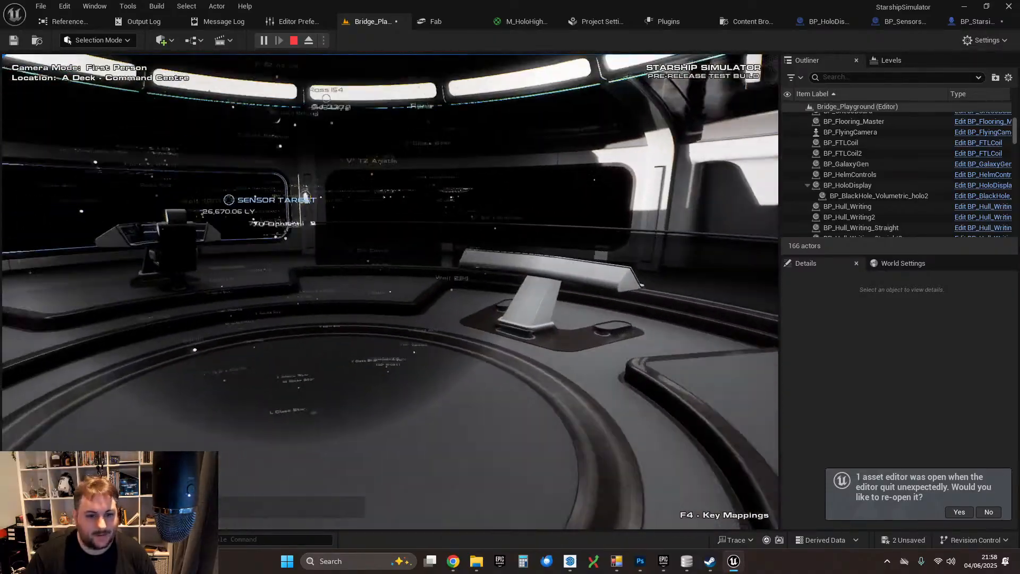
key(w)
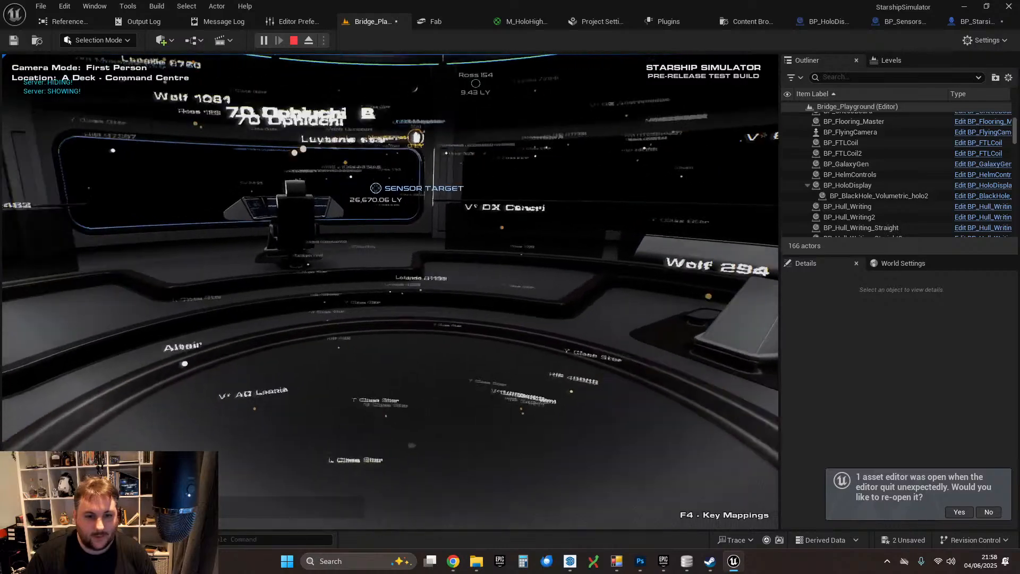
key(a)
key(d)
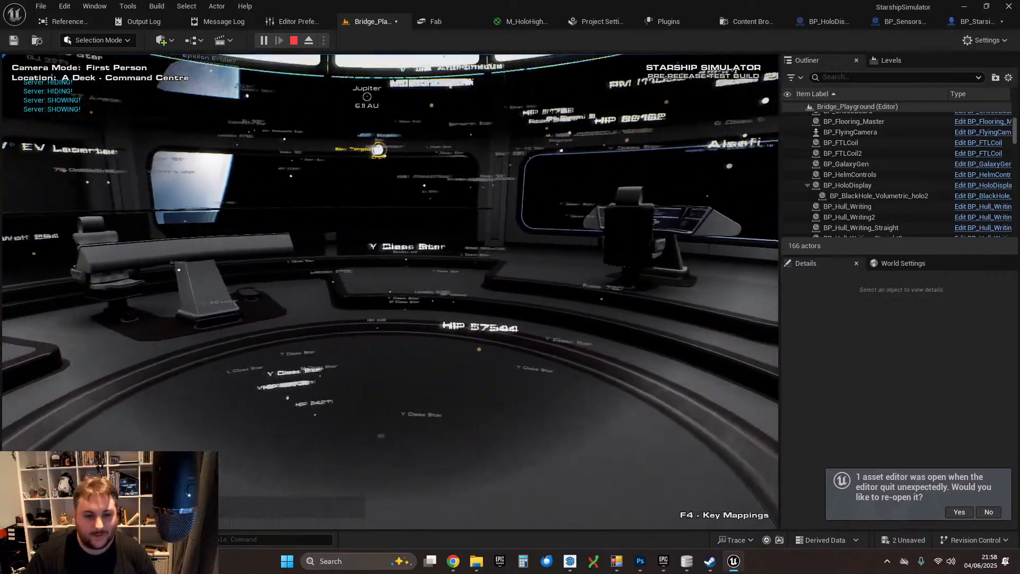
key(d)
key(s)
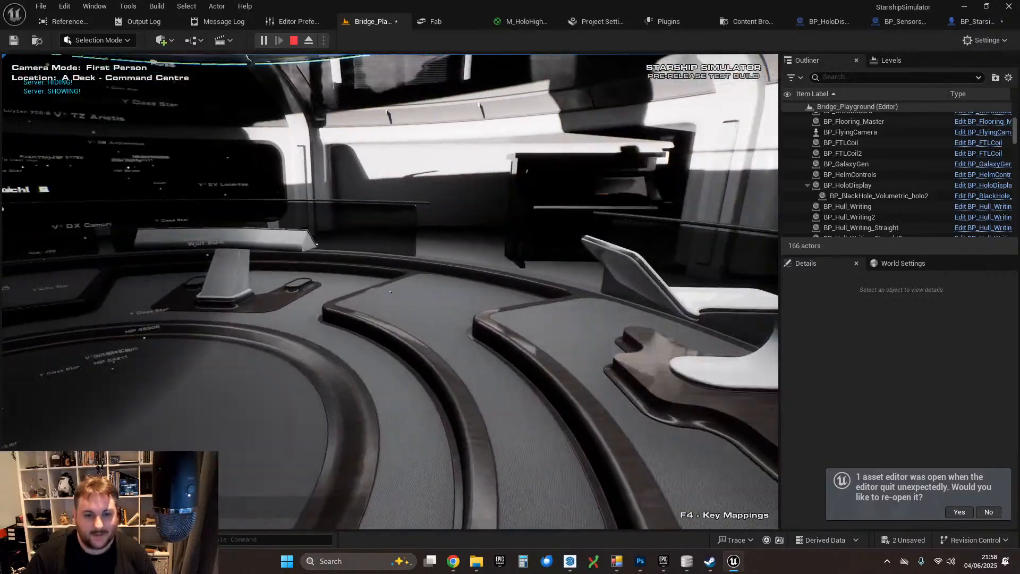
key(w)
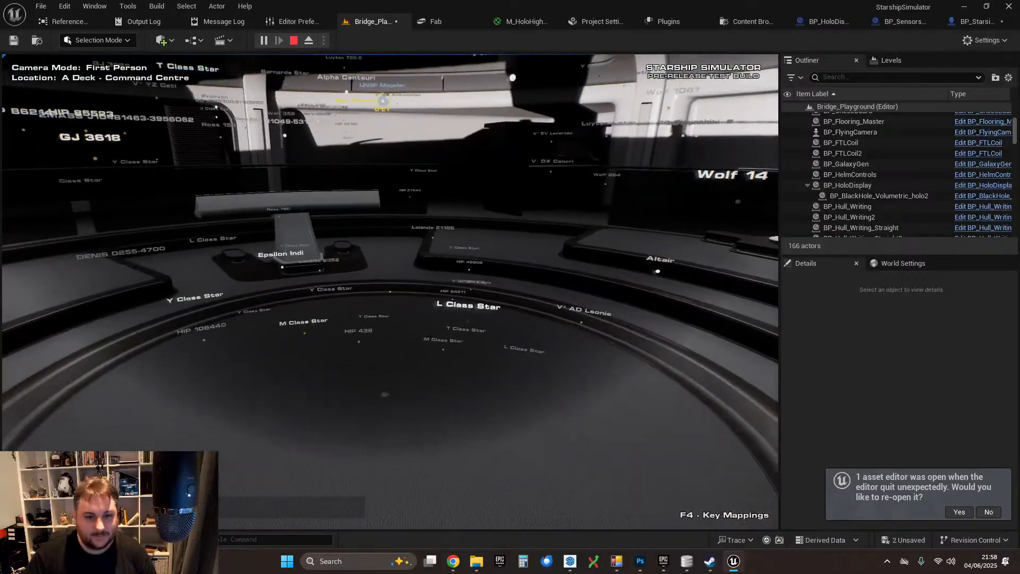
key(w)
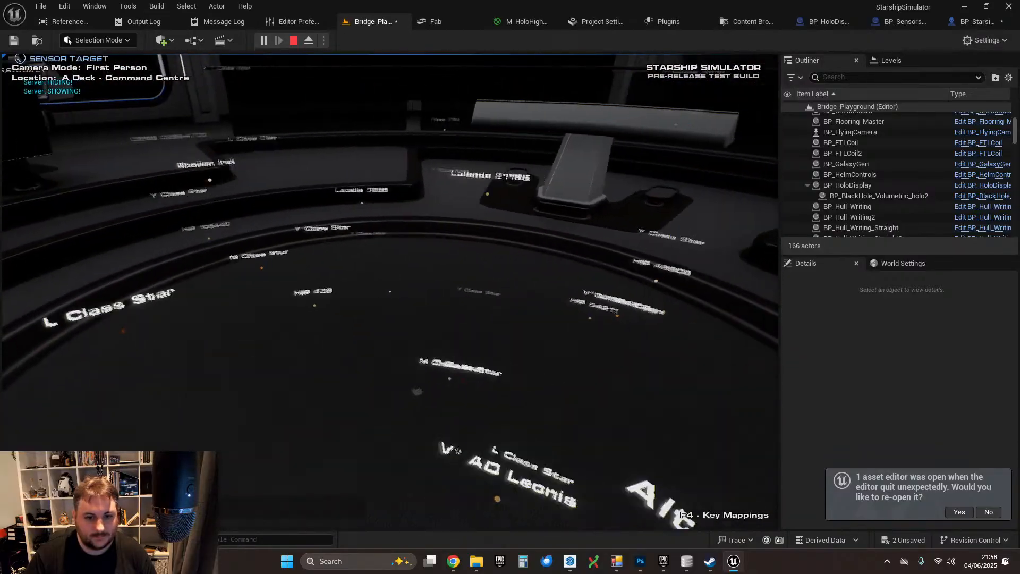
- Approach and back away from Altair and V* AD Leonis near the floor to examine how the surrounding star names fade
key(s)
key(d)
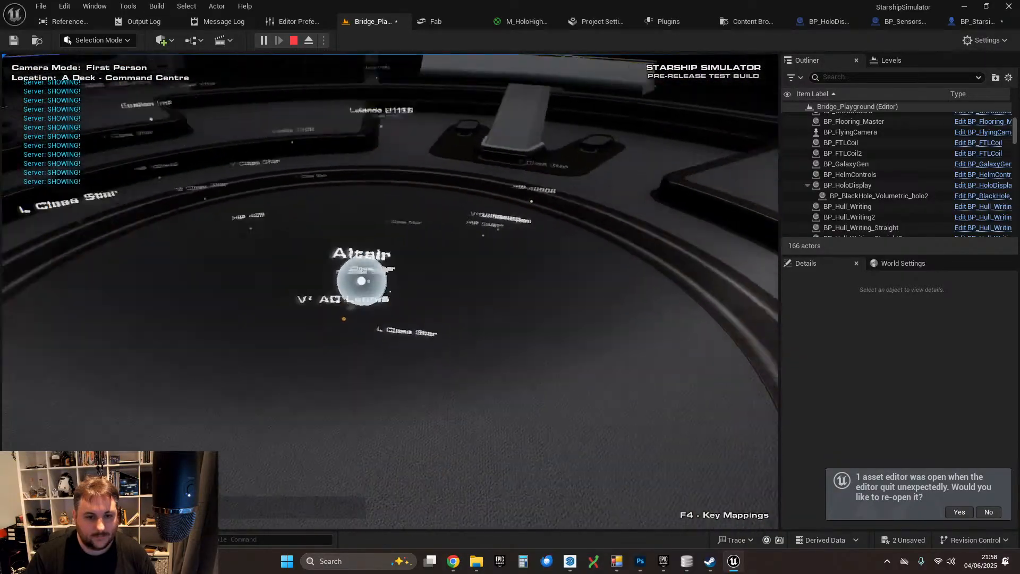
key(a)
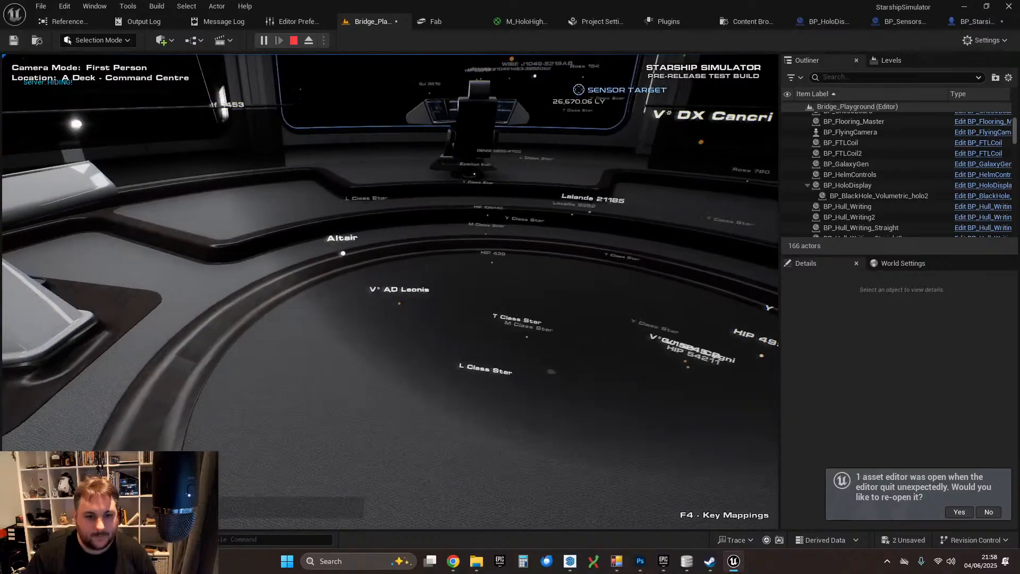
key(w)
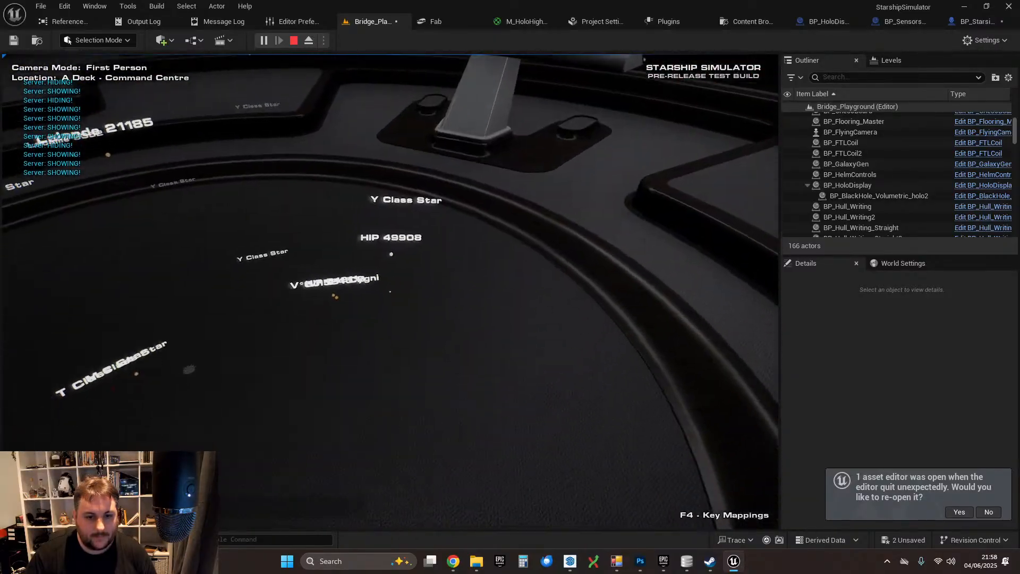
key(s)
key(a)
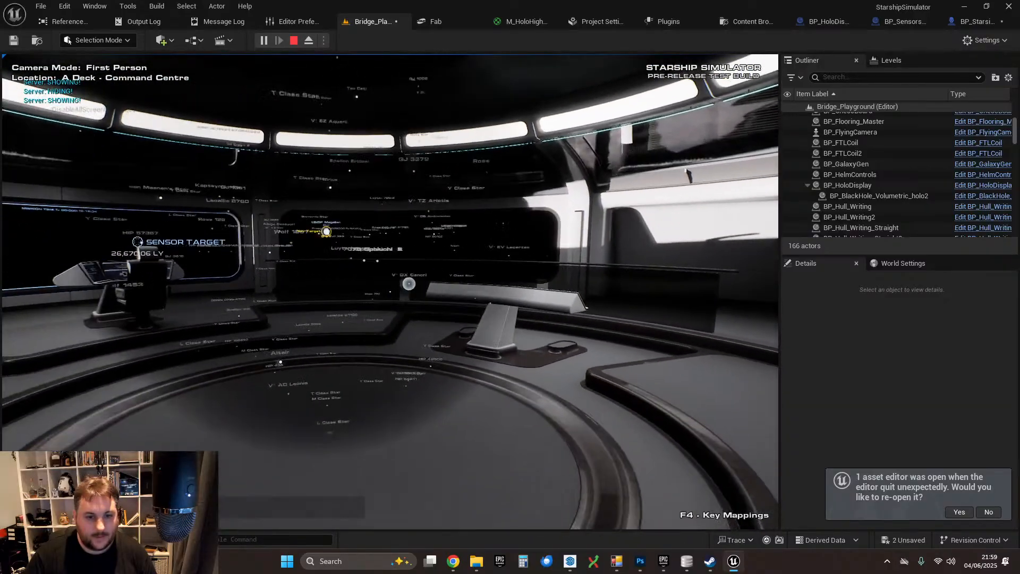
key(w)
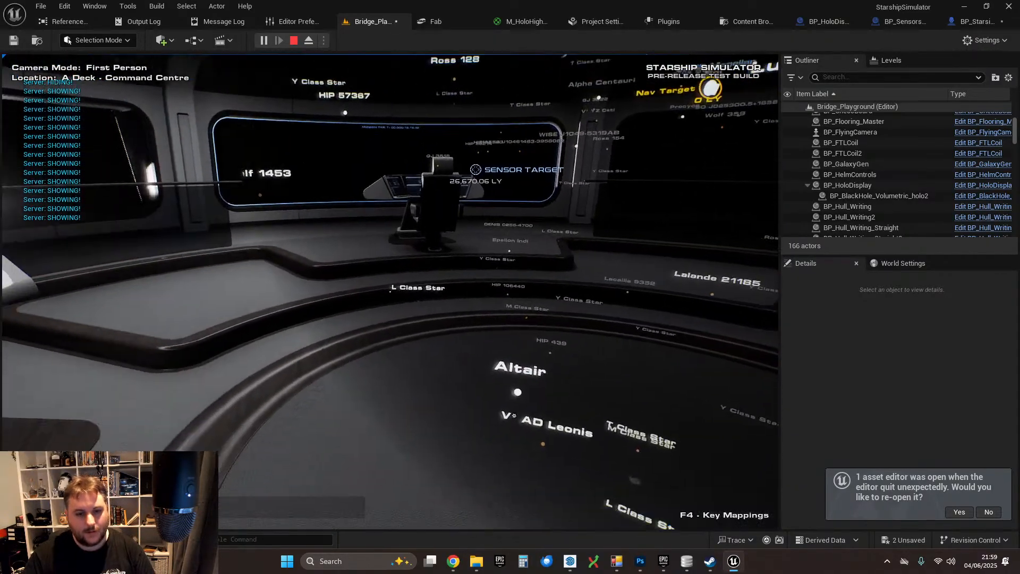
key(w)
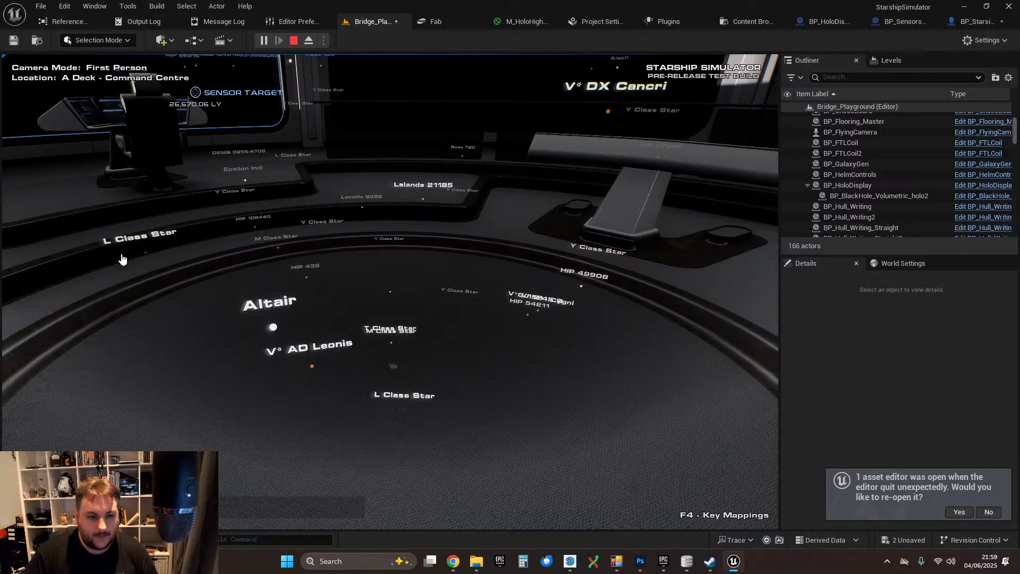
- Compare the text brightness of the L Class Star and M Class Star names beyond Altair, using the freed cursor as a pointer
click(425, 210)
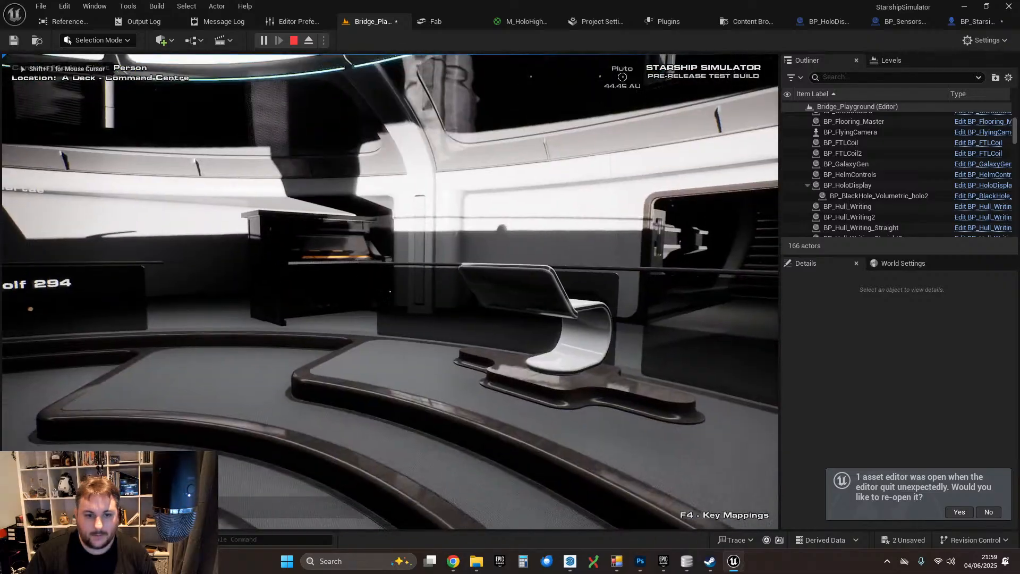
key(shift+F1)
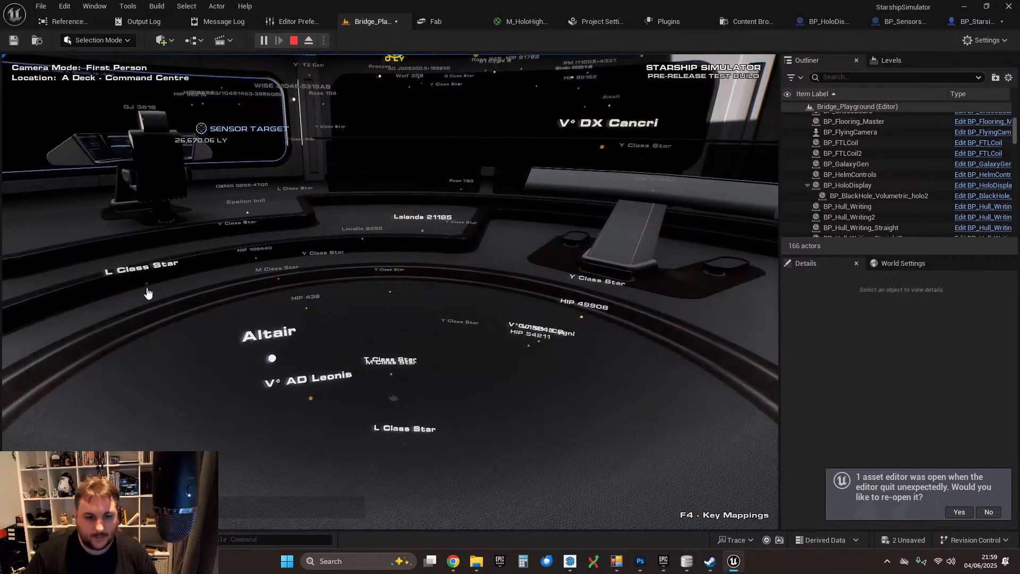
click(204, 293)
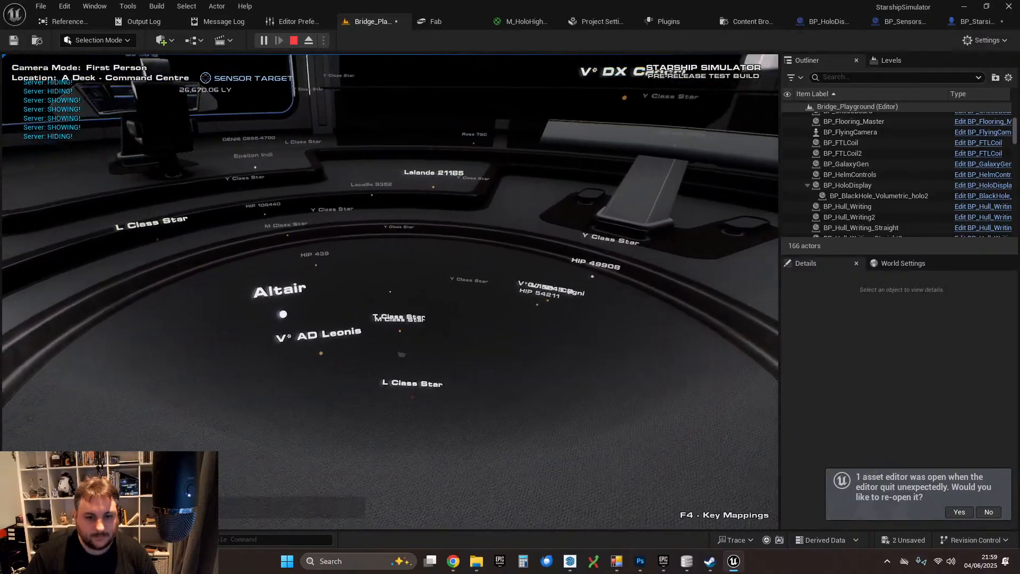
key(shift+F1)
click(309, 292)
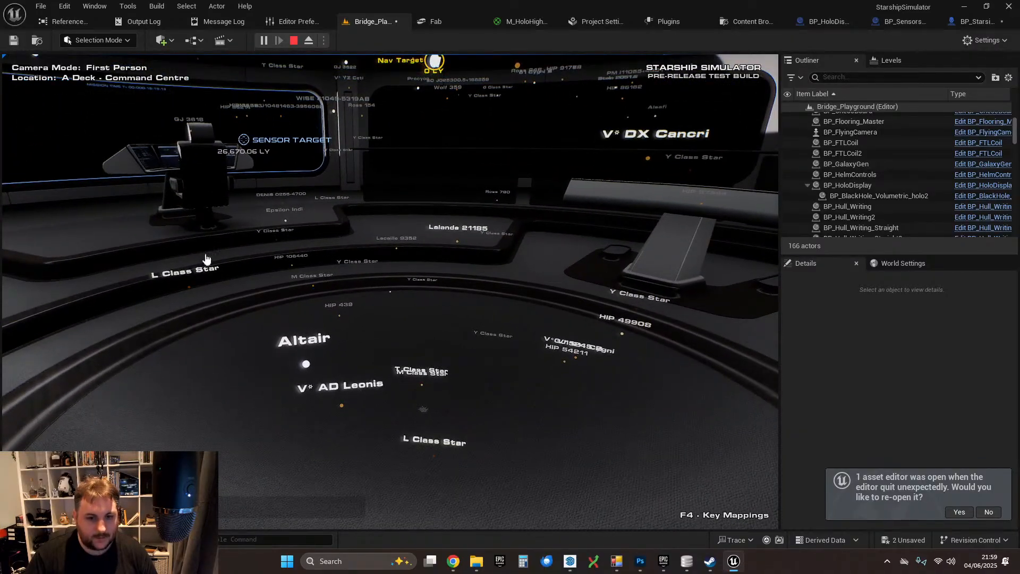
click(504, 250)
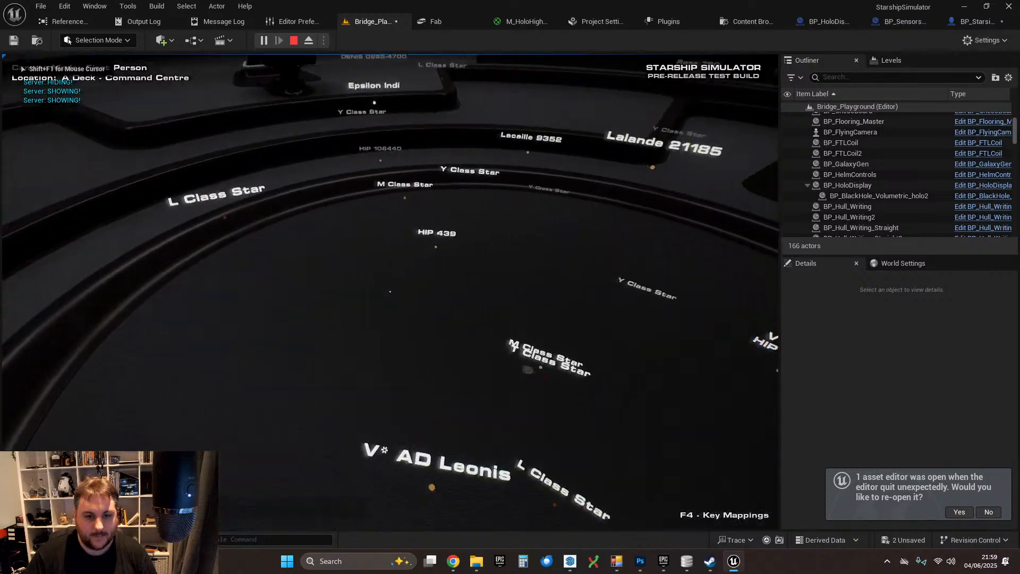
key(shift+F1)
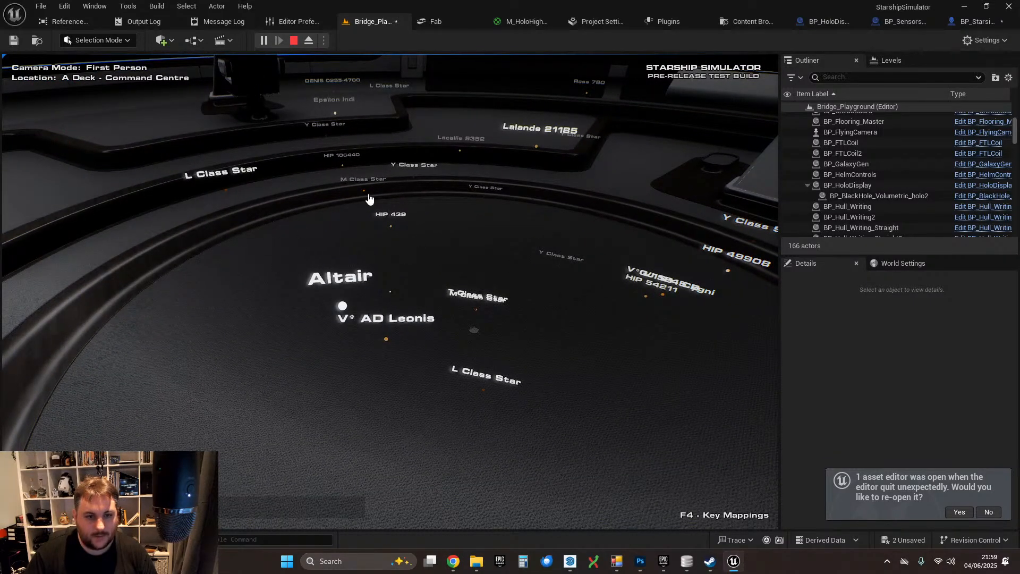
click(456, 298)
key(shift+F1)
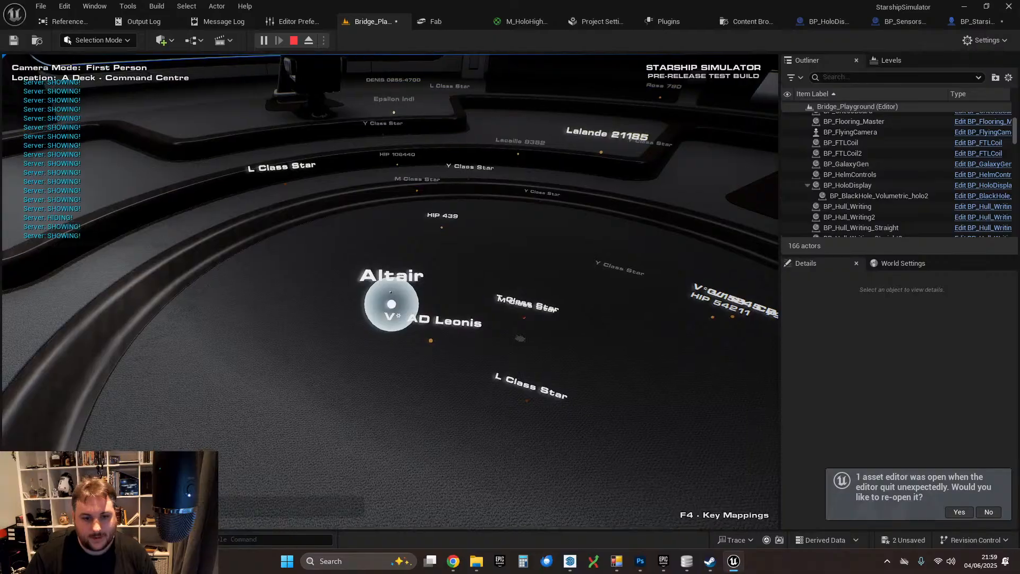
- Step back and forth in front of Altair to examine how its name and those behind it change in brightness
key(s)
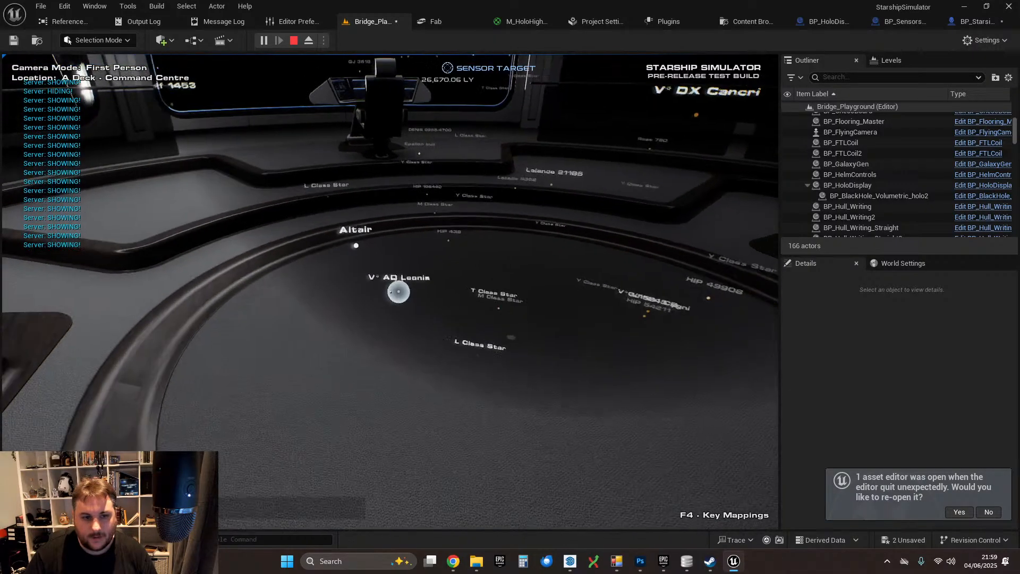
key(w)
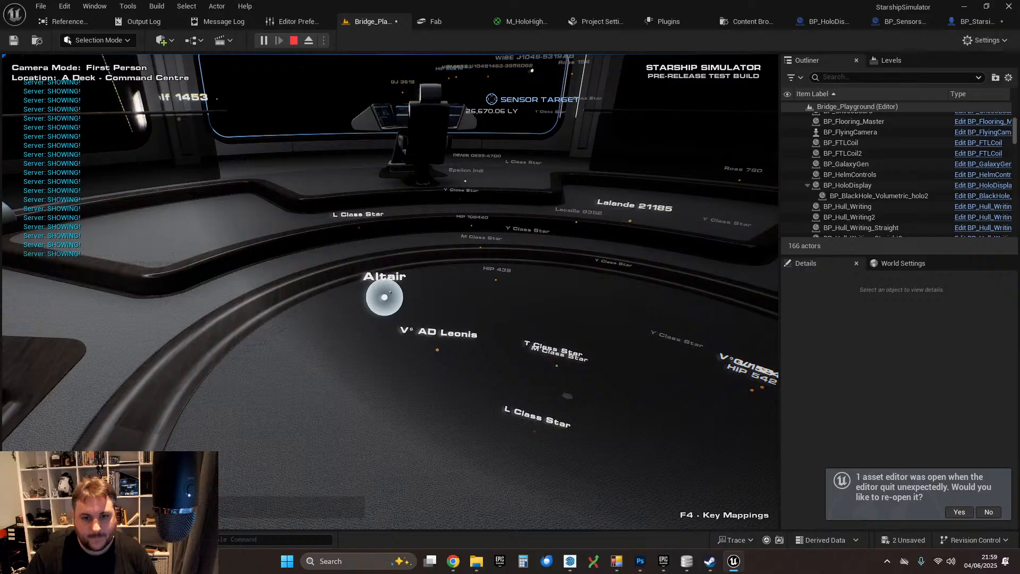
key(s)
key(w)
key(s)
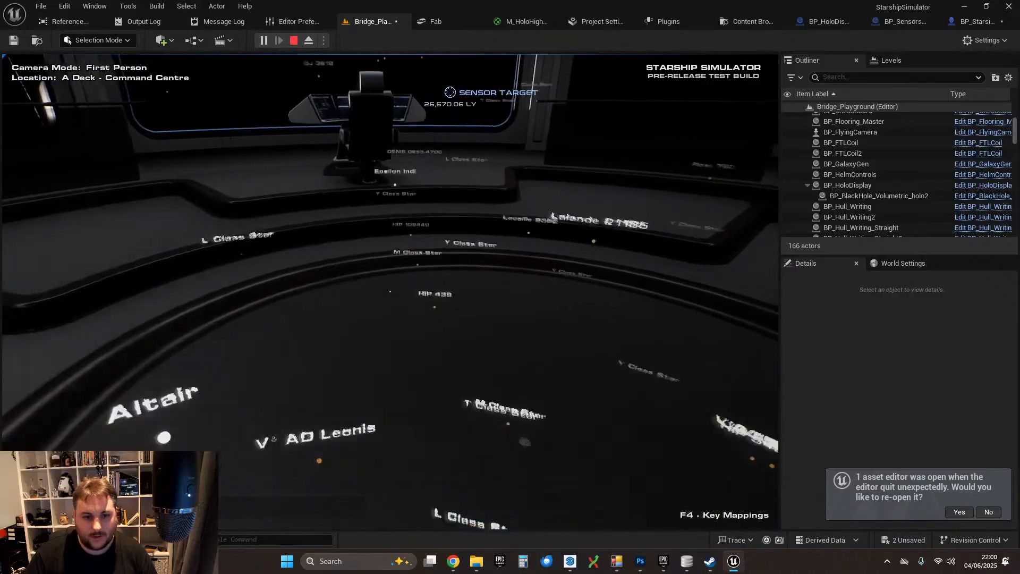
key(s)
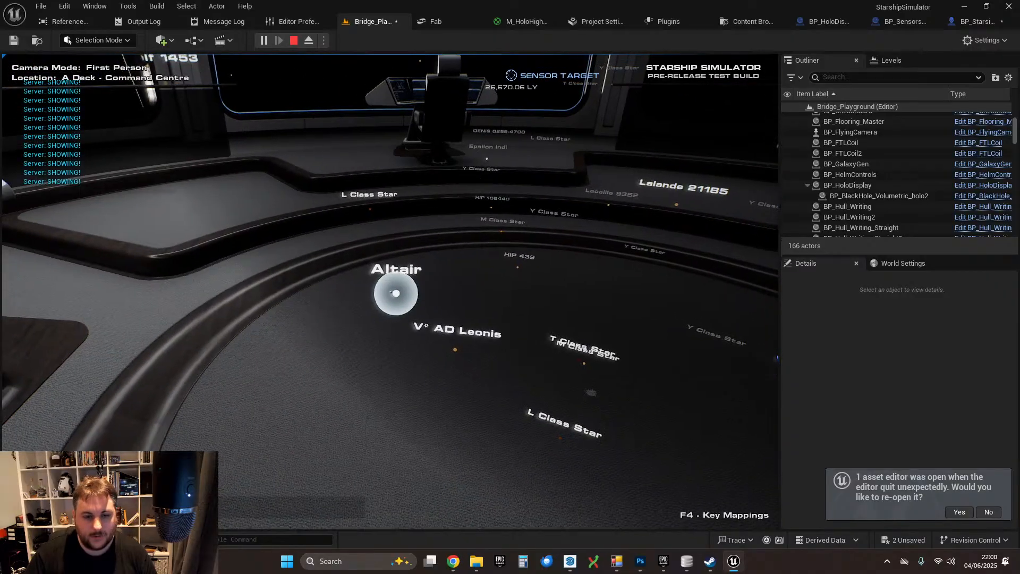
key(a)
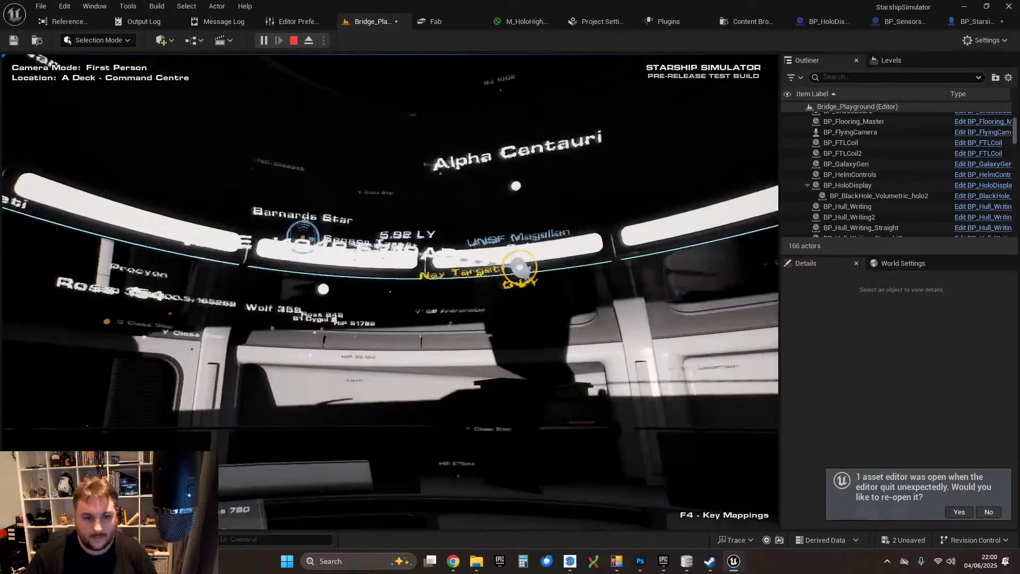
- Walk in and out of the star field's centre to examine the names and sensor target marker around Barnards Star
key(w)
key(w)
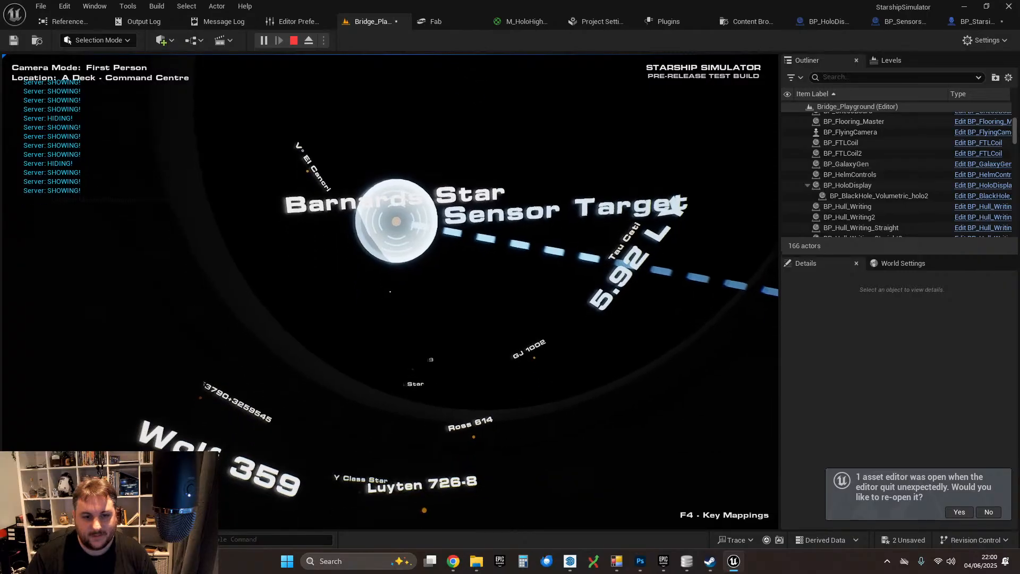
key(s)
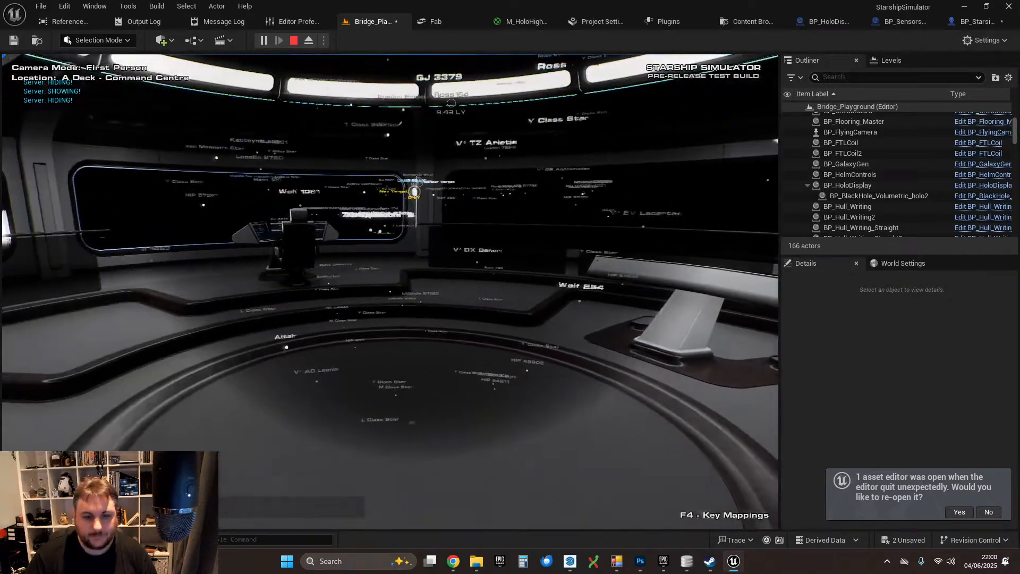
key(w)
key(s)
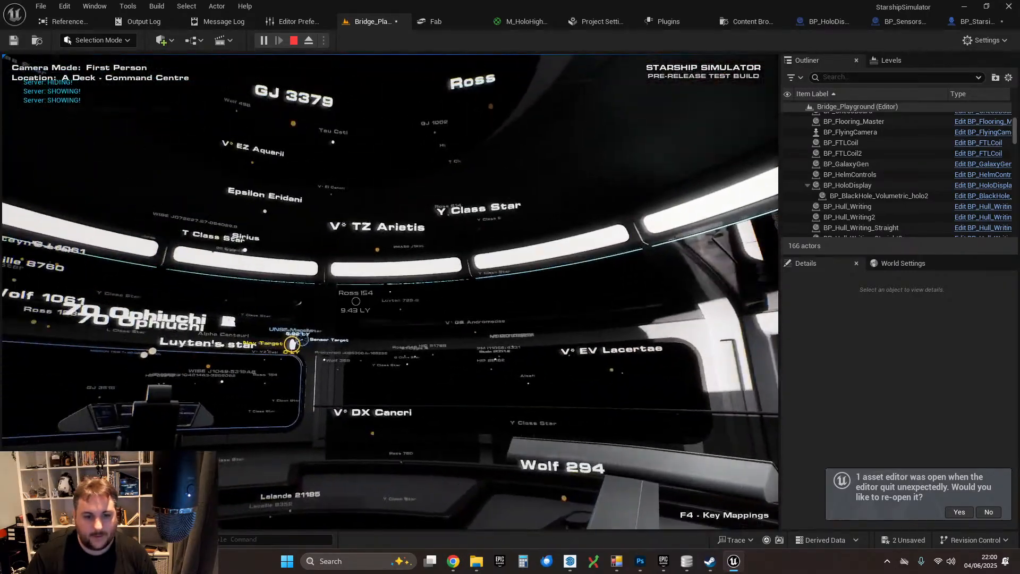
key(w)
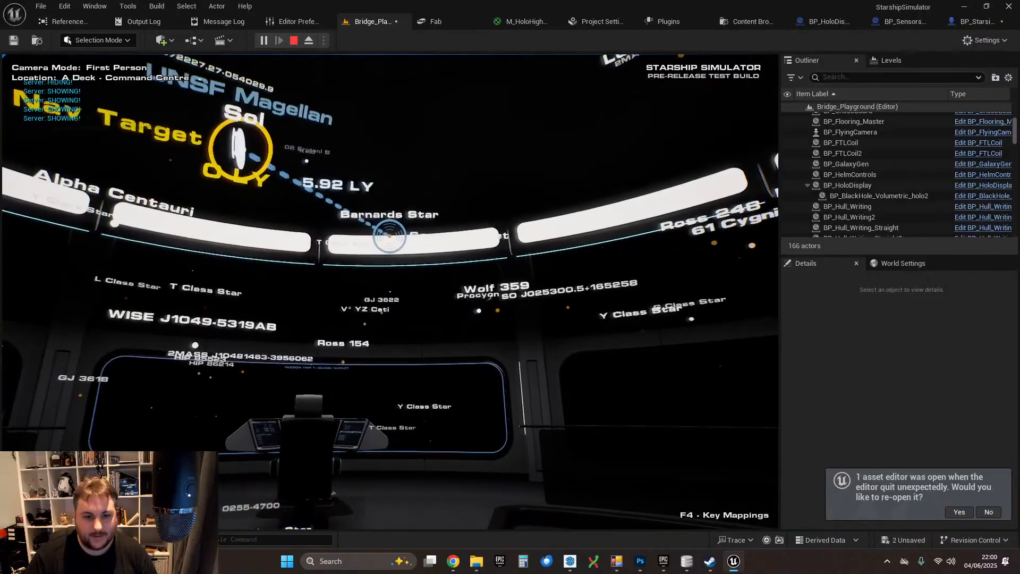
key(s)
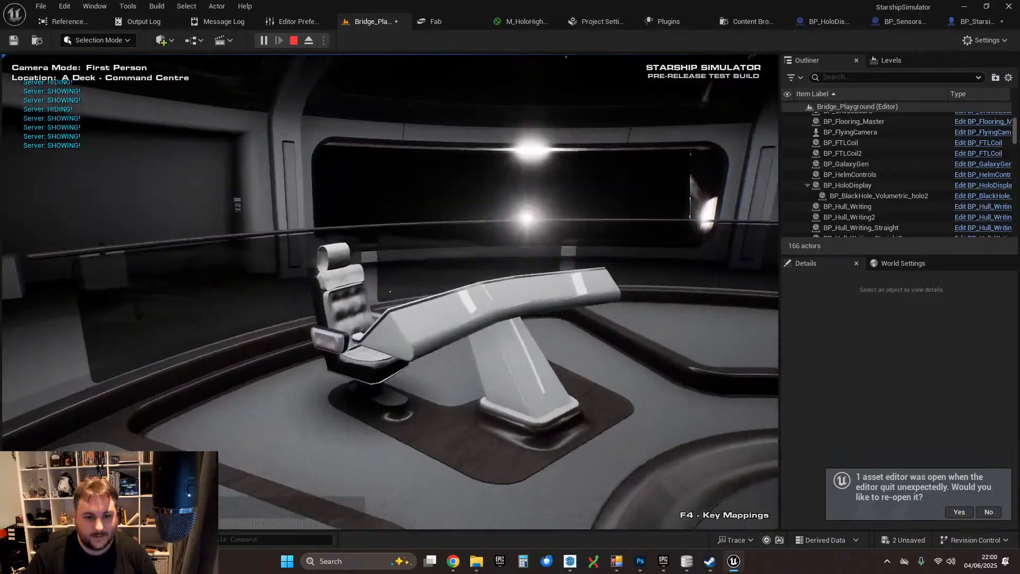
- Check the star field from the outer edge of the bridge and from beside the sensors console
key(w)
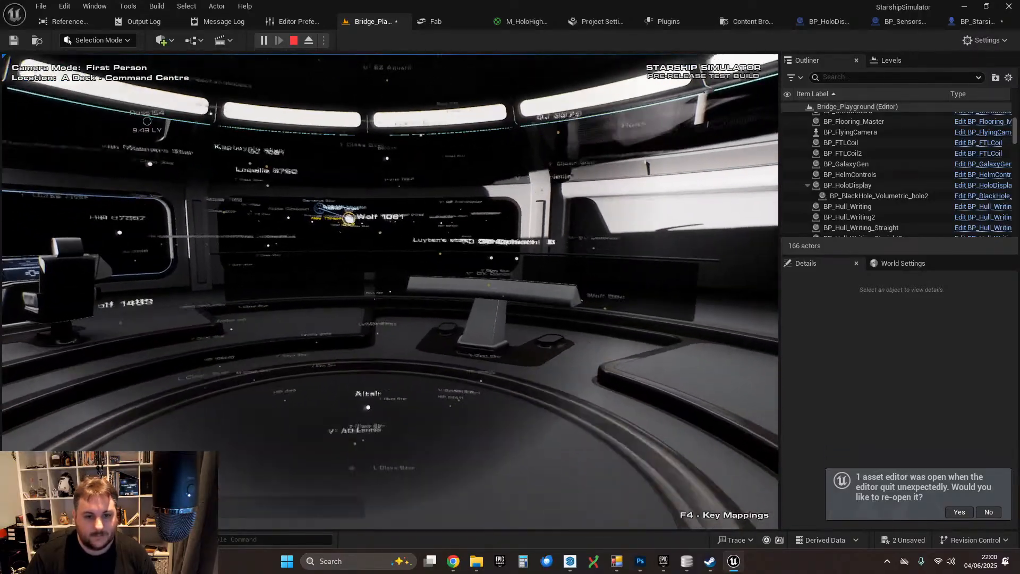
key(s)
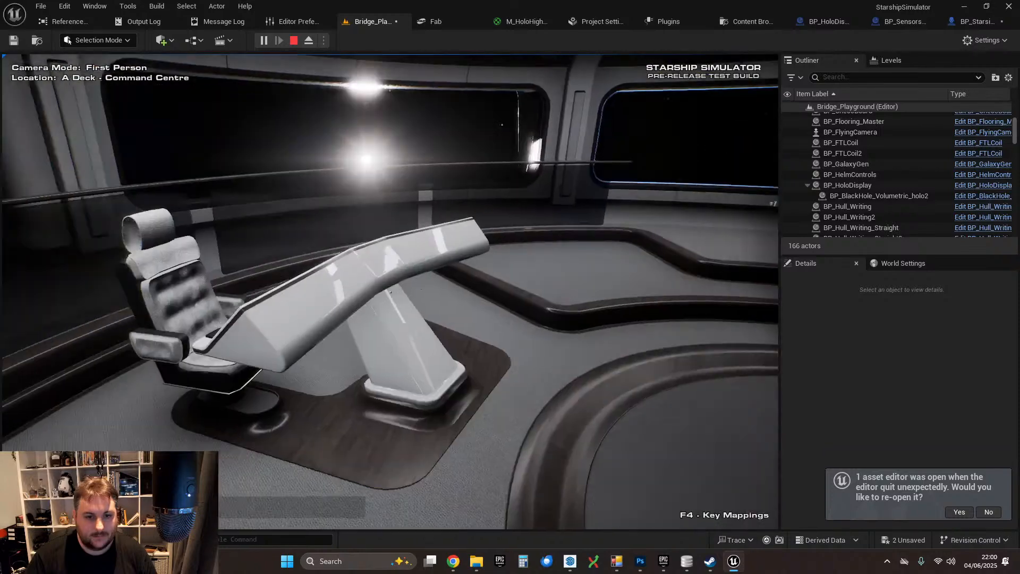
key(w)
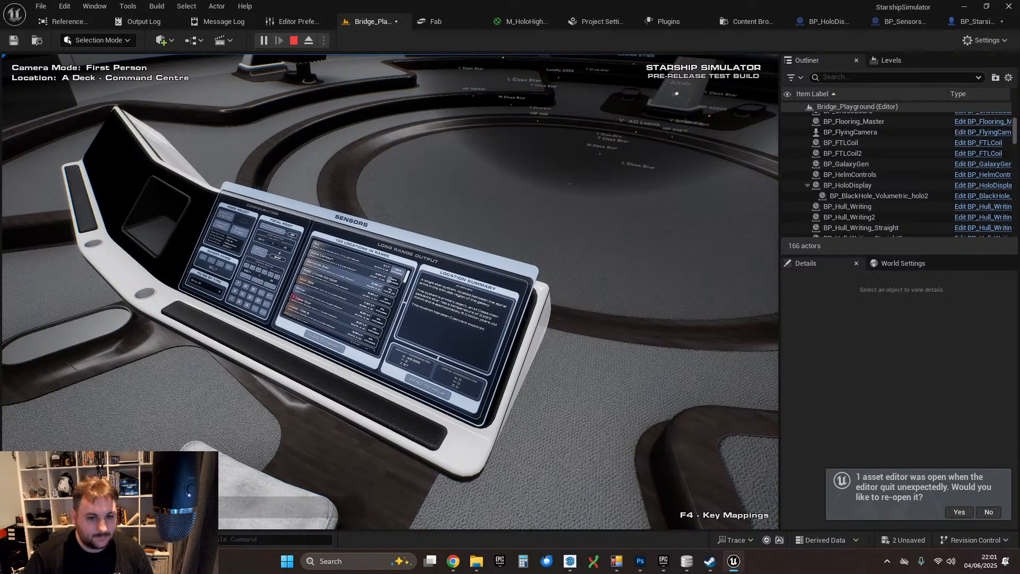
key(w)
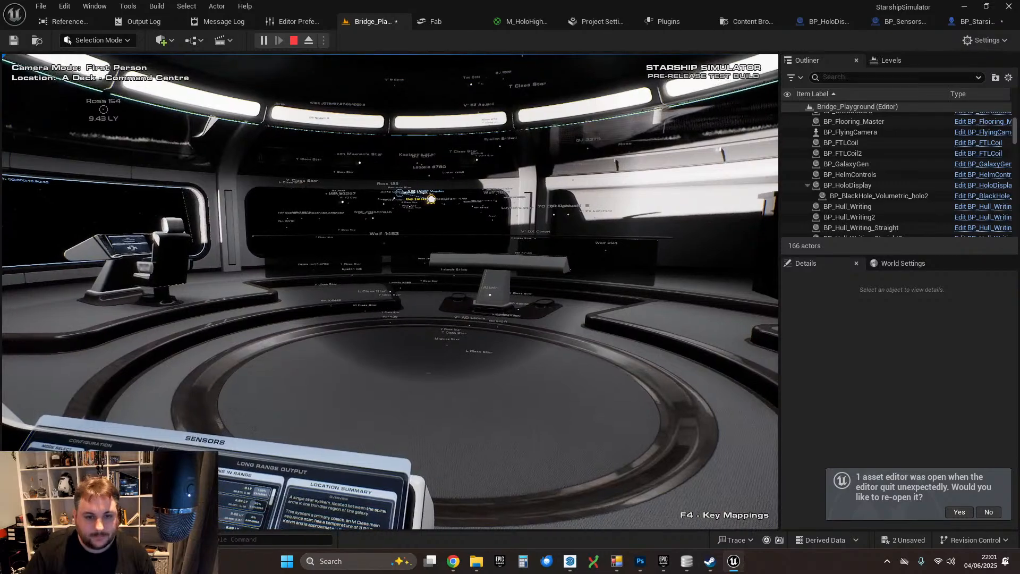
- Check the star field again from around the sensors console and end the play session
key(s)
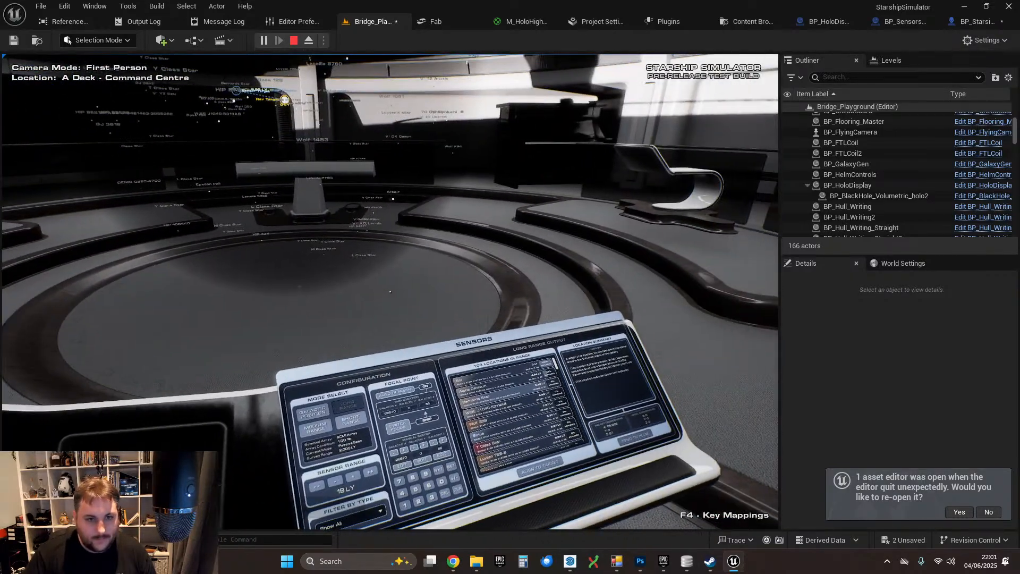
key(s)
key(d)
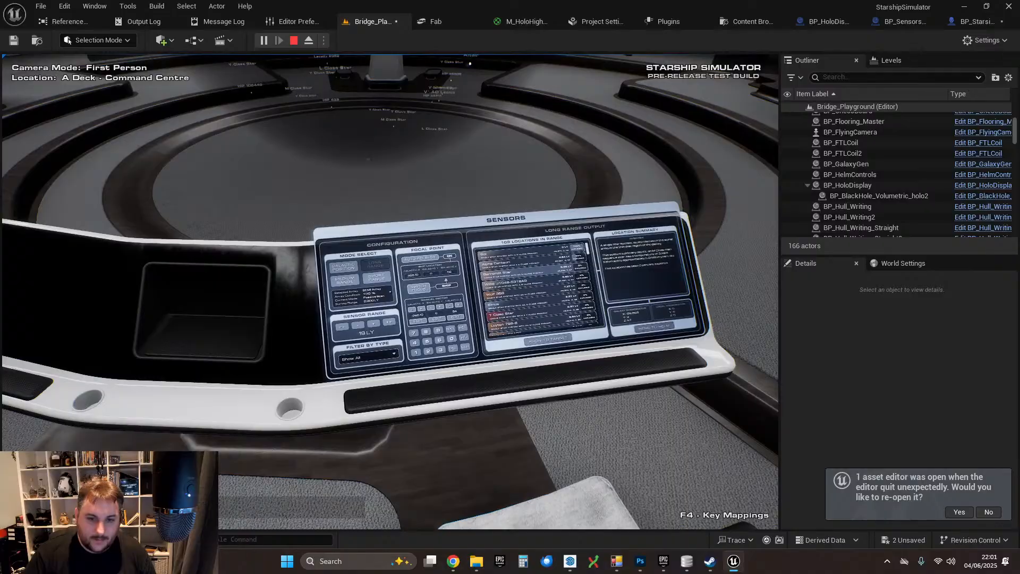
key(d)
key(w)
key(Escape)
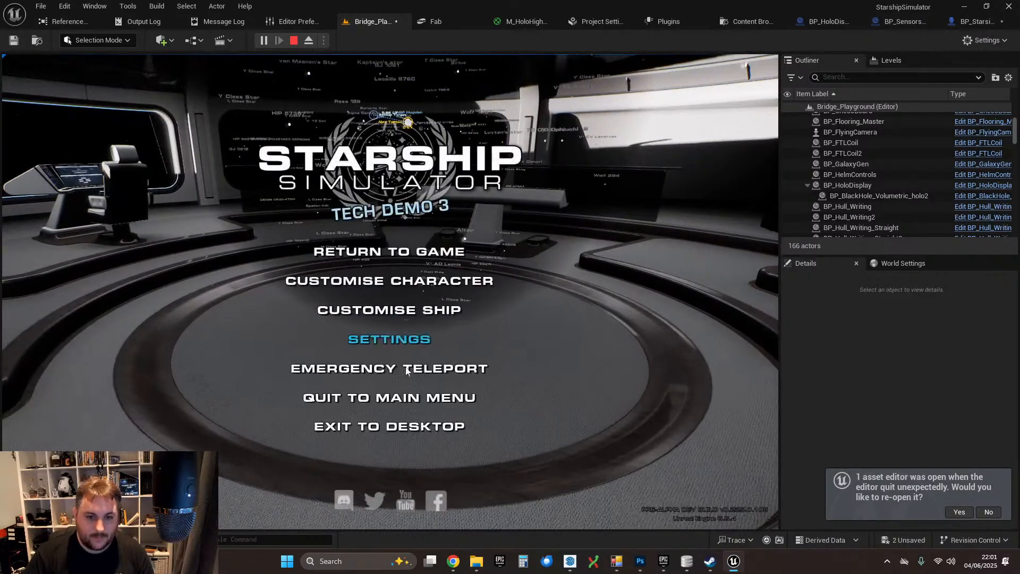
click(400, 427)
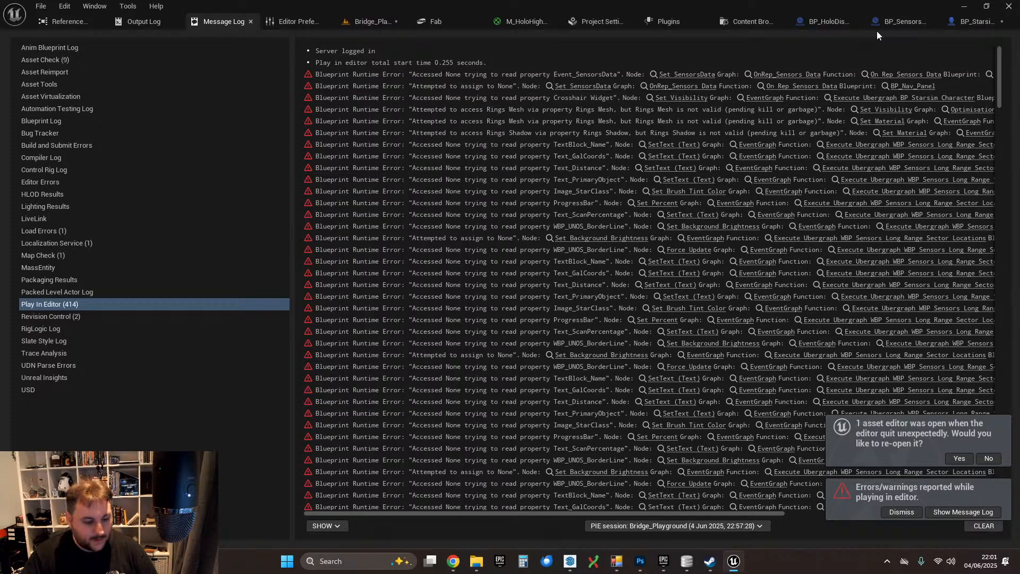
- Review the Tick - Face Names to Camera graph in BP_HoloDisplay and the HoloTarget tag check in BP_Starsim_Character's InteractionTick
click(827, 22)
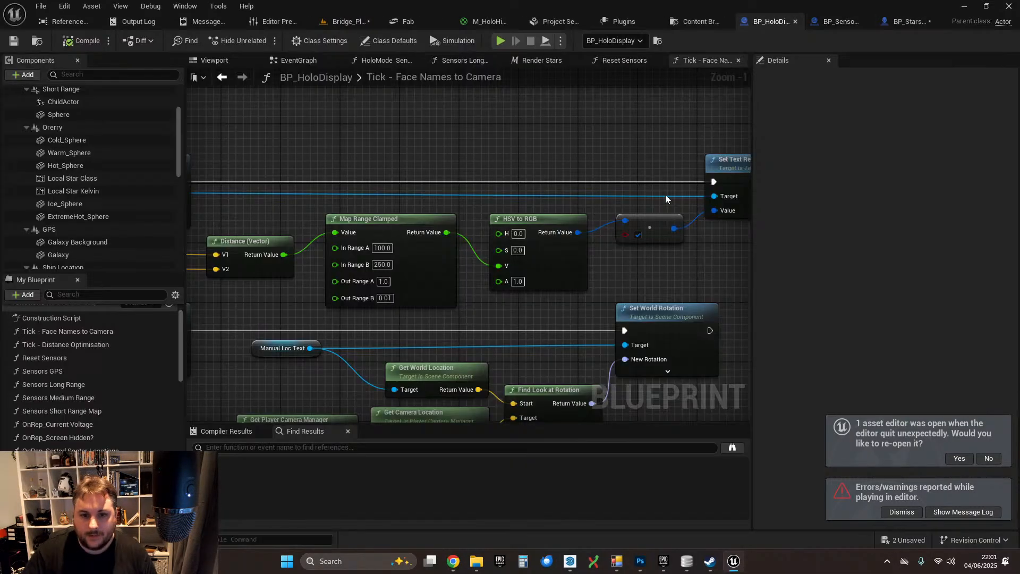
scroll(515, 162, down, 3)
scroll(467, 175, down, 4)
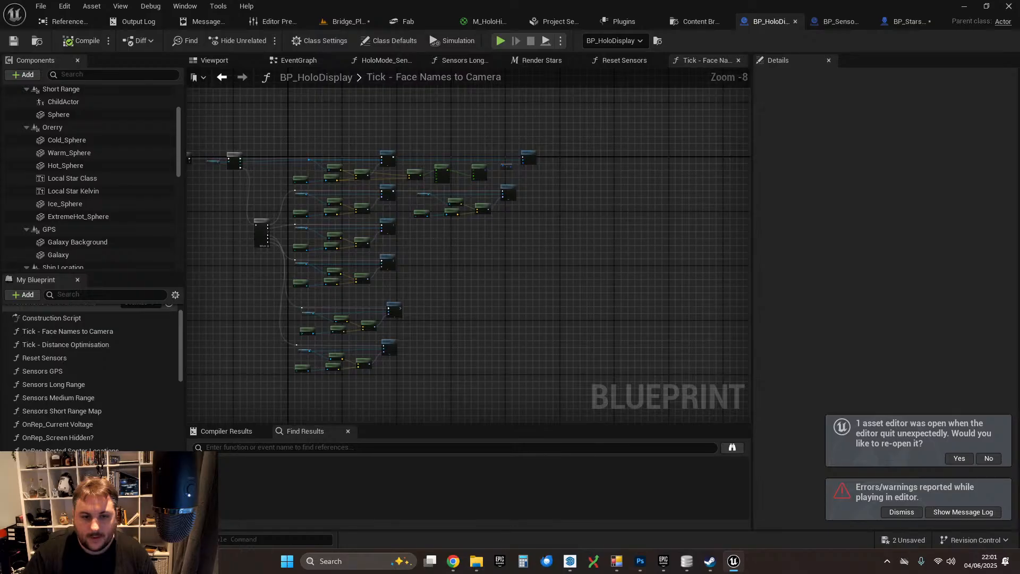
scroll(503, 221, up, 1)
click(906, 21)
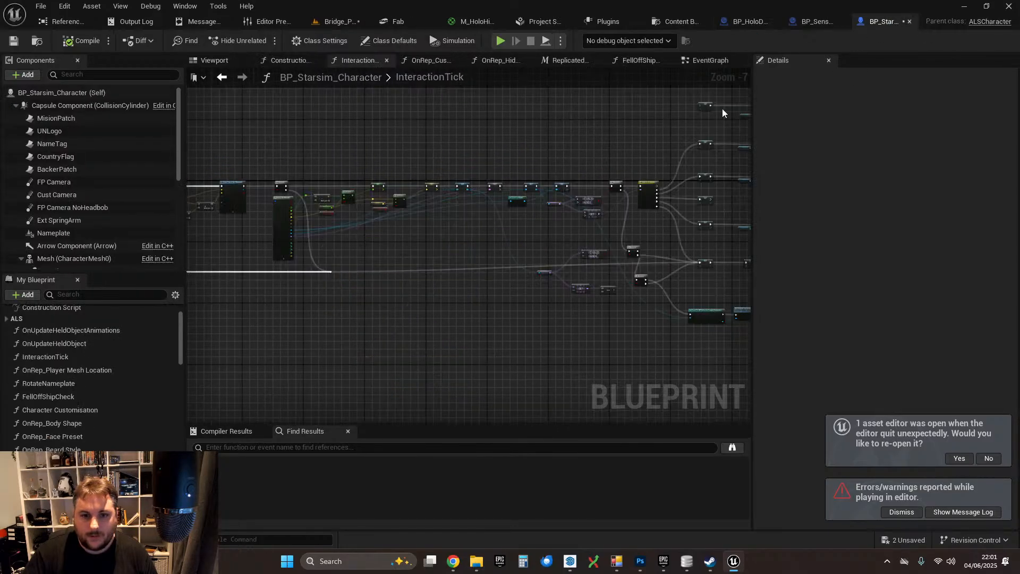
scroll(504, 307, up, 4)
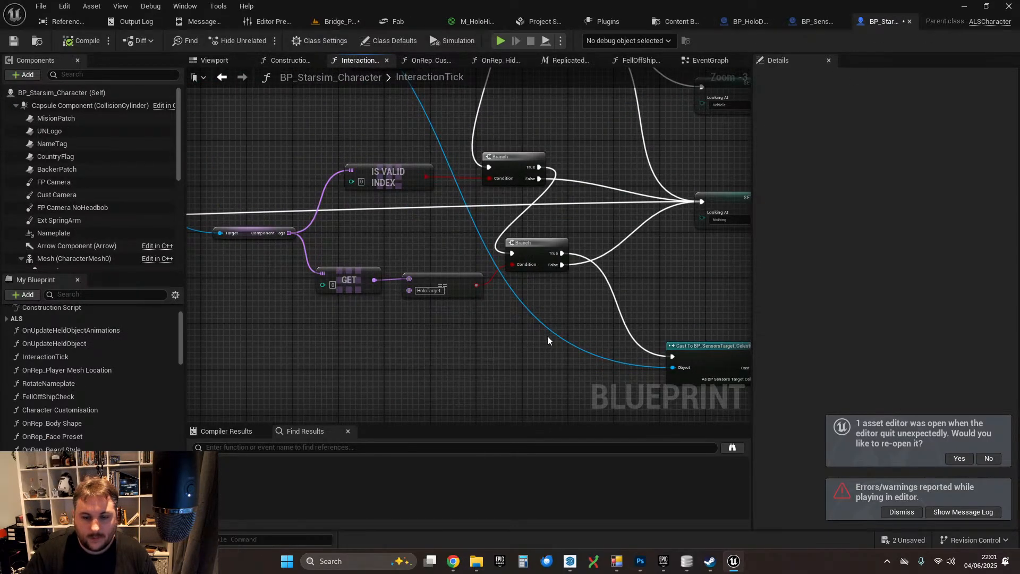
scroll(555, 335, down, 2)
right_drag(619, 367, 480, 253)
scroll(311, 96, down, 4)
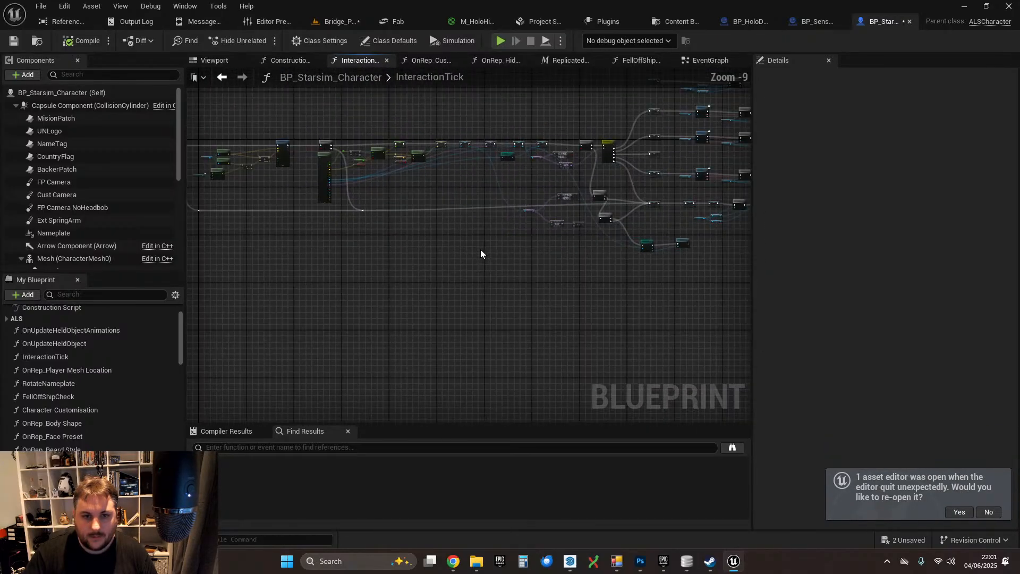
- Examine the character's EventGraph interaction logic, from the class and component tag checks through to the Switch on Name outputs
click(685, 61)
scroll(567, 277, down, 3)
scroll(428, 224, up, 3)
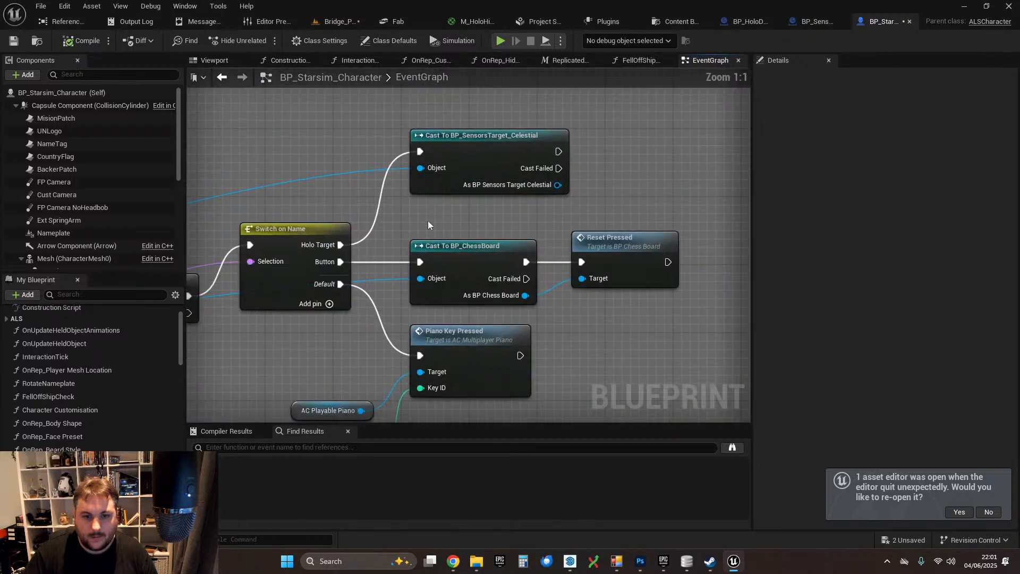
right_drag(425, 221, 791, 185)
right_drag(392, 329, 786, 183)
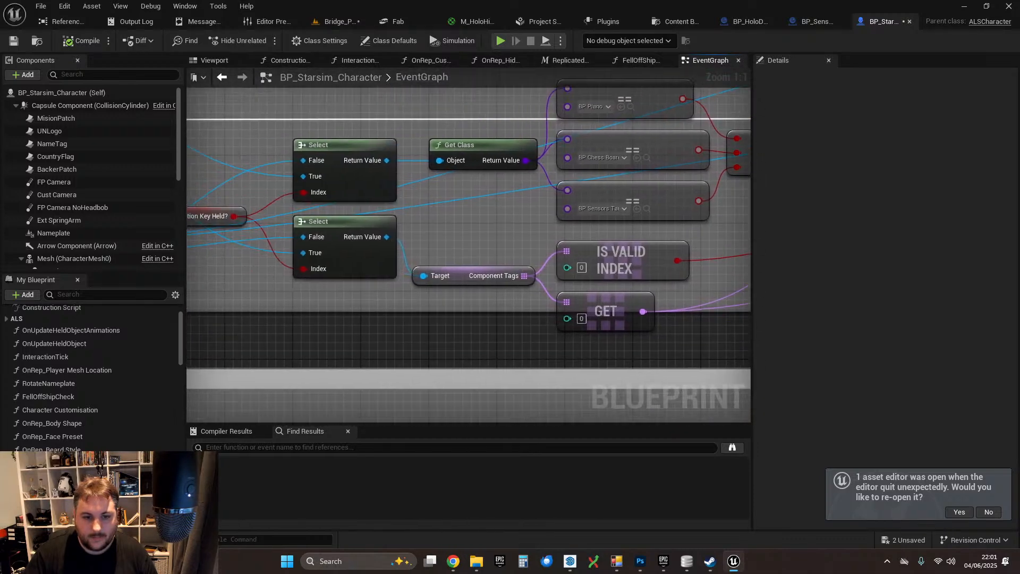
right_drag(468, 223, 505, 226)
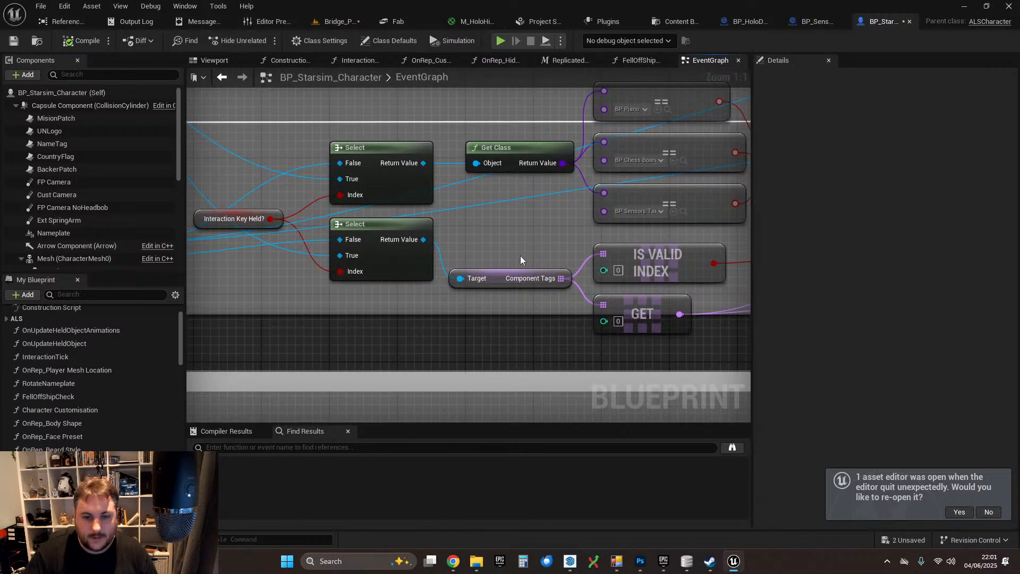
right_drag(520, 260, 346, 278)
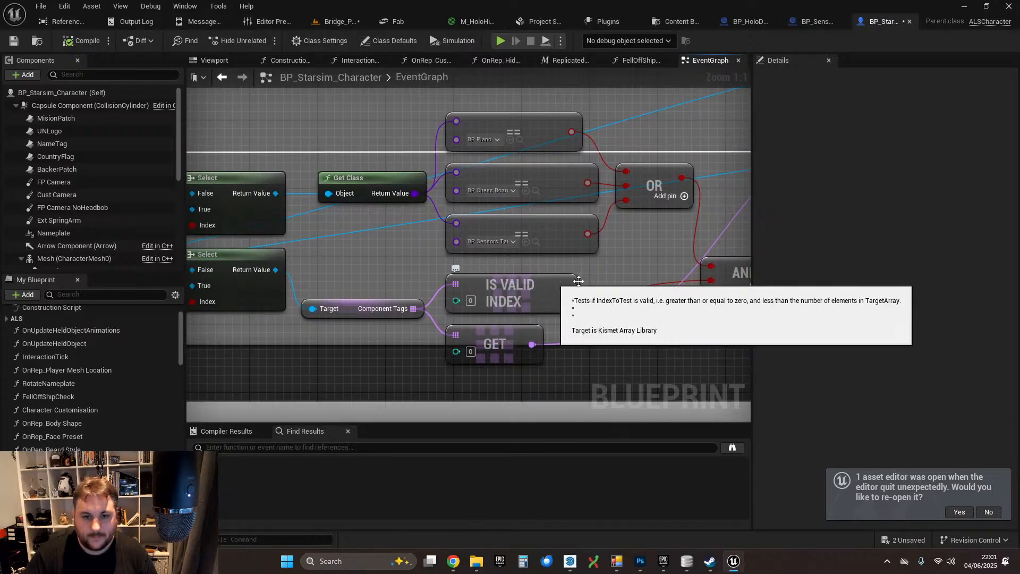
right_drag(633, 281, 188, 333)
right_drag(543, 271, 299, 396)
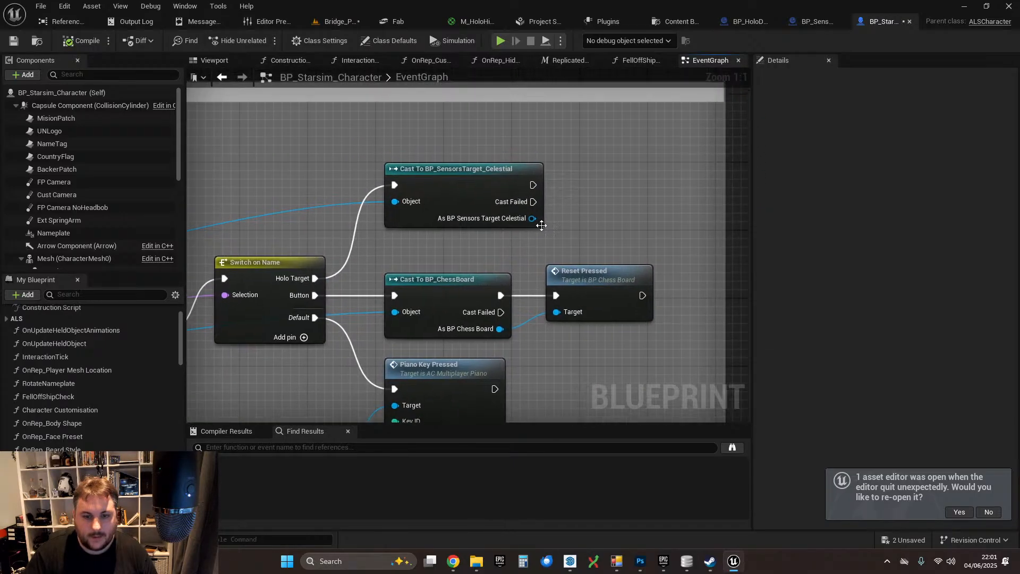
- Add a Print String reading "CLICK!" after the successful cast to BP_SensorsTarget_Celestial
right_drag(587, 184, 417, 239)
drag(391, 232, 493, 226)
text(print)
key(Return)
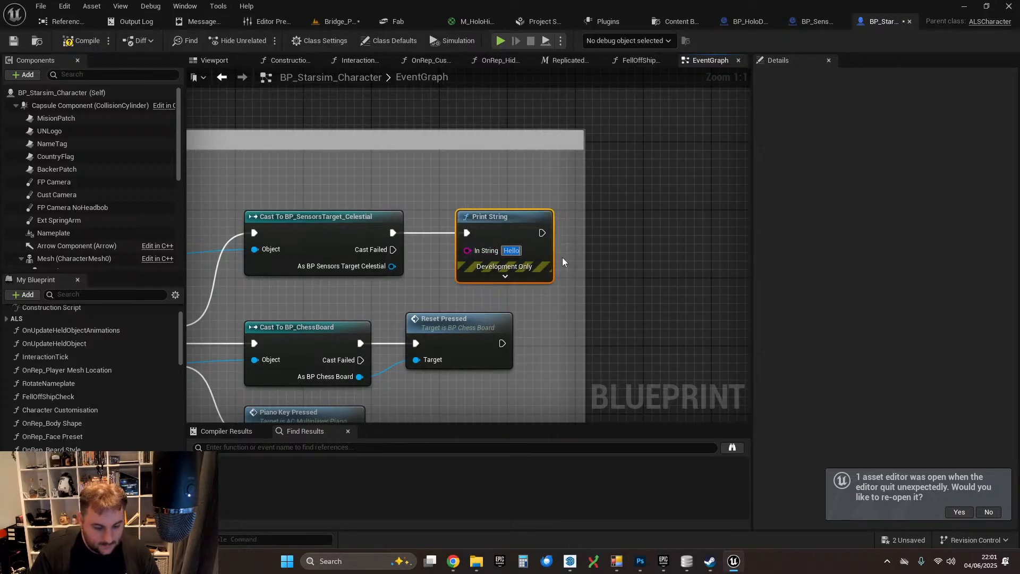
text(CLICK!)
click(414, 279)
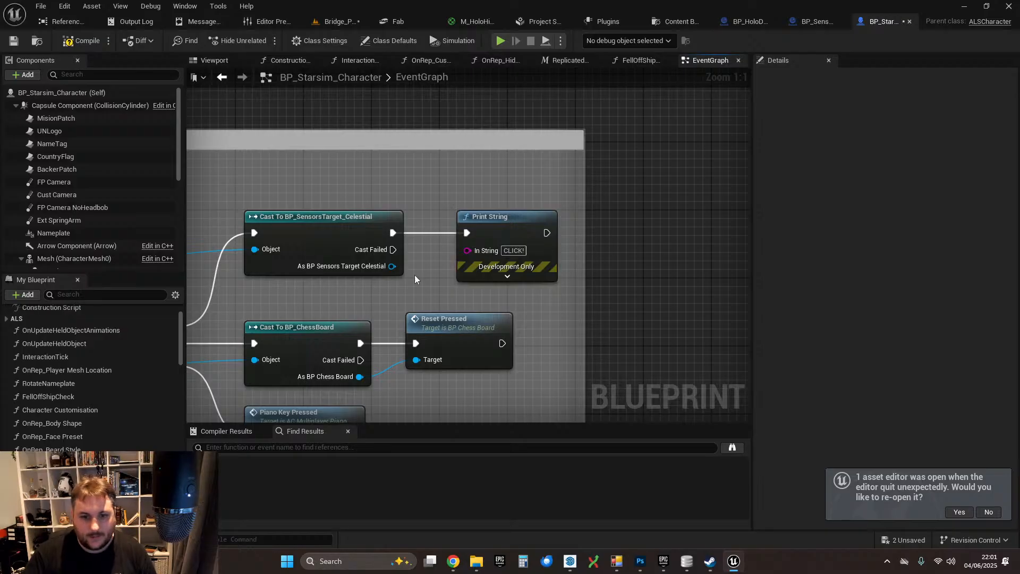
- In BP_SensorsTarget_Celestial, connect Toggle Visibility straight to Set Default Custom Primitive Data Float and delete the Print String between them
click(811, 25)
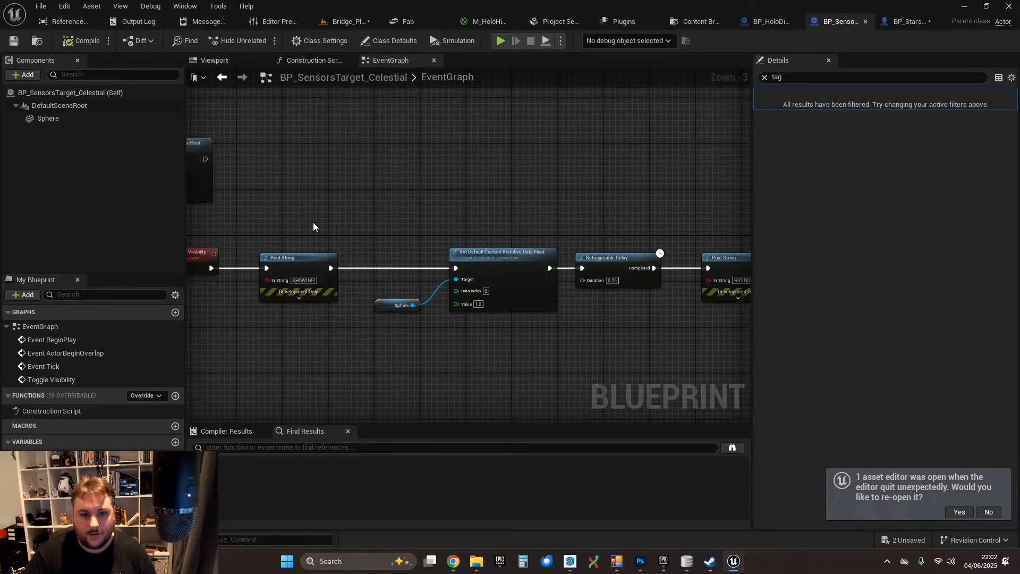
right_drag(313, 227, 397, 209)
drag(295, 250, 540, 251)
click(396, 263)
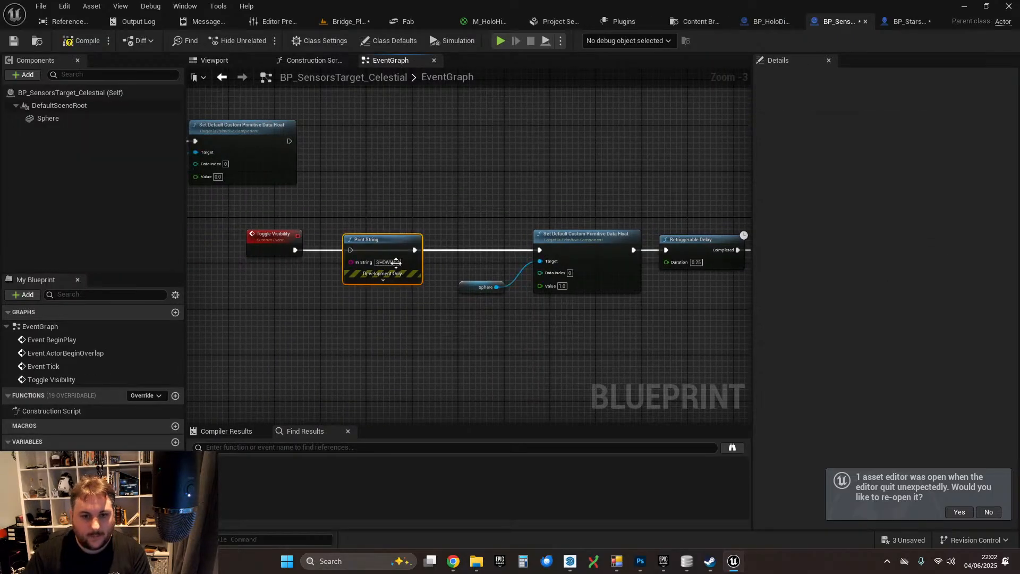
key(Delete)
- Delete the Print String after the Retriggerable Delay, connect the delay to the second Set Default Custom Primitive Data Float and move that node closer
right_drag(728, 250, 533, 258)
right_drag(598, 230, 476, 240)
key(Delete)
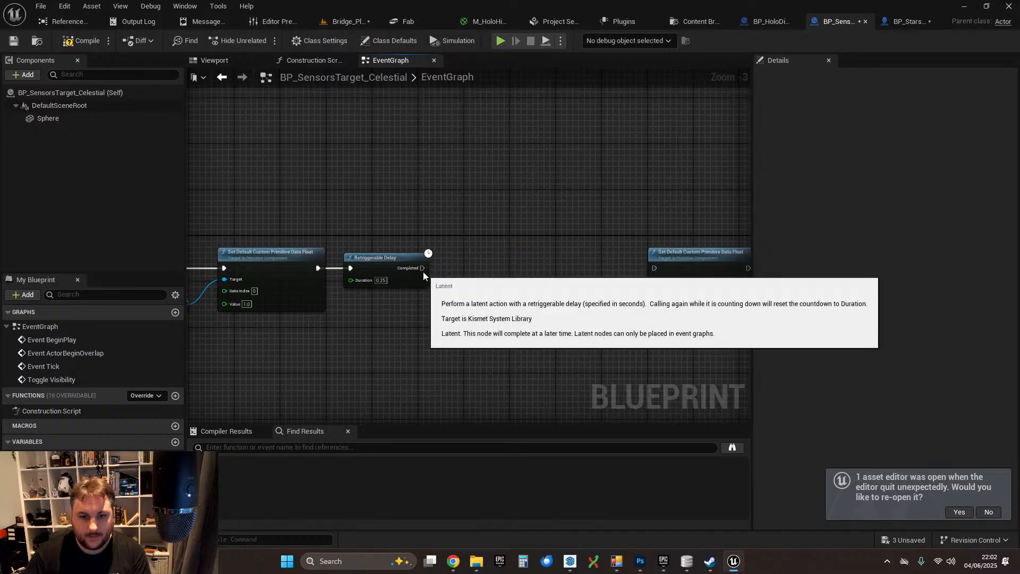
drag(423, 269, 645, 266)
drag(591, 307, 685, 267)
drag(691, 270, 572, 270)
- Set the Retriggerable Delay's duration to 0.15
right_drag(410, 324, 503, 324)
scroll(486, 322, up, 3)
click(475, 260)
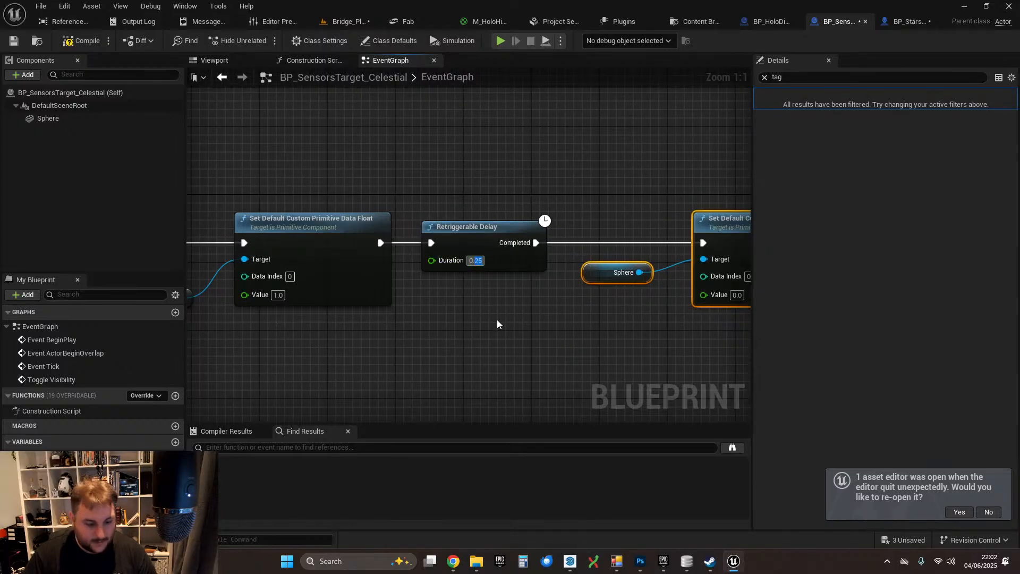
text(0.15)
key(Return)
- Move the highlight and delay nodes closer to the Toggle Visibility event and save BP_SensorsTarget_Celestial
scroll(488, 327, down, 3)
drag(269, 216, 556, 325)
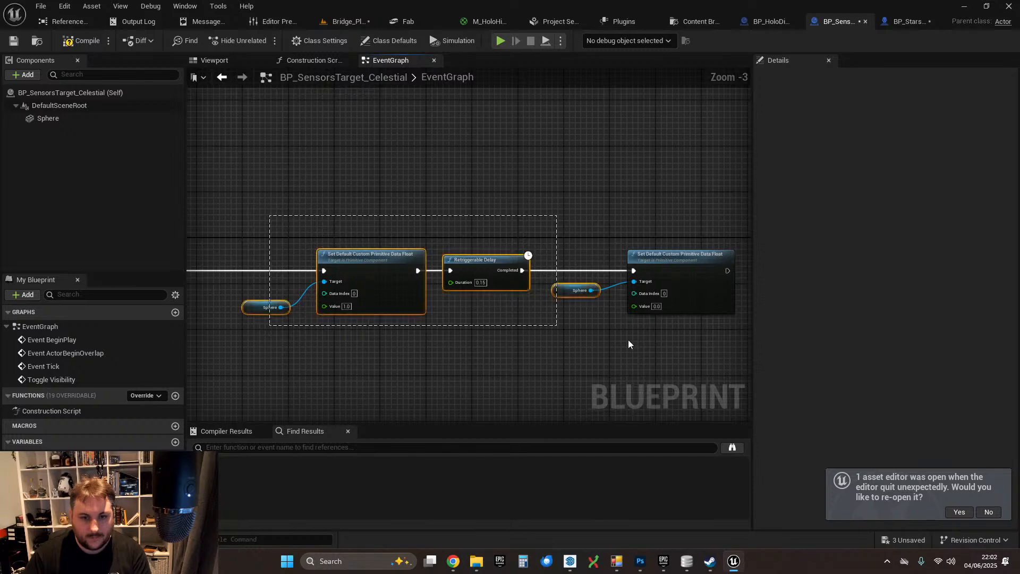
drag(628, 340, 642, 343)
right_drag(380, 339, 617, 326)
drag(596, 261, 448, 260)
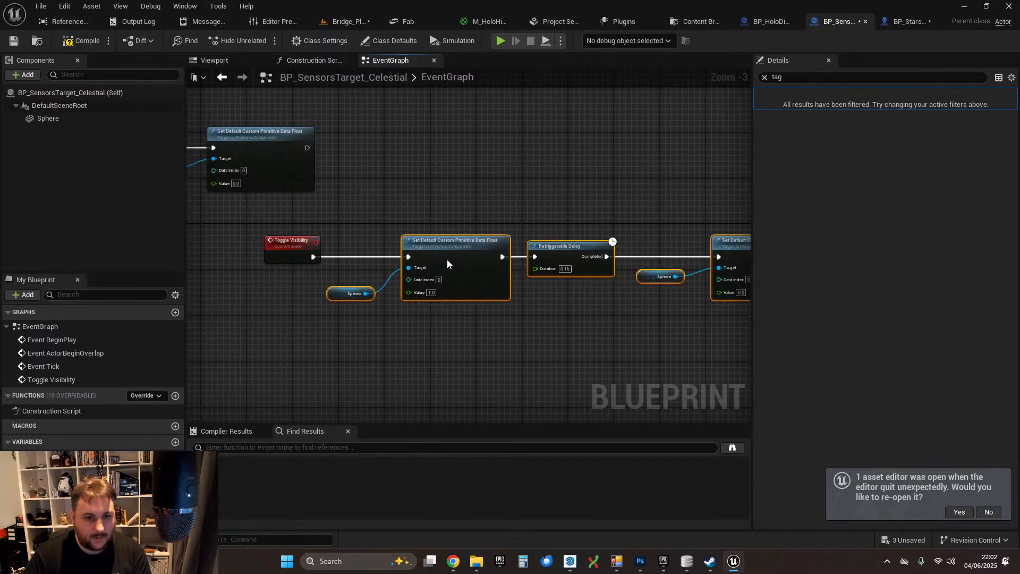
click(423, 177)
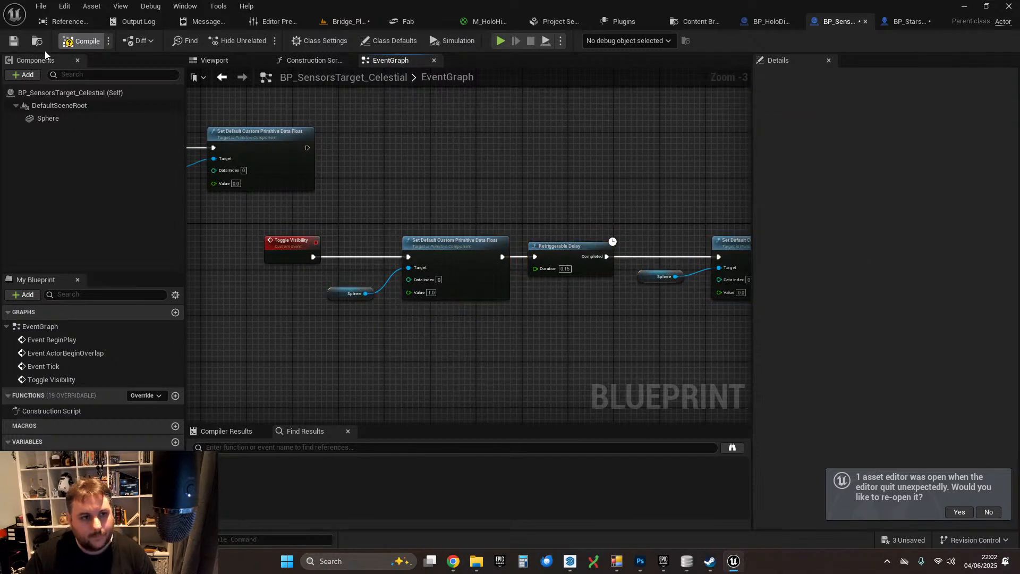
click(14, 40)
- Start playing Bridge_Playground, walk to the sensors console and switch it to long range mode
click(352, 22)
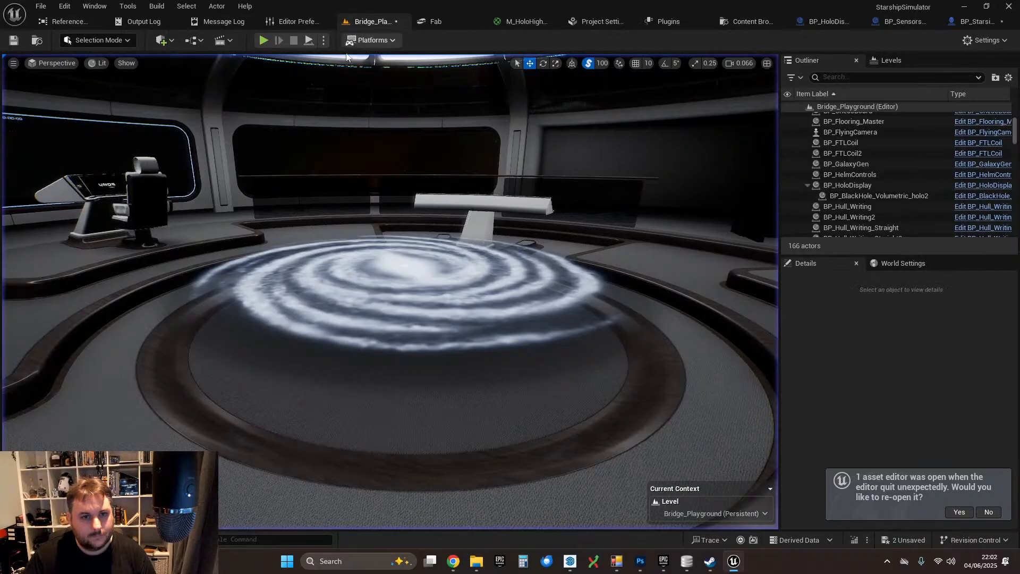
click(263, 40)
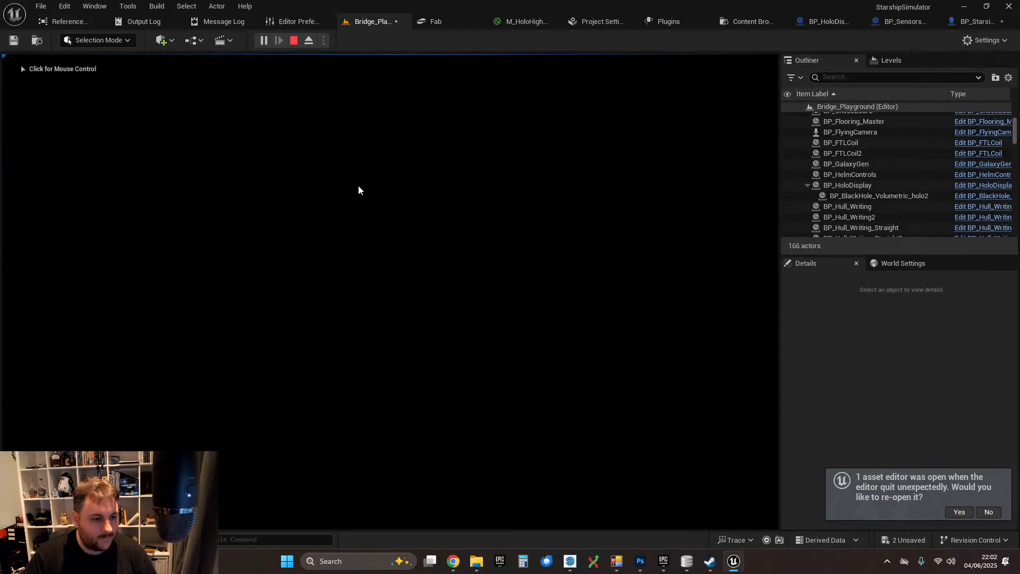
click(358, 185)
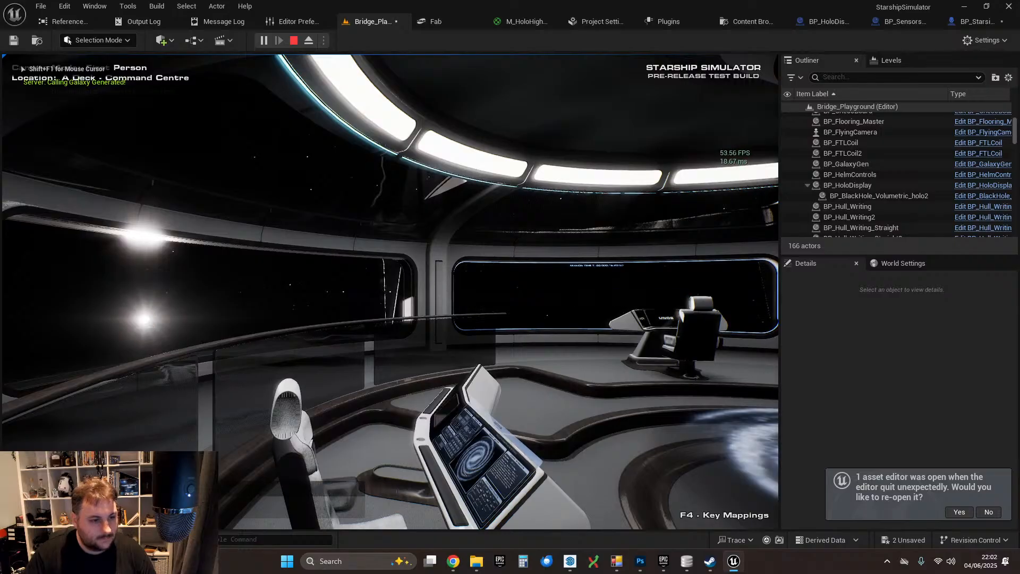
key(w)
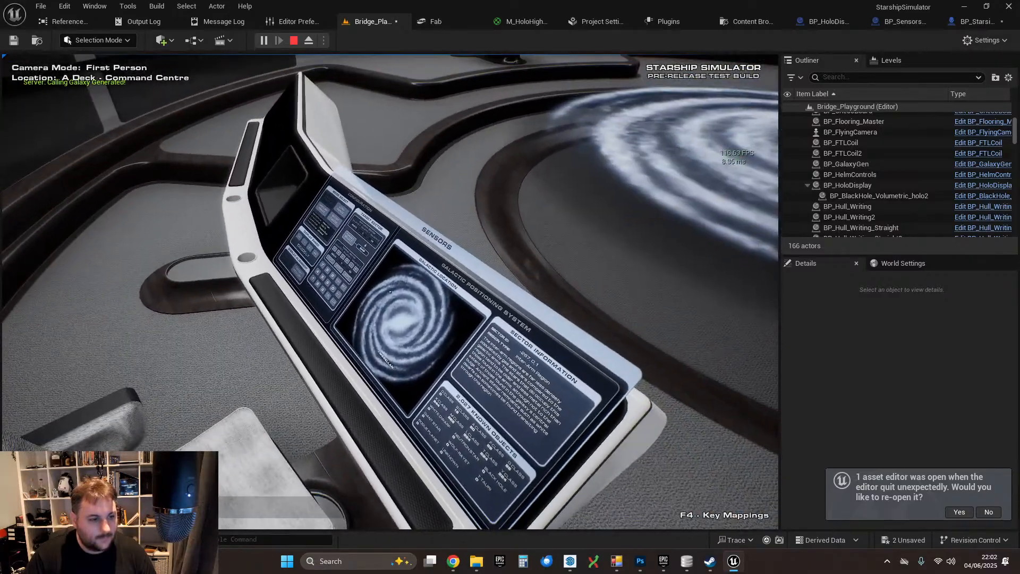
key(a)
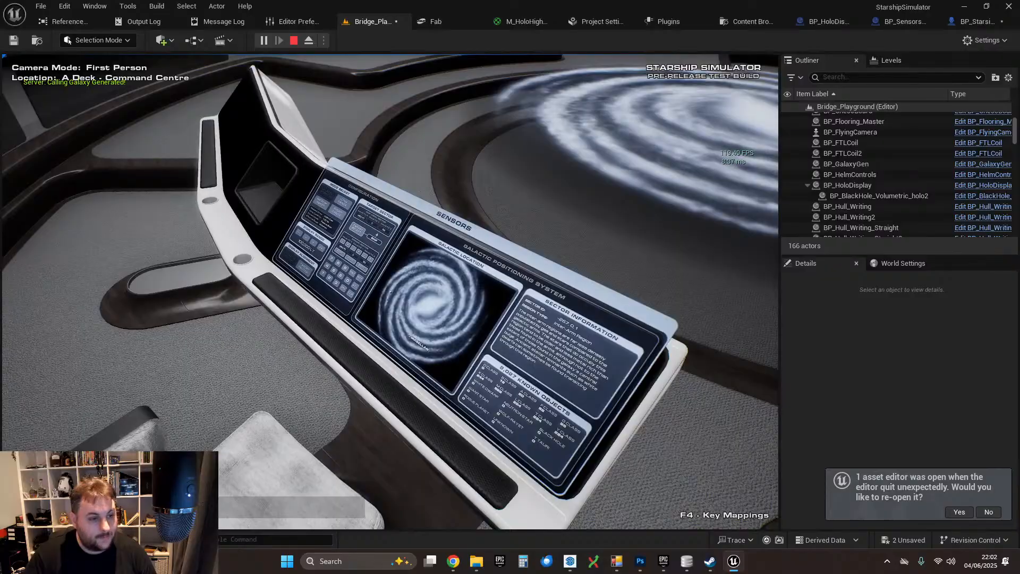
key(w)
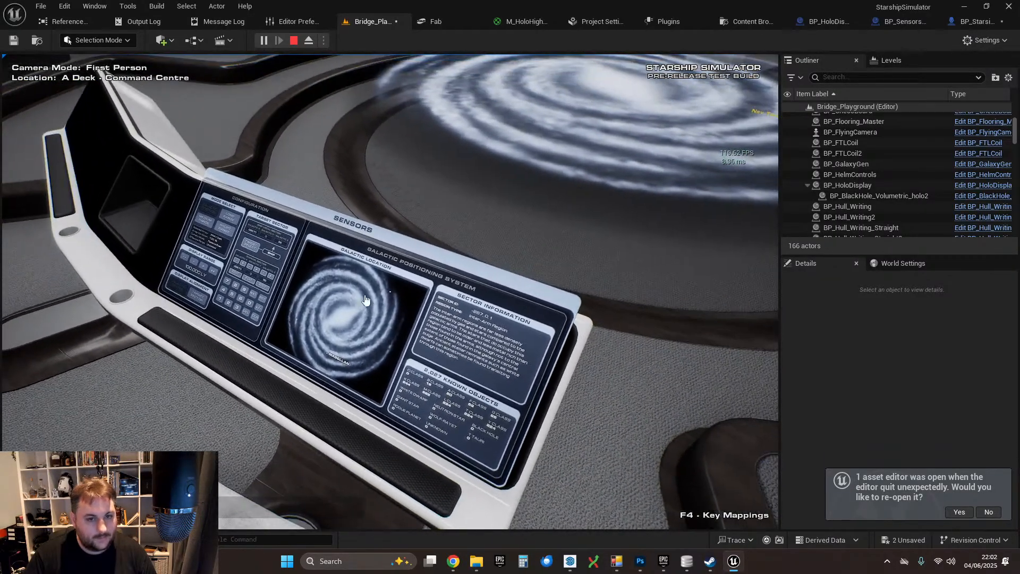
click(227, 224)
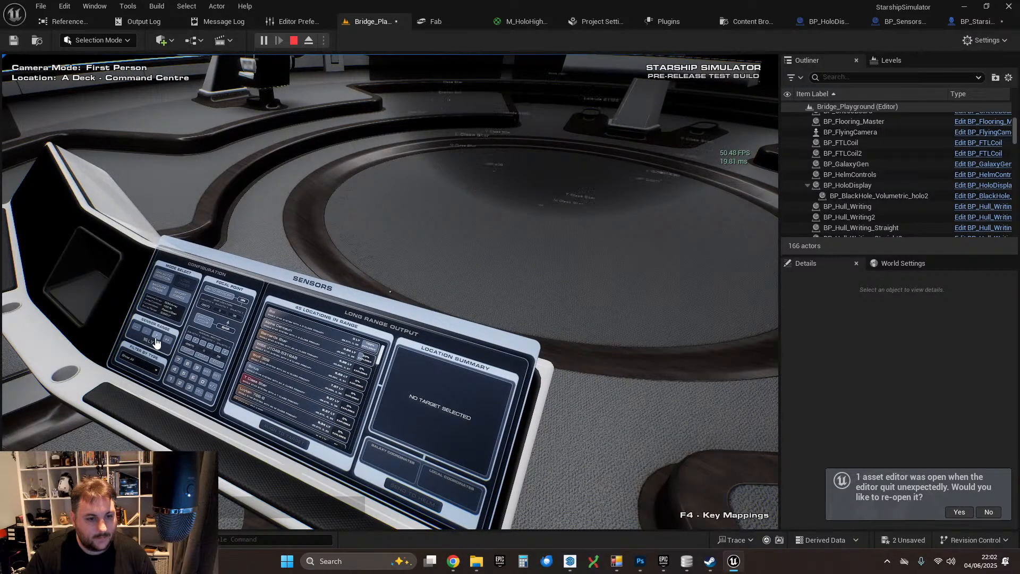
- Walk into the star field, test clicking the V* DX Cancri target sphere and end the play session
key(w)
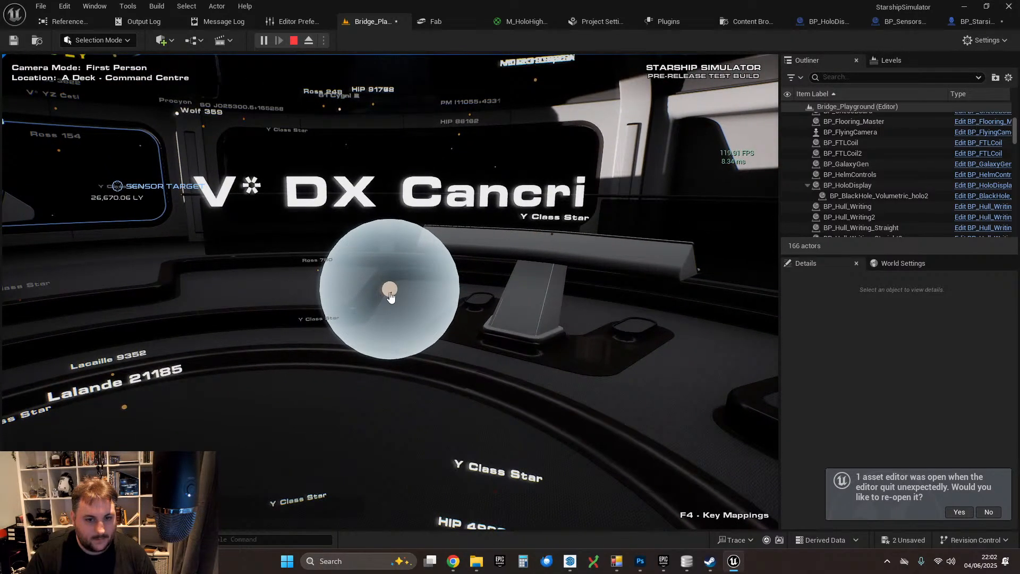
click(396, 284)
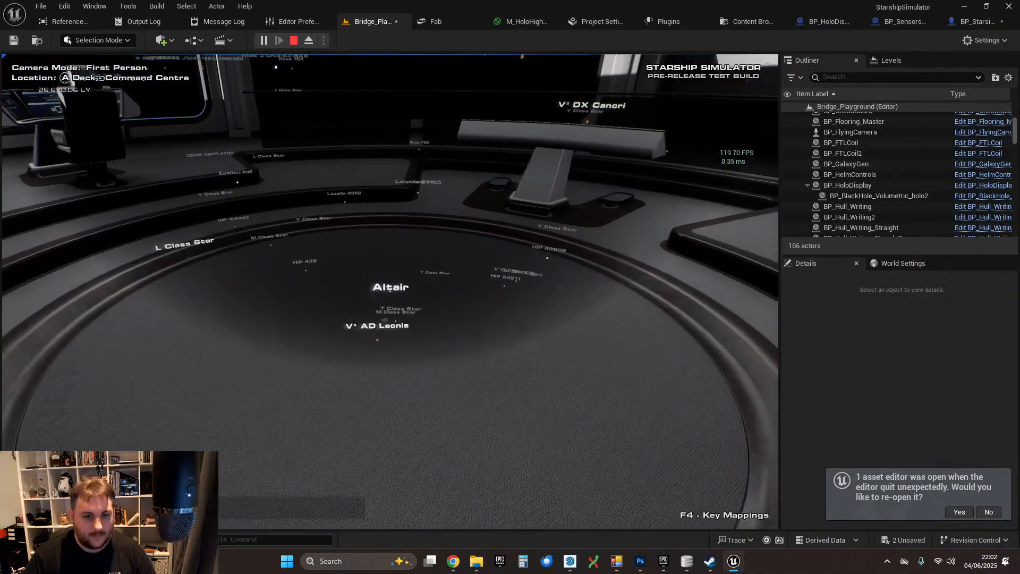
key(Escape)
click(405, 425)
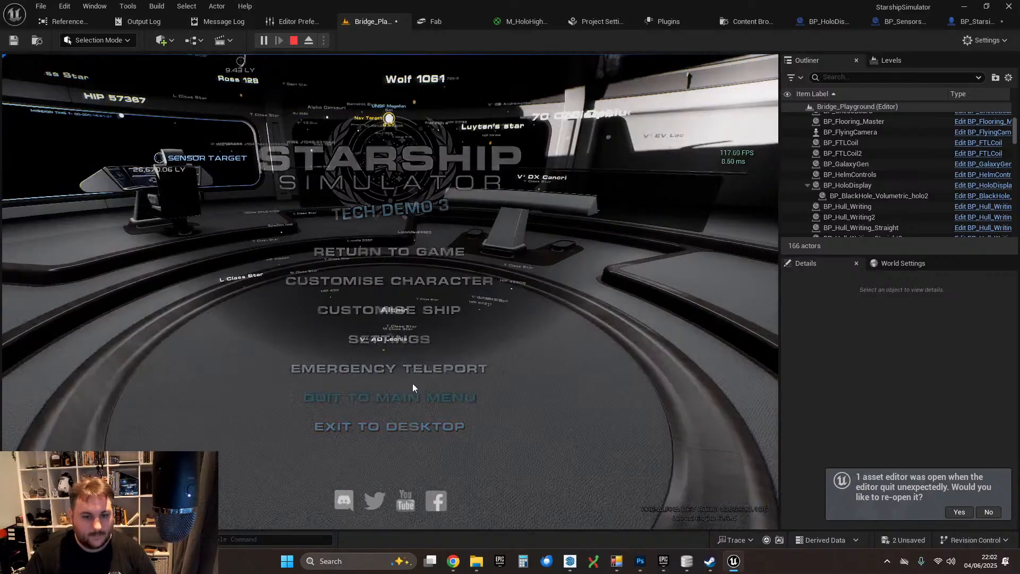
- Return to BP_Starsim_Character and examine the Switch on Name node with the Branch, AND and OR conditions feeding it
click(971, 24)
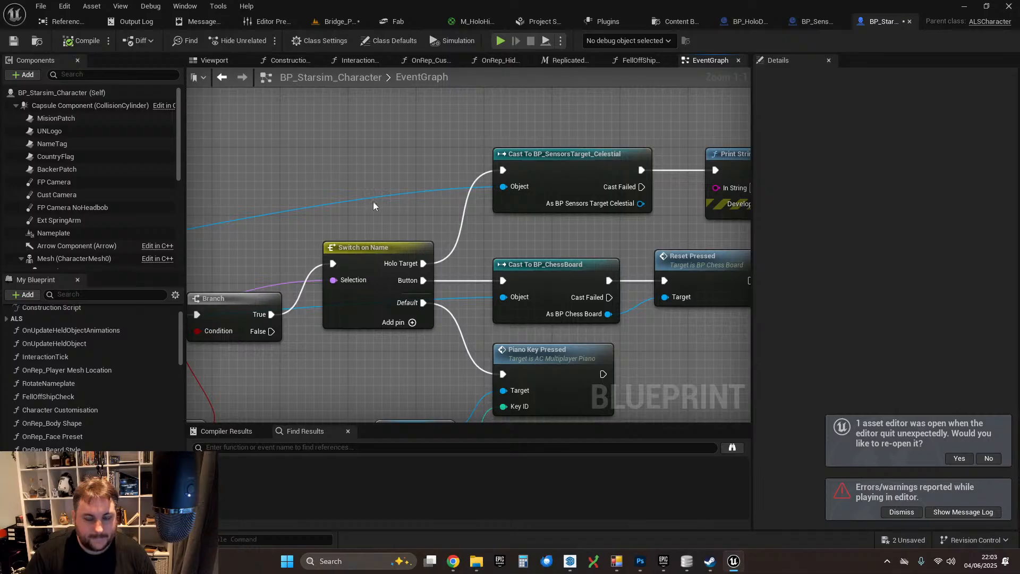
right_drag(373, 206, 451, 171)
click(453, 225)
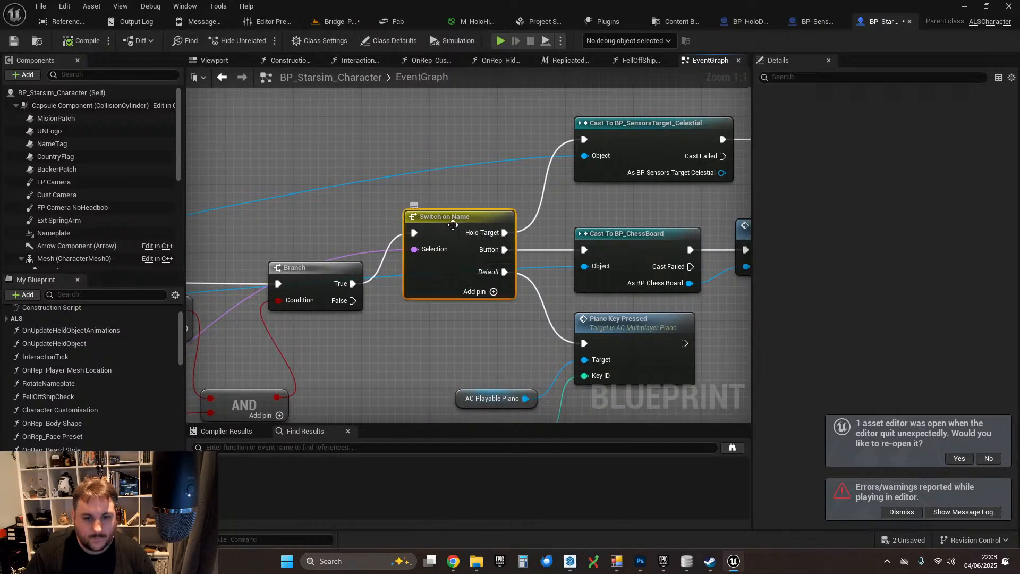
right_drag(243, 341, 298, 278)
click(450, 246)
right_drag(179, 288, 353, 283)
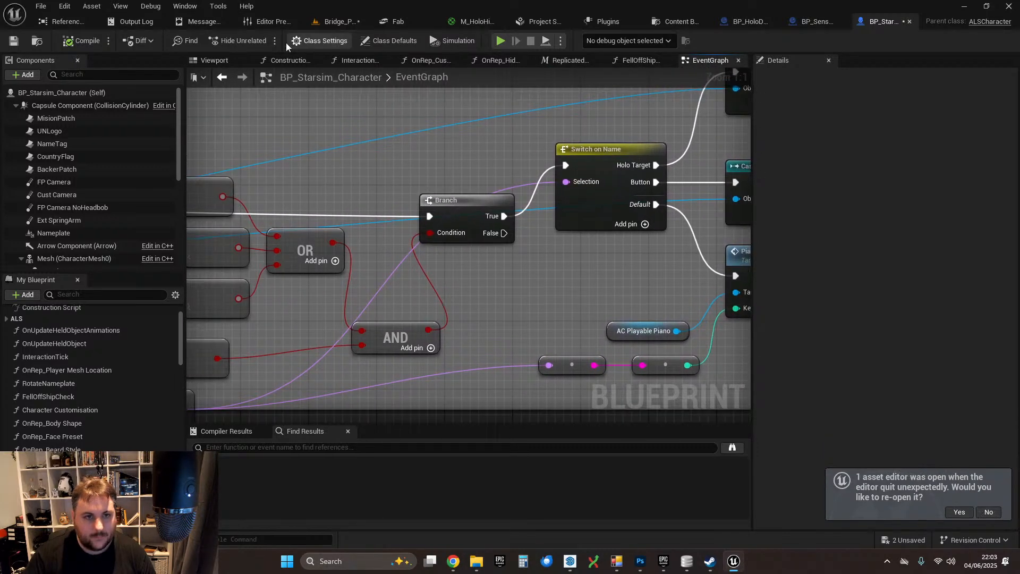
- Play Bridge_Playground, walk up to the chess board to test its reset button and exit the game
click(333, 23)
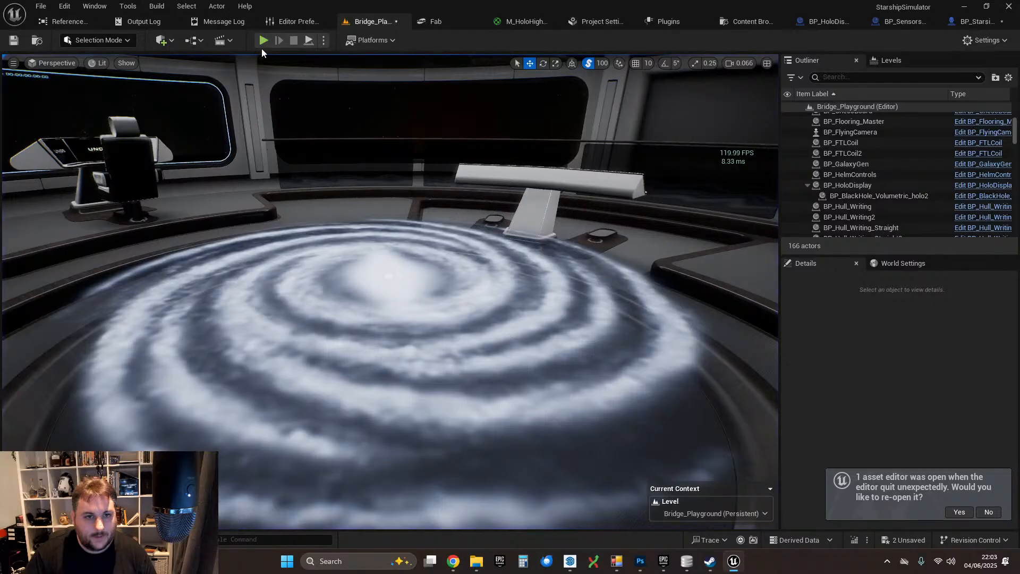
key(alt+p)
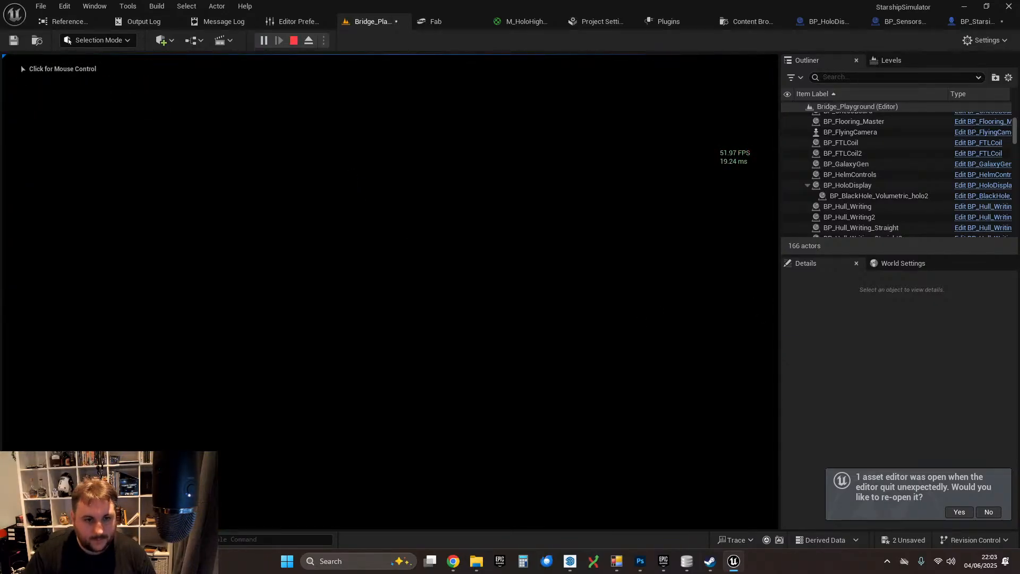
key(w)
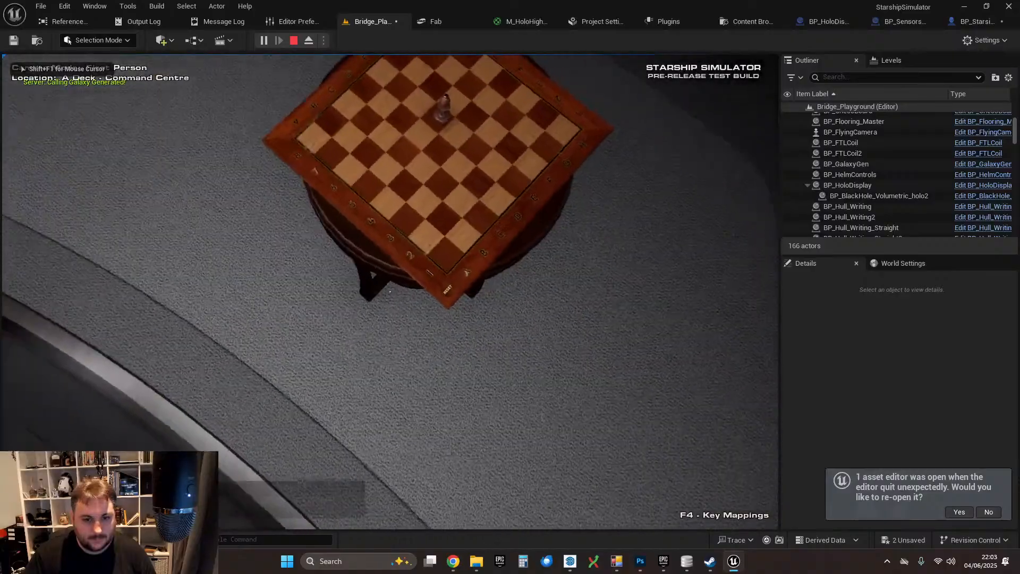
click(390, 292)
key(d)
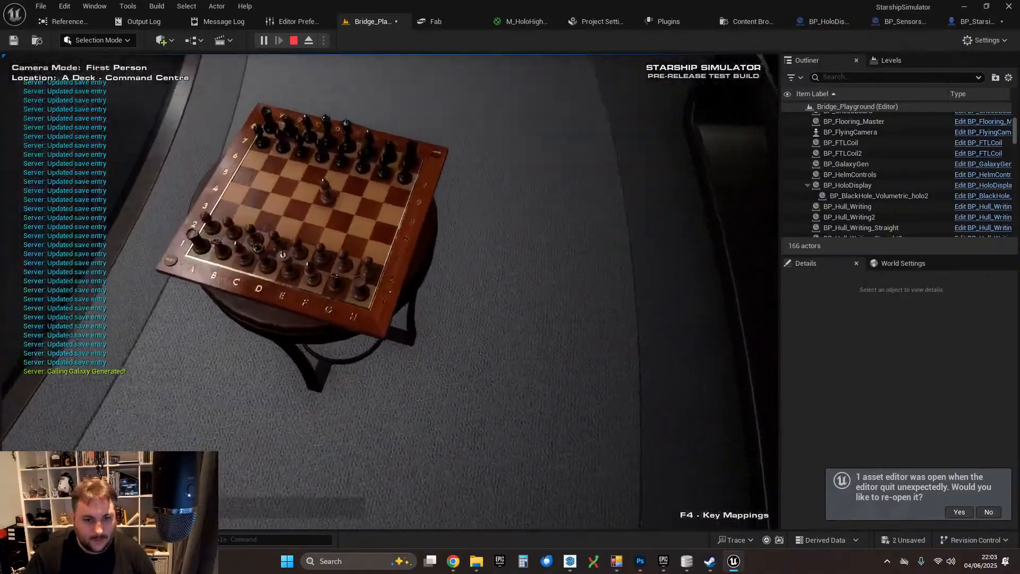
key(w)
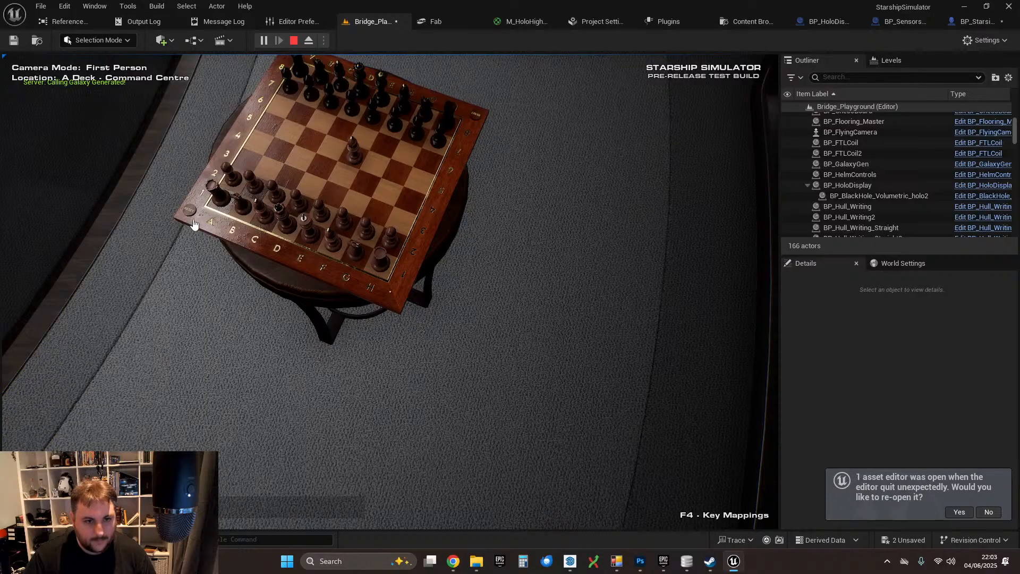
key(Escape)
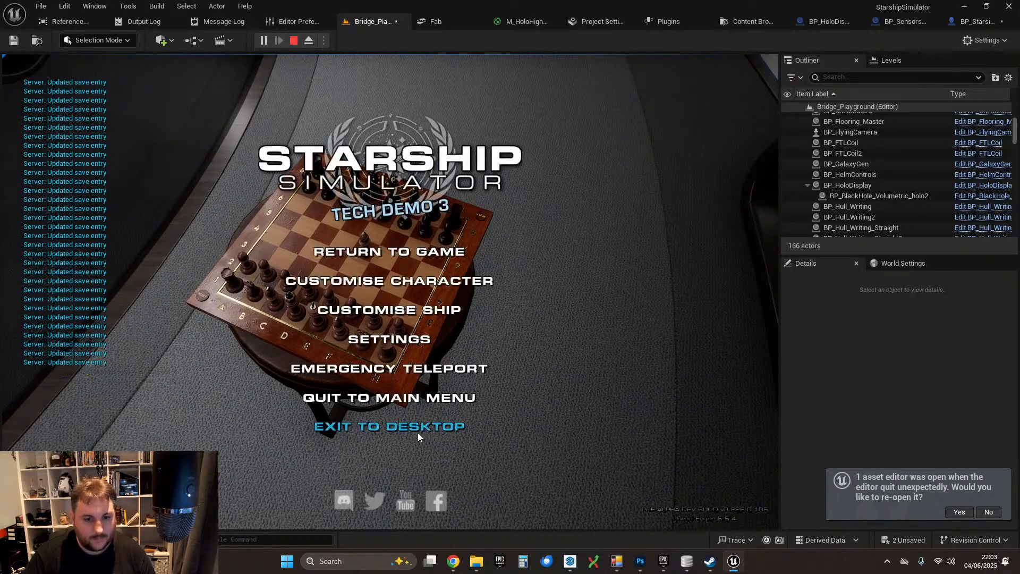
click(417, 430)
- Return to BP_Starsim_Character and move the lower Select node for the hit component slightly further down
click(970, 22)
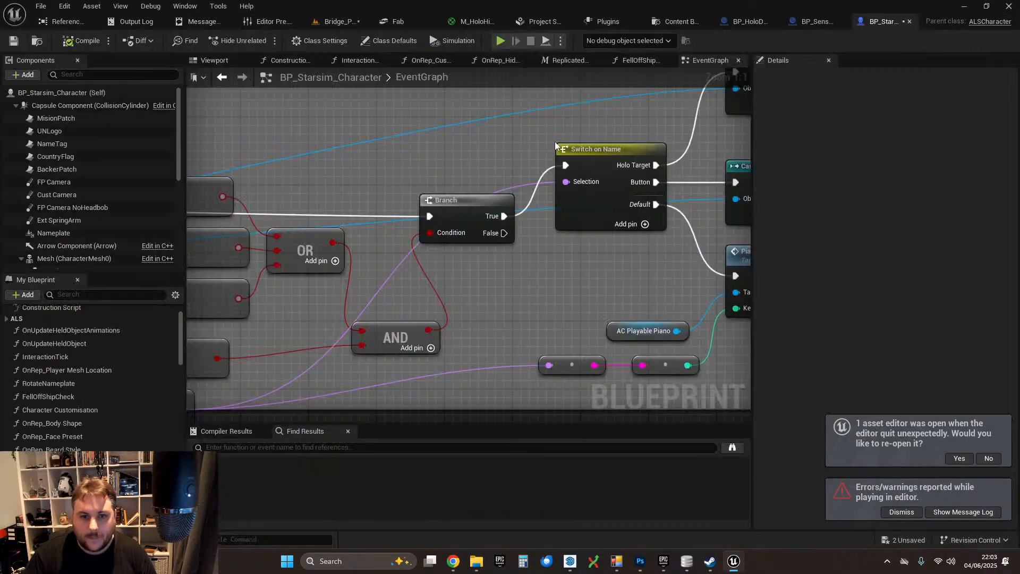
right_drag(708, 183, 529, 218)
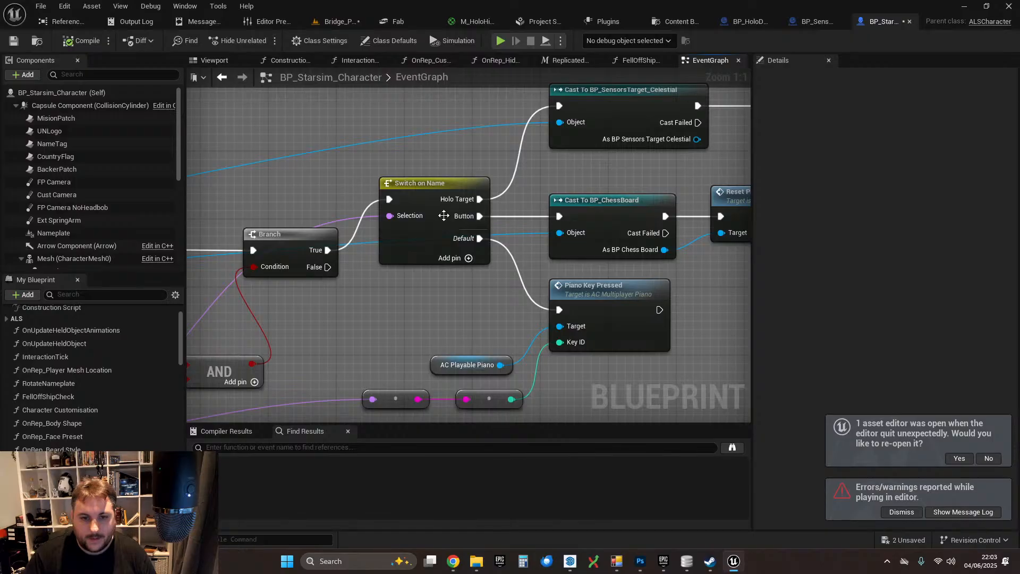
right_drag(275, 203, 1019, 91)
right_drag(529, 216, 377, 210)
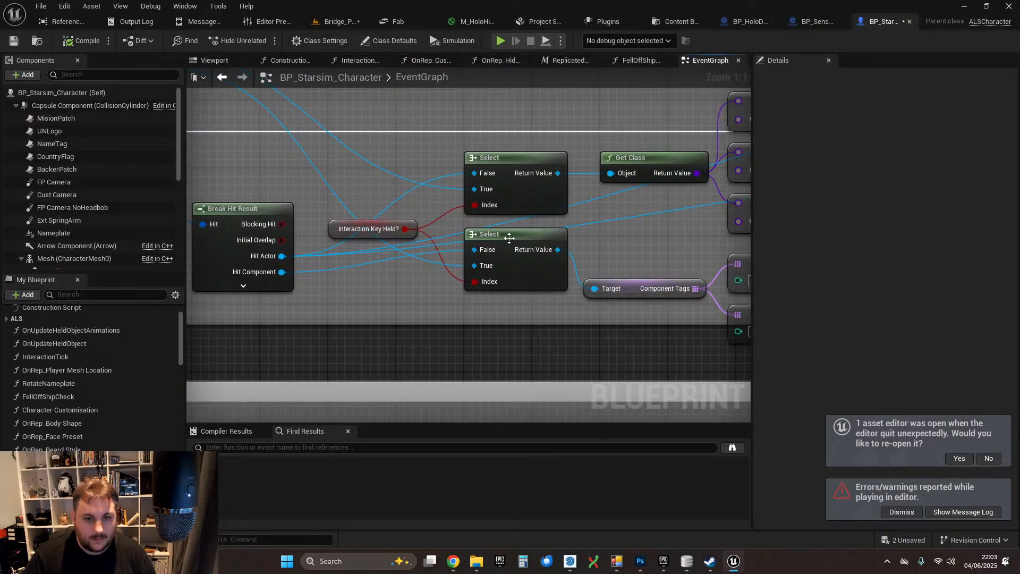
drag(509, 238, 512, 262)
scroll(266, 276, down, 2)
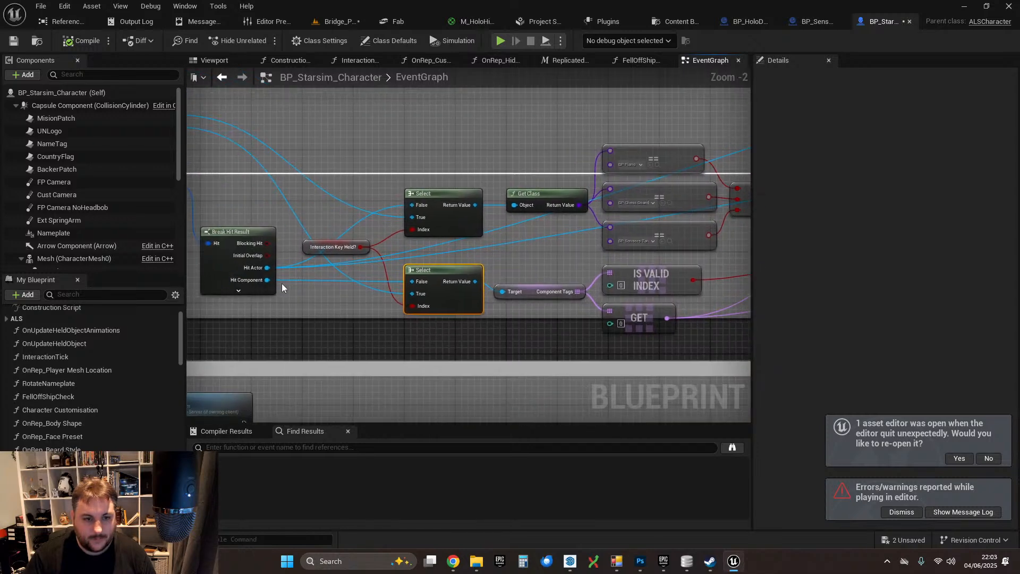
- Connect the line trace's Hit Component to the Object input of Cast To BP_SensorsTarget_Celestial and save the blueprint
drag(268, 280, 541, 154)
right_drag(266, 170, 145, 209)
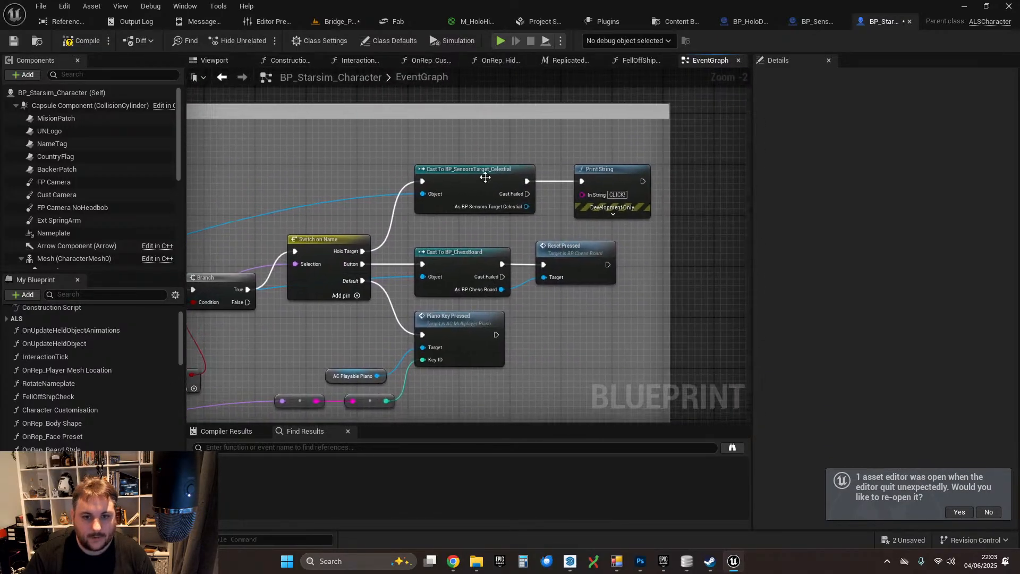
click(15, 42)
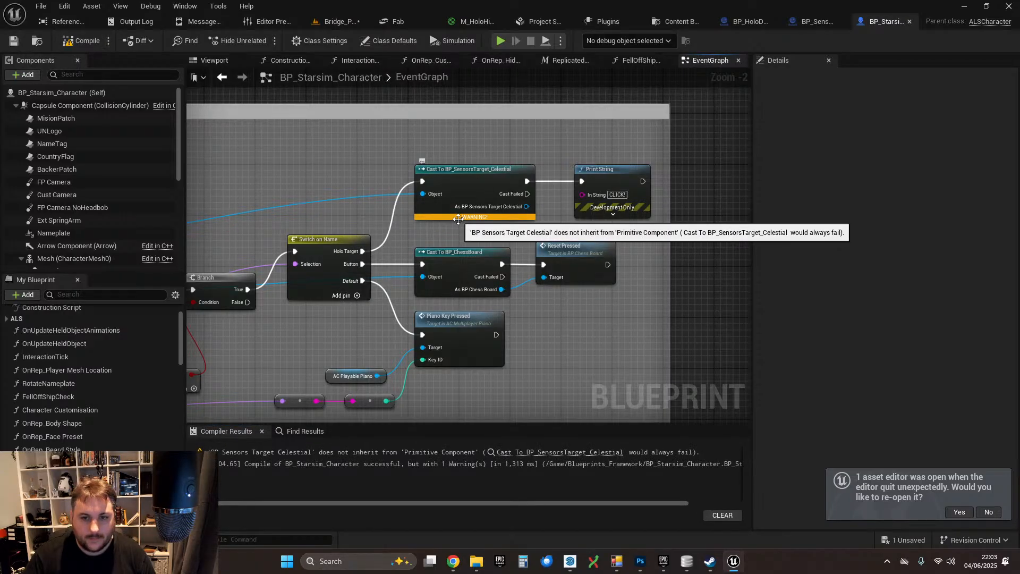
- Delete the Cast To BP_SensorsTarget_Celestial node
drag(389, 150, 461, 207)
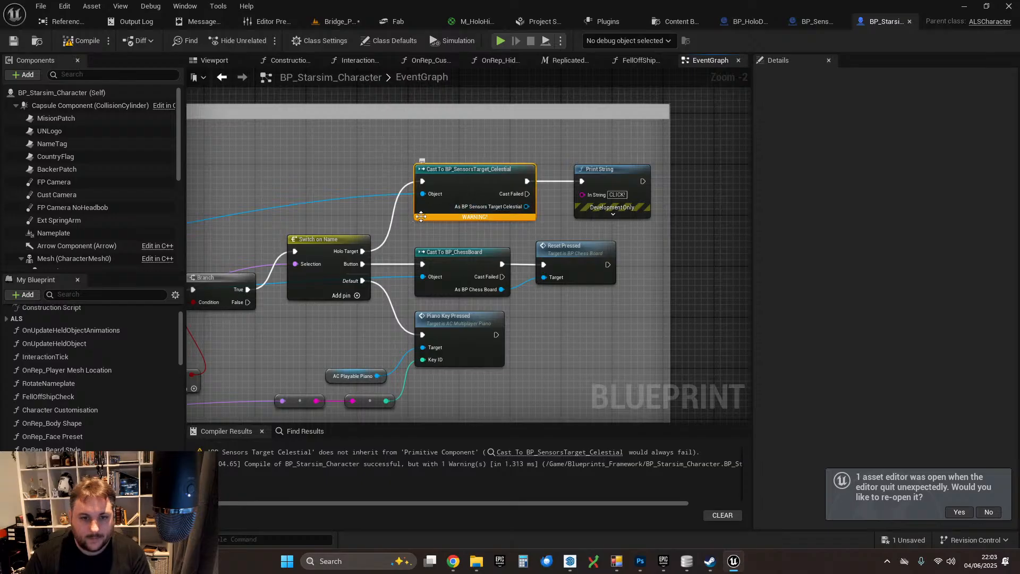
key(Delete)
- Try to add a cast to the celestial sensors target from the line trace's Hit Component, searching for "cast to celestial" and "cast to sens"
right_drag(296, 218, 685, 143)
right_drag(314, 248, 487, 214)
right_drag(290, 277, 446, 265)
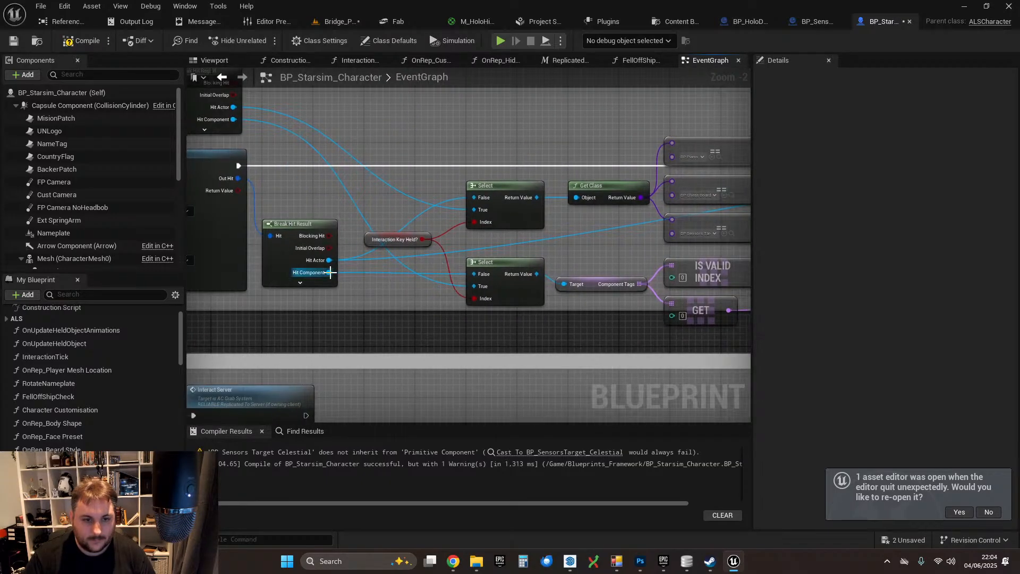
drag(330, 272, 605, 181)
text(cast t)
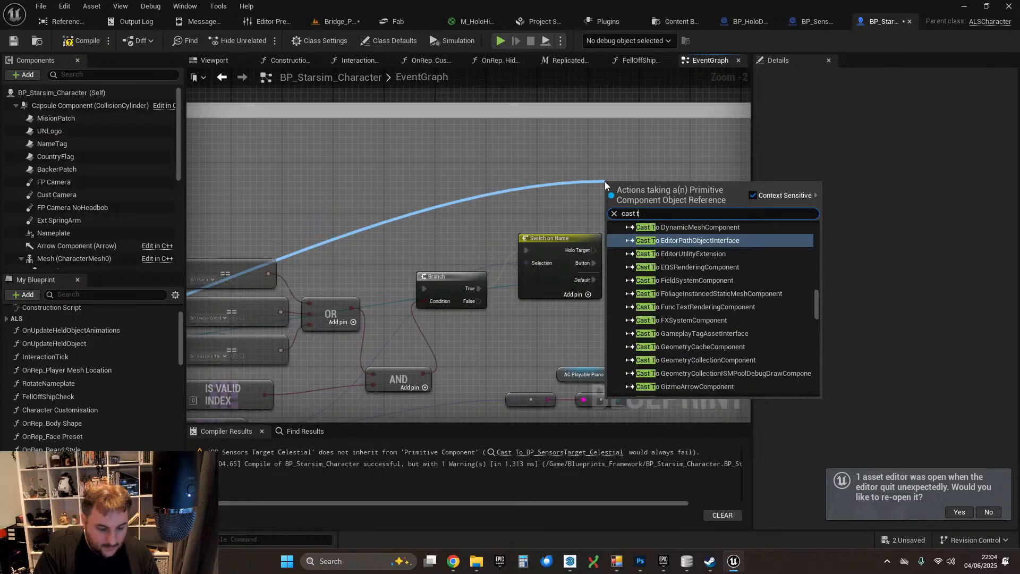
text(o celestial)
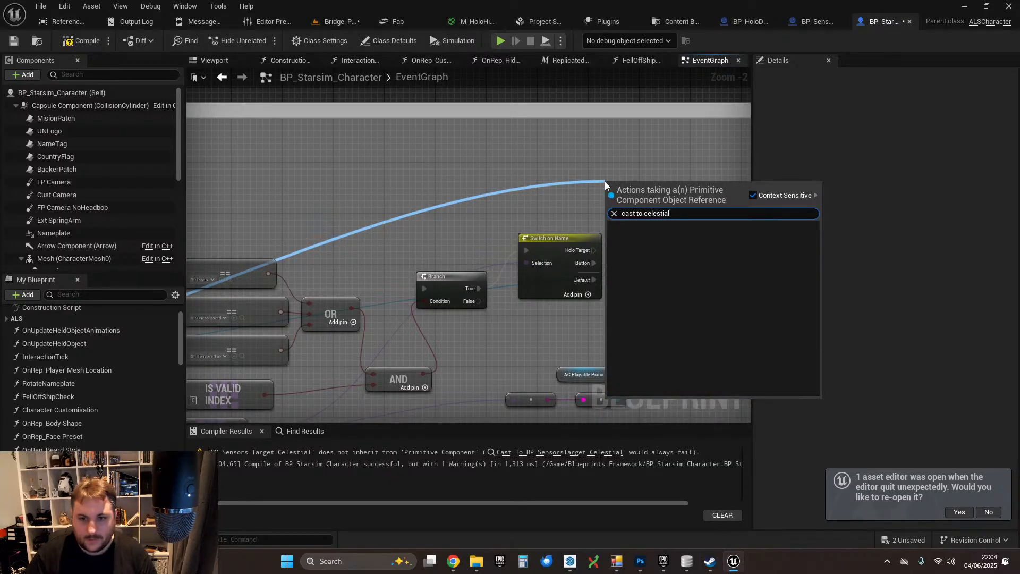
key(BackSpace)
key(BackSpace)
key(BackSpace)
key(BackSpace)
key(BackSpace)
key(BackSpace)
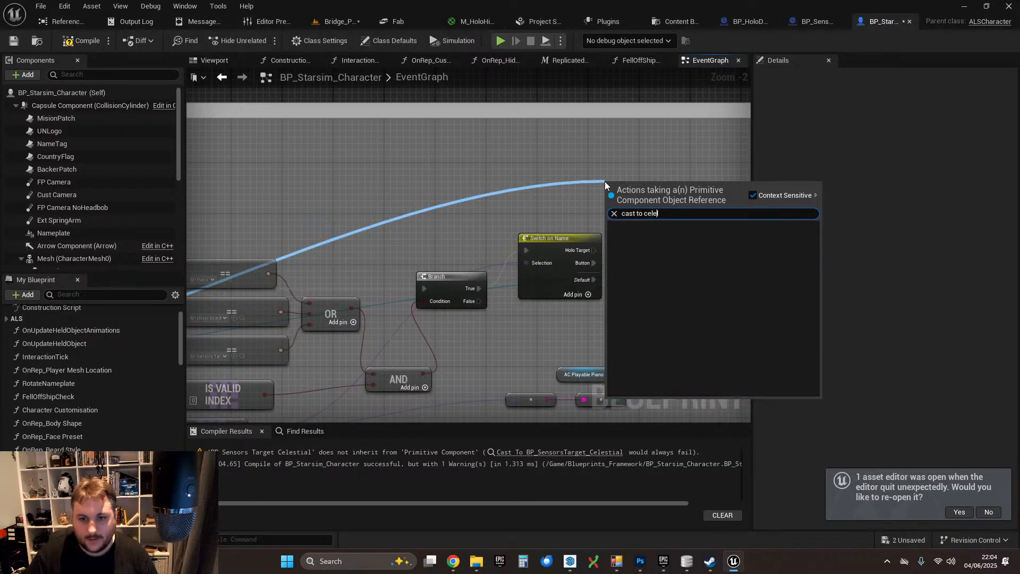
key(BackSpace)
key(BackSpace)
key(BackSpace)
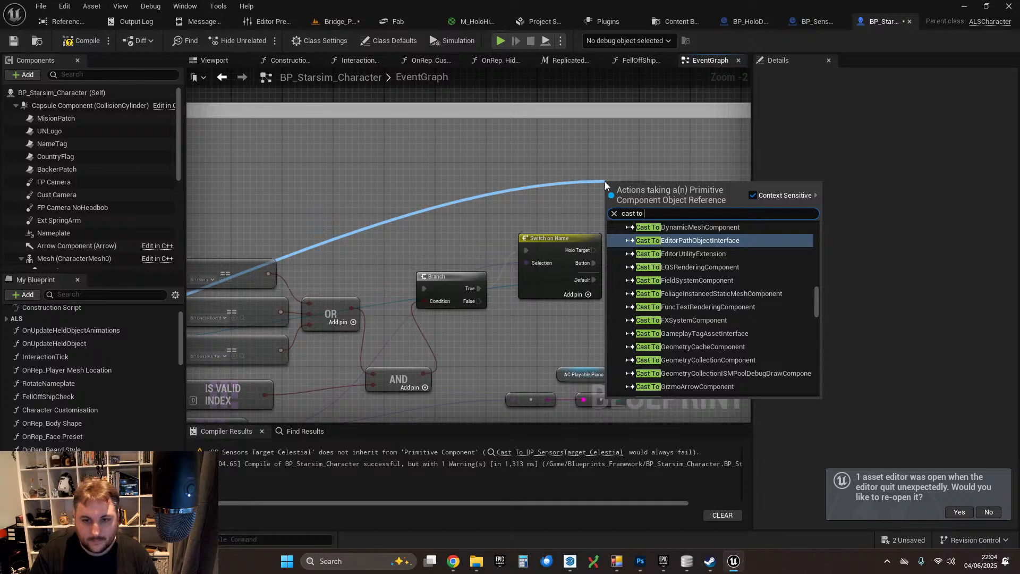
text(sens)
click(470, 201)
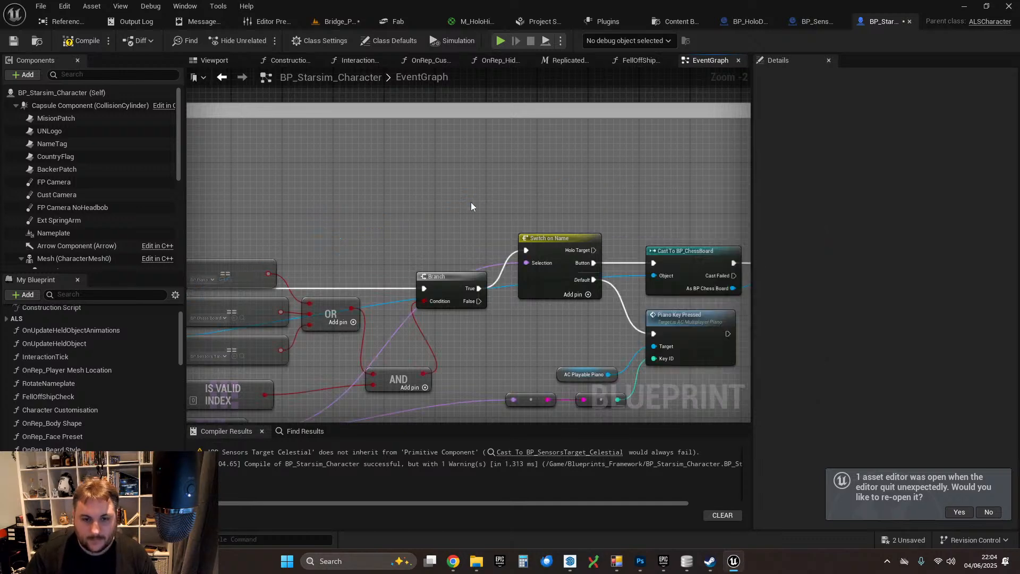
- Search the actions available from the line trace's Hit Component for "get component" and "get actor"
scroll(371, 241, down, 4)
right_drag(322, 260, 505, 212)
scroll(534, 212, up, 6)
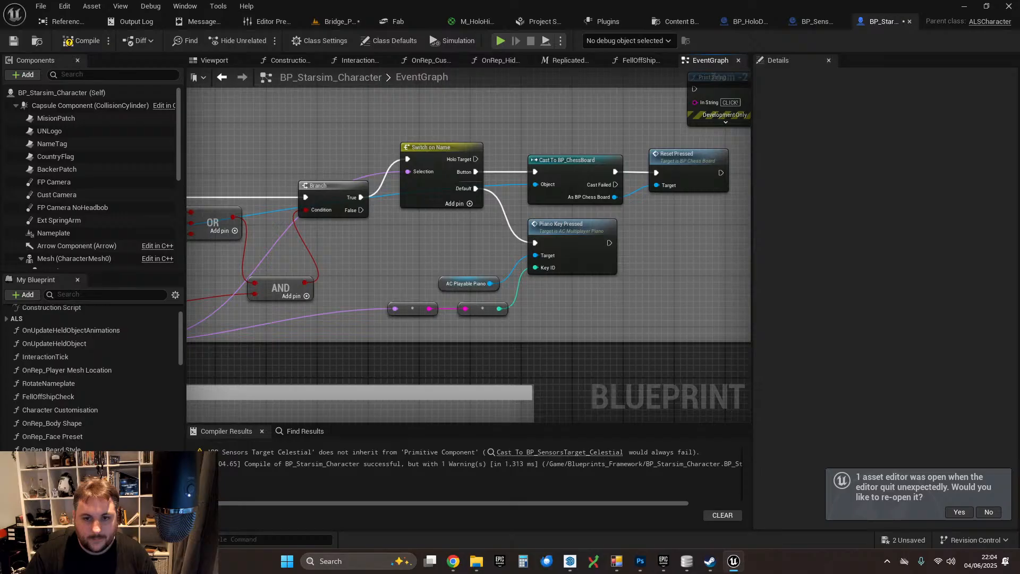
right_drag(188, 306, 458, 253)
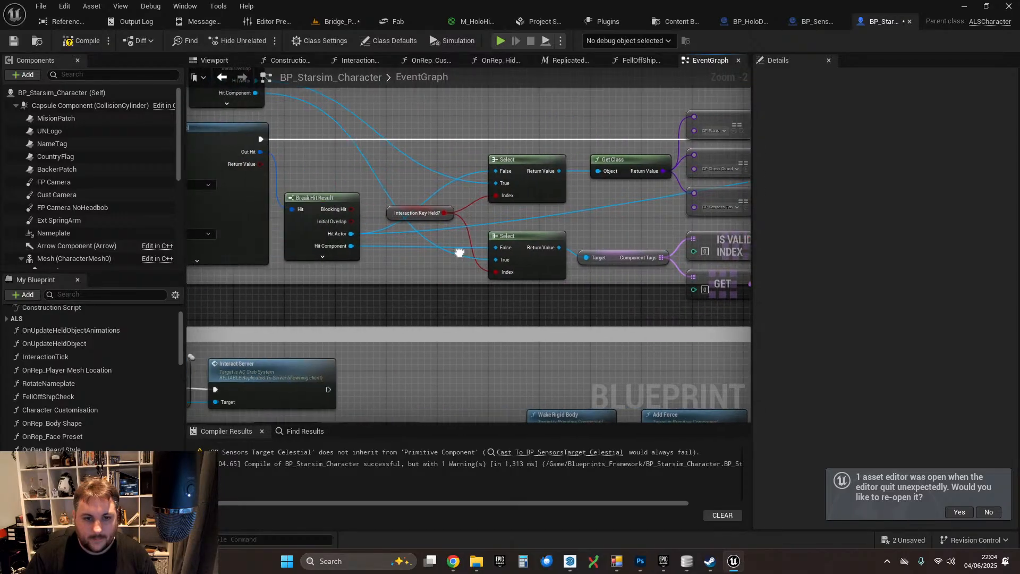
scroll(459, 253, down, 1)
drag(275, 272, 585, 126)
text(get)
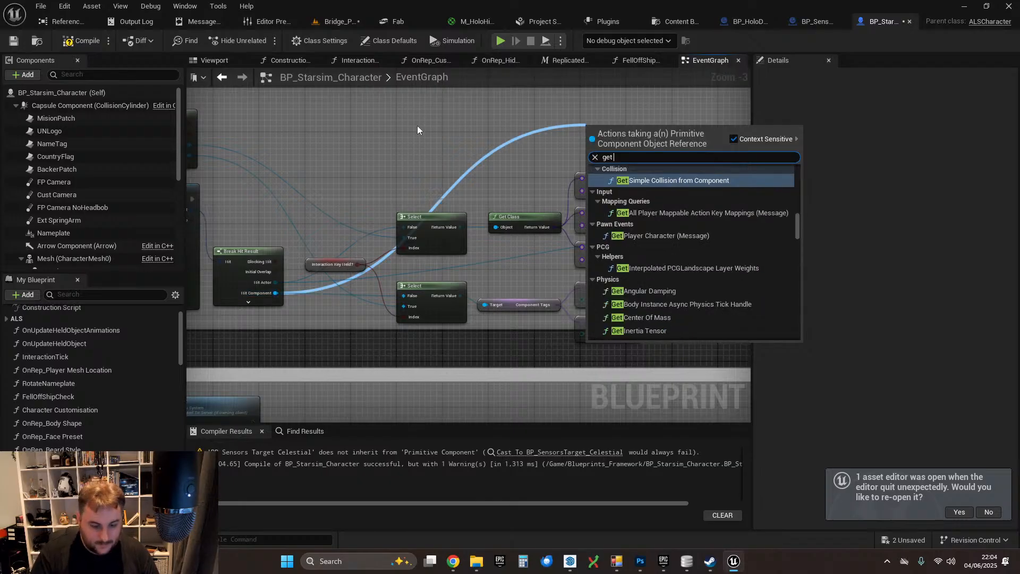
text( componentt)
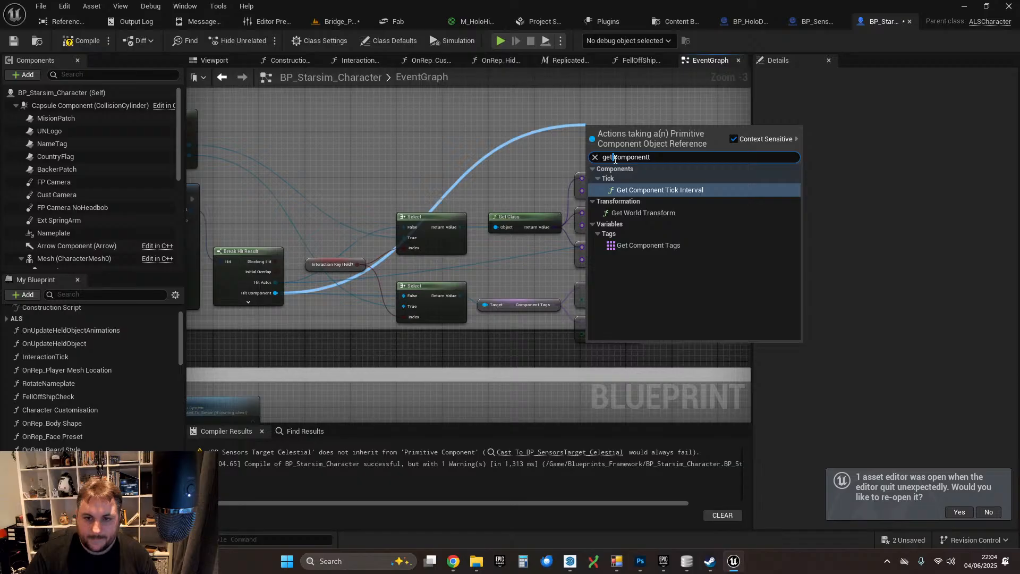
double_click(627, 157)
text(acto)
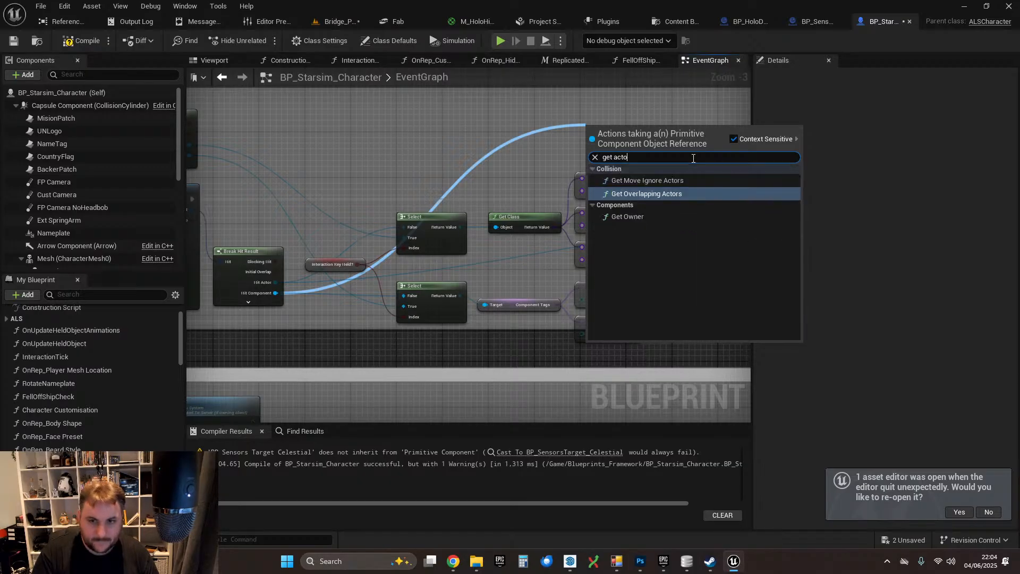
text(r)
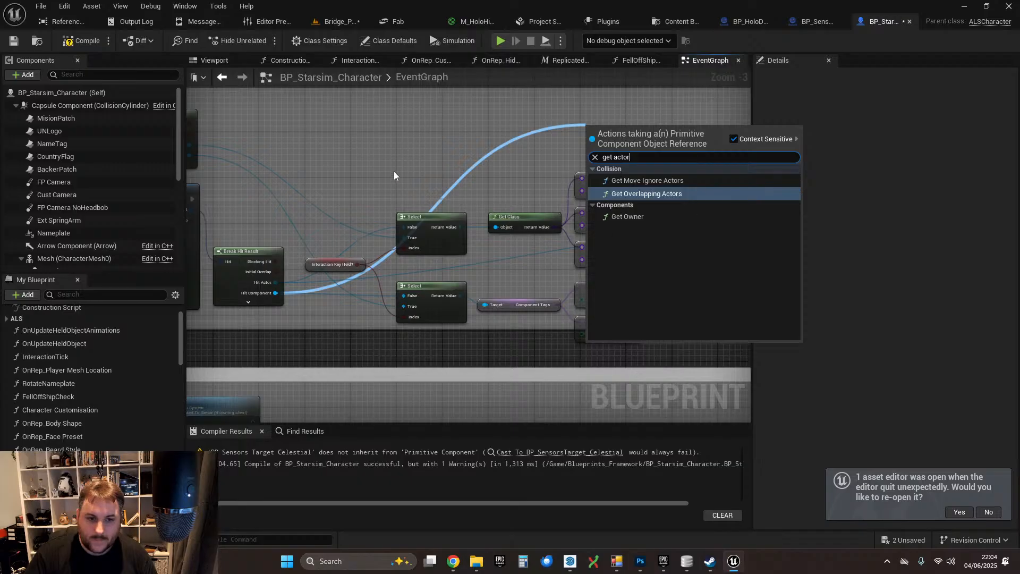
- Dismiss the action search and examine how the line trace and cursor Break Hit Result nodes feed the two Select nodes
right_drag(328, 186, 477, 176)
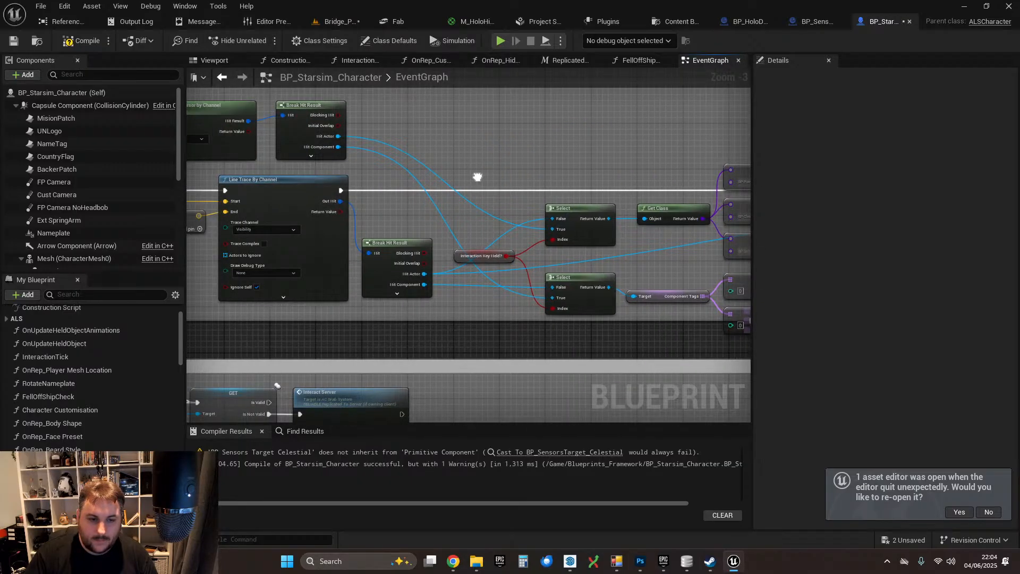
right_drag(477, 177, 438, 188)
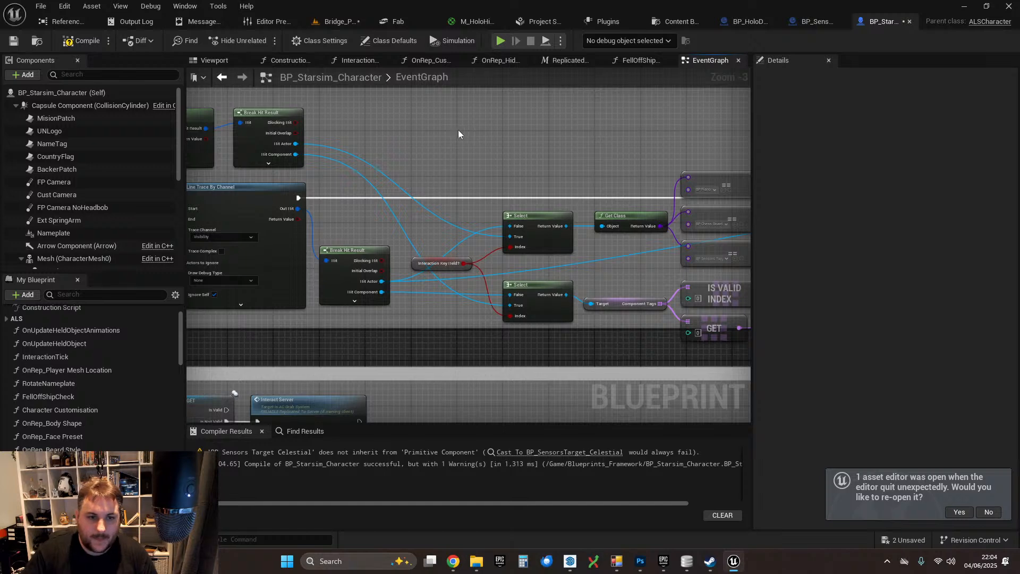
right_drag(420, 145, 531, 180)
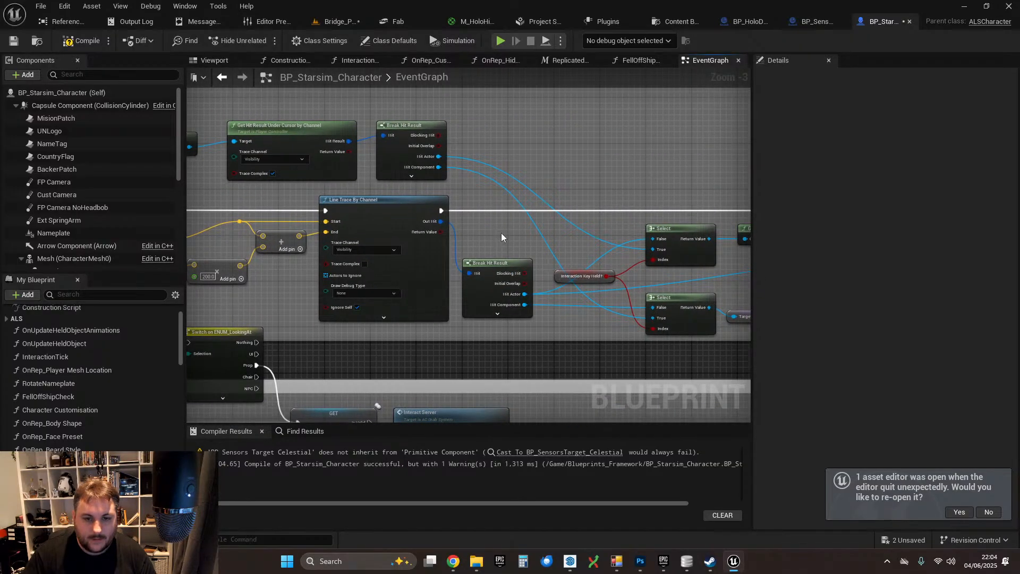
scroll(501, 237, up, 2)
click(393, 259)
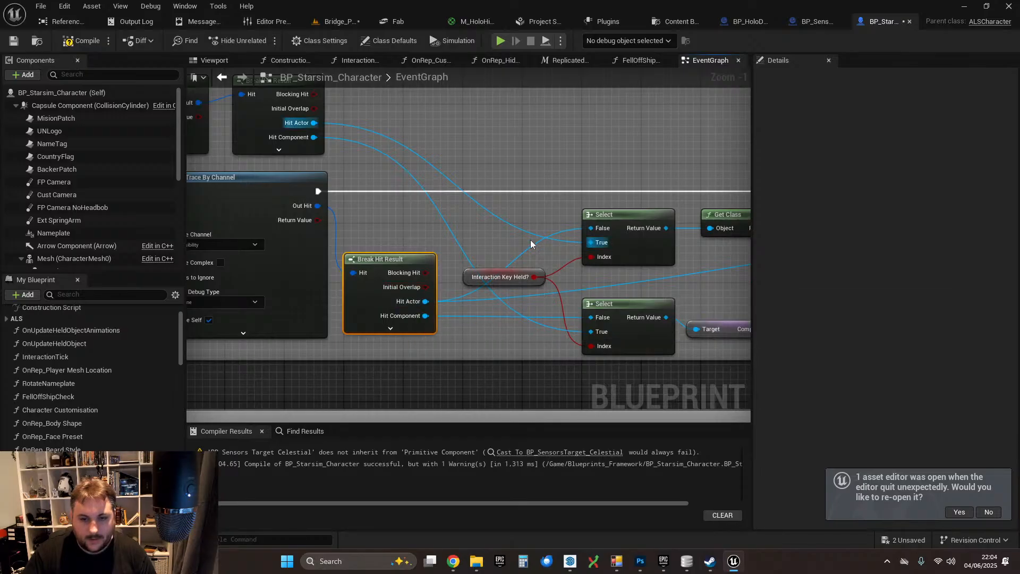
right_drag(530, 243, 451, 250)
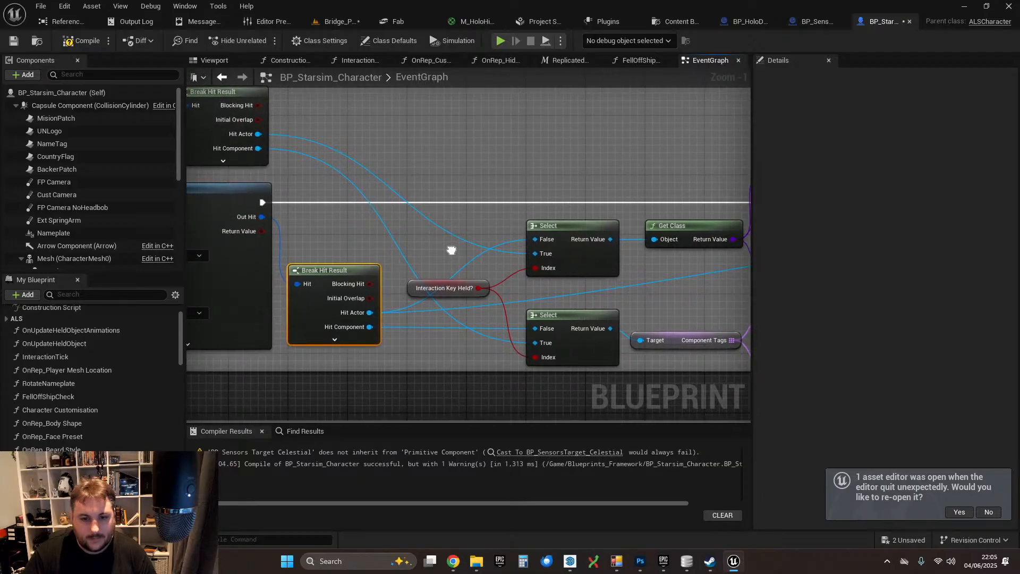
mouse_move(452, 250)
right_down()
mouse_move(553, 284)
mouse_move(489, 257)
mouse_move(879, 330)
mouse_move(780, 325)
mouse_move(466, 208)
mouse_move(515, 221)
right_up()
- Select both Select nodes, Interaction Key Held?, and the player controller, Get Hit Result Under Cursor by Channel and Break Hit Result chain
drag(557, 230, 601, 302)
scroll(474, 185, down, 1)
right_drag(474, 184, 664, 277)
shift+drag(221, 141, 482, 223)
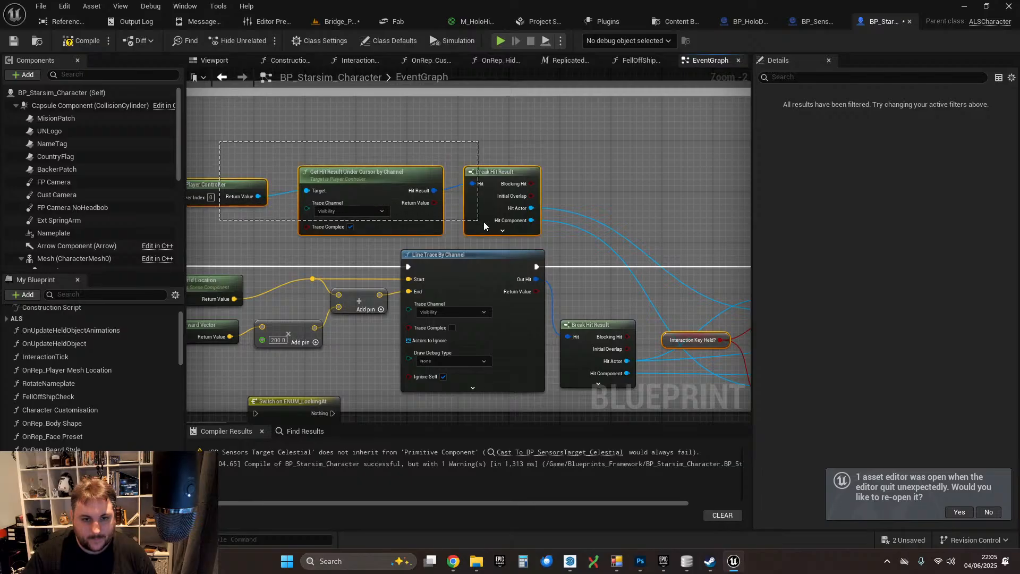
right_drag(693, 186, 664, 185)
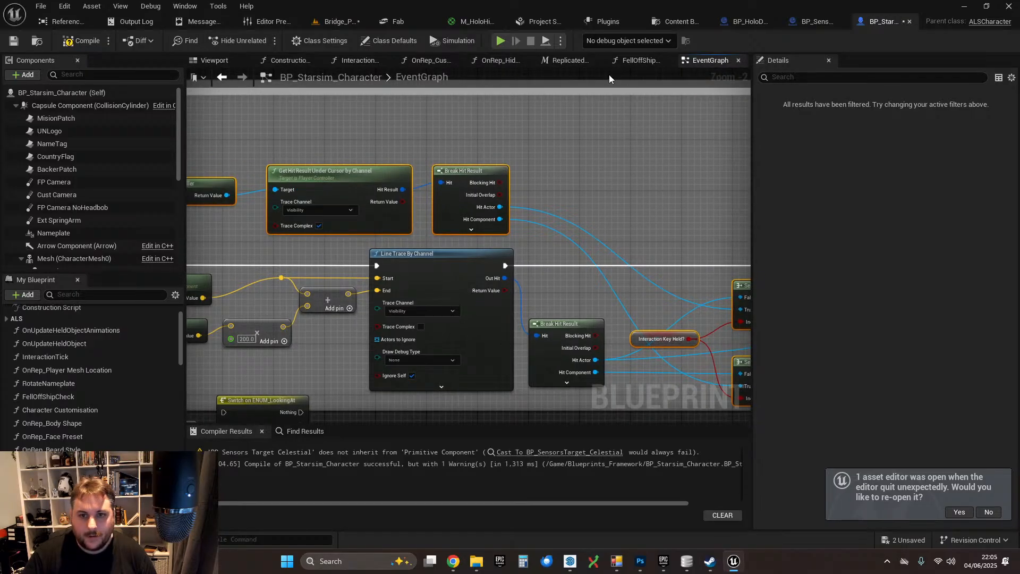
- Paste the copied cursor hit-result chain, Interaction Key Held? and Select nodes into InteractionTick, placing them above its line trace
click(352, 65)
scroll(478, 265, up, 5)
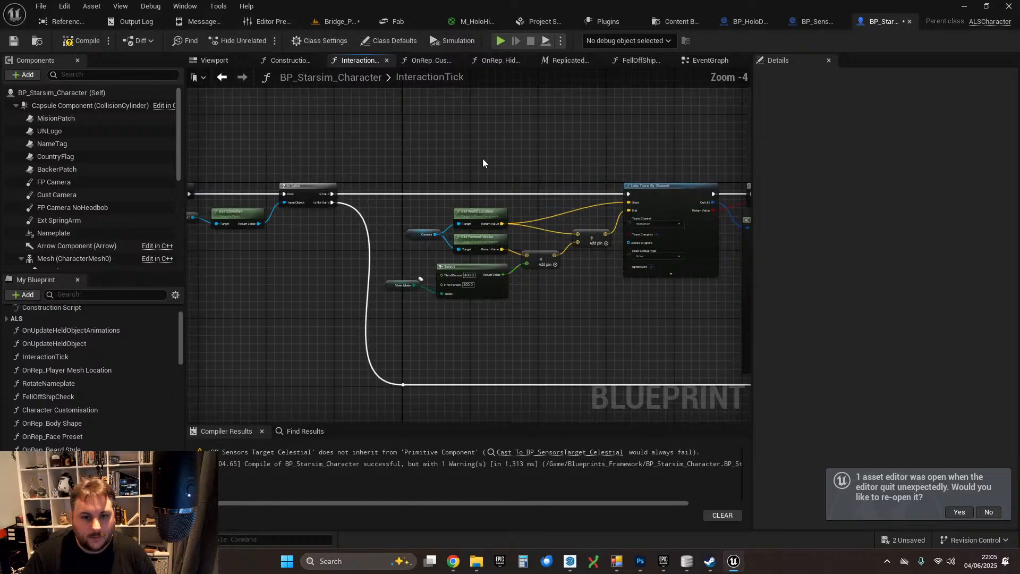
right_drag(418, 153, 427, 222)
key(ctrl+v)
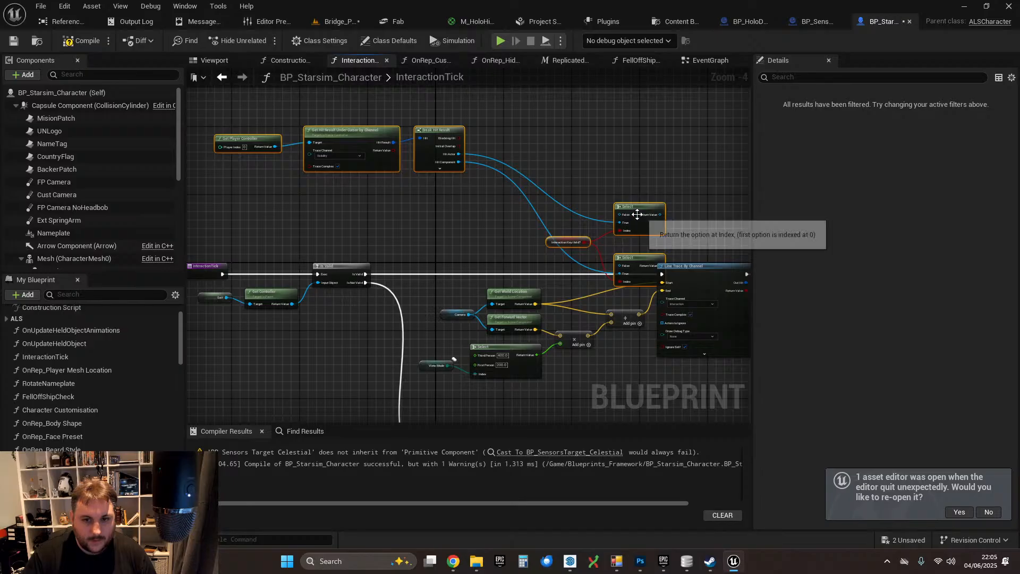
drag(637, 214, 604, 162)
click(347, 240)
- Duplicate the Interaction Key Held? getter and place the copy just above the gap after InteractionTick's Is Valid node
right_drag(347, 240, 501, 228)
scroll(351, 244, up, 2)
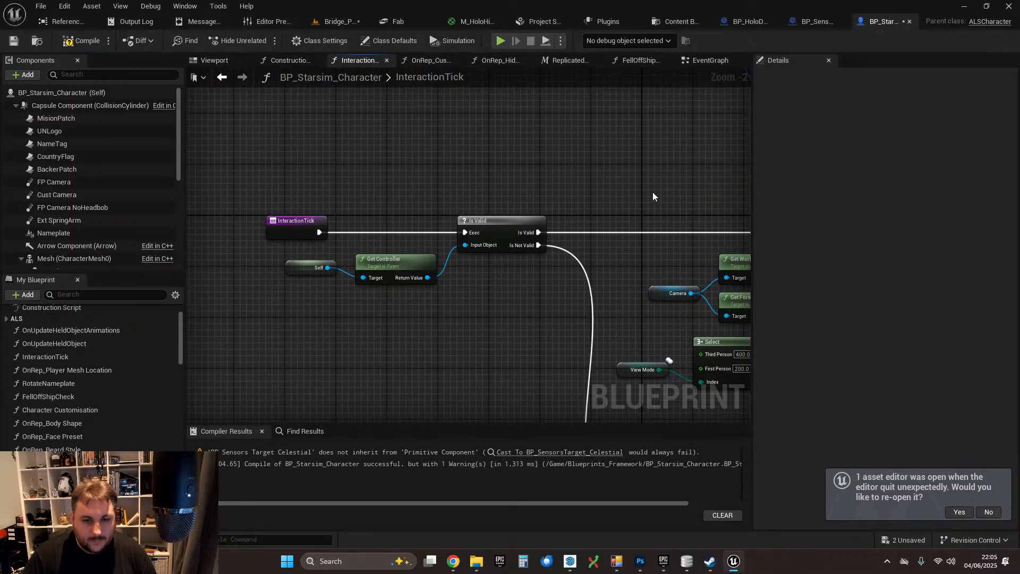
mouse_move(652, 197)
right_down()
mouse_move(456, 193)
mouse_move(639, 199)
right_up()
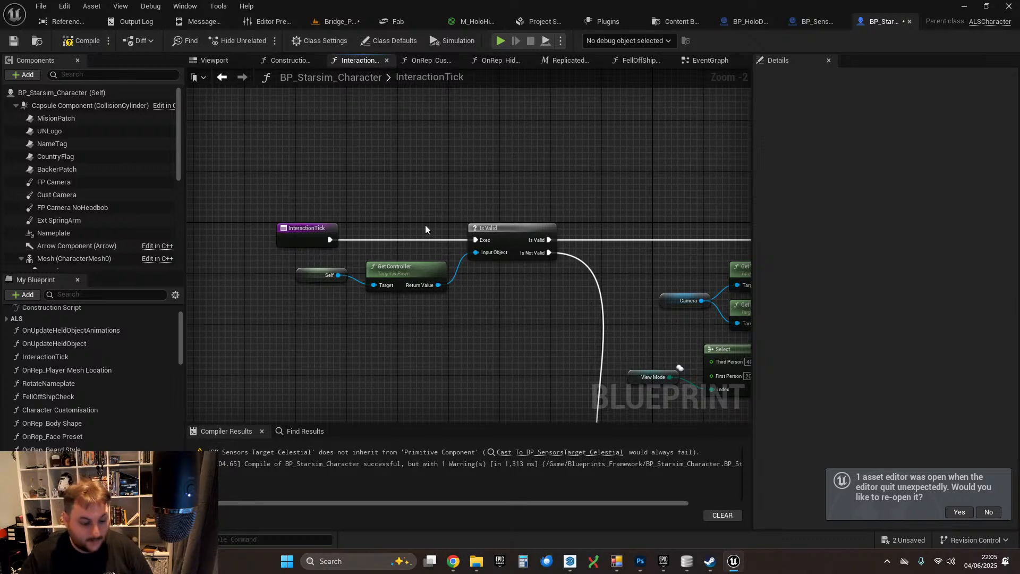
mouse_move(550, 196)
right_down()
mouse_move(321, 221)
mouse_move(369, 221)
mouse_move(423, 292)
mouse_move(382, 201)
mouse_move(342, 231)
right_up()
scroll(357, 207, down, 1)
drag(508, 187, 507, 186)
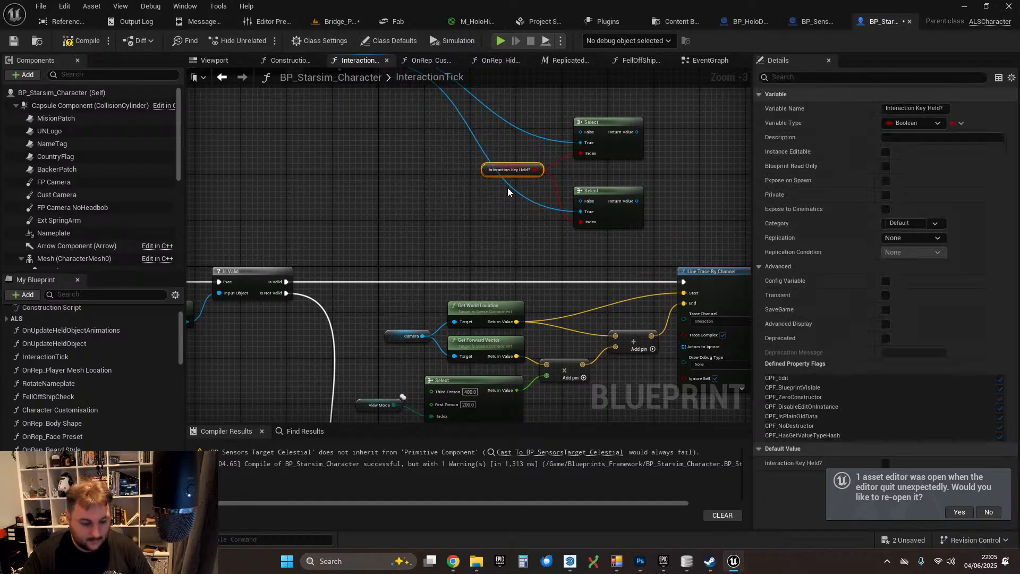
key(ctrl+c)
key(ctrl+v)
drag(397, 212, 324, 214)
click(354, 253)
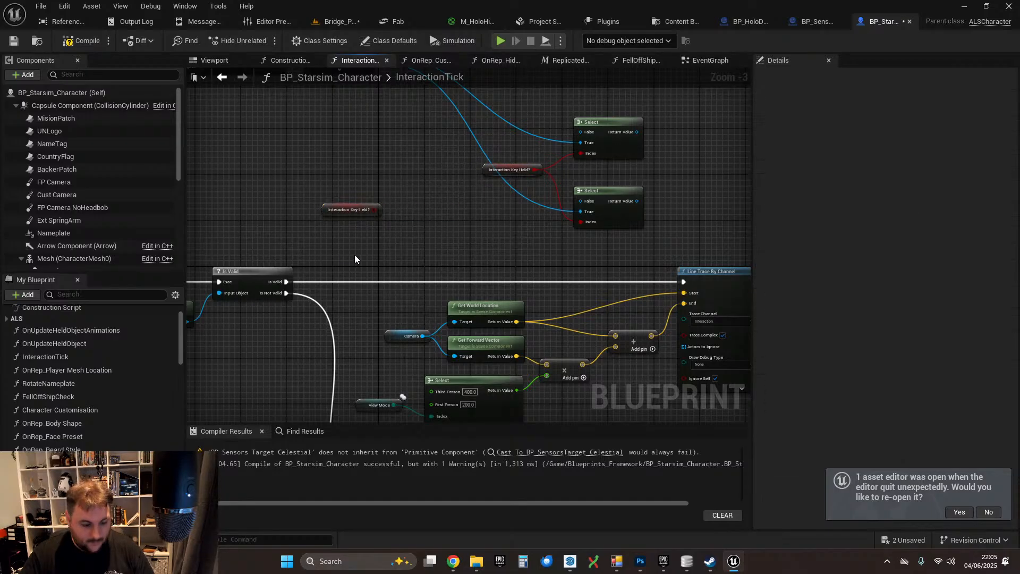
- Insert a Branch on Interaction Key Held? after Is Valid, with its False output running the Line Trace By Channel
key(b)
click(398, 240)
drag(291, 288, 405, 256)
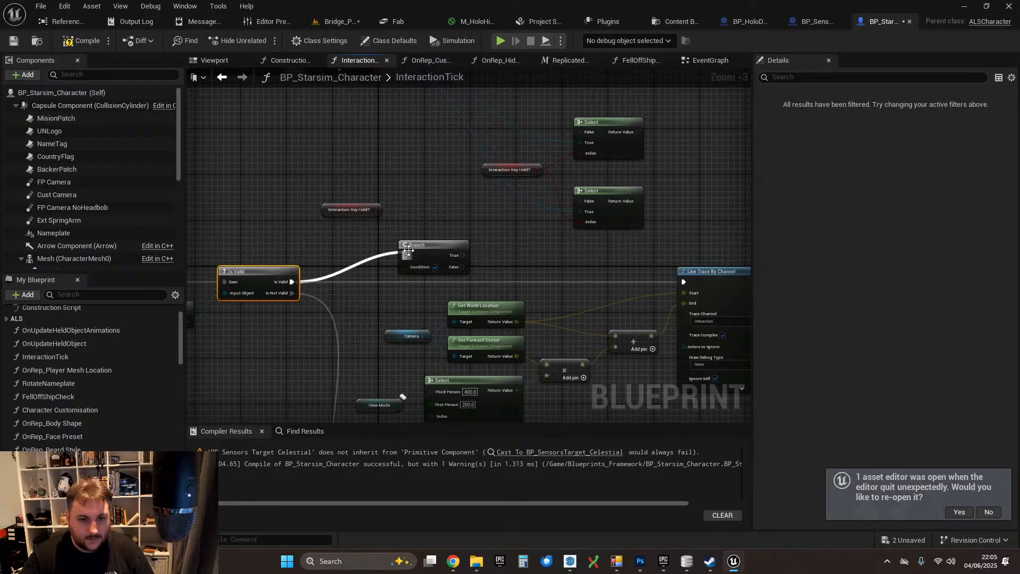
mouse_move(375, 209)
mouse_down()
mouse_move(405, 267)
mouse_move(683, 282)
mouse_up()
mouse_move(445, 245)
mouse_down()
mouse_move(445, 261)
mouse_move(500, 262)
mouse_move(435, 262)
mouse_up()
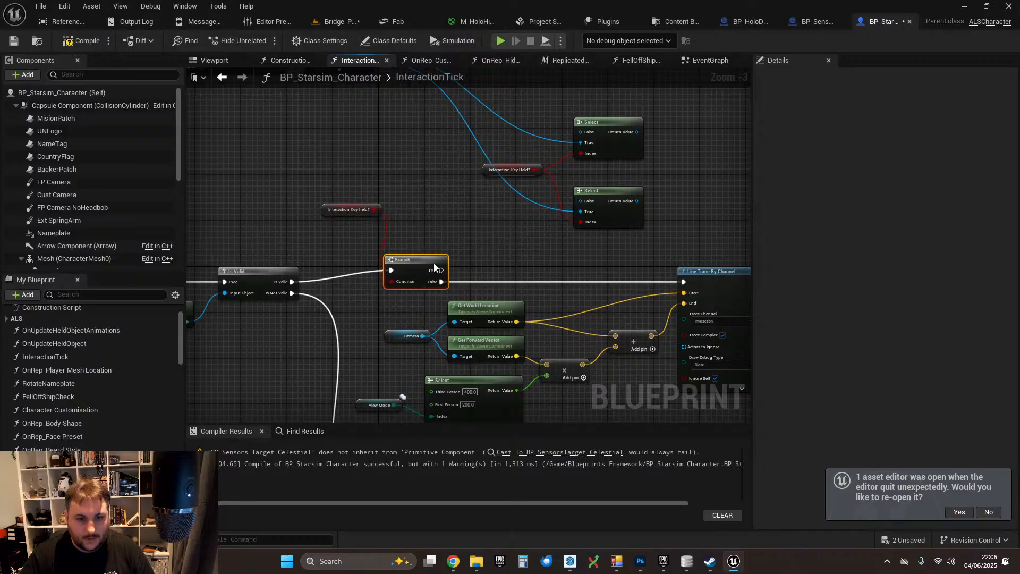
click(333, 219)
drag(334, 212, 316, 247)
- Move the player controller, Get Hit Result Under Cursor and Break Hit Result chain near the Branch, and delete both pasted Select nodes with their getter
right_drag(461, 232, 449, 342)
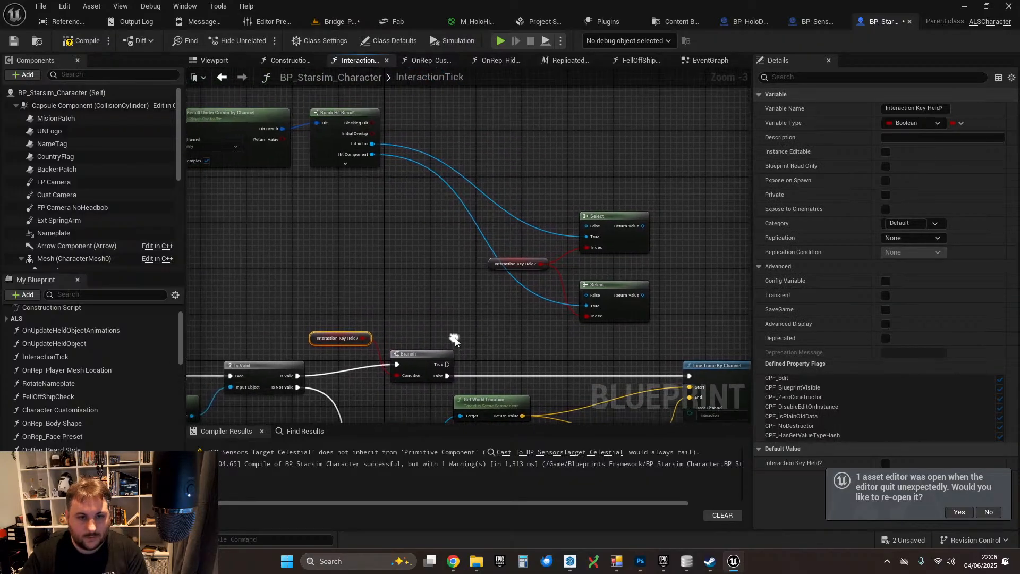
right_drag(325, 181, 479, 208)
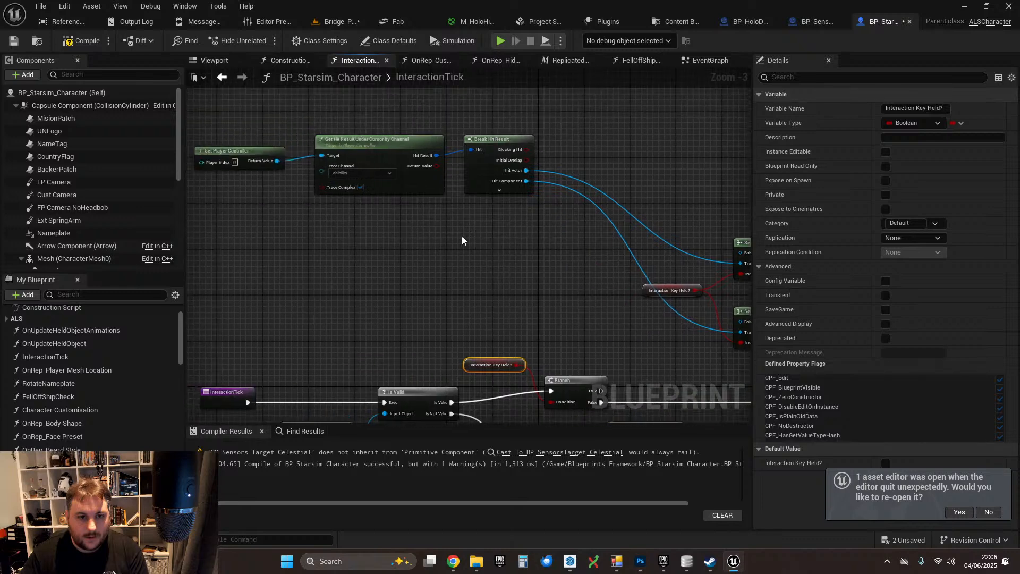
drag(257, 143, 477, 175)
drag(475, 176, 548, 284)
right_drag(651, 340, 501, 298)
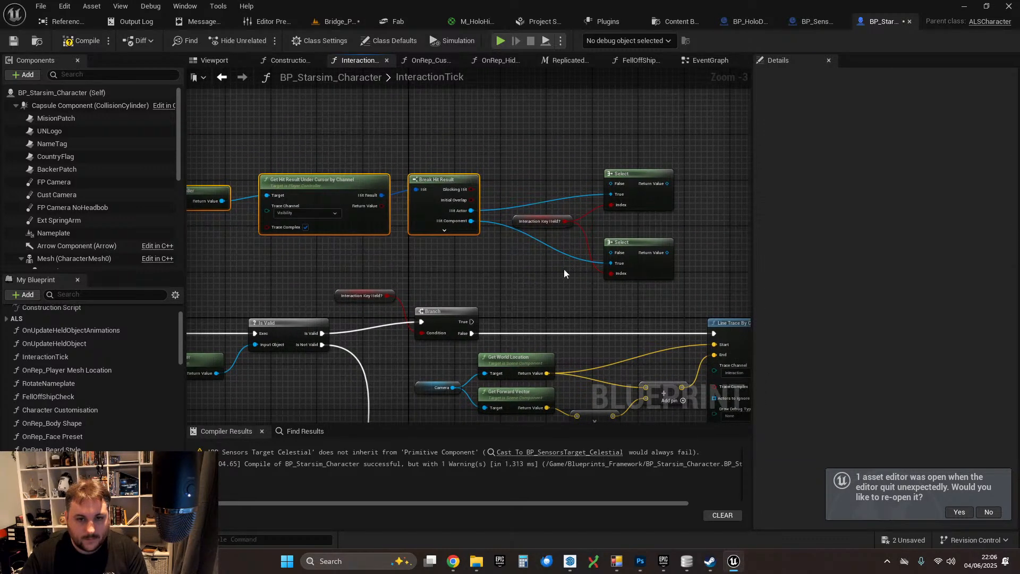
drag(535, 149, 637, 254)
key(Delete)
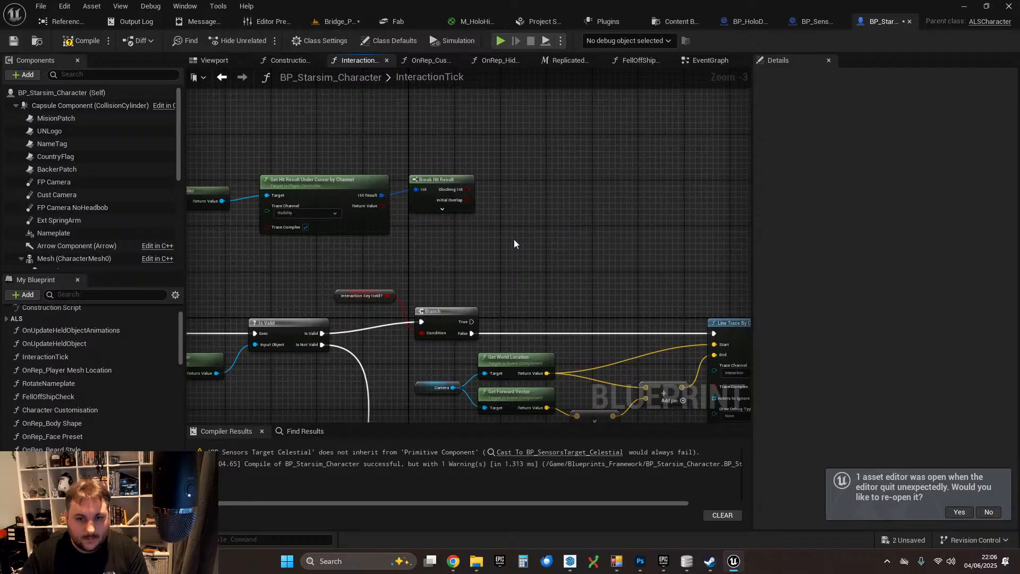
- Expose all outputs of the cursor's Break Hit Result and look up actions available from its Hit Component
click(441, 210)
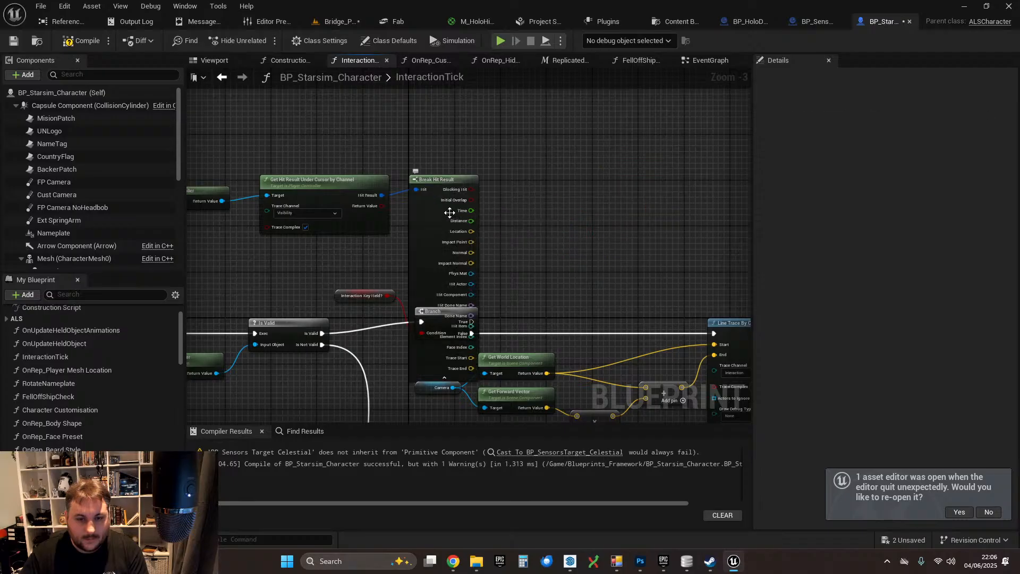
click(447, 176)
scroll(482, 283, up, 2)
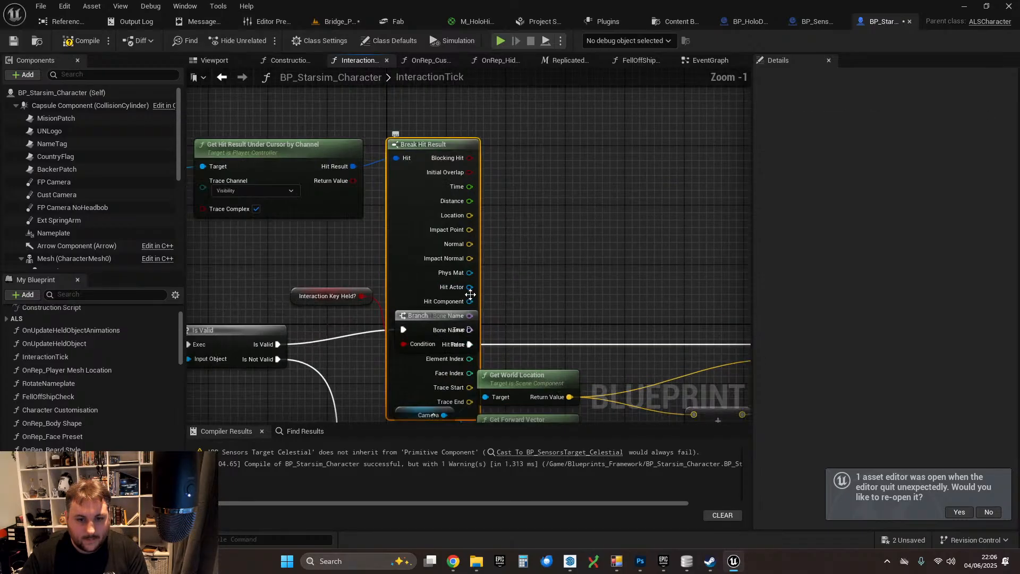
drag(470, 302, 623, 254)
text(s)
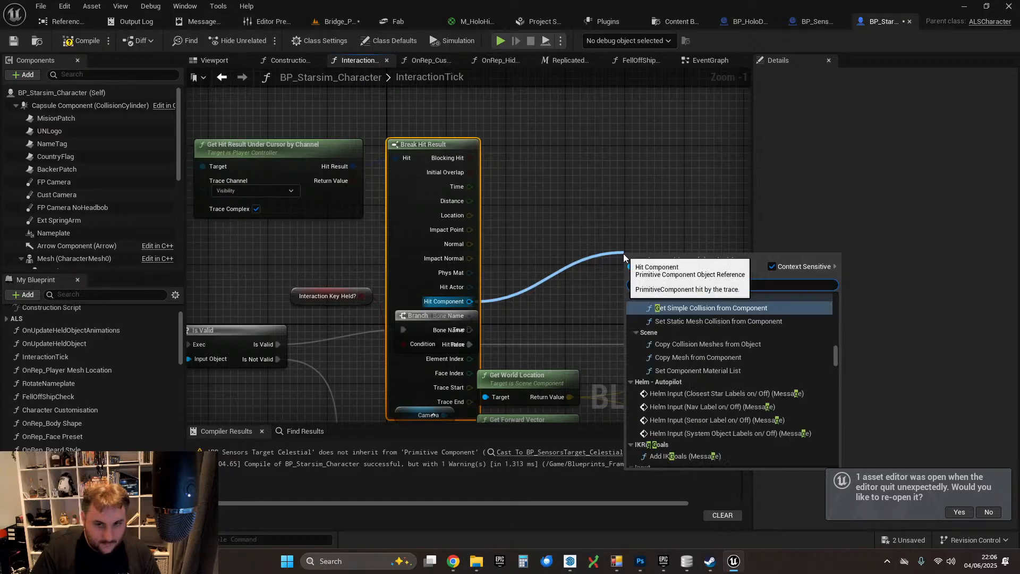
click(543, 174)
- Delete the component tag check nodes, their two Branches and the BP_SensorsTarget_Celestial cast with Toggle Visibility
right_drag(543, 174, 326, 75)
scroll(325, 85, down, 5)
right_drag(340, 207, 220, 341)
scroll(323, 260, up, 3)
right_drag(323, 259, 422, 338)
scroll(423, 337, down, 1)
drag(338, 228, 582, 363)
right_drag(581, 362, 389, 296)
scroll(390, 295, down, 1)
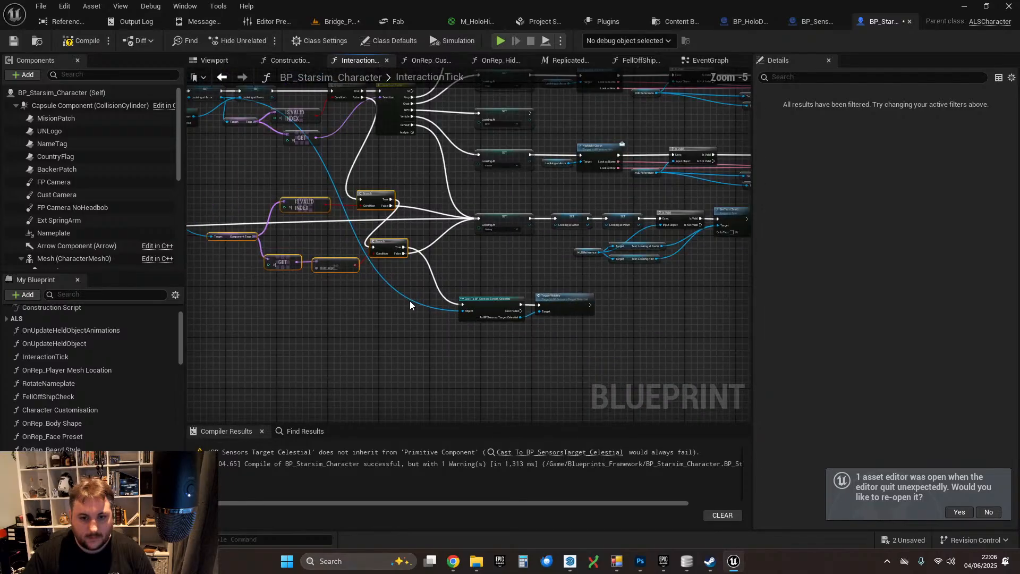
shift+drag(423, 286, 580, 340)
right_drag(335, 314, 461, 364)
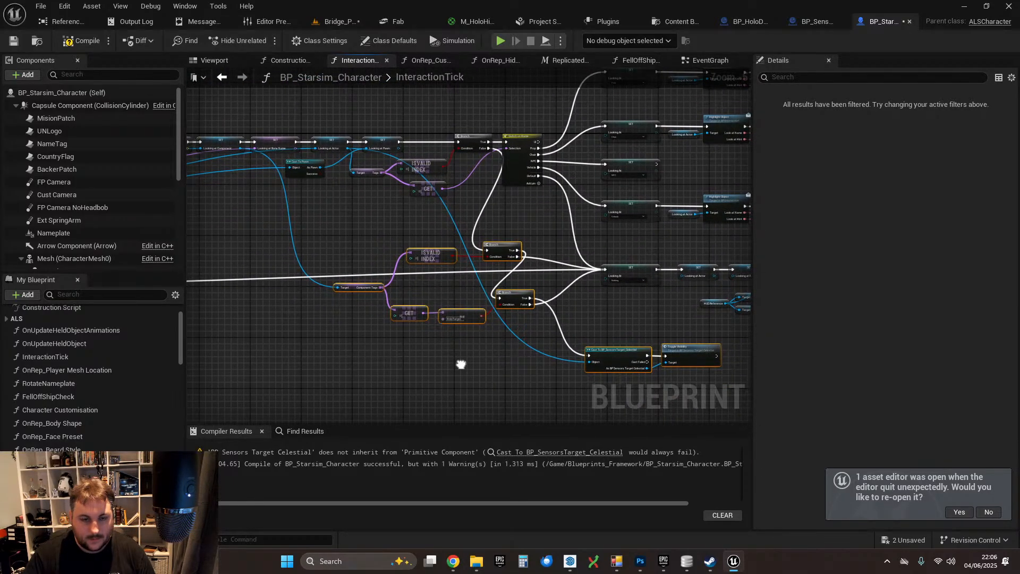
right_drag(461, 364, 528, 375)
key(Delete)
- Undo the deletion of the tag check and celestial cast nodes
right_drag(345, 234, 634, 394)
right_drag(354, 214, 639, 222)
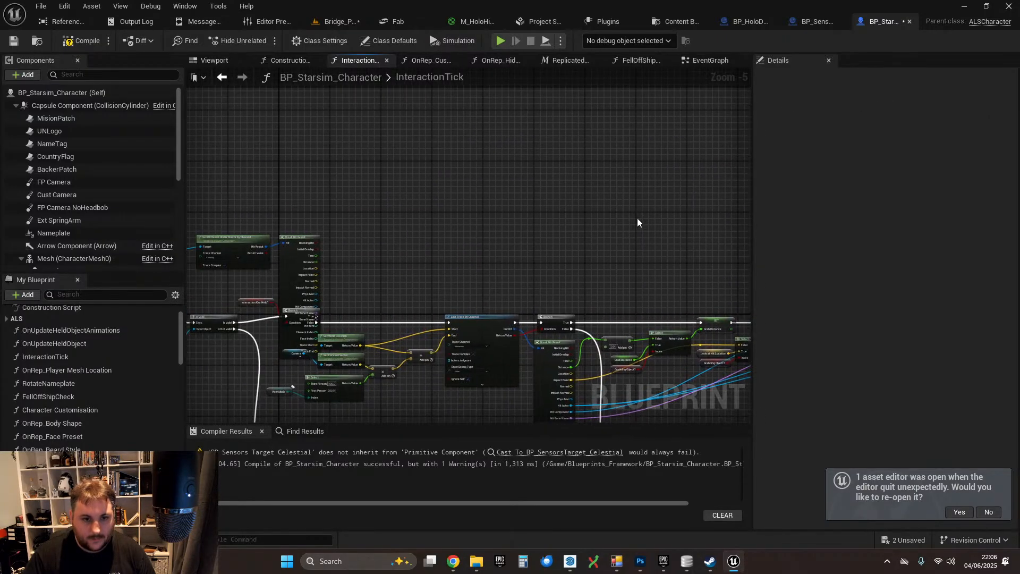
right_drag(504, 215, 367, 138)
key(ctrl+z)
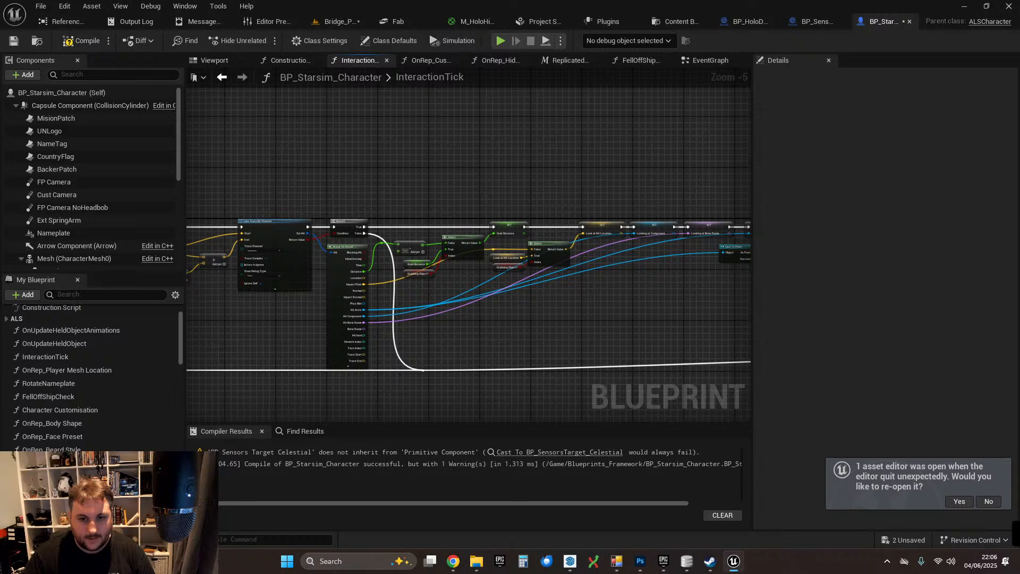
- Copy the HoloTarget component tag check and the celestial cast with Toggle Visibility, and paste them above the line trace
right_drag(366, 243, 397, 261)
right_drag(682, 341, 277, 247)
right_drag(553, 346, 478, 320)
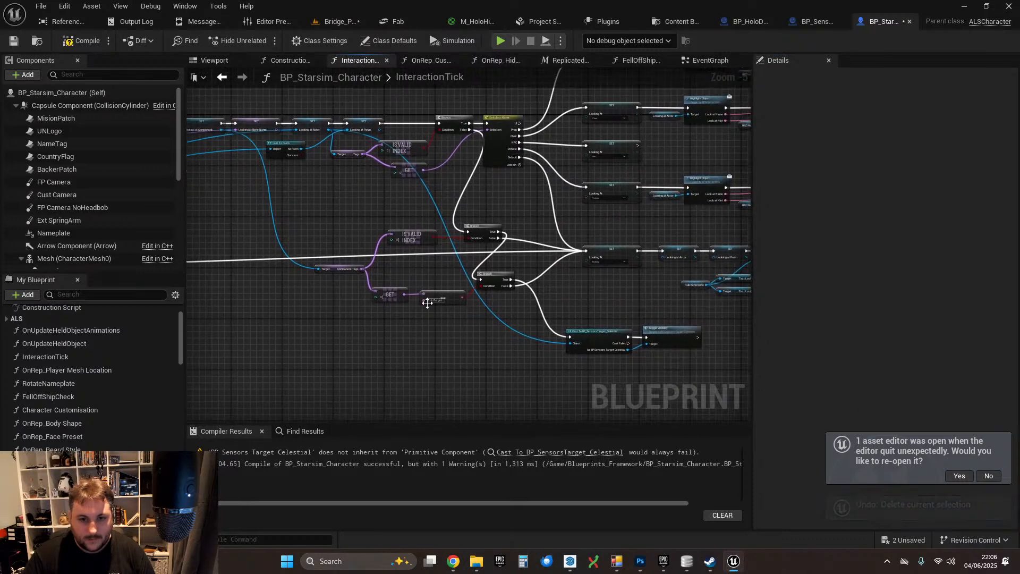
scroll(371, 276, up, 1)
scroll(366, 271, down, 1)
drag(298, 233, 442, 307)
shift+drag(535, 322, 690, 369)
right_drag(309, 238, 664, 339)
right_drag(318, 176, 681, 308)
click(529, 222)
right_drag(626, 227, 468, 206)
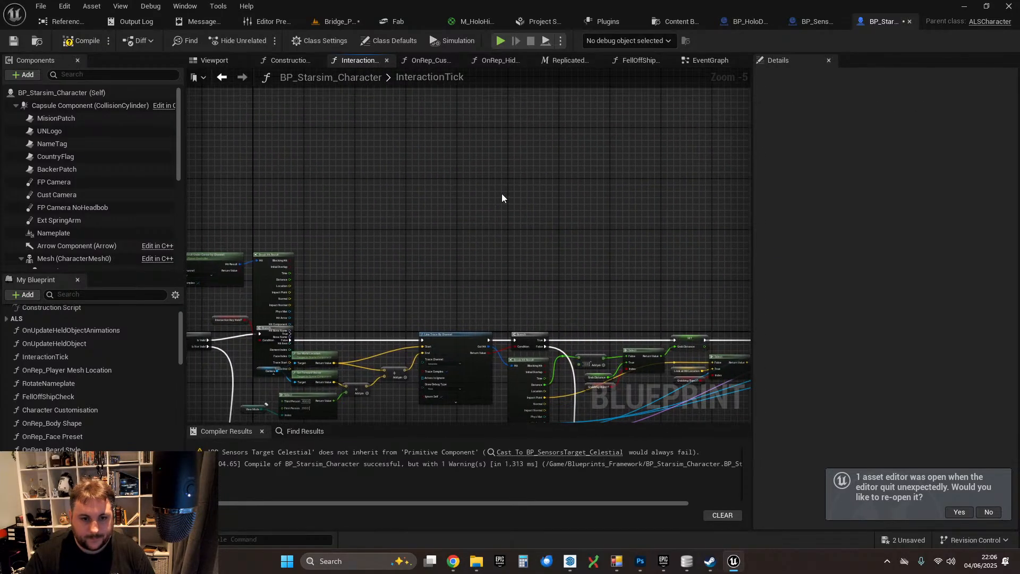
key(ctrl+v)
- Connect the Hit Component of the cursor's Break Hit Result to the Object input of the pasted BP_SensorsTarget_Celestial cast
right_drag(322, 285, 413, 275)
scroll(414, 275, up, 3)
right_drag(370, 325, 360, 257)
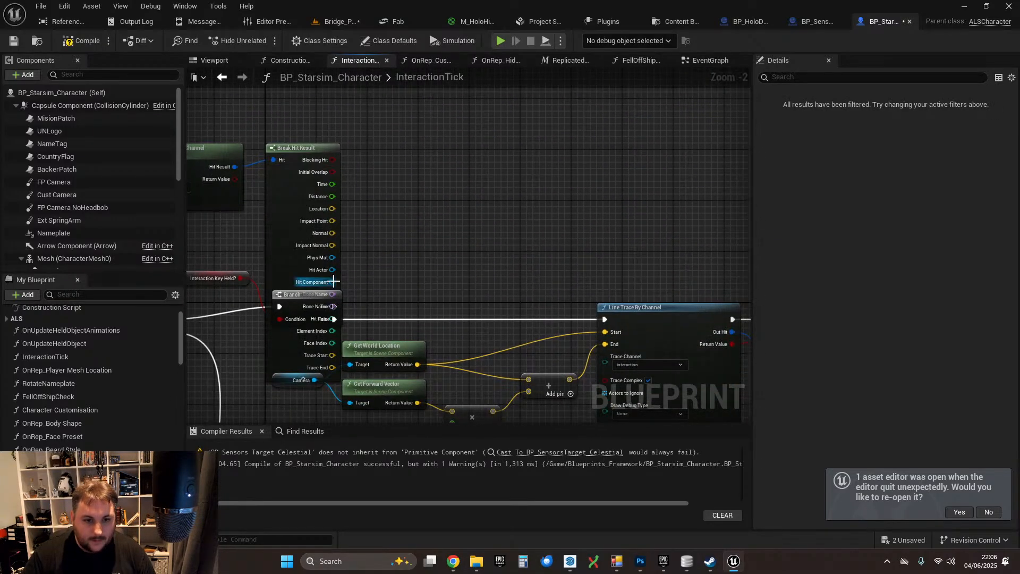
drag(334, 282, 530, 310)
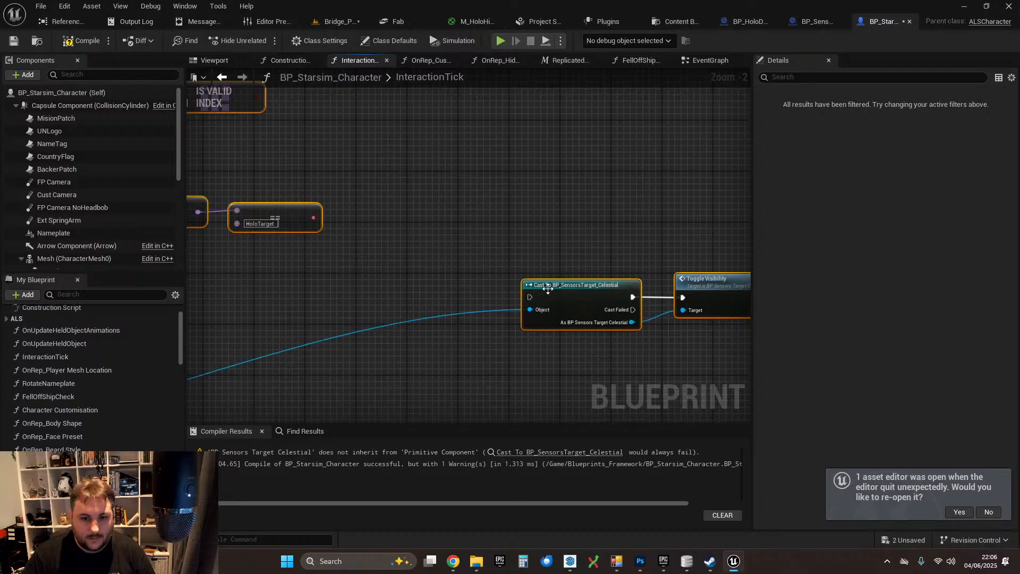
scroll(454, 301, down, 1)
scroll(509, 308, up, 1)
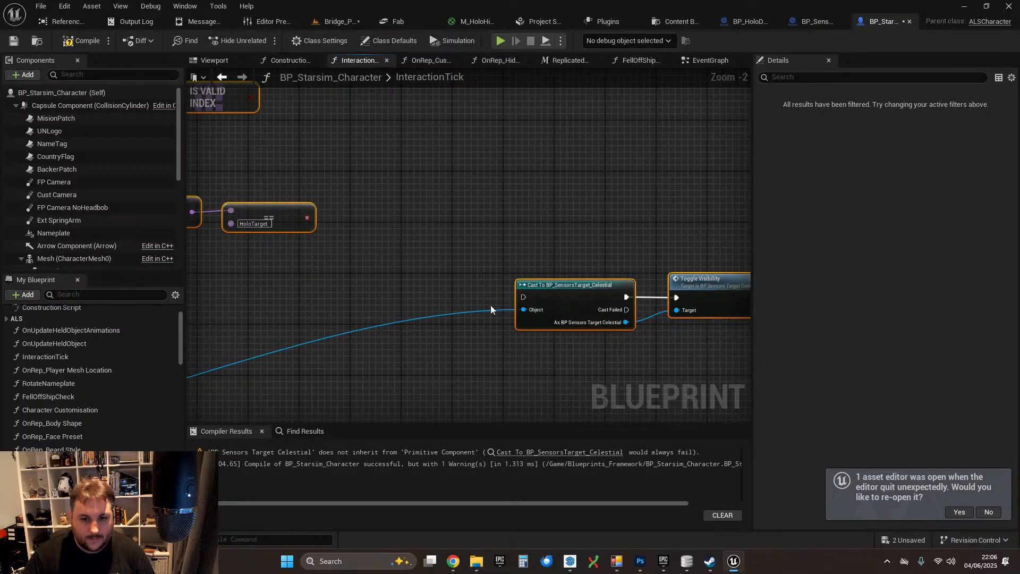
scroll(488, 302, down, 2)
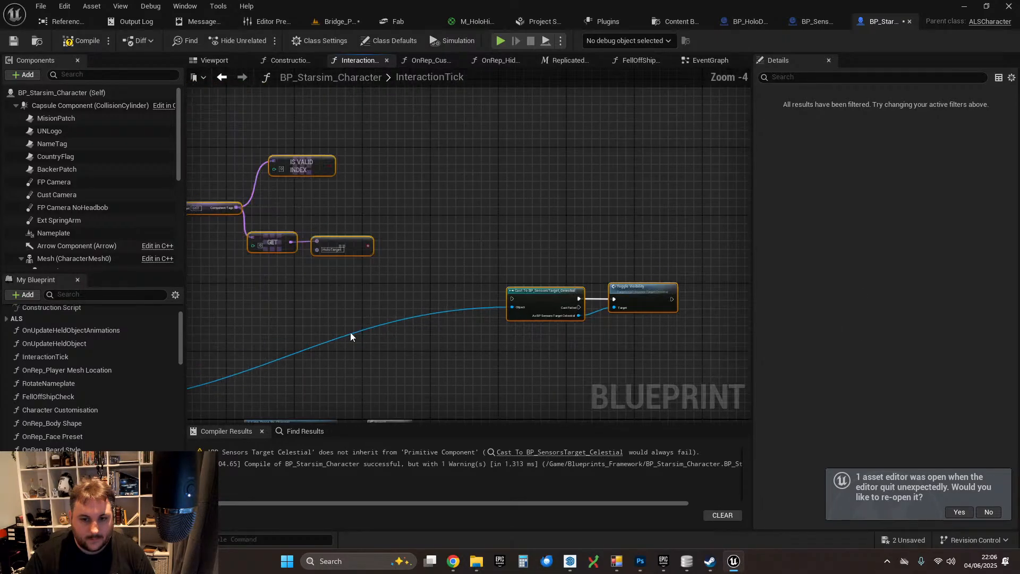
- Collapse the unused outputs of the cursor's Break Hit Result node
right_drag(306, 344, 711, 219)
scroll(511, 279, up, 3)
click(387, 179)
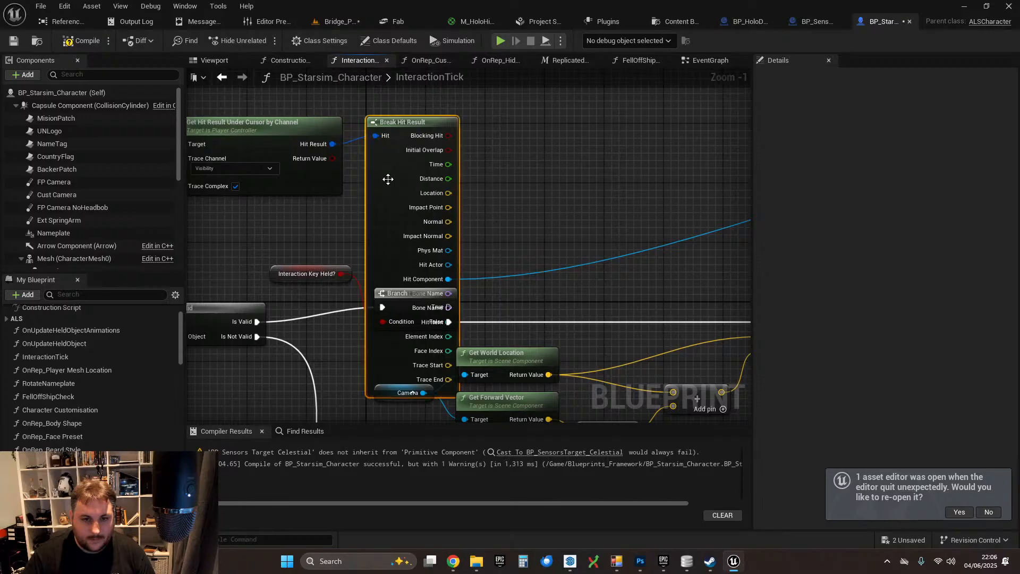
click(371, 394)
right_drag(425, 204, 294, 299)
scroll(531, 260, down, 2)
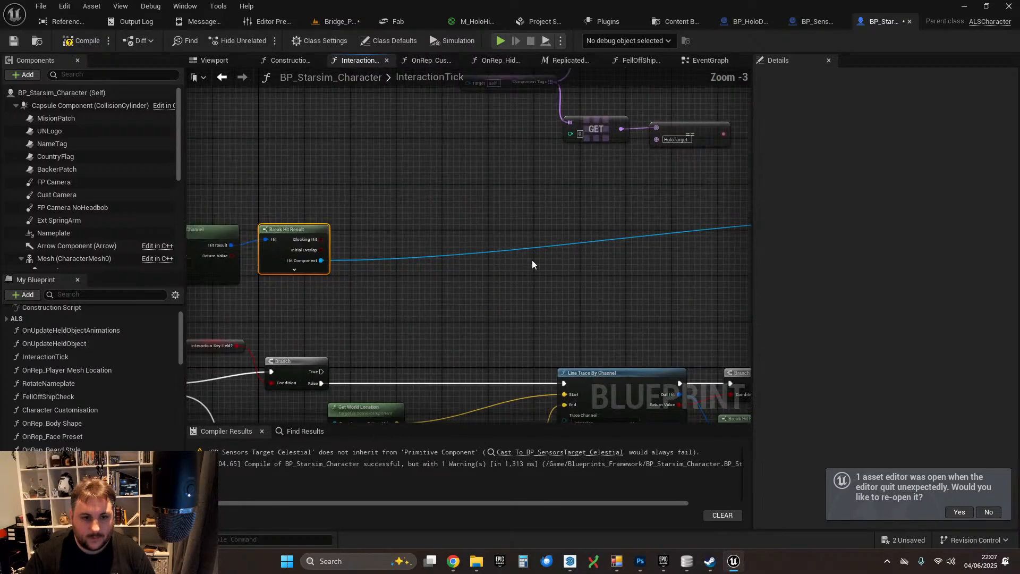
- Move the pasted celestial cast and Toggle Visibility nodes into line with the cursor's Break Hit Result
right_drag(531, 260, 159, 270)
scroll(477, 228, down, 1)
drag(563, 218, 514, 243)
right_drag(368, 247, 489, 287)
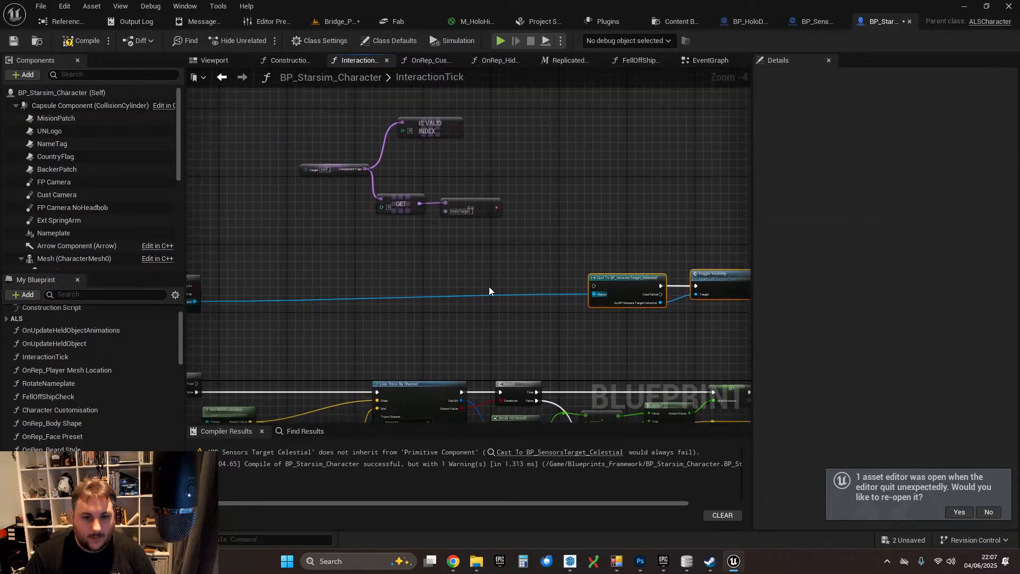
- Feed the cursor's Hit Component into the pasted Component Tags node and arrange the tag check nodes compactly above that wire
drag(316, 120, 477, 222)
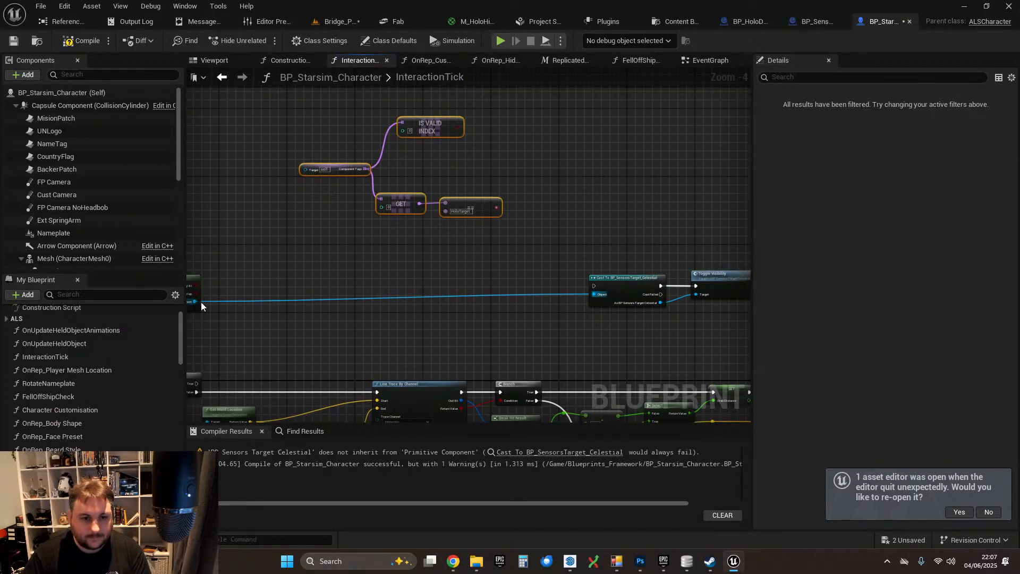
drag(201, 302, 313, 171)
drag(415, 194, 398, 233)
drag(330, 123, 460, 205)
drag(435, 129, 386, 231)
click(400, 212)
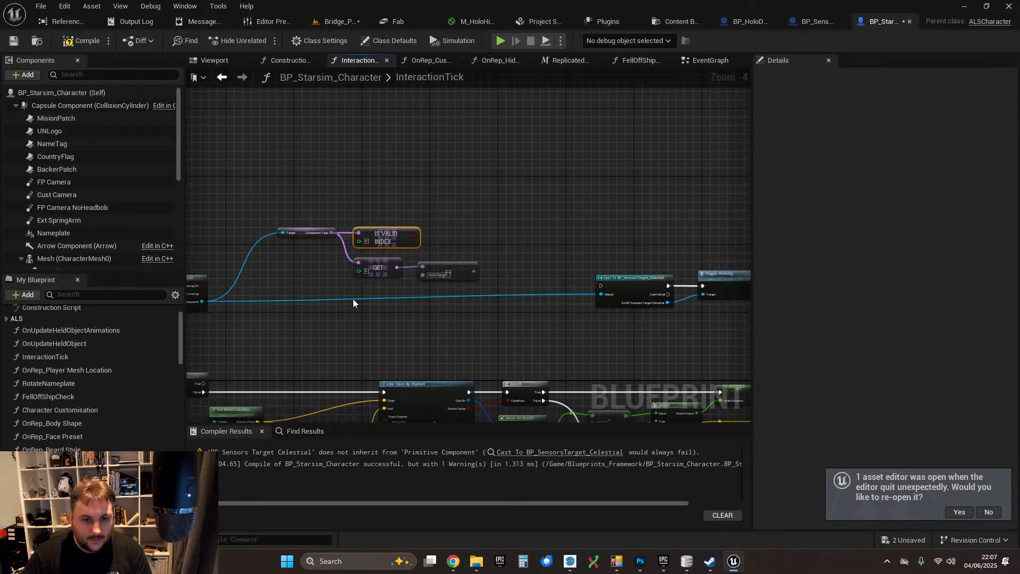
- Add a second Branch before the celestial cast, run from the True output of the Interaction Key Held? Branch
right_drag(353, 299, 406, 281)
right_drag(450, 308, 415, 315)
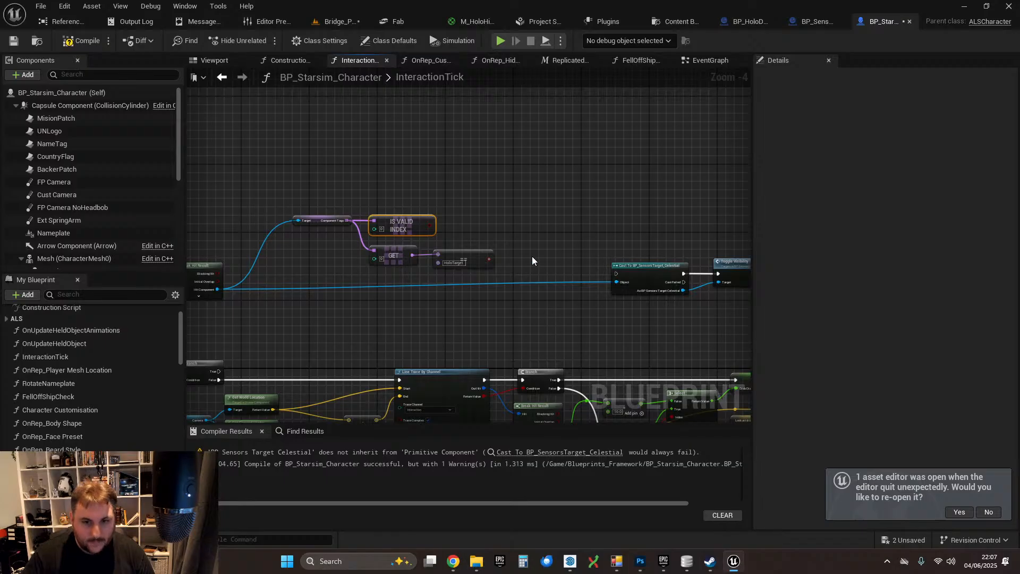
scroll(439, 293, up, 1)
drag(253, 396, 683, 236)
right_drag(453, 215, 388, 216)
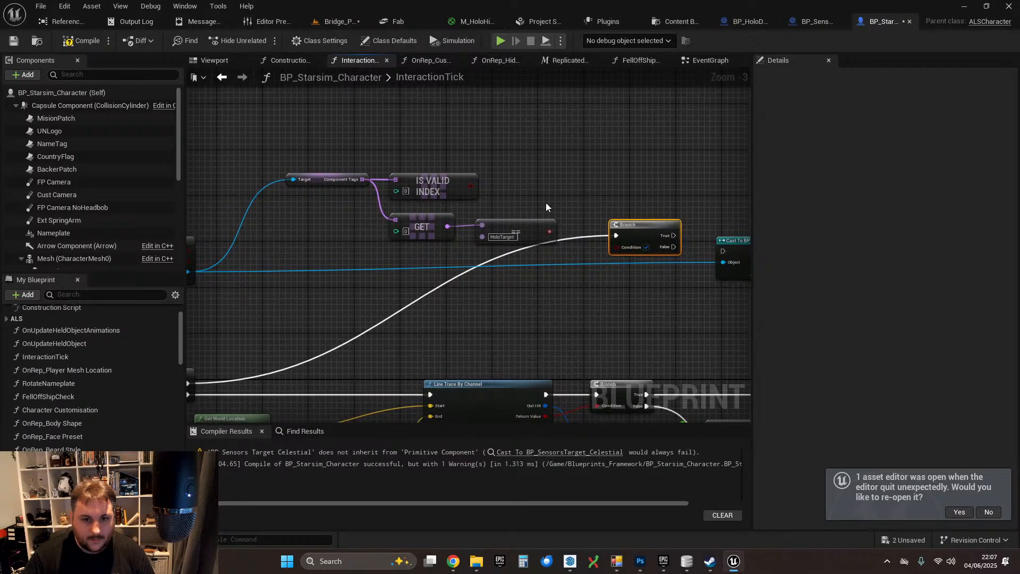
- Shift the new Branch together with the celestial cast and Toggle Visibility nodes farther from the tag check
right_drag(546, 208, 384, 235)
click(432, 215)
scroll(433, 215, down, 2)
drag(384, 237, 523, 289)
drag(396, 260, 492, 262)
scroll(383, 243, up, 3)
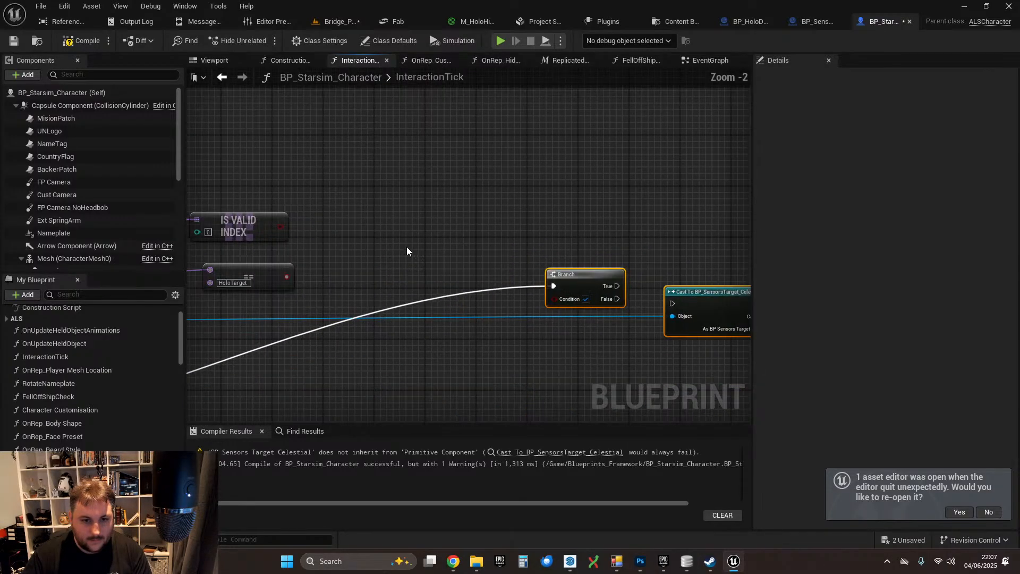
- Combine the Is Valid Index and HoloTarget comparison results in an AND node, and align Is Valid Index above Get
right_drag(407, 251, 462, 252)
drag(420, 221, 480, 242)
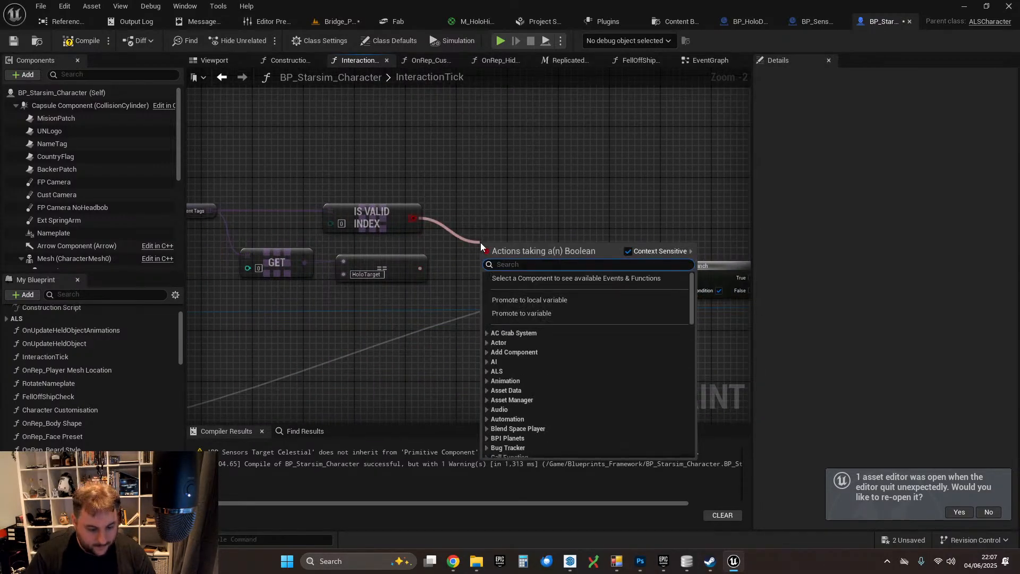
text(and)
click(529, 287)
drag(420, 268, 491, 248)
drag(409, 208, 327, 209)
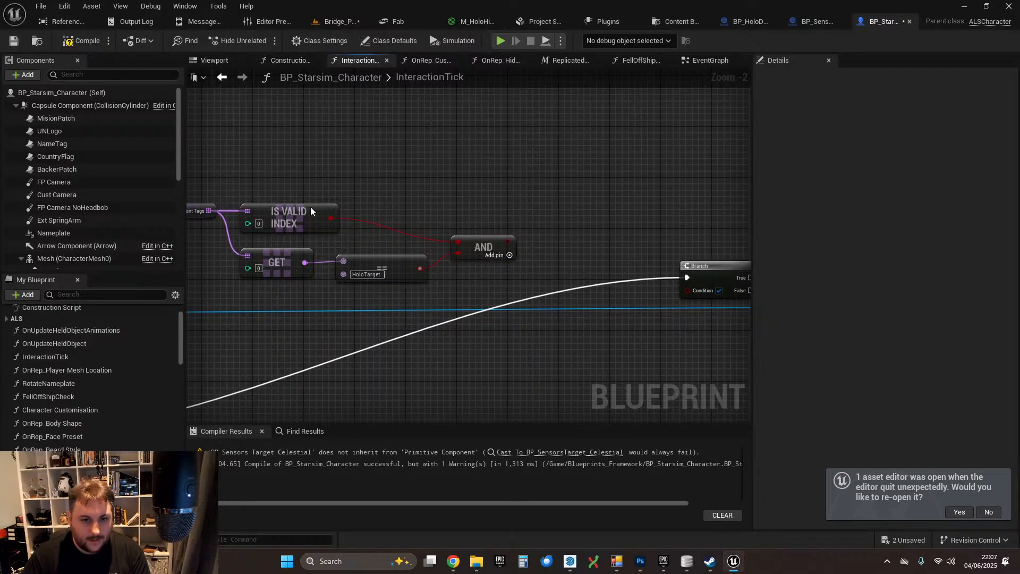
- Tighten the layout of the HoloTarget tag check nodes, feed the AND result into the new Branch's Condition, and move that Branch closer
drag(389, 208, 458, 286)
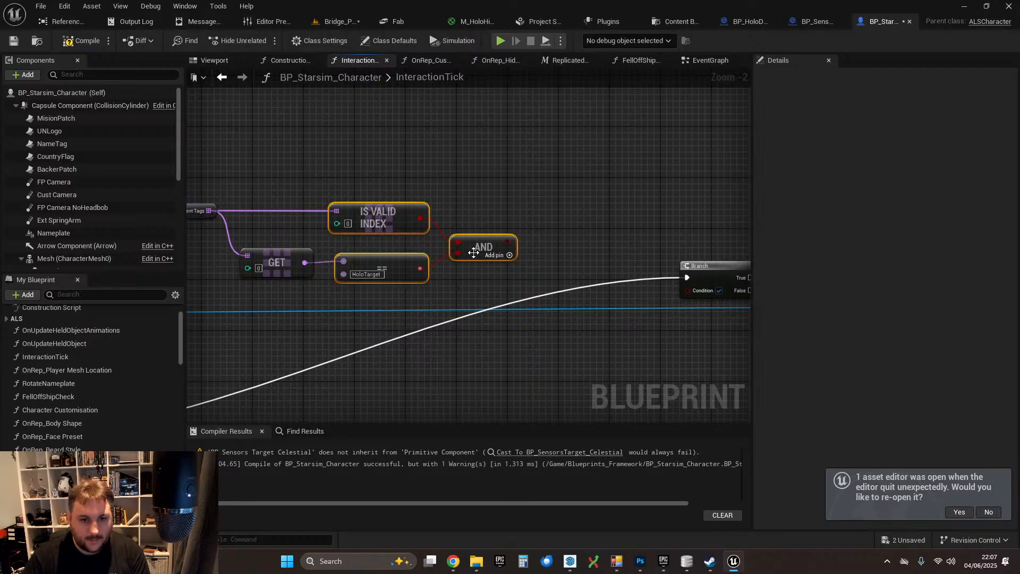
drag(475, 249, 470, 247)
click(523, 251)
right_drag(521, 250, 420, 251)
drag(400, 242, 588, 291)
drag(615, 272, 500, 273)
right_drag(651, 256, 449, 235)
scroll(448, 233, down, 1)
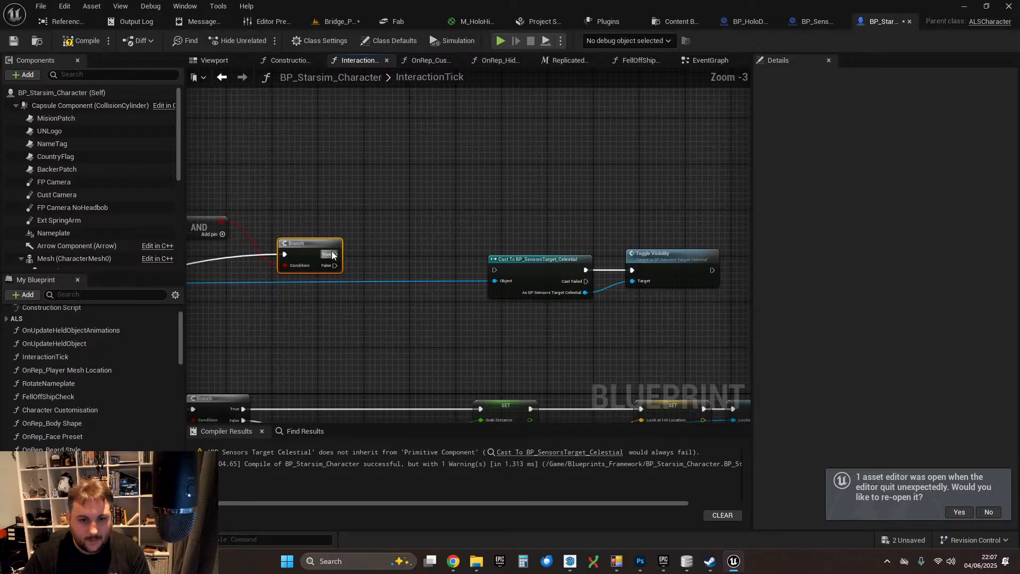
- Run the Branch's True output into the Cast To BP_SensorsTarget_Celestial node and bring the cast and Toggle Visibility nodes closer
drag(335, 255, 502, 273)
drag(472, 224, 725, 295)
drag(542, 258, 422, 242)
mouse_move(265, 312)
right_down()
mouse_move(478, 319)
mouse_move(581, 250)
mouse_move(900, 255)
mouse_move(583, 225)
mouse_move(543, 234)
right_up()
scroll(451, 339, down, 1)
right_drag(393, 239, 561, 227)
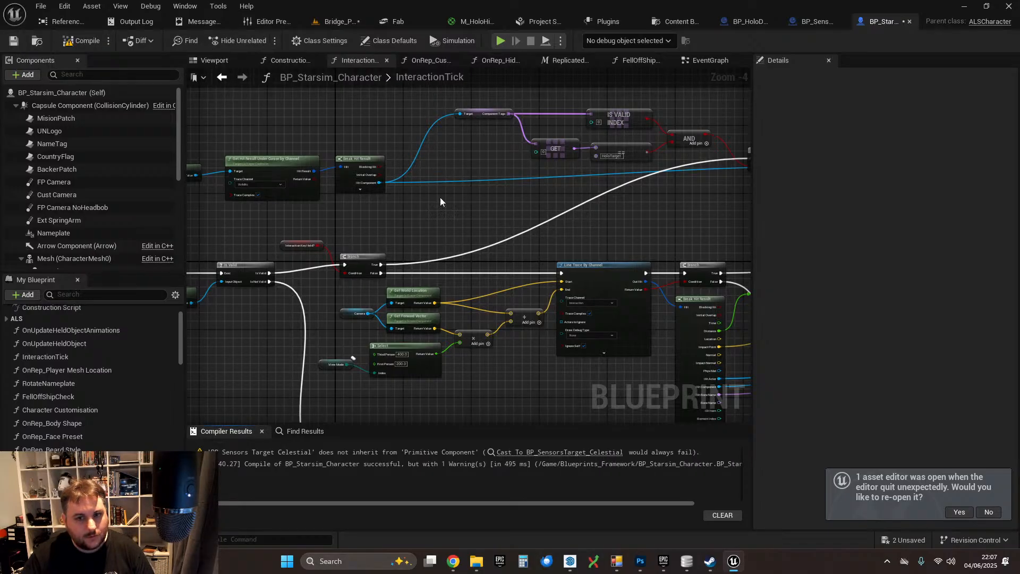
- Examine the celestial cast's warning and trace how the existing line trace's Hit Actor and Hit Component outputs are used
right_drag(440, 198, 62, 212)
scroll(489, 207, up, 4)
mouse_move(439, 192)
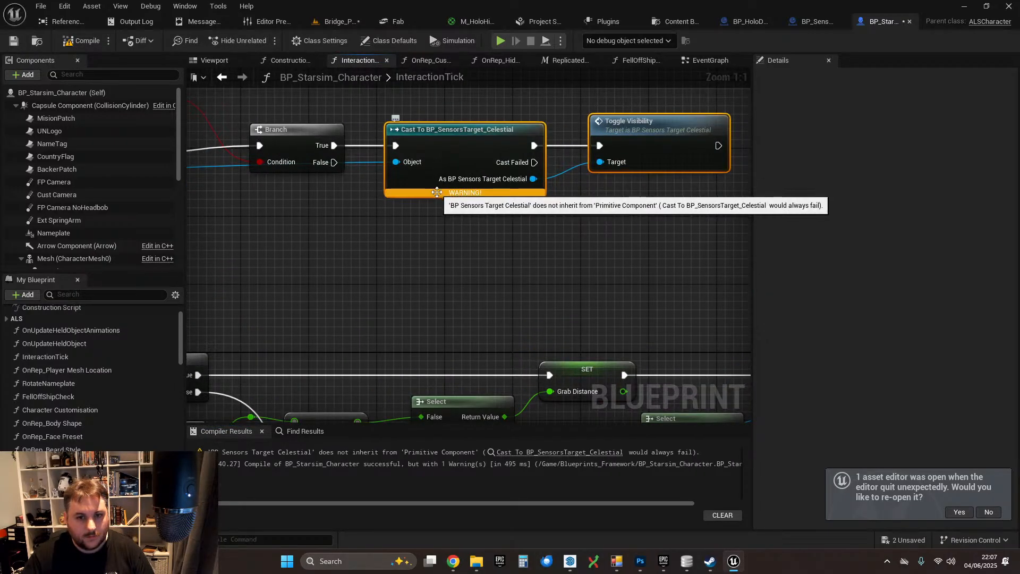
scroll(437, 193, down, 2)
right_drag(500, 272, 130, 149)
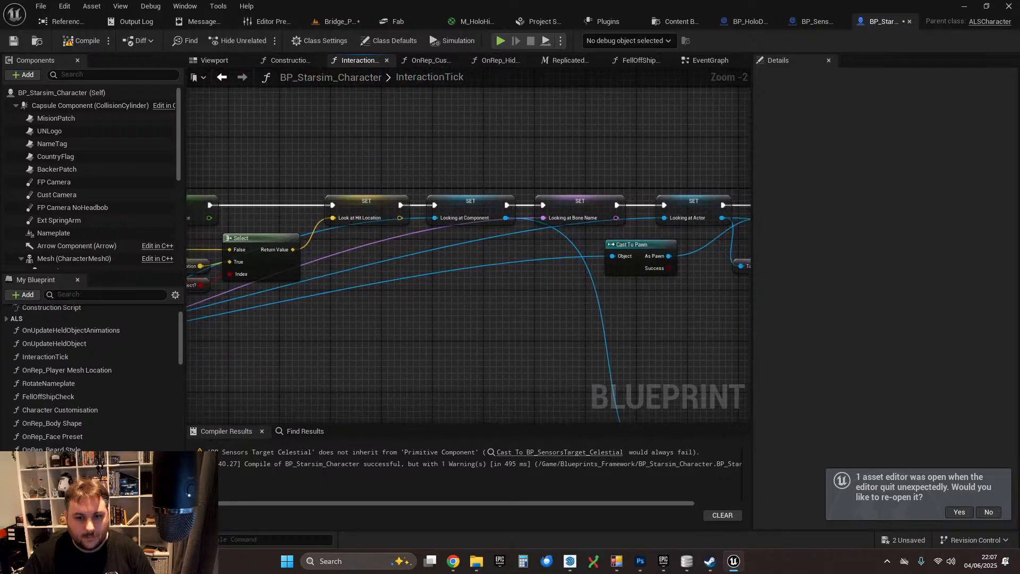
scroll(442, 179, up, 1)
scroll(441, 178, down, 3)
right_drag(441, 183, 708, 154)
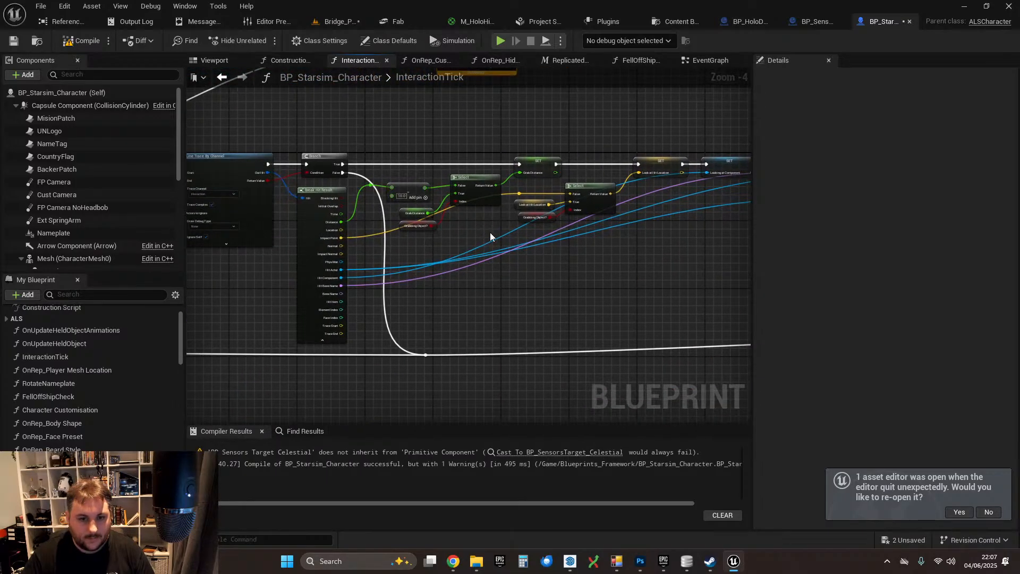
scroll(319, 252, up, 2)
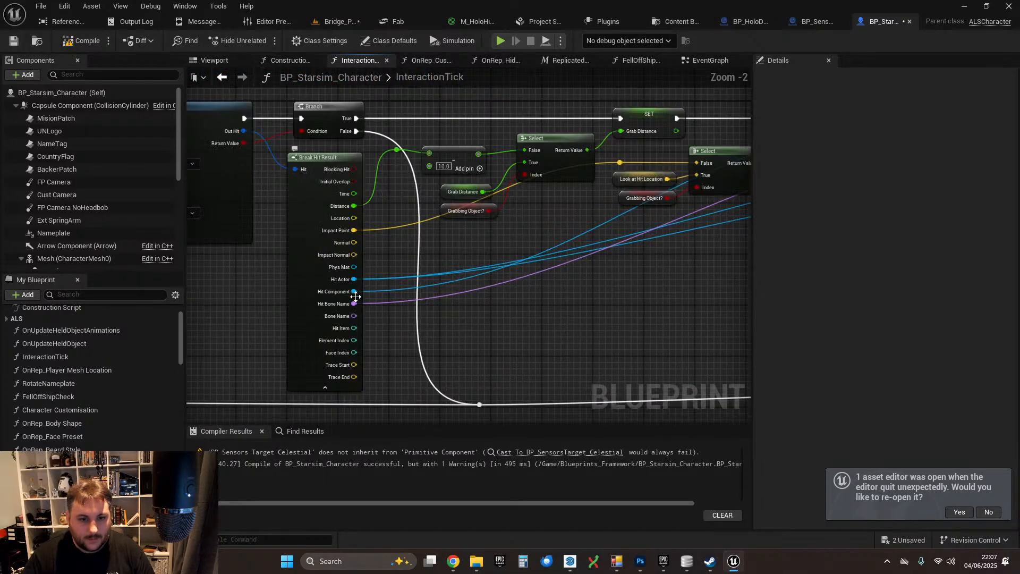
right_drag(685, 208, 270, 307)
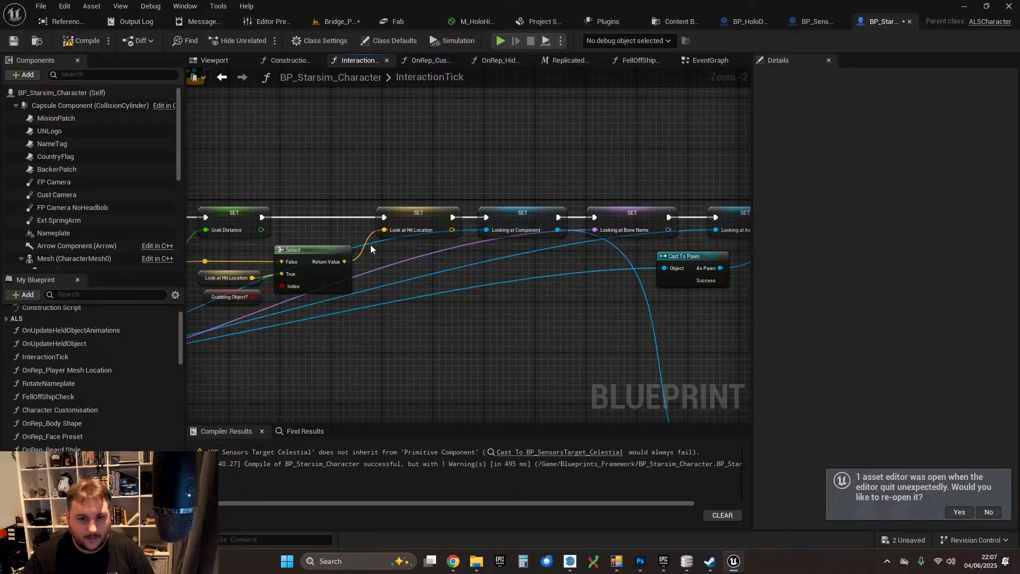
scroll(529, 215, down, 1)
scroll(530, 214, down, 2)
right_drag(529, 214, 271, 71)
scroll(425, 225, up, 3)
right_drag(443, 135, 579, 425)
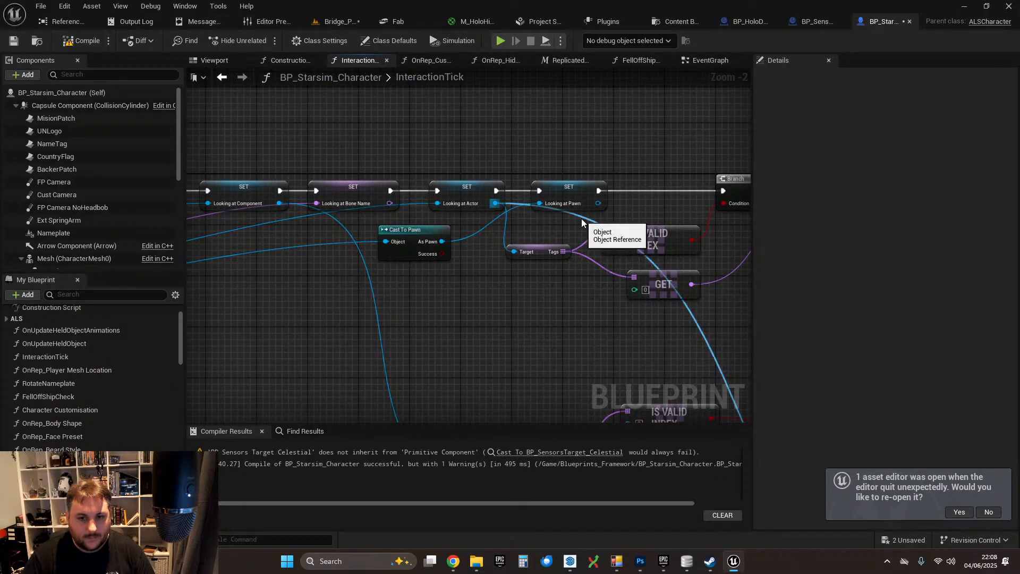
scroll(581, 221, down, 2)
right_drag(559, 318, 744, 415)
right_drag(306, 203, 658, 215)
right_drag(300, 254, 419, 276)
scroll(327, 257, up, 2)
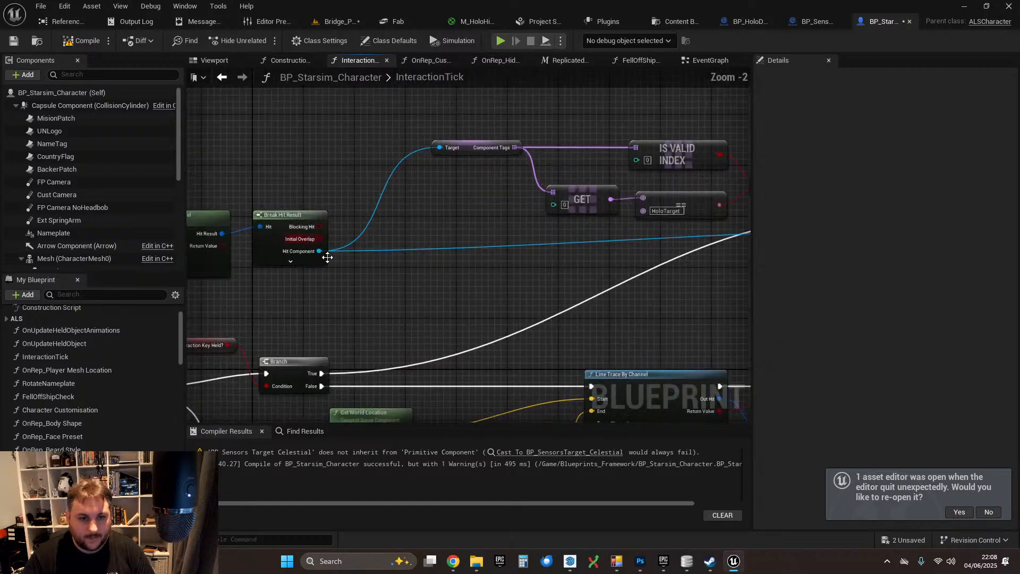
- Feed the celestial cast's Object input from the cursor Break Hit Result's Hit Actor instead, and collapse that node's unused outputs
click(301, 223)
click(290, 261)
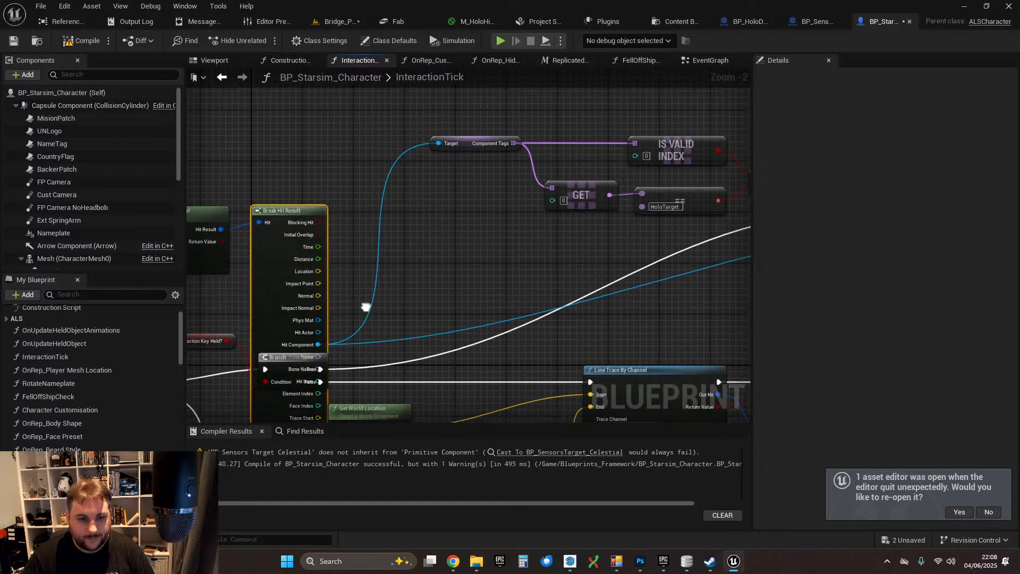
right_drag(365, 303, 251, 295)
drag(235, 297, 677, 190)
right_drag(275, 291, 717, 262)
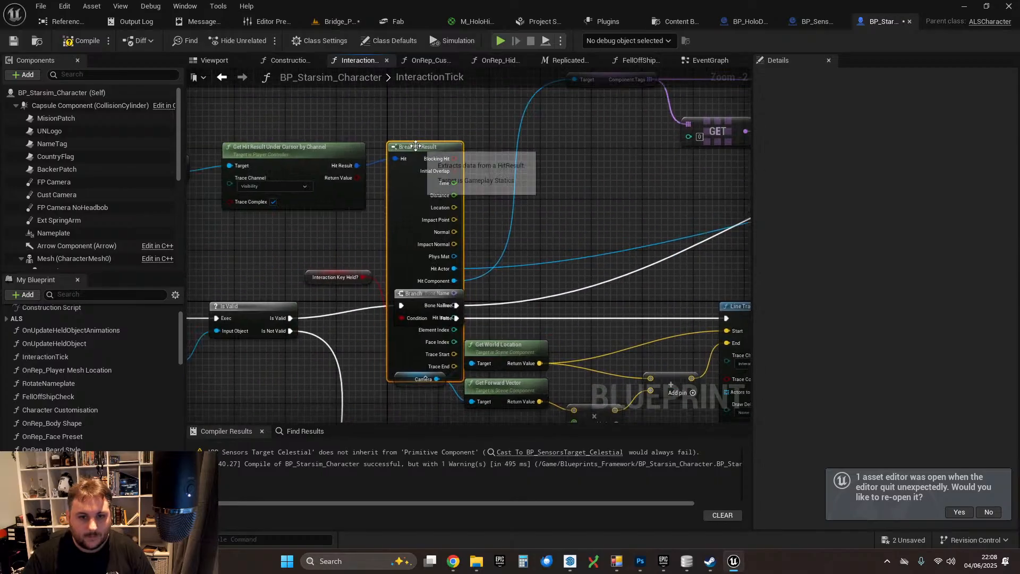
click(392, 379)
- Compile and save BP_Starsim_Character
right_drag(642, 191, 368, 285)
scroll(369, 284, down, 1)
right_drag(579, 302, 464, 256)
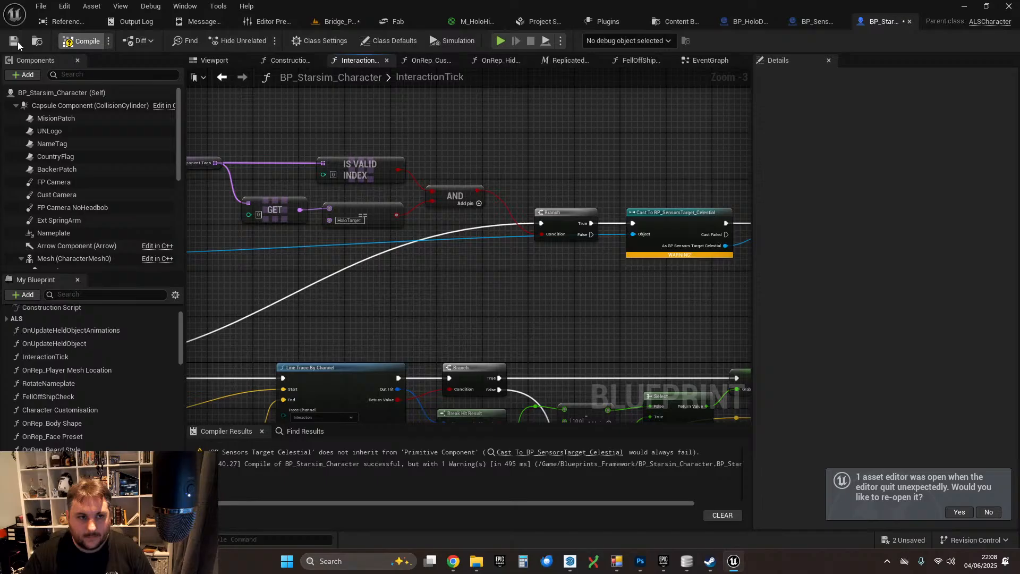
key(F7)
right_drag(636, 318, 997, 565)
right_drag(340, 109, 315, 124)
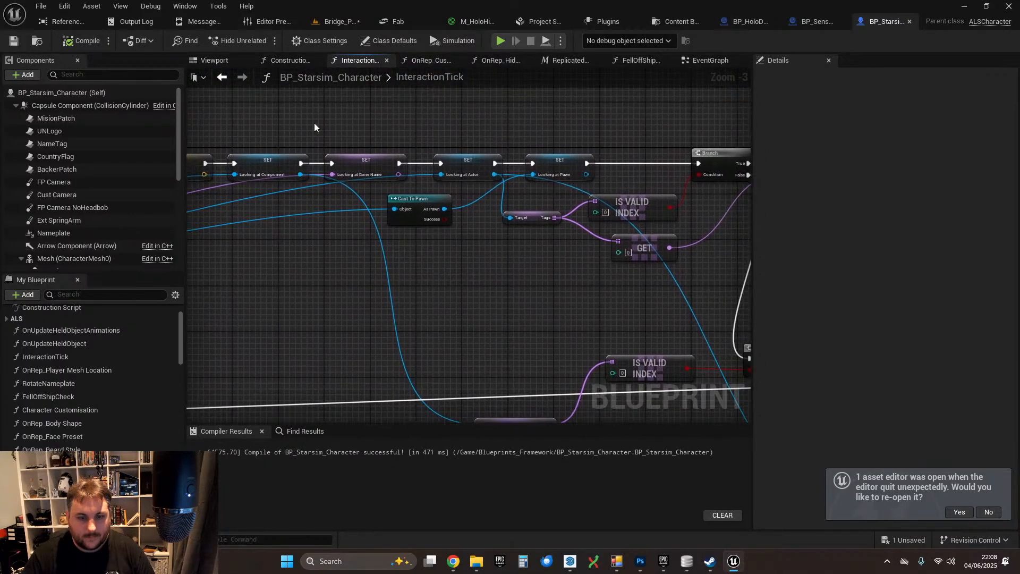
scroll(456, 148, up, 1)
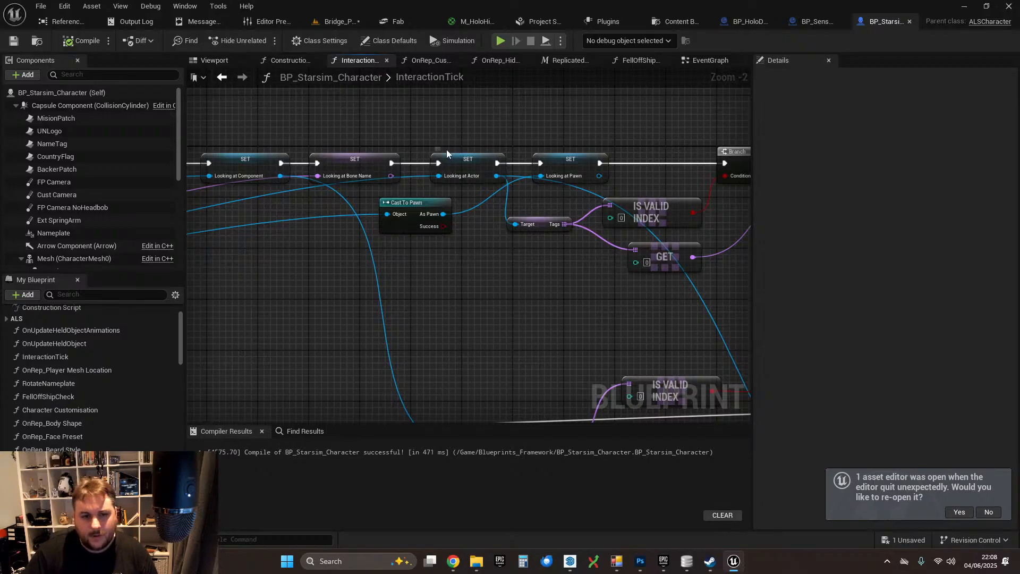
scroll(446, 150, down, 3)
- Play the Bridge_Playground level and use the Sensors console to switch the hologram from the galaxy to nearby stars
click(345, 21)
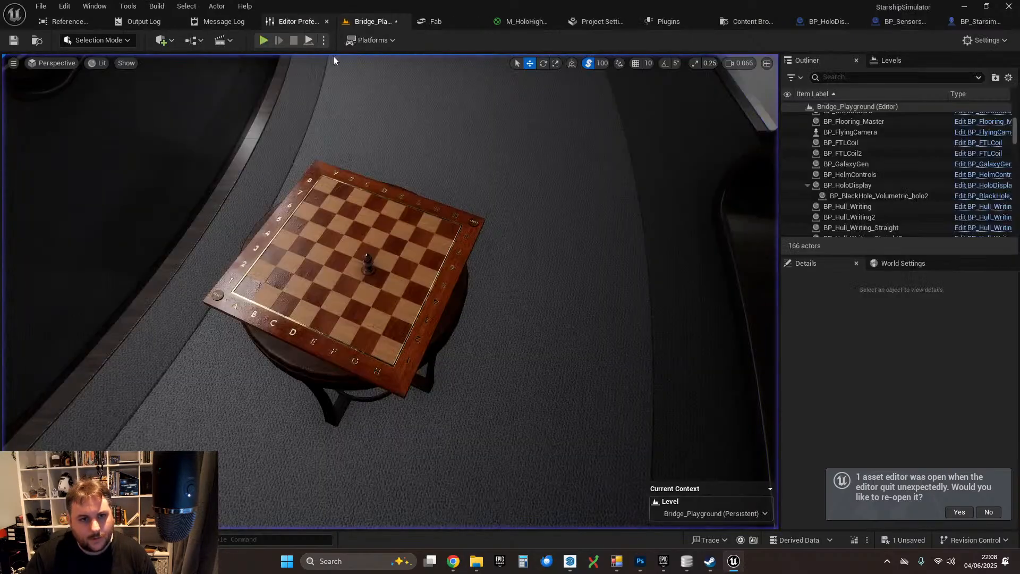
click(264, 40)
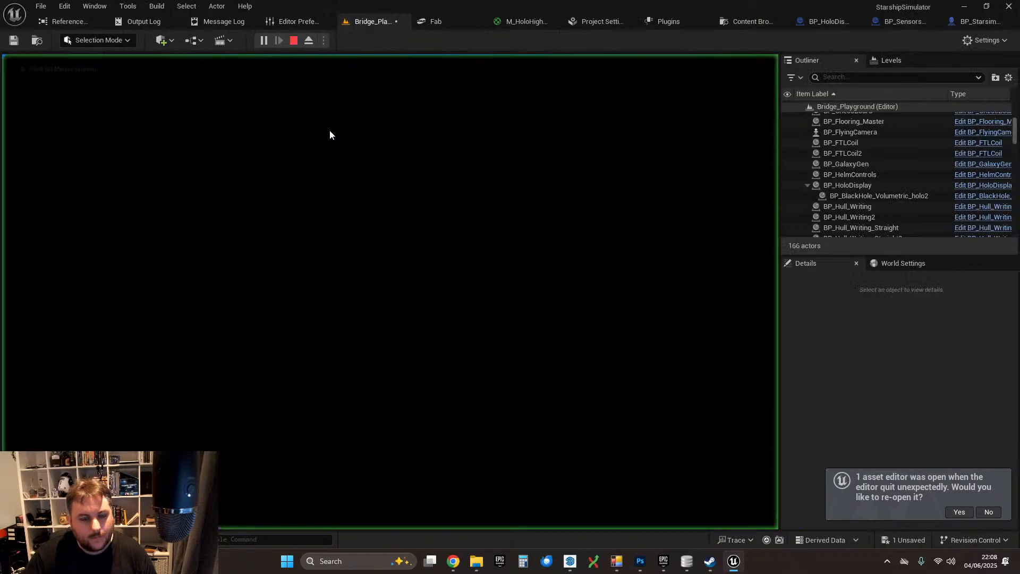
click(355, 140)
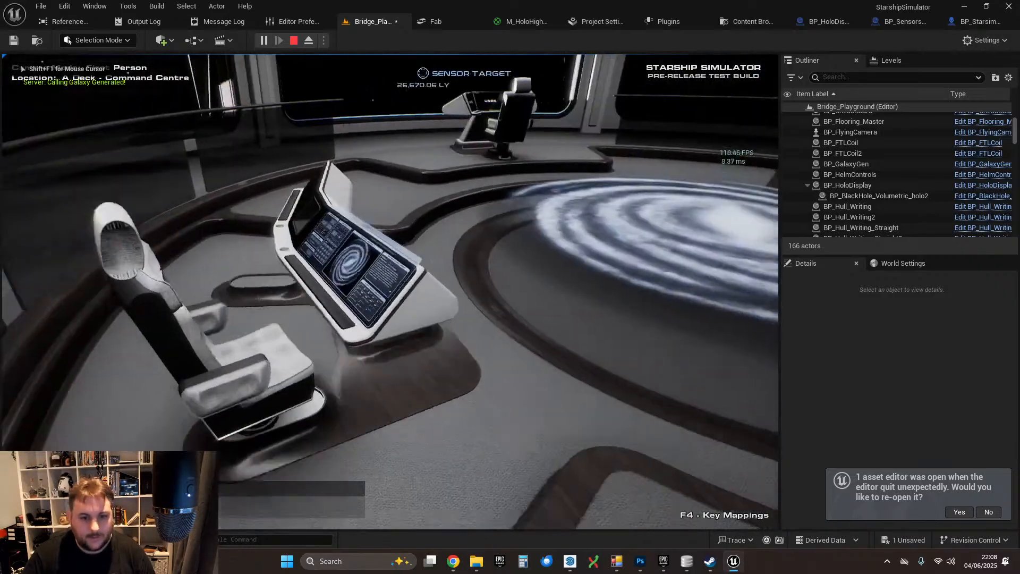
key(w)
click(305, 293)
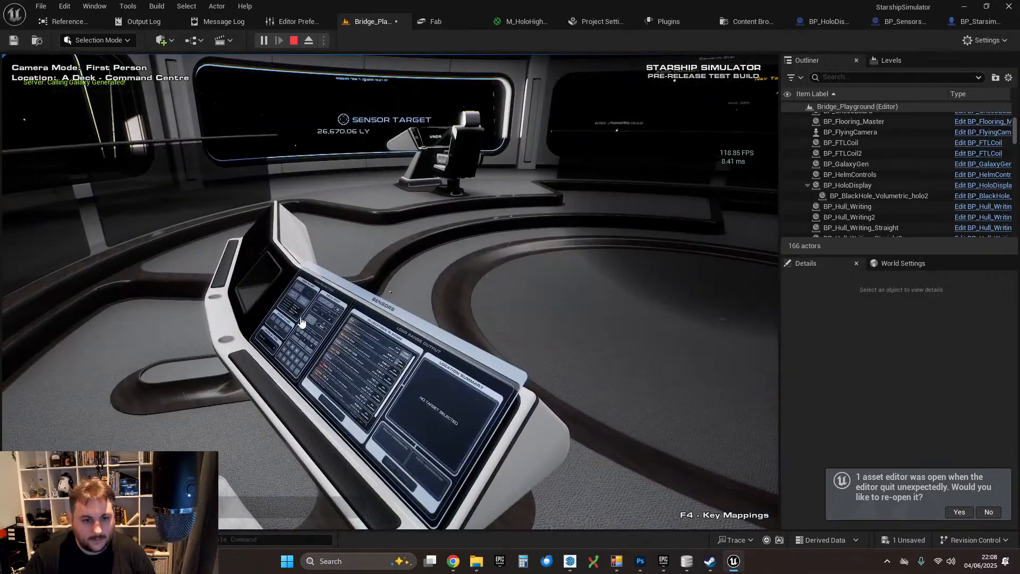
click(275, 327)
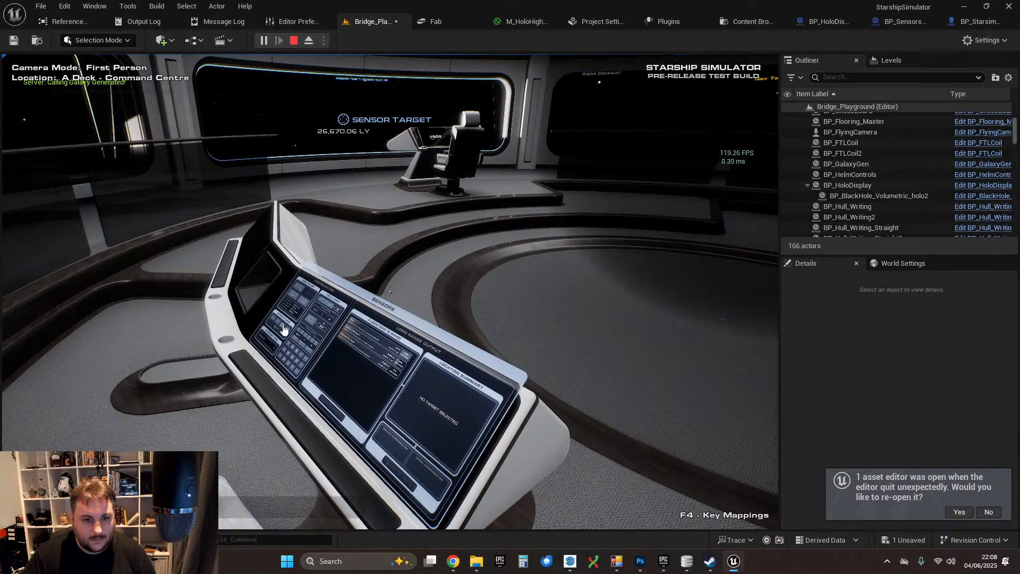
click(282, 328)
right_click(284, 330)
- Walk around the holographic star map to test cursor interaction with the star targets, and exit the play session
key(w)
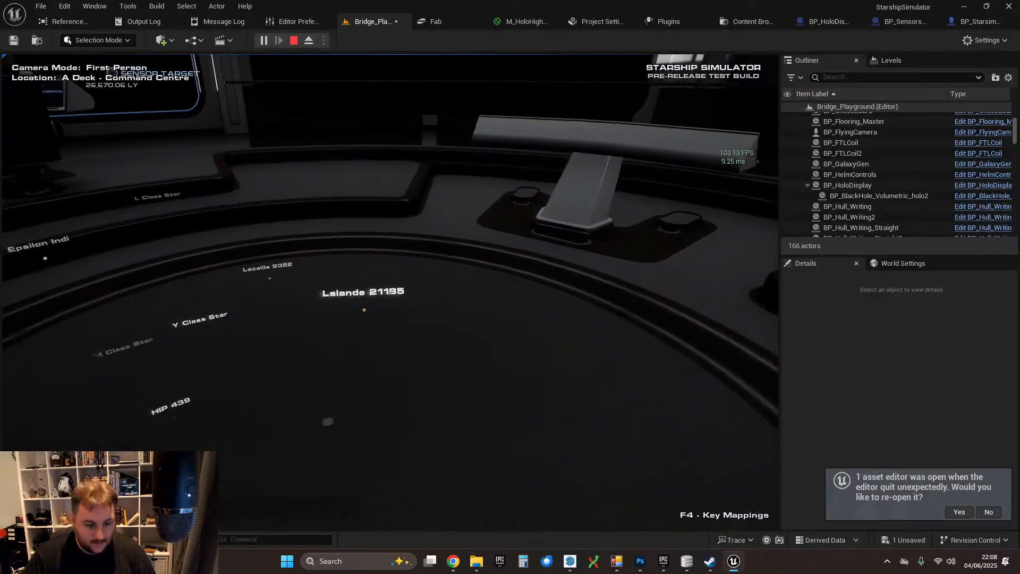
right_click(390, 293)
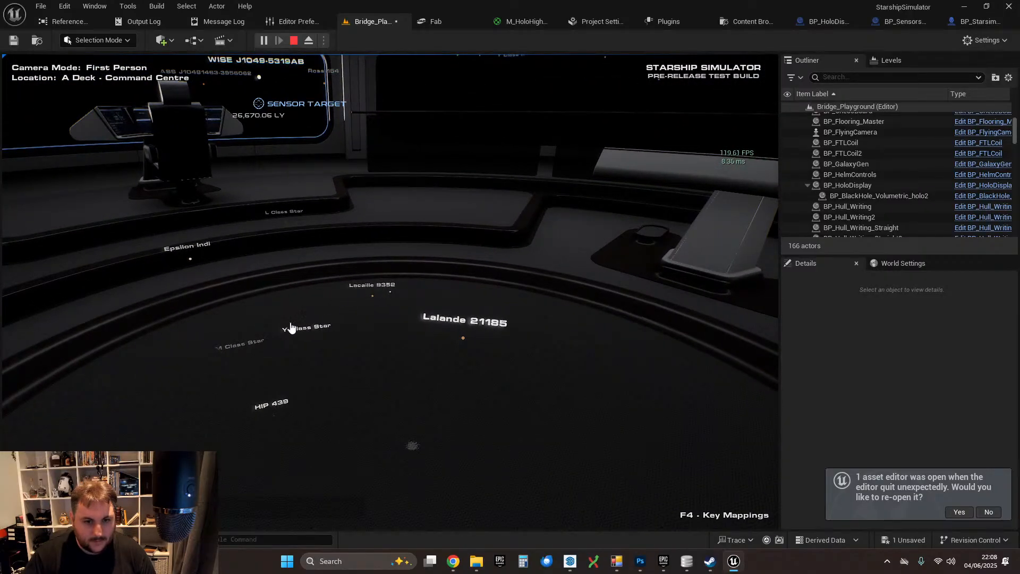
right_click(197, 275)
key(s)
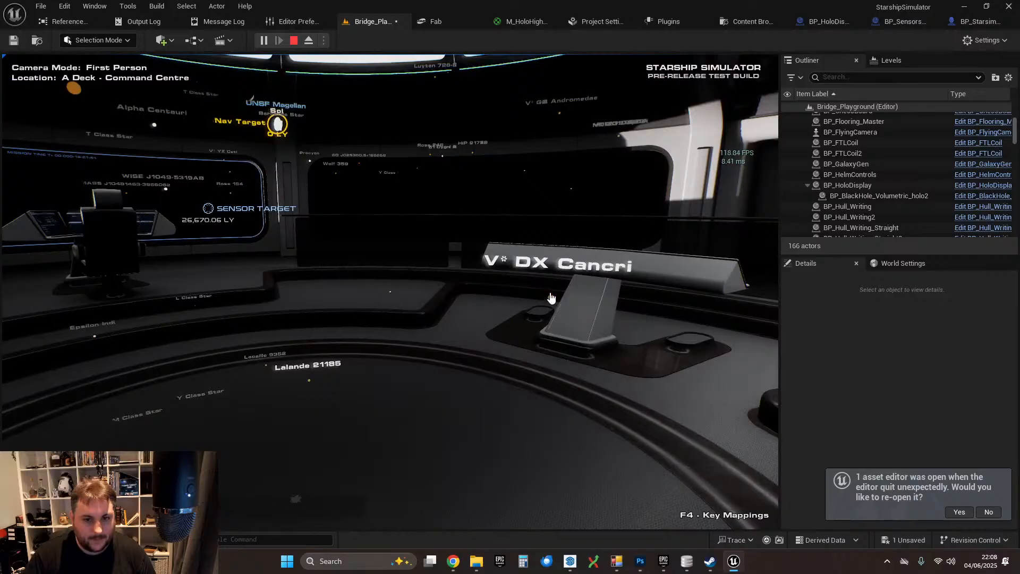
key(a)
right_click(391, 292)
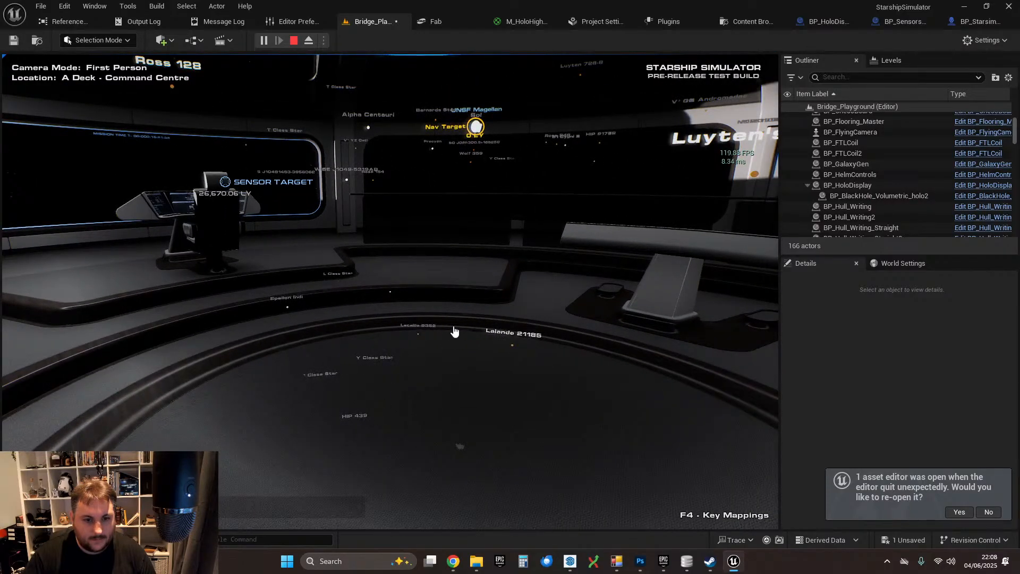
right_click(415, 339)
key(Escape)
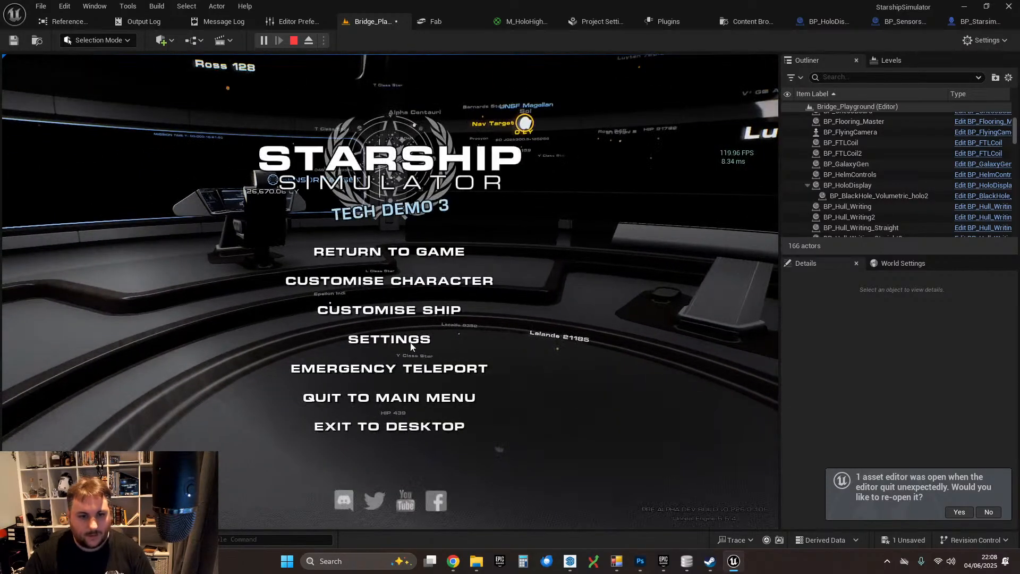
click(393, 430)
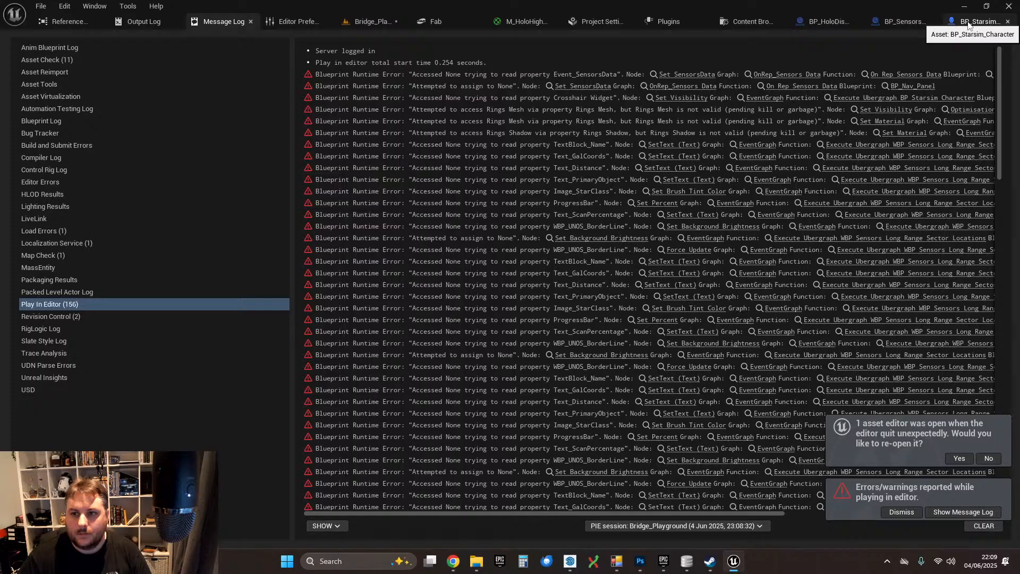
- Set the Trace Channel of Get Hit Result Under Cursor by Channel to Interaction in BP_Starsim_Character's InteractionTick
click(814, 23)
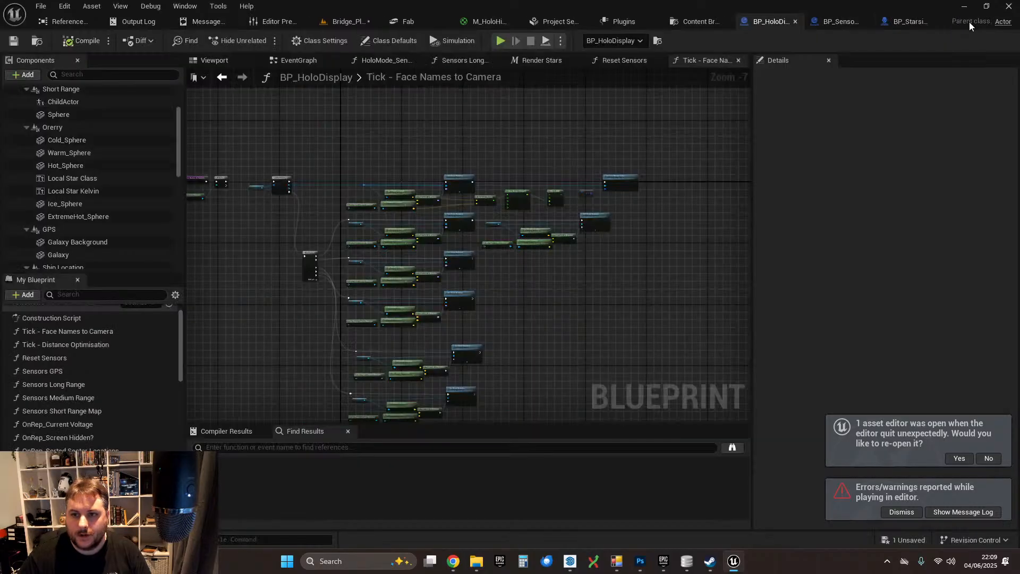
click(905, 22)
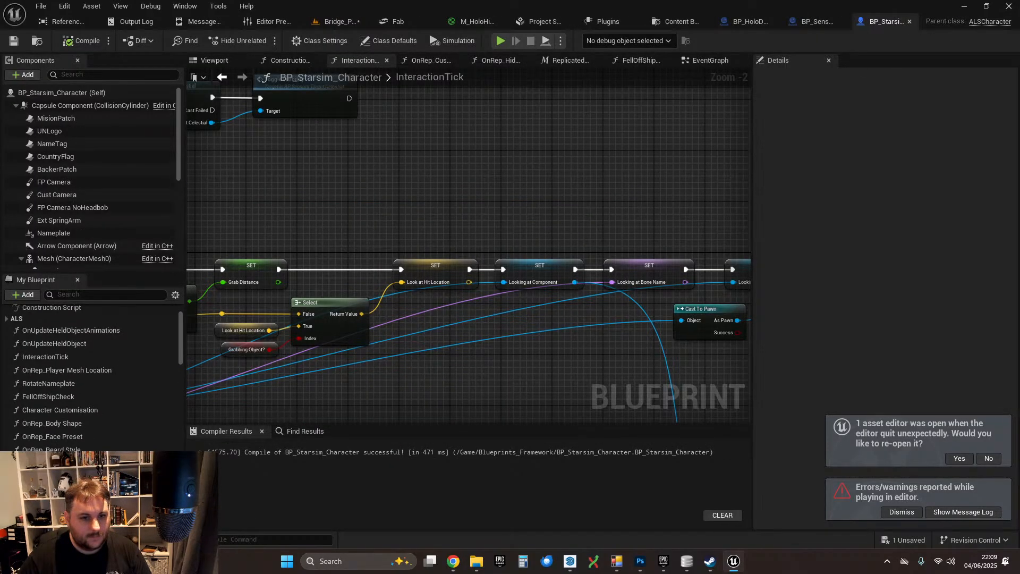
right_drag(321, 197, 997, 344)
right_drag(706, 318, 948, 263)
right_drag(330, 274, 508, 284)
scroll(353, 257, up, 2)
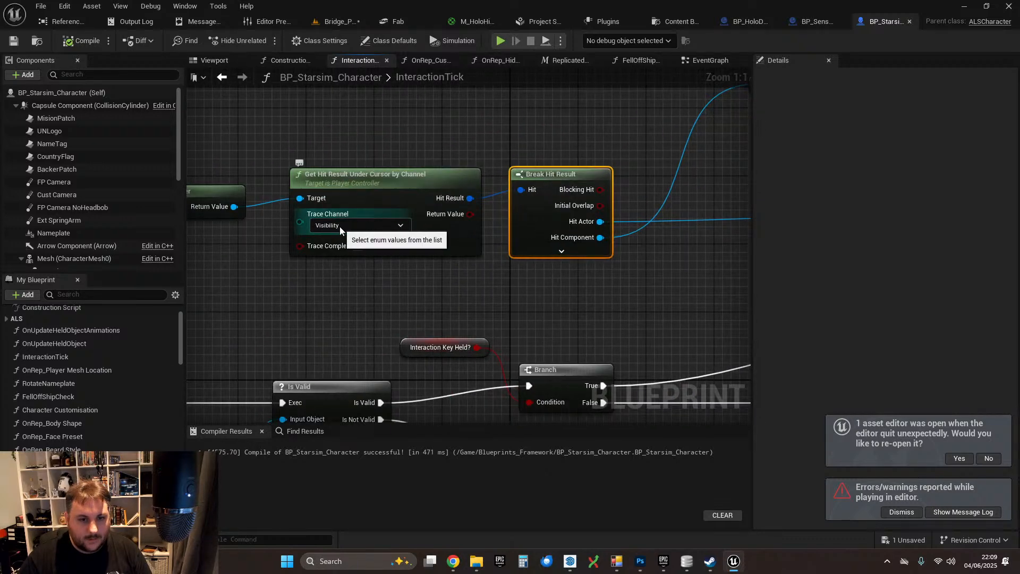
click(340, 226)
click(330, 256)
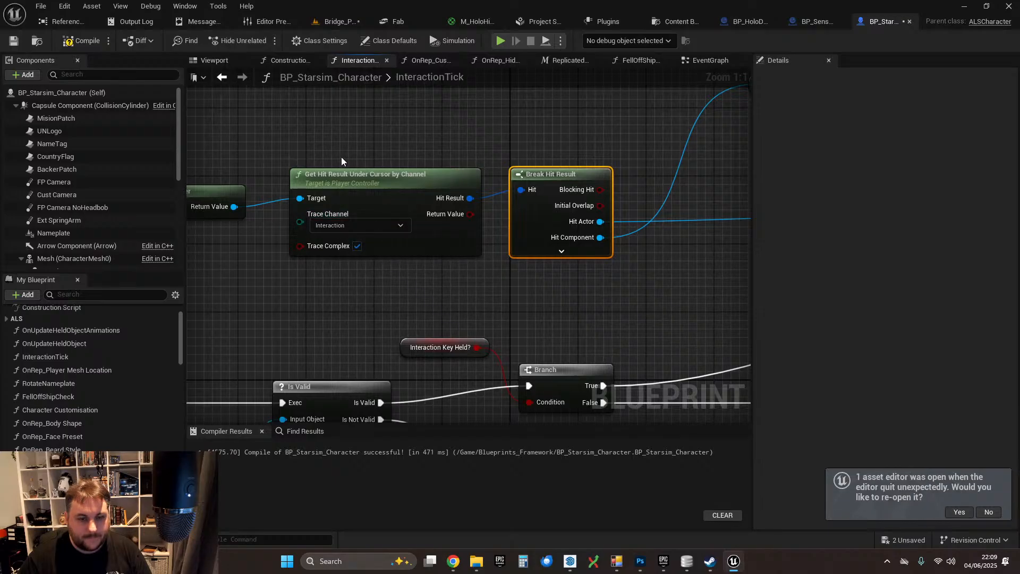
- Compile and save BP_Starsim_Character with the changed trace channel
scroll(341, 157, down, 6)
scroll(508, 179, up, 2)
right_drag(619, 204, 303, 217)
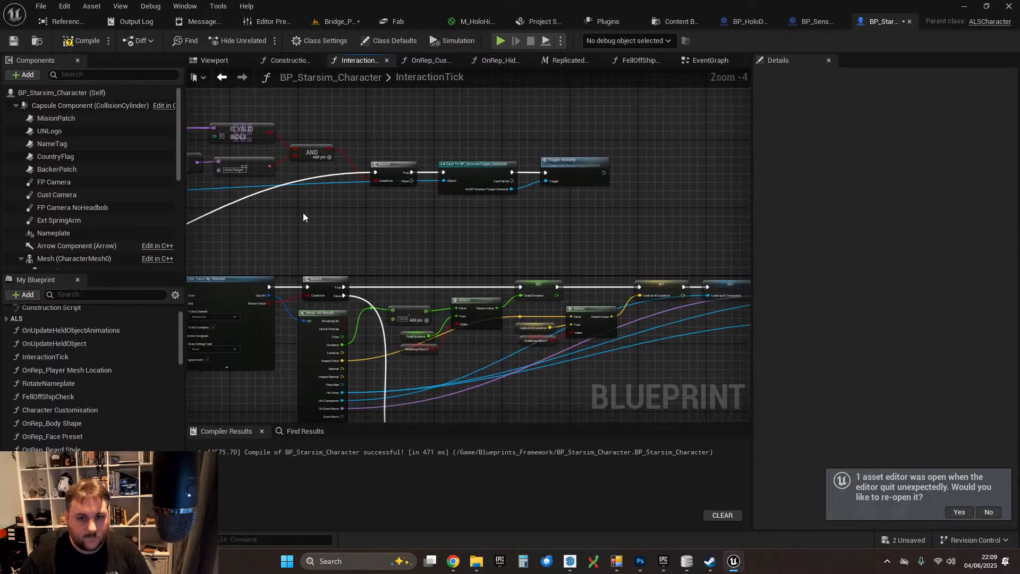
click(19, 42)
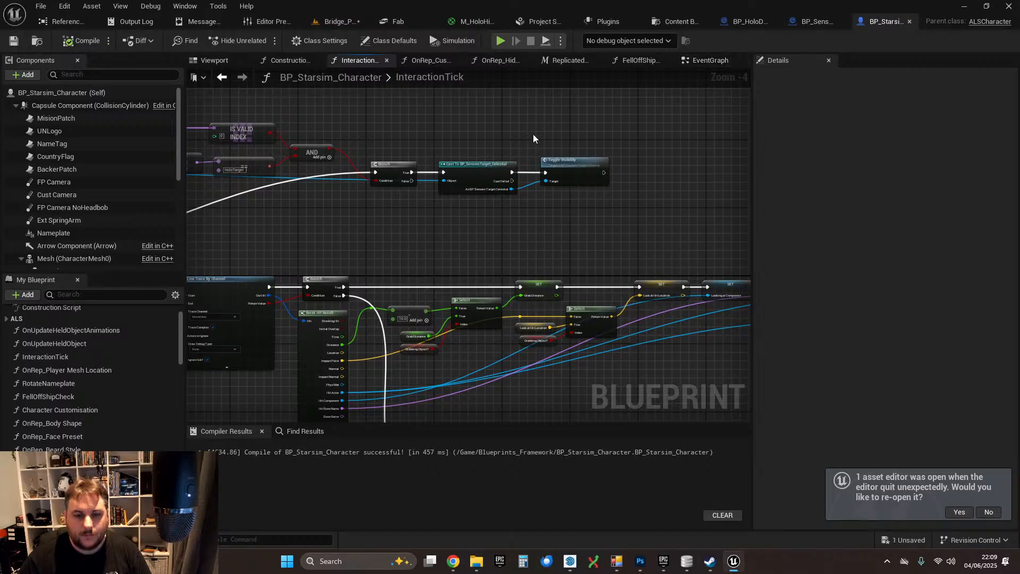
- Open BP_Starsim_Character's EventGraph and check the trace channels on its cursor hit and line trace nodes
scroll(617, 235, down, 2)
right_drag(576, 165, 599, 202)
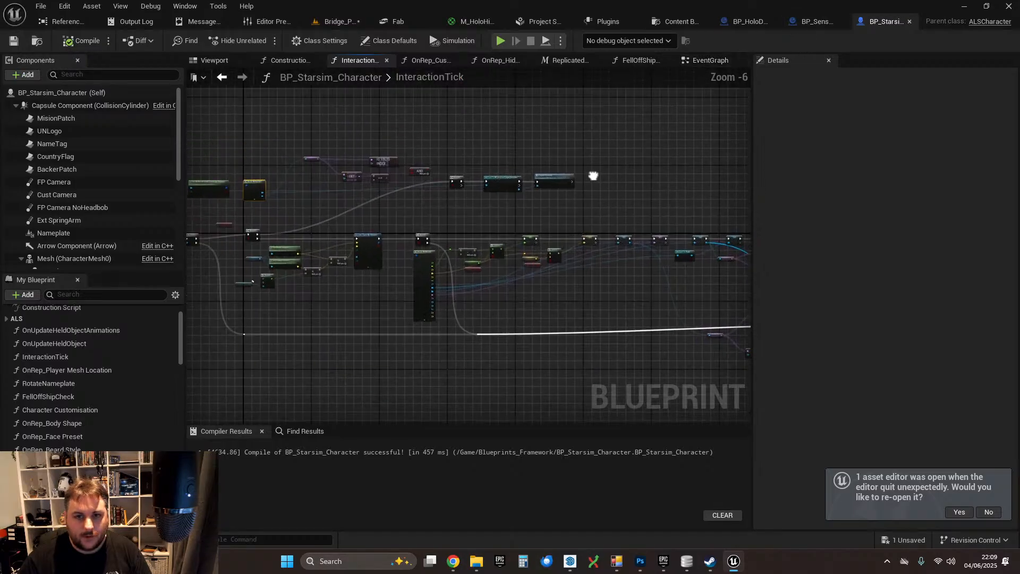
click(702, 61)
right_drag(634, 274, 740, 258)
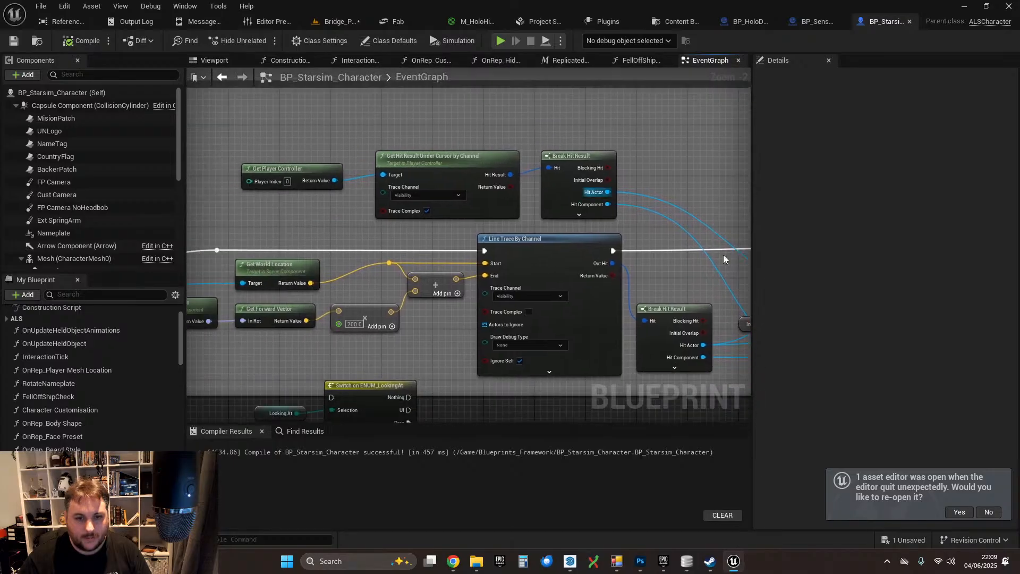
scroll(360, 203, up, 1)
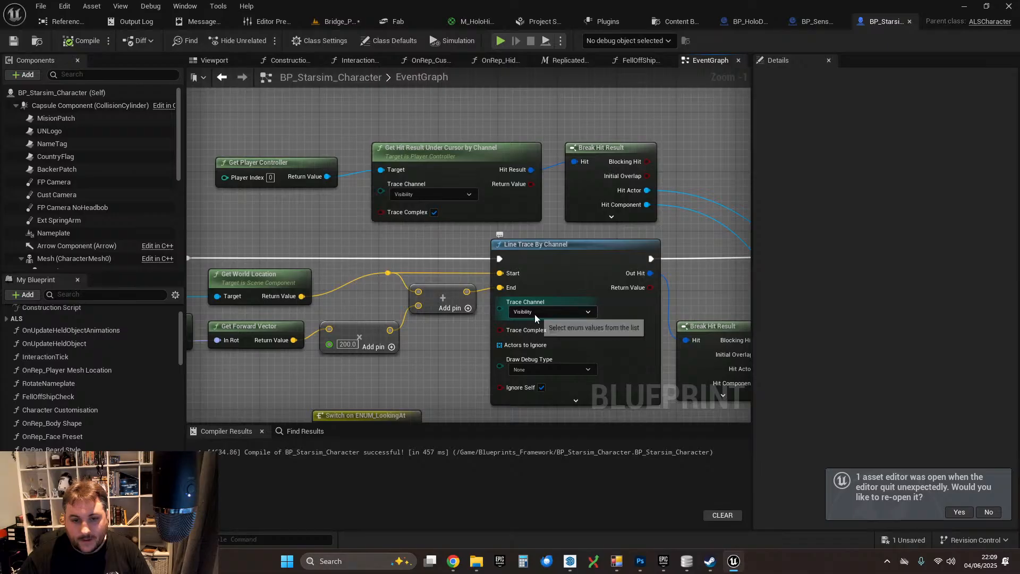
- Examine how the cursor hit and line trace results feed the Select, class and component tag checks in the EventGraph
right_drag(686, 276, 3, 237)
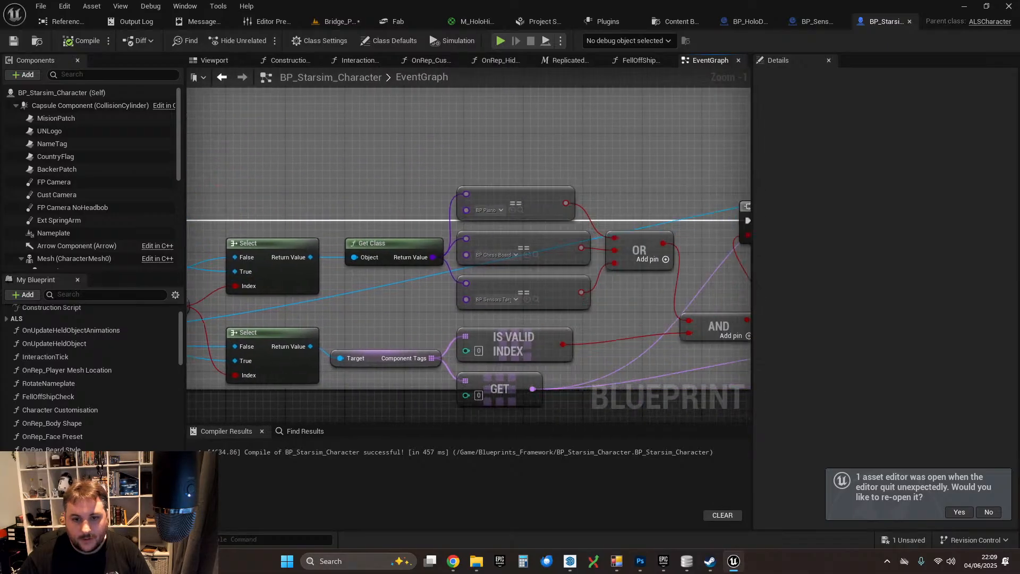
mouse_move(623, 211)
right_down()
mouse_move(333, 189)
mouse_move(94, 197)
mouse_move(57, 217)
mouse_move(46, 242)
mouse_move(871, 243)
mouse_move(50, 246)
mouse_move(739, 227)
right_up()
right_drag(286, 197, 919, 192)
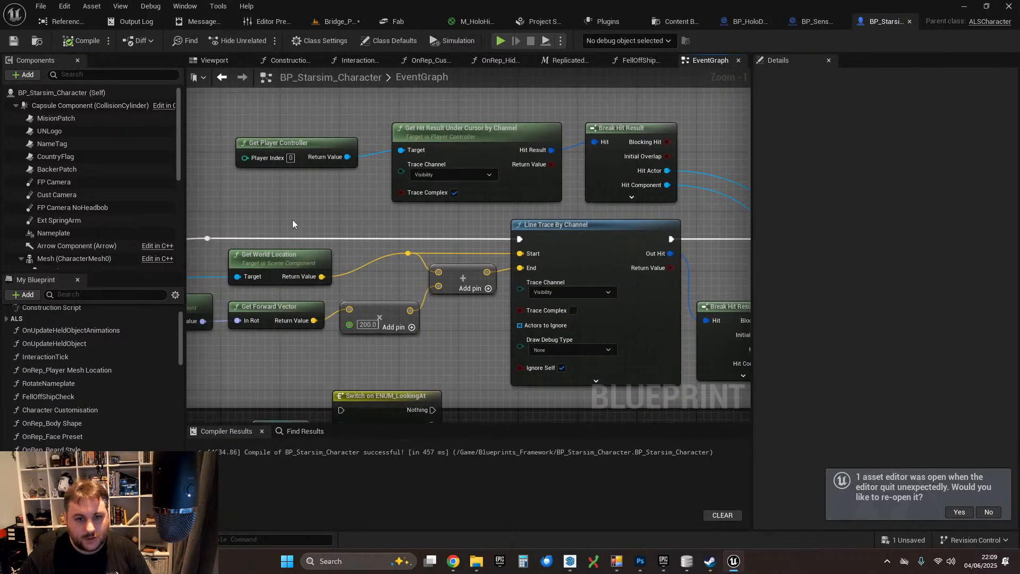
right_drag(292, 224, 333, 229)
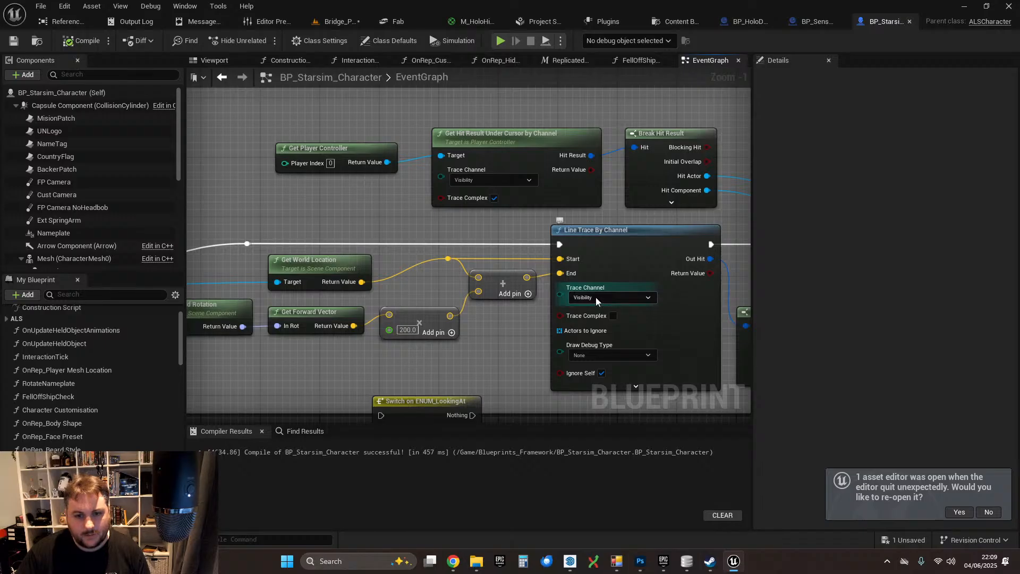
- Start a play session in the Bridge_Playground level and switch the sensor console to long range mode
click(326, 24)
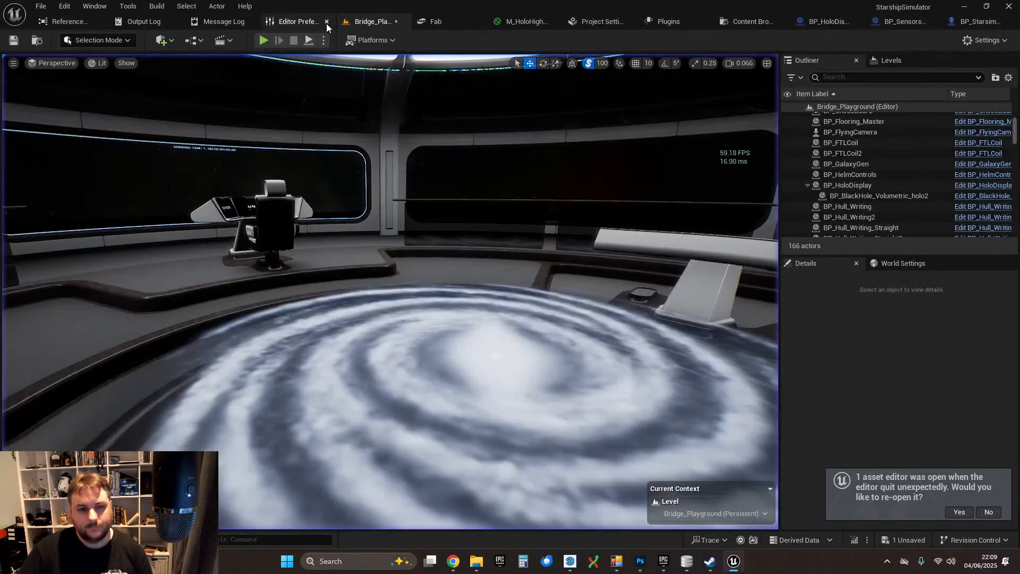
click(262, 41)
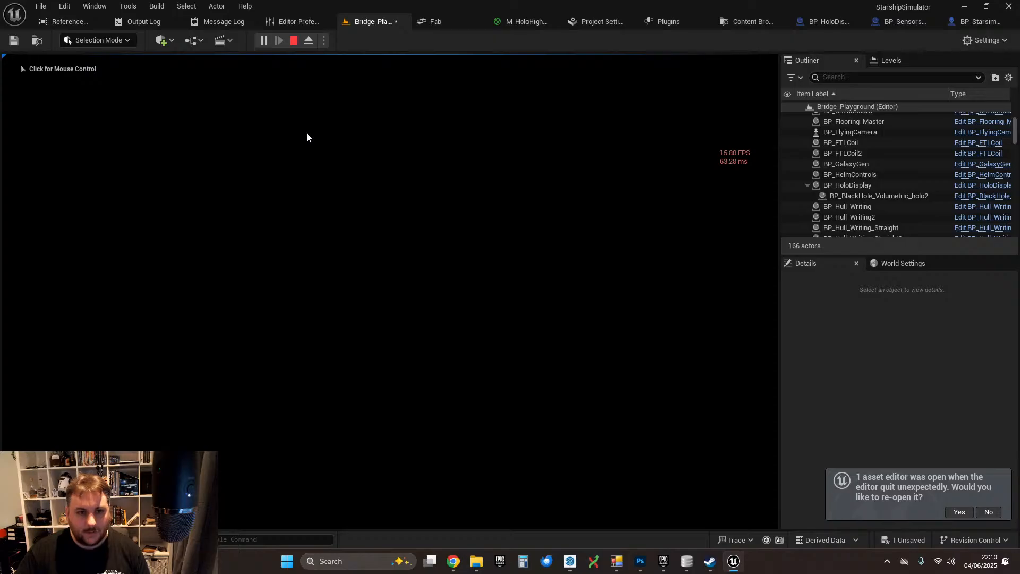
click(307, 132)
key(w)
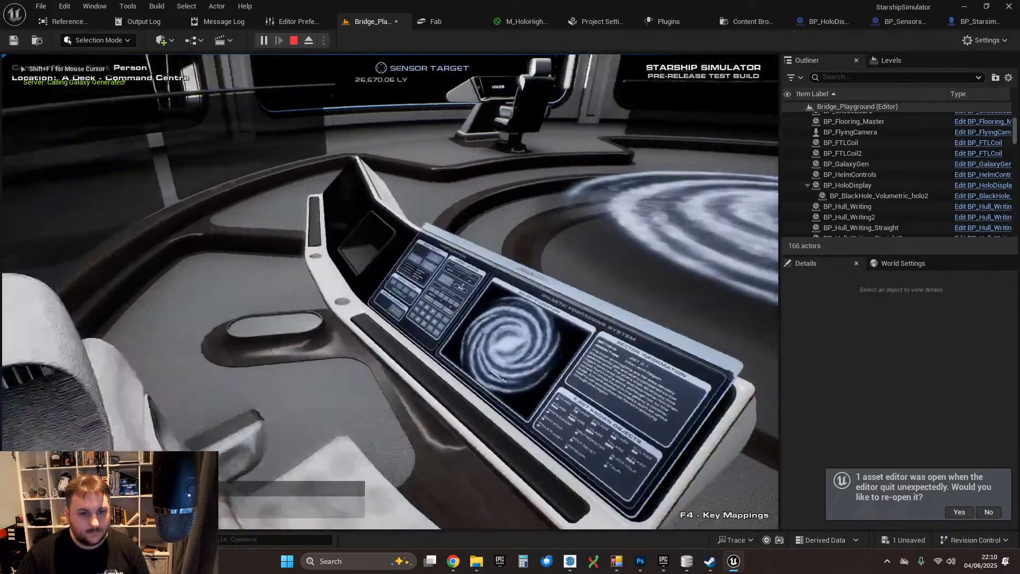
click(389, 292)
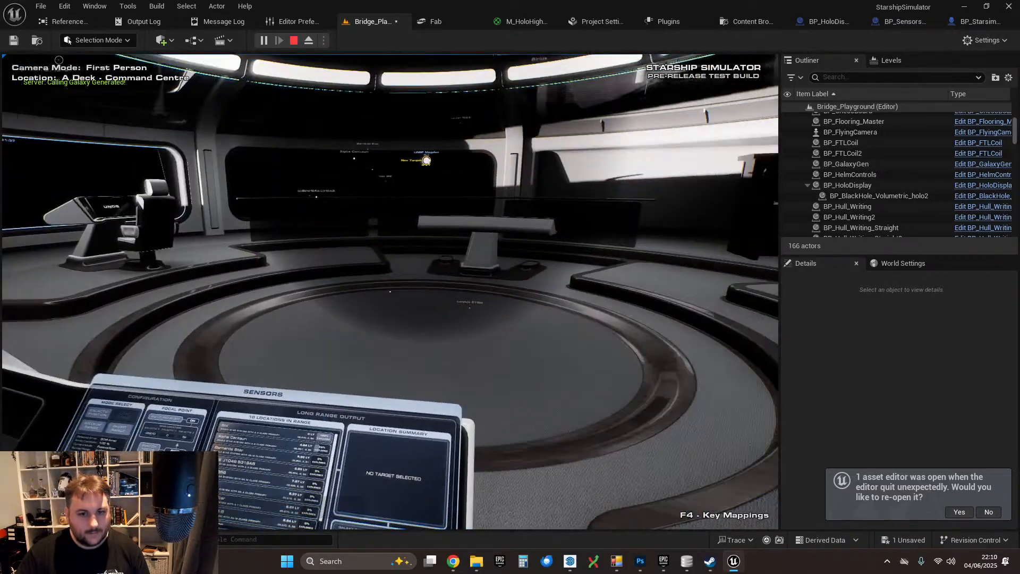
- Walk into the holographic star map and try to select Barnards Star with the cursor
key(w)
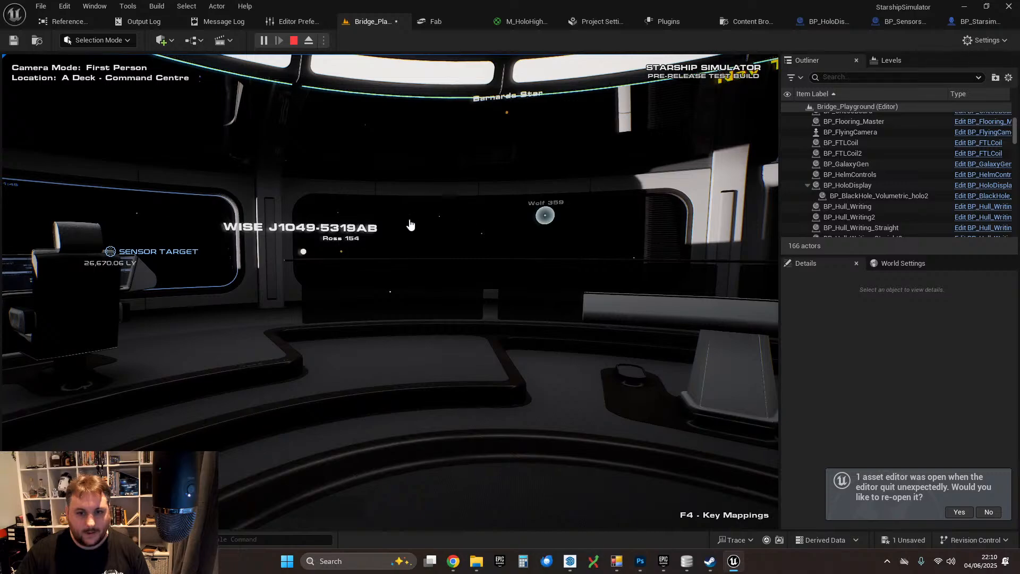
click(521, 116)
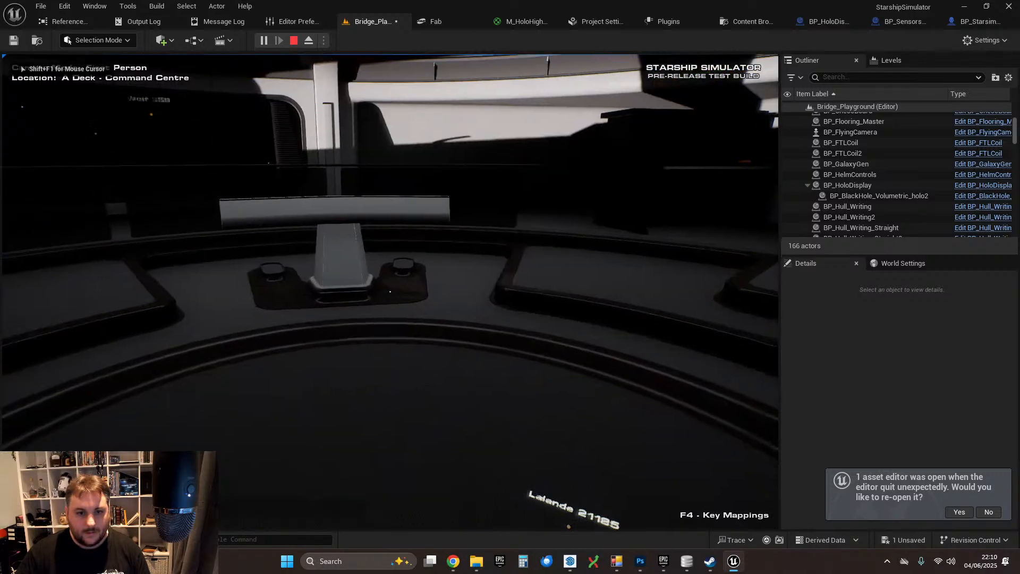
key(a)
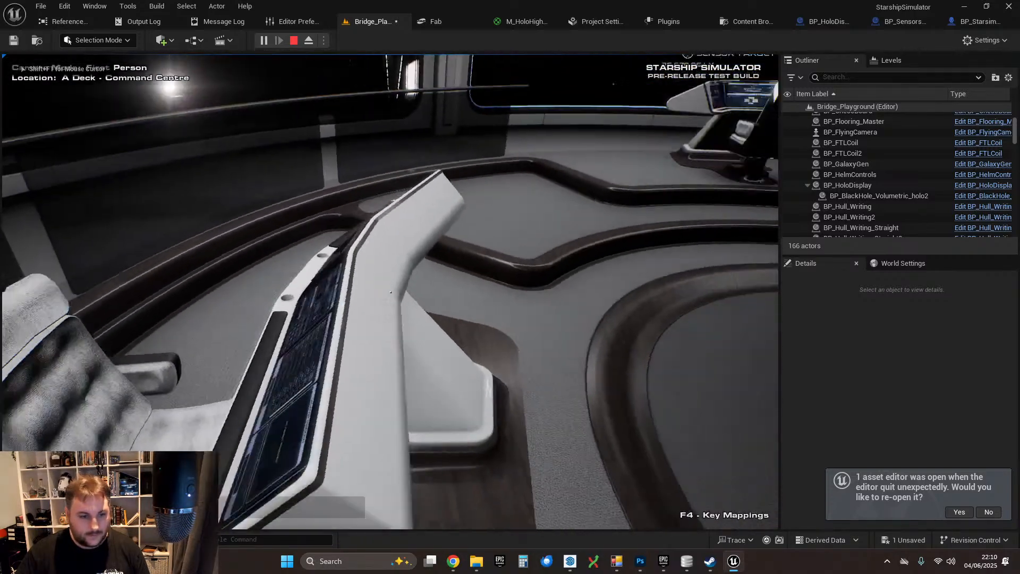
- Set the sensor range on the bridge's sensor console to 17 LY
click(208, 378)
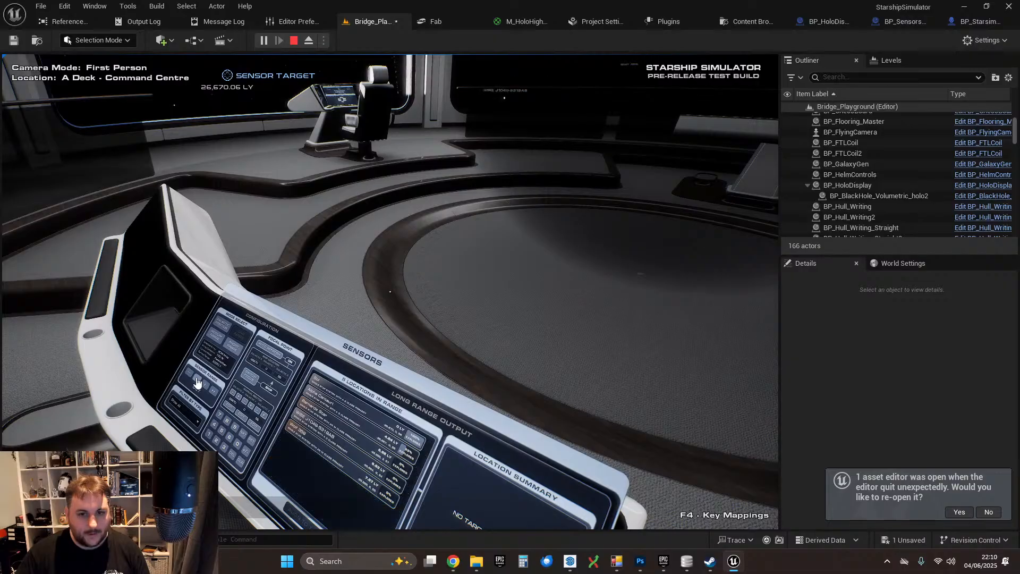
click(205, 386)
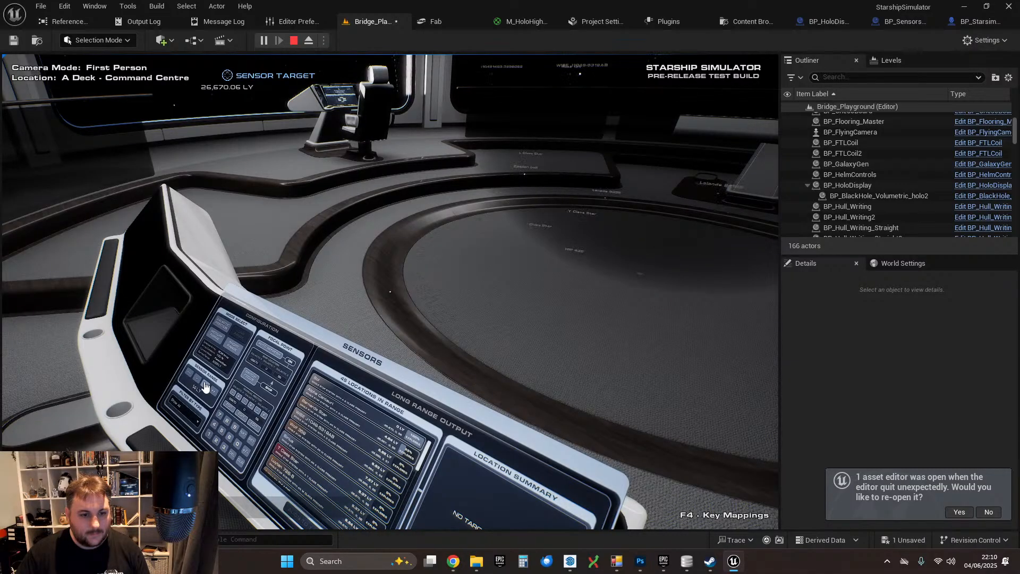
click(206, 386)
click(206, 386)
right_click(206, 387)
- Walk around the expanded star map and test the cursor highlight on stars near Luyten's star
key(w)
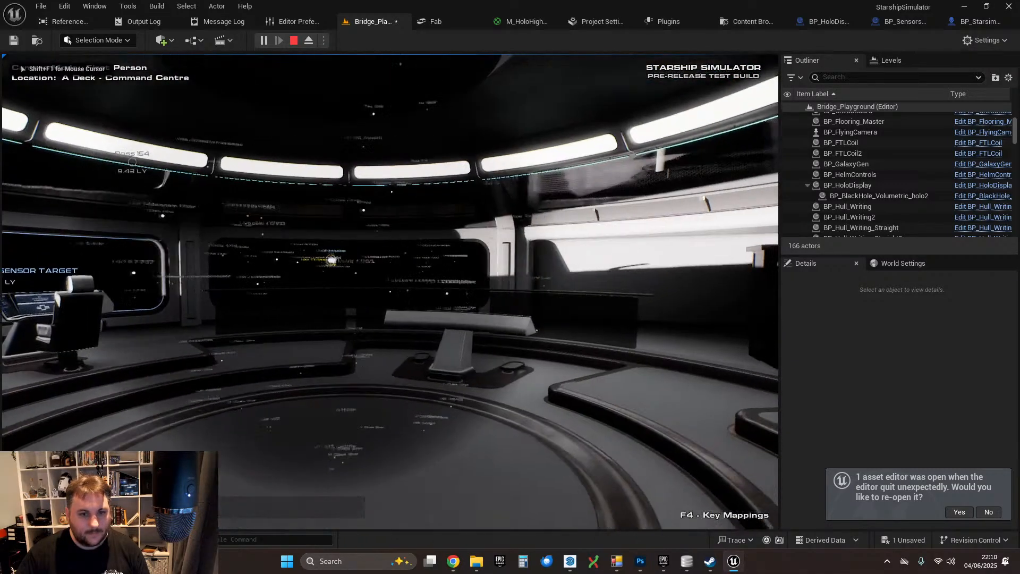
right_click(390, 291)
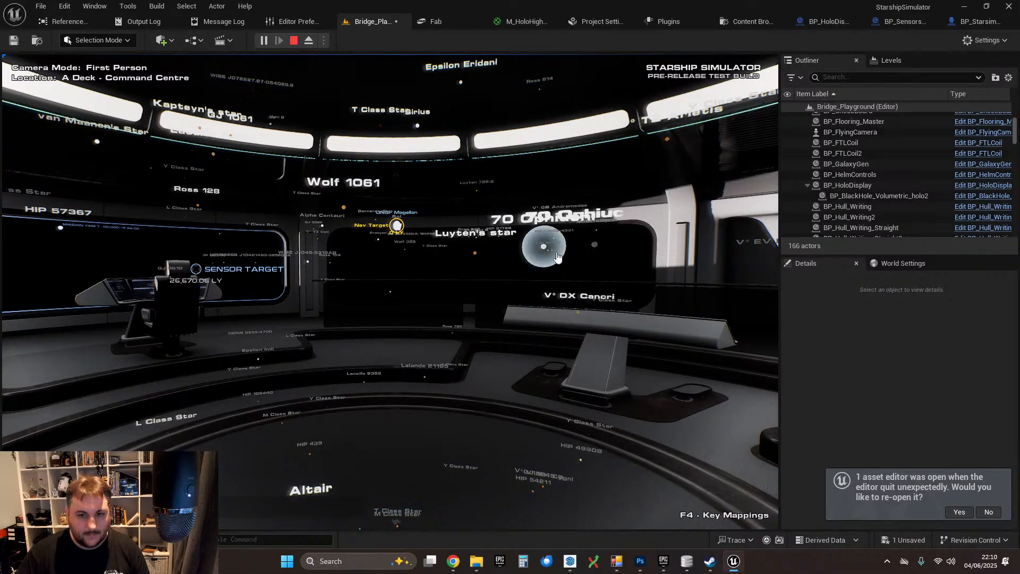
right_click(378, 251)
key(d)
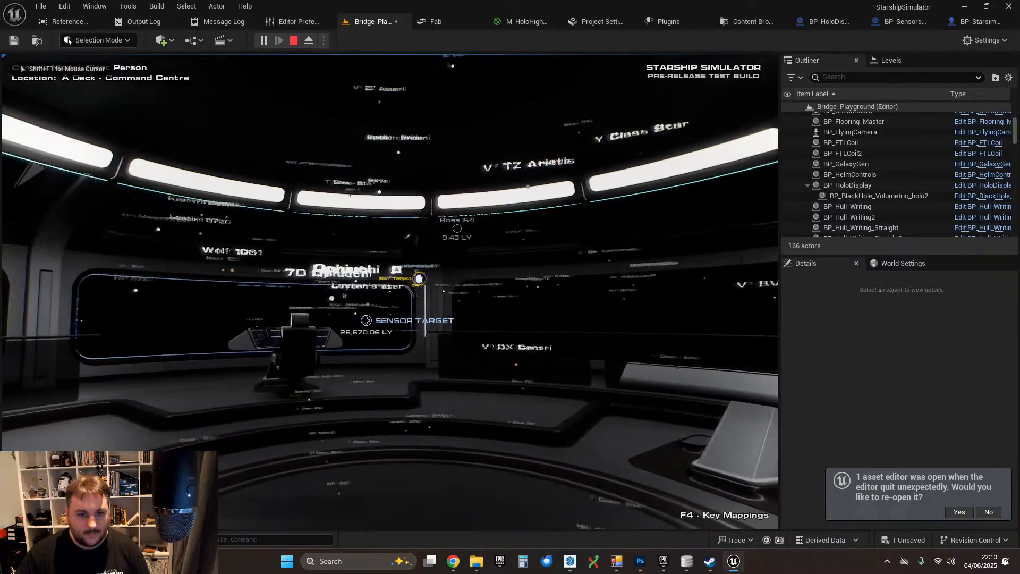
key(w)
key(s)
key(w)
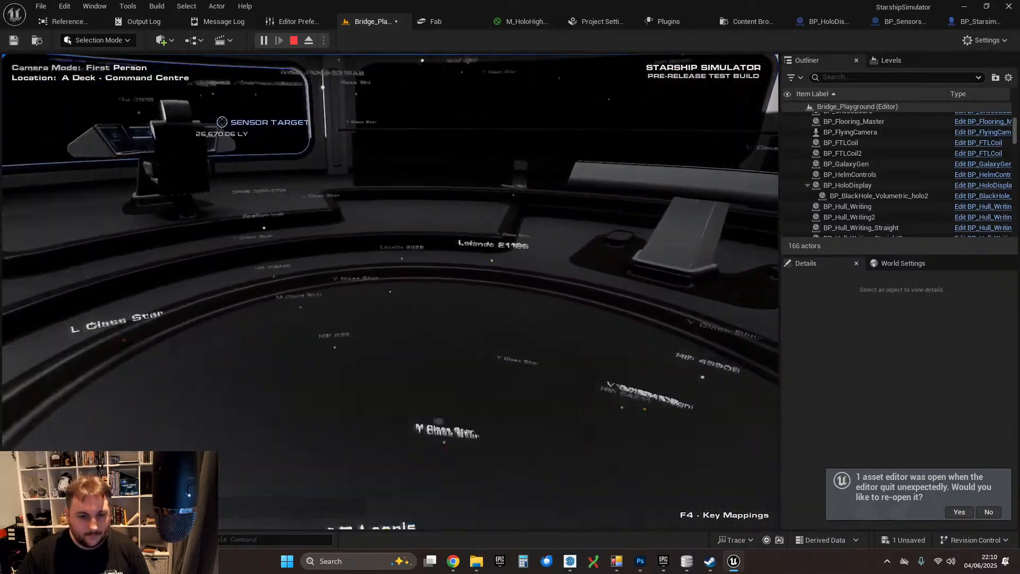
key(s)
key(a)
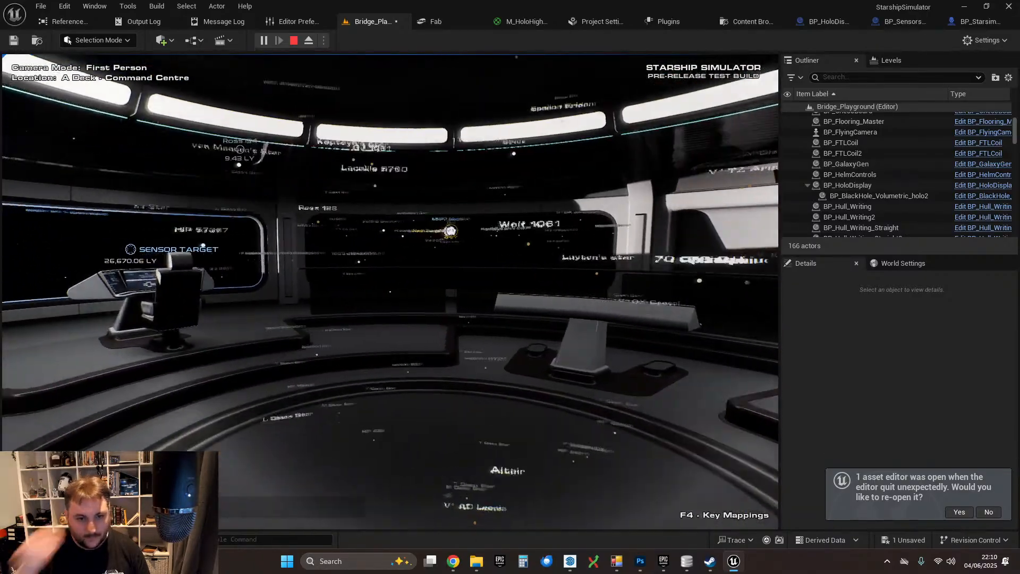
- Try to select Ross 128 and Altair in the holographic star map with the cursor
key(w)
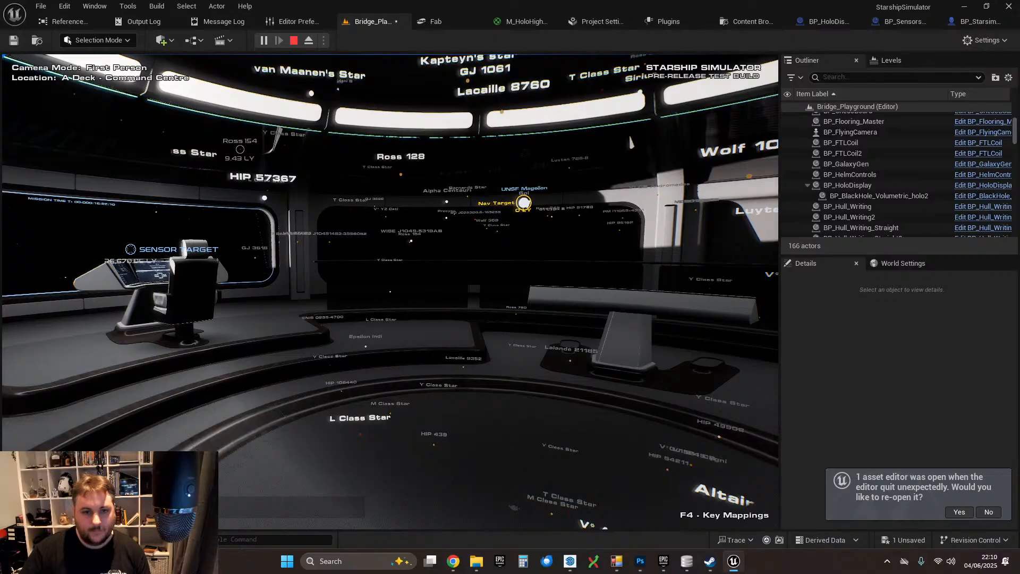
key(w)
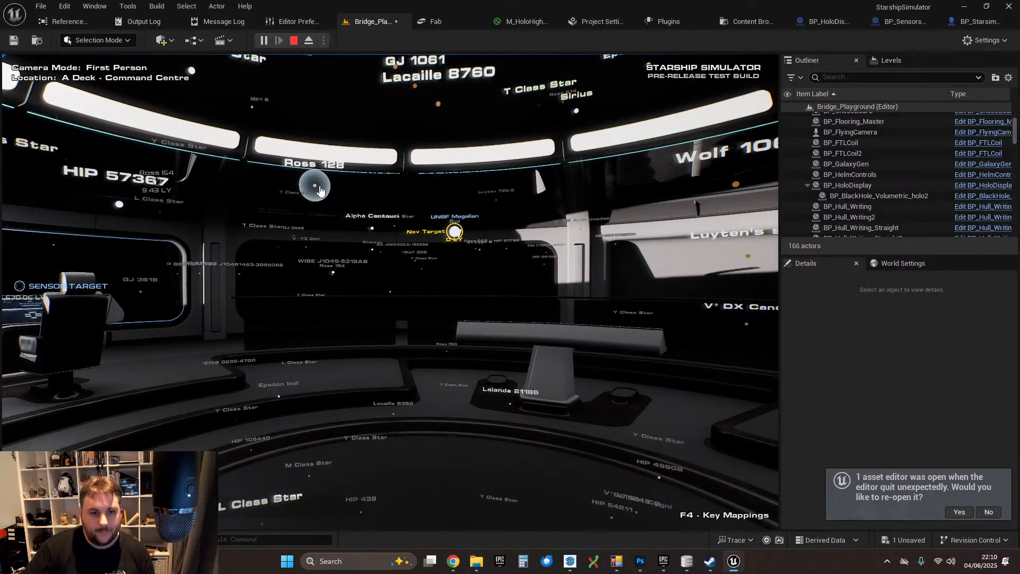
click(319, 190)
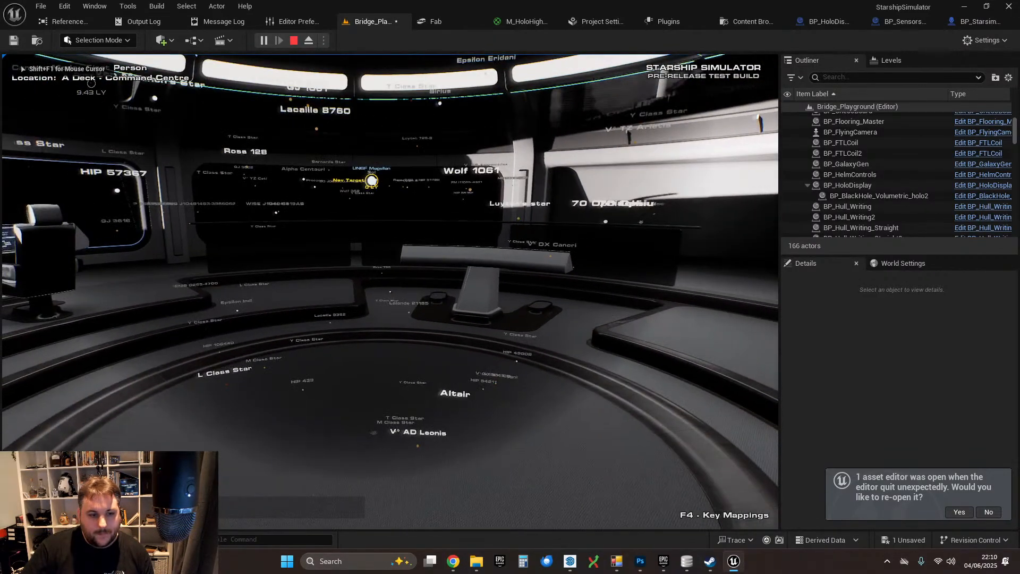
key(w)
key(d)
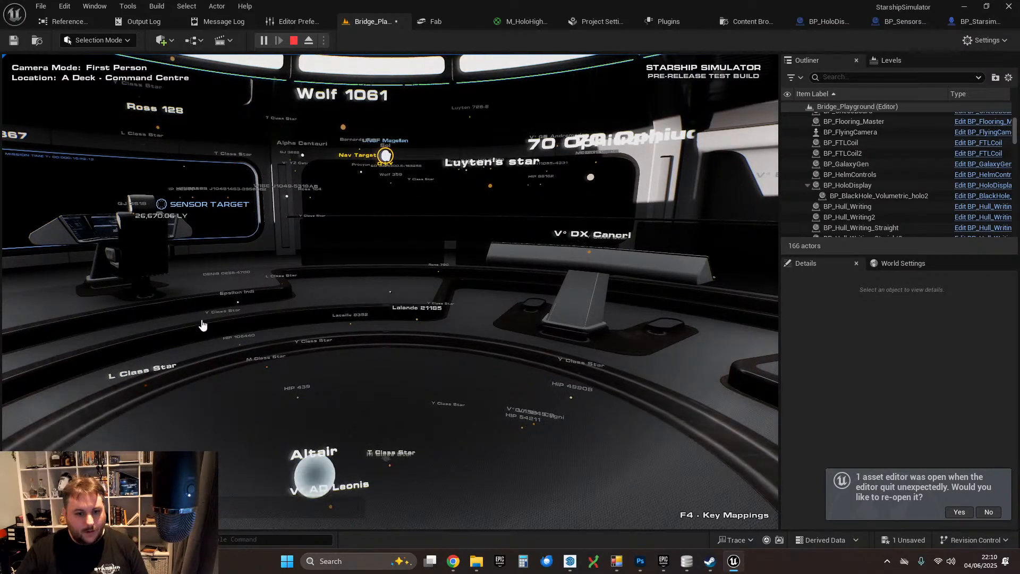
click(326, 433)
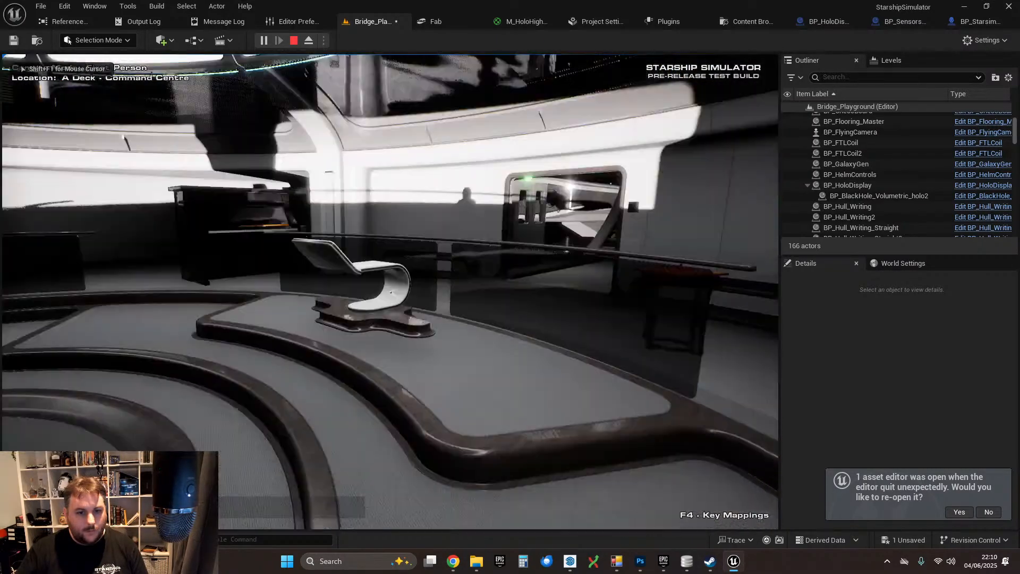
- Return to the sensor console and select a star system in the Long Range Output list as the sensor target
key(w)
key(s)
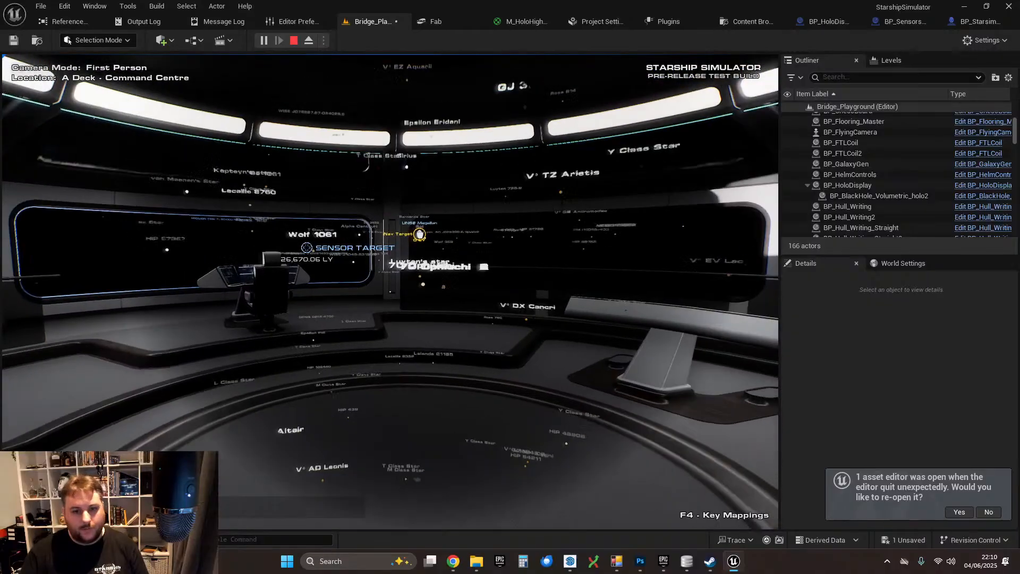
key(w)
key(s)
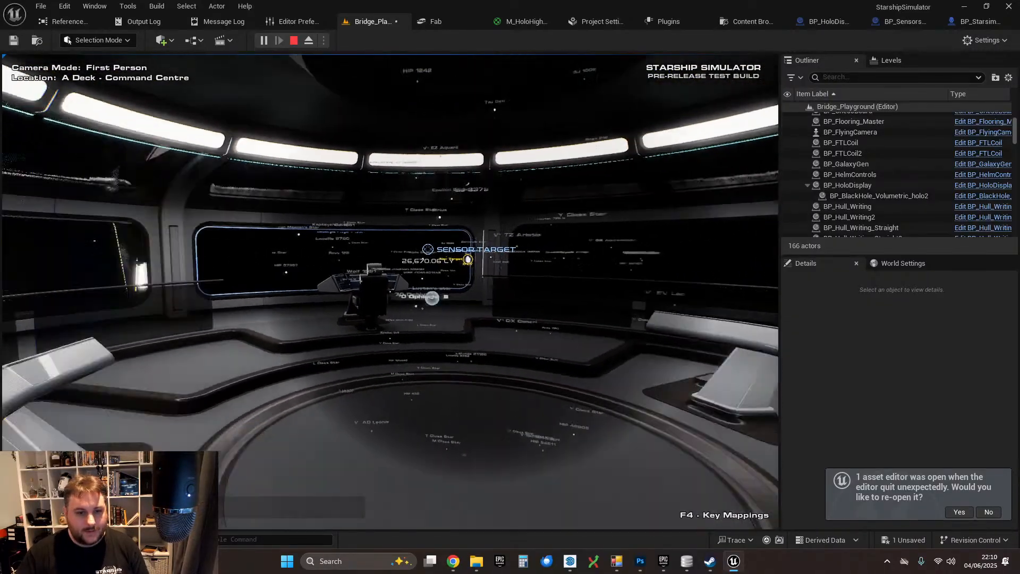
key(w)
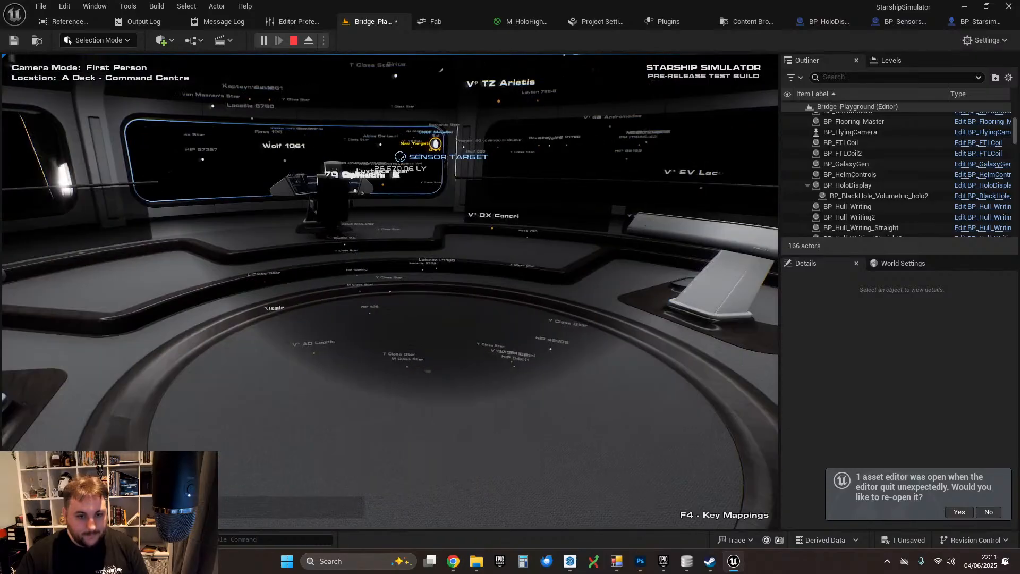
key(f)
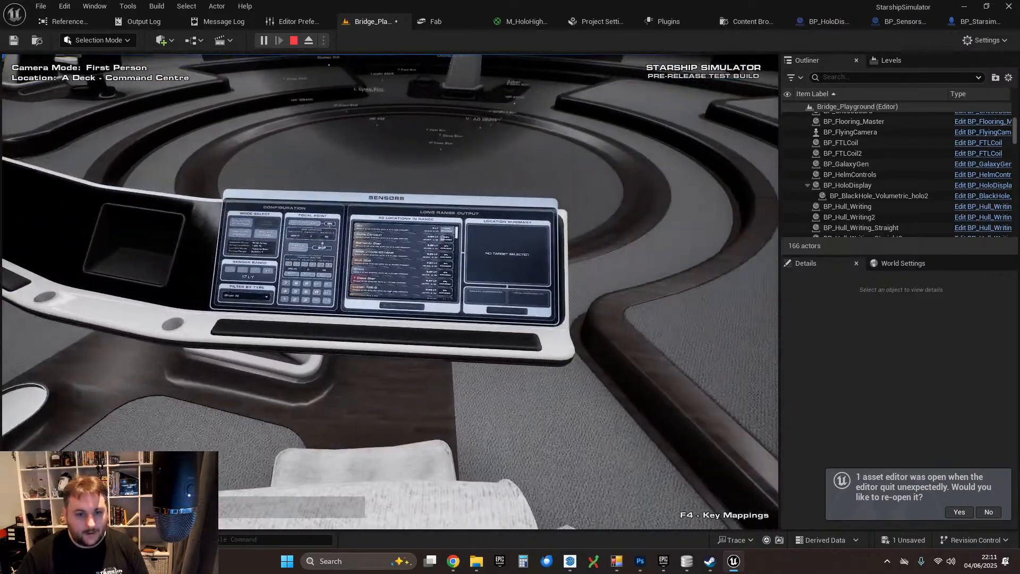
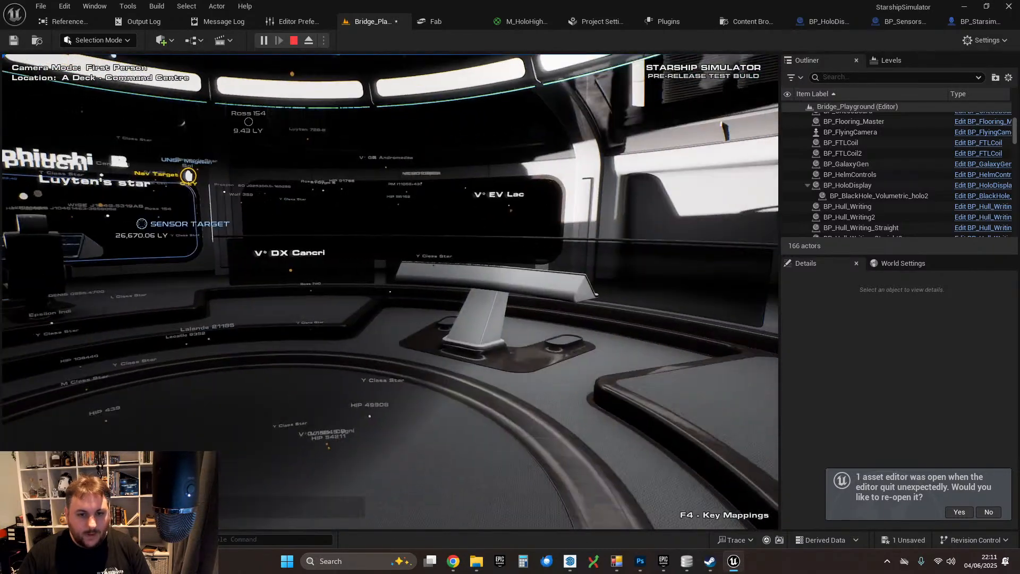
key(w)
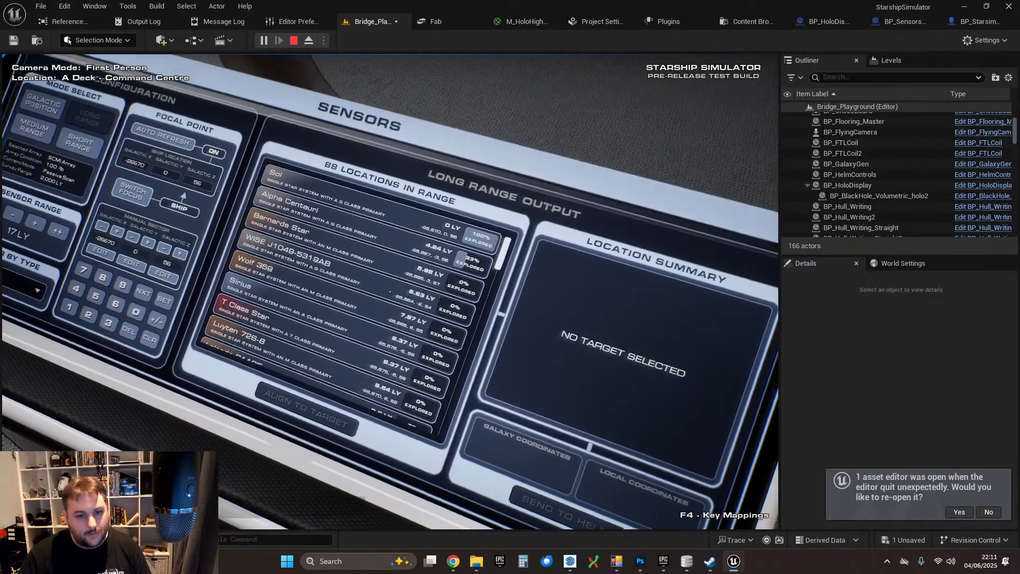
click(390, 291)
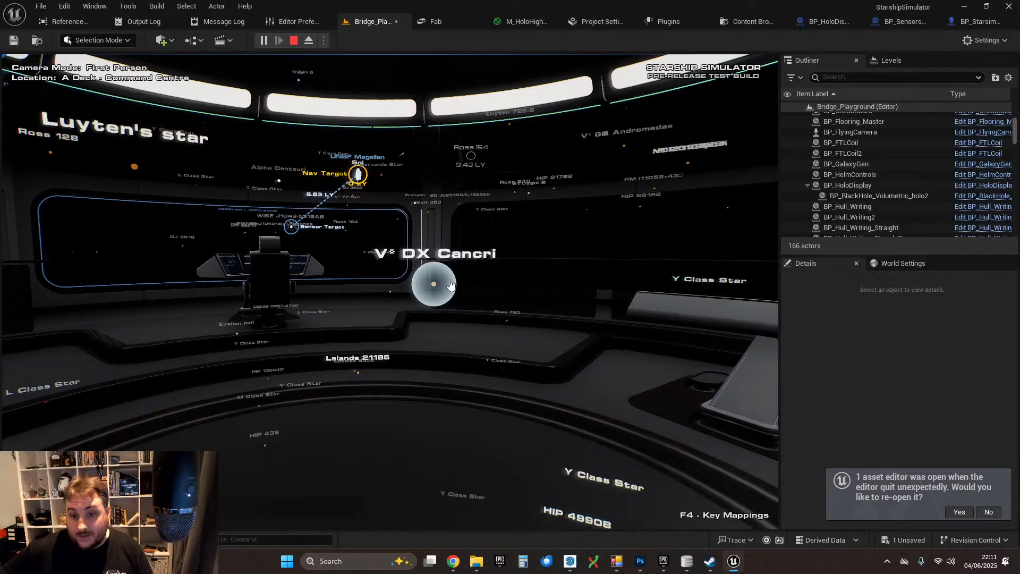
- Try to select V* DX Cancri and a nearby Y Class Star in the hologram while moving around the bridge
click(450, 284)
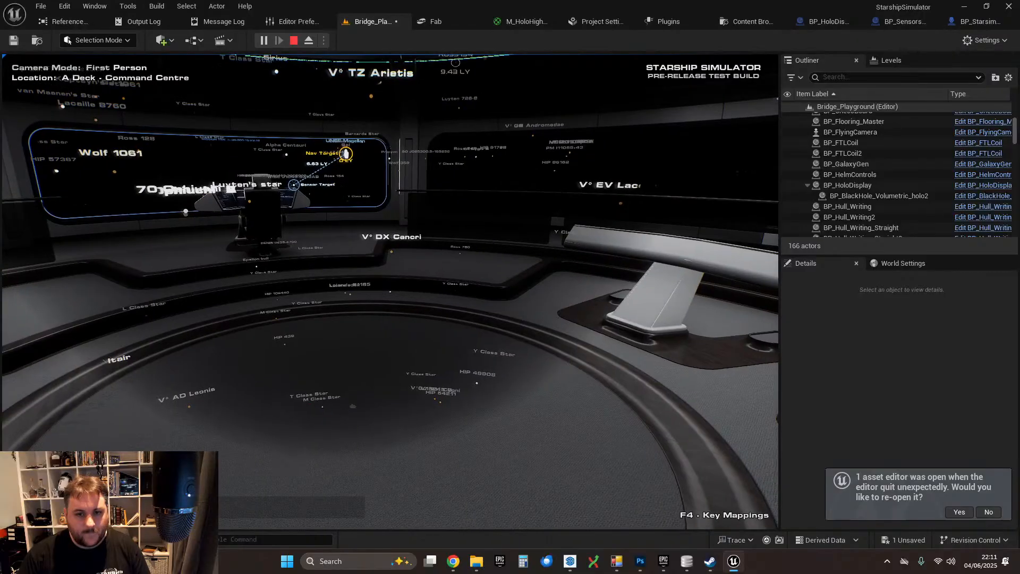
key(w)
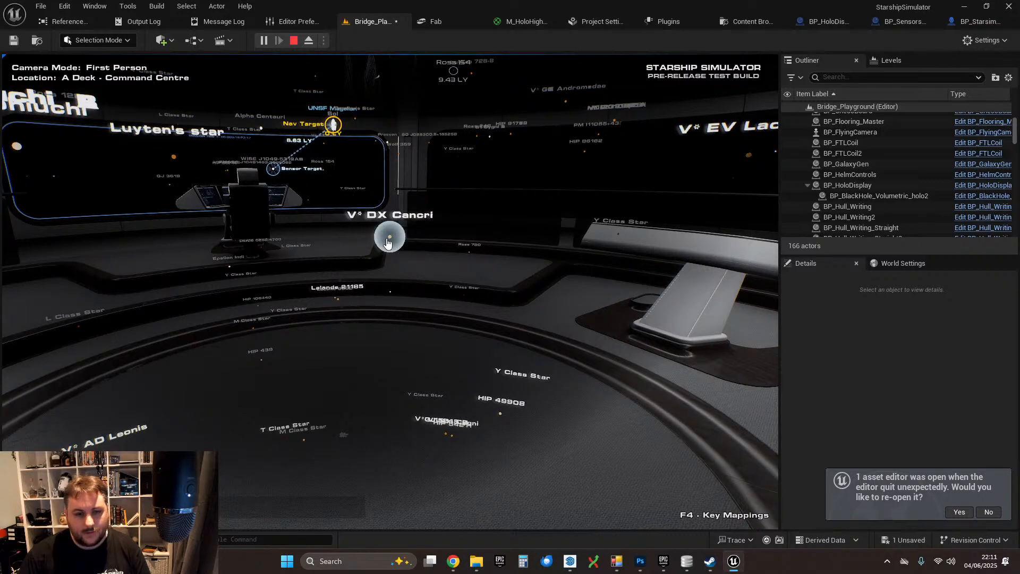
click(489, 372)
key(s)
key(w)
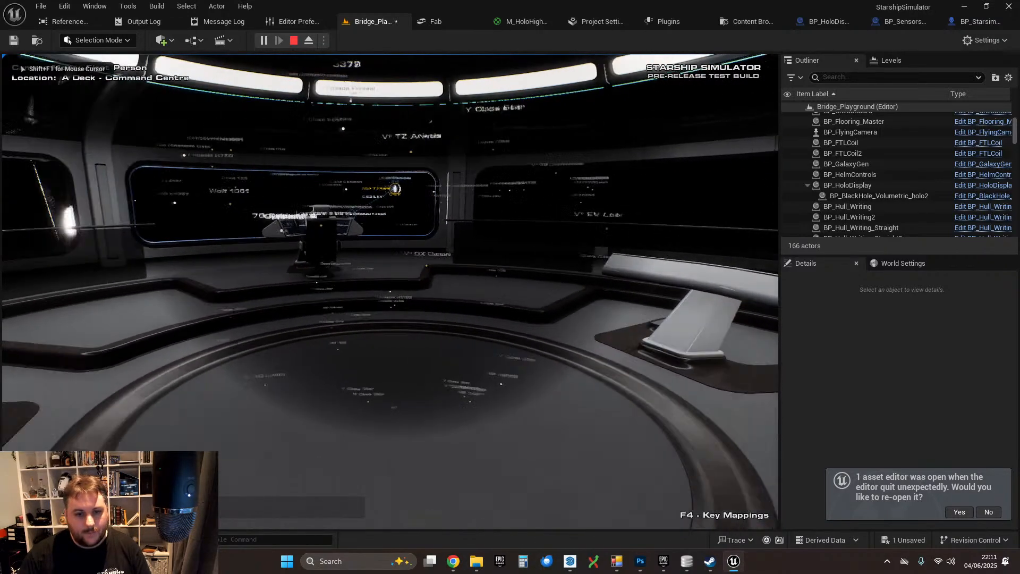
key(a)
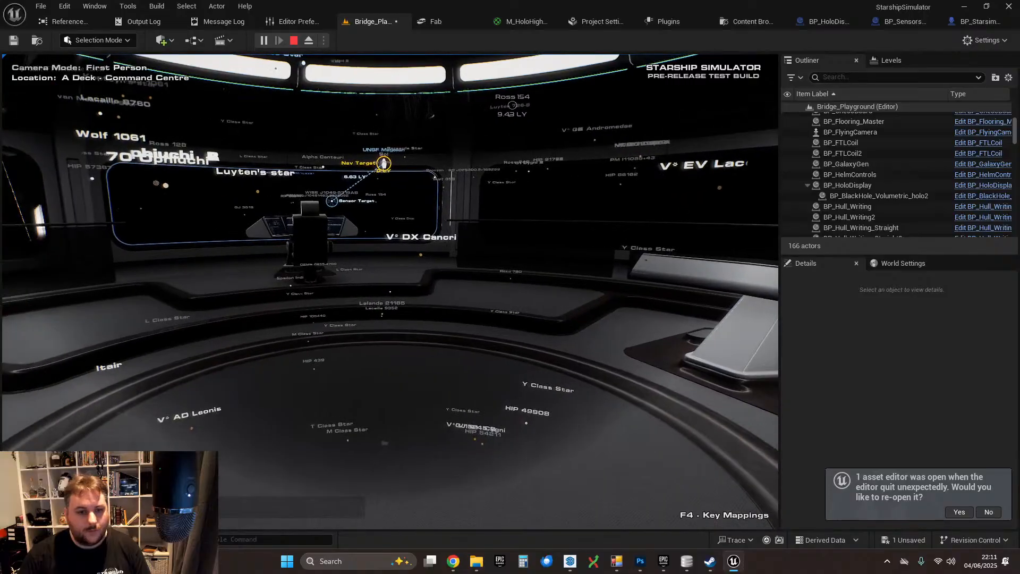
key(d)
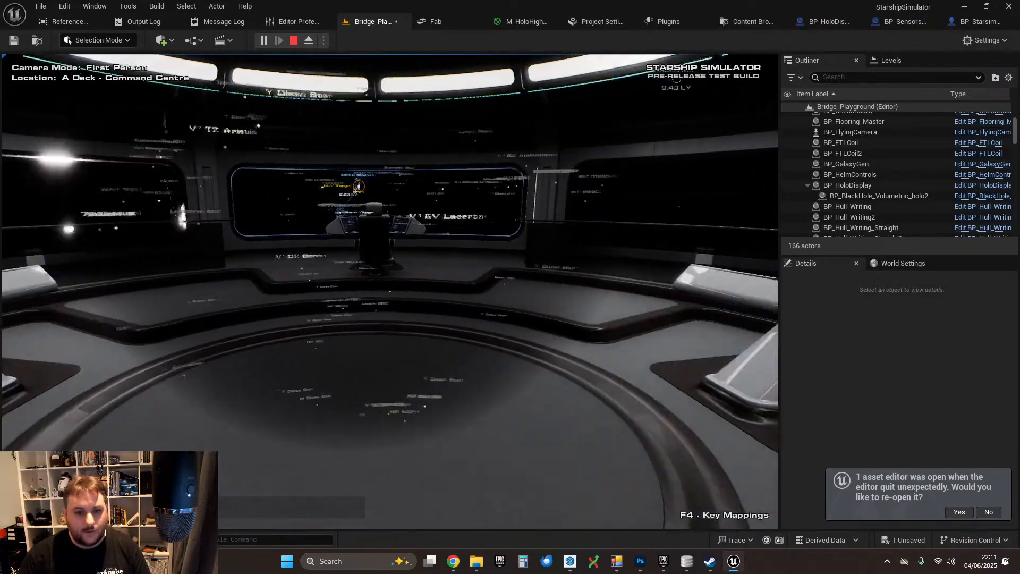
key(a)
key(d)
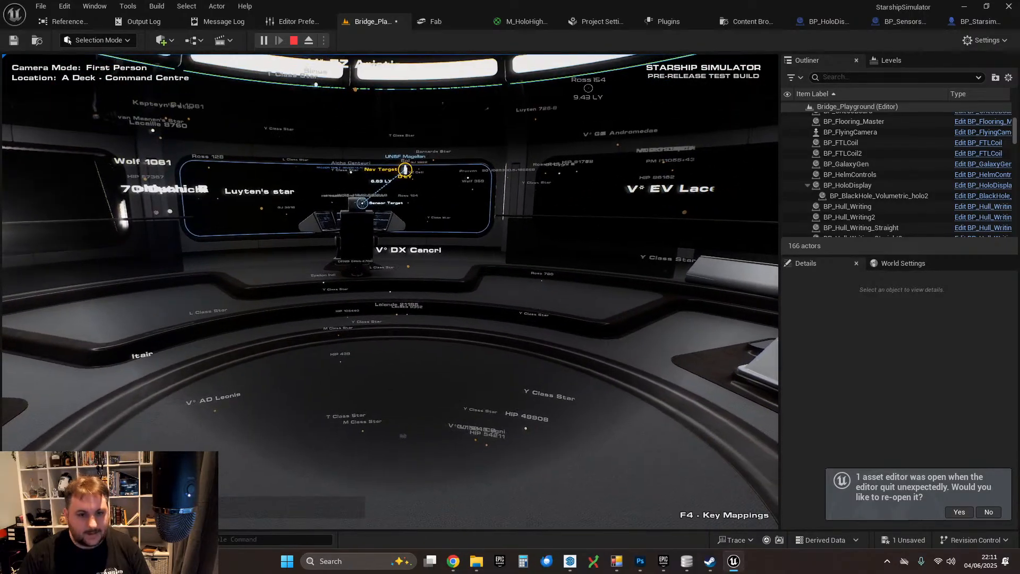
- Retest cursor selection on the bridge star map, trying V* DX Cancri and the isolated Y Class Star from different positions
key(a)
key(d)
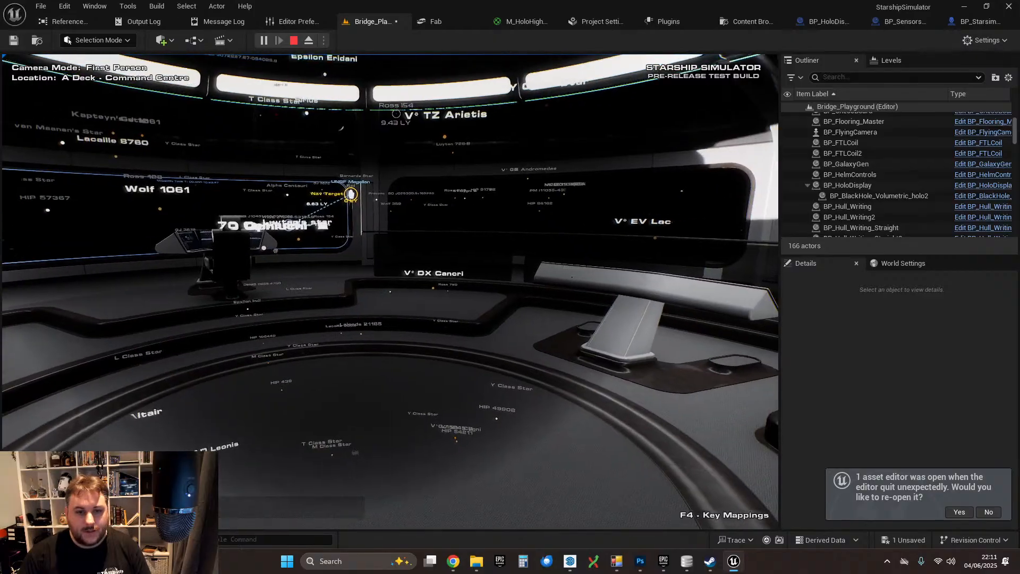
key(w)
key(a)
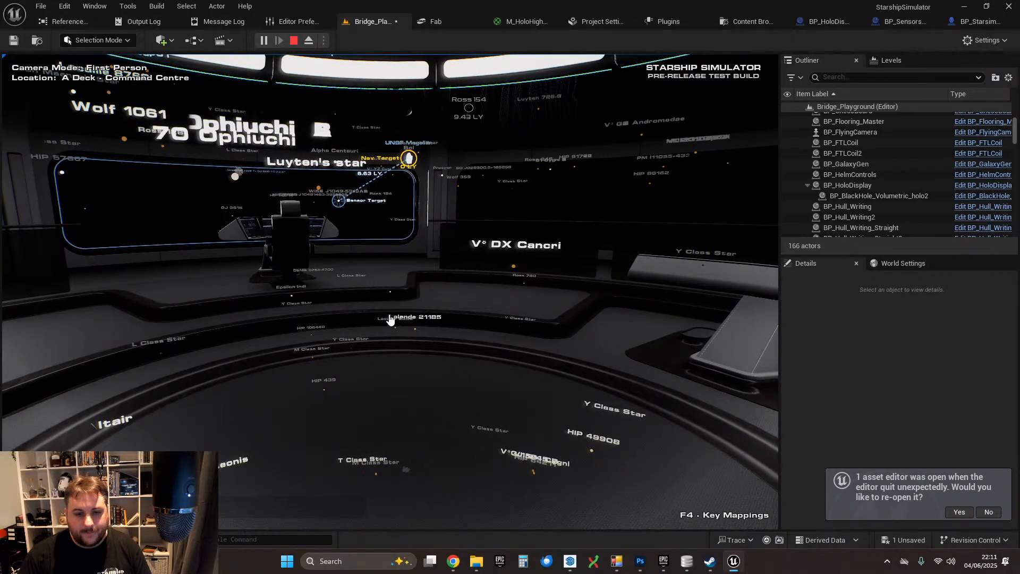
click(515, 273)
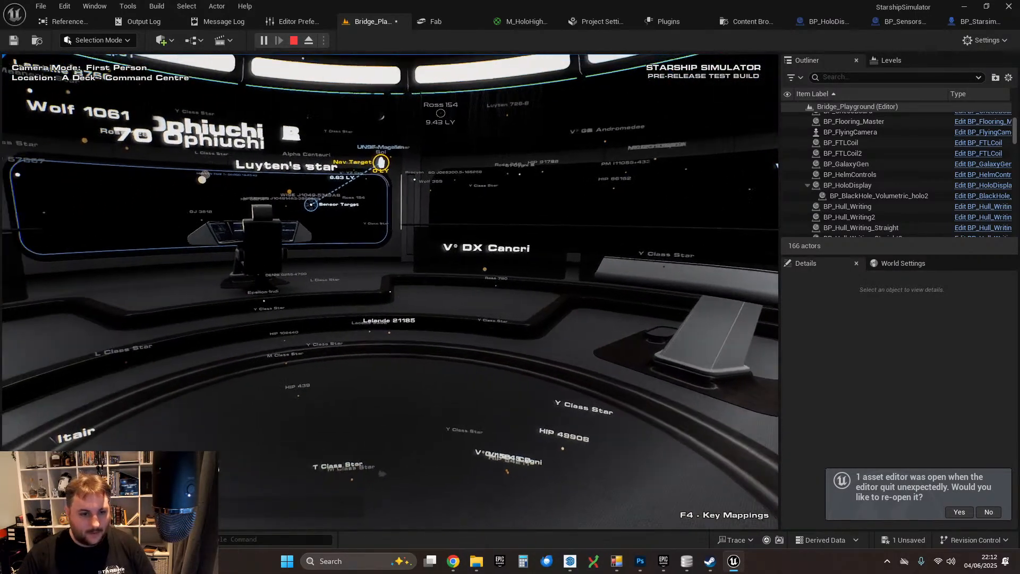
key(d)
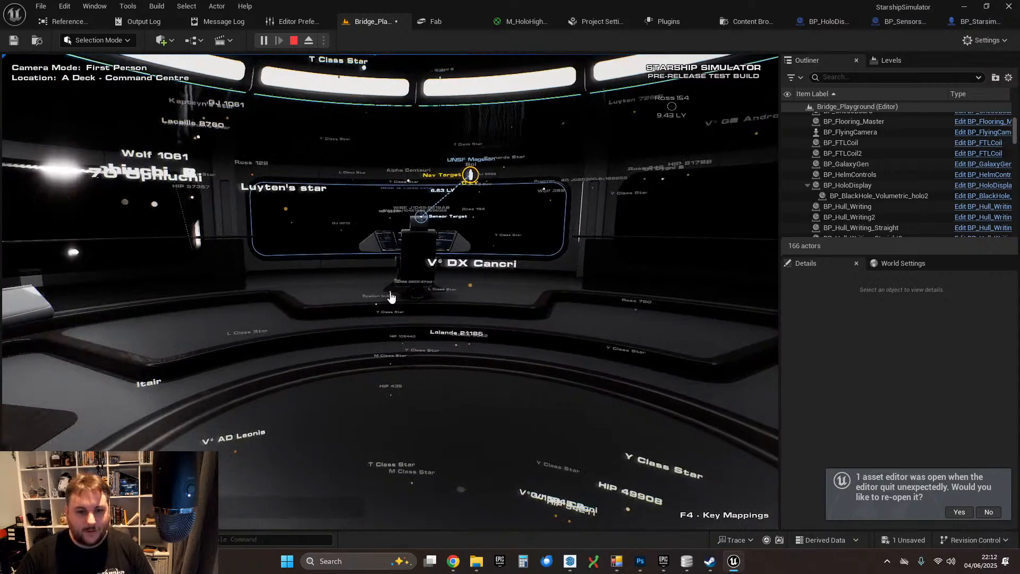
key(a)
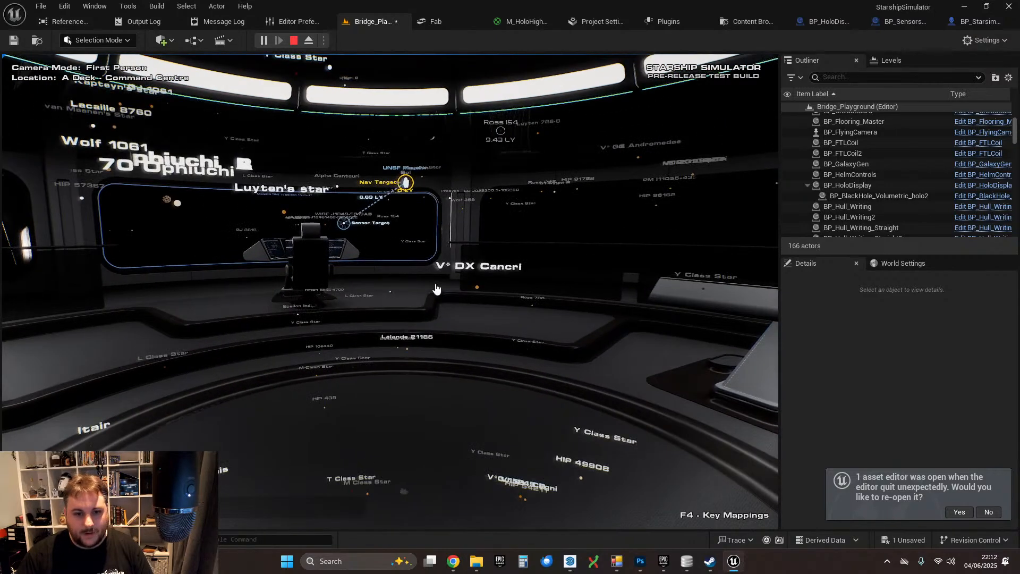
key(a)
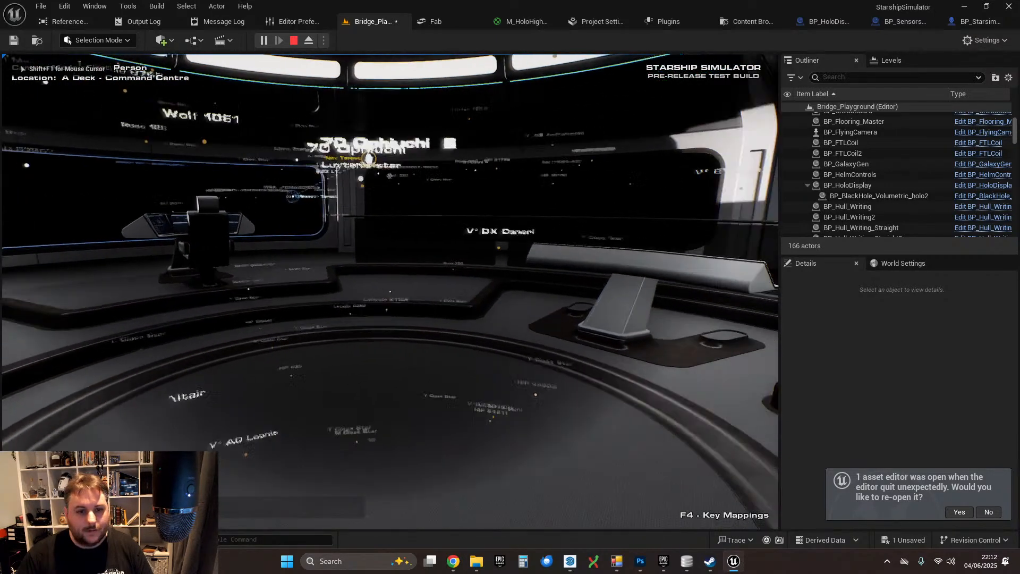
key(d)
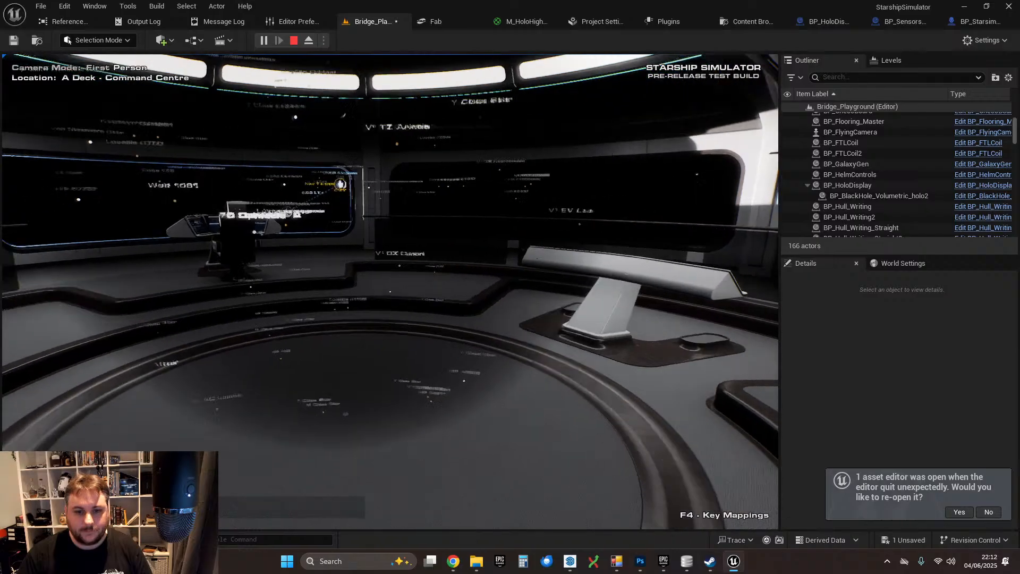
key(w)
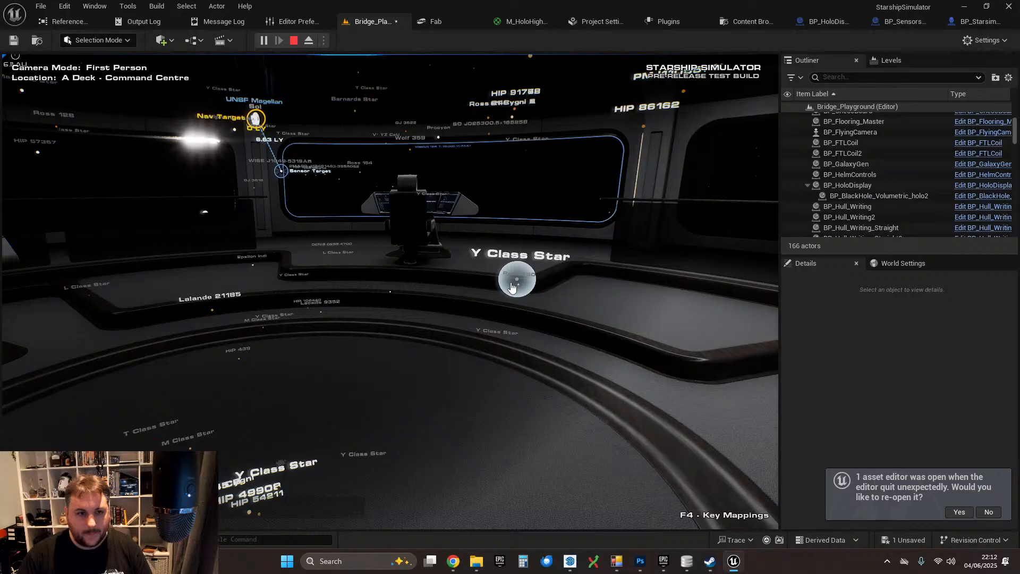
click(515, 285)
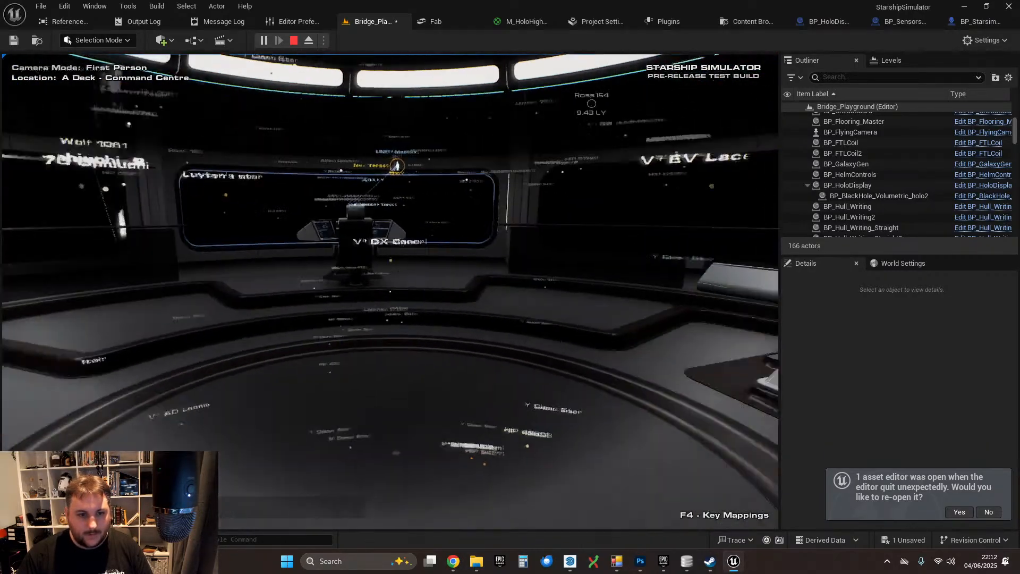
- End the play session and return to the BP_Starsim_Character event graph
key(Escape)
click(393, 427)
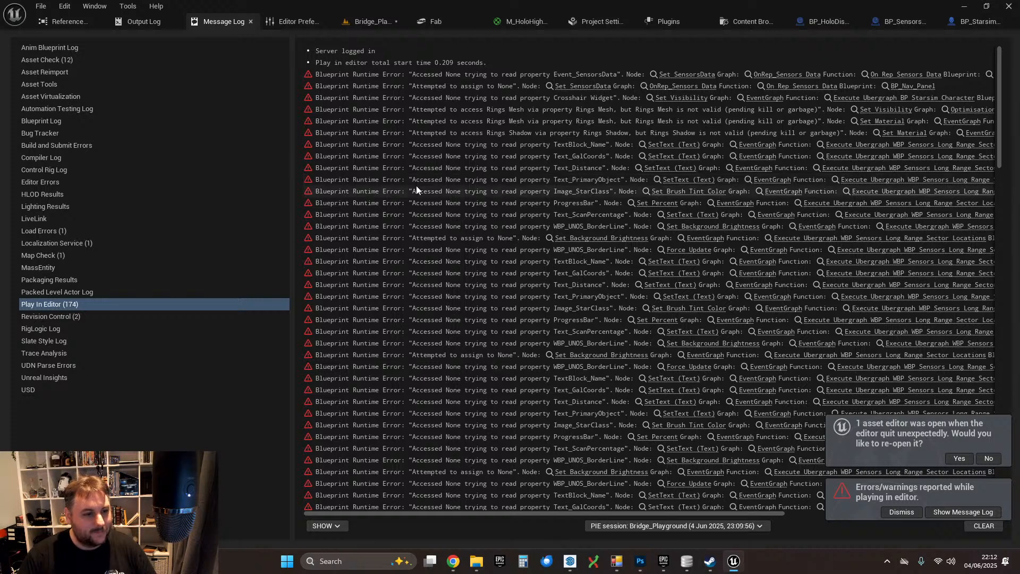
click(367, 21)
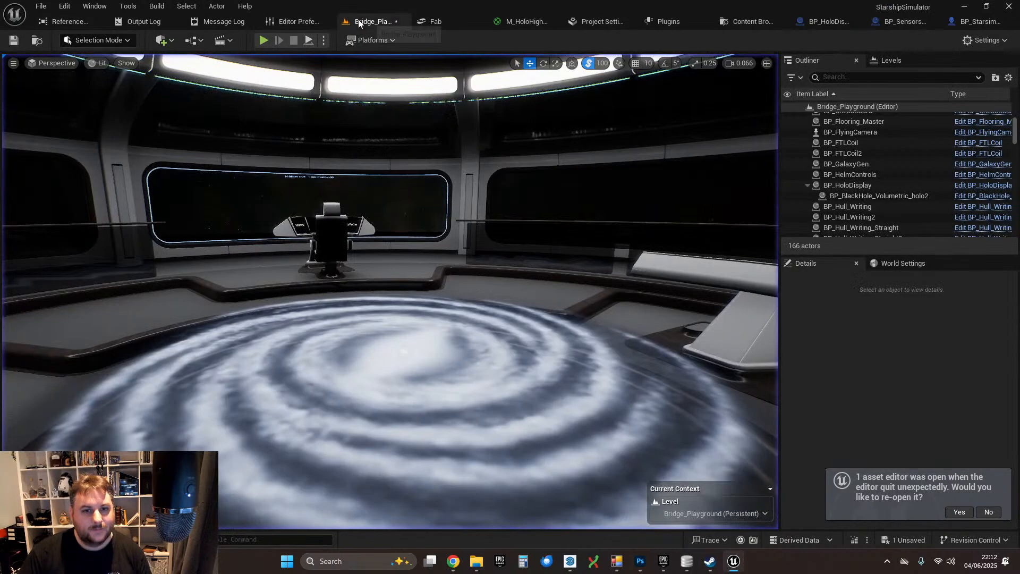
click(893, 22)
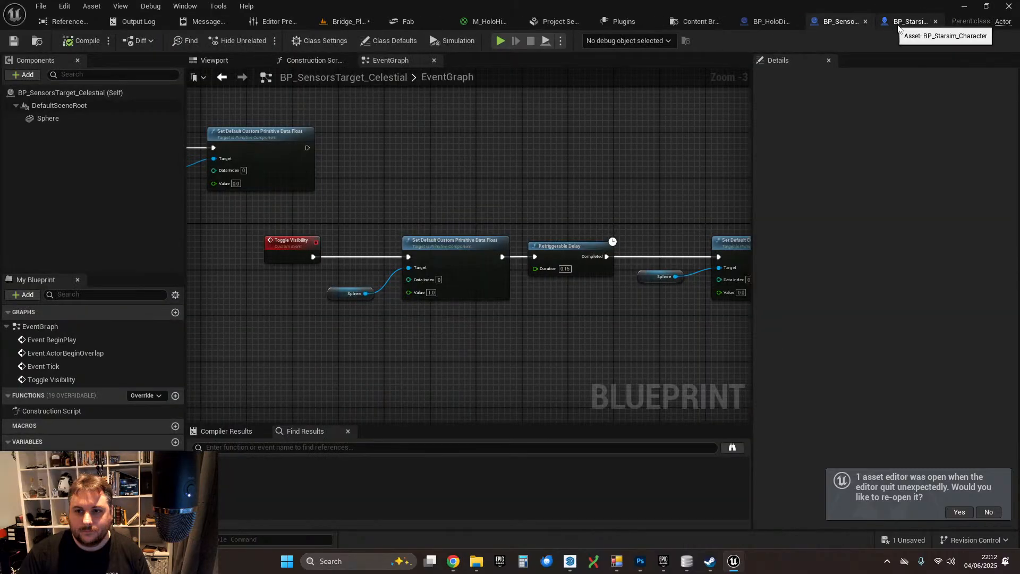
click(770, 21)
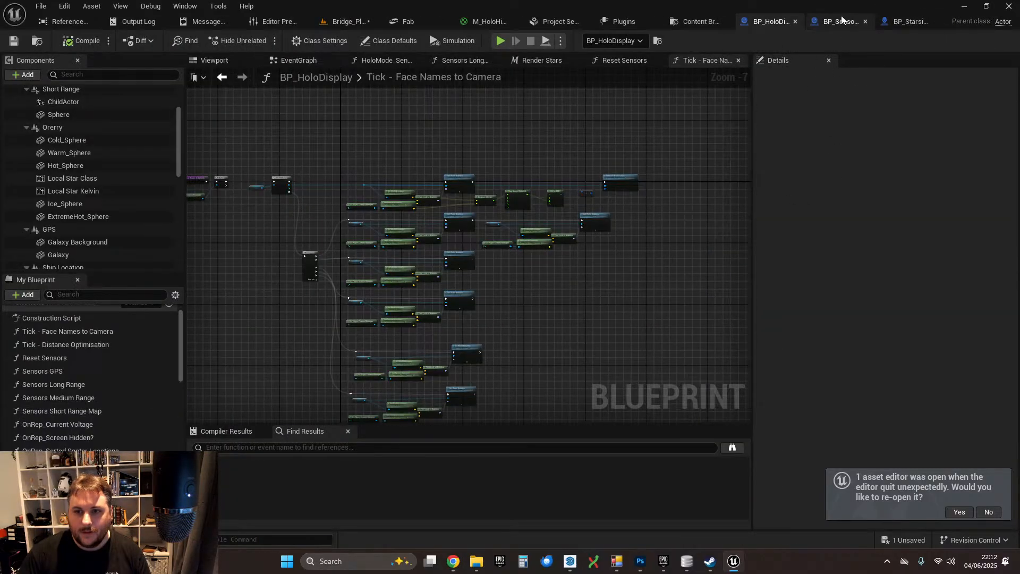
click(912, 22)
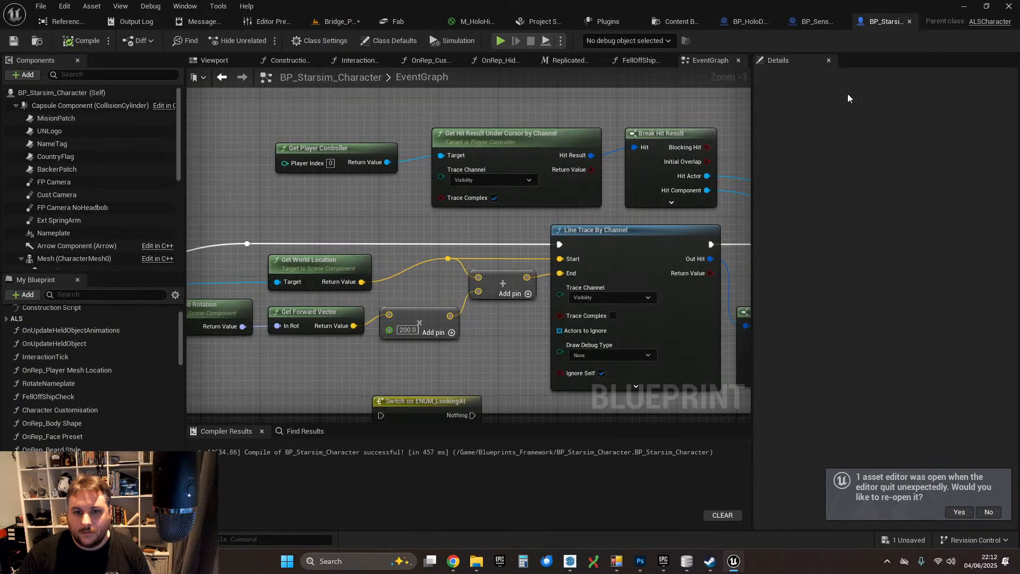
- Set the trace channel of both Get Hit Result Under Cursor by Channel and Line Trace By Channel to Interaction
click(490, 181)
click(463, 209)
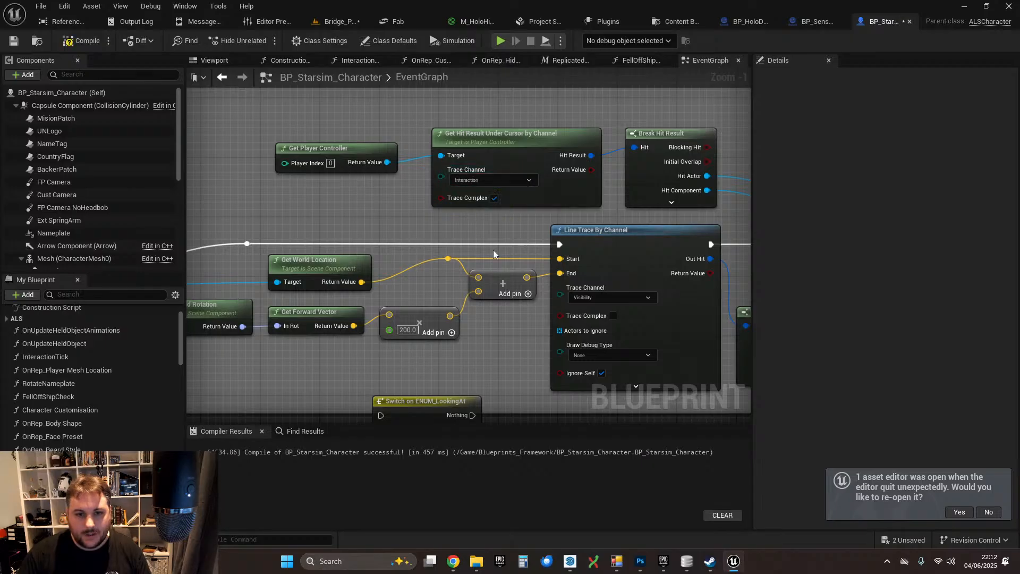
right_drag(493, 250, 385, 173)
click(502, 221)
click(471, 253)
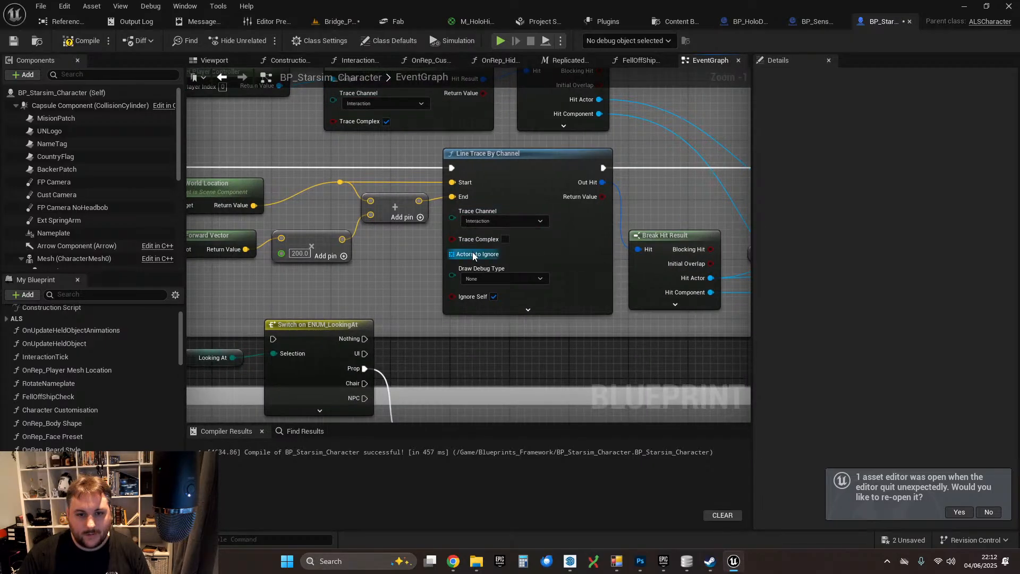
- Add a Cast To BP_SensorsTarget_Celestial node fed by the hit actor and place it above the BP_ChessBoard cast
mouse_move(473, 251)
right_down()
mouse_move(266, 239)
mouse_move(32, 249)
right_up()
right_drag(489, 167, 234, 231)
right_drag(285, 355, 744, 269)
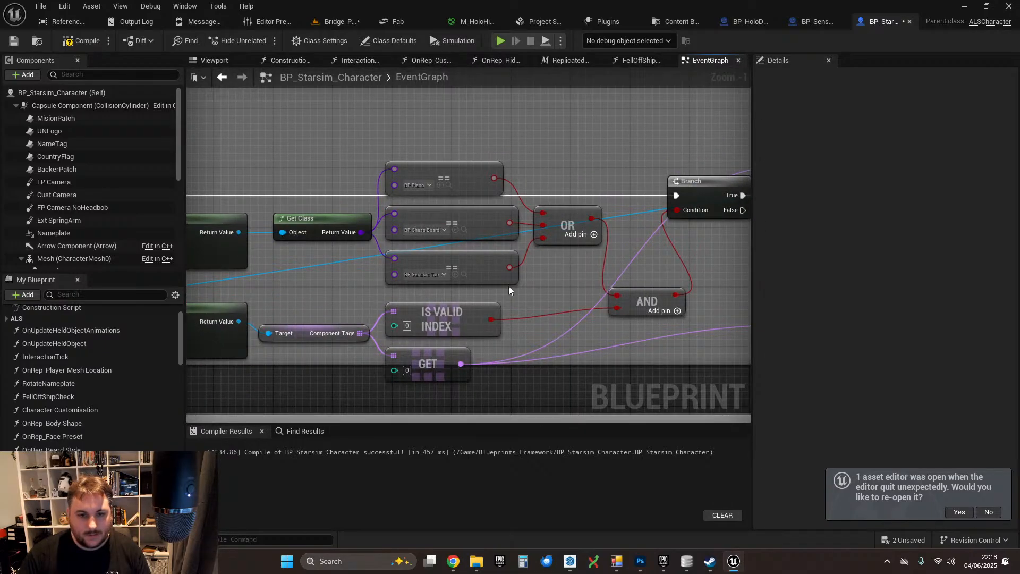
right_drag(302, 280, 659, 240)
drag(366, 266, 495, 203)
text(c)
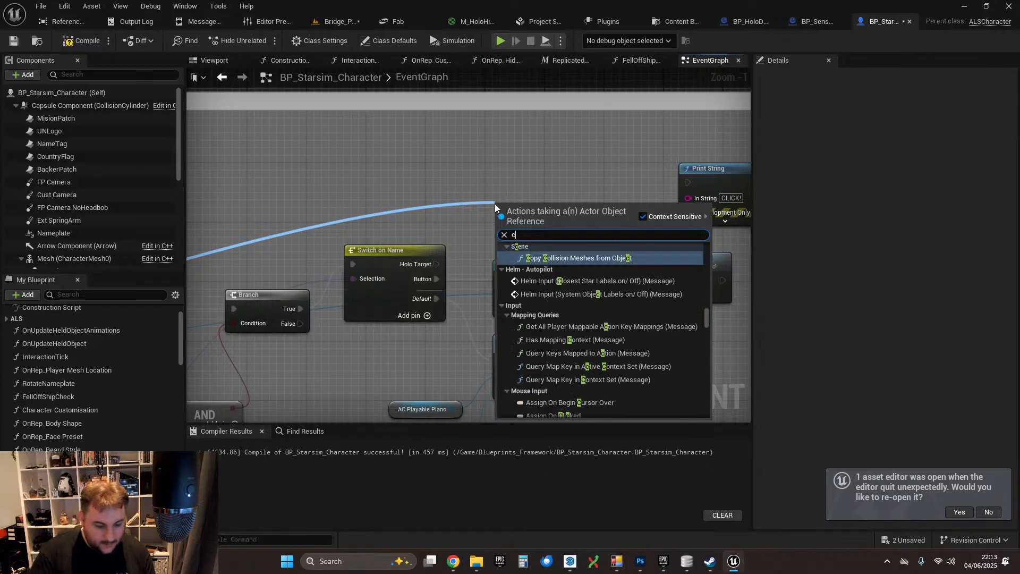
text(ast to celes)
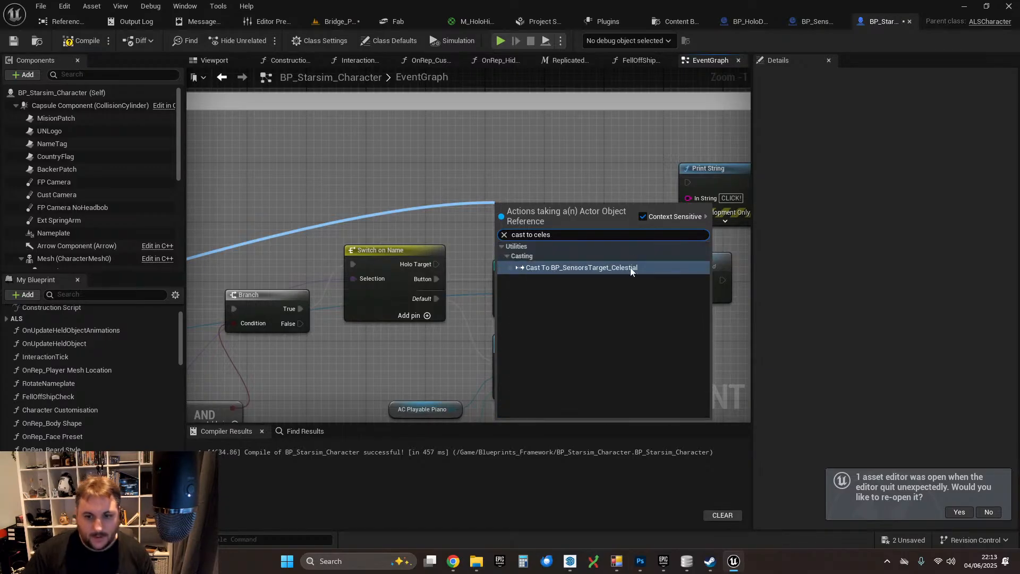
click(631, 269)
drag(568, 209, 569, 187)
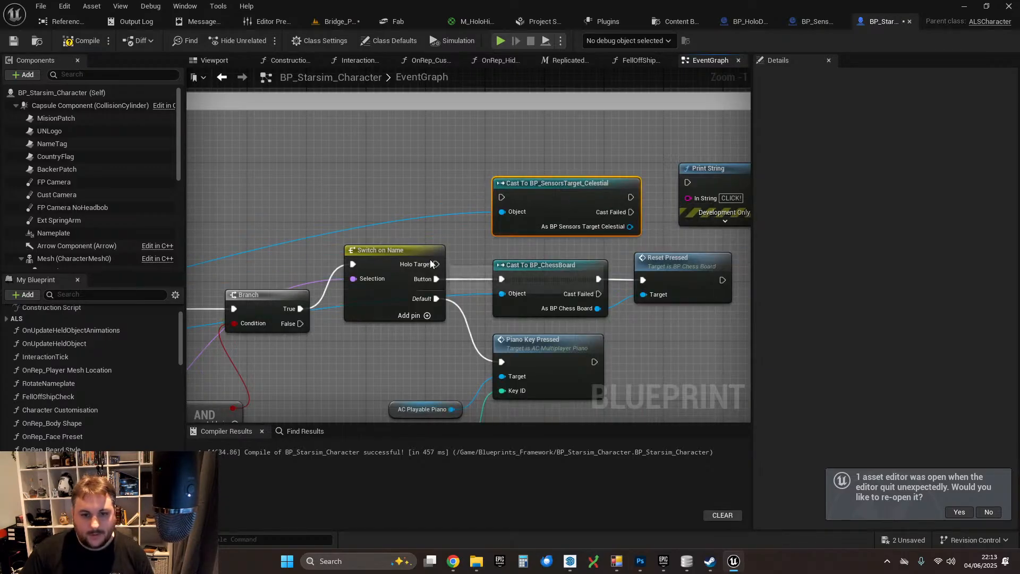
- Wire the Holo Target output through the celestial cast into the CLICK! Print String, align the cast node, and save the blueprint
drag(436, 264, 501, 197)
drag(630, 197, 687, 182)
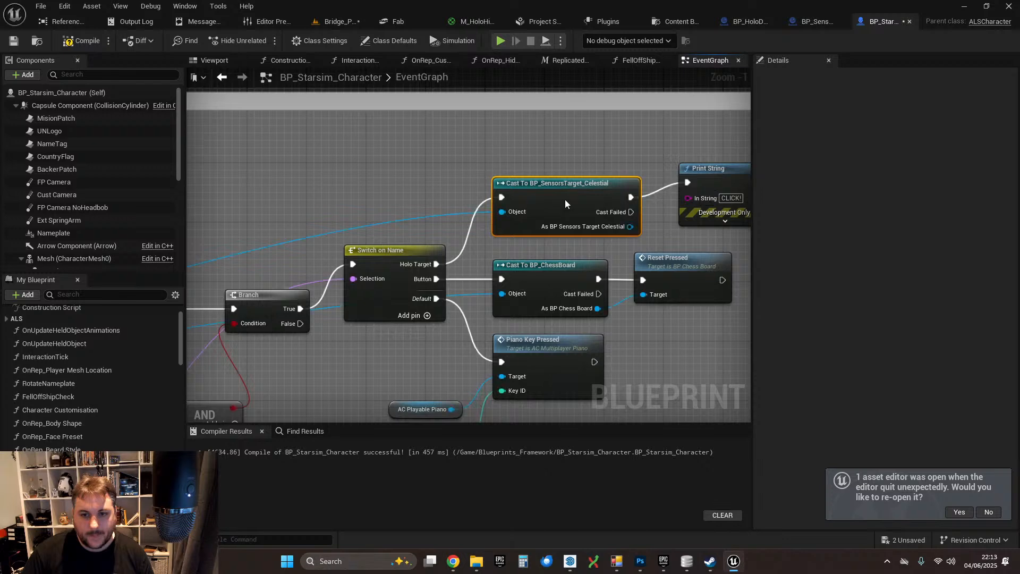
drag(565, 199, 565, 184)
right_drag(609, 229, 535, 231)
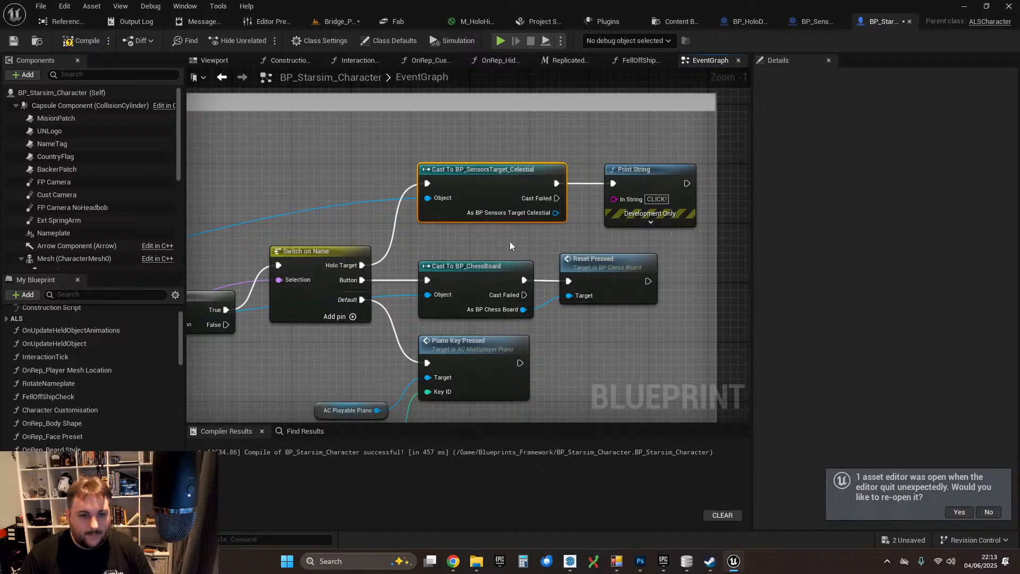
click(14, 43)
- Locate the chess board in the Bridge_Playground level and open its BP_ChessBoard blueprint for editing
click(327, 22)
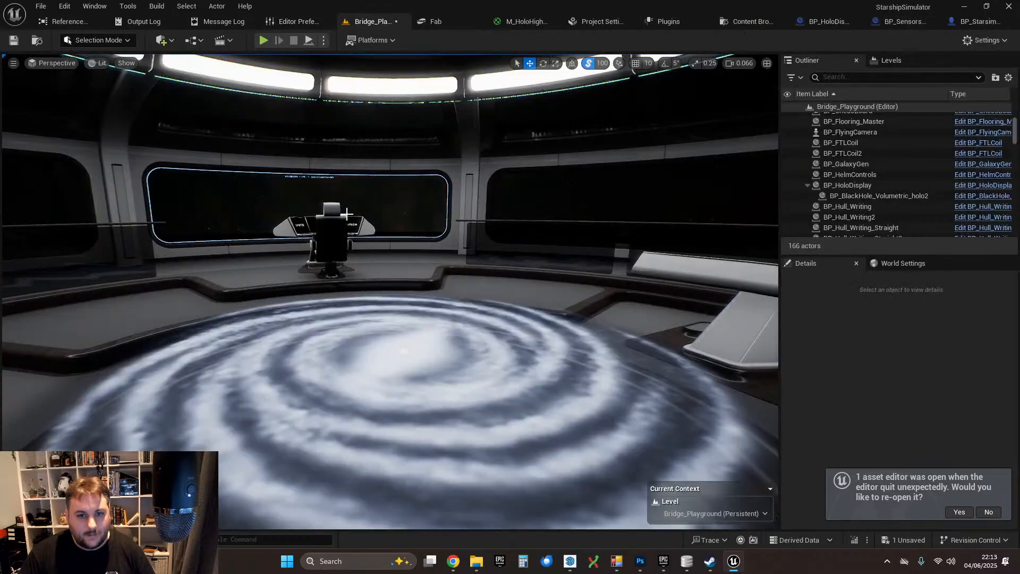
right_drag(346, 214, 324, 228)
key(w)
click(411, 244)
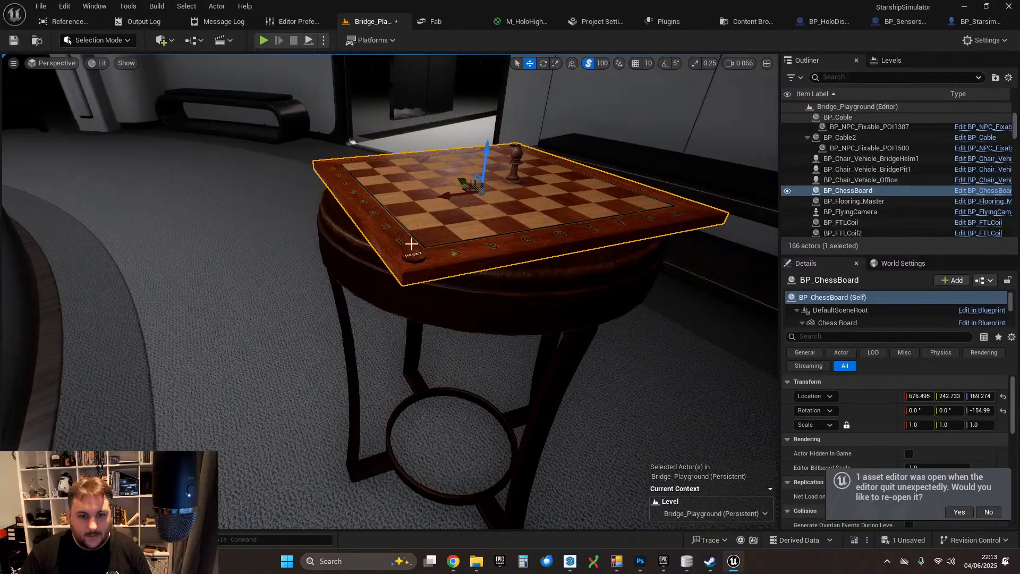
click(966, 192)
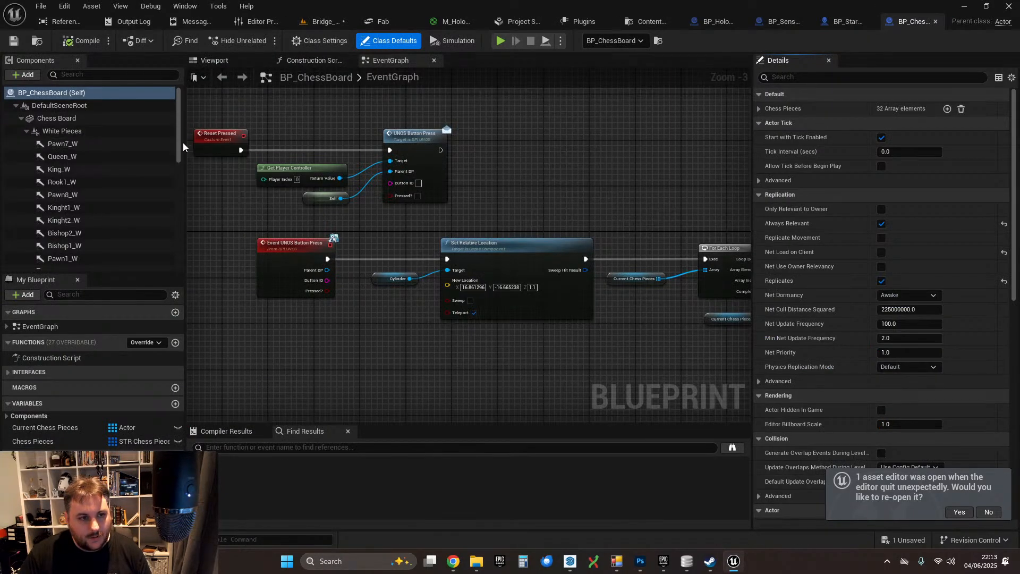
- Set the collision preset of the Cylinder and Cylinder1 reset buttons to Custom
scroll(119, 200, down, 5)
click(55, 128)
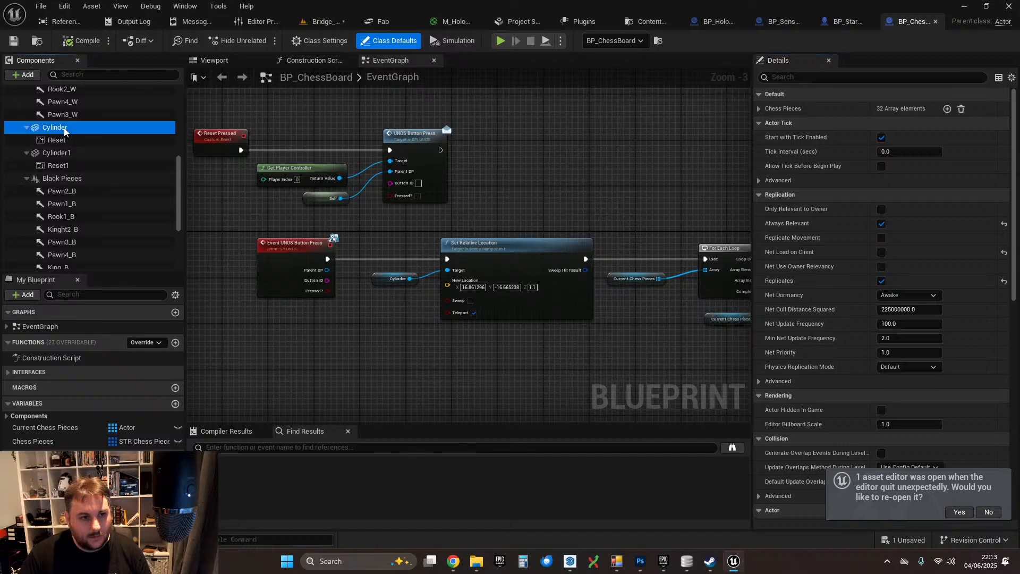
ctrl+click(58, 153)
click(817, 78)
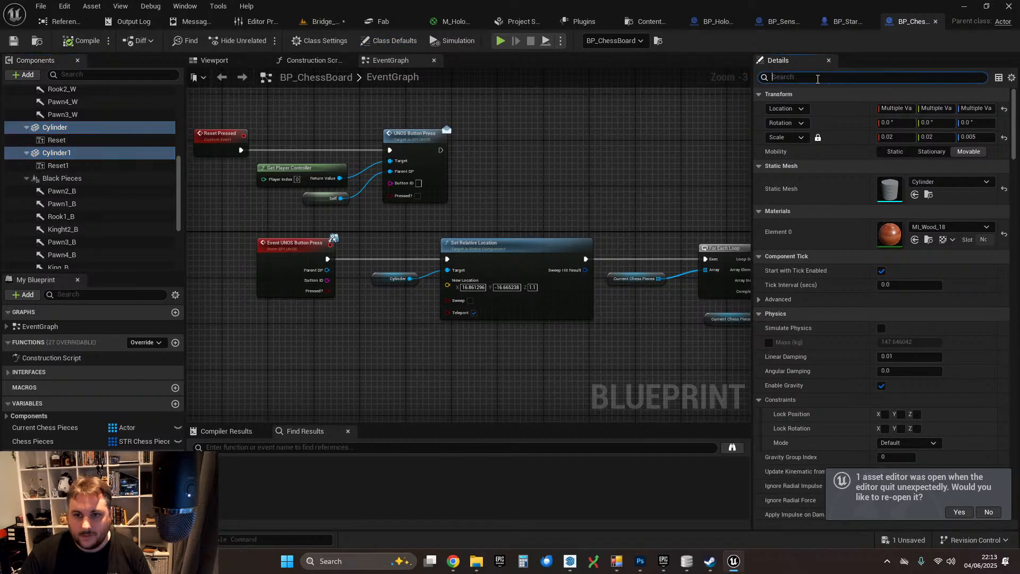
text(coll)
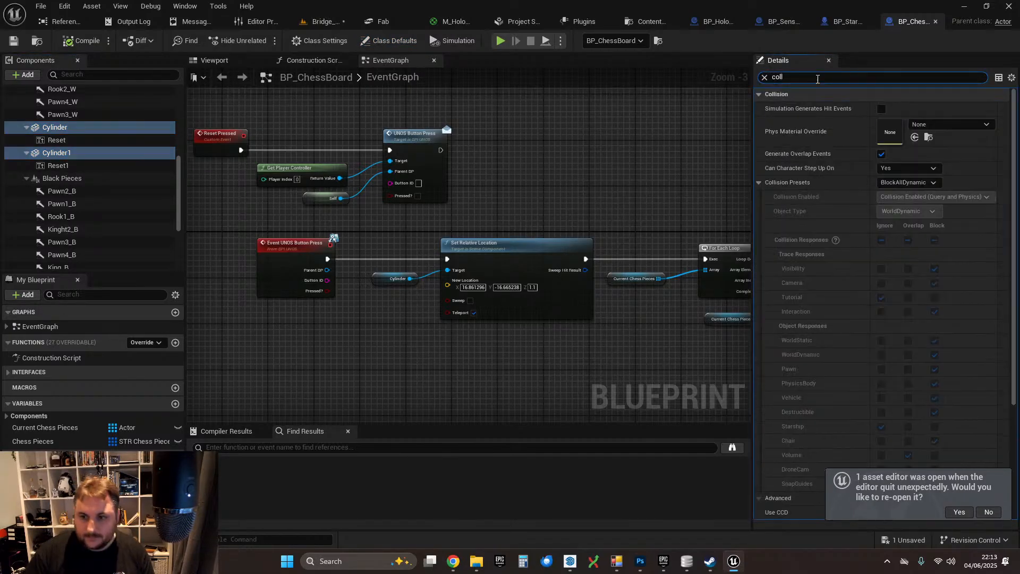
click(907, 184)
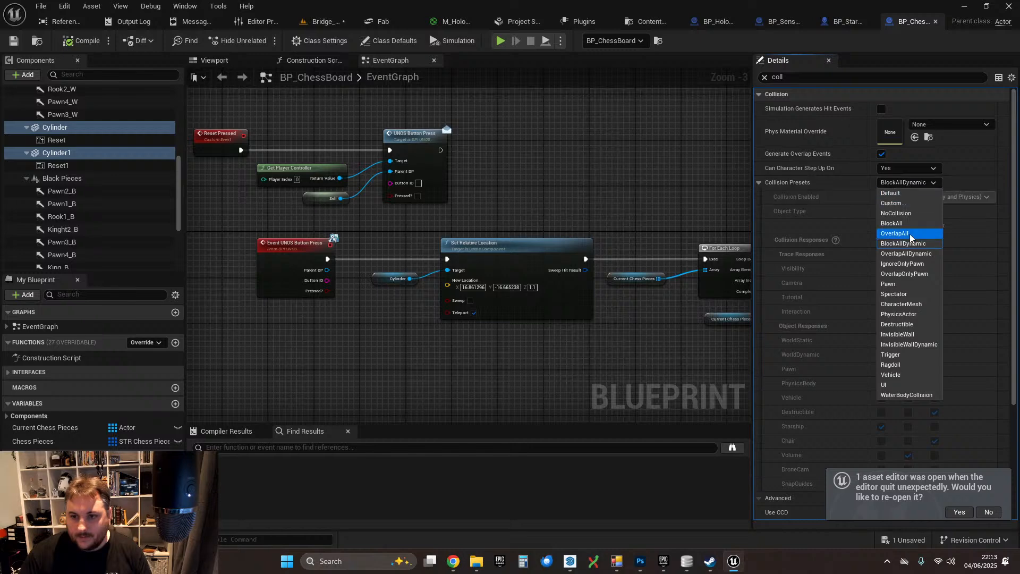
click(900, 195)
- Make both cylinders ignore every collision channel except Interaction, which stays on Block, then compile, save and close BP_ChessBoard
scroll(957, 258, down, 3)
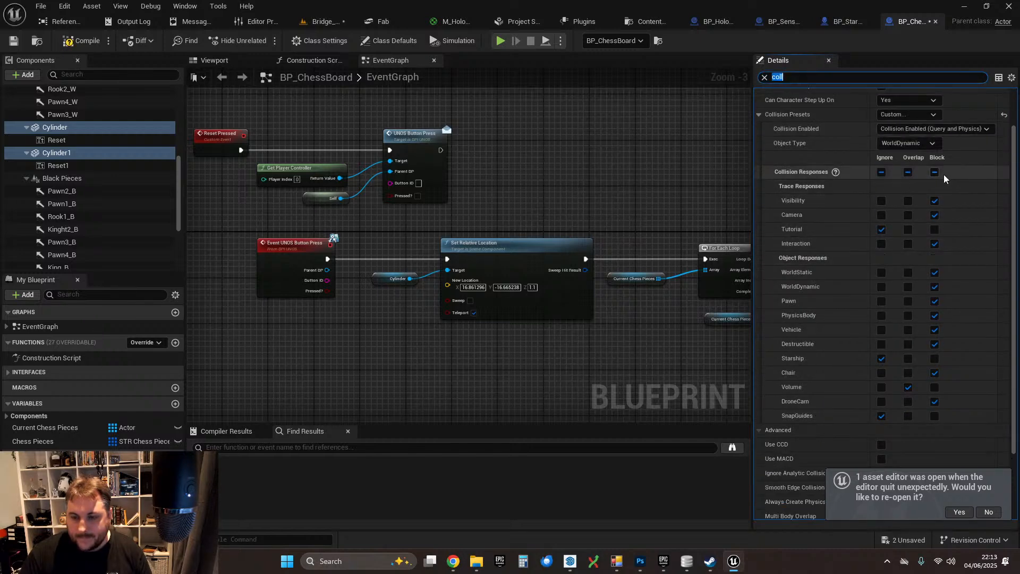
click(881, 172)
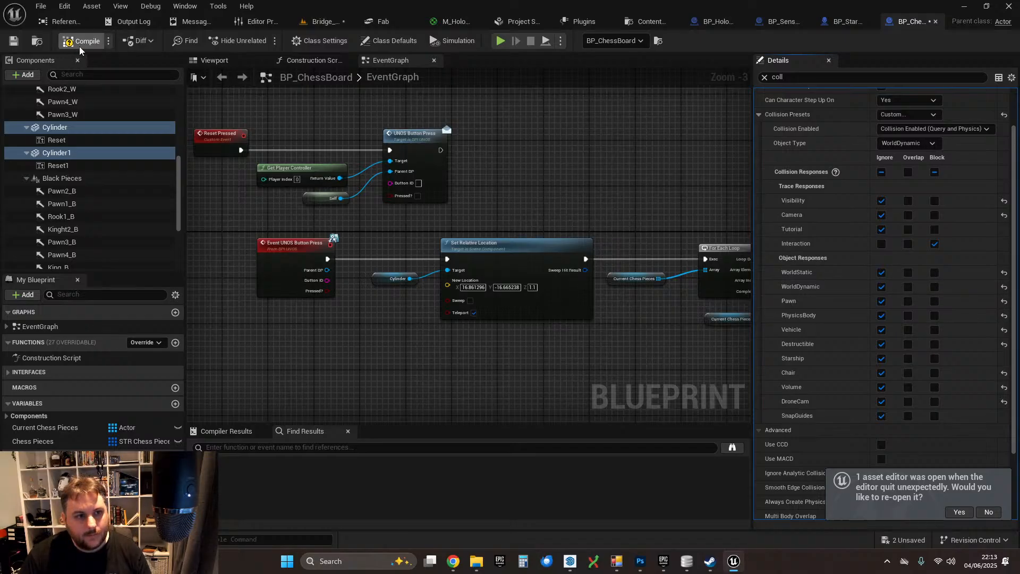
click(15, 42)
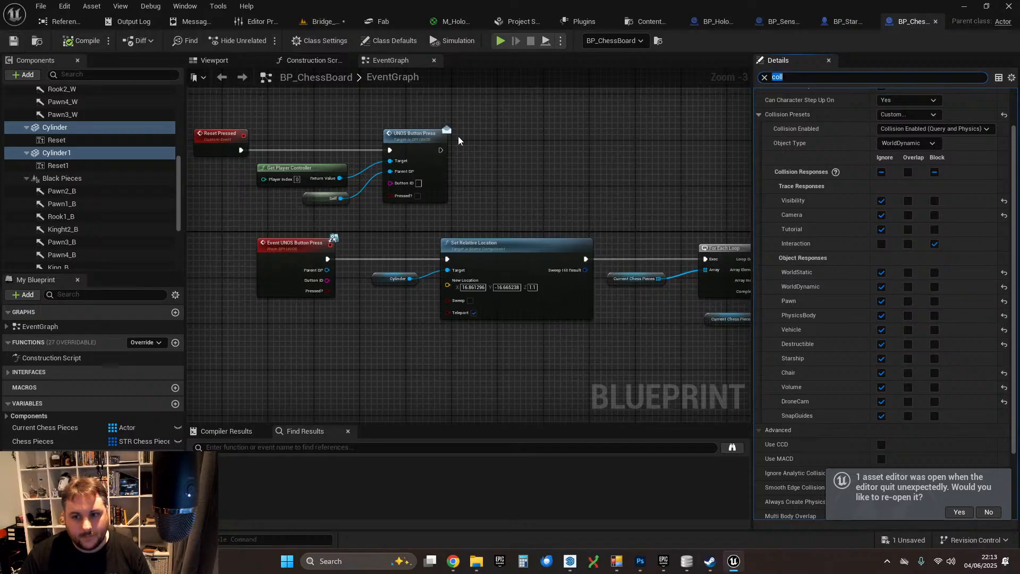
click(935, 23)
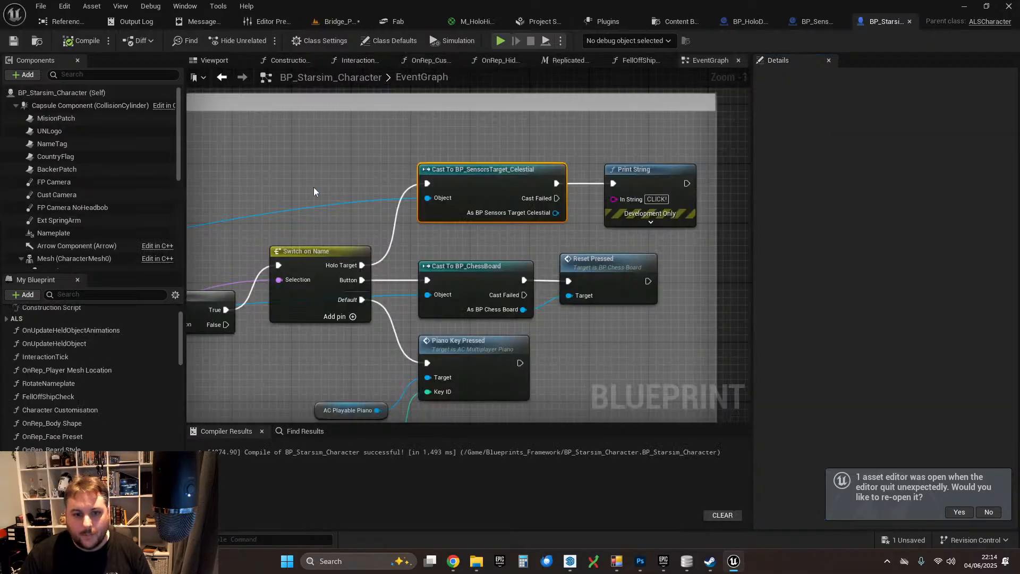
- Locate the piano in the Bridge_Playground level, open BP_Piano, and bring up the key-adding nodes in its Construction Script
right_drag(344, 268, 510, 160)
click(335, 21)
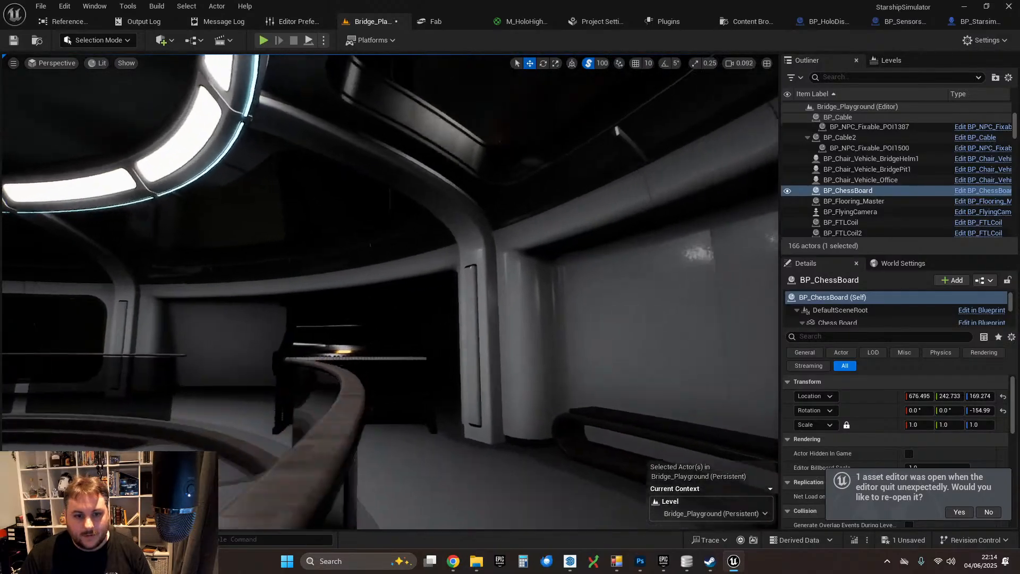
key(w)
scroll(390, 291, up, 1)
right_drag(391, 292, 329, 347)
key(s)
key(w)
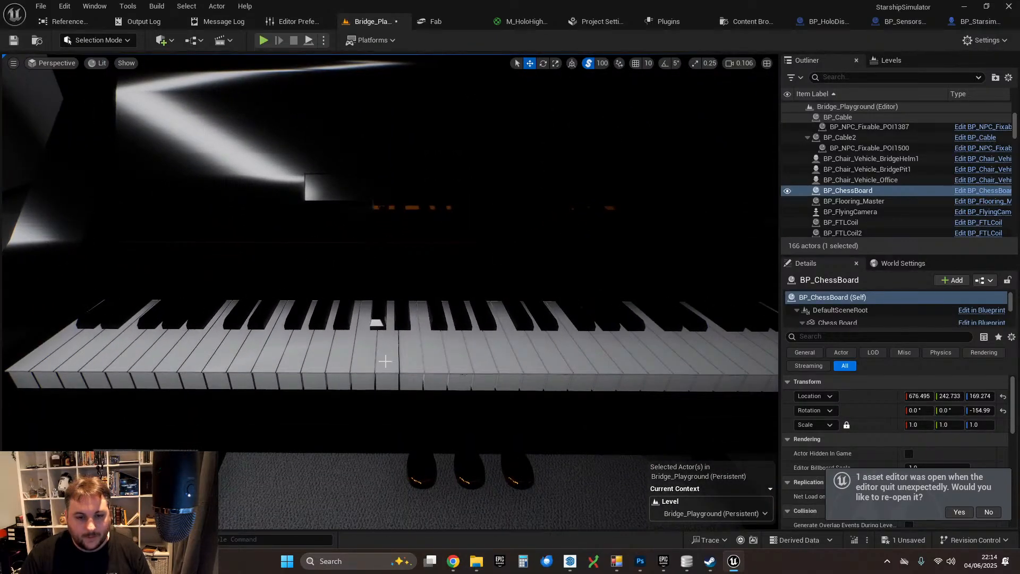
click(383, 358)
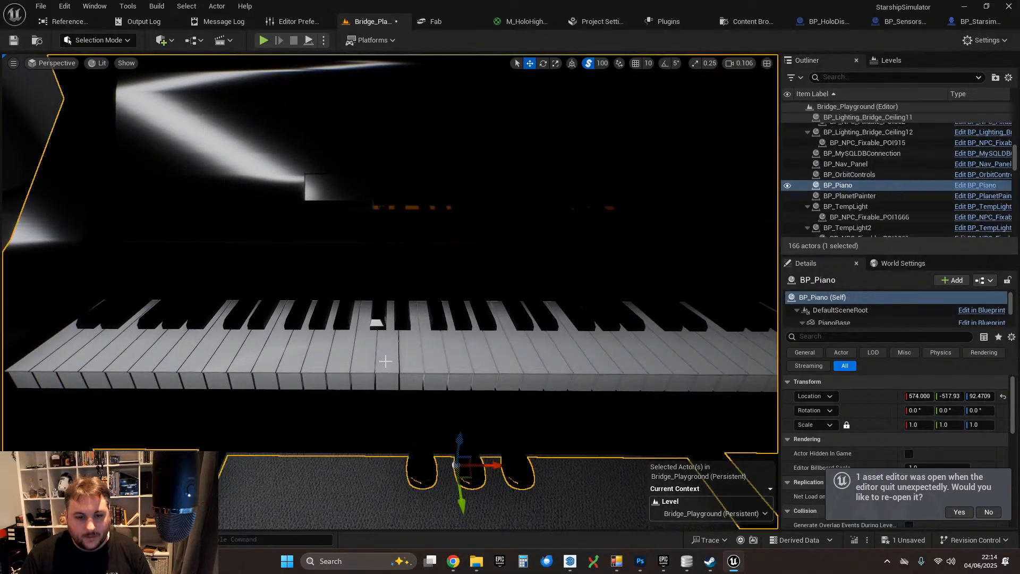
click(977, 186)
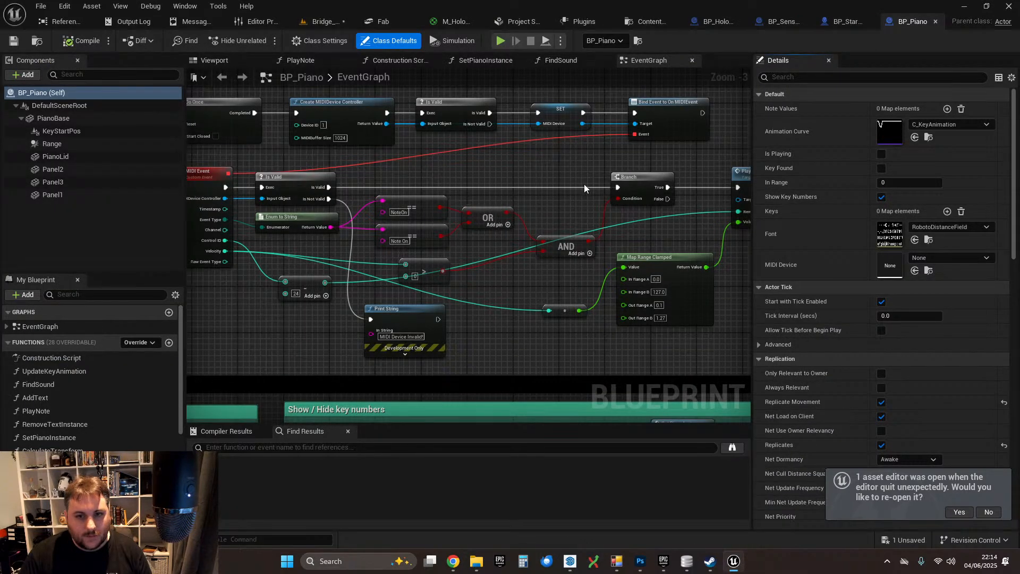
click(394, 59)
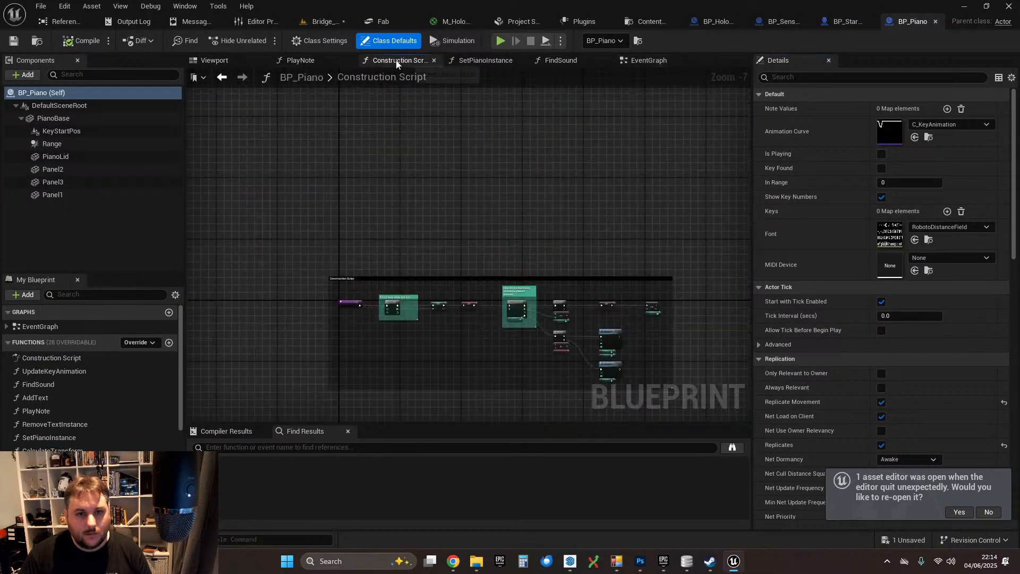
scroll(566, 289, up, 7)
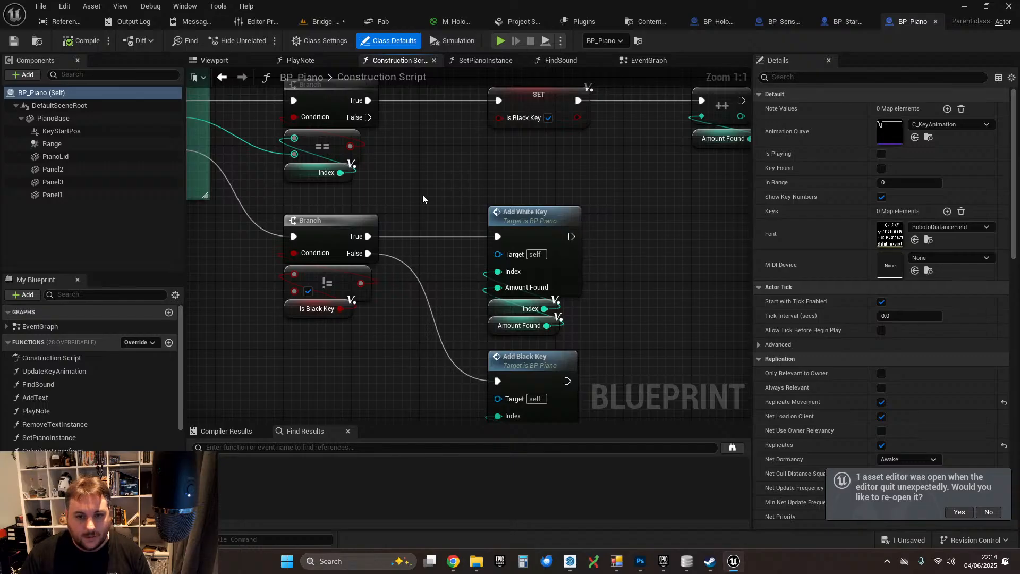
- Open the Add White Key function of BP_Piano from its call in the construction script
right_drag(422, 200, 419, 137)
click(542, 155)
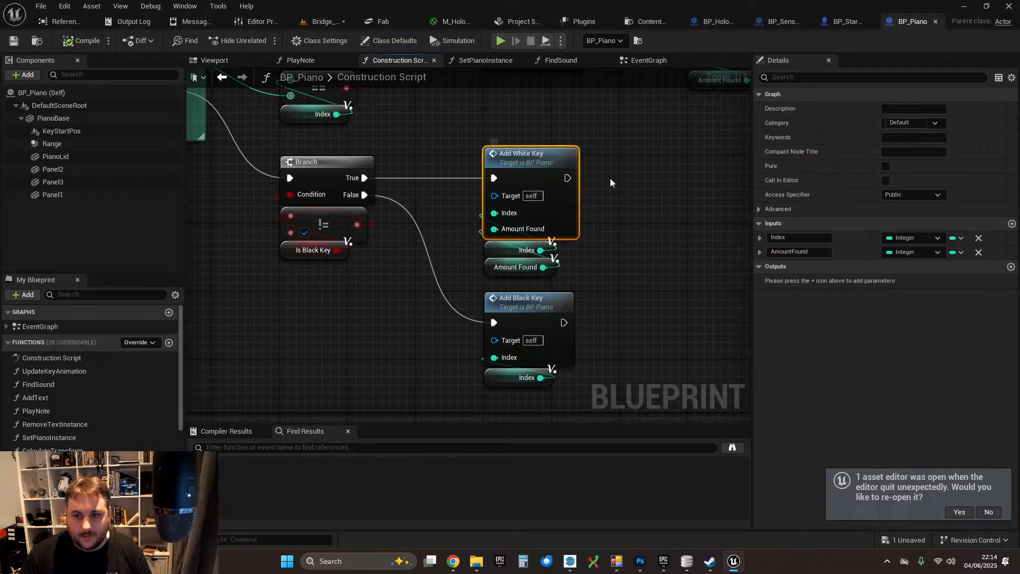
double_click(519, 155)
scroll(493, 163, up, 5)
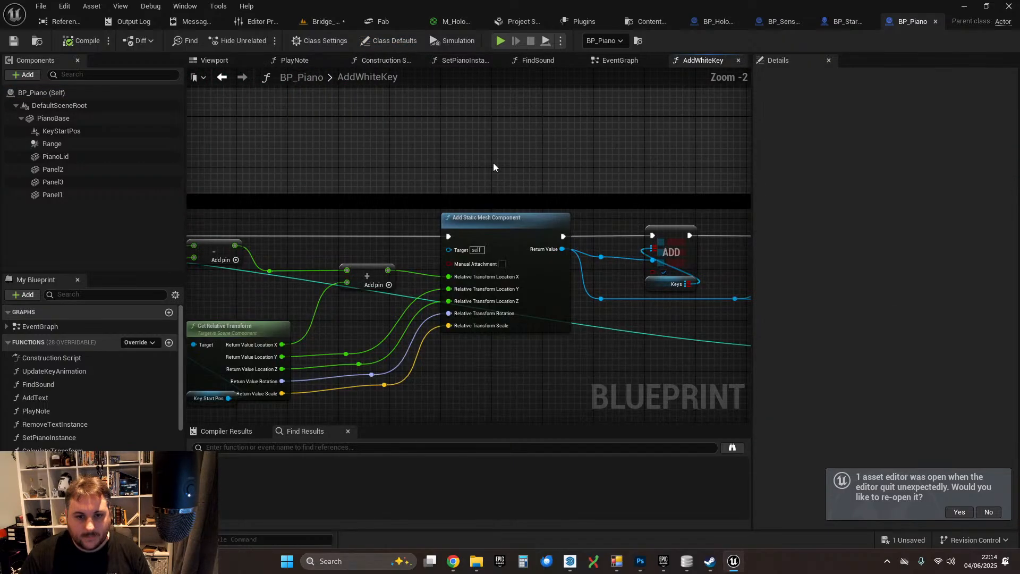
- Examine the collision responses of the Add Static Mesh Component node, filtering its details by "coll", and clear the filter
right_drag(493, 166, 456, 110)
click(423, 164)
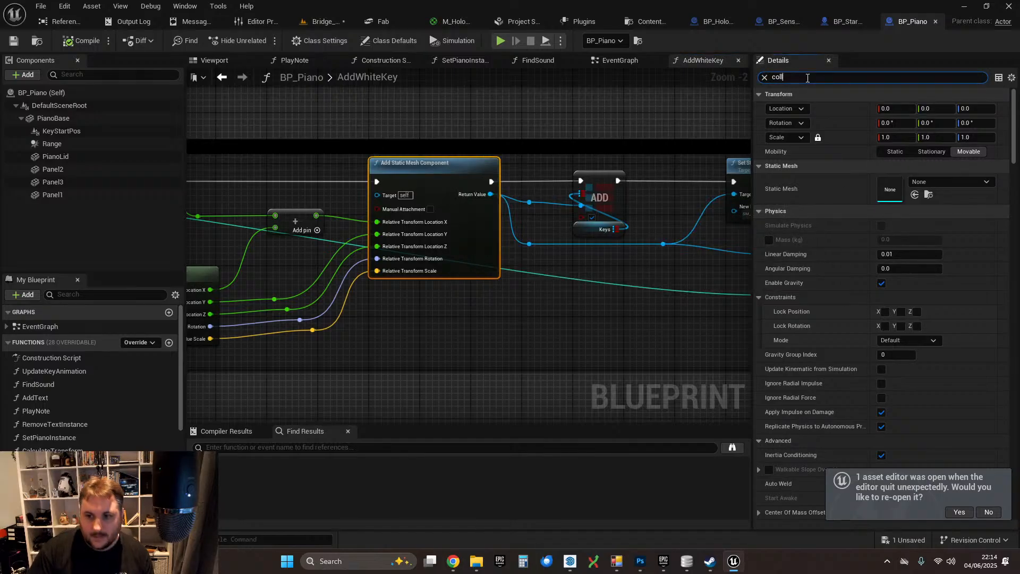
scroll(837, 269, down, 5)
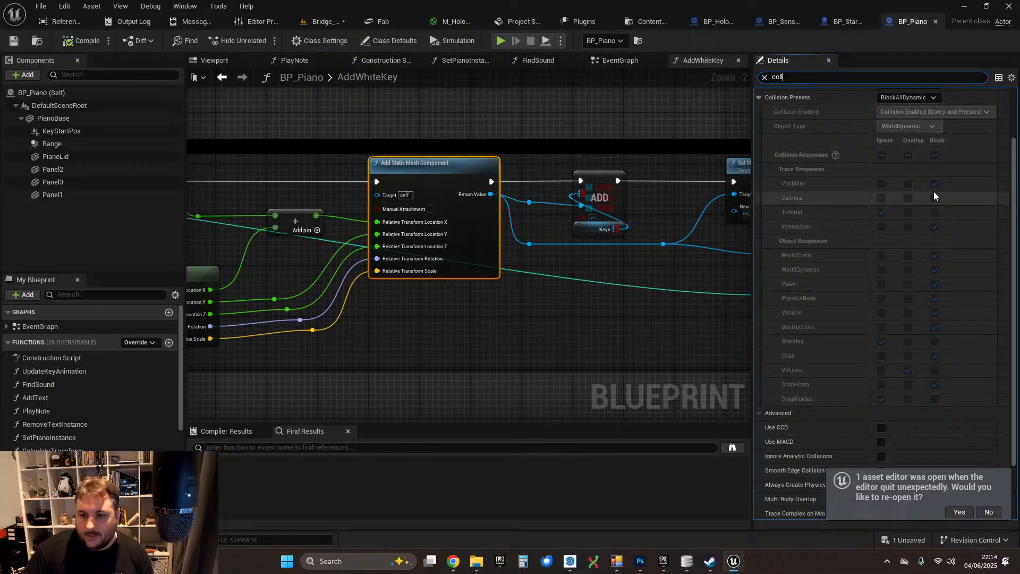
scroll(936, 234, up, 1)
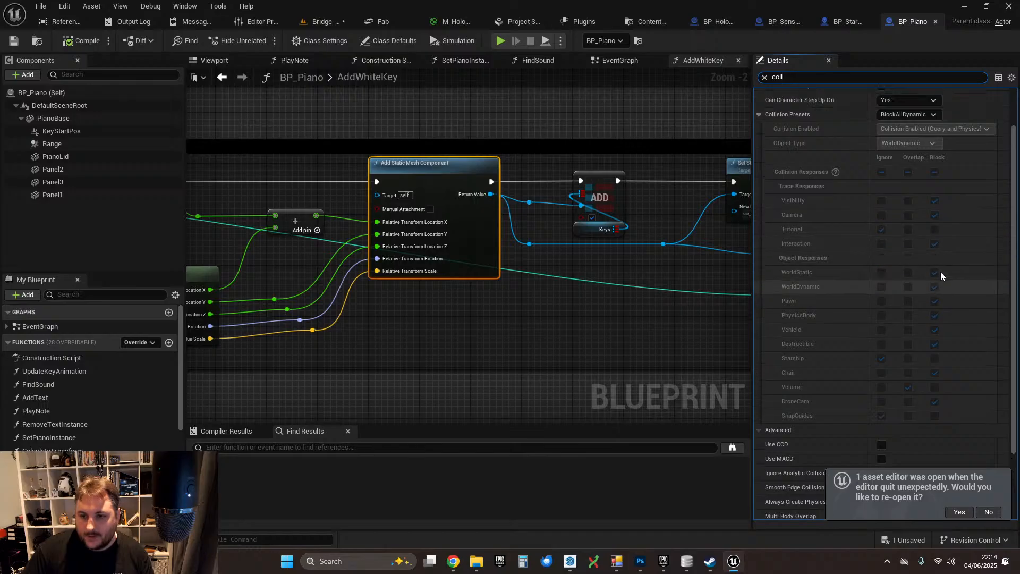
click(934, 200)
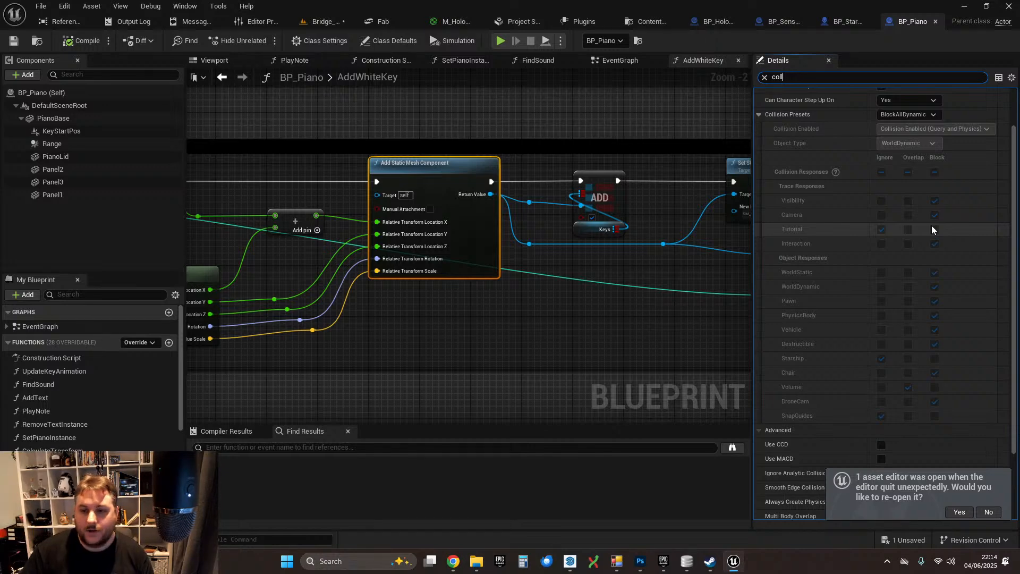
click(765, 77)
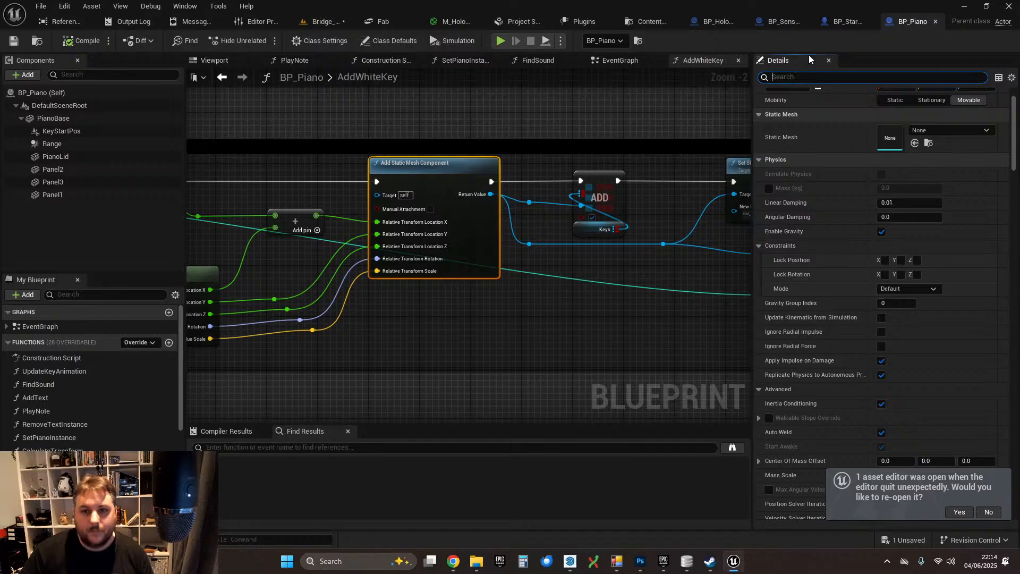
- Close the BP_Piano blueprint and save BP_Starsim_Character
click(936, 22)
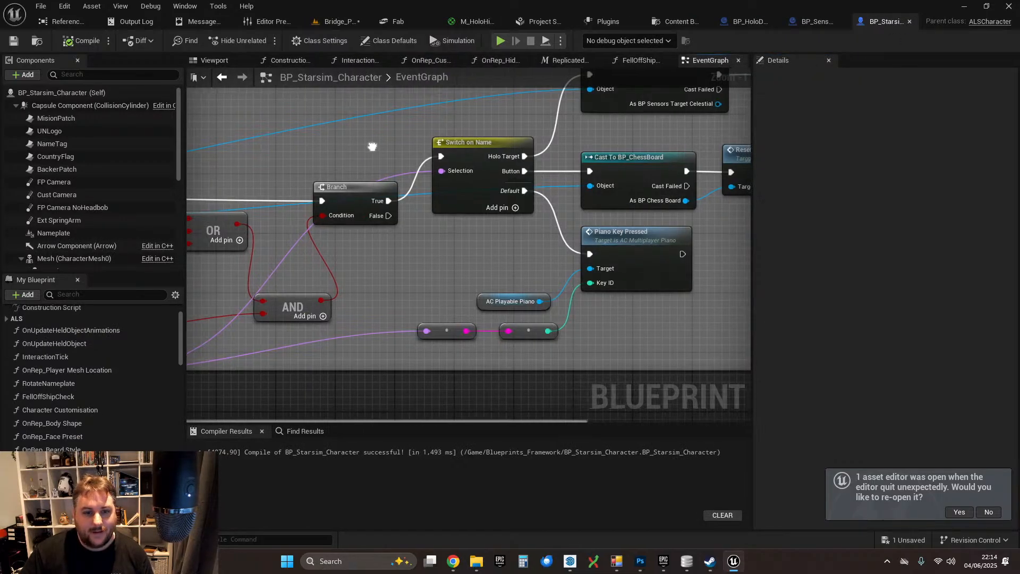
right_drag(347, 145, 374, 133)
right_drag(309, 120, 255, 180)
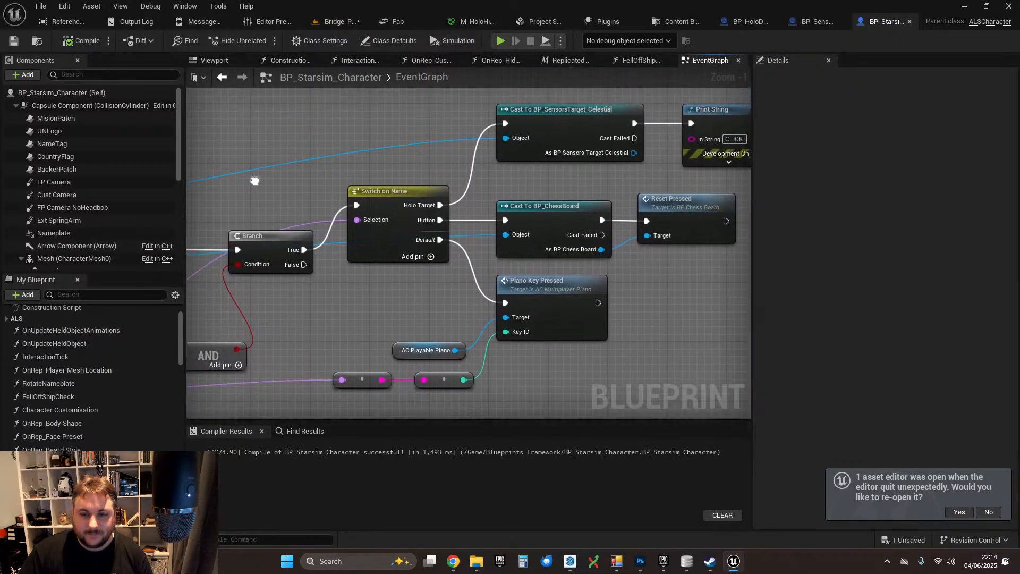
click(15, 41)
- Play the Bridge_Playground level in the editor, walk to the chess board and test its reset control
click(327, 22)
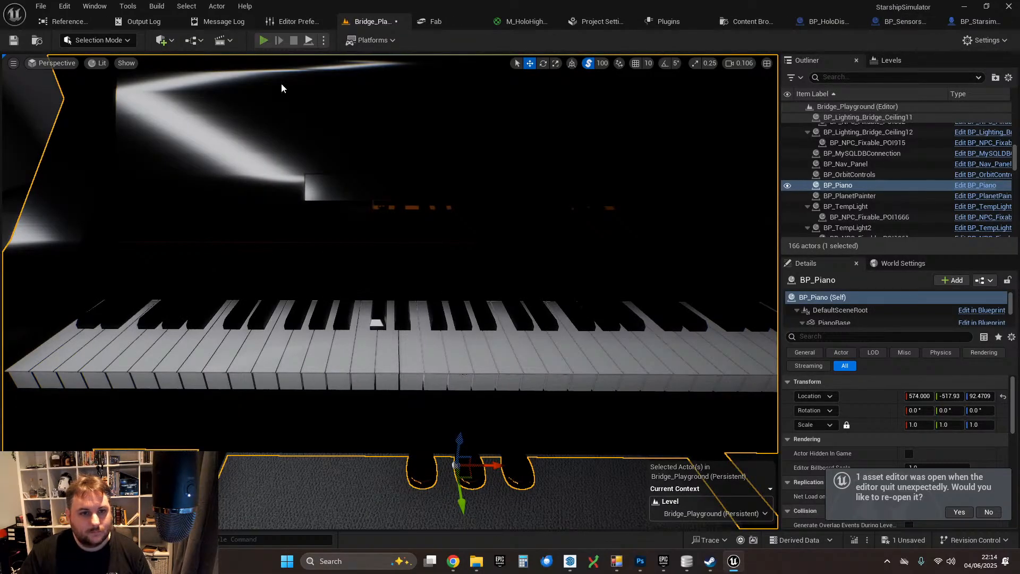
key(alt+p)
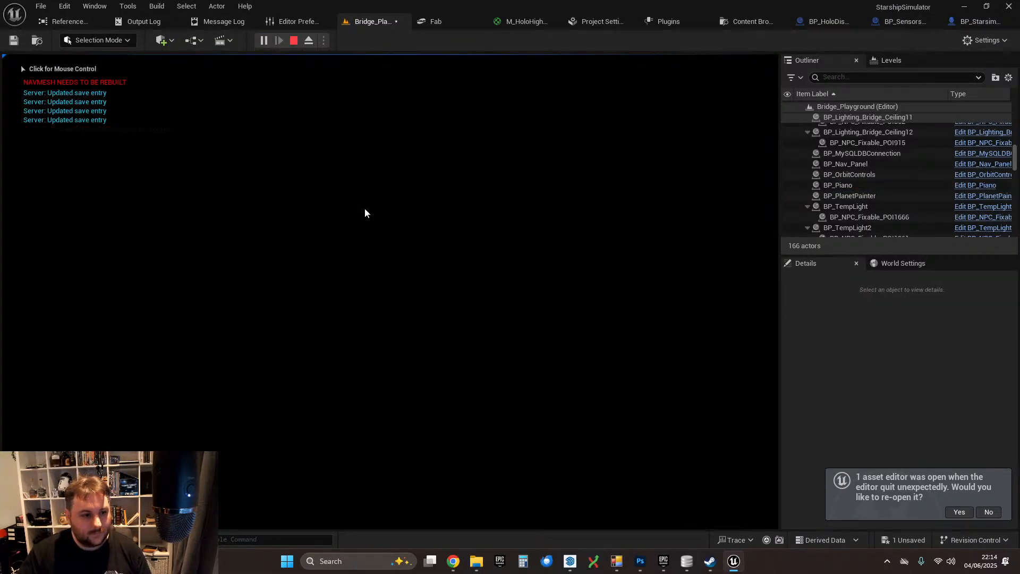
click(380, 213)
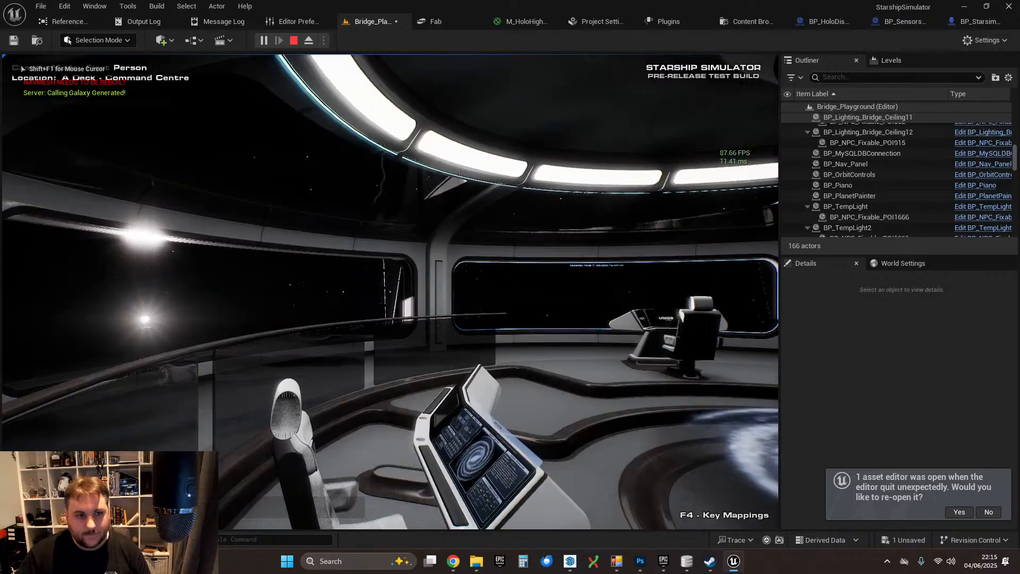
key(w)
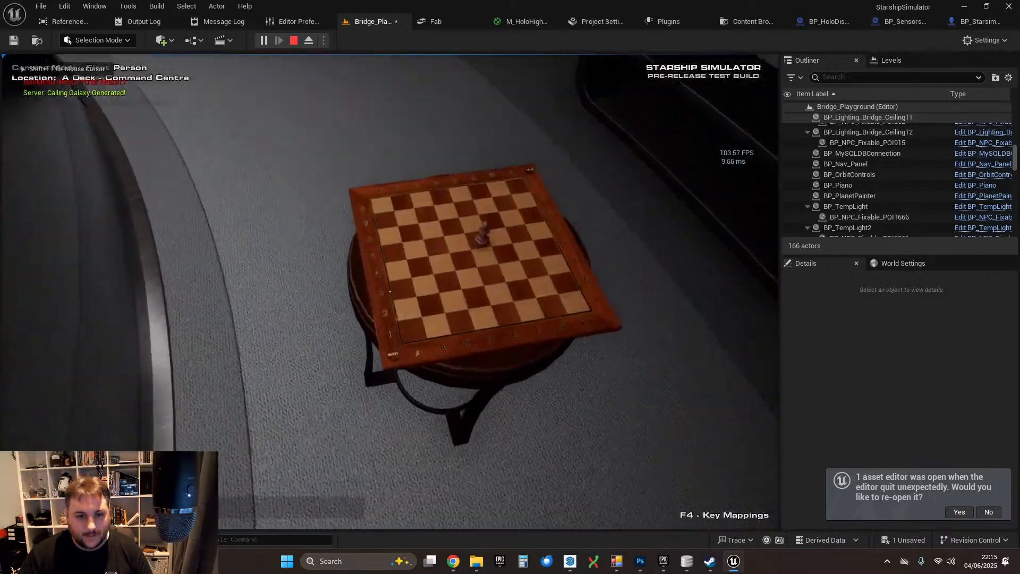
click(390, 292)
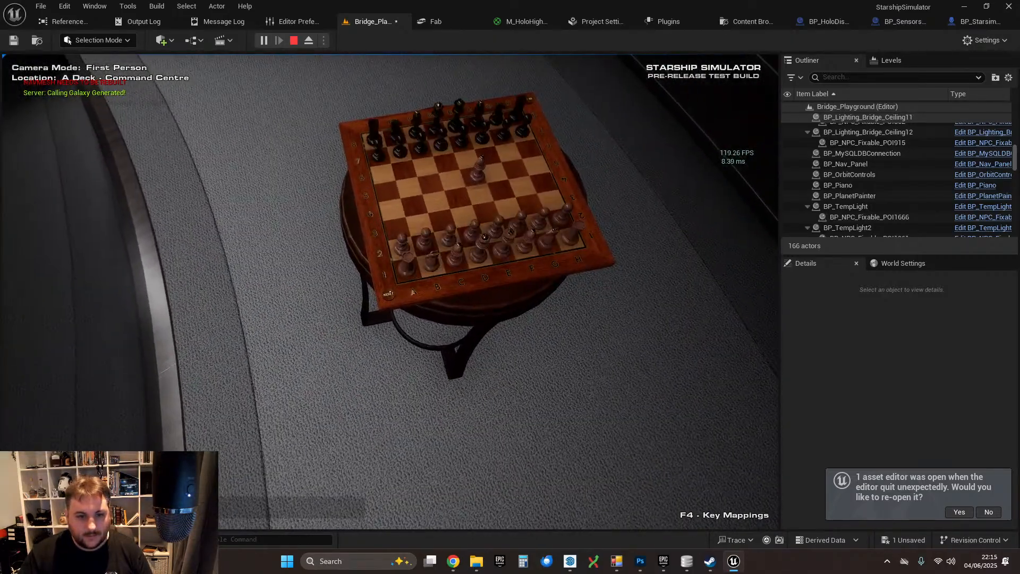
click(352, 312)
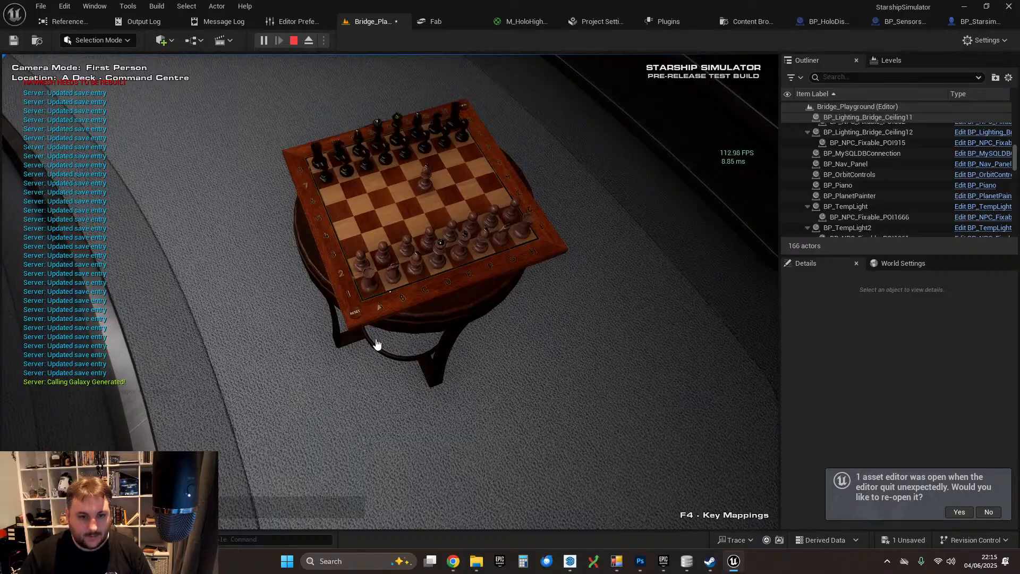
- Walk to the piano and test playing its white keys
key(s)
key(w)
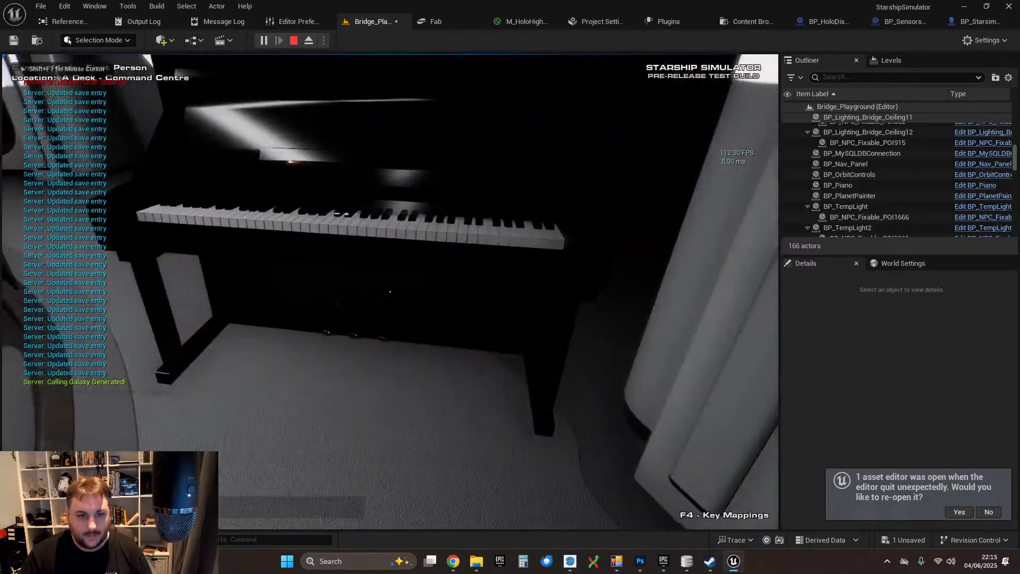
key(s)
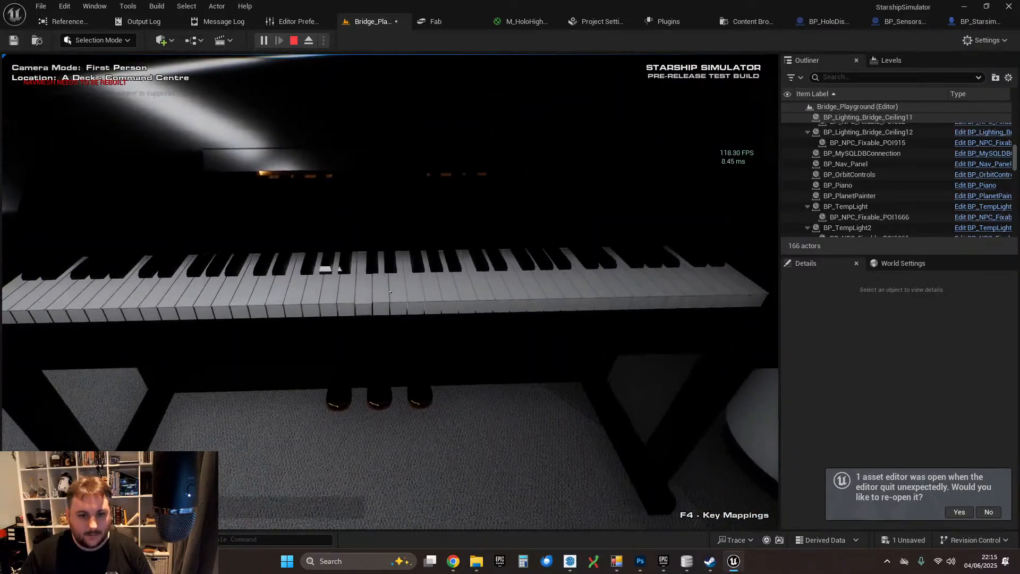
click(391, 291)
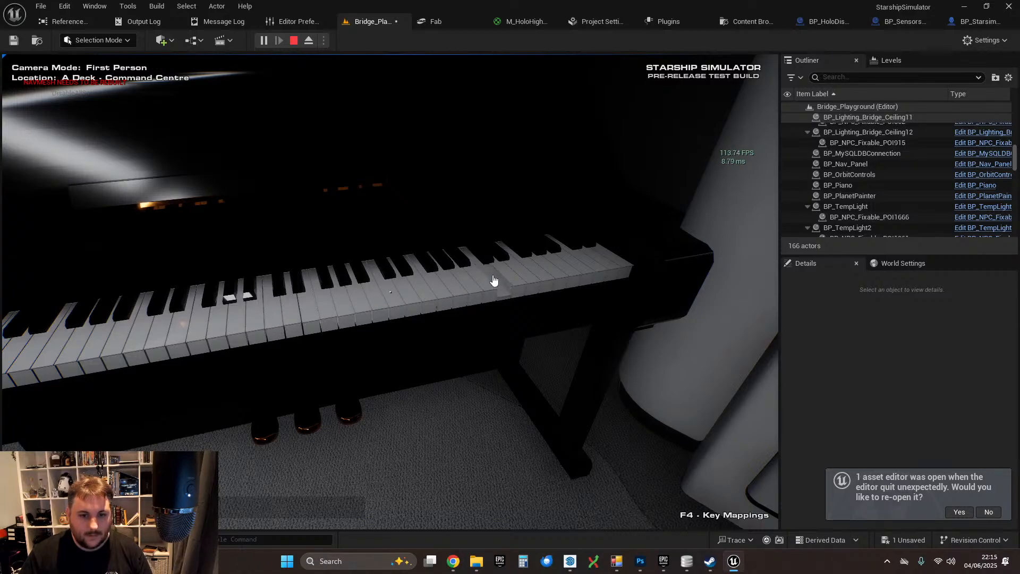
click(485, 341)
- Walk to the Sensors console and switch it from the Galactic Positioning System to Long Range Output
key(w)
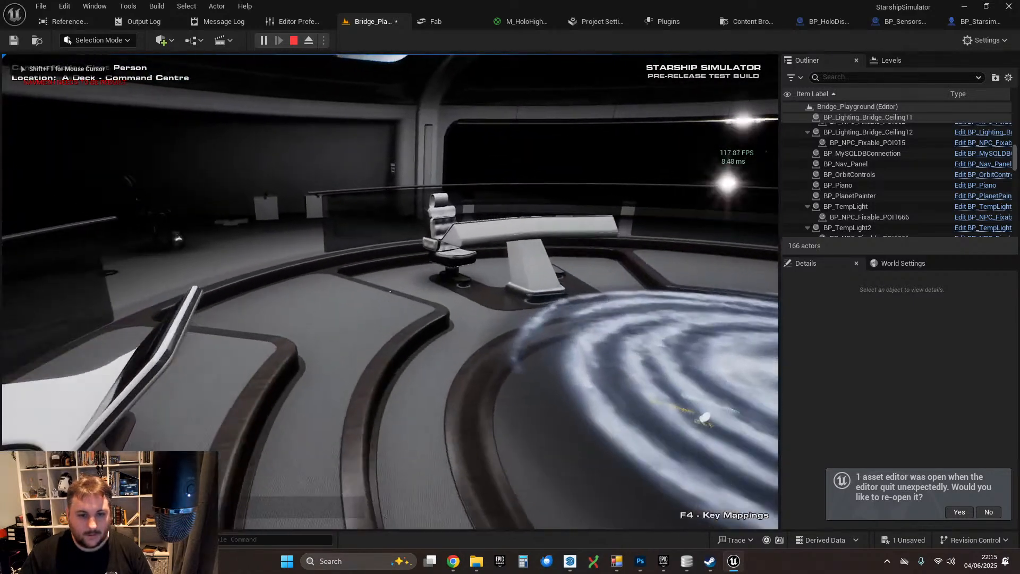
key(w)
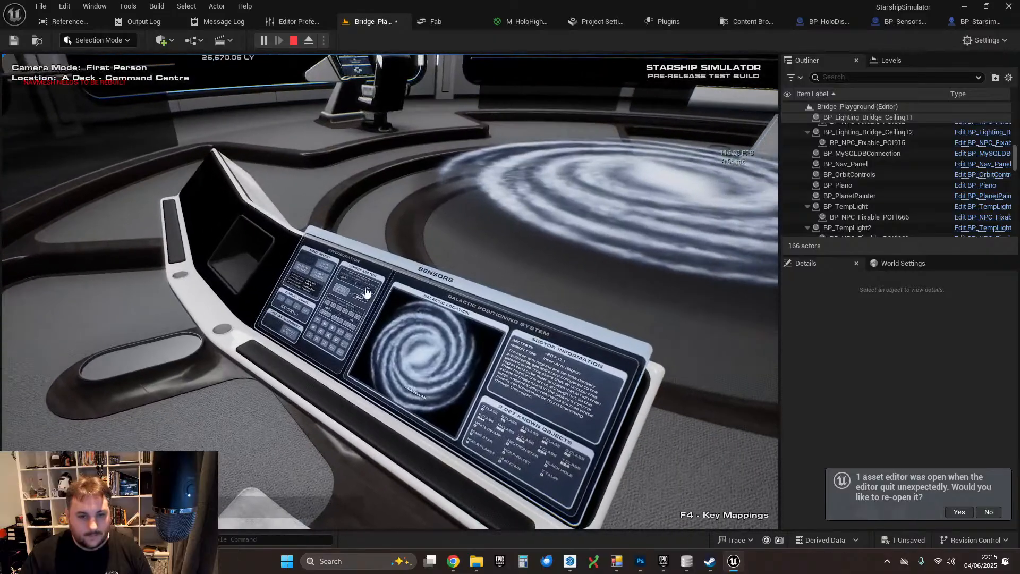
click(329, 271)
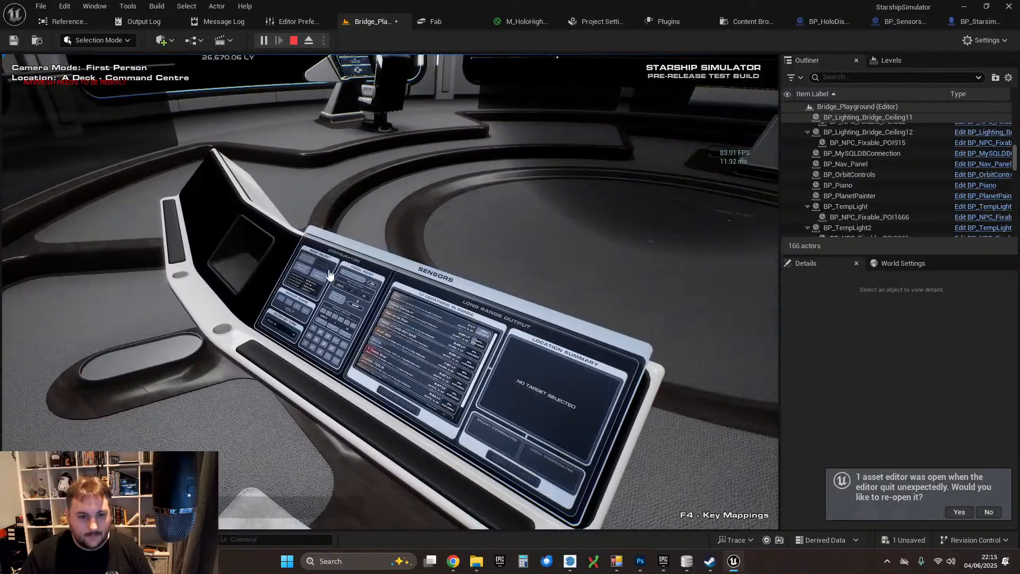
click(296, 310)
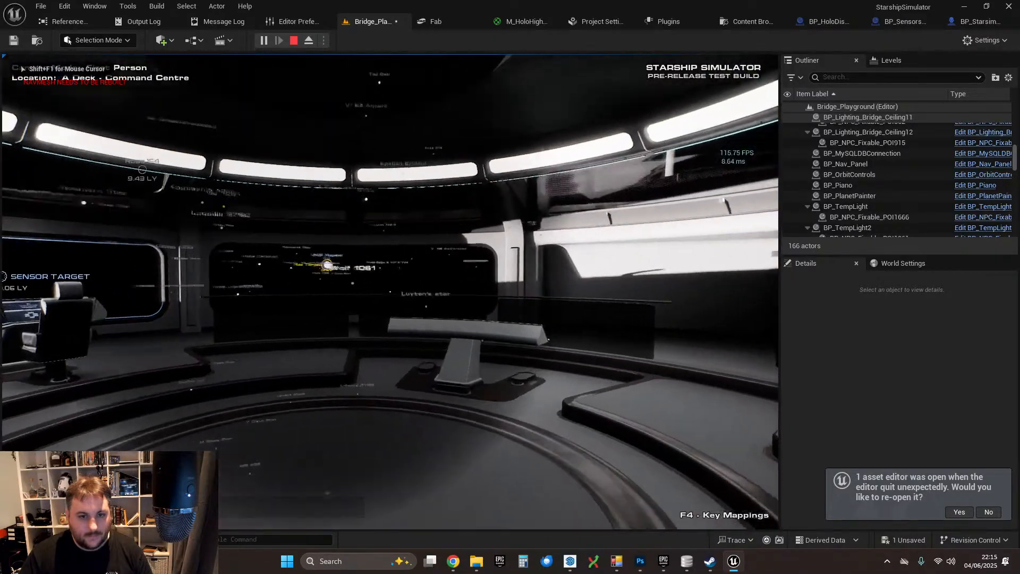
- Walk up to the holographic star map and test the interaction on the Lalande 21185 star target repeatedly
key(w)
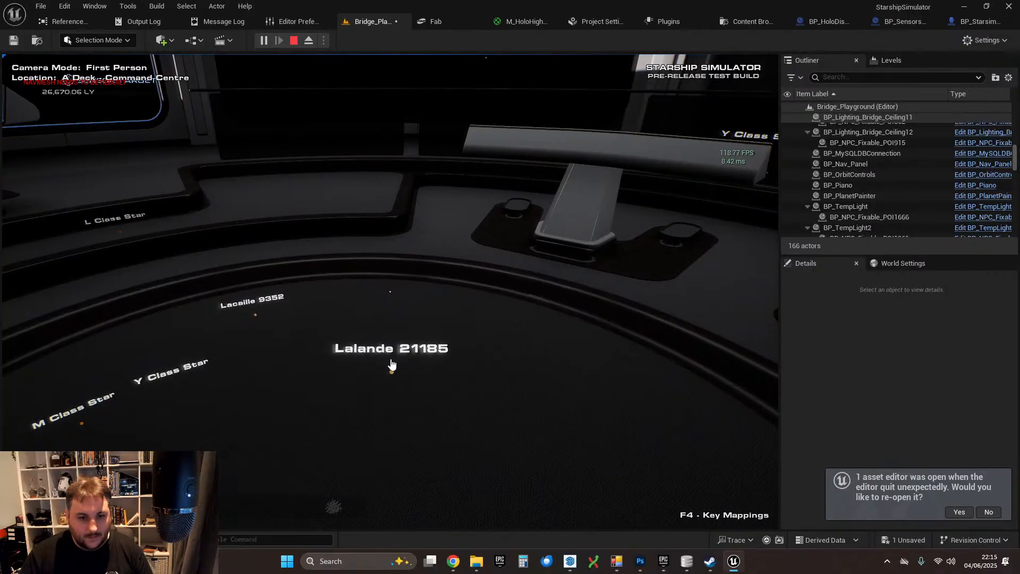
click(390, 377)
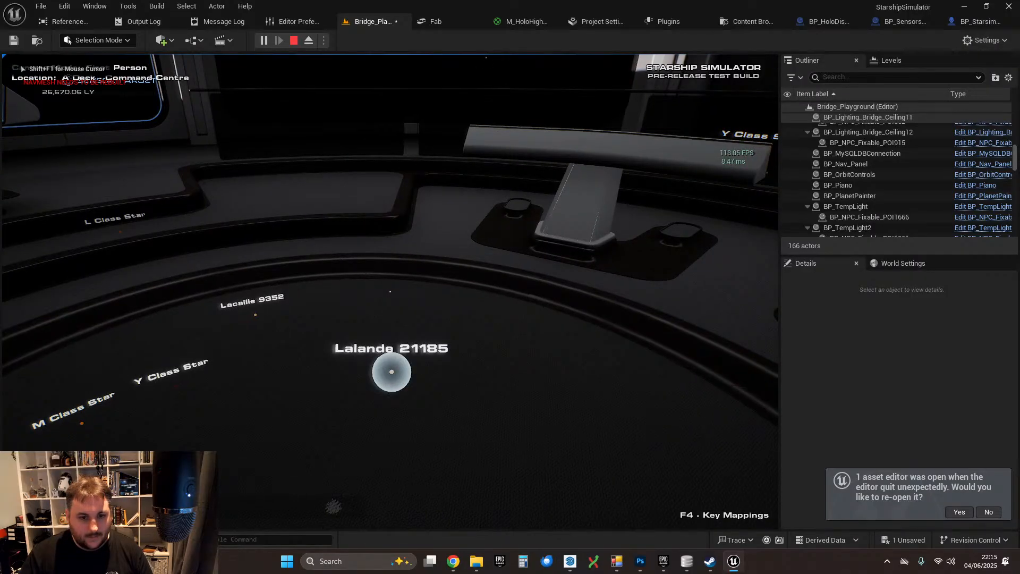
click(391, 291)
click(390, 292)
click(390, 292)
click(390, 291)
click(390, 292)
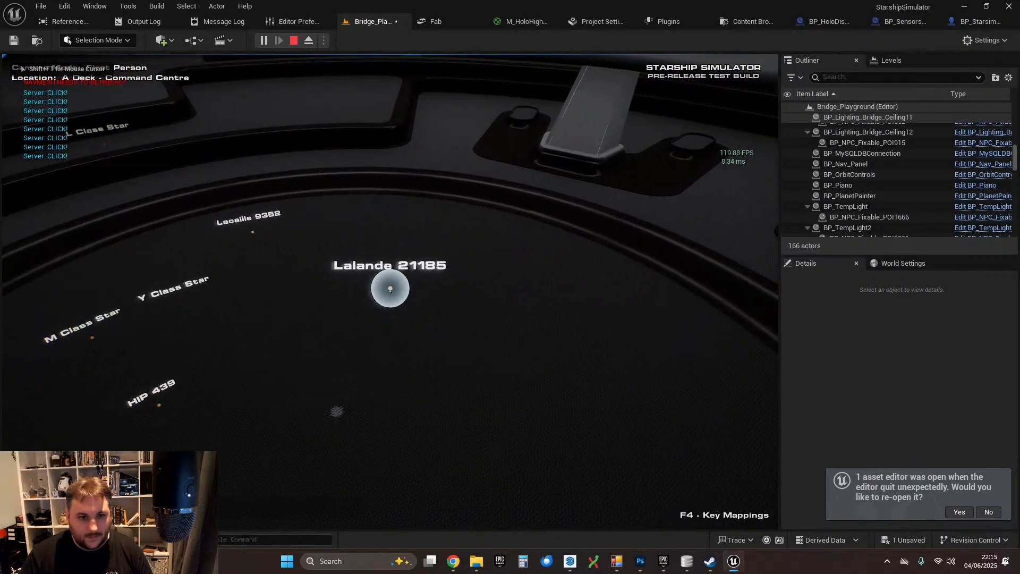
click(391, 291)
click(391, 291)
click(390, 292)
click(391, 291)
click(390, 291)
click(391, 291)
- Move around the star map and test target interaction near V* DX Cancri and with the free cursor on Lalande 21185
key(d)
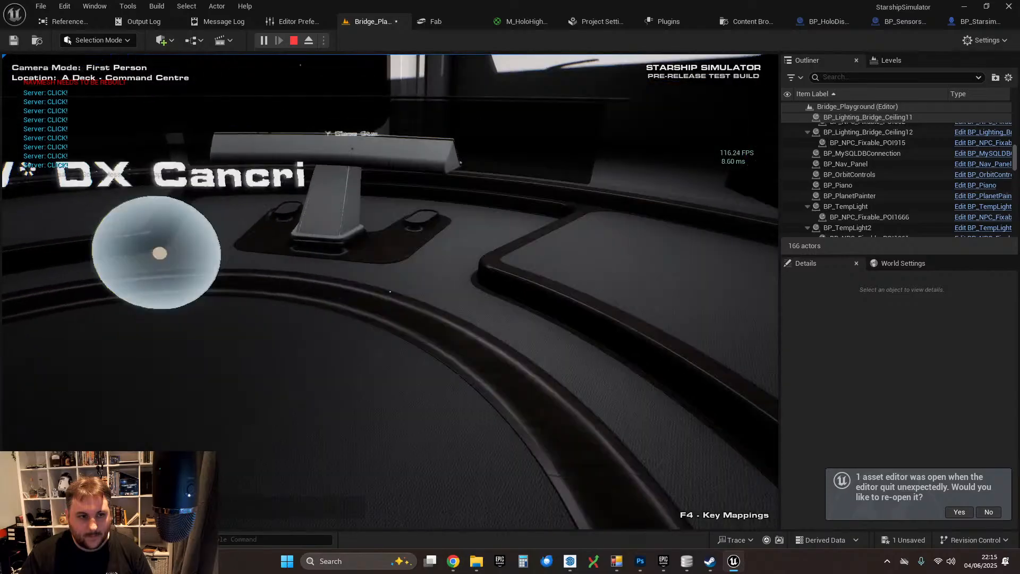
click(390, 291)
click(390, 291)
key(s)
click(390, 291)
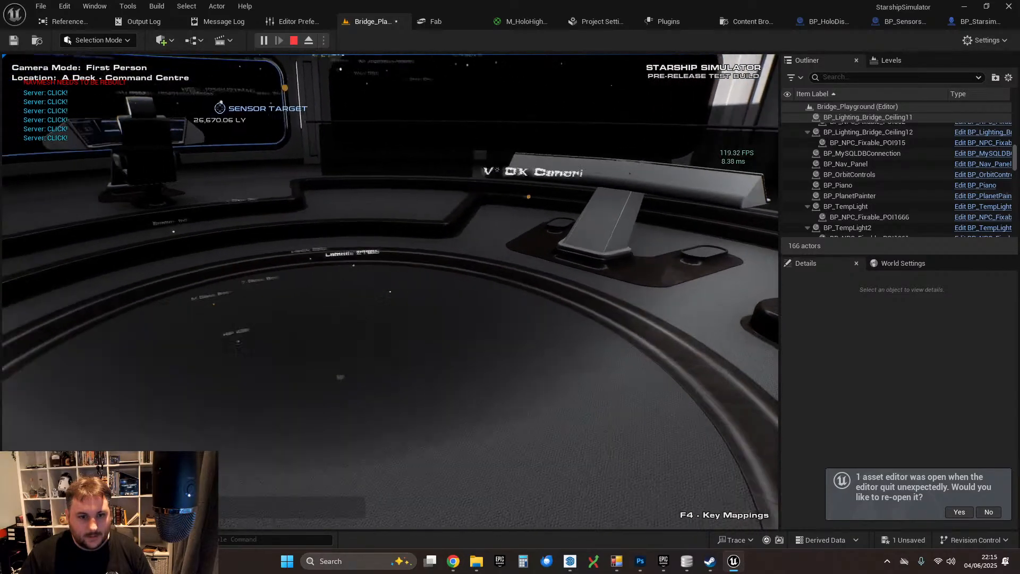
click(390, 292)
click(382, 301)
drag(381, 300, 297, 281)
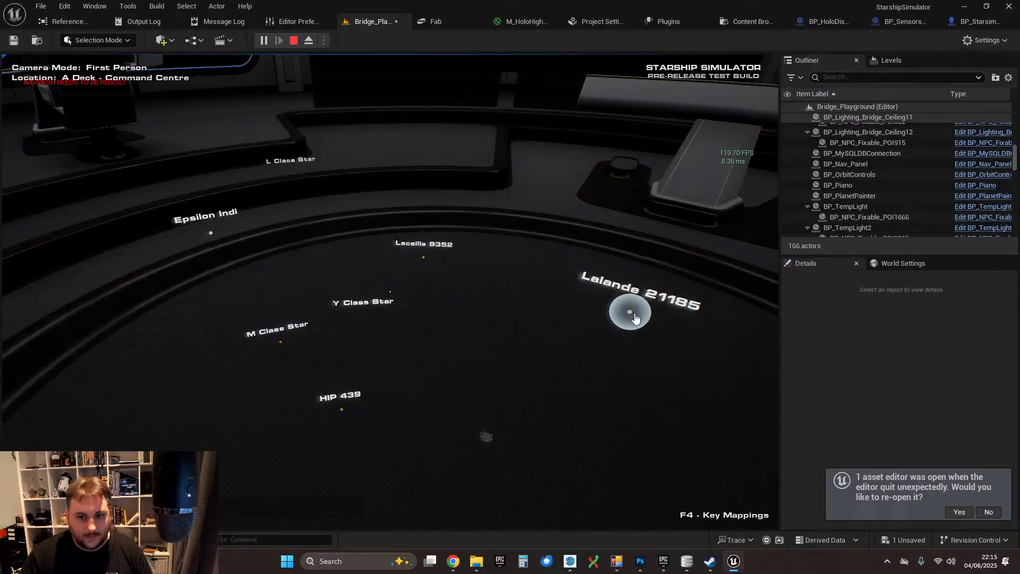
- Exit the play session to desktop and return to the BP_Starsim_Character event graph
key(Escape)
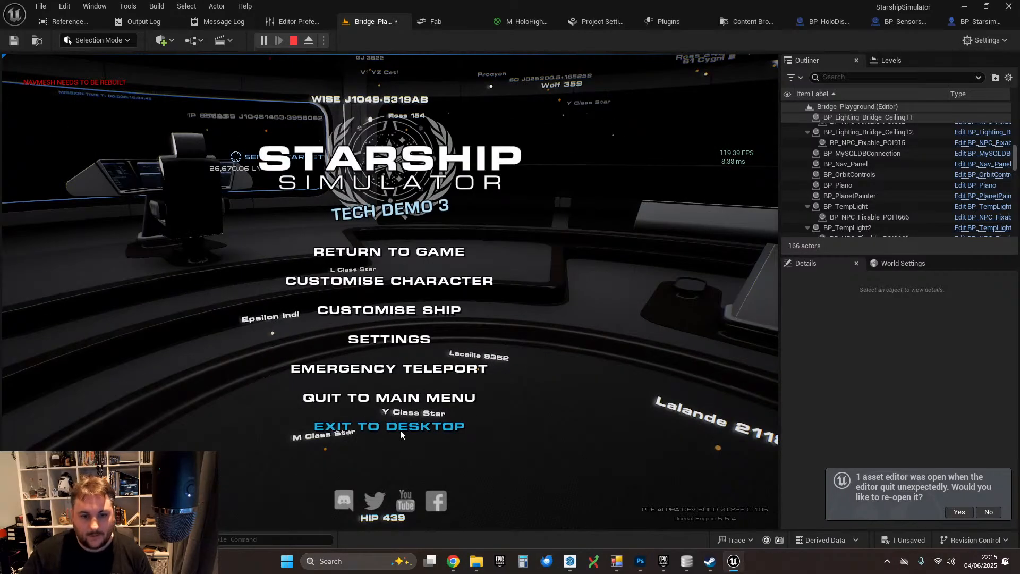
click(400, 429)
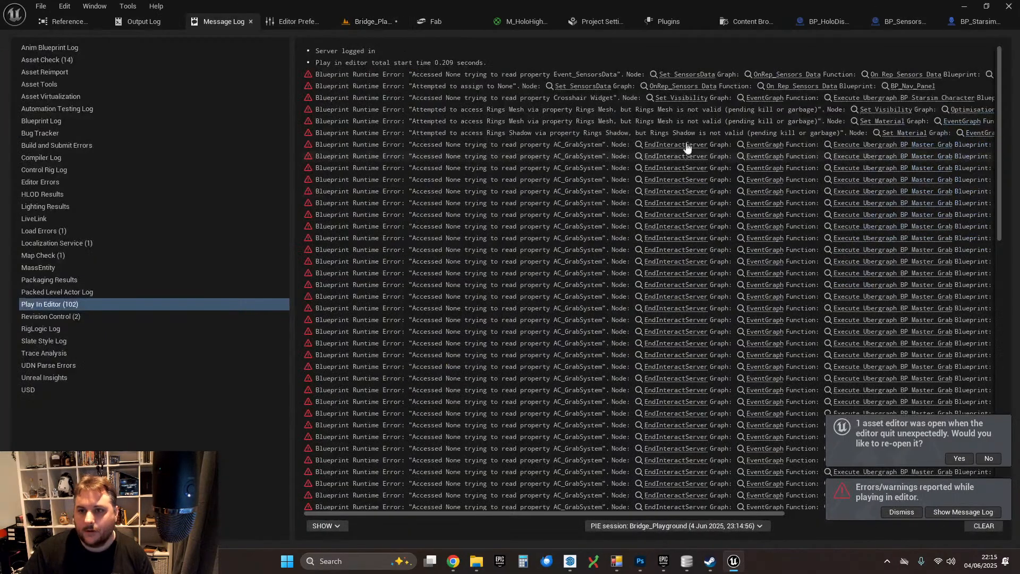
click(826, 26)
click(903, 21)
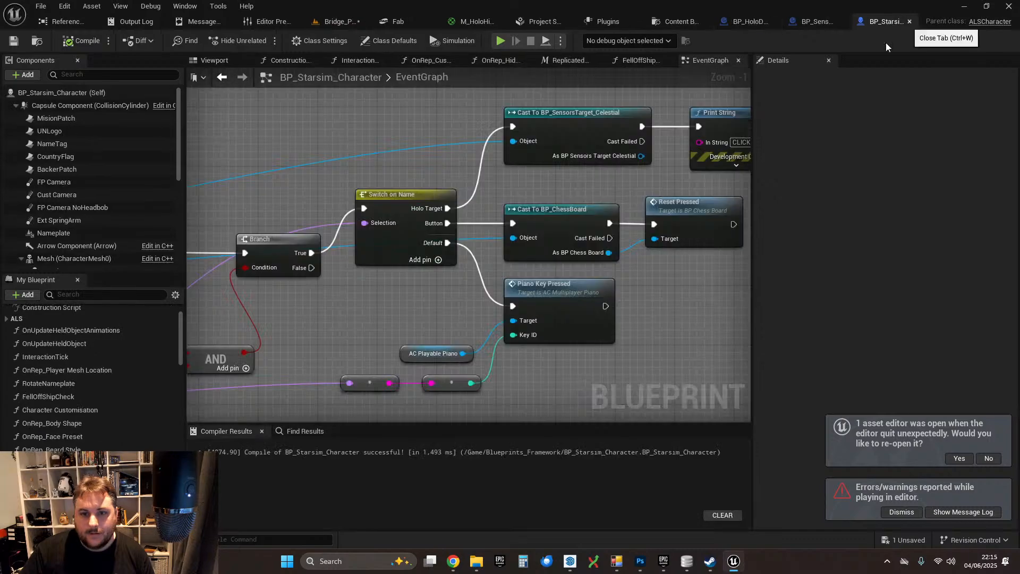
- Connect the upper Select node's Return Value to the Object input of the Cast To BP_SensorsTarget_Celestial node
scroll(510, 189, down, 3)
scroll(460, 187, up, 2)
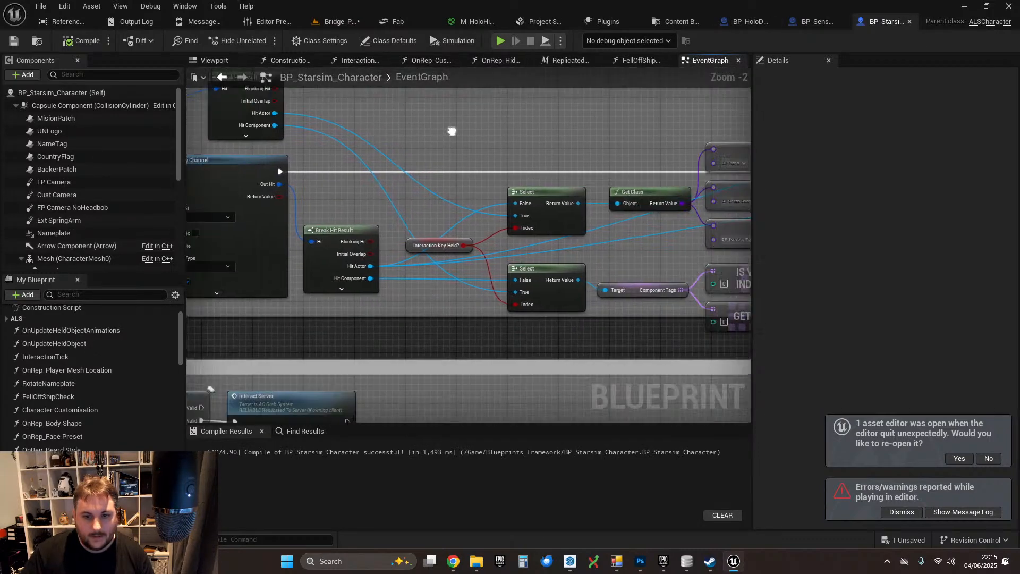
right_drag(450, 129, 306, 154)
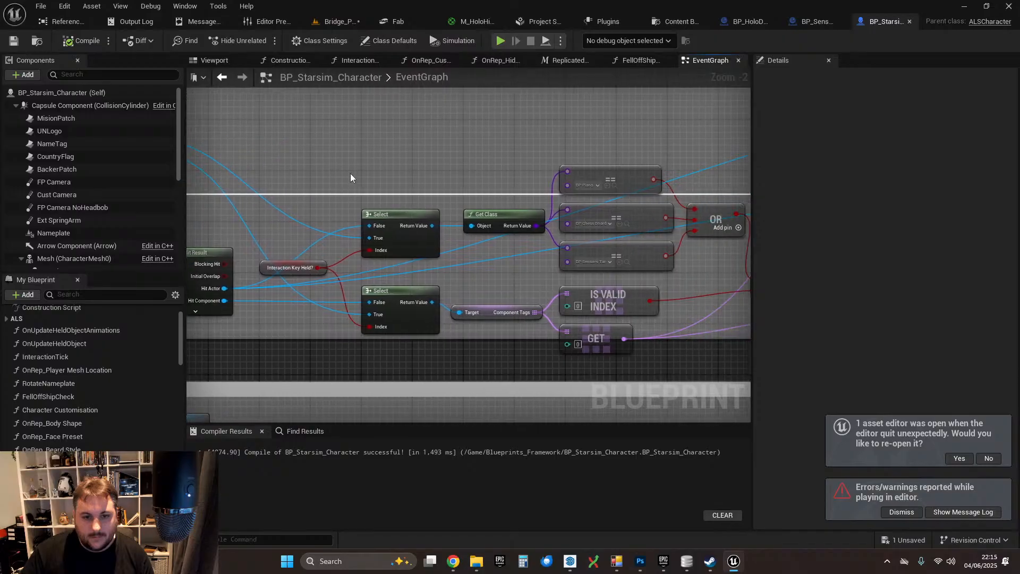
right_drag(435, 196, 329, 224)
drag(329, 254, 664, 127)
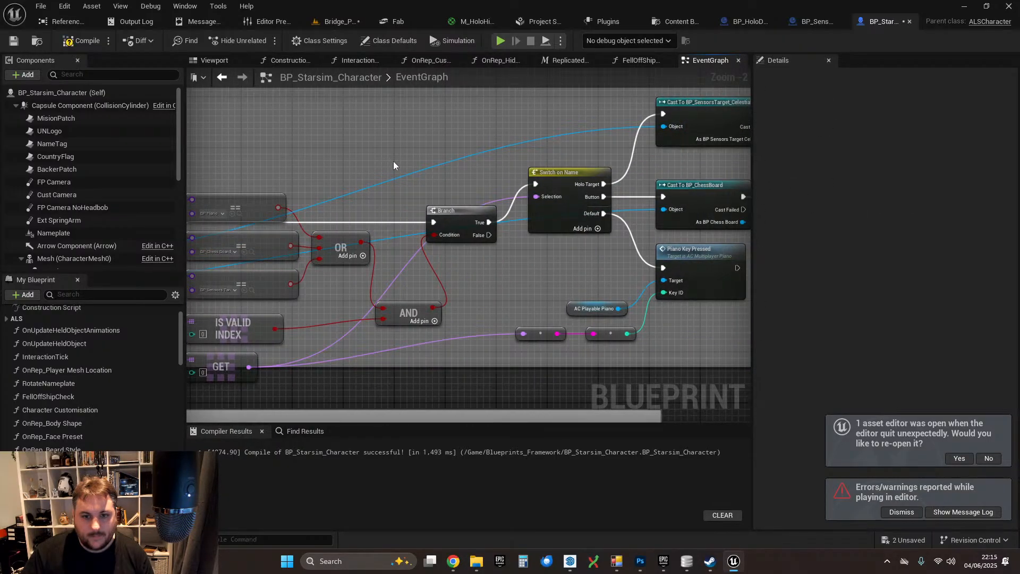
mouse_move(371, 167)
right_down()
mouse_move(558, 136)
mouse_move(710, 133)
mouse_move(642, 137)
mouse_move(915, 163)
mouse_move(359, 148)
mouse_move(733, 154)
right_up()
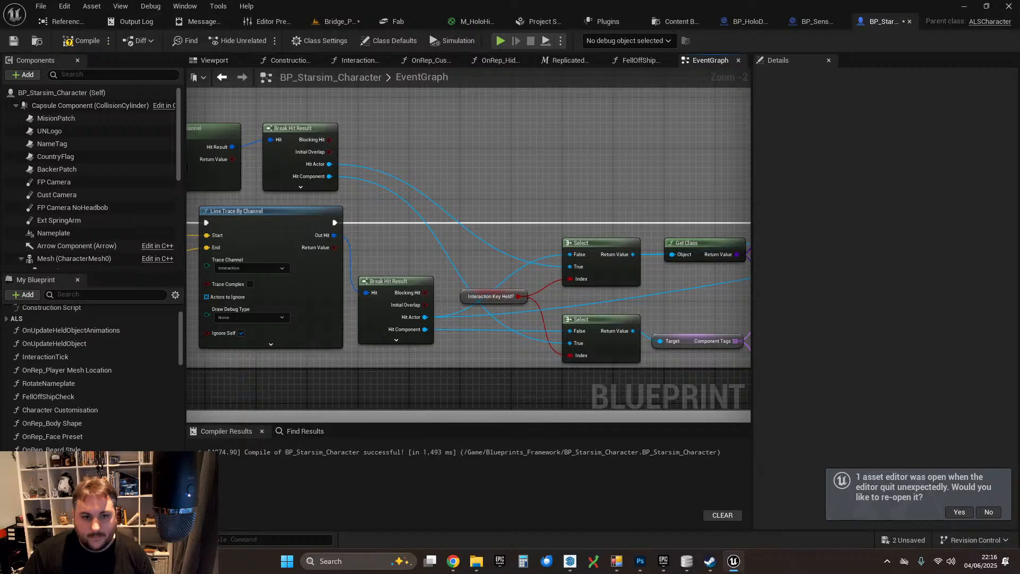
- Connect the upper Select node's Return Value to the Object input of the Cast To BP_ChessBoard node
mouse_move(892, 152)
right_down()
mouse_move(667, 140)
mouse_move(746, 127)
mouse_move(857, 127)
mouse_move(727, 137)
mouse_move(854, 136)
right_up()
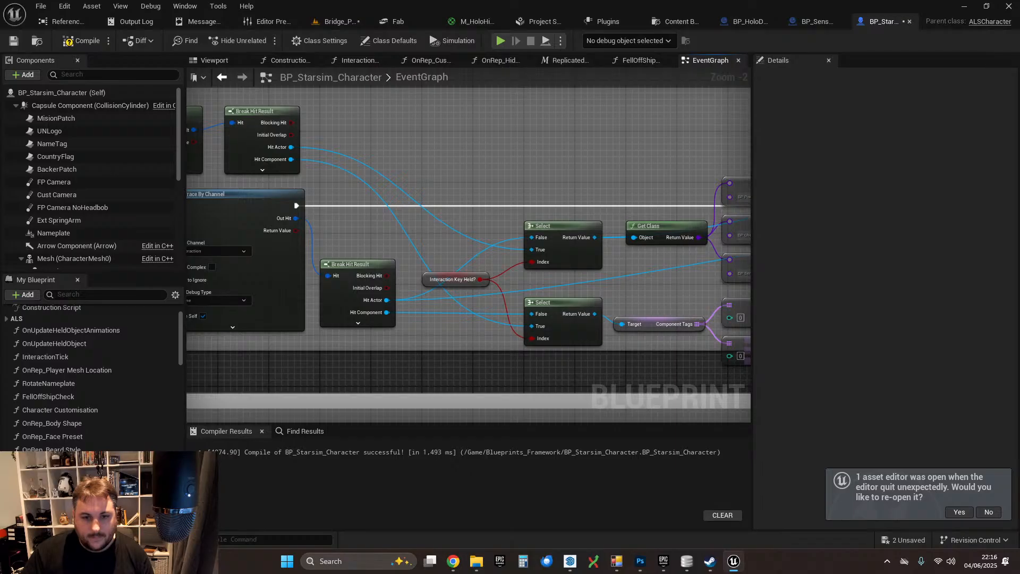
right_drag(796, 141, 826, 120)
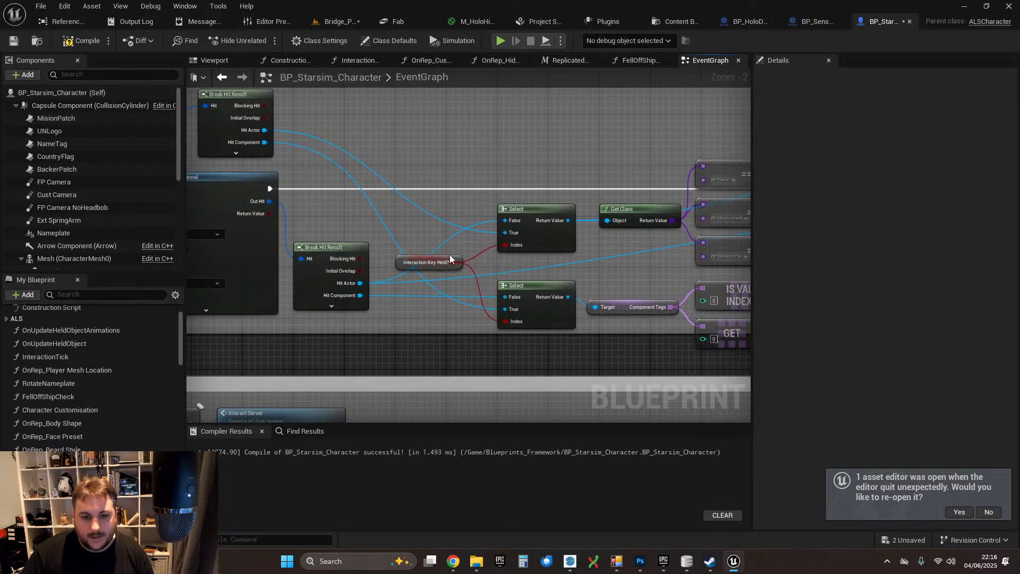
right_drag(629, 246, 453, 276)
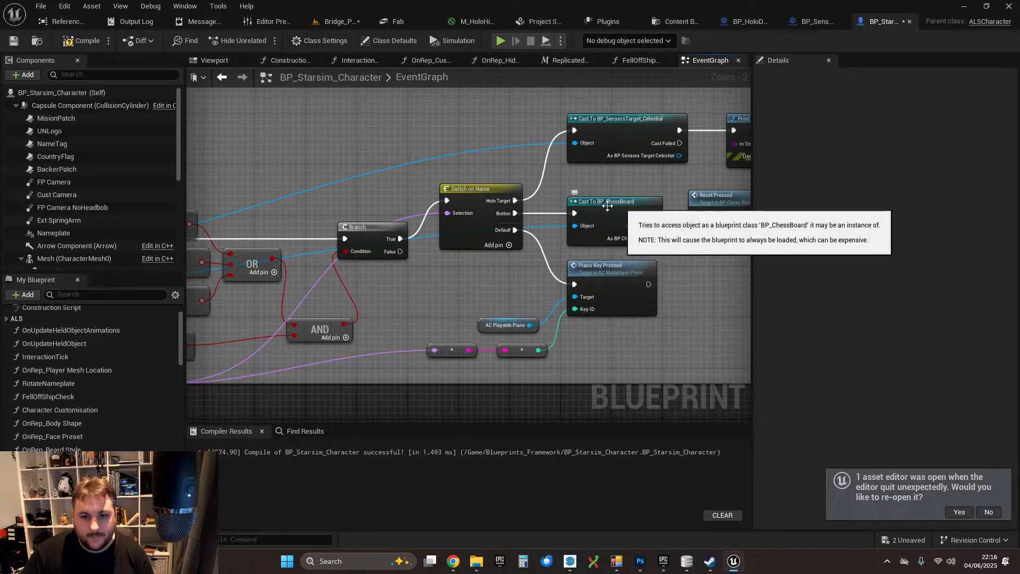
right_drag(319, 214, 711, 185)
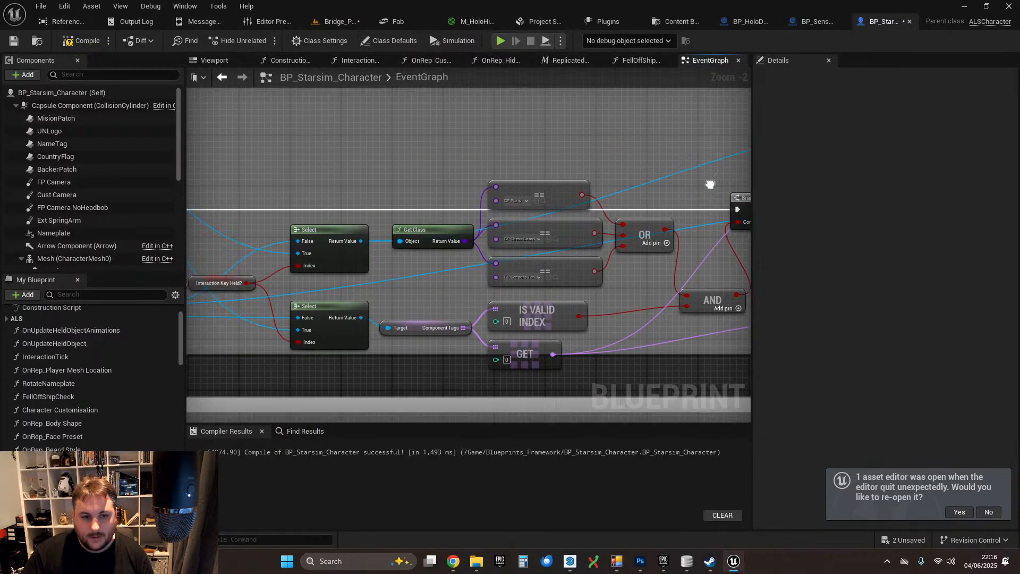
right_drag(311, 243, 489, 230)
right_drag(347, 225, 489, 221)
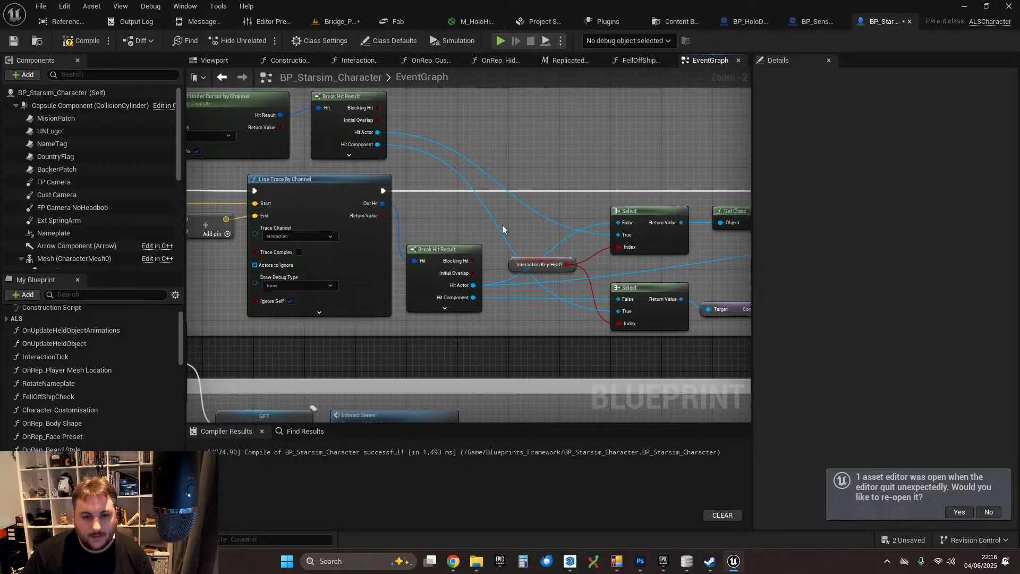
right_drag(534, 236, 384, 237)
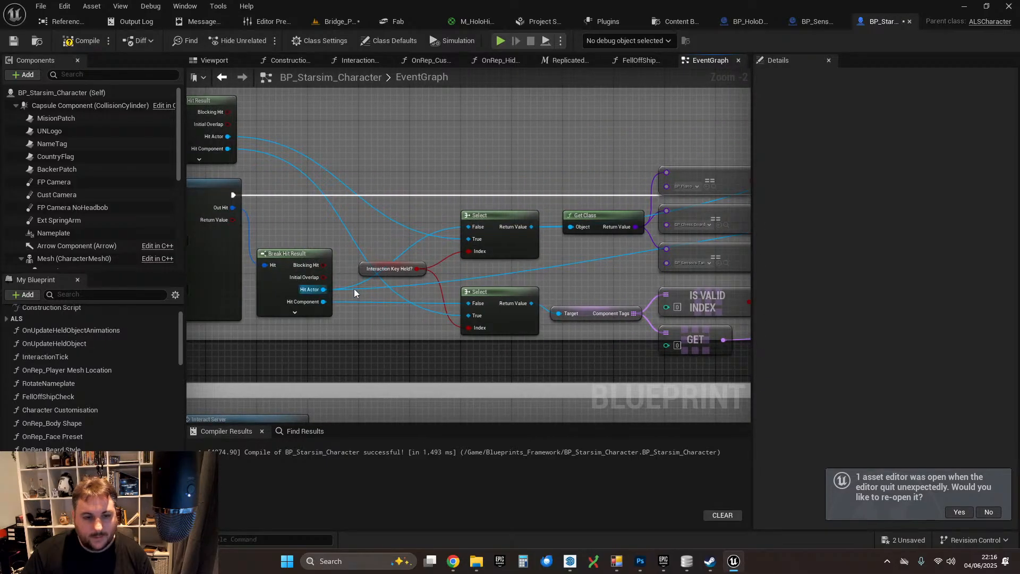
right_drag(368, 289, 473, 223)
right_drag(647, 211, 373, 228)
right_drag(508, 242, 376, 226)
scroll(367, 228, down, 1)
drag(358, 228, 494, 190)
right_drag(482, 248, 719, 253)
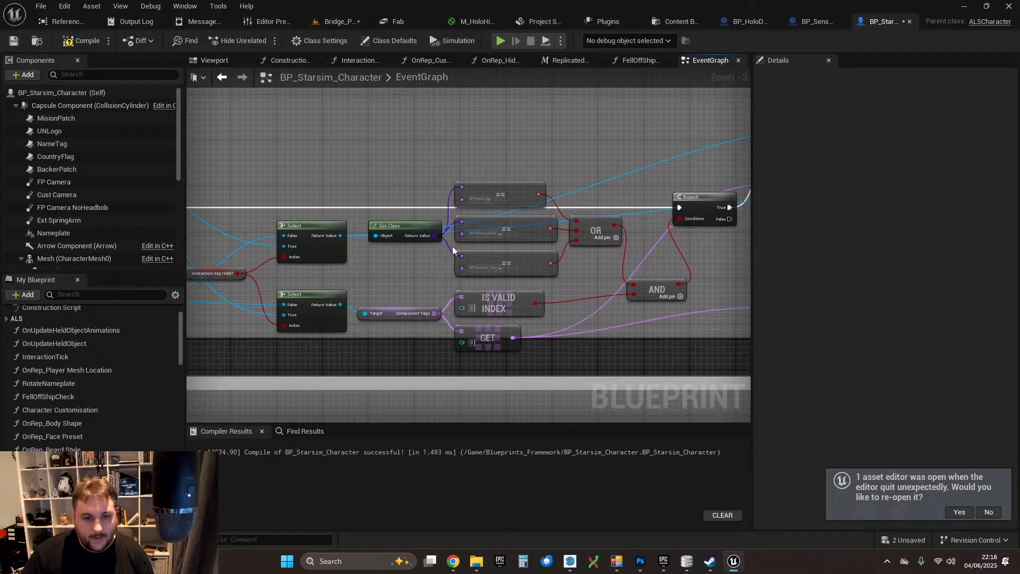
- Nudge the Get Class node slightly upward, and compile and save the character blueprint
mouse_move(407, 230)
mouse_down()
mouse_move(402, 238)
mouse_move(408, 221)
mouse_up()
right_drag(626, 143, 448, 191)
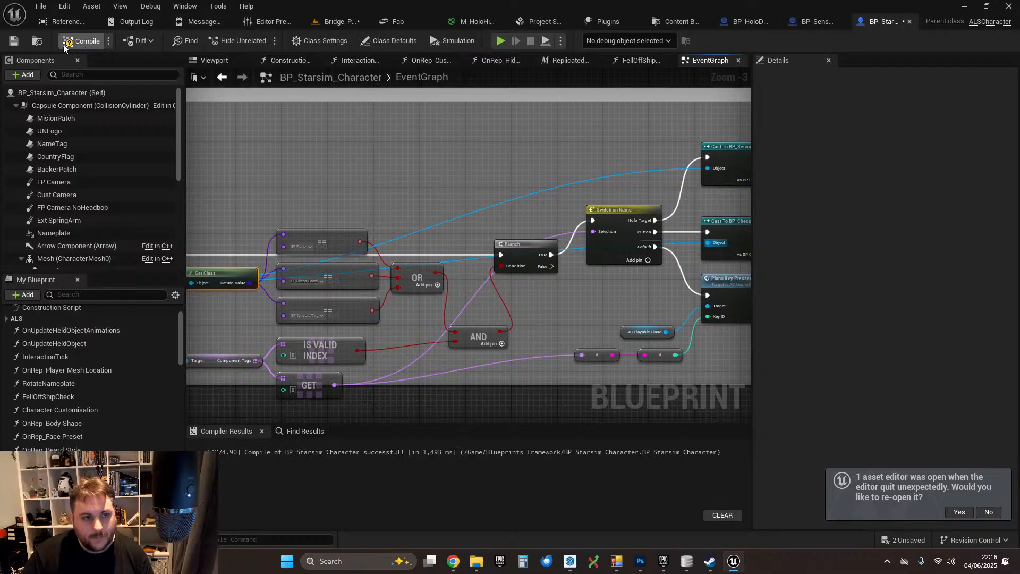
click(15, 41)
- Play the Bridge_Playground level, walk up to the chess board and test its button interaction in first-person mode
click(336, 22)
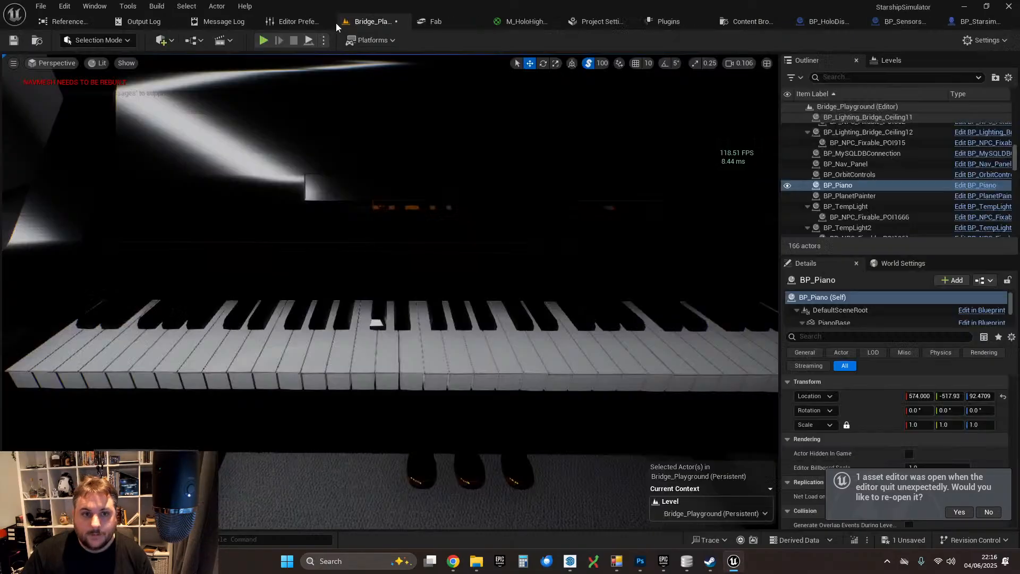
click(264, 39)
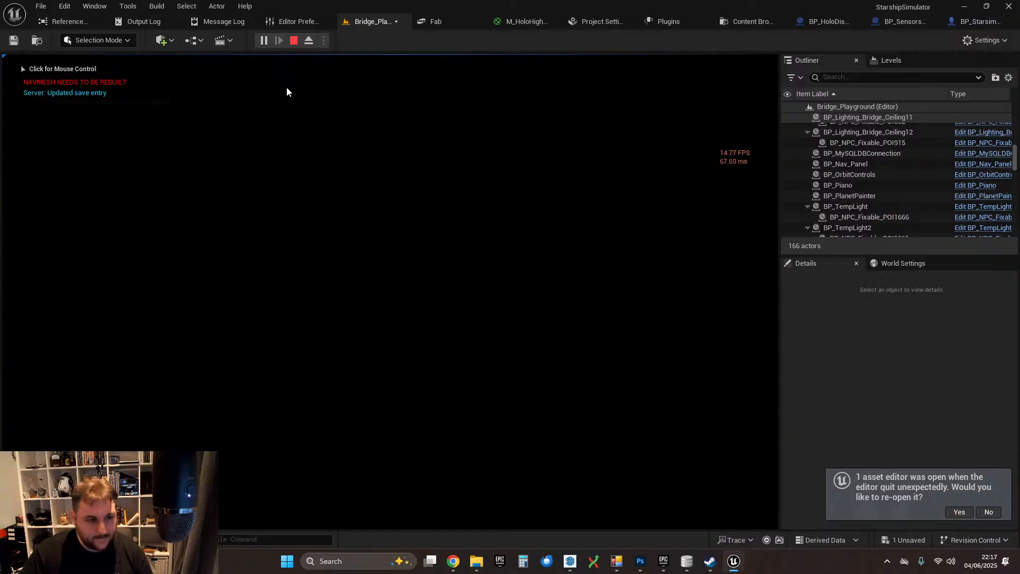
click(288, 104)
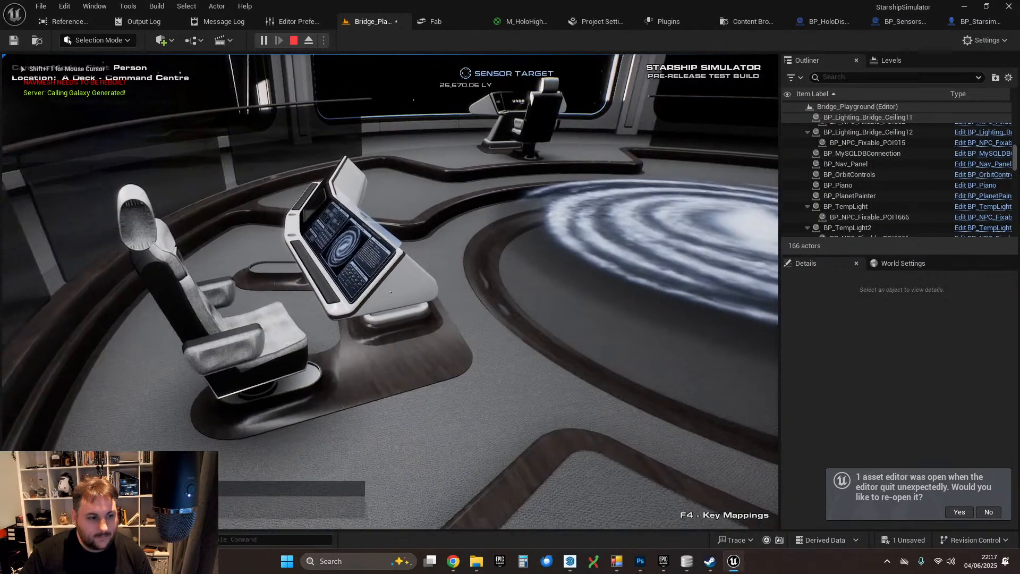
key(w)
key(w)
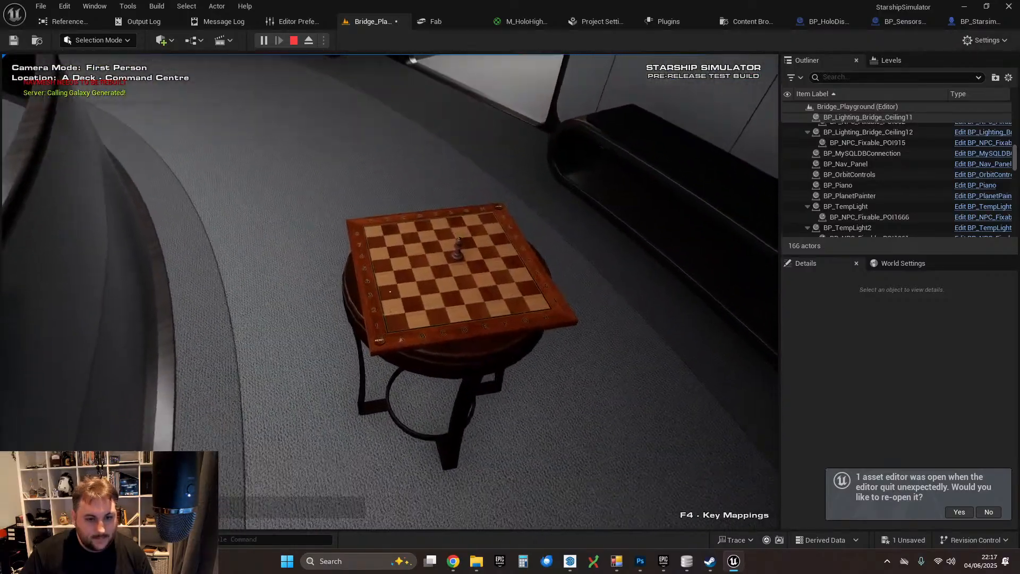
click(390, 291)
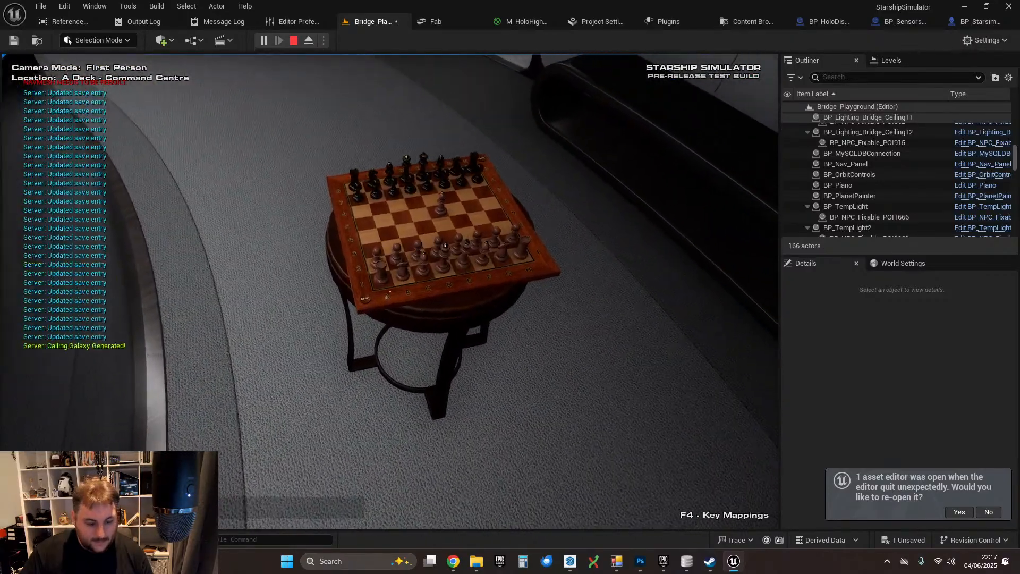
click(353, 305)
key(s)
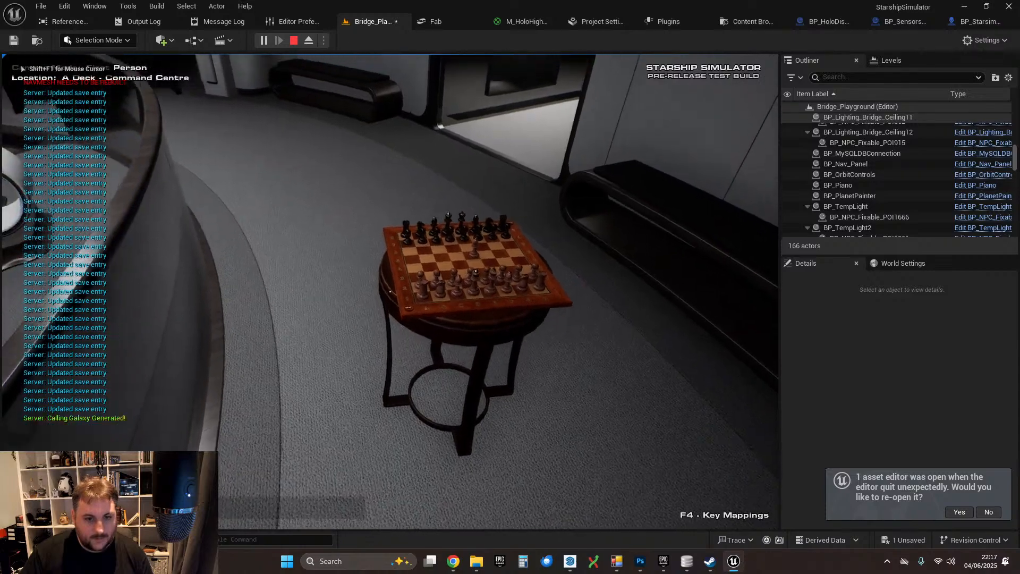
- Walk to the sensors console and show its long-range star map on the holographic display
key(w)
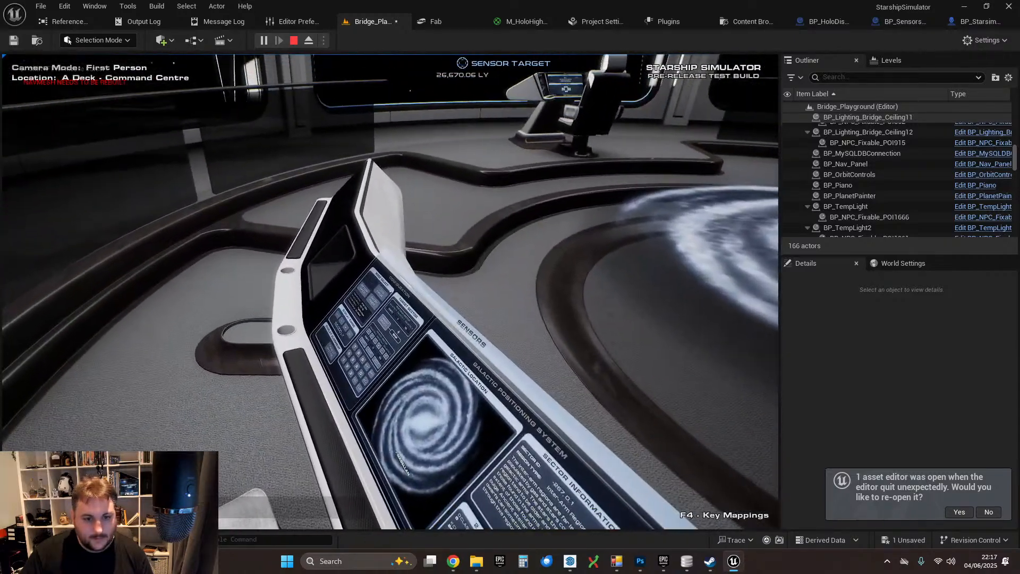
click(390, 291)
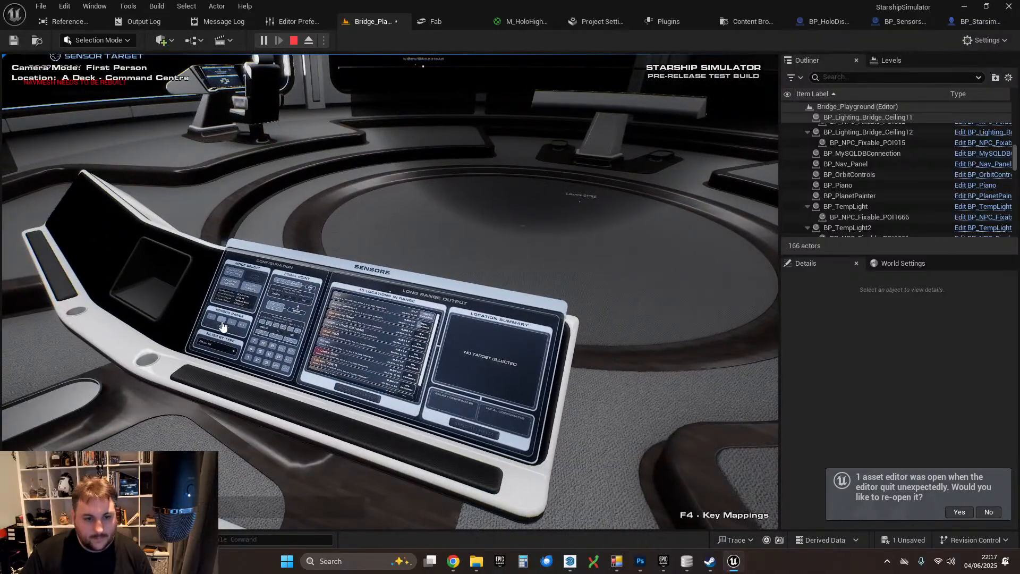
click(230, 323)
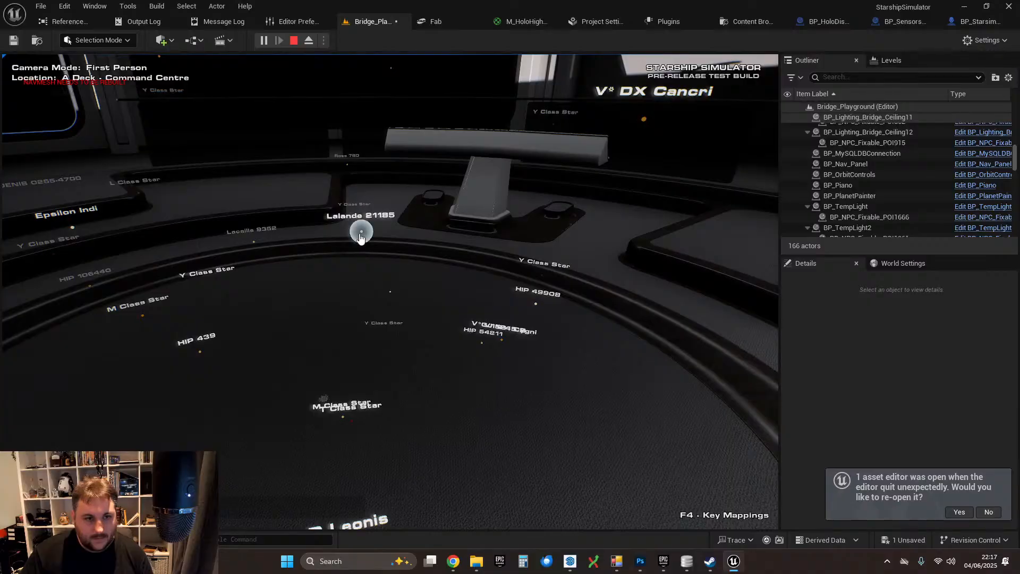
- Test target interaction with the free cursor on Lalande 21185 and the star beside HIP 54211
click(361, 229)
double_click(494, 343)
click(494, 344)
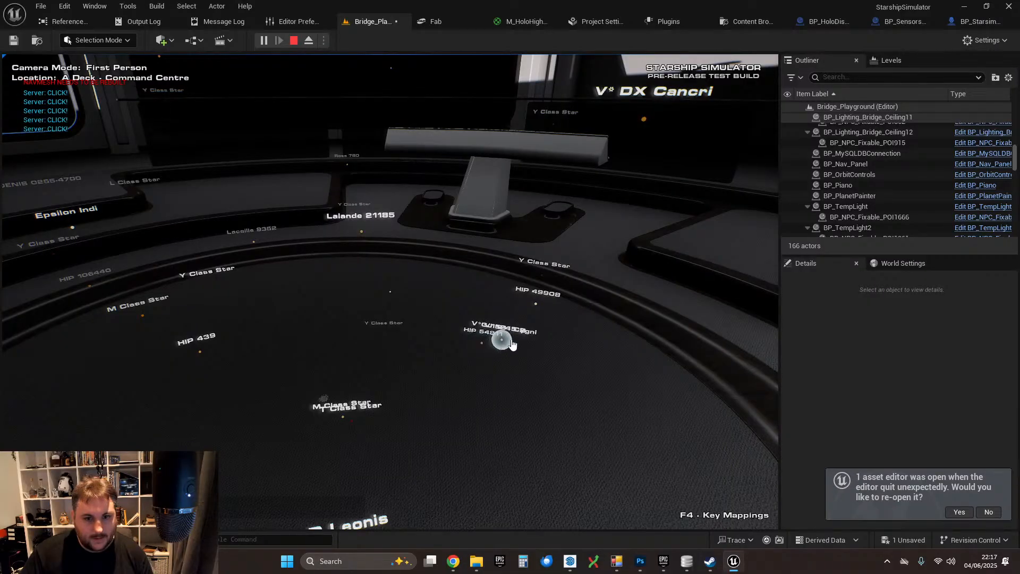
- Move closer to the star map and test first-person crosshair interaction around Lalande 21185 and Lacaille 9352
key(w)
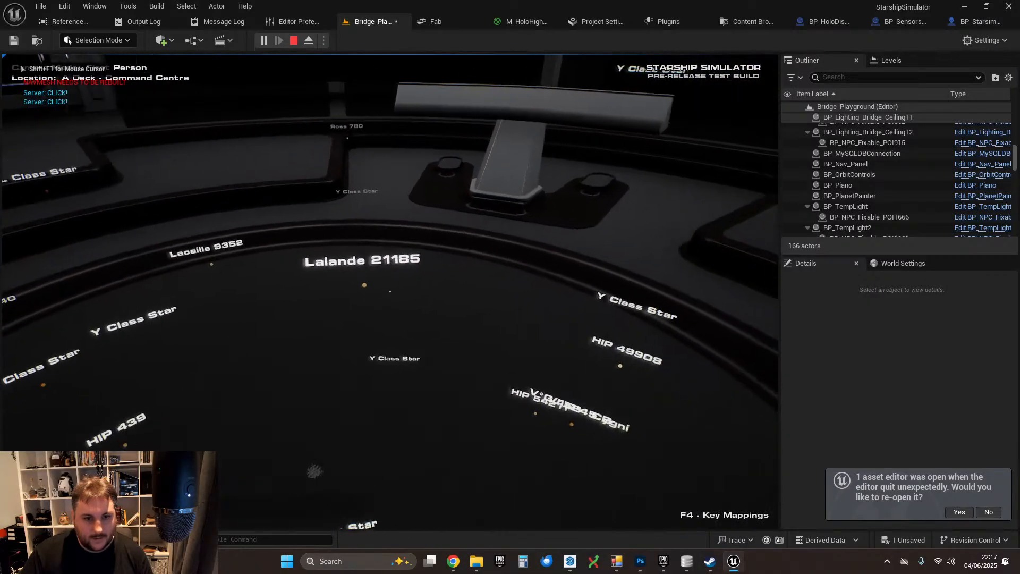
double_click(390, 292)
double_click(389, 291)
key(w)
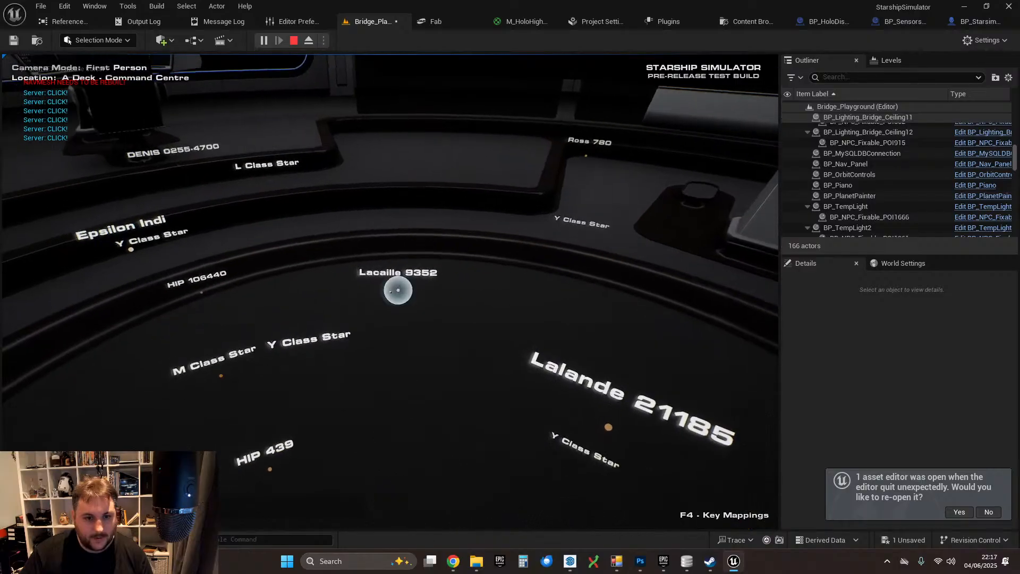
- Test free-cursor interaction on HIP 106440, Epsilon Indi, Lacaille 9352 and the nearby M Class and Y Class stars
key(shift+F1)
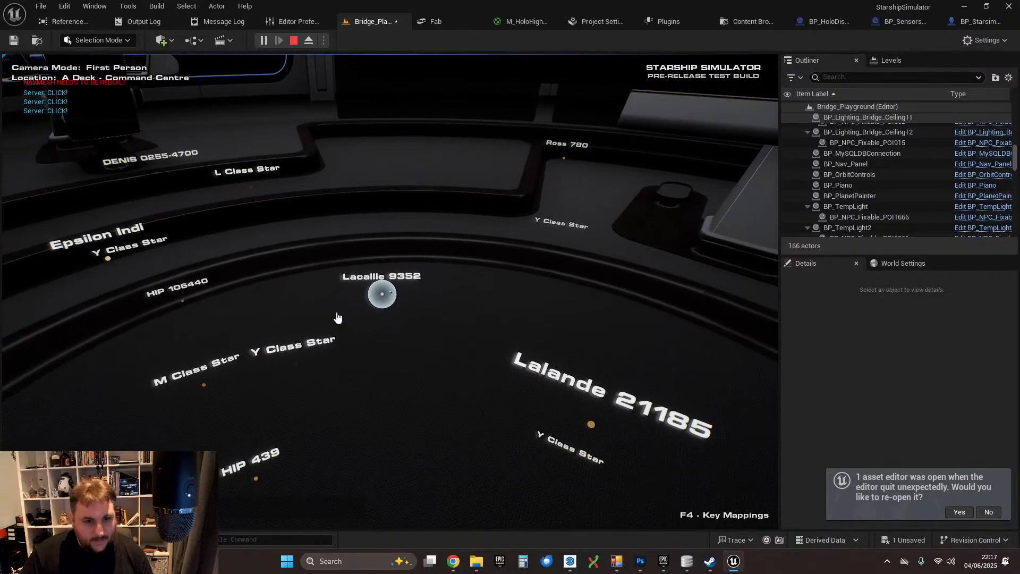
click(183, 302)
click(107, 259)
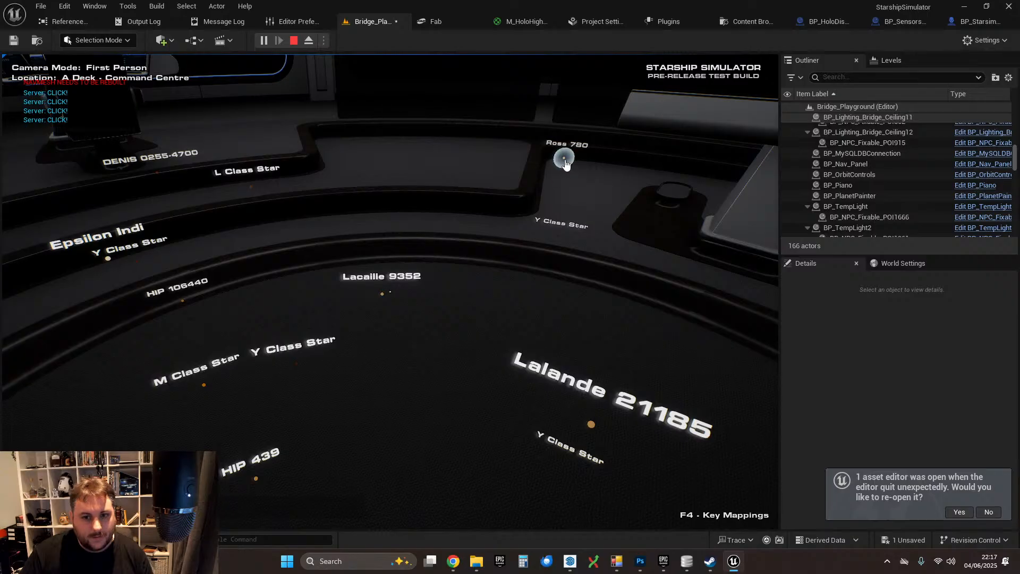
click(382, 294)
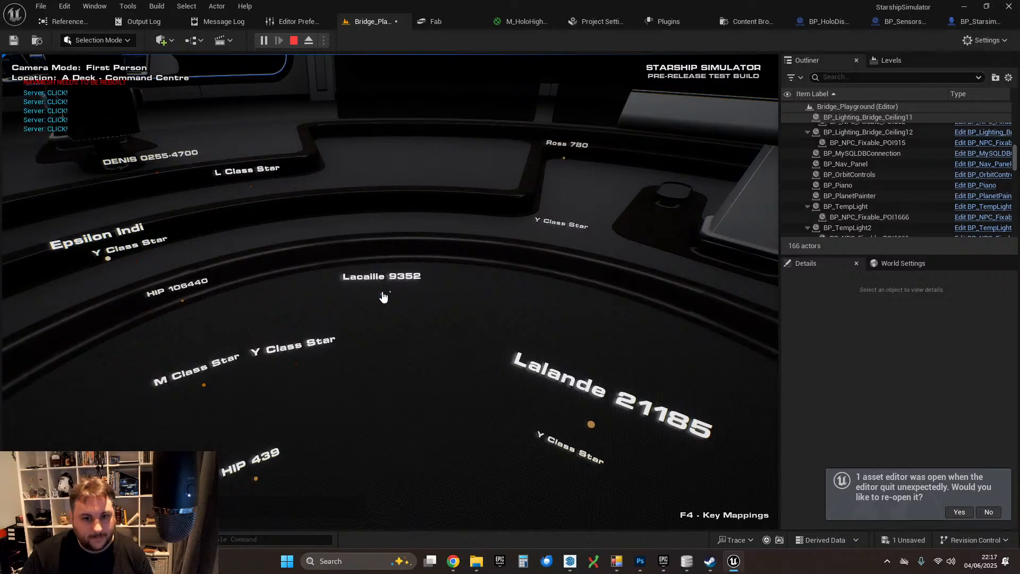
click(204, 385)
click(295, 368)
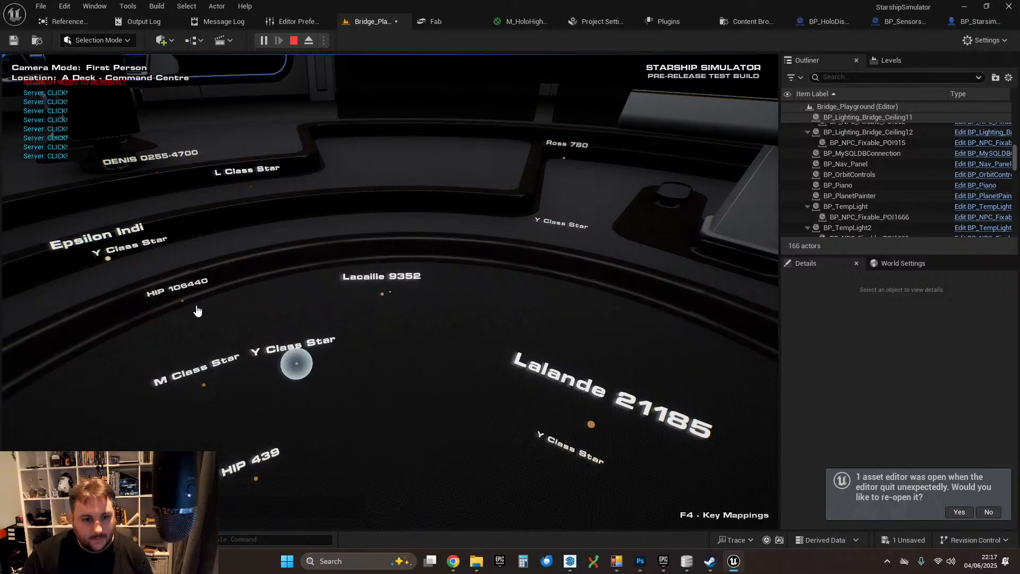
click(183, 302)
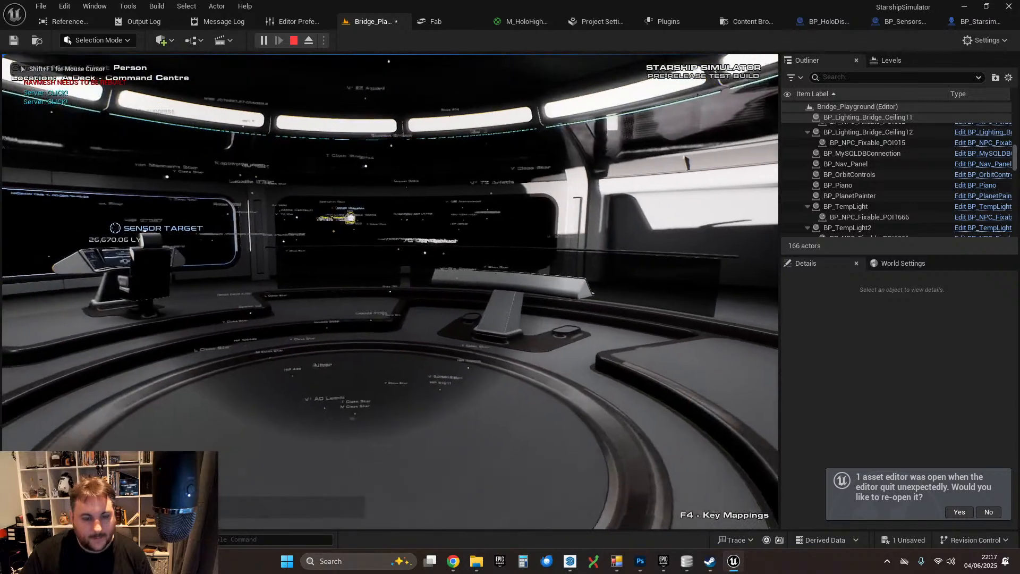
- Step back from the star map and test free-cursor interaction on Altair, V* AD Leonis, V* DX Cancri and Luyten's star
key(Tab)
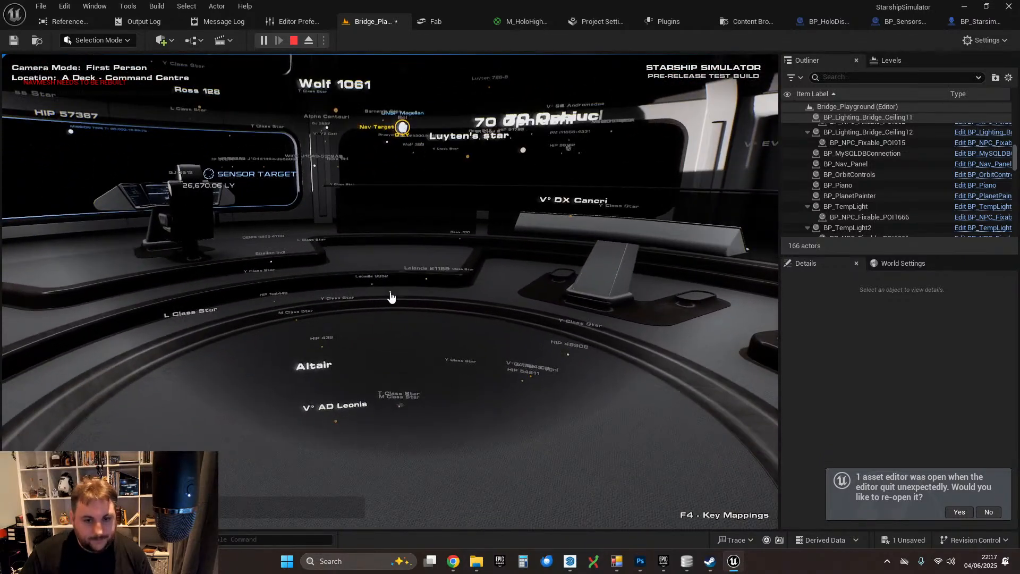
click(320, 388)
click(319, 390)
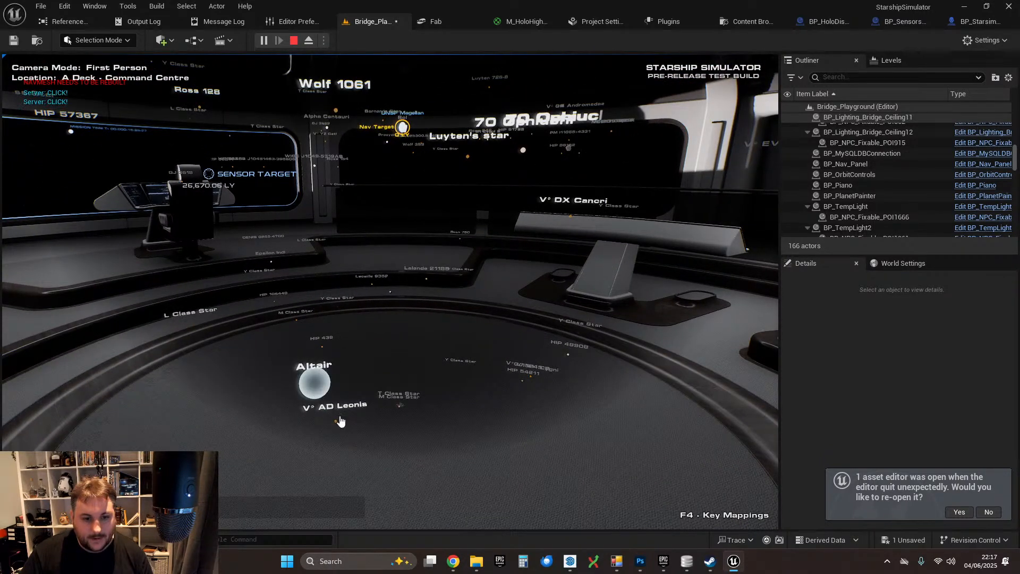
click(337, 422)
click(336, 421)
click(336, 421)
click(316, 387)
click(576, 219)
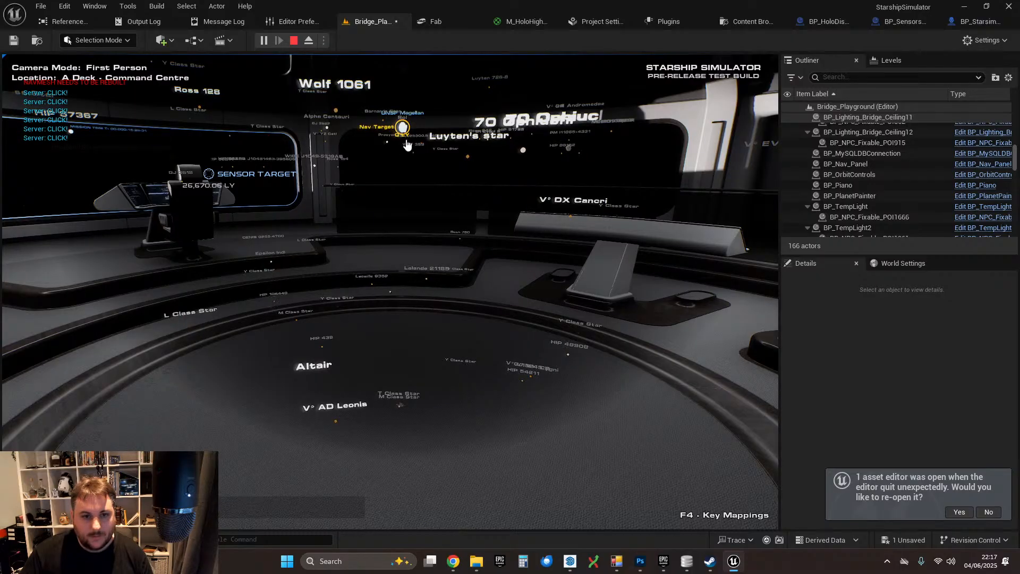
click(468, 157)
- Shift the view of the star map and test free-cursor interaction on HIP 439 and distant Lalande 21185
key(Tab)
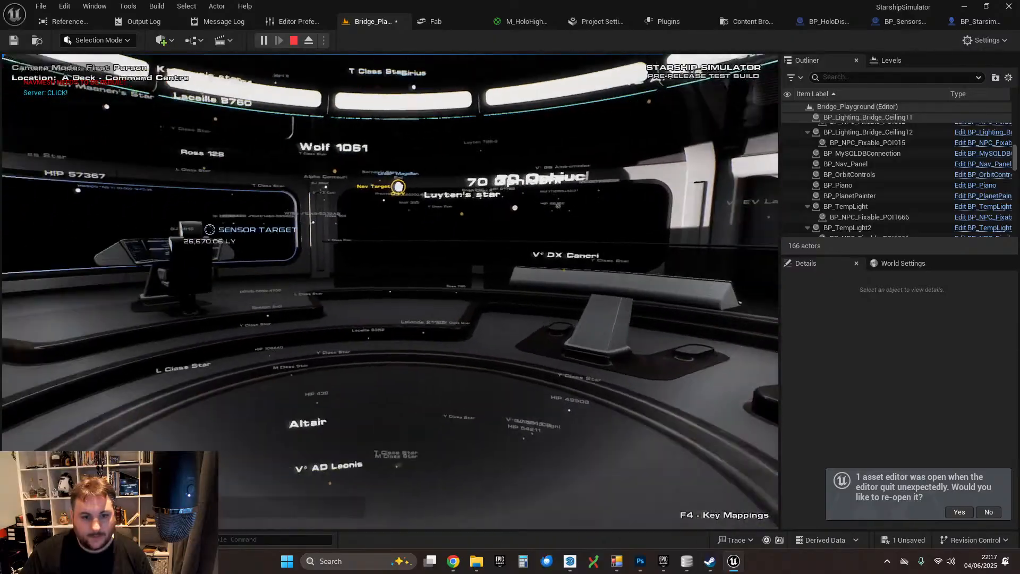
key(Tab)
click(358, 391)
click(358, 391)
click(467, 323)
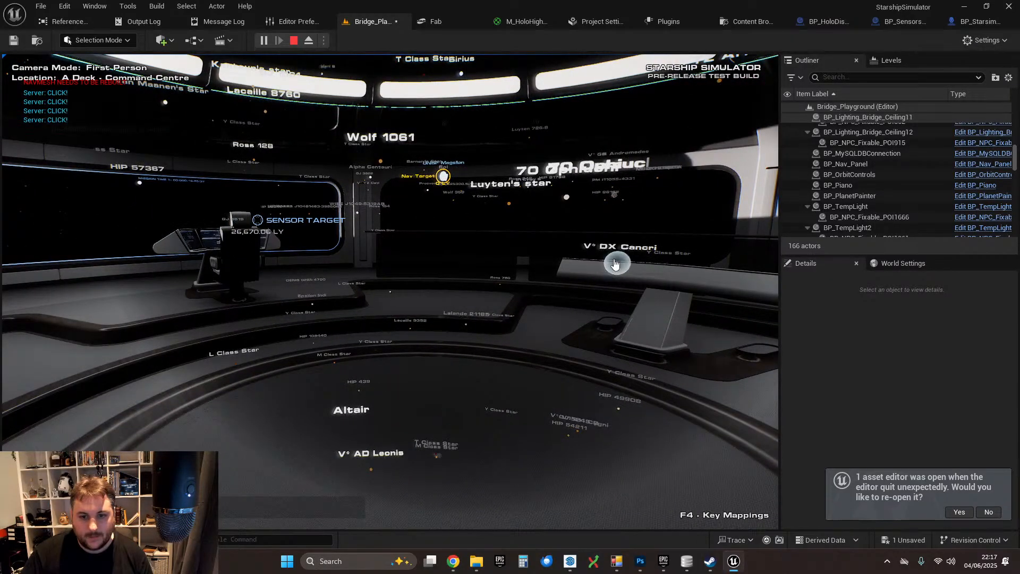
- Exit the play session to desktop and return to the cast nodes in the BP_Starsim_Character event graph
key(Tab)
key(Escape)
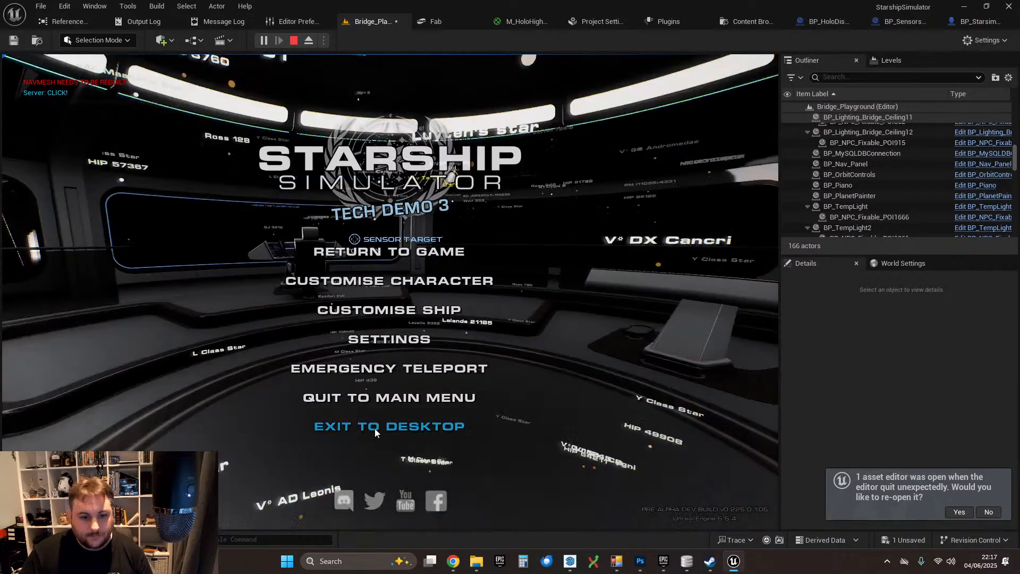
click(374, 426)
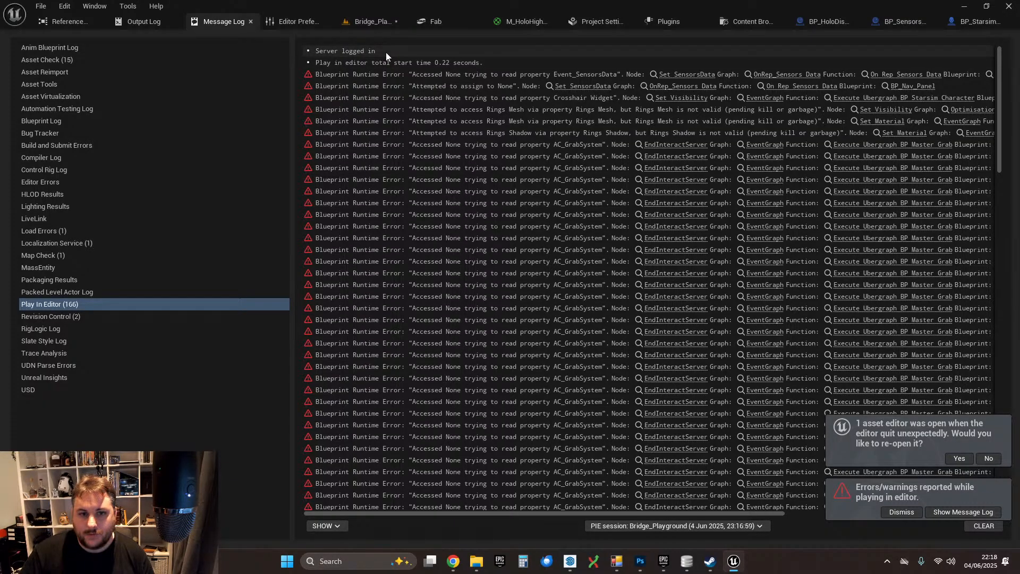
click(374, 22)
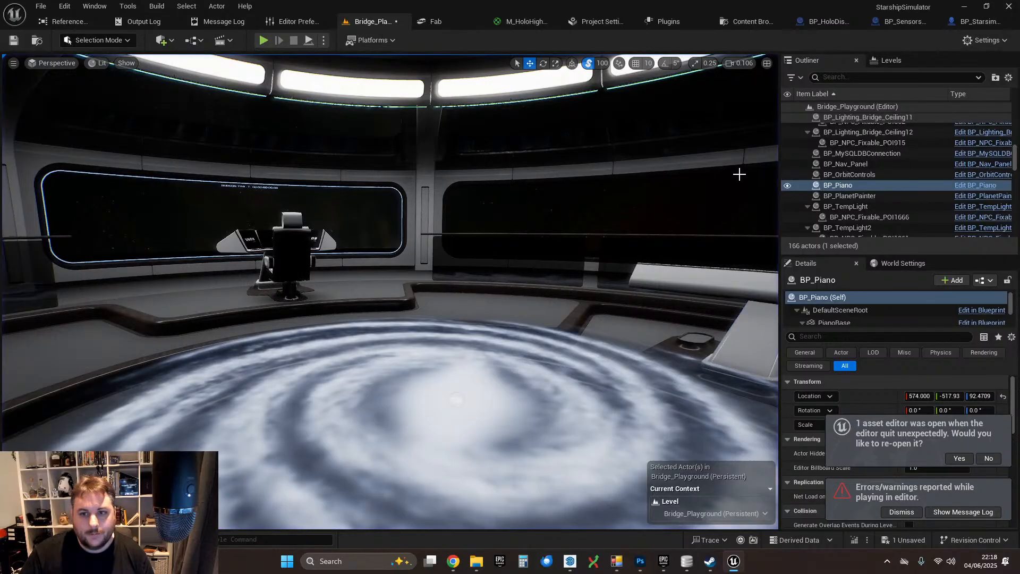
click(815, 21)
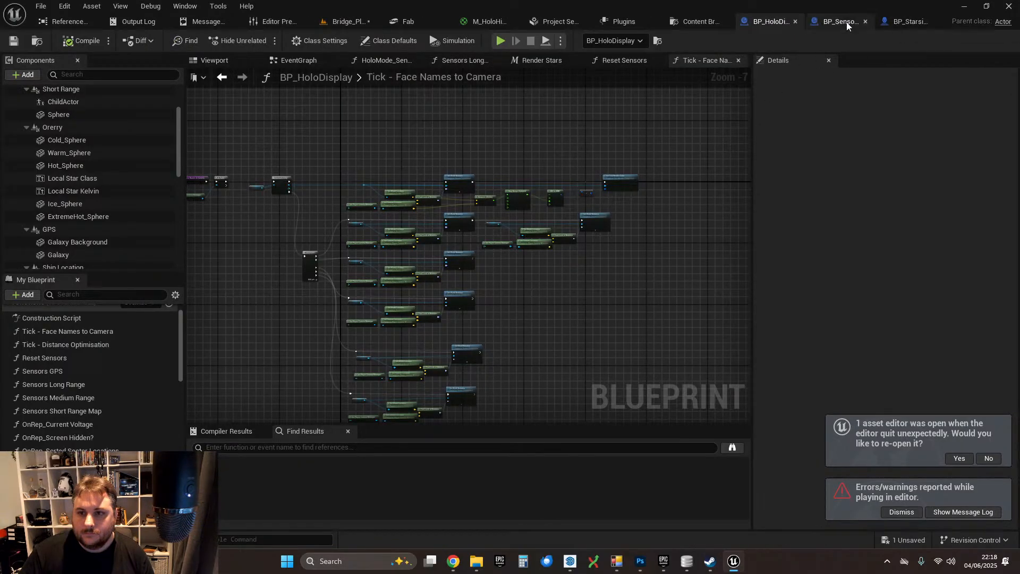
click(906, 22)
scroll(481, 181, up, 4)
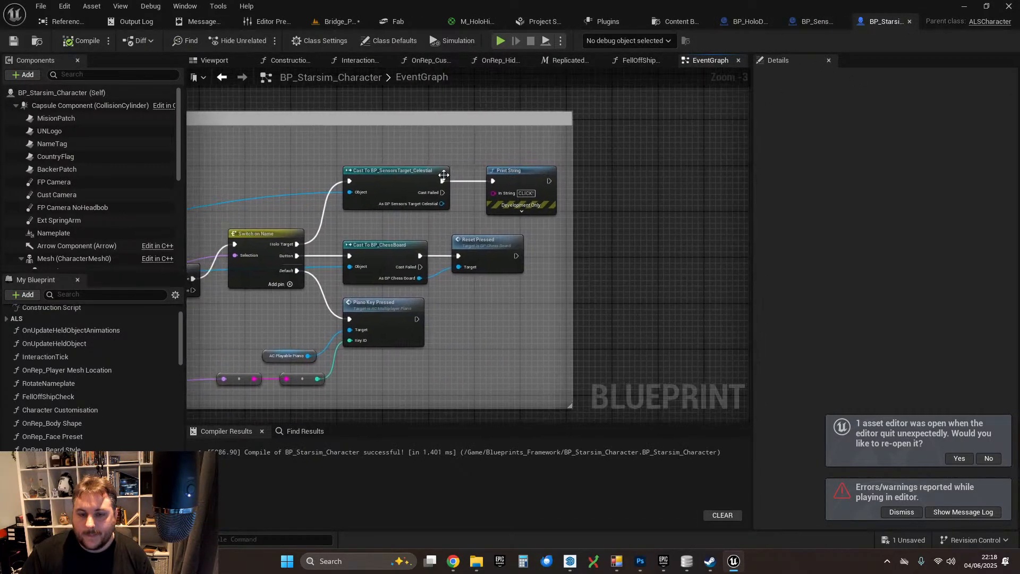
- Go to the BP_SensorsTarget_Celestial event graph and reposition the Toggle Visibility event closer to its Set Default Custom Primitive Data Float node
scroll(444, 175, up, 2)
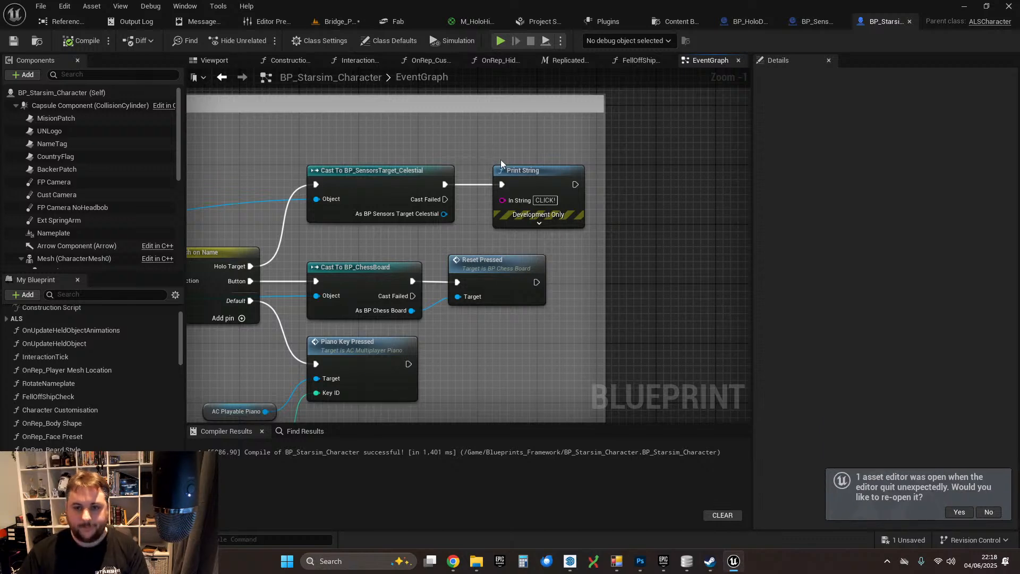
click(755, 22)
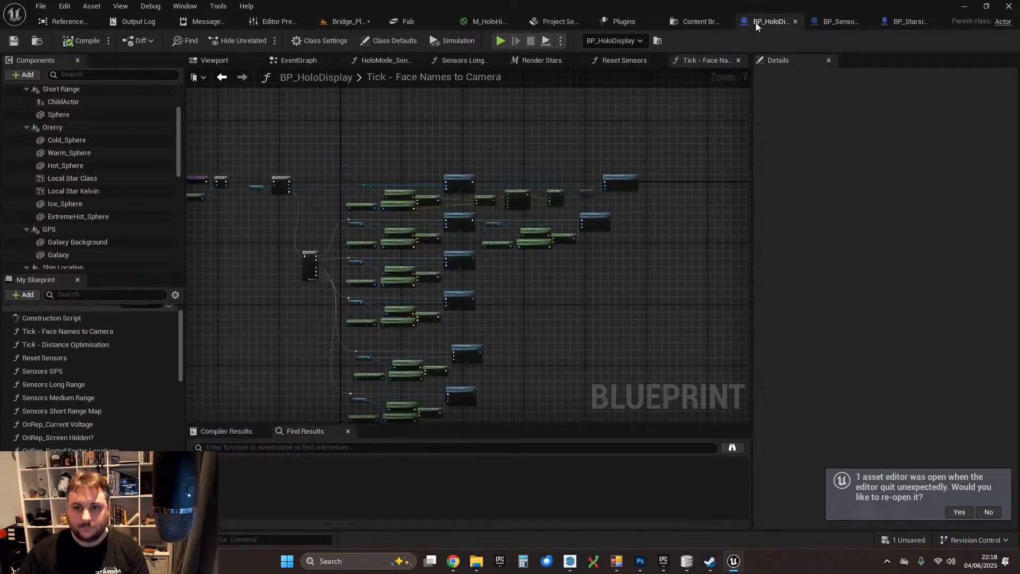
click(834, 21)
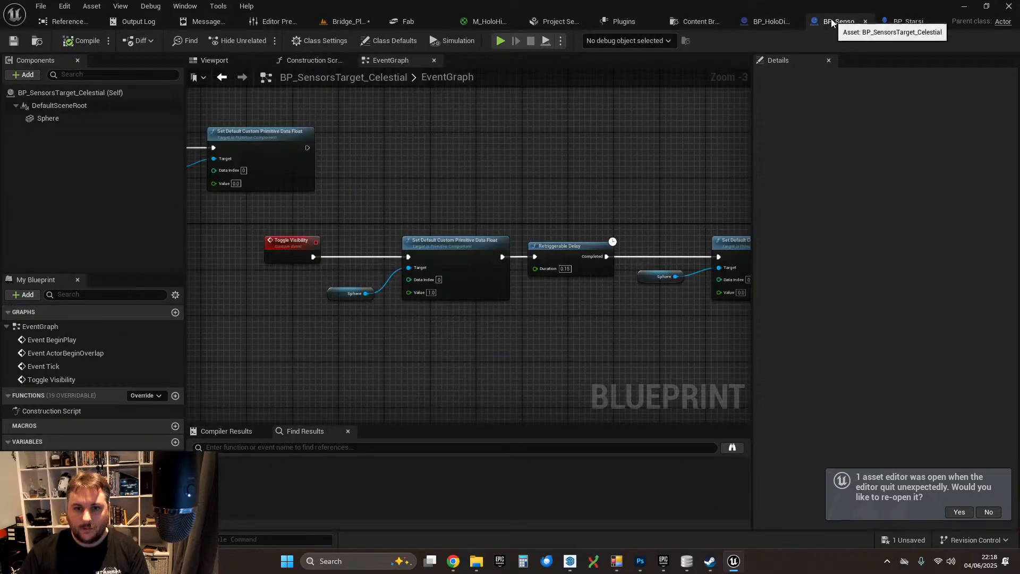
right_drag(373, 205, 404, 154)
scroll(359, 168, down, 1)
scroll(359, 168, up, 1)
scroll(396, 152, down, 1)
scroll(378, 178, up, 1)
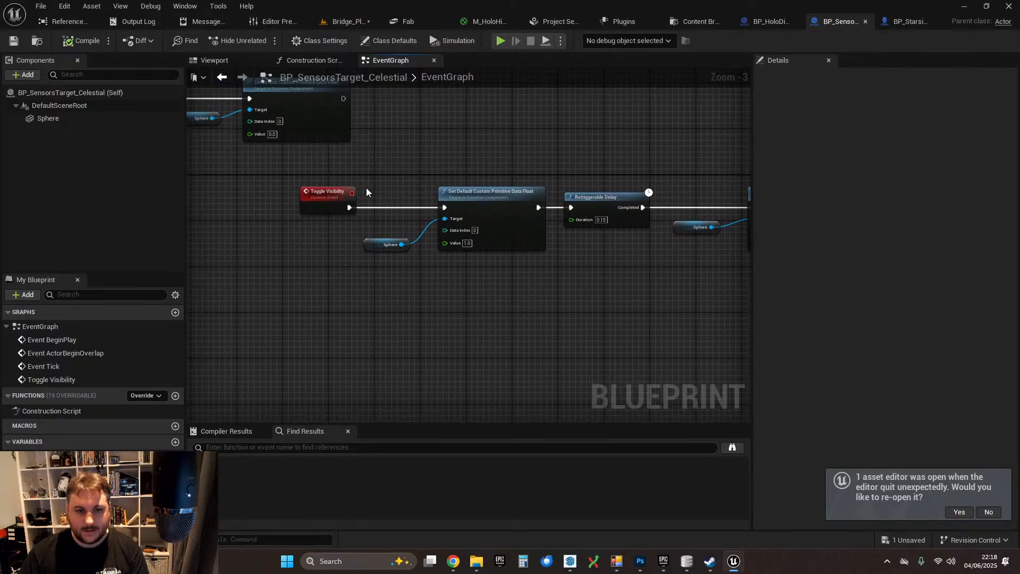
drag(307, 195, 335, 204)
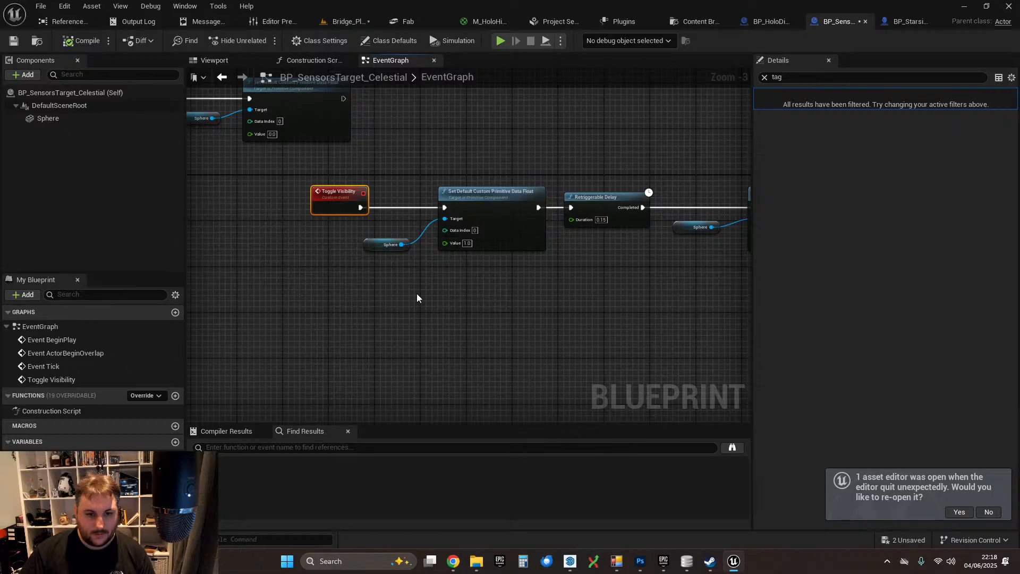
- Add a custom event named Target Clicked and align it beneath the Toggle Visibility event
click(344, 312)
right_click(333, 305)
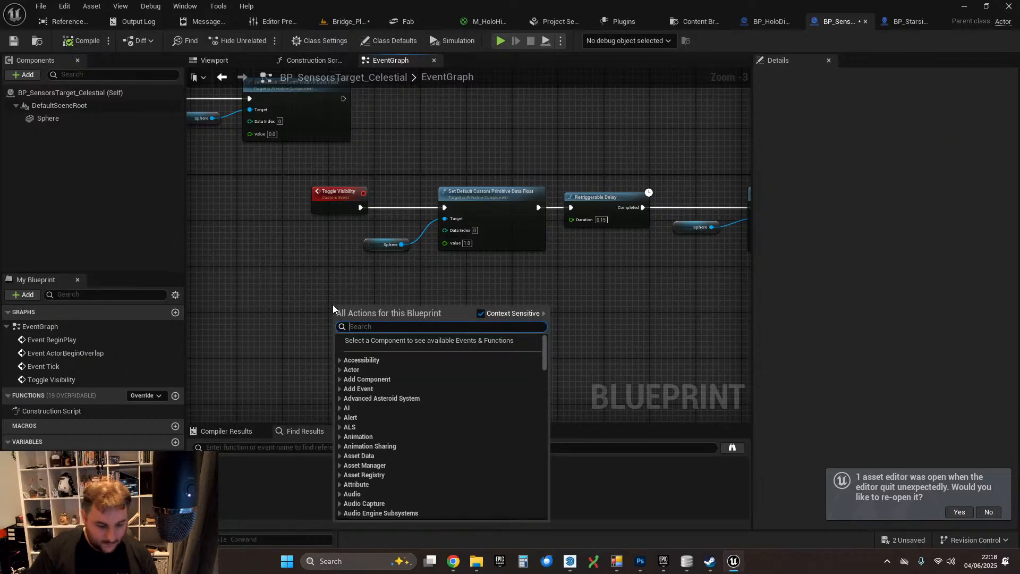
text(custom)
key(Return)
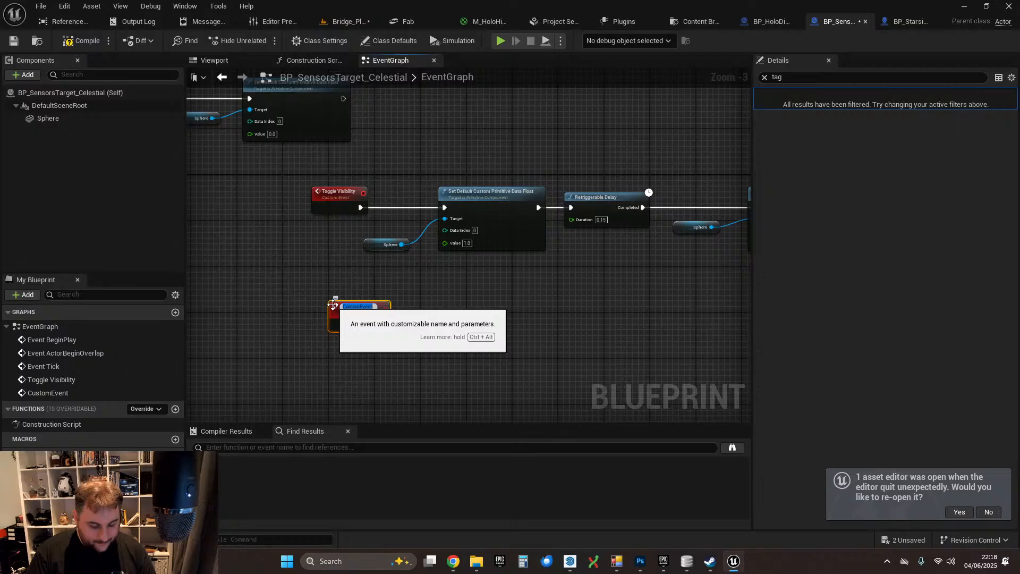
text(Ta)
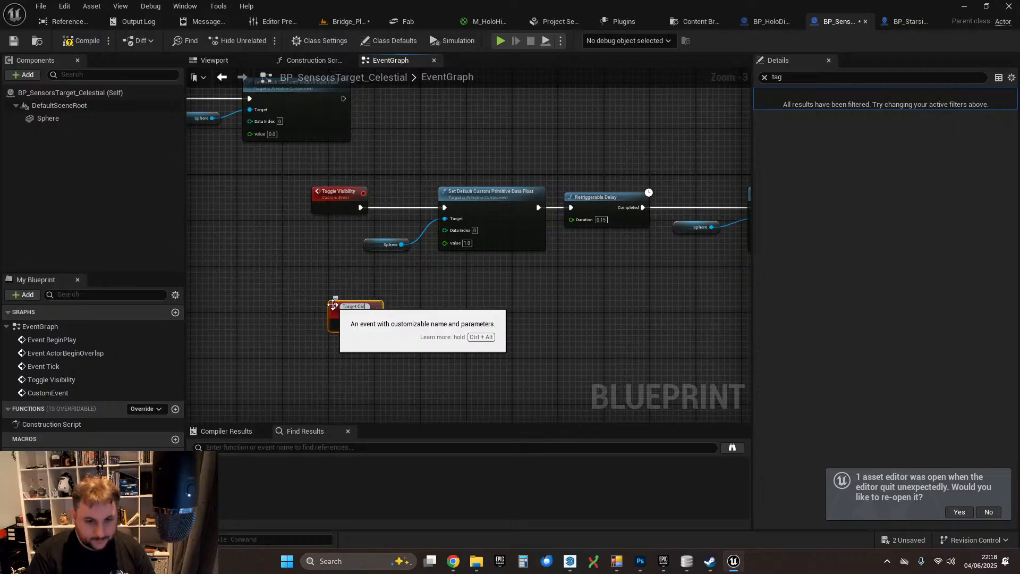
text(rget C)
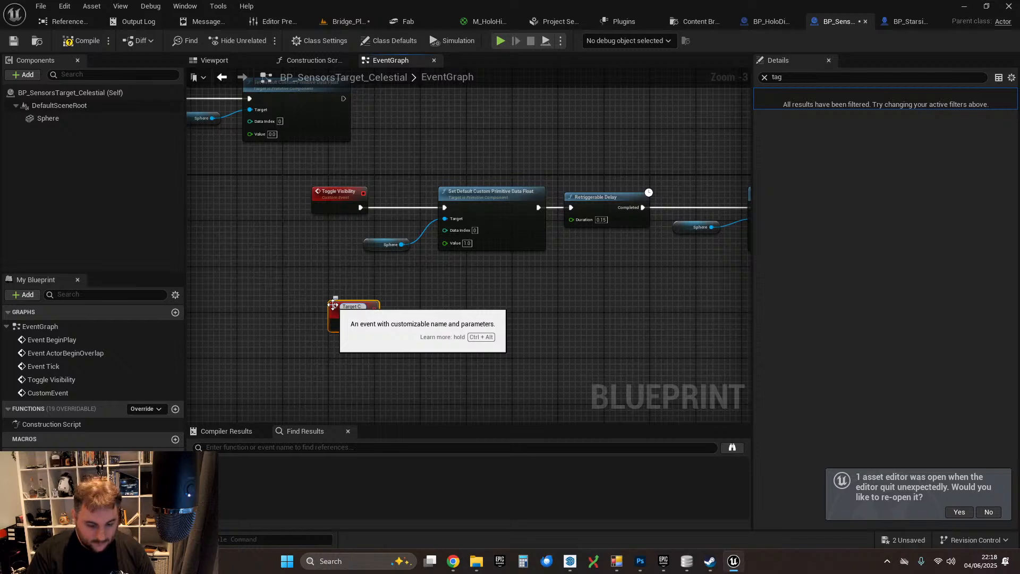
text(kciked)
key(Return)
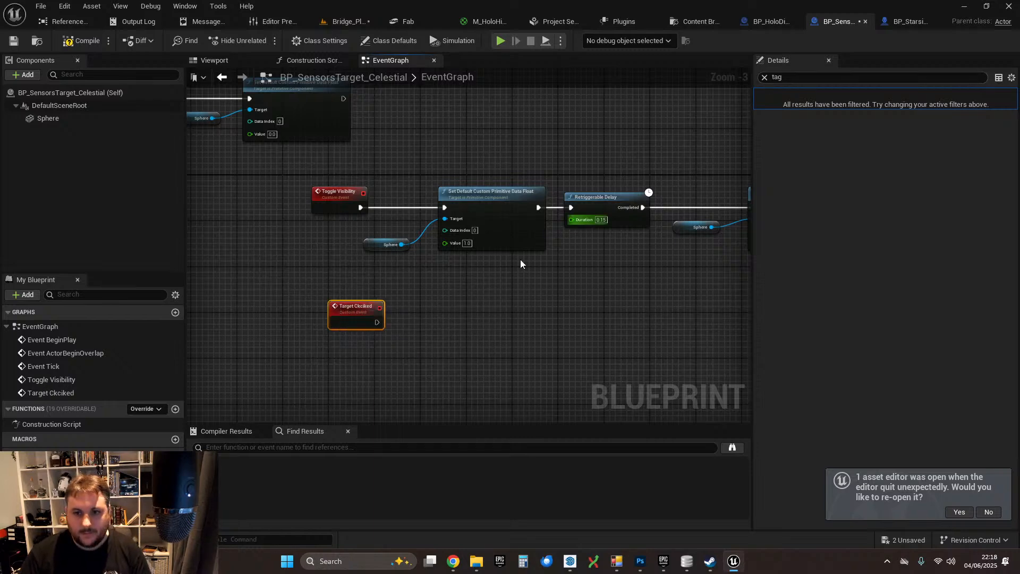
click(764, 77)
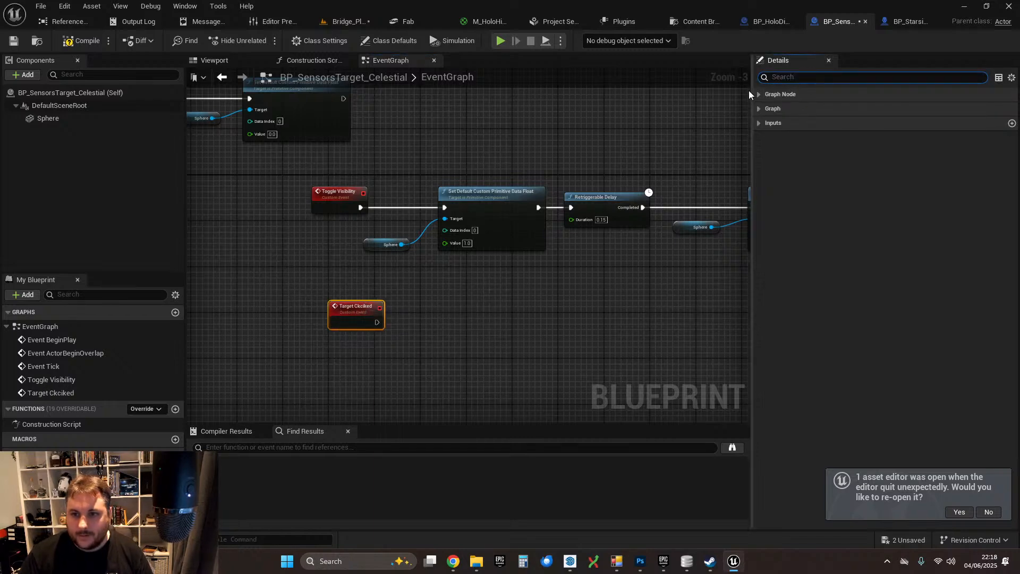
click(908, 108)
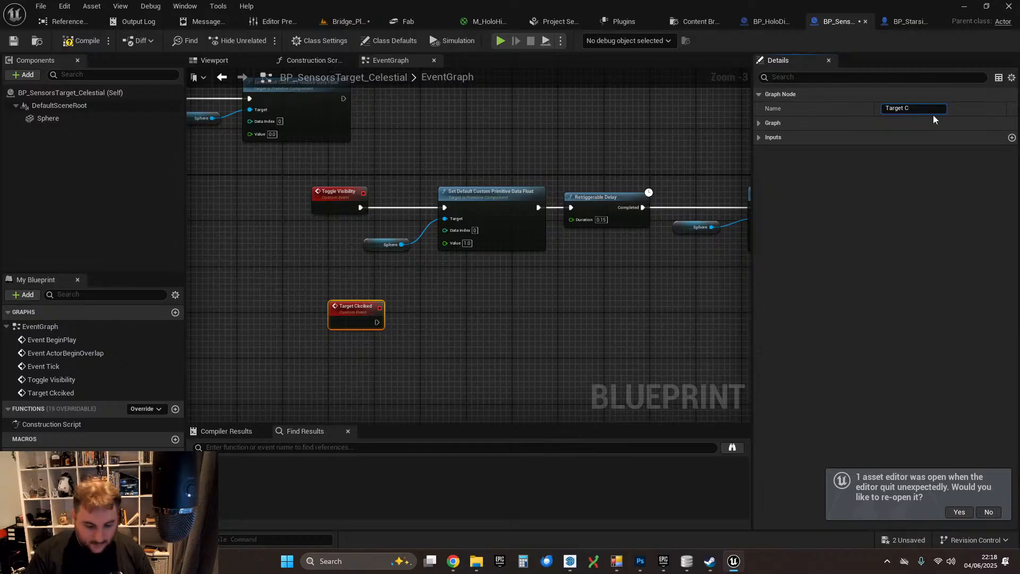
text(licked)
key(Return)
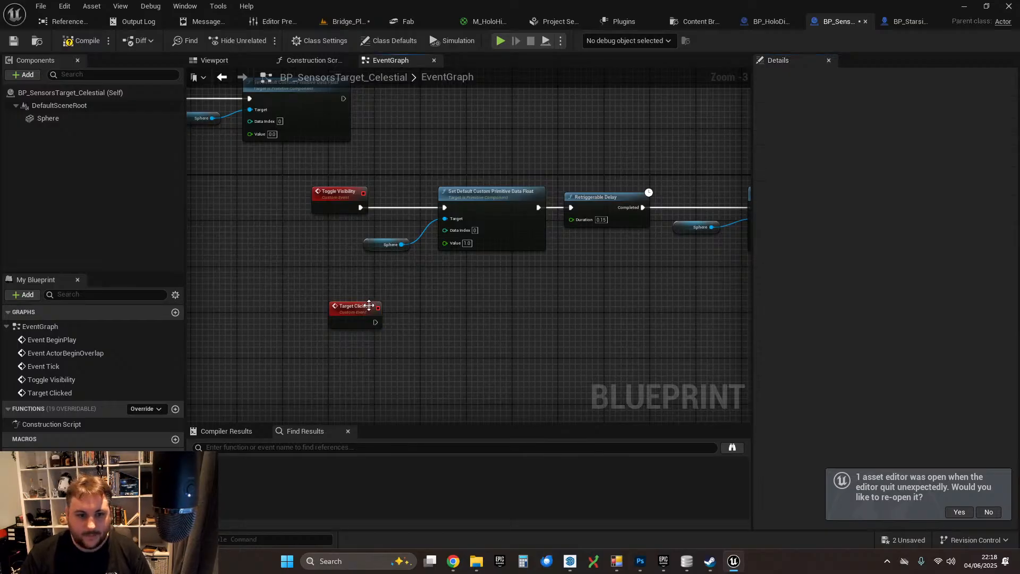
mouse_move(348, 315)
mouse_down()
mouse_move(328, 309)
mouse_move(338, 310)
mouse_up()
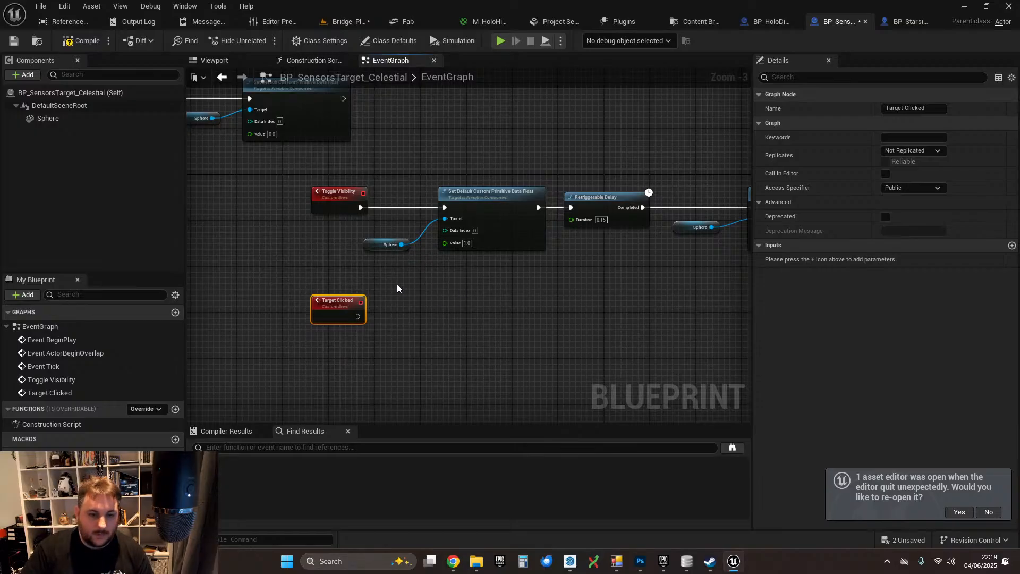
- Examine the galaxy hologram table in the Bridge_Playground level and return to the BP_SensorsTarget_Celestial event graph
click(342, 24)
right_drag(480, 209, 472, 192)
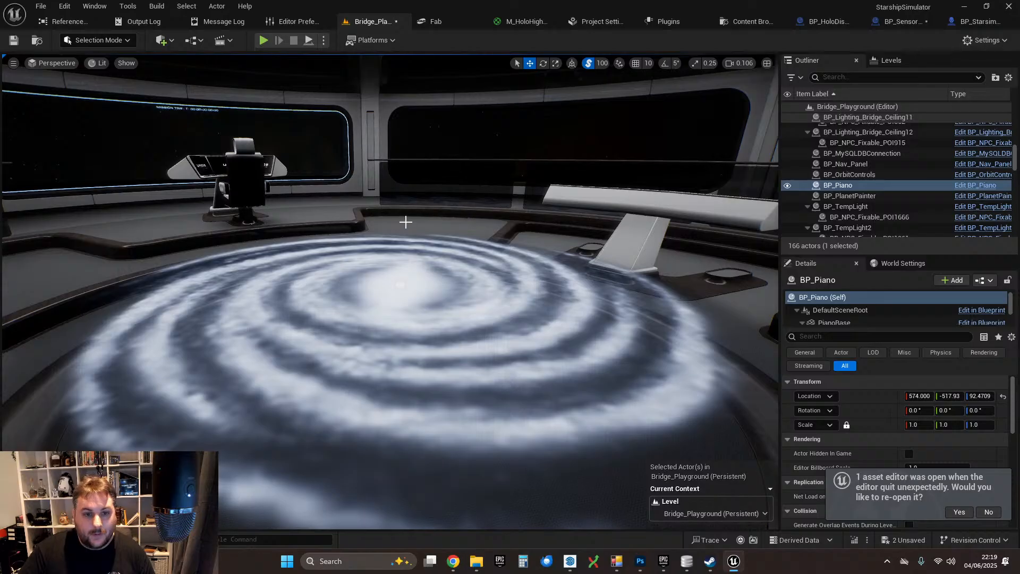
key(s)
right_drag(406, 201, 457, 216)
key(a)
key(w)
key(s)
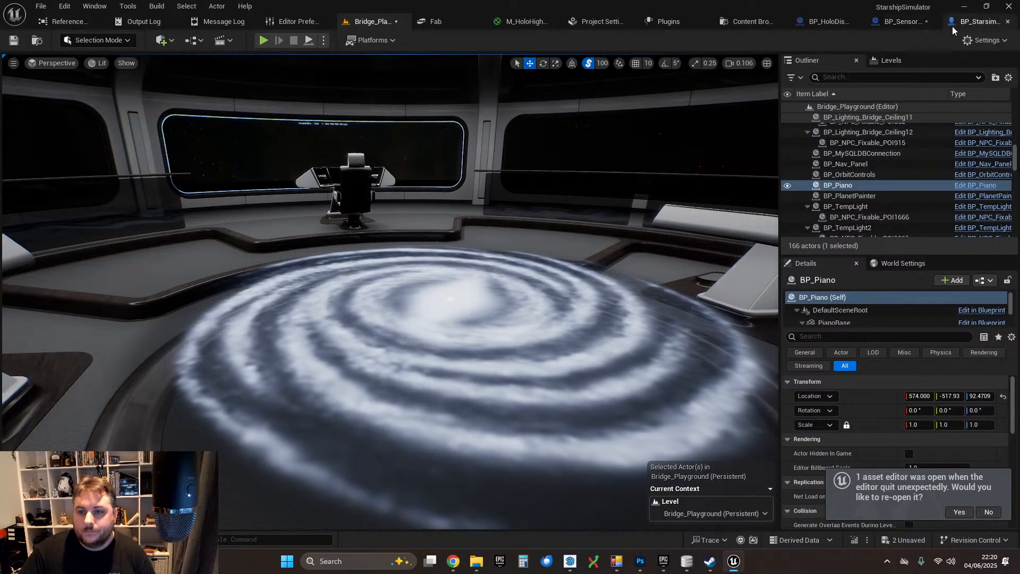
click(903, 21)
click(556, 129)
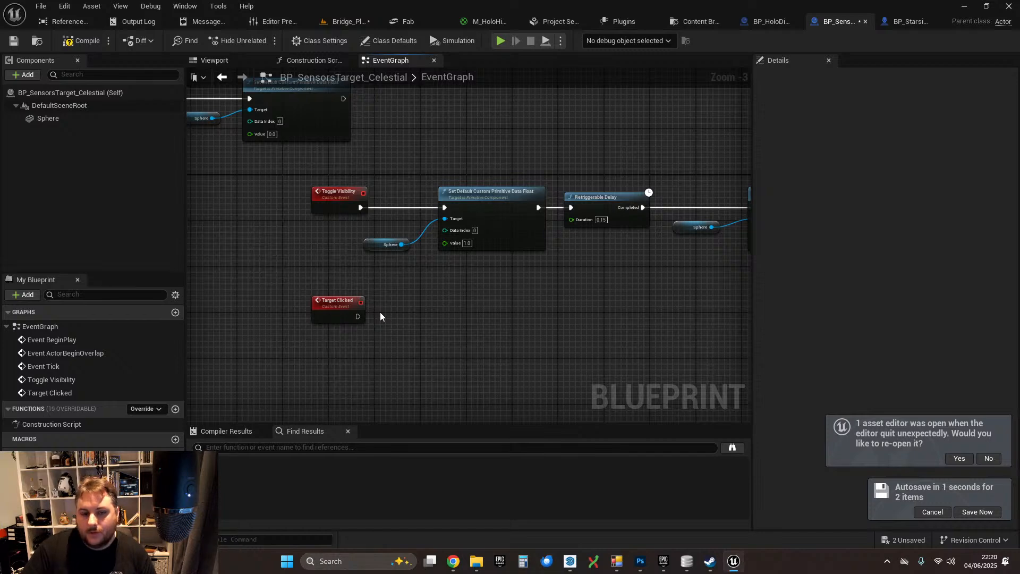
- Create a variable named Sensors in BP_SensorsTarget_Celestial with the Actor object reference type
right_drag(415, 139, 556, 187)
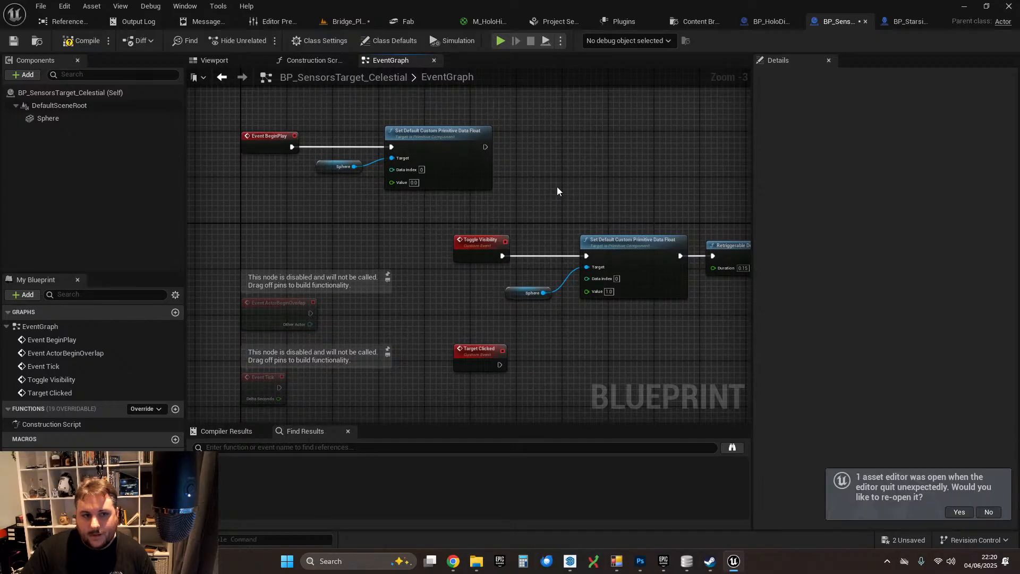
scroll(212, 389, down, 4)
scroll(283, 312, up, 4)
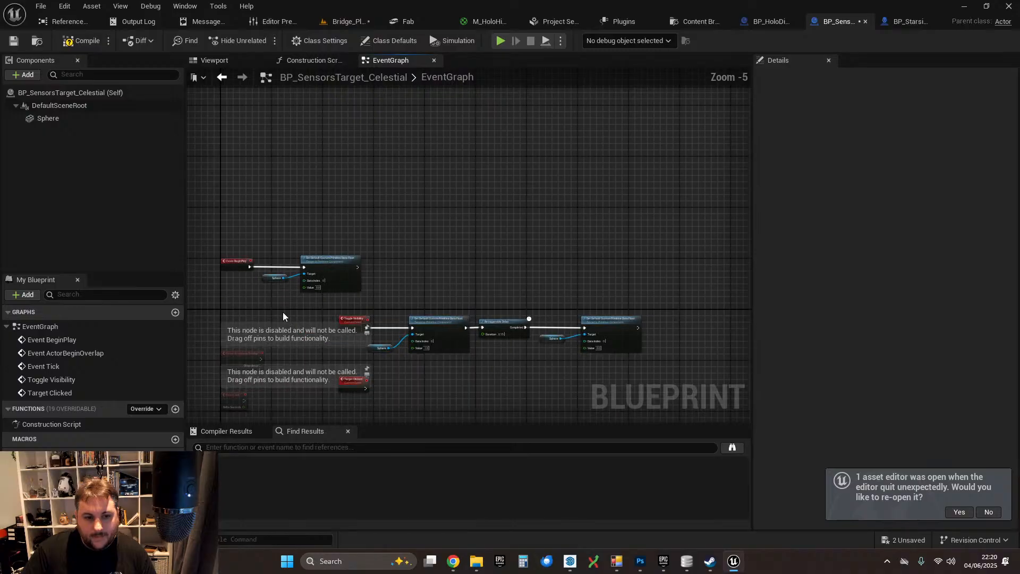
right_drag(355, 271, 392, 250)
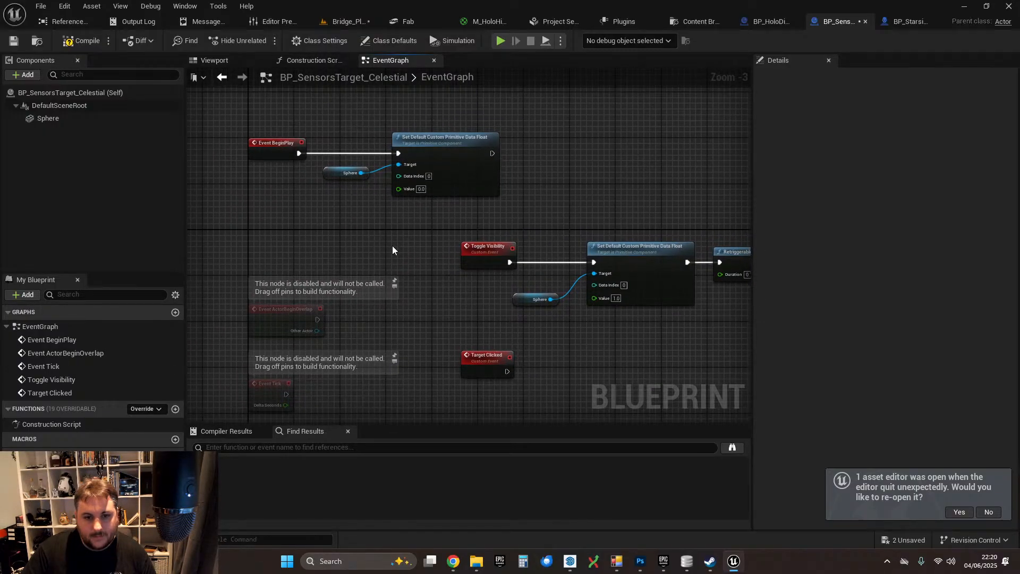
click(175, 454)
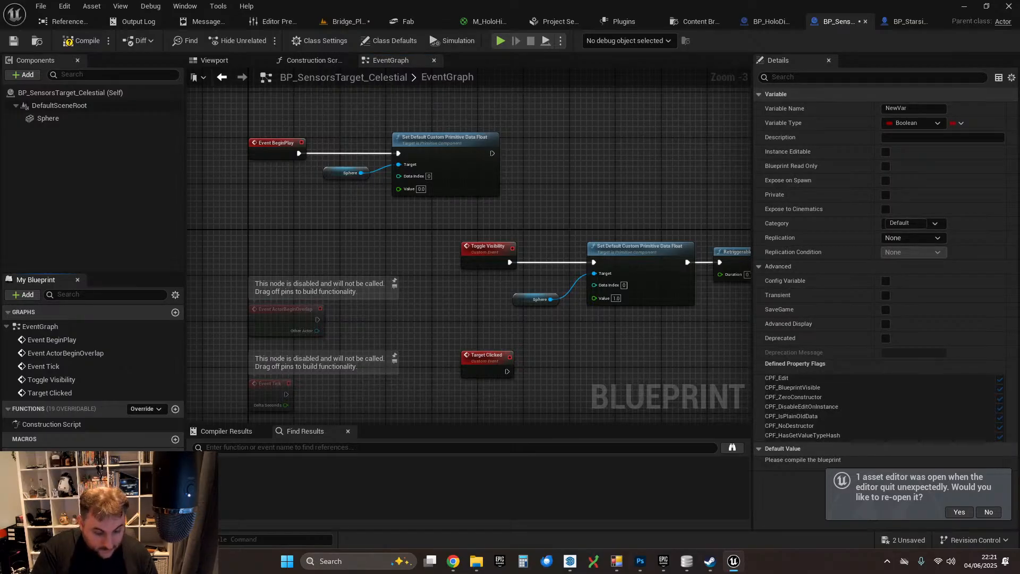
text(Sensors)
key(Return)
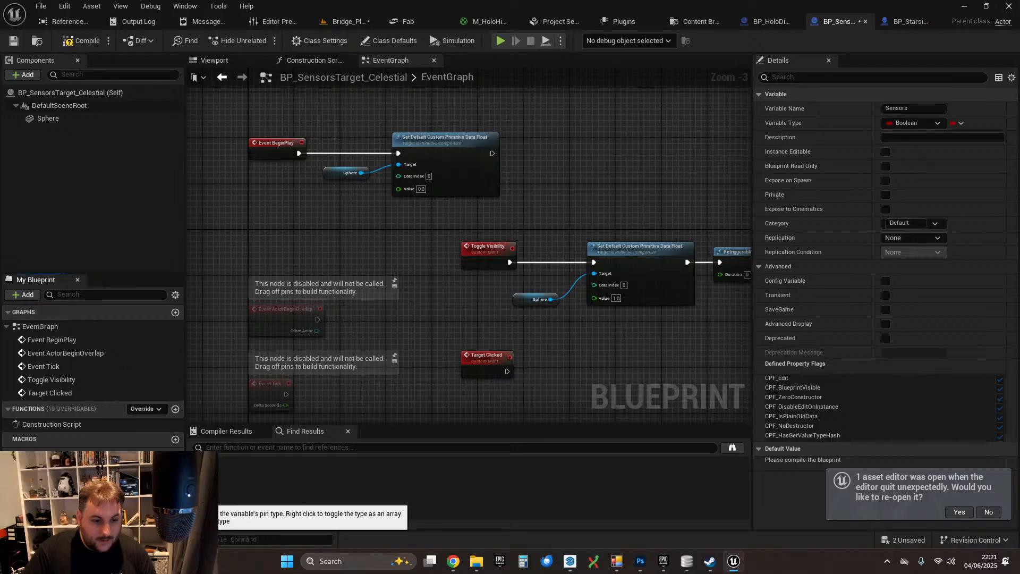
click(127, 500)
text(actor)
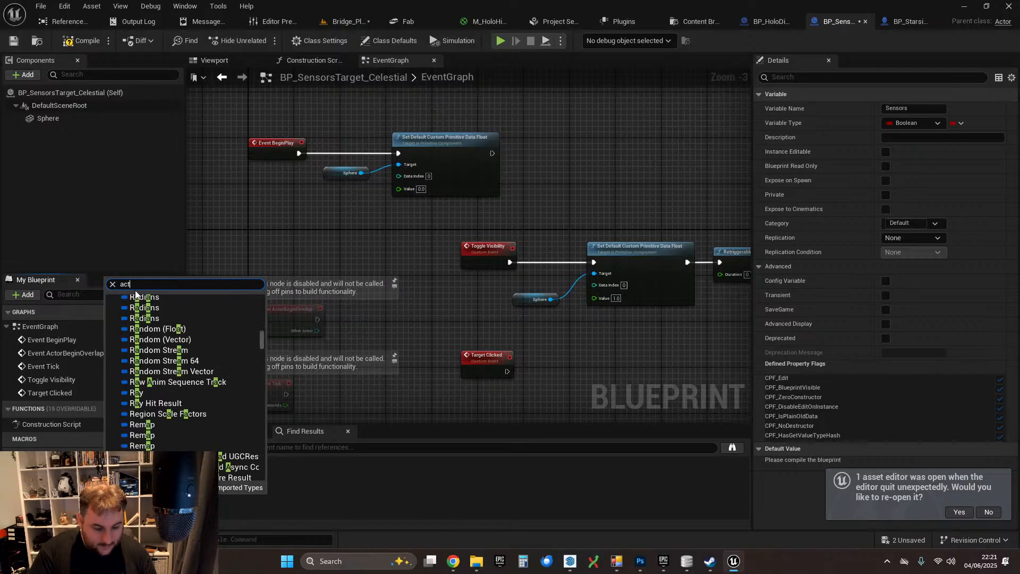
mouse_move(139, 394)
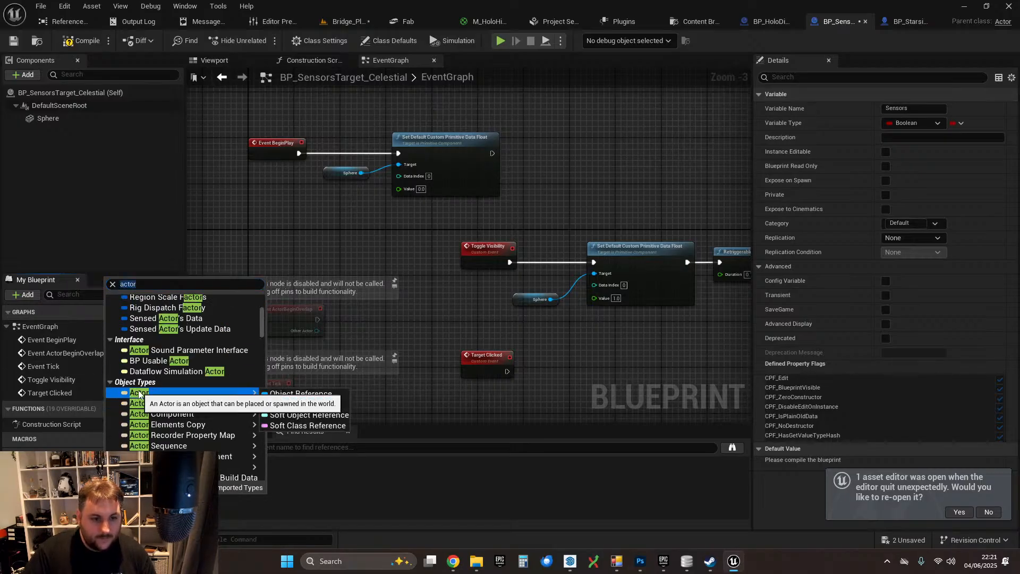
click(289, 393)
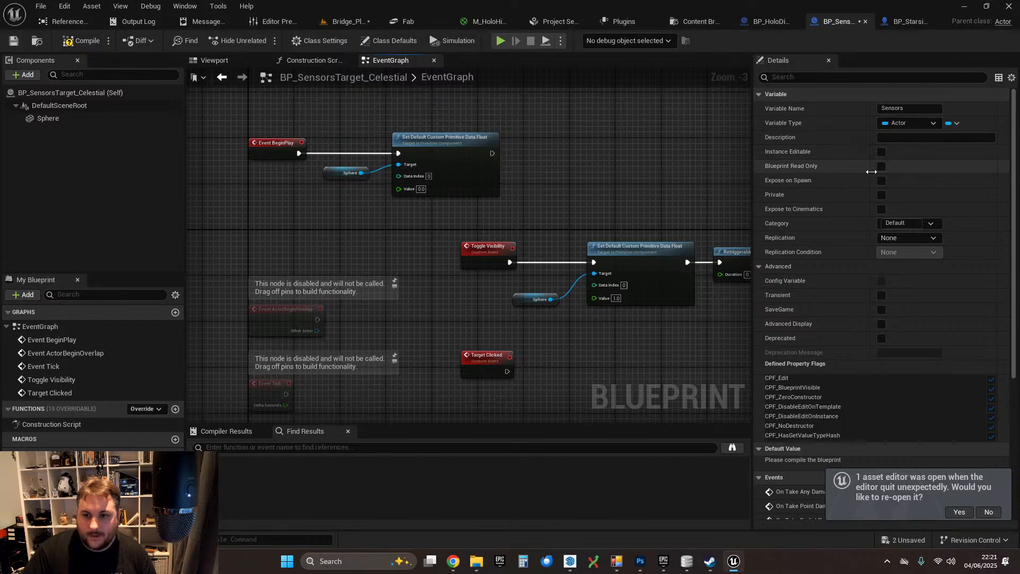
- Make the Sensors variable instance editable and exposed on spawn, and save the blueprint
click(881, 152)
click(881, 181)
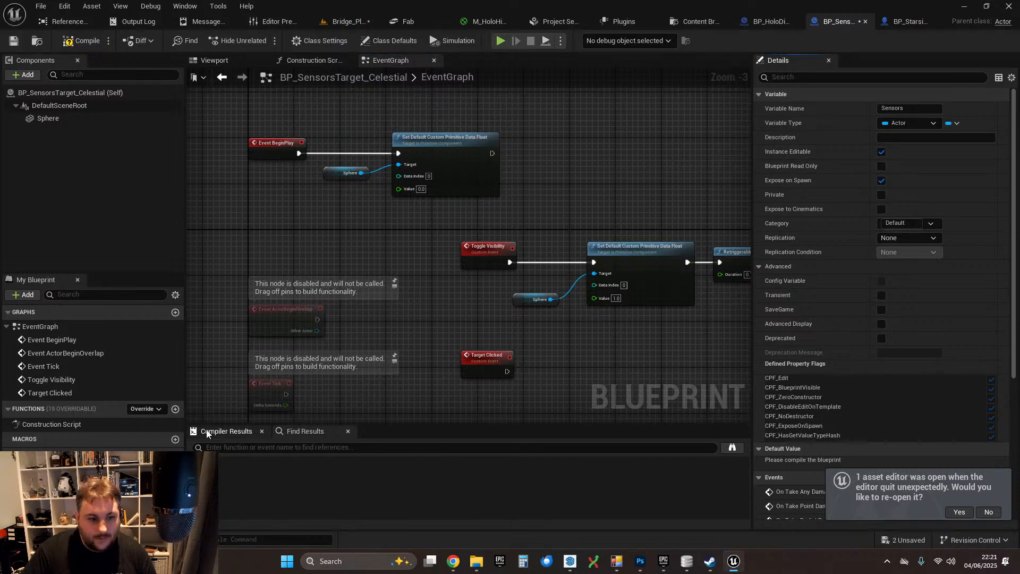
click(14, 42)
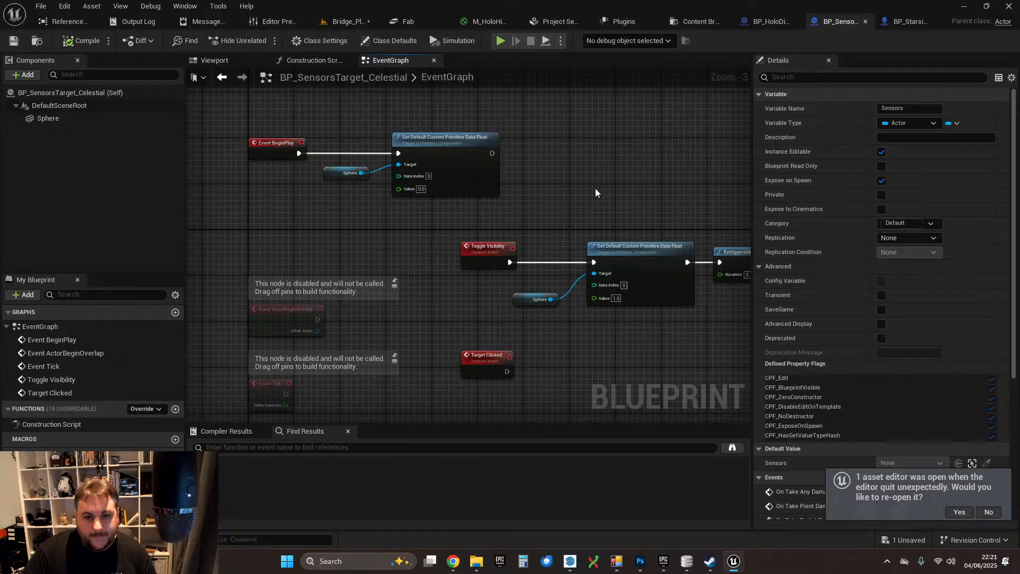
- In the BP_HoloDisplay event graph, add a Get All Actors Of Class node after the Check Ship State timer and align it
right_drag(595, 192, 508, 181)
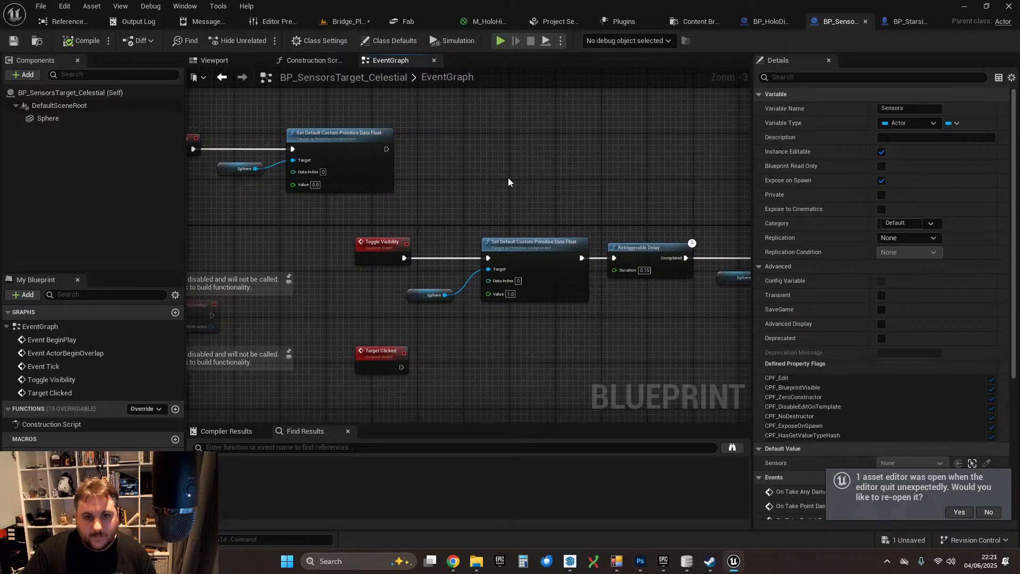
click(765, 21)
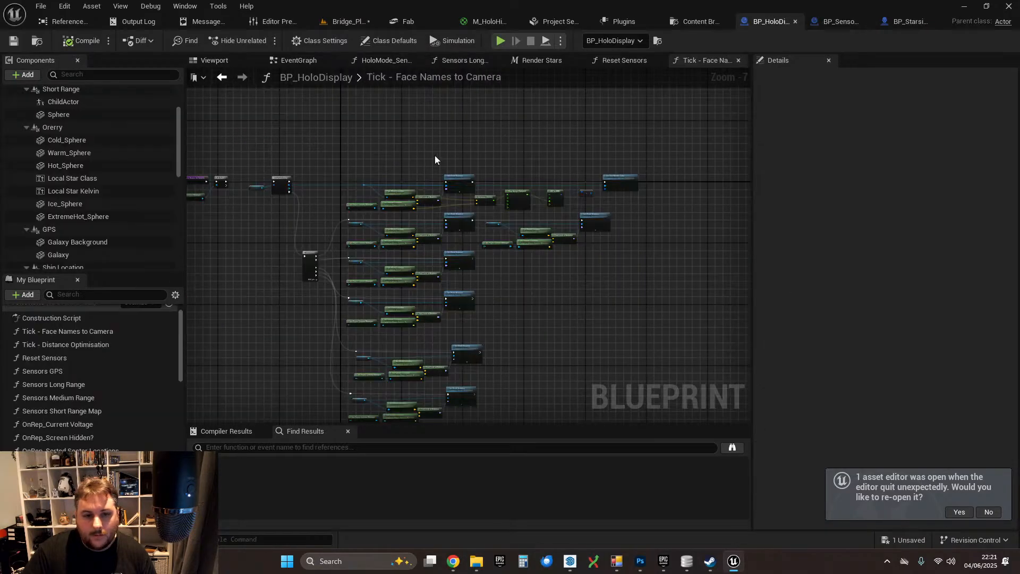
scroll(458, 164, down, 2)
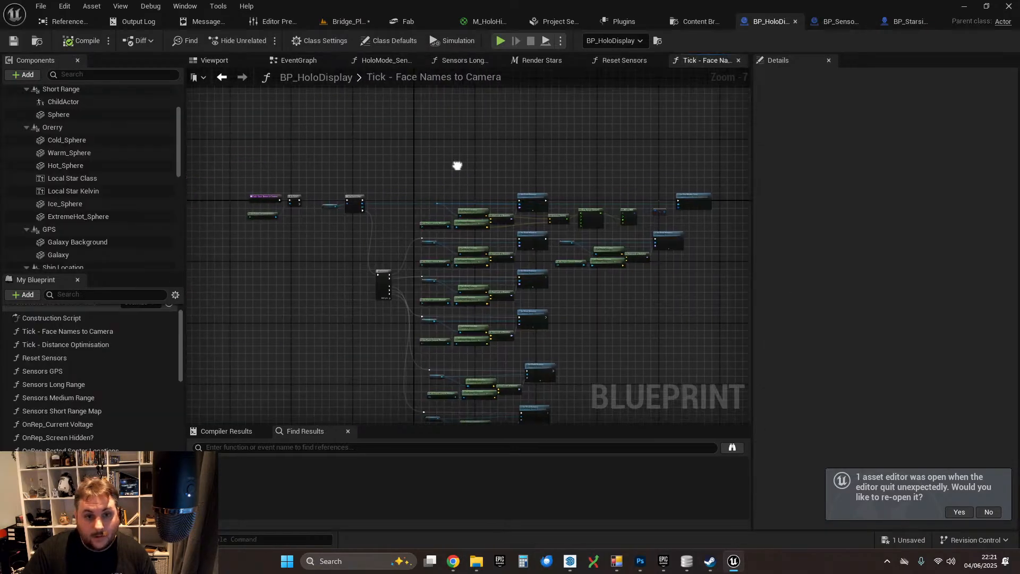
click(297, 60)
scroll(422, 195, down, 5)
right_drag(423, 196, 482, 420)
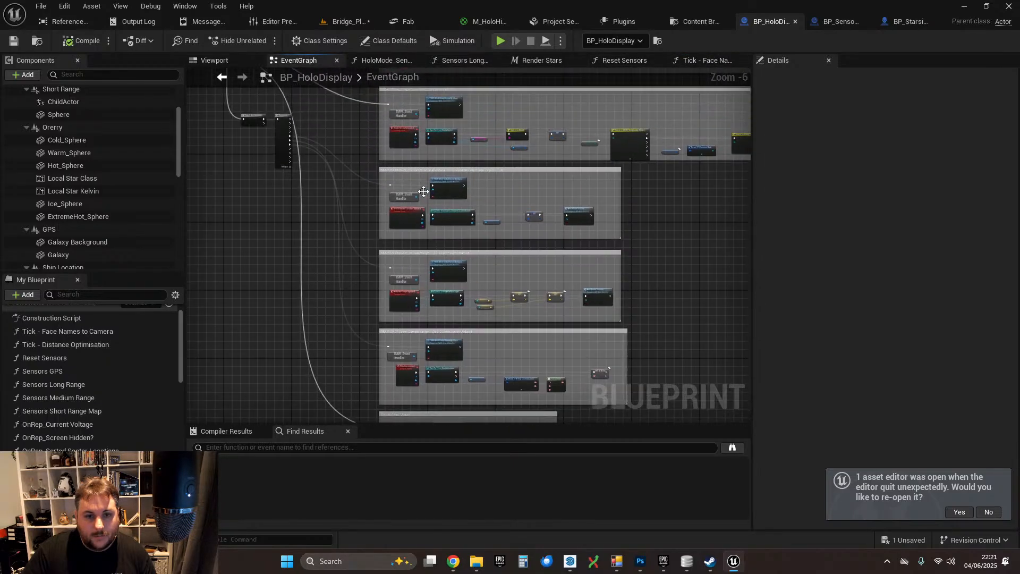
right_drag(393, 167, 394, 391)
scroll(458, 137, up, 3)
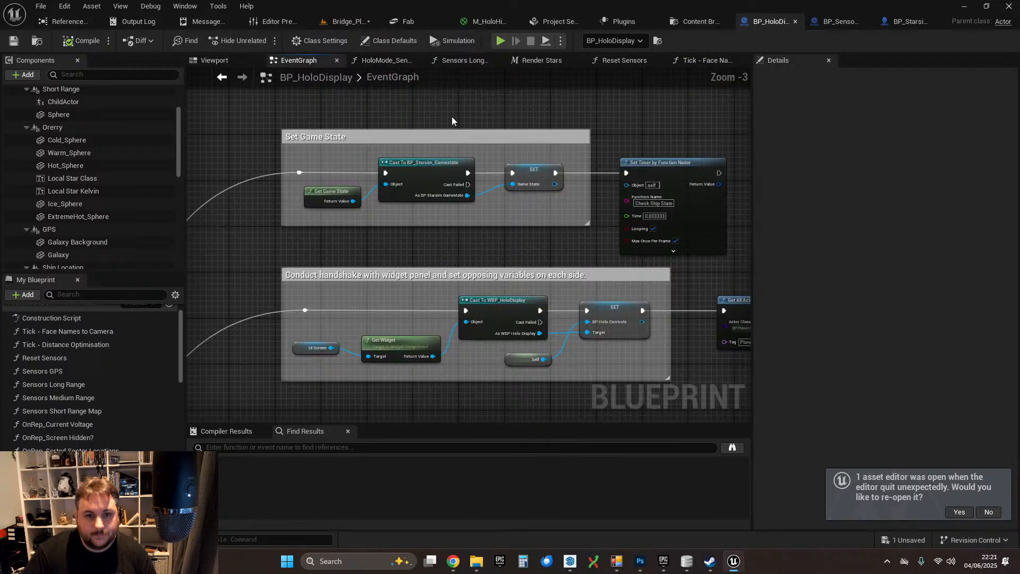
right_drag(657, 118, 397, 118)
mouse_move(520, 170)
right_down()
mouse_move(630, 187)
mouse_move(720, 177)
mouse_move(528, 182)
right_up()
scroll(458, 209, up, 2)
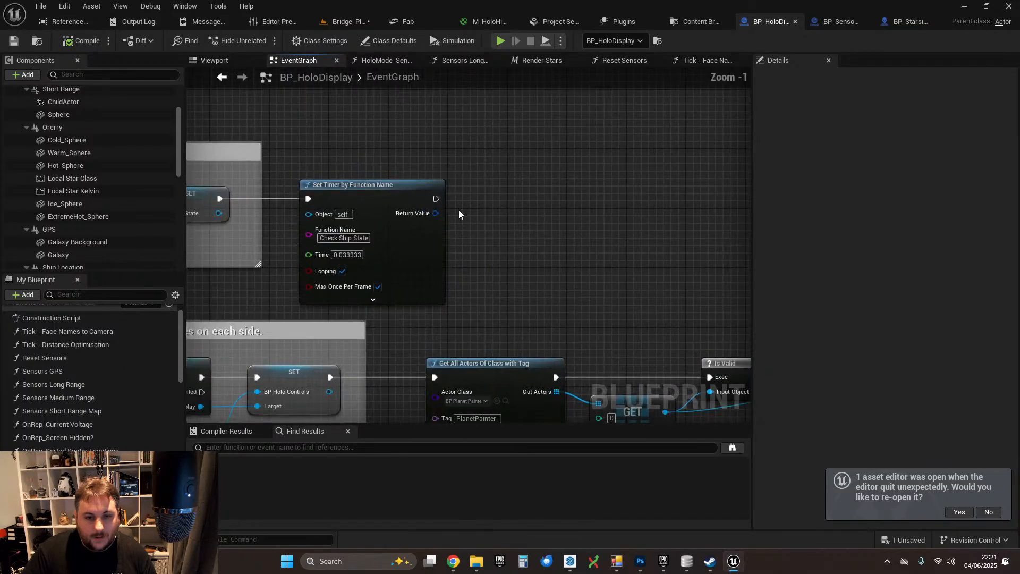
drag(436, 198, 581, 196)
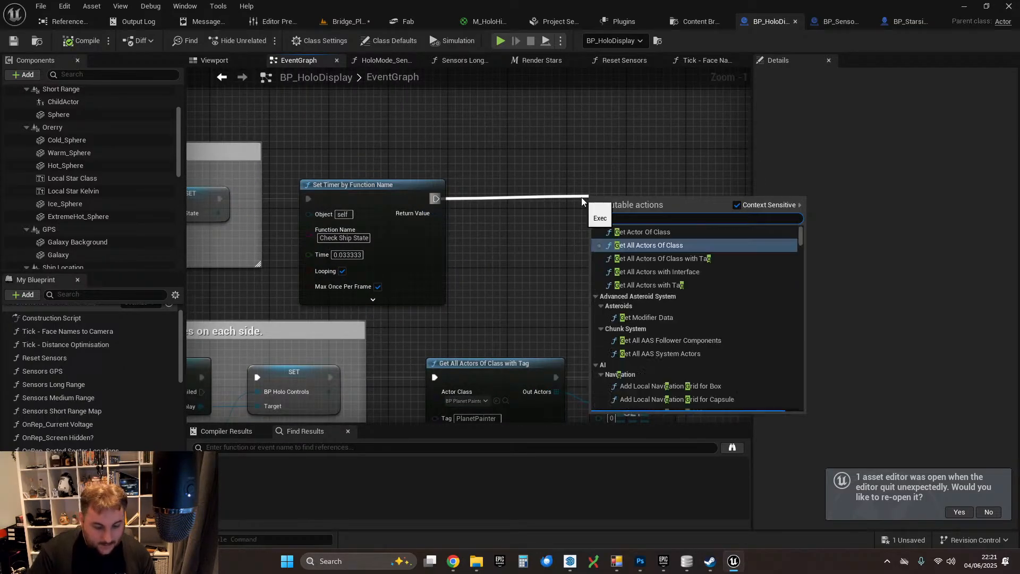
text(get all actors of)
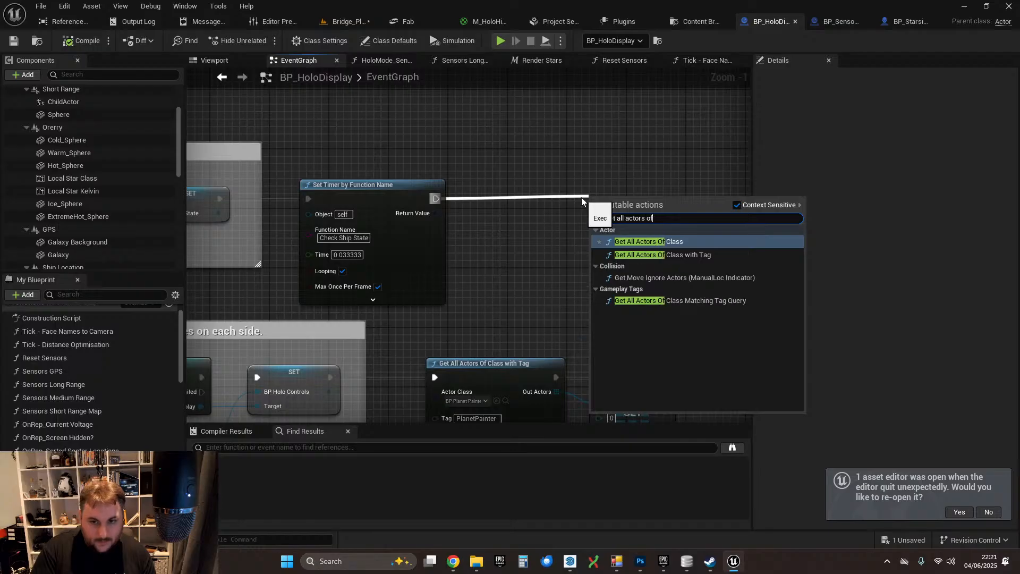
click(664, 241)
drag(637, 197, 581, 184)
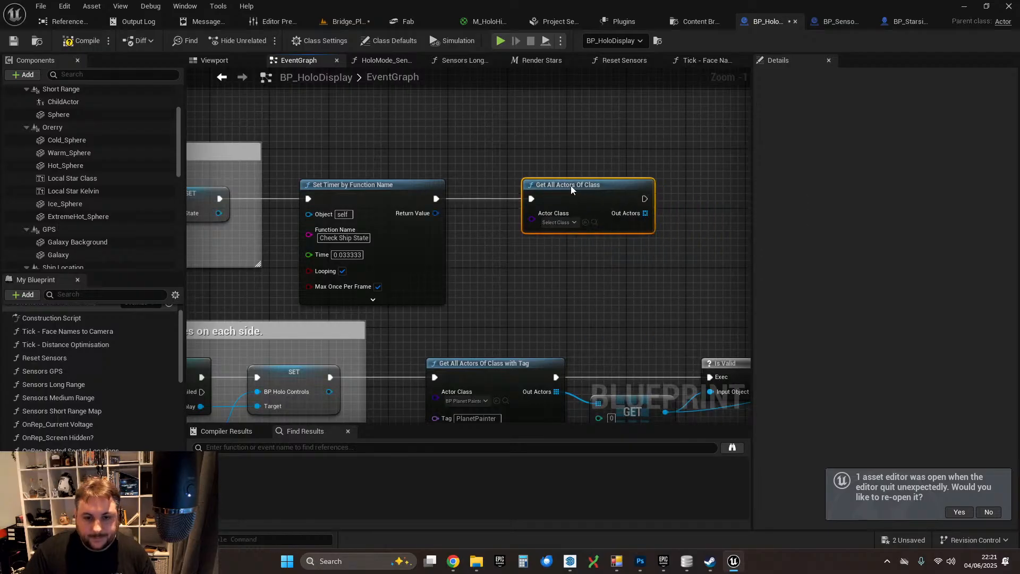
- Set the Actor Class of the new Get All Actors Of Class node to BP Nav Panel
click(559, 222)
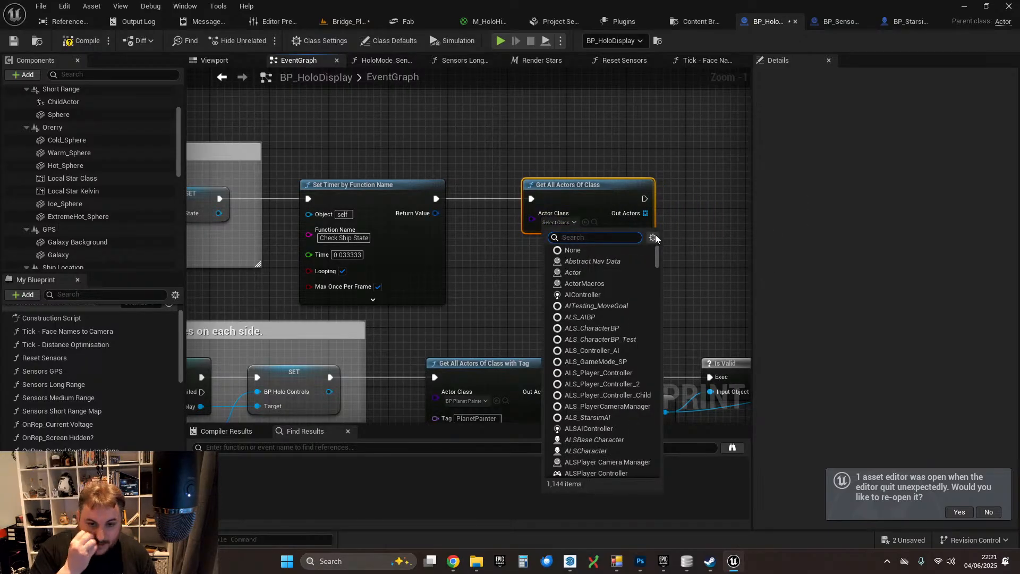
text(s)
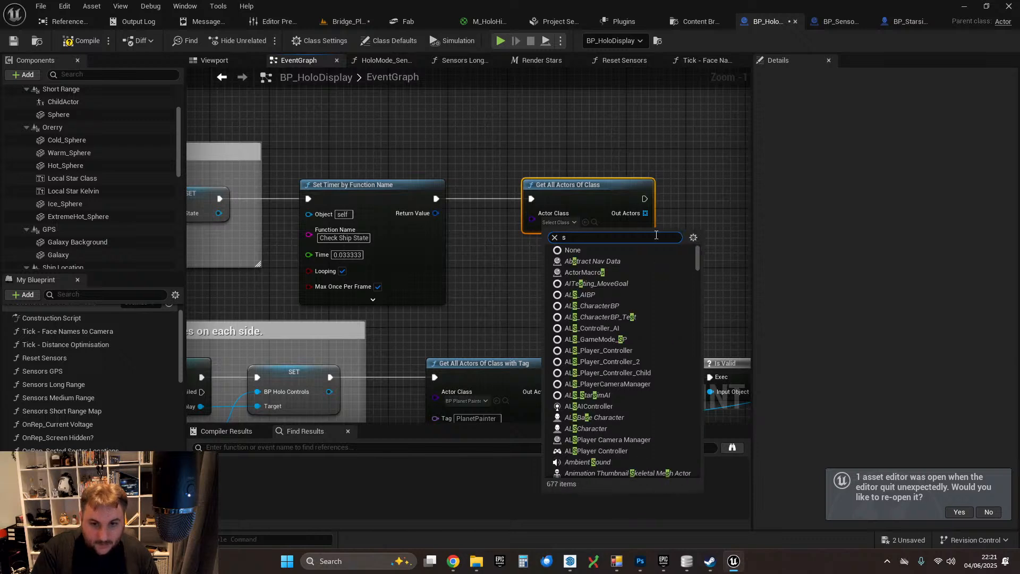
key(BackSpace)
text(bp_)
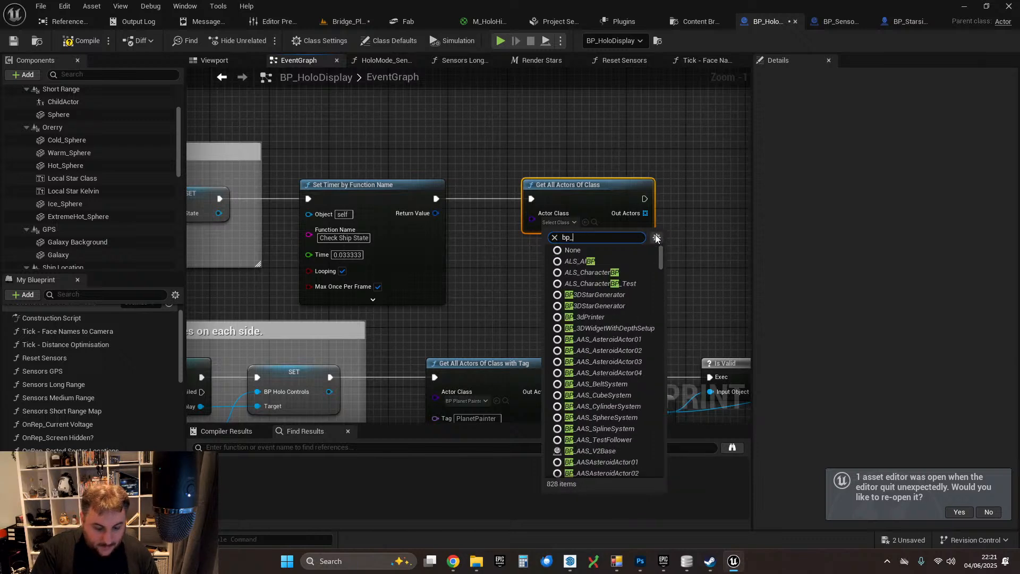
text(sensors)
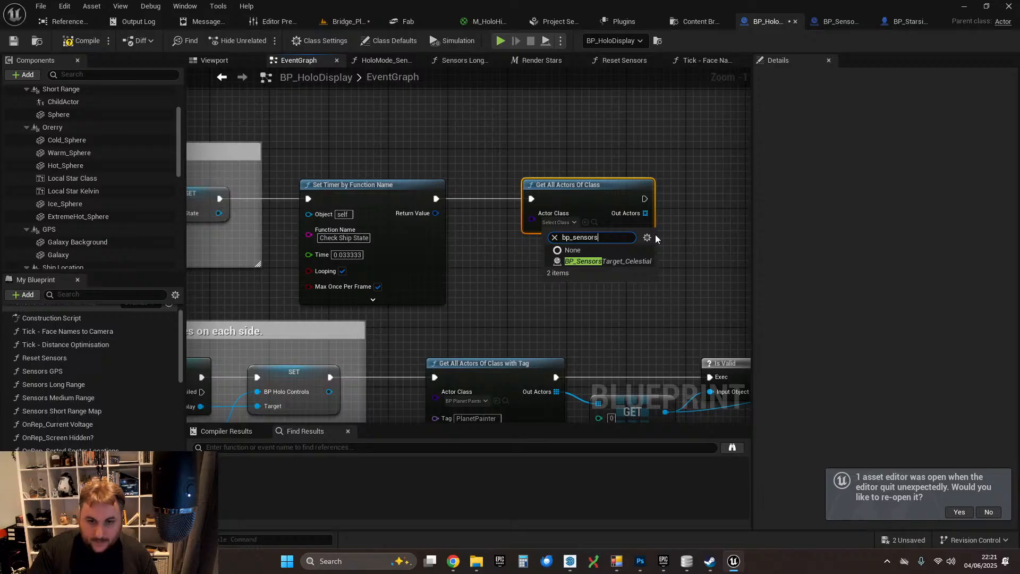
key(BackSpace)
key(BackSpace)
key(BackSpace)
key(BackSpace)
key(BackSpace)
key(BackSpace)
key(BackSpace)
text(nav)
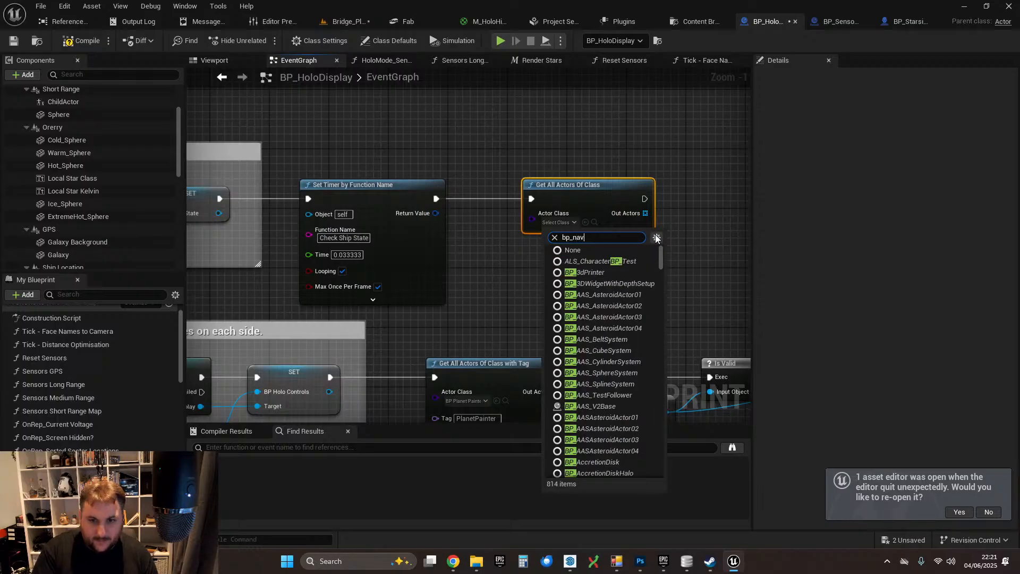
click(625, 261)
- Add a Get (a copy) node at index 0 to the Out Actors array
right_drag(589, 260, 492, 265)
drag(469, 228, 547, 242)
text(get)
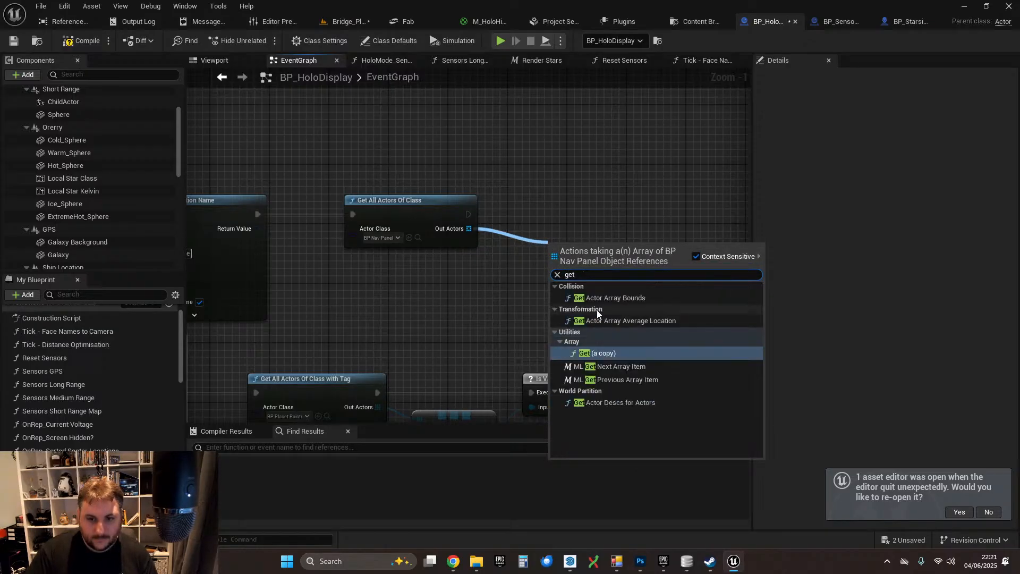
click(607, 354)
right_drag(648, 263, 568, 287)
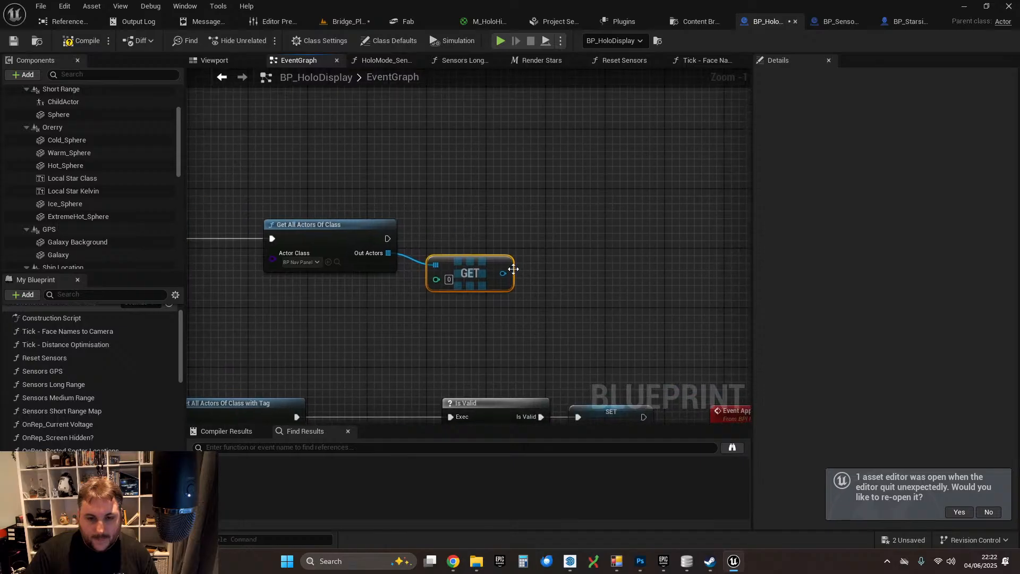
- Add an Is Valid execution check on the retrieved nav panel, run it after Get All Actors Of Class, and tidy the nodes
drag(502, 273, 585, 243)
text(is)
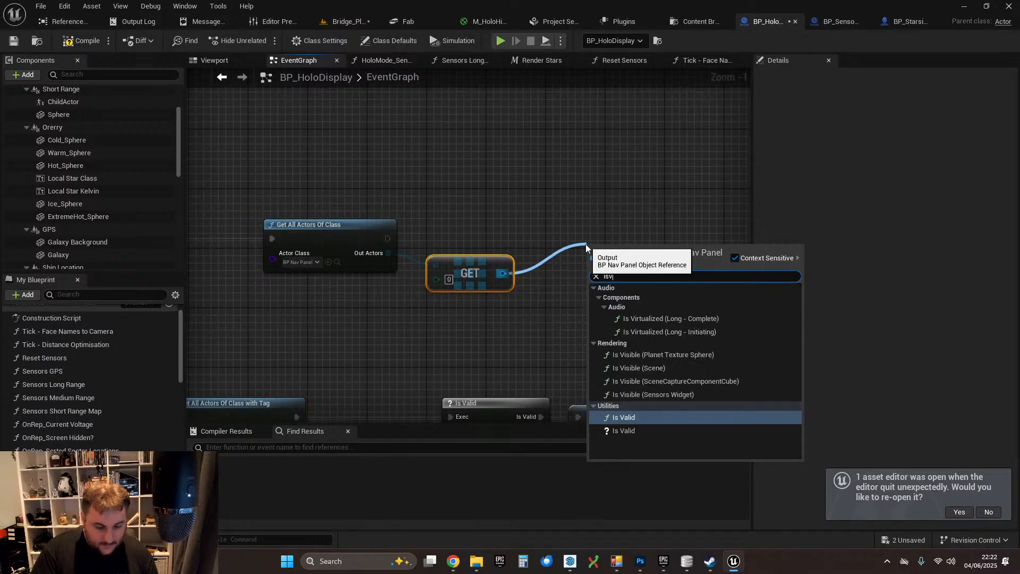
text( valid)
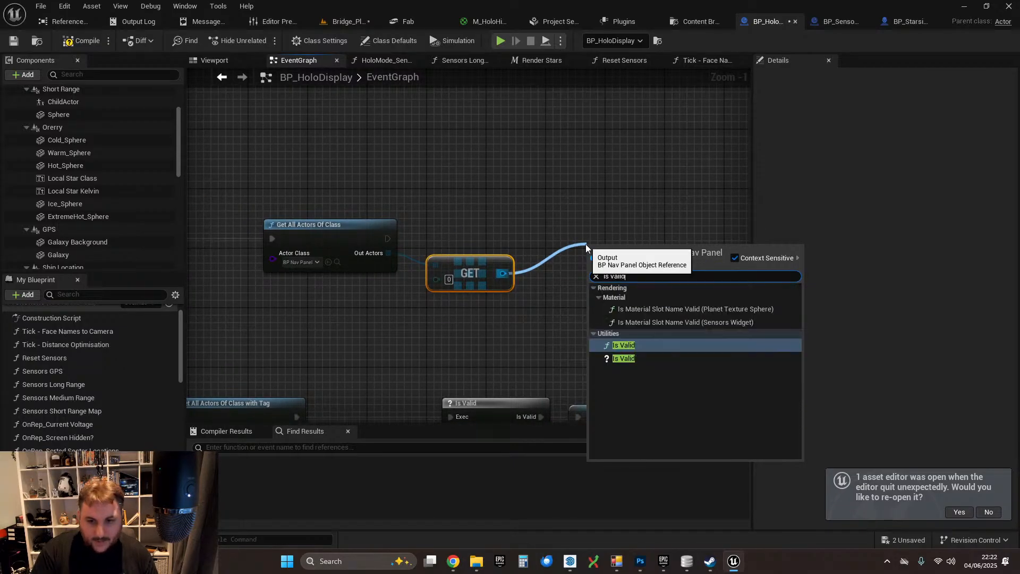
click(626, 356)
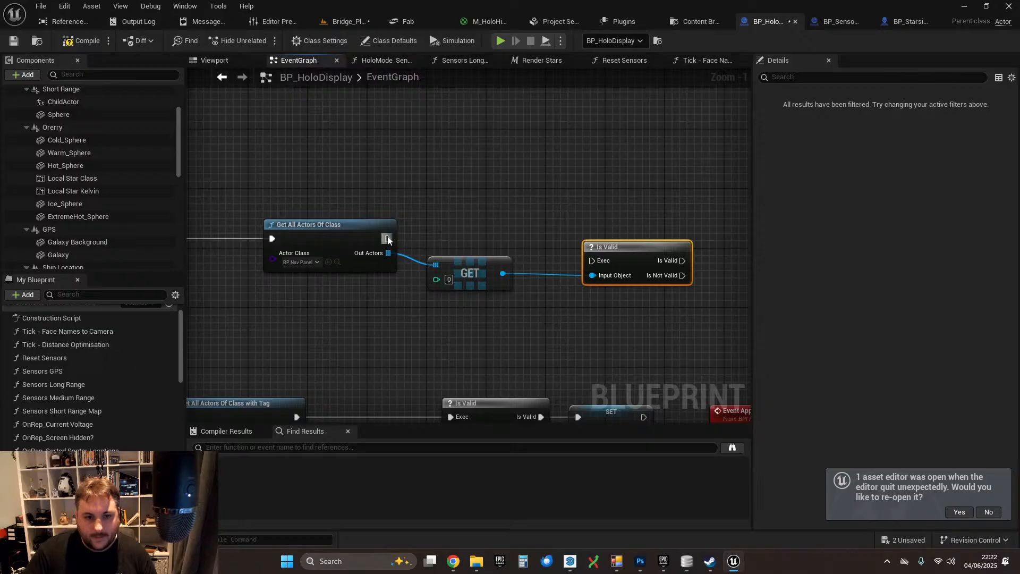
drag(387, 239, 568, 227)
click(473, 260)
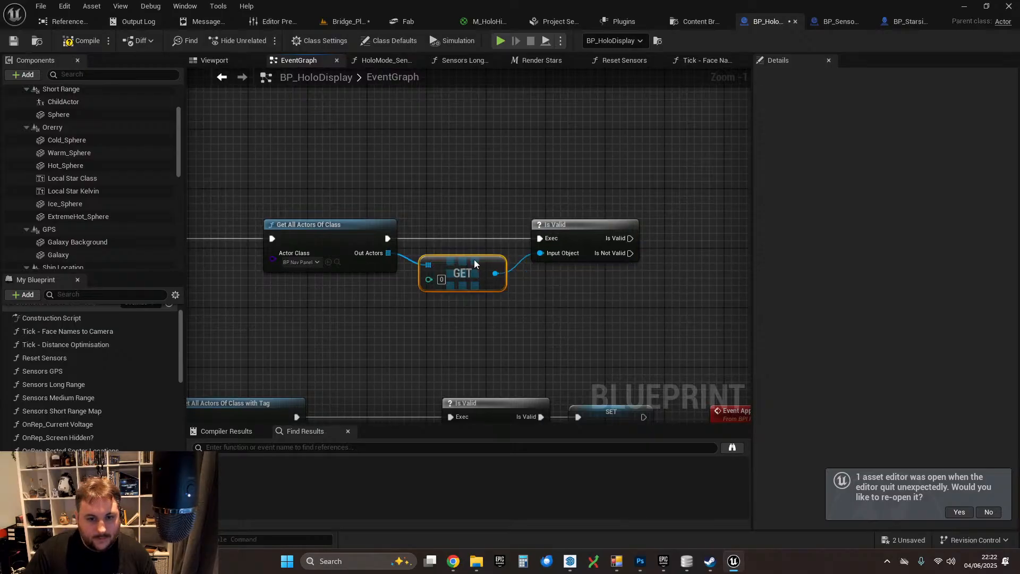
drag(430, 277, 422, 277)
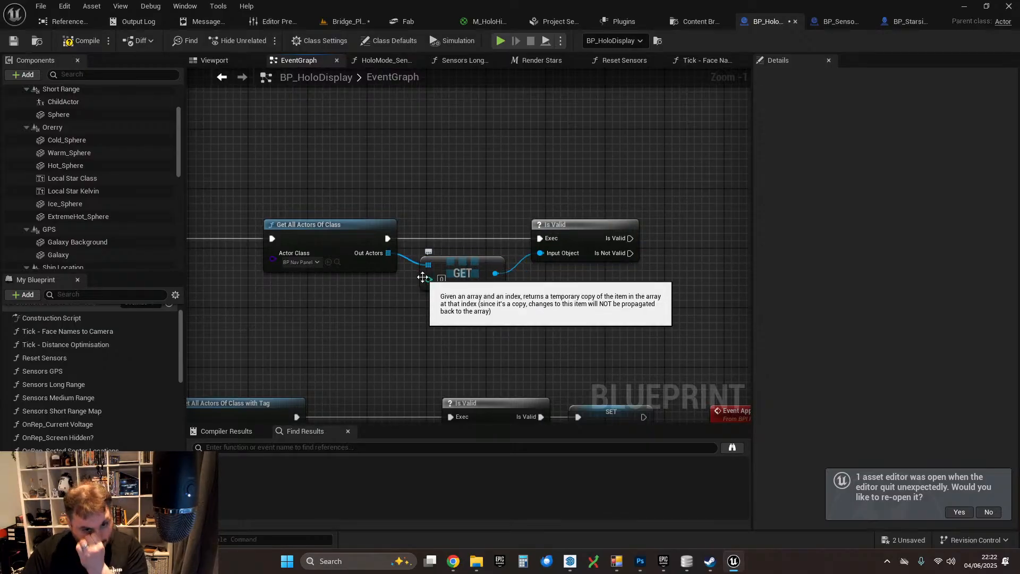
- Move the Get All Actors Of Class, Get and Is Valid nodes together slightly closer to the timer node
drag(330, 161, 557, 281)
right_drag(396, 208, 544, 221)
drag(483, 244, 468, 244)
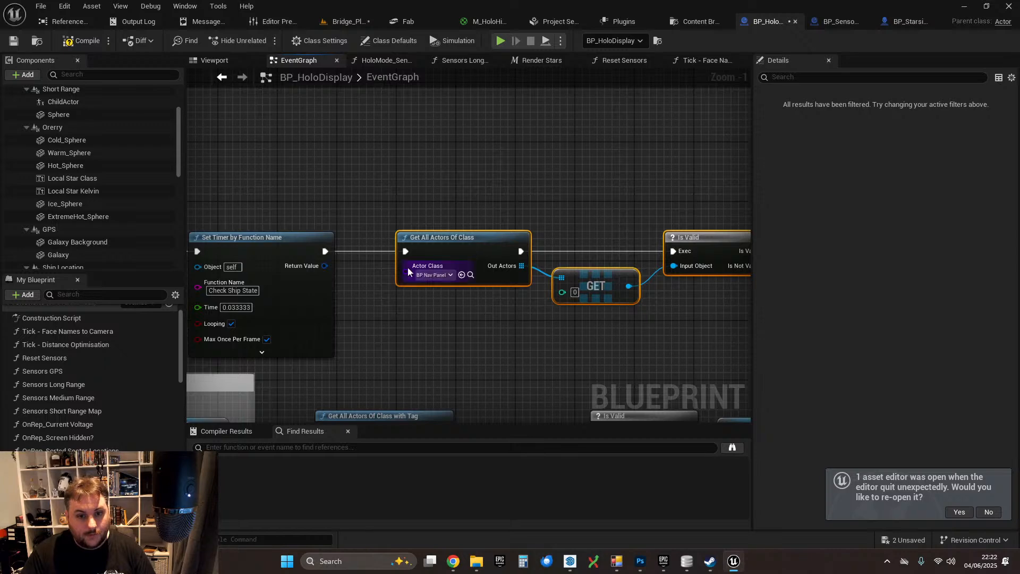
click(541, 189)
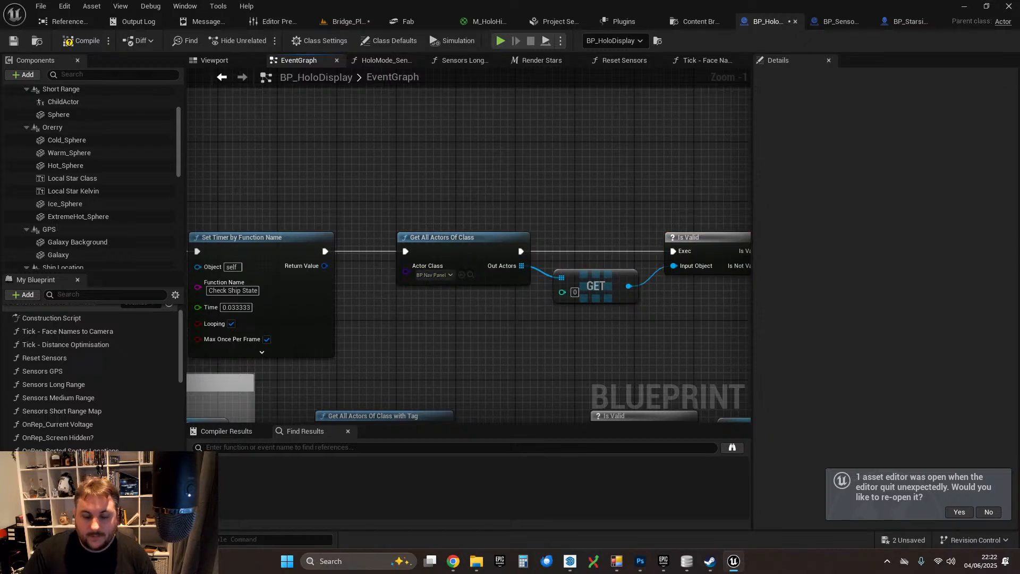
- Promote the Get node's output to a variable and run its Set node from the Is Valid output
right_drag(585, 186, 478, 176)
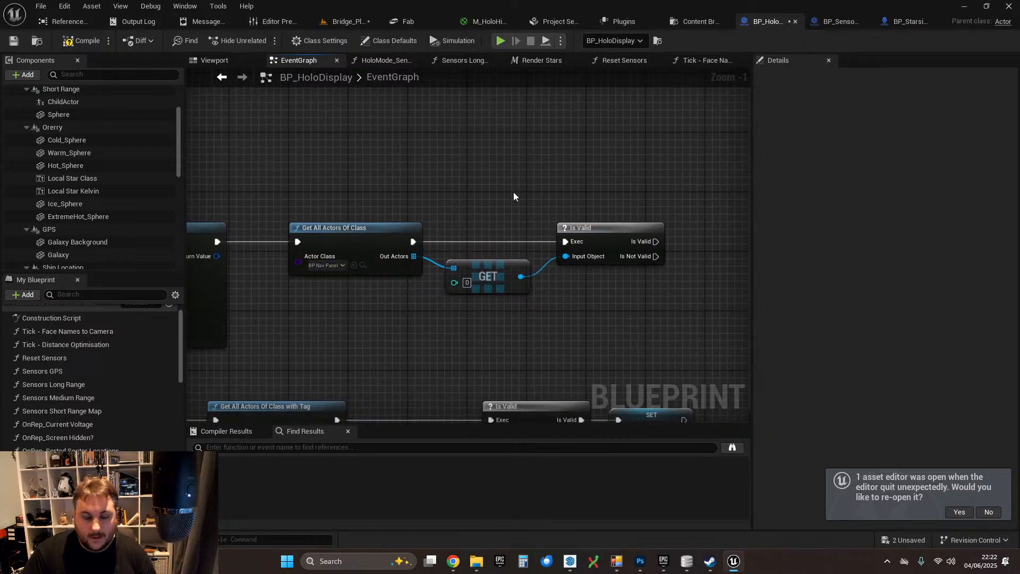
right_drag(579, 198, 472, 197)
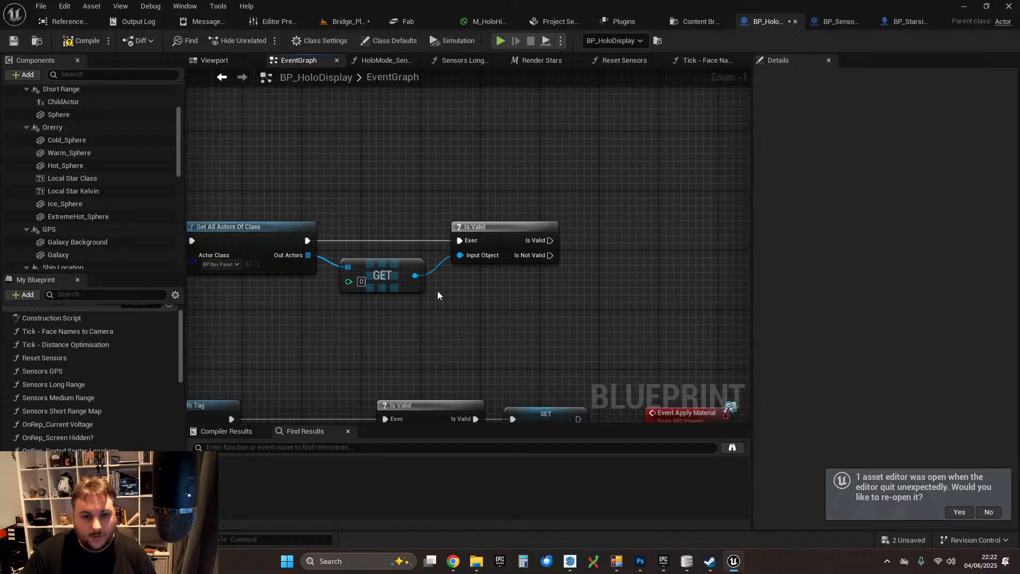
drag(455, 282, 659, 283)
text(pr)
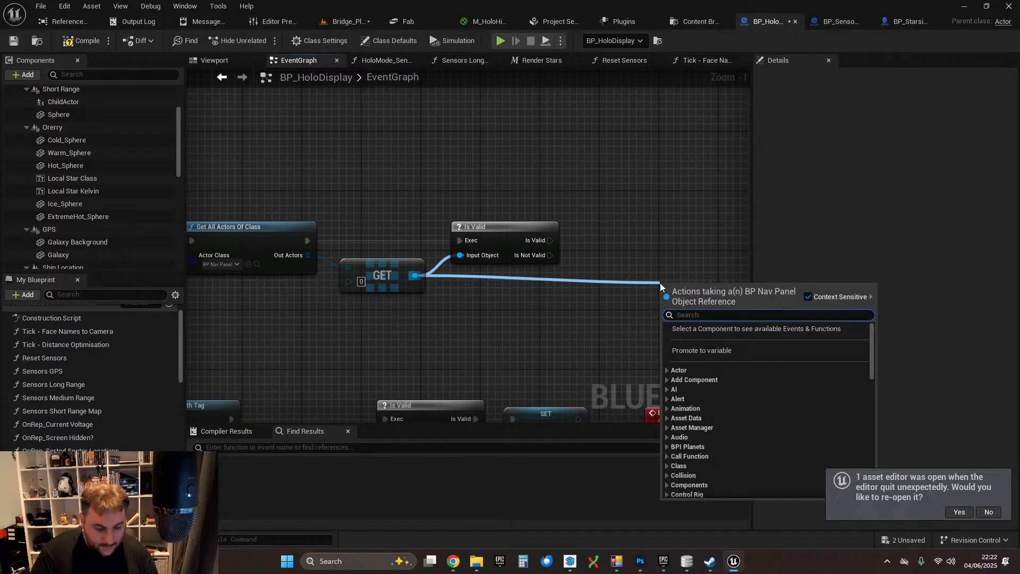
text(omote)
click(706, 328)
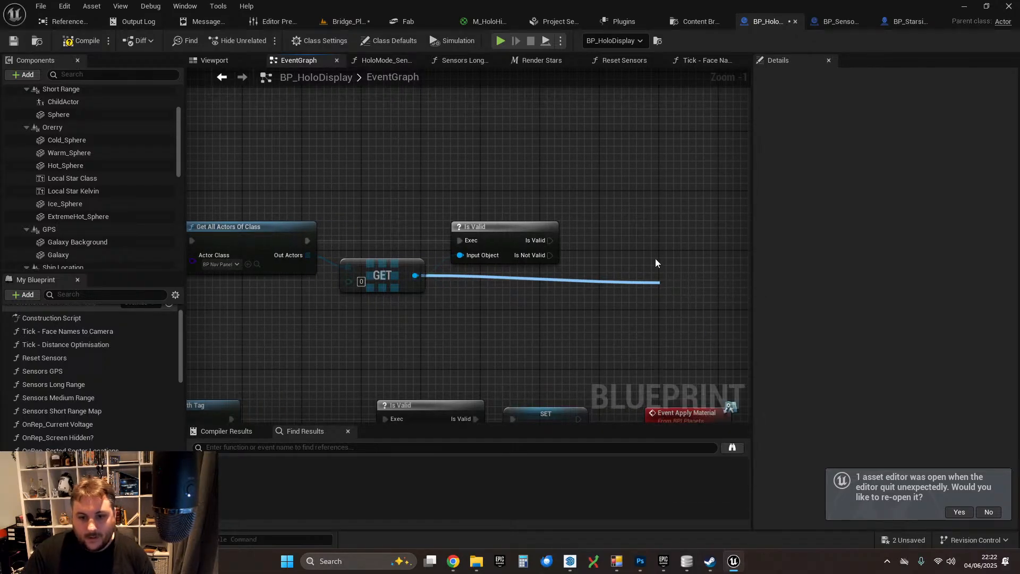
drag(698, 287, 640, 233)
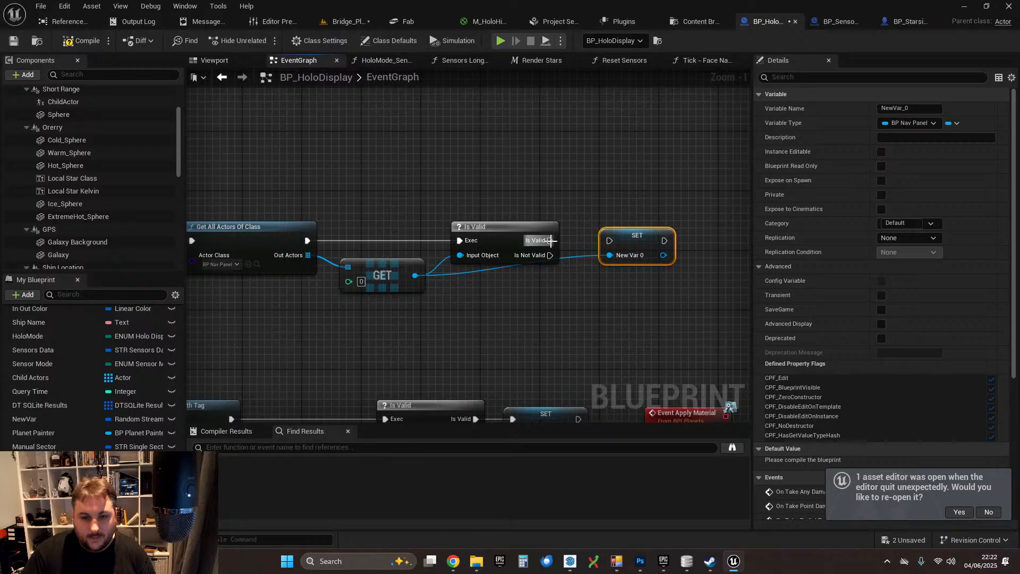
drag(550, 240, 618, 243)
right_drag(334, 240, 376, 244)
right_drag(692, 235, 596, 242)
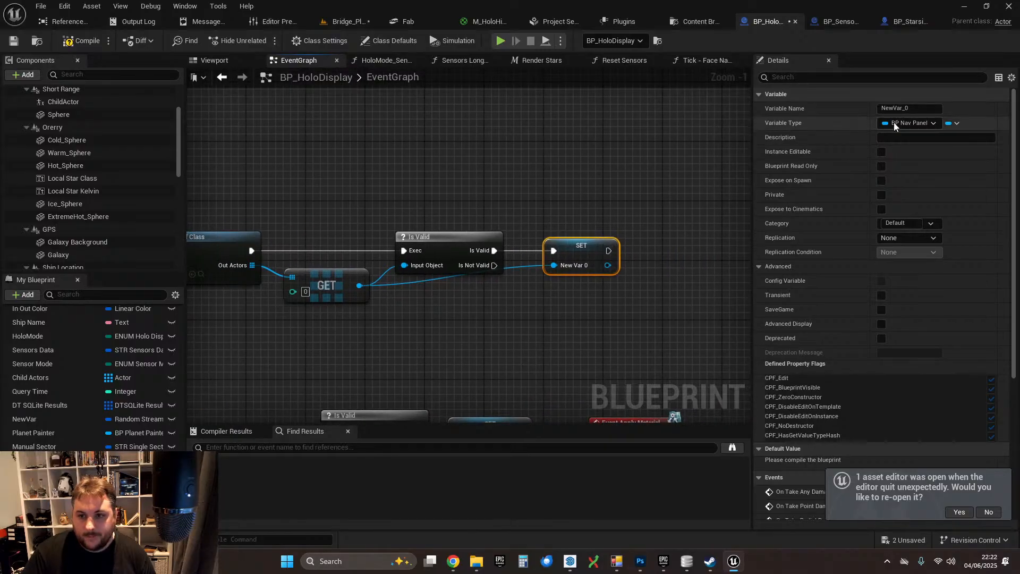
- Rename the promoted nav panel variable to Sensors Panel and tidy its Set node
click(903, 108)
text(Sensors Panel)
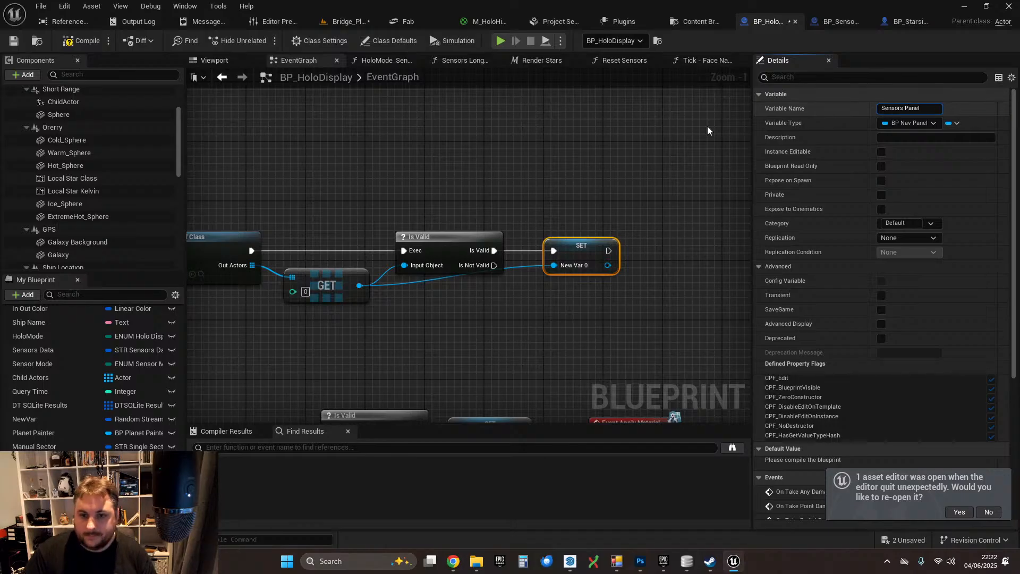
key(Return)
drag(591, 248, 584, 249)
click(553, 213)
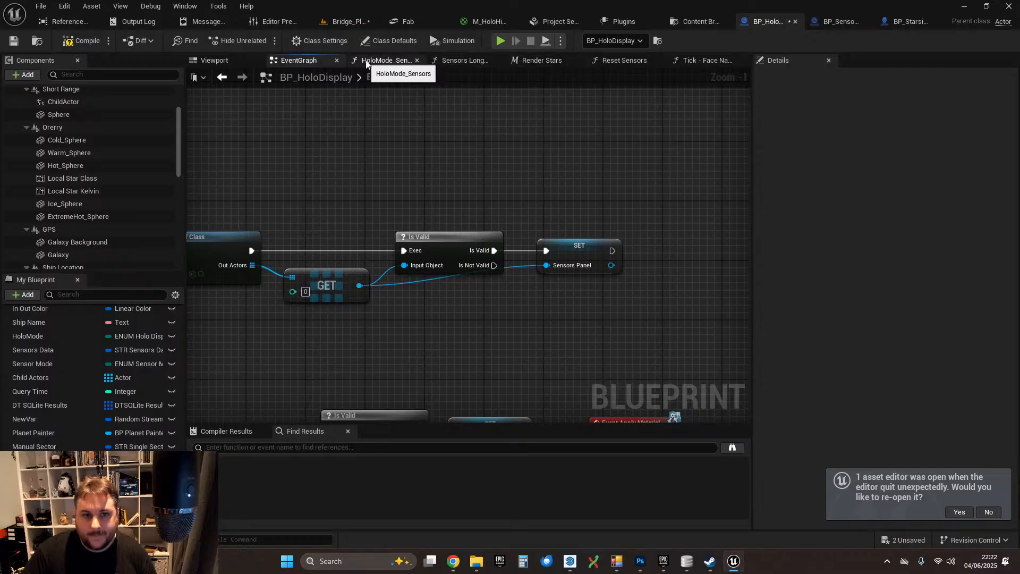
- Examine the settings of the Add Child Actor Component node for the celestial sensors target in the Render Stars macro
click(536, 60)
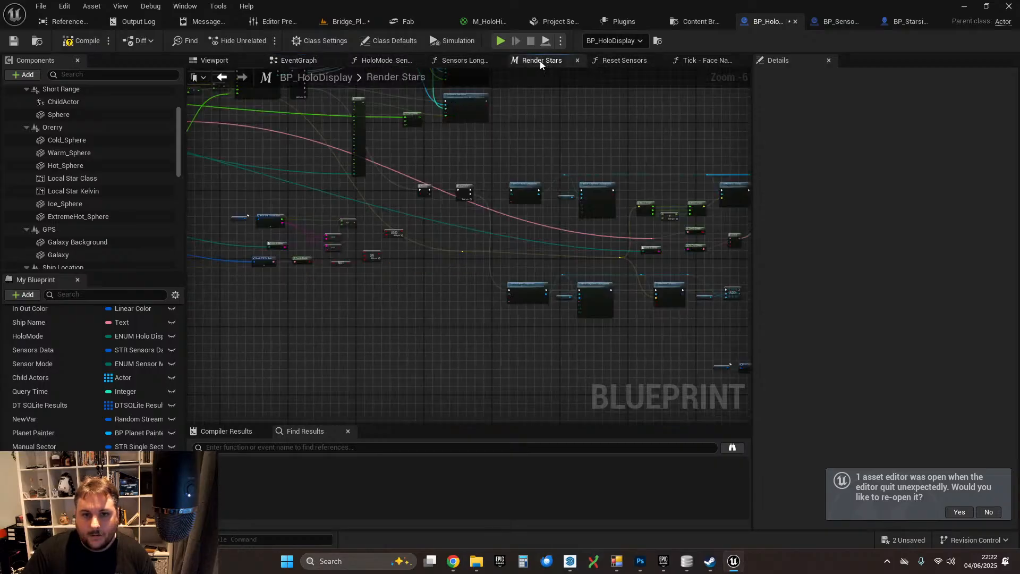
scroll(564, 320, up, 6)
right_drag(598, 305, 470, 247)
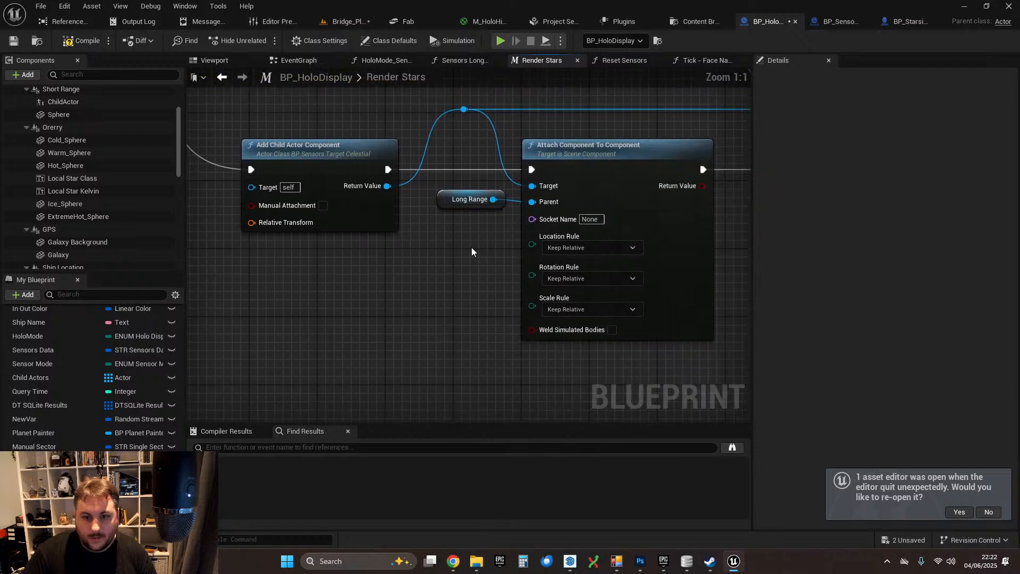
scroll(471, 247, down, 1)
right_drag(402, 271, 572, 260)
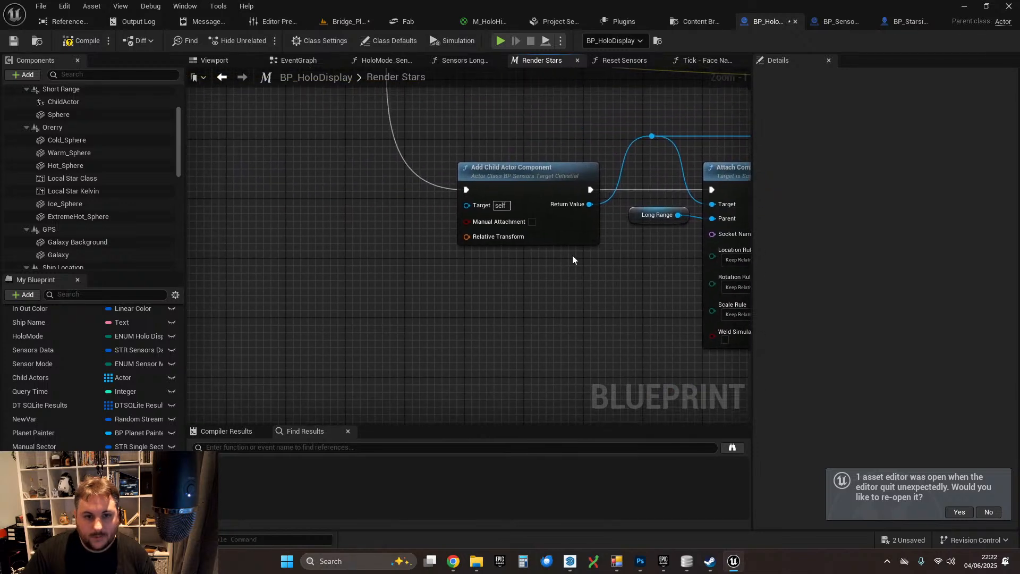
click(523, 169)
right_drag(562, 142, 435, 159)
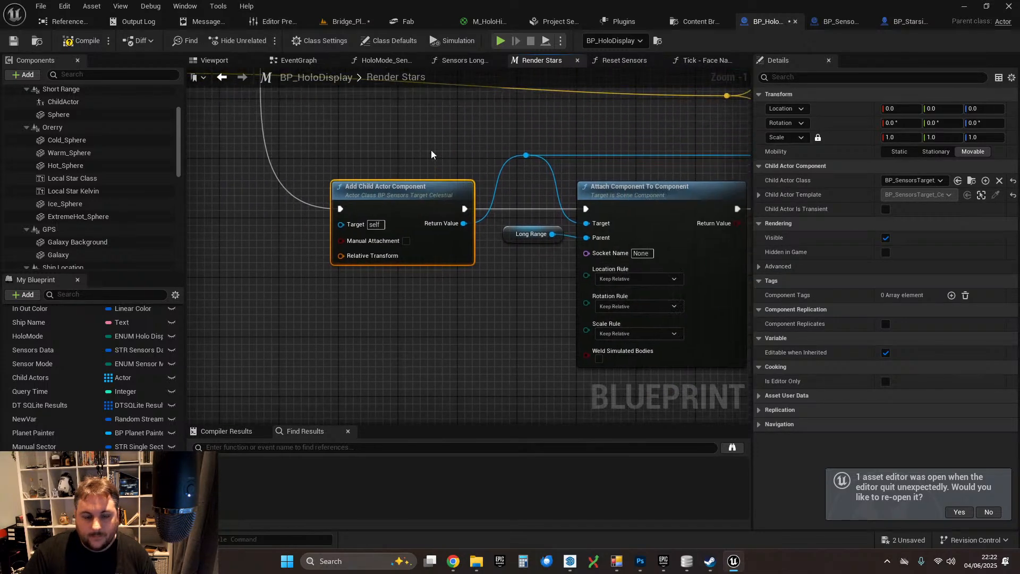
- Compile the BP_HoloDisplay blueprint and select the Add Child Actor Component node in Render Stars
click(85, 42)
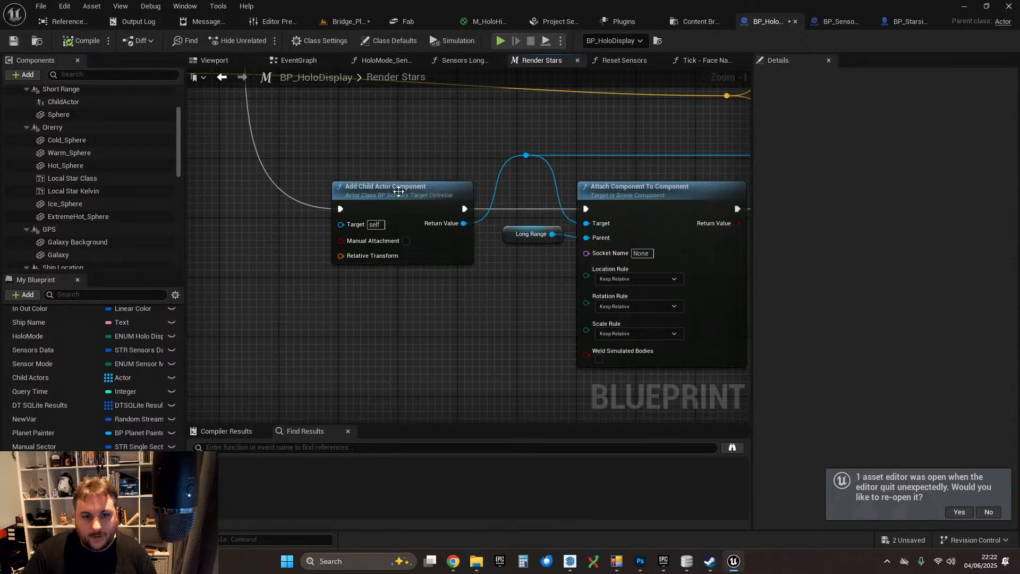
click(398, 191)
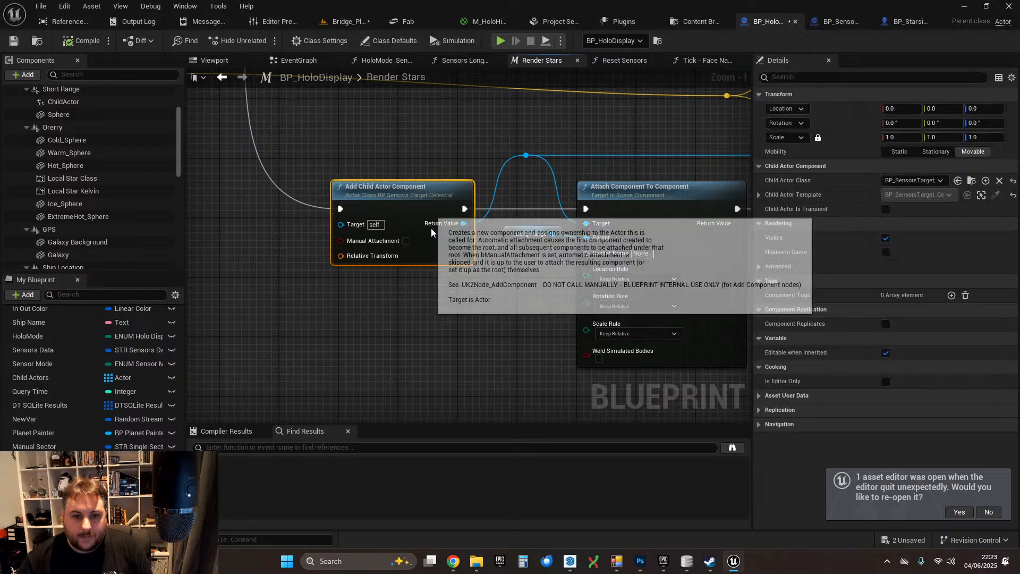
right_drag(431, 228, 319, 289)
scroll(451, 280, down, 1)
right_drag(404, 274, 171, 282)
right_drag(541, 294, 357, 297)
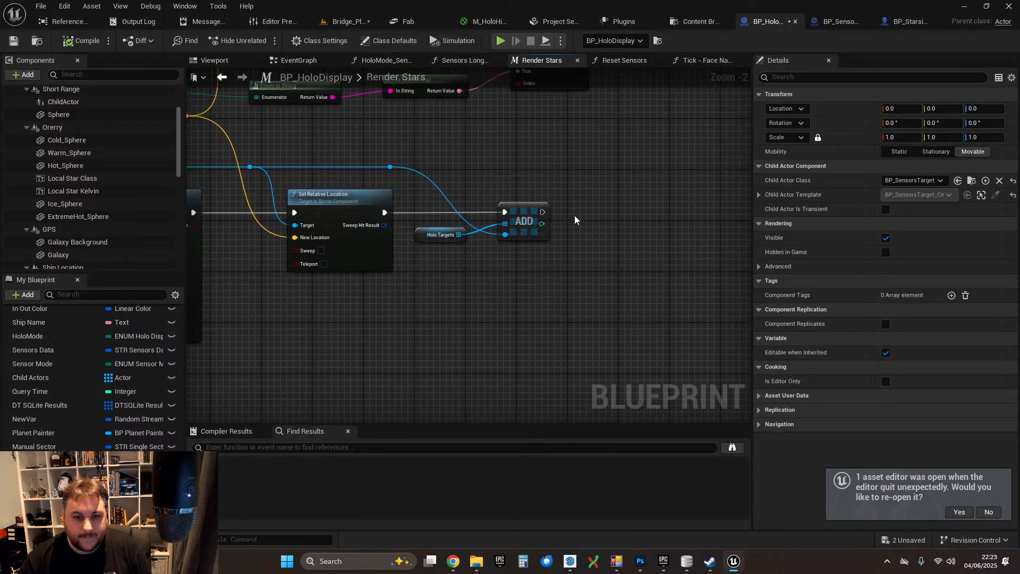
right_drag(575, 220, 465, 231)
drag(281, 178, 571, 278)
text(cast to)
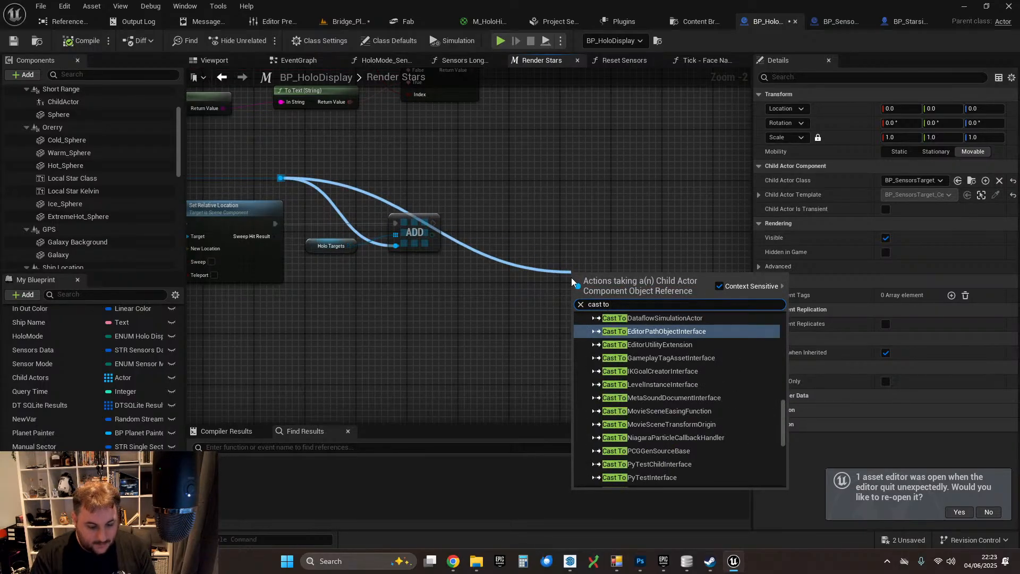
text( celest)
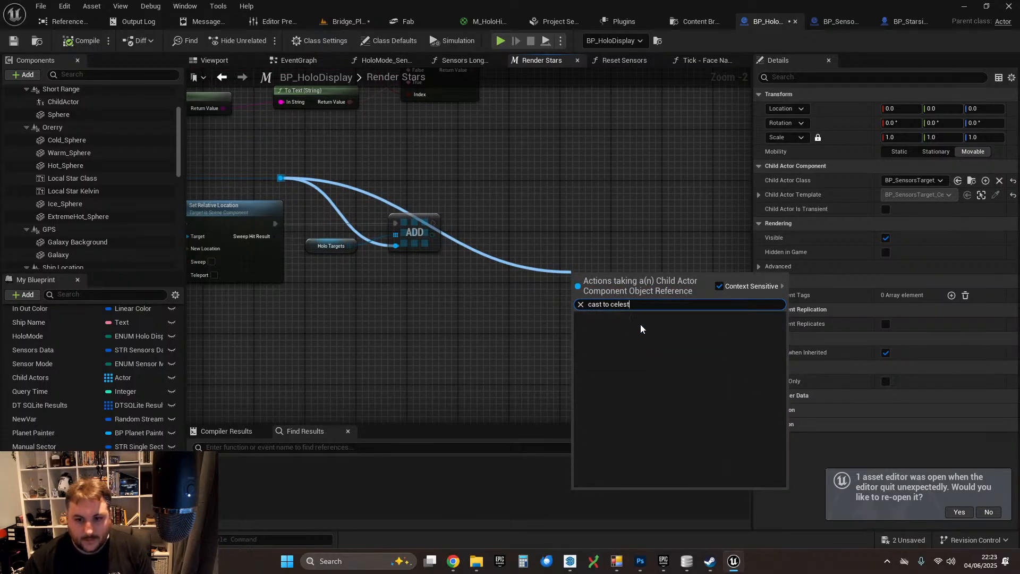
key(BackSpace)
key(BackSpace)
text(stial)
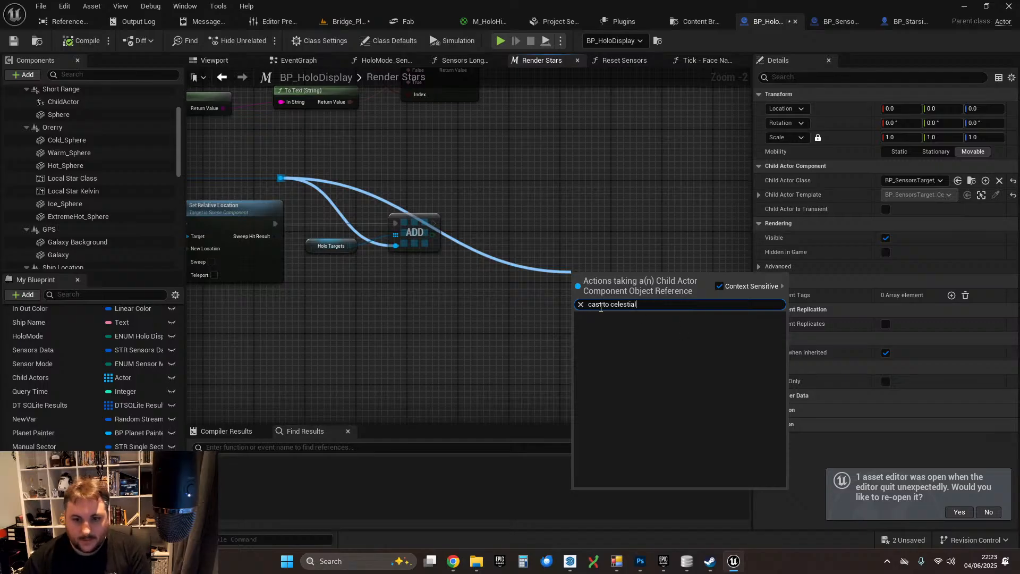
click(539, 244)
- Add a Get Child Actor node fed by the spawned child actor component's wire near the ADD node
right_drag(540, 244, 896, 255)
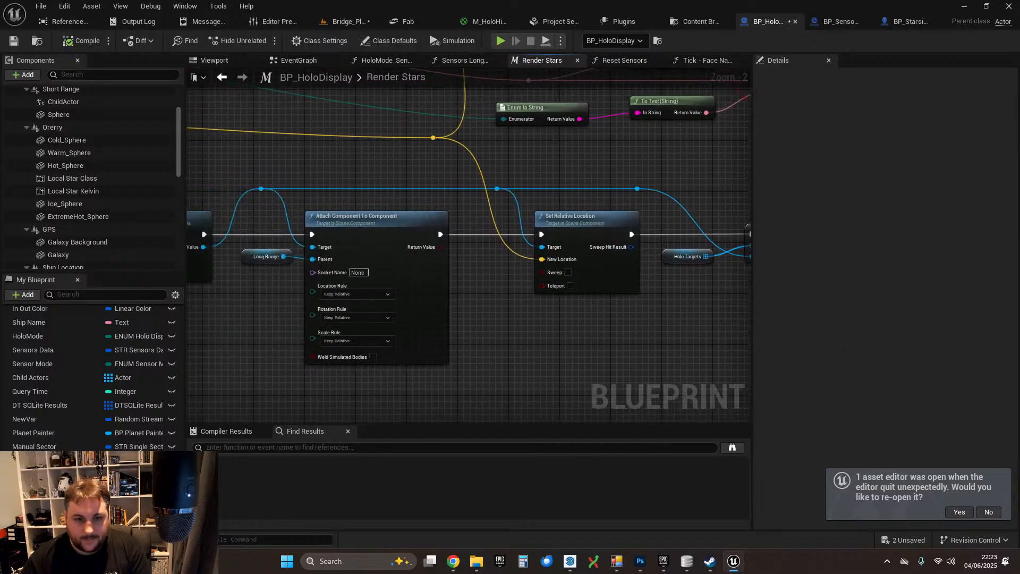
right_drag(784, 303, 508, 307)
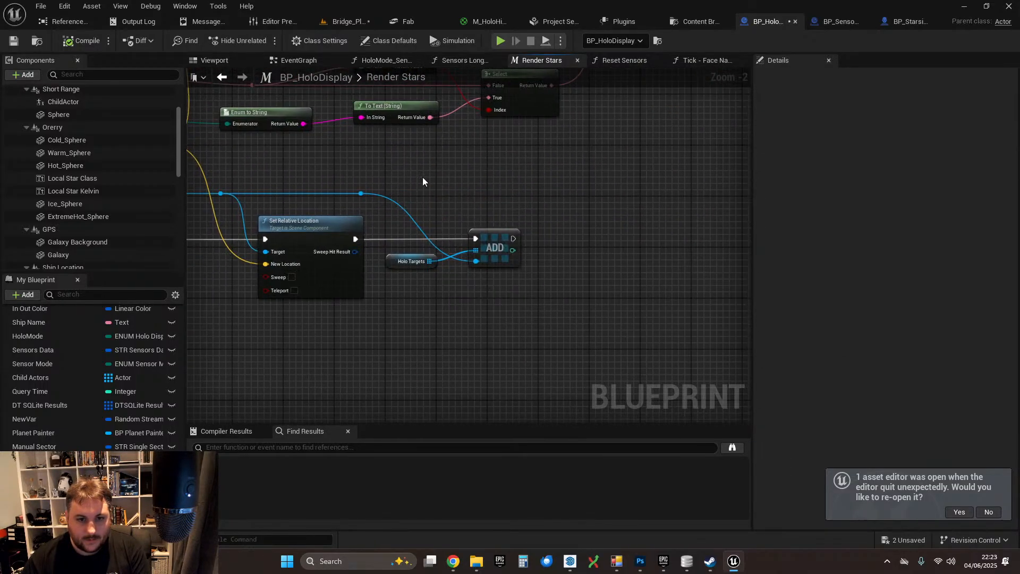
drag(358, 193, 592, 219)
text(get )
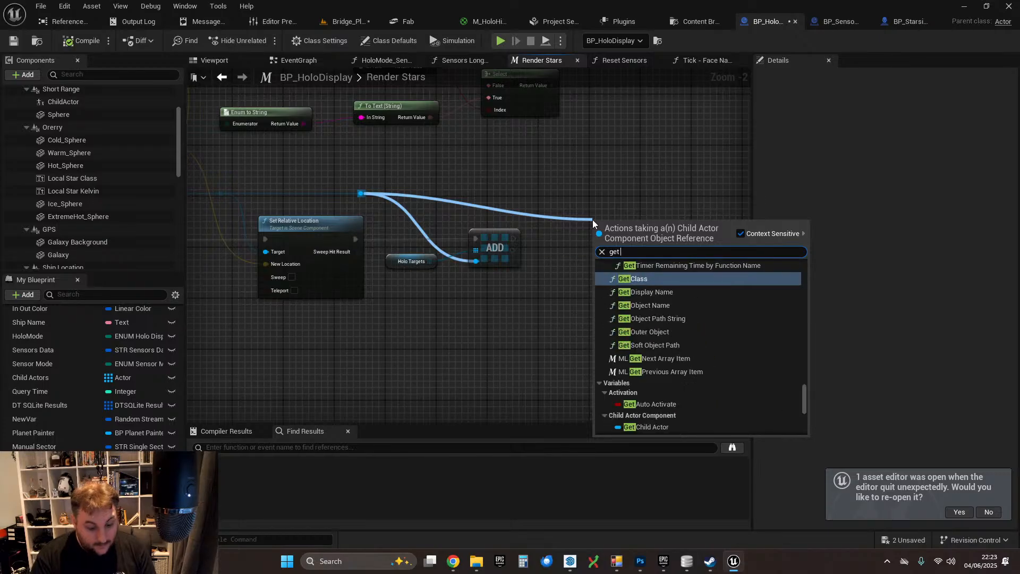
text(child actor)
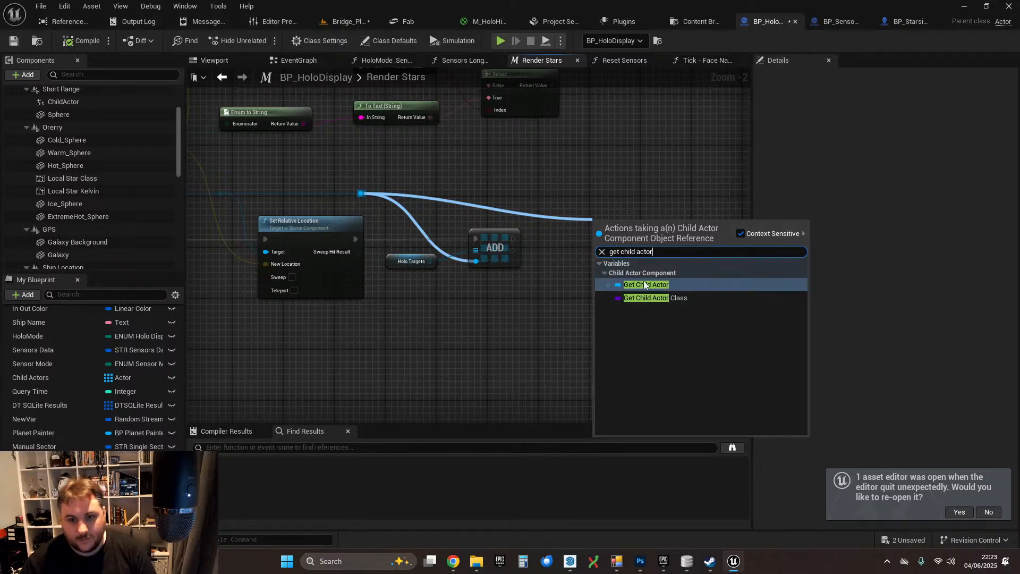
key(Return)
- Cast the Child Actor output to BP_SensorsTarget_Celestial, run the cast after the ADD node and line it up
drag(624, 229, 592, 243)
text(cast to ce)
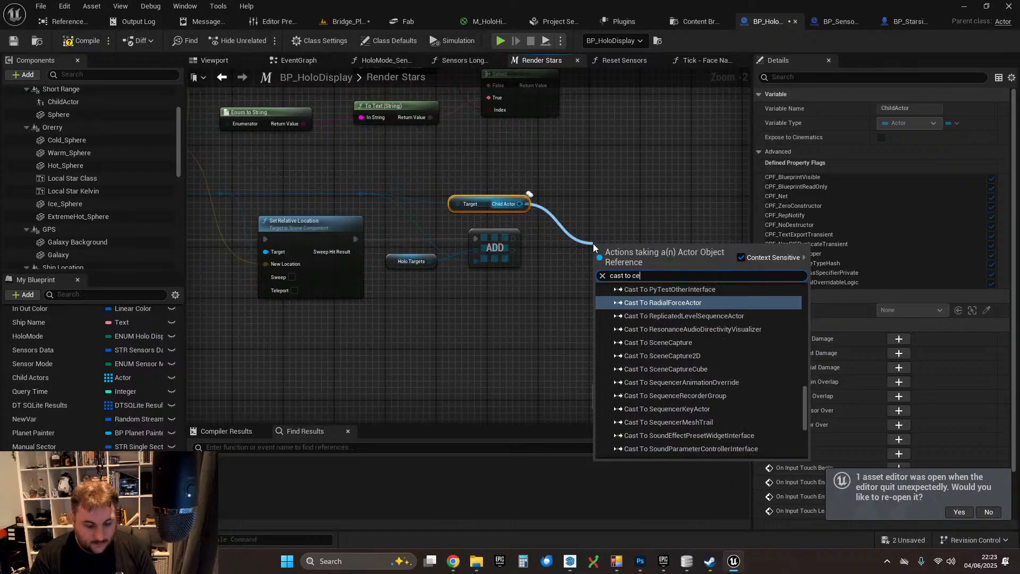
text(slews)
key(BackSpace)
key(BackSpace)
key(BackSpace)
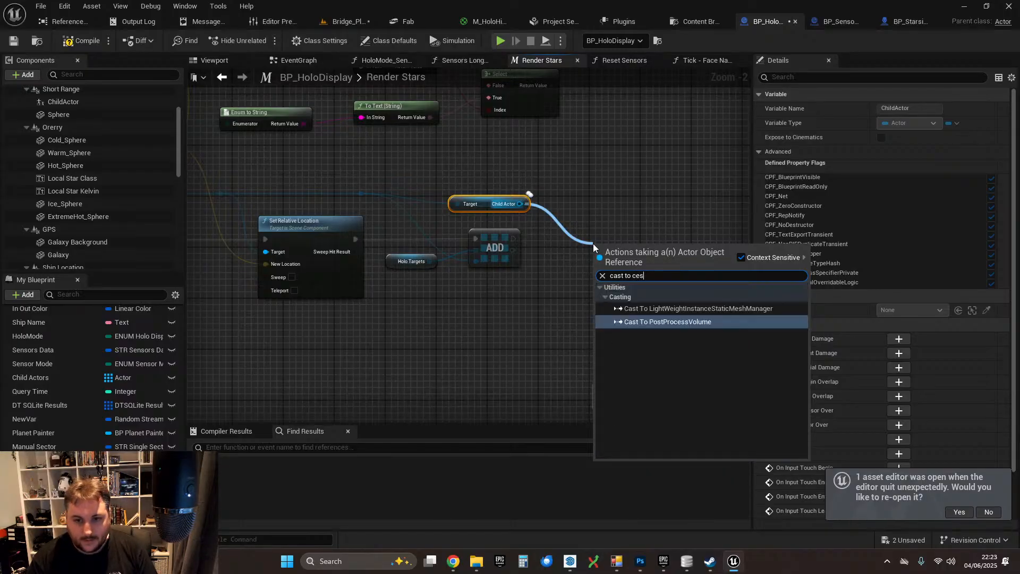
text(les)
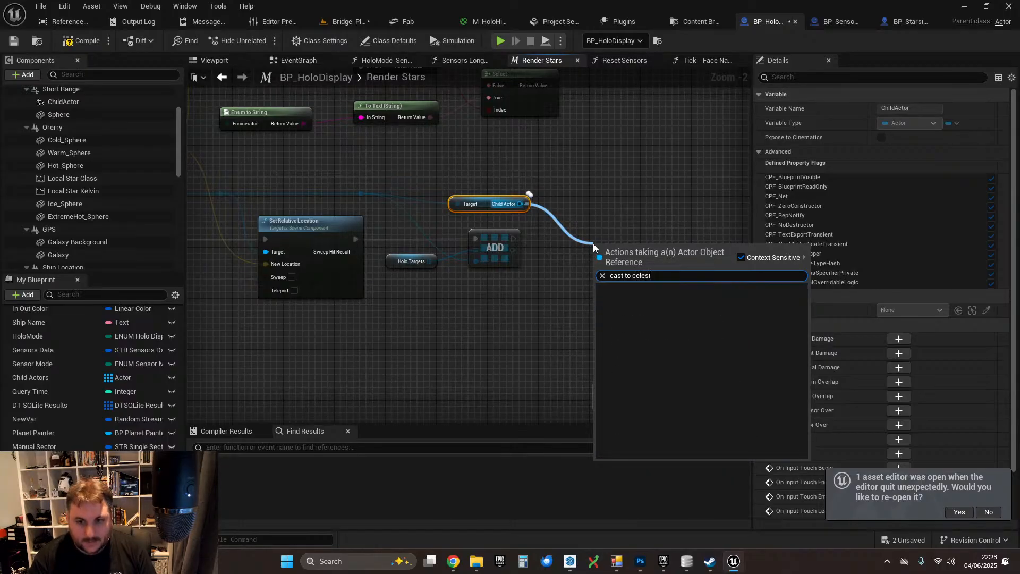
click(662, 309)
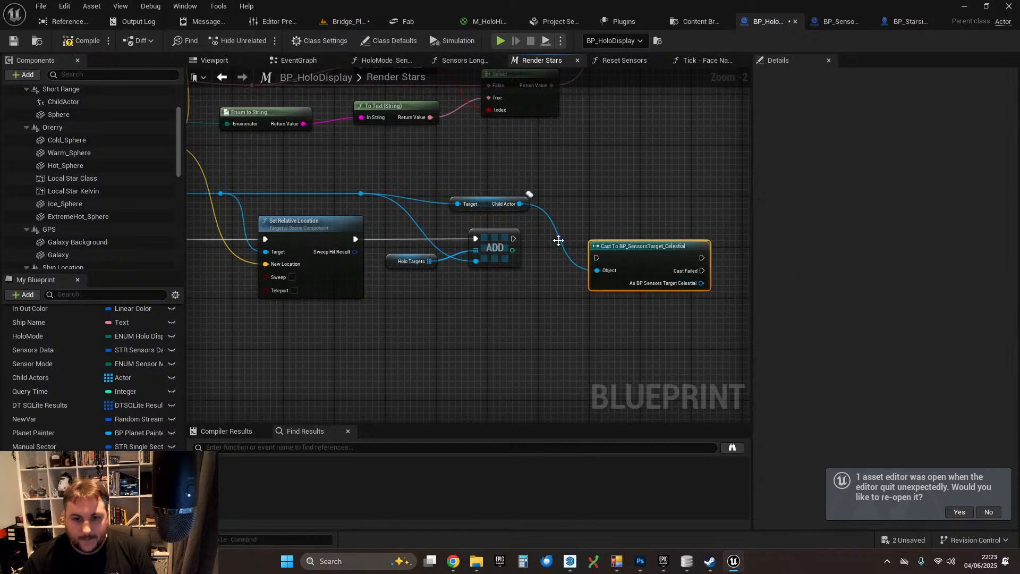
drag(513, 240, 595, 259)
drag(634, 249, 602, 229)
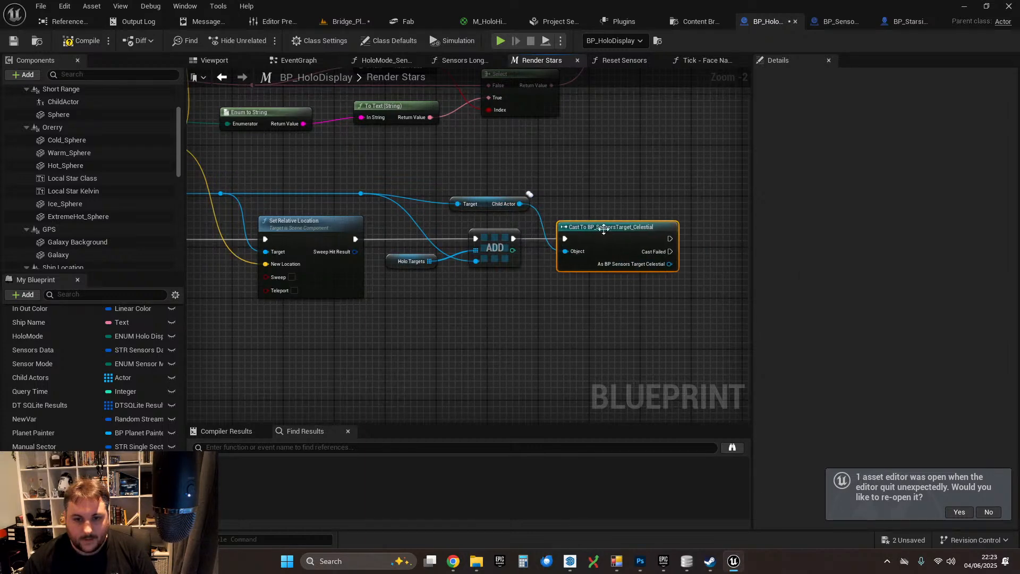
- Add a Set Sensors node targeting the cast result and run it from the successful cast
right_drag(718, 264, 569, 264)
drag(521, 264, 607, 265)
text(s)
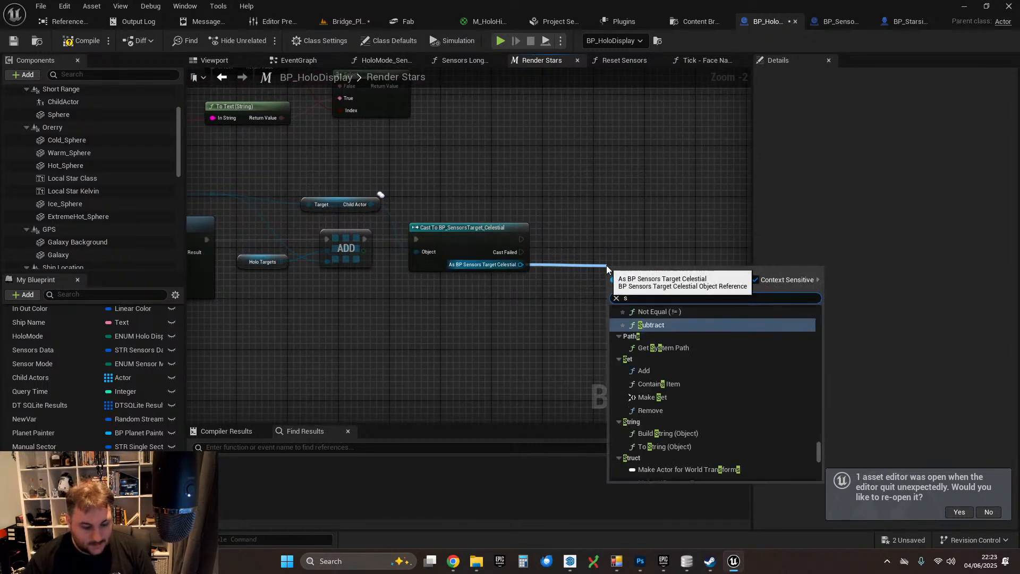
text(et sensors)
click(661, 333)
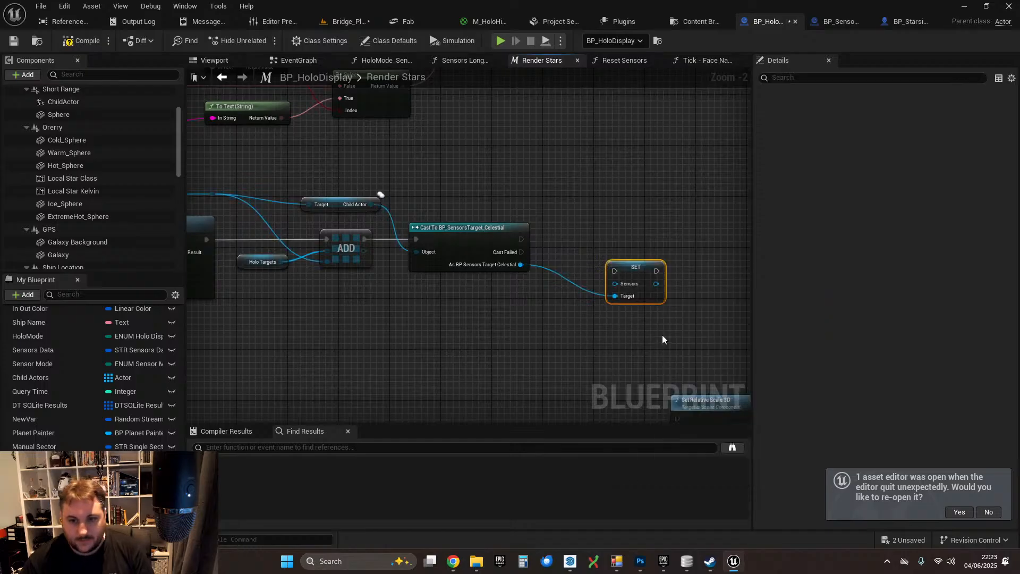
drag(636, 267, 622, 234)
drag(520, 239, 607, 237)
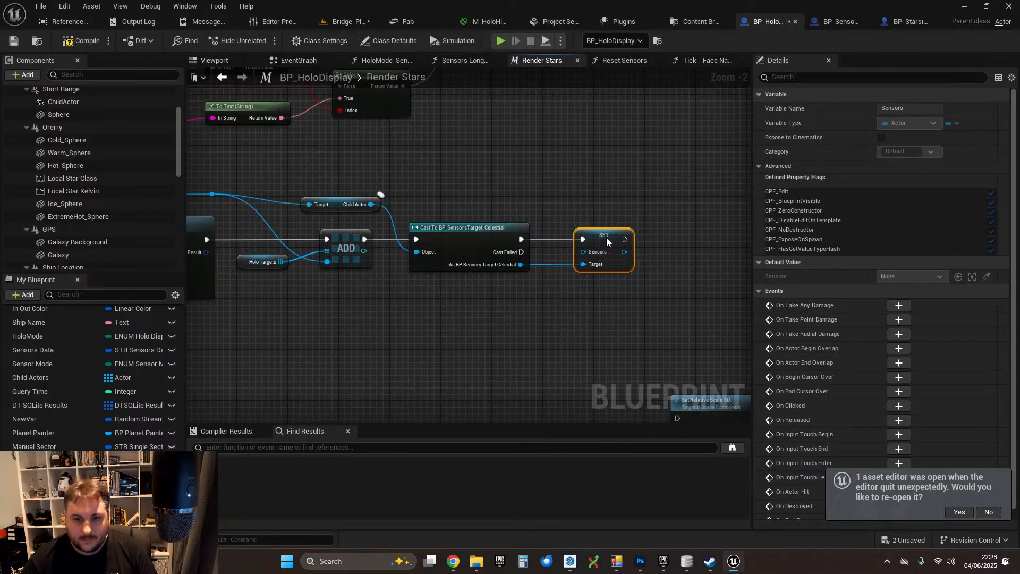
click(607, 208)
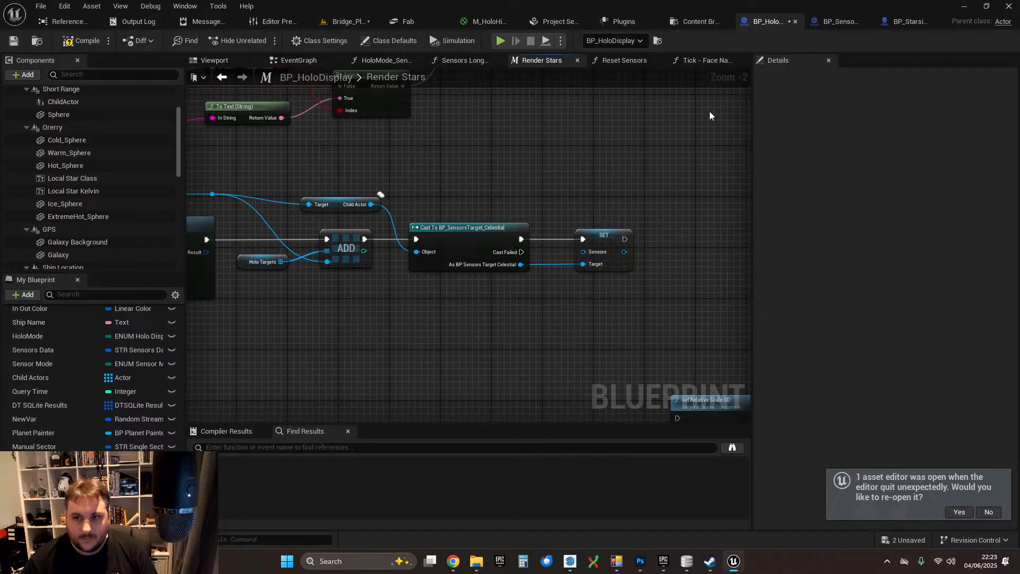
- In BP_SensorsTarget_Celestial, place a Sensors getter just below the Target Clicked event
click(840, 24)
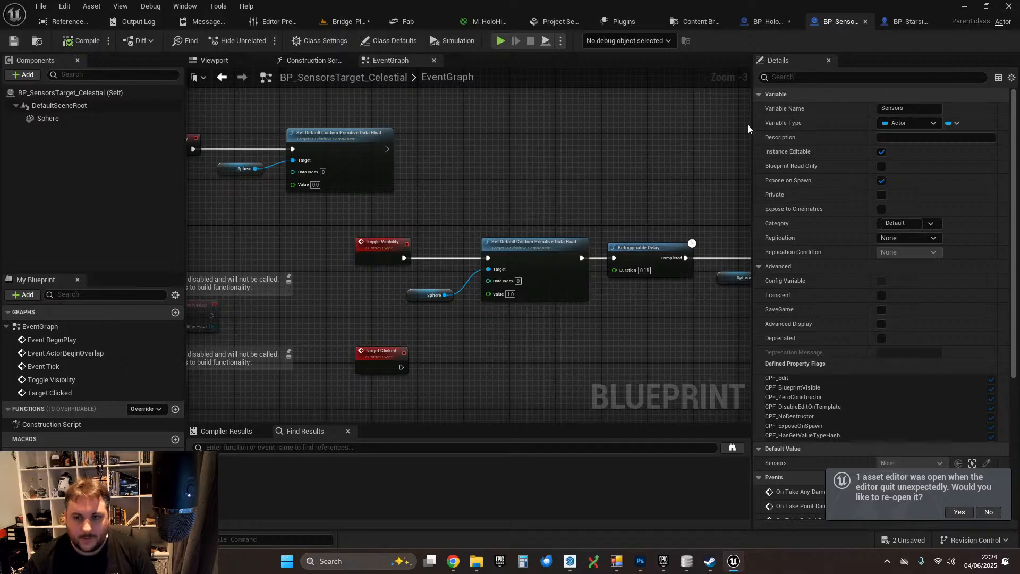
right_drag(467, 351, 498, 272)
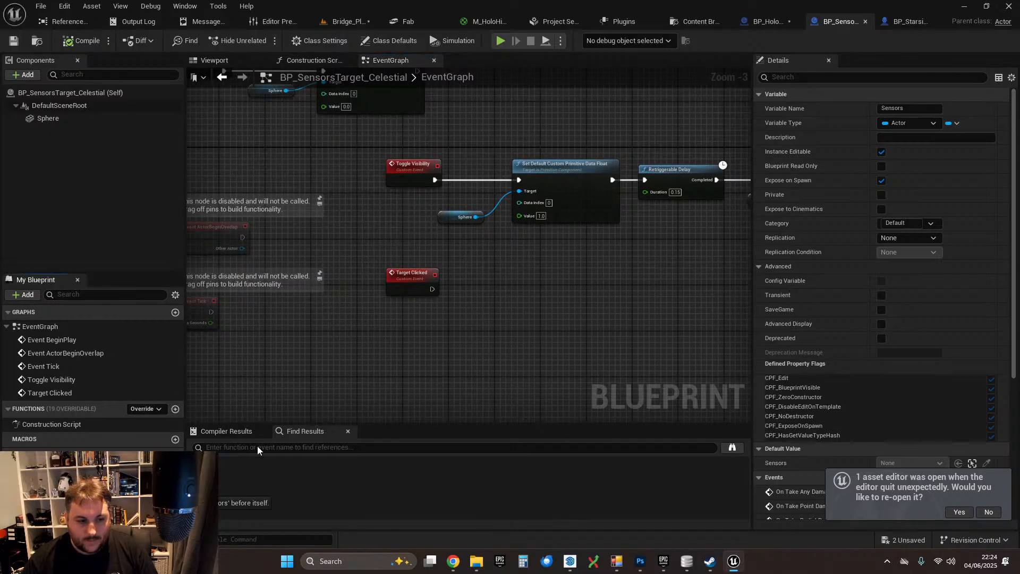
key(ctrl+v)
drag(415, 324, 410, 314)
click(444, 348)
- Back in BP_HoloDisplay's Render Stars, feed Sensors Panel into the Set Sensors node, tidy the spacing and save the blueprint
click(763, 21)
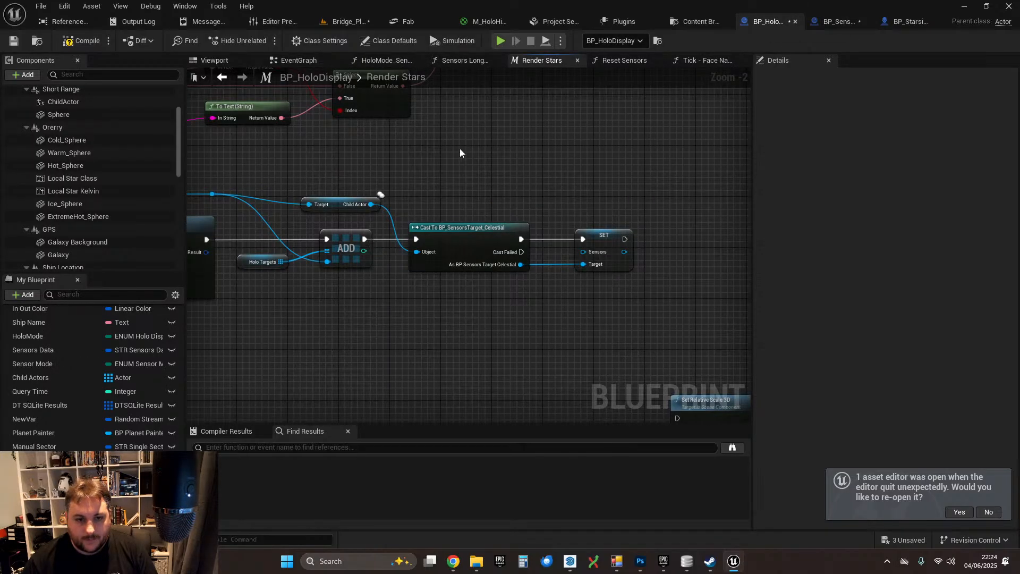
mouse_move(432, 177)
right_down()
mouse_move(458, 189)
mouse_move(438, 192)
right_up()
drag(605, 254, 644, 253)
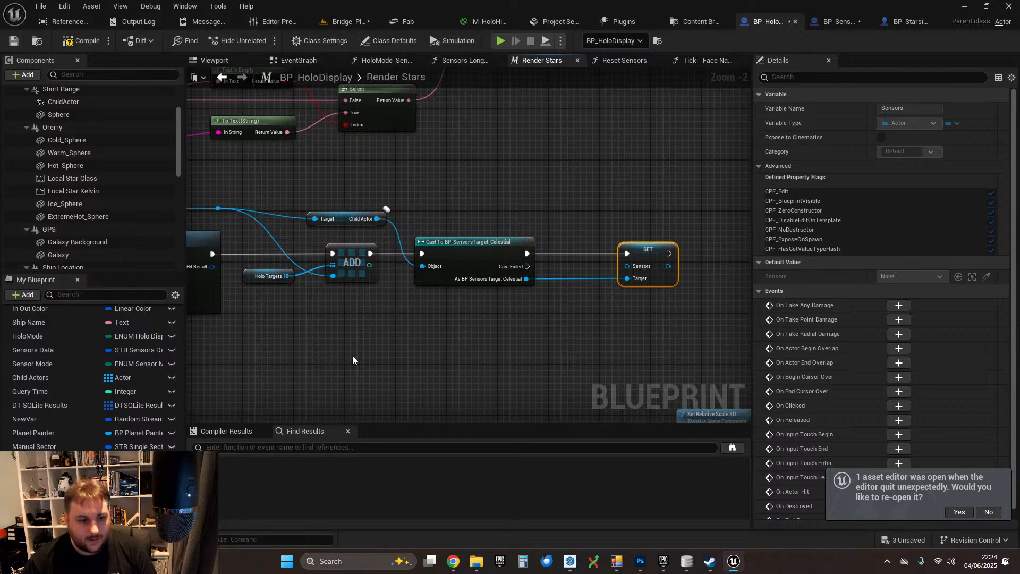
drag(33, 487, 631, 267)
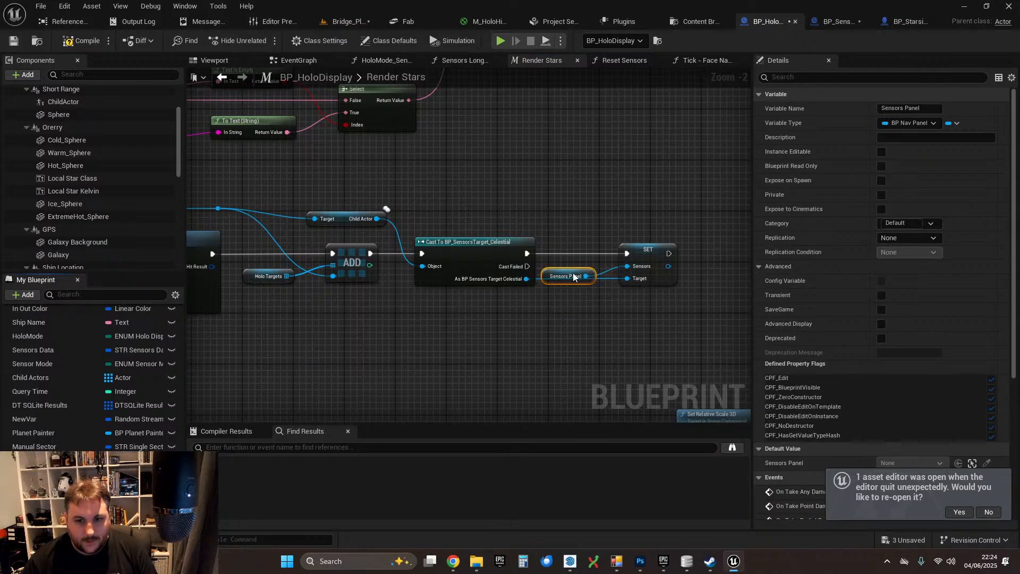
drag(573, 279, 575, 270)
drag(650, 249, 657, 250)
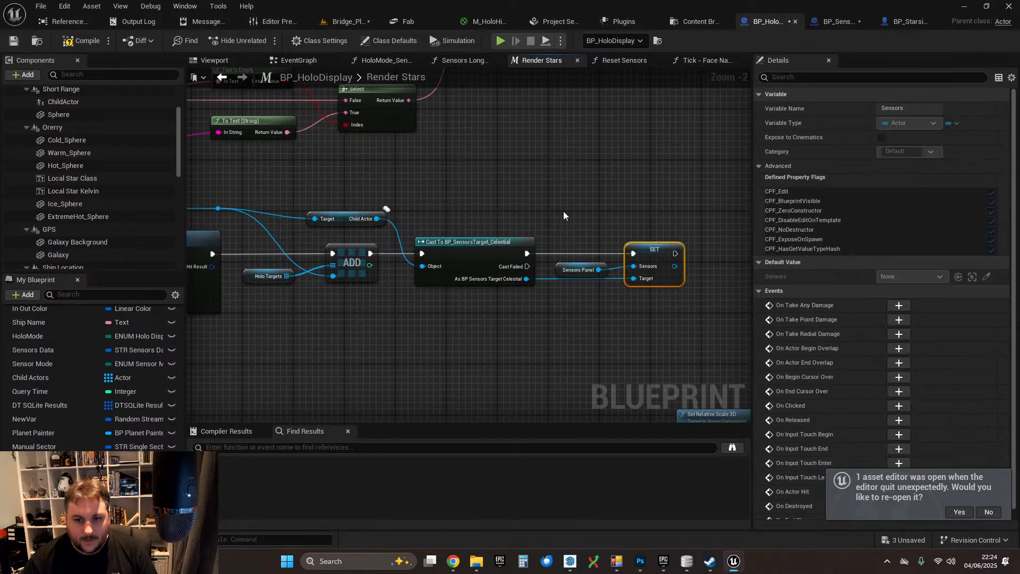
click(565, 216)
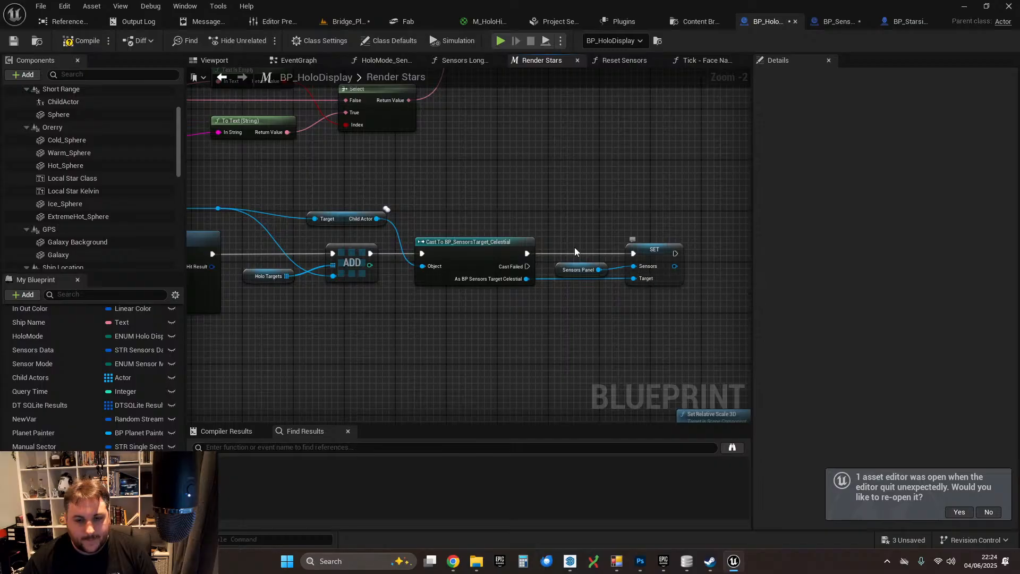
drag(563, 206, 596, 297)
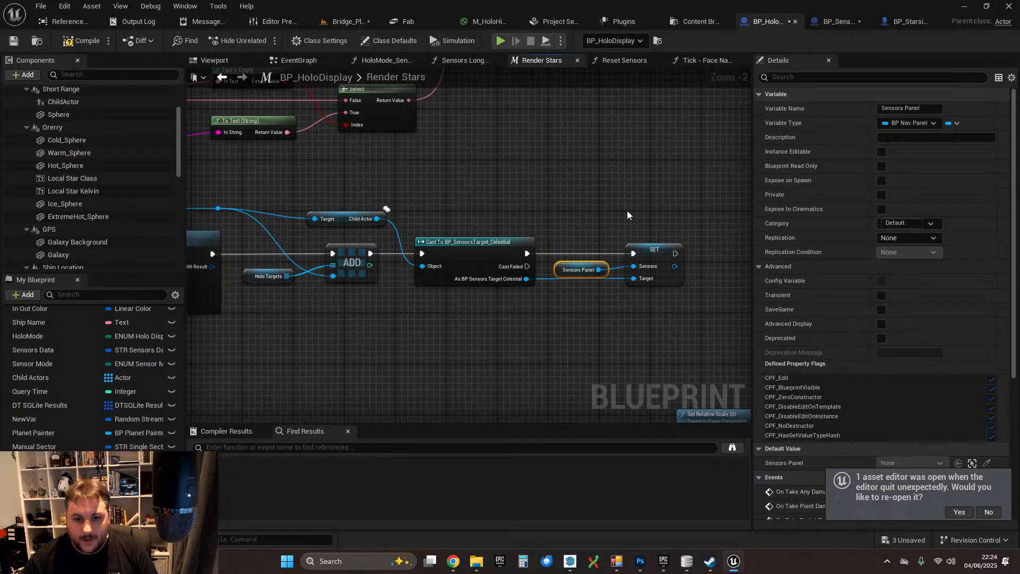
right_drag(619, 195, 573, 205)
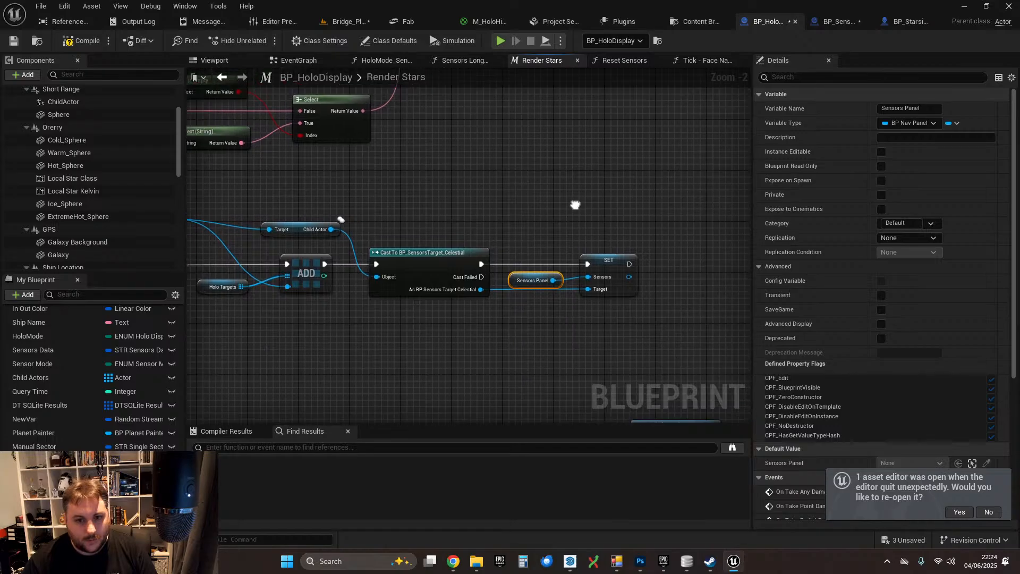
click(14, 41)
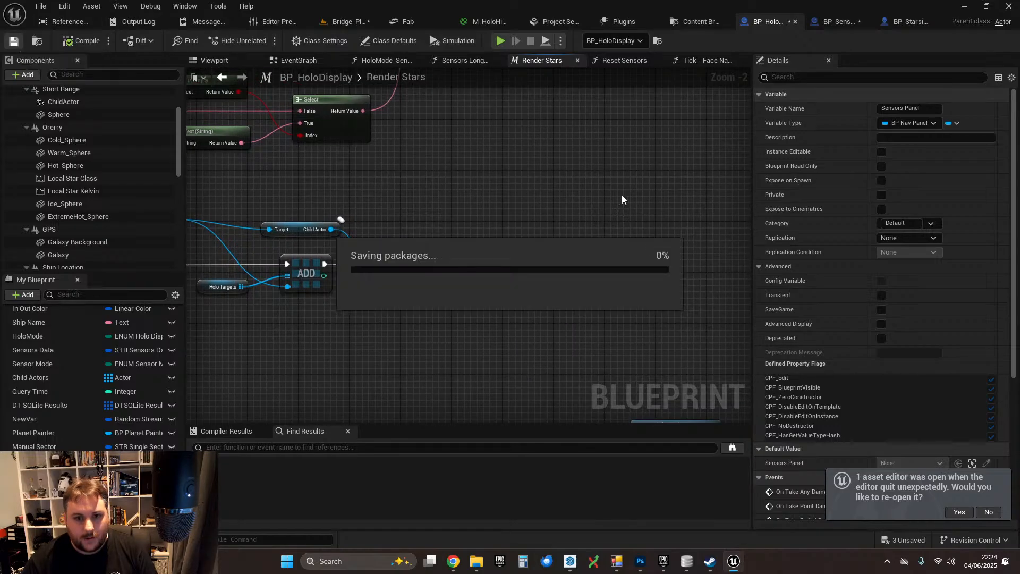
- Compare the Target Clicked event and Sensors getter in BP_SensorsTarget_Celestial with the Set Sensors wiring in BP_HoloDisplay's Render Stars
click(831, 23)
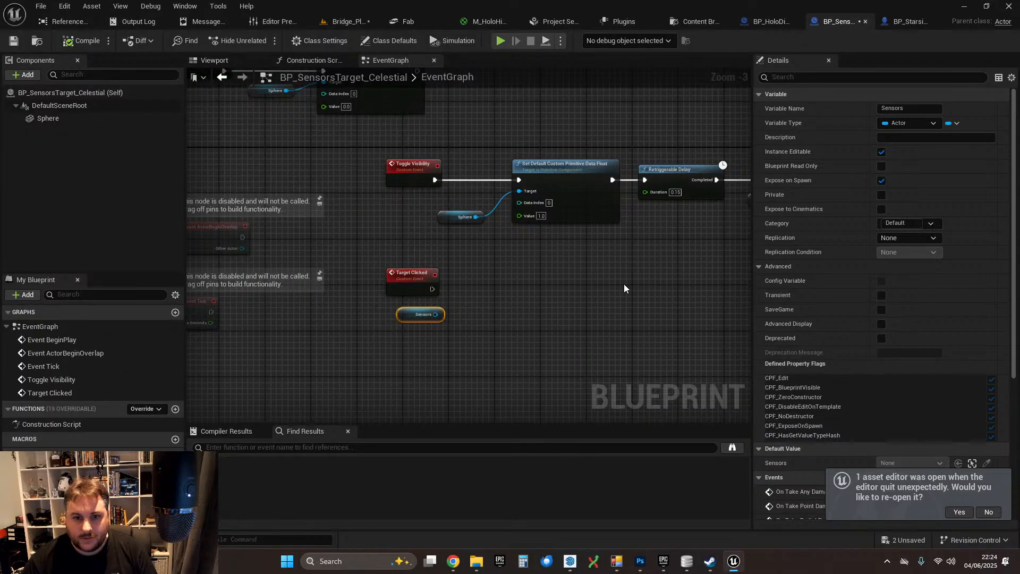
scroll(623, 283, up, 1)
scroll(405, 309, up, 1)
right_drag(402, 308, 425, 311)
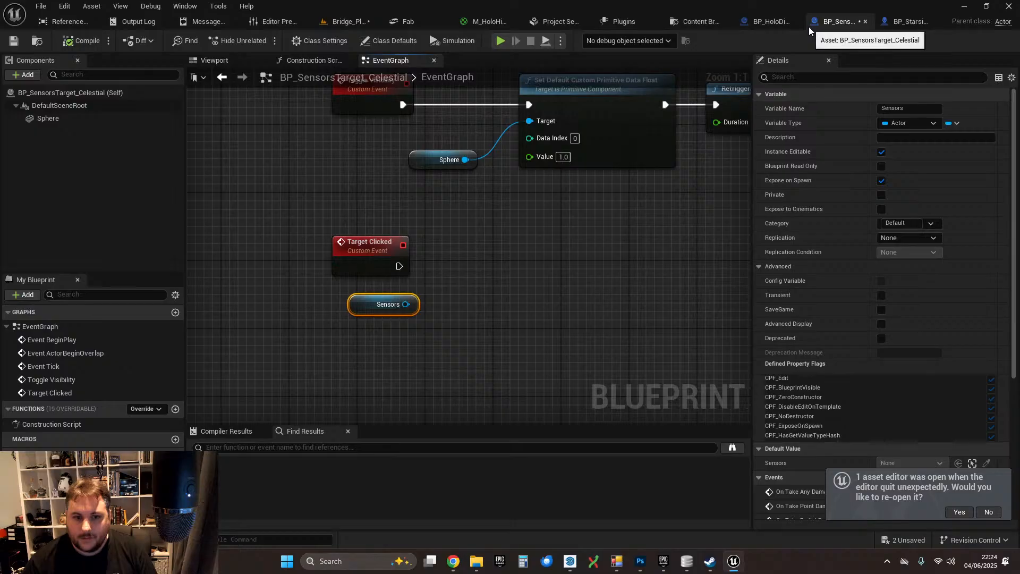
click(771, 21)
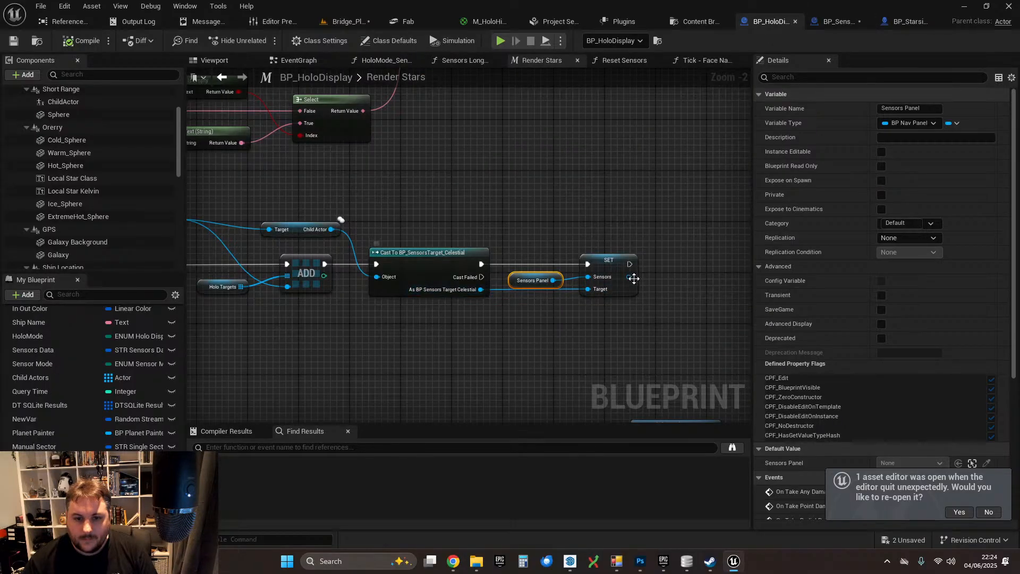
click(836, 21)
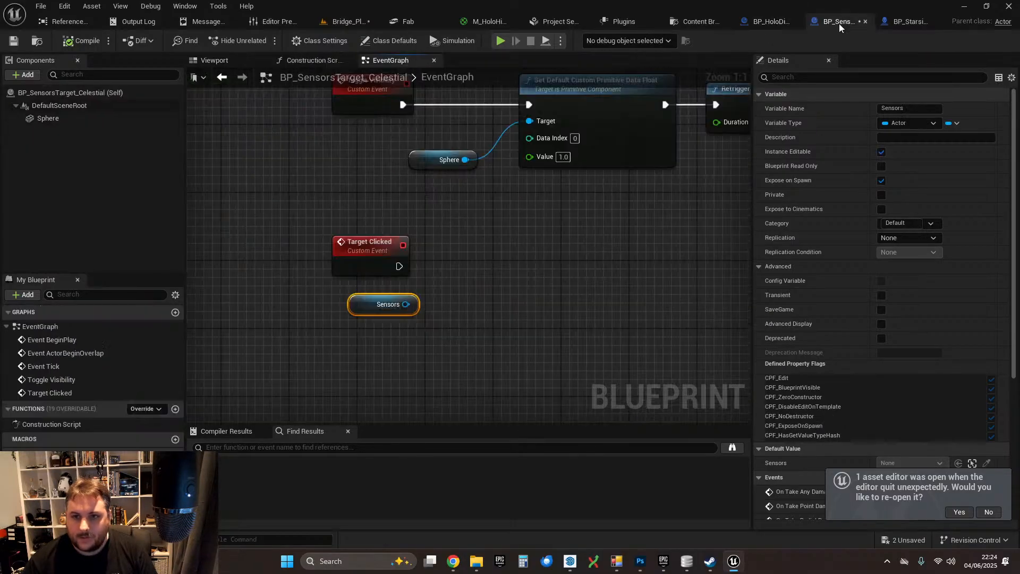
click(449, 309)
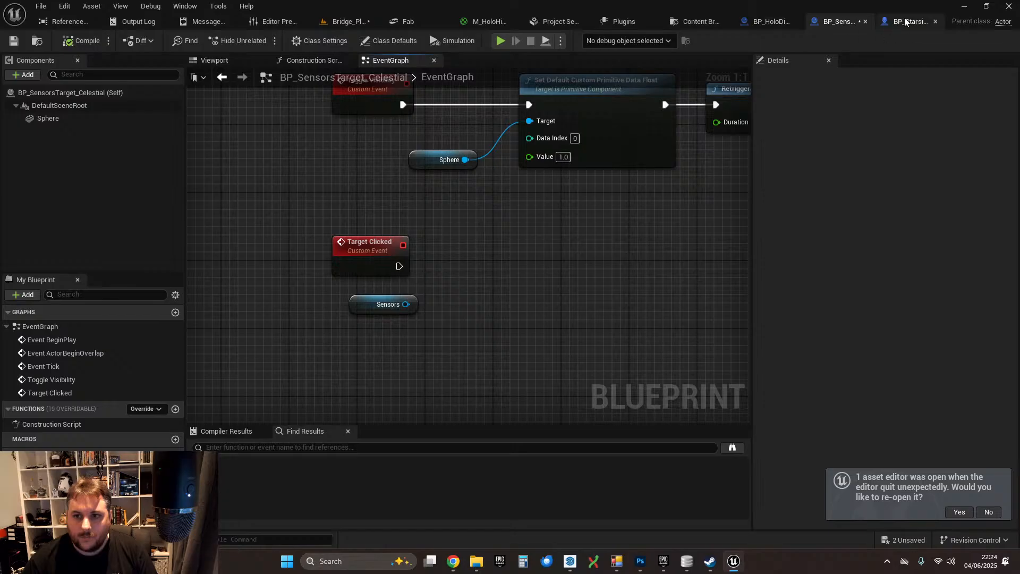
- Search the actions available from the Sensors reference for "target" and look through the message and cast options
drag(405, 304, 483, 305)
text(target)
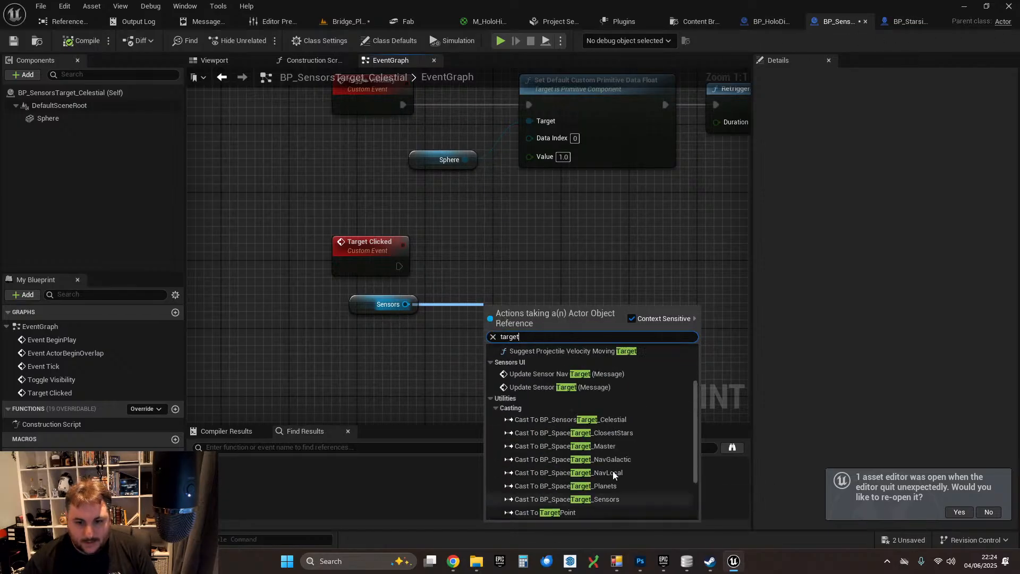
scroll(612, 470, up, 3)
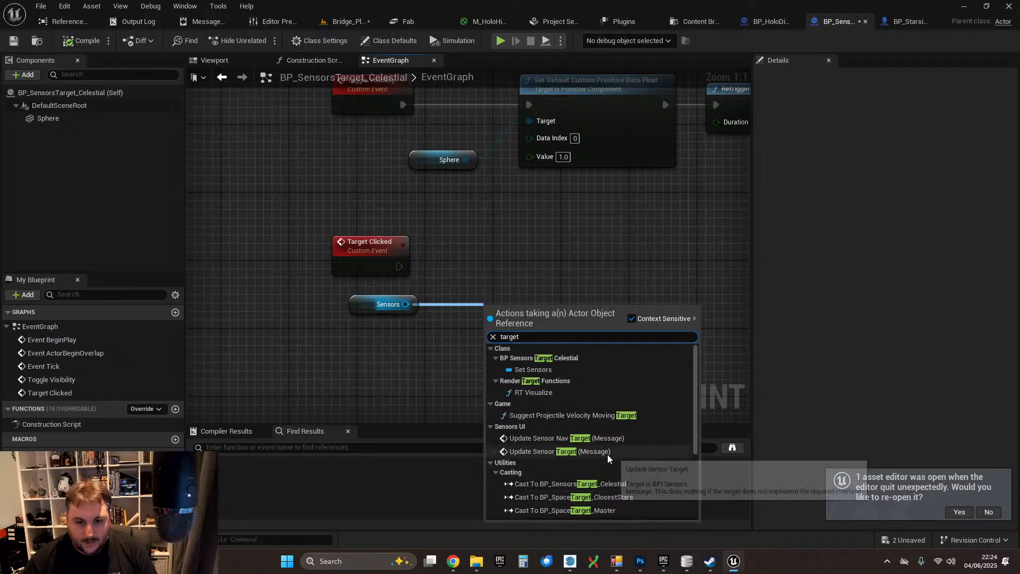
scroll(600, 417, down, 4)
scroll(612, 425, down, 2)
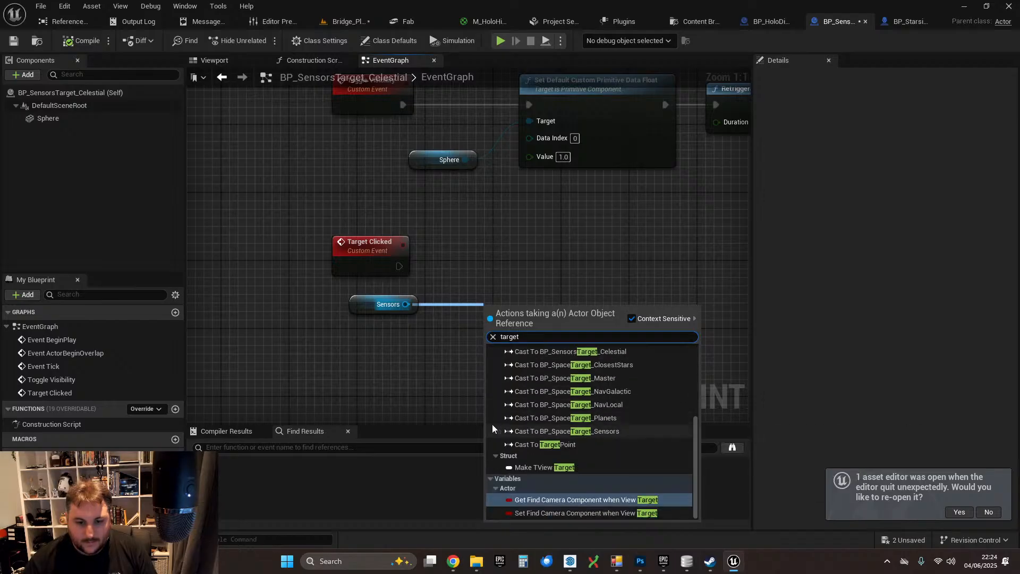
click(496, 263)
right_drag(461, 308, 471, 312)
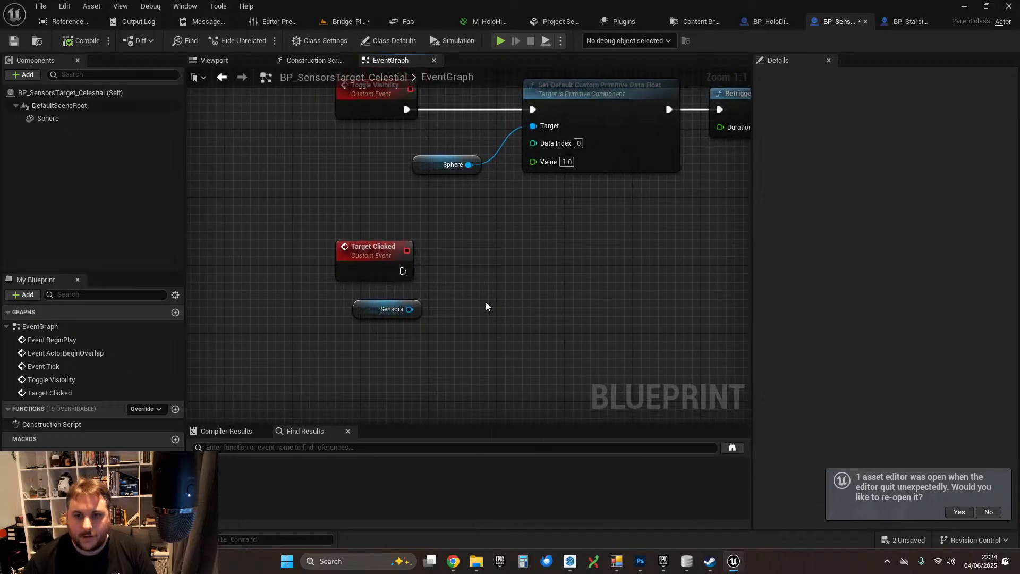
- In the Bridge_Playground level, select the BP_Nav_Panel actor on the console and open its blueprint
click(344, 22)
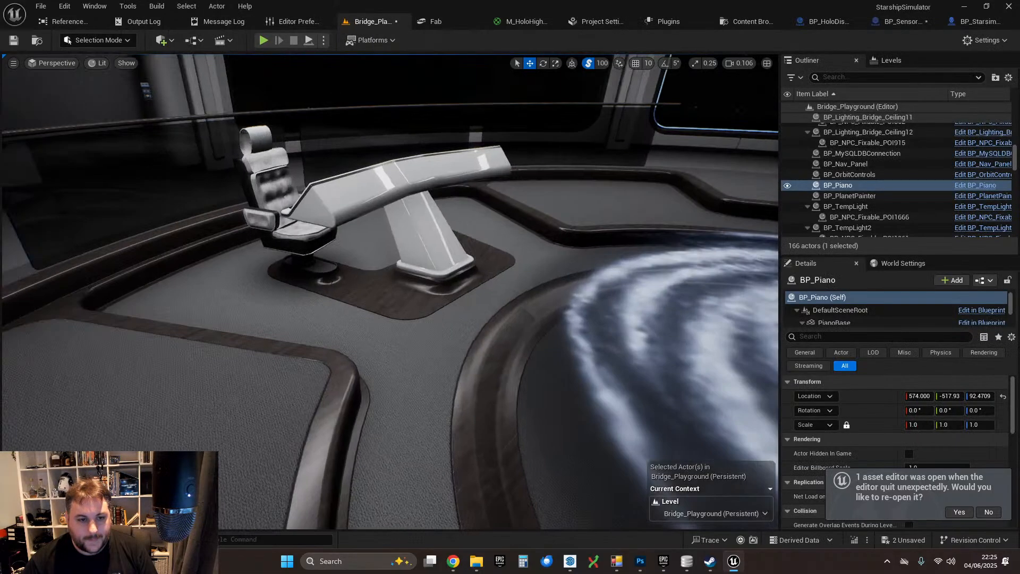
mouse_move(511, 189)
right_down()
mouse_move(579, 184)
mouse_move(589, 234)
mouse_move(563, 207)
mouse_move(511, 189)
right_up()
click(463, 219)
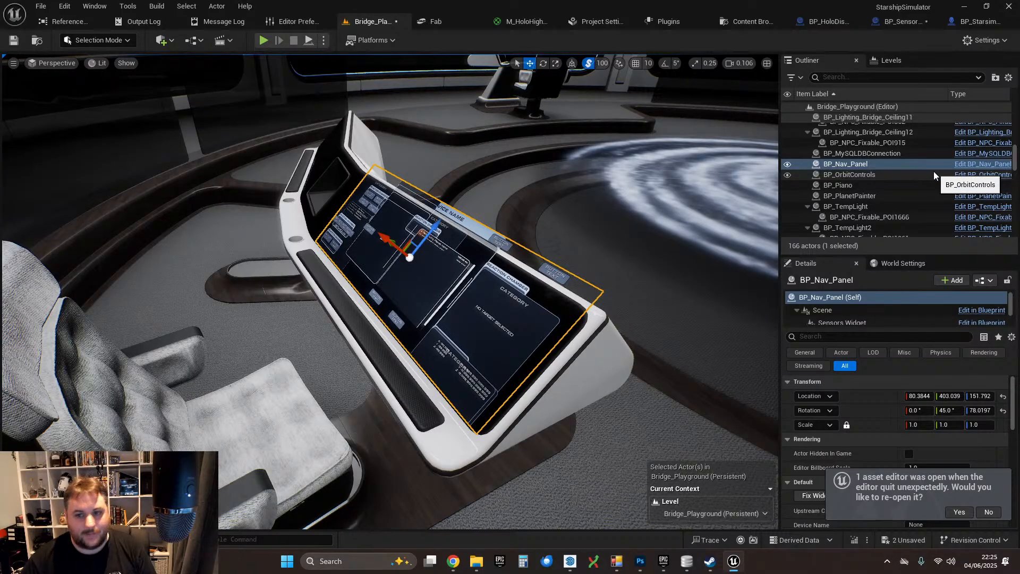
click(967, 164)
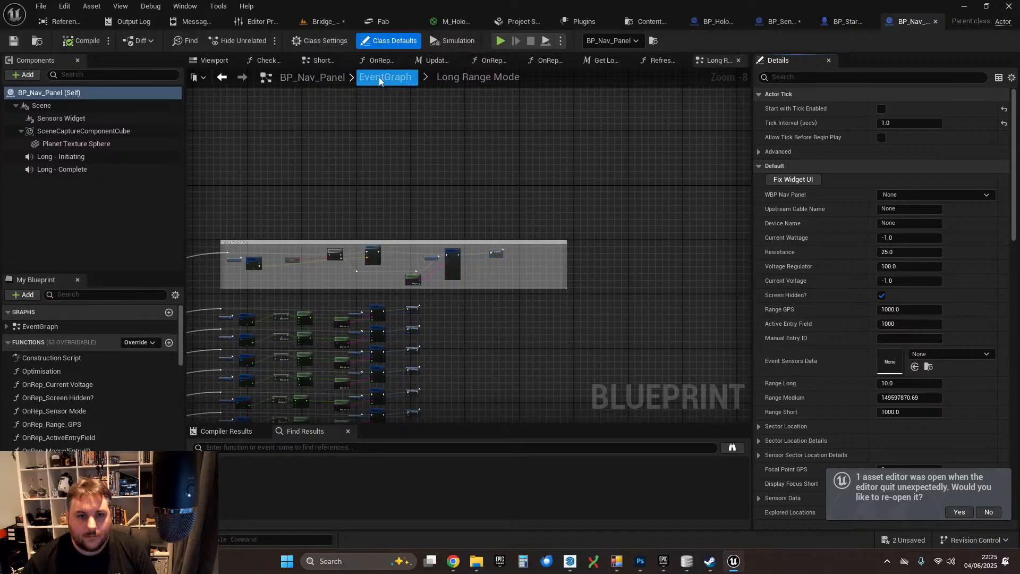
- In BP_Nav_Panel's EventGraph, examine the replicated widget events for updating the sensor system target and the vector value
scroll(380, 303, up, 2)
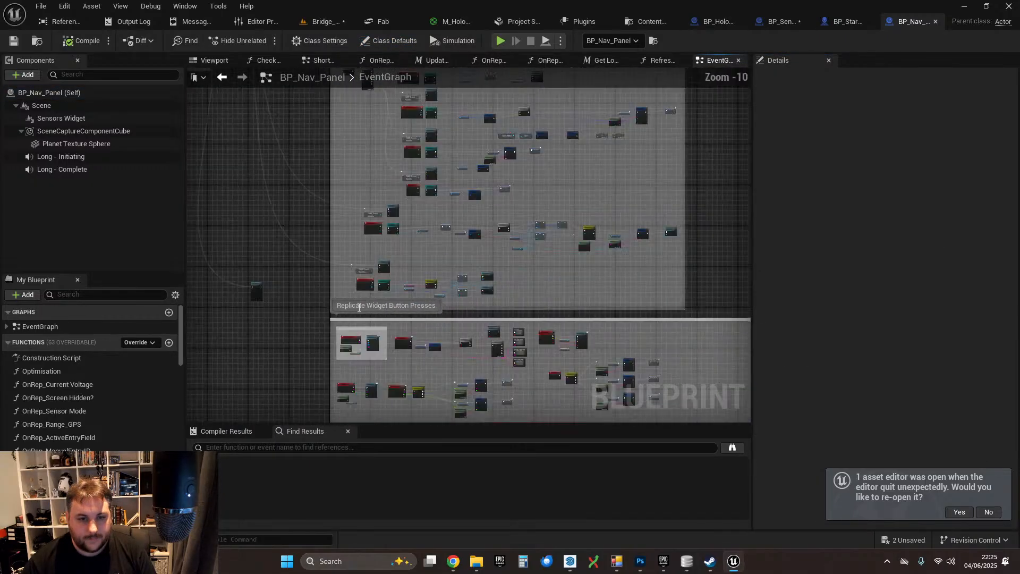
scroll(354, 312, down, 2)
scroll(327, 364, up, 11)
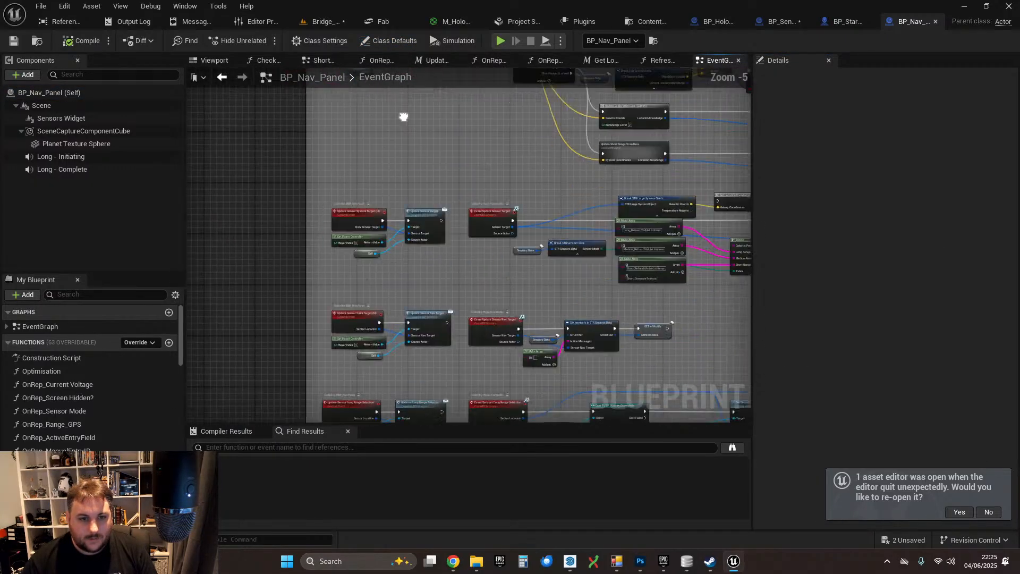
right_drag(451, 160, 424, 184)
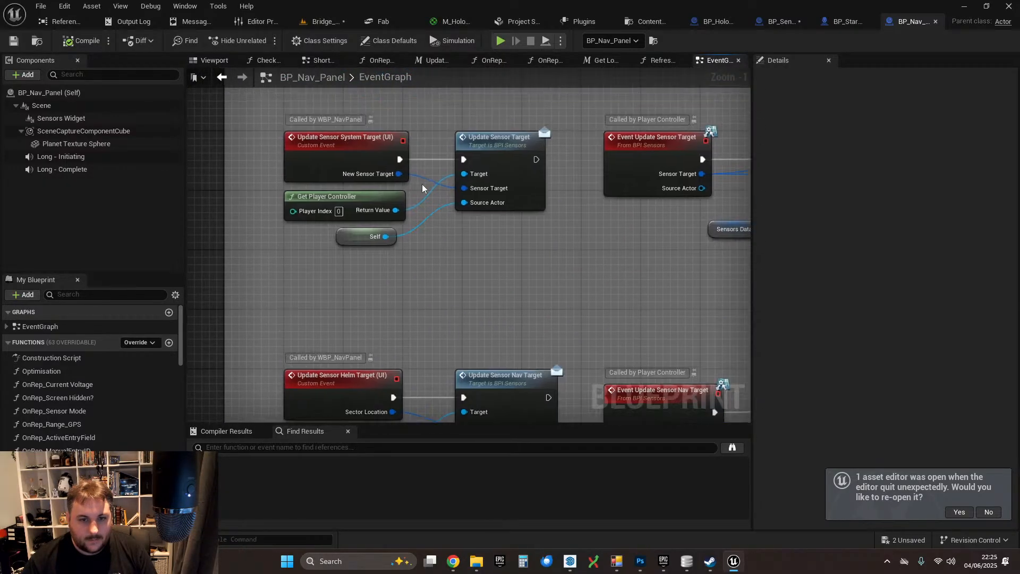
right_drag(427, 104, 454, 300)
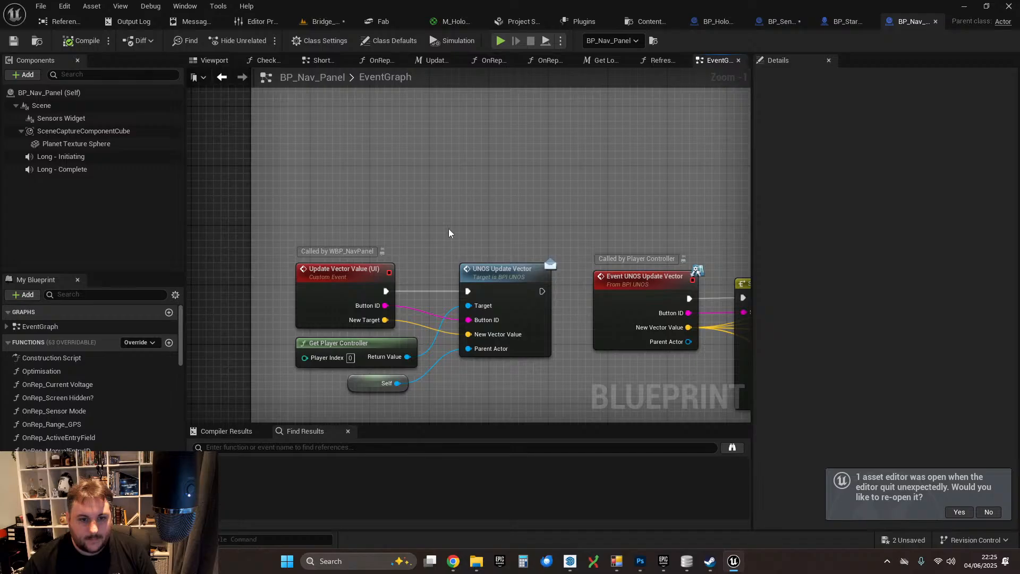
right_drag(461, 170, 483, 355)
scroll(482, 351, down, 2)
right_drag(478, 95, 451, 292)
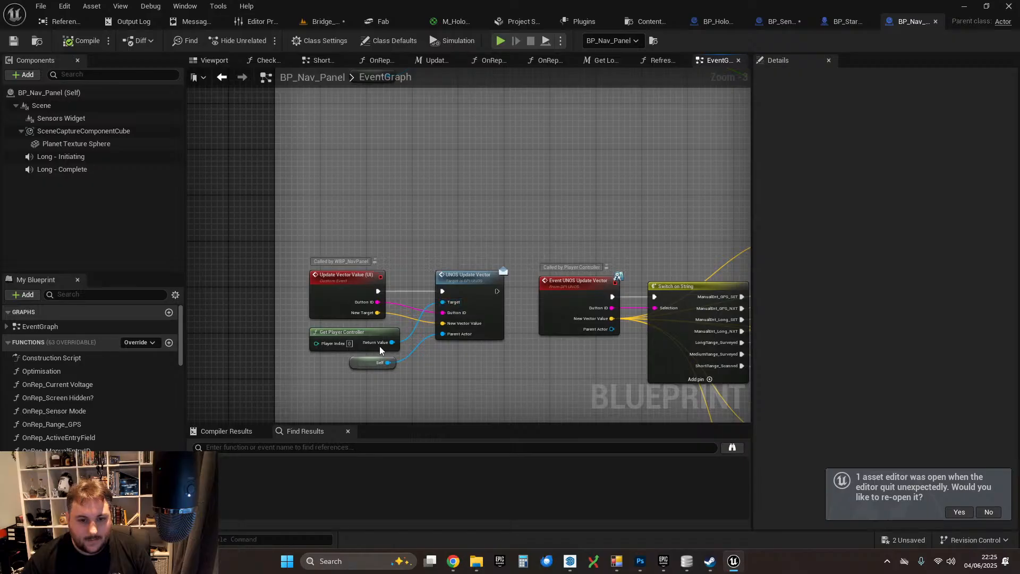
scroll(446, 252, up, 1)
right_drag(446, 253, 345, 160)
mouse_move(348, 367)
right_down()
mouse_move(389, 230)
mouse_move(402, 72)
right_up()
right_drag(412, 351, 405, 79)
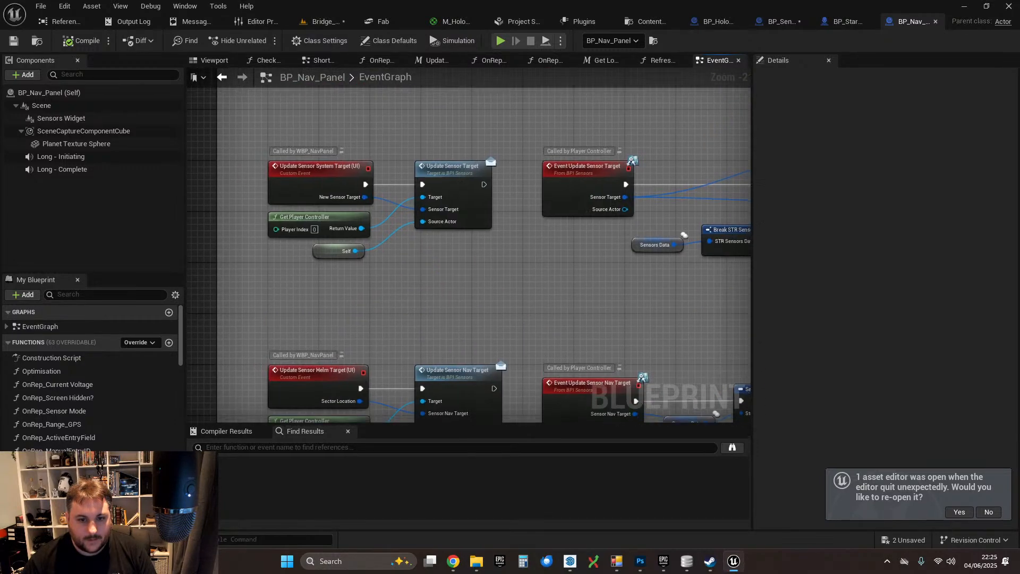
- Look through the remaining sensor events in BP_Nav_Panel, including the helm target, long range target filter and Update Sensor Long Range Selection
mouse_move(413, 323)
right_down()
mouse_move(421, 165)
mouse_move(416, 378)
right_up()
mouse_move(427, 173)
right_down()
mouse_move(437, 276)
mouse_move(411, 285)
mouse_move(428, 289)
mouse_move(243, 286)
mouse_move(400, 289)
mouse_move(457, 90)
mouse_move(497, 16)
right_up()
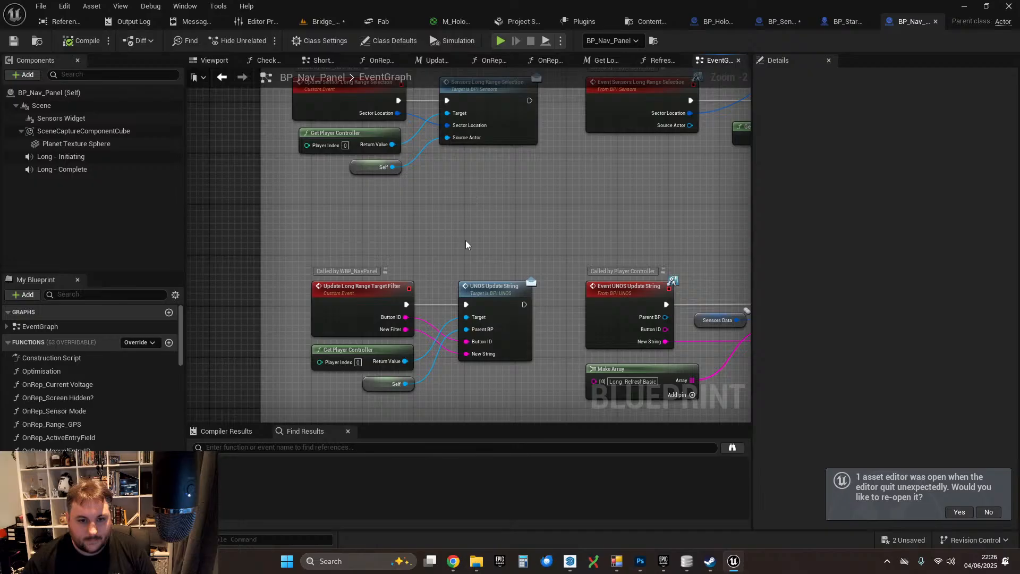
right_drag(465, 240, 514, 391)
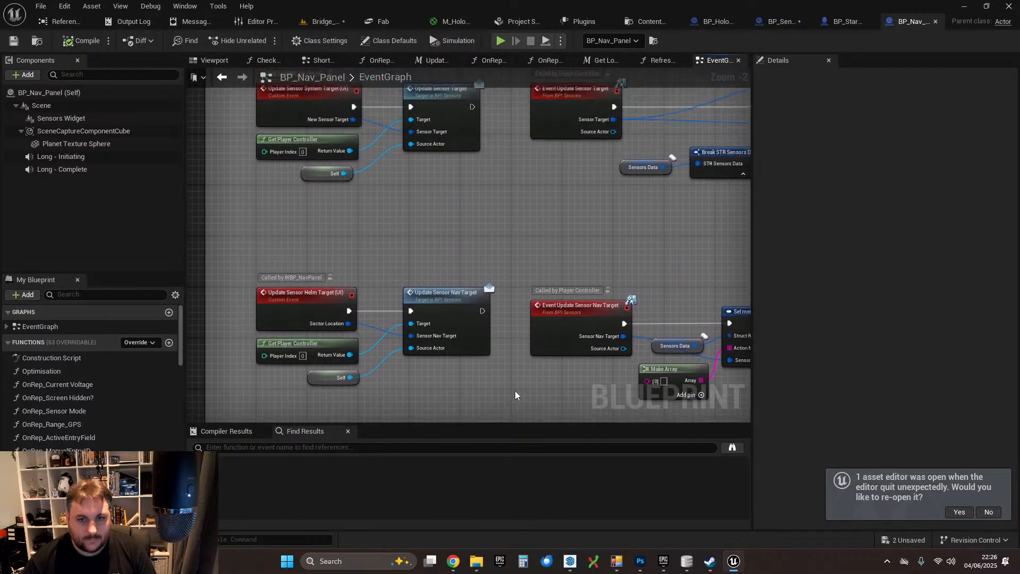
right_drag(444, 205, 456, 248)
scroll(449, 222, down, 3)
right_drag(524, 158, 336, 244)
scroll(493, 262, up, 3)
right_drag(250, 230, 674, 425)
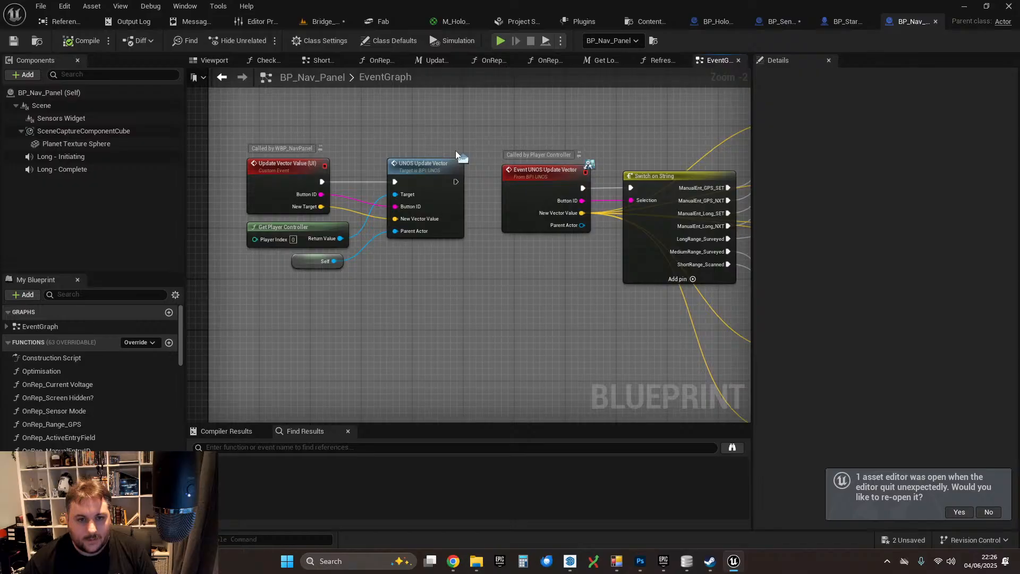
right_drag(443, 274, 467, 69)
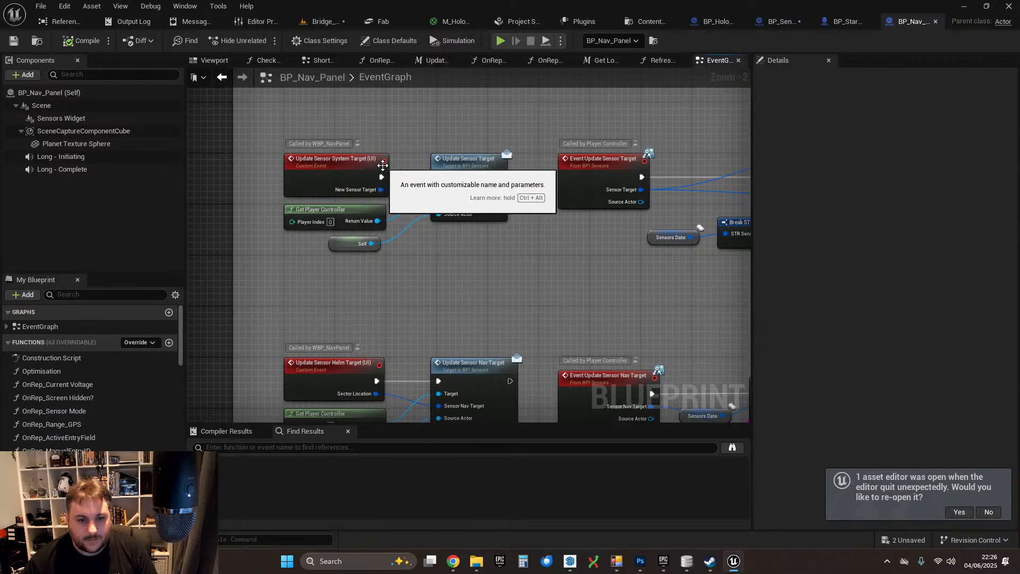
right_drag(372, 123, 386, 210)
right_drag(427, 171, 430, 96)
right_drag(417, 393, 425, 113)
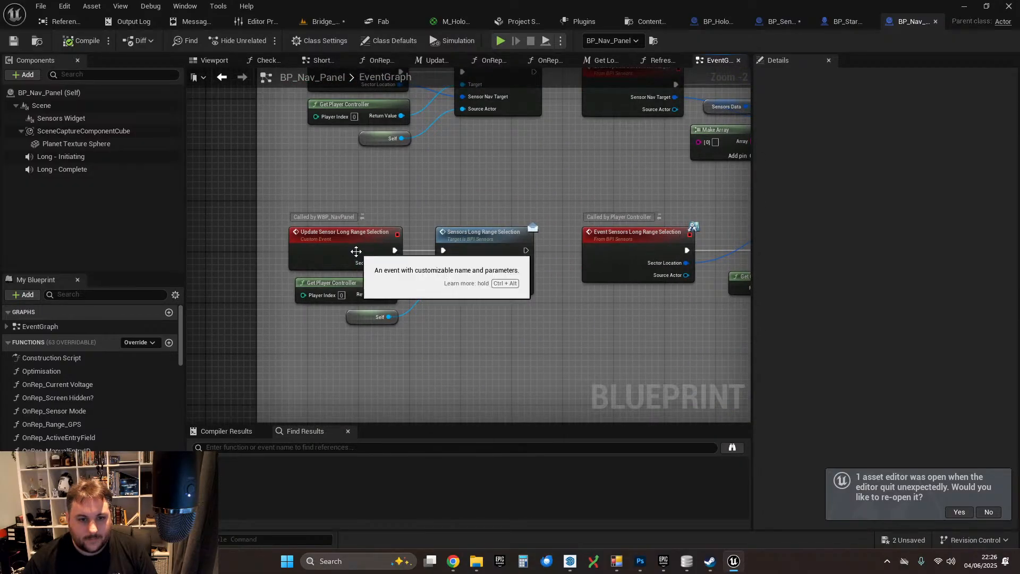
scroll(408, 281, up, 1)
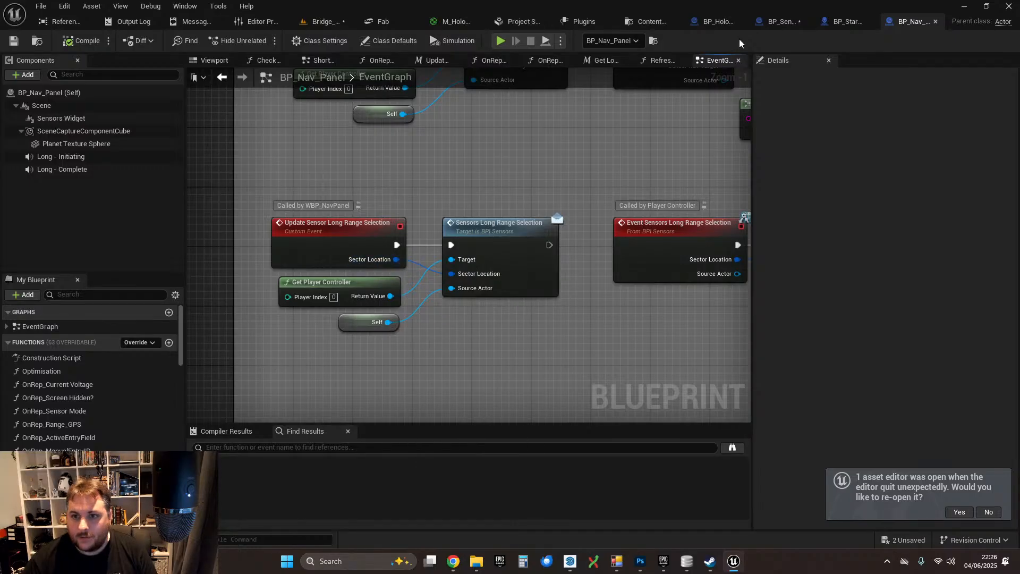
- Check the Set Sensors wiring in BP_HoloDisplay's Render Stars, then return to BP_SensorsTarget_Celestial's EventGraph
click(718, 21)
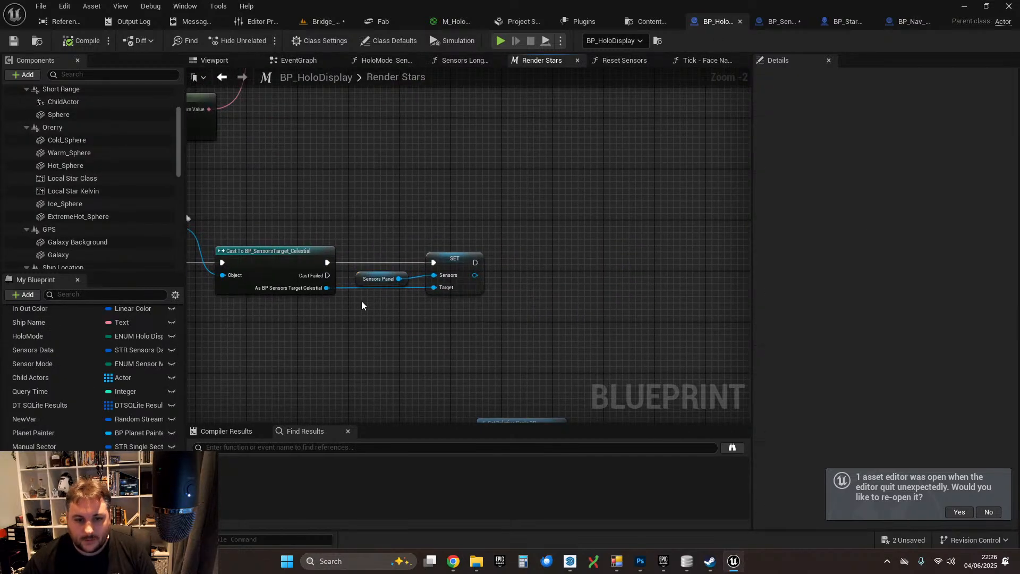
drag(327, 288, 501, 343)
right_drag(401, 264, 516, 264)
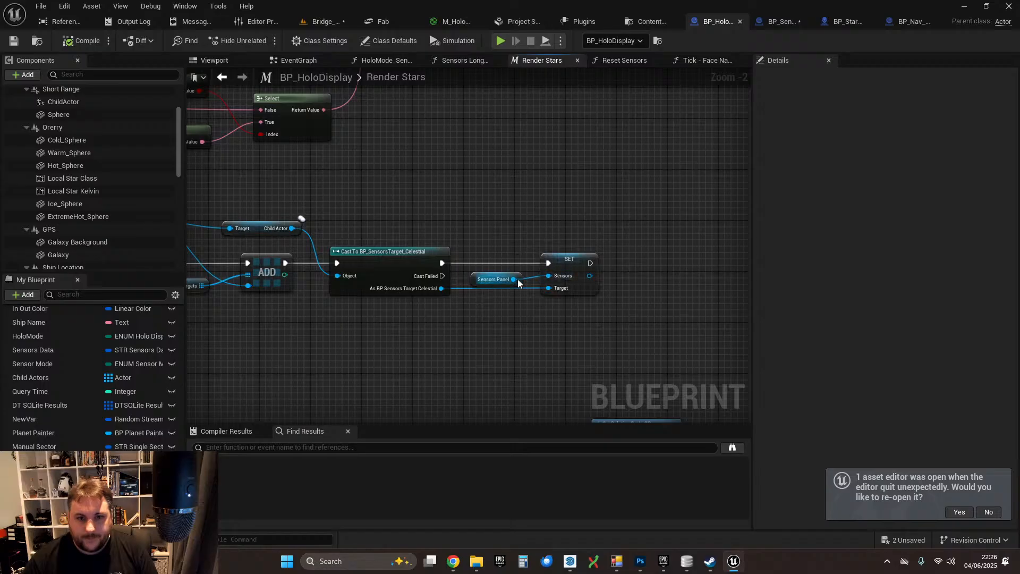
click(775, 24)
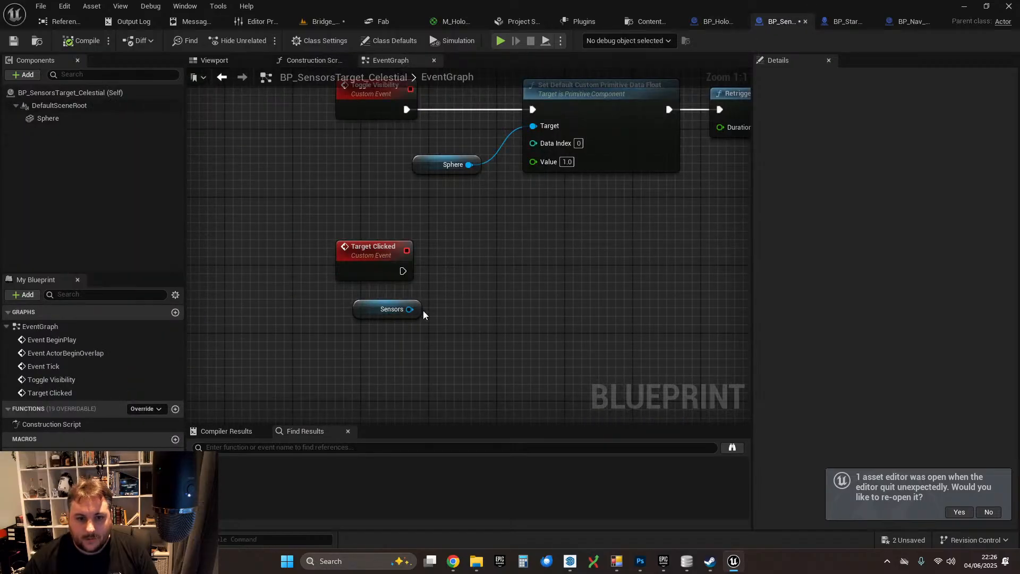
drag(409, 308, 521, 308)
text(uopday)
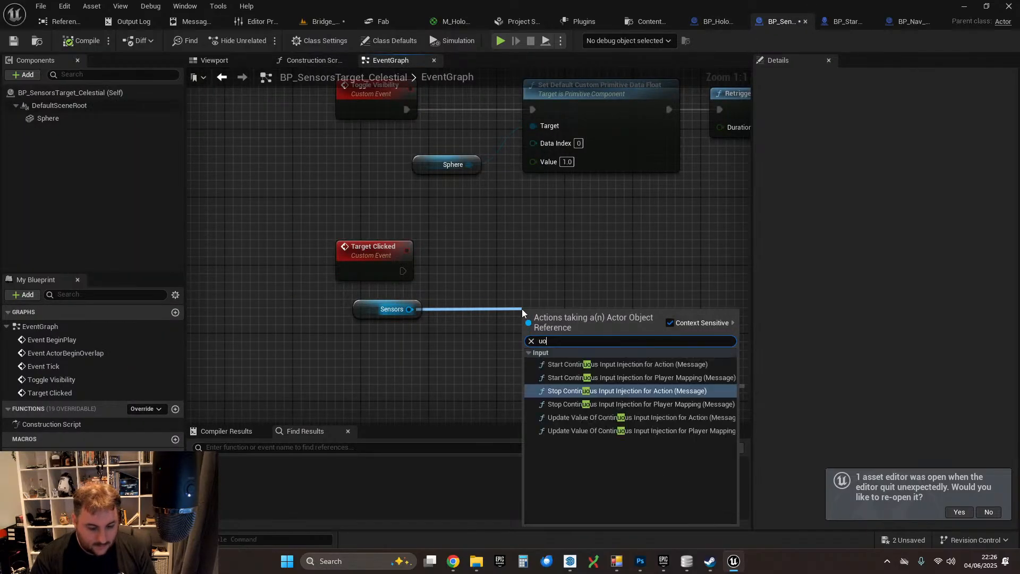
key(BackSpace)
key(BackSpace)
key(BackSpace)
key(BackSpace)
key(BackSpace)
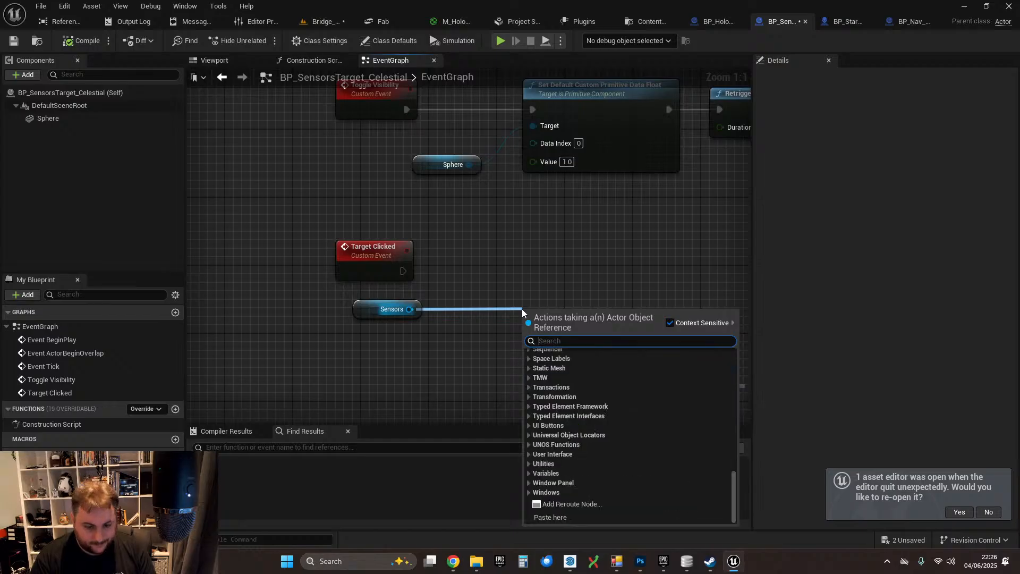
text(pda)
text(te targ)
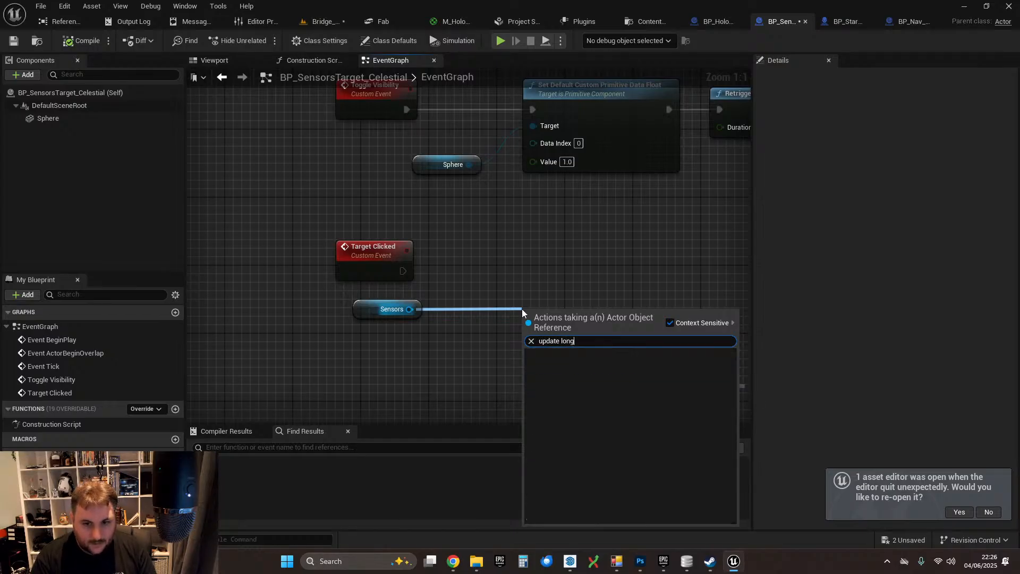
click(464, 323)
- Cast the Sensors reference to BP_Nav_Panel, run the cast from Target Clicked and line it up beside the event
drag(409, 309, 518, 302)
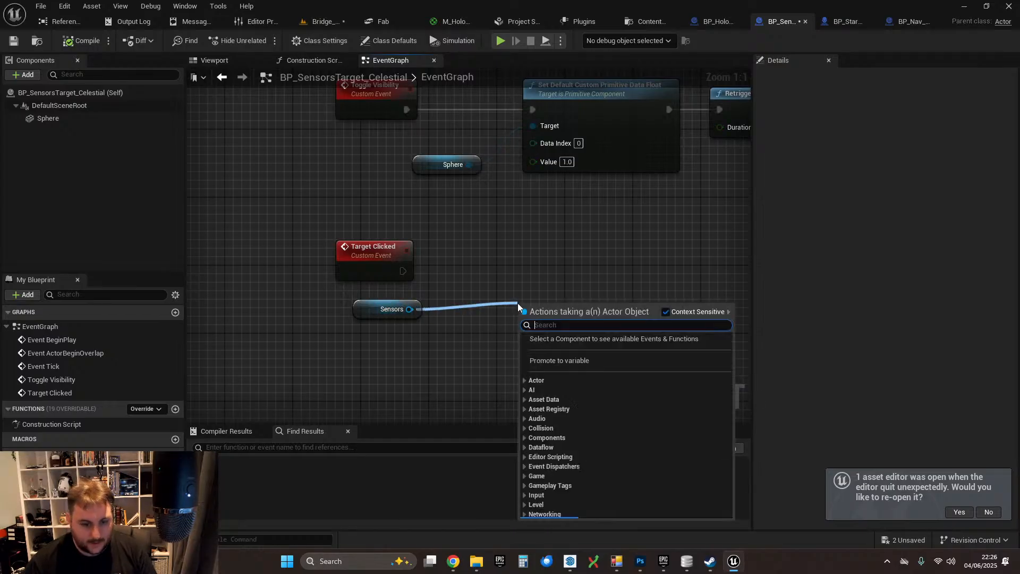
text(cast to bp_nav)
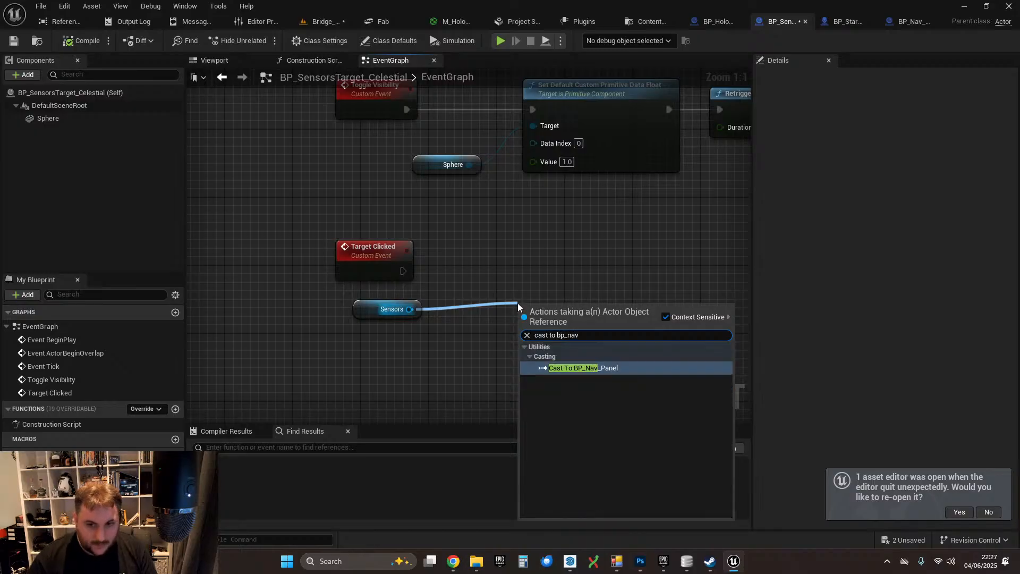
click(559, 370)
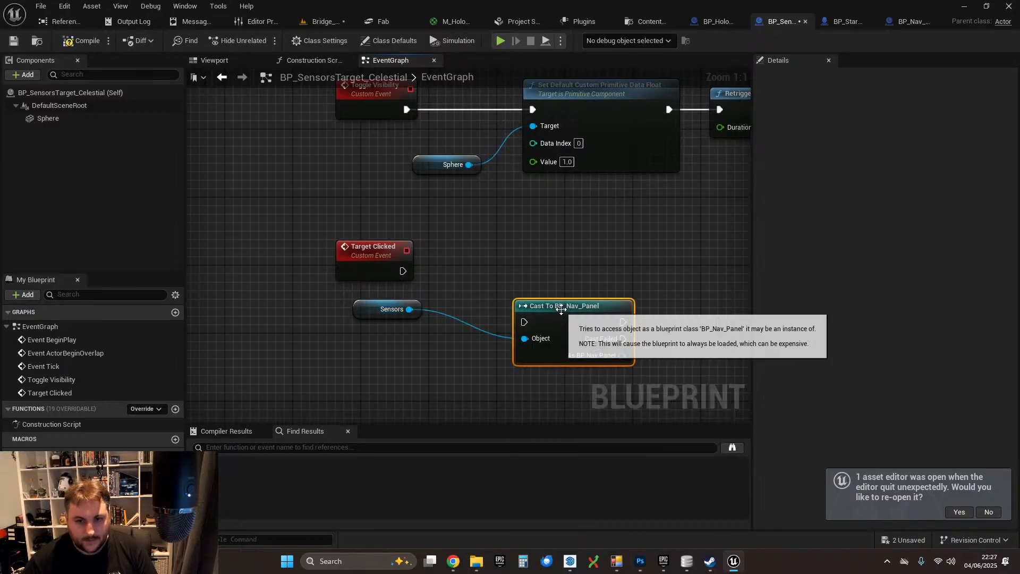
drag(563, 311, 518, 253)
drag(401, 270, 485, 264)
drag(523, 254, 506, 262)
- Call Update Sensor Long Range Selection on the cast's BP Nav Panel output and line the node up after the cast
right_drag(620, 281, 493, 301)
click(484, 309)
drag(436, 325, 536, 340)
text(u)
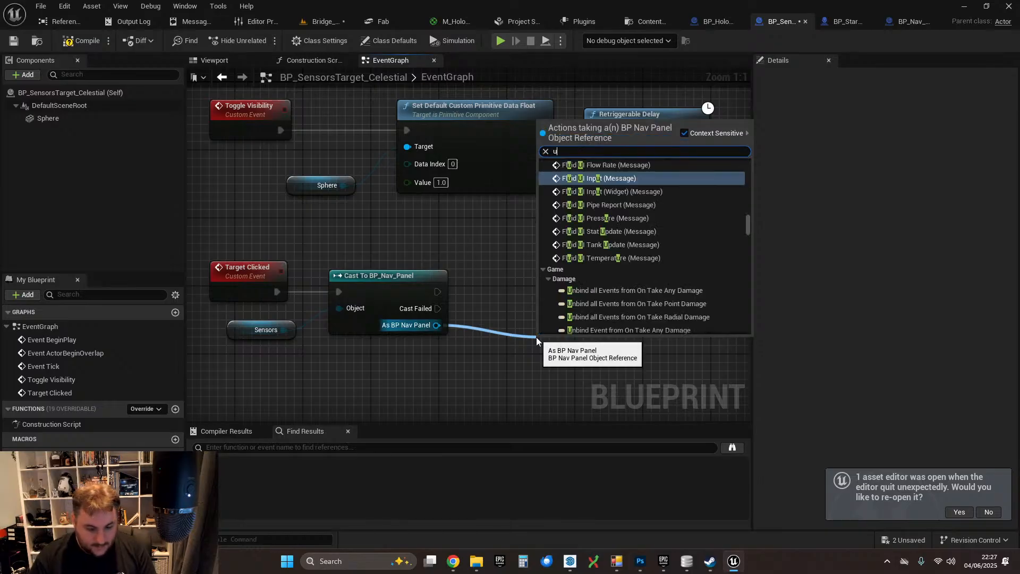
text(pdate long range)
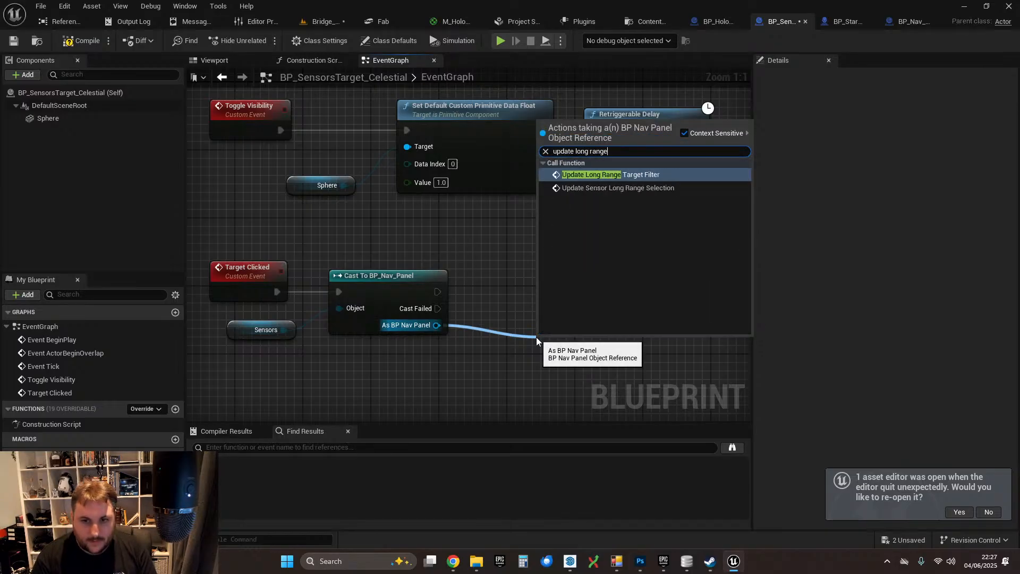
click(624, 189)
drag(588, 359, 635, 294)
right_drag(450, 373, 494, 356)
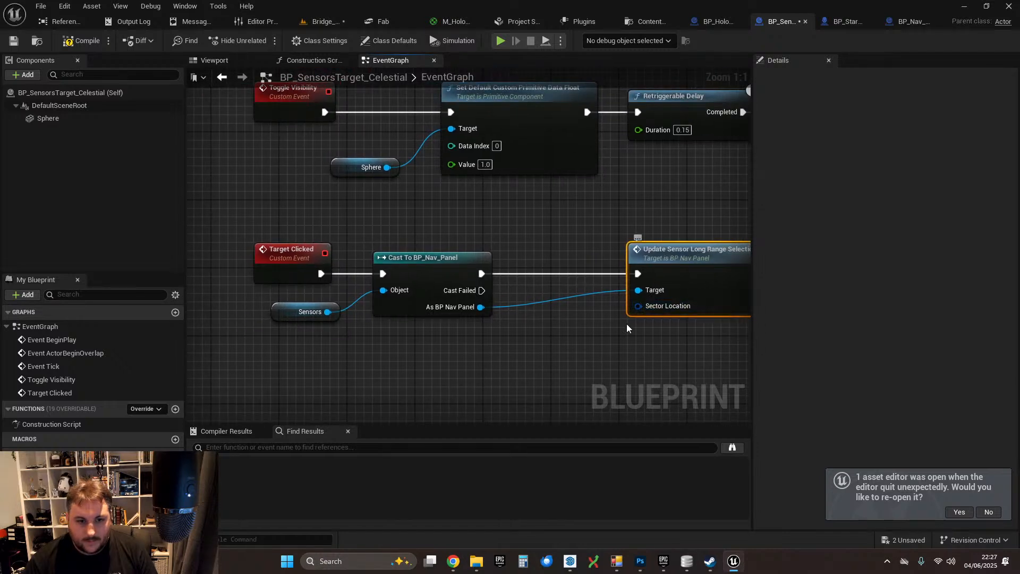
- Promote the call's Sector Location input to a variable, tuck its getter beneath the wire, and compile and save BP_SensorsTarget_Celestial
right_drag(594, 341, 562, 330)
drag(621, 291, 496, 363)
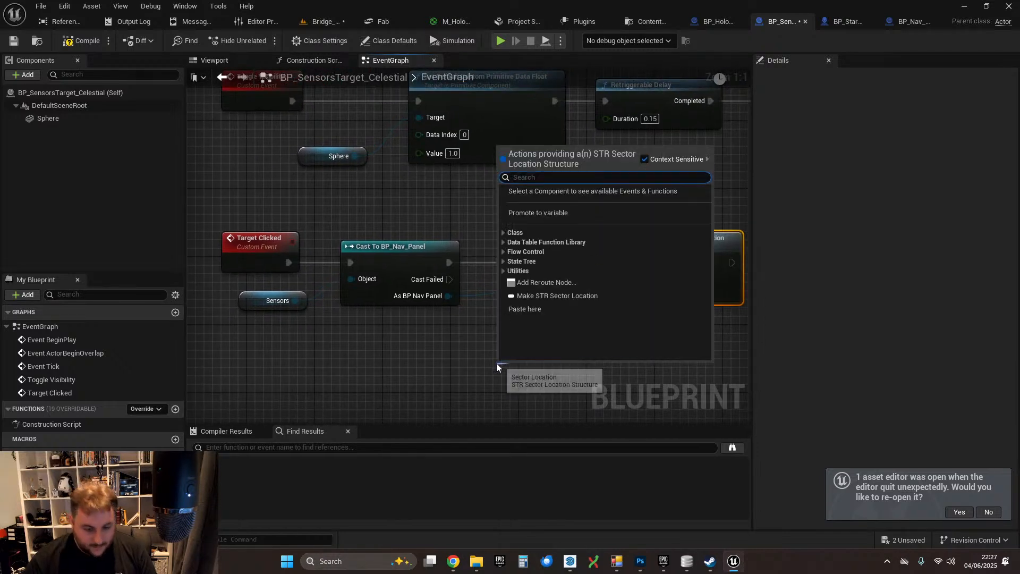
text(promote)
click(540, 193)
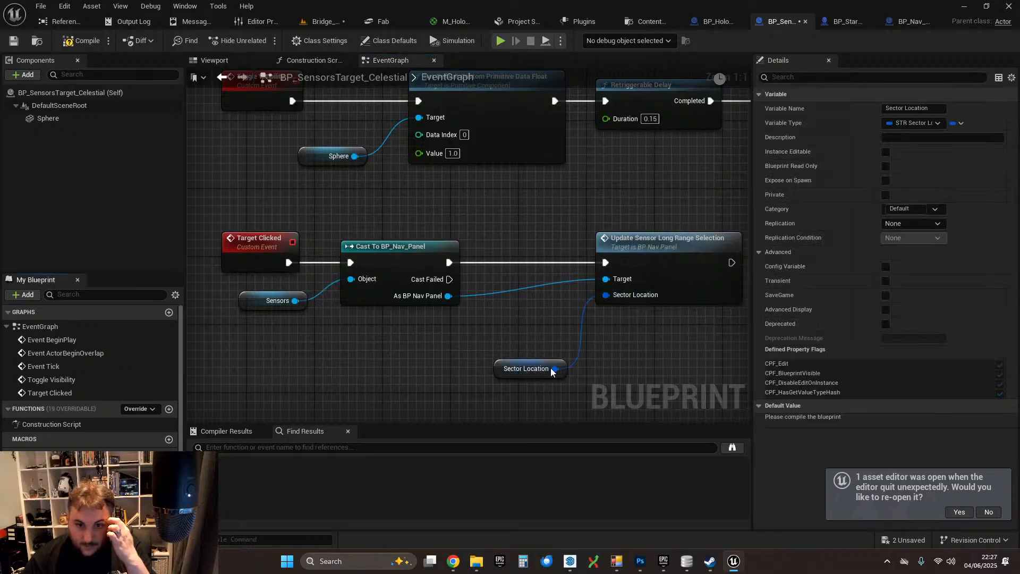
drag(505, 372, 500, 330)
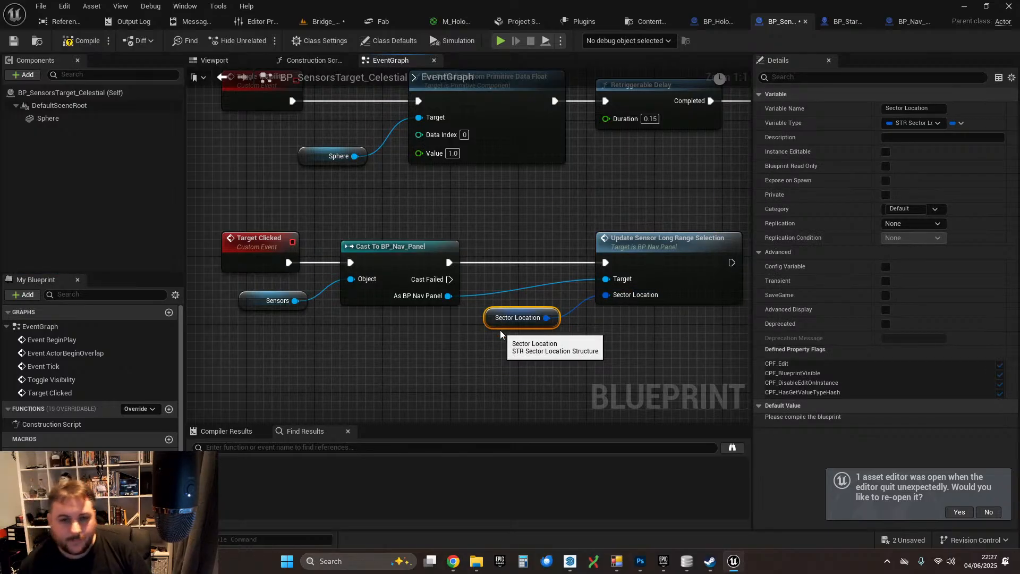
click(509, 264)
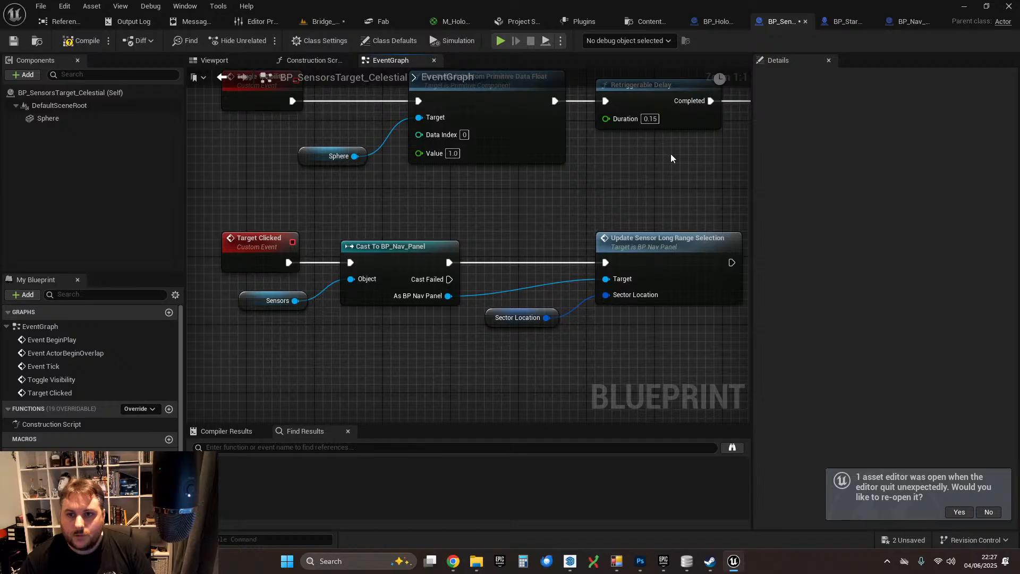
click(80, 40)
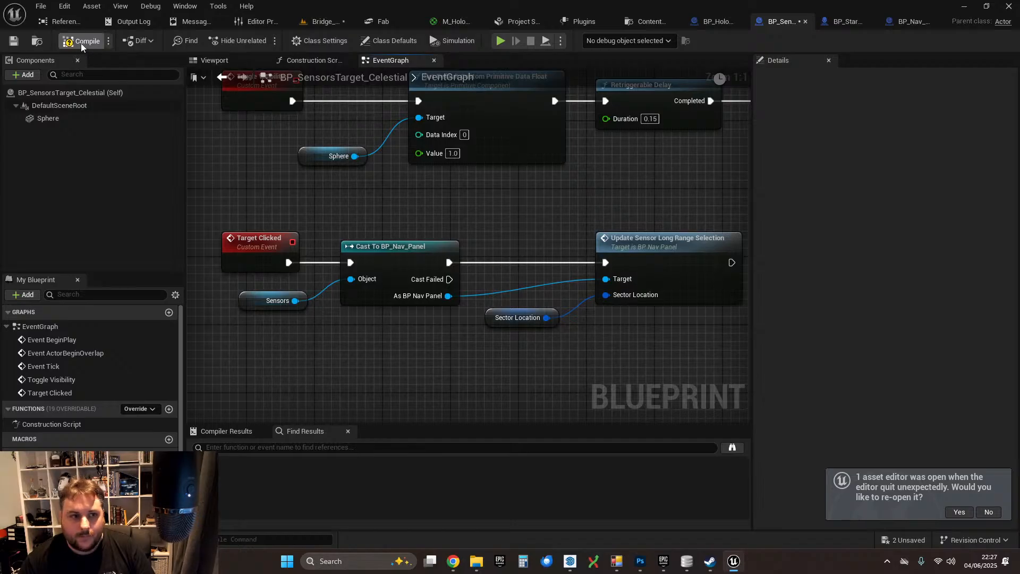
click(13, 40)
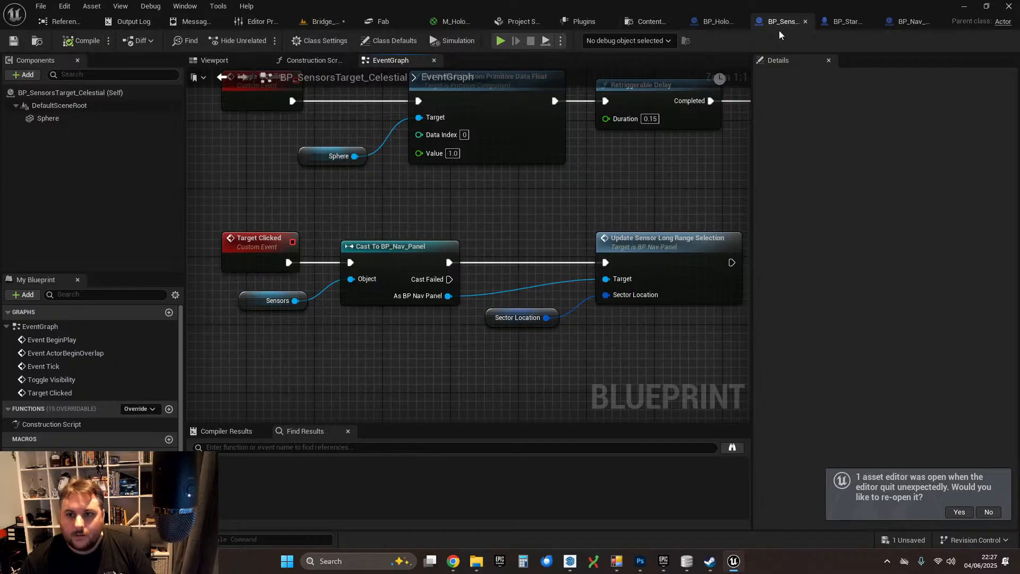
- In BP_HoloDisplay's Render Stars, add a Set Sector Location node on the celestial target cast and chain it after Set Sensors
click(715, 22)
scroll(452, 260, up, 2)
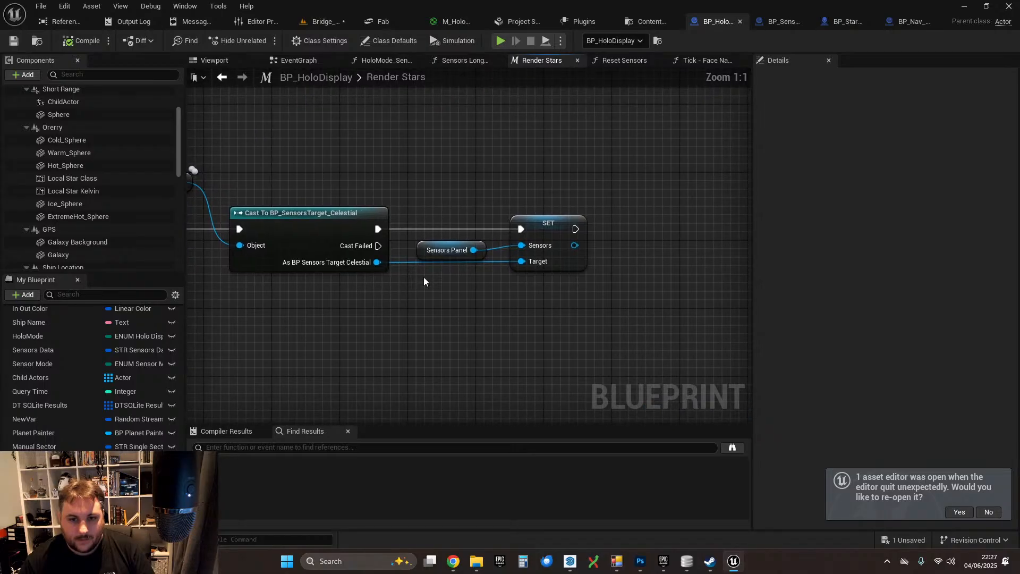
drag(377, 262, 520, 327)
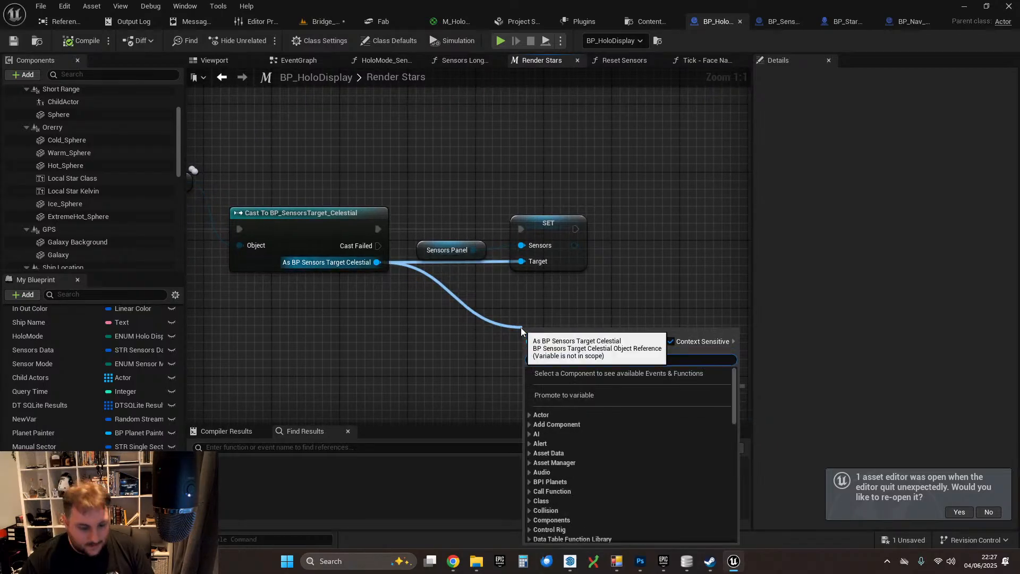
text(Set Sect)
key(Return)
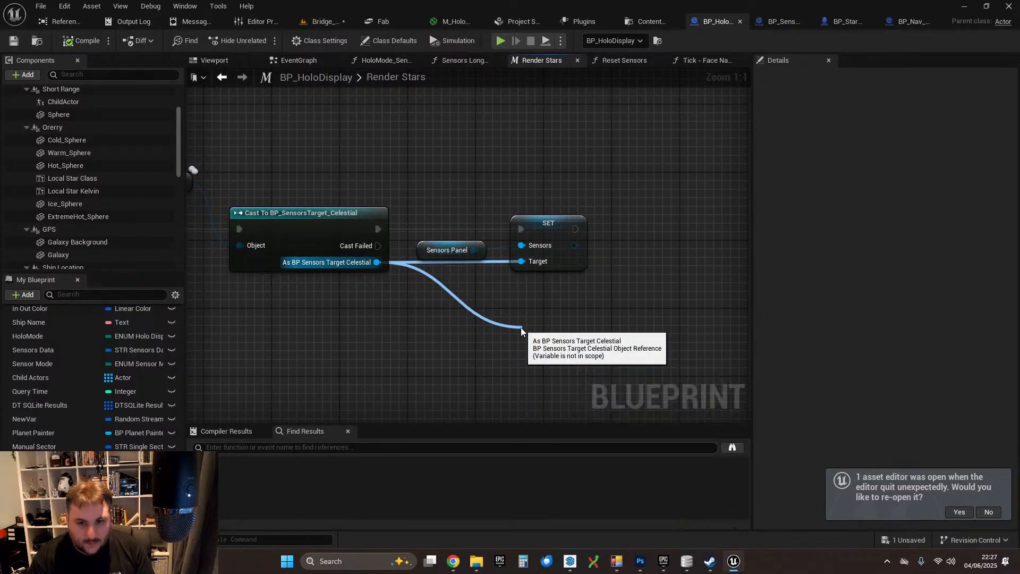
drag(579, 337, 706, 227)
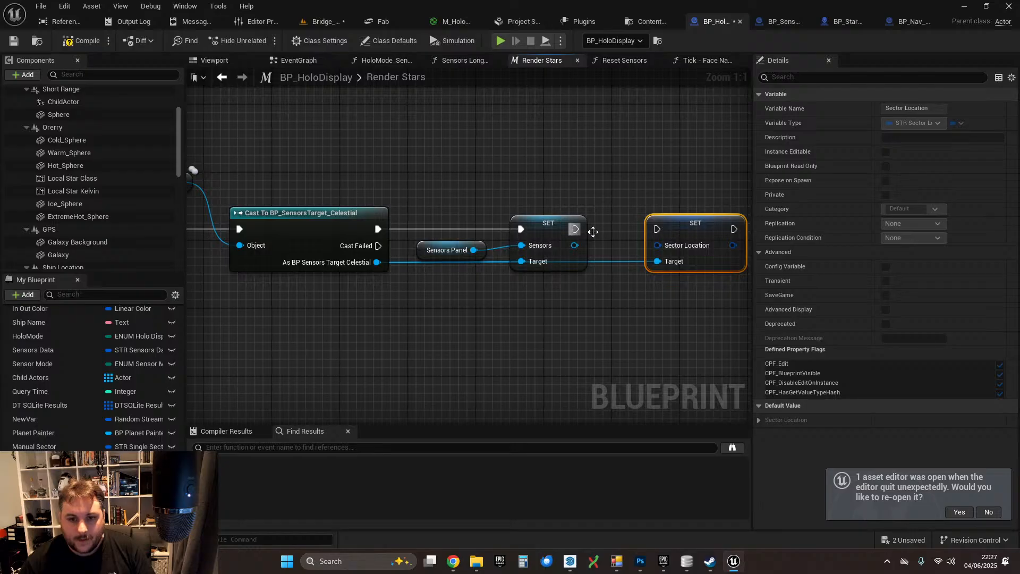
- Wire the For Each Loop's Array Element into the Set Sector Location node, and compile and save BP_HoloDisplay
click(644, 349)
scroll(506, 271, down, 7)
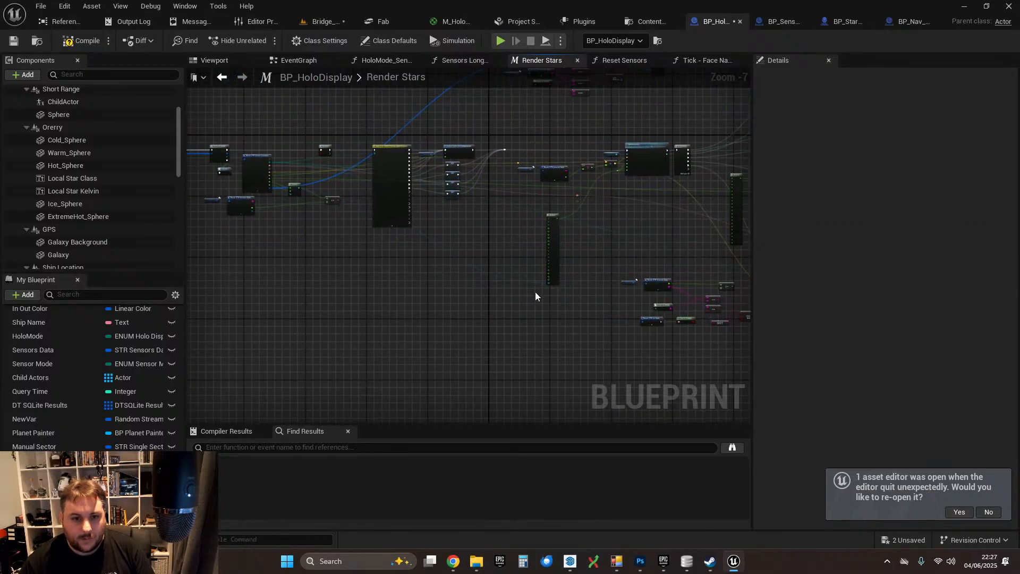
scroll(535, 296, up, 5)
right_drag(260, 229, 286, 255)
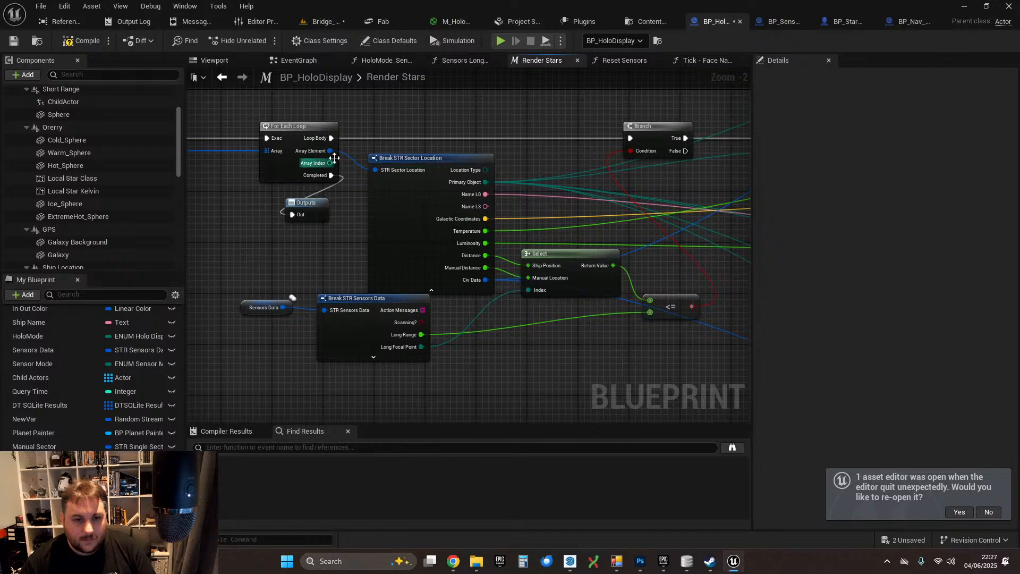
right_drag(373, 134, 300, 174)
scroll(298, 176, down, 1)
drag(260, 189, 483, 282)
right_drag(347, 361, 416, 348)
scroll(470, 348, down, 2)
scroll(610, 285, up, 2)
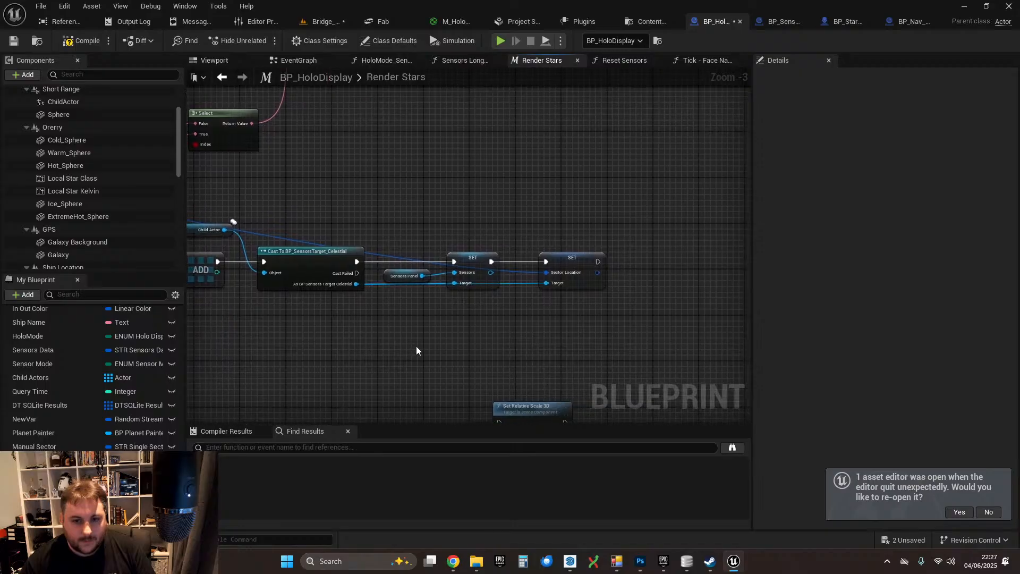
click(83, 42)
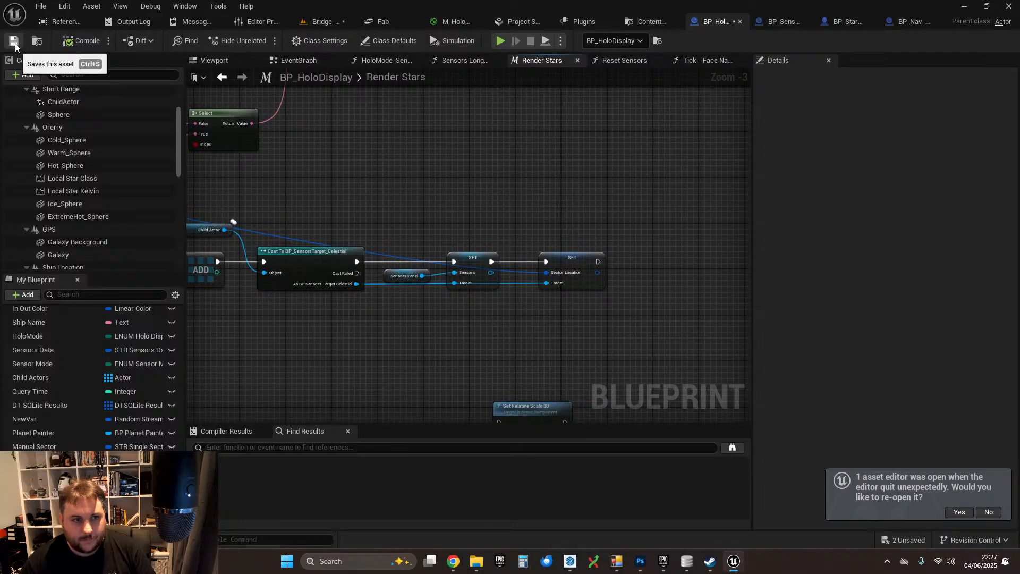
click(14, 41)
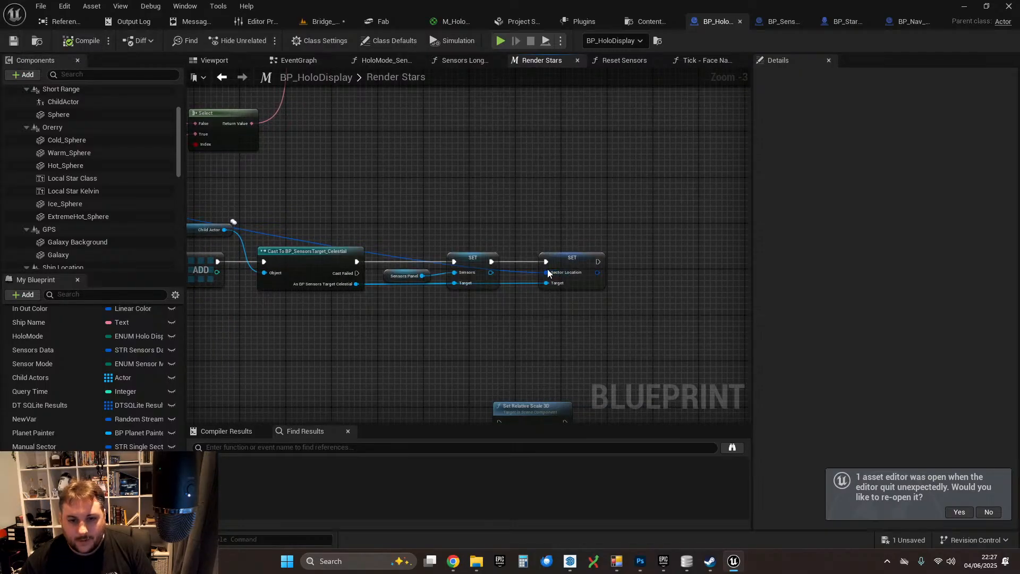
scroll(522, 256, up, 1)
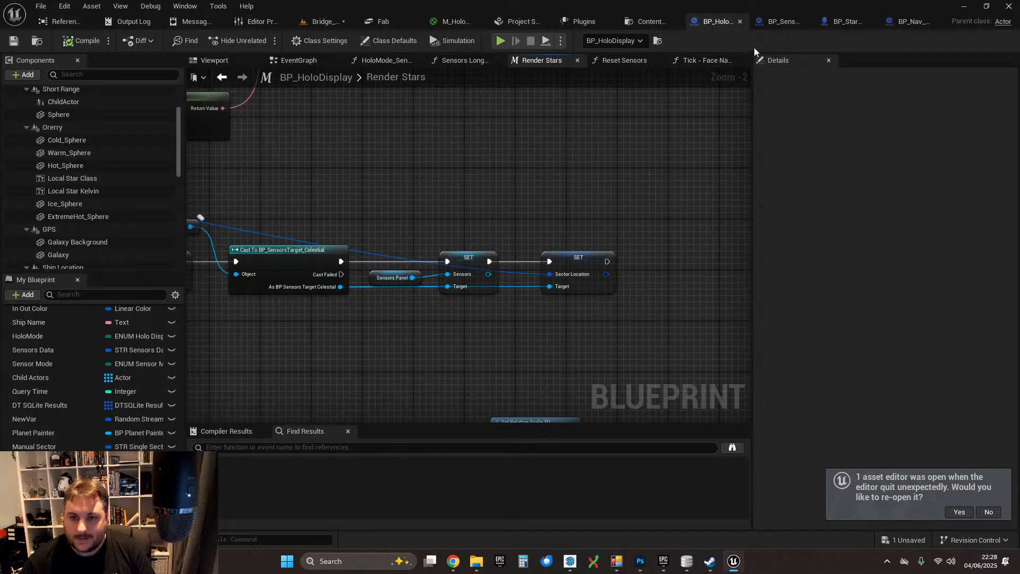
- From BP_SensorsTarget_Celestial, open Update Sensor Long Range Selection in BP_Nav_Panel and examine how its sector location is processed
click(782, 22)
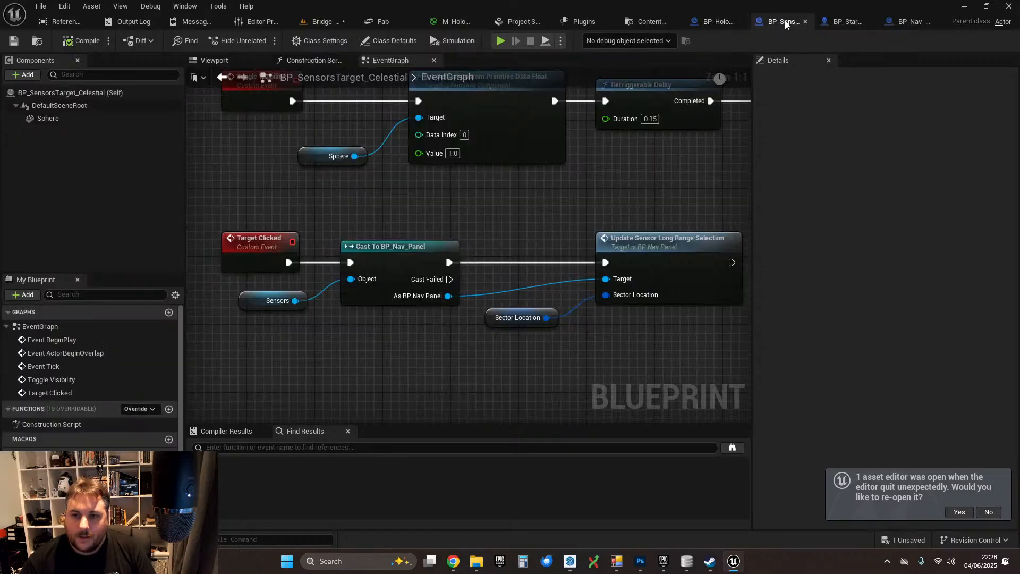
right_drag(564, 223, 517, 210)
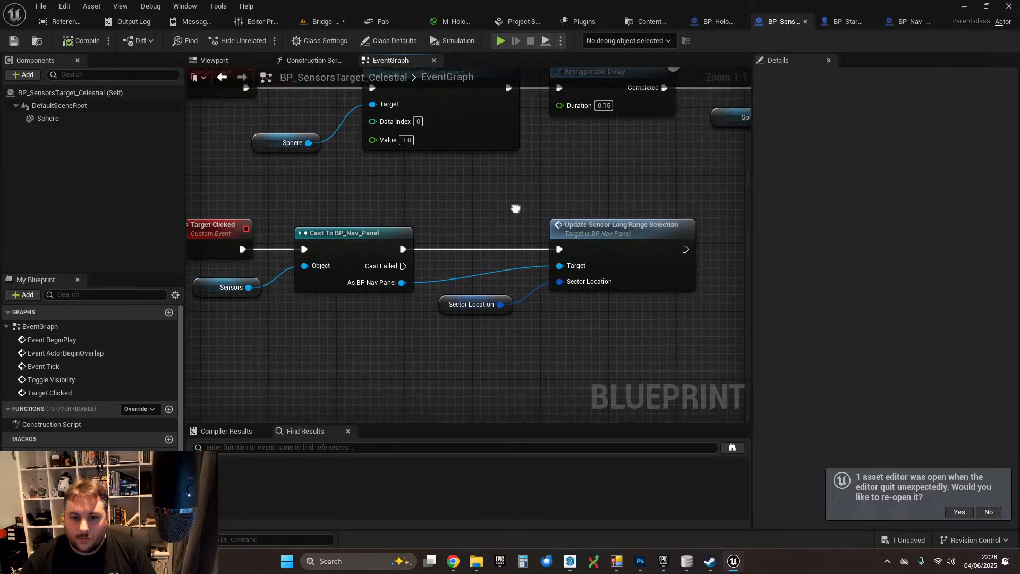
double_click(576, 223)
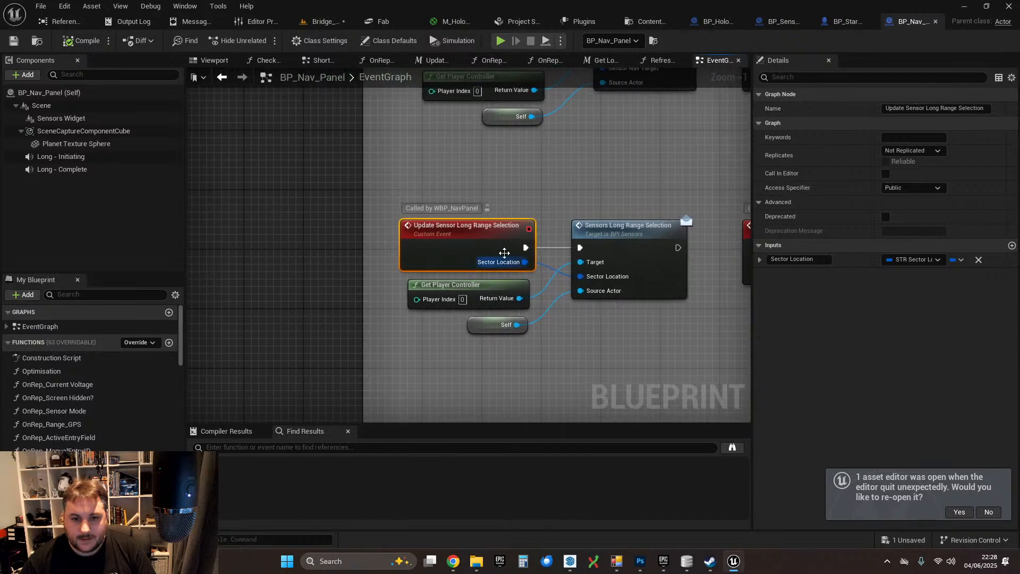
right_drag(604, 180, 399, 163)
scroll(451, 165, down, 1)
drag(355, 153, 554, 287)
right_drag(635, 301, 189, 295)
right_drag(485, 298, 216, 244)
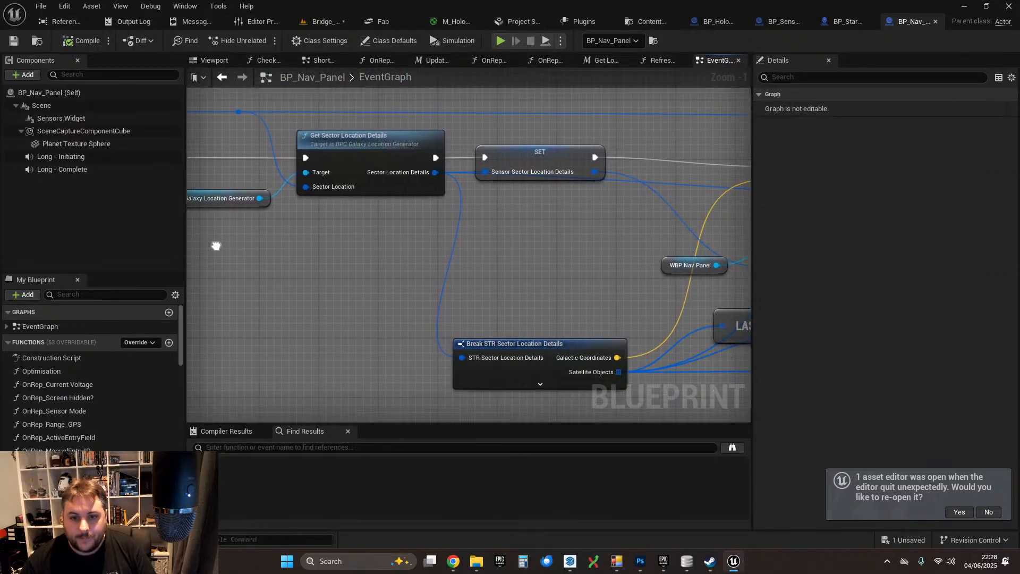
scroll(218, 244, down, 3)
right_drag(669, 242, 631, 248)
right_drag(305, 269, 728, 282)
right_drag(247, 300, 460, 293)
scroll(505, 292, up, 2)
scroll(498, 294, down, 1)
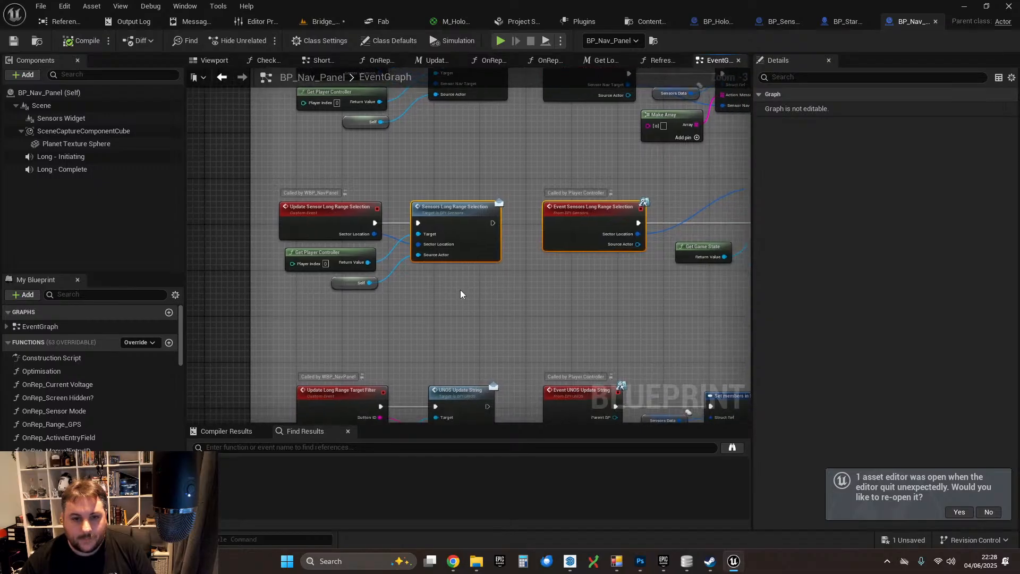
- Save BP_Nav_Panel and start a play test in the Bridge_Playground level with game control captured
click(15, 42)
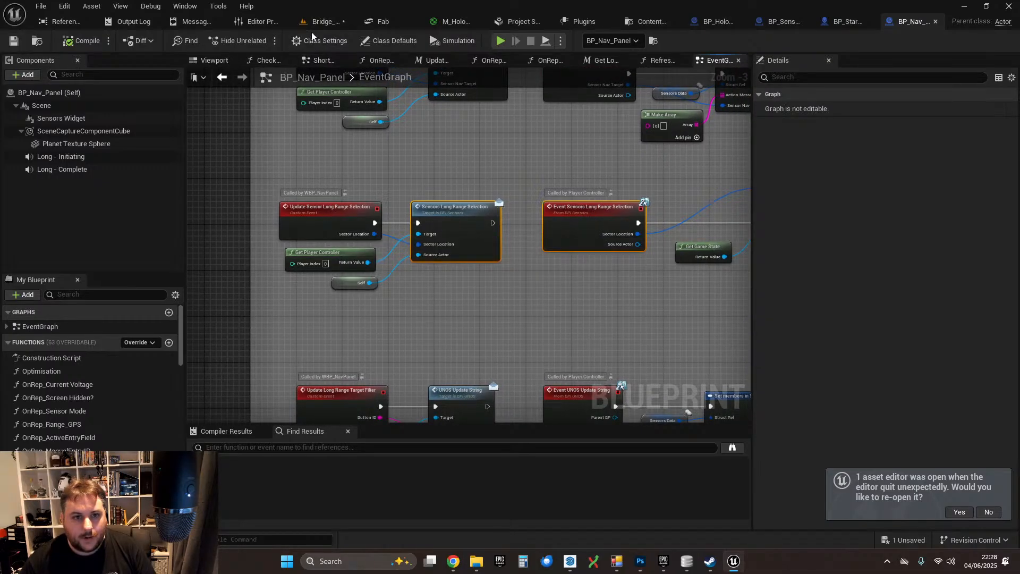
click(324, 21)
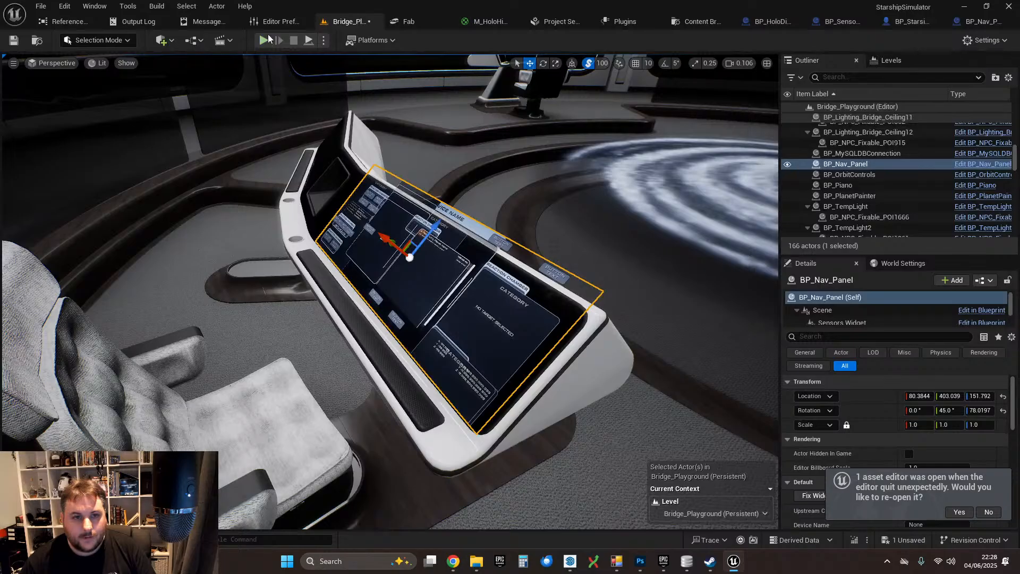
click(263, 41)
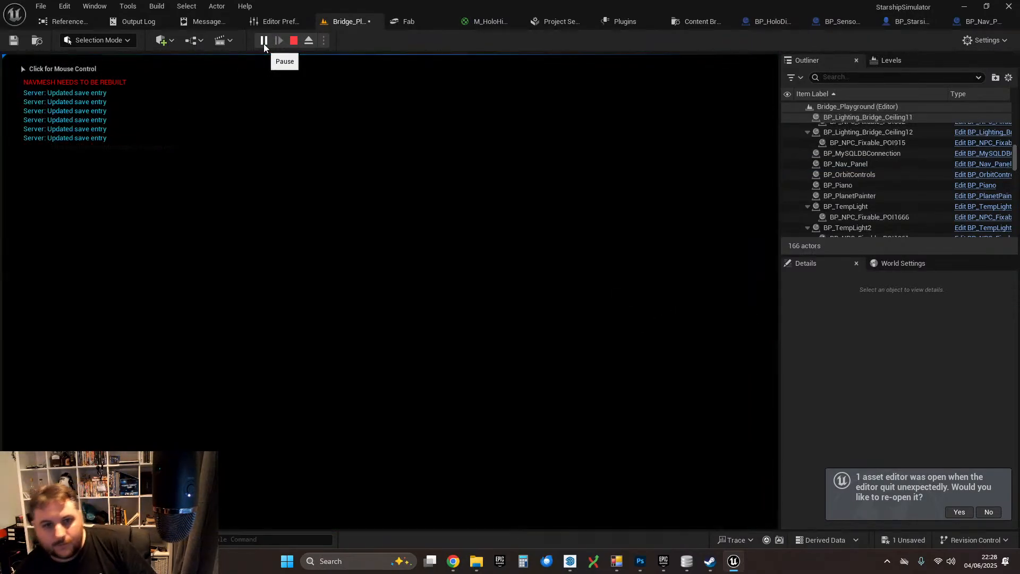
click(329, 130)
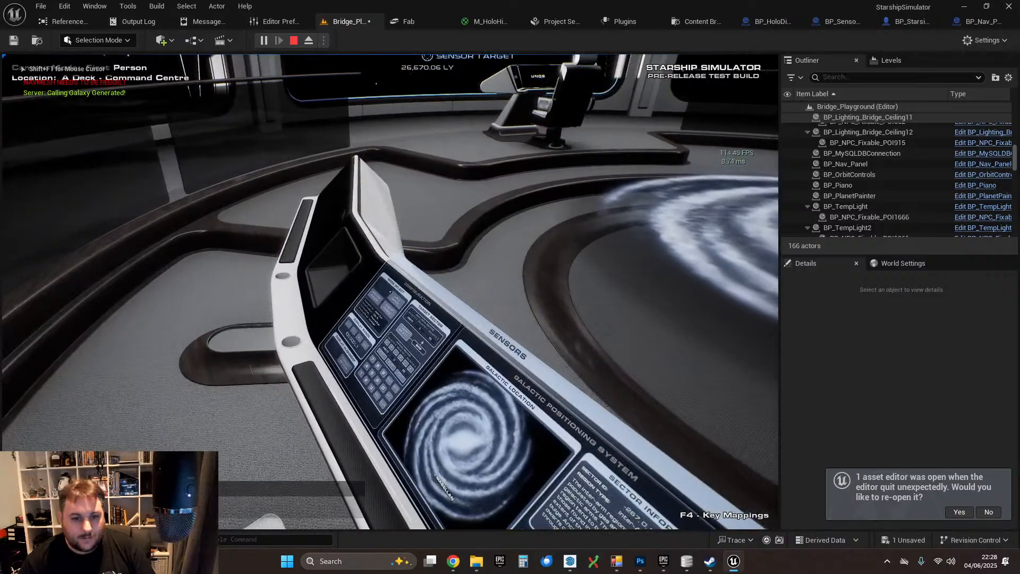
- Switch the bridge sensors console to long range mode and inspect its locations list and target summary up close
click(391, 292)
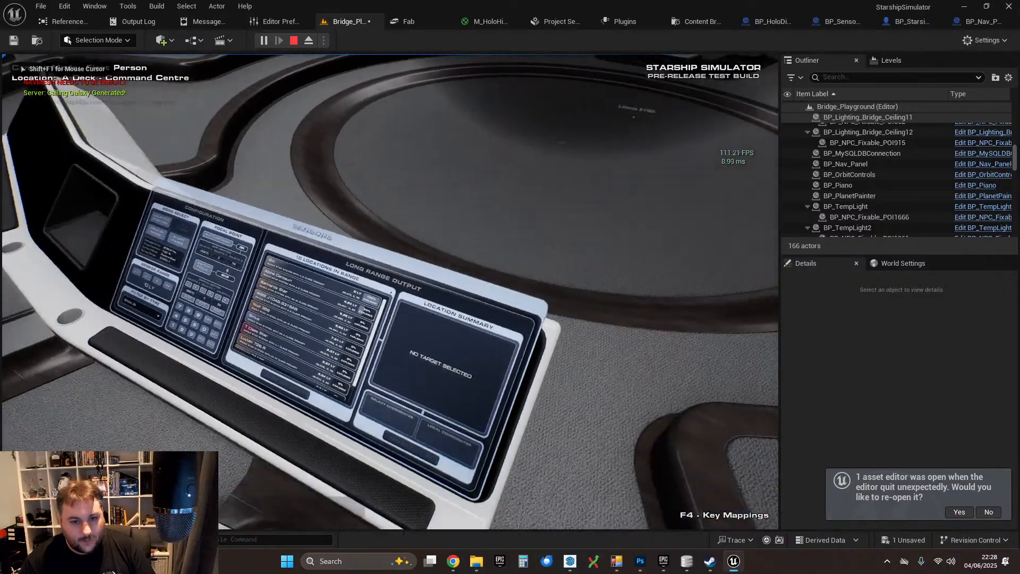
right_click(390, 292)
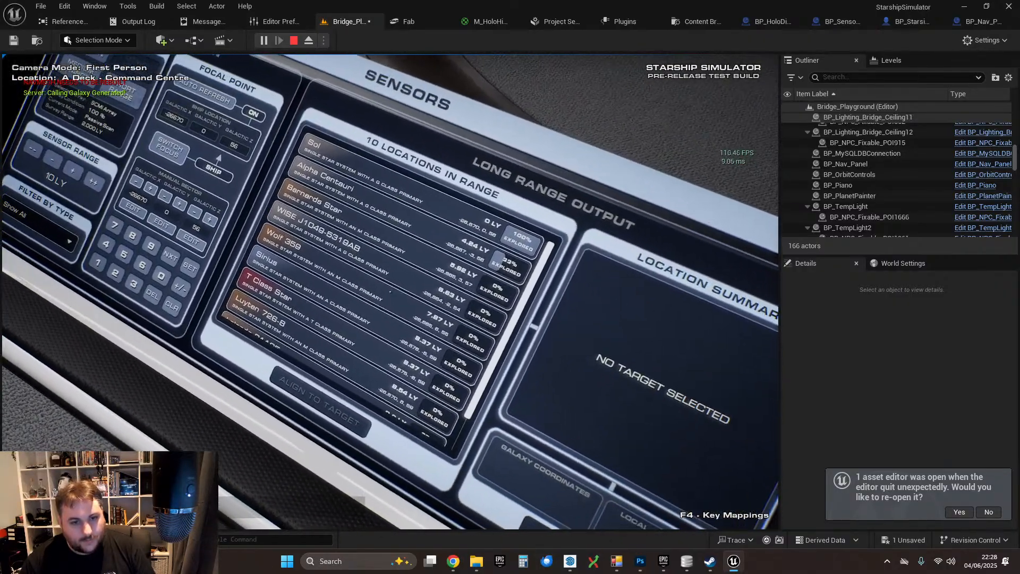
right_click(390, 292)
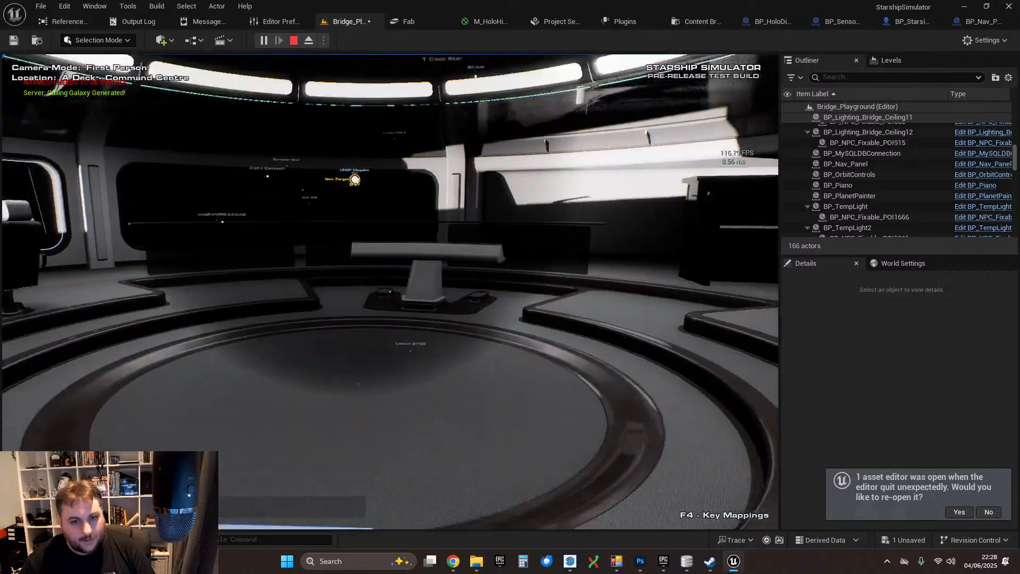
- Walk into the holographic star display and select the Wolf 359 target to test its response
key(w)
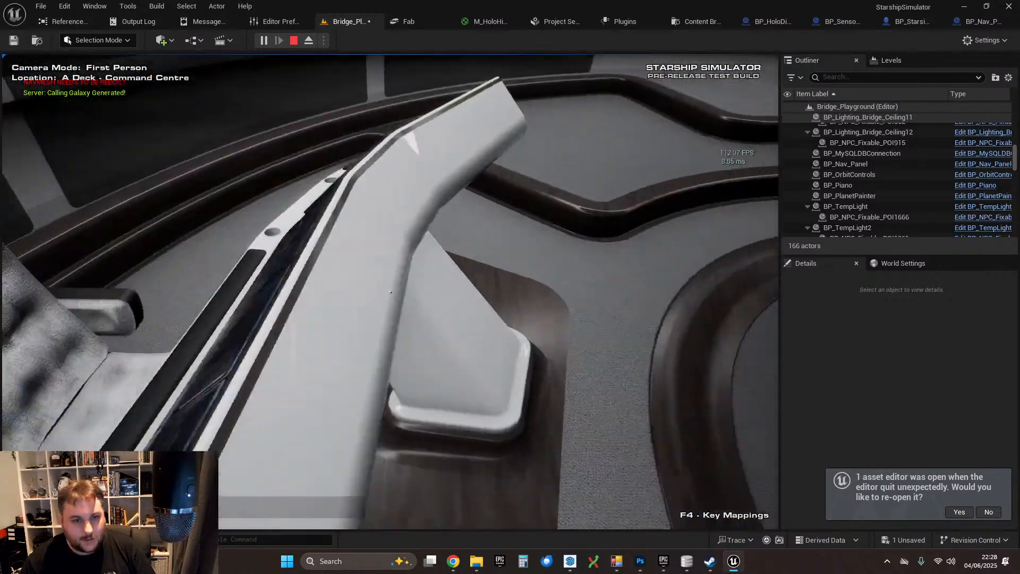
key(w)
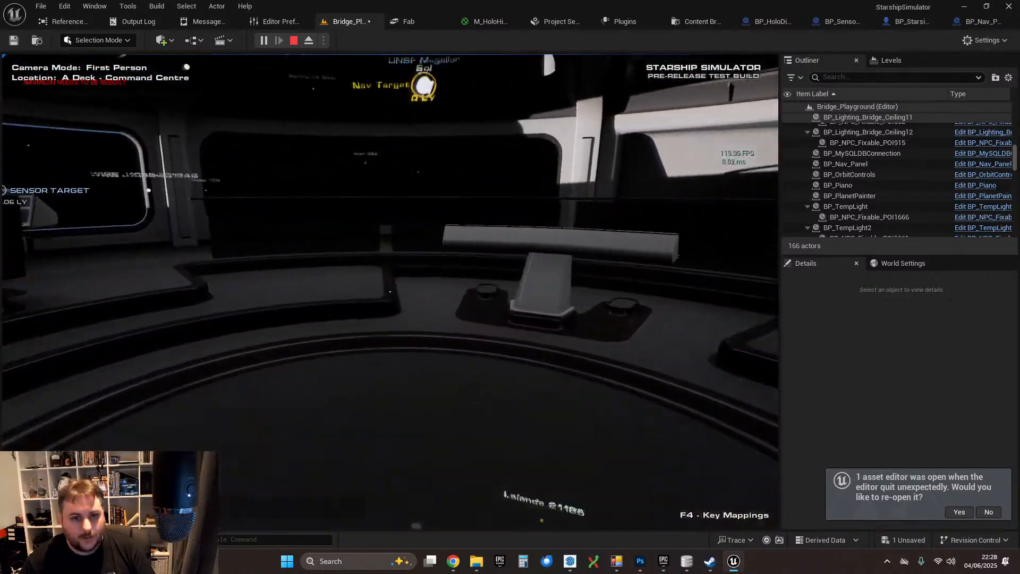
key(w)
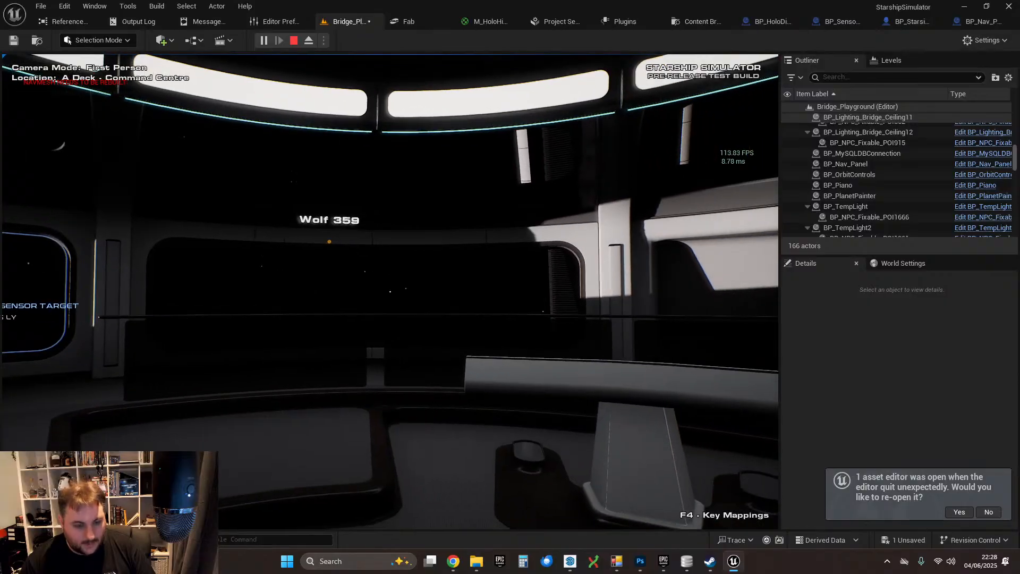
click(330, 242)
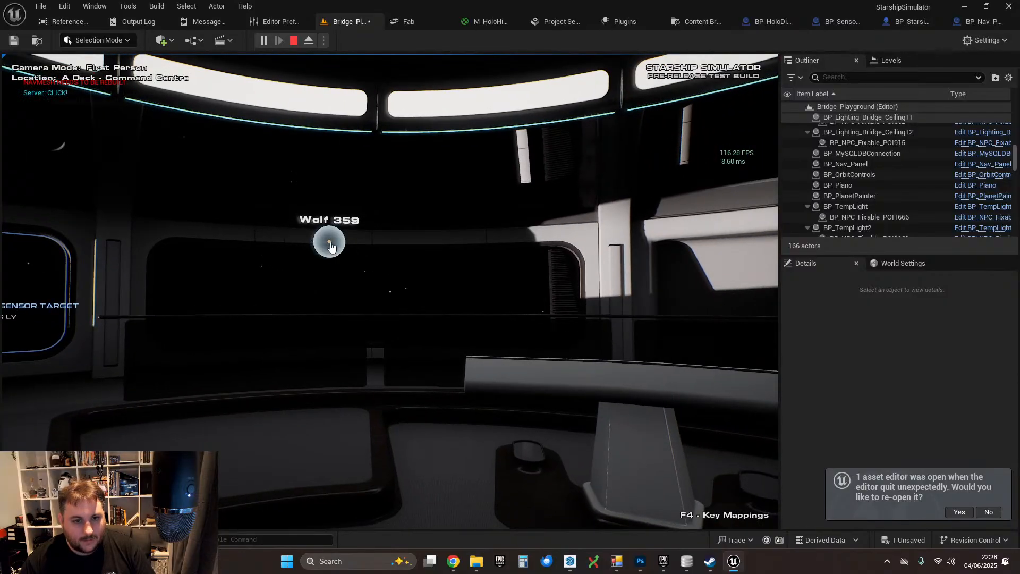
- Select the Wolf 359 target once more, check the sensors console for a response, and exit the play test
click(342, 271)
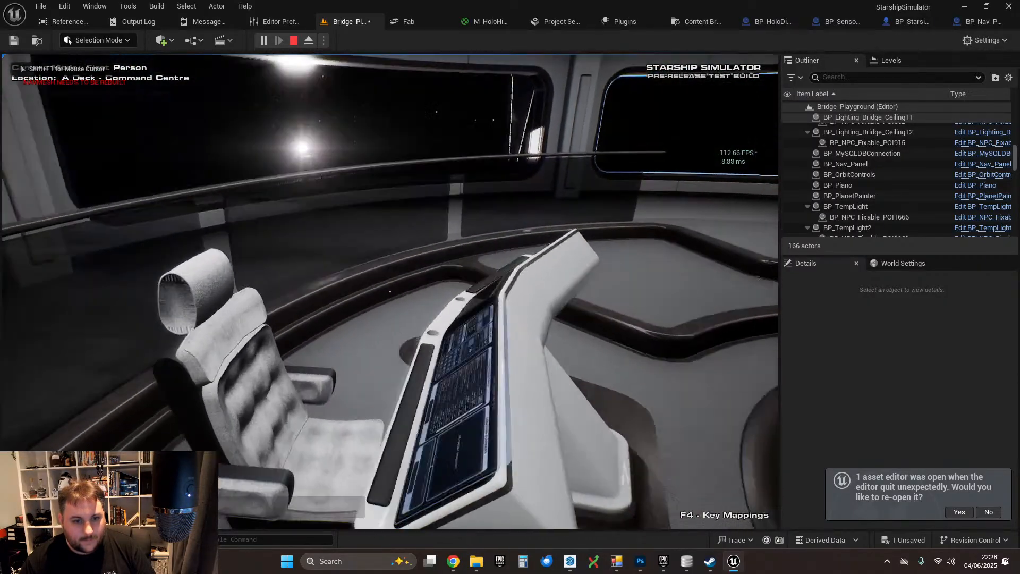
key(Escape)
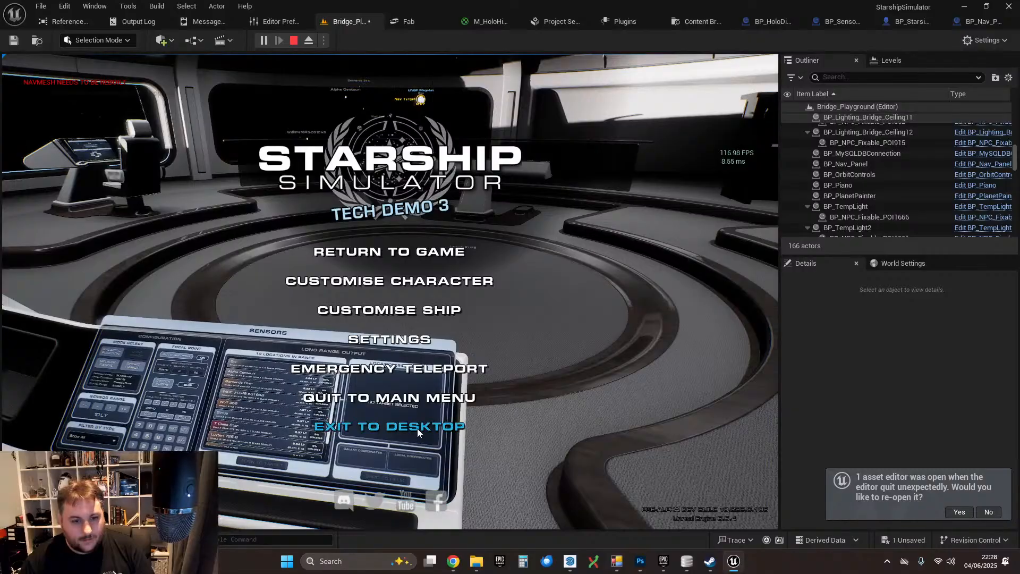
click(417, 428)
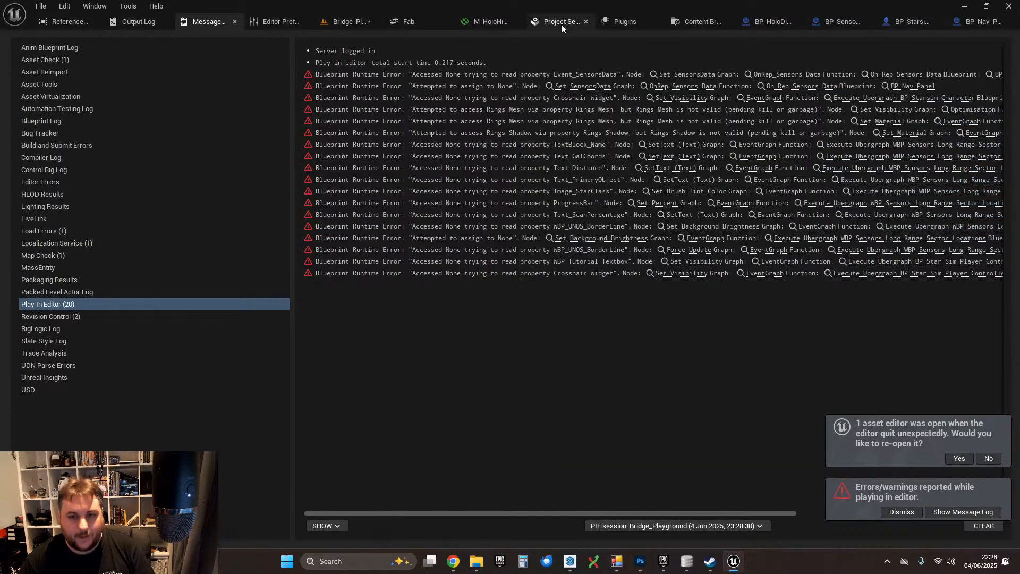
- Review the holo display, sensor target and nav panel Blueprints, and delete the CLICK! Print String node from BP_Starsim_Character's event graph
click(776, 22)
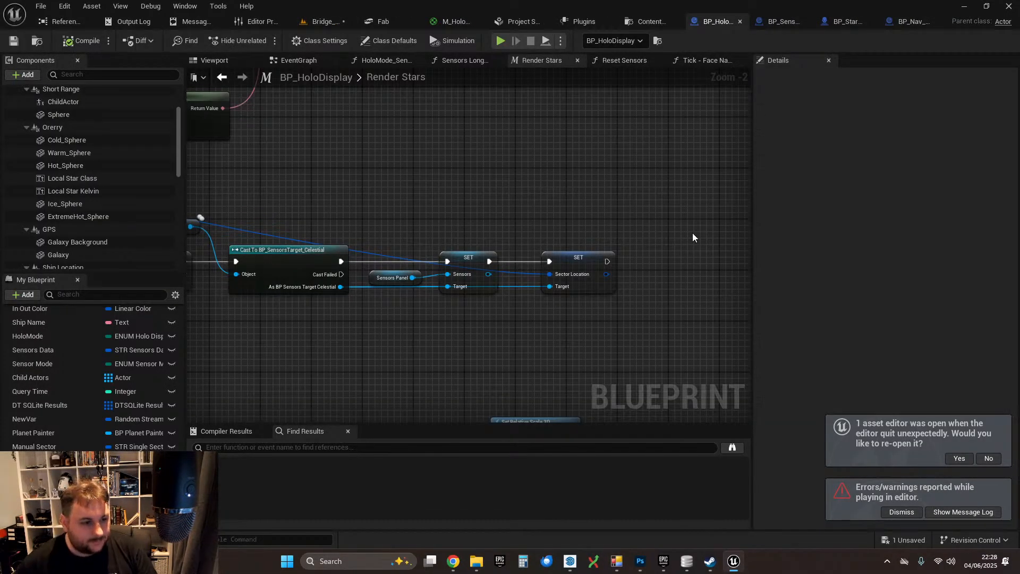
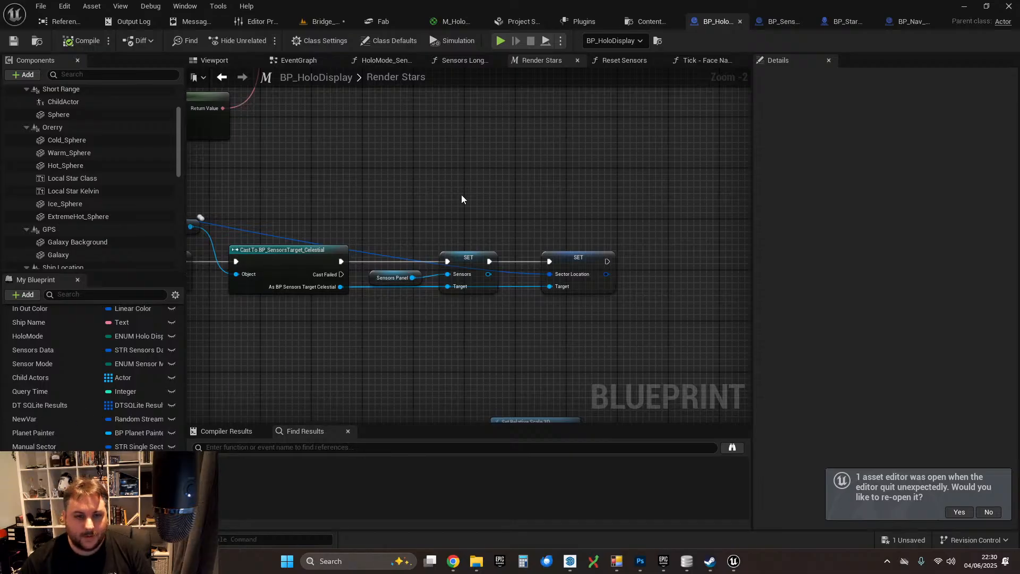
click(781, 22)
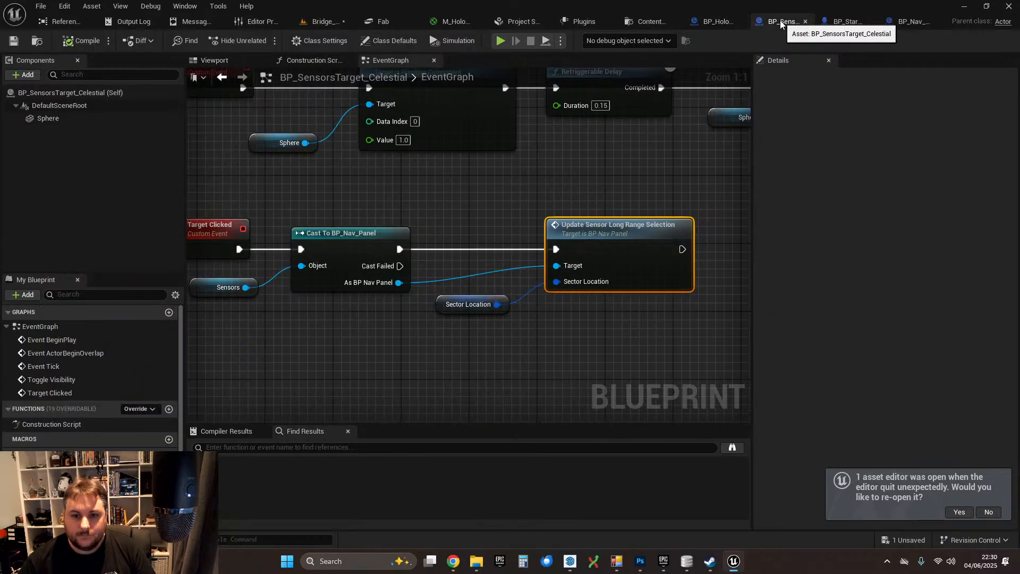
click(912, 24)
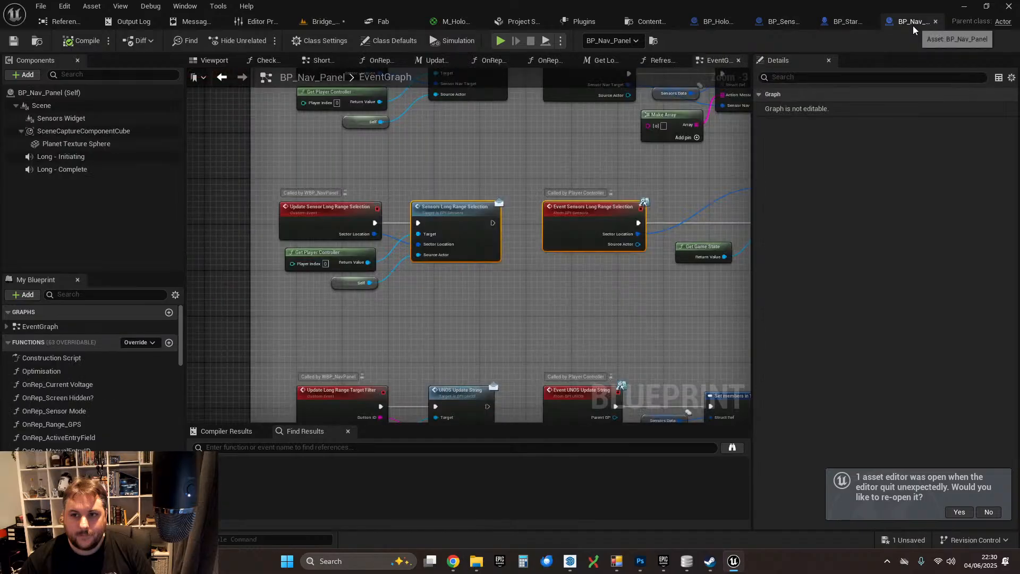
click(850, 25)
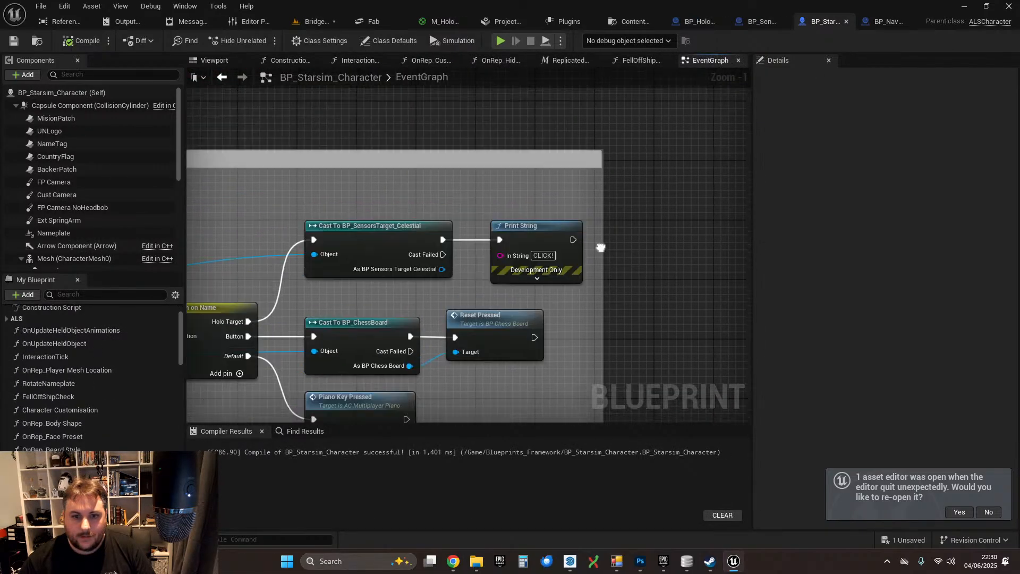
click(568, 275)
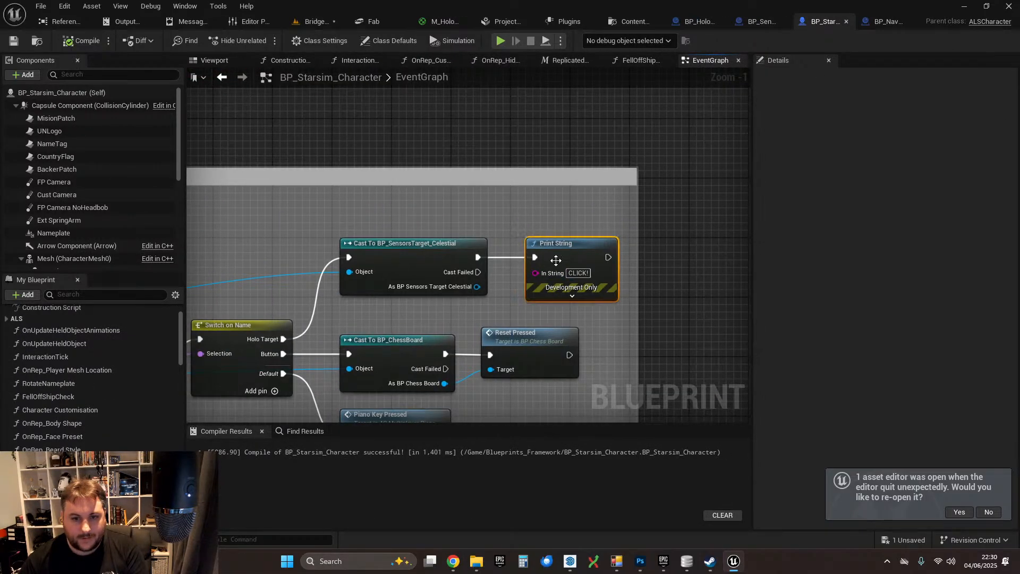
key(Delete)
- After the Cast To BP_SensorsTarget_Celestial node in BP_Starsim_Character, call the target's Target Clicked event and align it with the cast
drag(498, 264, 581, 261)
key(Escape)
click(757, 21)
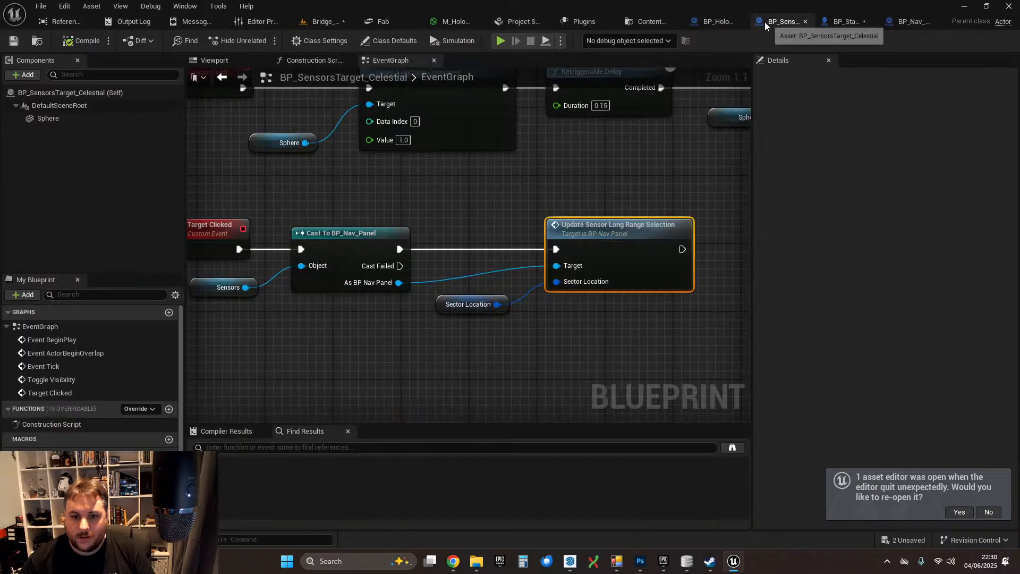
right_drag(371, 170, 583, 188)
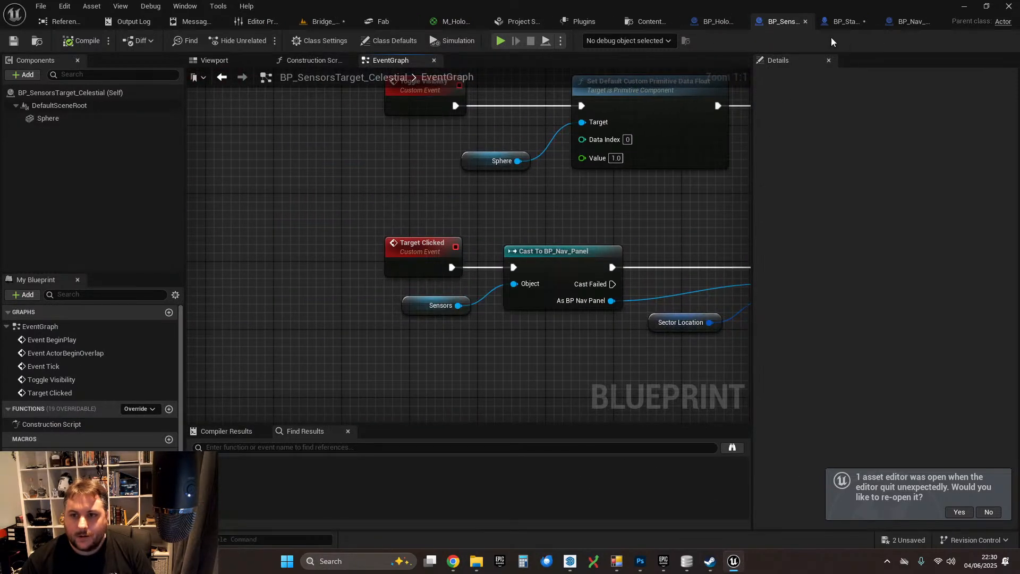
click(845, 22)
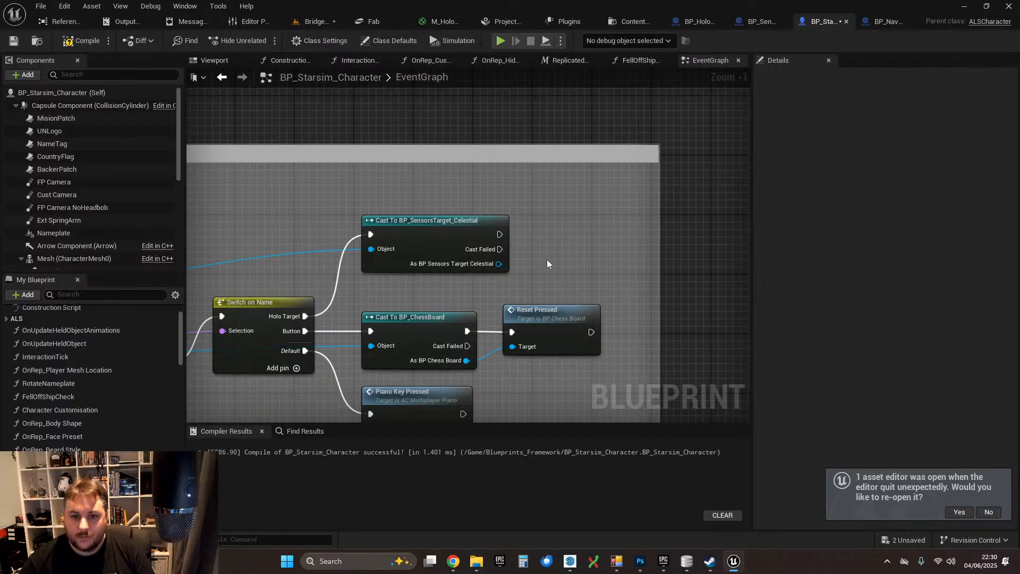
drag(498, 264, 569, 265)
text(target)
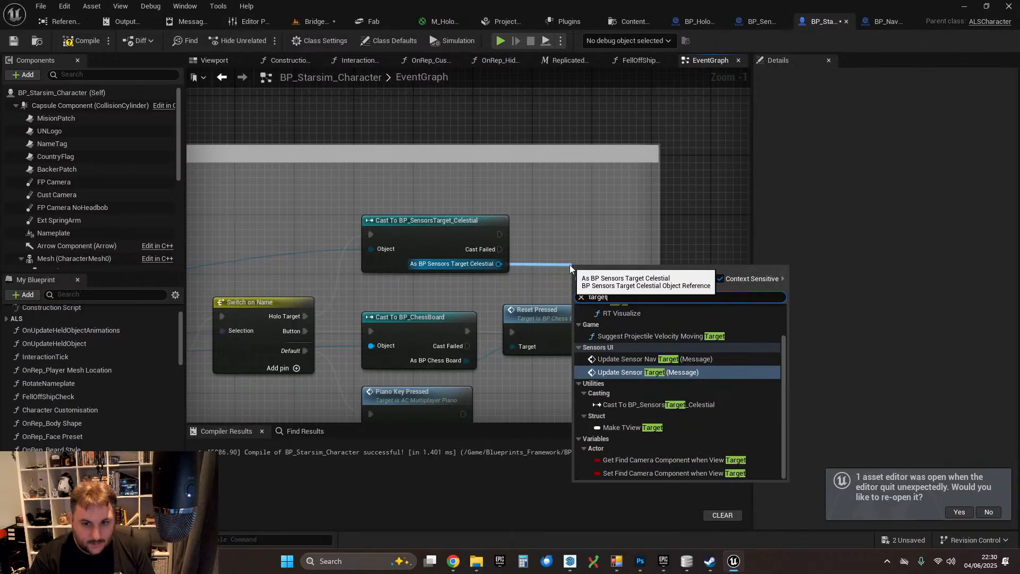
text( cl)
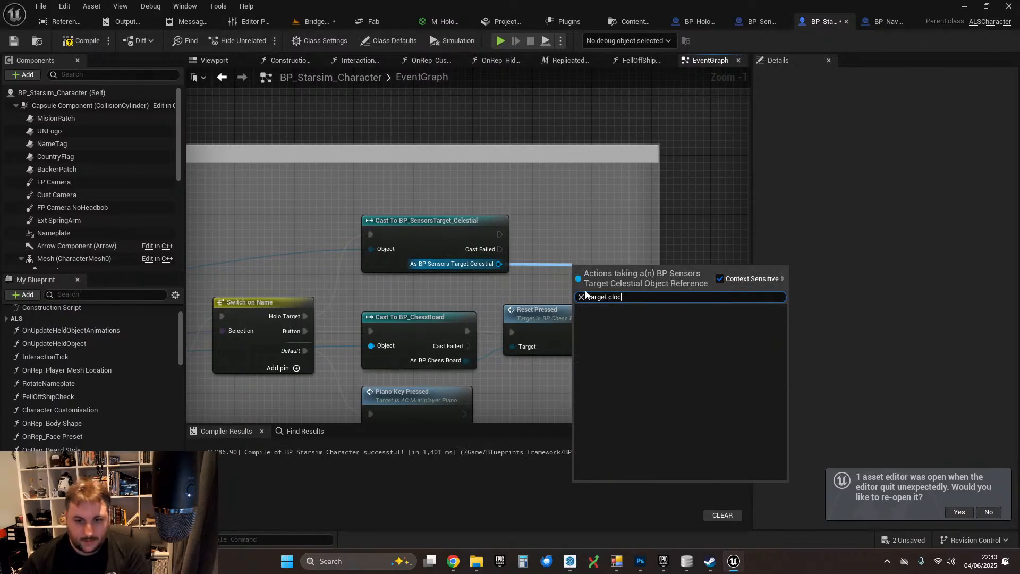
click(623, 319)
drag(606, 266, 566, 217)
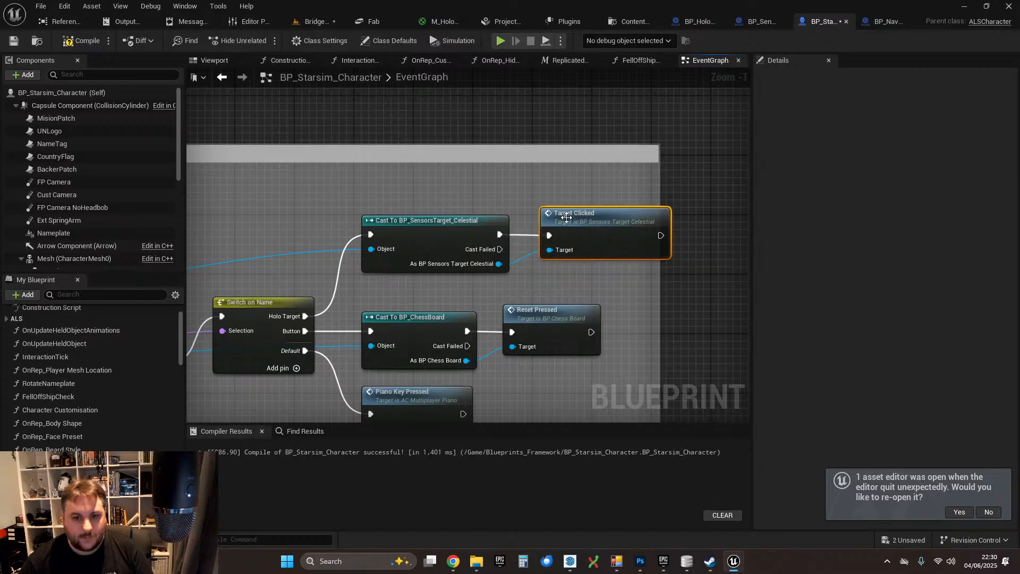
- Compile BP_Starsim_Character, widen the comment box to enclose the Target Clicked node, and save the Blueprint
click(70, 47)
click(13, 41)
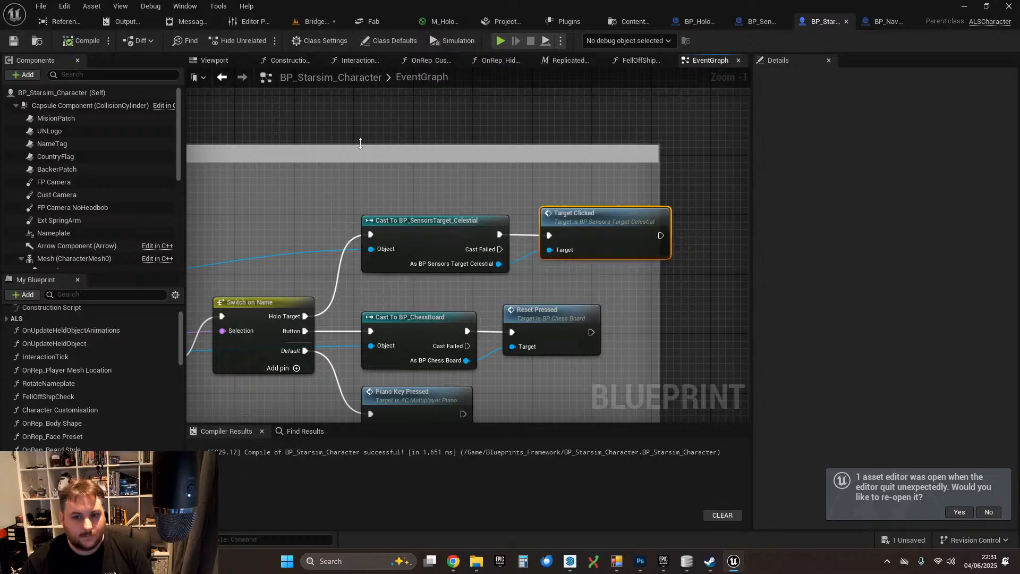
right_drag(669, 292, 498, 244)
drag(488, 244, 547, 245)
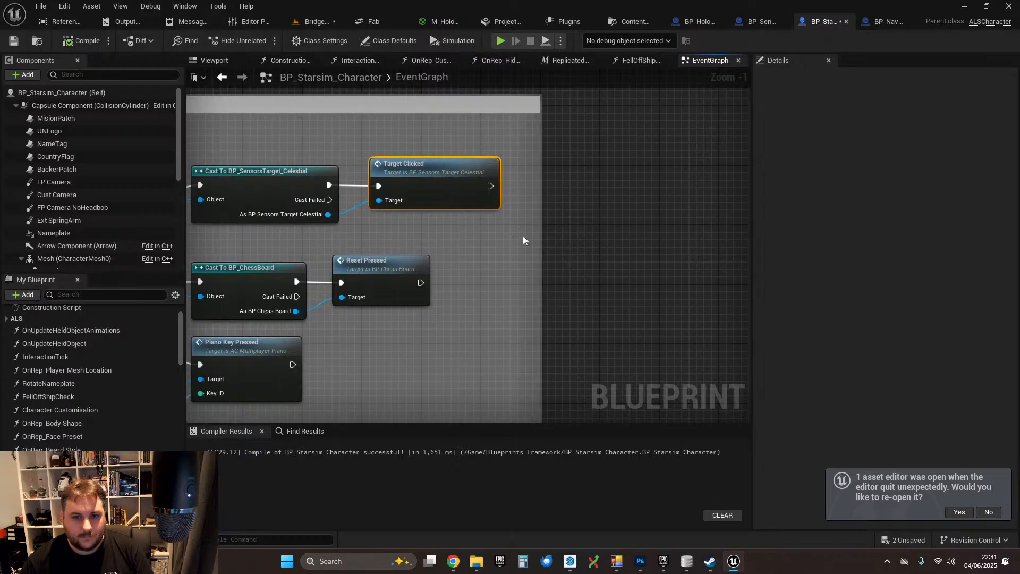
scroll(523, 236, down, 2)
right_drag(523, 236, 594, 262)
scroll(594, 261, up, 1)
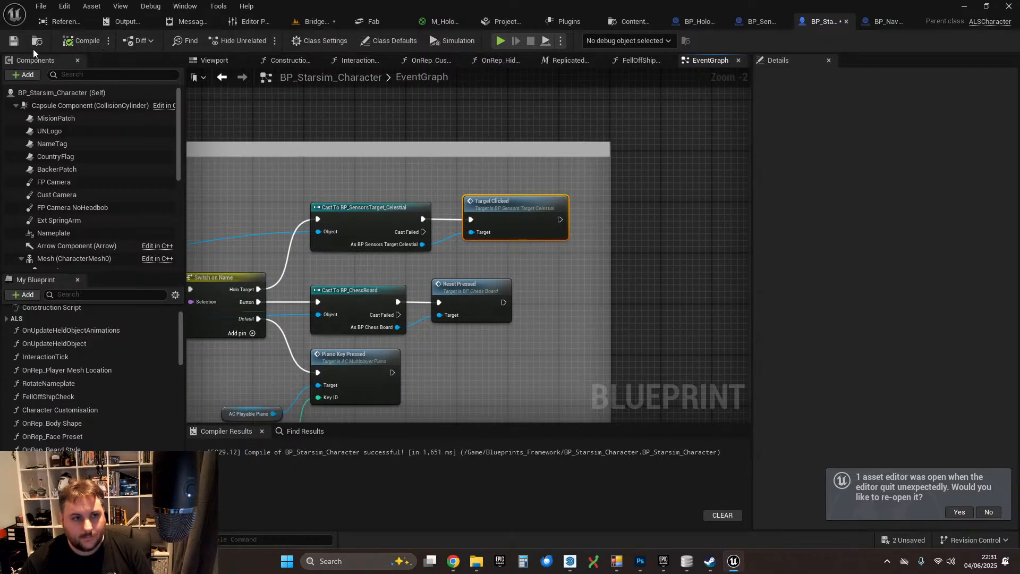
click(14, 40)
- Start a play test in Bridge_Playground, switch the bridge sensors console to long range mode and view its locations list up close
click(311, 21)
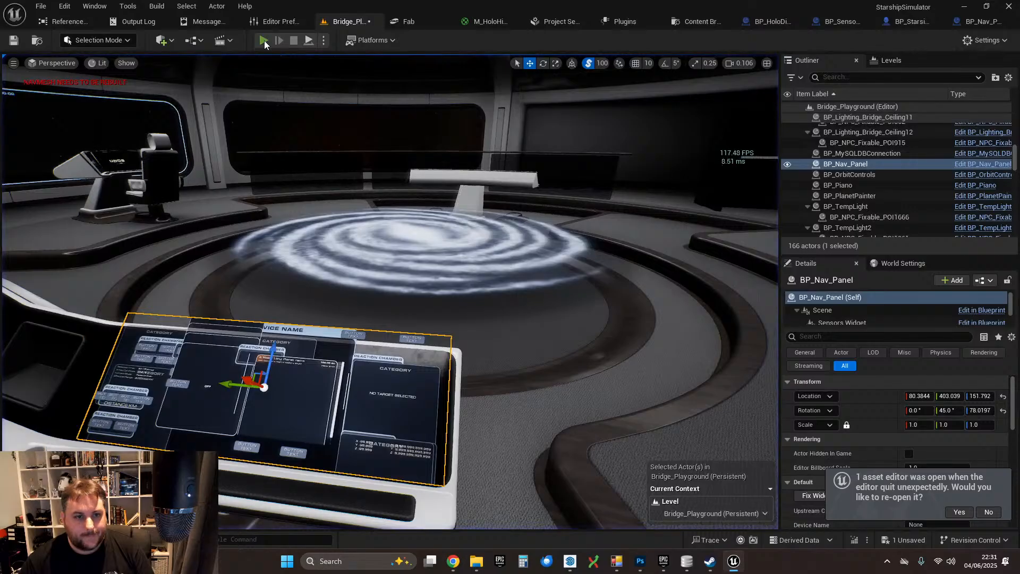
click(263, 40)
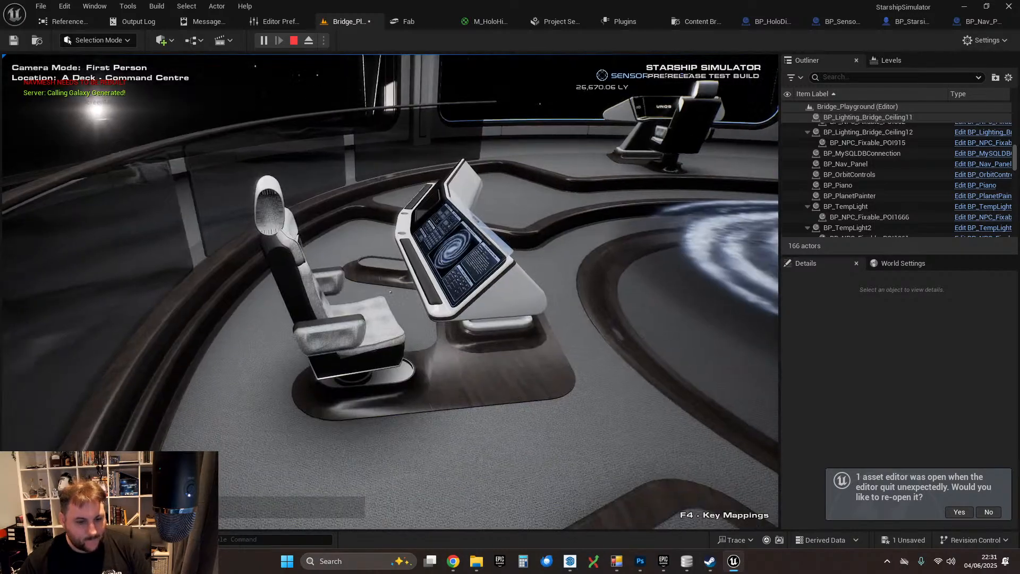
key(w)
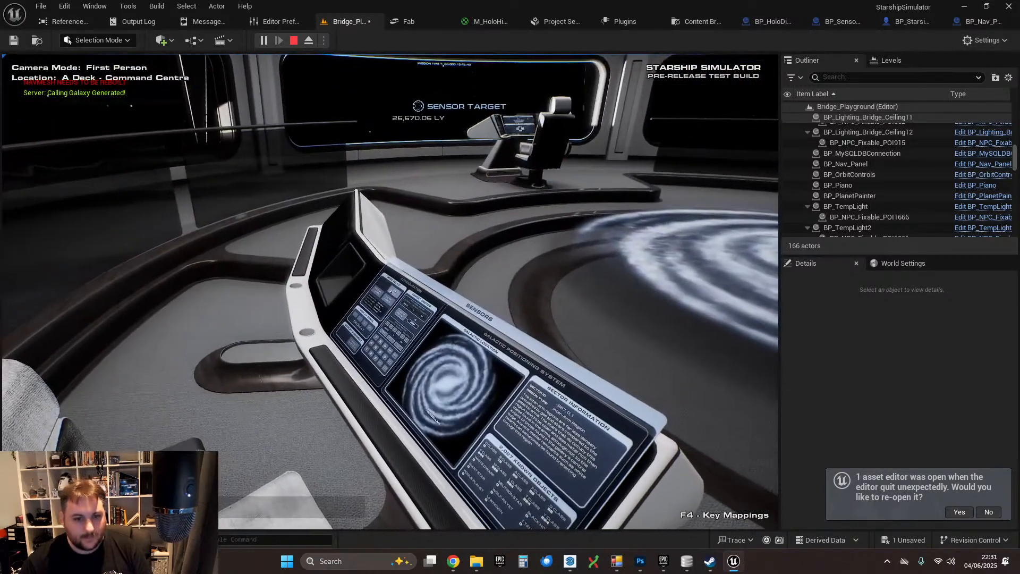
click(391, 291)
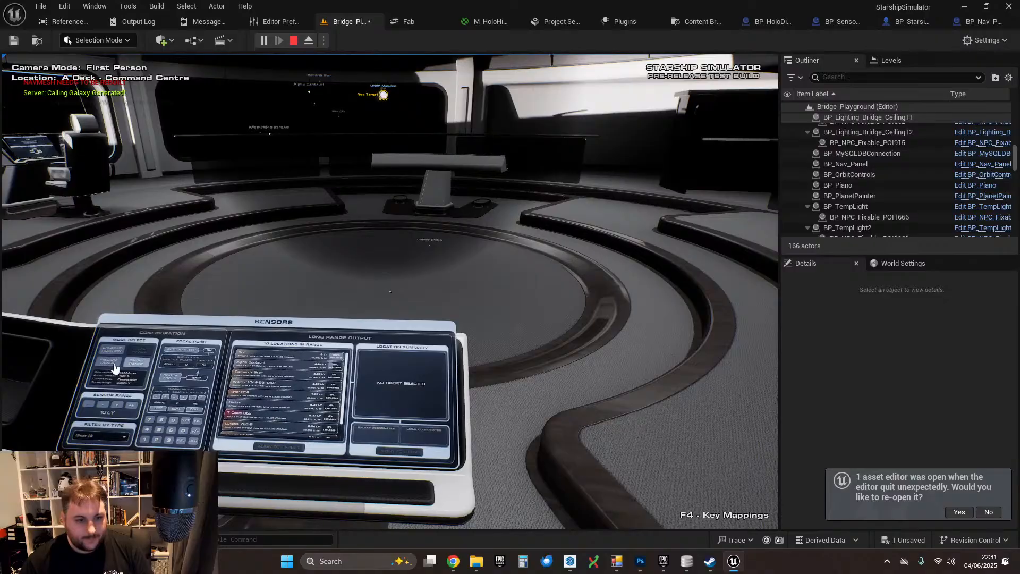
click(221, 405)
key(w)
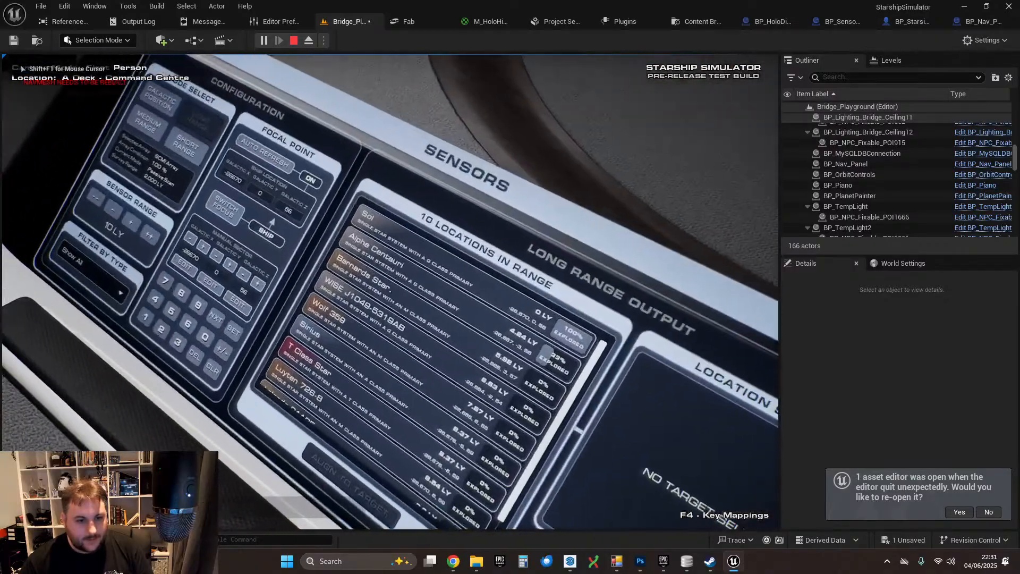
- Walk into the holographic star display, select Wolf 359, and return to the sensors console to check its location summary
key(w)
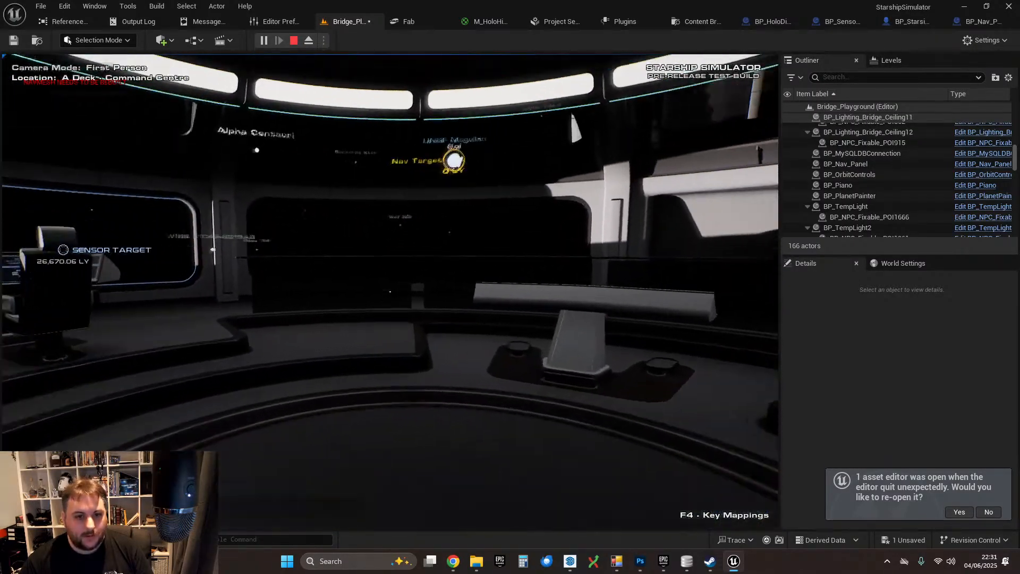
key(w)
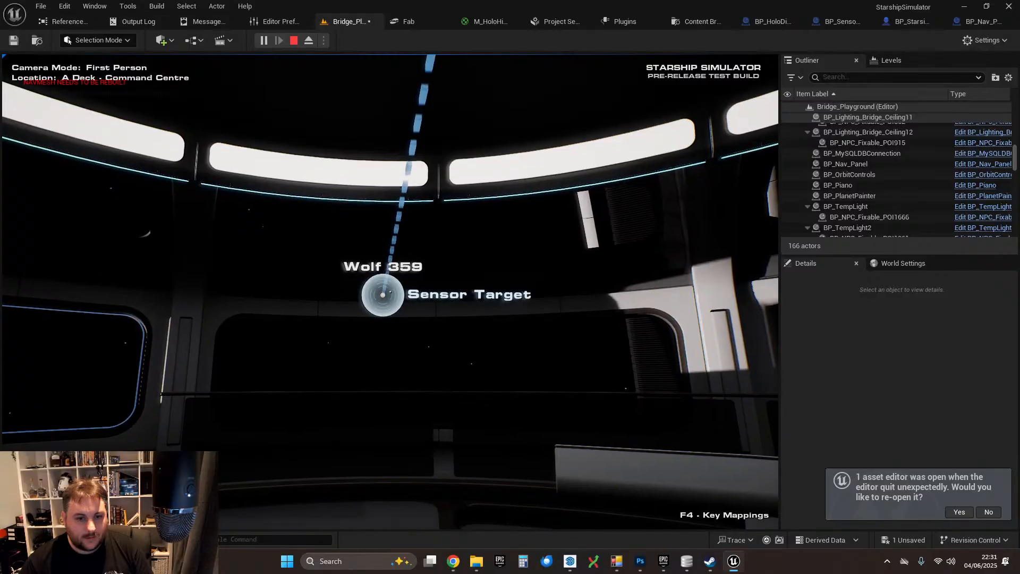
key(w)
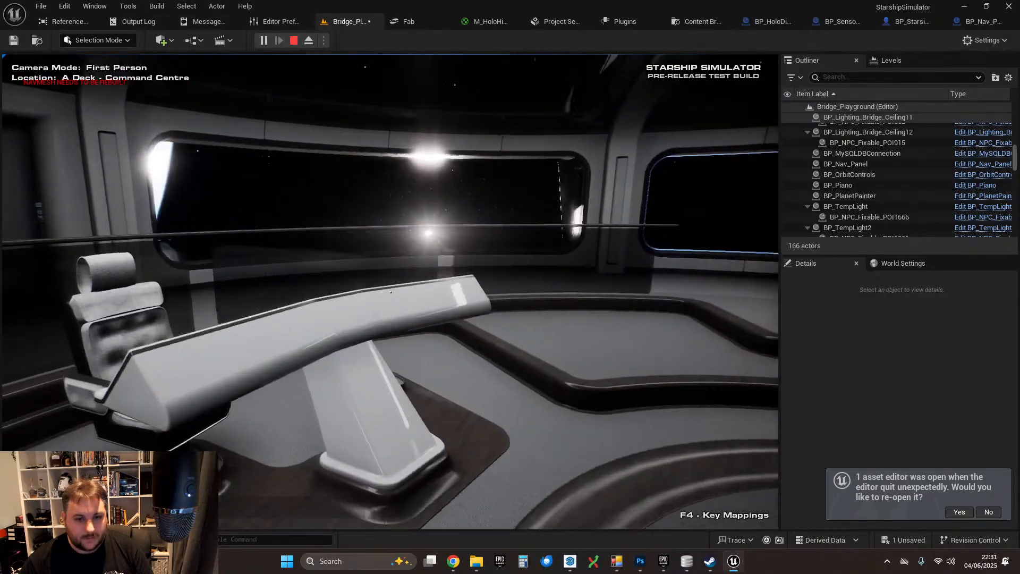
key(w)
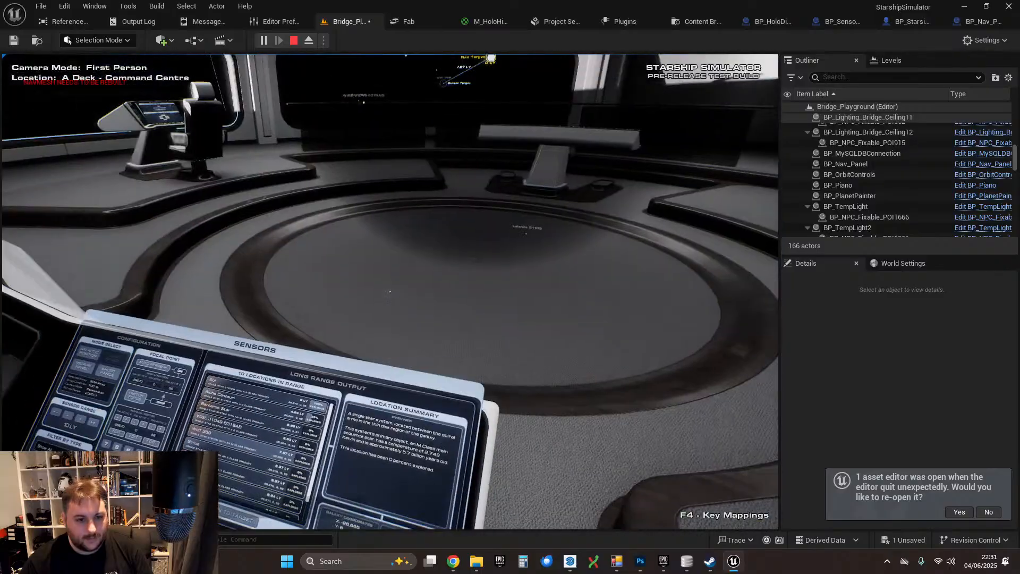
- Walk through the star display again and test selecting the WISE J1049-5319AB and Ross 154 targets
key(w)
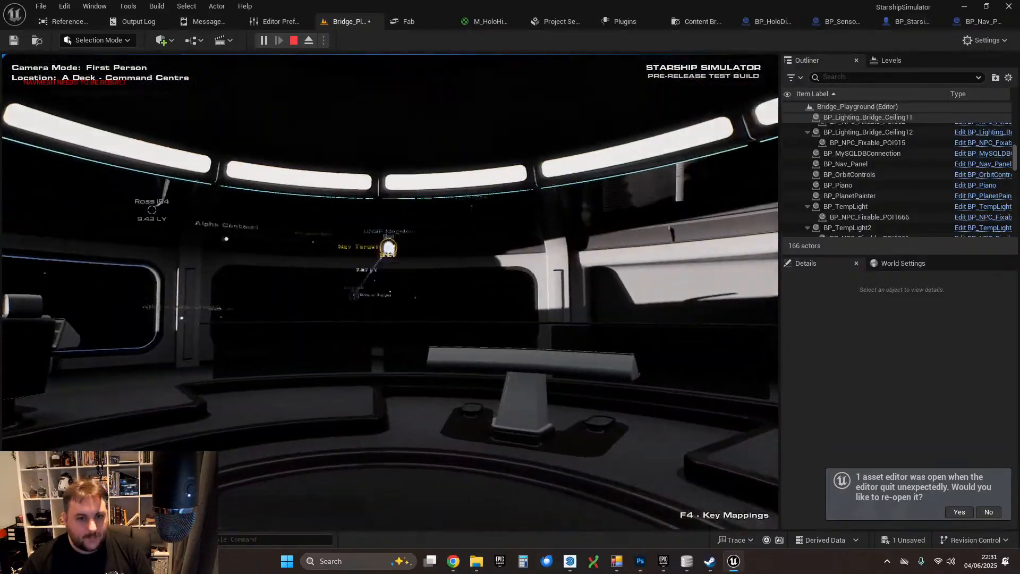
key(d)
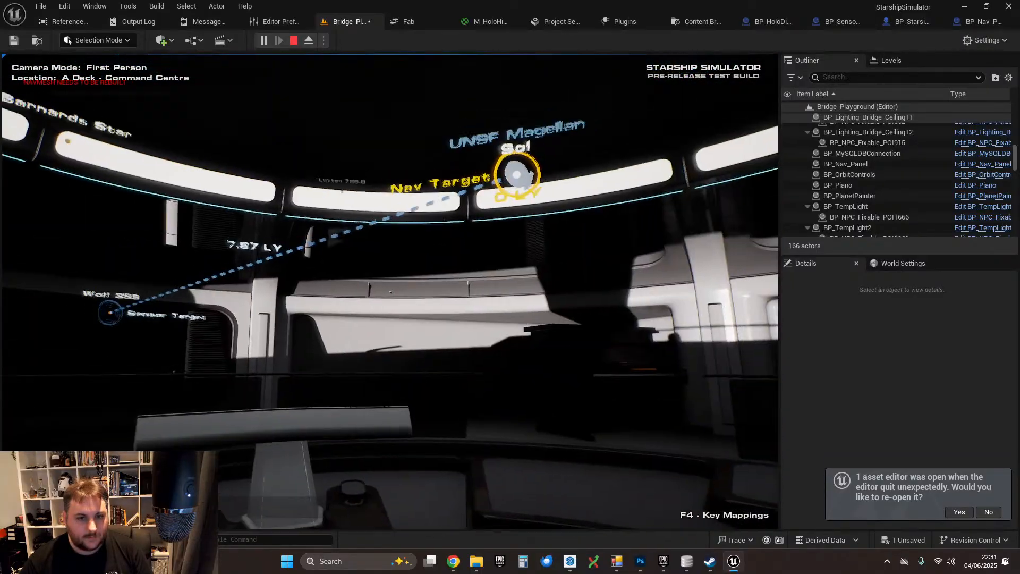
key(w)
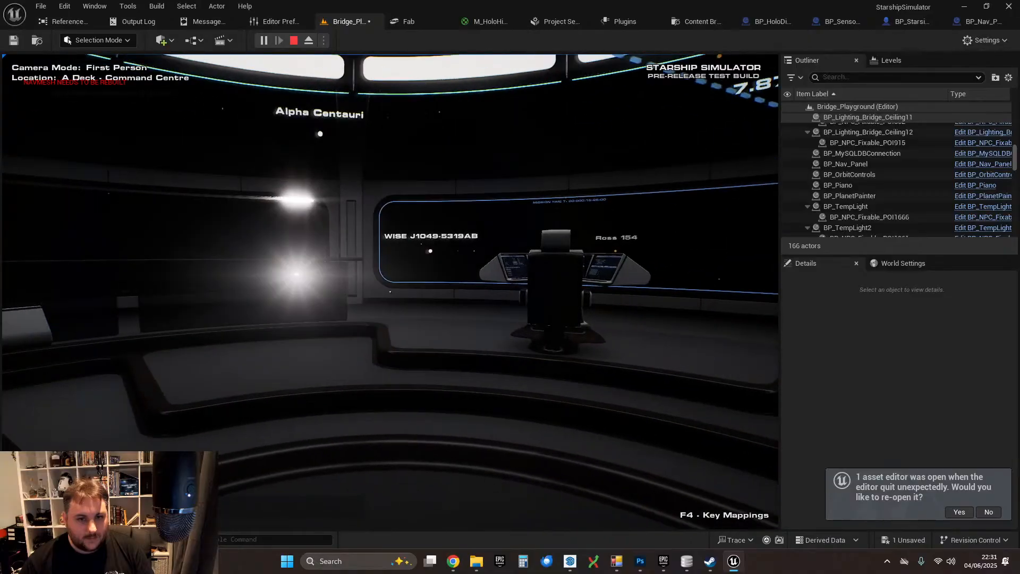
key(a)
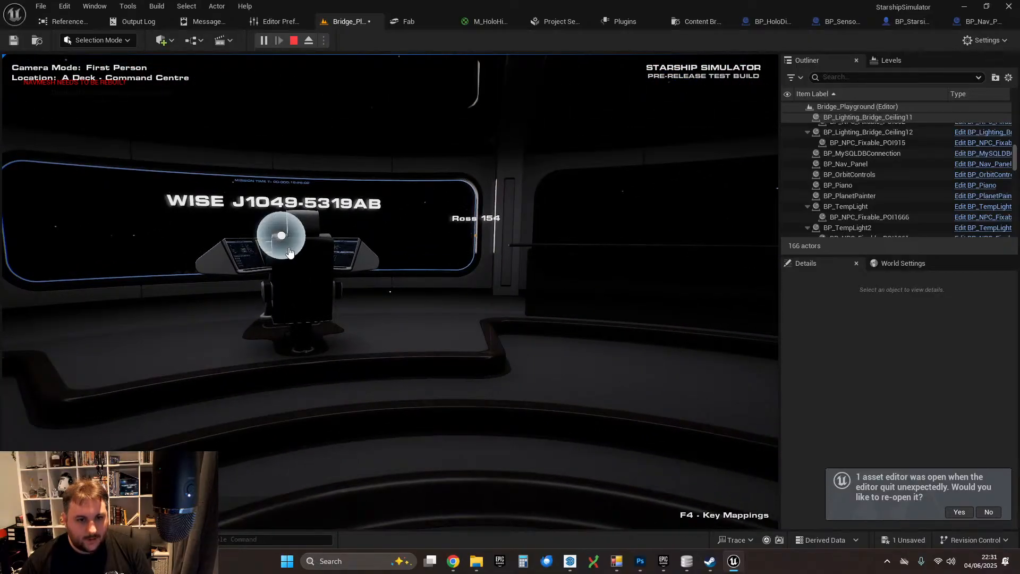
click(289, 252)
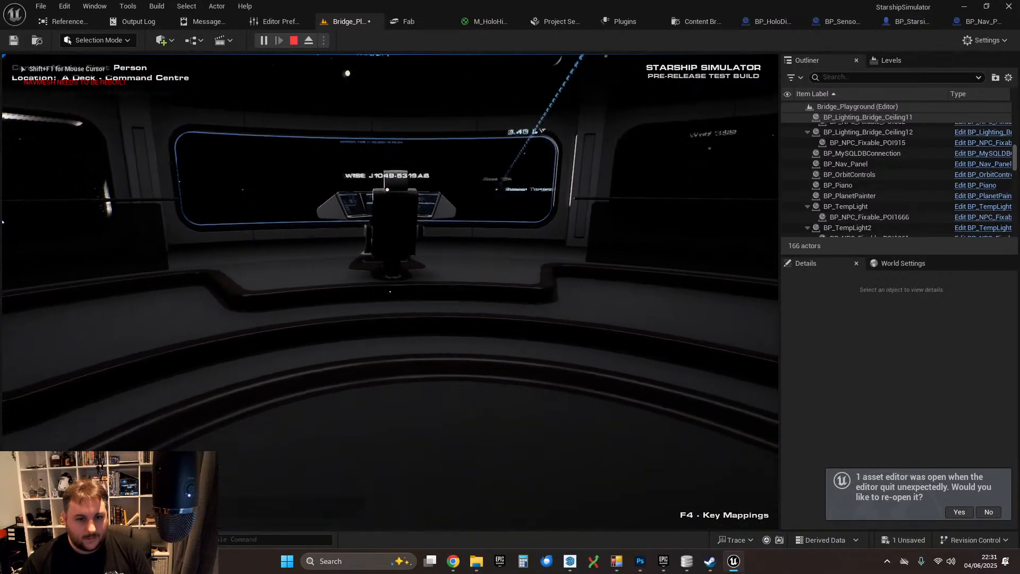
- Test more star selections from around the display, including the target near the floor, Alpha Centauri and WISE J1049-5319AB
key(w)
key(shift+F1)
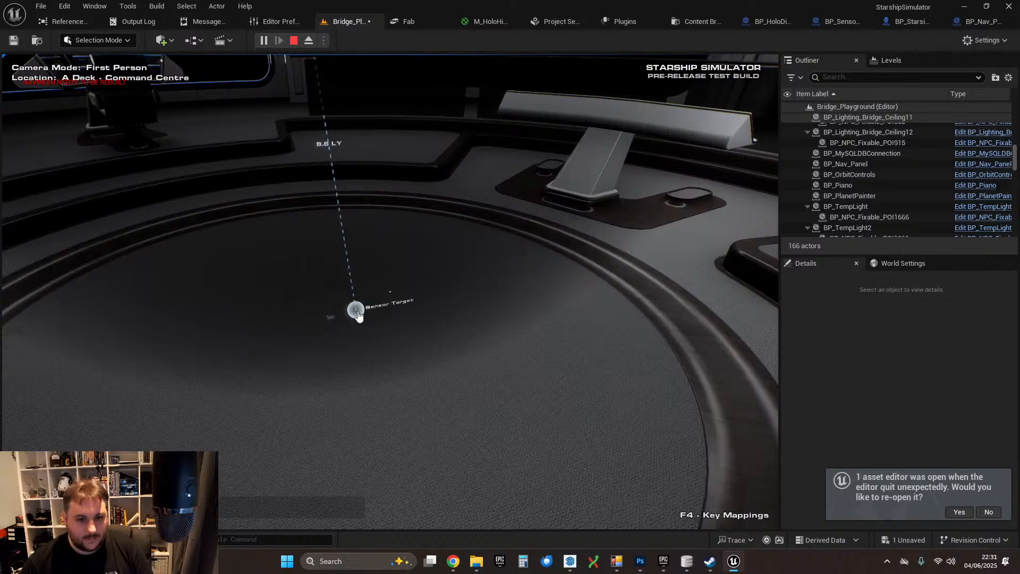
key(w)
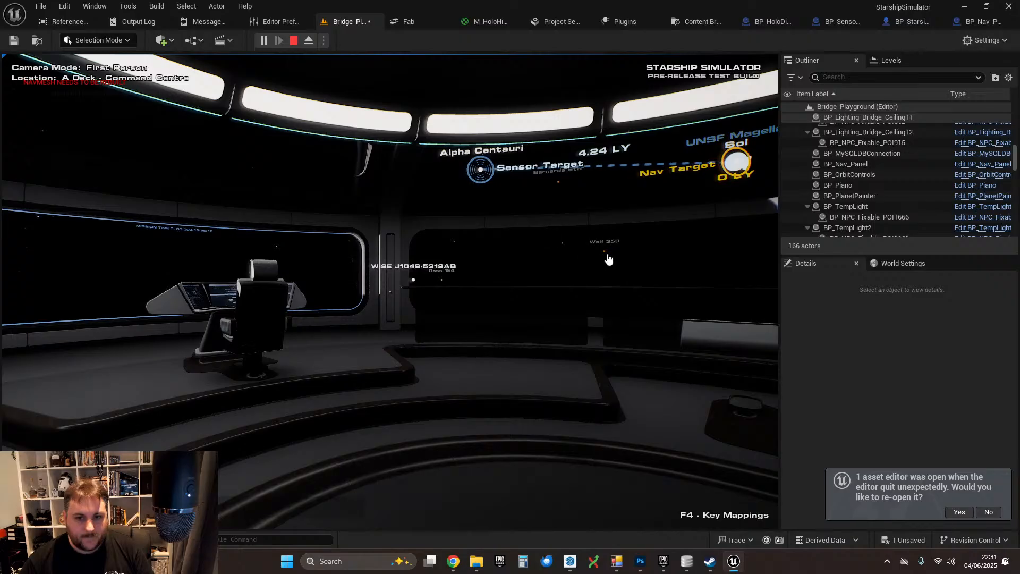
click(562, 191)
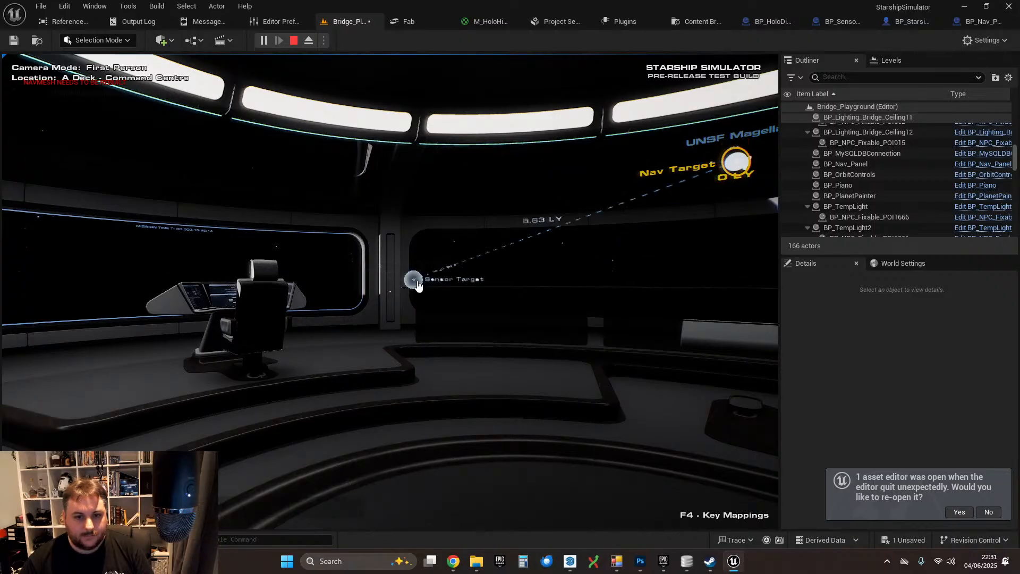
- Return to the sensors console and read the location summary for the selected WISE J1049-5319AB target
key(w)
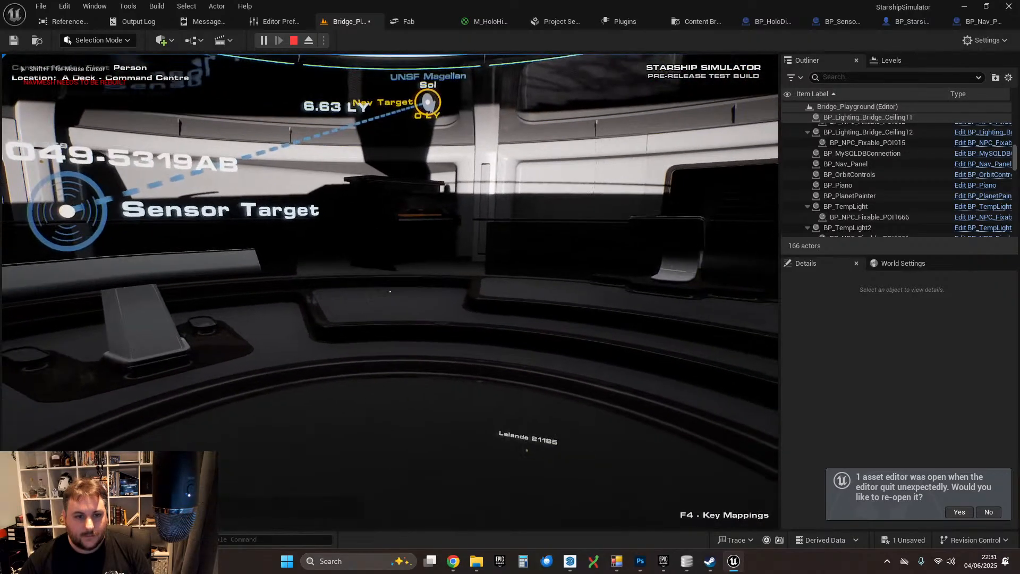
key(w)
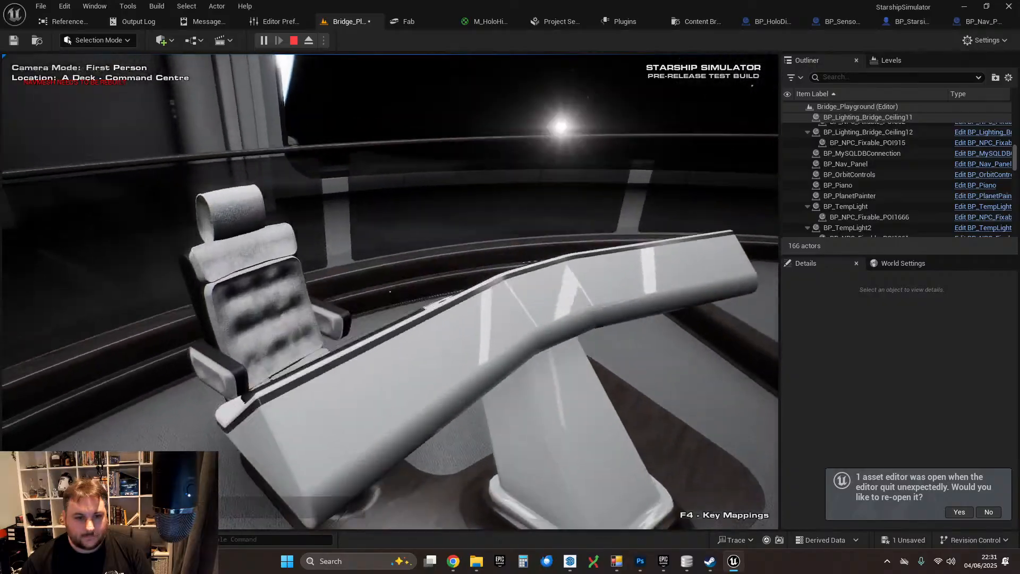
key(w)
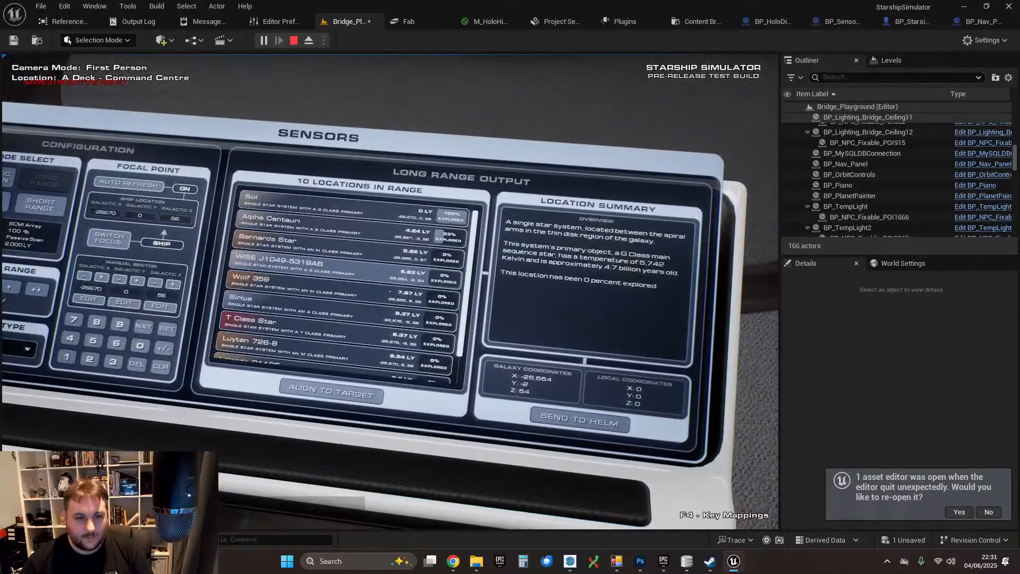
- Walk back through the star display and inspect the sensor target line and star labels from several positions around the bridge
key(w)
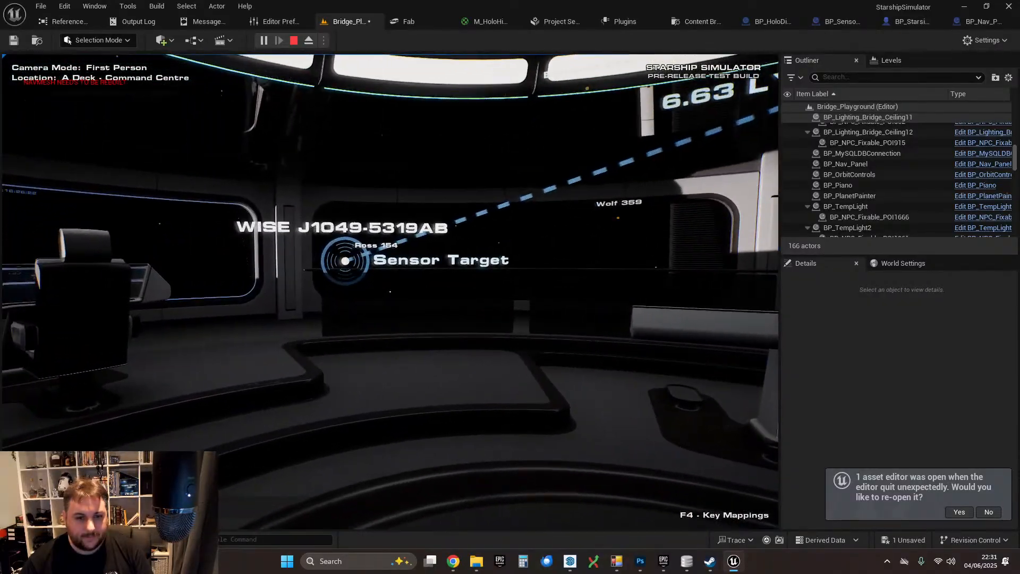
key(s)
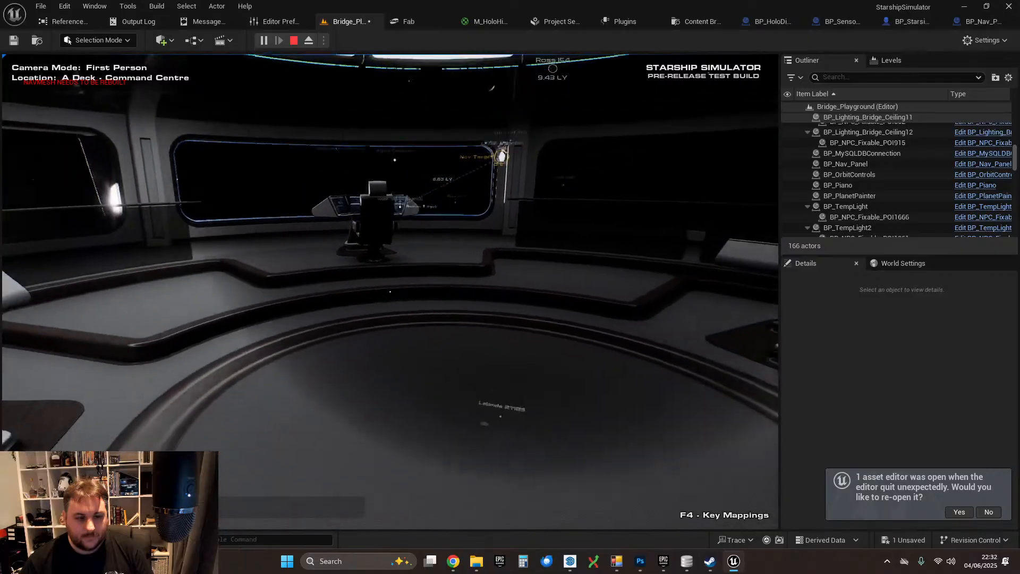
key(w)
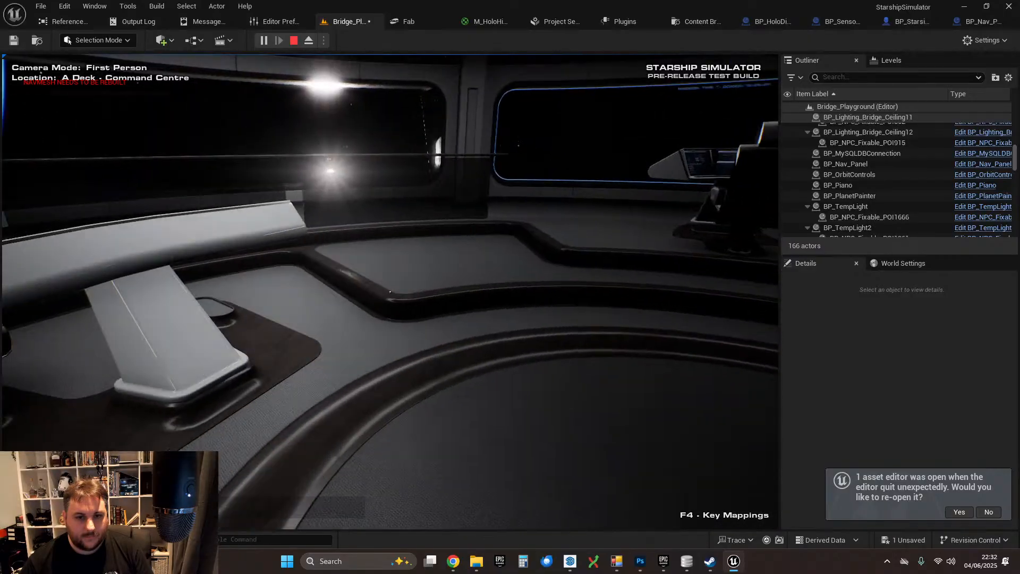
key(w)
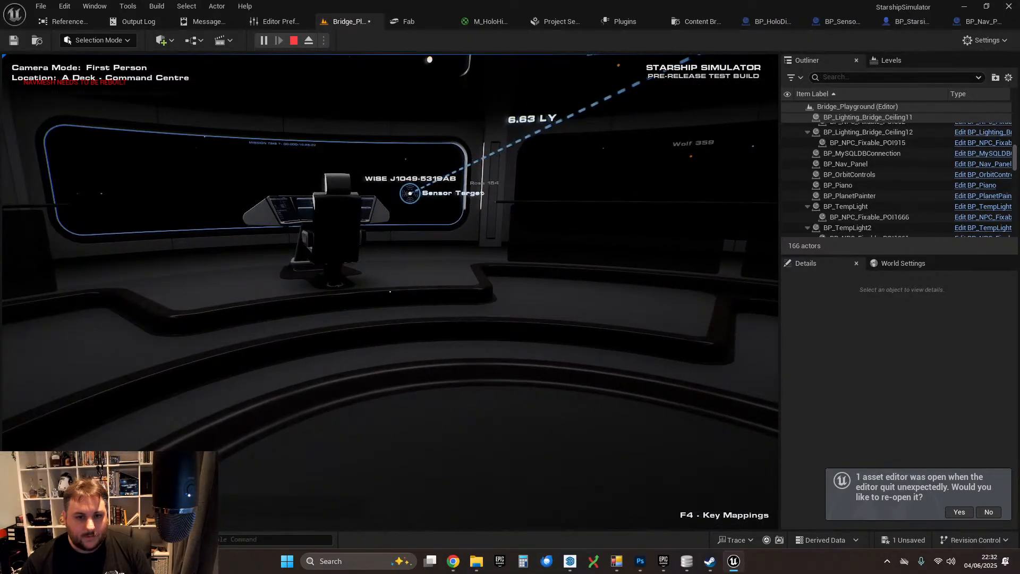
key(a)
key(a)
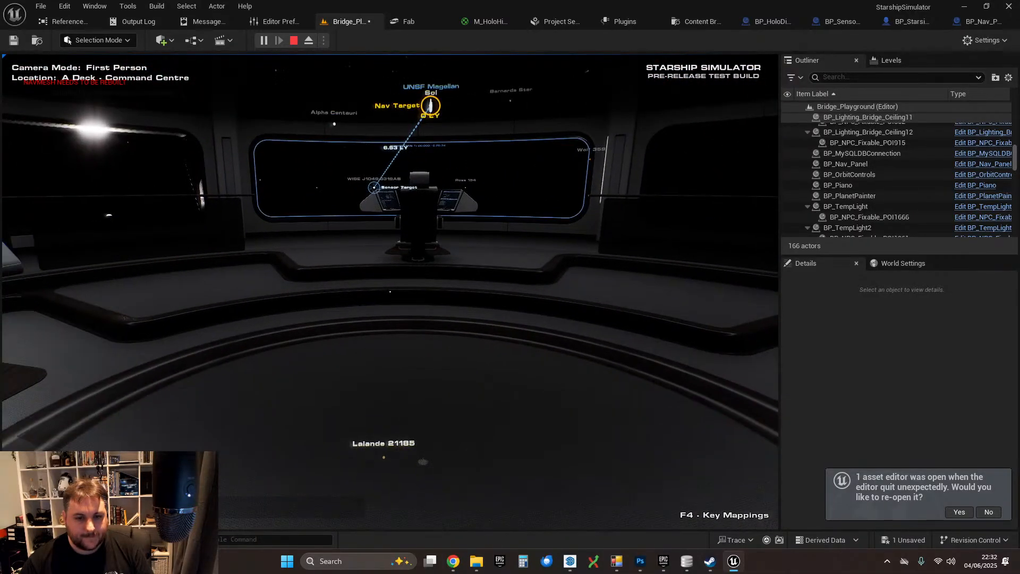
key(w)
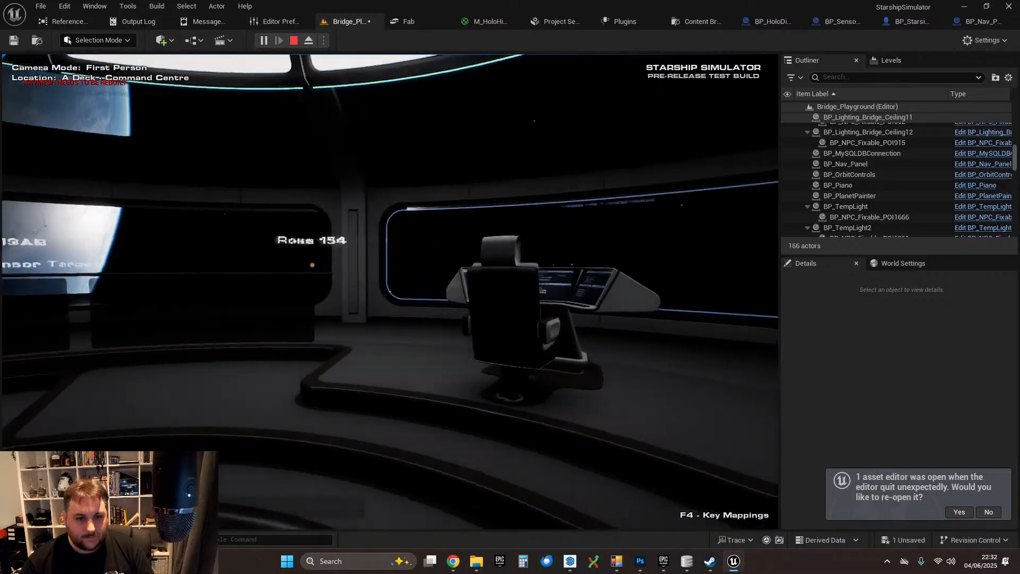
- Select the Alpha Centauri target in the star display and check its location summary on the sensors console
key(w)
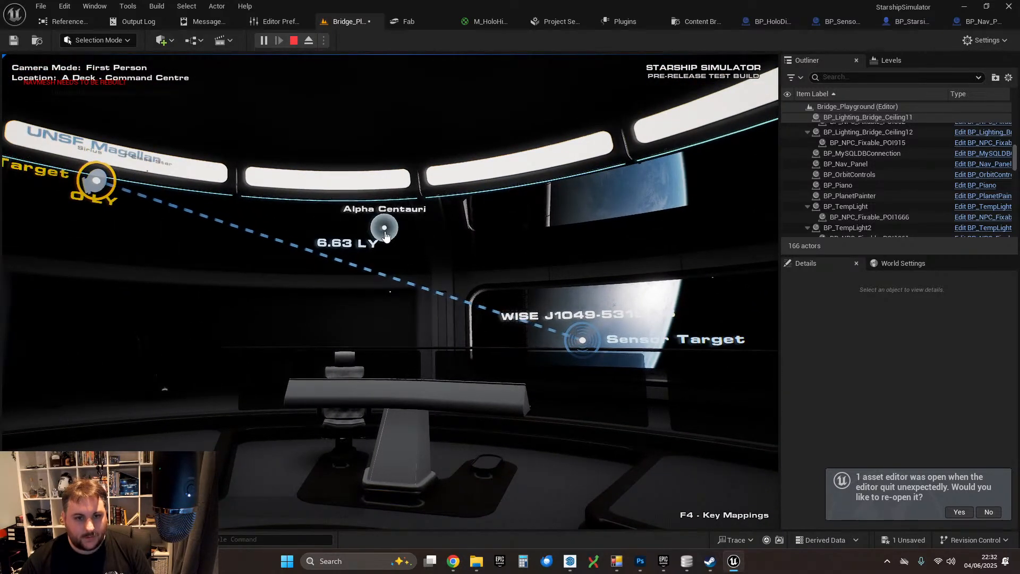
click(387, 292)
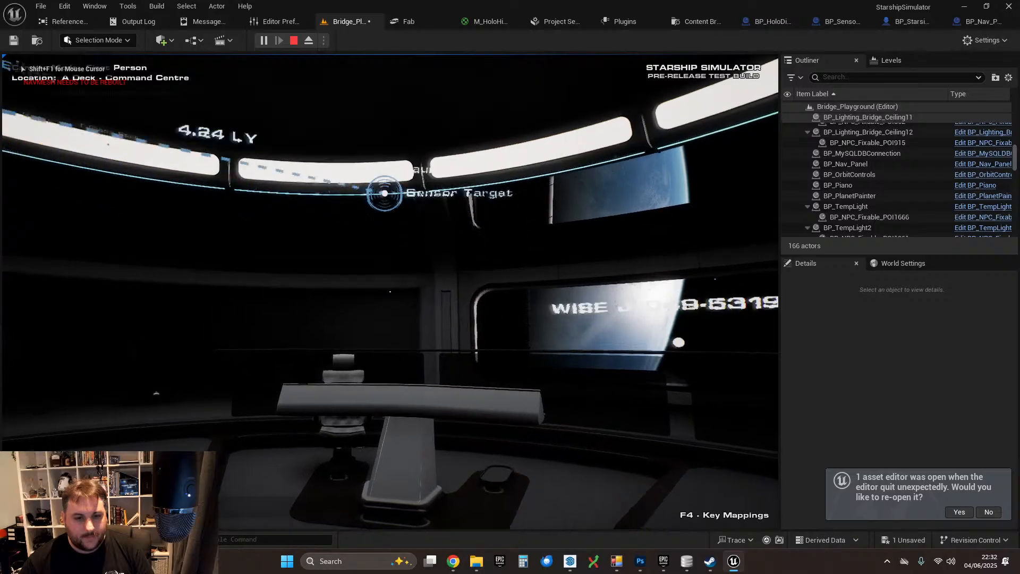
key(w)
key(w)
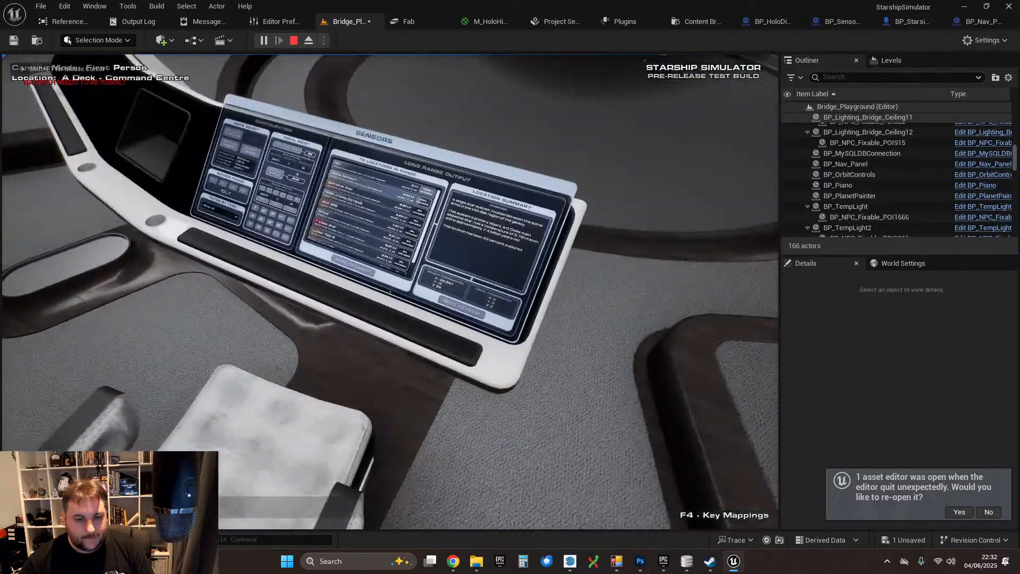
- Examine the Alpha Centauri sensor target and its line to Sol from around the bridge
key(w)
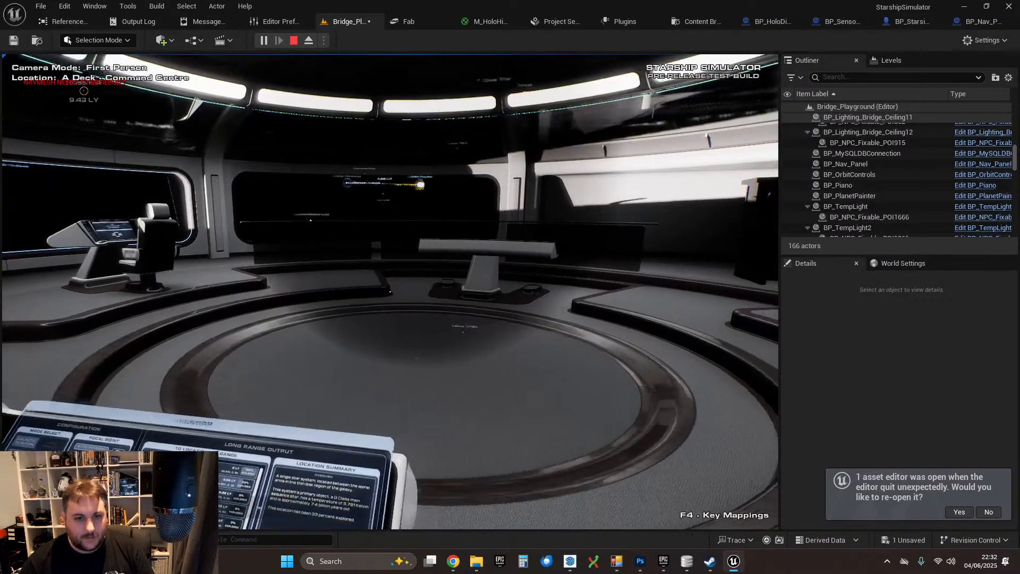
key(s)
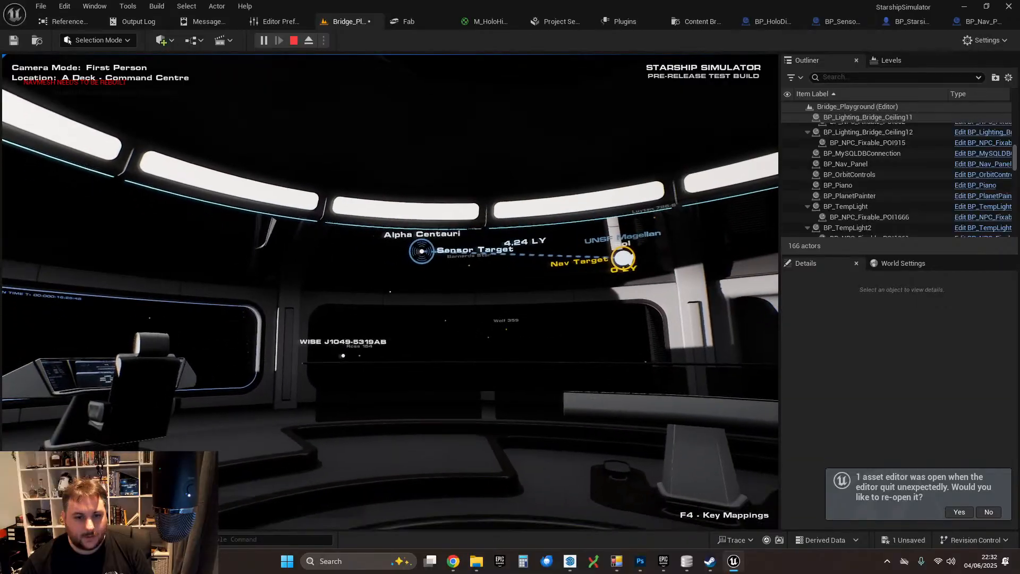
key(w)
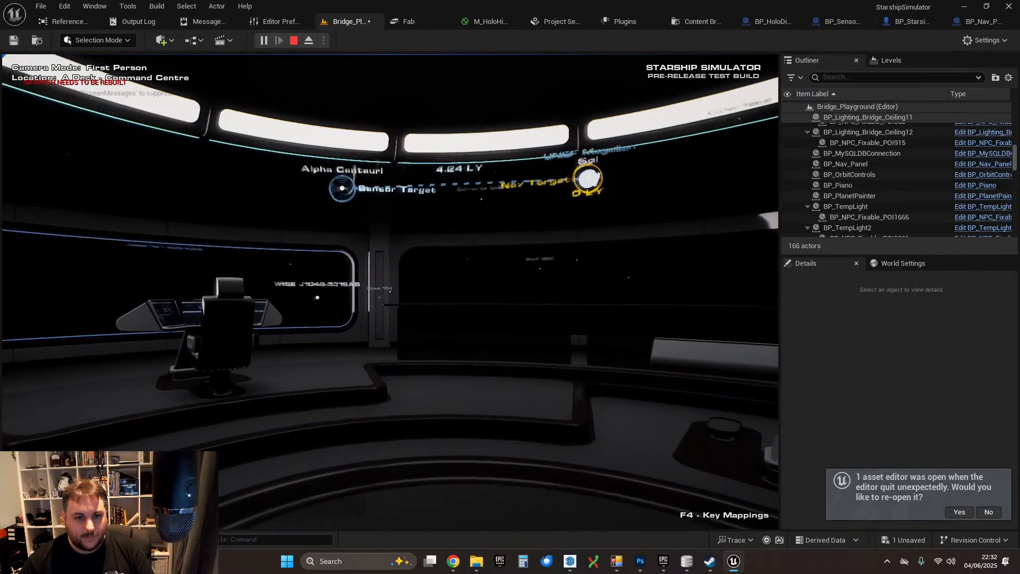
key(d)
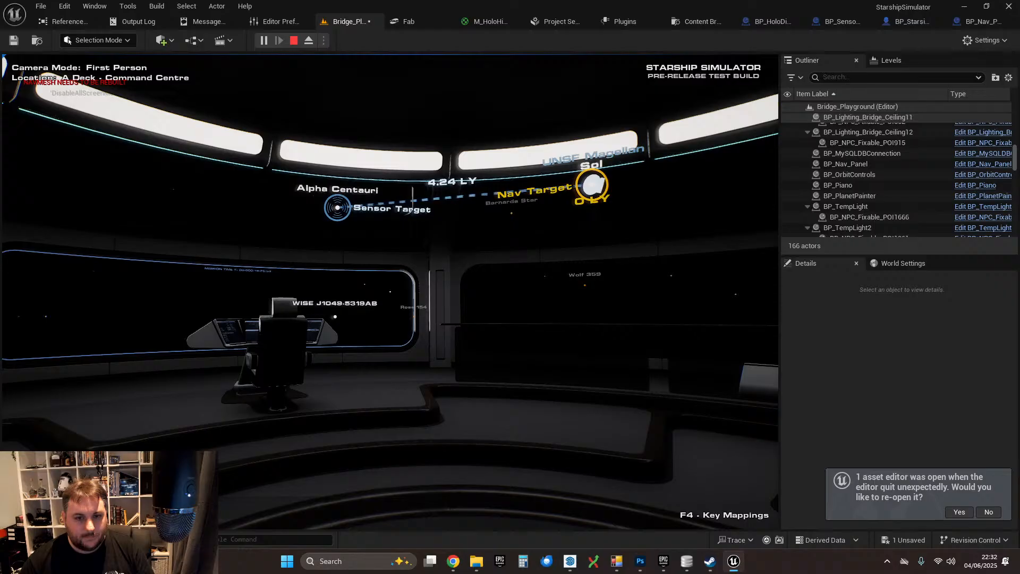
key(w)
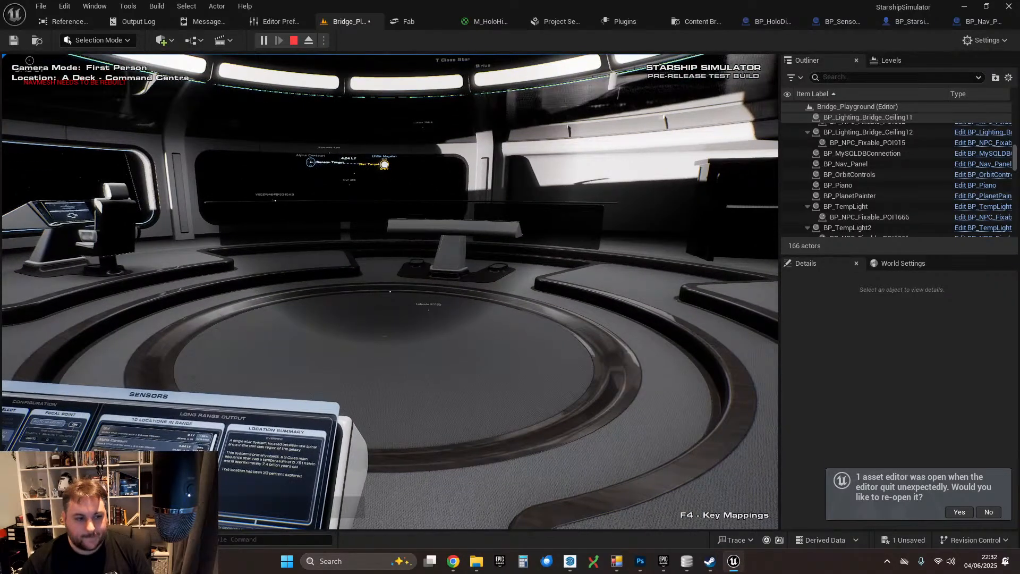
- Test selecting the WISE J1049-5319AB and Wolf 359 targets, plus Lalande 21185 near the floor
key(w)
key(w)
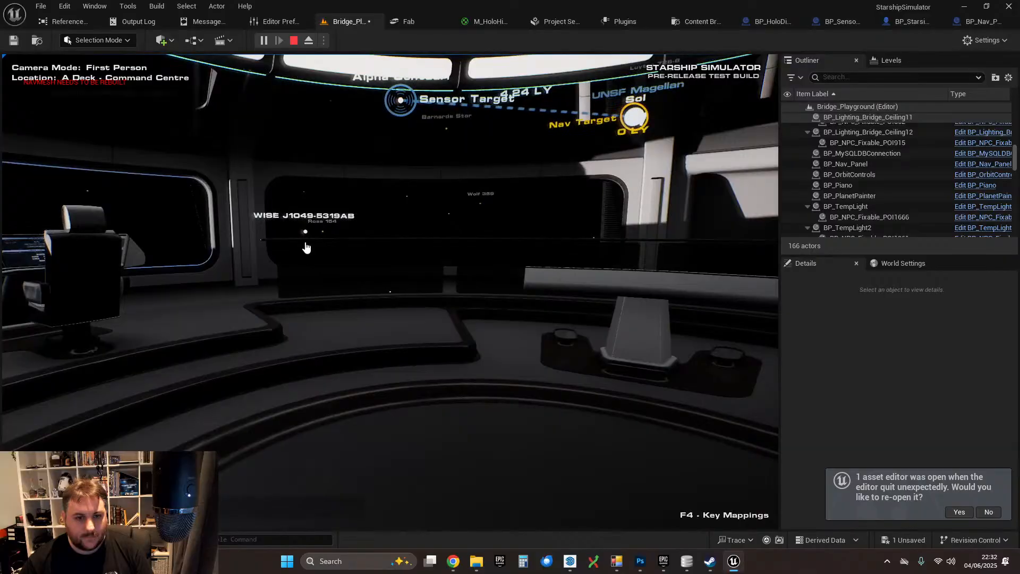
click(306, 238)
click(480, 207)
key(w)
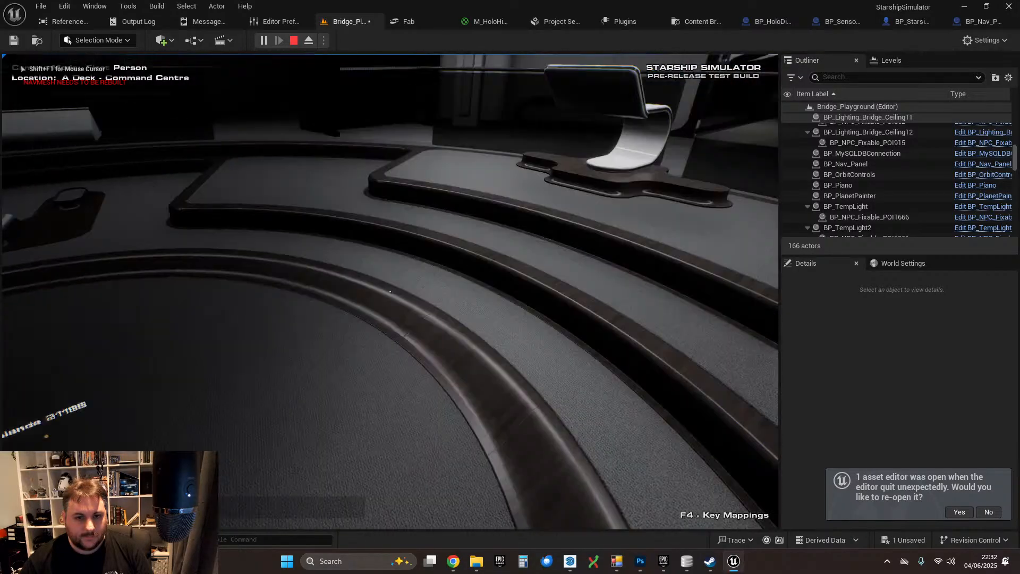
key(w)
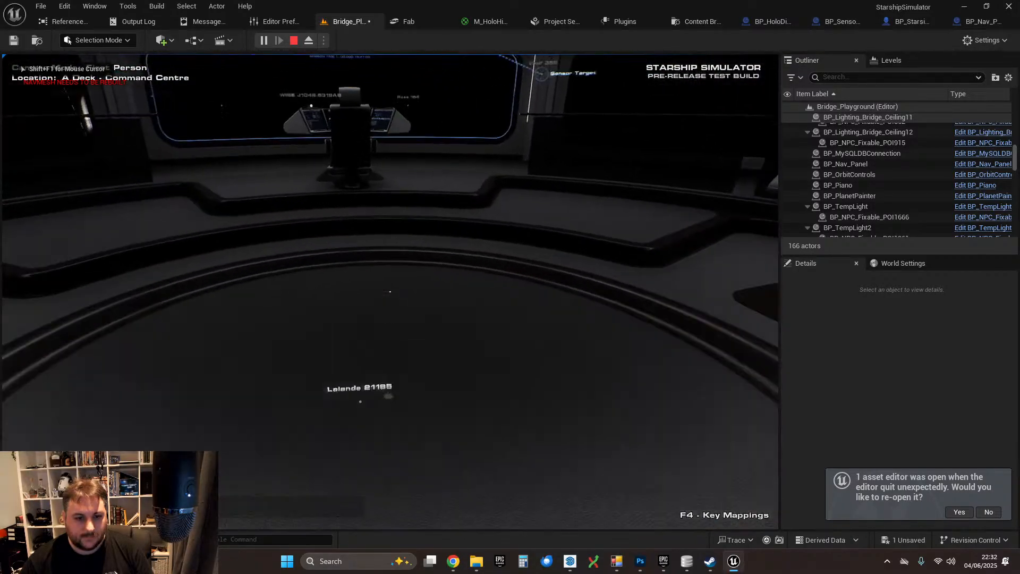
click(360, 402)
- Switch the sensor target between WISE J1049-5319AB and Alpha Centauri, and select Wolf 359 above the forward console
key(w)
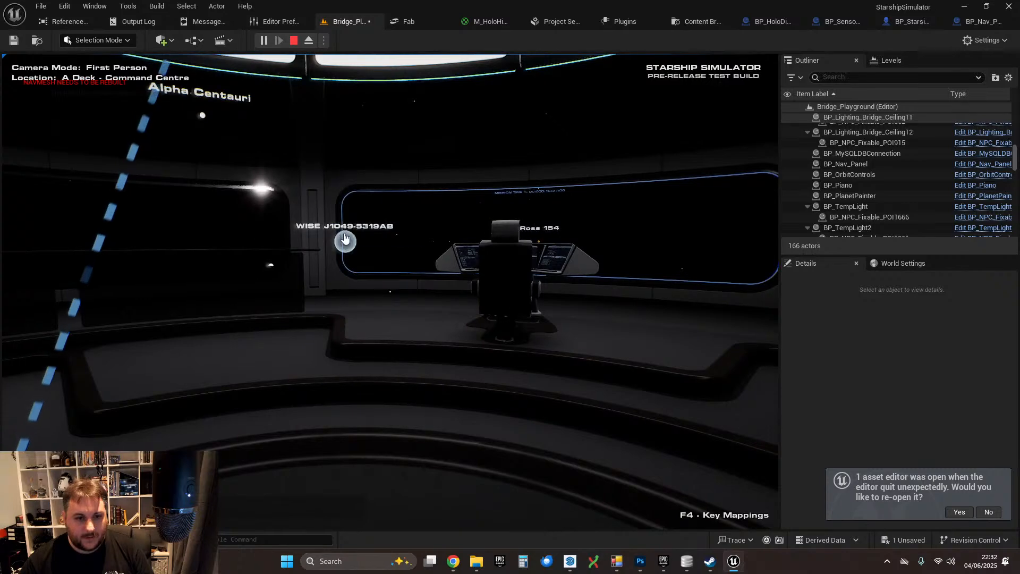
click(345, 240)
click(202, 115)
click(345, 242)
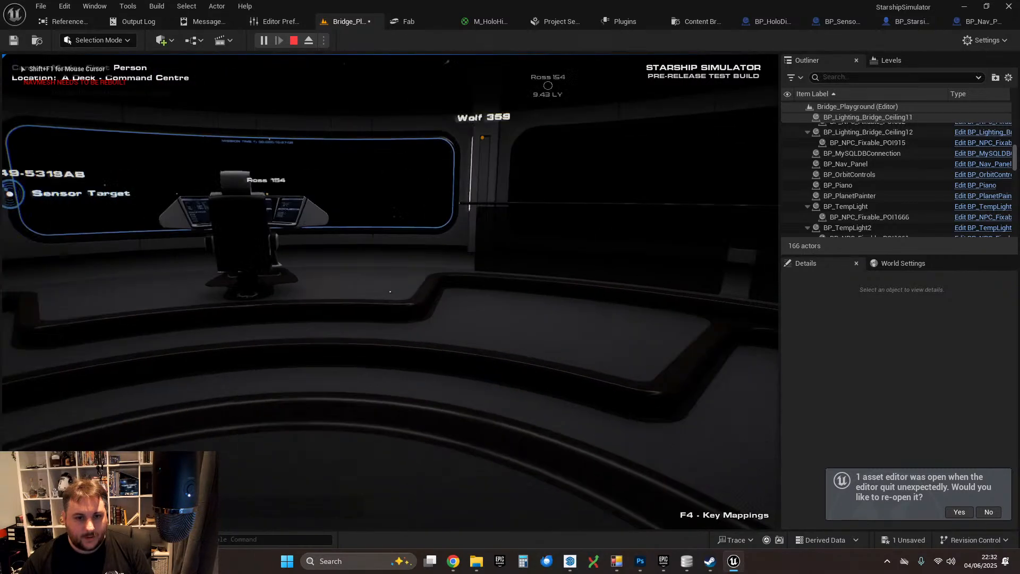
key(d)
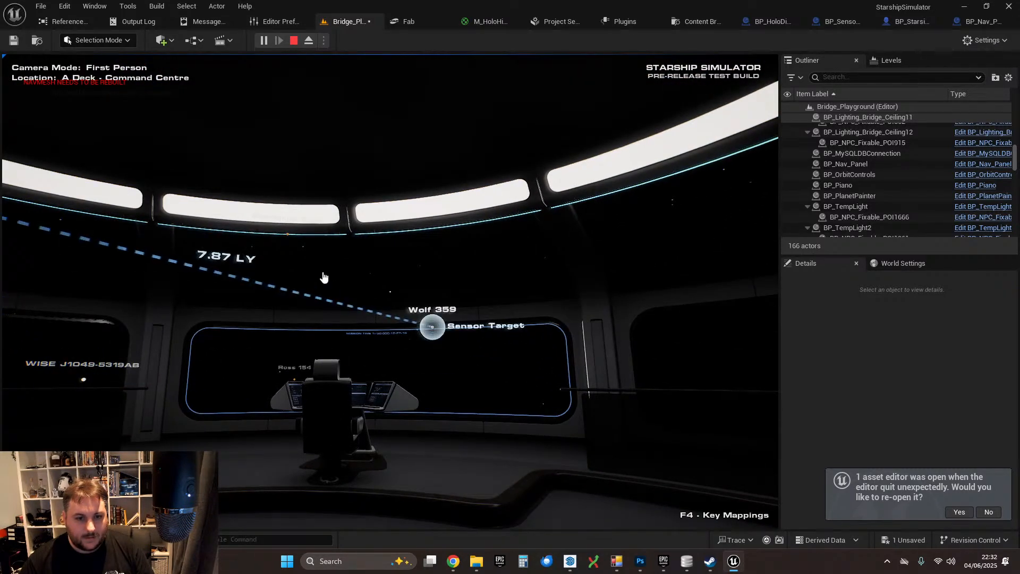
key(s)
key(a)
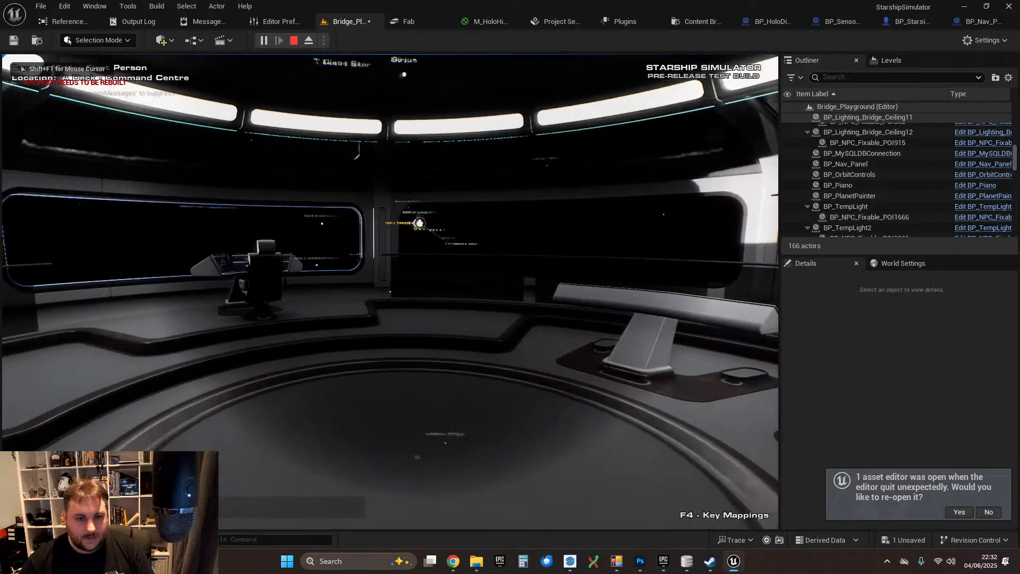
- Test selecting Ross 154, Wolf 359 and the overhead T Class Star and Sirius targets
key(w)
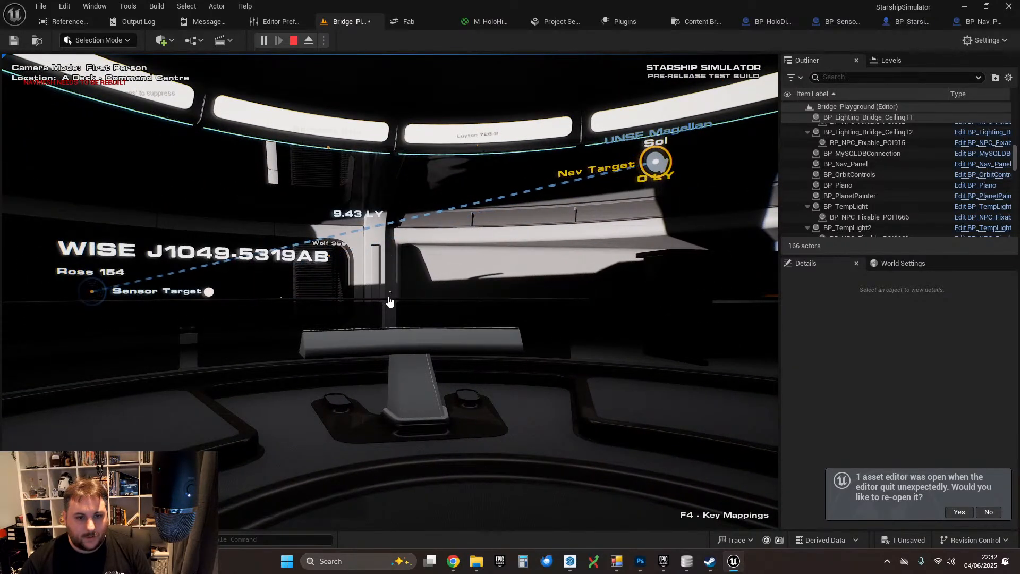
key(s)
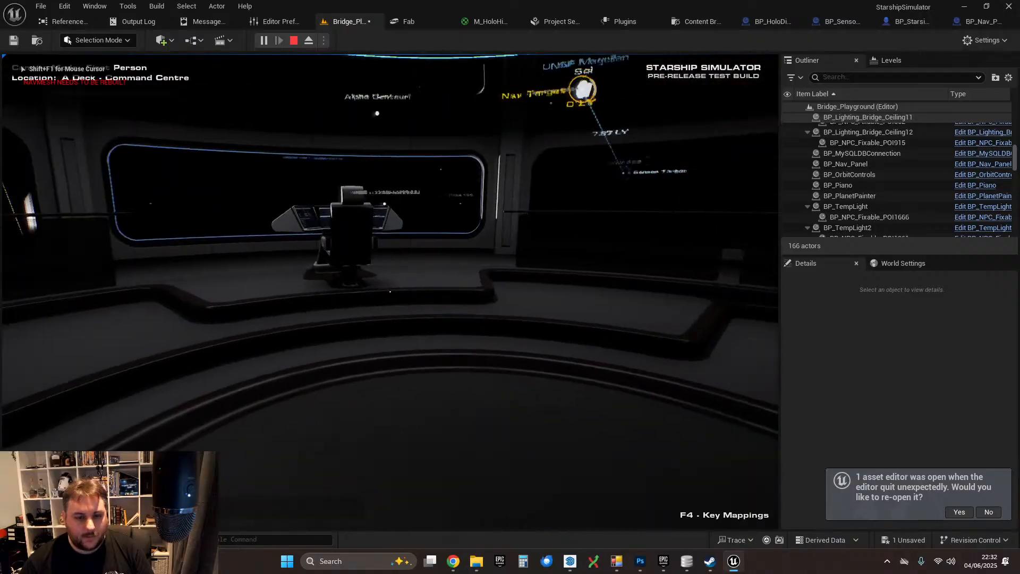
key(w)
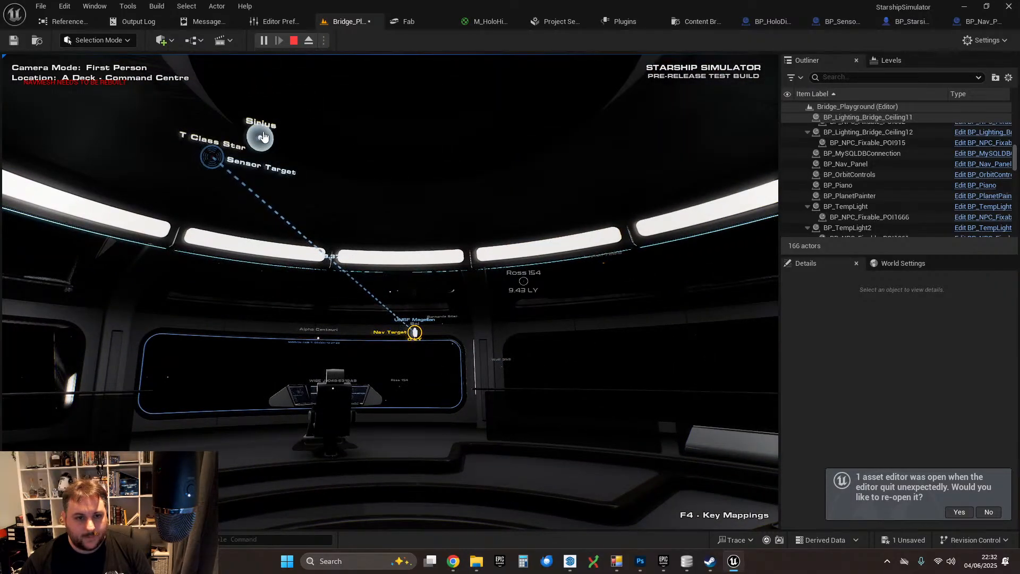
key(s)
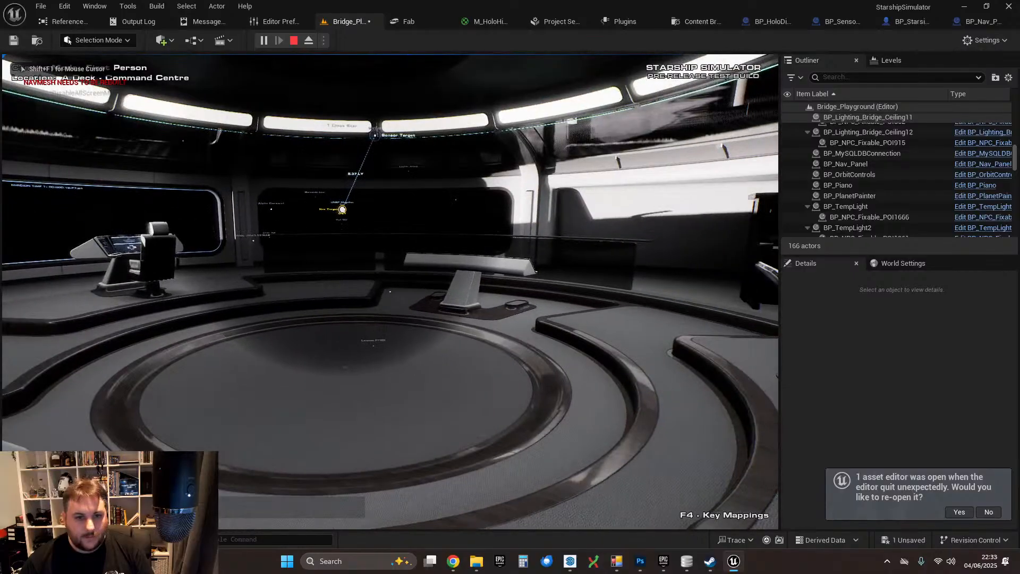
- Move around the display and test selecting Barnards Star and WISE J1049-5319AB
key(w)
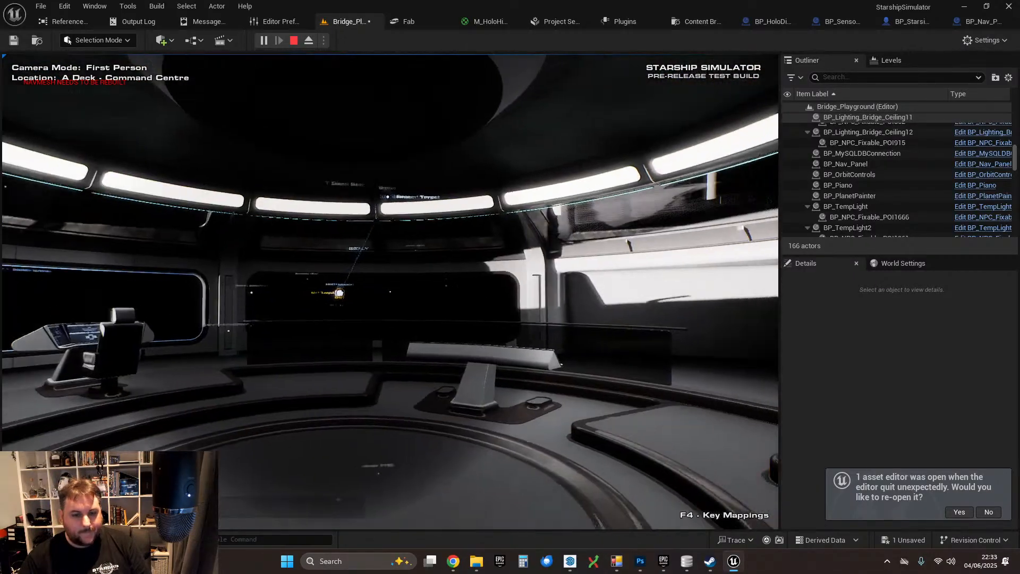
key(d)
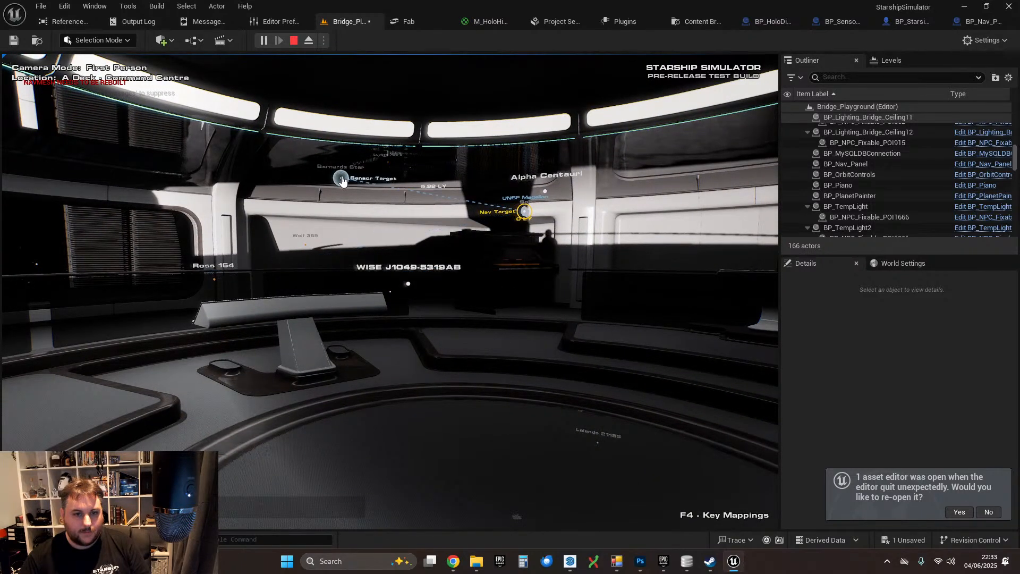
click(408, 291)
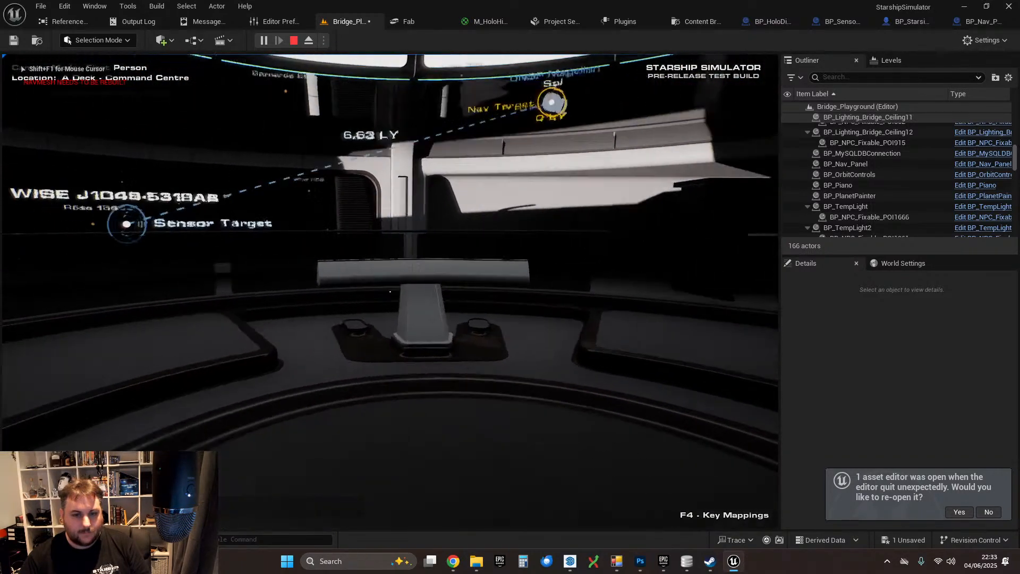
key(s)
key(d)
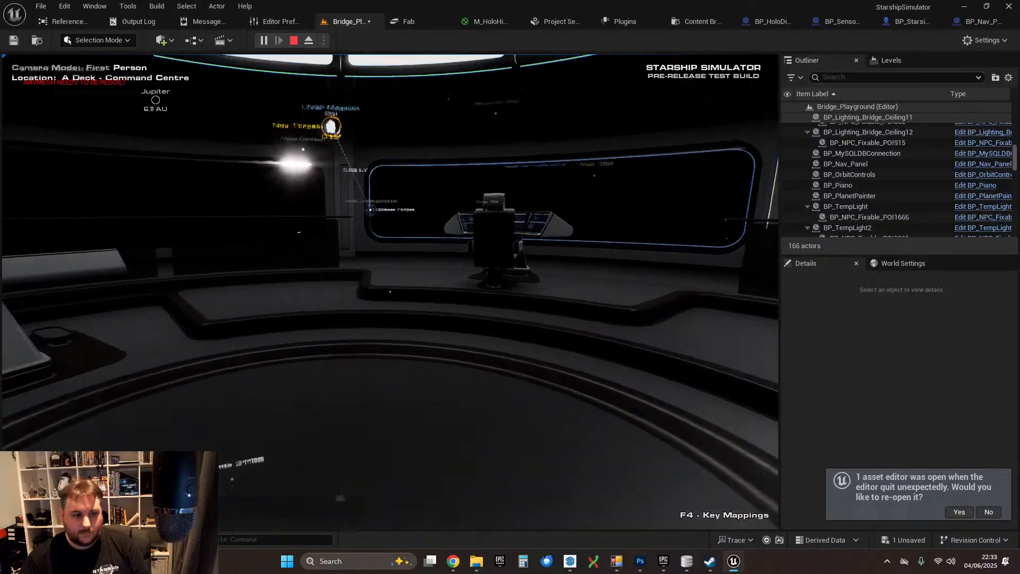
- Select Lalande 21185 and WISE J1049-5319AB, and walk back to the sensors console
key(shift+F1)
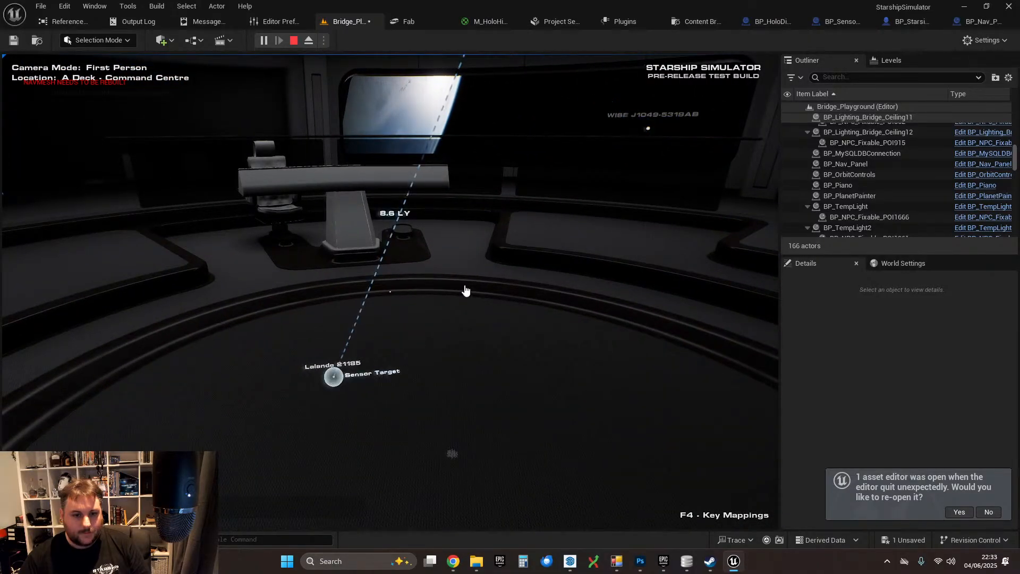
click(649, 133)
key(w)
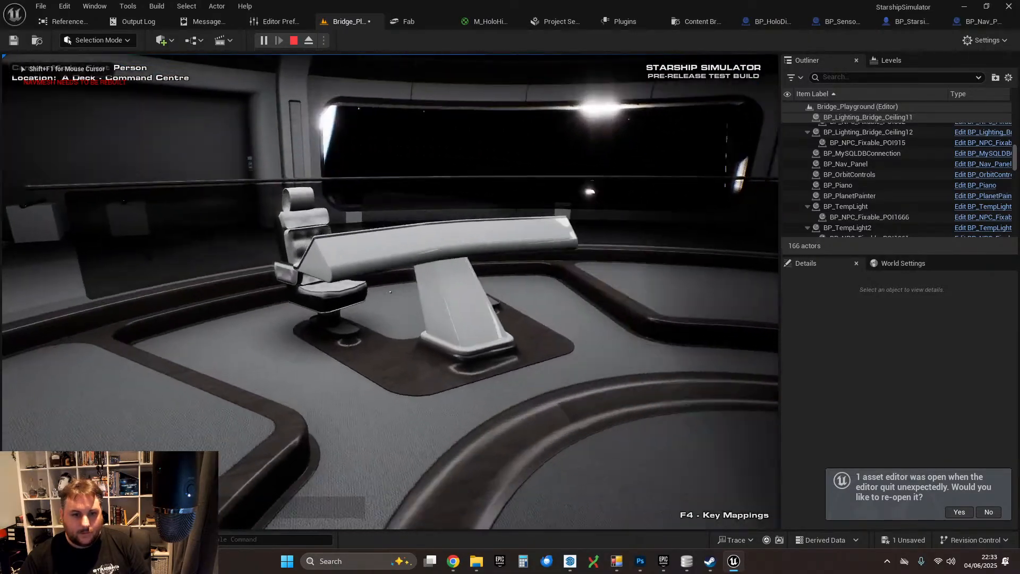
key(a)
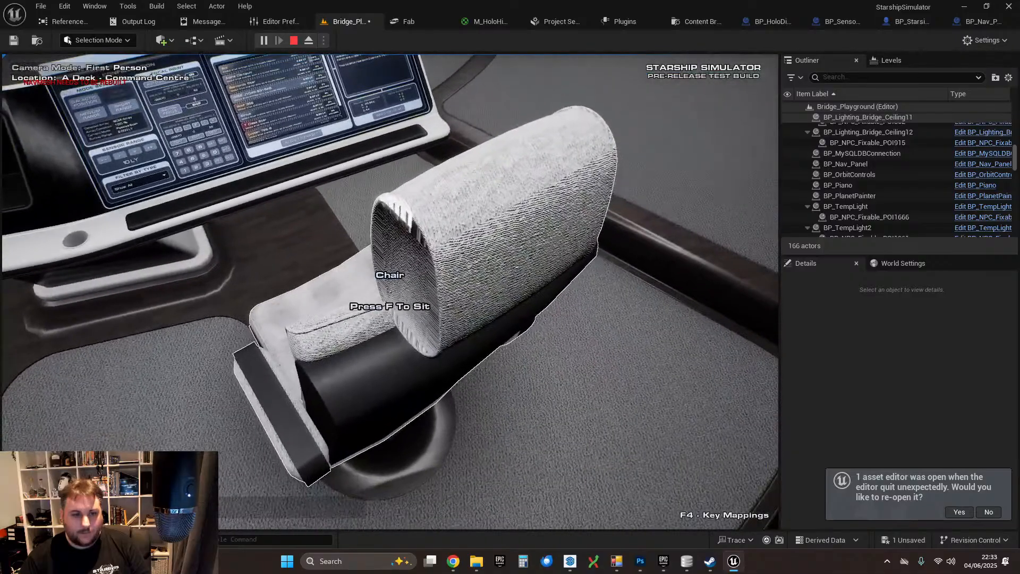
- Sit at the sensors console, switch it to medium range, reduce the sensor range and stand up again
key(f)
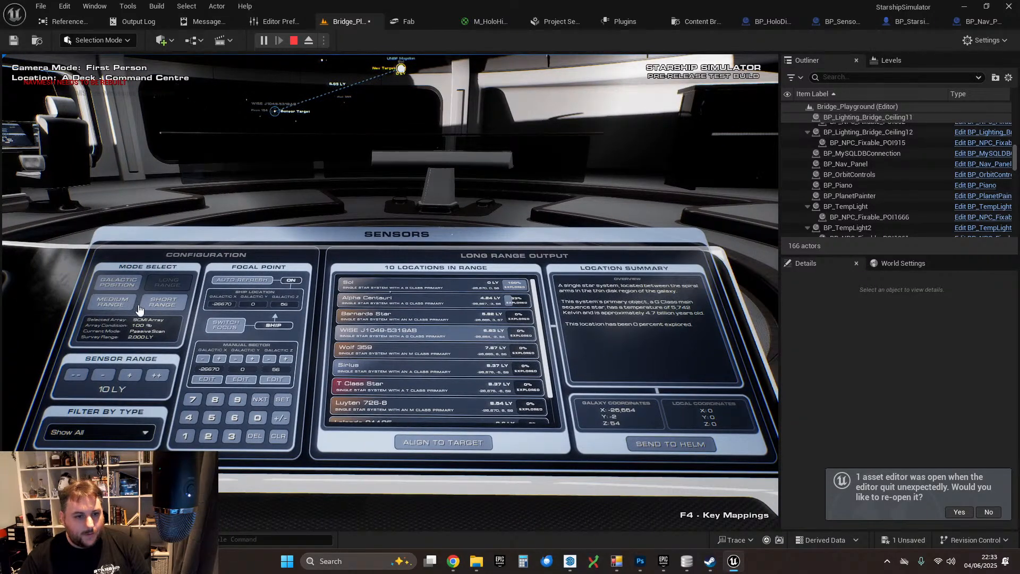
click(115, 301)
right_click(297, 330)
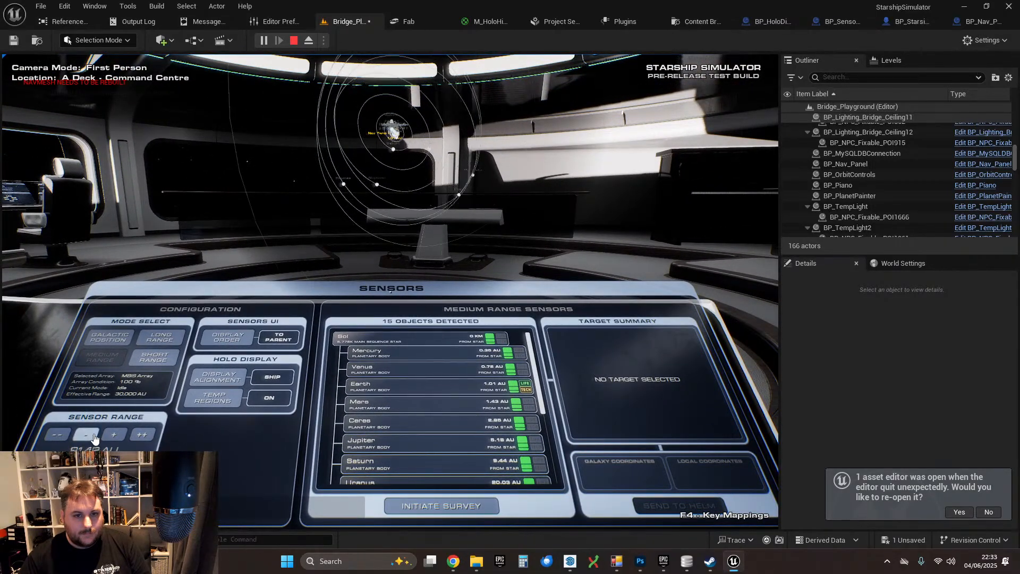
right_click(93, 438)
key(w)
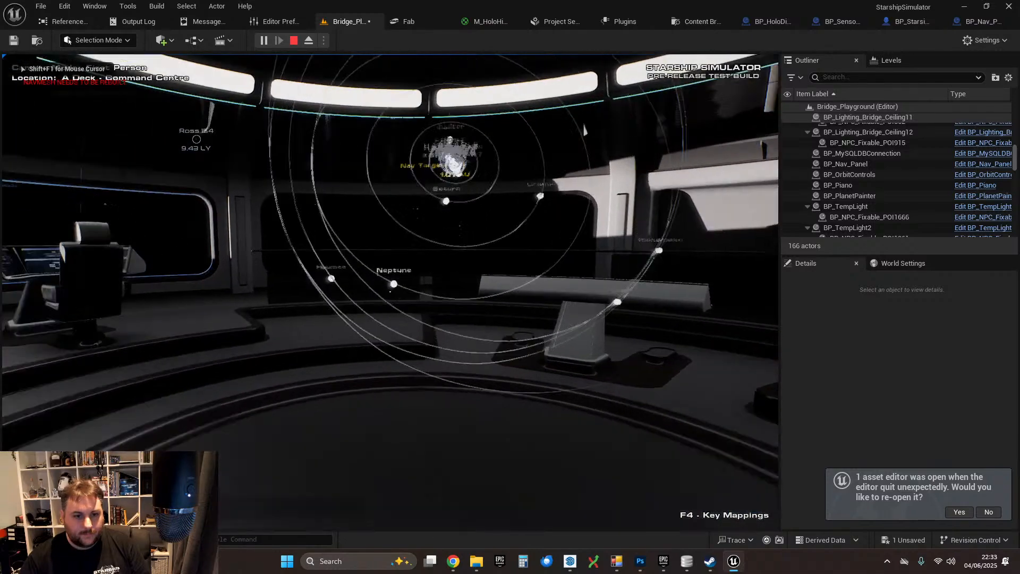
- Test selecting Neptune and Haumea in the holographic system display, walk past the console, and exit play mode
right_click(391, 292)
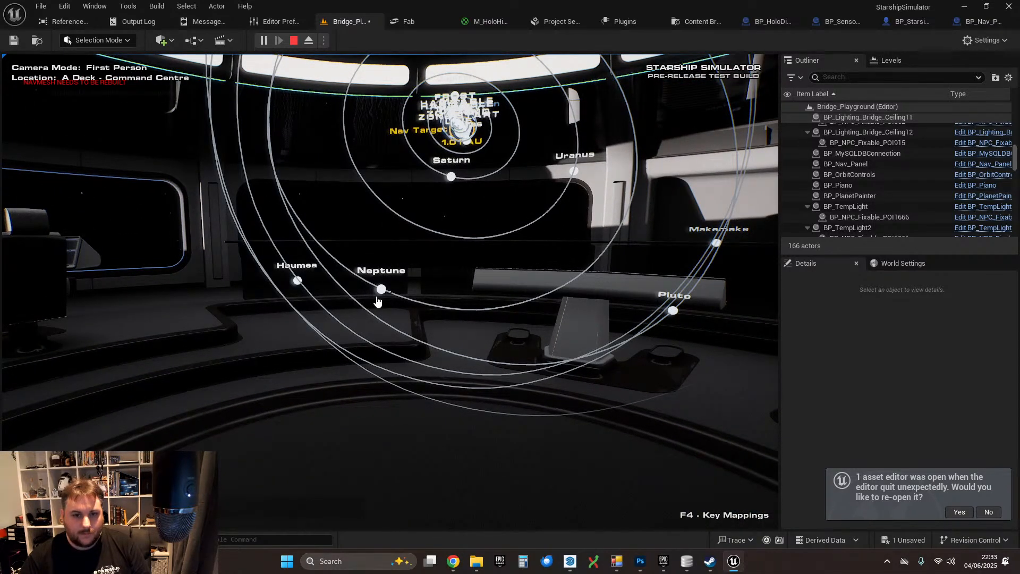
right_click(331, 283)
key(w)
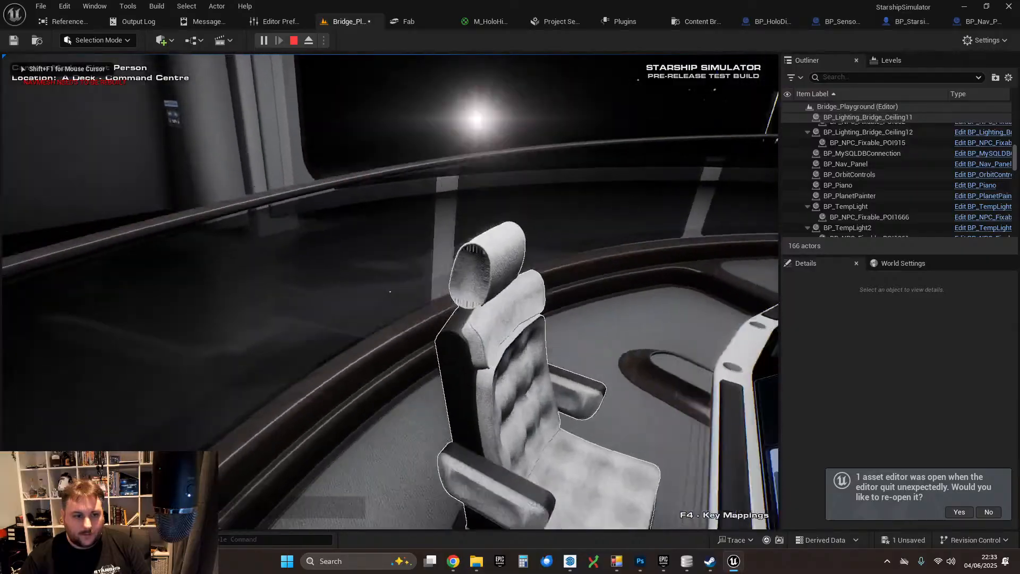
key(a)
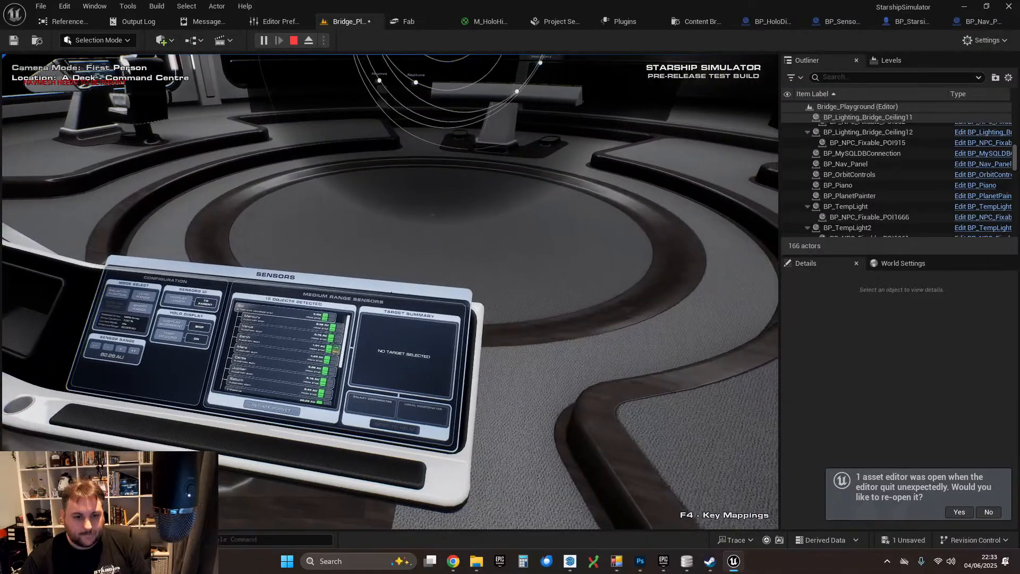
key(Escape)
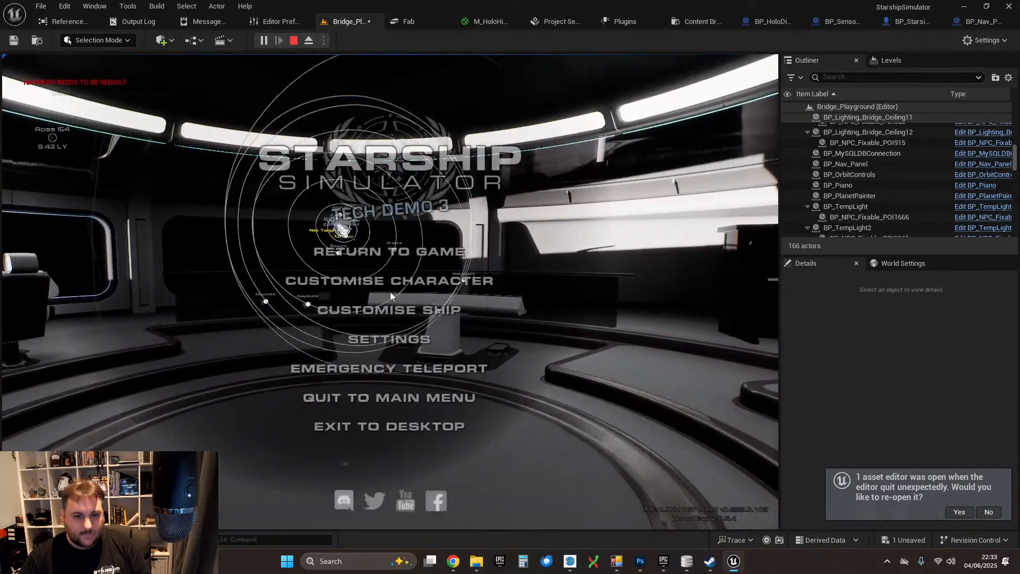
click(392, 429)
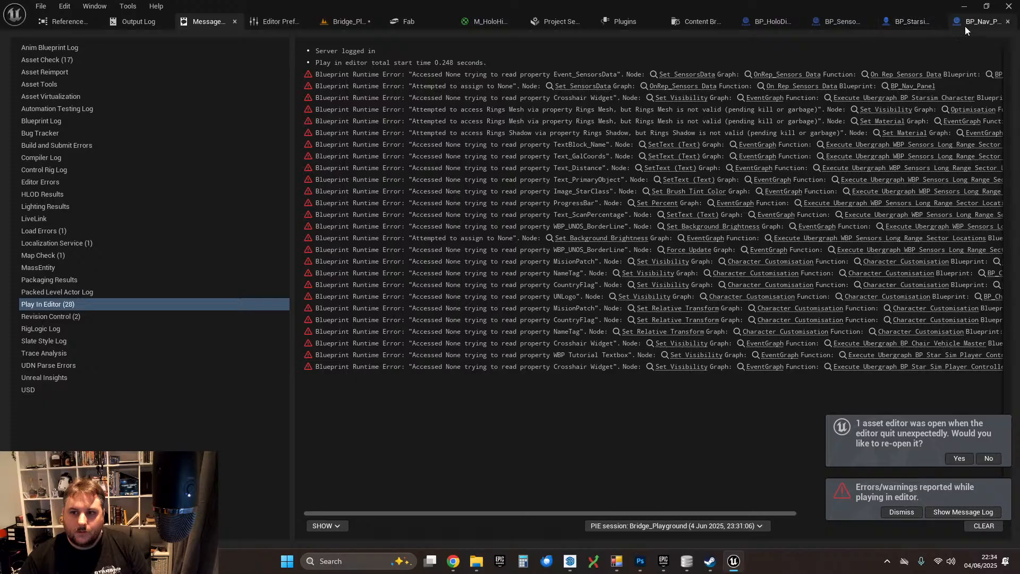
- Copy the sensor target node chain, from Add Child Actor Component to the Sector Location setter, in BP_HoloDisplay's Render Stars graph
click(772, 23)
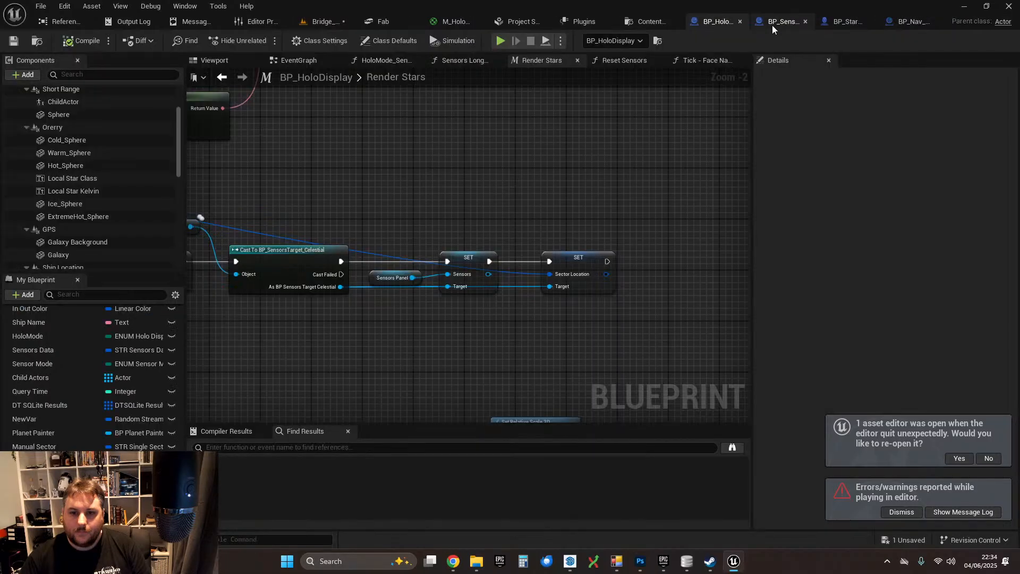
right_drag(519, 195, 654, 185)
scroll(550, 200, down, 2)
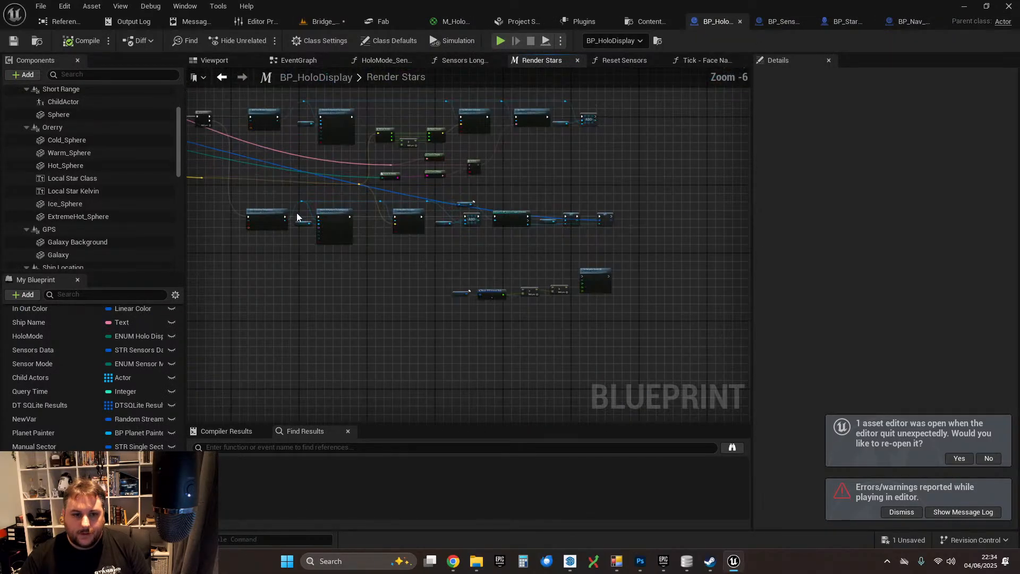
drag(237, 195, 547, 256)
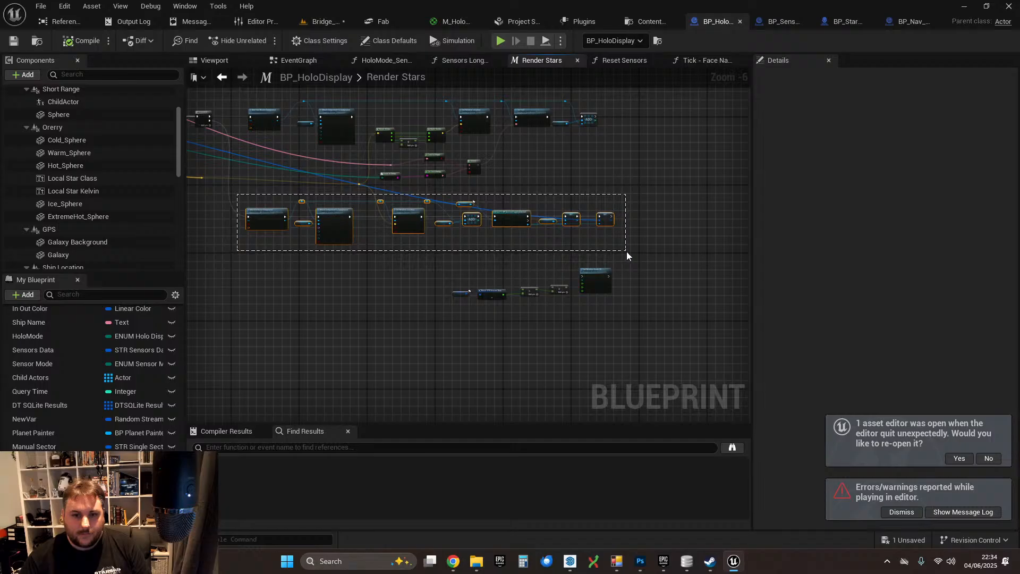
drag(626, 251, 626, 250)
click(451, 257)
- Delete the disconnected Break STR Sensors Data node chain below the sensor target nodes in Render Stars
scroll(444, 253, up, 3)
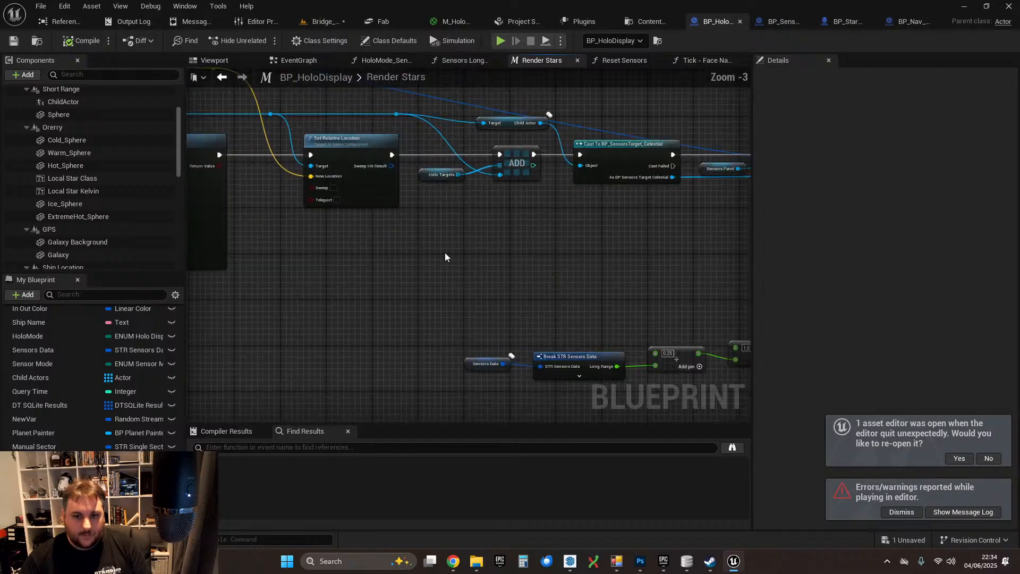
scroll(444, 257, down, 1)
right_drag(464, 257, 365, 257)
drag(367, 254, 665, 342)
key(Delete)
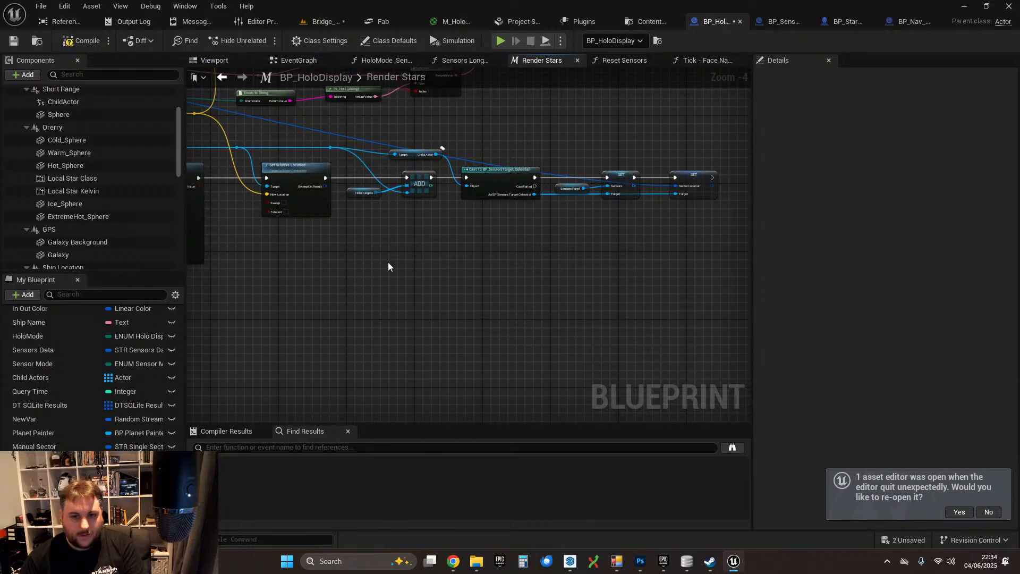
- Open the Render Orrery Map function from its System Locations call in HoloMode_Sensors
right_drag(387, 266, 617, 342)
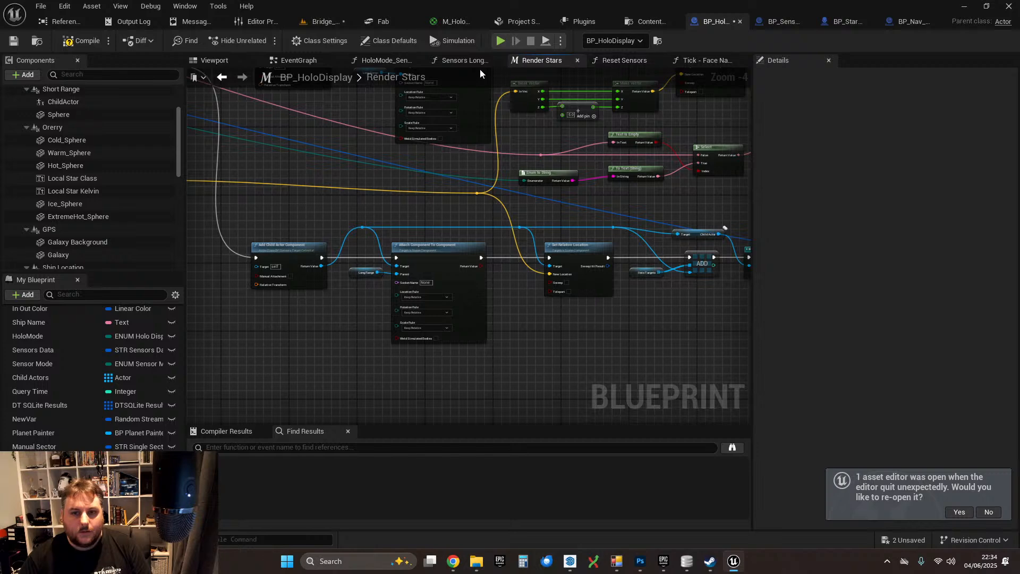
click(392, 63)
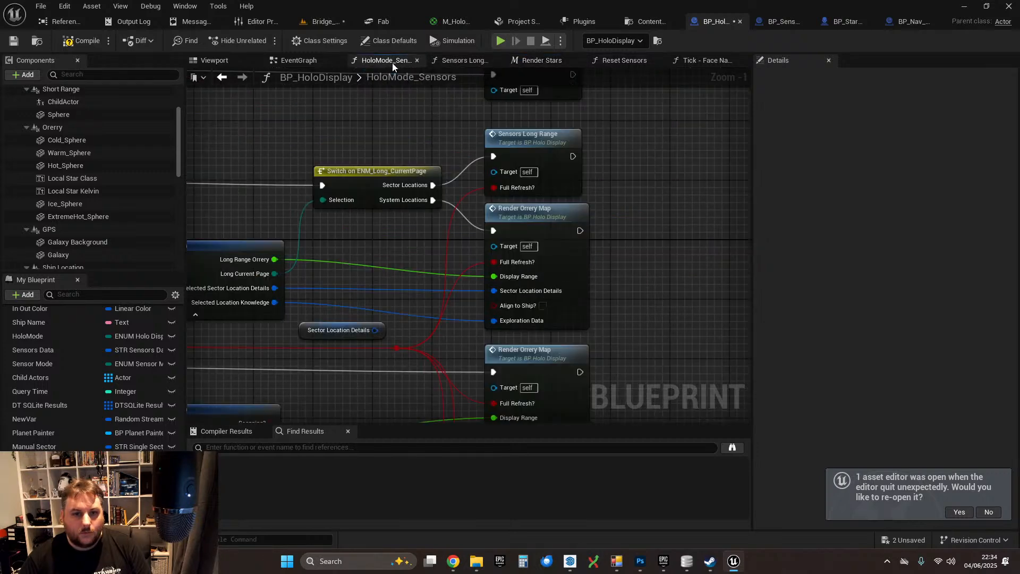
right_drag(629, 257, 628, 214)
click(529, 167)
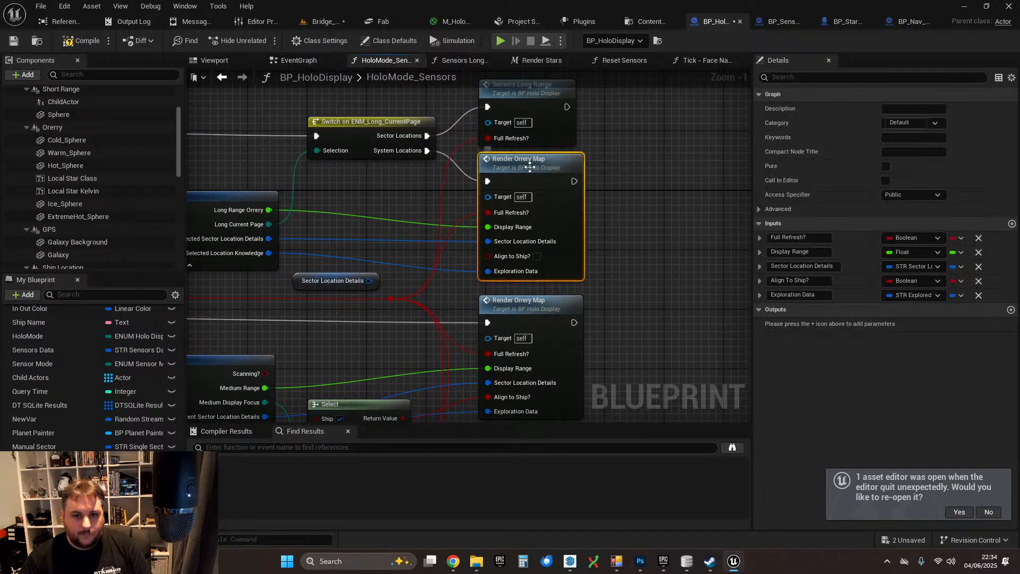
double_click(529, 167)
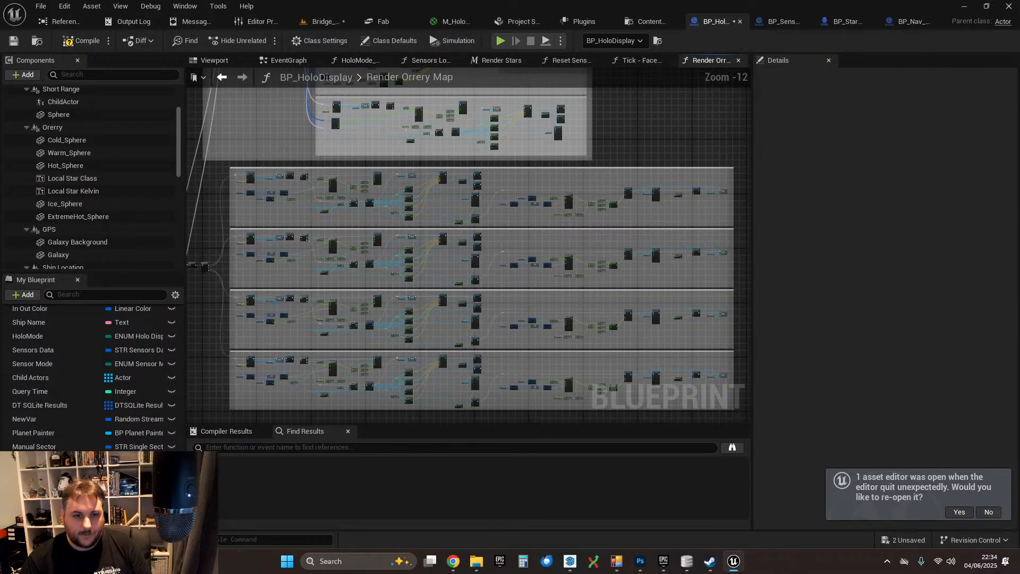
- Examine the Render Orrery Map node groups that place the planets and their text labels
scroll(505, 173, up, 3)
right_drag(504, 173, 364, 356)
scroll(364, 331, up, 1)
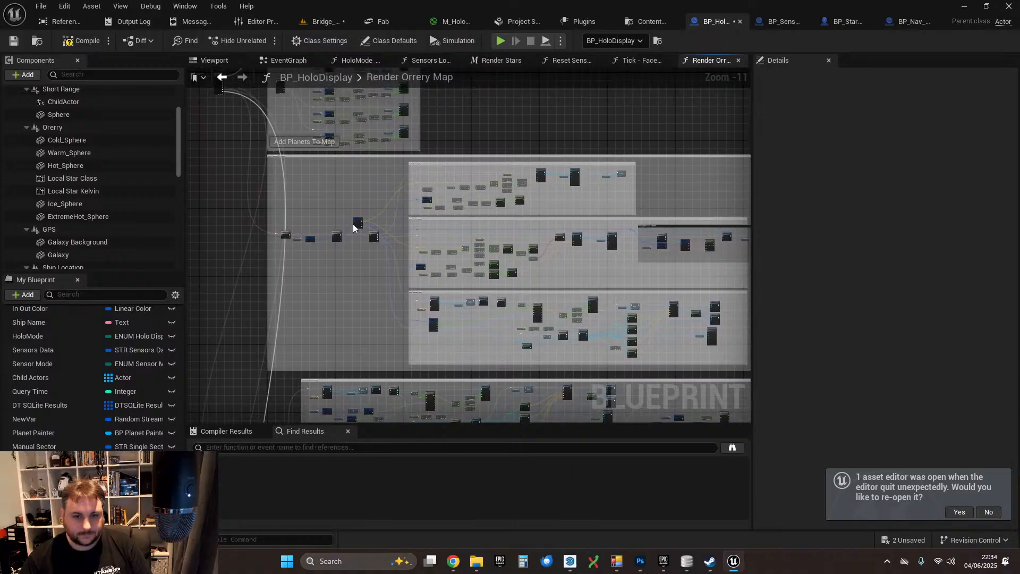
right_drag(367, 186, 373, 1)
scroll(361, 141, up, 9)
scroll(490, 199, down, 3)
scroll(380, 126, up, 1)
right_drag(348, 417, 359, 319)
right_drag(430, 345, 233, 186)
scroll(474, 189, down, 1)
right_drag(570, 147, 608, 143)
scroll(282, 159, down, 3)
scroll(428, 234, down, 1)
scroll(428, 234, down, 3)
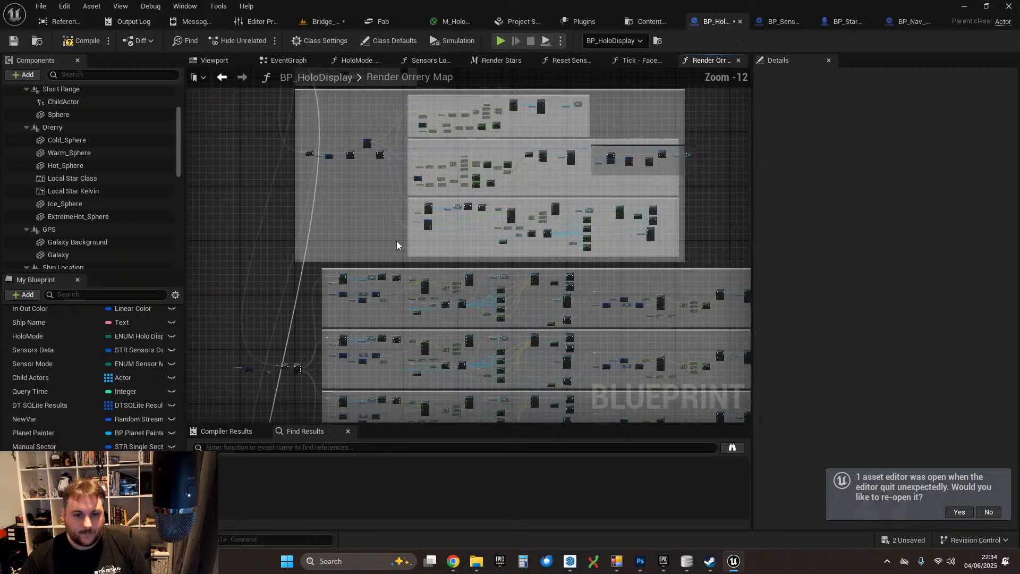
- Widen the large comment box below Add Planets To Map to make room beside its node groups
right_drag(369, 248, 223, 324)
scroll(511, 203, up, 4)
right_drag(518, 191, 378, 229)
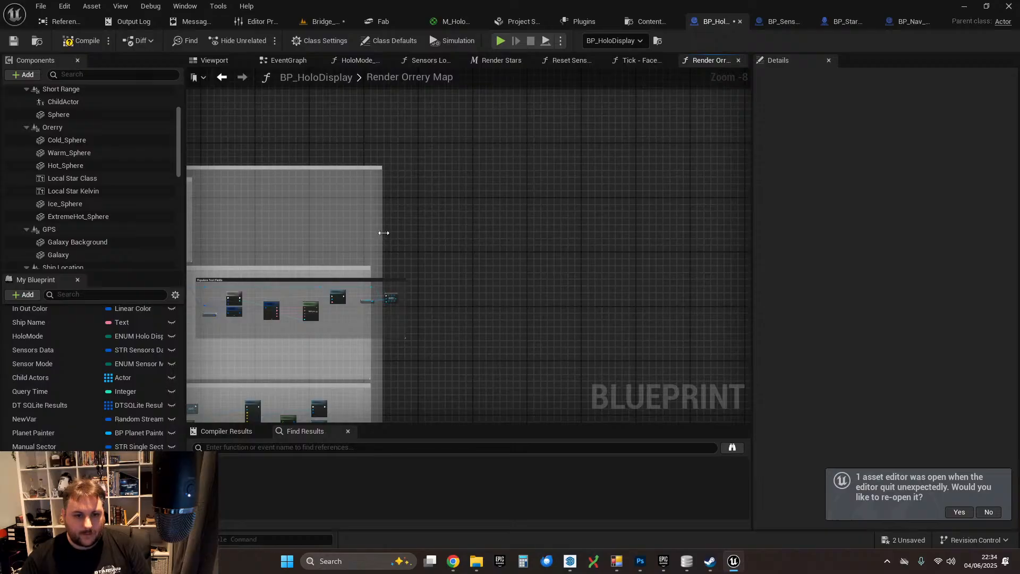
drag(384, 232, 793, 251)
right_drag(669, 255, 747, 241)
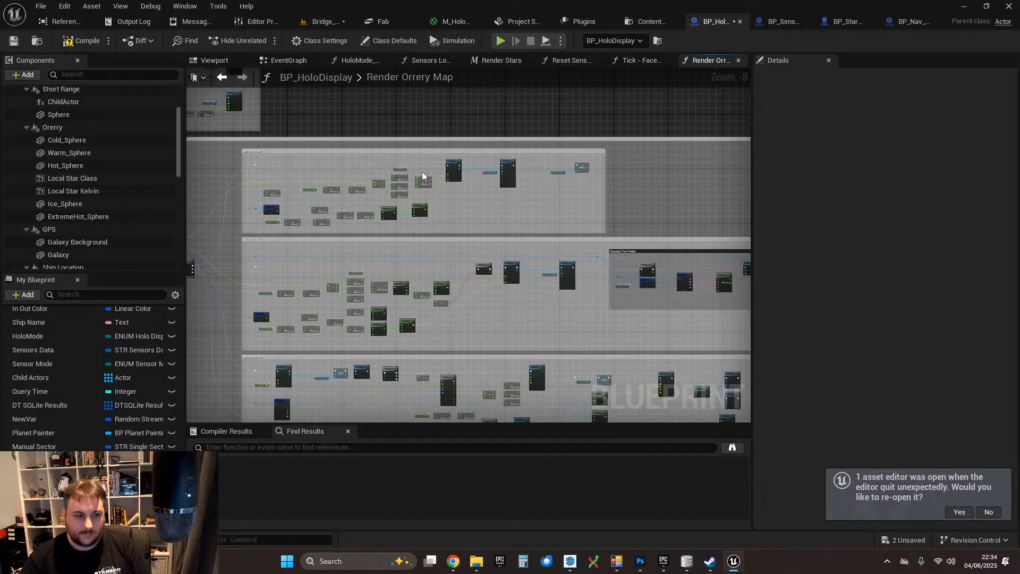
- Paste the copied sensor target chain into the widened comment box and align it beside the first inner node group
right_drag(422, 172, 633, 421)
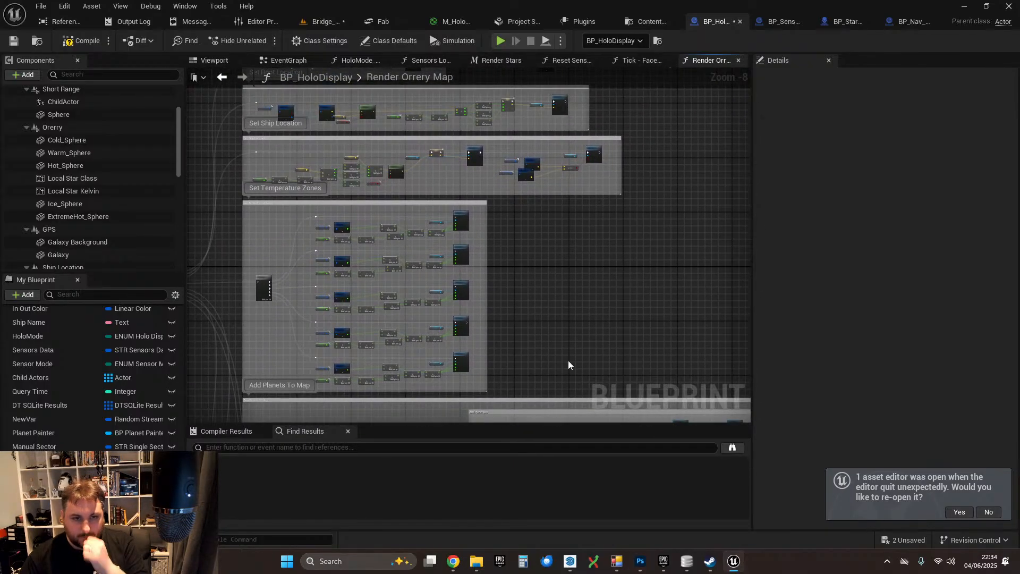
scroll(568, 361, down, 3)
right_drag(540, 330, 520, 304)
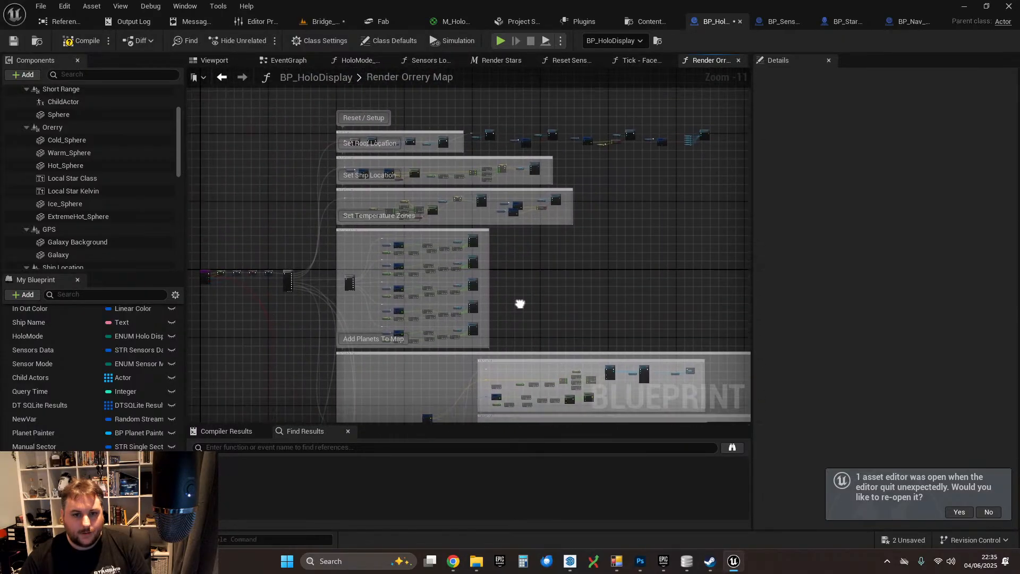
scroll(382, 159, up, 2)
scroll(625, 282, down, 1)
right_drag(658, 320, 178, 74)
scroll(435, 183, up, 2)
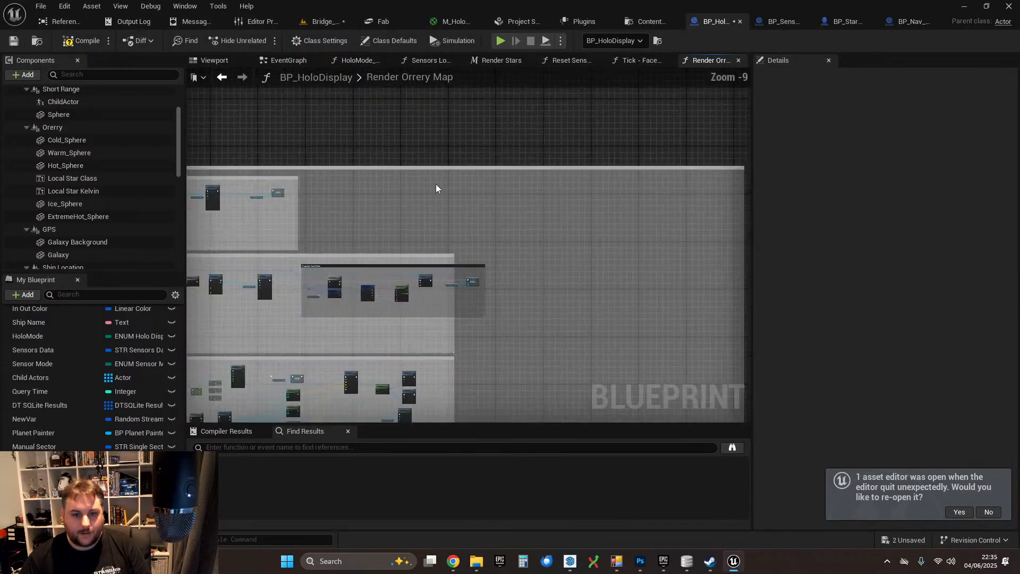
right_drag(499, 210, 367, 230)
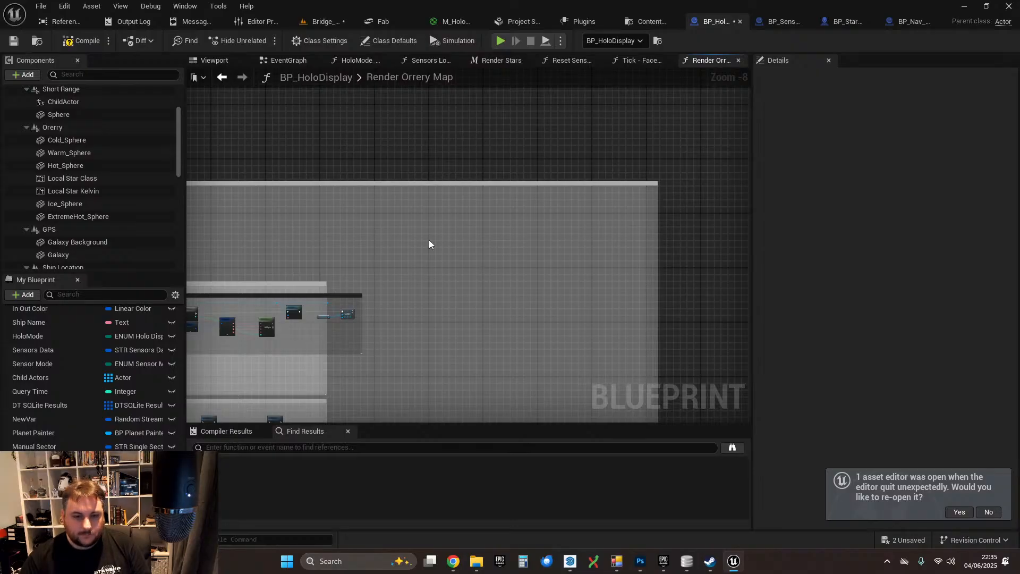
key(ctrl+v)
right_drag(289, 237, 379, 239)
drag(517, 262, 377, 247)
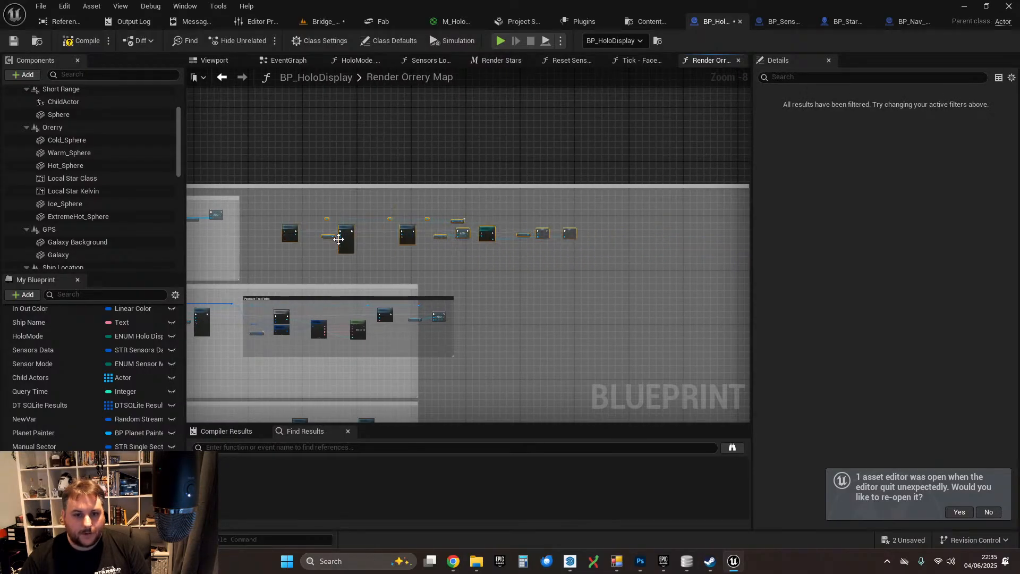
- Draw an execution wire from the first group's ADD node towards the pasted Add Child Actor Component node
scroll(524, 230, up, 3)
right_drag(454, 224, 750, 216)
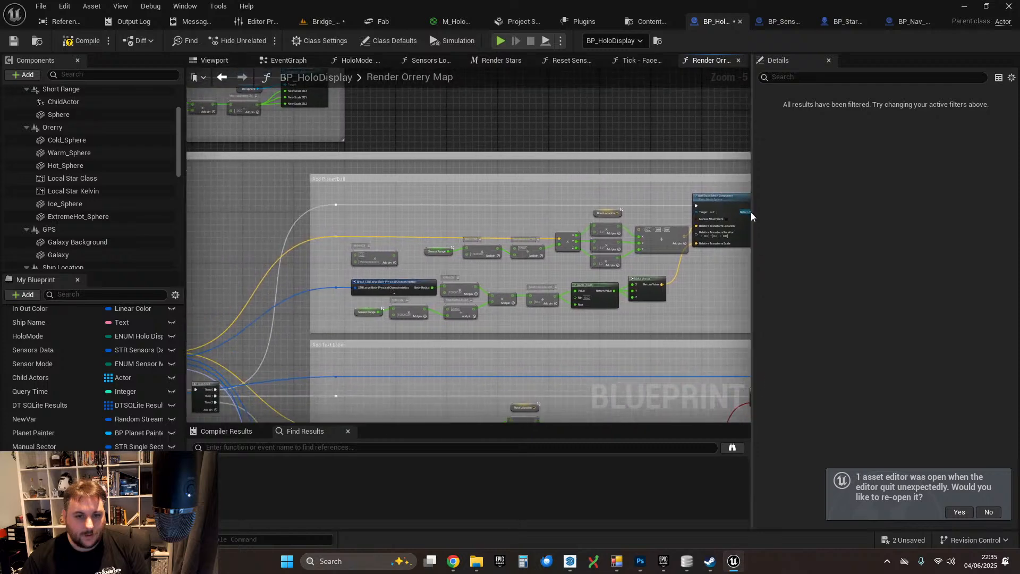
scroll(354, 229, up, 2)
right_drag(569, 201, 187, 164)
right_drag(569, 248, 188, 250)
right_drag(528, 243, 312, 246)
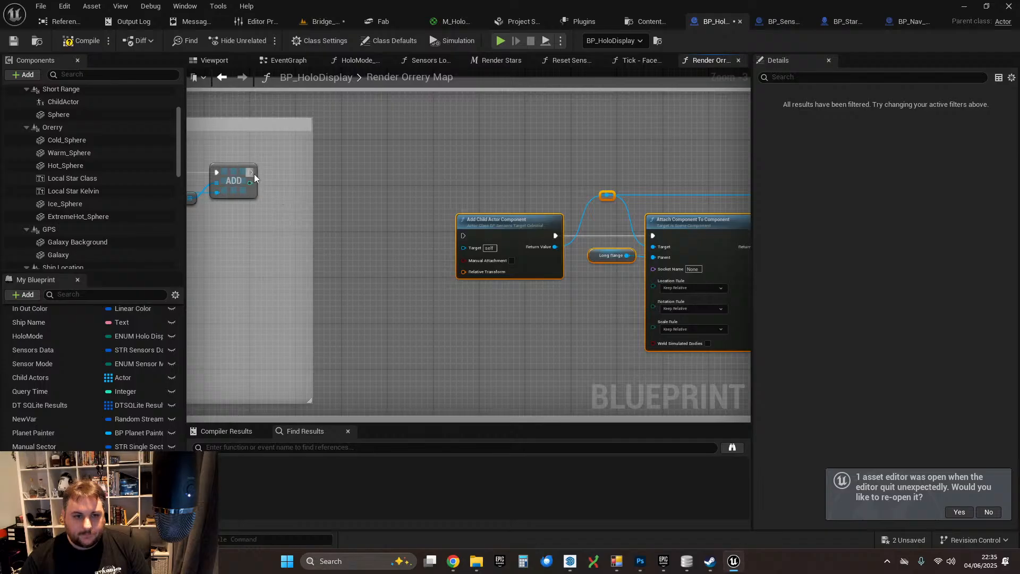
drag(250, 172, 418, 168)
- Examine how the Add Static Mesh Component node gets its relative location and scale and attaches to Orrery
scroll(440, 223, down, 1)
right_drag(462, 260, 744, 280)
right_drag(418, 312, 600, 317)
scroll(537, 266, up, 2)
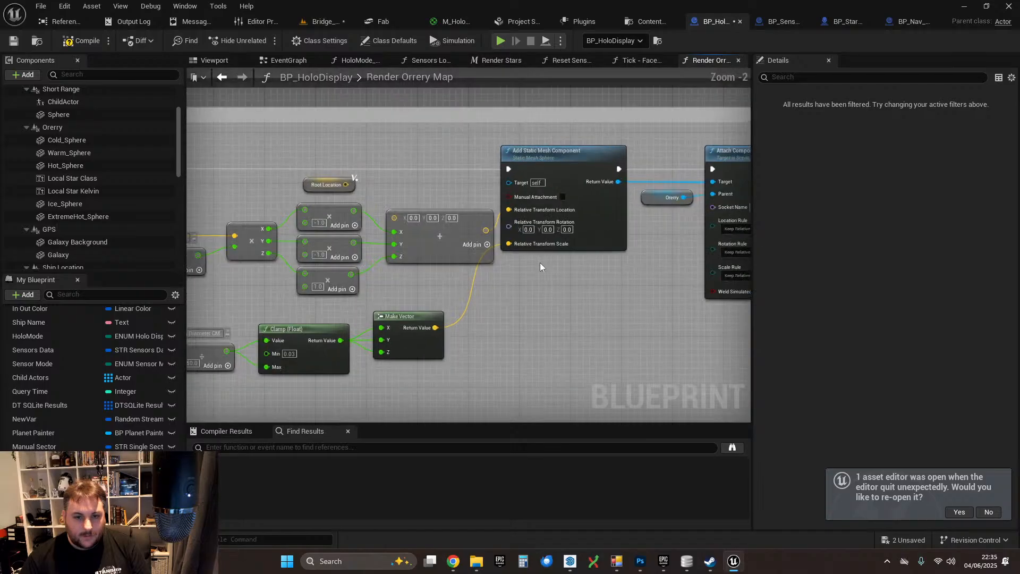
scroll(532, 269, down, 1)
right_drag(538, 262, 459, 273)
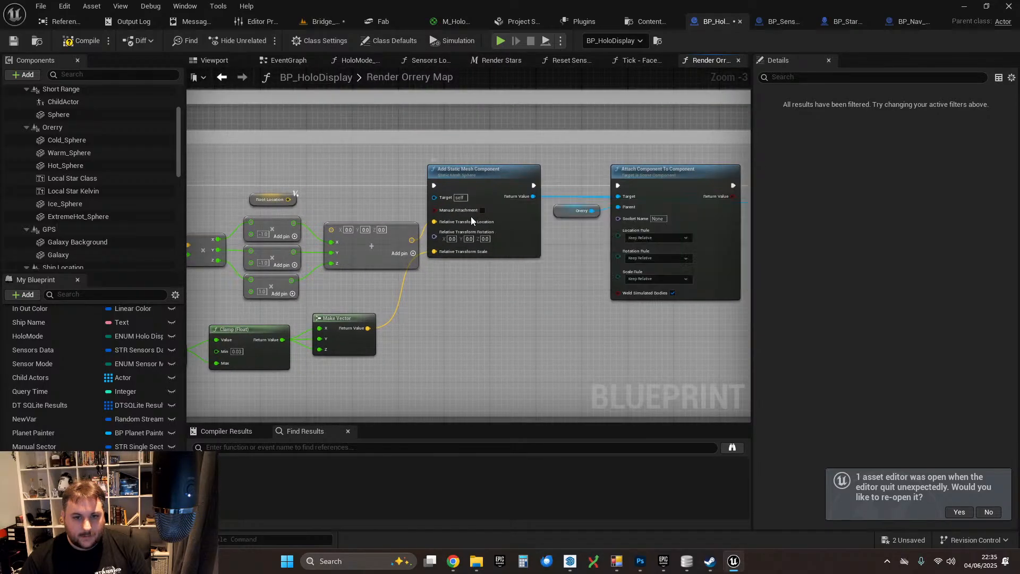
drag(419, 238, 455, 212)
right_drag(662, 275, 465, 296)
right_drag(546, 290, 710, 290)
scroll(564, 313, down, 3)
- Examine the pasted Sector Location setter's input type and trace the planet data back to Break STR Large System Object
scroll(468, 324, up, 5)
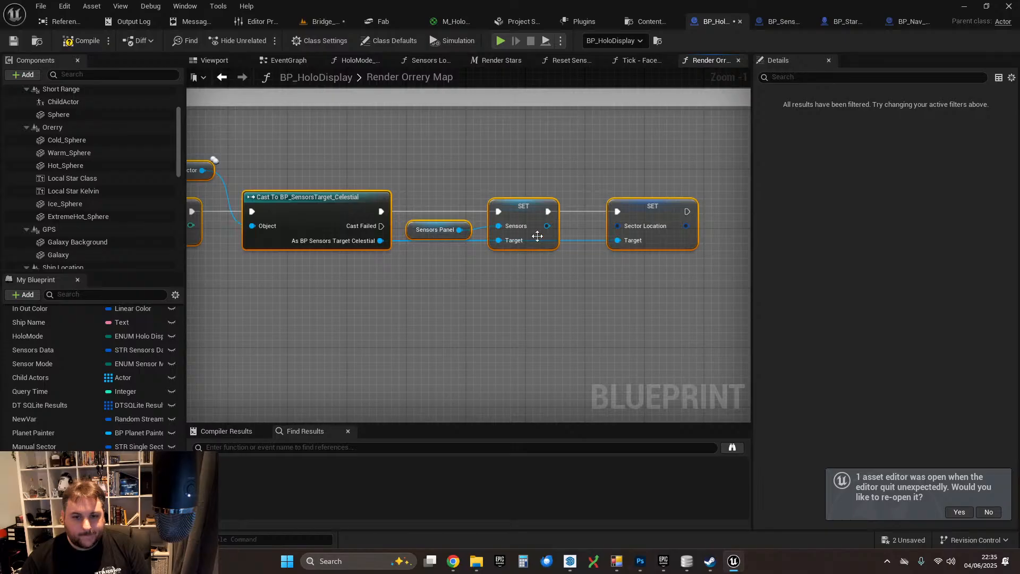
mouse_move(557, 195)
right_down()
mouse_move(460, 191)
mouse_move(413, 204)
mouse_move(661, 198)
mouse_move(487, 193)
mouse_move(567, 192)
right_up()
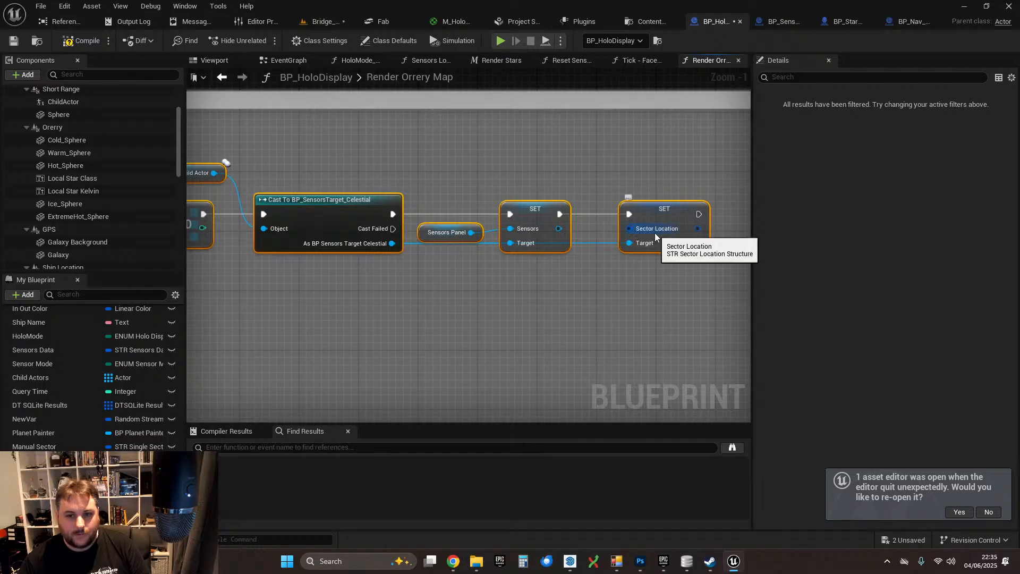
right_drag(621, 241, 589, 224)
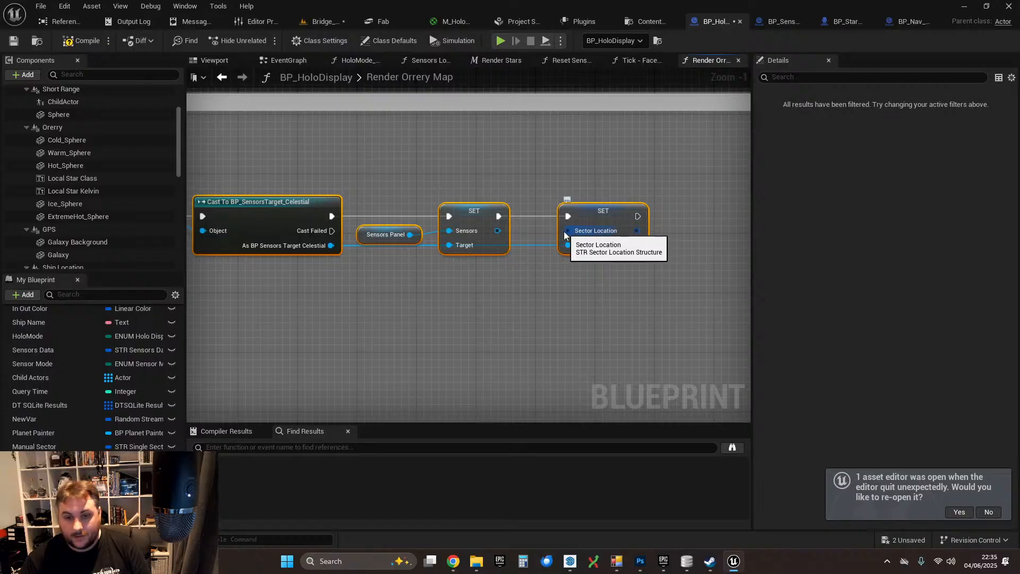
scroll(574, 239, down, 3)
right_drag(408, 290, 871, 265)
right_drag(329, 294, 854, 268)
scroll(355, 251, up, 3)
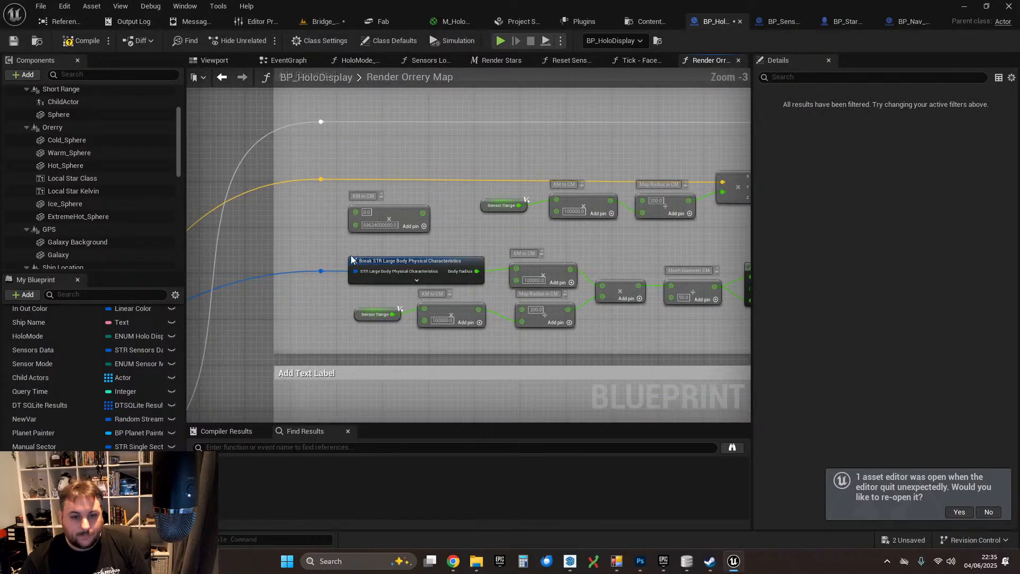
scroll(411, 263, down, 4)
right_drag(295, 279, 562, 187)
scroll(513, 259, up, 4)
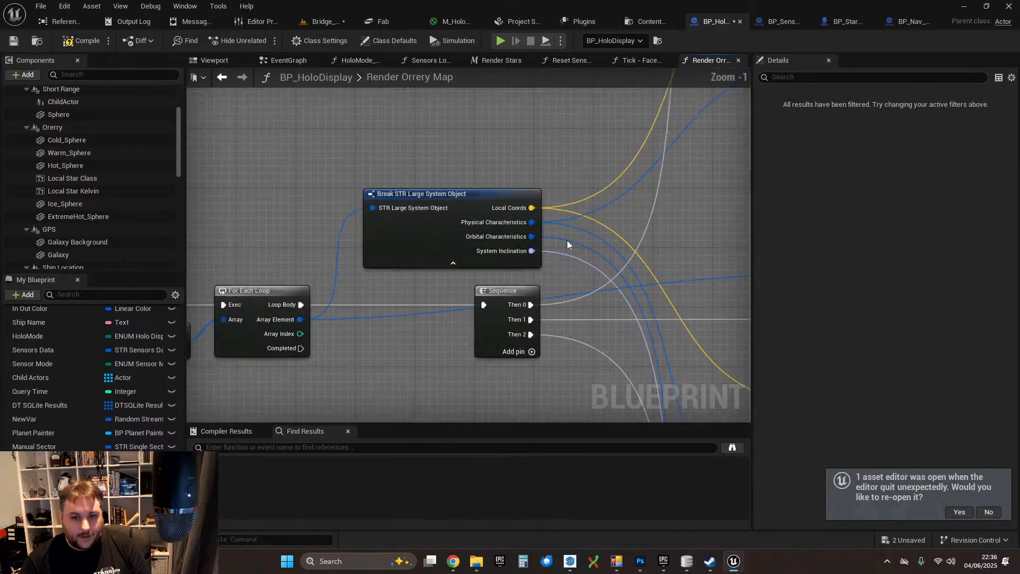
- Trace the planet data from Satellite Objects through the For Each Loop to the Break STR Large Body Physical Characteristics input
right_drag(287, 285, 446, 194)
right_drag(325, 233, 361, 246)
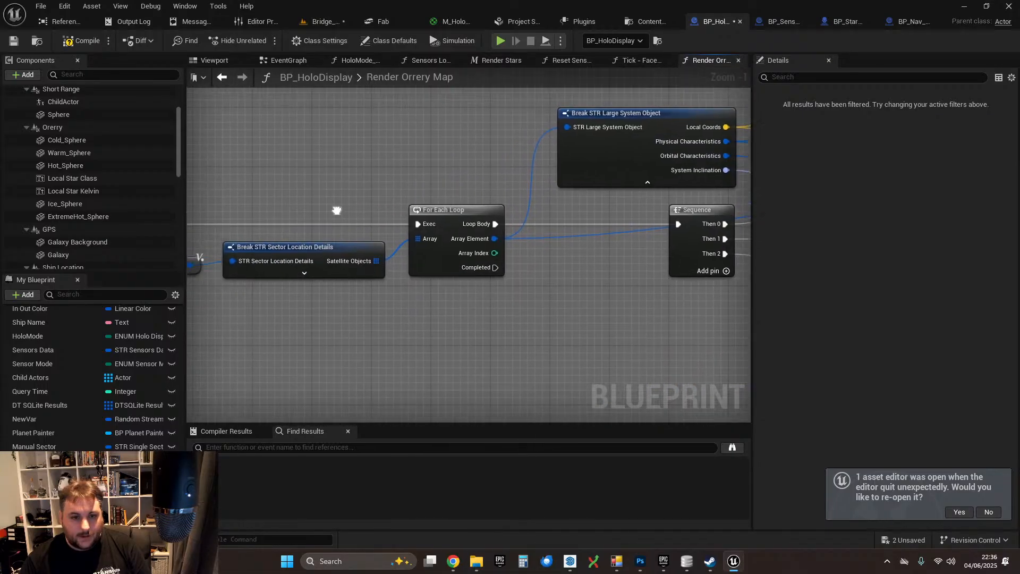
right_drag(605, 242, 406, 273)
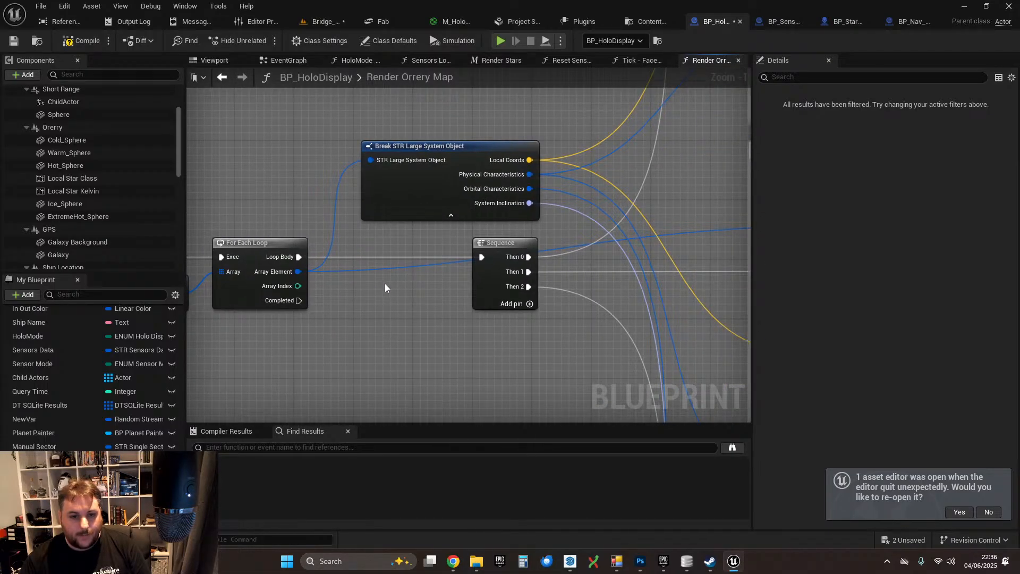
scroll(388, 280, down, 2)
right_drag(531, 274, 212, 312)
right_drag(367, 194, 365, 301)
right_drag(390, 255, 320, 289)
mouse_move(526, 256)
right_down()
mouse_move(245, 277)
mouse_move(545, 256)
right_up()
scroll(393, 268, up, 3)
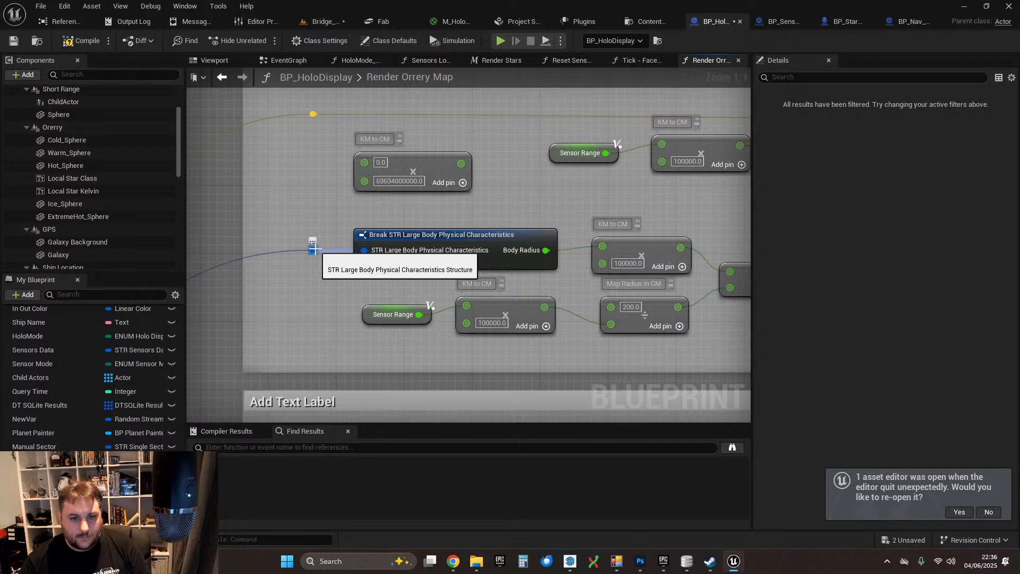
scroll(315, 248, down, 3)
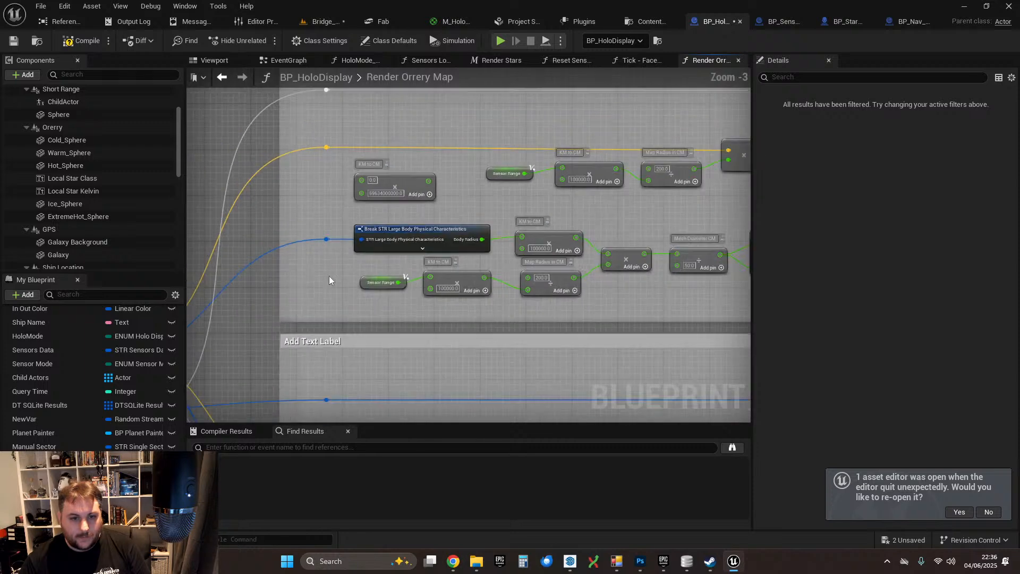
- Check the For Each Loop's Array Element structure type and review the pasted target chain up to its Sector Location setter
right_drag(329, 280, 718, 95)
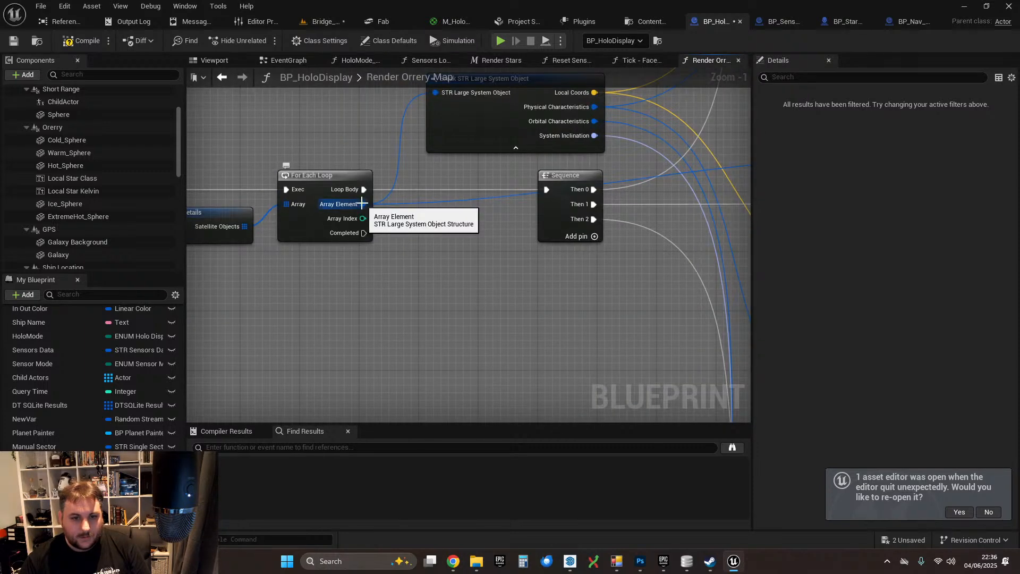
scroll(363, 208, down, 3)
right_drag(363, 208, 295, 272)
scroll(295, 272, up, 7)
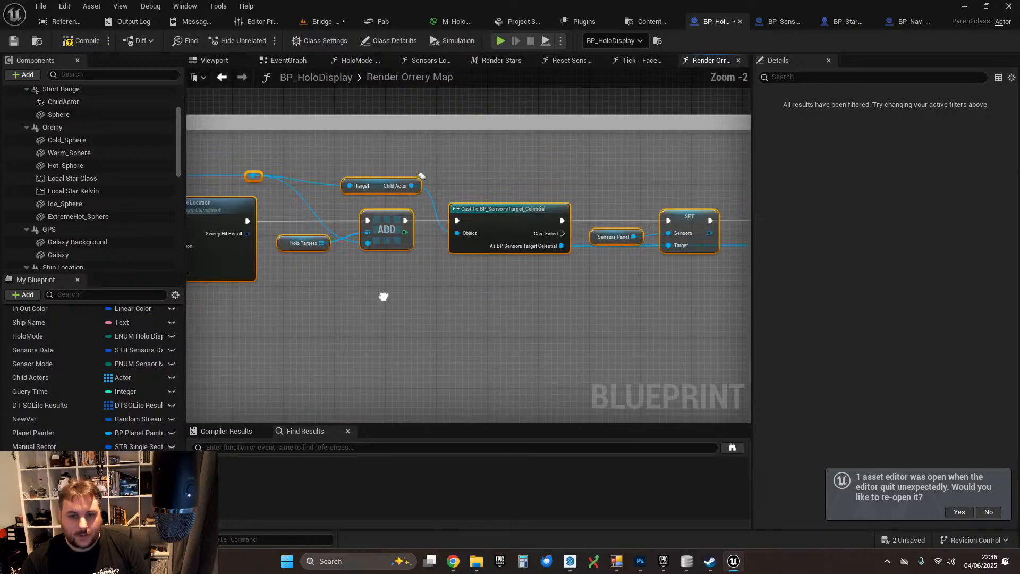
right_drag(401, 301, 479, 304)
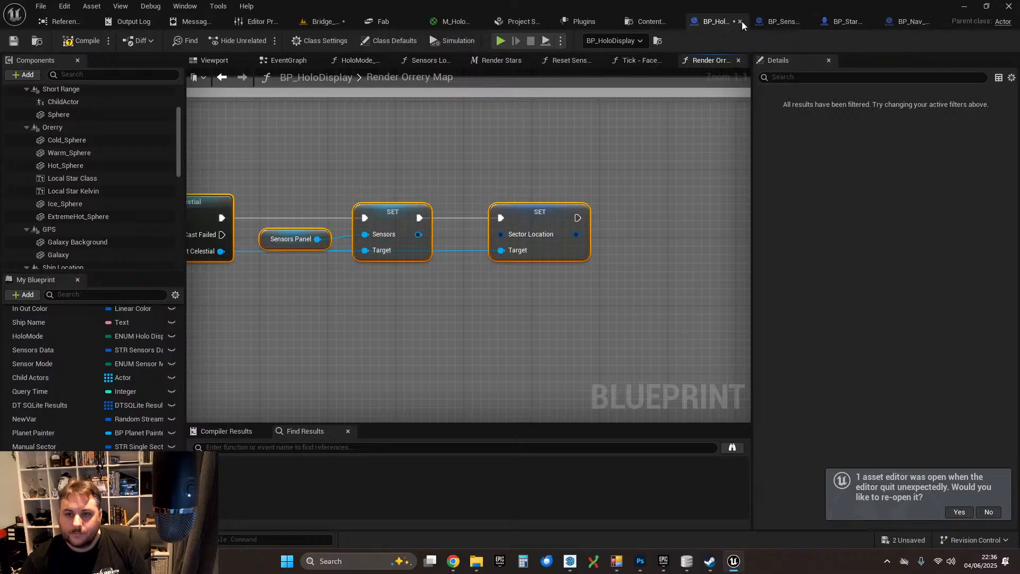
- In BP_SensorsTarget_Celestial, add a variable named Celestial Object of type STR Large System Object
click(784, 23)
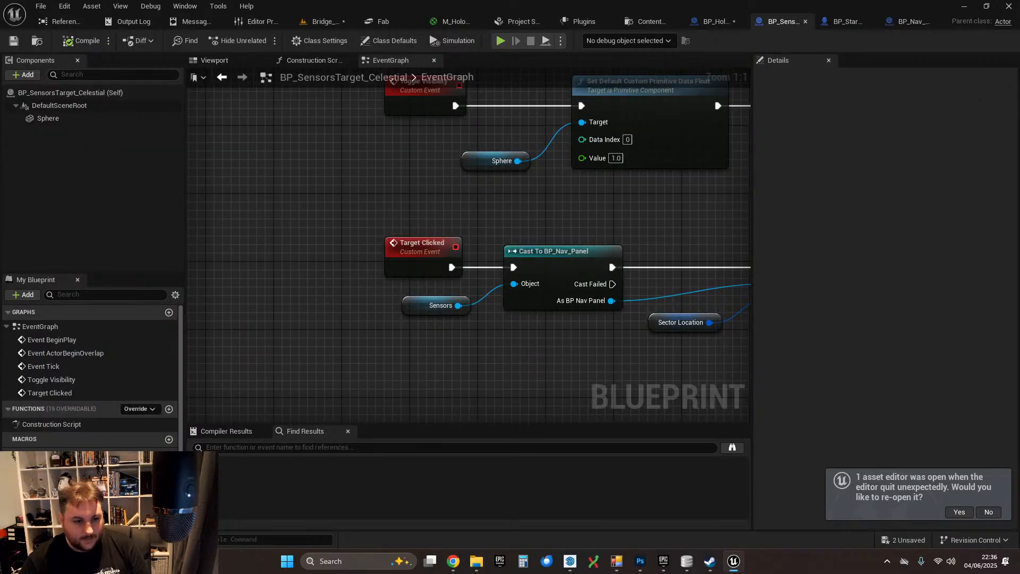
scroll(154, 462, down, 1)
click(169, 447)
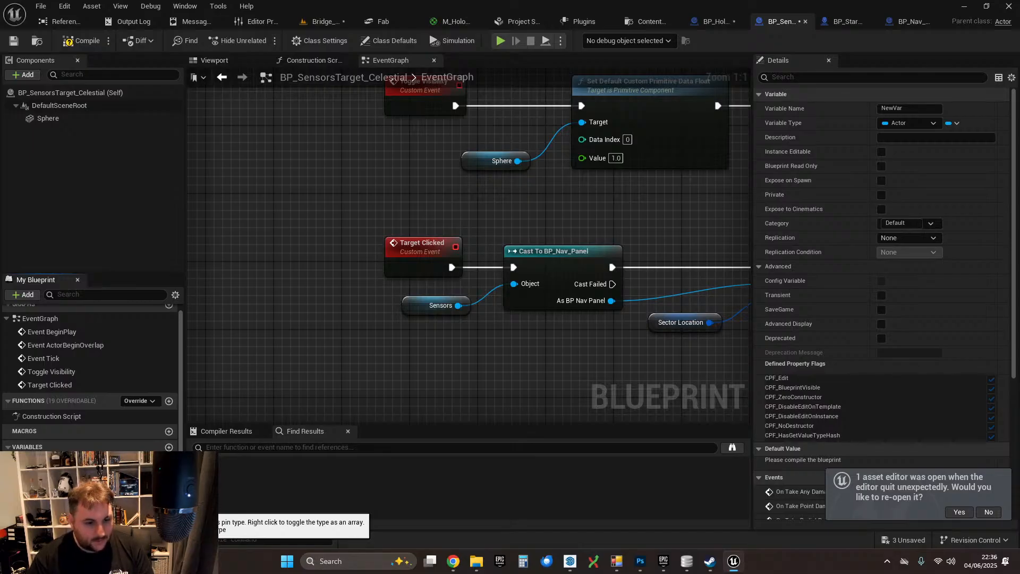
key(Return)
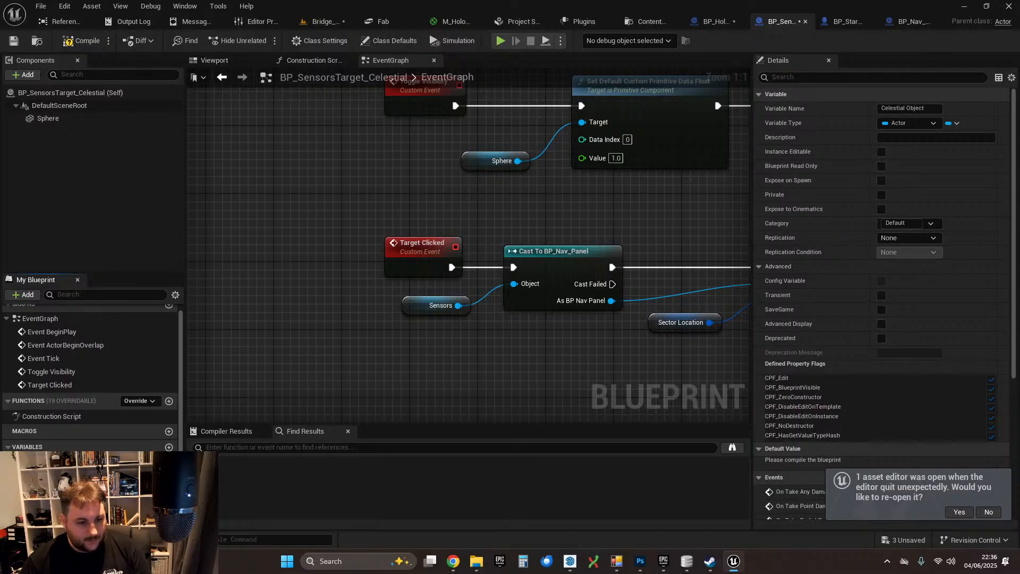
click(136, 493)
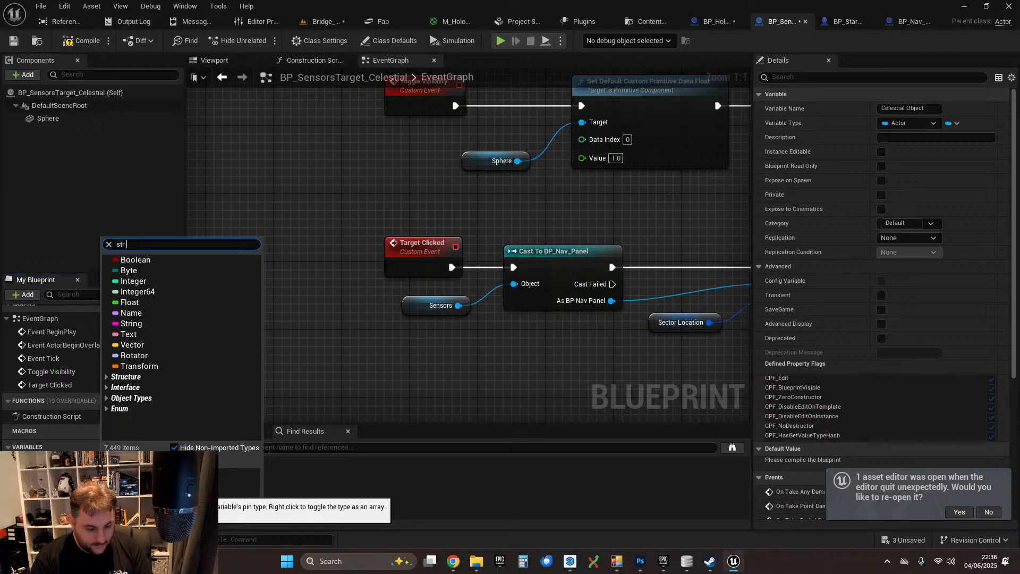
text(str large system object)
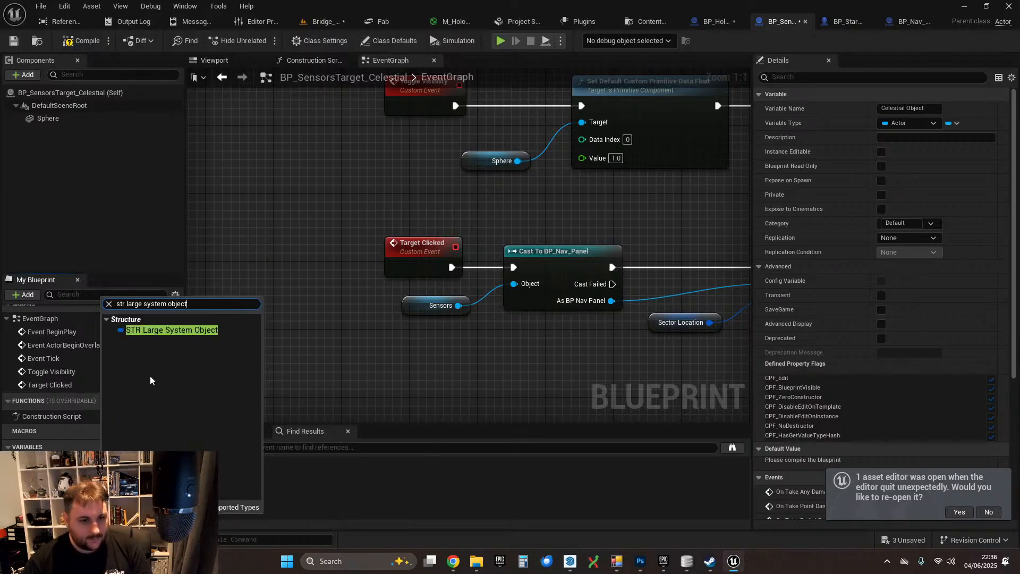
click(158, 335)
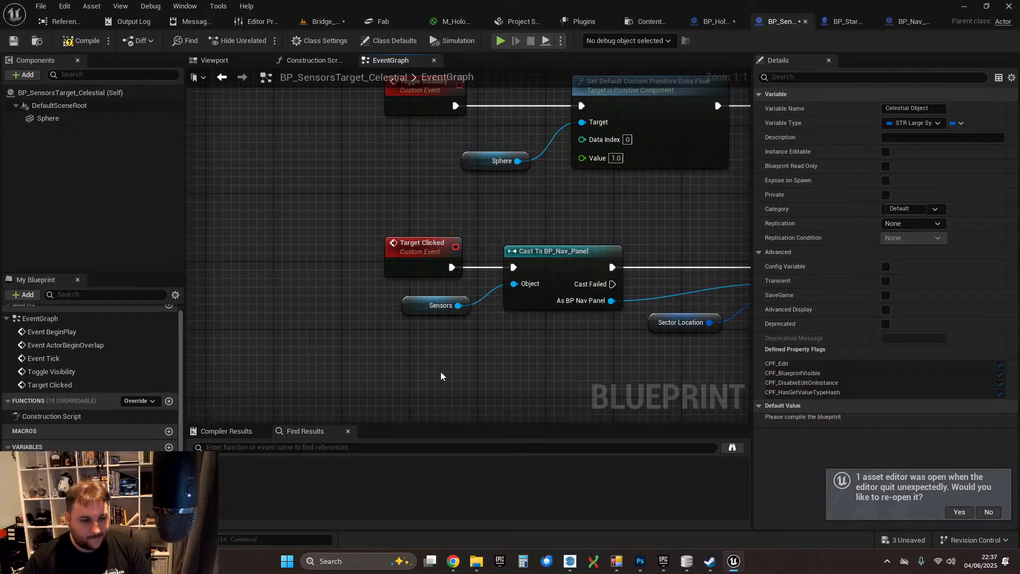
- Rename the Target Clicked event as Long Range Target Clicked and shift it clear of the Cast To BP_Nav_Panel node
right_drag(603, 359, 308, 384)
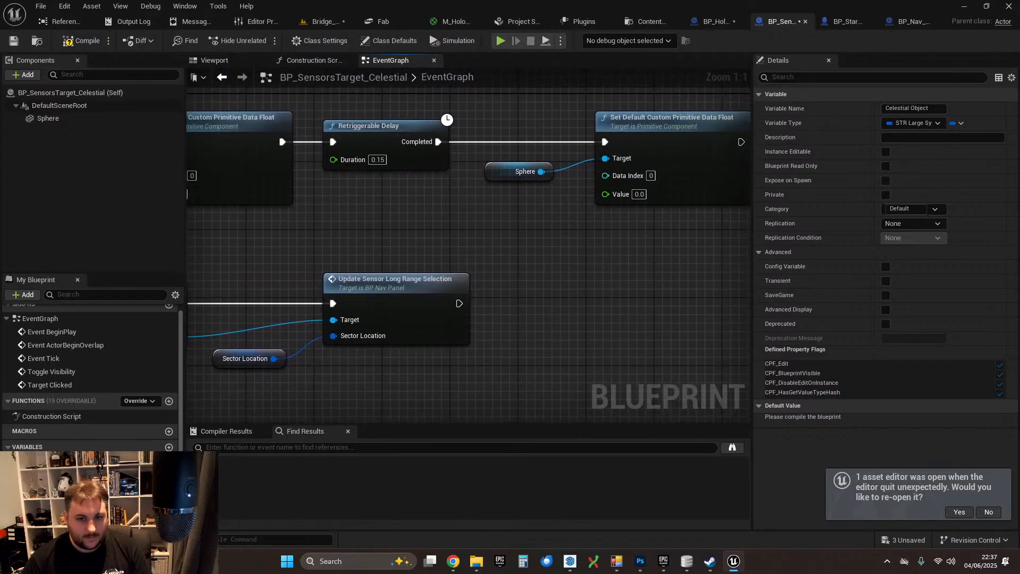
scroll(453, 319, down, 1)
right_drag(453, 318, 645, 262)
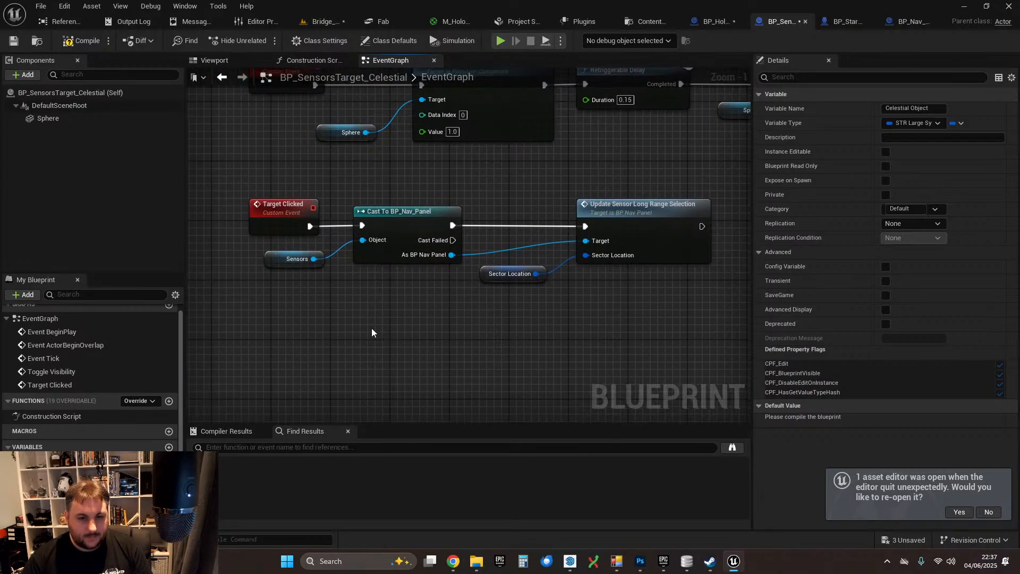
click(276, 217)
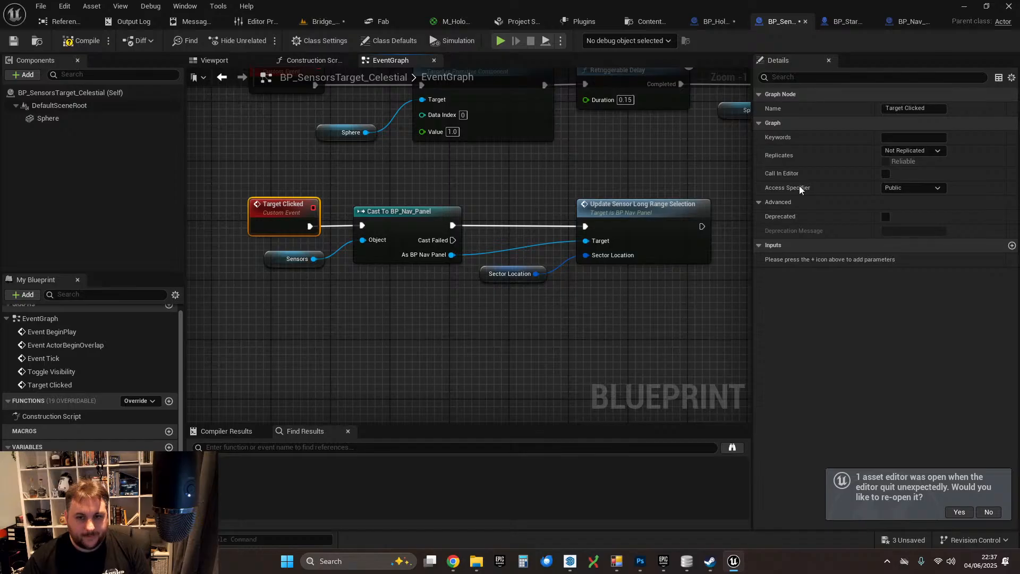
click(886, 108)
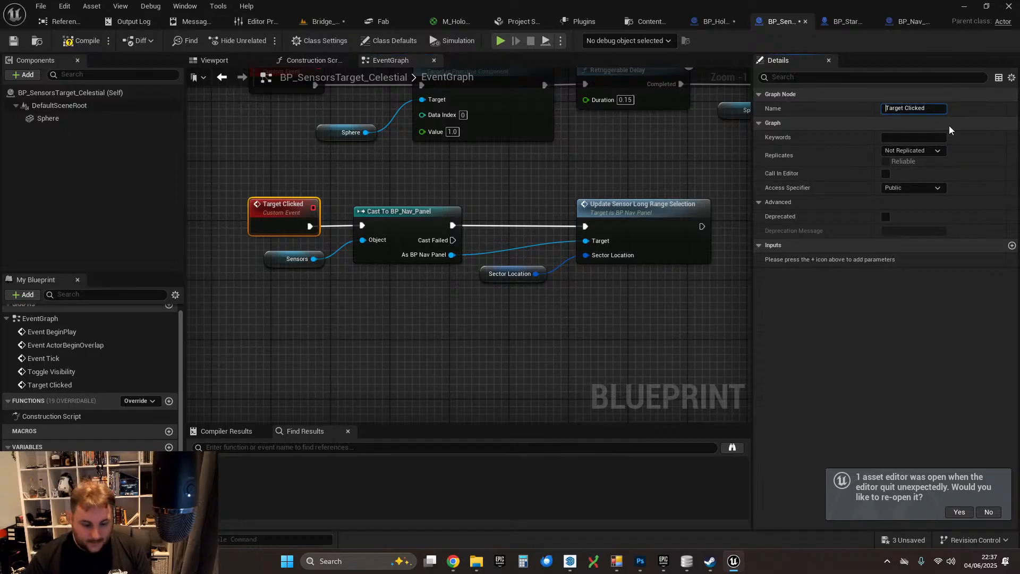
text(Long Range)
key(Return)
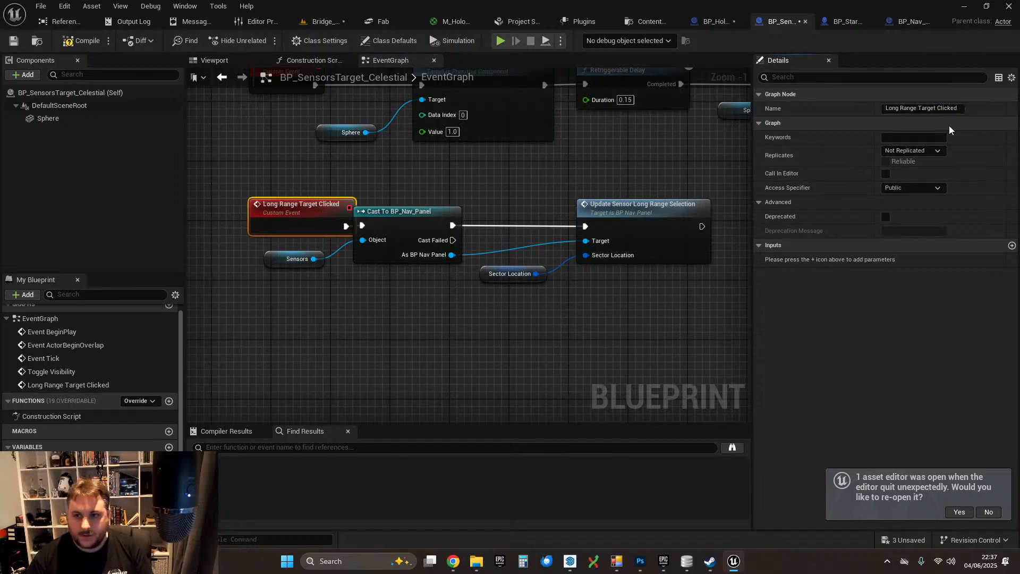
right_drag(465, 265, 591, 254)
drag(425, 201, 397, 200)
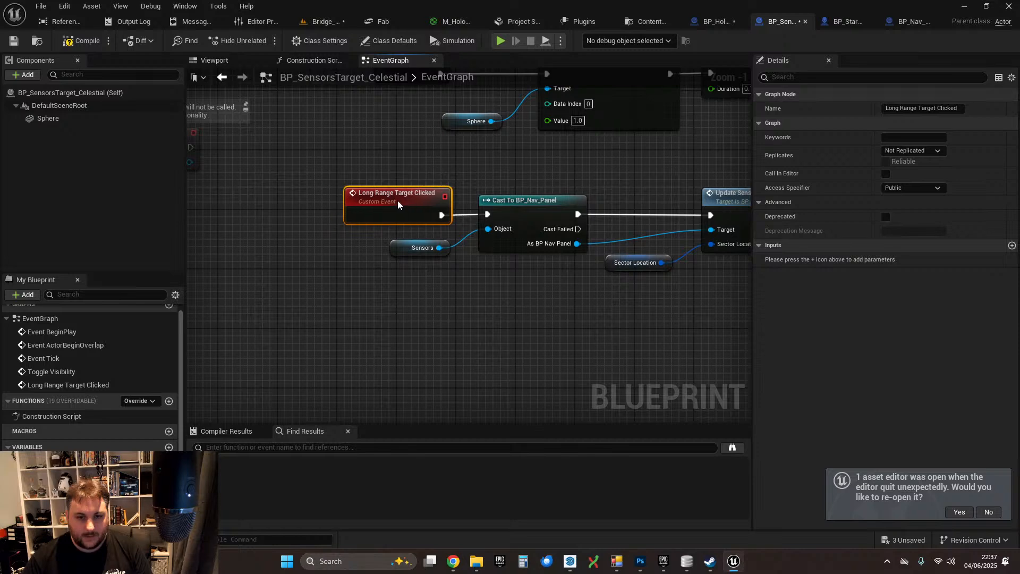
- Add a custom event named Orrery Target Clicked and align it below the Long Range Target Clicked event
click(452, 327)
right_drag(397, 340, 370, 327)
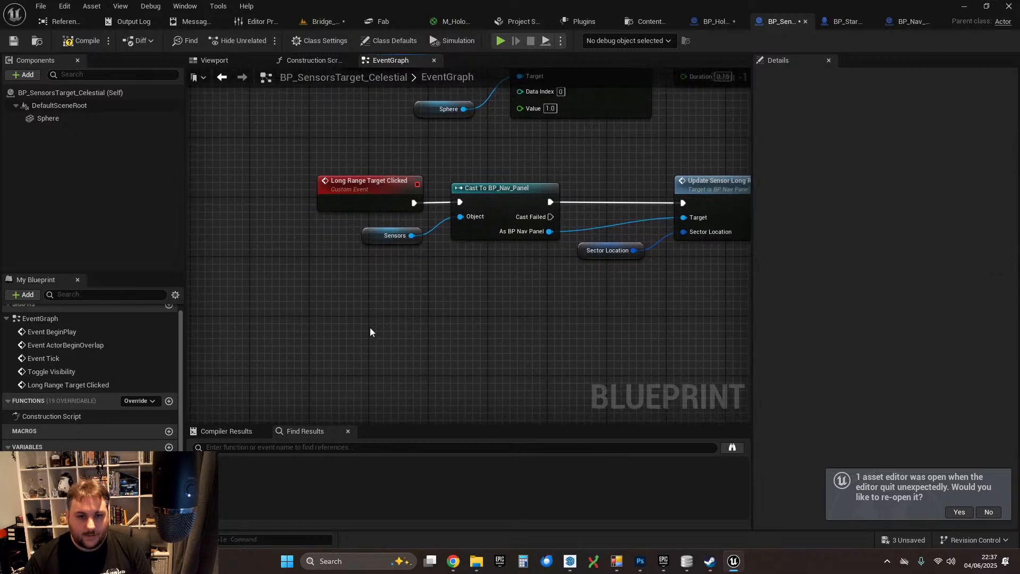
right_click(317, 333)
text(custom)
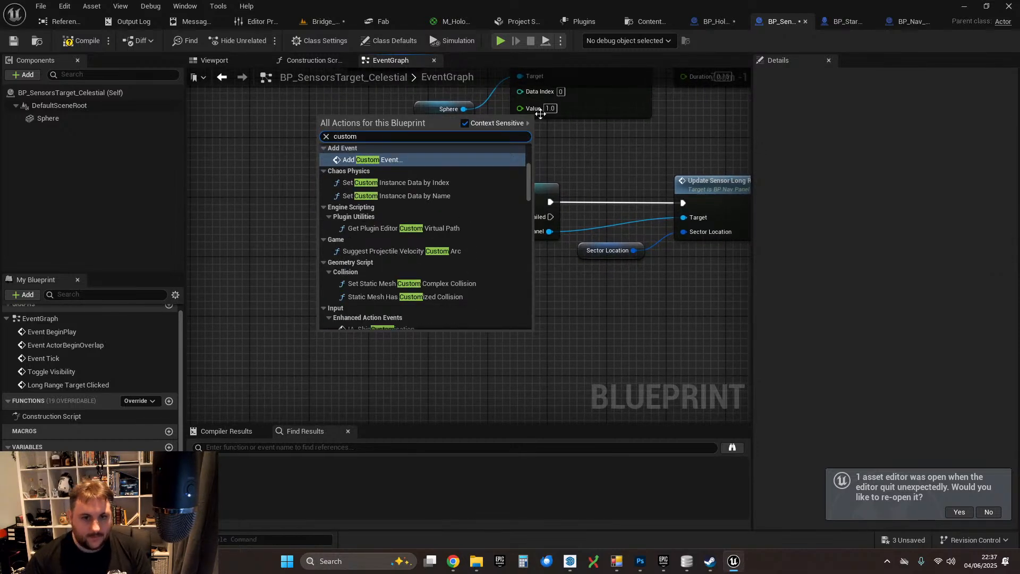
click(392, 159)
text(O)
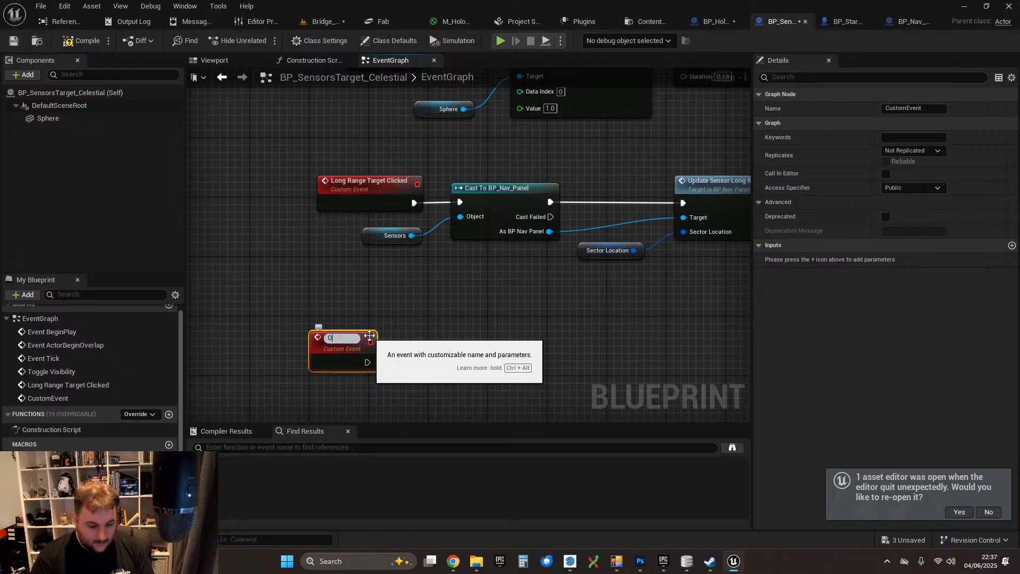
text(rrery T)
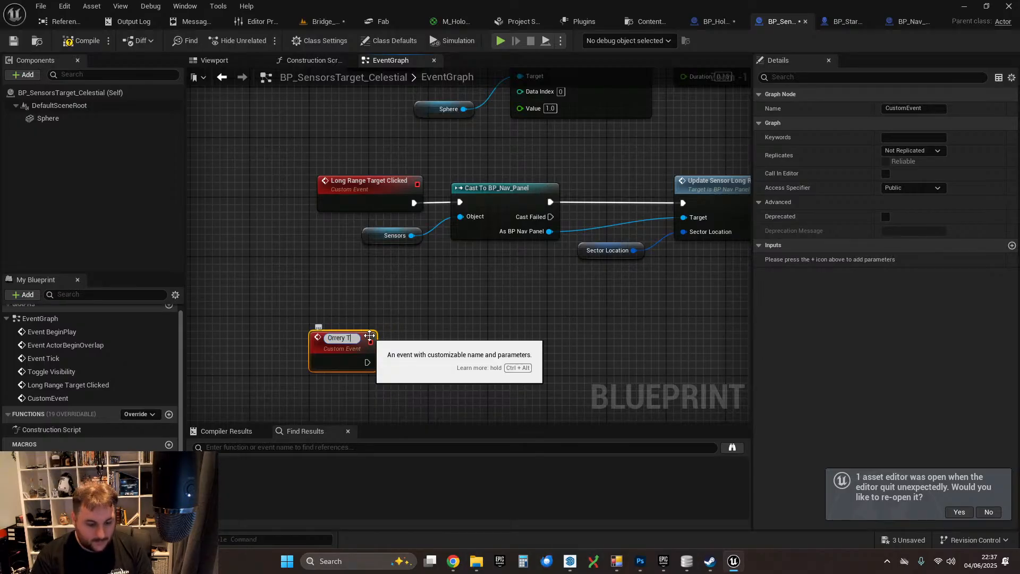
text(arget Clicke)
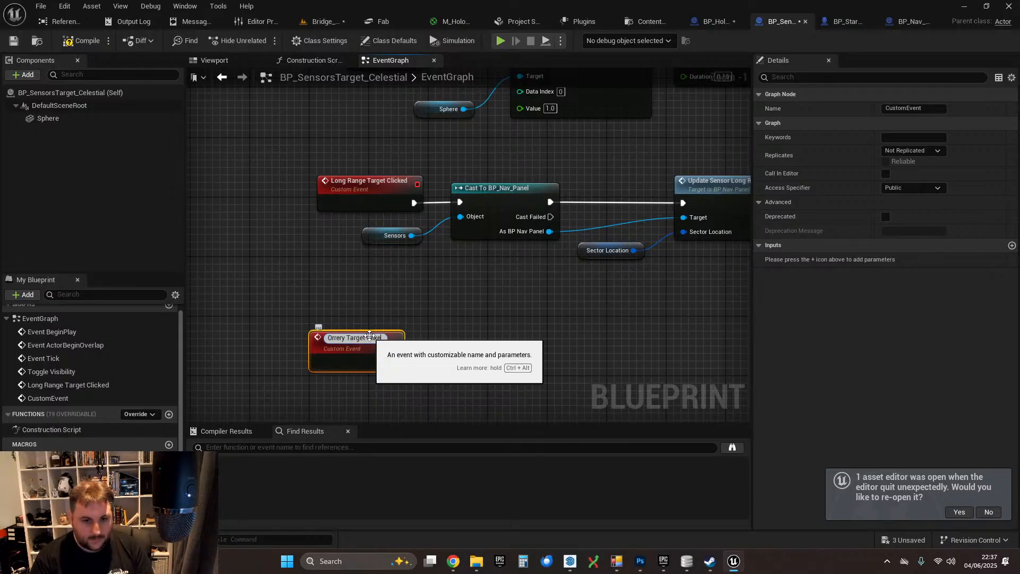
text(d)
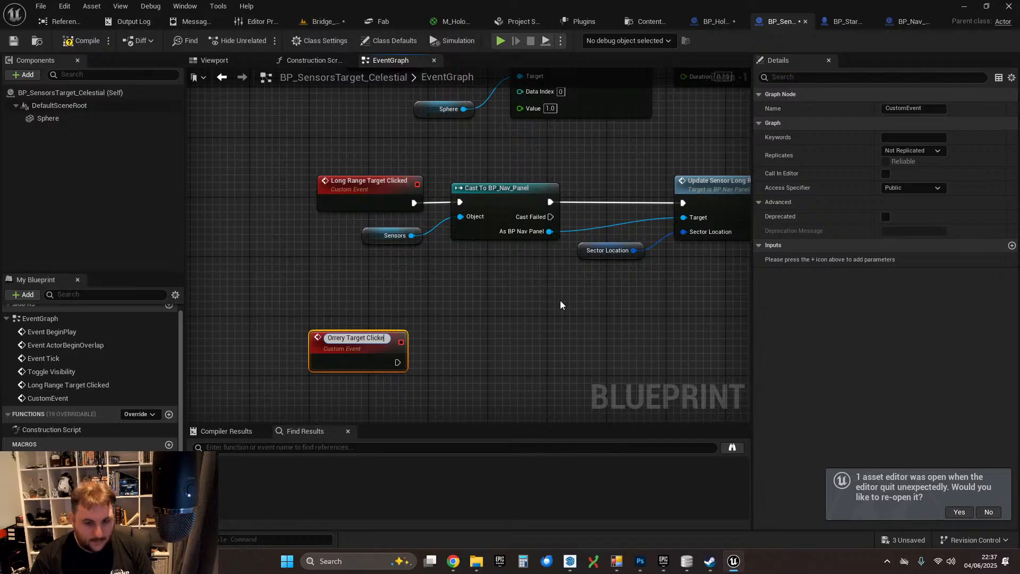
key(Return)
drag(355, 343, 365, 330)
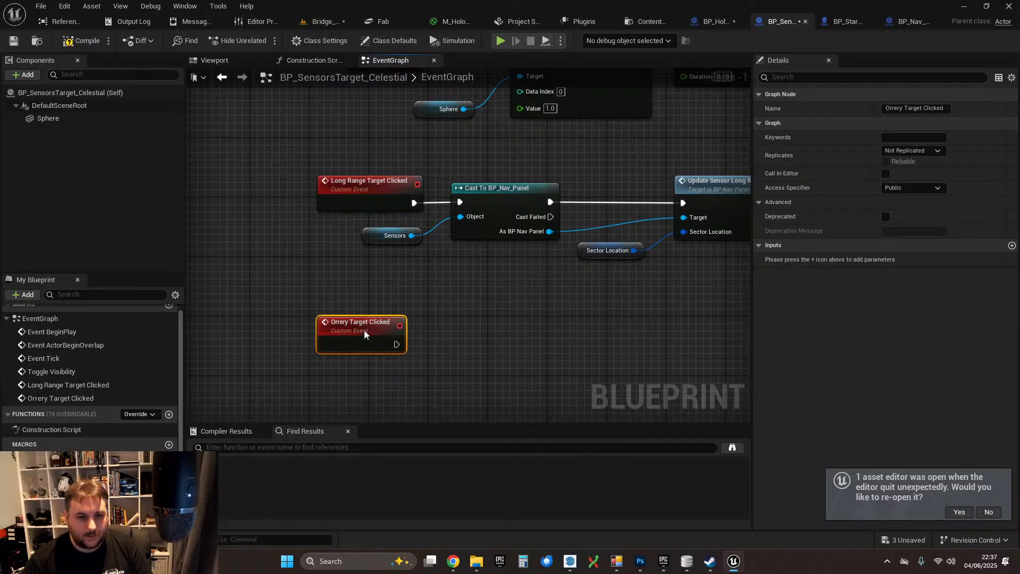
right_drag(452, 336, 430, 313)
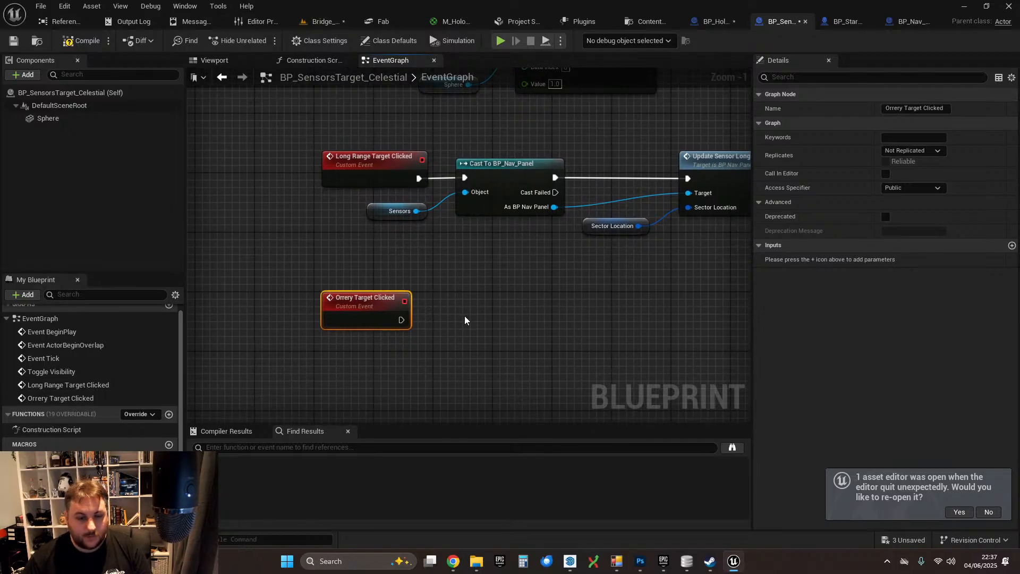
- Place a Sector Location getter beside and slightly below the Orrery Target Clicked event
drag(53, 510, 461, 360)
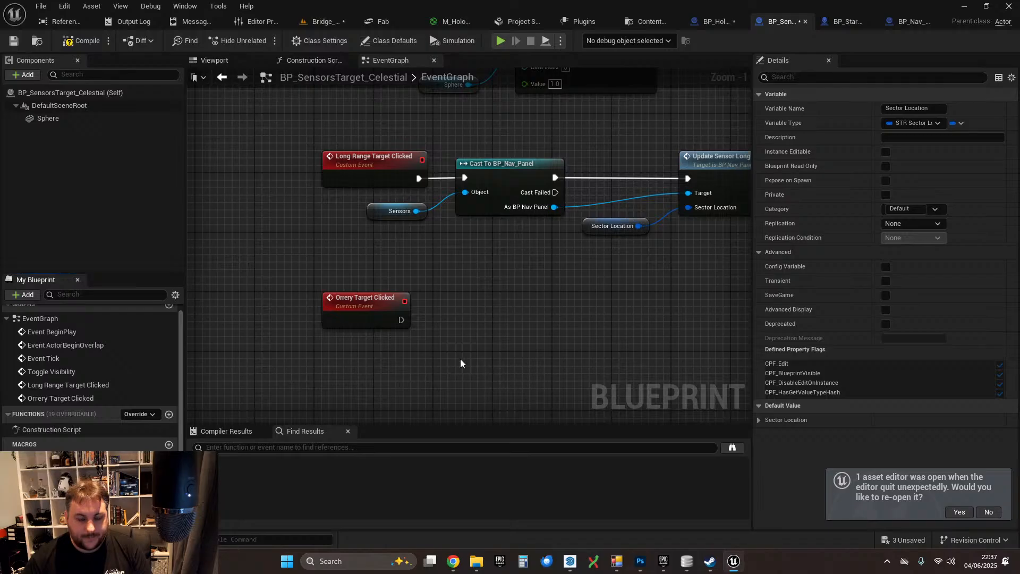
click(488, 384)
right_drag(543, 333, 485, 340)
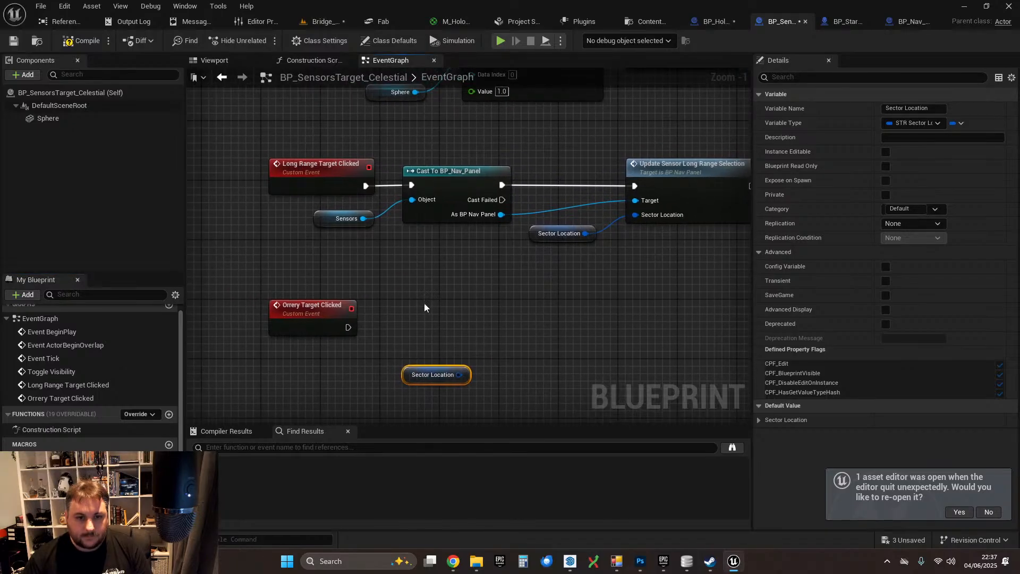
- Duplicate the Sensors getter and Cast To BP_Nav_Panel, run Orrery Target Clicked into the copied cast, and move the loose Sector Location getter beneath it
drag(285, 211, 452, 257)
key(ctrl+c)
right_drag(461, 295, 452, 233)
key(ctrl+v)
drag(398, 307, 384, 328)
drag(339, 265, 502, 261)
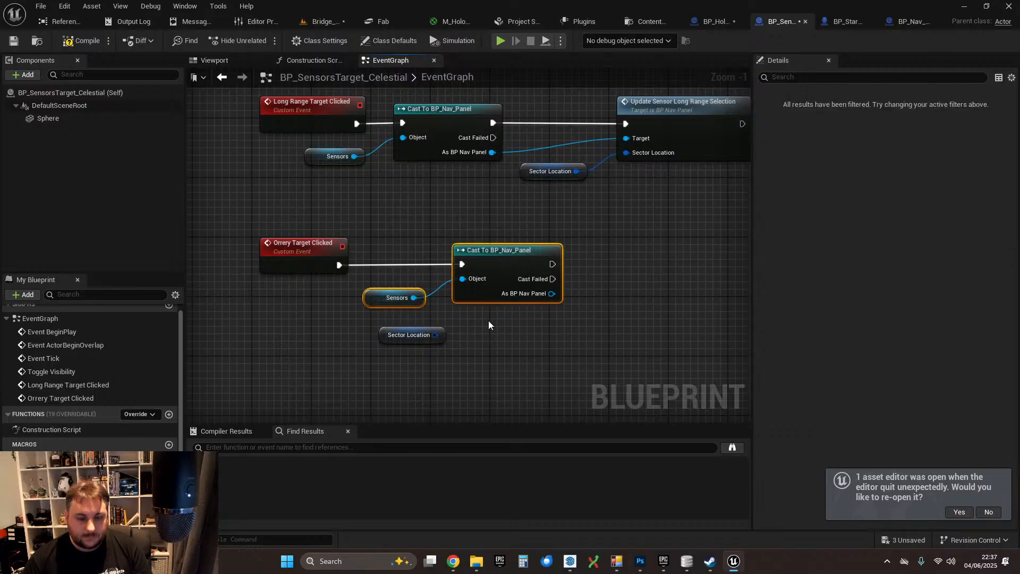
drag(389, 340, 542, 339)
right_drag(501, 336, 395, 366)
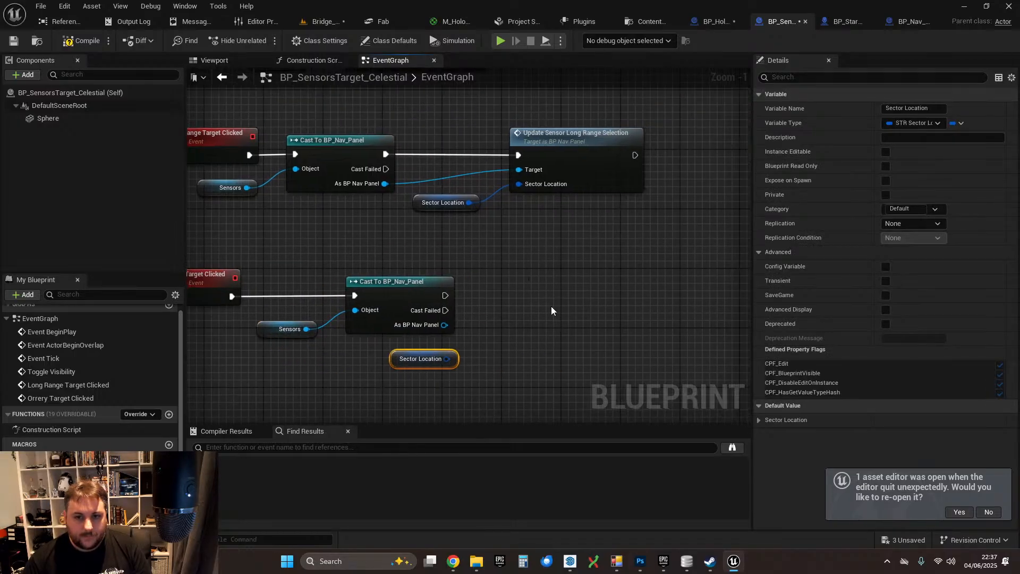
- Open the Update Sensor Long Range Selection event in BP_Nav_Panel and examine the inputs of the nearby Update Sensor System Target (UI) event
double_click(555, 155)
right_drag(607, 208, 492, 62)
right_drag(520, 297, 477, 420)
right_drag(479, 98, 490, 420)
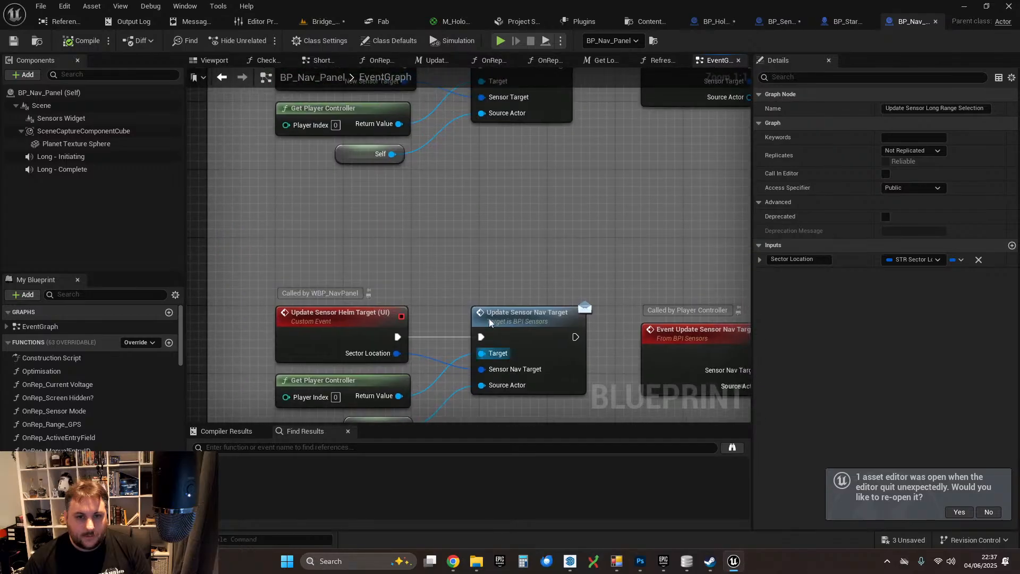
right_drag(487, 241, 474, 357)
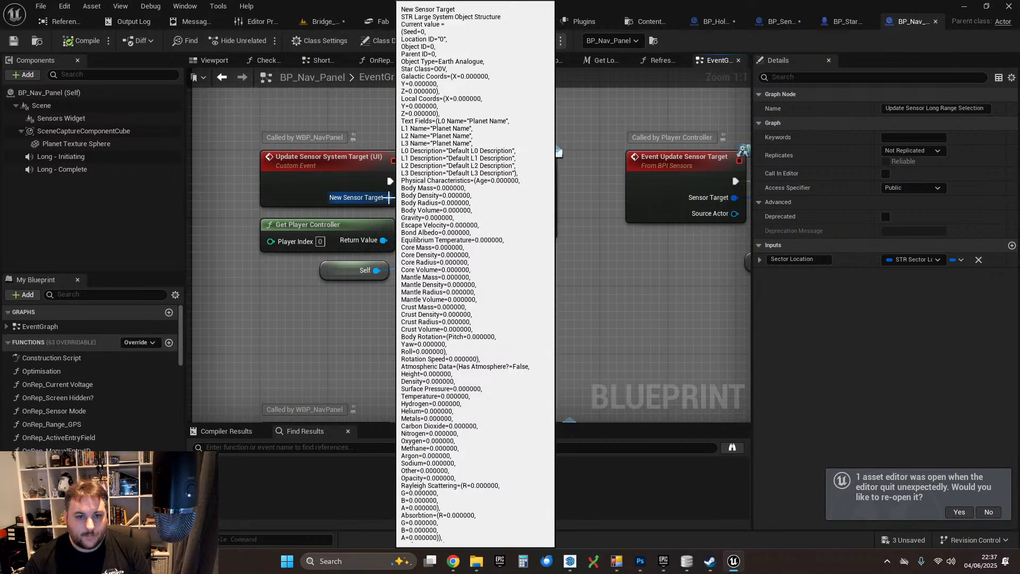
right_drag(439, 131, 434, 152)
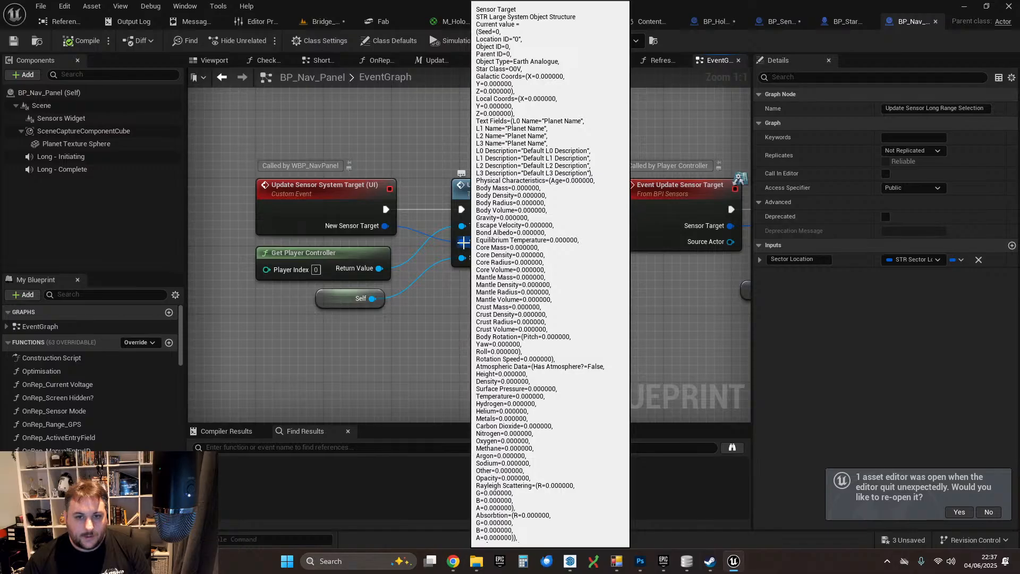
mouse_move(384, 227)
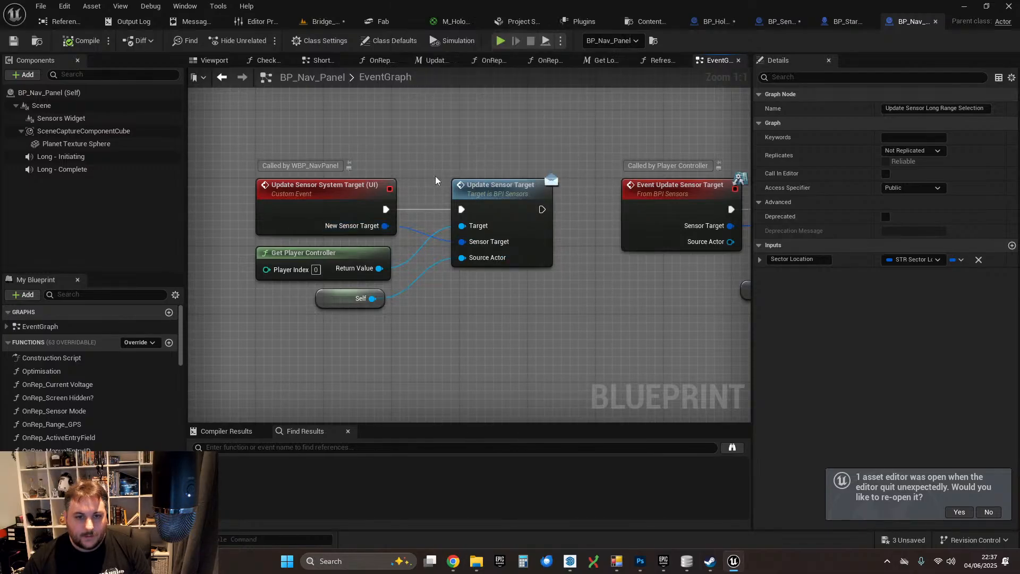
- Check the type of the New Sensor Target input on Update Sensor System Target (UI) and its link to Update Sensor Target
scroll(395, 308, down, 2)
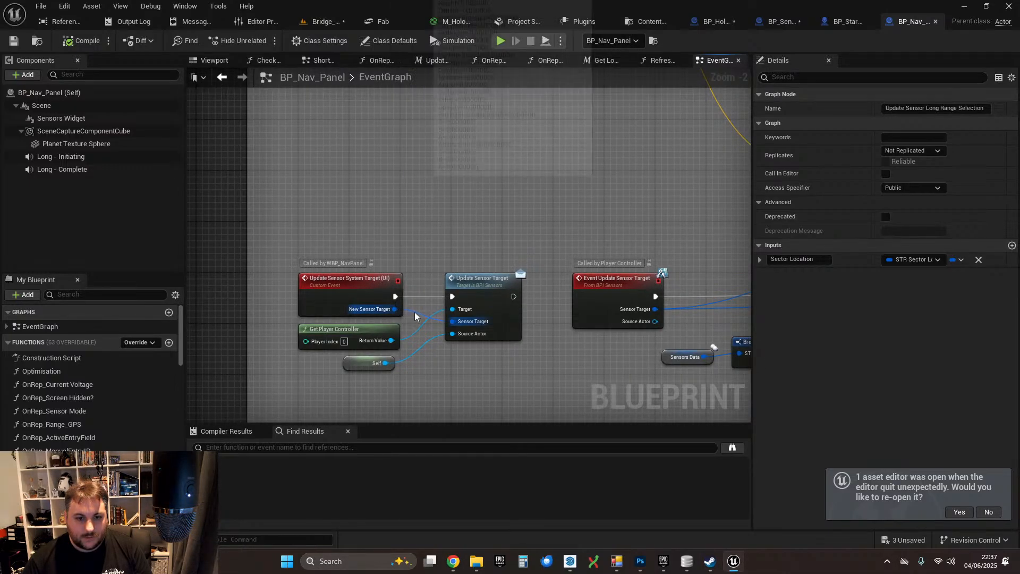
right_drag(421, 286, 419, 273)
scroll(420, 272, up, 2)
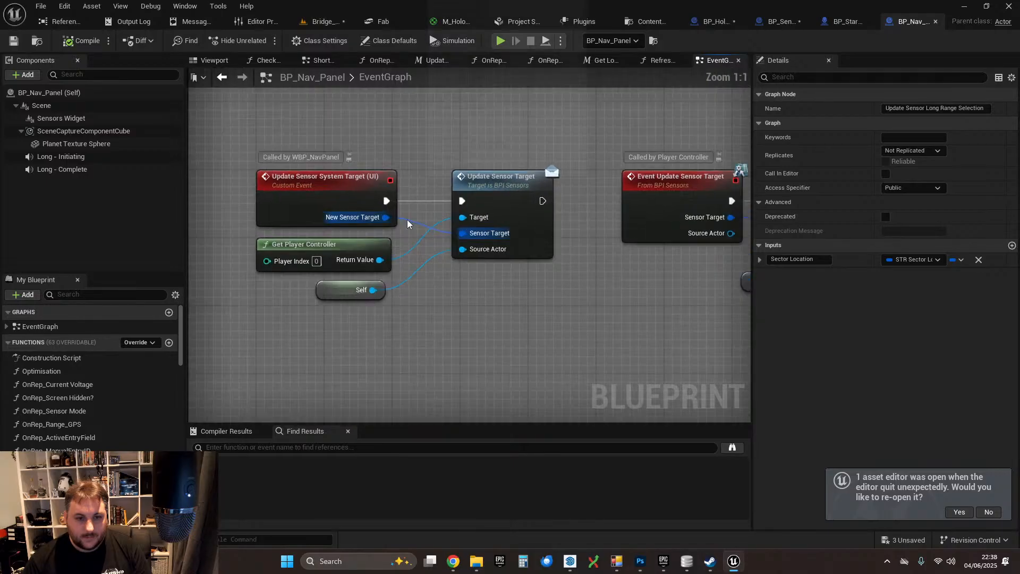
mouse_move(386, 217)
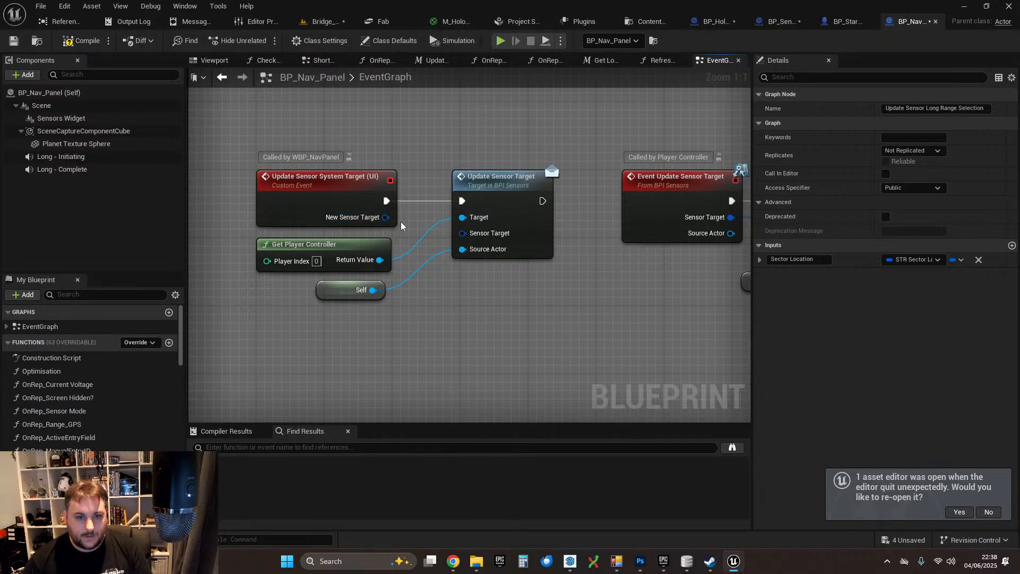
mouse_move(386, 217)
mouse_down()
mouse_move(463, 237)
mouse_move(385, 217)
mouse_up()
click(408, 225)
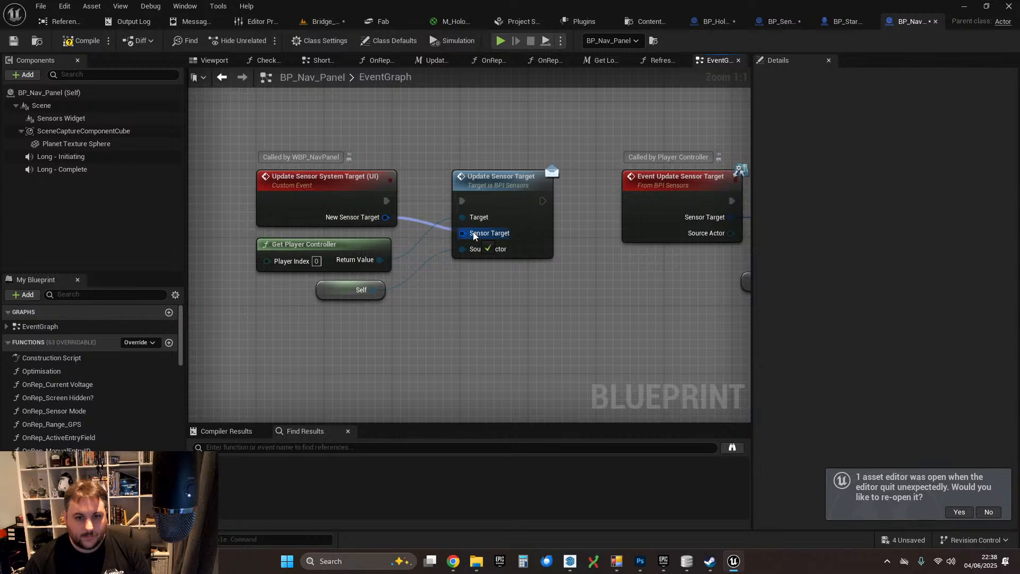
click(342, 182)
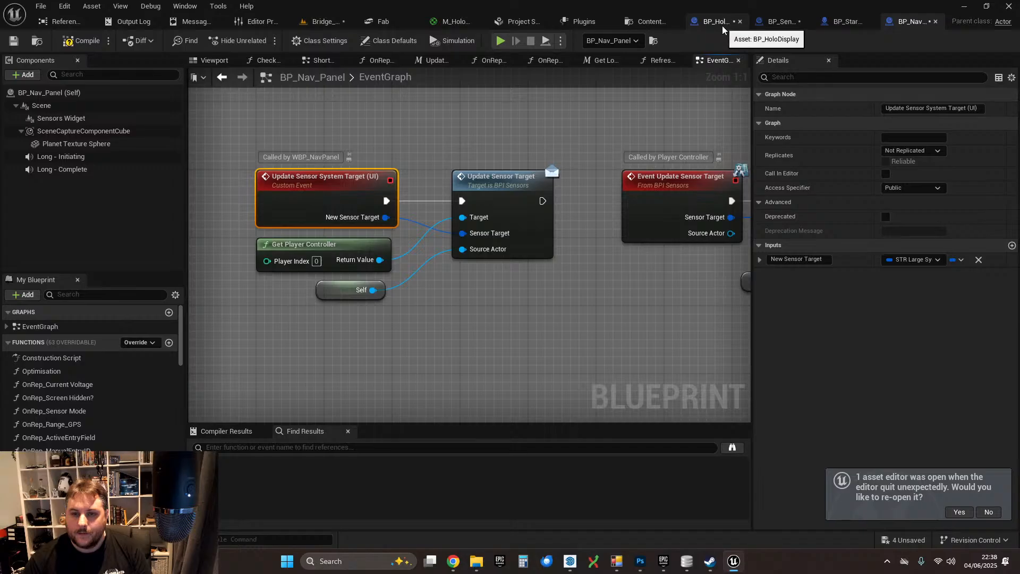
- In BP_SensorsTarget_Celestial, add an Update Sensor System Target (UI) call from the lower Cast To BP_Nav_Panel and align it with the cast
click(778, 21)
drag(444, 324, 534, 314)
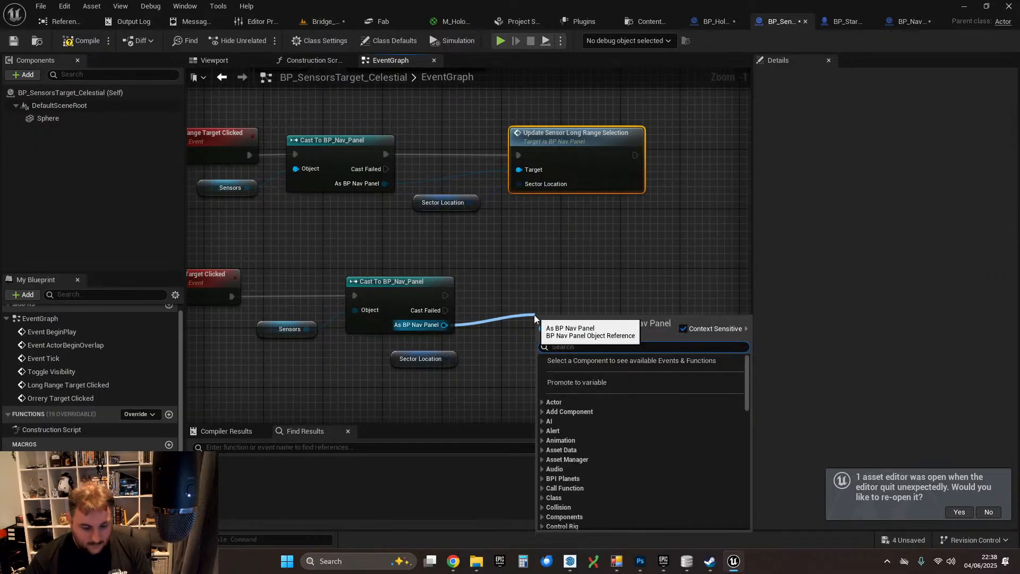
text(update syste)
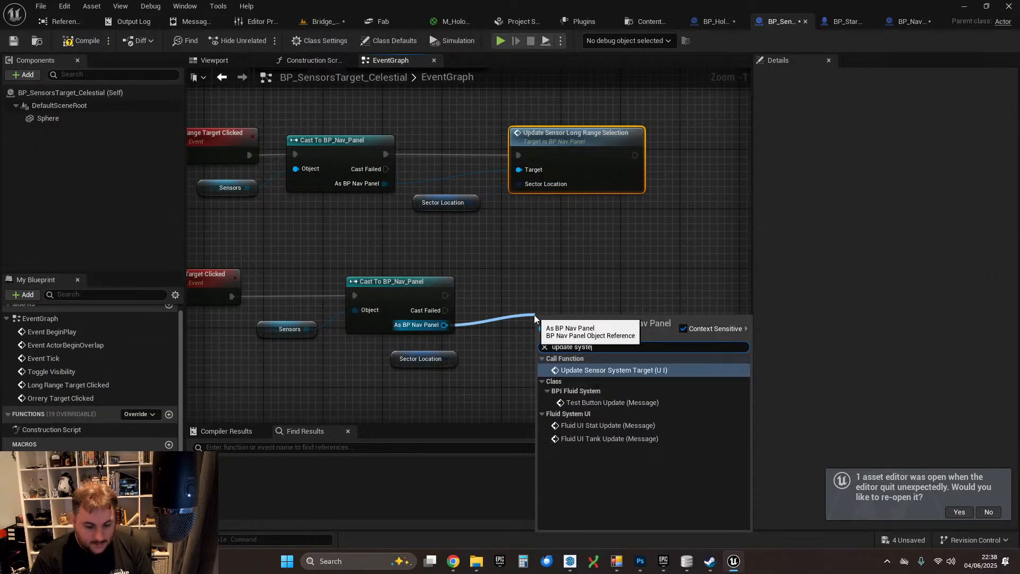
text(m target)
click(603, 369)
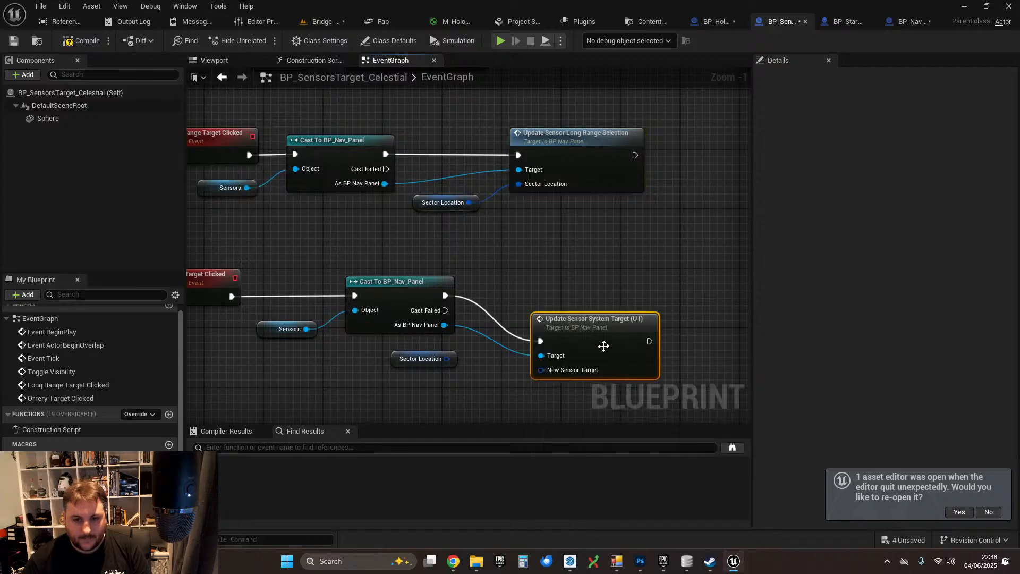
drag(582, 330, 560, 285)
- Delete the loose Sector Location getter and wire a Celestial Object getter into New Sensor Target on the Update Sensor System Target (UI) call
drag(448, 359, 511, 365)
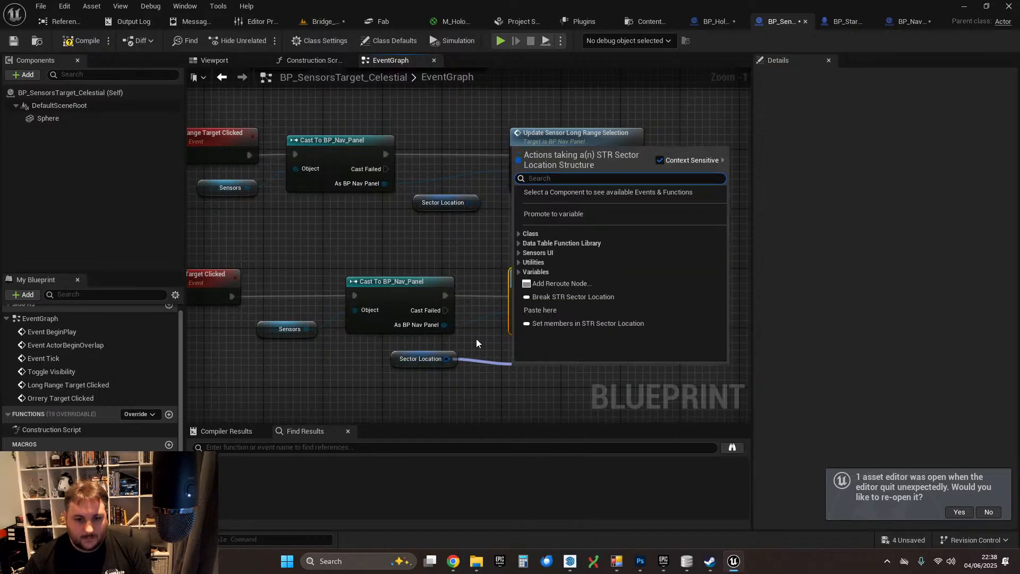
click(477, 342)
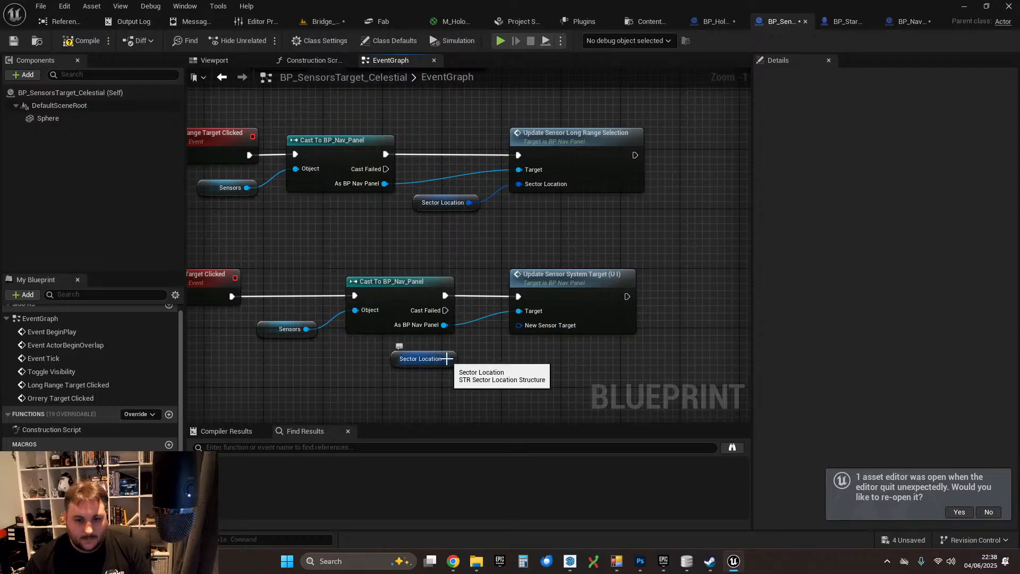
click(133, 523)
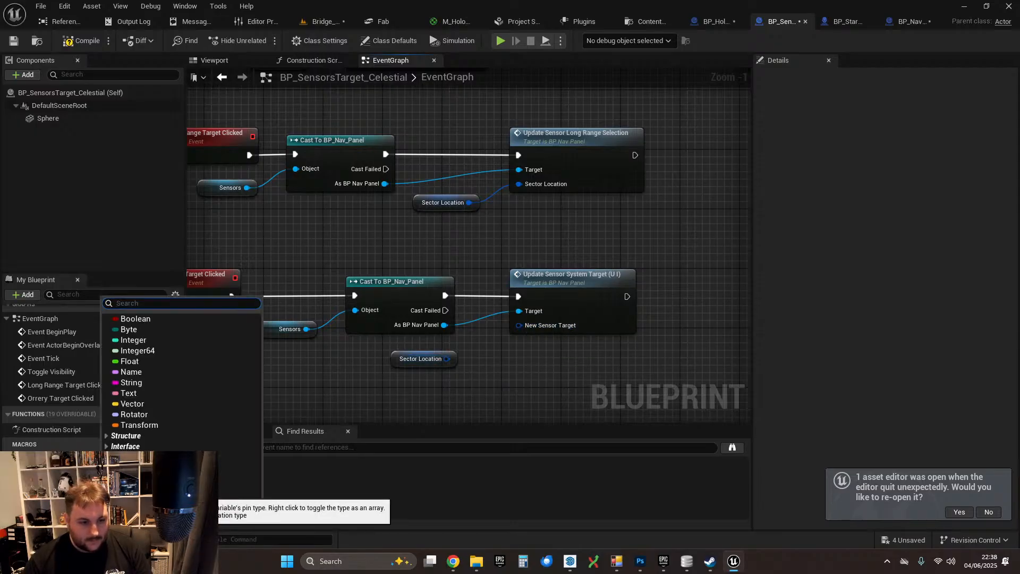
text(str)
key(Return)
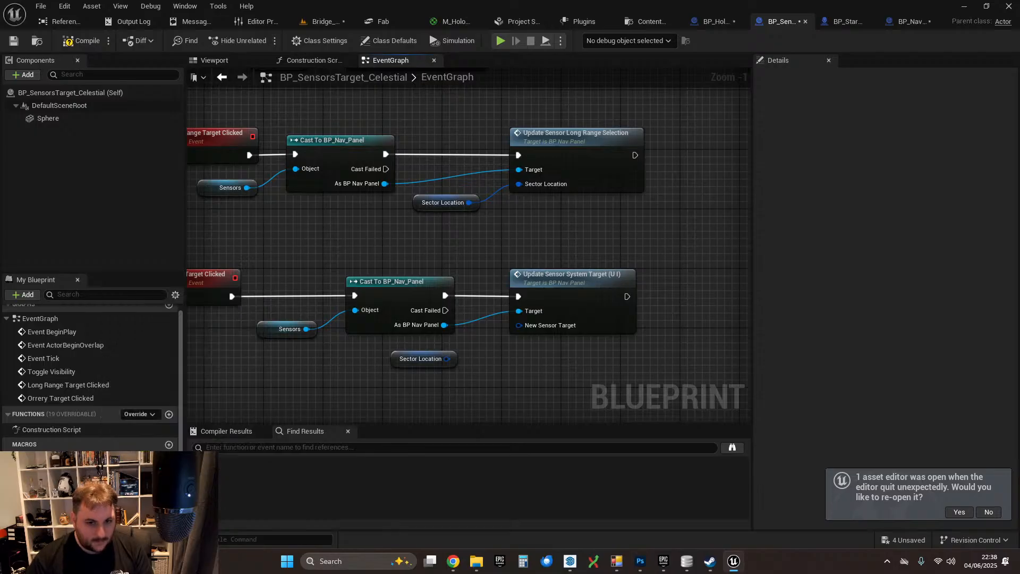
key(Delete)
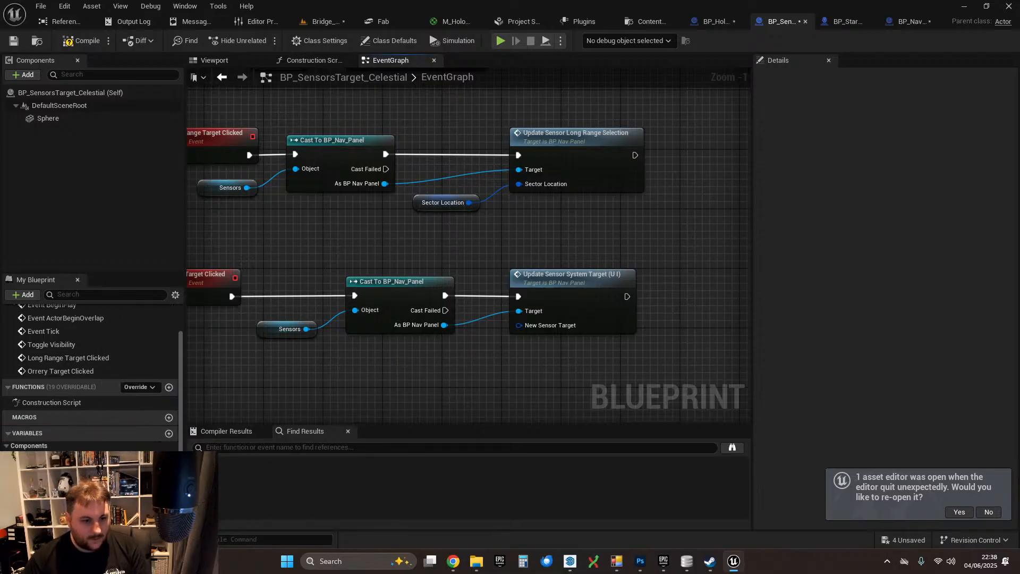
drag(512, 330, 449, 359)
click(372, 373)
- Select the Sensors, Cast To BP_Nav_Panel, Celestial Object and Update Sensor System Target (UI) nodes following the Orrery Target Clicked event
right_drag(352, 371, 480, 380)
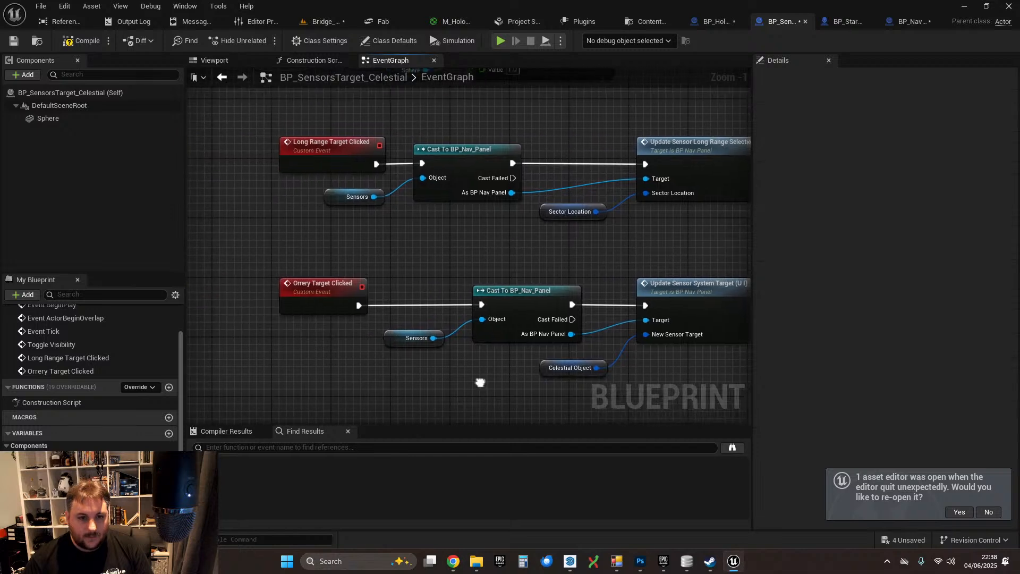
scroll(474, 369, down, 1)
right_drag(464, 268, 410, 258)
drag(371, 374, 569, 321)
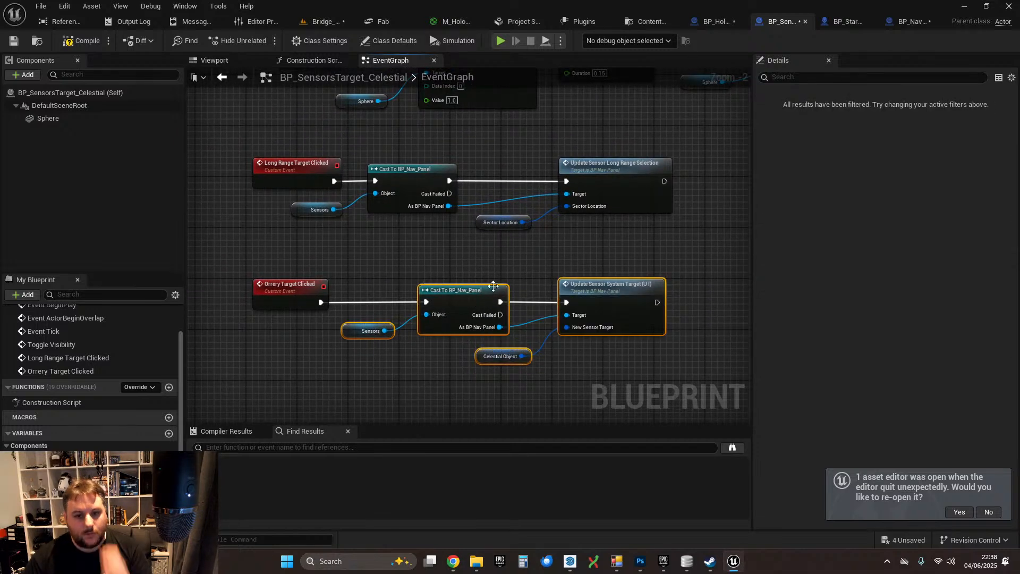
- Clear the node selection and save the BP_SensorsTarget_Celestial blueprint
click(472, 266)
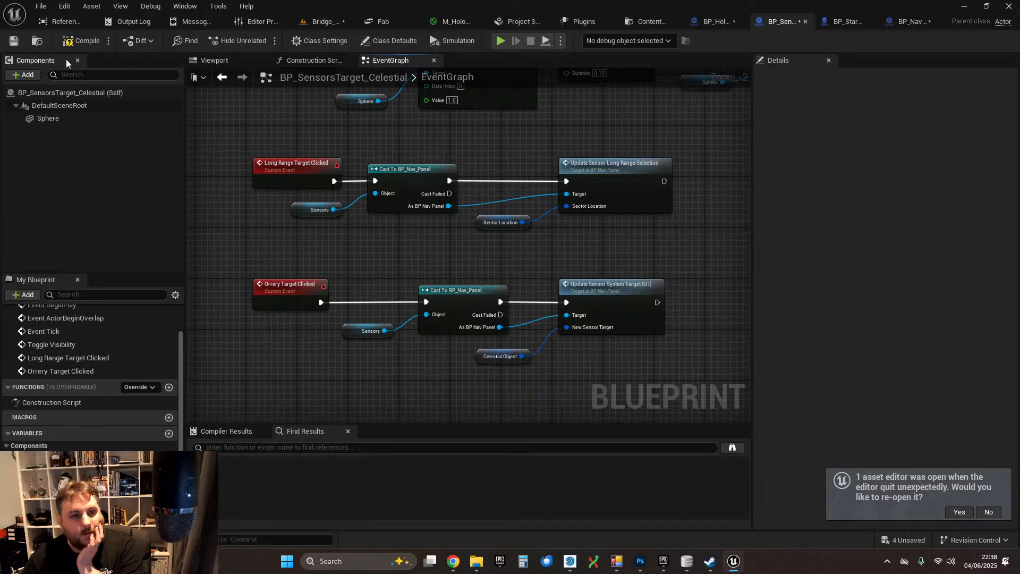
click(14, 45)
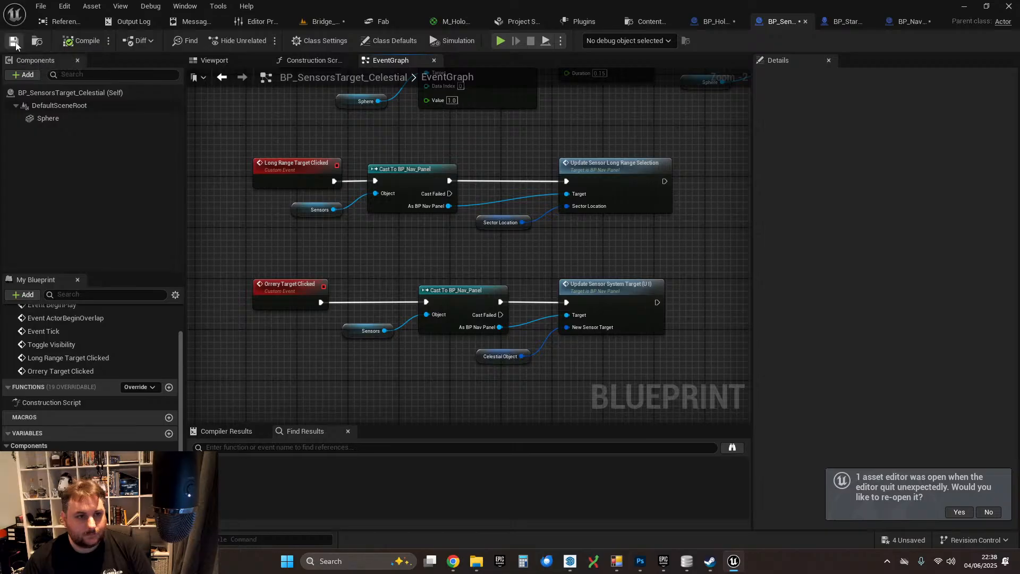
mouse_move(491, 259)
right_down()
mouse_move(487, 323)
mouse_move(489, 245)
right_up()
right_drag(677, 110, 683, 129)
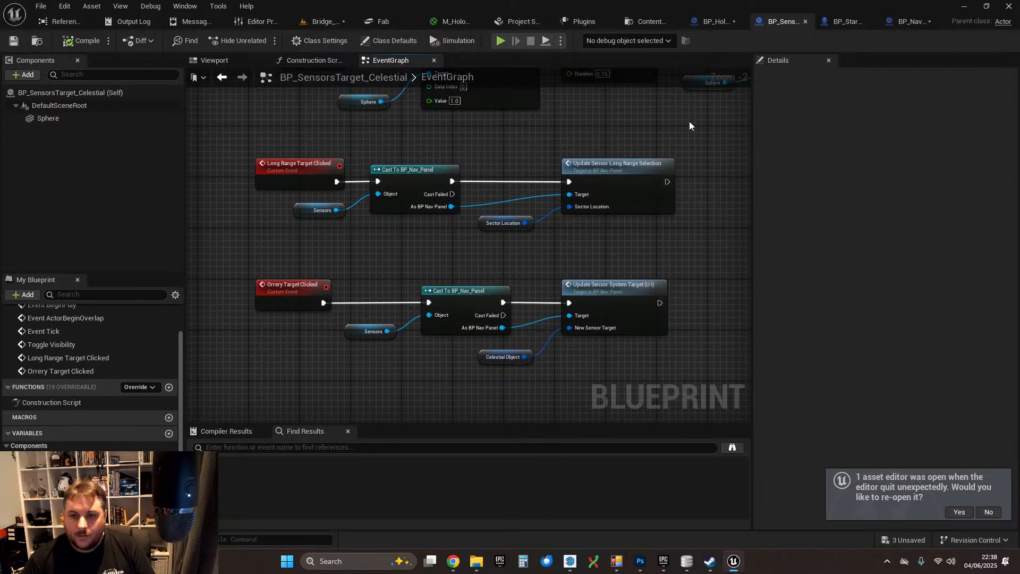
- In BP_HoloDisplay's Render Orrery Map function, delete the Set Sector Location node following the Set Sensors node
click(713, 23)
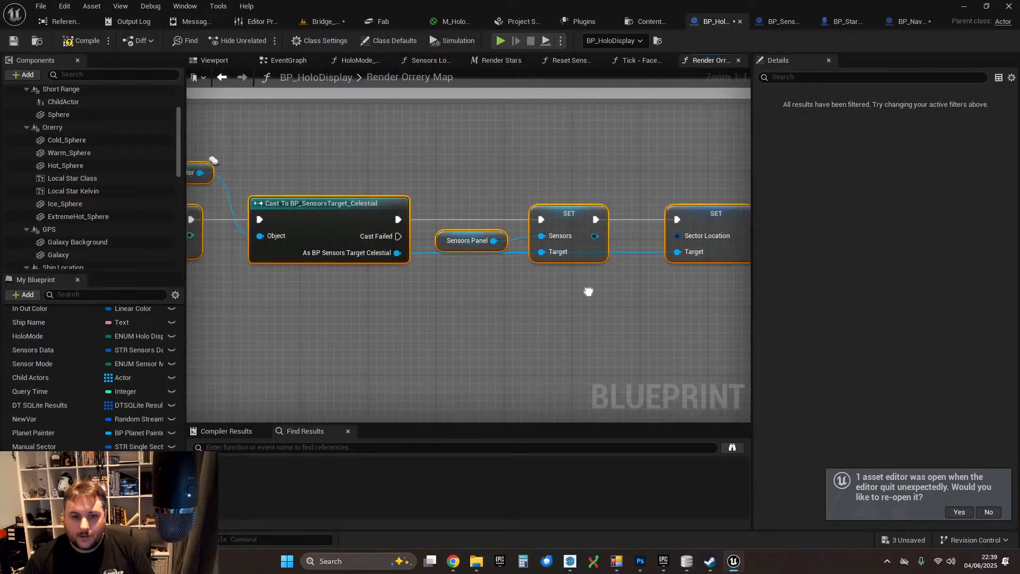
scroll(579, 256, down, 1)
click(594, 238)
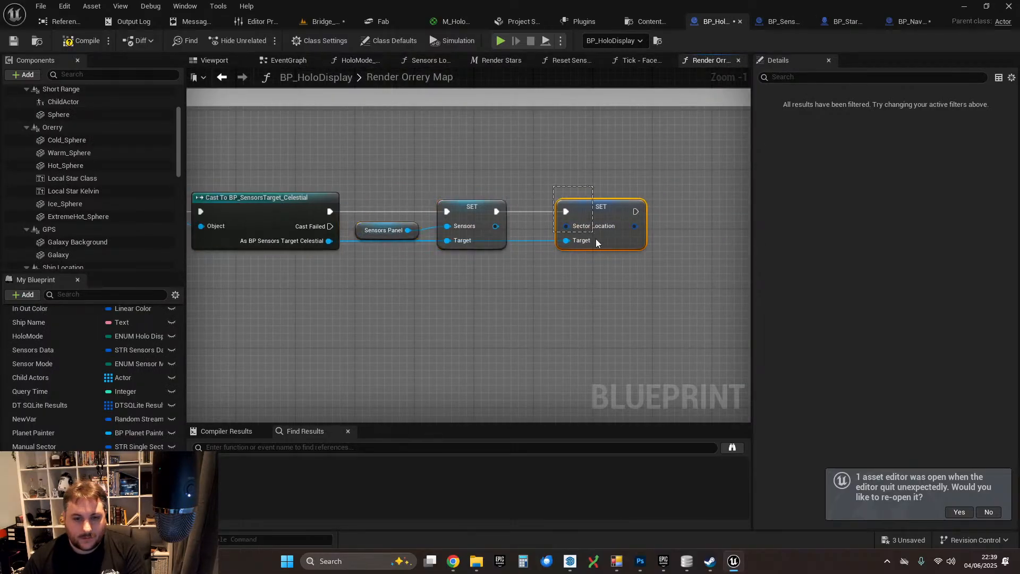
key(Delete)
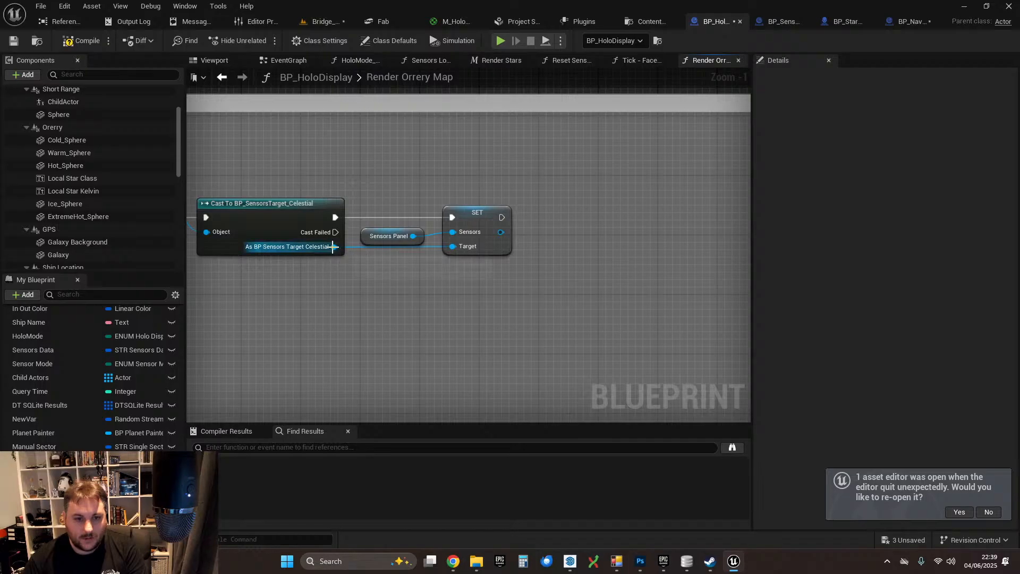
- Add a Set Celestial Object node from the BP_SensorsTarget_Celestial cast result and wire its execution after the Set Sensors node
drag(334, 246, 594, 291)
text(set)
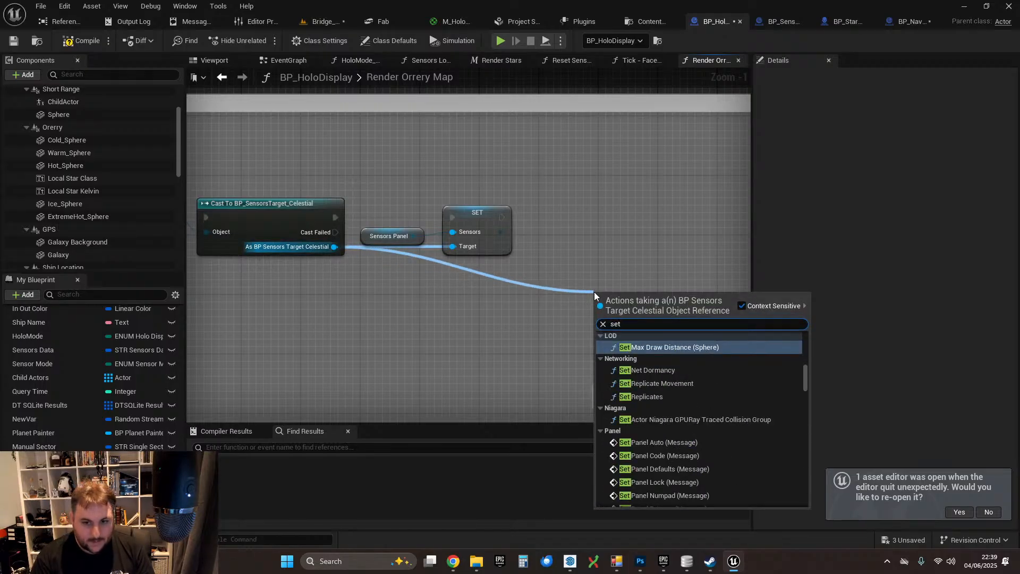
text(celestial)
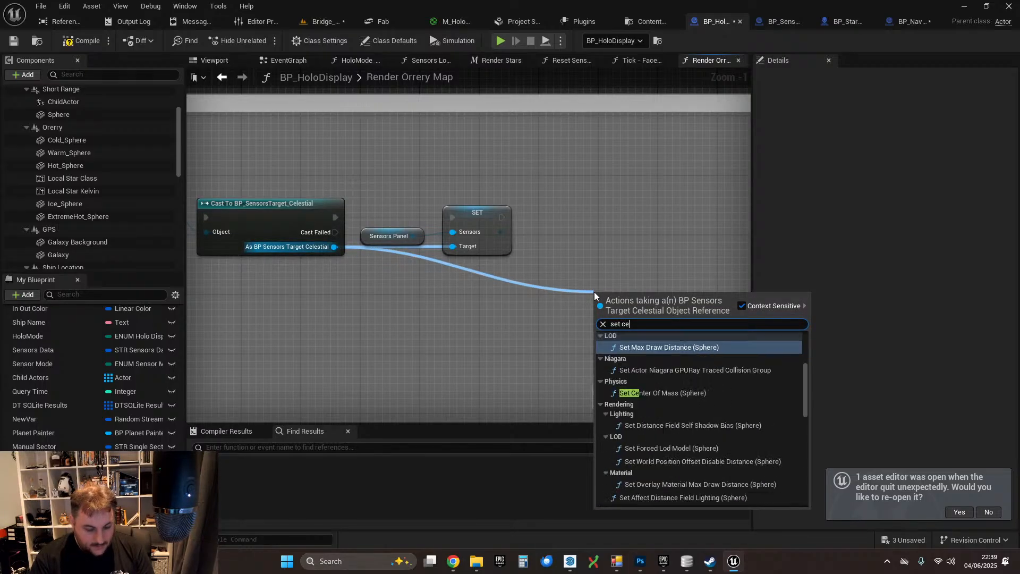
click(605, 356)
drag(626, 294, 621, 218)
drag(501, 217, 600, 220)
- Connect the For Each Loop's Array Element output to the Celestial Object input of the new Set node
scroll(600, 230, down, 2)
scroll(601, 231, down, 4)
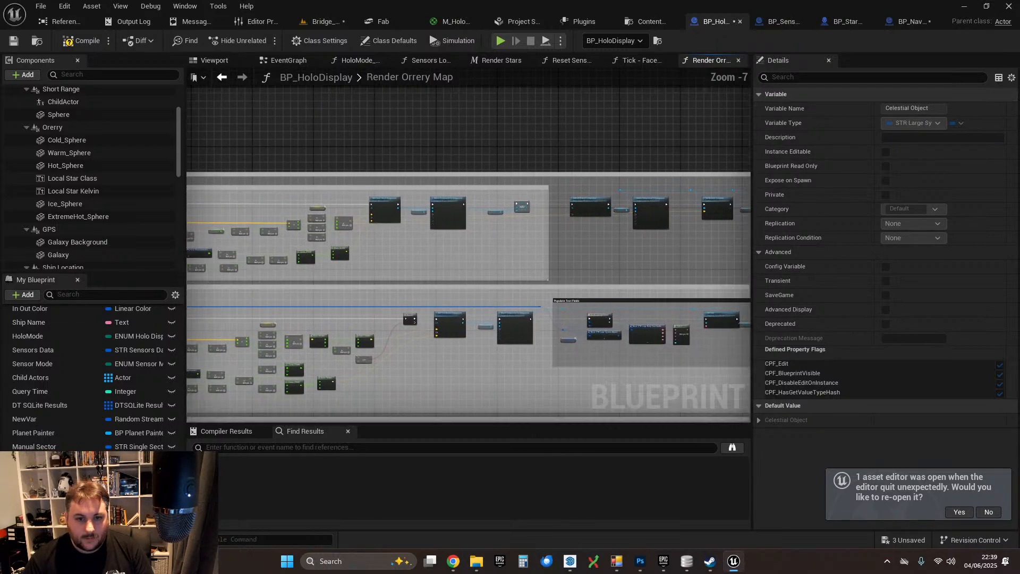
right_drag(366, 297, 553, 188)
scroll(289, 287, up, 4)
right_drag(288, 288, 413, 198)
right_drag(433, 248, 491, 249)
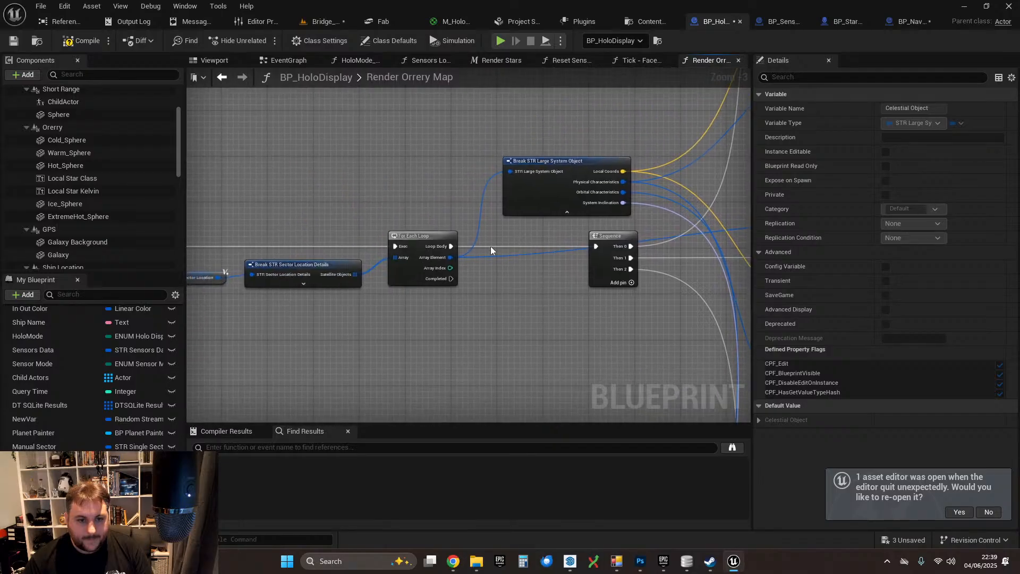
scroll(456, 252, down, 1)
drag(452, 256, 625, 193)
scroll(414, 279, down, 2)
right_drag(413, 280, 558, 268)
right_drag(297, 279, 451, 238)
scroll(450, 237, up, 4)
scroll(451, 237, down, 3)
right_drag(728, 197, 371, 268)
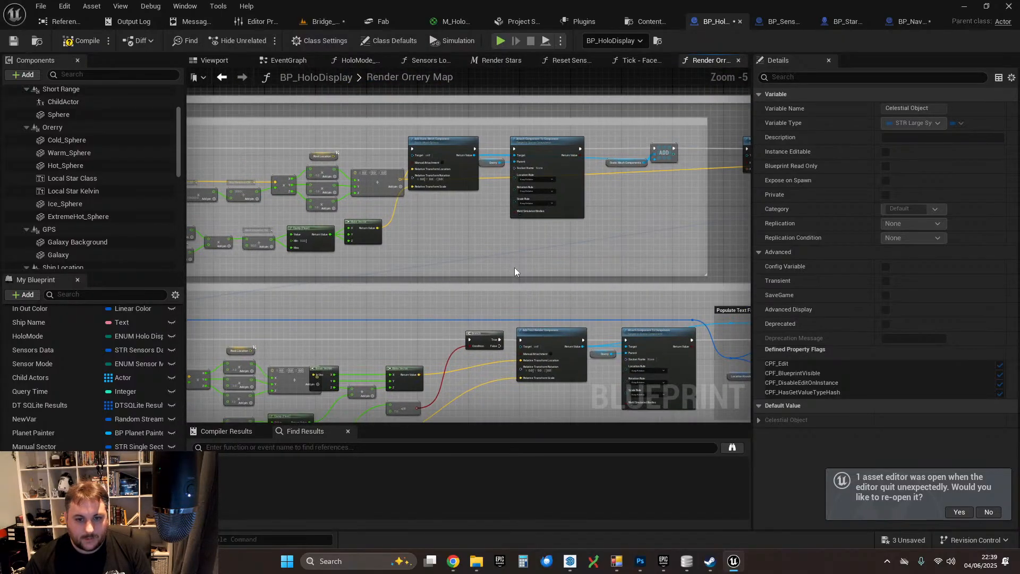
right_drag(744, 220, 366, 266)
scroll(433, 264, up, 2)
right_drag(437, 264, 192, 316)
scroll(587, 263, up, 2)
right_drag(656, 258, 191, 308)
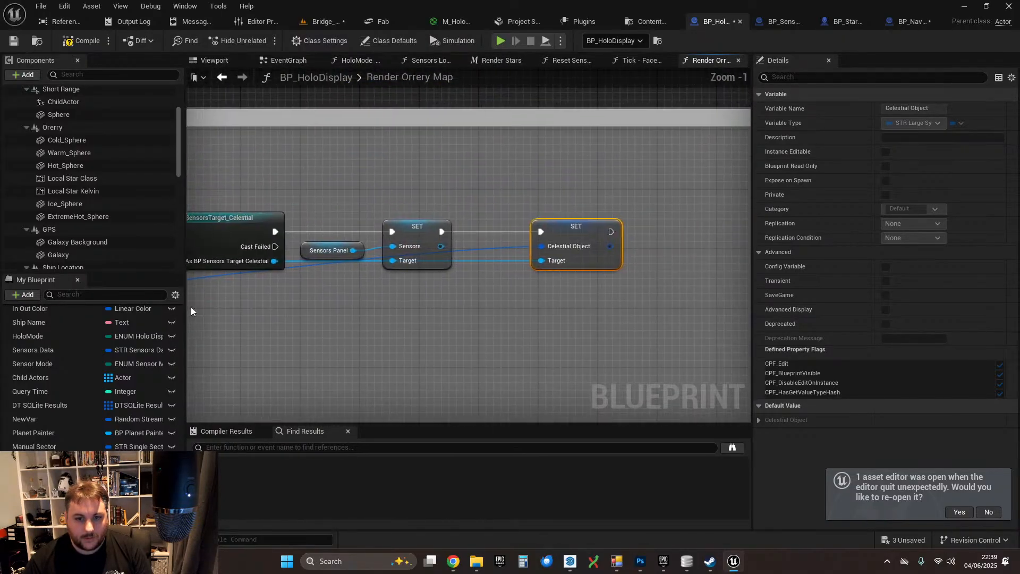
right_drag(363, 317, 295, 297)
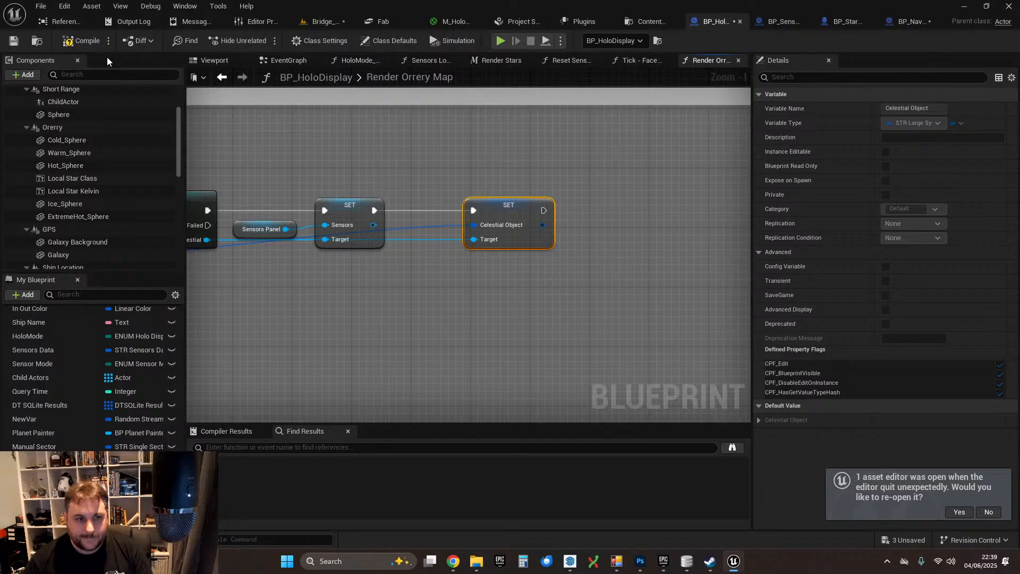
- Move the Set Celestial Object node closer to the Set Sensors node, and compile and save BP_HoloDisplay
click(73, 44)
click(14, 43)
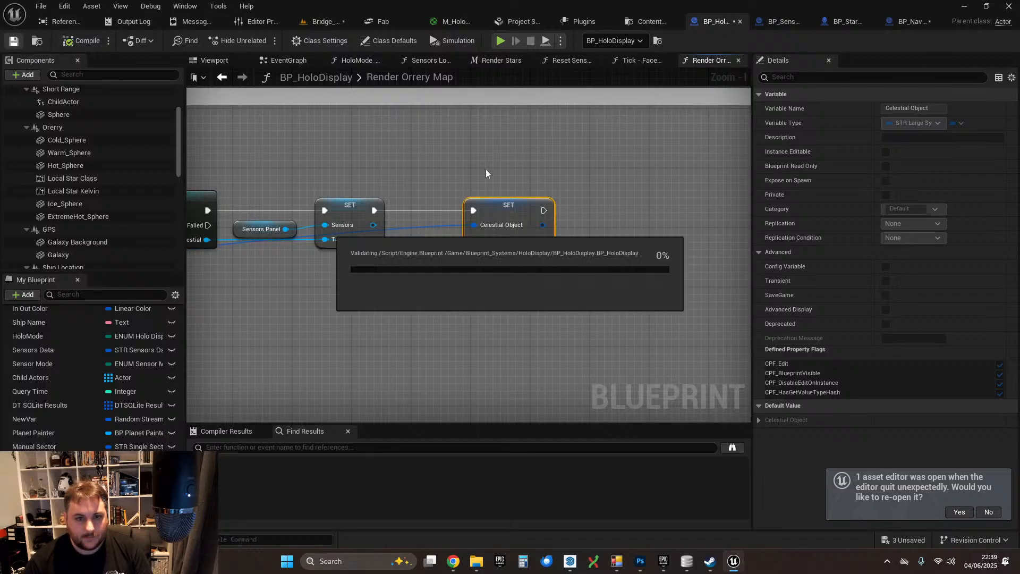
right_drag(380, 161, 444, 203)
drag(514, 211, 478, 210)
click(422, 183)
right_drag(349, 177, 496, 181)
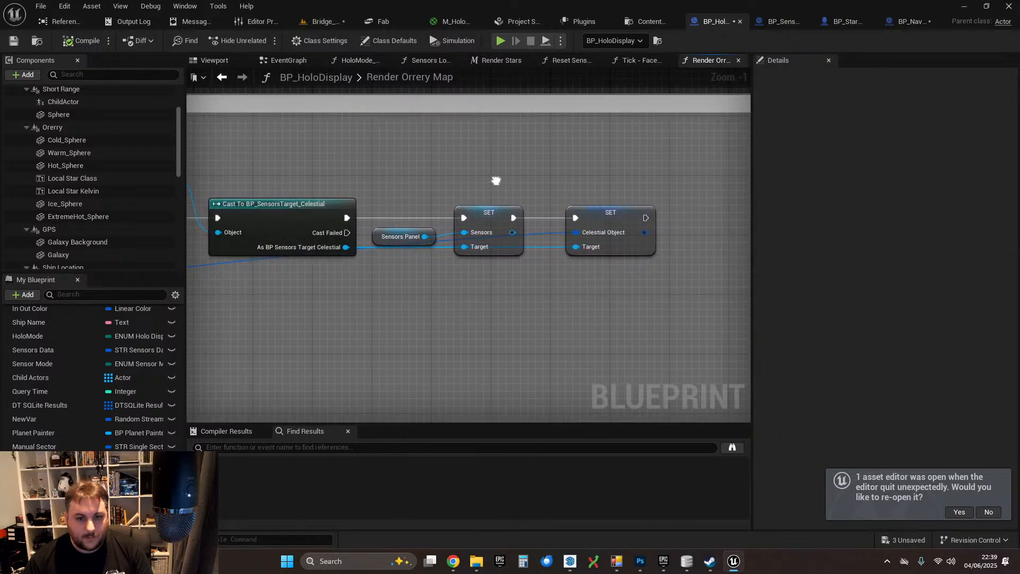
click(85, 43)
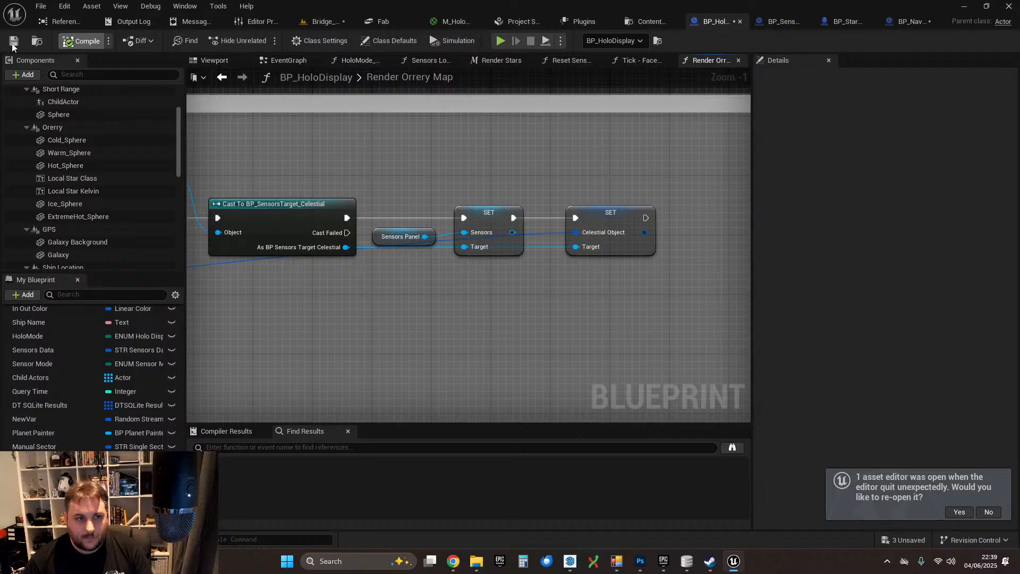
click(15, 42)
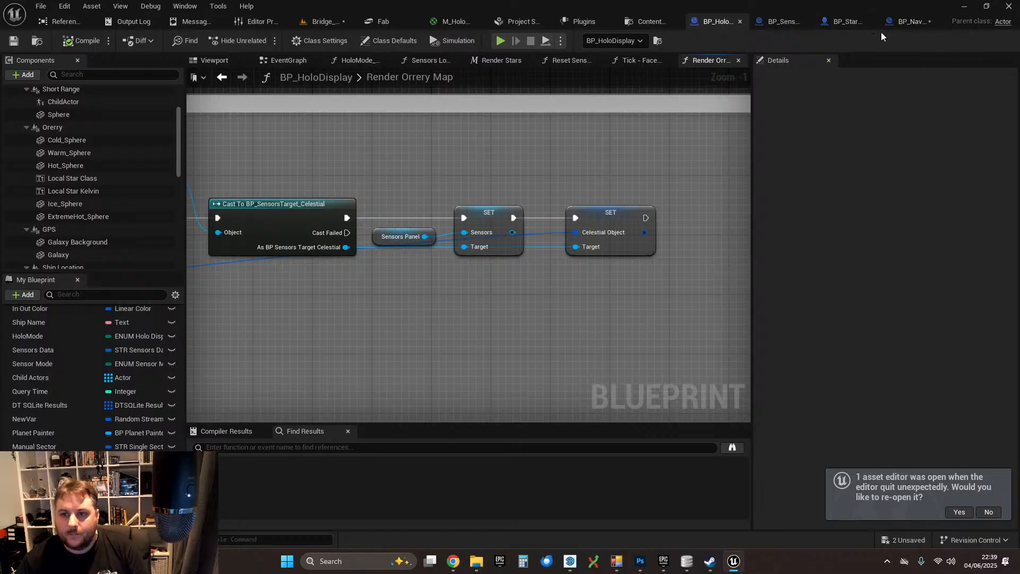
- In BP_SensorsTarget_Celestial, rename the Long Range Target Clicked custom event to "Target Clicked"
click(781, 21)
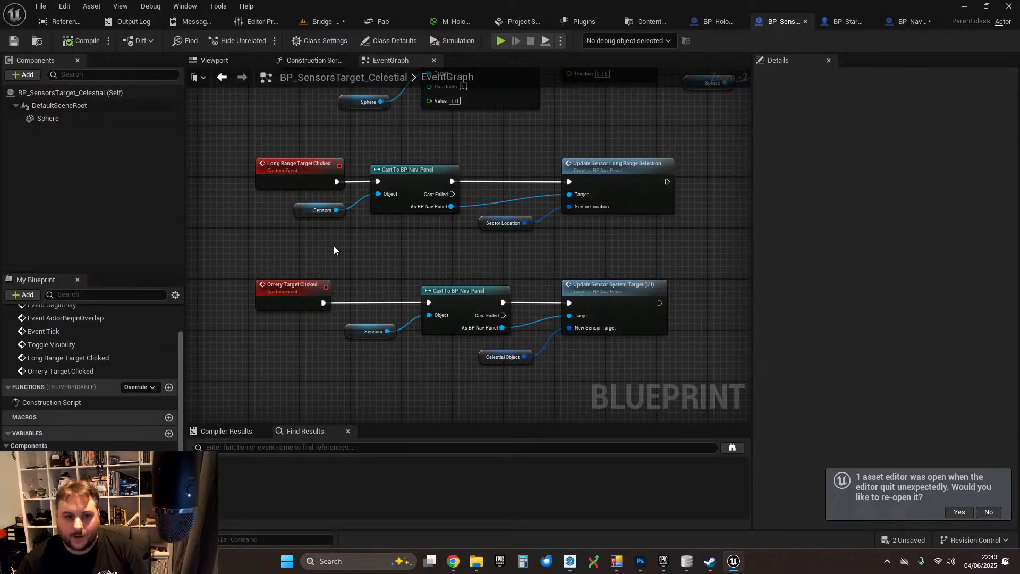
click(311, 185)
key(BackSpace)
key(BackSpace)
key(BackSpace)
key(BackSpace)
key(BackSpace)
key(BackSpace)
key(BackSpace)
key(BackSpace)
key(BackSpace)
key(BackSpace)
key(BackSpace)
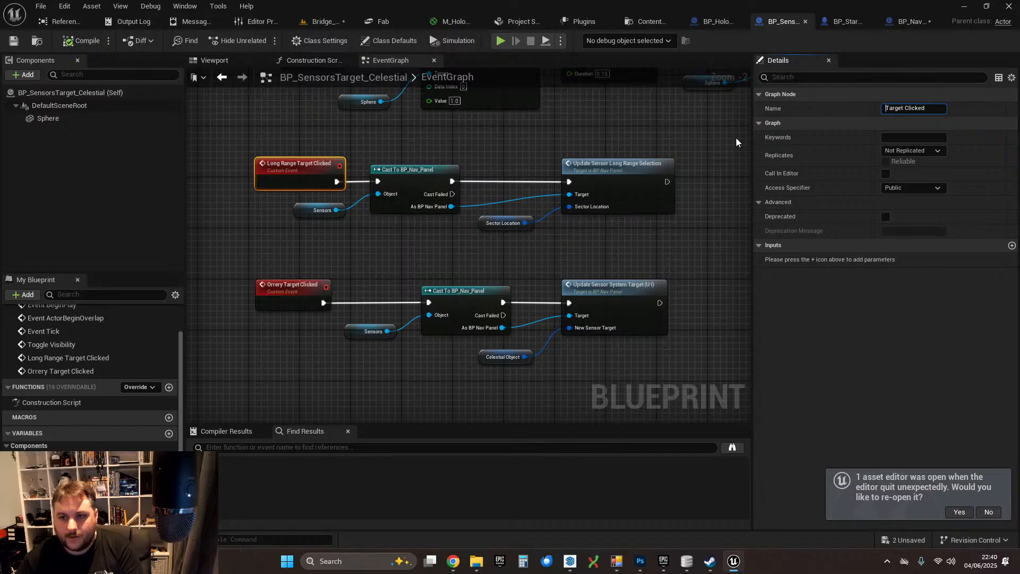
click(303, 246)
- Delete the Orrery Target Clicked event and shift both Cast To BP_Nav_Panel node chains away from the Target Clicked event
drag(254, 266, 319, 294)
key(Delete)
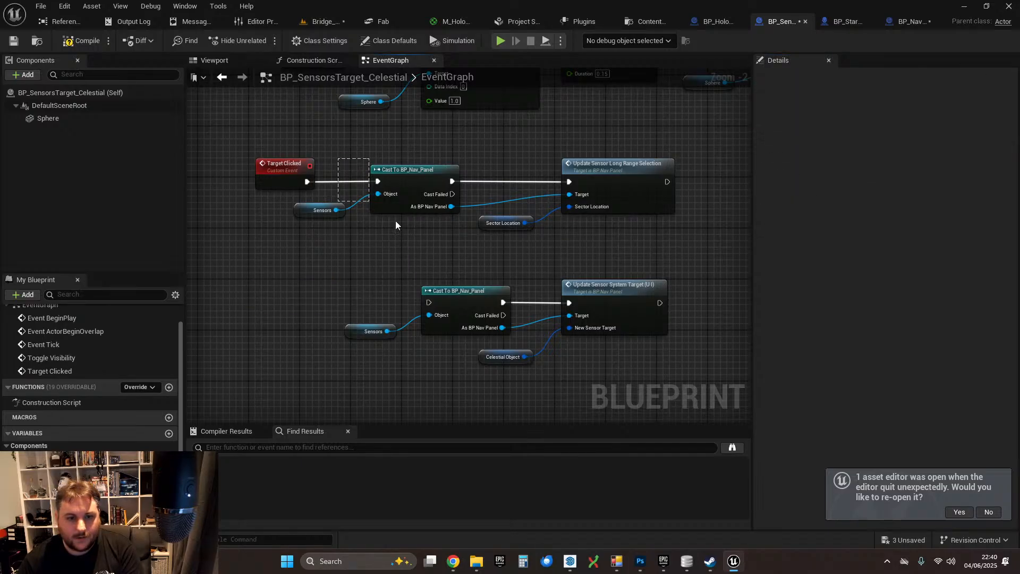
drag(395, 221, 584, 362)
drag(415, 175, 531, 176)
click(420, 154)
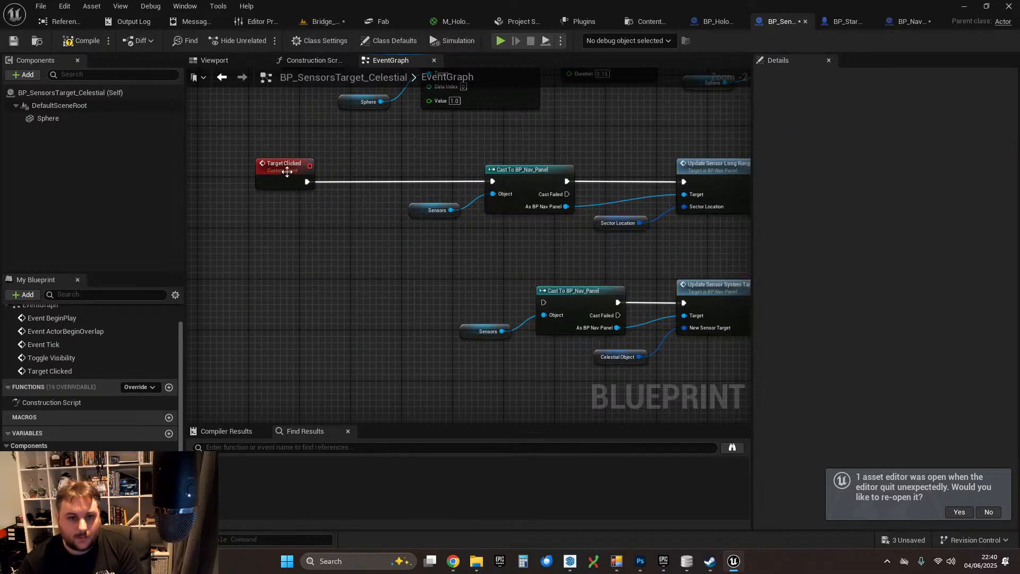
- Add a Branch after Target Clicked, wiring True to the long range selection cast and False to the system target cast
drag(287, 172, 492, 181)
key(b)
click(337, 248)
drag(377, 271, 543, 302)
right_drag(493, 263, 407, 266)
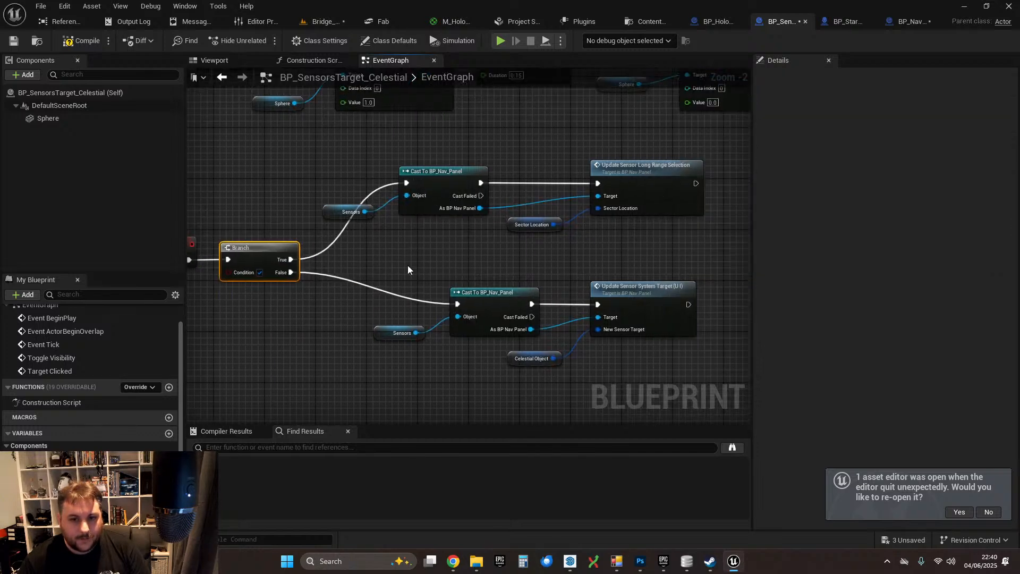
- Align the two Cast To BP_Nav_Panel node chains beneath each other beside the Branch node
drag(407, 270, 701, 369)
drag(486, 294, 435, 301)
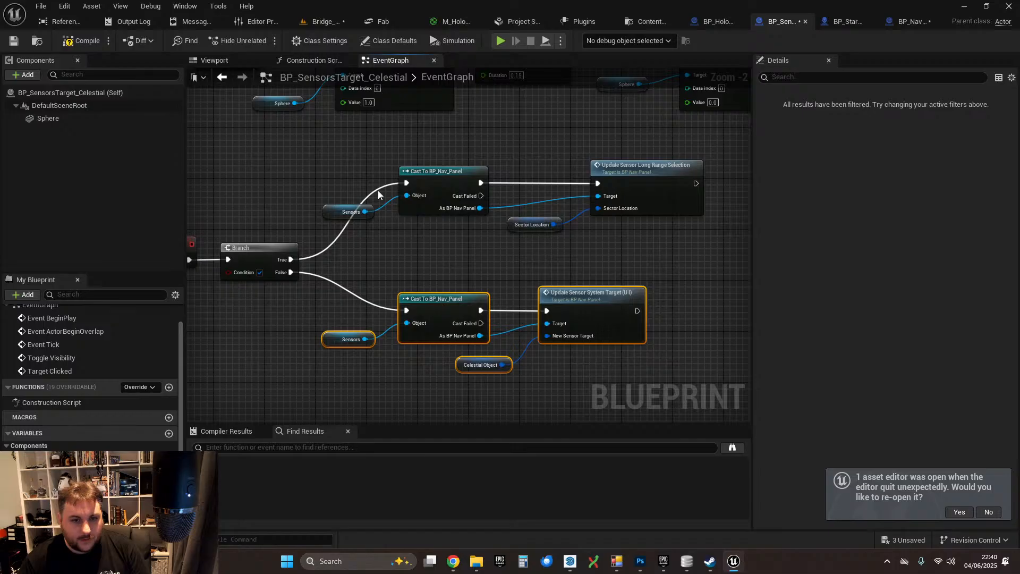
drag(378, 190, 642, 244)
drag(455, 184, 454, 207)
click(422, 265)
right_drag(423, 266, 538, 268)
right_drag(373, 308, 386, 308)
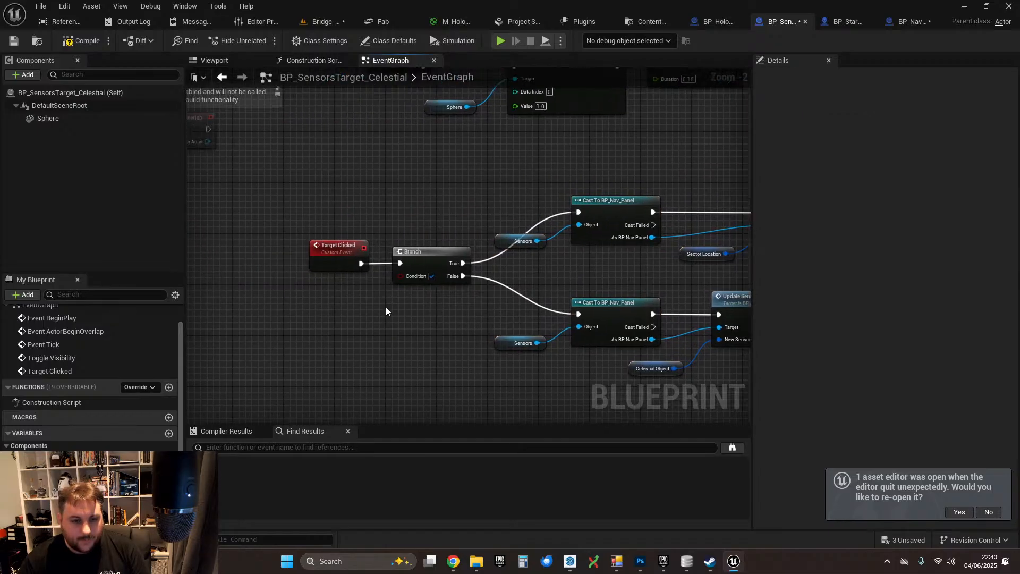
- Promote the Branch's Condition input to a Boolean variable named "Sector Location?" and tidy its node beneath the Target Clicked event
drag(401, 277, 338, 295)
text(promote)
key(Return)
drag(921, 110, 760, 118)
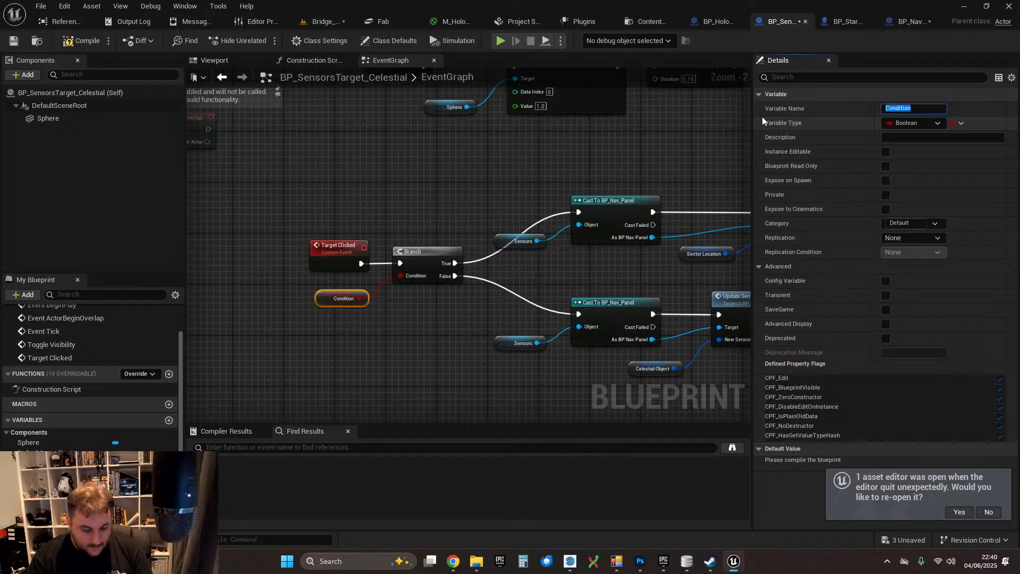
text(Lon)
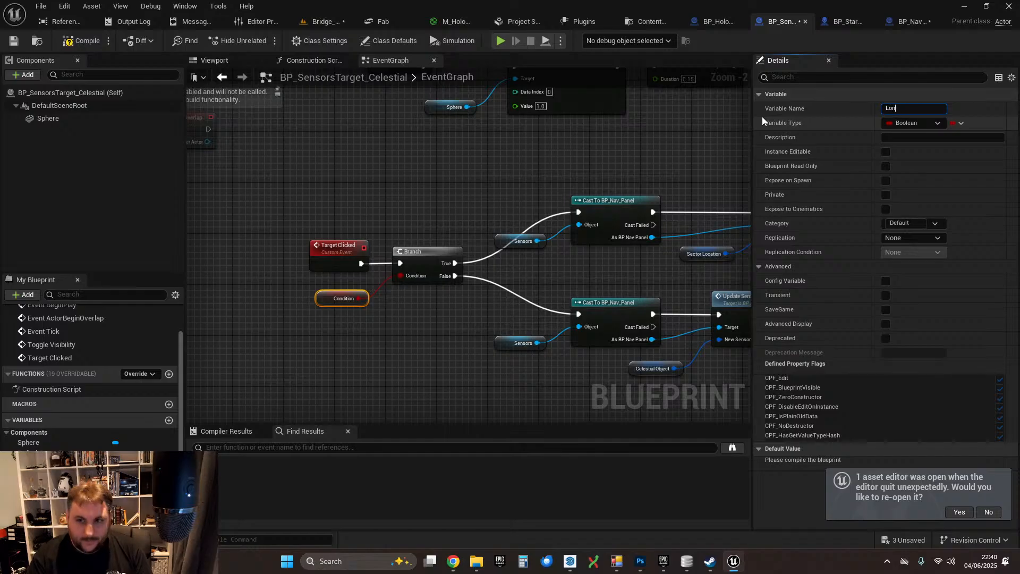
key(BackSpace)
key(BackSpace)
key(BackSpace)
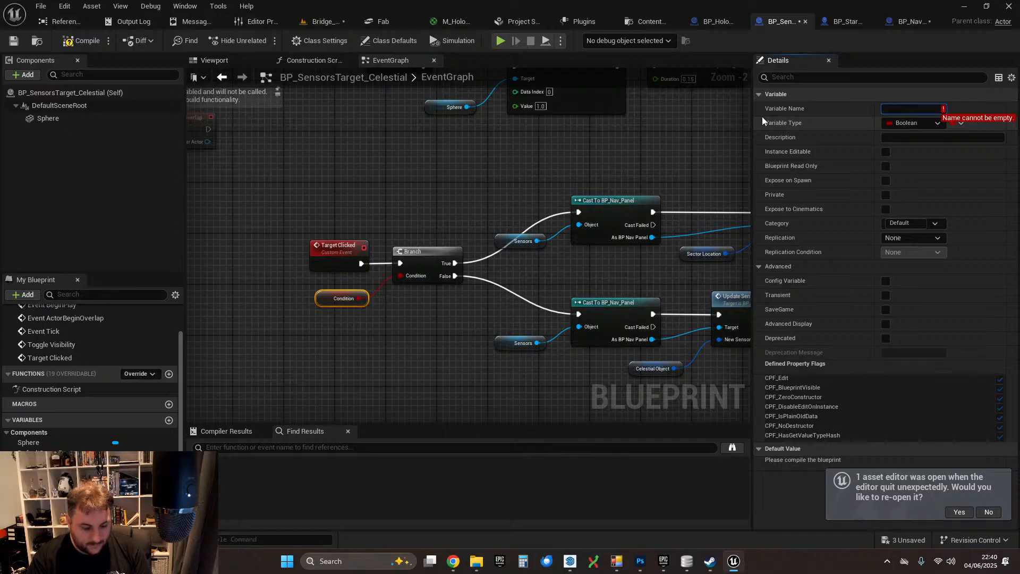
text(Se)
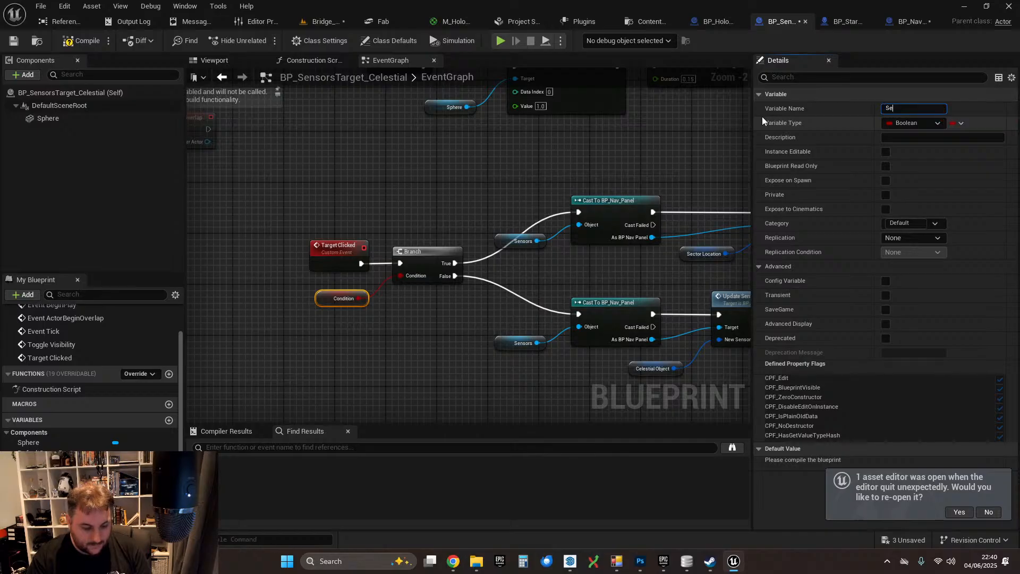
text(ctor Location?)
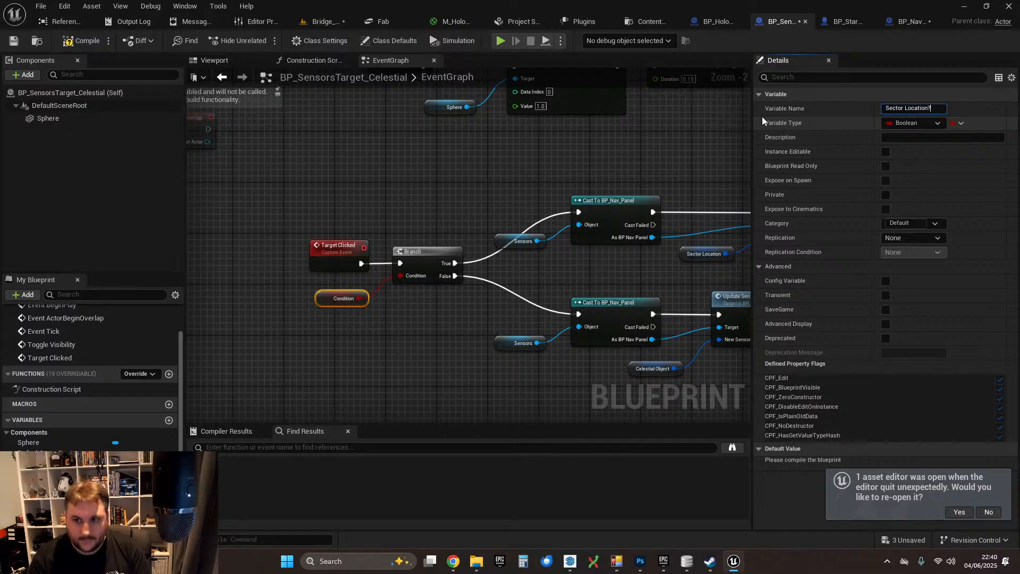
key(Return)
scroll(329, 325, up, 2)
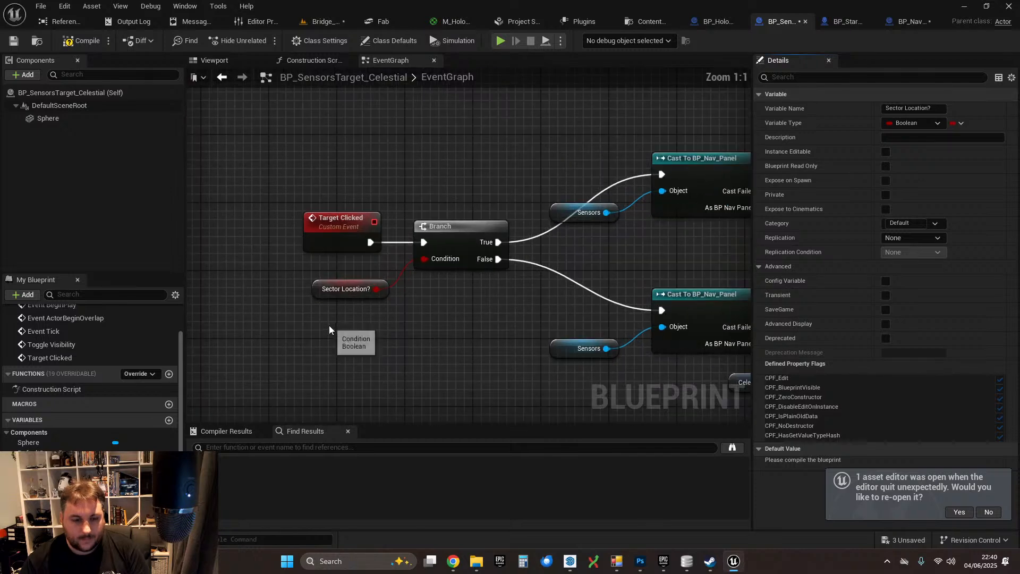
click(321, 294)
scroll(476, 297, down, 1)
click(479, 296)
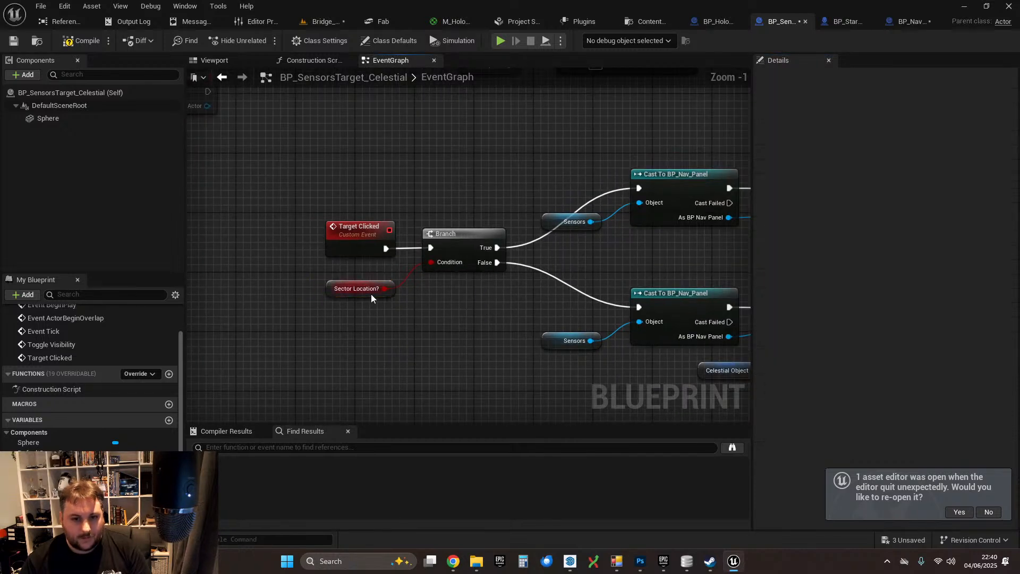
- Compile and save the BP_SensorsTarget_Celestial blueprint with the new branch logic
right_drag(520, 297, 366, 292)
right_drag(524, 249, 492, 260)
scroll(566, 252, down, 1)
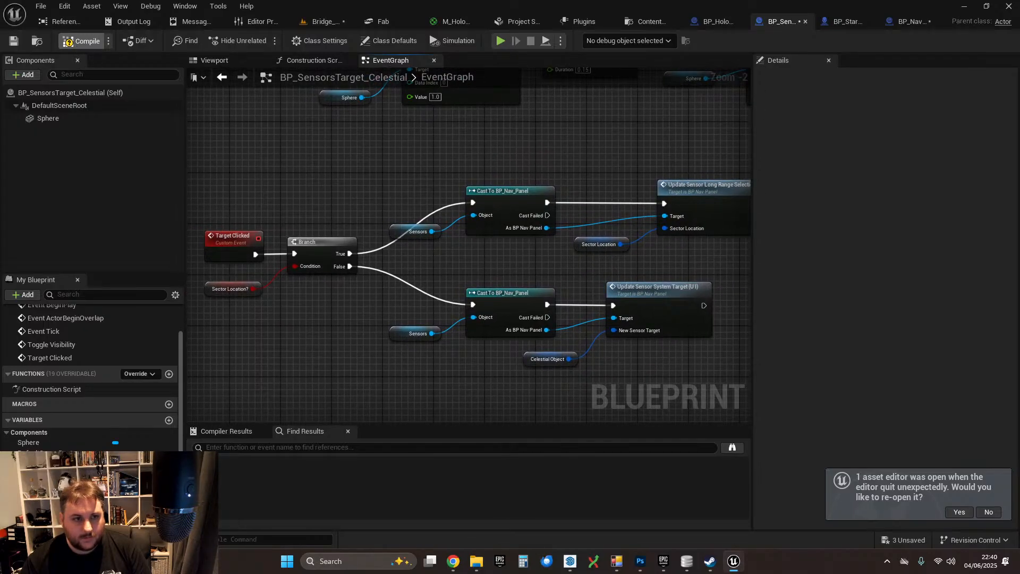
click(14, 42)
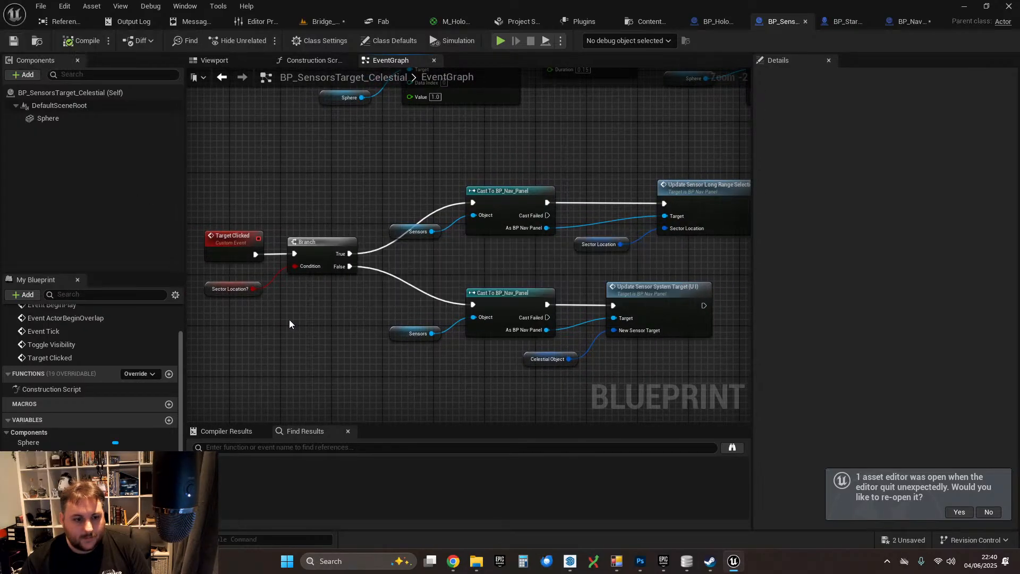
- Turn off Expose on Spawn and Instance Editable for the Sensors variable
click(32, 492)
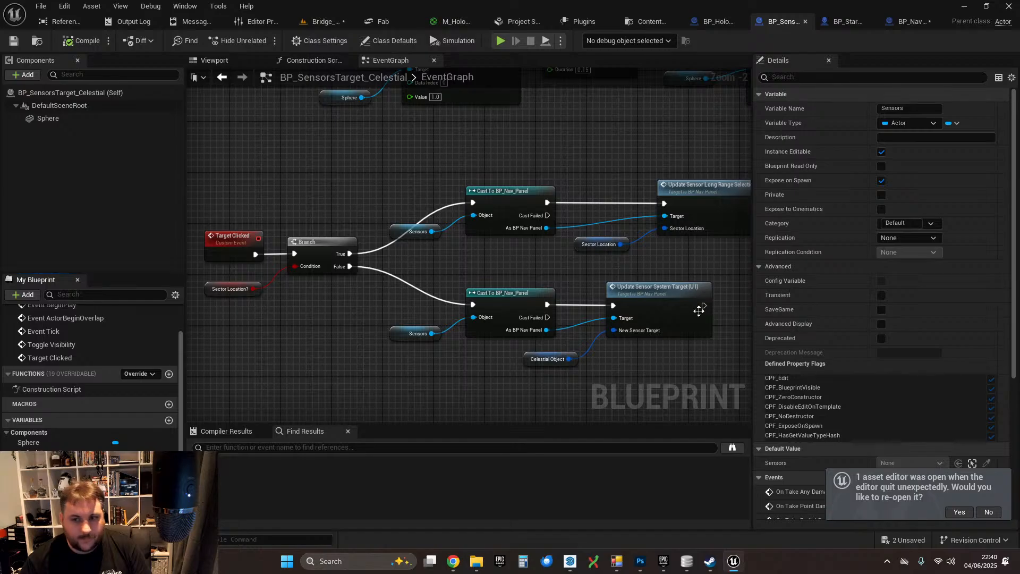
click(881, 180)
click(882, 152)
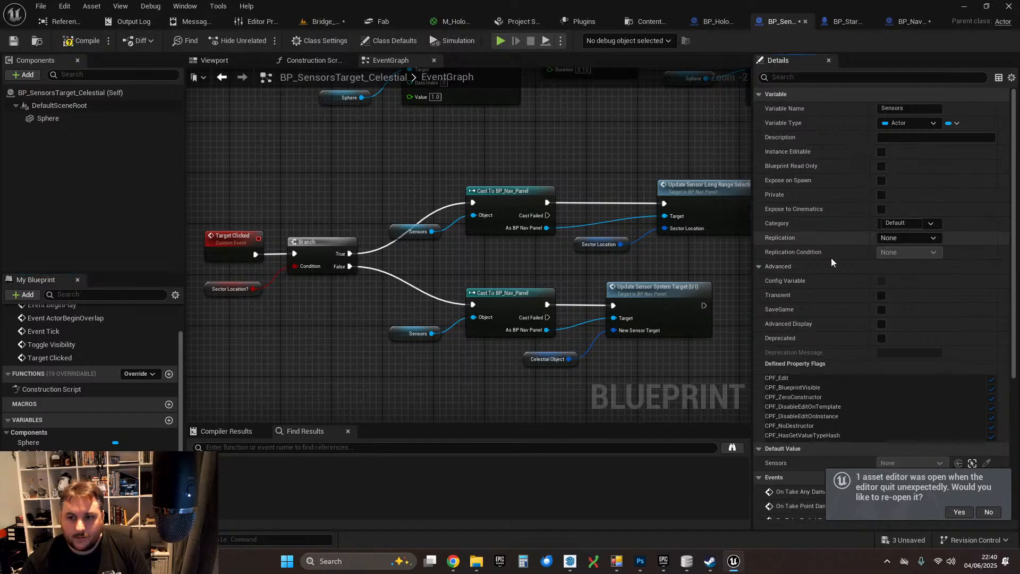
- Compile and save BP_SensorsTarget_Celestial with the changed Sensors variable settings
click(412, 169)
click(66, 44)
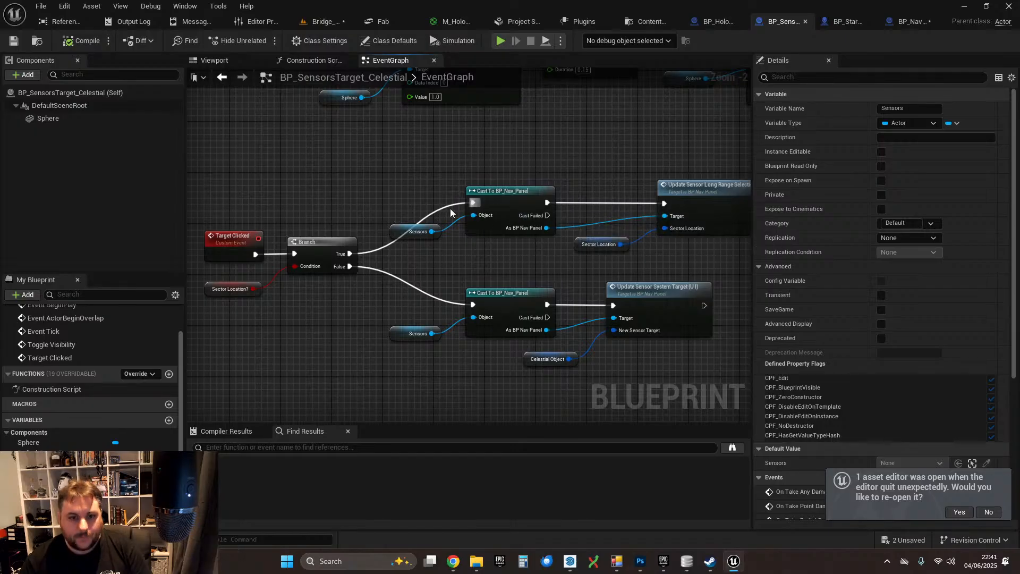
right_drag(352, 171, 332, 179)
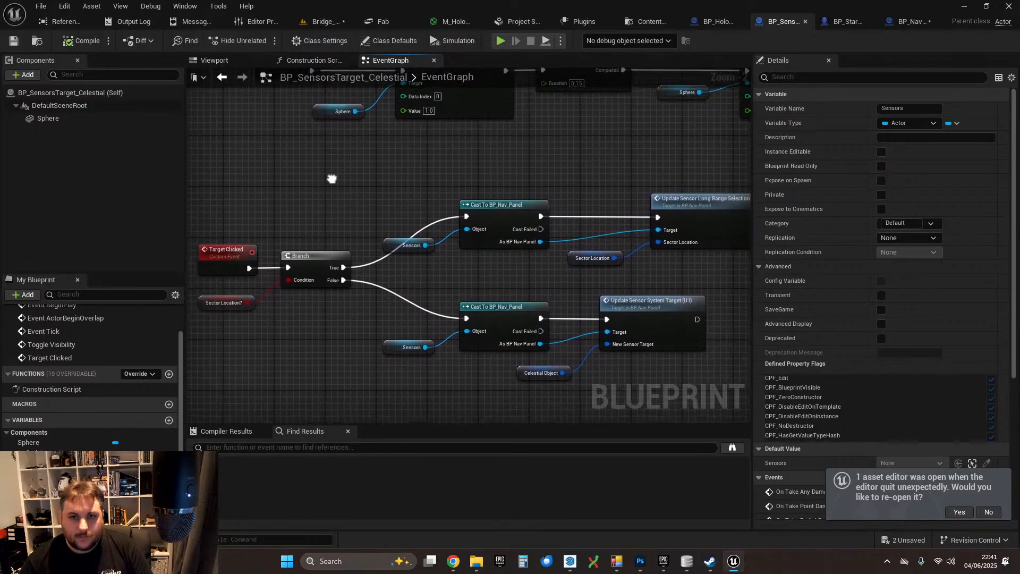
- In BP_HoloDisplay's Render Orrery Map, add an unchecked Set Sector Location? node targeting the cast celestial, executed after the Celestial Object setter
click(716, 26)
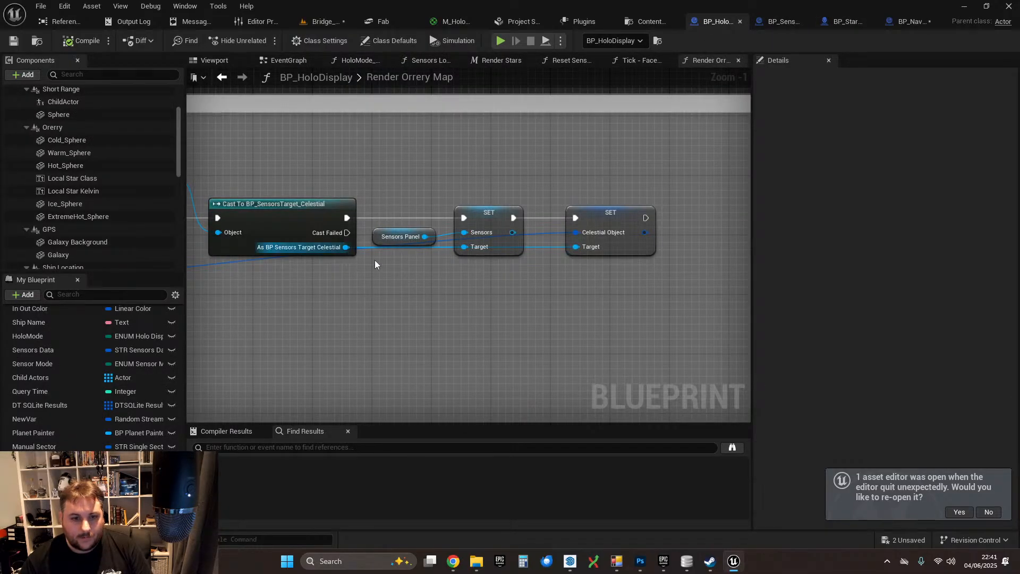
drag(345, 247, 579, 328)
text(set)
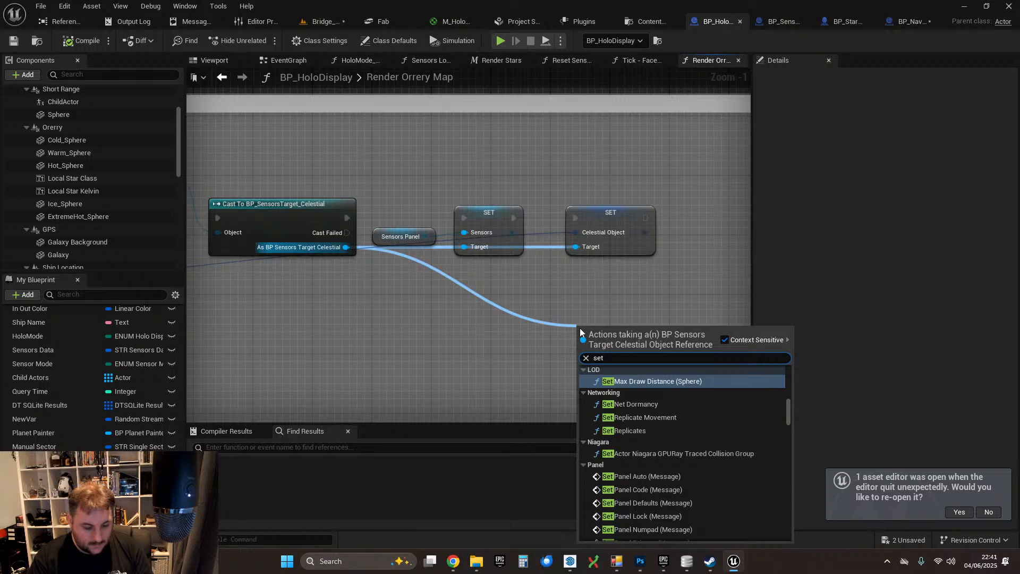
text( sector)
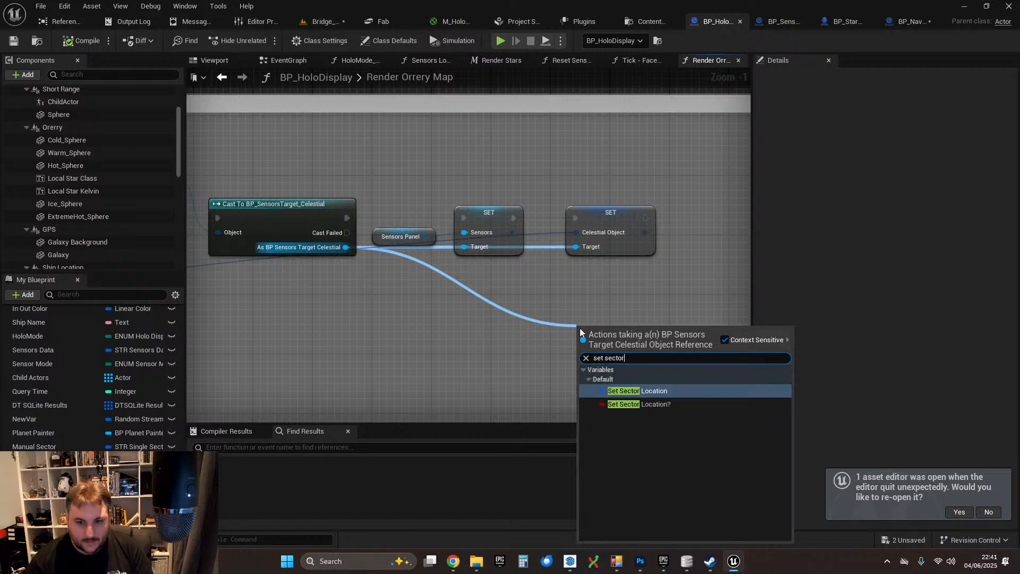
click(657, 404)
right_drag(649, 322, 546, 336)
drag(546, 344, 657, 225)
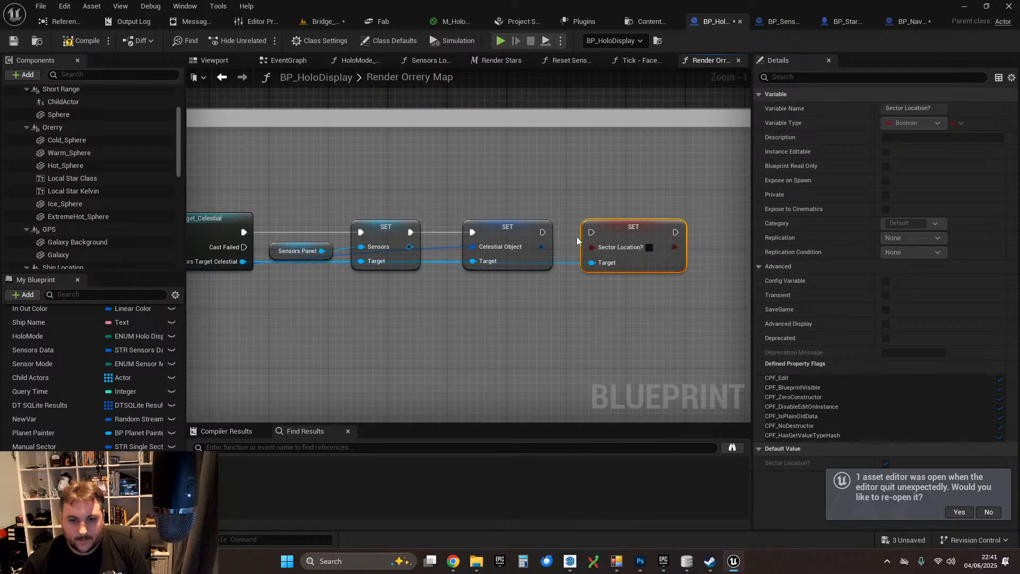
drag(542, 233, 591, 232)
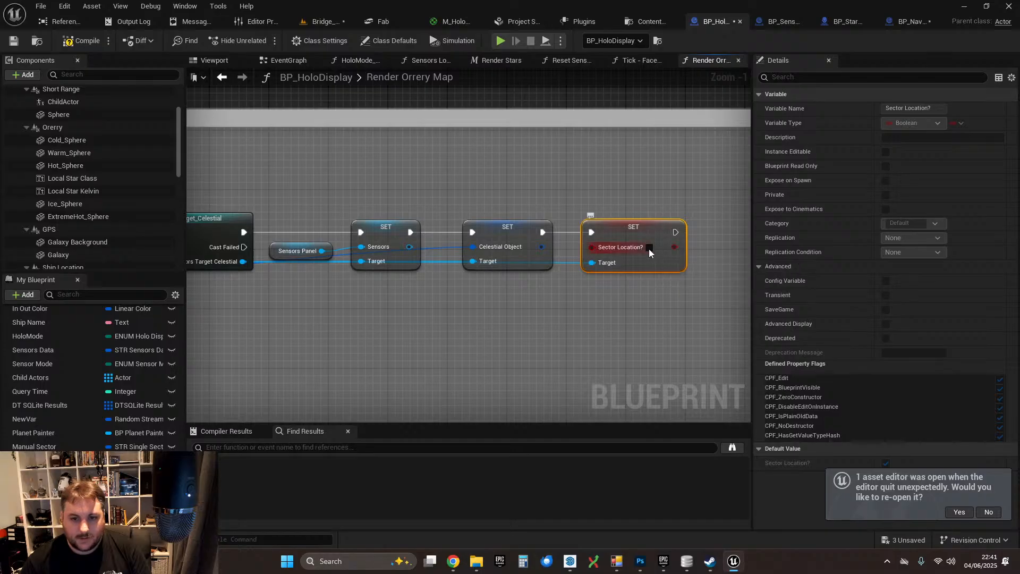
right_drag(528, 186, 548, 208)
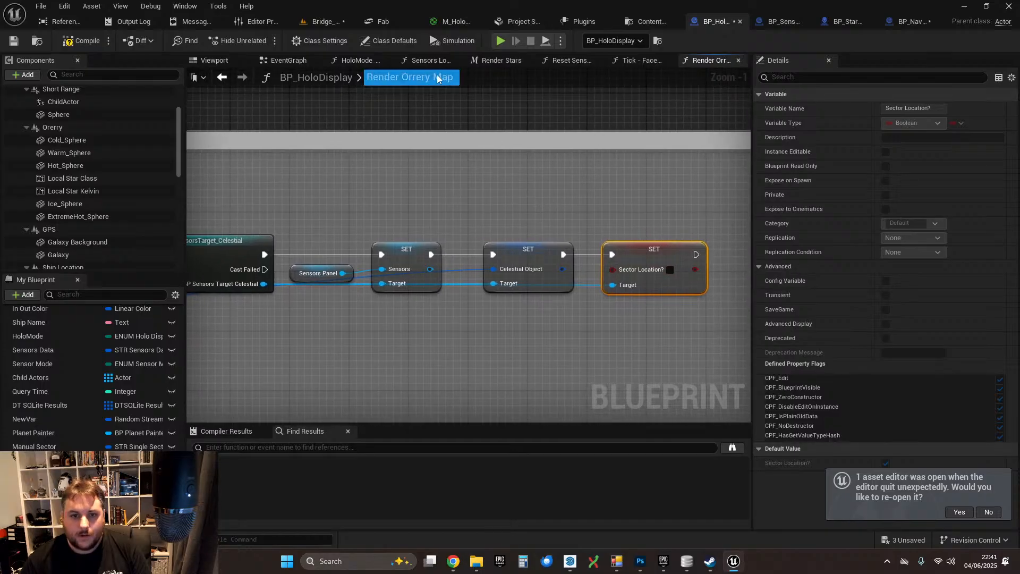
- In the Render Stars macro, add a Set Sector Location? node set to true for the cast target, executed after the Sector Location setter
click(501, 60)
right_drag(538, 180, 579, 287)
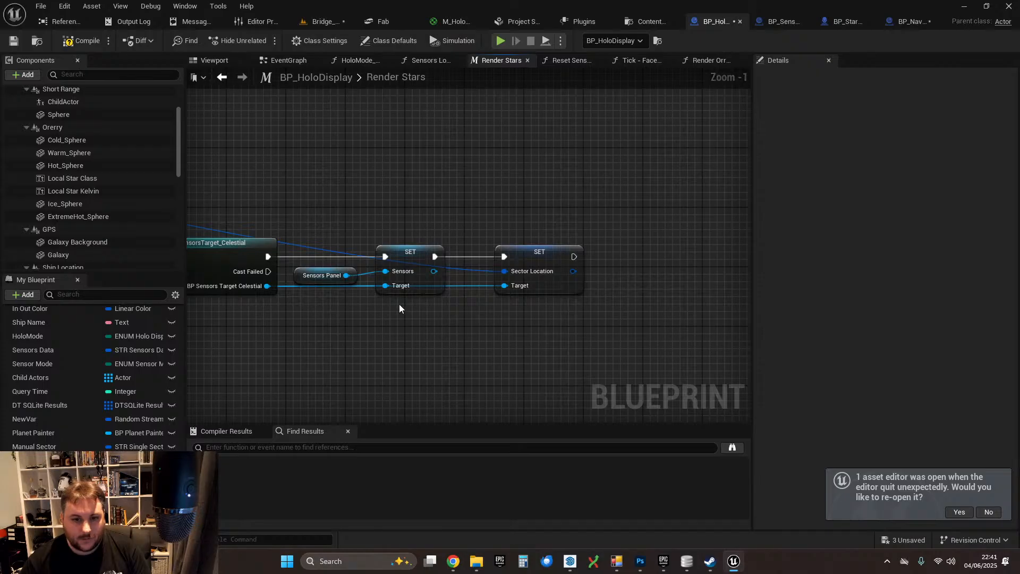
drag(266, 286, 671, 350)
text(set )
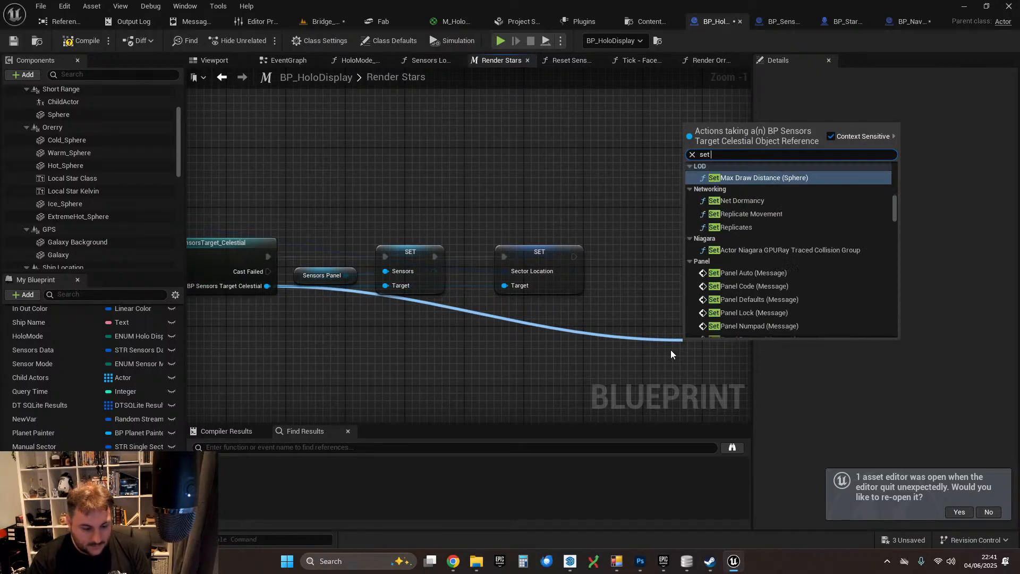
text(sector)
click(733, 201)
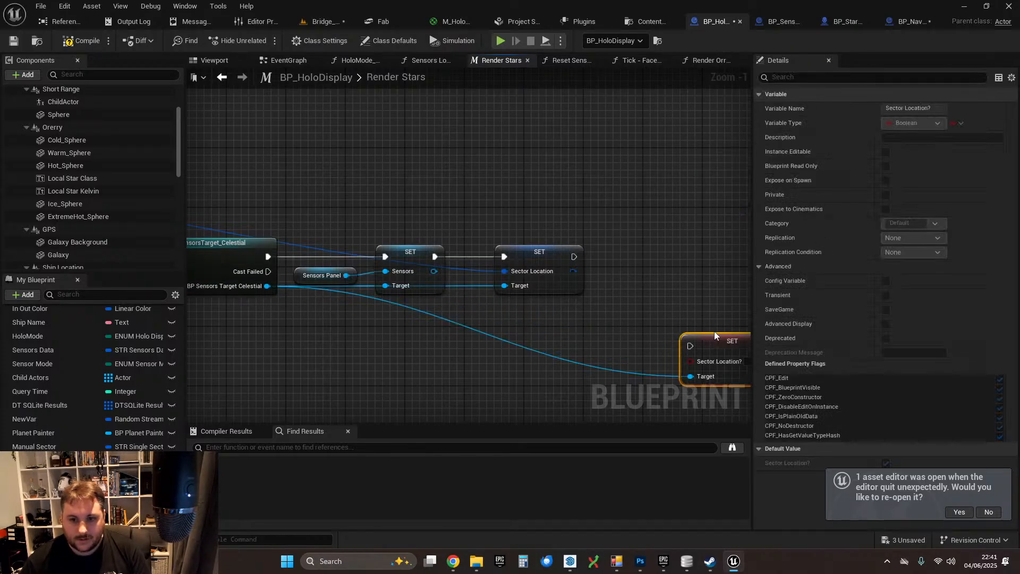
drag(714, 336, 655, 247)
drag(573, 257, 630, 256)
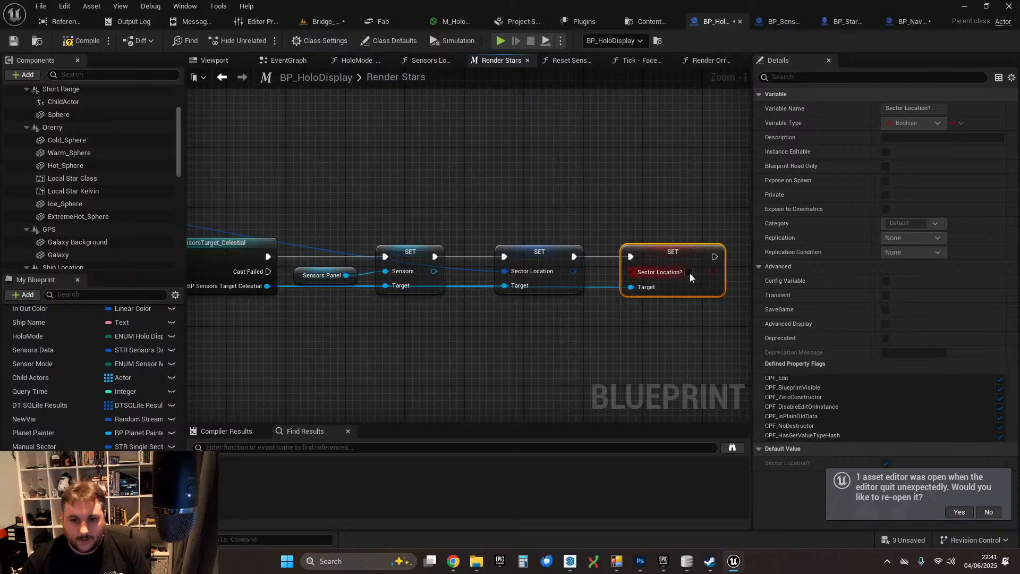
click(582, 330)
- Compile and save the BP_HoloDisplay blueprint
click(85, 41)
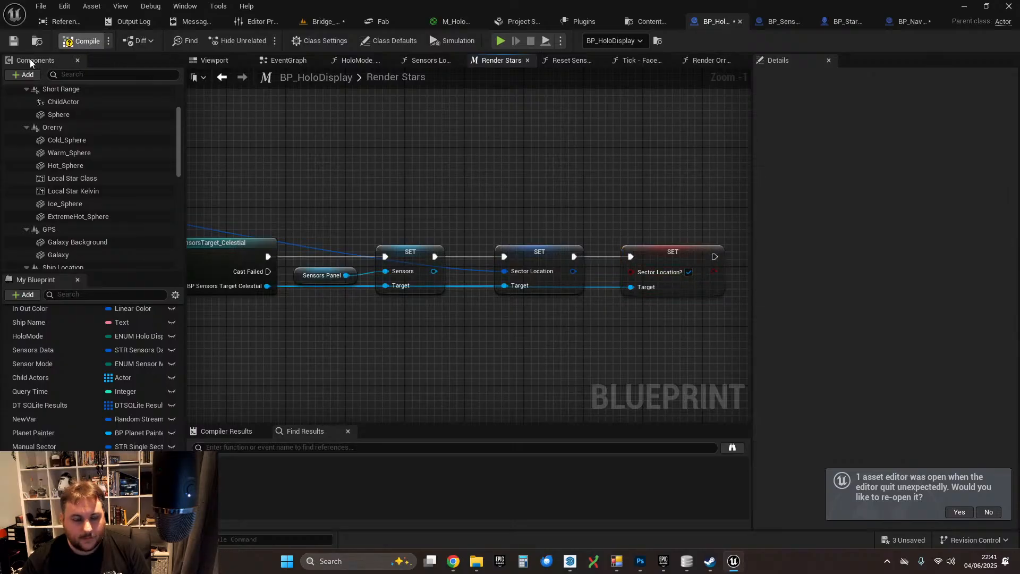
click(14, 42)
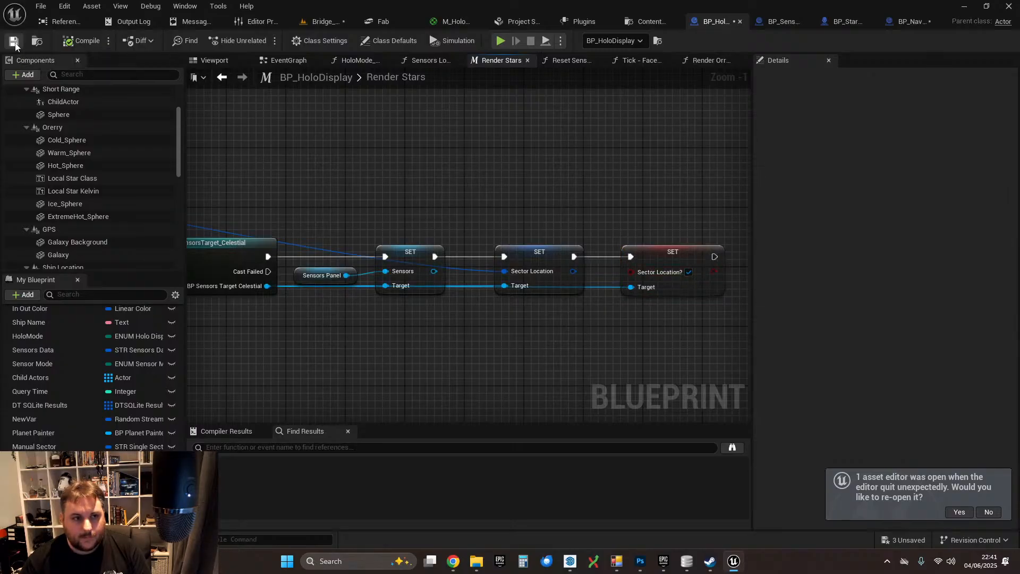
- Review the Render Orrery Map setters, the Target Clicked call in BP_Starsim_Character, and the Target Clicked branch in BP_SensorsTarget_Celestial
click(703, 62)
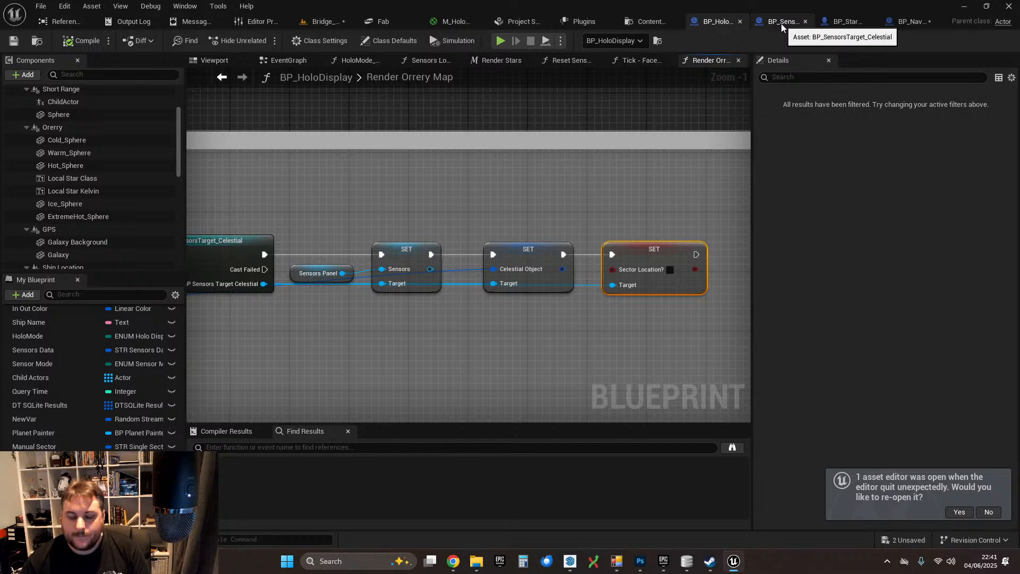
click(843, 21)
scroll(523, 200, down, 1)
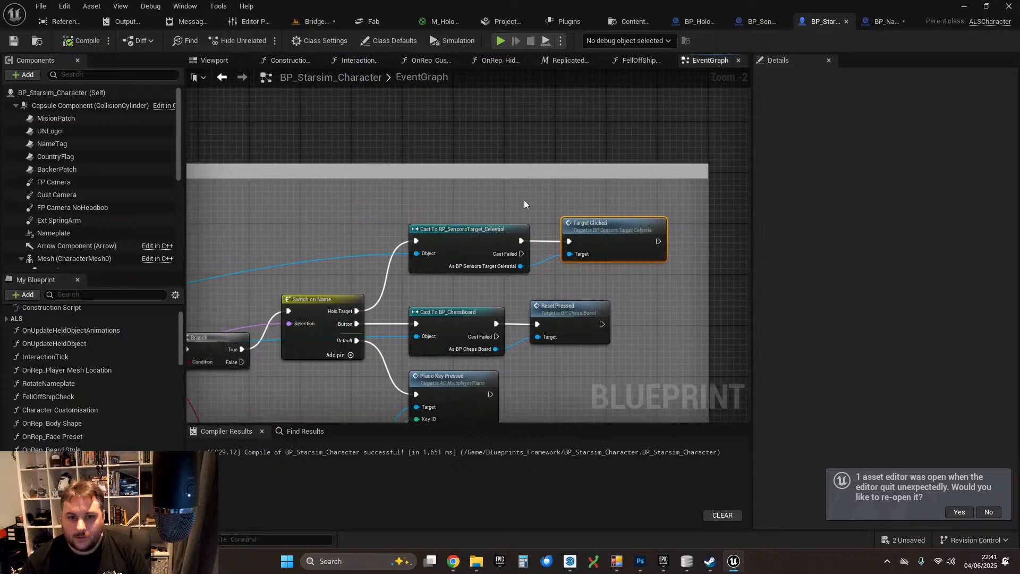
click(599, 256)
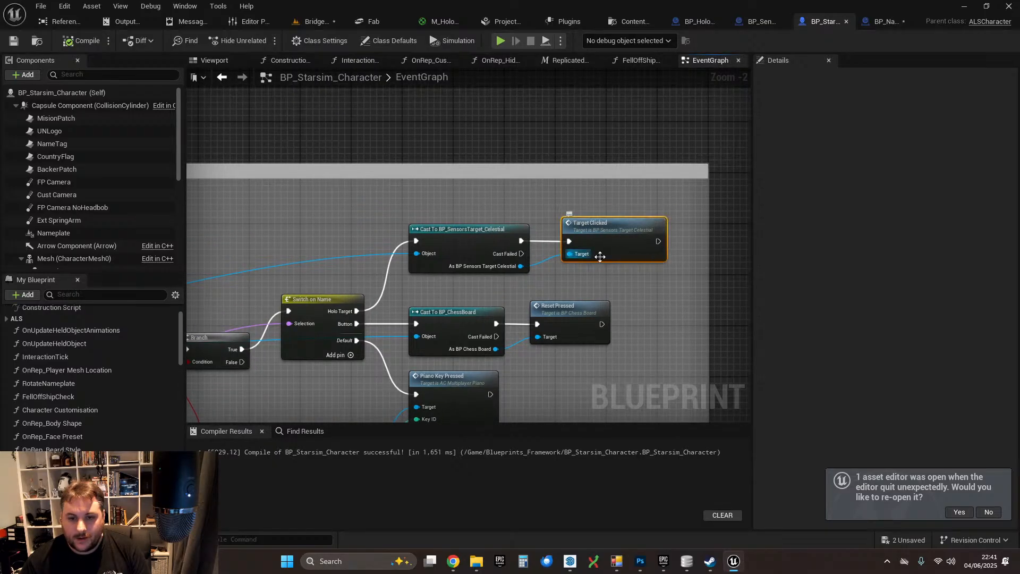
click(764, 19)
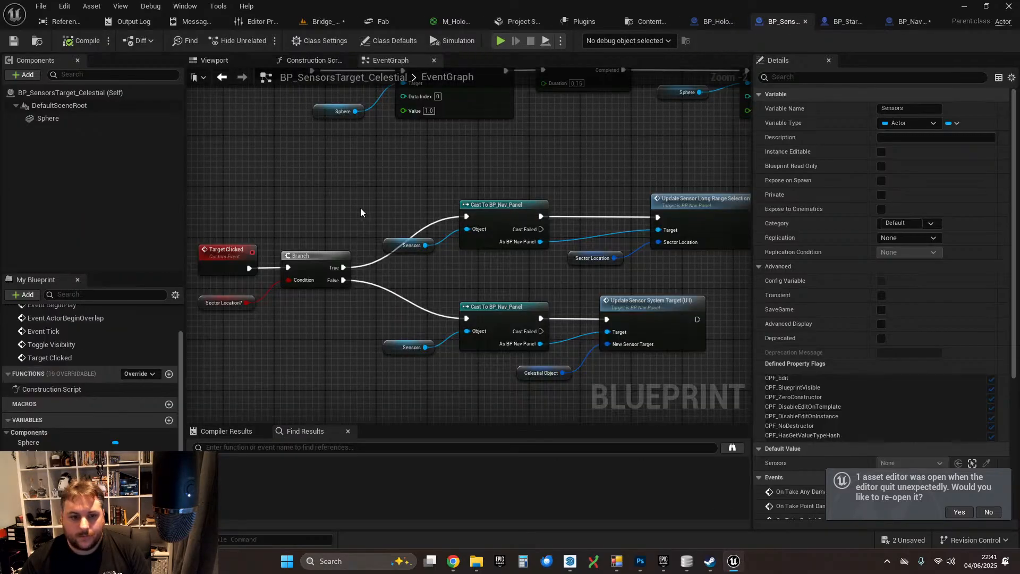
drag(331, 260, 330, 261)
click(340, 209)
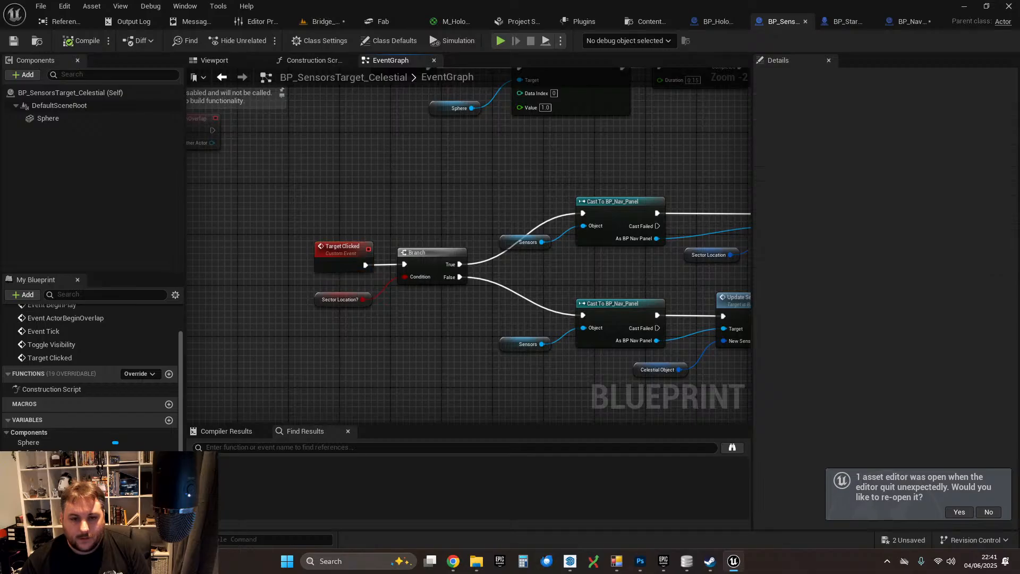
right_drag(492, 176, 347, 170)
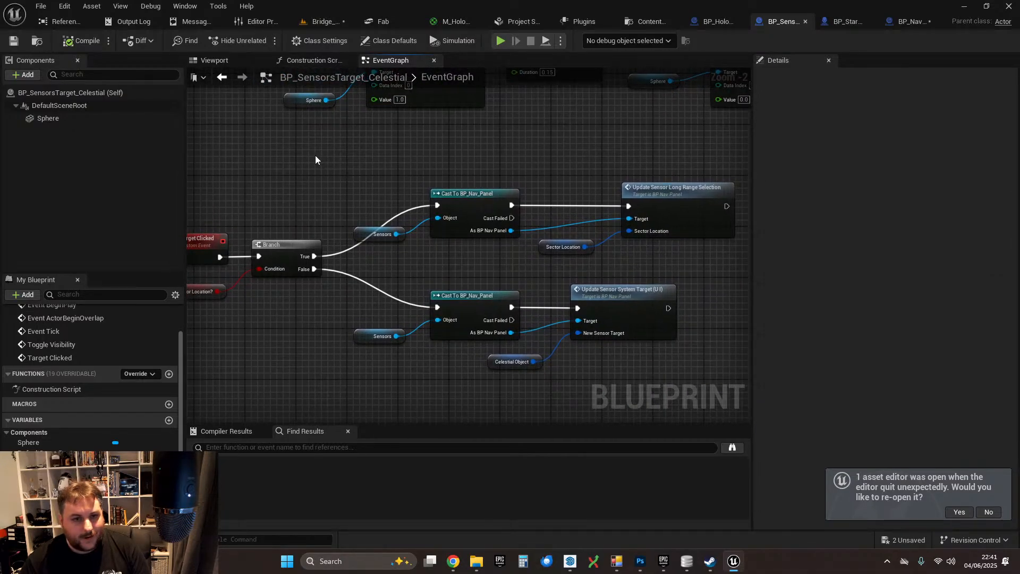
- Start a play test of the bridge playground level and walk up to the Sensors console
click(340, 21)
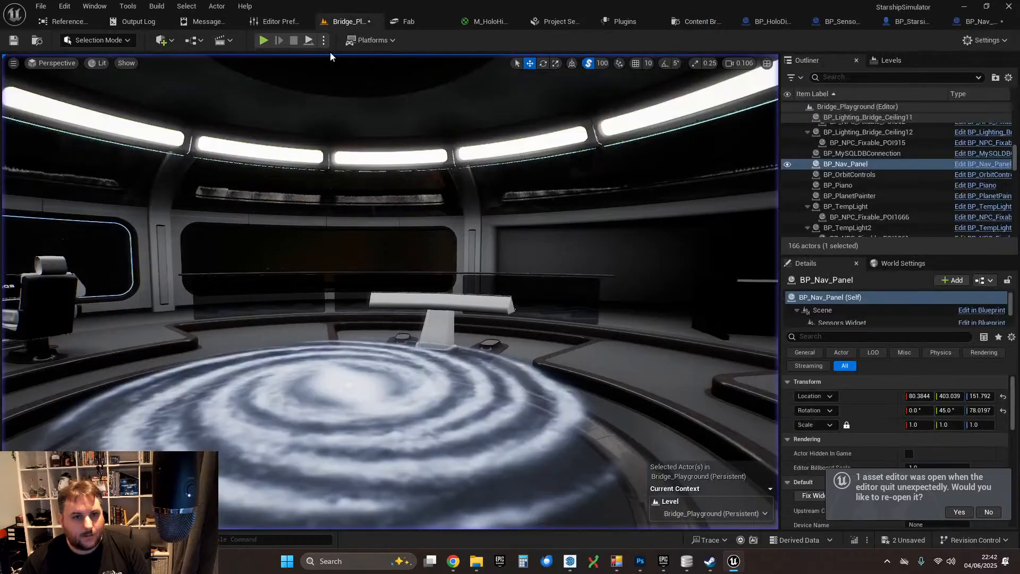
click(263, 41)
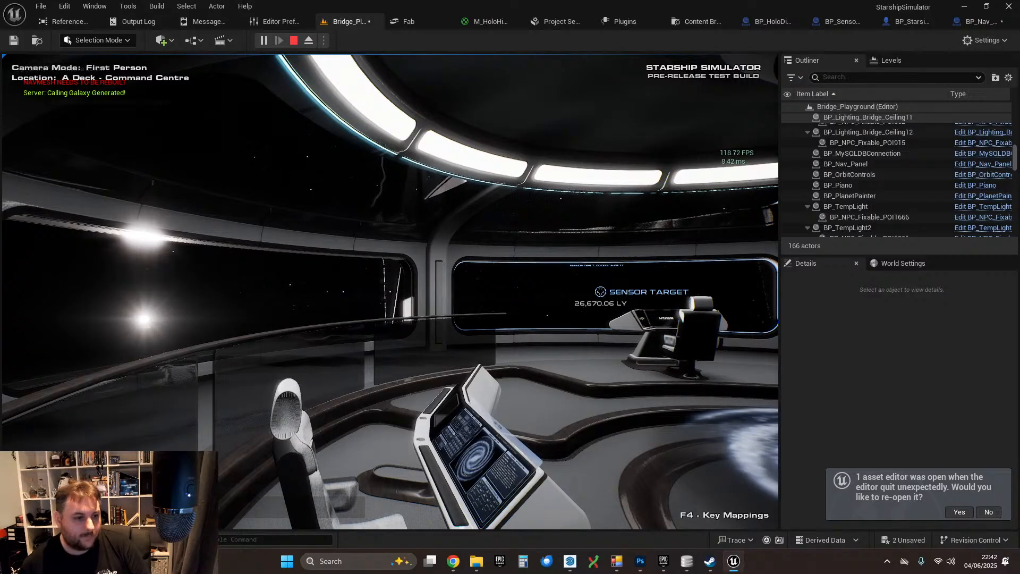
key(w)
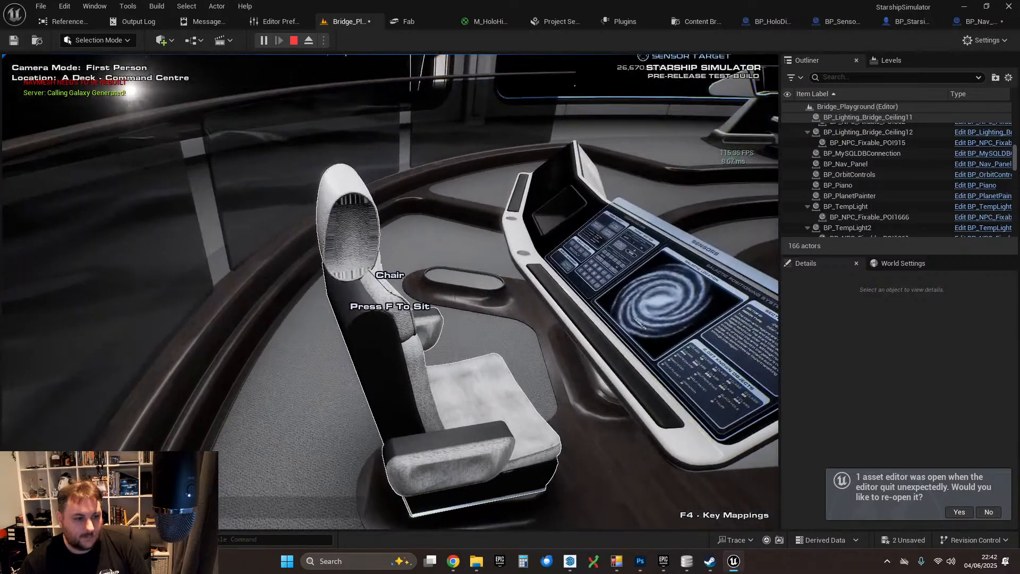
key(w)
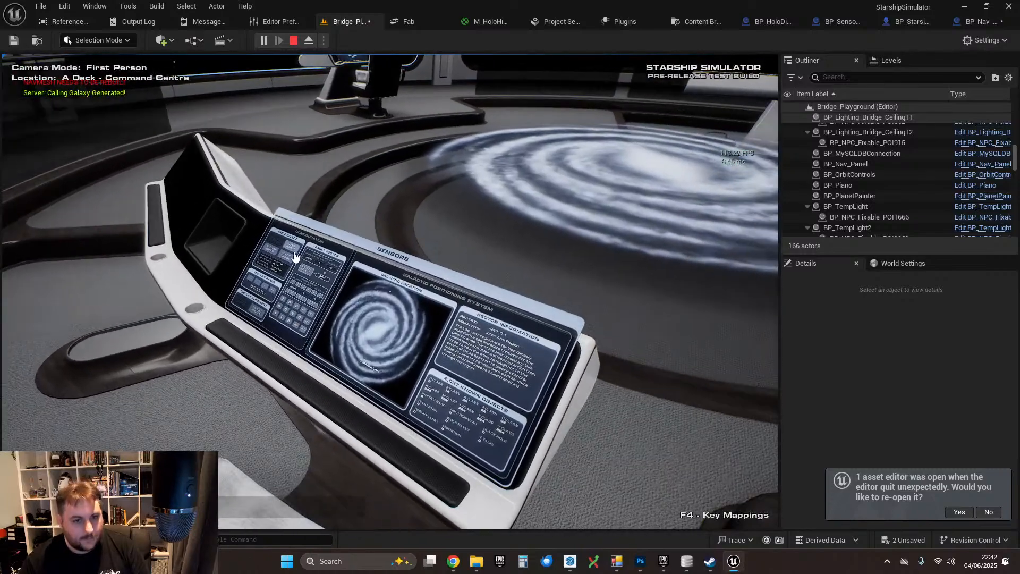
- Switch the Sensors console to long range mode and increase the sensor range
click(294, 257)
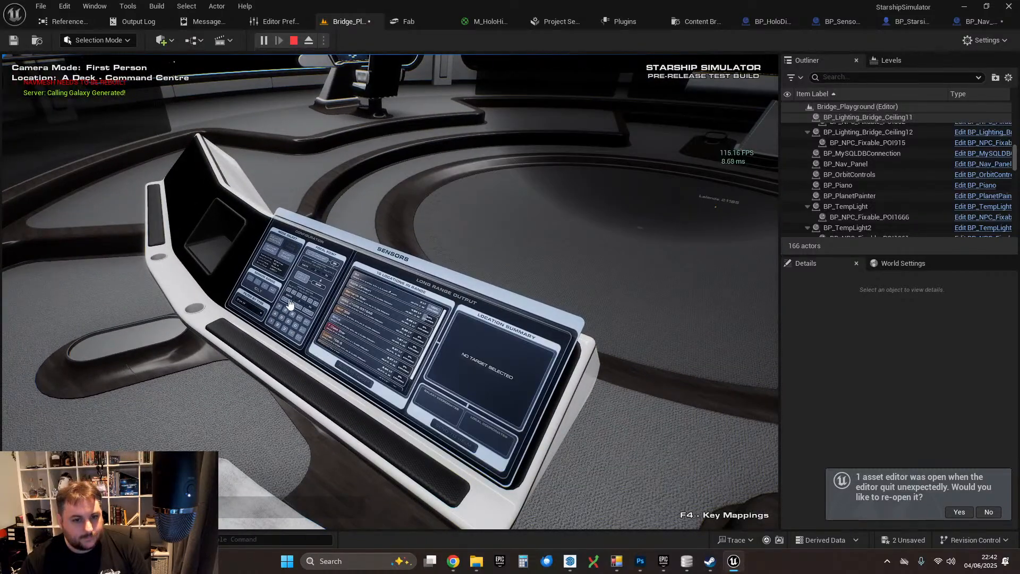
click(265, 291)
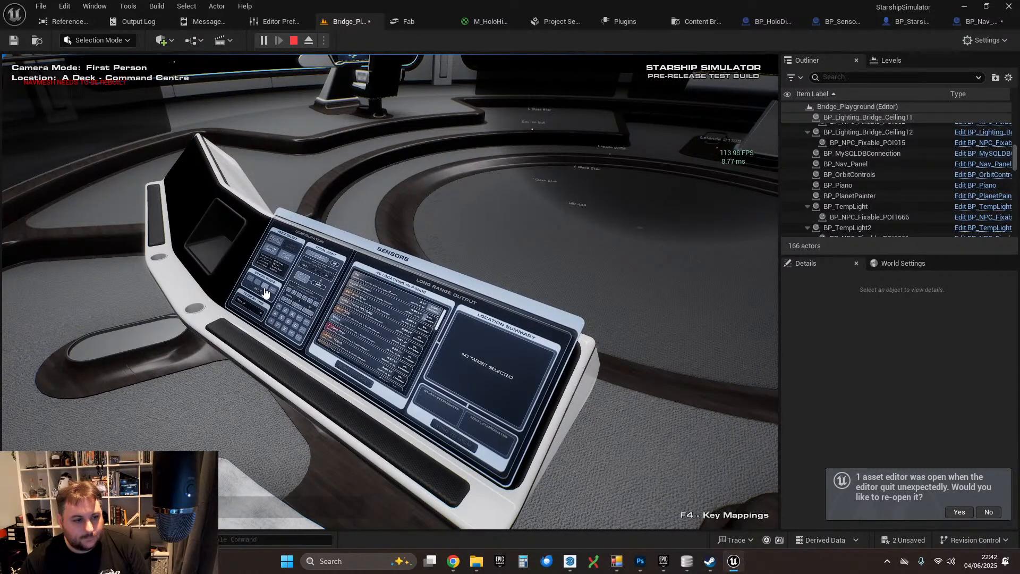
scroll(391, 295, up, 5)
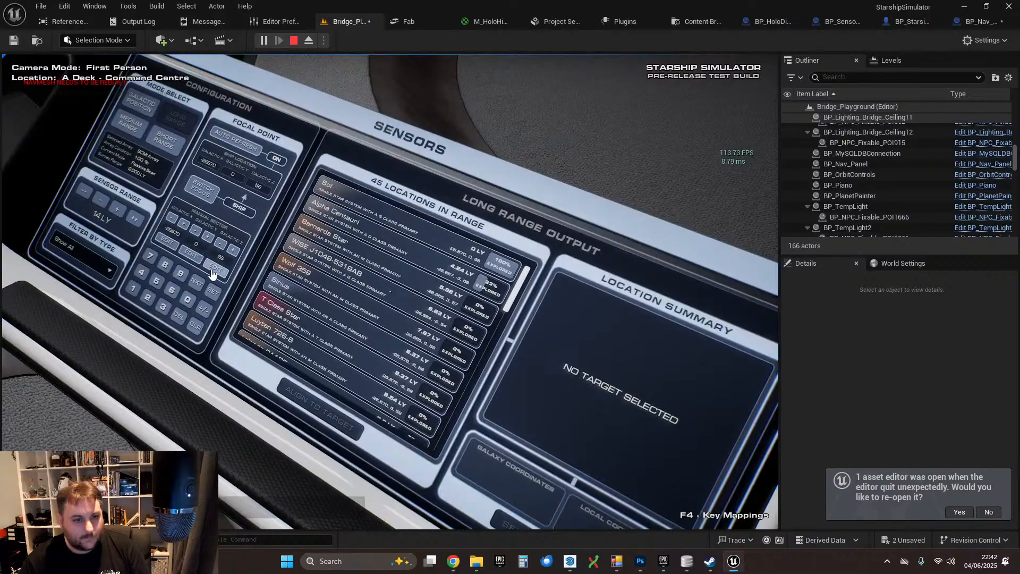
click(113, 215)
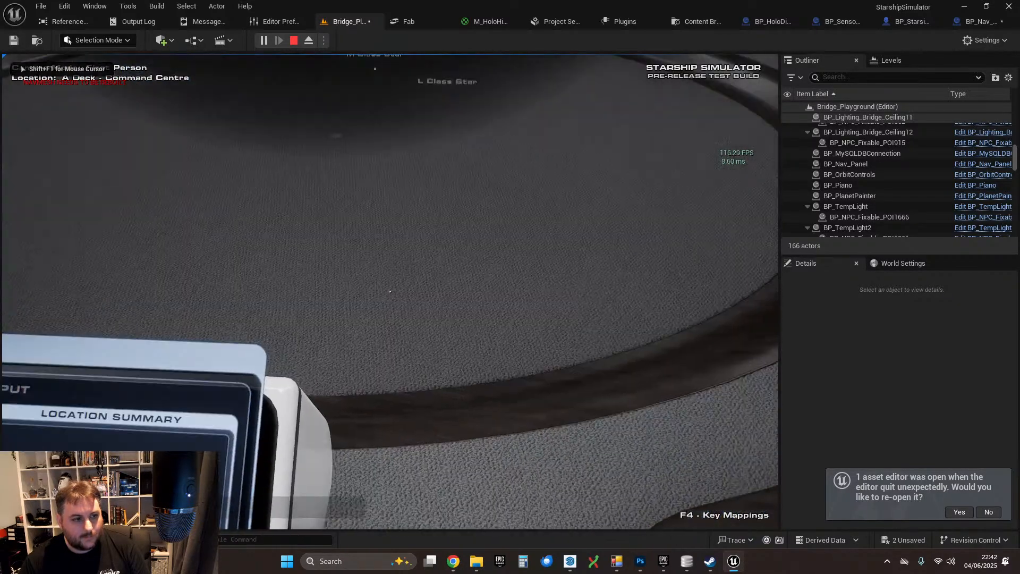
- Inspect the star targets in the long range hologram and return to the Sensors console
key(w)
key(w)
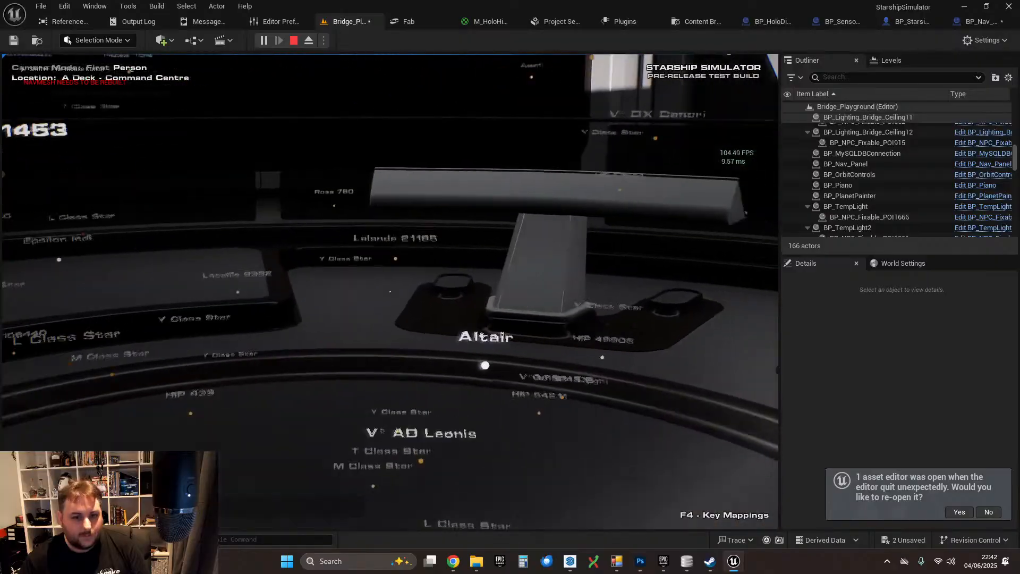
key(w)
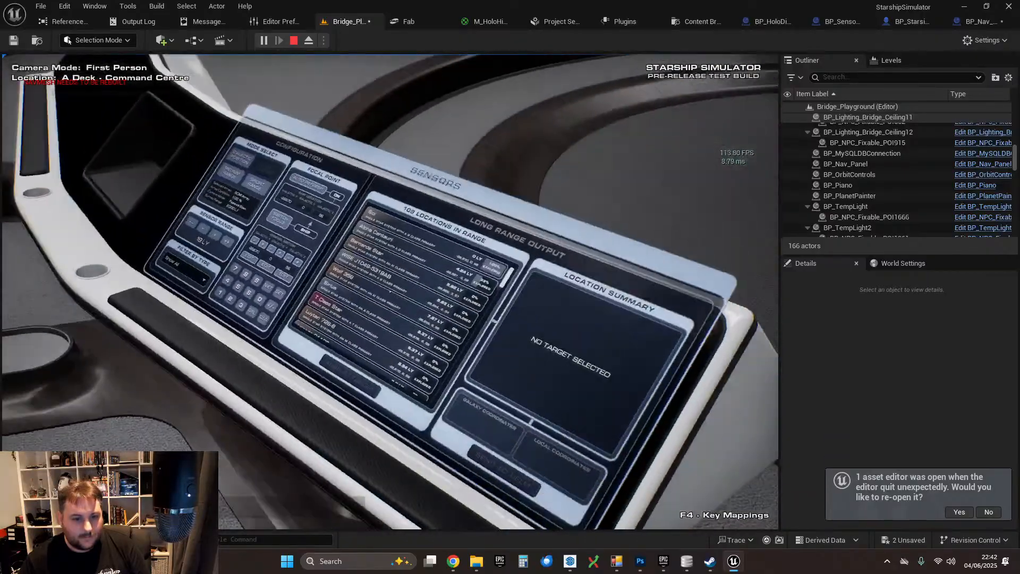
- Switch the Sensors console to medium range mode and inspect the planet targets in the holographic orrery
click(47, 262)
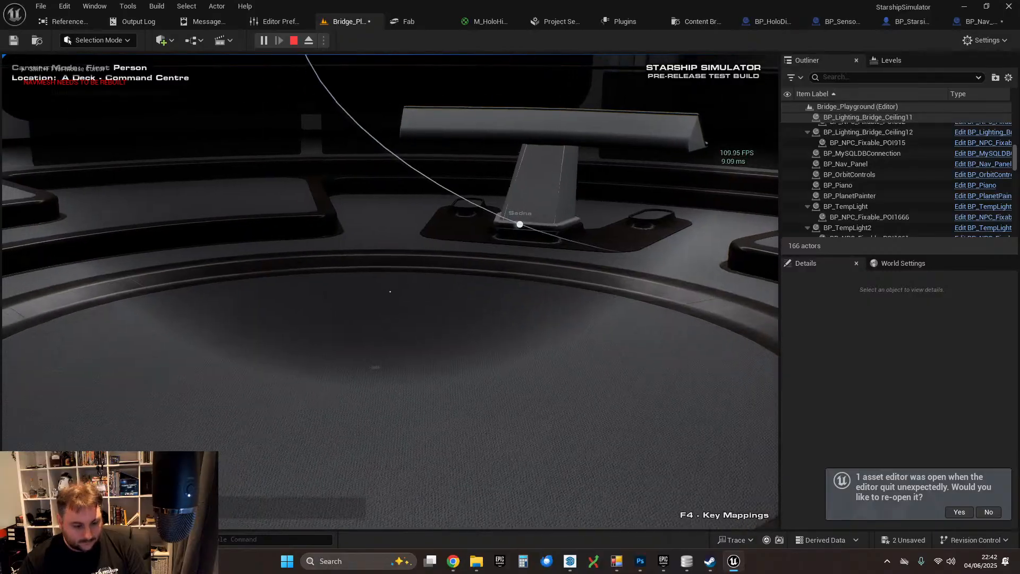
key(w)
click(735, 383)
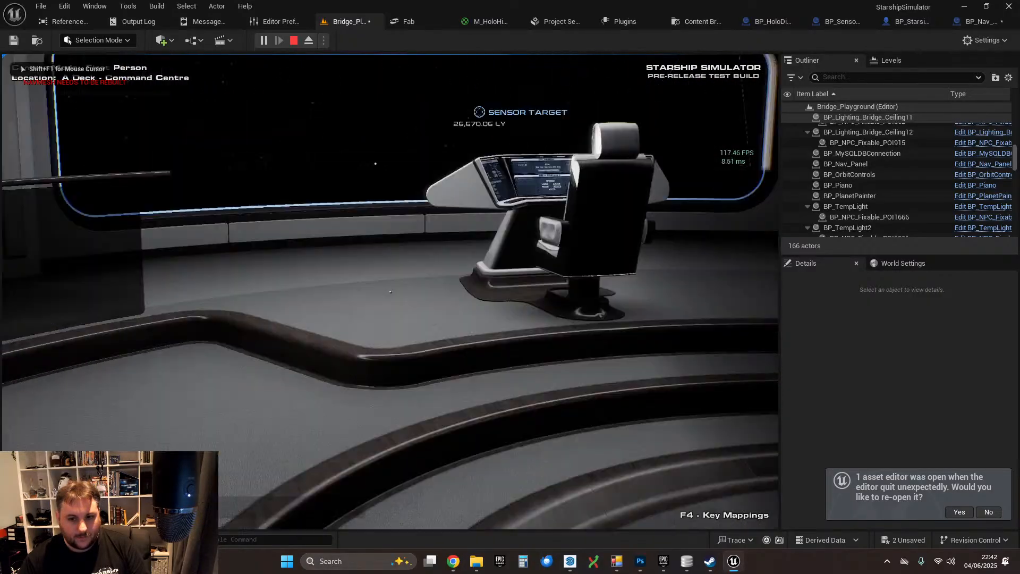
key(w)
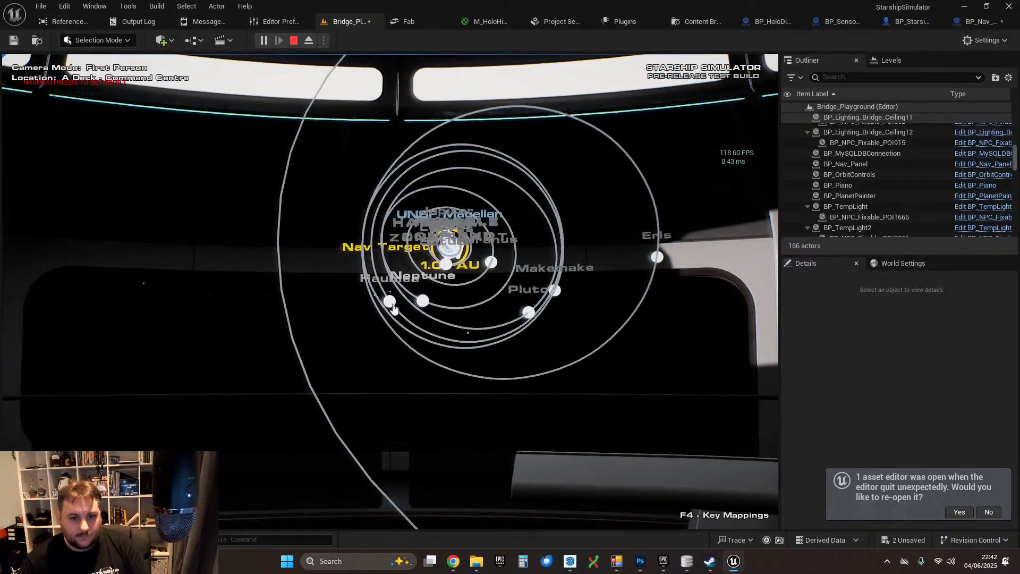
key(w)
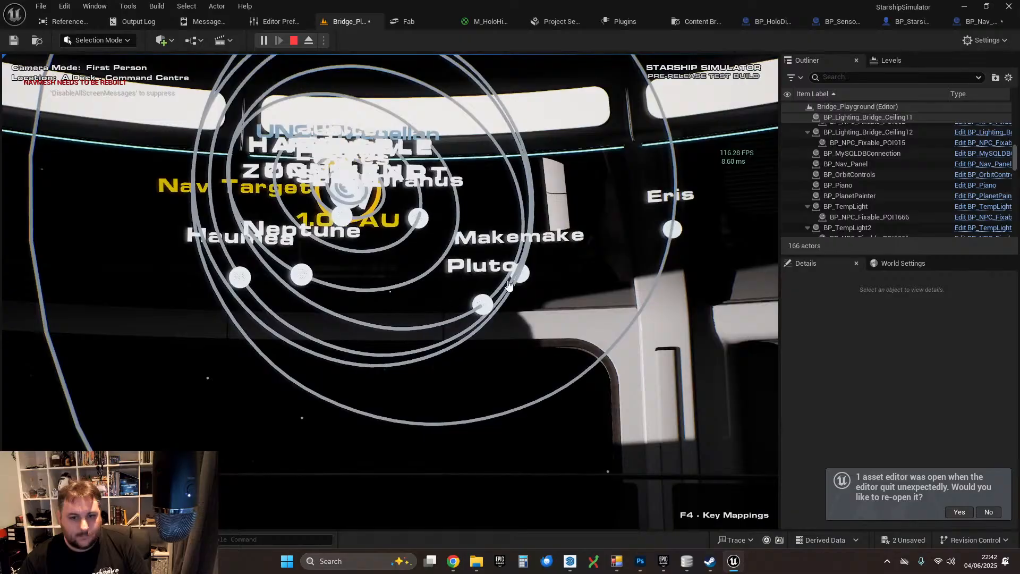
key(w)
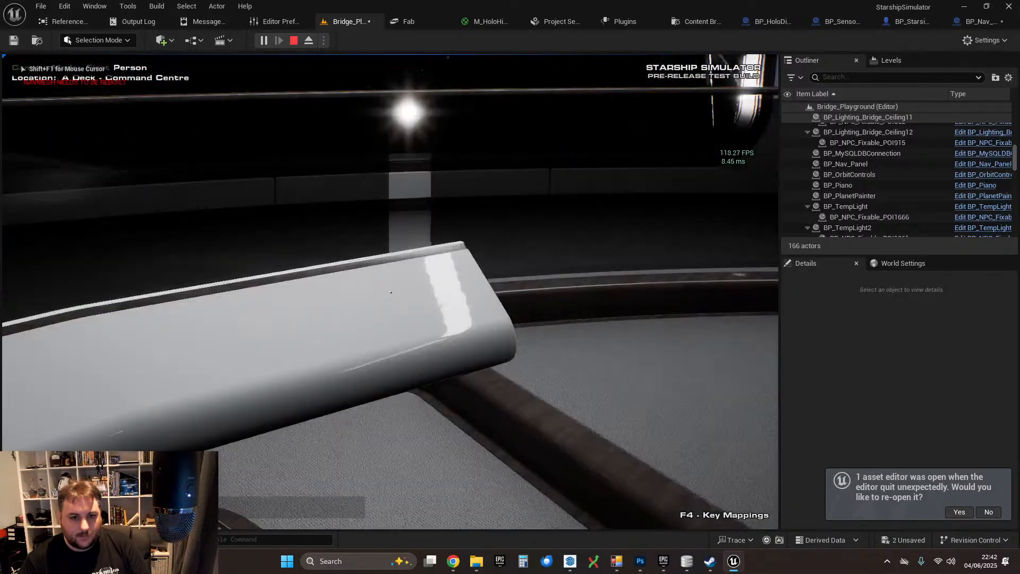
key(s)
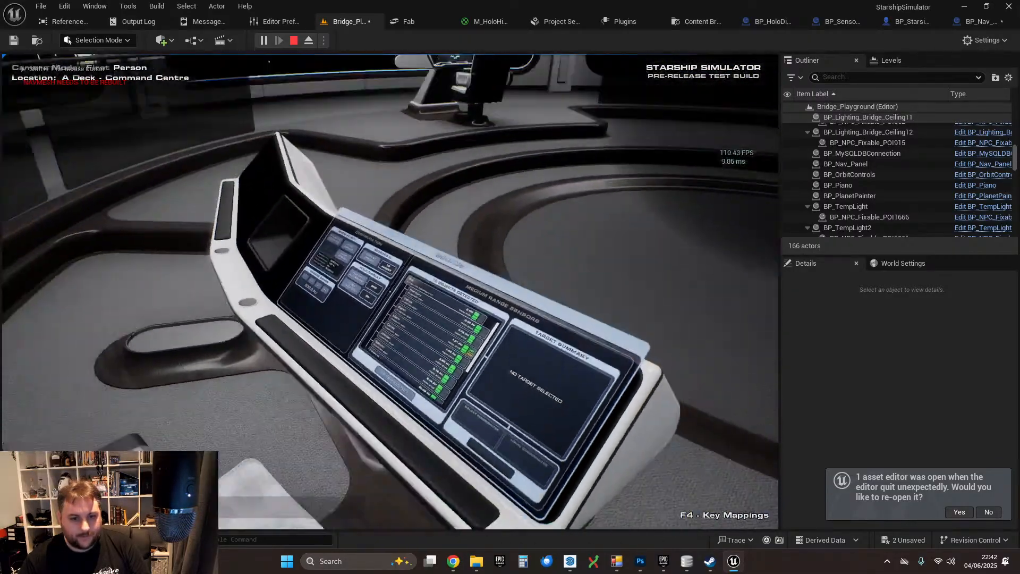
- Return to the Sensors console, switch it to long range mode and select another star system from the locations list for the hologram
key(w)
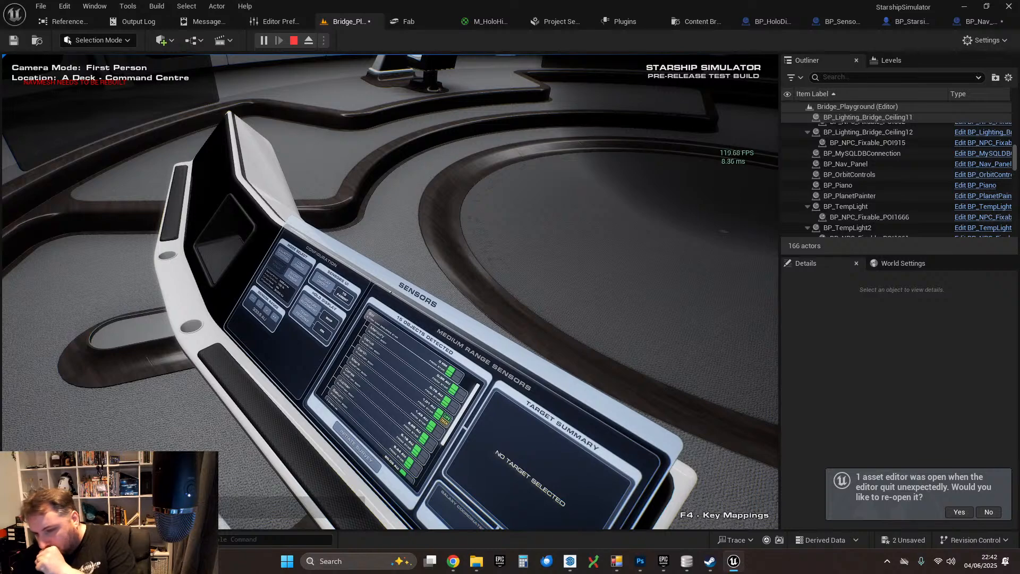
key(shift+F1)
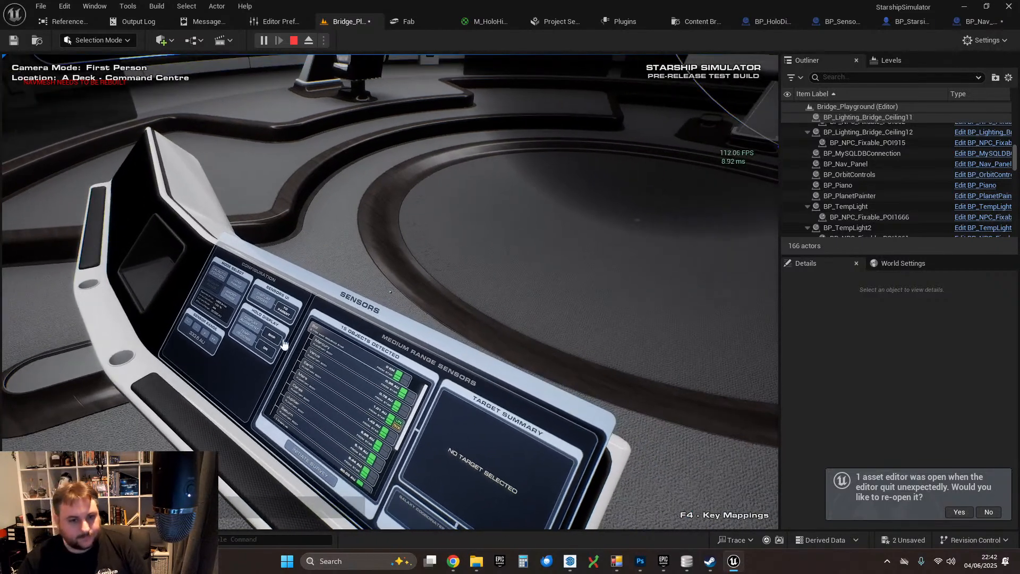
click(234, 288)
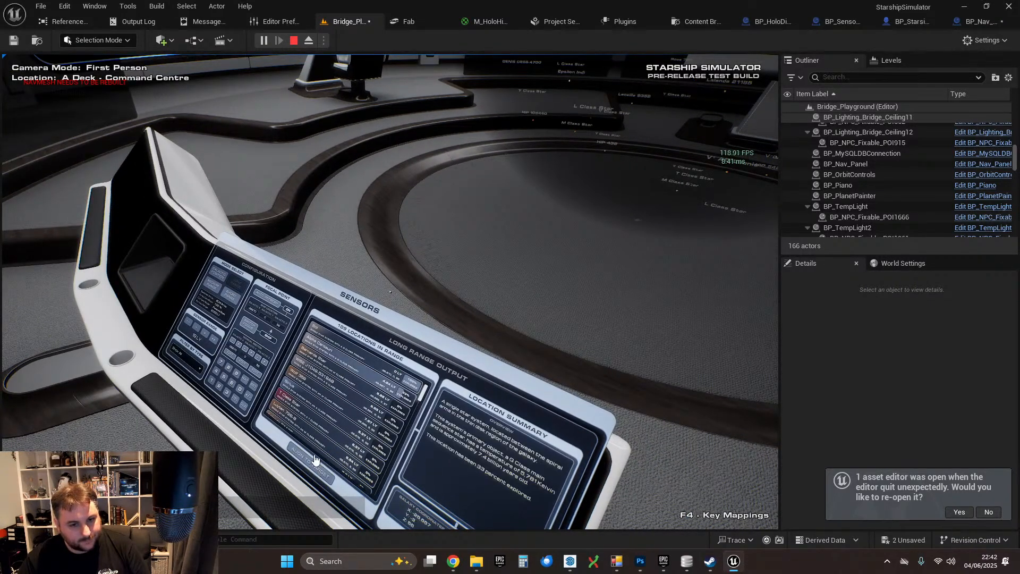
click(345, 367)
key(w)
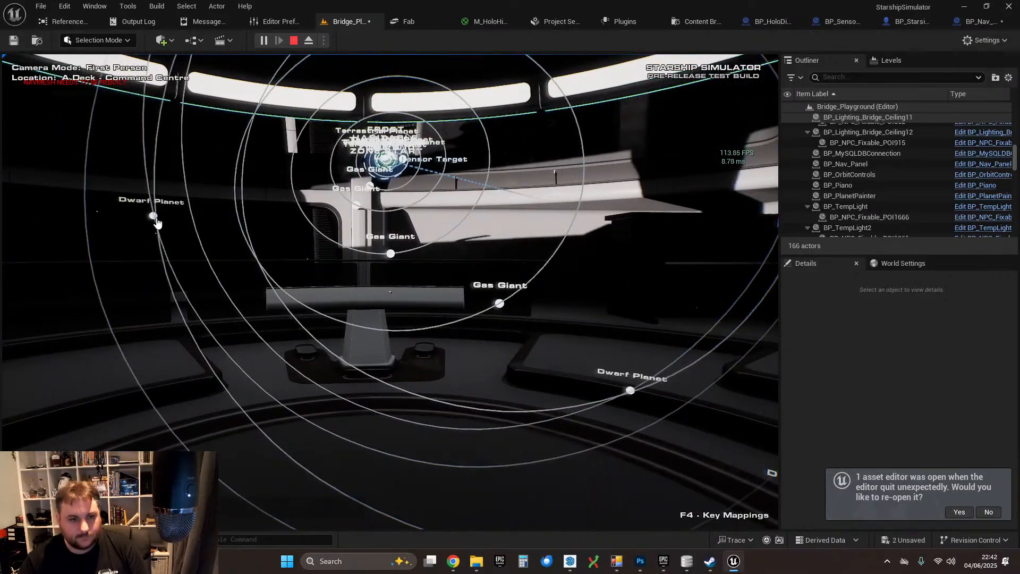
- Inspect the gas giant and dwarf planet targets in the selected system's orrery from several positions, and exit the play test
right_drag(644, 407, 524, 330)
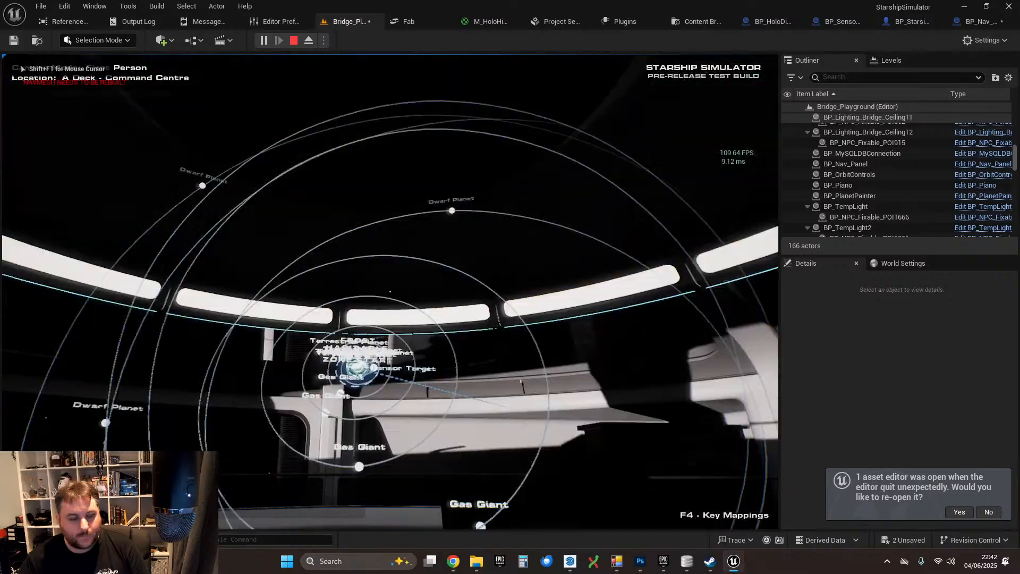
click(391, 289)
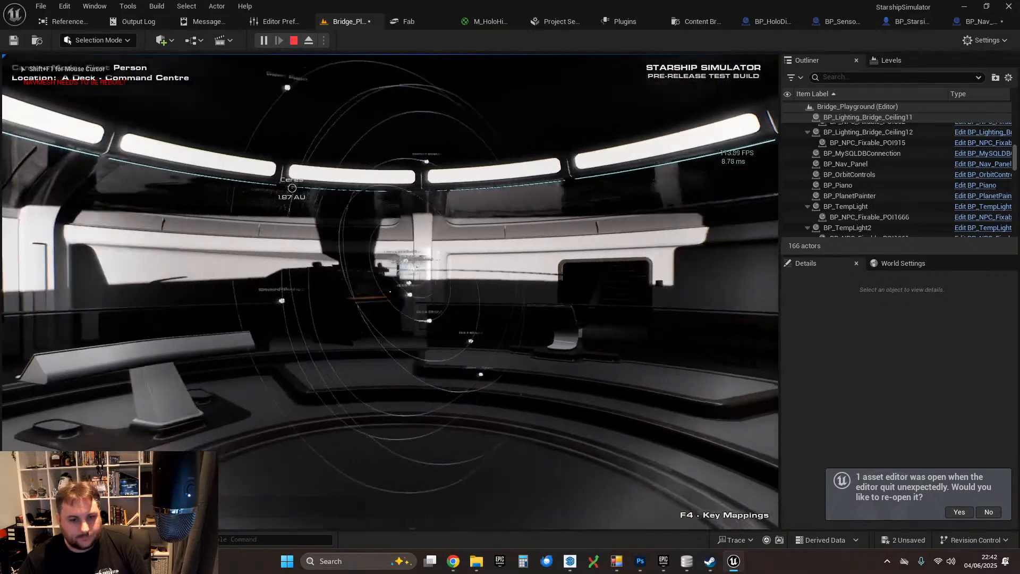
key(w)
key(shift+F1)
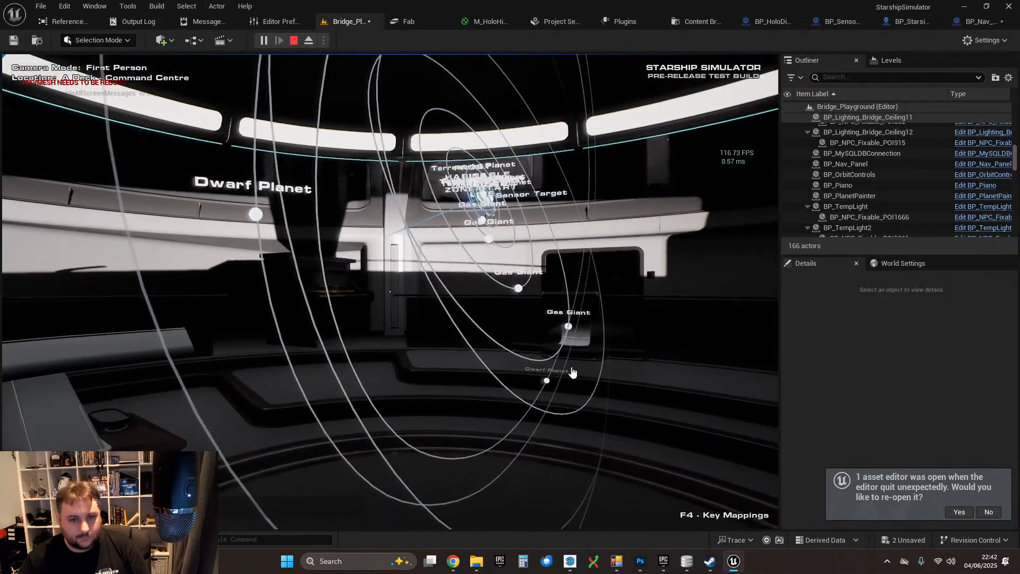
click(604, 347)
key(s)
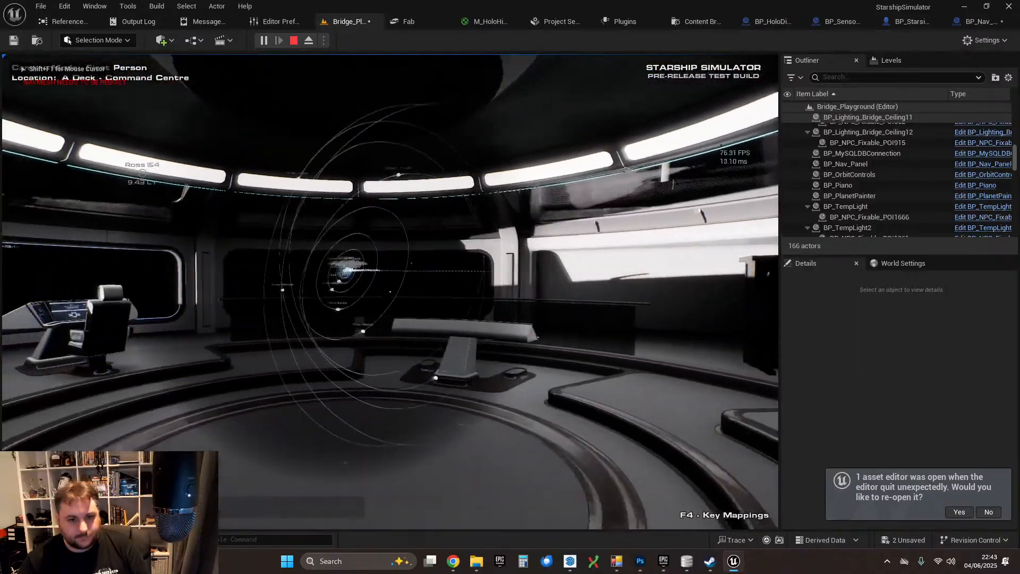
key(w)
key(shift+F1)
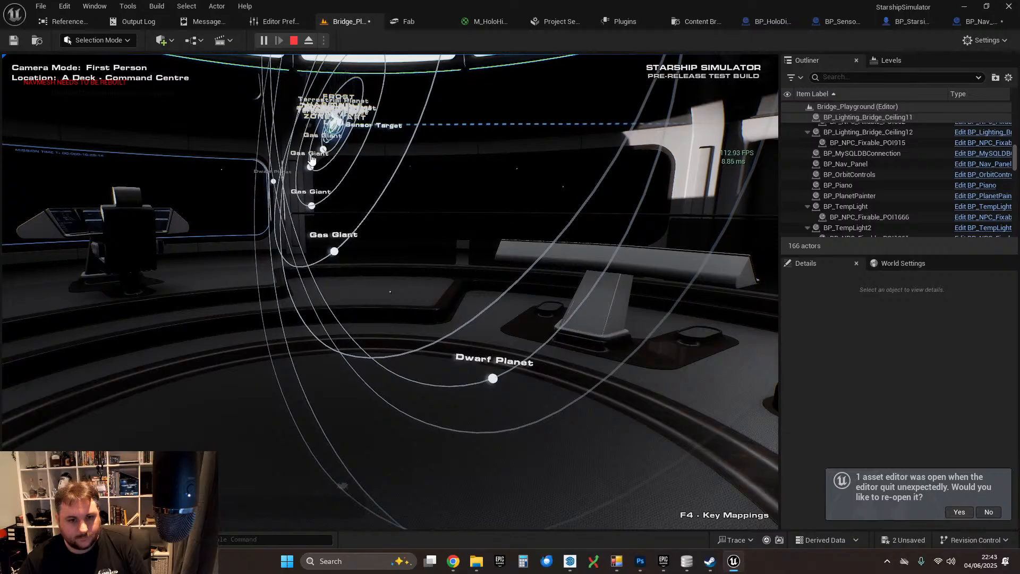
key(Escape)
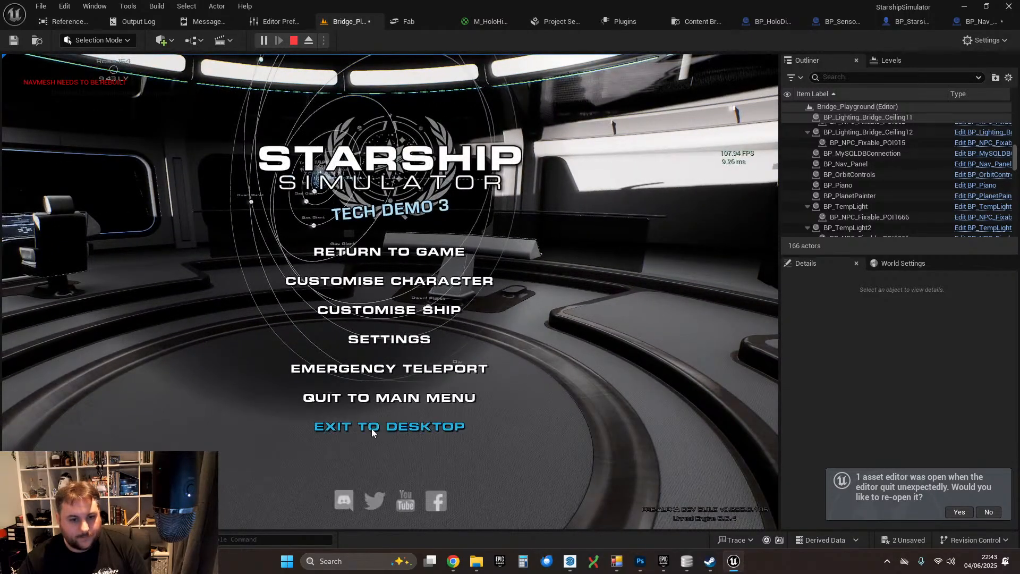
click(371, 428)
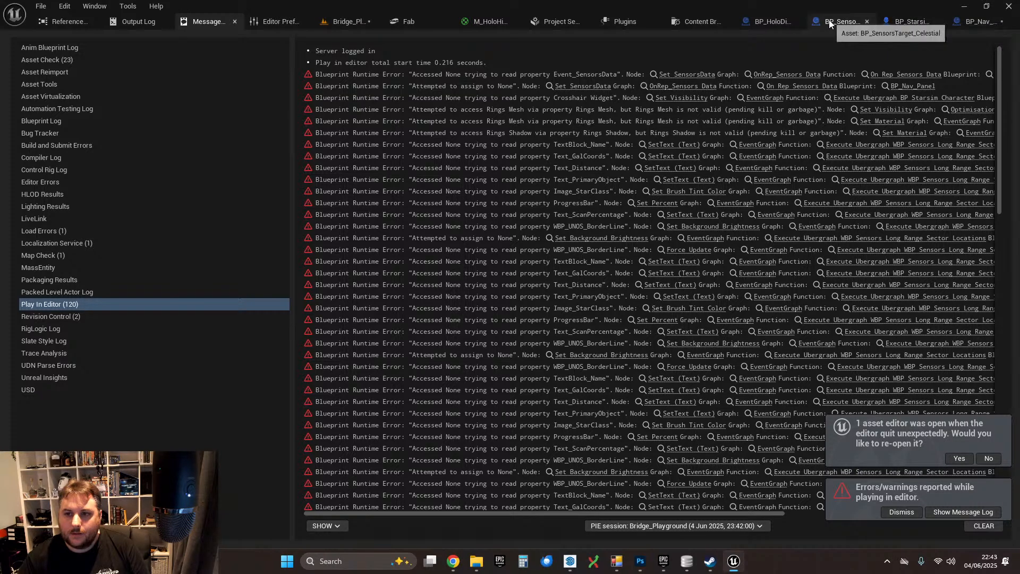
- Trace the Render Orrery Map graph in BP_HoloDisplay to the Add Child Actor Component and attachment nodes for the celestial sensor targets
click(777, 26)
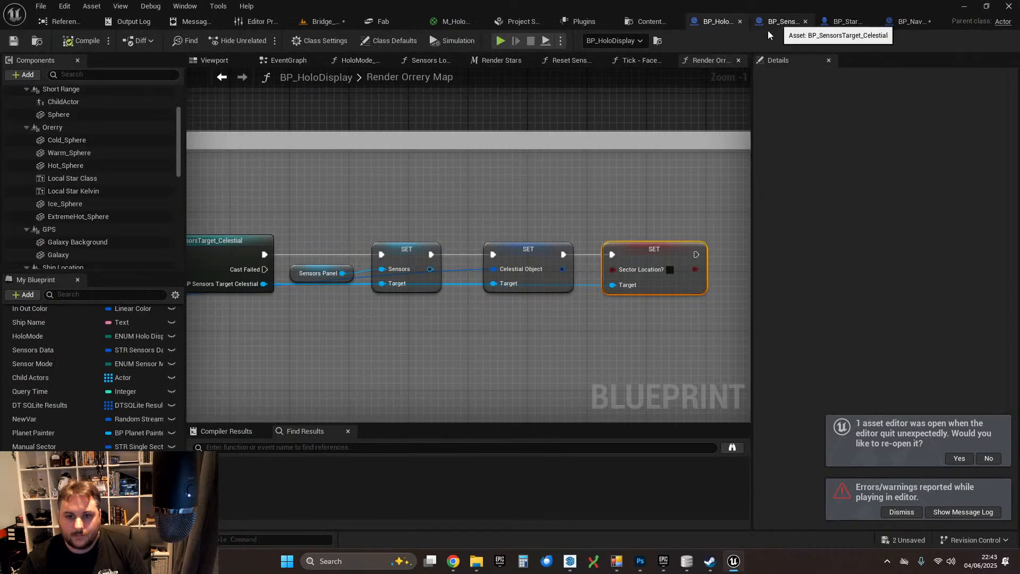
click(463, 123)
scroll(463, 123, down, 4)
right_drag(367, 163, 691, 203)
right_drag(497, 213, 355, 205)
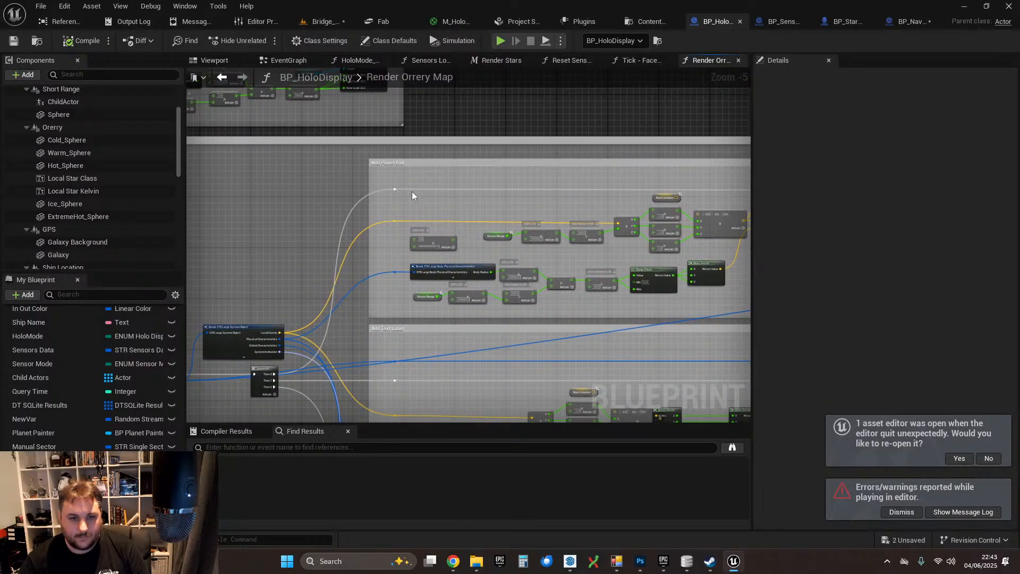
scroll(412, 192, up, 1)
right_drag(457, 198, 323, 202)
scroll(334, 195, up, 2)
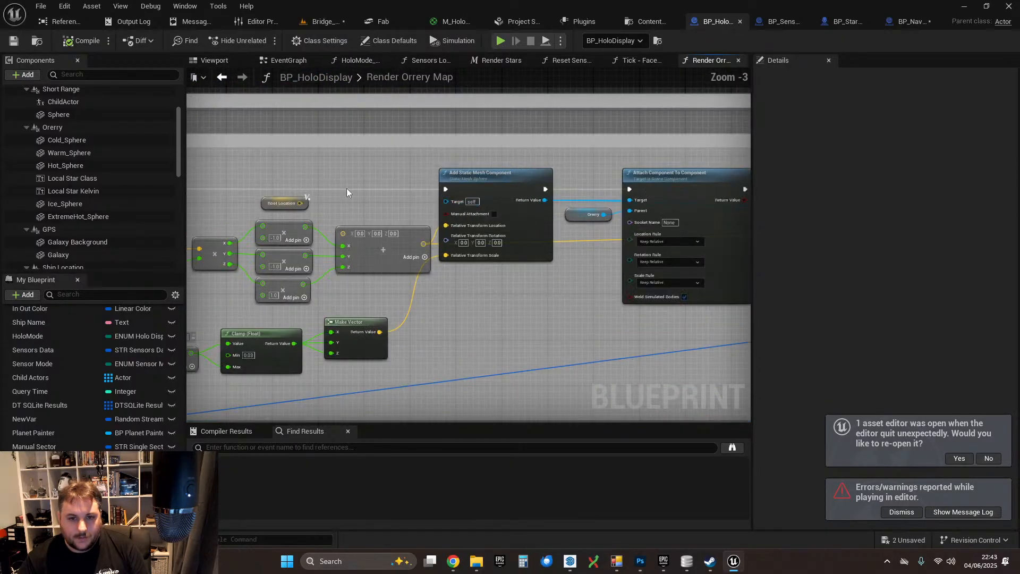
right_drag(607, 170, 423, 172)
scroll(447, 177, up, 1)
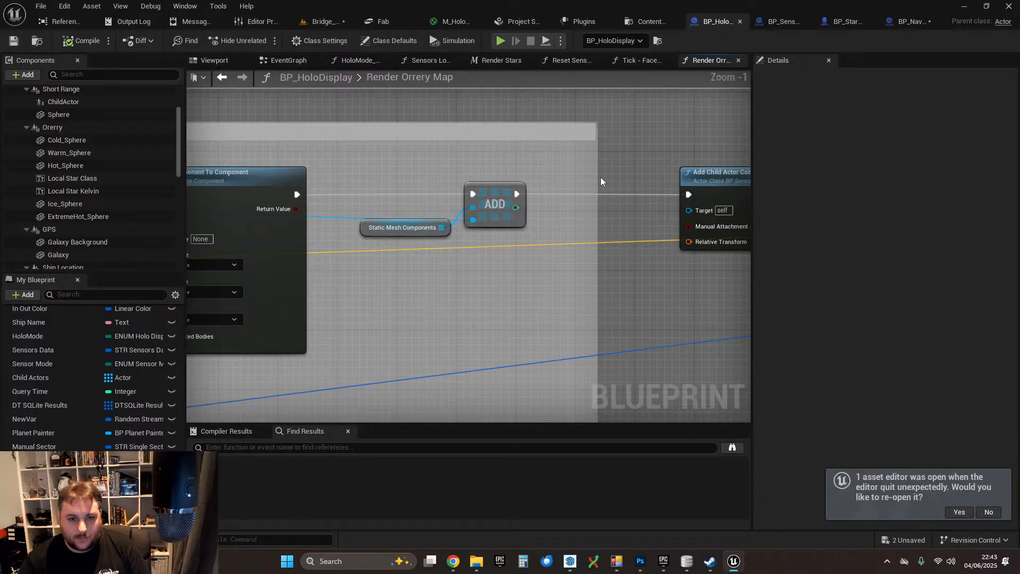
right_drag(601, 176, 248, 178)
right_drag(334, 157, 397, 157)
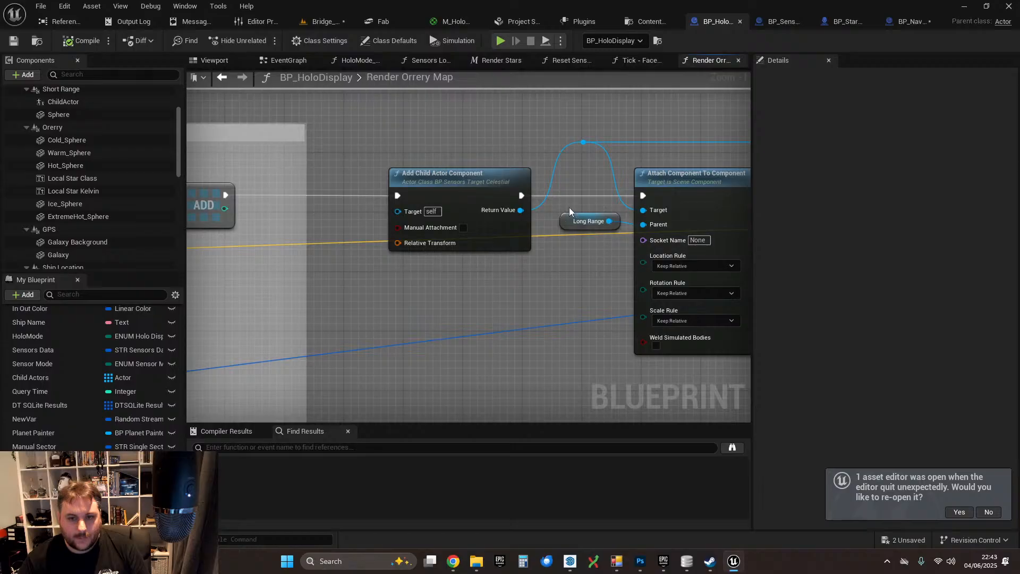
right_drag(569, 208, 471, 188)
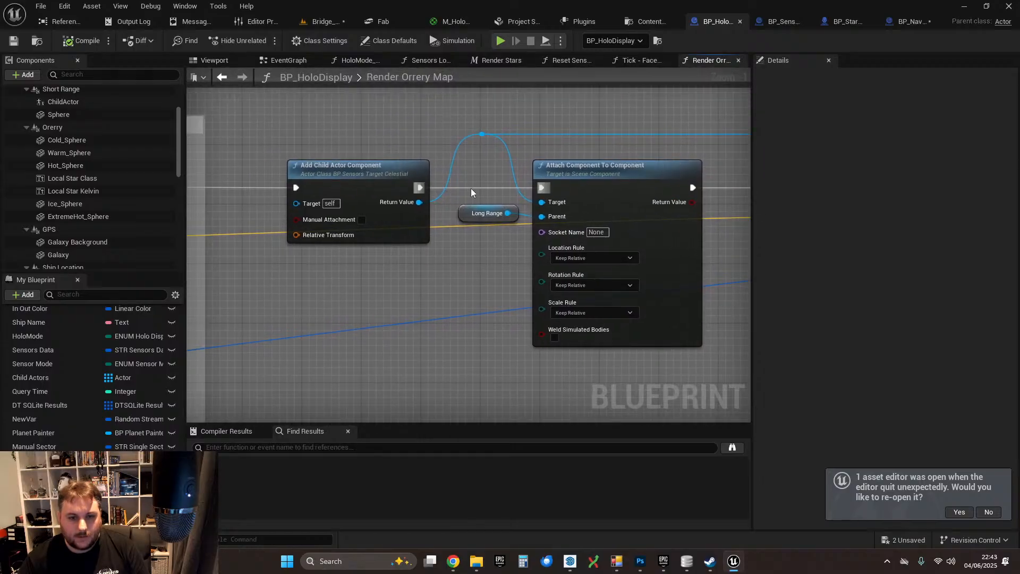
- Replace the Long Range parent on the celestial target's Attach Component To Component node with a copy of the Orrery reference
drag(471, 179, 490, 237)
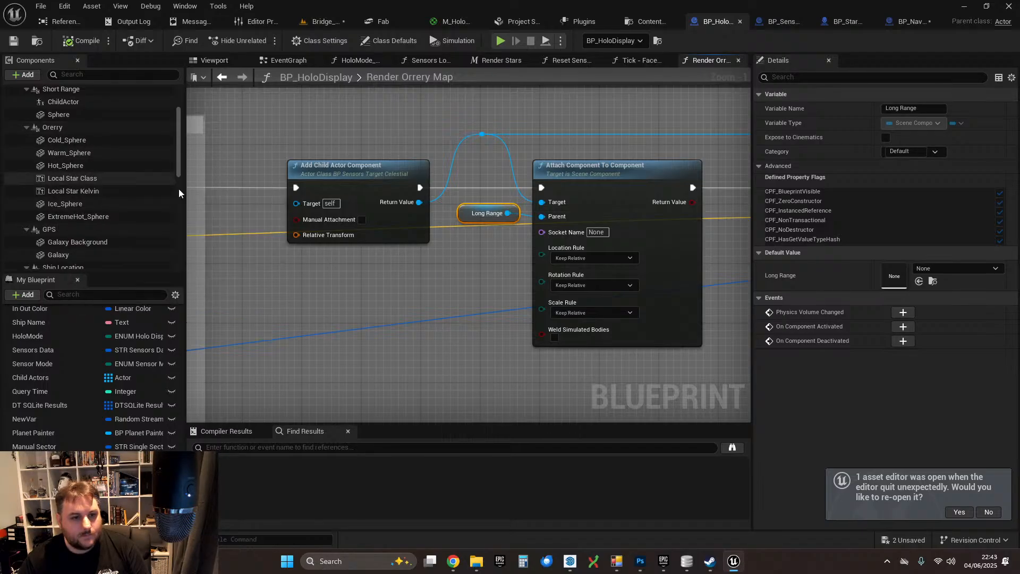
right_drag(289, 246, 830, 232)
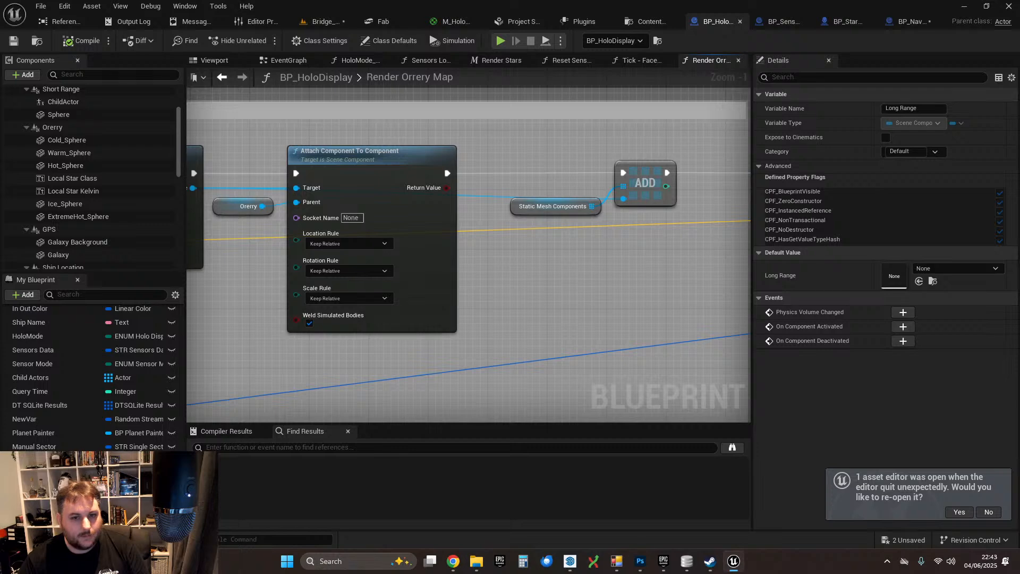
right_drag(248, 172, 371, 175)
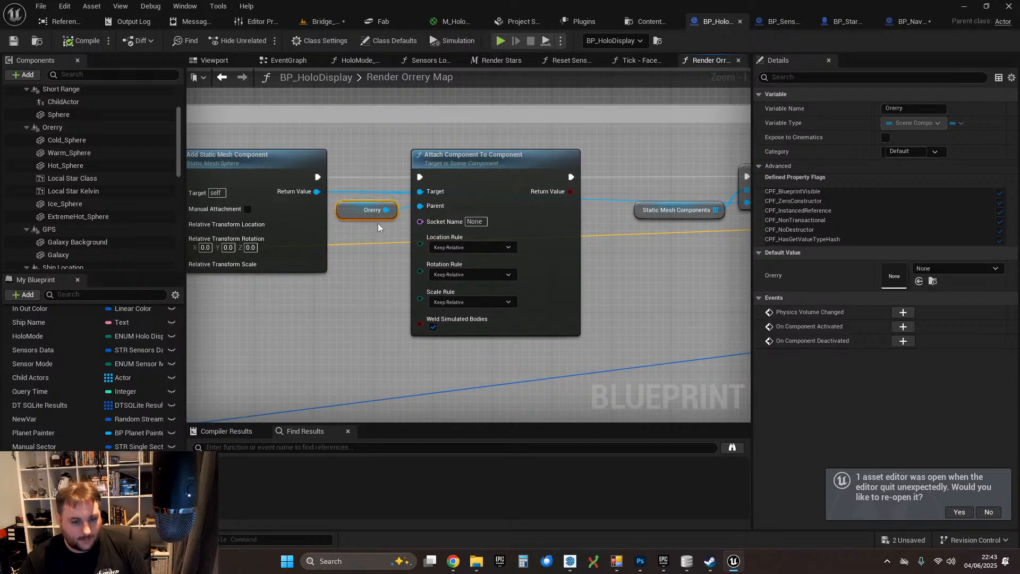
right_drag(661, 252, 319, 255)
right_drag(631, 283, 361, 287)
click(506, 259)
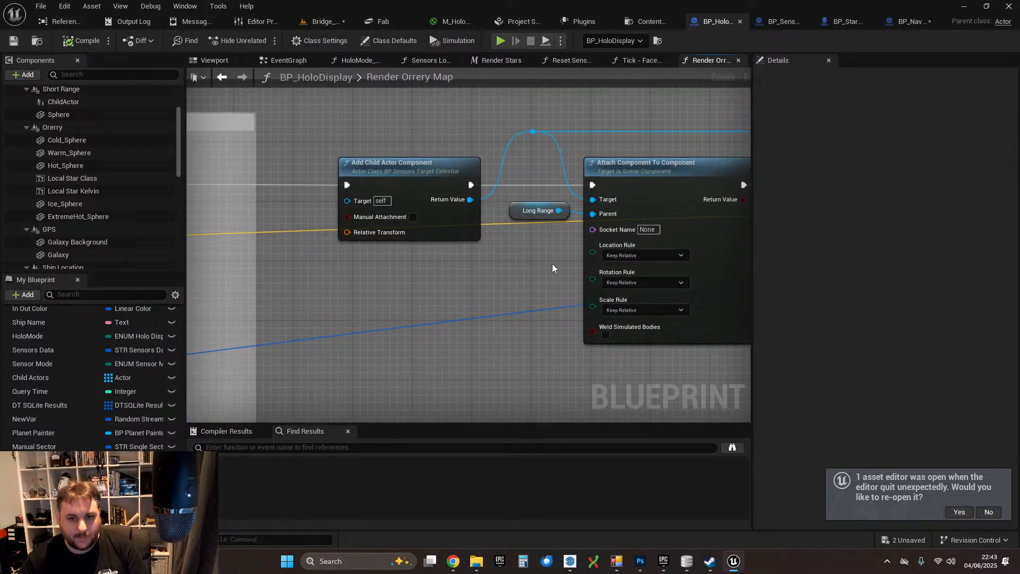
key(ctrl+v)
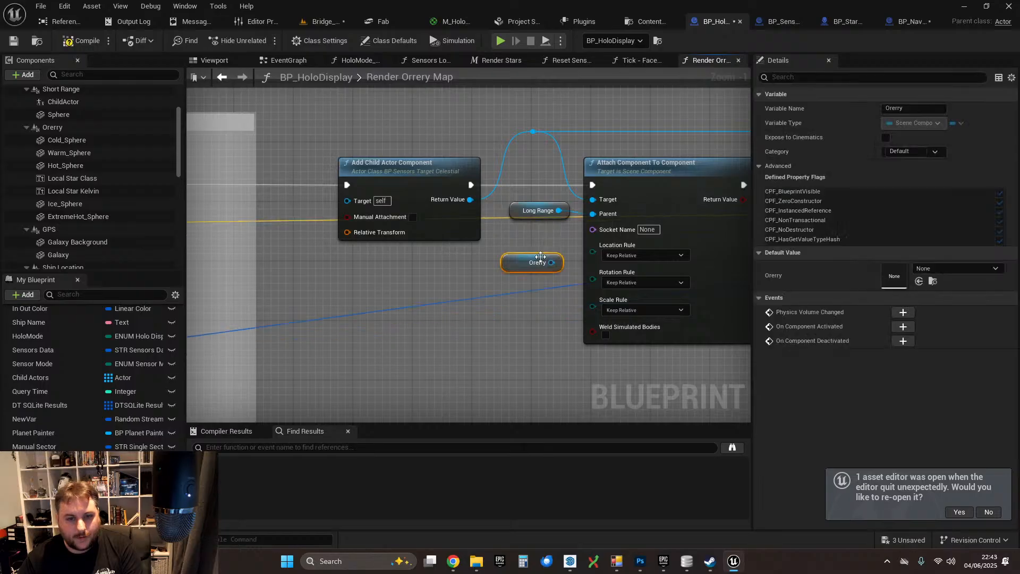
drag(551, 262, 593, 213)
click(538, 210)
key(Delete)
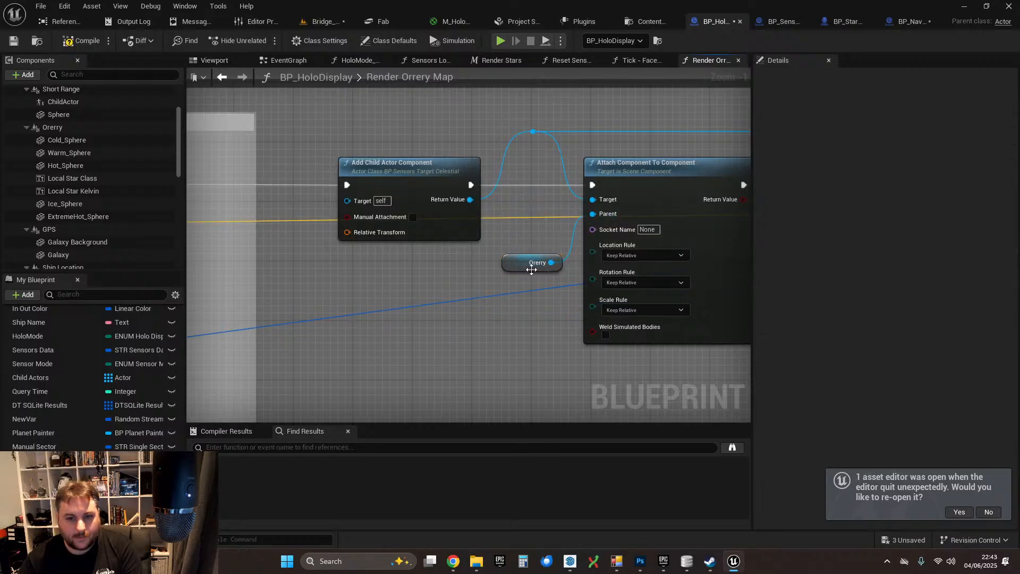
drag(530, 266, 526, 229)
- Enable Weld Simulated Bodies on the celestial target's Attach Component To Component node and save BP_HoloDisplay
right_drag(250, 274, 110, 253)
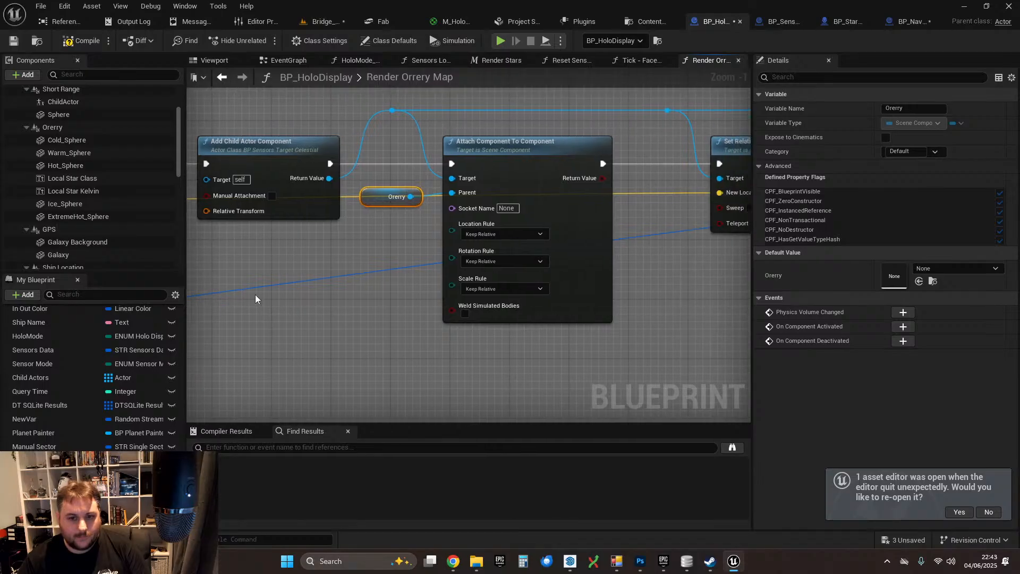
click(464, 314)
scroll(374, 261, down, 2)
right_drag(373, 262, 402, 277)
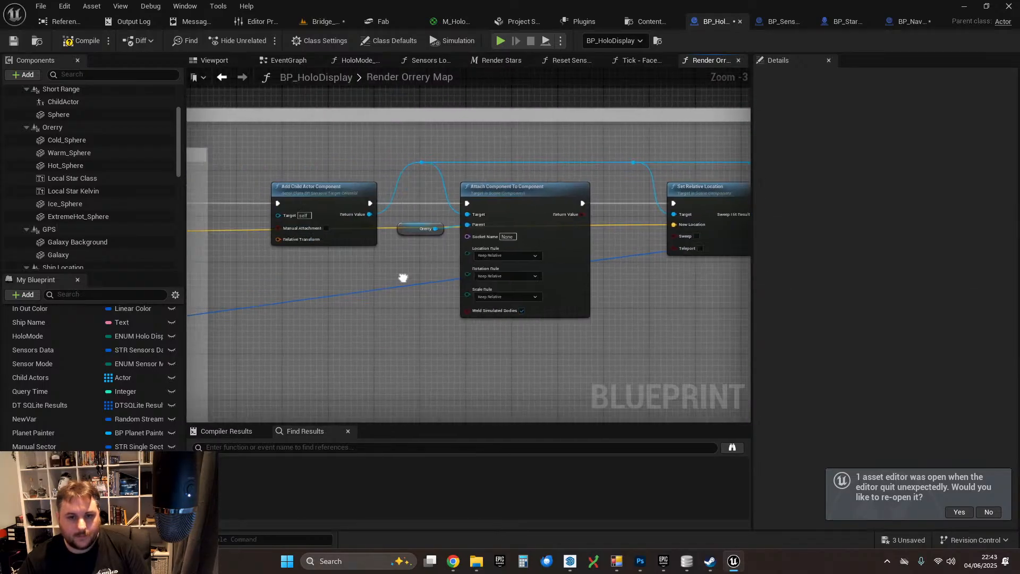
click(13, 41)
- Start a play test of the bridge playground level and switch the Sensors console to medium range mode
click(321, 21)
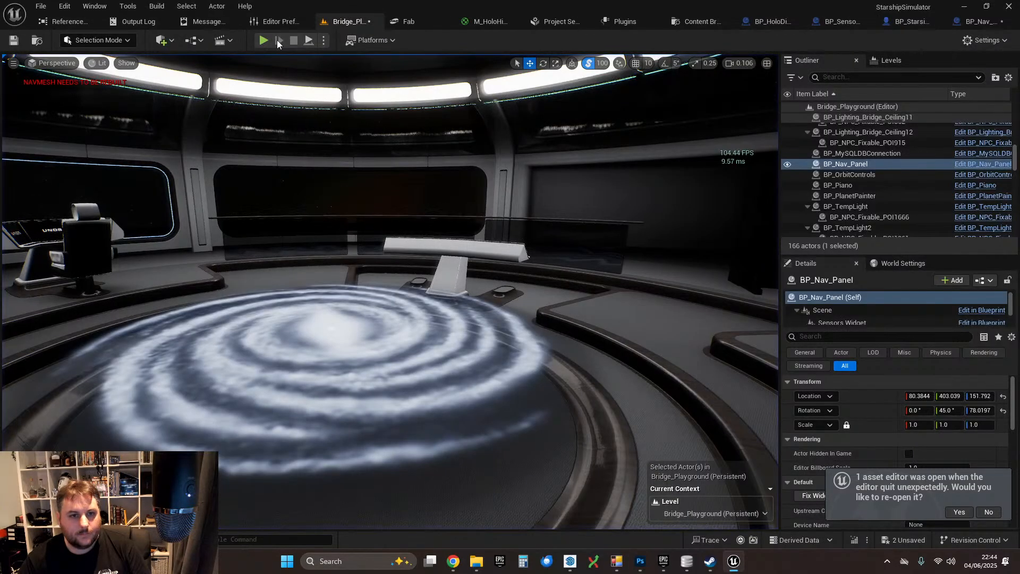
click(268, 39)
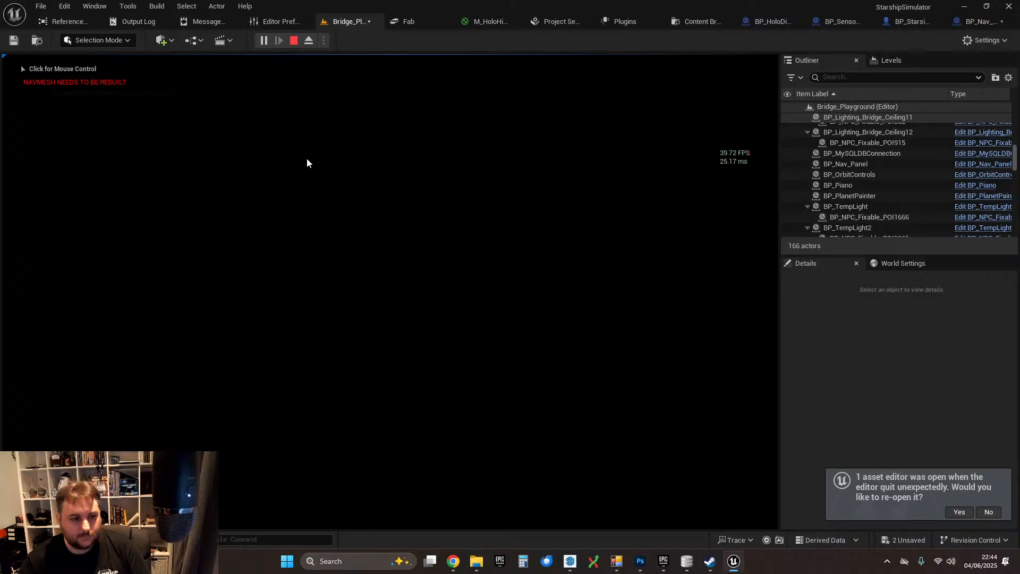
click(307, 159)
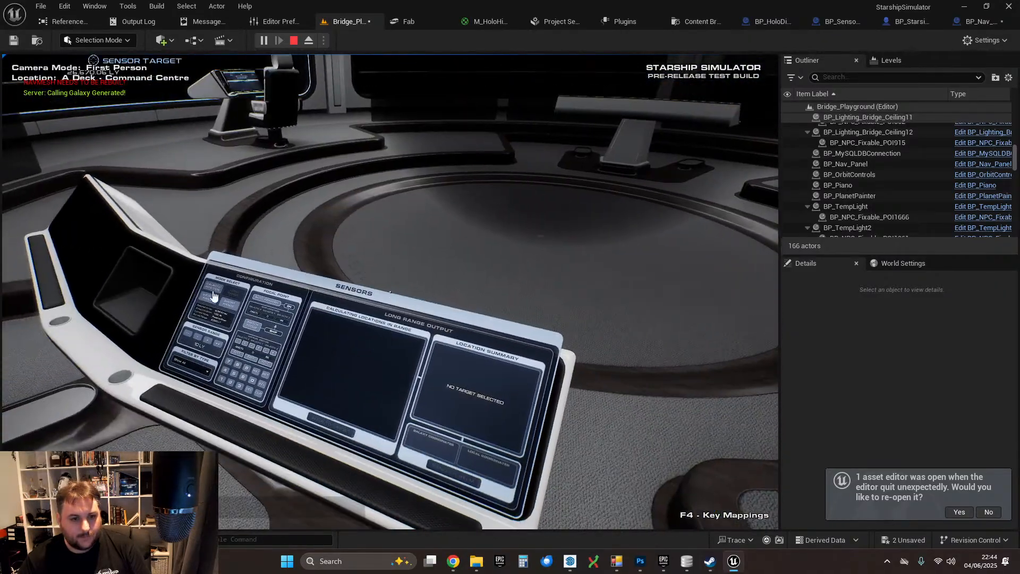
click(212, 295)
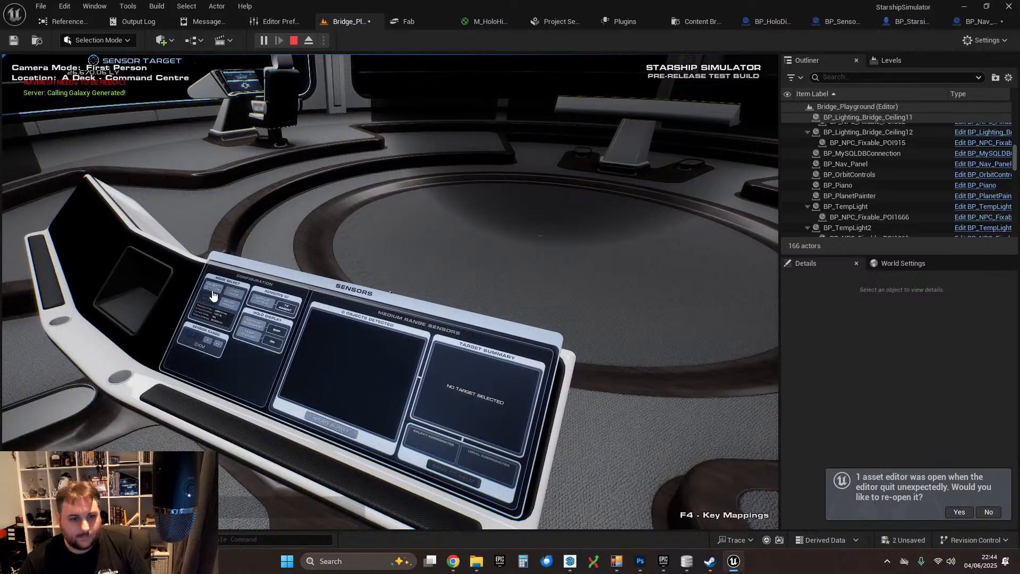
- Restart the play test and switch the Sensors console to long range, then to medium range mode
key(Escape)
click(387, 424)
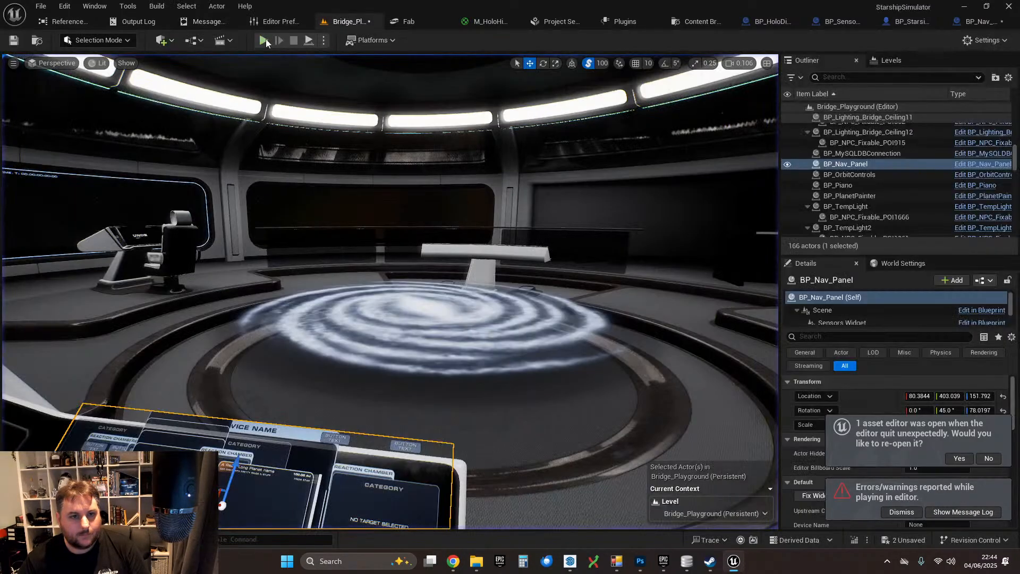
click(263, 40)
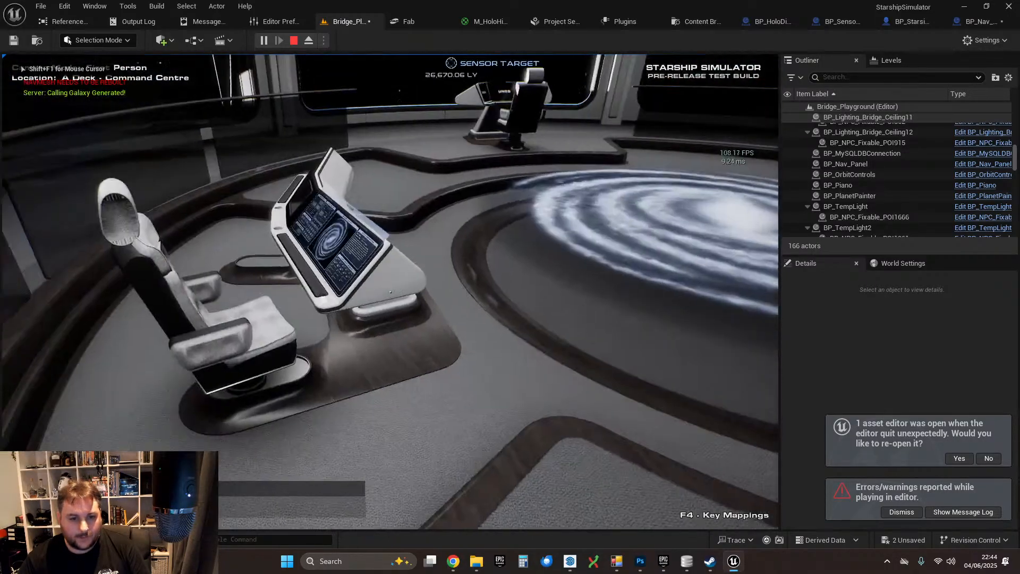
key(w)
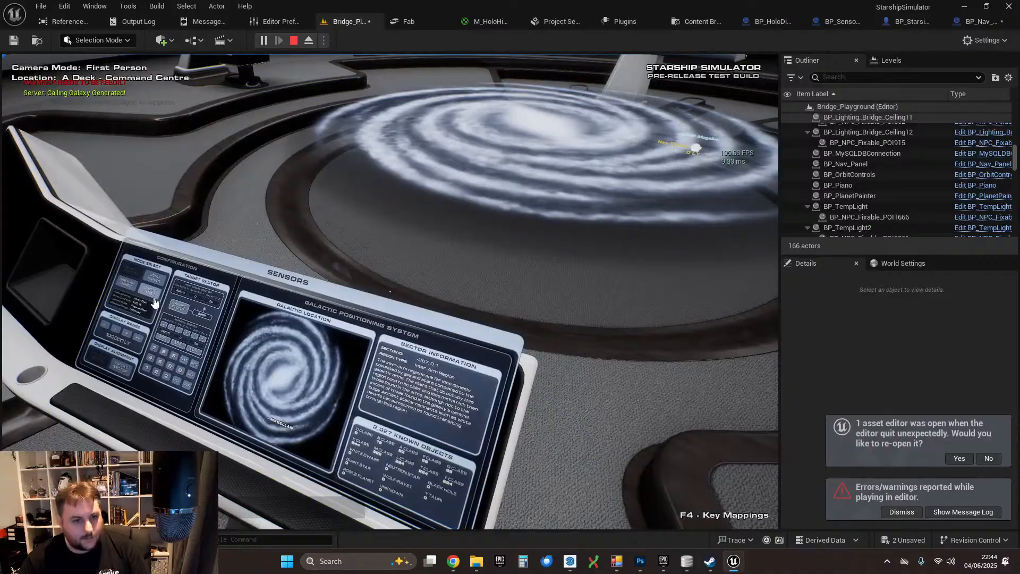
click(154, 279)
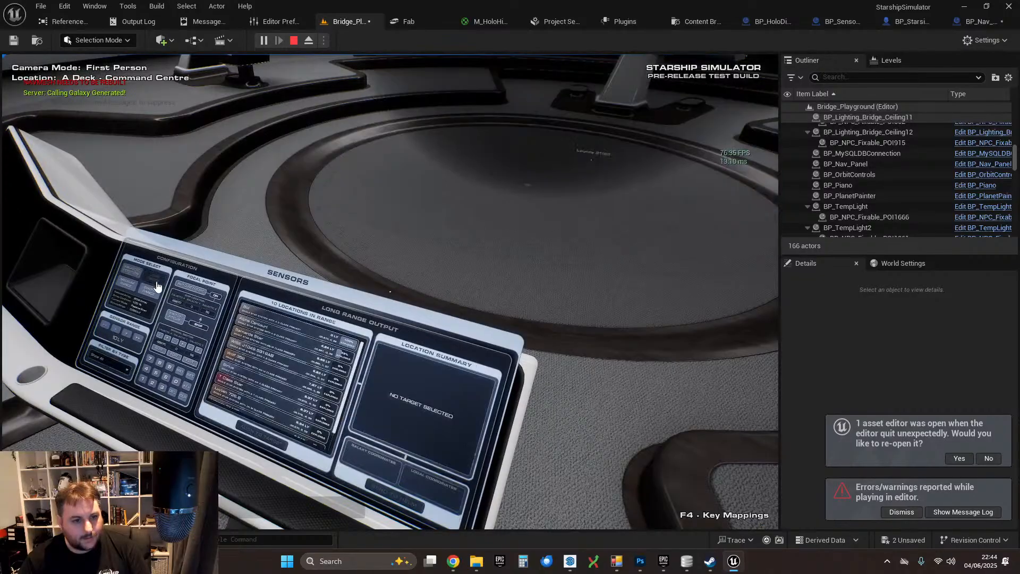
click(126, 289)
- Walk into the holographic orrery and target Eris, Pluto and Sedna by their celestial markers
key(w)
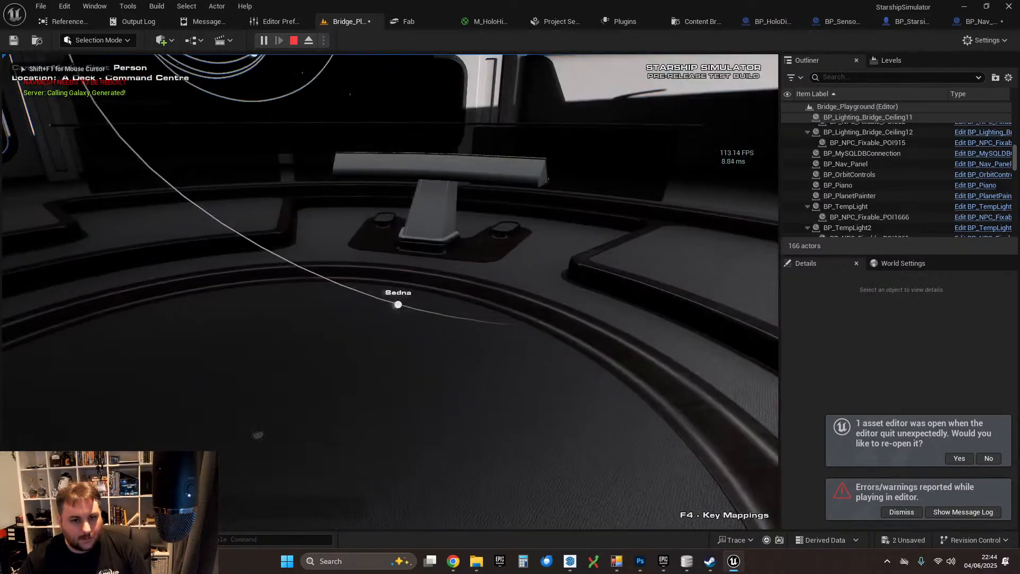
key(w)
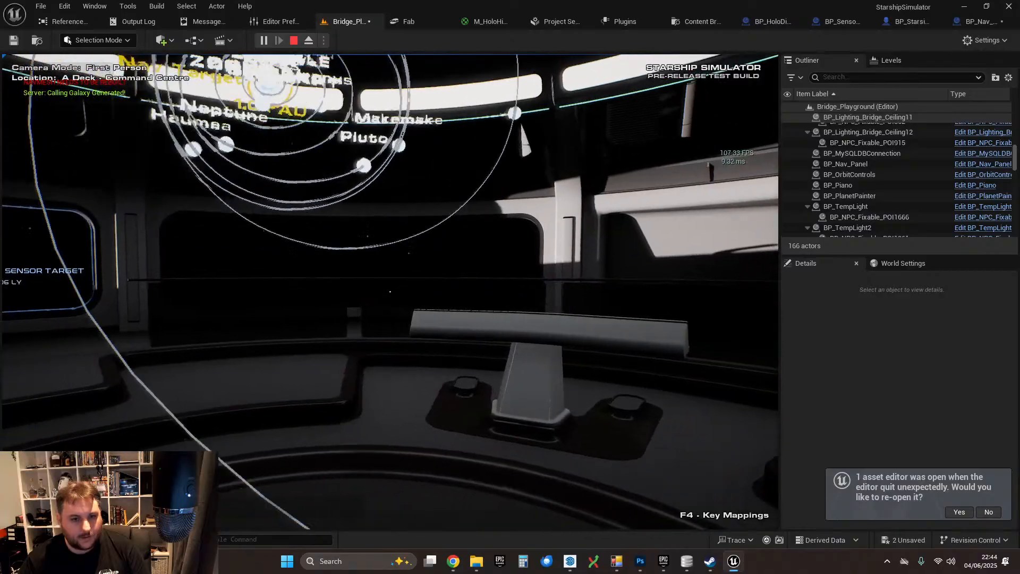
key(a)
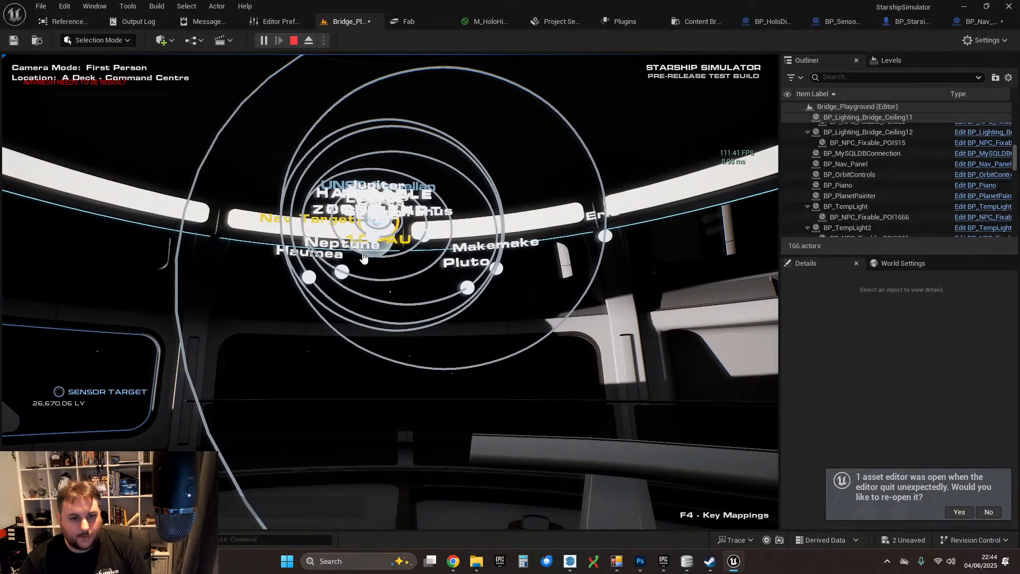
click(606, 239)
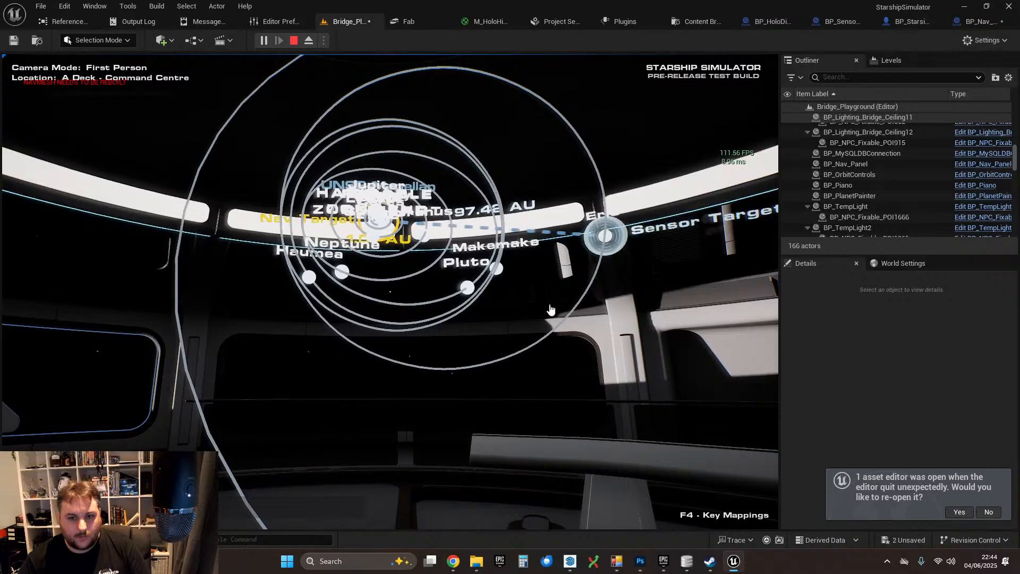
click(465, 294)
click(318, 306)
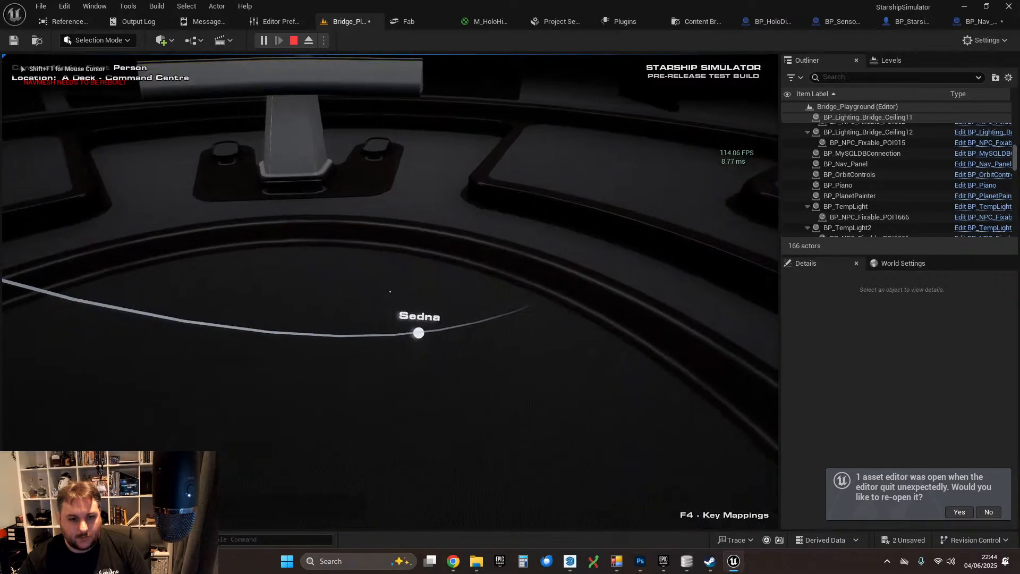
key(d)
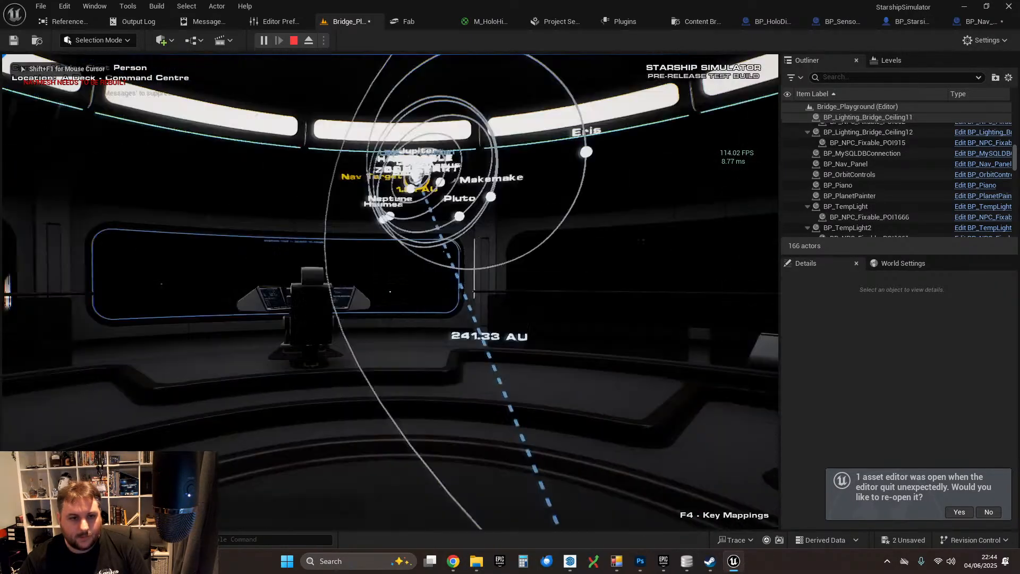
key(shift+F1)
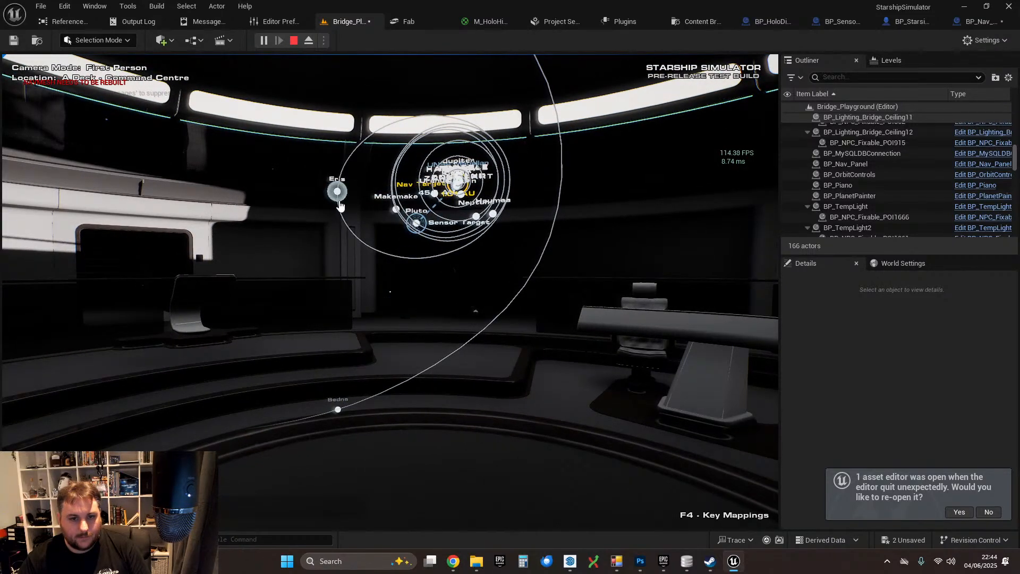
click(339, 411)
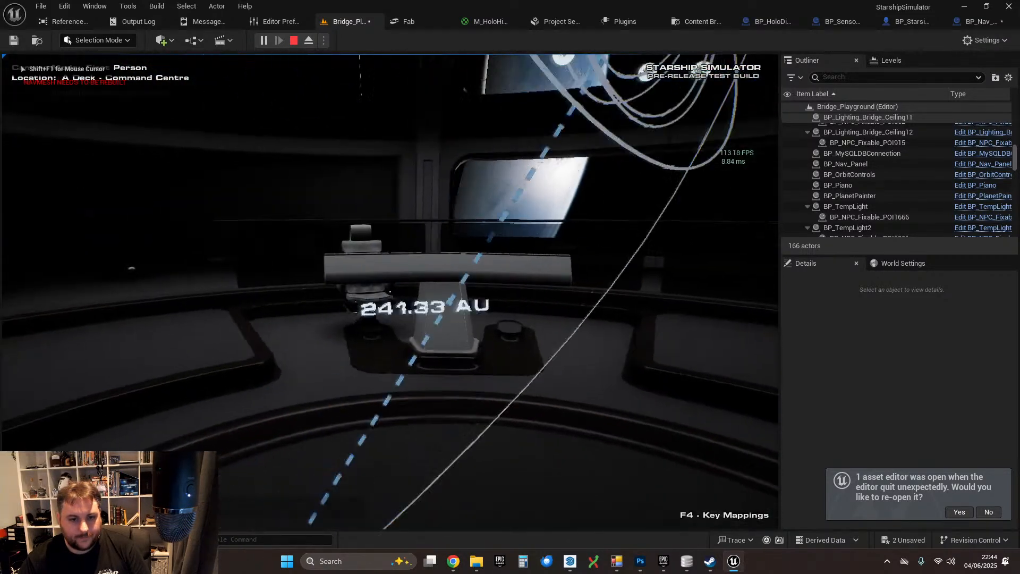
- Return to the Sensors console and examine the Target Summary and detected objects list for Sedna
key(w)
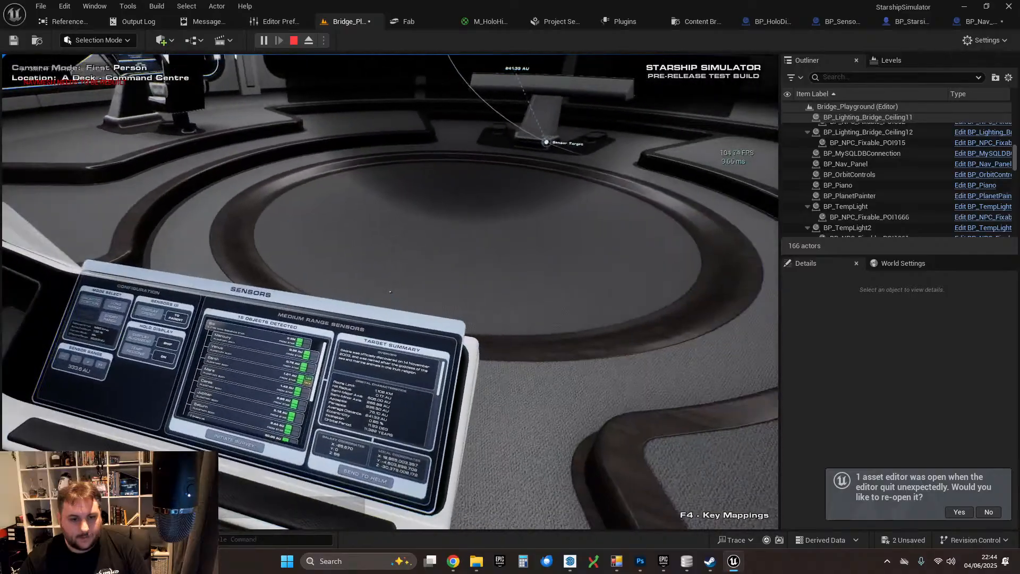
key(s)
key(w)
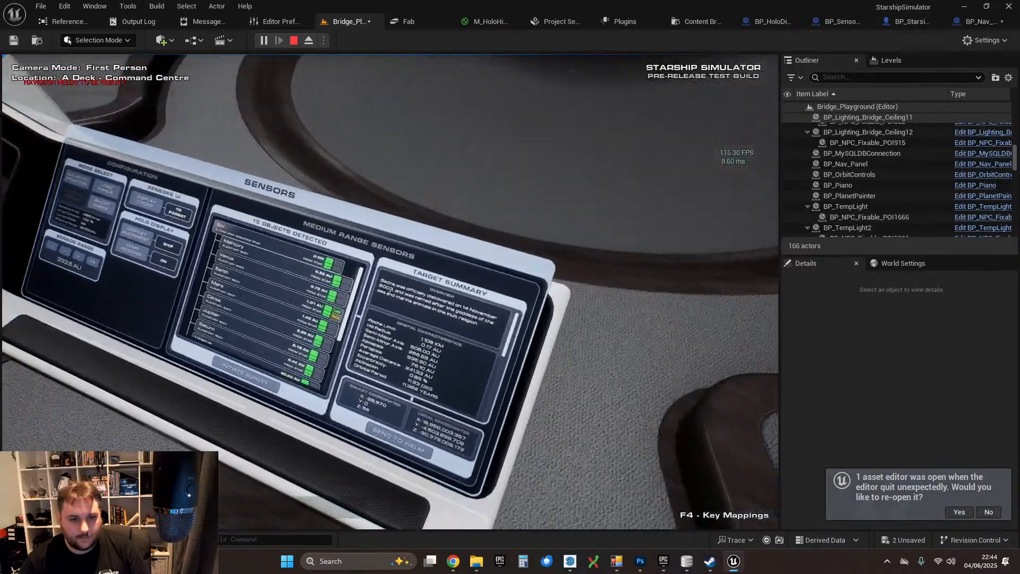
key(s)
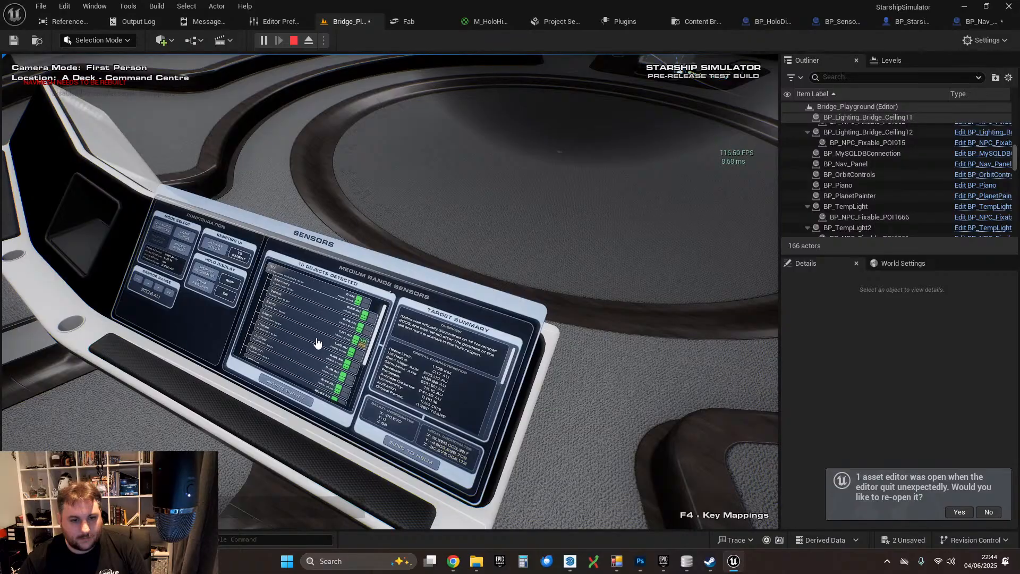
- Target Pluto in the orrery and choose an entry near the start of the console's detected objects list
key(w)
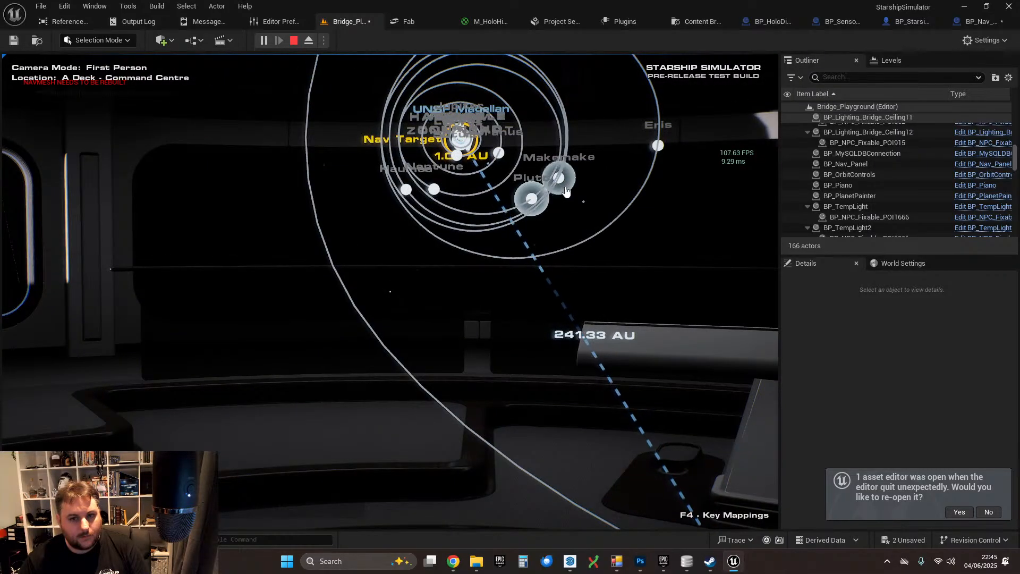
click(530, 199)
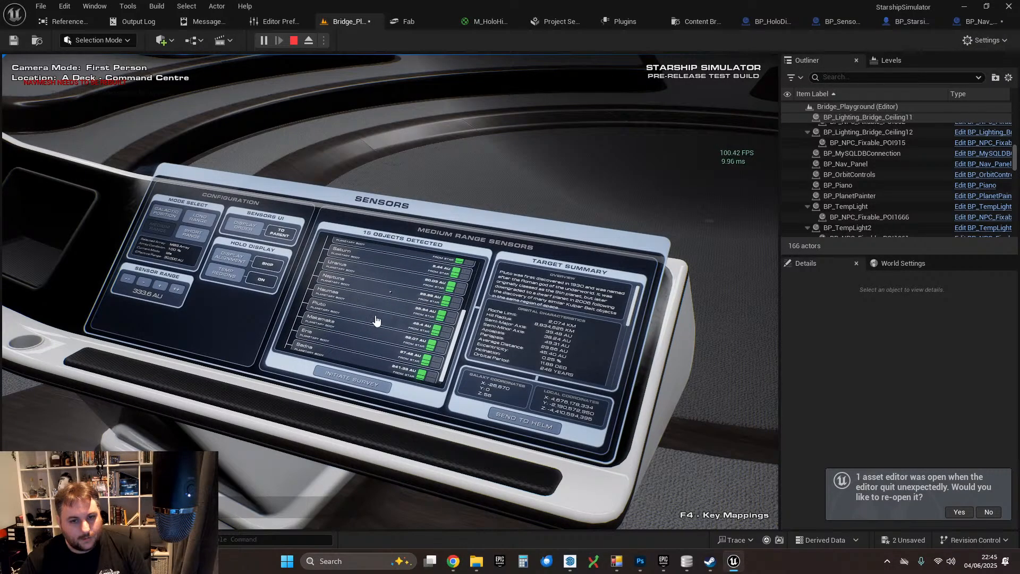
scroll(375, 319, up, 5)
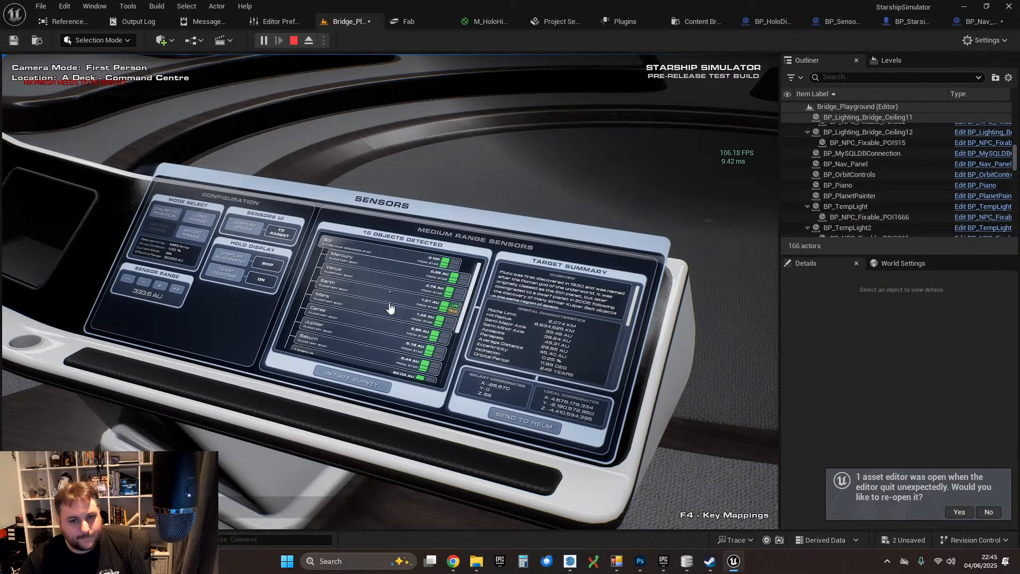
click(379, 258)
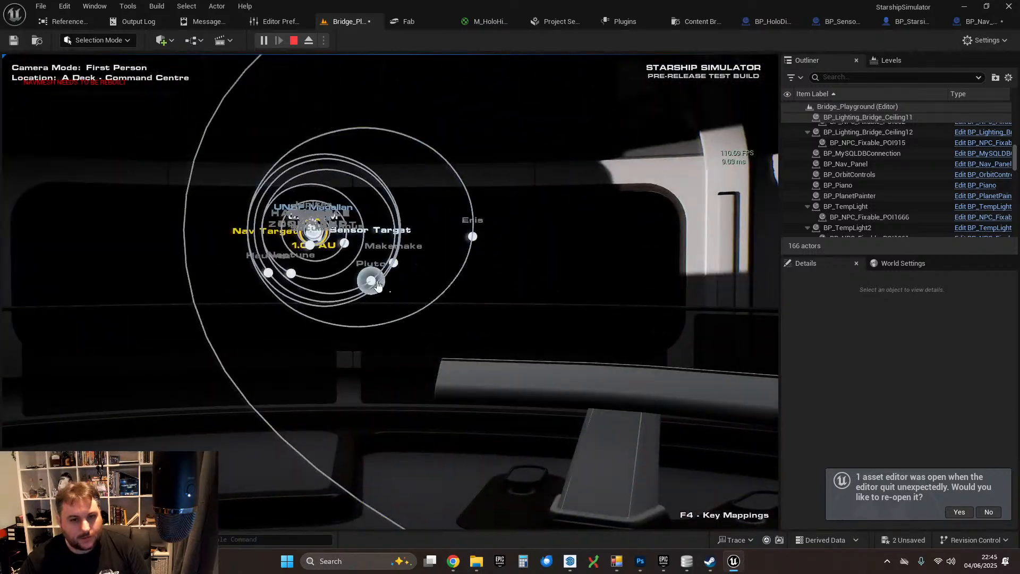
- Target Pluto in the orrery again and select Sol in the console's detected objects list
click(376, 285)
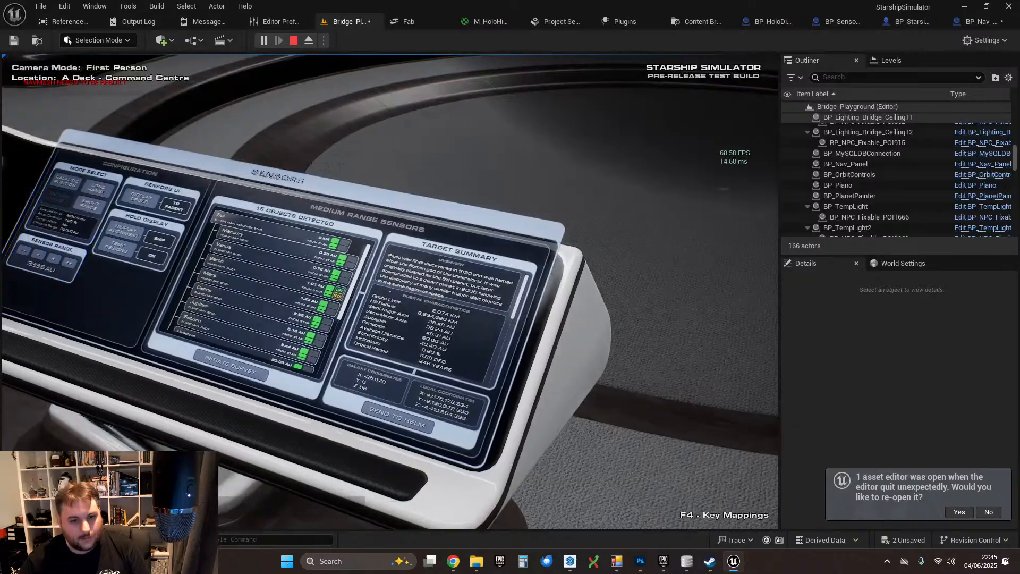
key(a)
scroll(353, 346, down, 3)
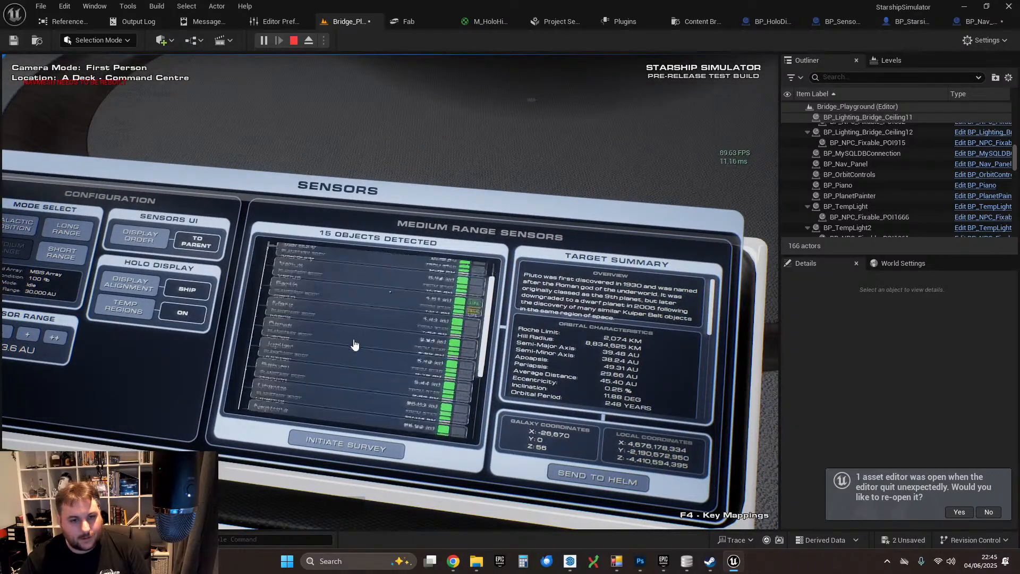
scroll(357, 372, up, 3)
click(353, 322)
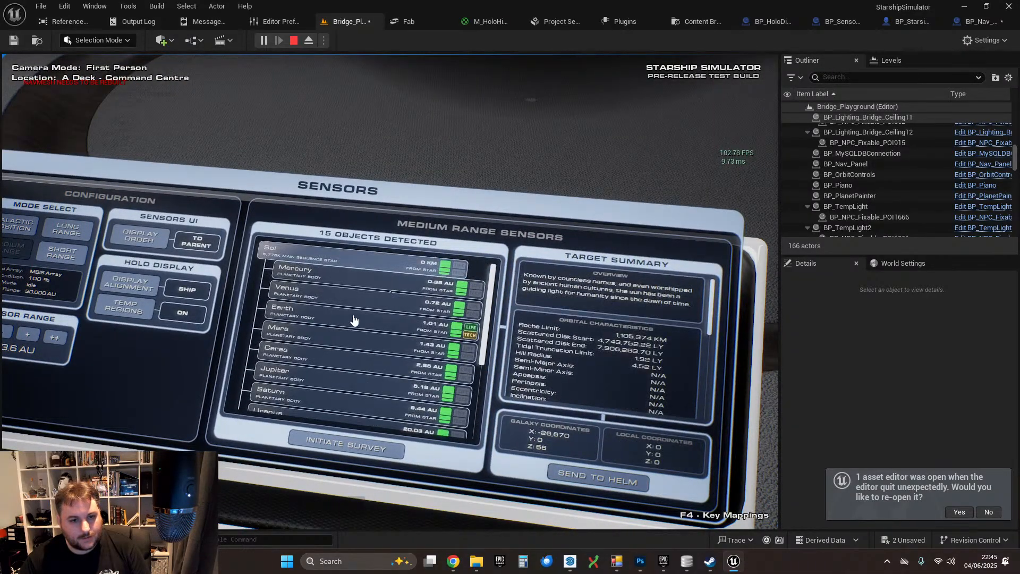
- Leave the Sensors console and exit the play test to the editor
right_click(353, 321)
key(Escape)
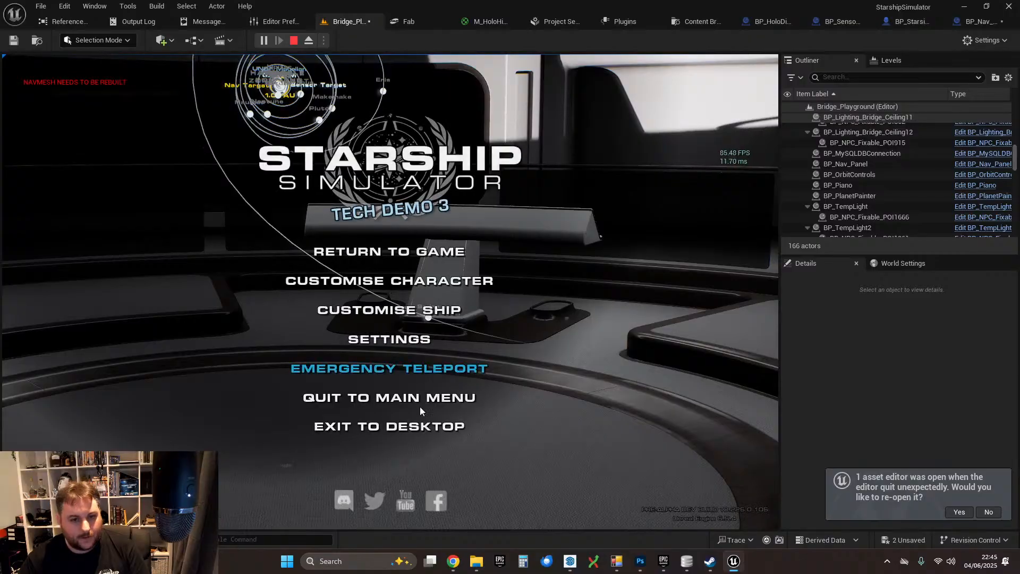
click(397, 428)
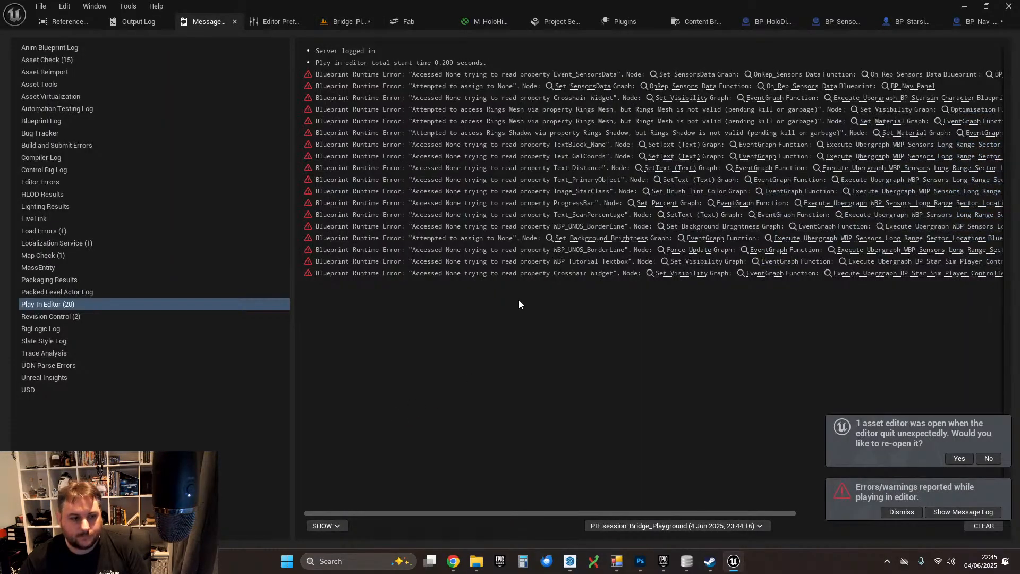
- Examine the Event Update Sensor Target graph in BP_Nav_Panel, from its refresh message arrays and Select node to Set members in STR Sensors Data
click(977, 28)
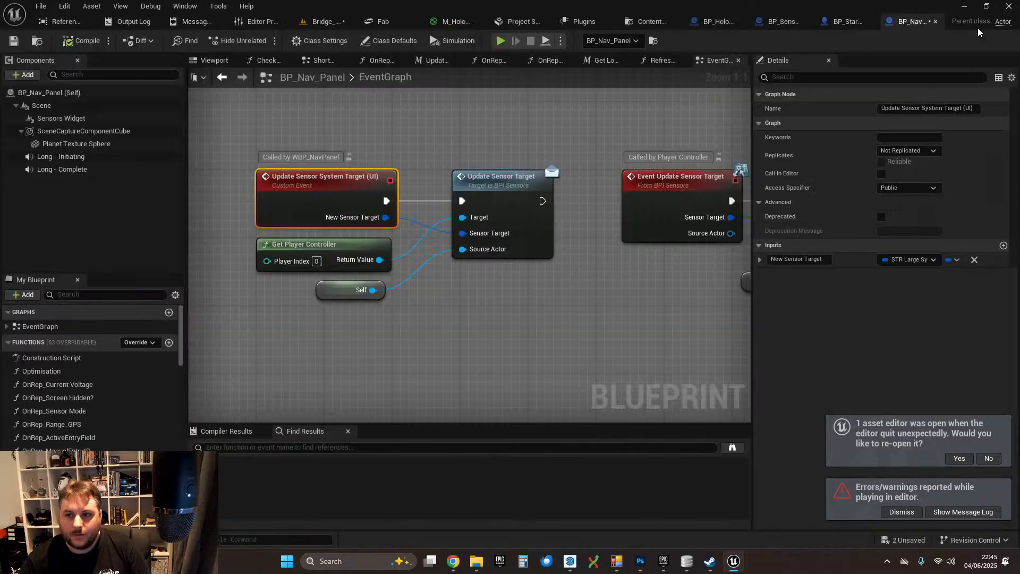
right_drag(615, 148, 567, 20)
right_drag(708, 45, 409, 113)
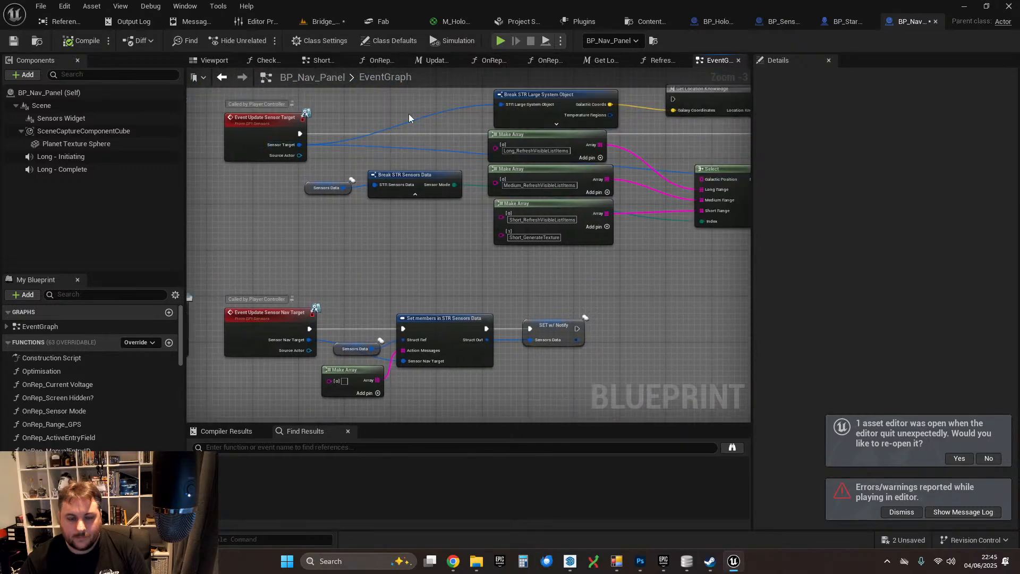
right_drag(620, 155, 374, 171)
scroll(479, 190, up, 2)
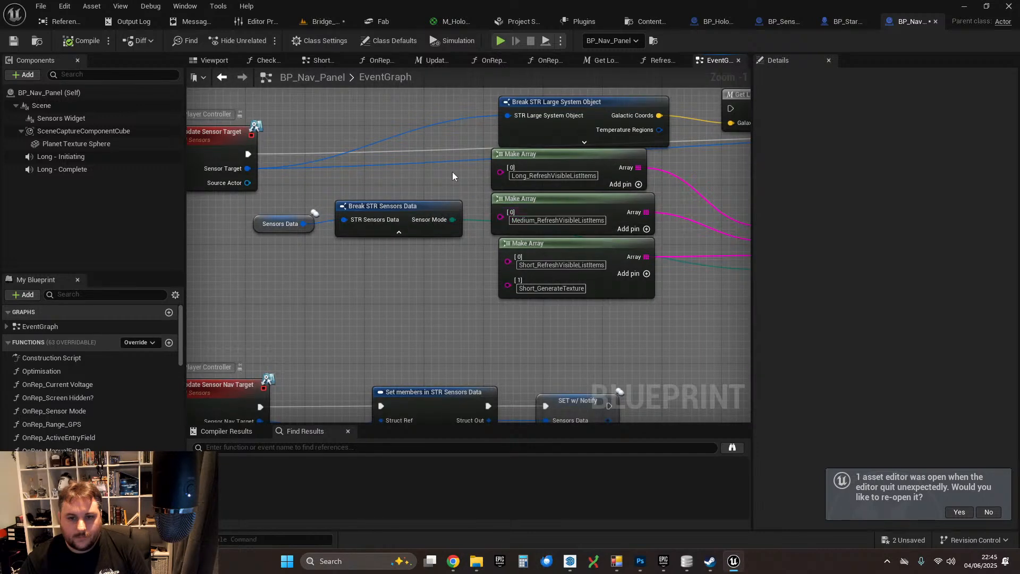
scroll(452, 176, down, 1)
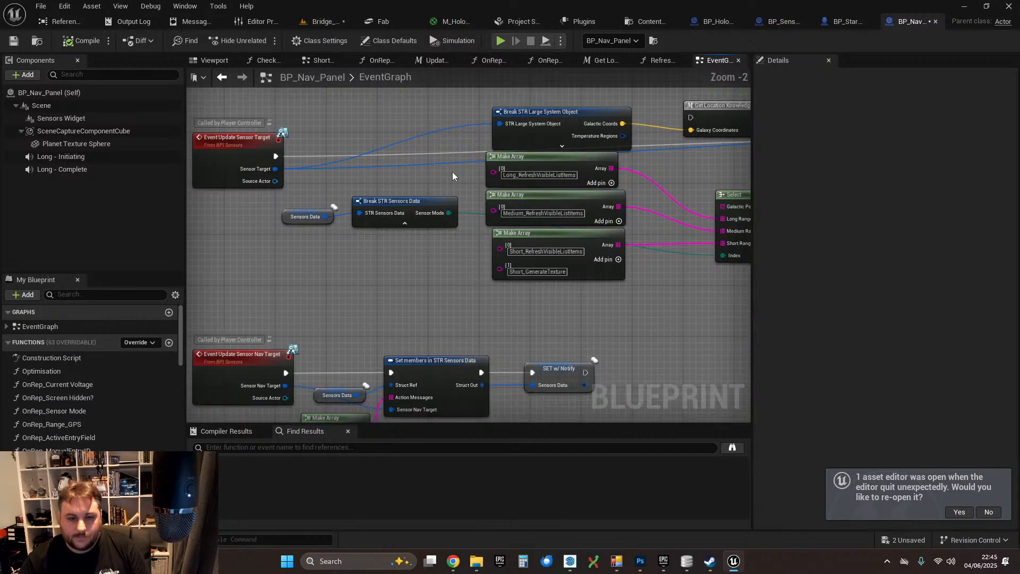
right_drag(452, 171, 389, 175)
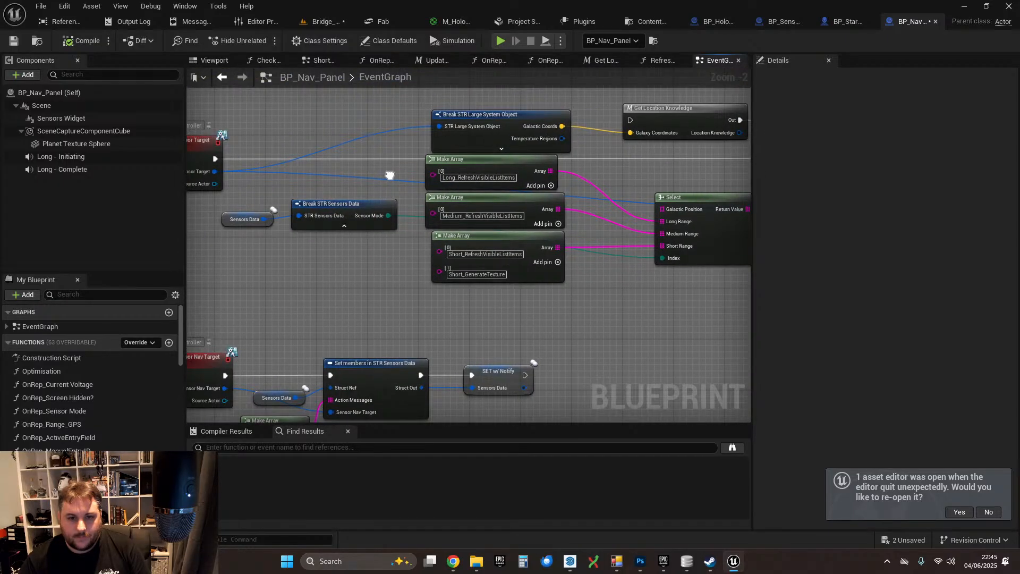
right_drag(389, 175, 509, 28)
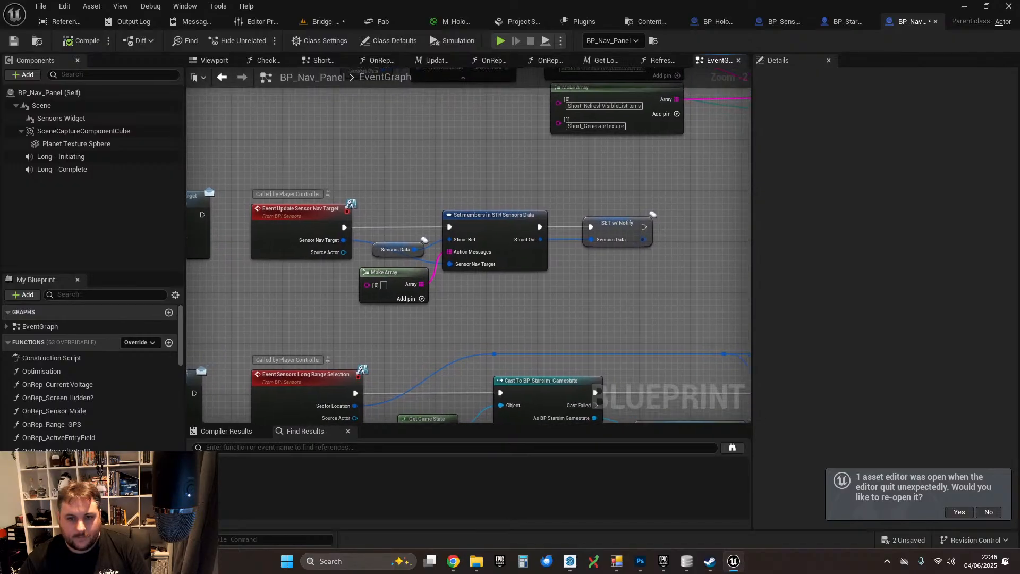
right_drag(467, 239, 88, 205)
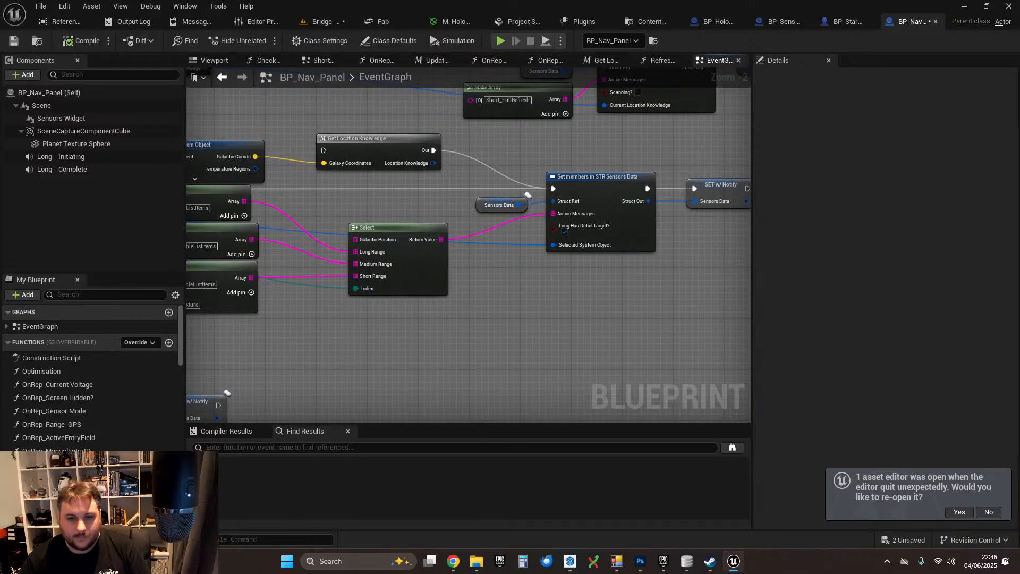
right_drag(468, 244, 373, 235)
right_drag(212, 192, 168, 225)
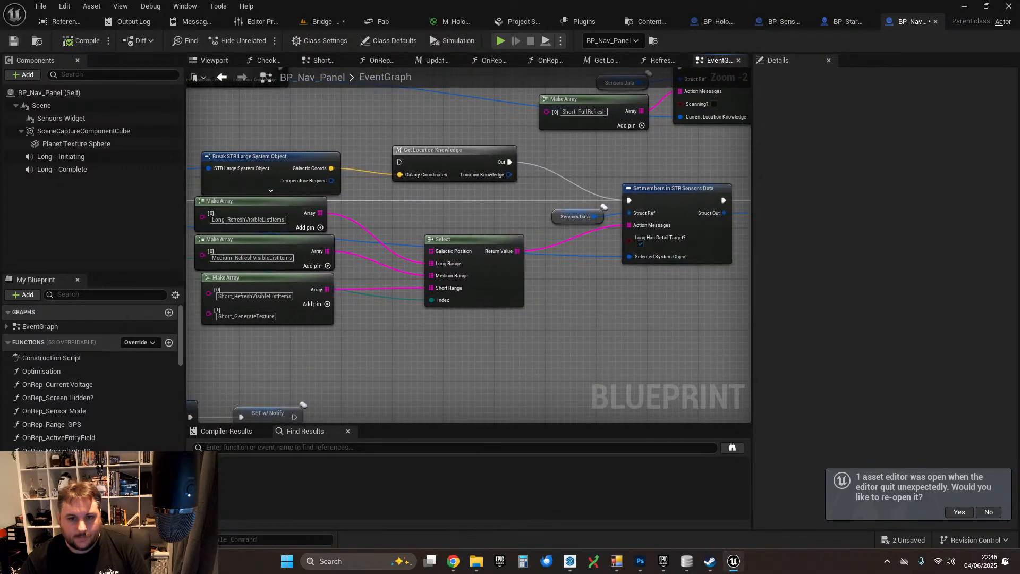
right_drag(468, 340, 472, 335)
right_drag(411, 214, 382, 208)
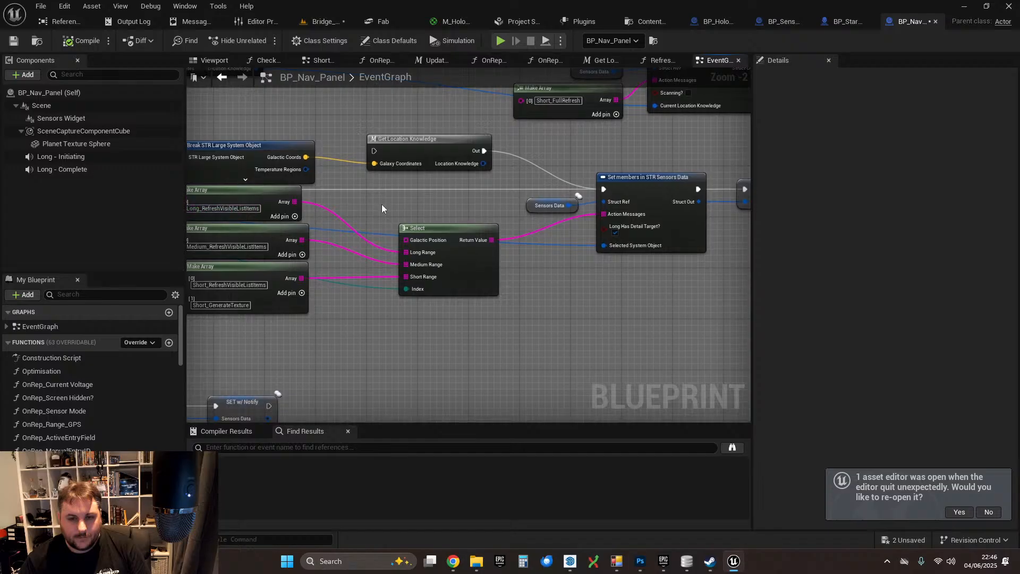
right_drag(645, 158, 759, 133)
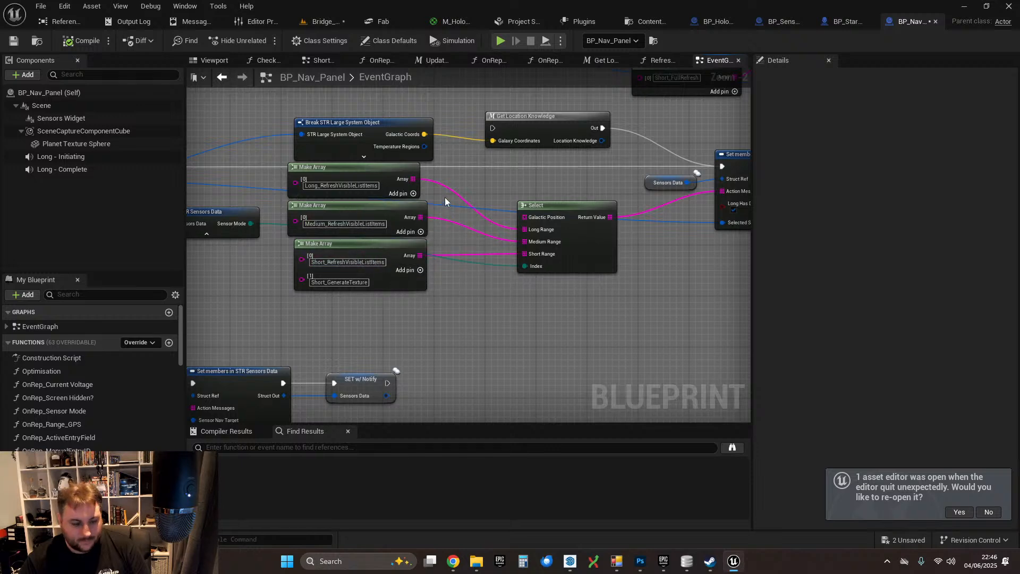
- Start a play test of the Bridge_Playground level and move the player to the Sensors console
click(320, 23)
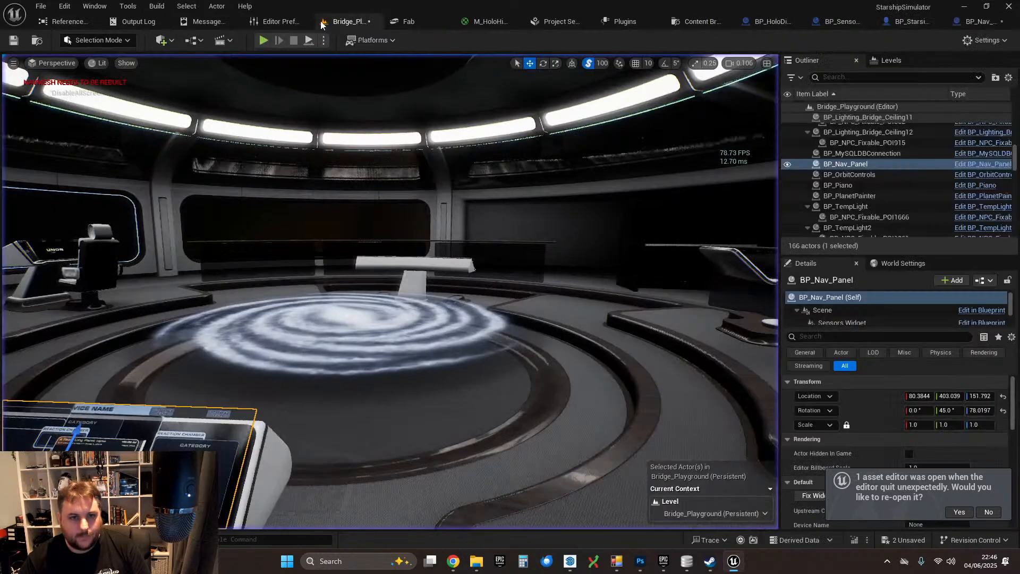
click(264, 41)
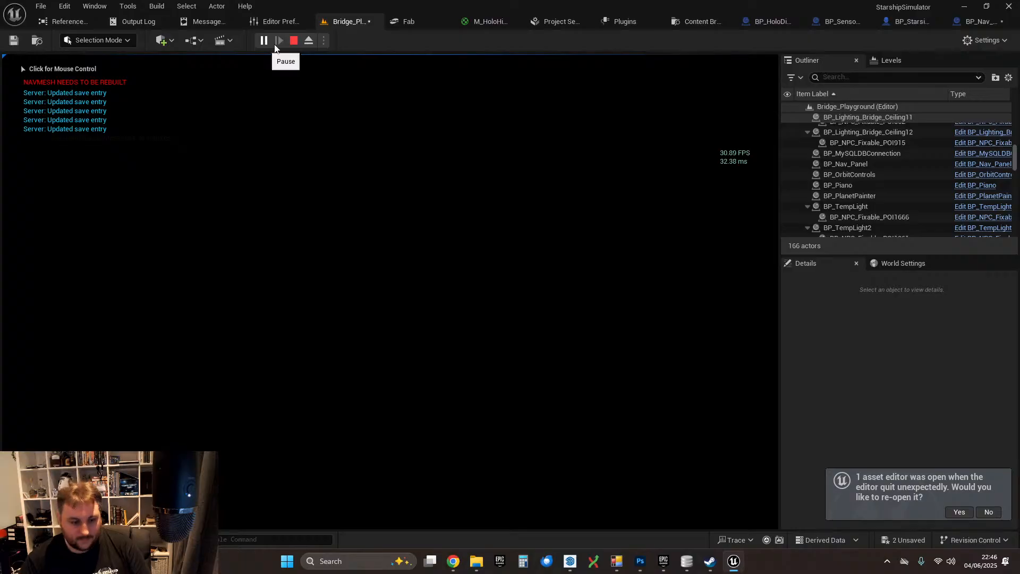
click(304, 73)
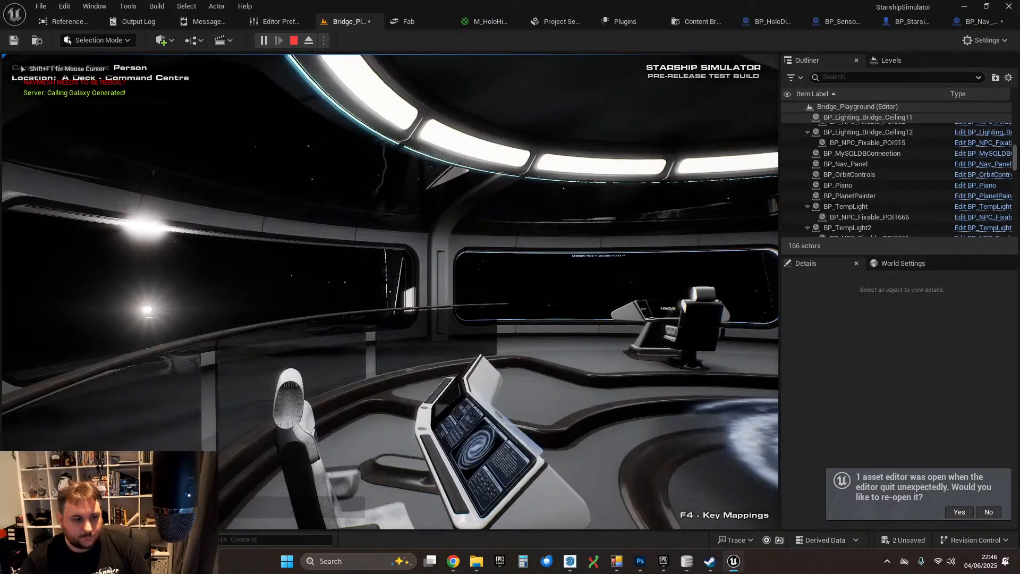
key(a)
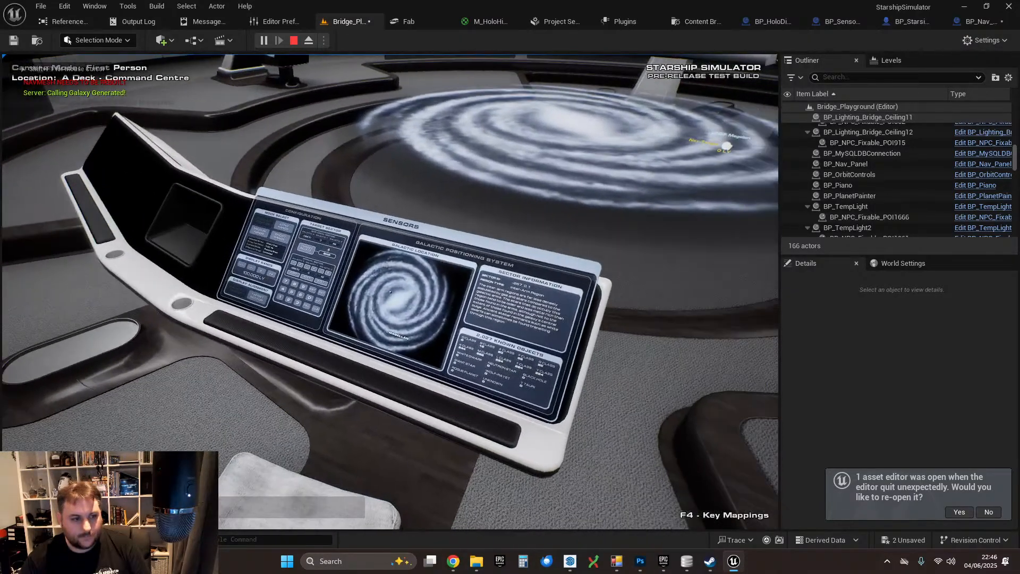
key(d)
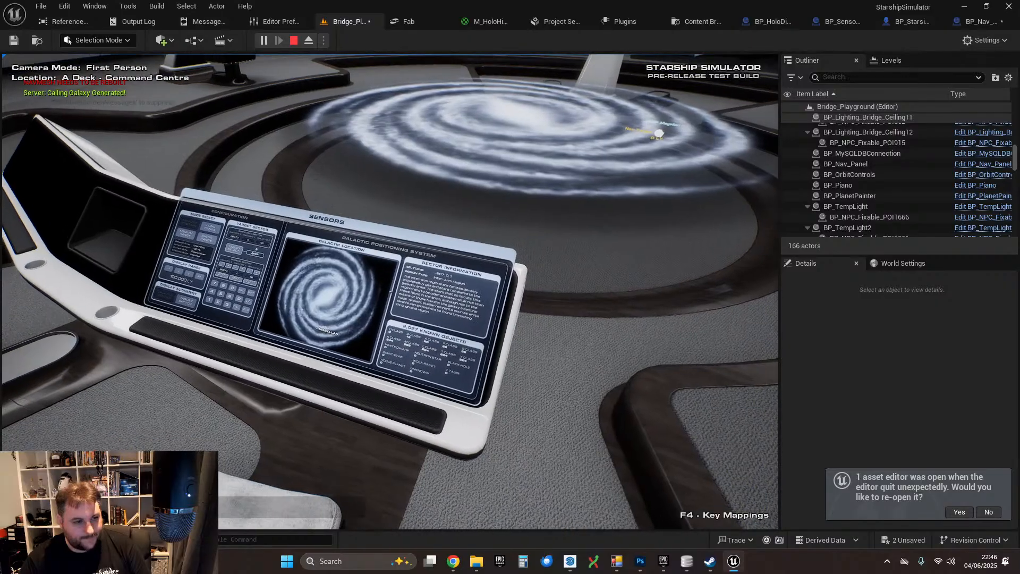
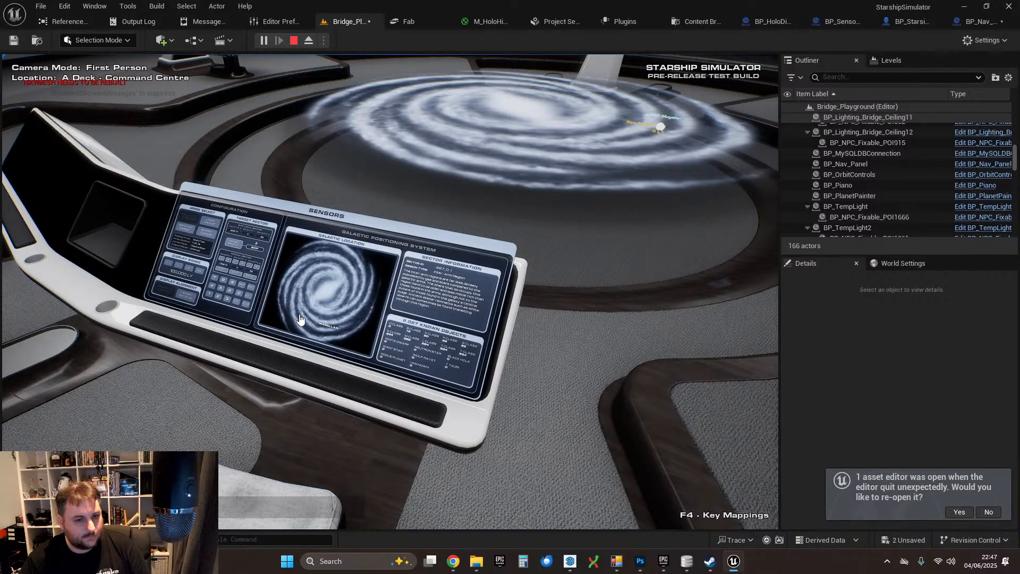
- Switch the Sensors console to Long Range mode and select Wolf 359 in the list of locations in range
click(211, 229)
right_click(289, 296)
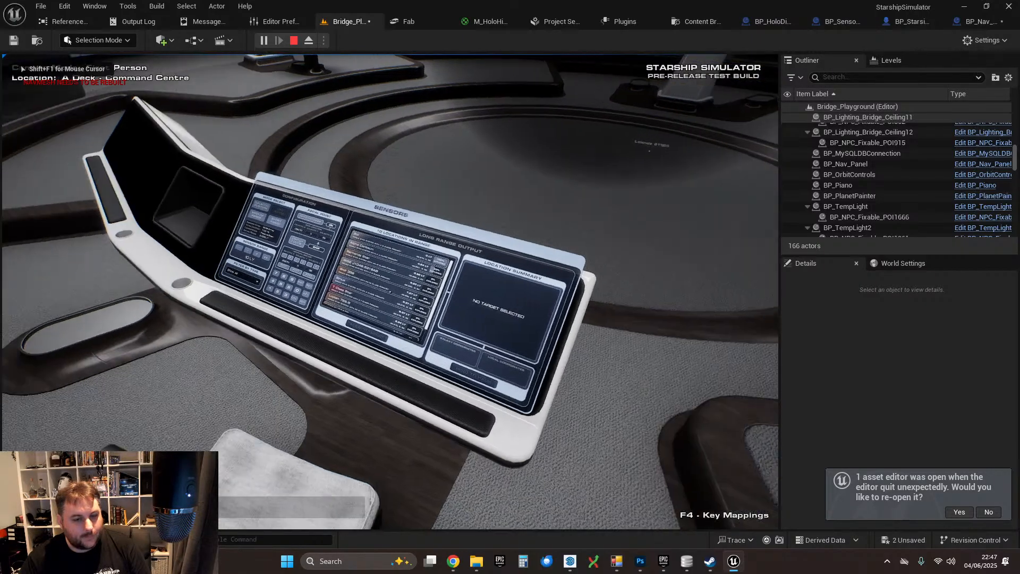
key(w)
right_click(394, 294)
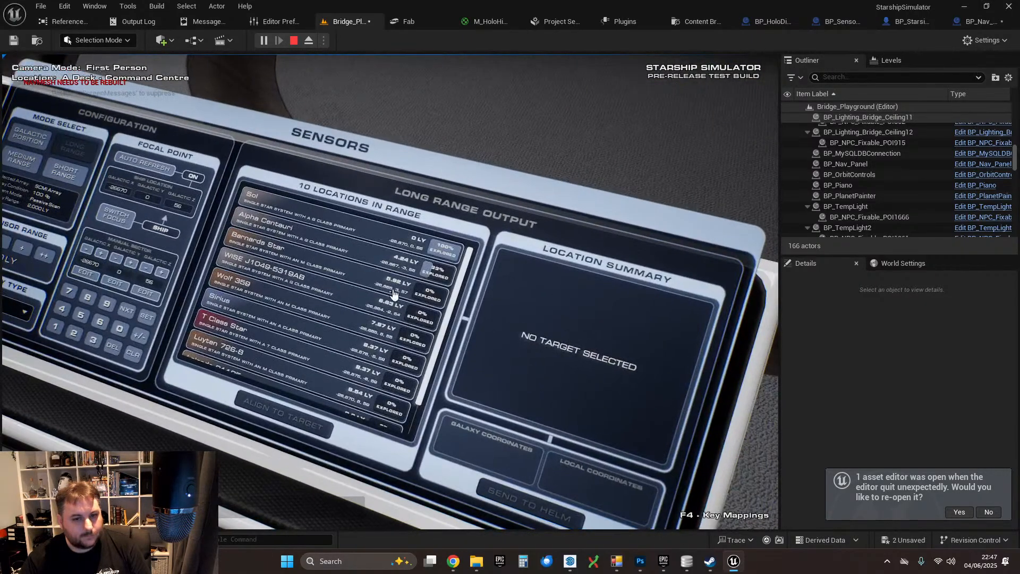
click(298, 307)
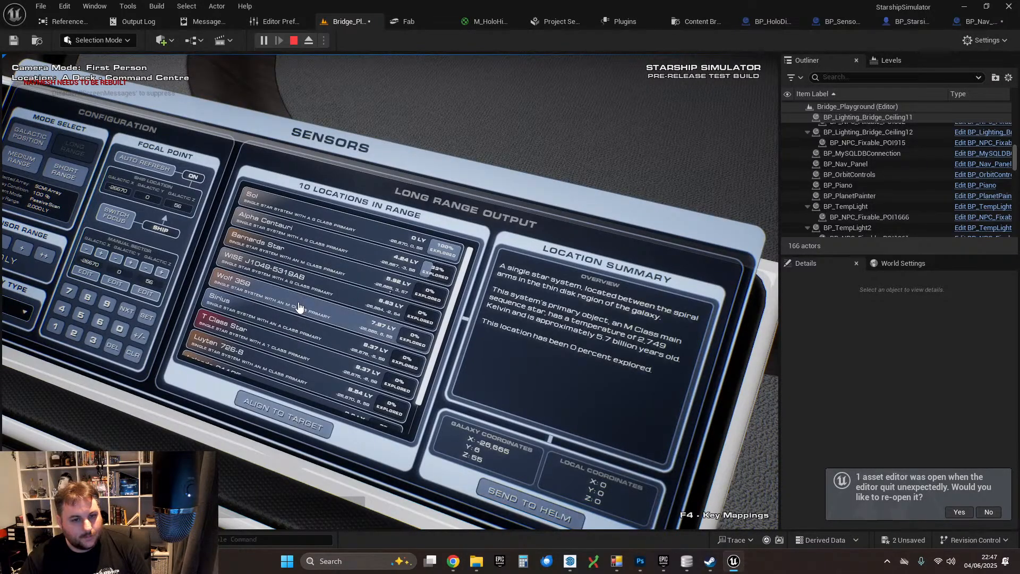
- Align the sensors to Sirius from the long range list so its system is shown in the orrery
right_click(298, 307)
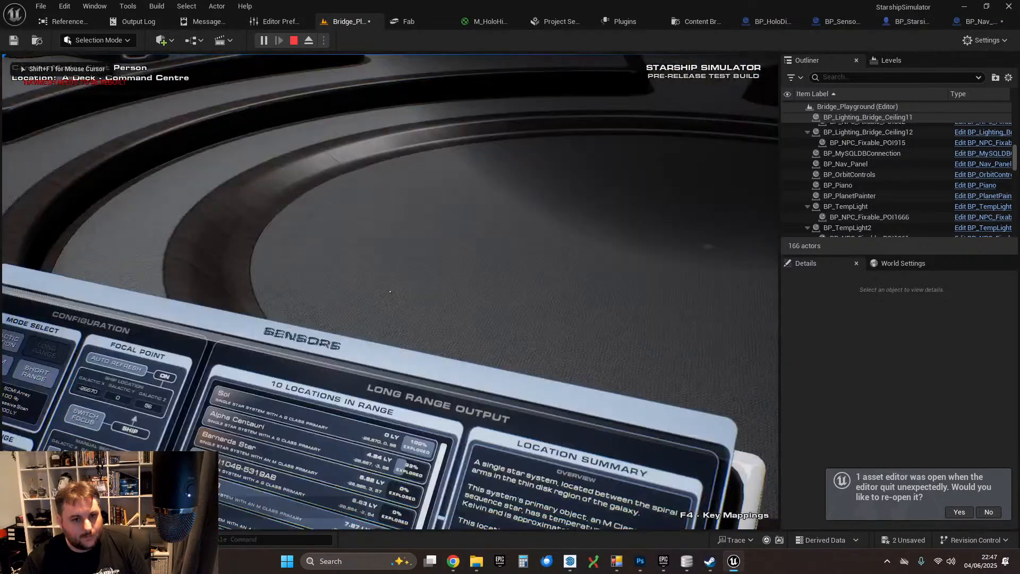
right_click(390, 293)
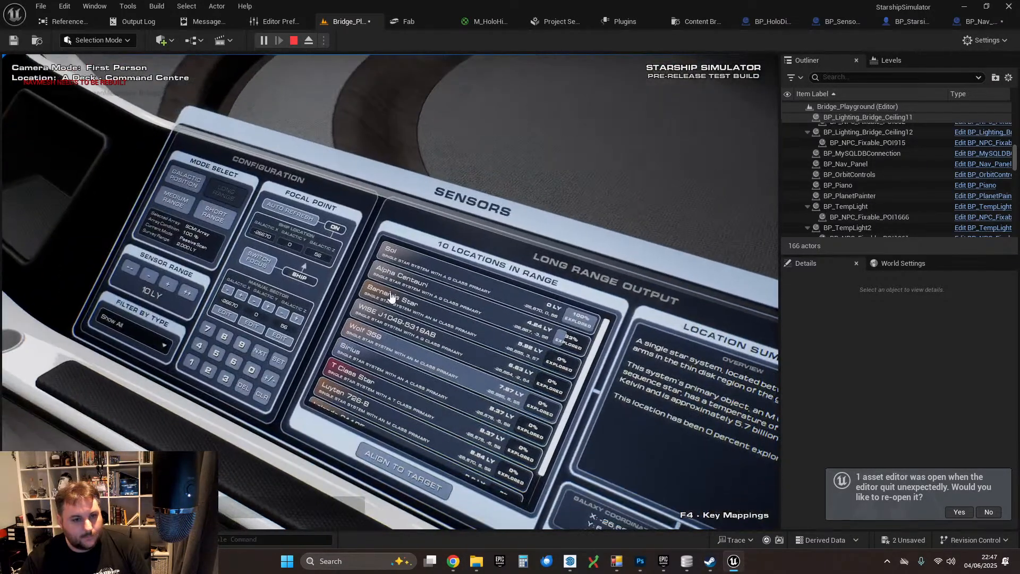
click(398, 450)
right_click(410, 418)
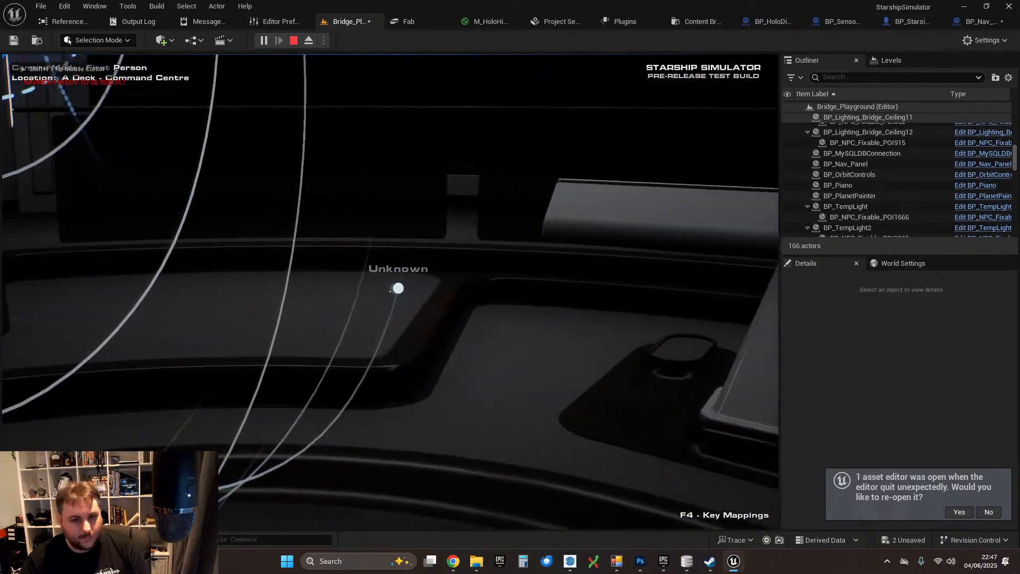
- Target several unknown planetary bodies one after another in the Sirius orrery
right_click(390, 292)
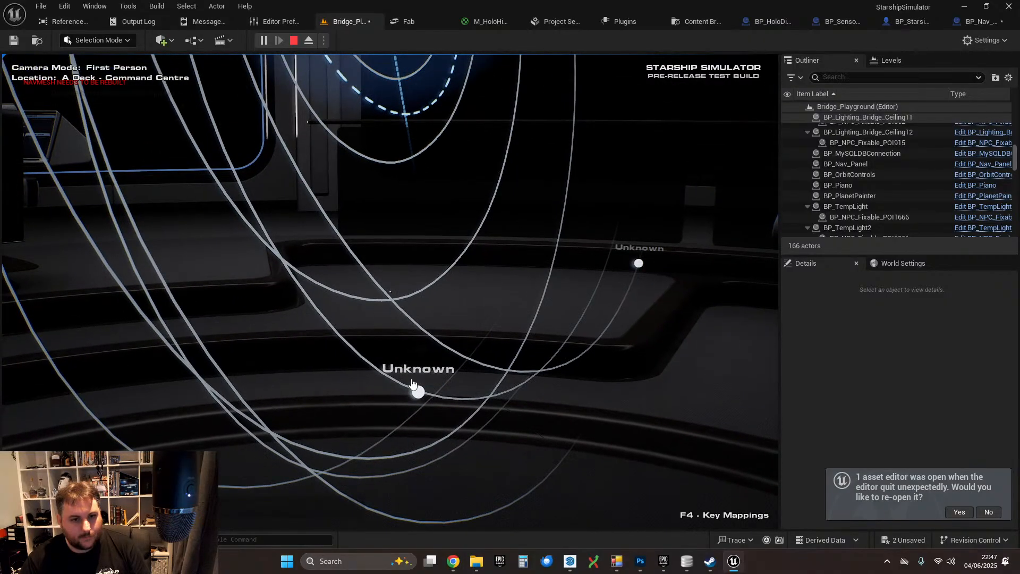
click(416, 389)
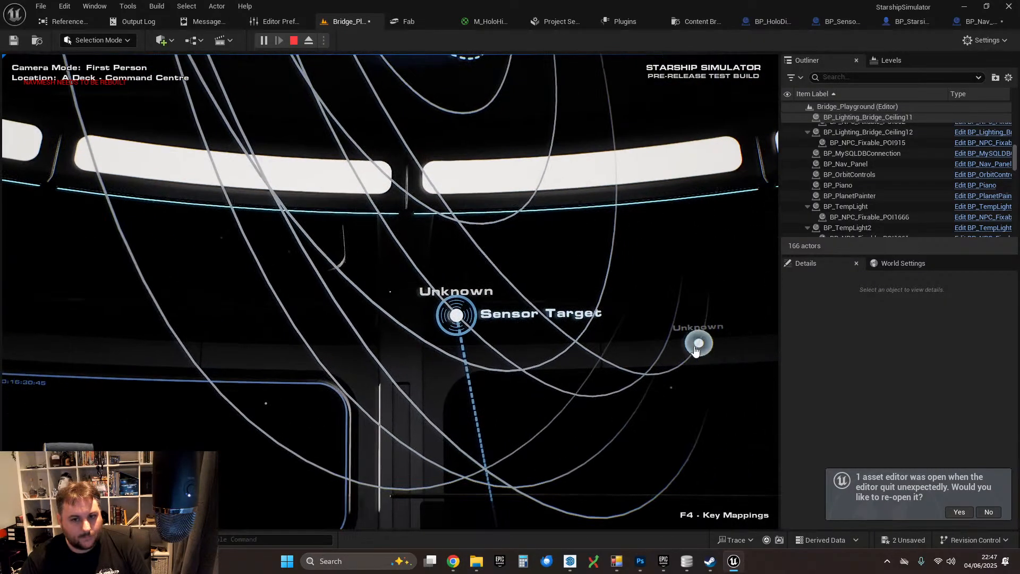
click(558, 353)
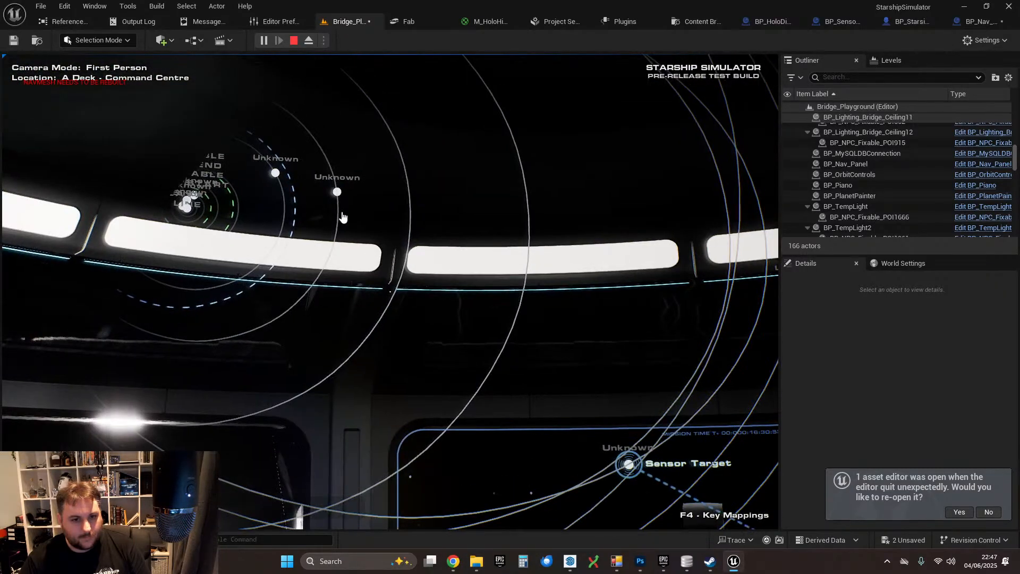
click(336, 196)
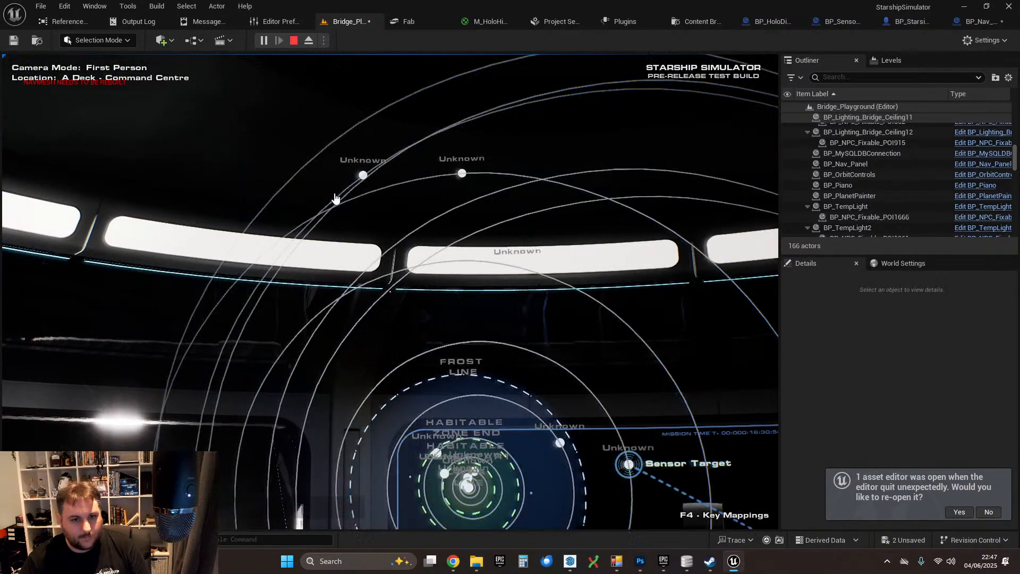
click(372, 195)
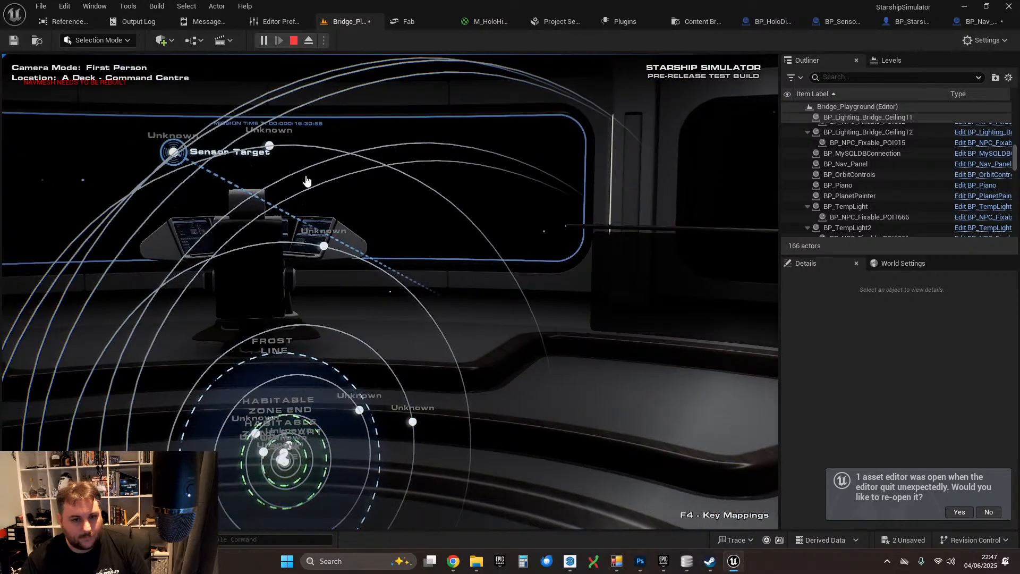
click(272, 152)
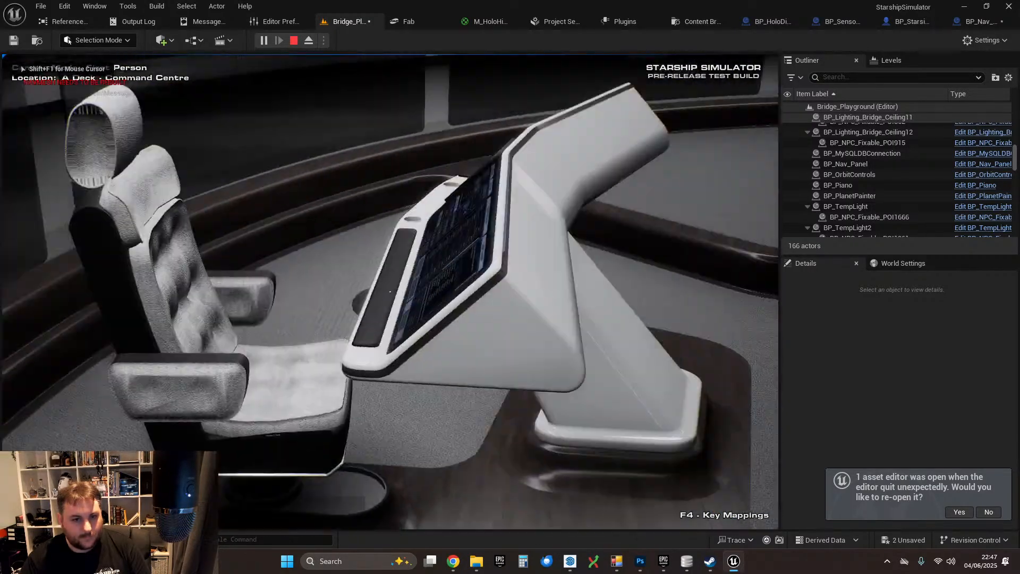
- Check the console's detected objects list and target summary against the body targeted in the orrery
click(390, 291)
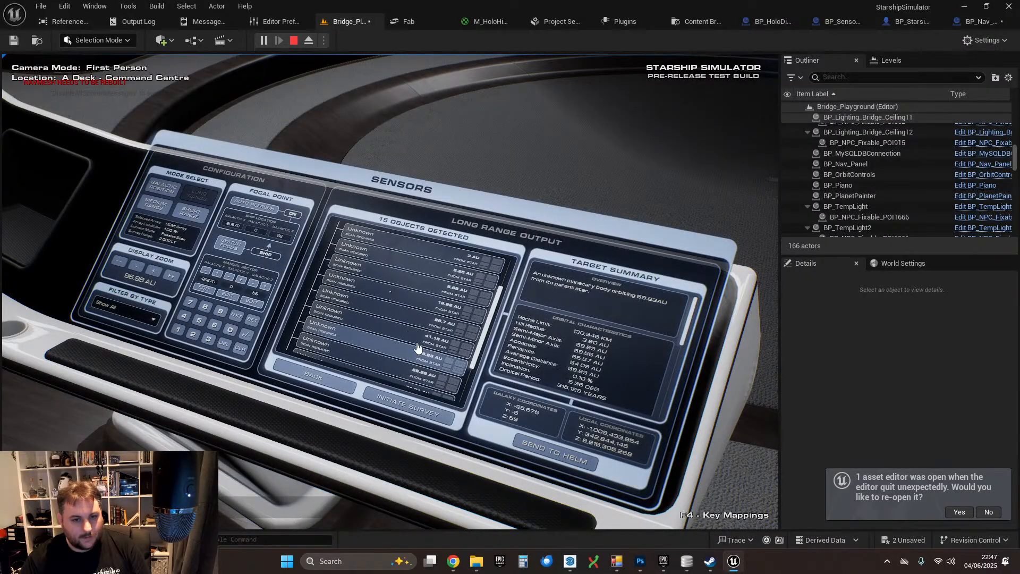
scroll(401, 311, up, 3)
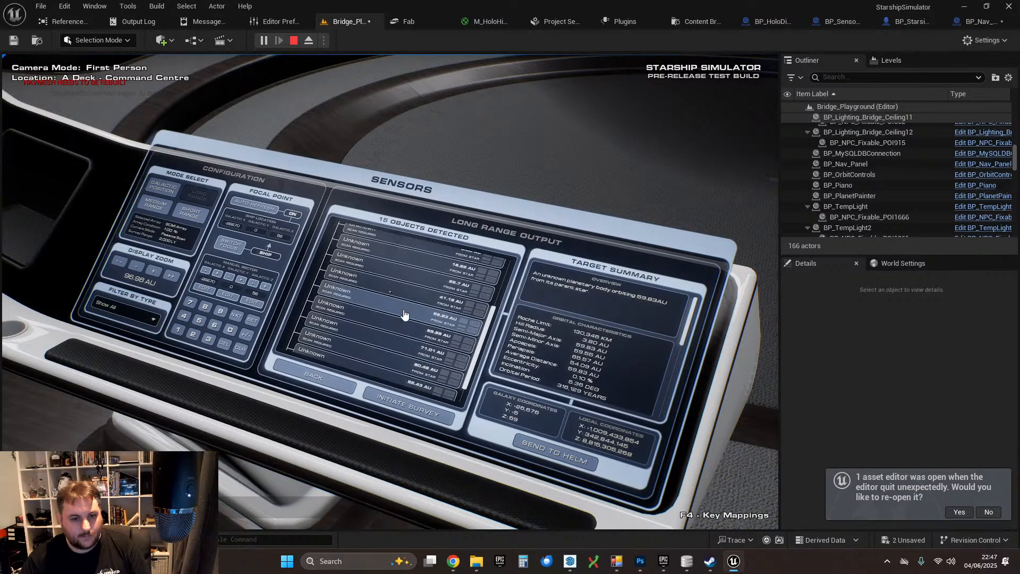
right_click(407, 315)
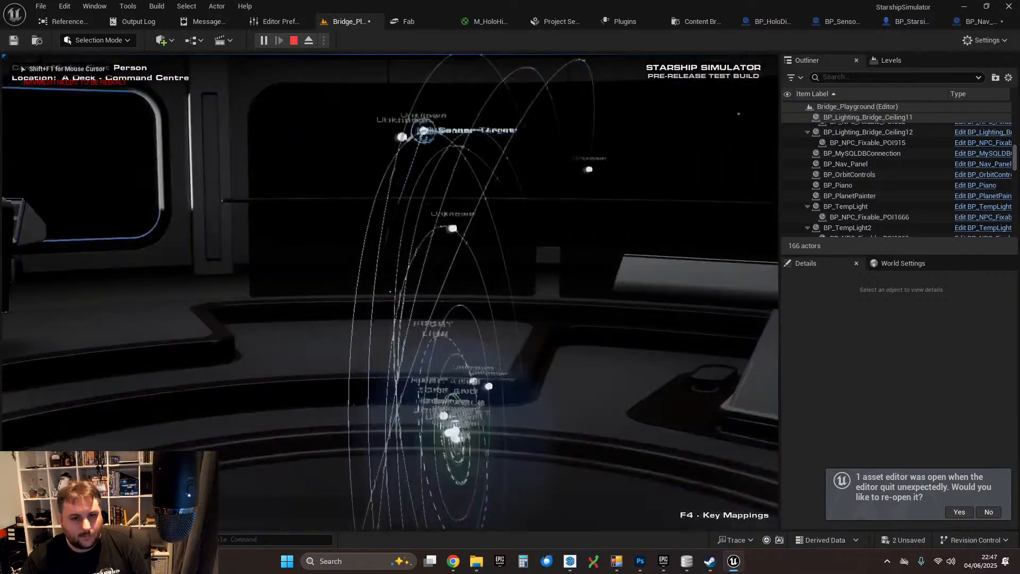
- Target another unknown outer body in the orrery and check its entry and summary on the Sensors console
right_click(390, 291)
click(419, 210)
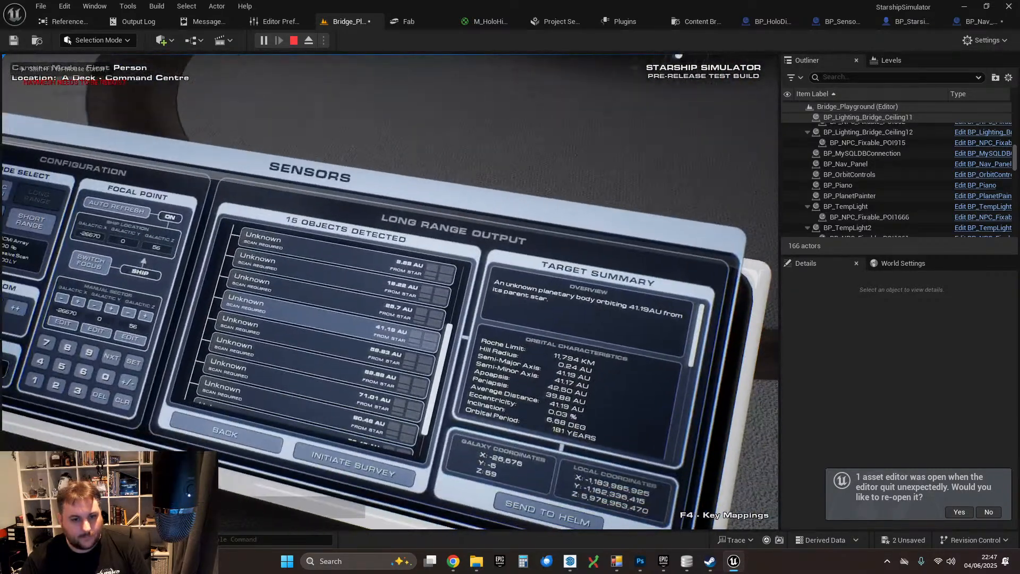
right_click(389, 300)
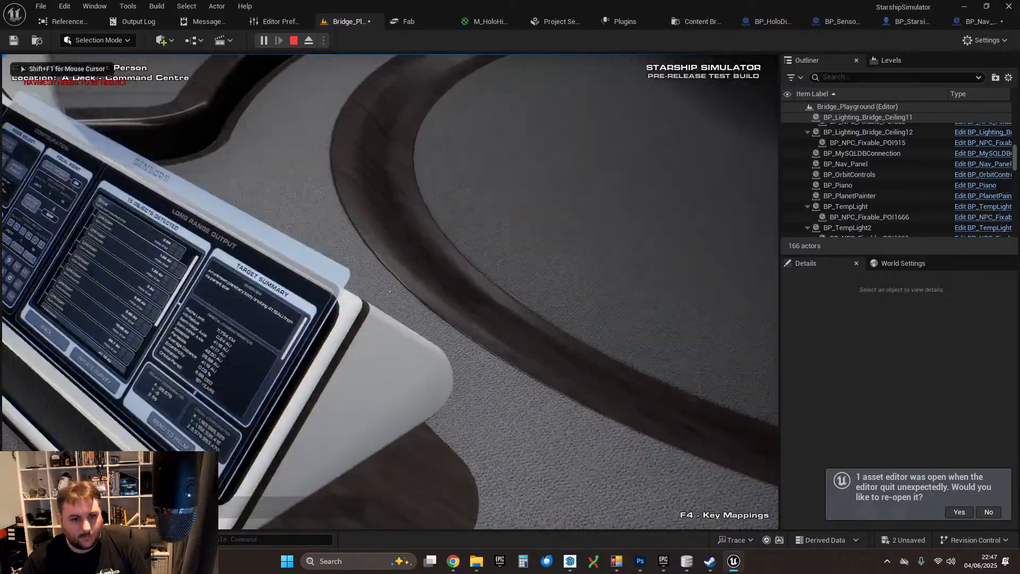
- Reduce the orrery's display zoom to 29.23 AU, and switch the sensor focus to the sector and back to the ship
right_click(390, 291)
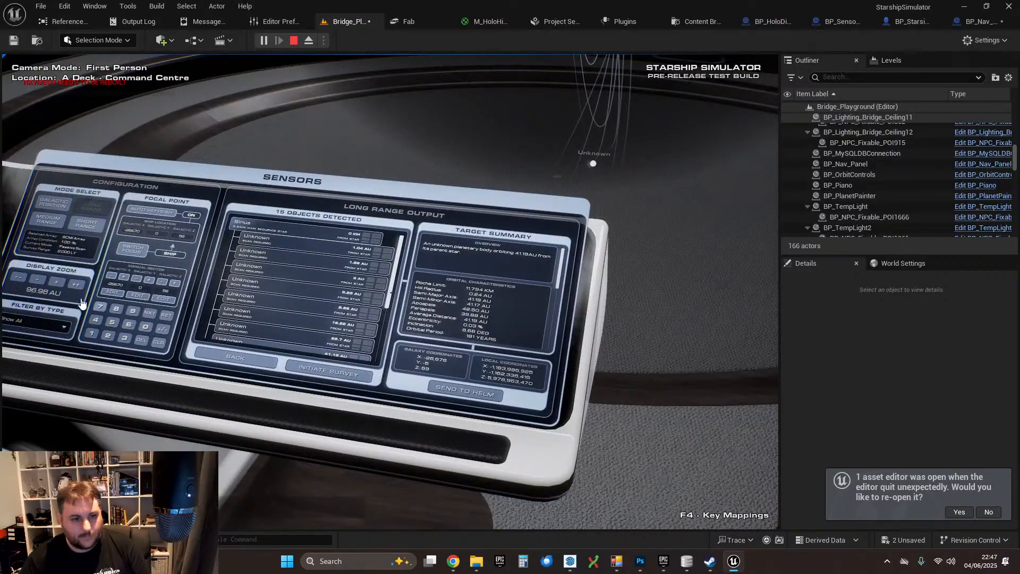
click(39, 283)
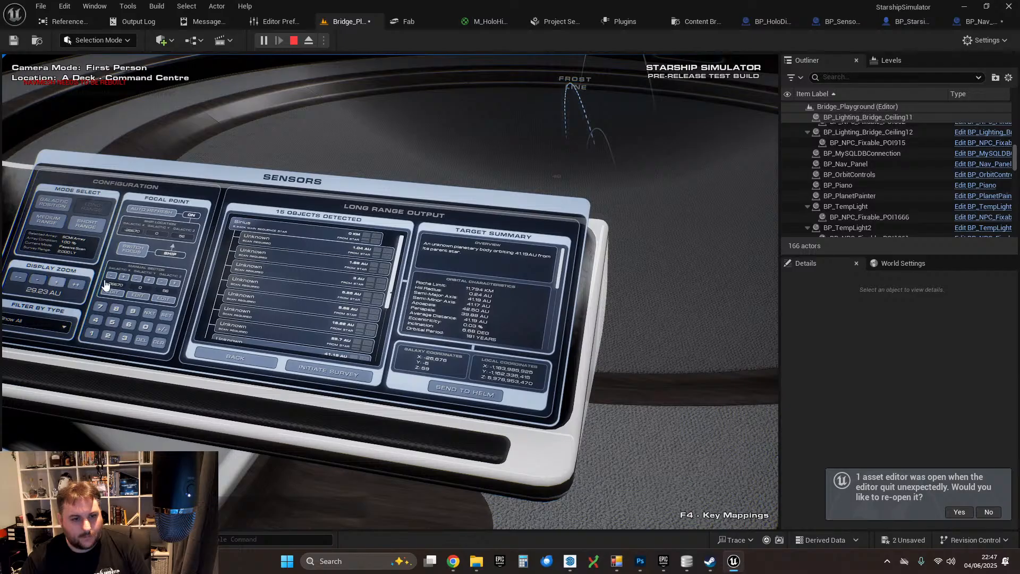
click(137, 255)
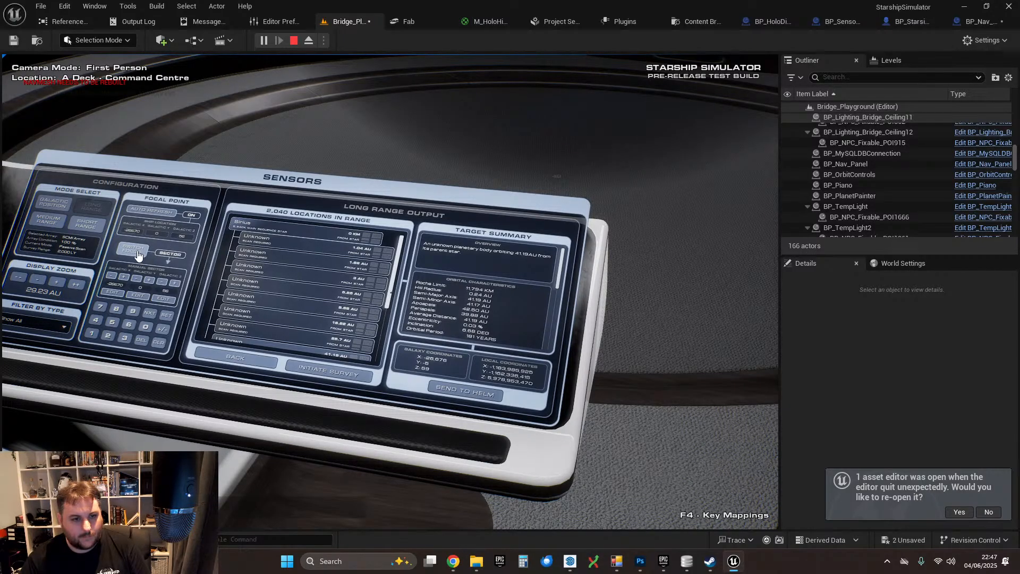
click(138, 256)
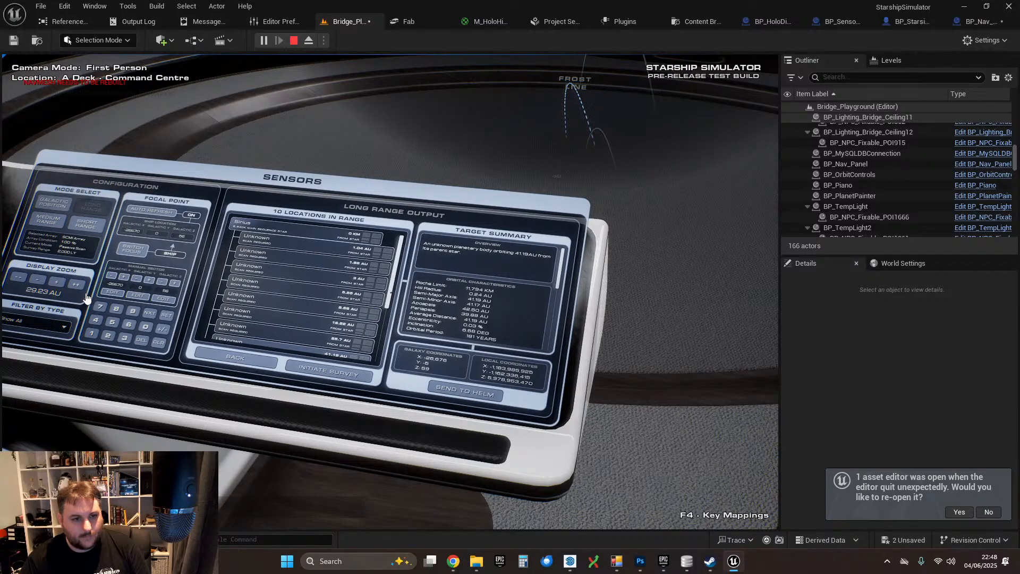
click(115, 297)
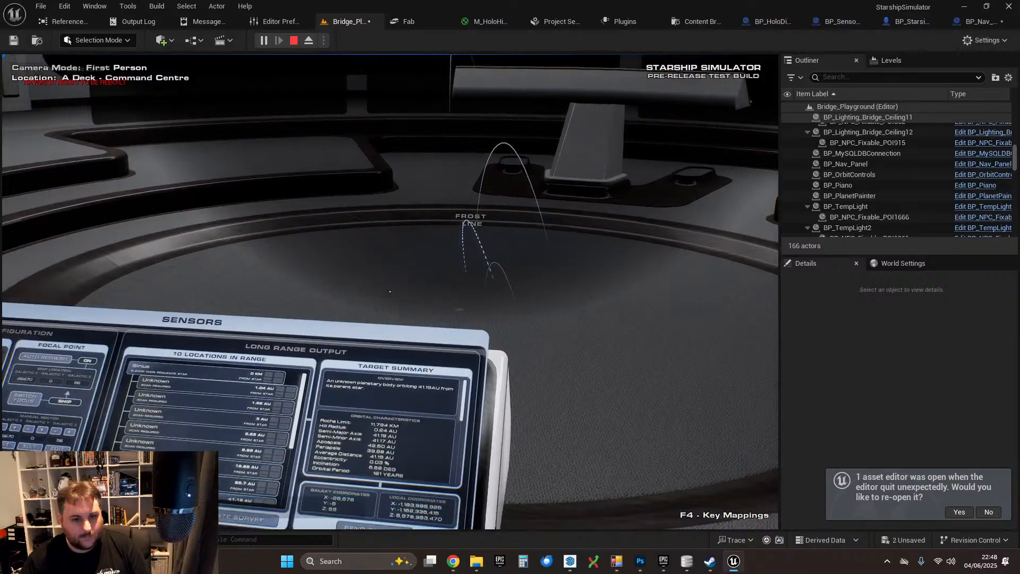
- Widen the display zoom to about 47 AU and target the unknown planet closest to Sirius in the orrery
right_drag(198, 449, 109, 472)
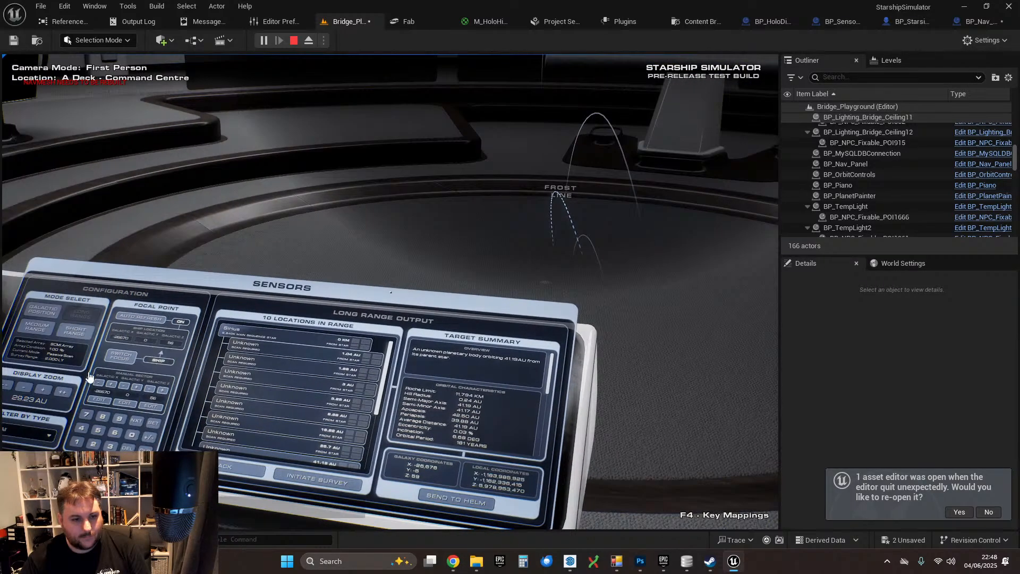
click(43, 393)
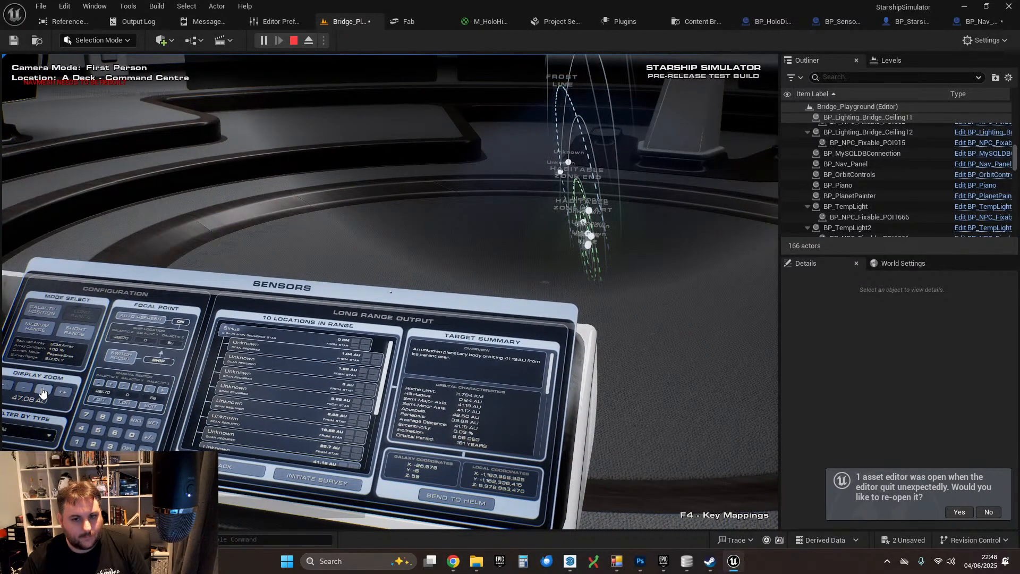
click(589, 249)
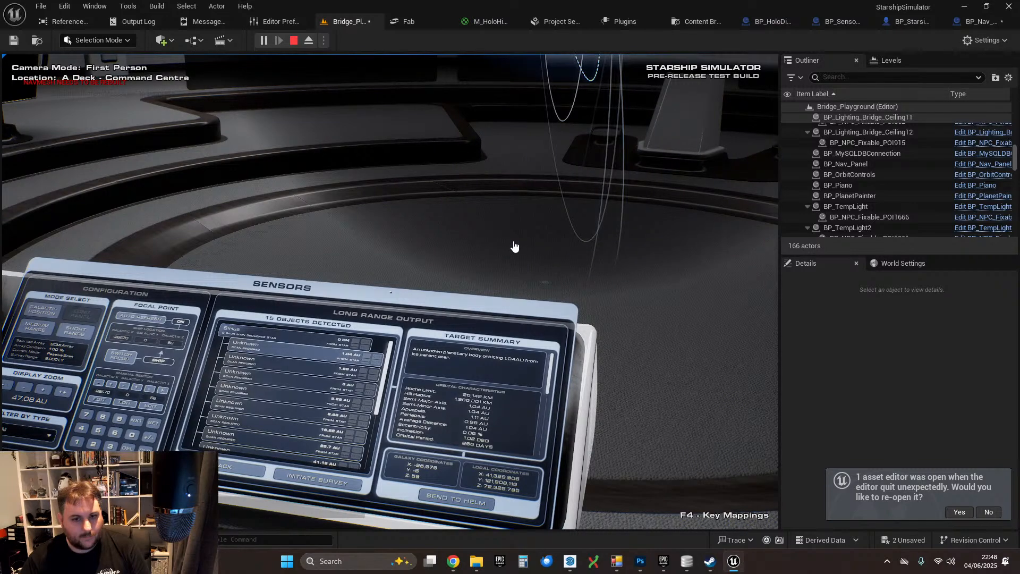
- Walk up to the enlarged Sirius orrery and target an unknown planet farther out from the star
right_drag(531, 240, 538, 217)
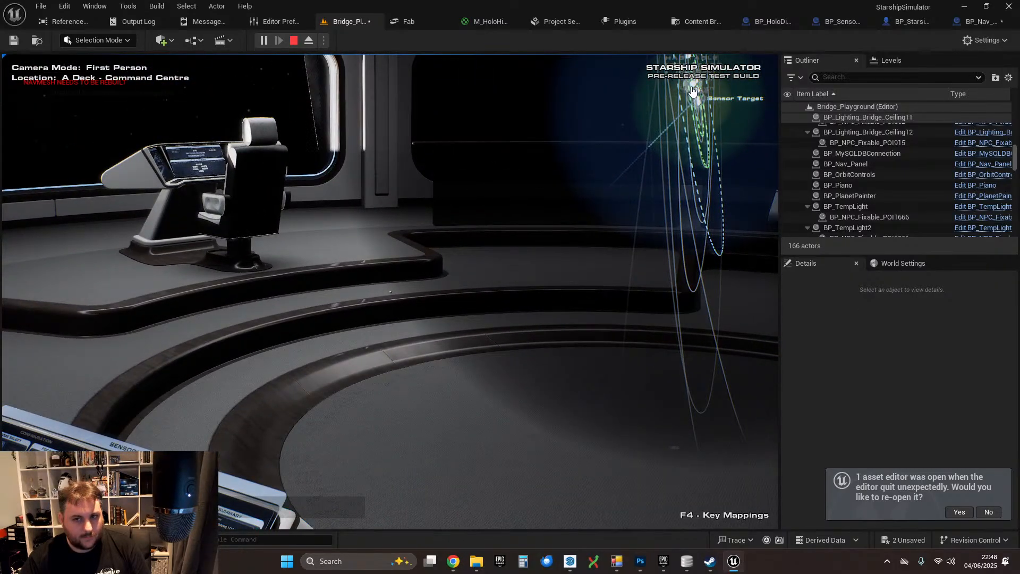
right_drag(694, 91, 508, 280)
right_drag(390, 291, 505, 184)
key(w)
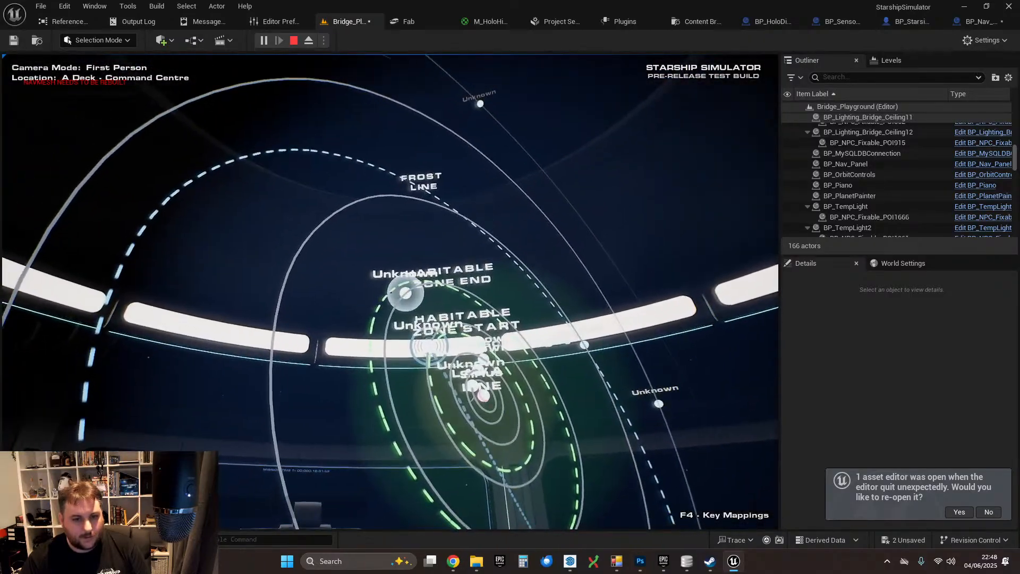
key(d)
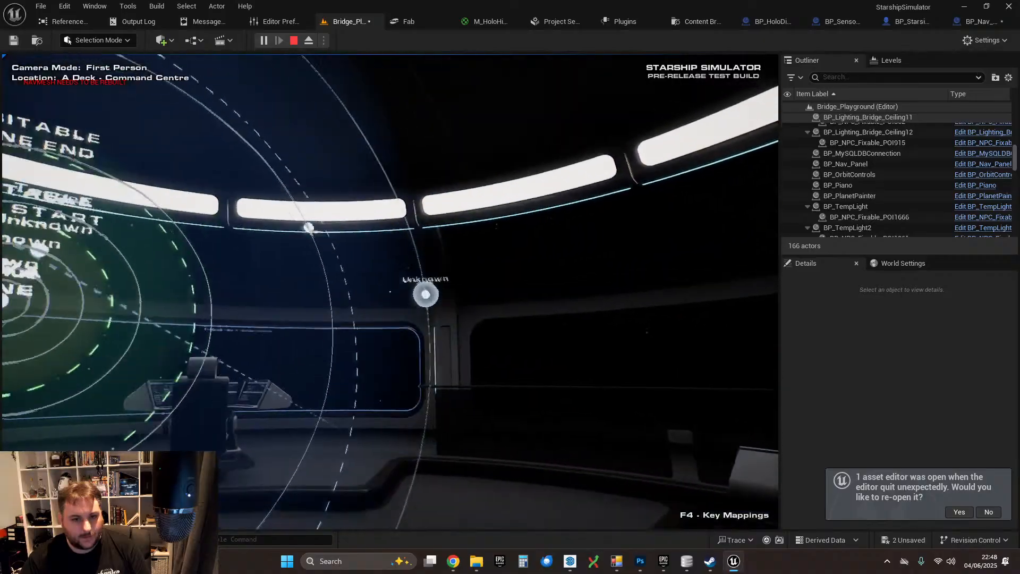
click(390, 291)
key(d)
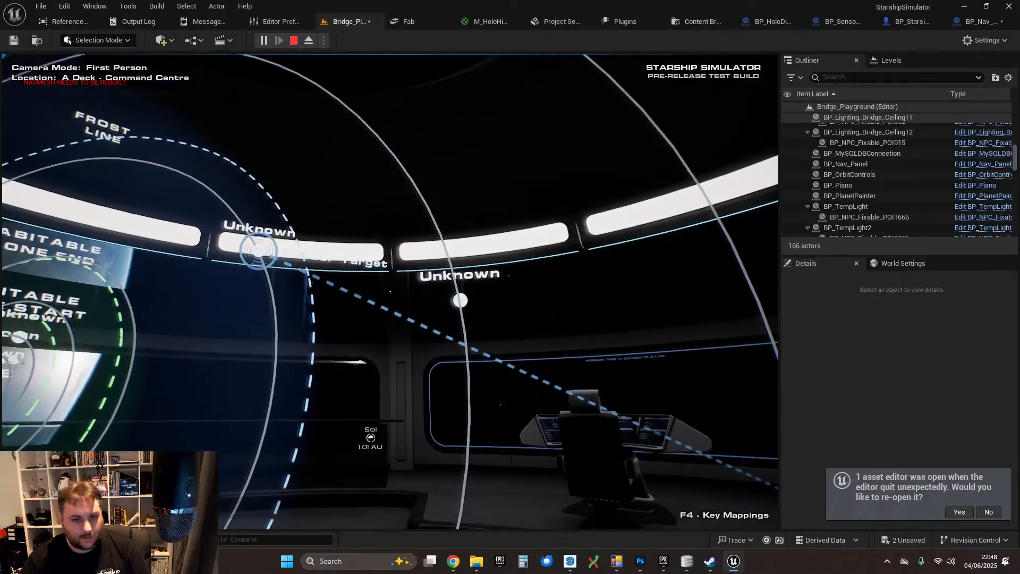
- Target the next unknown planet outward in the Sirius orrery and walk around the bridge to view the marker from other angles
click(390, 291)
key(d)
key(a)
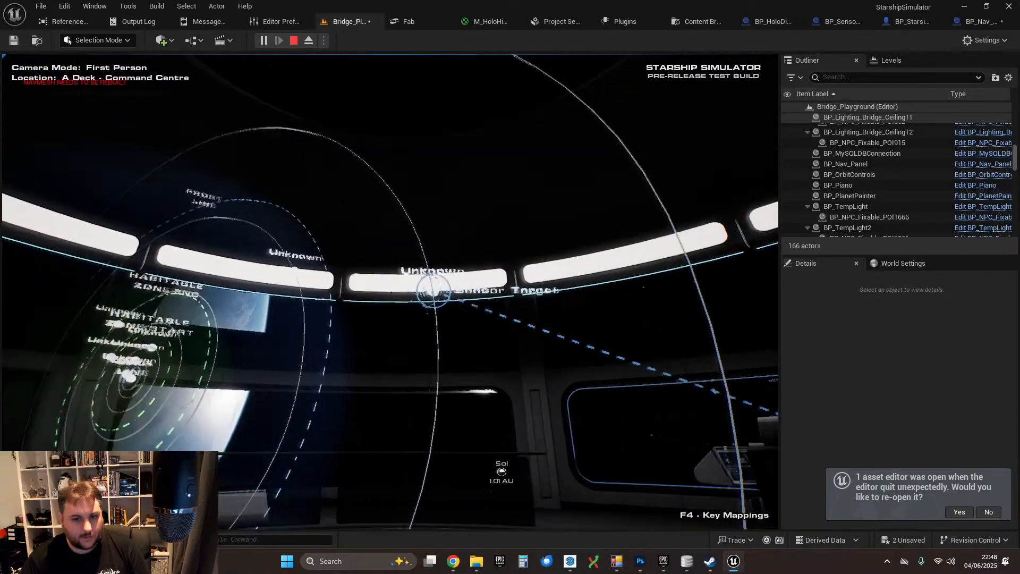
key(s)
key(w)
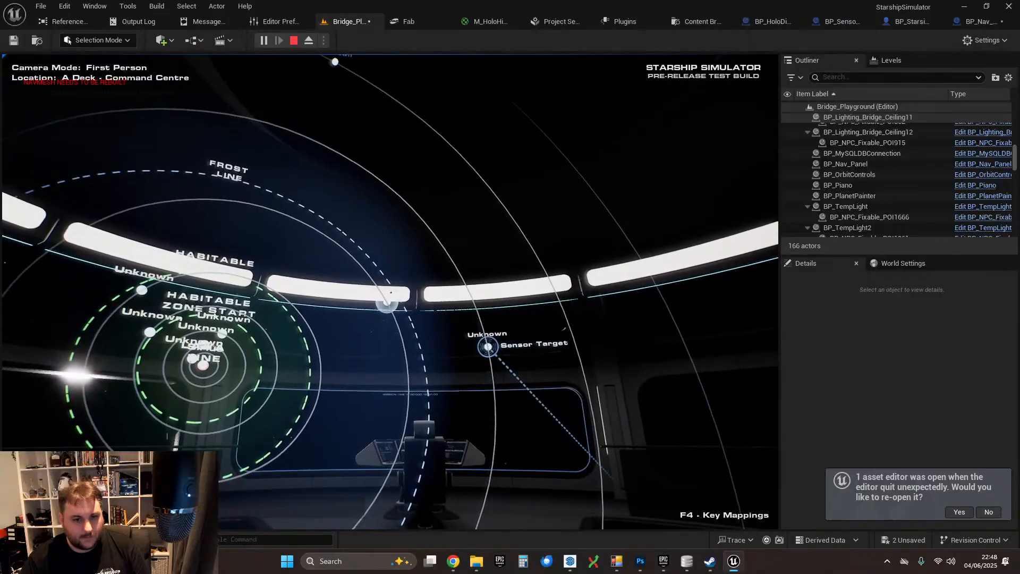
key(w)
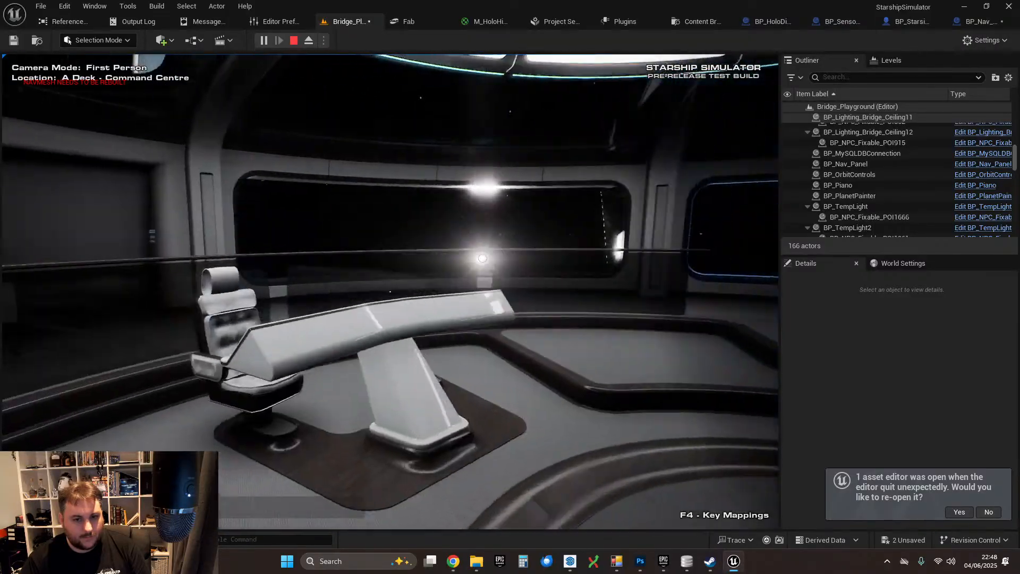
key(w)
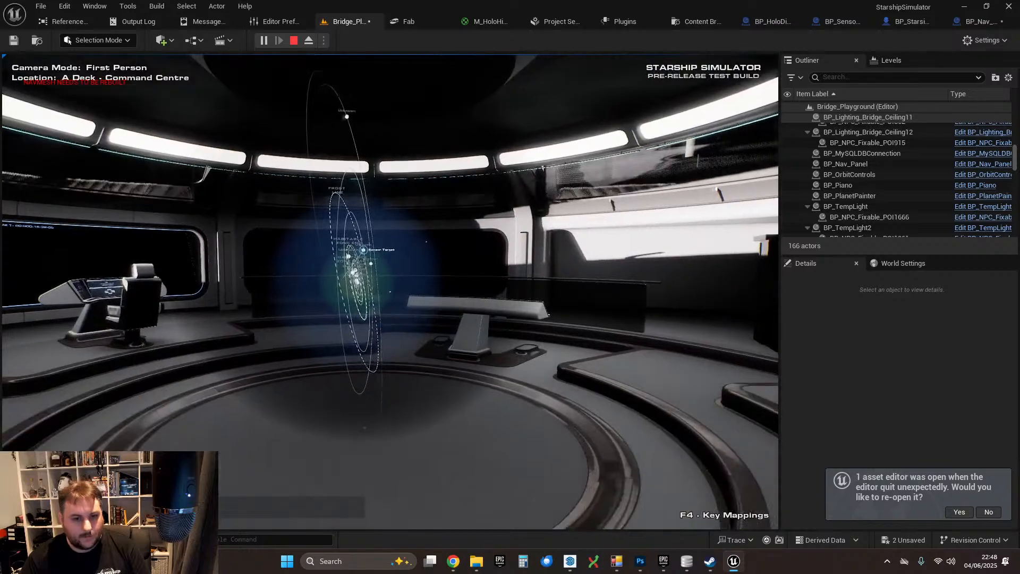
- Stop the play test and select the Medium_RefreshVisibleListItems entry of the medium-range message array in BP_Nav_Panel's event graph
key(Escape)
click(400, 427)
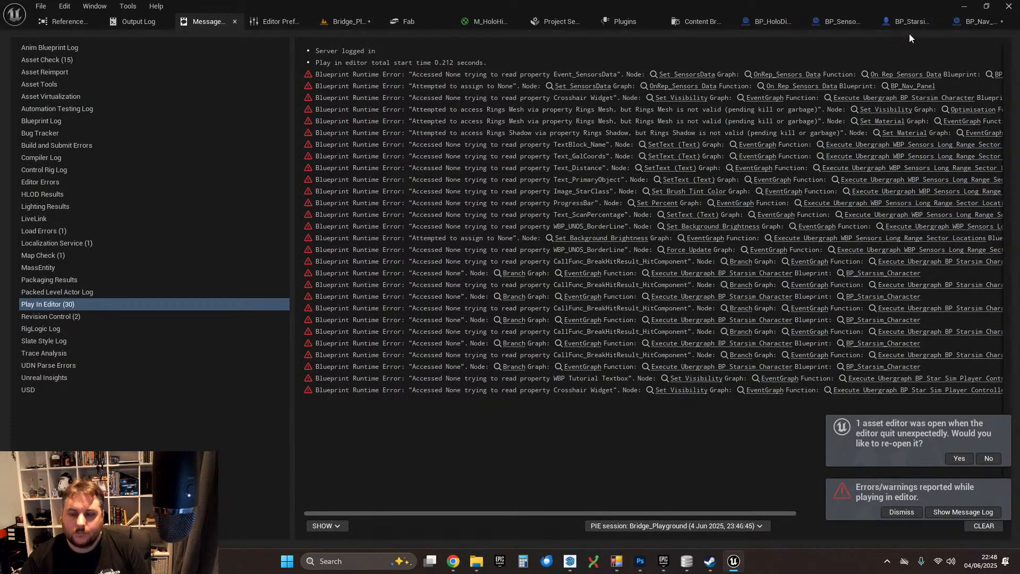
click(976, 22)
scroll(489, 242, up, 2)
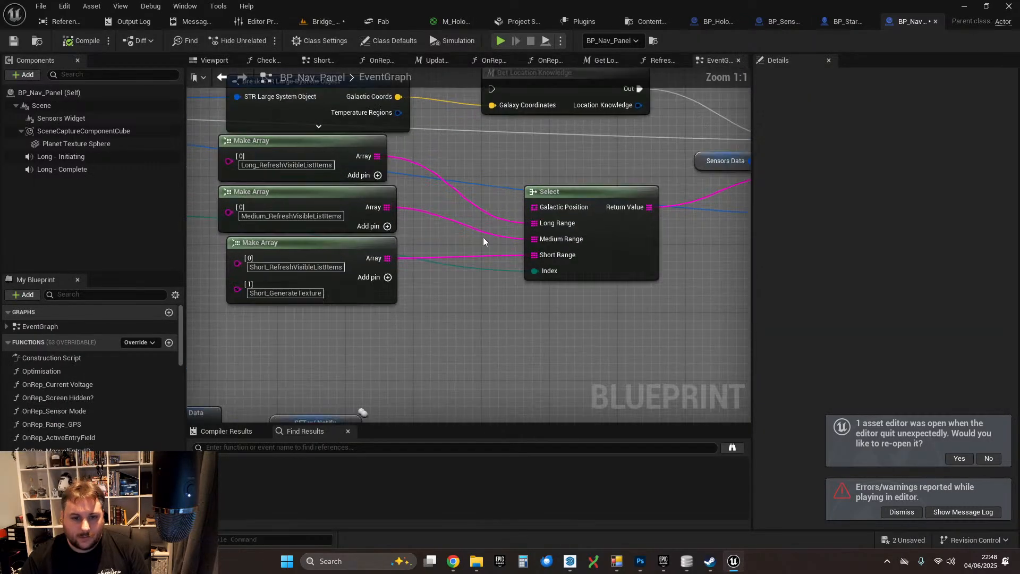
right_drag(311, 219, 451, 221)
click(450, 221)
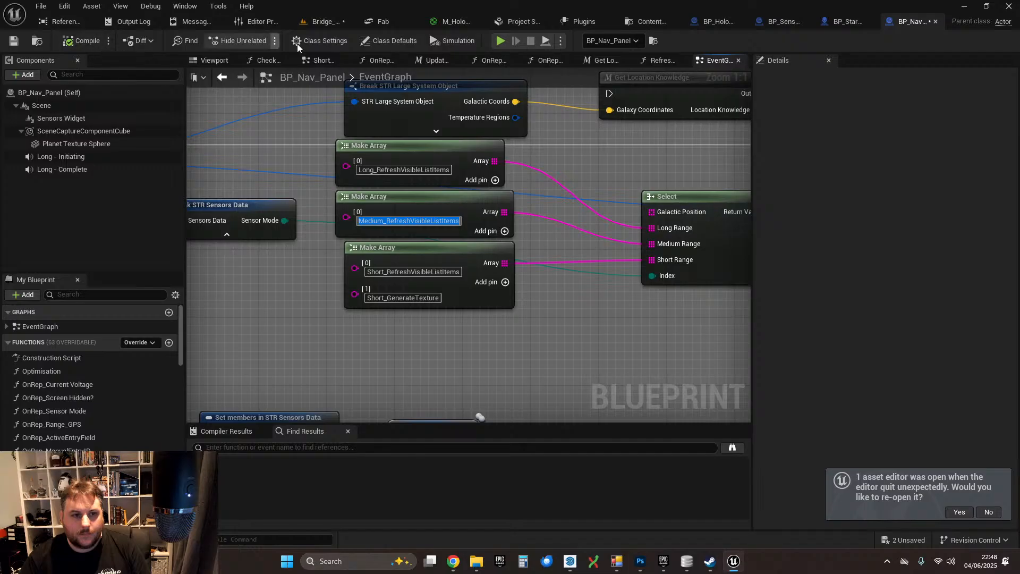
- Open the WBP_NavPanel widget blueprint from the Sensors content folder and show its graph
click(37, 41)
scroll(287, 314, down, 3)
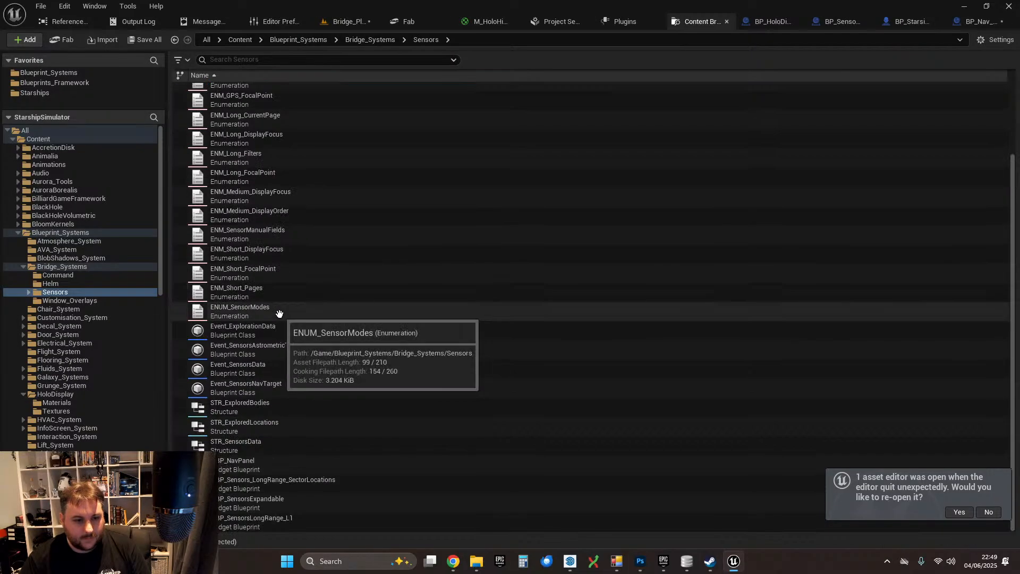
click(264, 463)
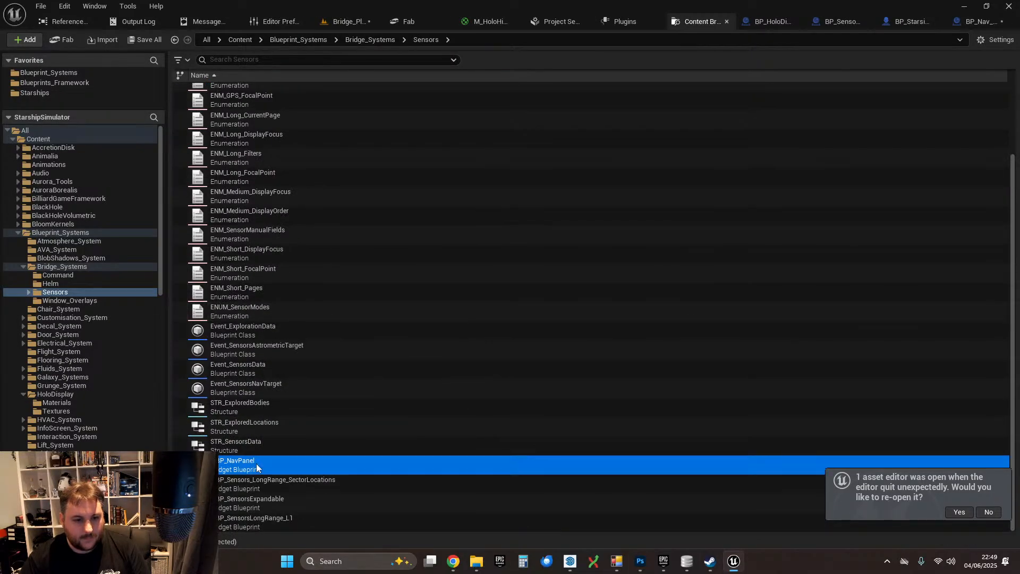
double_click(257, 466)
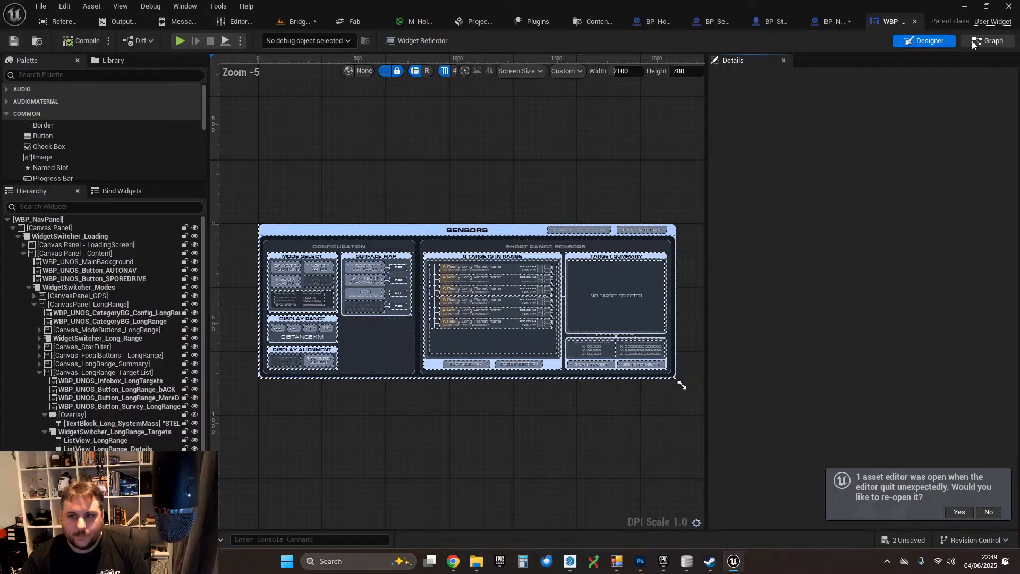
click(980, 42)
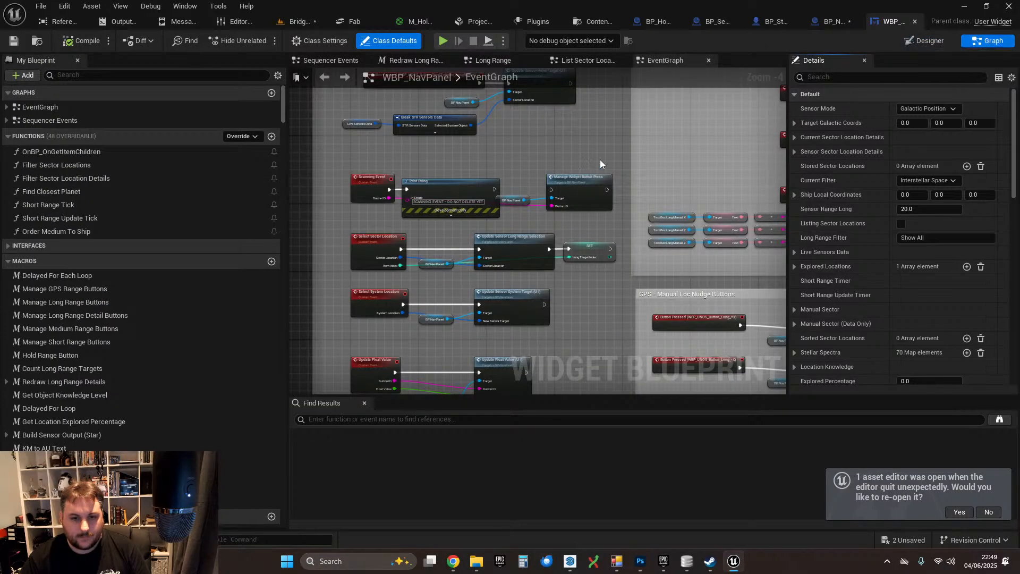
- Open the Medium Range collapsed graph of WBP_NavPanel and examine its Switch on String message outputs
scroll(600, 159, down, 4)
right_drag(372, 100, 640, 250)
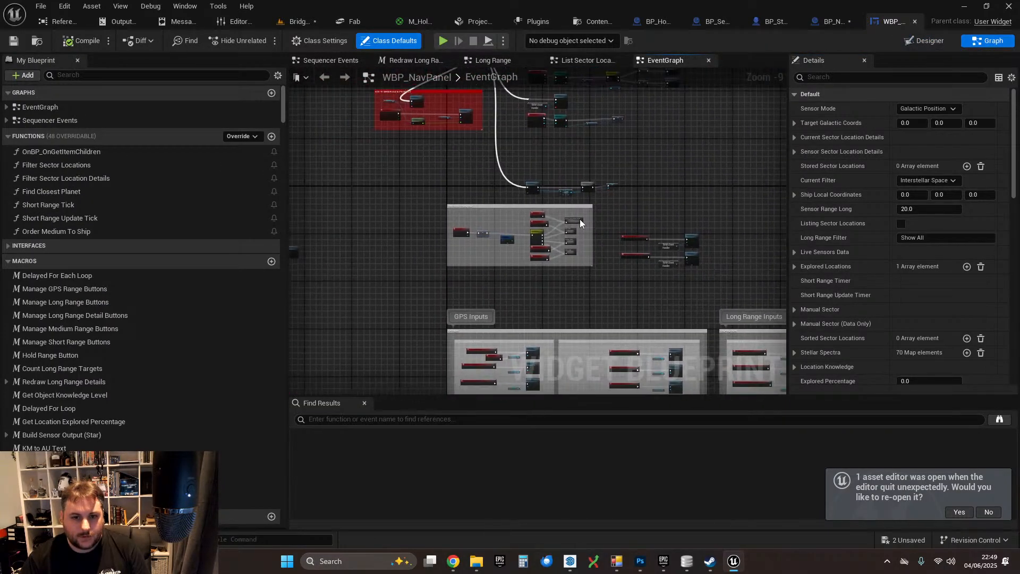
scroll(589, 224, up, 9)
right_drag(696, 199, 557, 203)
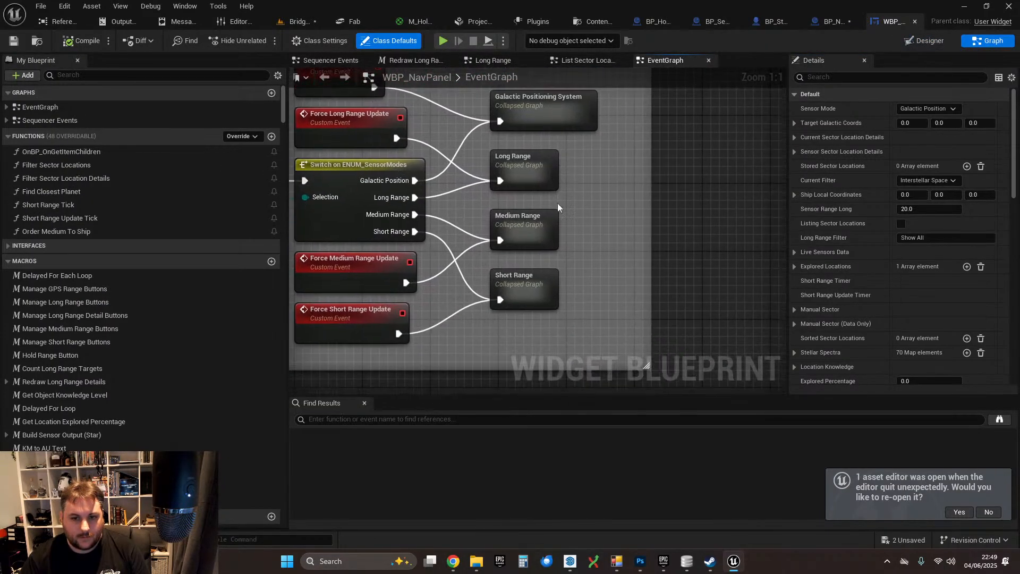
double_click(524, 227)
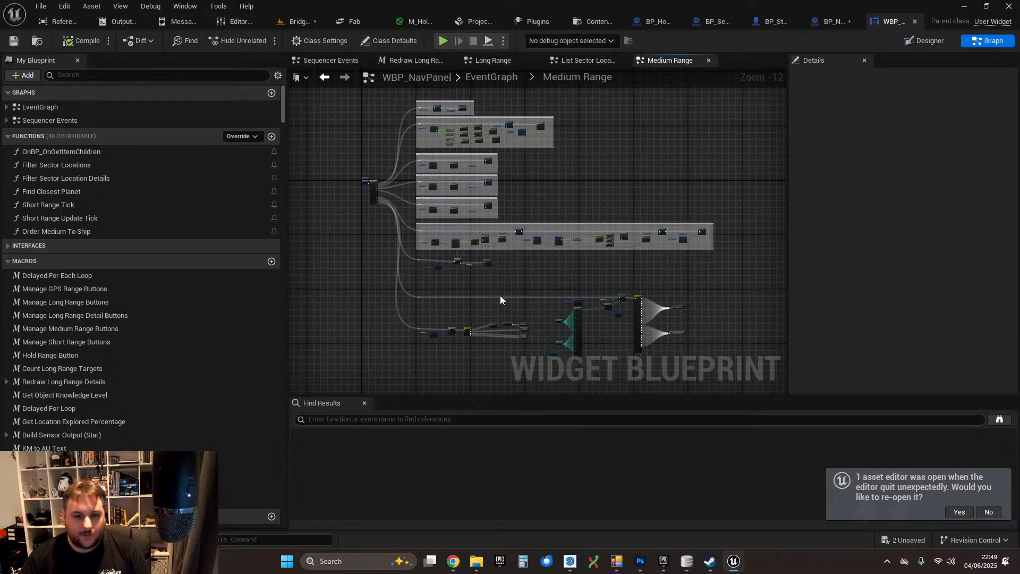
scroll(500, 295, up, 9)
scroll(489, 240, up, 2)
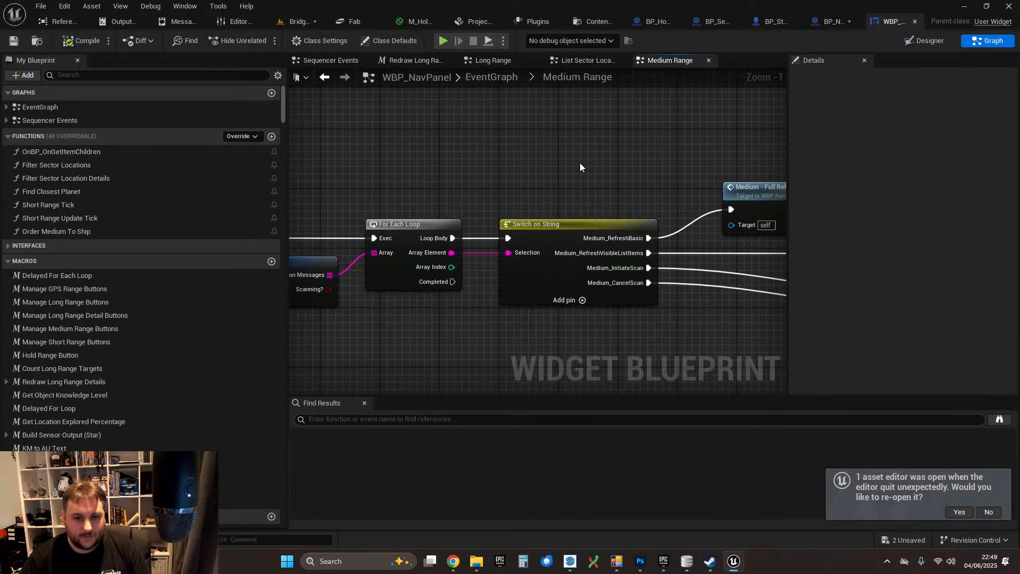
right_drag(580, 167, 388, 131)
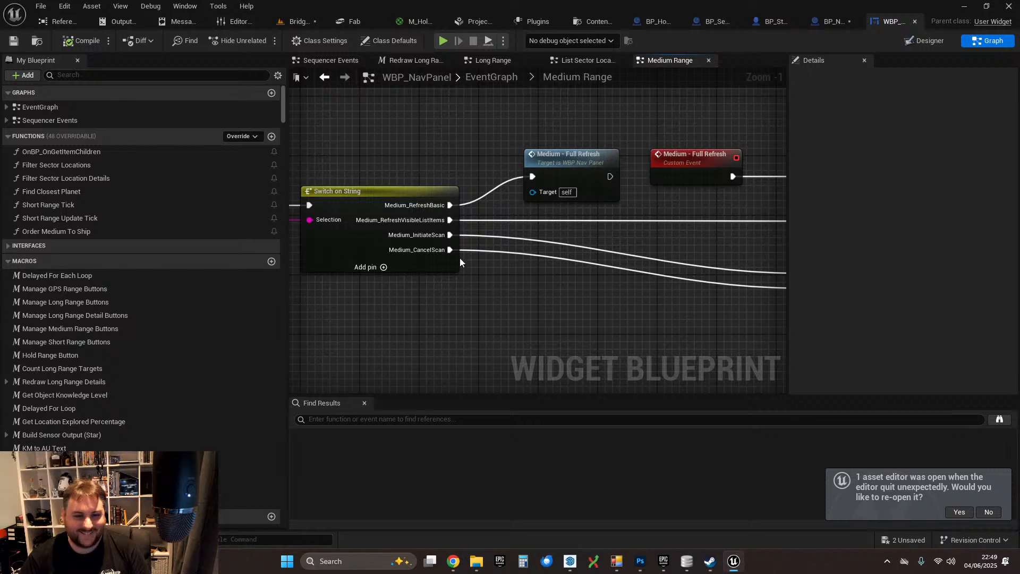
- Copy the Medium_RefreshVisibleListItems pin name from the Switch on String node into the medium-range message array in BP_Nav_Panel
scroll(494, 233, up, 1)
right_drag(426, 304, 512, 312)
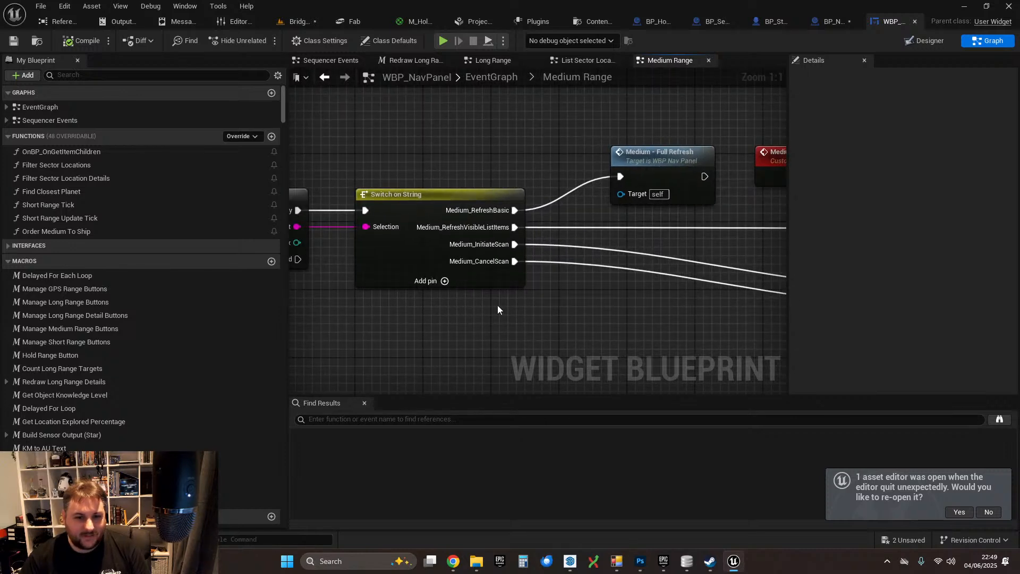
click(449, 187)
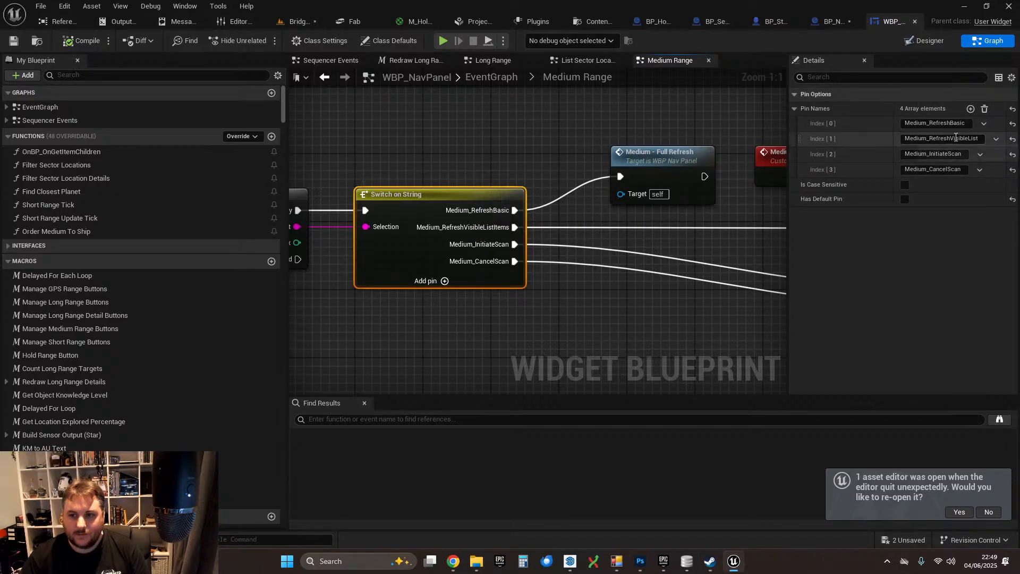
click(955, 137)
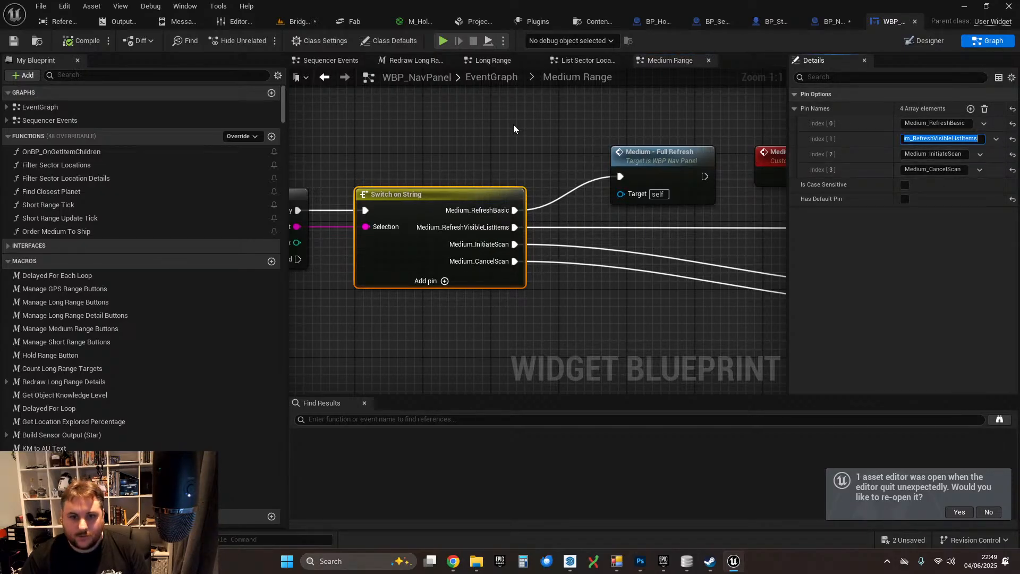
click(524, 135)
click(451, 221)
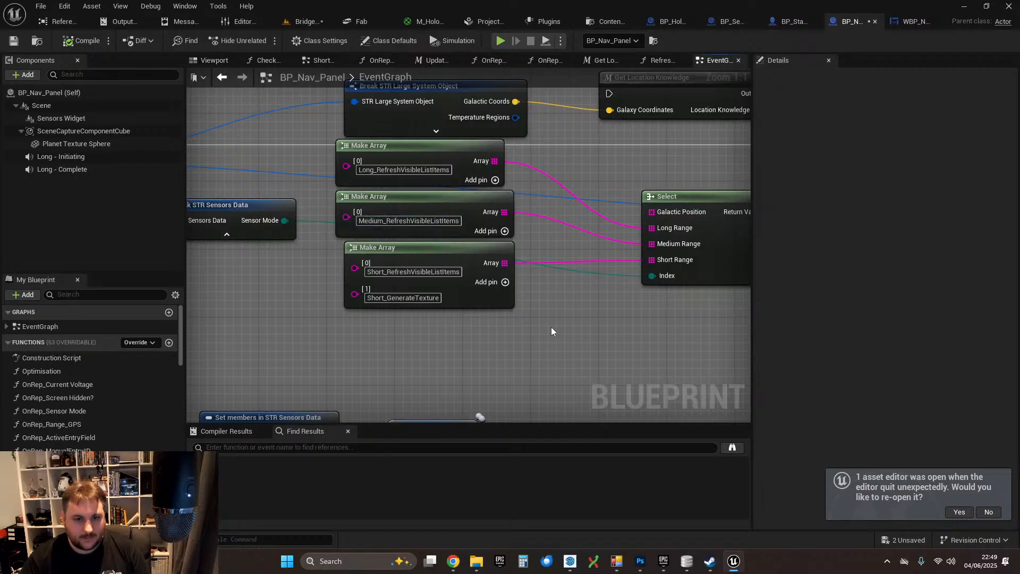
- Return to WBP_NavPanel and open the subgraph that refreshes the medium-range visible list items
click(908, 22)
right_drag(620, 237, 454, 224)
click(454, 225)
double_click(454, 224)
scroll(380, 232, up, 4)
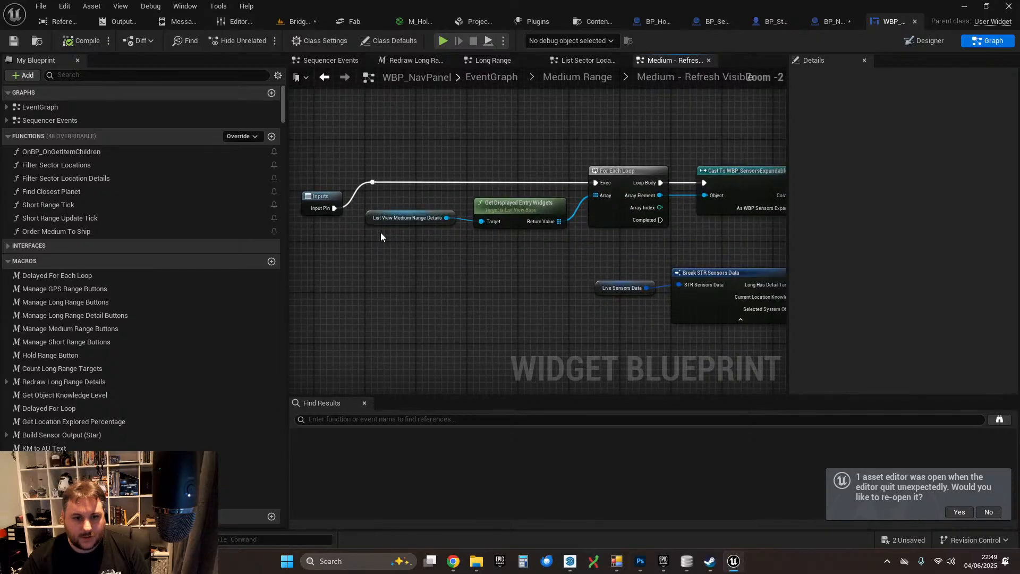
scroll(470, 257, up, 1)
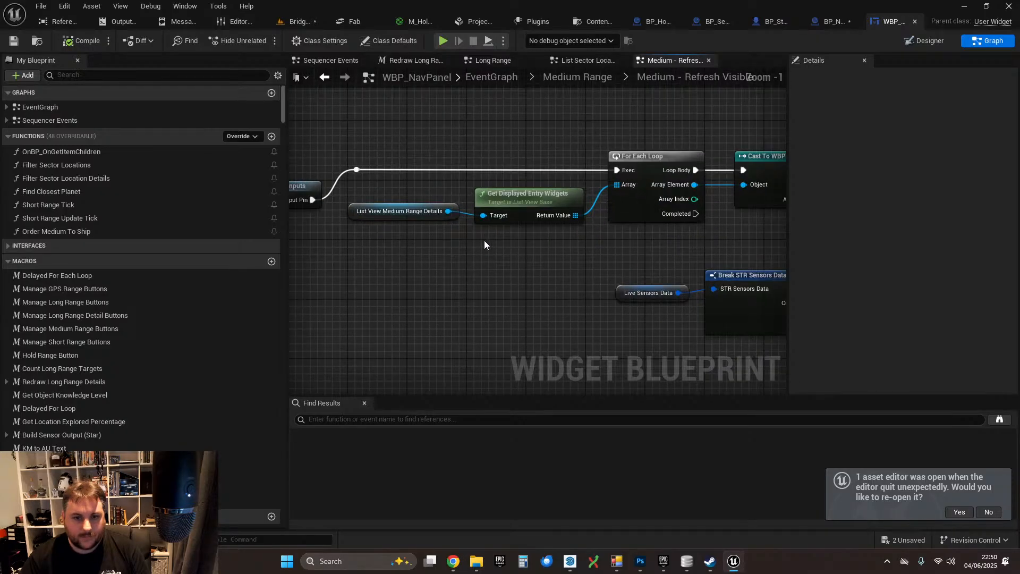
- Trace the medium-range refresh loop from the WBP_SensorsExpandable cast through its Set nodes and the sensors data feeding them
right_drag(711, 247, 359, 248)
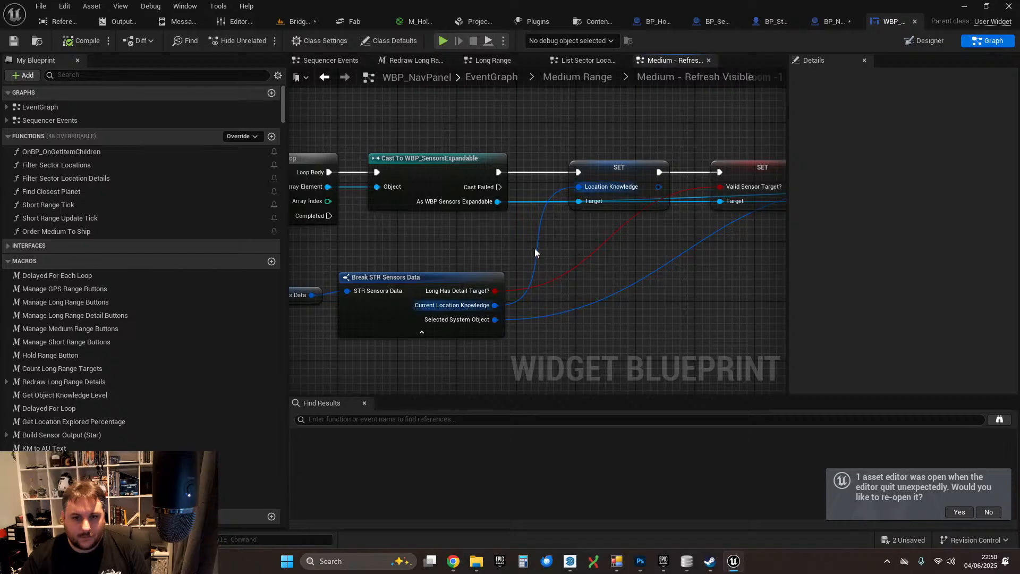
right_drag(510, 247, 214, 250)
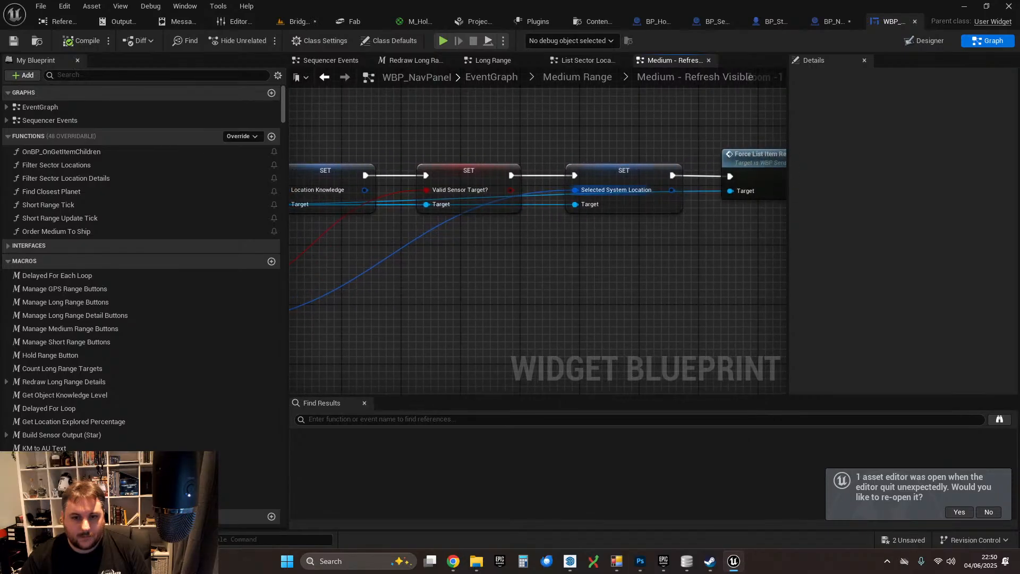
right_drag(401, 249, 201, 251)
right_drag(7, 250, 595, 203)
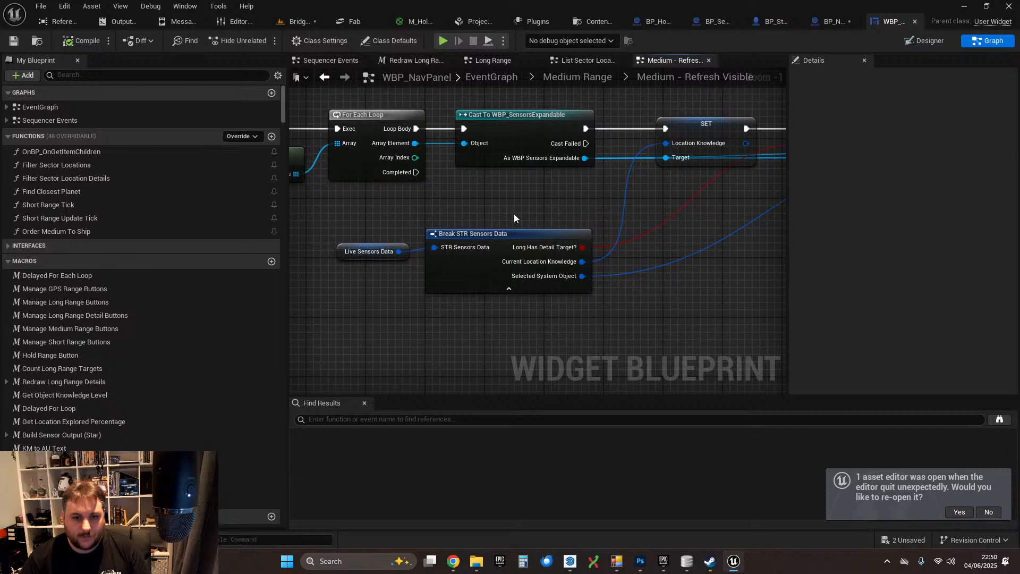
scroll(514, 214, down, 1)
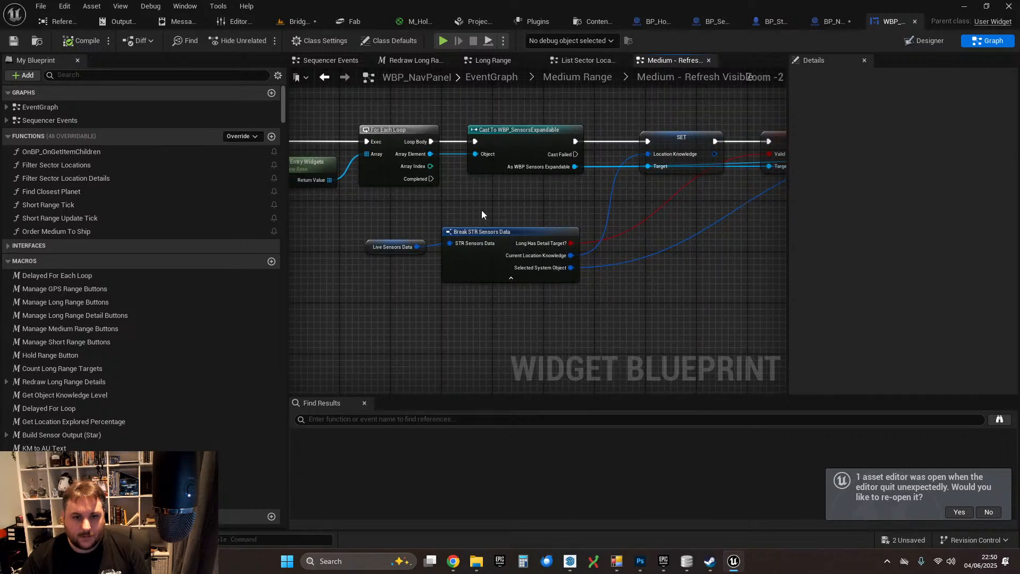
scroll(481, 211, up, 1)
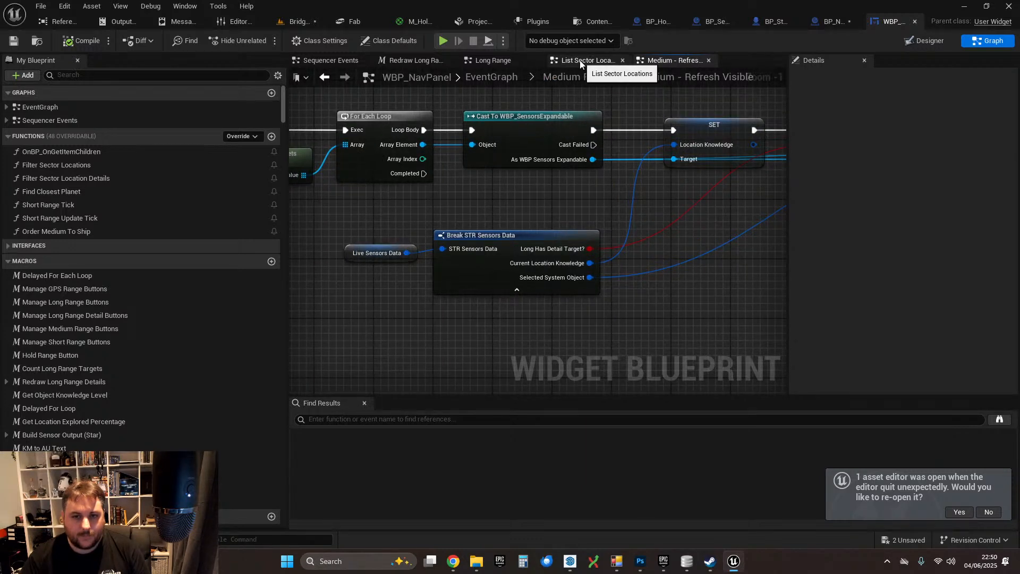
- Close the List Sector Locations graph and open the Refresh Visible List Items subgraph of Long Range for comparison
click(622, 61)
click(500, 62)
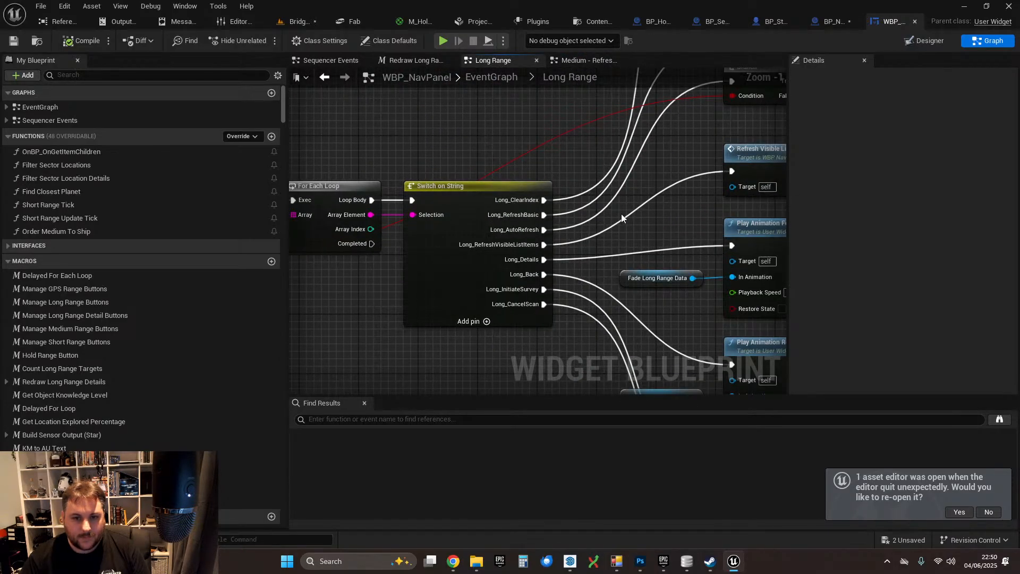
right_drag(603, 184, 410, 356)
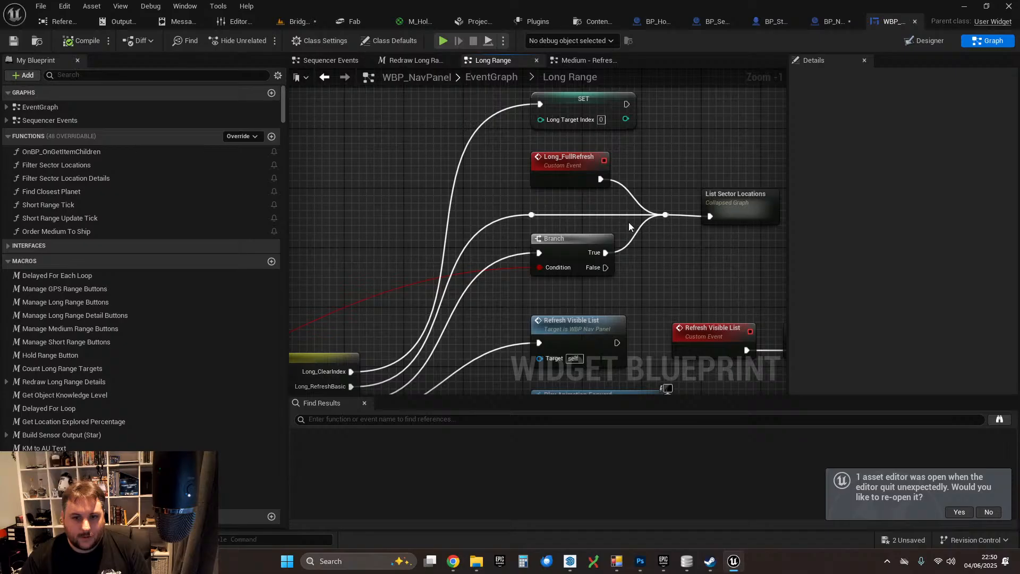
right_drag(453, 274, 534, 162)
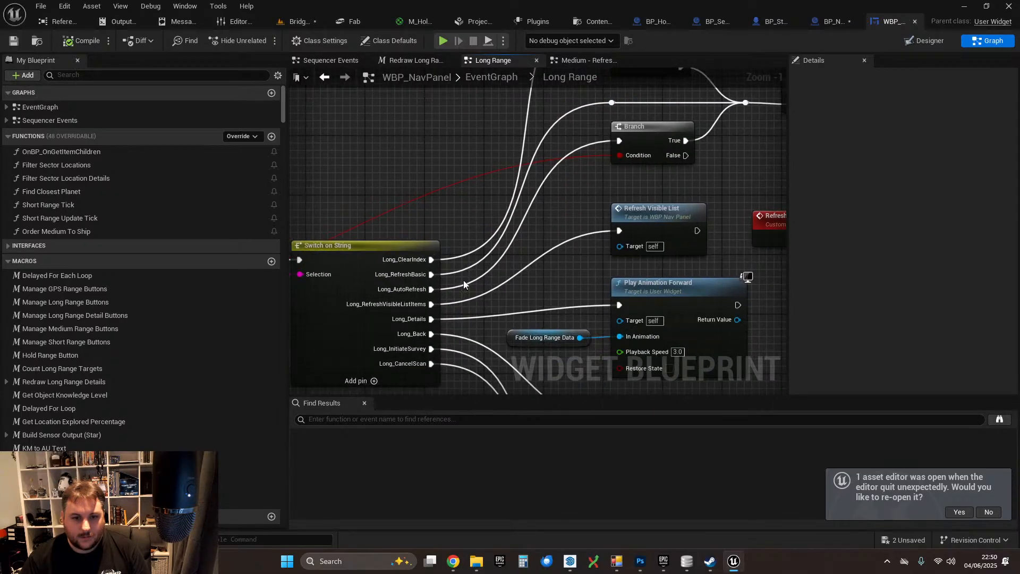
right_drag(776, 209, 535, 199)
click(597, 216)
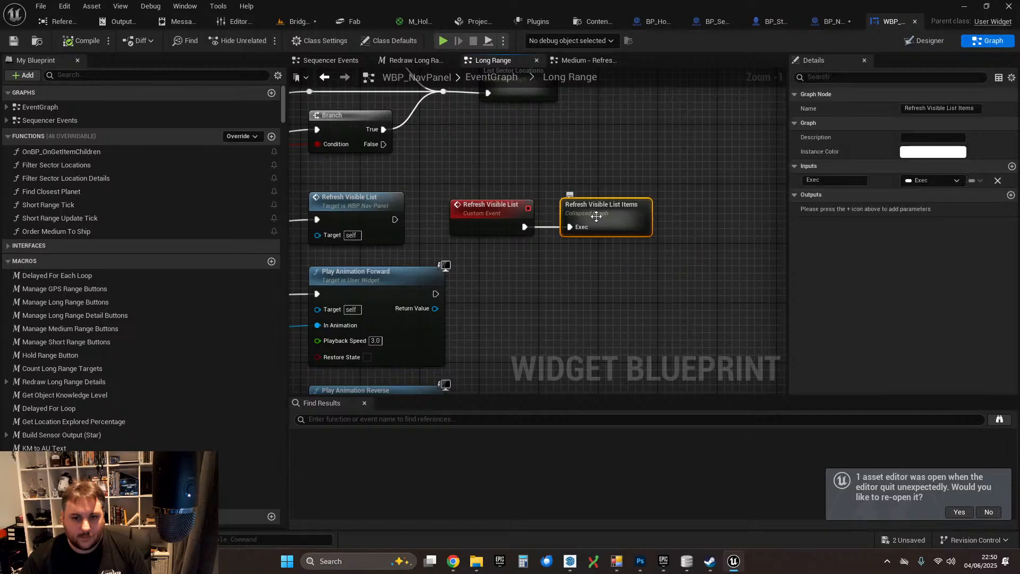
double_click(596, 216)
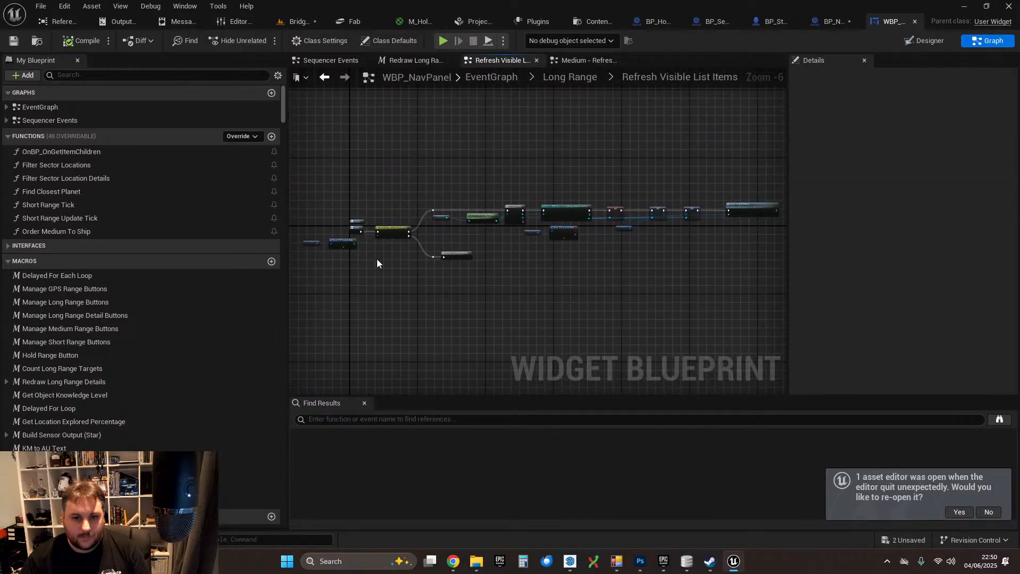
- Examine which list view feeds the displayed entry widgets loop in the long-range Refresh Visible List Items graph
scroll(377, 259, up, 4)
right_drag(377, 260, 518, 299)
right_drag(721, 233, 317, 285)
scroll(501, 285, down, 2)
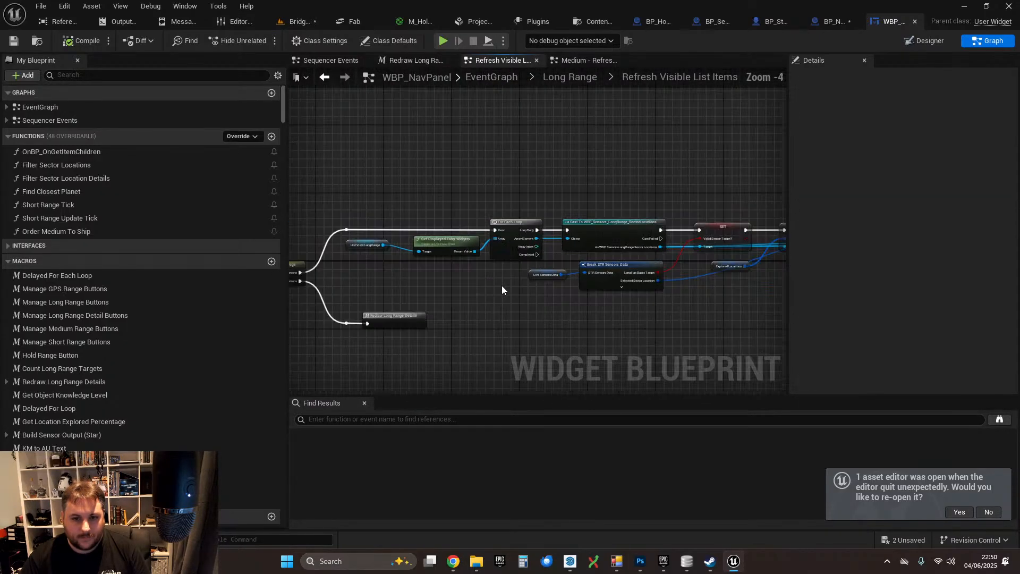
right_drag(531, 290, 620, 272)
scroll(519, 259, up, 3)
scroll(519, 259, up, 1)
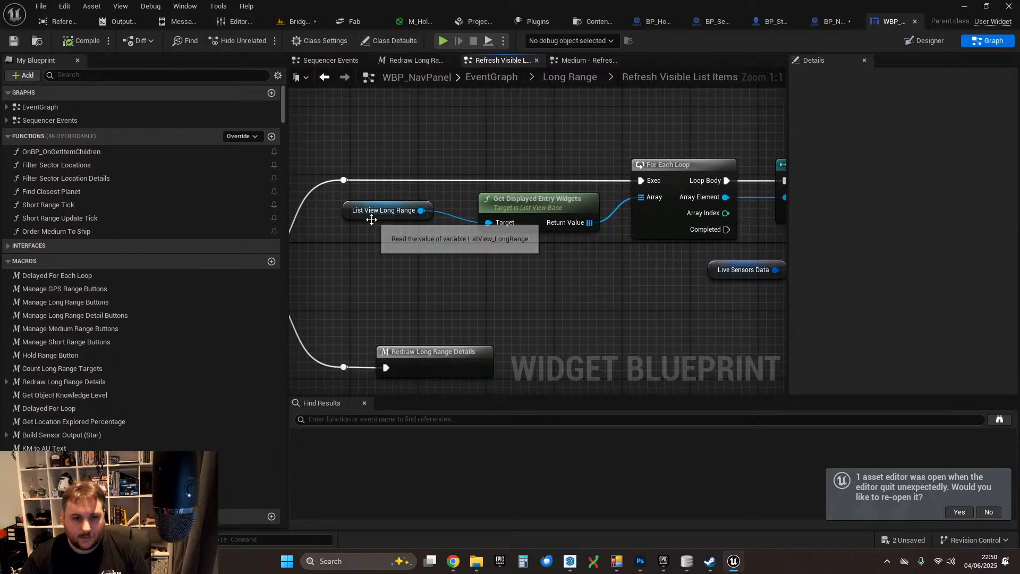
scroll(532, 247, down, 1)
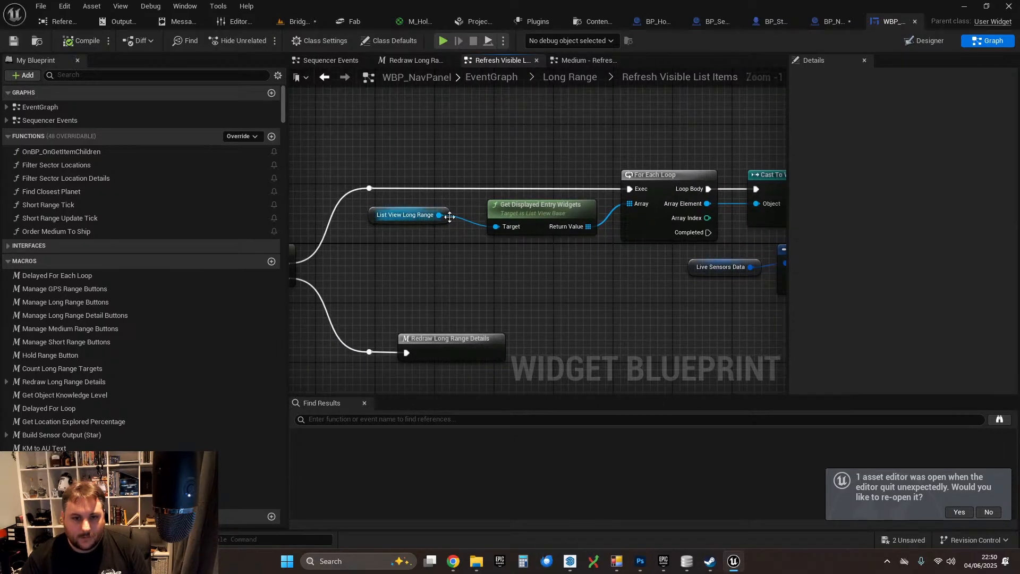
- Compare the medium-range and long-range Refresh Visible graphs, following each loop from its displayed entry widgets through the cast and Set nodes
click(581, 64)
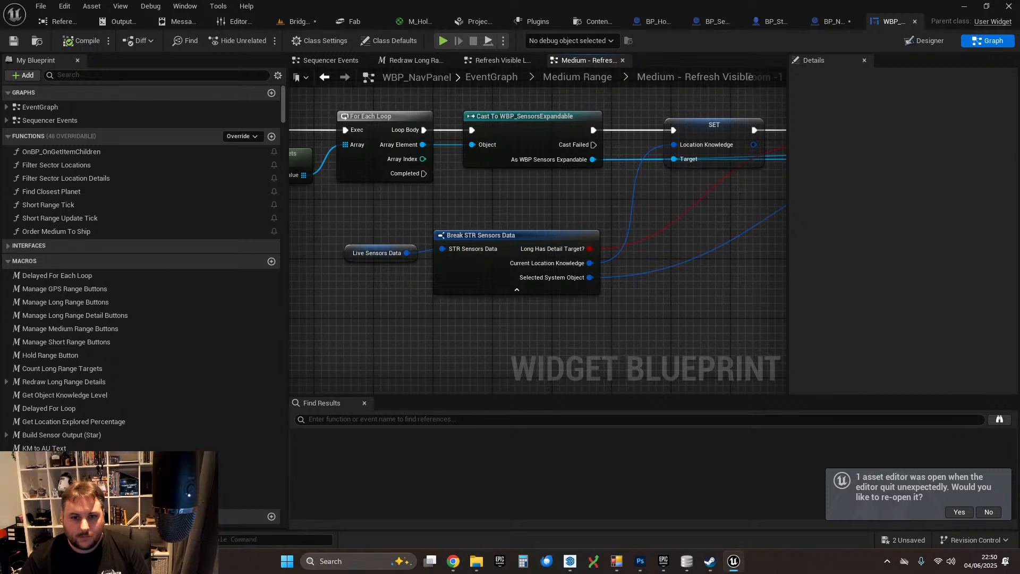
right_drag(330, 139, 700, 206)
scroll(664, 165, up, 1)
right_drag(664, 164, 331, 142)
click(505, 65)
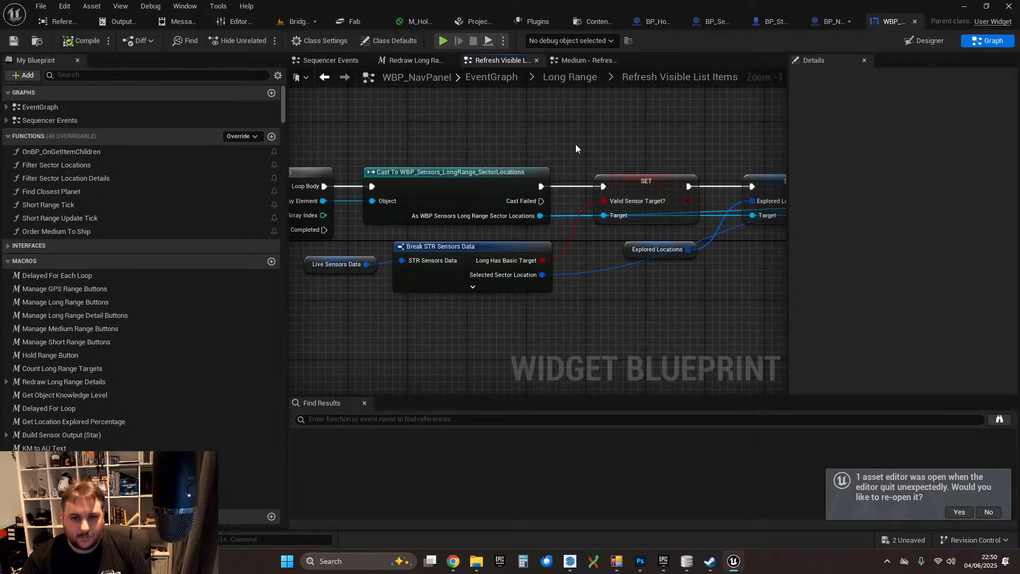
right_drag(592, 144, 677, 141)
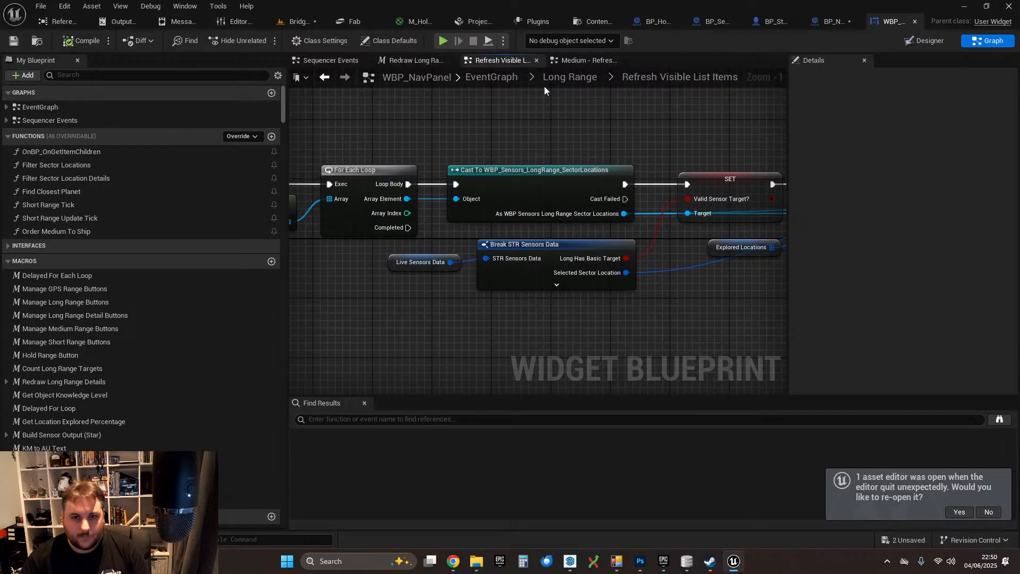
right_drag(417, 147, 852, 122)
right_drag(564, 251, 548, 178)
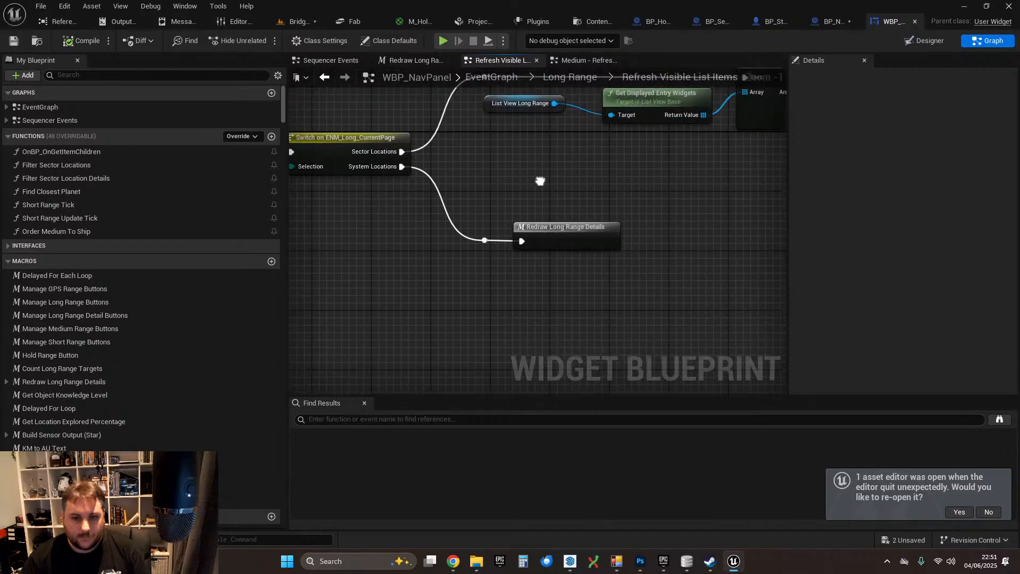
- Trace the Redraw Long Range Details macro from Clear List Items to the Long_ListPlanets_OutOfRange and Long_ListPlanets_InRange subgraphs
double_click(555, 230)
scroll(428, 238, up, 4)
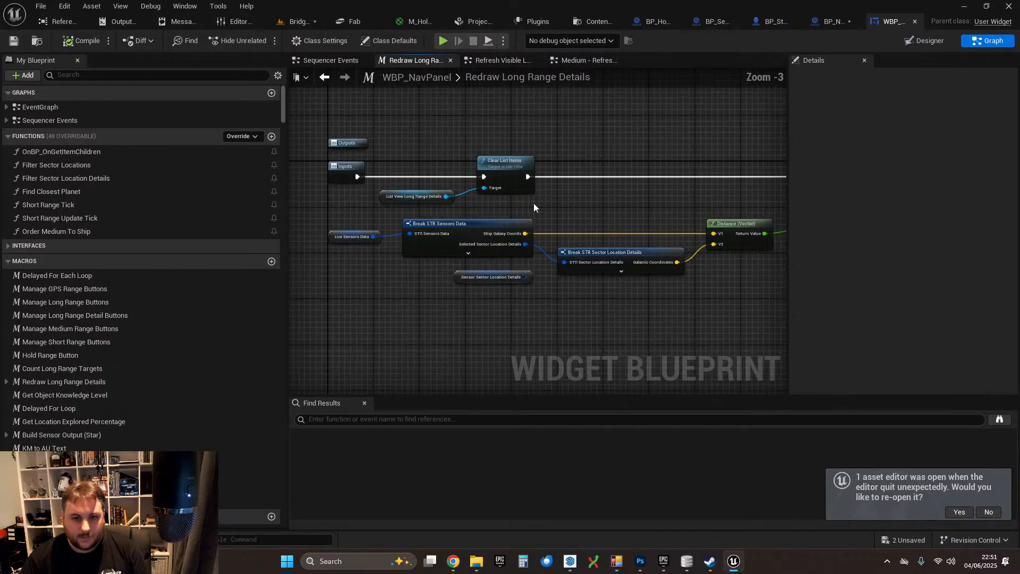
scroll(558, 202, up, 1)
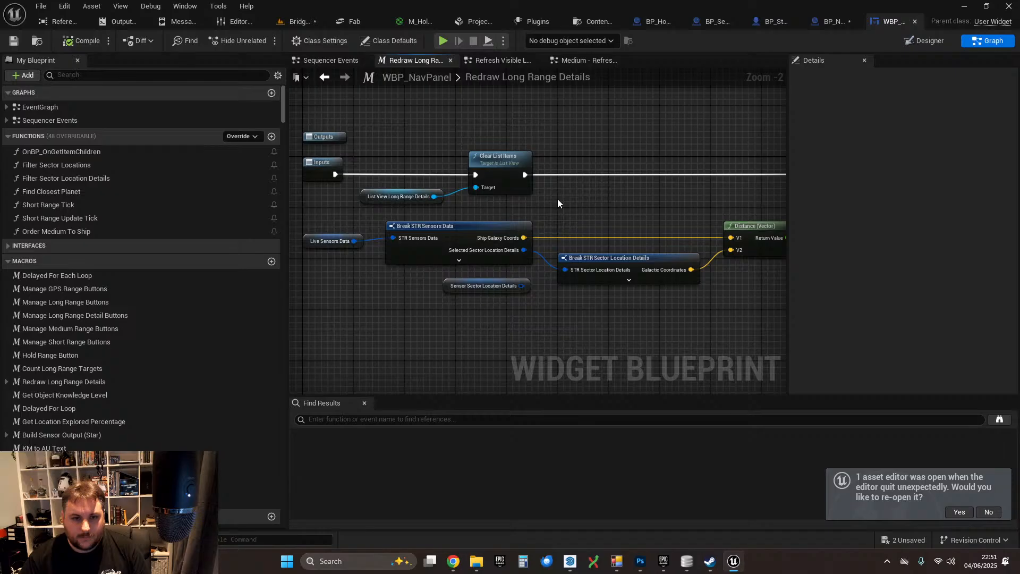
scroll(556, 199, down, 1)
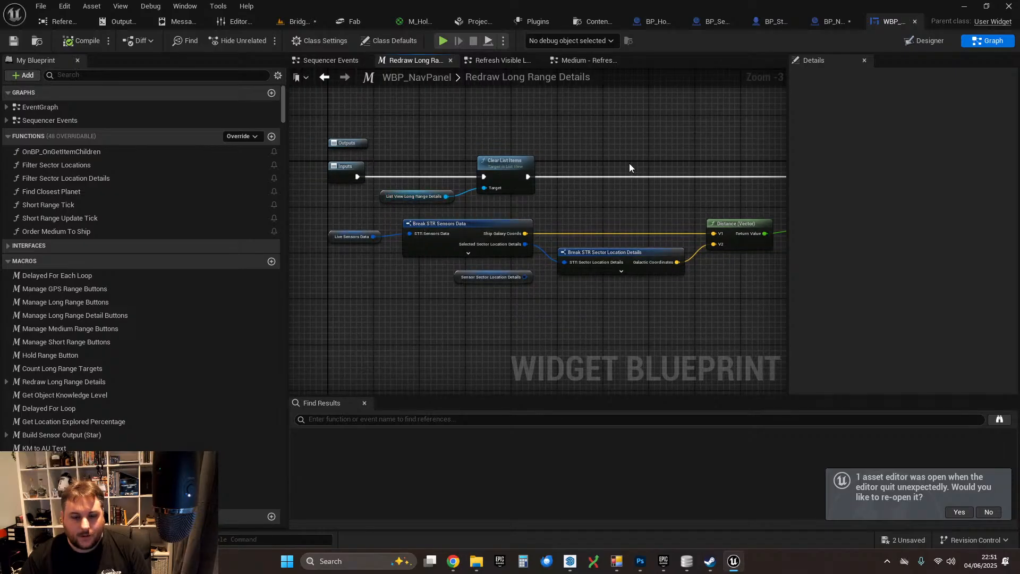
right_drag(649, 141, 154, 149)
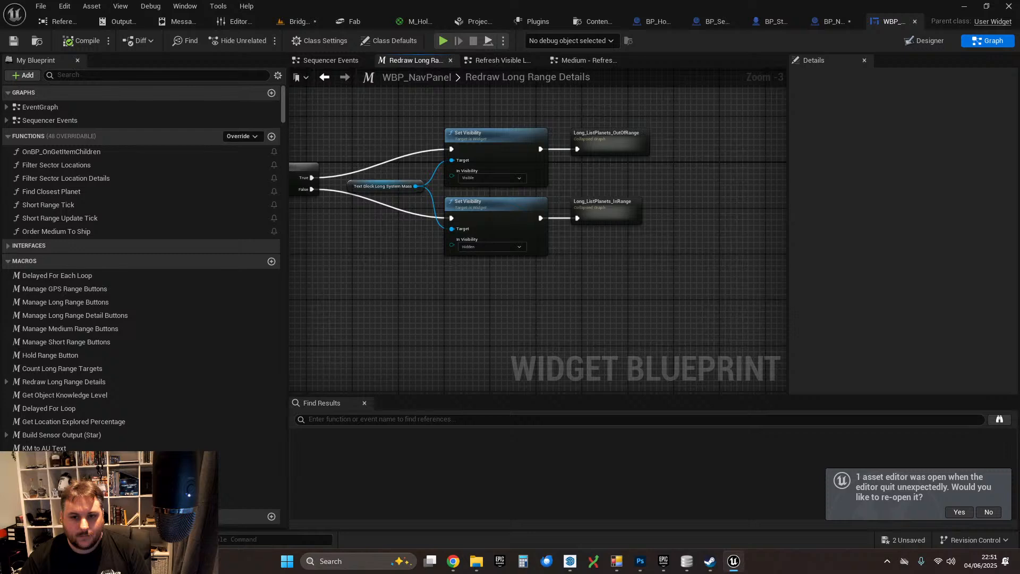
right_drag(537, 287, 540, 287)
right_drag(43, 139, 610, 154)
- Return to the long-range refresh graph and reopen Redraw Long Range Details to examine its list clearing and distance check
click(324, 78)
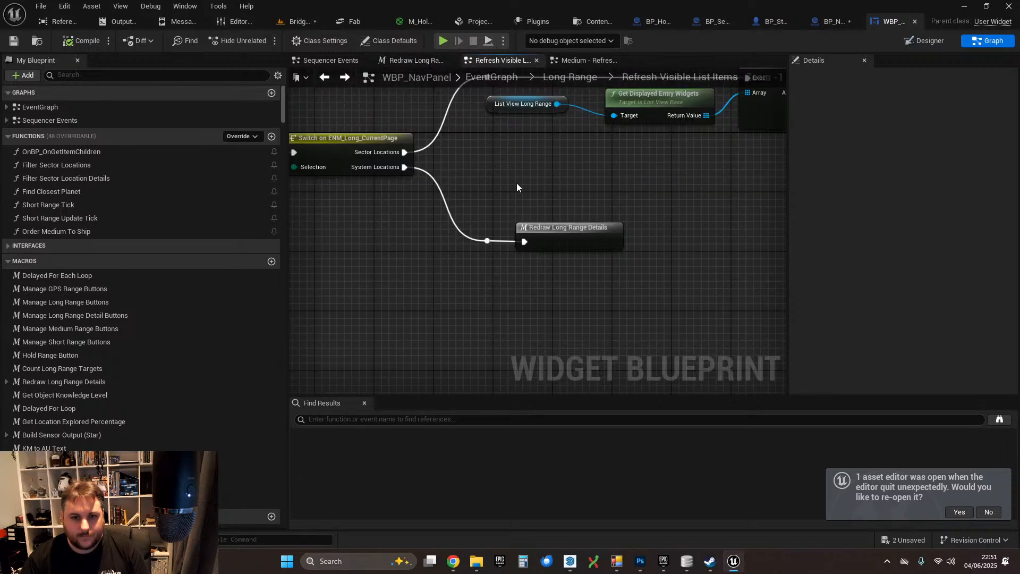
mouse_move(516, 182)
right_down()
mouse_move(746, 255)
mouse_move(414, 212)
mouse_move(312, 217)
mouse_move(508, 192)
mouse_move(608, 214)
mouse_move(112, 251)
mouse_move(0, 293)
mouse_move(590, 221)
mouse_move(528, 216)
mouse_move(533, 202)
mouse_move(643, 186)
mouse_move(514, 182)
right_up()
double_click(568, 237)
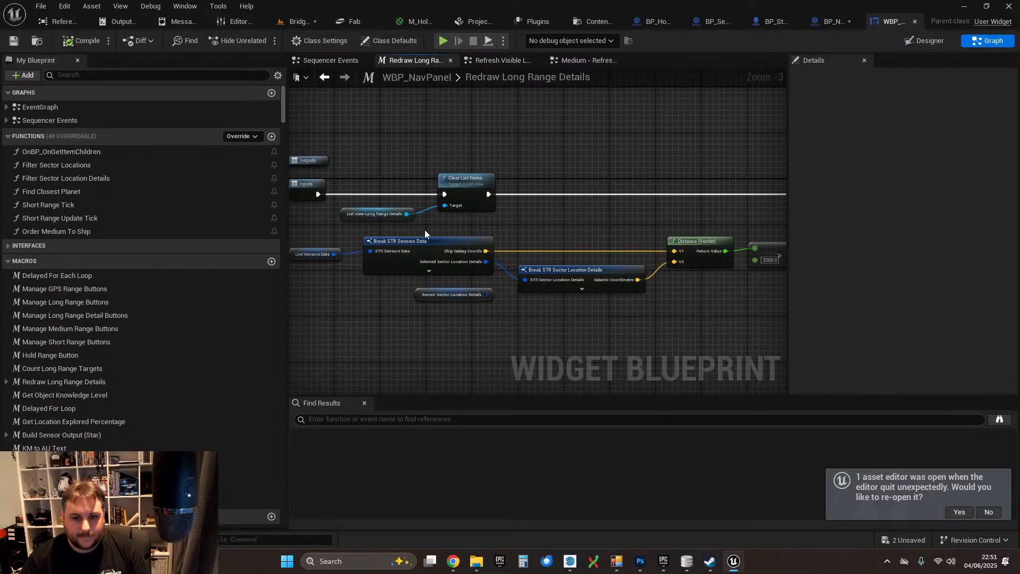
right_drag(425, 230, 526, 191)
scroll(419, 192, up, 2)
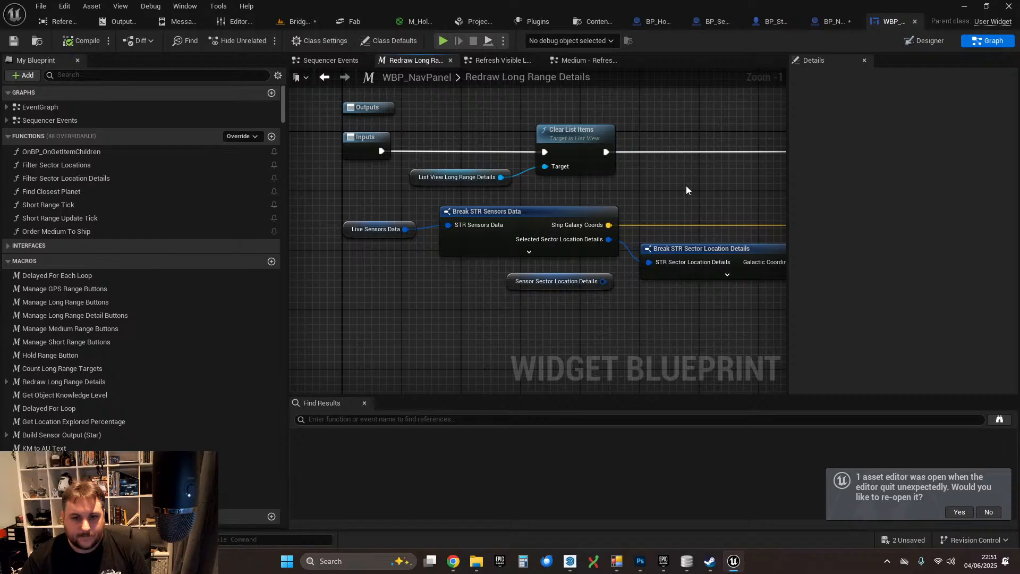
scroll(695, 189, down, 1)
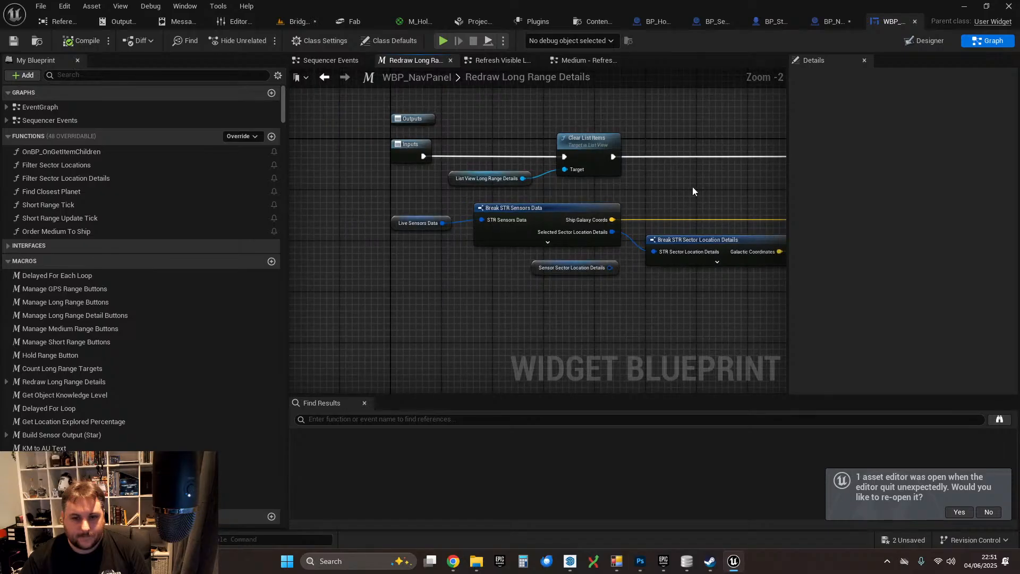
right_drag(692, 189, 317, 186)
right_drag(523, 194, 884, 237)
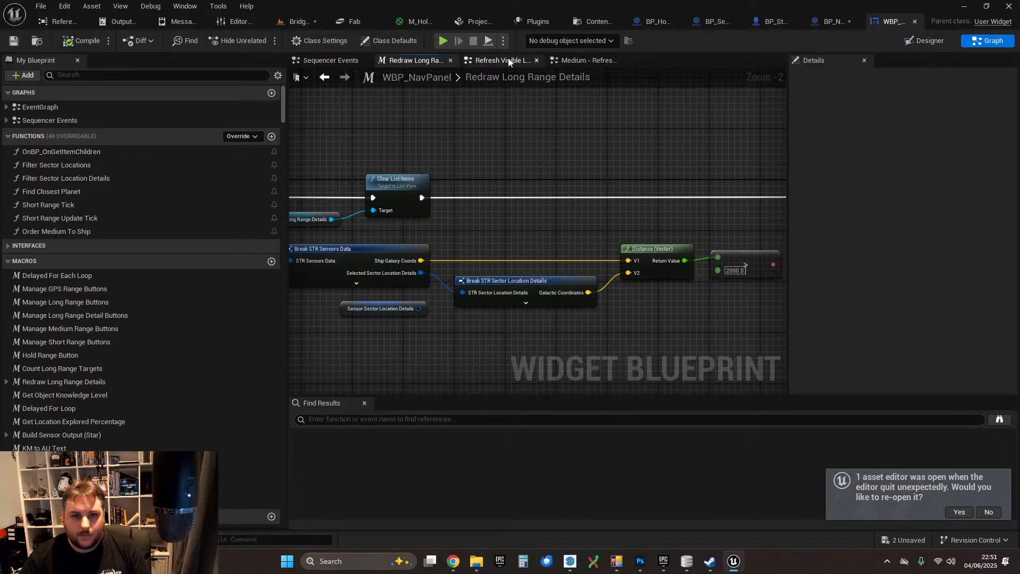
- In the Medium Range graph, move the execution wire from Medium - Refresh Visible to the Medium - Full Refresh call; compile and save
click(587, 62)
scroll(532, 128, down, 2)
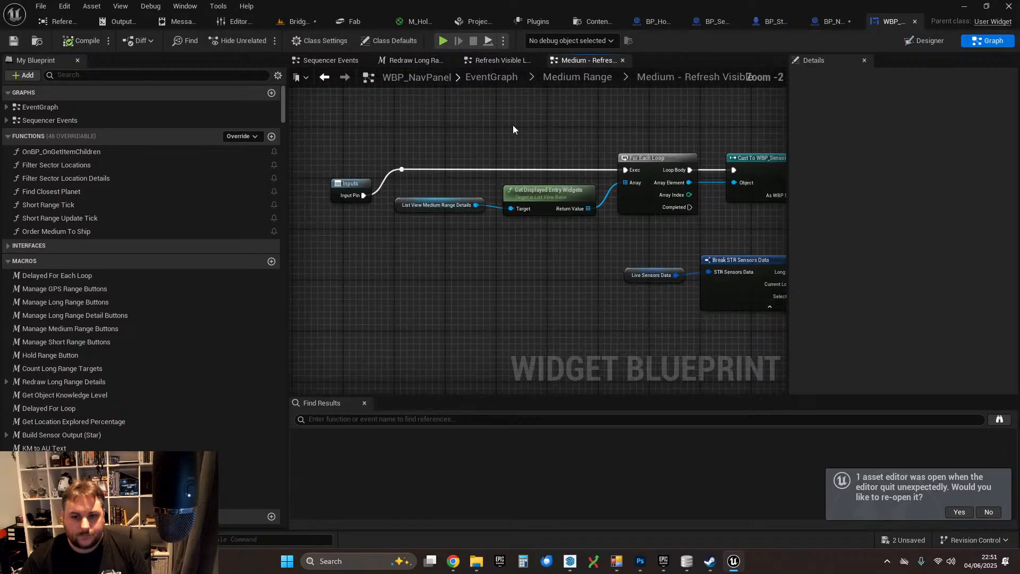
scroll(579, 117, up, 1)
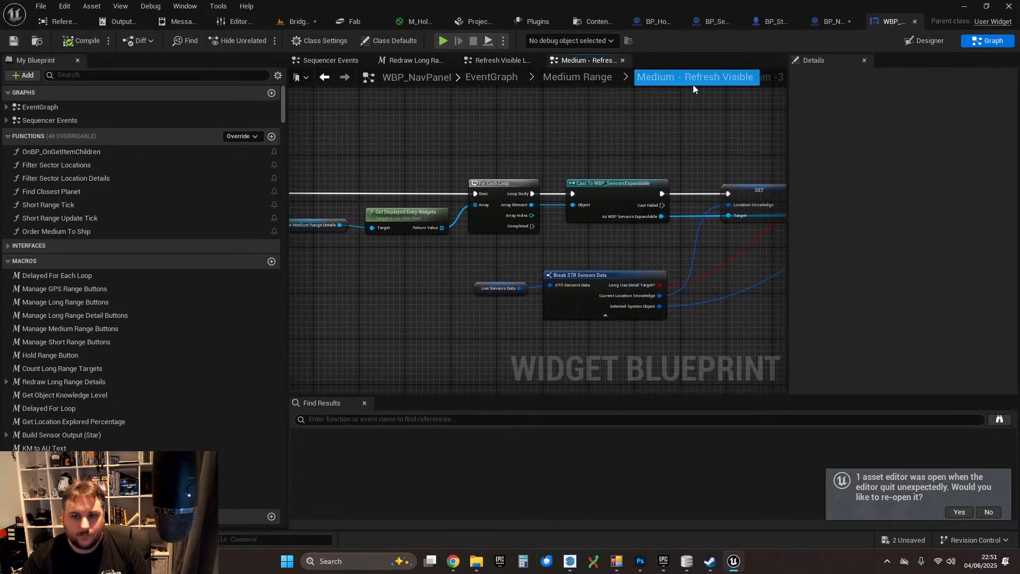
click(567, 82)
scroll(428, 164, up, 12)
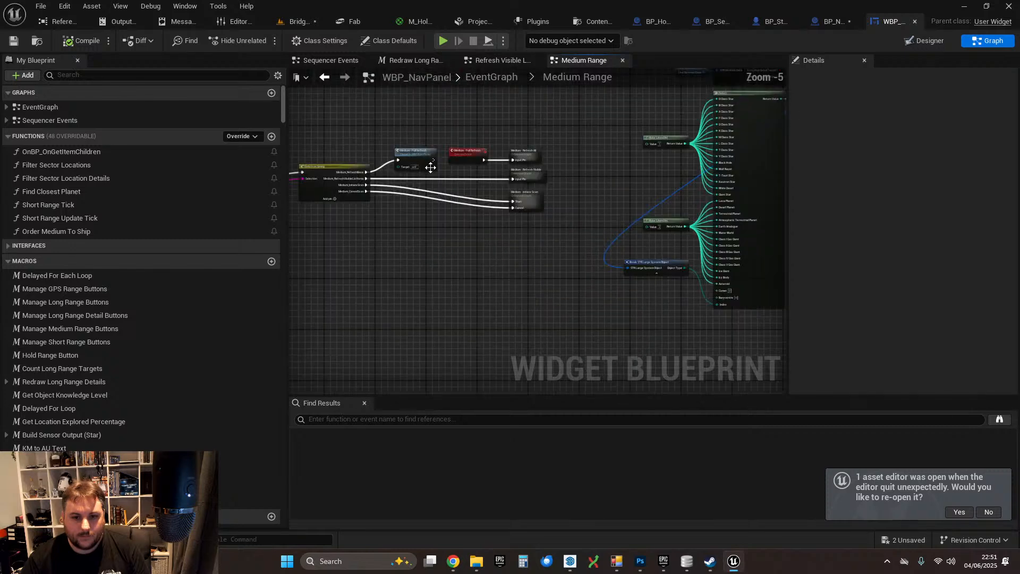
right_drag(412, 168, 543, 207)
drag(433, 204, 538, 153)
right_drag(656, 195, 547, 182)
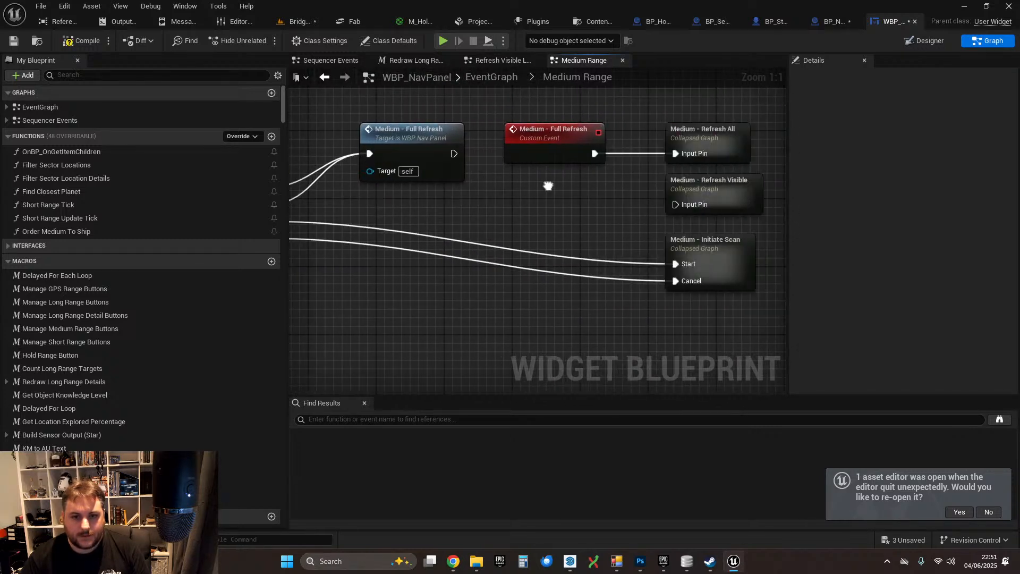
click(80, 45)
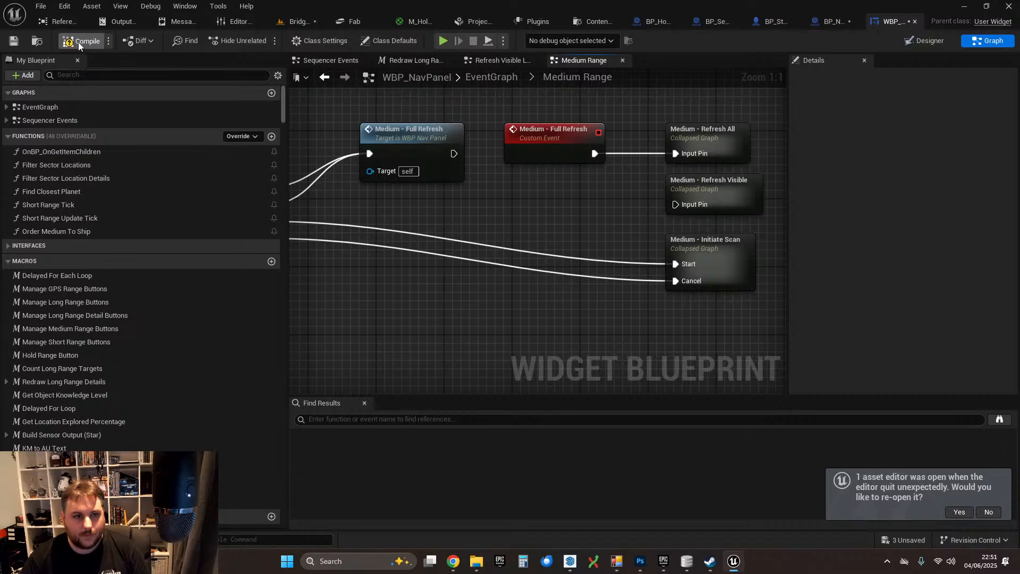
click(14, 42)
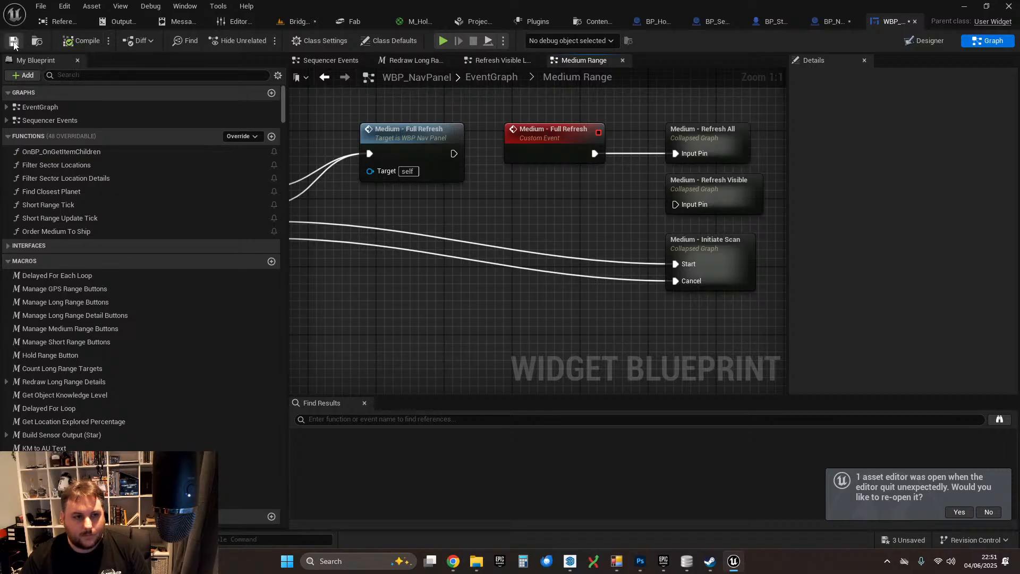
- Play-test the bridge level with the galaxy hologram and exit the game back to the editor
click(300, 22)
click(263, 41)
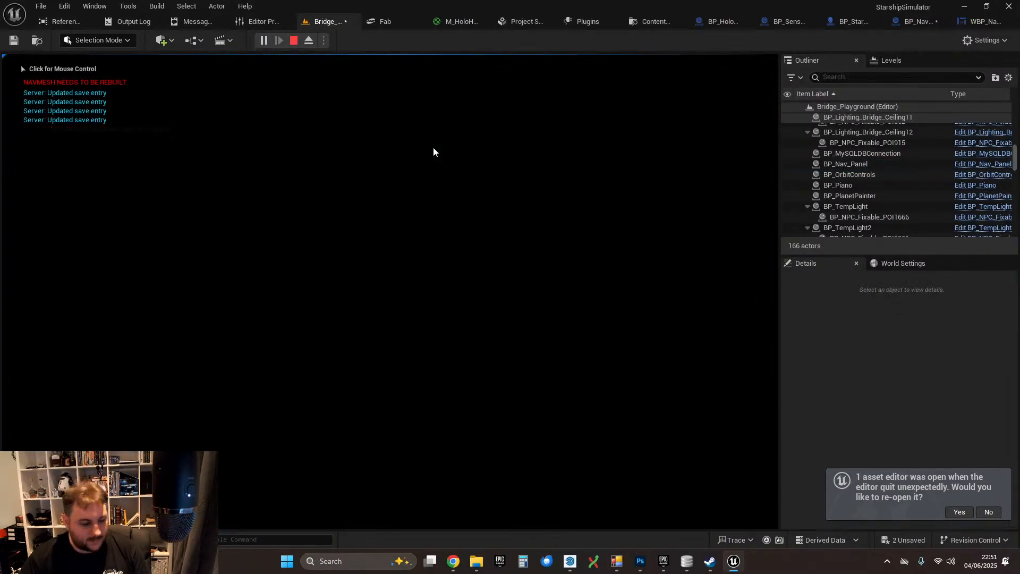
click(433, 152)
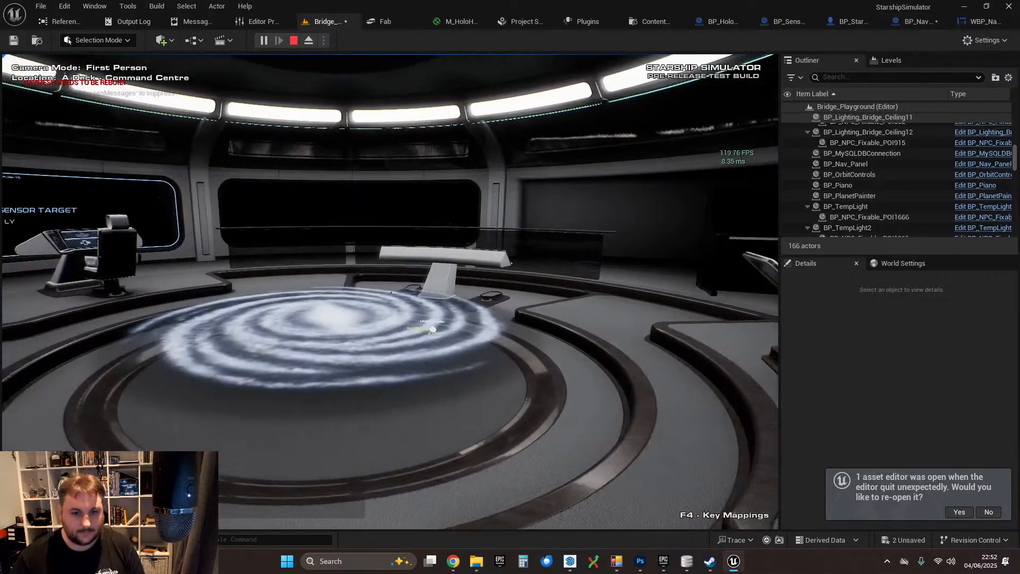
key(Escape)
click(400, 424)
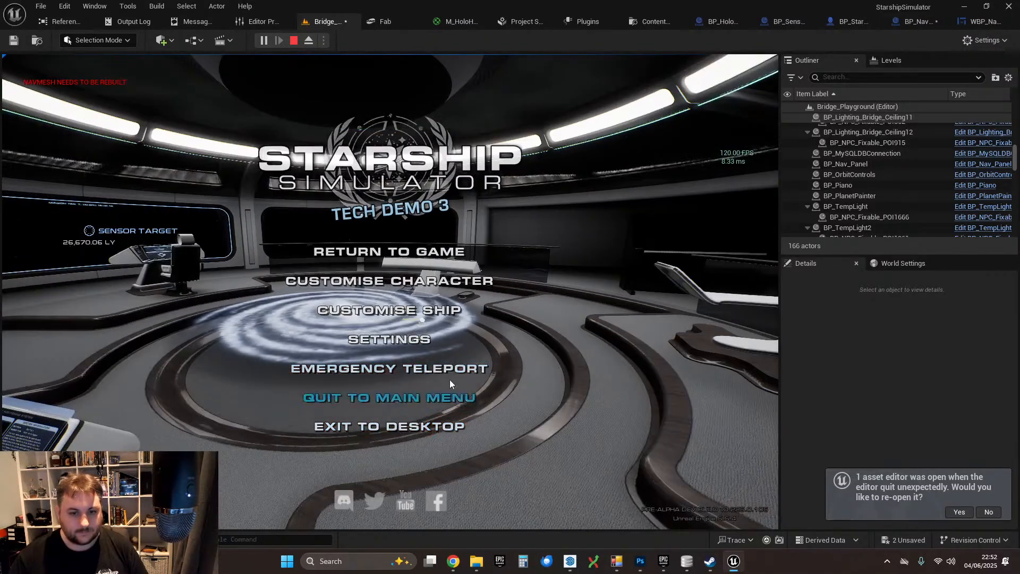
click(325, 23)
- Open the Bridge_Playground level blueprint and delete the Print String node following the GalaxyGenerated global event call
click(892, 61)
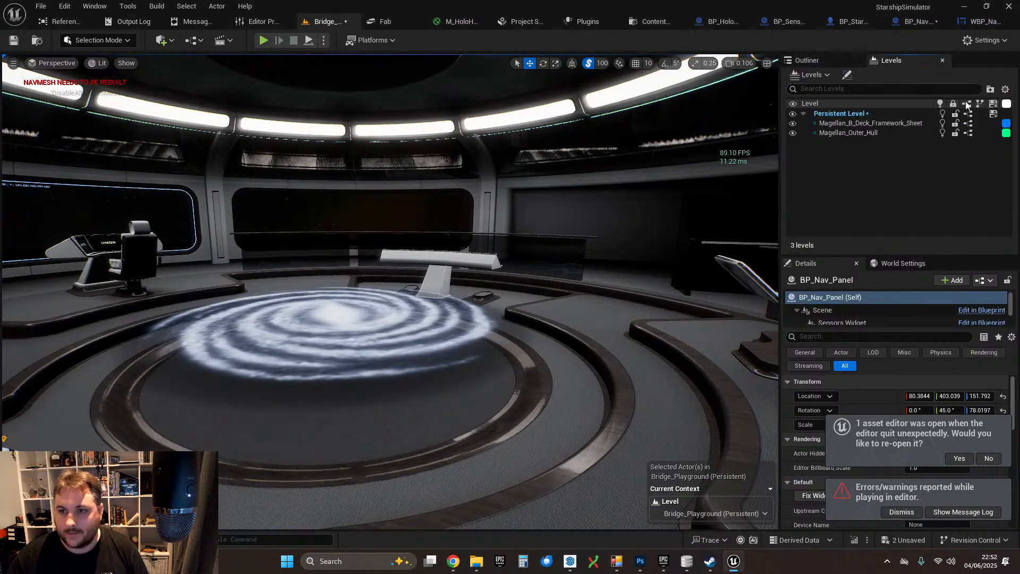
click(980, 104)
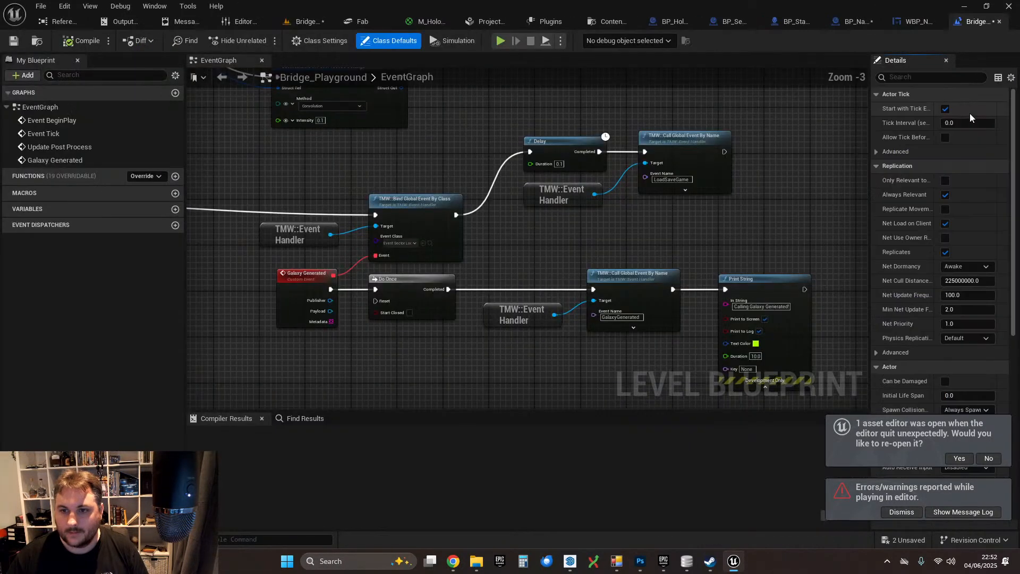
right_drag(490, 258, 430, 214)
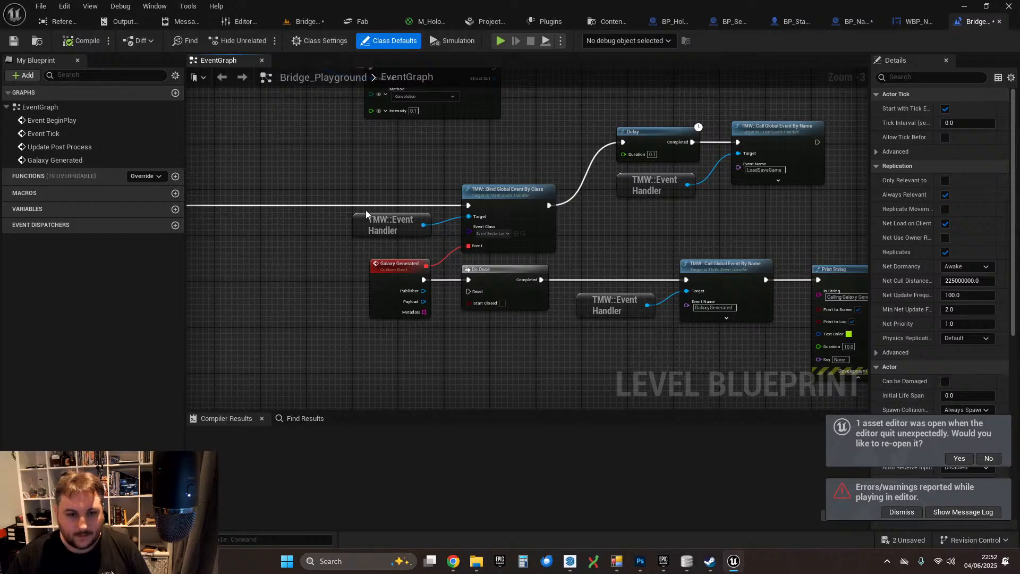
right_drag(578, 244, 464, 250)
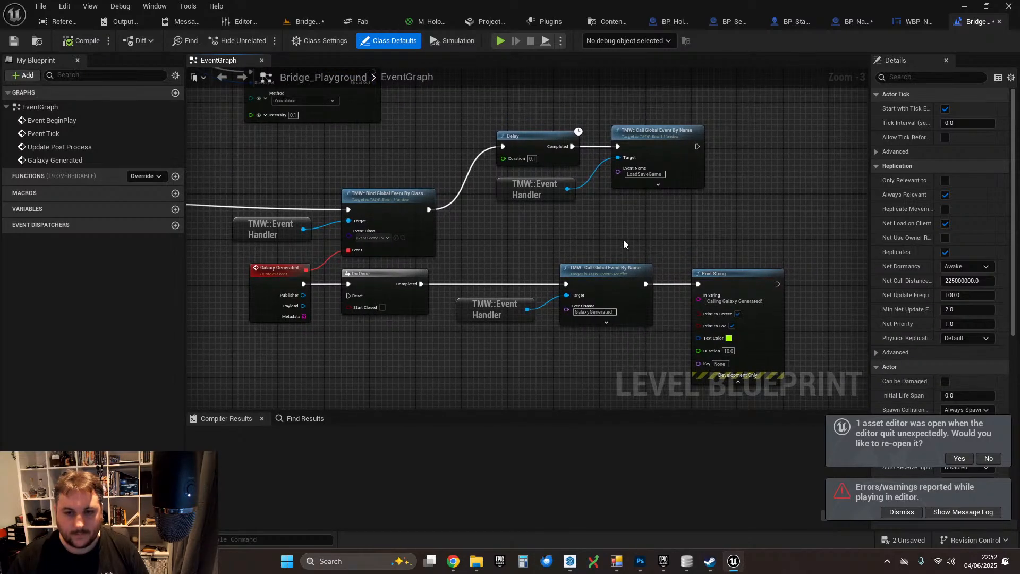
click(735, 281)
key(Delete)
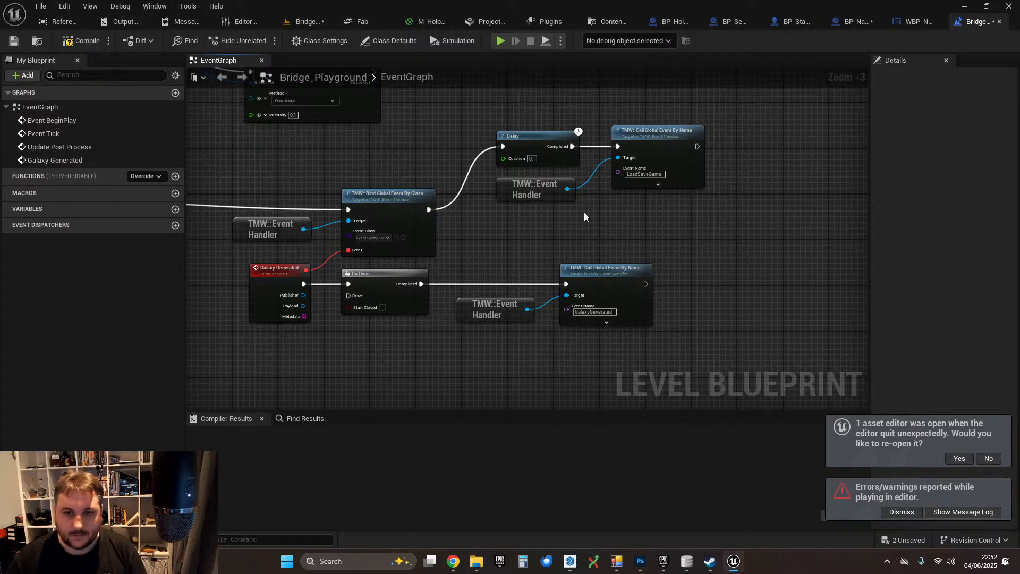
- Set the Delay before the LoadingComplete global event call to 1.0
scroll(584, 216, up, 1)
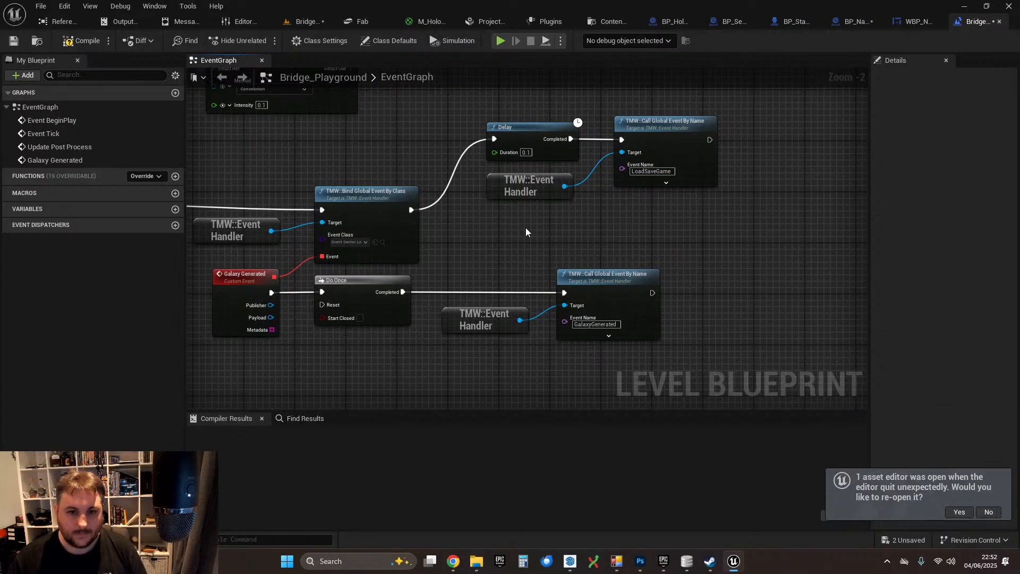
right_drag(273, 156, 936, 184)
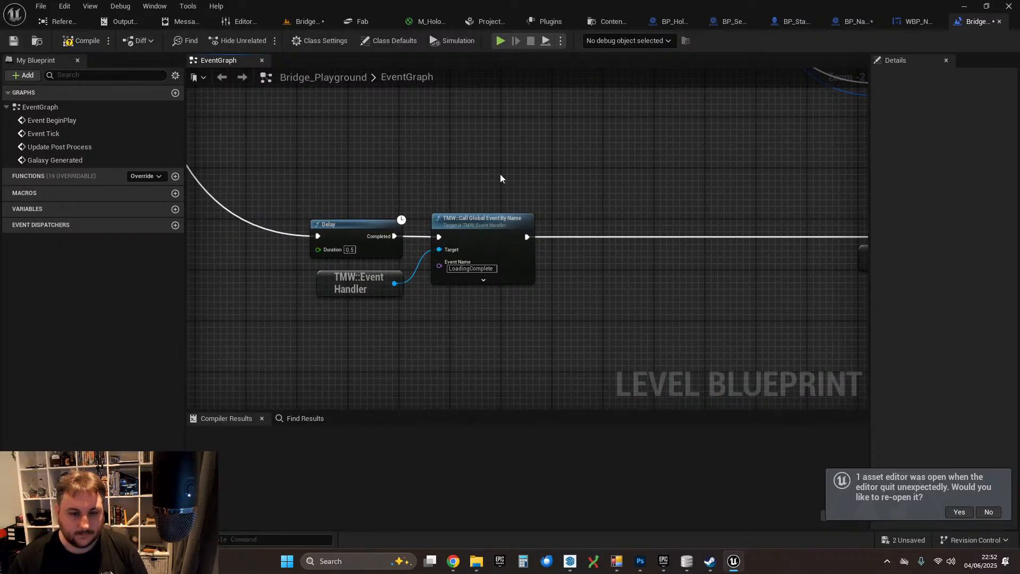
right_drag(445, 165, 524, 114)
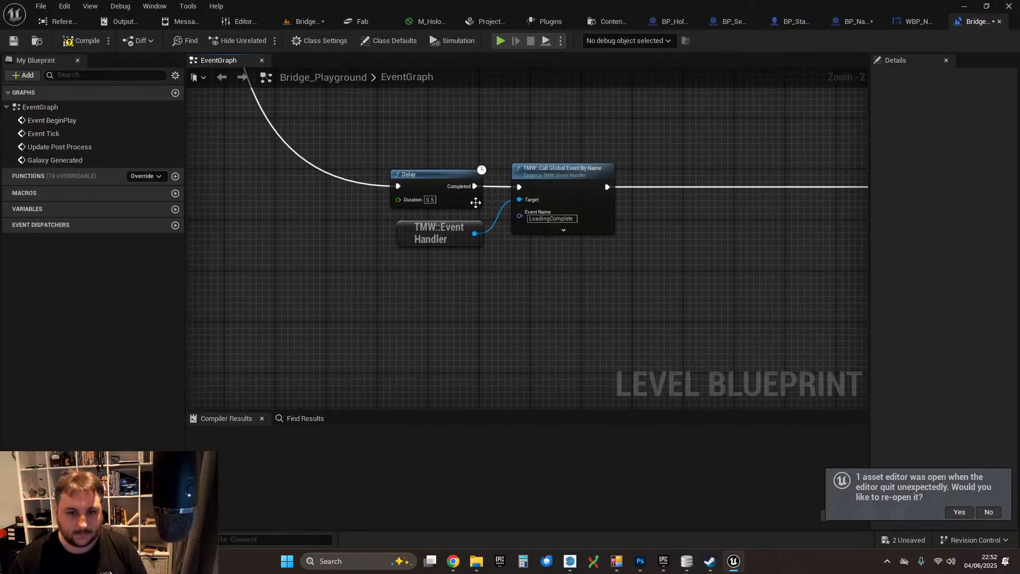
click(432, 202)
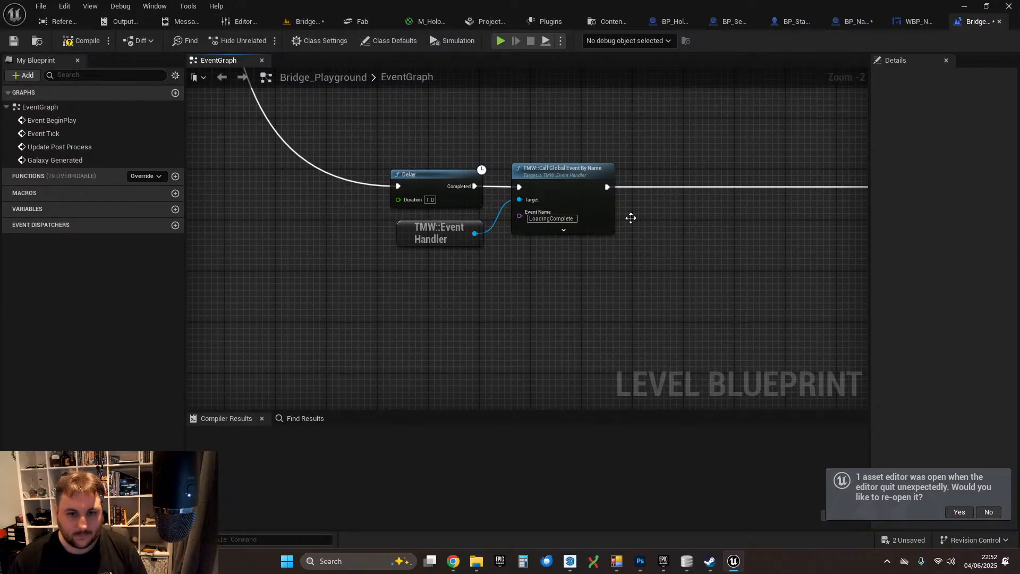
- Disconnect the LoadSaveGame delay and event call from Bind Global Event By Class and move them between the LoadingComplete call and the bind node
right_drag(628, 216, 173, 193)
scroll(589, 212, down, 1)
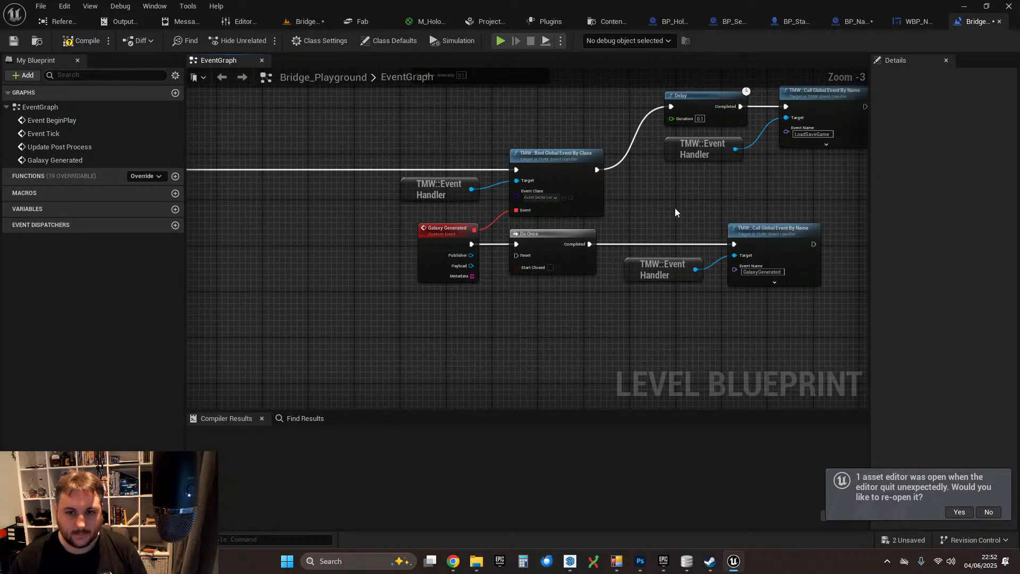
right_drag(674, 212, 495, 232)
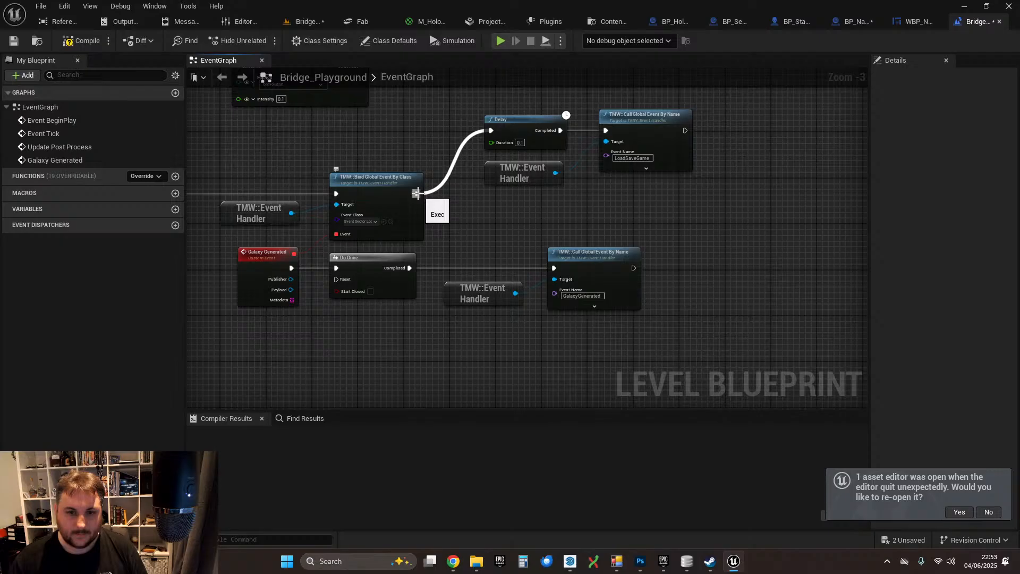
drag(417, 193, 487, 218)
click(478, 174)
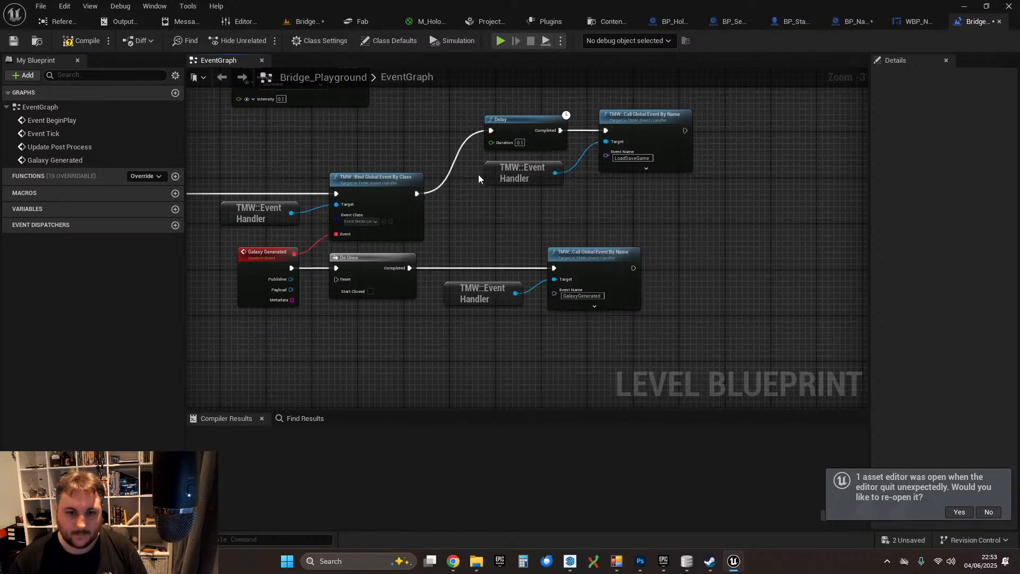
alt+click(418, 194)
drag(468, 104, 639, 187)
scroll(639, 187, down, 2)
right_drag(639, 187, 756, 185)
drag(692, 151, 436, 184)
scroll(435, 184, up, 3)
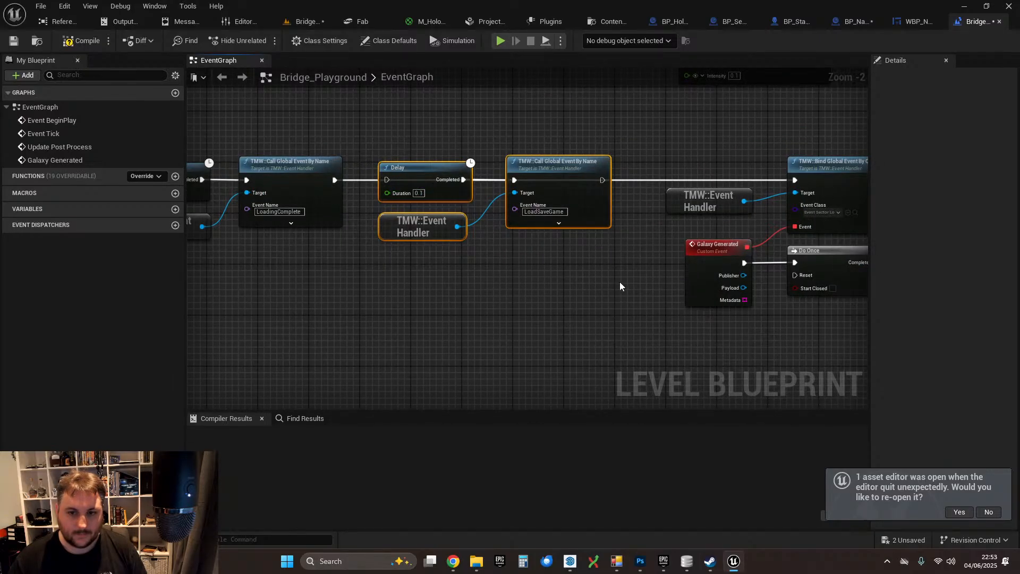
- Delete the Delay node before the LoadSaveGame global event call so that LoadingComplete connects straight to it
right_drag(619, 286, 487, 270)
scroll(490, 268, down, 1)
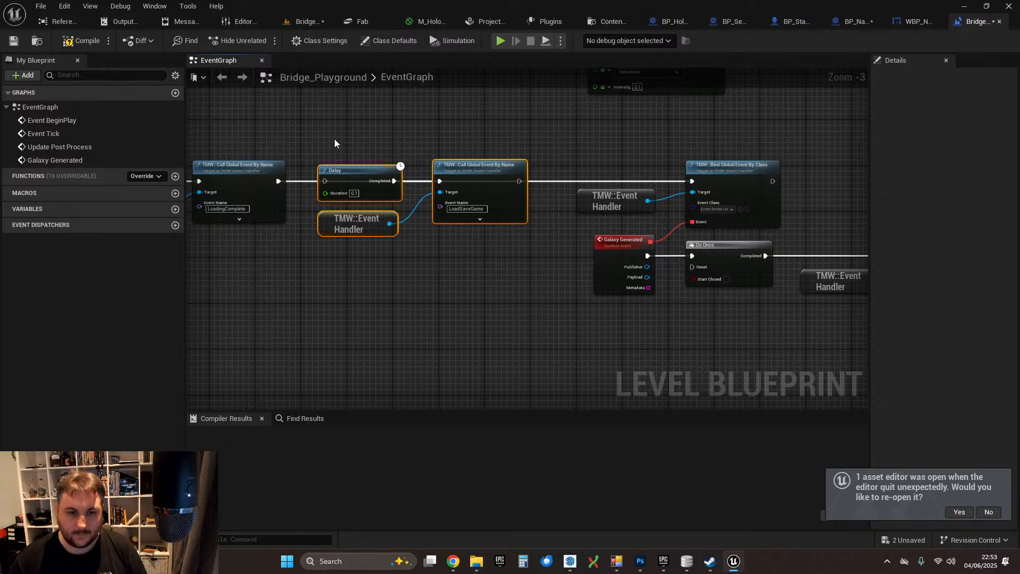
click(326, 182)
key(Delete)
drag(444, 183, 440, 182)
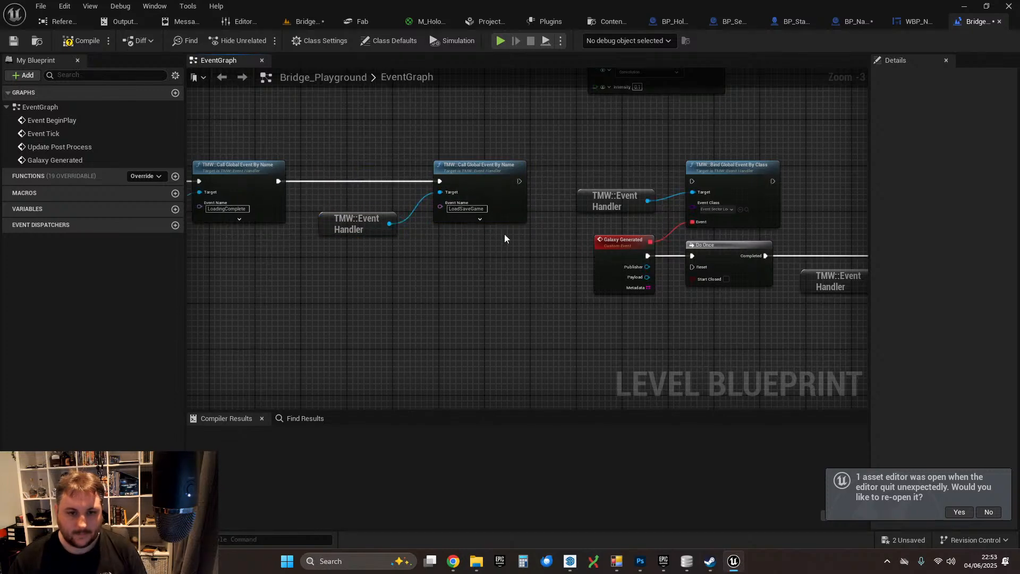
- Connect the LoadSaveGame call's execution output to Bind Global Event By Class and save the level blueprint
drag(517, 180, 691, 181)
right_drag(428, 266, 387, 273)
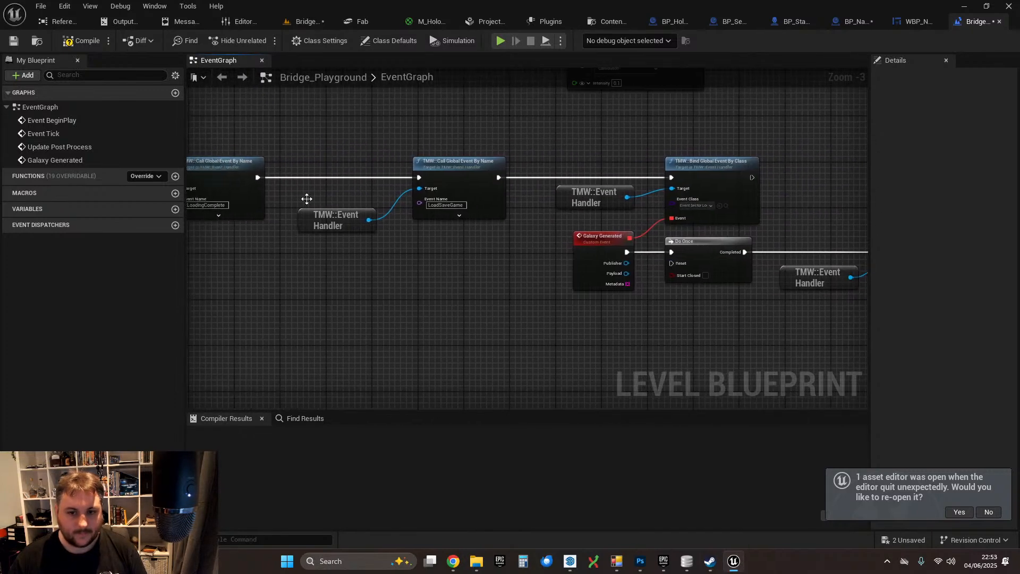
click(14, 41)
- Play-test the bridge level and switch the sensors console from galactic position to long range, then medium range mode
click(305, 21)
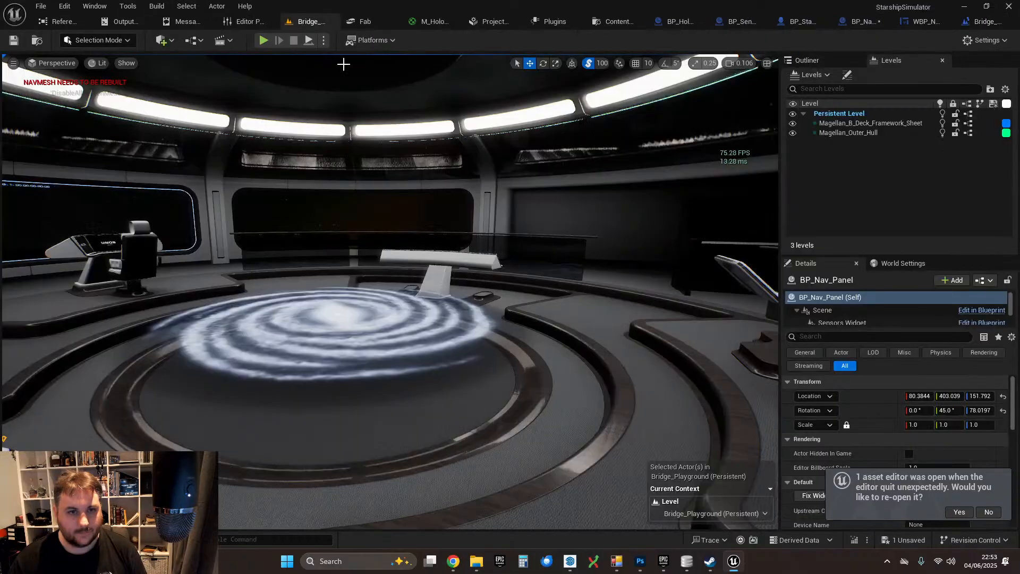
click(262, 41)
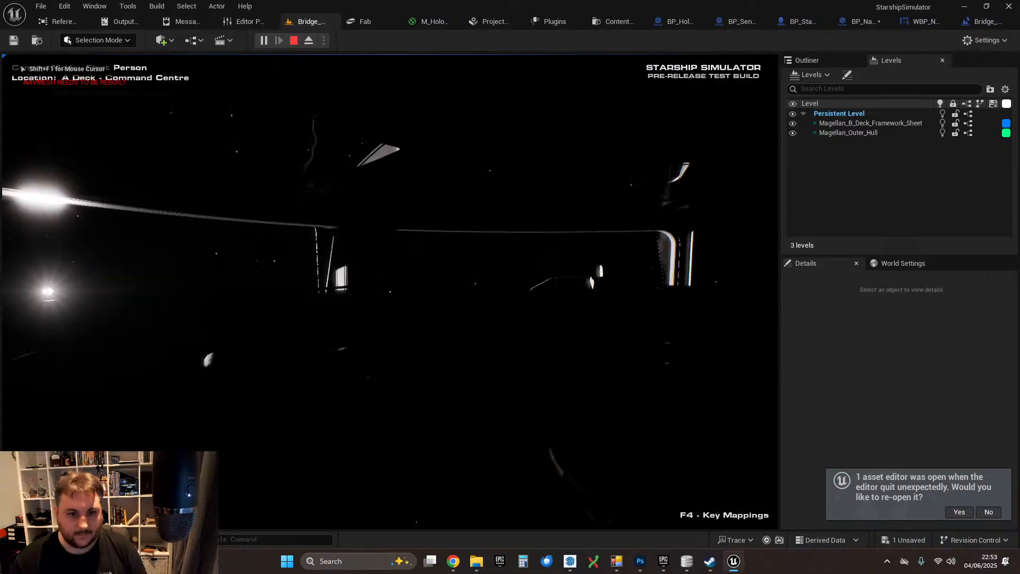
key(w)
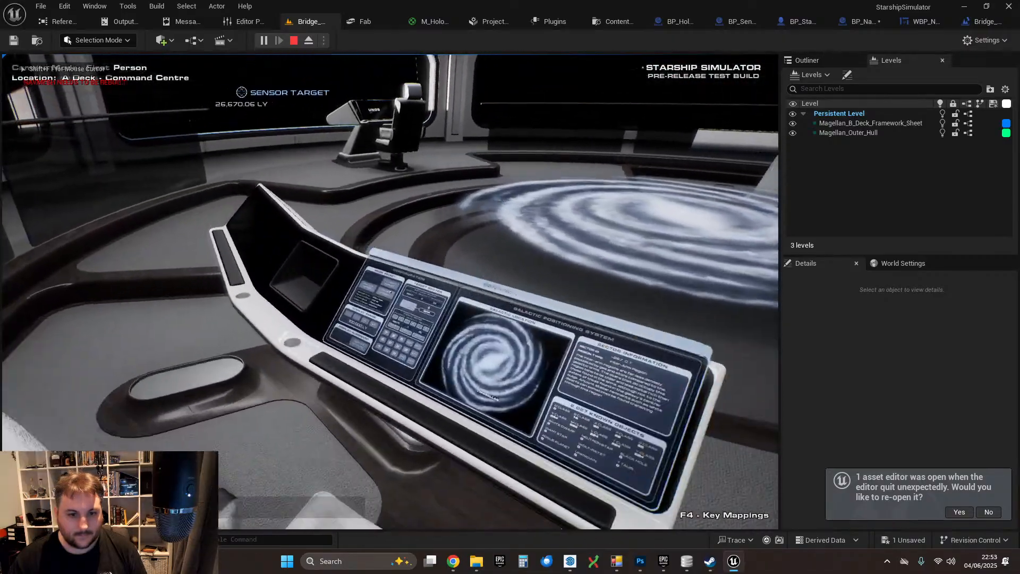
click(311, 294)
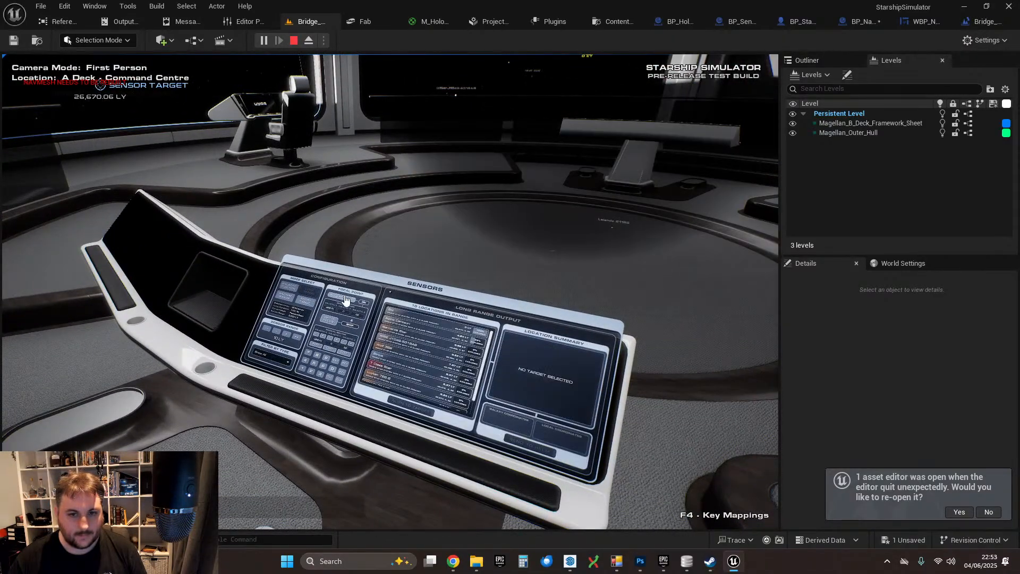
click(285, 302)
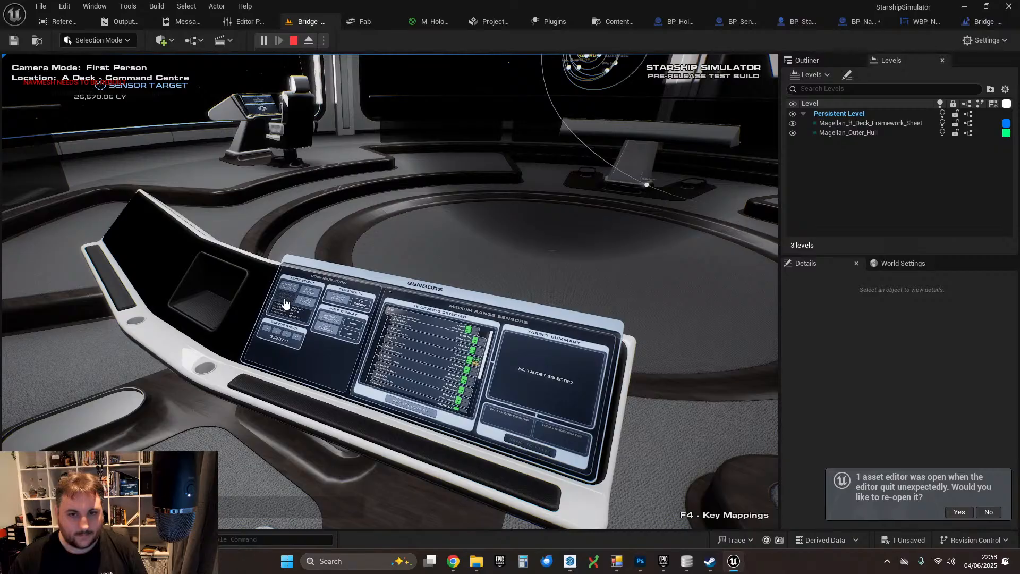
- Move to the star system hologram and select Neptune as the sensor target
right_click(285, 302)
key(w)
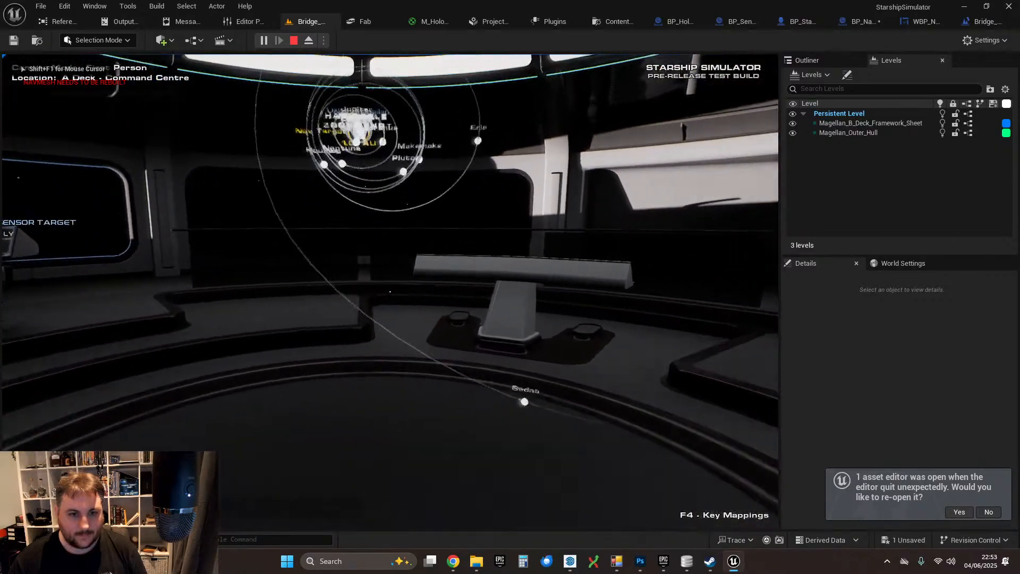
right_click(400, 274)
right_click(353, 147)
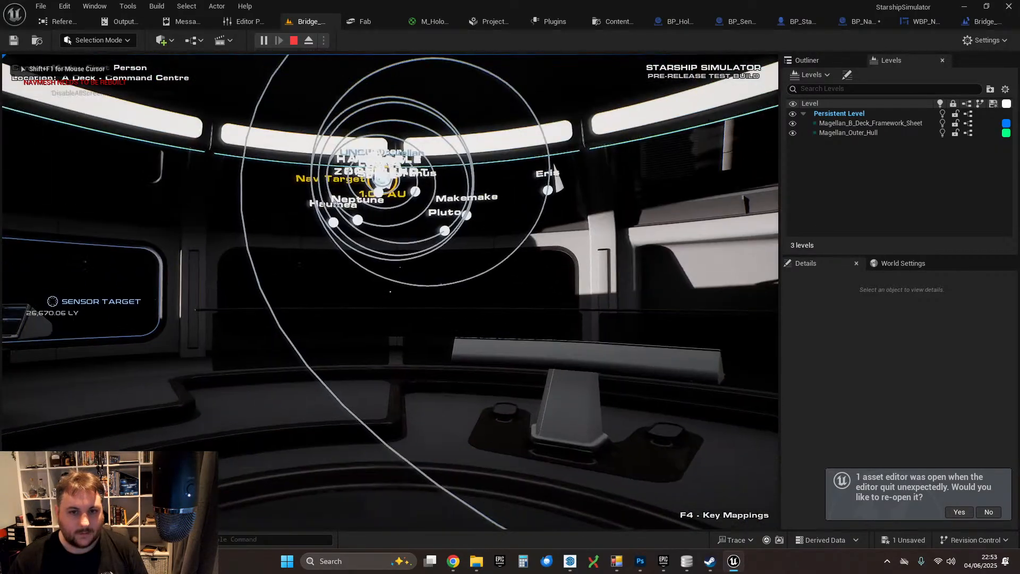
right_click(390, 291)
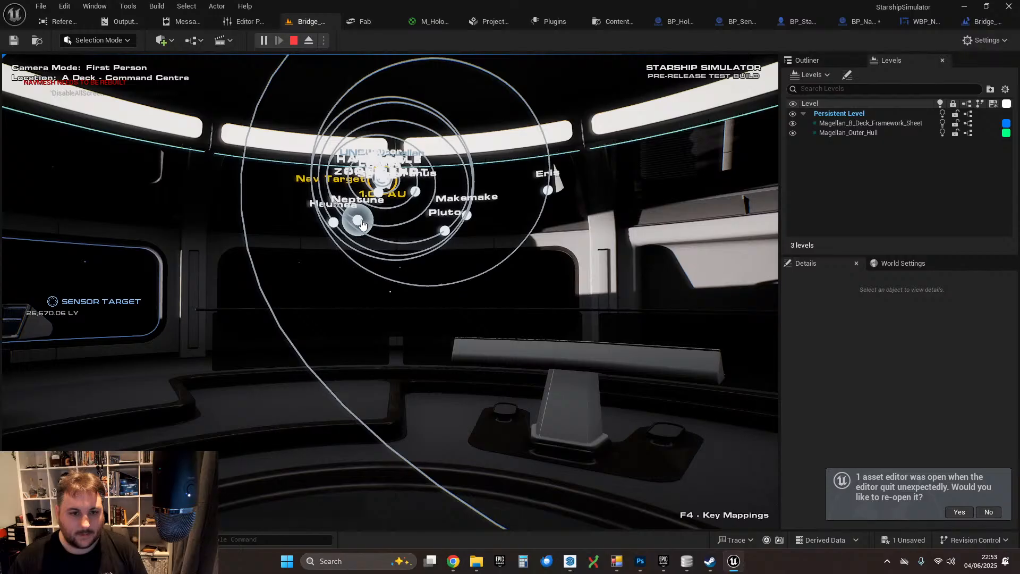
right_click(410, 289)
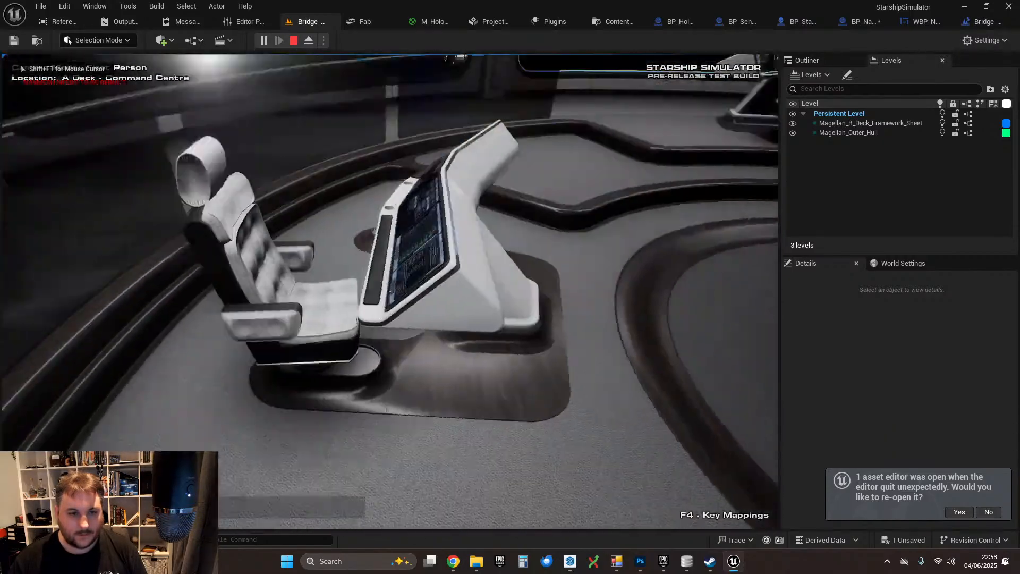
- Return to the sensors console and select Saturn, Ceres, Saturn again and Venus in its detected objects list
key(w)
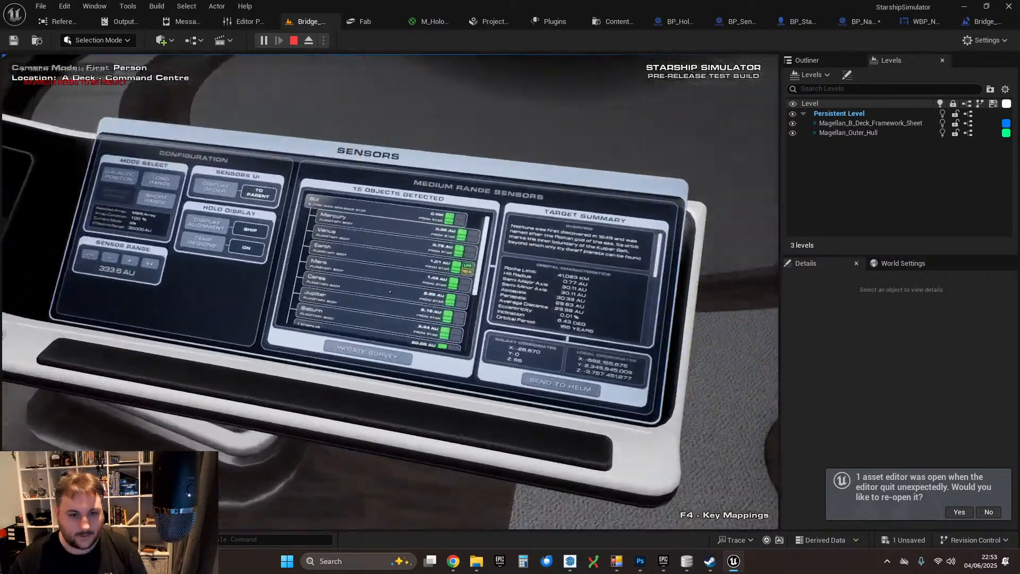
right_click(391, 298)
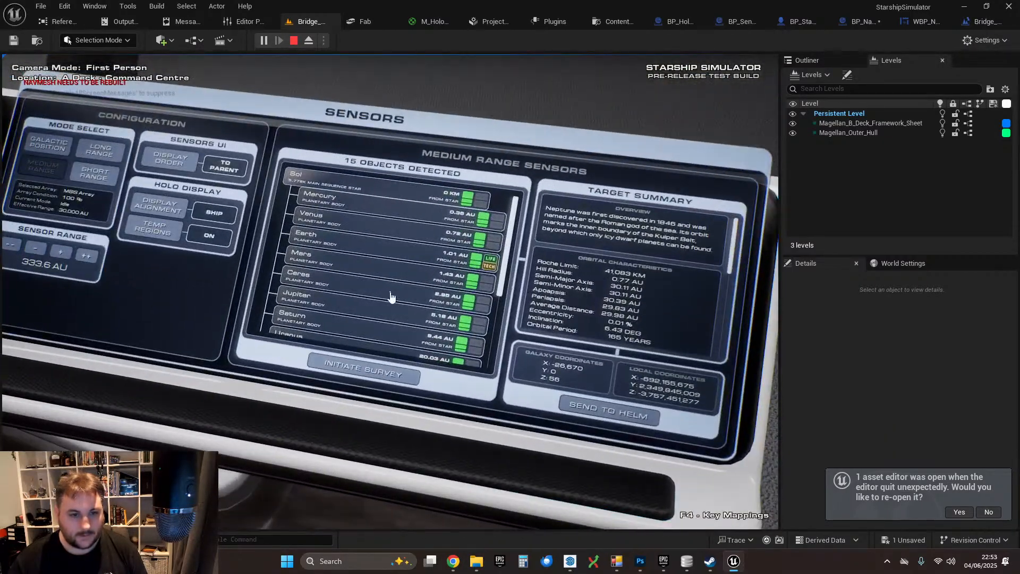
scroll(390, 297, down, 5)
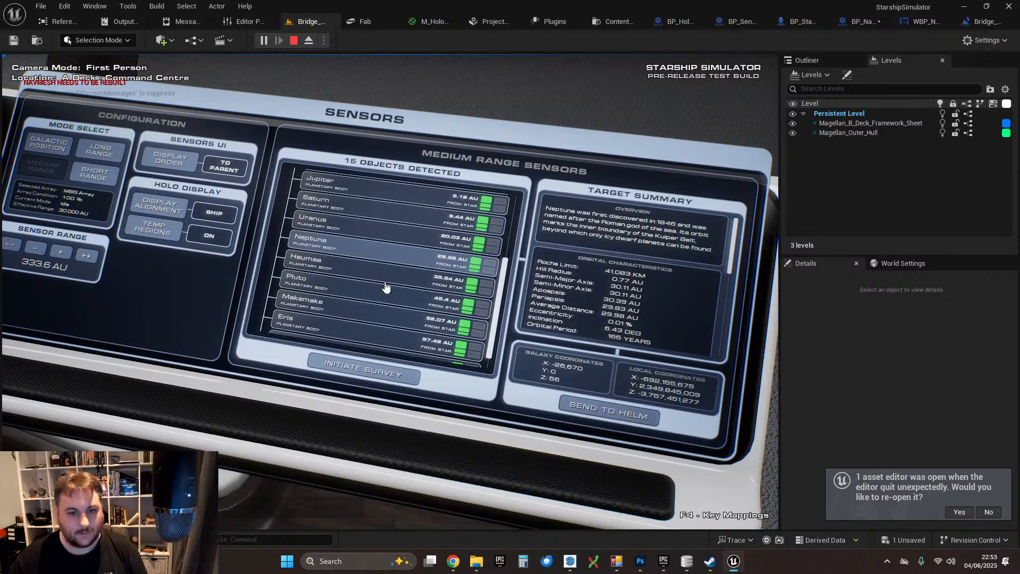
scroll(391, 290, up, 2)
click(371, 255)
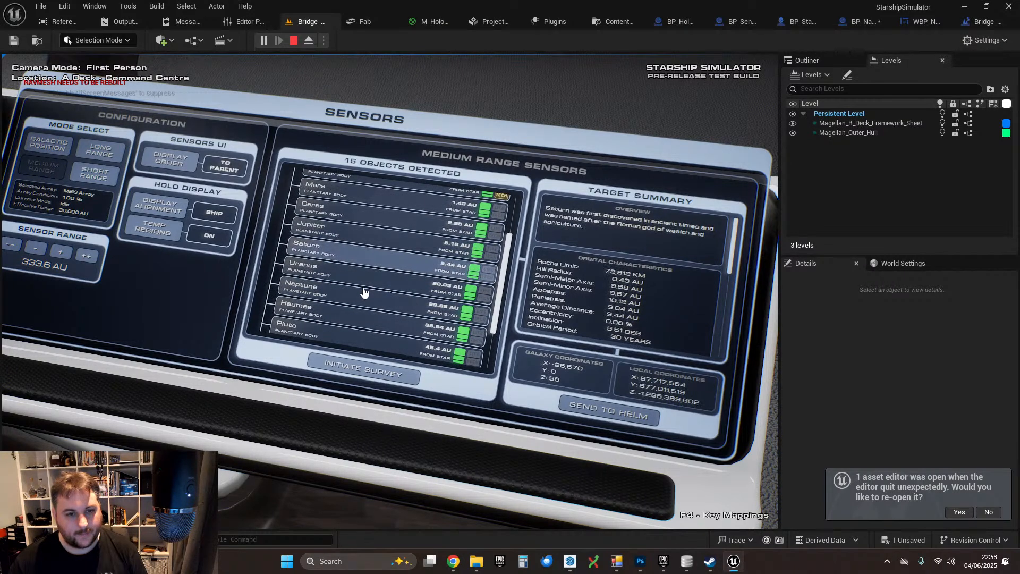
click(388, 210)
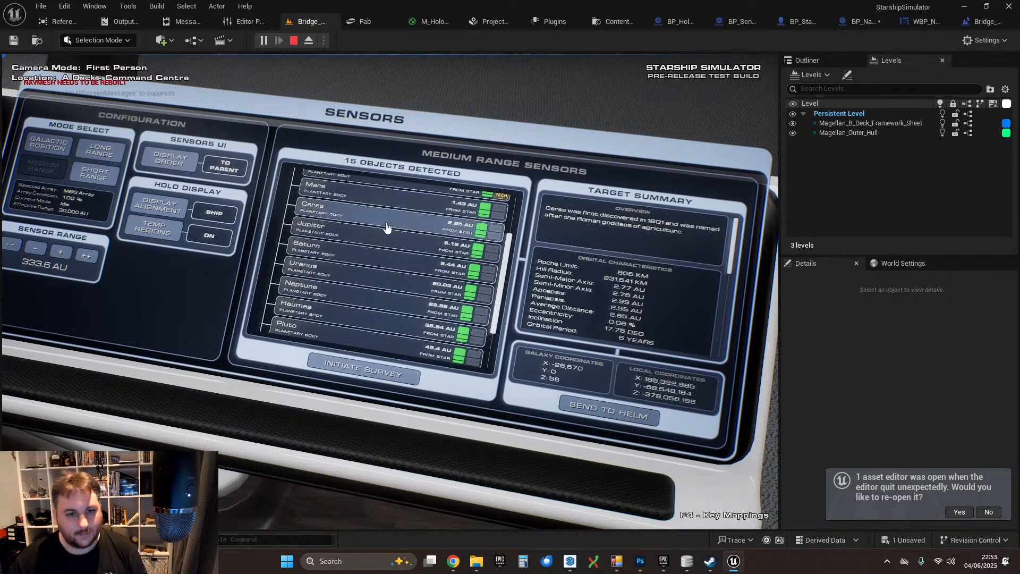
click(377, 254)
scroll(375, 287, up, 4)
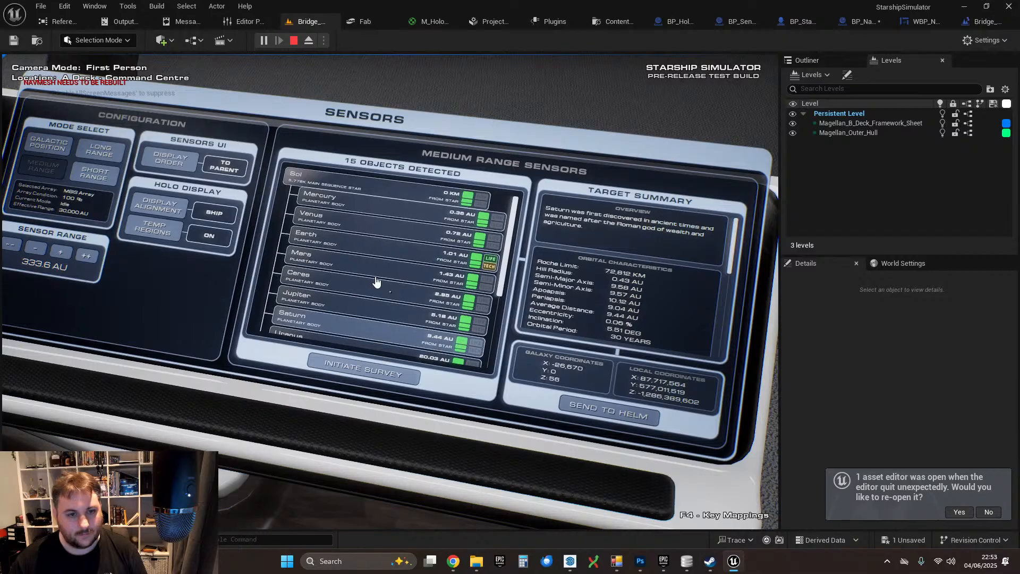
click(375, 240)
- Reduce the medium-range sensor range three times on the console with the hologram in view
right_click(141, 259)
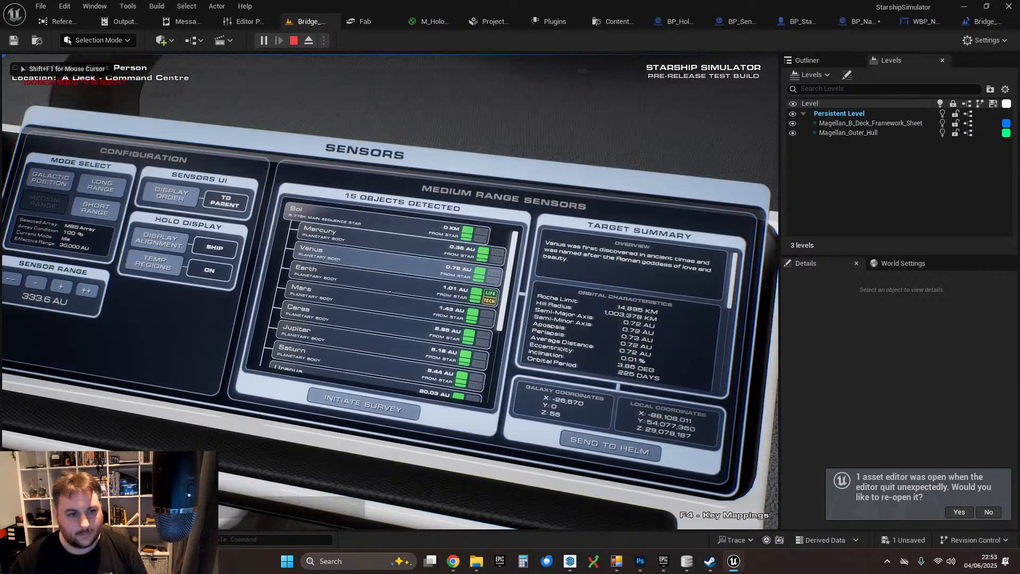
scroll(390, 292, down, 4)
right_click(390, 292)
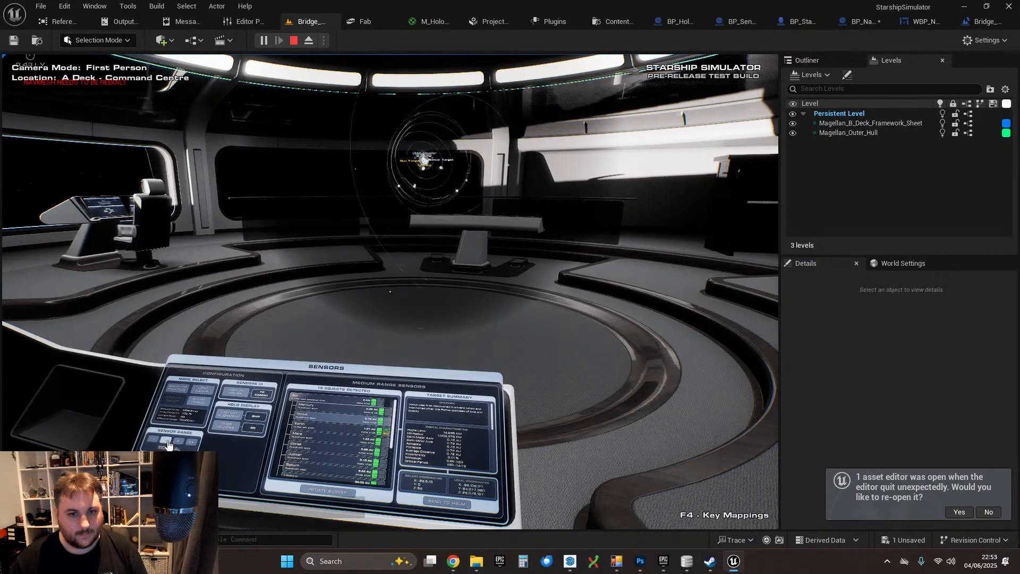
click(168, 444)
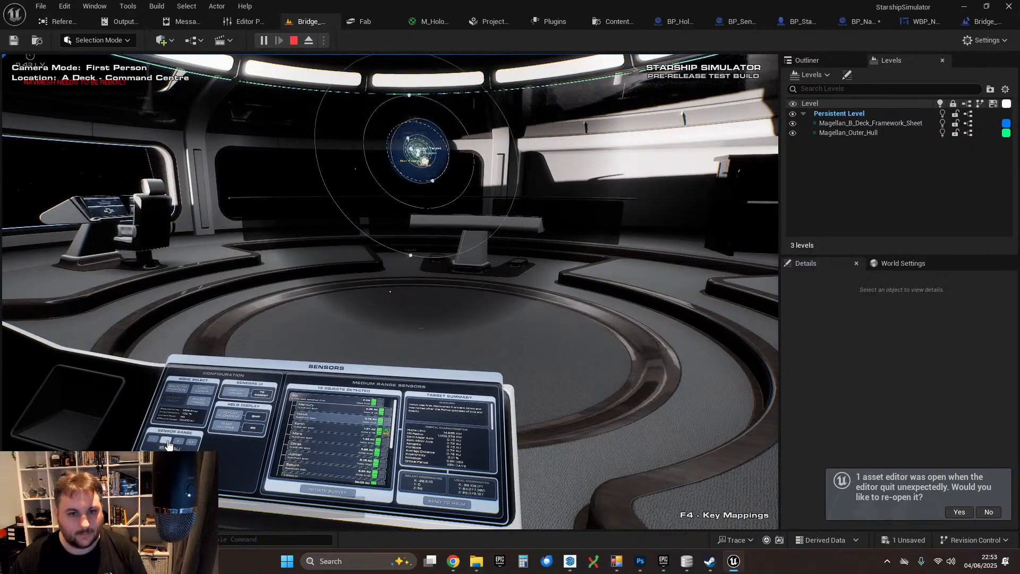
click(167, 444)
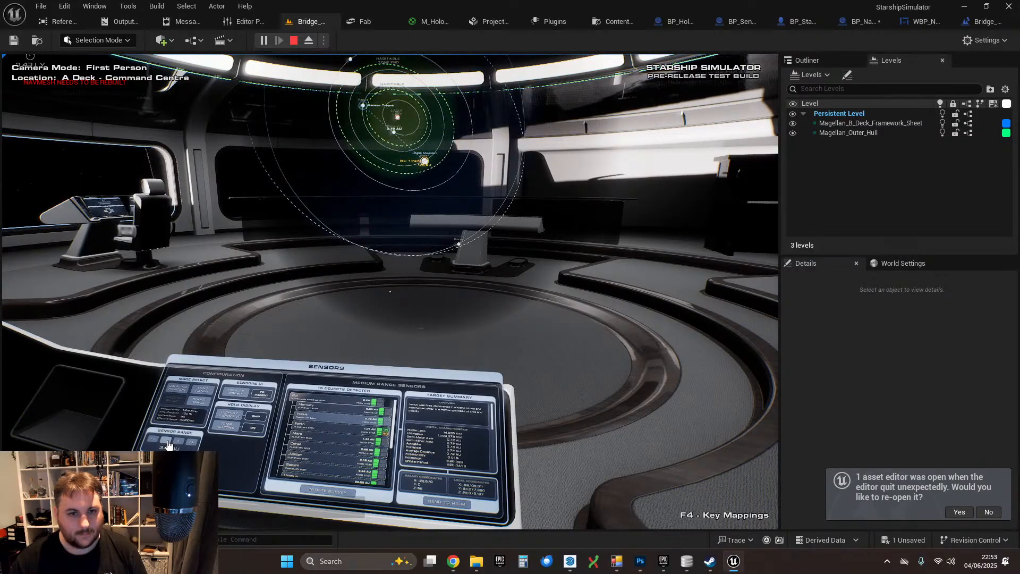
click(168, 444)
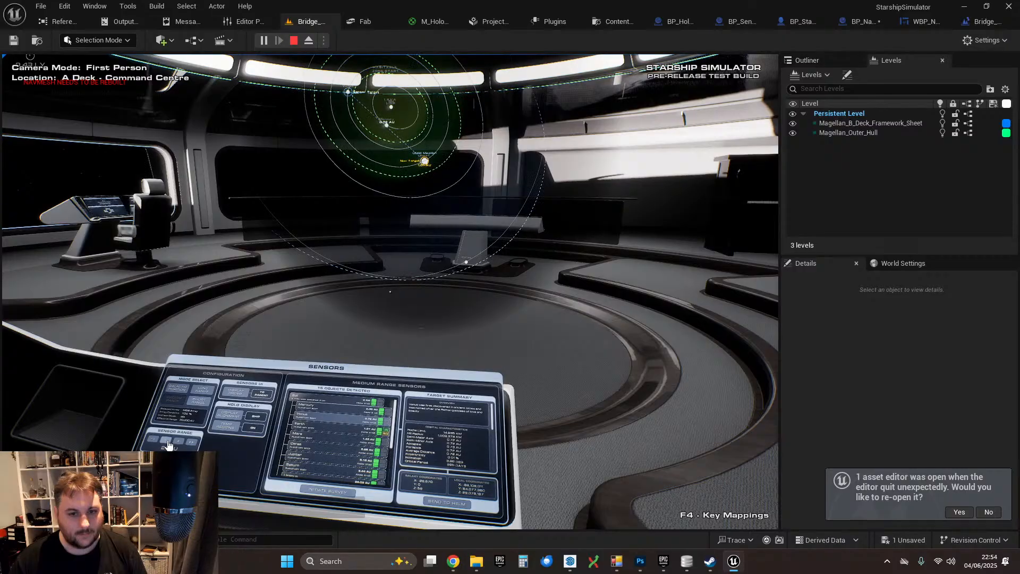
- Select Mars, Mercury and Ceres in the hologram as sensor targets from the sensors console
right_drag(168, 445, 408, 157)
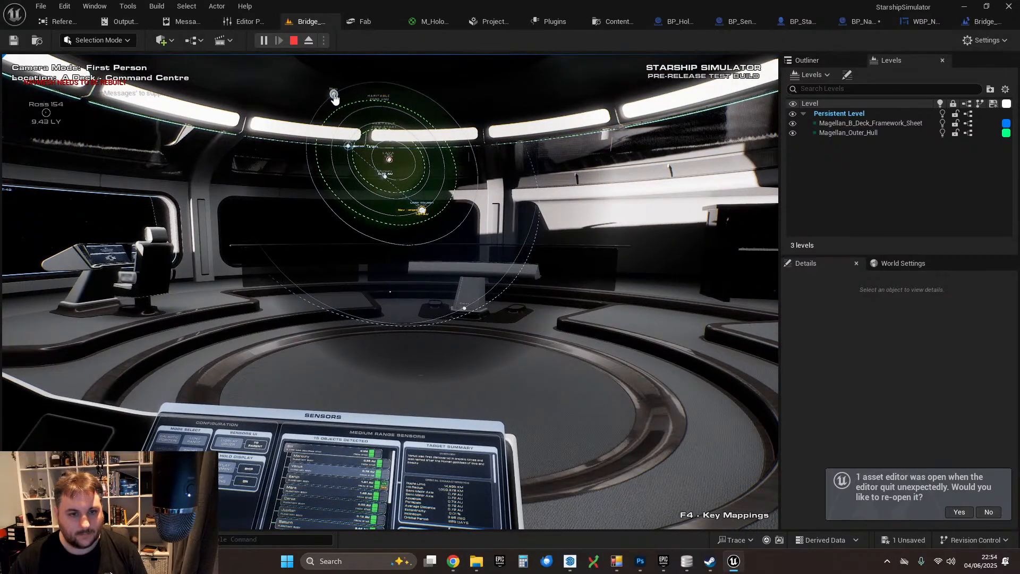
click(334, 95)
click(385, 178)
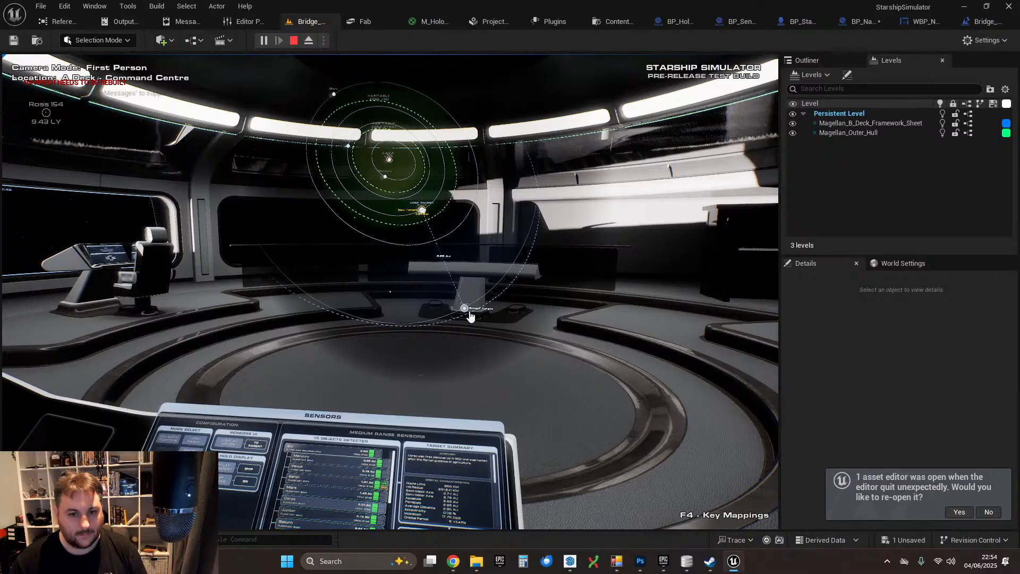
- Walk up to the hologram and set the sensor target to Mercury and then Mars at close range
key(w)
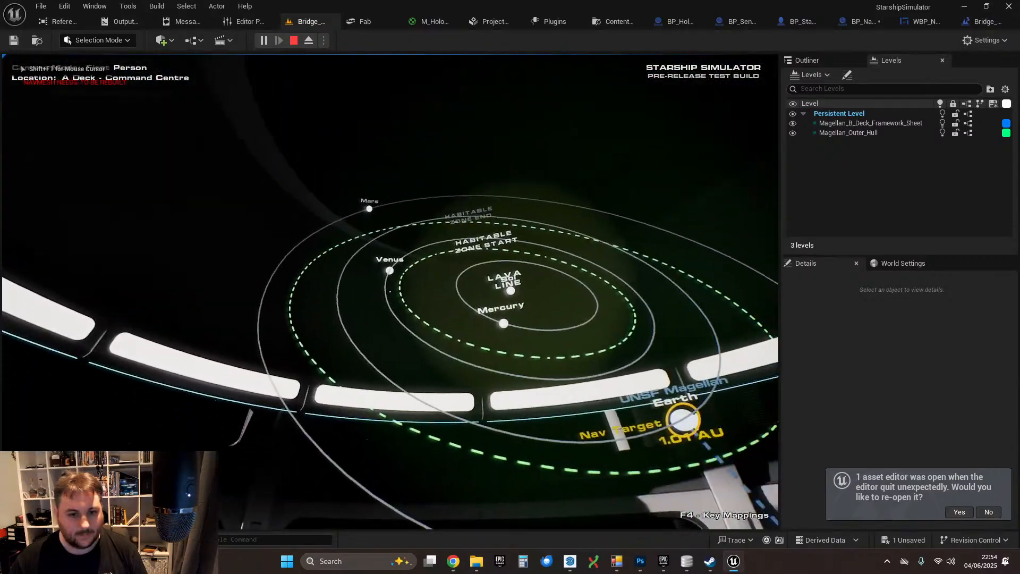
click(390, 292)
click(390, 291)
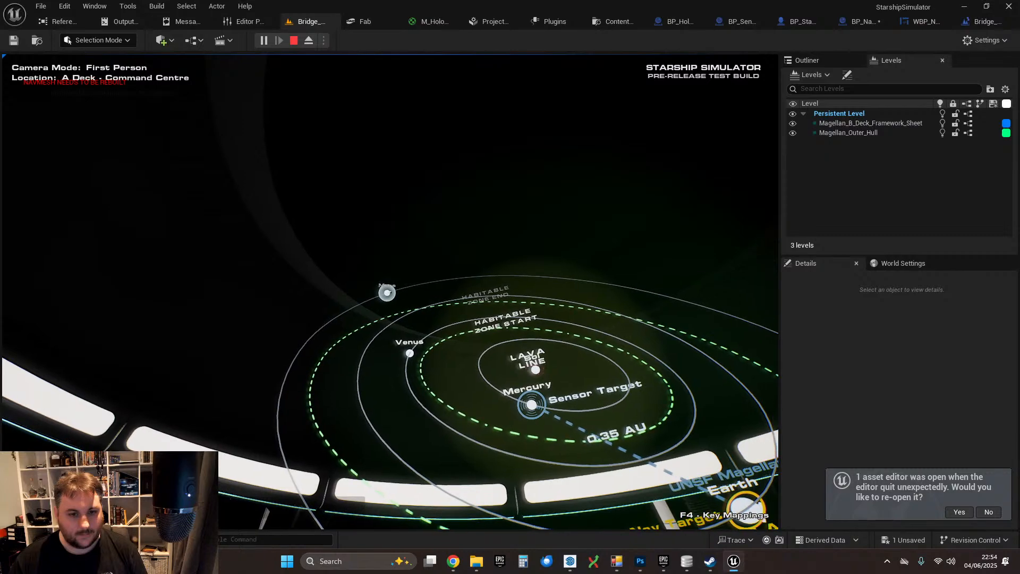
key(w)
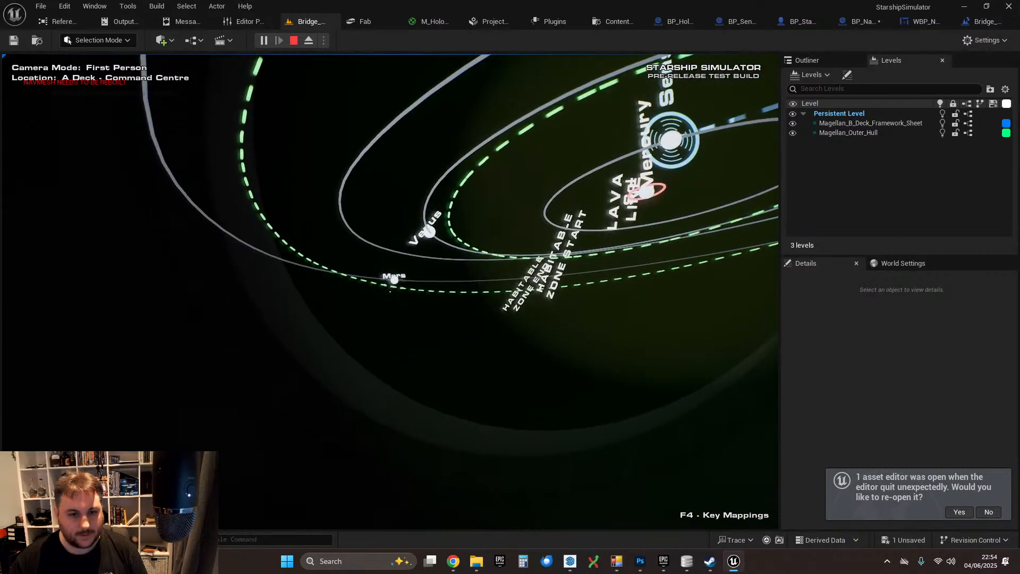
click(390, 291)
- Walk back to the sensors console and check its target summary against the selected hologram target
key(s)
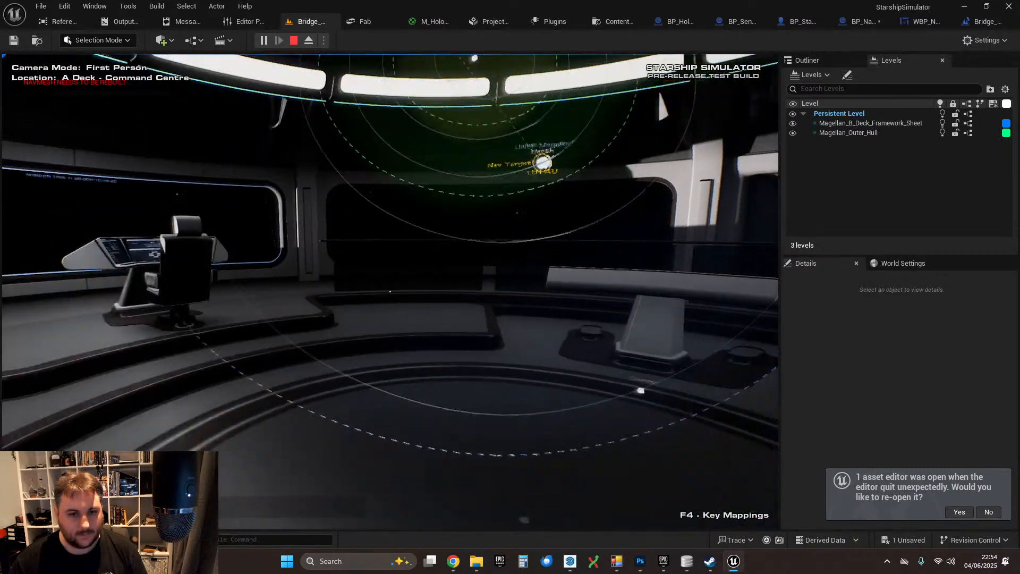
key(s)
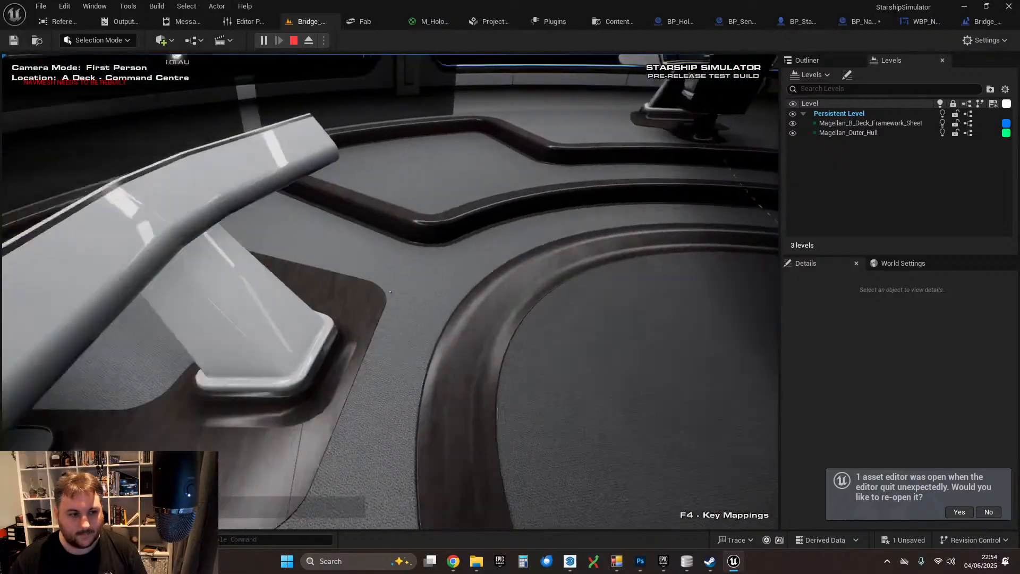
key(s)
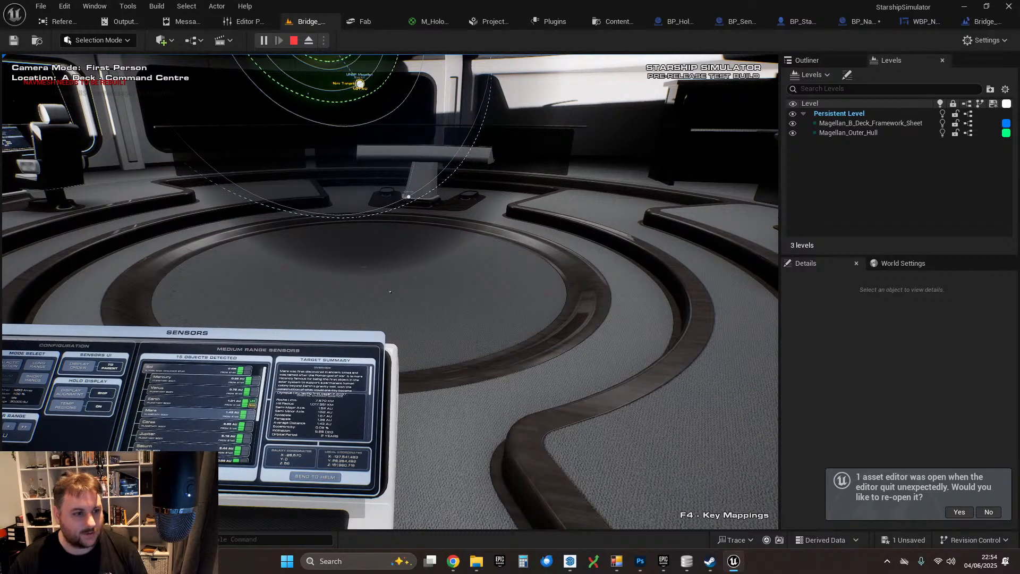
- Set the sensor target to Venus in the hologram and check the target summary on the sensors console
key(w)
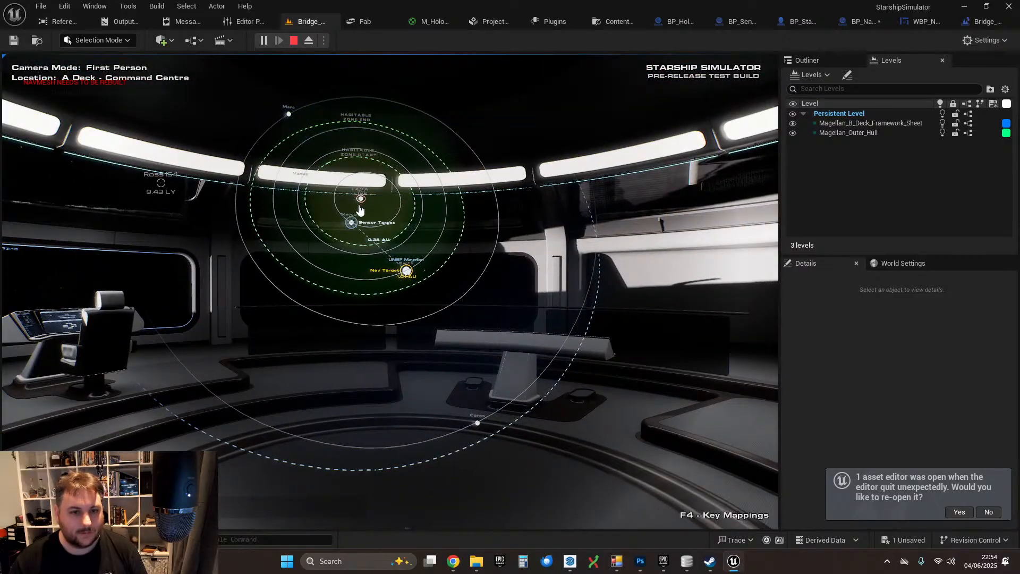
key(s)
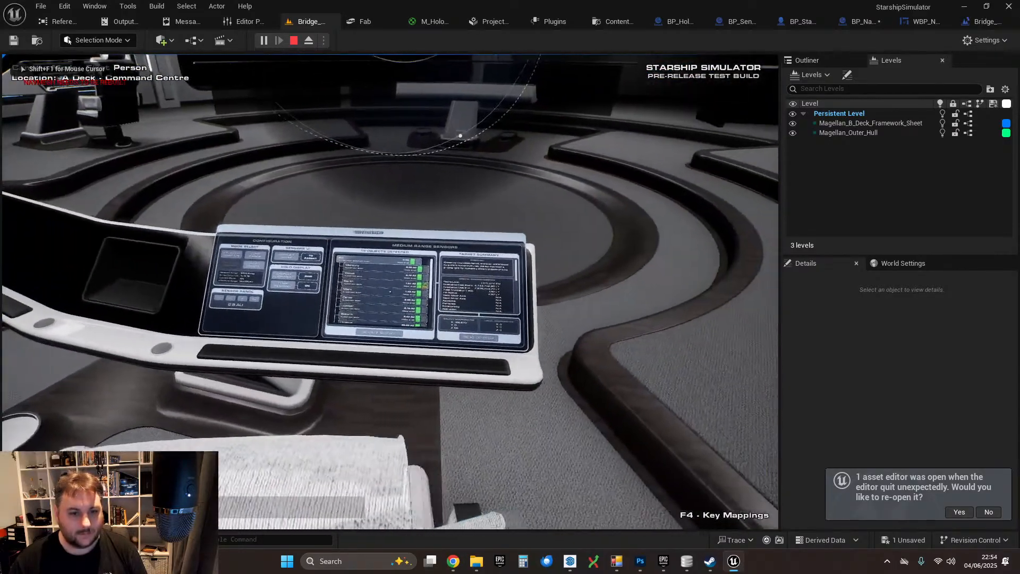
key(w)
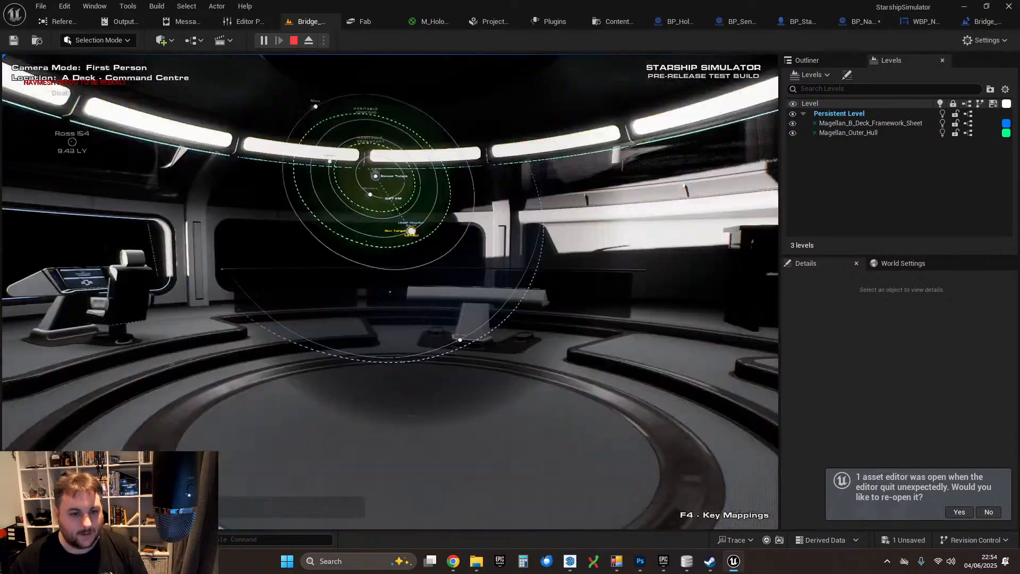
key(w)
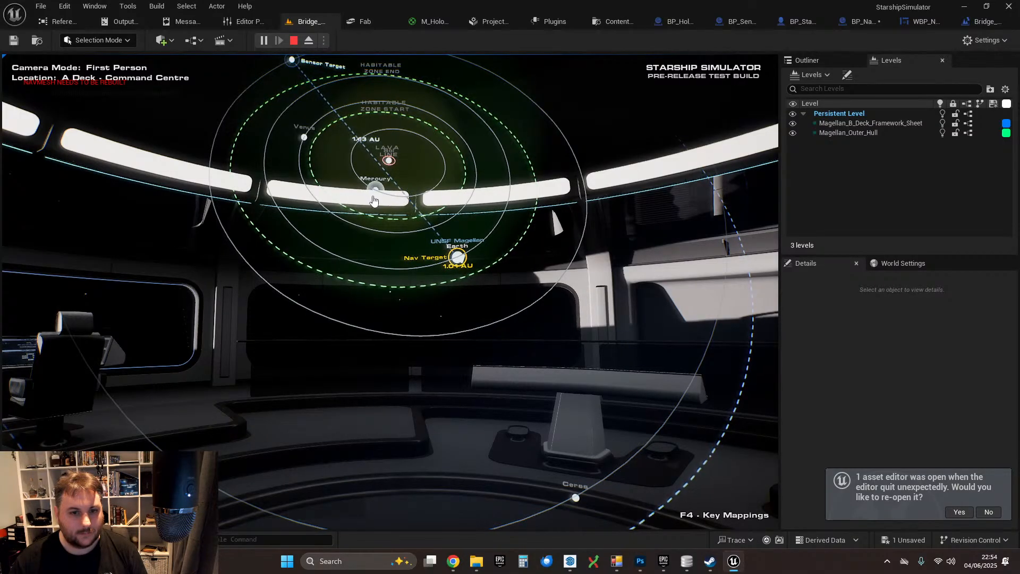
click(304, 146)
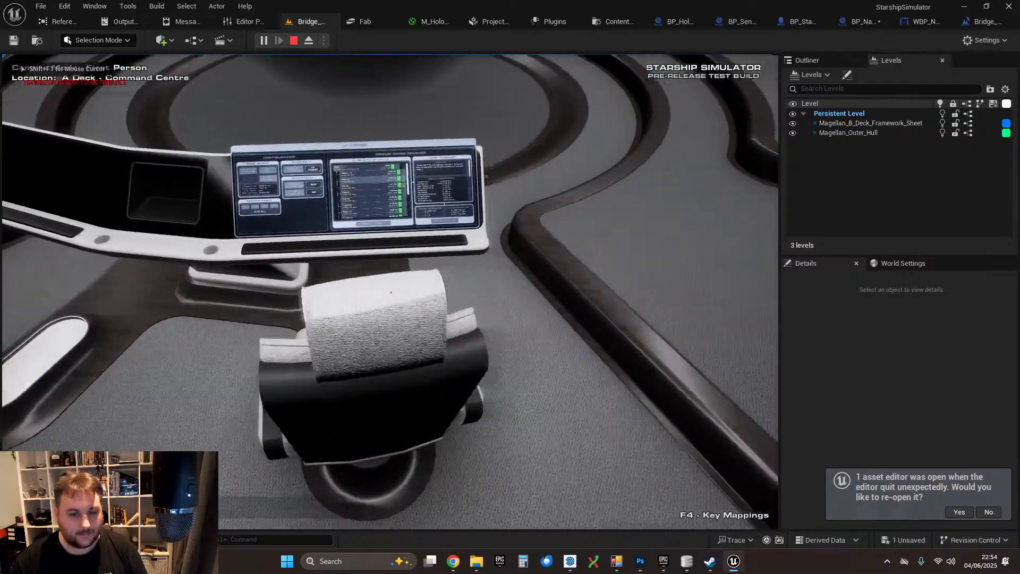
key(w)
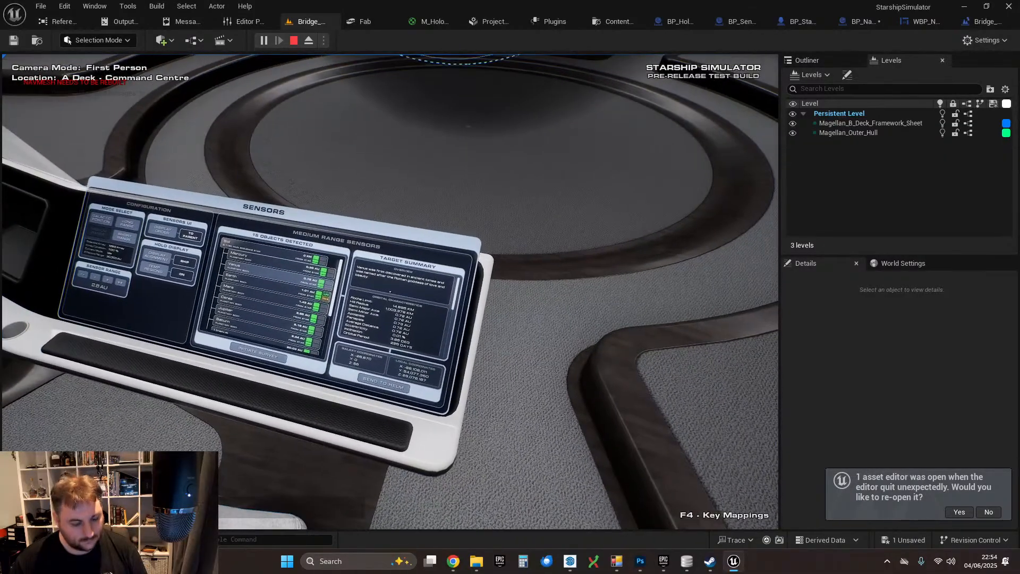
- Switch the sensors console to short-range mode and adjust its display range to 16,508 km
click(123, 242)
right_click(282, 278)
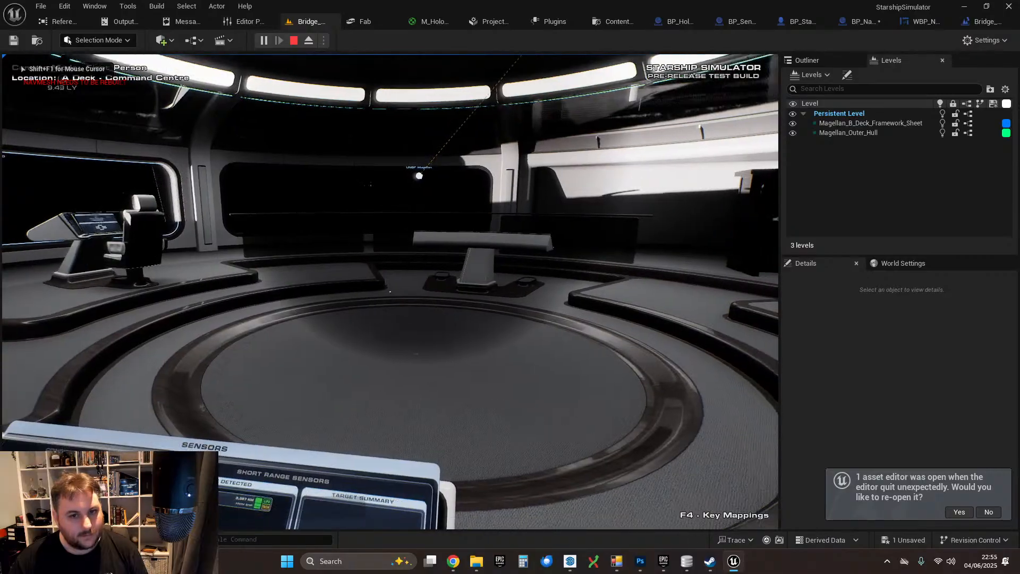
key(s)
key(a)
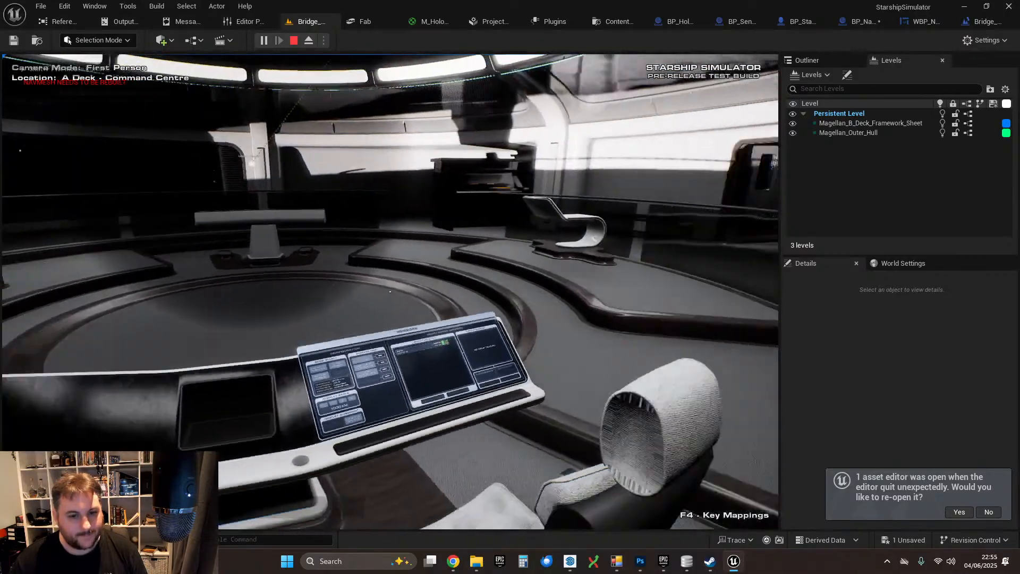
right_click(348, 372)
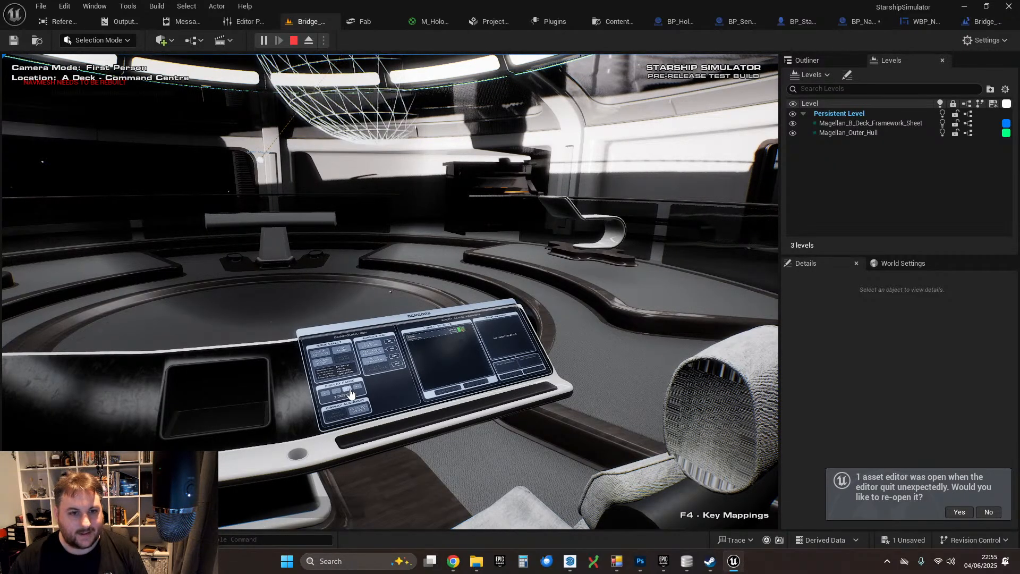
right_click(351, 394)
- Inspect the short-range wireframe planet and ship marker in the hologram from around the sensors console
key(d)
key(w)
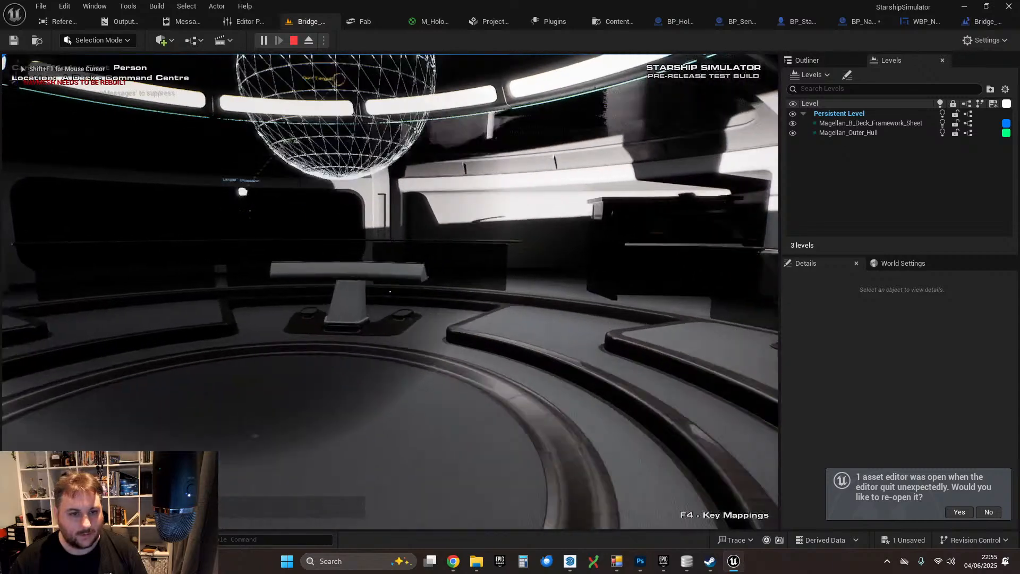
key(s)
key(d)
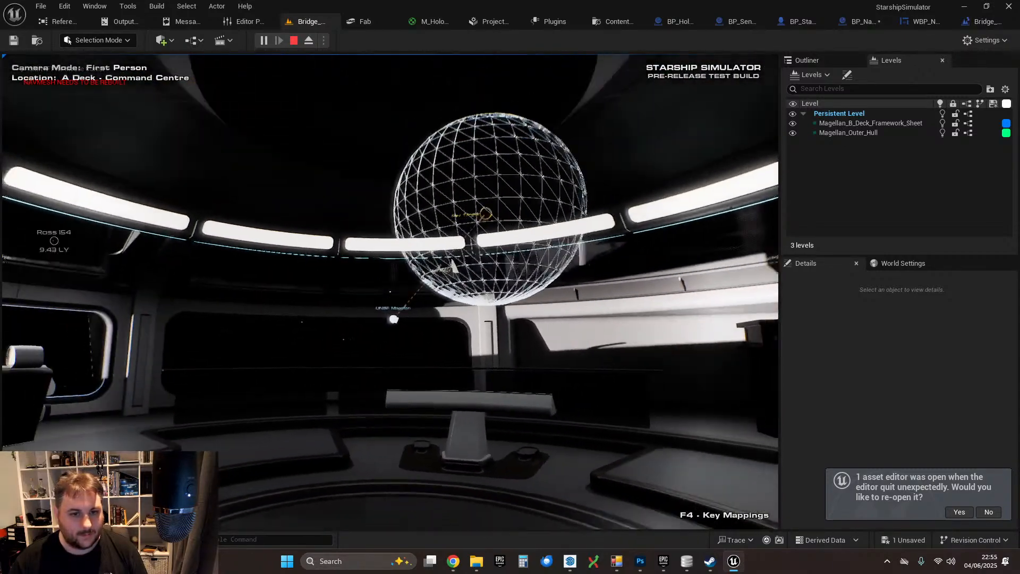
key(s)
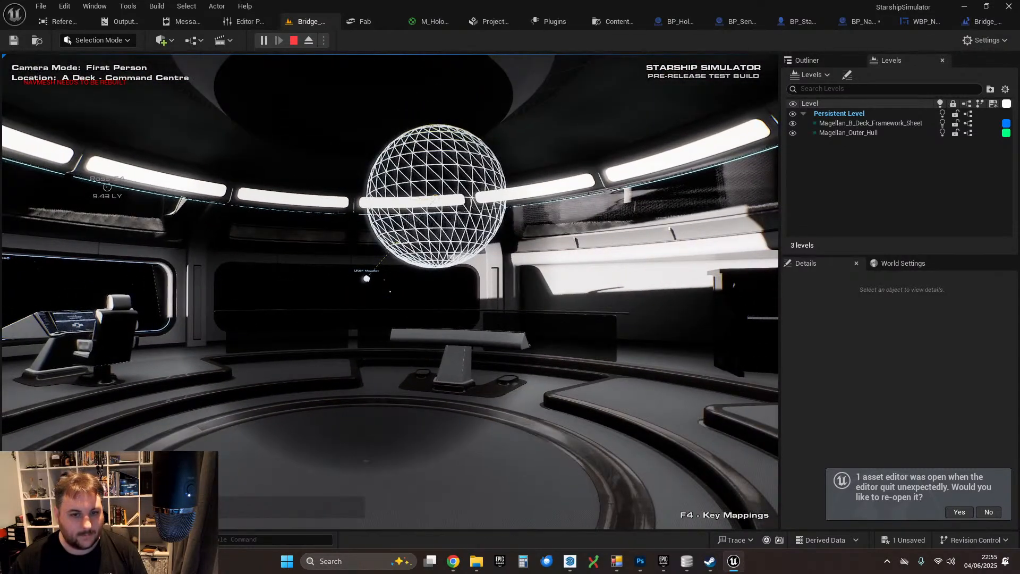
key(w)
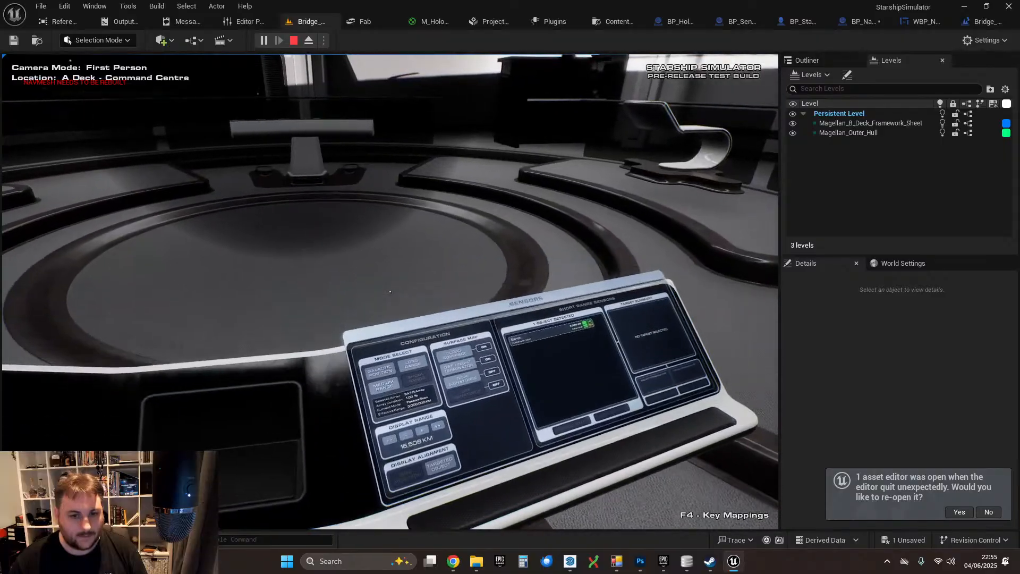
- Select Earth in the short-range object list and open its surface map on the sensors console
key(s)
key(d)
key(w)
key(a)
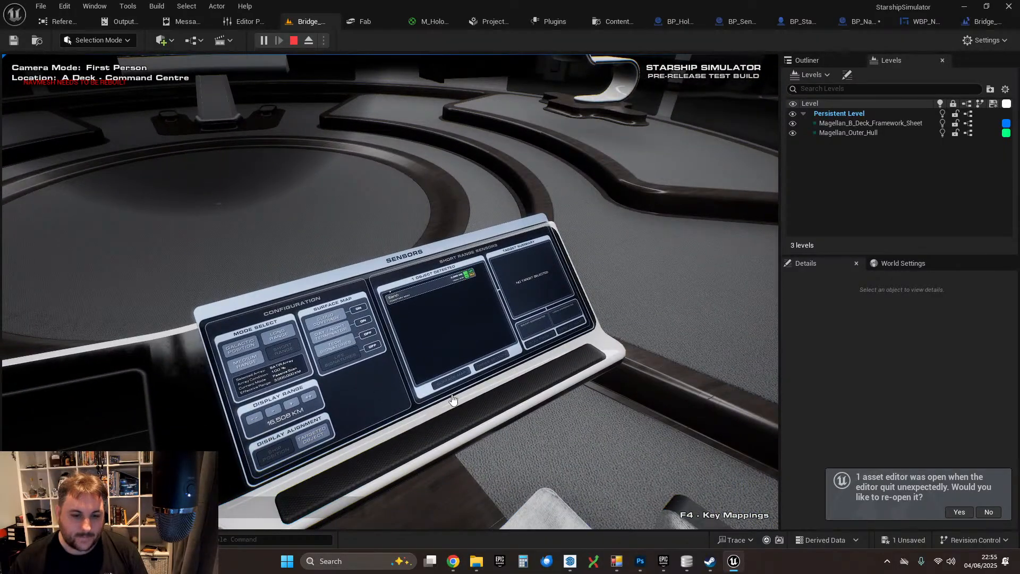
click(415, 296)
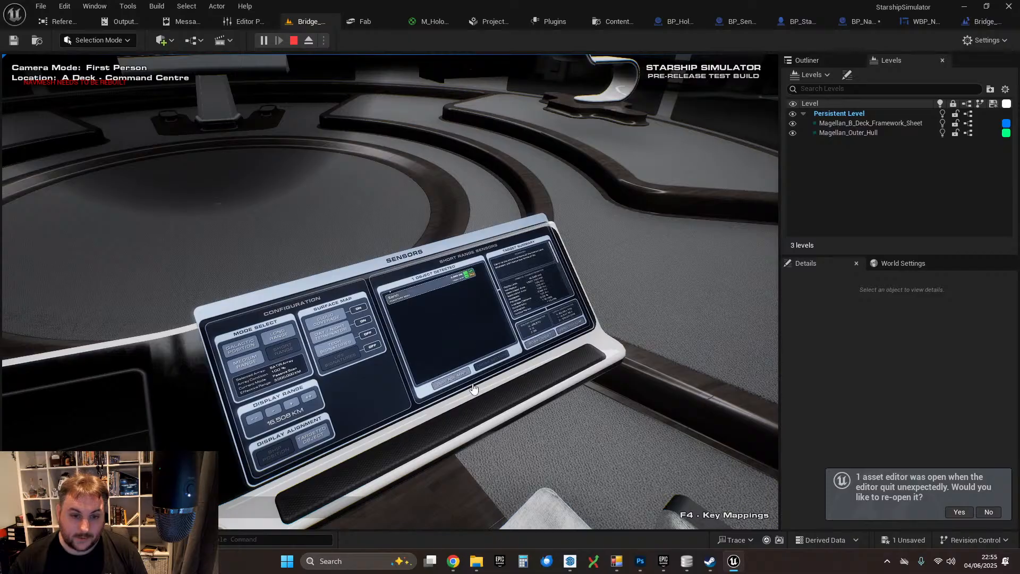
- Walk up to the Earth hologram and examine Australia and the surrounding cloud cover at close range
key(s)
key(w)
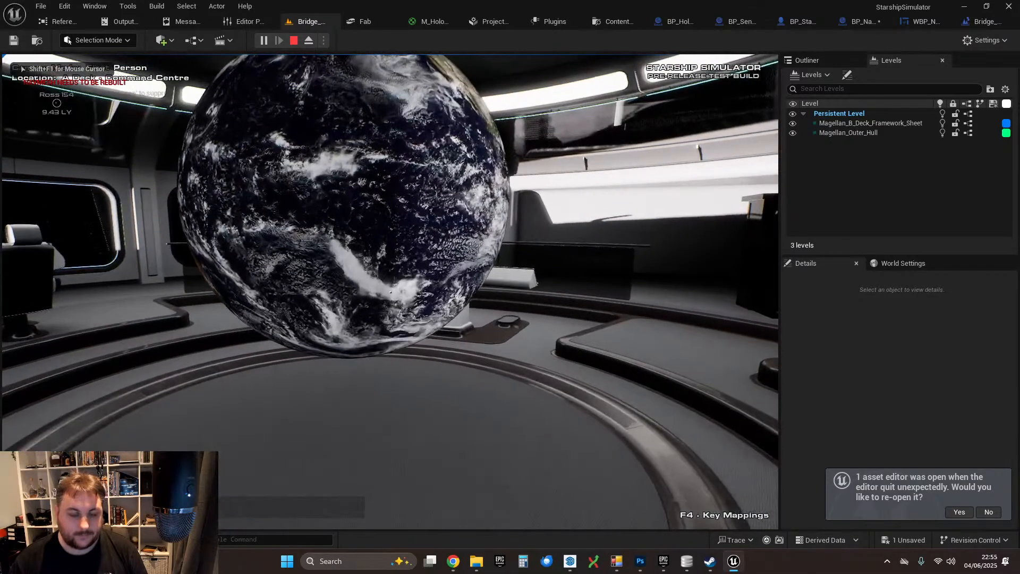
key(w)
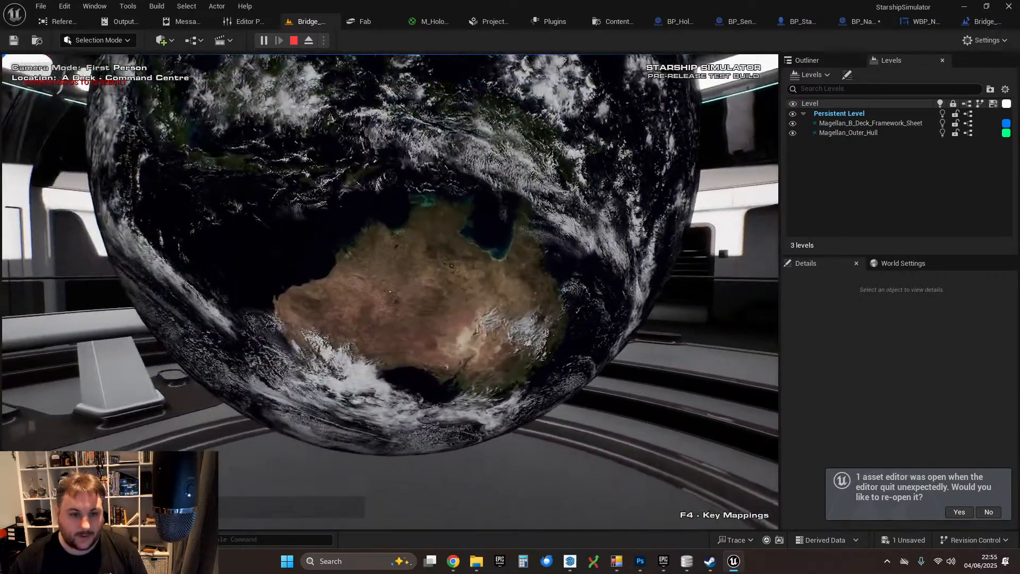
key(d)
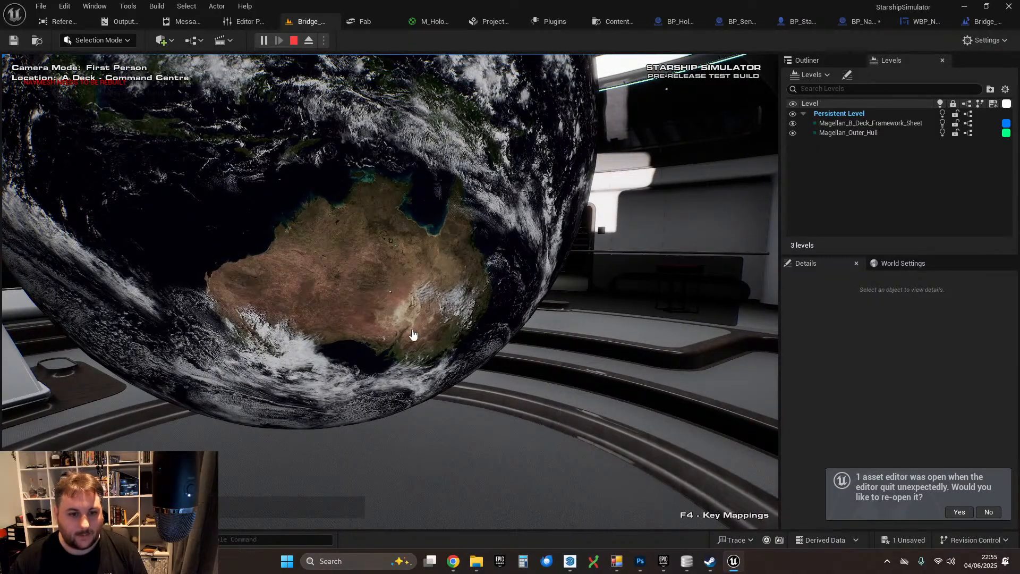
click(481, 260)
key(d)
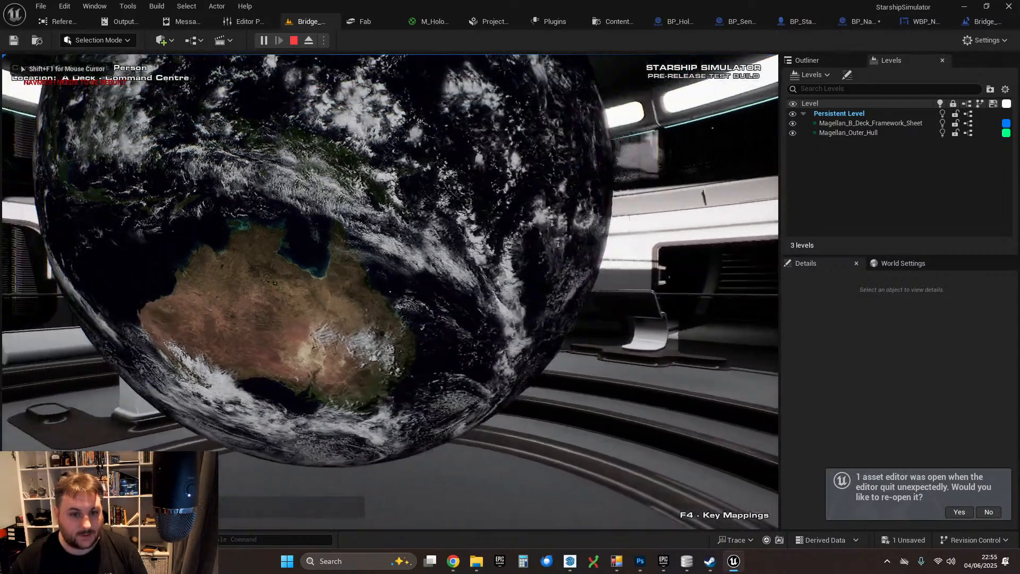
key(d)
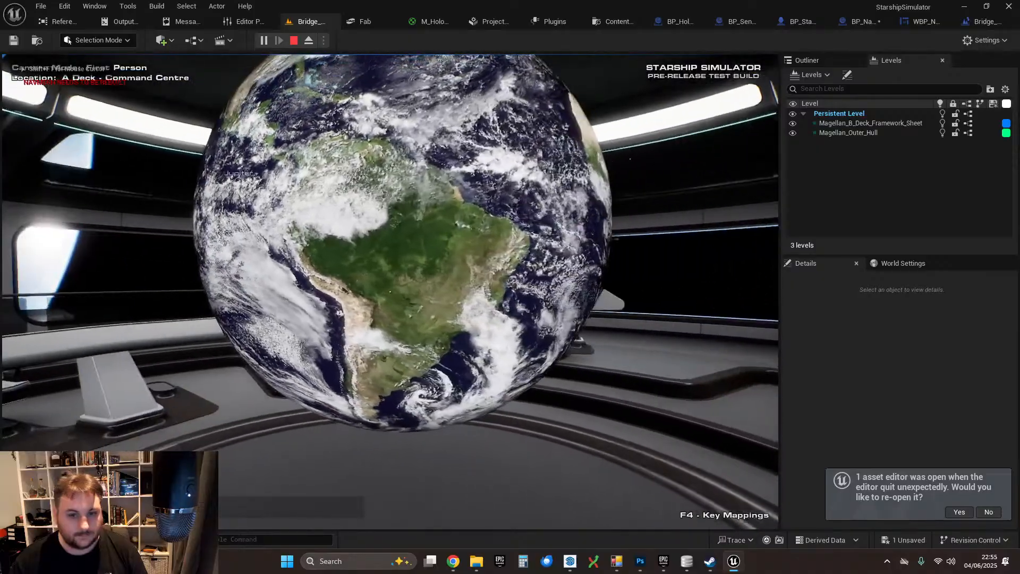
- Examine the South American side and the top of the Earth hologram from several distances
key(w)
key(s)
key(a)
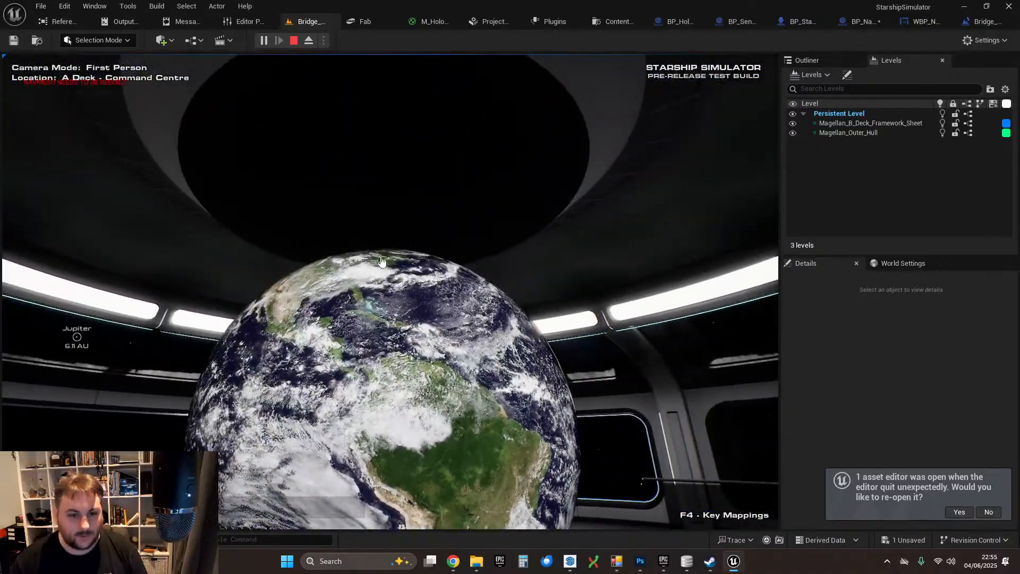
click(409, 285)
key(w)
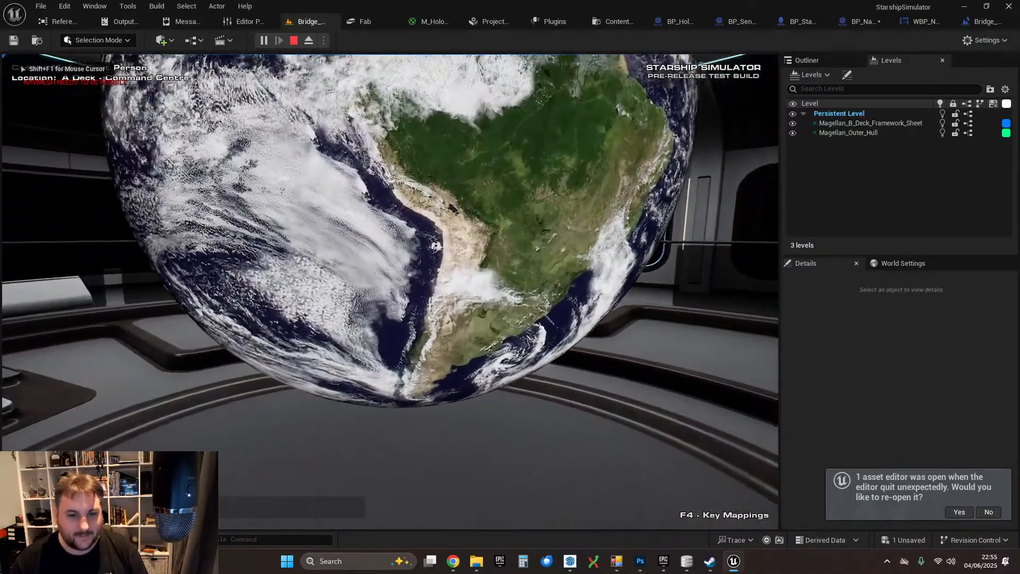
key(s)
key(a)
key(s)
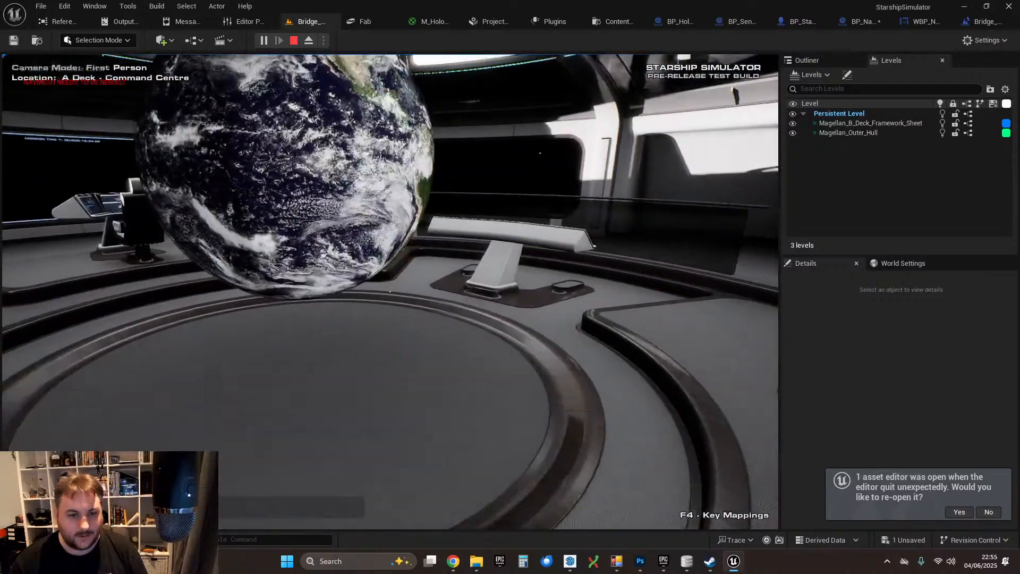
- Walk between the Earth hologram and the sensors console to compare the globe with the surface map
key(w)
key(w)
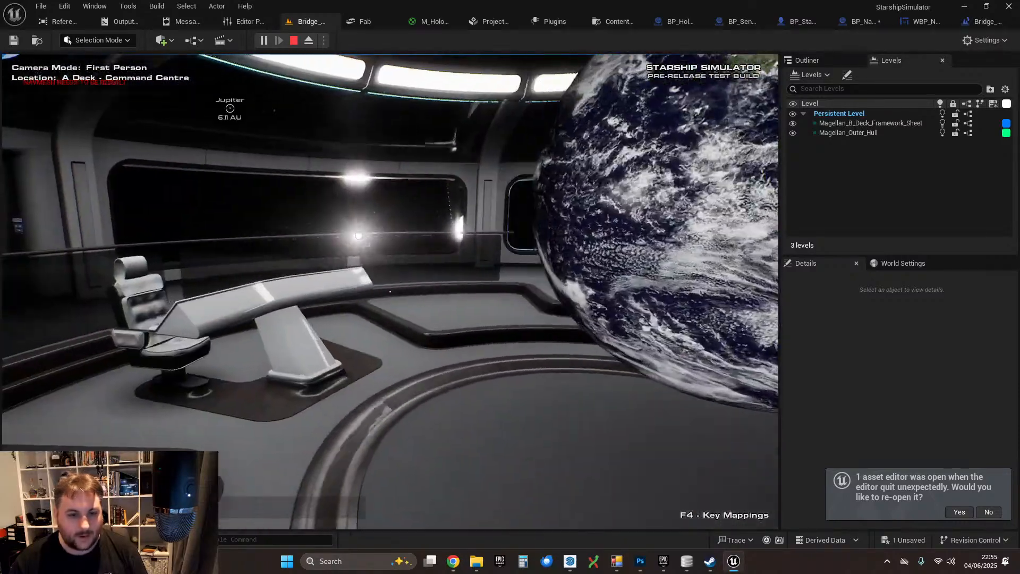
key(a)
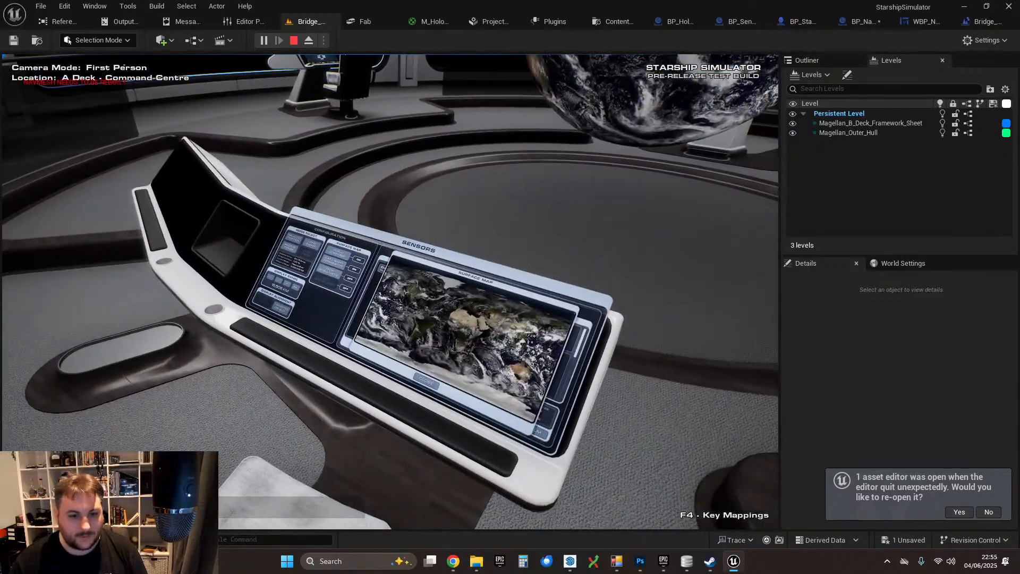
key(s)
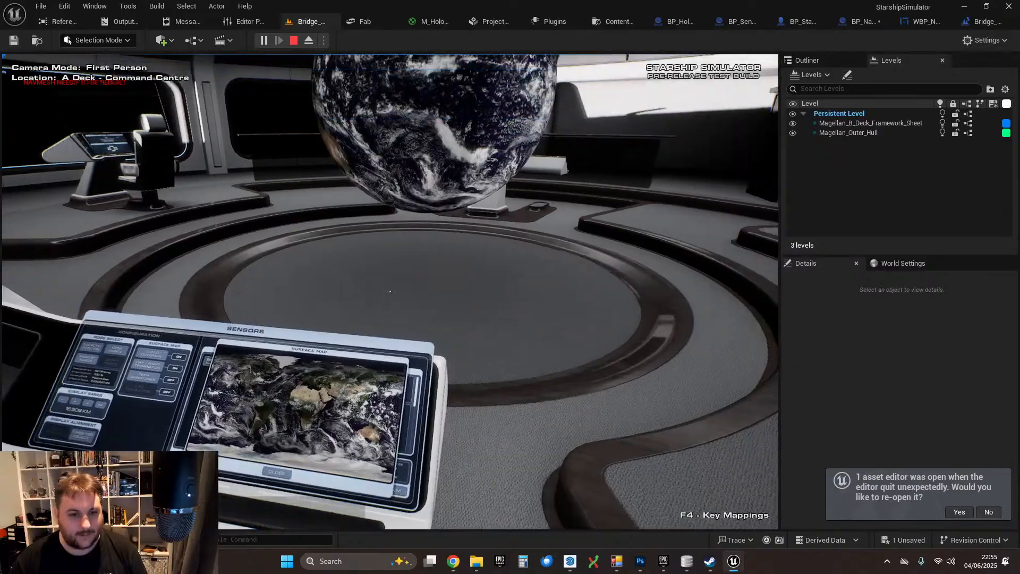
key(w)
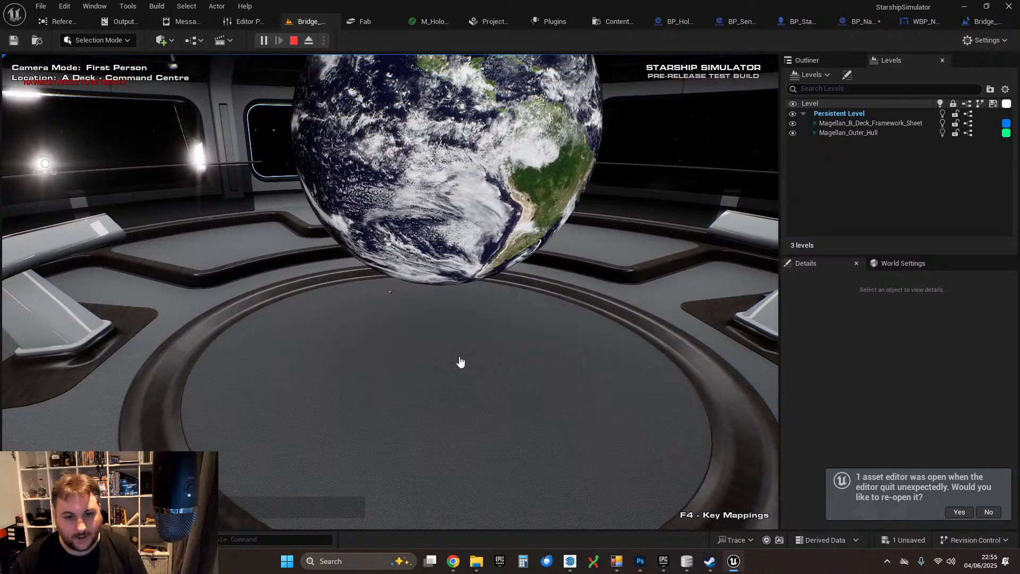
click(421, 379)
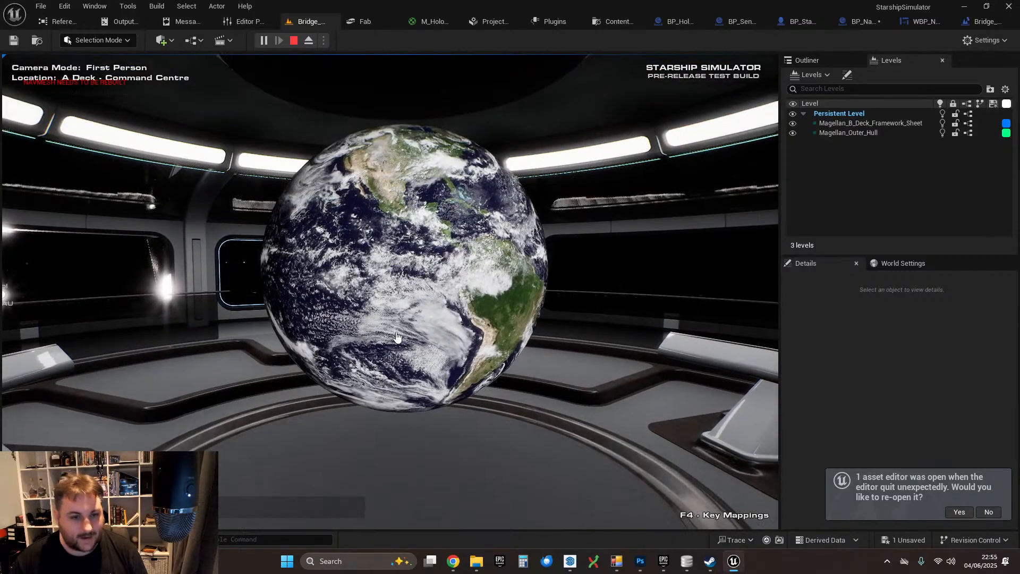
click(396, 336)
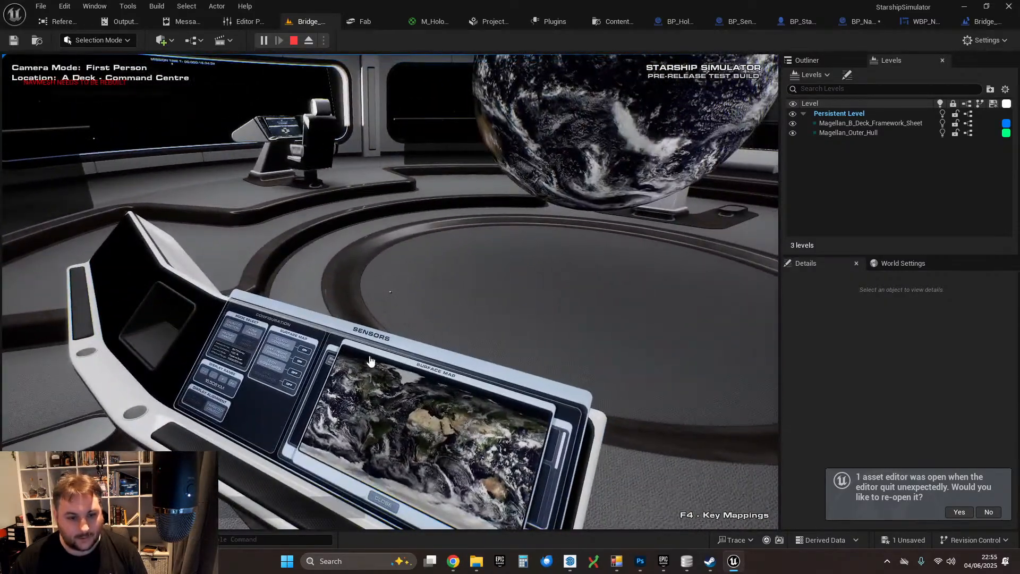
click(359, 350)
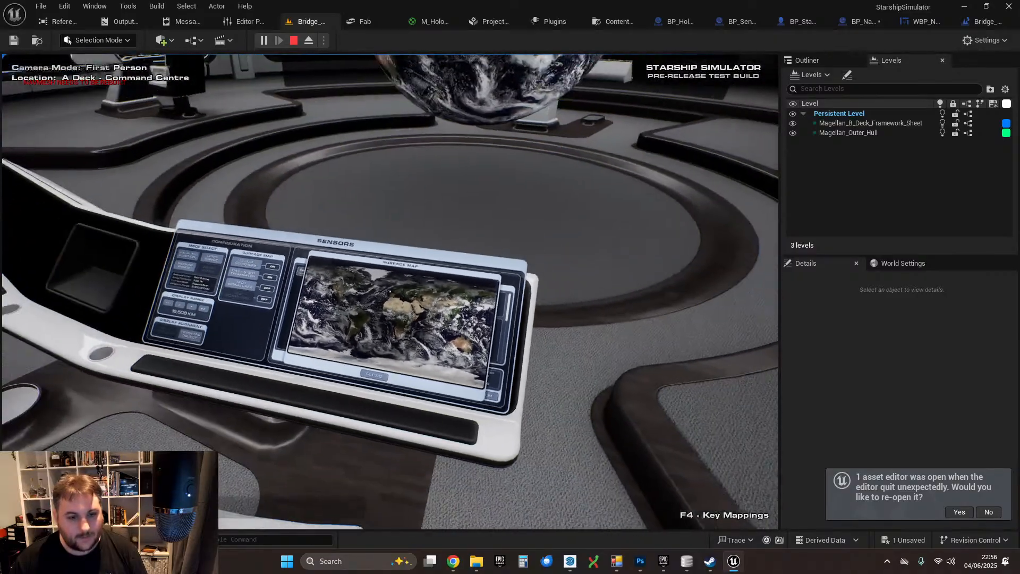
- Examine the console's Earth surface map and its cloud coverage and day/night terminator options up close
right_click(390, 291)
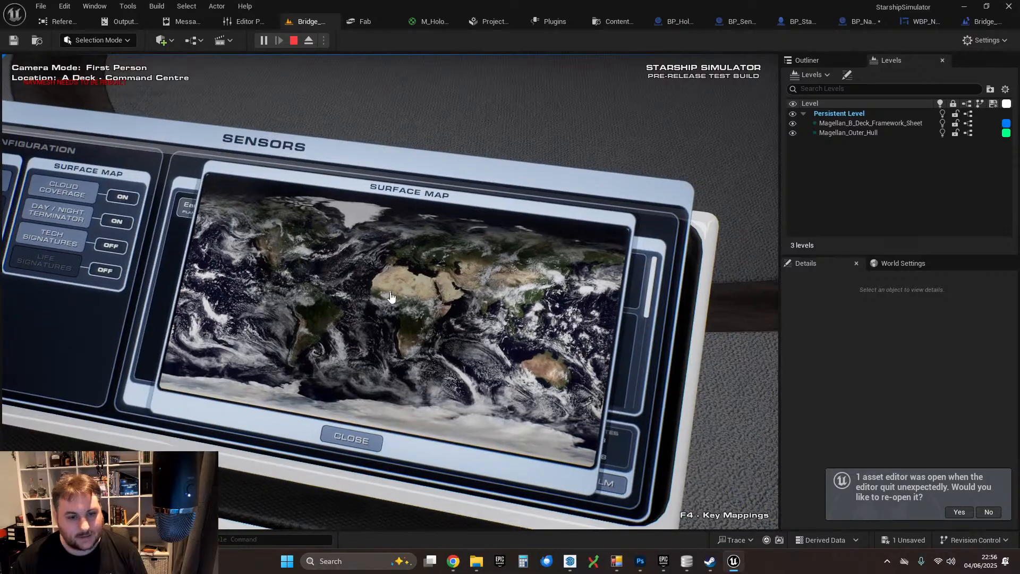
right_click(448, 331)
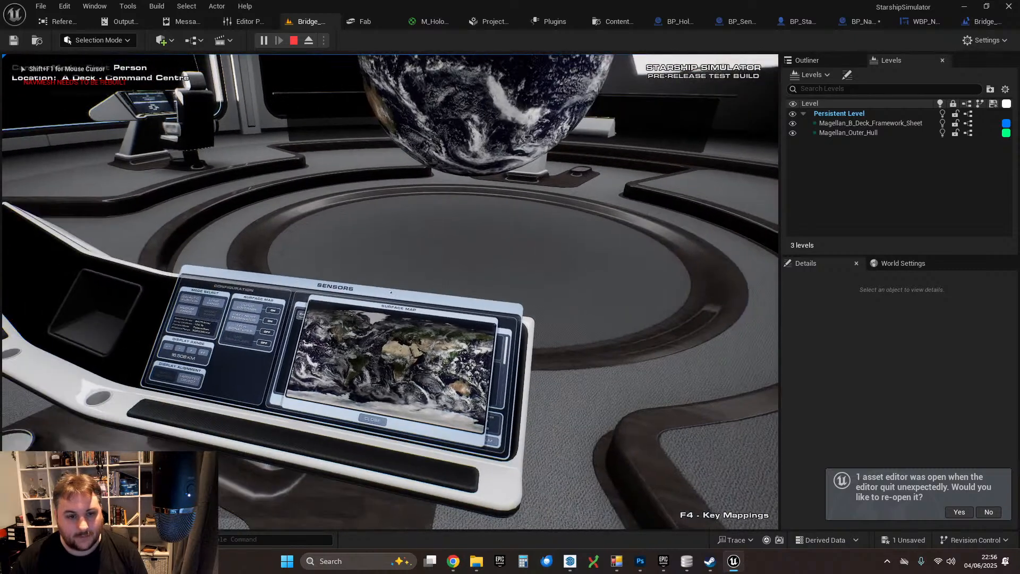
right_click(390, 297)
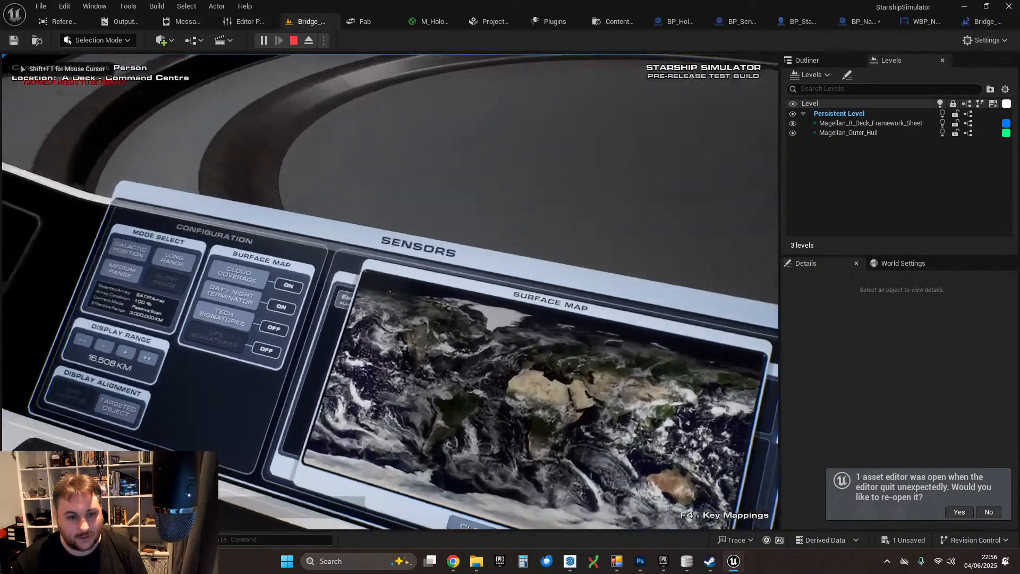
right_click(390, 296)
right_click(391, 297)
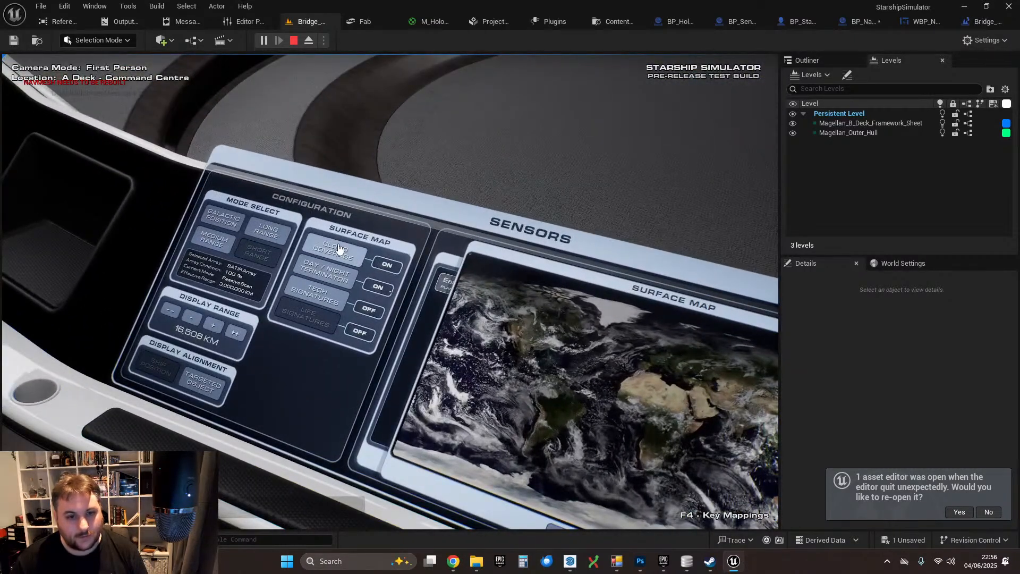
right_click(342, 299)
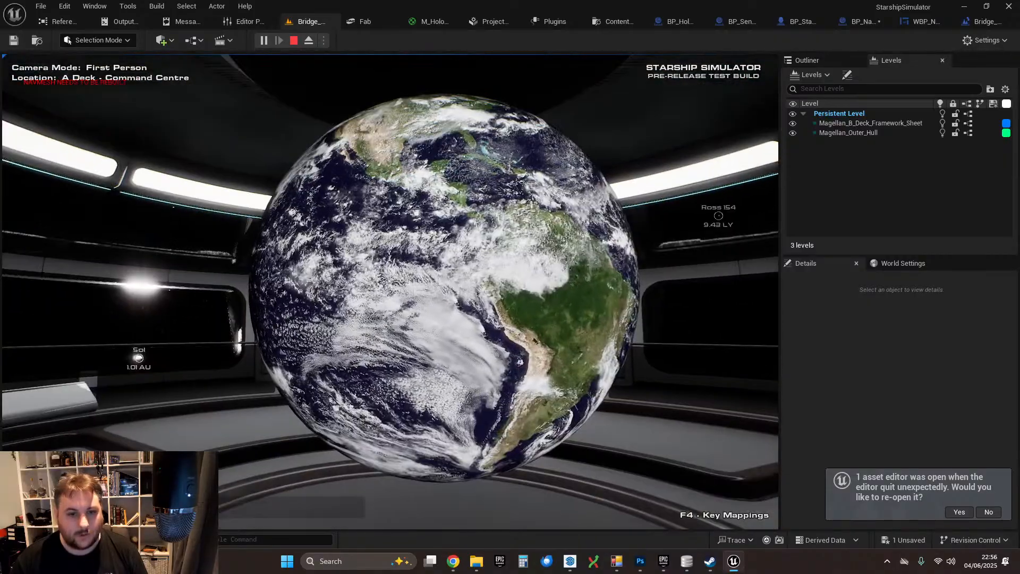
- Return to the sensors console, close Earth's surface map and review the short-range object list and target summary
click(440, 314)
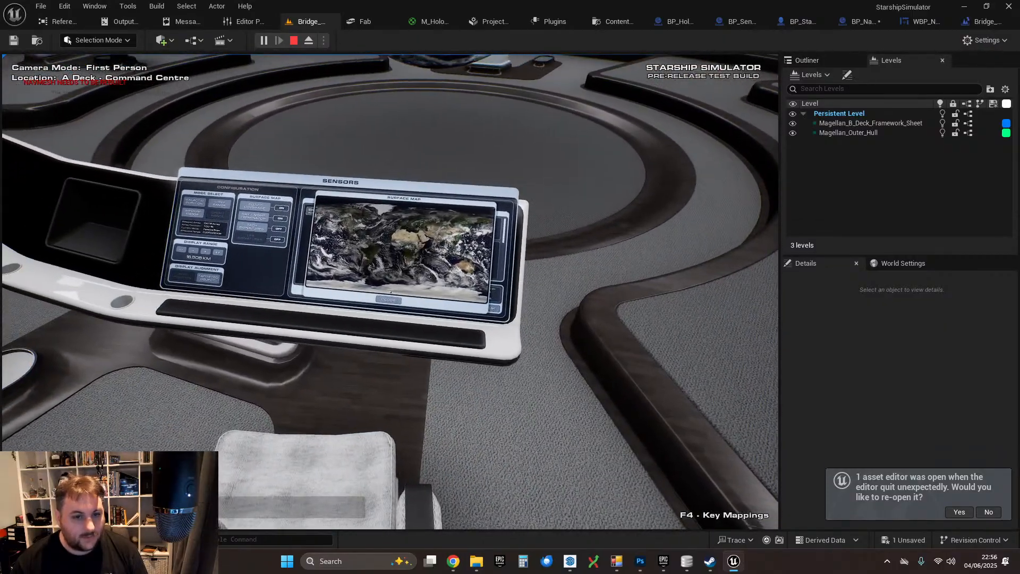
click(390, 292)
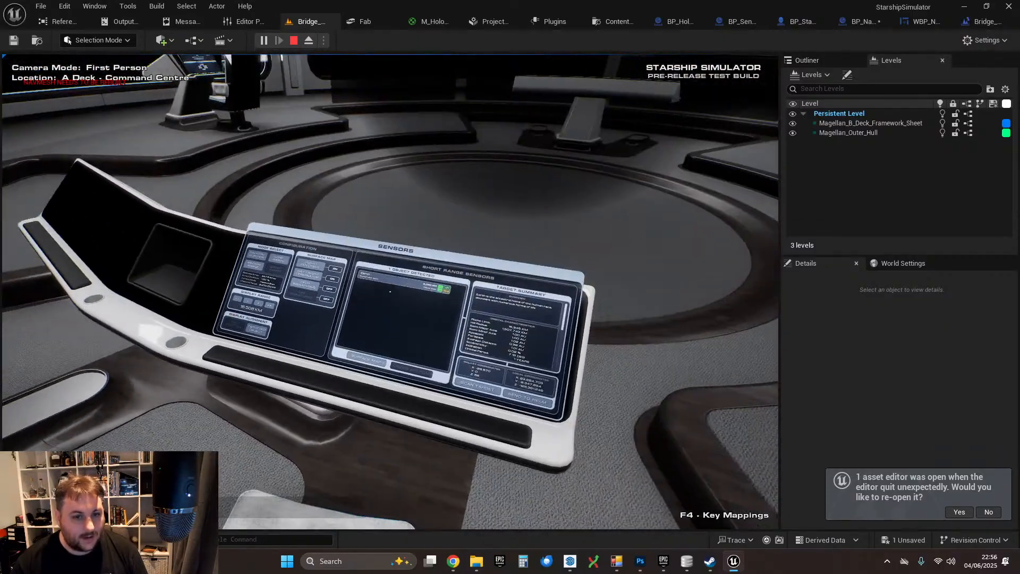
right_click(390, 291)
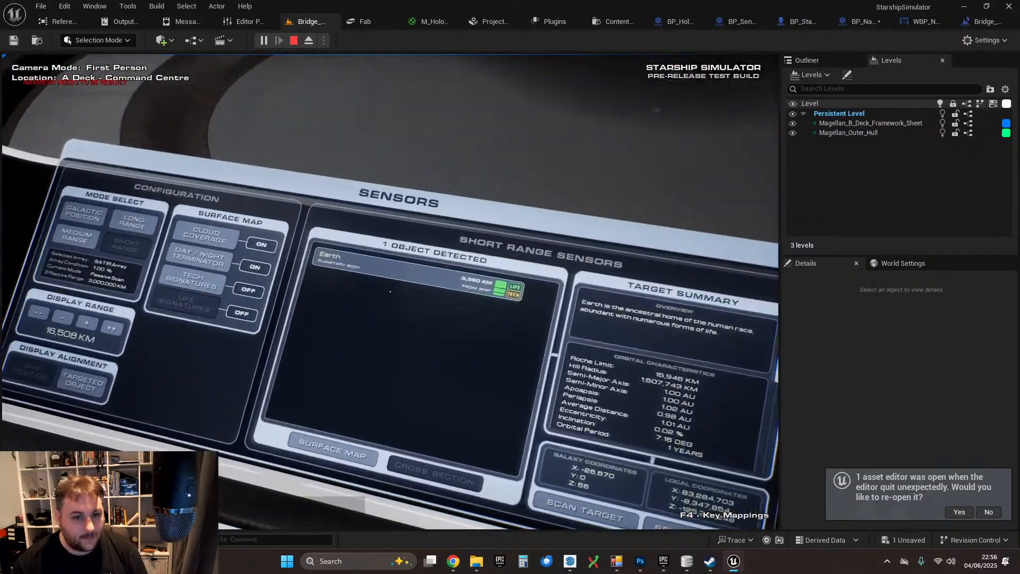
click(118, 294)
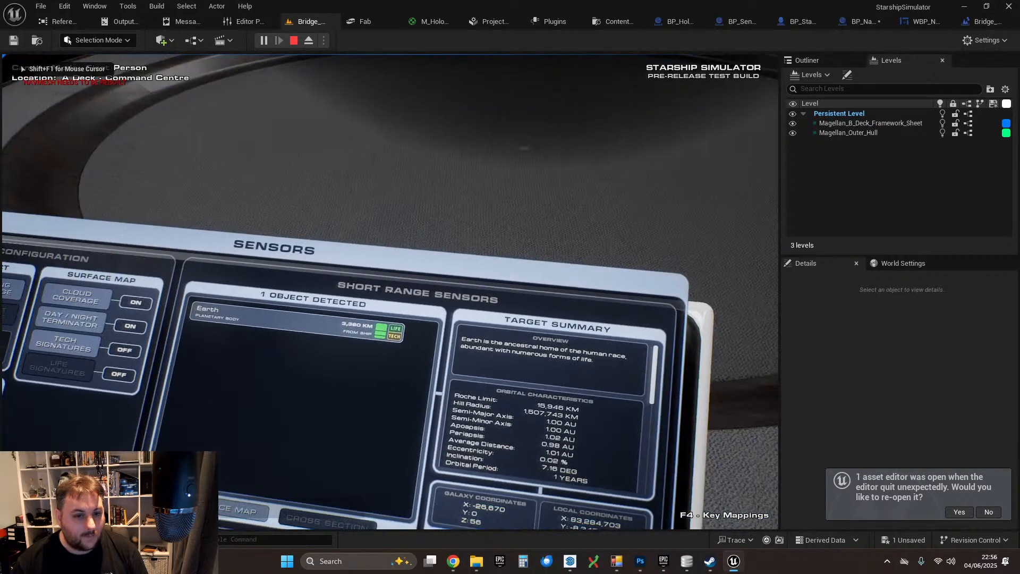
right_click(390, 291)
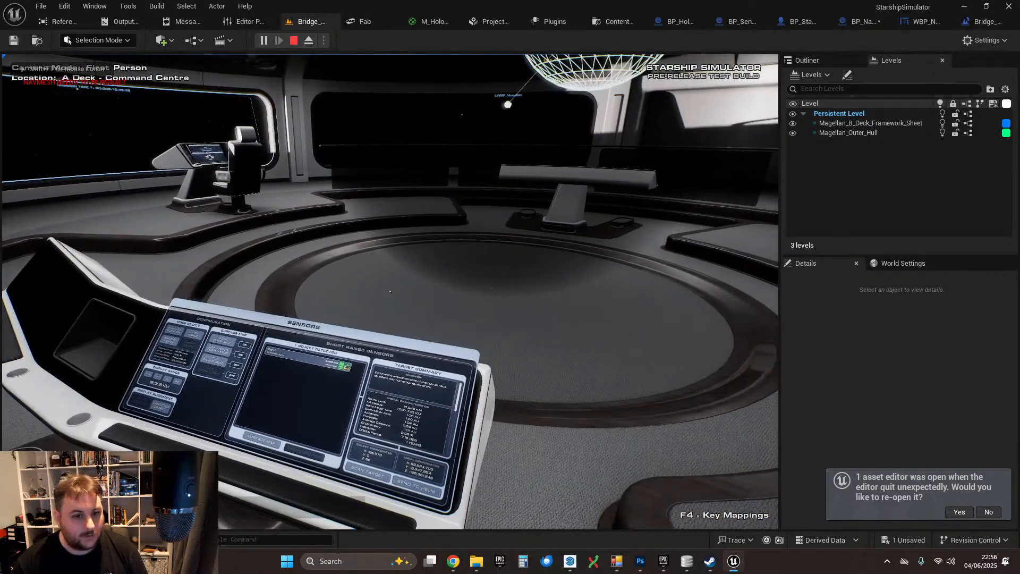
- Examine the wireframe Earth hologram and the short-range sensor readouts from several positions around the sensors console
key(a)
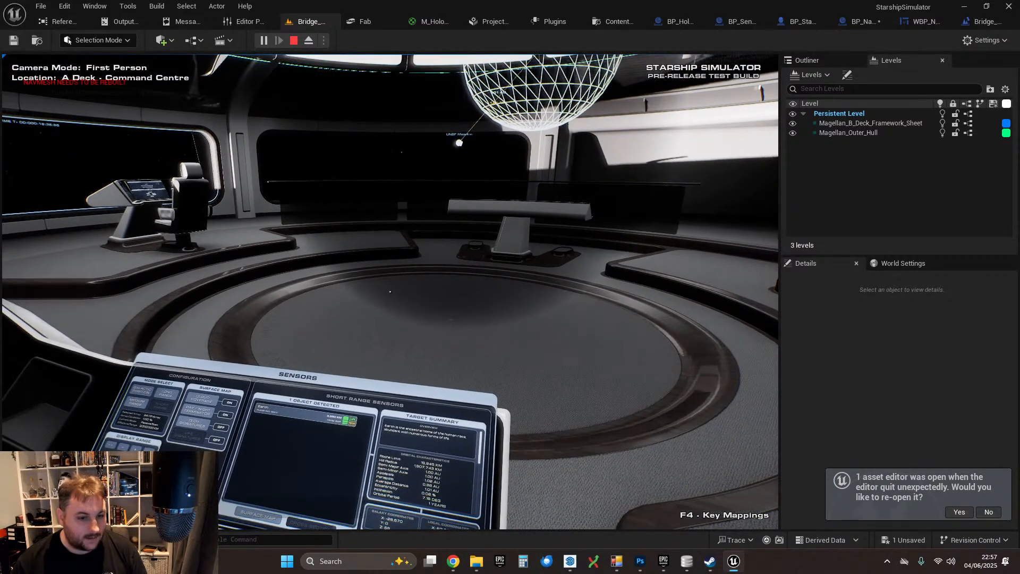
key(a)
key(d)
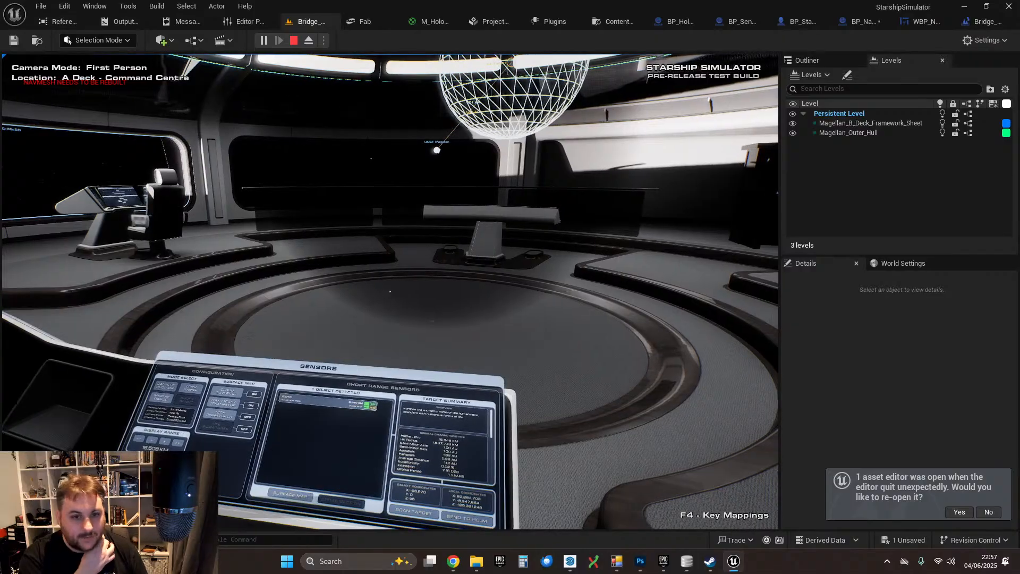
key(d)
key(w)
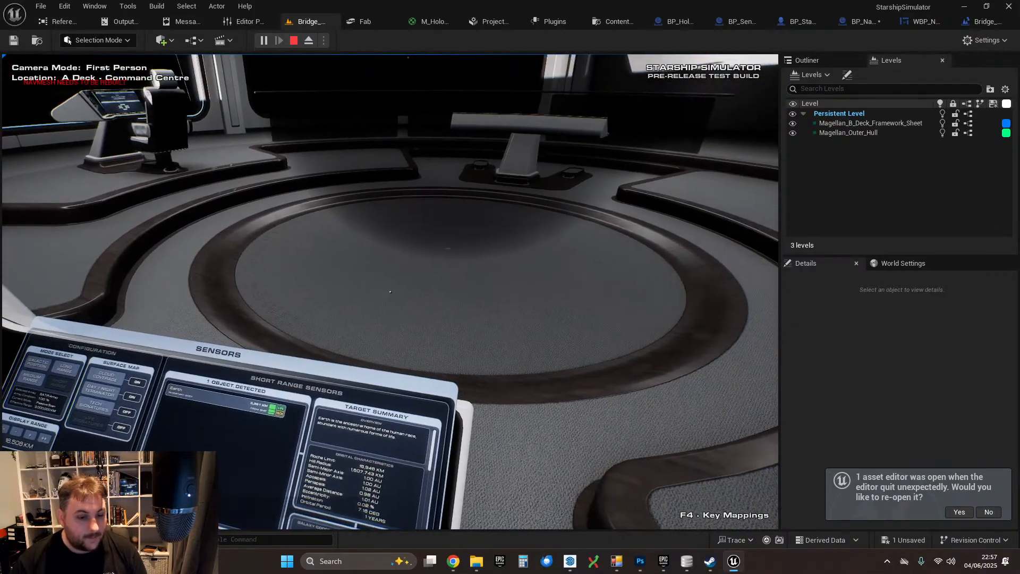
key(s)
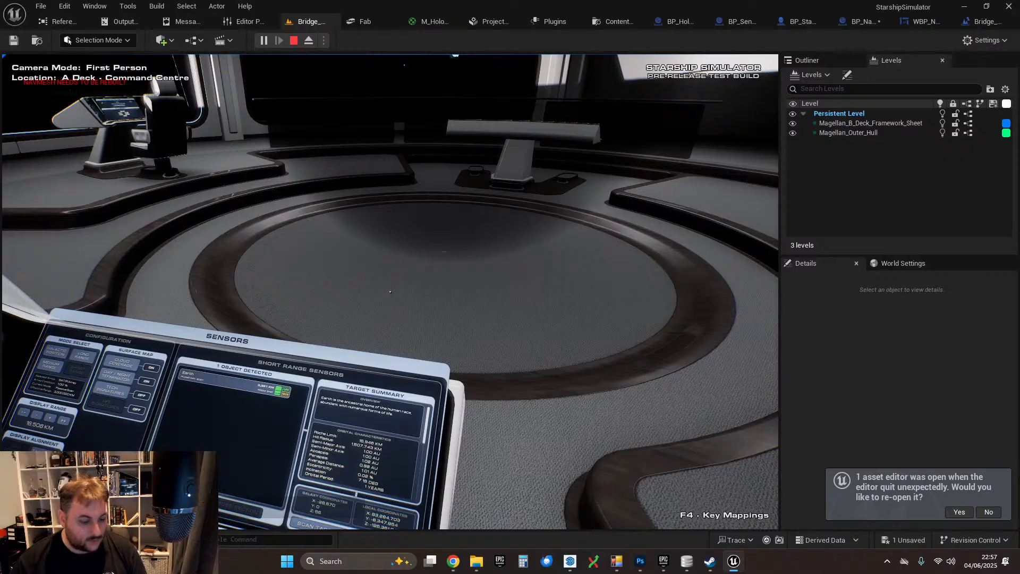
key(w)
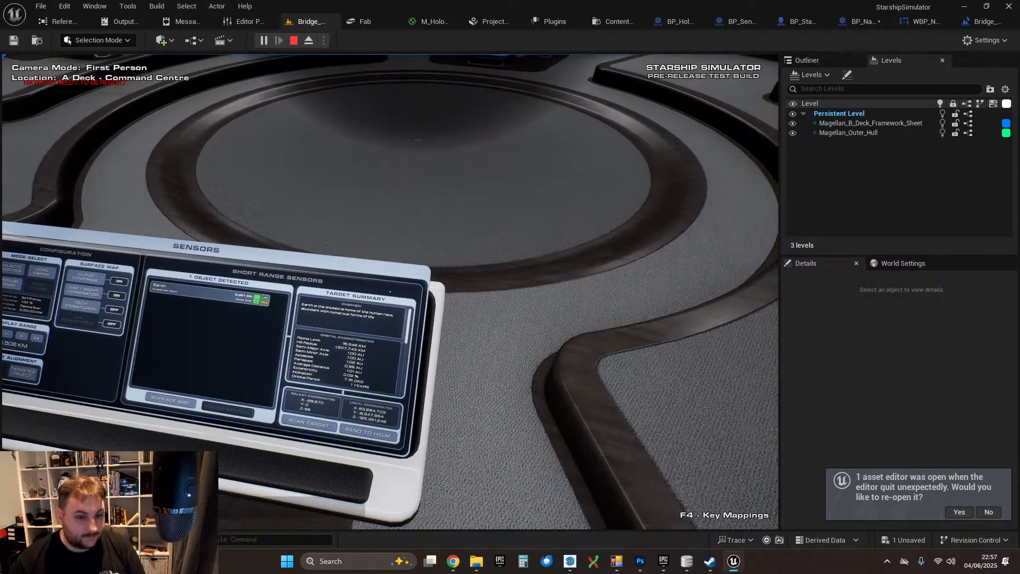
key(s)
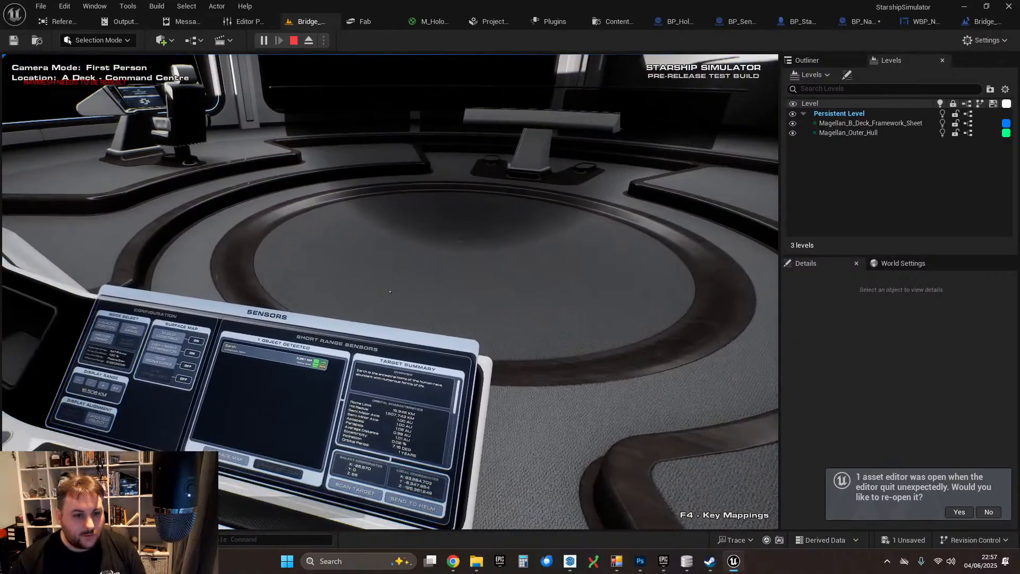
- Increase the short-range sensors' display range to 3,000,000 KM
right_click(390, 292)
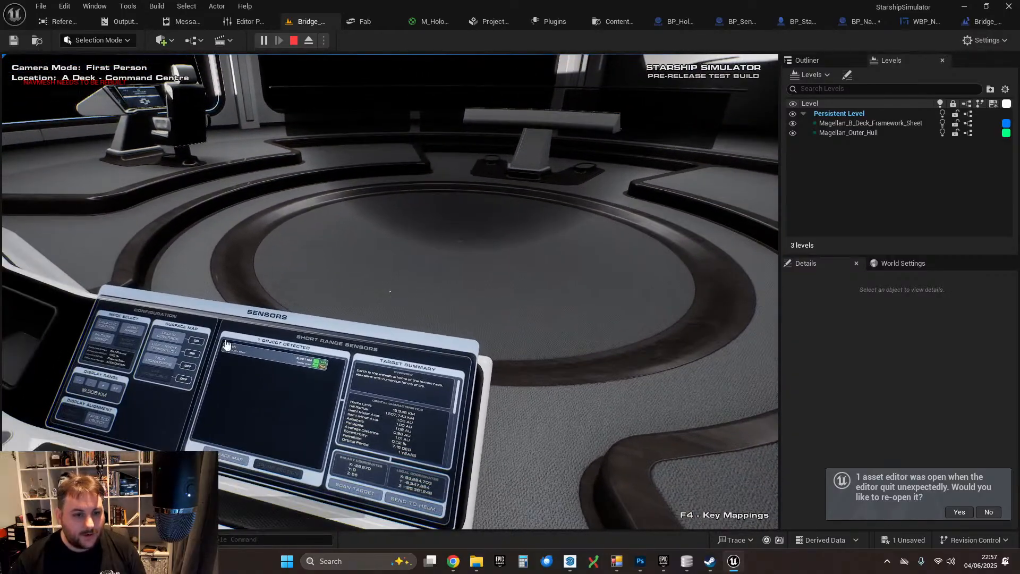
click(91, 384)
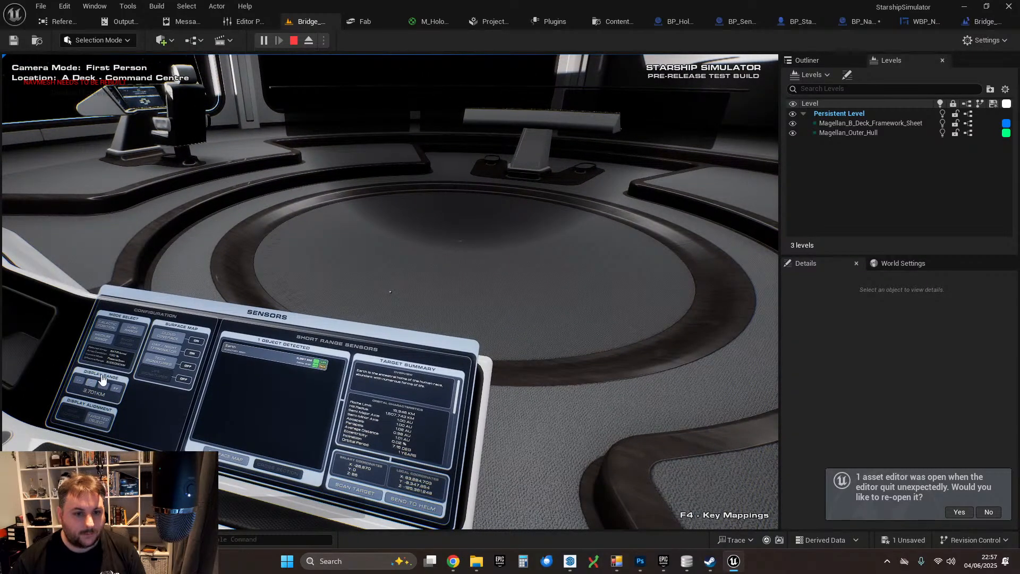
right_click(91, 388)
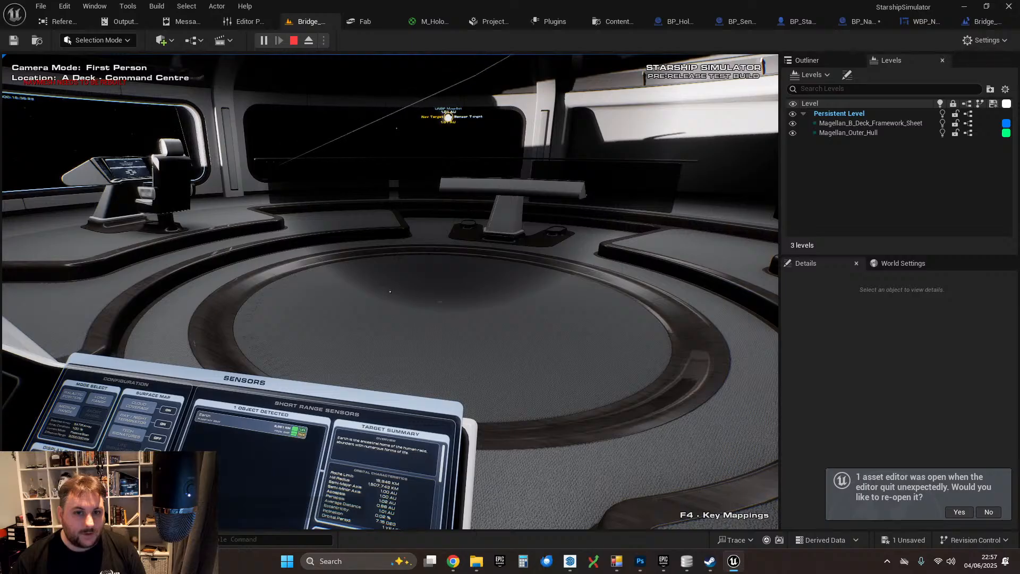
- Walk up to the zoomed-out hologram and examine the overlapping UNSF Magellan, Earth, Nav Target and Sensor Target markers
click(390, 291)
key(w)
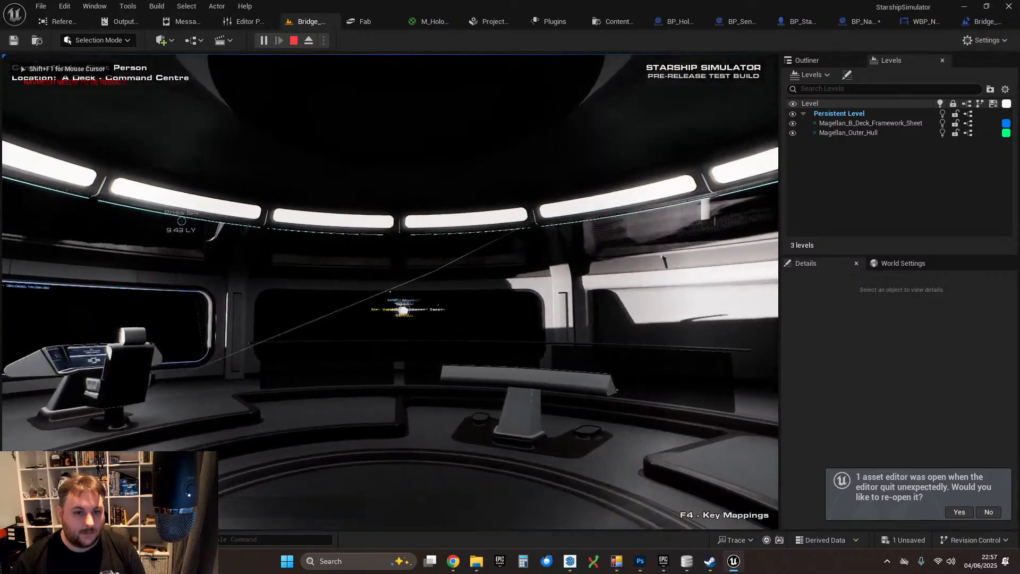
key(w)
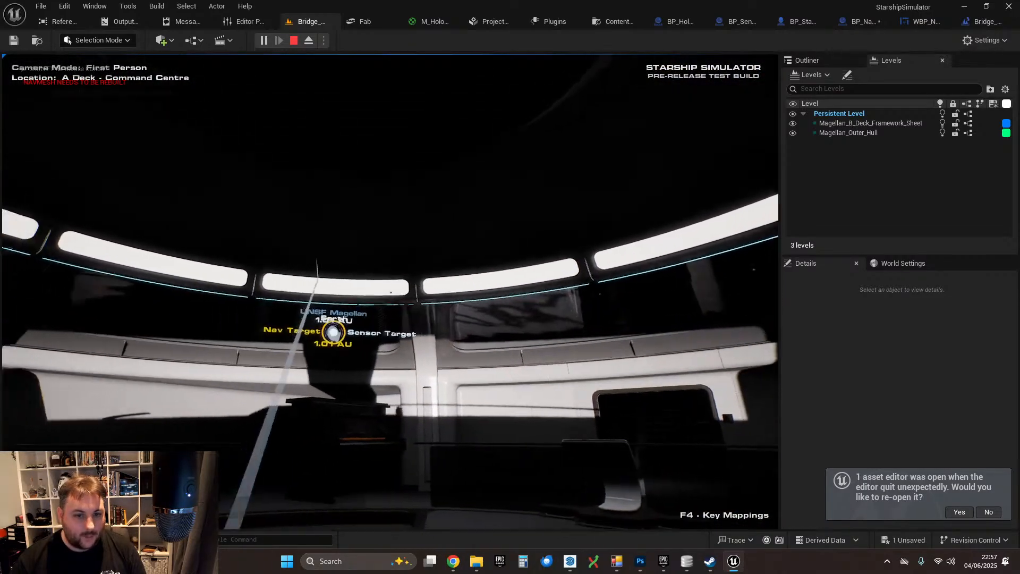
key(w)
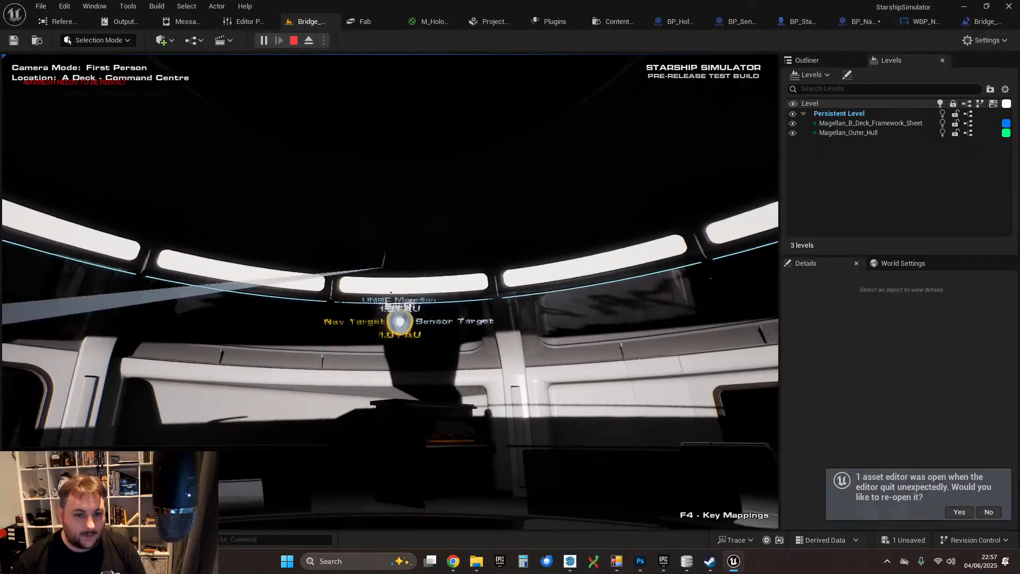
key(w)
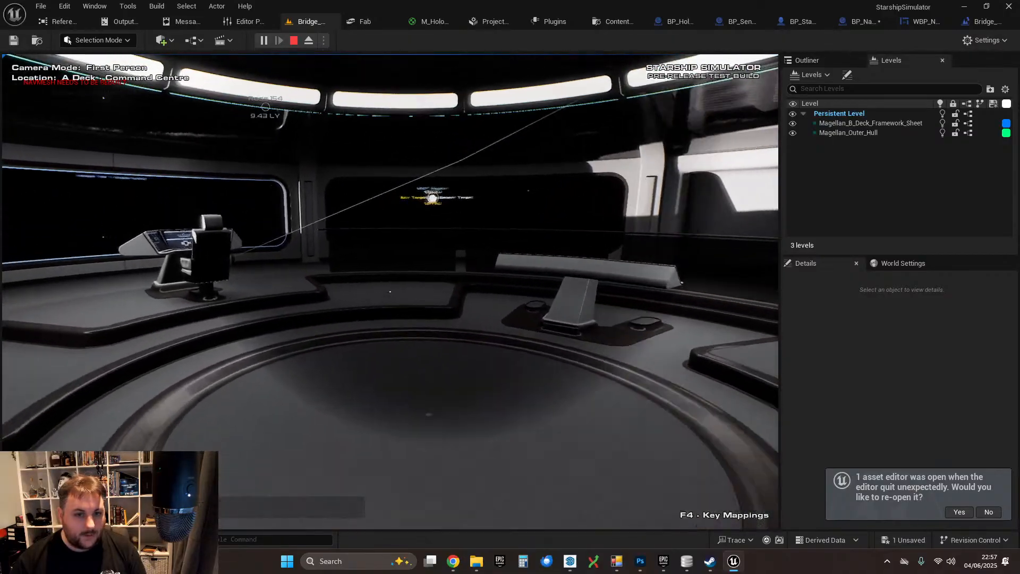
key(w)
click(390, 292)
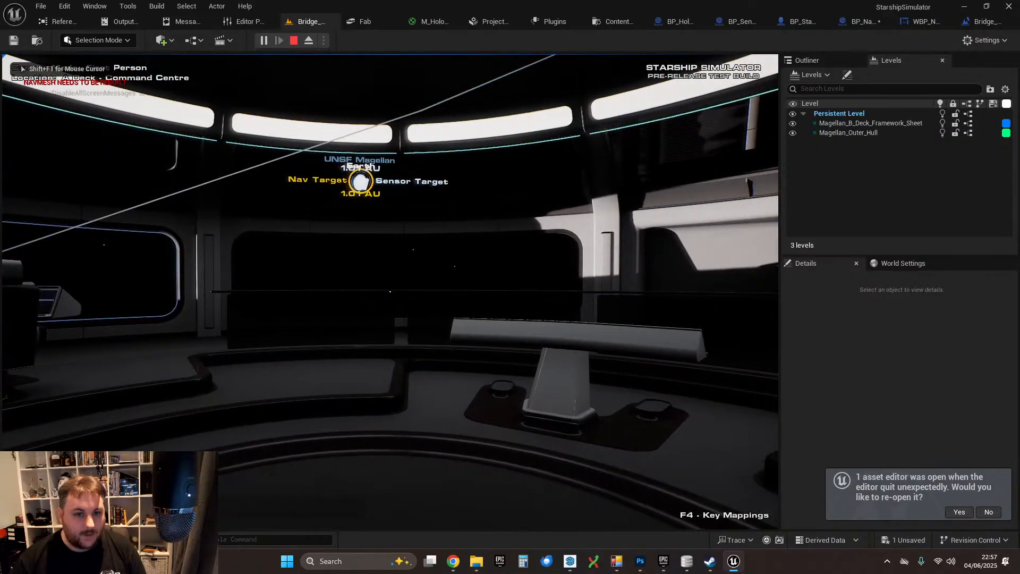
key(s)
key(shift+F1)
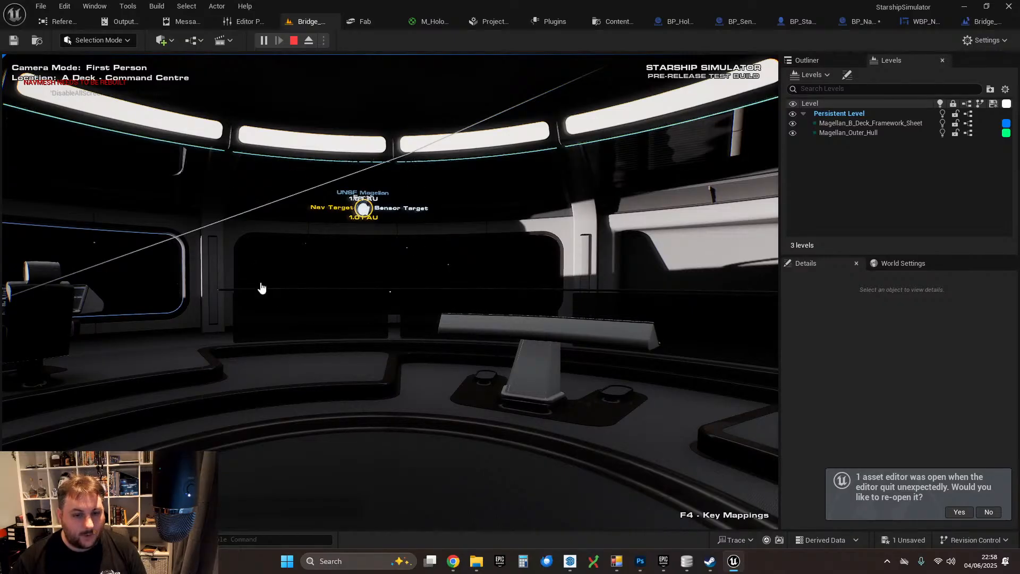
click(363, 157)
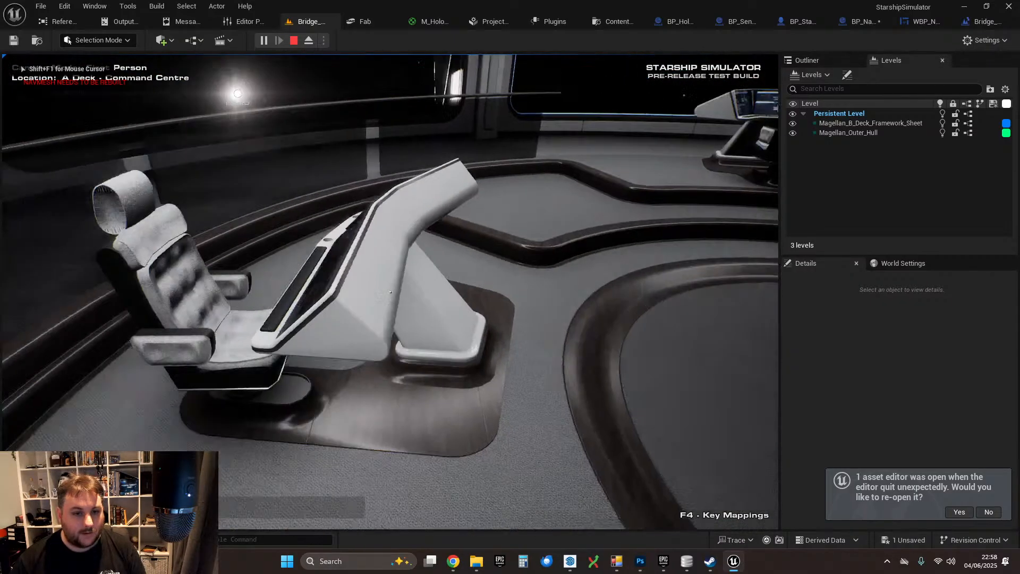
- Return to the sensors console and test reducing and increasing the display range to check how the Earth hologram scales
key(a)
key(w)
key(shift+F1)
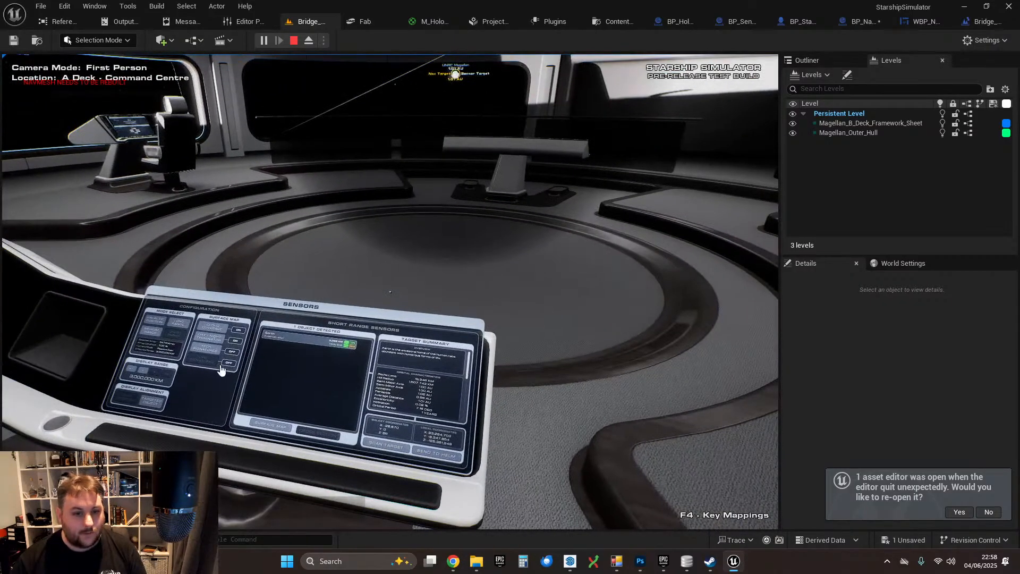
click(132, 374)
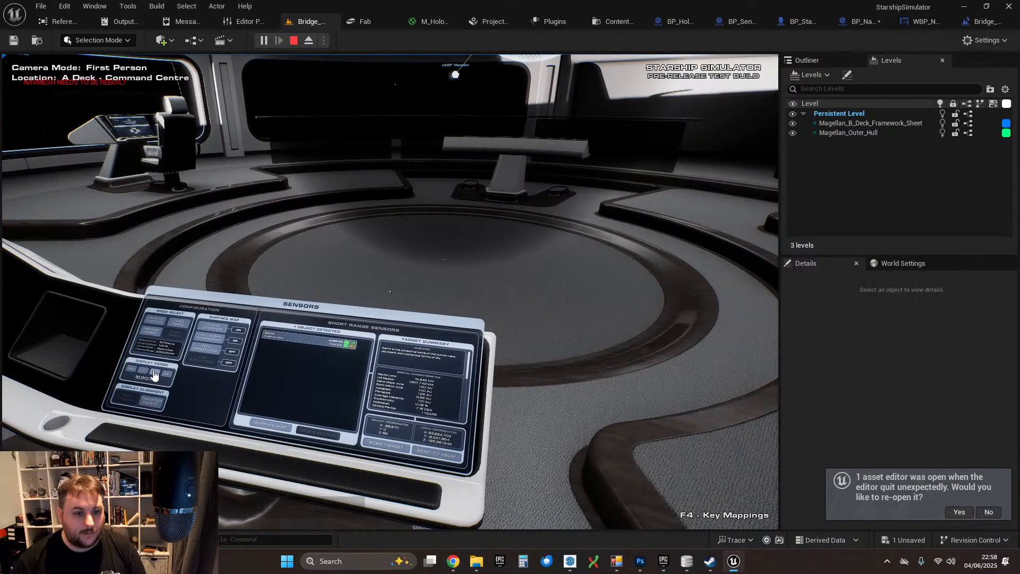
click(154, 373)
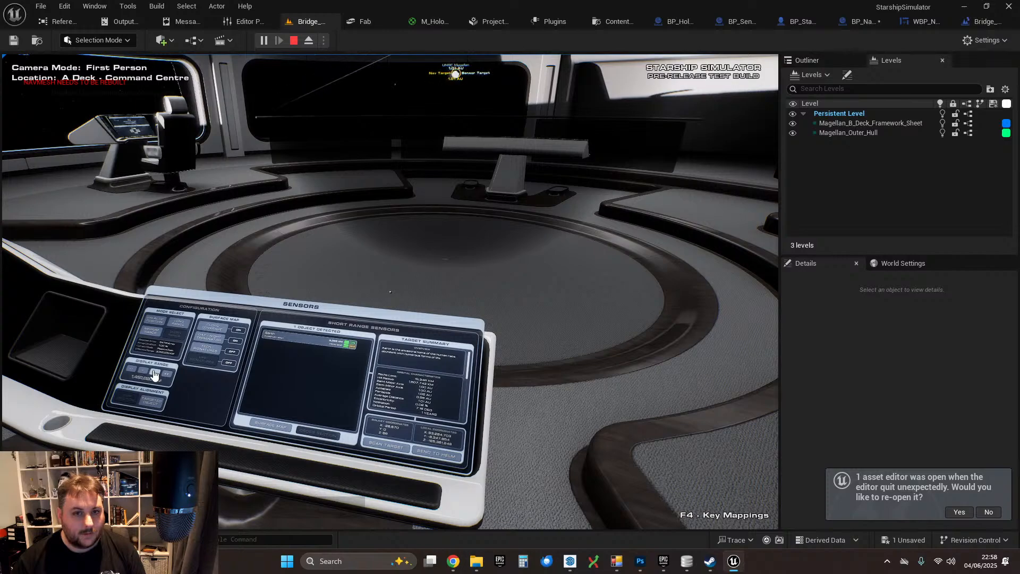
right_click(154, 375)
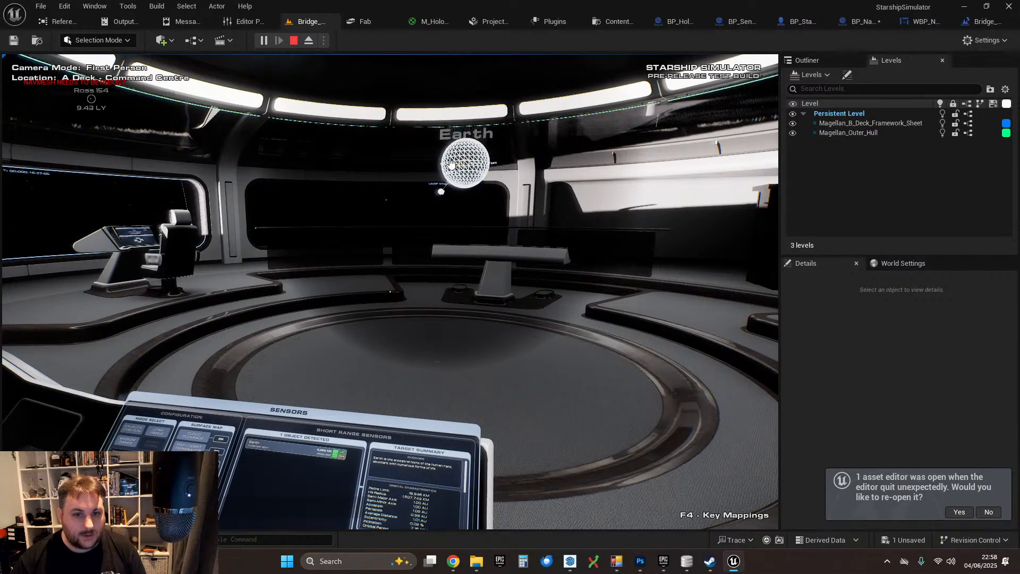
- Walk closer to the small labelled Earth wireframe and examine its name, target markers and the UNSF Magellan marker
key(e)
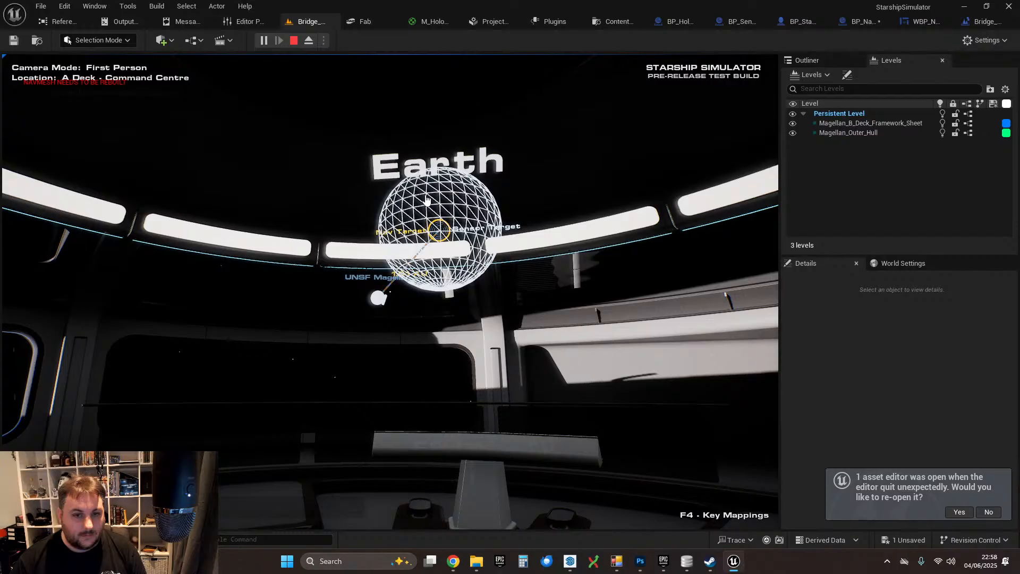
click(467, 242)
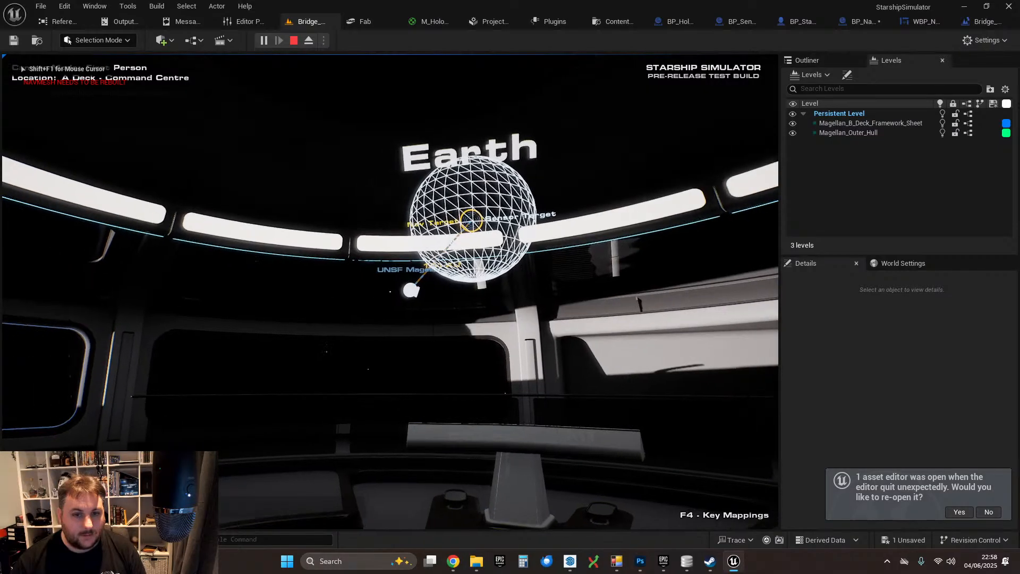
key(s)
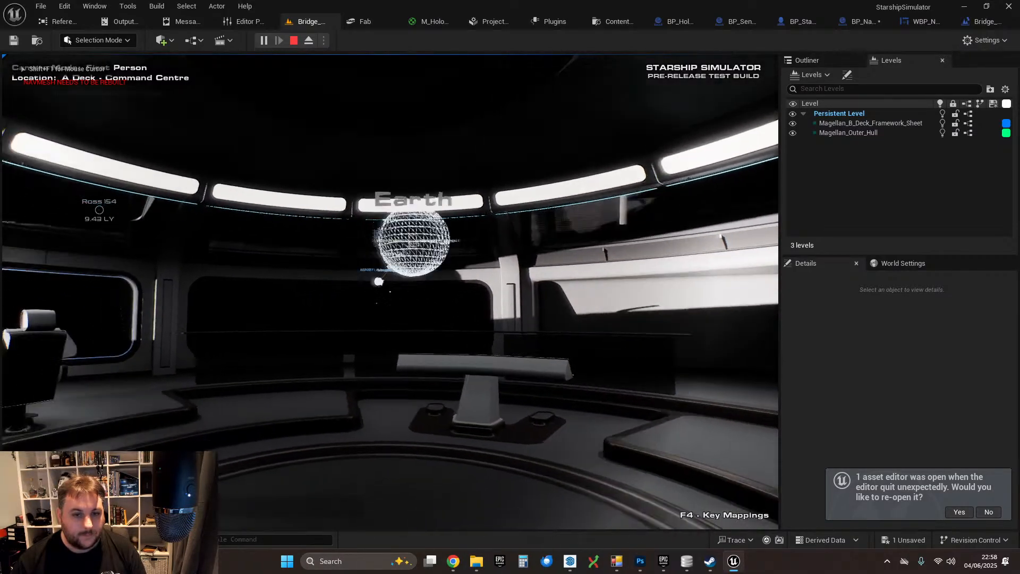
key(w)
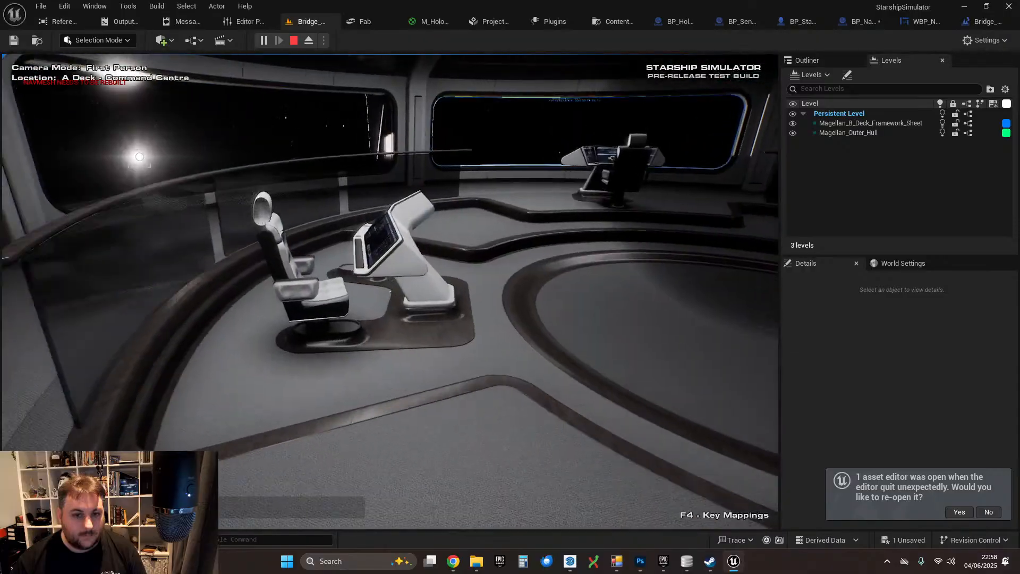
- Reduce the display range to about 7,700 KM at the sensors console and view the enlarged Earth wireframe from around the bridge
key(w)
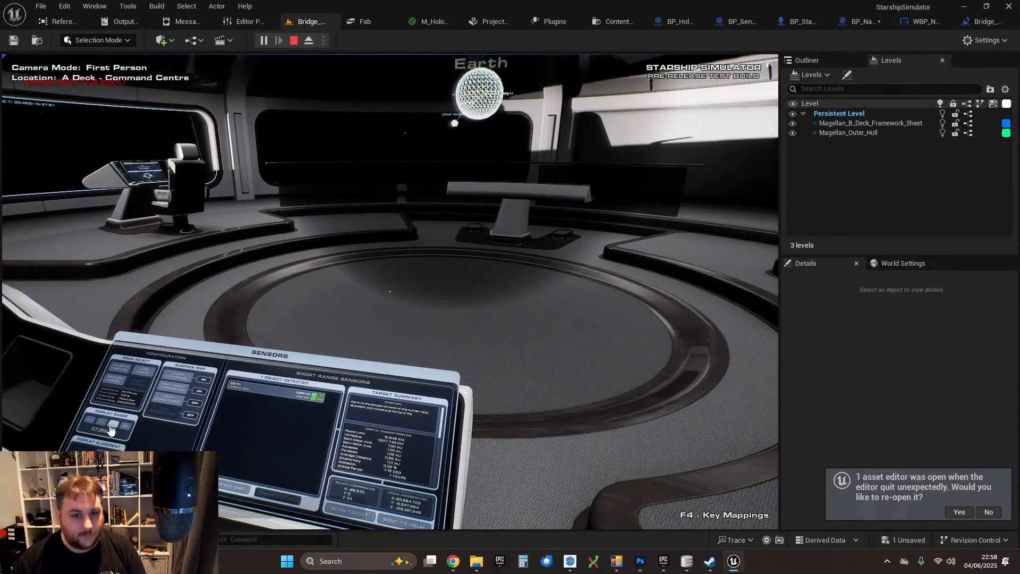
click(98, 428)
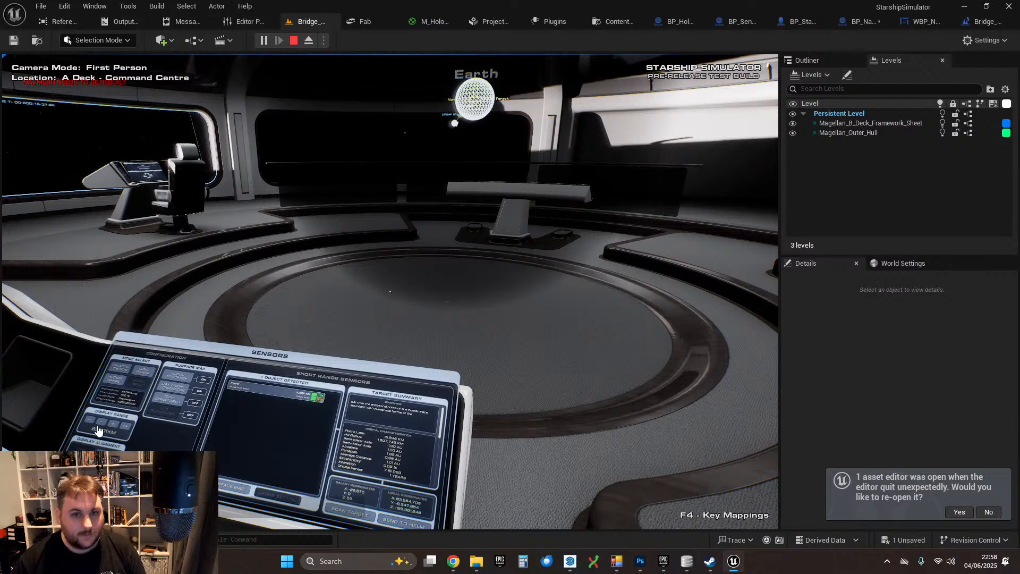
click(101, 424)
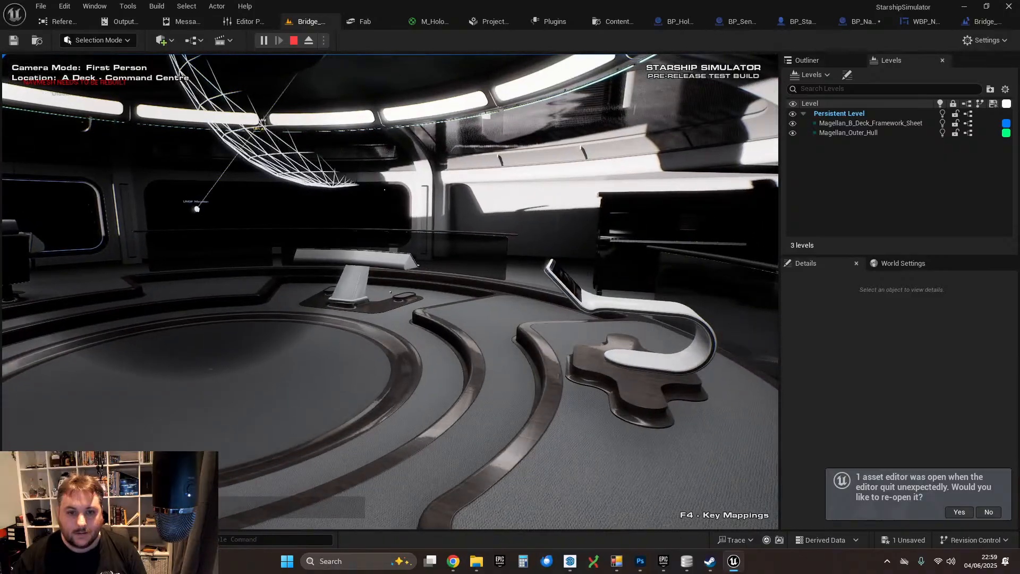
key(w)
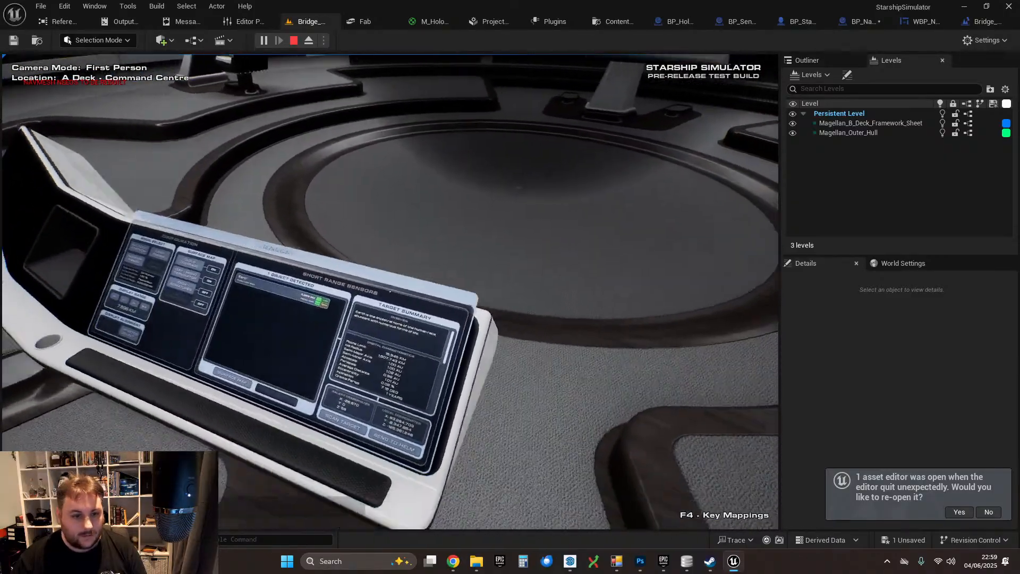
key(a)
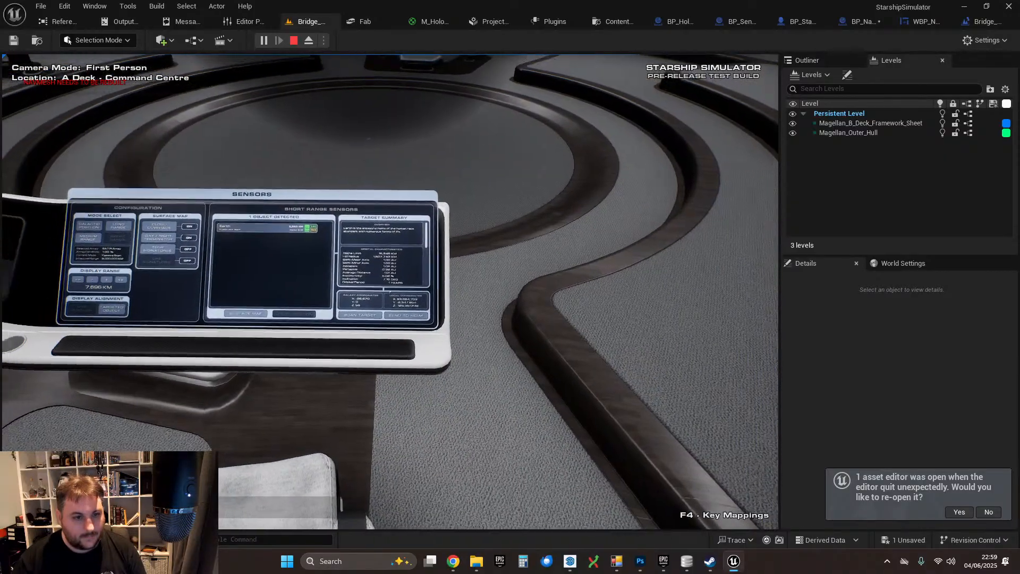
key(w)
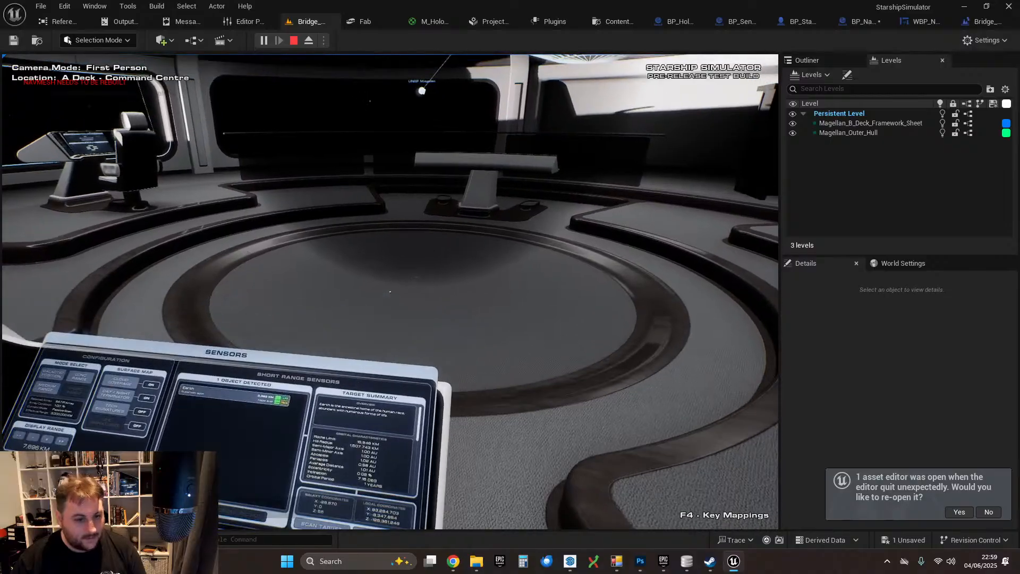
- Switch to Discord, enlarge its window, and place the cursor after the Long Range sensors auto-scrolling item in the 0.225.0.105 changelog being edited
key(alt+Tab)
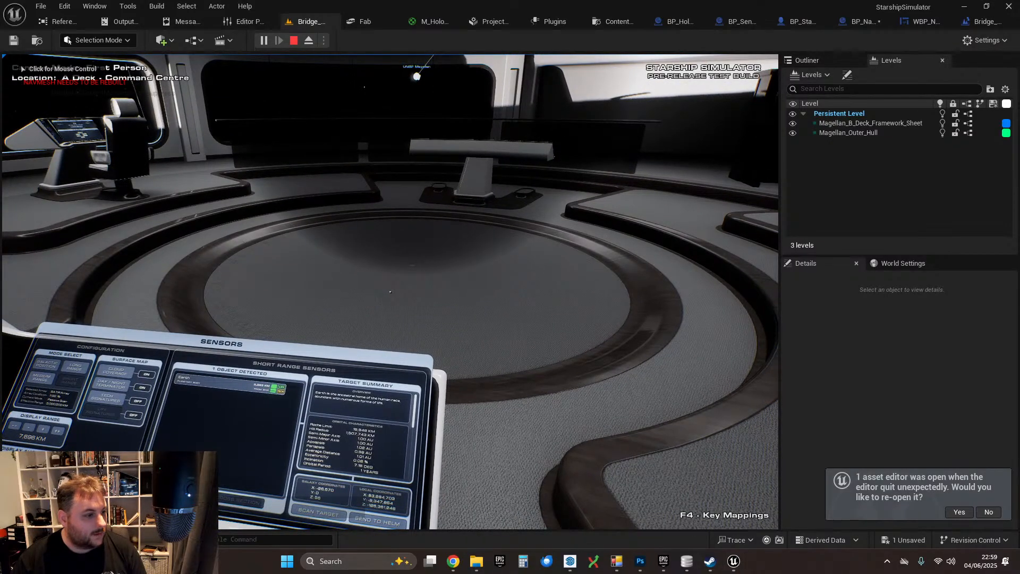
click(22, 68)
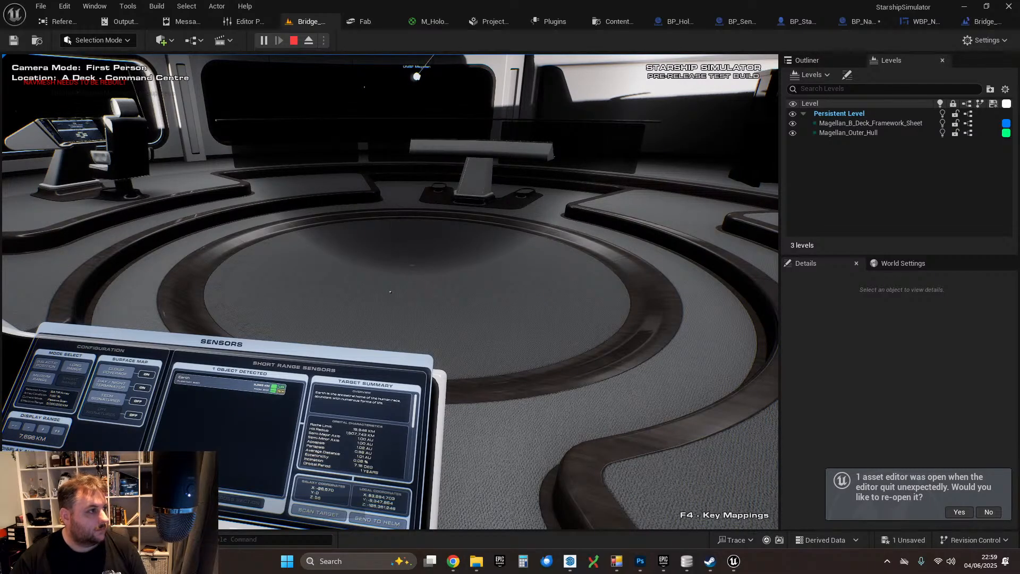
drag(0, 59, 375, 32)
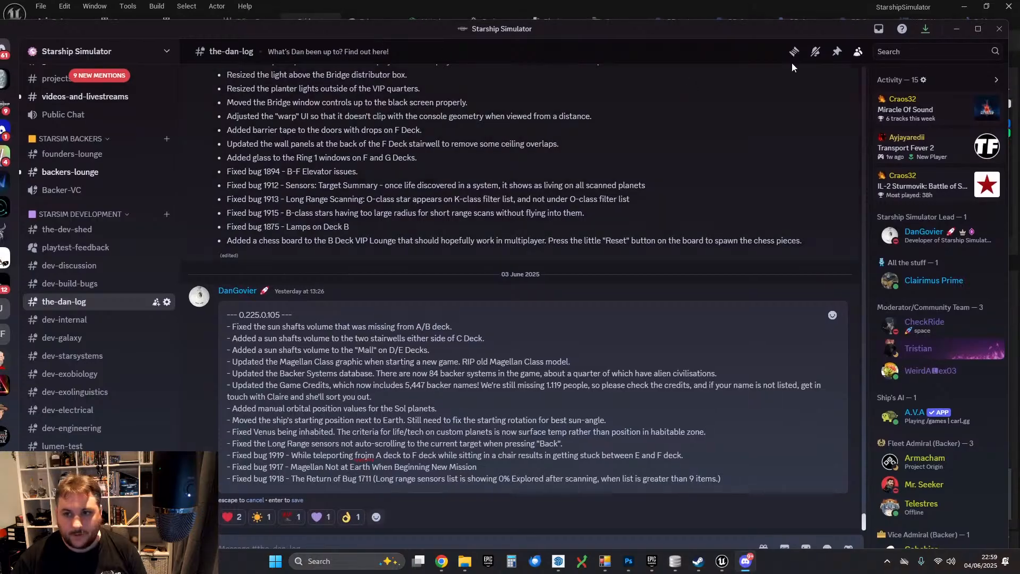
click(978, 28)
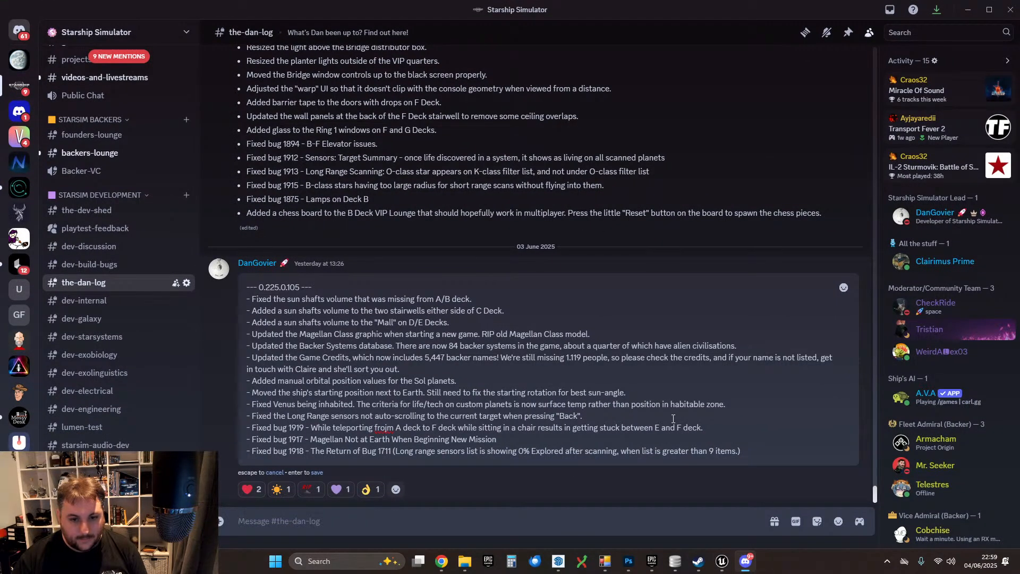
click(769, 414)
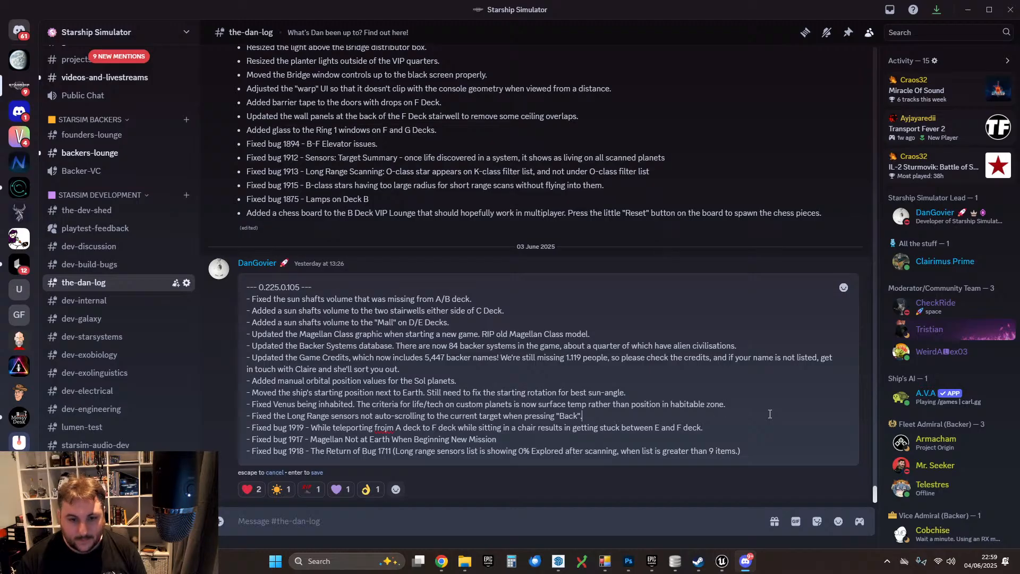
- Add a changelog item reading "Added the ability to click the holo display either directly or when holding down E."
key(shift+Return)
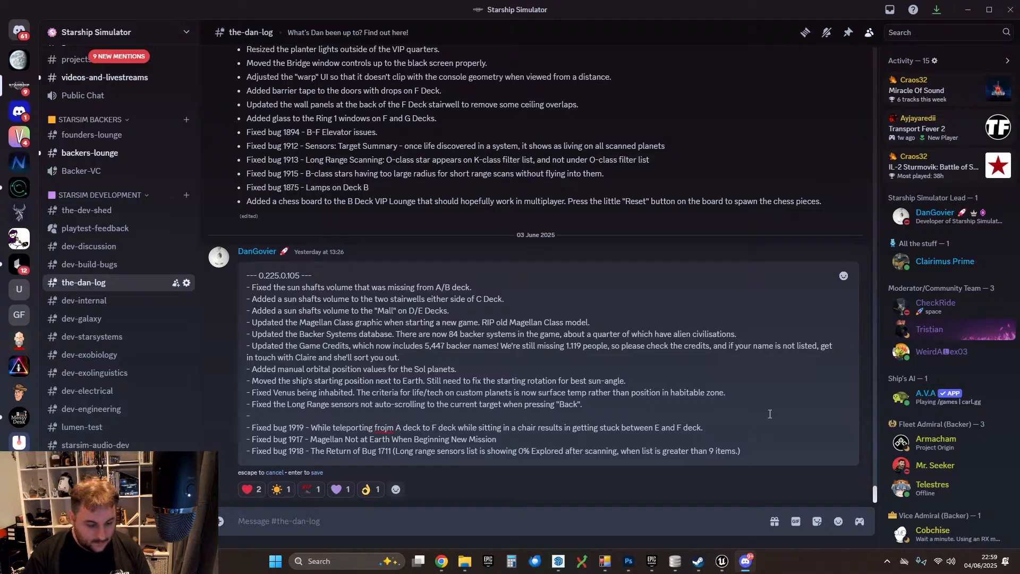
text(- Added the a)
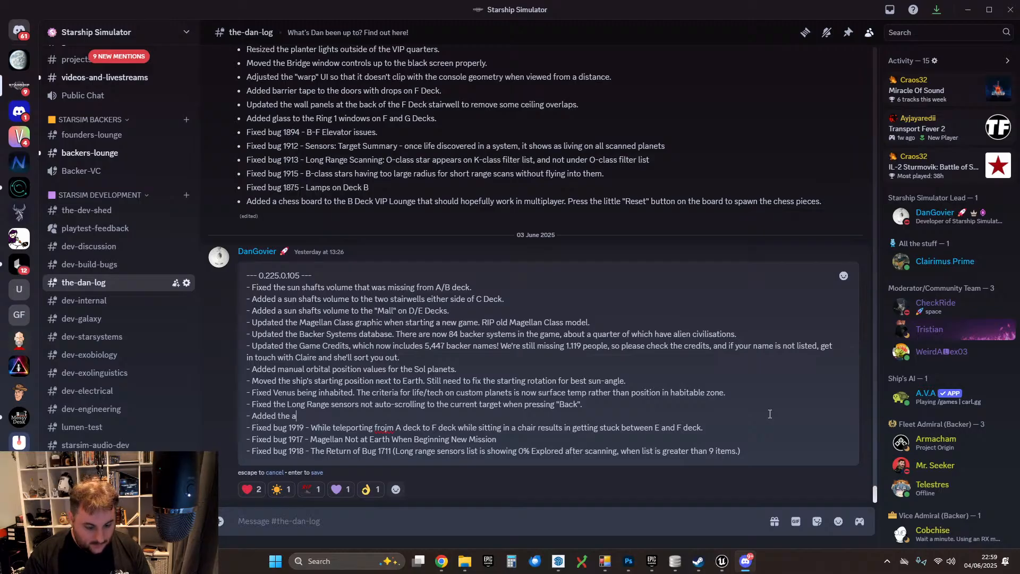
text(bility to cl)
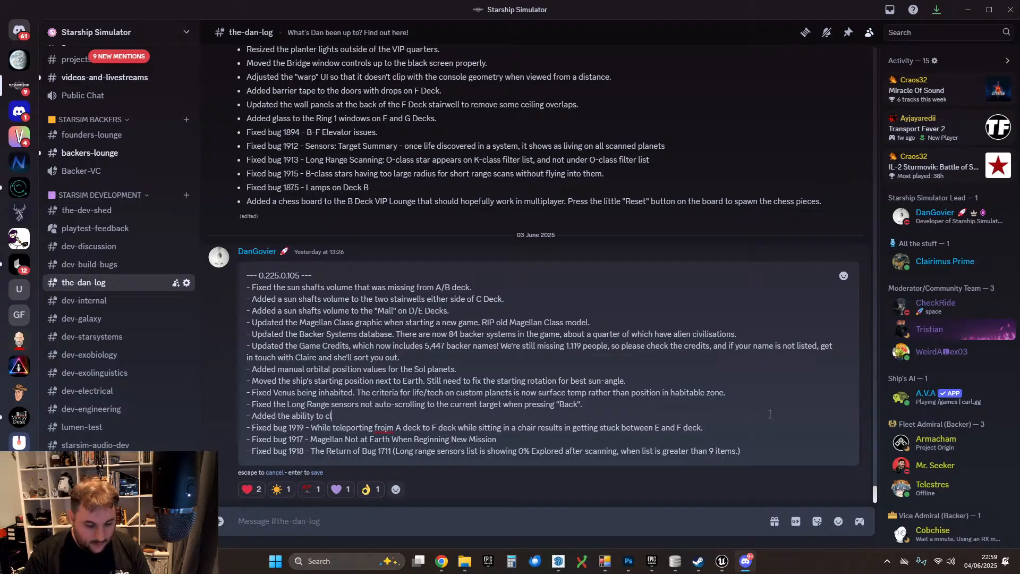
text(ick the holo display with)
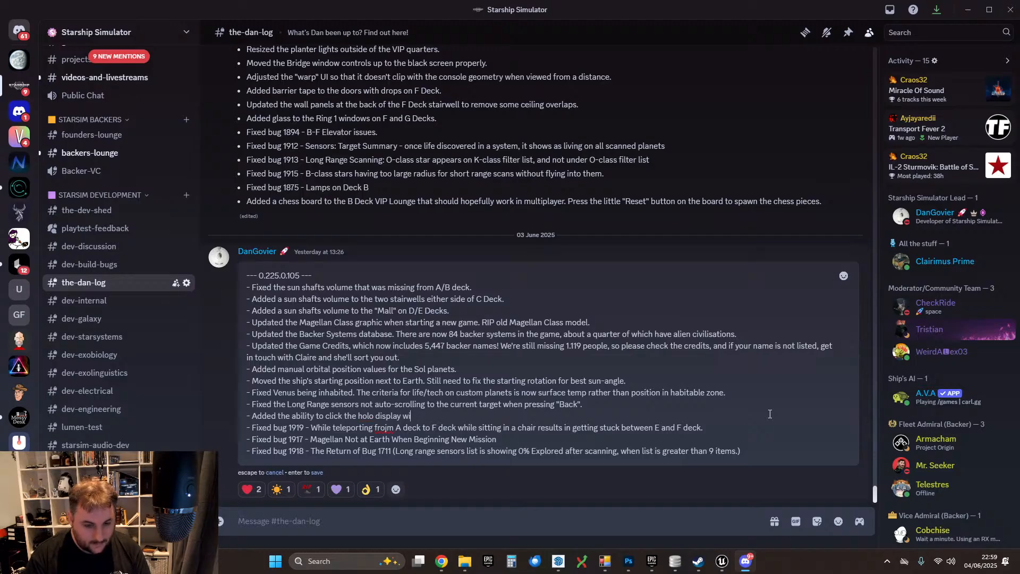
text(th)
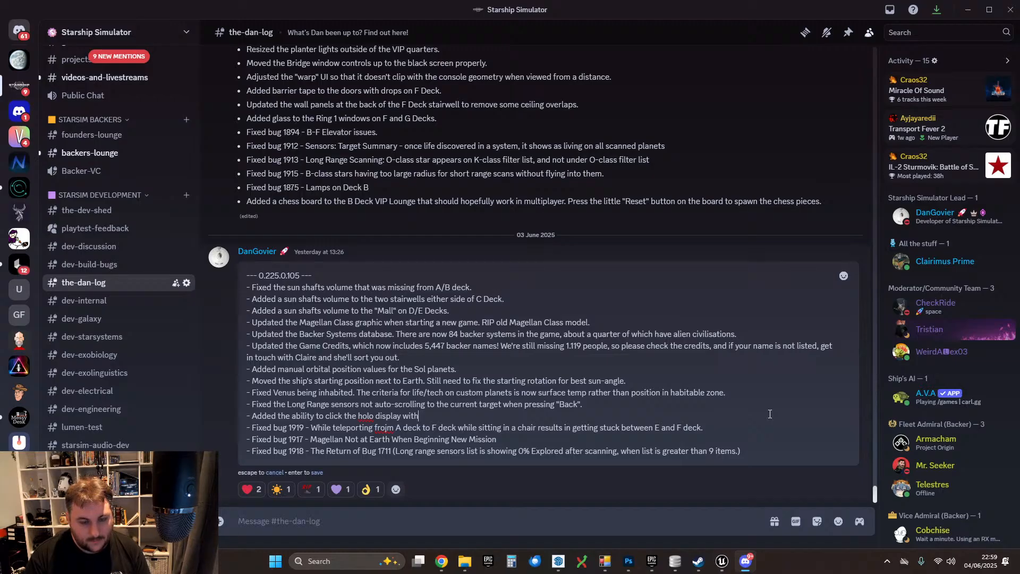
key(BackSpace)
key(BackSpace)
key(BackSpace)
key(BackSpace)
key(BackSpace)
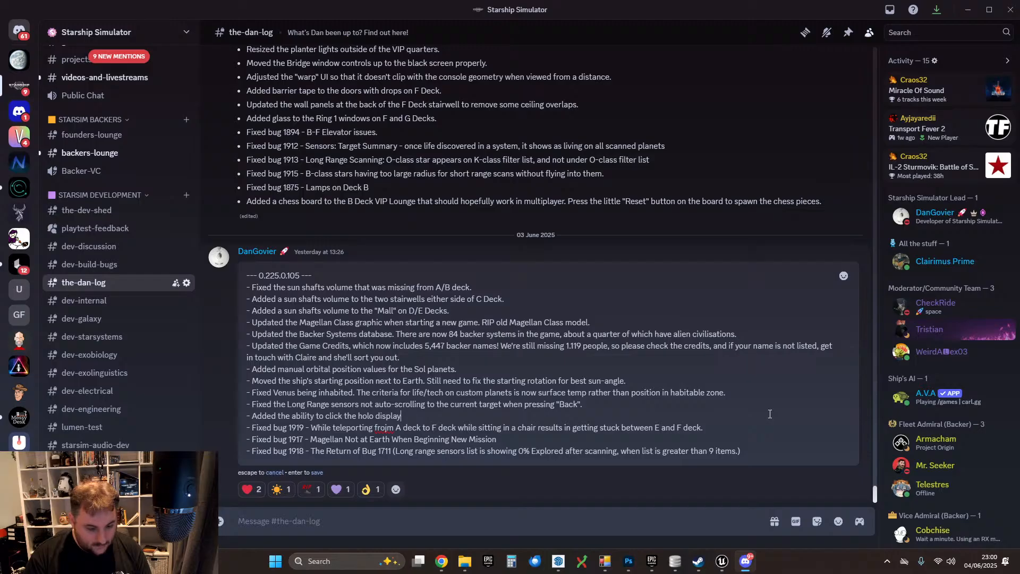
text(either di)
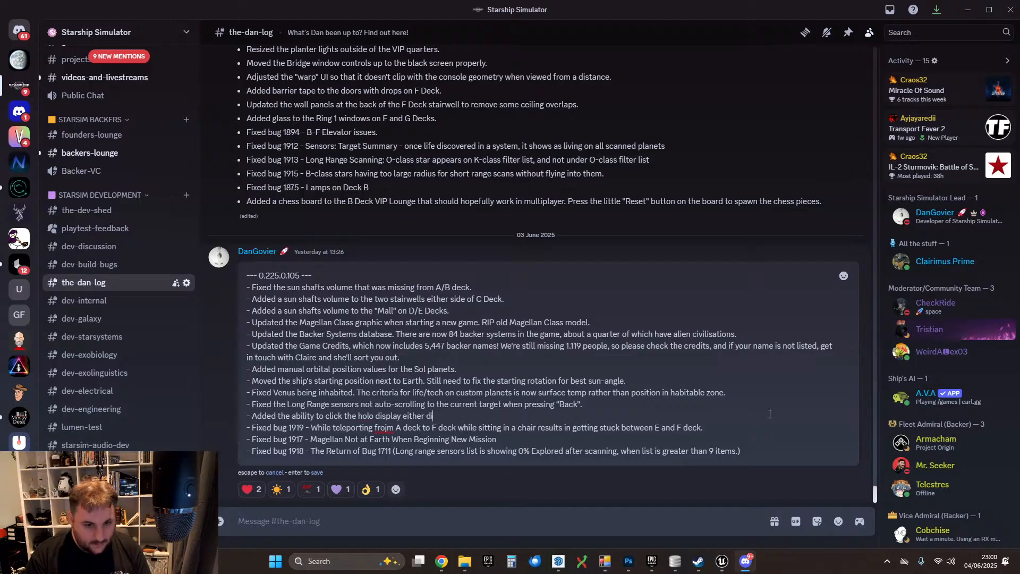
text(rectly or )
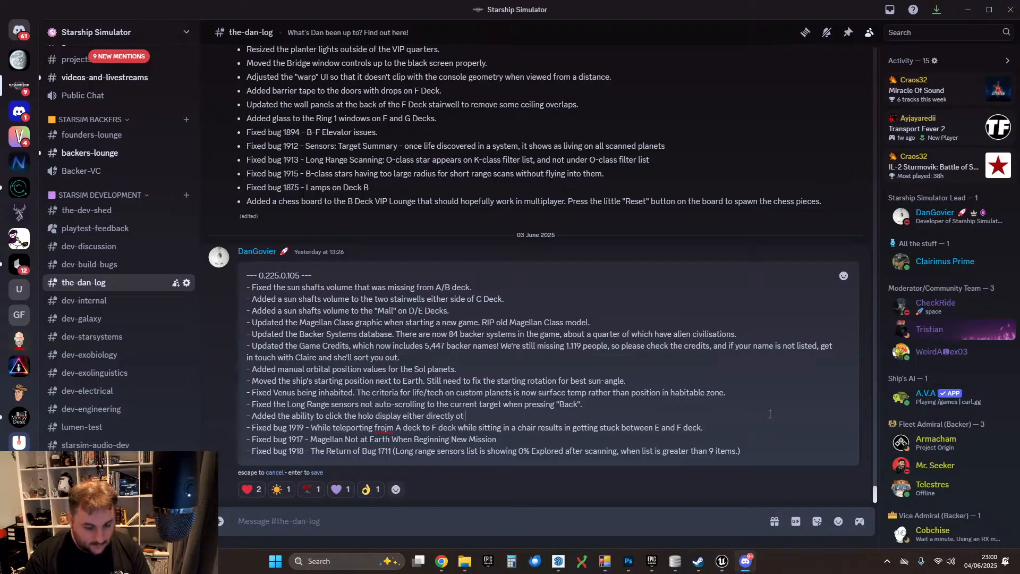
text(when ho)
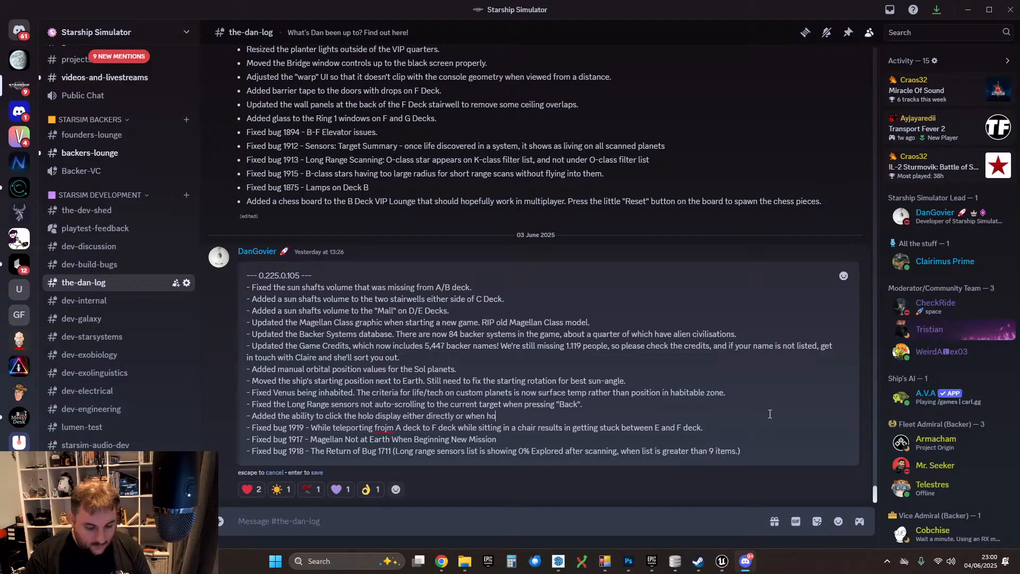
text(lding down E.)
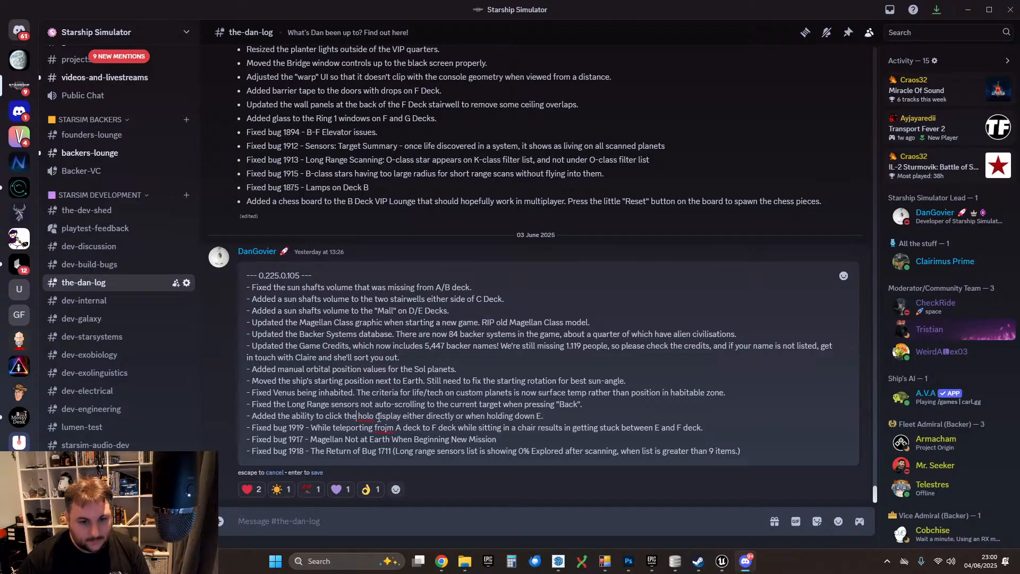
- Capitalise "Holo Display" in the new changelog item and insert "to target objects," before "either directly"
key(Delete)
text(H)
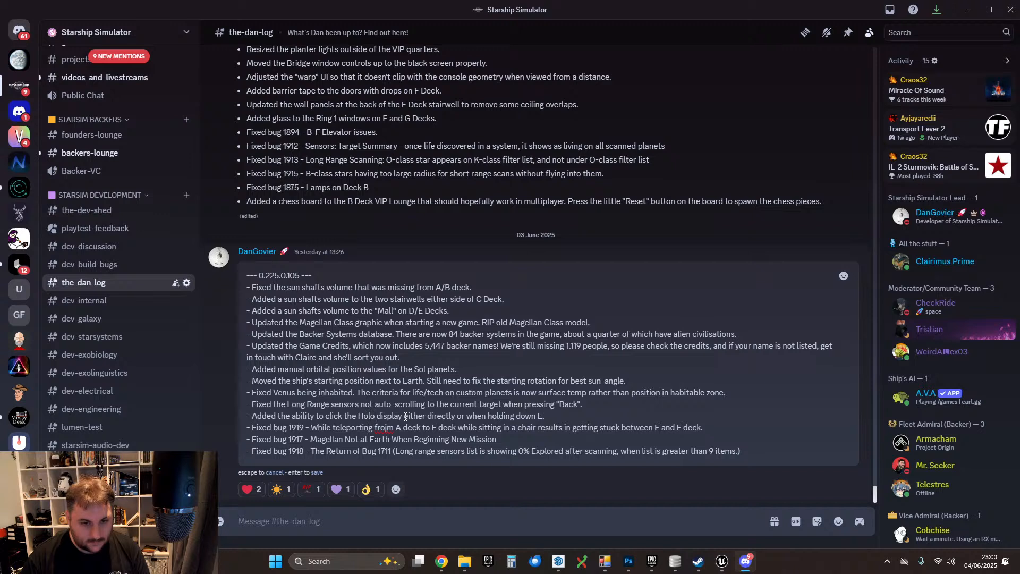
key(Right)
key(Delete)
text(Display)
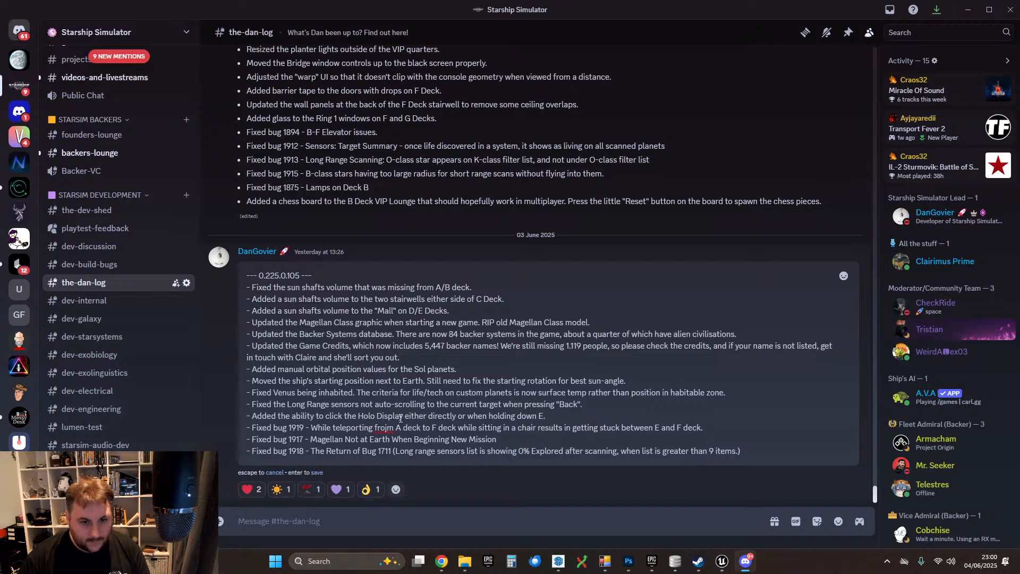
text( to target)
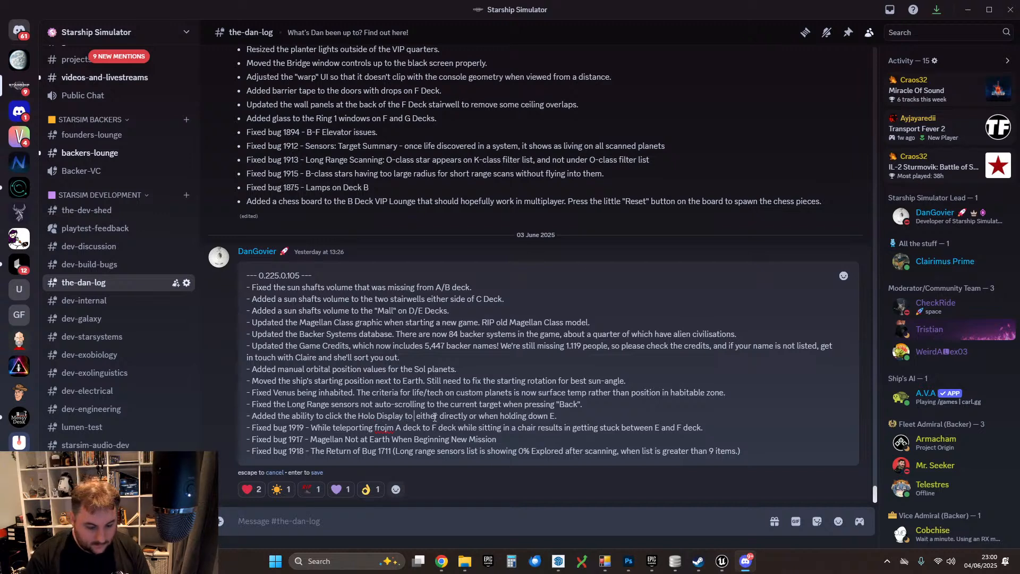
text( objects,)
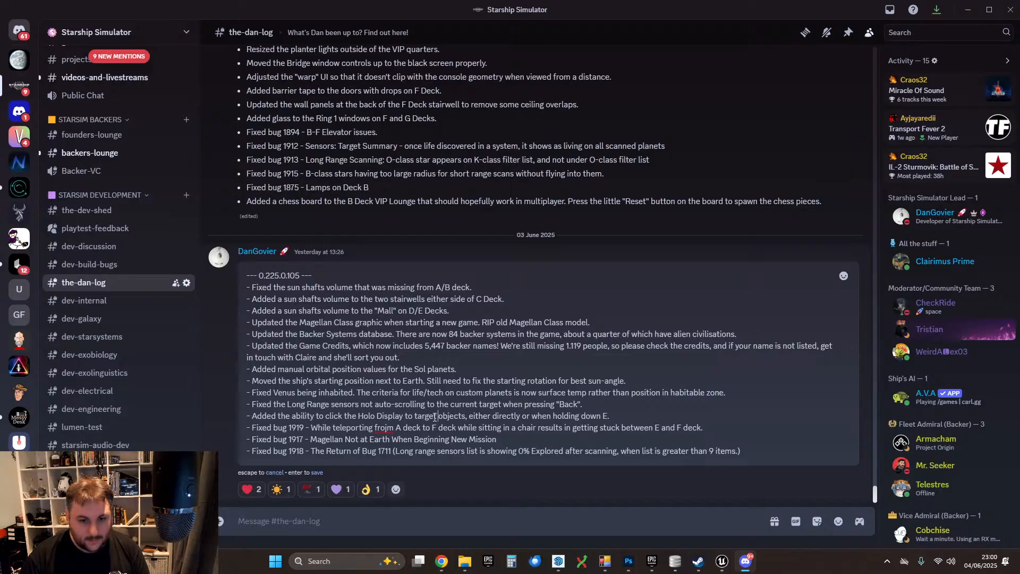
- Add the item "Fixed the trace channels on the Piano and the Chess Board so they are properly using the Interaction channel." and save the edited message
key(shift+Return)
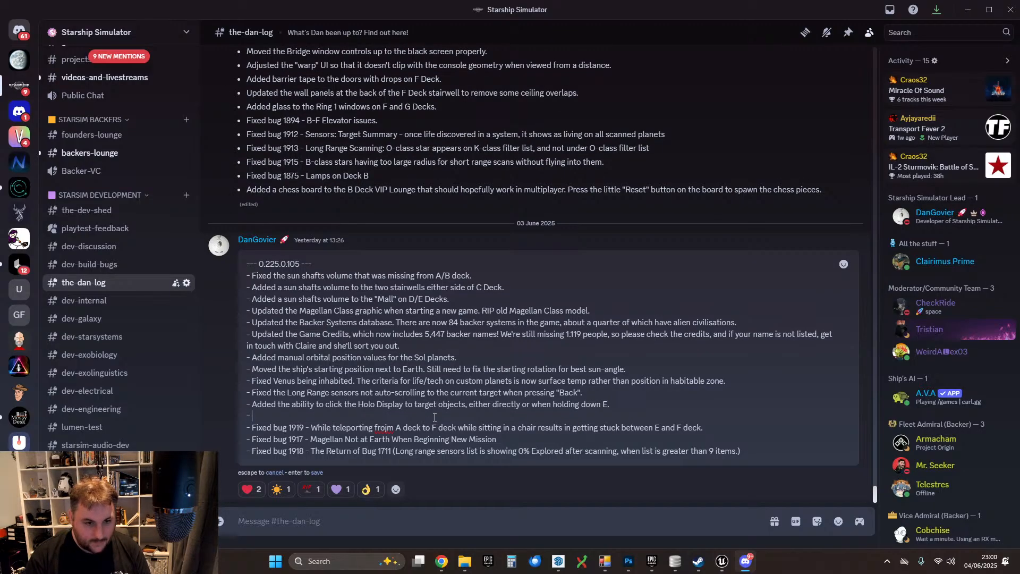
text(- Fixed )
text(the tr)
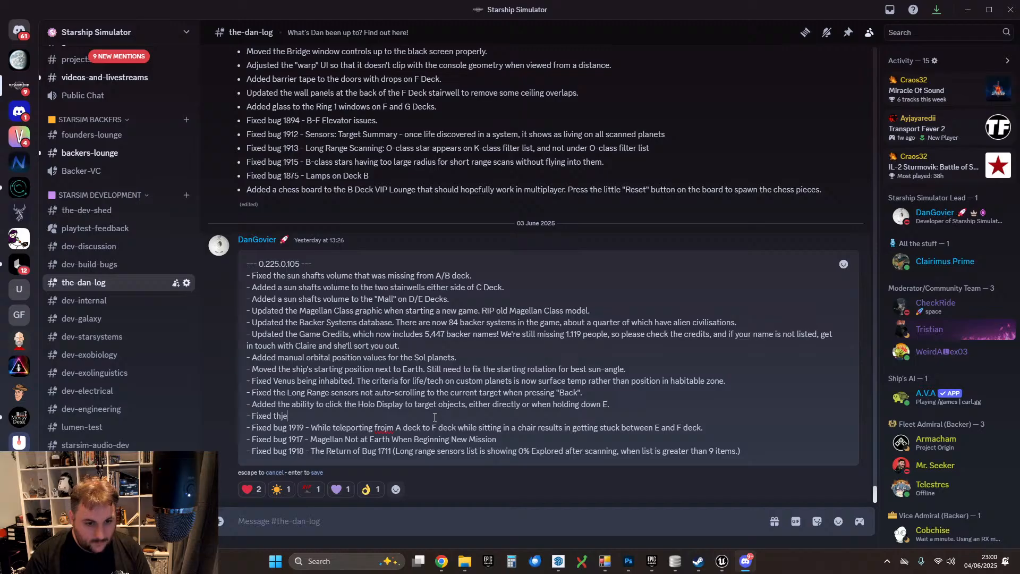
text(ace)
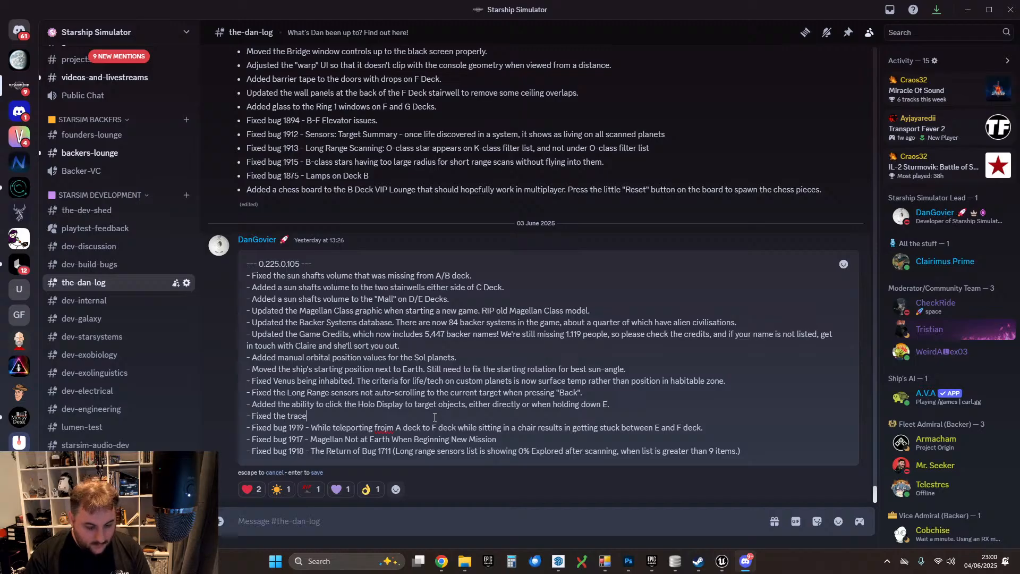
text( channels on)
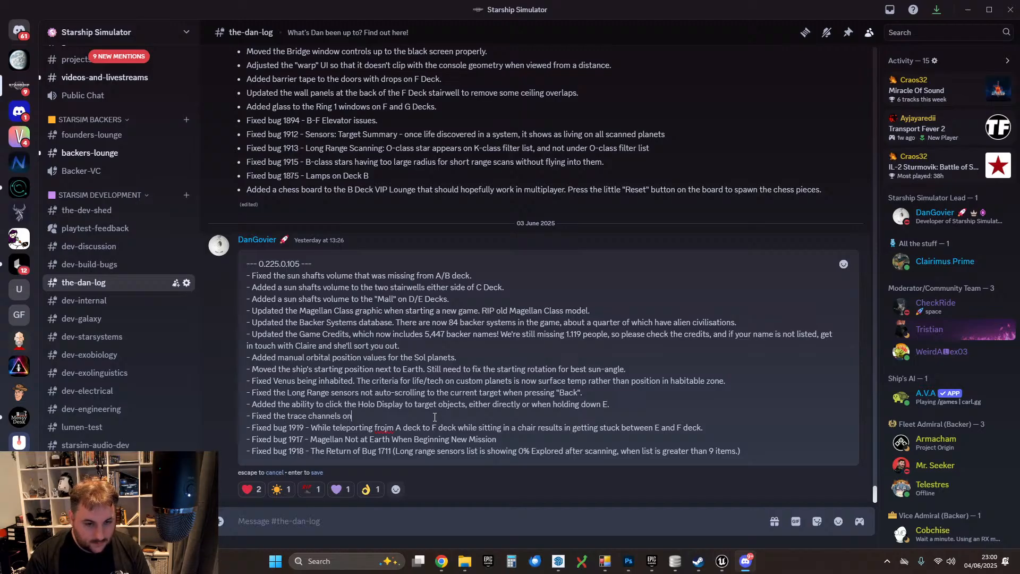
text( the Pia)
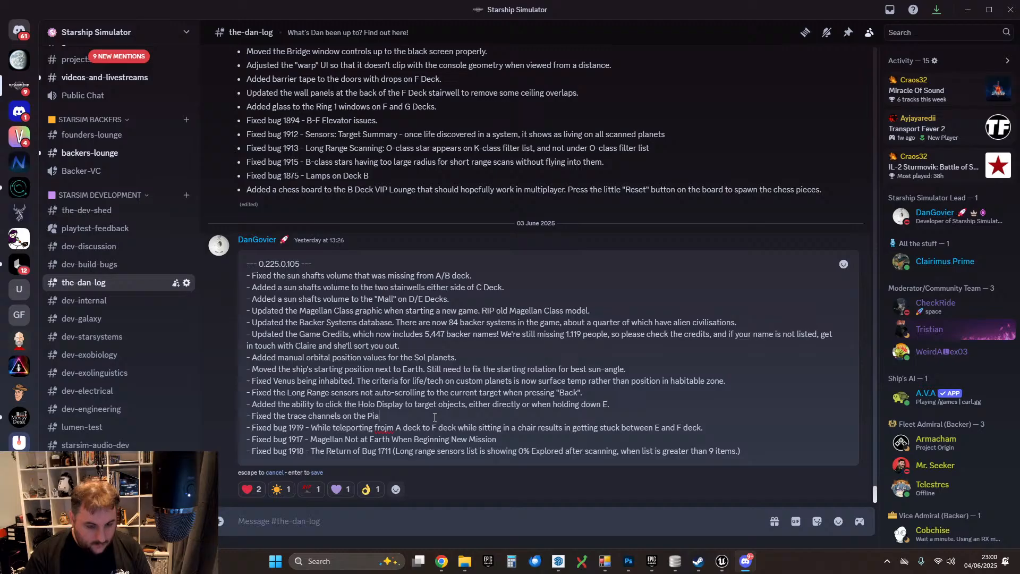
text(no and the C)
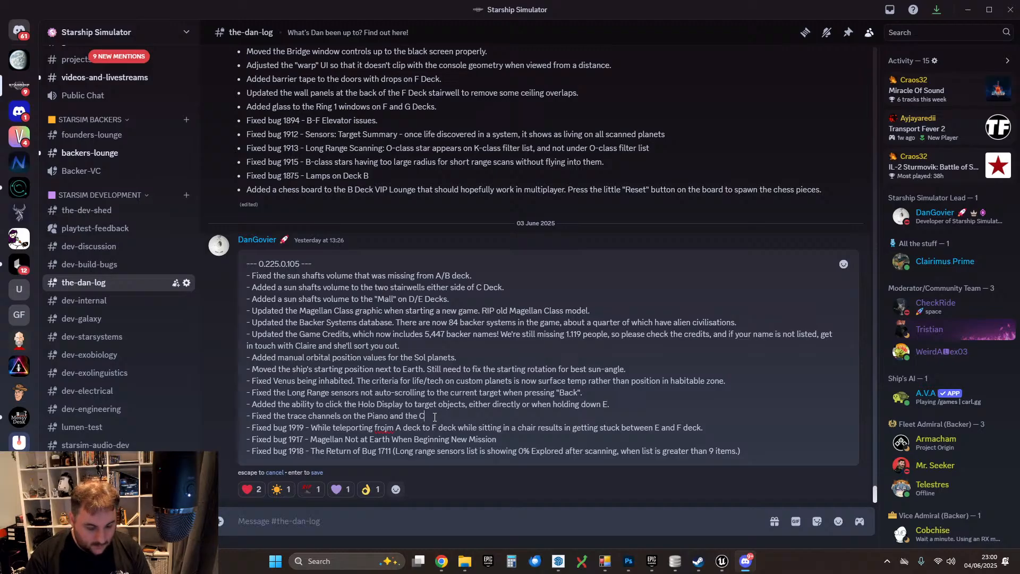
text(hess Board so they are )
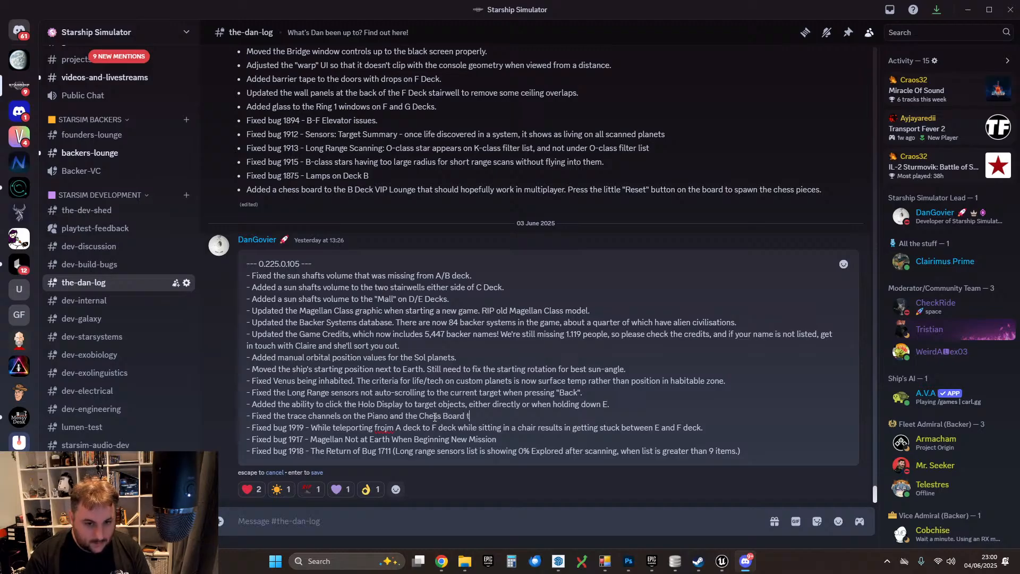
text(proper)
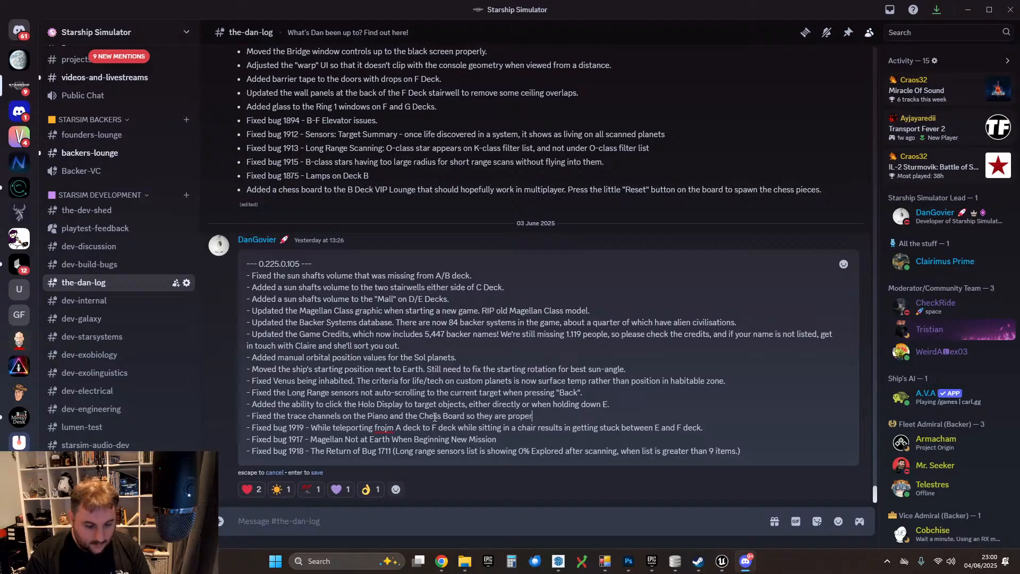
text(ly using the Interaction)
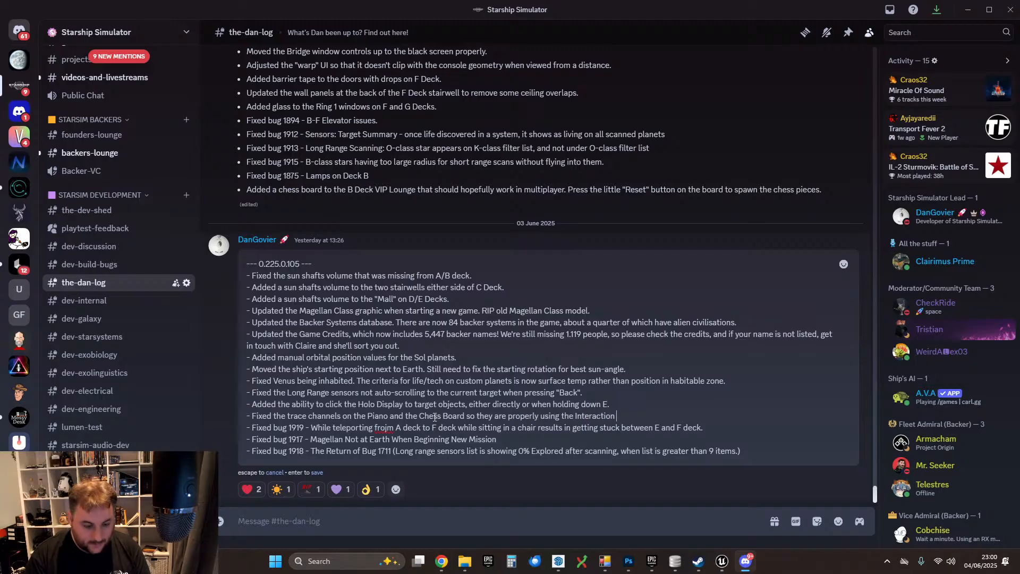
text( channel.)
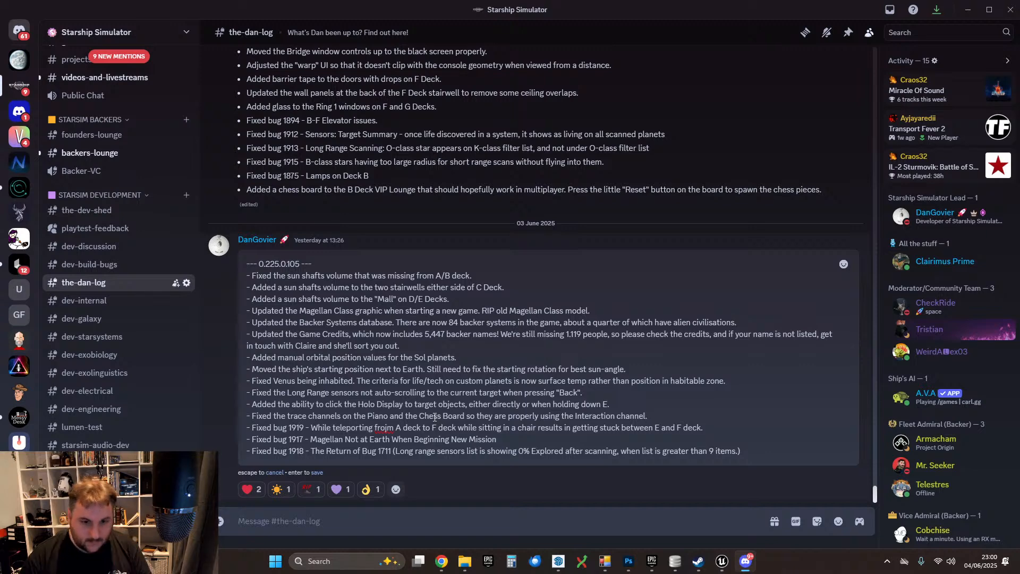
click(317, 473)
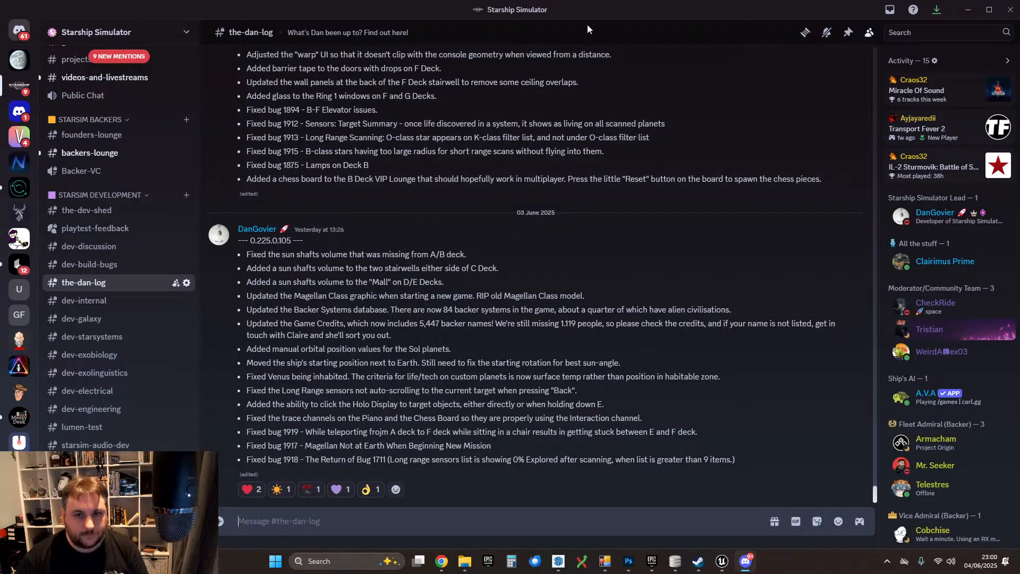
- Return to the running game in Unreal Editor, look around the bridge and walk back to the sensors console
drag(592, 13, 0, 53)
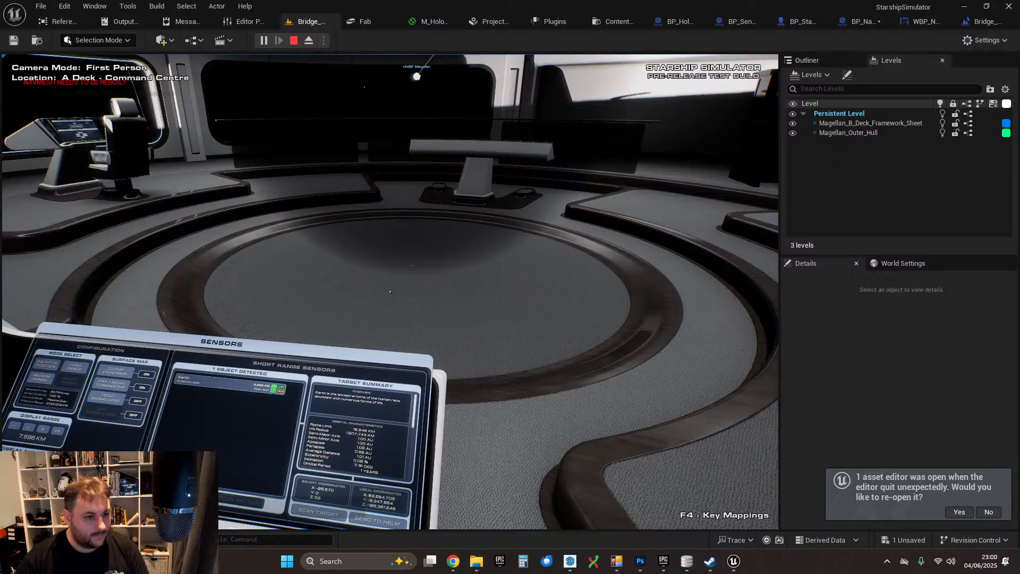
click(522, 367)
key(d)
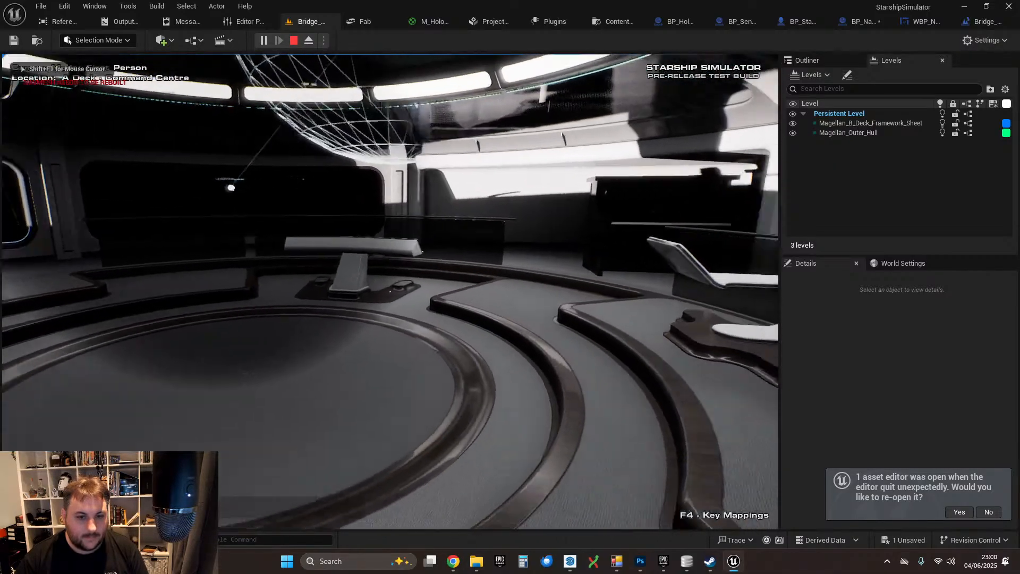
key(w)
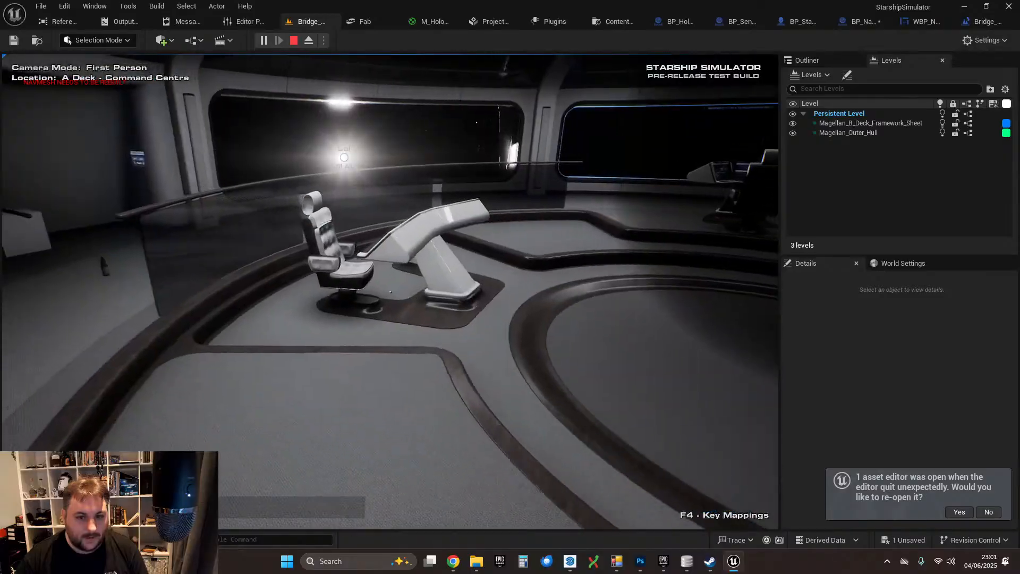
key(a)
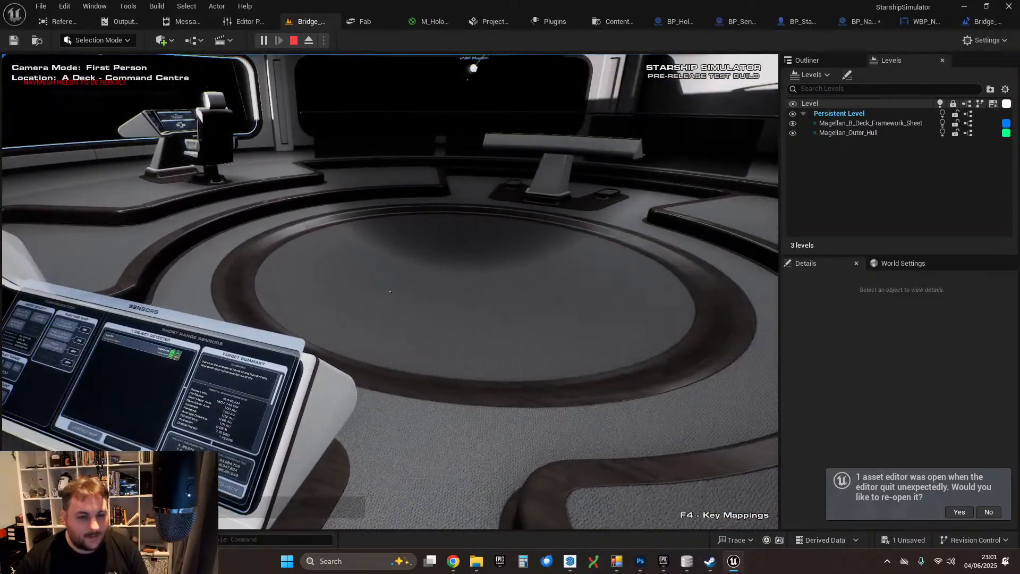
key(s)
key(w)
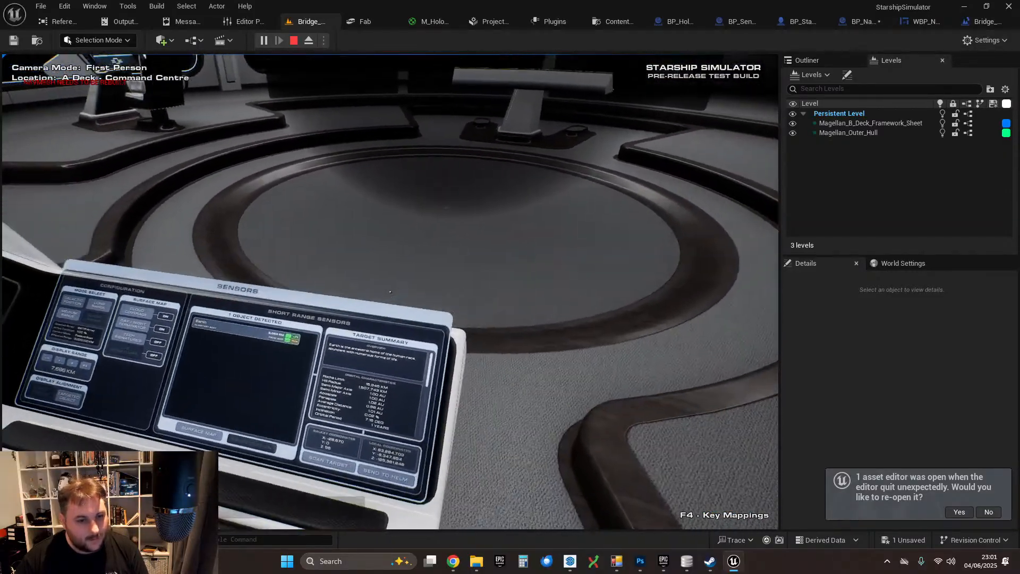
- Take a last look around the bridge beside the sensors console and end the play-test by exiting the game to desktop
key(s)
key(w)
key(s)
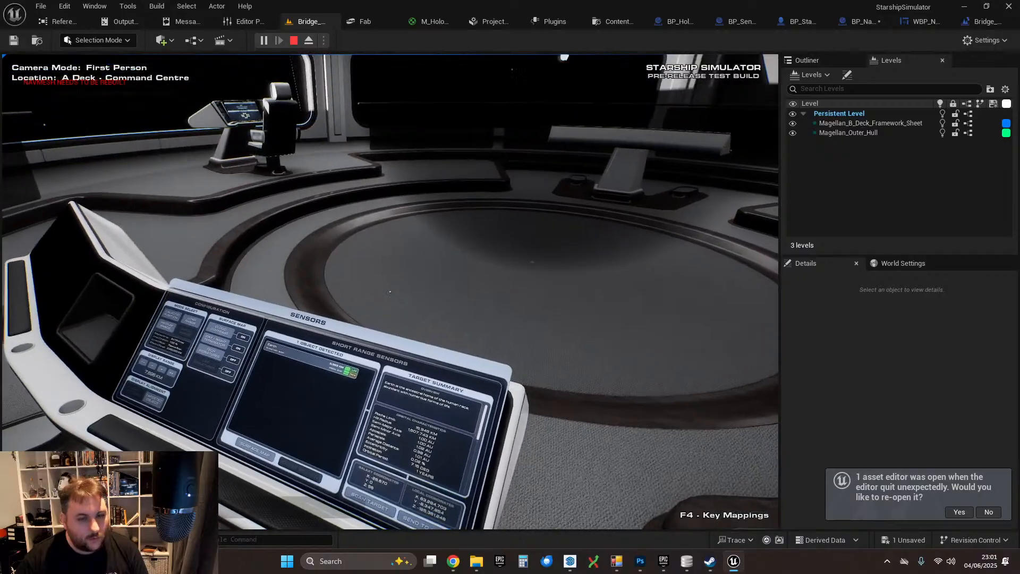
key(w)
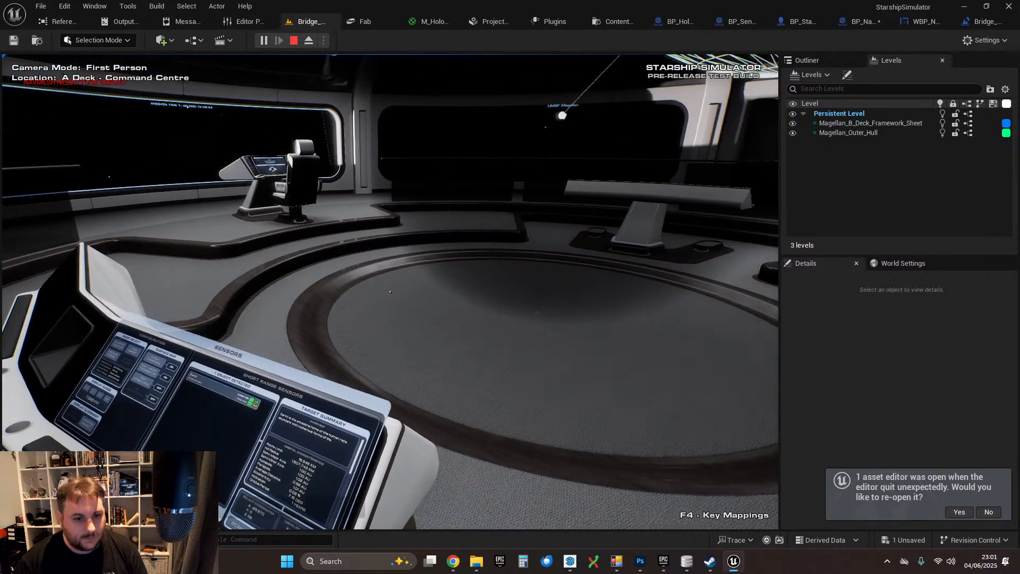
key(Escape)
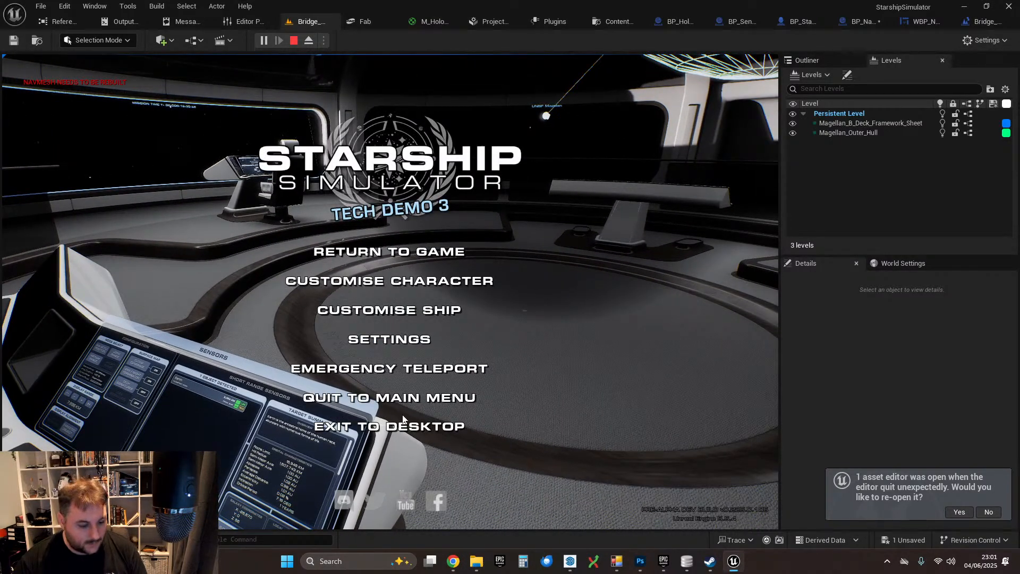
click(426, 426)
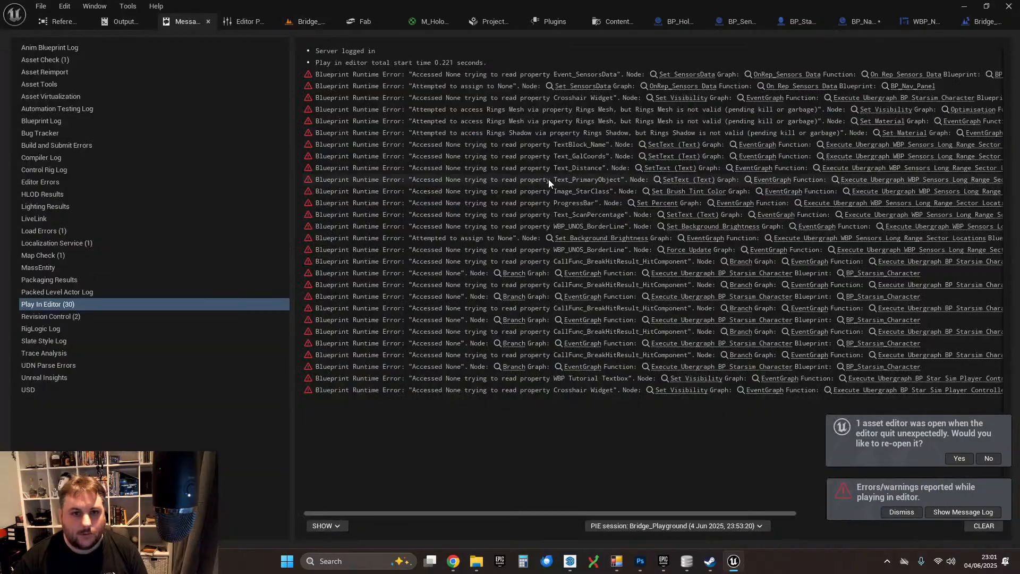
- Clear all the entries from the editor's output log
click(122, 21)
right_click(344, 165)
click(391, 175)
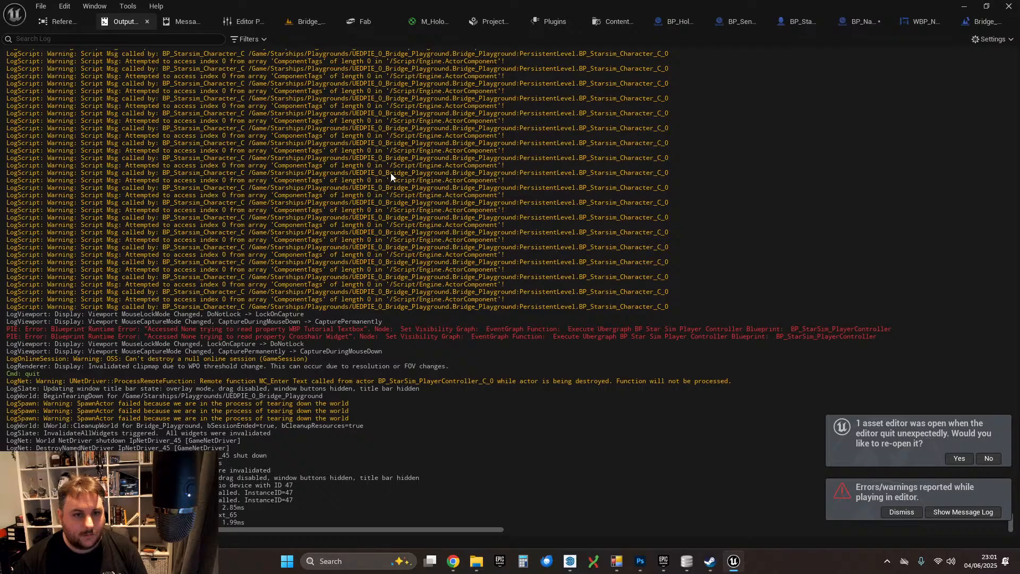
- Package the project for Windows into the folder C:\Builds\Dev and show the output log to follow the packaging
click(306, 22)
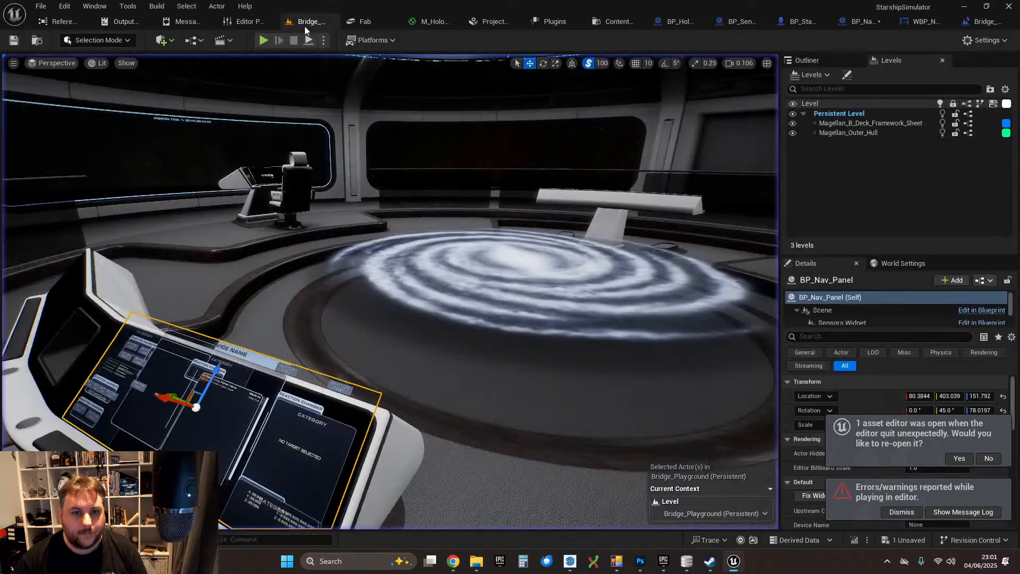
click(393, 40)
mouse_move(452, 109)
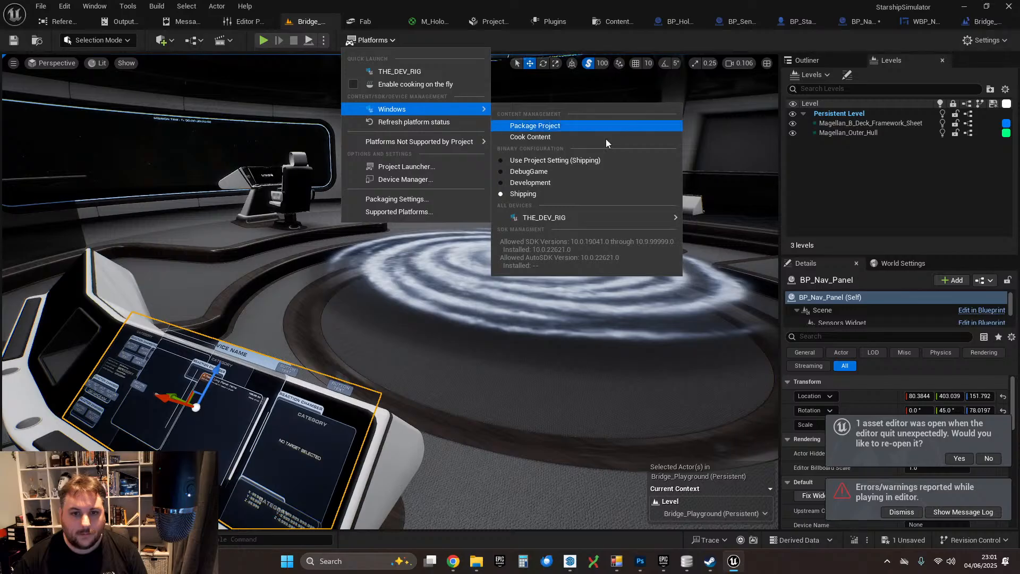
click(570, 187)
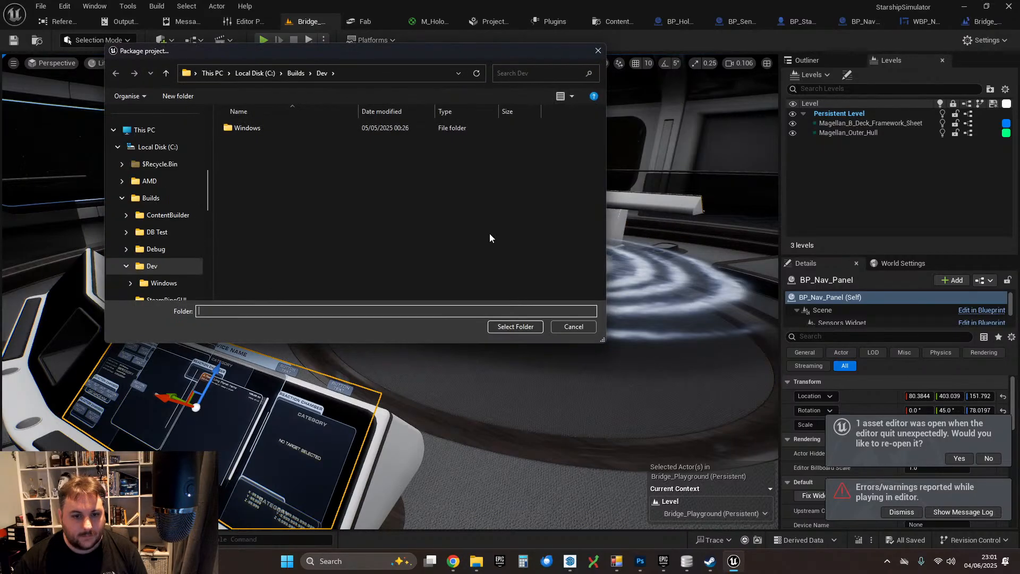
click(514, 326)
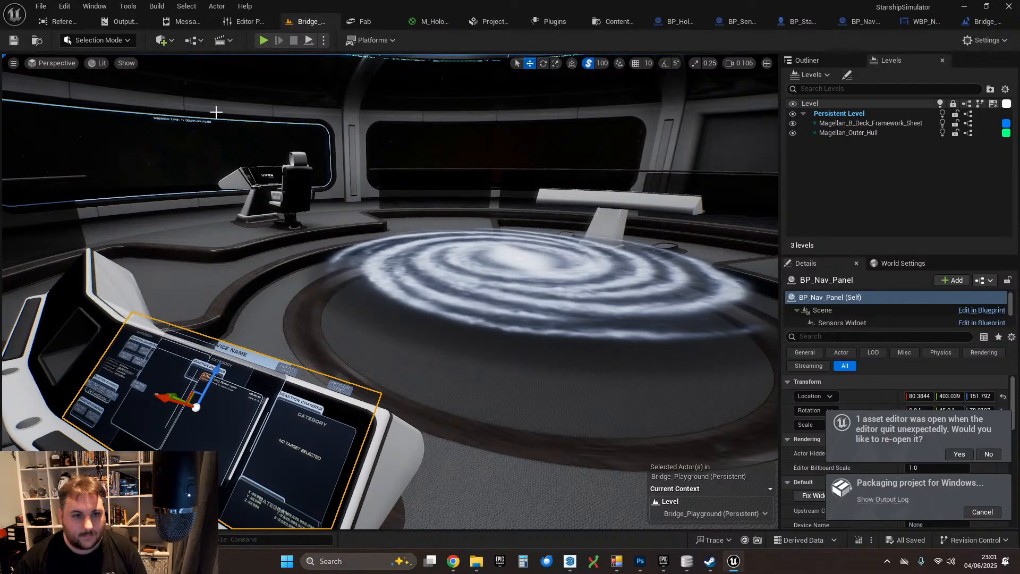
click(122, 24)
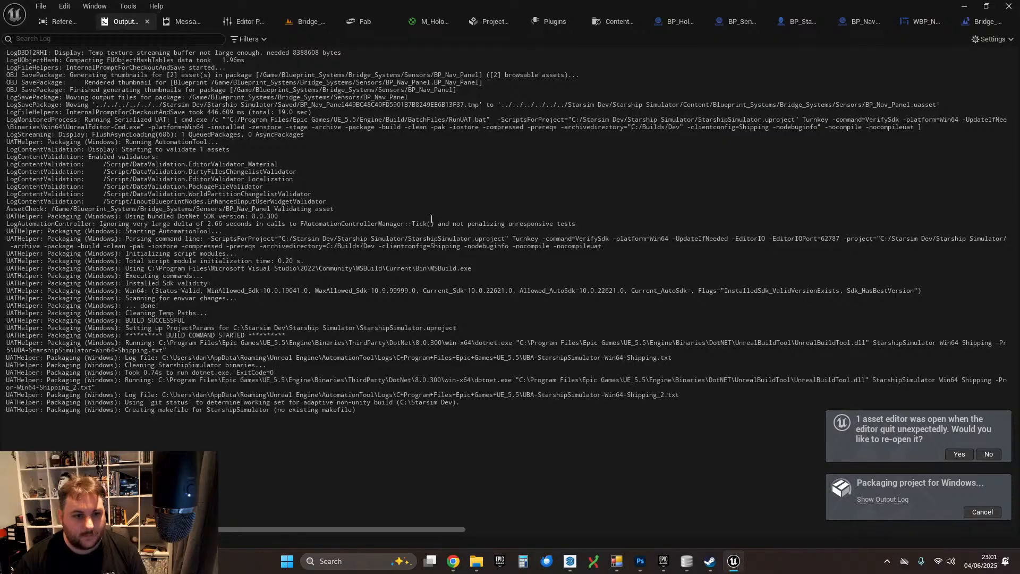